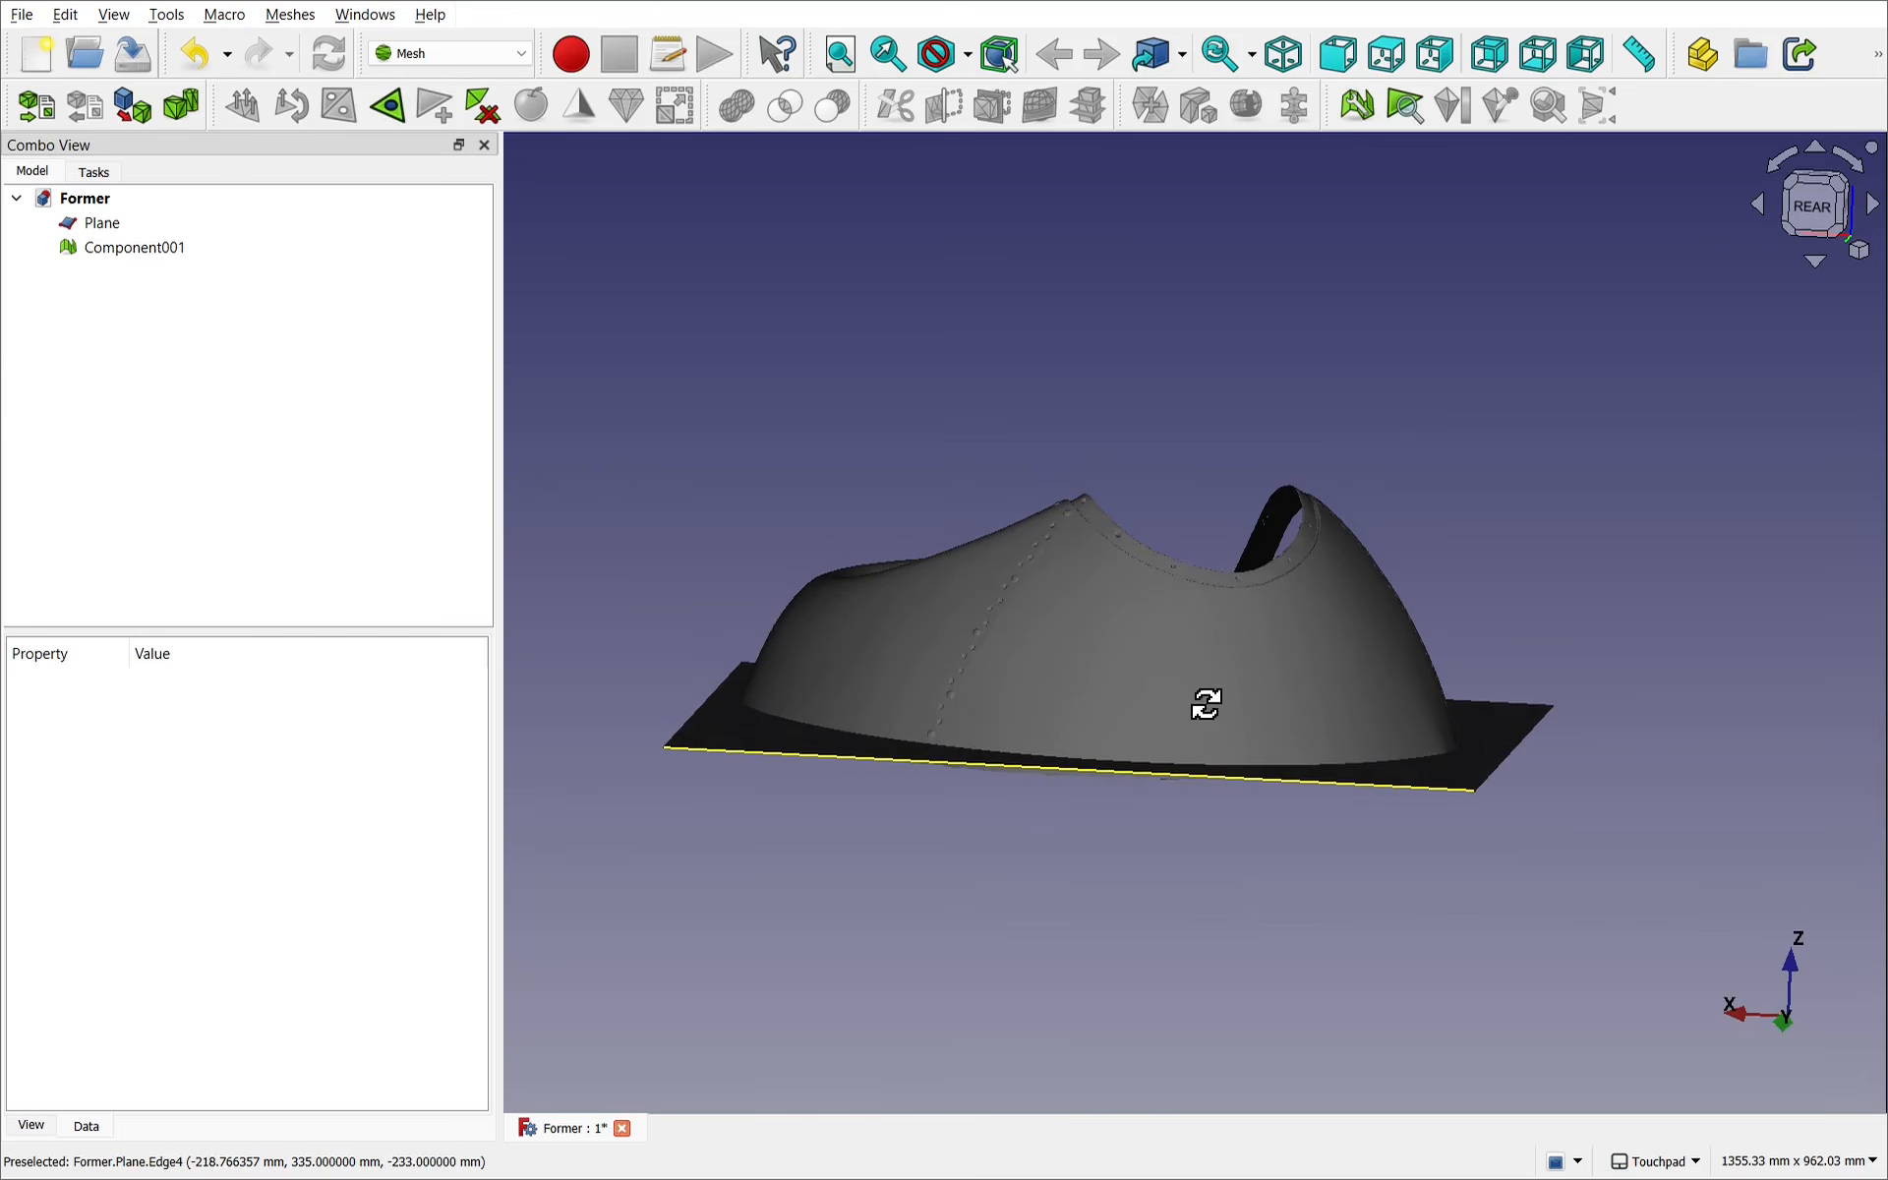
# Examine the mesh from the rear, below, above and front to see where it crosses the horizontal plane.
pyautogui.scroll(3, 1062, 840)
pyautogui.keyDown('shift'); pyautogui.moveTo(1062, 839); pyautogui.dragTo(1068, 796); pyautogui.keyUp('shift')
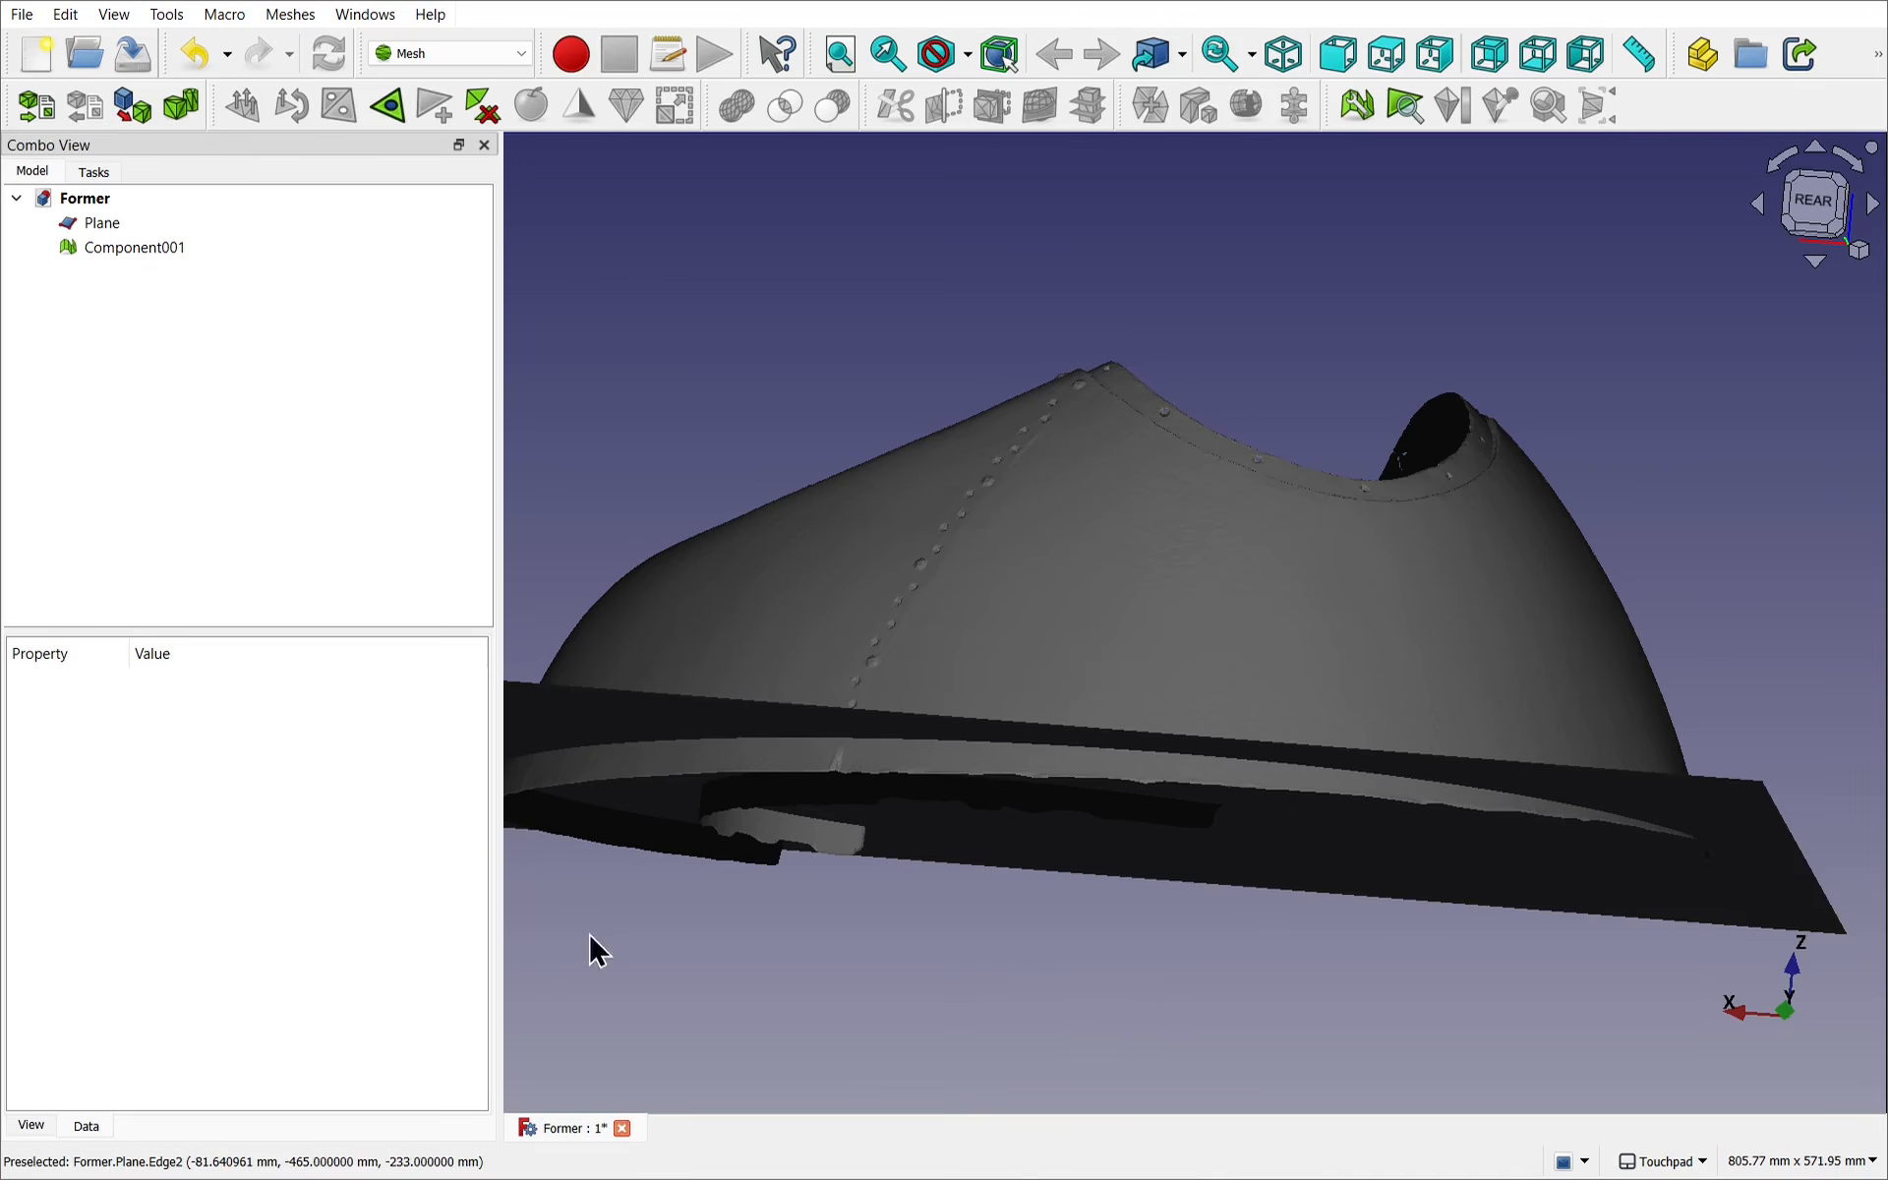
pyautogui.moveTo(501, 954); pyautogui.dragTo(285, 958)
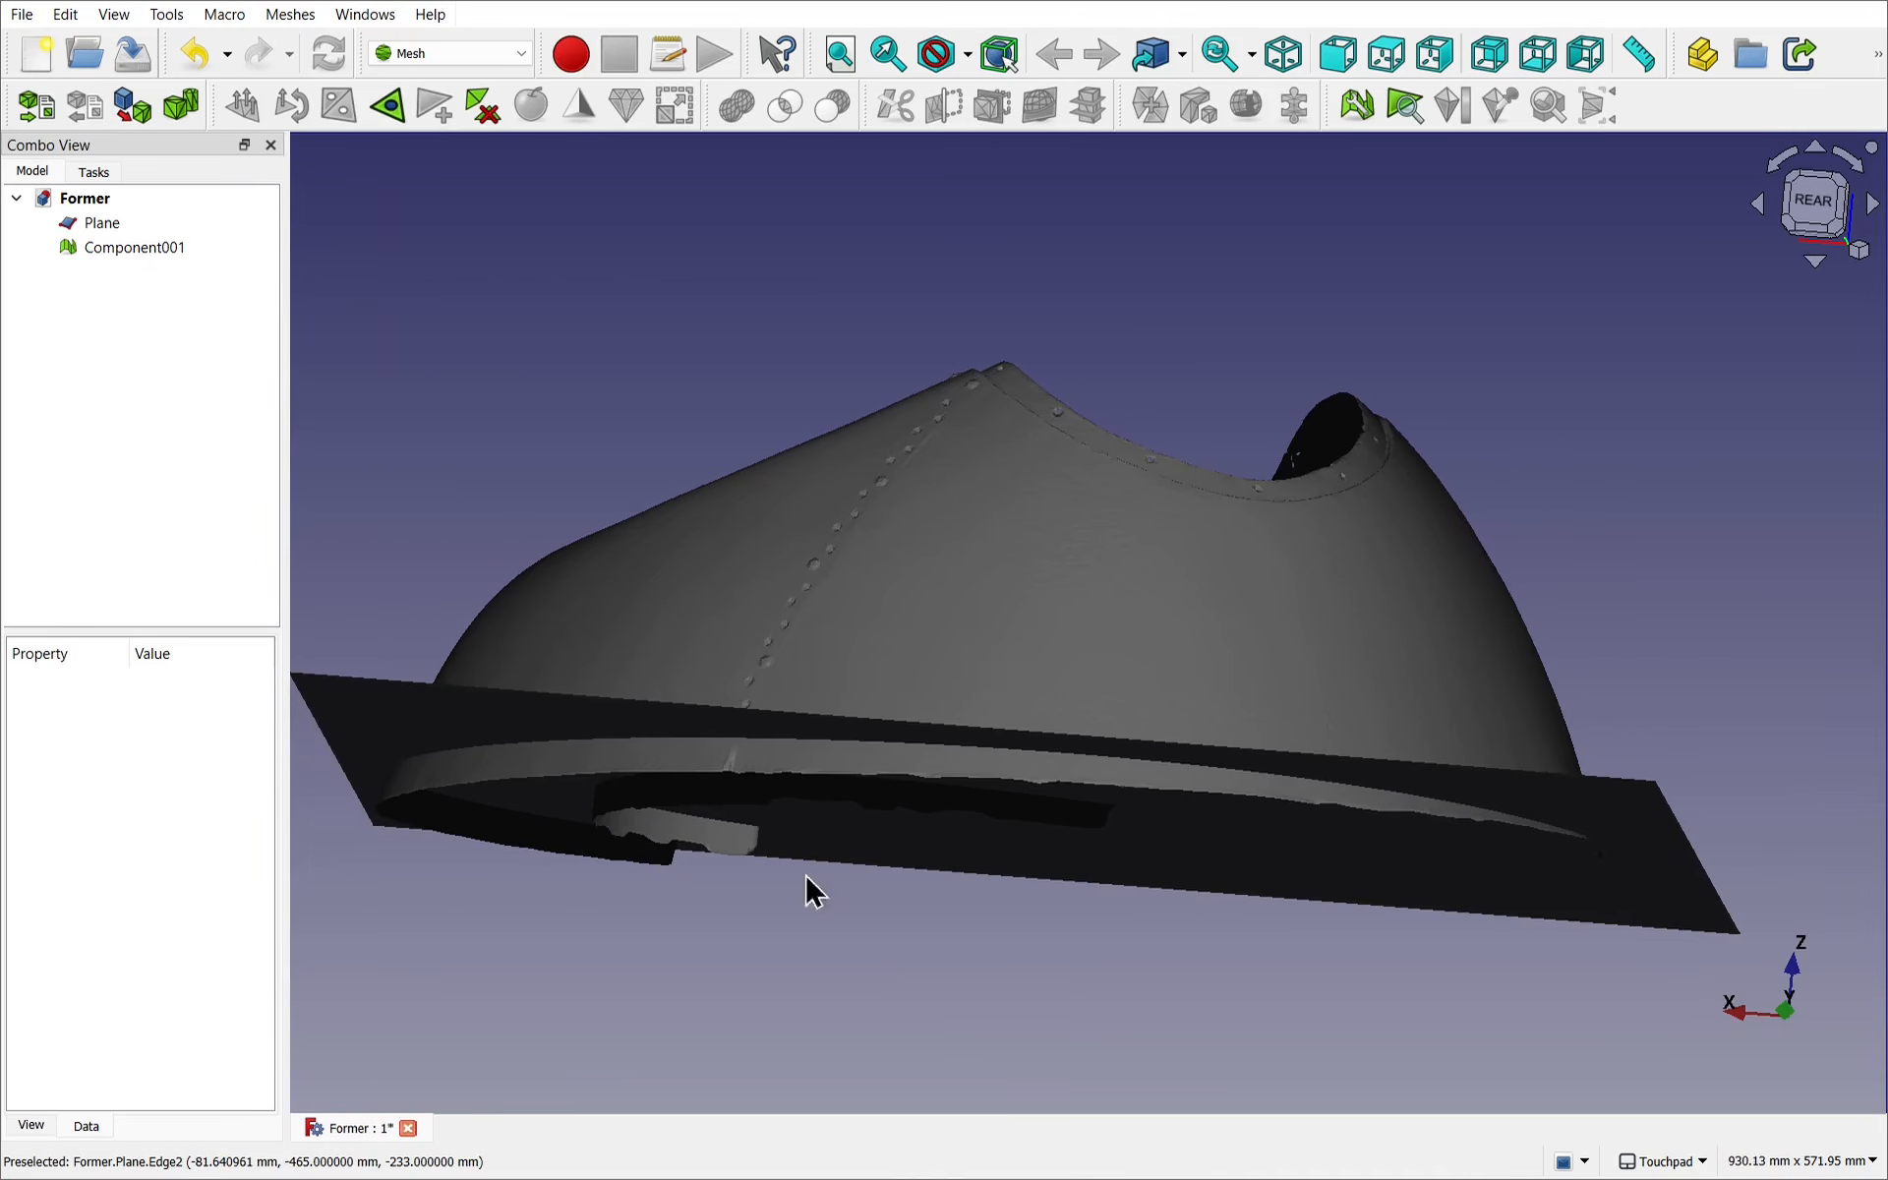
pyautogui.keyDown('alt'); pyautogui.moveTo(809, 889); pyautogui.dragTo(968, 878); pyautogui.keyUp('alt')
pyautogui.moveTo(1022, 774)
pyautogui.keyDown('alt'); pyautogui.mouseDown()
pyautogui.moveTo(999, 767)
pyautogui.moveTo(1036, 742)
pyautogui.moveTo(995, 773)
pyautogui.mouseUp(); pyautogui.keyUp('alt')
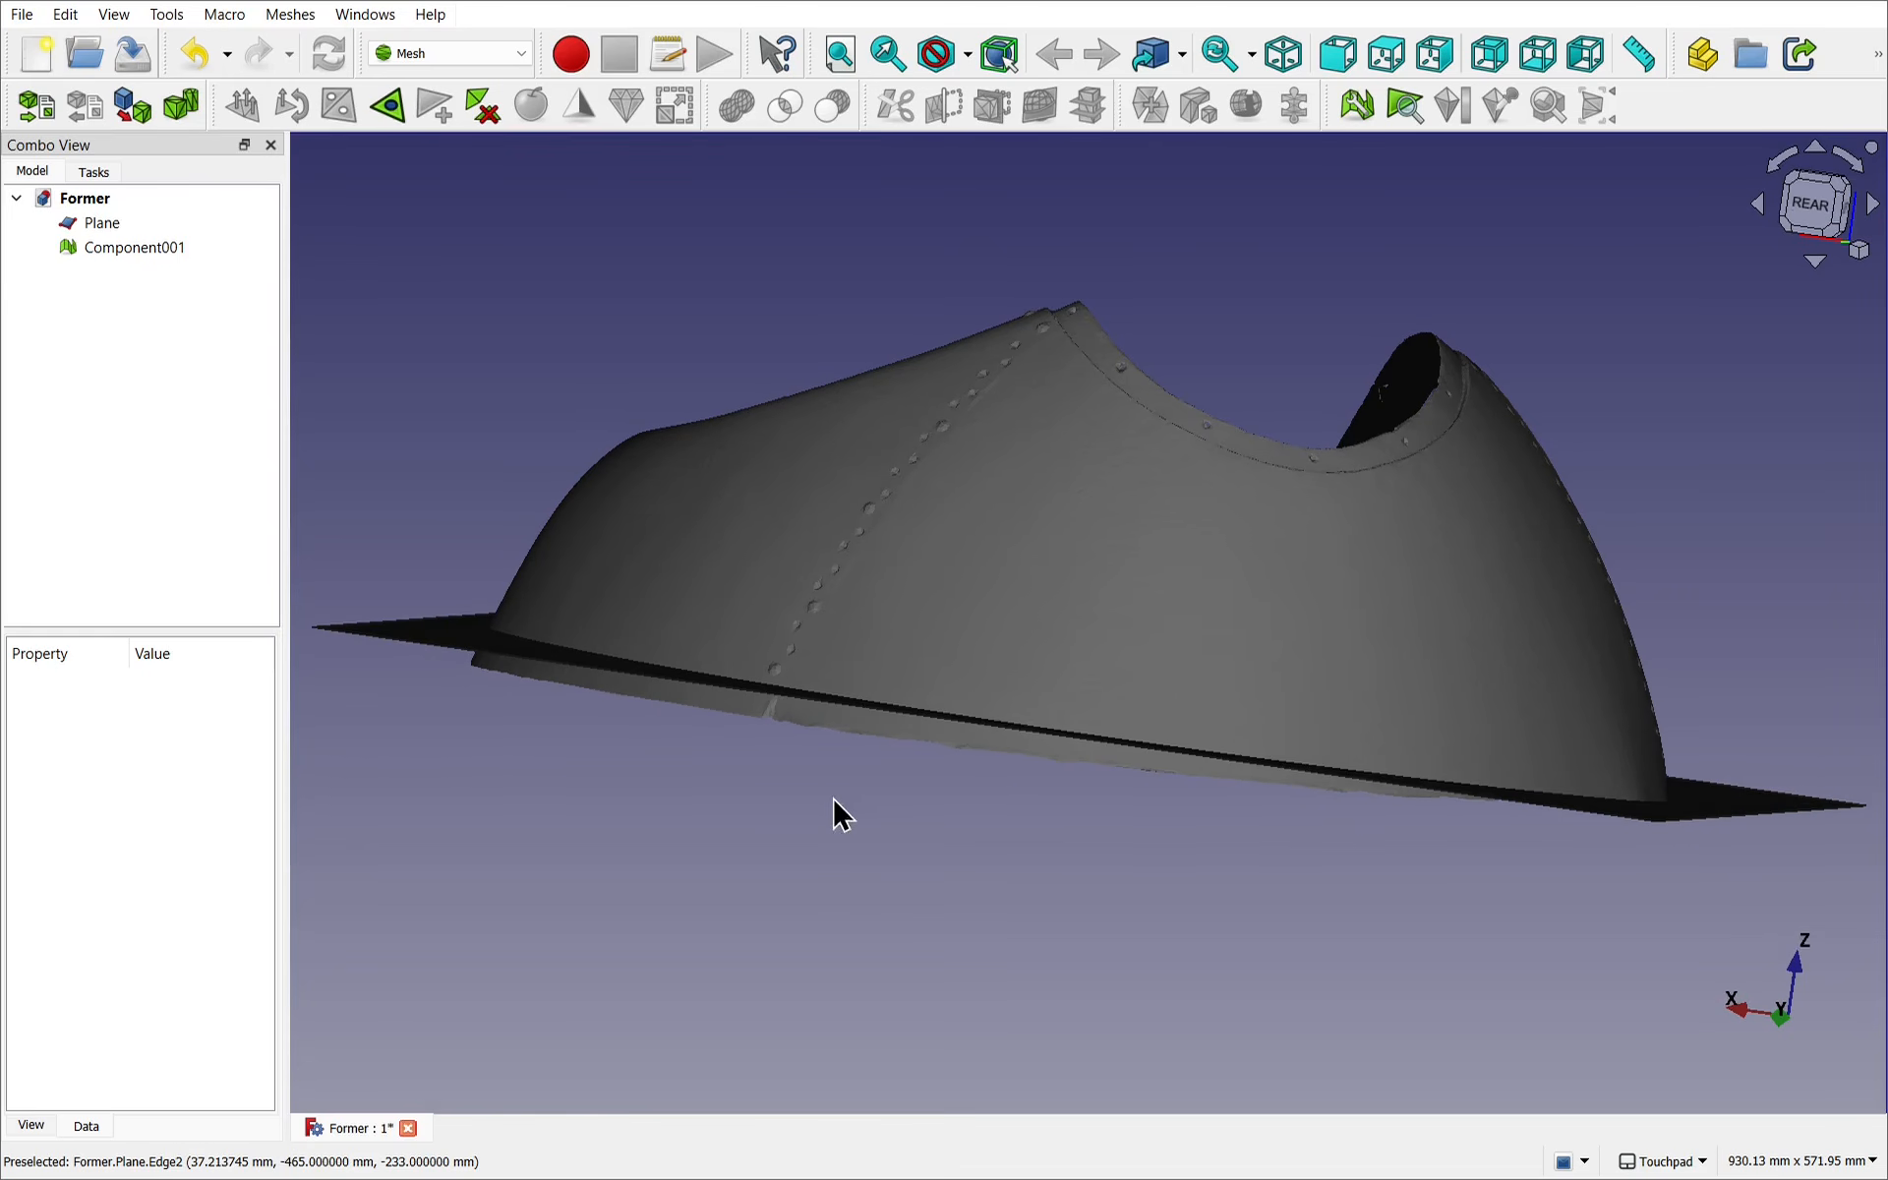
pyautogui.keyDown('alt'); pyautogui.moveTo(986, 792); pyautogui.dragTo(999, 842); pyautogui.keyUp('alt')
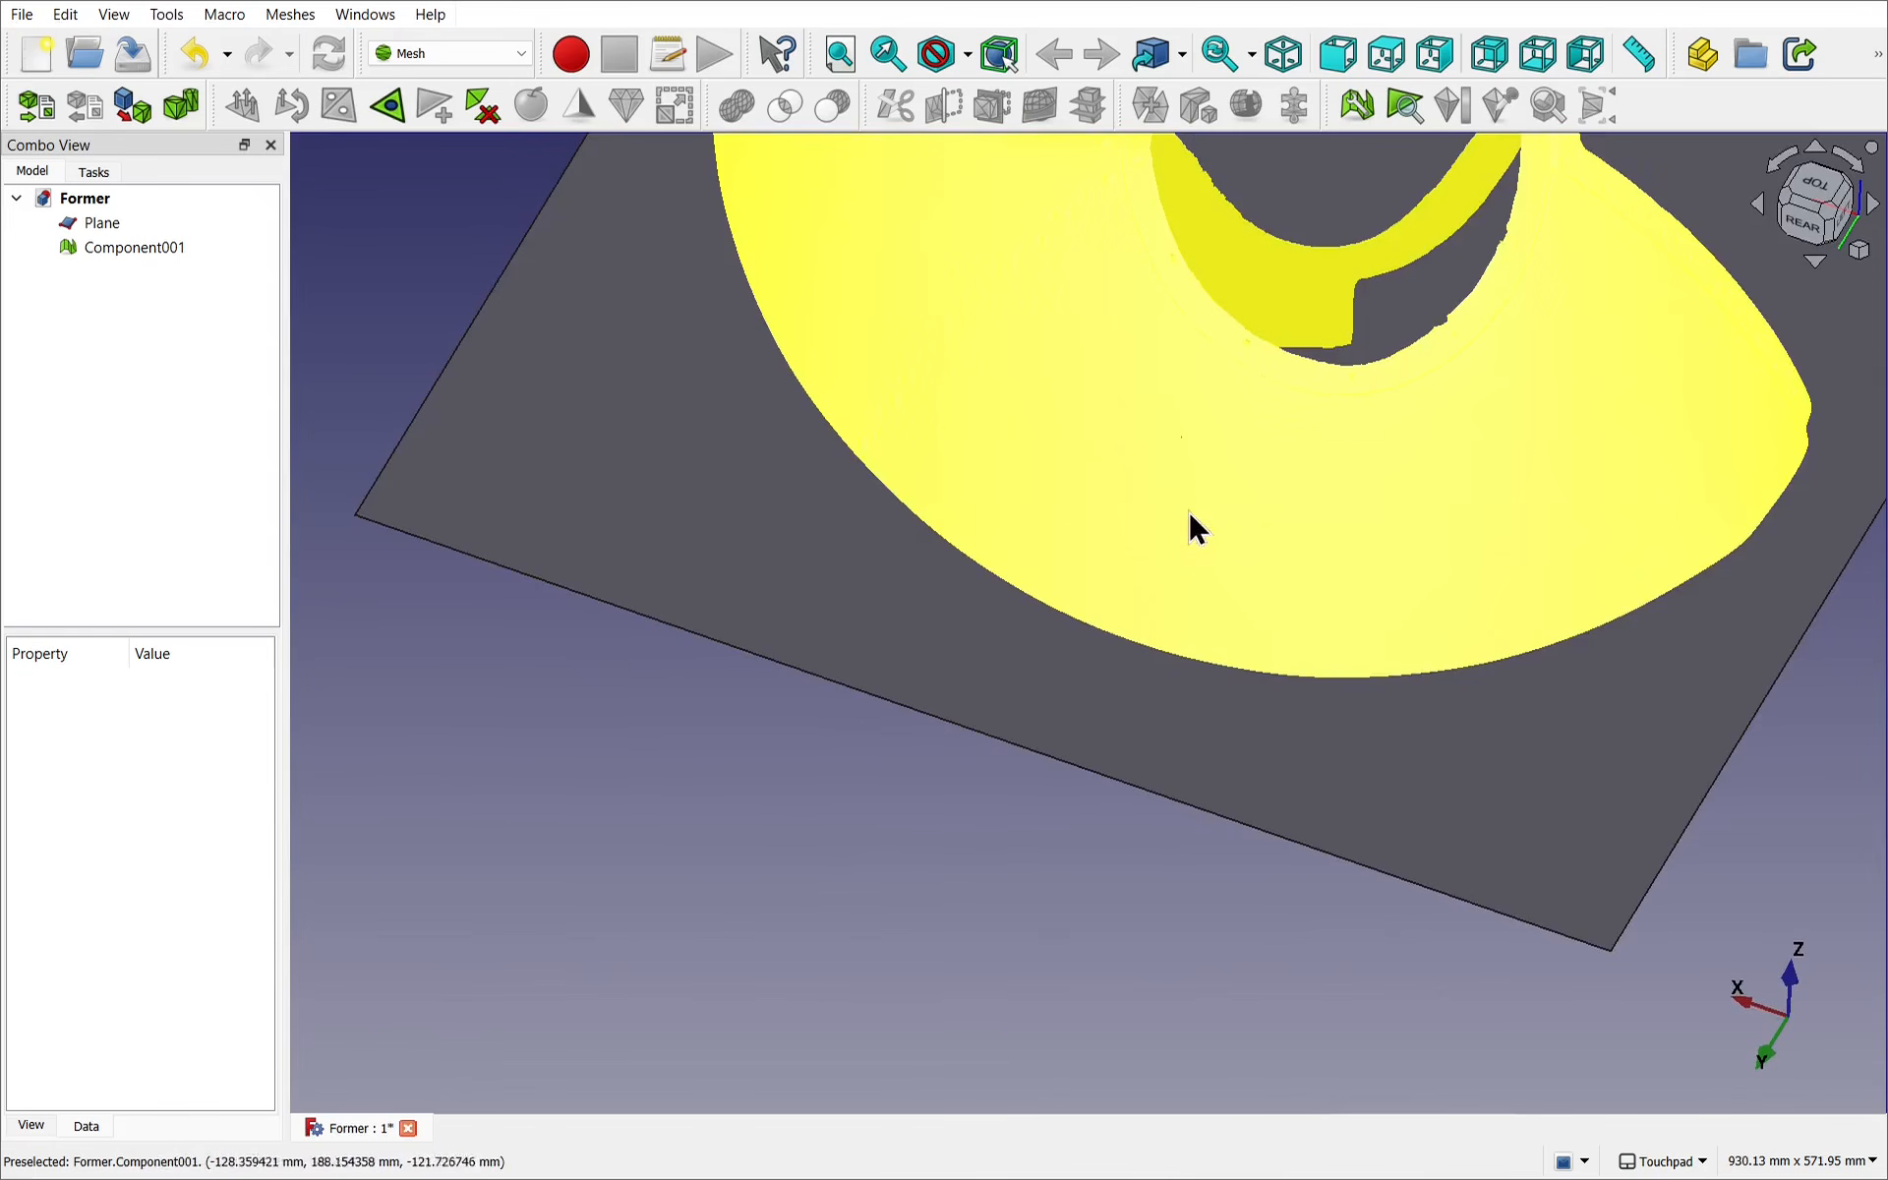
pyautogui.keyDown('alt'); pyautogui.moveTo(1190, 526); pyautogui.dragTo(779, 485); pyautogui.keyUp('alt')
pyautogui.keyDown('shift'); pyautogui.moveTo(1420, 535); pyautogui.dragTo(910, 747); pyautogui.keyUp('shift')
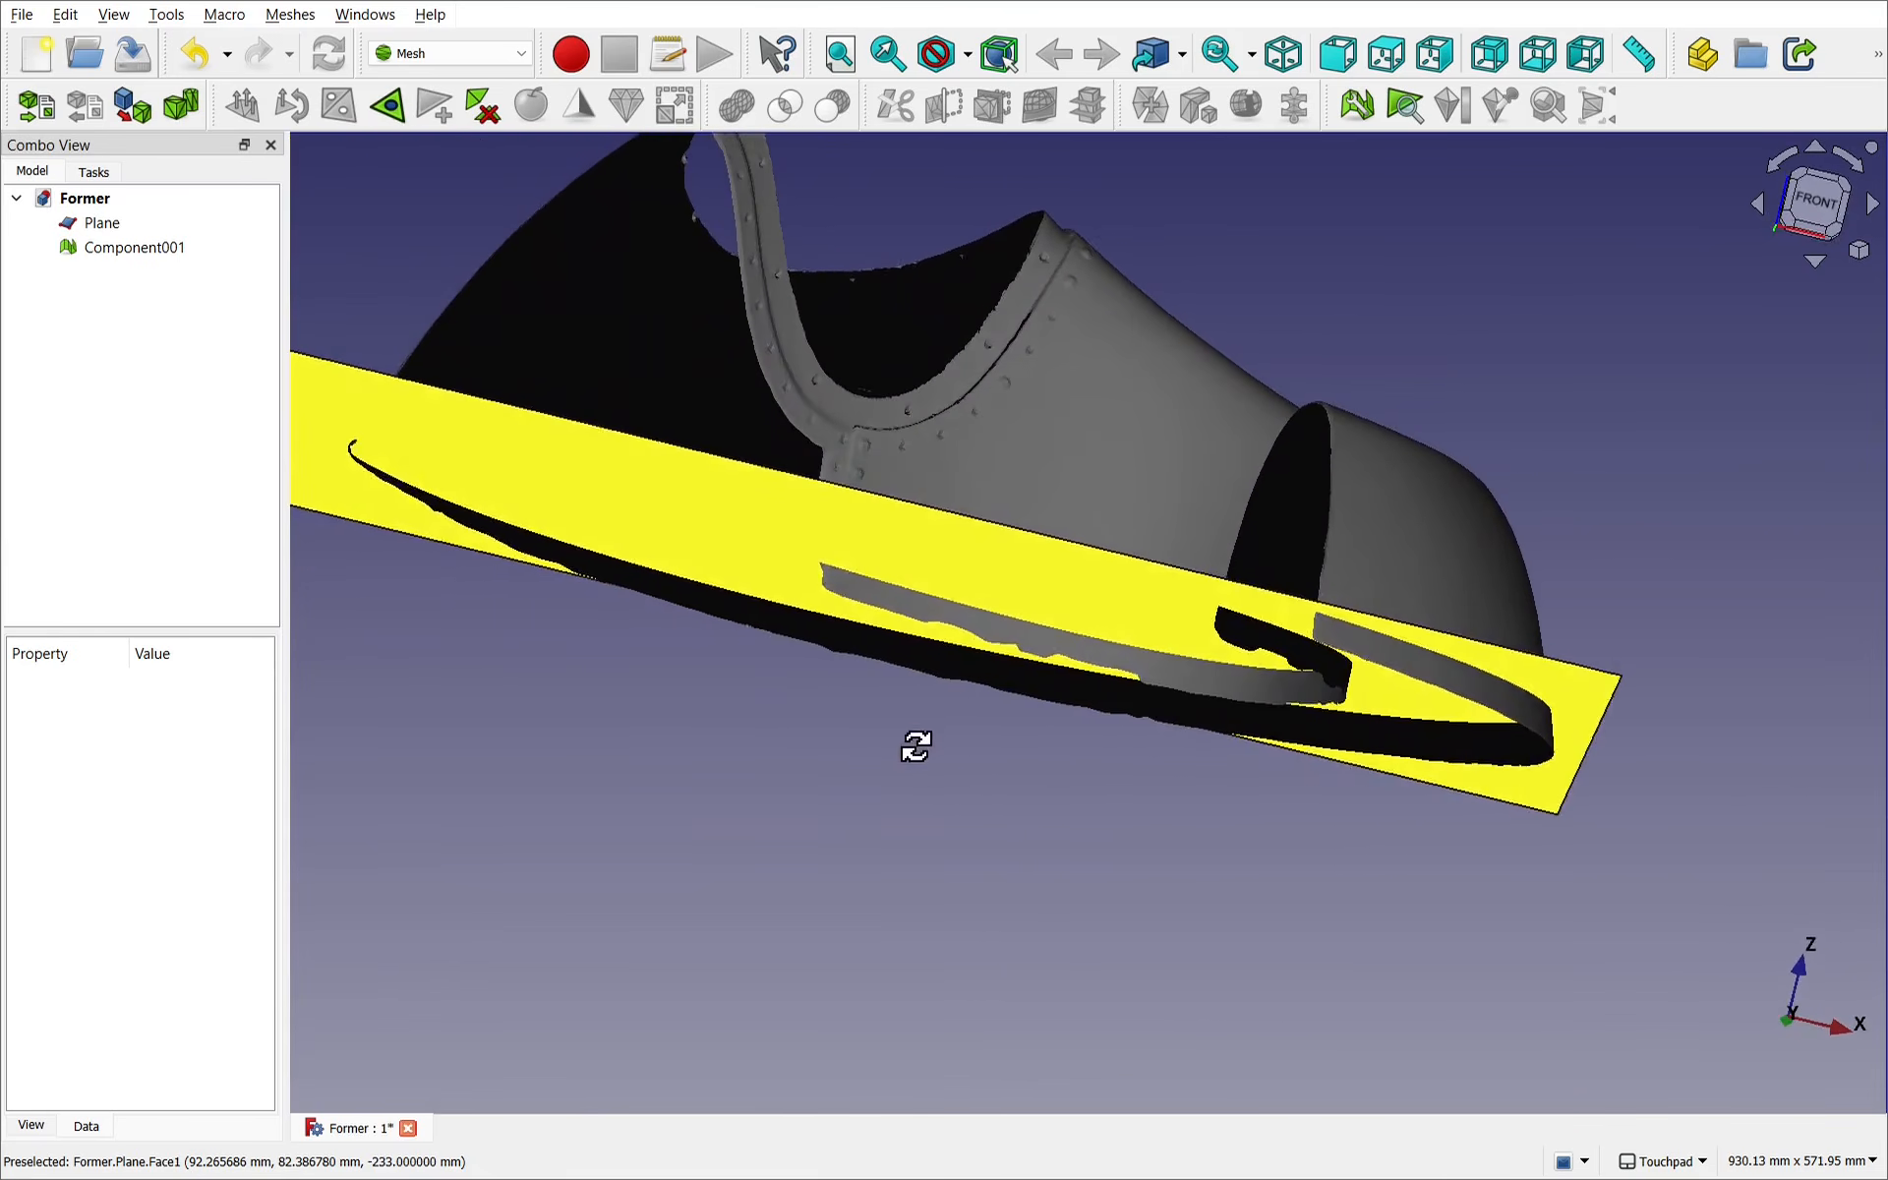
# Start transforming the horizontal plane and lower it along Z until it sits clear below the mesh.
pyautogui.click(981, 587)
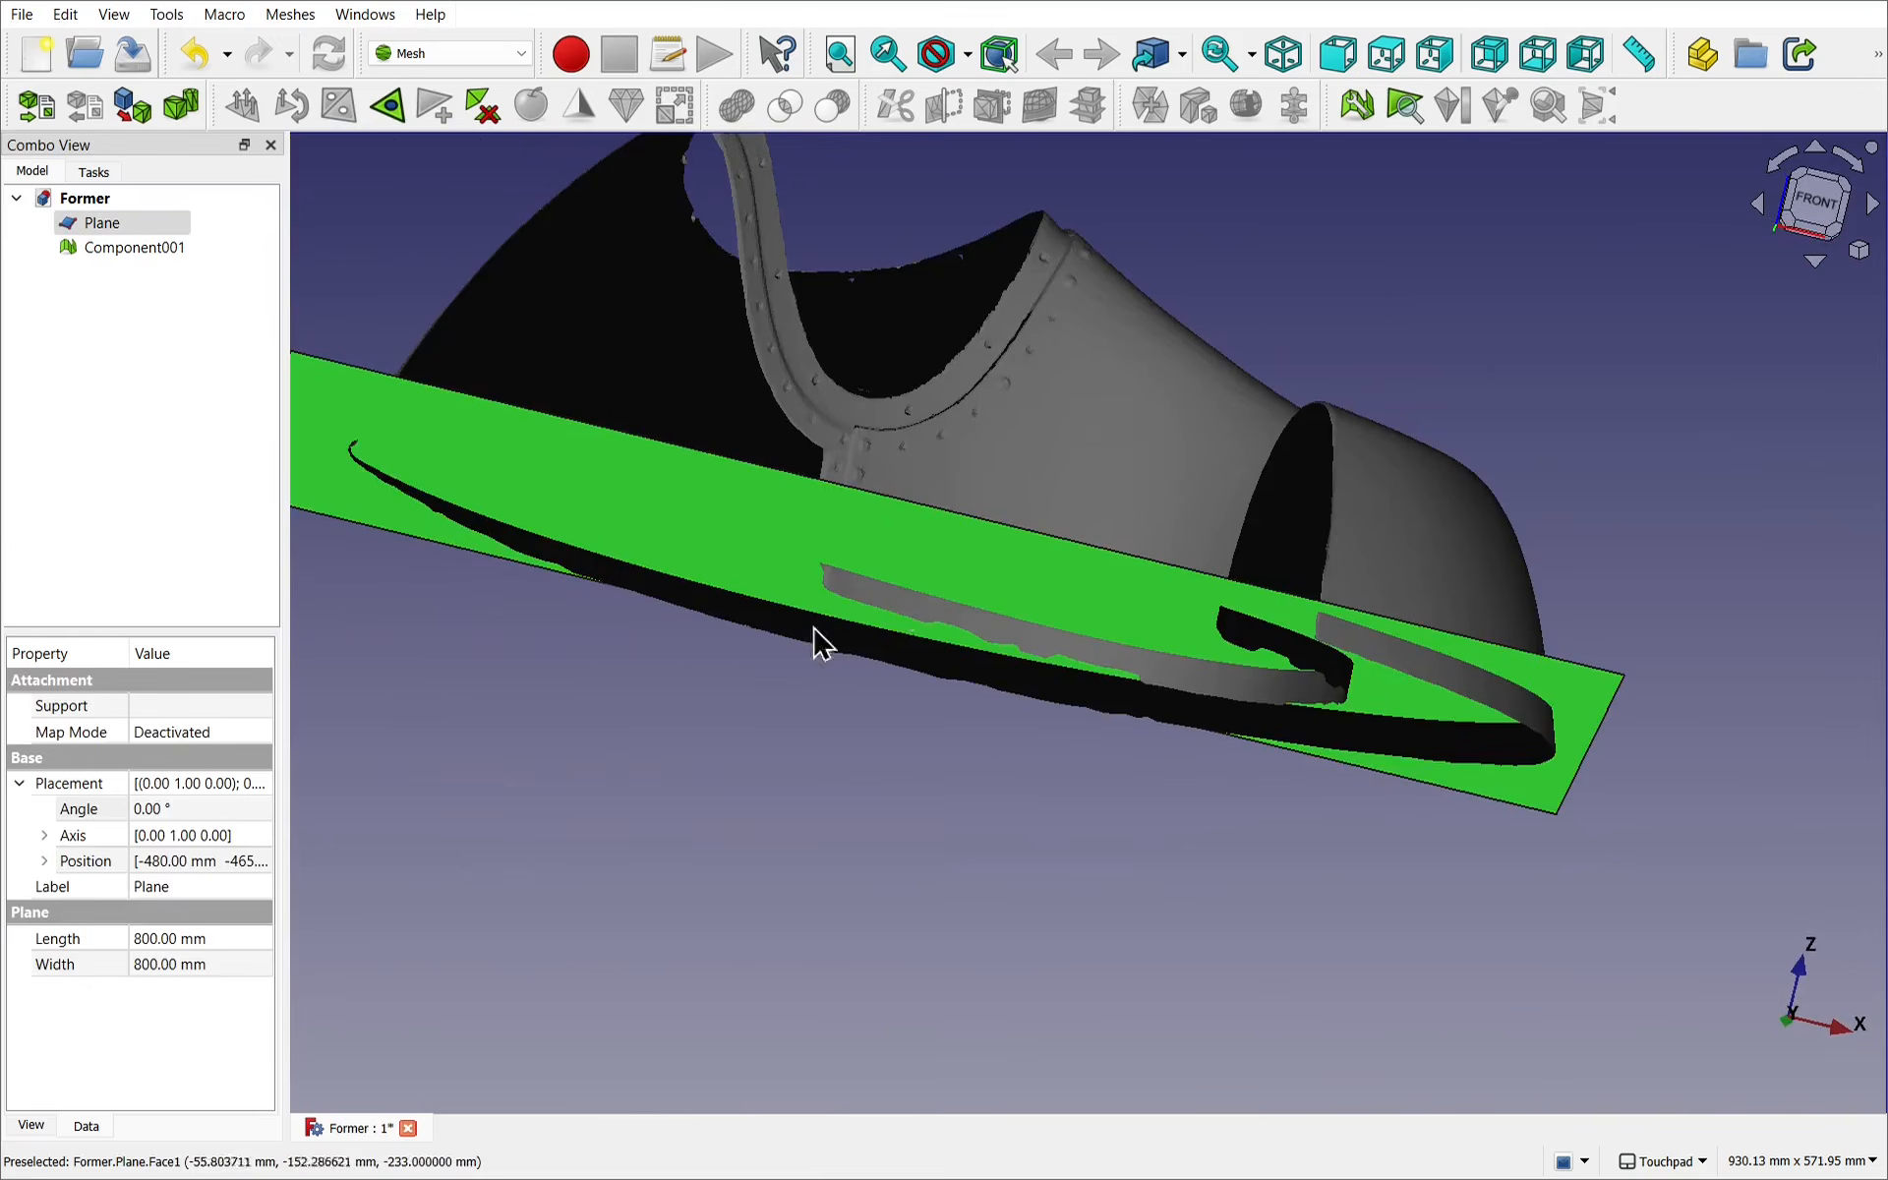
pyautogui.rightClick(130, 225)
pyautogui.click(248, 273)
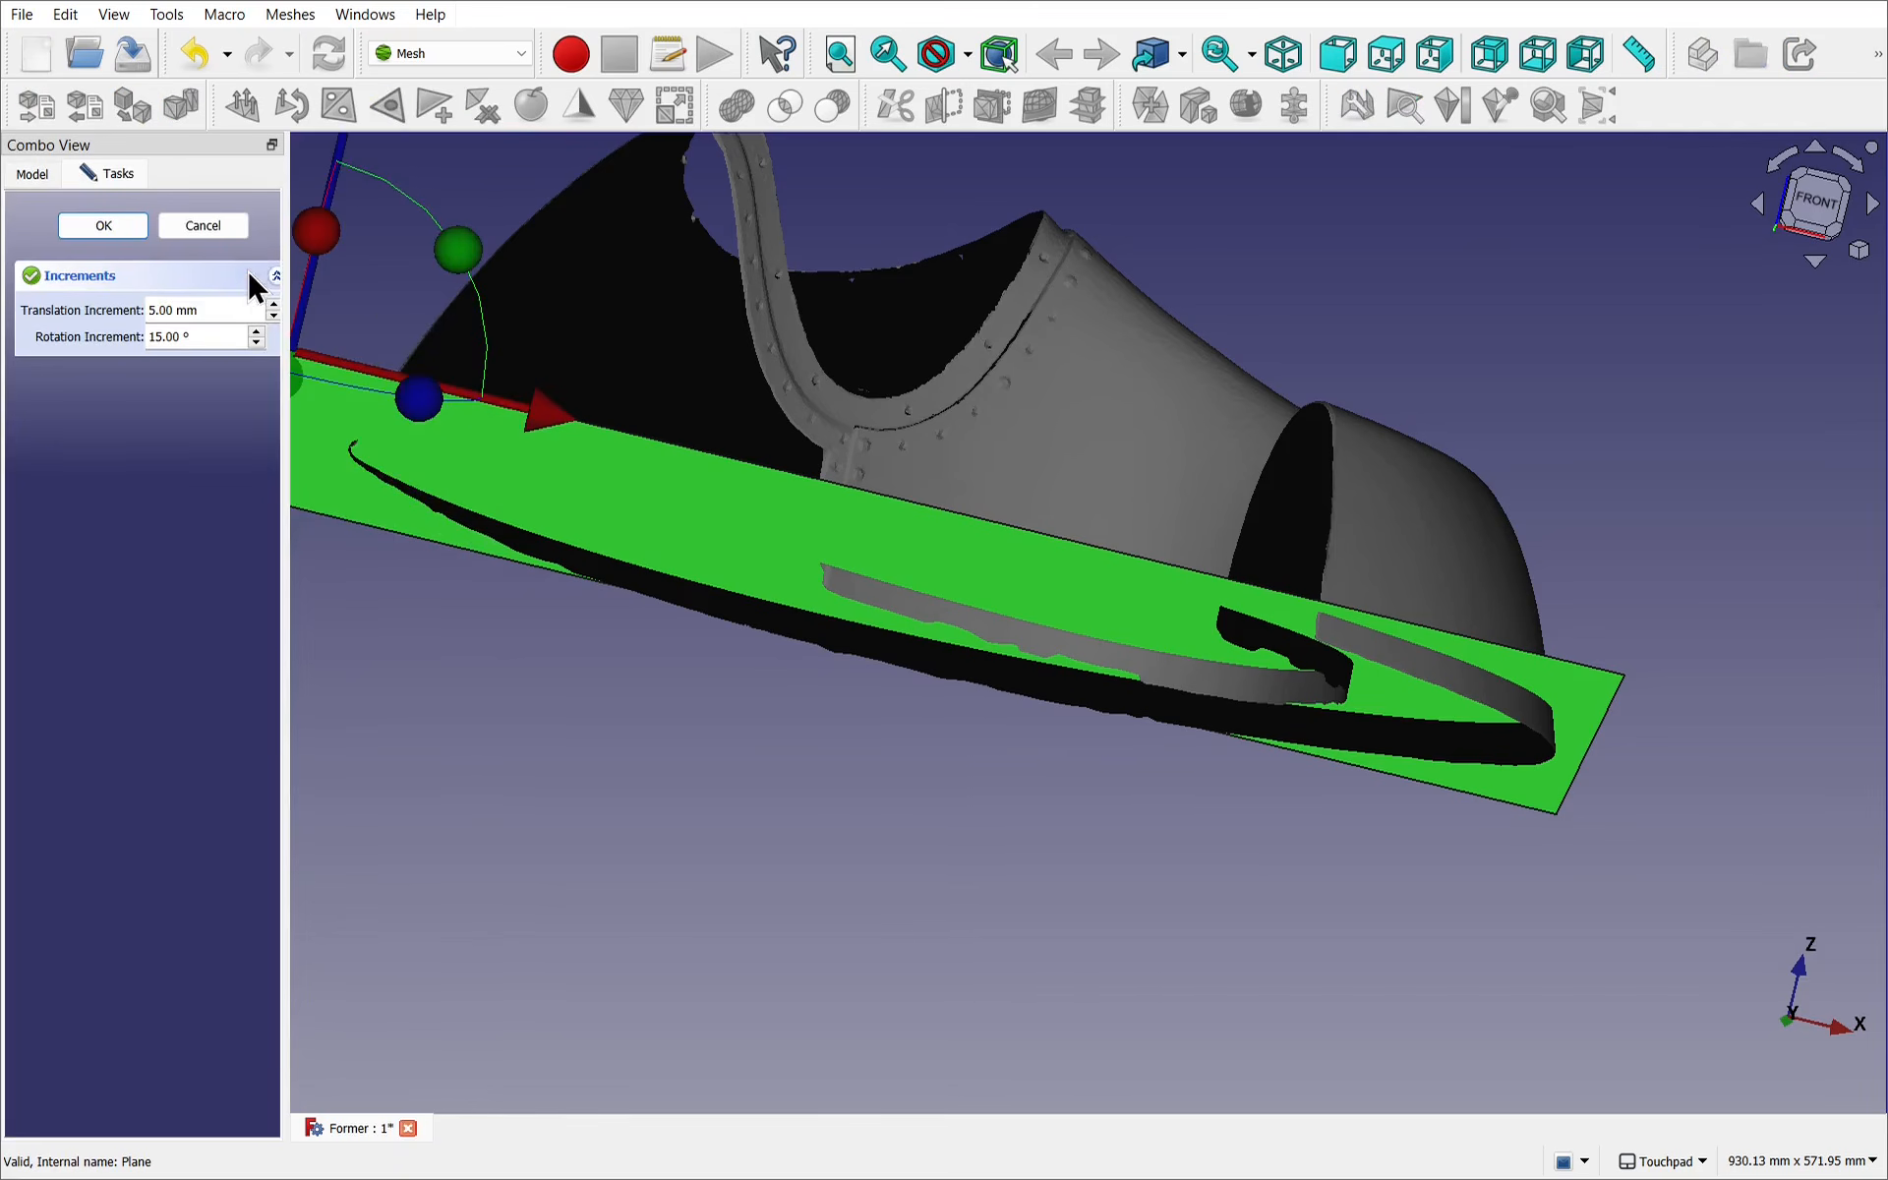
pyautogui.scroll(-3, 468, 316)
pyautogui.keyDown('shift'); pyautogui.moveTo(468, 316); pyautogui.dragTo(550, 417); pyautogui.keyUp('shift')
pyautogui.moveTo(482, 197); pyautogui.dragTo(462, 288)
pyautogui.keyDown('alt'); pyautogui.moveTo(968, 678); pyautogui.dragTo(1028, 628); pyautogui.keyUp('alt')
pyautogui.scroll(3, 936, 684)
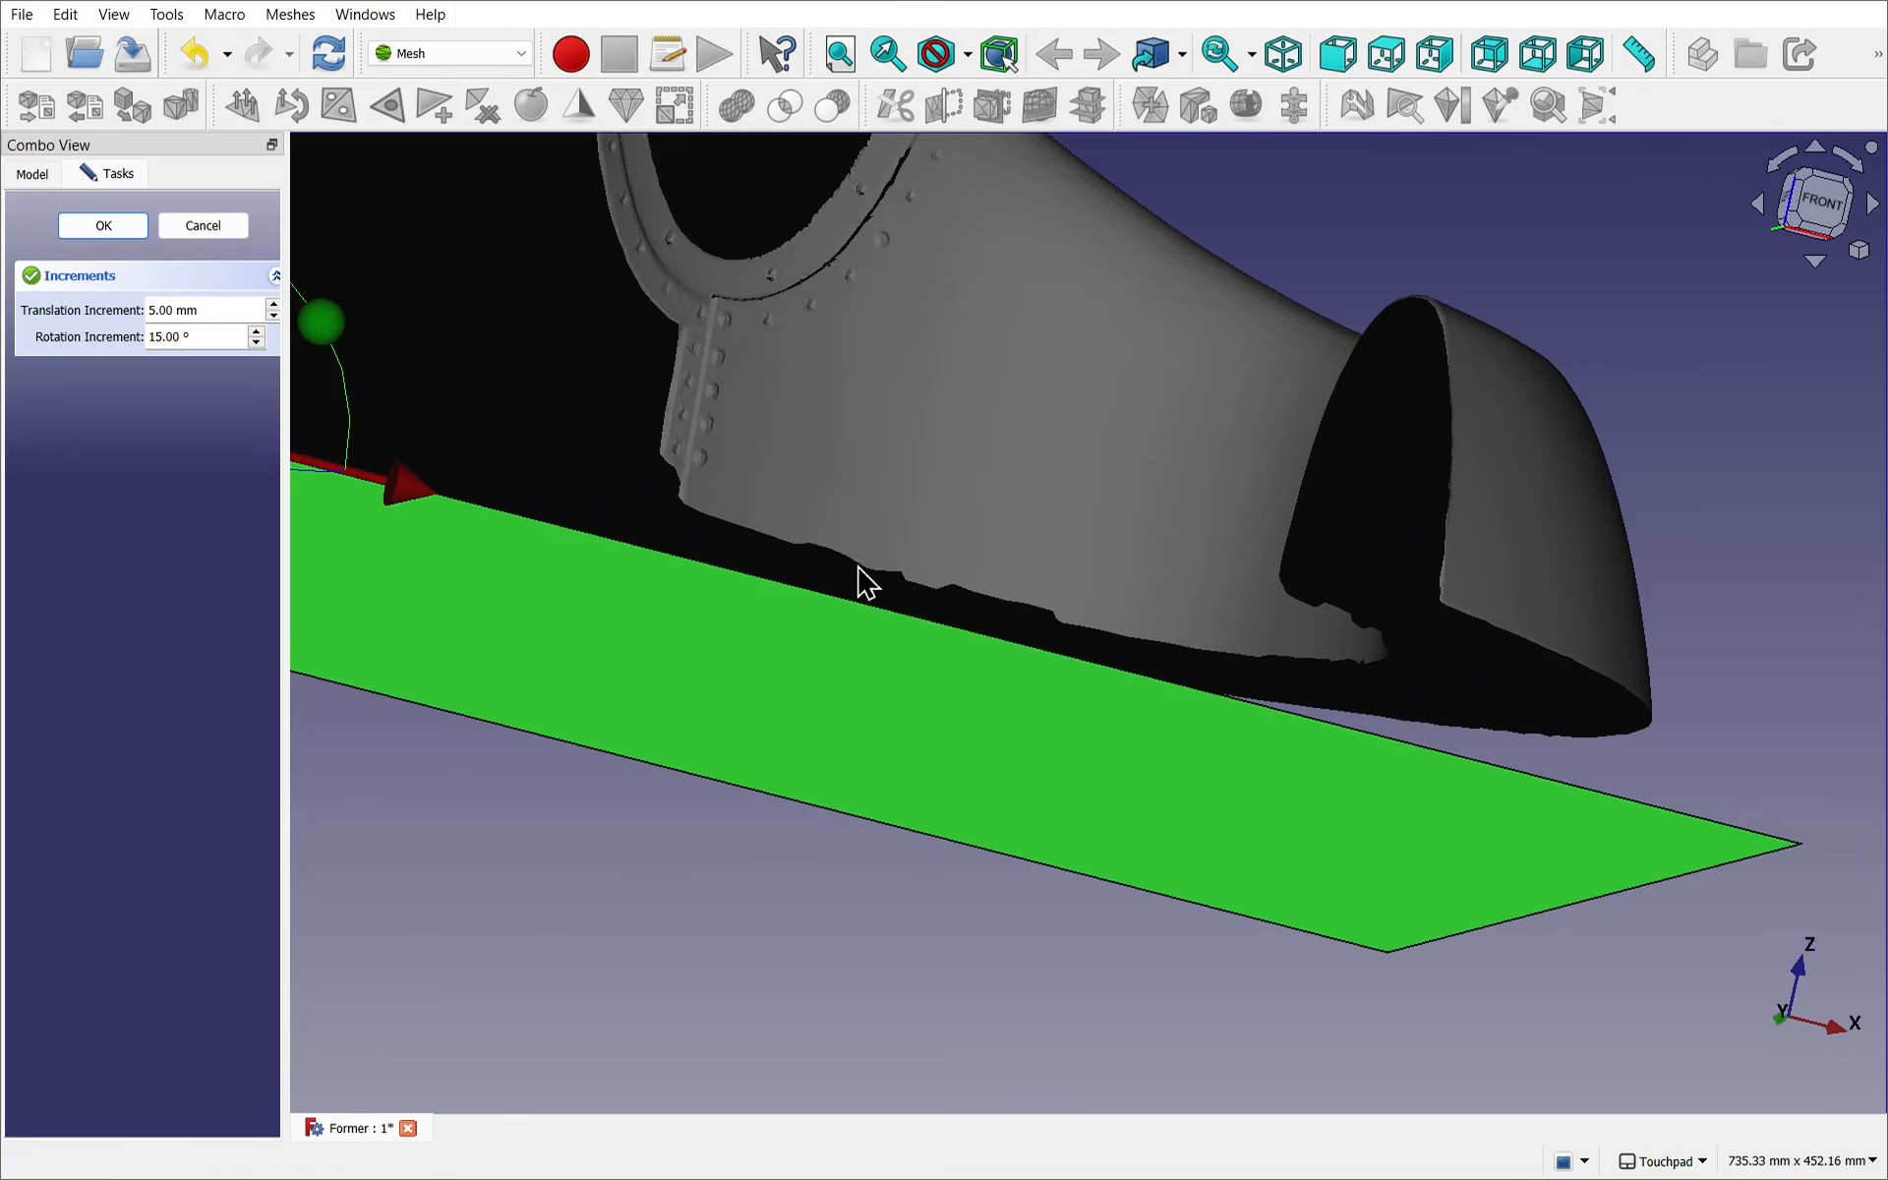
pyautogui.keyDown('alt'); pyautogui.moveTo(1273, 669); pyautogui.dragTo(1640, 693); pyautogui.keyUp('alt')
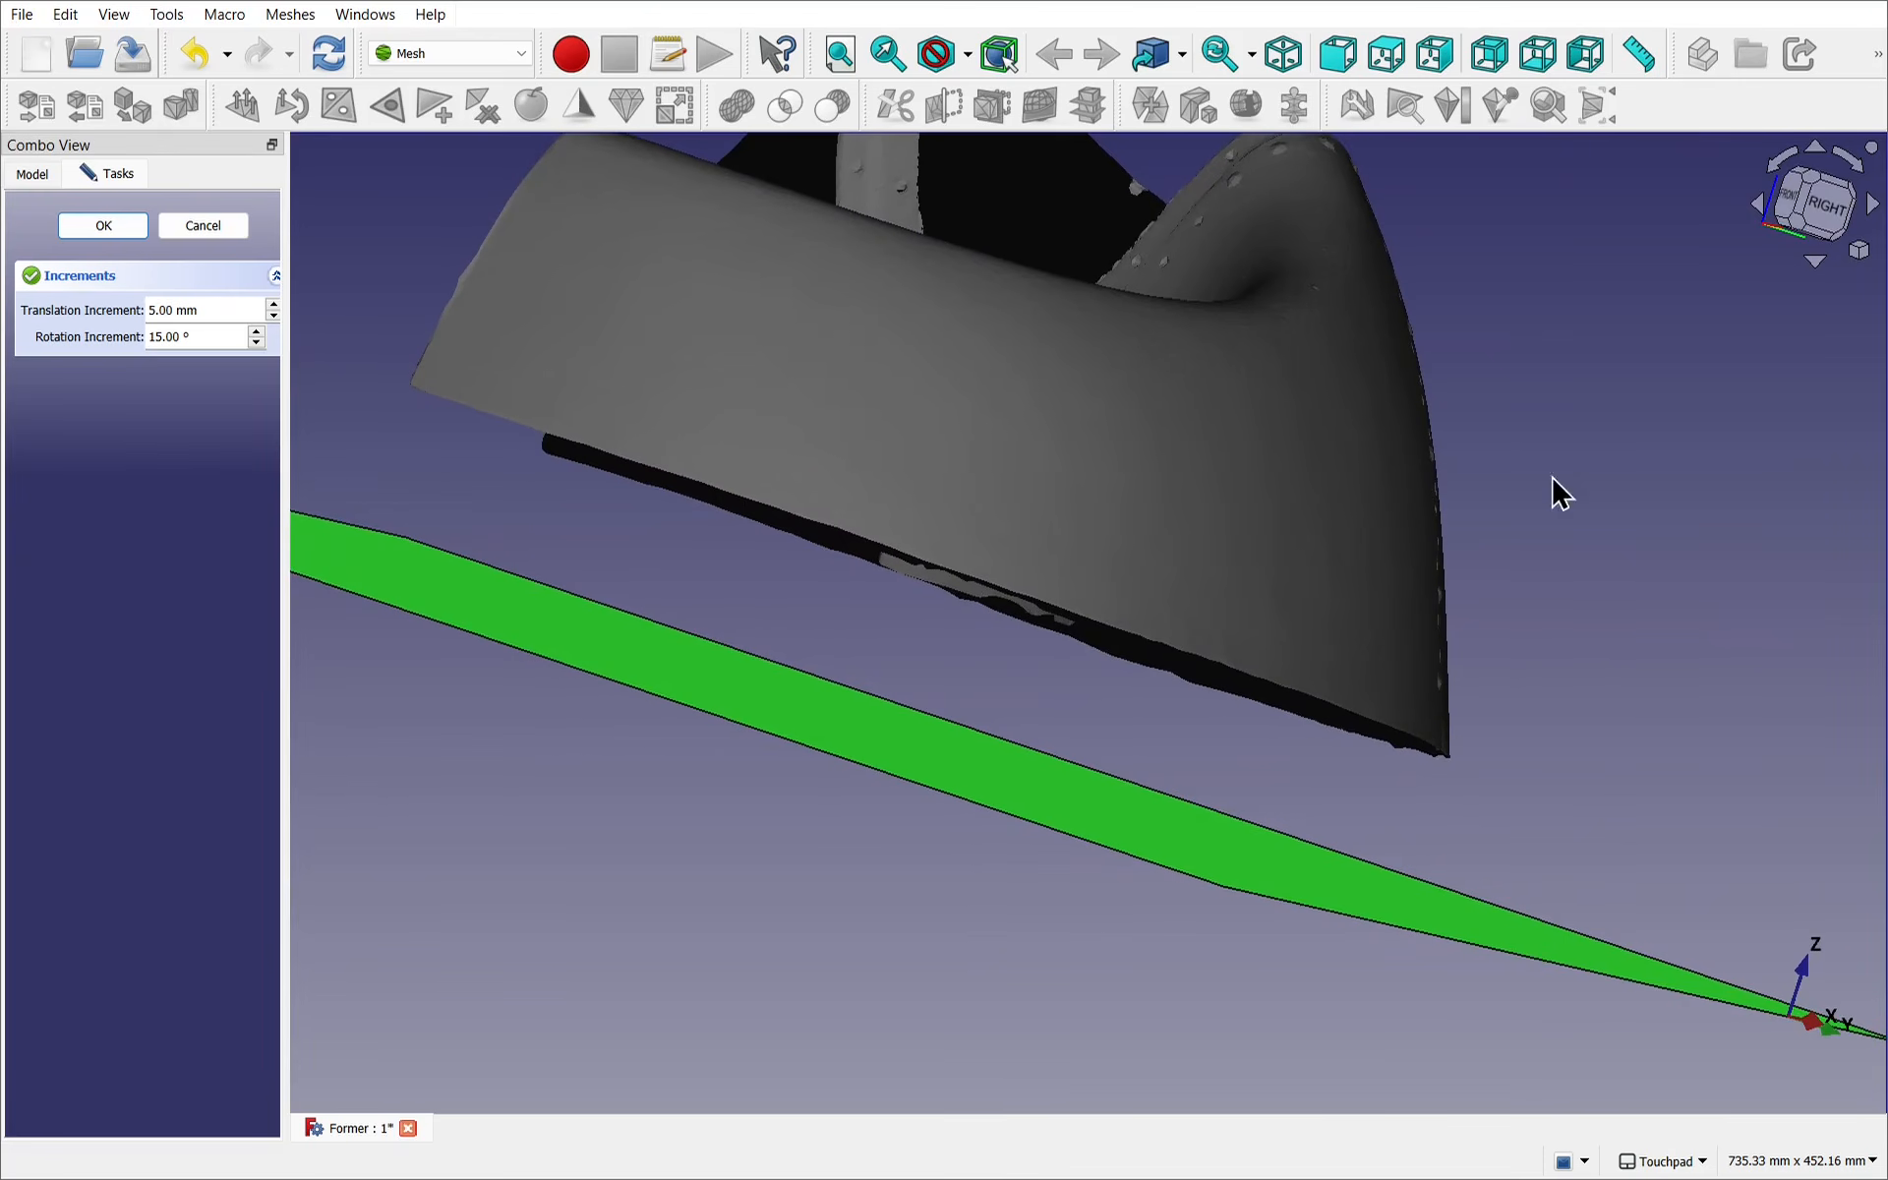
pyautogui.keyDown('alt'); pyautogui.moveTo(1558, 444); pyautogui.dragTo(1219, 550); pyautogui.keyUp('alt')
pyautogui.scroll(-2, 1314, 301)
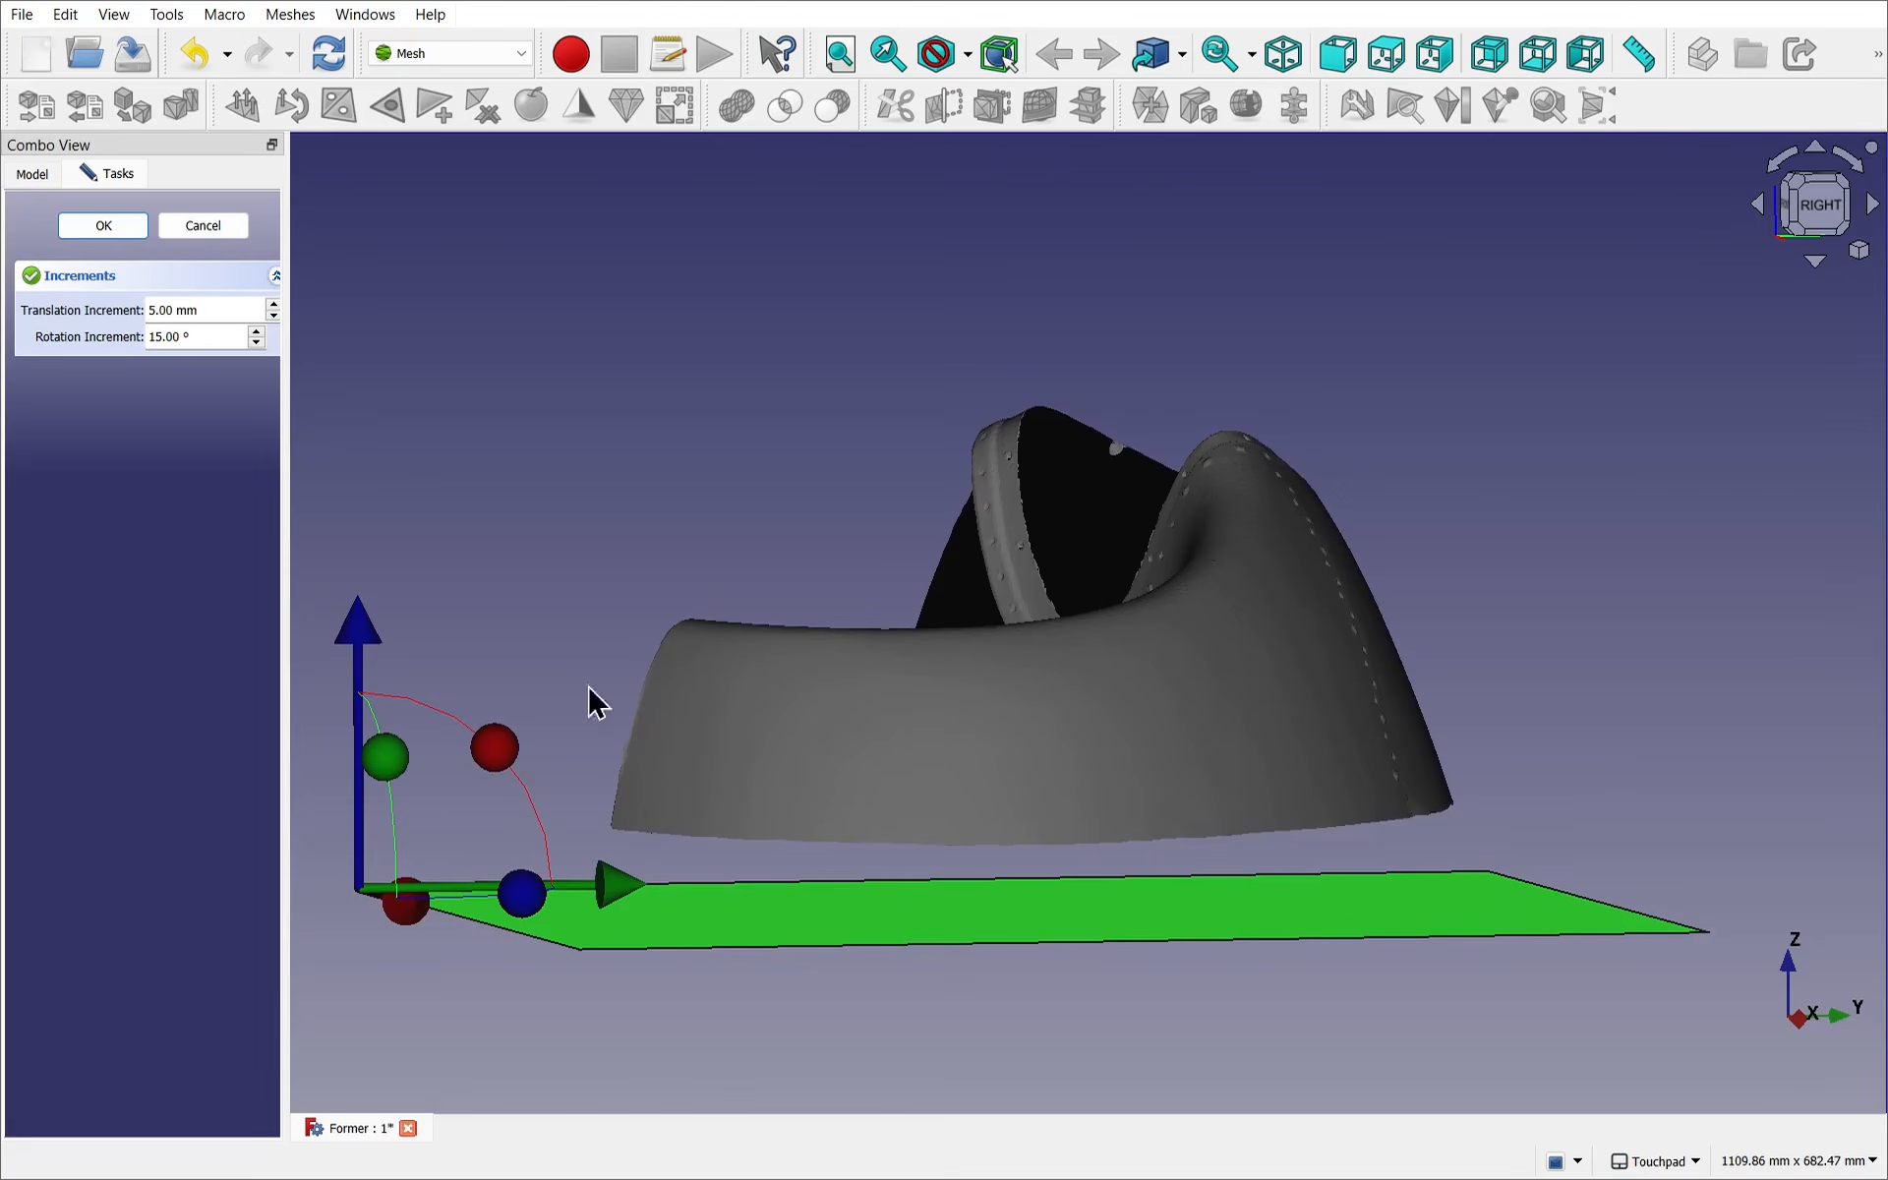
# Raise the horizontal plane 50 mm along Z to meet the mesh's lower edge.
pyautogui.moveTo(366, 654); pyautogui.dragTo(362, 581)
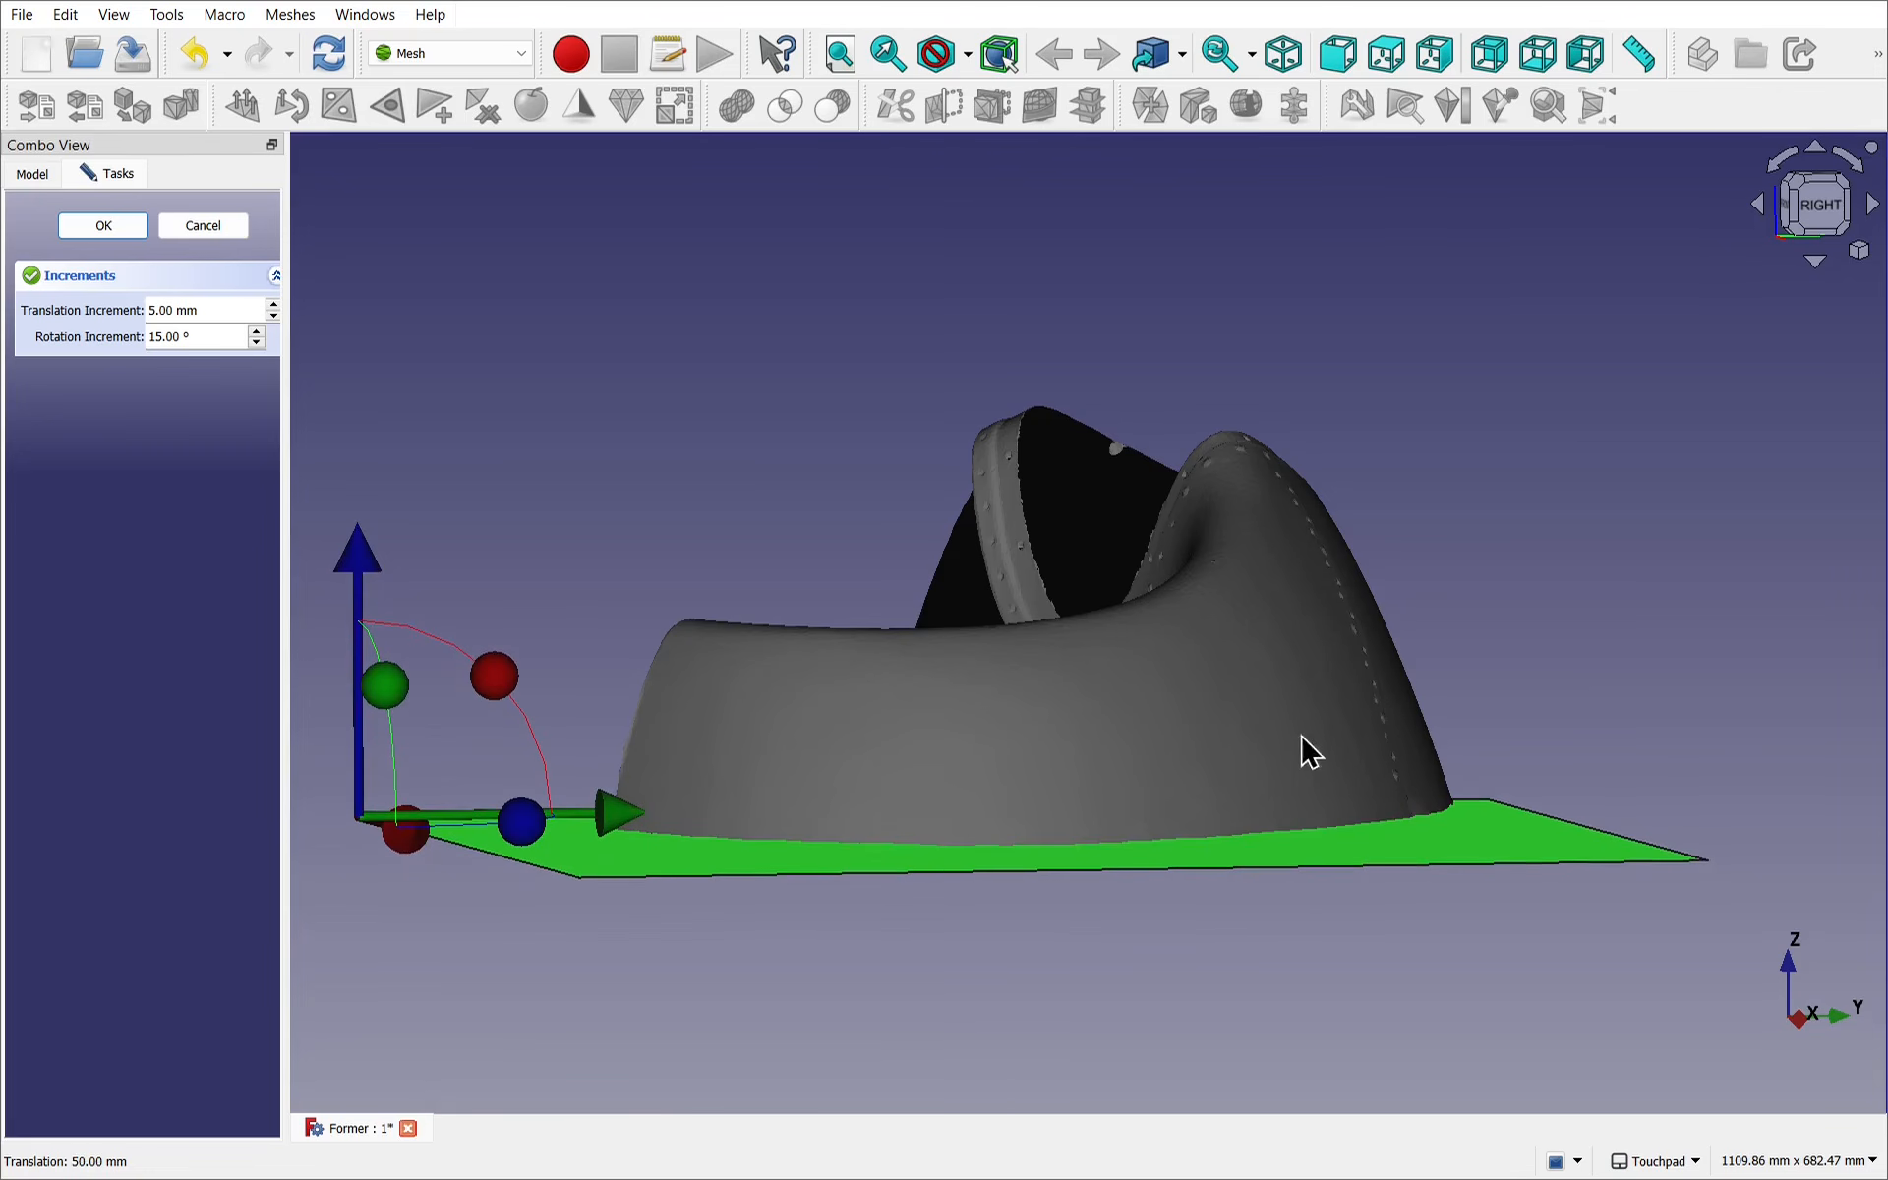
pyautogui.keyDown('alt'); pyautogui.moveTo(1303, 737); pyautogui.dragTo(1119, 765); pyautogui.keyUp('alt')
pyautogui.scroll(-1, 1363, 868)
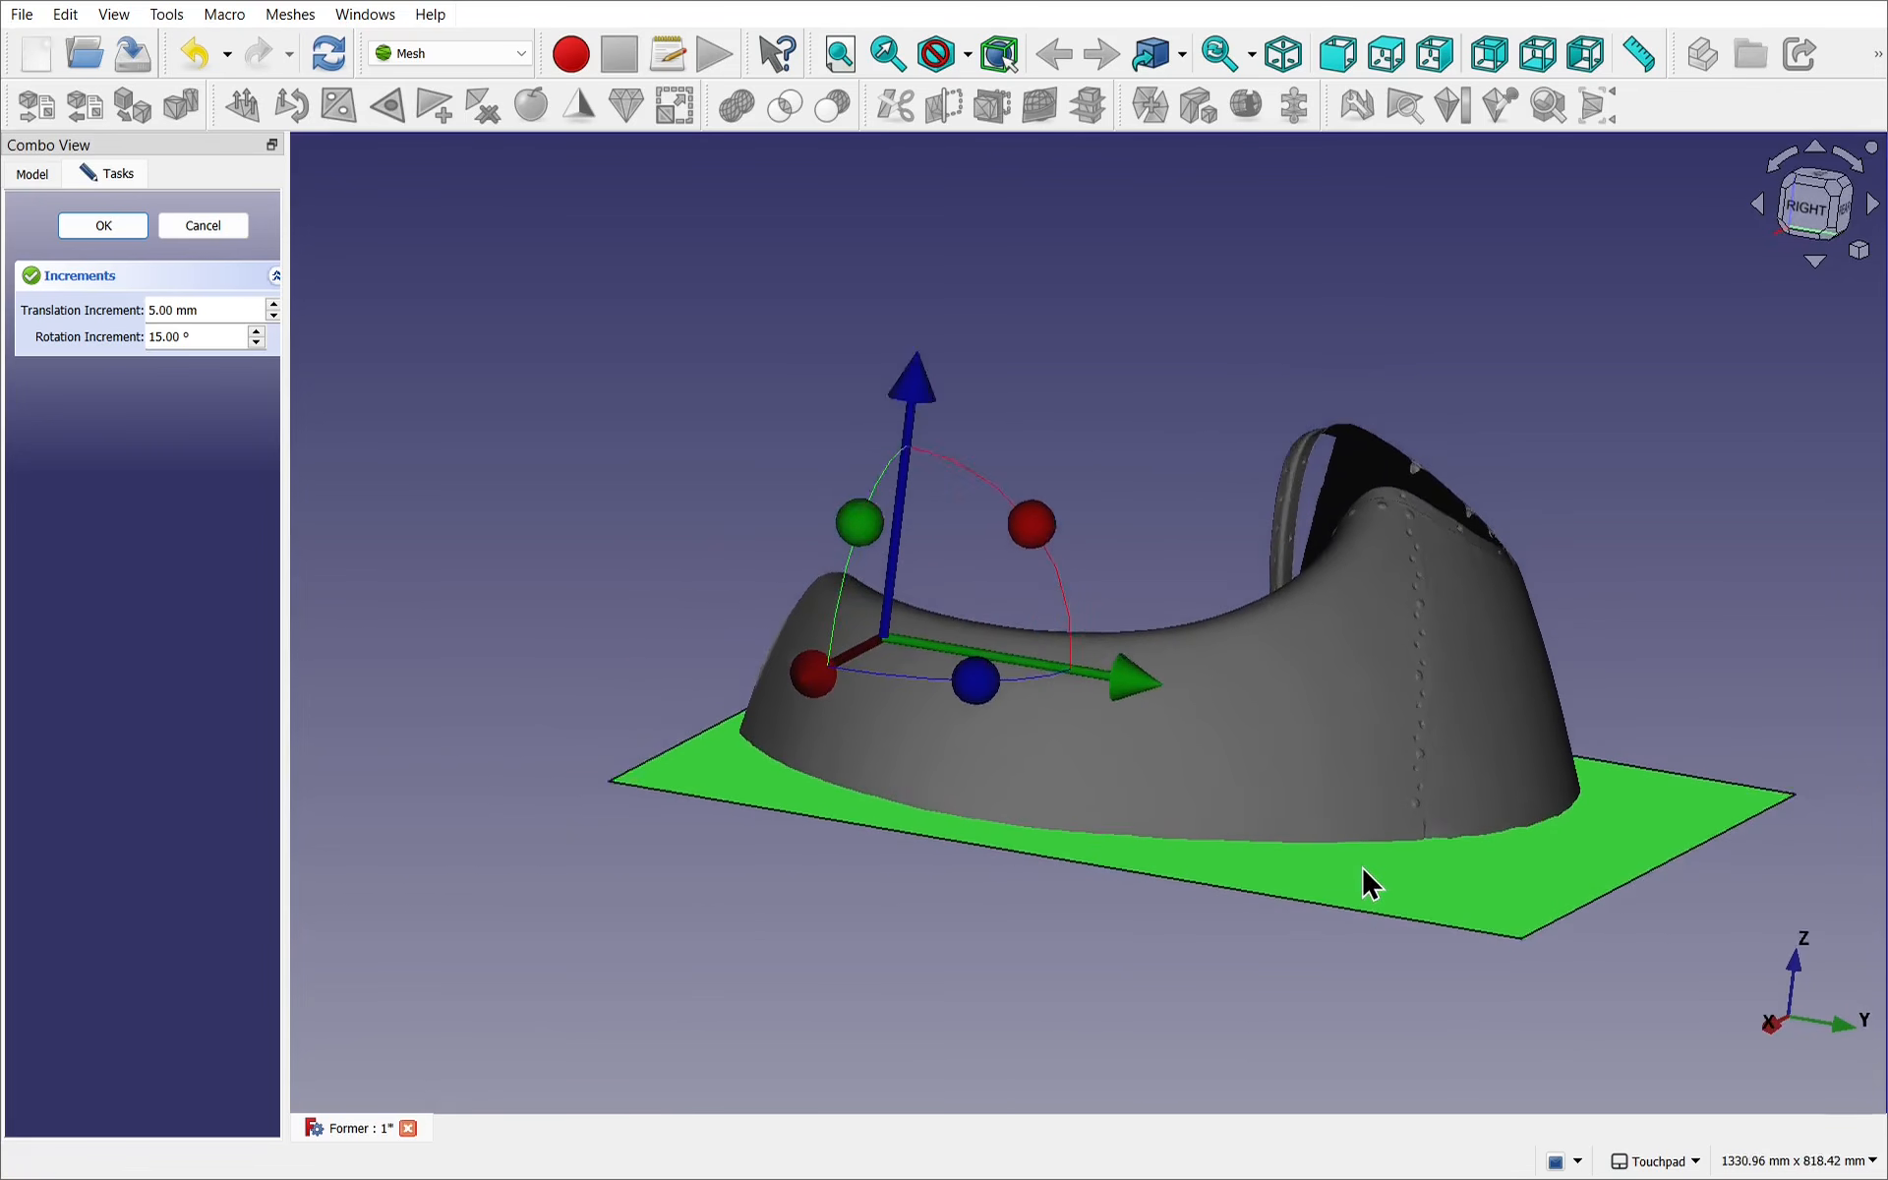
pyautogui.scroll(-2, 1362, 869)
# Raise the plane further along Z until it cuts through the mesh above its ragged lower edge, and accept the transform.
pyautogui.moveTo(1084, 465); pyautogui.dragTo(1087, 432)
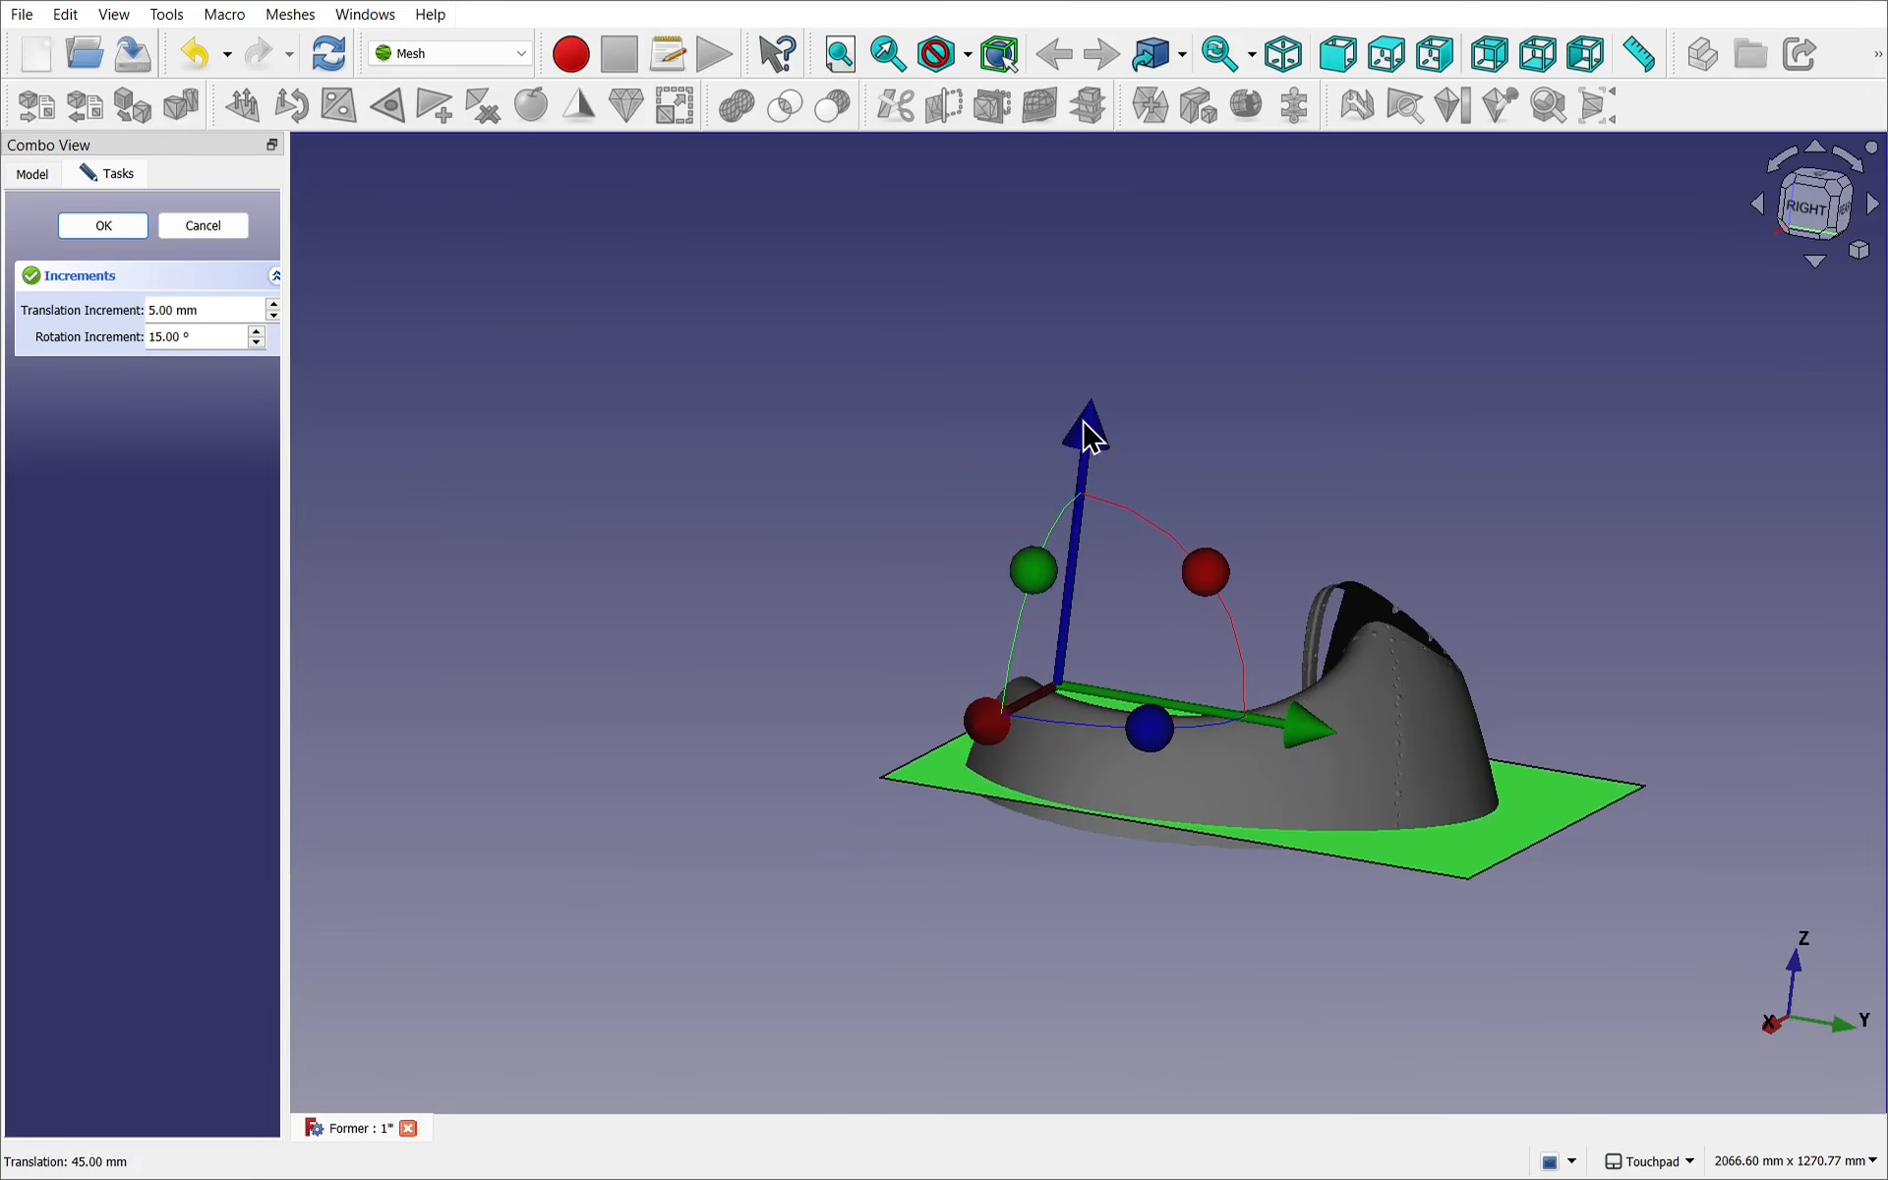
pyautogui.keyDown('alt'); pyautogui.moveTo(1148, 932); pyautogui.dragTo(1230, 920); pyautogui.keyUp('alt')
pyautogui.moveTo(934, 511); pyautogui.dragTo(927, 499)
pyautogui.keyDown('alt'); pyautogui.moveTo(1264, 652); pyautogui.dragTo(813, 682); pyautogui.keyUp('alt')
pyautogui.keyDown('shift'); pyautogui.moveTo(1087, 728); pyautogui.dragTo(568, 751); pyautogui.keyUp('shift')
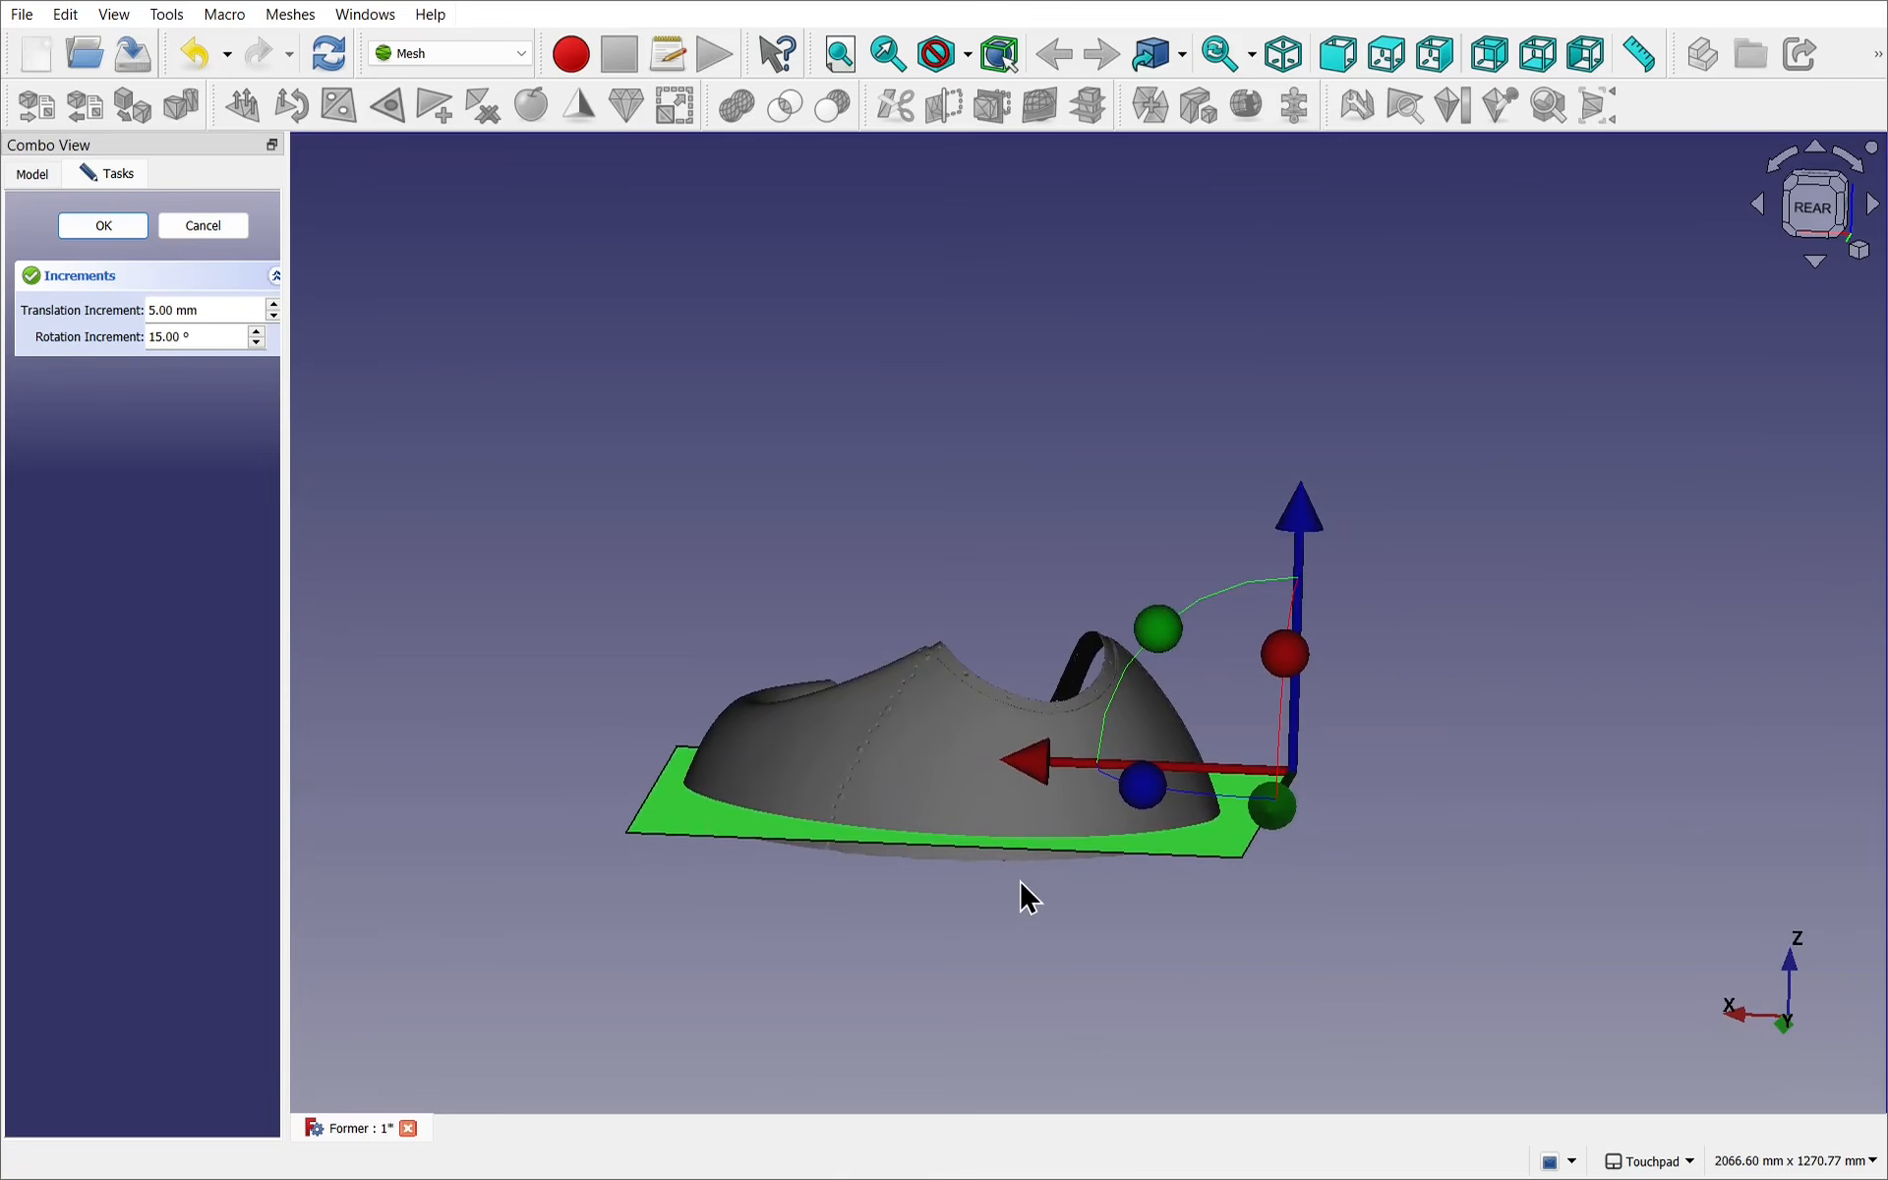
pyautogui.scroll(3, 1028, 897)
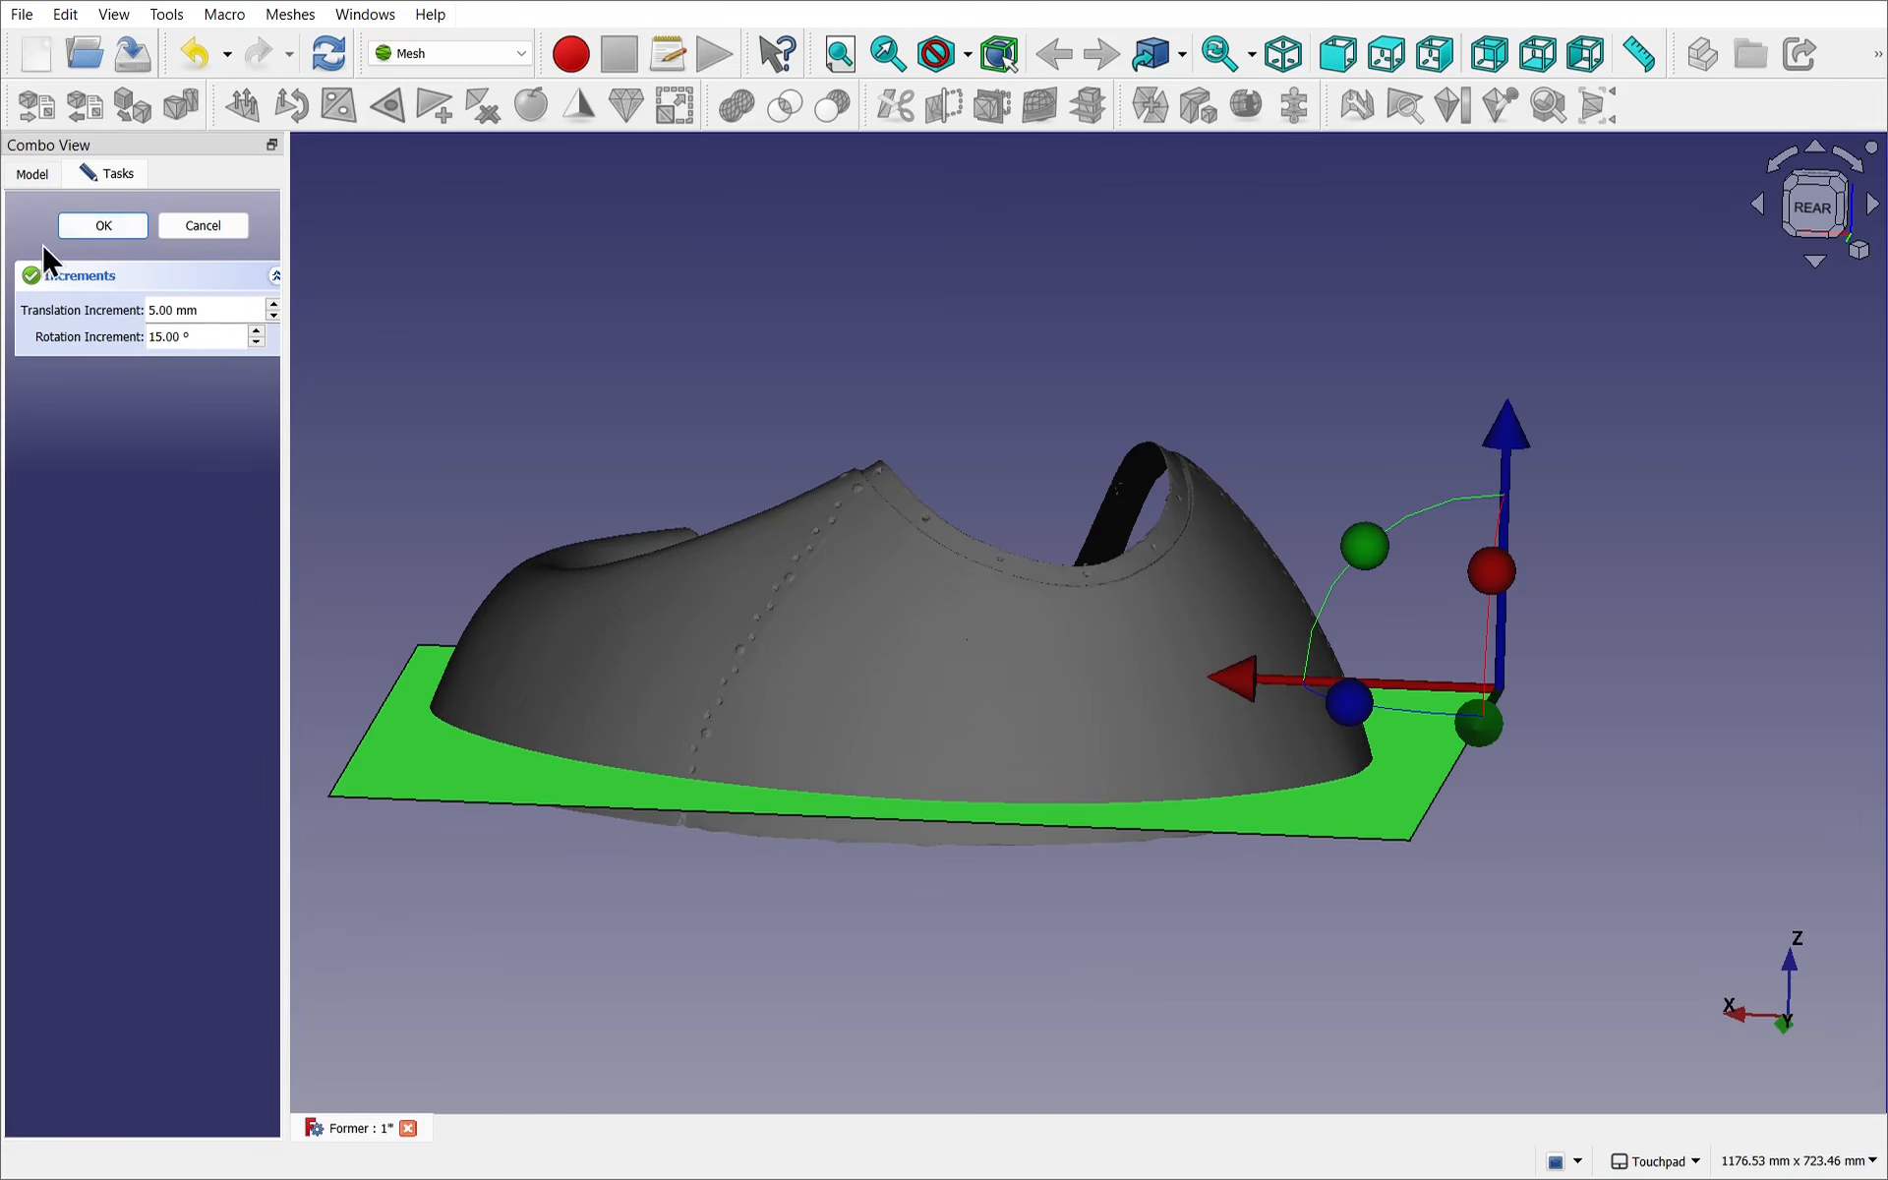
pyautogui.click(104, 225)
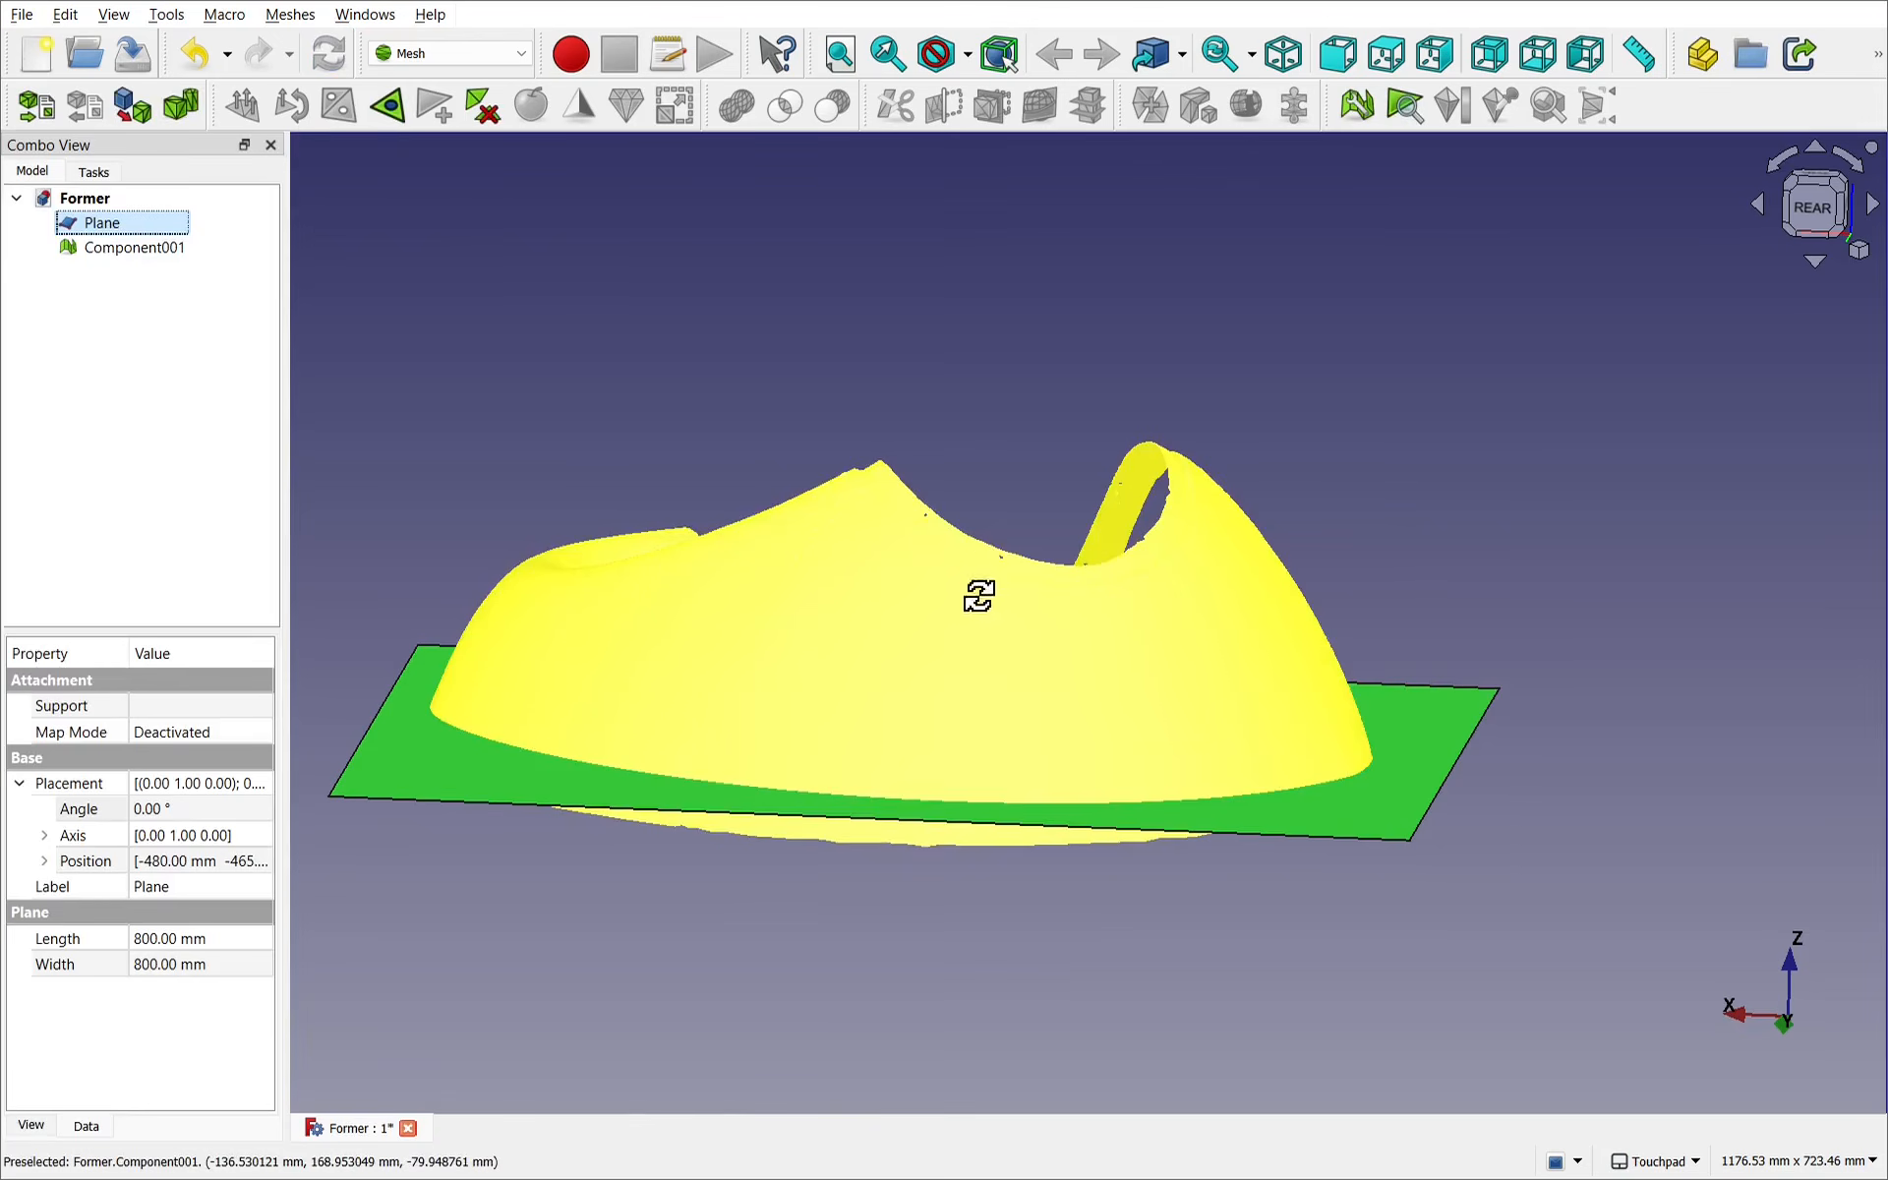
# Trim Component001 with the horizontal plane using the Split option to keep both sides.
pyautogui.keyDown('alt'); pyautogui.moveTo(973, 594); pyautogui.dragTo(1028, 750); pyautogui.keyUp('alt')
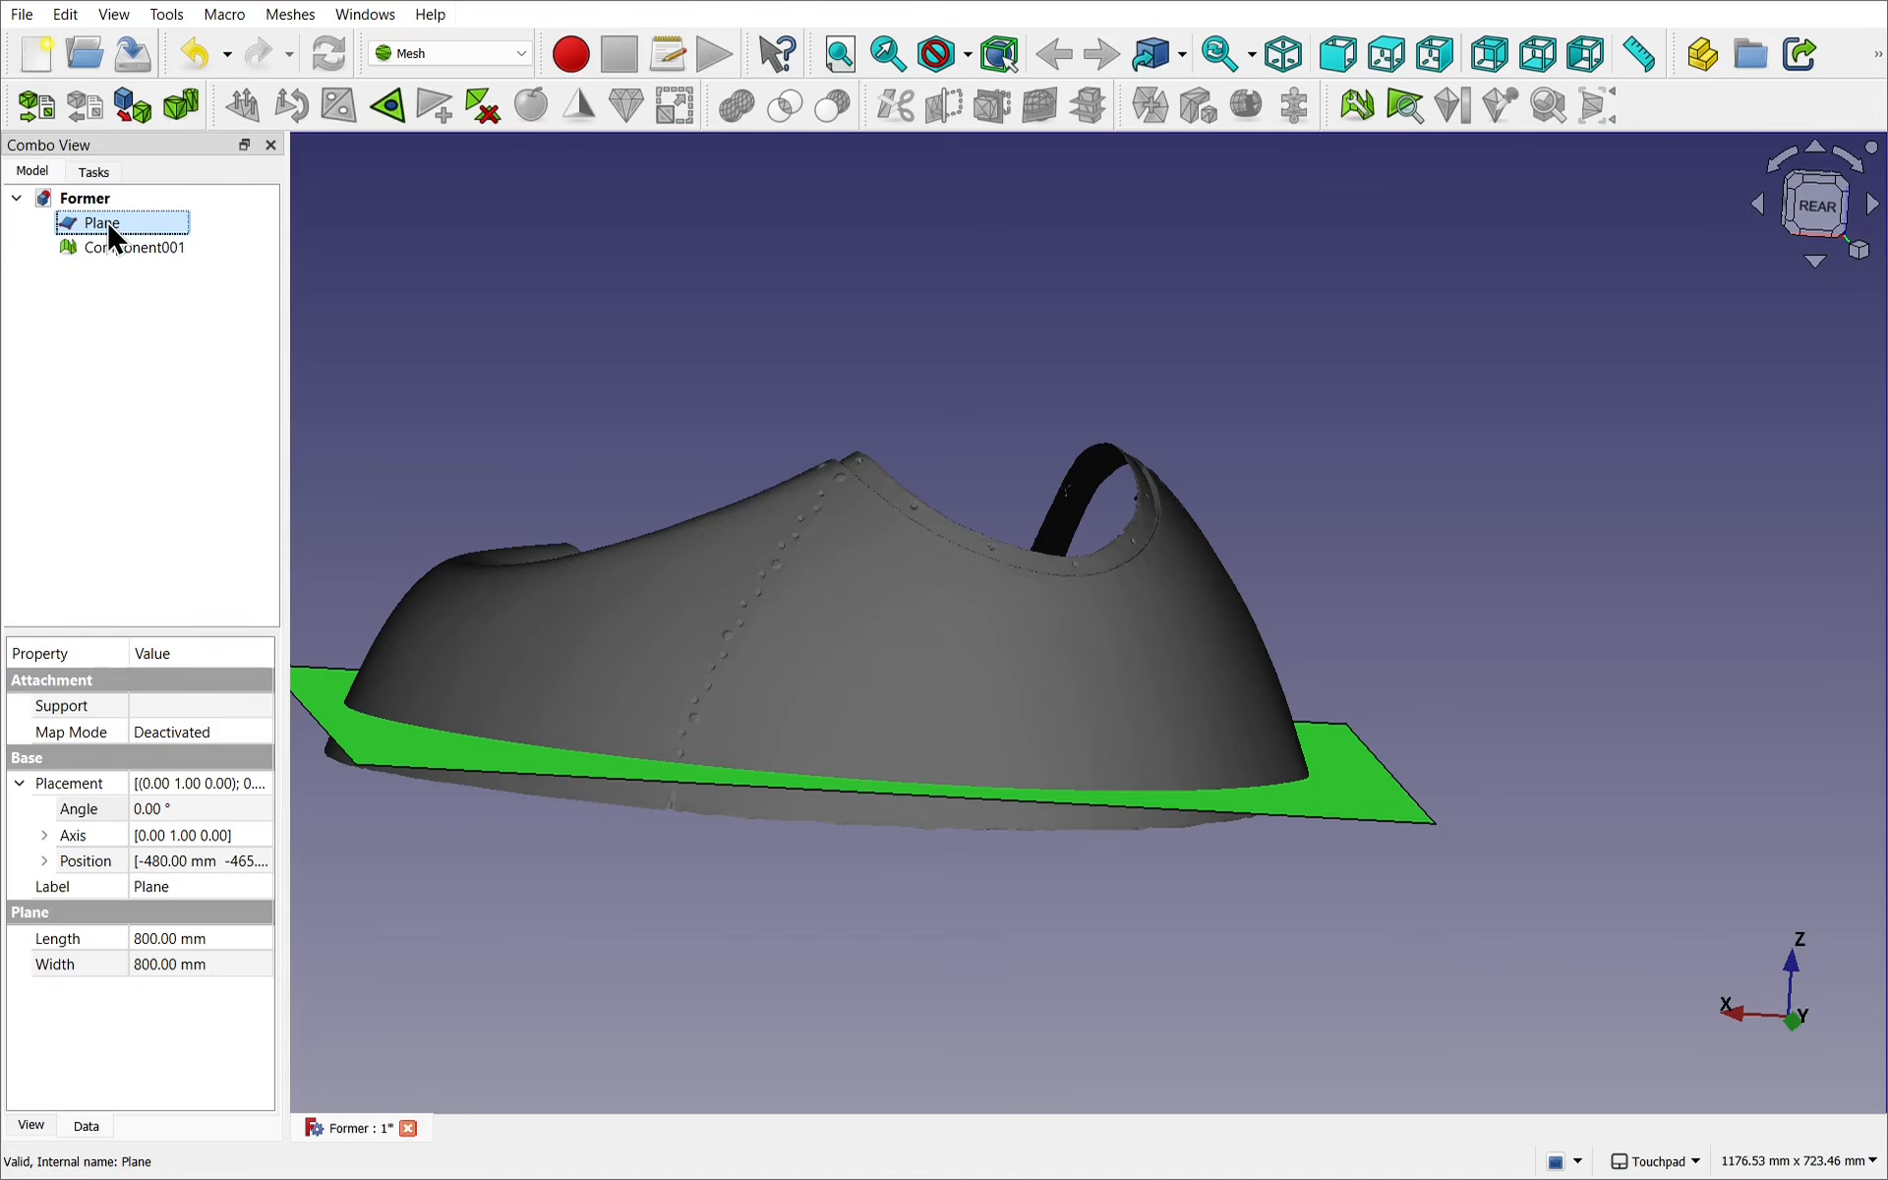
pyautogui.keyDown('ctrl'); pyautogui.click(145, 244); pyautogui.keyUp('ctrl')
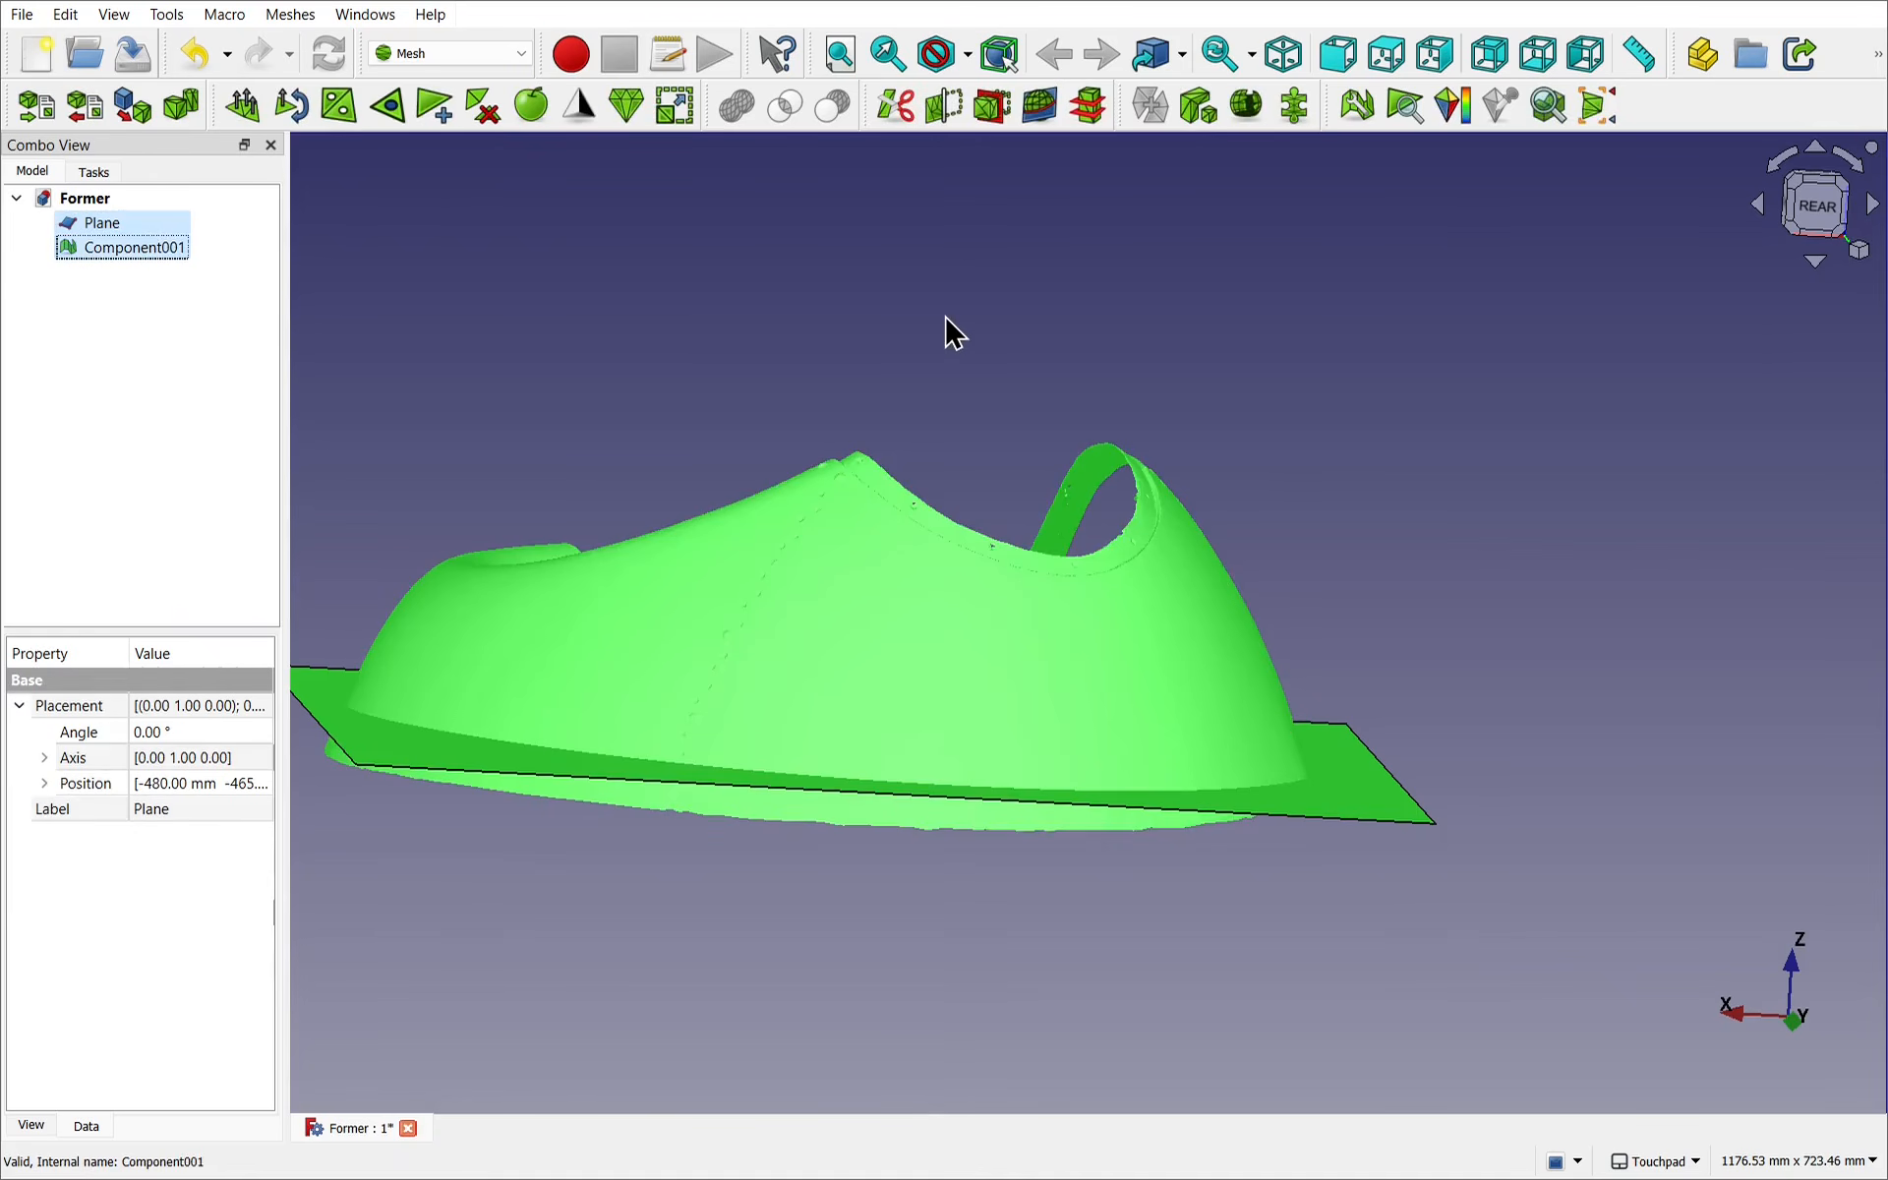
pyautogui.click(993, 106)
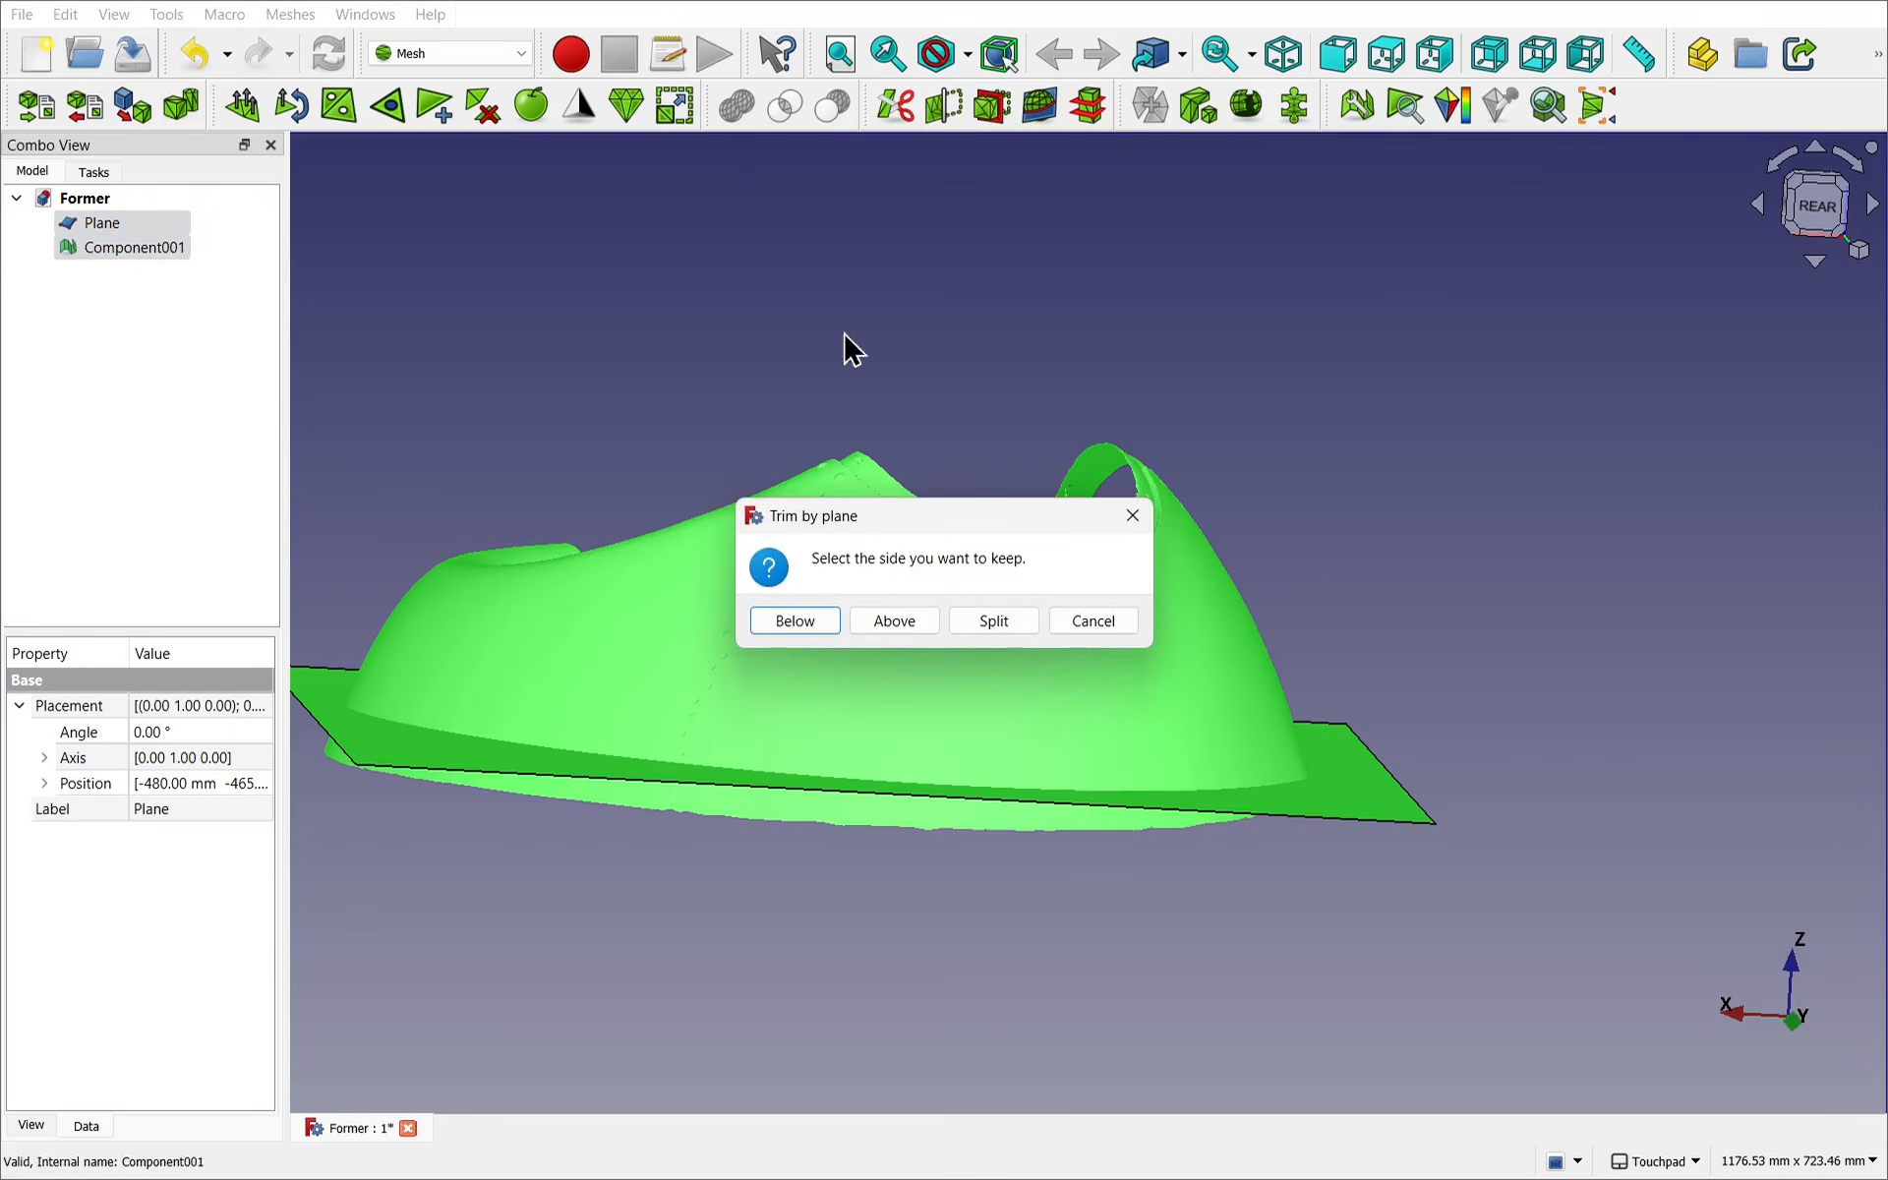
pyautogui.click(989, 623)
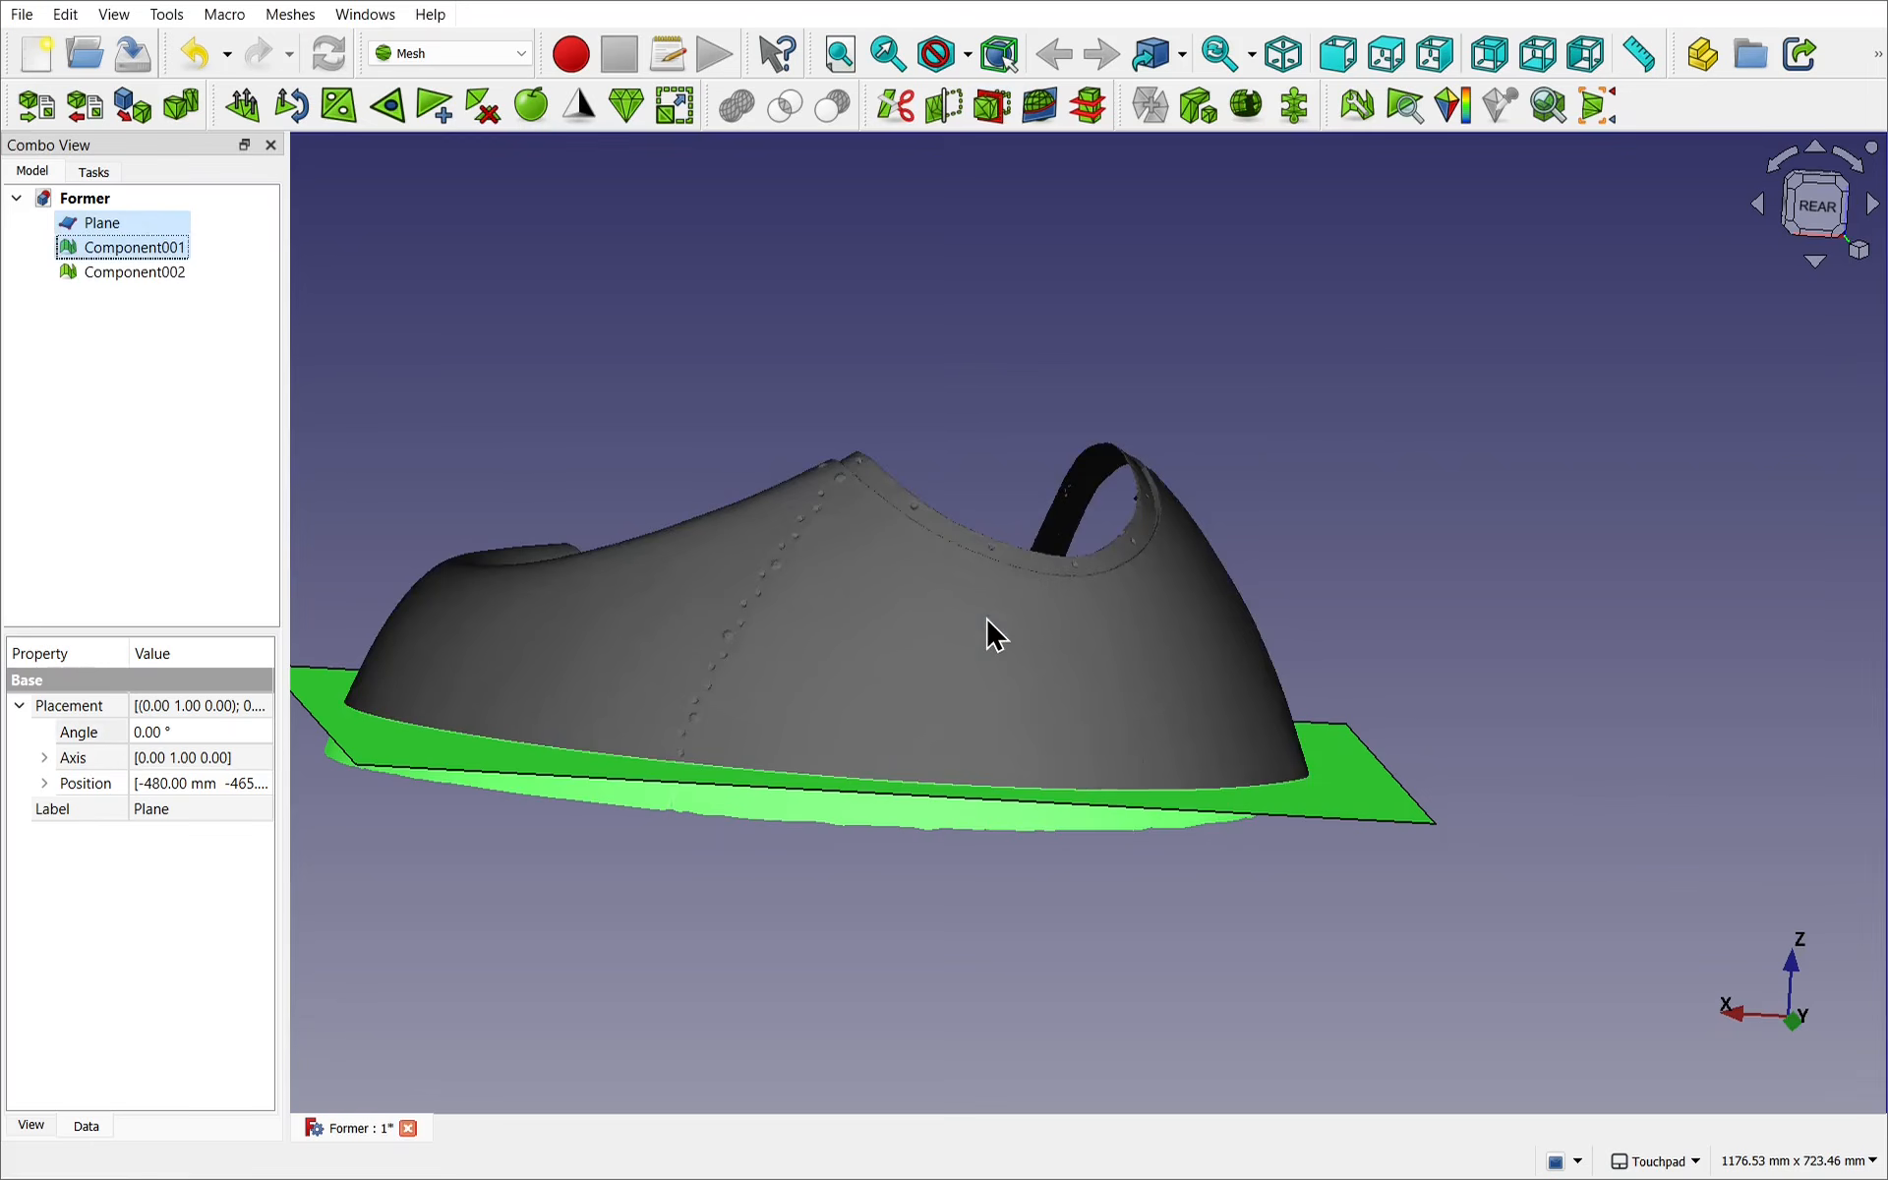
# Select the upper and lower mesh pieces in turn to check the split, and hide the cutting plane.
pyautogui.click(626, 588)
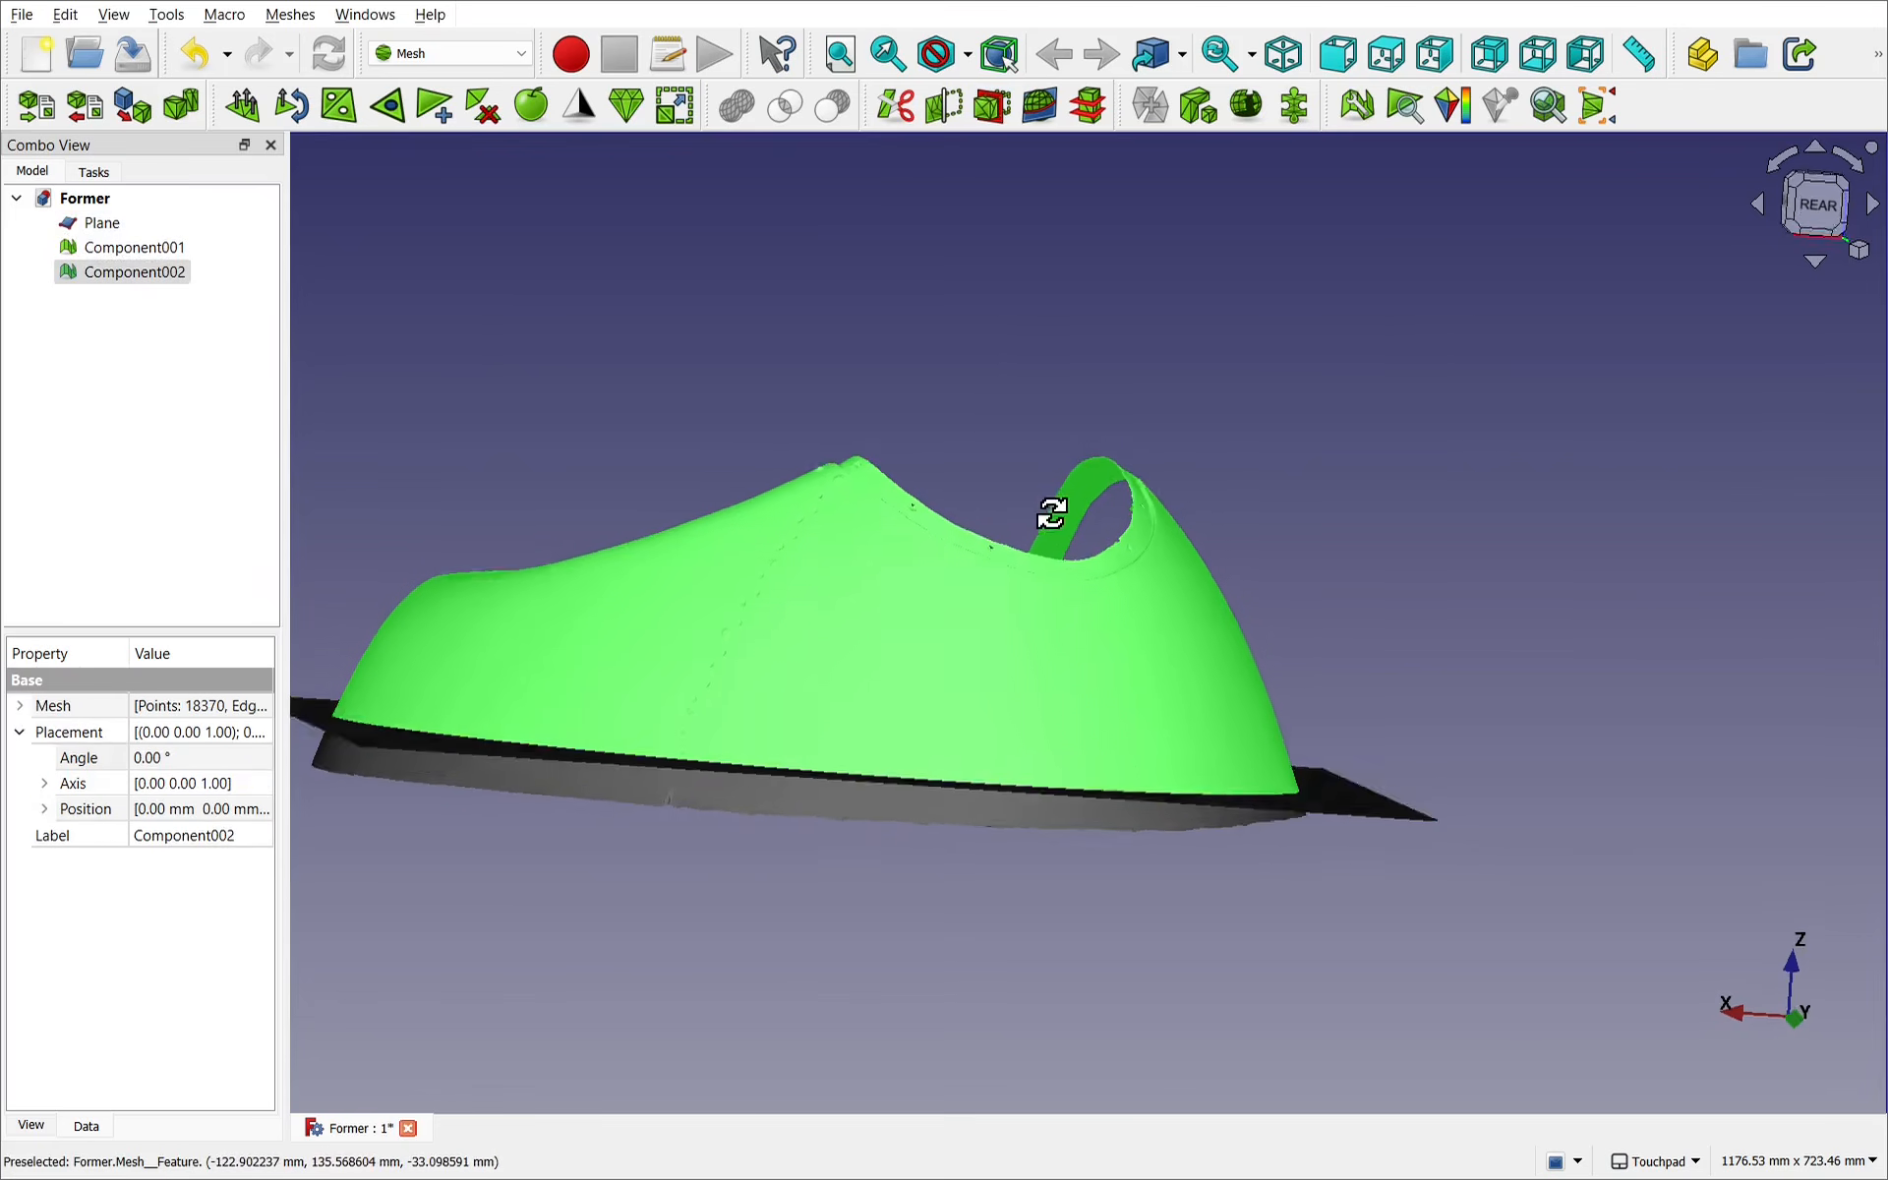
pyautogui.keyDown('alt'); pyautogui.moveTo(1051, 513); pyautogui.dragTo(1075, 456); pyautogui.keyUp('alt')
pyautogui.click(976, 755)
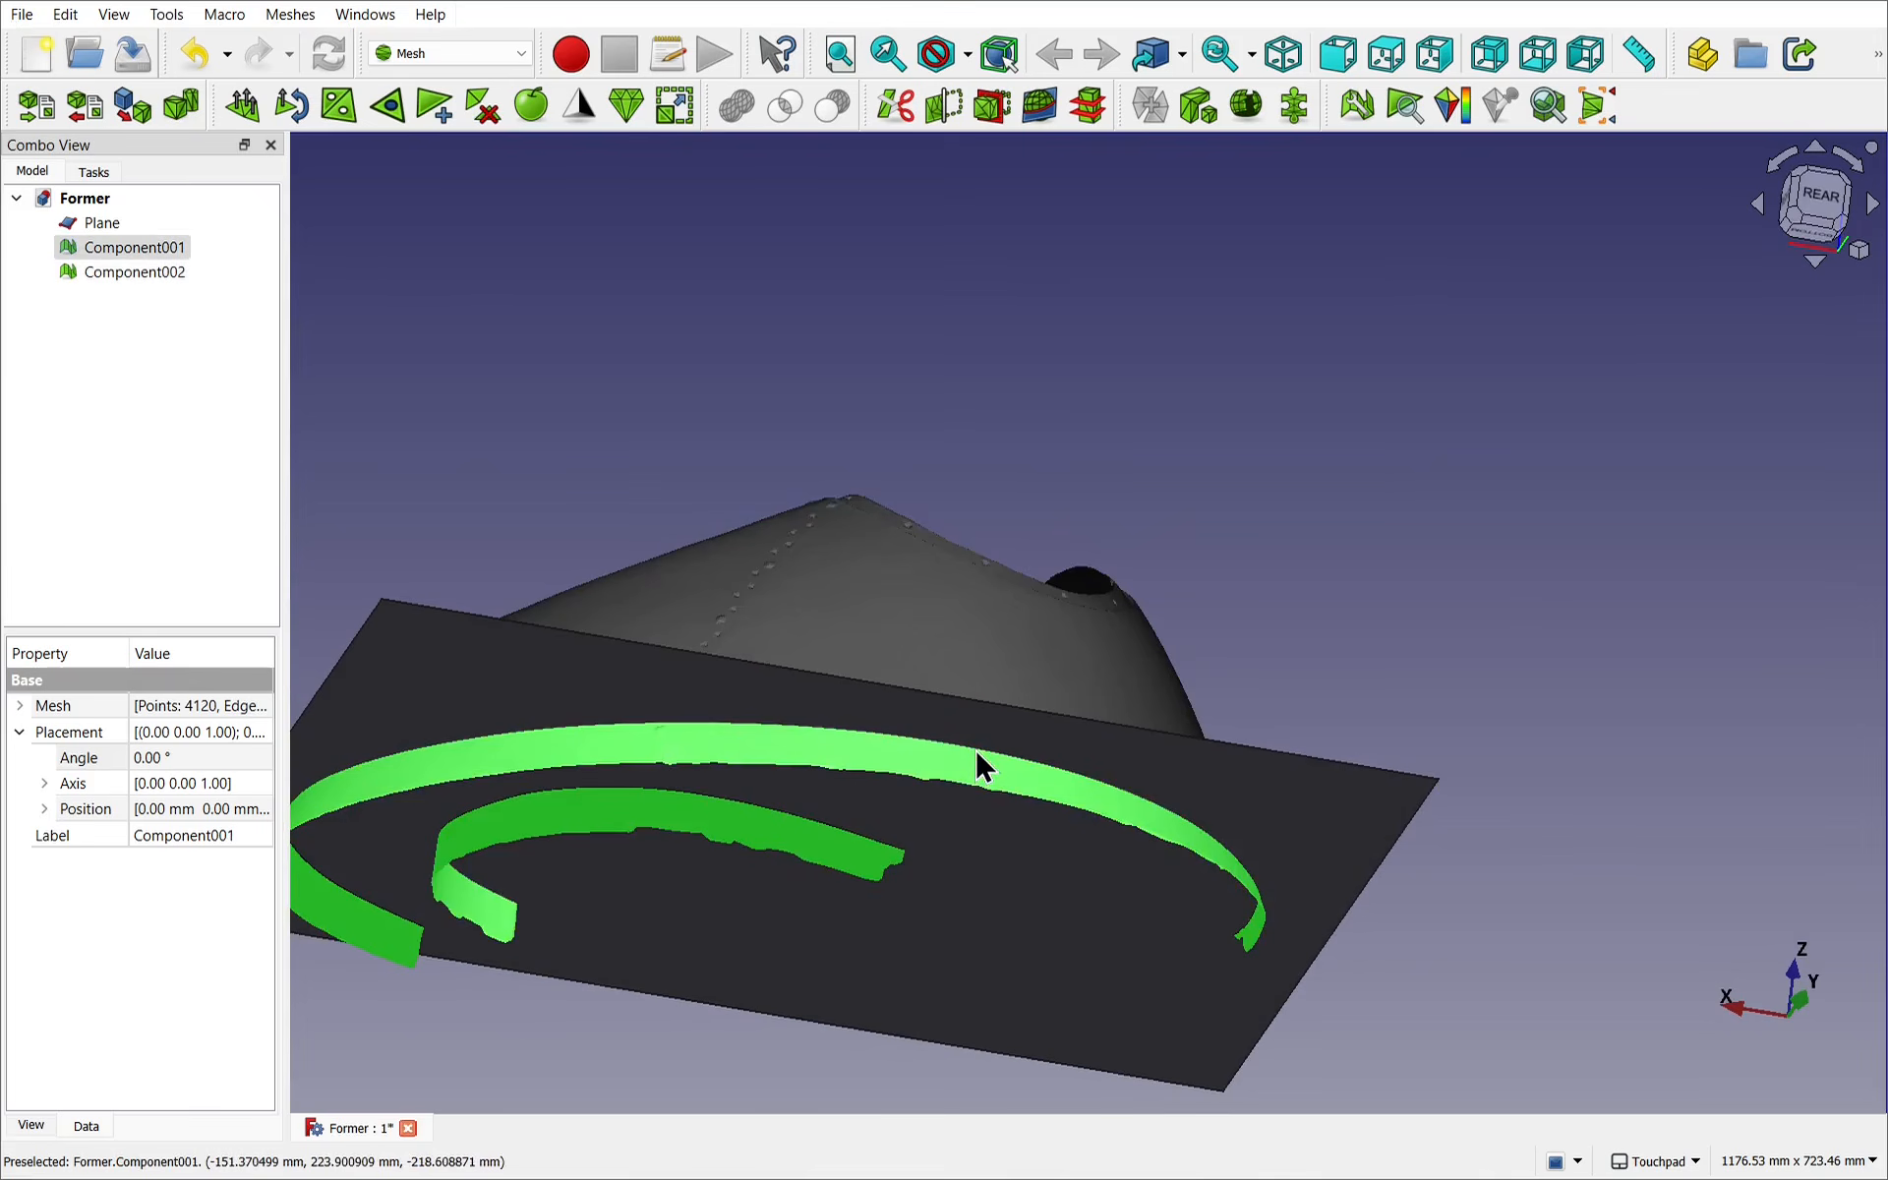
pyautogui.click(1018, 737)
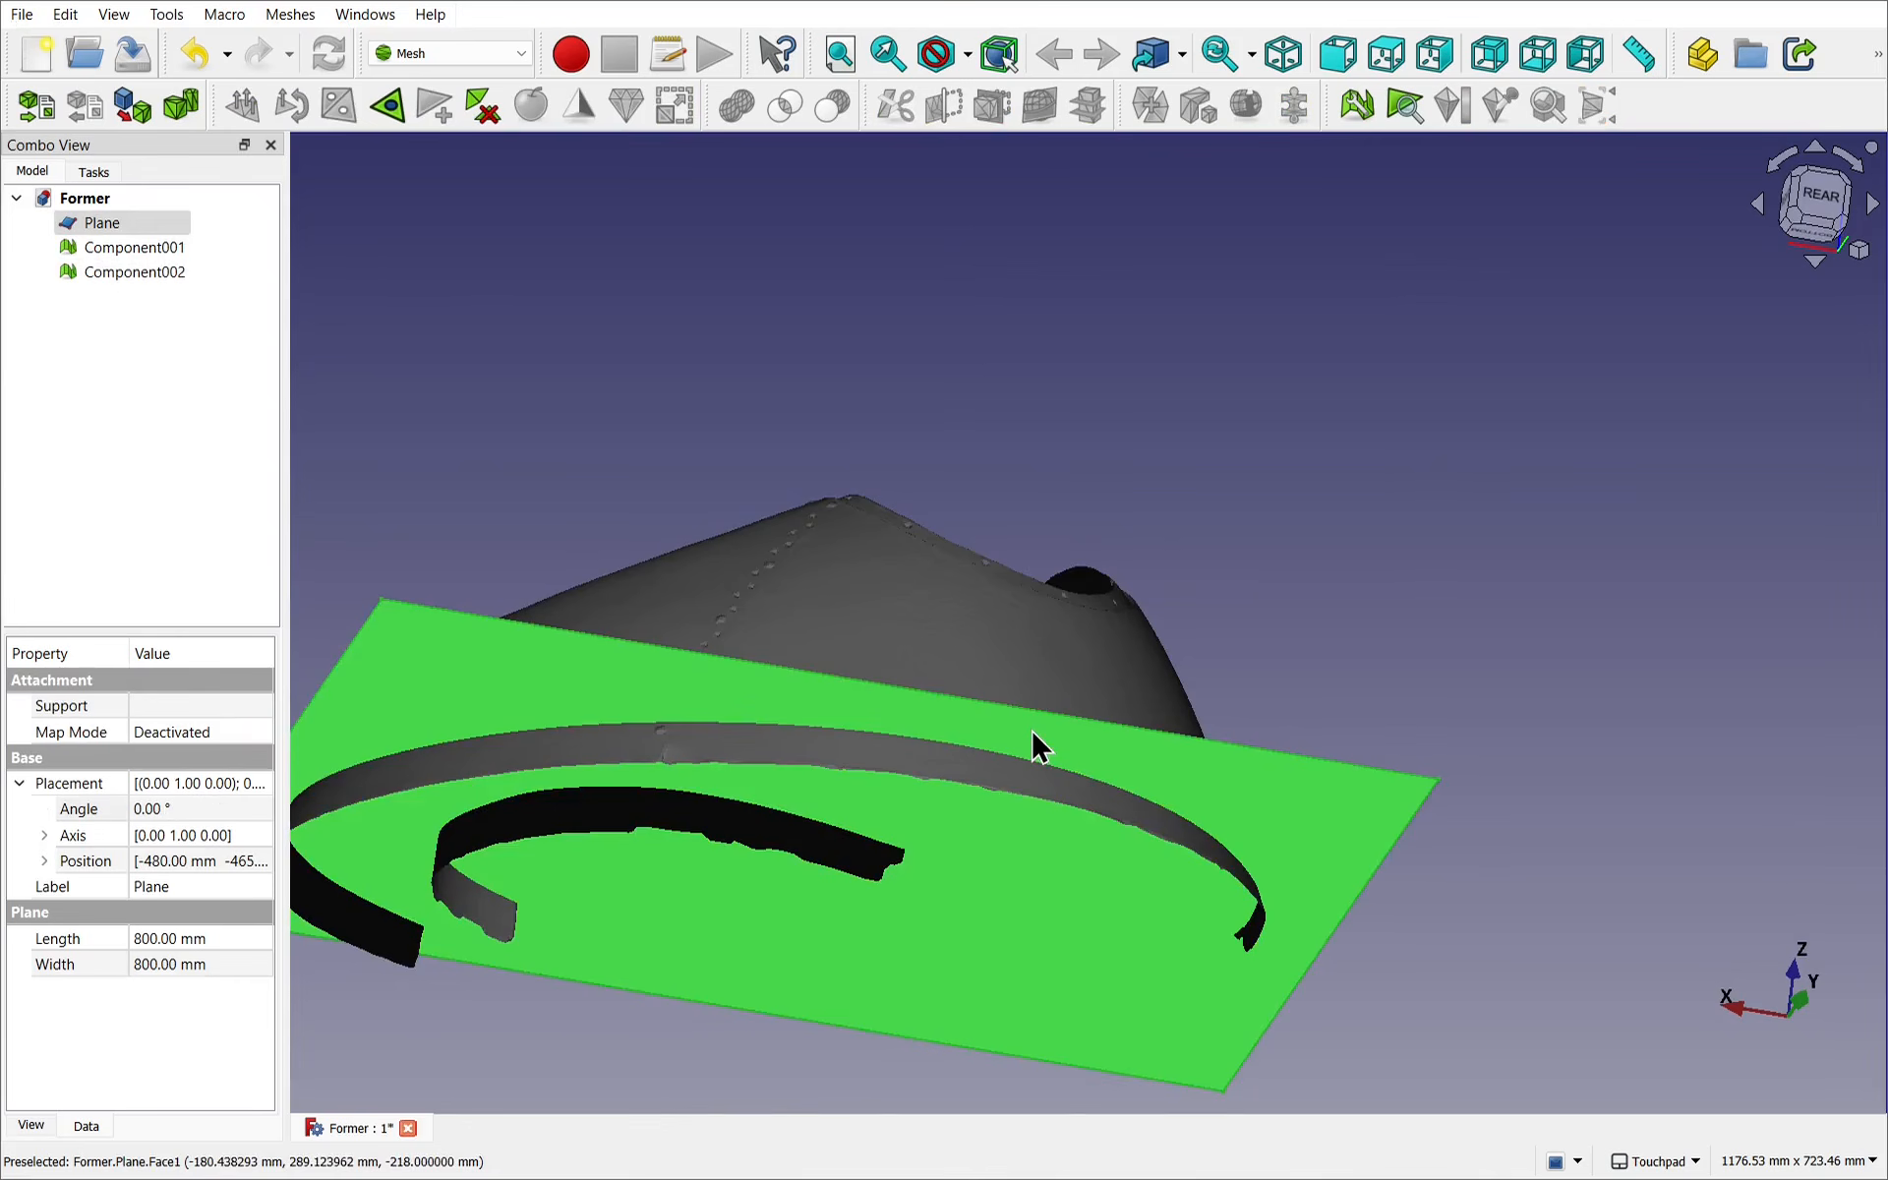
pyautogui.press('space')
pyautogui.click(1033, 733)
pyautogui.keyDown('alt'); pyautogui.moveTo(1516, 607); pyautogui.dragTo(1061, 662); pyautogui.keyUp('alt')
pyautogui.click(1337, 685)
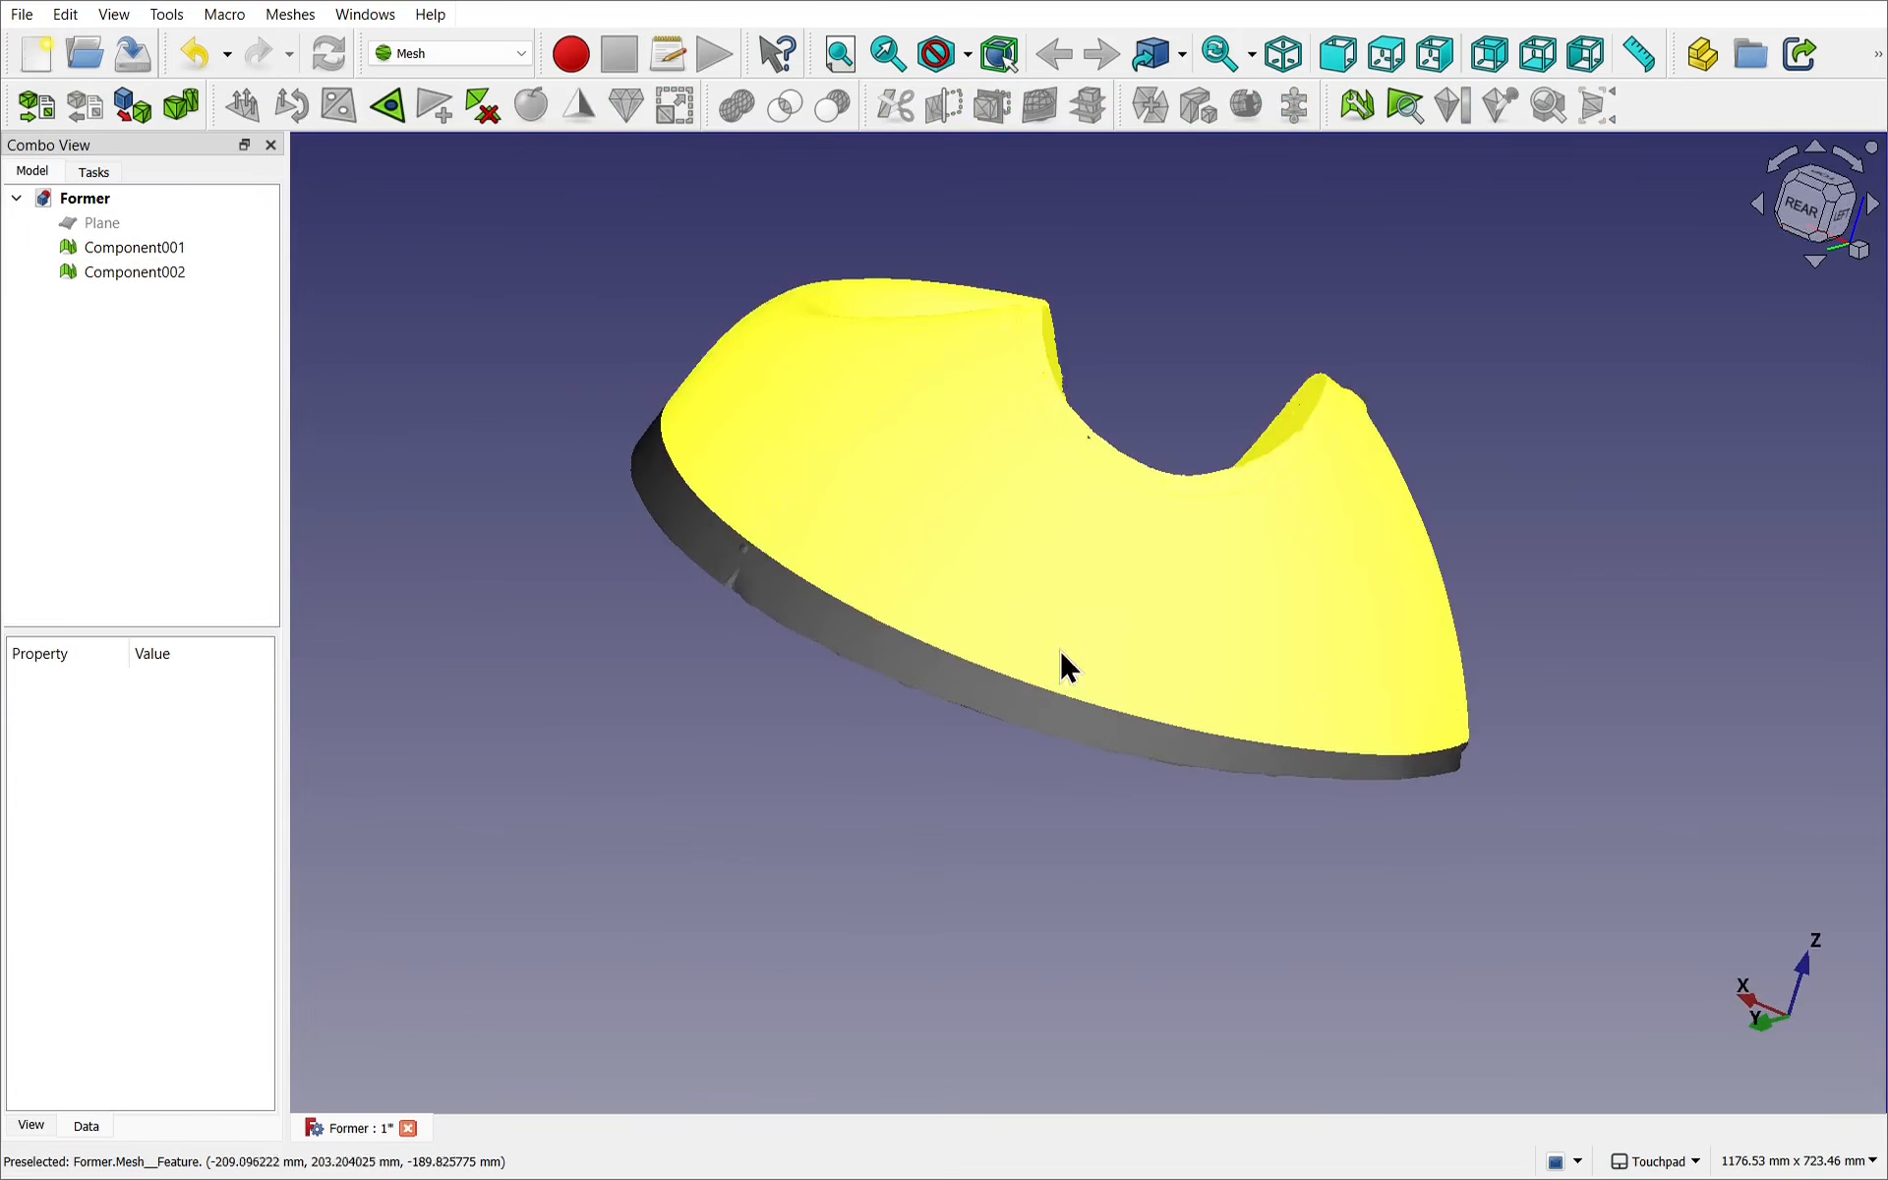
pyautogui.click(1059, 647)
pyautogui.keyDown('shift'); pyautogui.moveTo(1008, 771); pyautogui.dragTo(1037, 834); pyautogui.keyUp('shift')
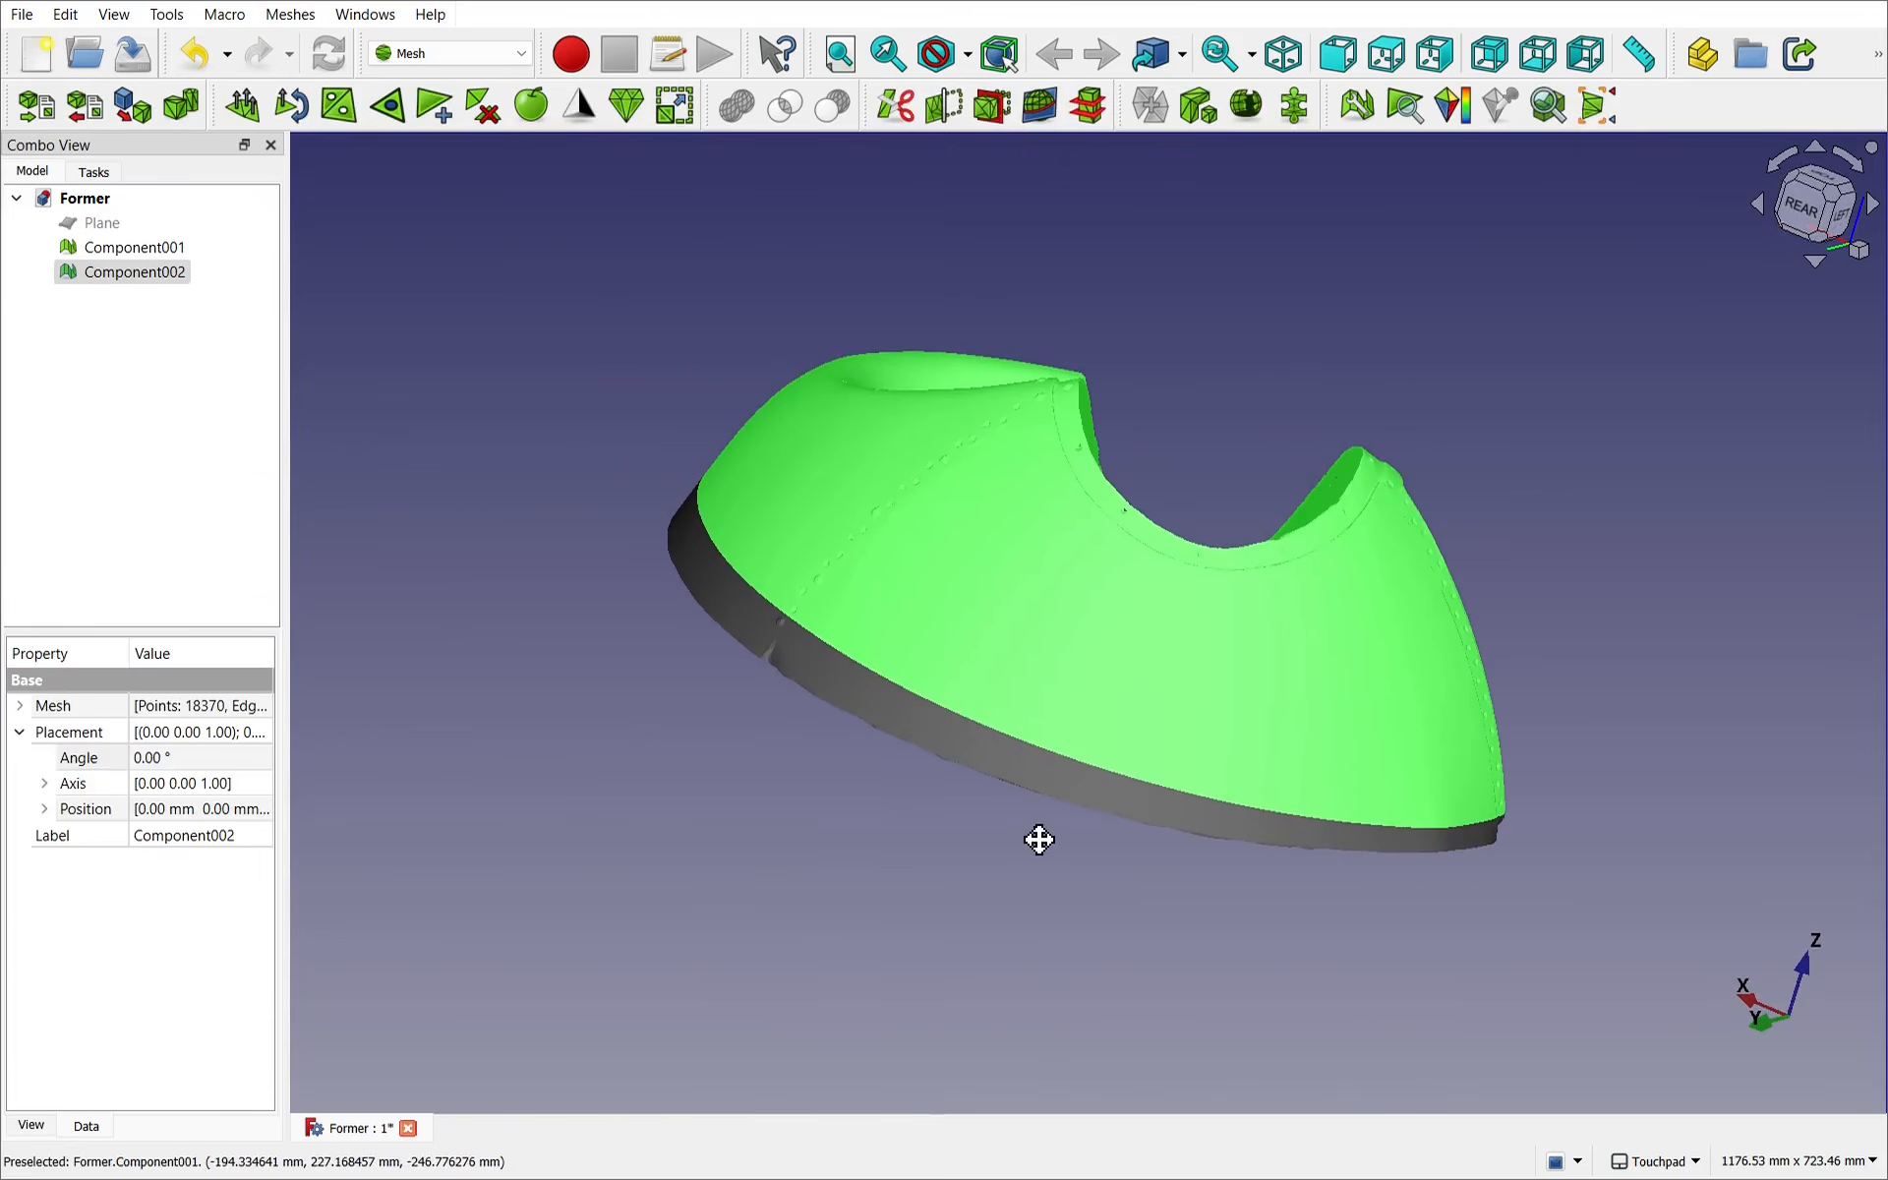
# Duplicate the hidden cutting plane and make the copy visible.
pyautogui.click(95, 236)
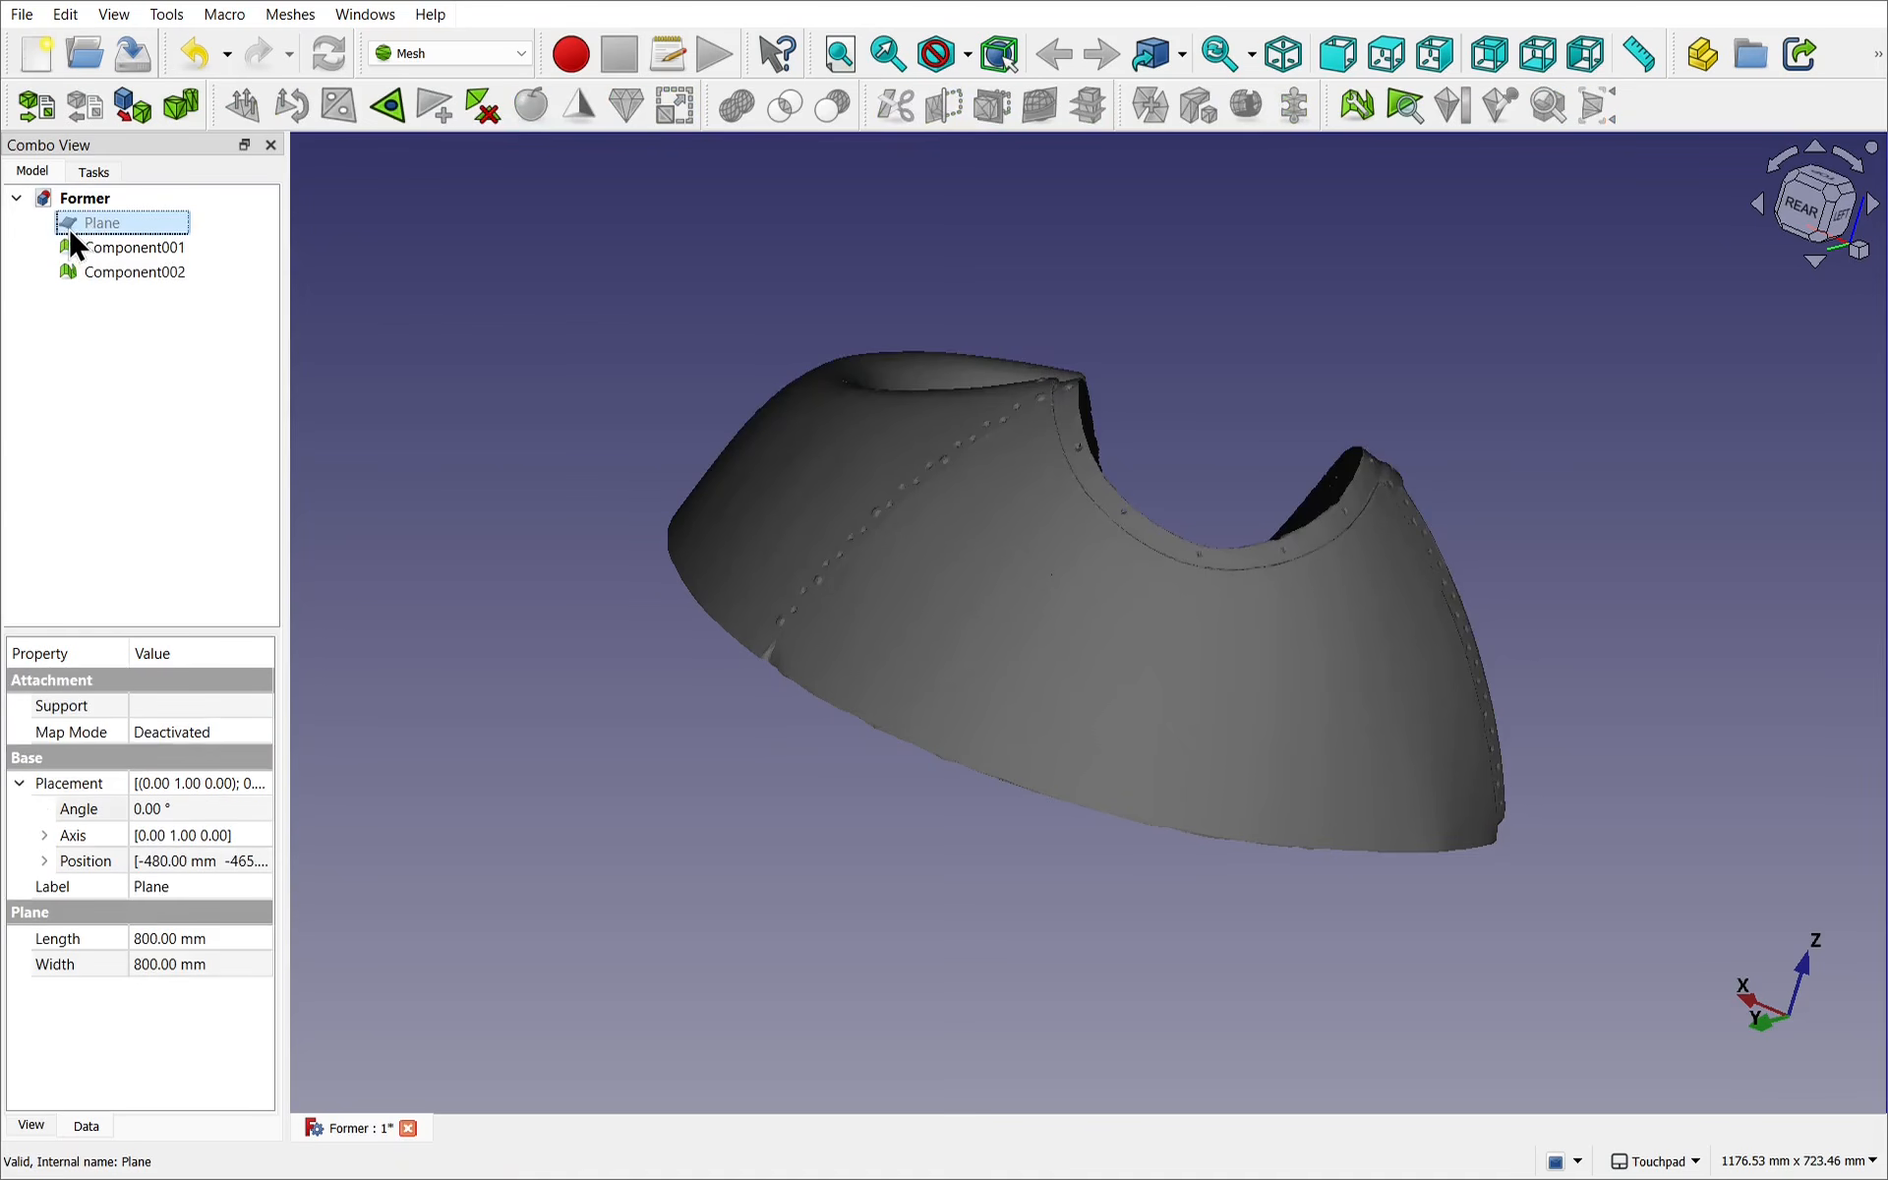
pyautogui.click(65, 13)
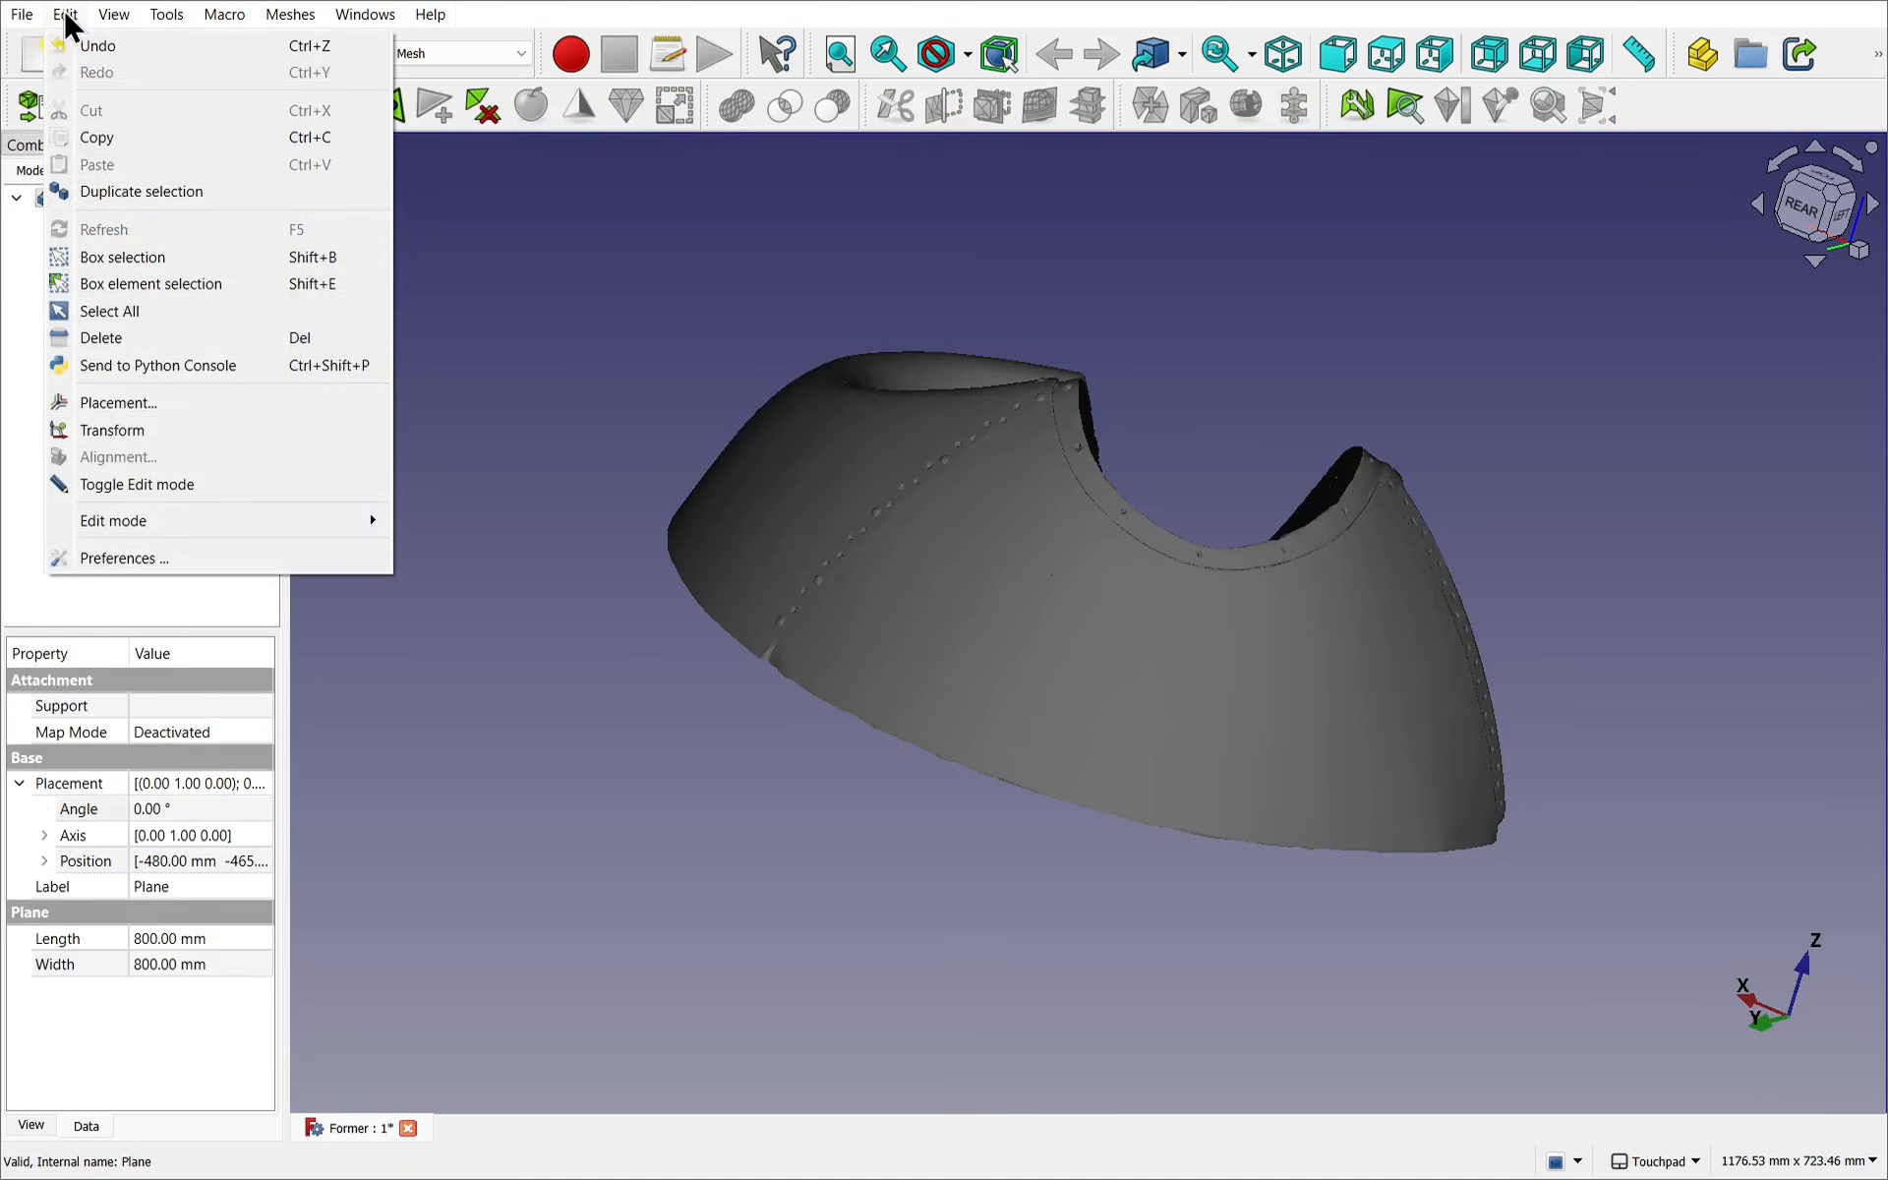
pyautogui.click(114, 189)
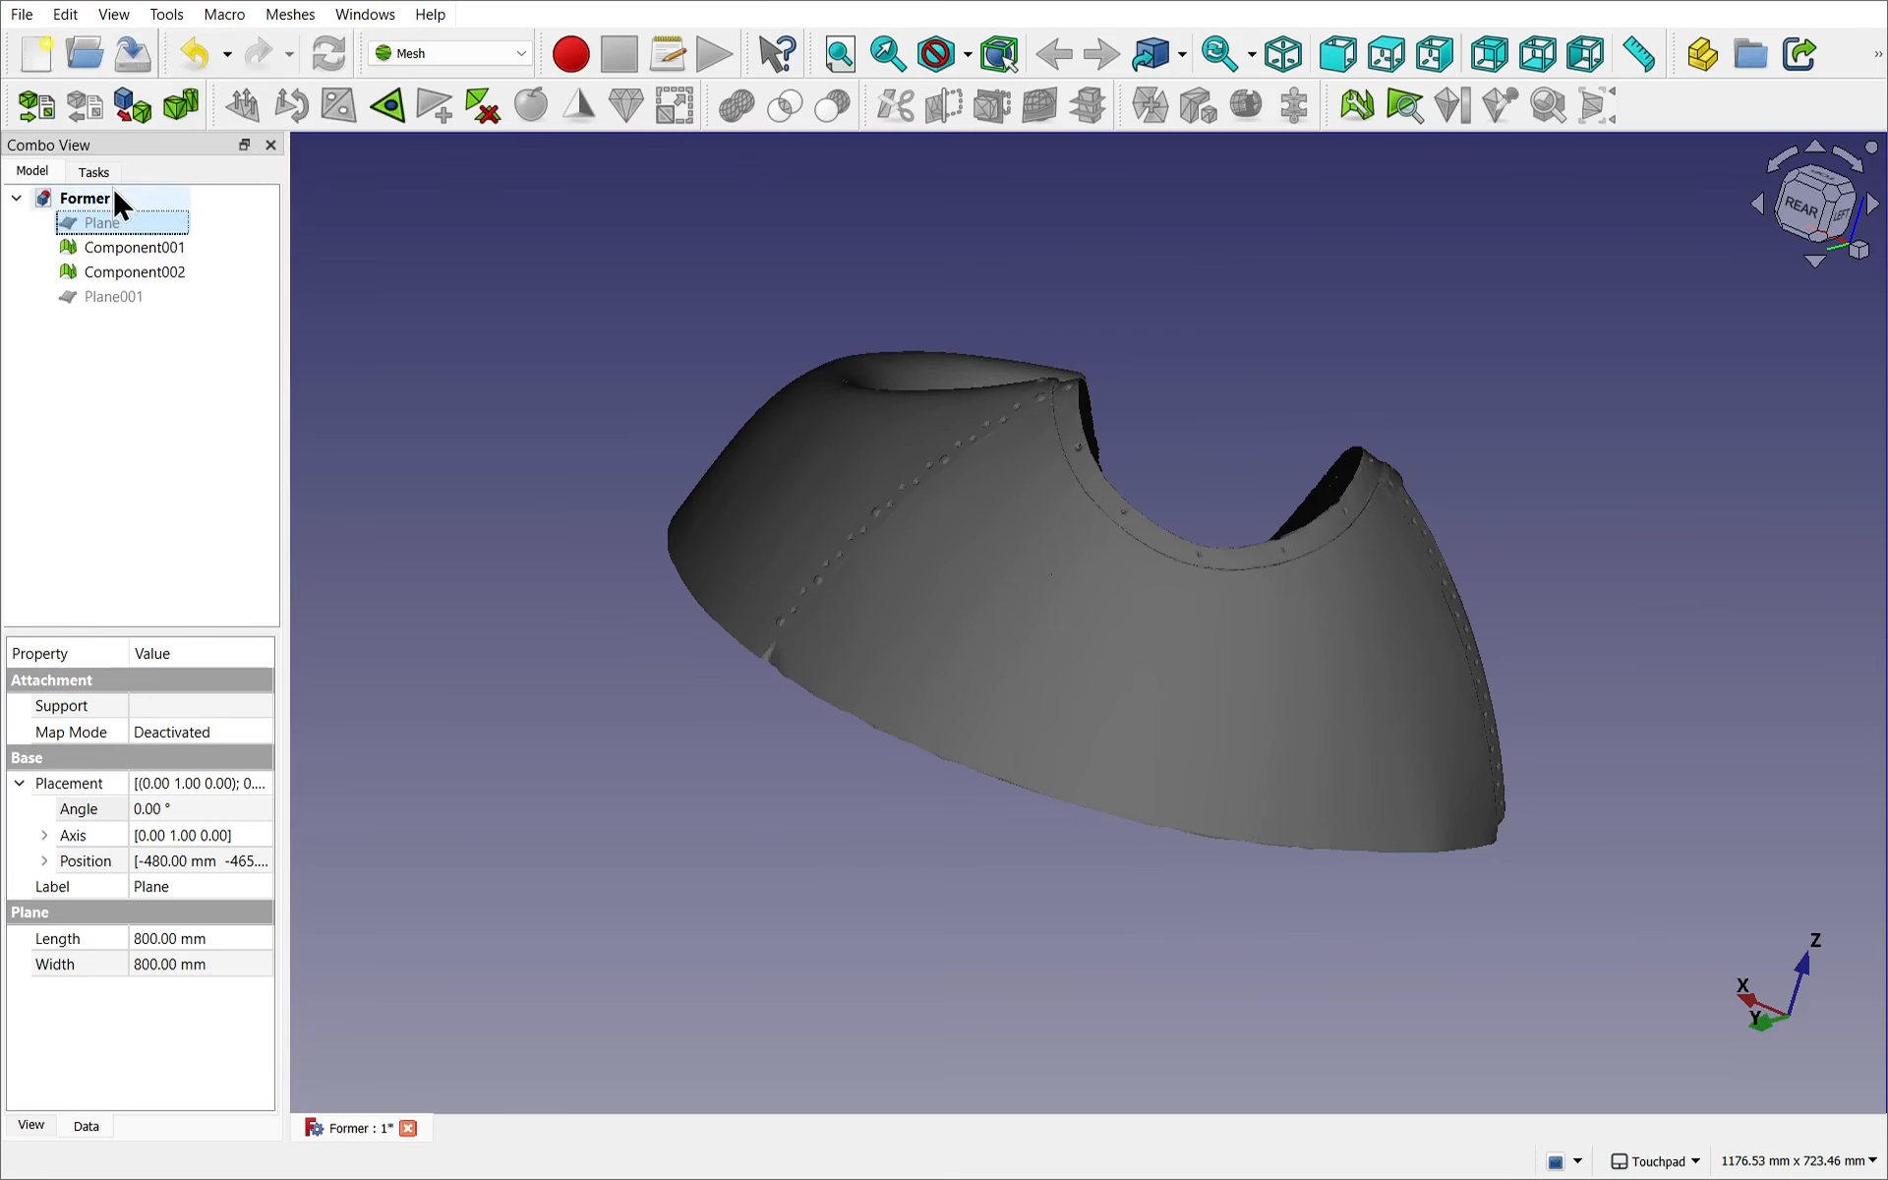
pyautogui.click(114, 296)
pyautogui.press('space')
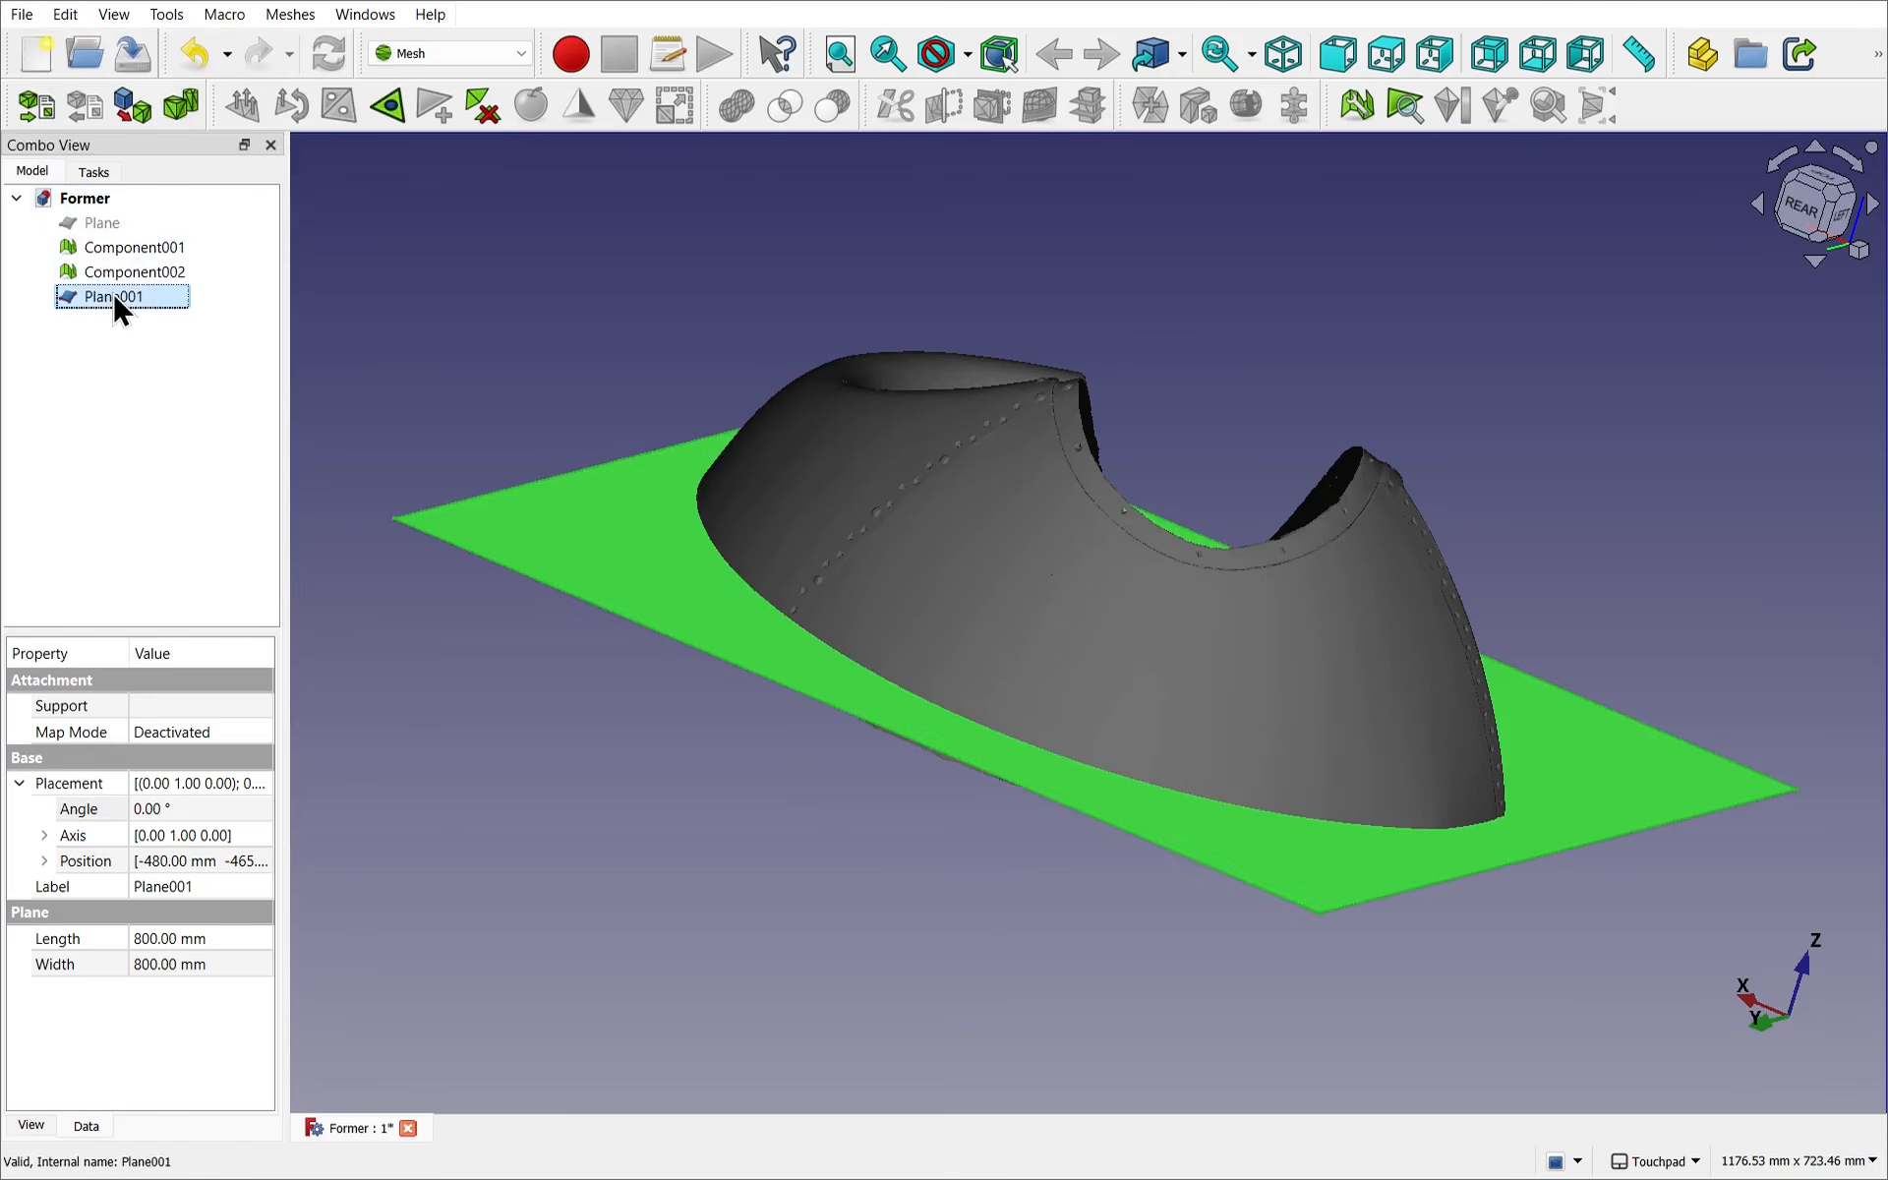
# Transform the duplicated plane by rotating it 90° about the X axis so it stands upright.
pyautogui.rightClick(596, 533)
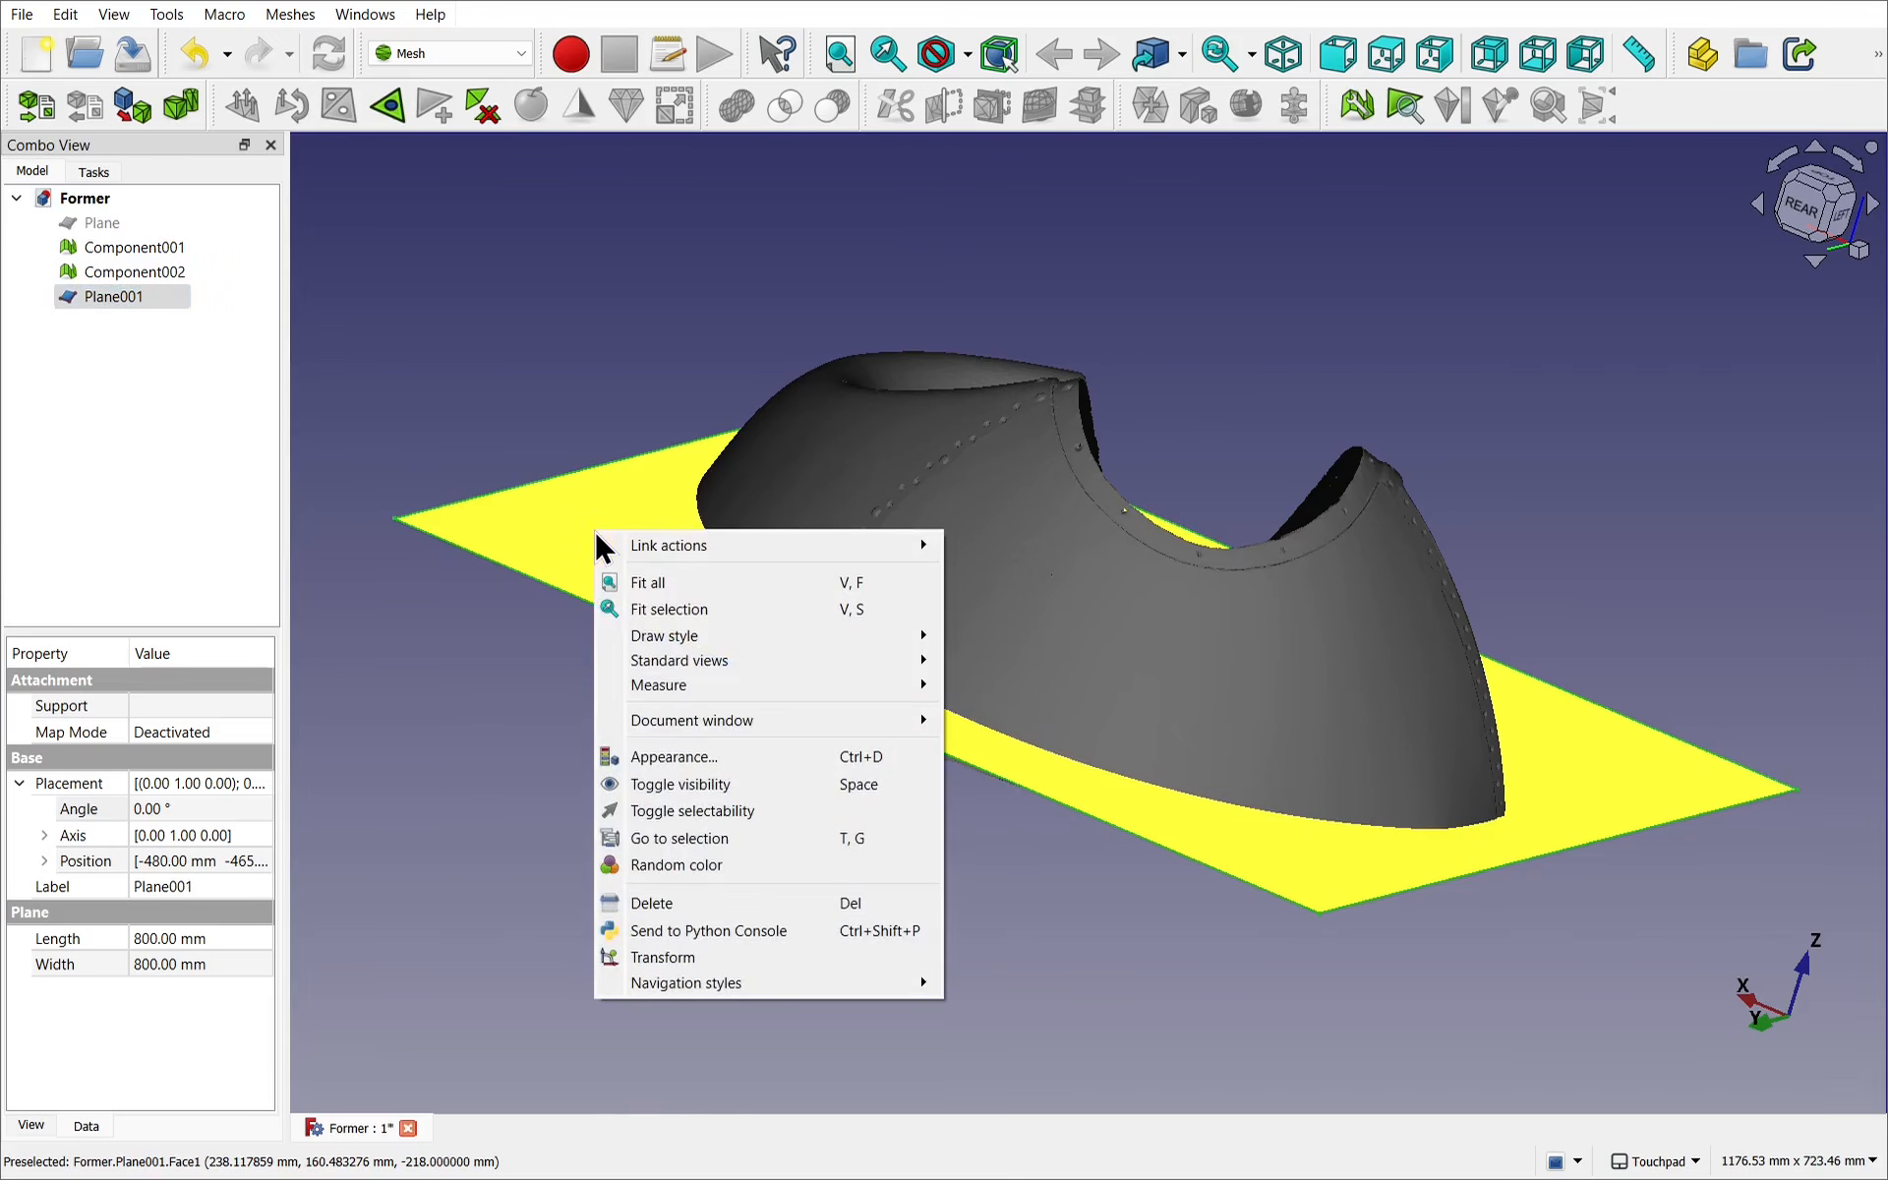
pyautogui.click(695, 958)
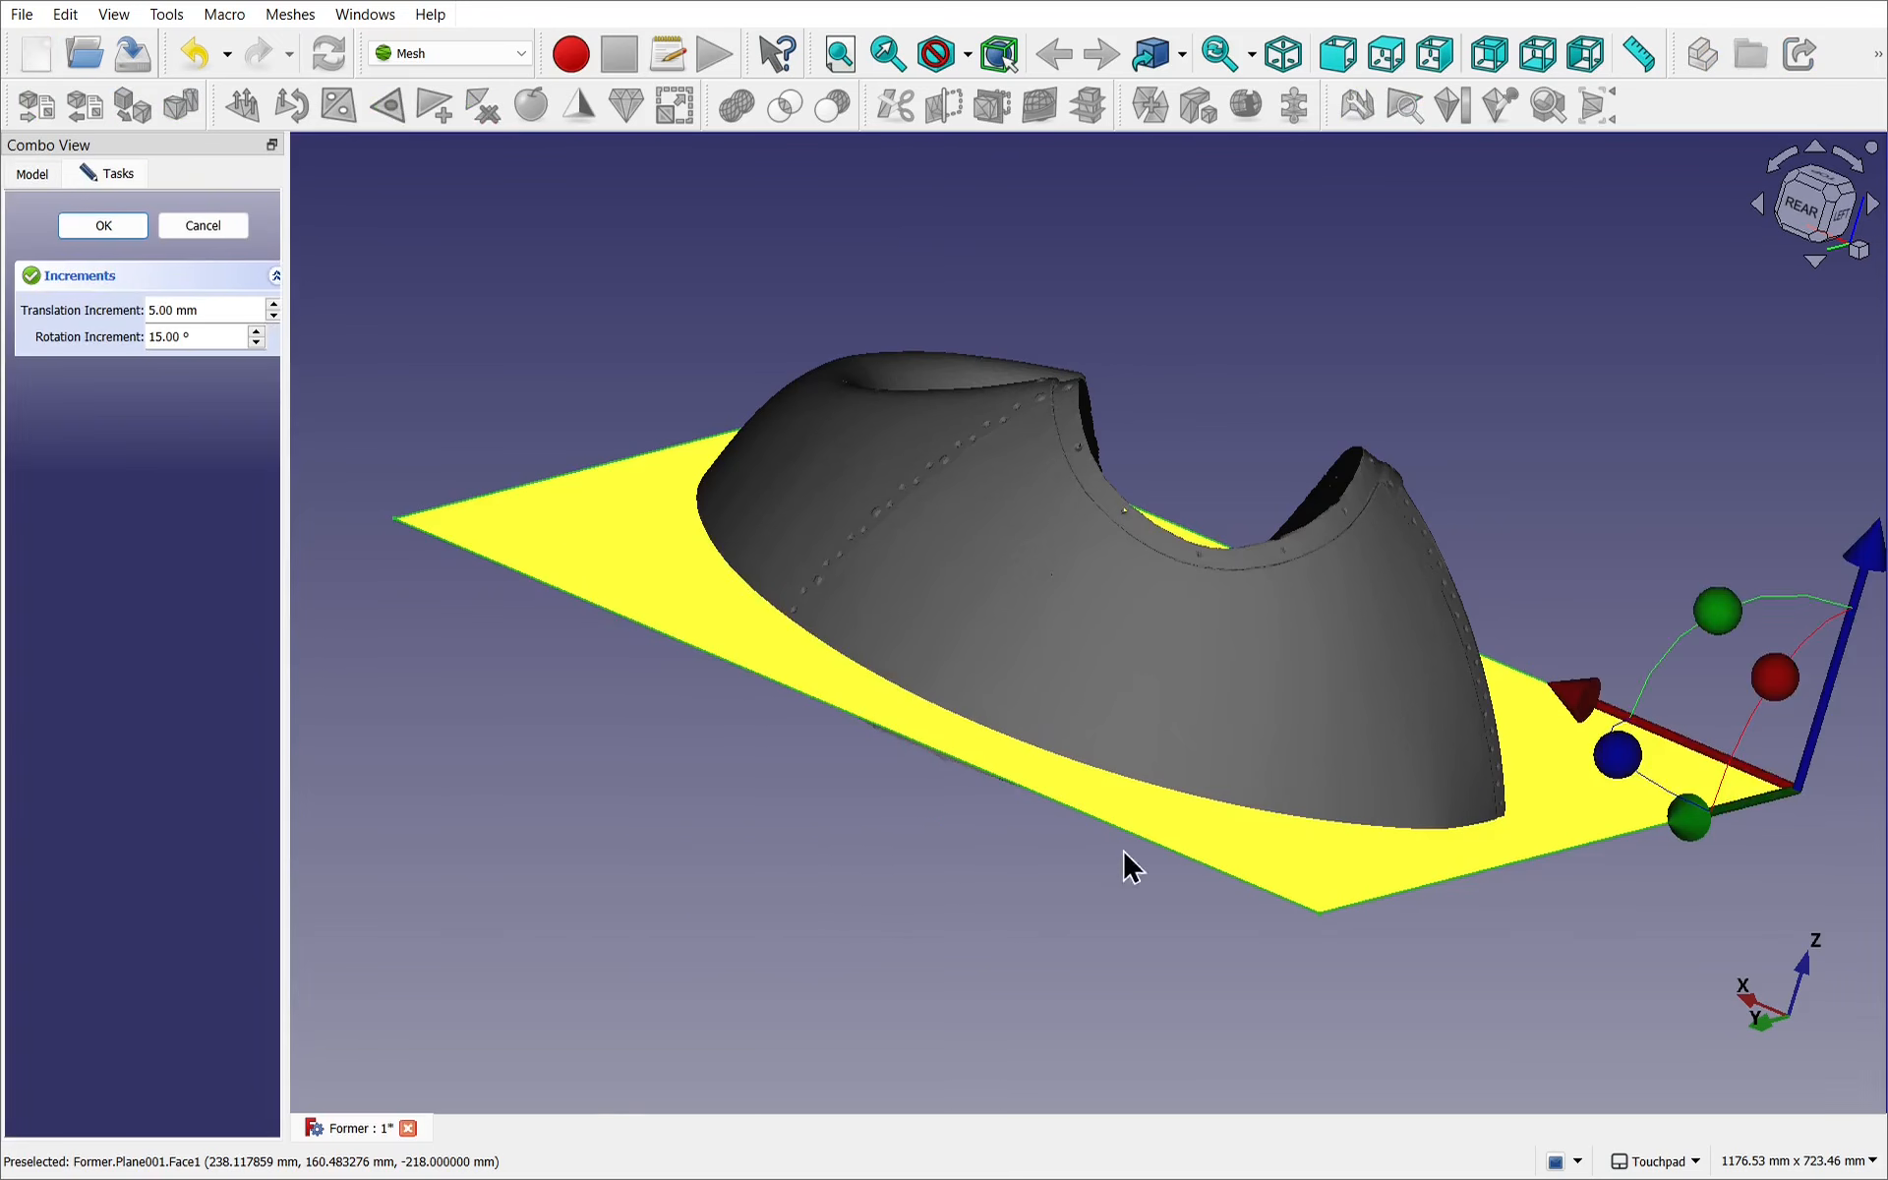
pyautogui.keyDown('shift'); pyautogui.moveTo(1123, 848); pyautogui.dragTo(872, 565); pyautogui.keyUp('shift')
pyautogui.keyDown('shift'); pyautogui.moveTo(904, 435); pyautogui.dragTo(682, 422); pyautogui.keyUp('shift')
pyautogui.keyDown('shift'); pyautogui.moveTo(1436, 590); pyautogui.dragTo(1173, 719); pyautogui.keyUp('shift')
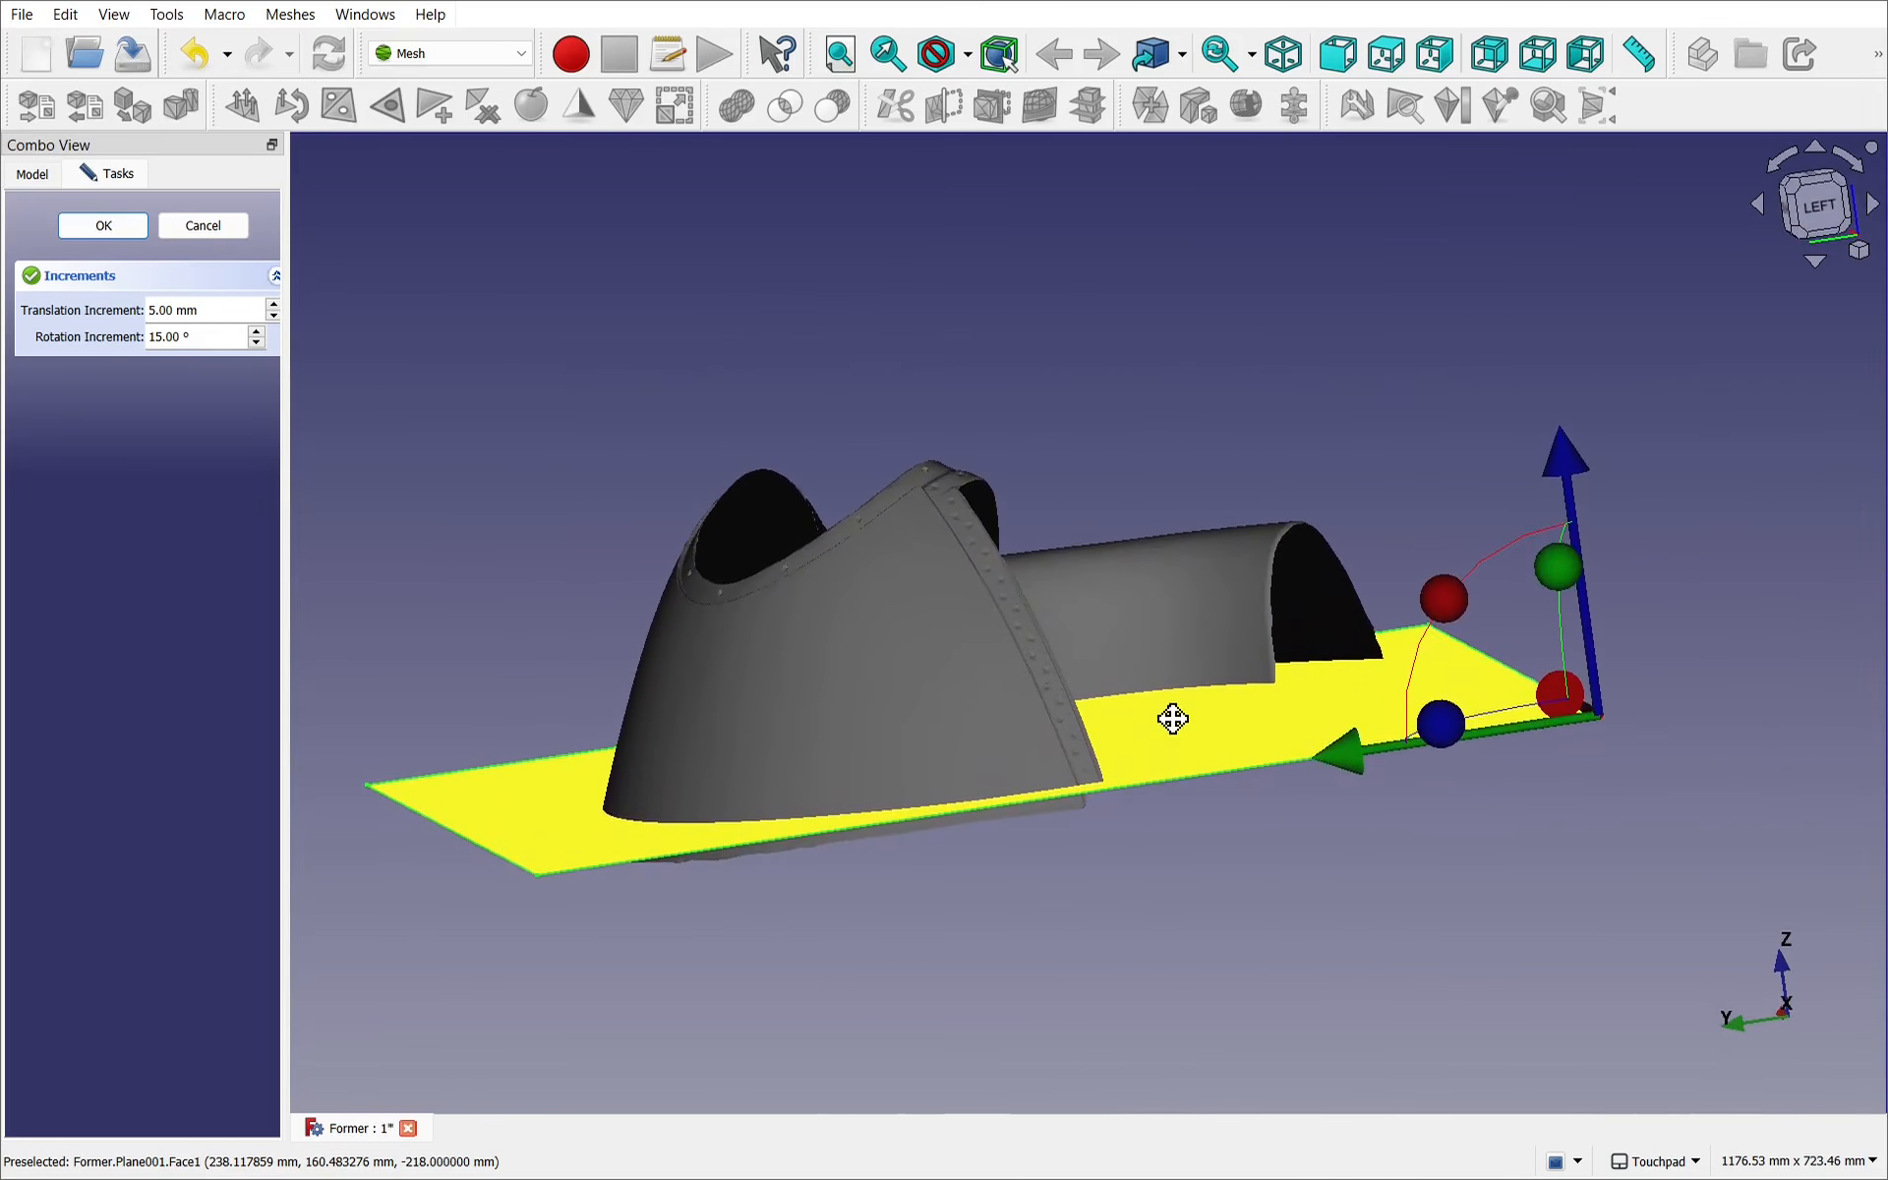
pyautogui.moveTo(1444, 599); pyautogui.dragTo(1706, 588)
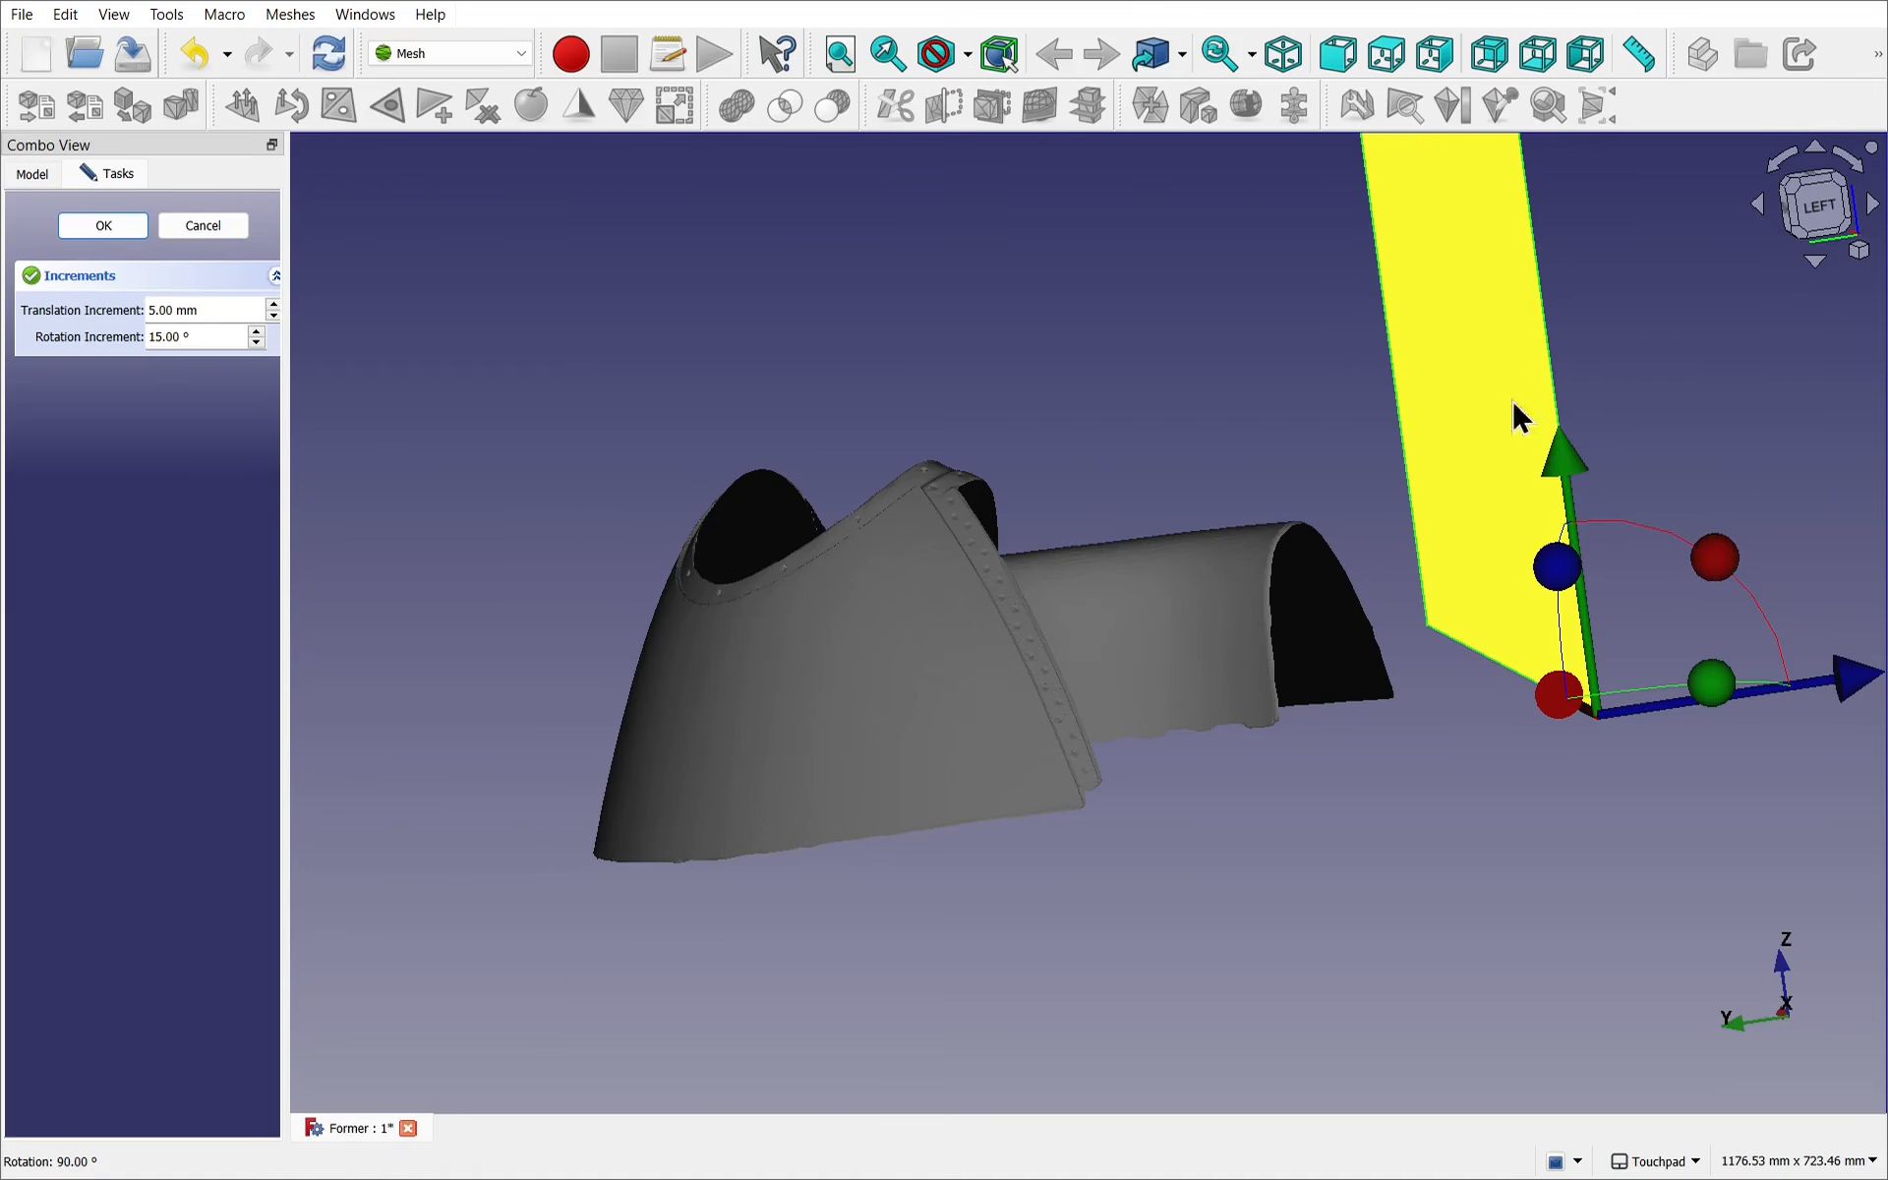
# Move the upright plane -340 mm along its normal towards the panel and rotate it 60° about its vertical axis.
pyautogui.keyDown('shift'); pyautogui.moveTo(1512, 401); pyautogui.dragTo(1498, 514); pyautogui.keyUp('shift')
pyautogui.scroll(-5, 1498, 514)
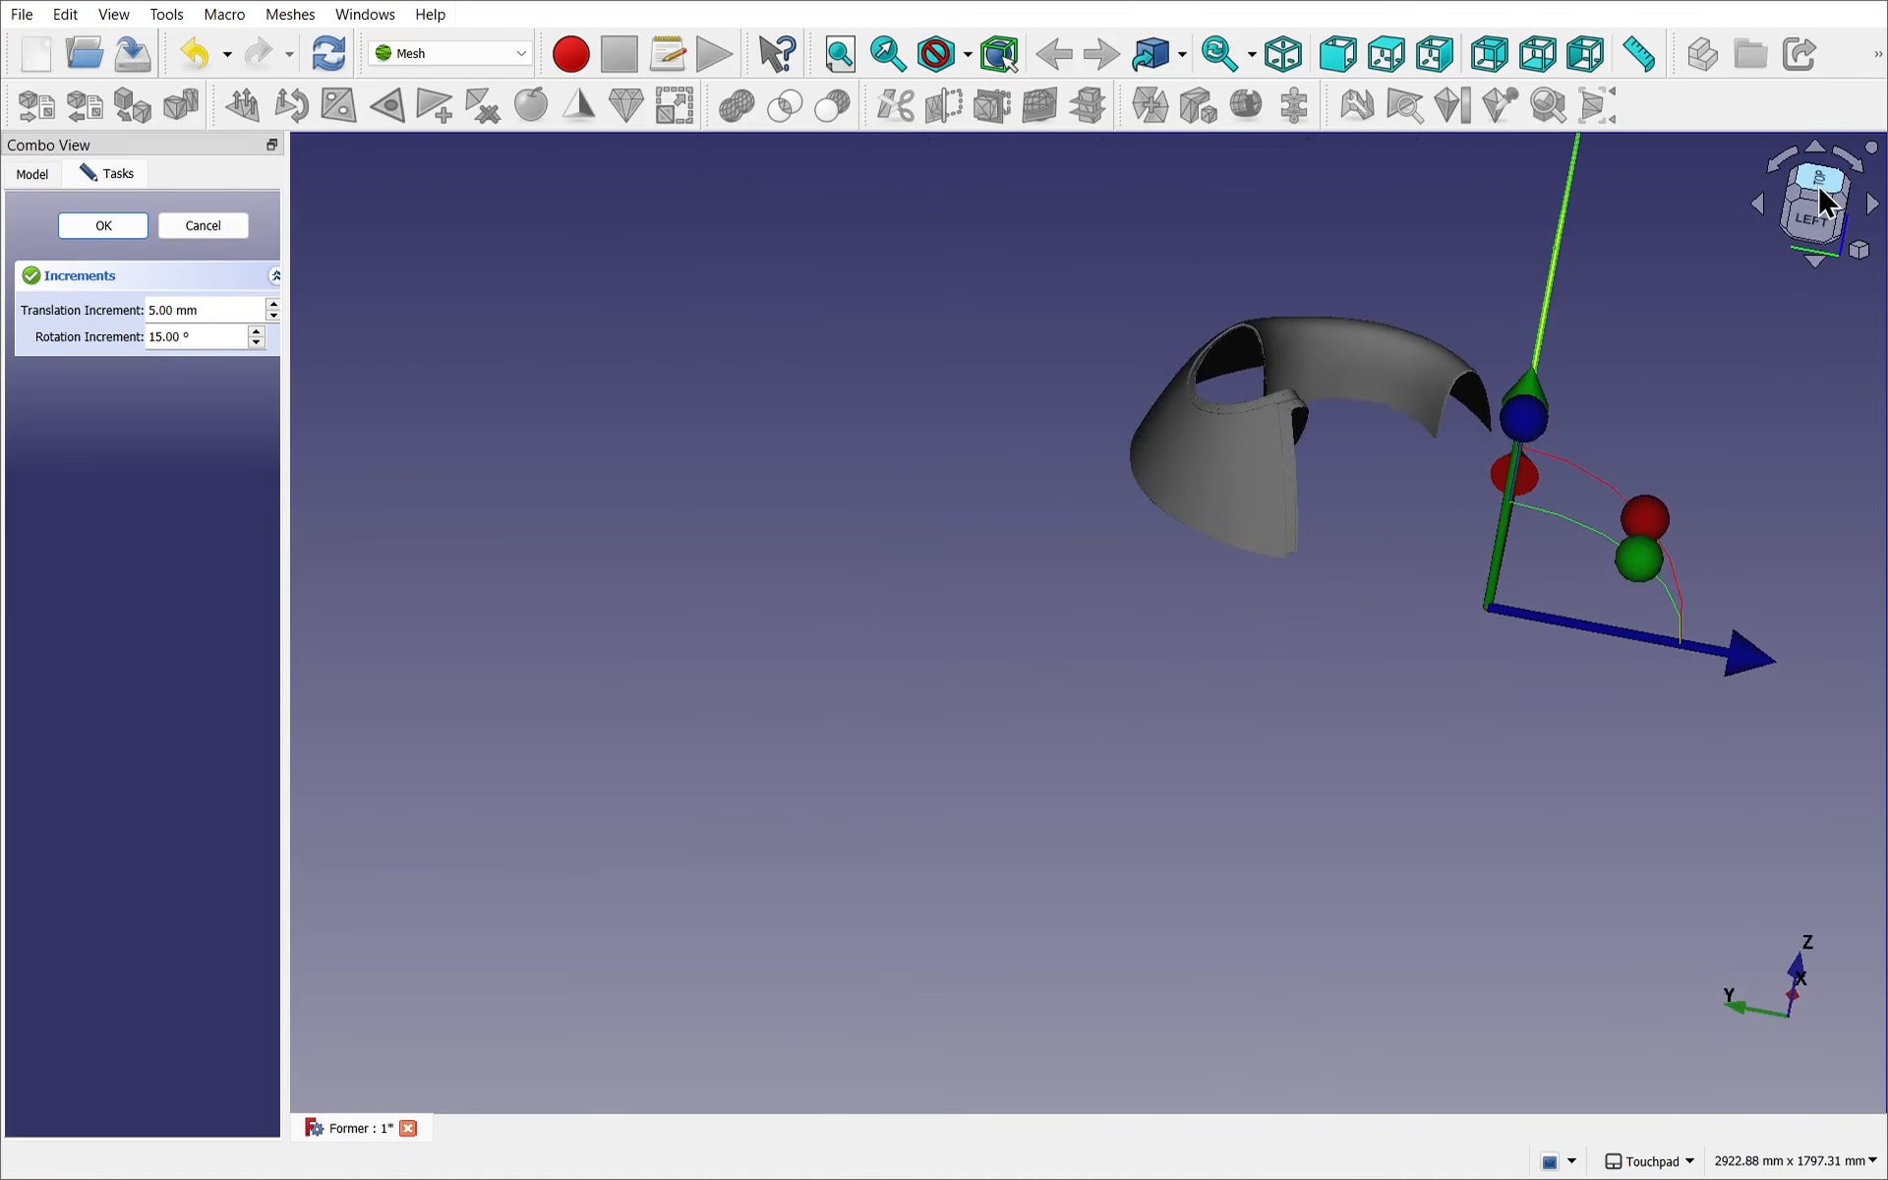
pyautogui.click(1818, 187)
pyautogui.keyDown('shift'); pyautogui.moveTo(1816, 197); pyautogui.dragTo(1269, 568); pyautogui.keyUp('shift')
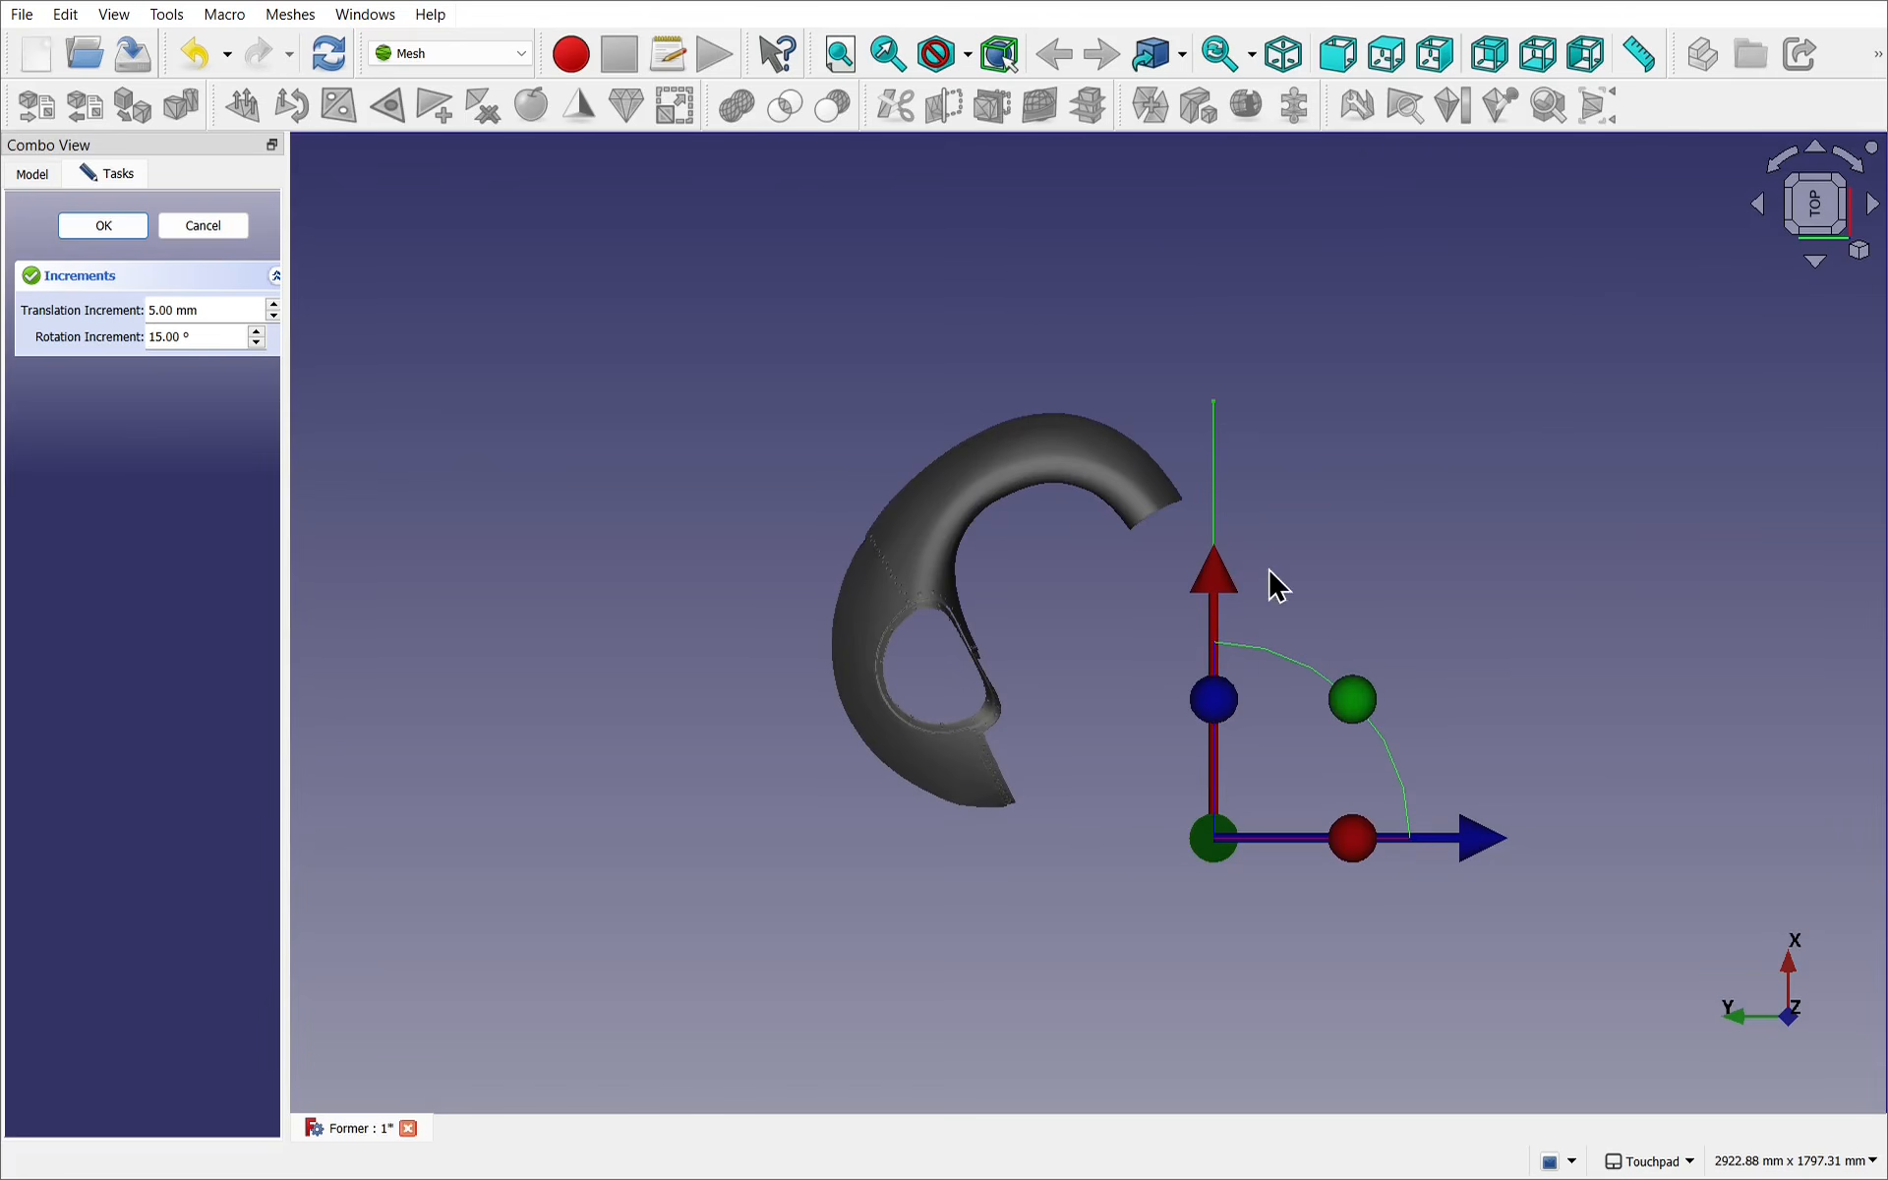
pyautogui.moveTo(1494, 861); pyautogui.dragTo(1303, 831)
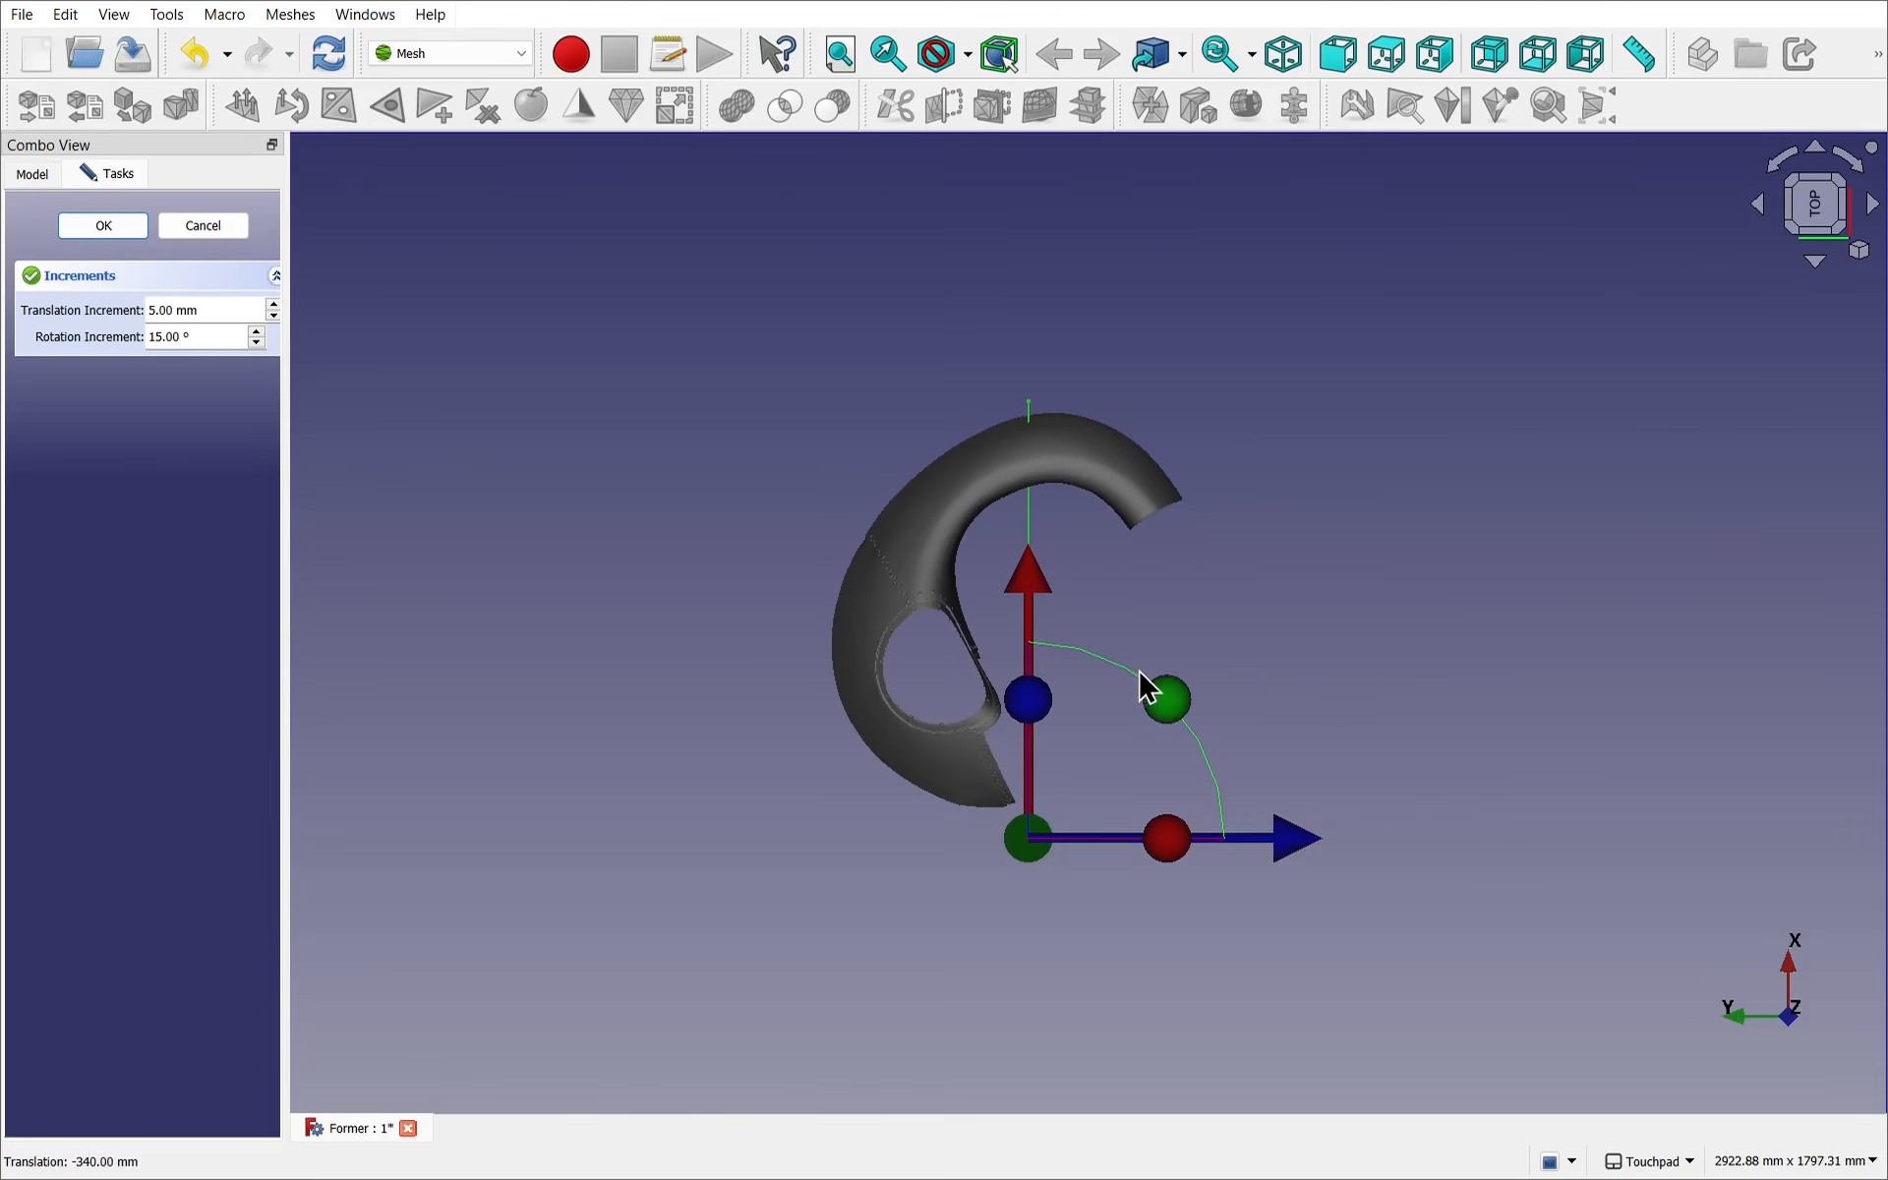
pyautogui.moveTo(1141, 693); pyautogui.dragTo(978, 688)
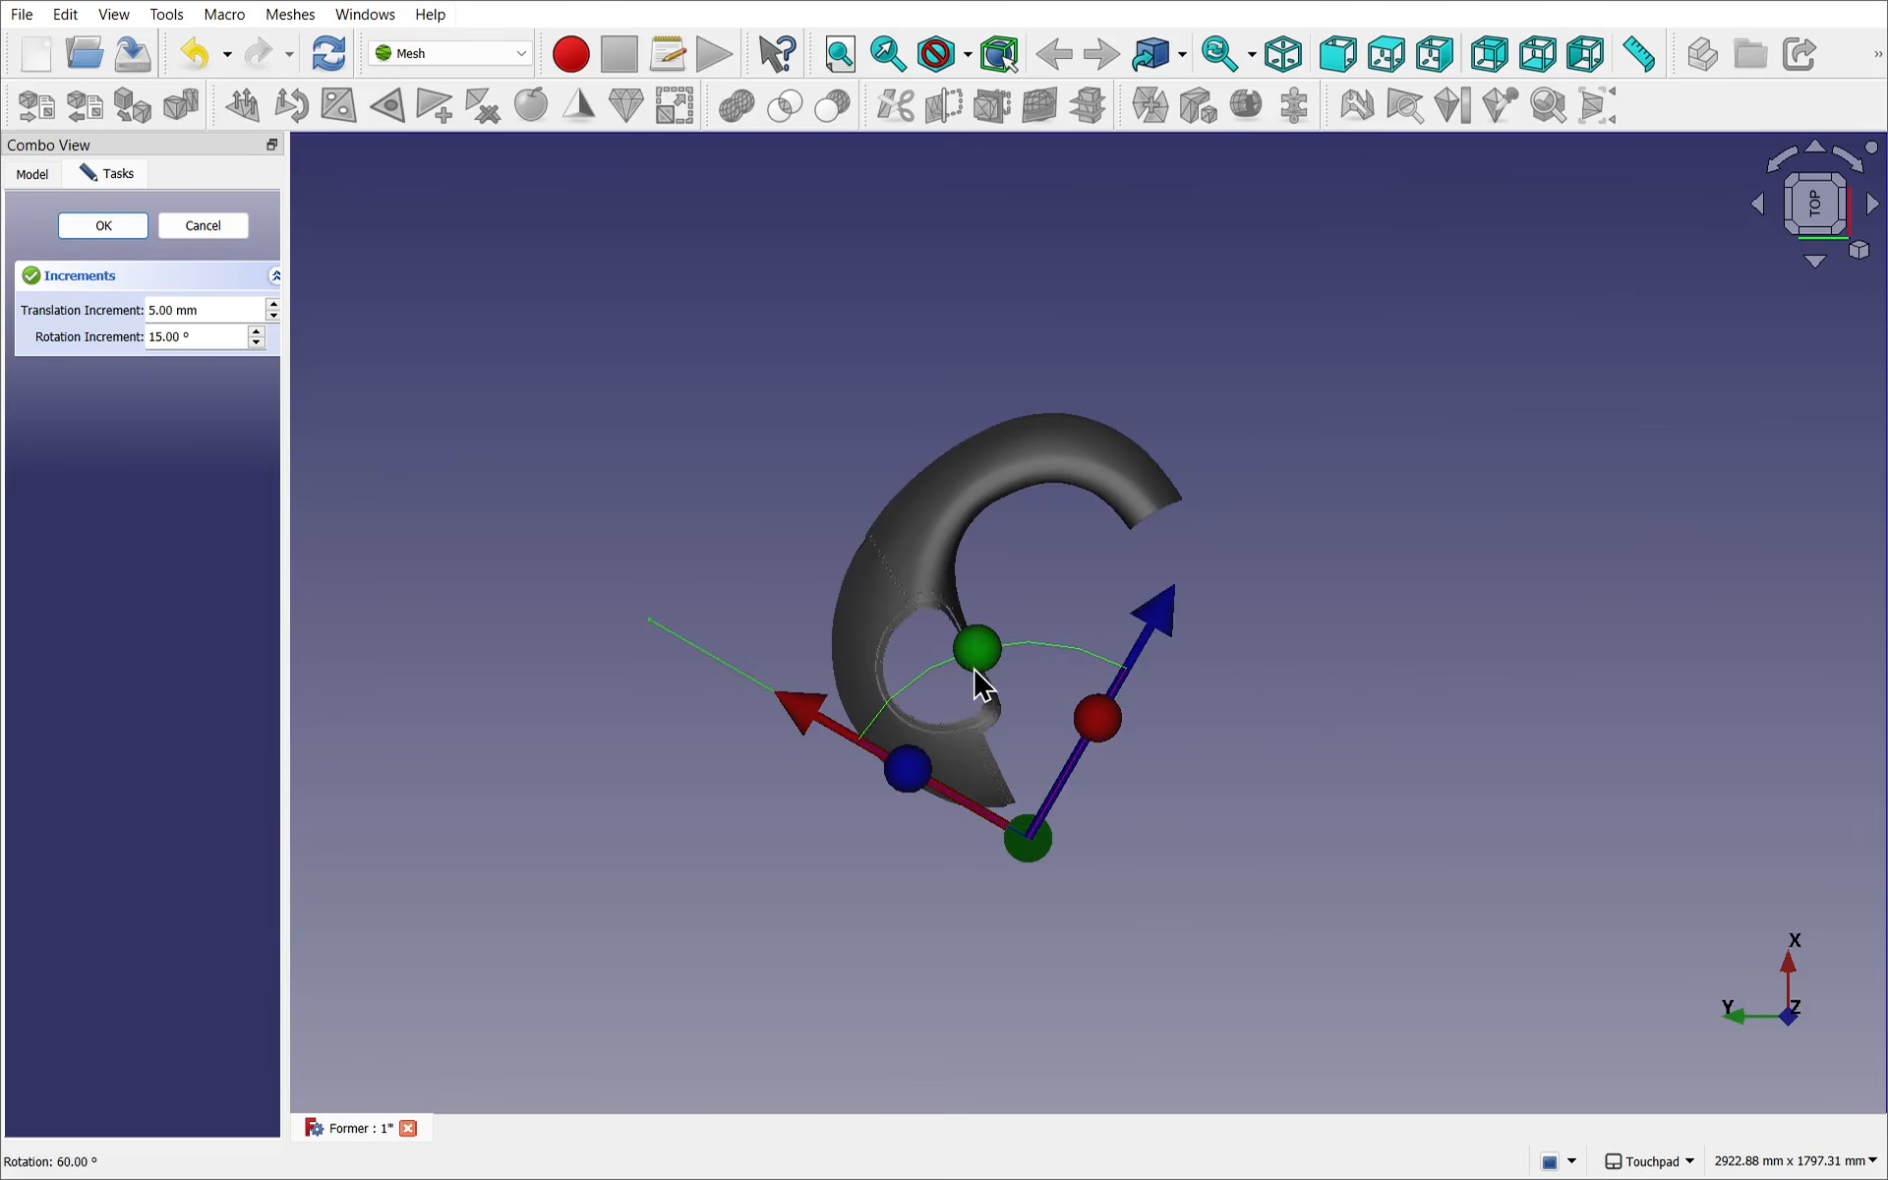
# Slide the rotated plane along its normal until it crosses the panel behind the opening, finishing with a -30 mm move, and accept the transform.
pyautogui.moveTo(1171, 601); pyautogui.dragTo(1298, 439)
pyautogui.moveTo(1298, 439); pyautogui.dragTo(800, 476, button='middle')
pyautogui.moveTo(1102, 395); pyautogui.dragTo(1120, 451)
pyautogui.moveTo(1134, 649)
pyautogui.mouseDown(button='middle')
pyautogui.moveTo(1026, 629)
pyautogui.moveTo(1184, 582)
pyautogui.moveTo(1140, 614)
pyautogui.mouseUp(button='middle')
pyautogui.scroll(2, 1103, 606)
pyautogui.scroll(2, 1103, 607)
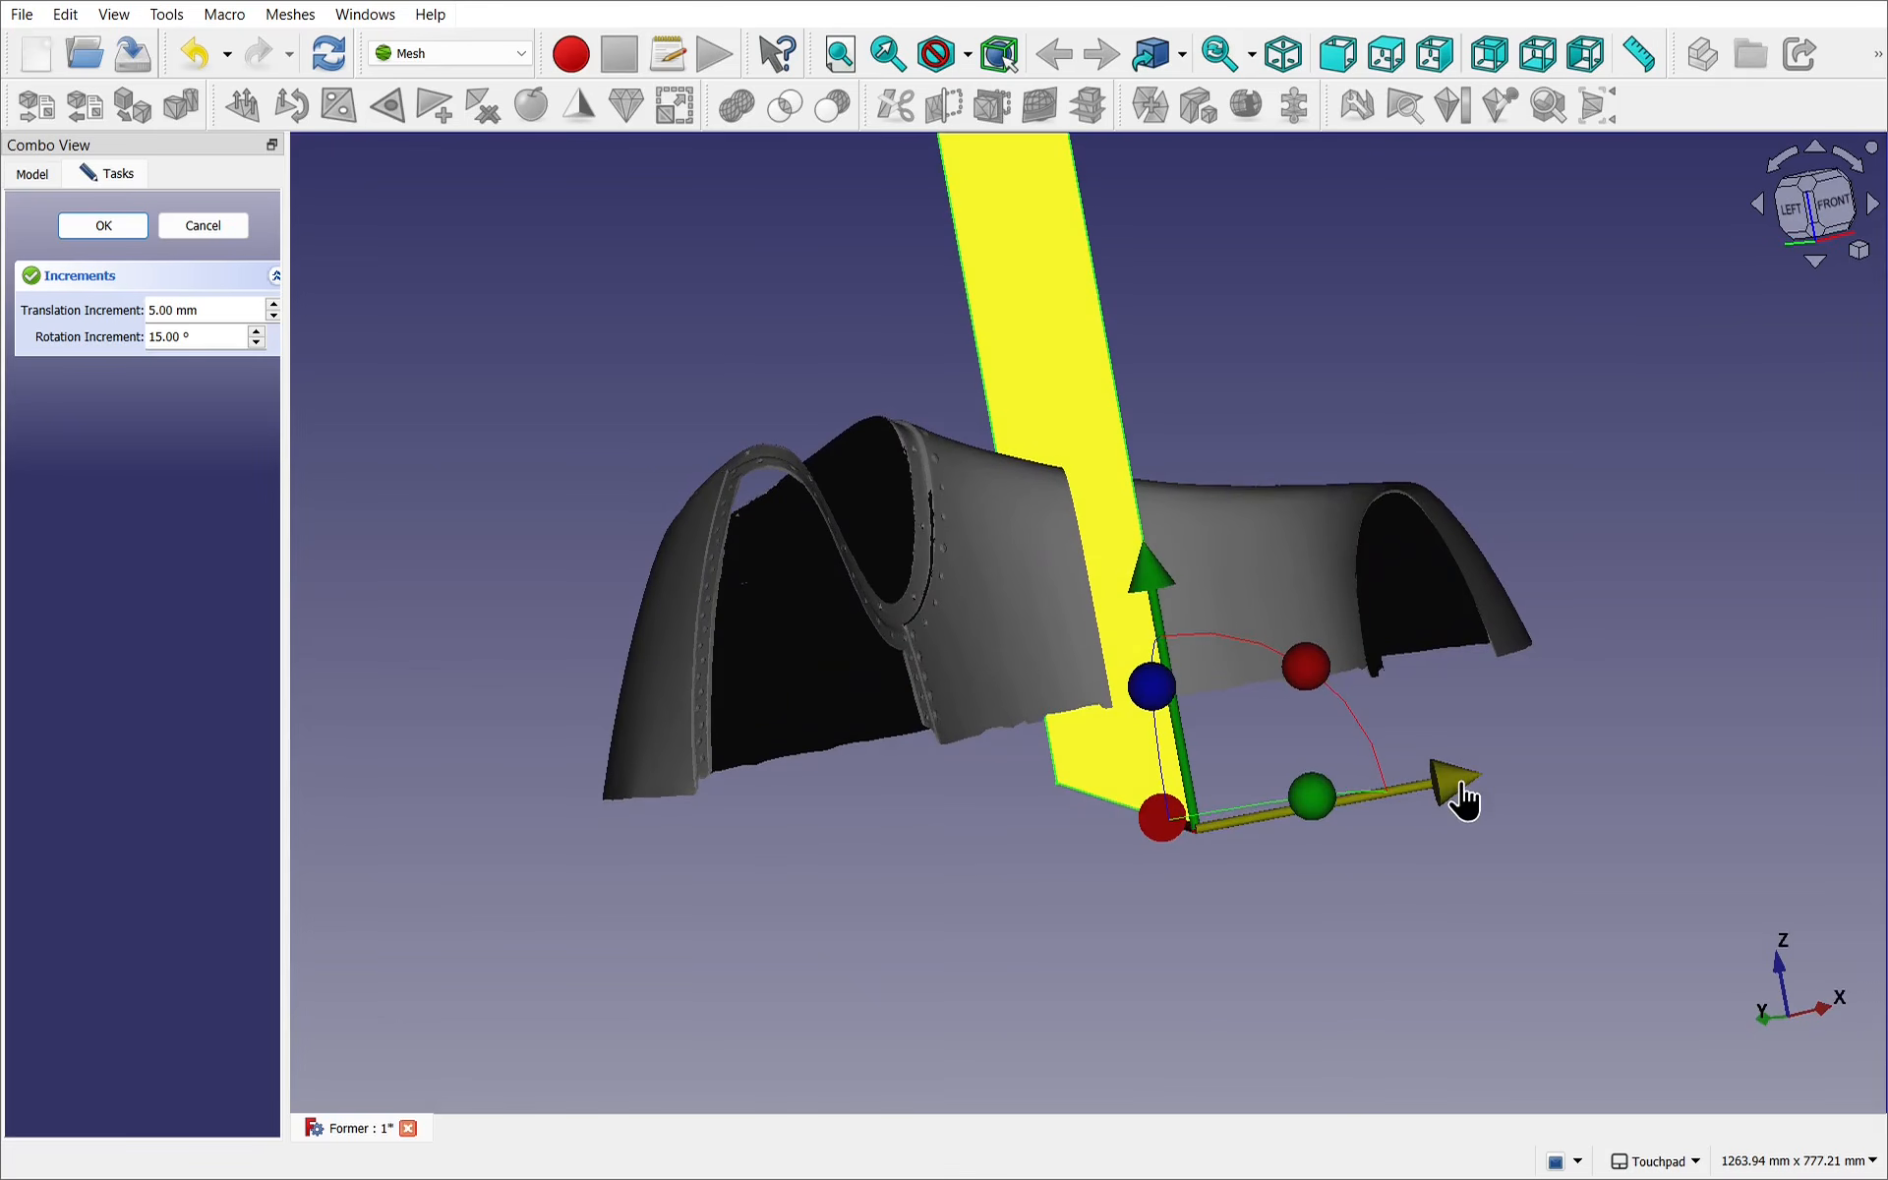
pyautogui.moveTo(1462, 797); pyautogui.dragTo(1425, 819)
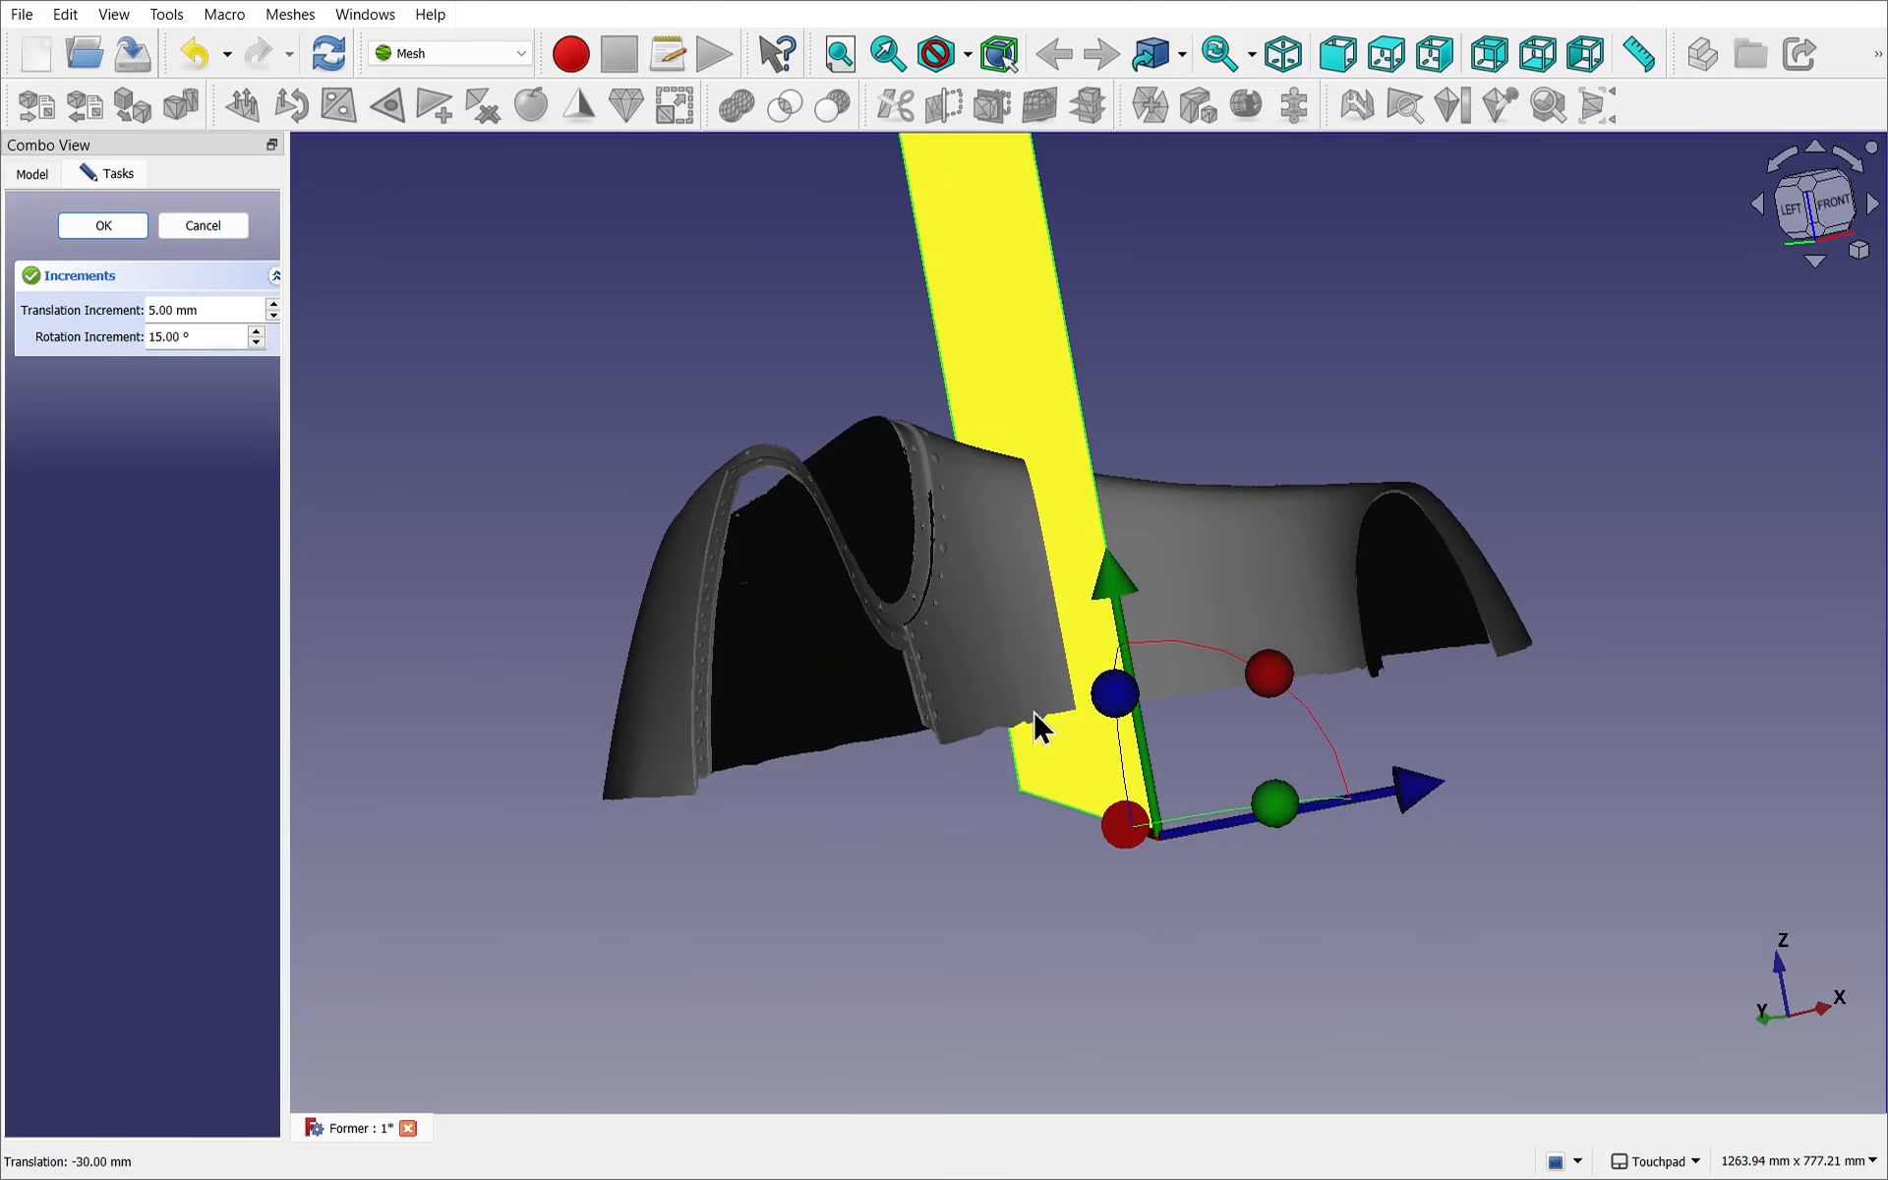
pyautogui.moveTo(1035, 709); pyautogui.dragTo(1171, 885, button='middle')
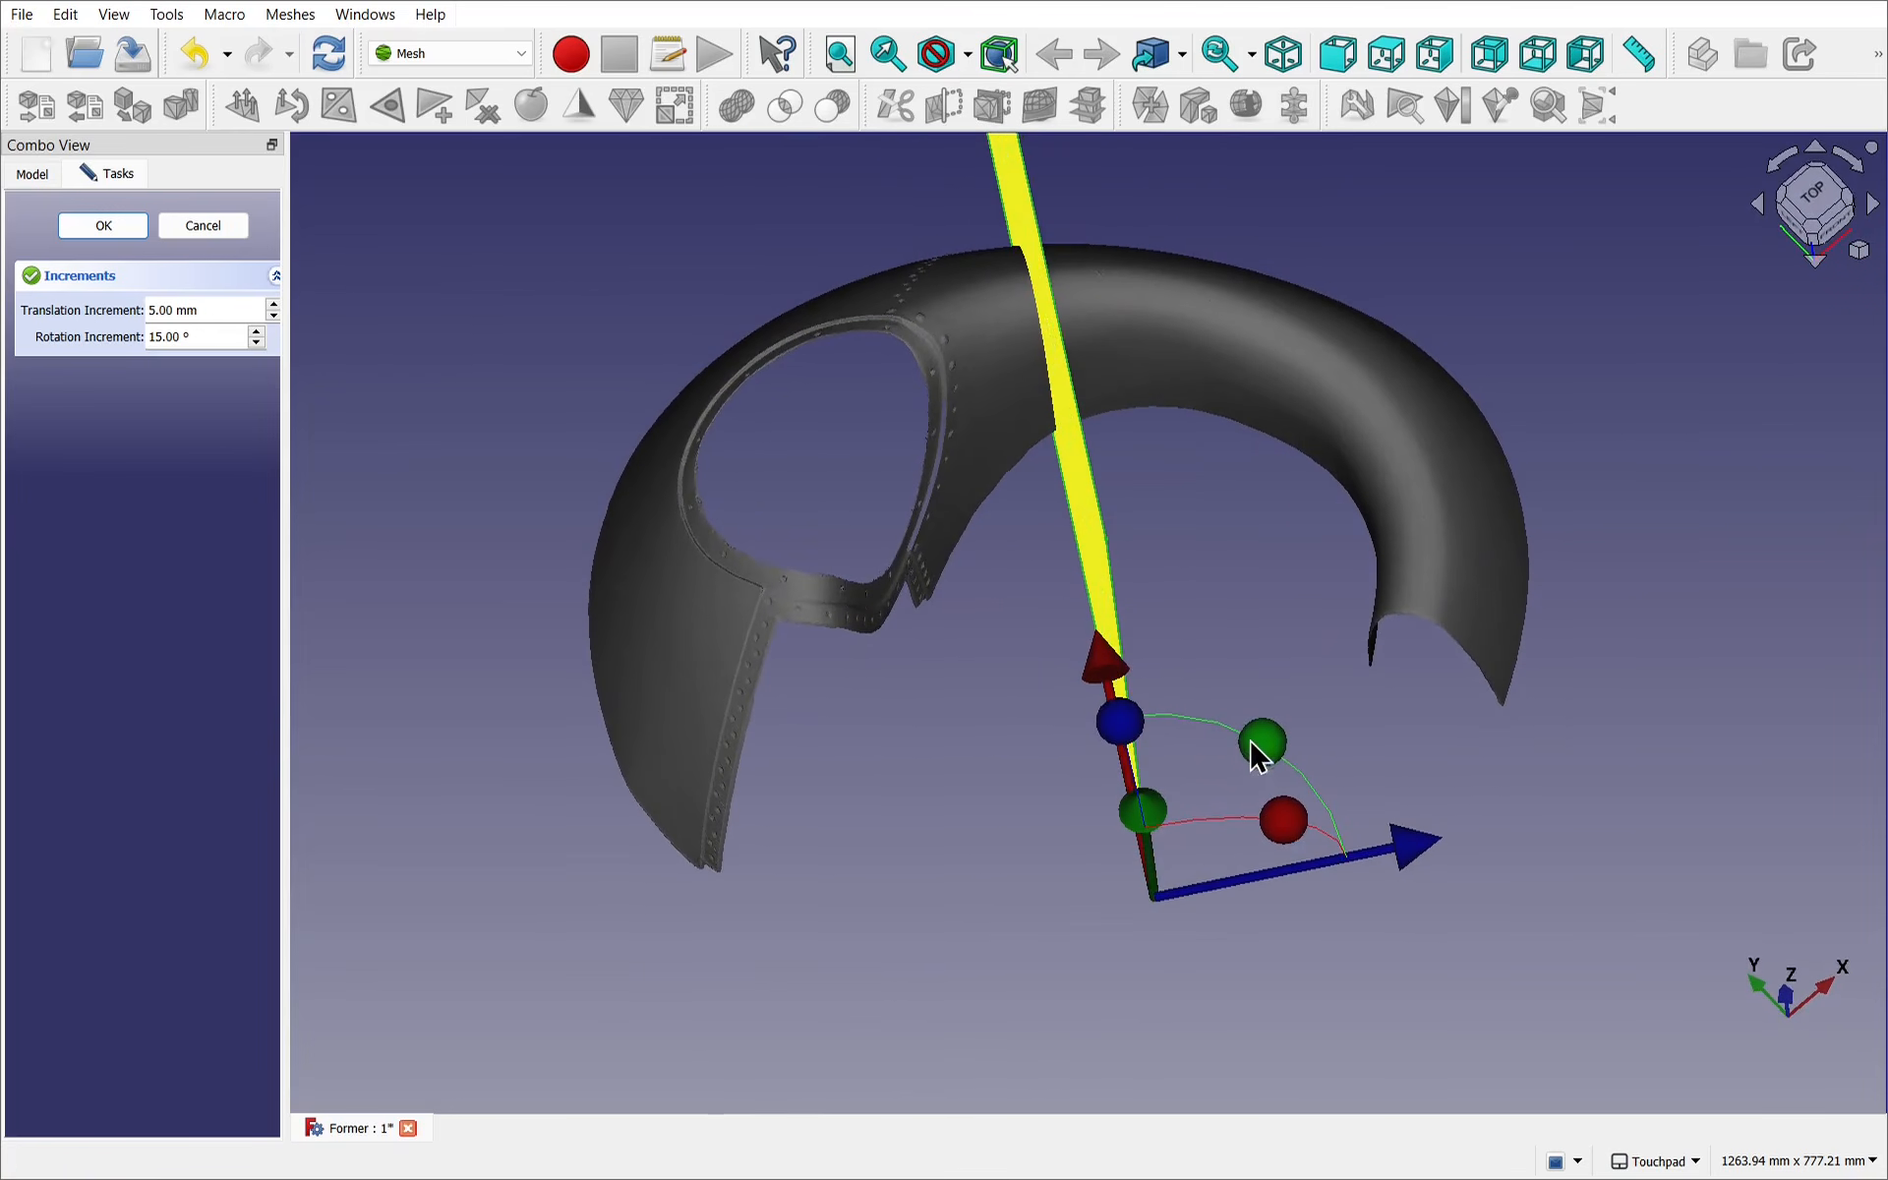
pyautogui.moveTo(1255, 708)
pyautogui.mouseDown()
pyautogui.moveTo(1239, 688)
pyautogui.moveTo(1267, 702)
pyautogui.mouseUp()
pyautogui.moveTo(1064, 526); pyautogui.dragTo(1322, 685, button='middle')
pyautogui.click(102, 226)
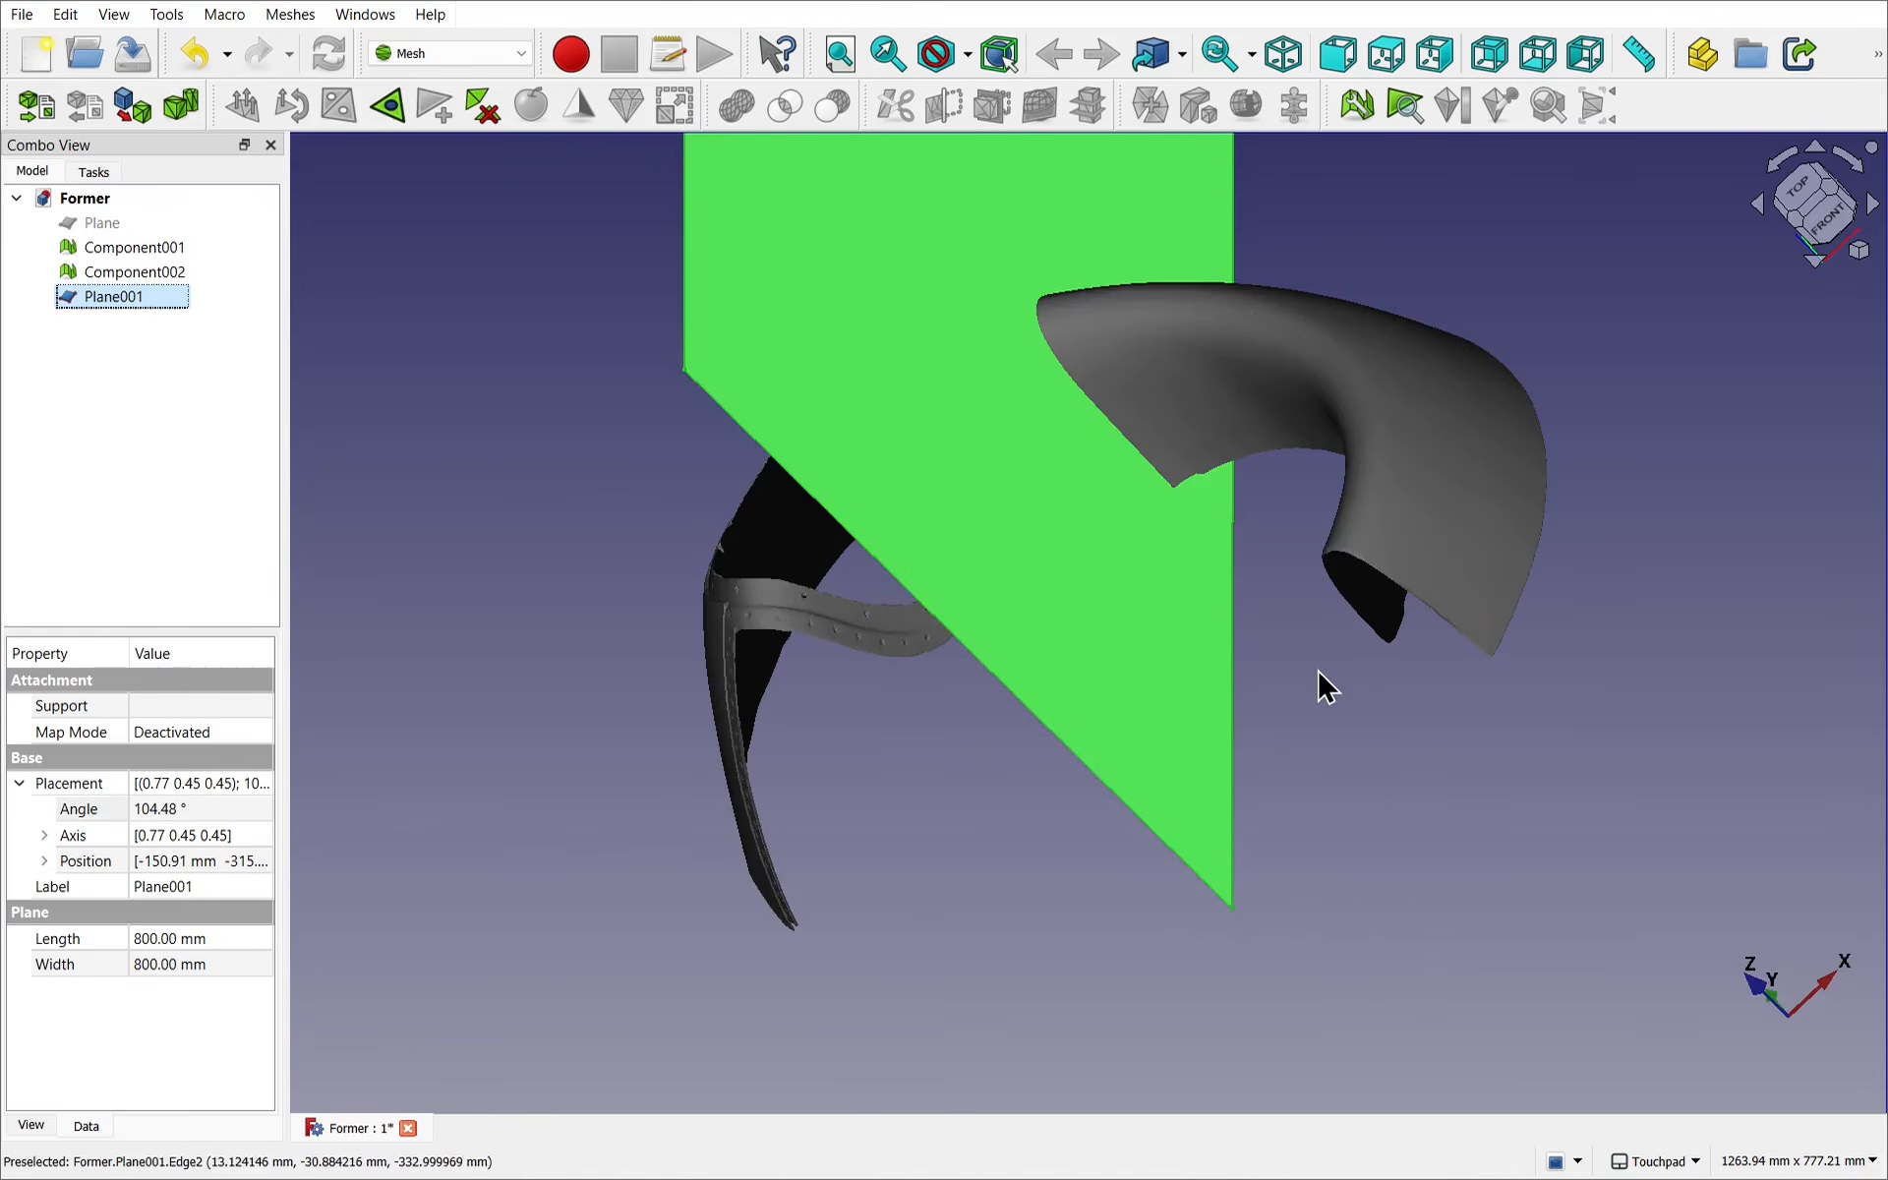
# Create a section from the upper mesh Component002 and the upright plane Plane001.
pyautogui.click(1150, 379)
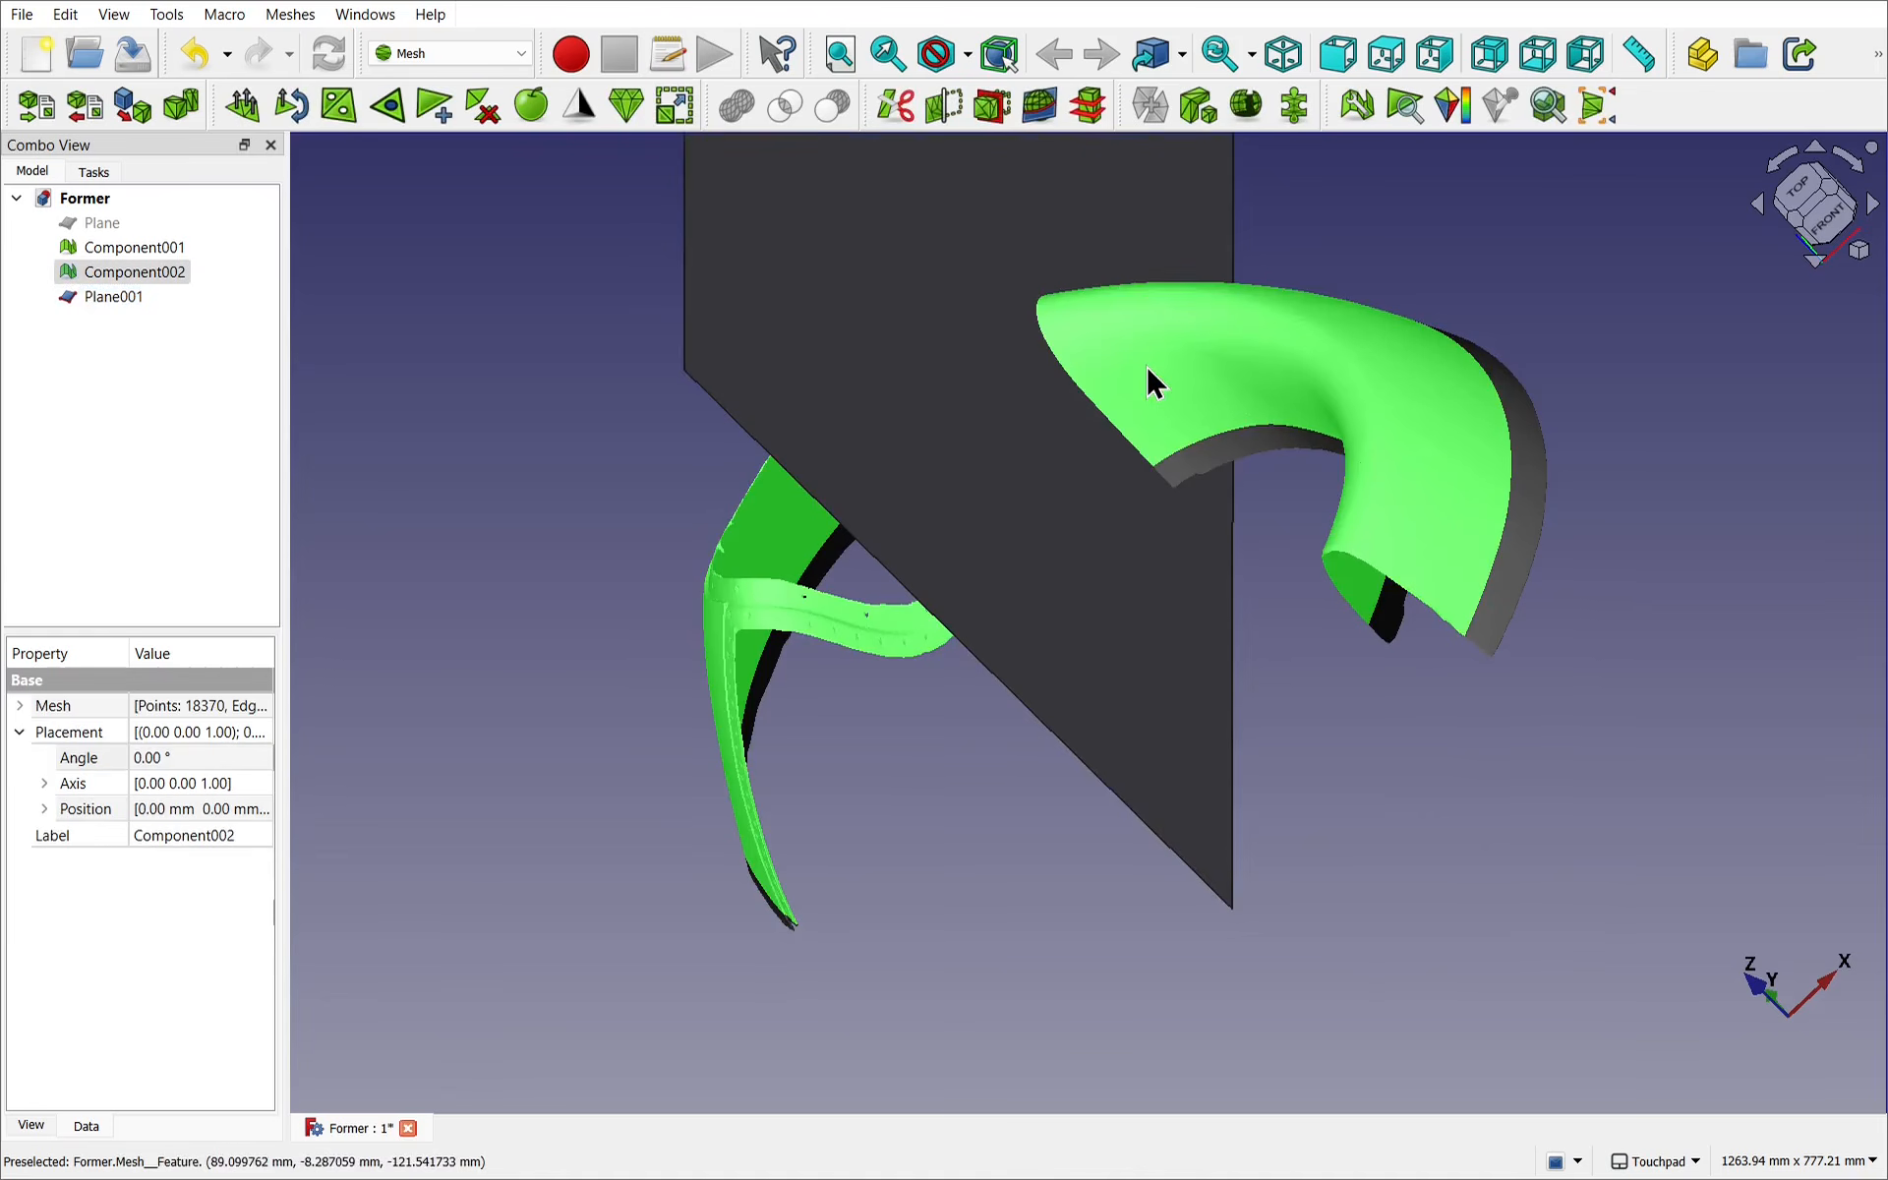
pyautogui.keyDown('ctrl'); pyautogui.click(837, 330); pyautogui.keyUp('ctrl')
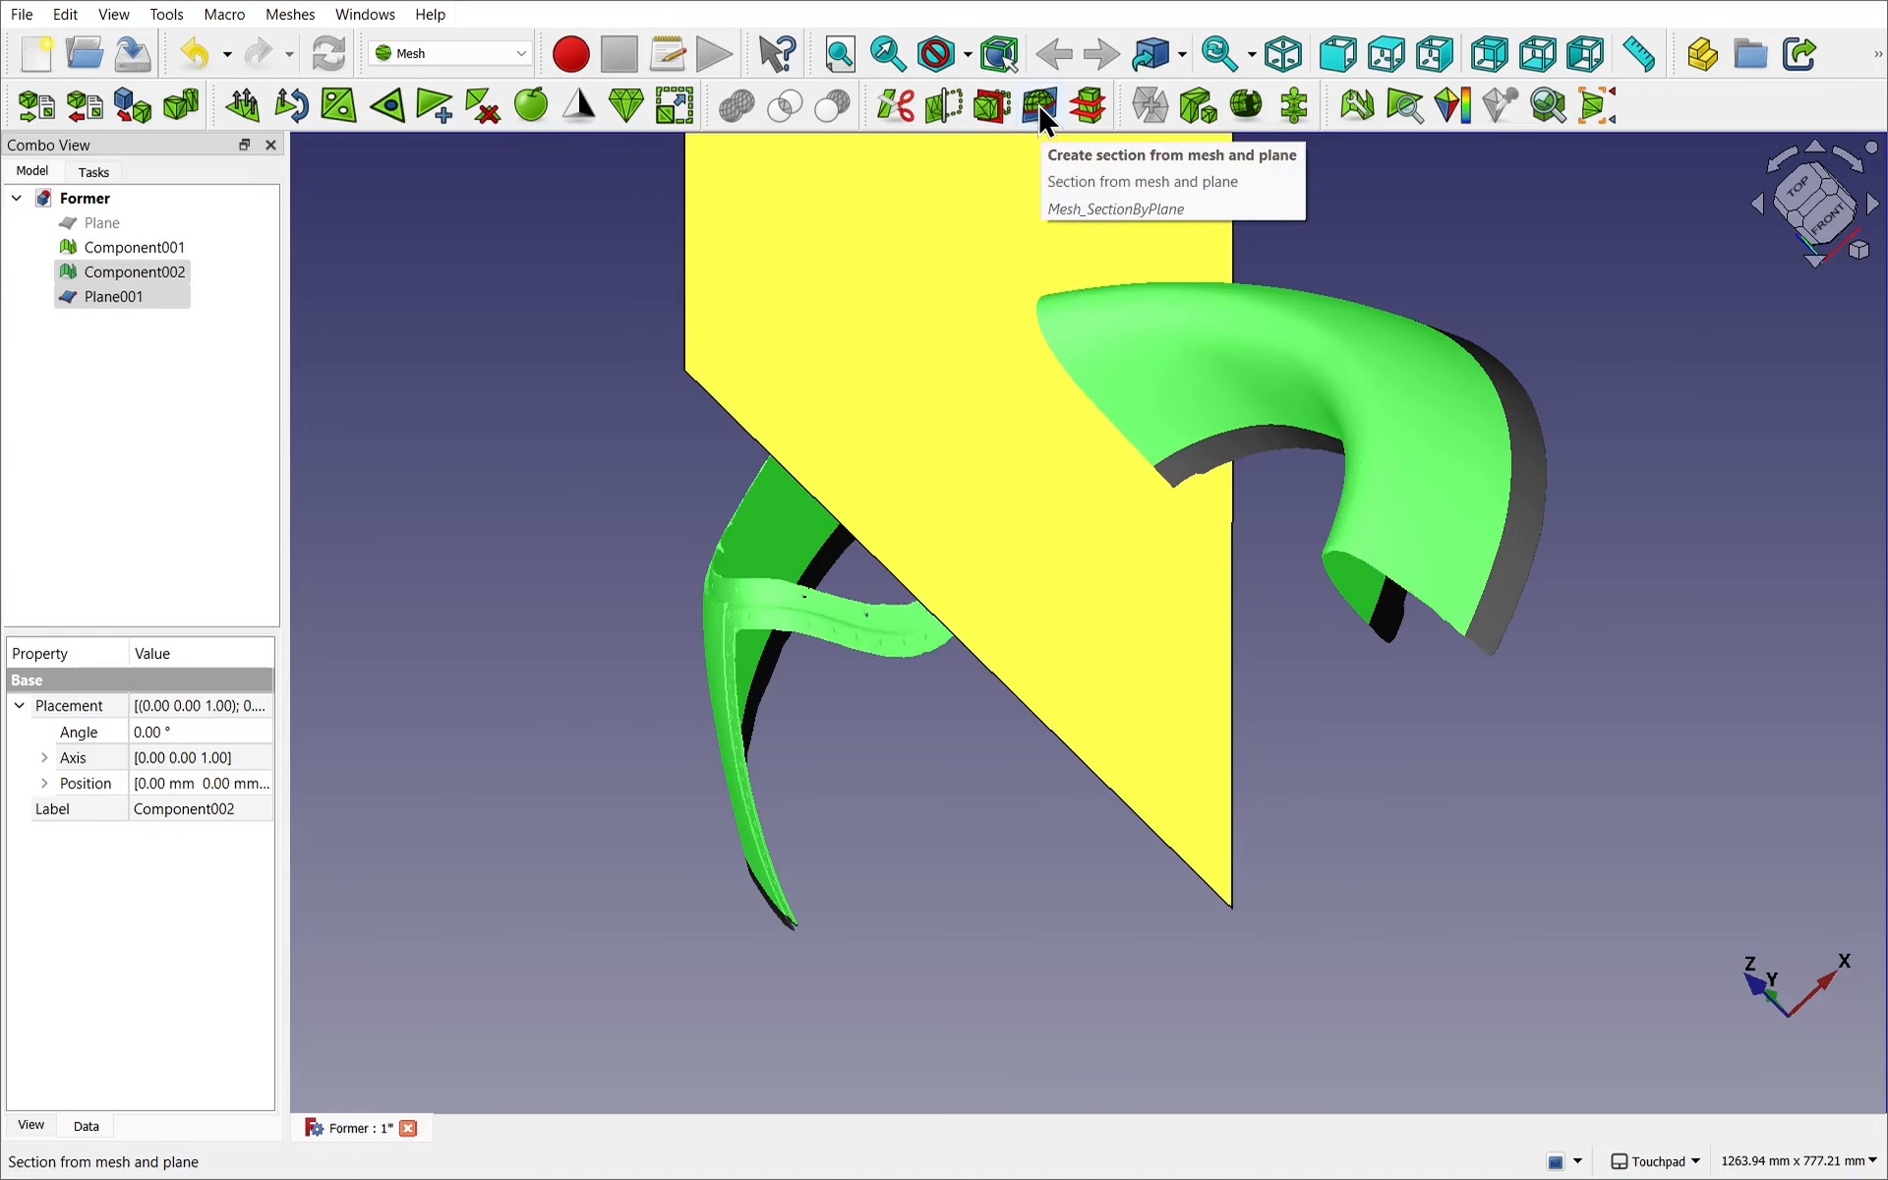
pyautogui.click(287, 15)
pyautogui.moveTo(429, 637)
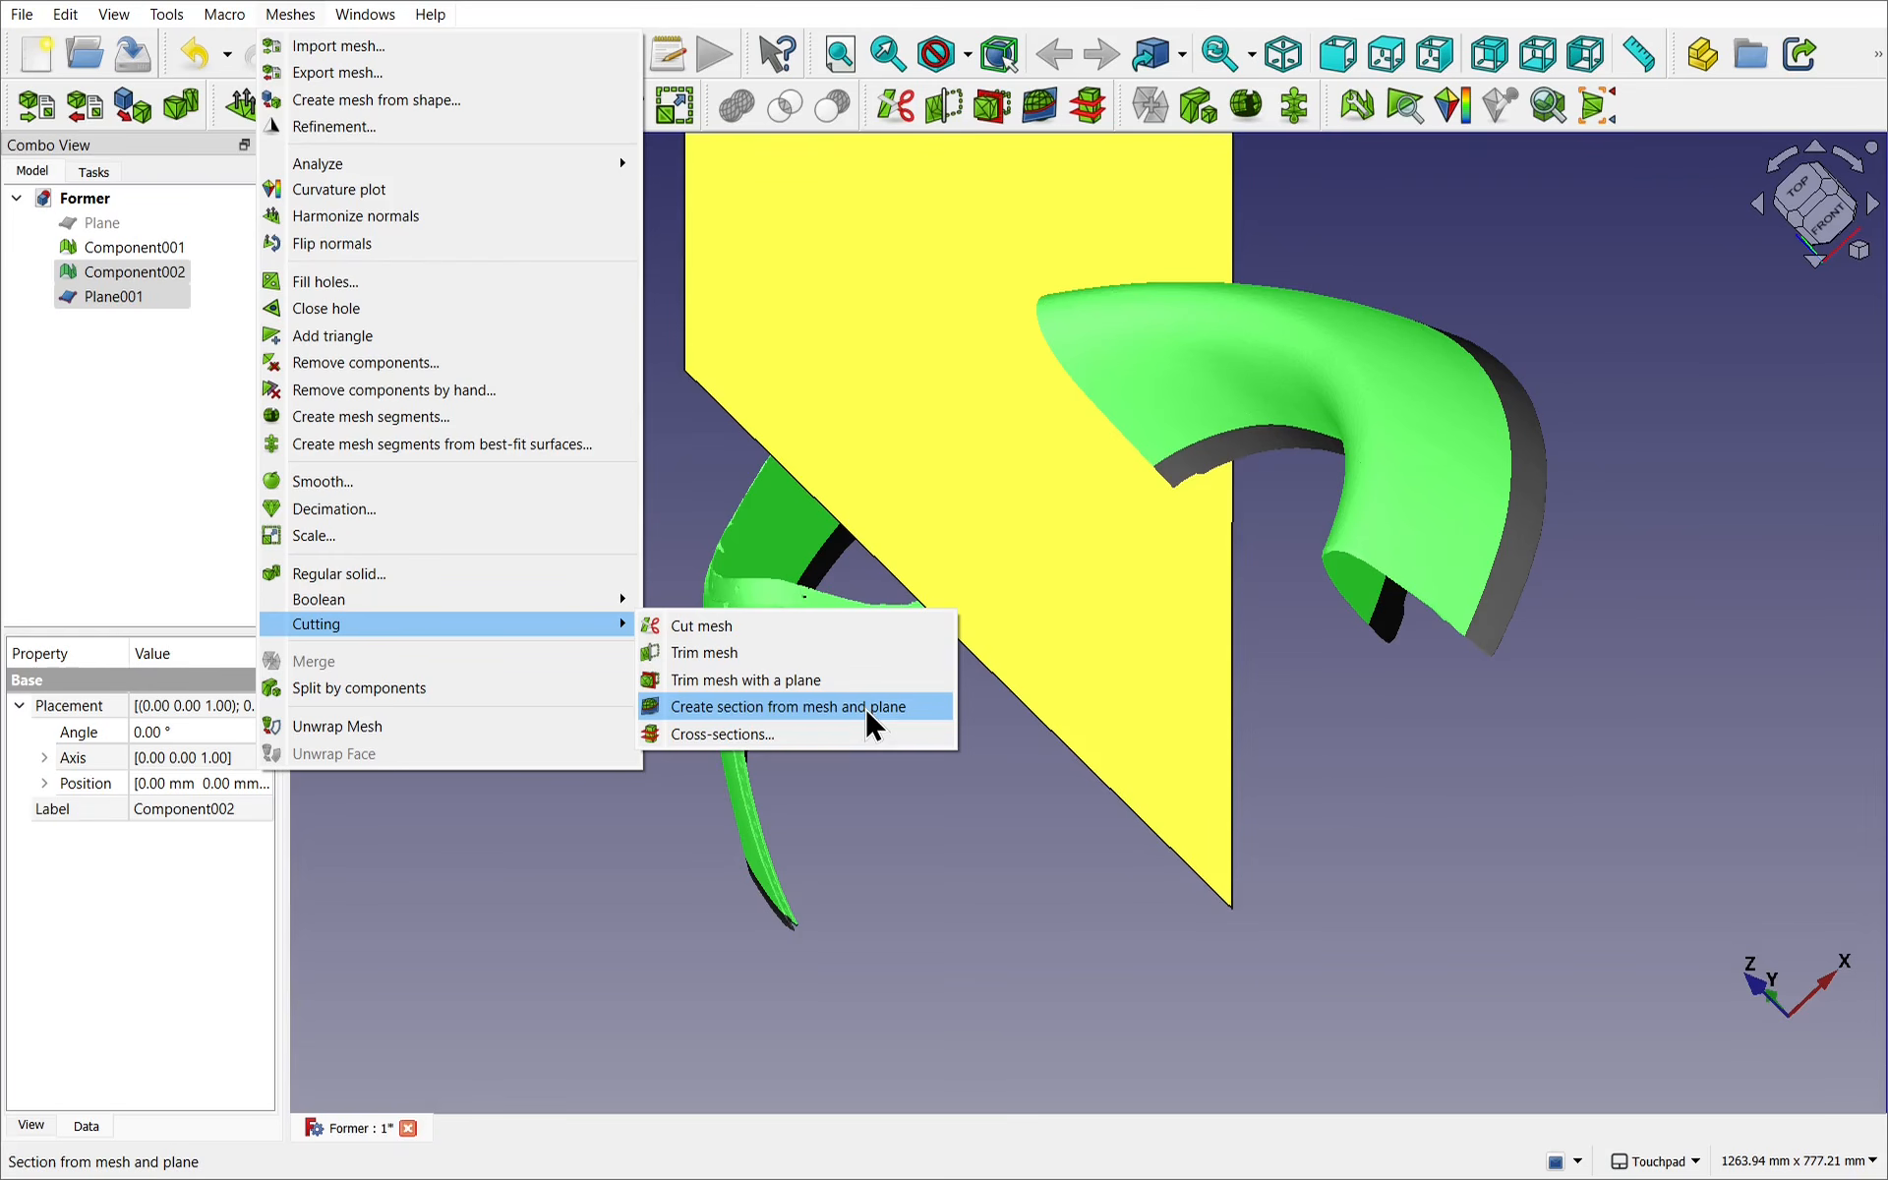
pyautogui.click(871, 726)
# Hide the upright cutting plane and select the Section object to highlight its curve on the panel.
pyautogui.keyDown('shift'); pyautogui.moveTo(1080, 655); pyautogui.dragTo(1260, 726); pyautogui.keyUp('shift')
pyautogui.click(967, 600)
pyautogui.press('space')
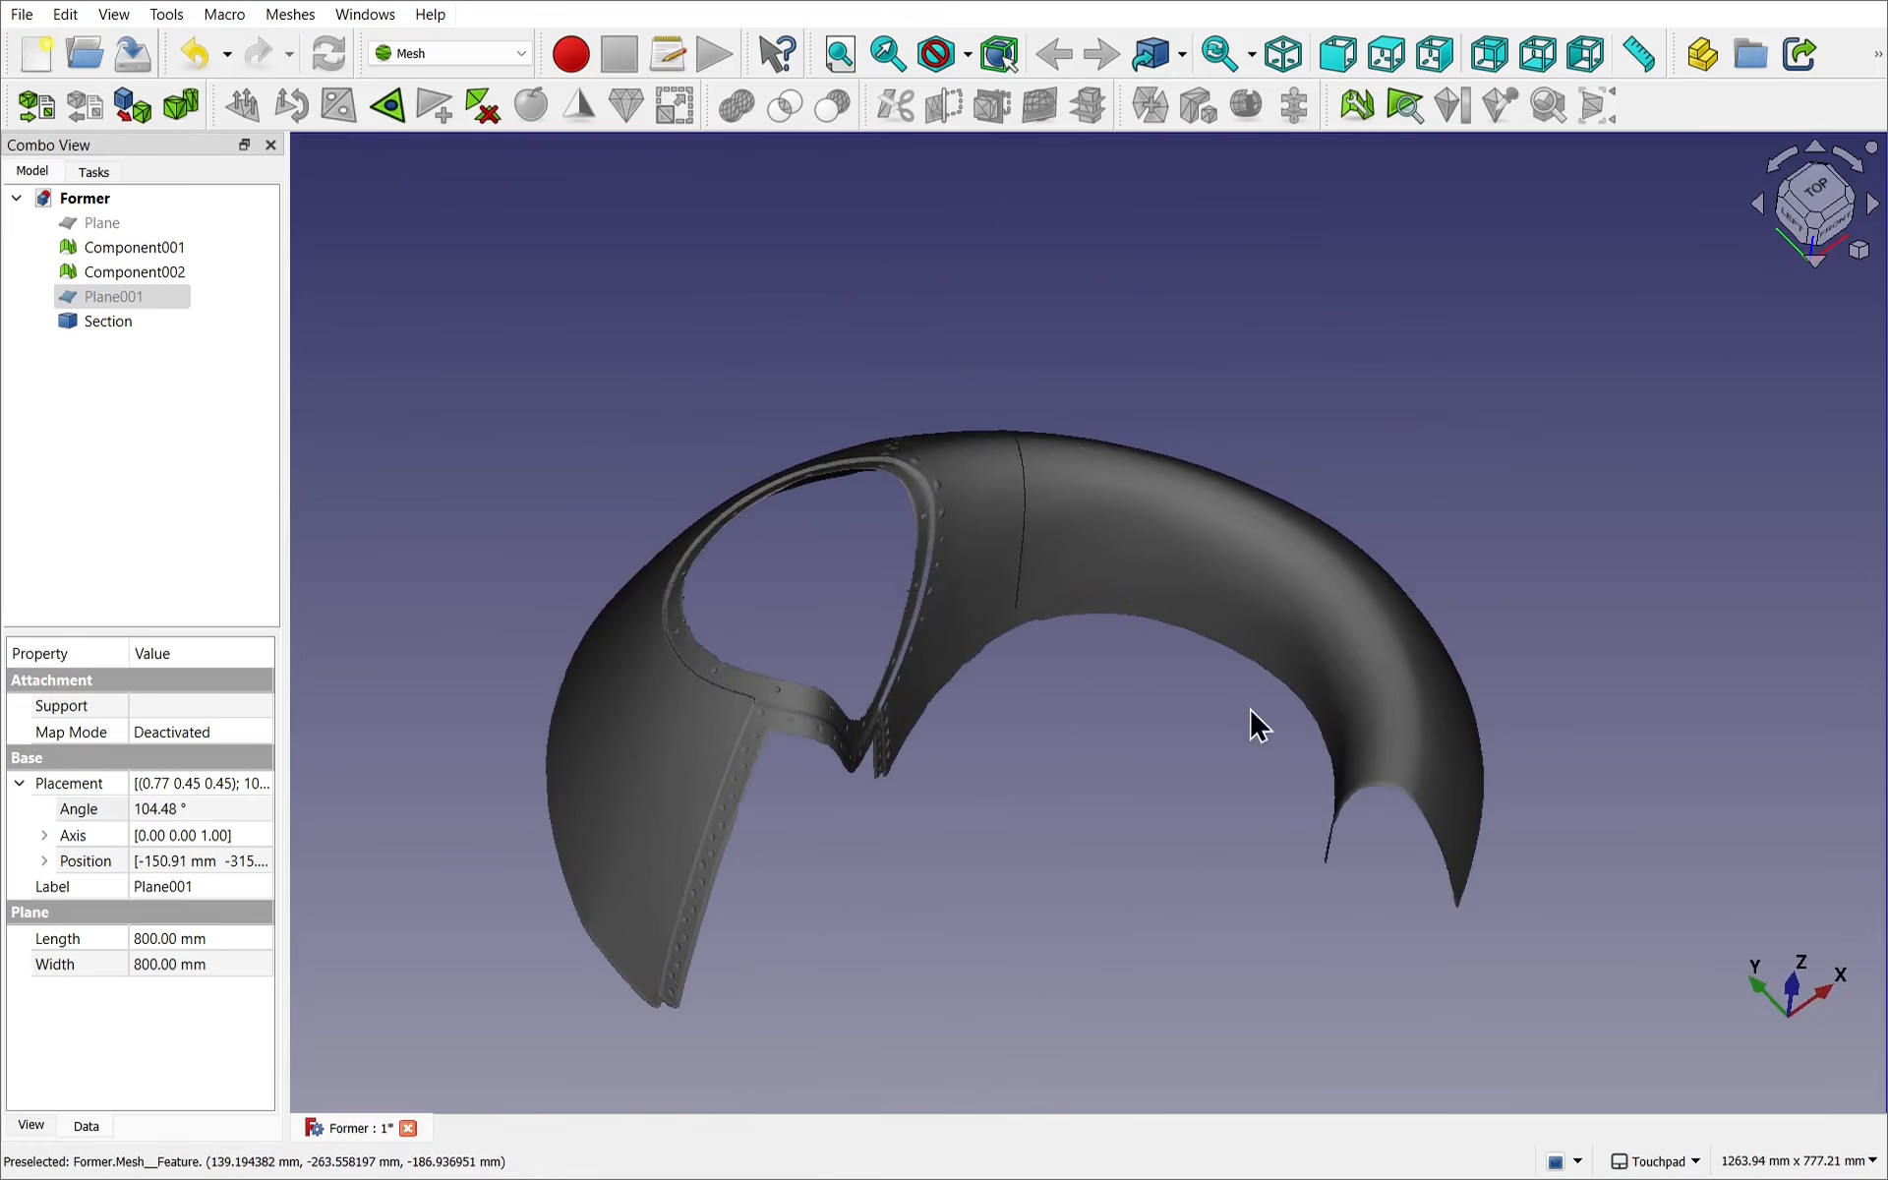
pyautogui.click(101, 321)
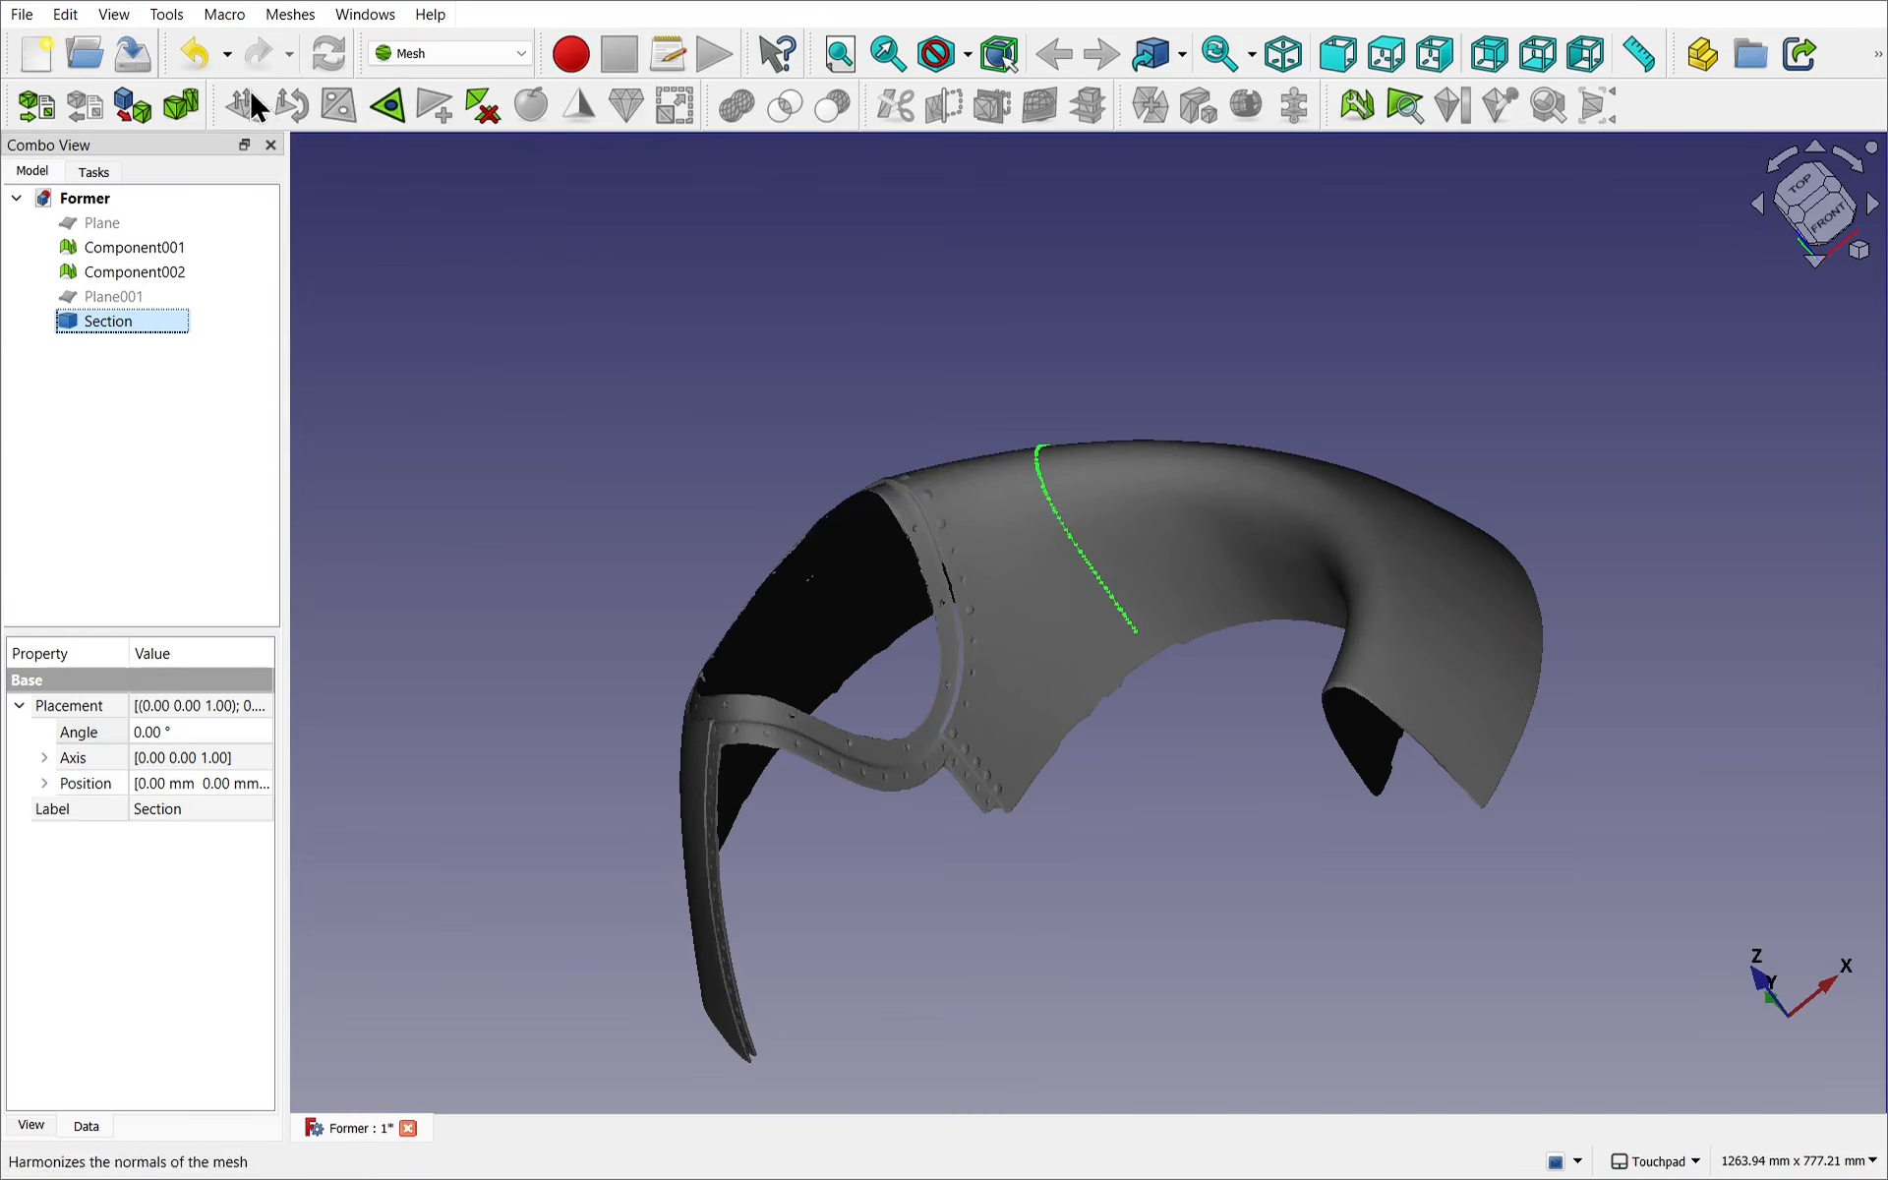
# Clear the selection and switch to the Curves workbench.
pyautogui.click(167, 15)
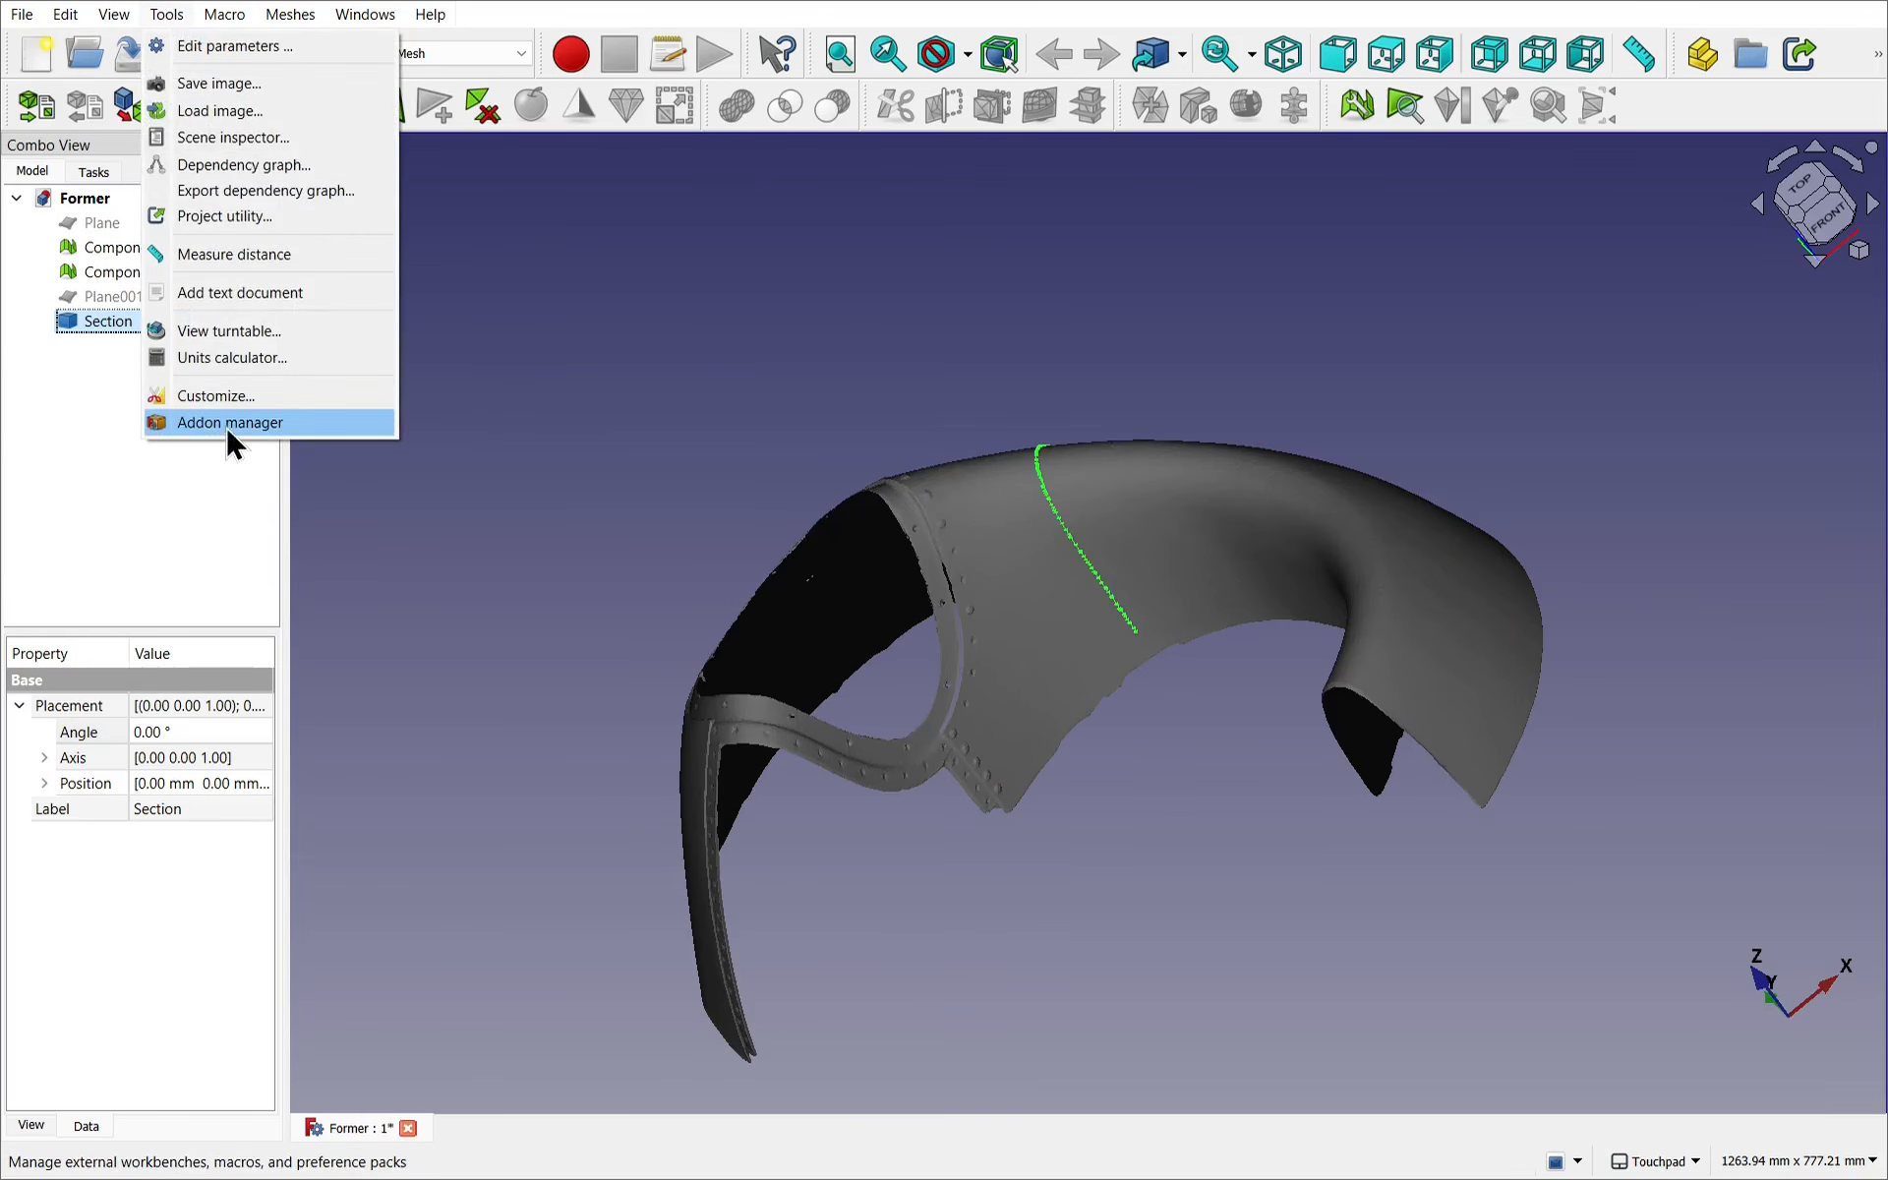
pyautogui.click(521, 313)
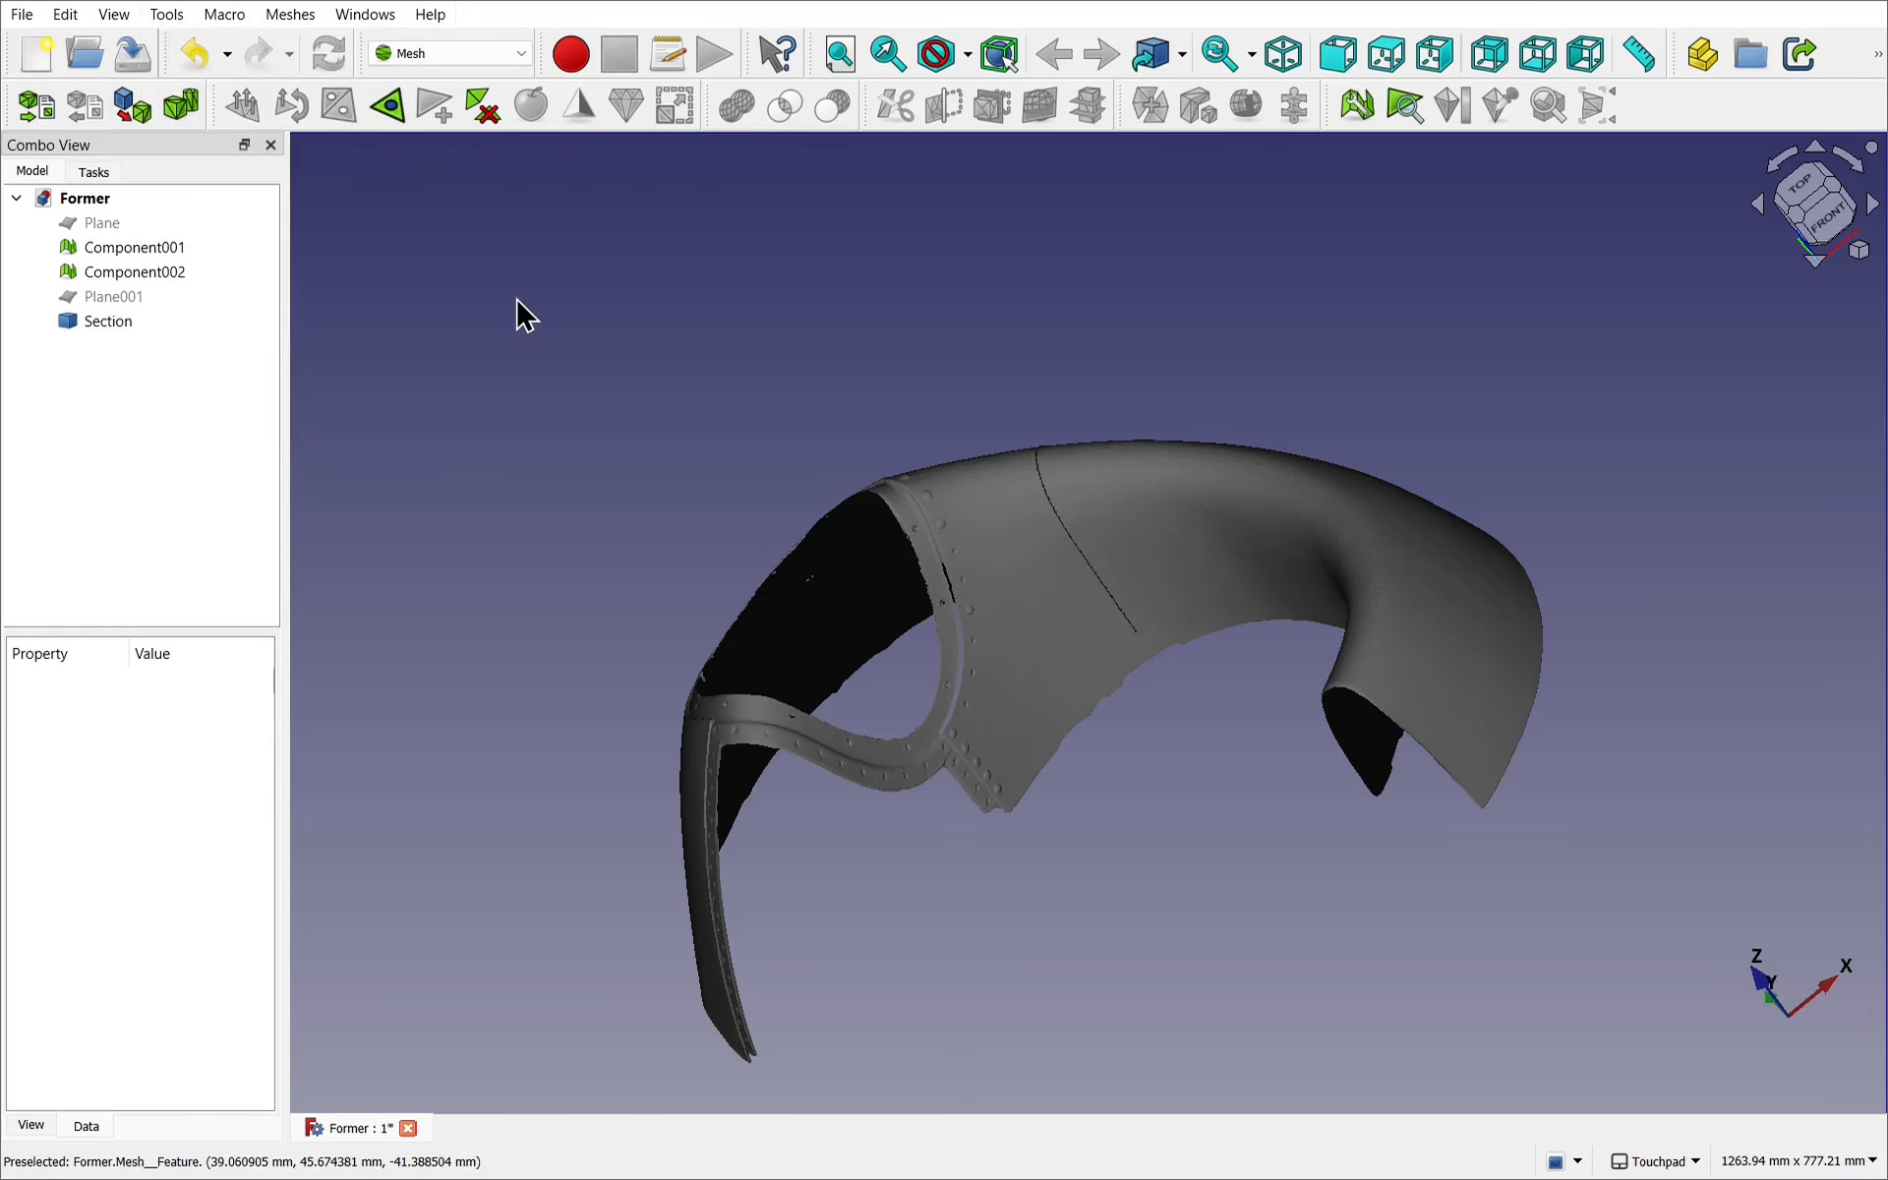
pyautogui.click(484, 53)
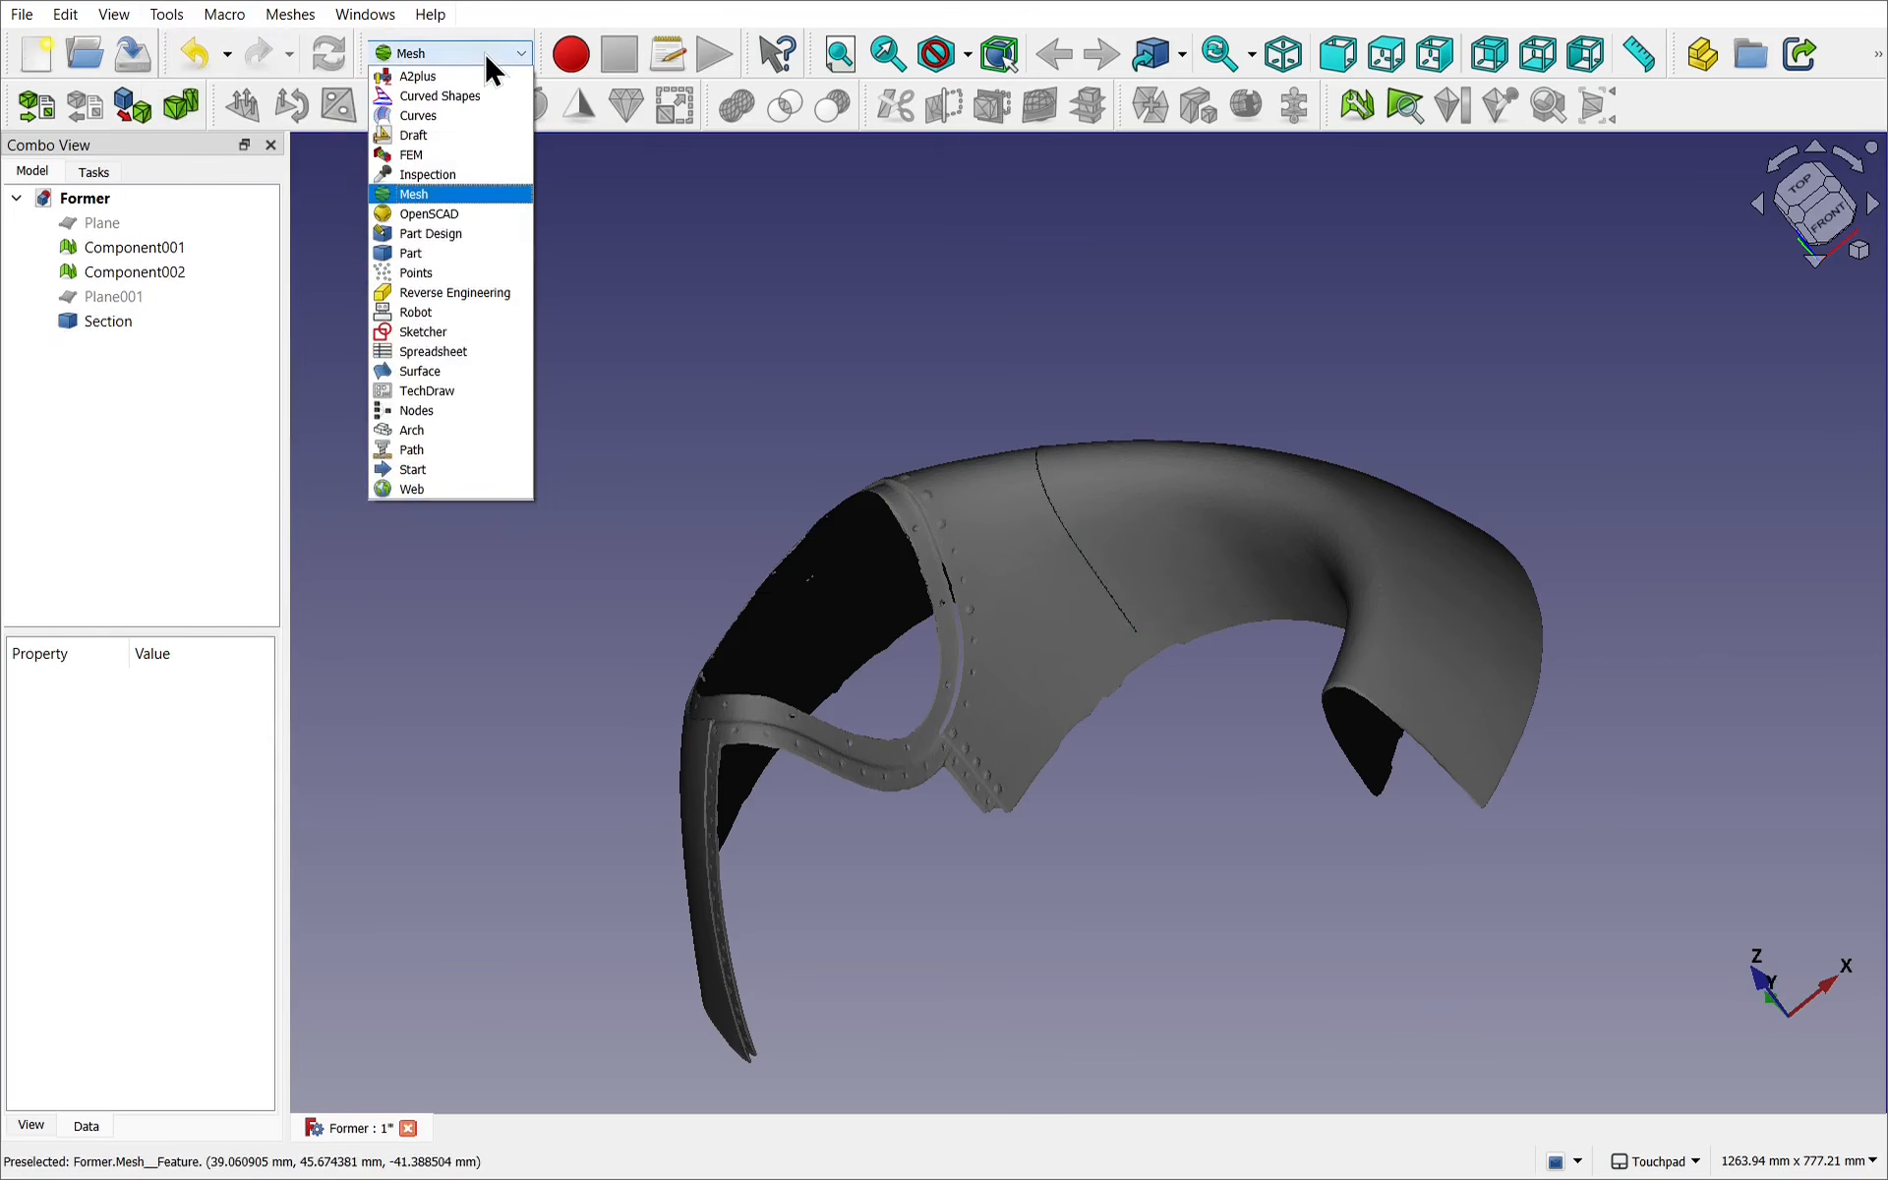
pyautogui.click(423, 120)
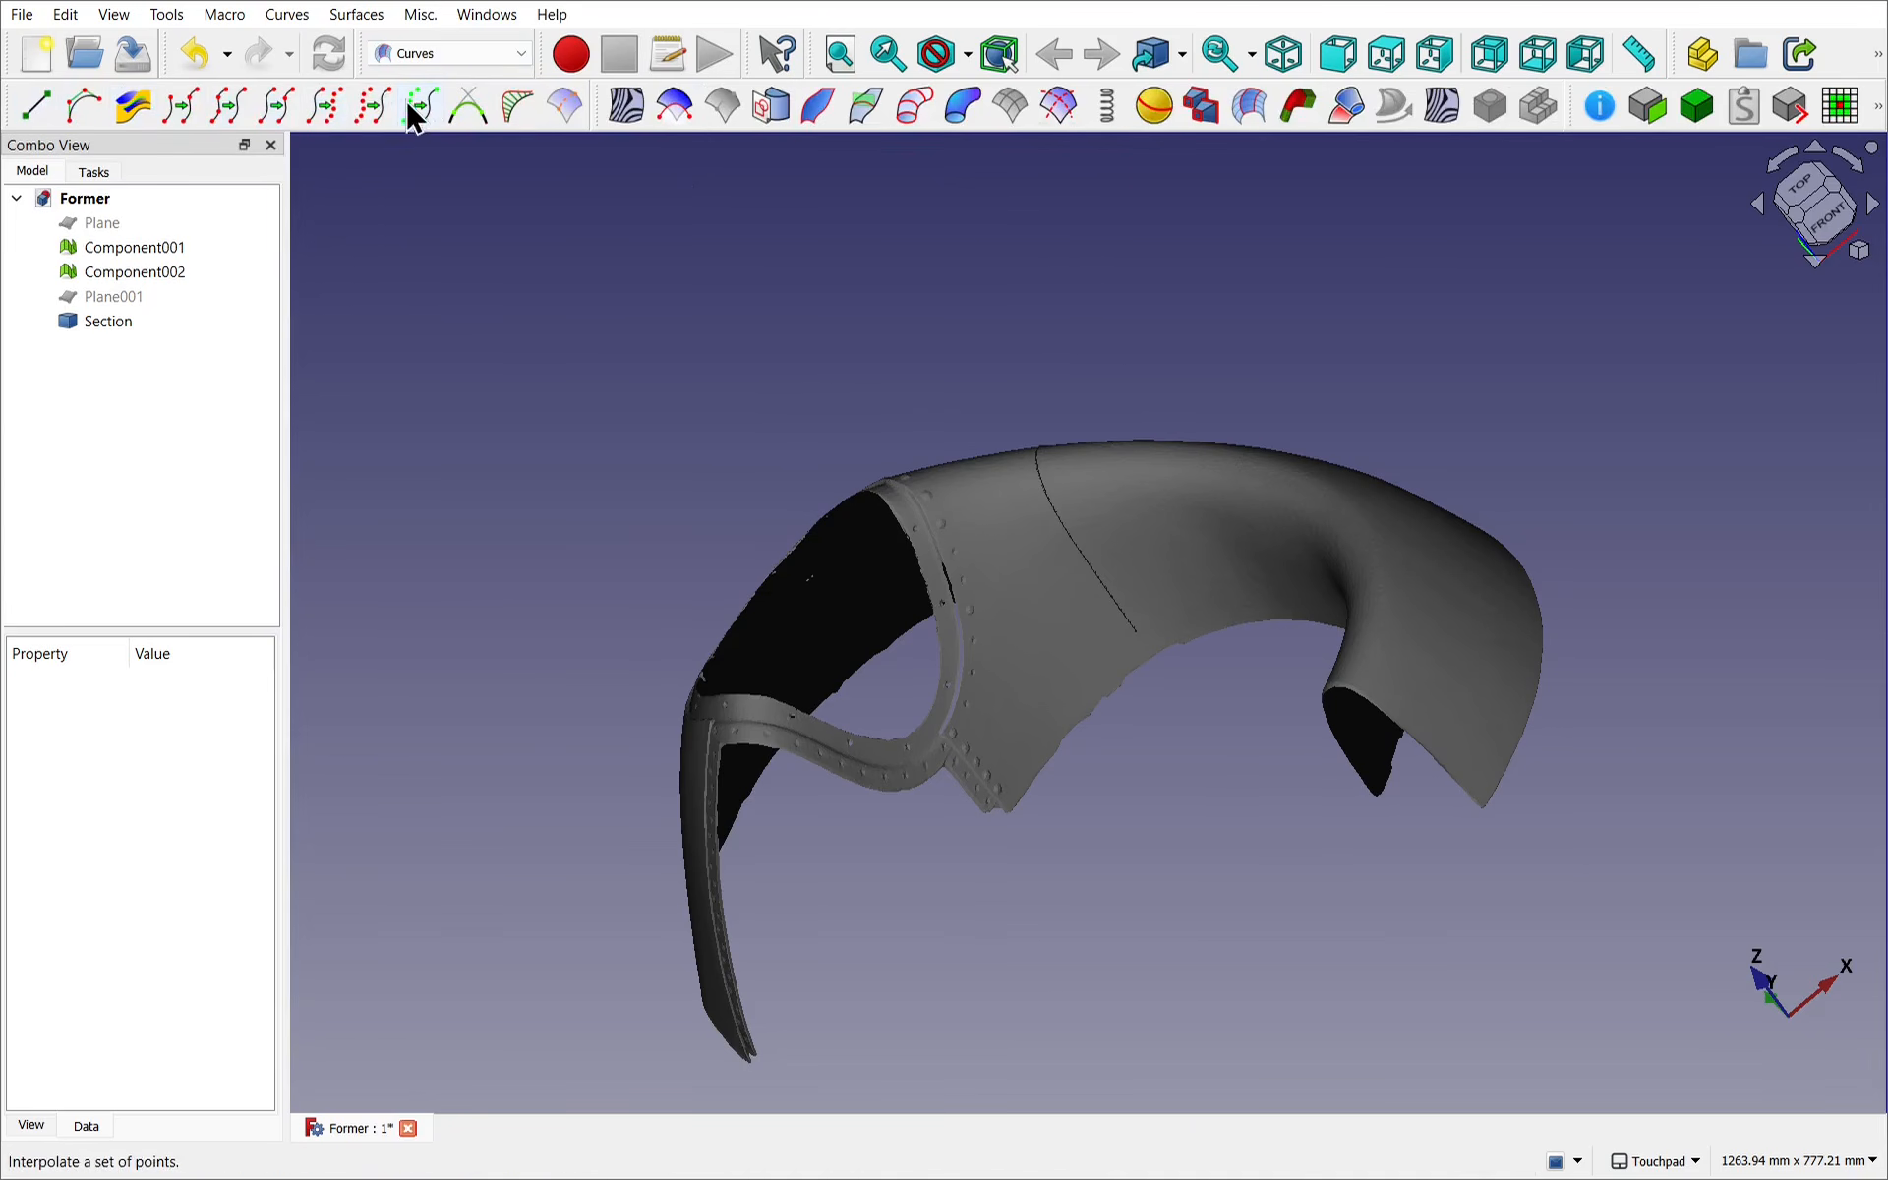
# Hide the upper mesh Component002 so the section curve stands clear above the lower mesh strip.
pyautogui.keyDown('alt'); pyautogui.moveTo(700, 375); pyautogui.dragTo(717, 318); pyautogui.keyUp('alt')
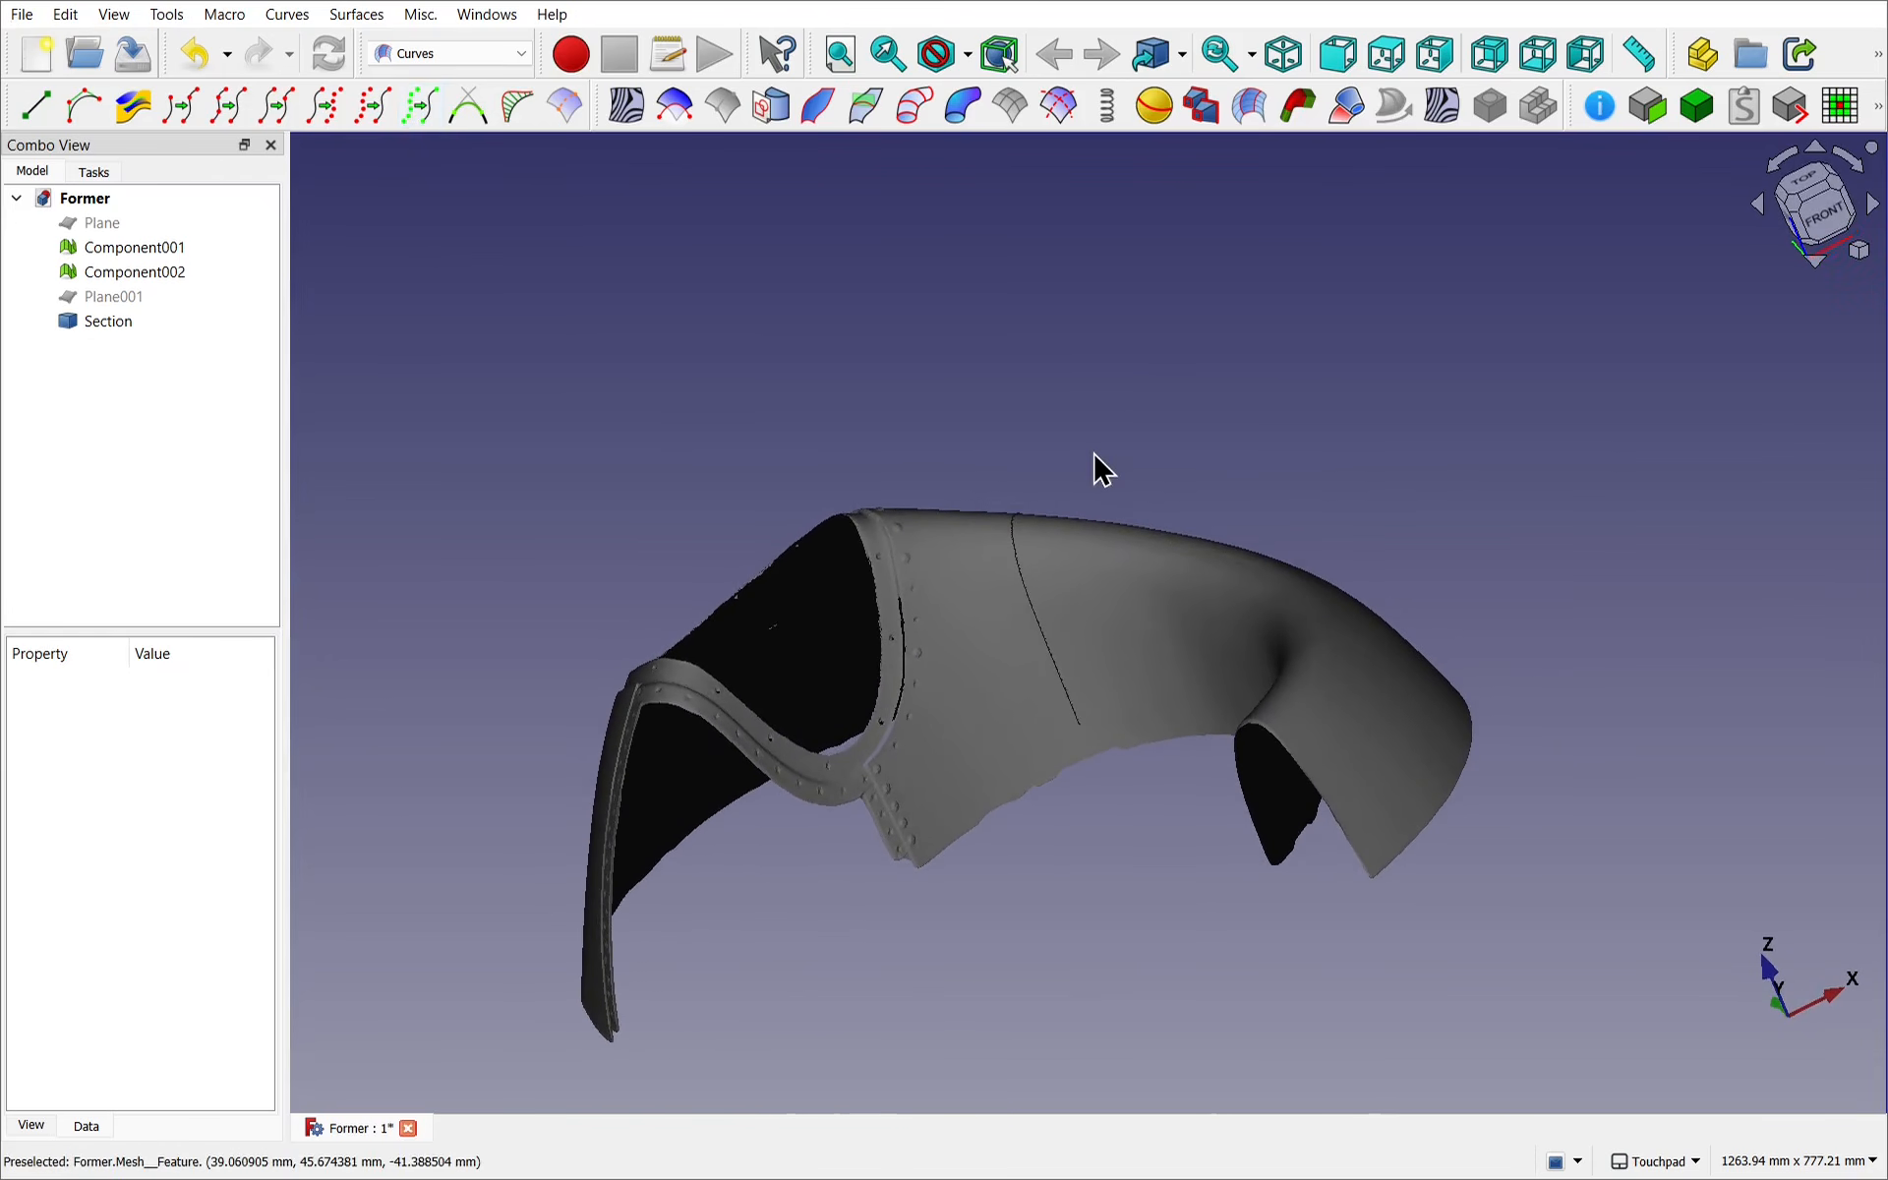
pyautogui.scroll(5, 1094, 468)
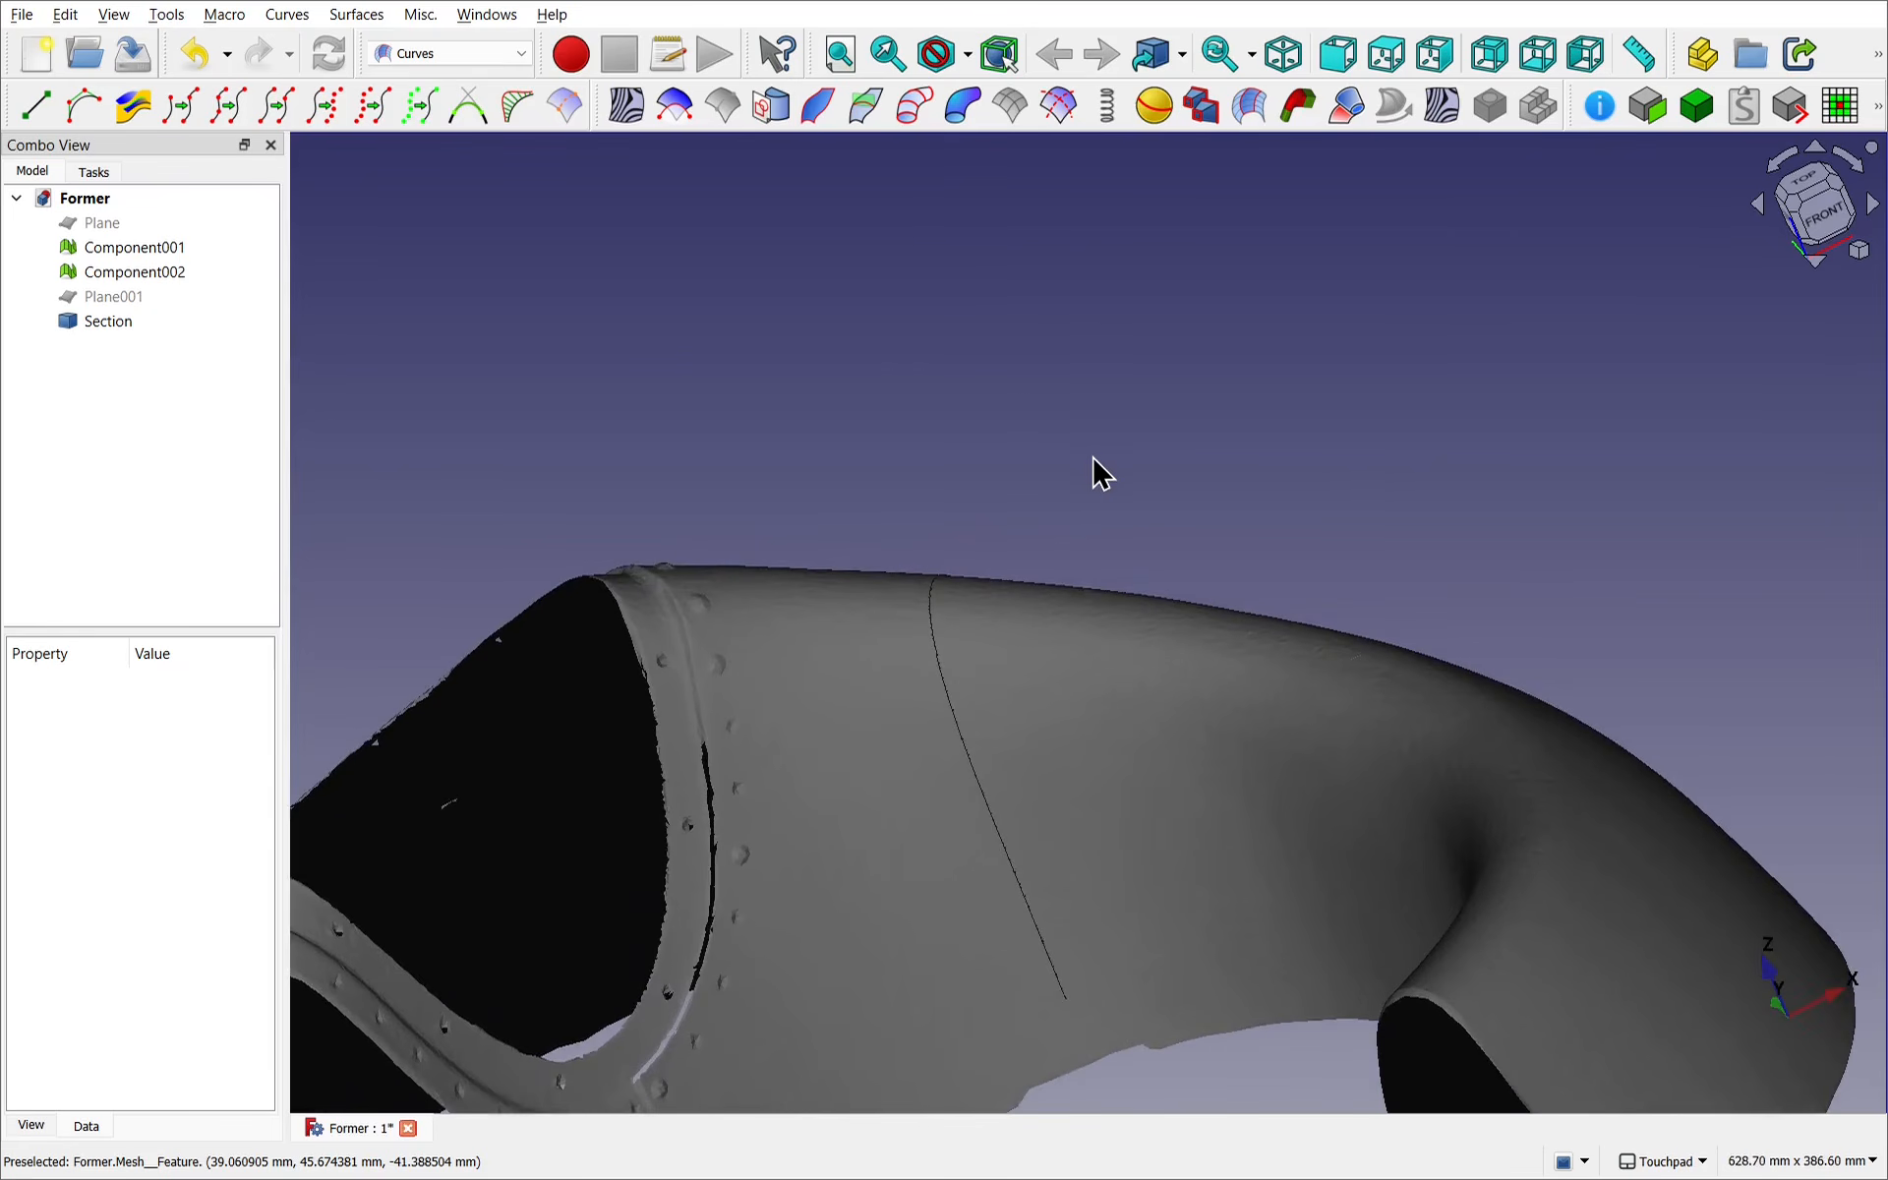
pyautogui.keyDown('alt'); pyautogui.moveTo(1091, 468); pyautogui.dragTo(1014, 486); pyautogui.keyUp('alt')
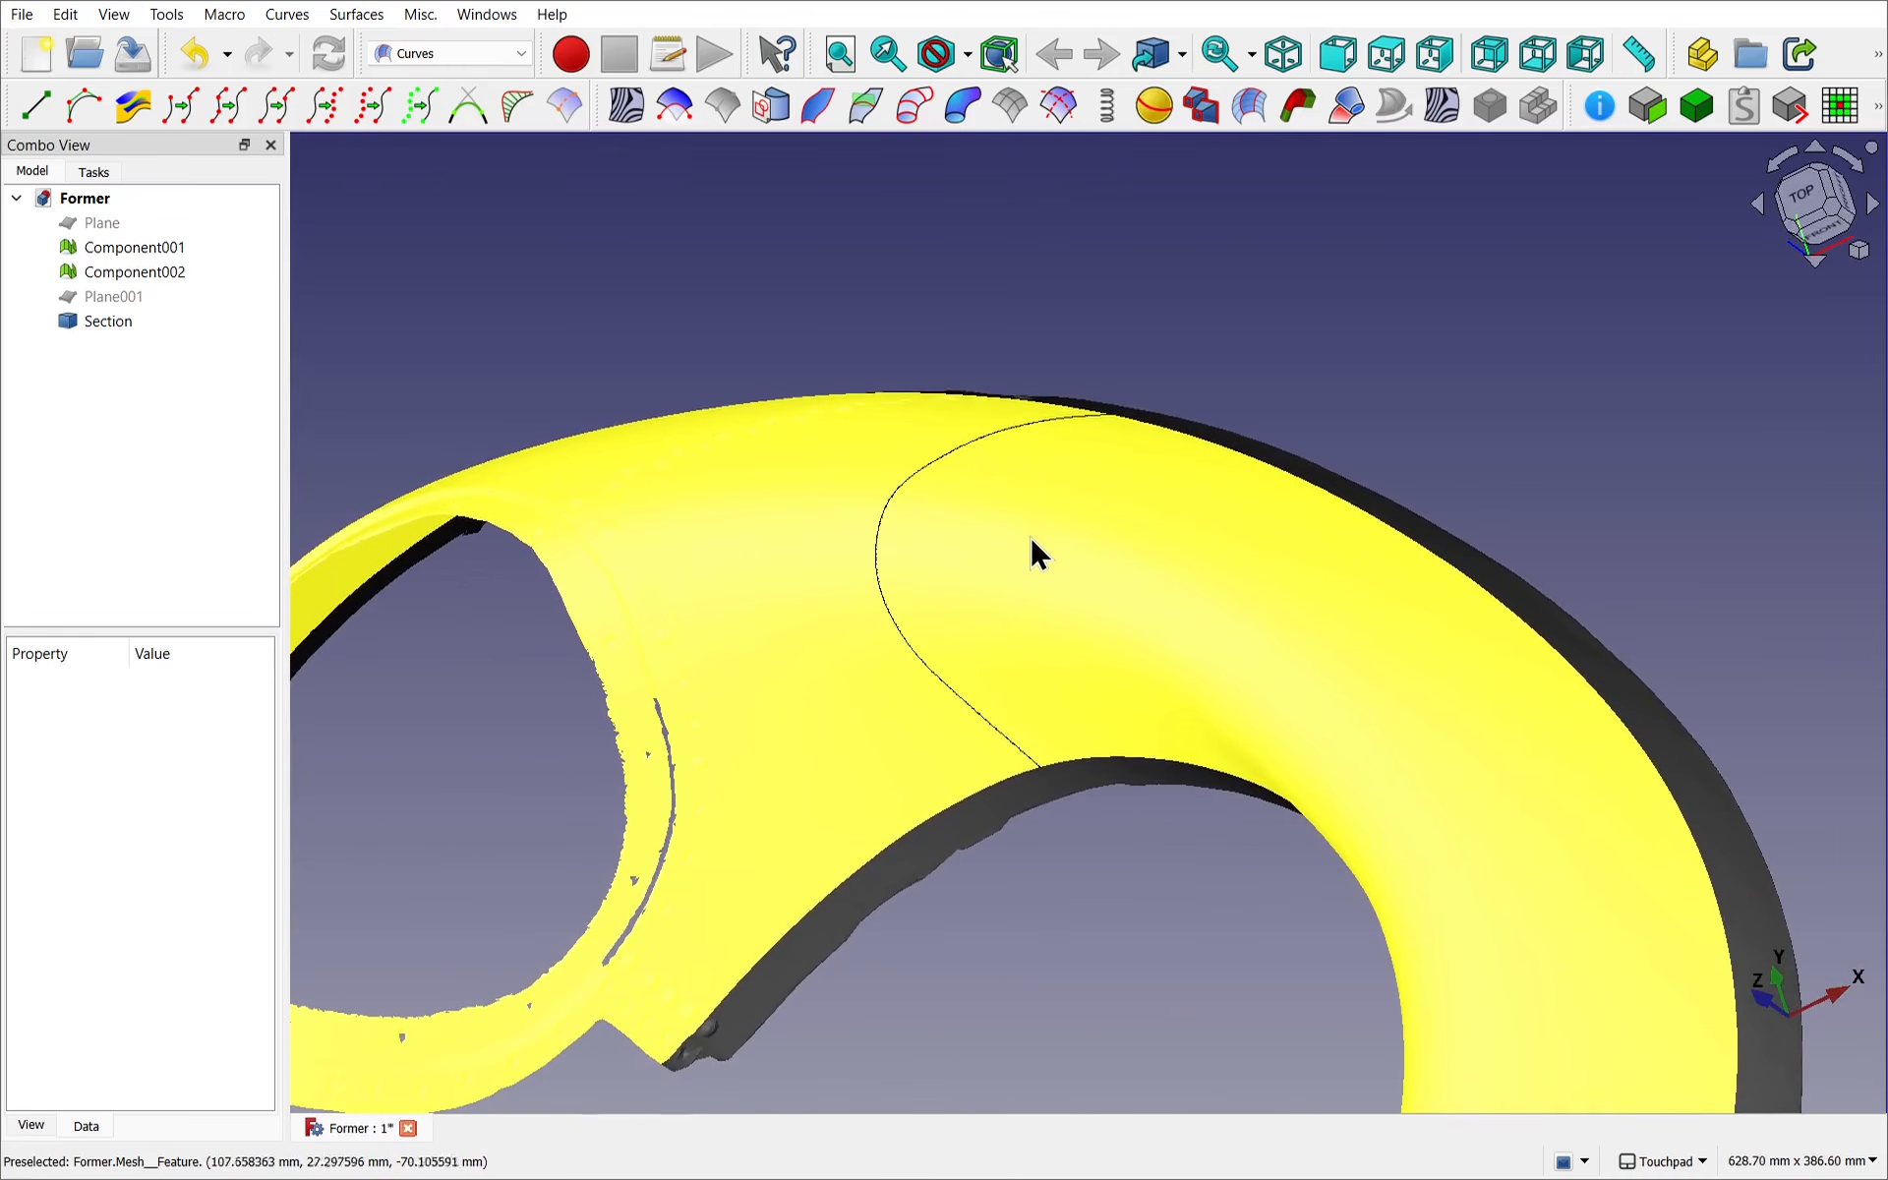
pyautogui.click(1030, 537)
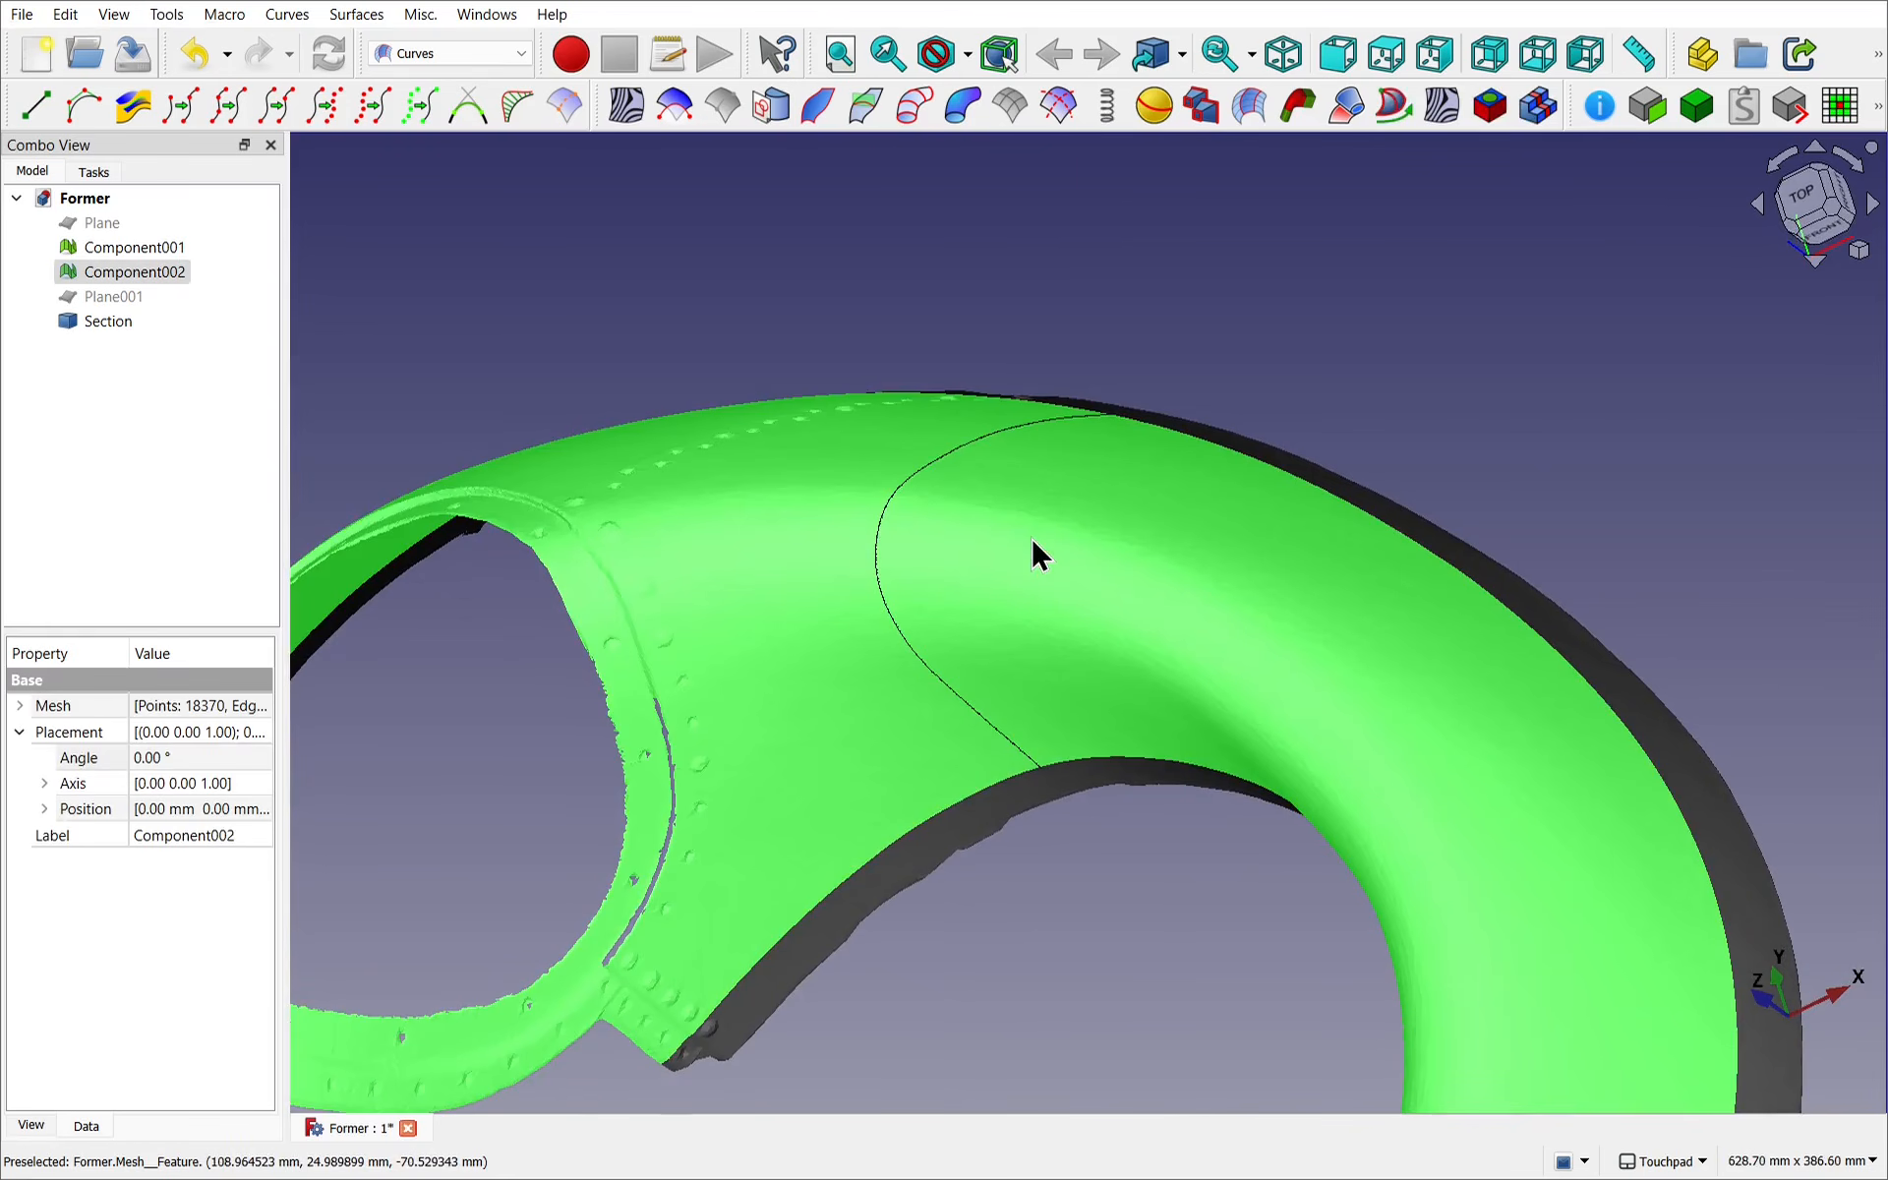
pyautogui.press('space')
pyautogui.keyDown('alt'); pyautogui.moveTo(1030, 537); pyautogui.dragTo(983, 470); pyautogui.keyUp('alt')
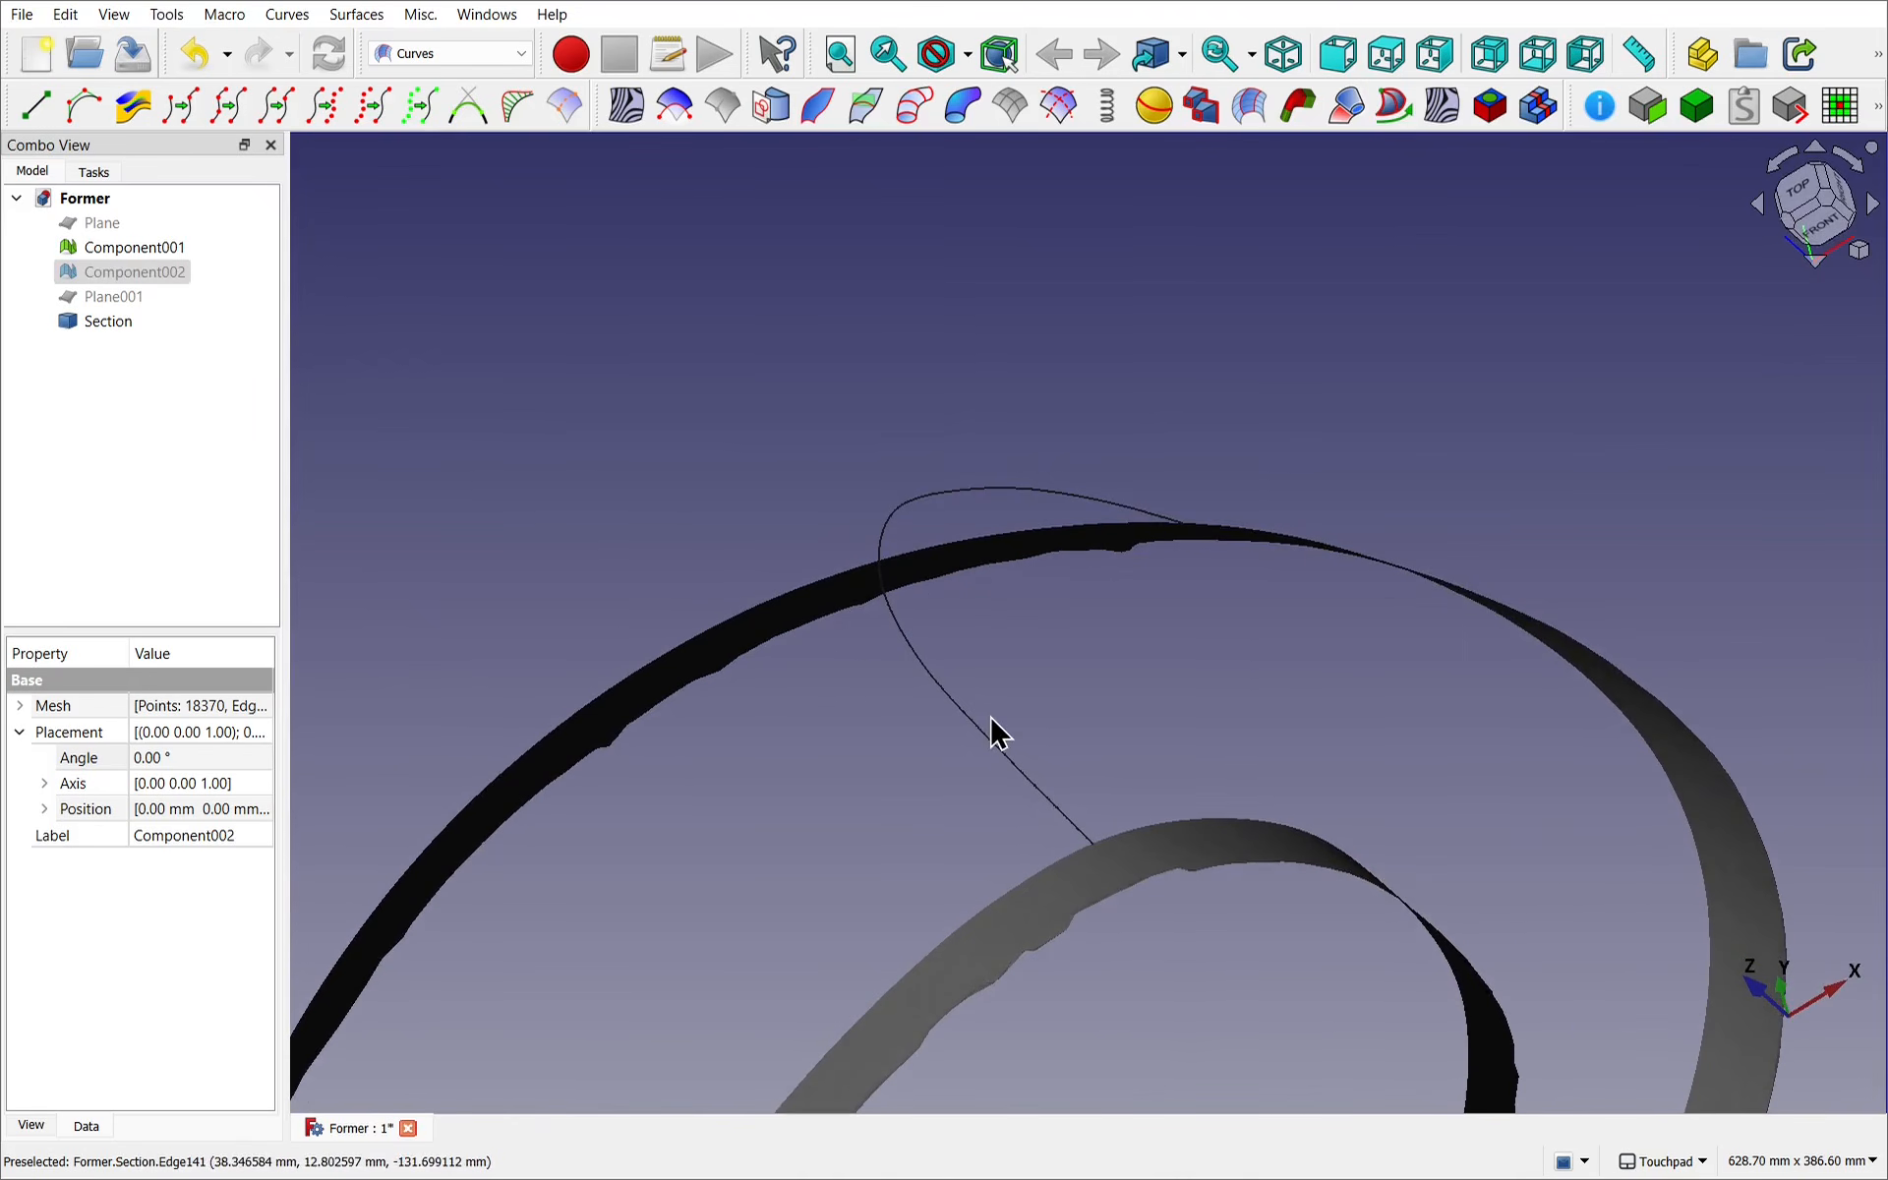
# Join all edges of the Section object into a single BSpline curve.
pyautogui.click(112, 324)
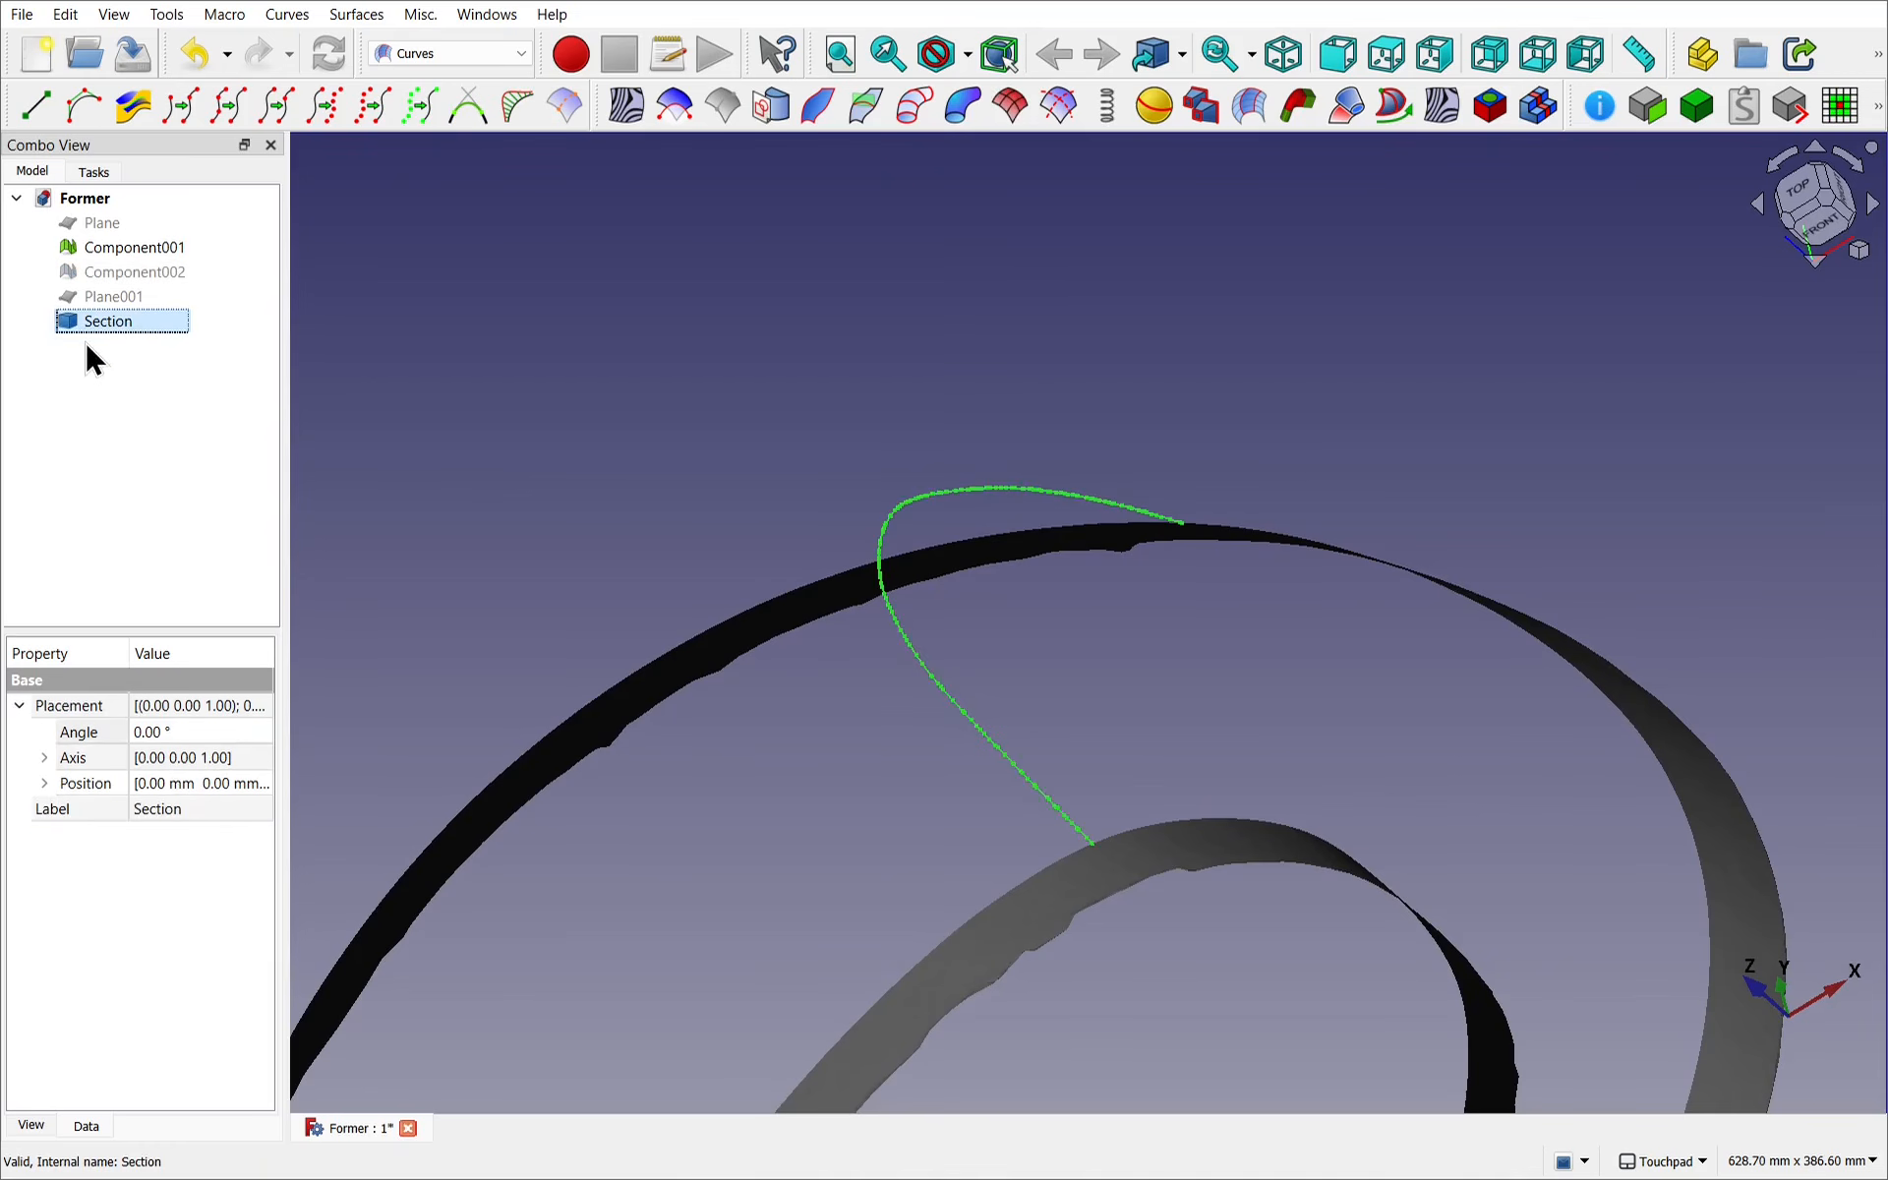
pyautogui.keyDown('alt'); pyautogui.moveTo(1015, 305); pyautogui.dragTo(892, 323); pyautogui.keyUp('alt')
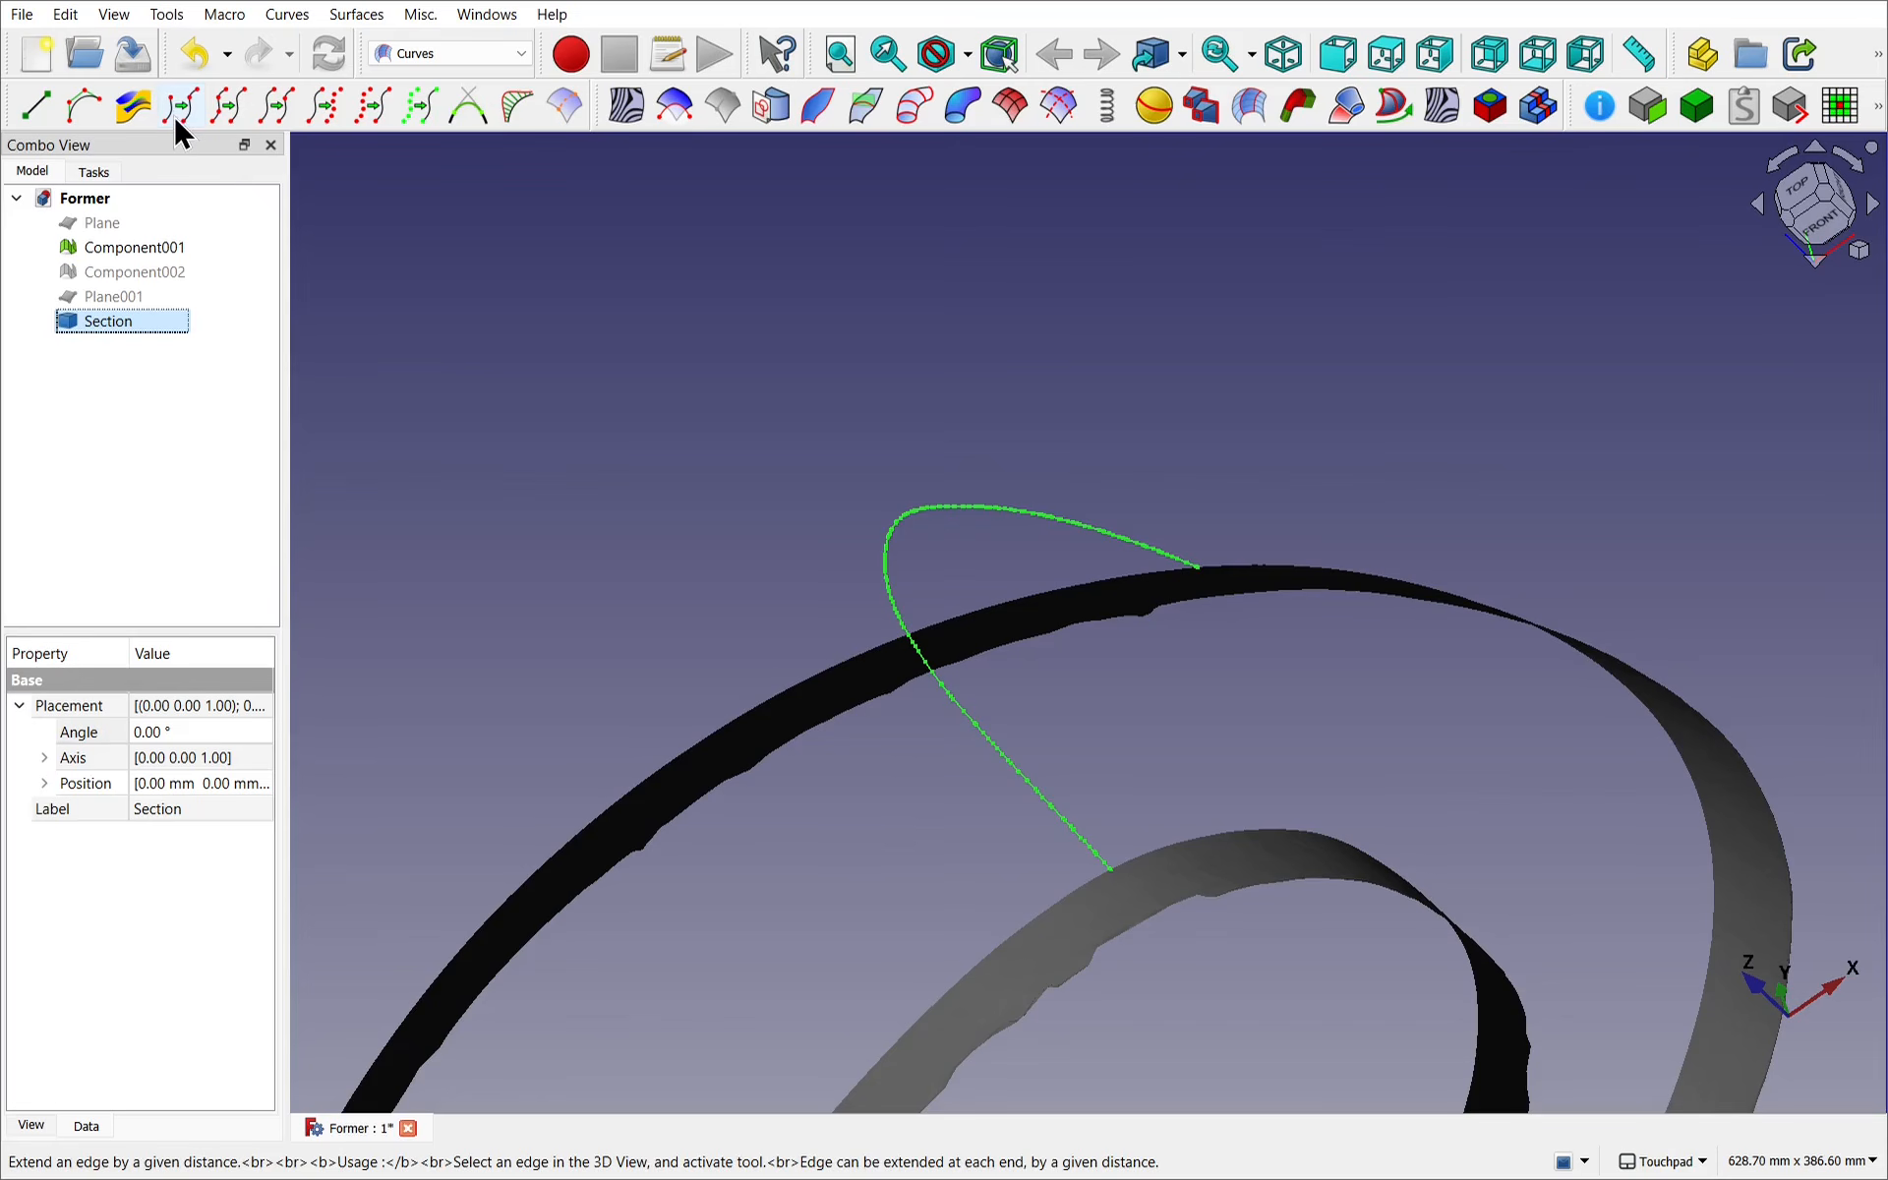
pyautogui.click(231, 117)
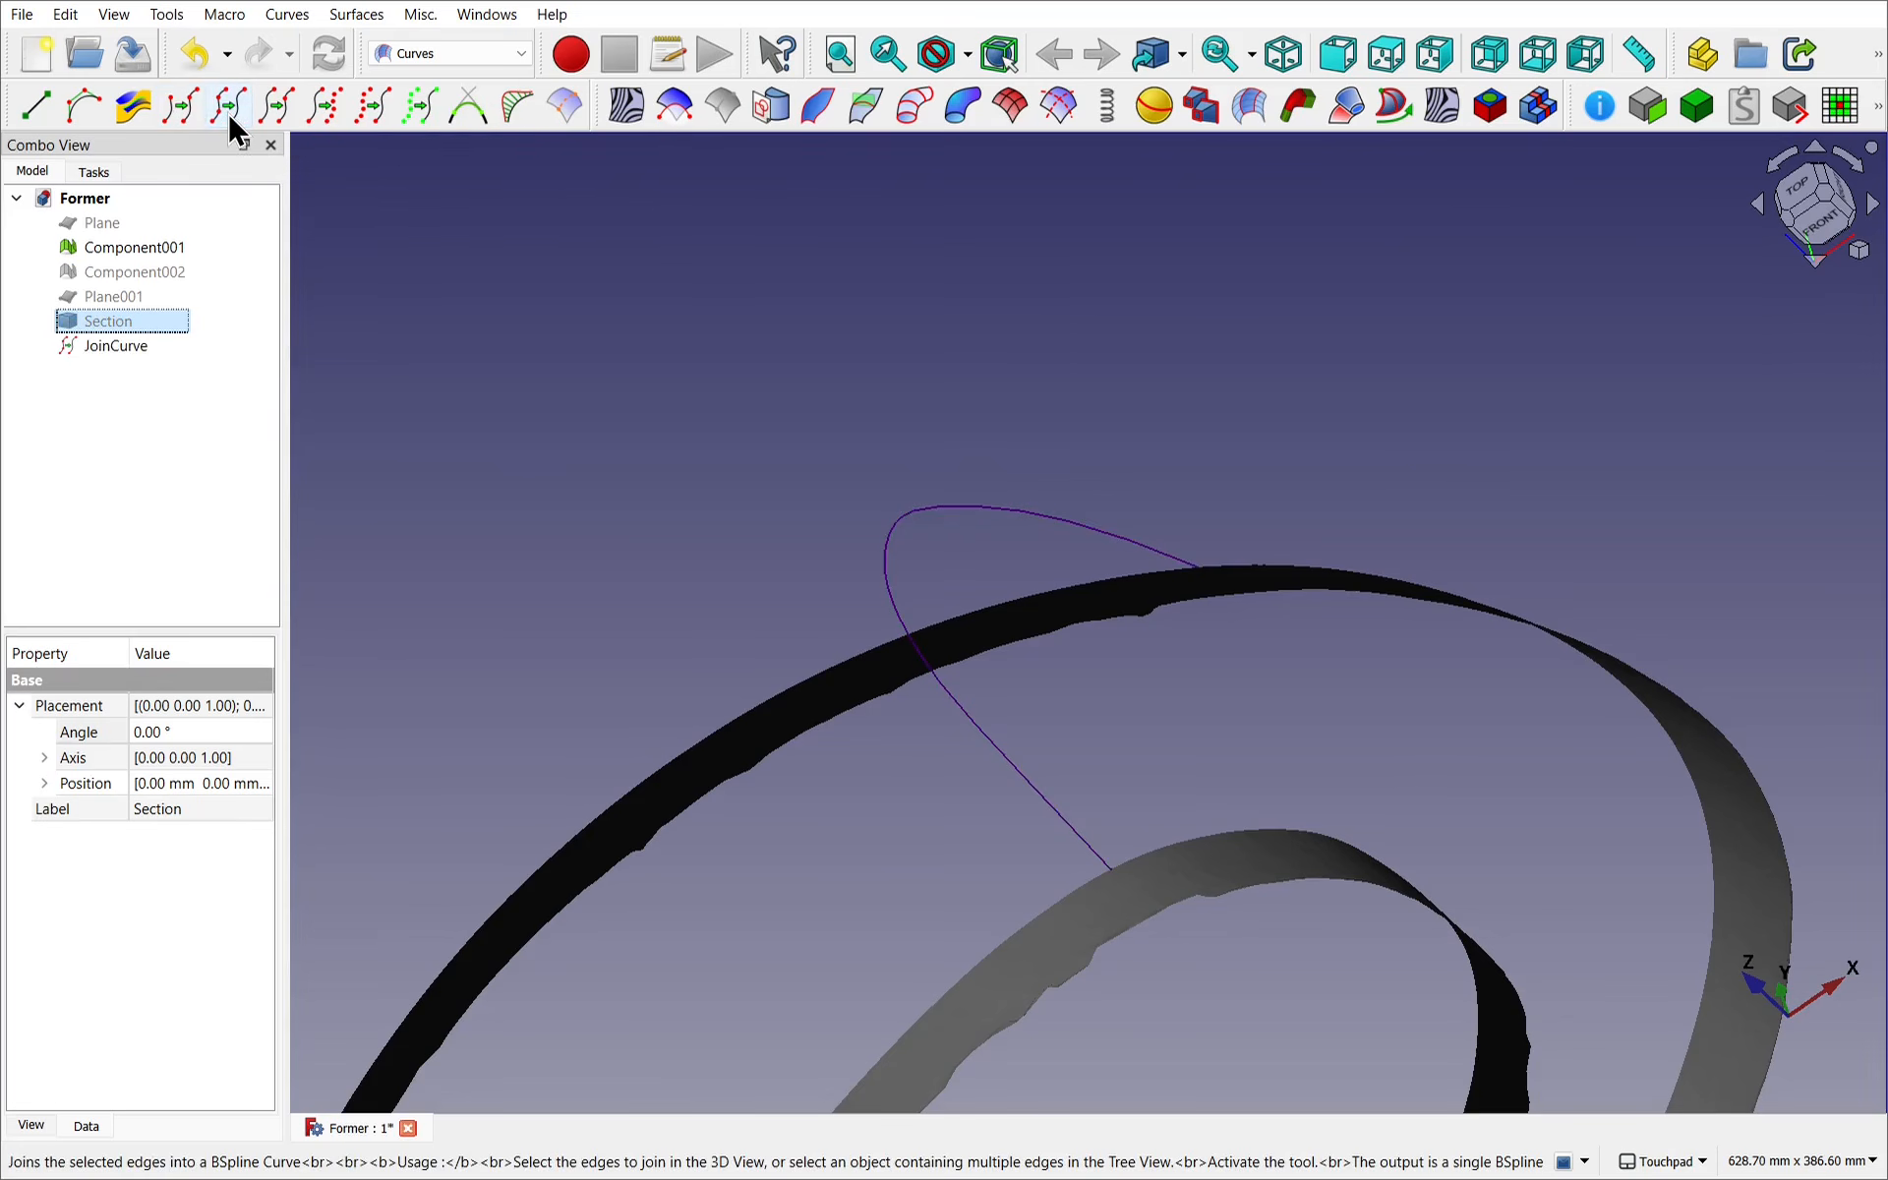
# Select the joined curve and extend it at both ends with the Extend Curve tool.
pyautogui.click(972, 532)
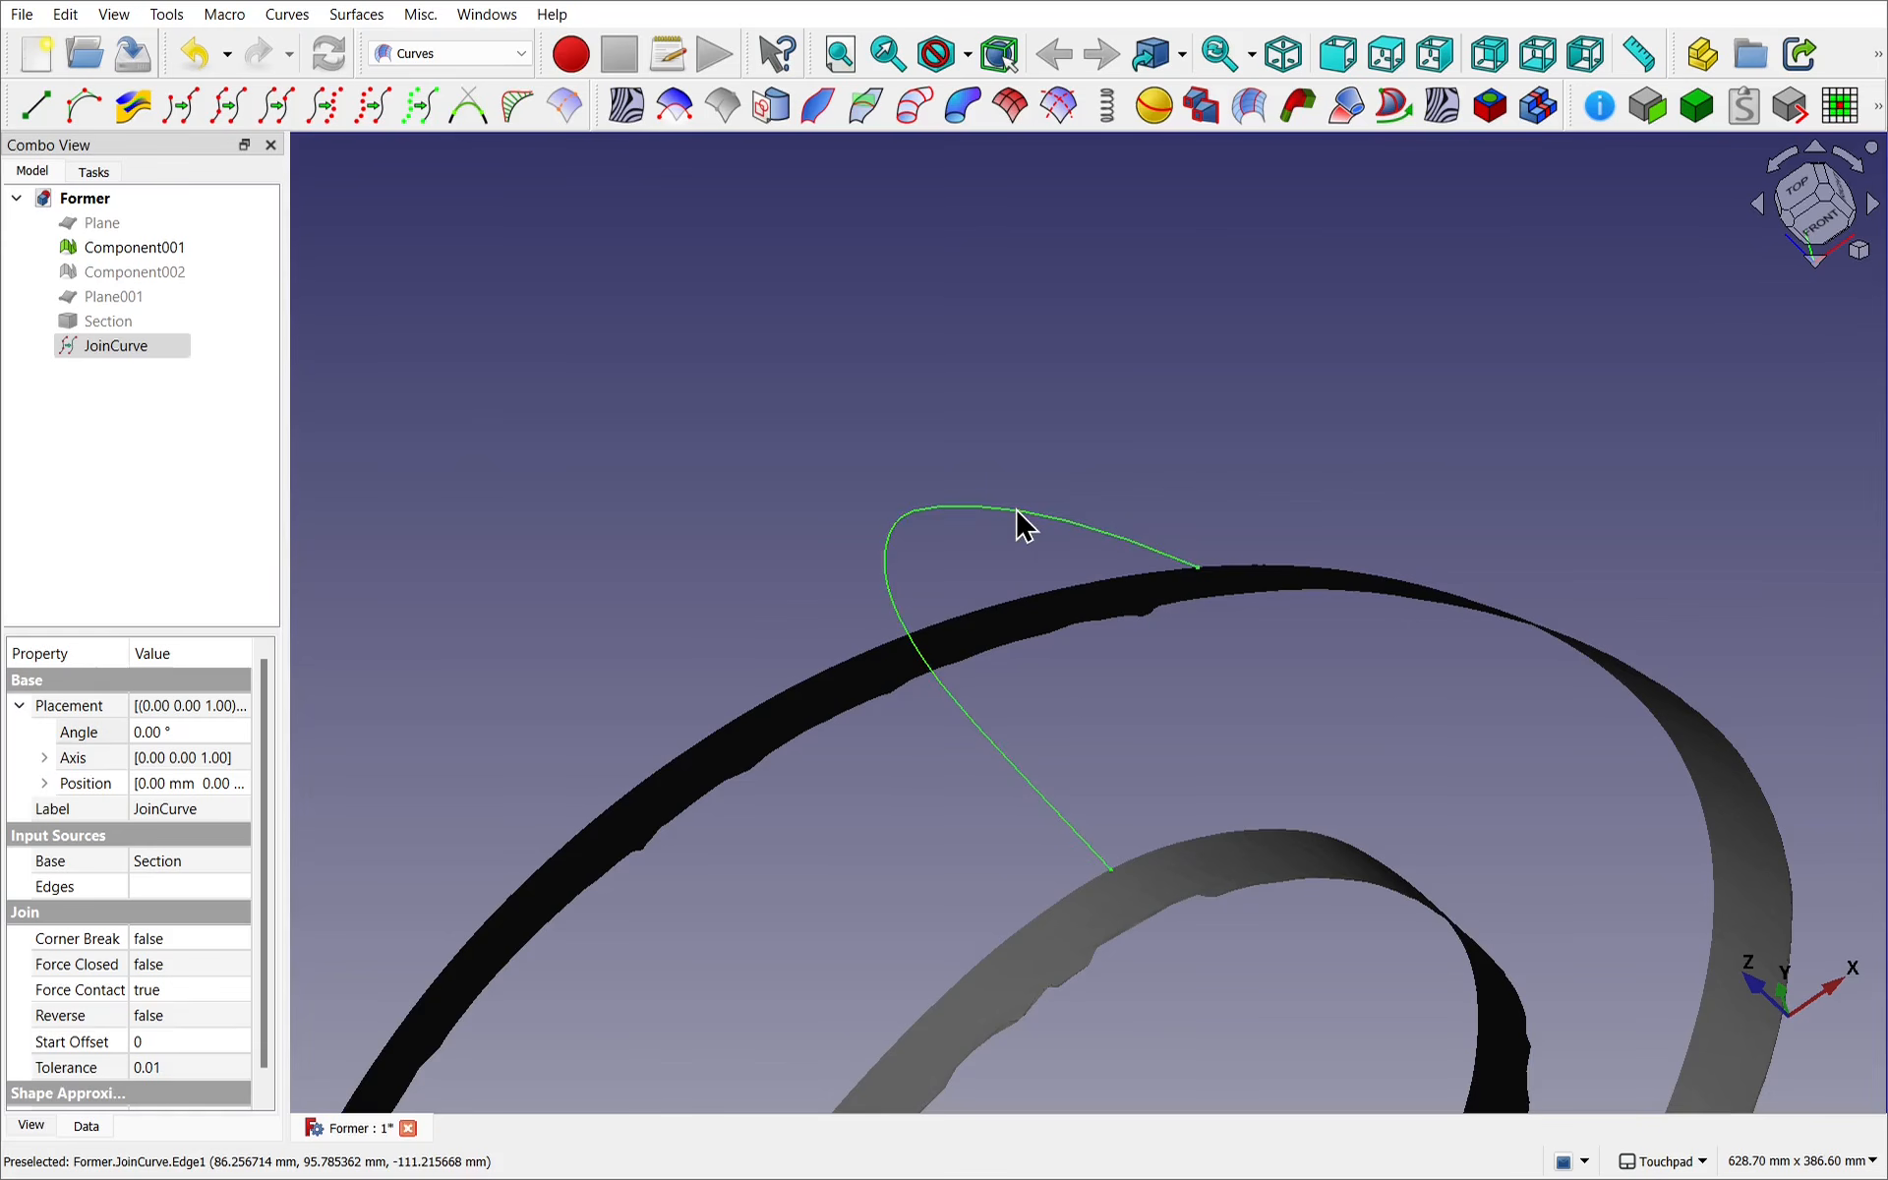
pyautogui.click(762, 305)
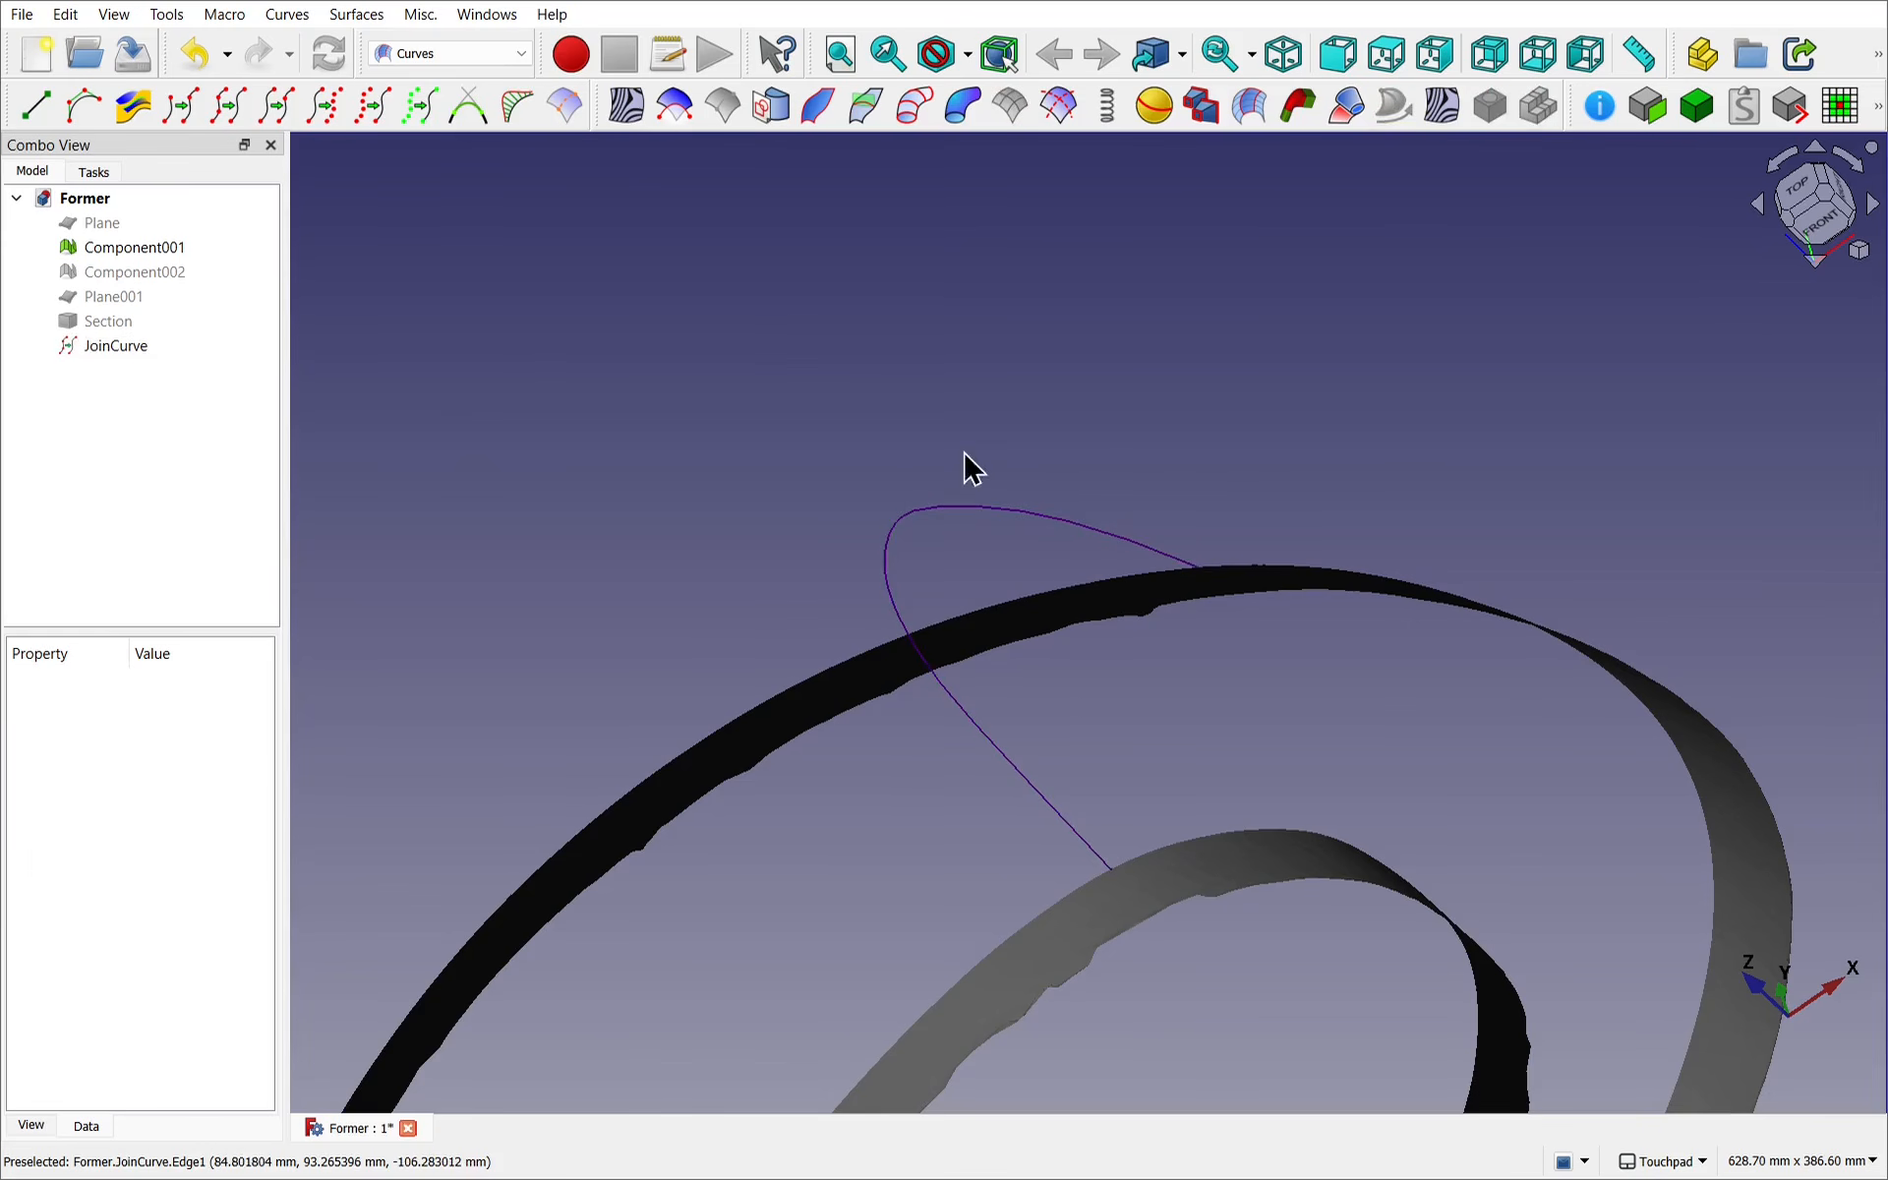
pyautogui.click(984, 506)
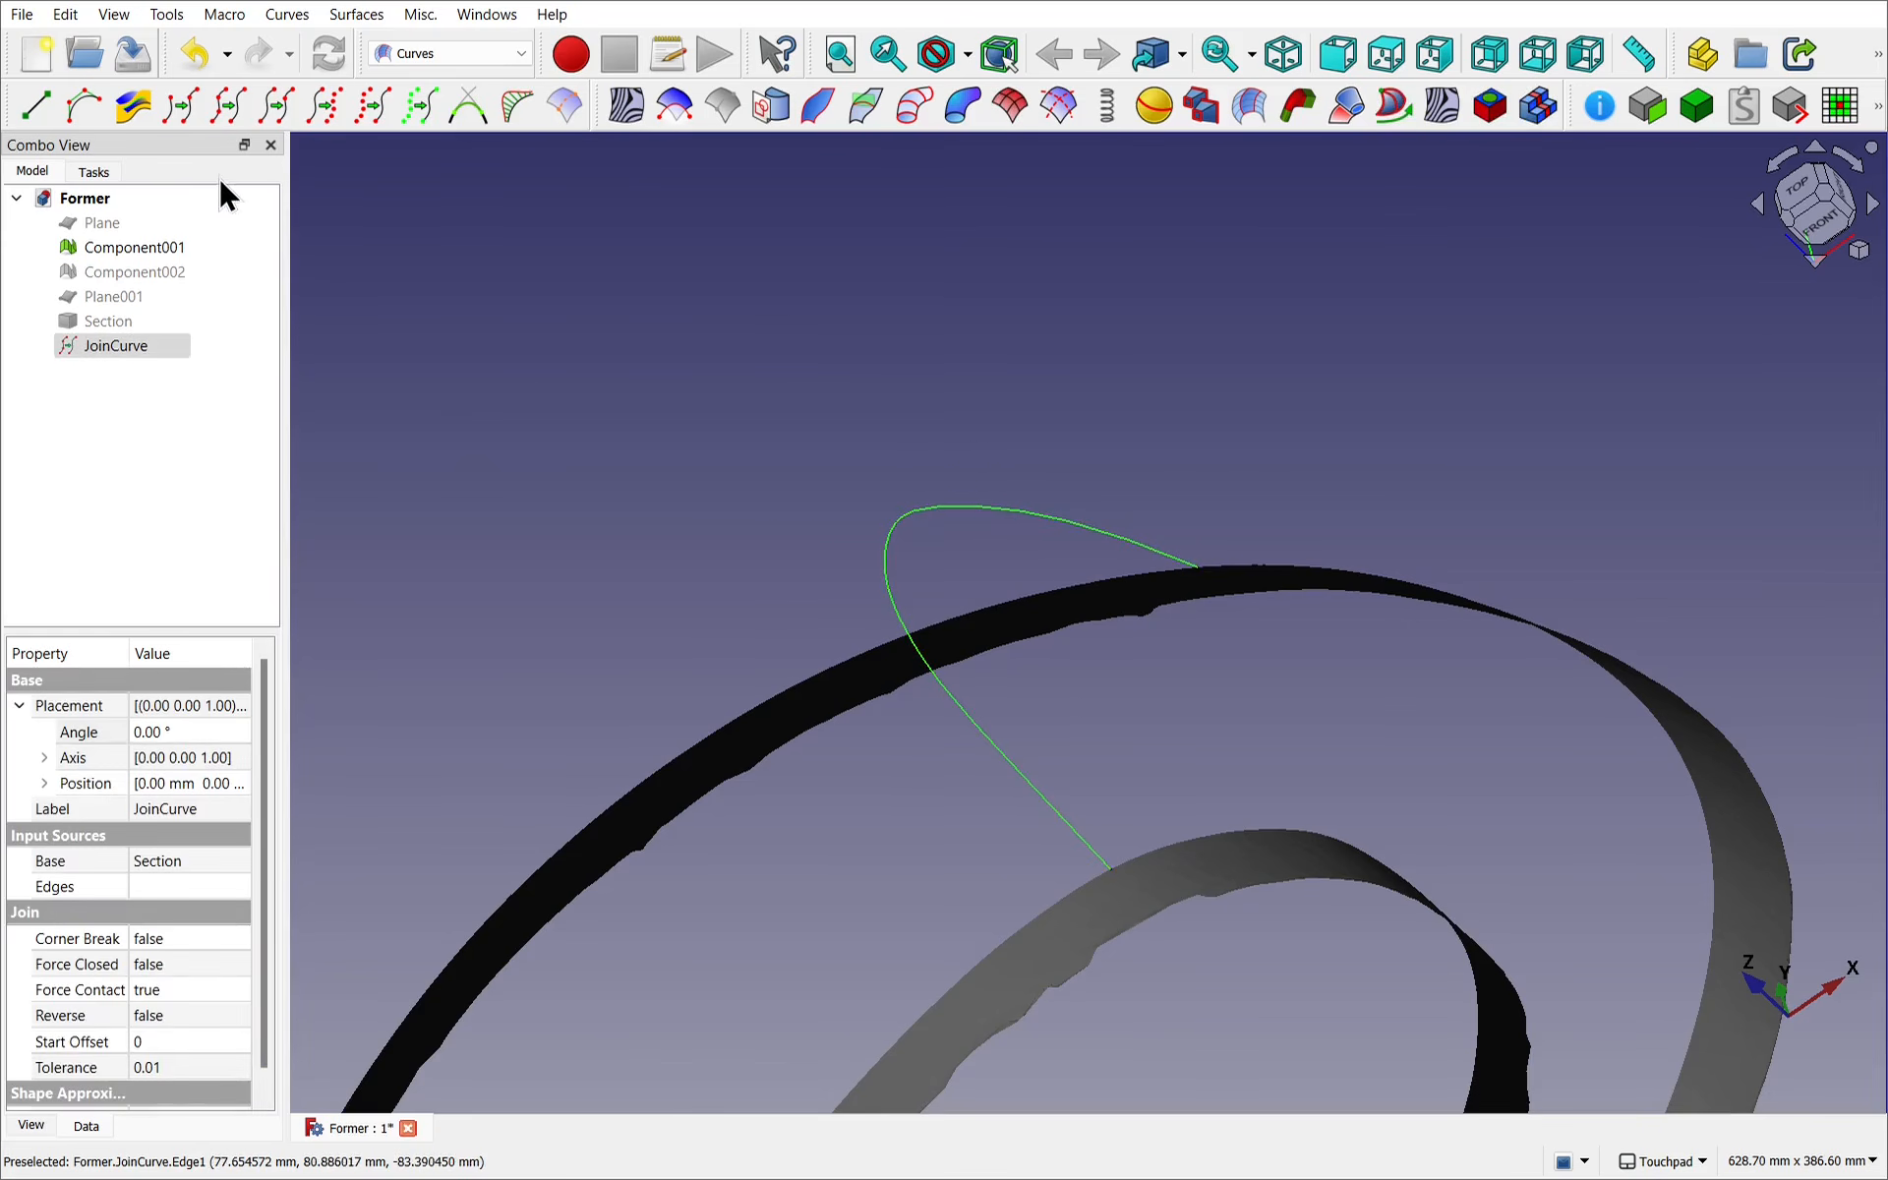
pyautogui.click(181, 116)
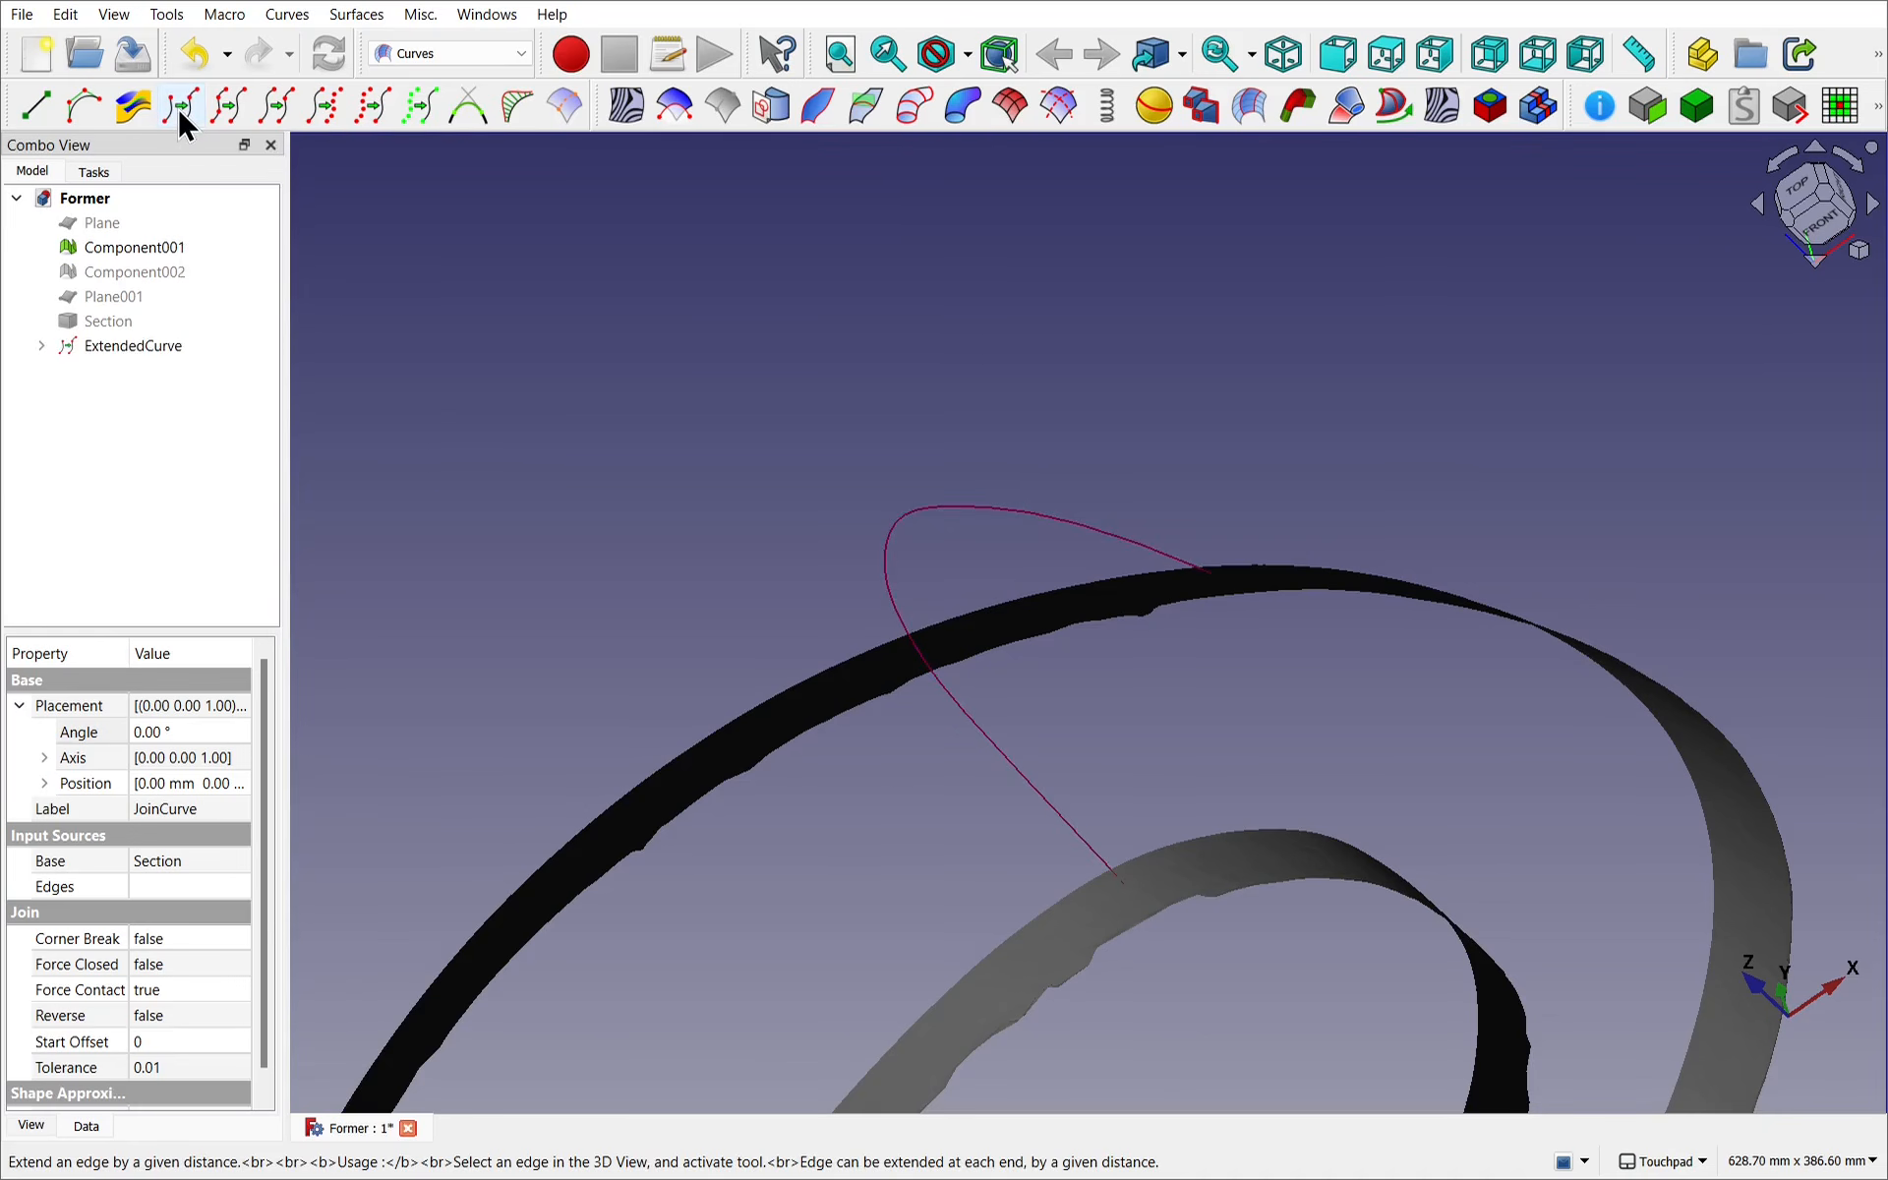
# Set the extended curve's end extension length to 30 mm.
pyautogui.keyDown('alt'); pyautogui.moveTo(1012, 393); pyautogui.dragTo(497, 177); pyautogui.keyUp('alt')
pyautogui.scroll(4, 987, 619)
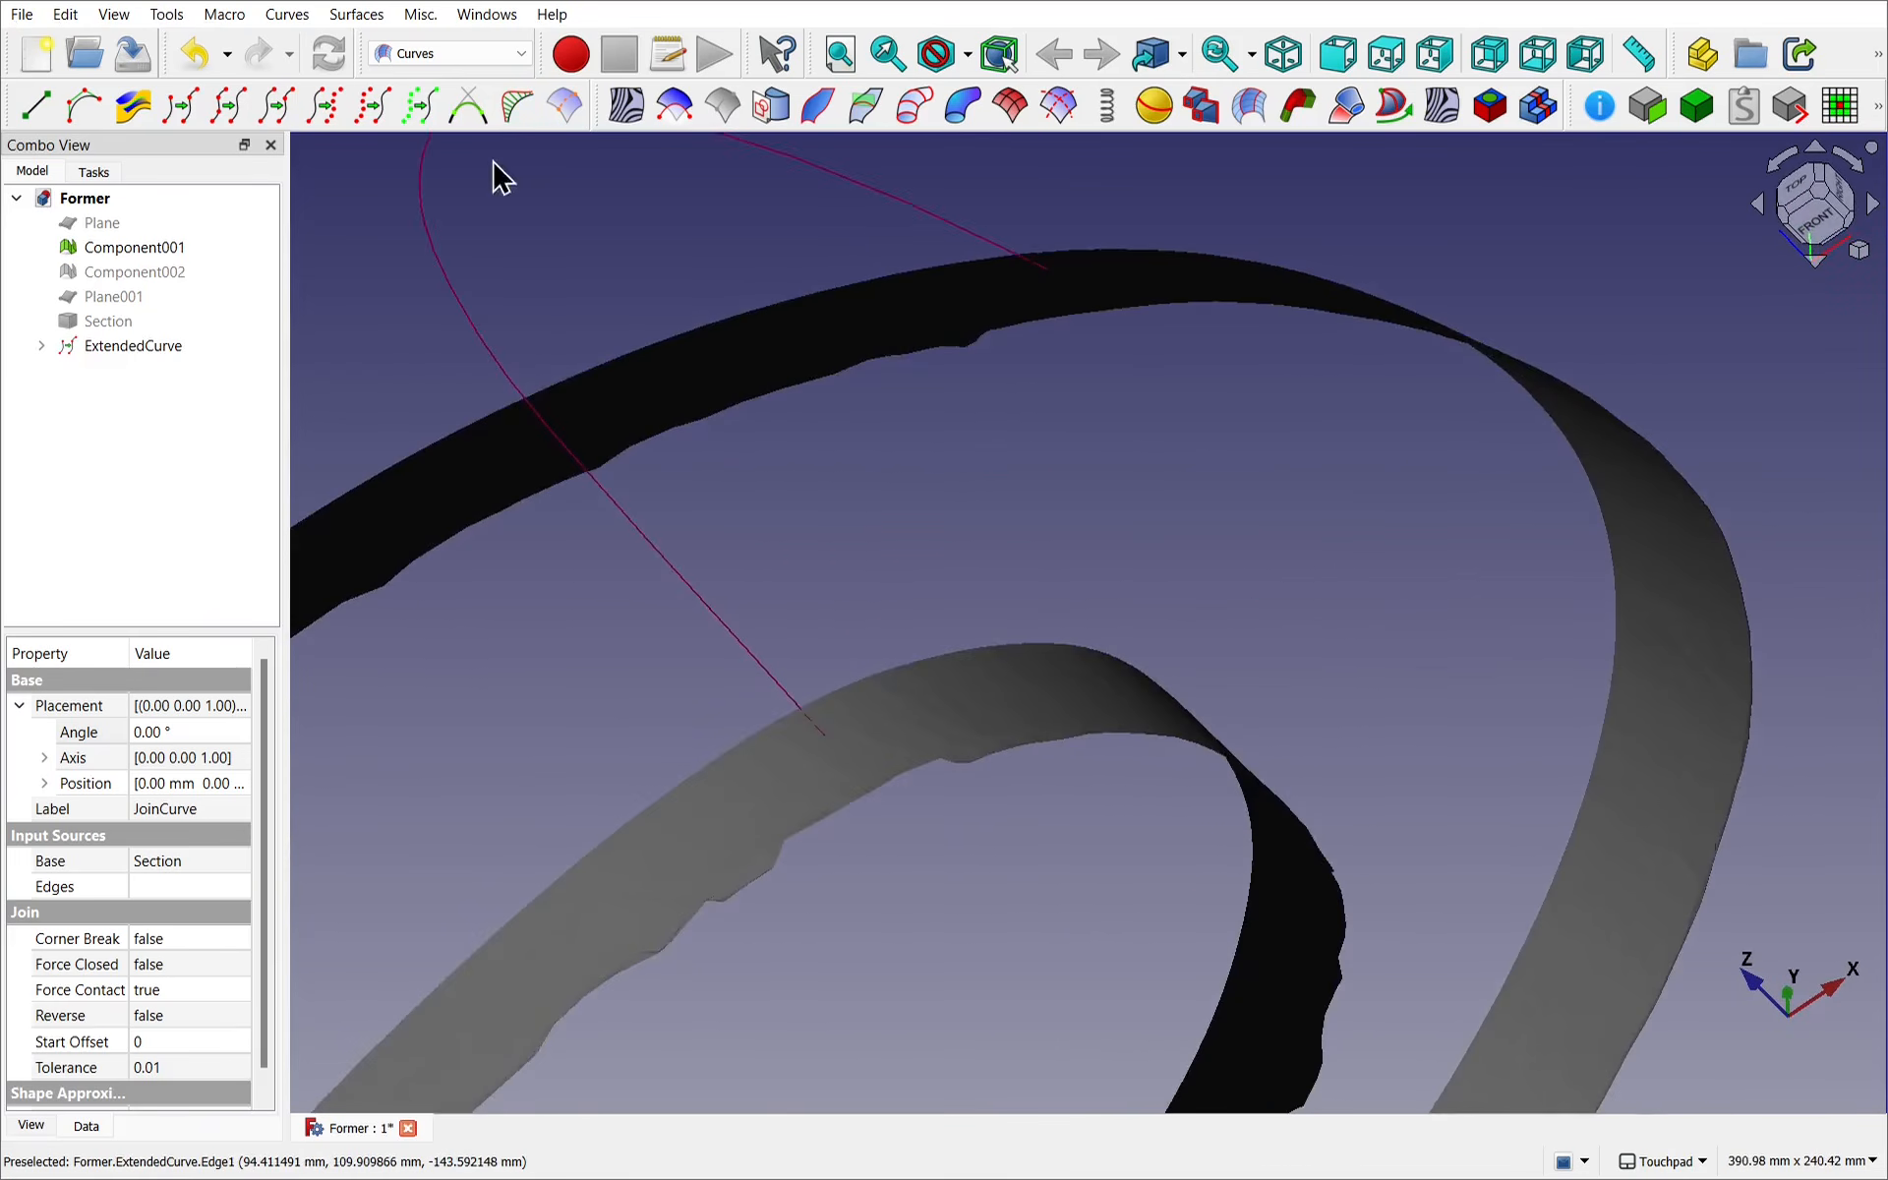
pyautogui.keyDown('alt'); pyautogui.moveTo(938, 1068); pyautogui.dragTo(900, 995); pyautogui.keyUp('alt')
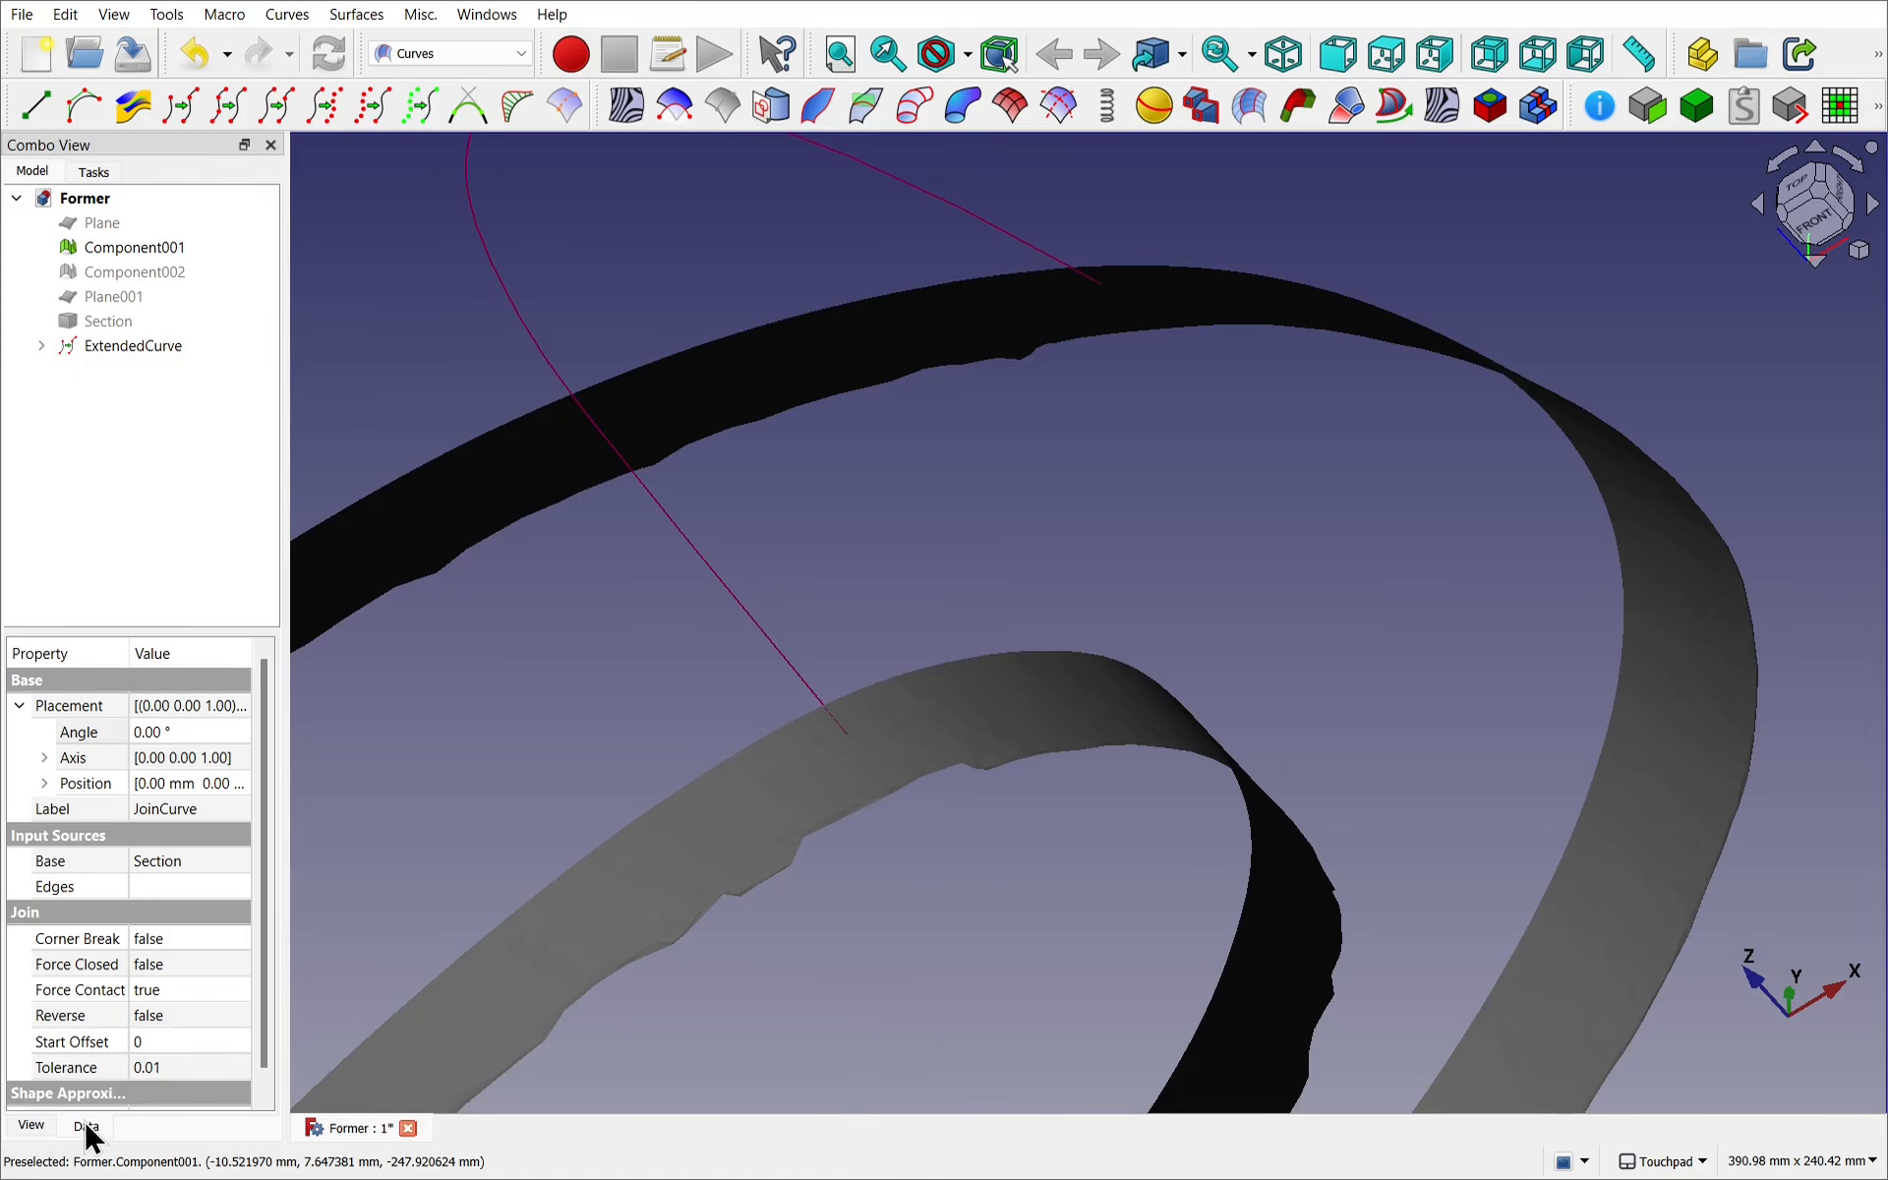
pyautogui.click(144, 340)
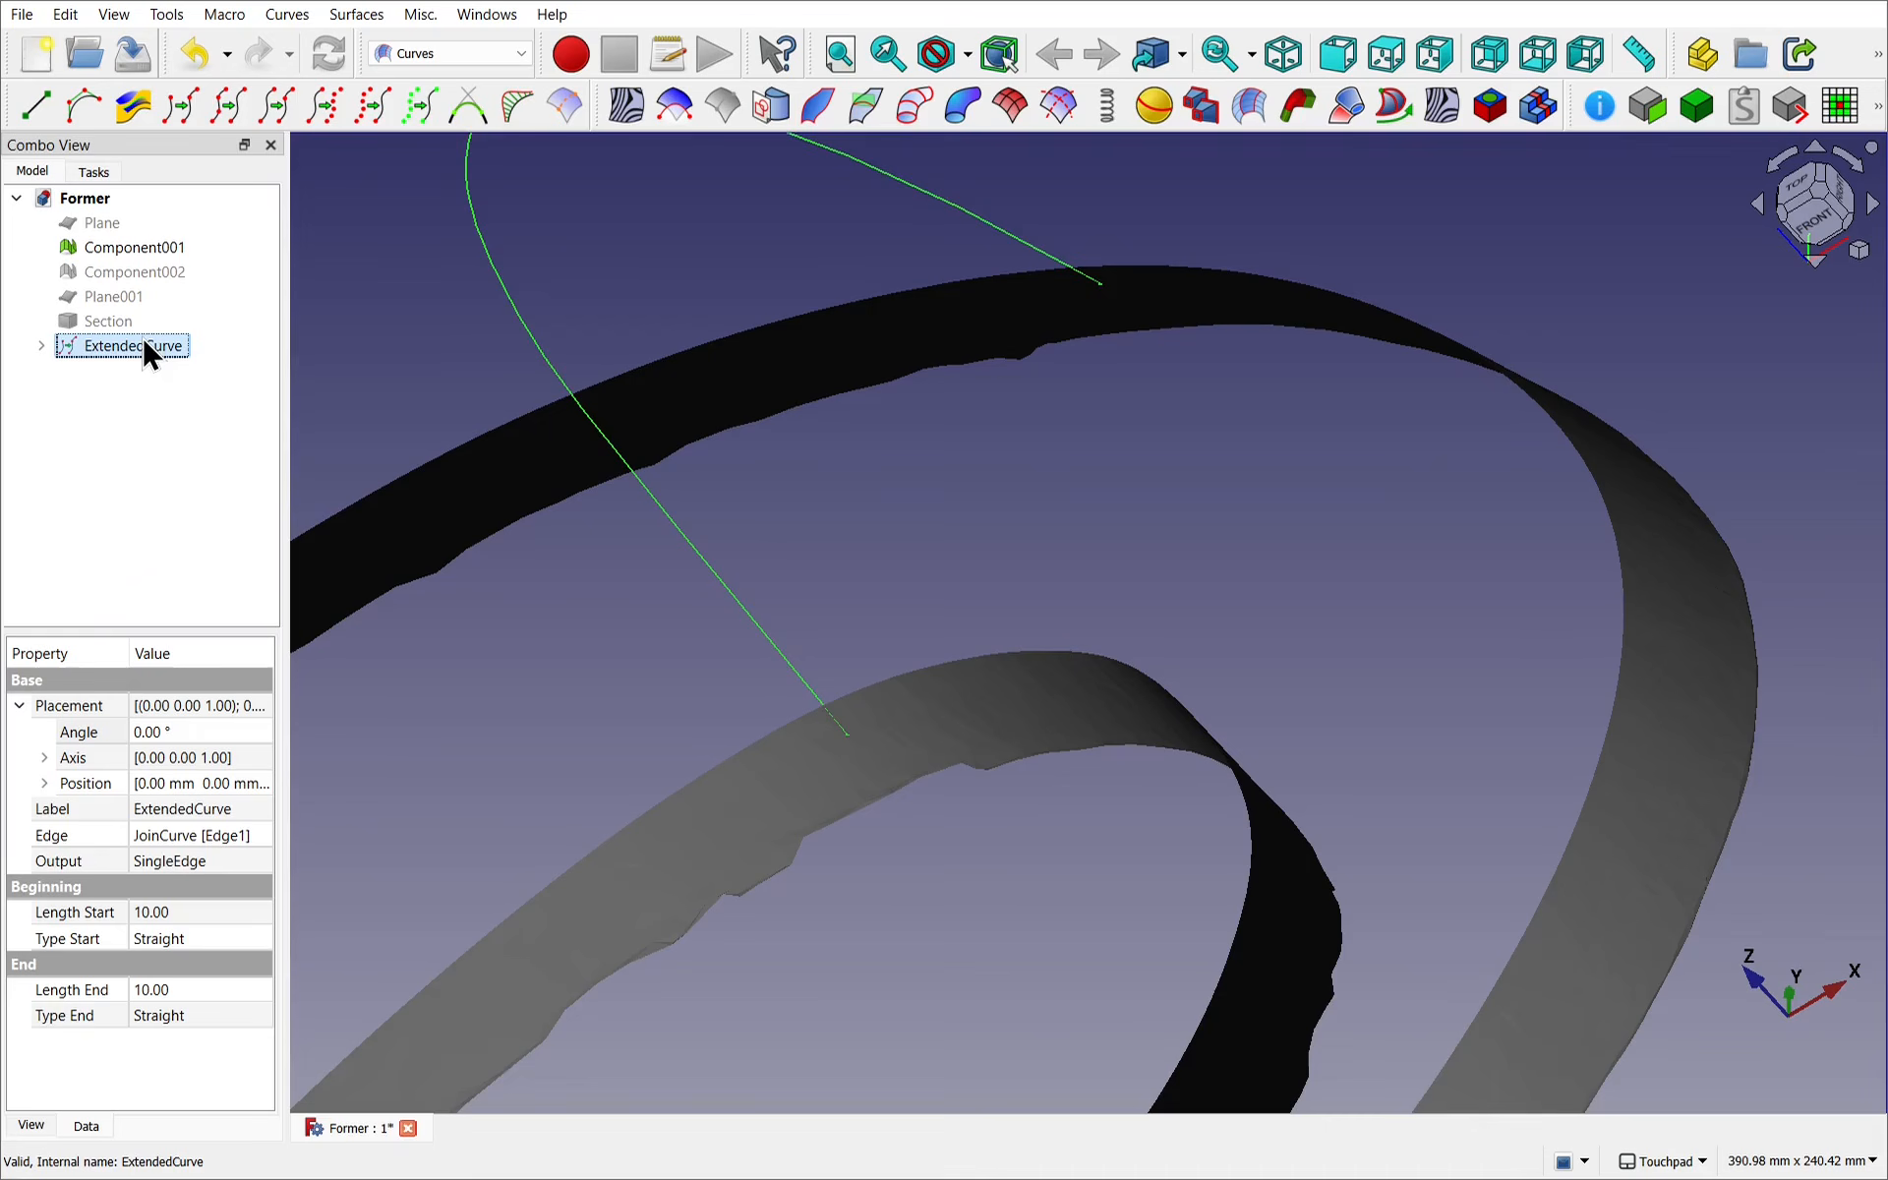
pyautogui.click(193, 988)
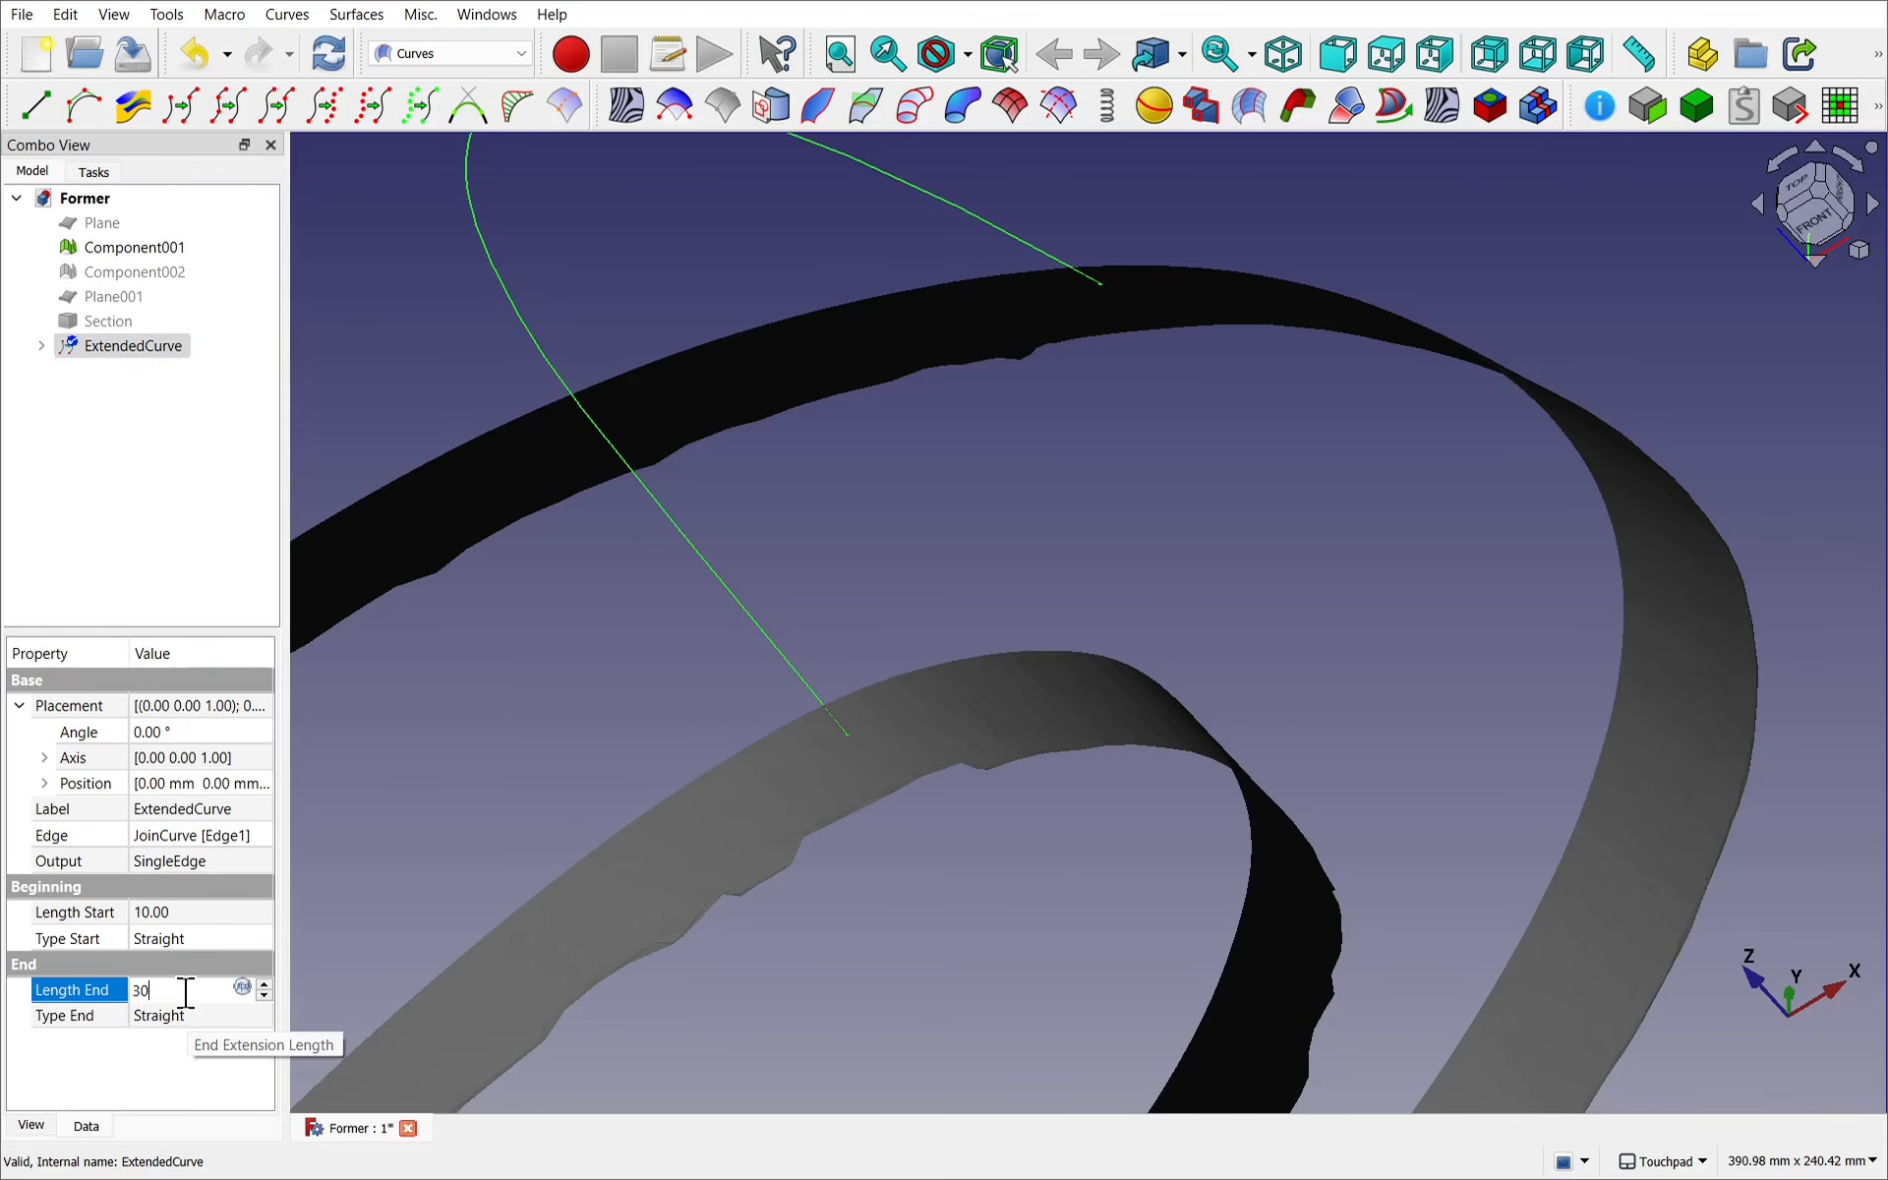
pyautogui.write('30')
pyautogui.press('Return')
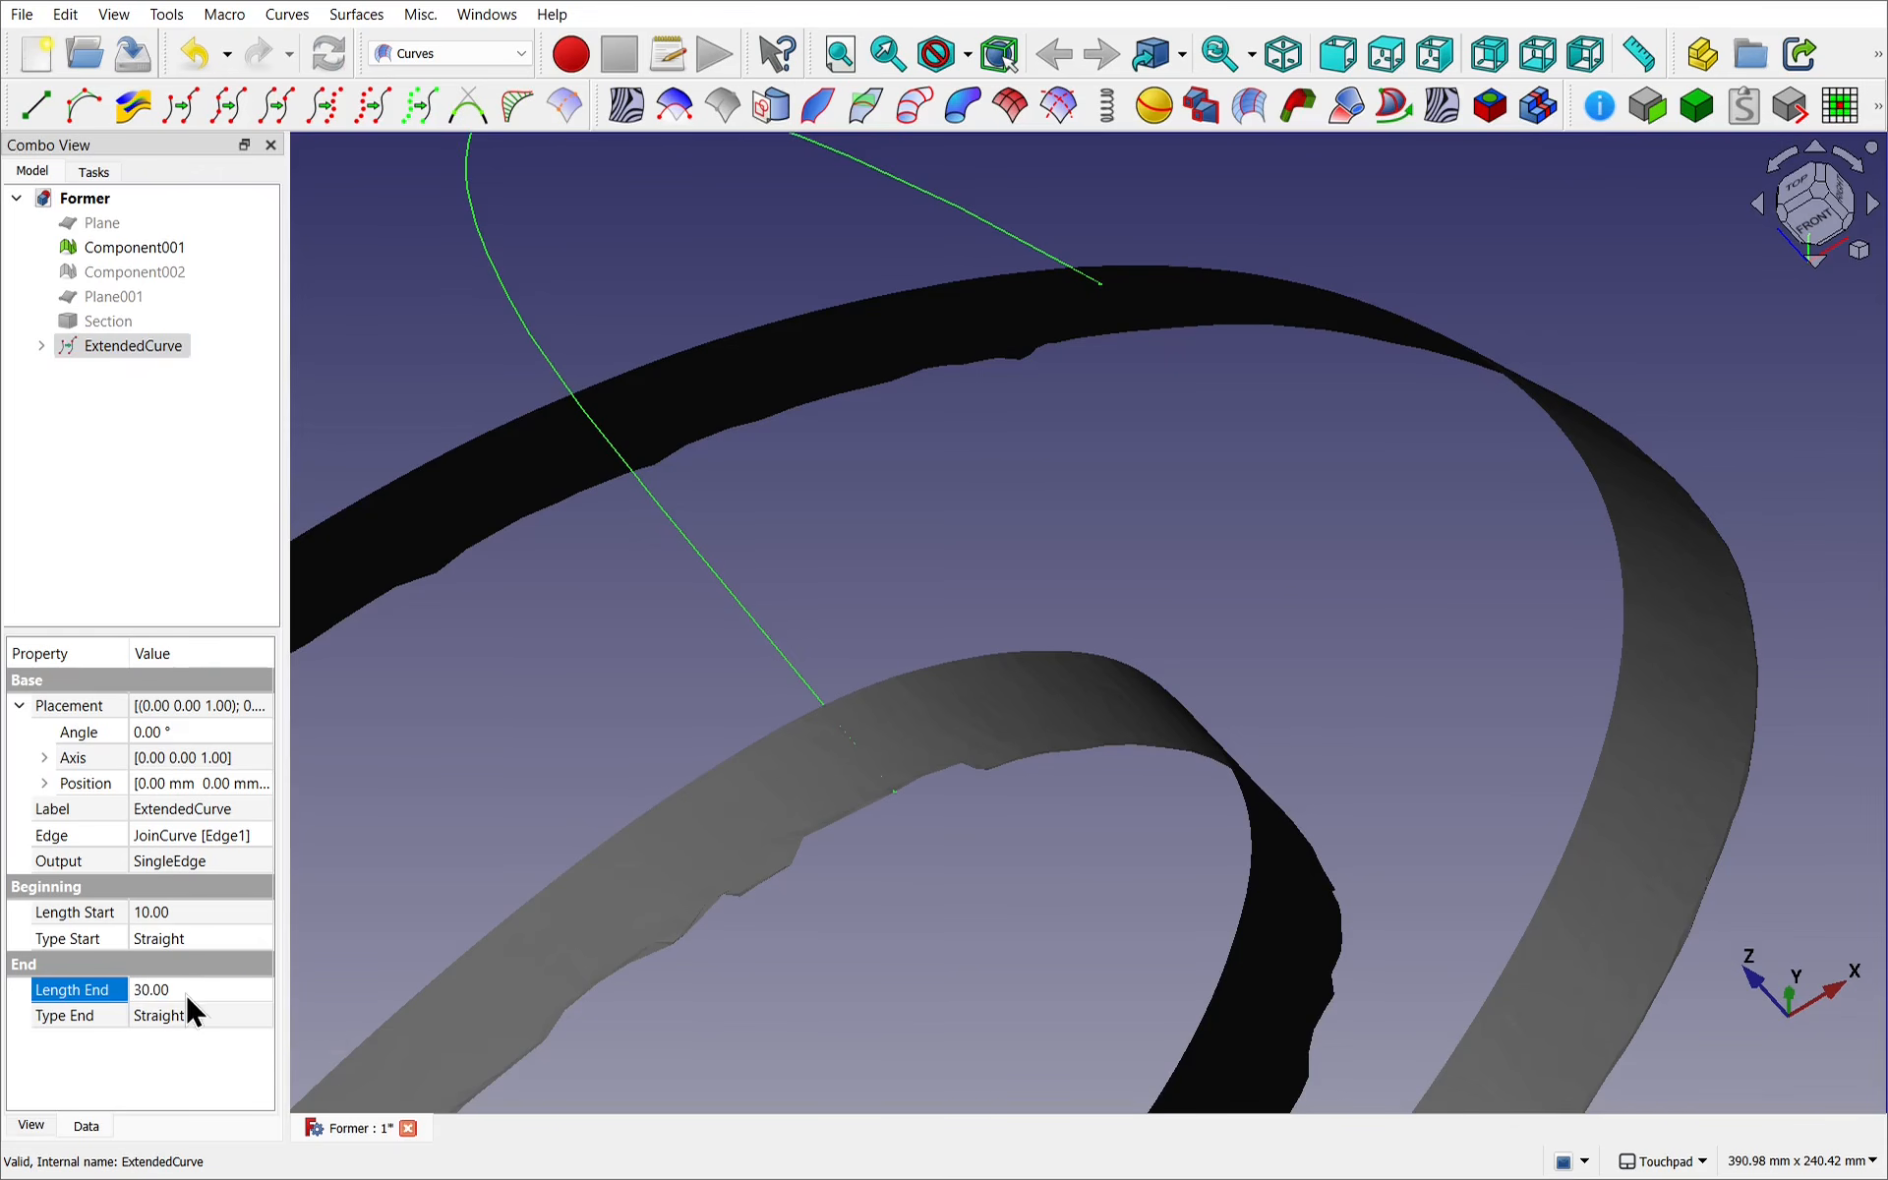
# Try start extension lengths of 30 and 45 mm on the extended curve.
pyautogui.click(203, 913)
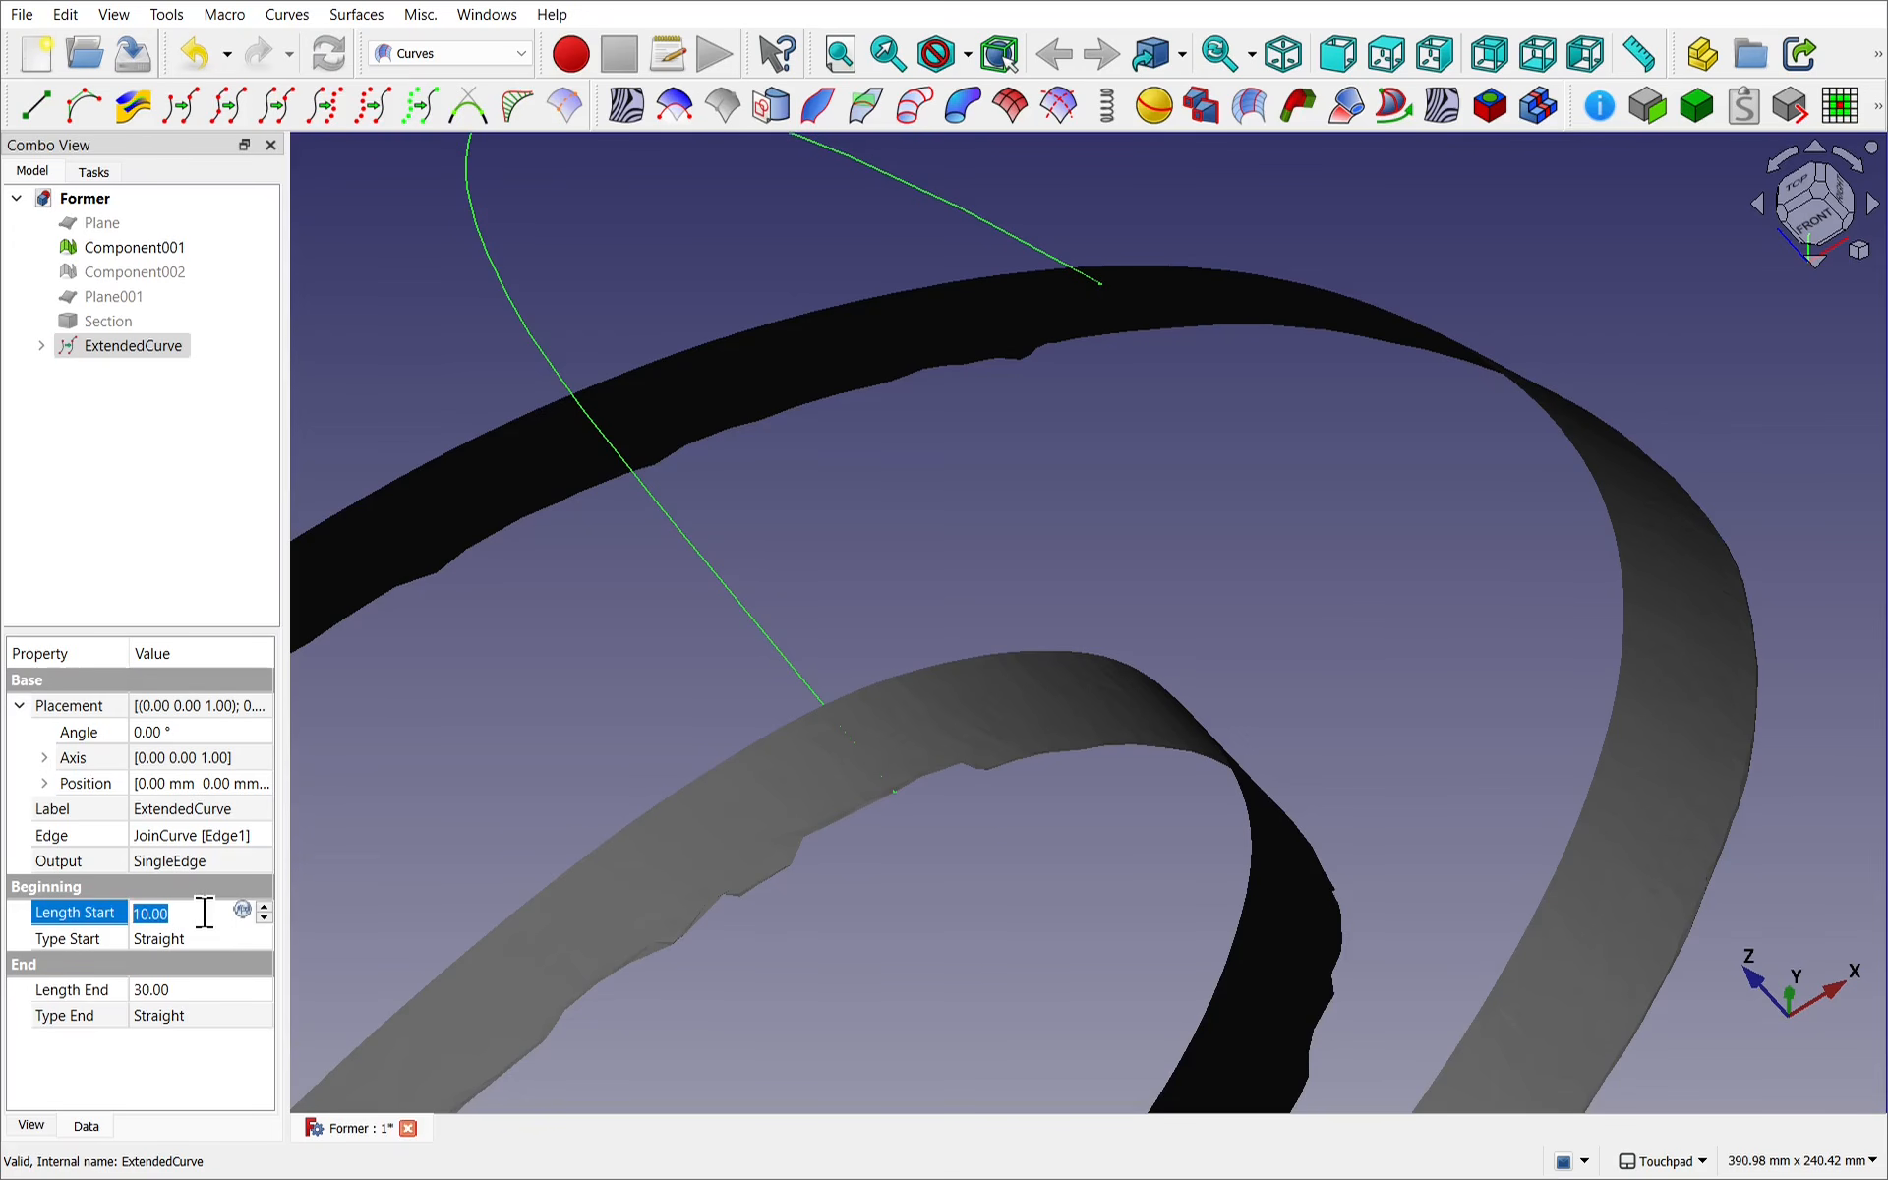
pyautogui.press('Return')
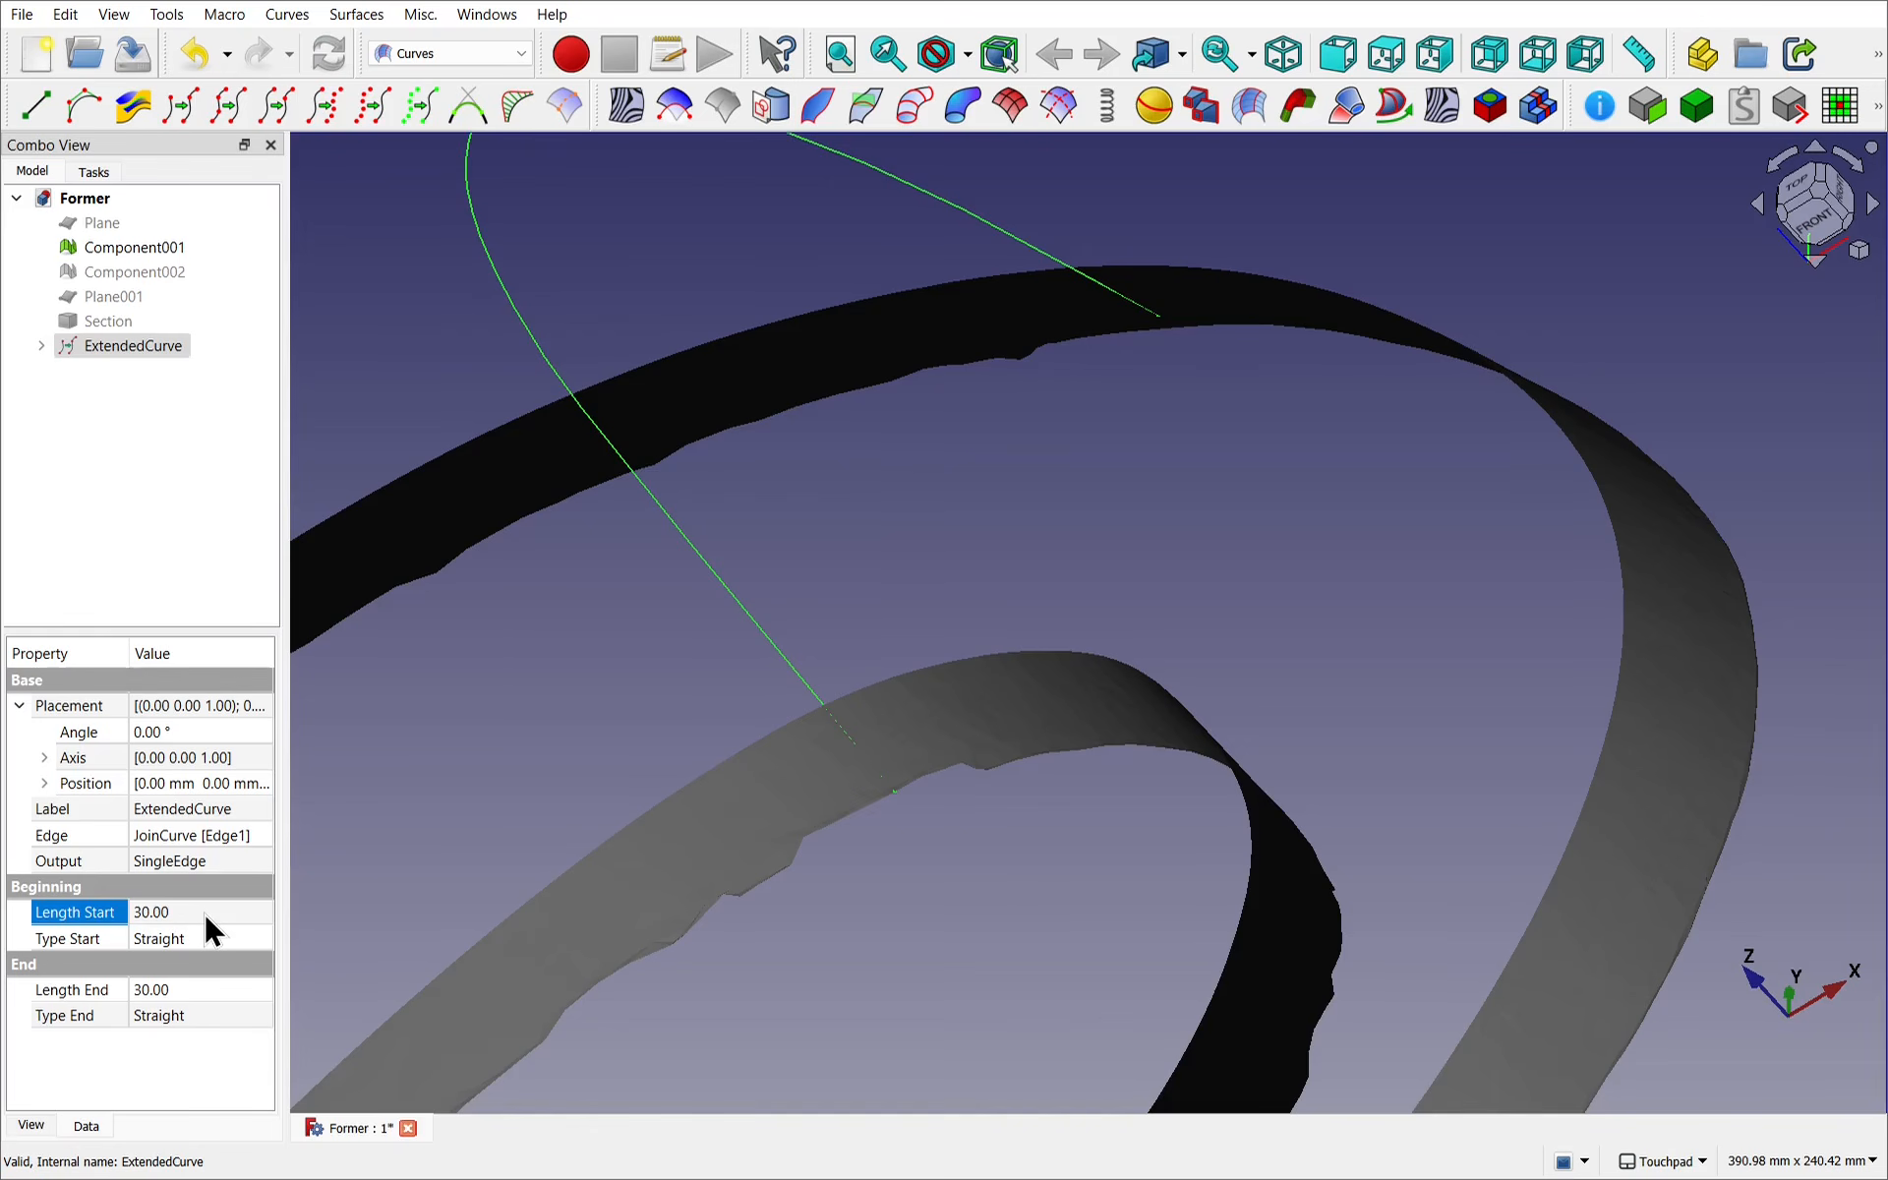
pyautogui.click(204, 911)
pyautogui.write('45')
pyautogui.press('Return')
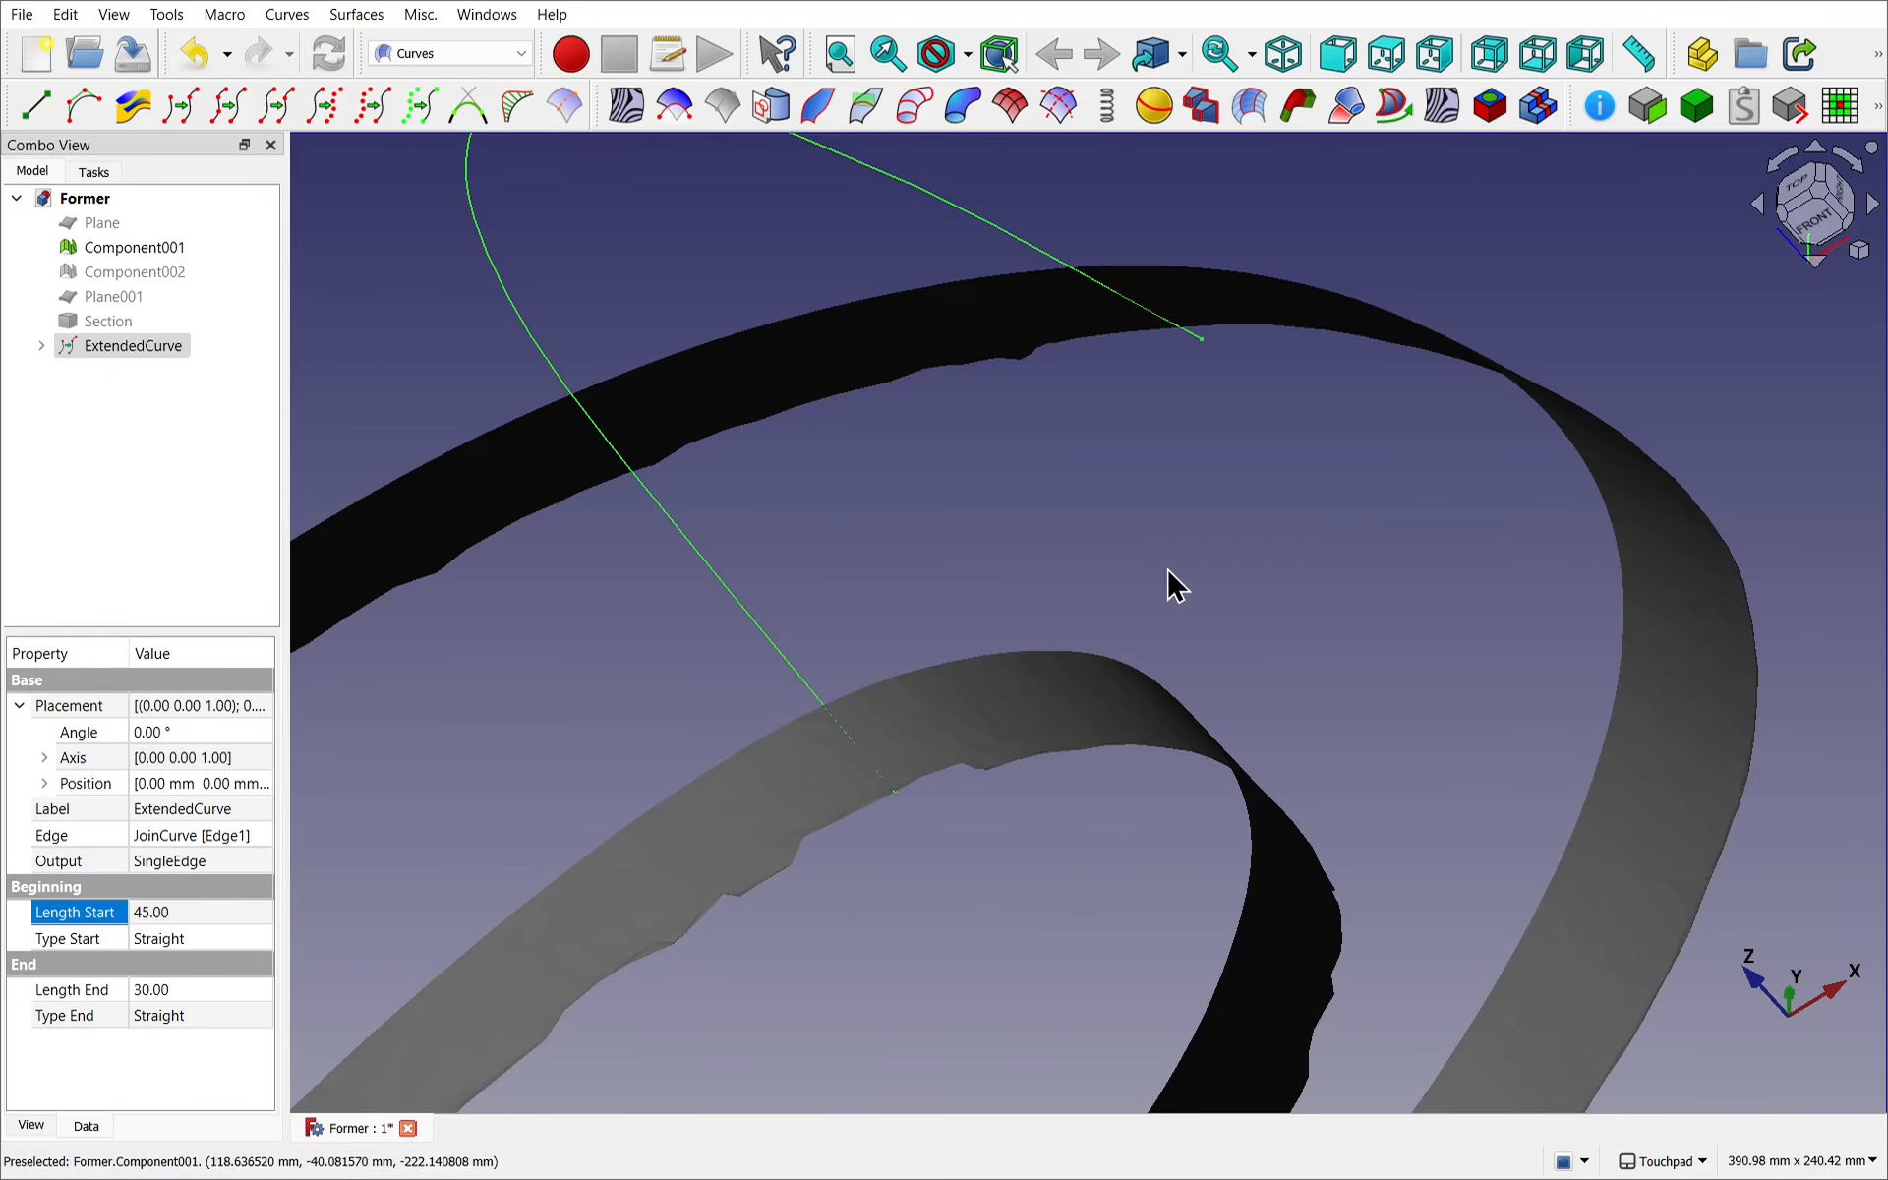
# Shorten the extended curve's start extension to 35 mm, trying 40 mm first.
pyautogui.keyDown('alt'); pyautogui.moveTo(1250, 570); pyautogui.dragTo(1058, 613); pyautogui.keyUp('alt')
pyautogui.scroll(2, 1112, 287)
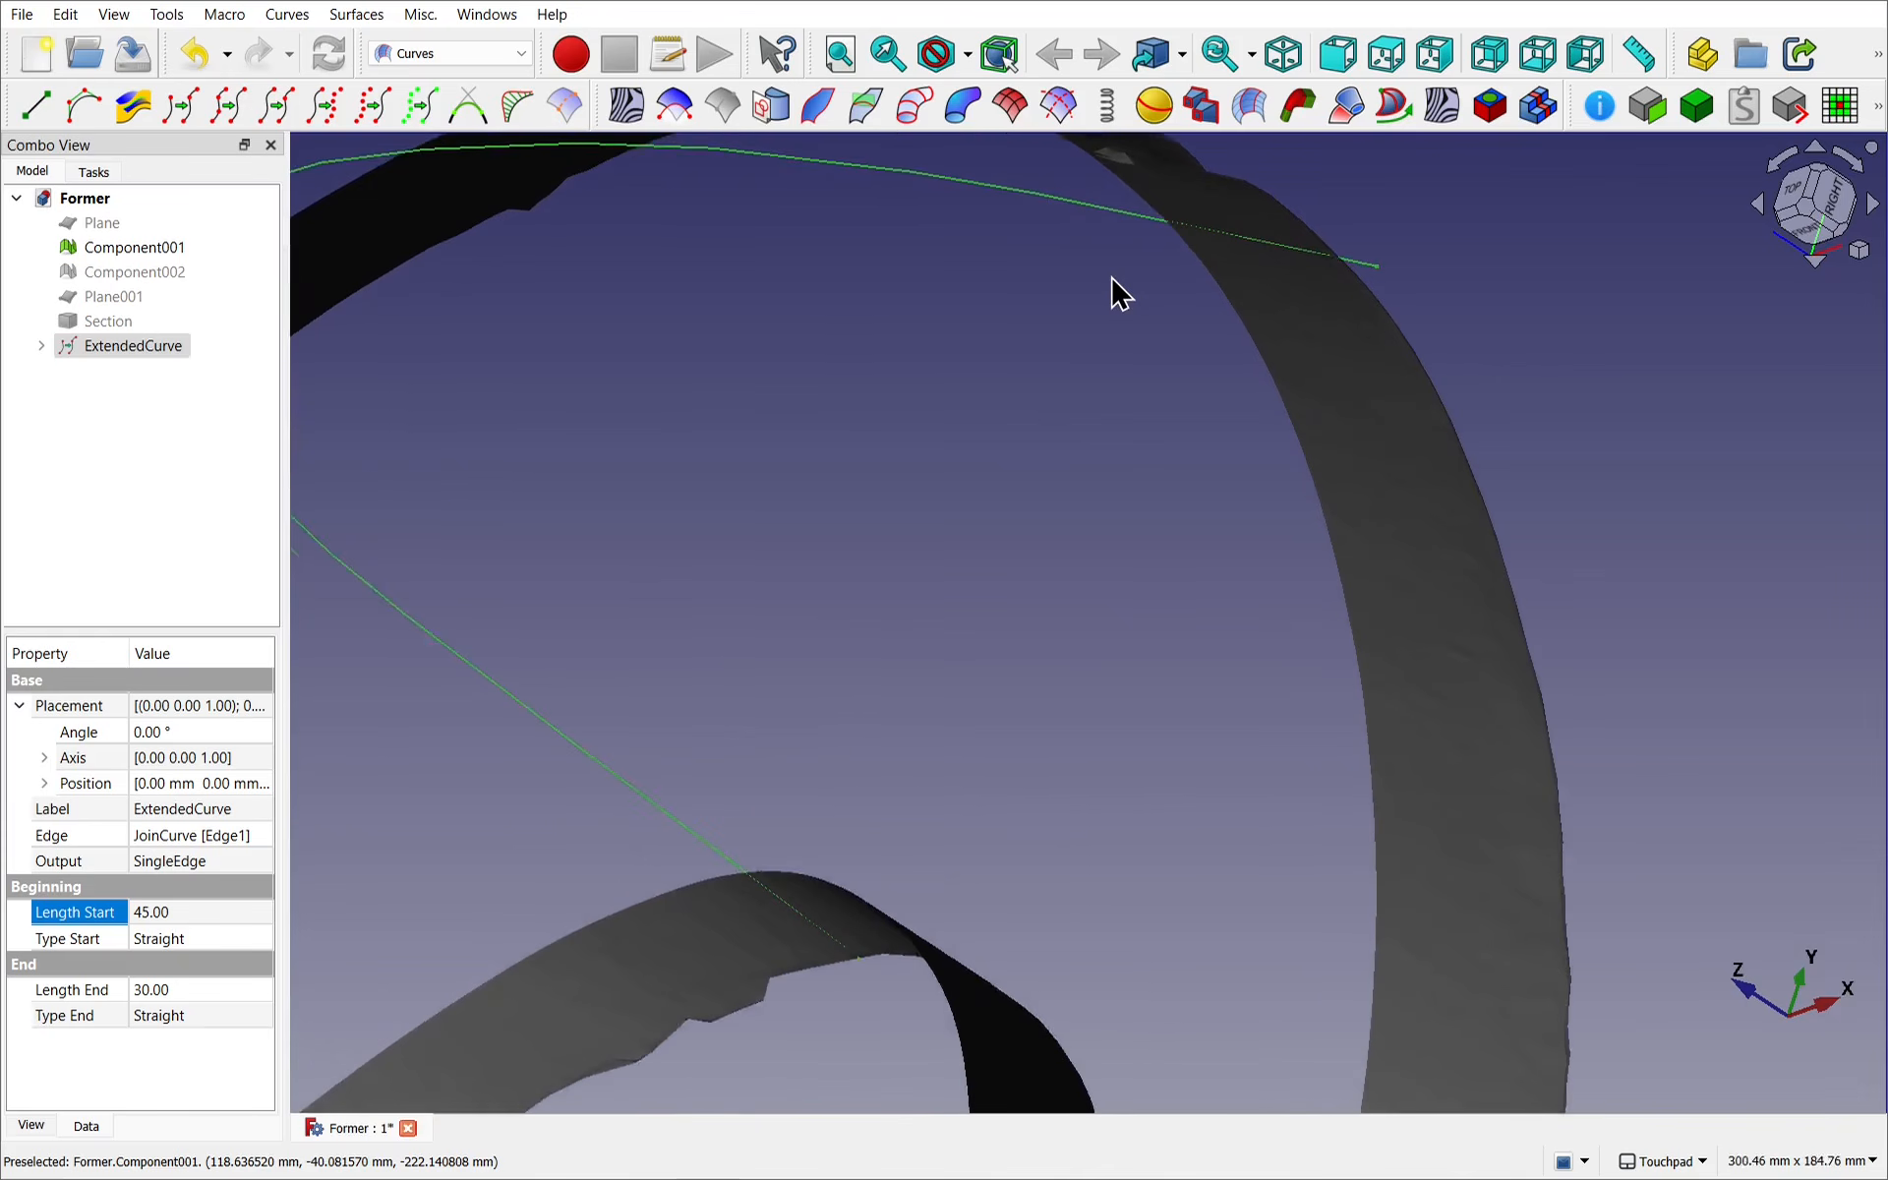
pyautogui.keyDown('shift'); pyautogui.moveTo(1112, 286); pyautogui.dragTo(864, 560); pyautogui.keyUp('shift')
pyautogui.scroll(-5, 897, 599)
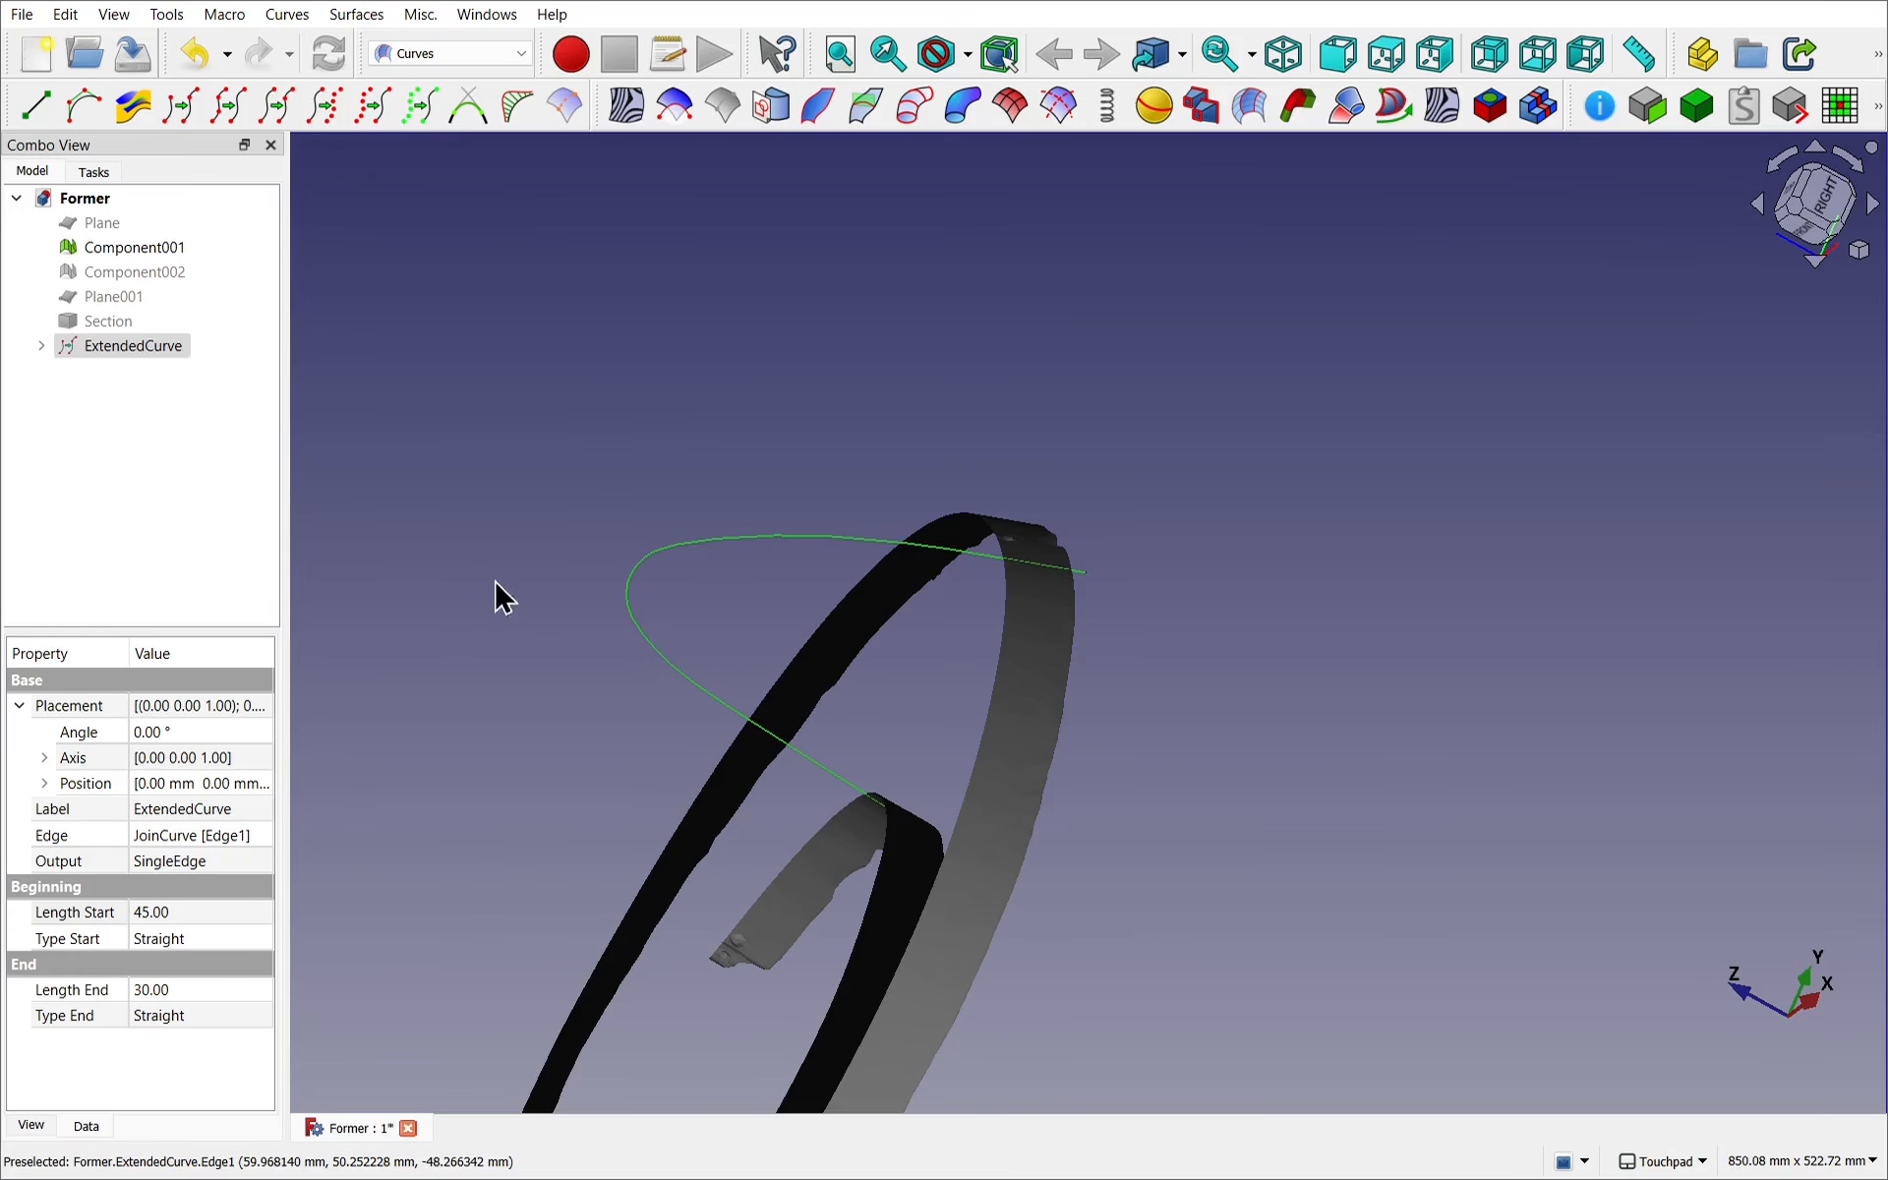
pyautogui.keyDown('shift'); pyautogui.moveTo(662, 554); pyautogui.dragTo(703, 566); pyautogui.keyUp('shift')
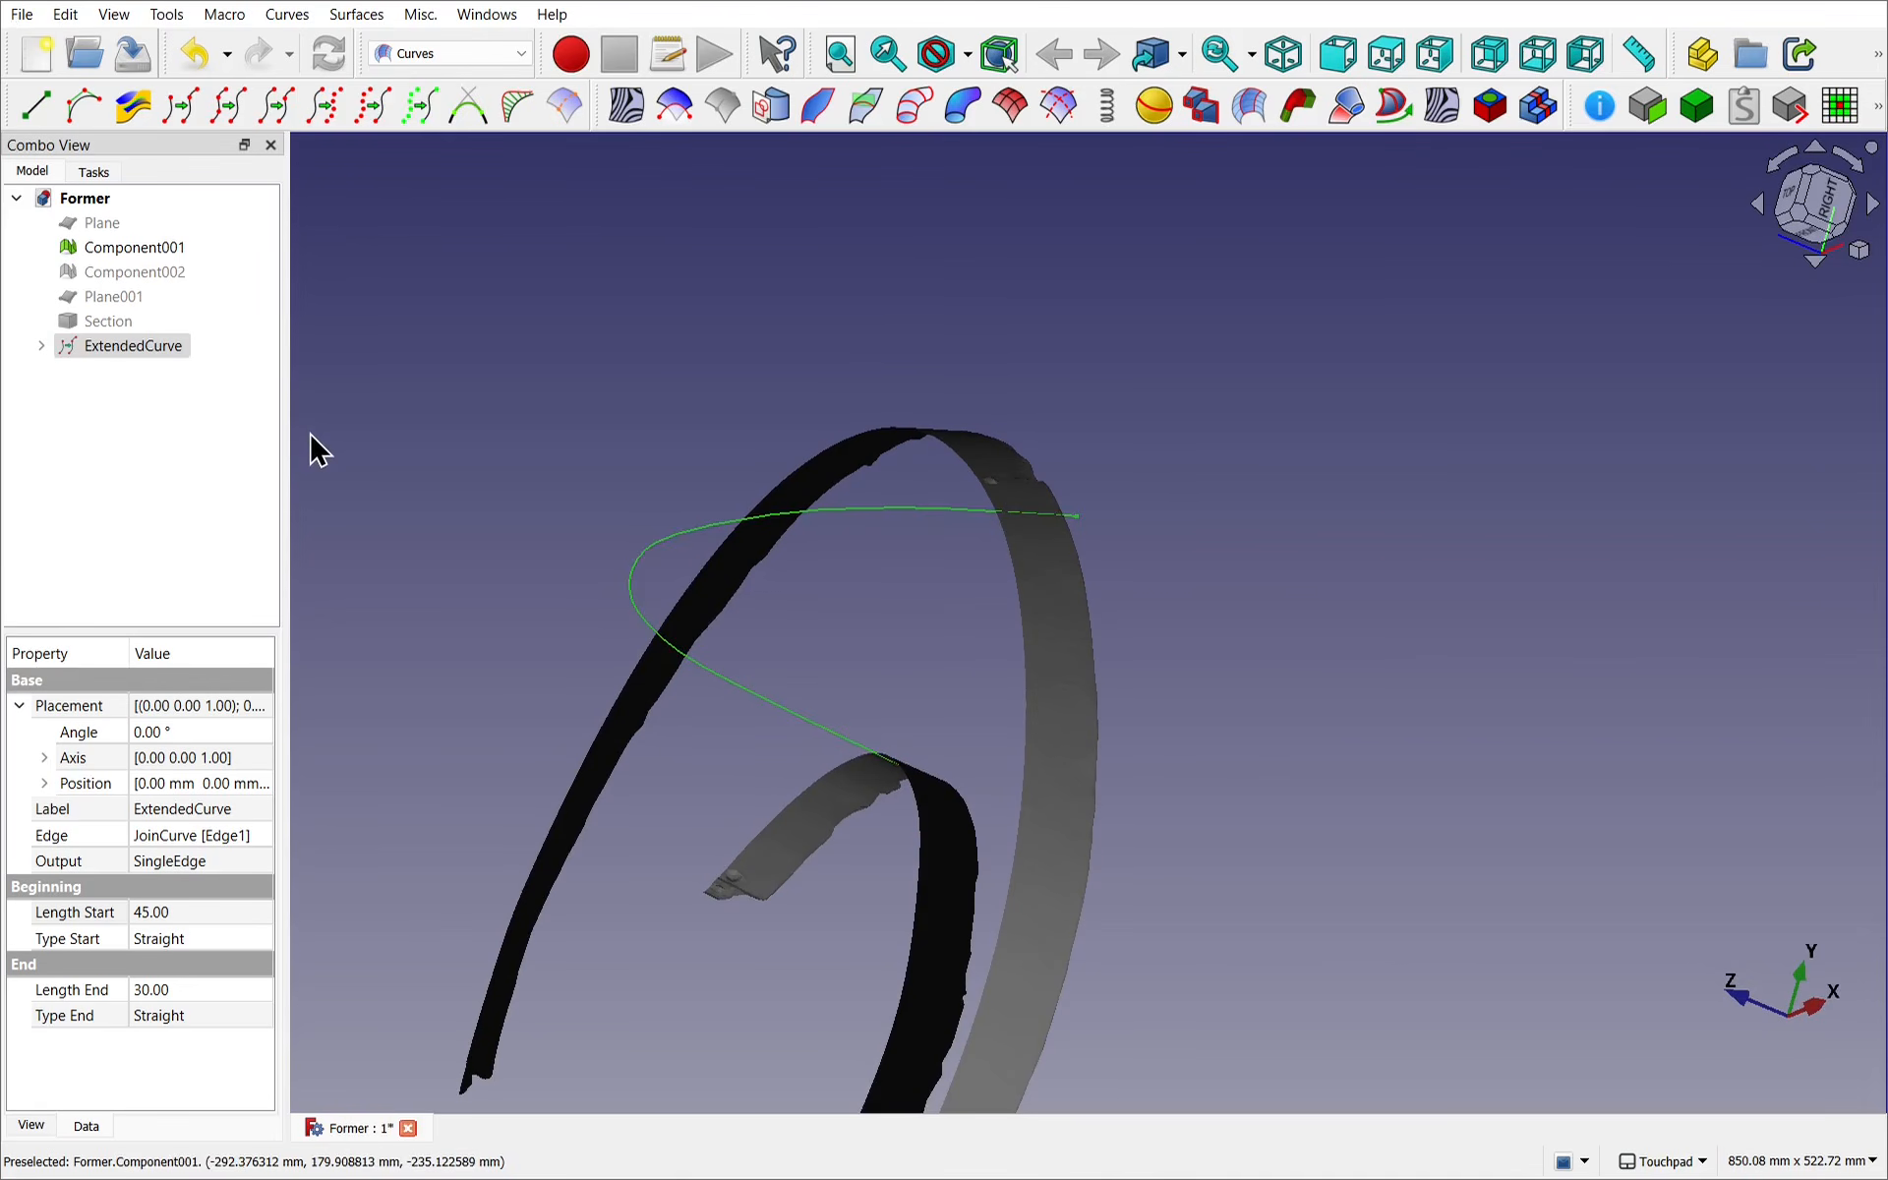
pyautogui.click(213, 912)
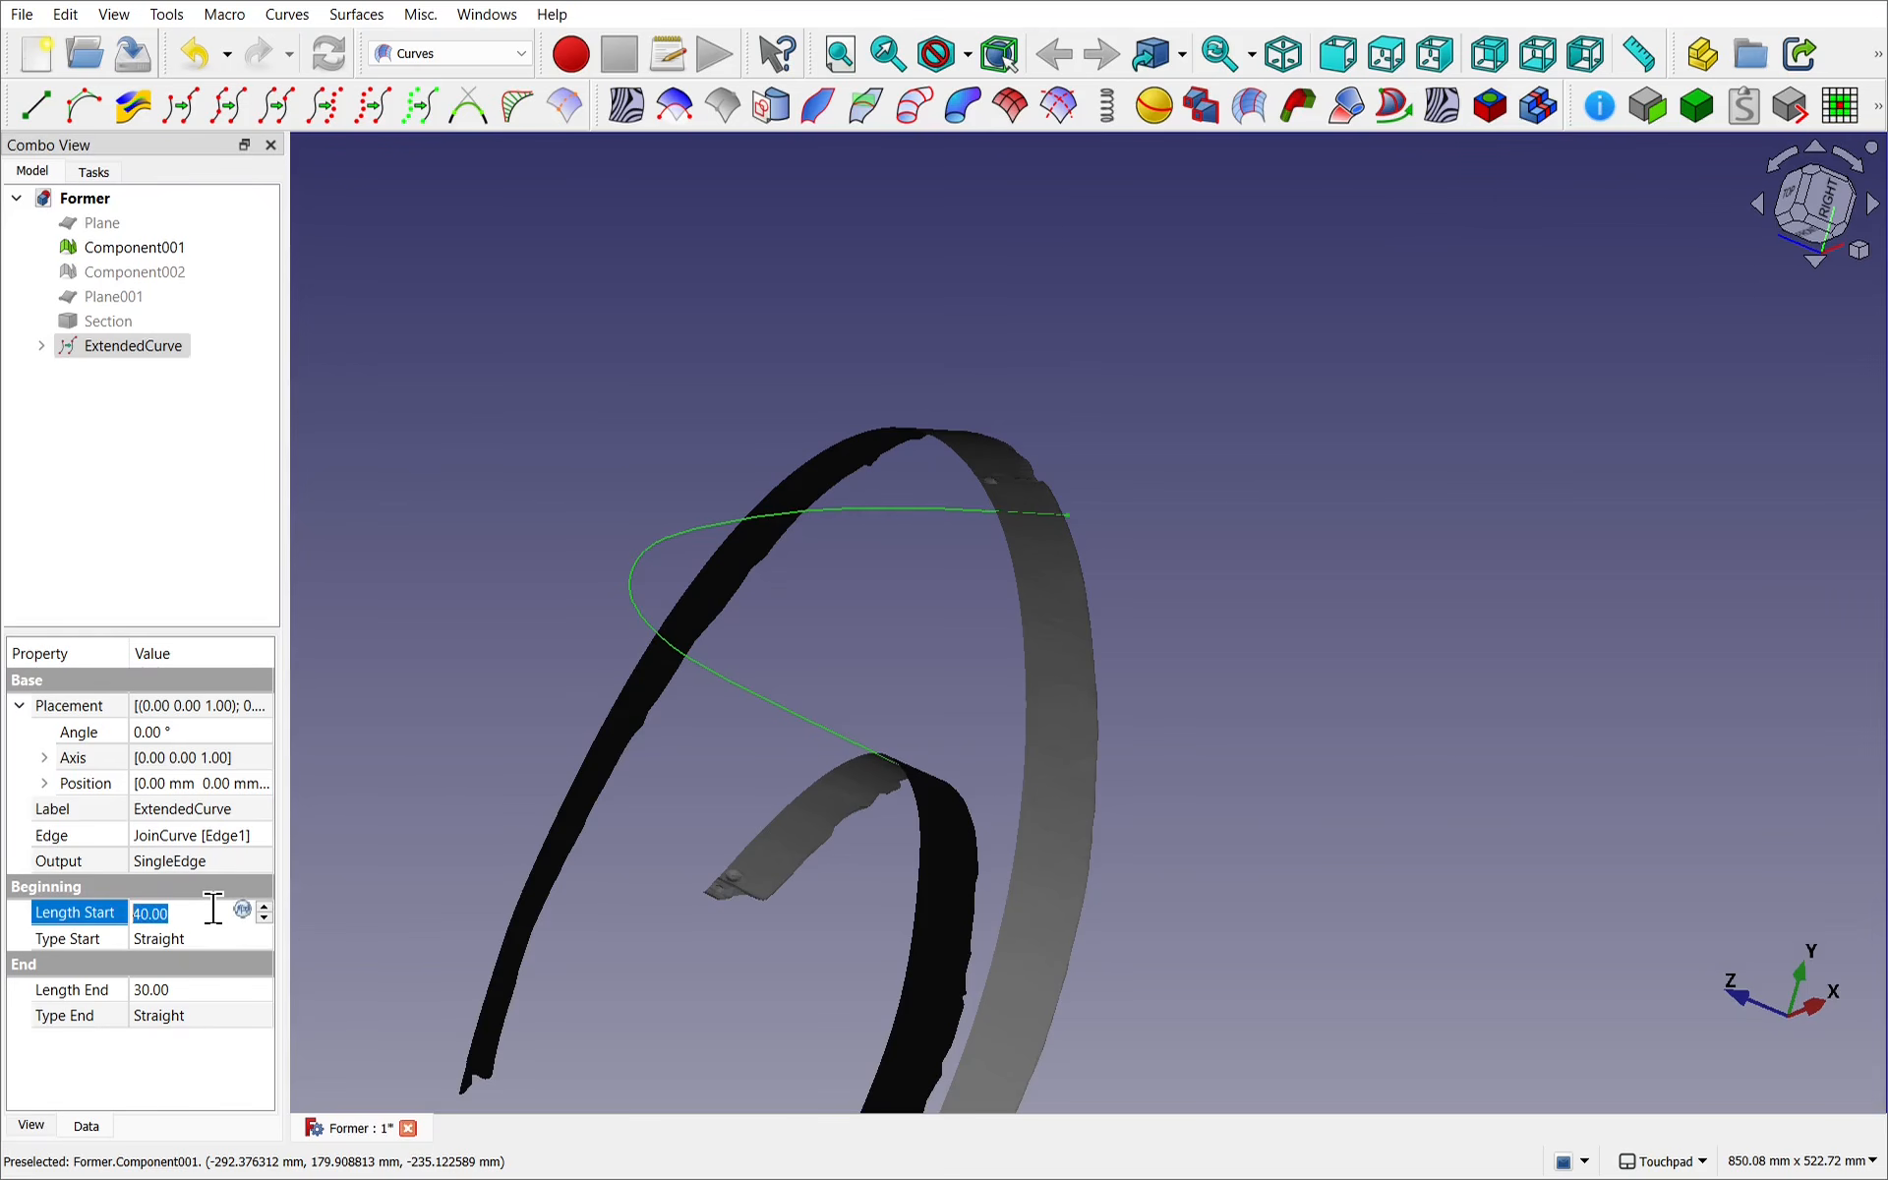
pyautogui.press('Return')
# Set the extended curve's end extension length to 35 mm.
pyautogui.click(199, 989)
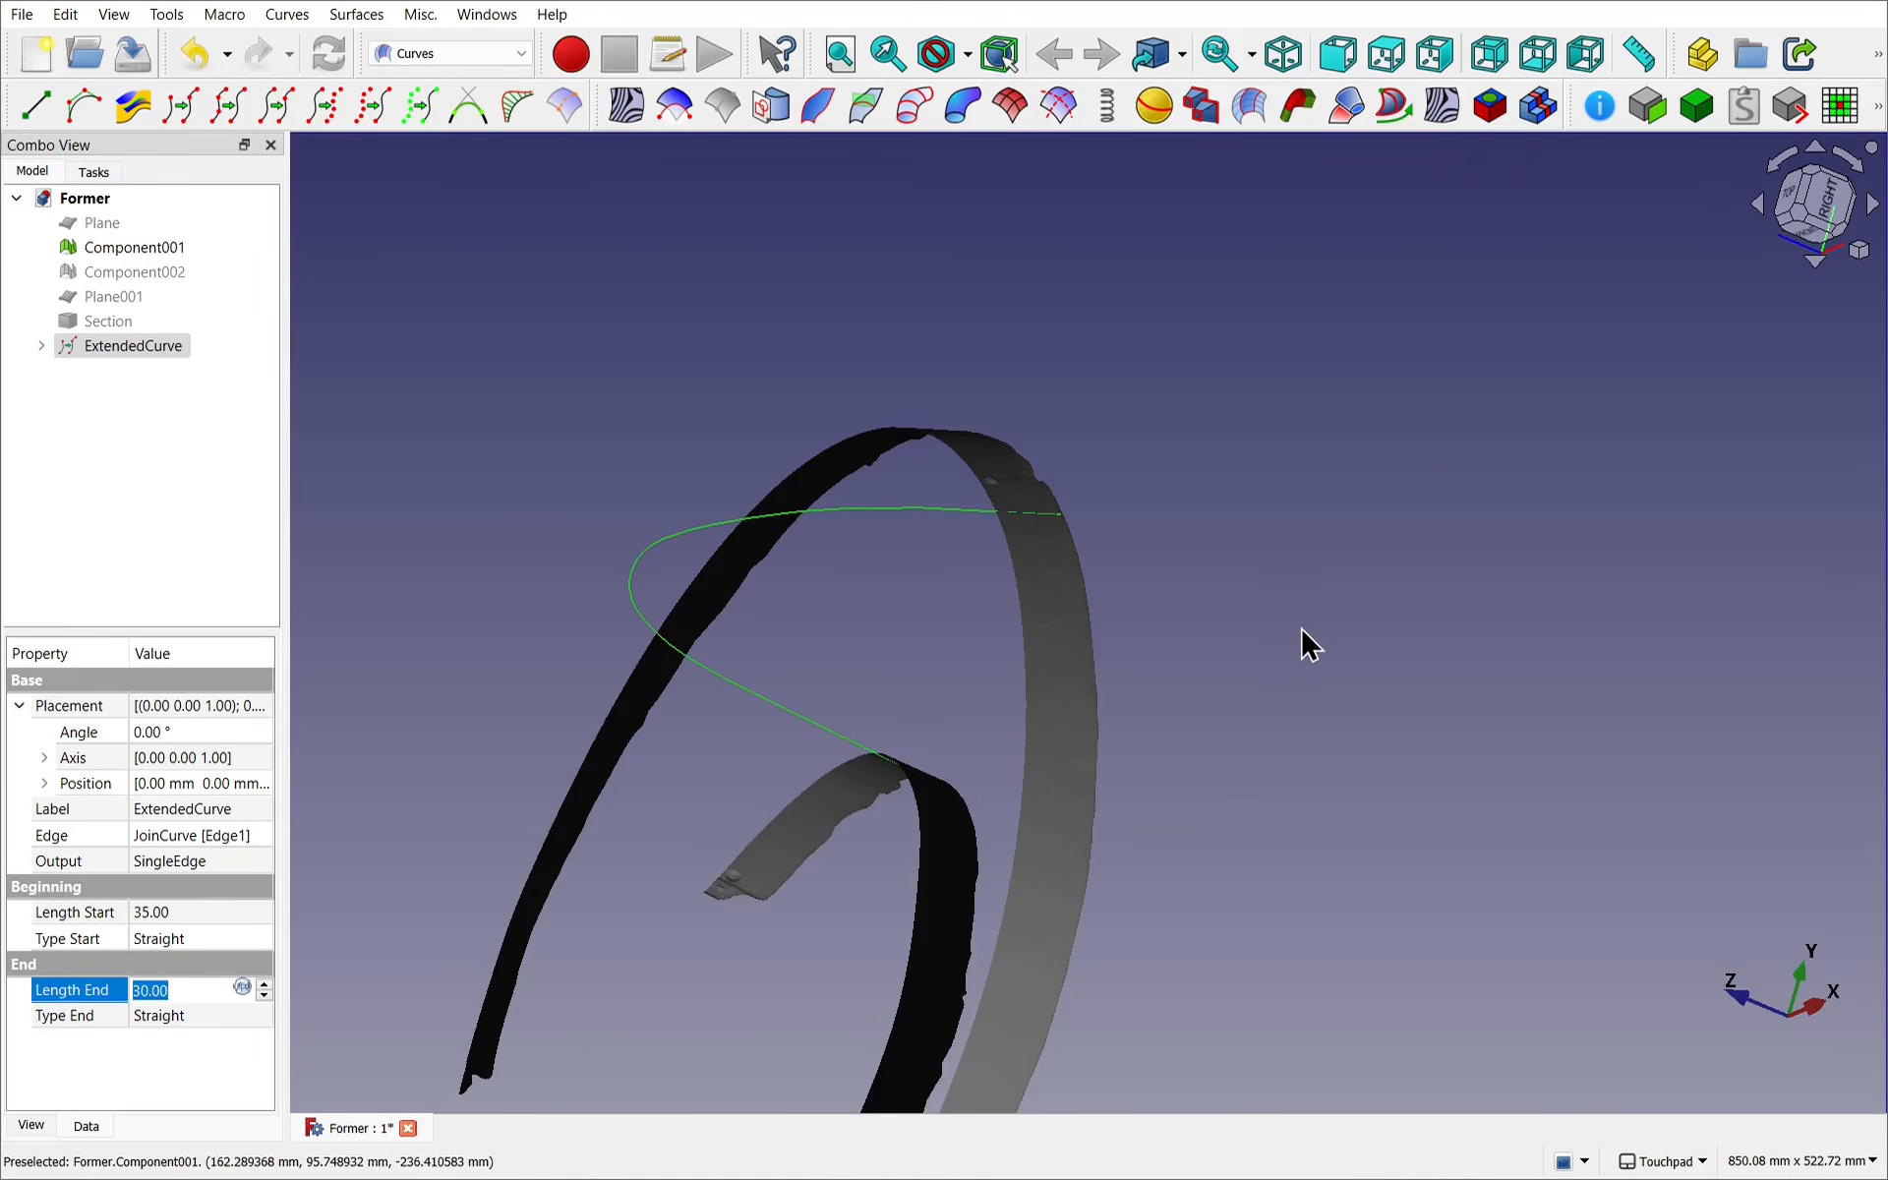
pyautogui.moveTo(1277, 653); pyautogui.dragTo(1016, 767, button='middle')
pyautogui.scroll(8, 1219, 632)
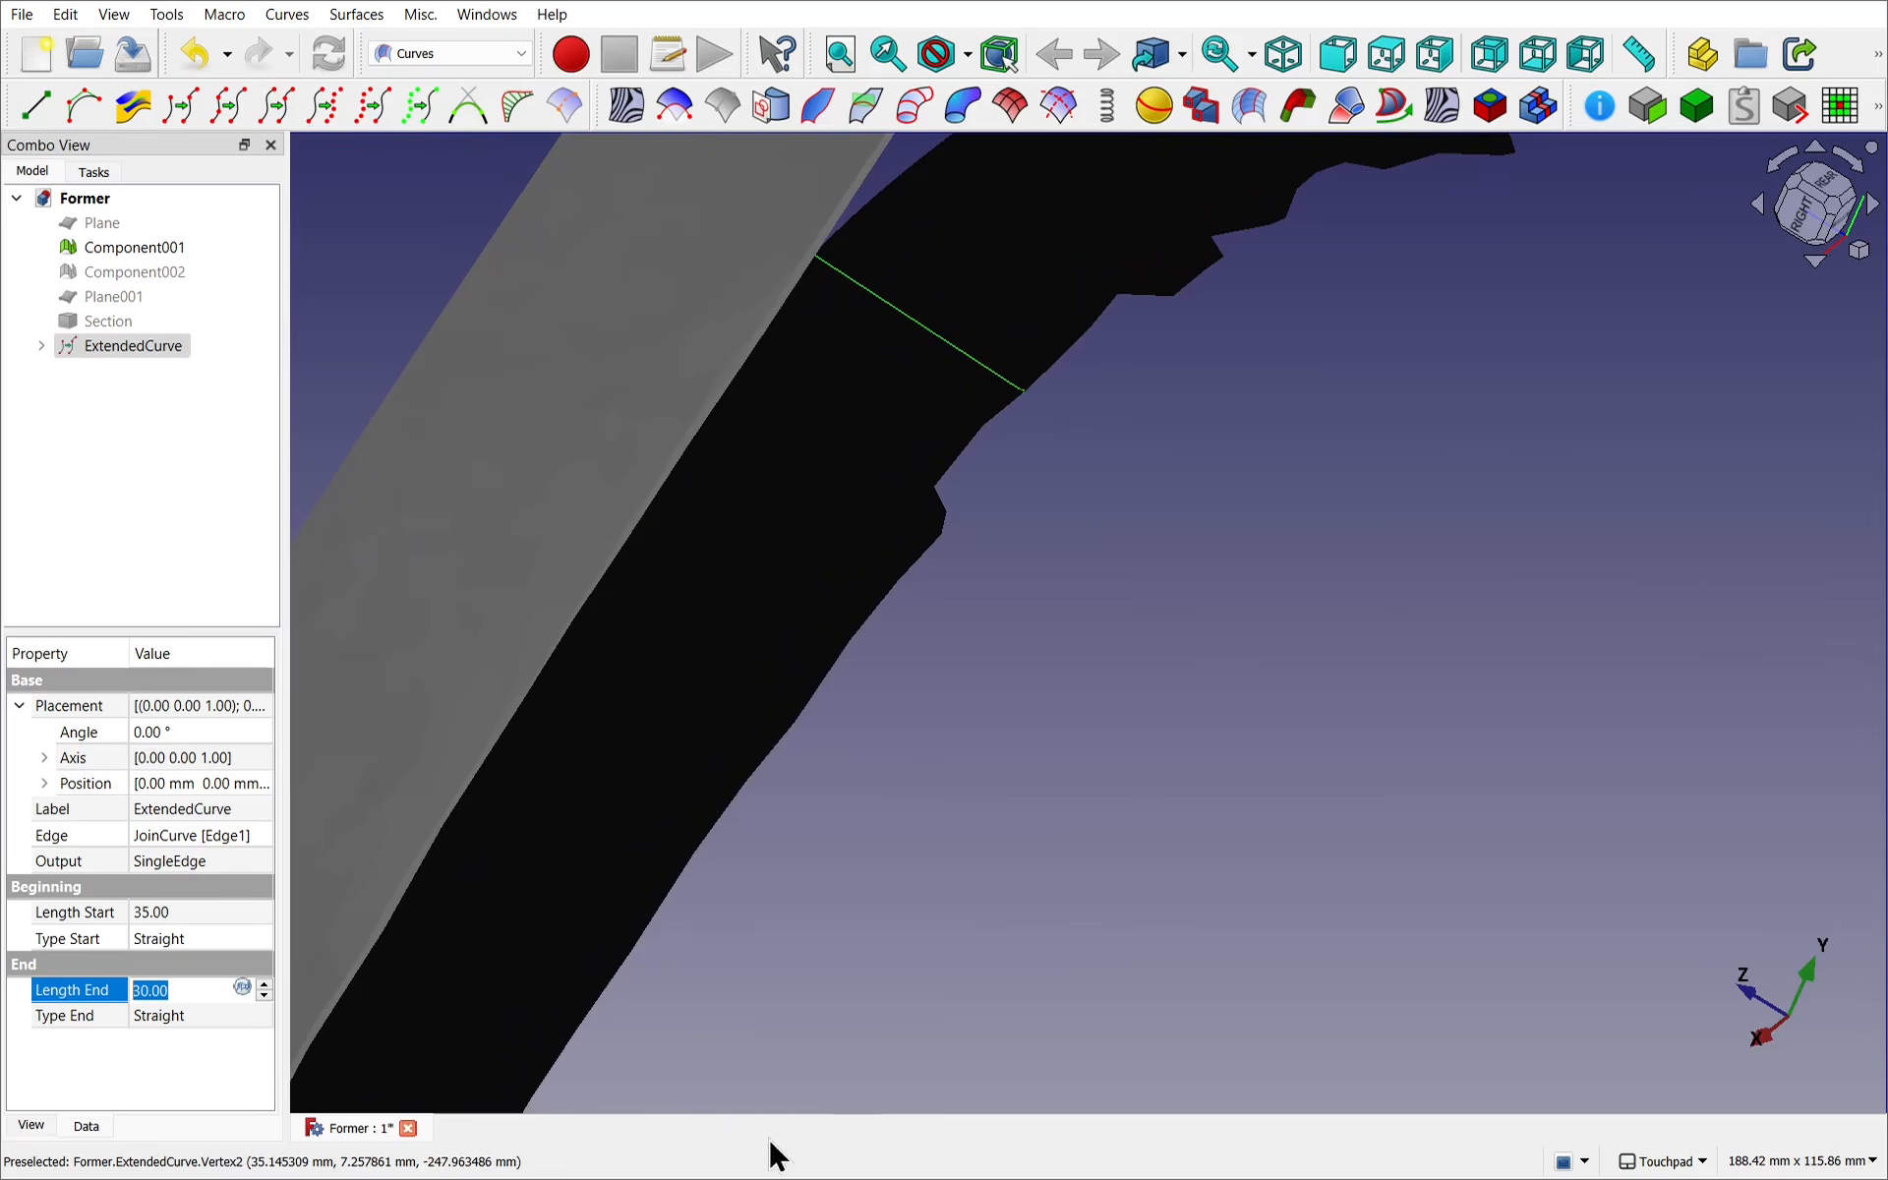
pyautogui.write('35')
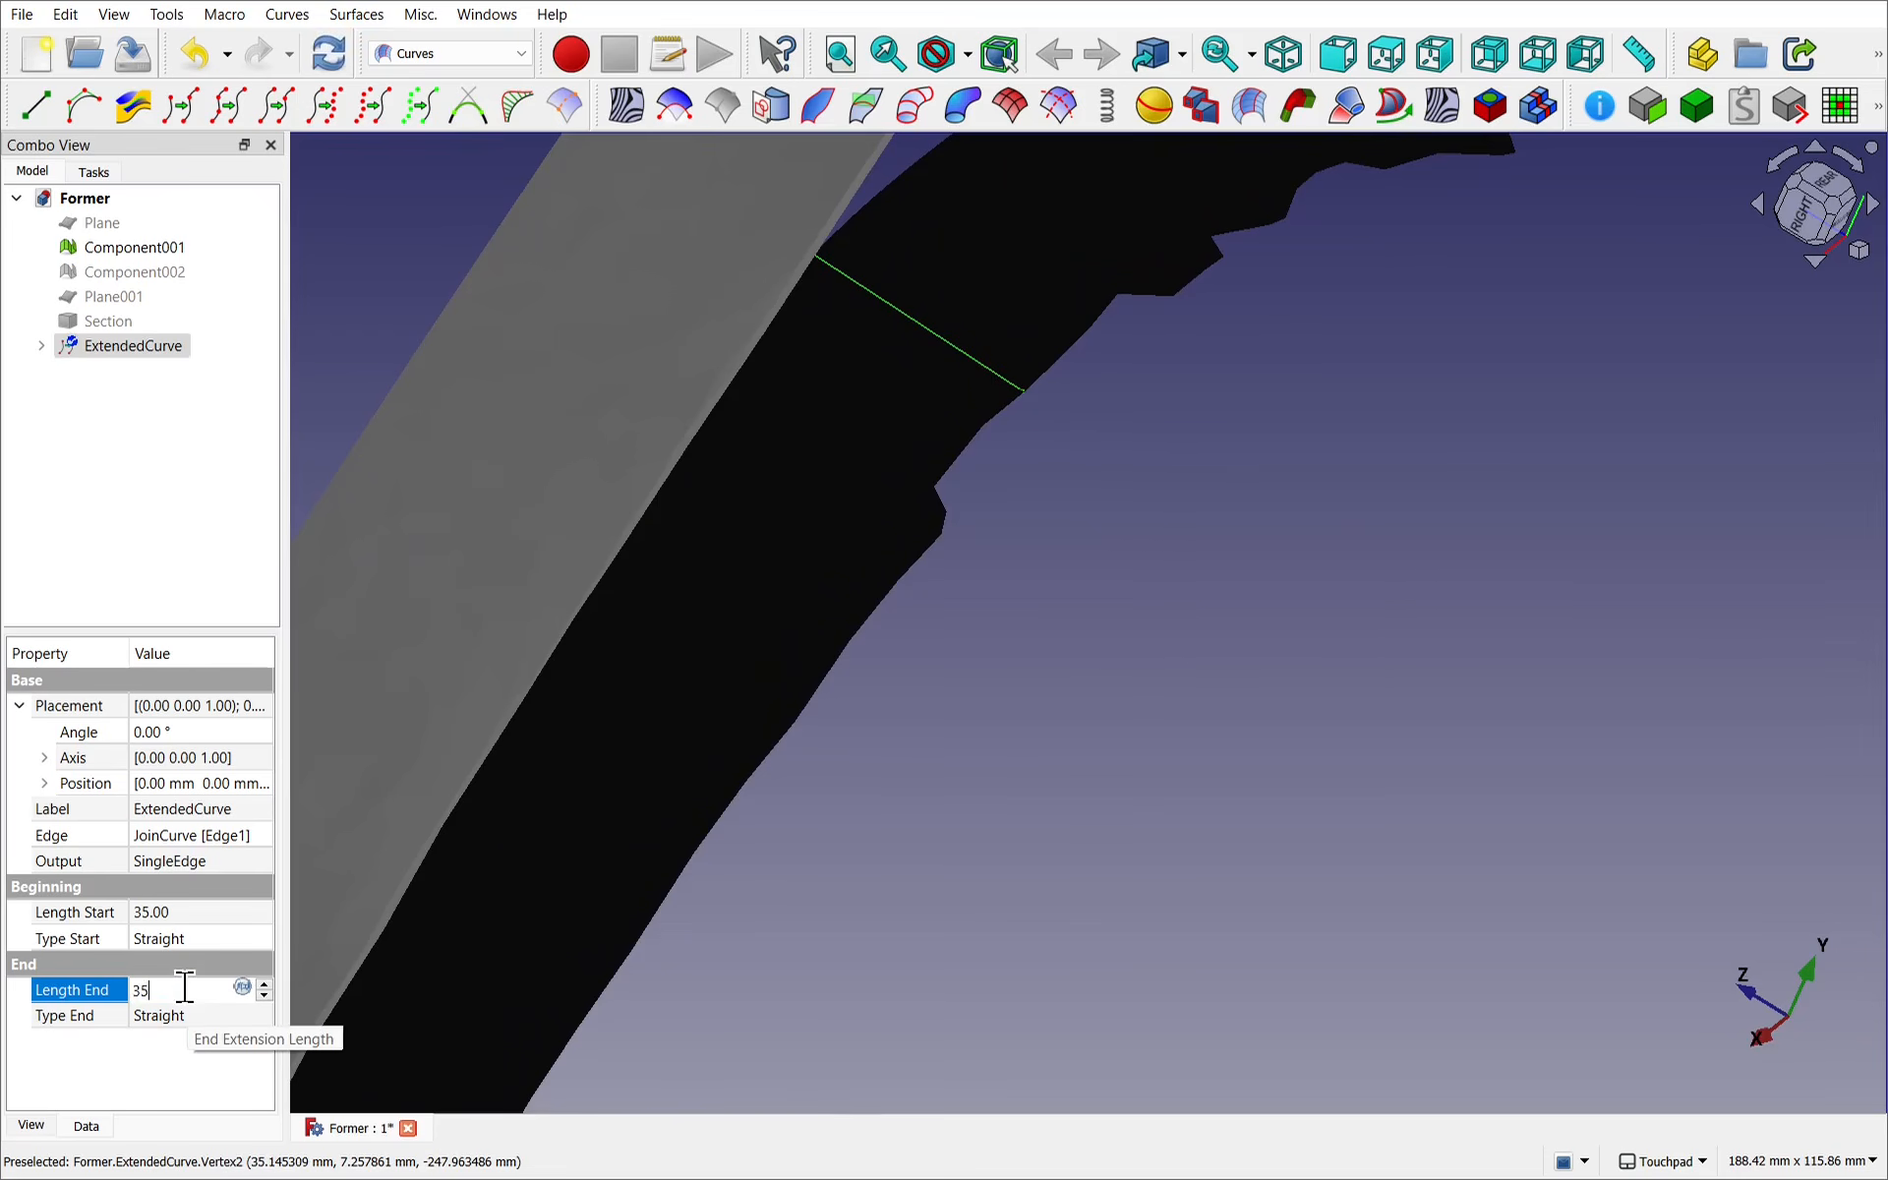
pyautogui.press('Return')
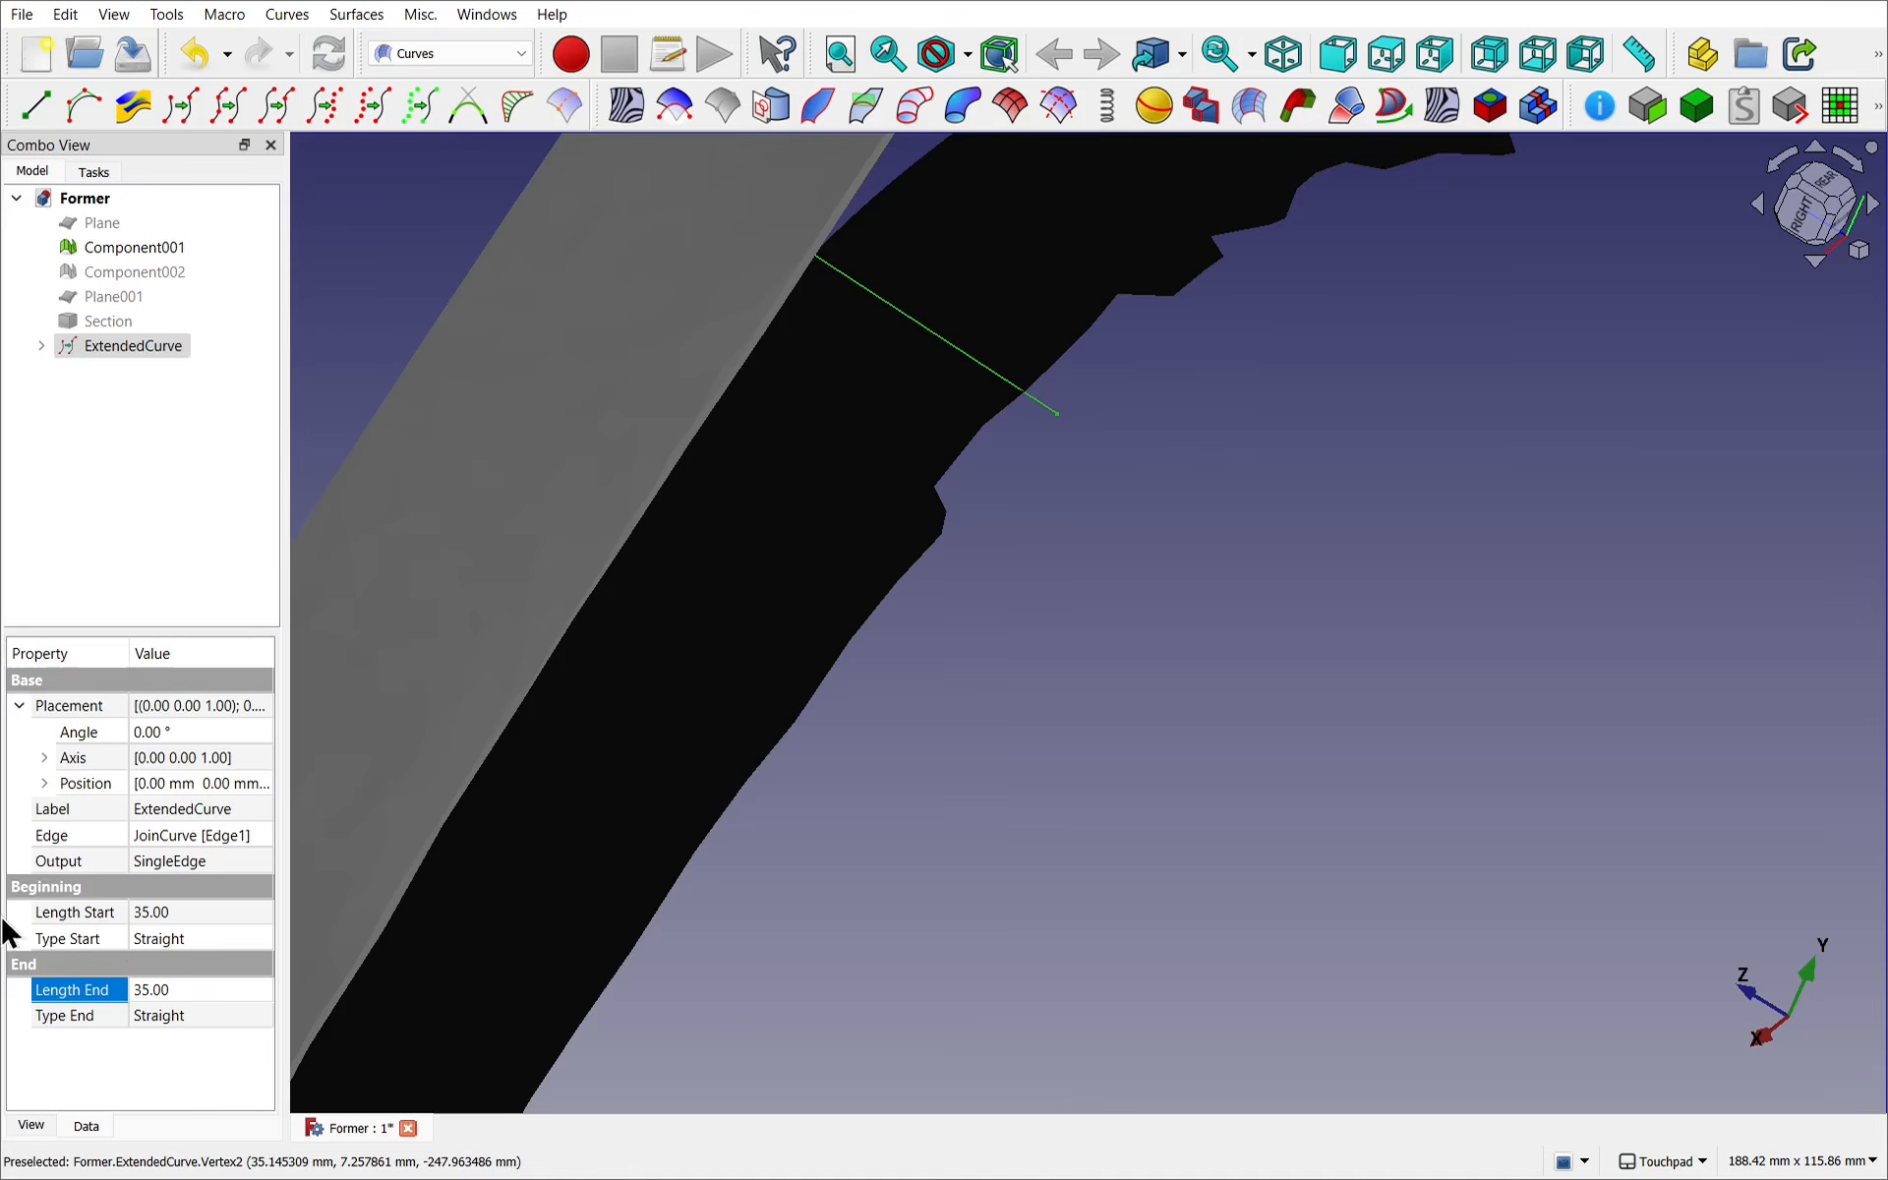
# Hide the lower mesh strip Component001 so that only the extended curve is shown.
pyautogui.scroll(-5, 1228, 644)
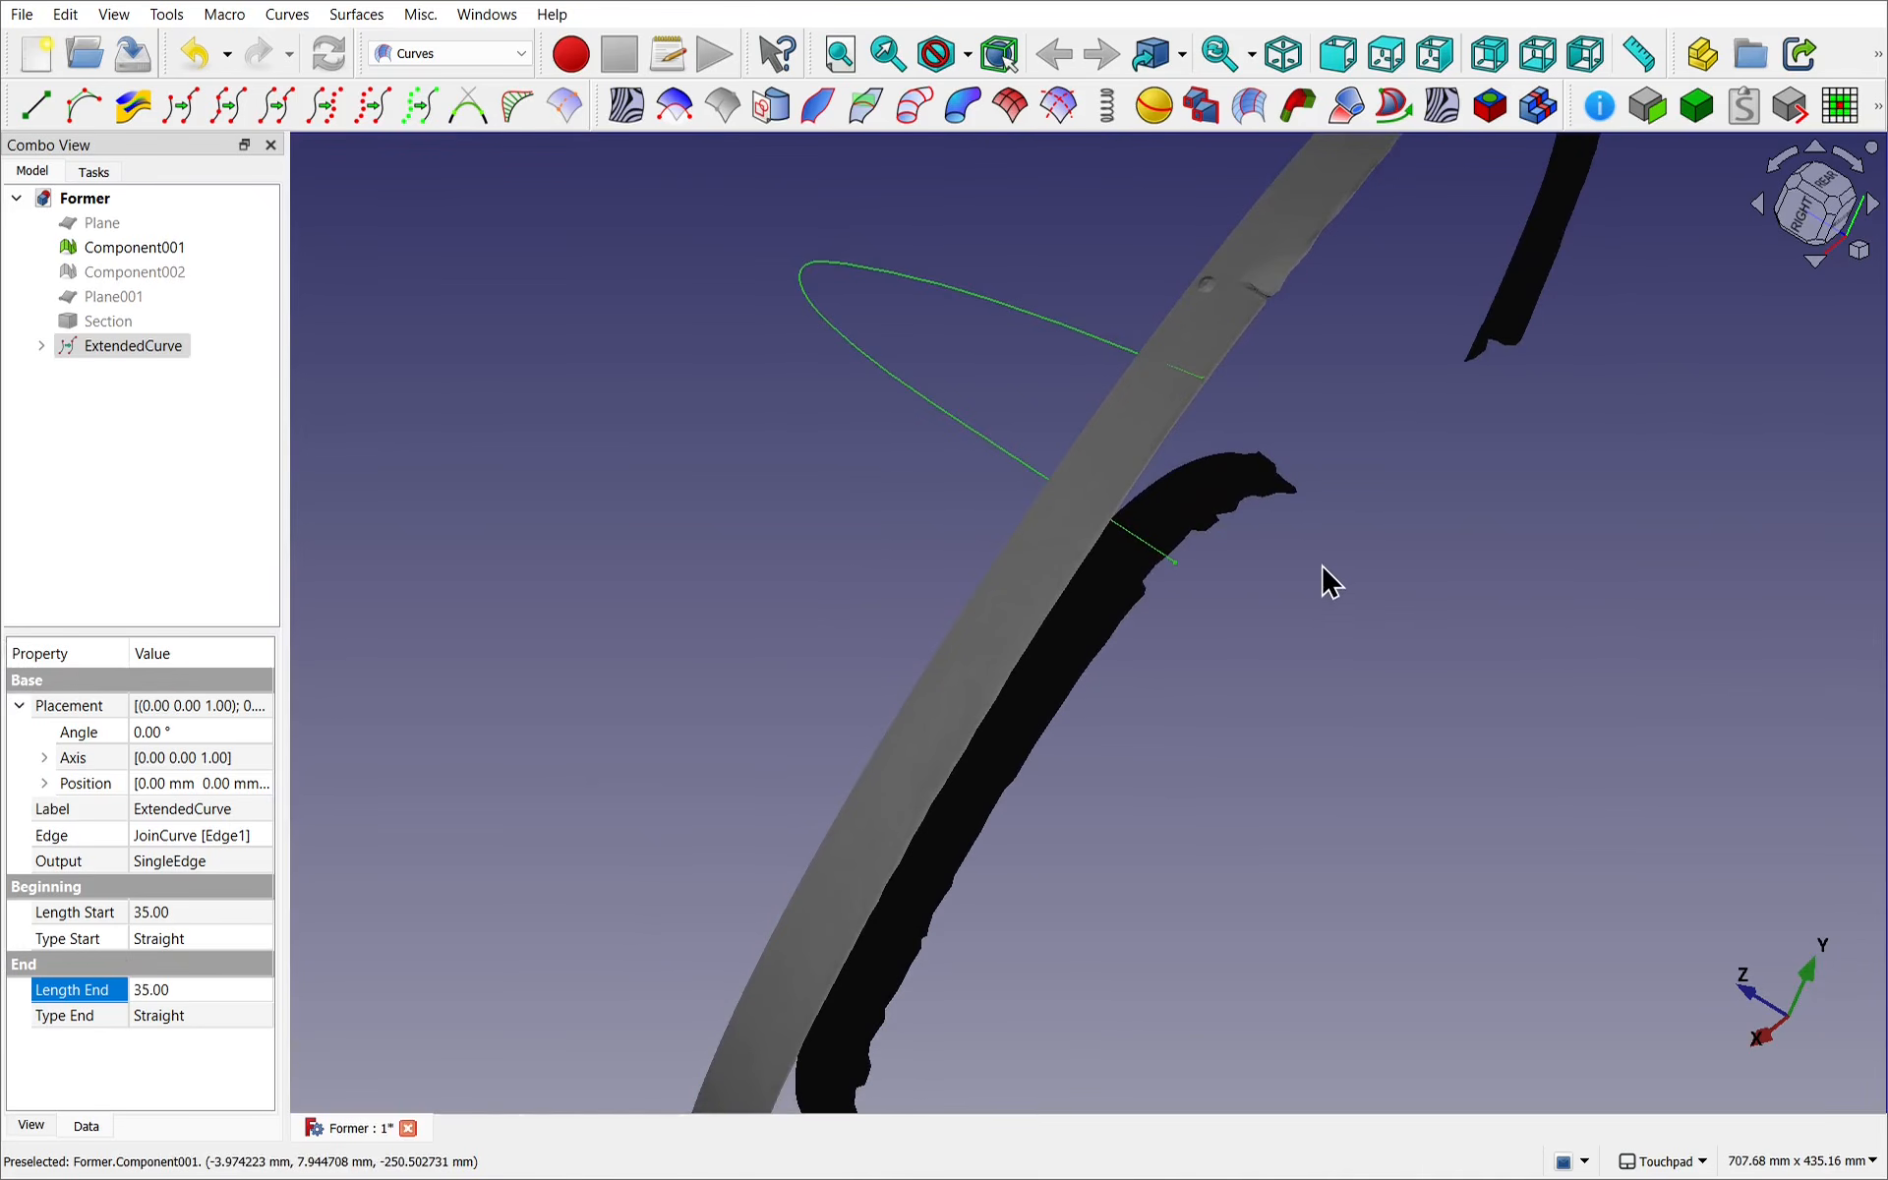
pyautogui.moveTo(1323, 572)
pyautogui.keyDown('shift'); pyautogui.mouseDown()
pyautogui.moveTo(1318, 640)
pyautogui.moveTo(1321, 607)
pyautogui.mouseUp(); pyautogui.keyUp('shift')
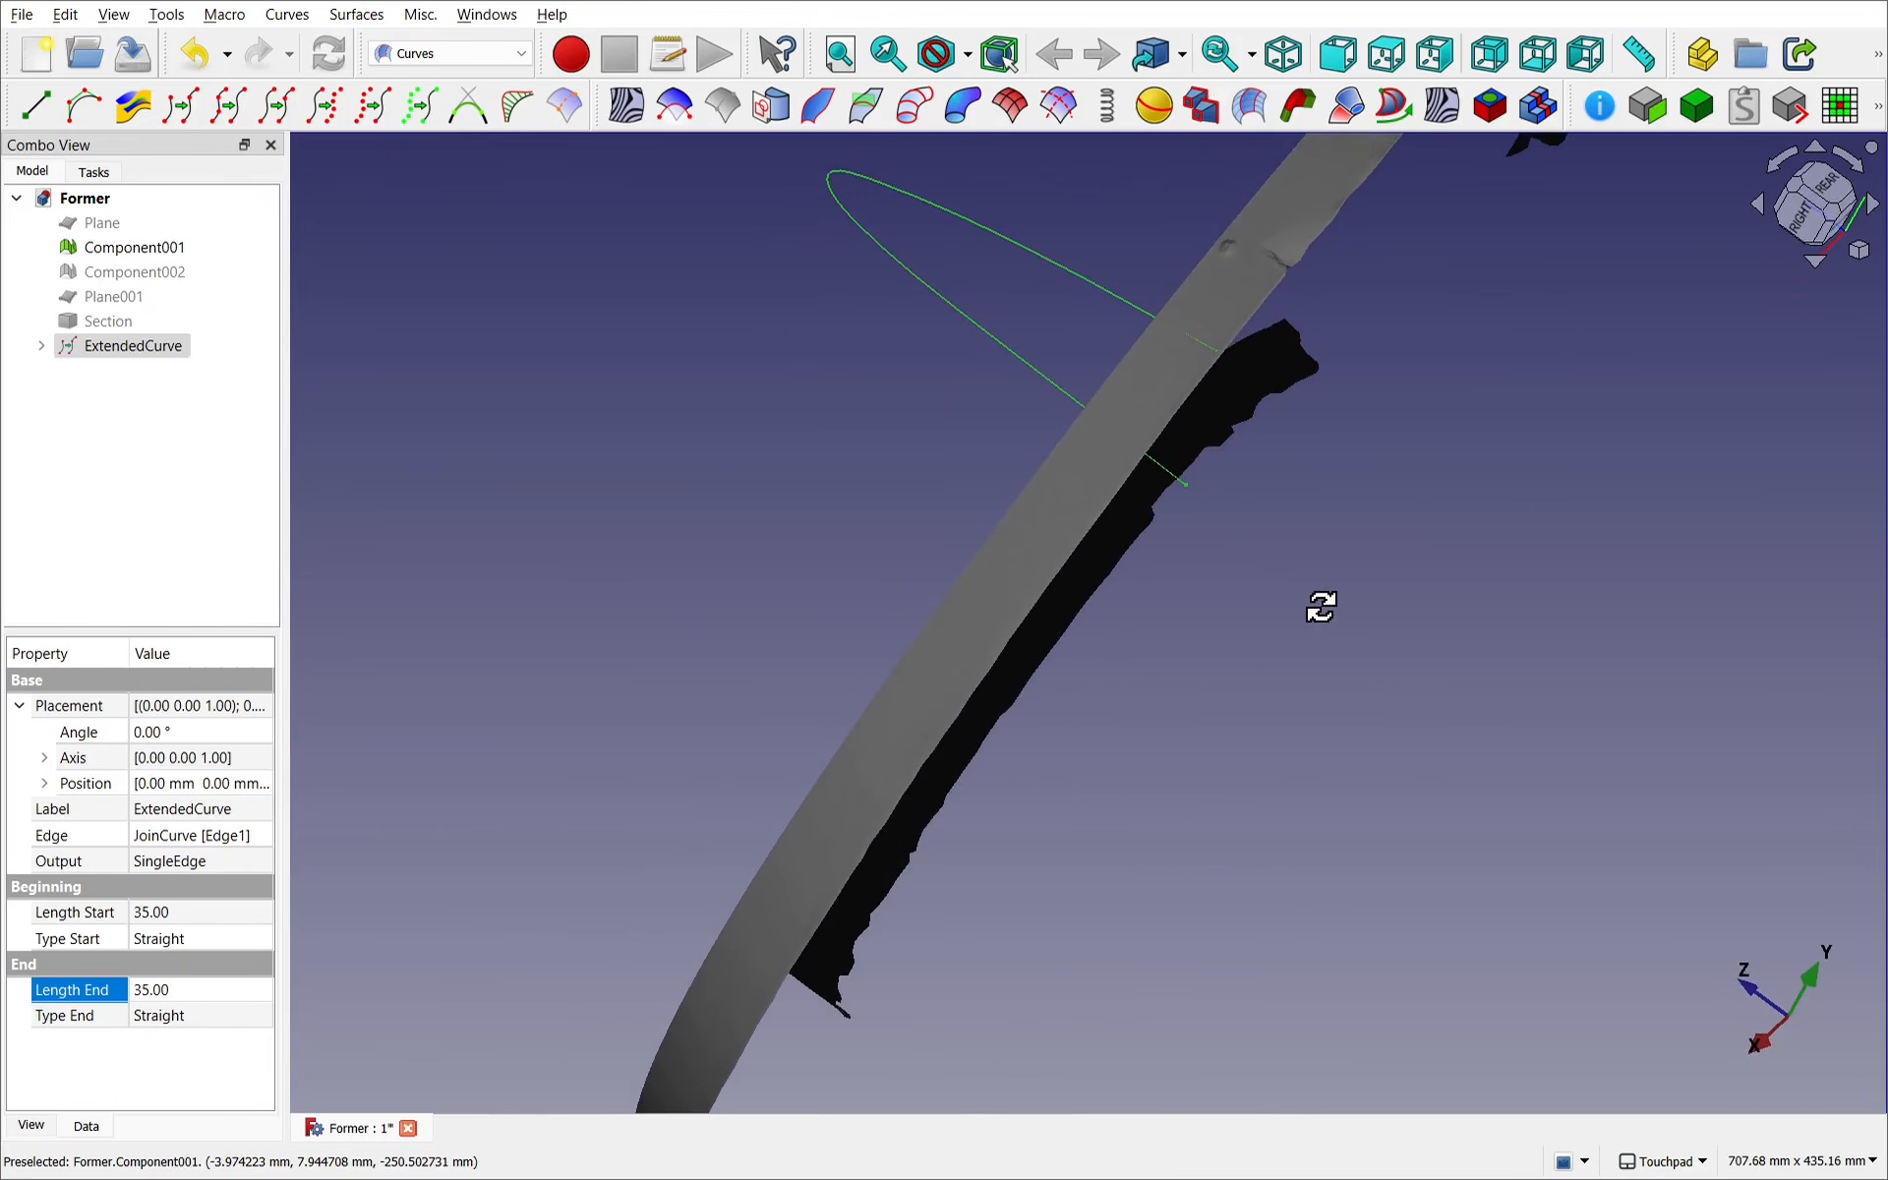
pyautogui.click(1047, 518)
pyautogui.press('space')
pyautogui.keyDown('shift'); pyautogui.moveTo(1047, 518); pyautogui.dragTo(1085, 436); pyautogui.keyUp('shift')
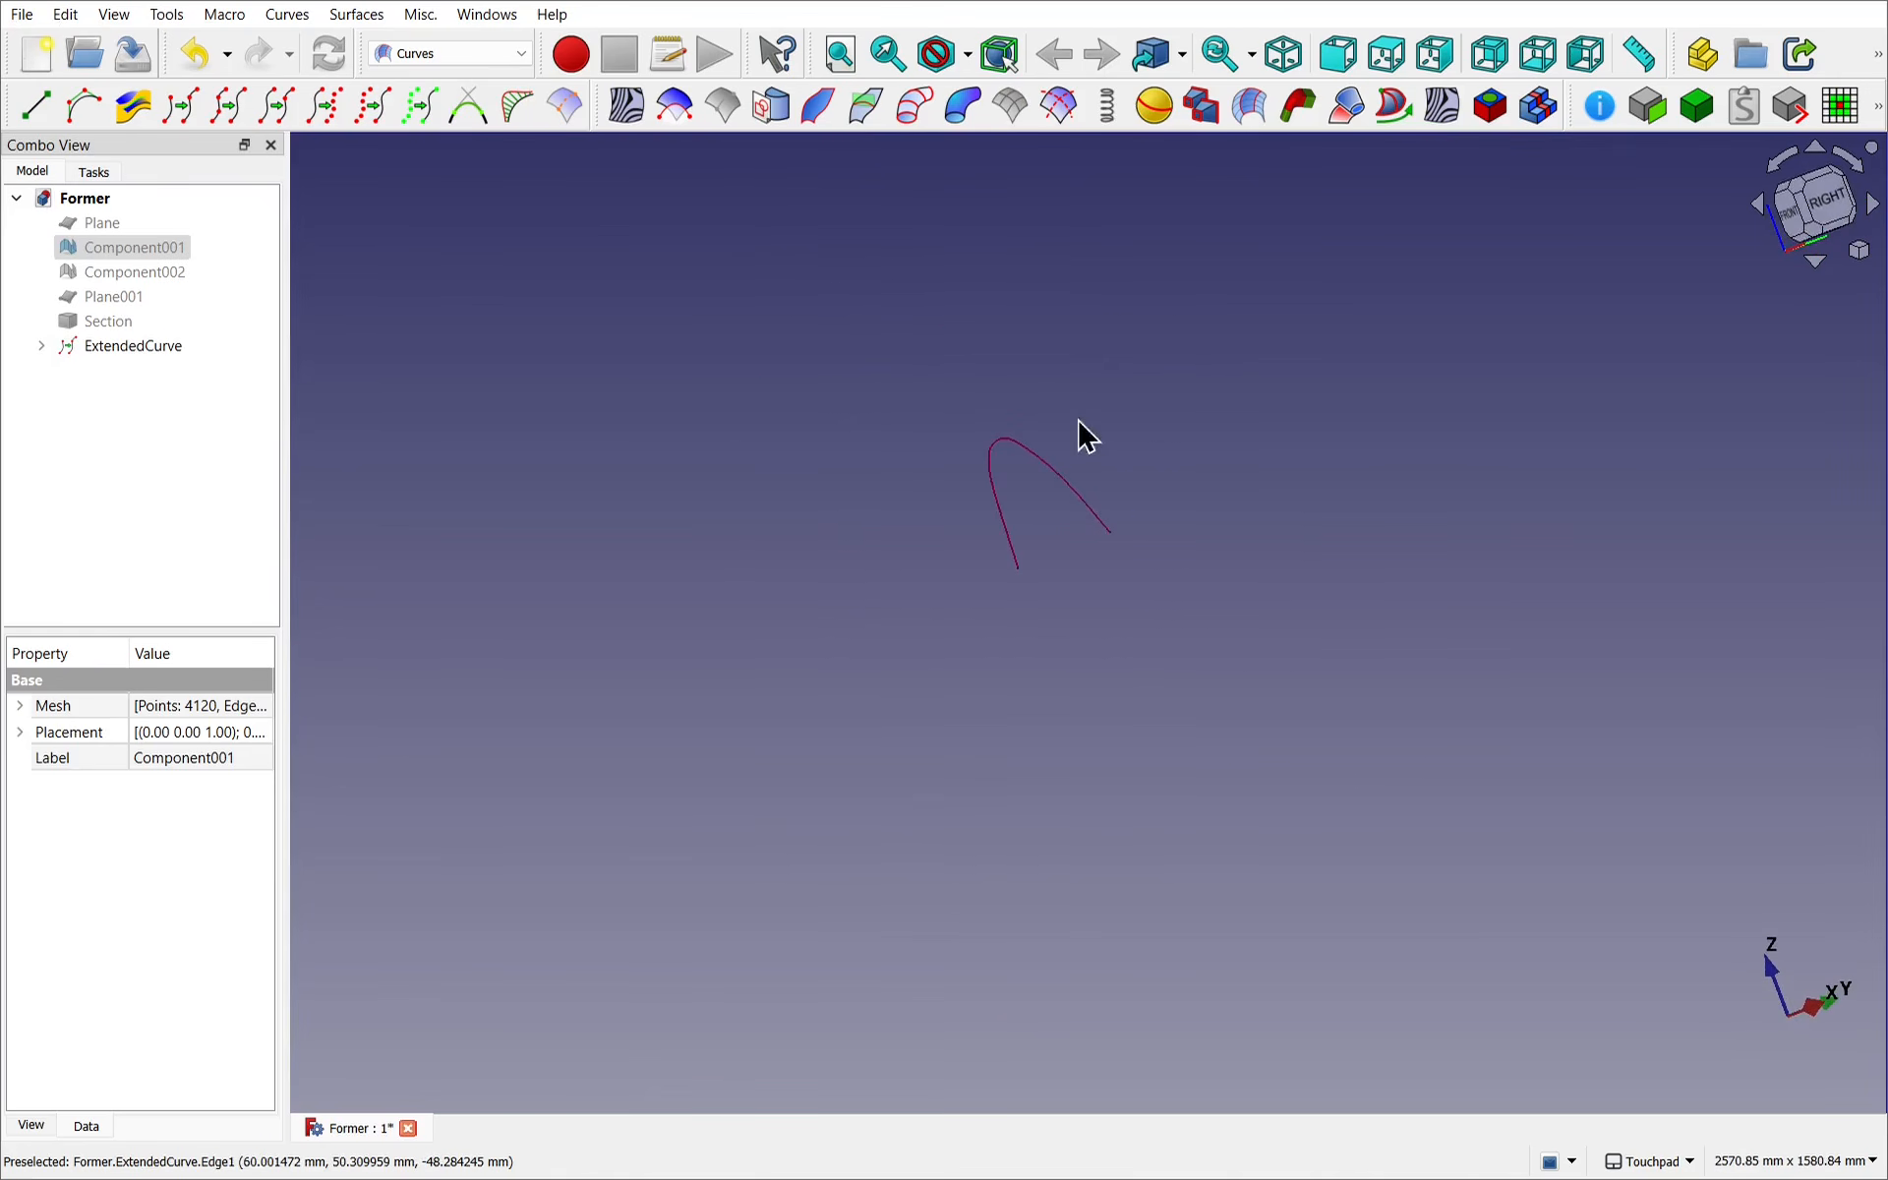
pyautogui.click(1049, 481)
pyautogui.click(137, 259)
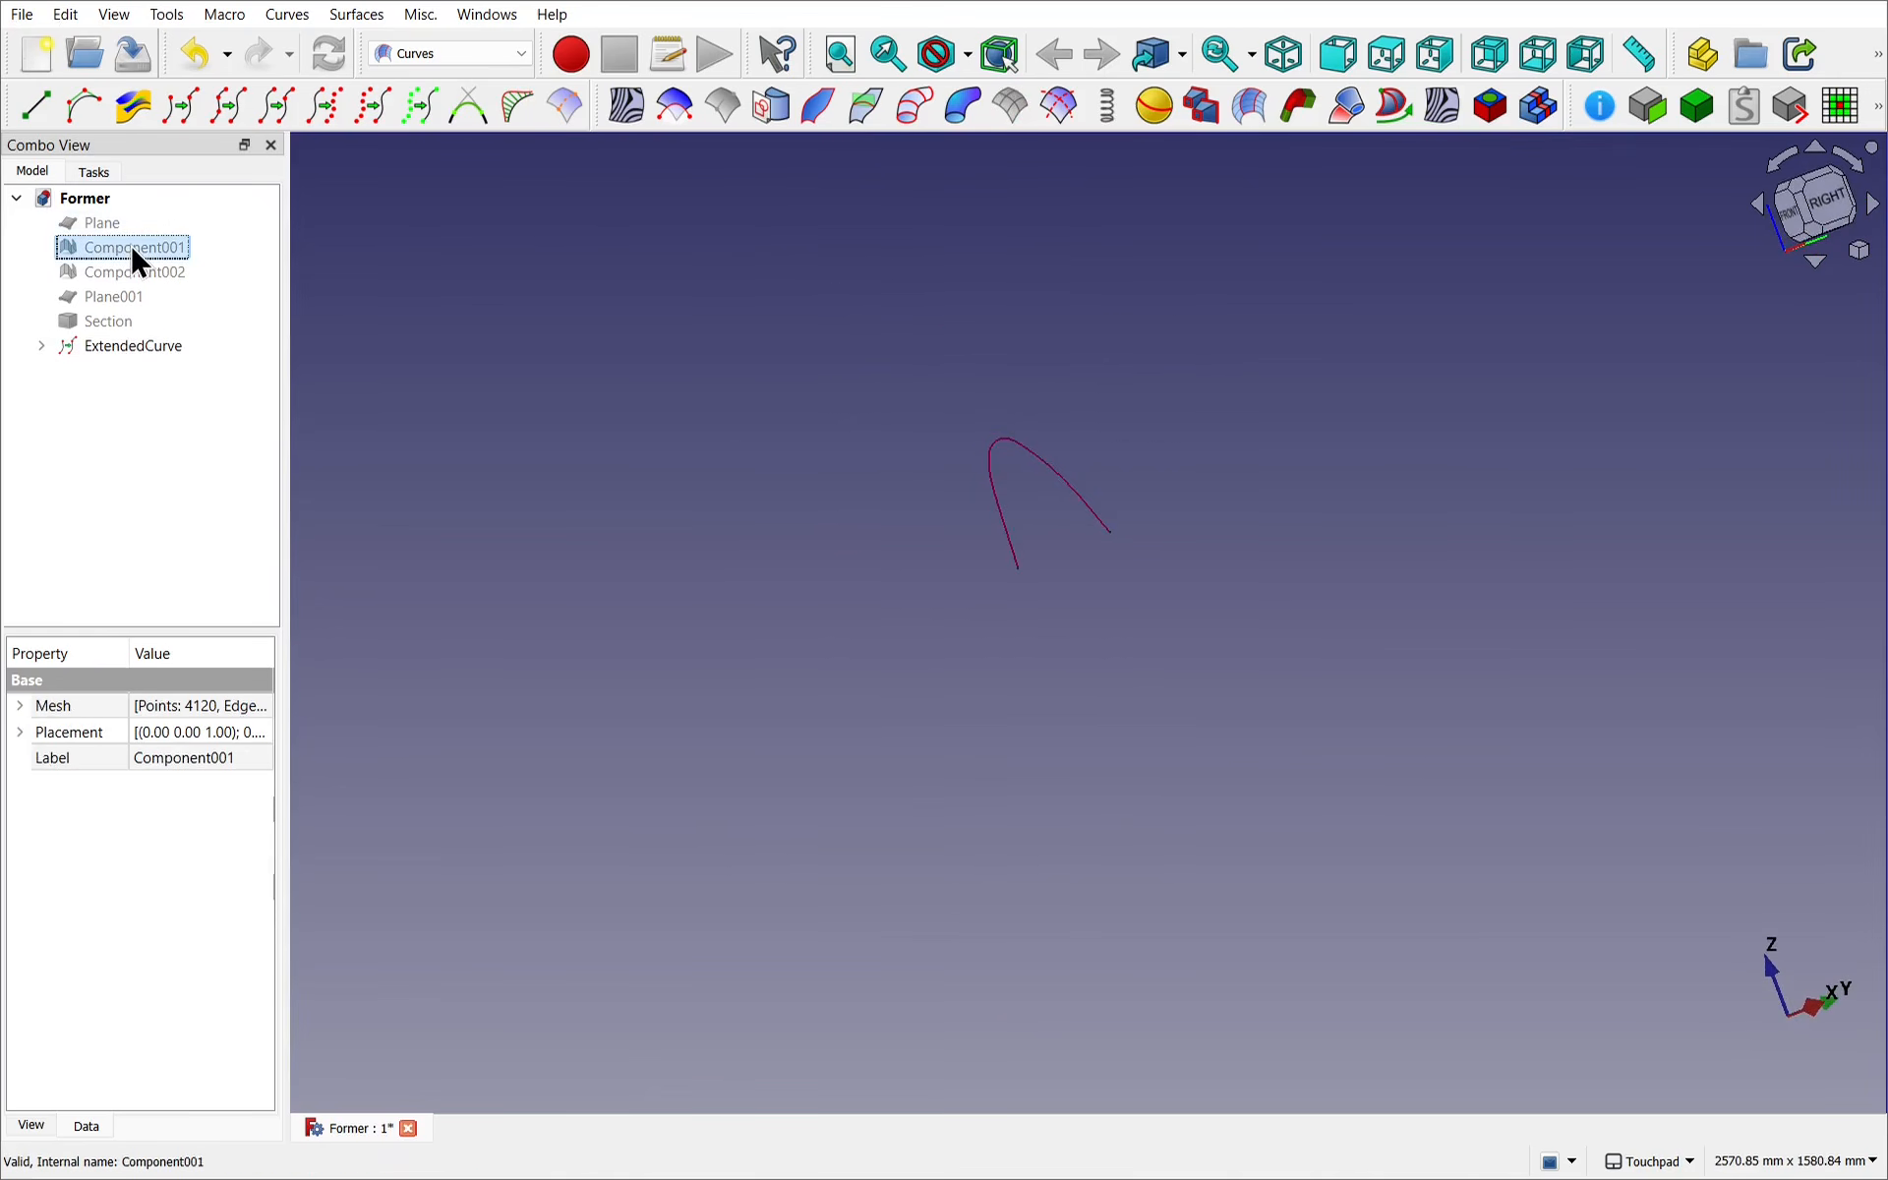
pyautogui.press('space')
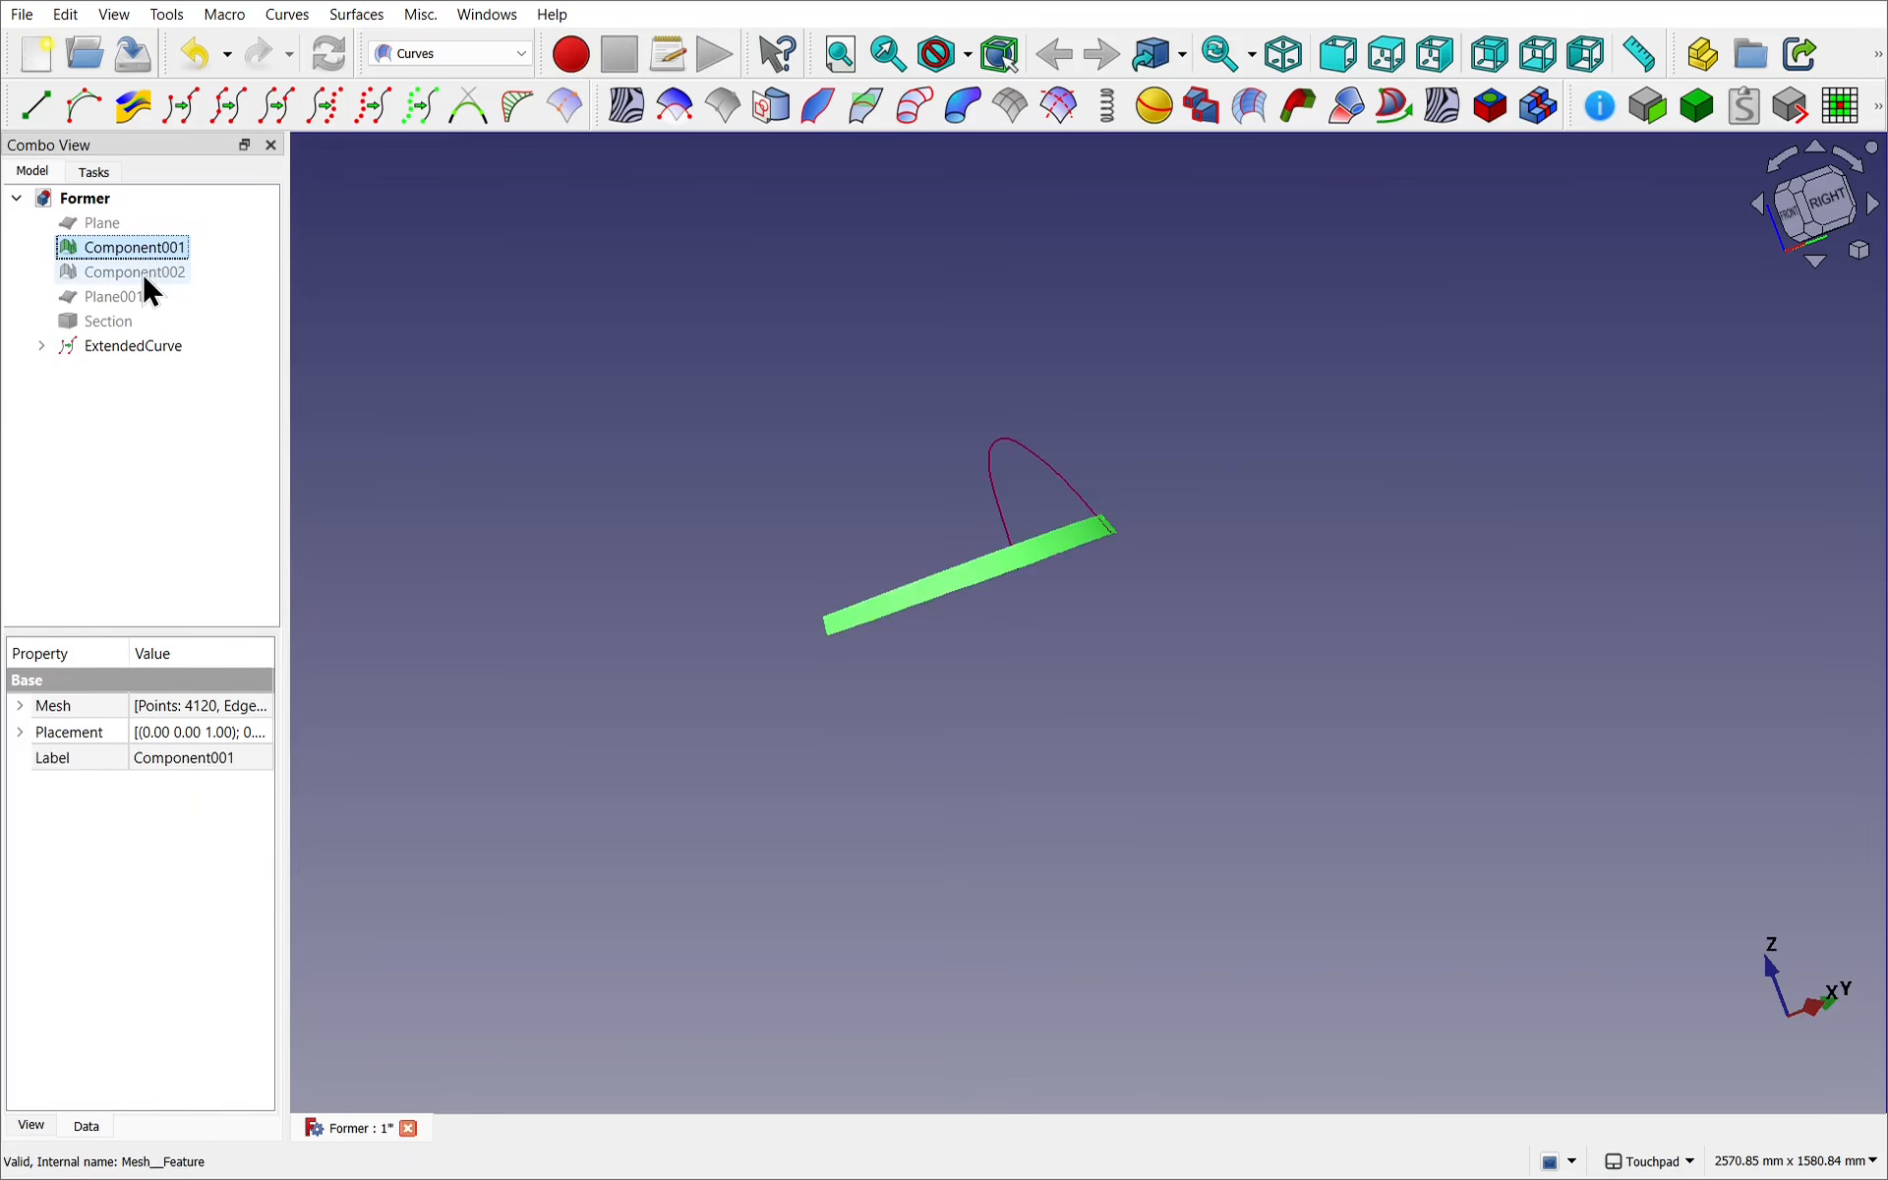
pyautogui.press('space')
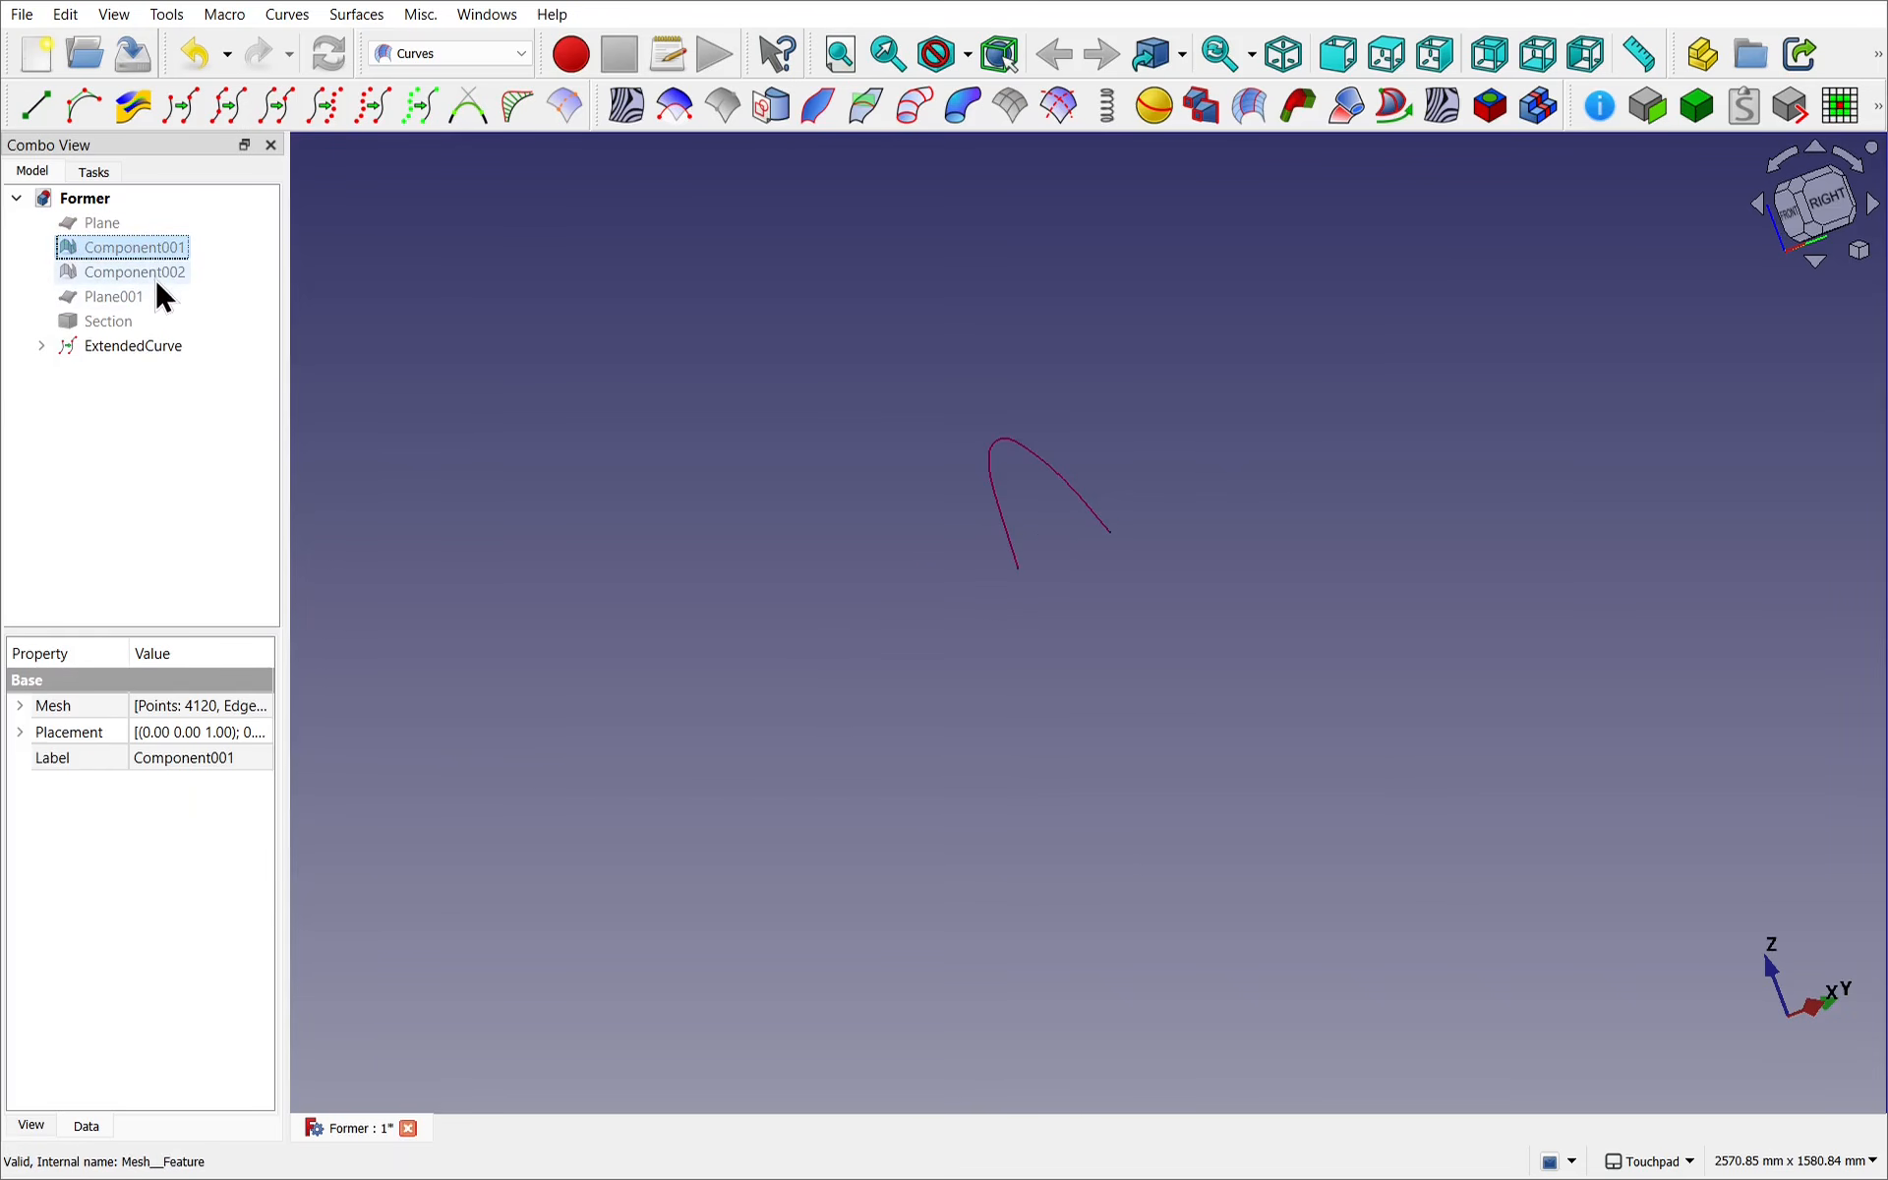
# Show the upper mesh Component002 and the upright section plane Plane001.
pyautogui.click(155, 277)
pyautogui.press('space')
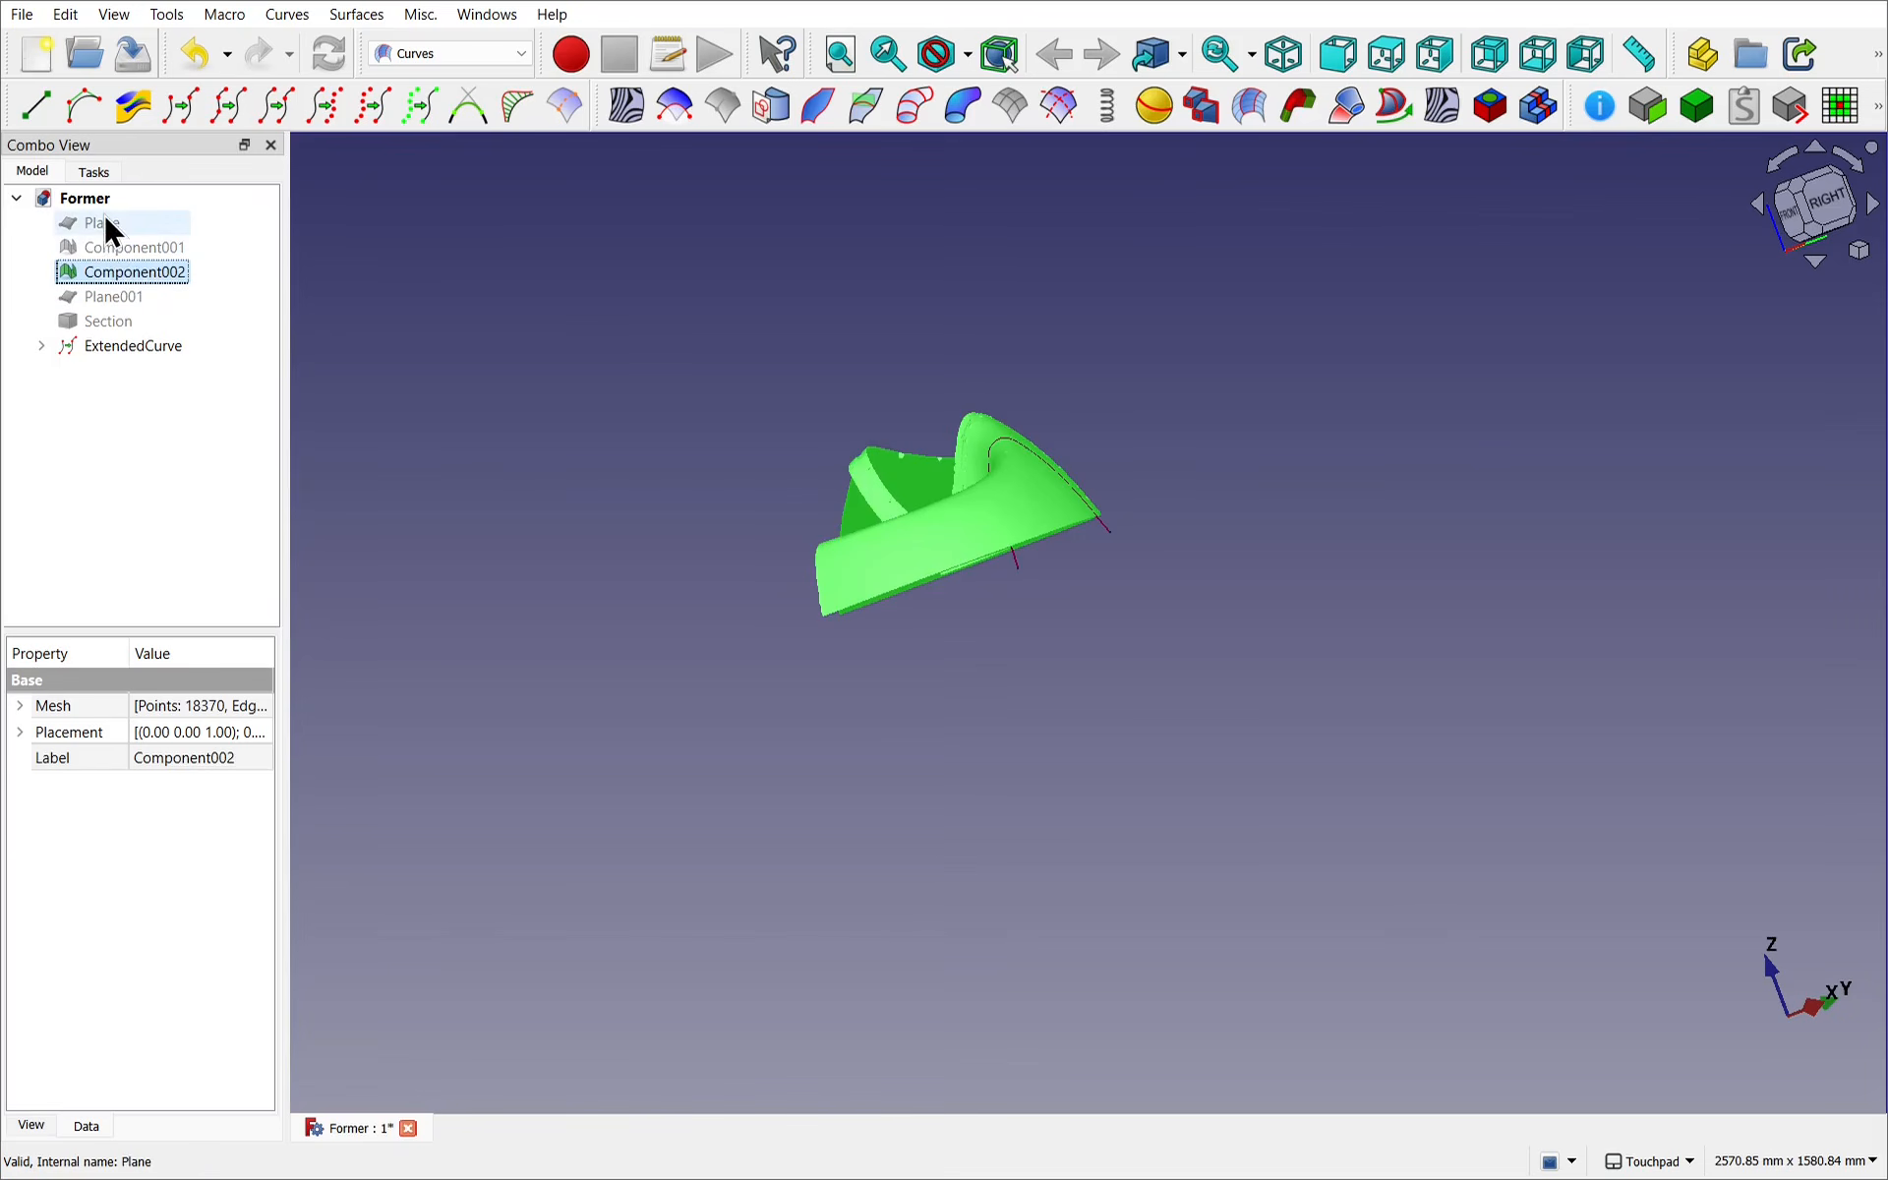
pyautogui.click(112, 226)
pyautogui.press('space')
pyautogui.press('space')
pyautogui.click(119, 298)
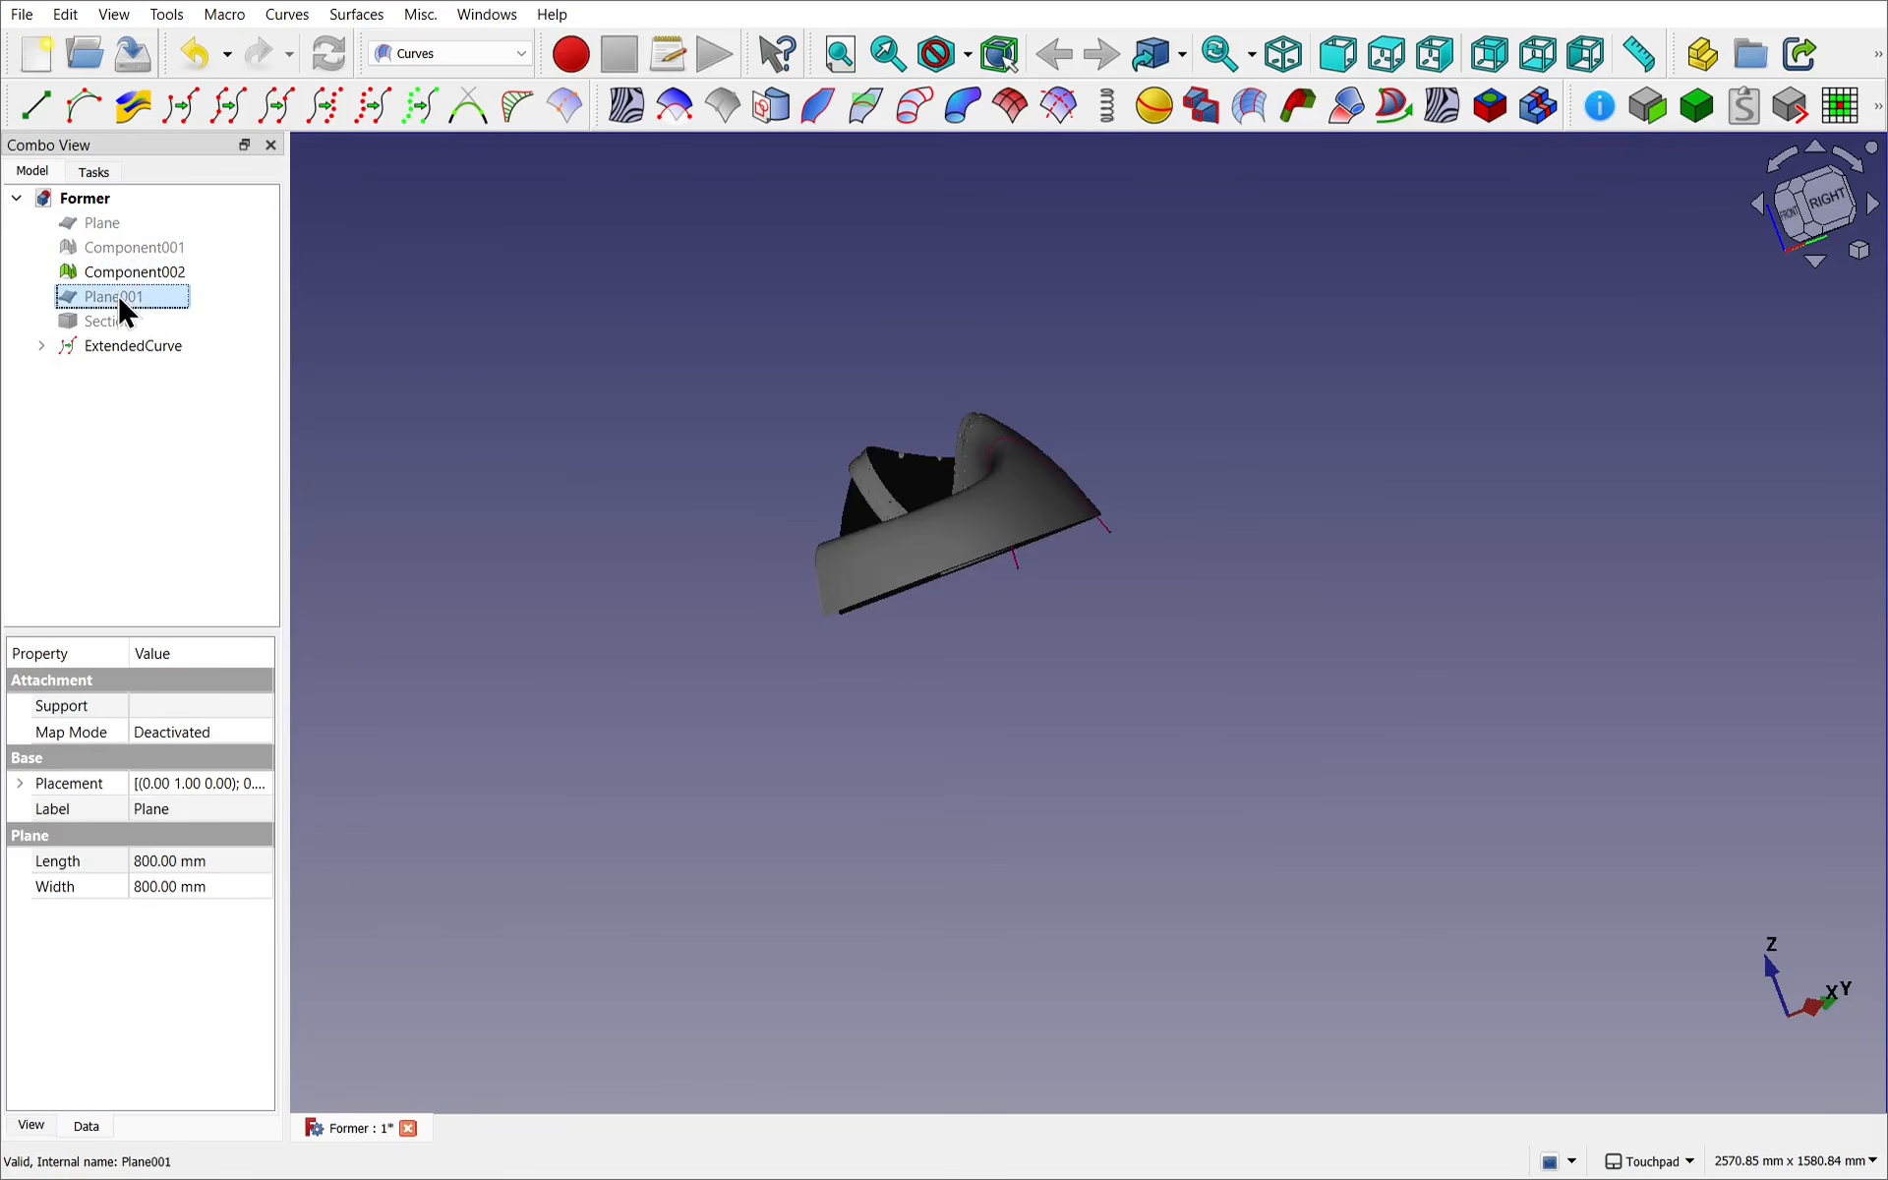
pyautogui.press('space')
# Switch to the Mesh workbench.
pyautogui.keyDown('alt'); pyautogui.moveTo(708, 496); pyautogui.dragTo(676, 551); pyautogui.keyUp('alt')
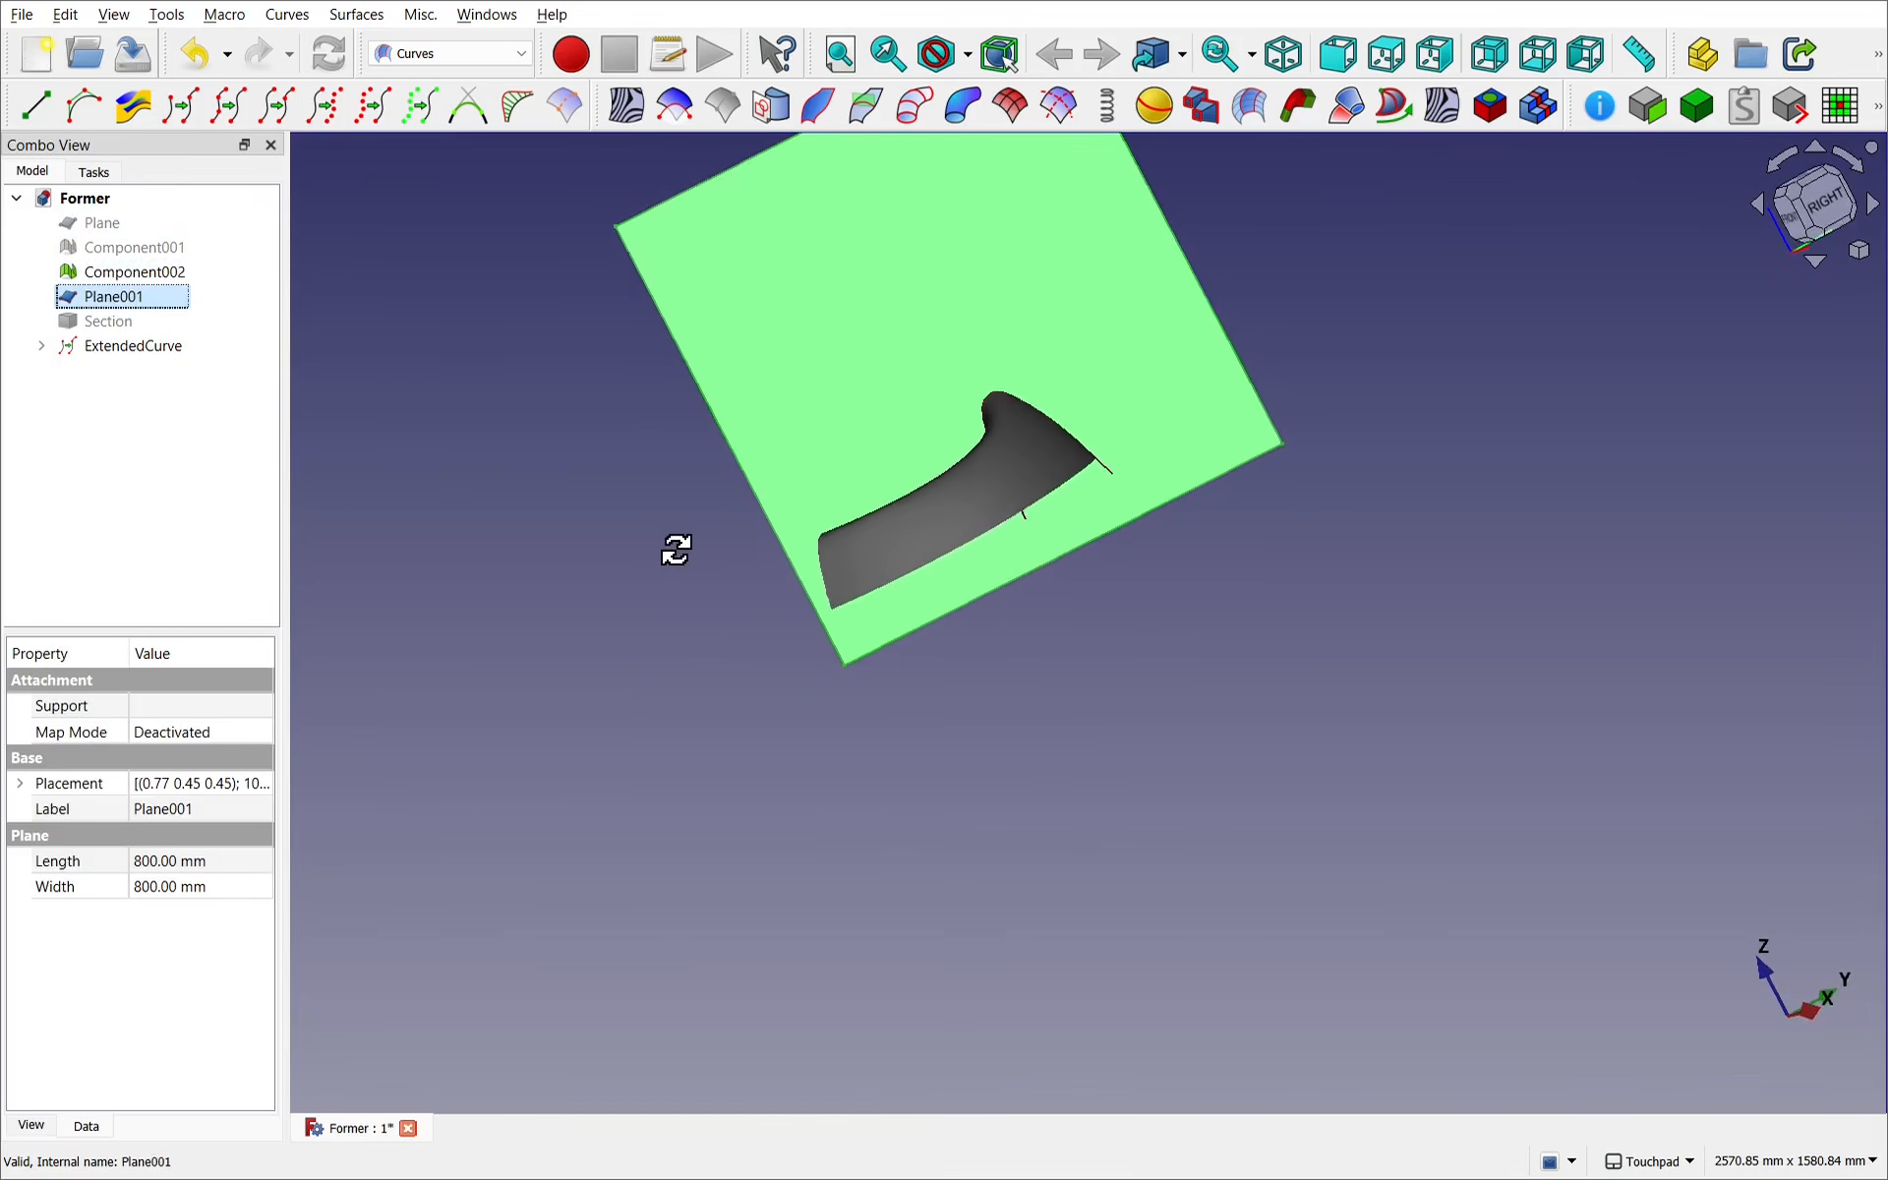
pyautogui.click(402, 55)
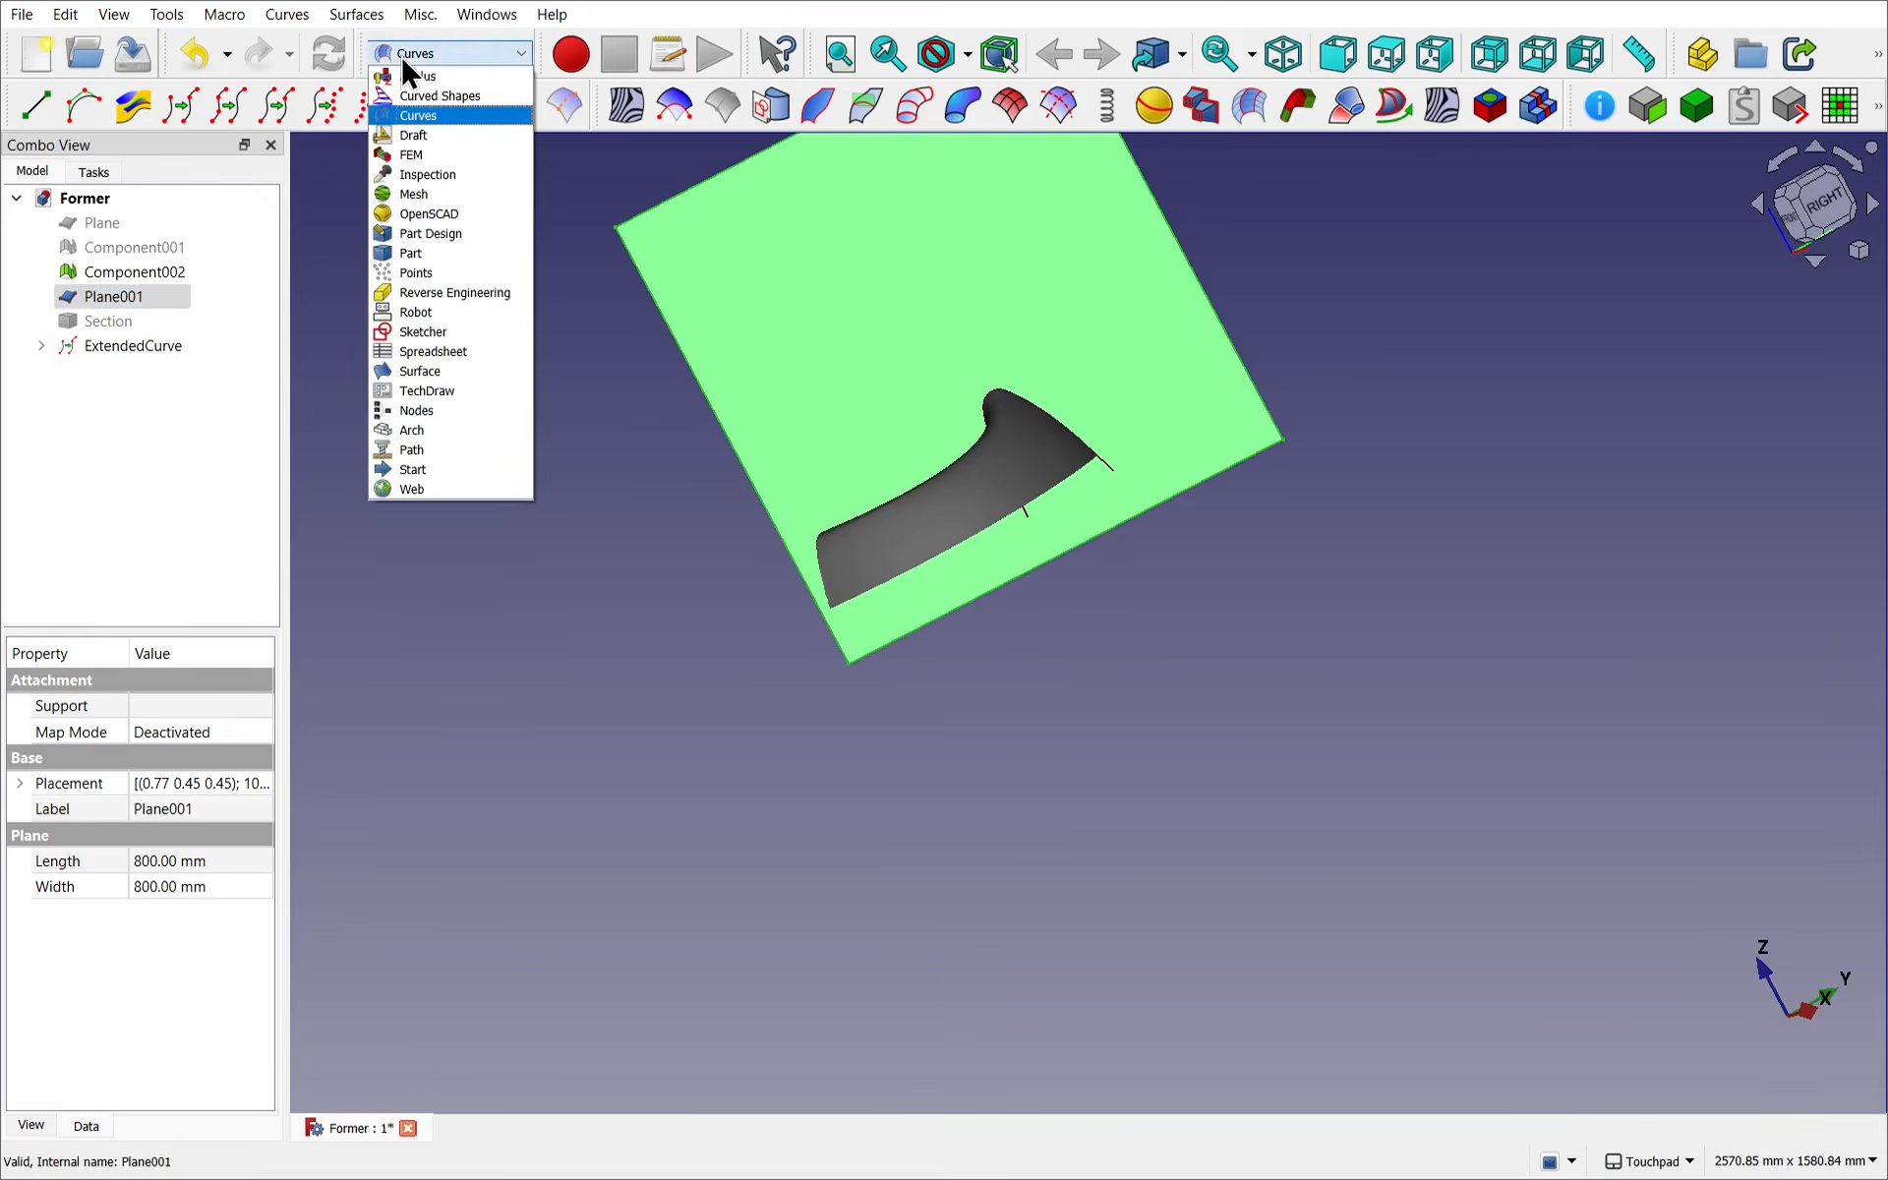
pyautogui.click(442, 195)
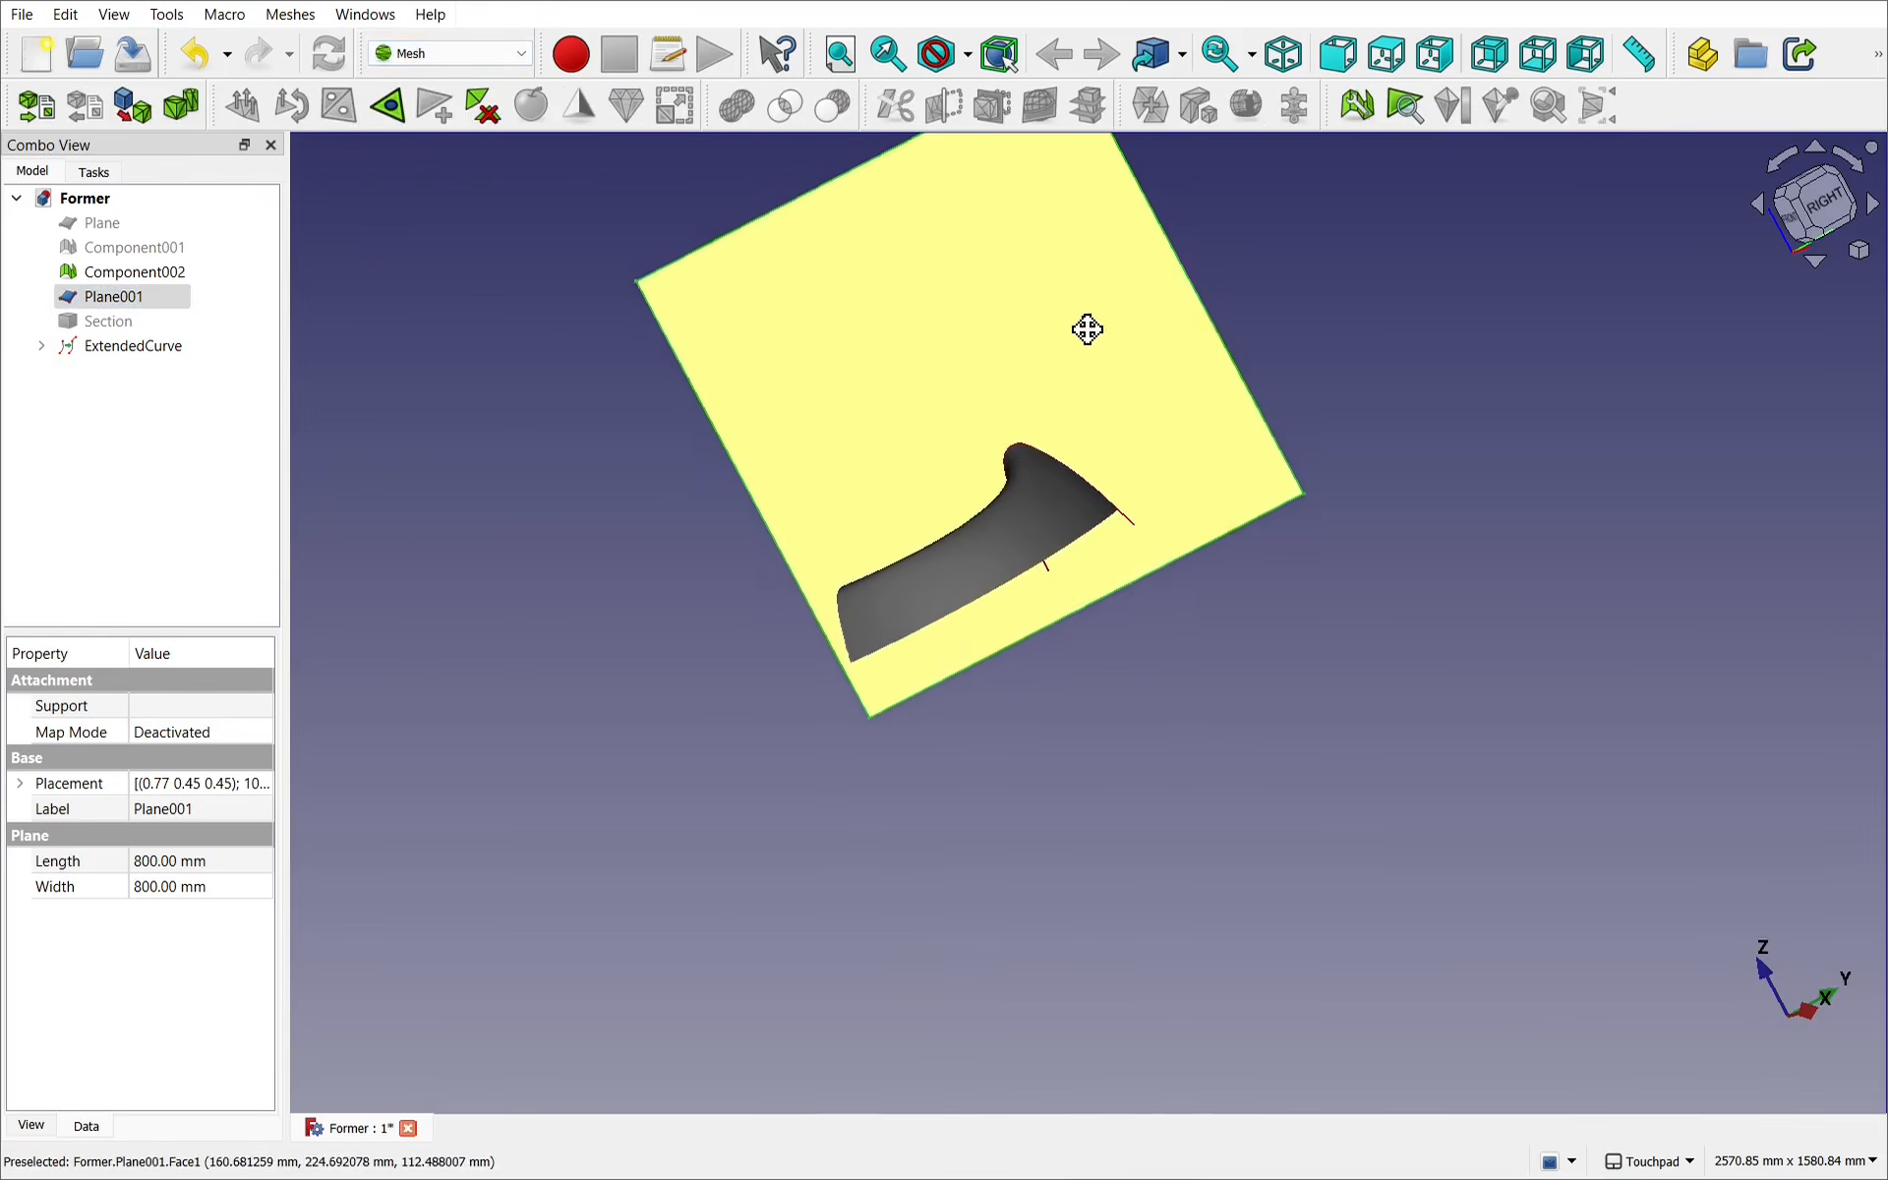
# Rotate Plane001 with Transform by one 15° increment about its green axis, clockwise as seen from above, and accept the change.
pyautogui.keyDown('alt'); pyautogui.moveTo(1087, 330); pyautogui.dragTo(1278, 723); pyautogui.keyUp('alt')
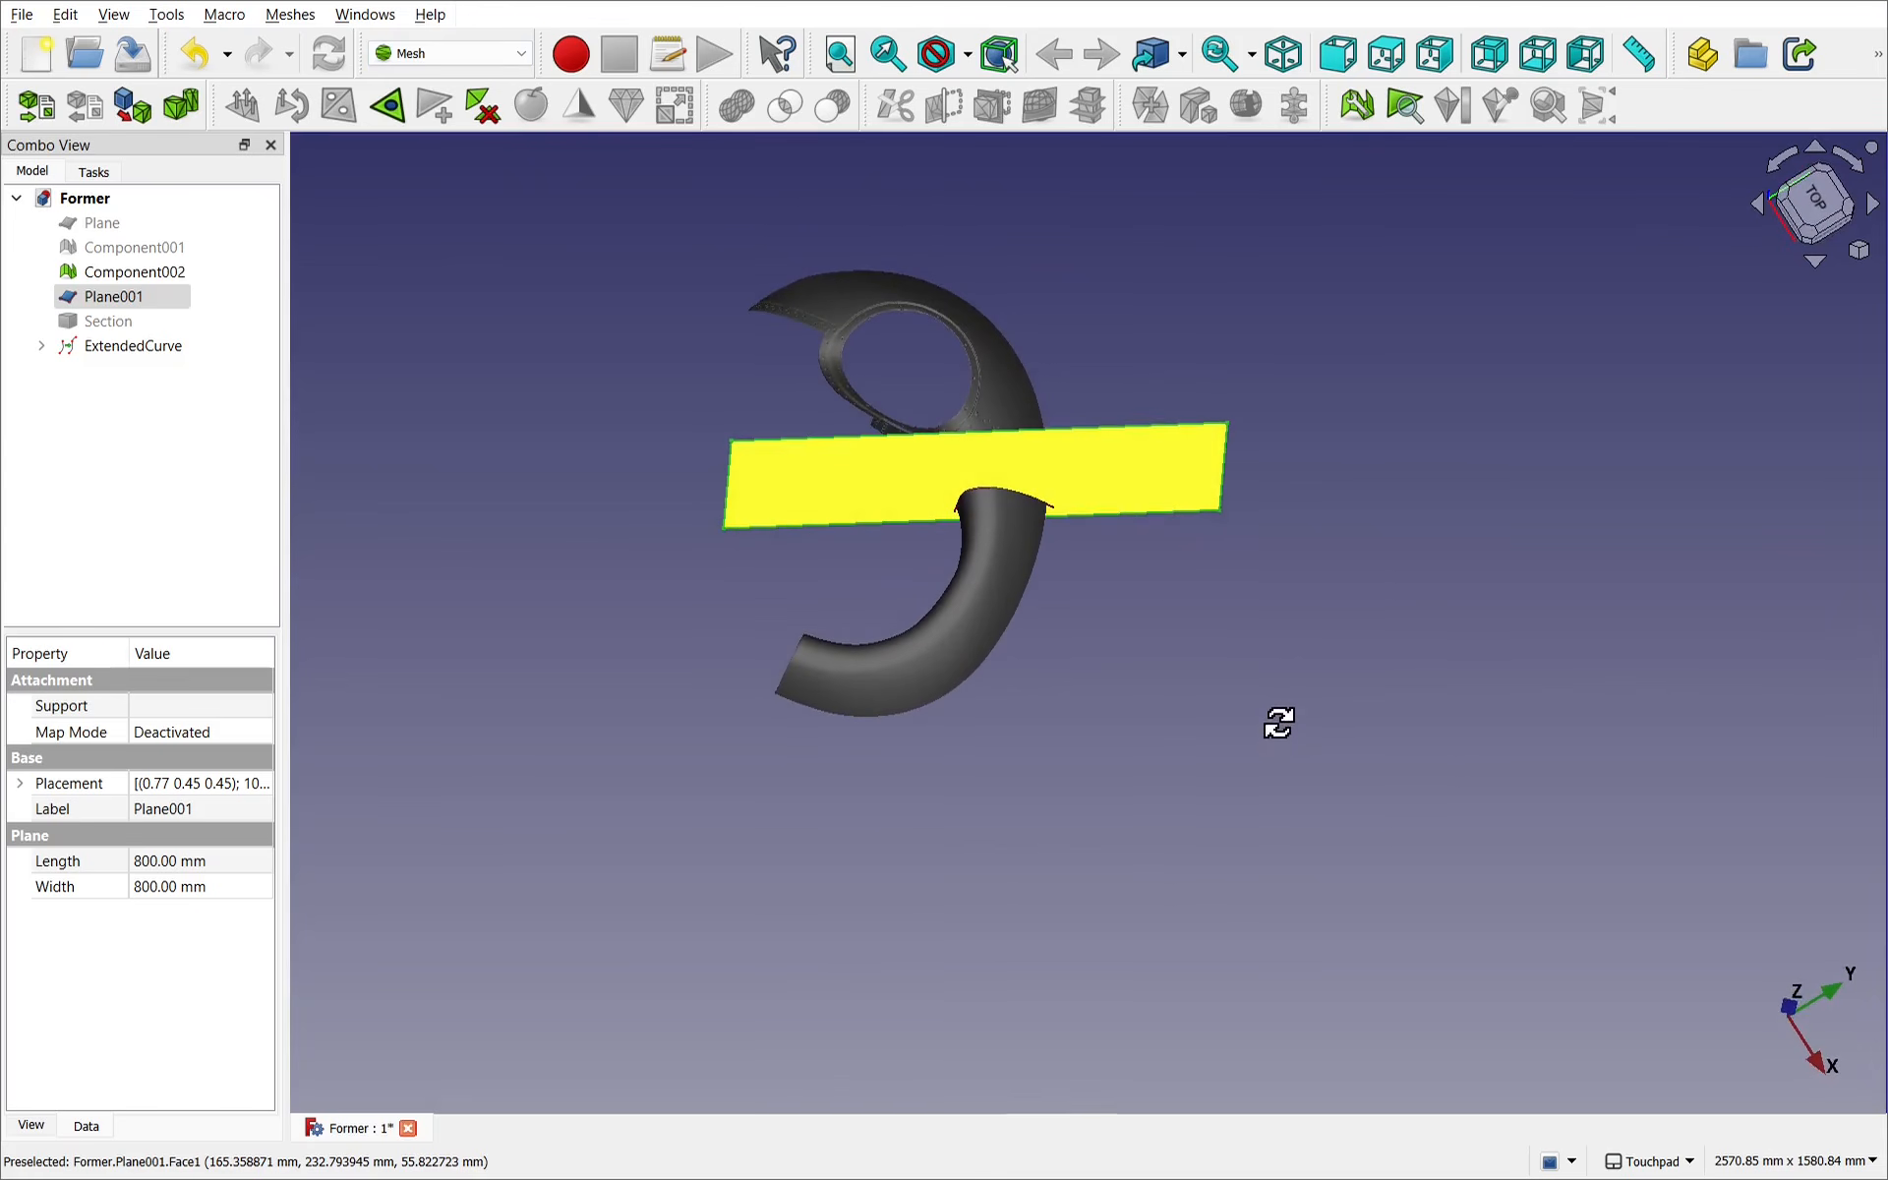
pyautogui.click(1149, 505)
pyautogui.rightClick(1147, 503)
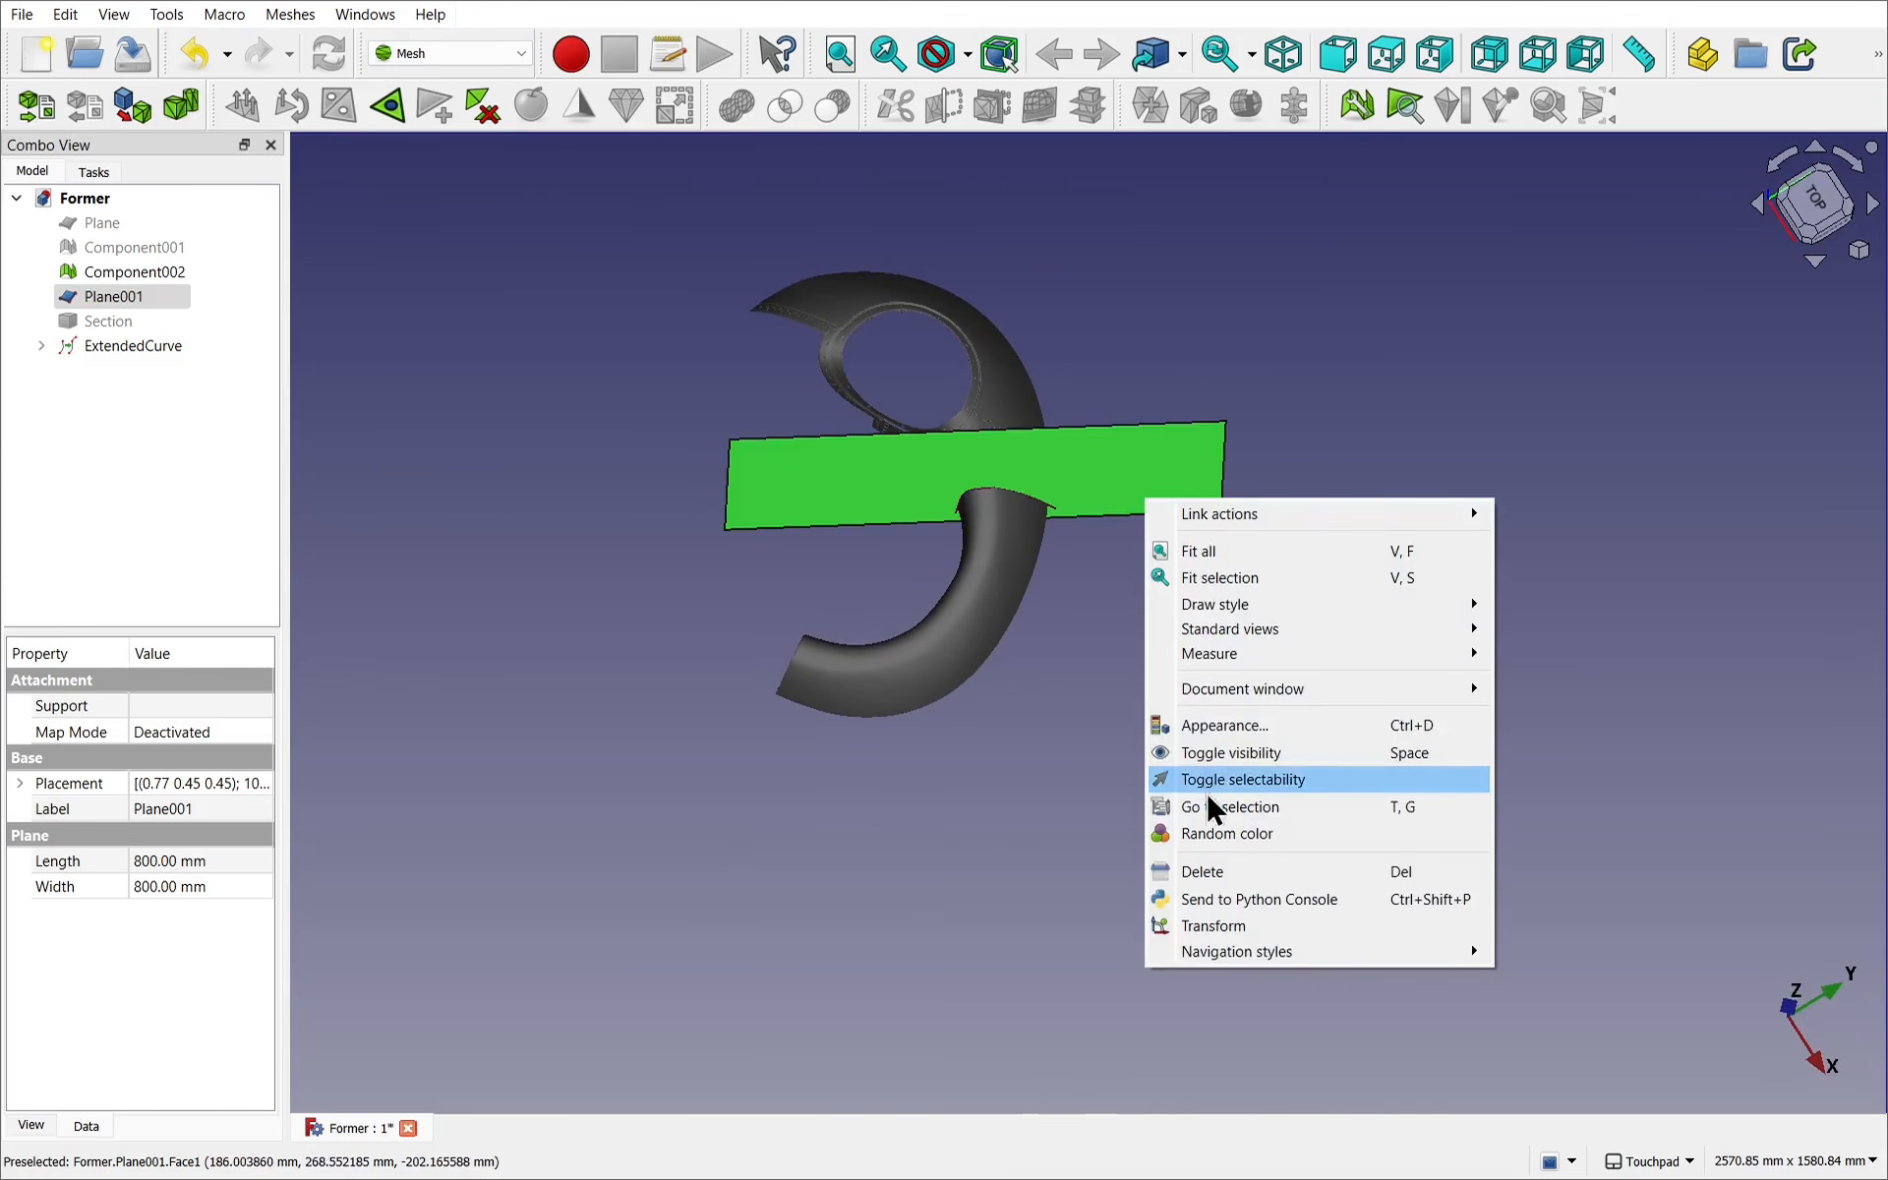
pyautogui.click(1260, 934)
pyautogui.keyDown('alt'); pyautogui.moveTo(1106, 582); pyautogui.dragTo(1107, 579); pyautogui.keyUp('alt')
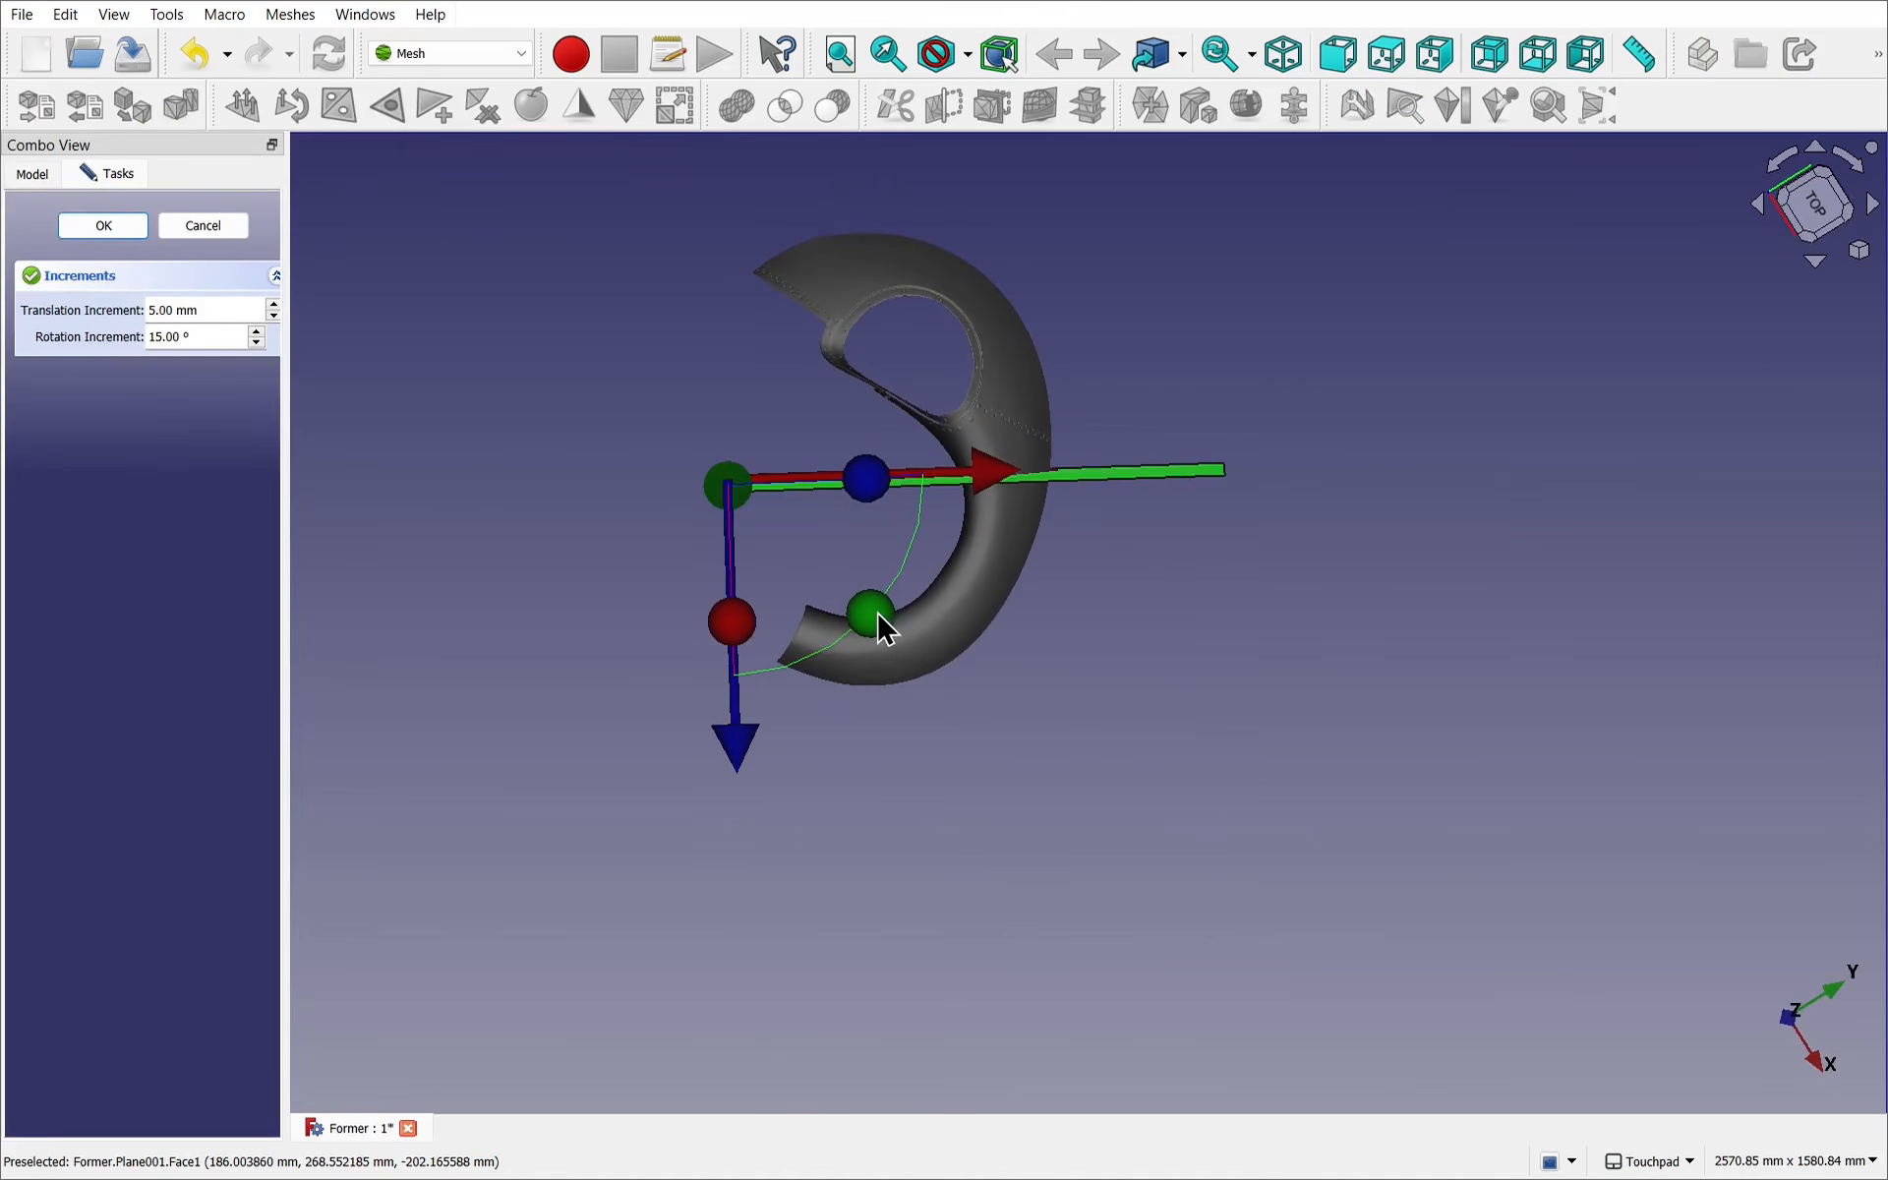
pyautogui.moveTo(878, 629); pyautogui.dragTo(823, 688)
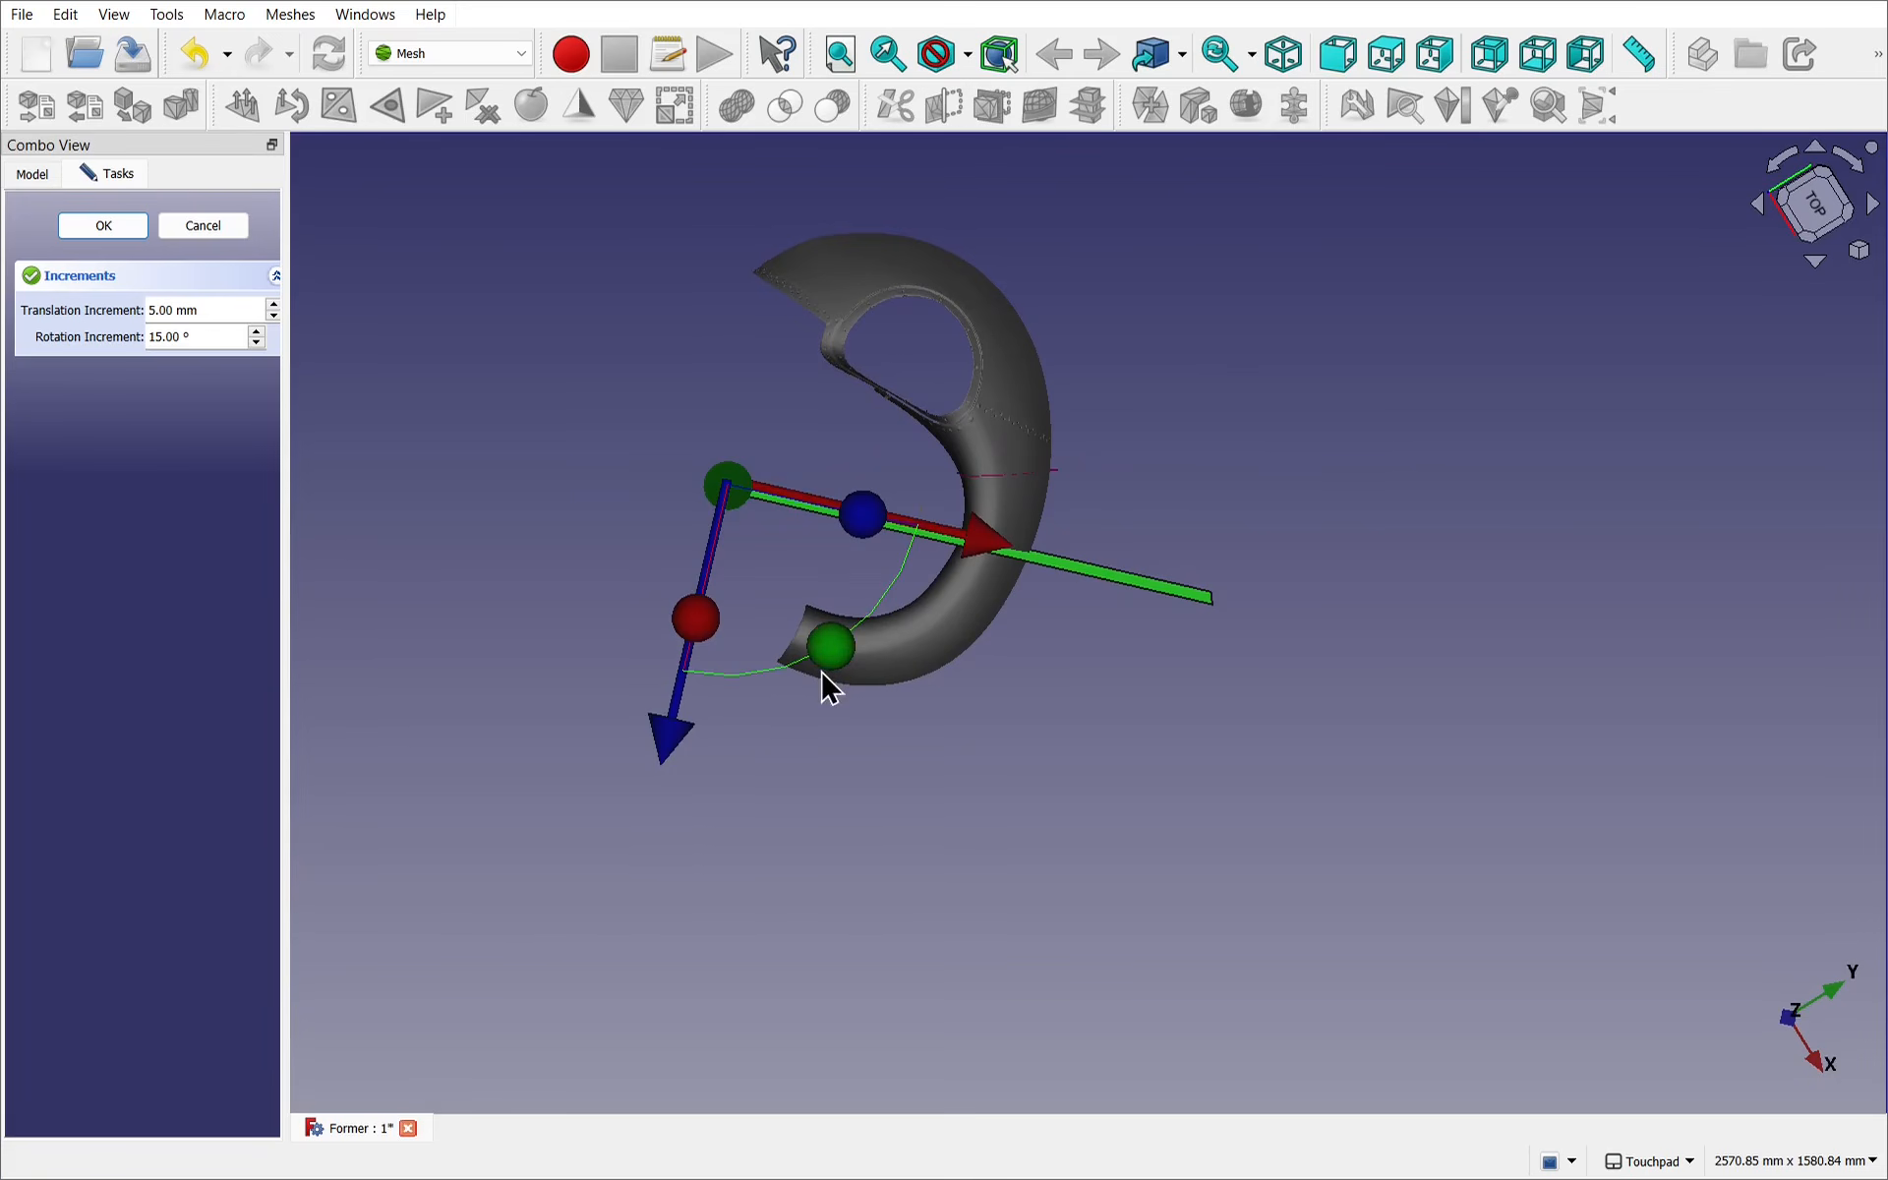
pyautogui.click(104, 226)
# Set the length of Plane001 to 400 mm.
pyautogui.keyDown('alt'); pyautogui.moveTo(717, 316); pyautogui.dragTo(885, 339); pyautogui.keyUp('alt')
pyautogui.keyDown('shift'); pyautogui.moveTo(1151, 894); pyautogui.dragTo(960, 598); pyautogui.keyUp('shift')
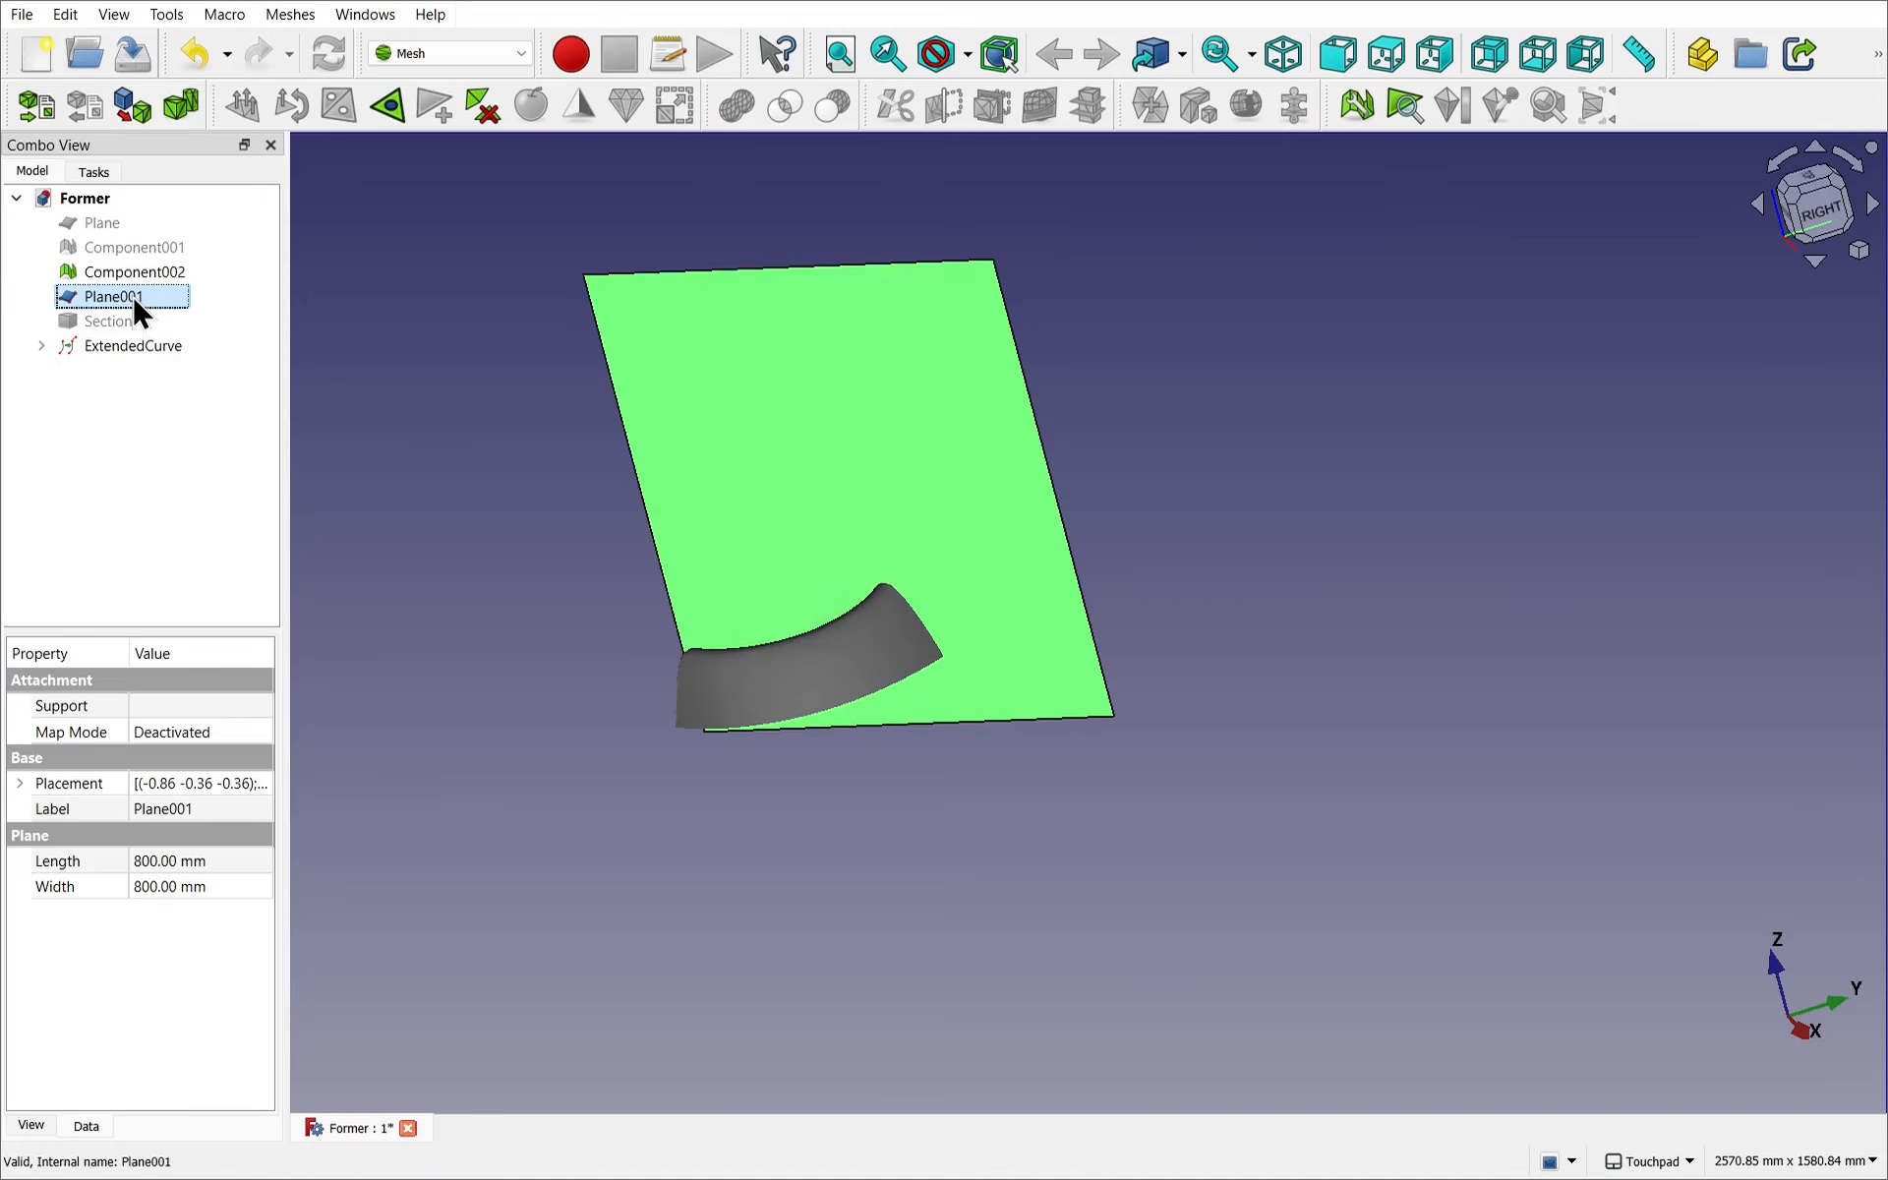
pyautogui.click(157, 863)
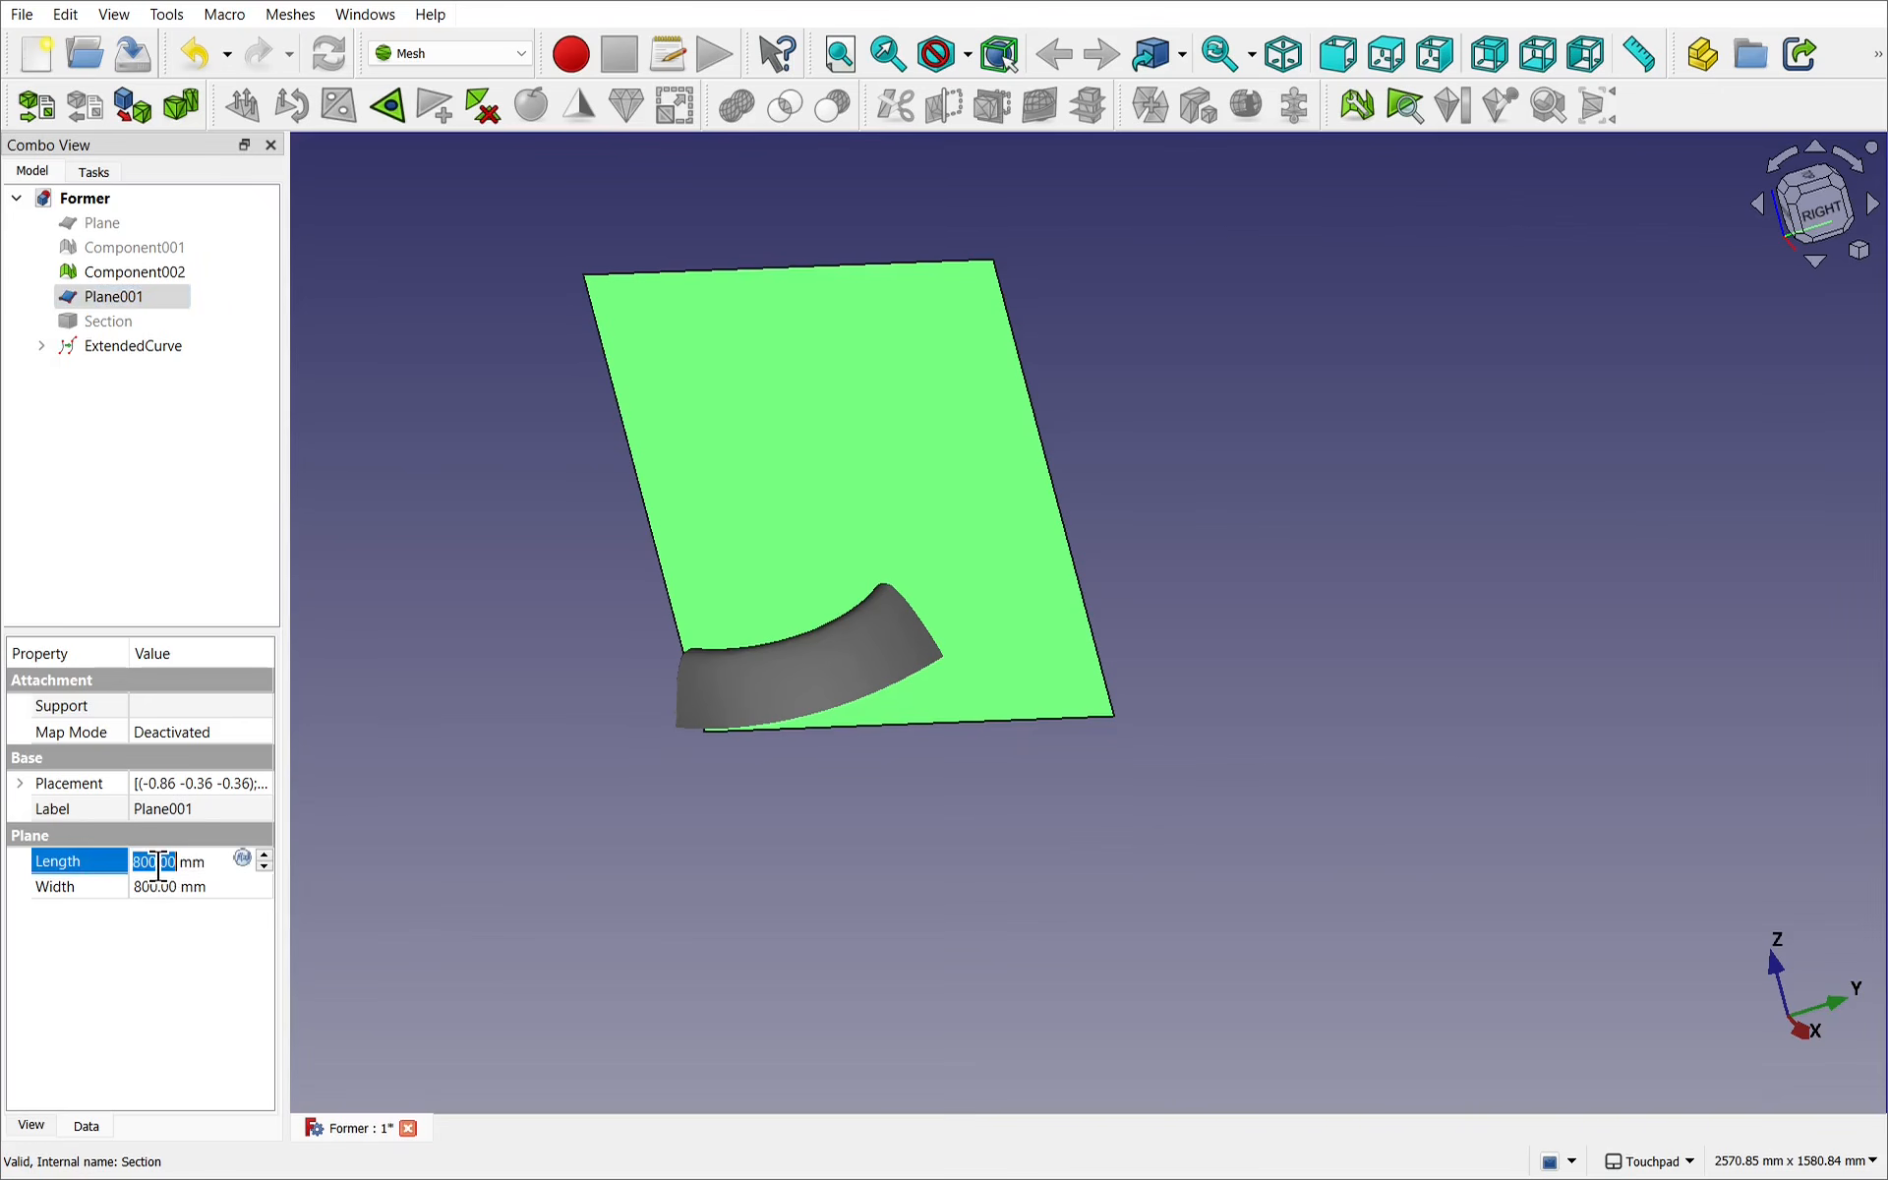
pyautogui.write('400')
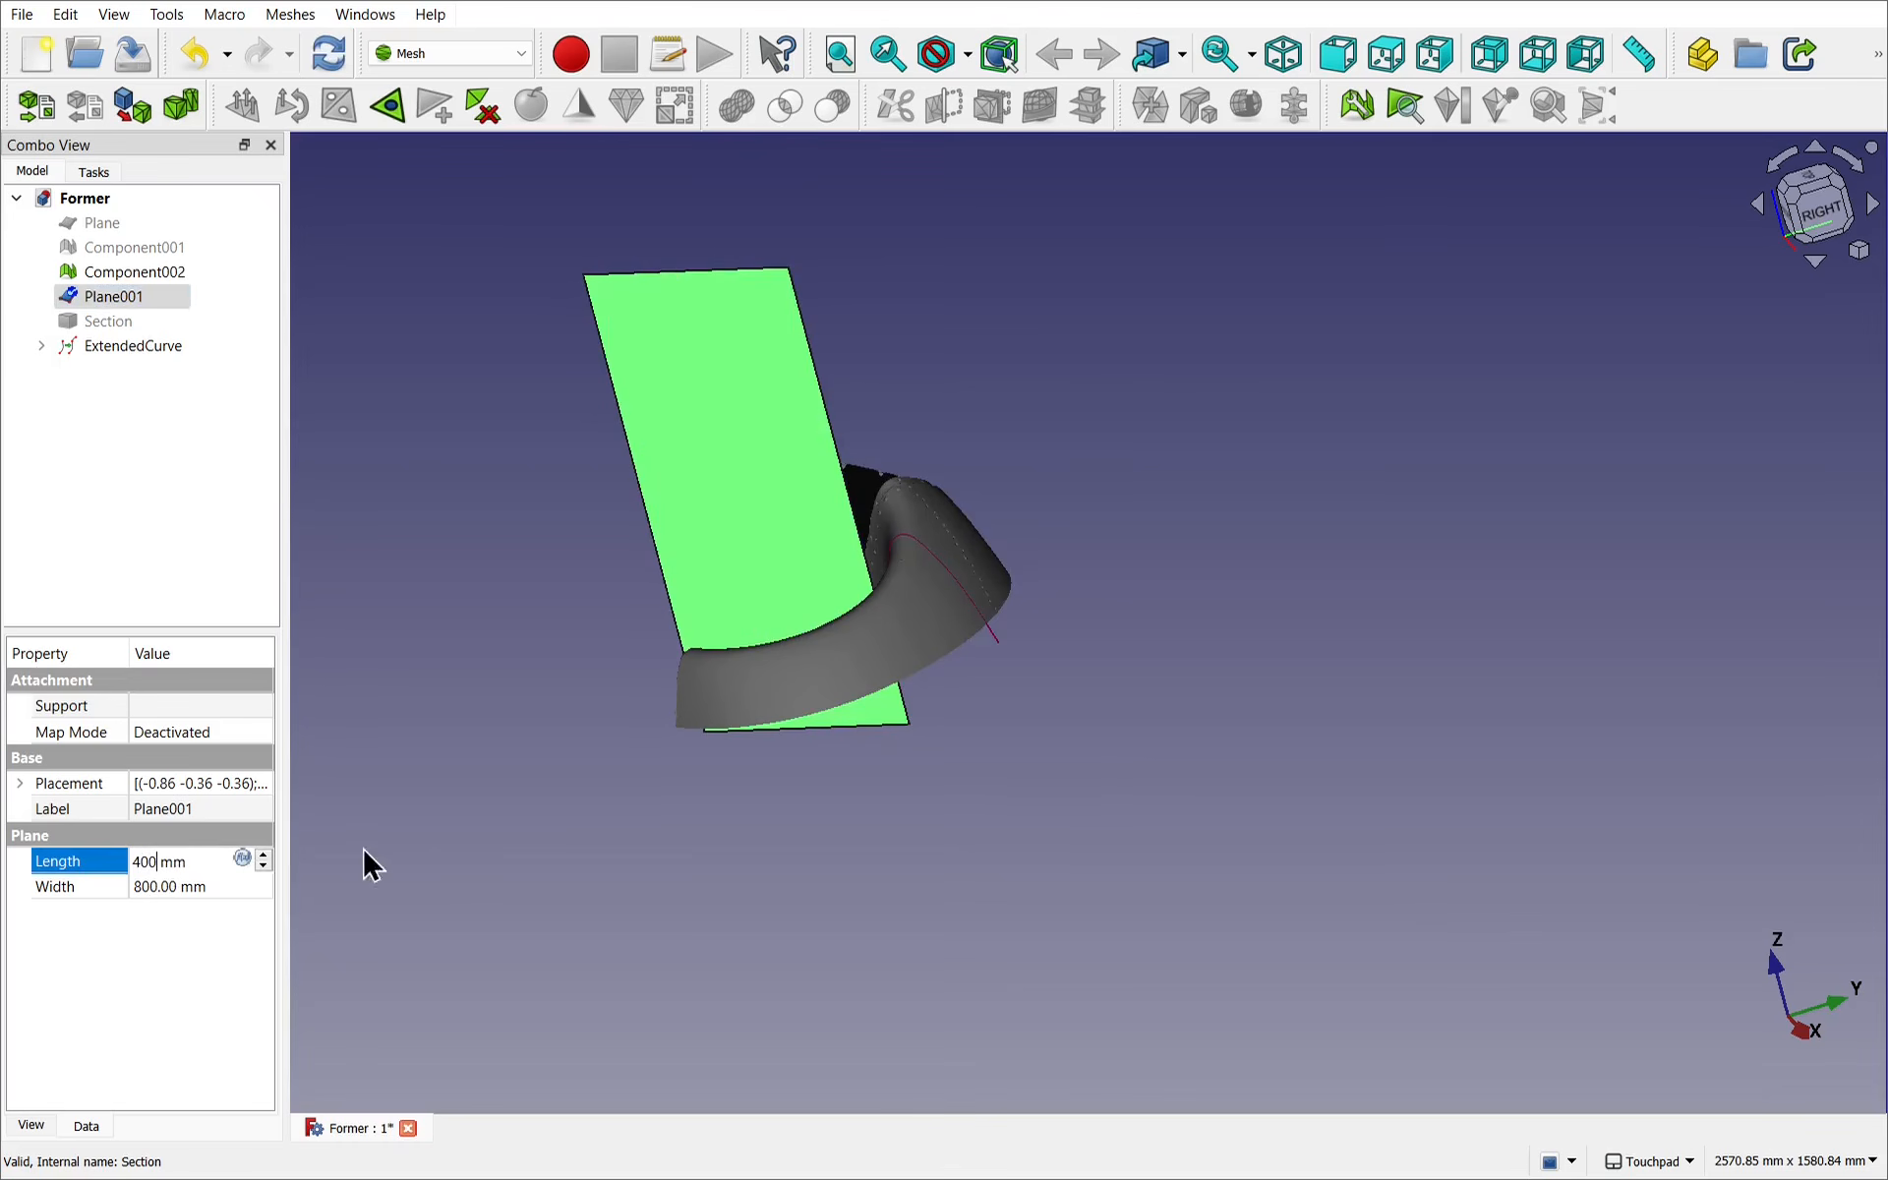
pyautogui.keyDown('alt'); pyautogui.moveTo(1143, 655); pyautogui.dragTo(1107, 743); pyautogui.keyUp('alt')
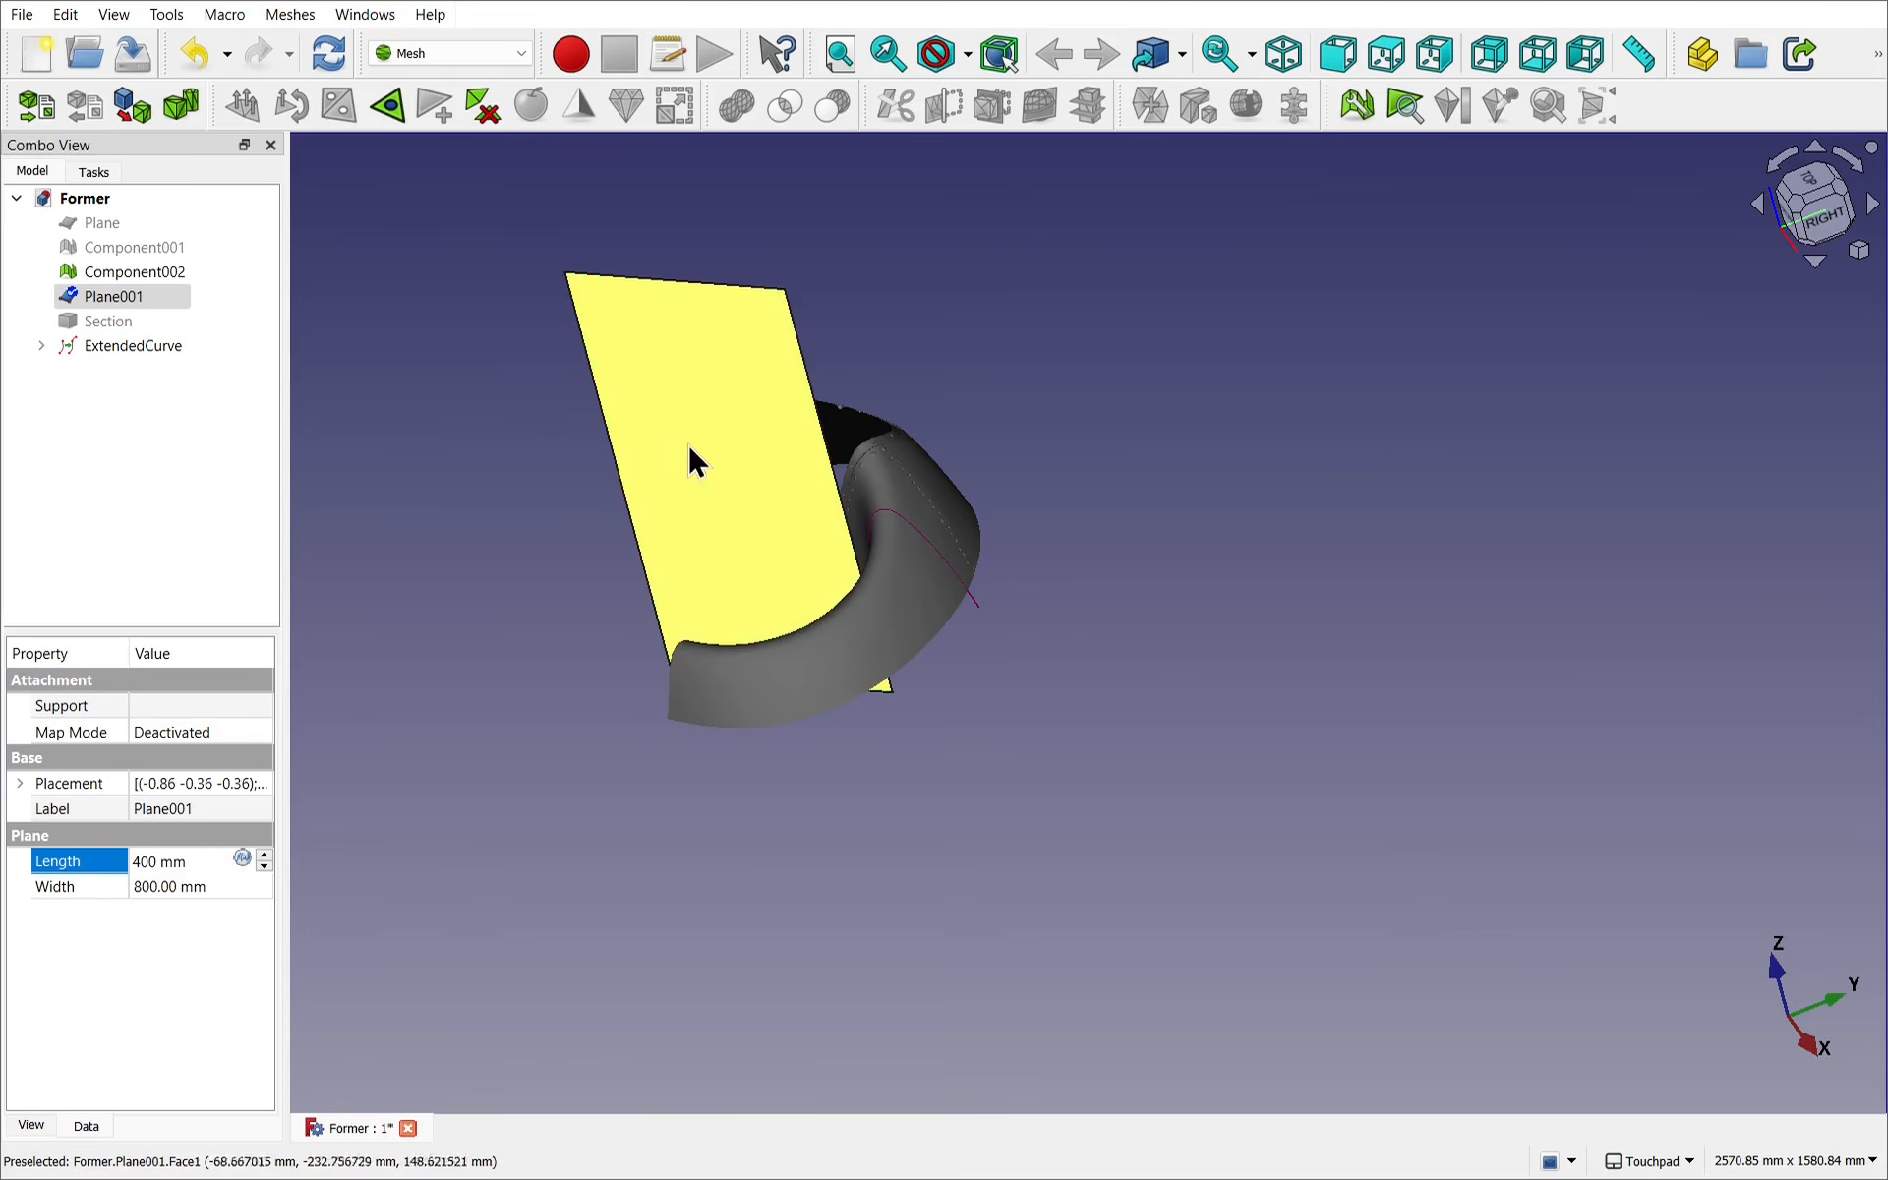
# Create a section curve where the 400 mm long Plane001 cuts the Component002 mesh.
pyautogui.press('Return')
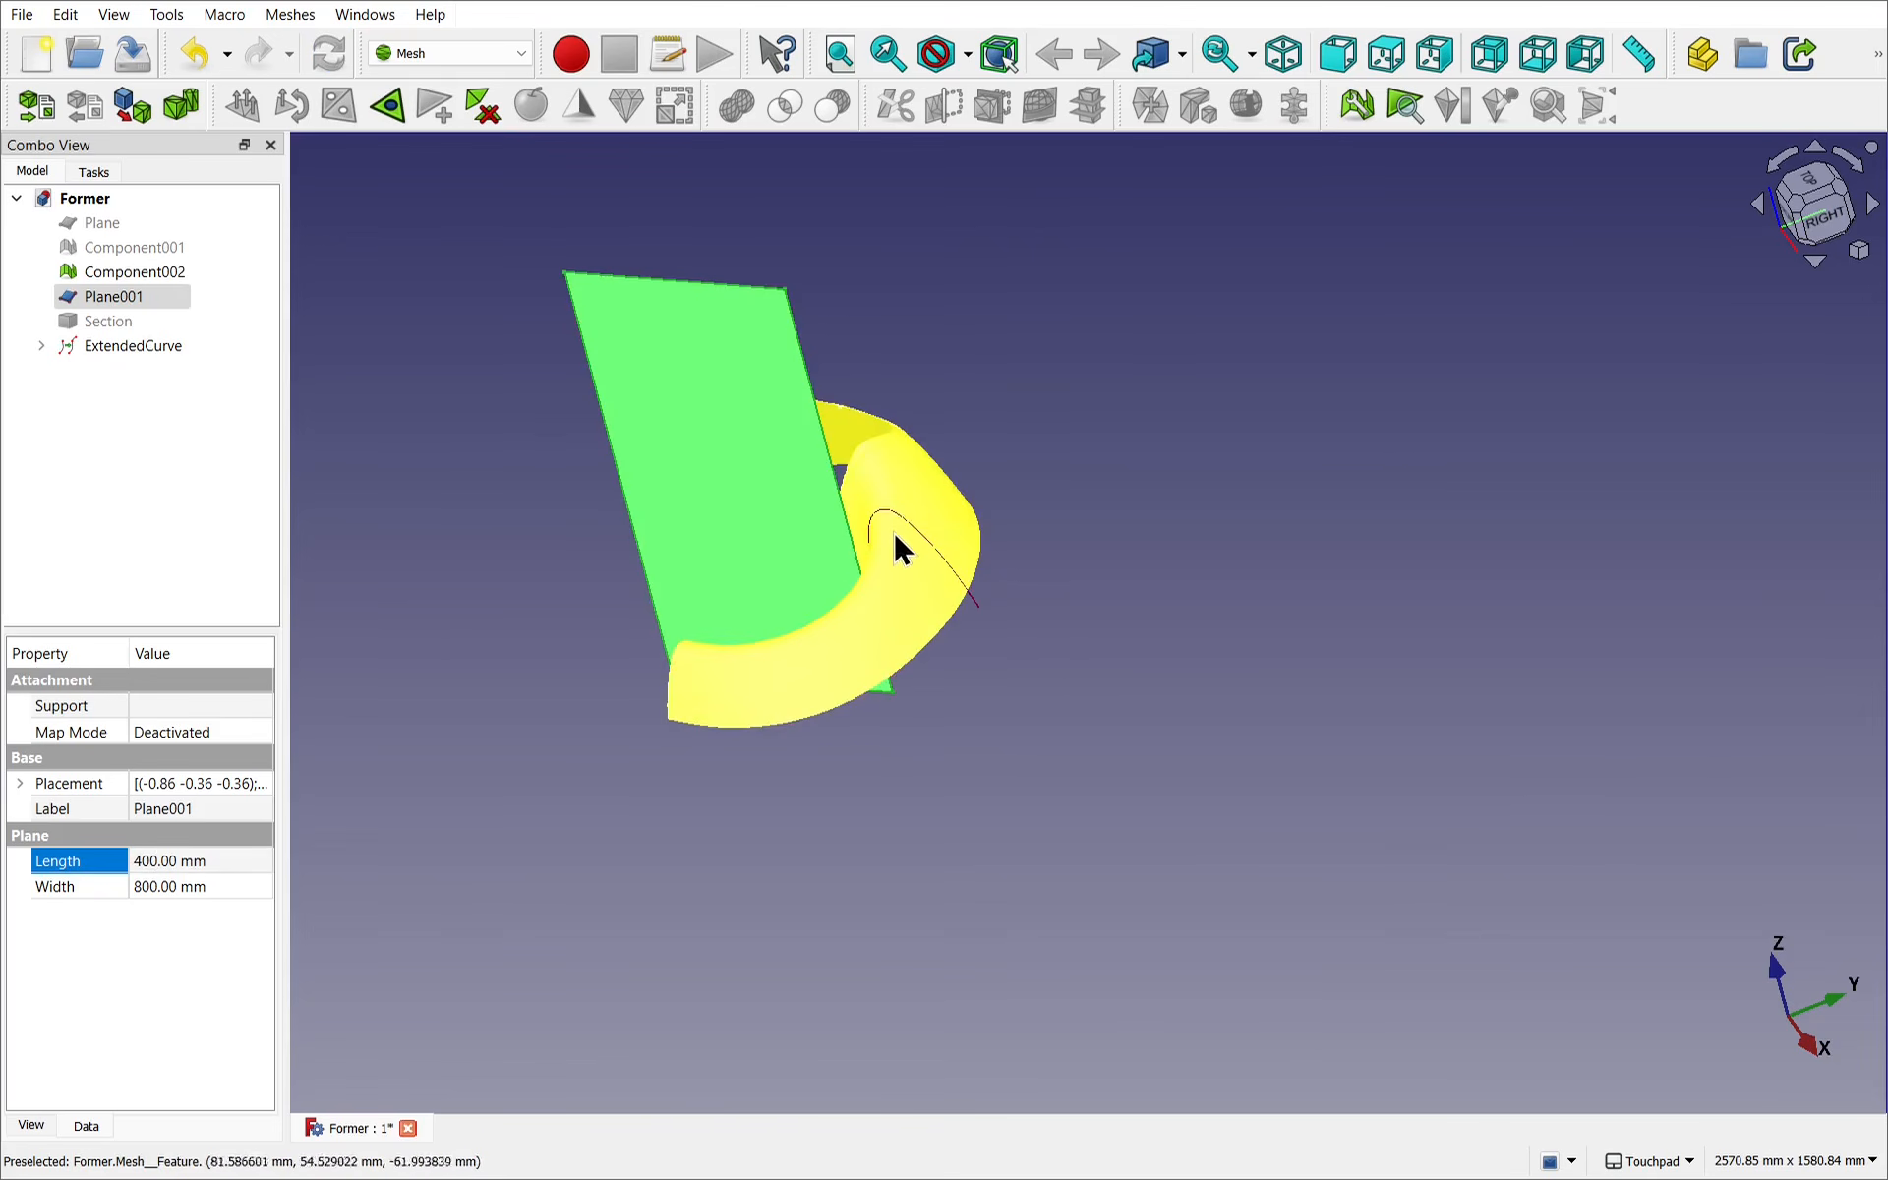
pyautogui.keyDown('ctrl'); pyautogui.click(898, 581); pyautogui.keyUp('ctrl')
pyautogui.keyDown('alt'); pyautogui.moveTo(897, 581); pyautogui.dragTo(970, 699); pyautogui.keyUp('alt')
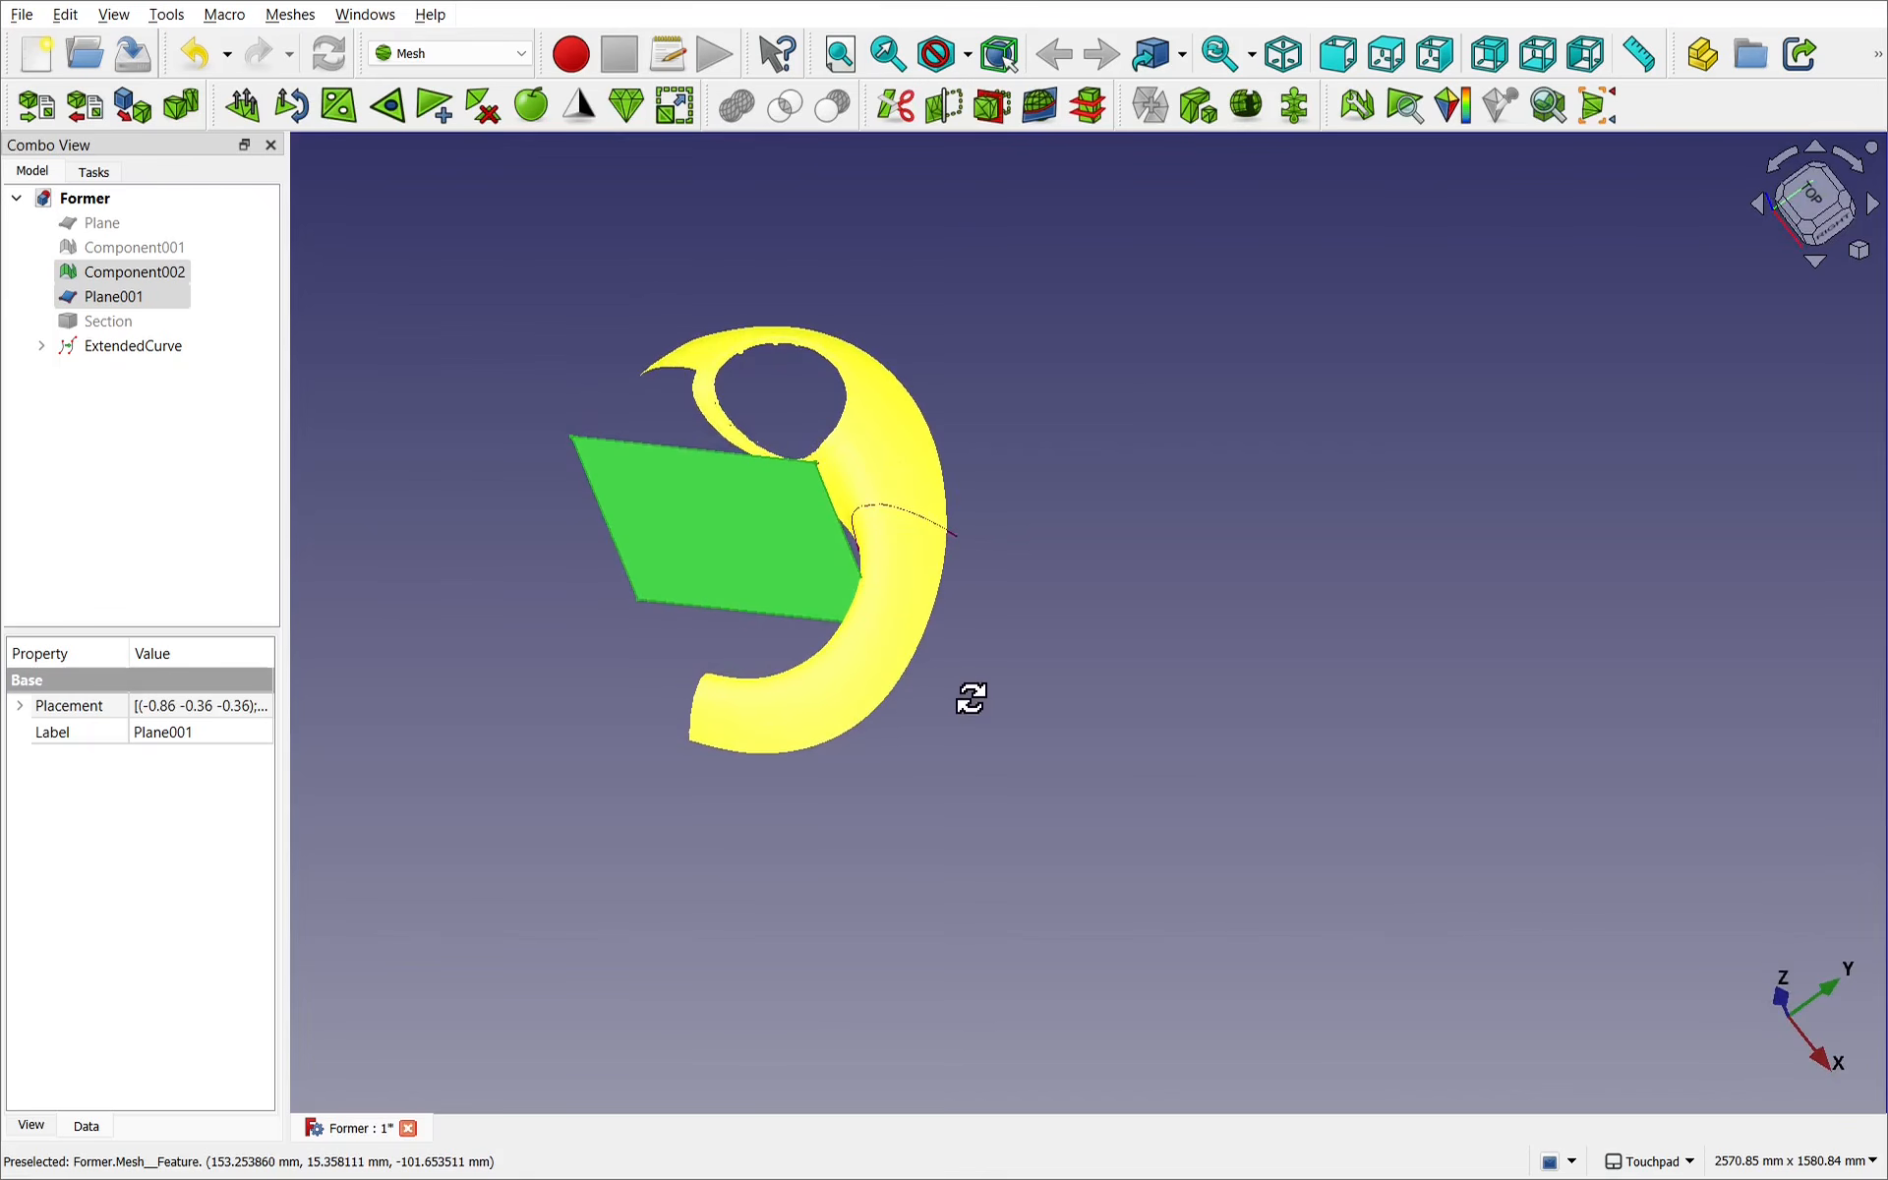
pyautogui.click(1039, 105)
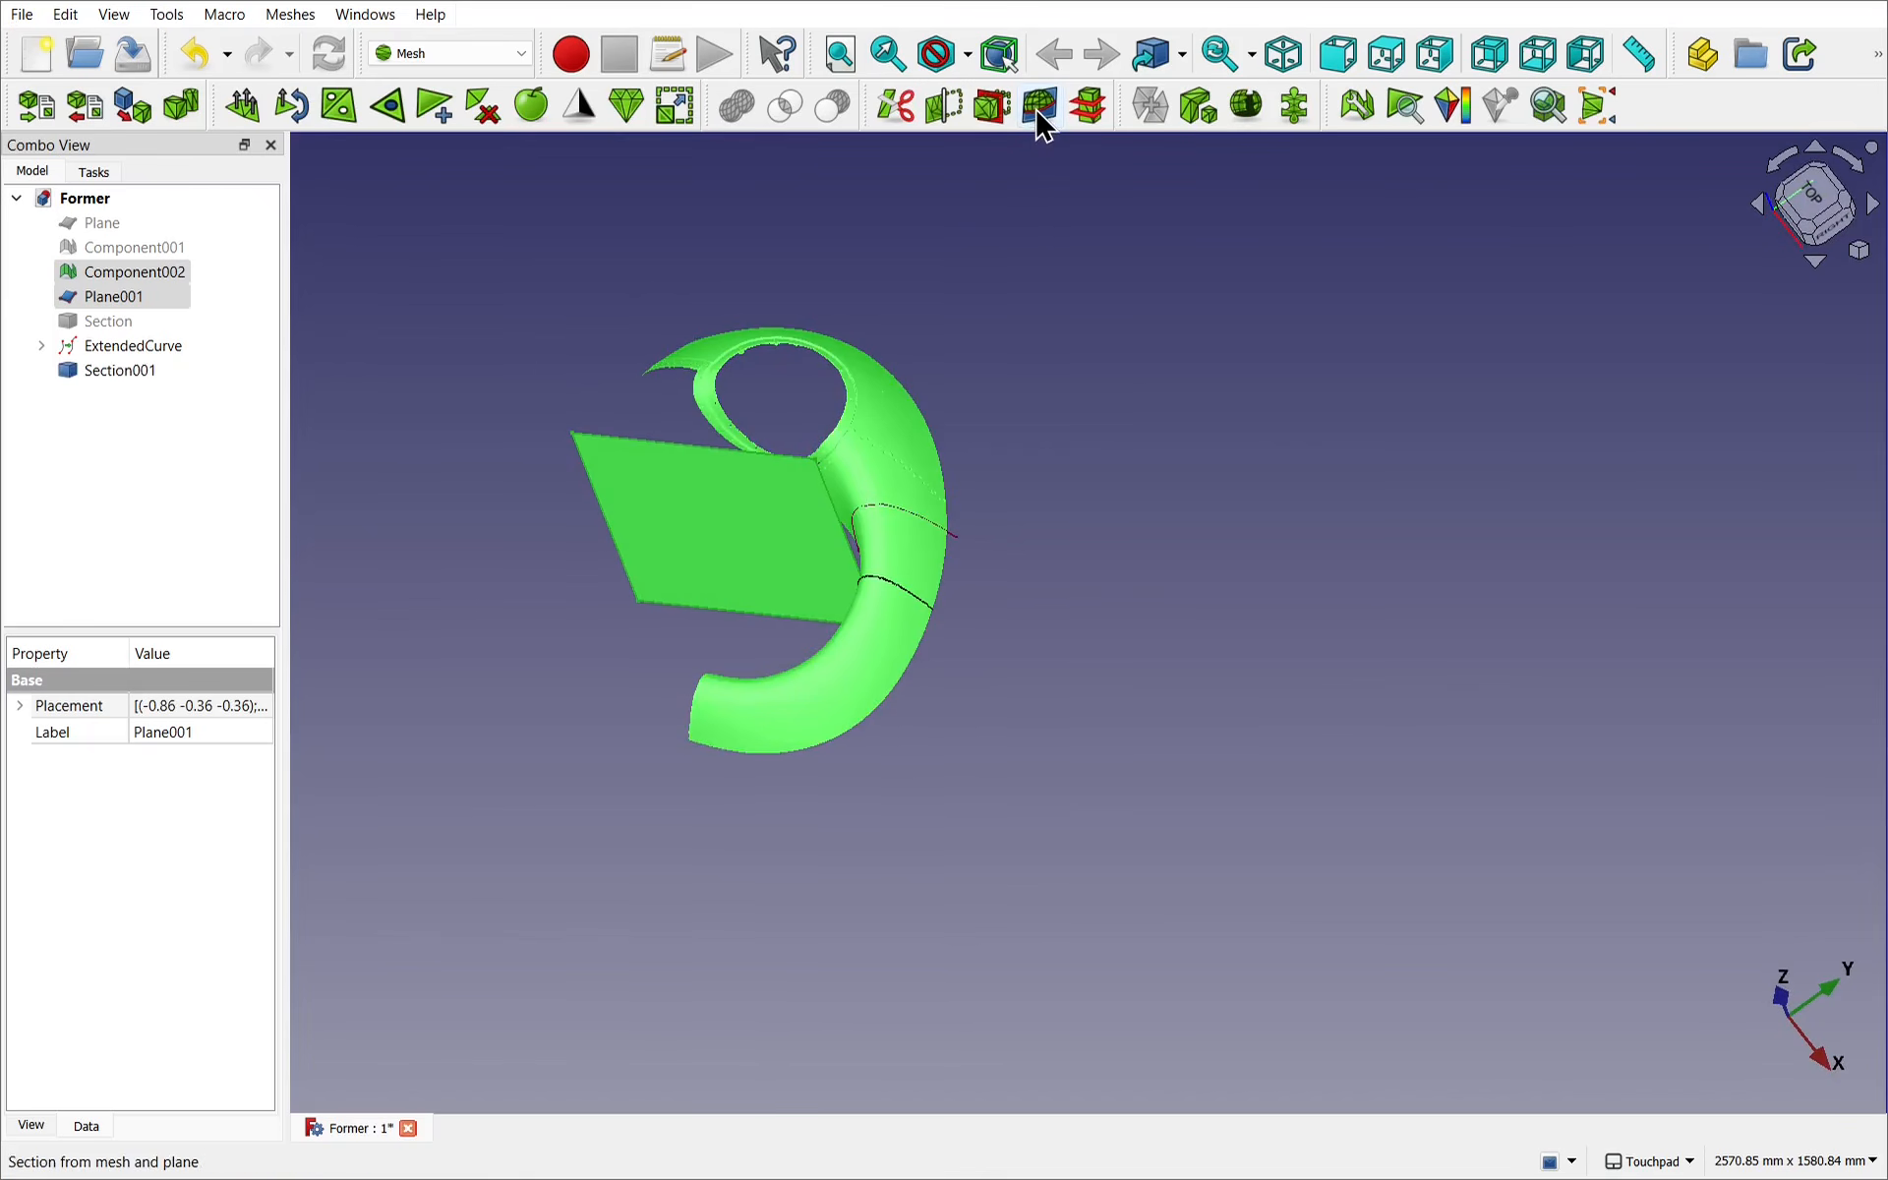
pyautogui.keyDown('alt'); pyautogui.moveTo(1040, 186); pyautogui.dragTo(830, 560); pyautogui.keyUp('alt')
# Rotate Plane001 with Transform by two 15° increments clockwise as seen from above, shift it along its blue axis, and accept the change.
pyautogui.click(763, 535)
pyautogui.rightClick(765, 536)
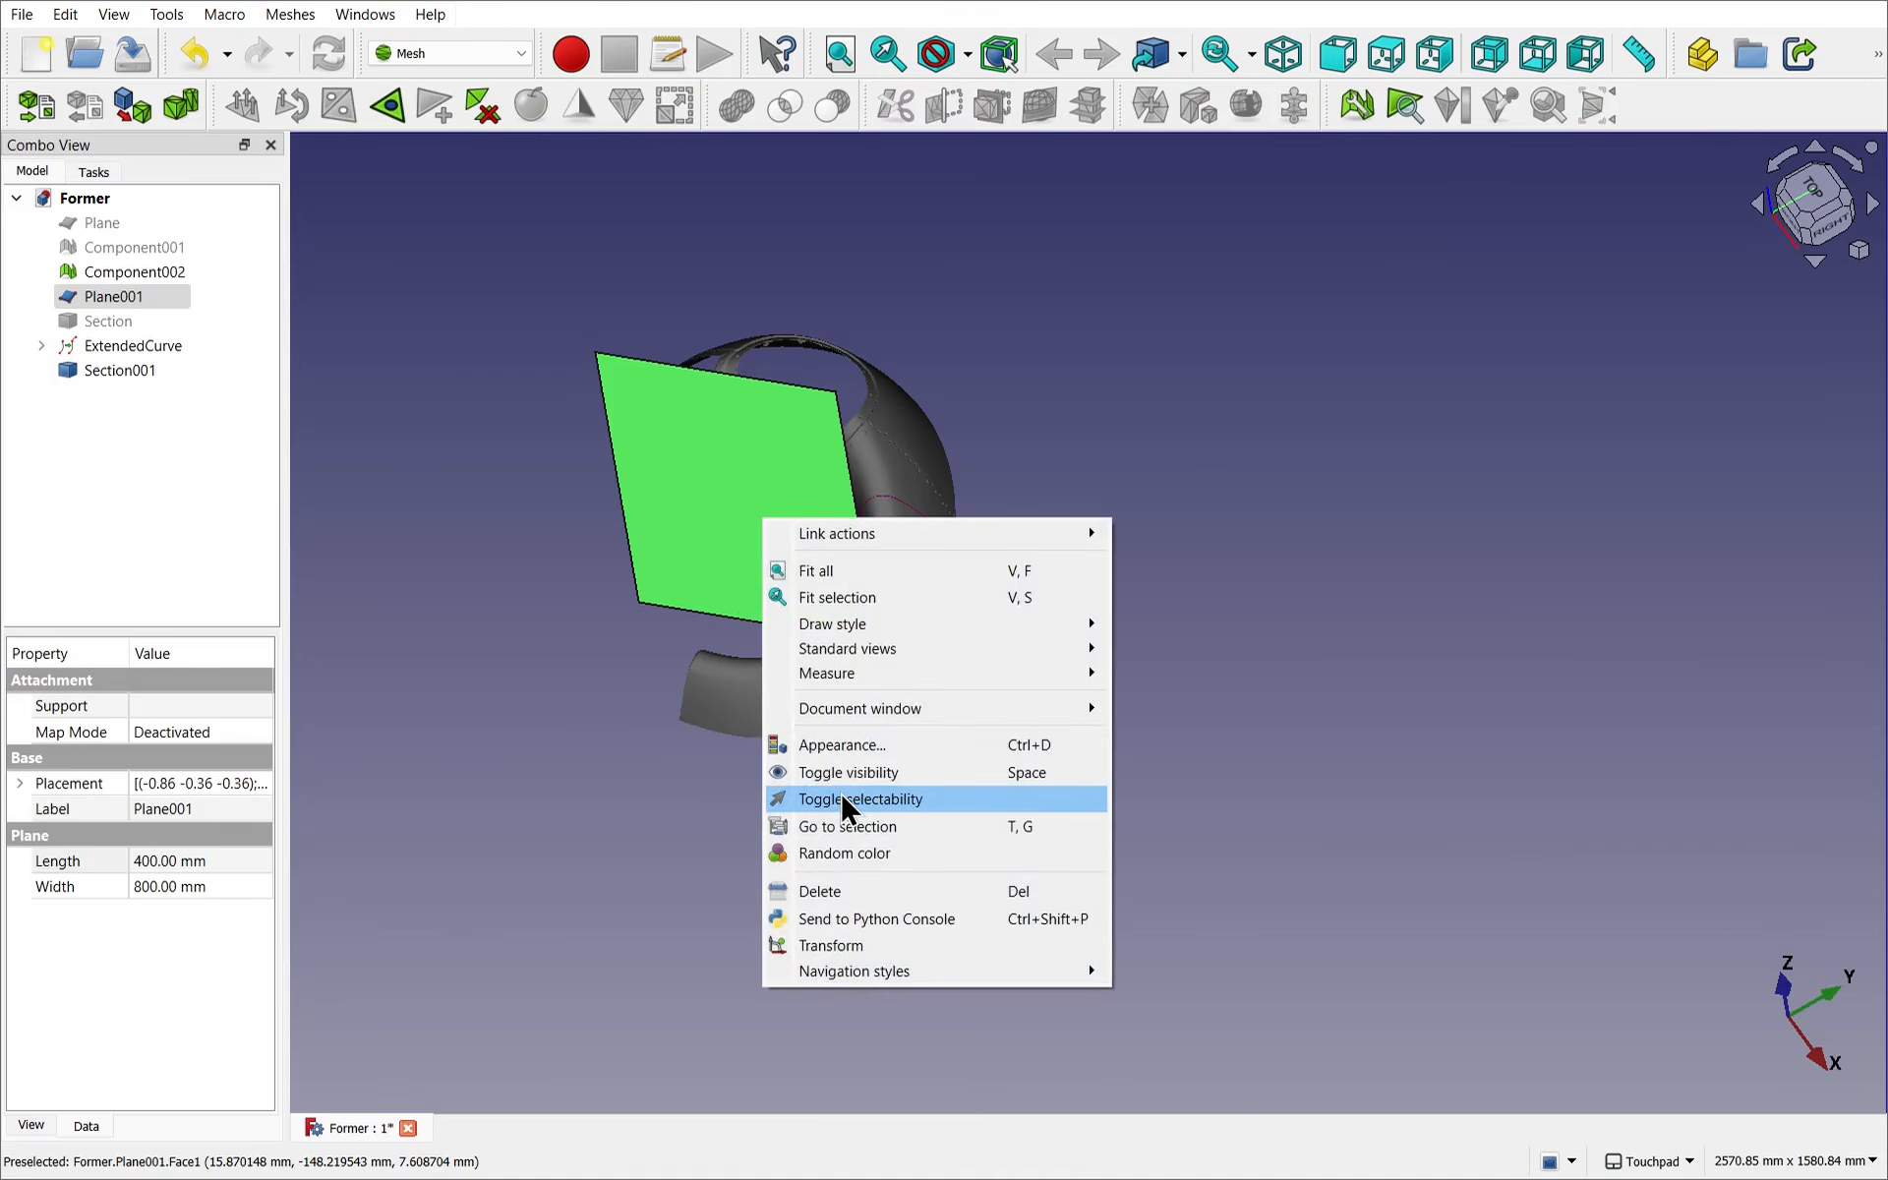
pyautogui.click(884, 946)
pyautogui.keyDown('alt'); pyautogui.moveTo(885, 953); pyautogui.dragTo(637, 729); pyautogui.keyUp('alt')
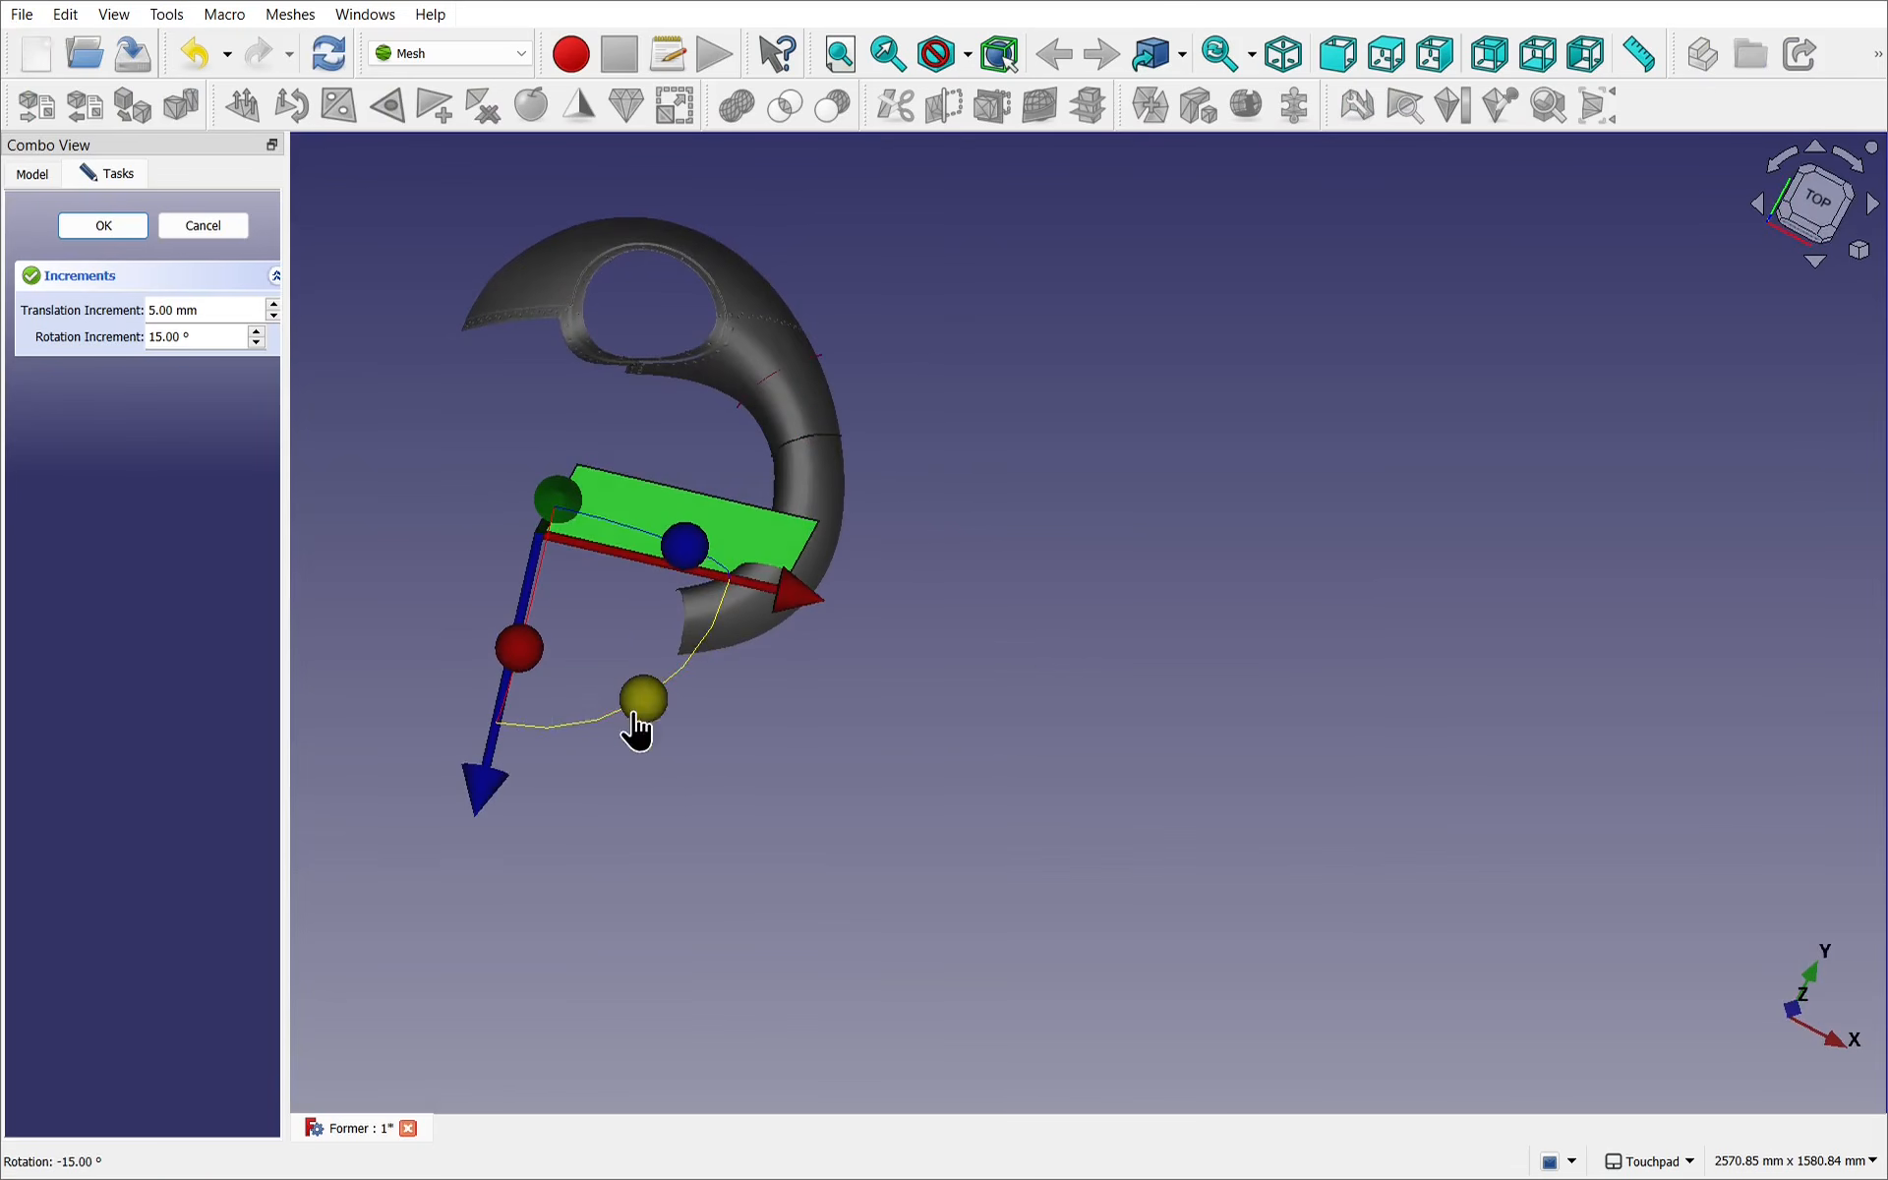
pyautogui.moveTo(503, 766)
pyautogui.mouseDown()
pyautogui.moveTo(488, 800)
pyautogui.moveTo(505, 729)
pyautogui.moveTo(494, 747)
pyautogui.mouseUp()
pyautogui.keyDown('alt'); pyautogui.moveTo(694, 639); pyautogui.dragTo(588, 408); pyautogui.keyUp('alt')
pyautogui.click(98, 226)
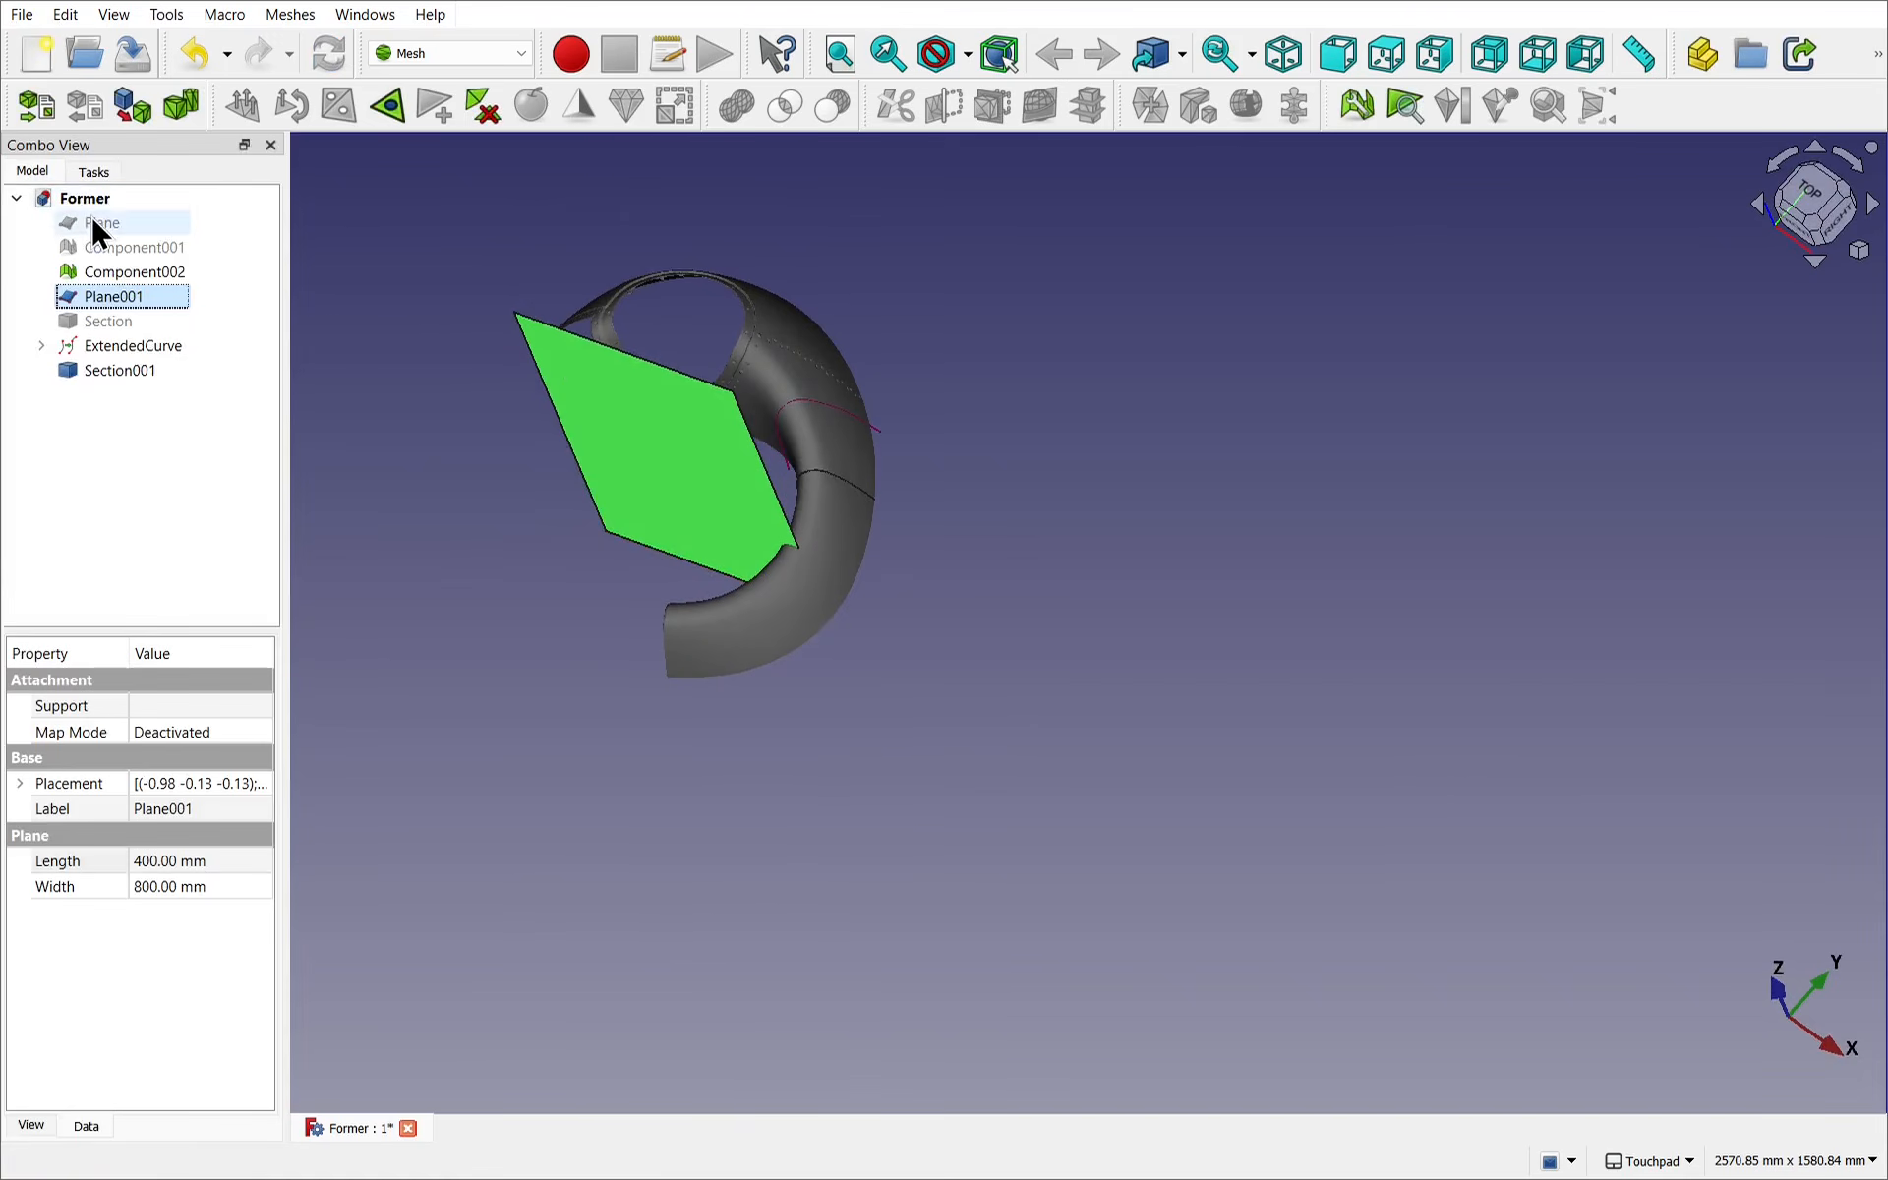
# Section the Component002 mesh with Plane001 at its new rotated position.
pyautogui.keyDown('ctrl'); pyautogui.click(853, 521); pyautogui.keyUp('ctrl')
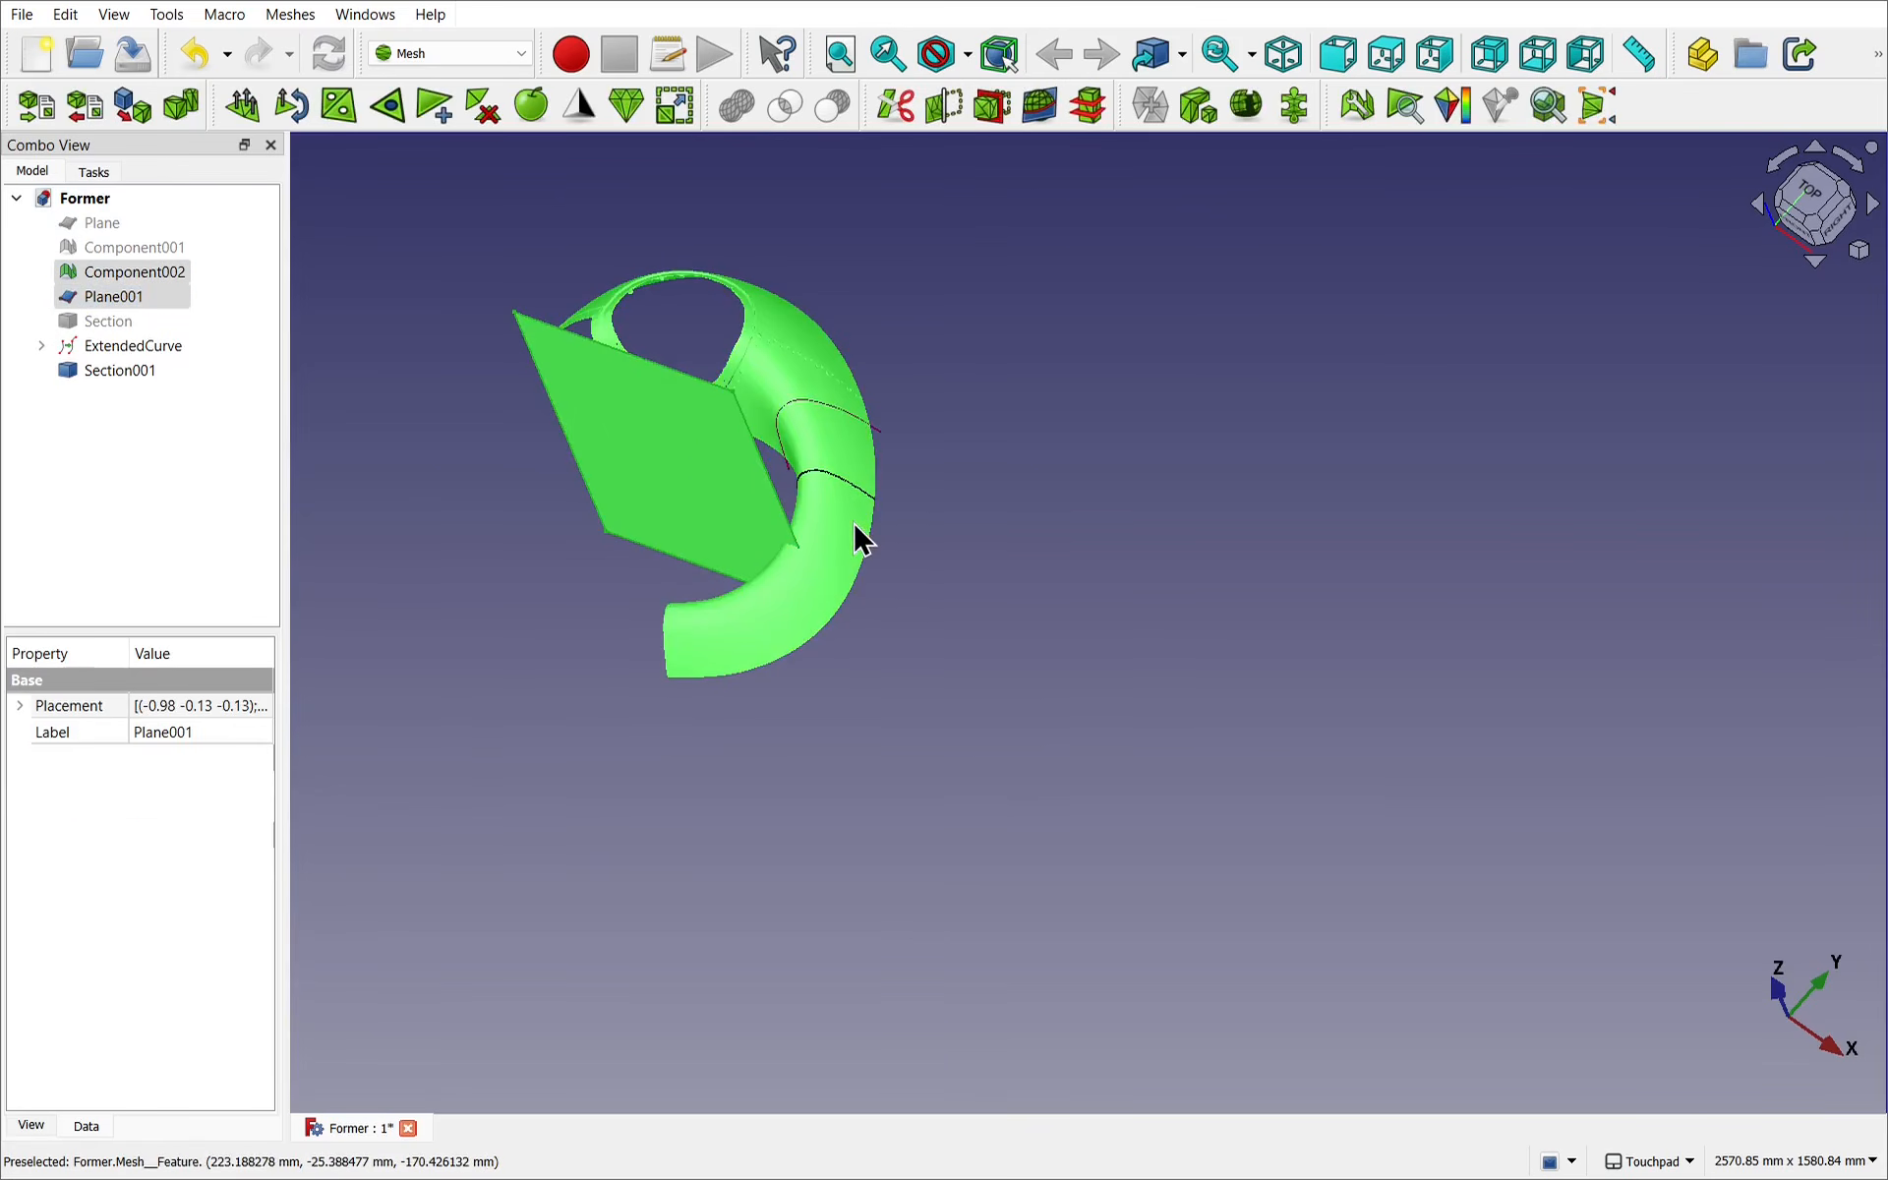
pyautogui.click(1038, 105)
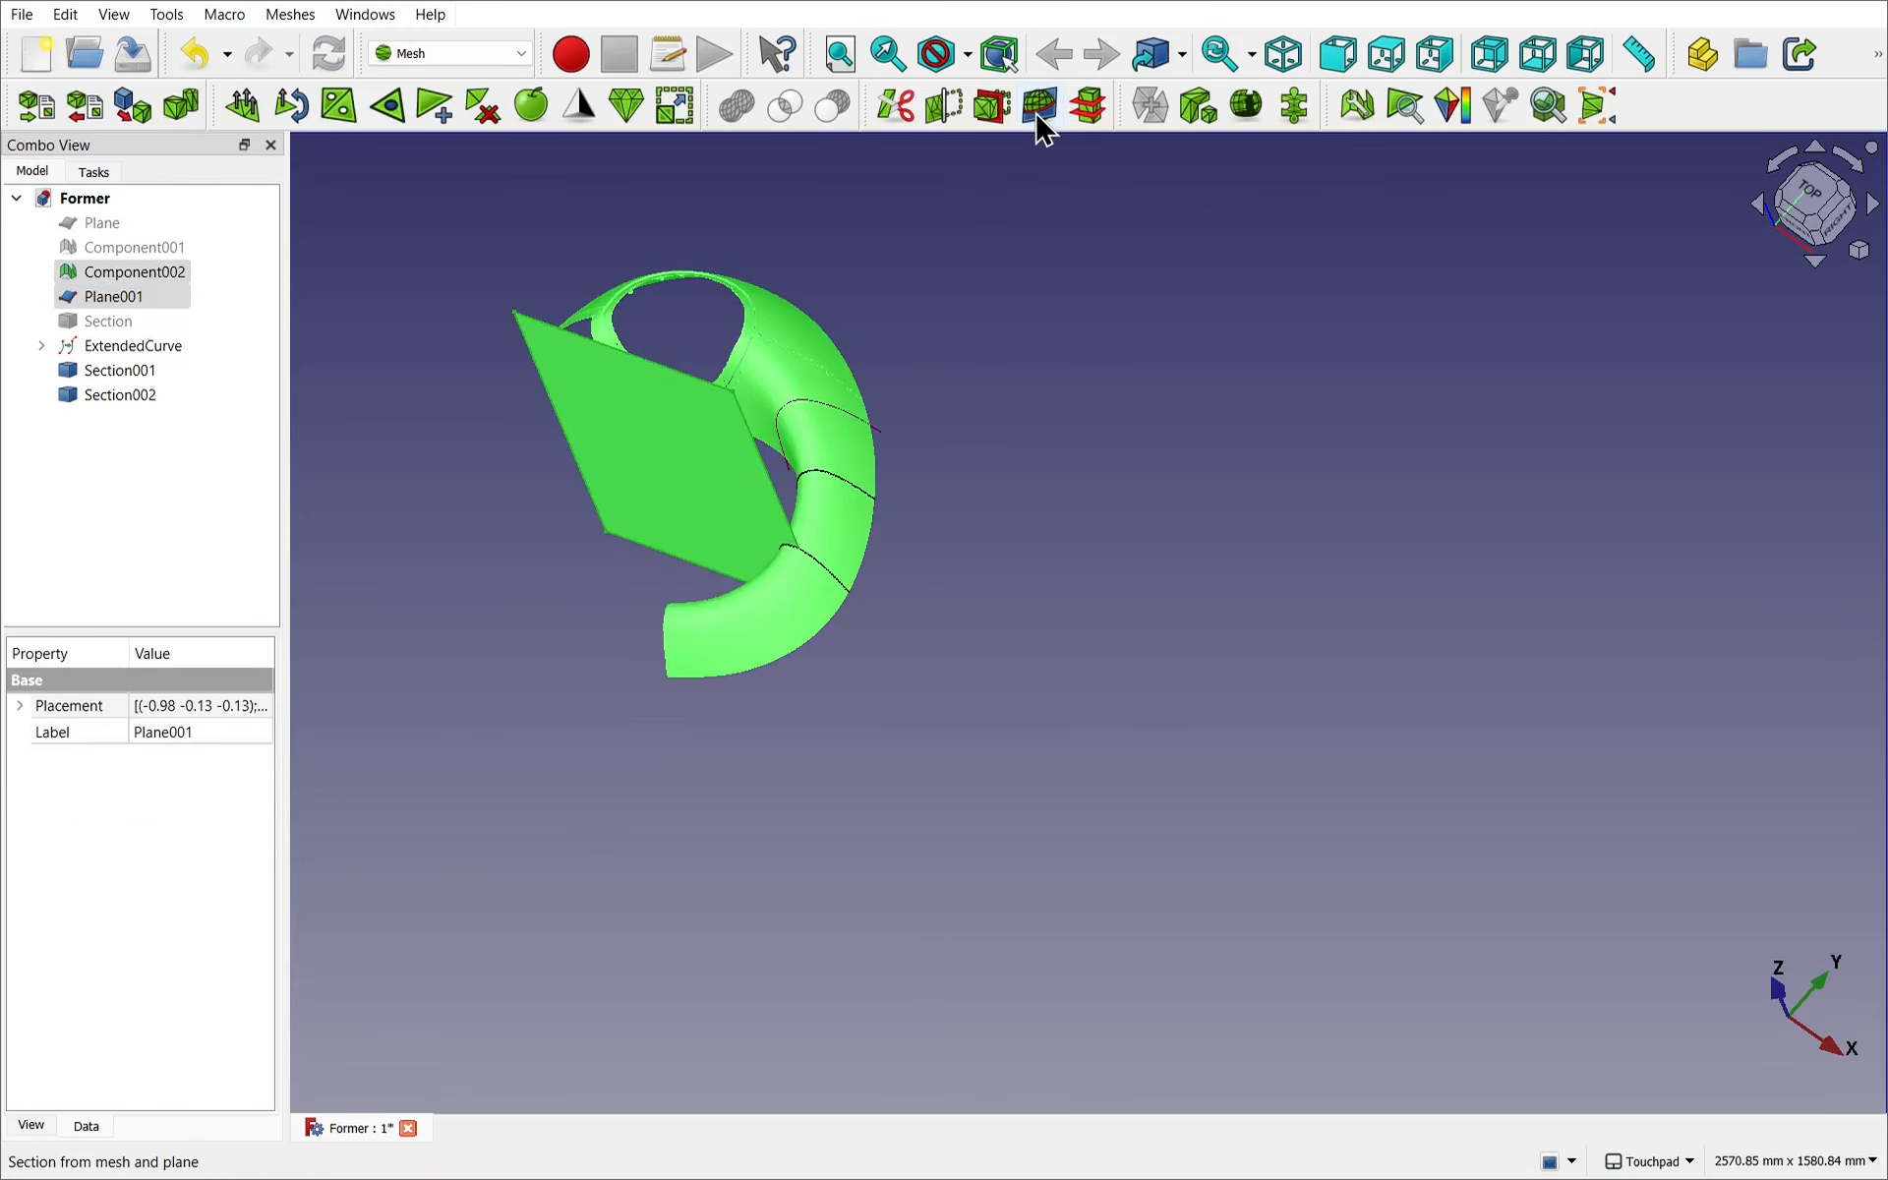
pyautogui.rightClick(642, 489)
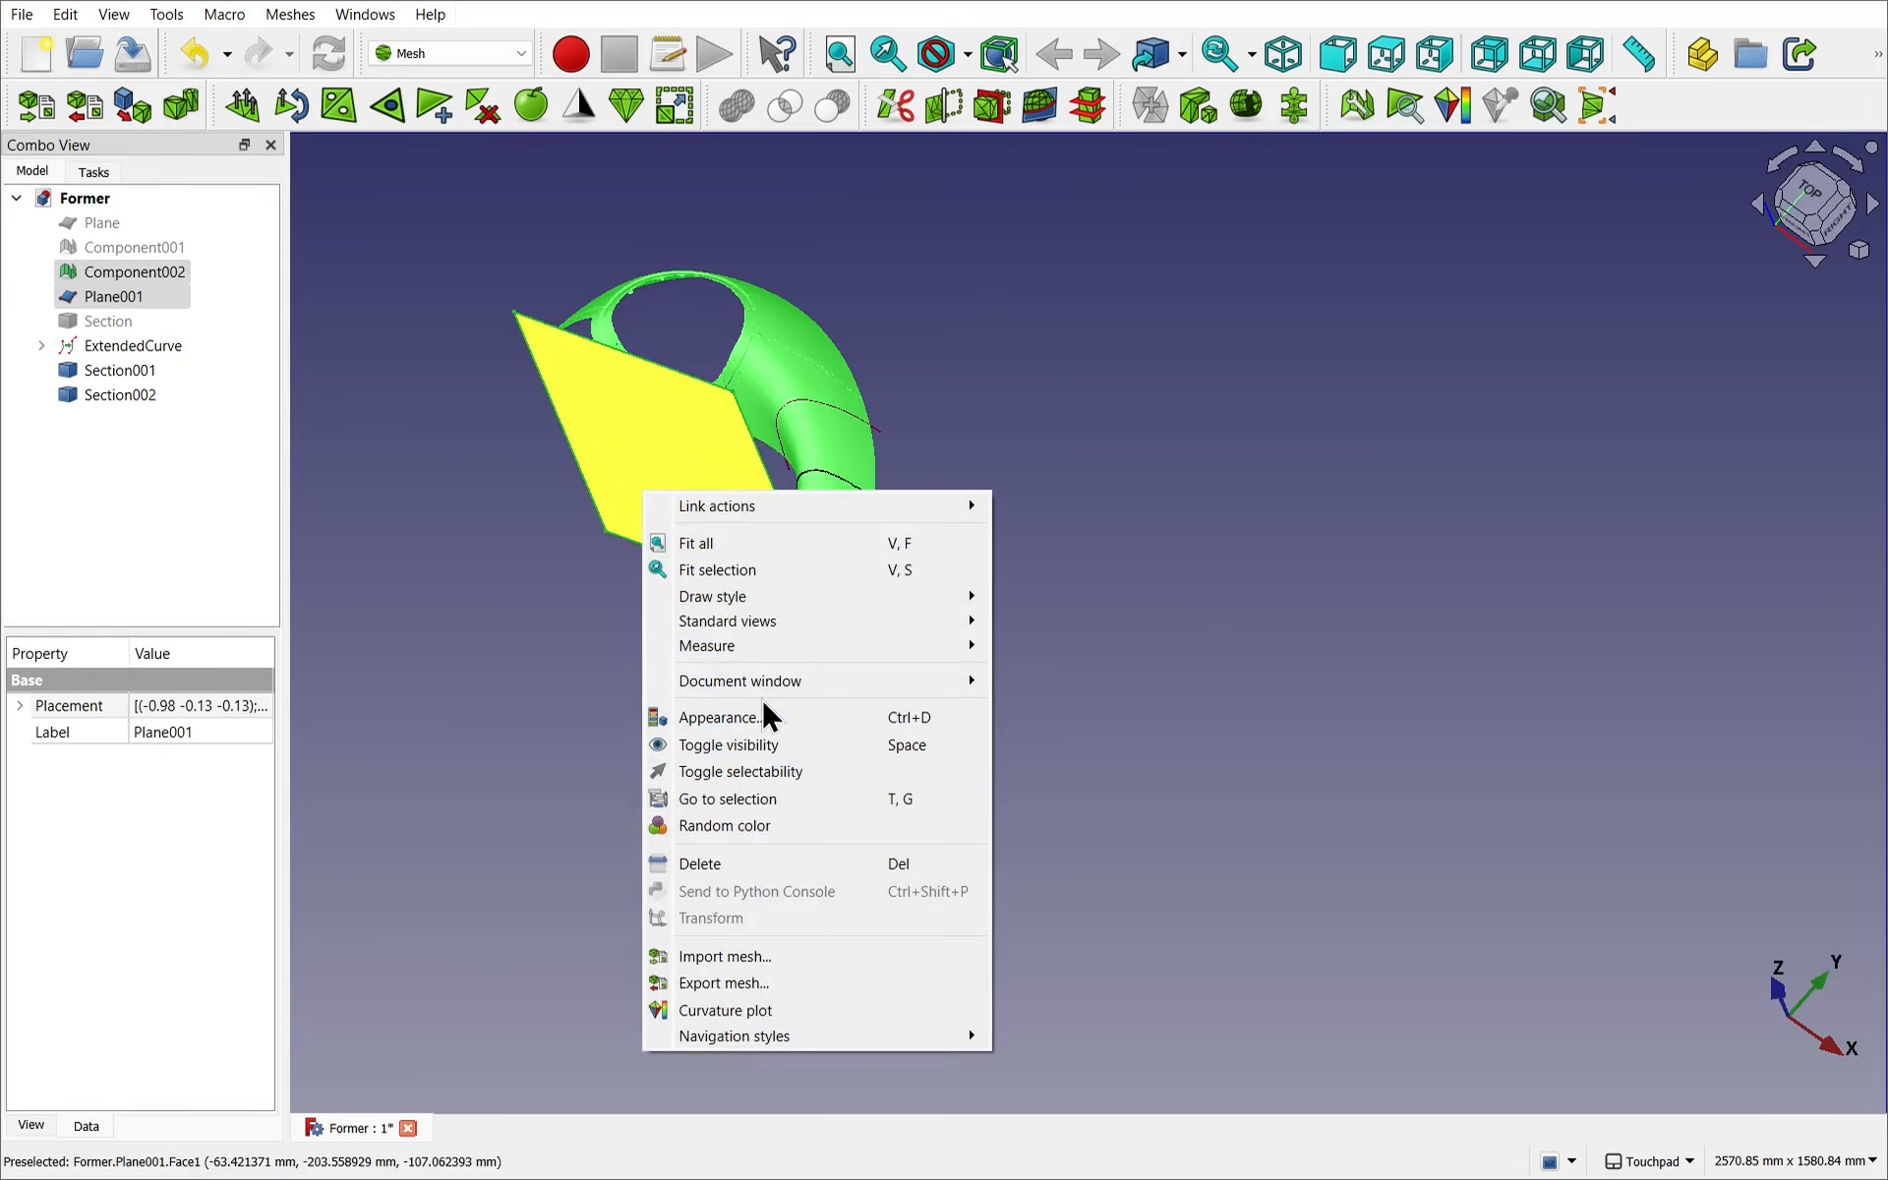
pyautogui.click(460, 498)
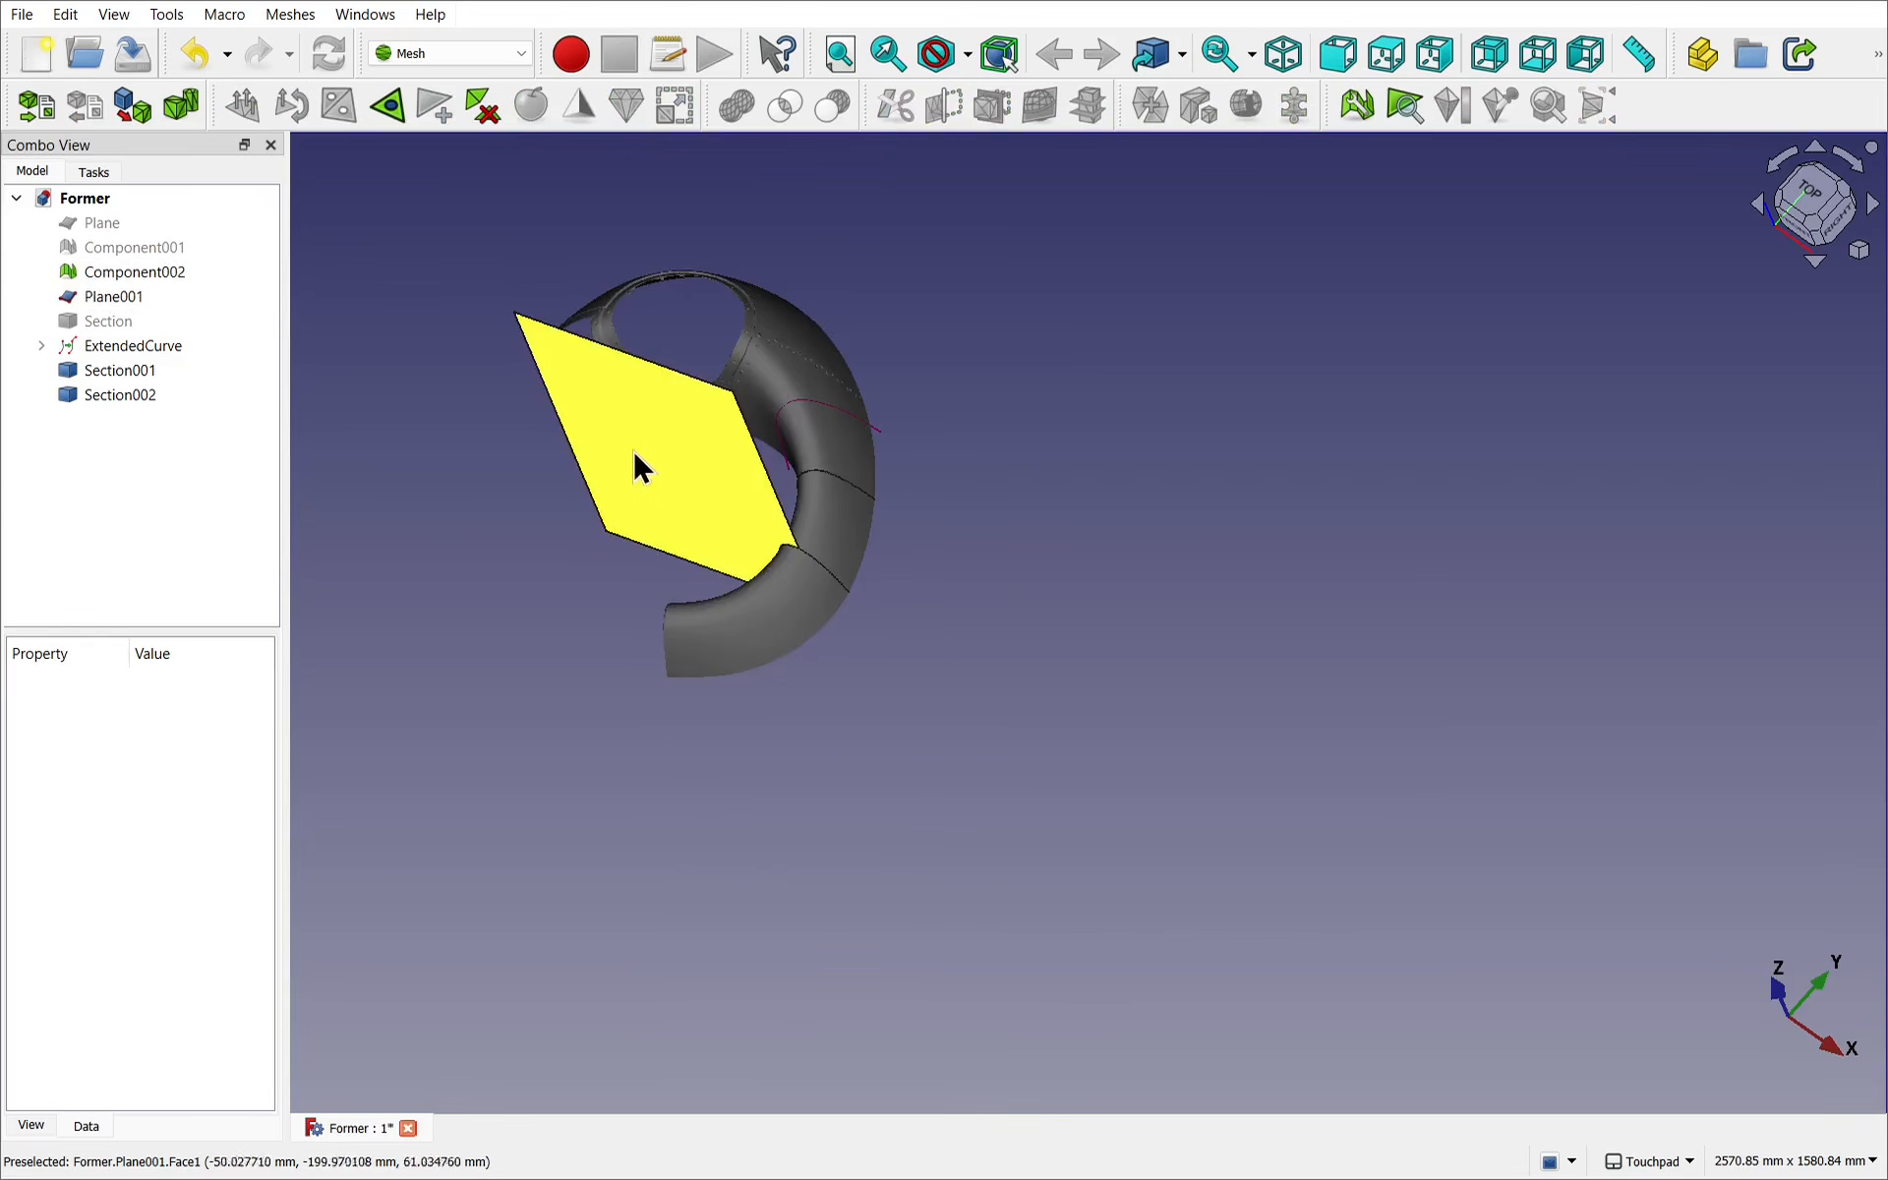
# Reposition Plane001 with Transform farther toward the lower free end of the Component002 mesh.
pyautogui.click(633, 451)
pyautogui.rightClick(633, 451)
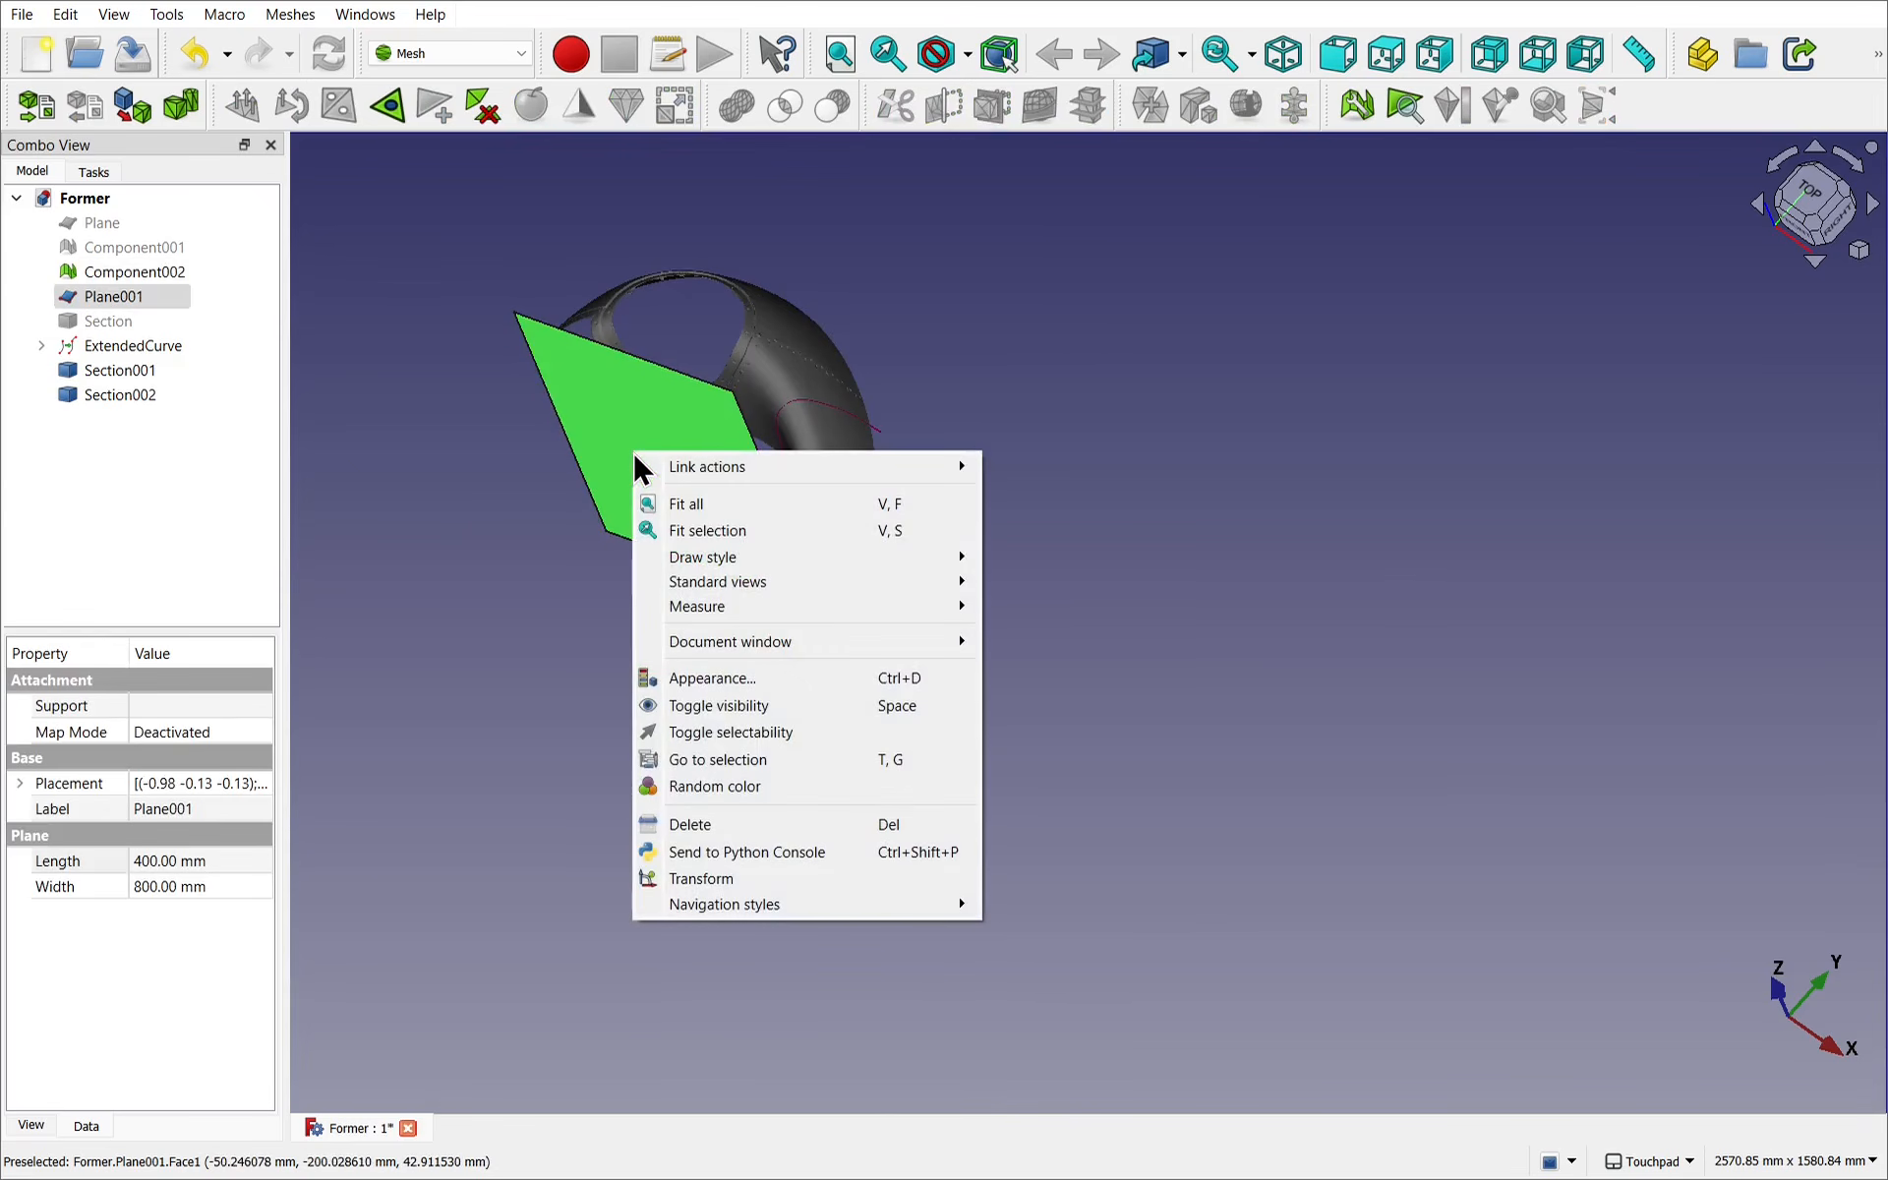
pyautogui.click(789, 882)
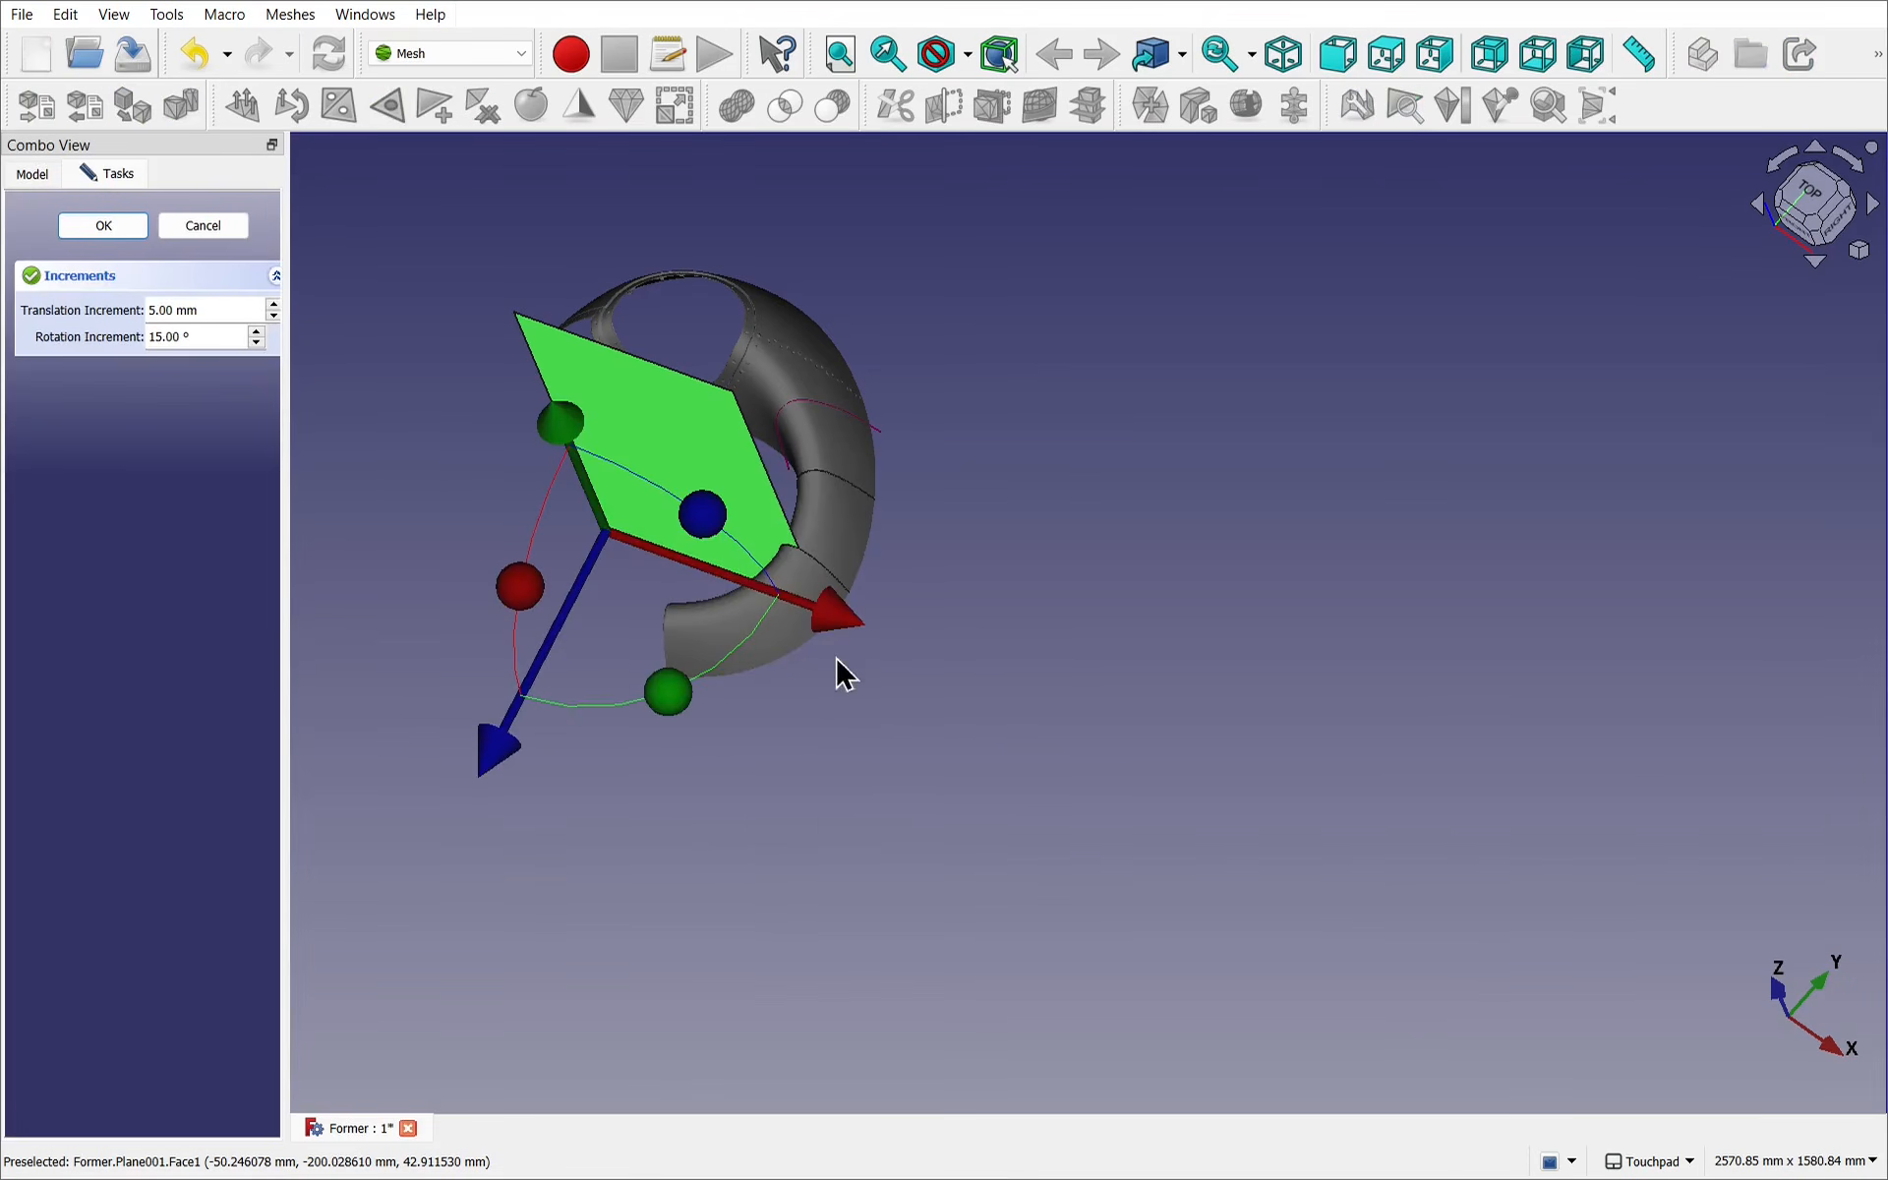
pyautogui.moveTo(844, 609); pyautogui.dragTo(817, 685)
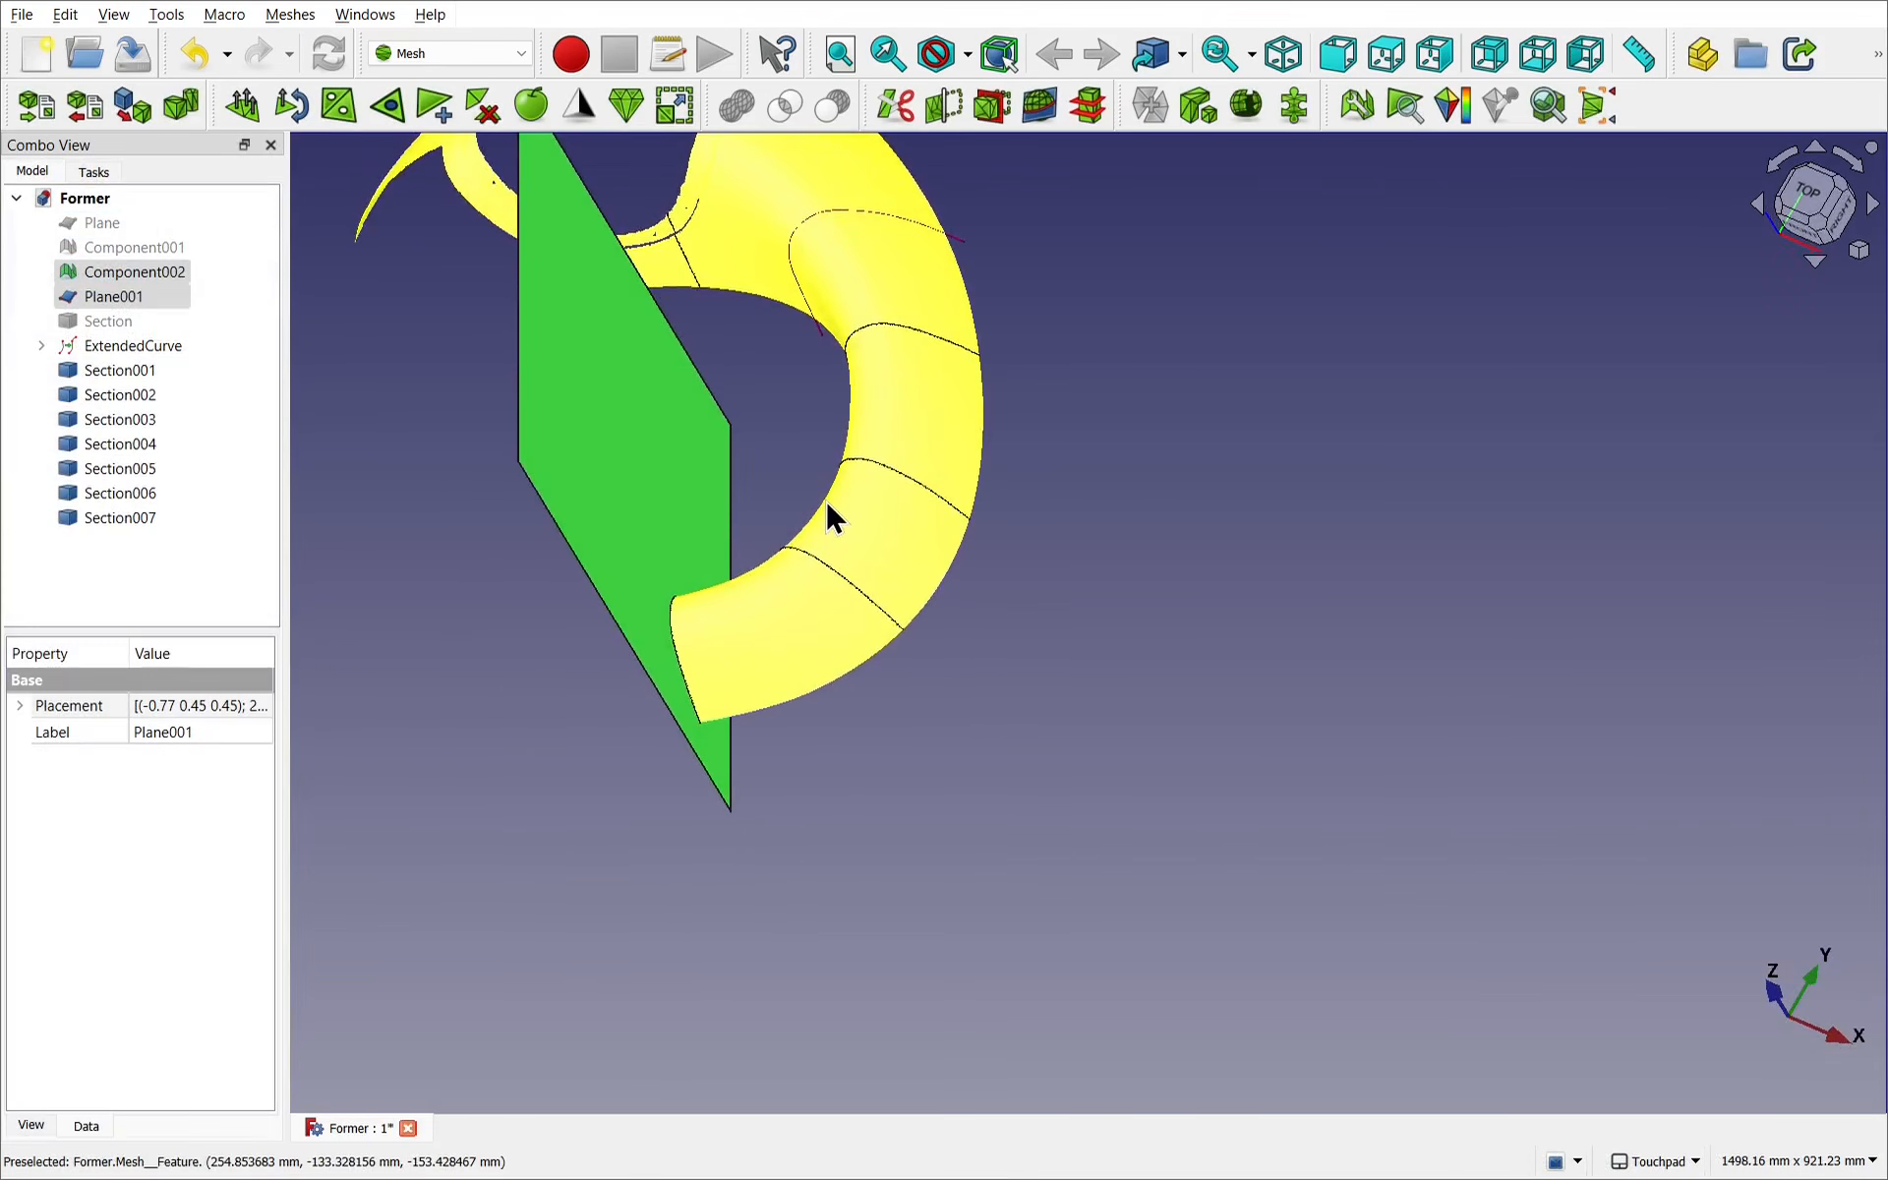
# Examine the section curves along the Component002 mesh and identify which section object each curve belongs to.
pyautogui.scroll(-5, 824, 501)
pyautogui.keyDown('shift'); pyautogui.moveTo(824, 501); pyautogui.dragTo(864, 717, button='middle'); pyautogui.keyUp('shift')
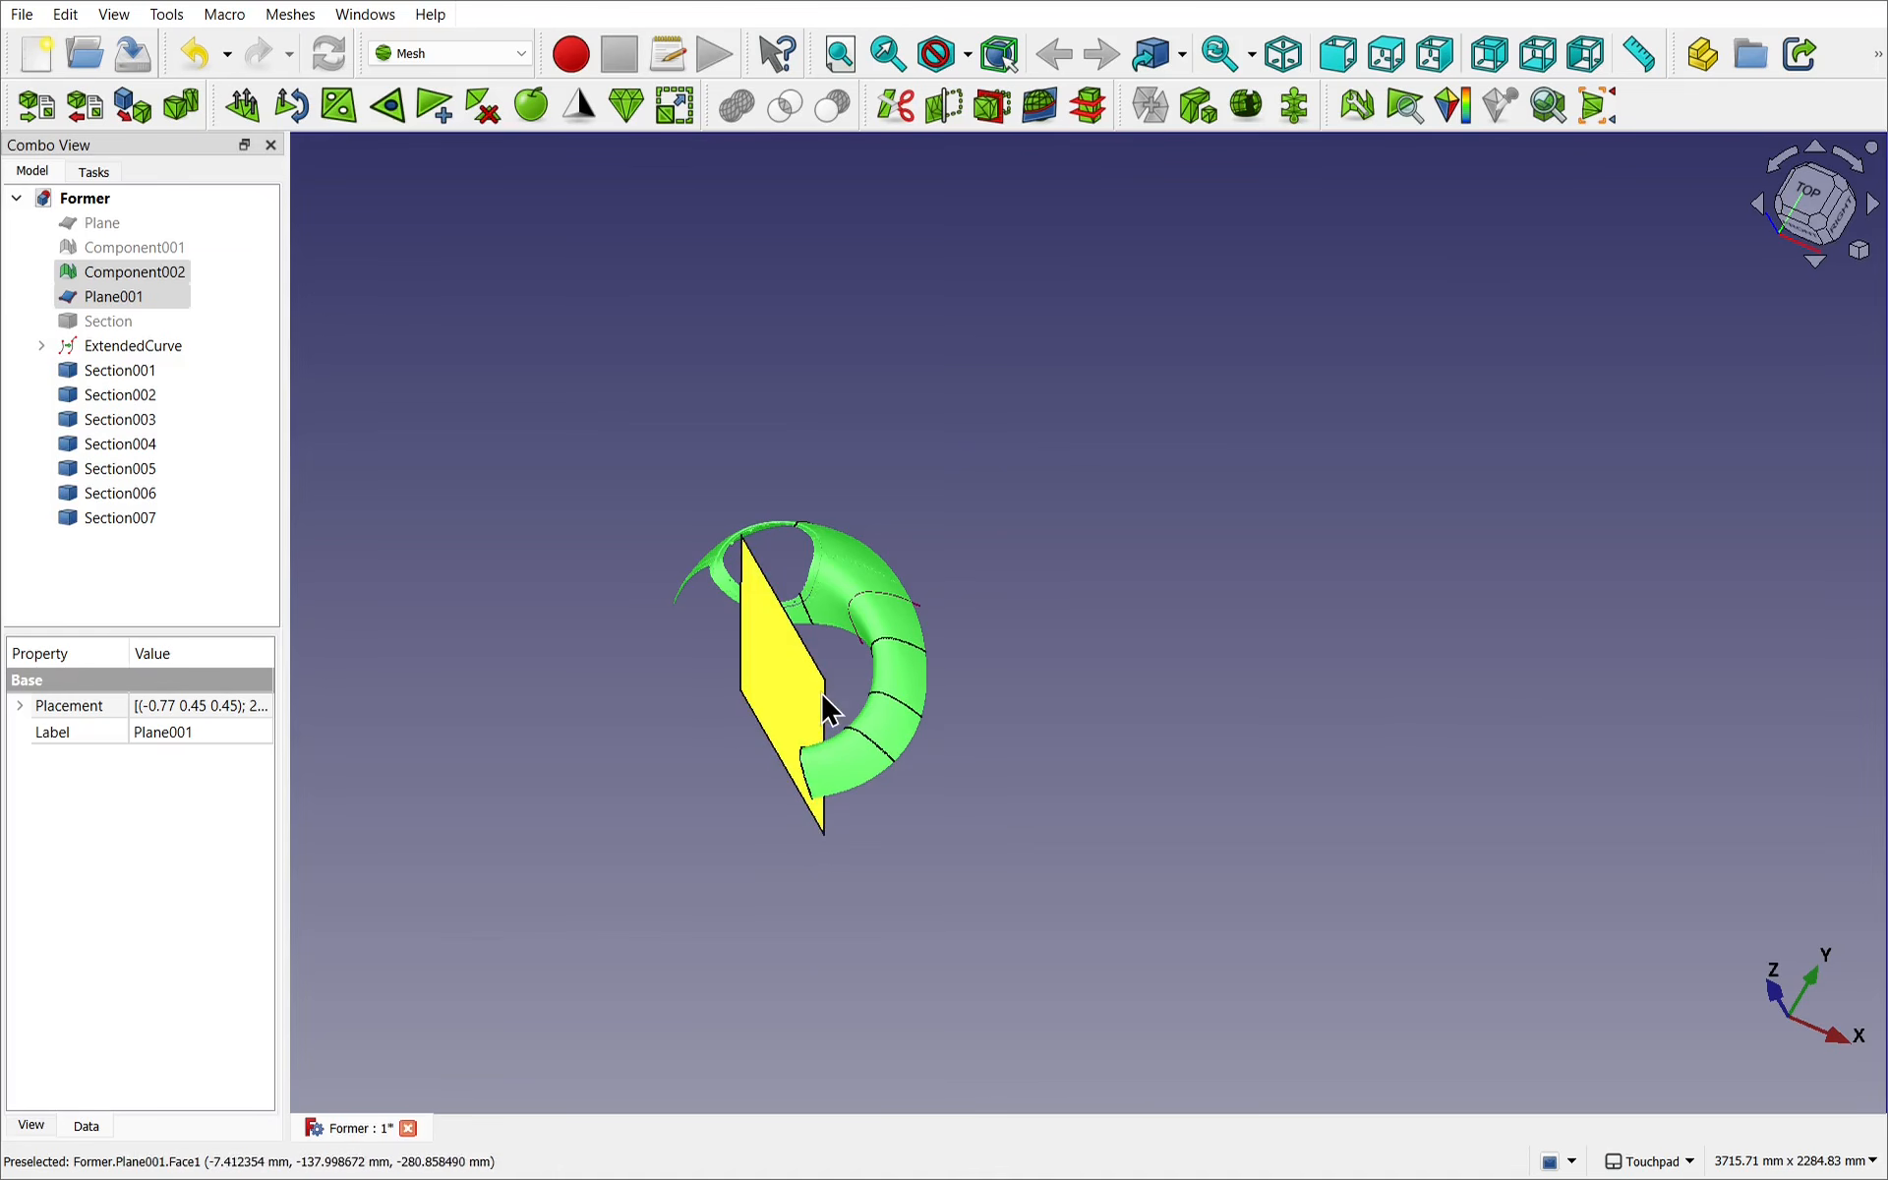
pyautogui.scroll(3, 824, 706)
pyautogui.scroll(3, 822, 696)
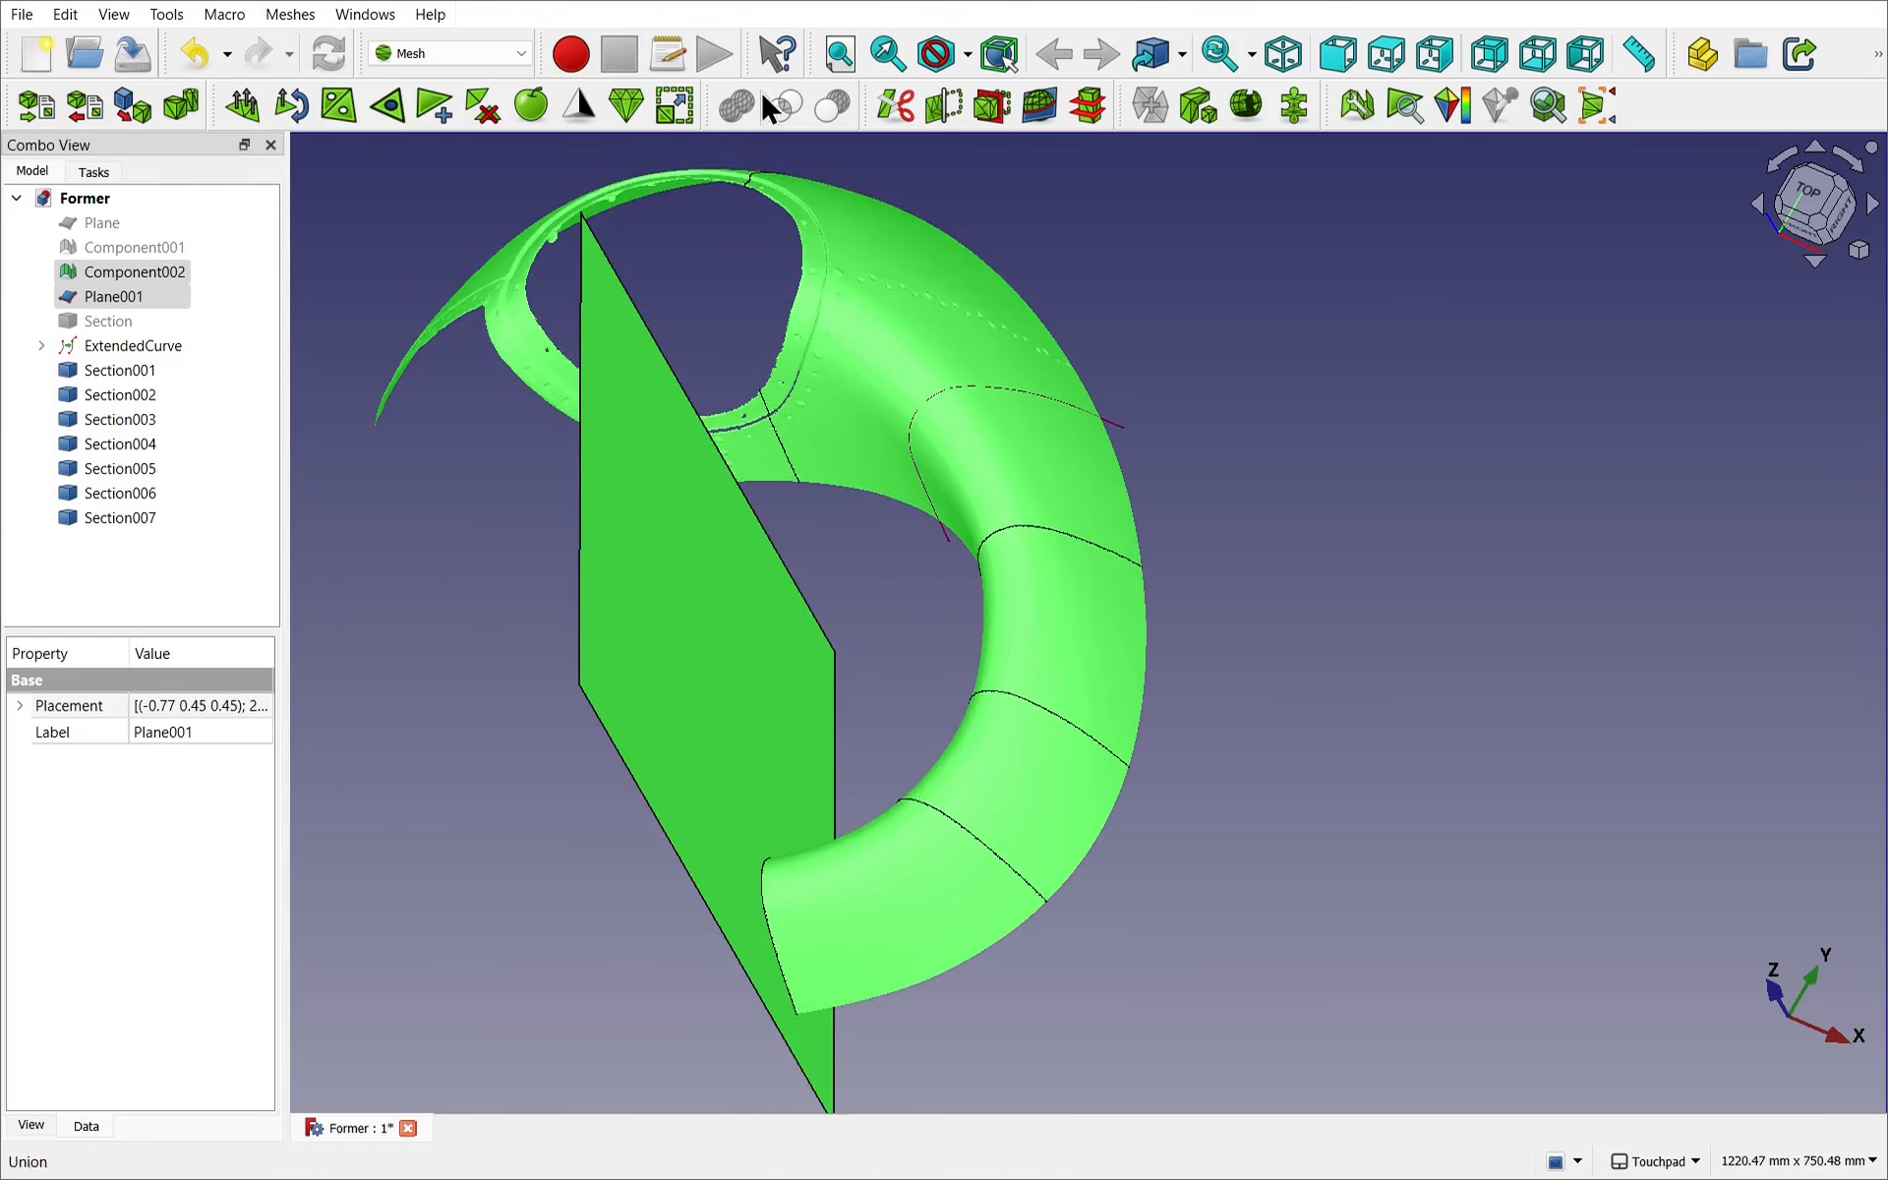
pyautogui.keyDown('shift'); pyautogui.moveTo(767, 236); pyautogui.dragTo(830, 624, button='middle'); pyautogui.keyUp('shift')
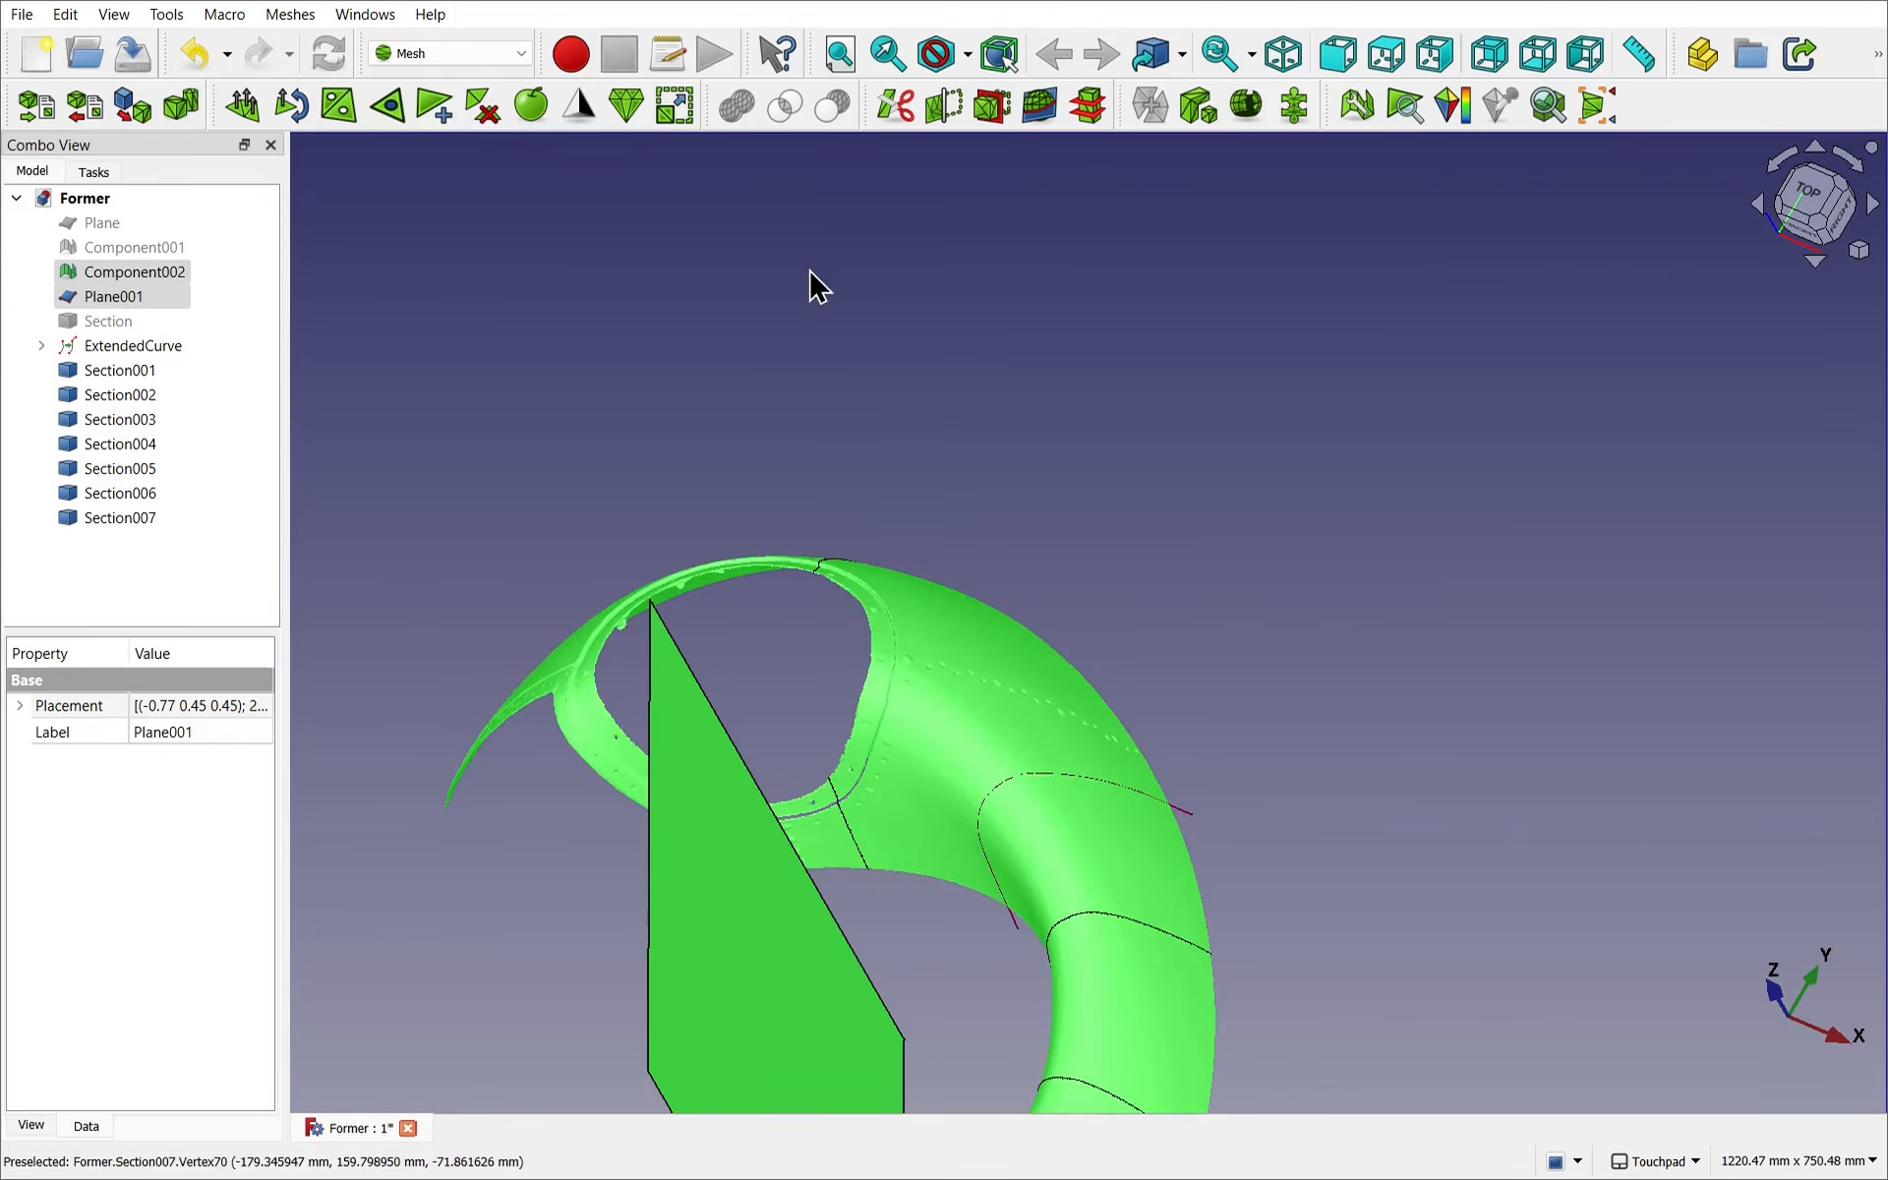
pyautogui.keyDown('alt'); pyautogui.moveTo(858, 398); pyautogui.dragTo(962, 568, button='middle'); pyautogui.keyUp('alt')
pyautogui.scroll(-4, 960, 570)
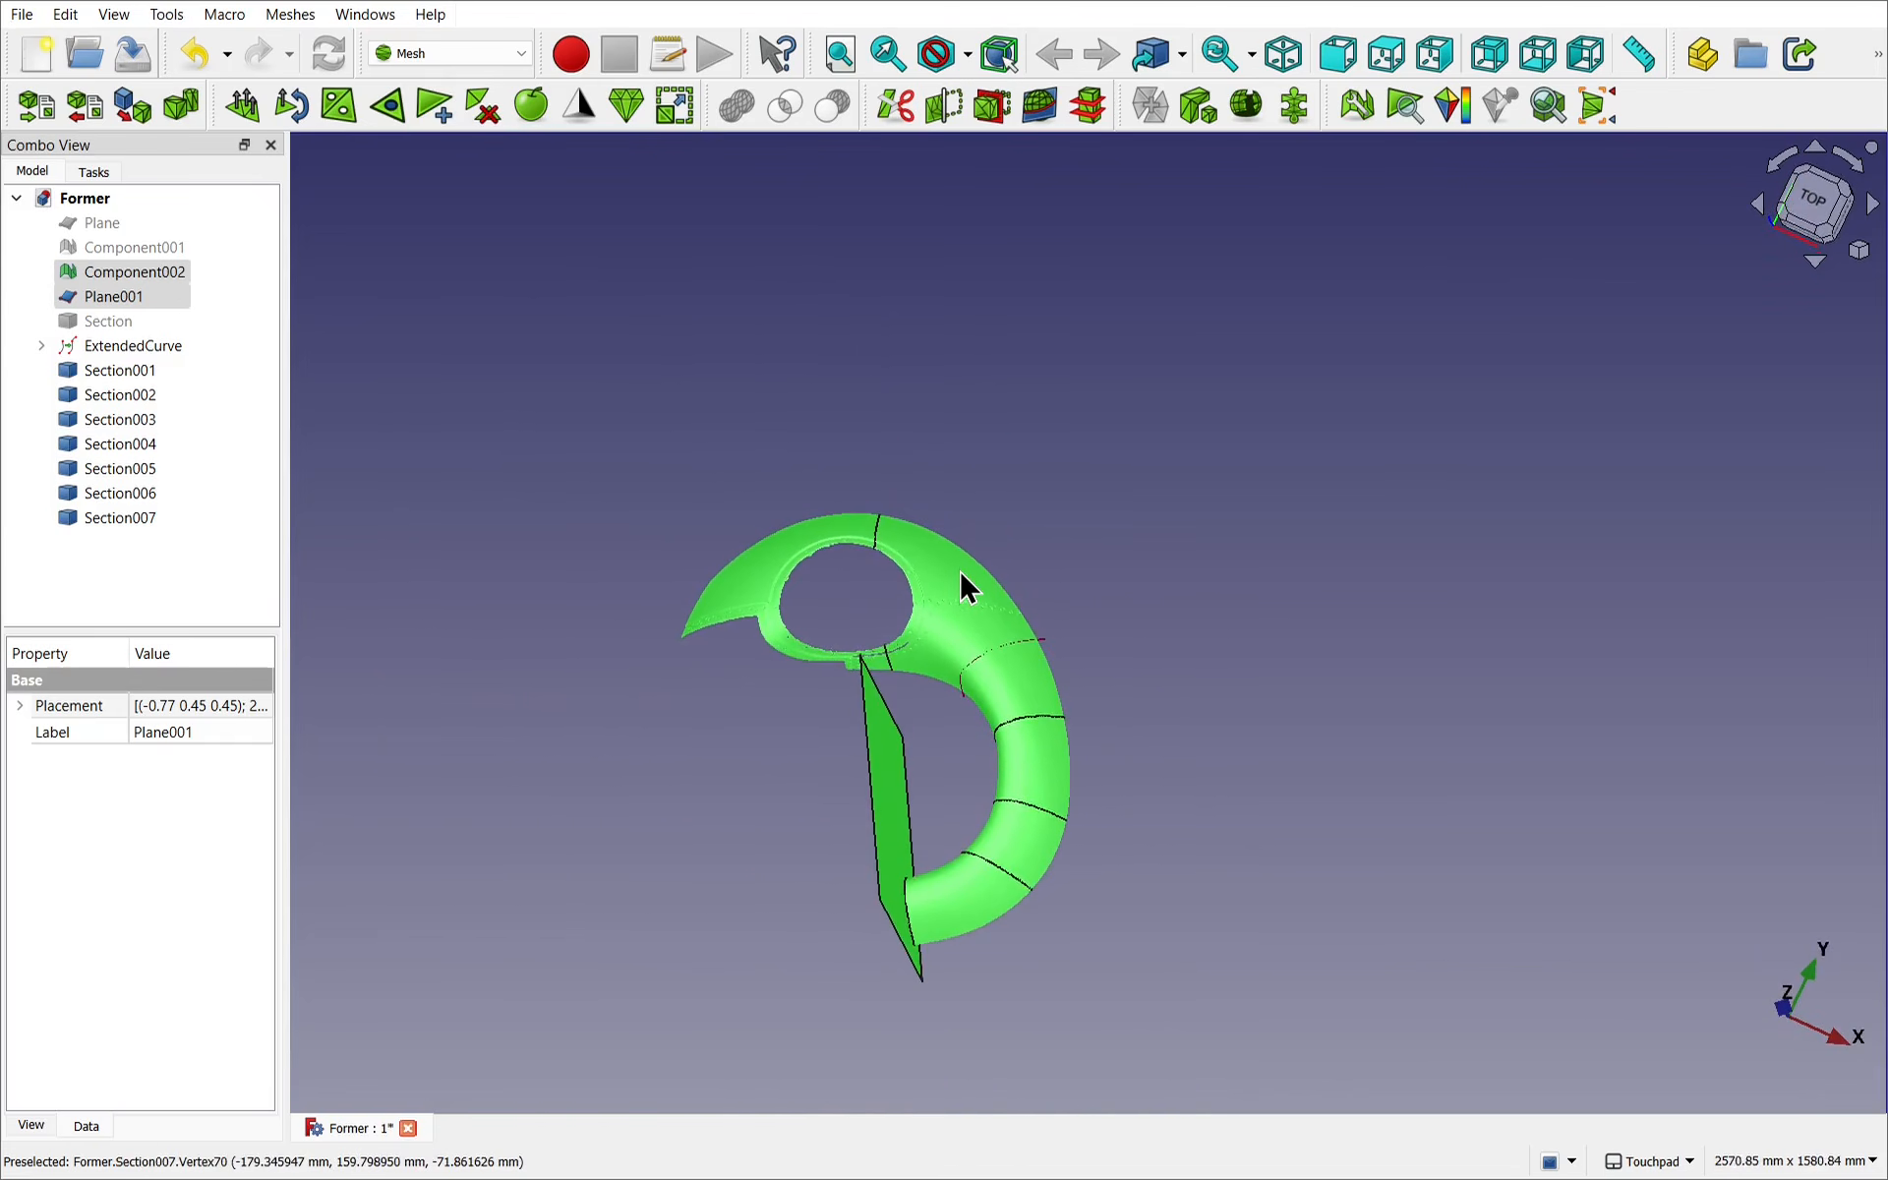
pyautogui.click(891, 814)
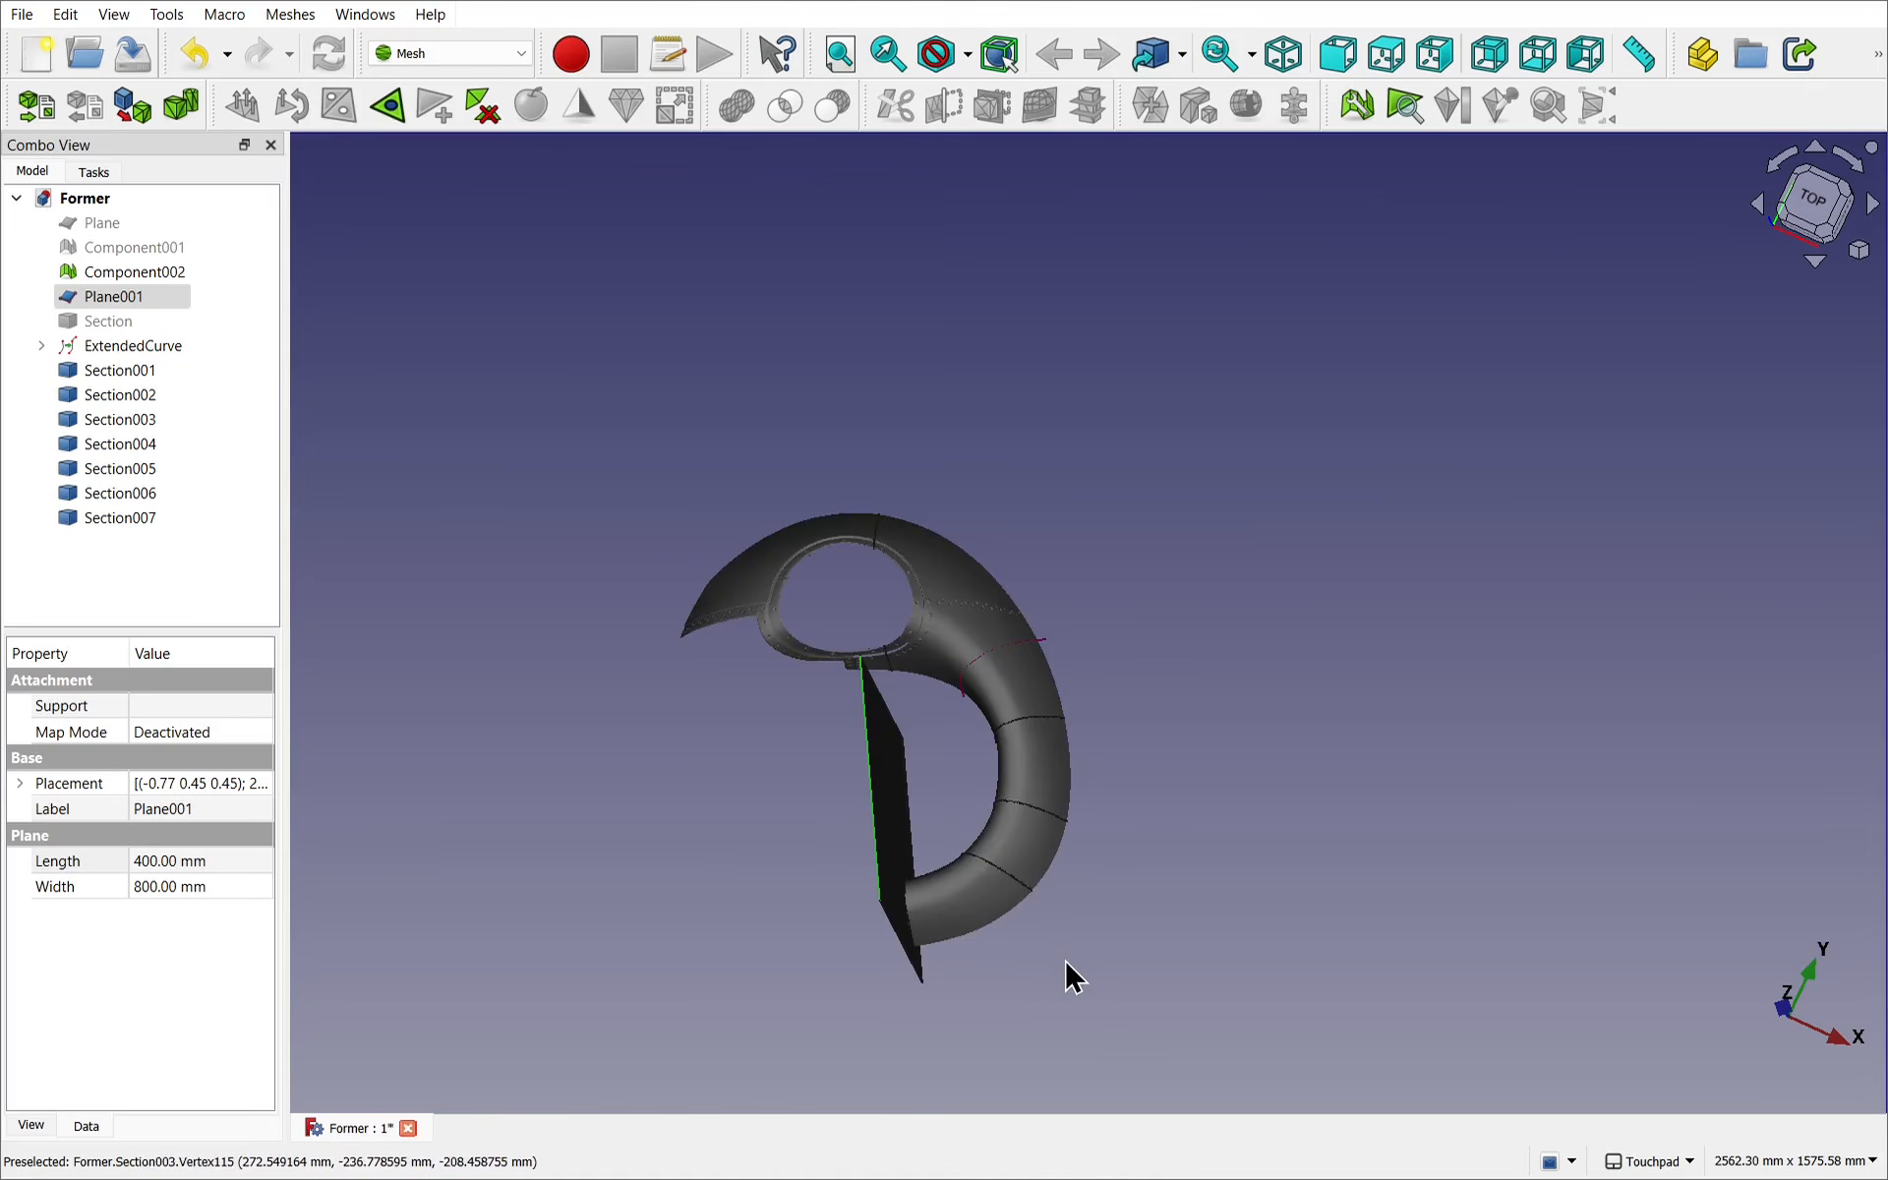
pyautogui.click(99, 517)
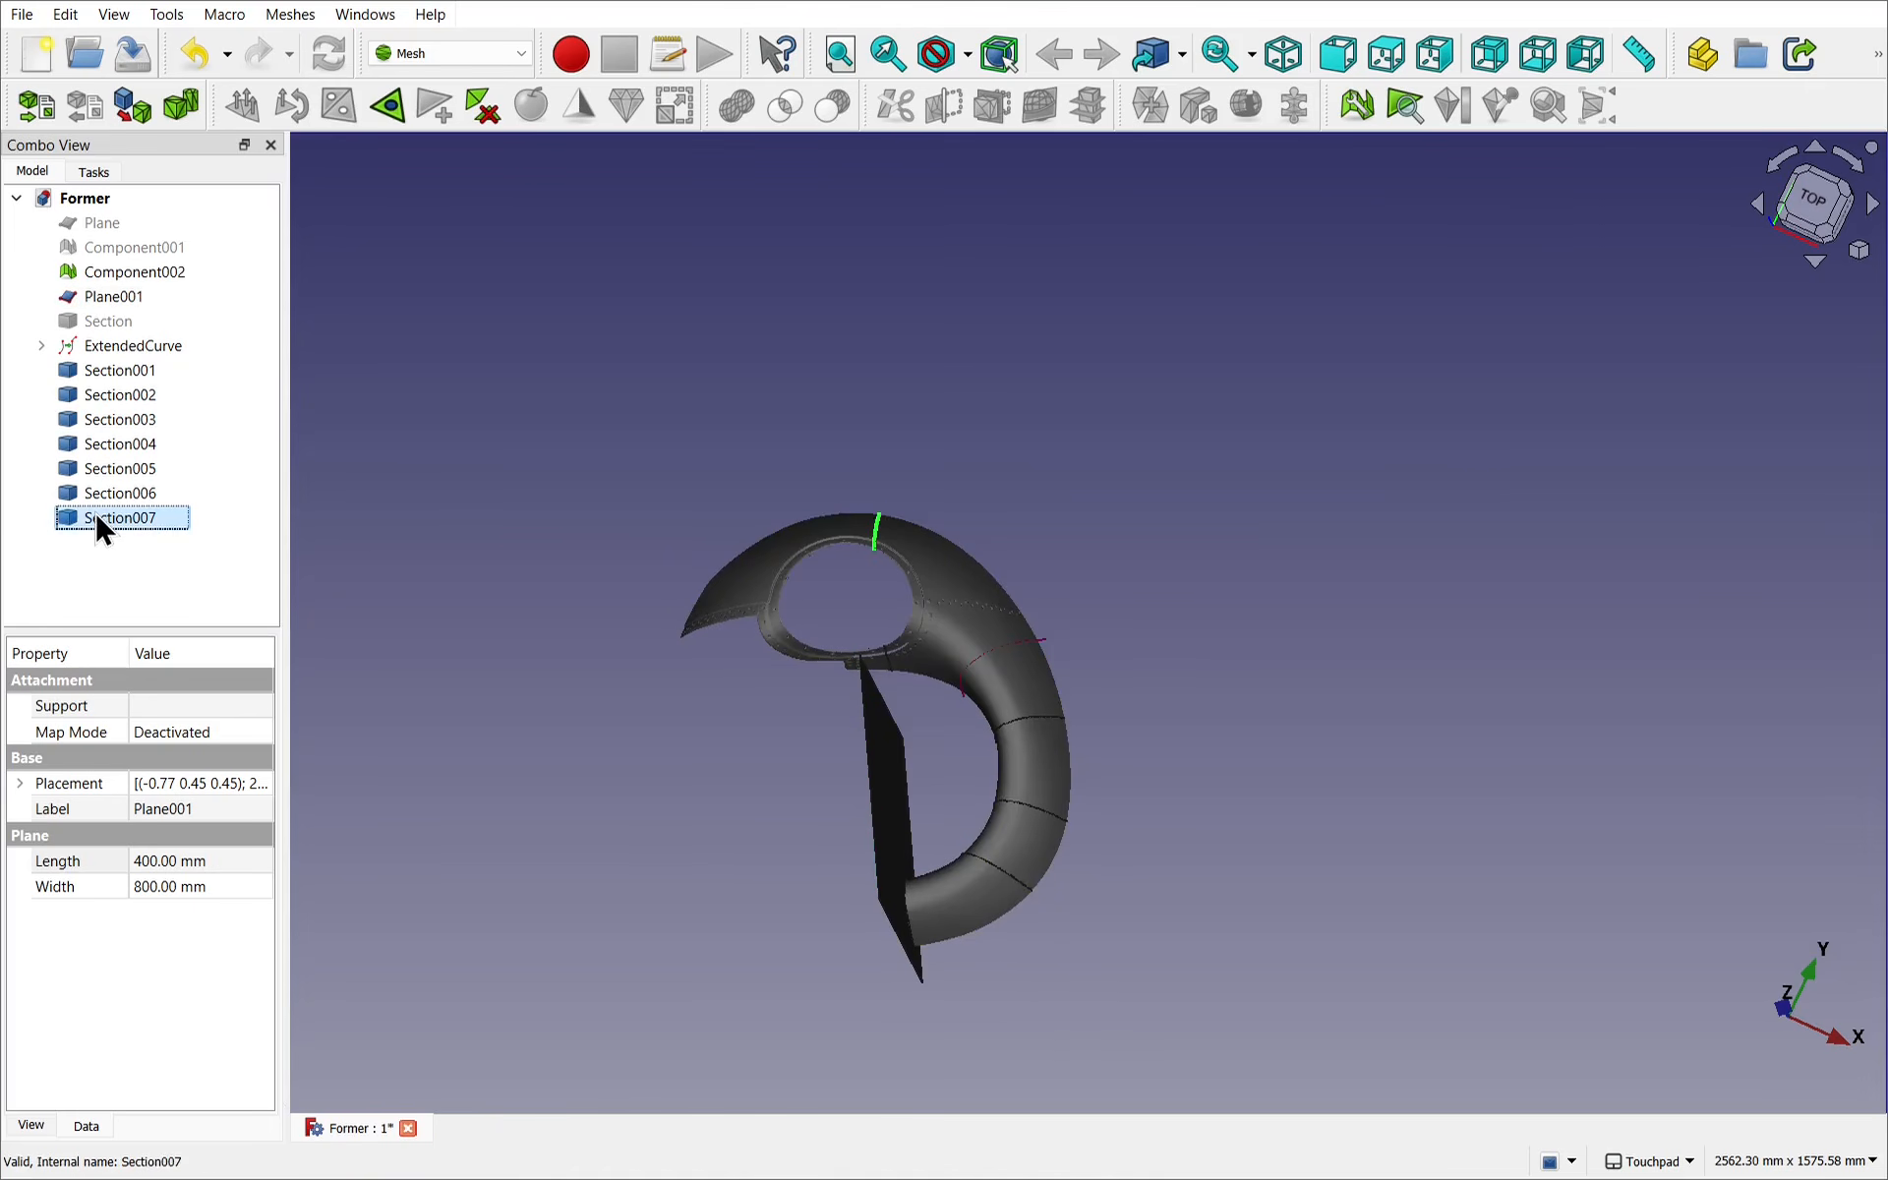
pyautogui.click(126, 466)
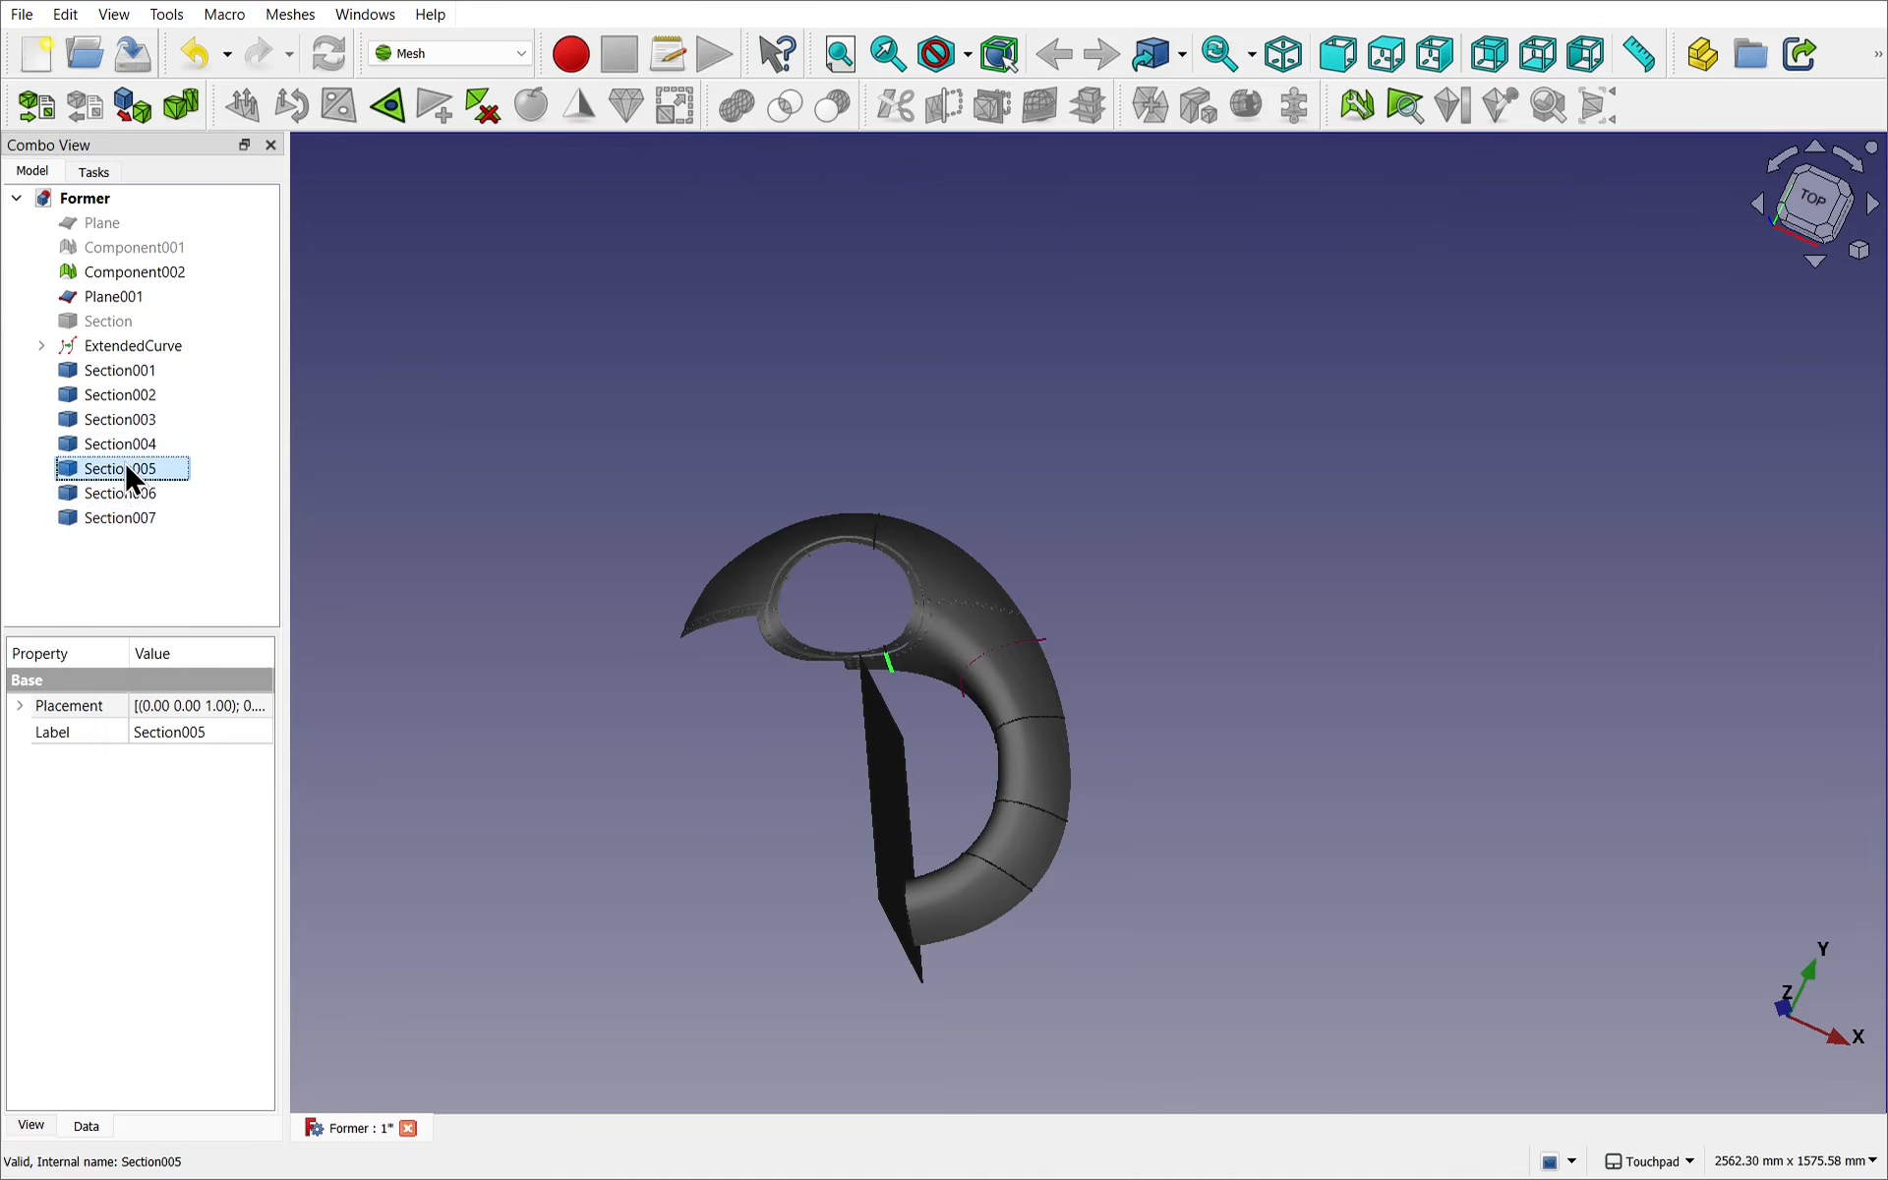
pyautogui.click(124, 424)
pyautogui.click(108, 397)
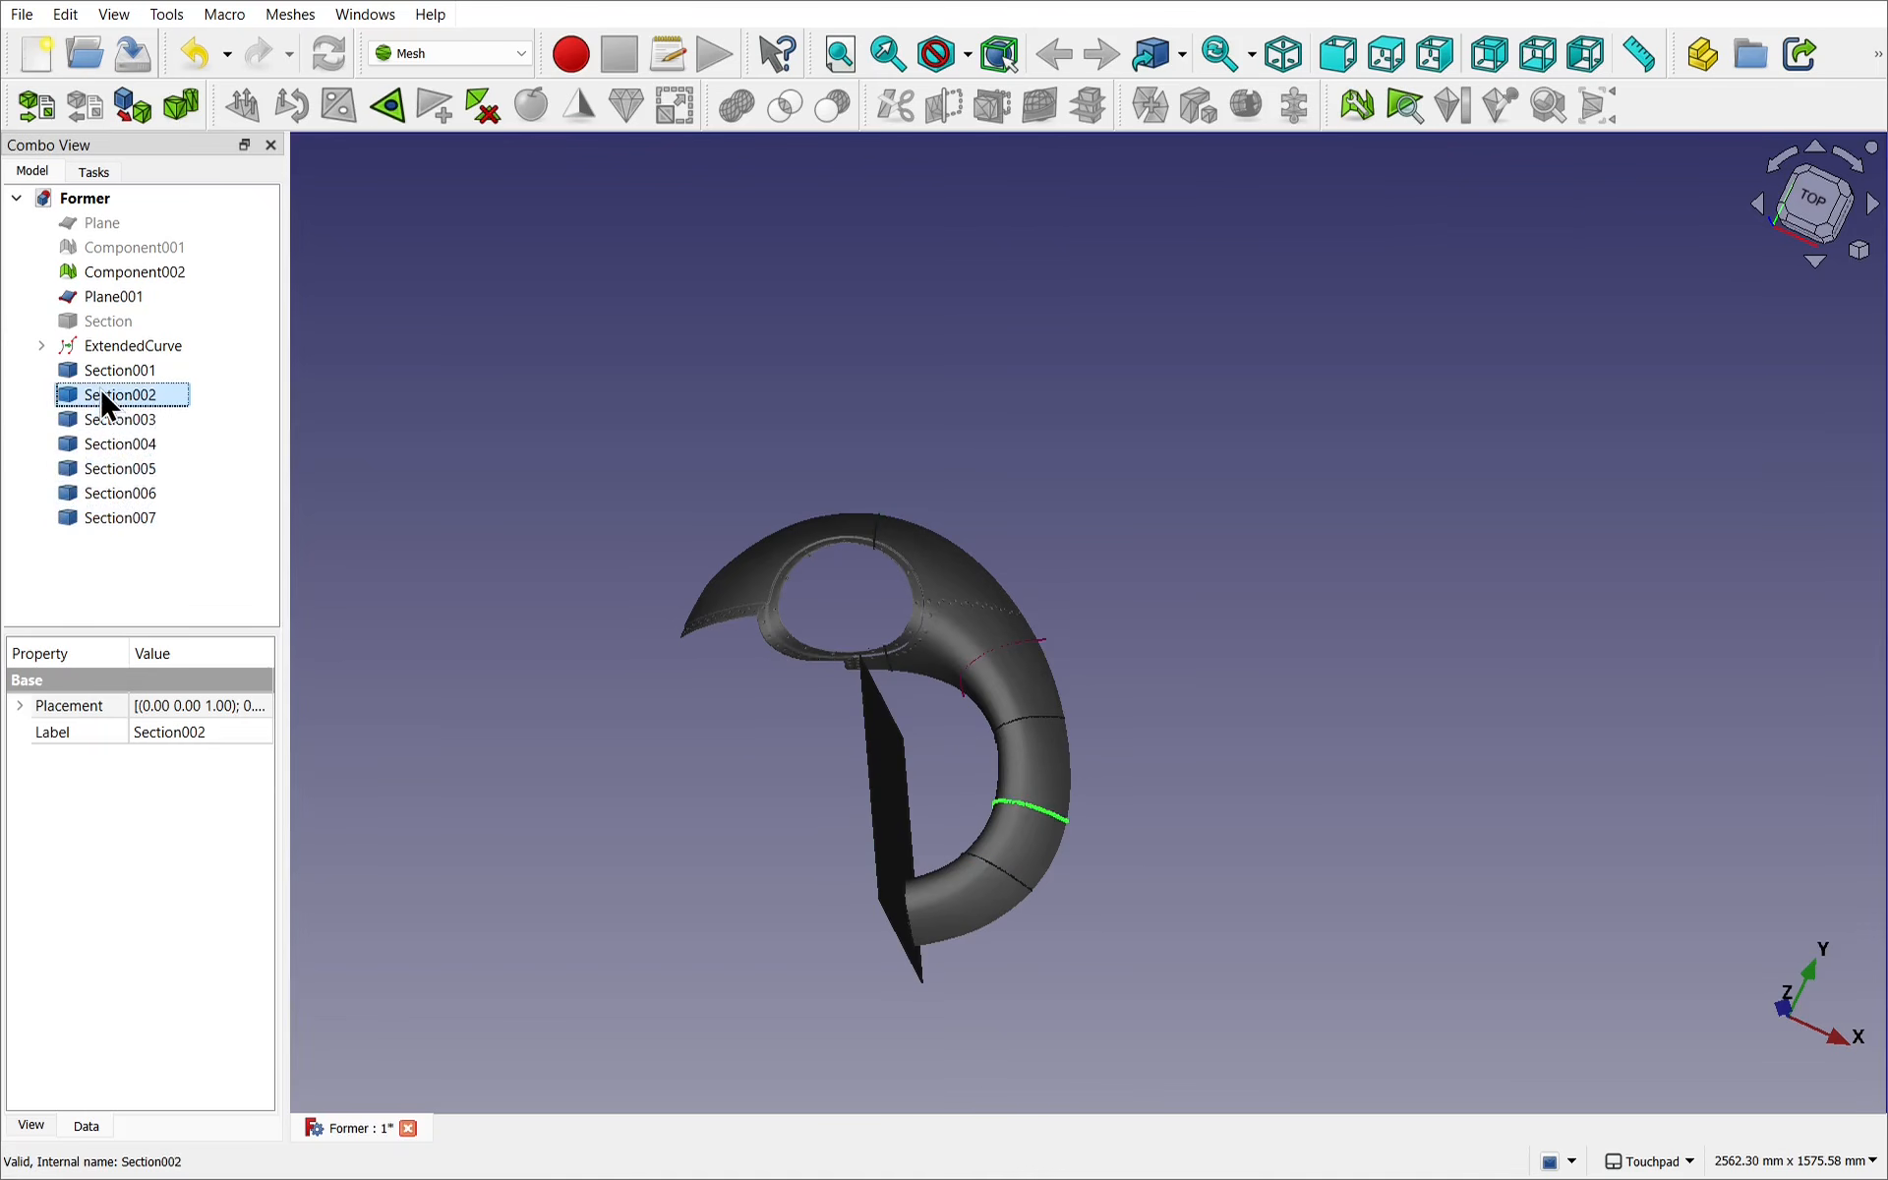
pyautogui.keyDown('alt'); pyautogui.moveTo(676, 765); pyautogui.dragTo(686, 845); pyautogui.keyUp('alt')
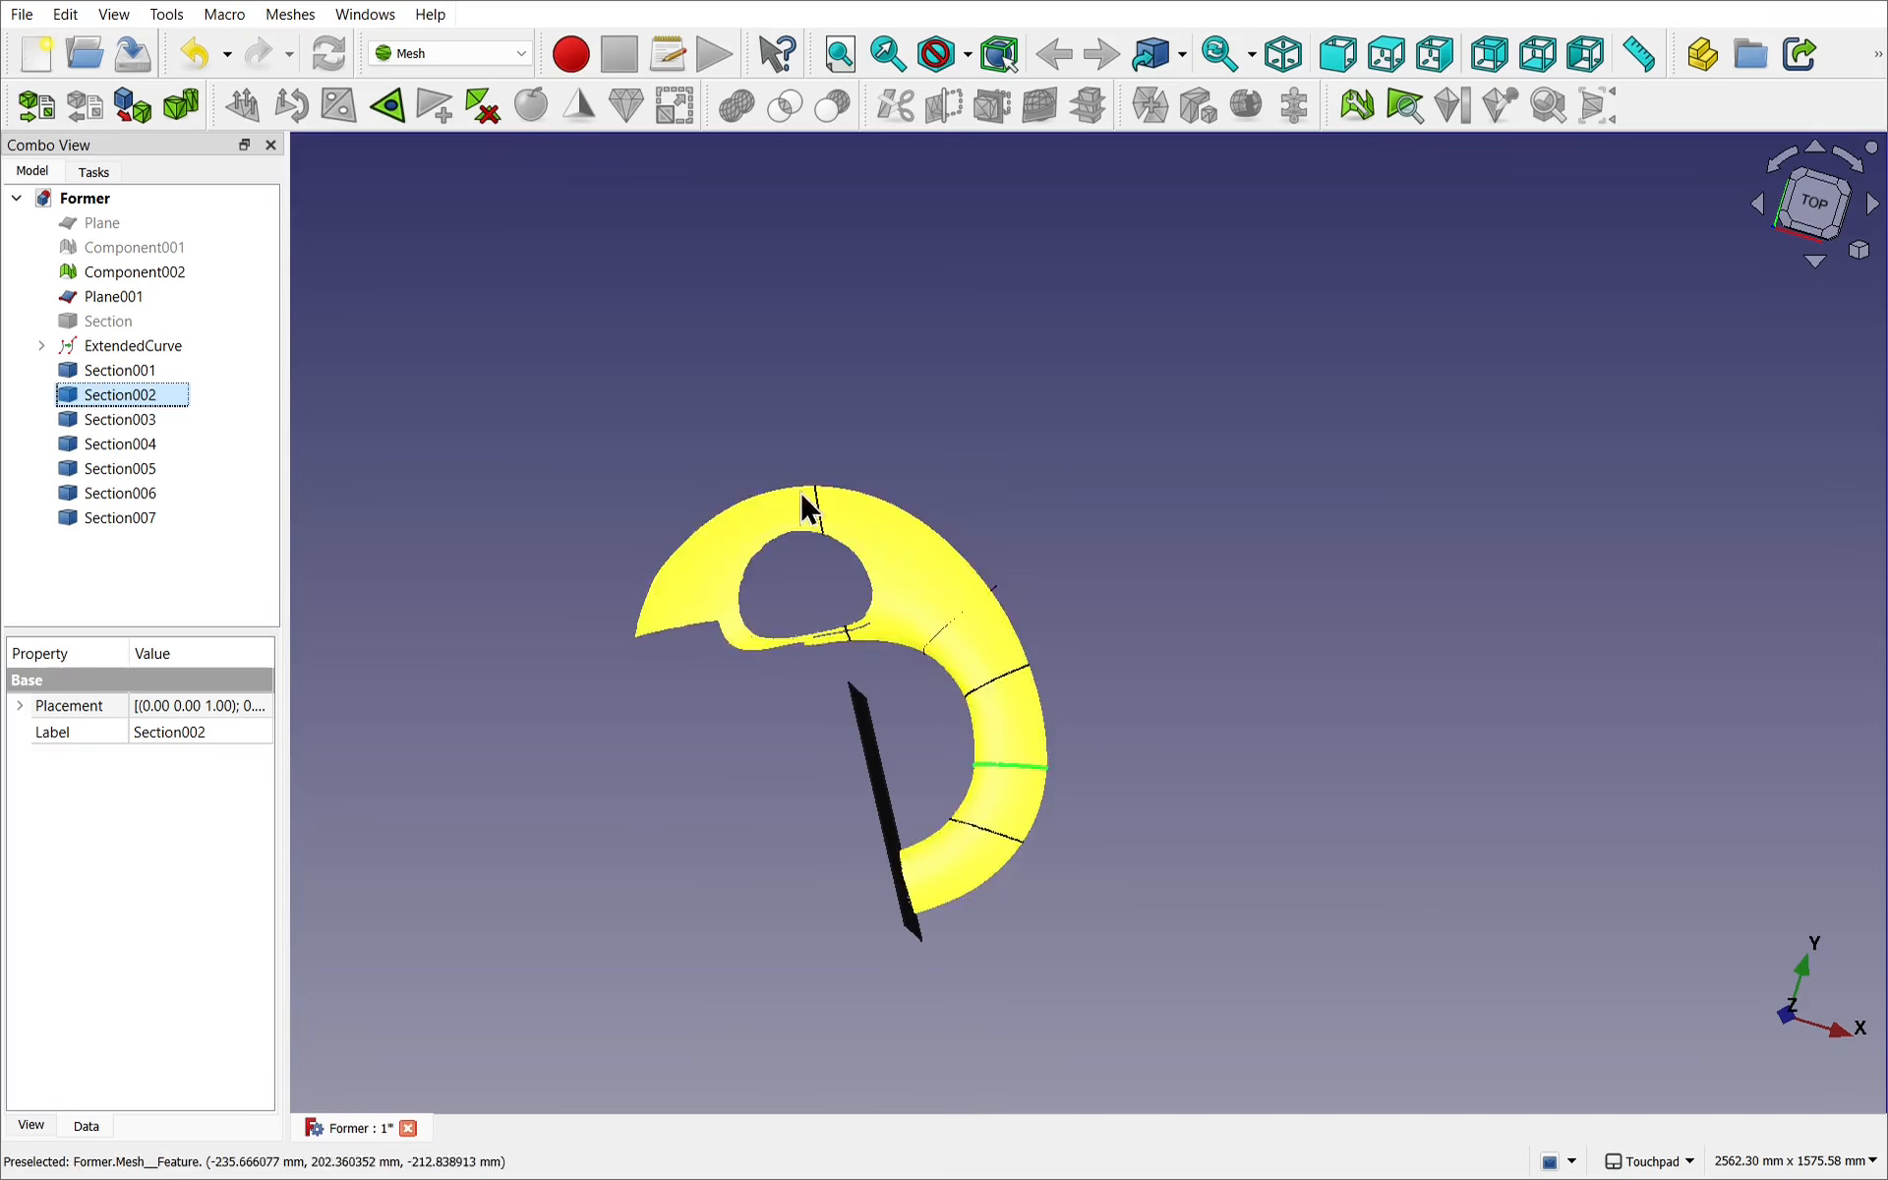
# Delete Section007, Section006 and Section005, the short section curves beside the mesh's large opening.
pyautogui.click(820, 505)
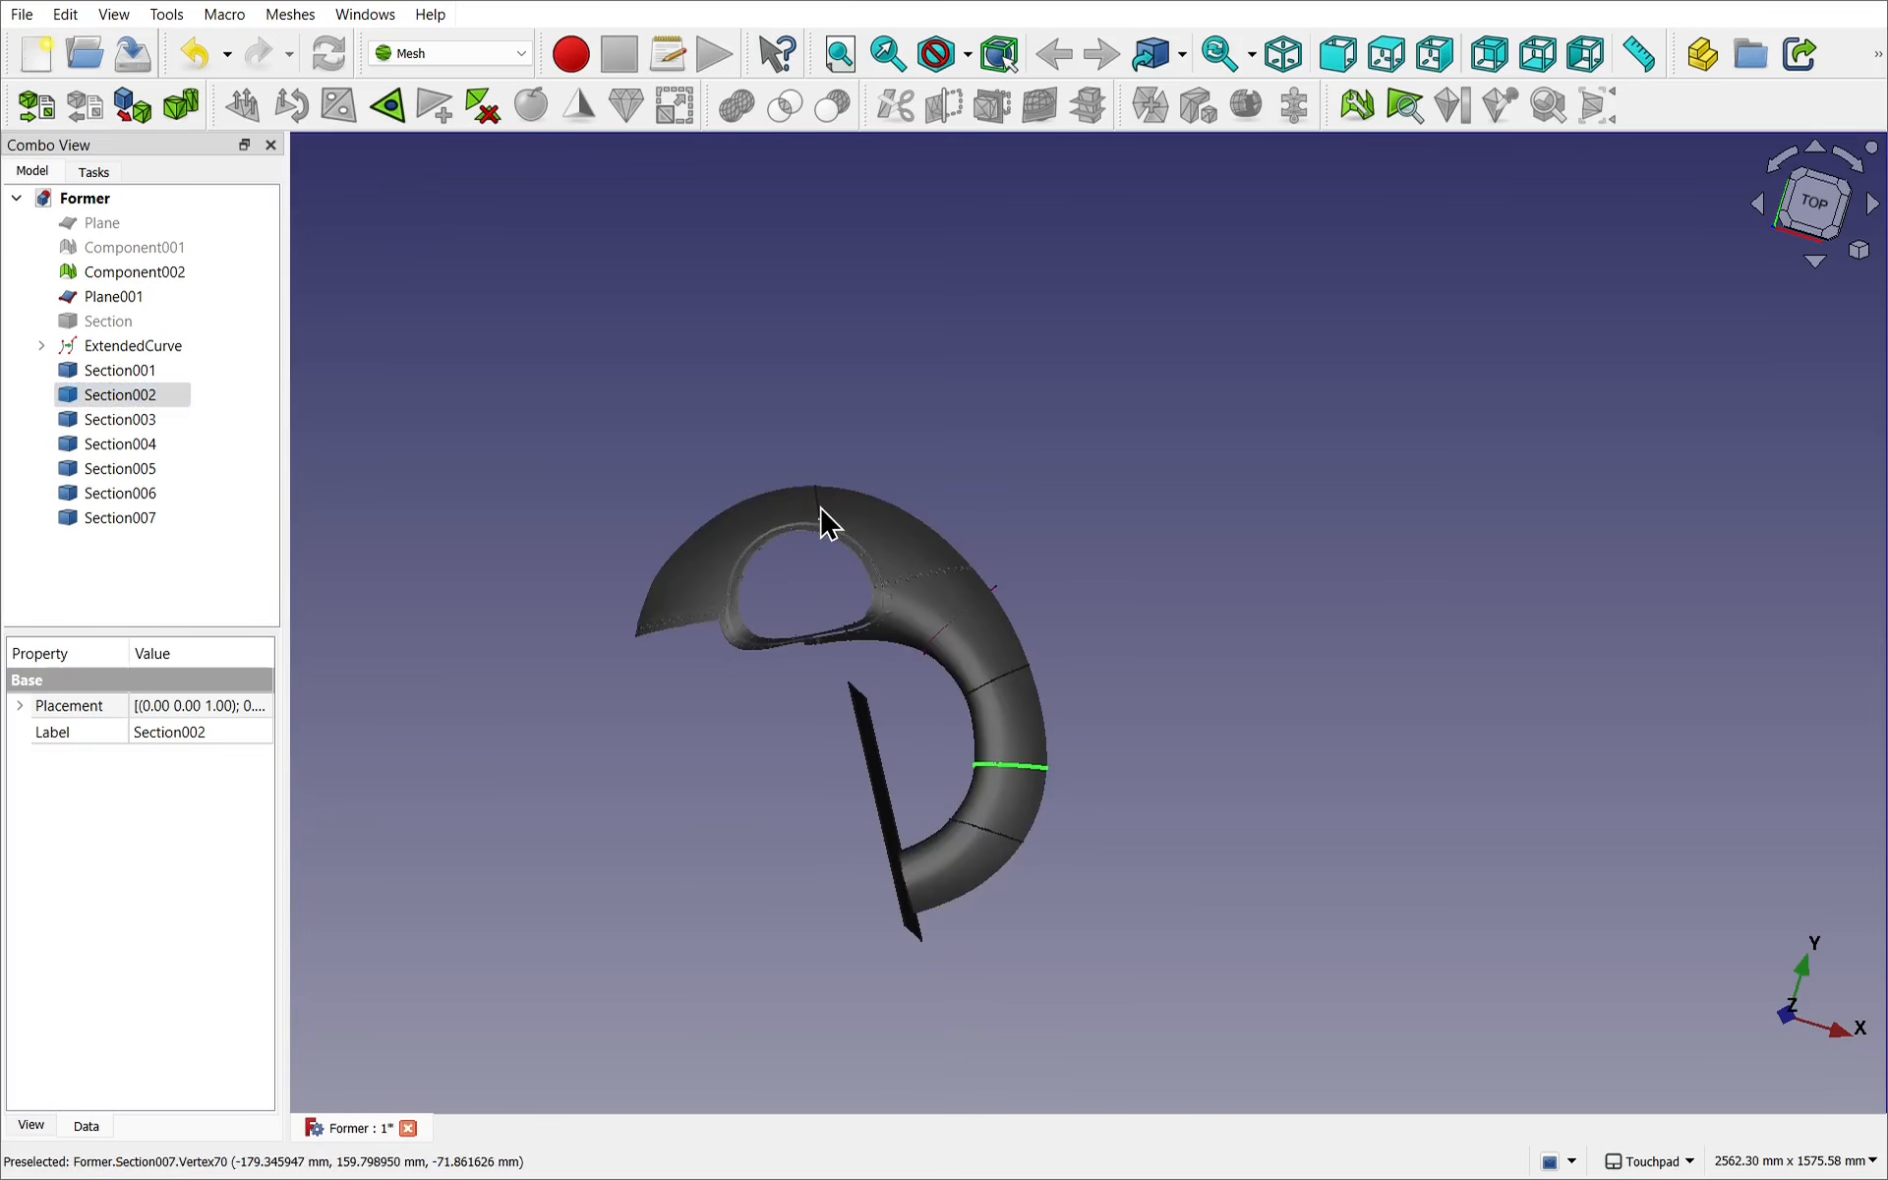
pyautogui.click(134, 494)
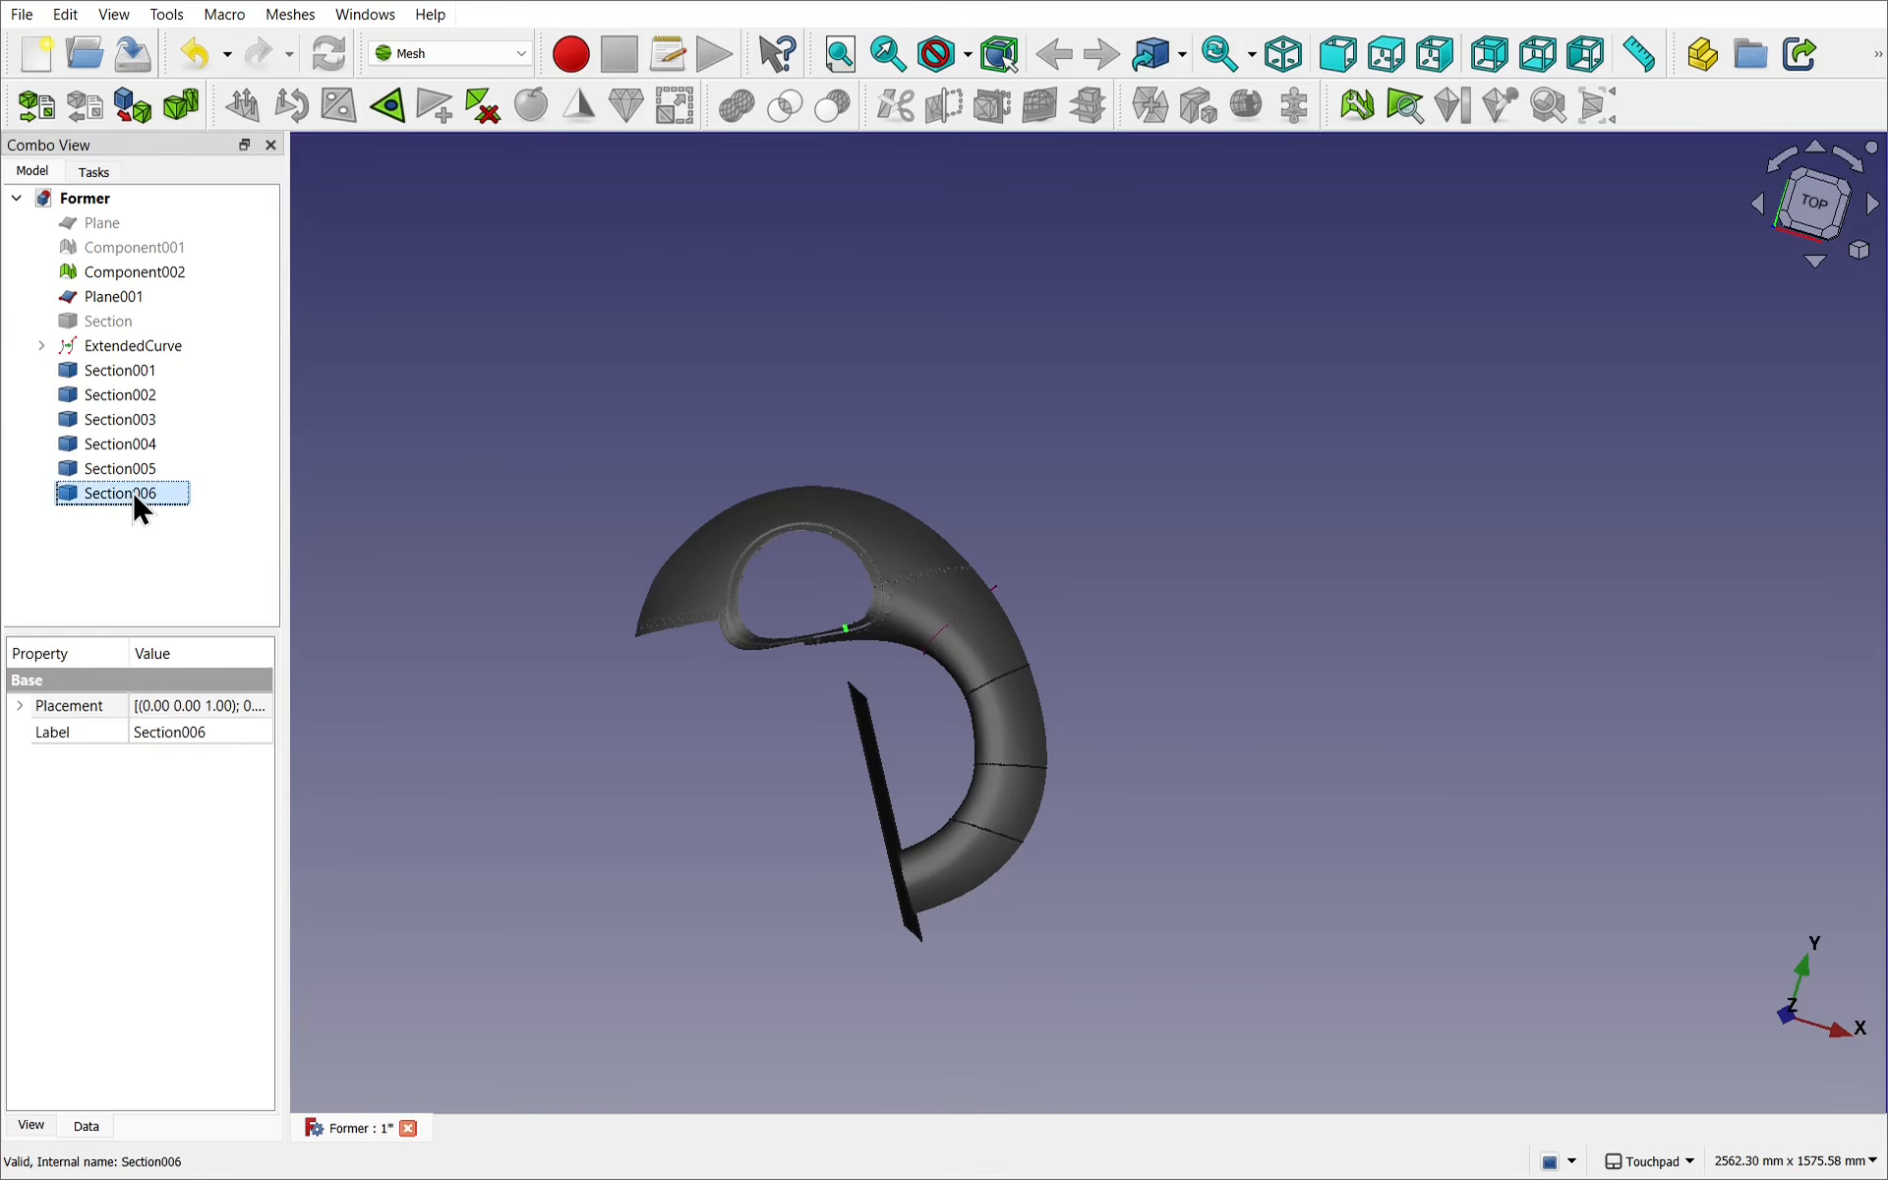
pyautogui.press('Delete')
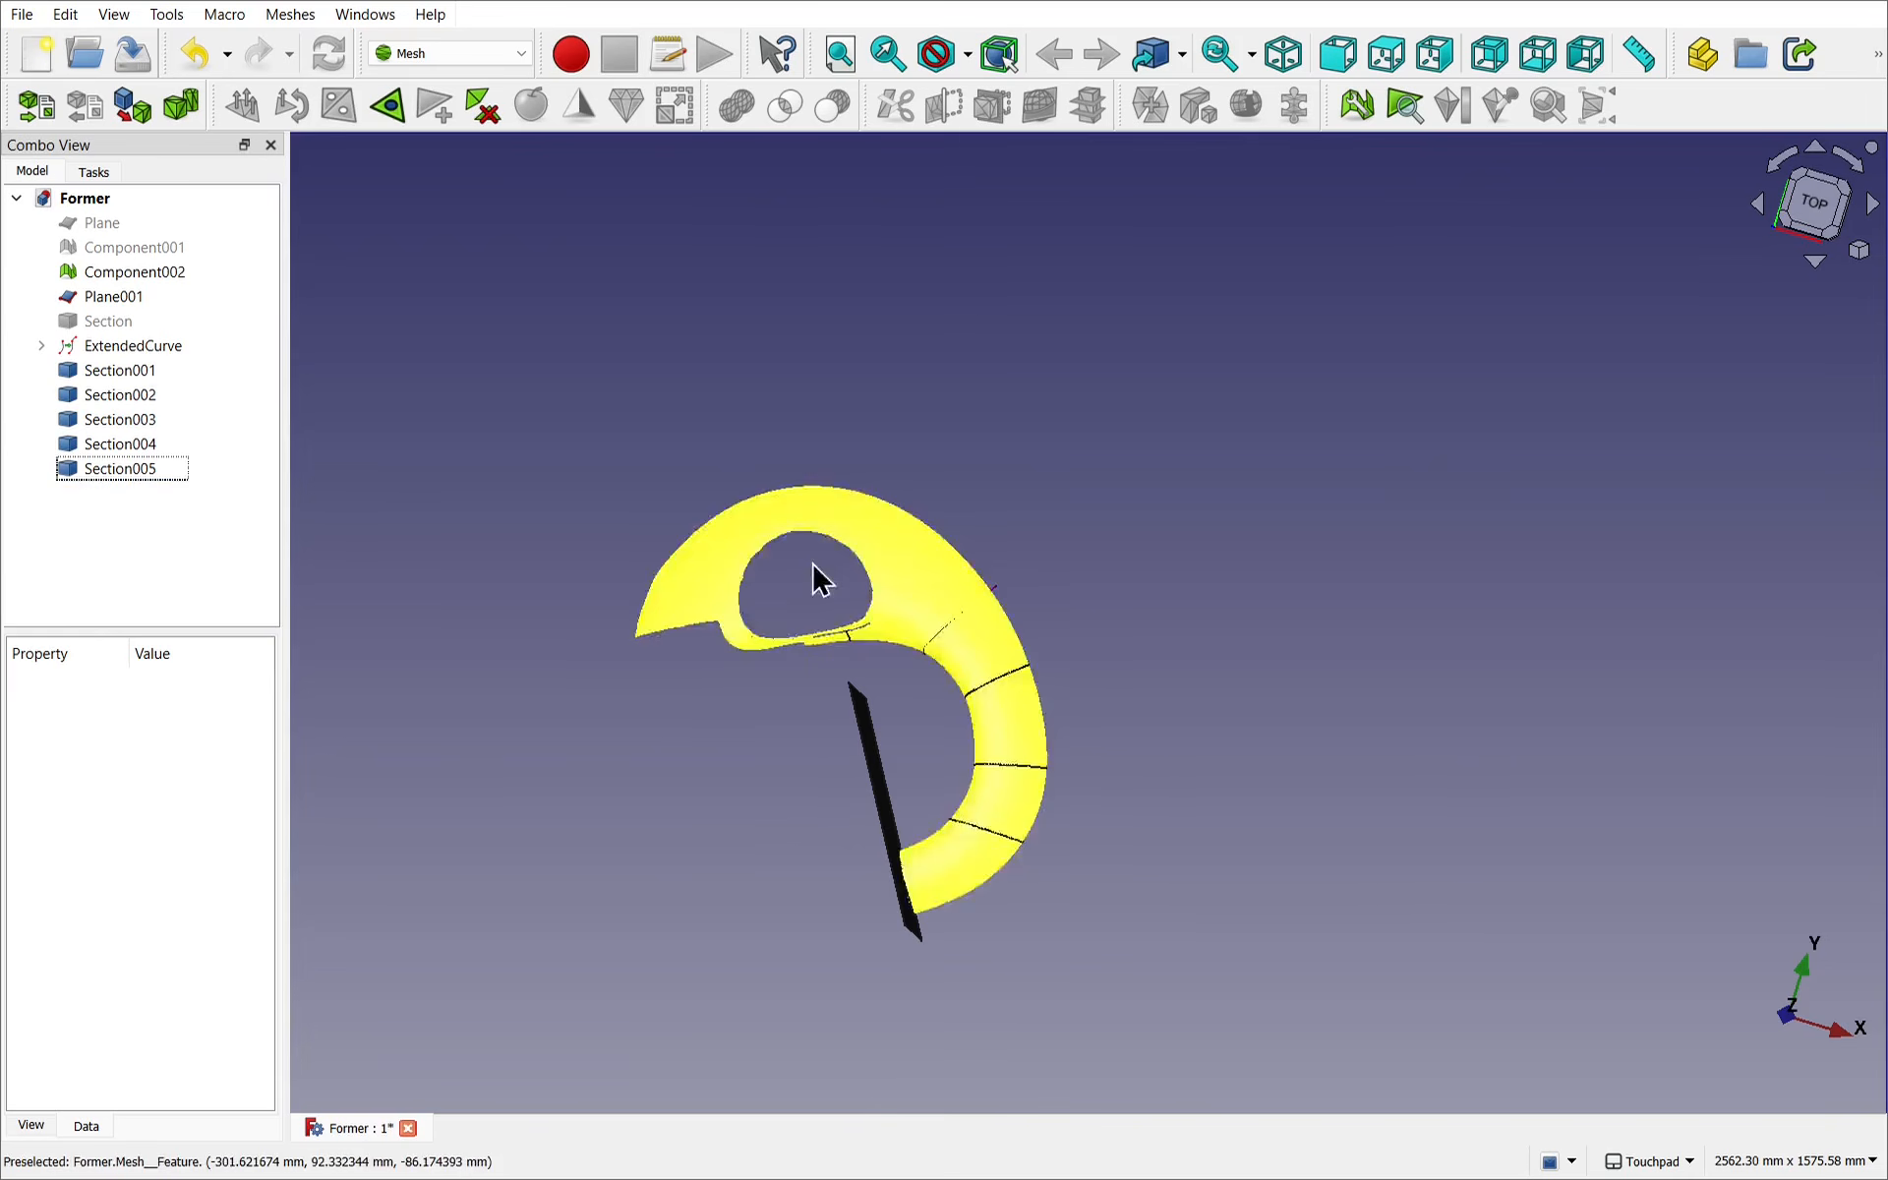
pyautogui.keyDown('alt'); pyautogui.moveTo(813, 577); pyautogui.dragTo(783, 822); pyautogui.keyUp('alt')
pyautogui.click(799, 645)
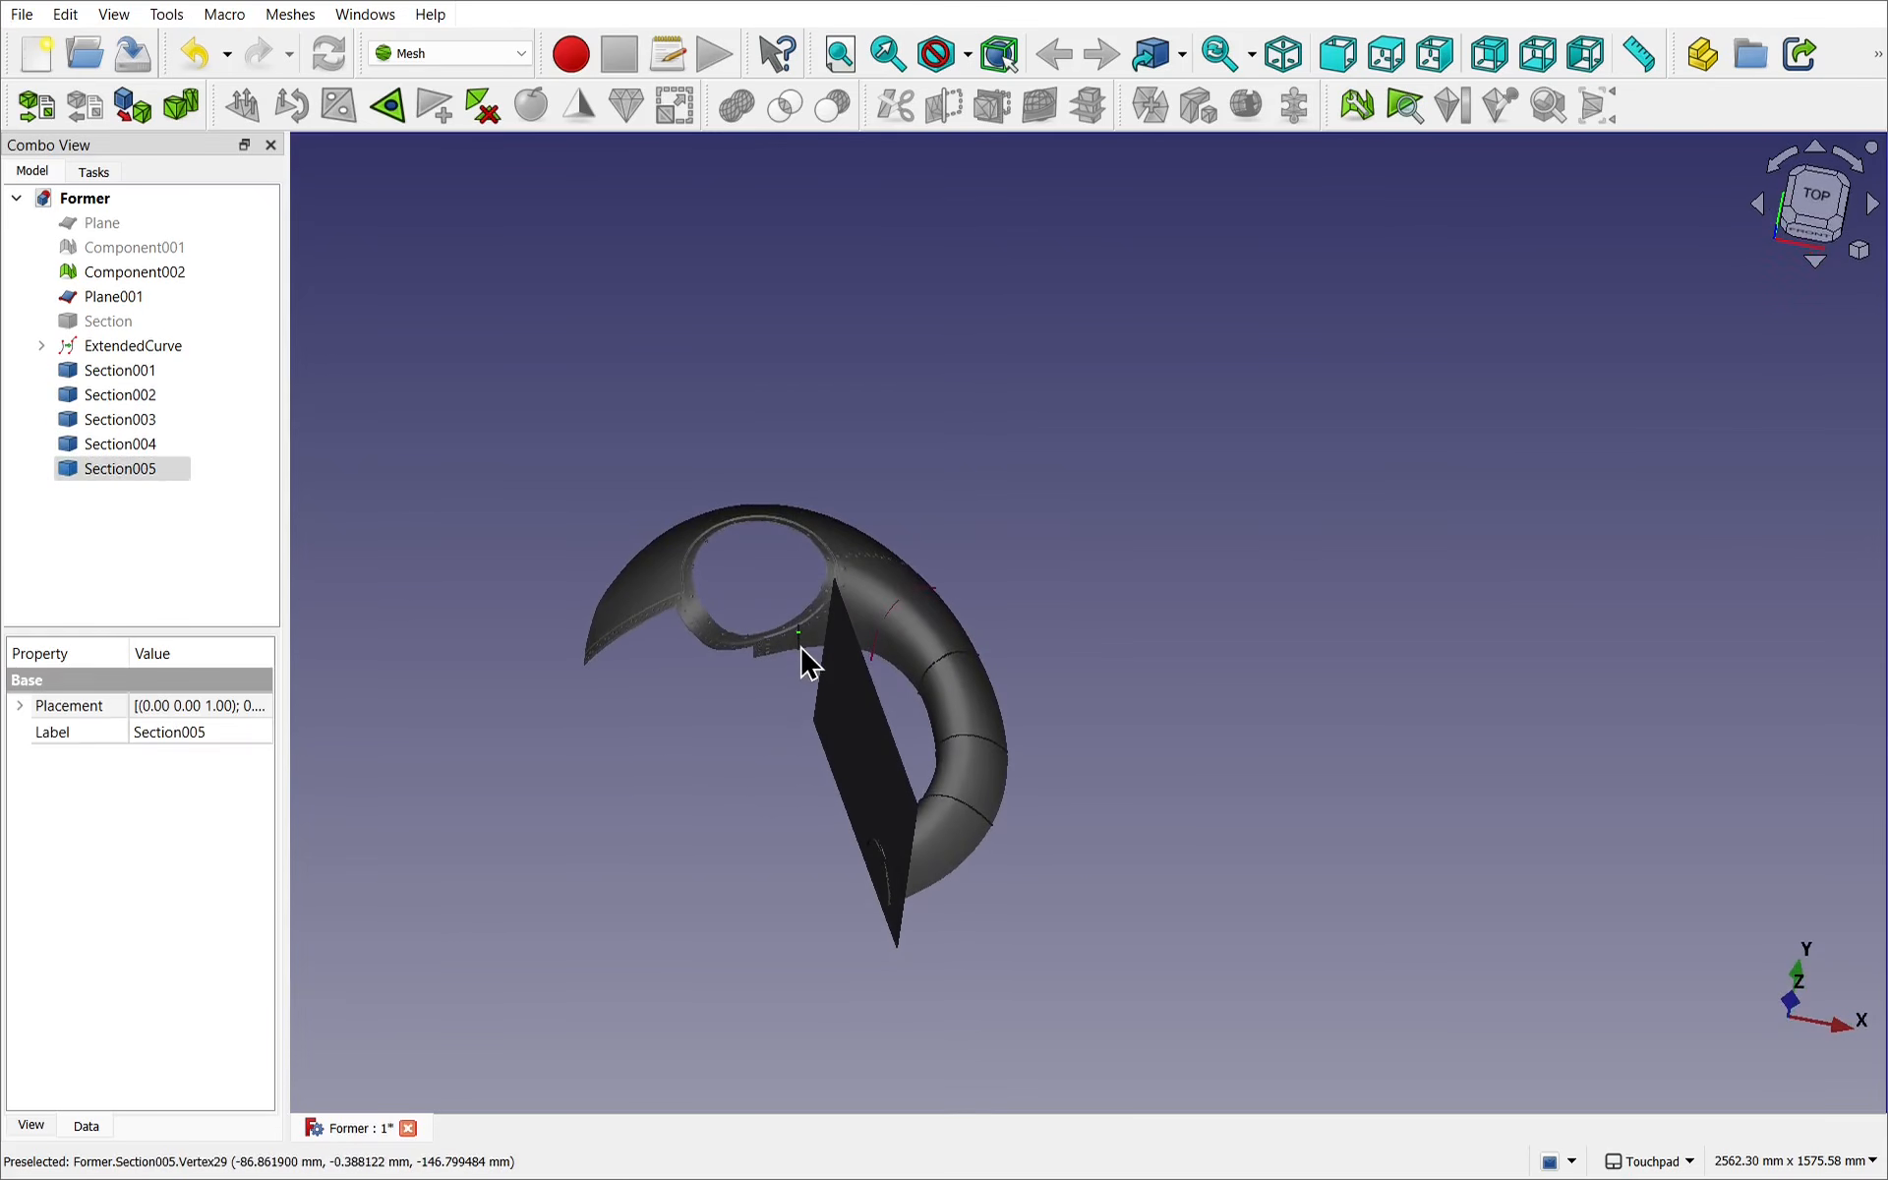
pyautogui.scroll(5, 776, 677)
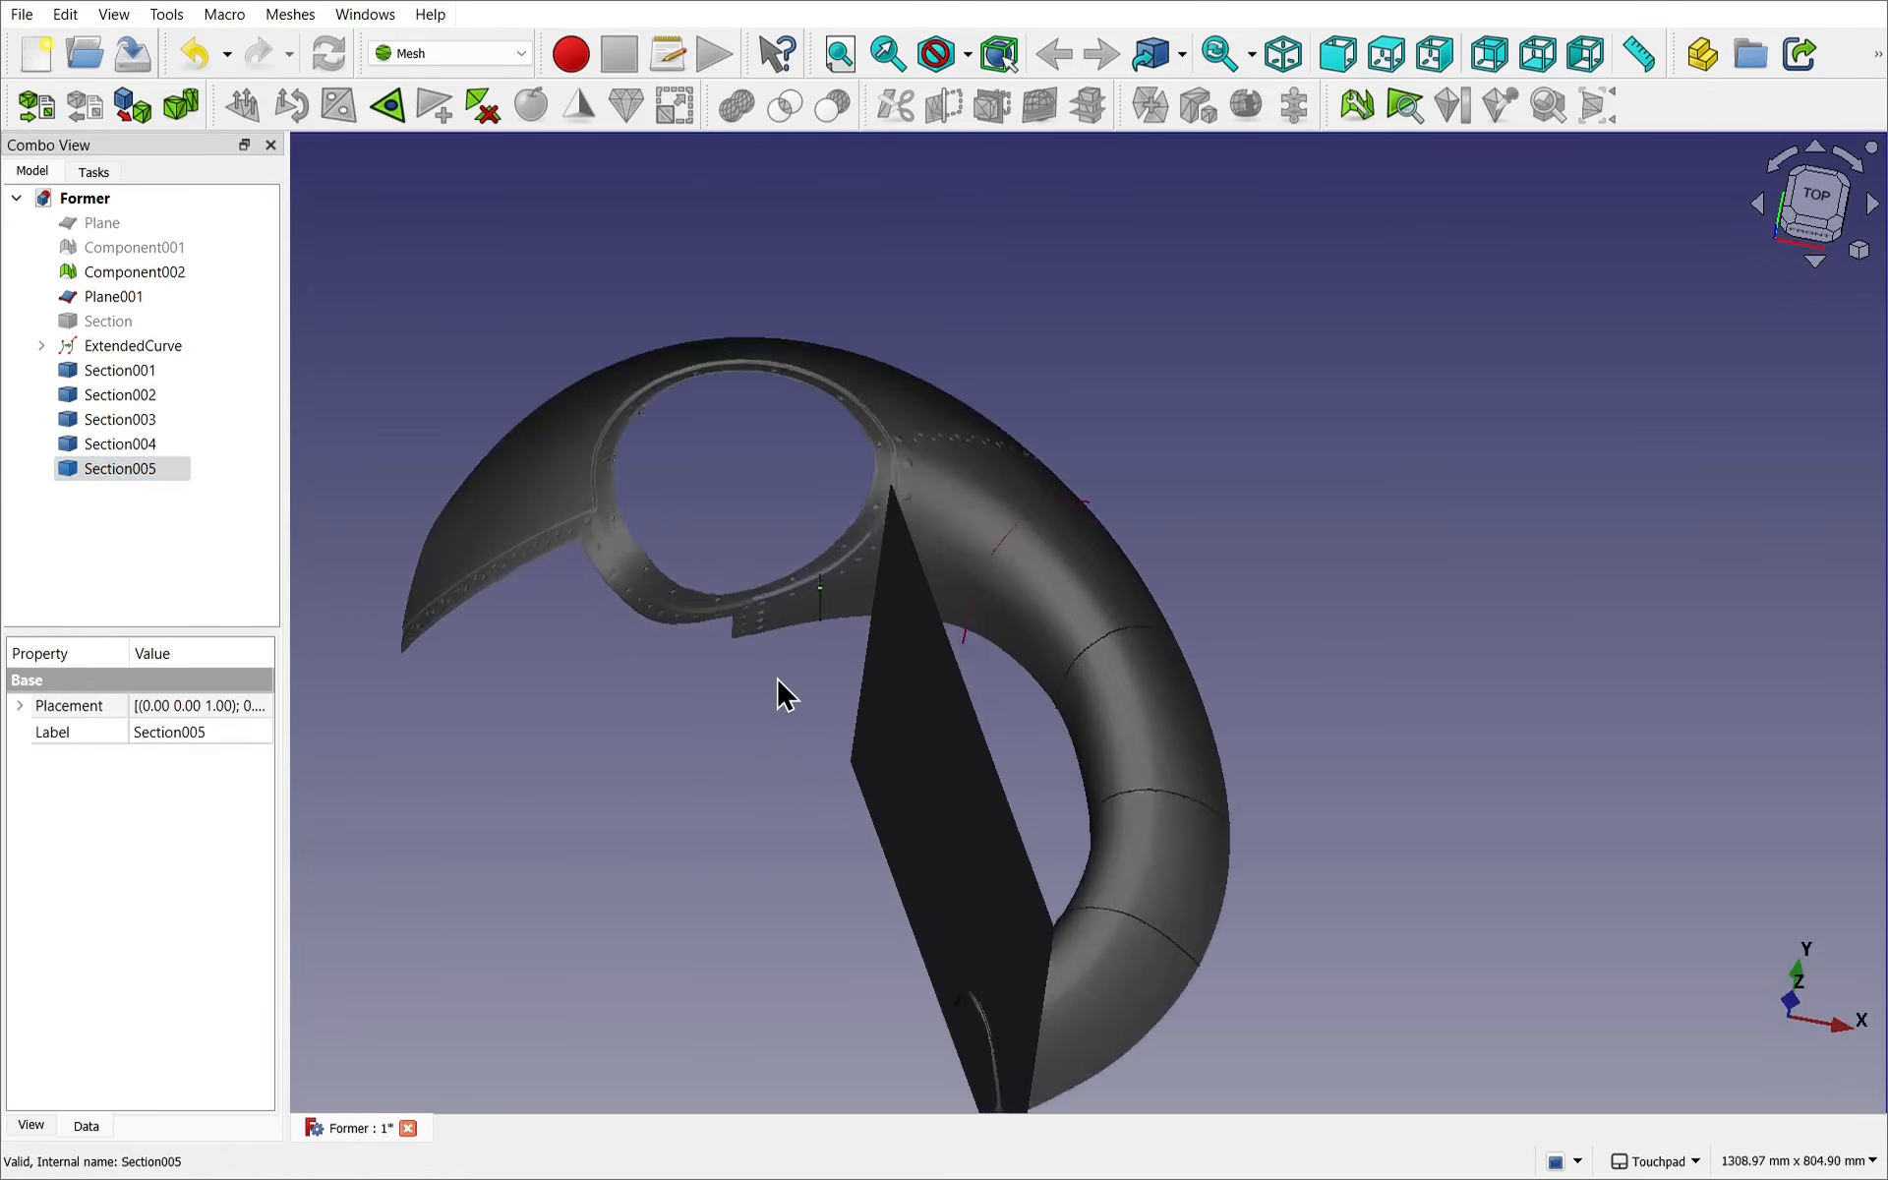
pyautogui.click(102, 462)
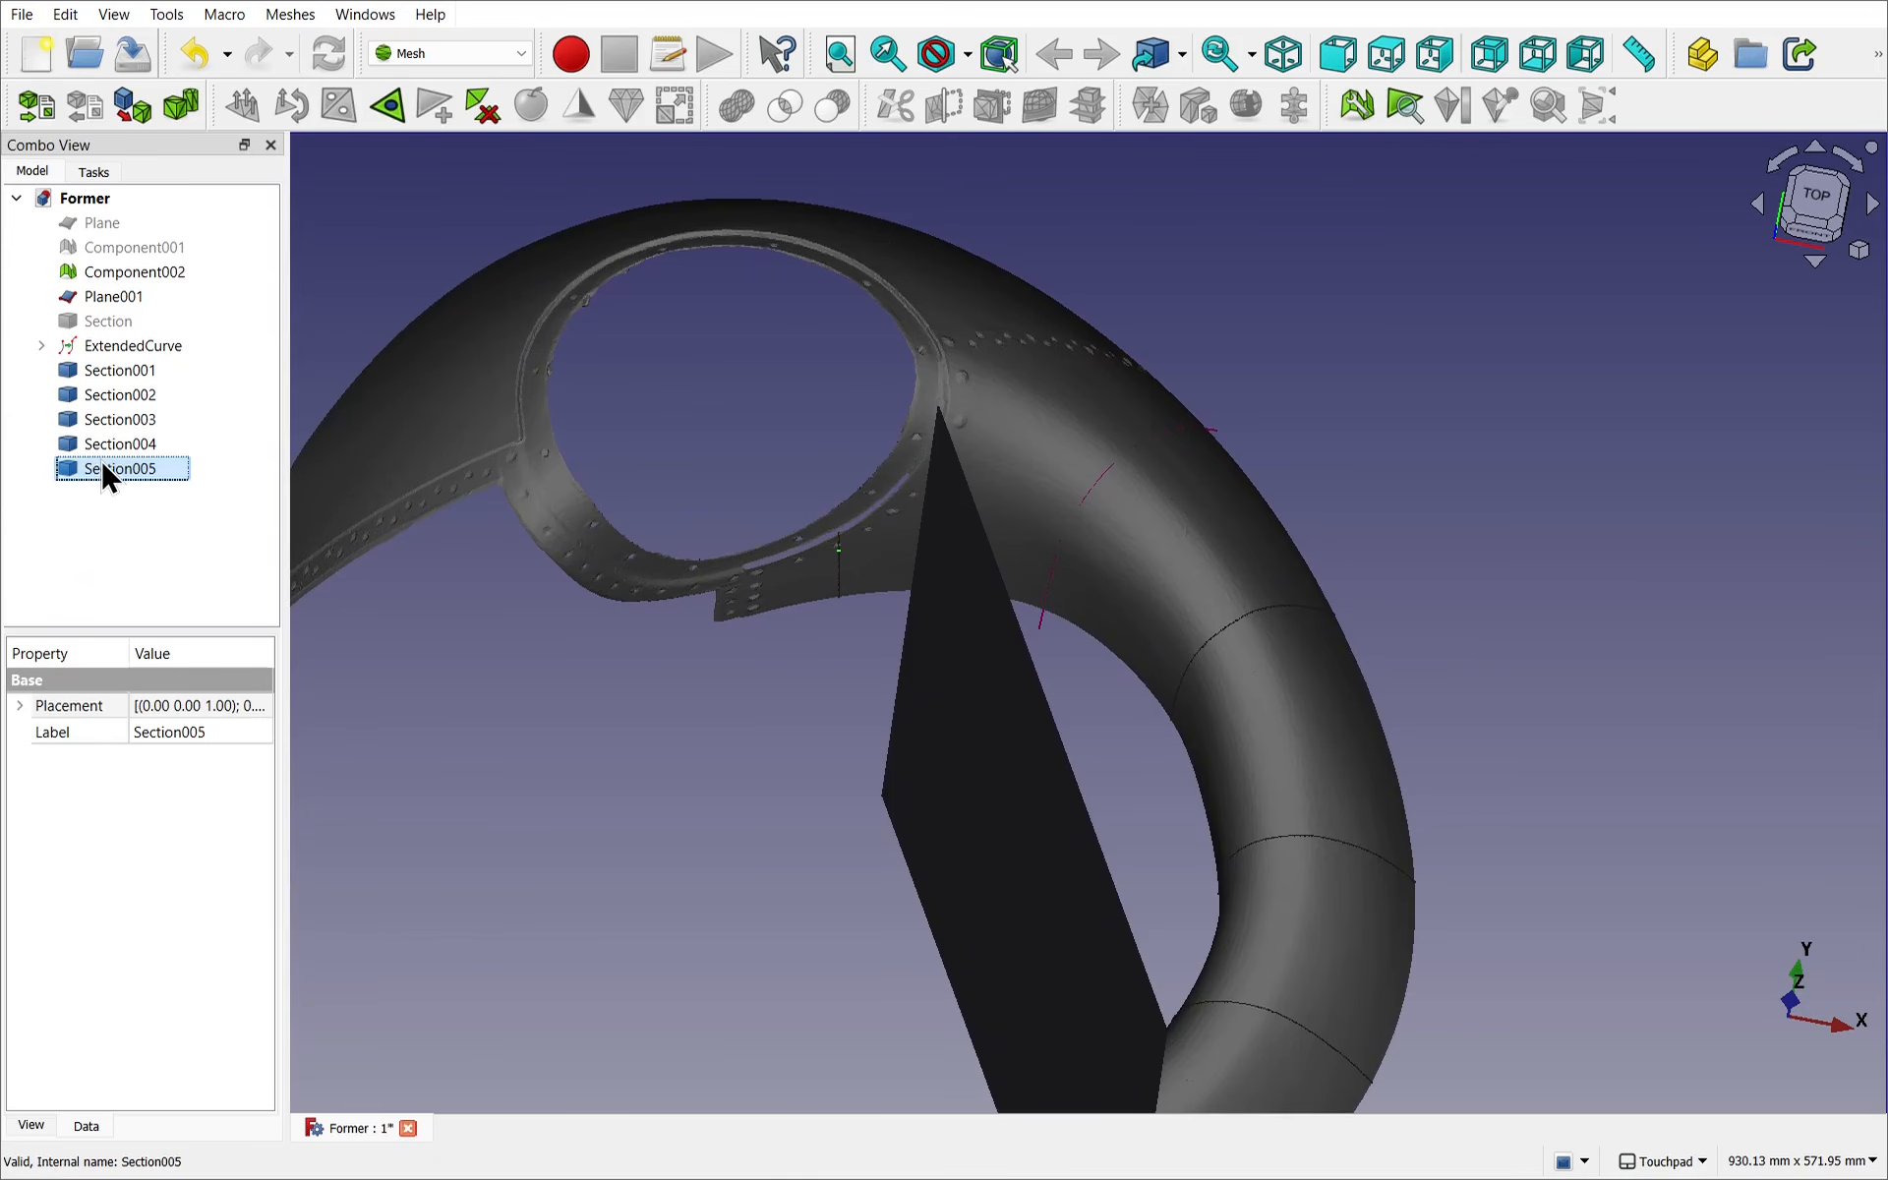
pyautogui.press('Delete')
# Rotate Plane001 with Transform by 30° clockwise as seen from above, shift it along its red axis to cross the mesh, and accept.
pyautogui.scroll(-2, 752, 651)
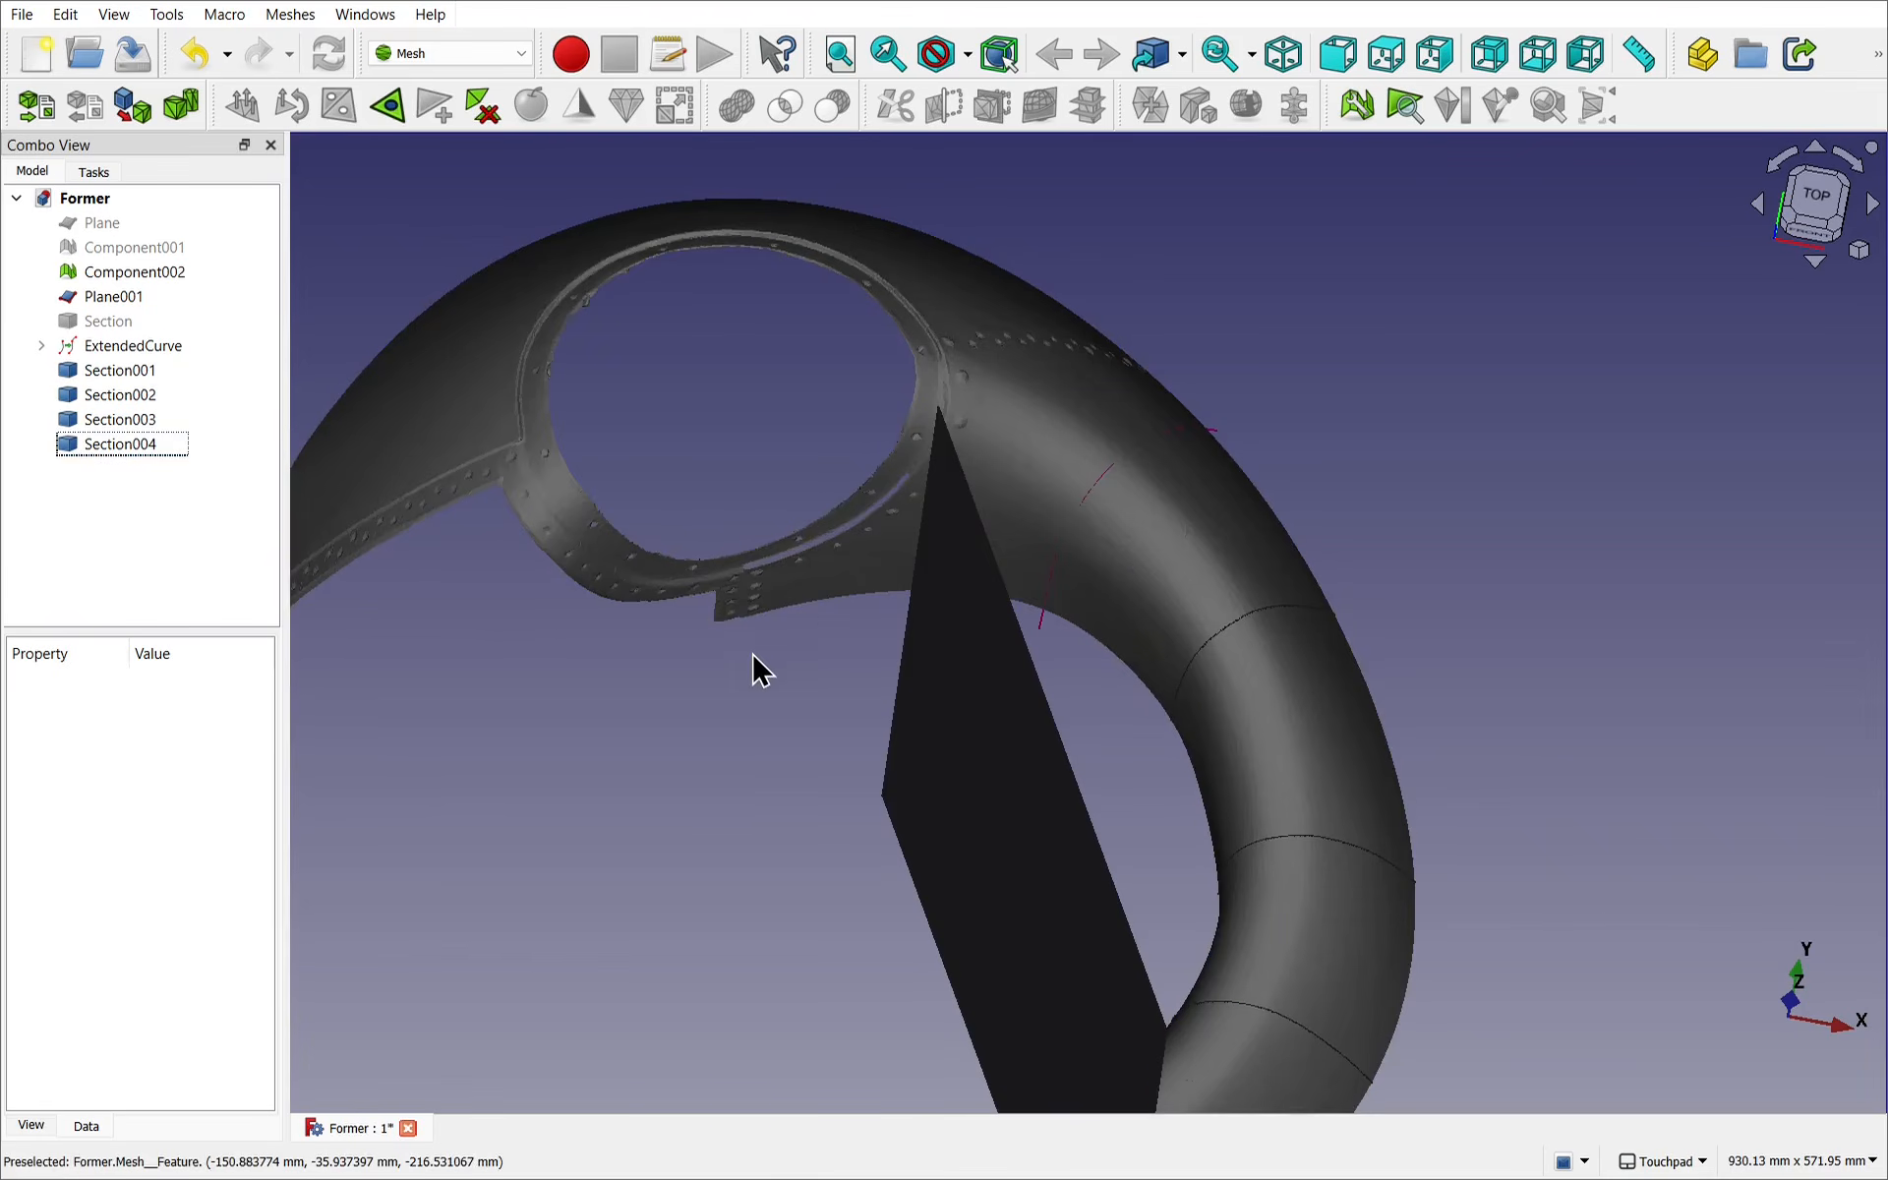
pyautogui.scroll(-4, 754, 664)
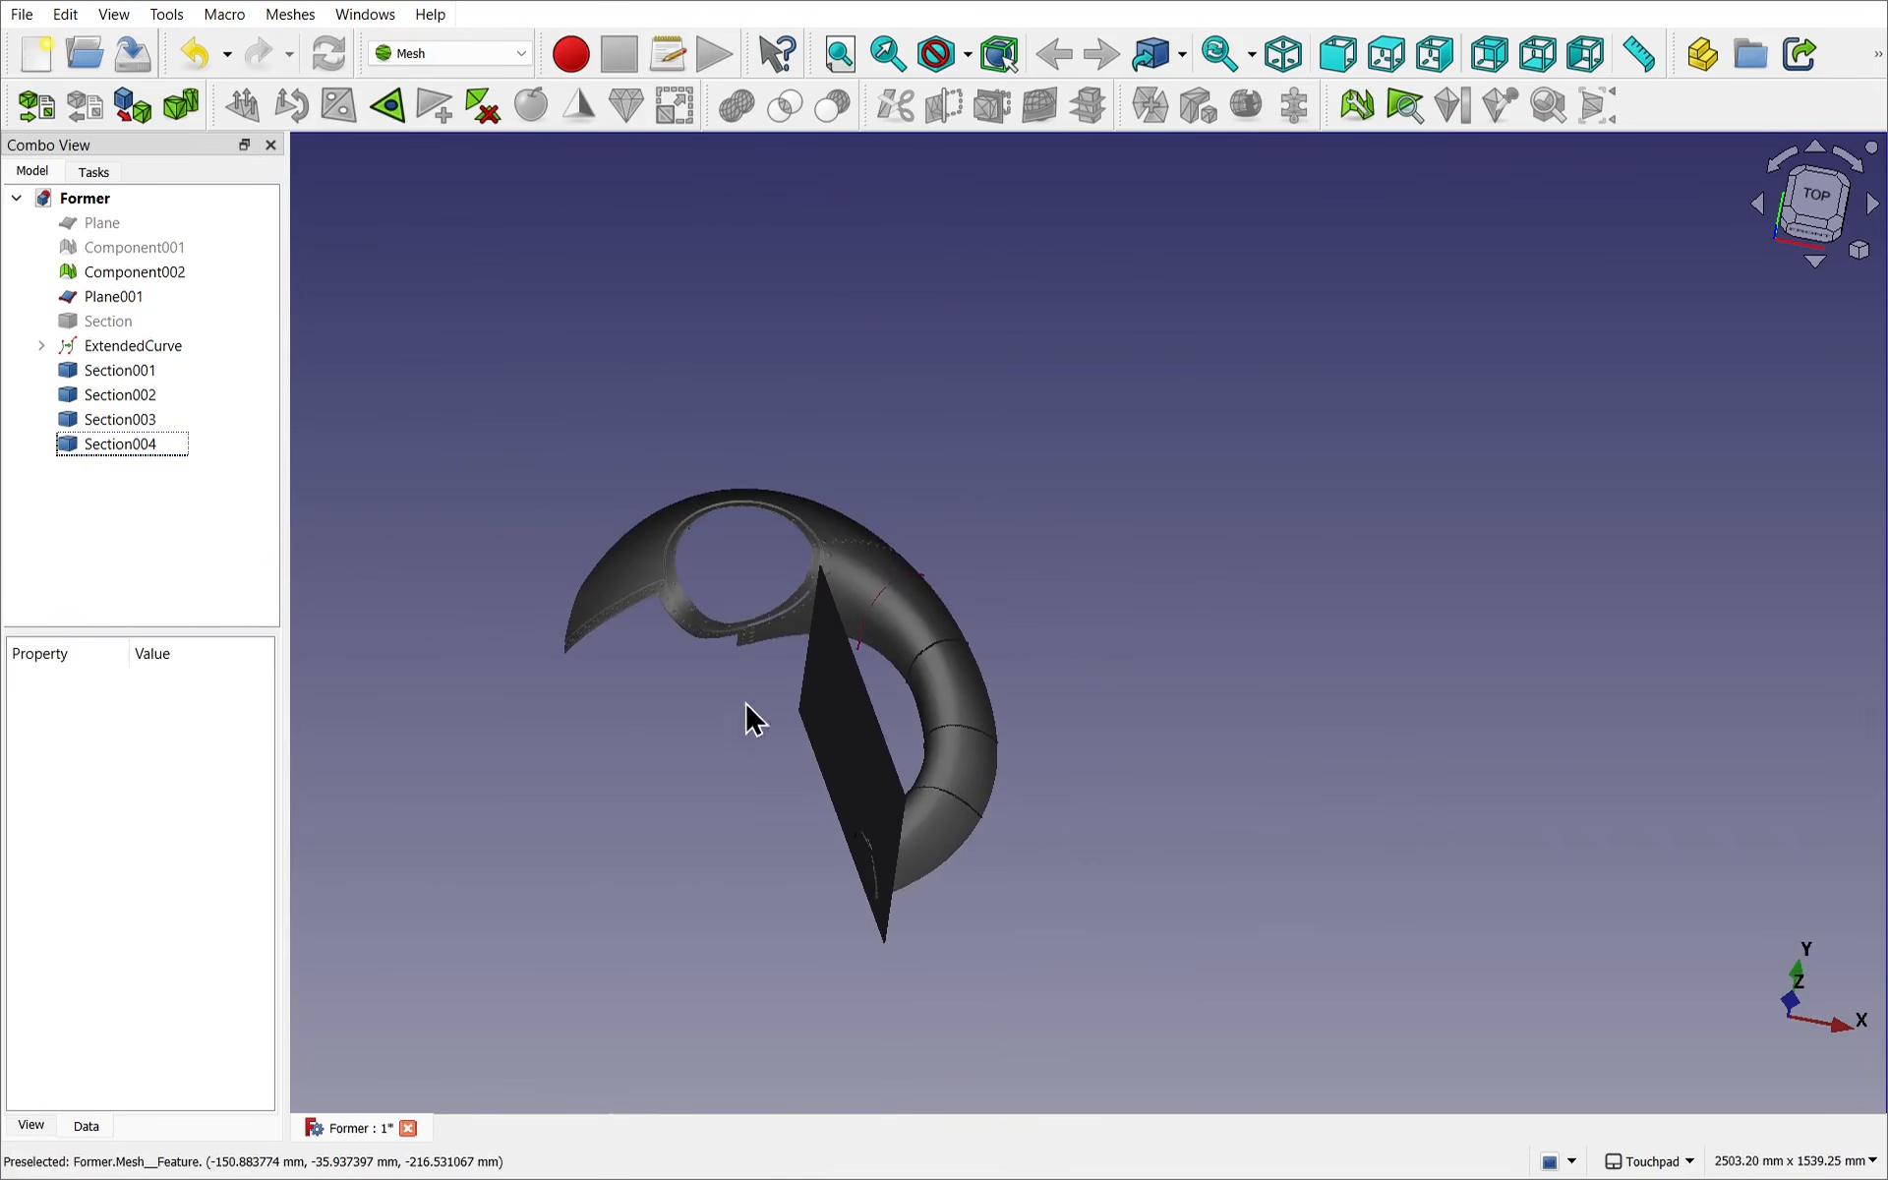
pyautogui.rightClick(830, 749)
pyautogui.click(902, 704)
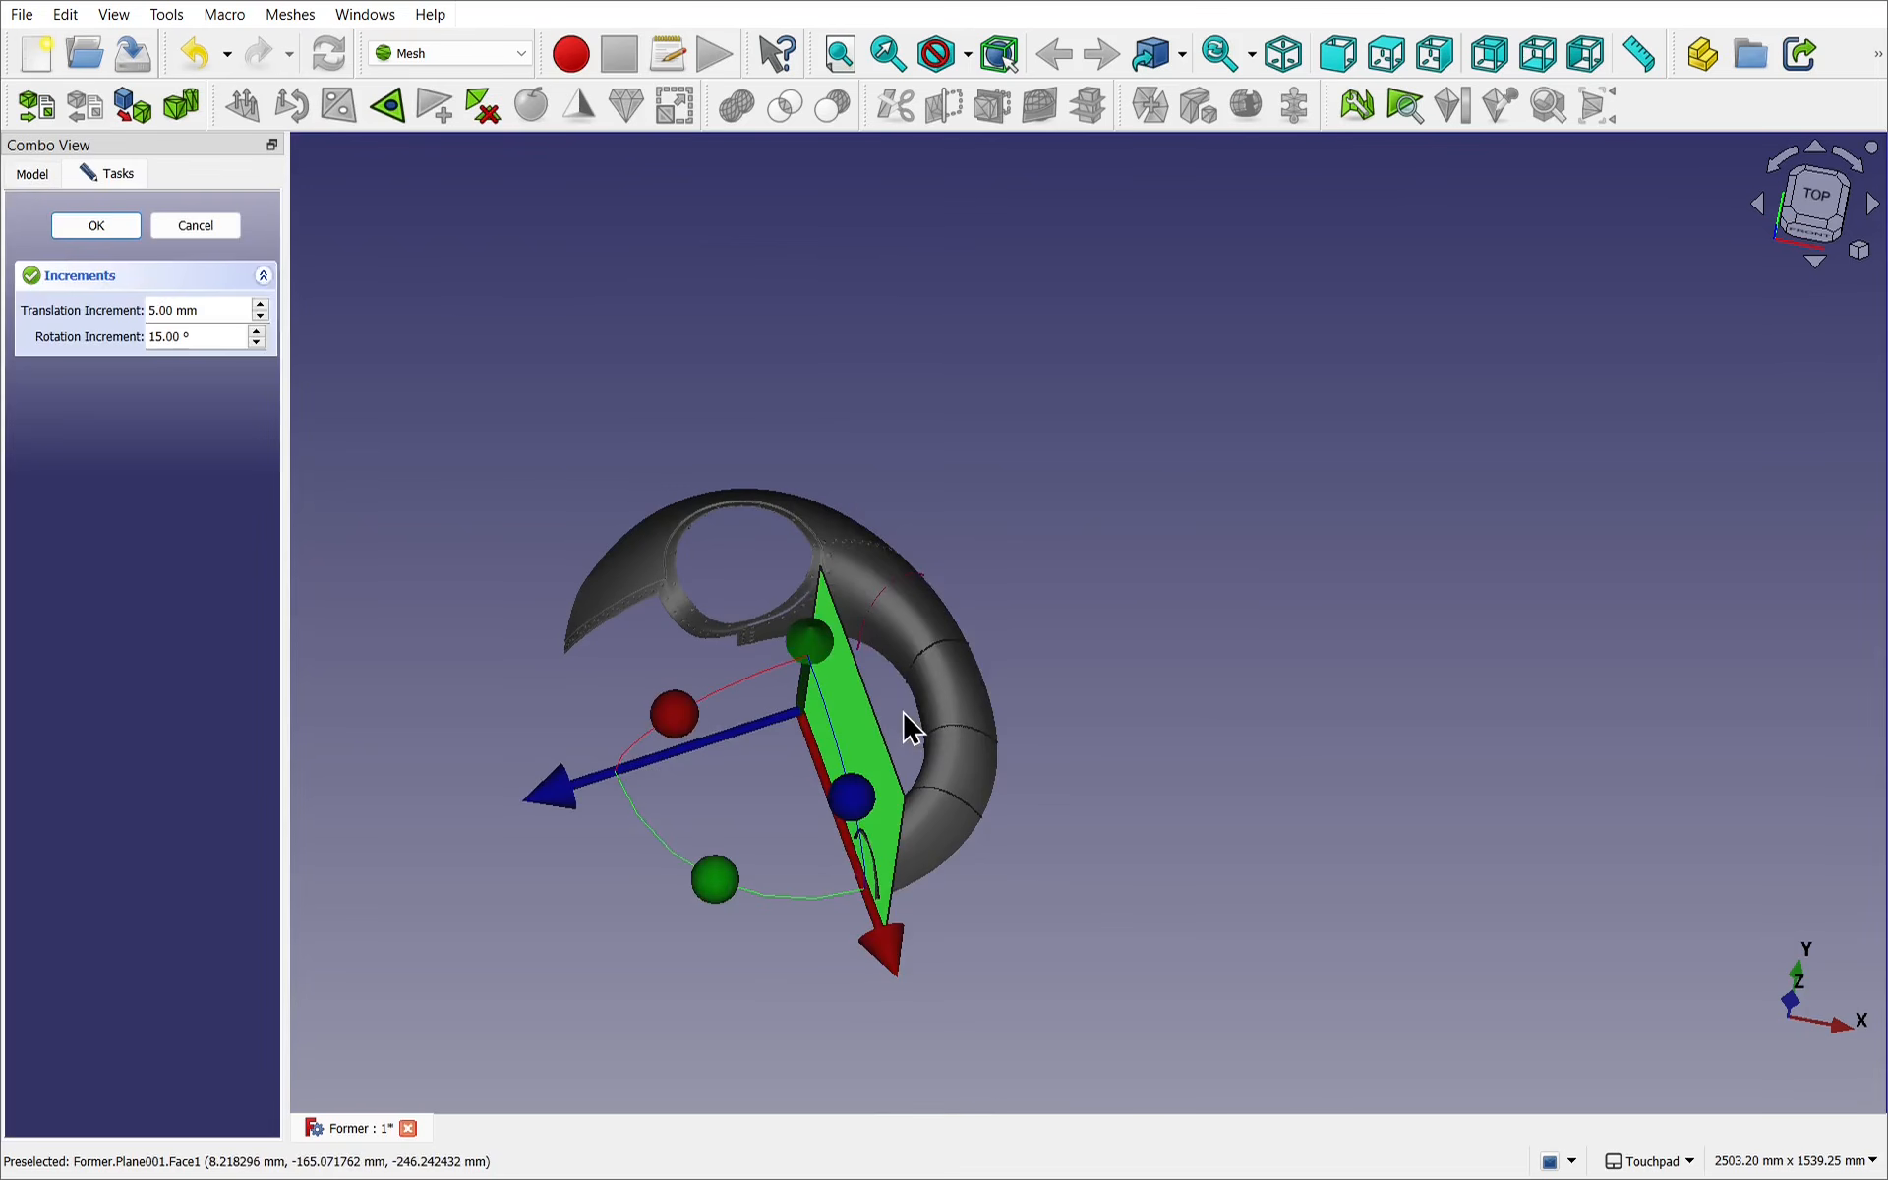
pyautogui.moveTo(720, 861); pyautogui.dragTo(505, 834)
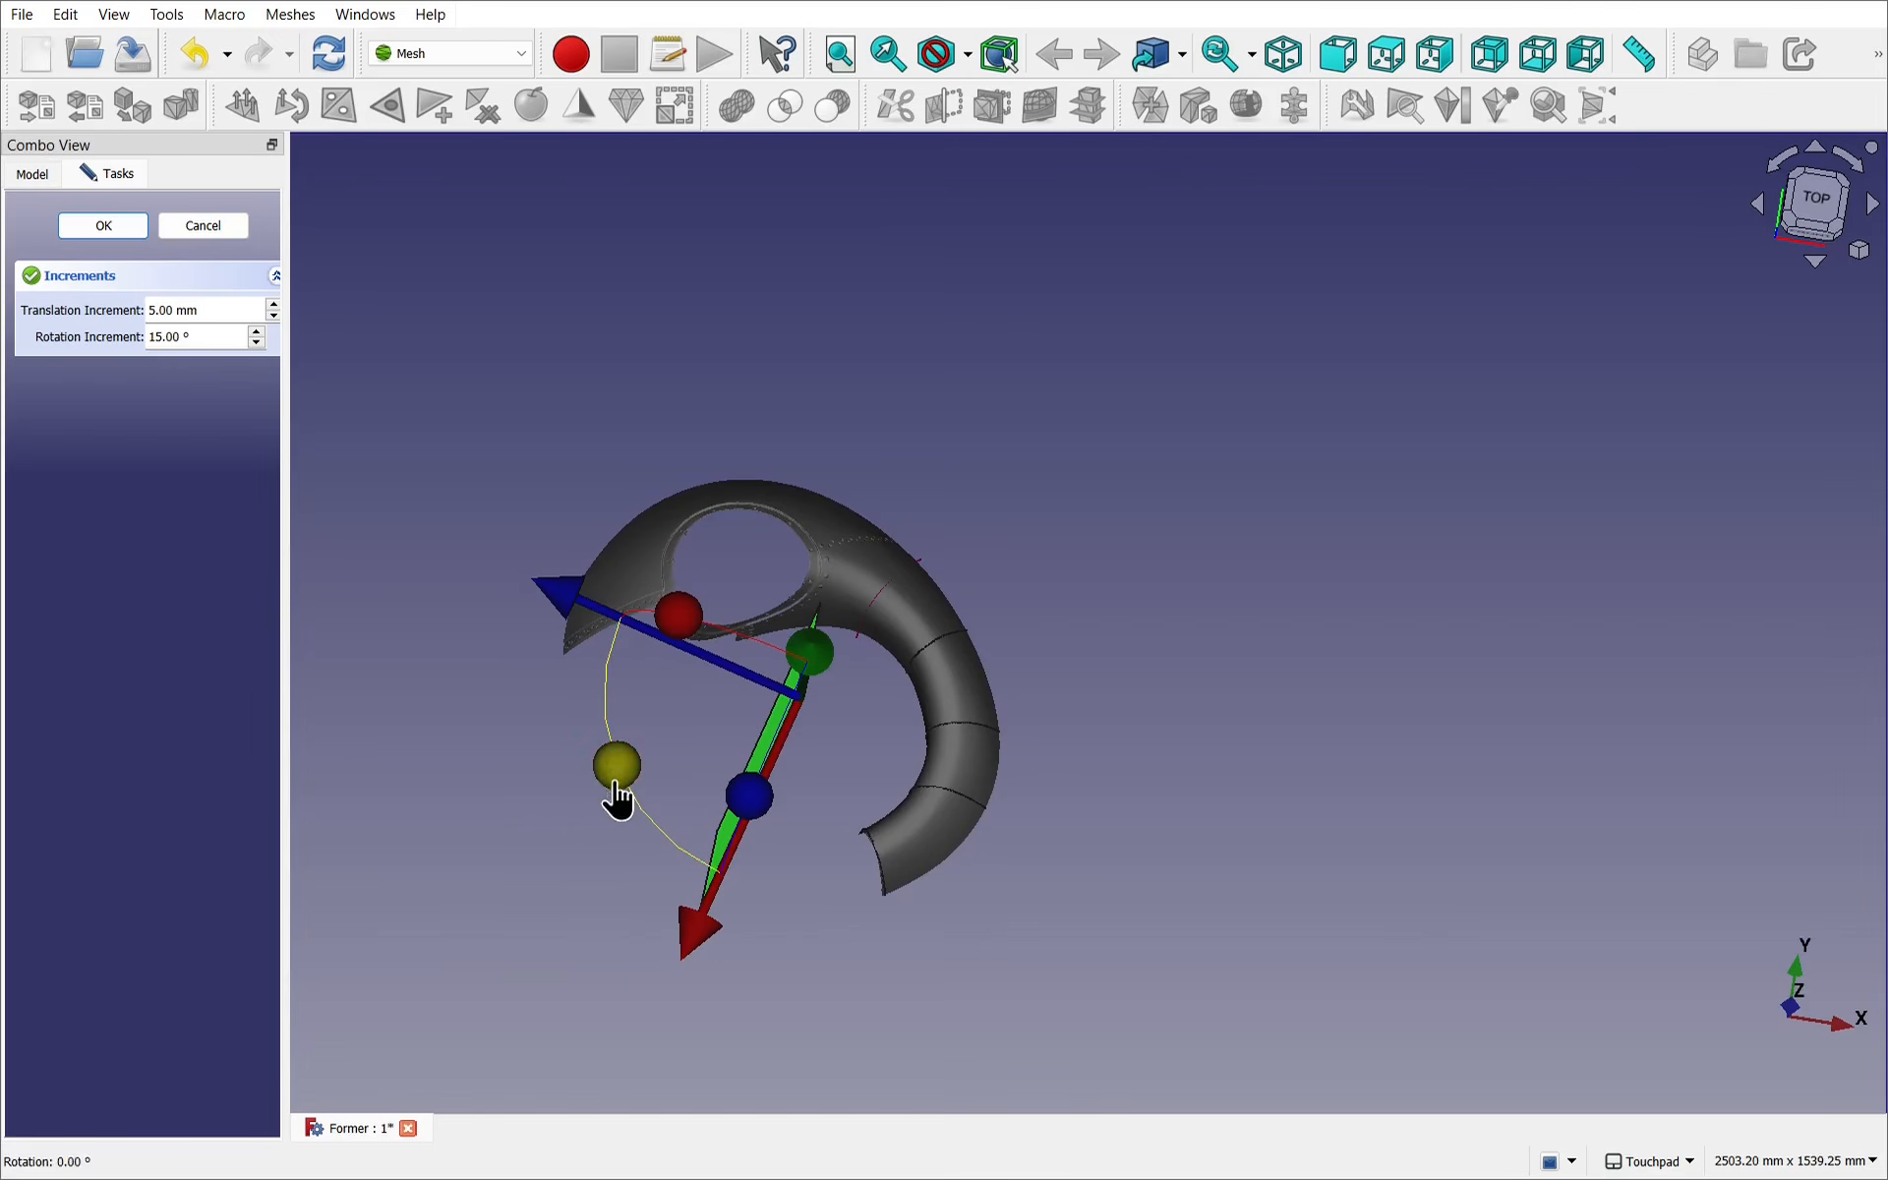
pyautogui.moveTo(616, 786); pyautogui.dragTo(637, 806)
pyautogui.moveTo(751, 968); pyautogui.dragTo(674, 788)
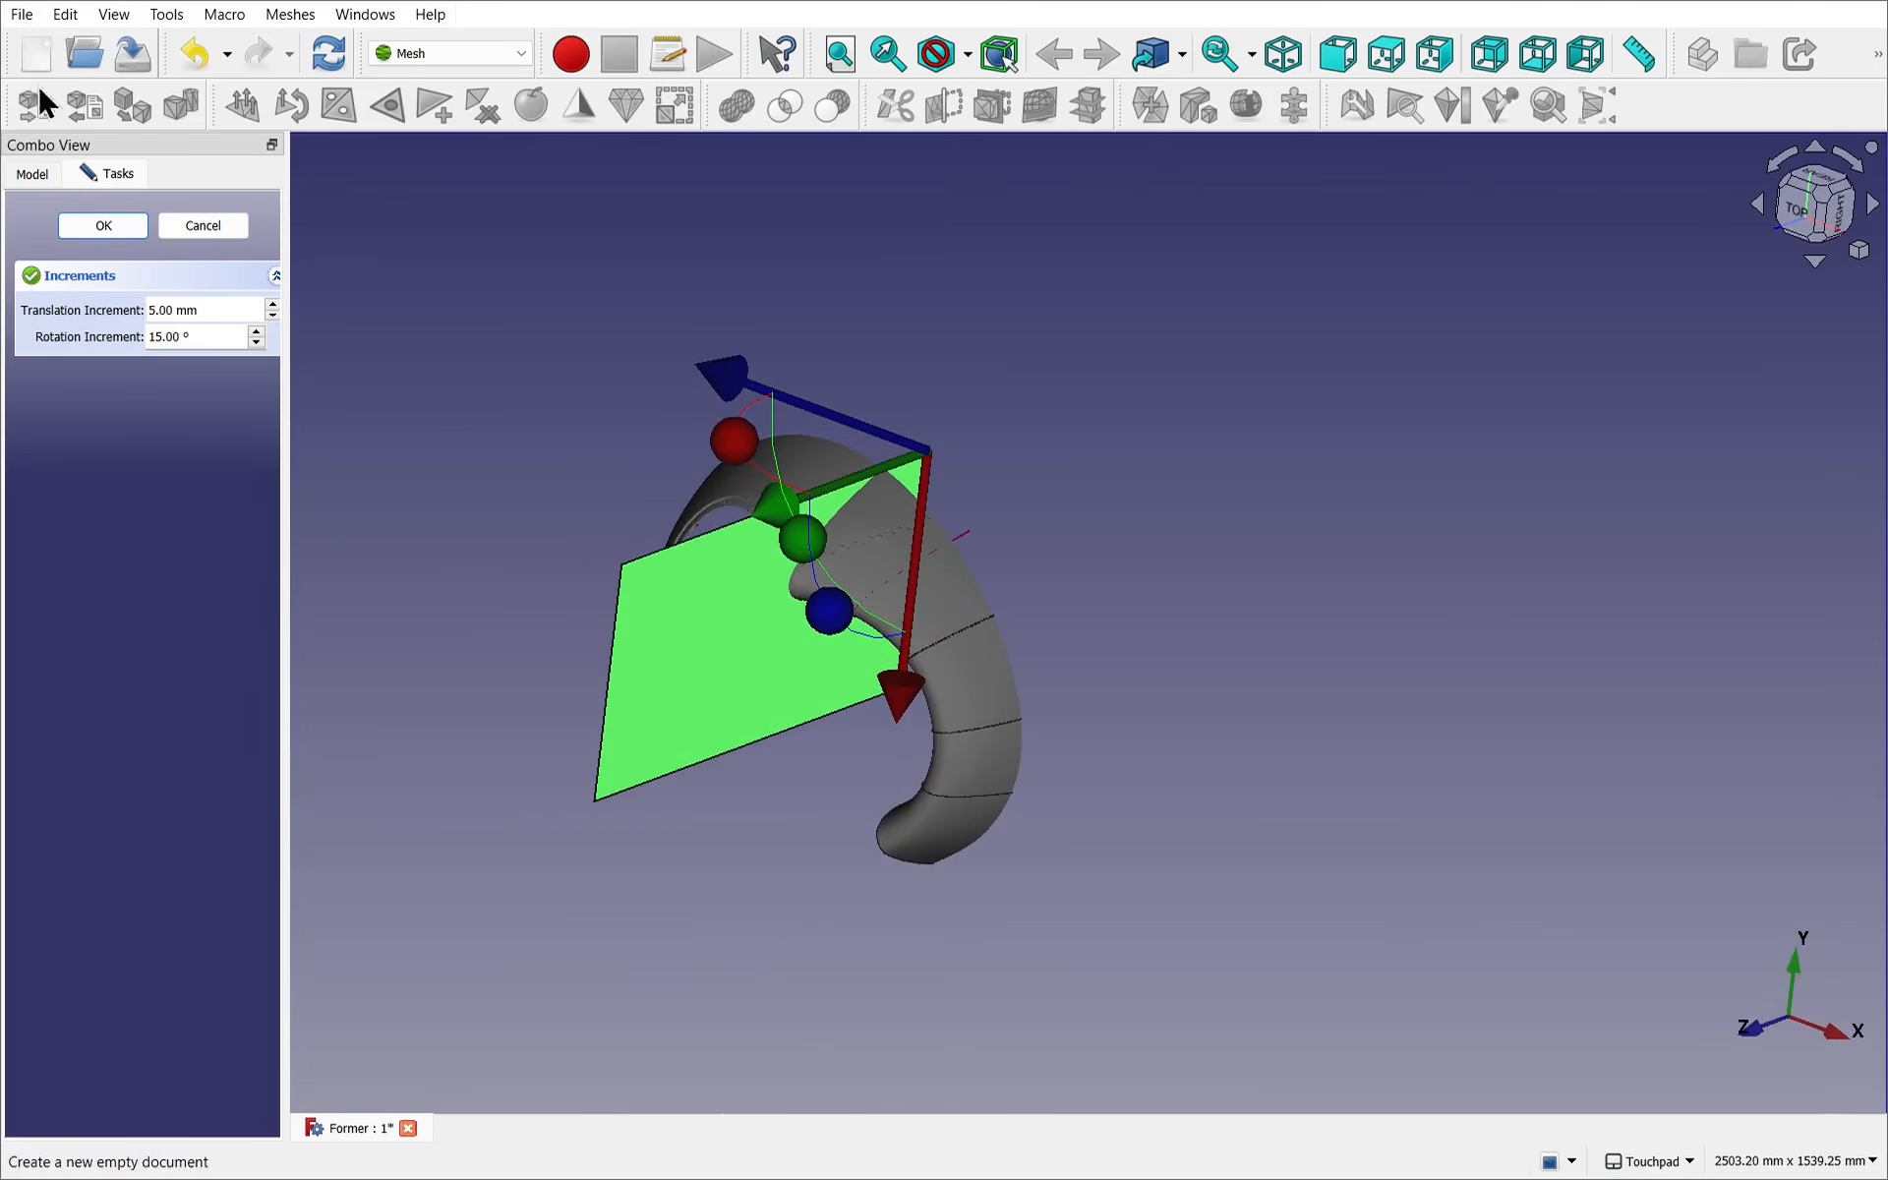
pyautogui.click(114, 232)
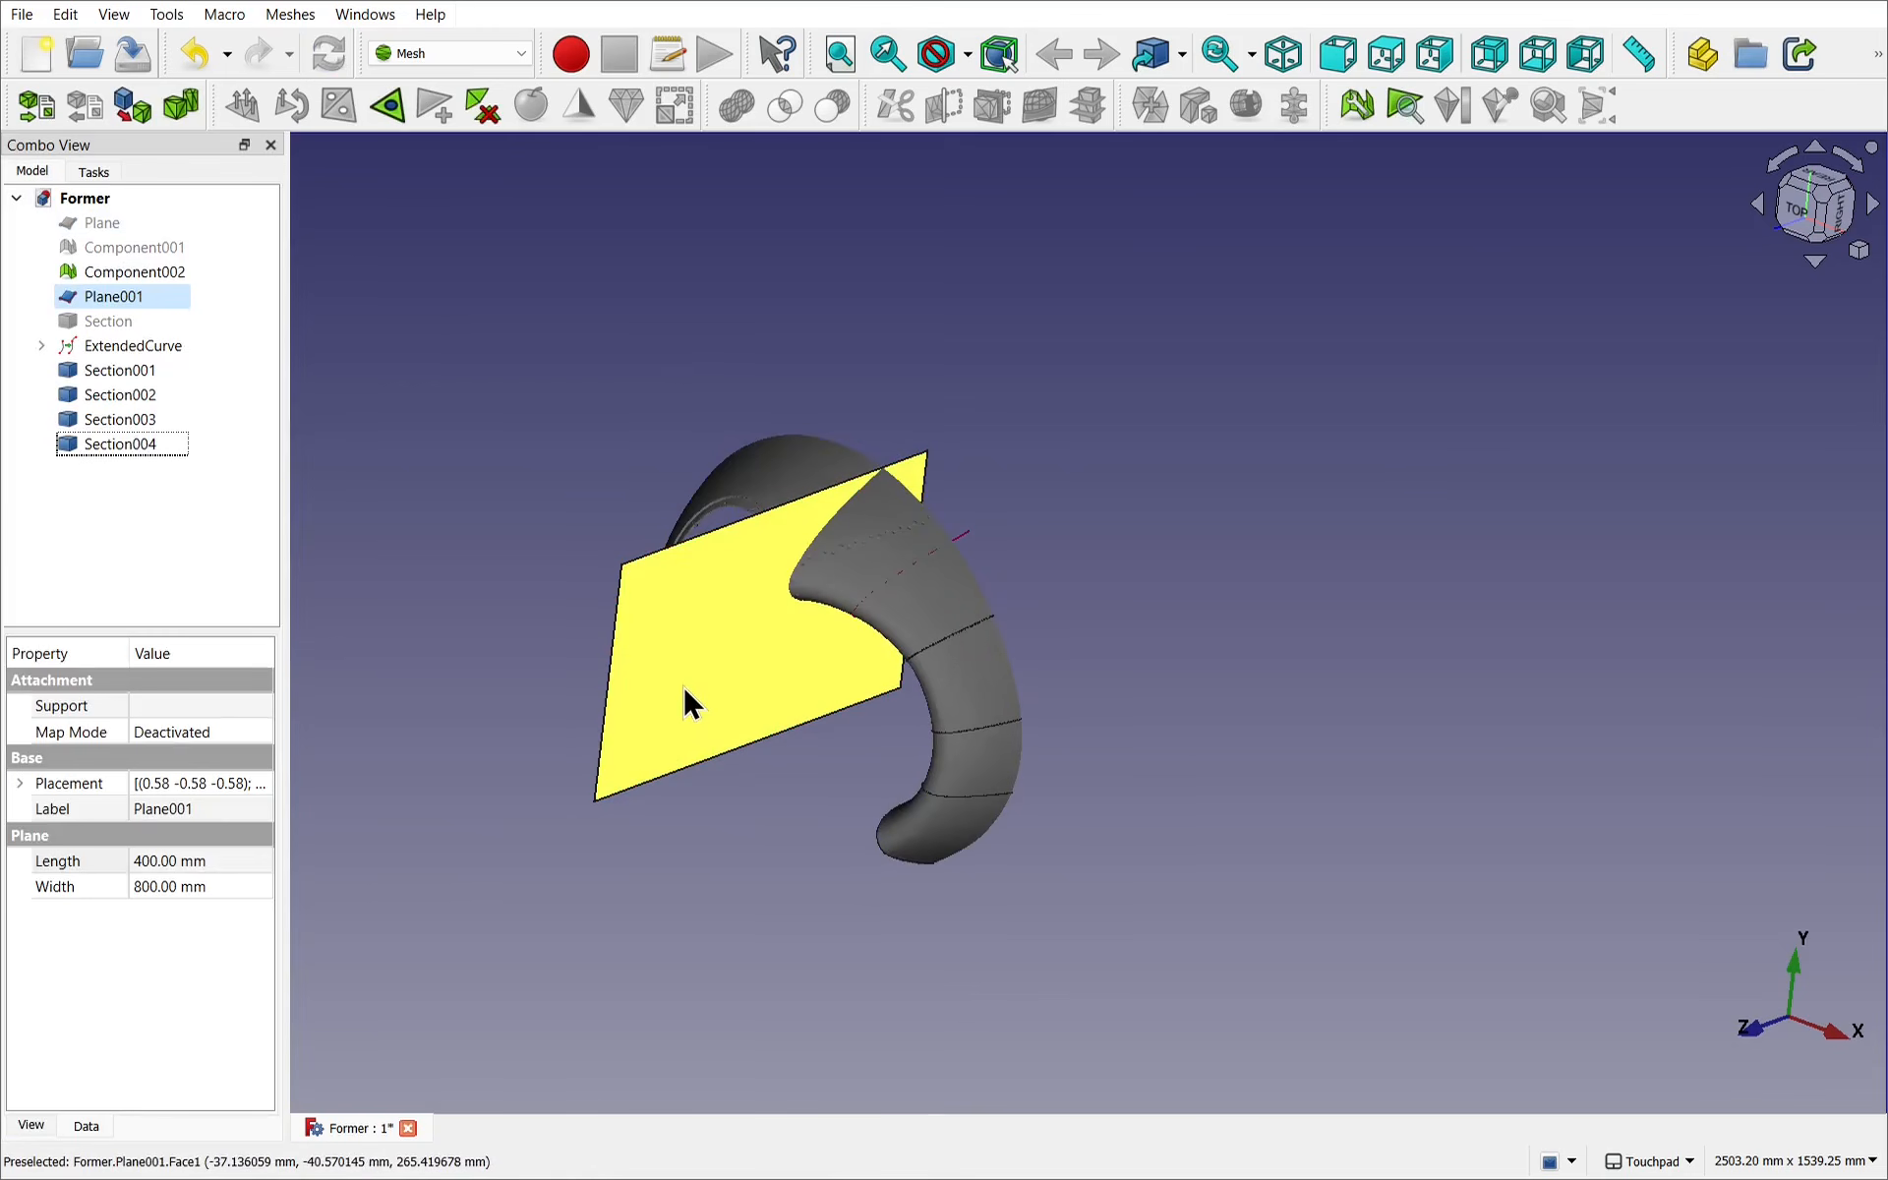
# Create a section curve from the Component002 mesh and Plane001 at the plane's current position.
pyautogui.keyDown('ctrl'); pyautogui.click(857, 580); pyautogui.keyUp('ctrl')
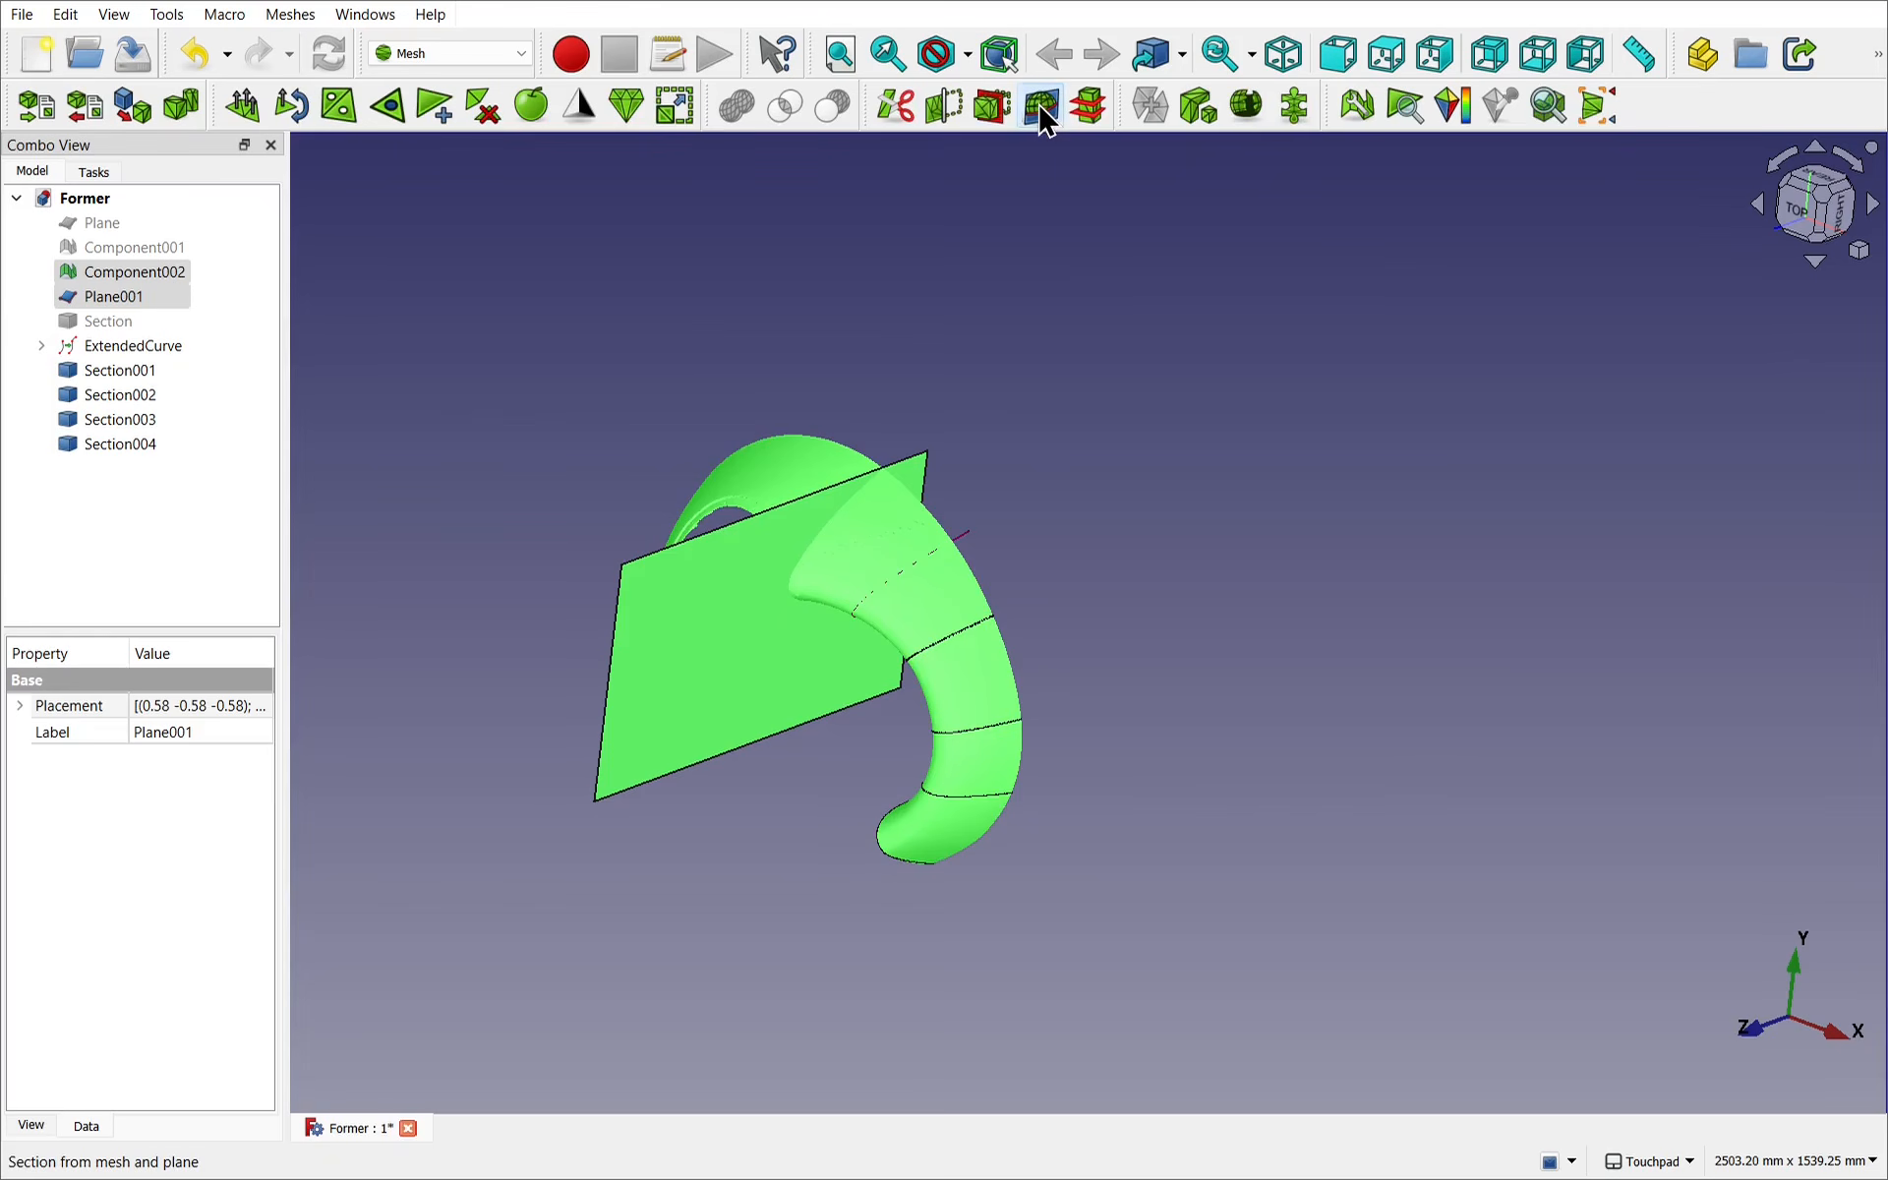
pyautogui.click(1042, 110)
pyautogui.keyDown('alt'); pyautogui.moveTo(927, 354); pyautogui.dragTo(988, 457); pyautogui.keyUp('alt')
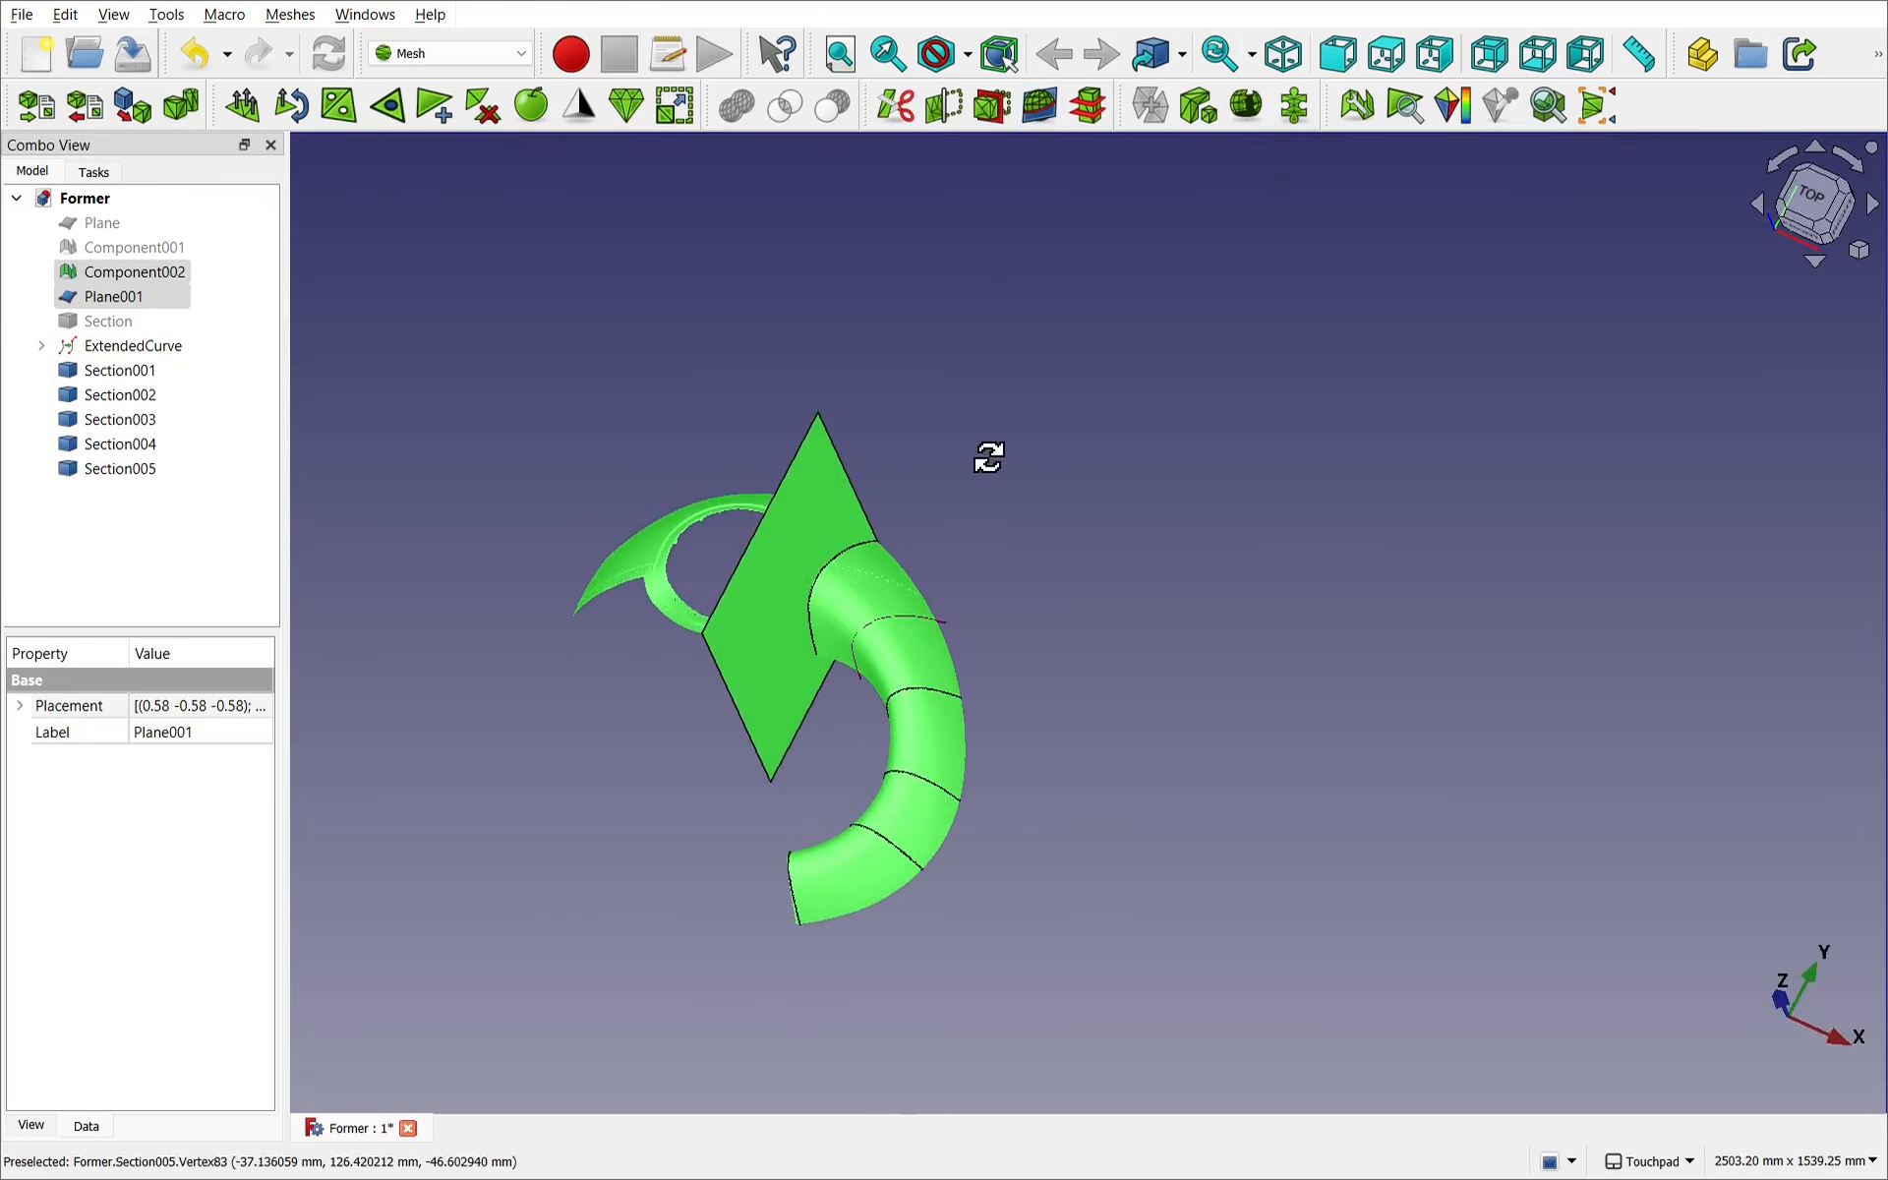
pyautogui.click(783, 678)
pyautogui.rightClick(781, 669)
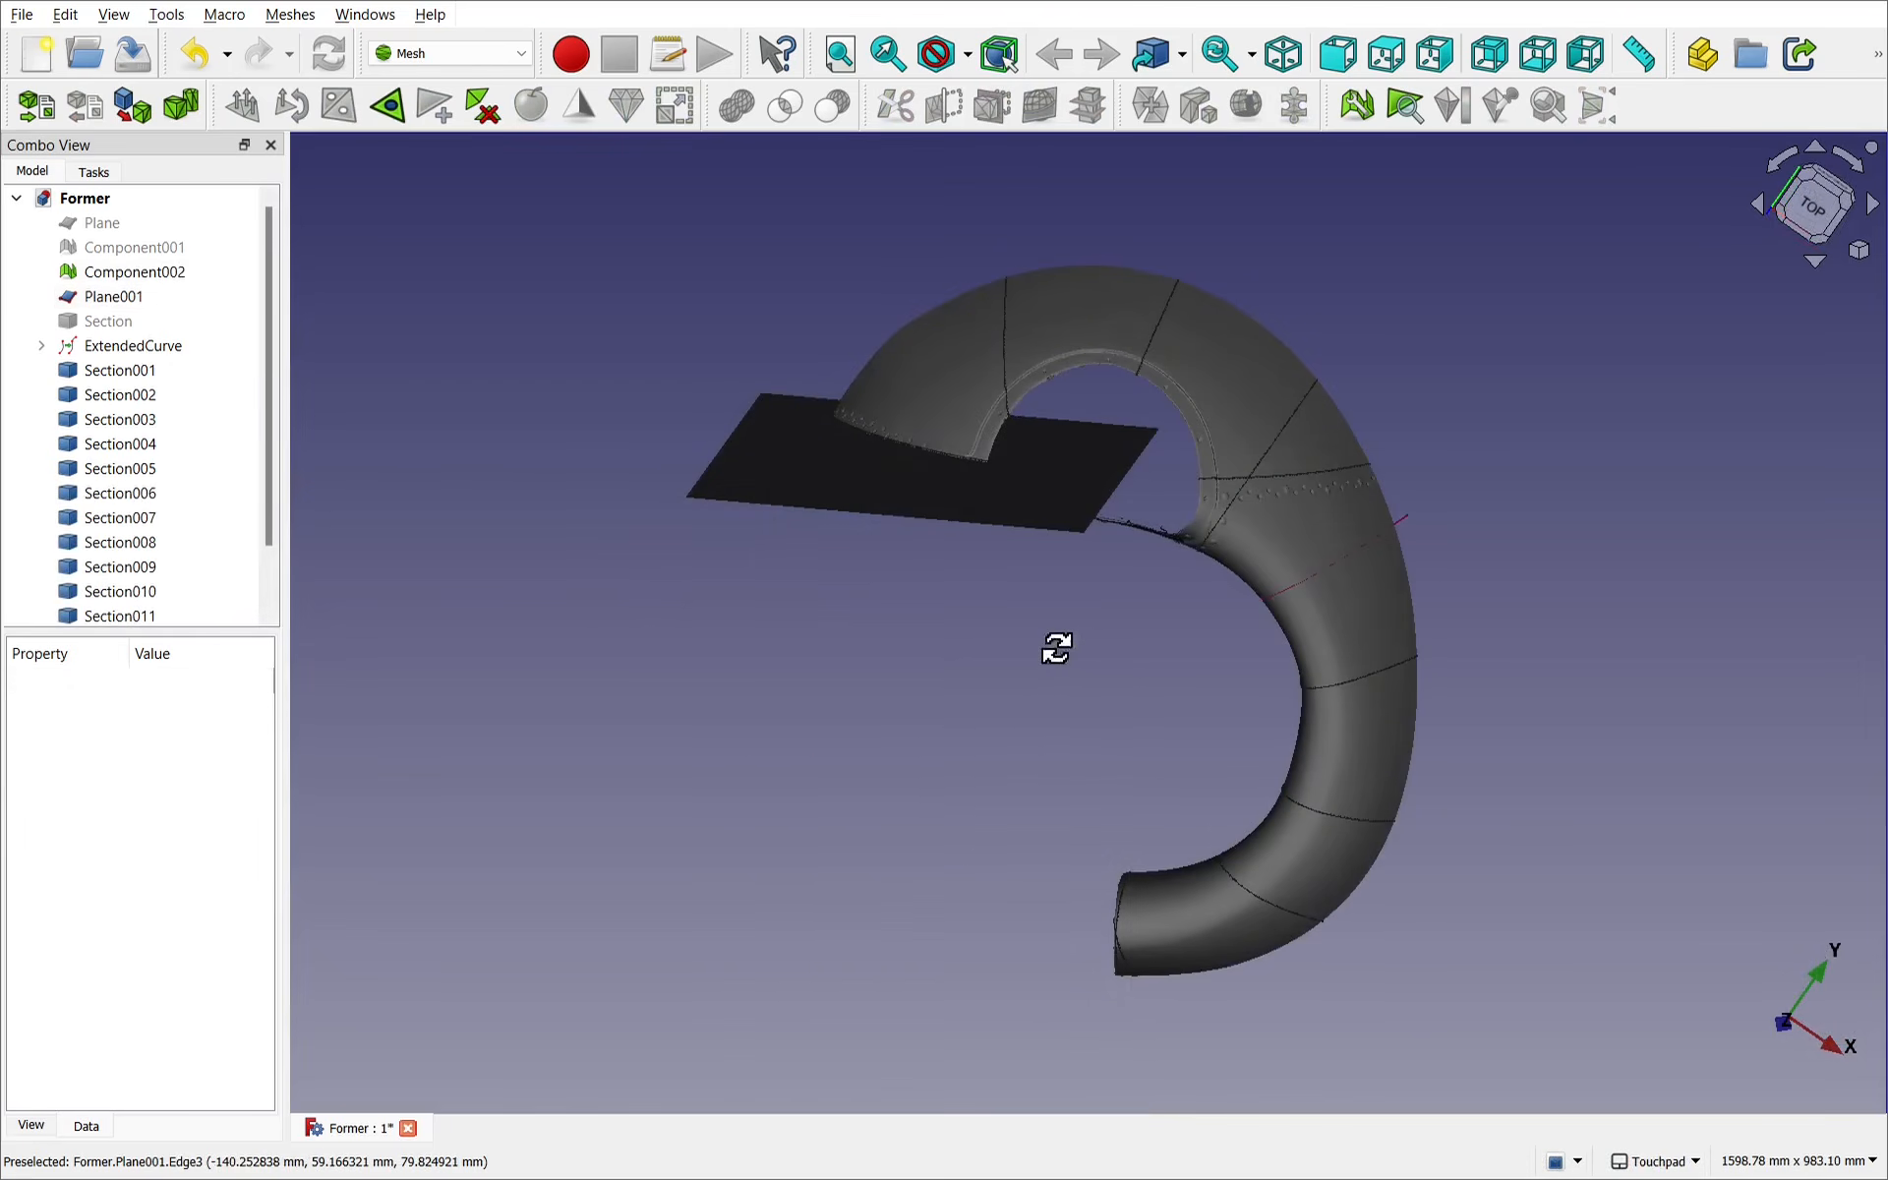
# Hide Plane001 and delete Section009, the short section curve at the rim of the mesh's large opening.
pyautogui.keyDown('alt'); pyautogui.moveTo(1053, 645); pyautogui.dragTo(869, 462); pyautogui.keyUp('alt')
pyautogui.click(878, 396)
pyautogui.press('space')
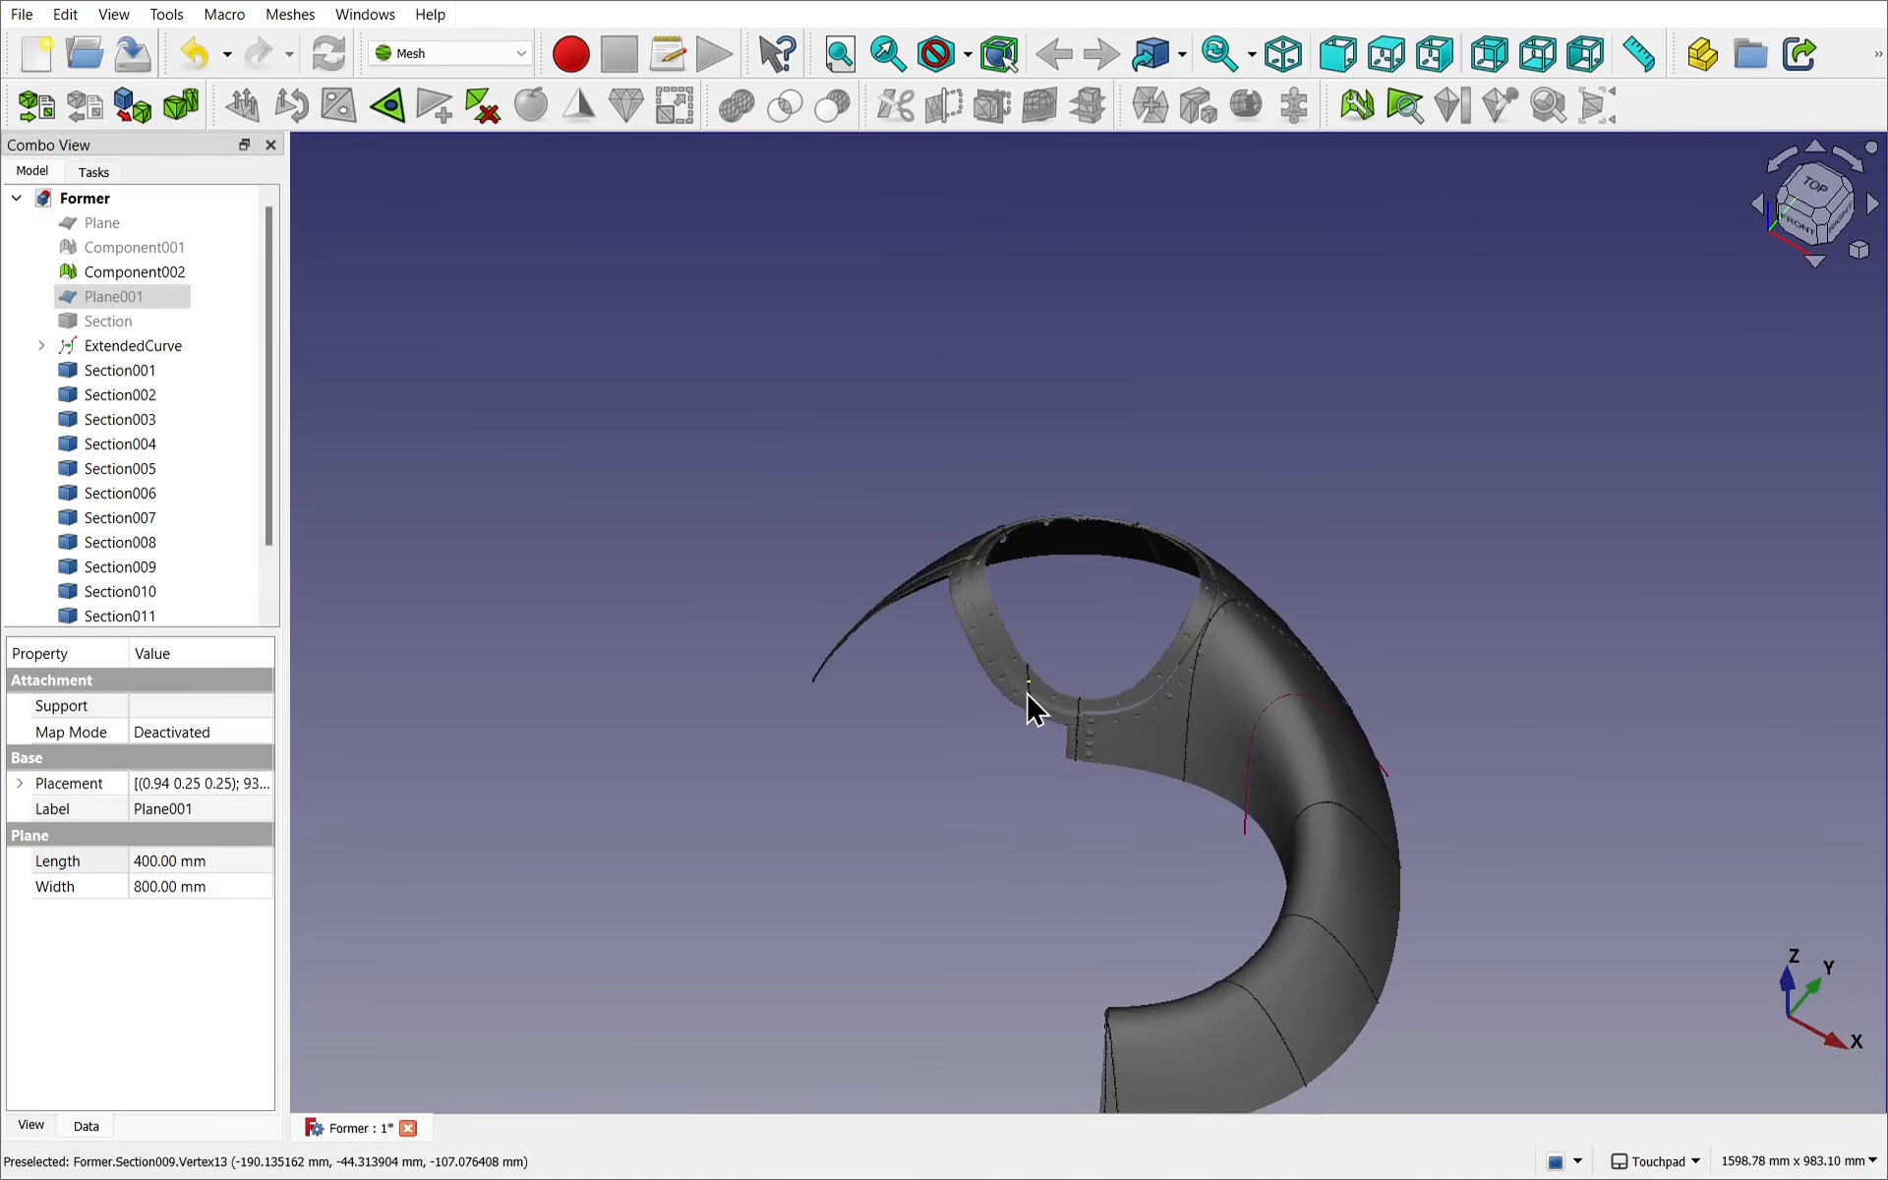
pyautogui.click(1027, 693)
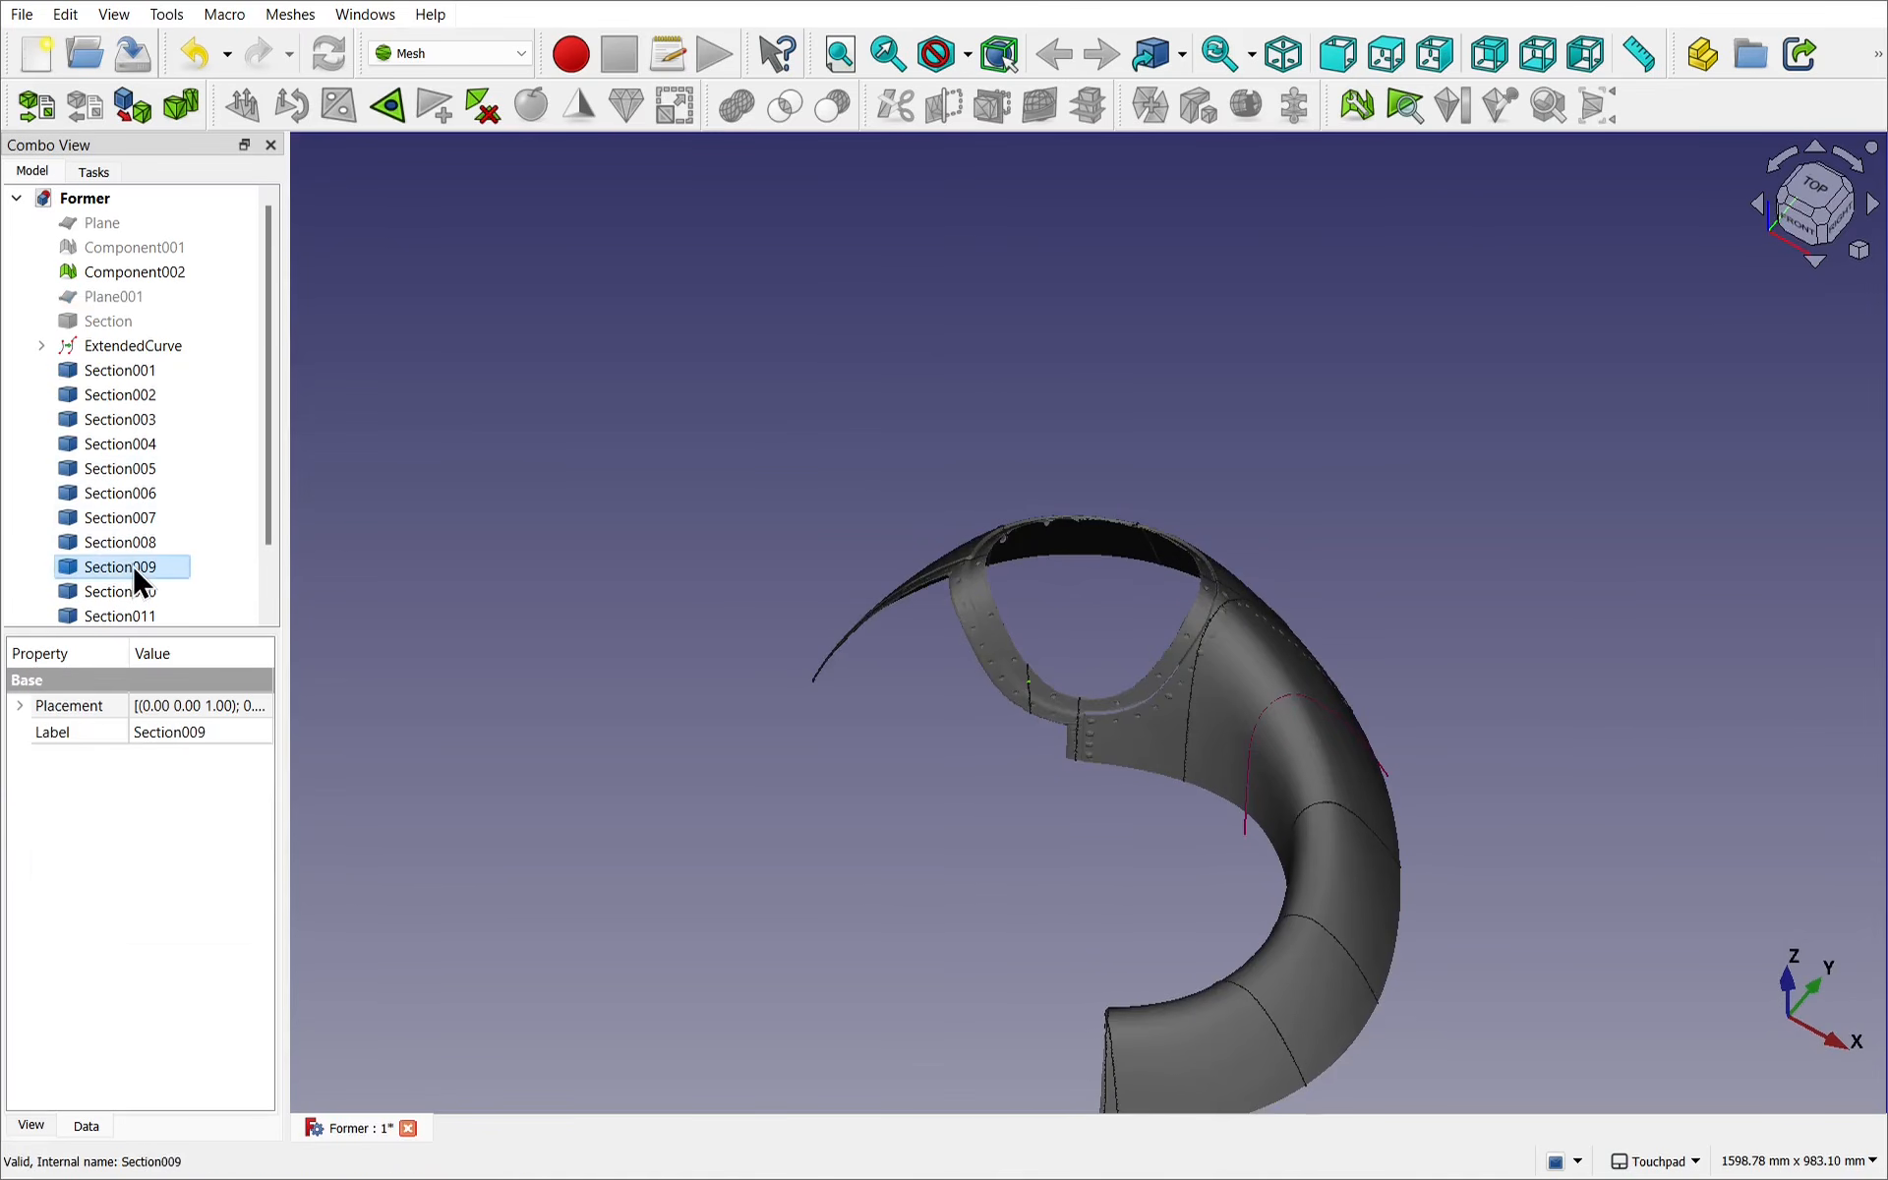
pyautogui.press('Delete')
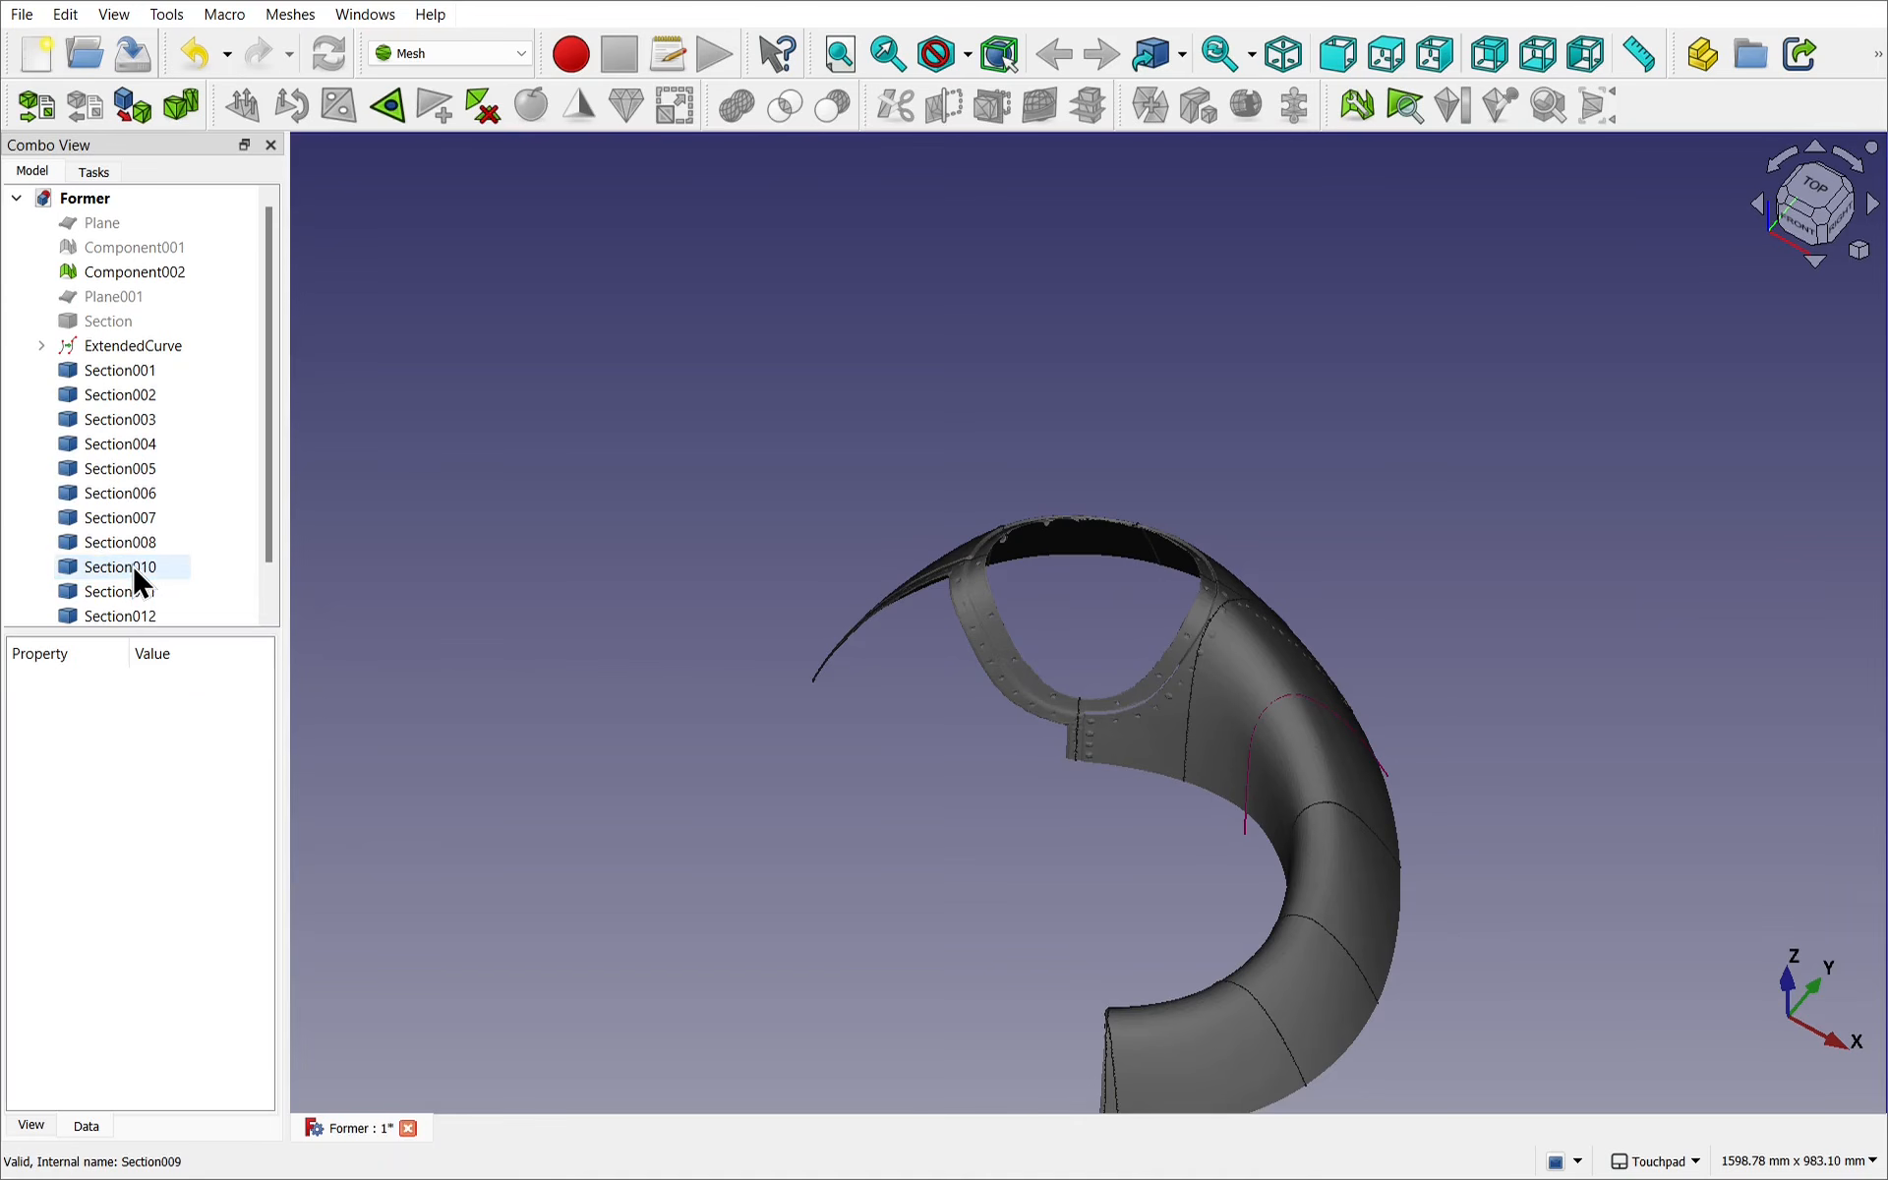
# Delete Section012, the unsuitable section curve beside the large opening of the Component002 mesh.
pyautogui.keyDown('alt'); pyautogui.moveTo(1018, 716); pyautogui.dragTo(1112, 830); pyautogui.keyUp('alt')
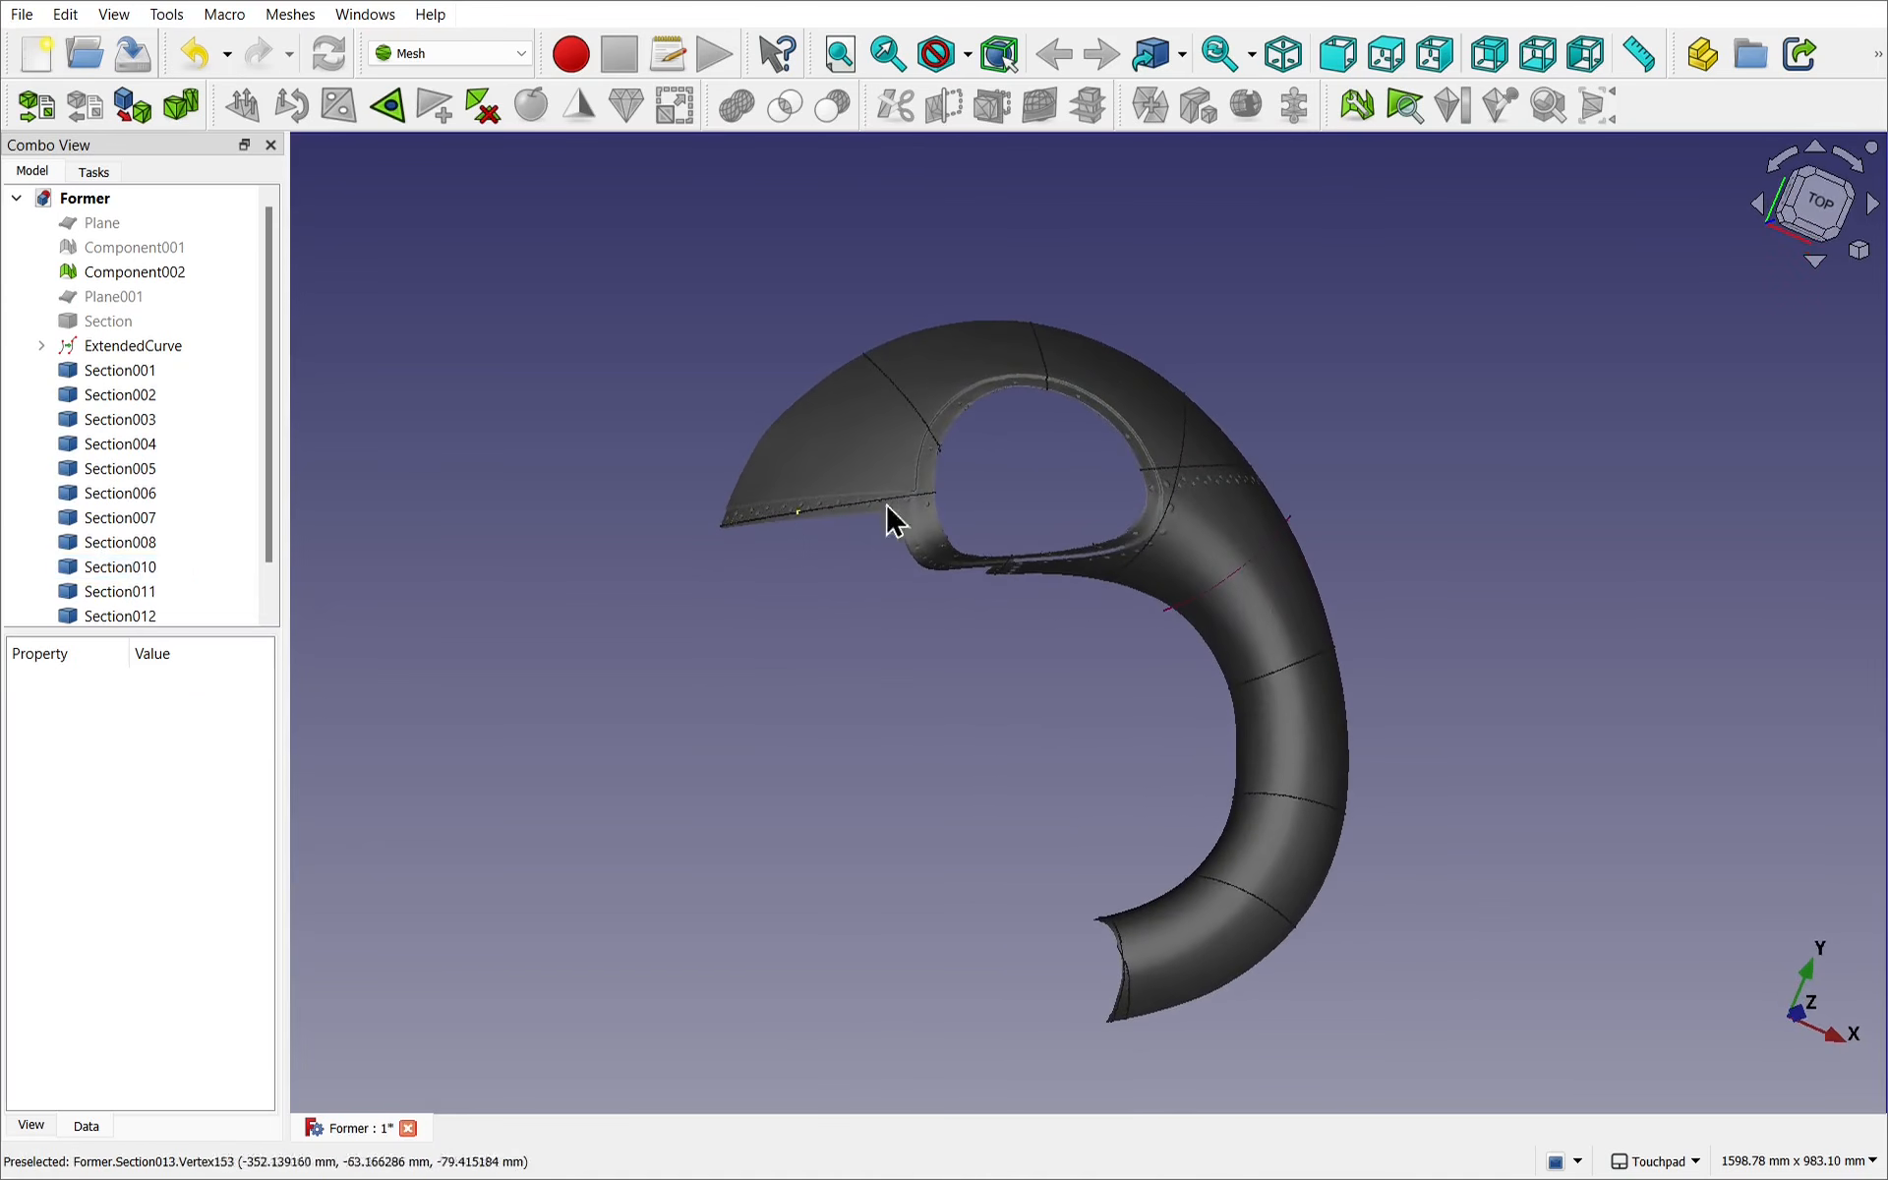
pyautogui.click(1163, 477)
pyautogui.keyDown('alt'); pyautogui.moveTo(1082, 510); pyautogui.dragTo(661, 748); pyautogui.keyUp('alt')
pyautogui.press('Delete')
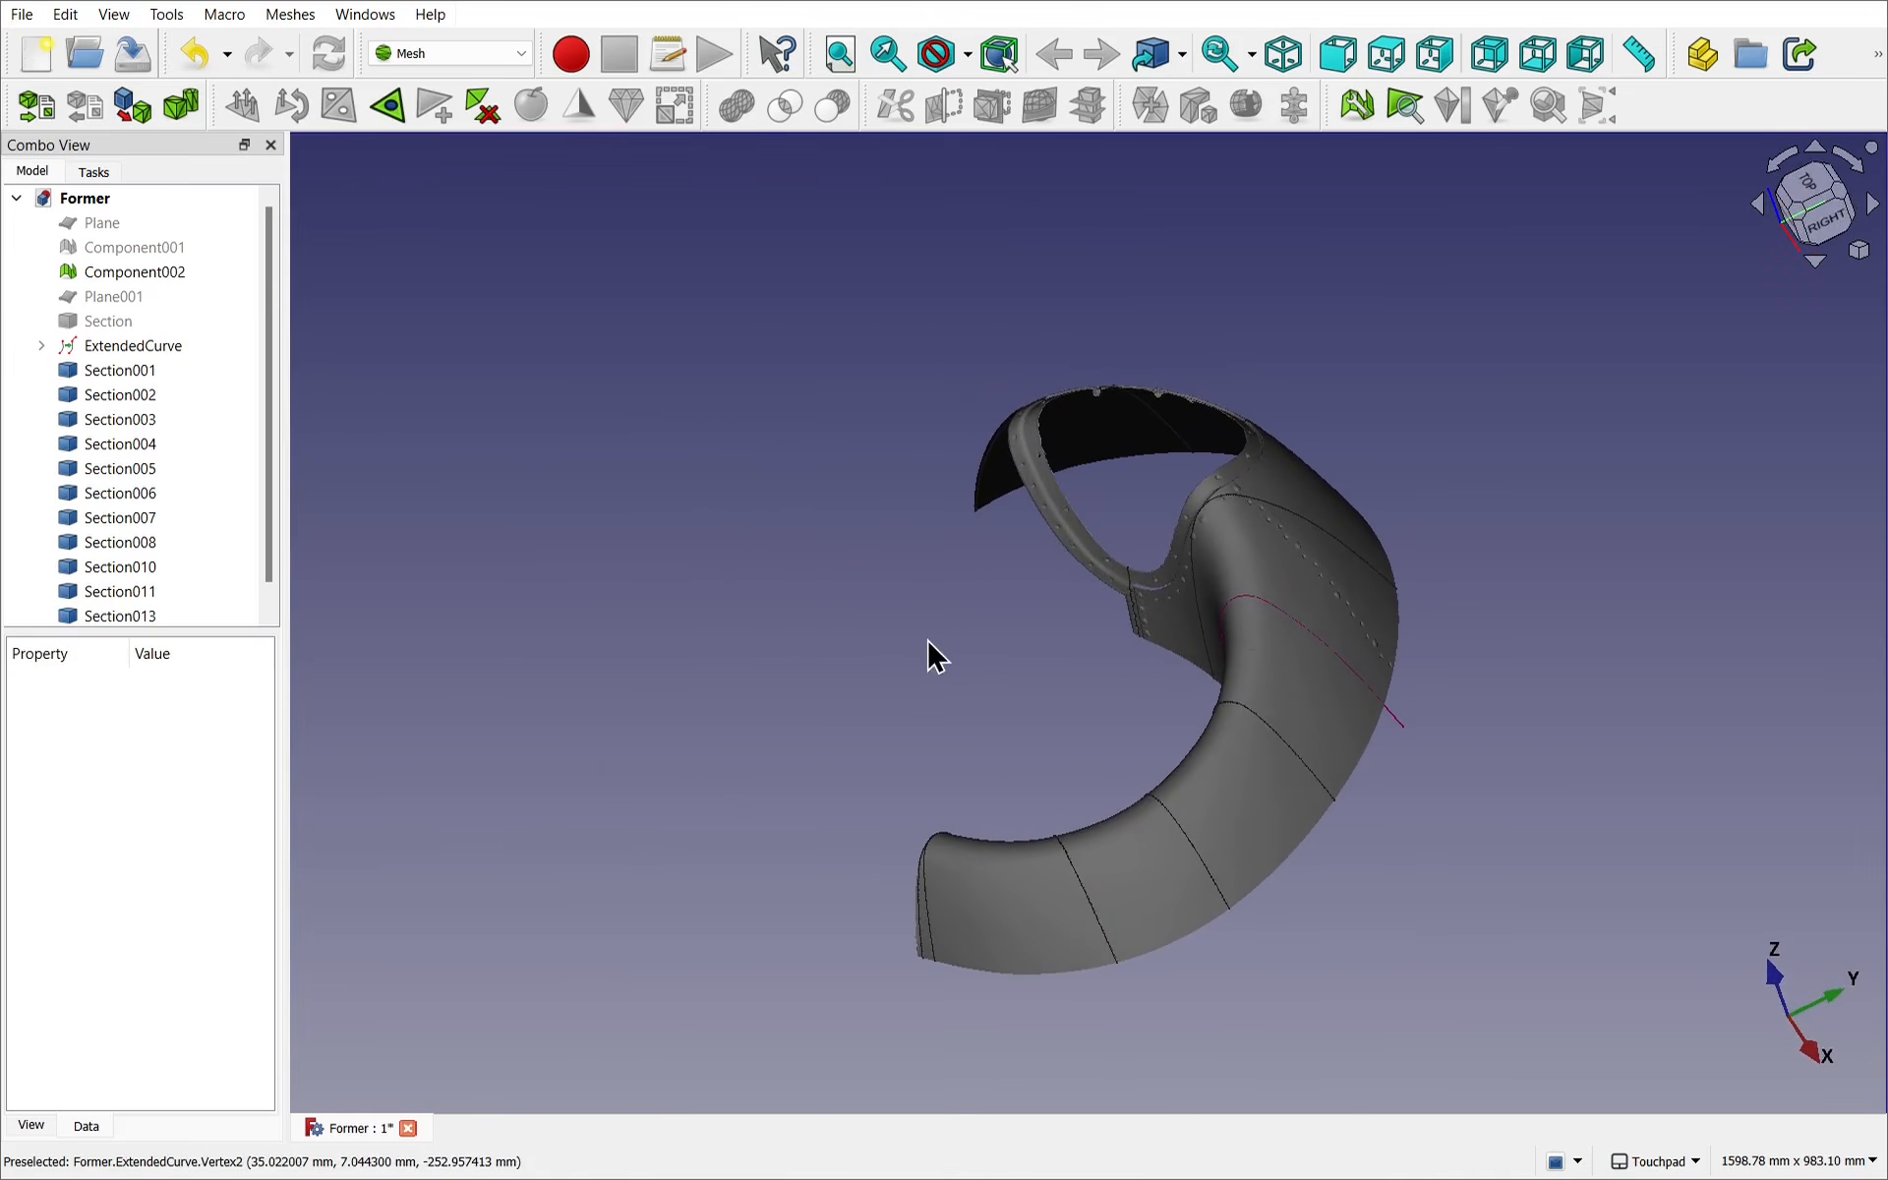
# Hide the Component002 mesh and delete Section008, one of the two crossing section curves at the mesh's free end.
pyautogui.click(1278, 667)
pyautogui.press('space')
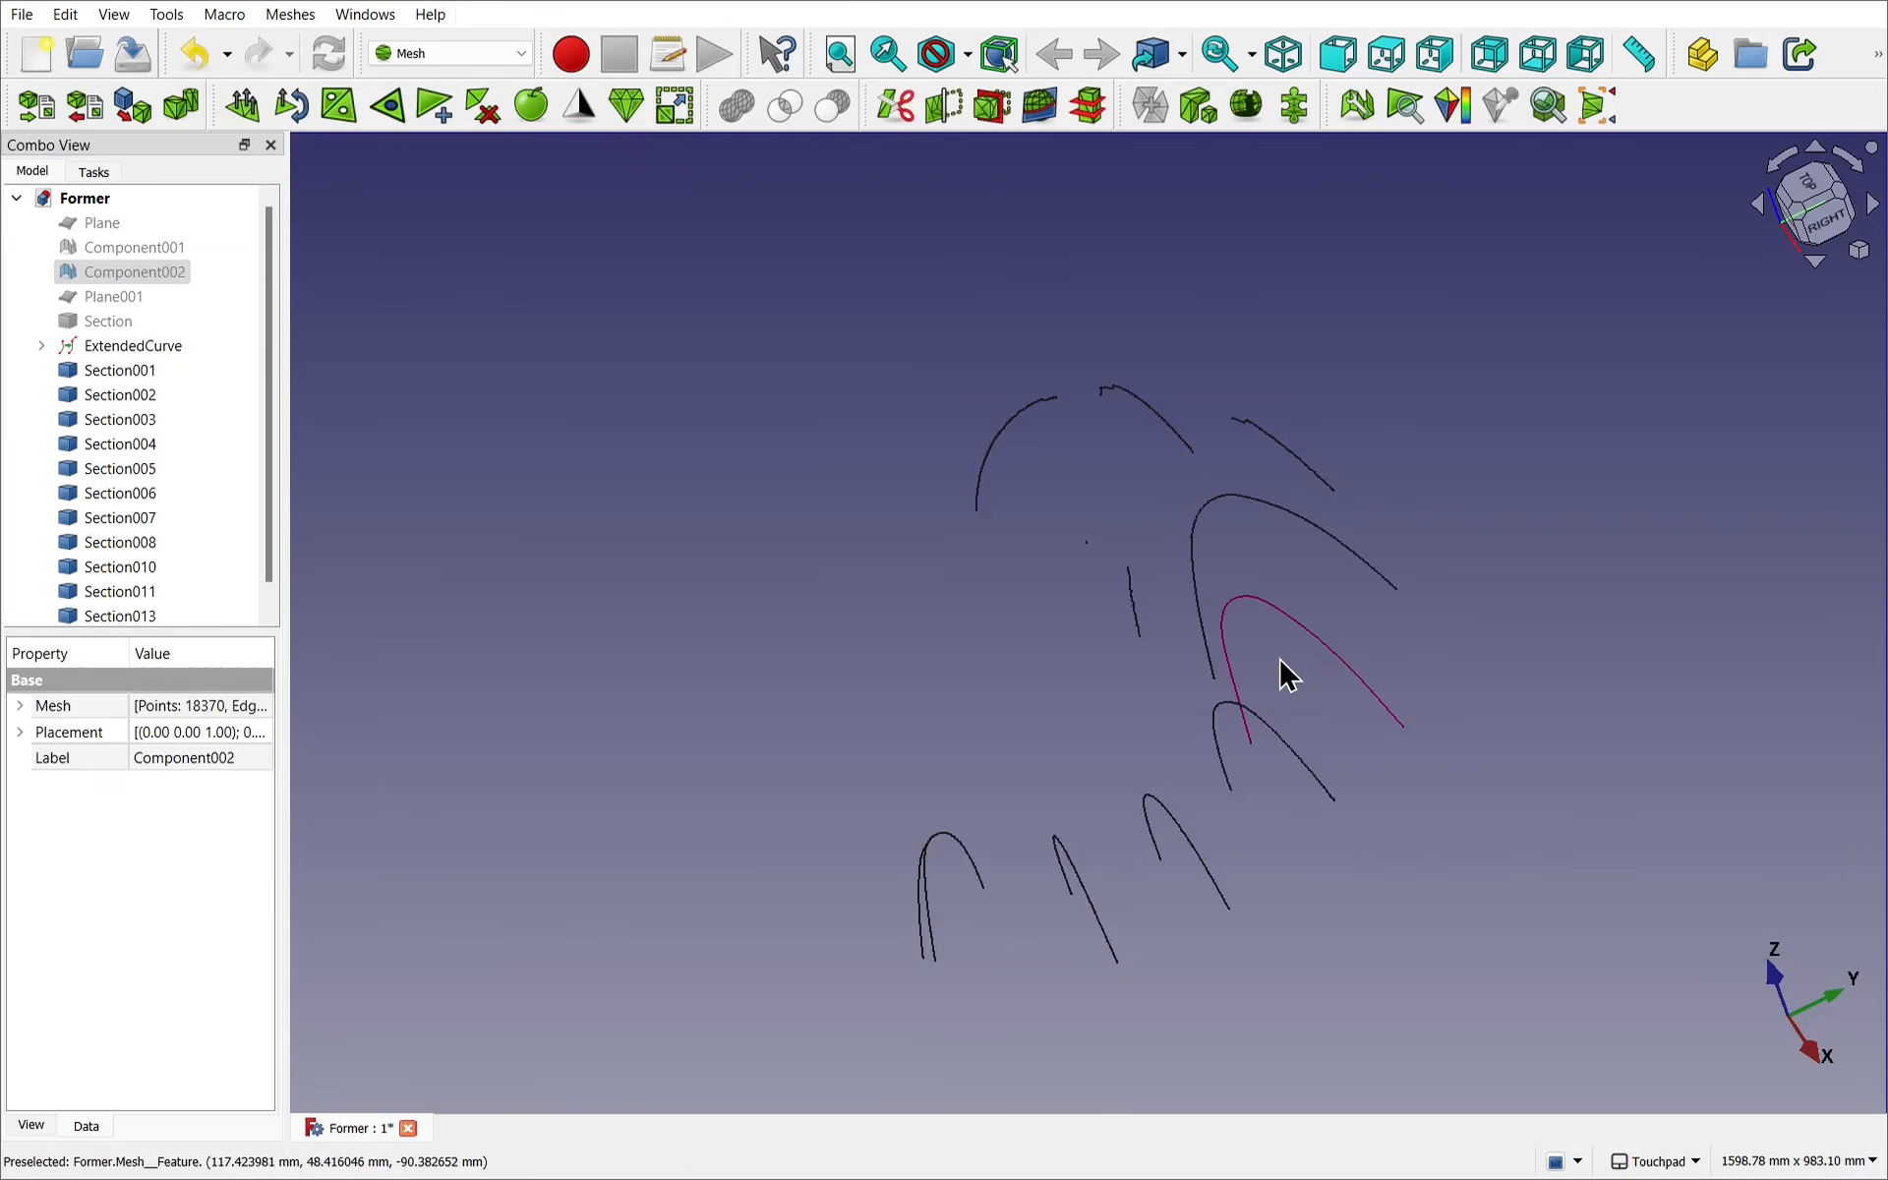
pyautogui.keyDown('alt'); pyautogui.moveTo(1286, 675); pyautogui.dragTo(1376, 765); pyautogui.keyUp('alt')
pyautogui.moveTo(953, 964)
pyautogui.keyDown('alt'); pyautogui.mouseDown()
pyautogui.moveTo(1045, 973)
pyautogui.moveTo(944, 960)
pyautogui.mouseUp(); pyautogui.keyUp('alt')
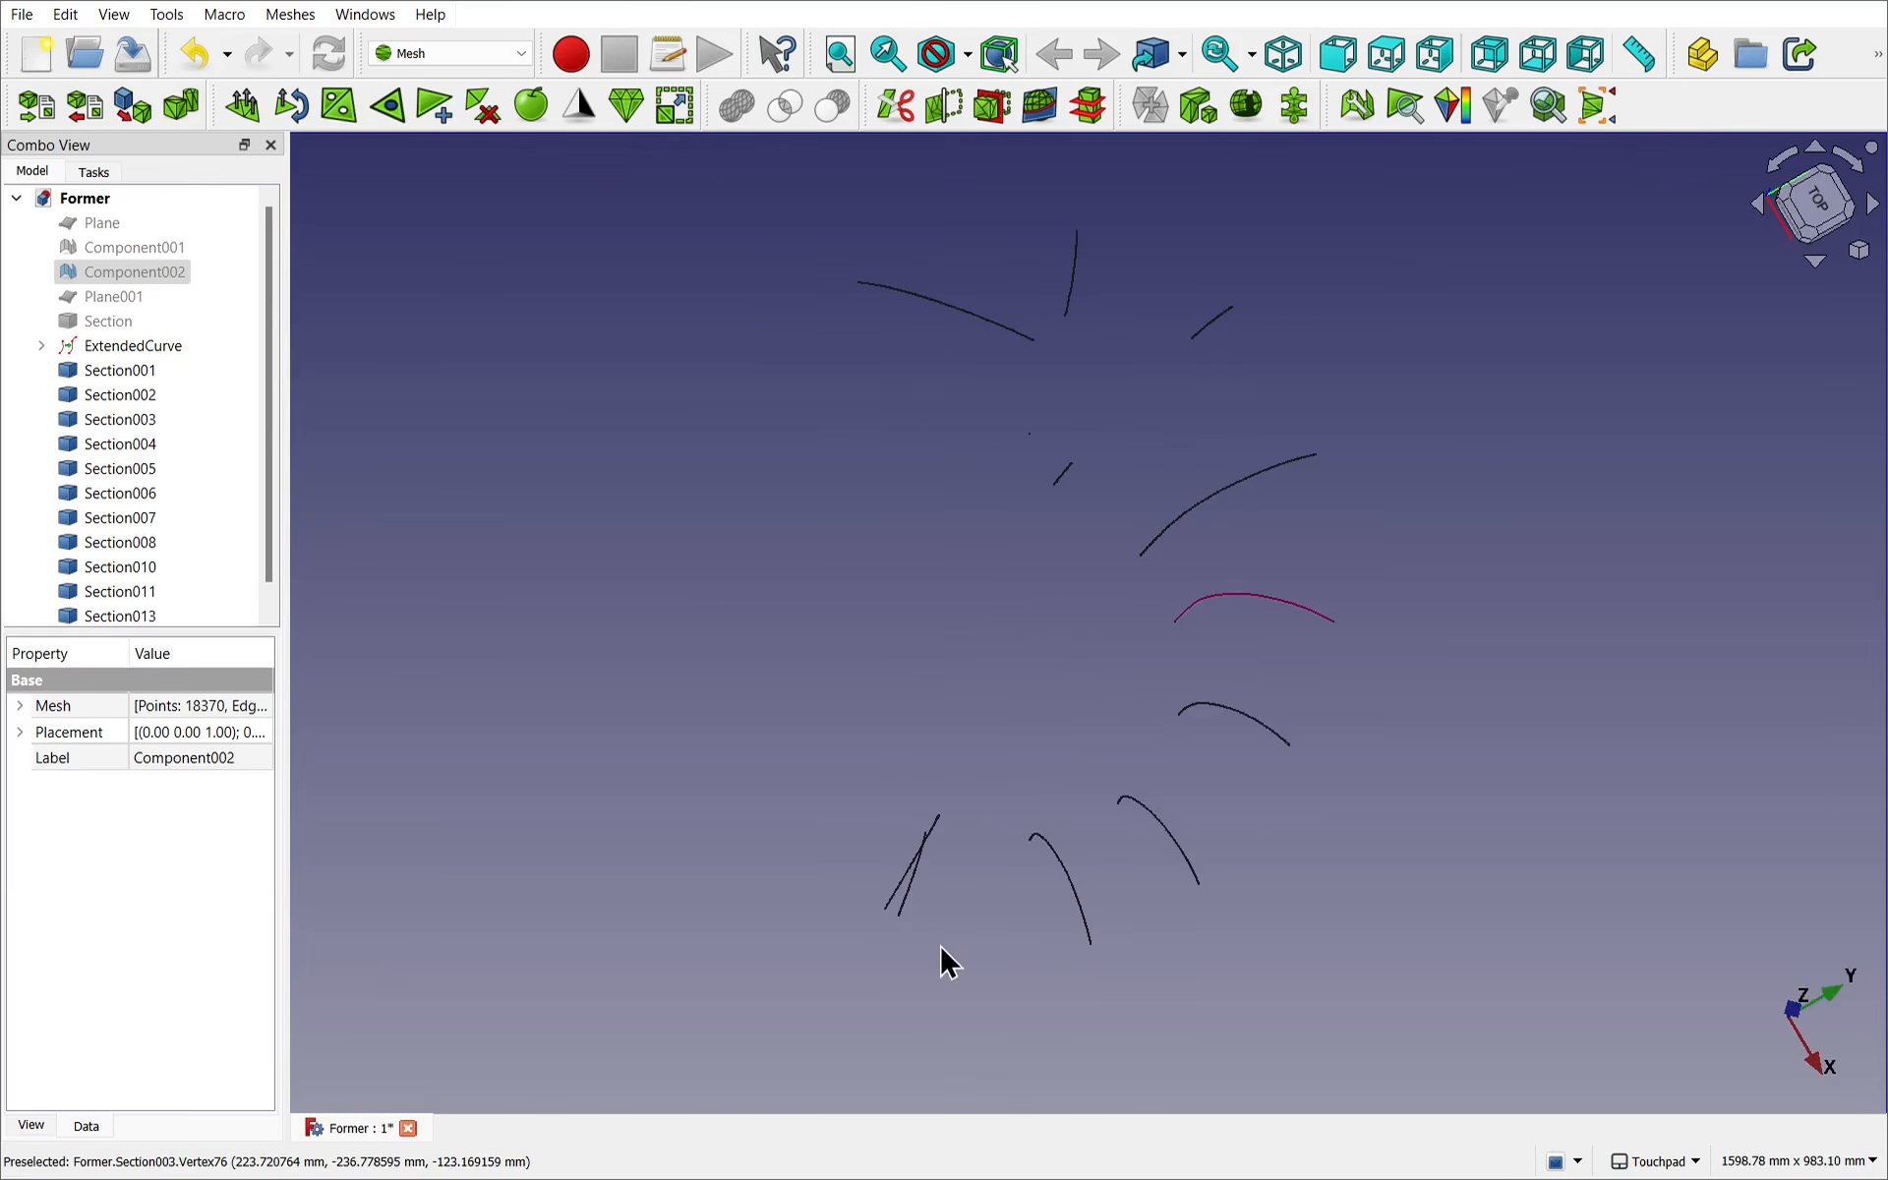
pyautogui.click(913, 909)
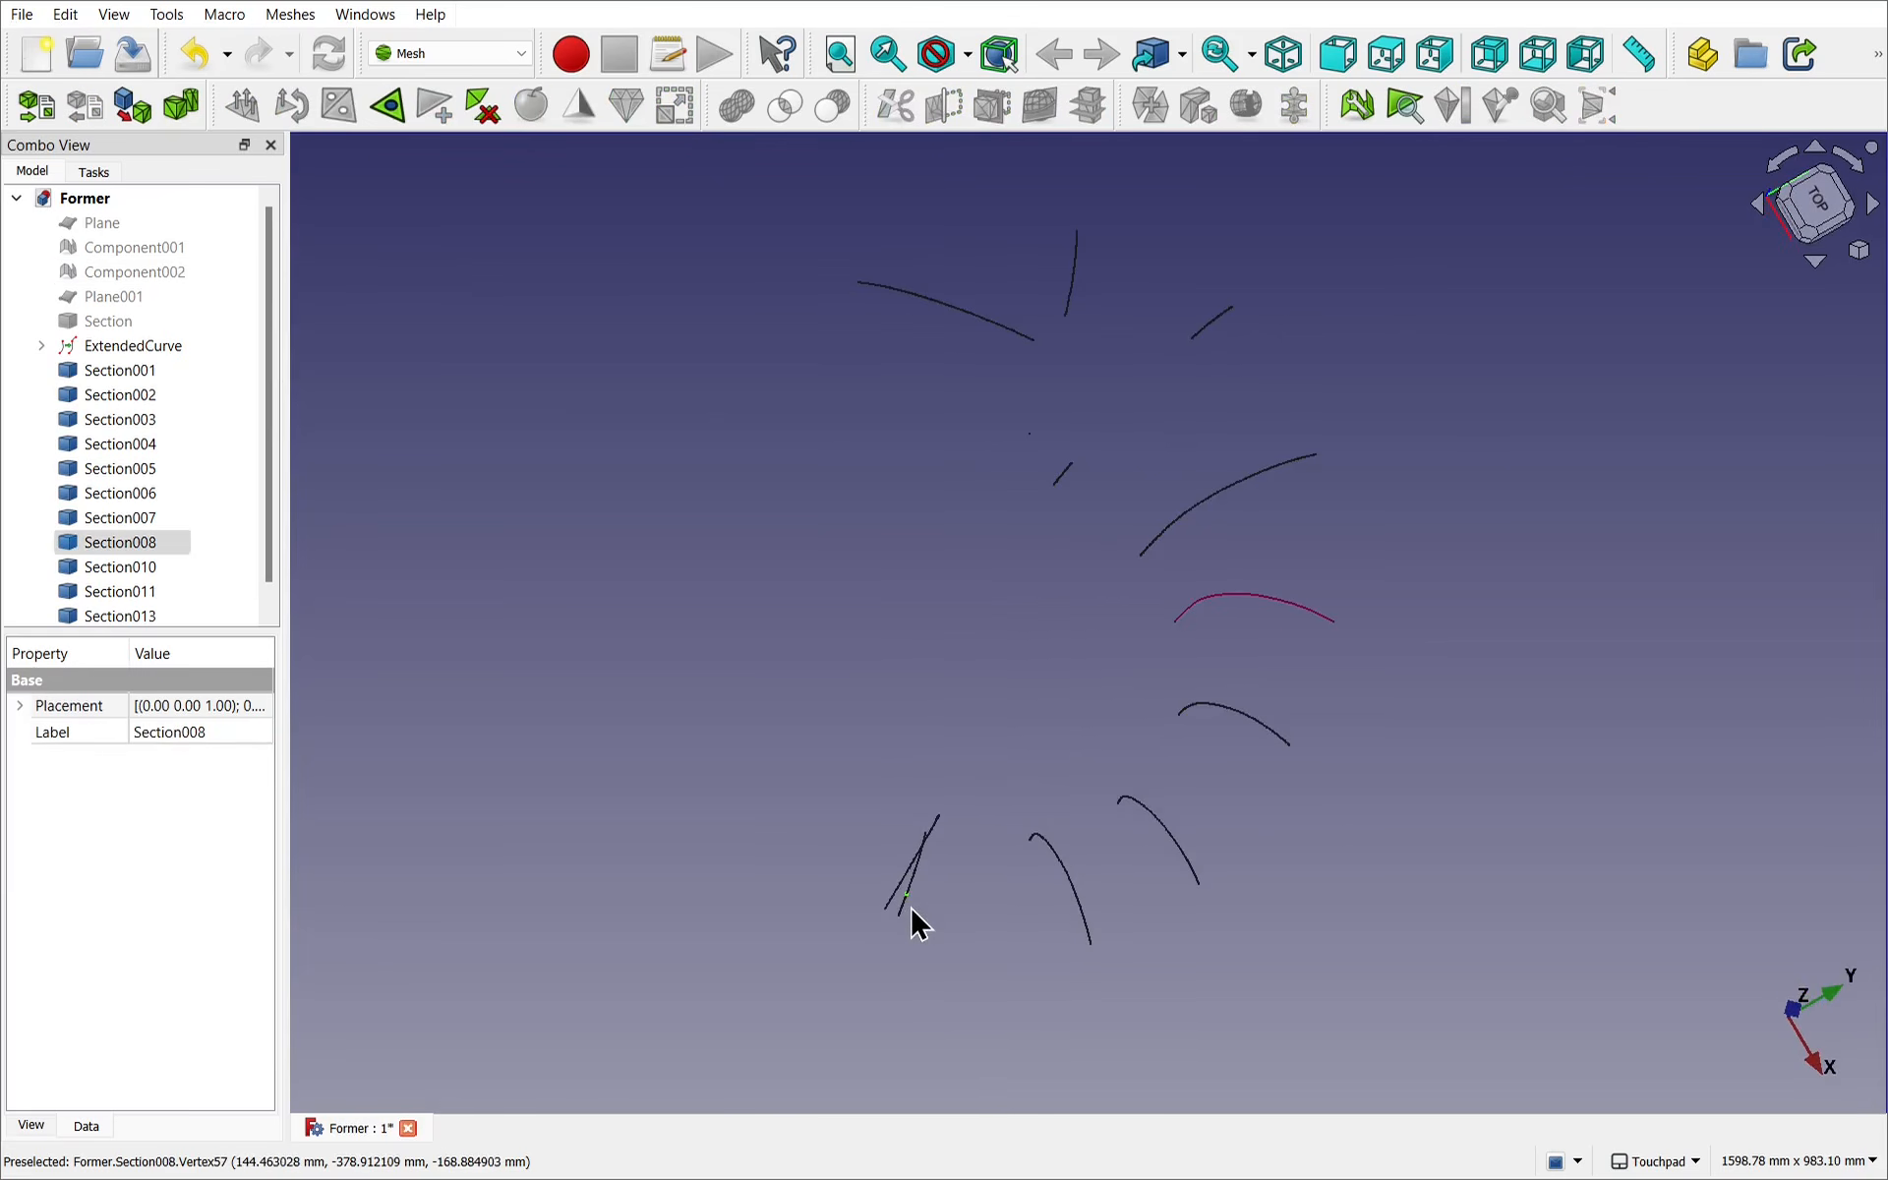
pyautogui.press('Delete')
pyautogui.keyDown('alt'); pyautogui.moveTo(841, 900); pyautogui.dragTo(1056, 776); pyautogui.keyUp('alt')
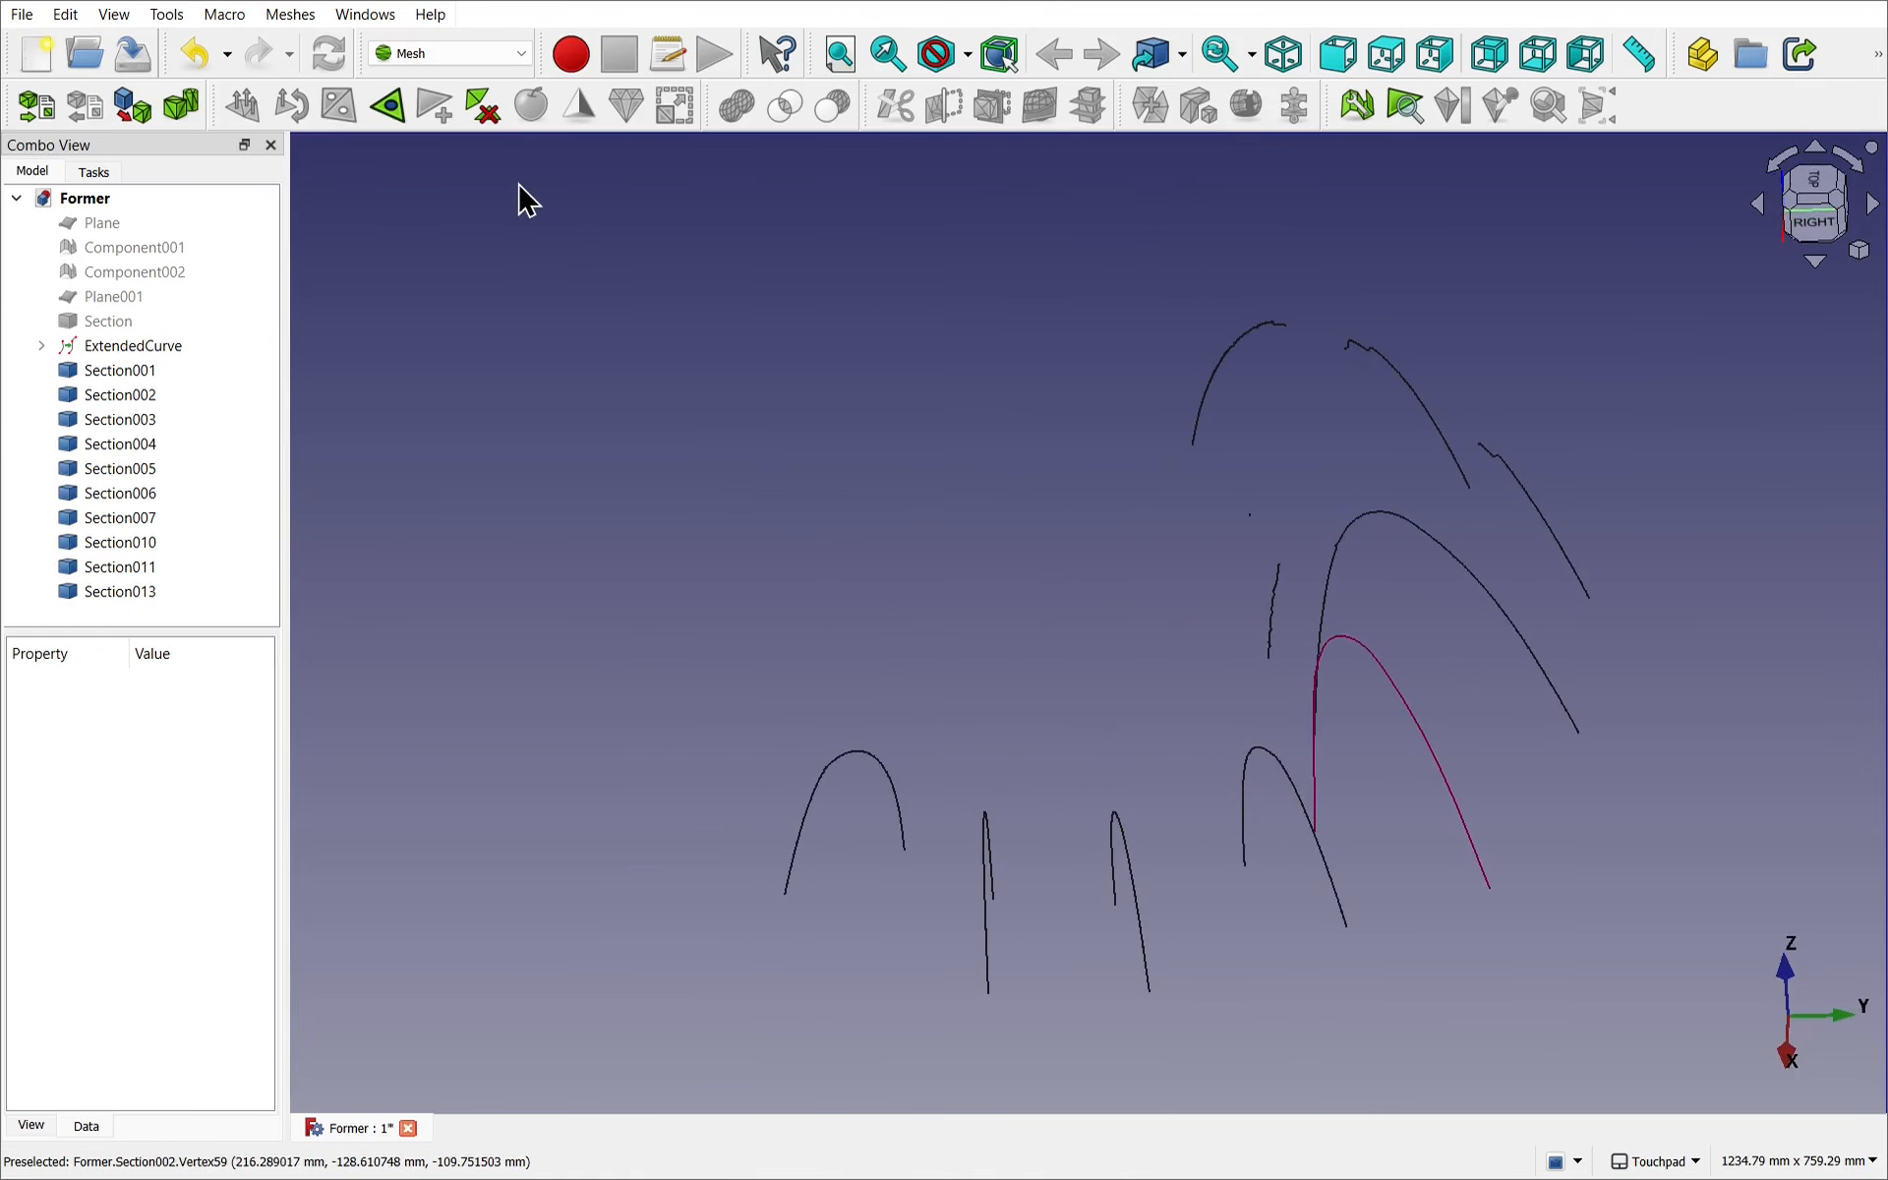
# Switch to the Curves workbench.
pyautogui.click(468, 49)
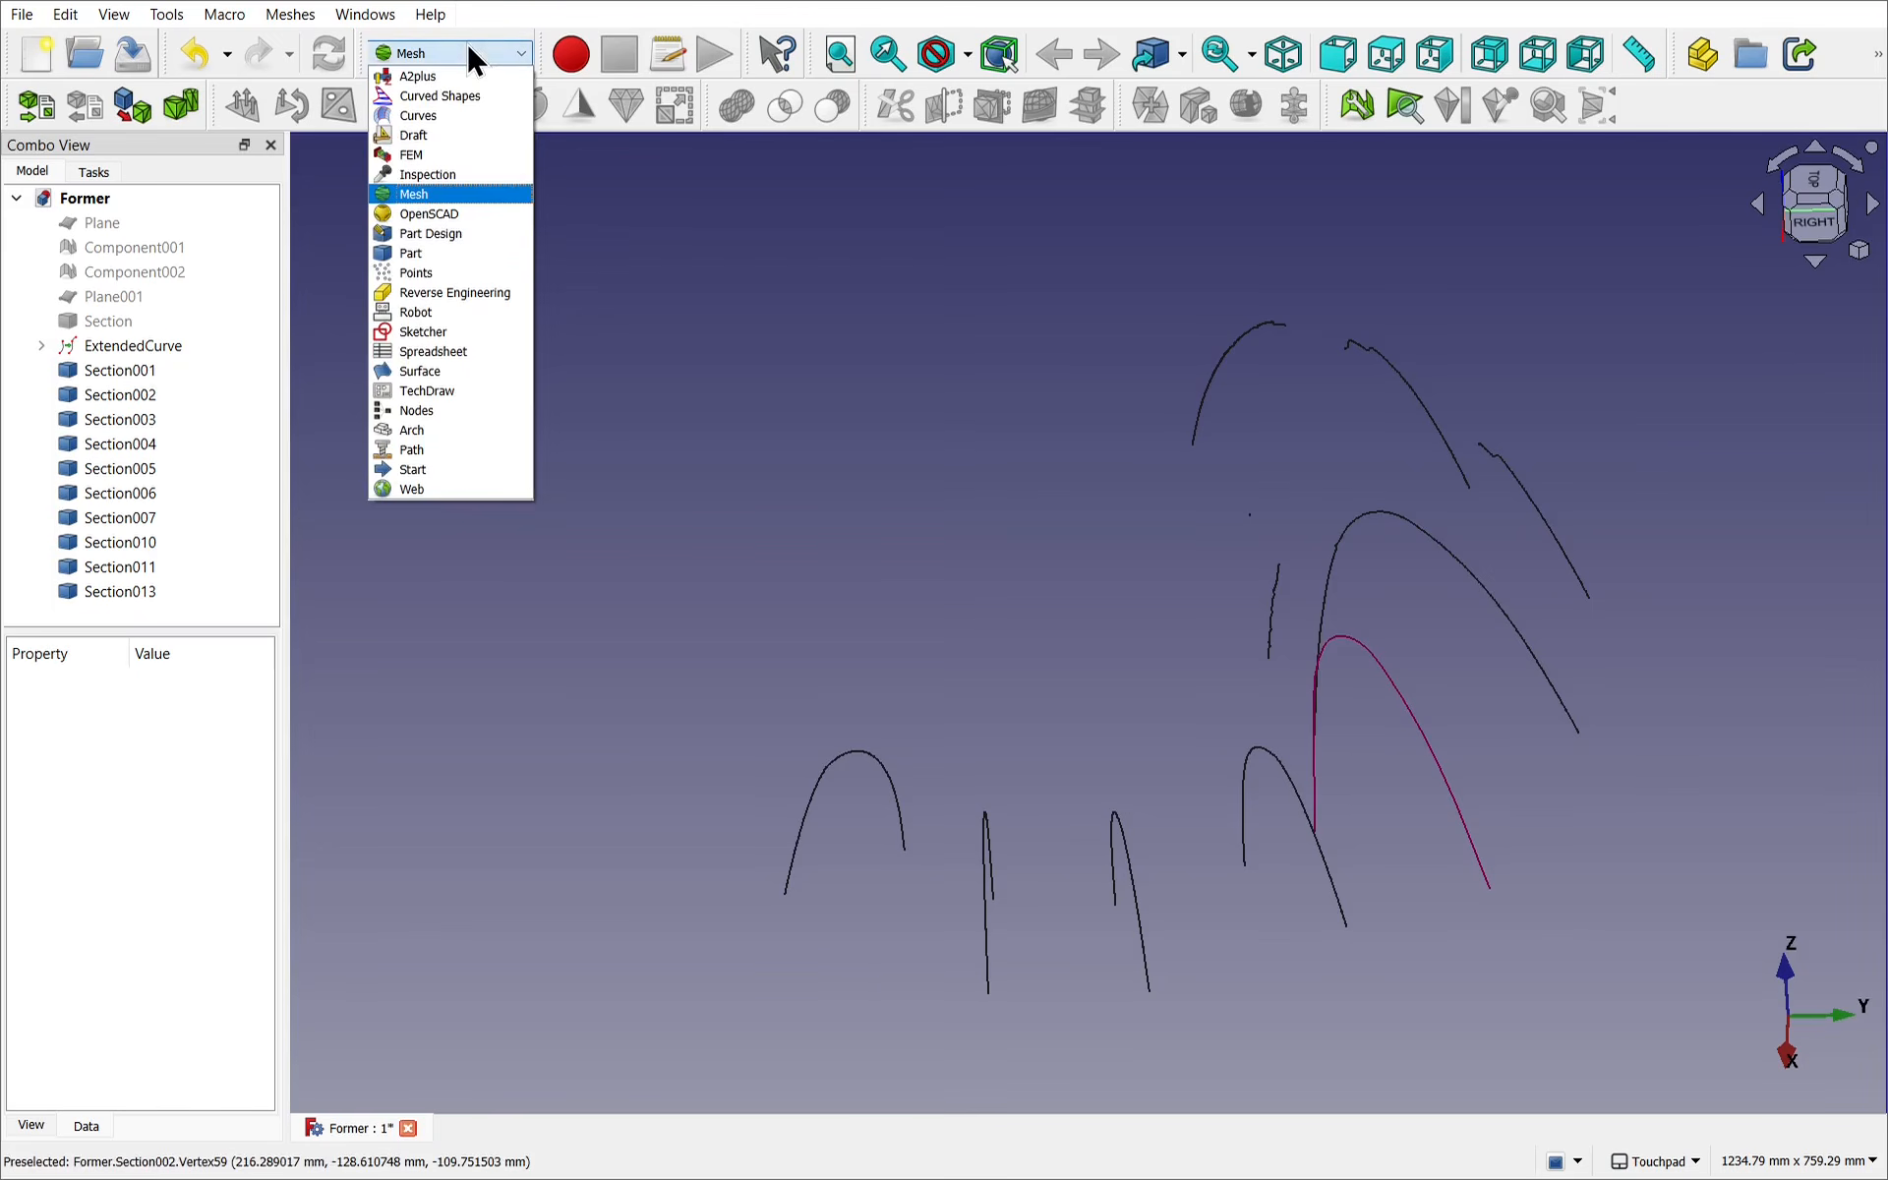
pyautogui.click(451, 115)
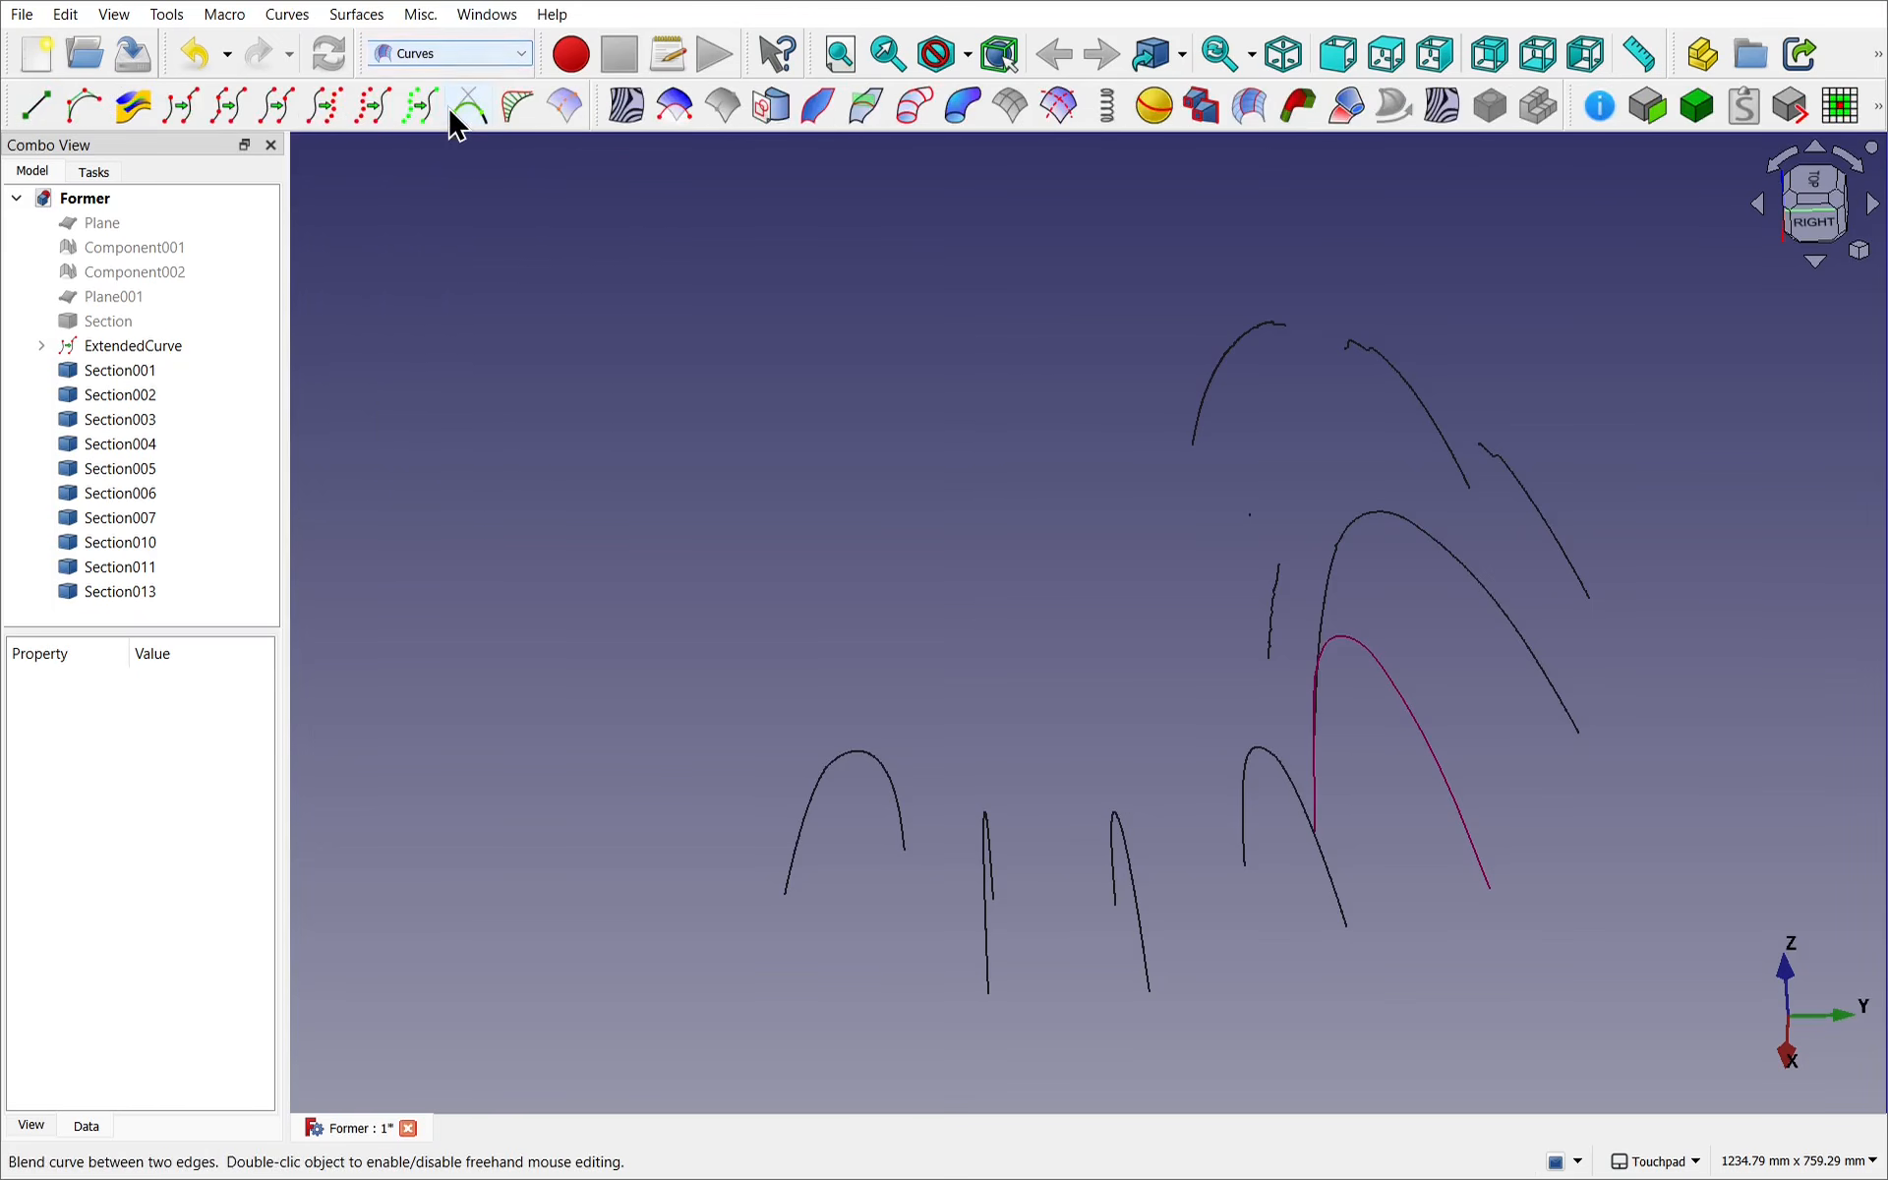
# Box-select the edges of Section004 at the free end and try to lengthen them with Extend Curve.
pyautogui.scroll(2, 873, 902)
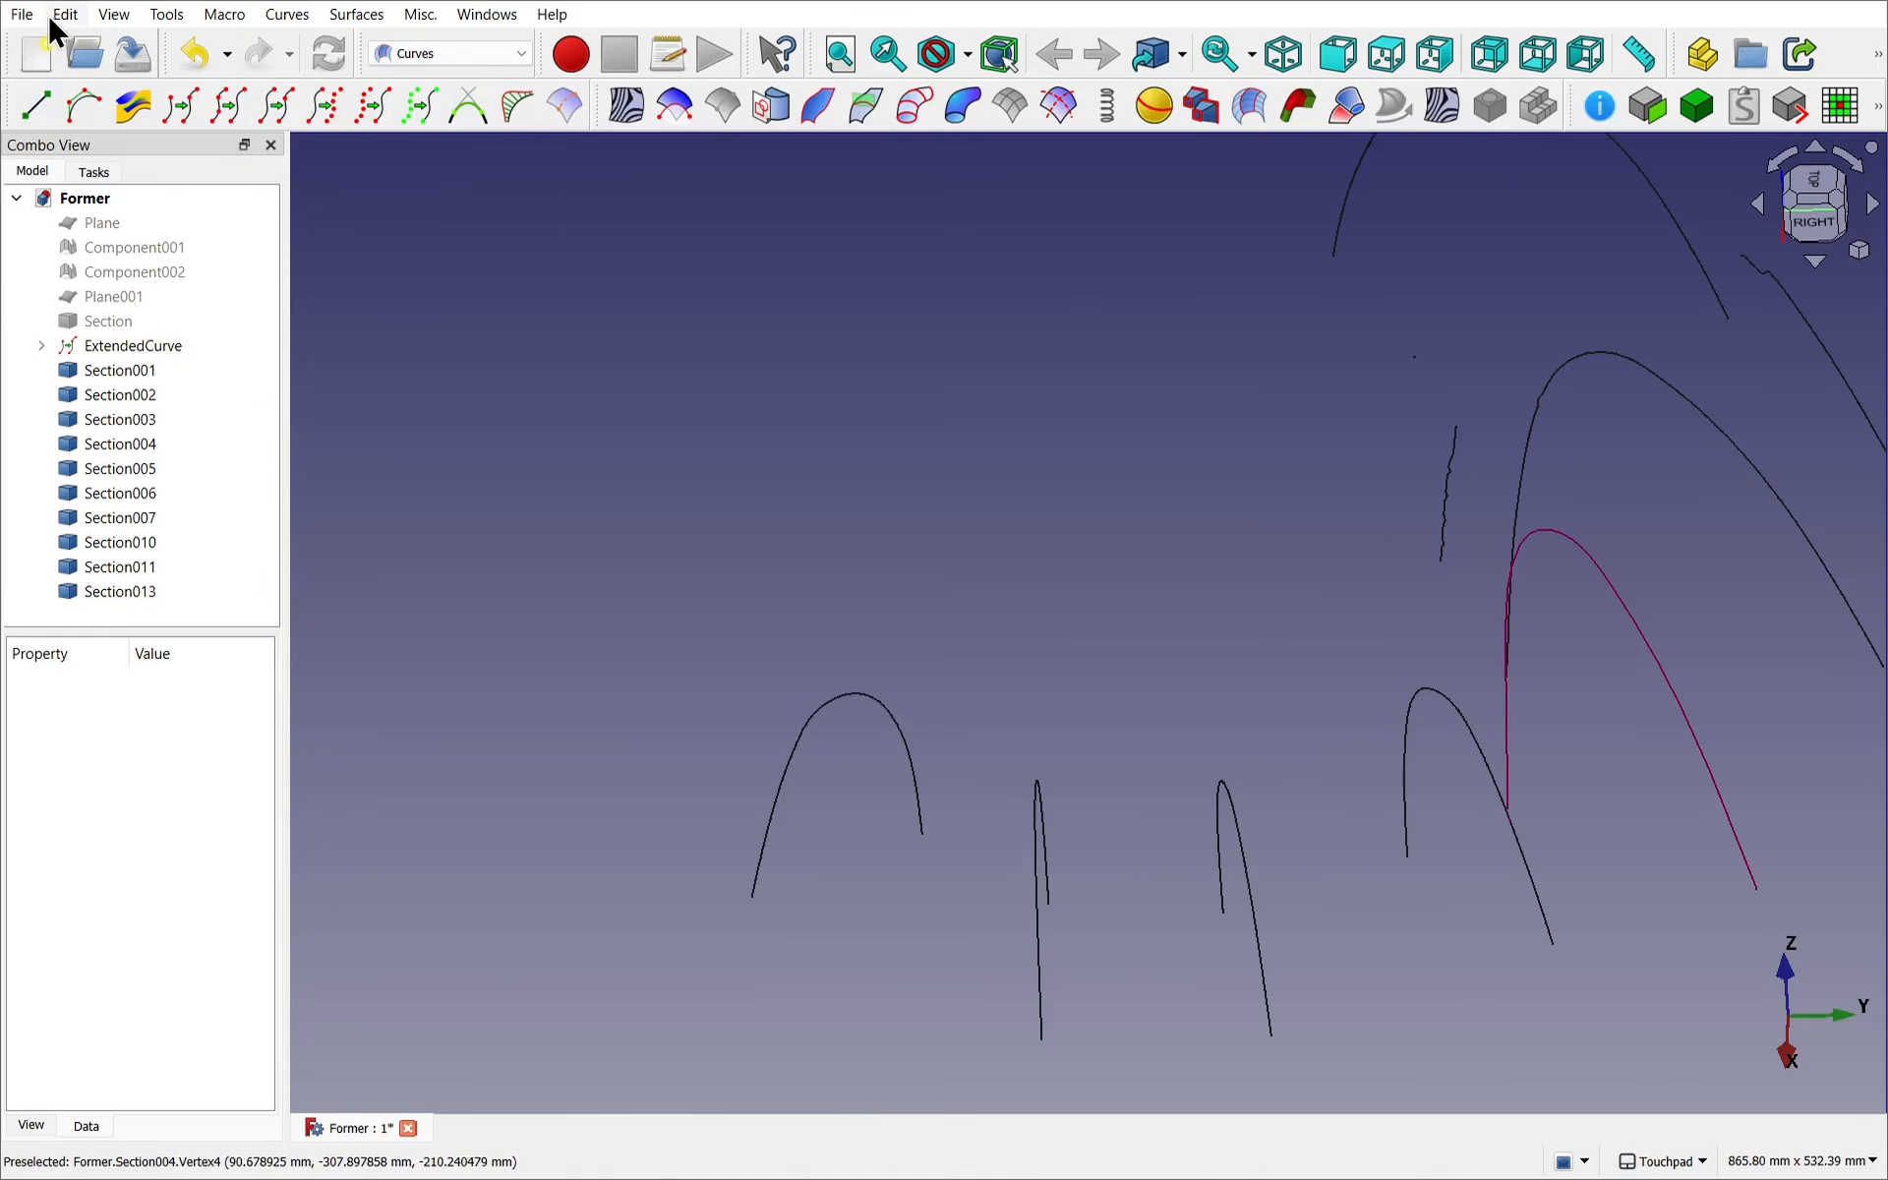
pyautogui.click(61, 16)
pyautogui.click(196, 259)
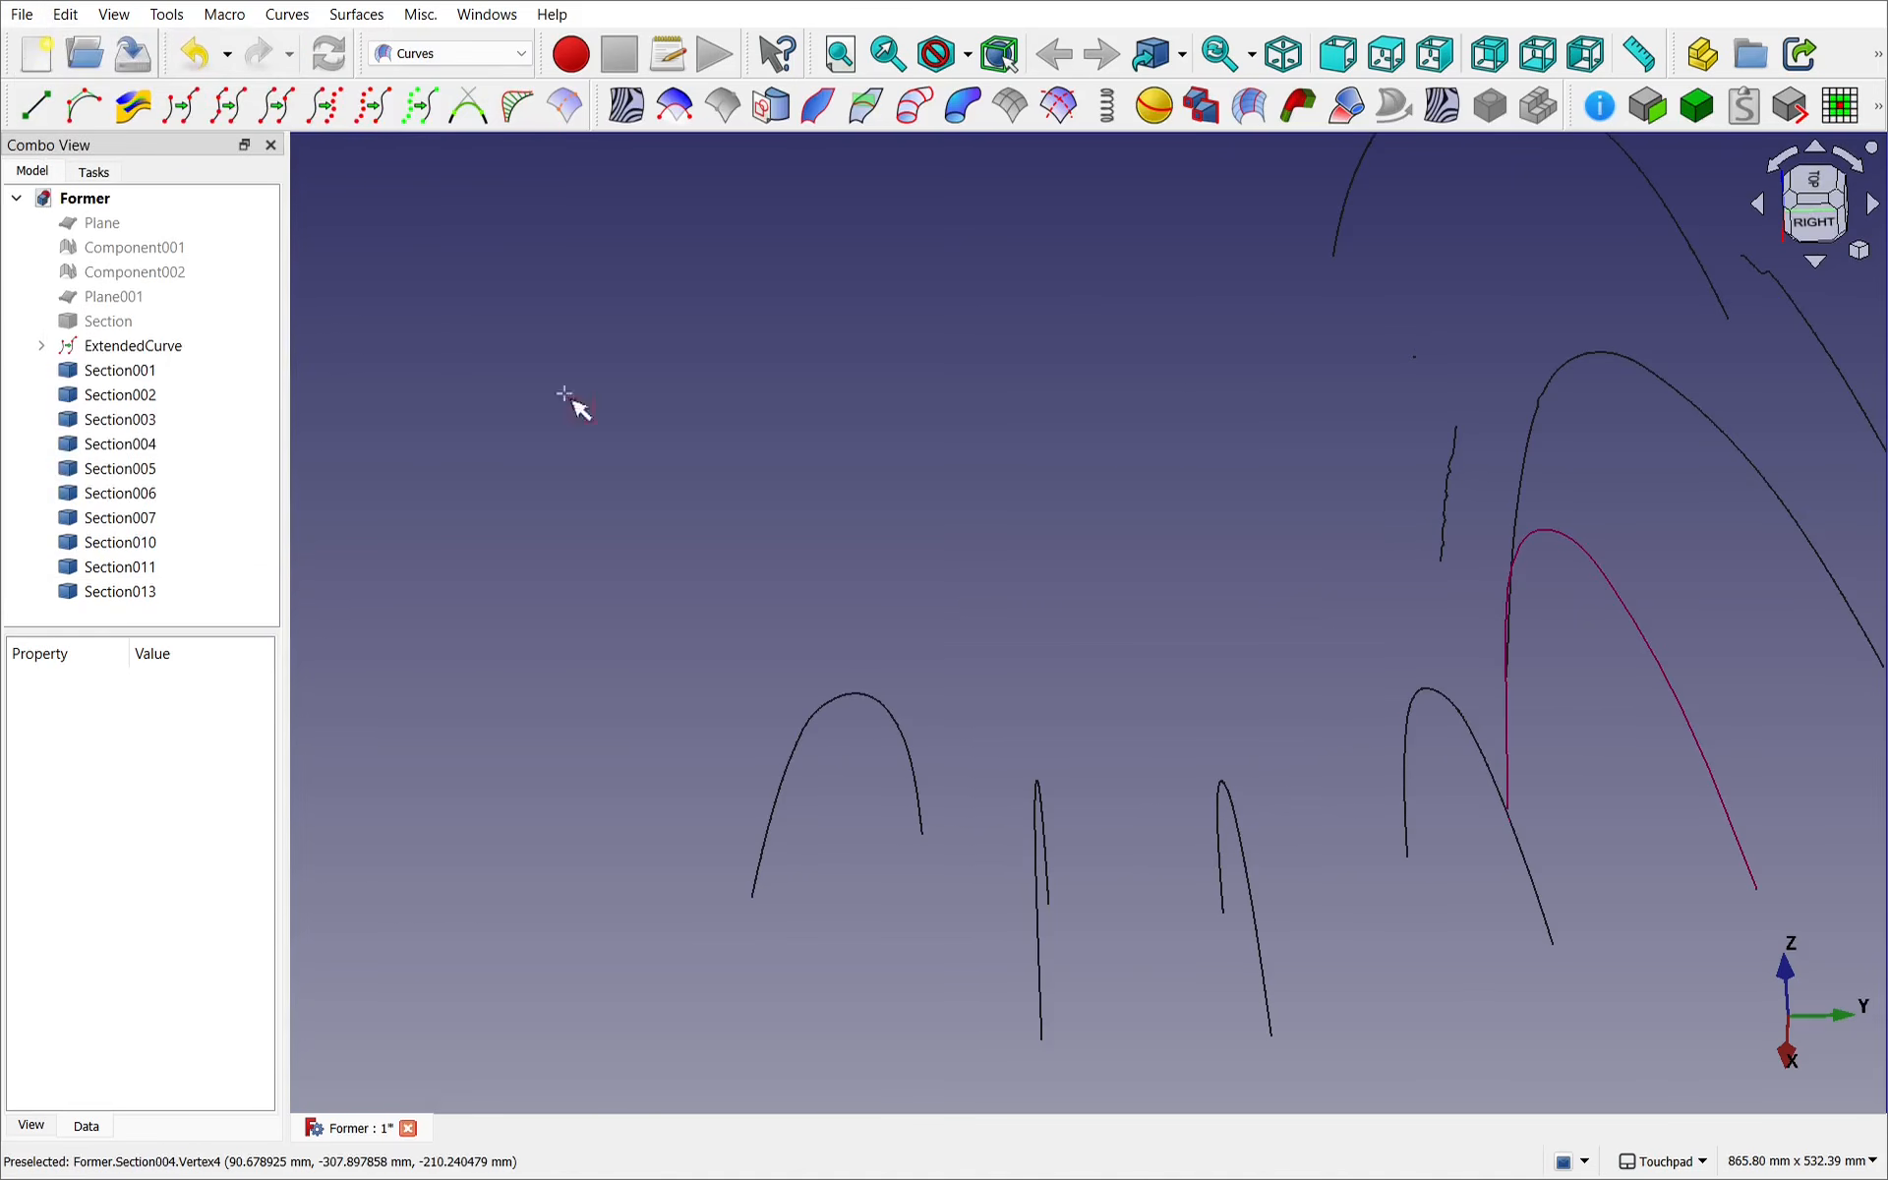
pyautogui.moveTo(652, 614); pyautogui.dragTo(961, 966)
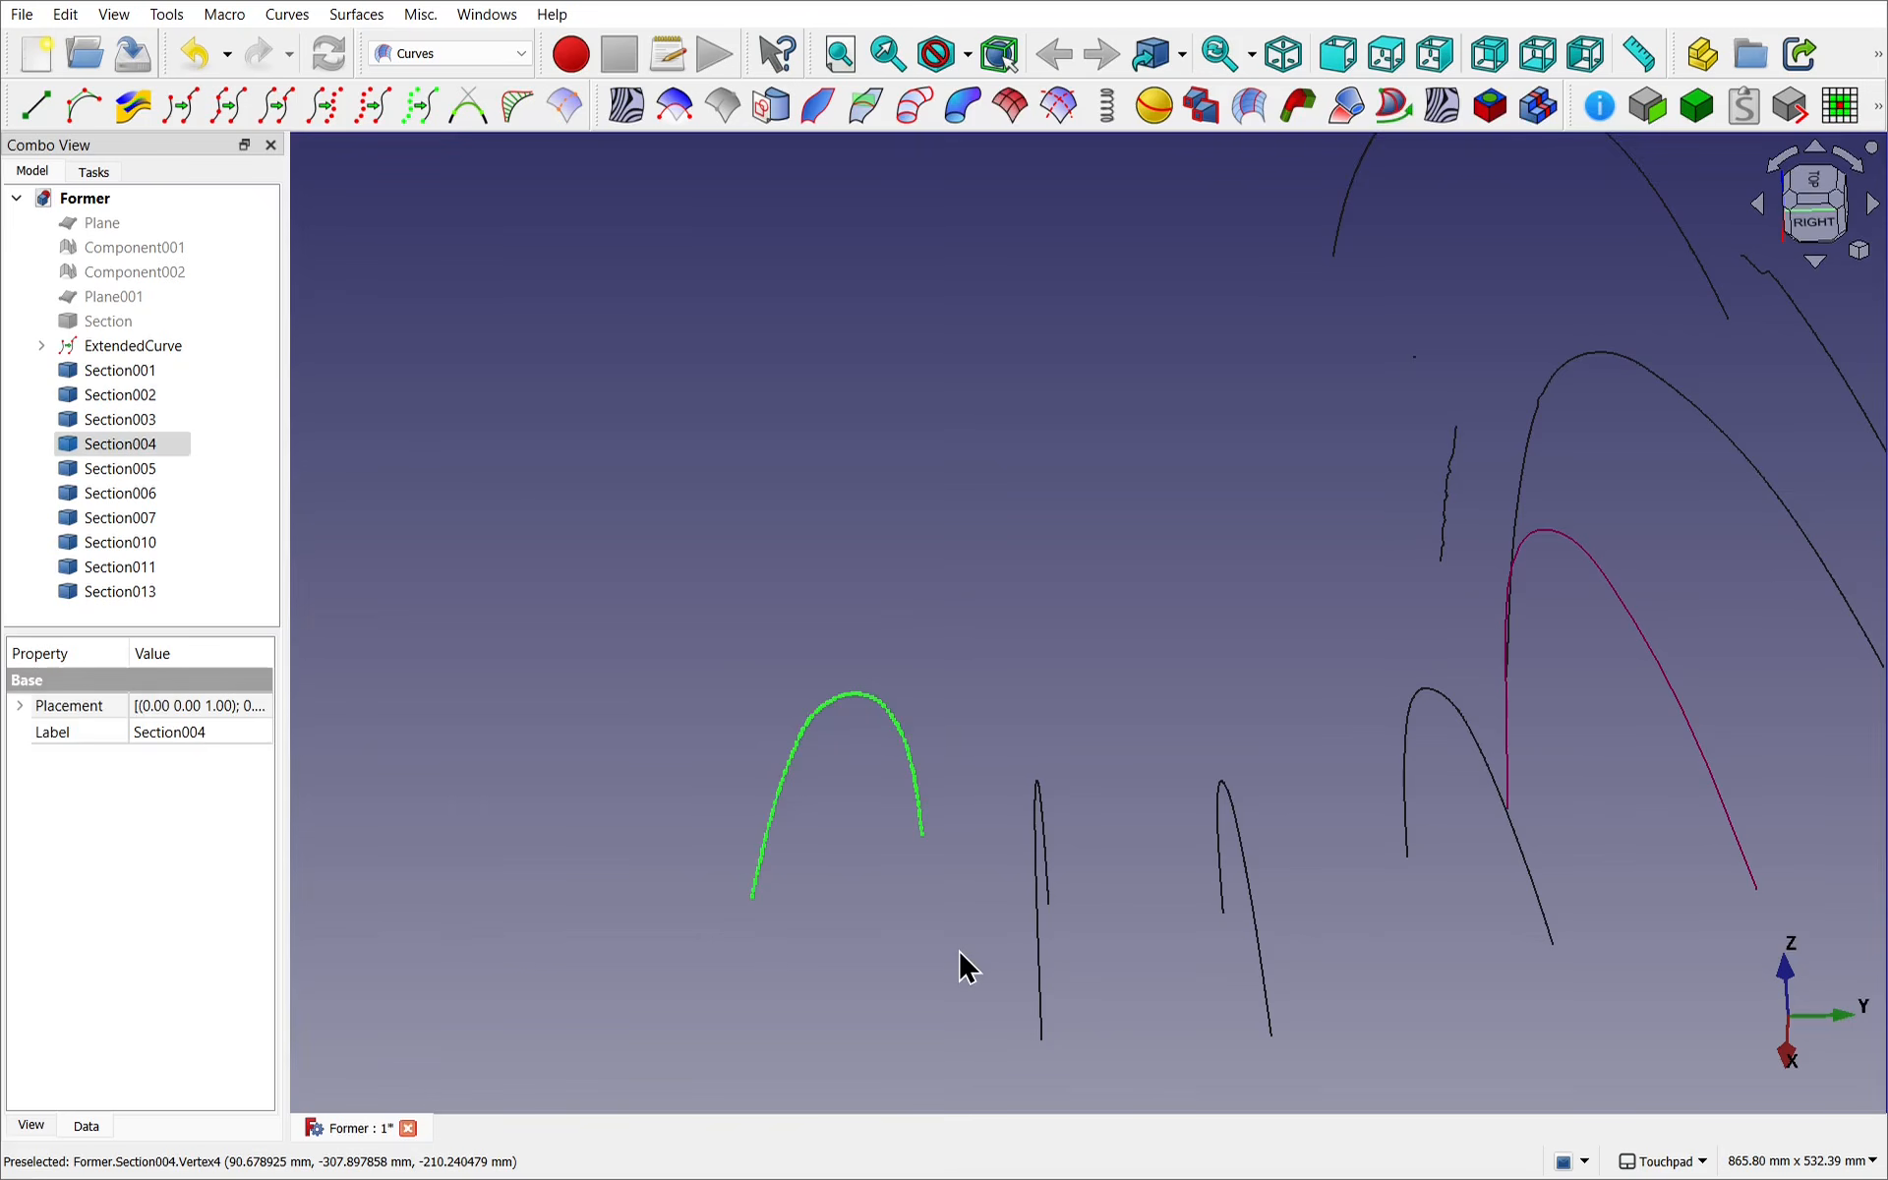
pyautogui.click(183, 106)
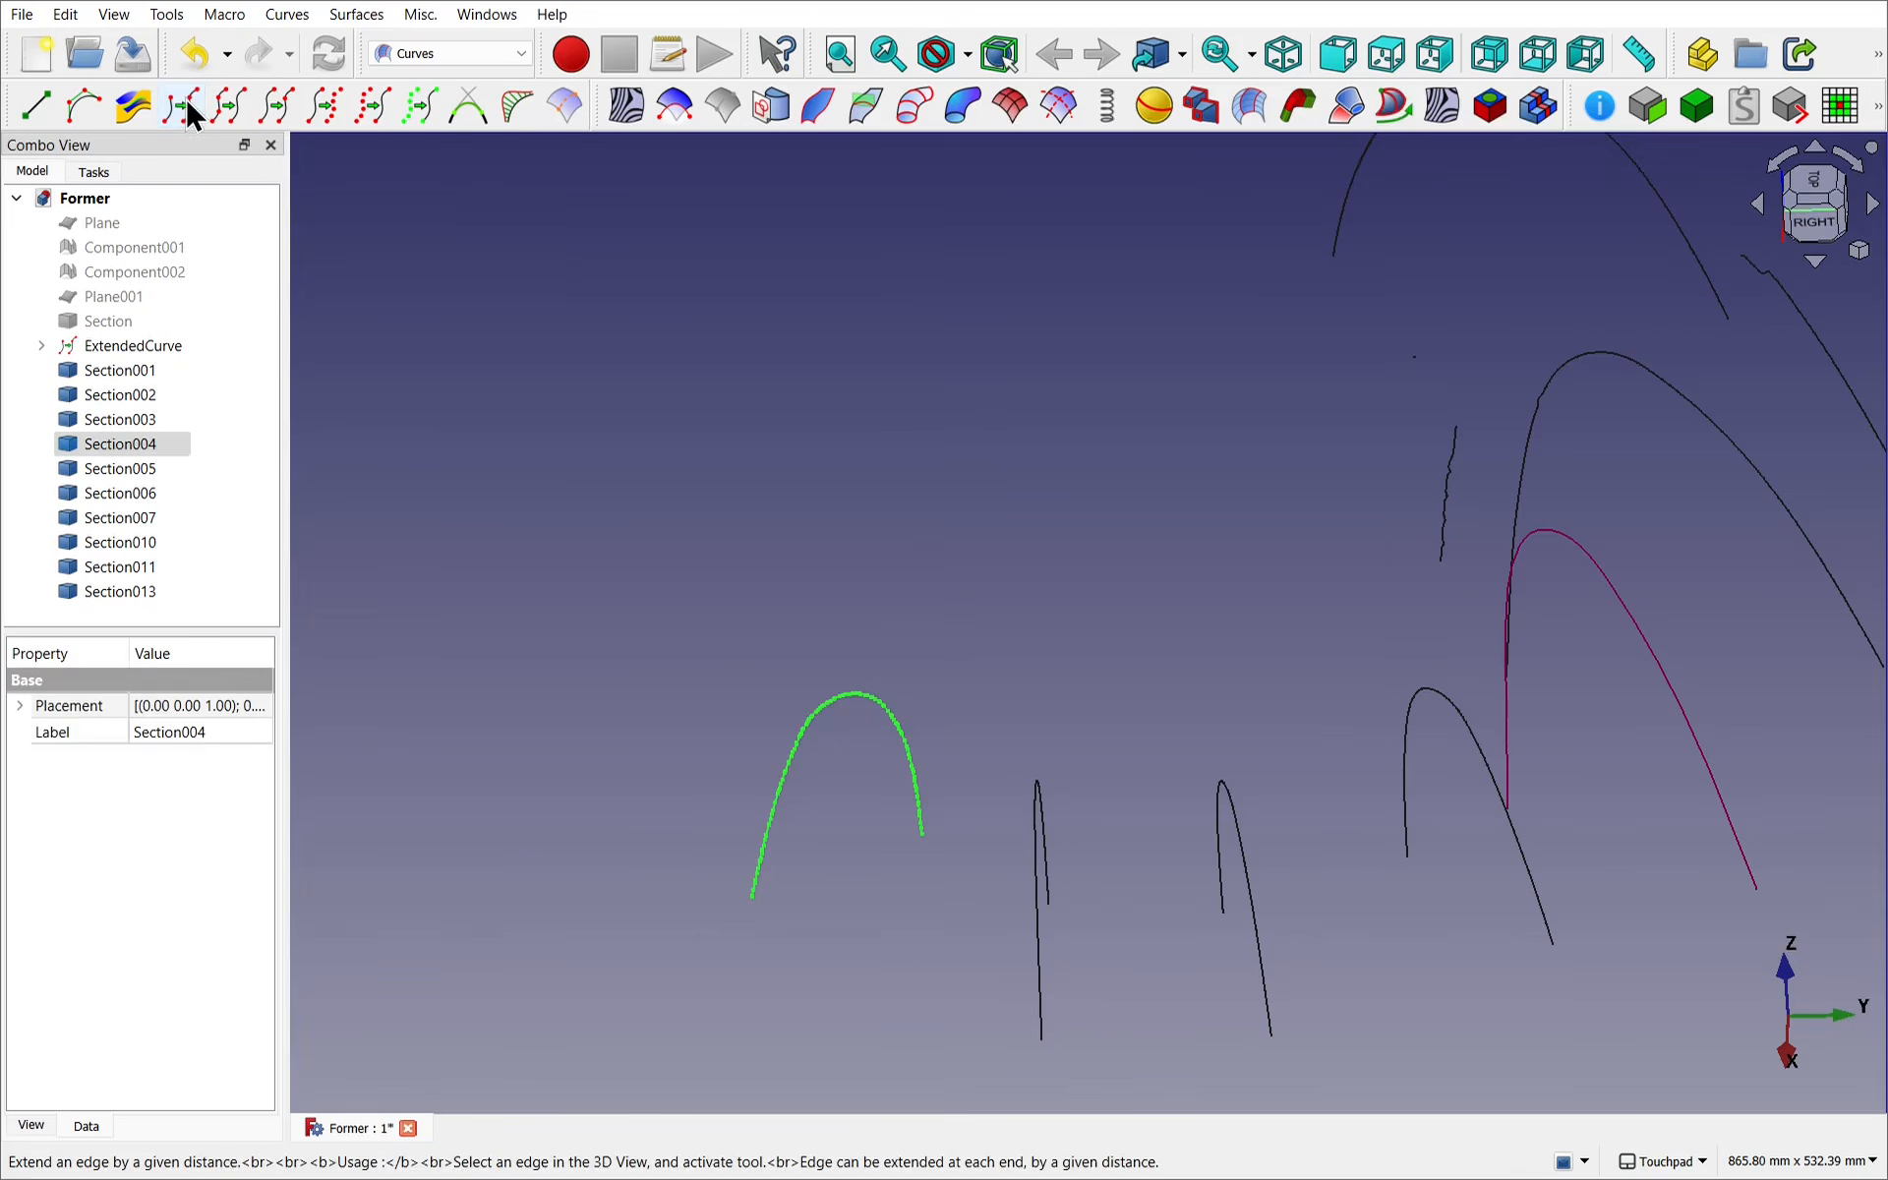
pyautogui.click(654, 592)
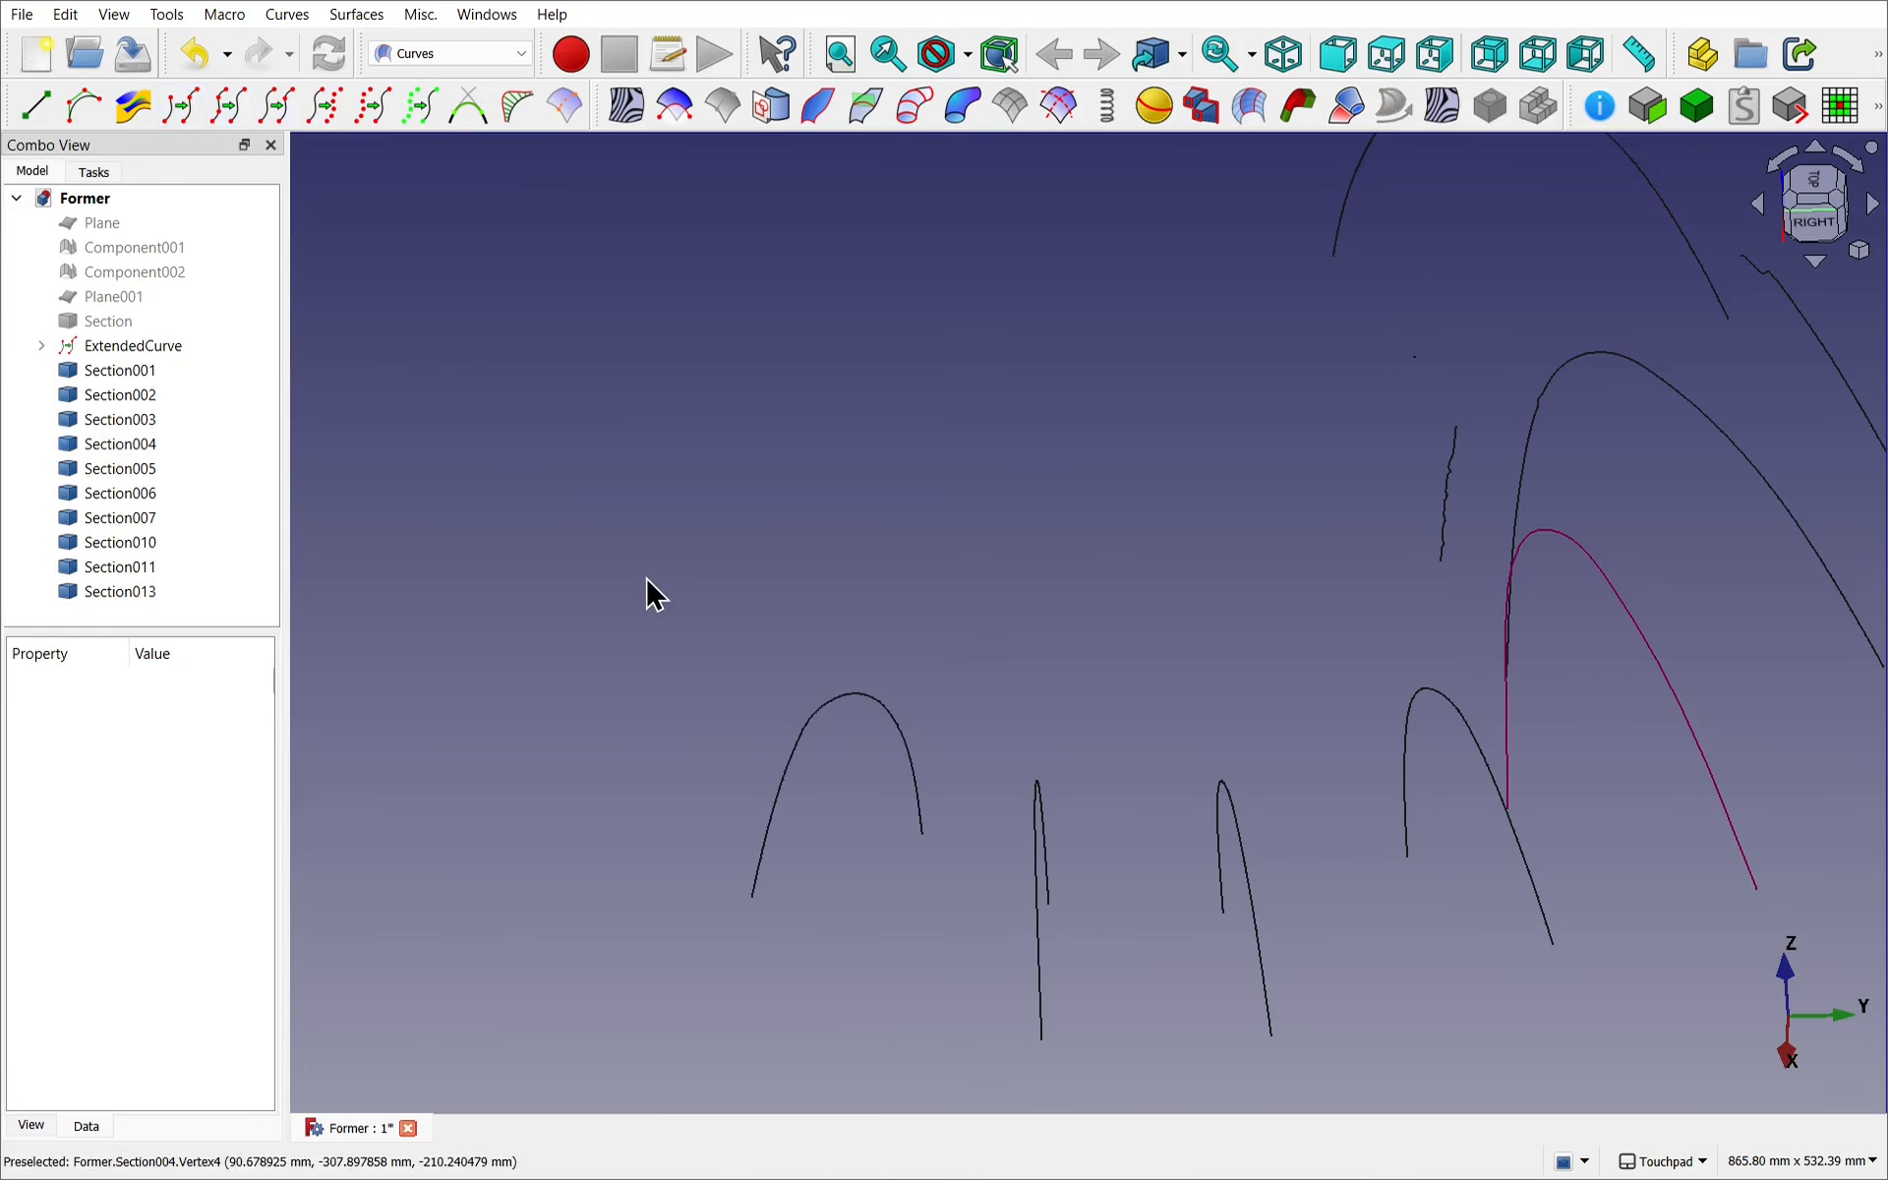
# Join the edges of Section004 into a single BSpline curve with Join Curve.
pyautogui.click(148, 446)
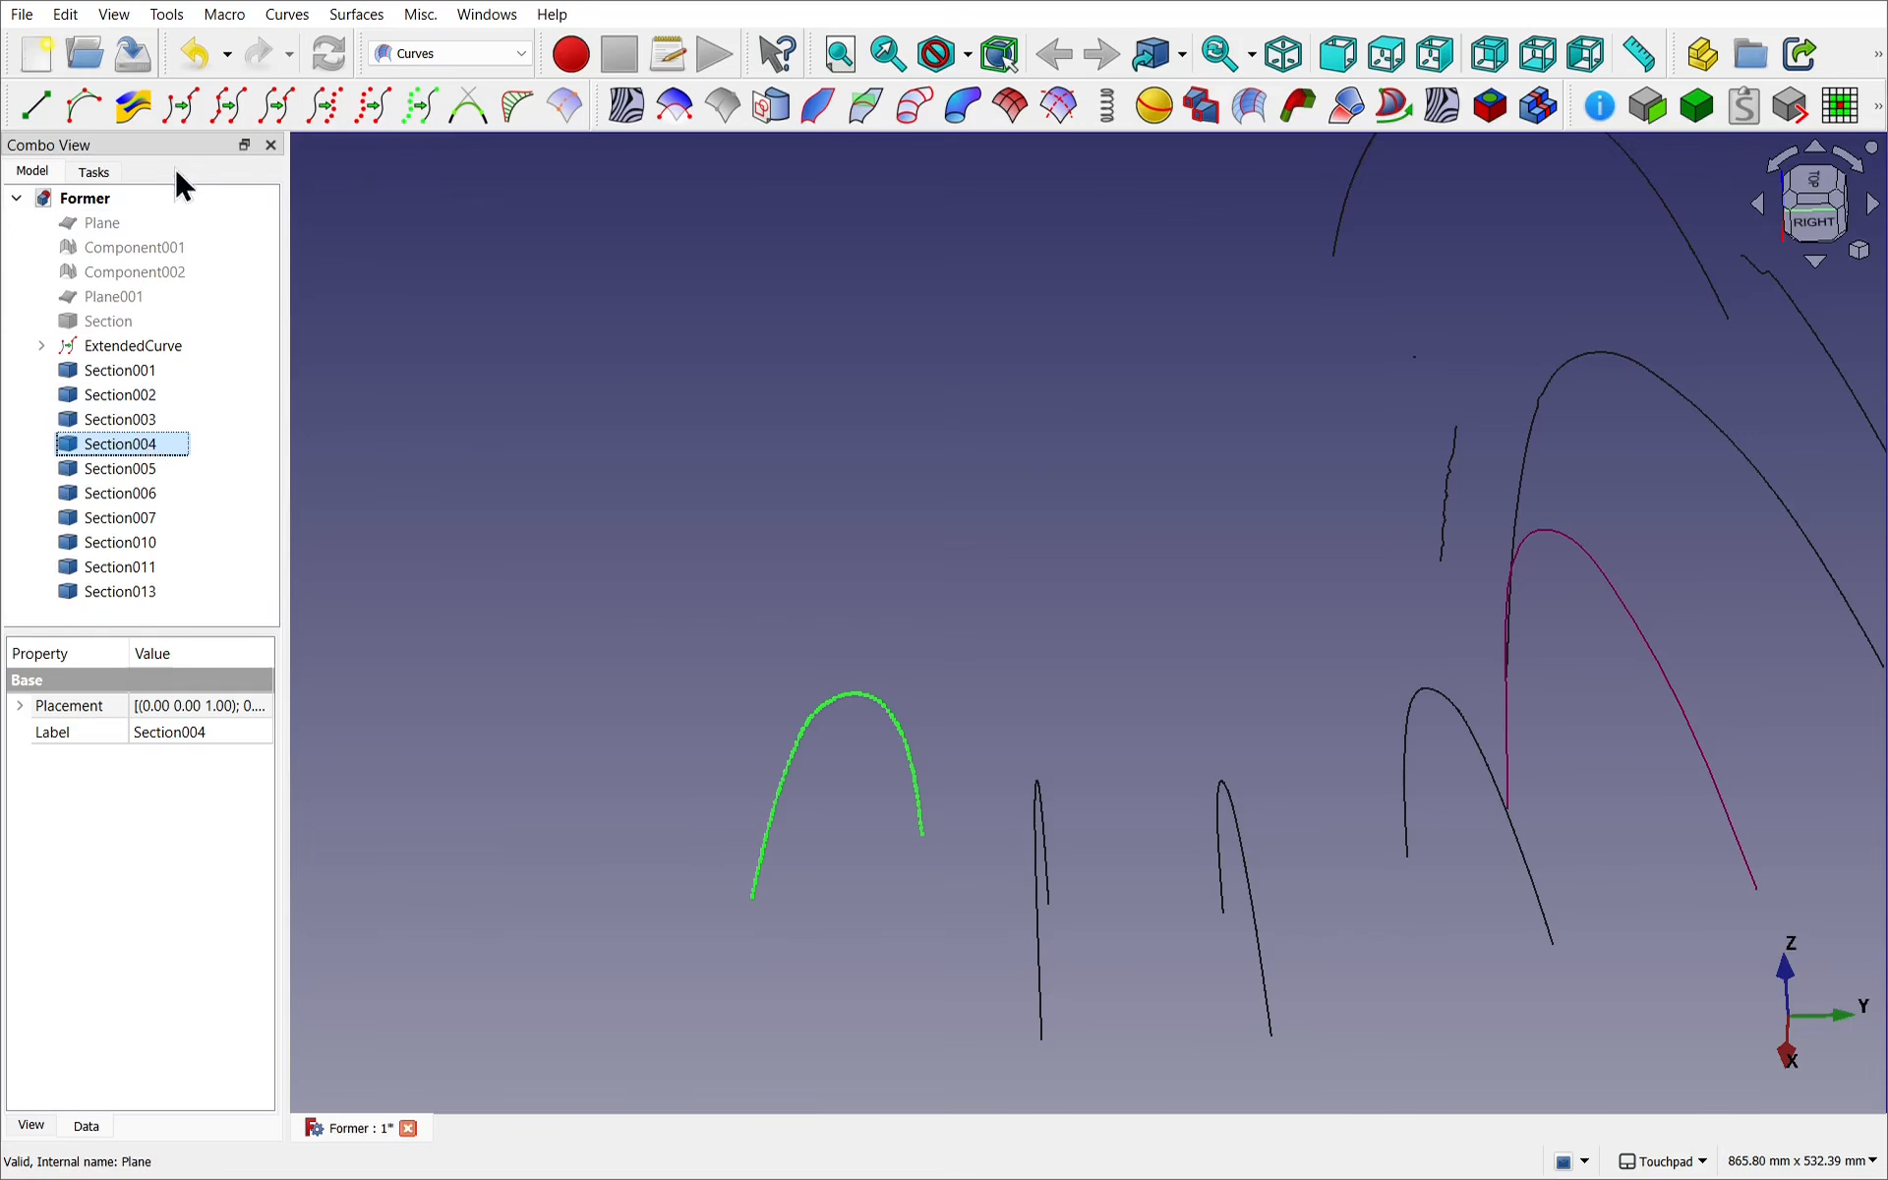
pyautogui.click(228, 109)
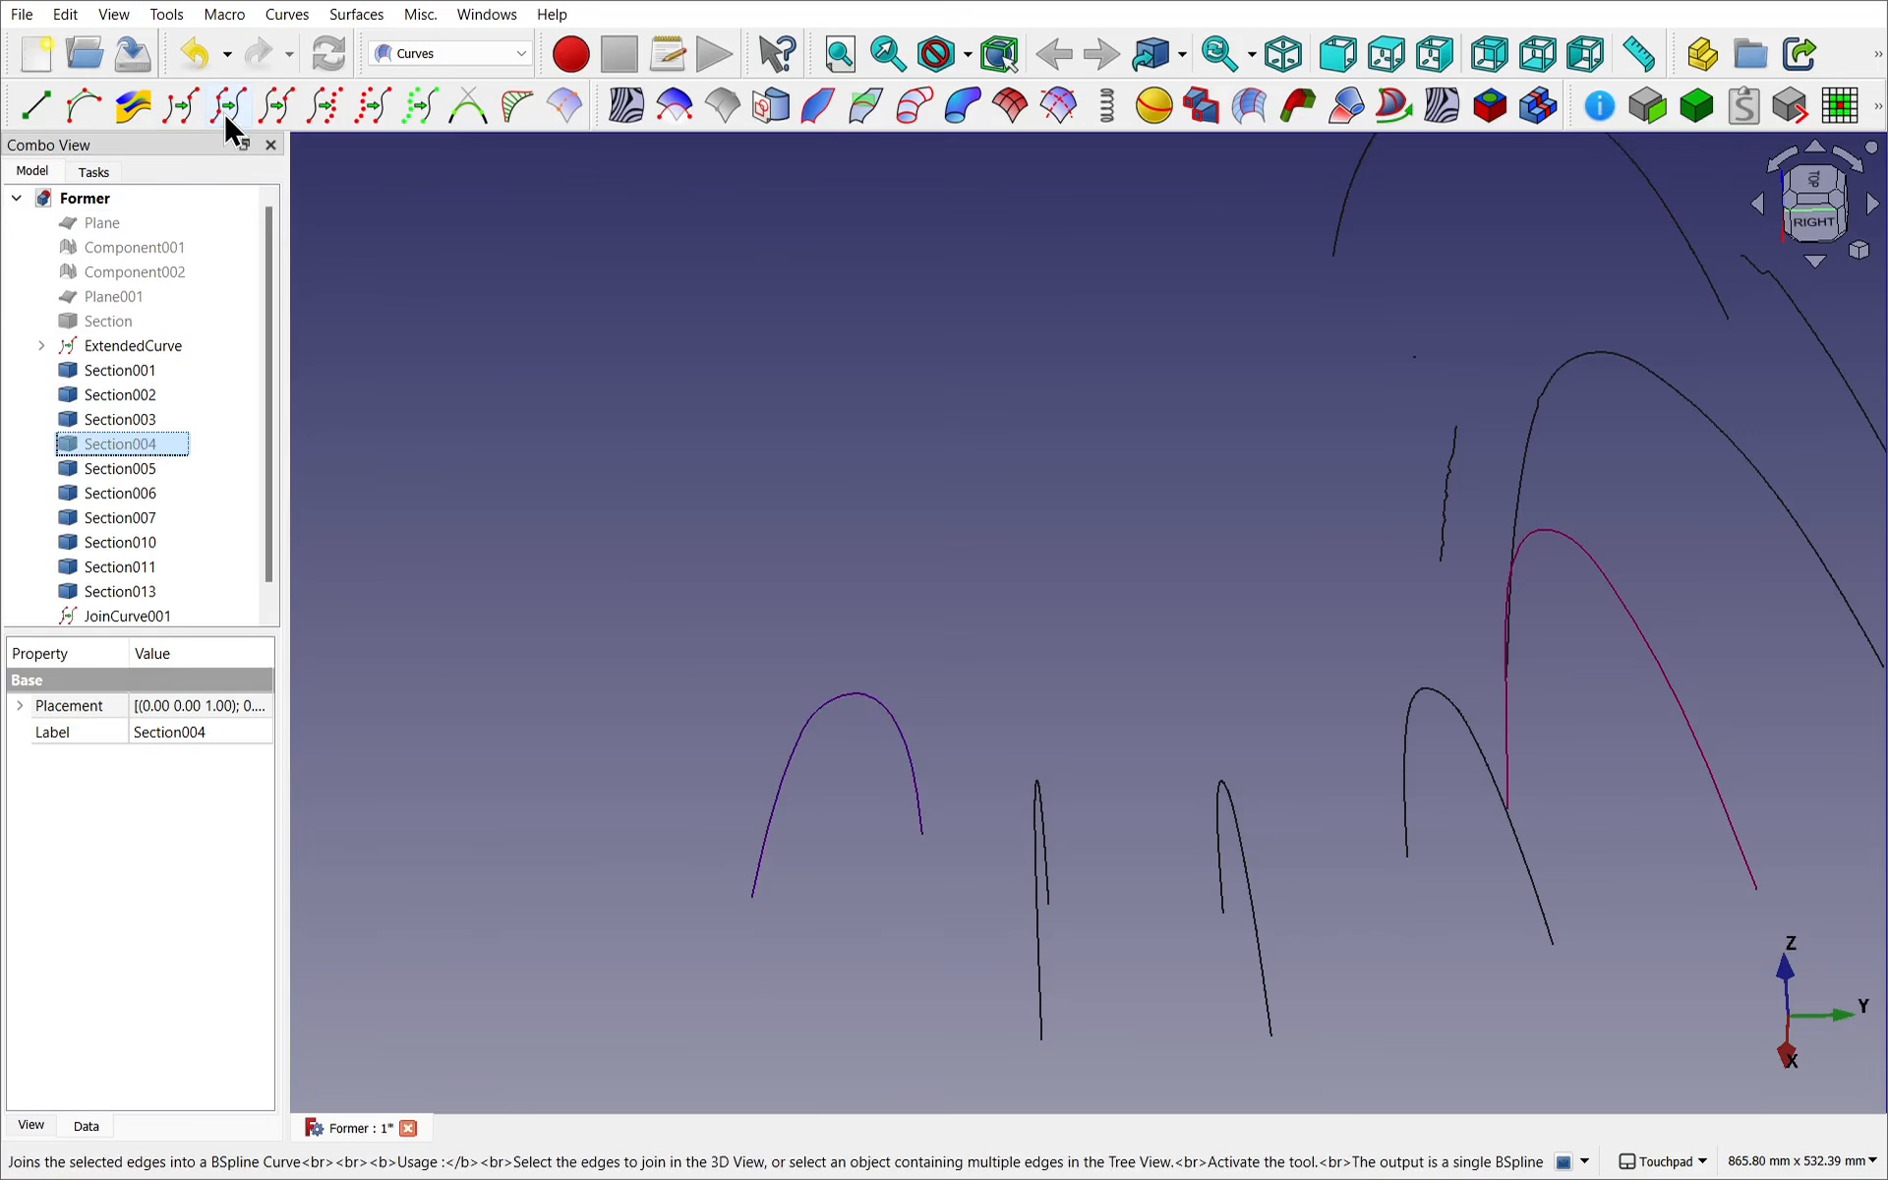
pyautogui.scroll(-1, 271, 602)
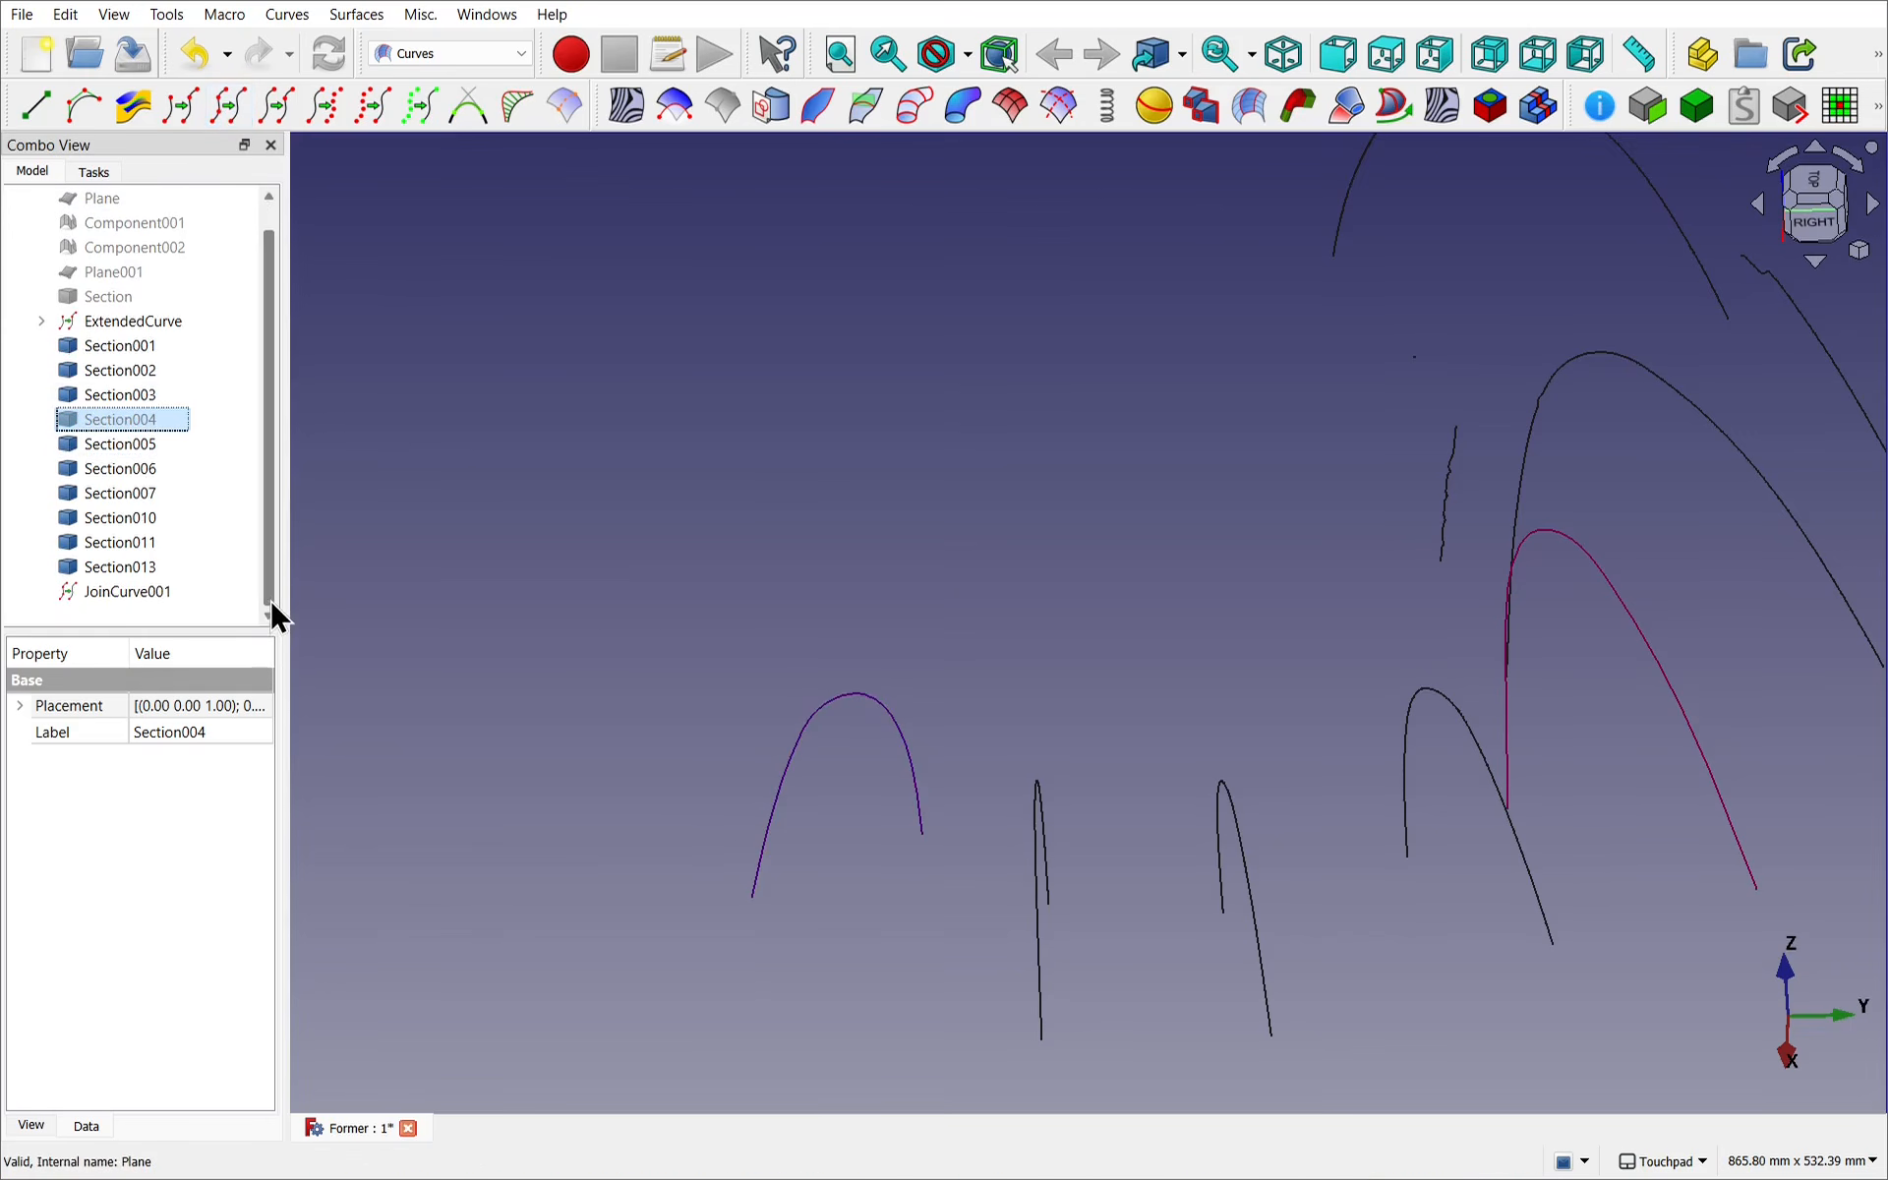
pyautogui.click(151, 590)
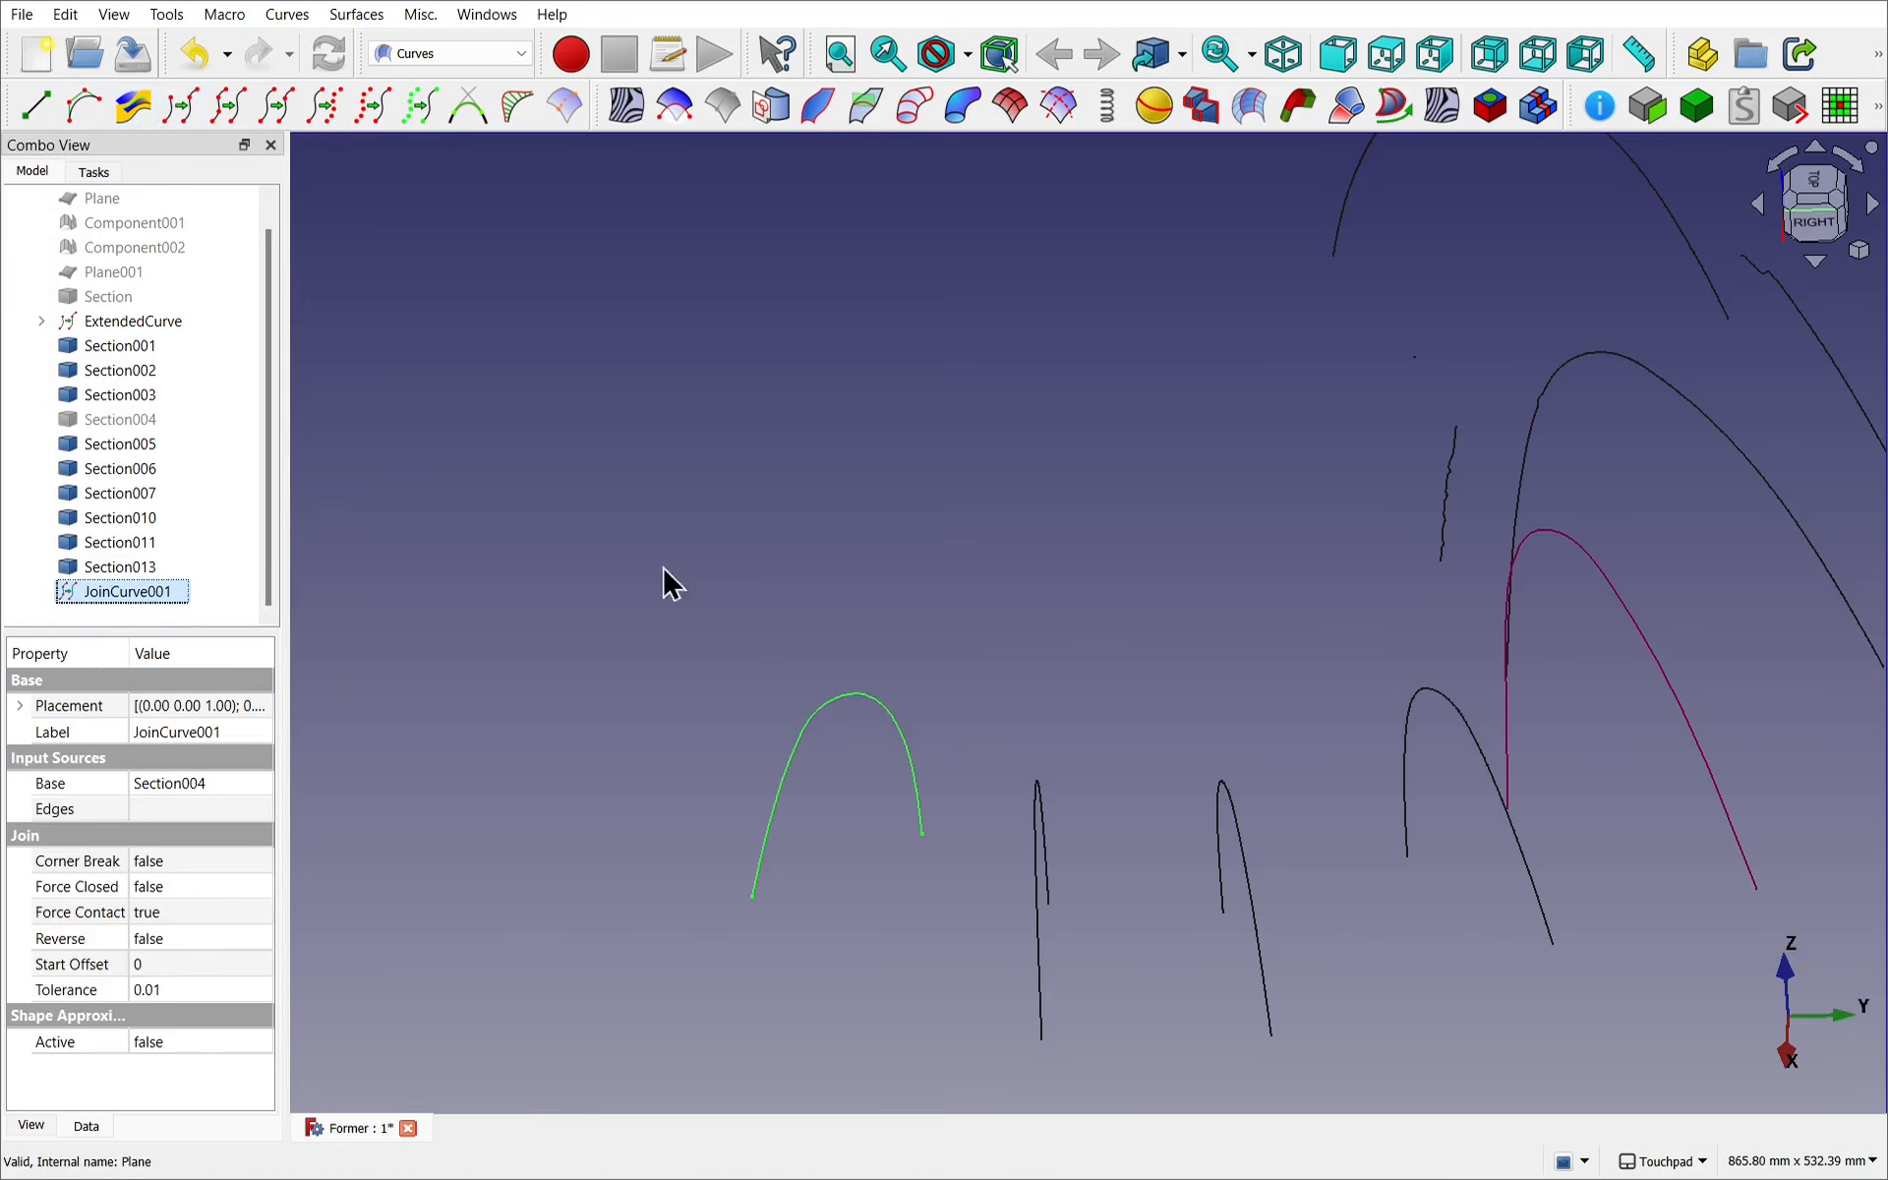
# Apply Extend Curve to the edge of the joined Section004 curve.
pyautogui.click(693, 644)
pyautogui.click(862, 691)
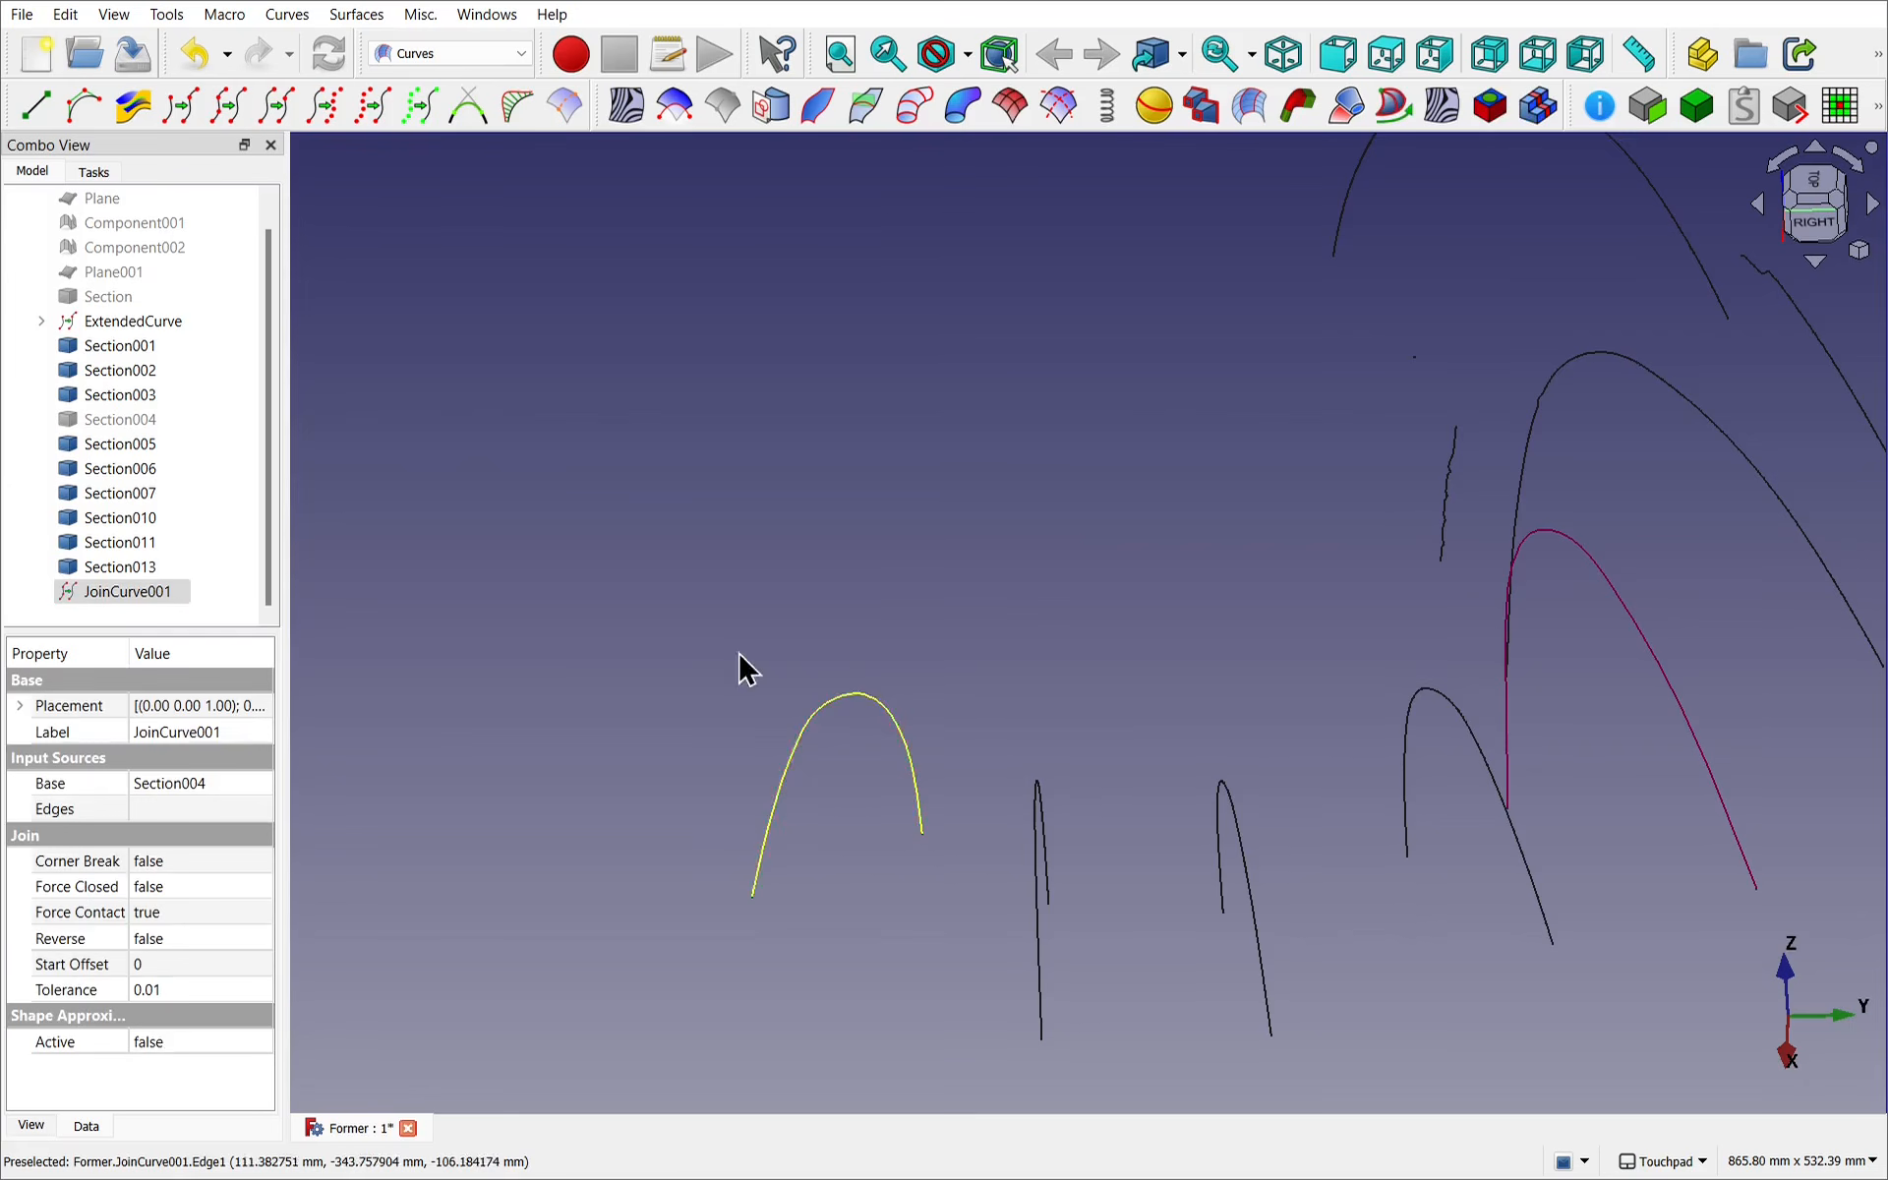
pyautogui.click(178, 108)
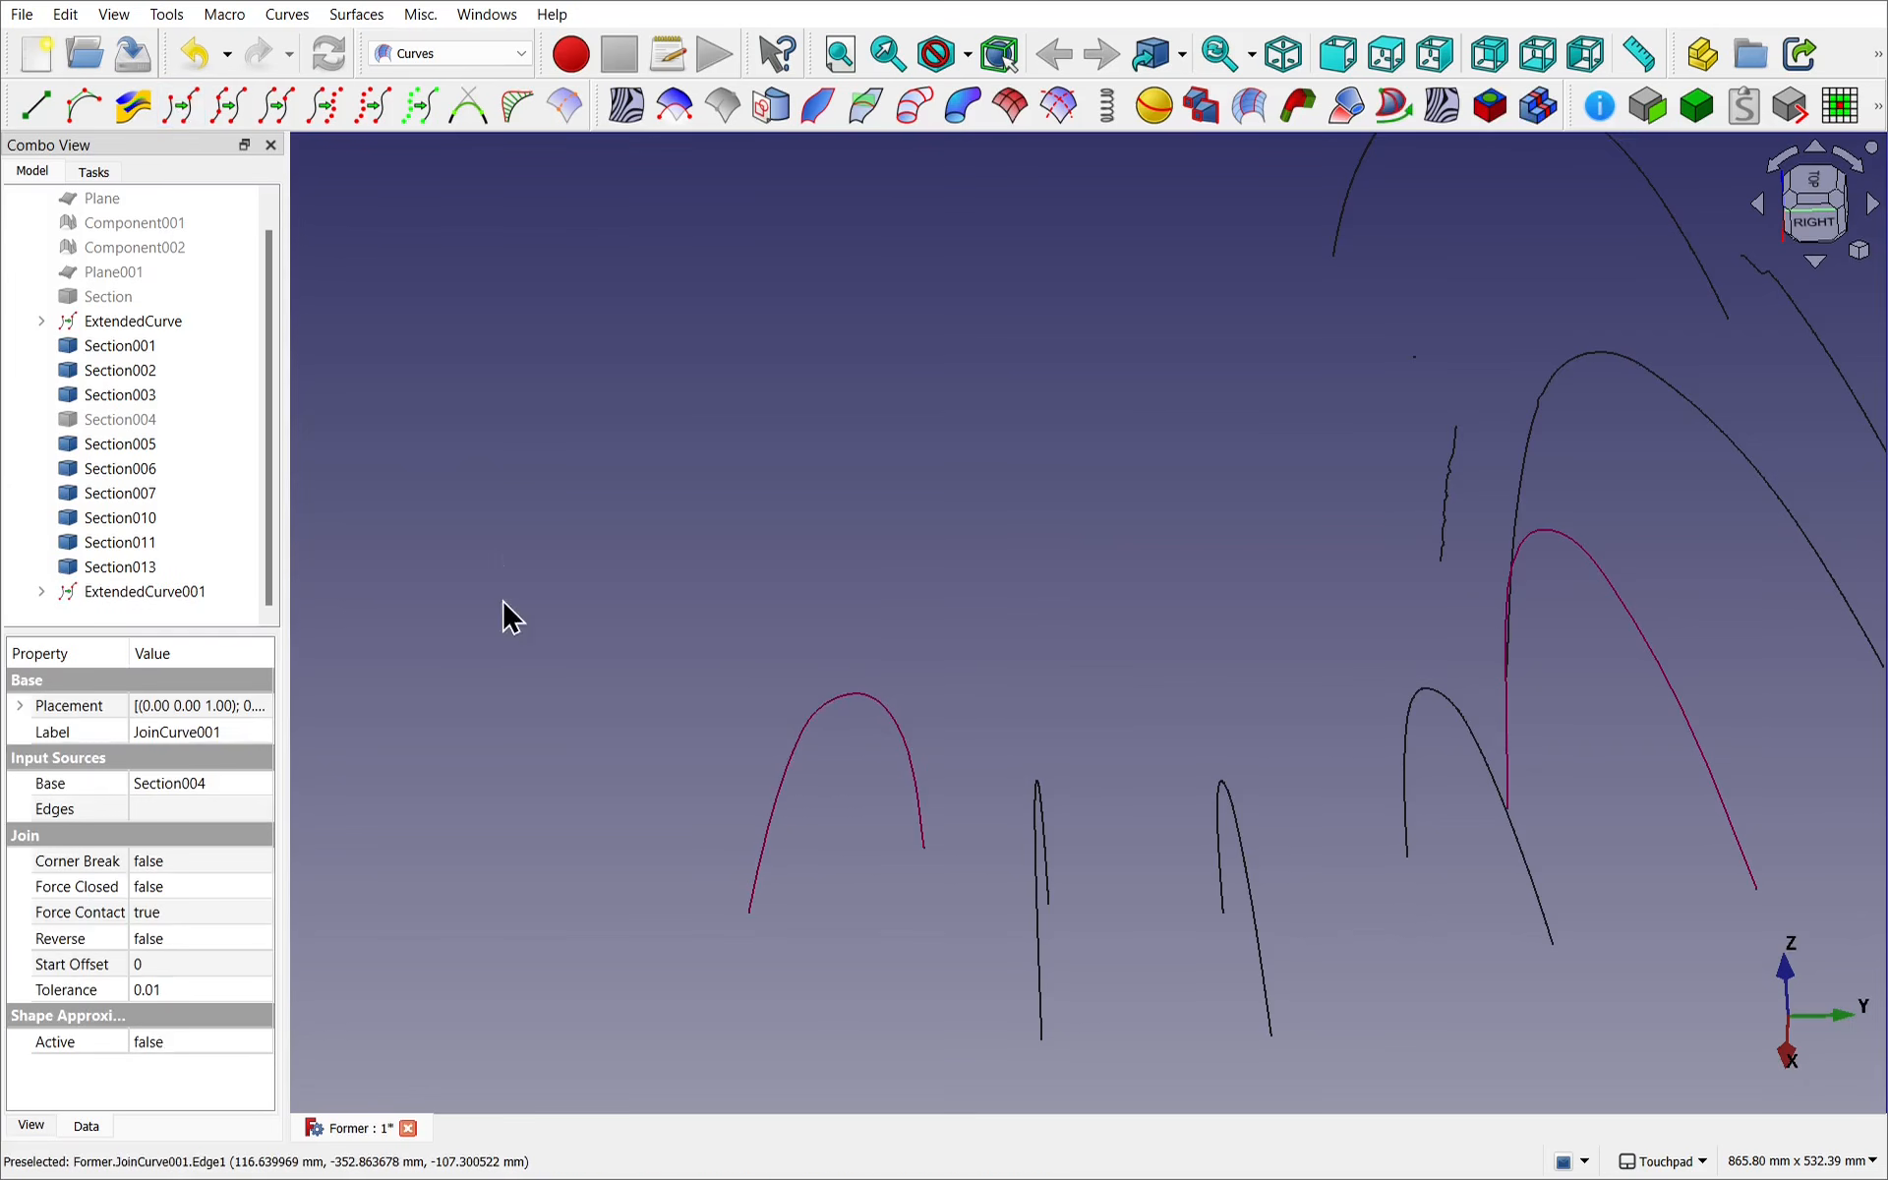
# Set both the end length and the start length of ExtendedCurve001 to 35, matching the earlier ExtendedCurve.
pyautogui.click(770, 849)
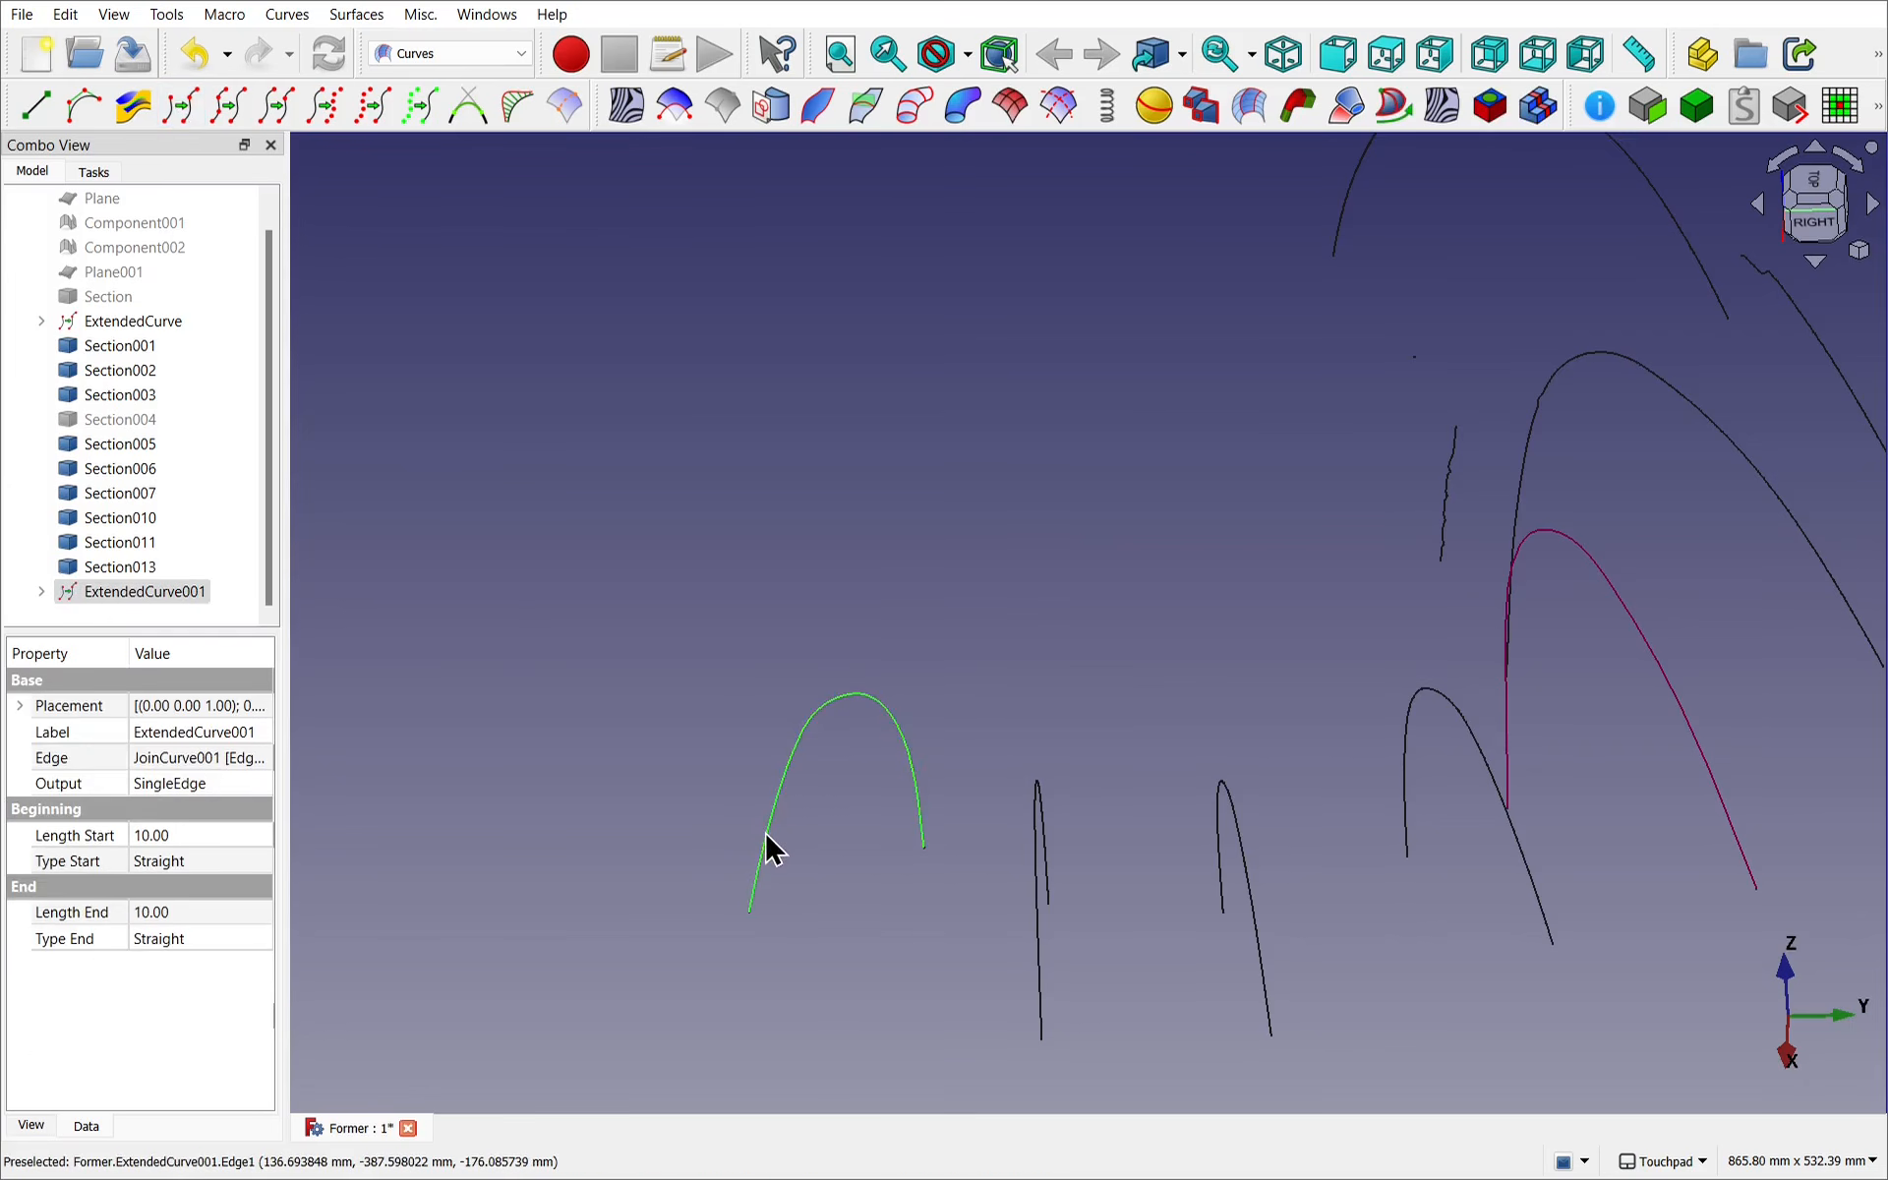
pyautogui.click(192, 910)
pyautogui.click(205, 912)
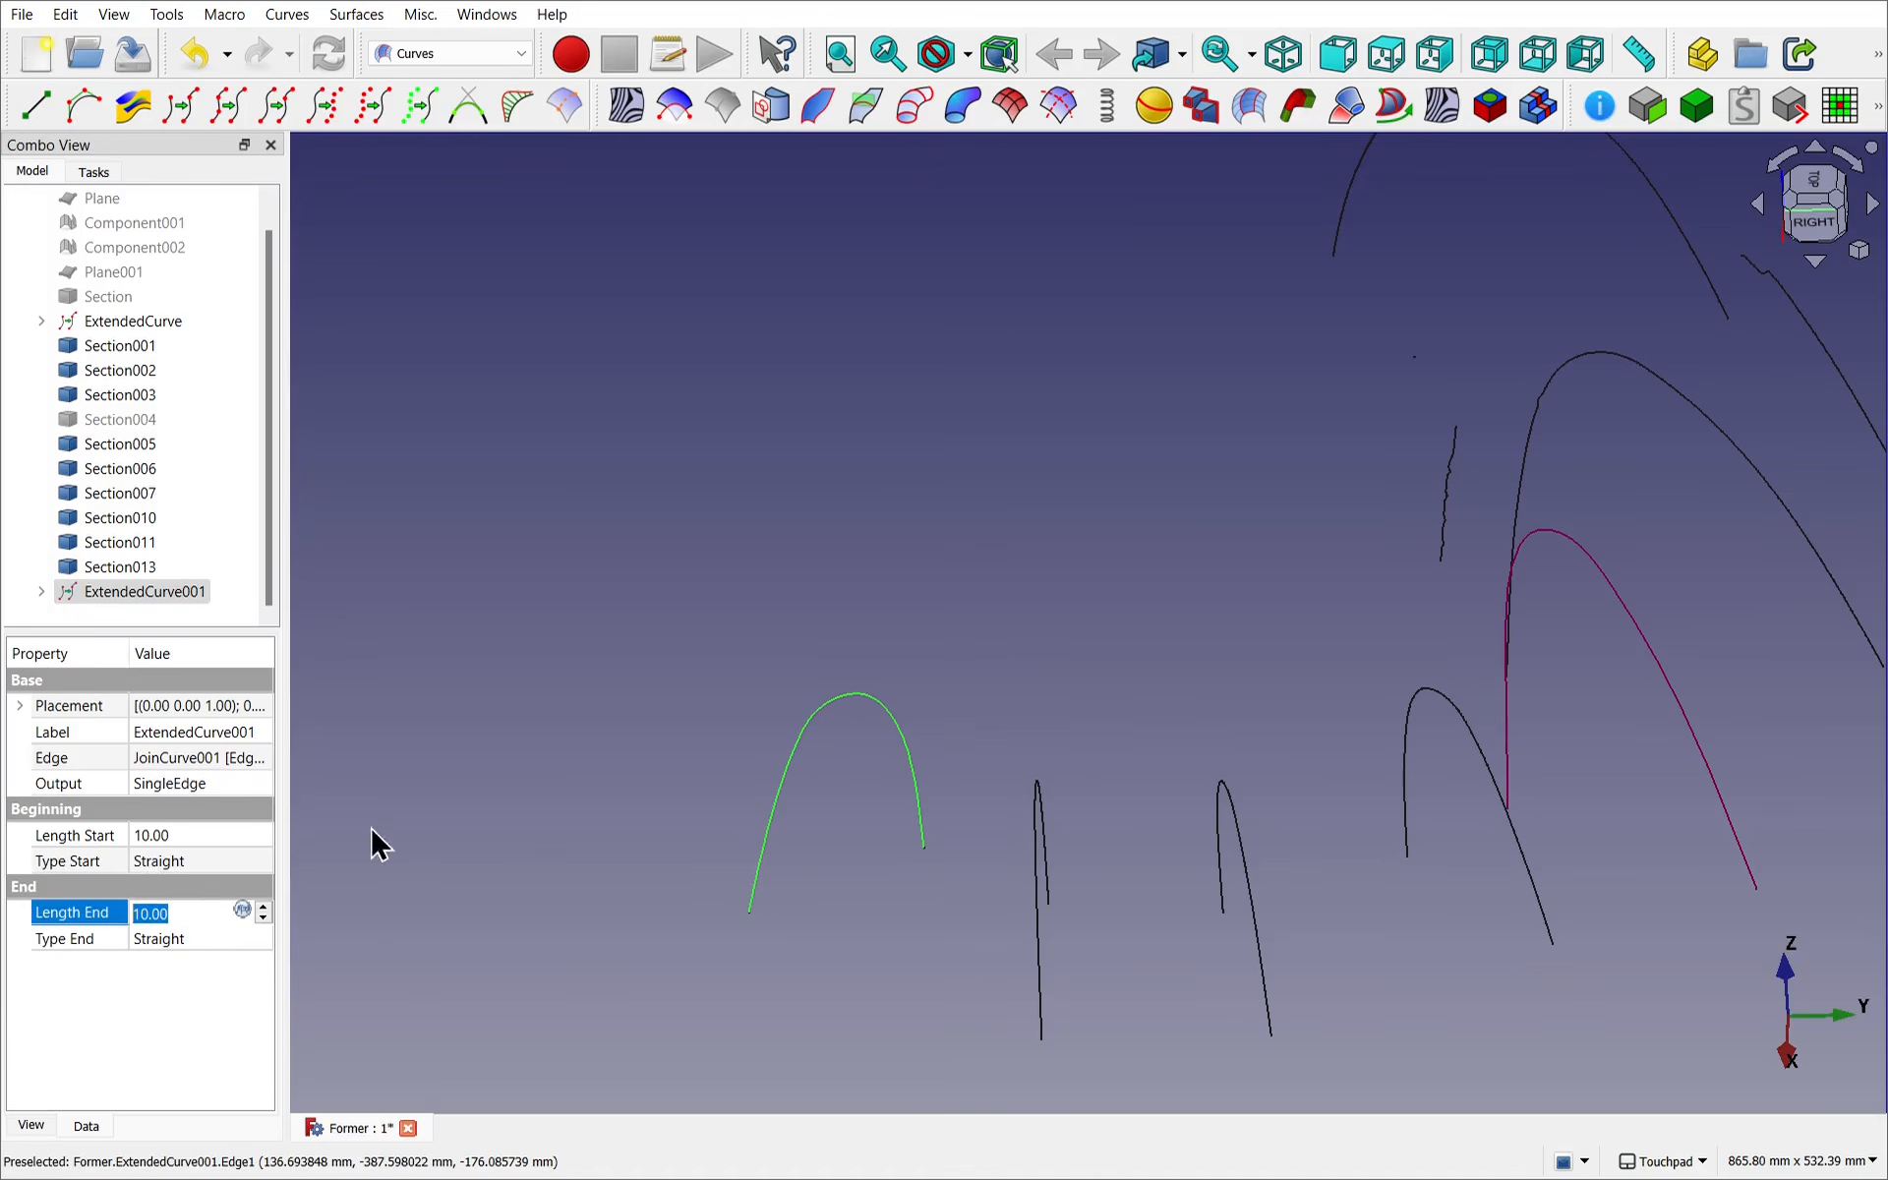
pyautogui.click(1678, 723)
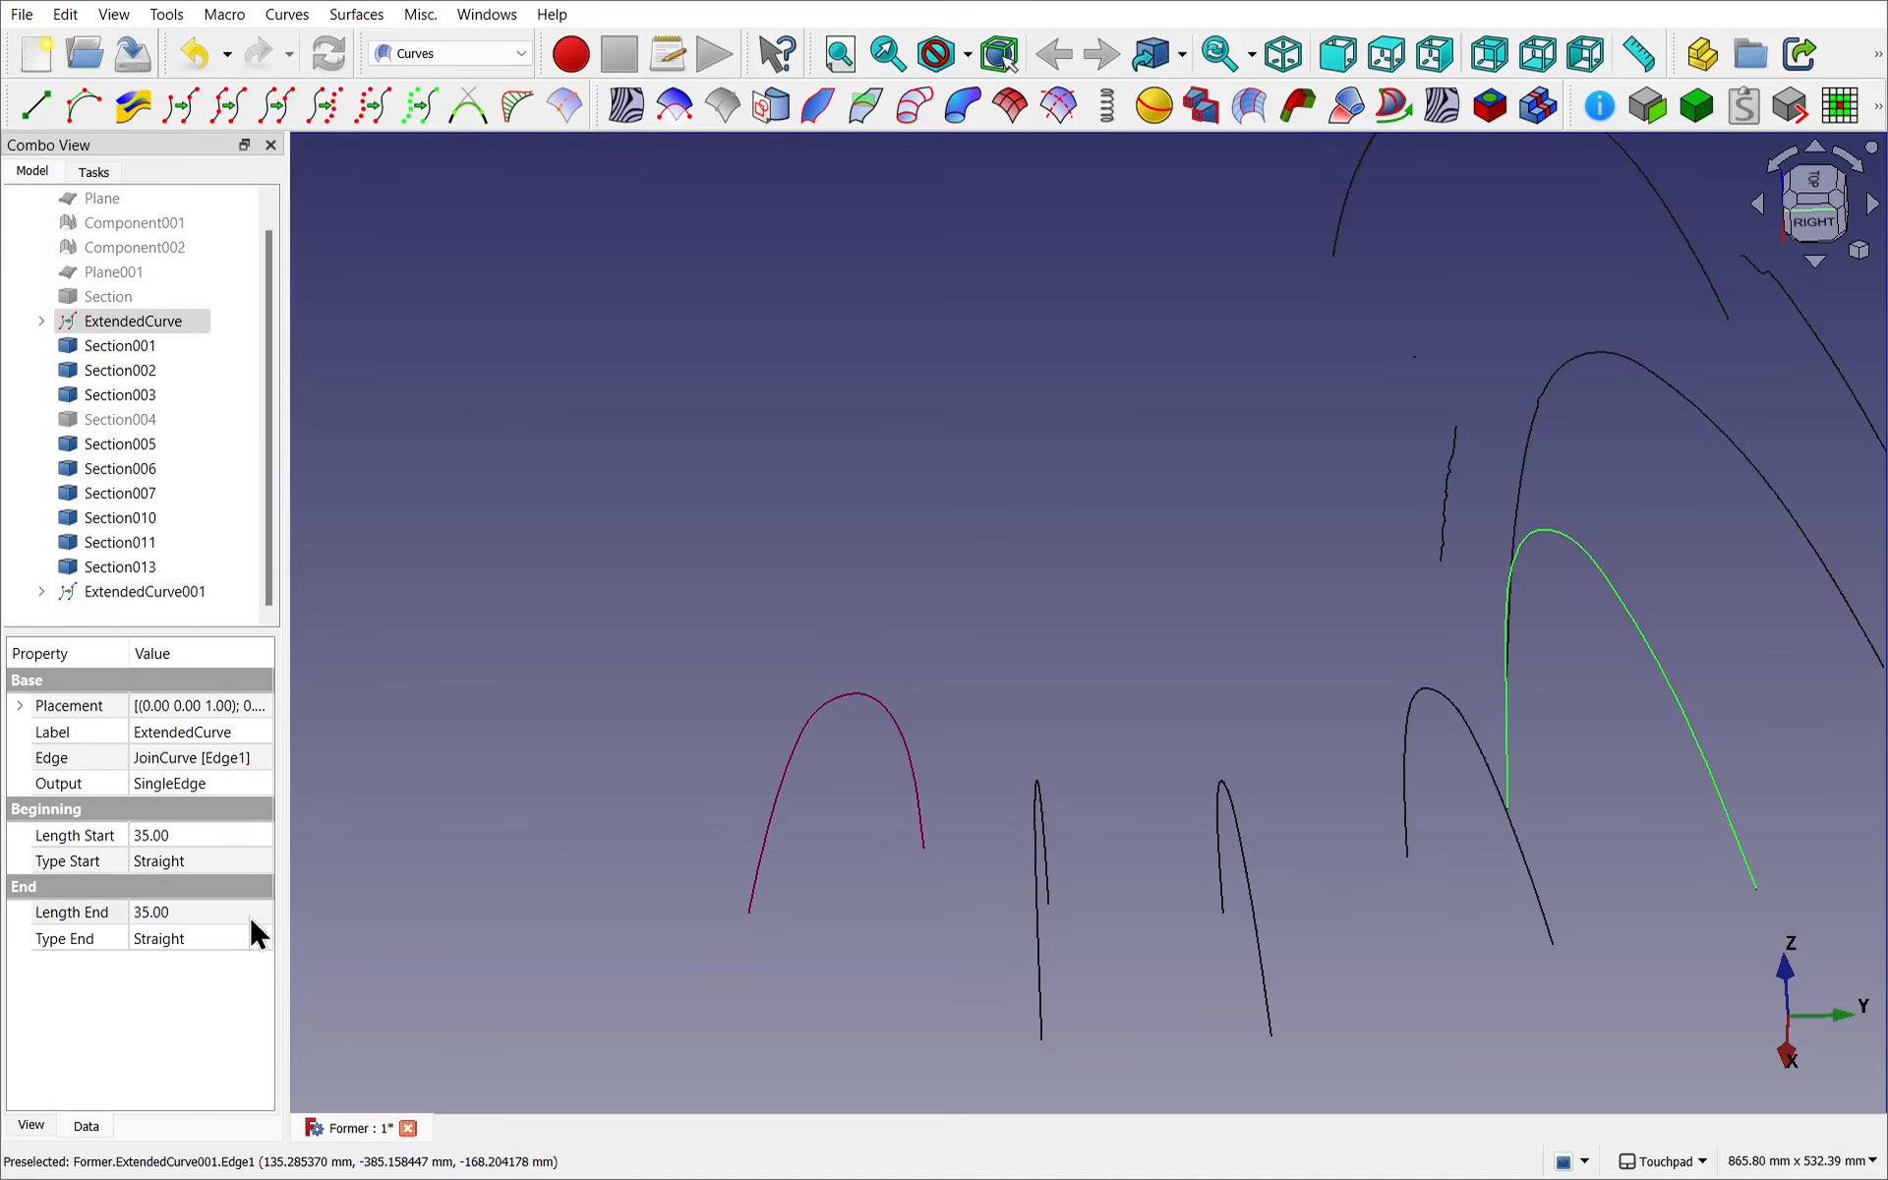
pyautogui.click(784, 801)
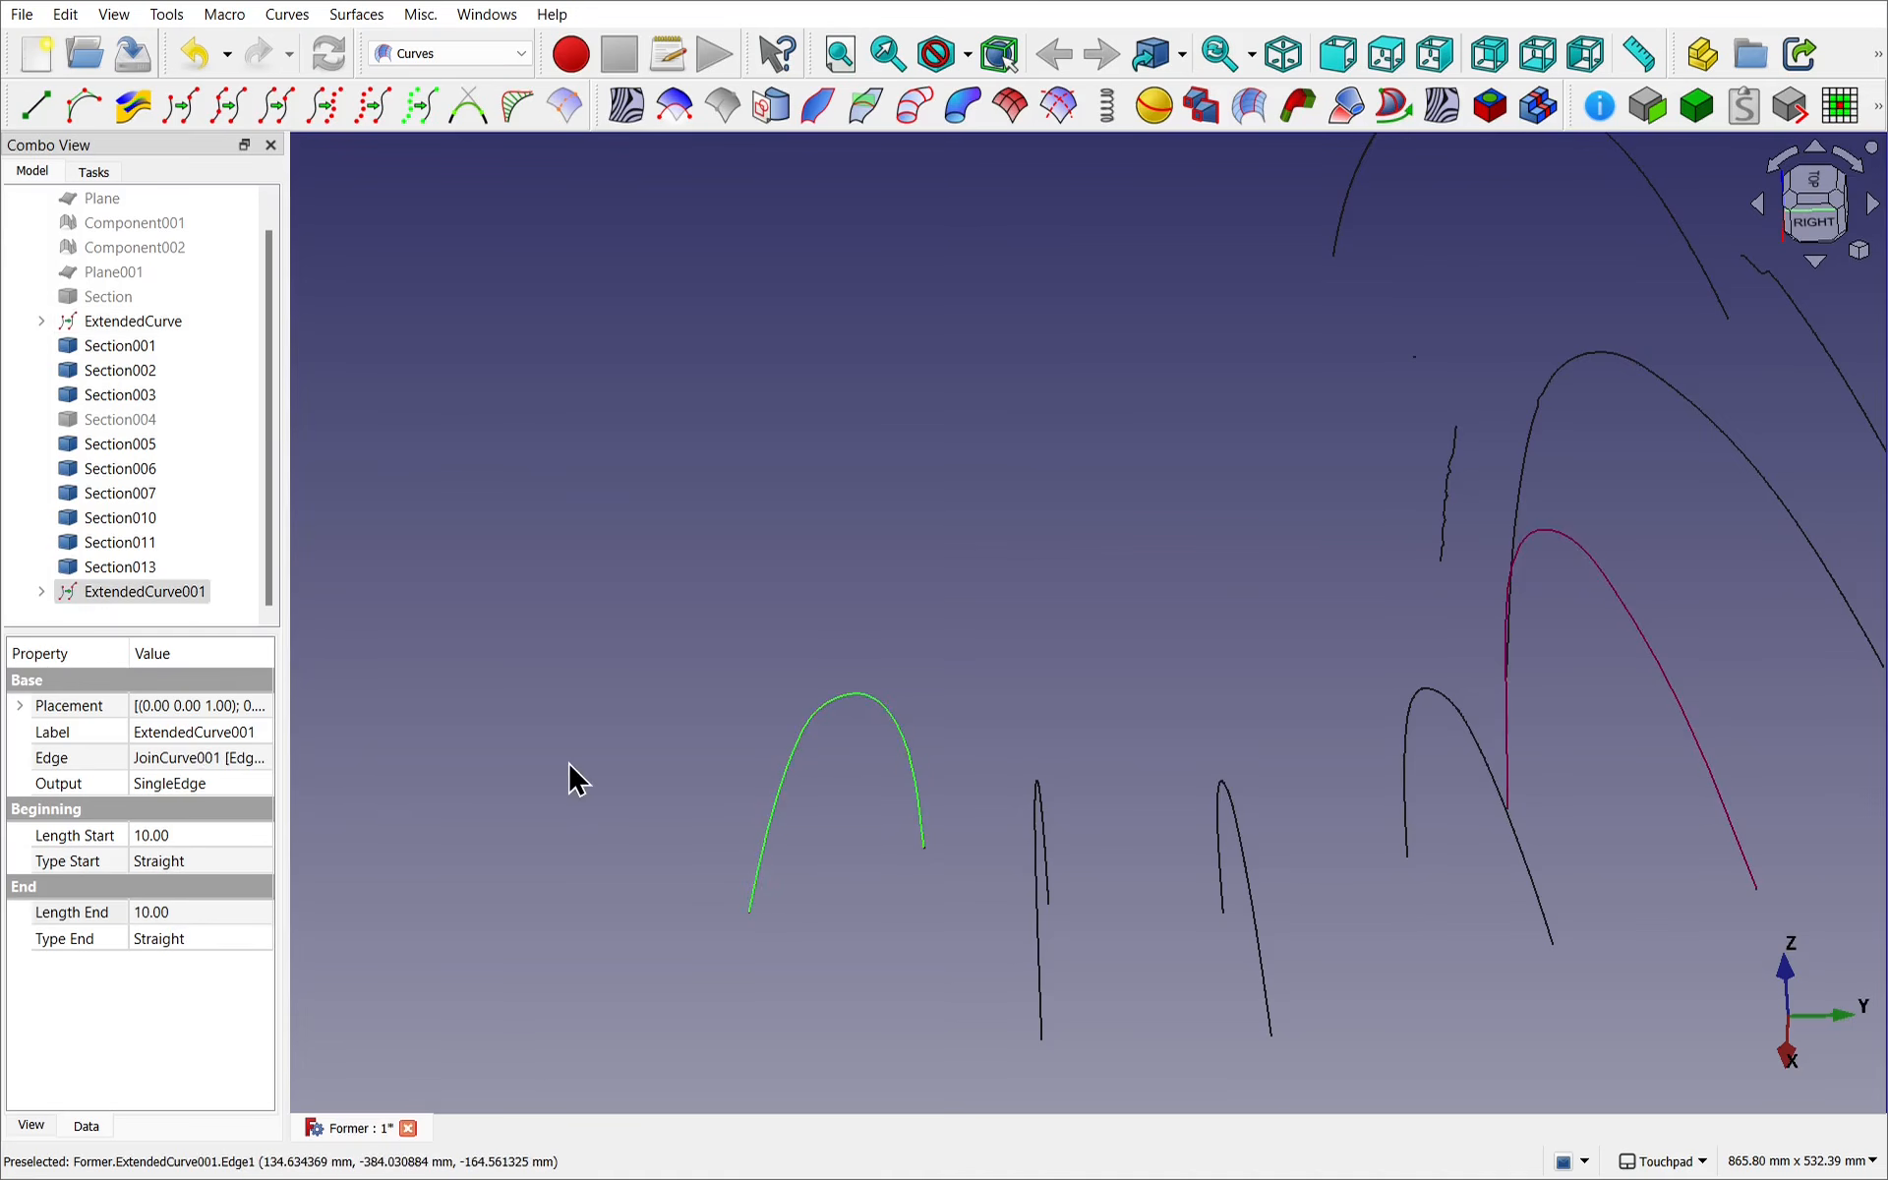
pyautogui.click(192, 911)
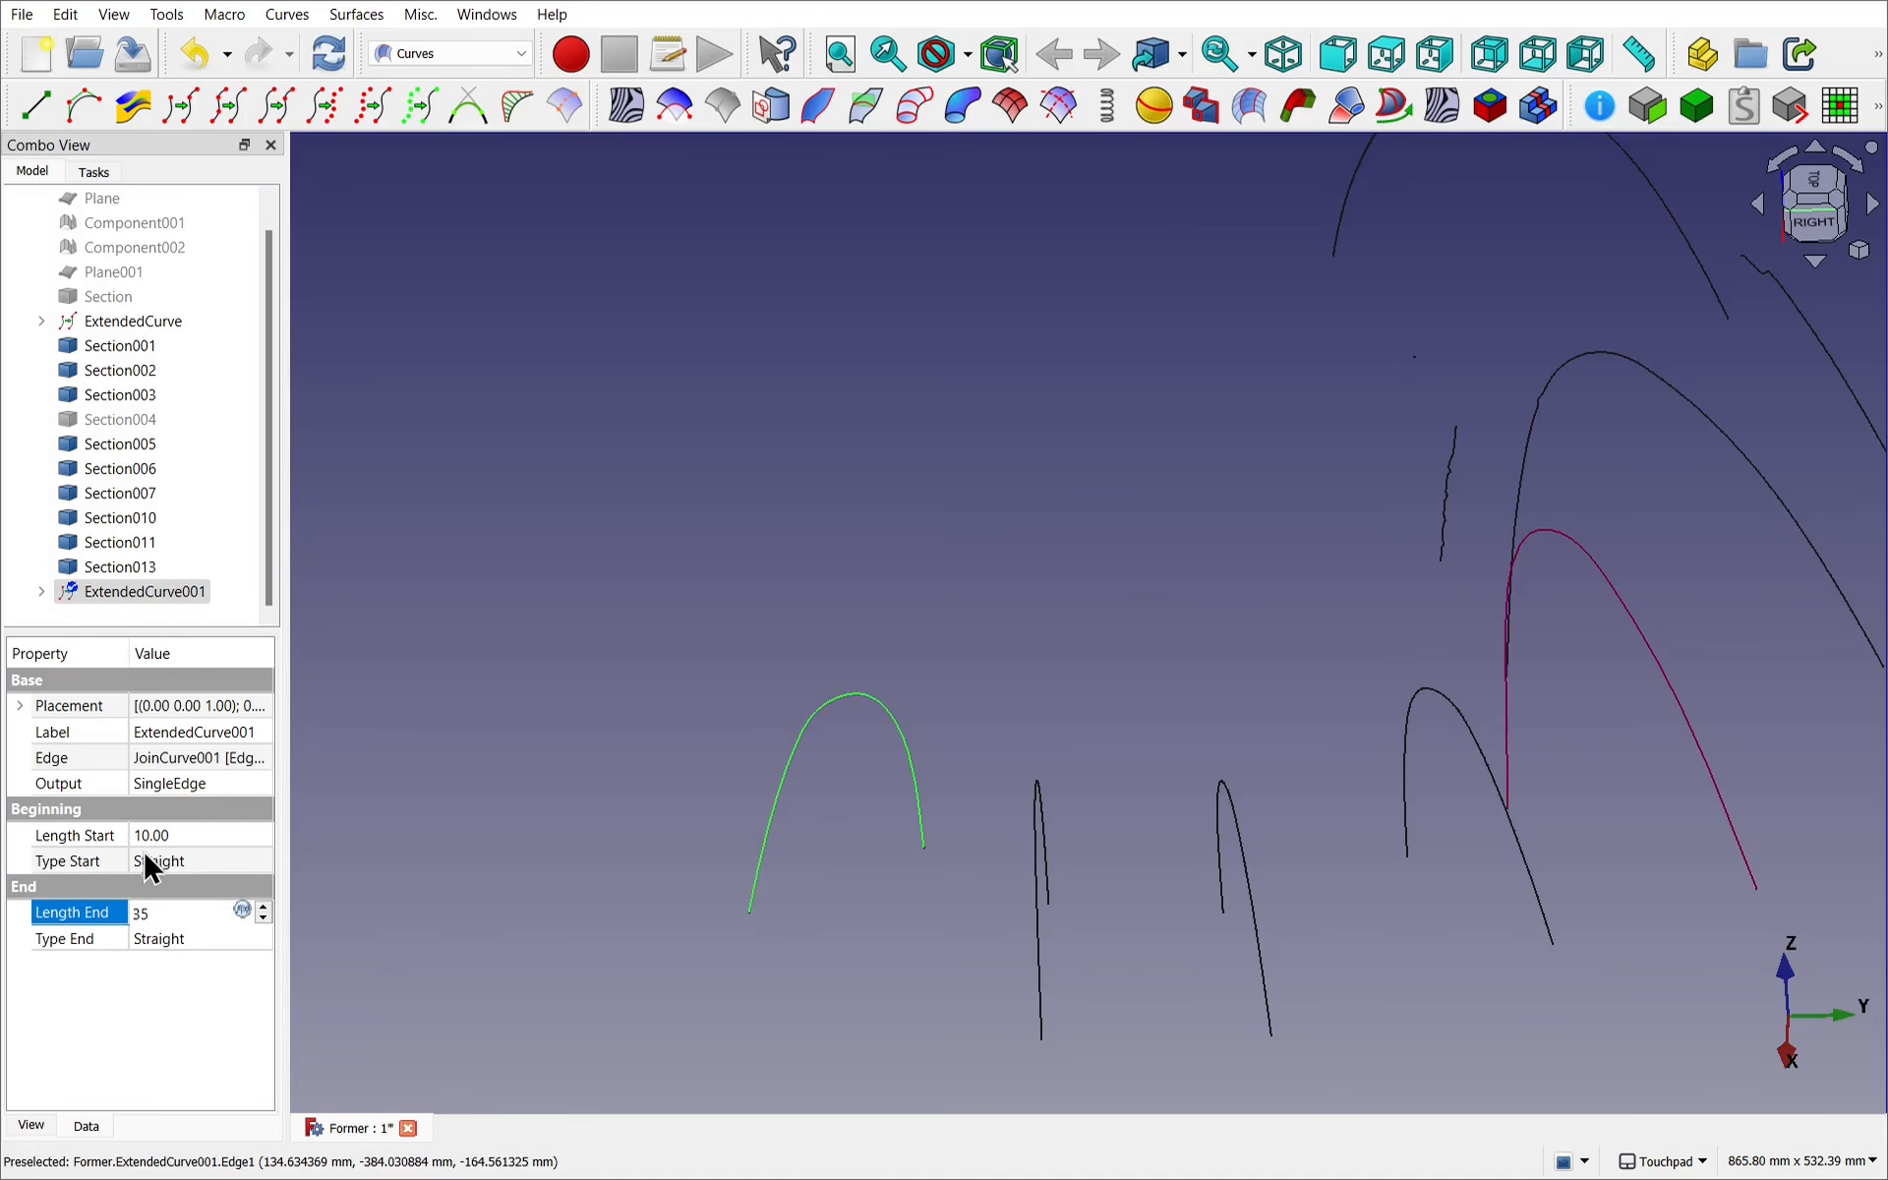
pyautogui.click(181, 834)
pyautogui.write('3')
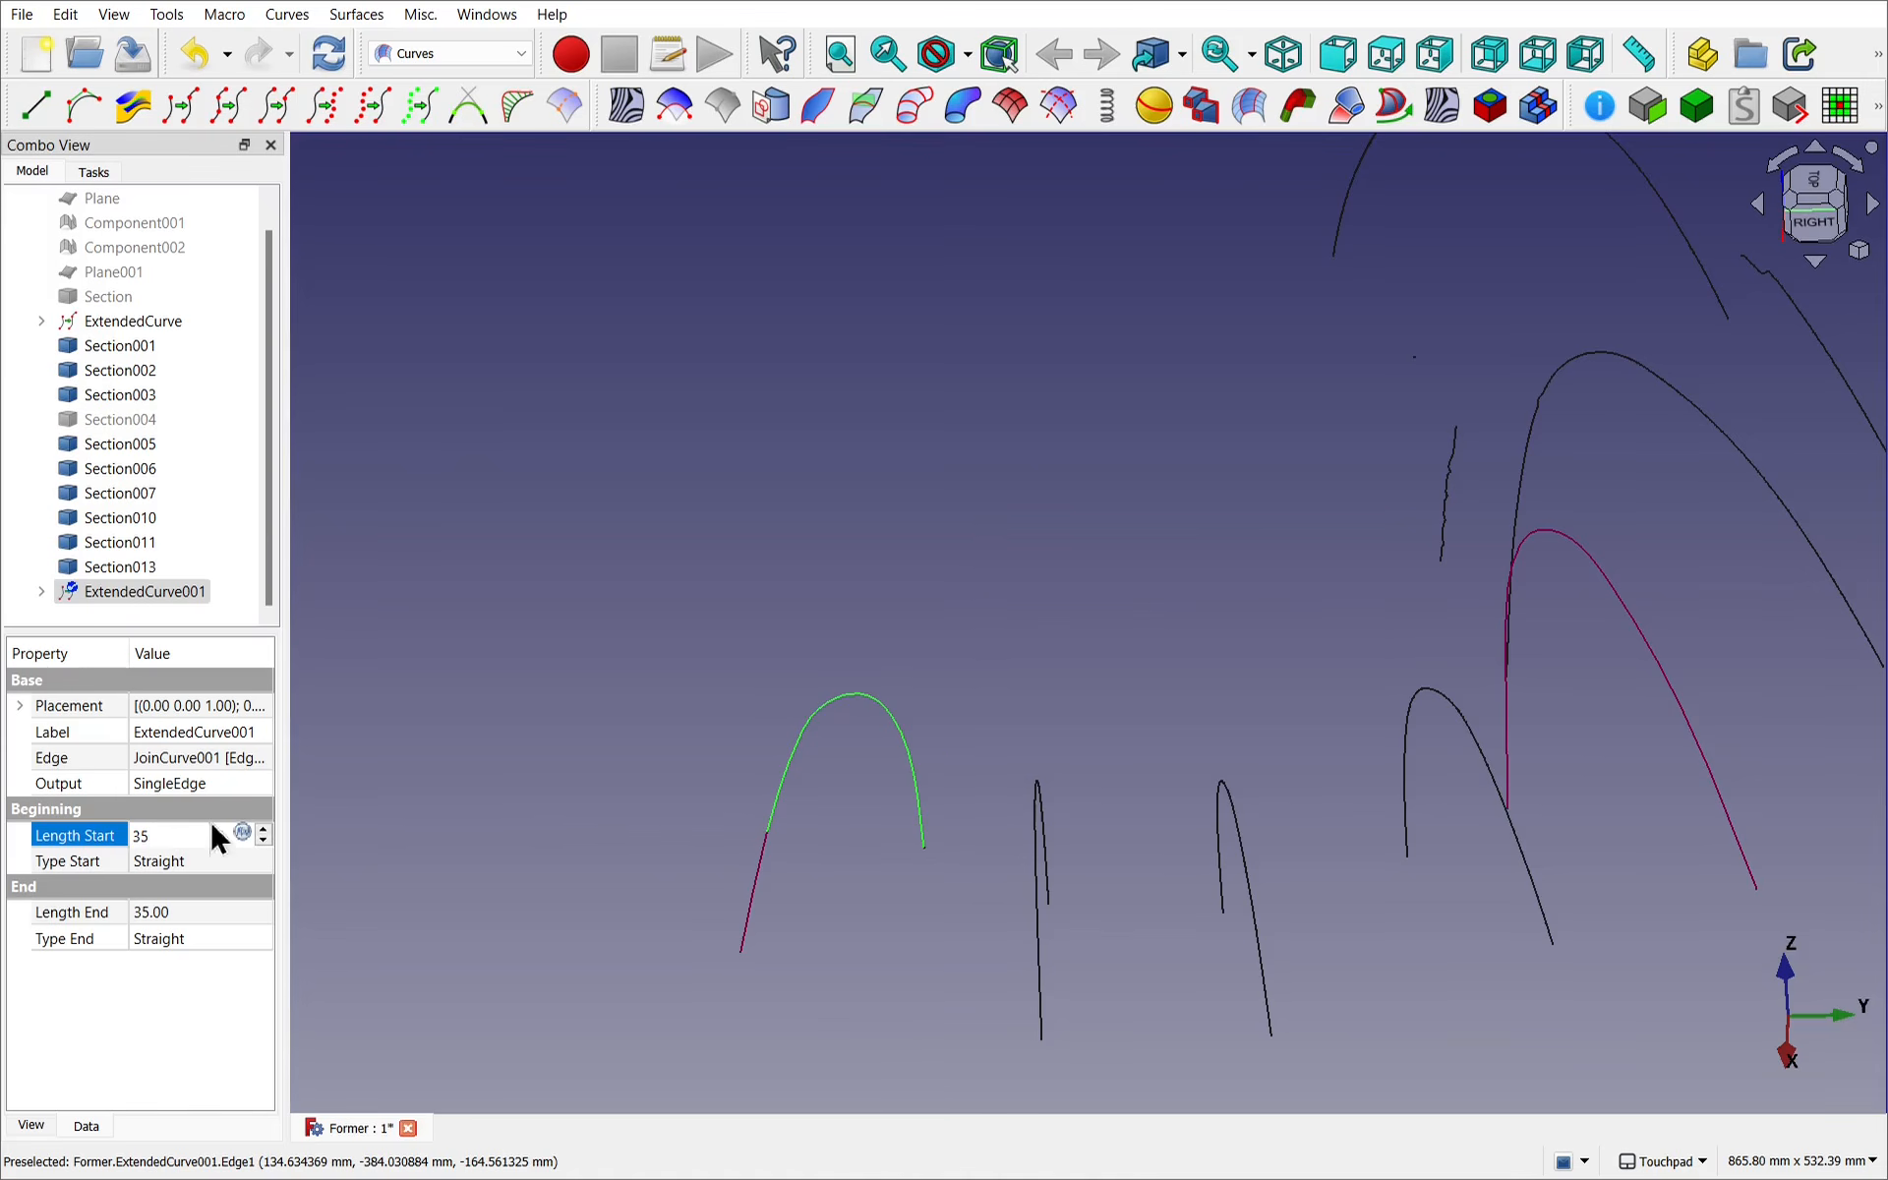
pyautogui.write('5')
pyautogui.click(645, 848)
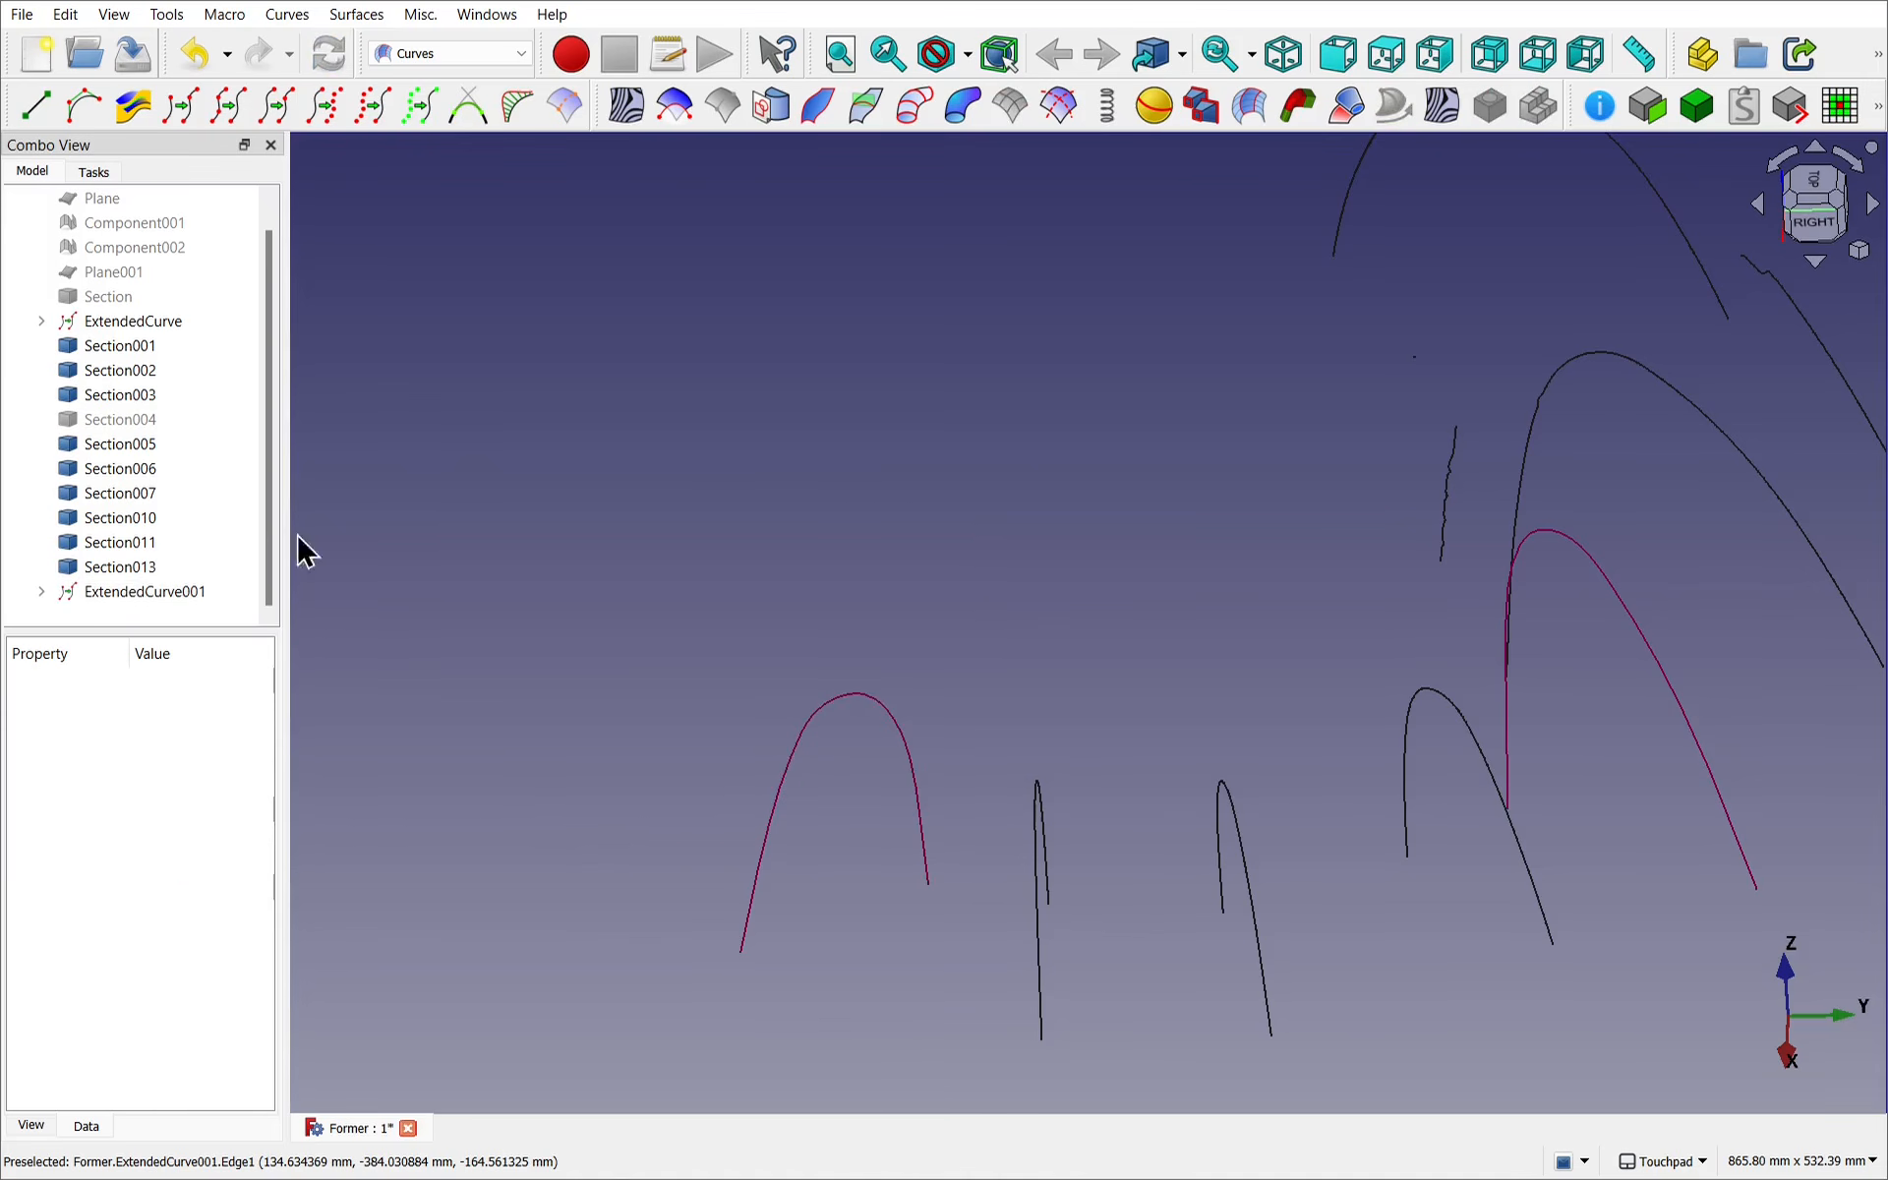
# Show the Component002 and Component001 meshes and check the extended curve's ends against the lower edge strip.
pyautogui.click(153, 248)
pyautogui.press('space')
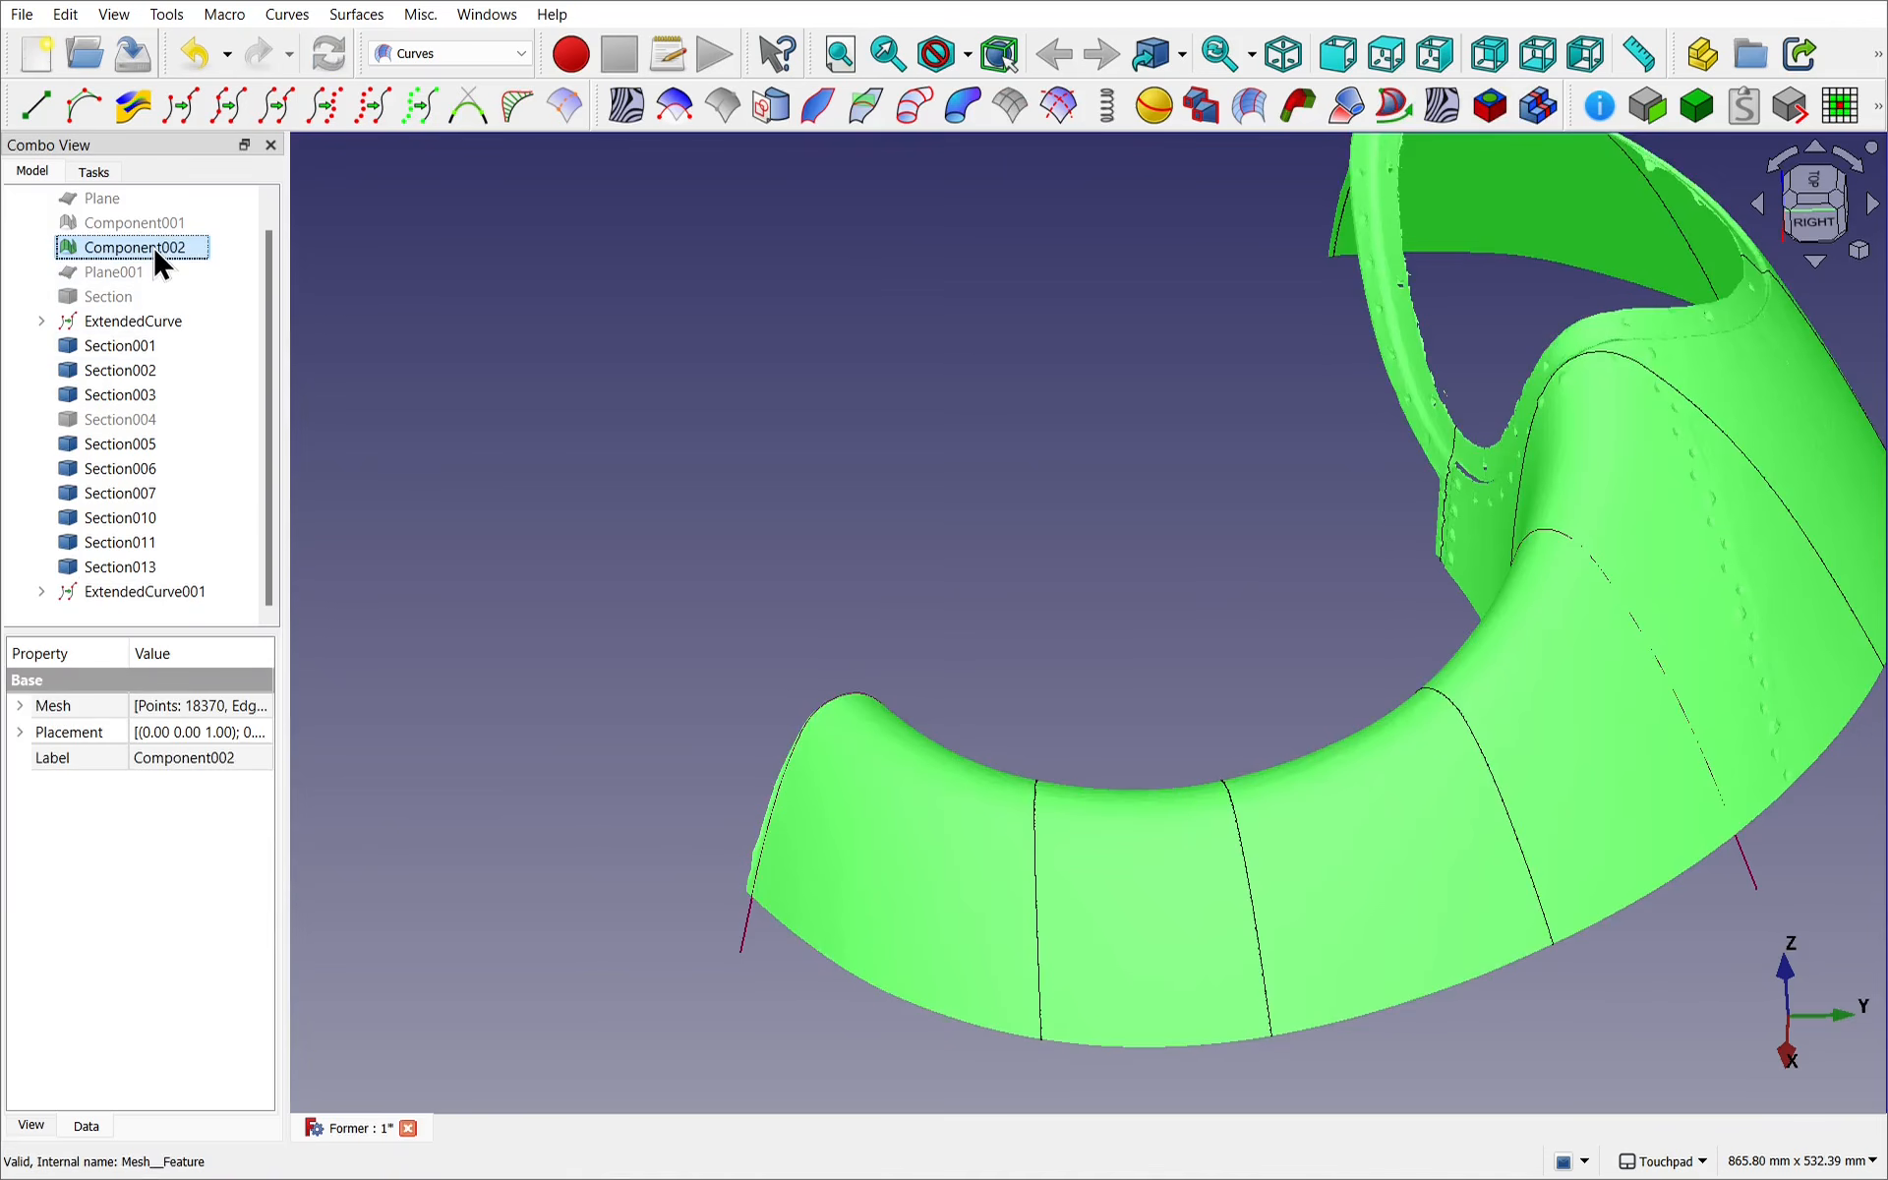
pyautogui.click(116, 223)
pyautogui.press('space')
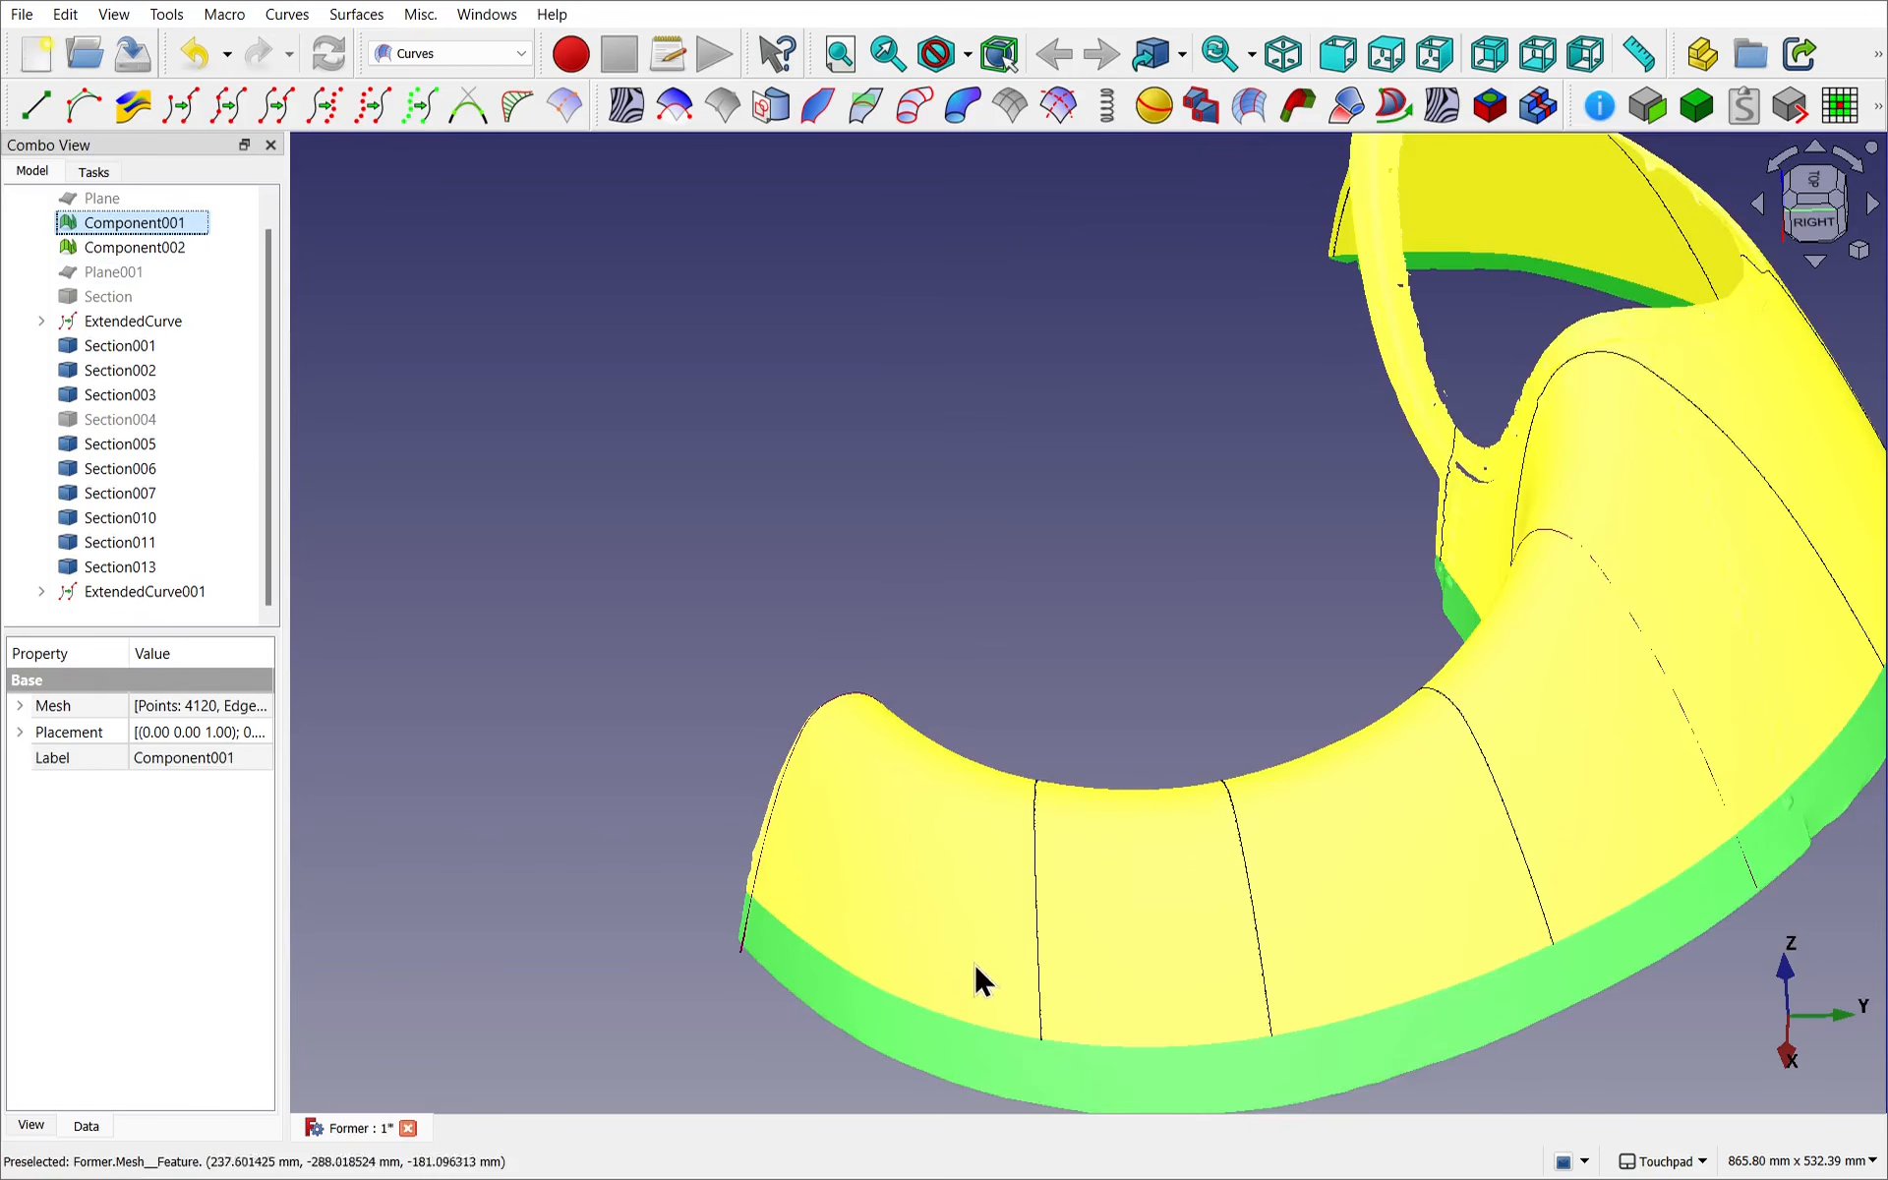
pyautogui.keyDown('alt'); pyautogui.moveTo(976, 967); pyautogui.dragTo(808, 786); pyautogui.keyUp('alt')
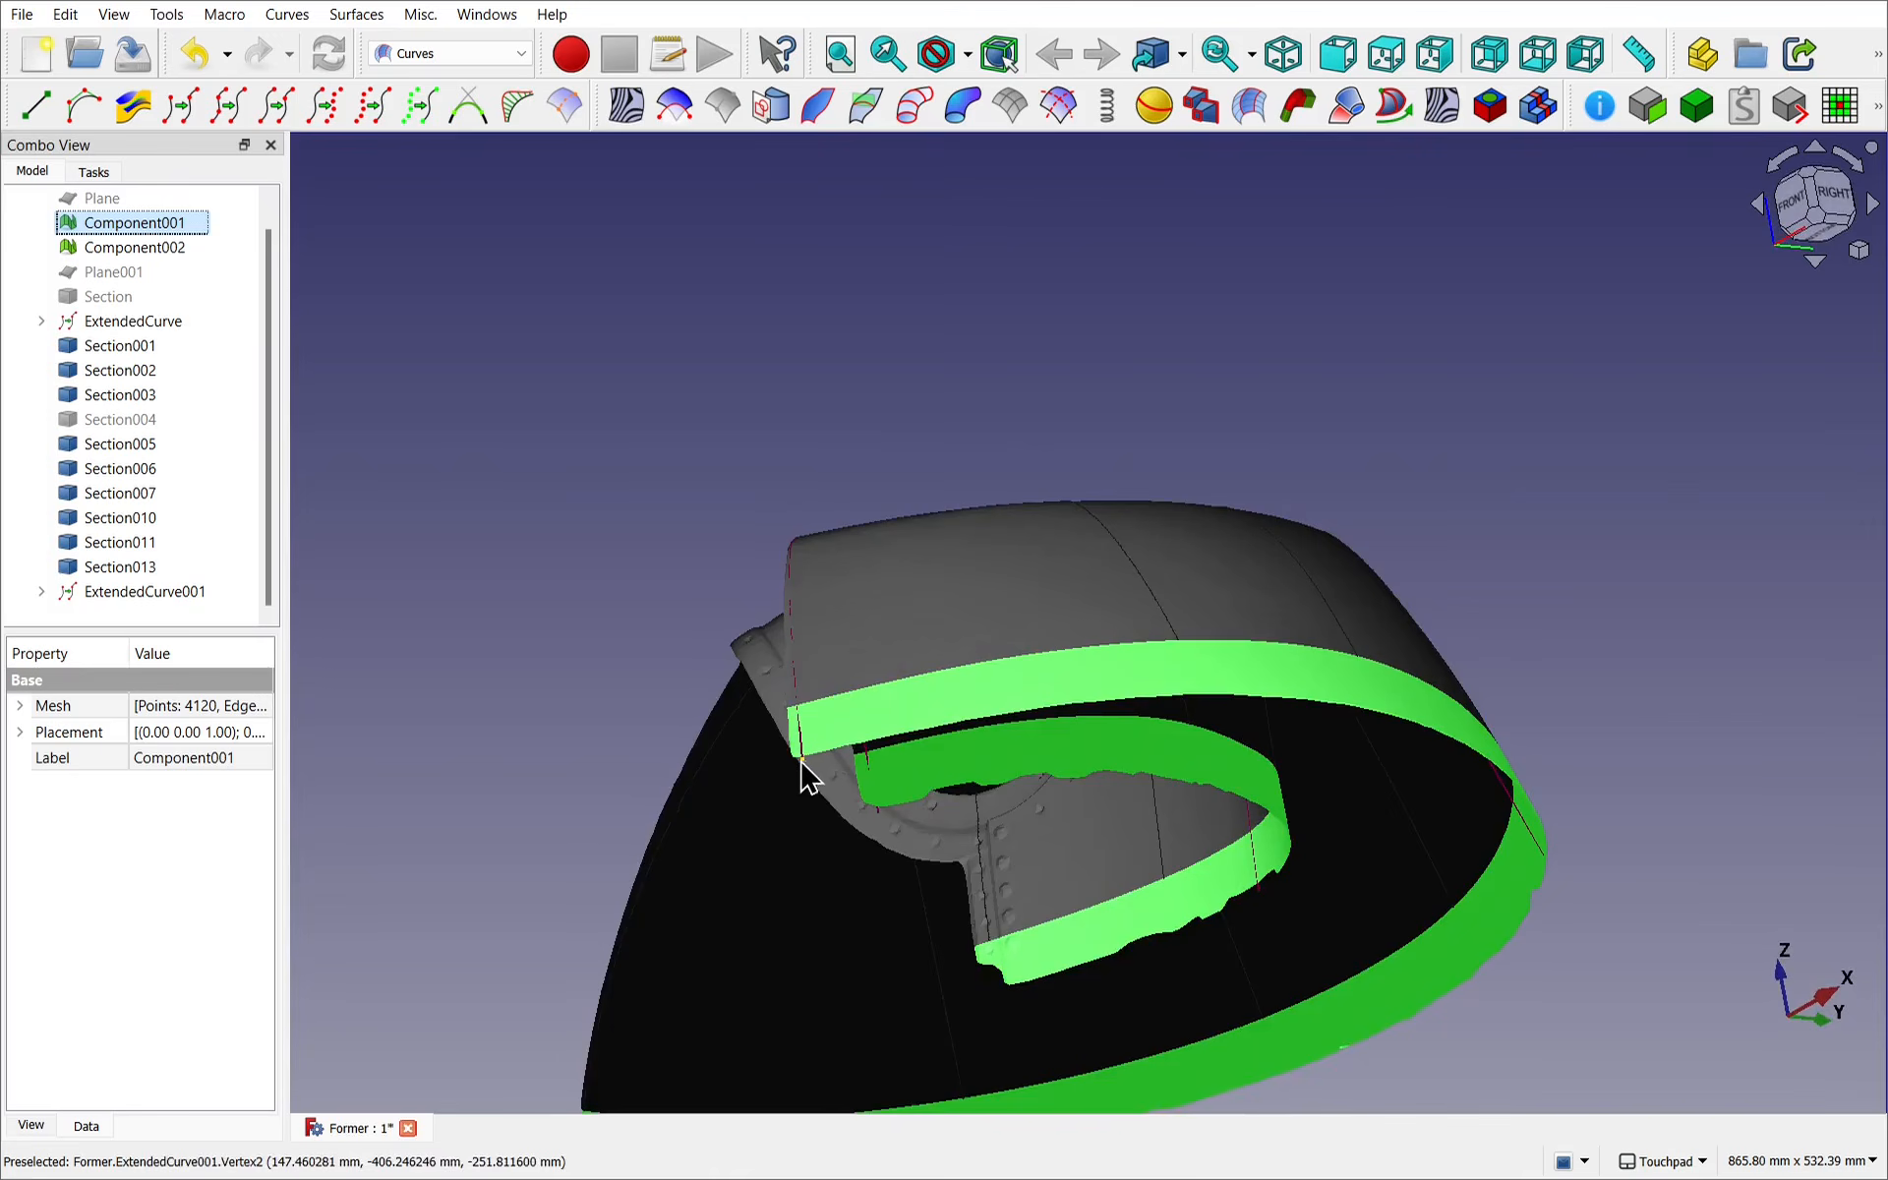
# Hide the Component001 and Component002 meshes so only the section and extended curves are displayed.
pyautogui.keyDown('alt'); pyautogui.moveTo(479, 661); pyautogui.dragTo(433, 693); pyautogui.keyUp('alt')
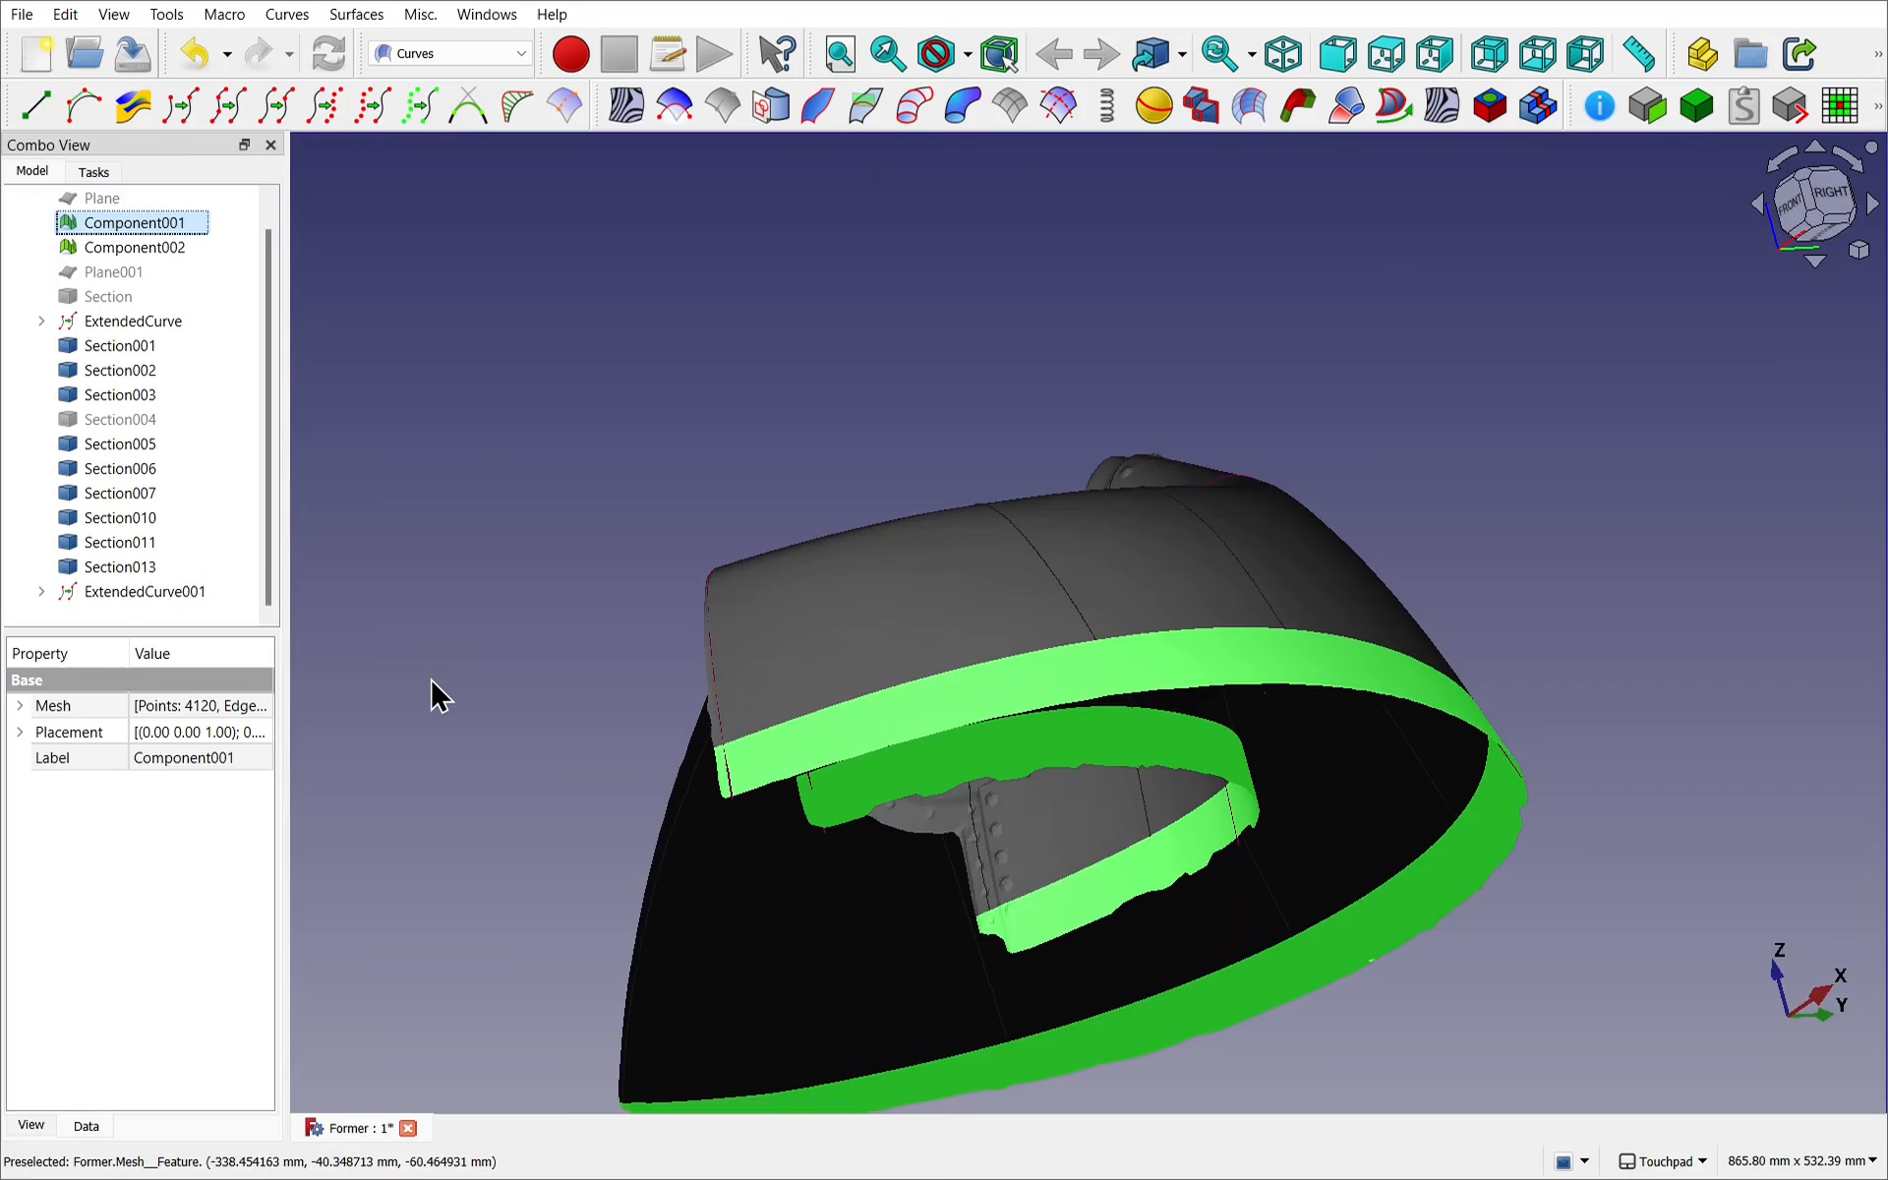
pyautogui.keyDown('ctrl'); pyautogui.click(151, 246); pyautogui.keyUp('ctrl')
pyautogui.press('space')
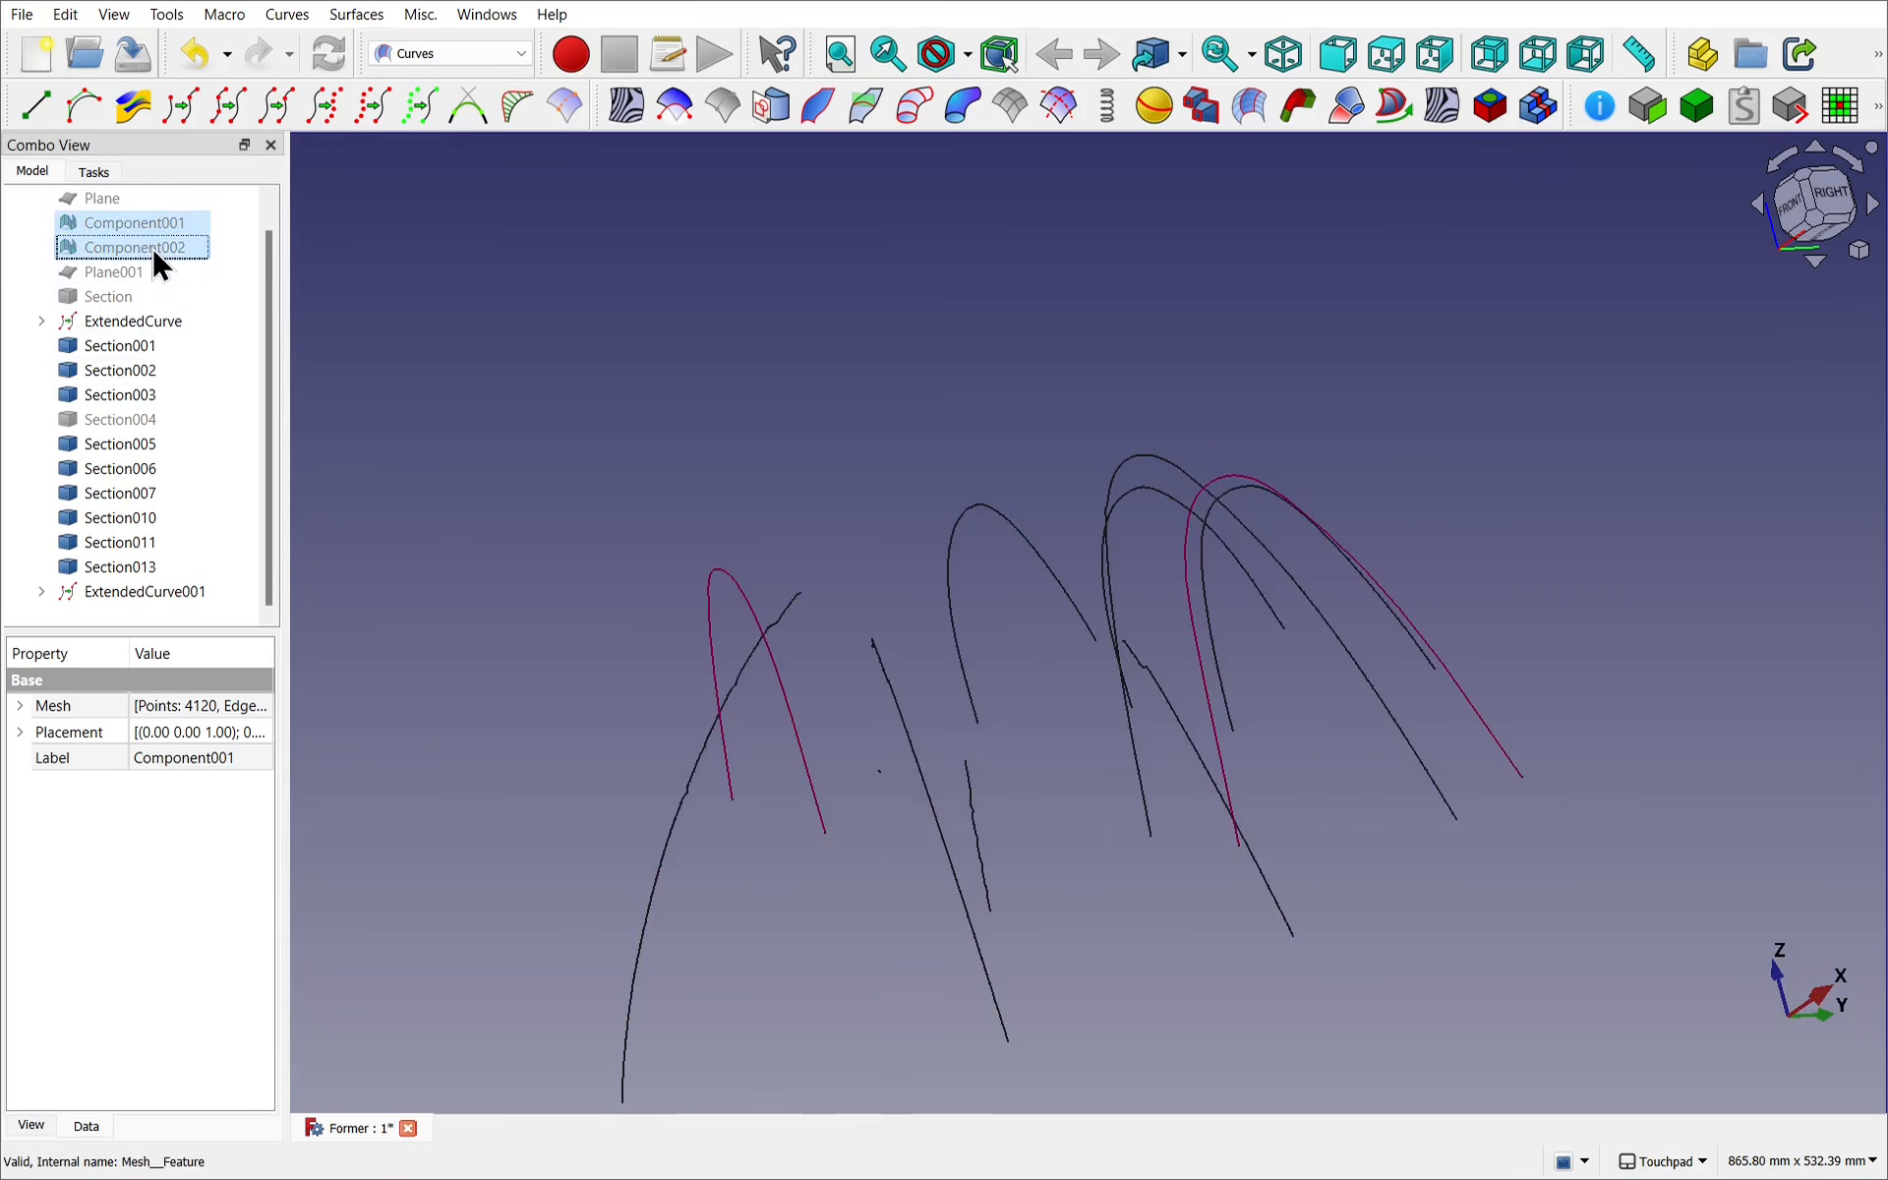
# Apply Join Curve to Section001, Section002, Section003 and Section005 to turn each arch into a single BSpline curve.
pyautogui.keyDown('alt'); pyautogui.moveTo(1323, 476); pyautogui.dragTo(1019, 695); pyautogui.keyUp('alt')
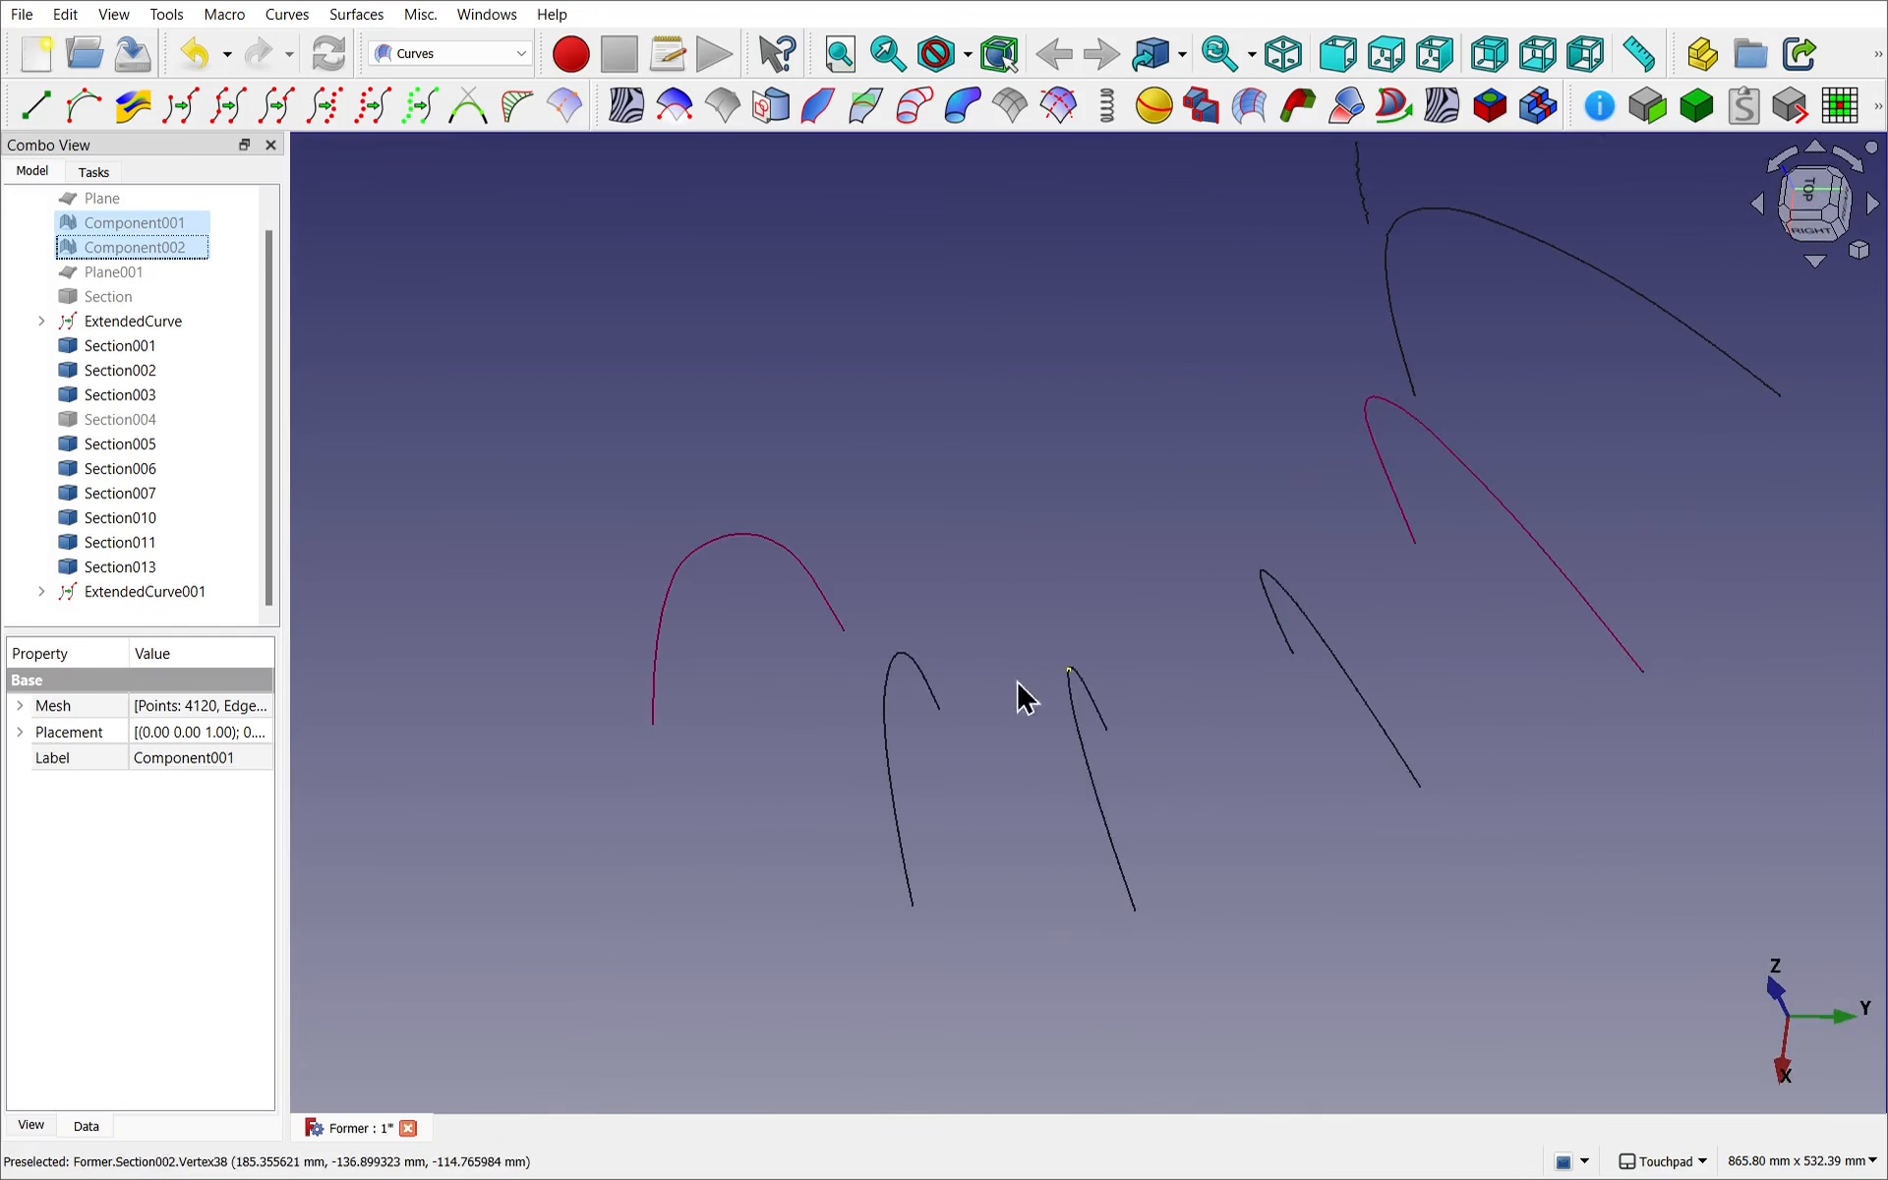
pyautogui.click(906, 667)
pyautogui.click(392, 426)
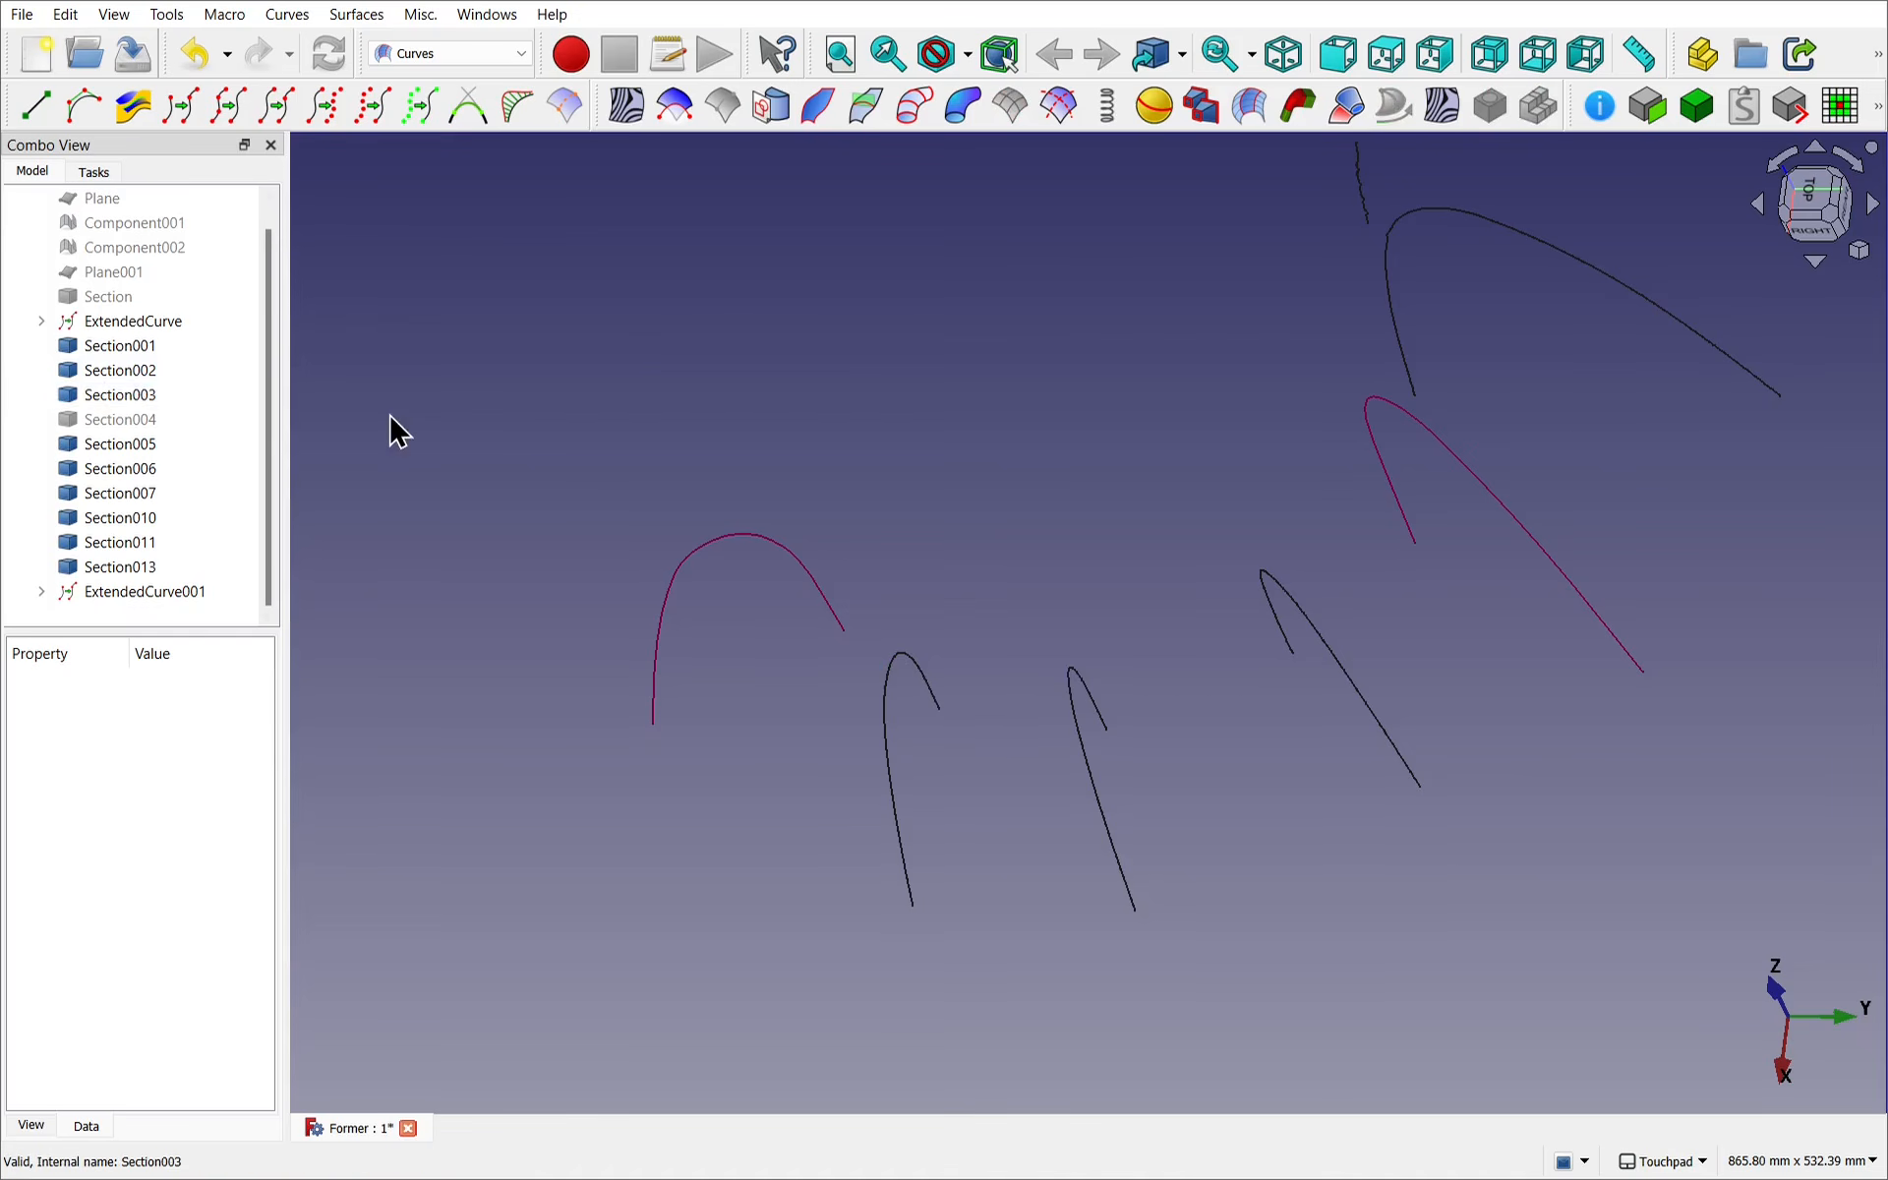
pyautogui.click(155, 403)
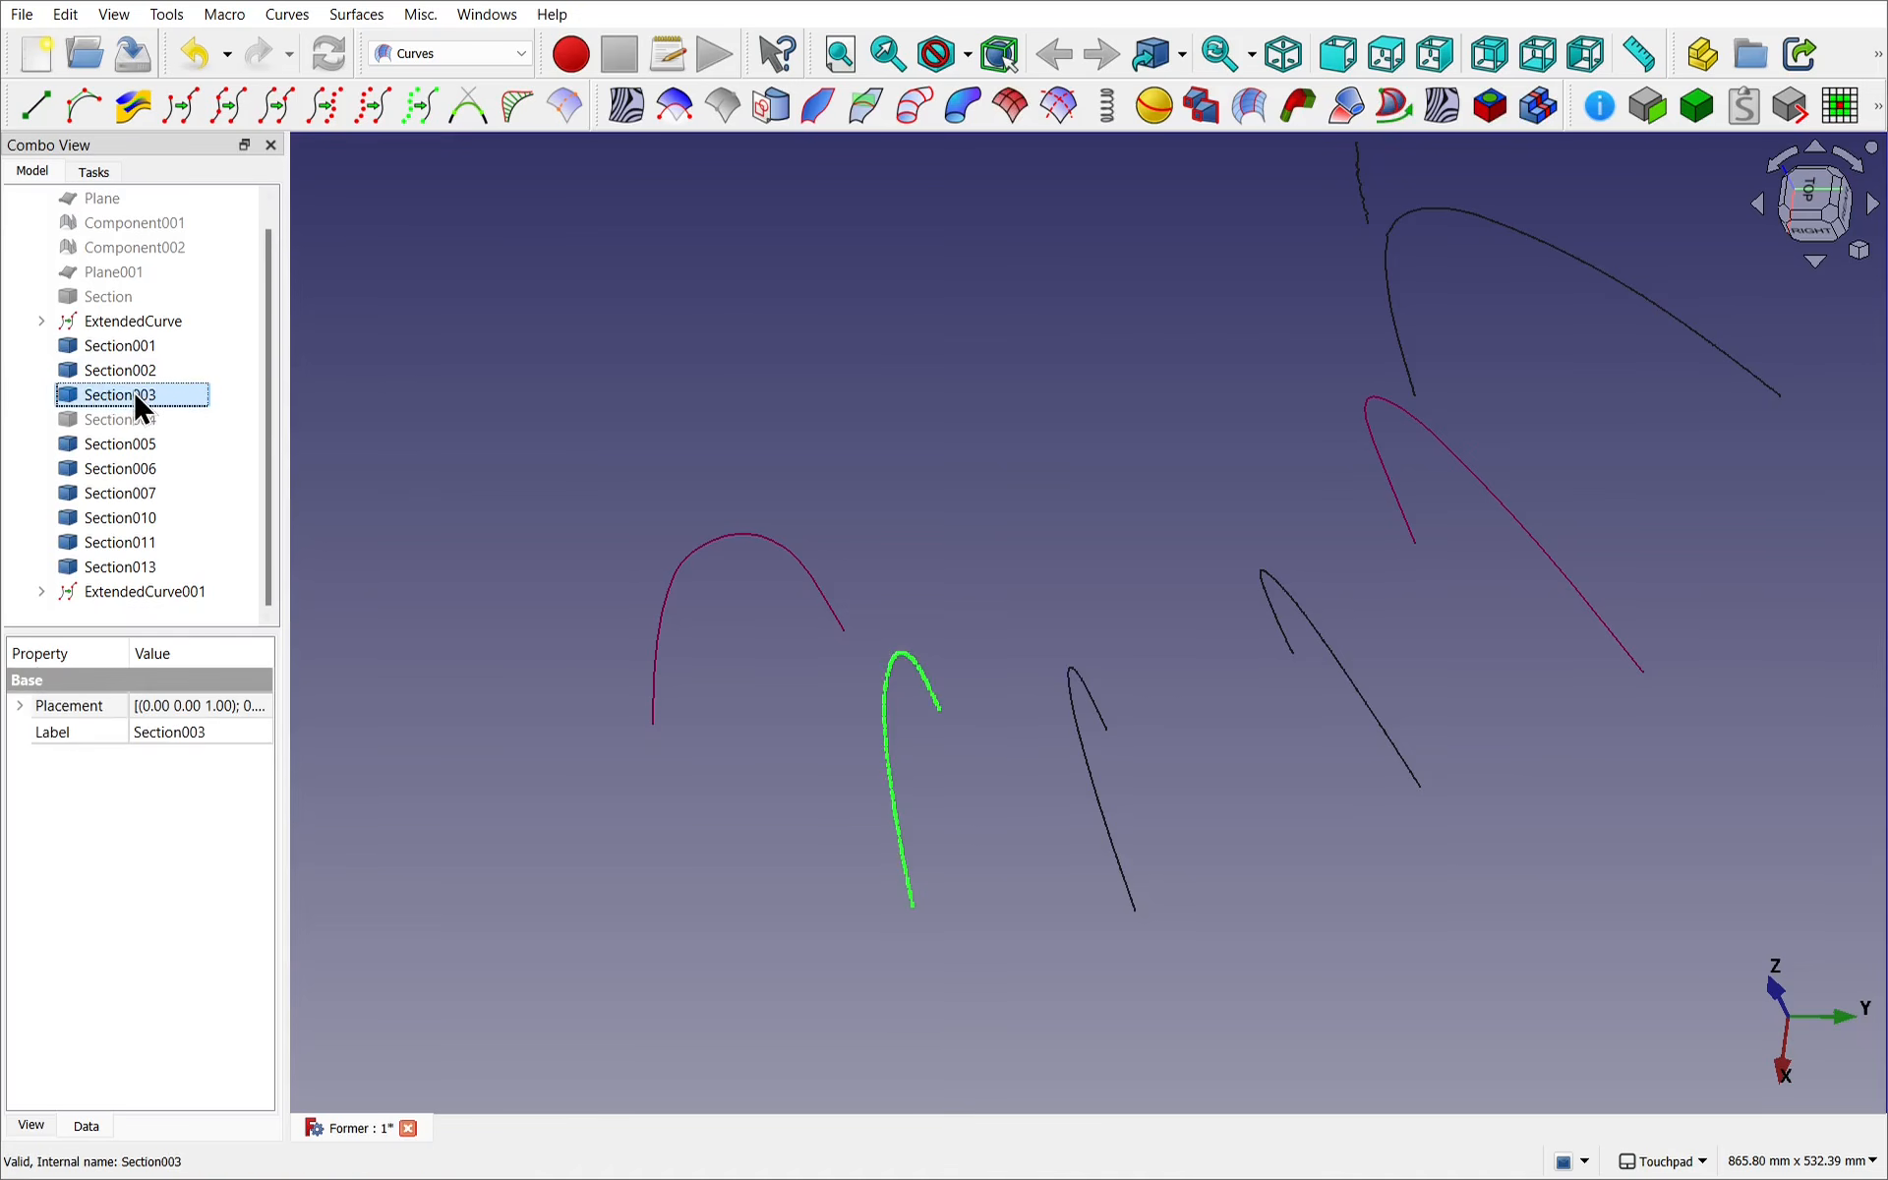
pyautogui.keyDown('ctrl'); pyautogui.click(136, 446); pyautogui.keyUp('ctrl')
pyautogui.keyDown('ctrl'); pyautogui.click(162, 462); pyautogui.keyUp('ctrl')
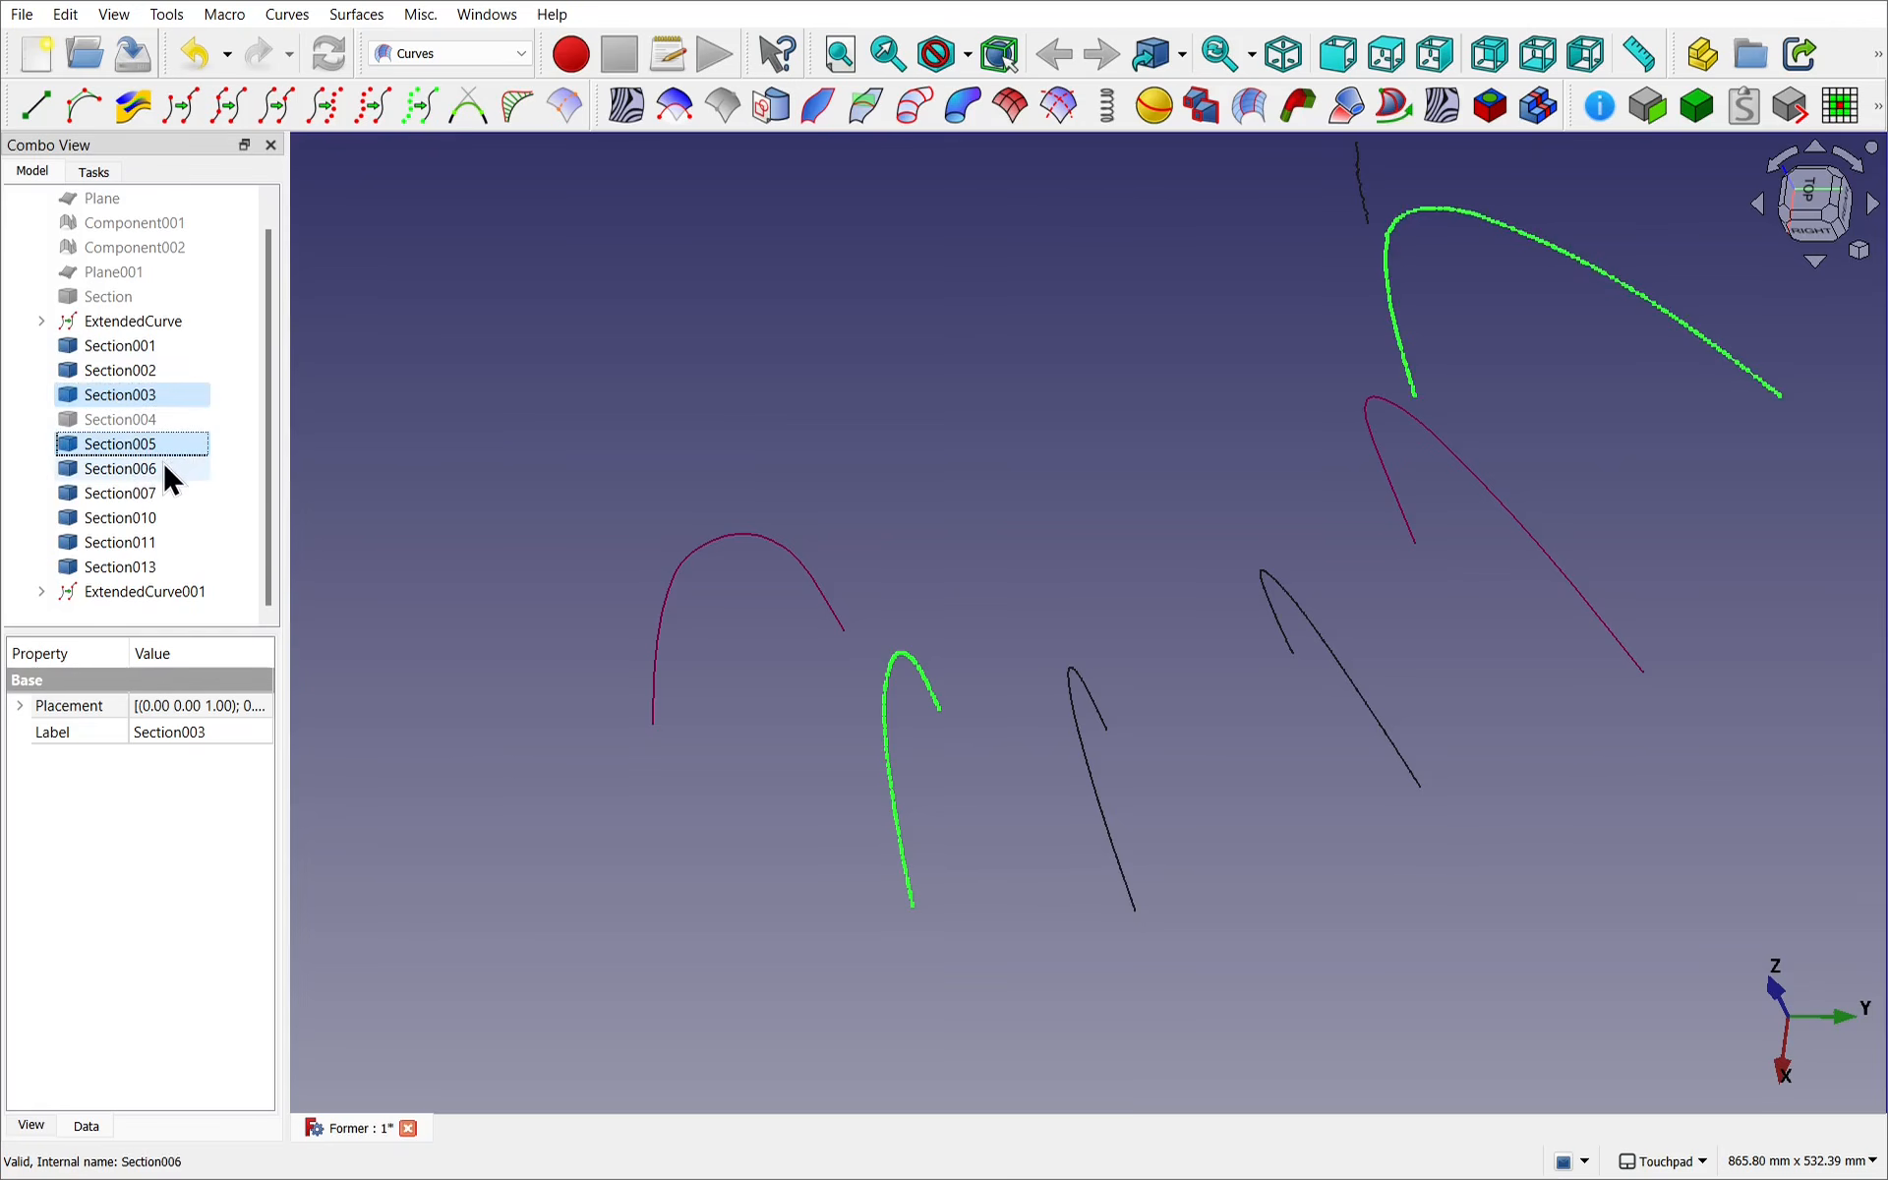
pyautogui.keyDown('ctrl'); pyautogui.click(162, 462); pyautogui.keyUp('ctrl')
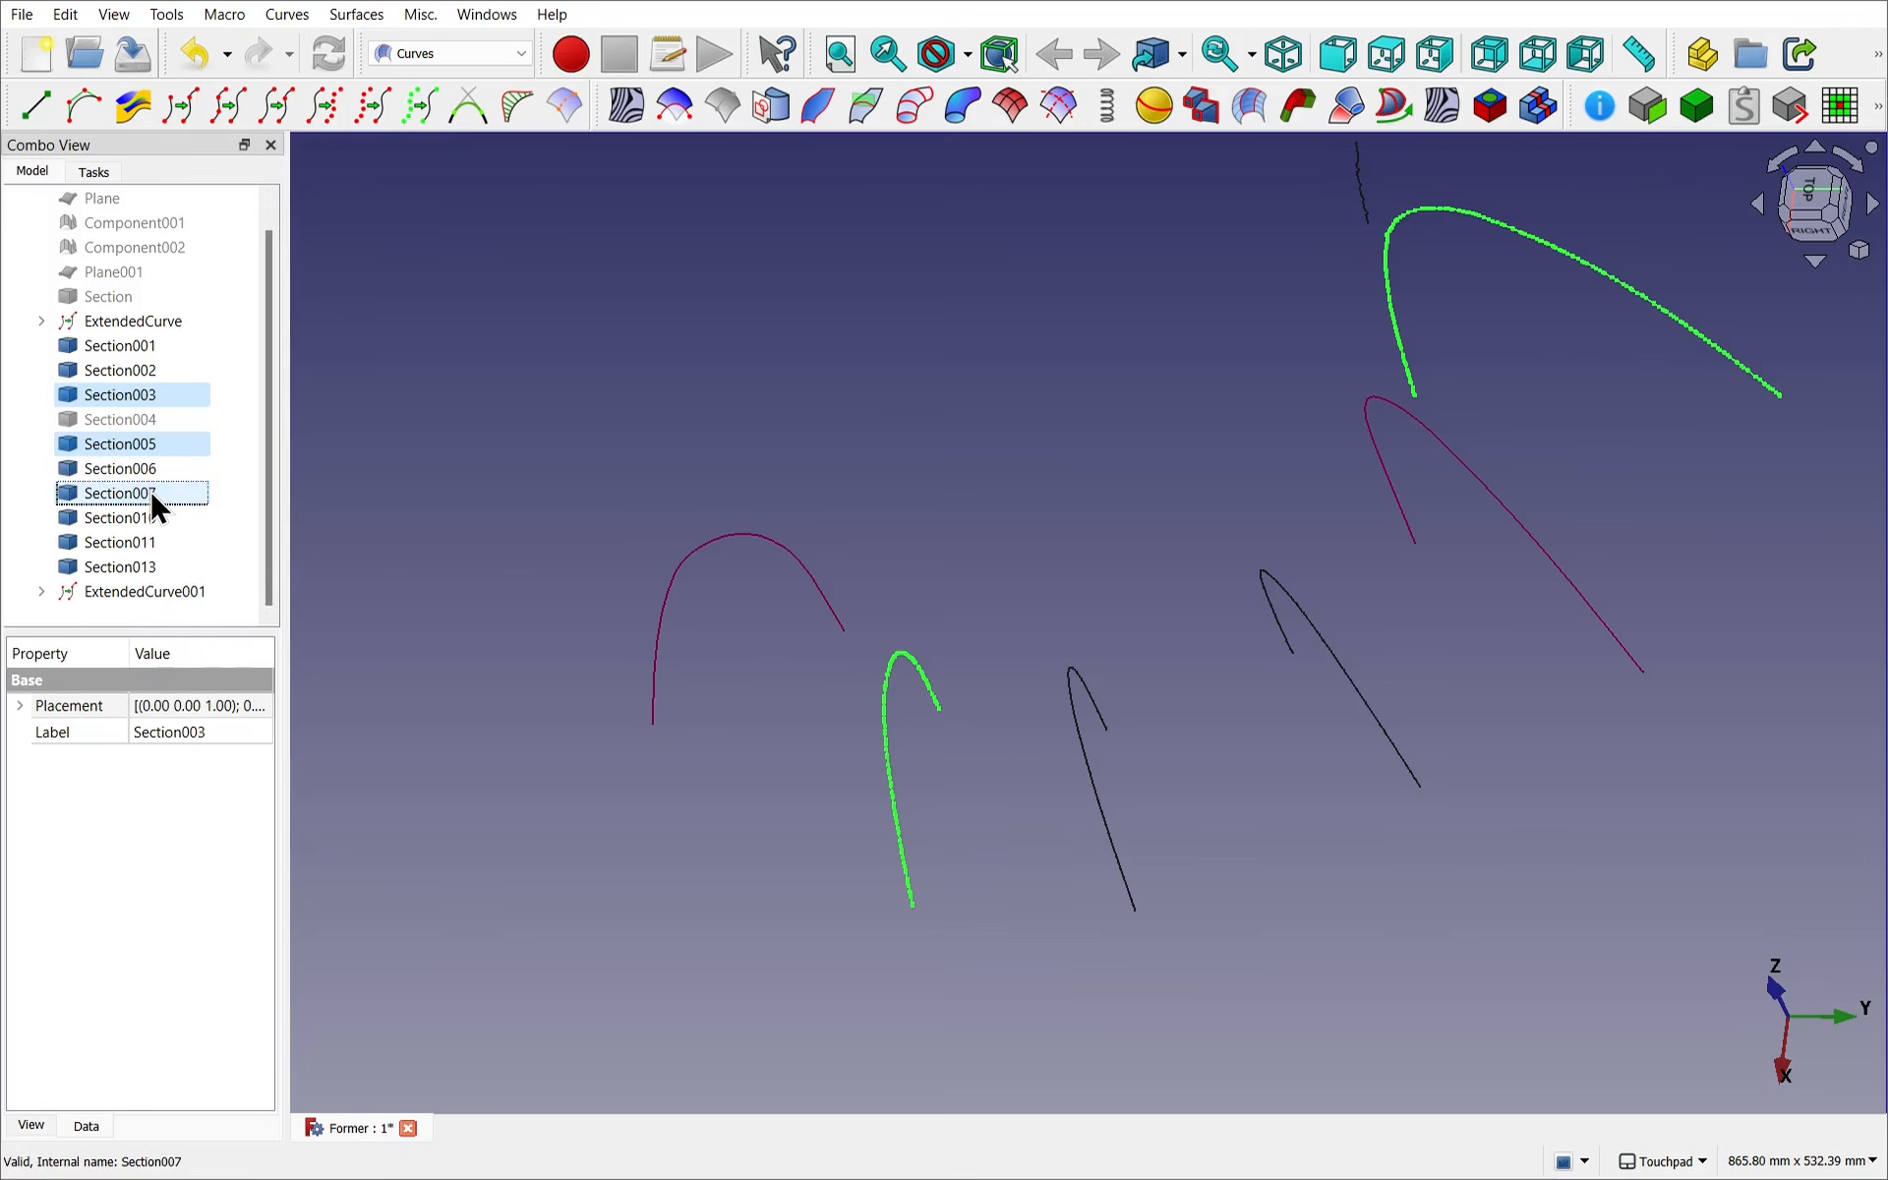
pyautogui.keyDown('ctrl'); pyautogui.click(146, 517); pyautogui.keyUp('ctrl')
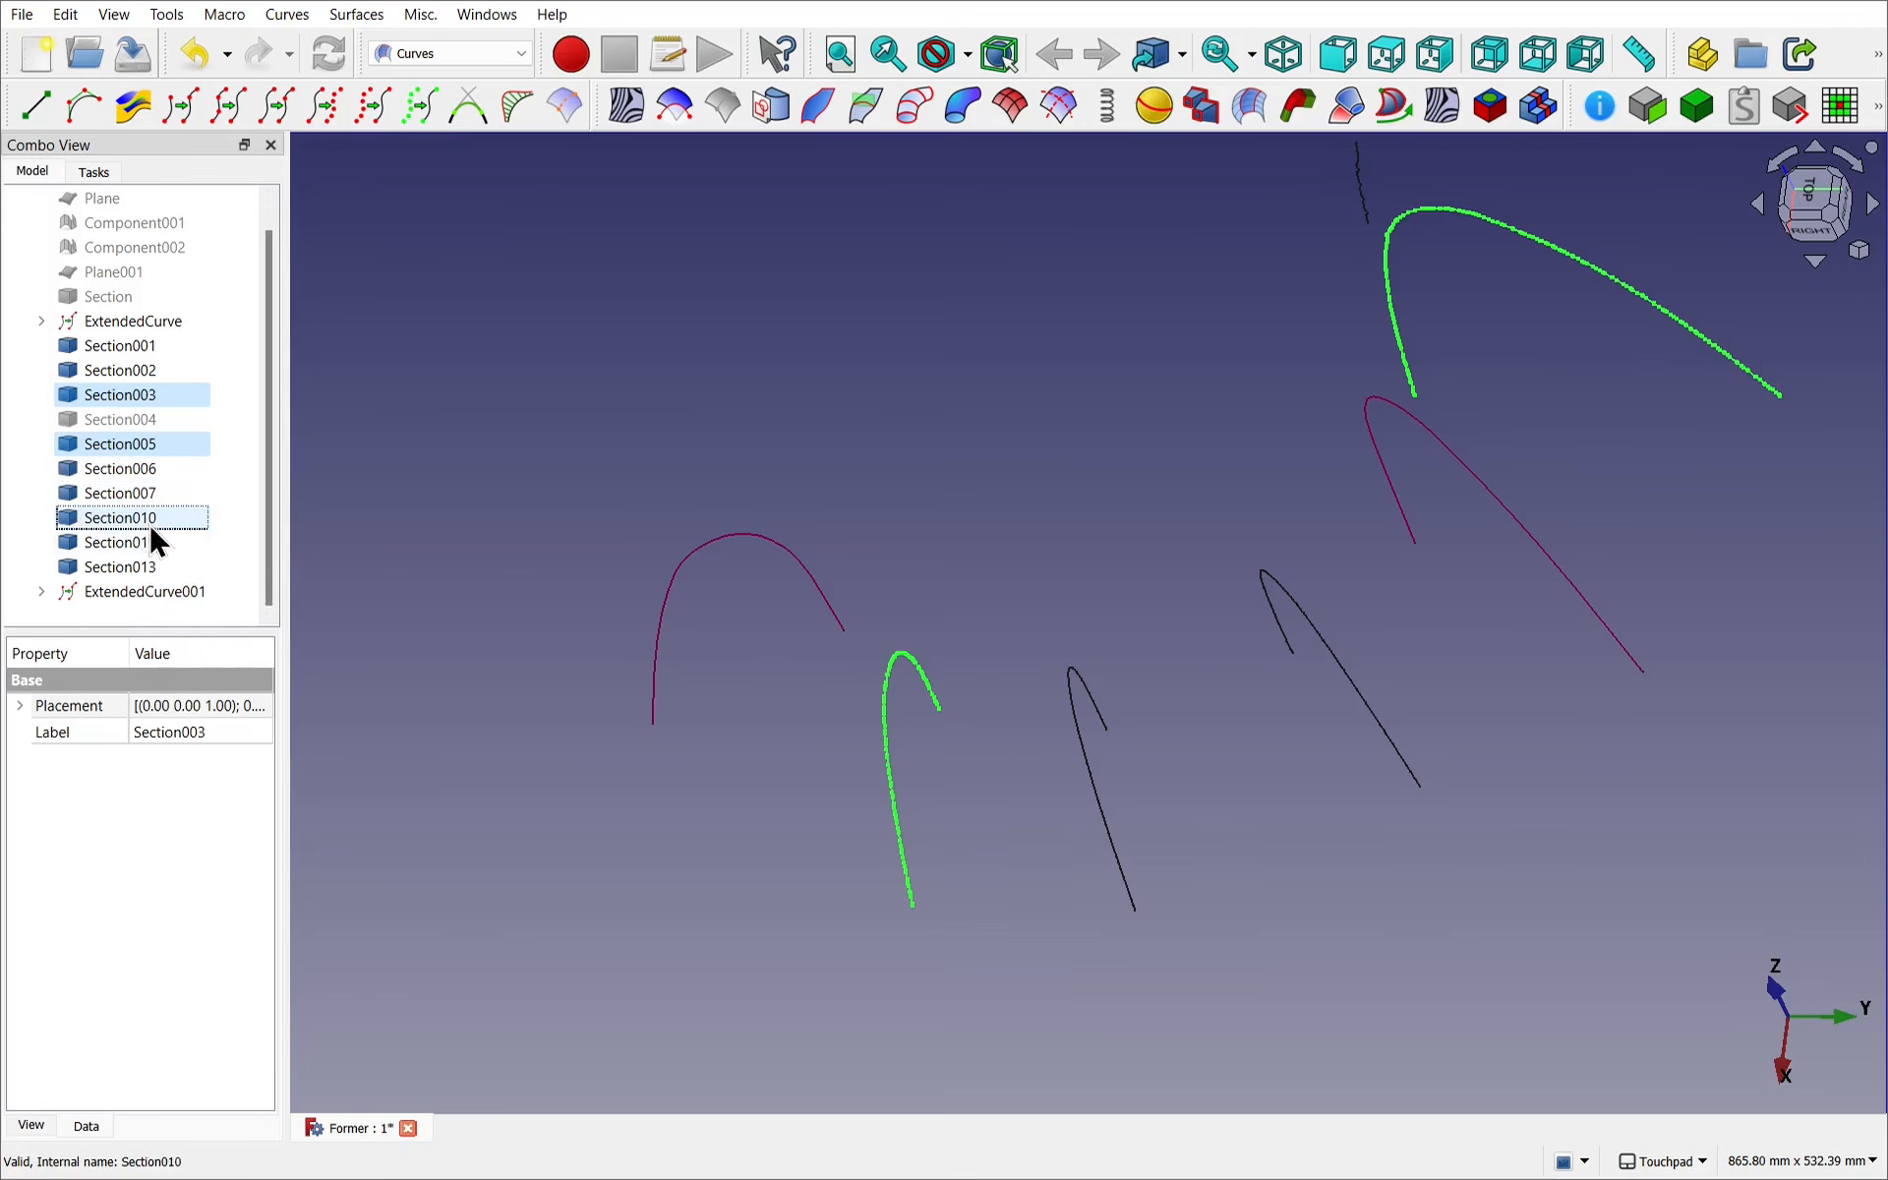
pyautogui.keyDown('ctrl'); pyautogui.click(134, 539); pyautogui.keyUp('ctrl')
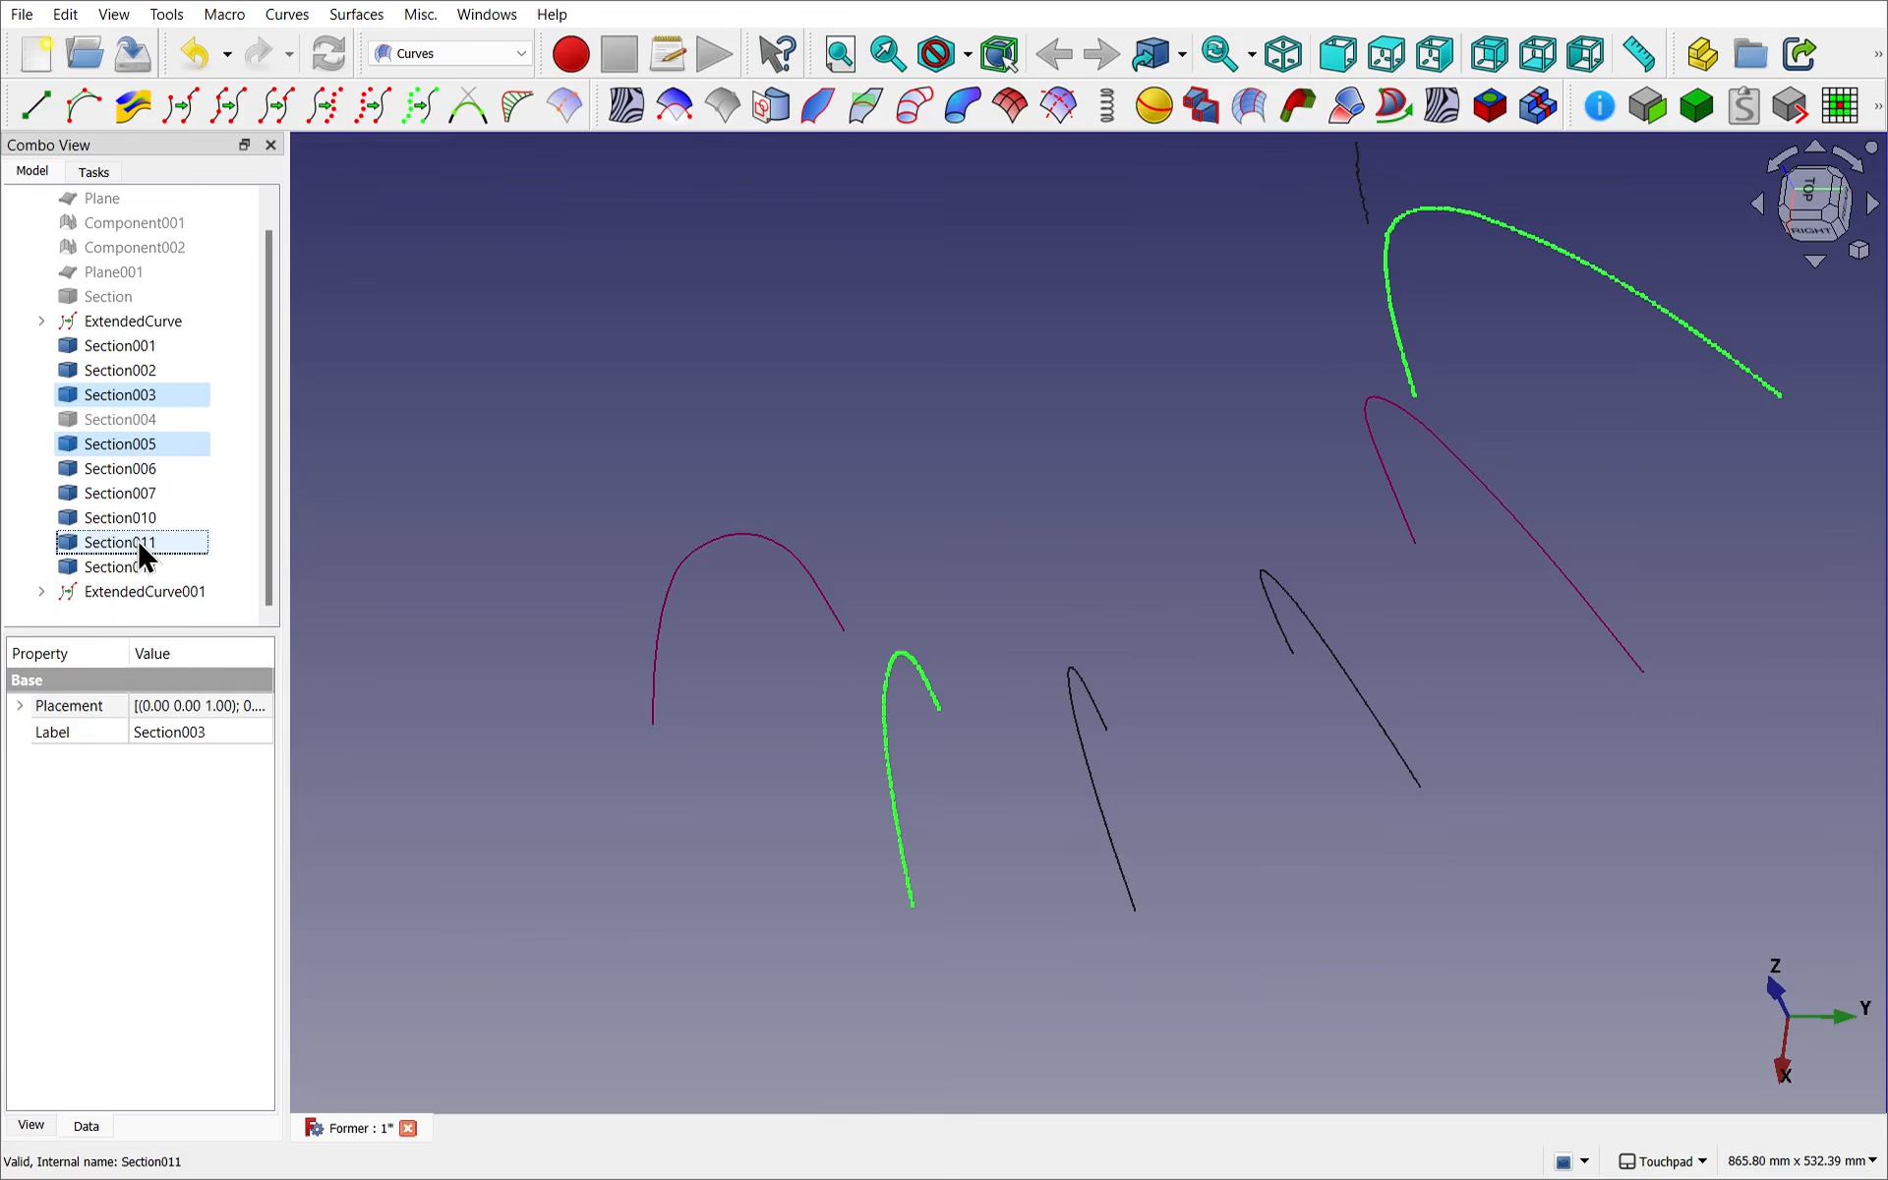
pyautogui.keyDown('ctrl'); pyautogui.click(150, 568); pyautogui.keyUp('ctrl')
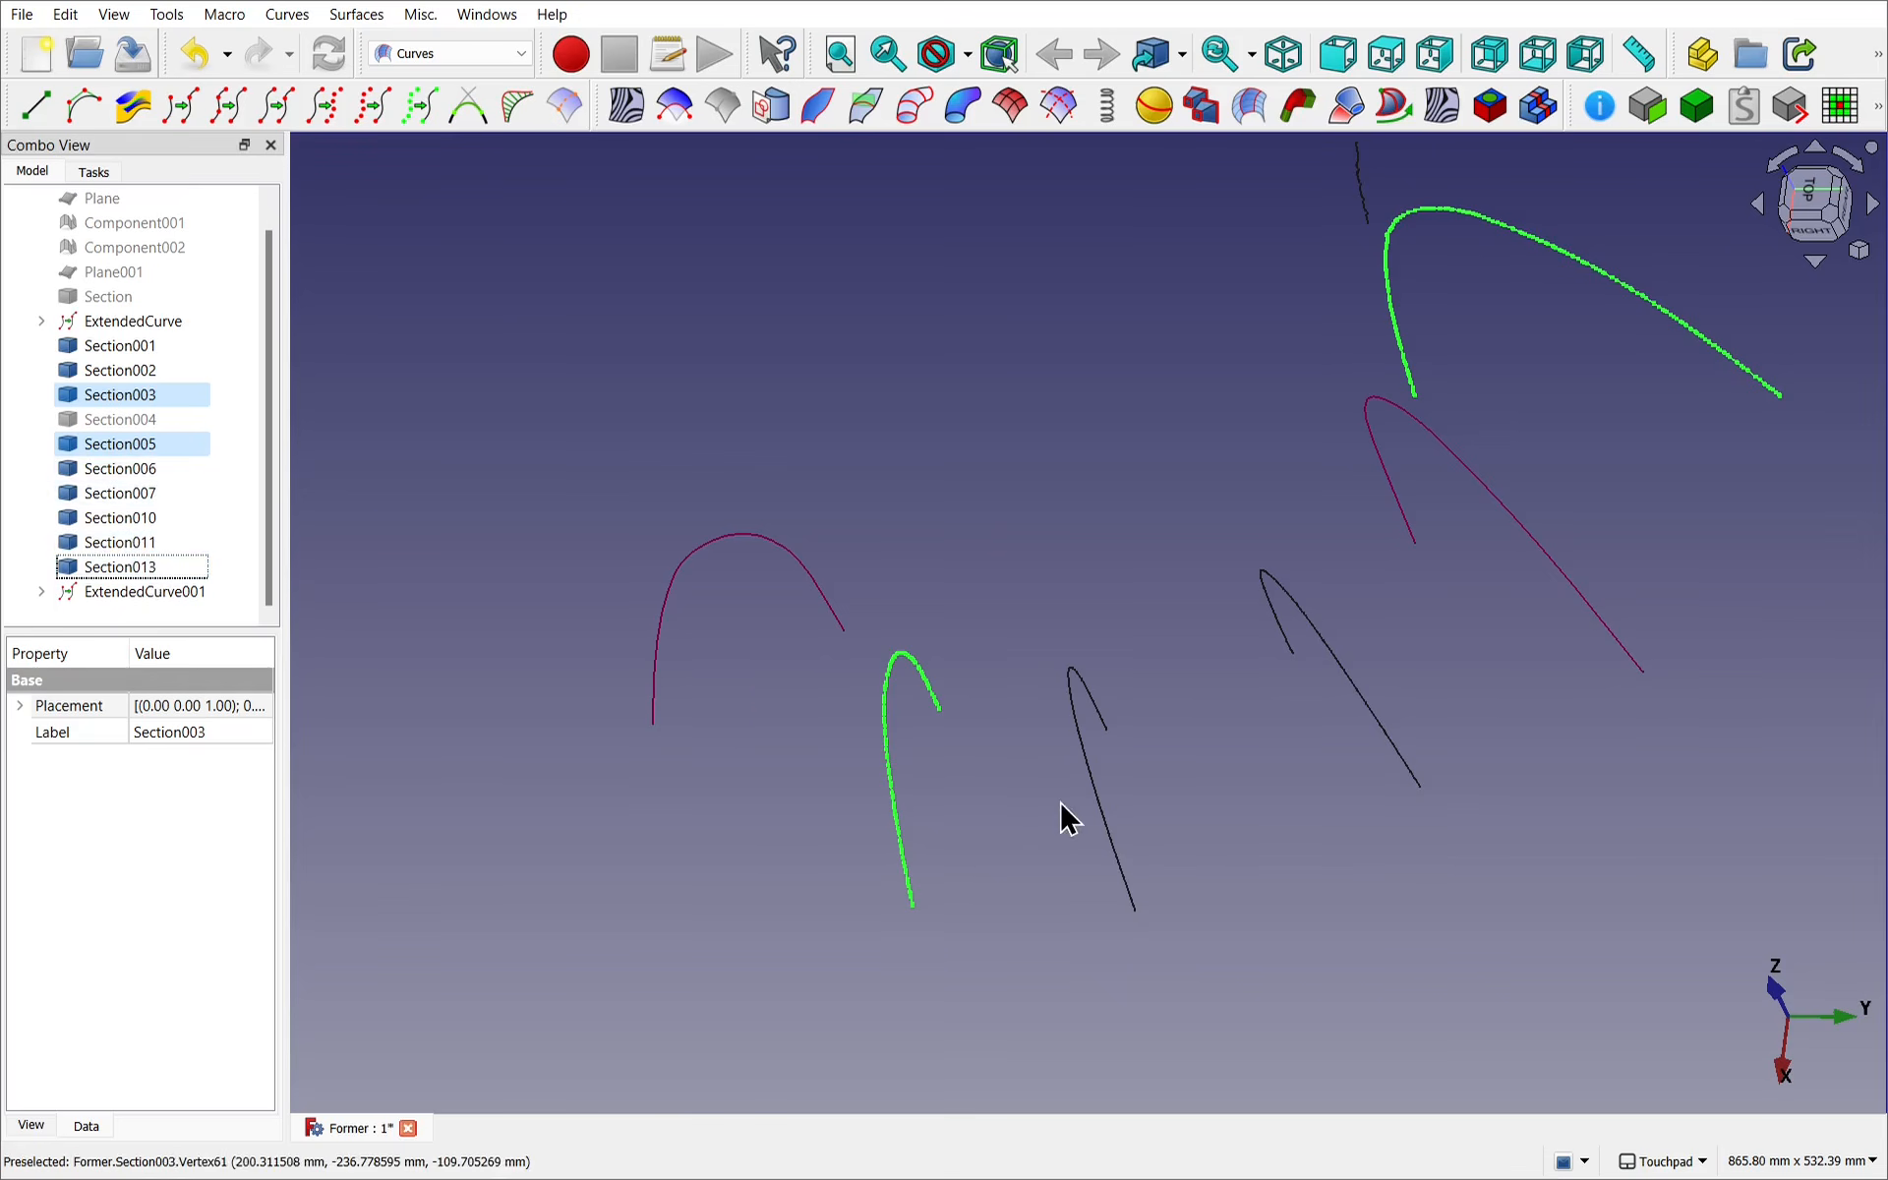
pyautogui.keyDown('ctrl'); pyautogui.click(1098, 783); pyautogui.keyUp('ctrl')
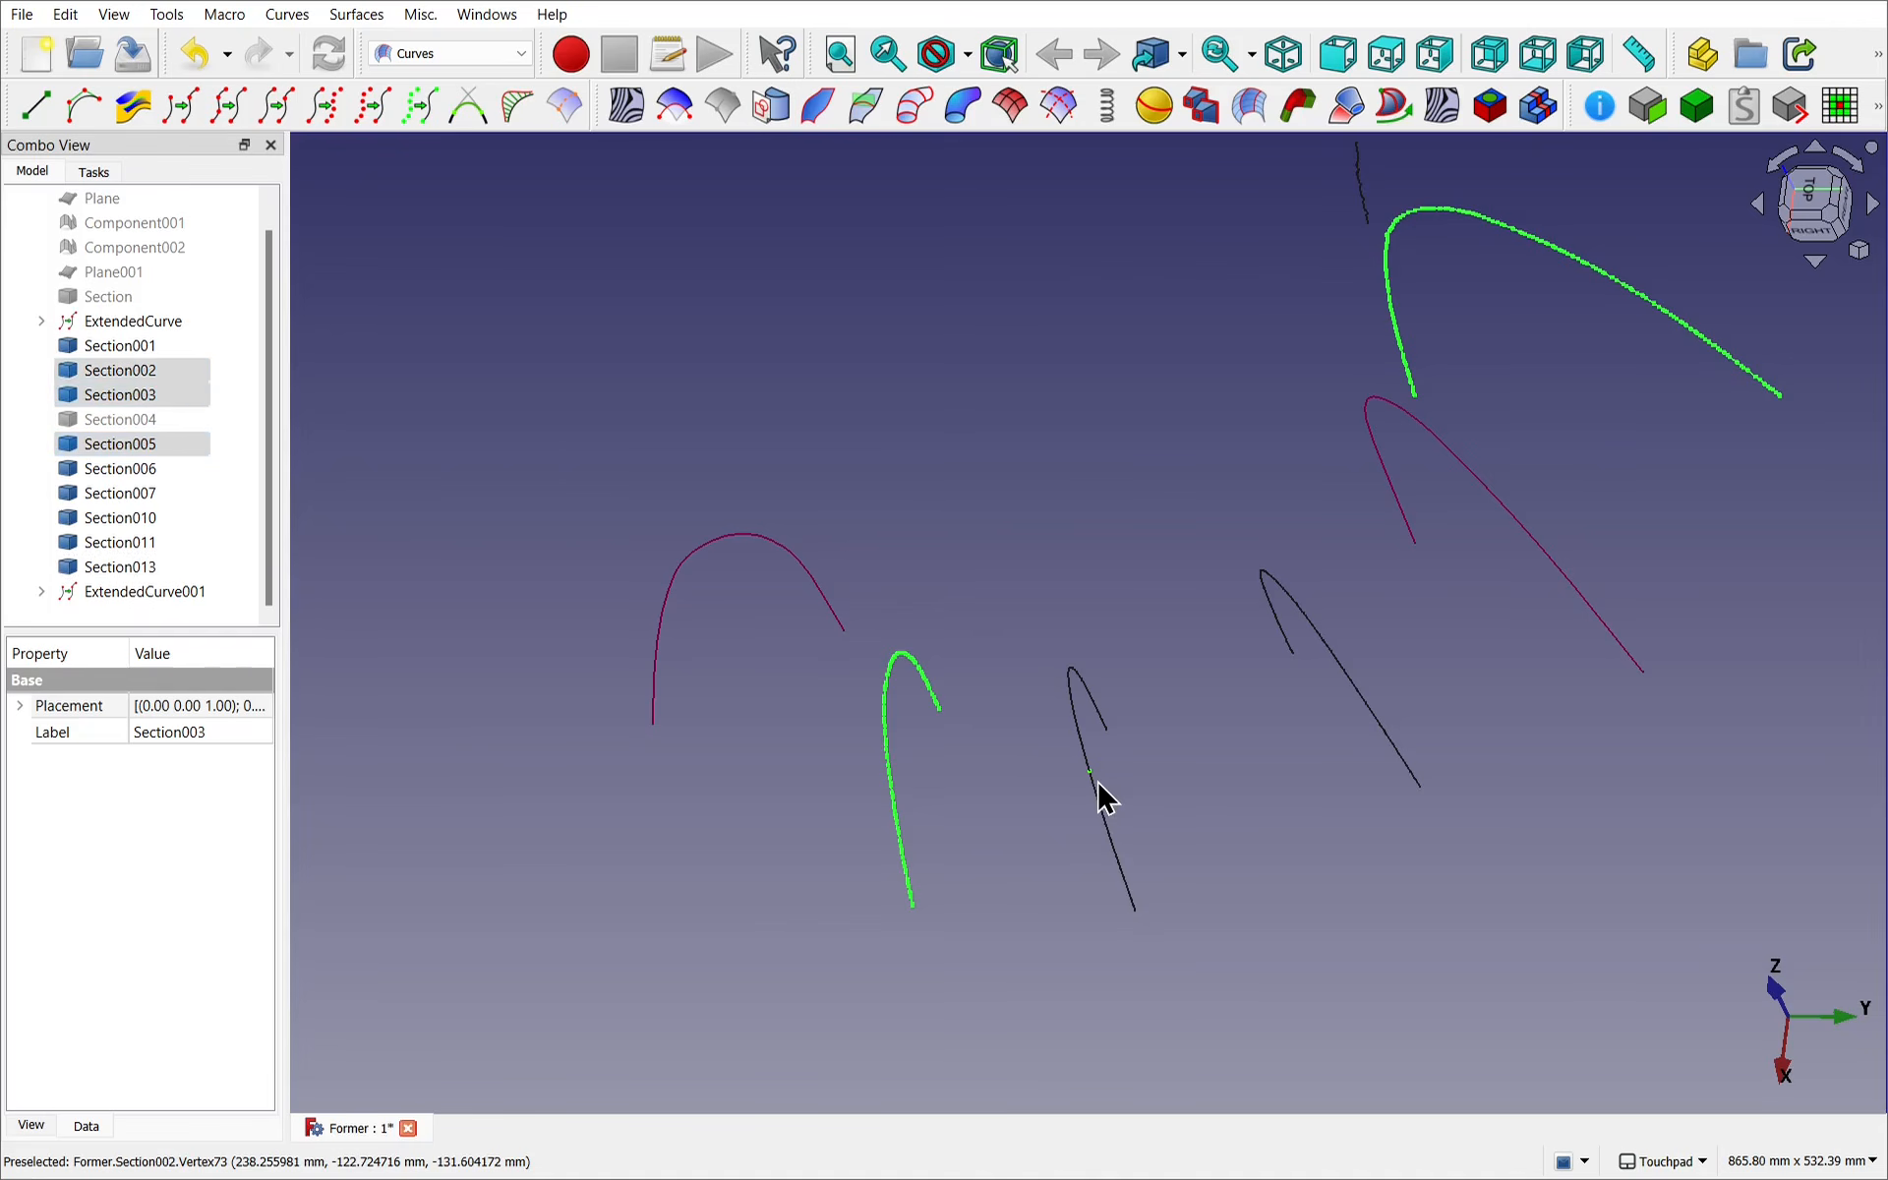
pyautogui.keyDown('ctrl'); pyautogui.click(148, 370); pyautogui.keyUp('ctrl')
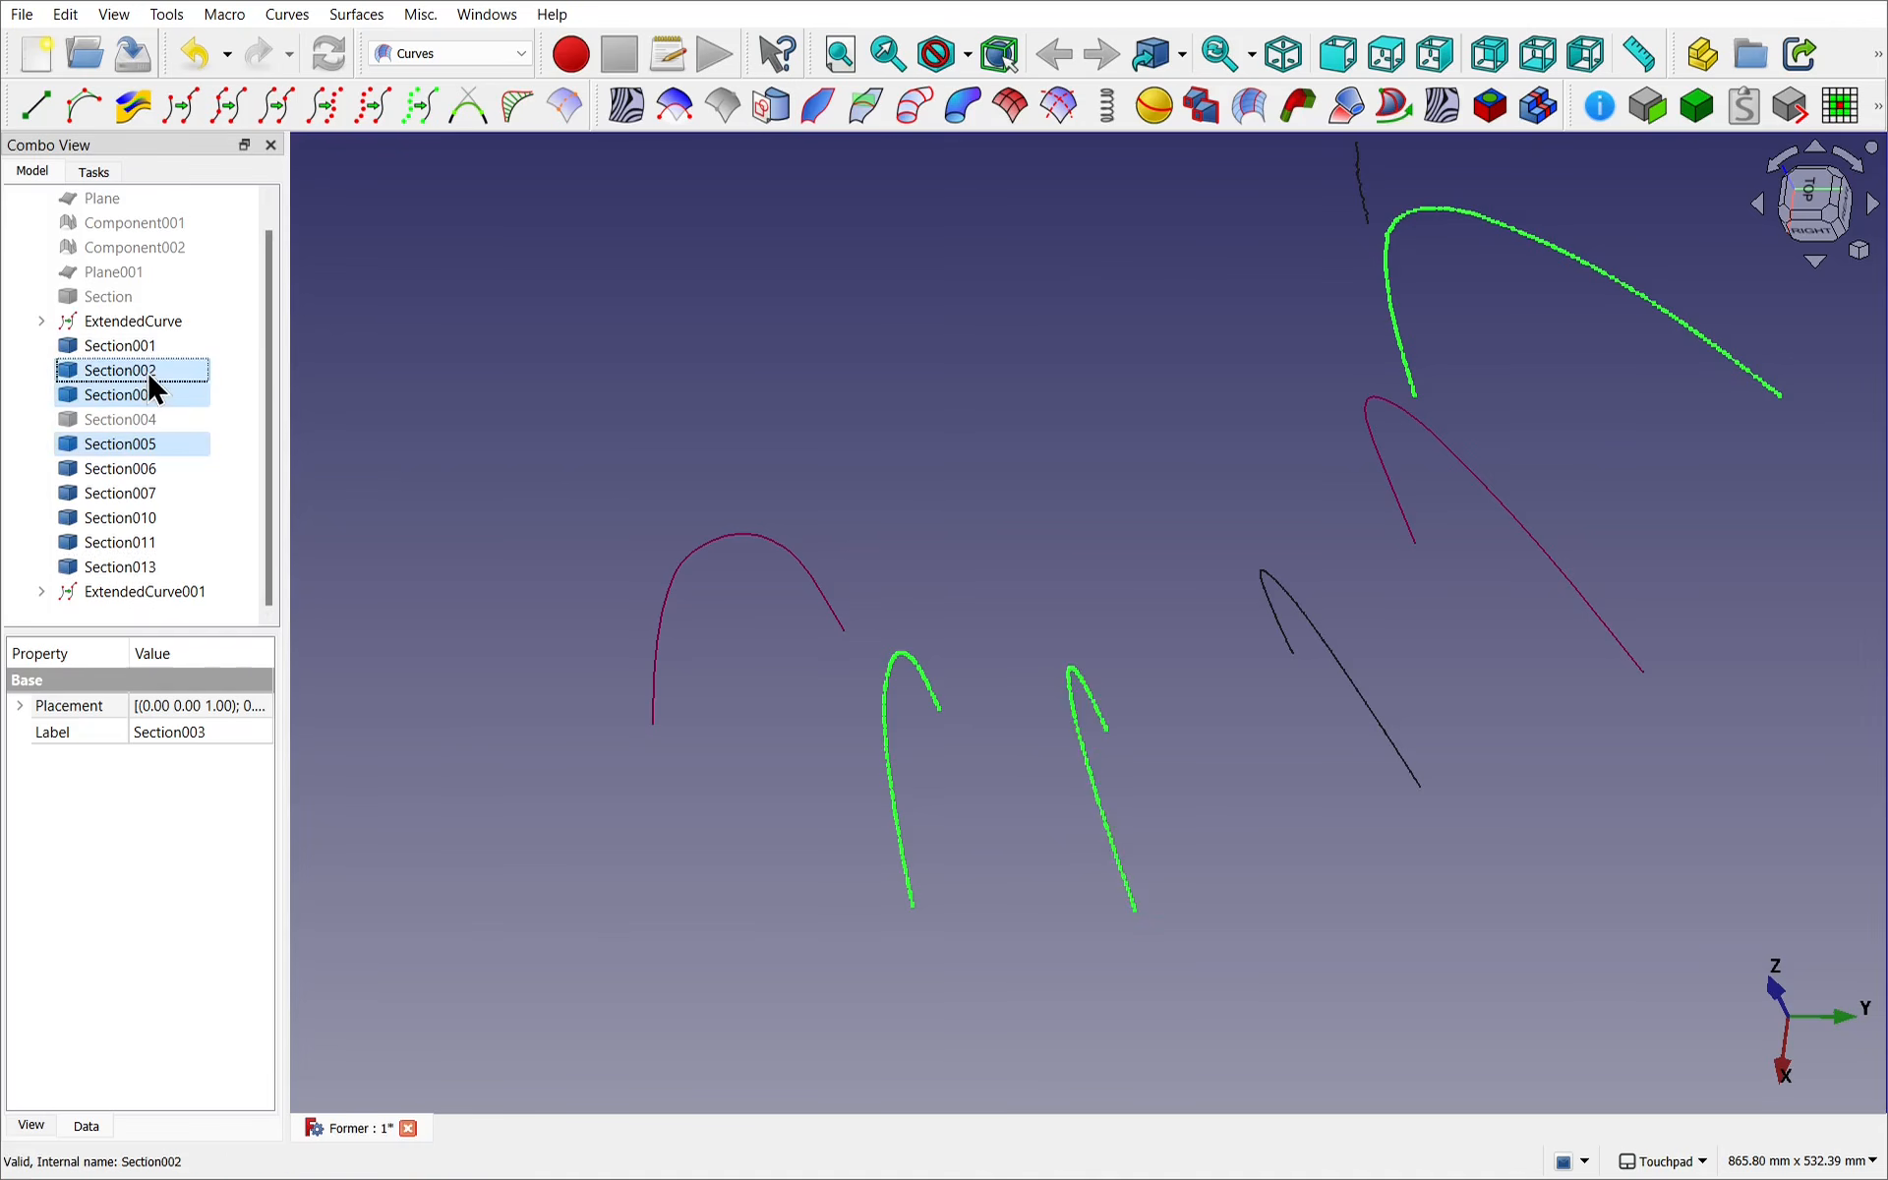
pyautogui.keyDown('ctrl'); pyautogui.click(1352, 678); pyautogui.keyUp('ctrl')
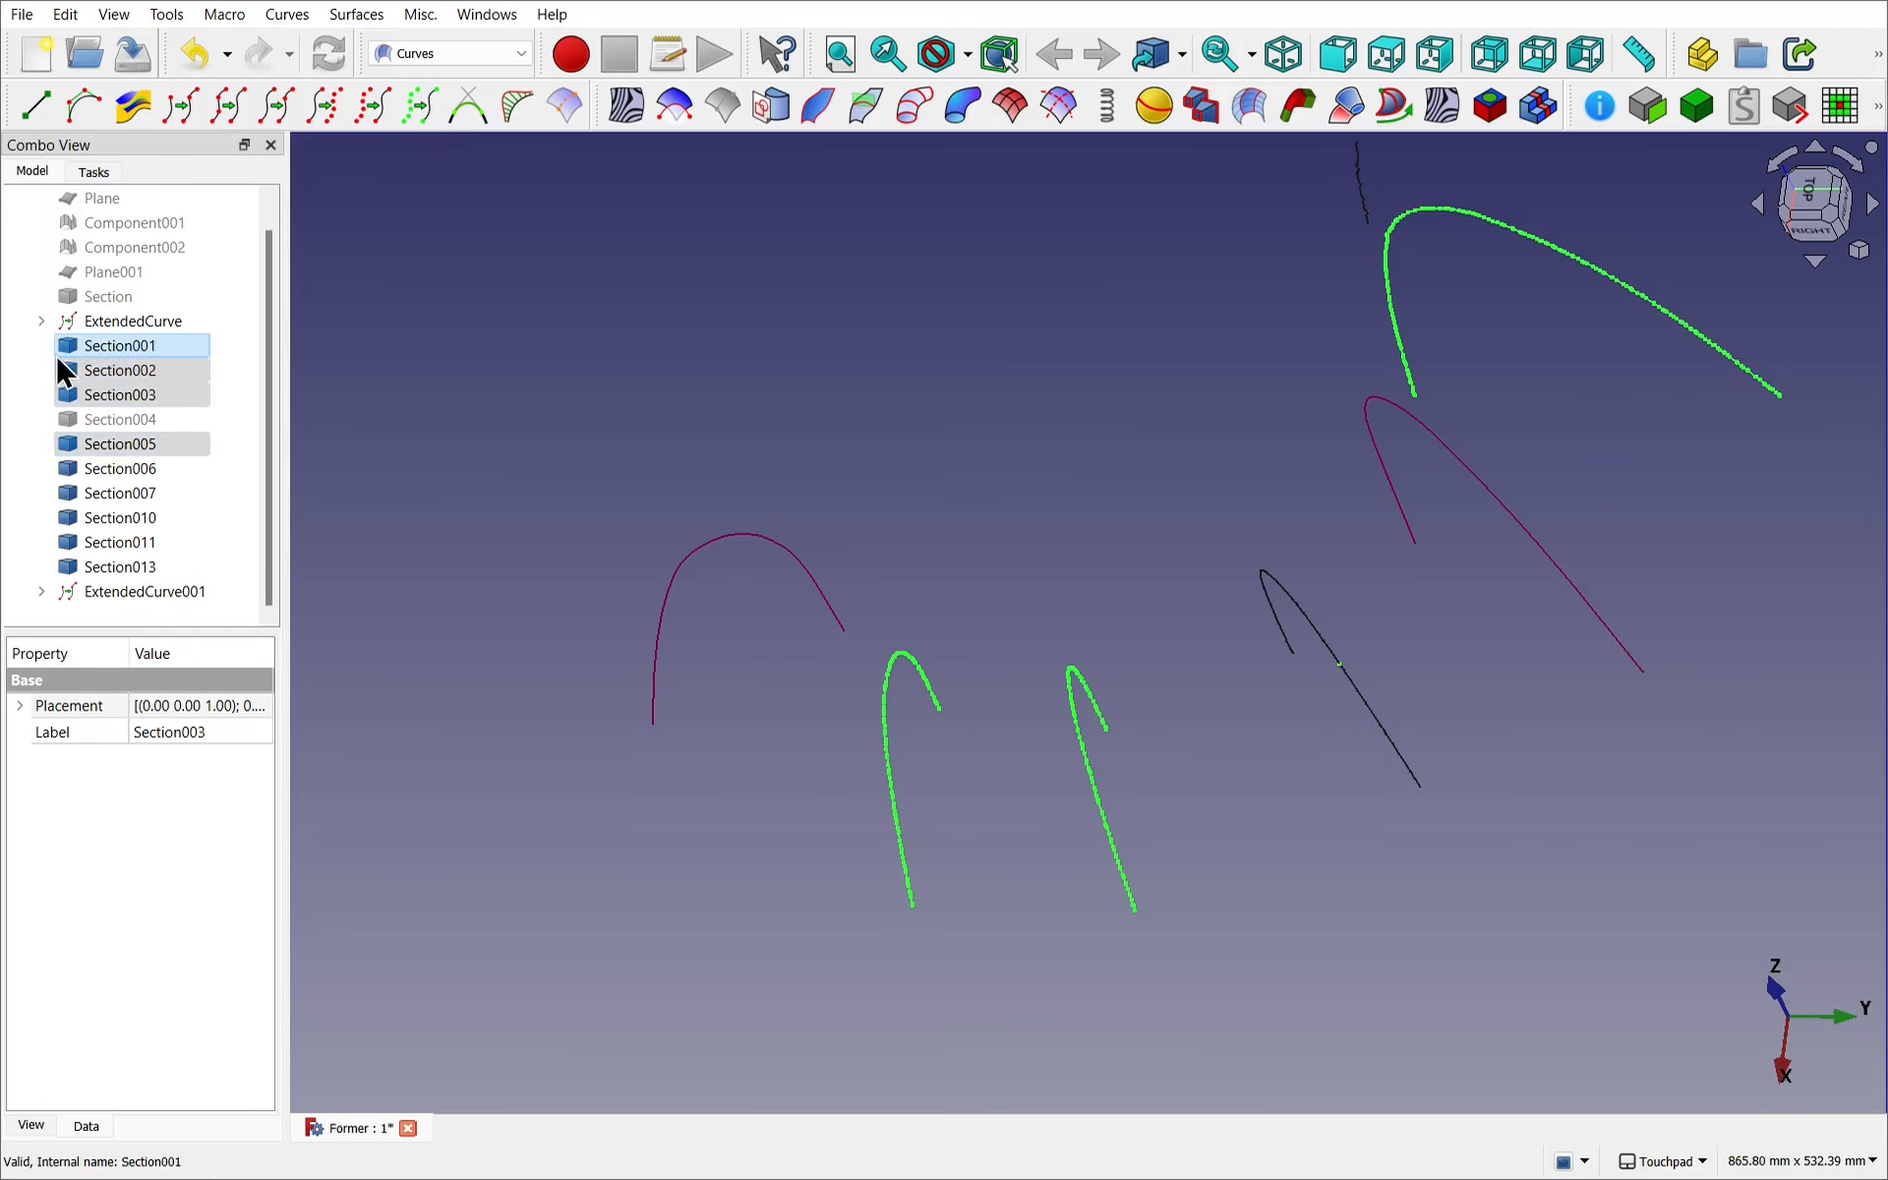
pyautogui.keyDown('ctrl'); pyautogui.click(141, 344); pyautogui.keyUp('ctrl')
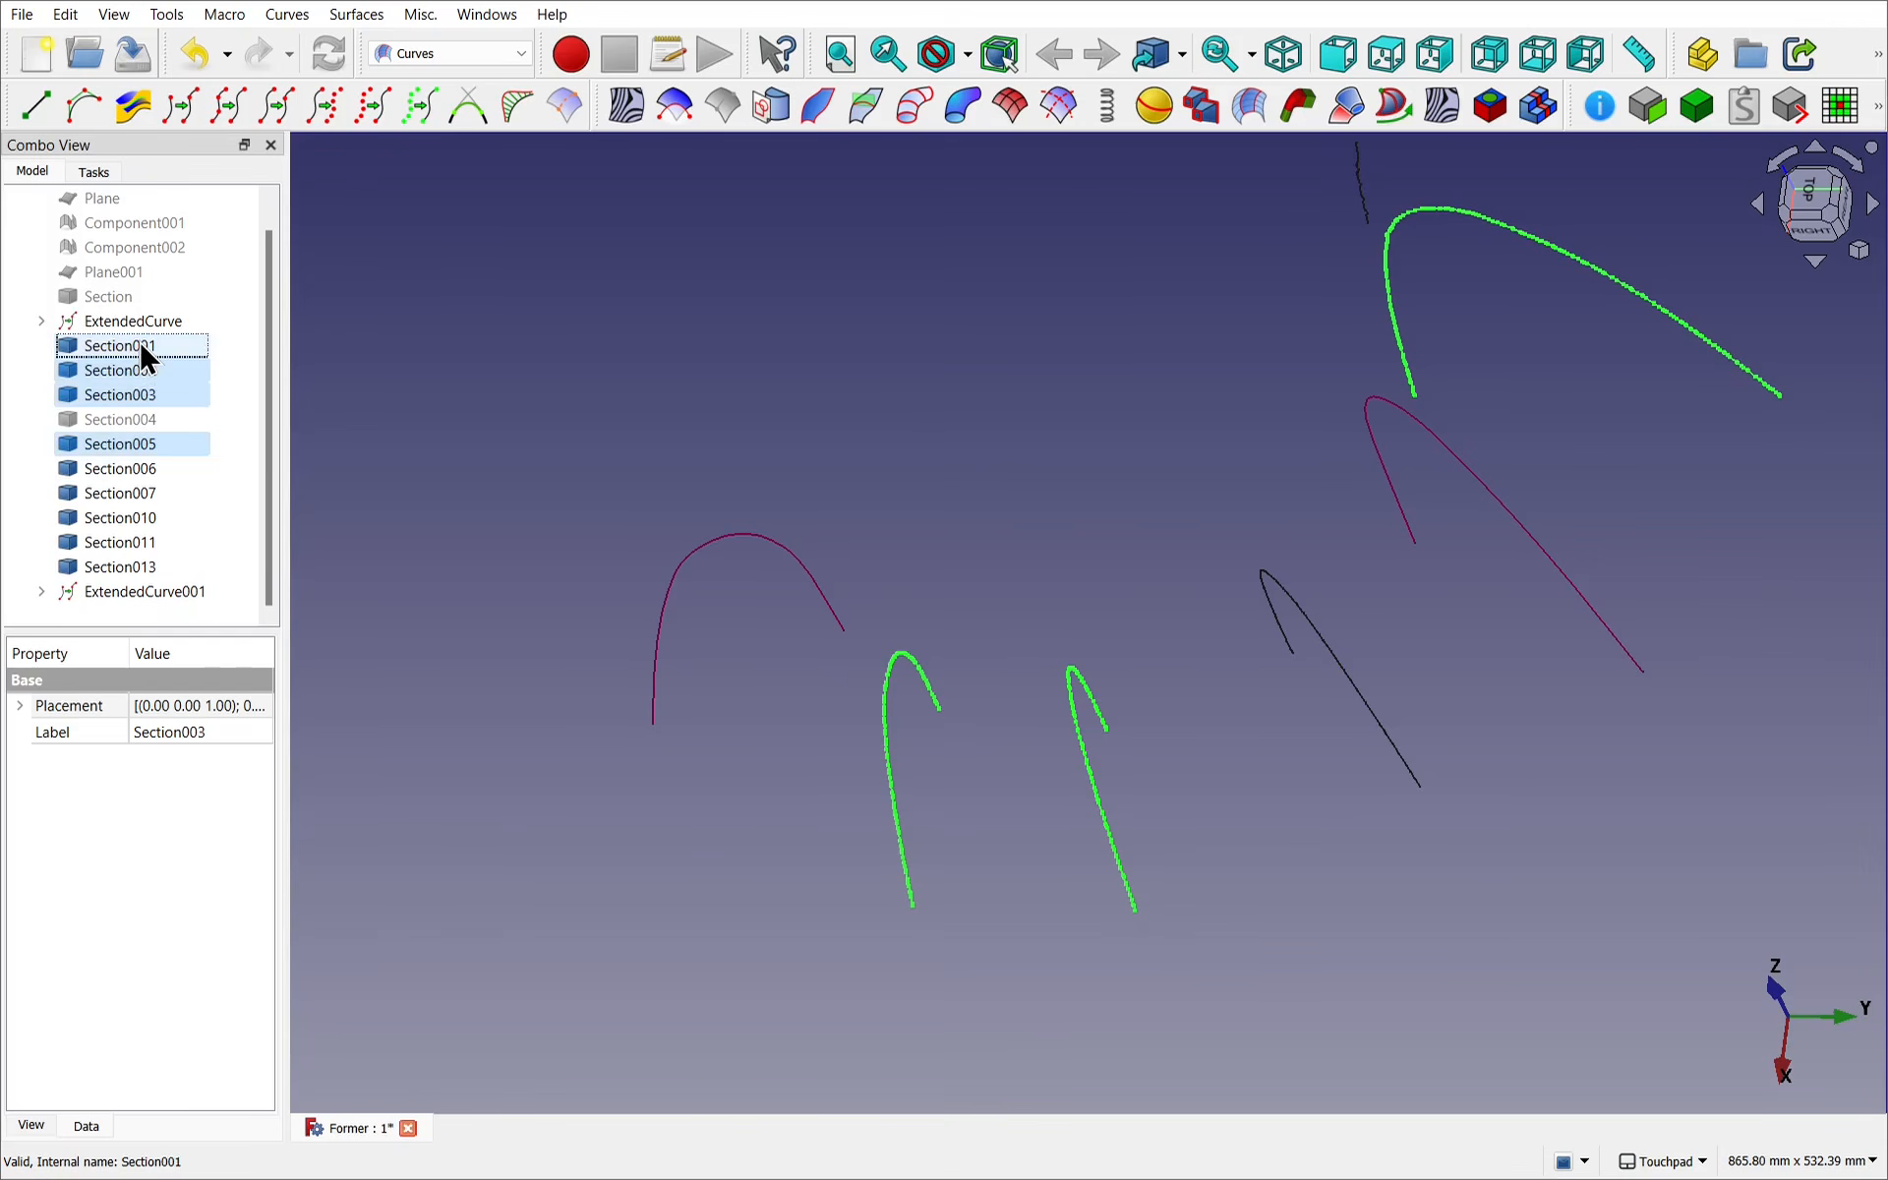
pyautogui.keyDown('ctrl'); pyautogui.click(143, 350); pyautogui.keyUp('ctrl')
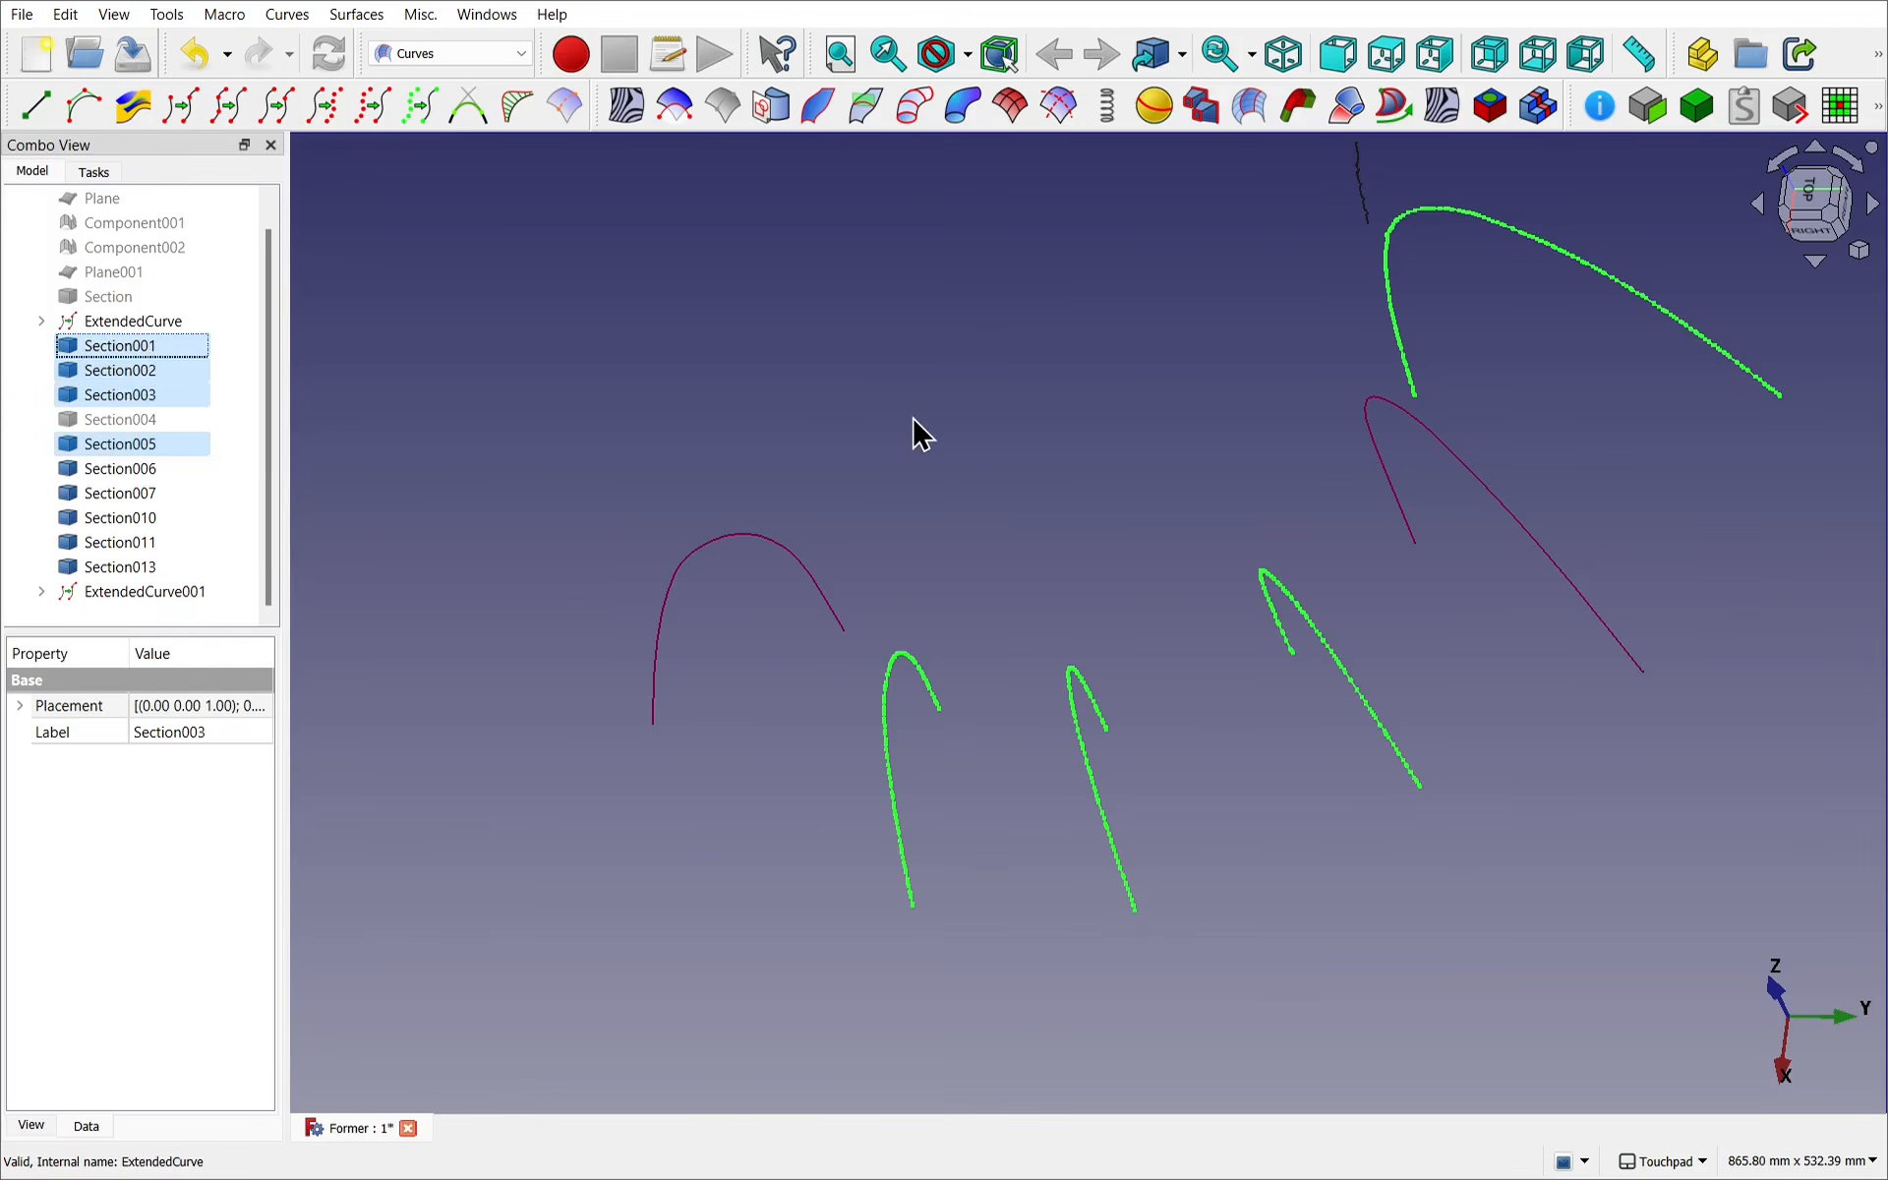
pyautogui.scroll(-3, 914, 422)
pyautogui.moveTo(914, 426); pyautogui.dragTo(908, 544, button='middle')
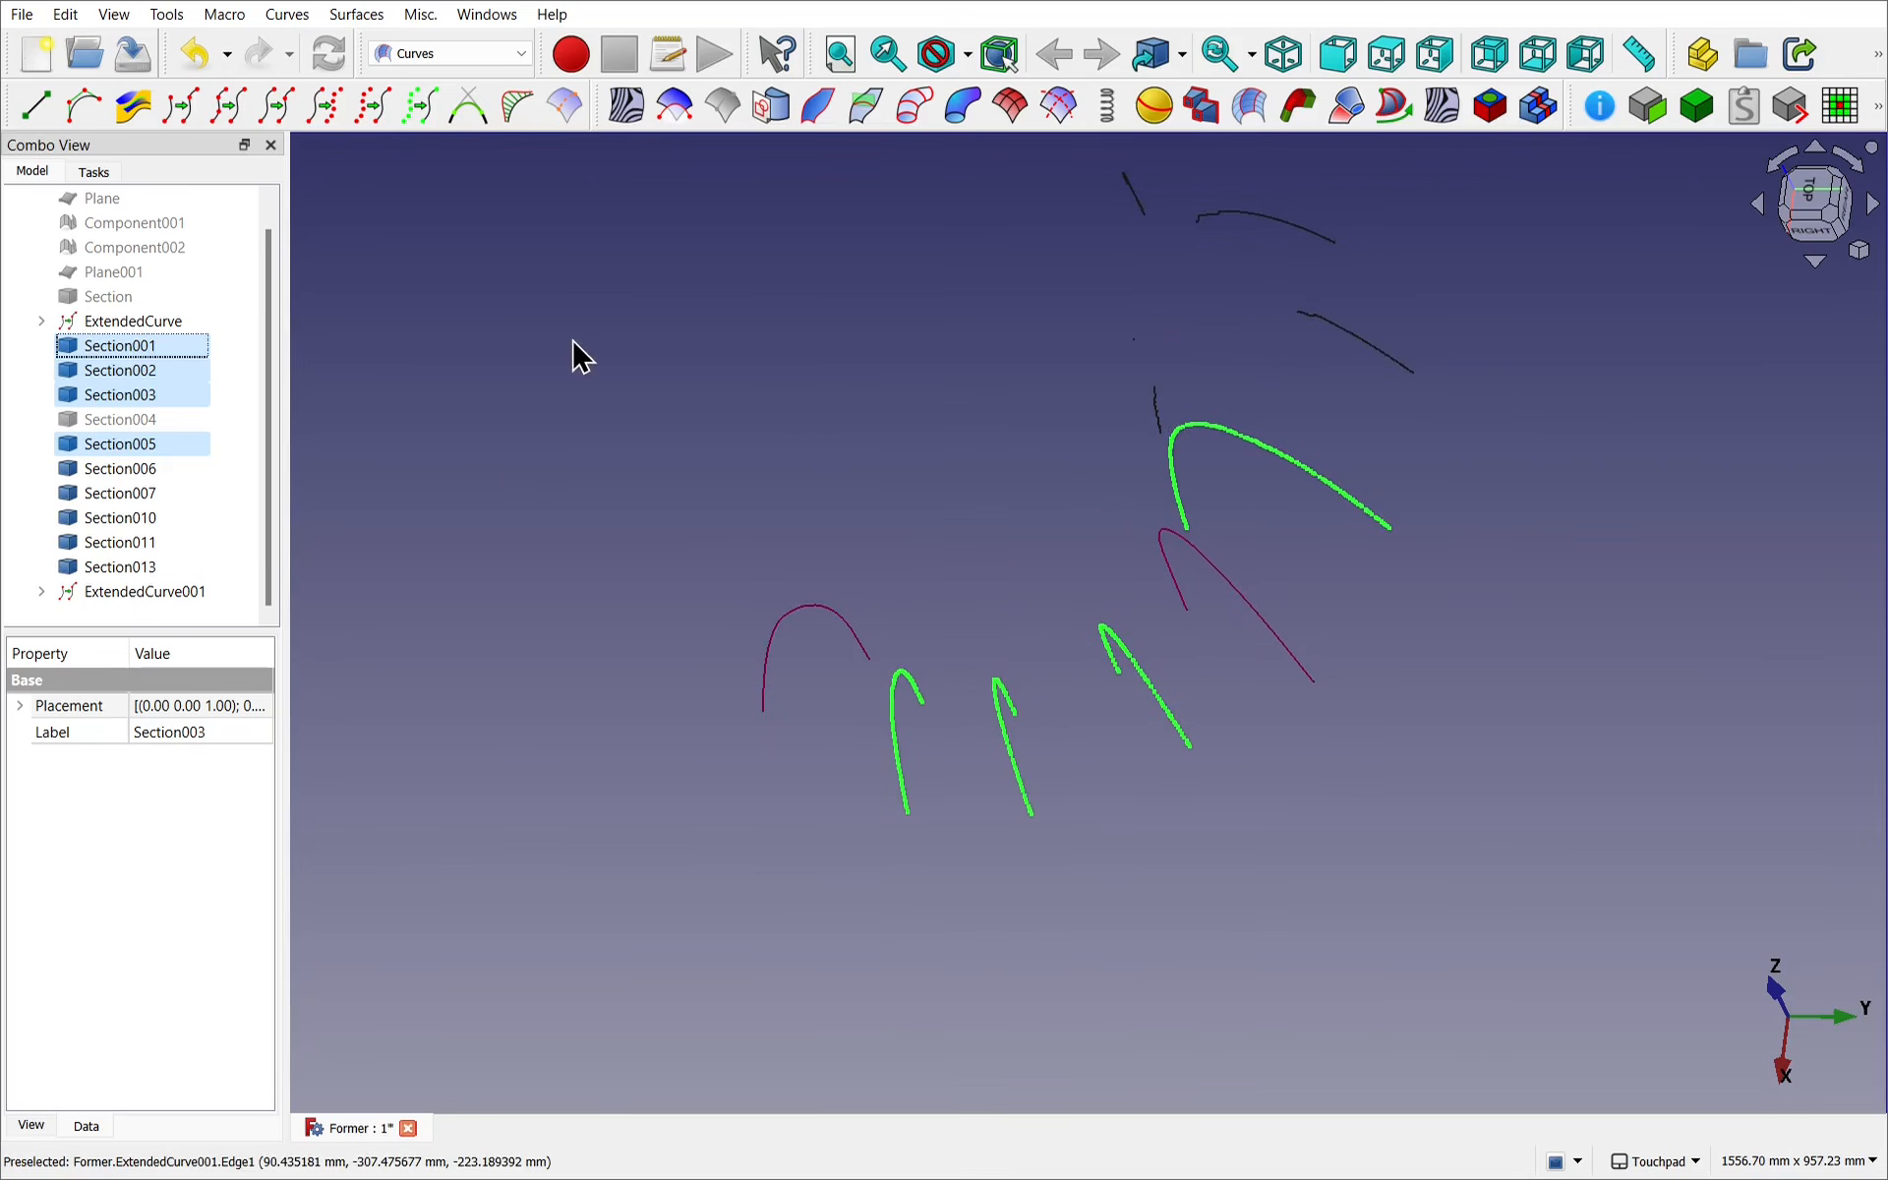
pyautogui.click(226, 105)
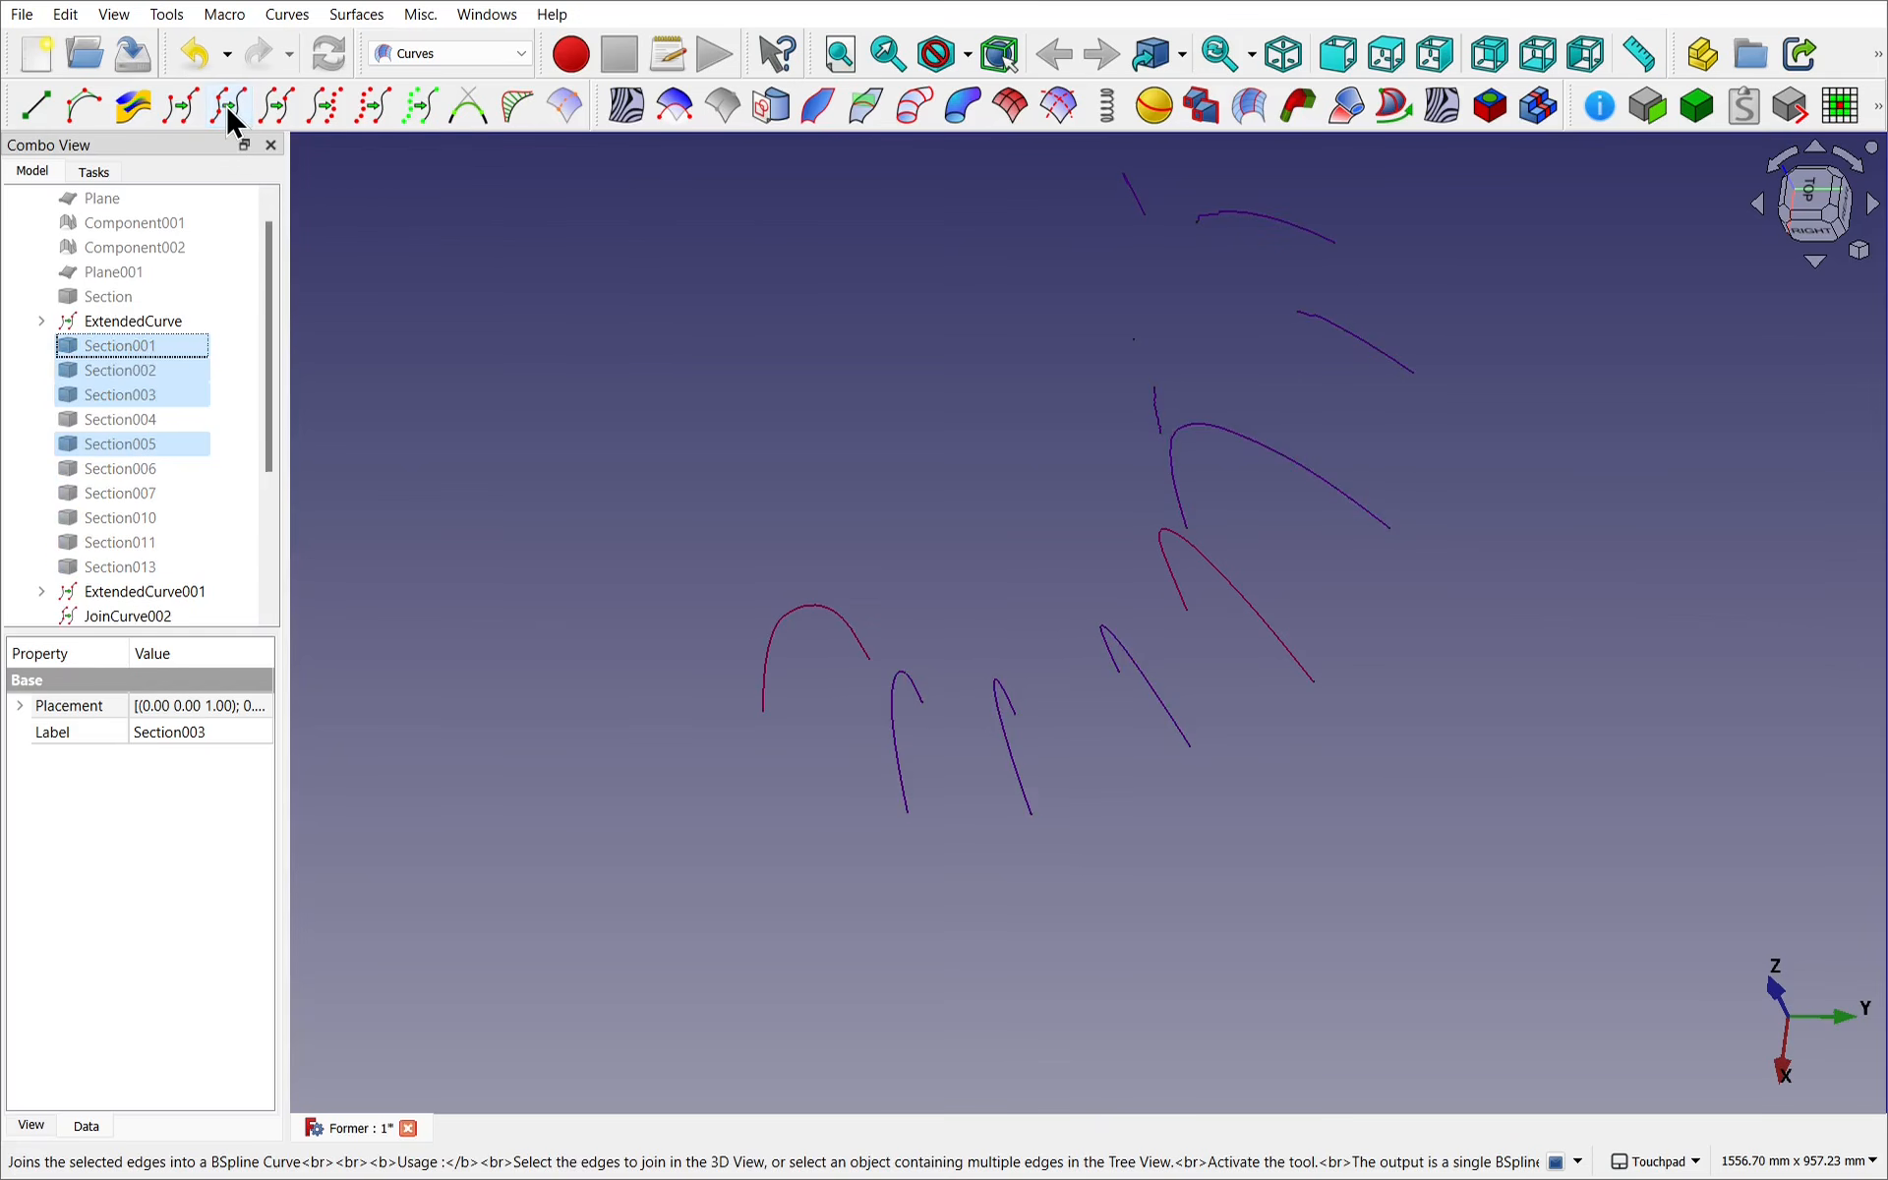
# Identify the joined curves made from partial sections and show Section006, Section007, Section010, Section011 and Section013 again.
pyautogui.moveTo(267, 391); pyautogui.dragTo(284, 569)
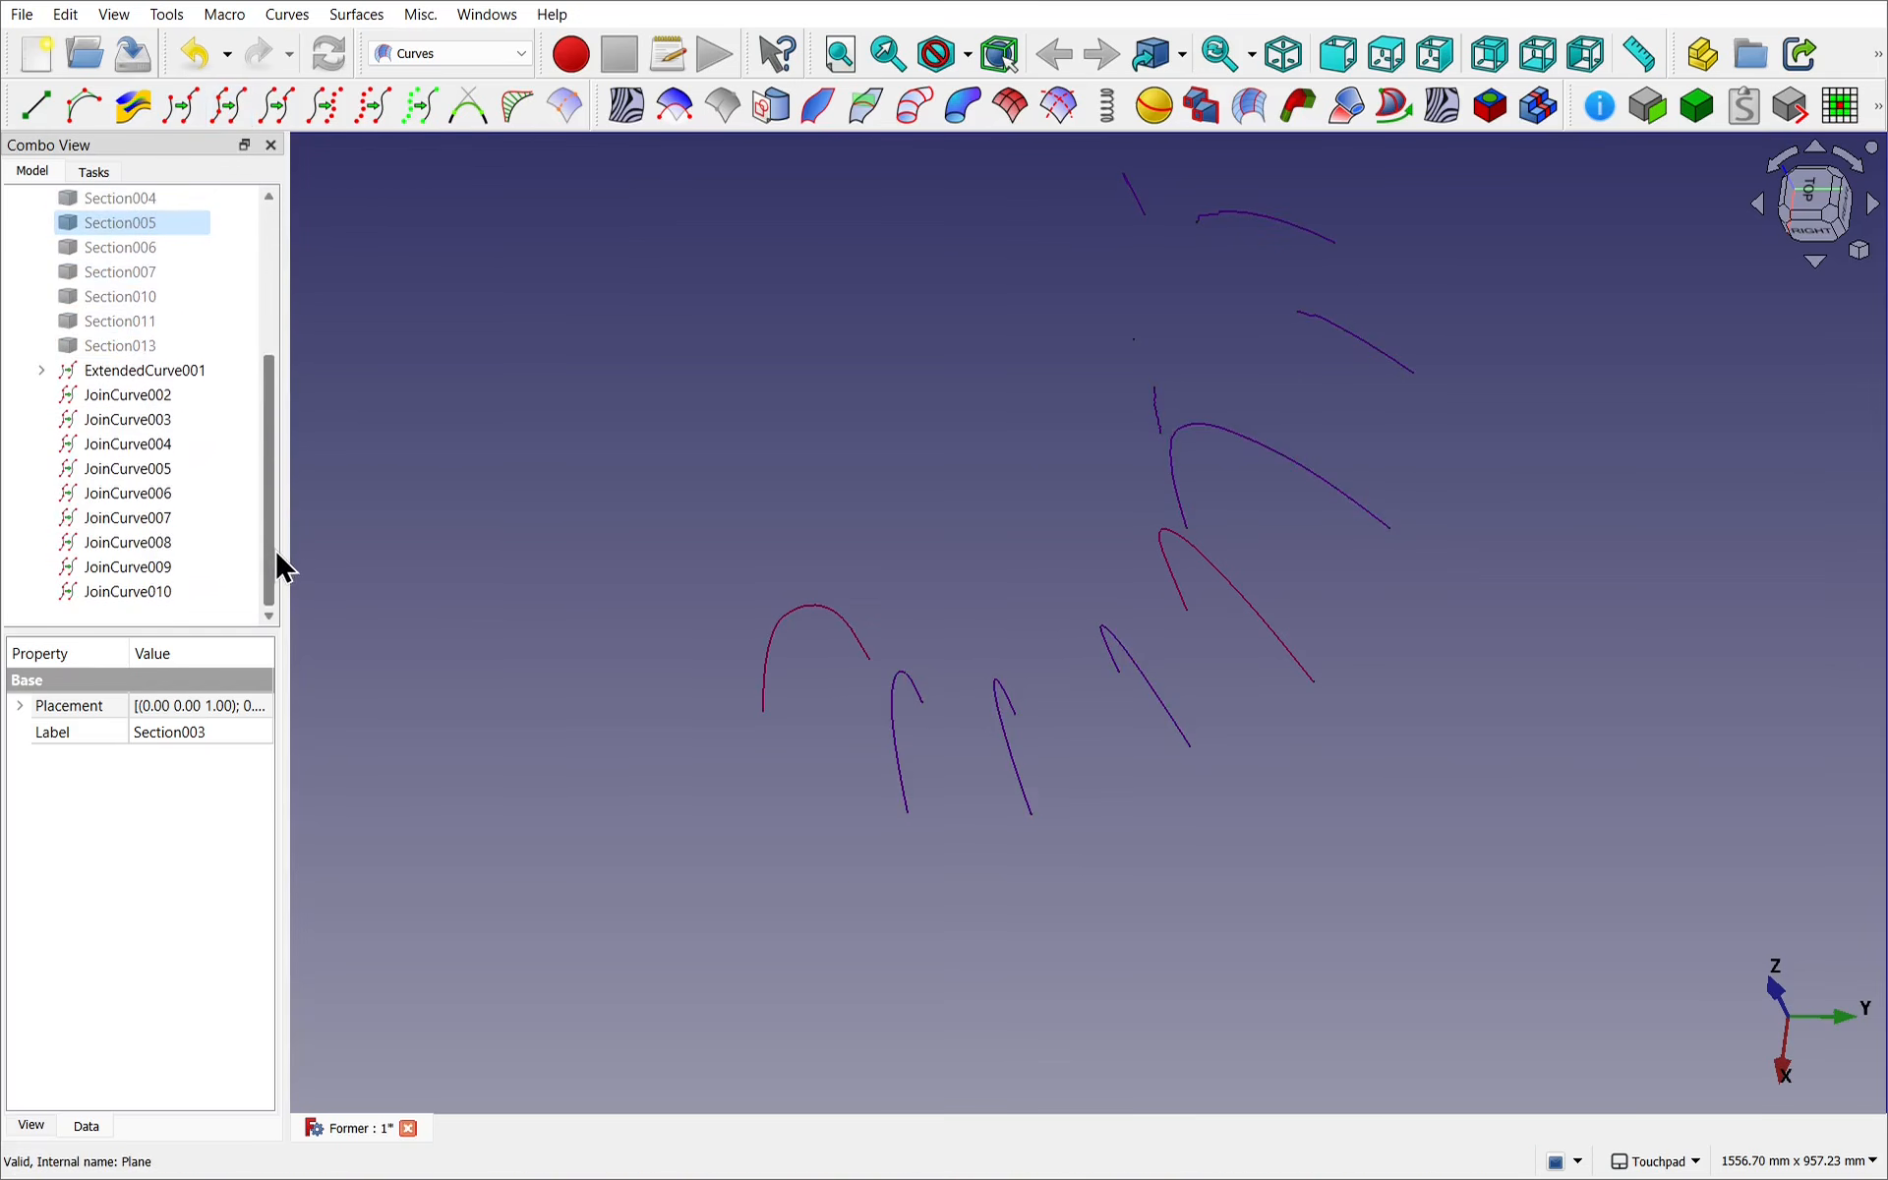
pyautogui.click(163, 589)
pyautogui.click(153, 563)
pyautogui.click(145, 493)
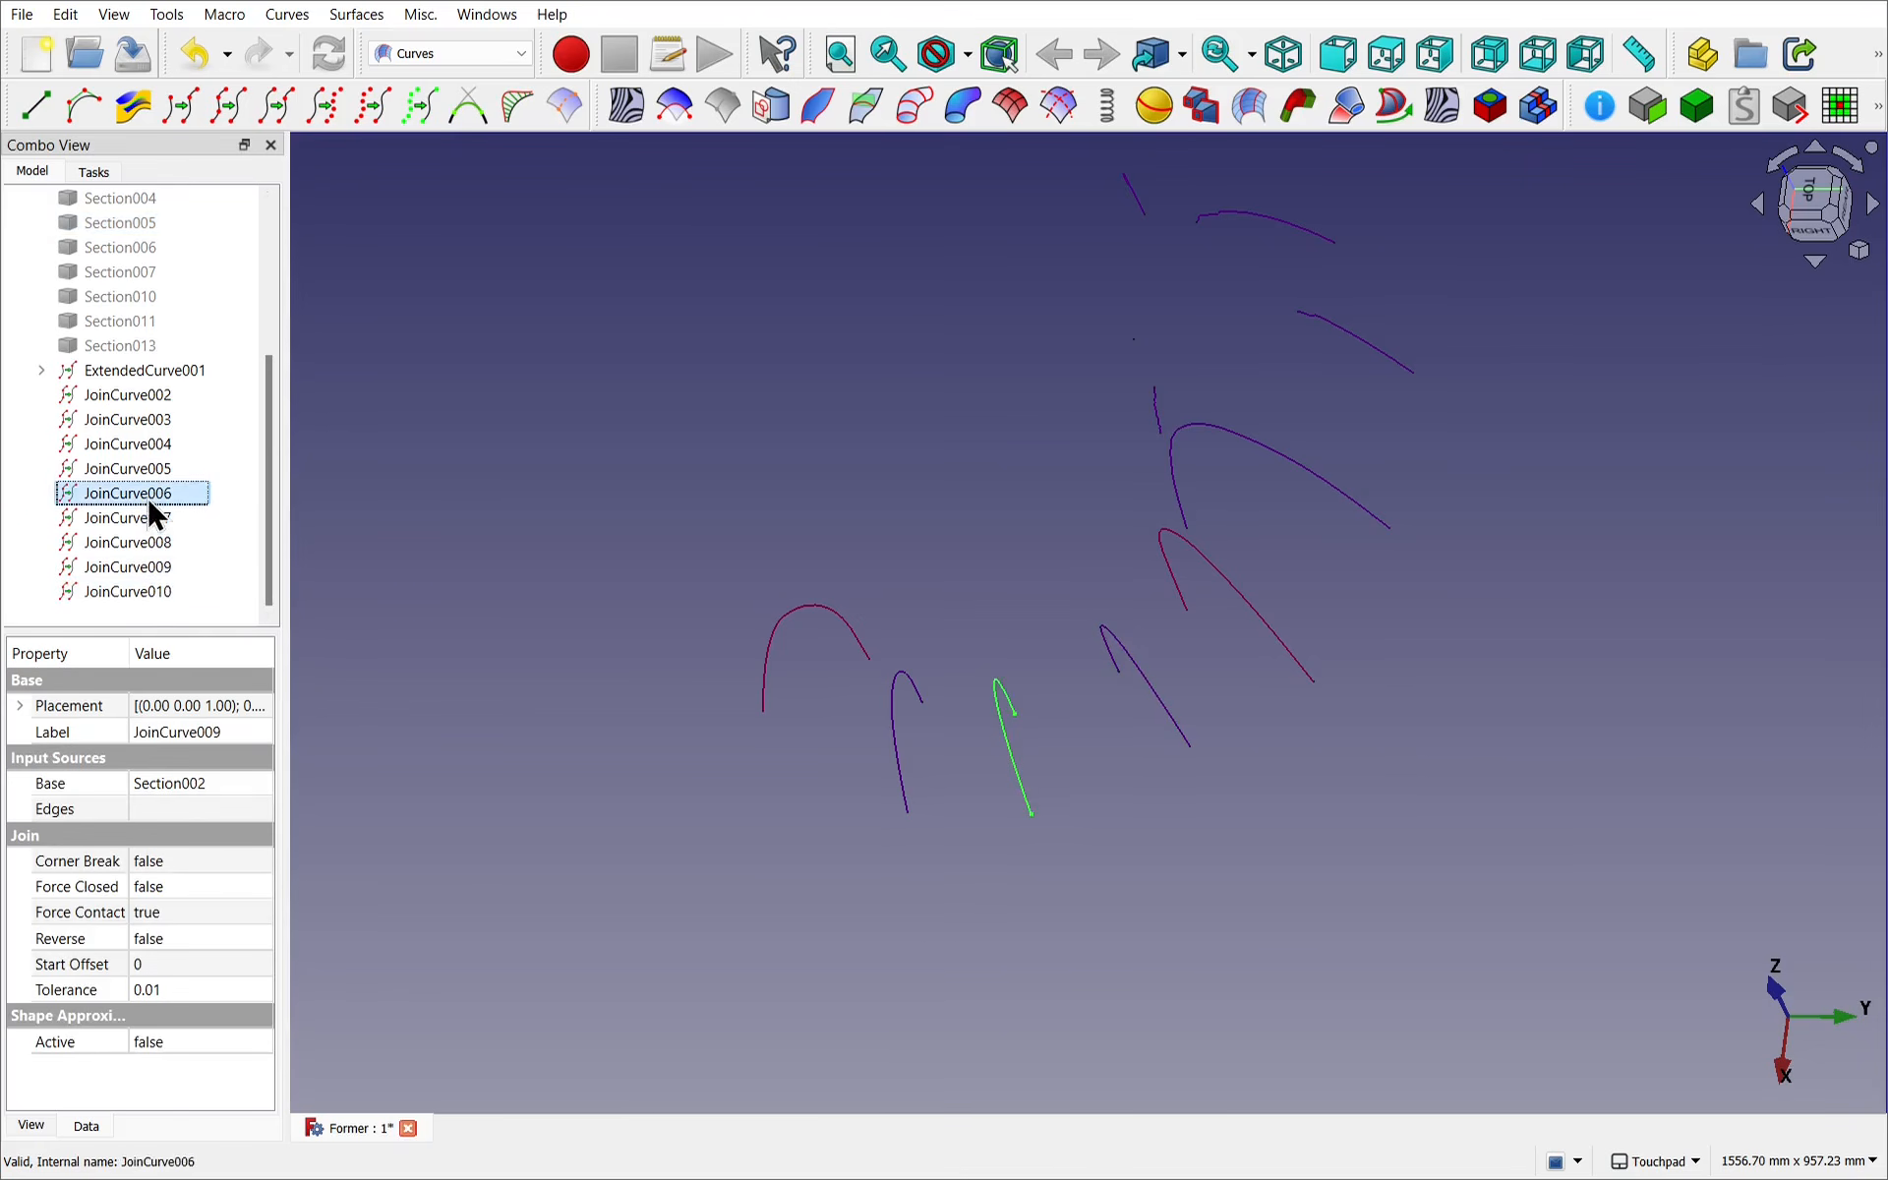
pyautogui.click(1155, 405)
pyautogui.click(185, 350)
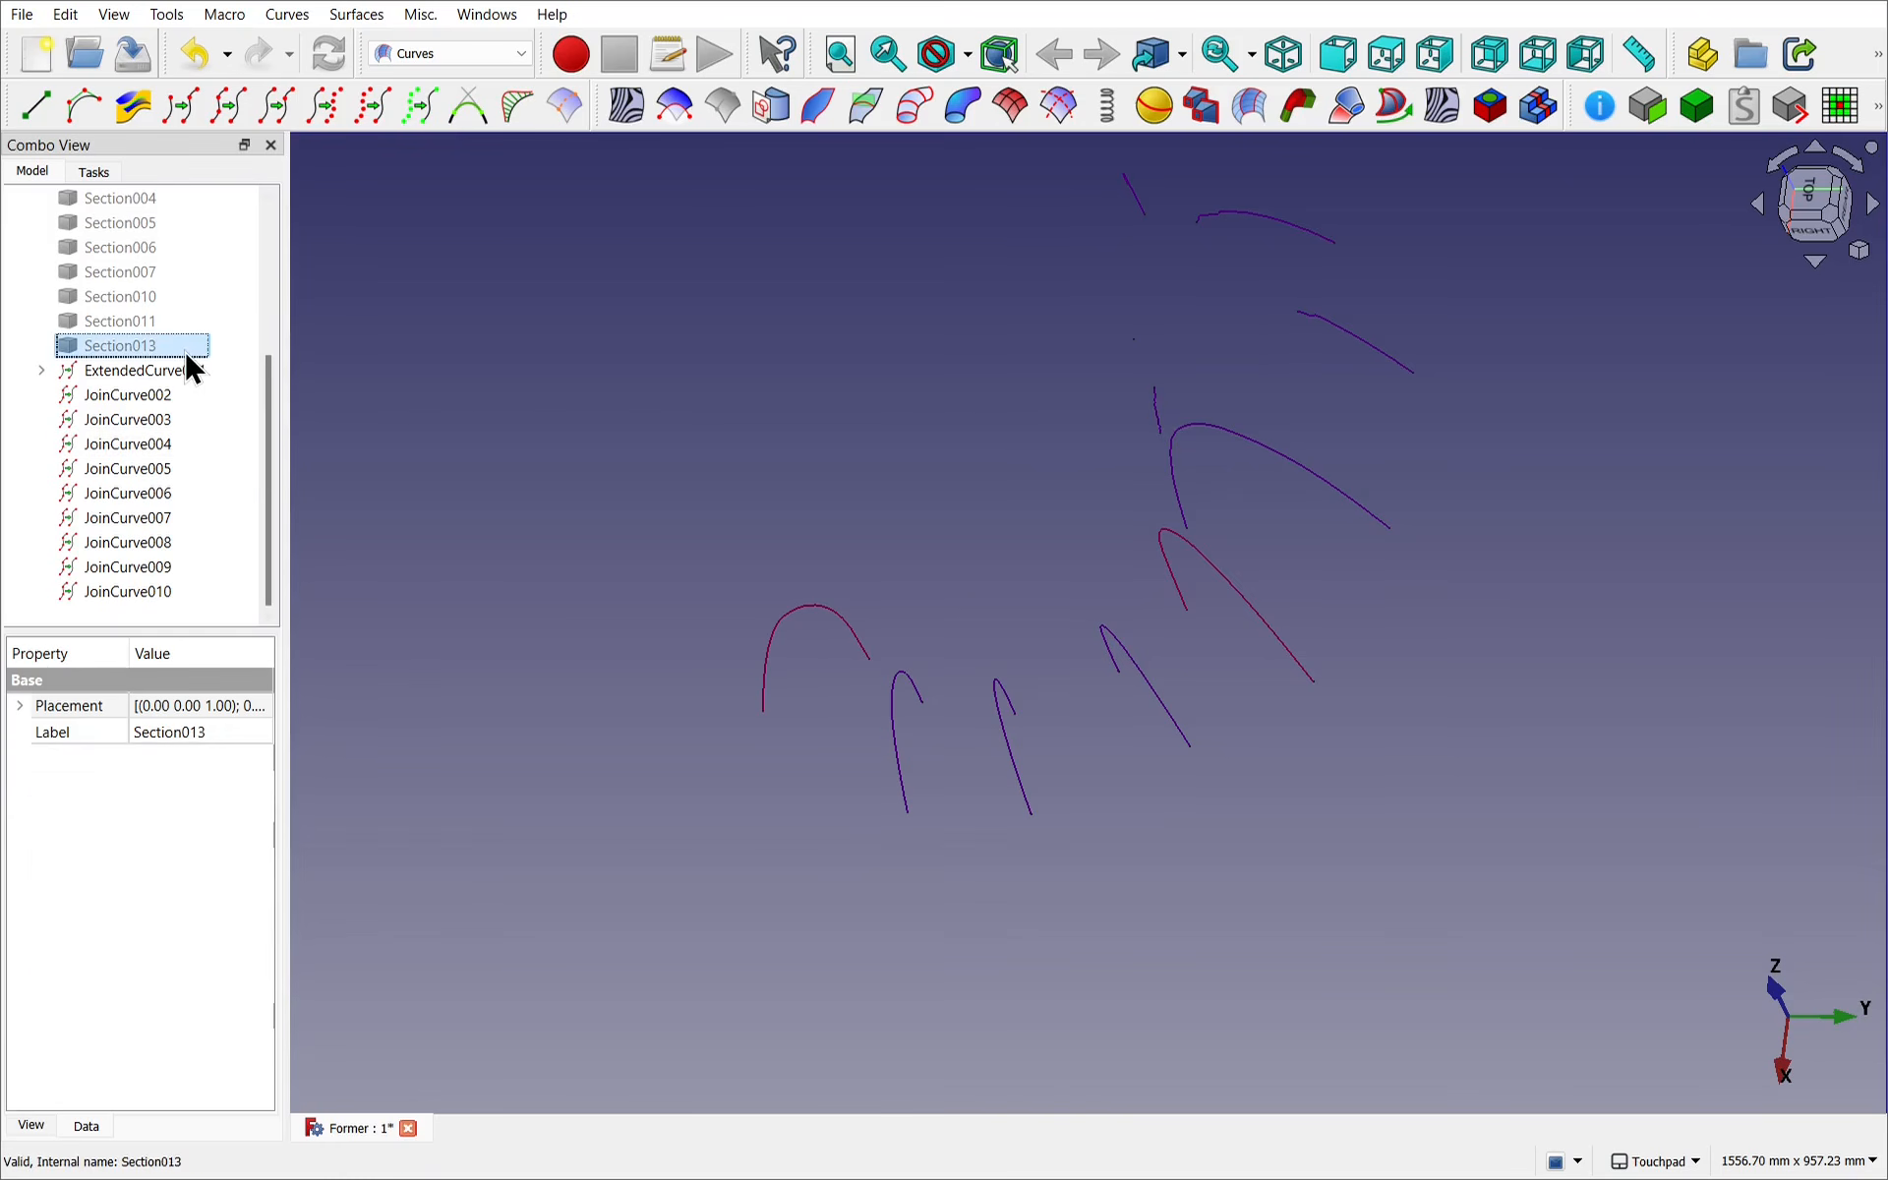
pyautogui.click(145, 321)
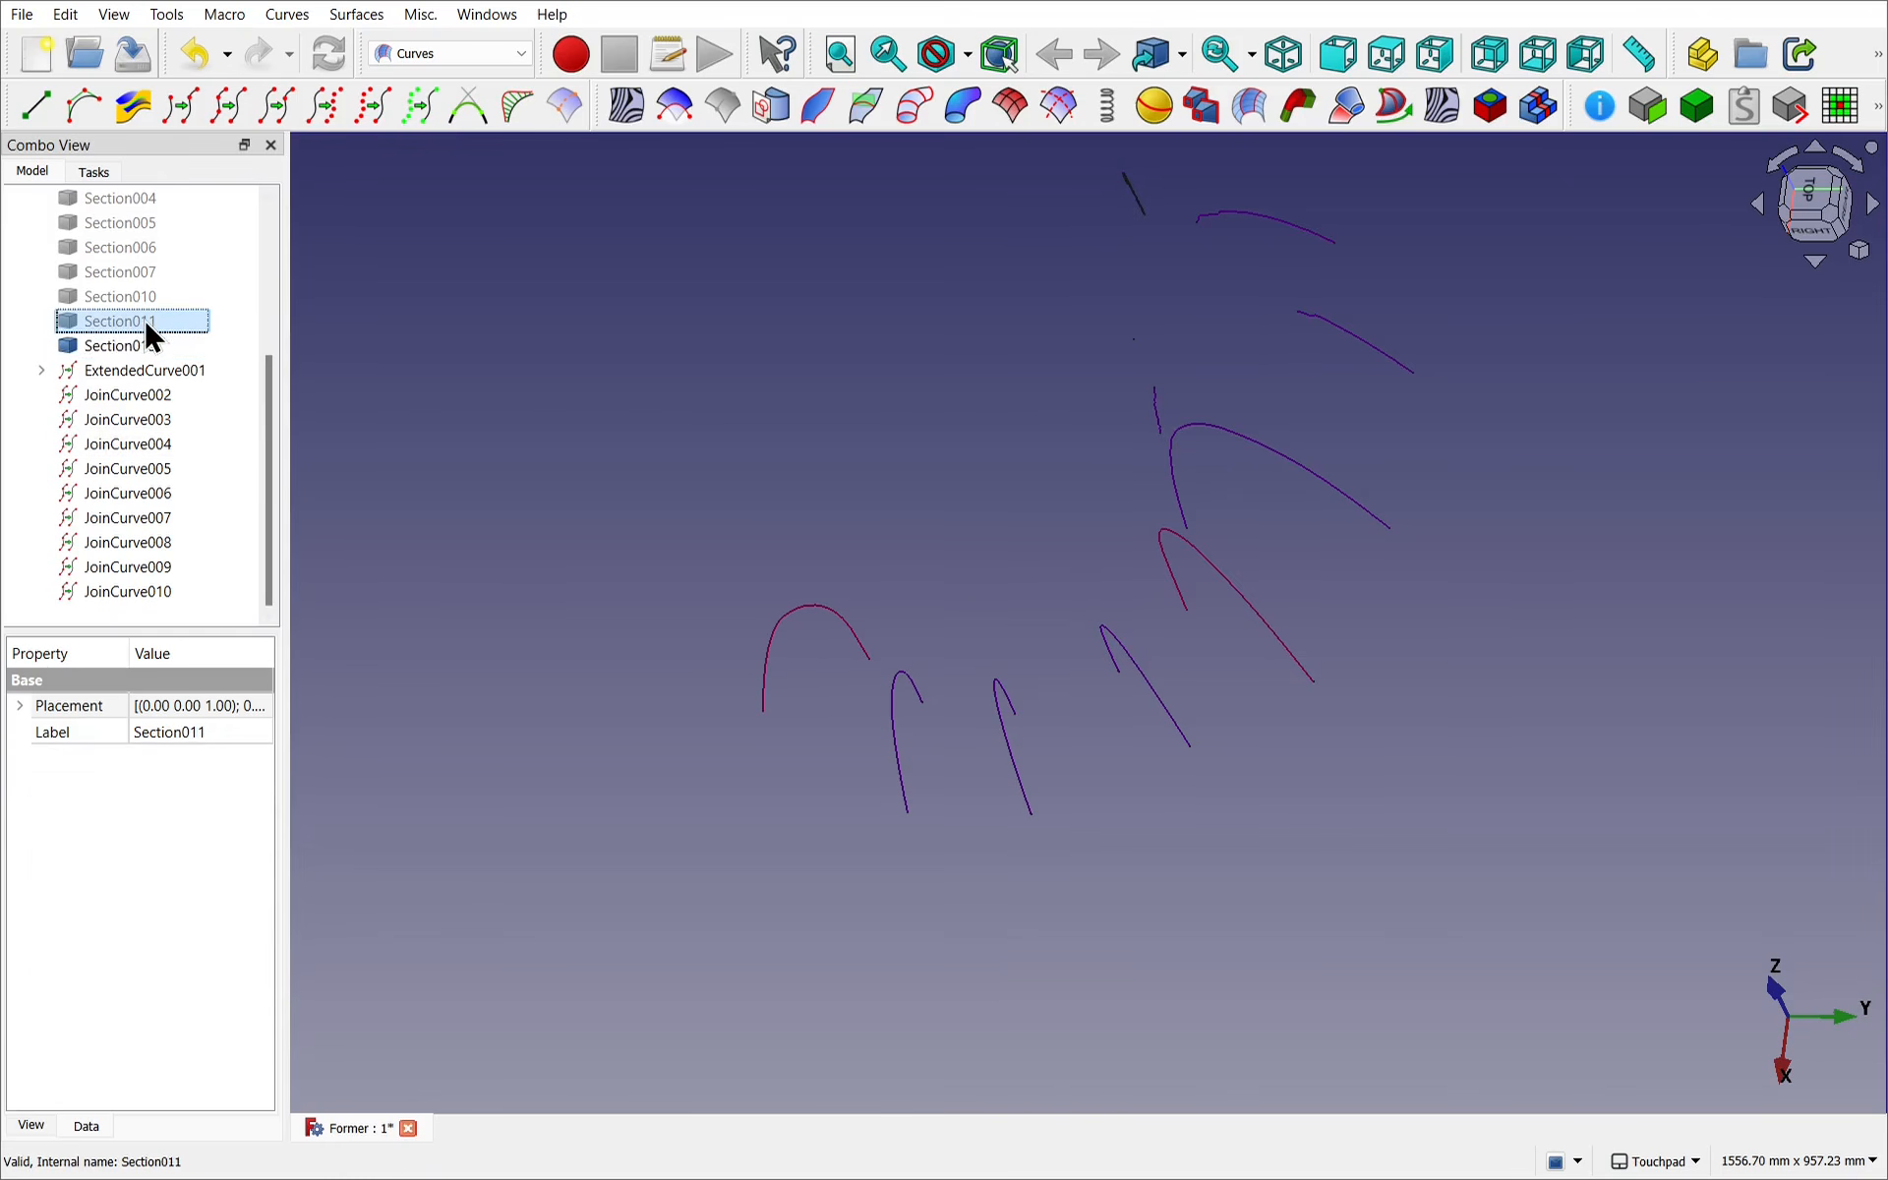
pyautogui.click(163, 295)
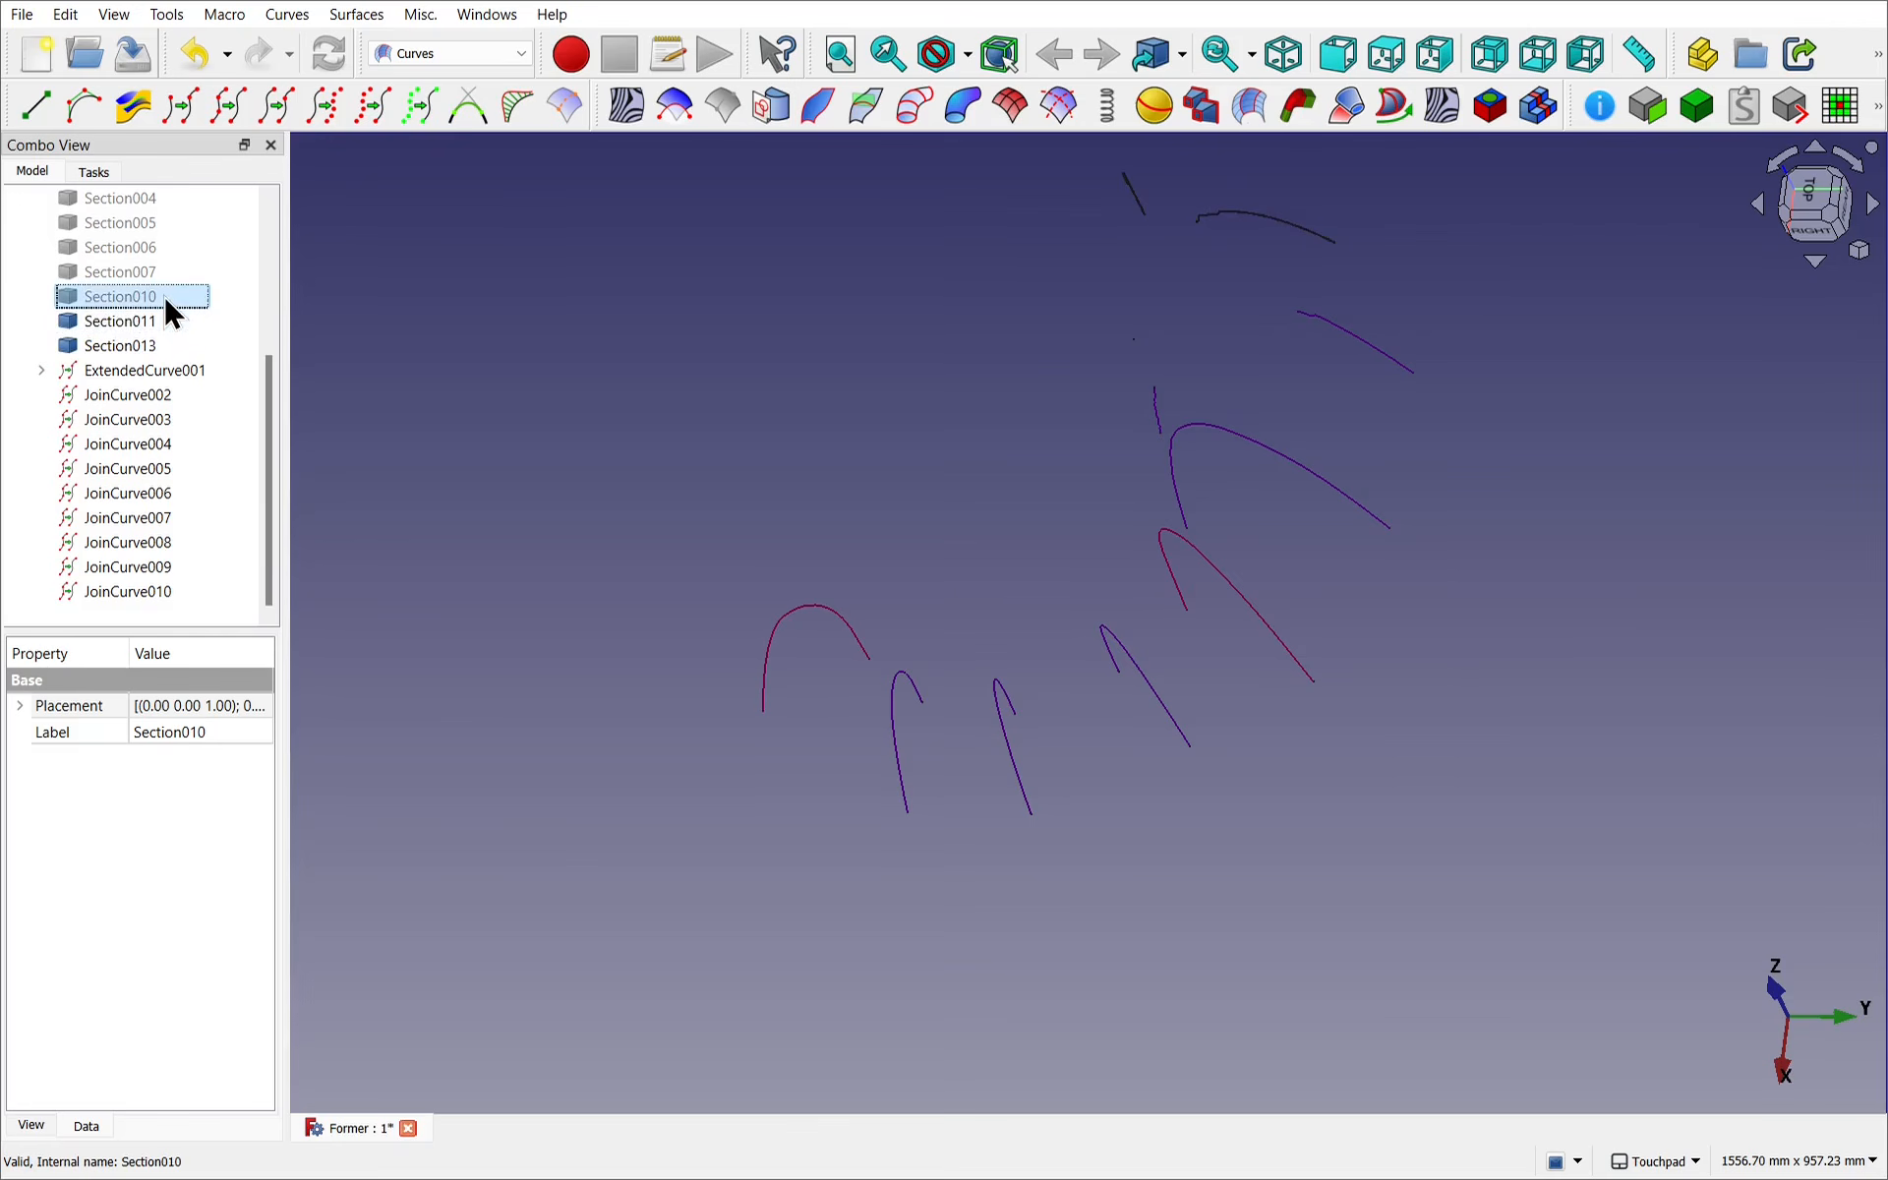
pyautogui.click(153, 275)
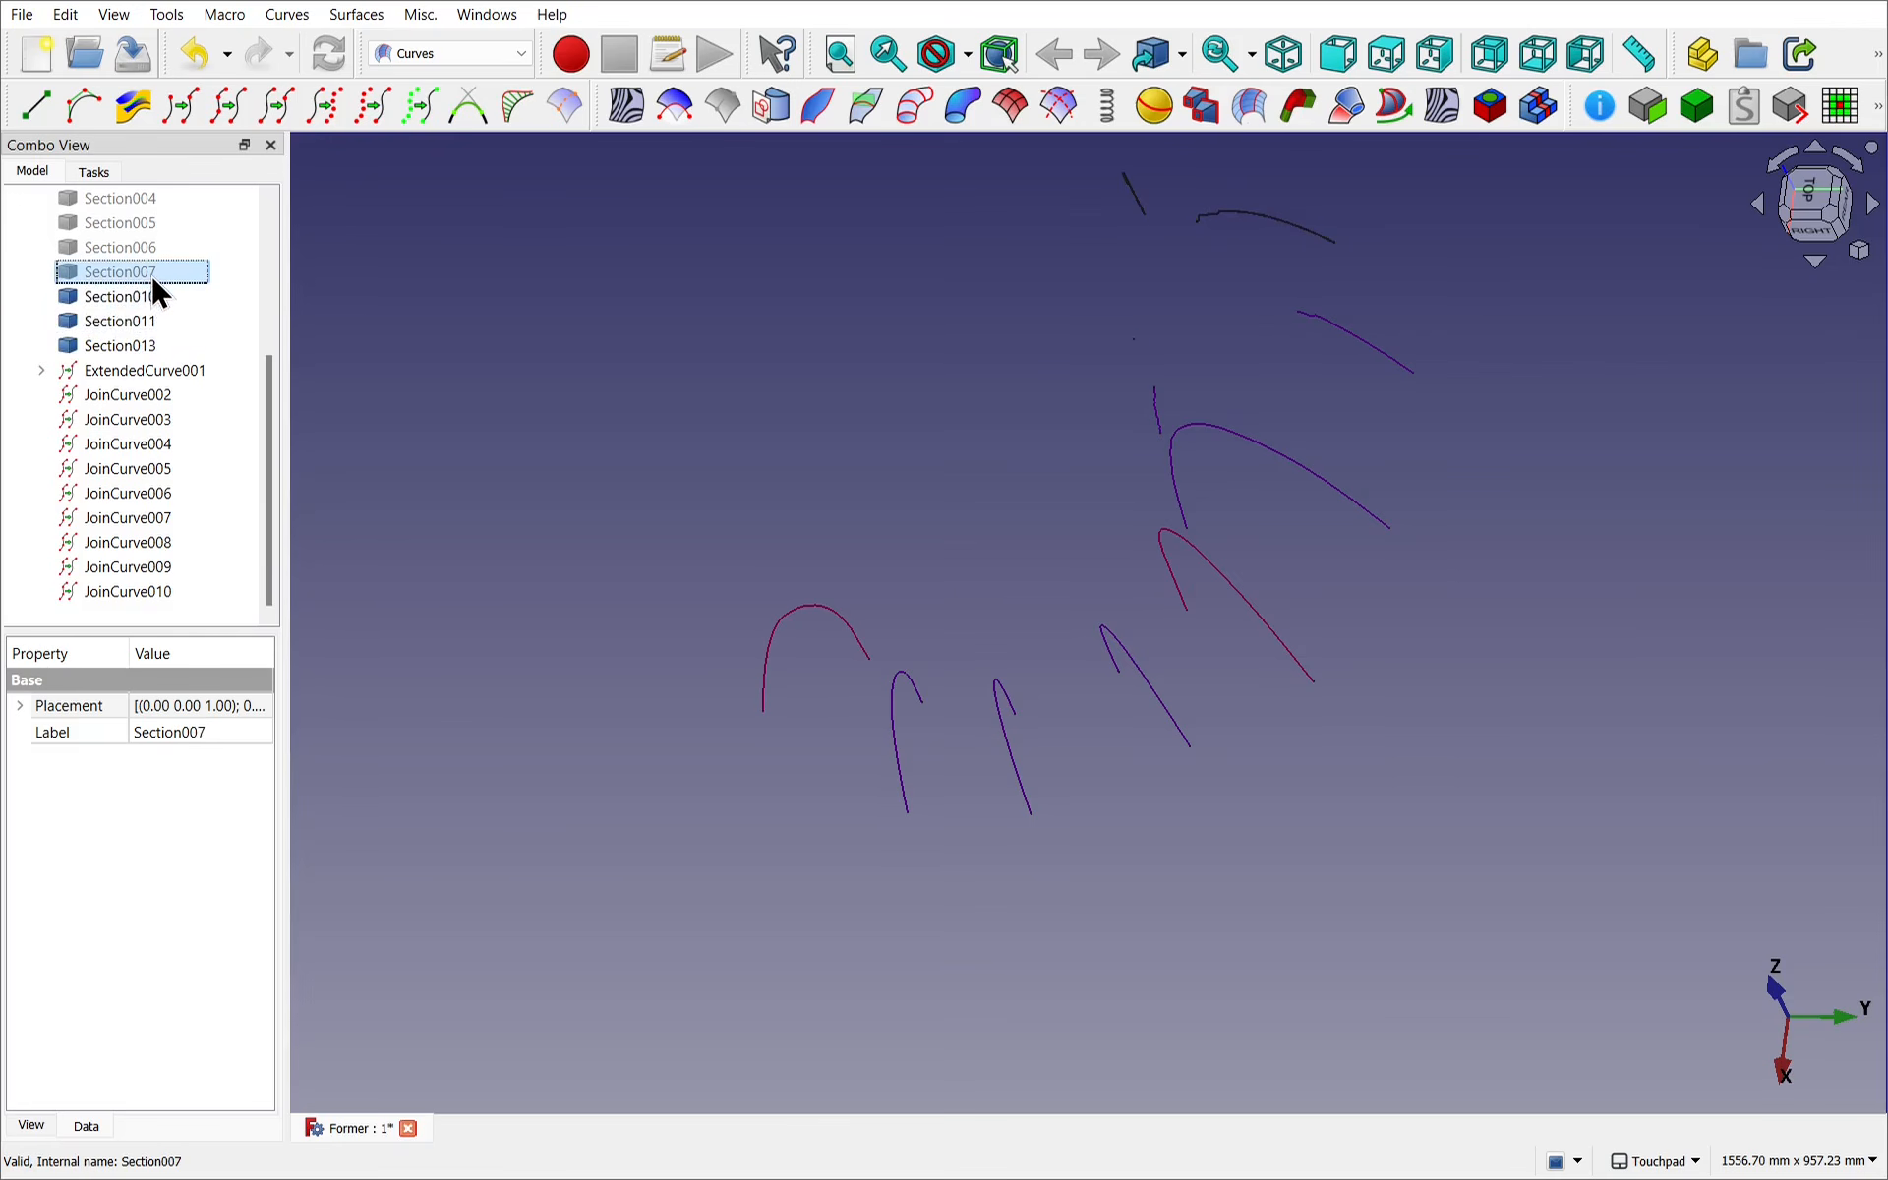
pyautogui.click(145, 243)
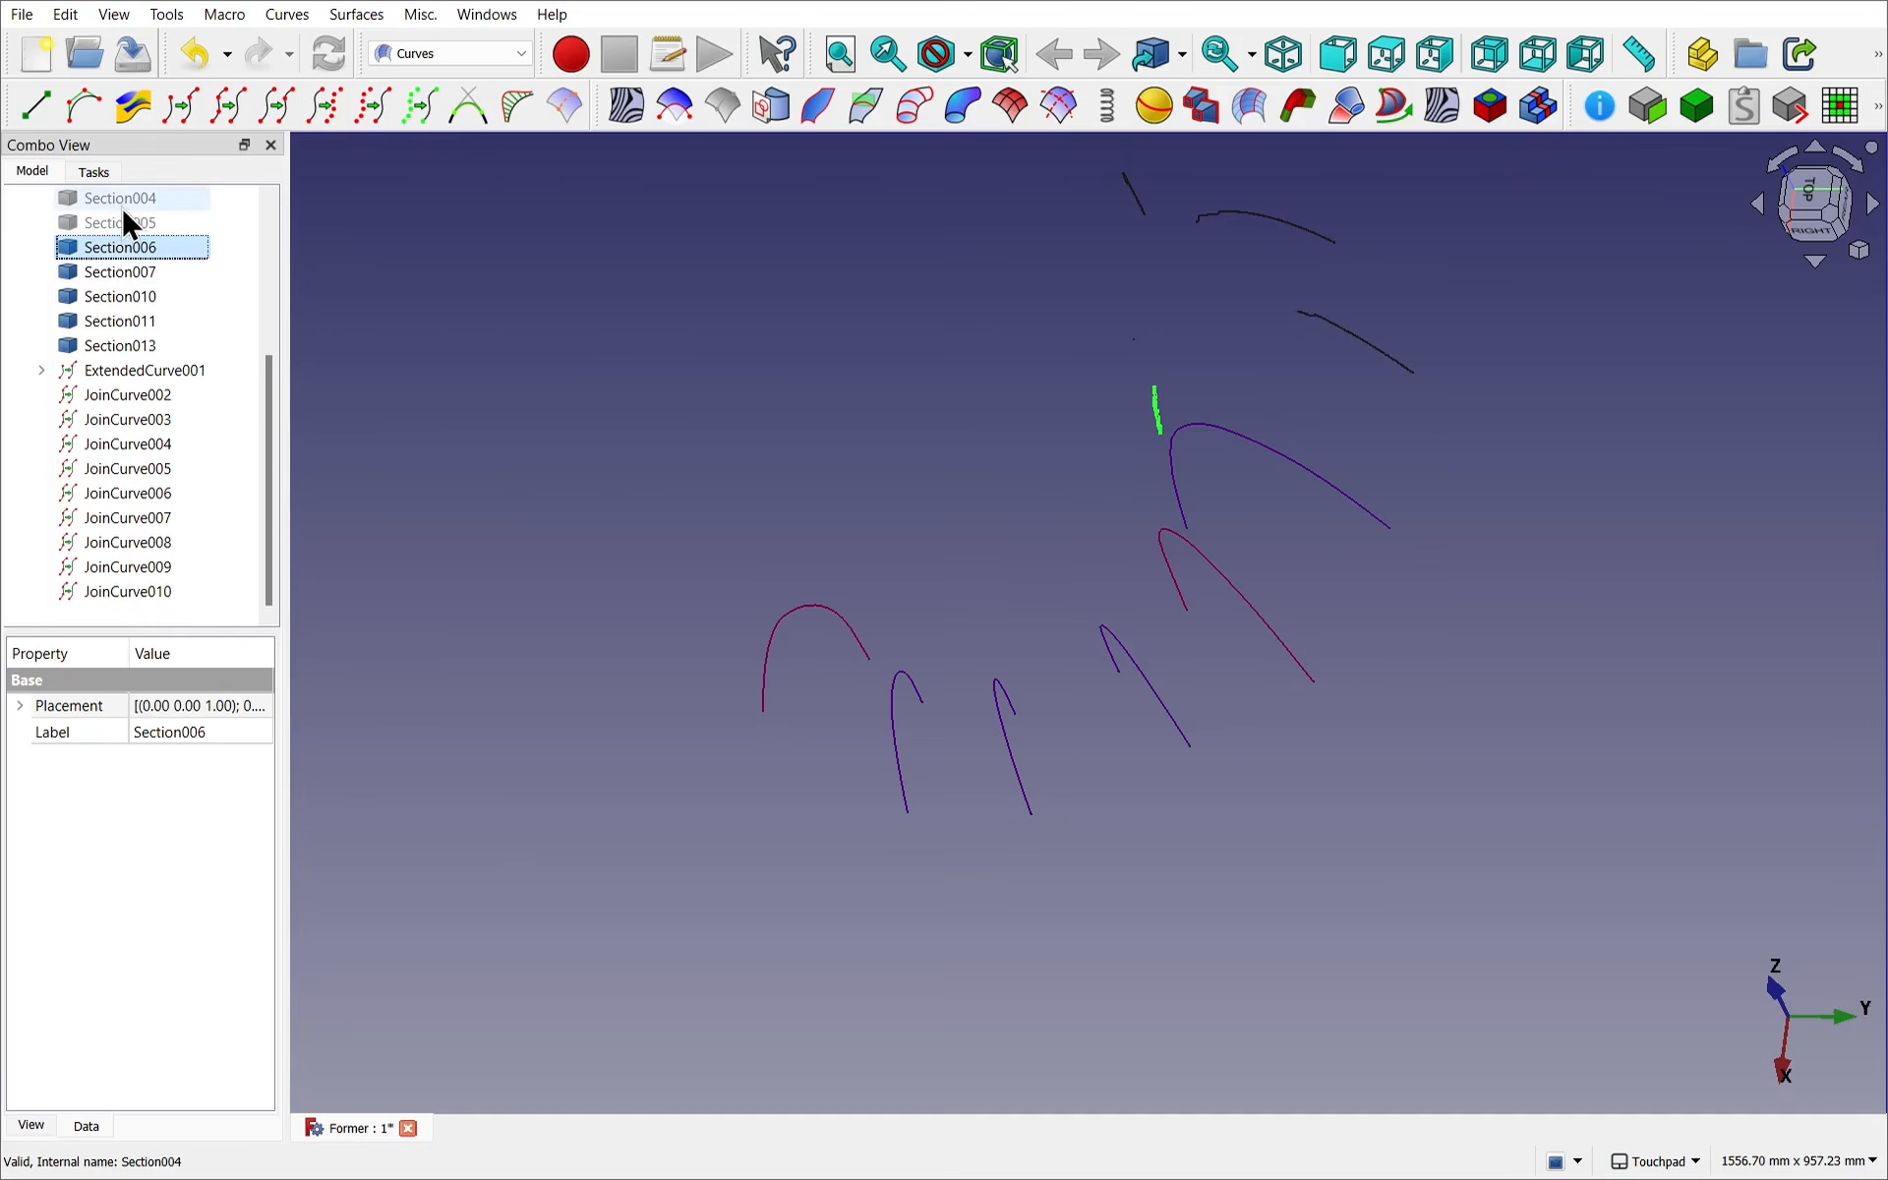
pyautogui.click(122, 204)
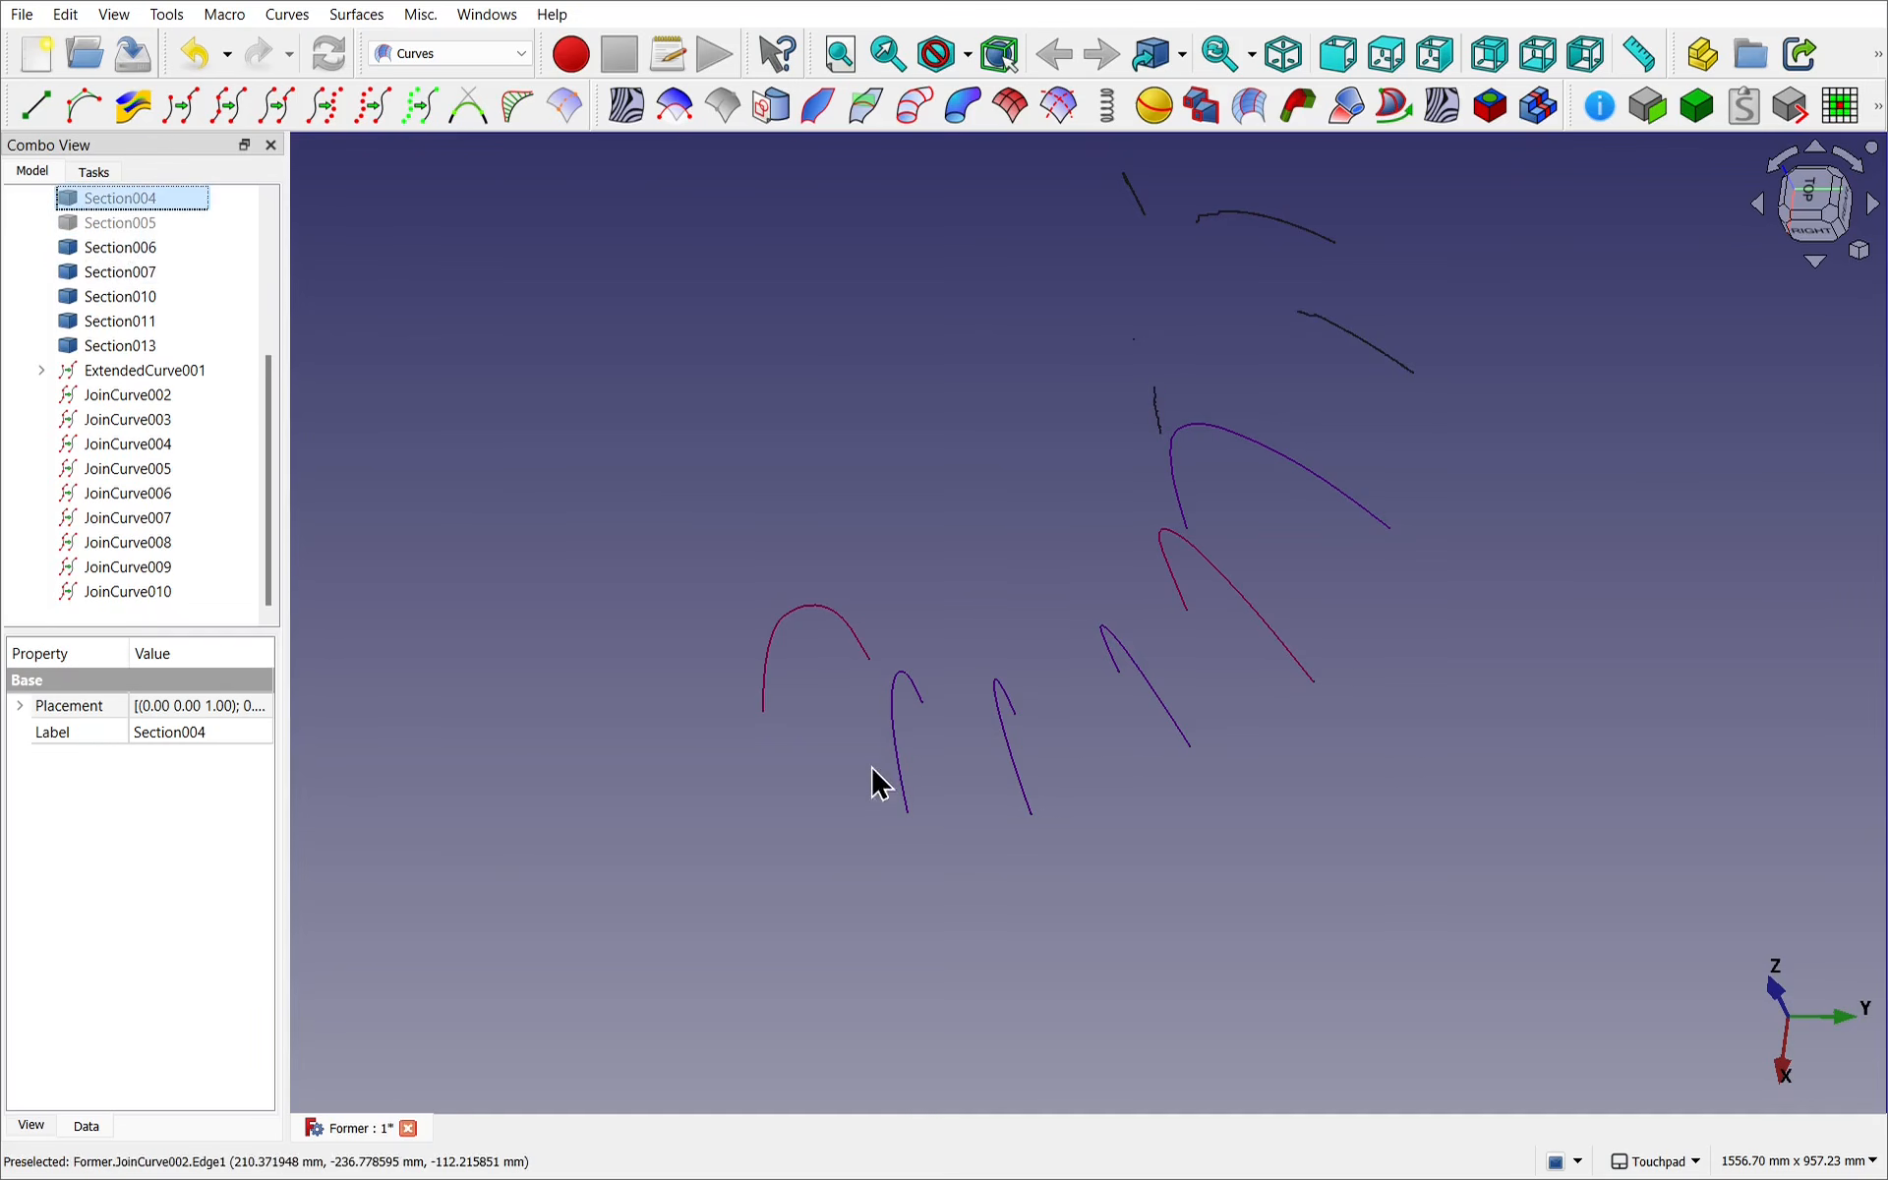
# Delete the unwanted joined curves JoinCurve004, JoinCurve005, JoinCurve006 and JoinCurve007.
pyautogui.click(163, 567)
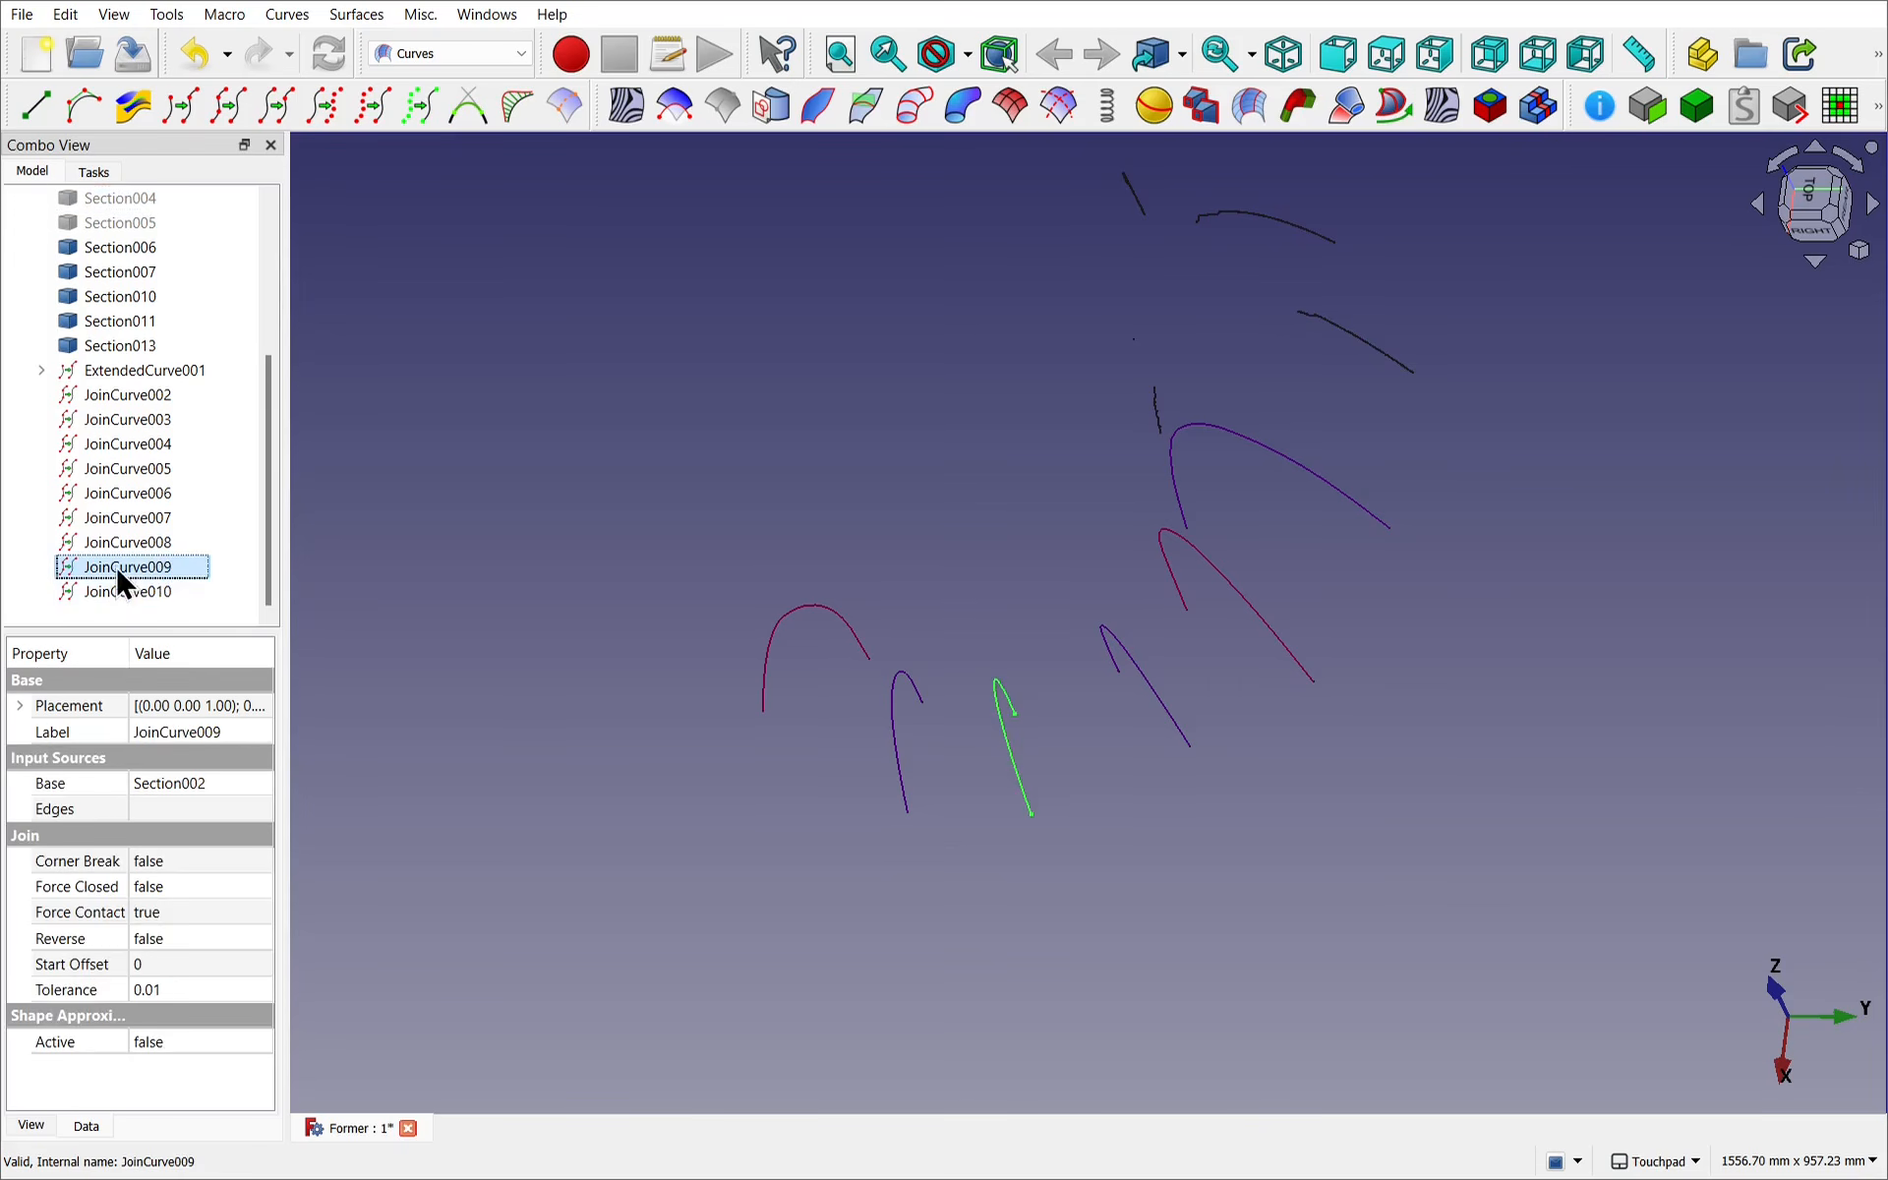
pyautogui.click(133, 522)
pyautogui.click(127, 492)
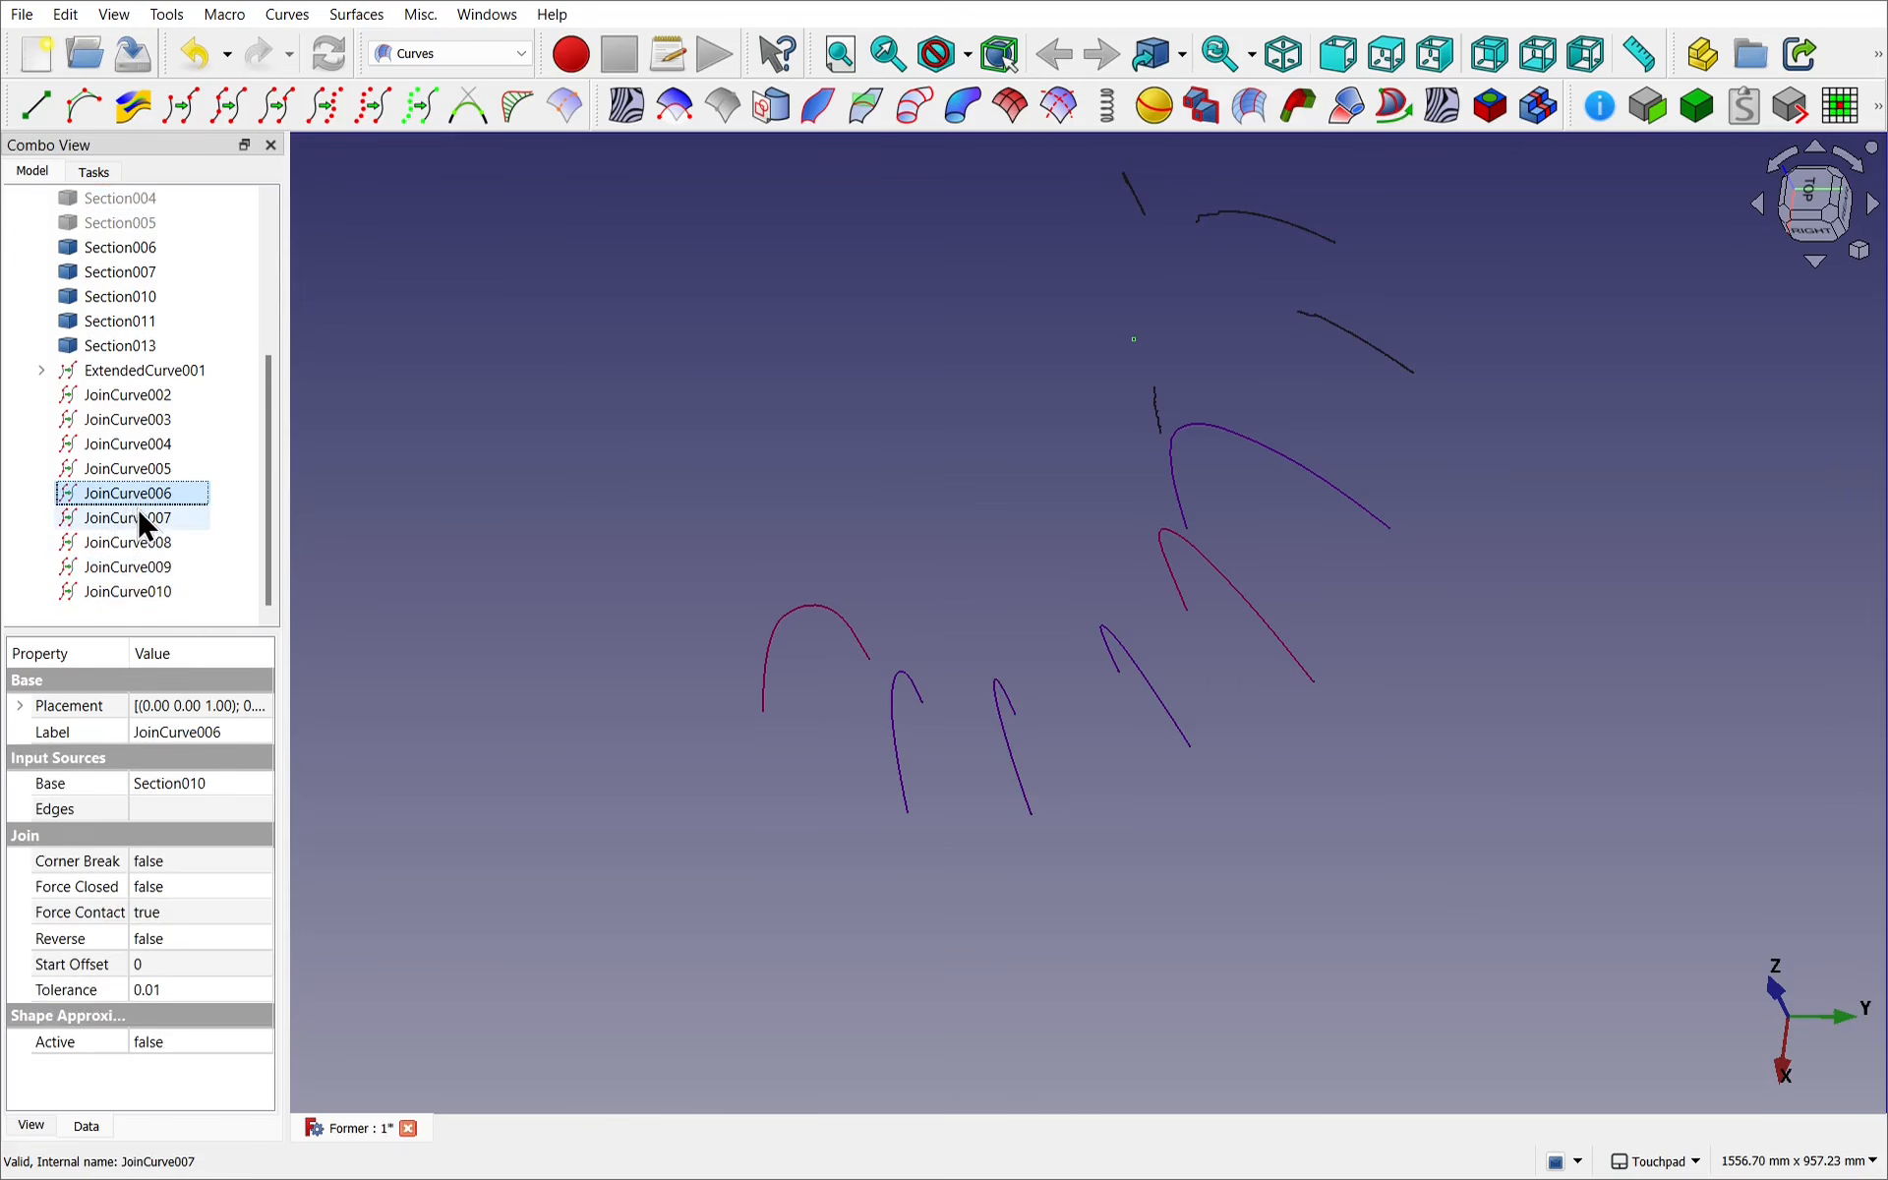
pyautogui.click(140, 517)
pyautogui.keyDown('ctrl'); pyautogui.click(132, 493); pyautogui.keyUp('ctrl')
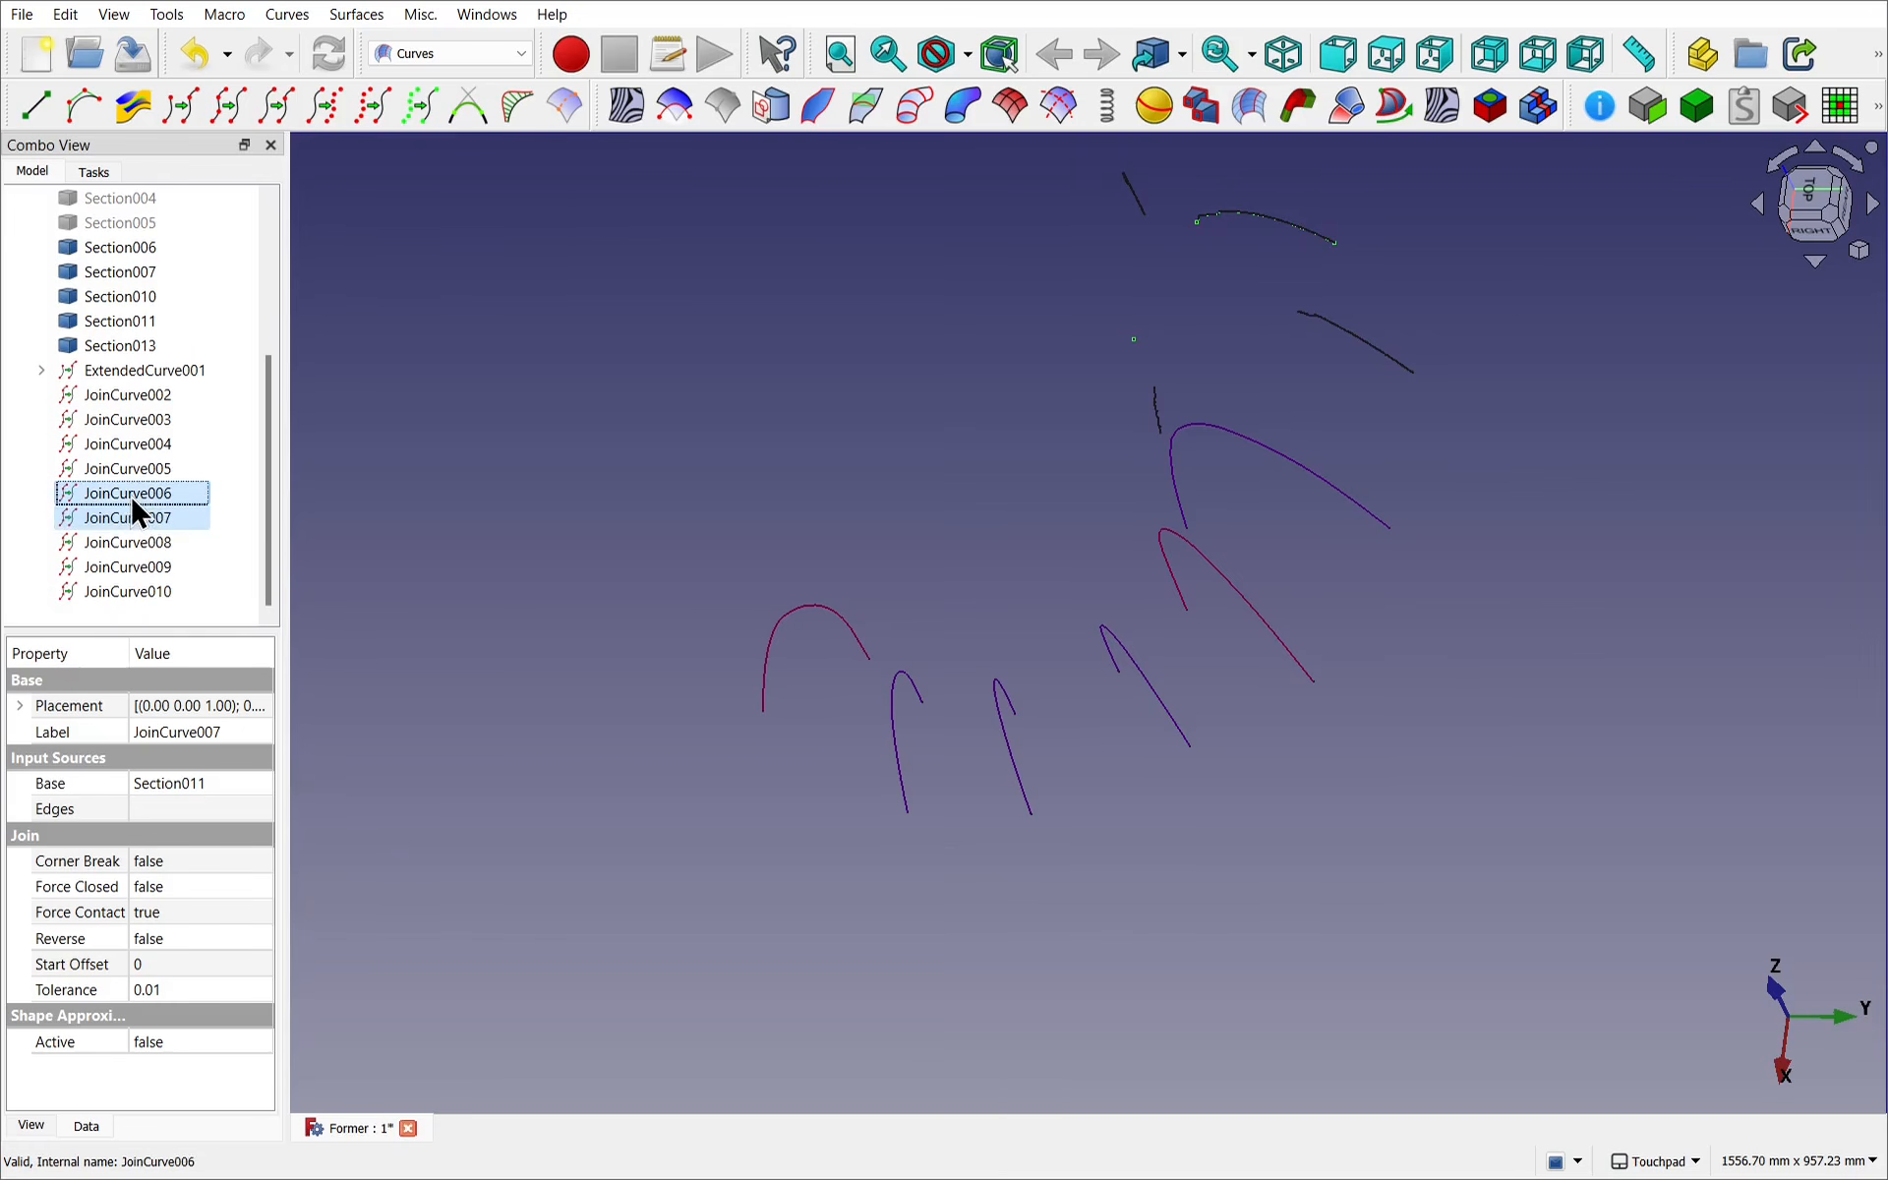
pyautogui.press('Delete')
pyautogui.click(142, 510)
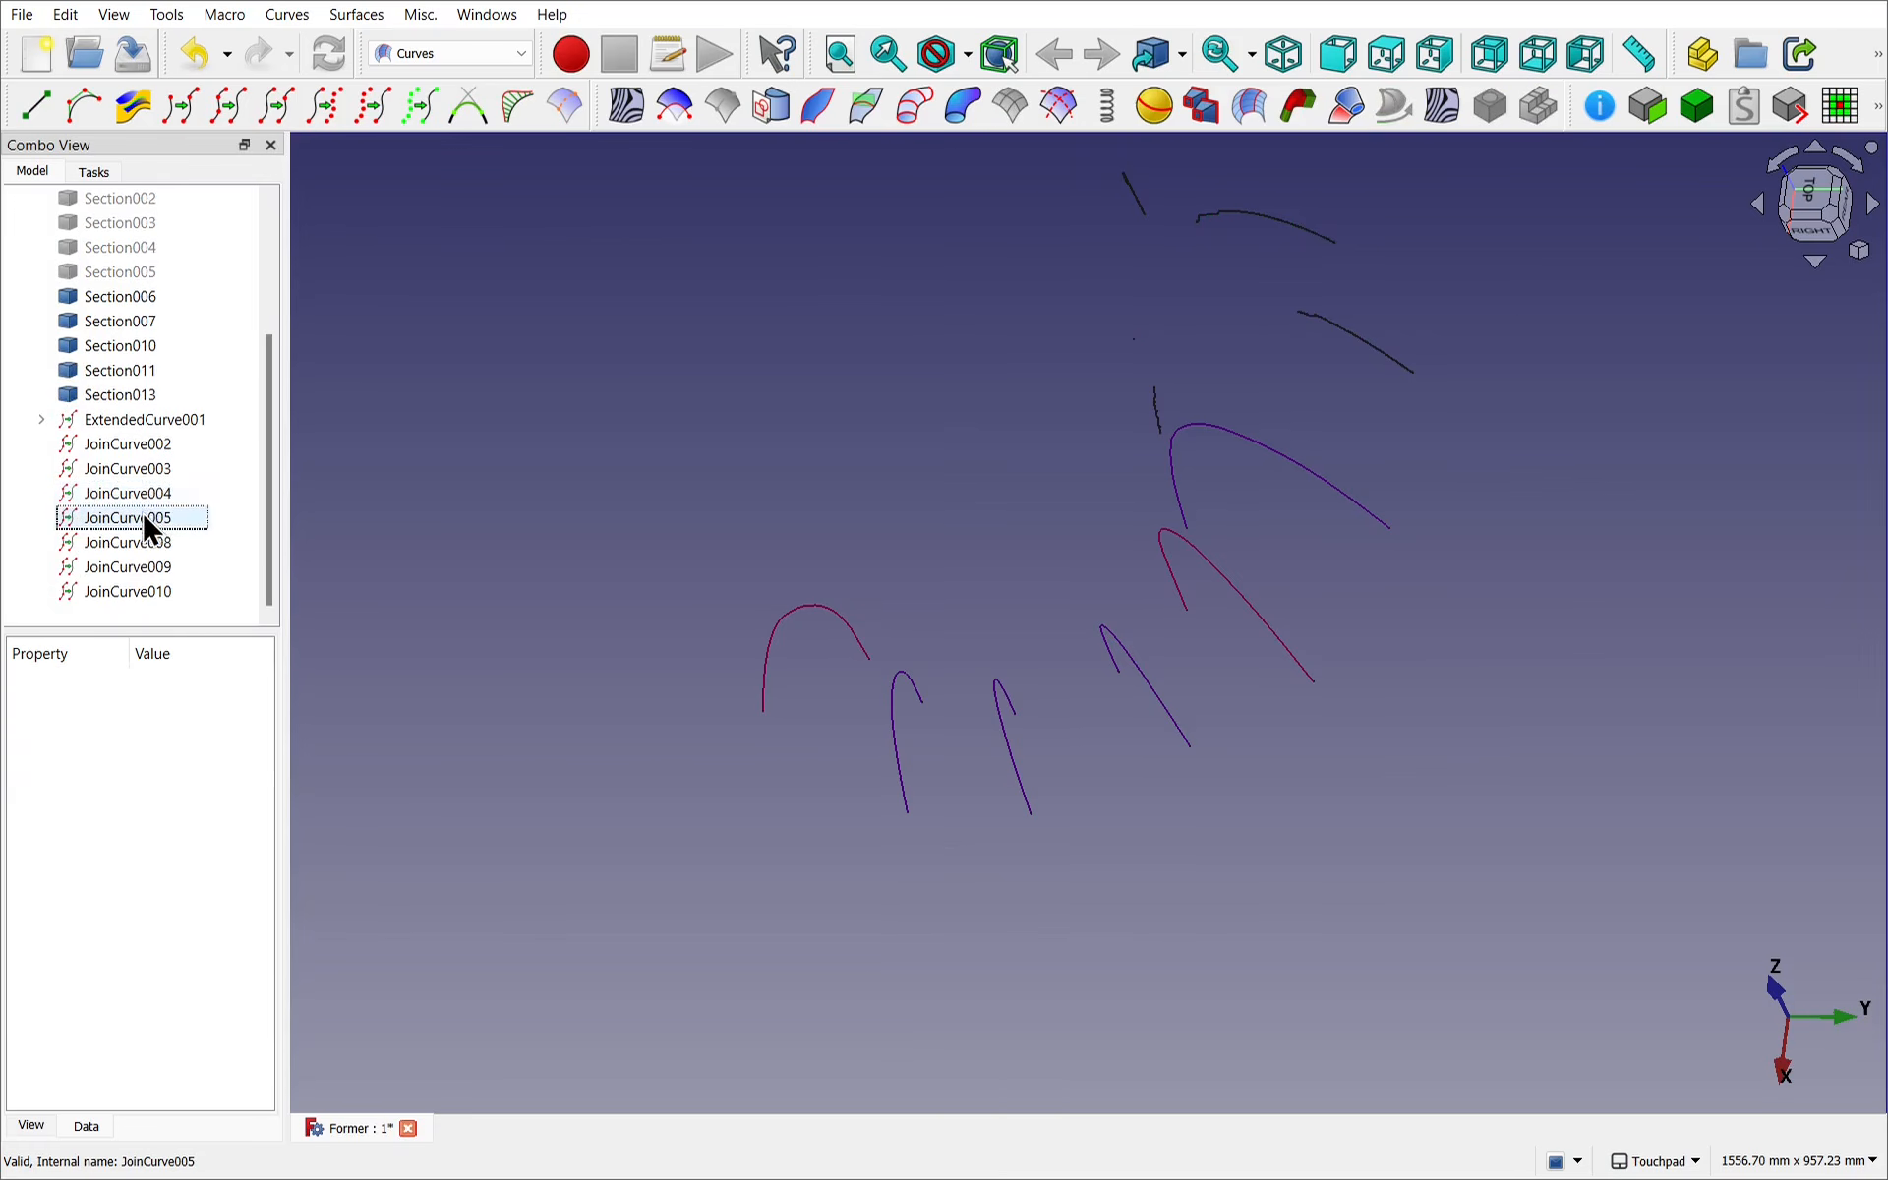
pyautogui.keyDown('ctrl'); pyautogui.click(116, 488); pyautogui.keyUp('ctrl')
pyautogui.press('Delete')
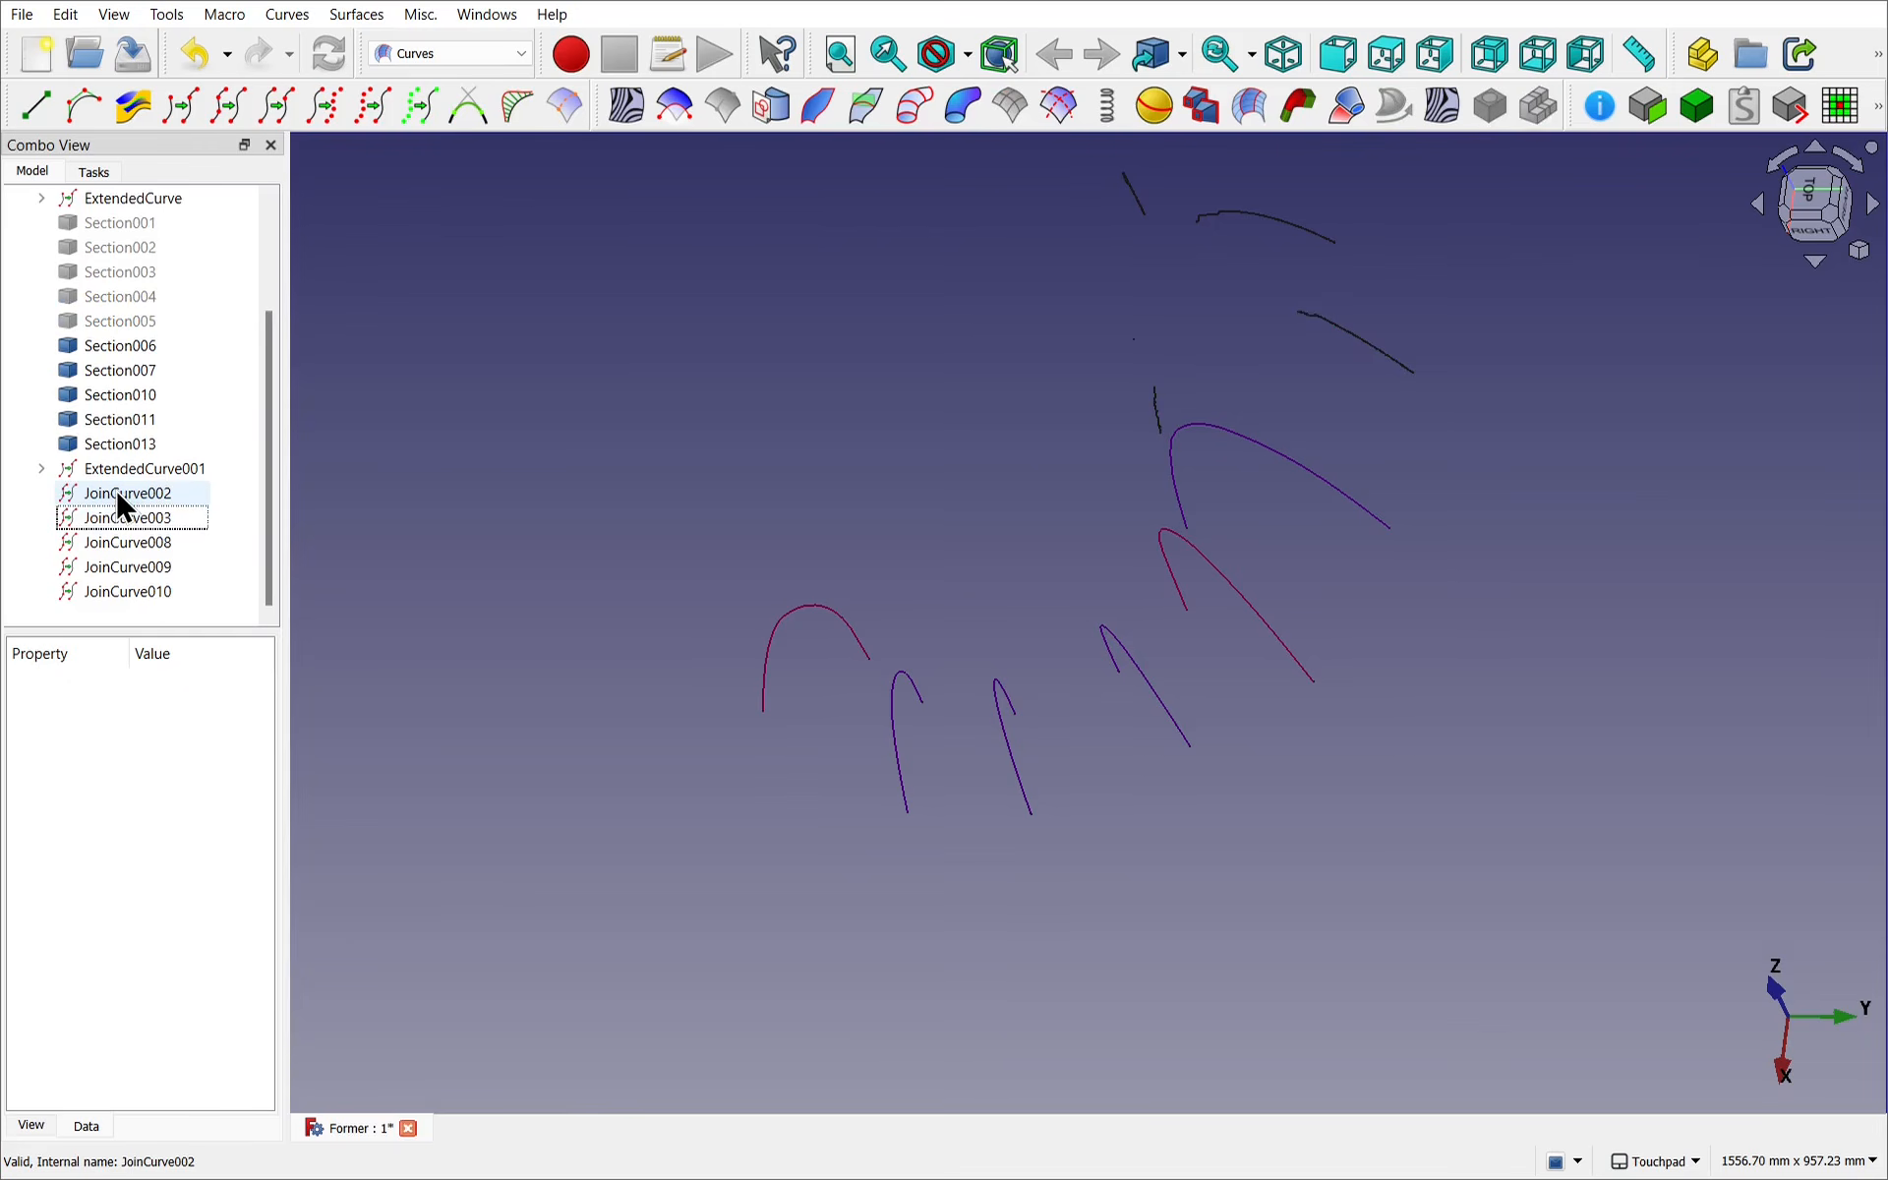
# Apply Extend Curve to the joined curves JoinCurve002, JoinCurve003, JoinCurve009 and JoinCurve010.
pyautogui.click(137, 521)
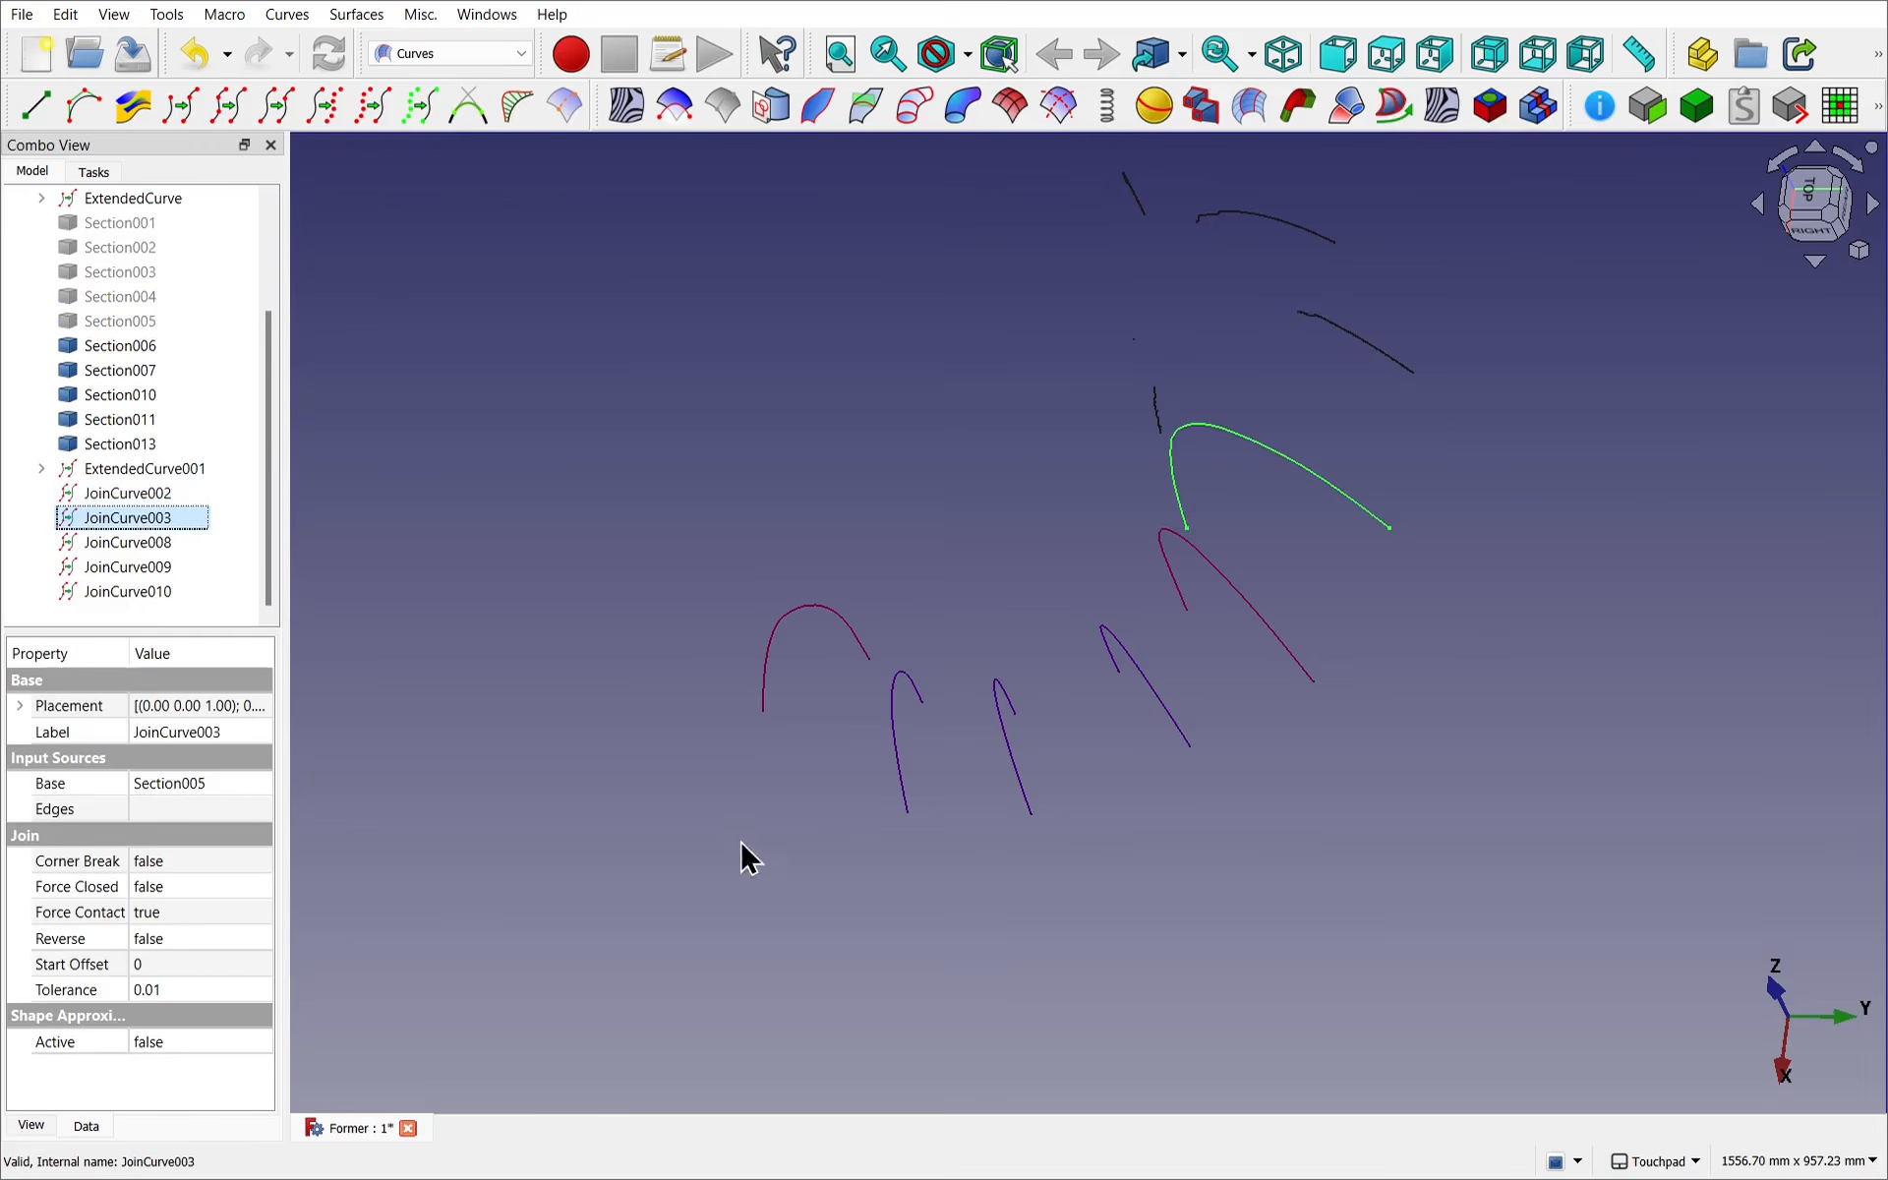
pyautogui.click(814, 831)
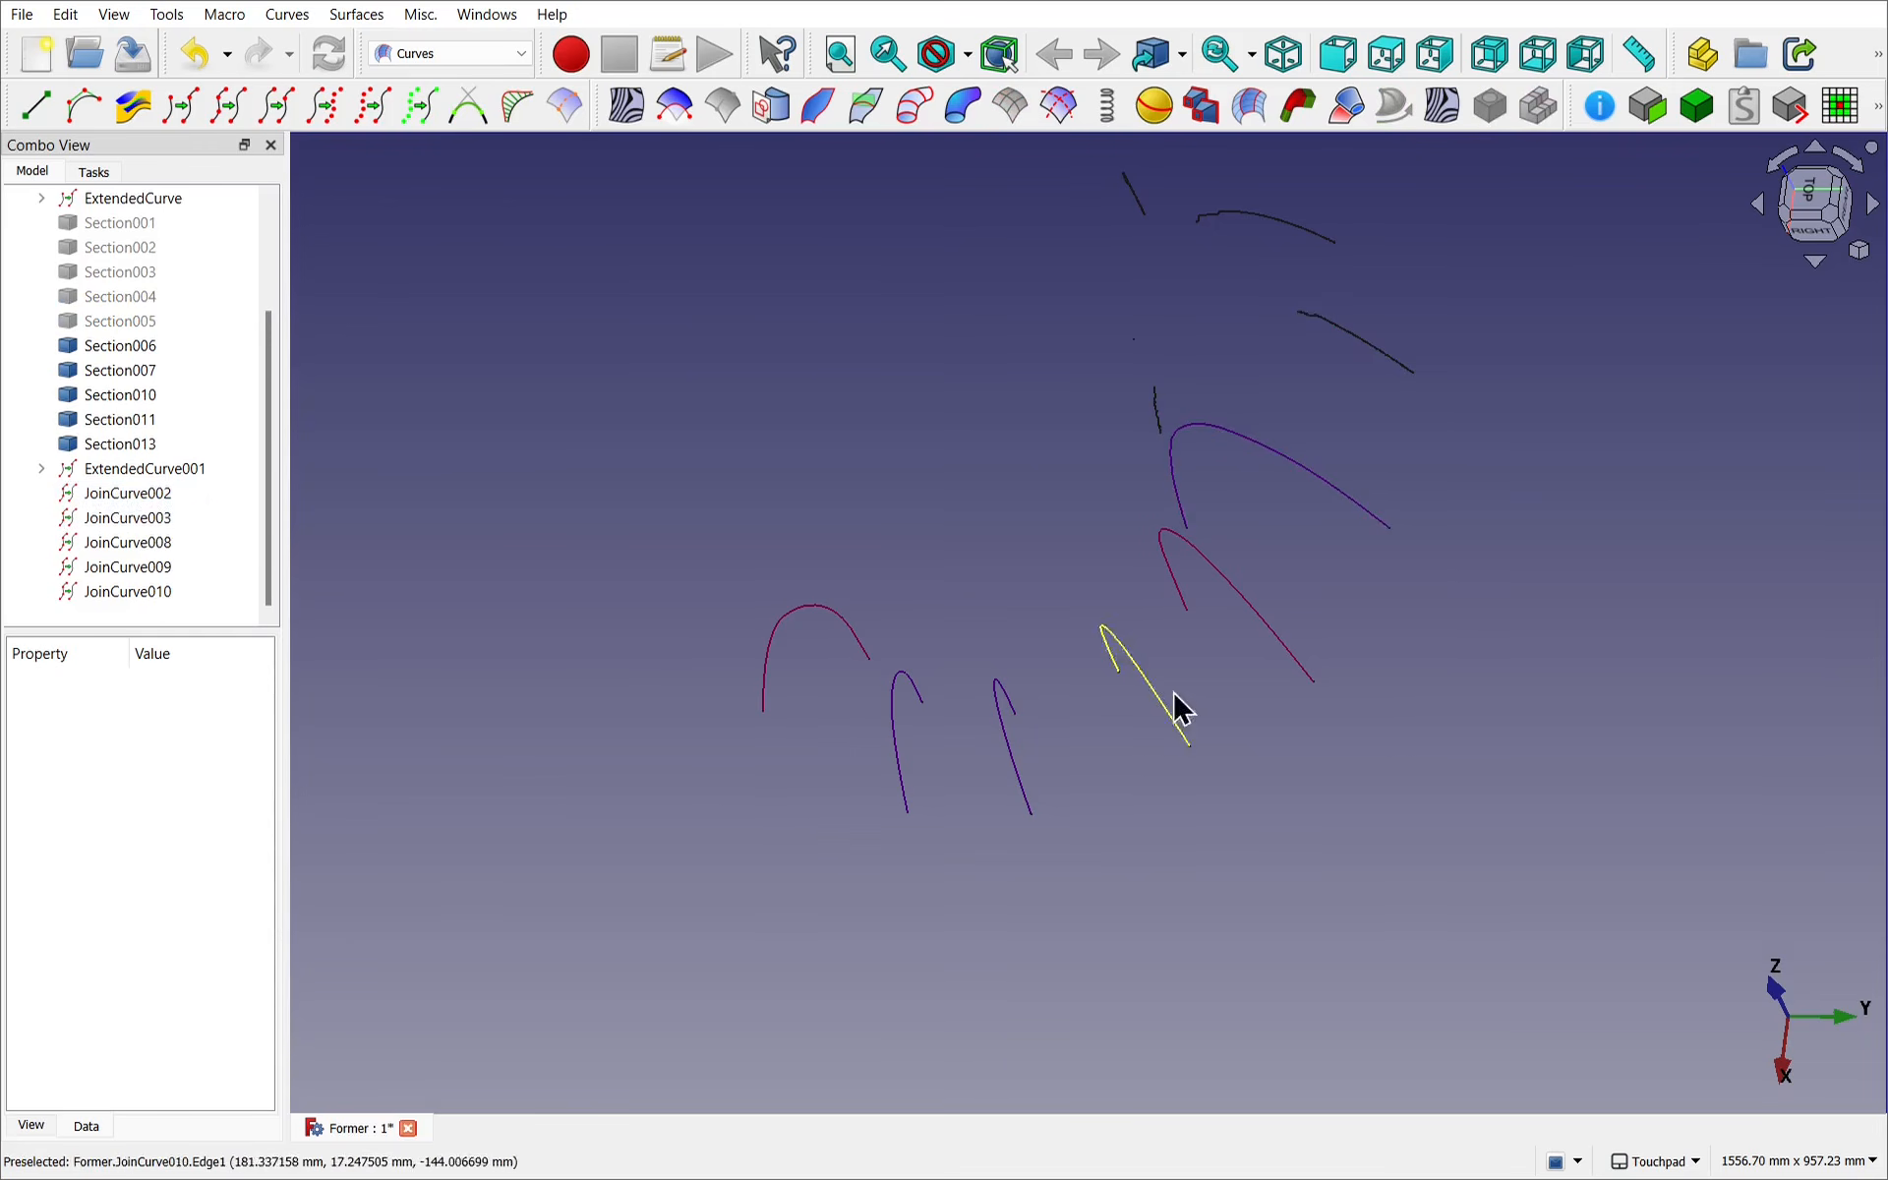
pyautogui.click(903, 795)
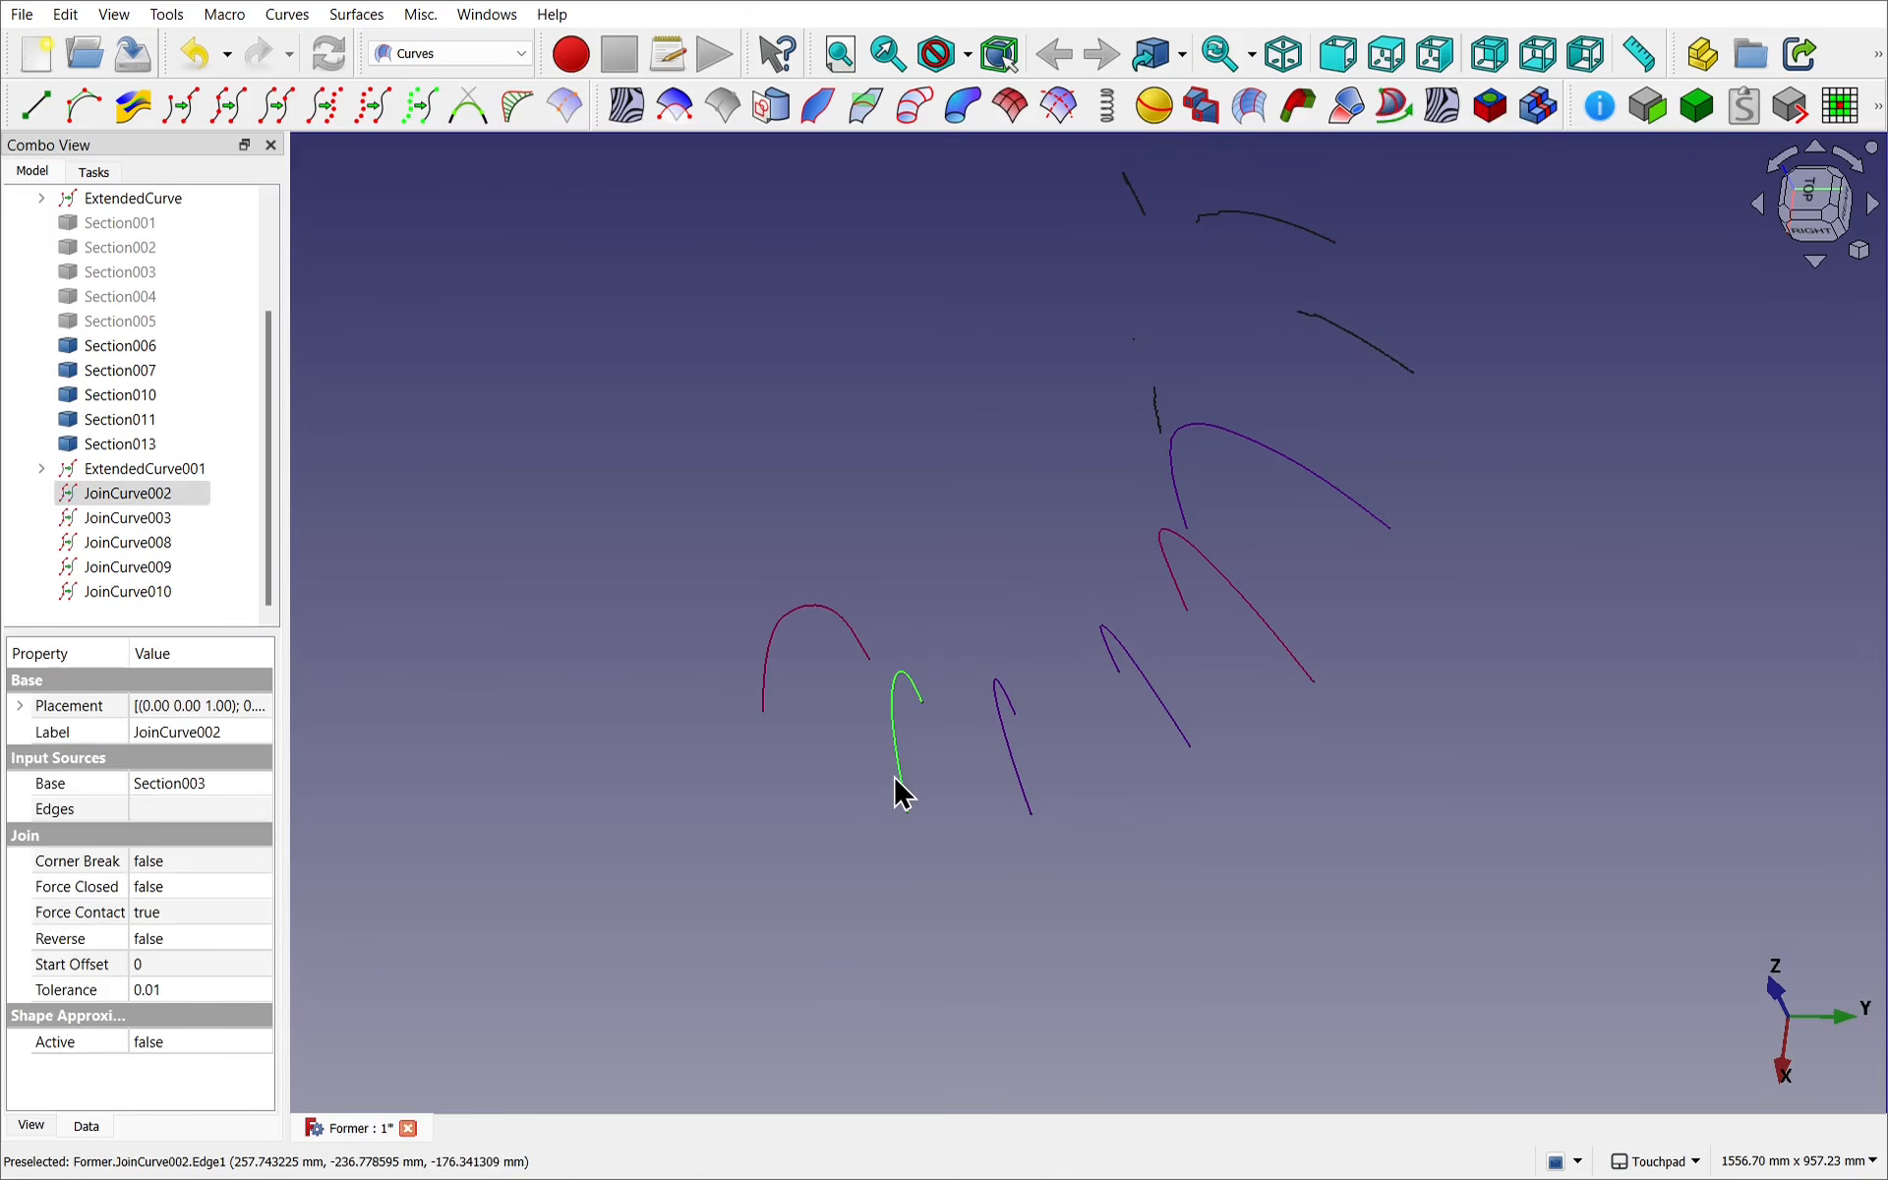
pyautogui.keyDown('ctrl'); pyautogui.click(1022, 791); pyautogui.keyUp('ctrl')
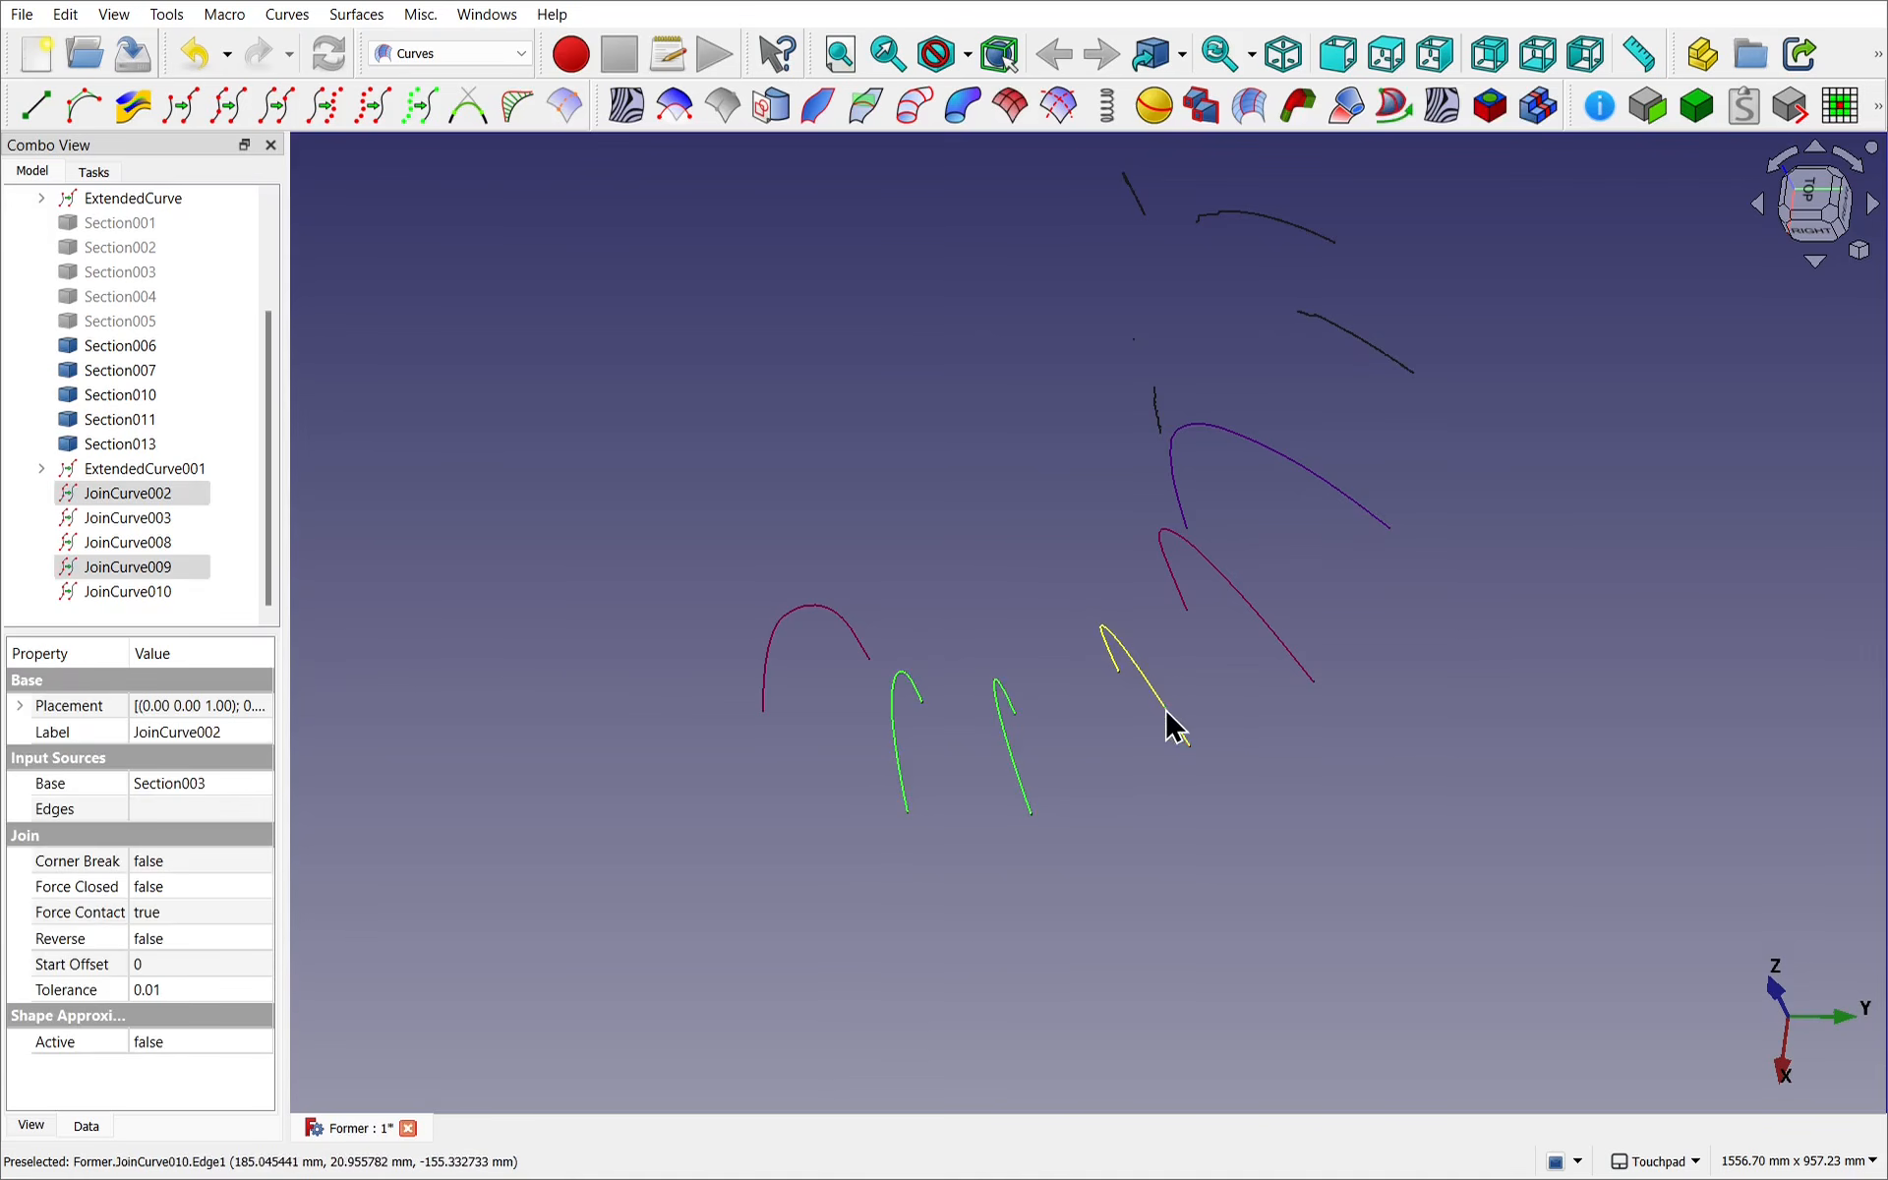
pyautogui.keyDown('ctrl'); pyautogui.click(1169, 723); pyautogui.keyUp('ctrl')
pyautogui.keyDown('ctrl'); pyautogui.click(1371, 522); pyautogui.keyUp('ctrl')
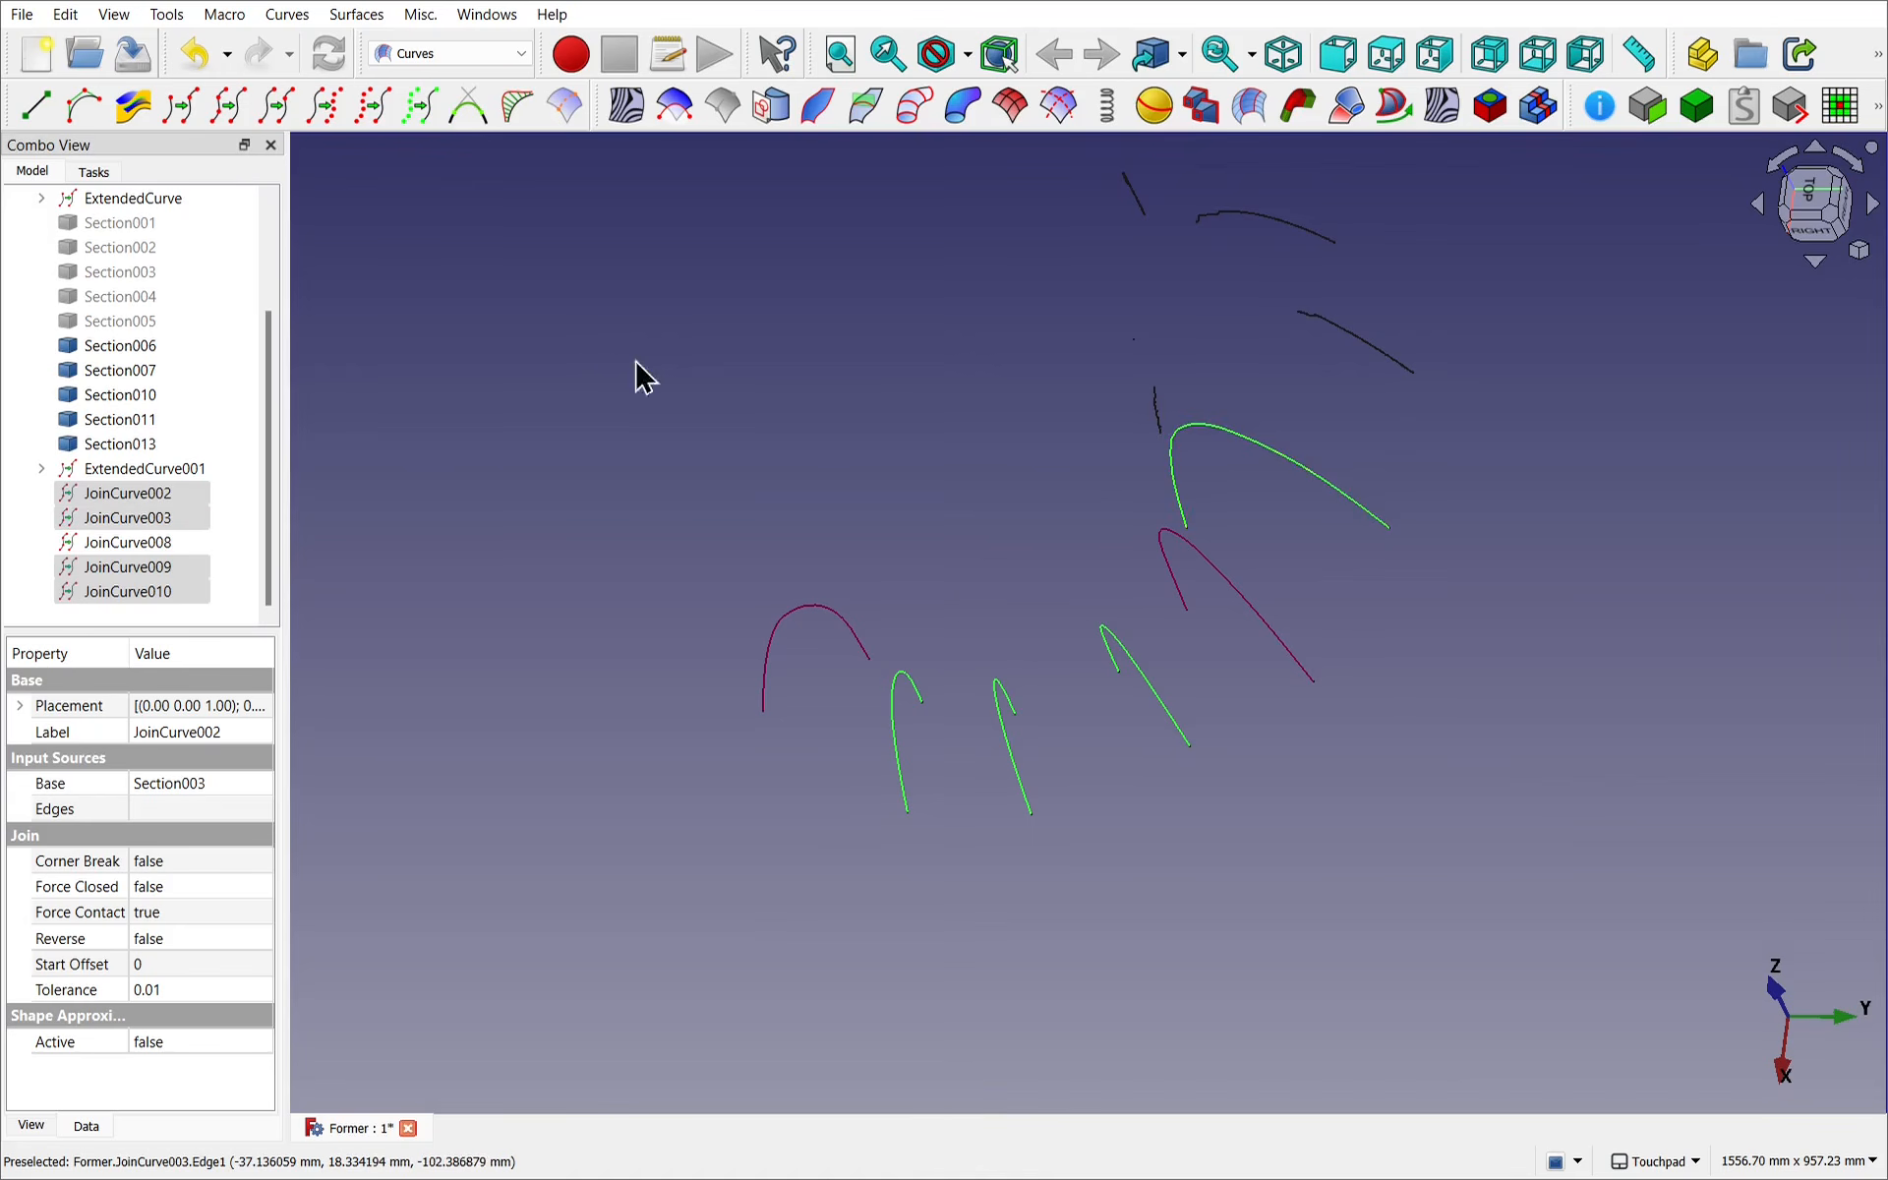
pyautogui.click(188, 114)
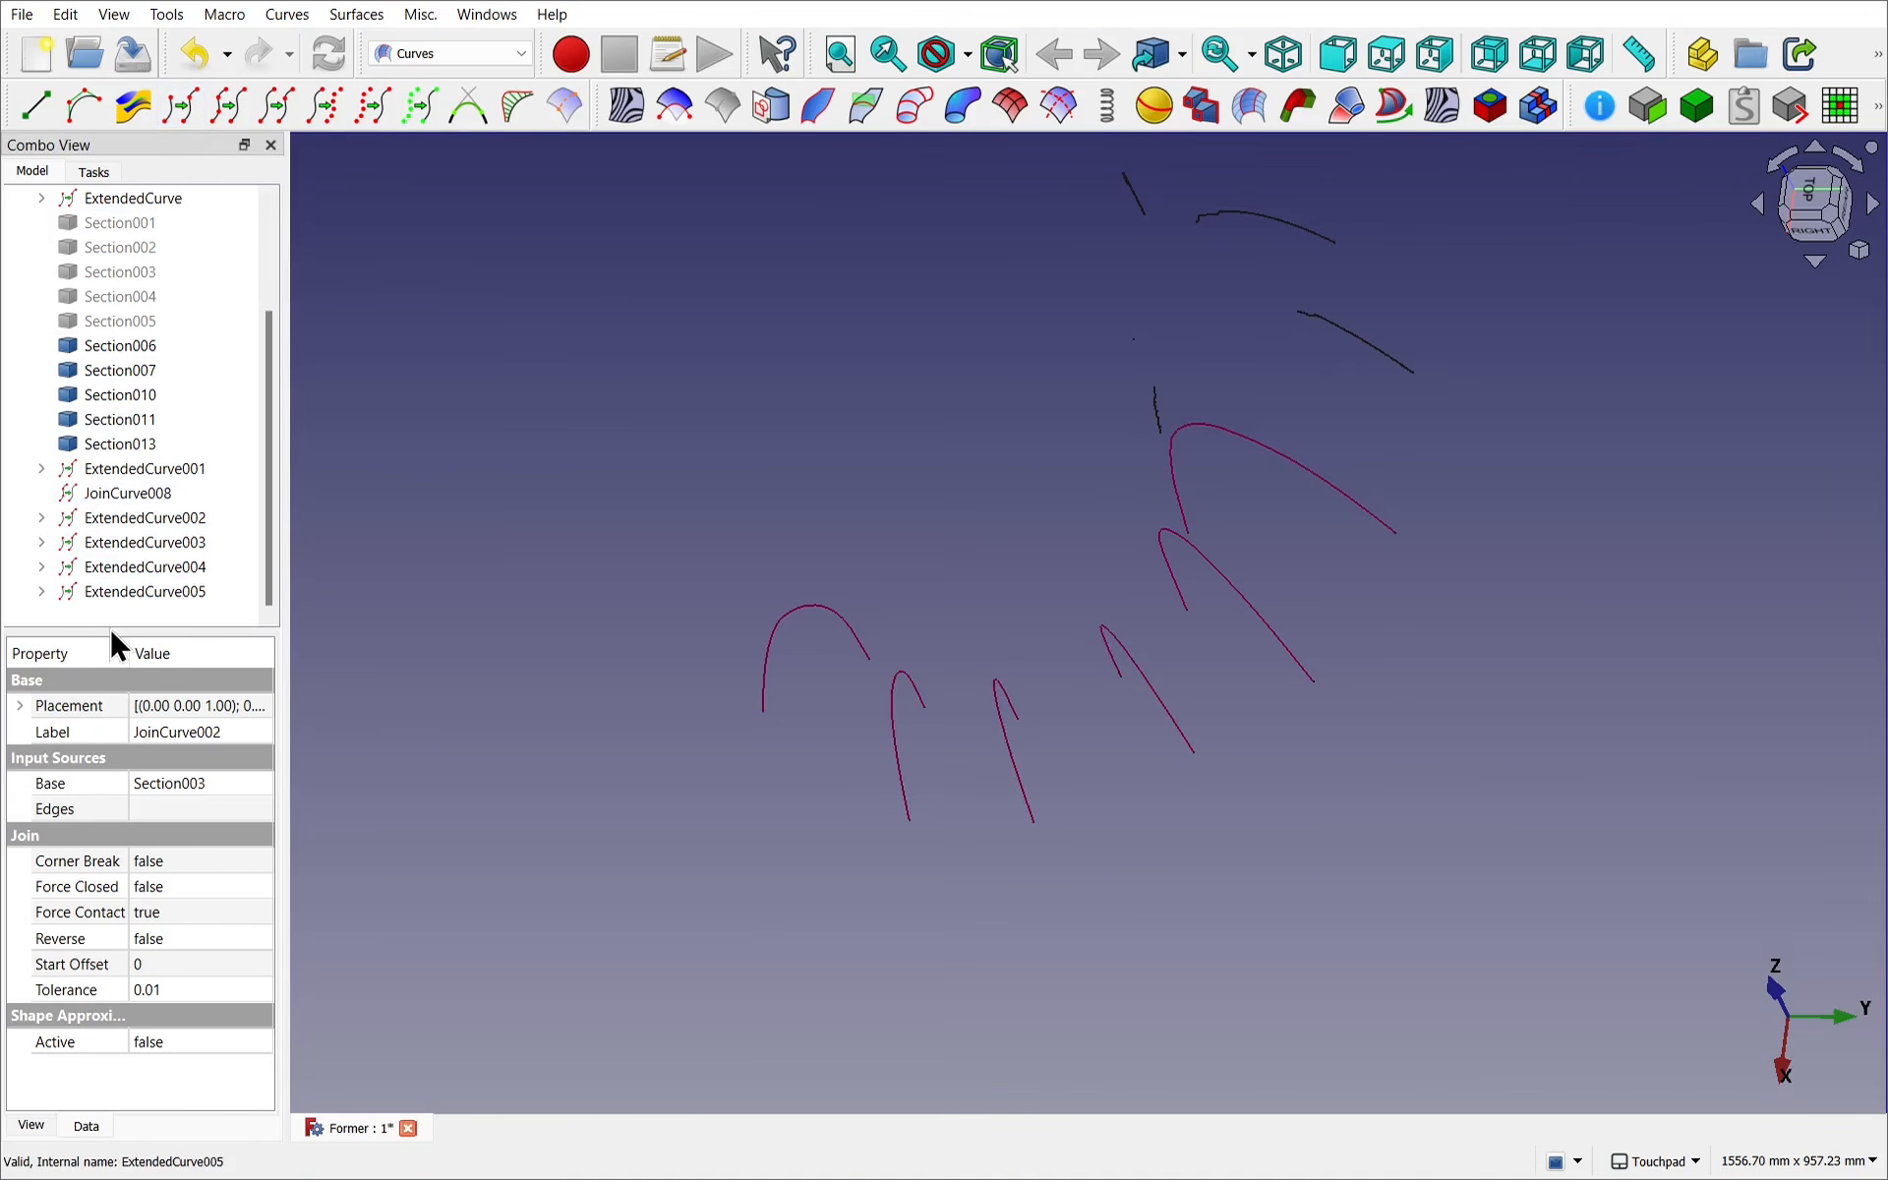
# Set both the start and end extension lengths to 35 for all six extended arch curves.
pyautogui.click(772, 696)
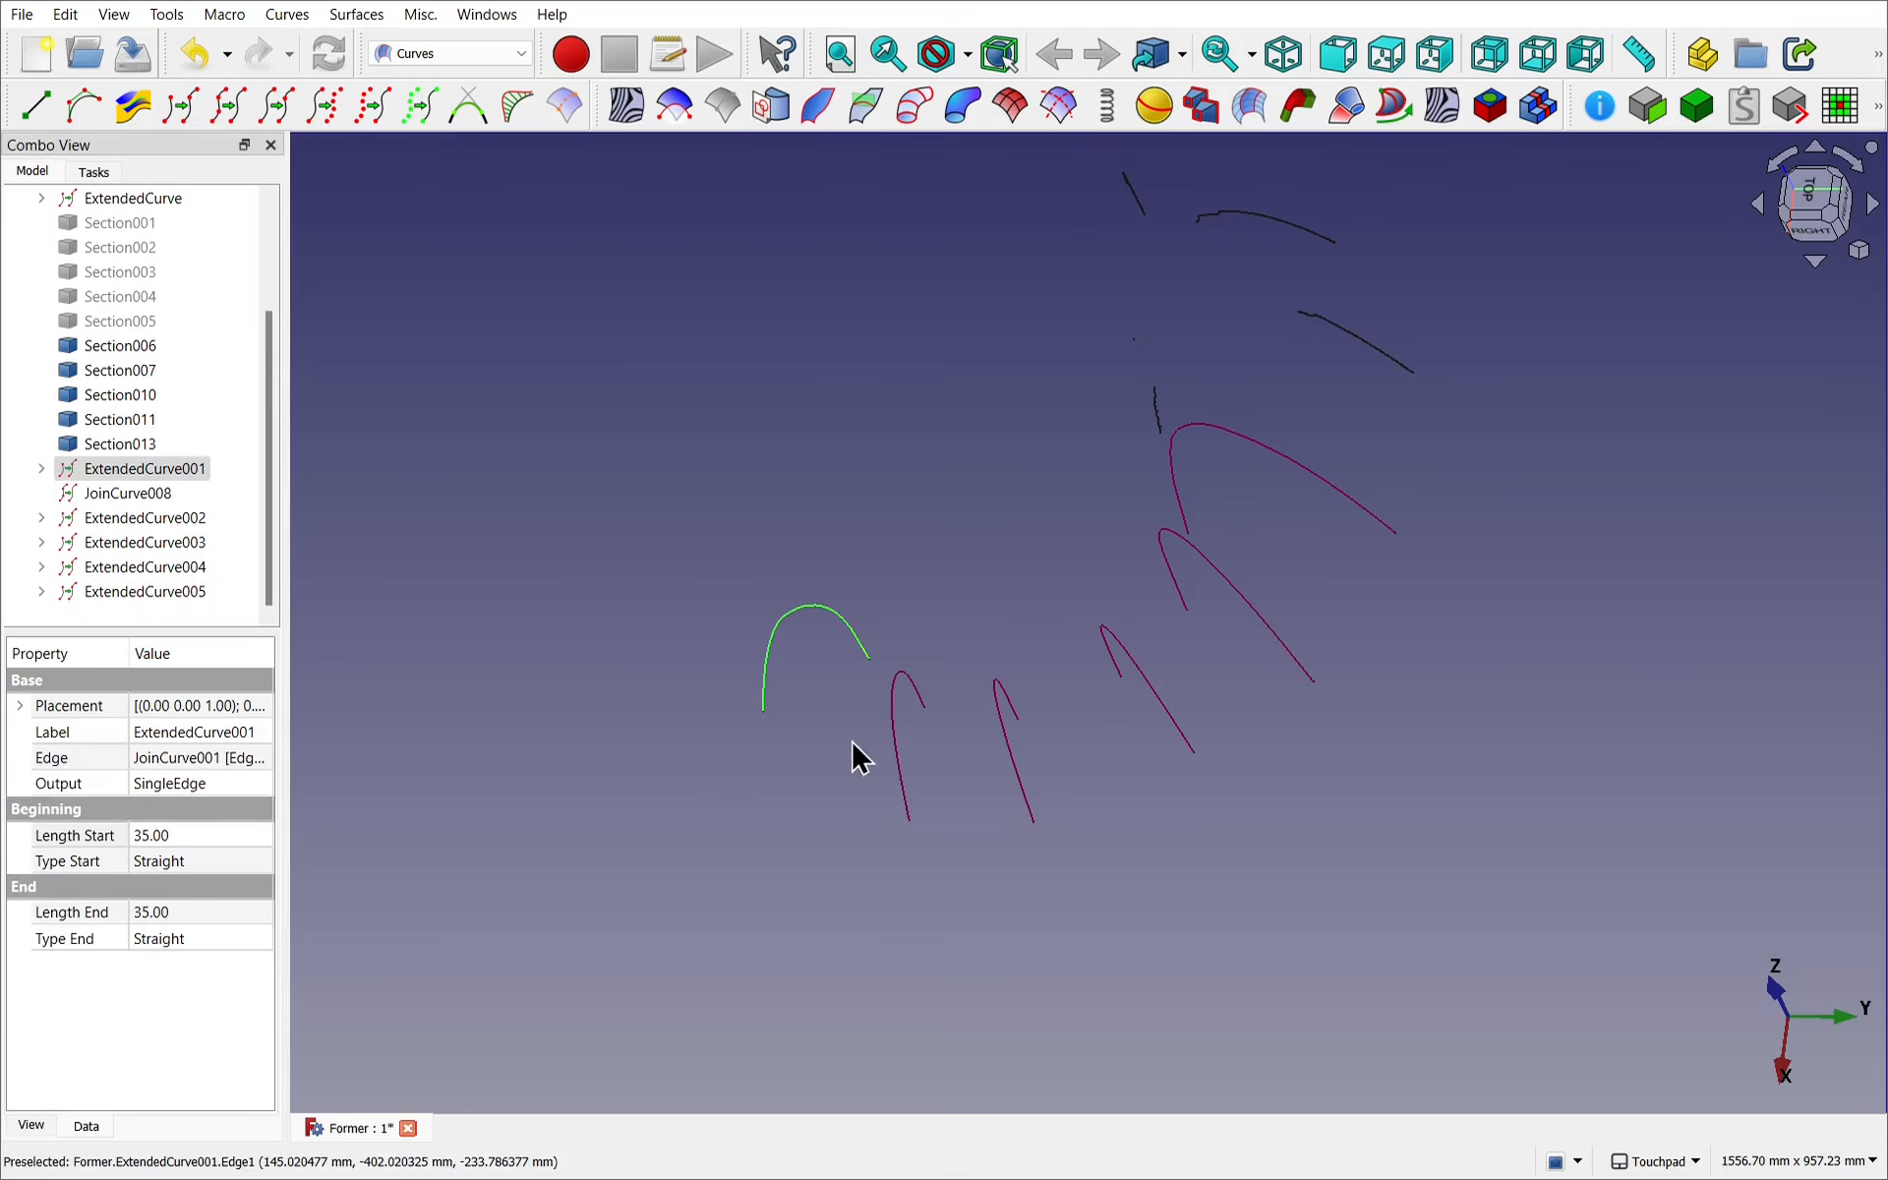
pyautogui.click(903, 776)
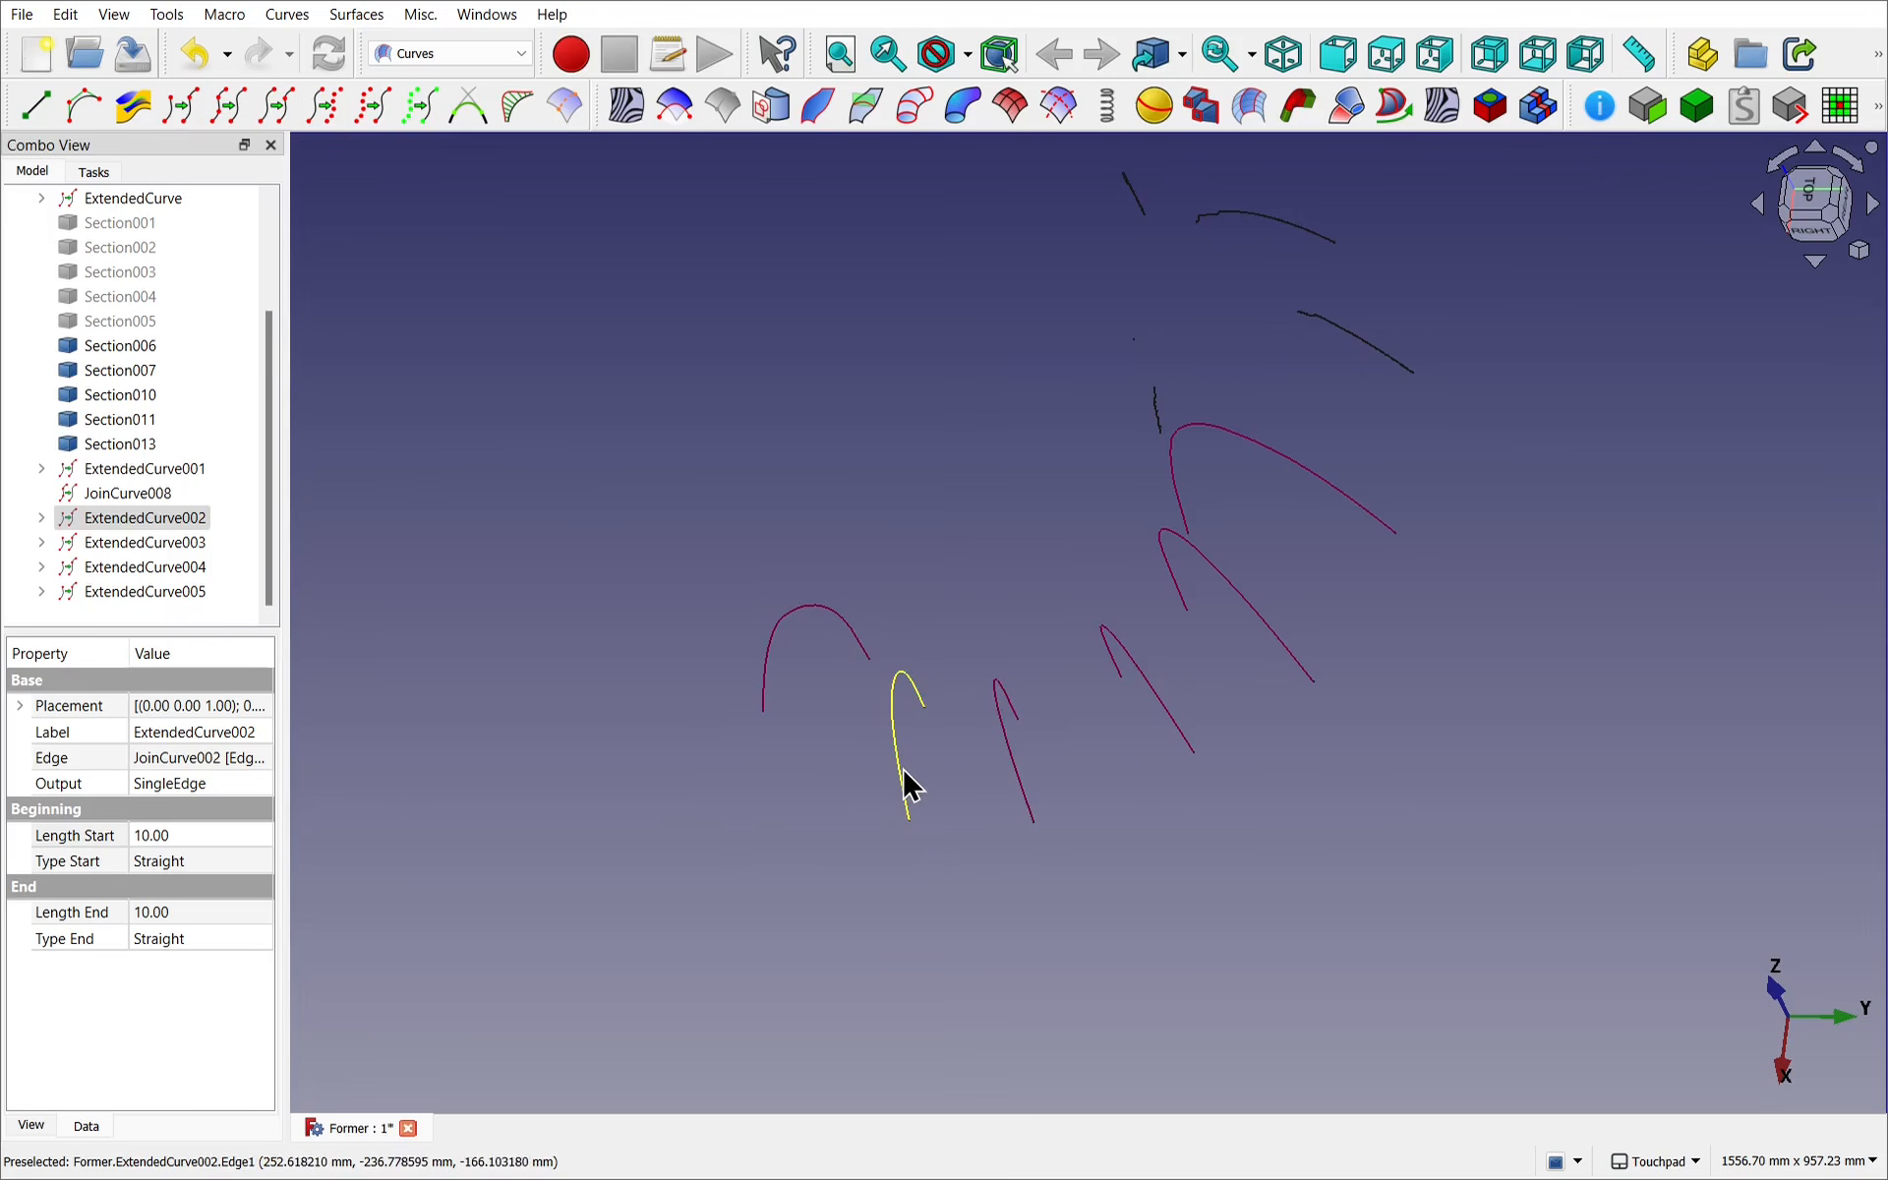
pyautogui.click(777, 674)
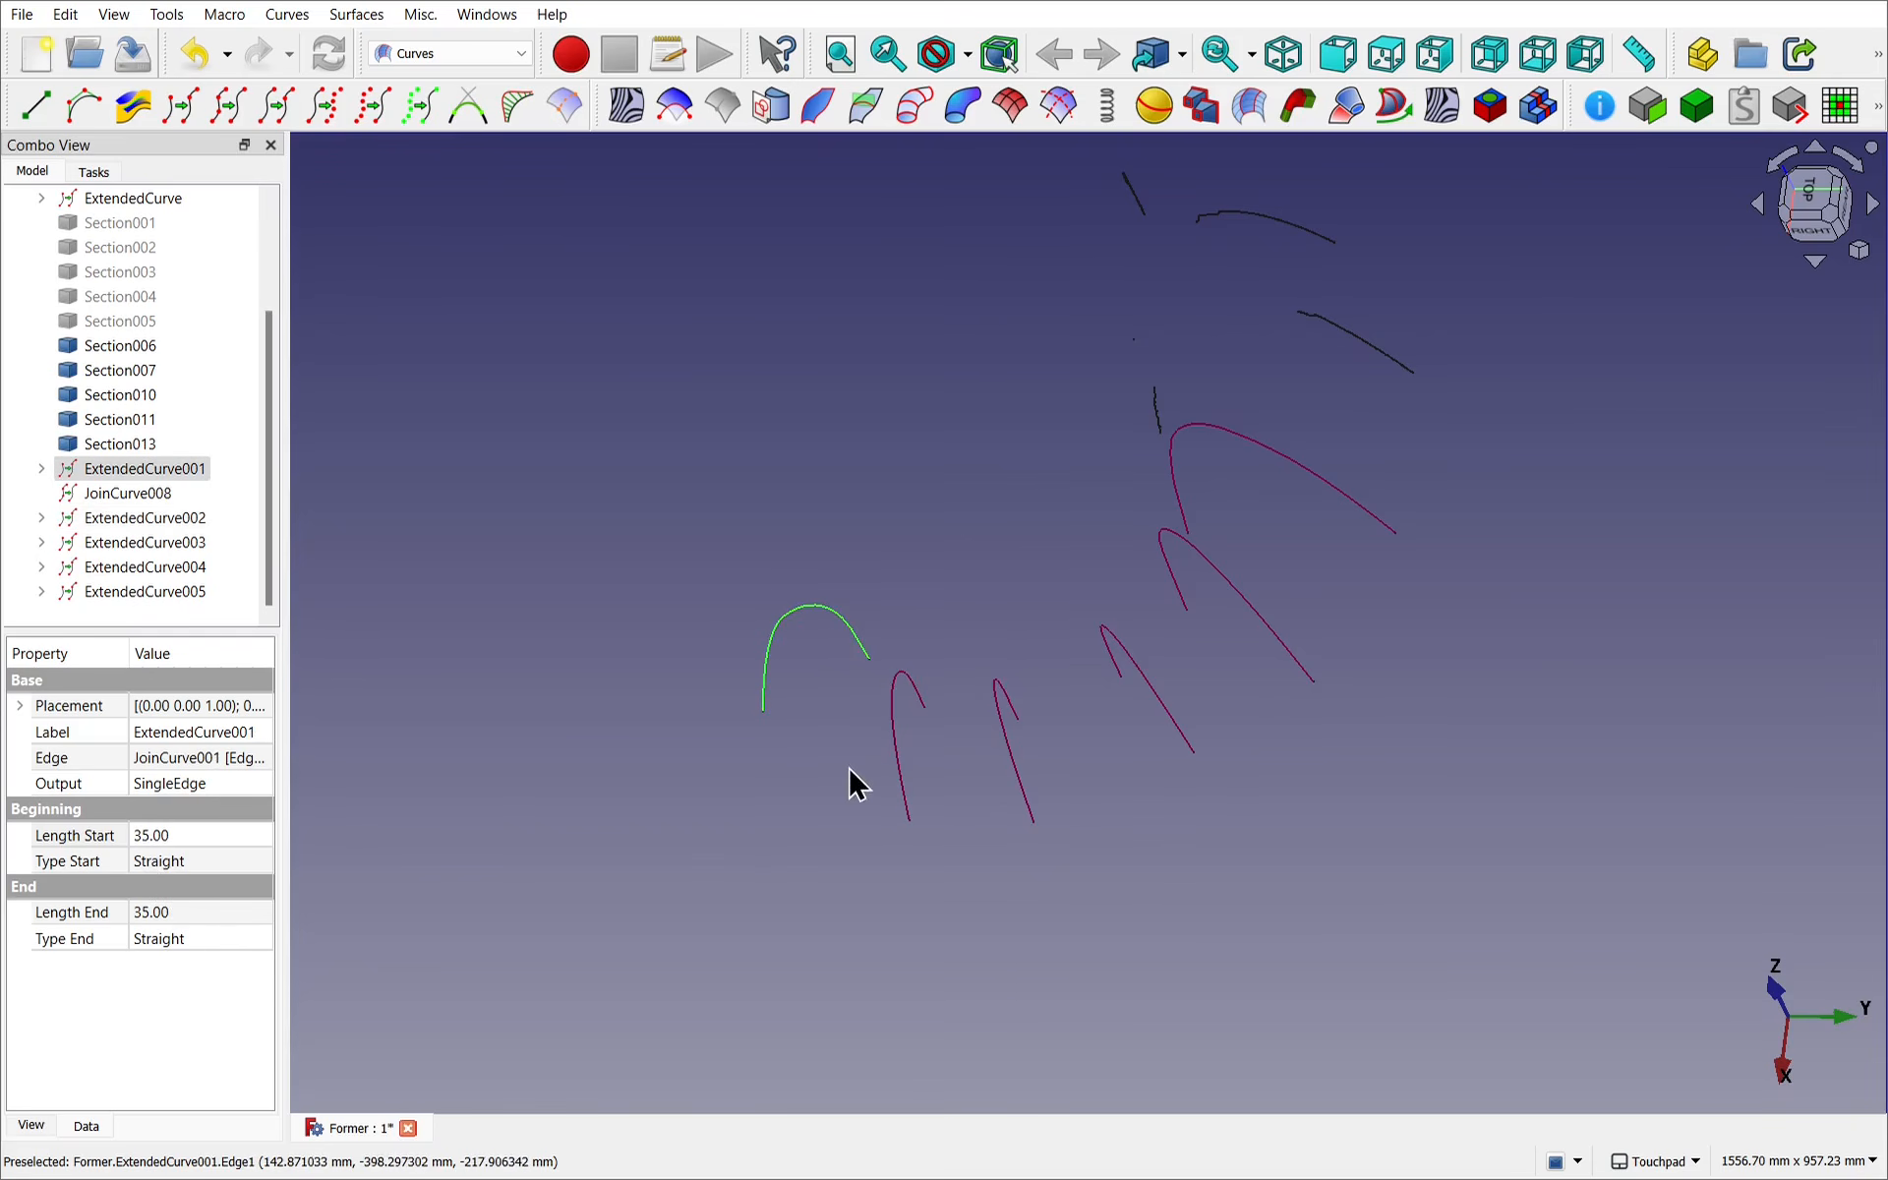
pyautogui.click(890, 775)
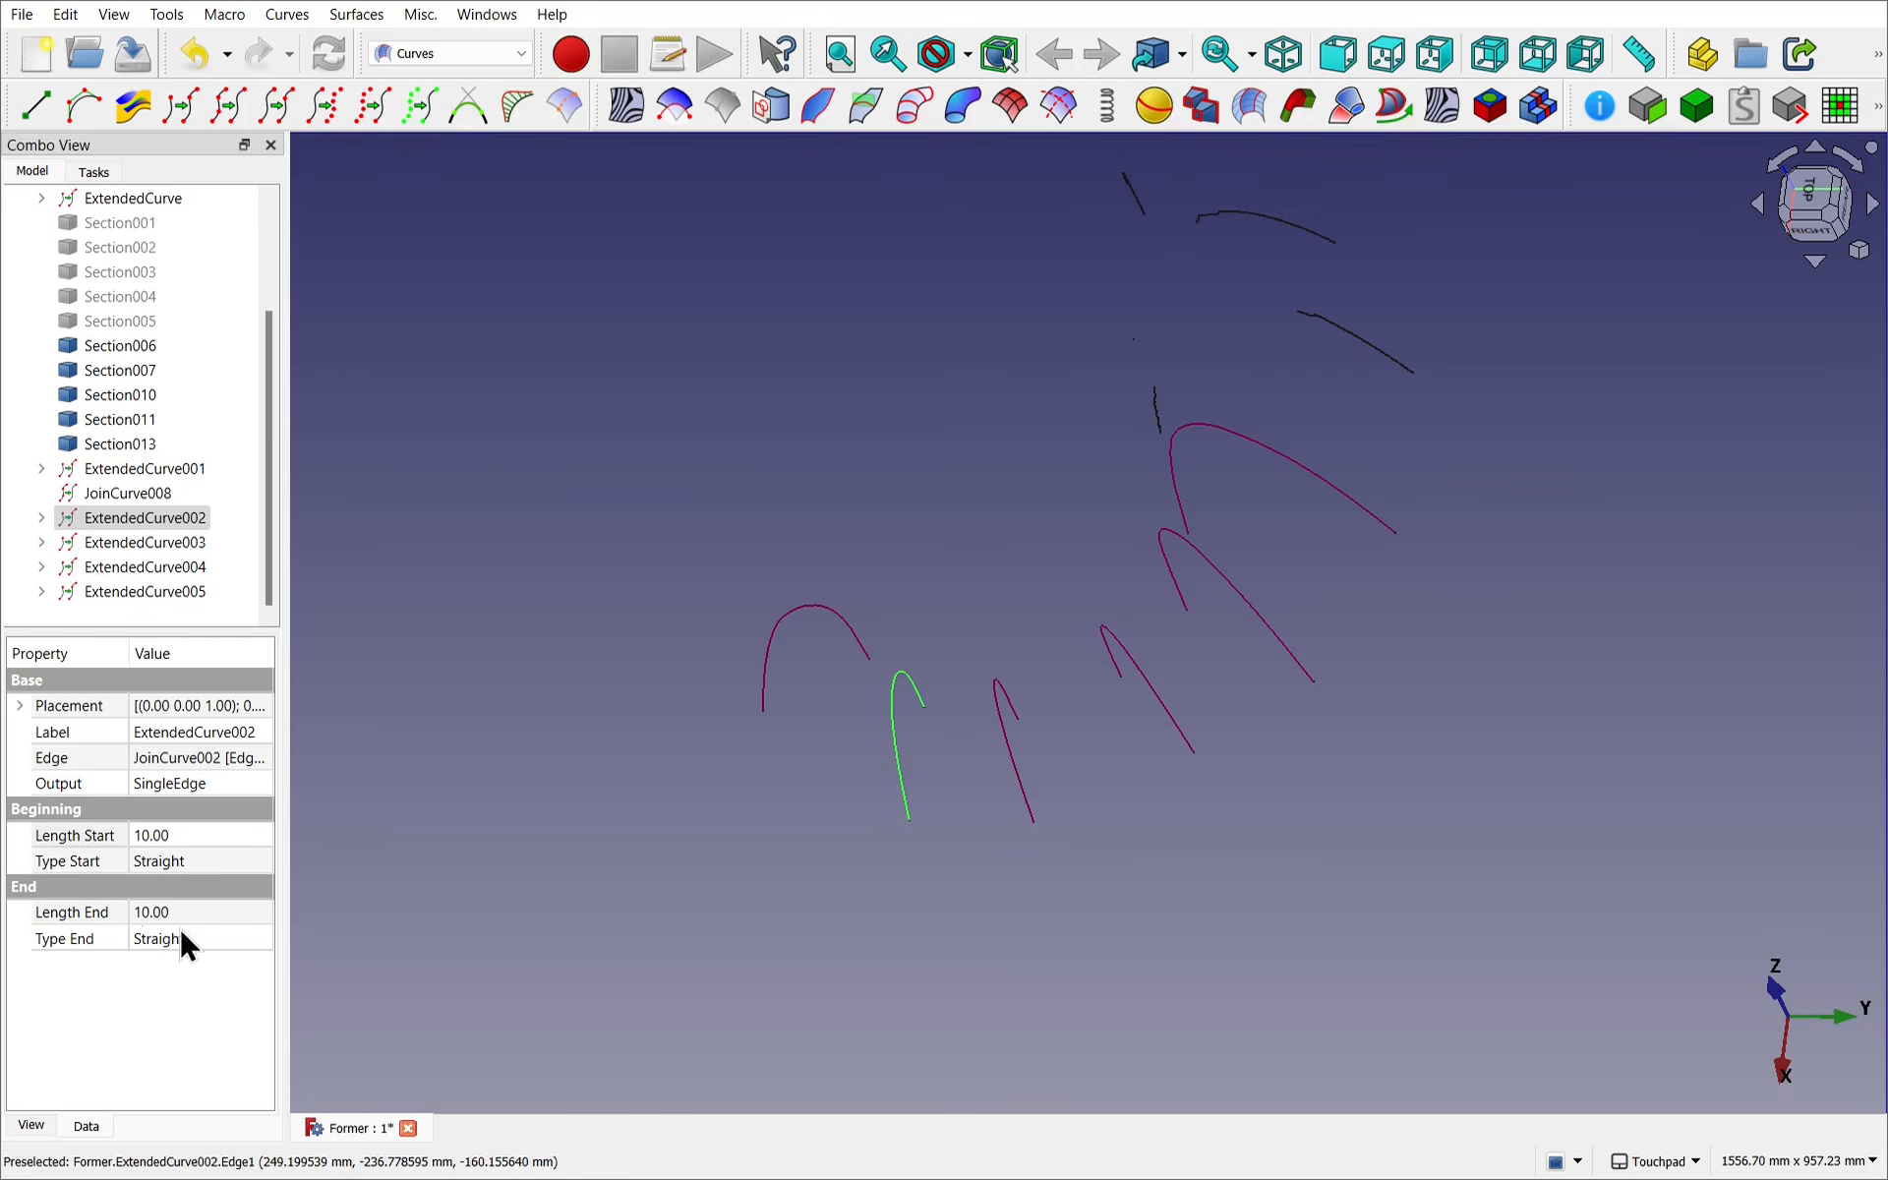
pyautogui.keyDown('ctrl'); pyautogui.click(775, 674); pyautogui.keyUp('ctrl')
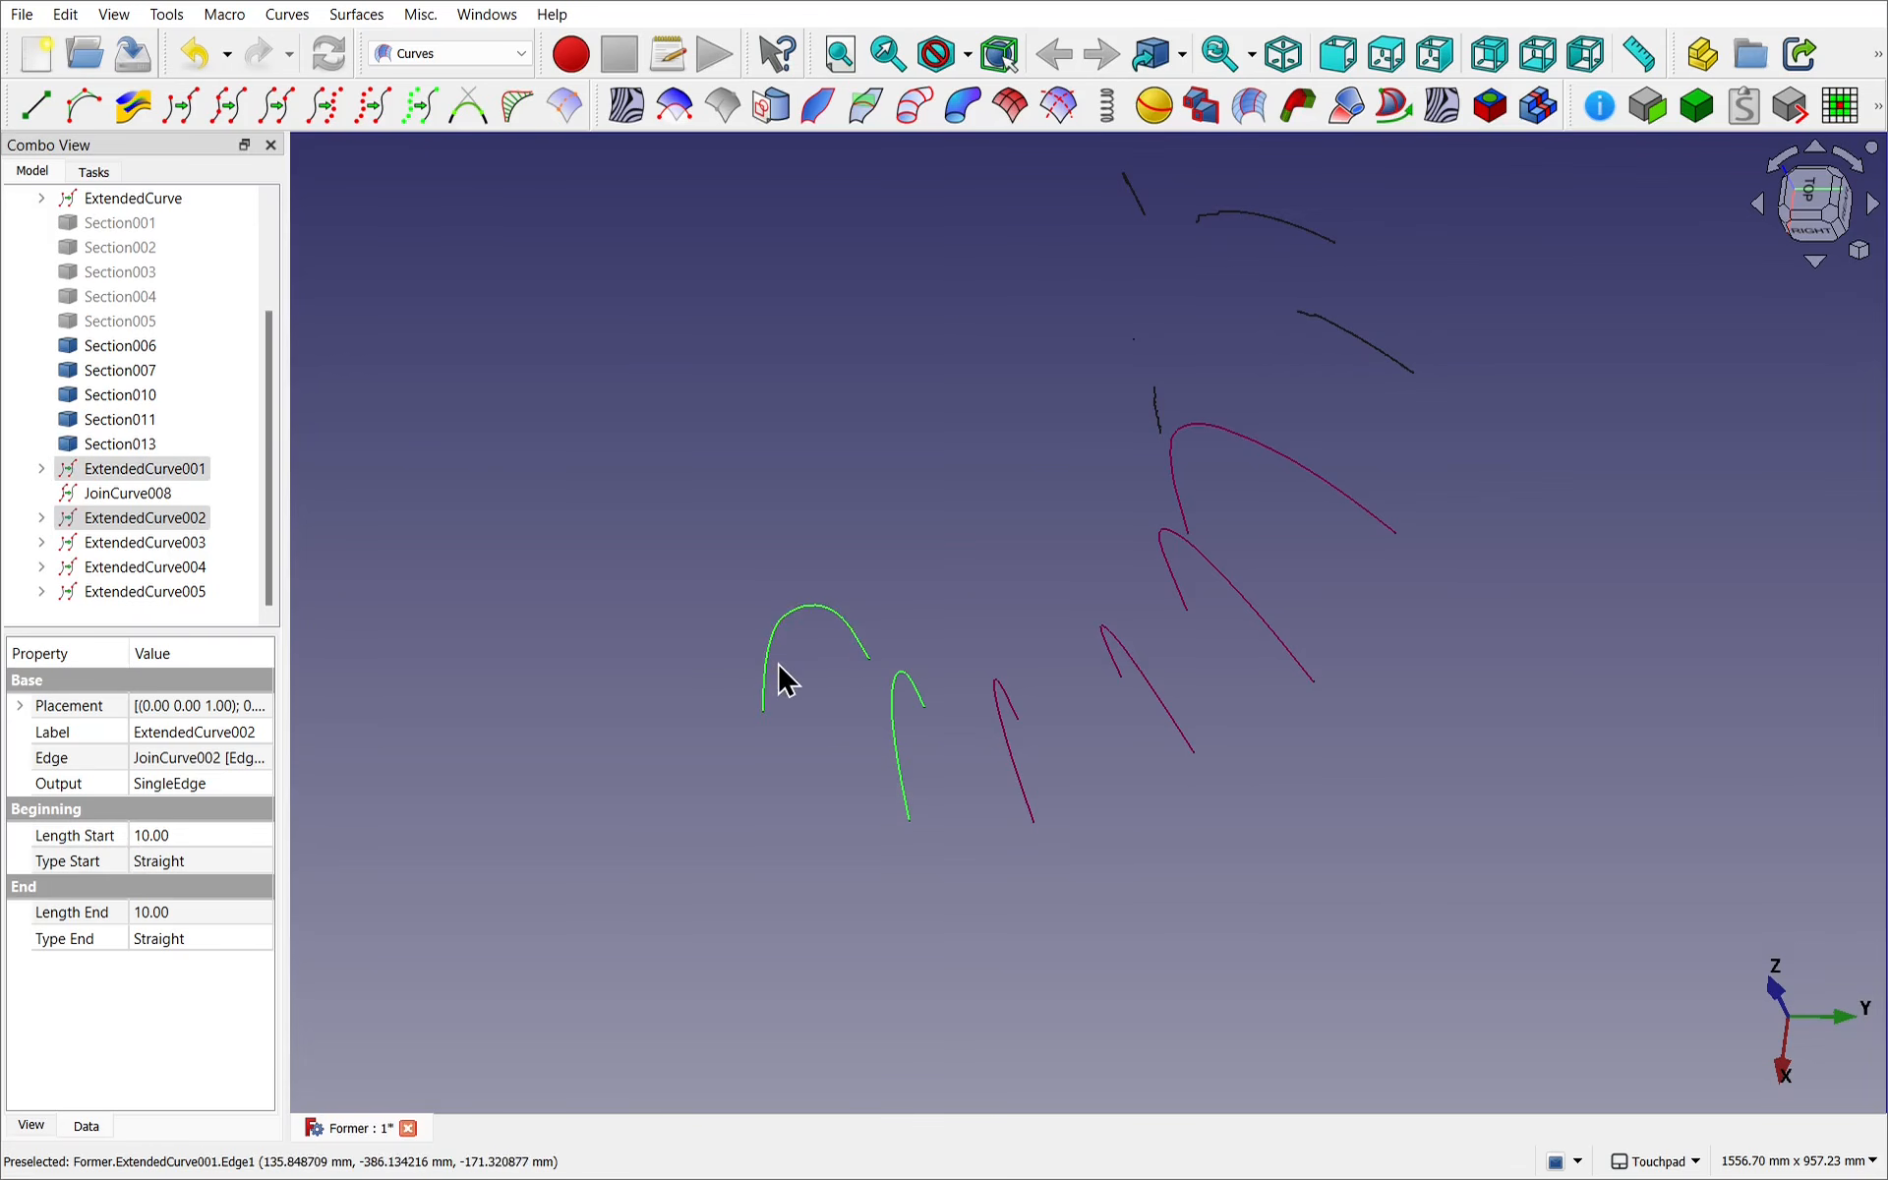
pyautogui.keyDown('ctrl'); pyautogui.click(1024, 761); pyautogui.keyUp('ctrl')
pyautogui.keyDown('ctrl'); pyautogui.click(1172, 710); pyautogui.keyUp('ctrl')
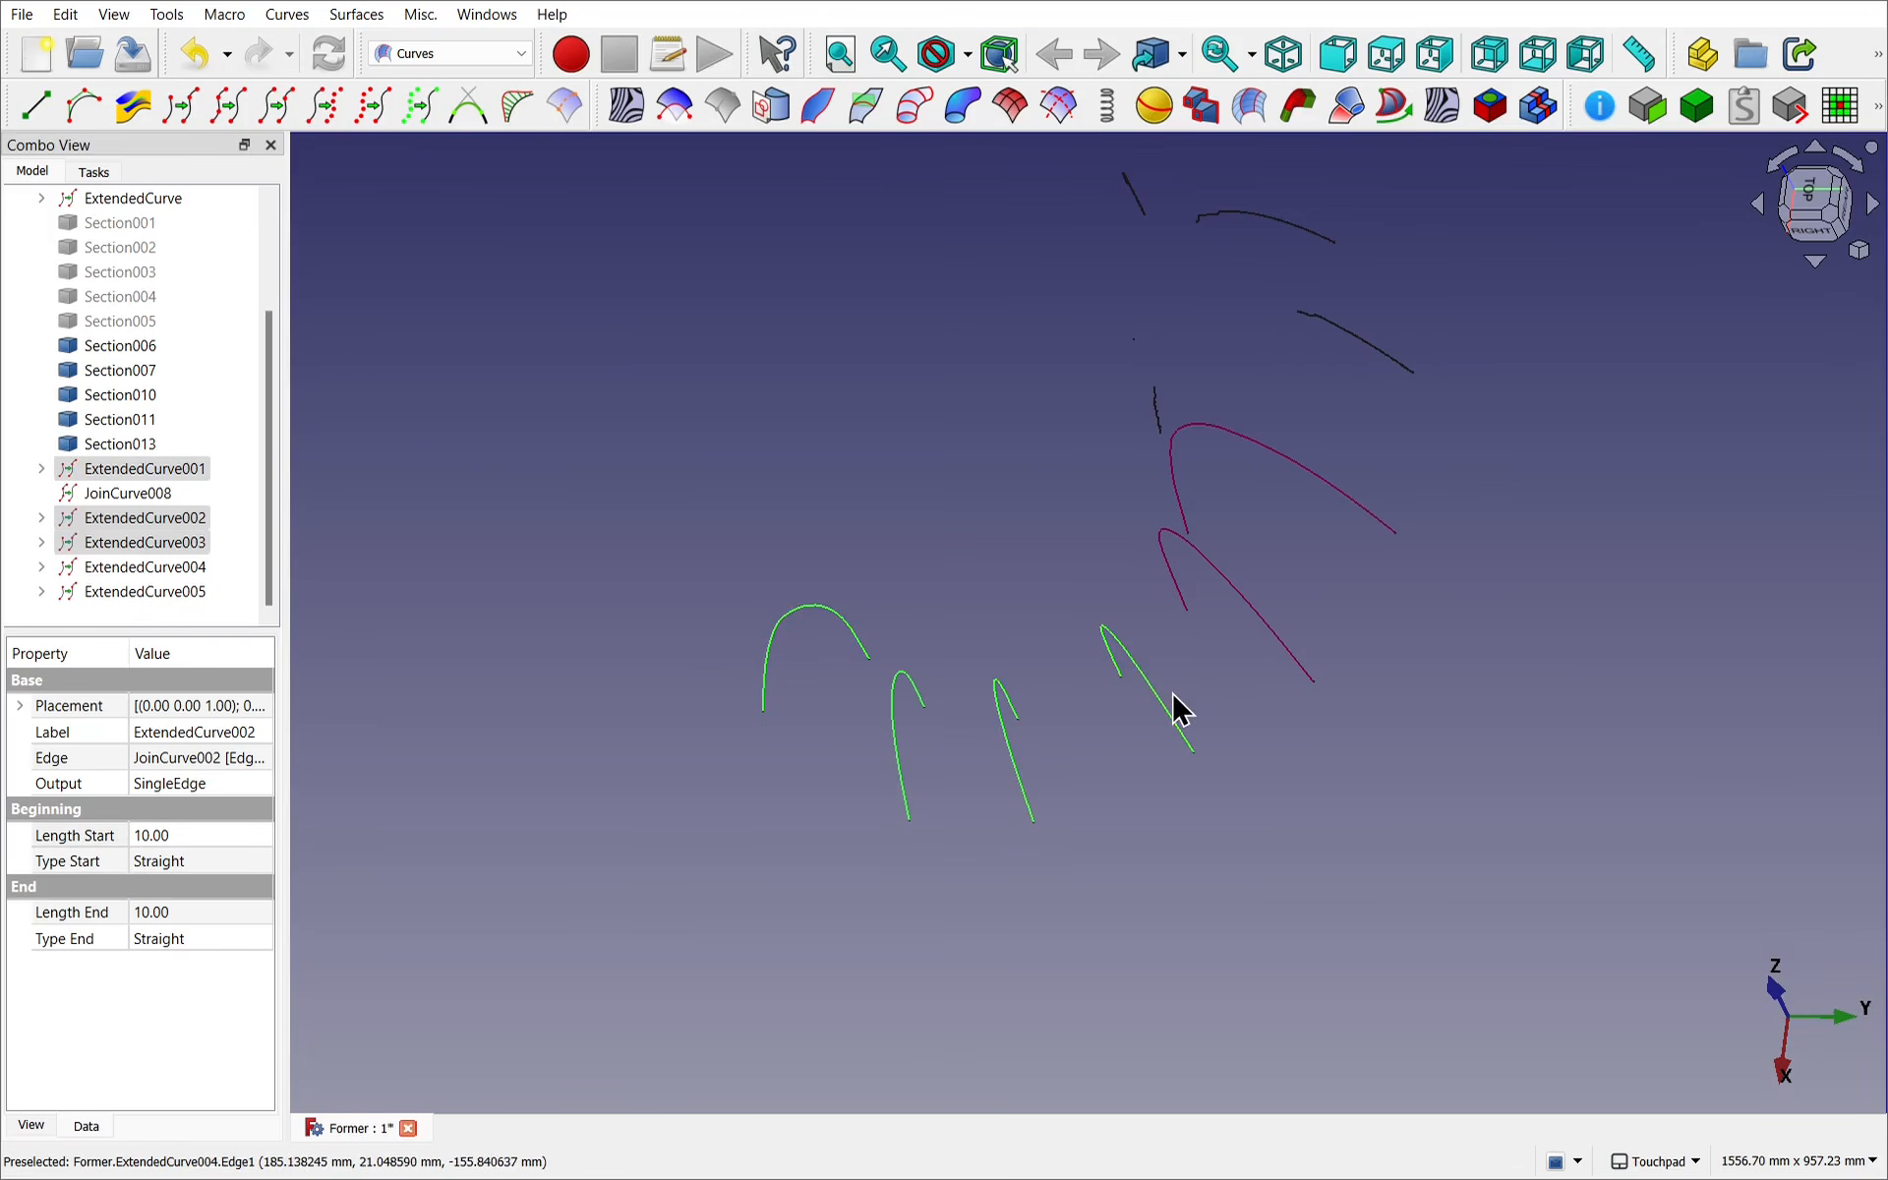
pyautogui.keyDown('ctrl'); pyautogui.click(1278, 653); pyautogui.keyUp('ctrl')
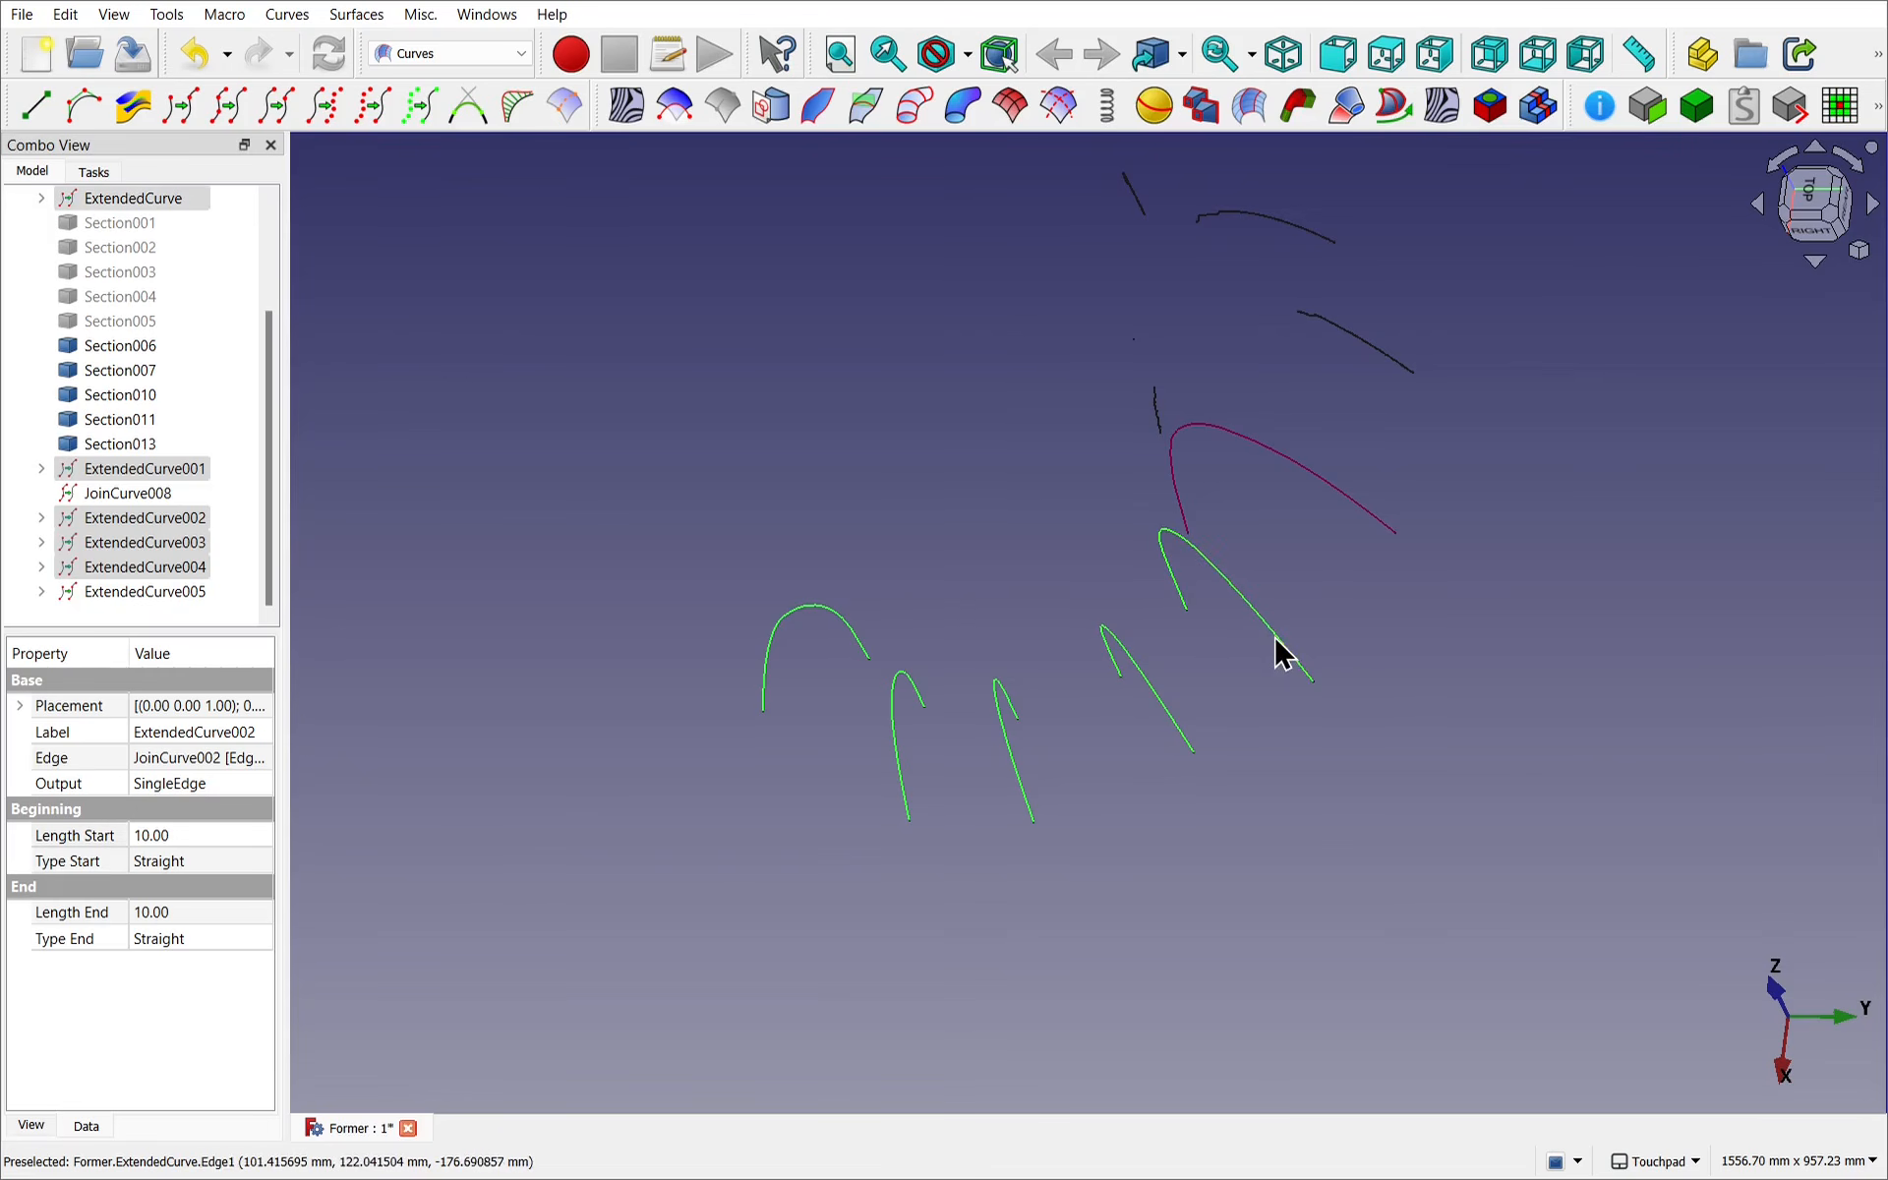
pyautogui.keyDown('ctrl'); pyautogui.click(1369, 523); pyautogui.keyUp('ctrl')
pyautogui.click(204, 836)
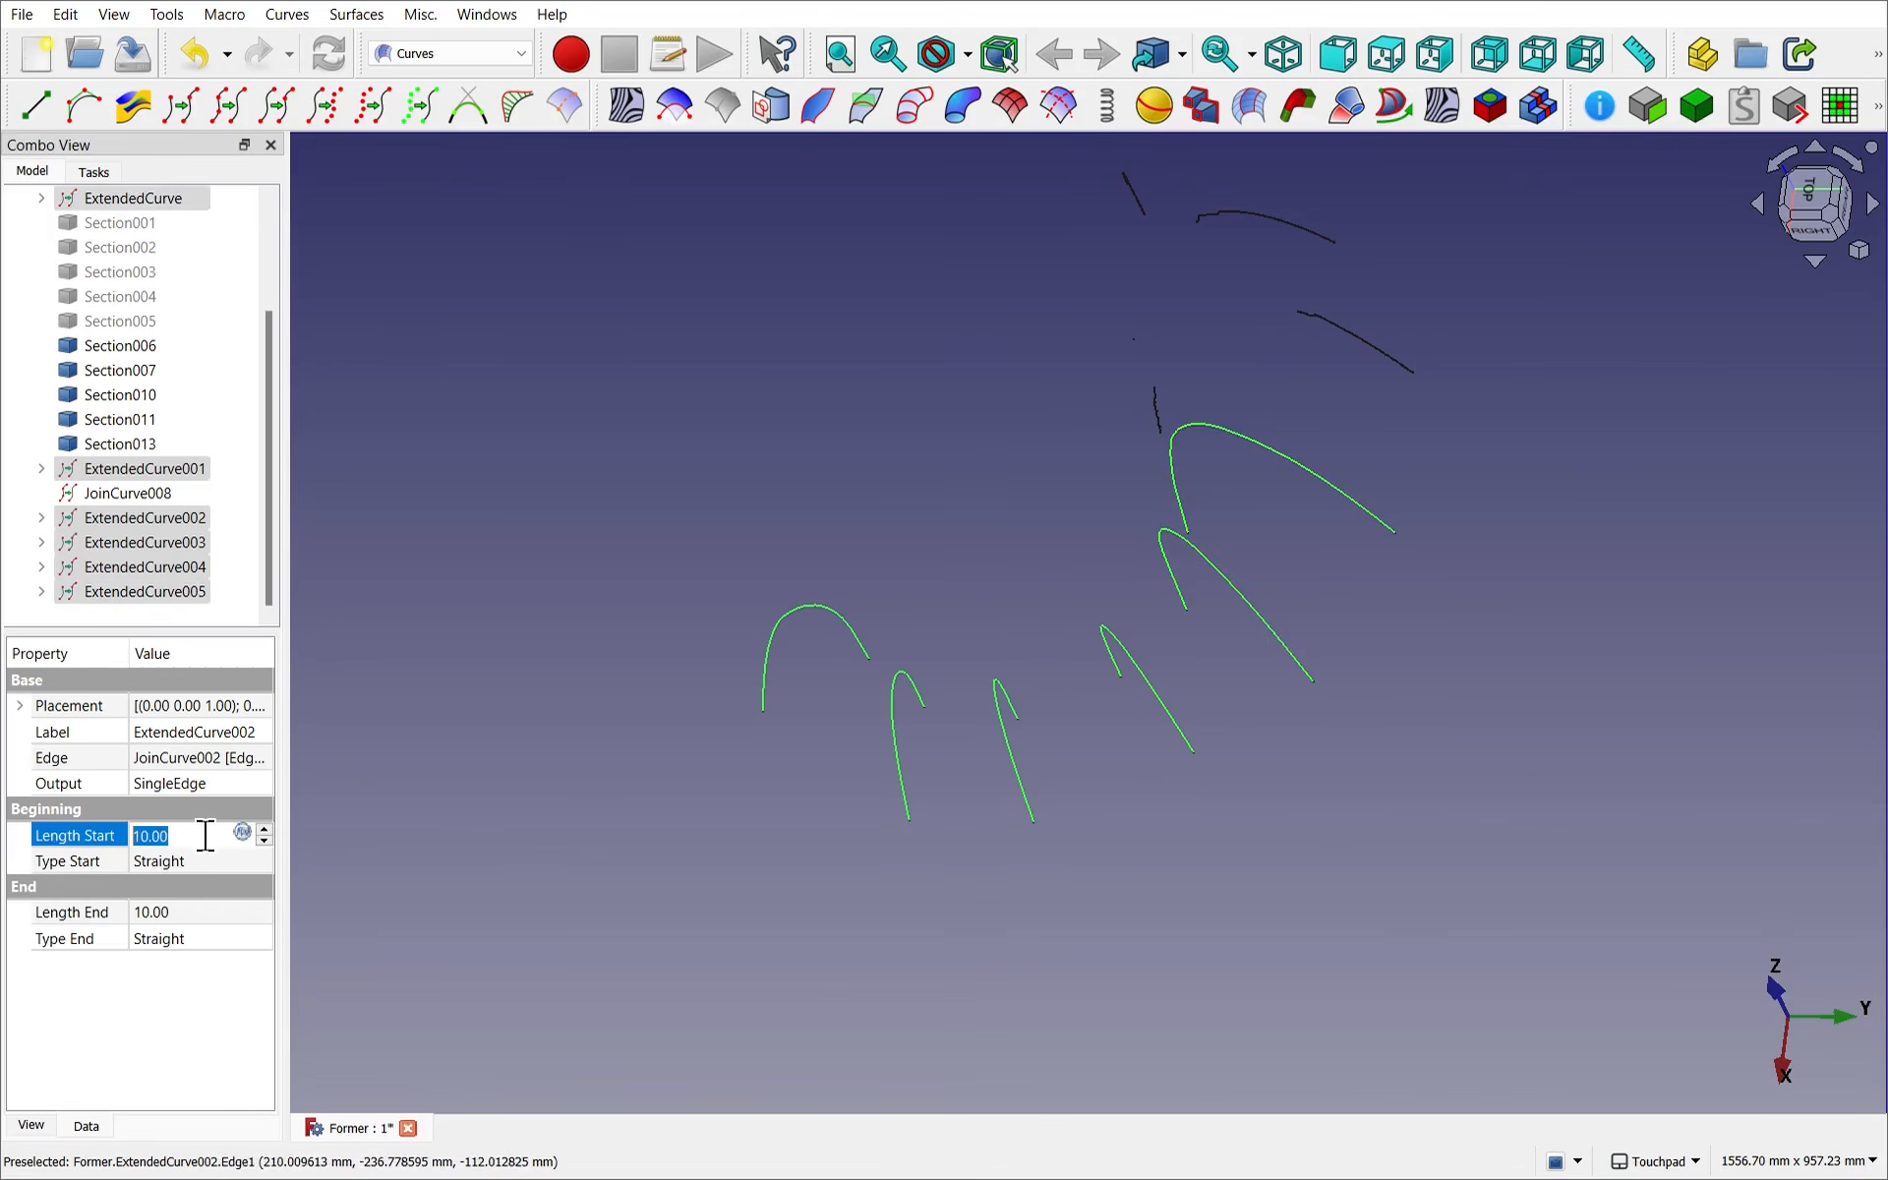
pyautogui.write('35')
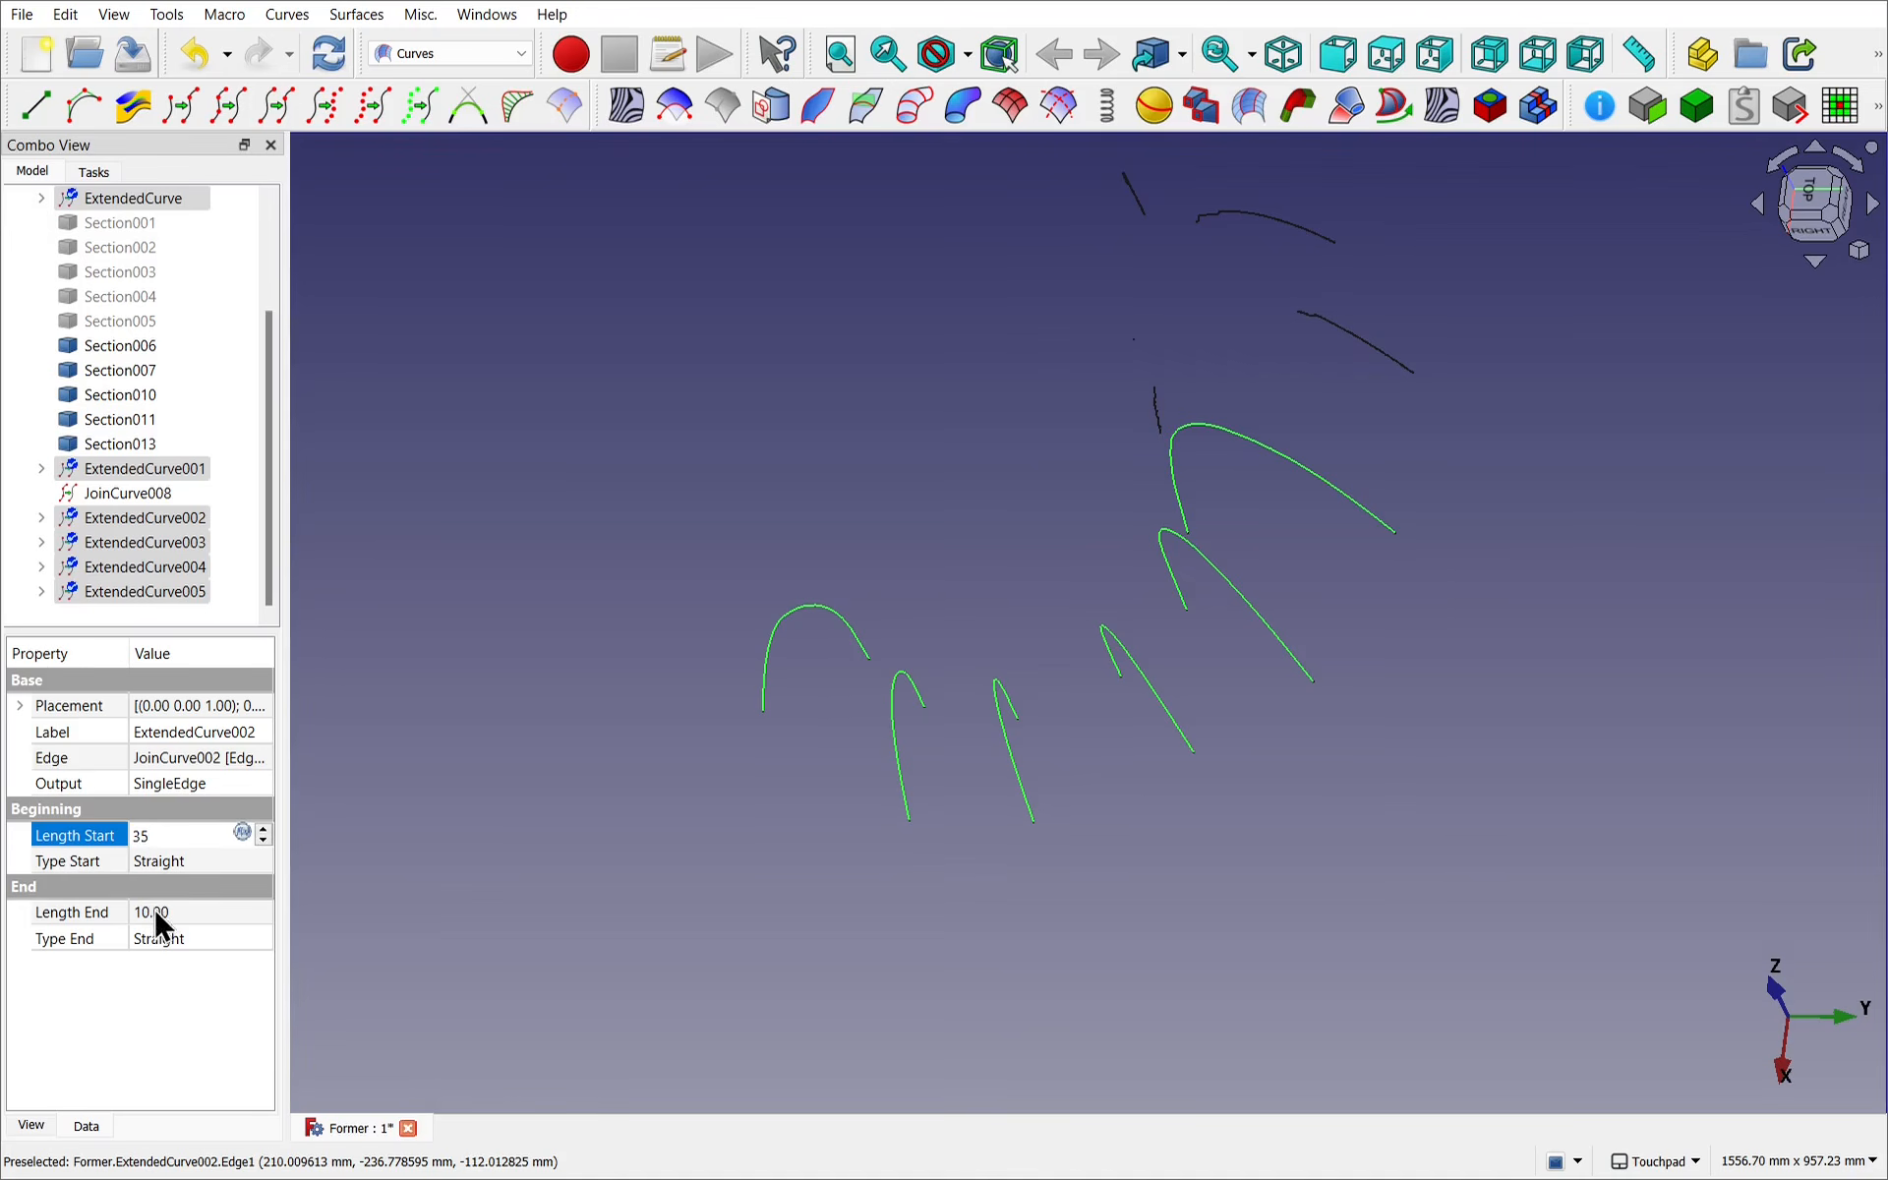
pyautogui.click(188, 912)
pyautogui.write('35')
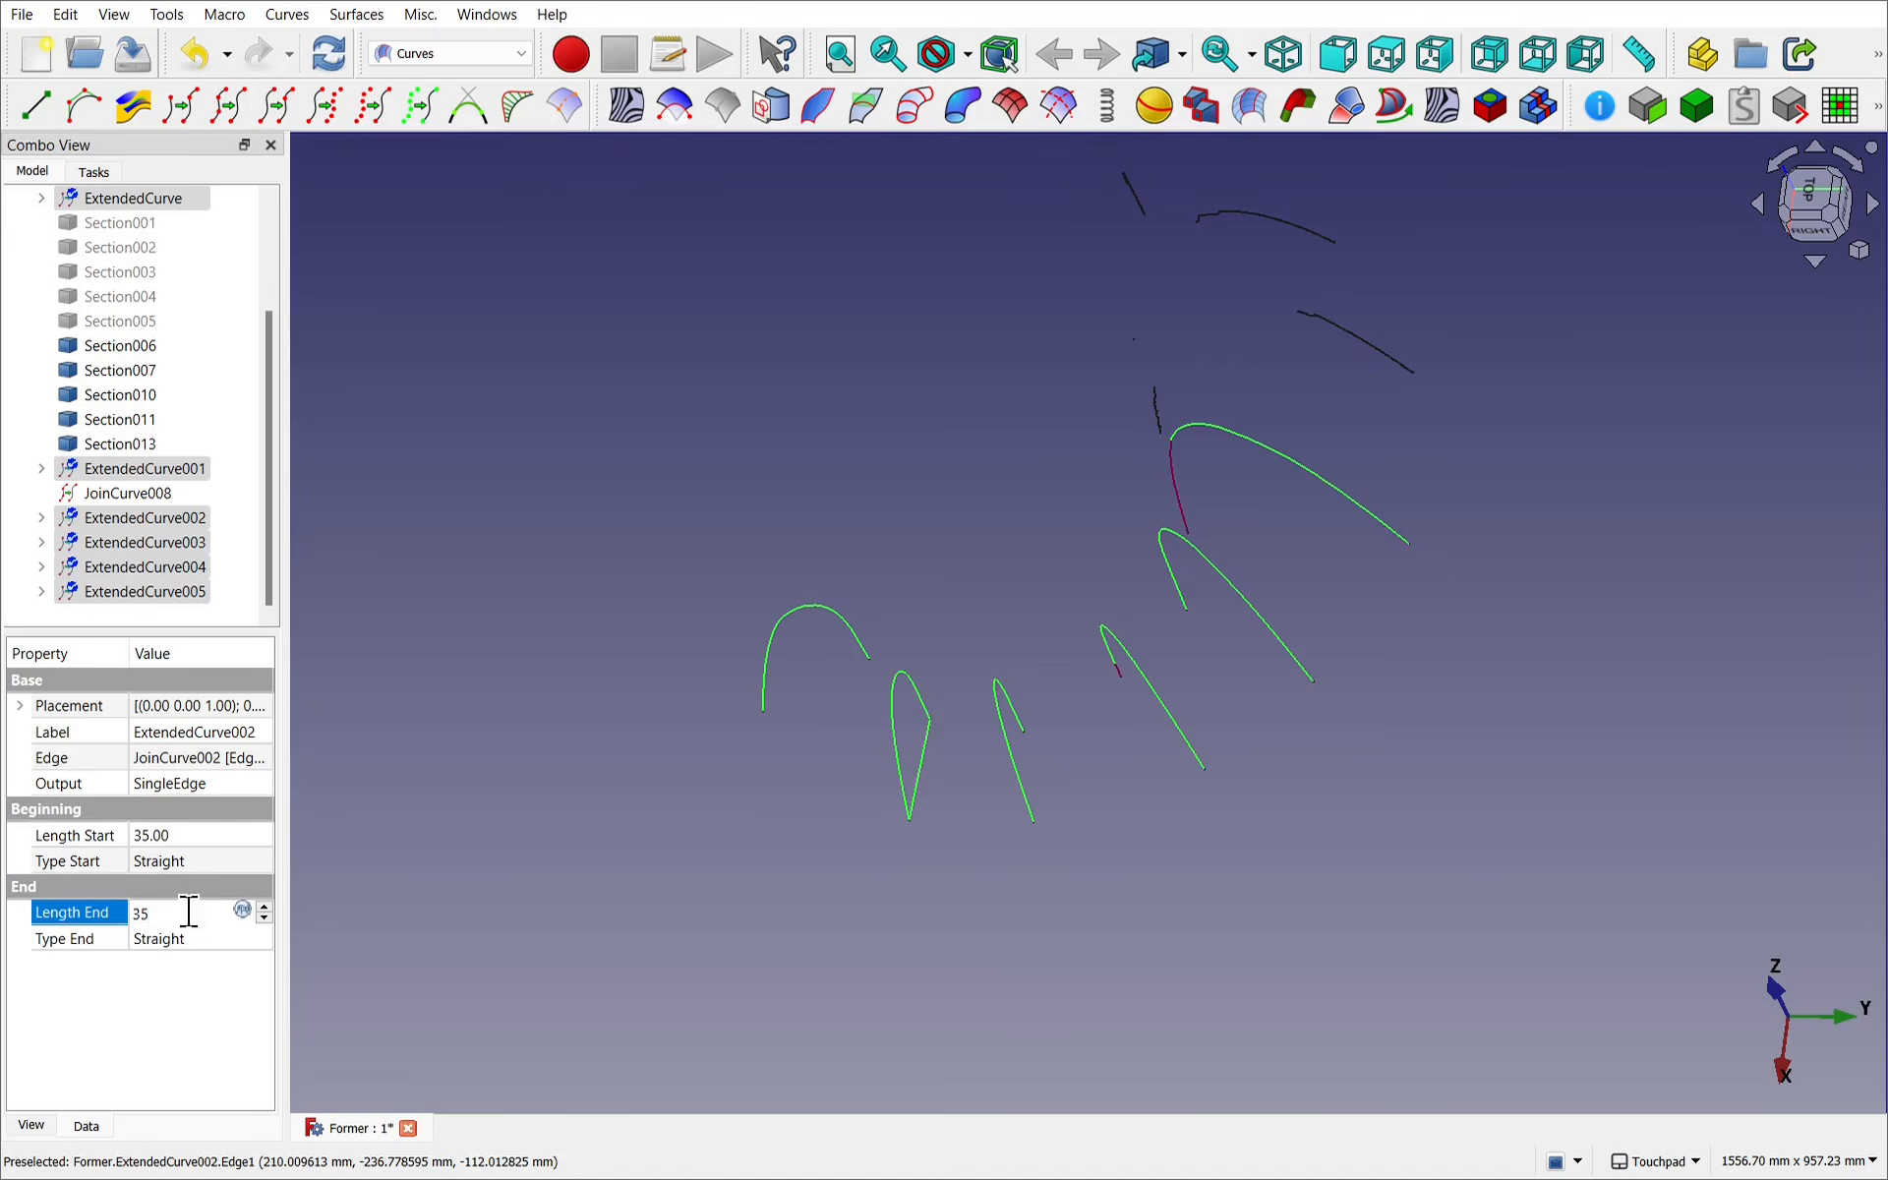
pyautogui.click(586, 843)
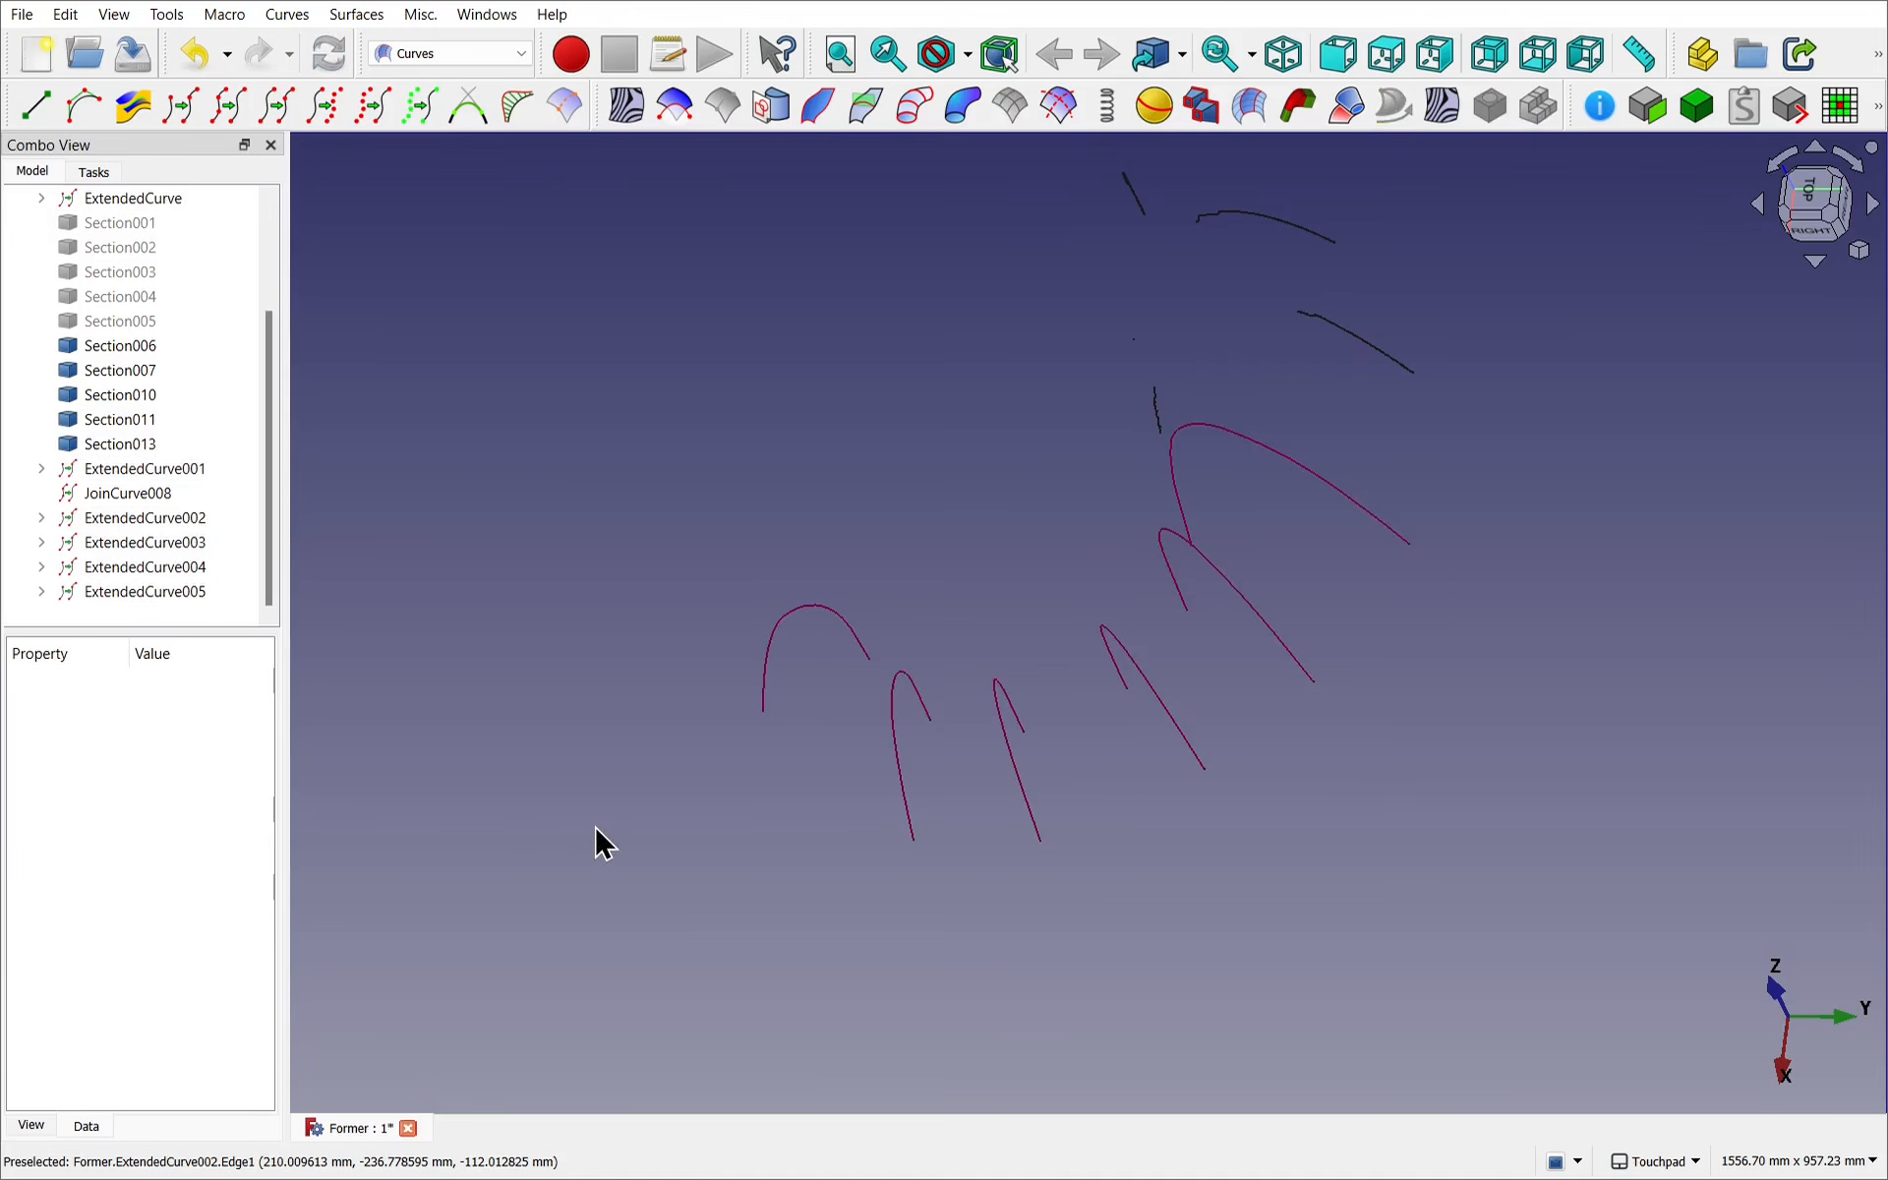
# Show the Component001 mesh strip together with the extended curves.
pyautogui.click(1289, 650)
pyautogui.keyDown('alt'); pyautogui.moveTo(1330, 575); pyautogui.dragTo(1286, 601); pyautogui.keyUp('alt')
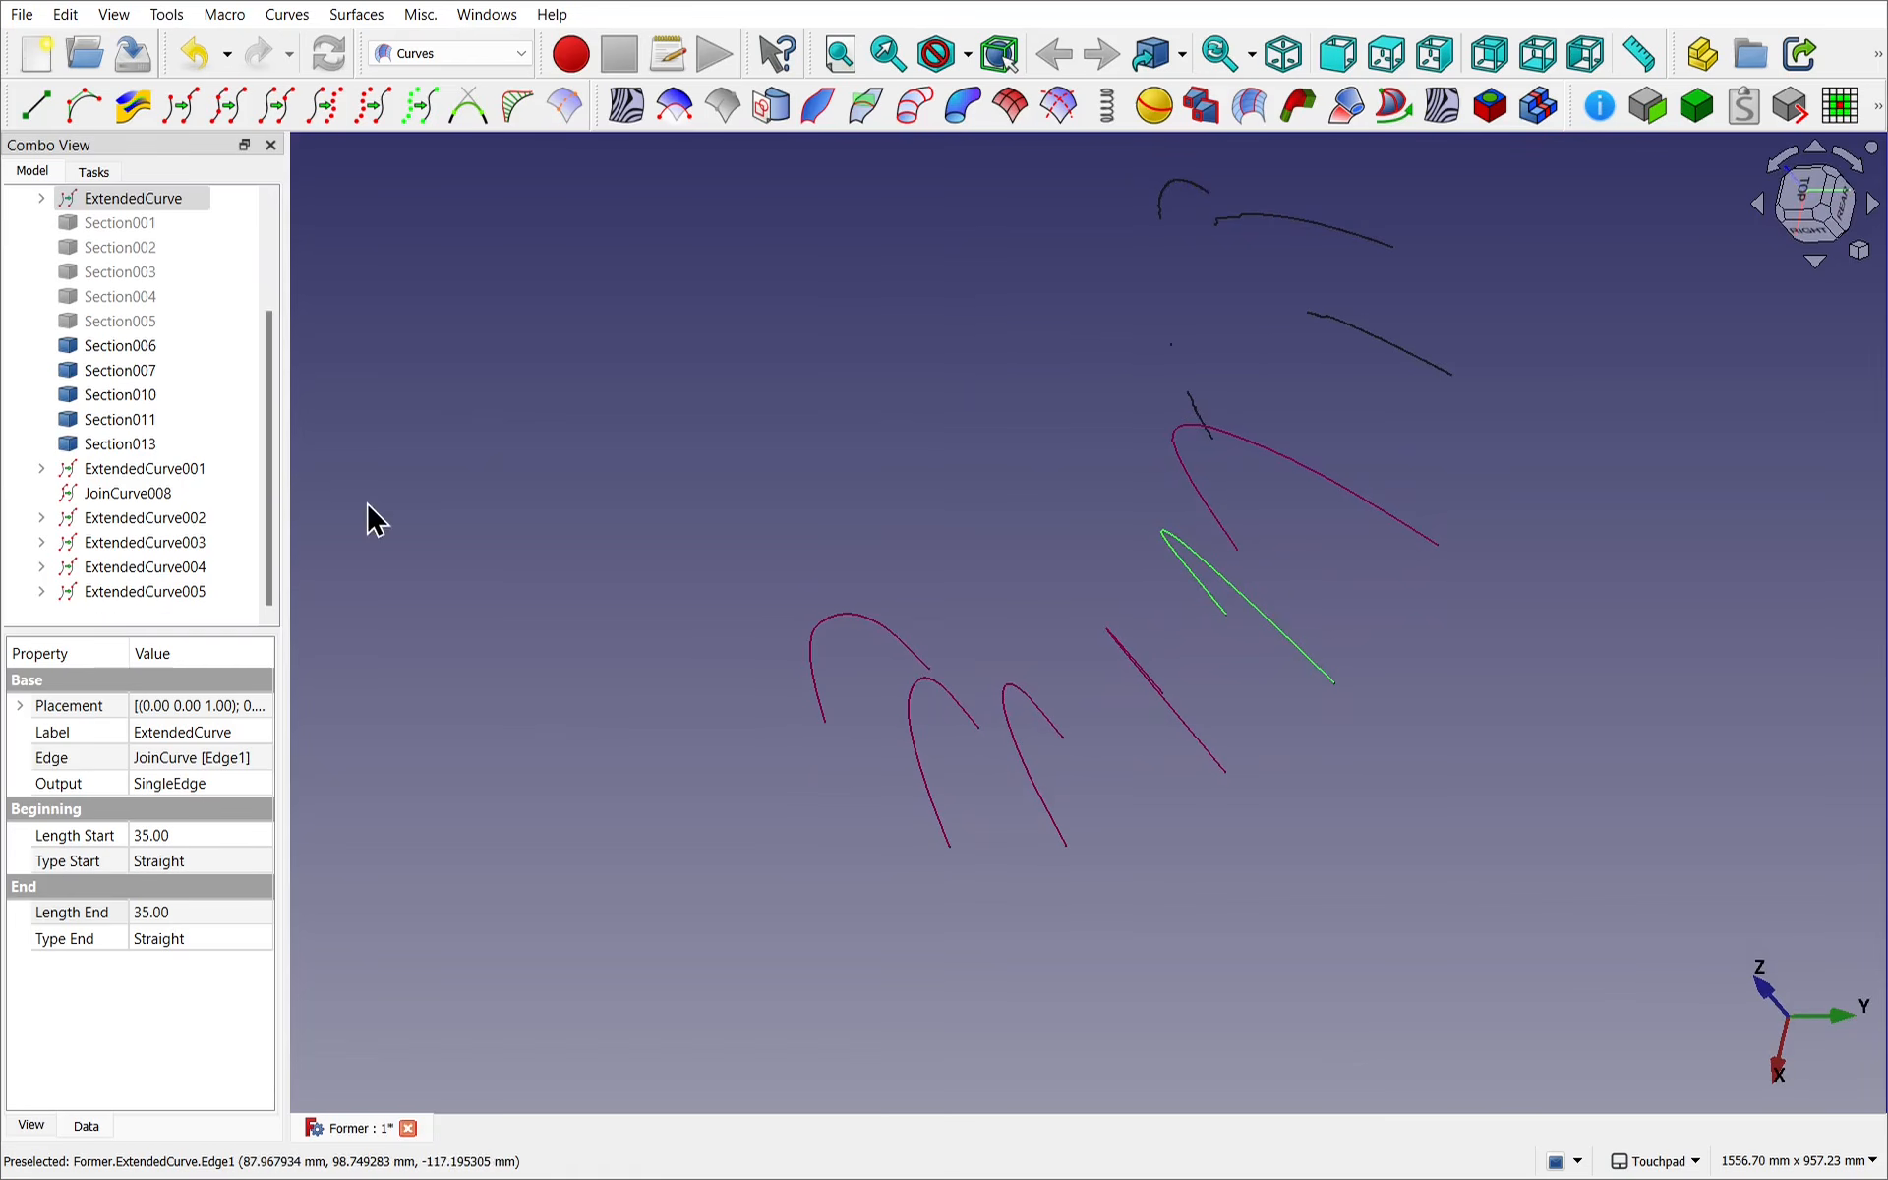
pyautogui.moveTo(269, 472); pyautogui.dragTo(273, 313)
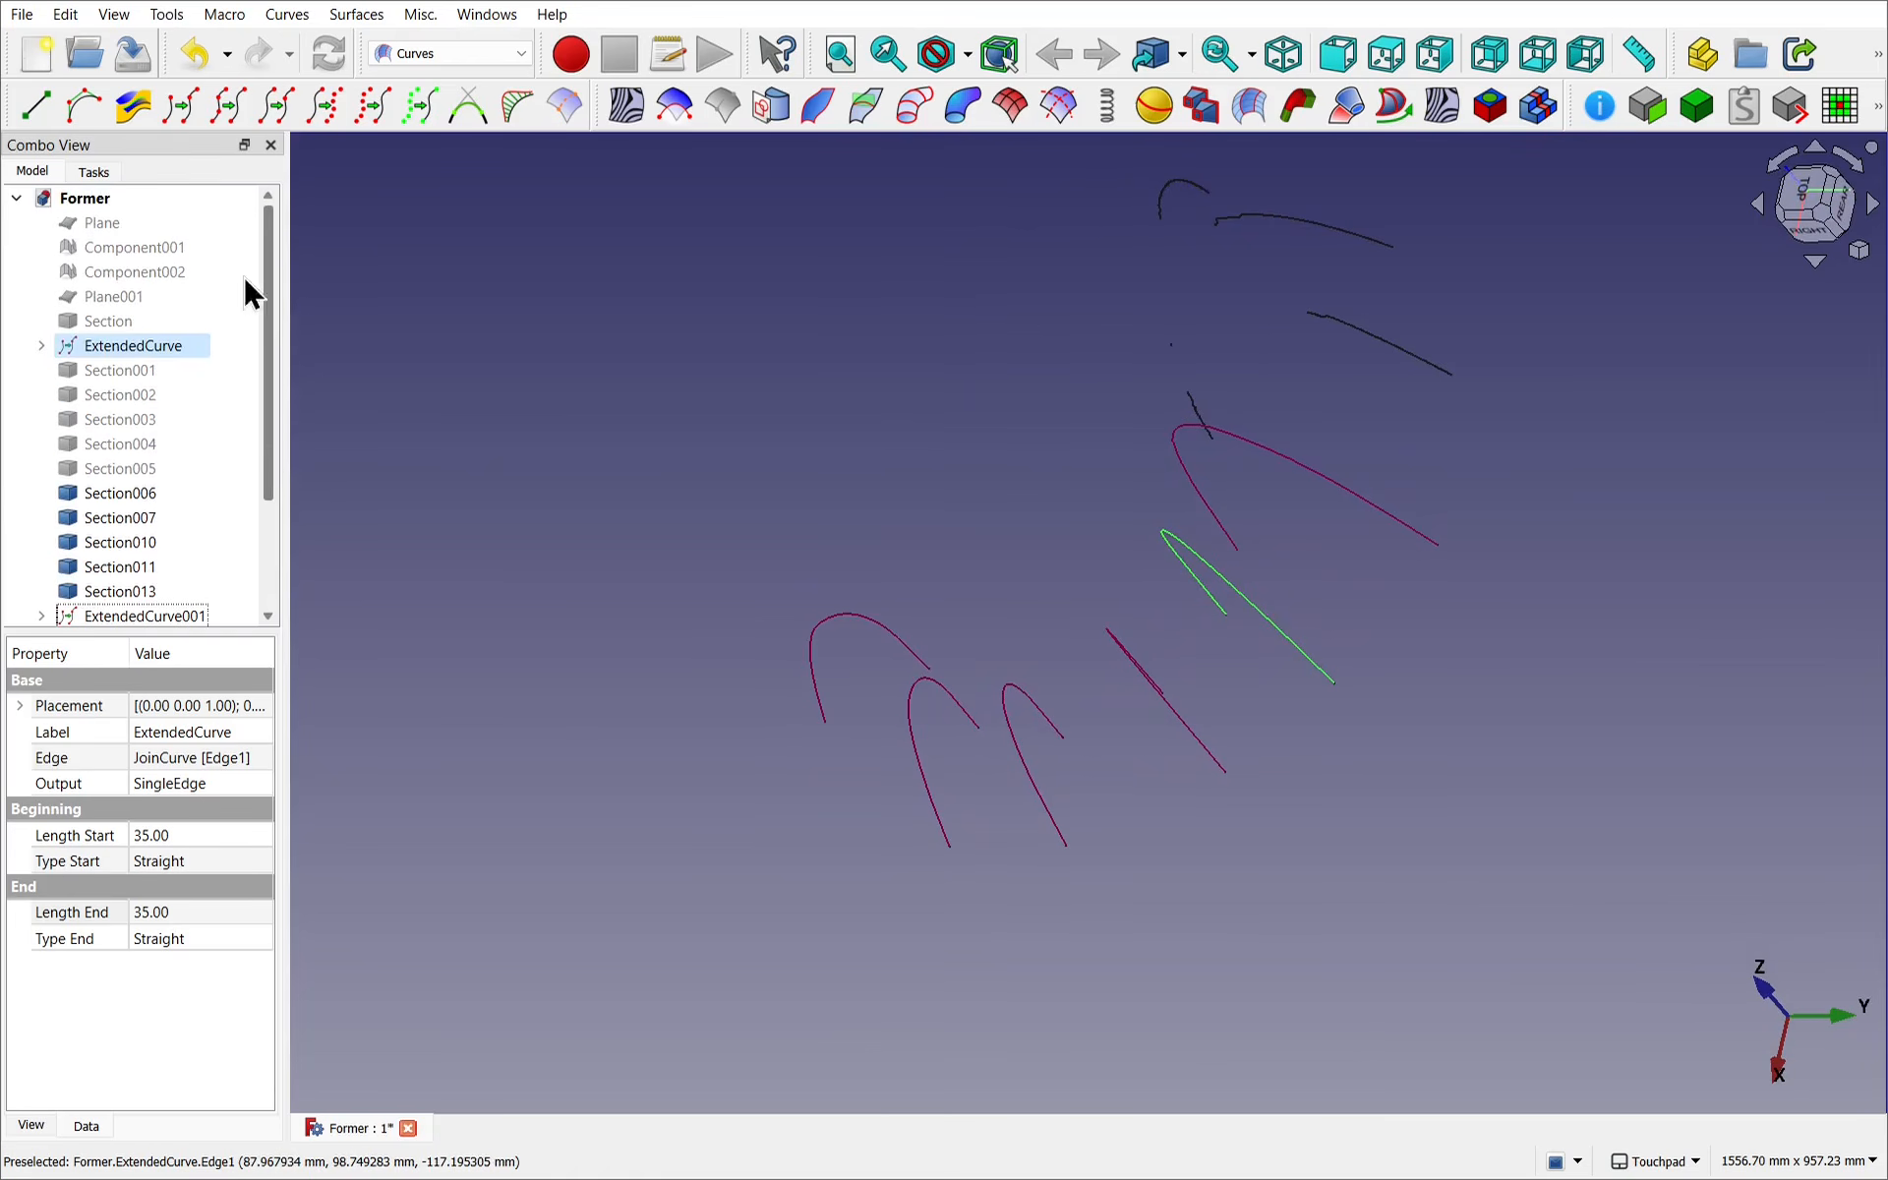
pyautogui.click(158, 251)
pyautogui.press('space')
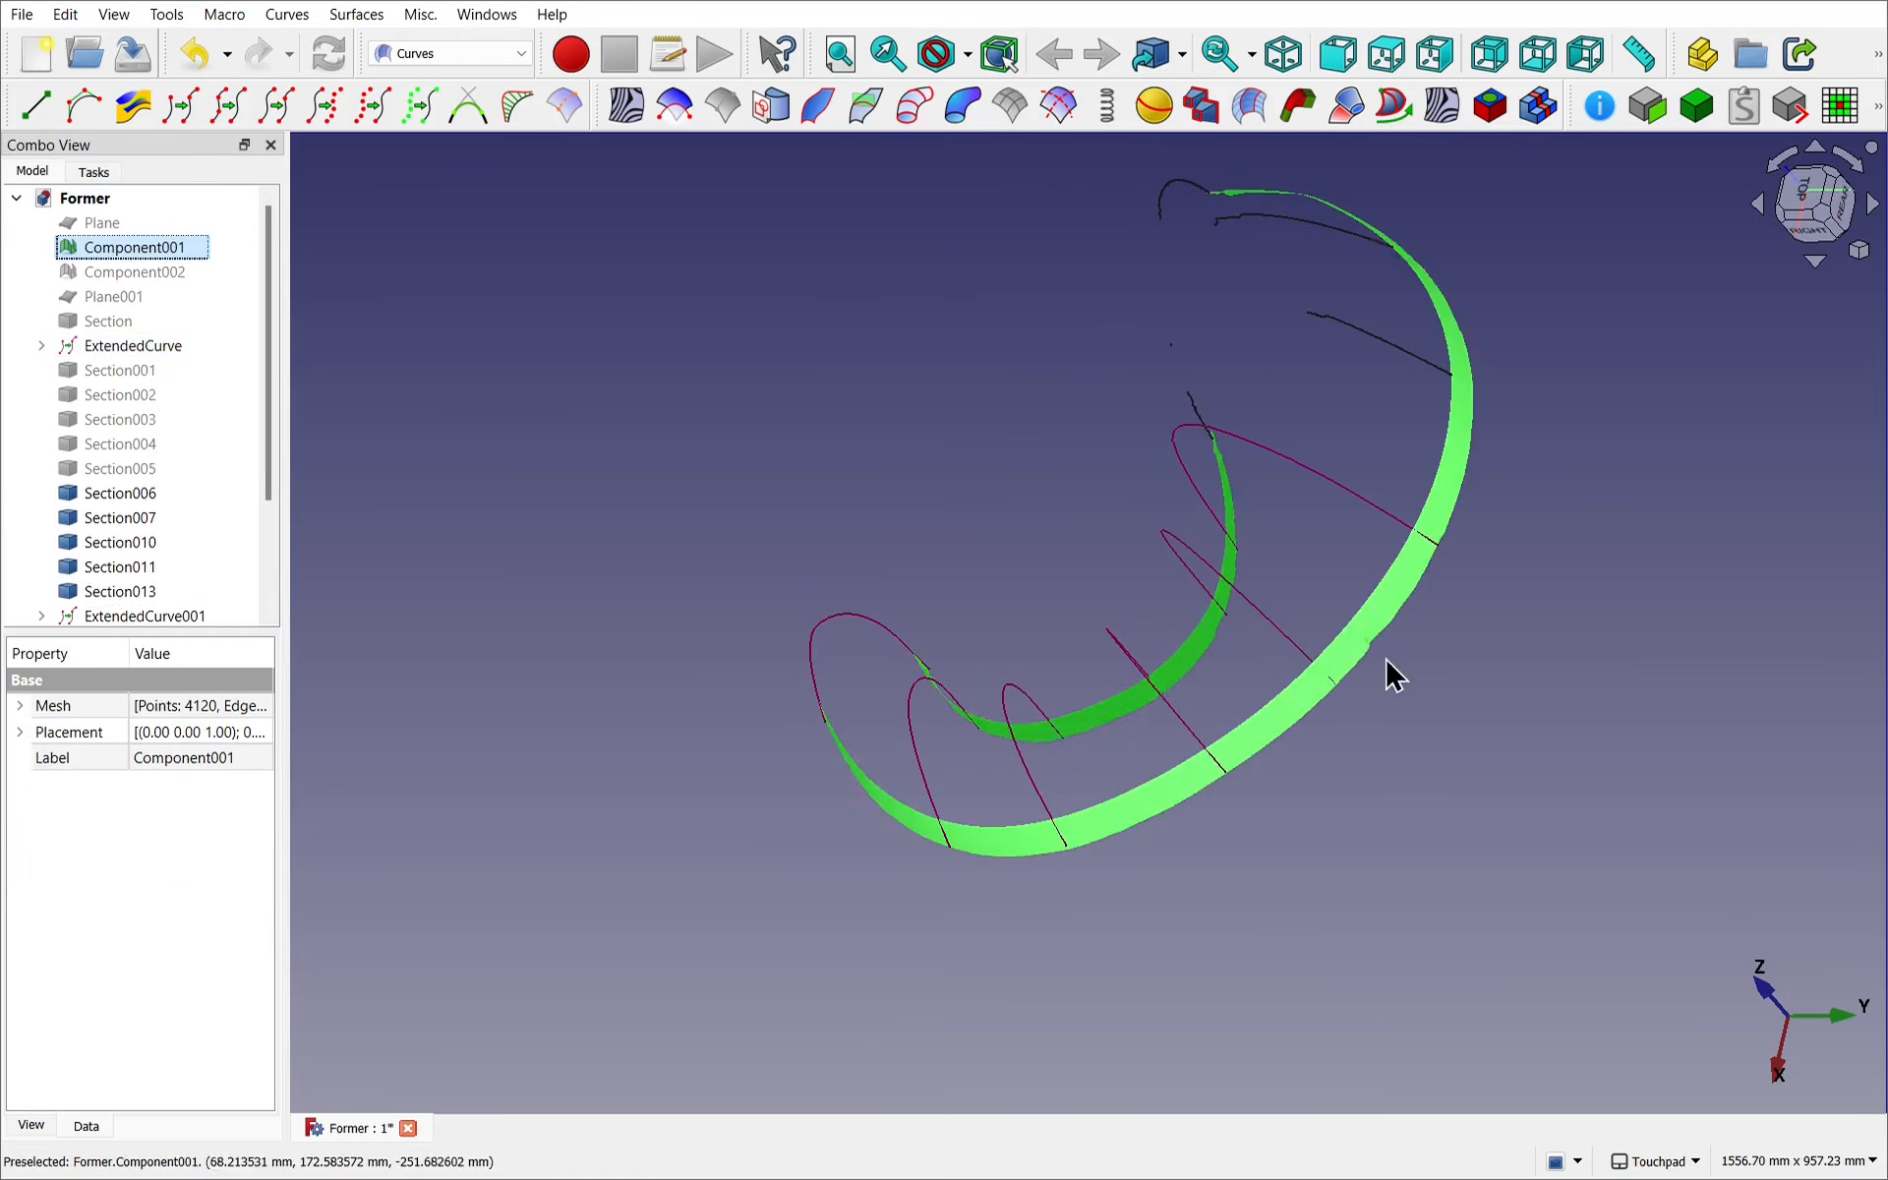
# Examine the broken ends of the remaining partial sections and where they meet the Component001 mesh strip.
pyautogui.keyDown('alt'); pyautogui.moveTo(1003, 577); pyautogui.dragTo(1129, 666); pyautogui.keyUp('alt')
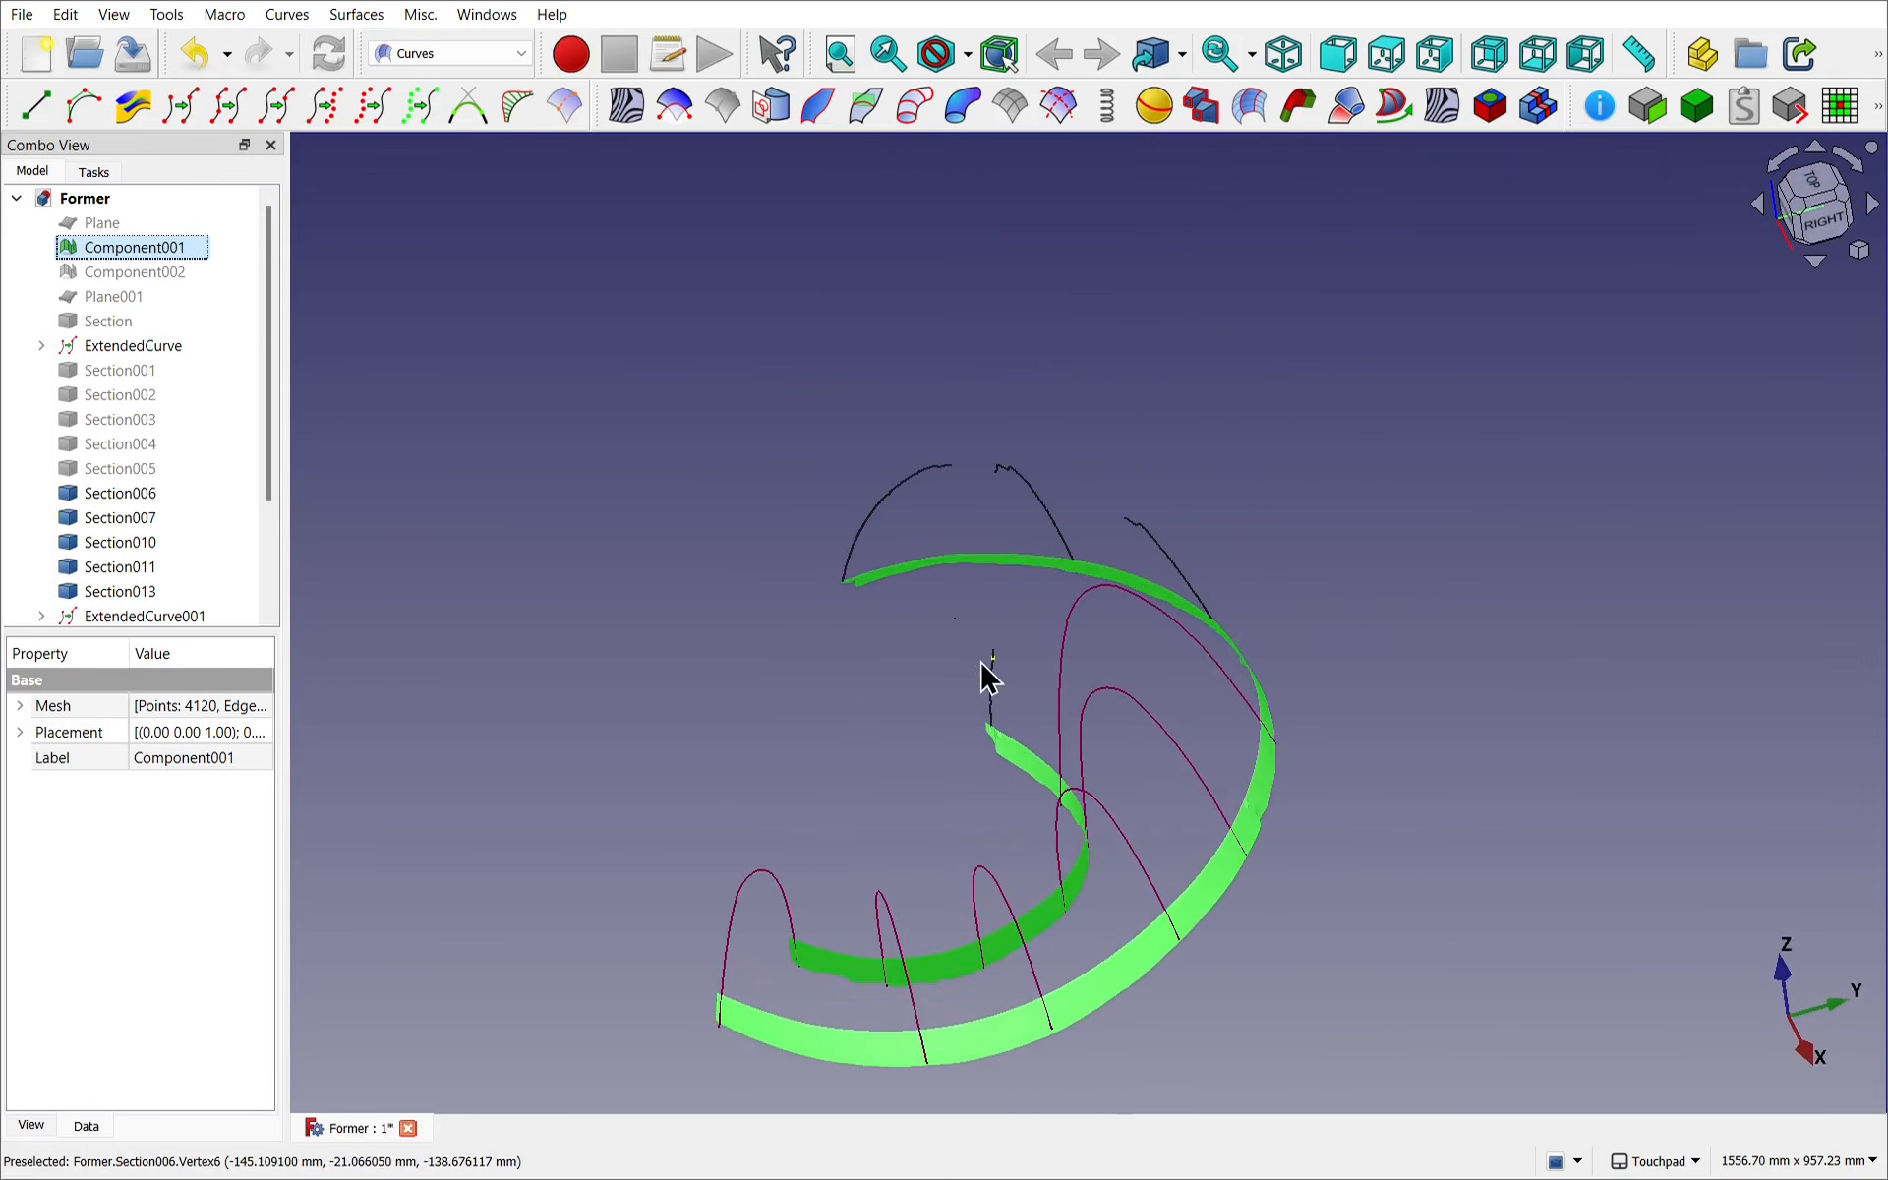
pyautogui.scroll(9, 1152, 532)
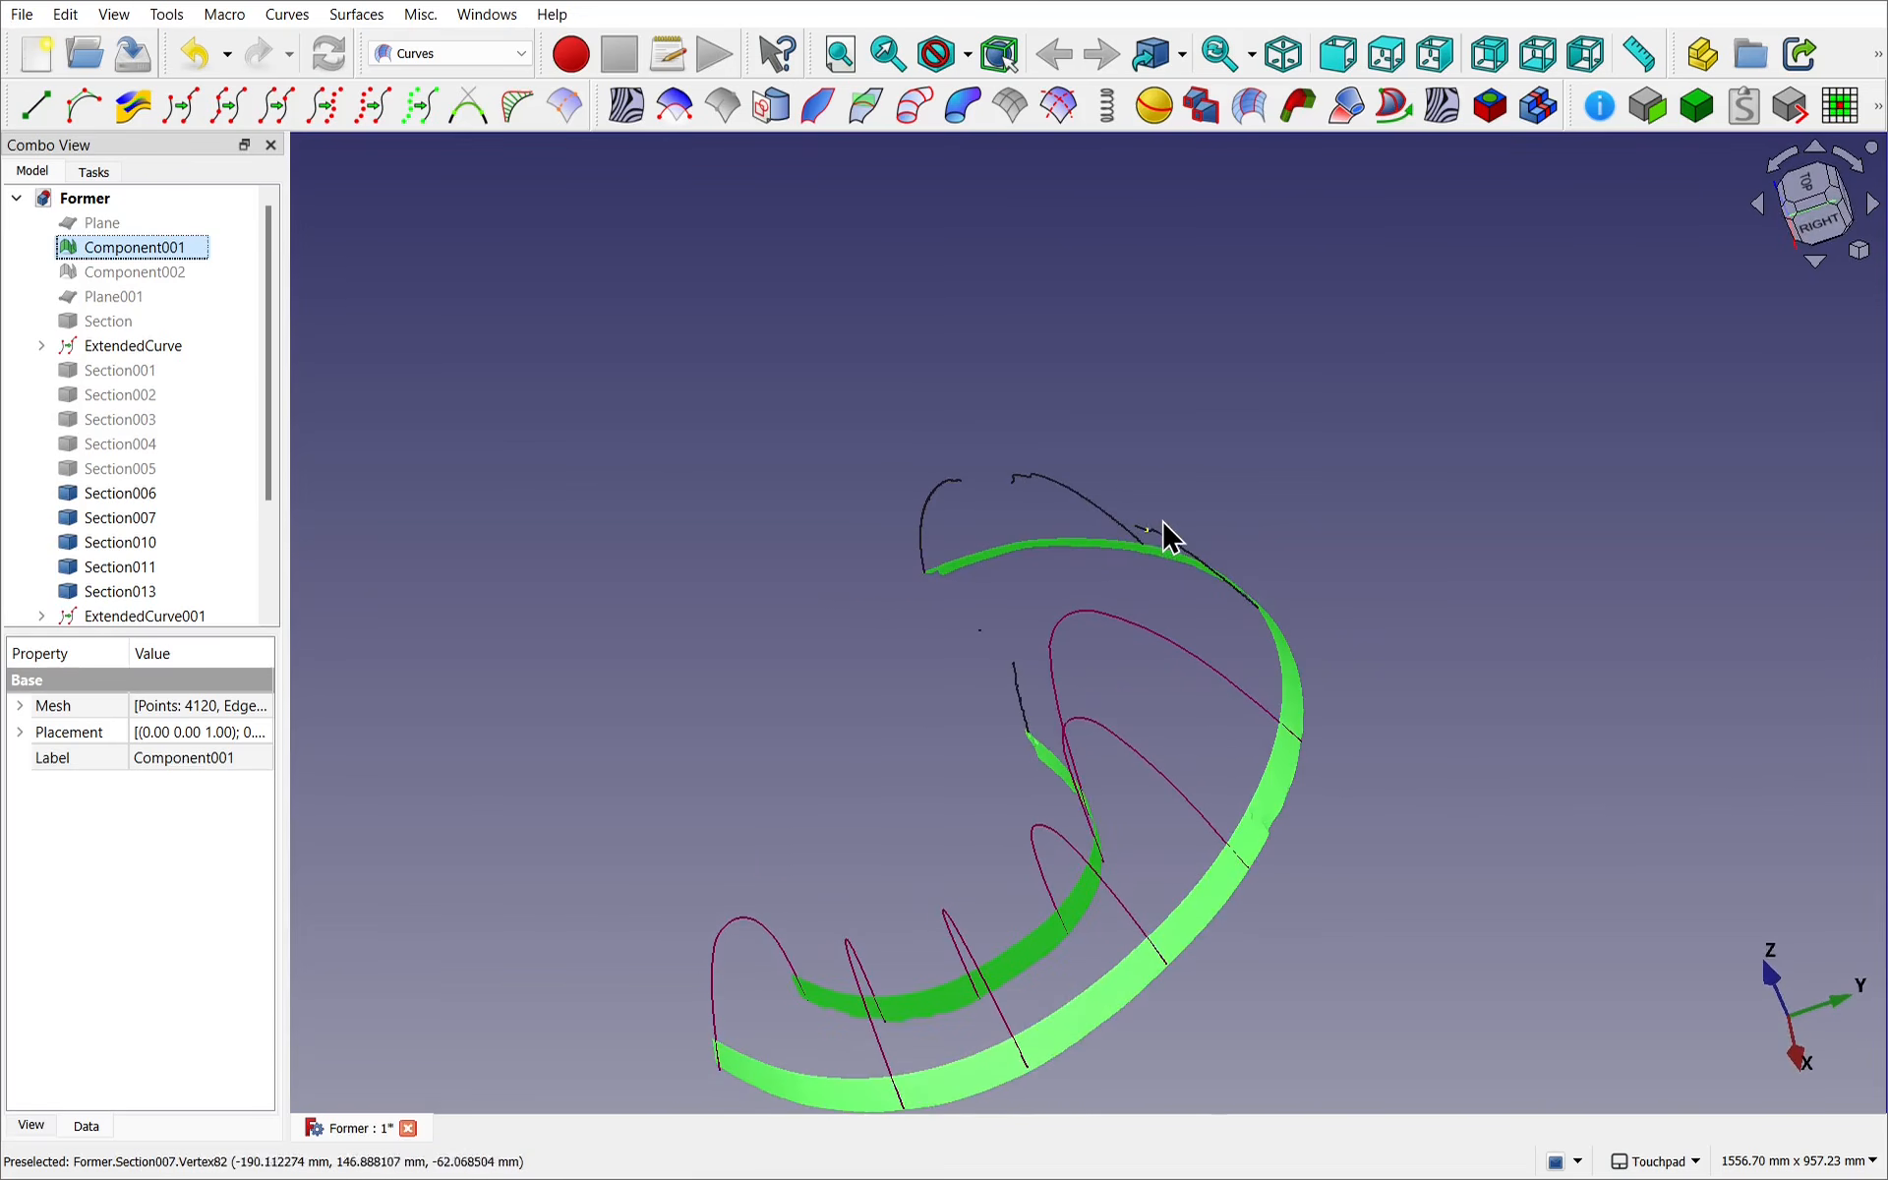
pyautogui.keyDown('alt'); pyautogui.moveTo(1170, 536); pyautogui.dragTo(1117, 615); pyautogui.keyUp('alt')
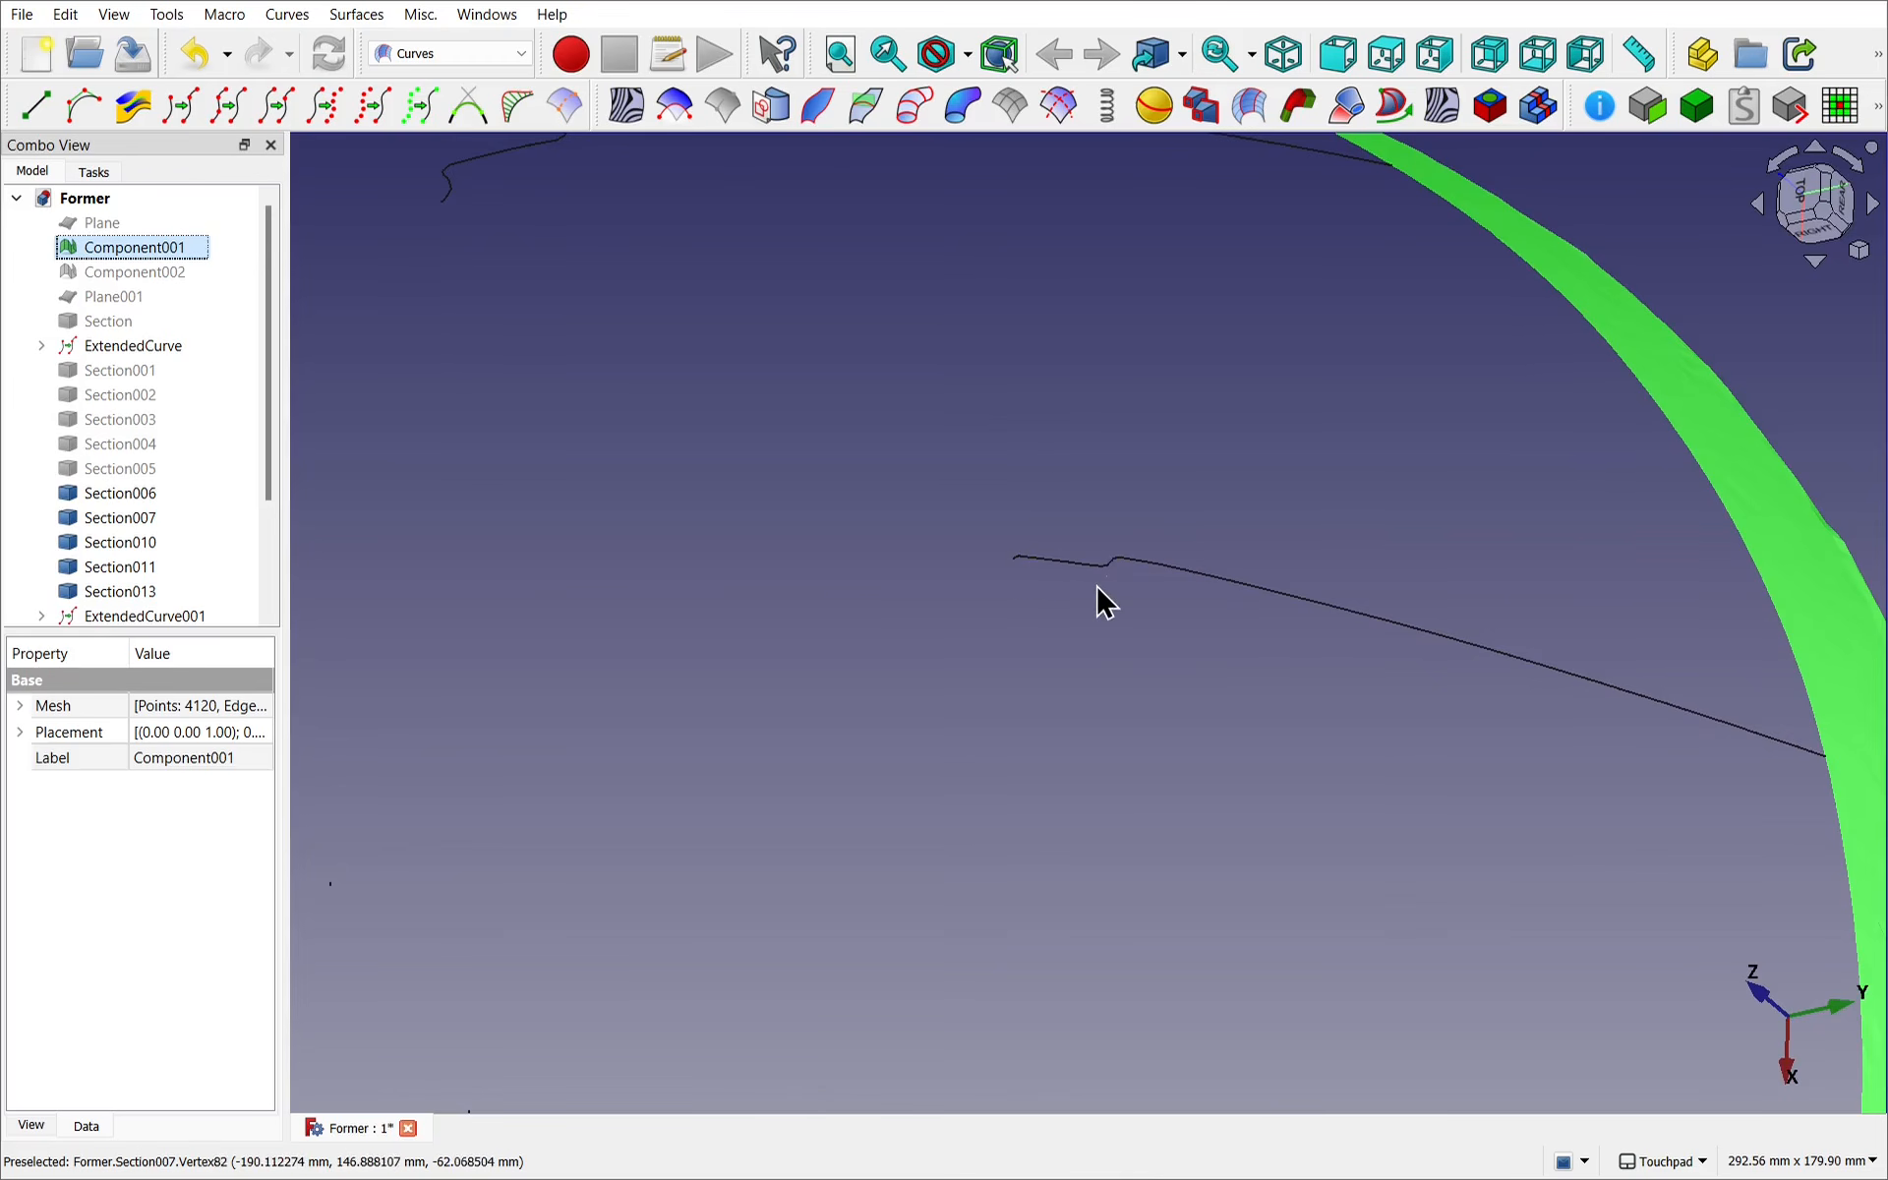
pyautogui.scroll(-6, 1089, 581)
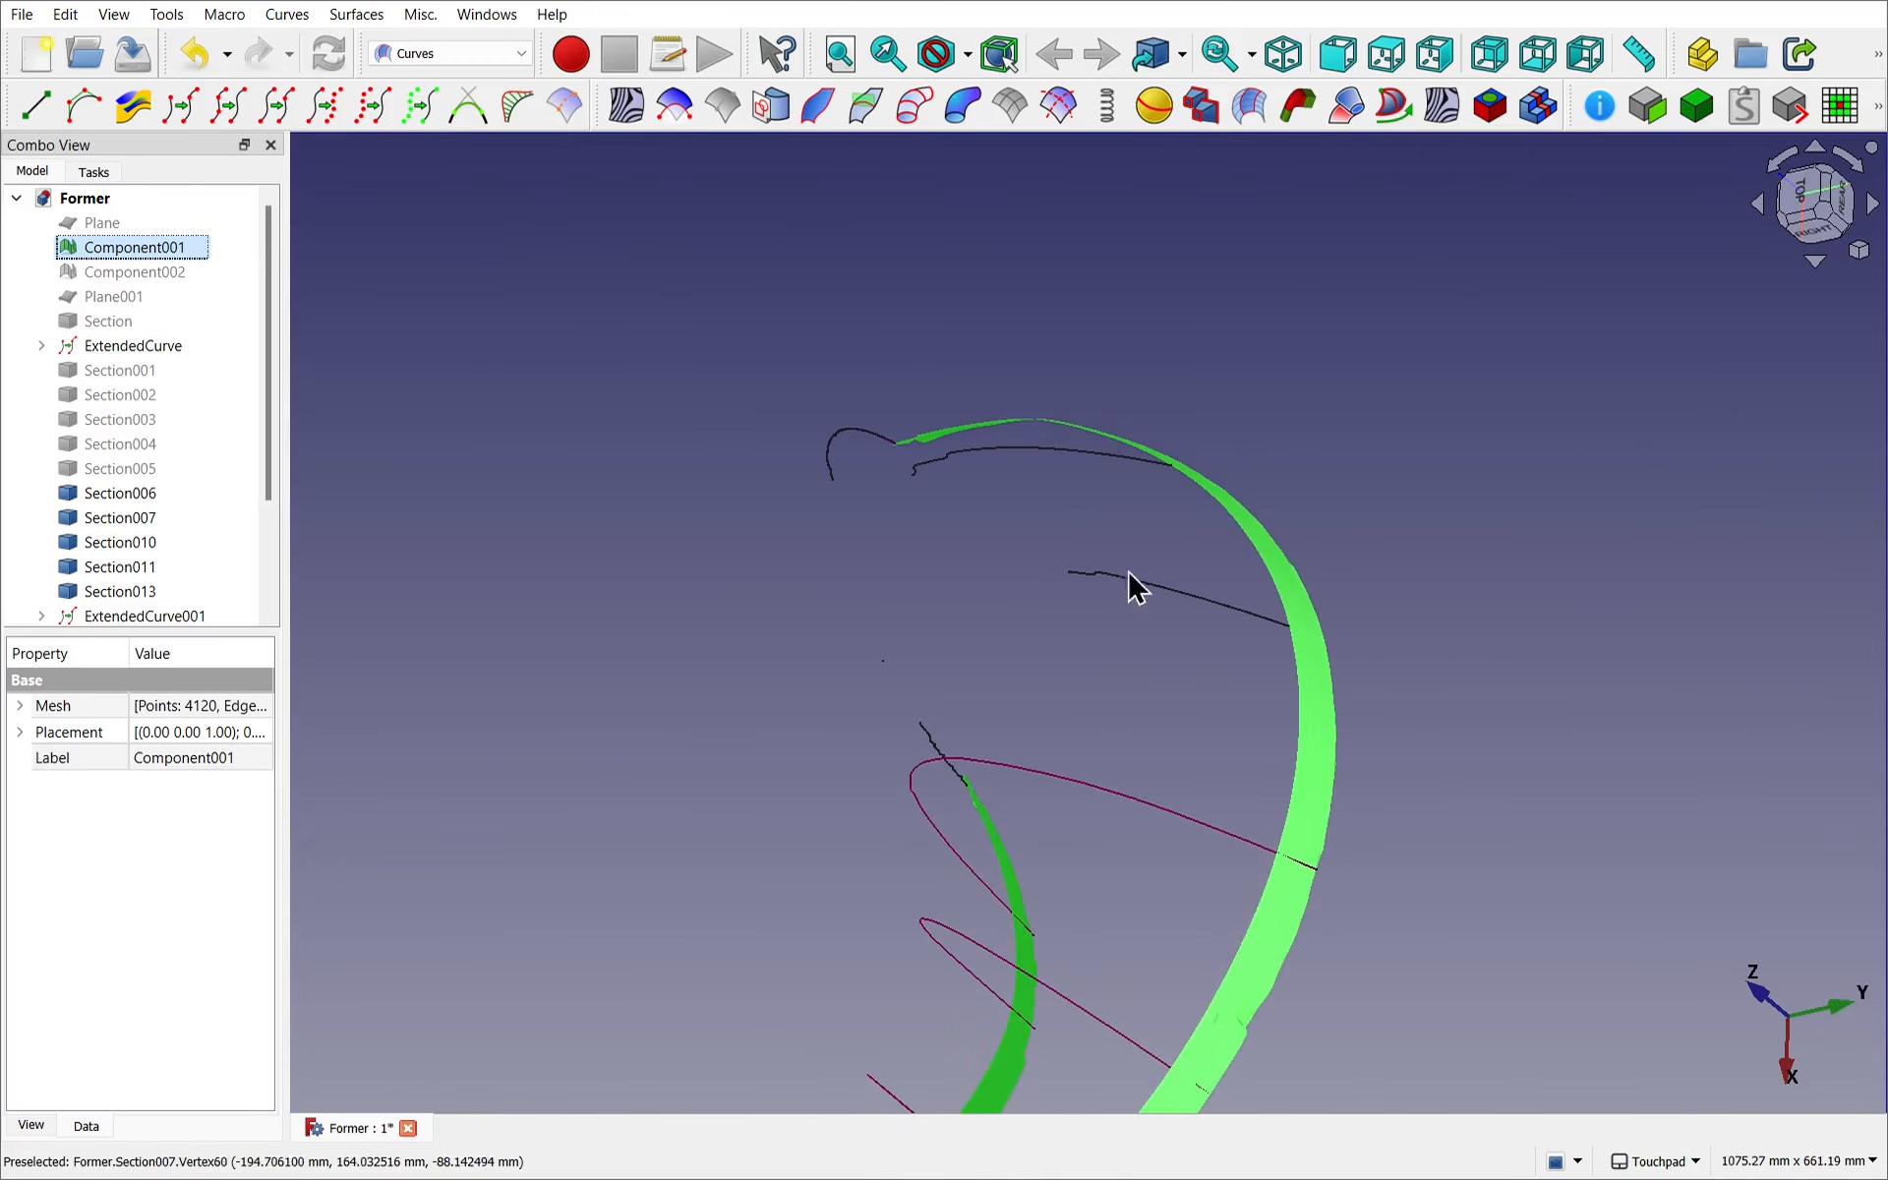
pyautogui.keyDown('alt'); pyautogui.moveTo(1130, 573); pyautogui.dragTo(1152, 424); pyautogui.keyUp('alt')
pyautogui.keyDown('alt'); pyautogui.moveTo(894, 455); pyautogui.dragTo(1084, 244); pyautogui.keyUp('alt')
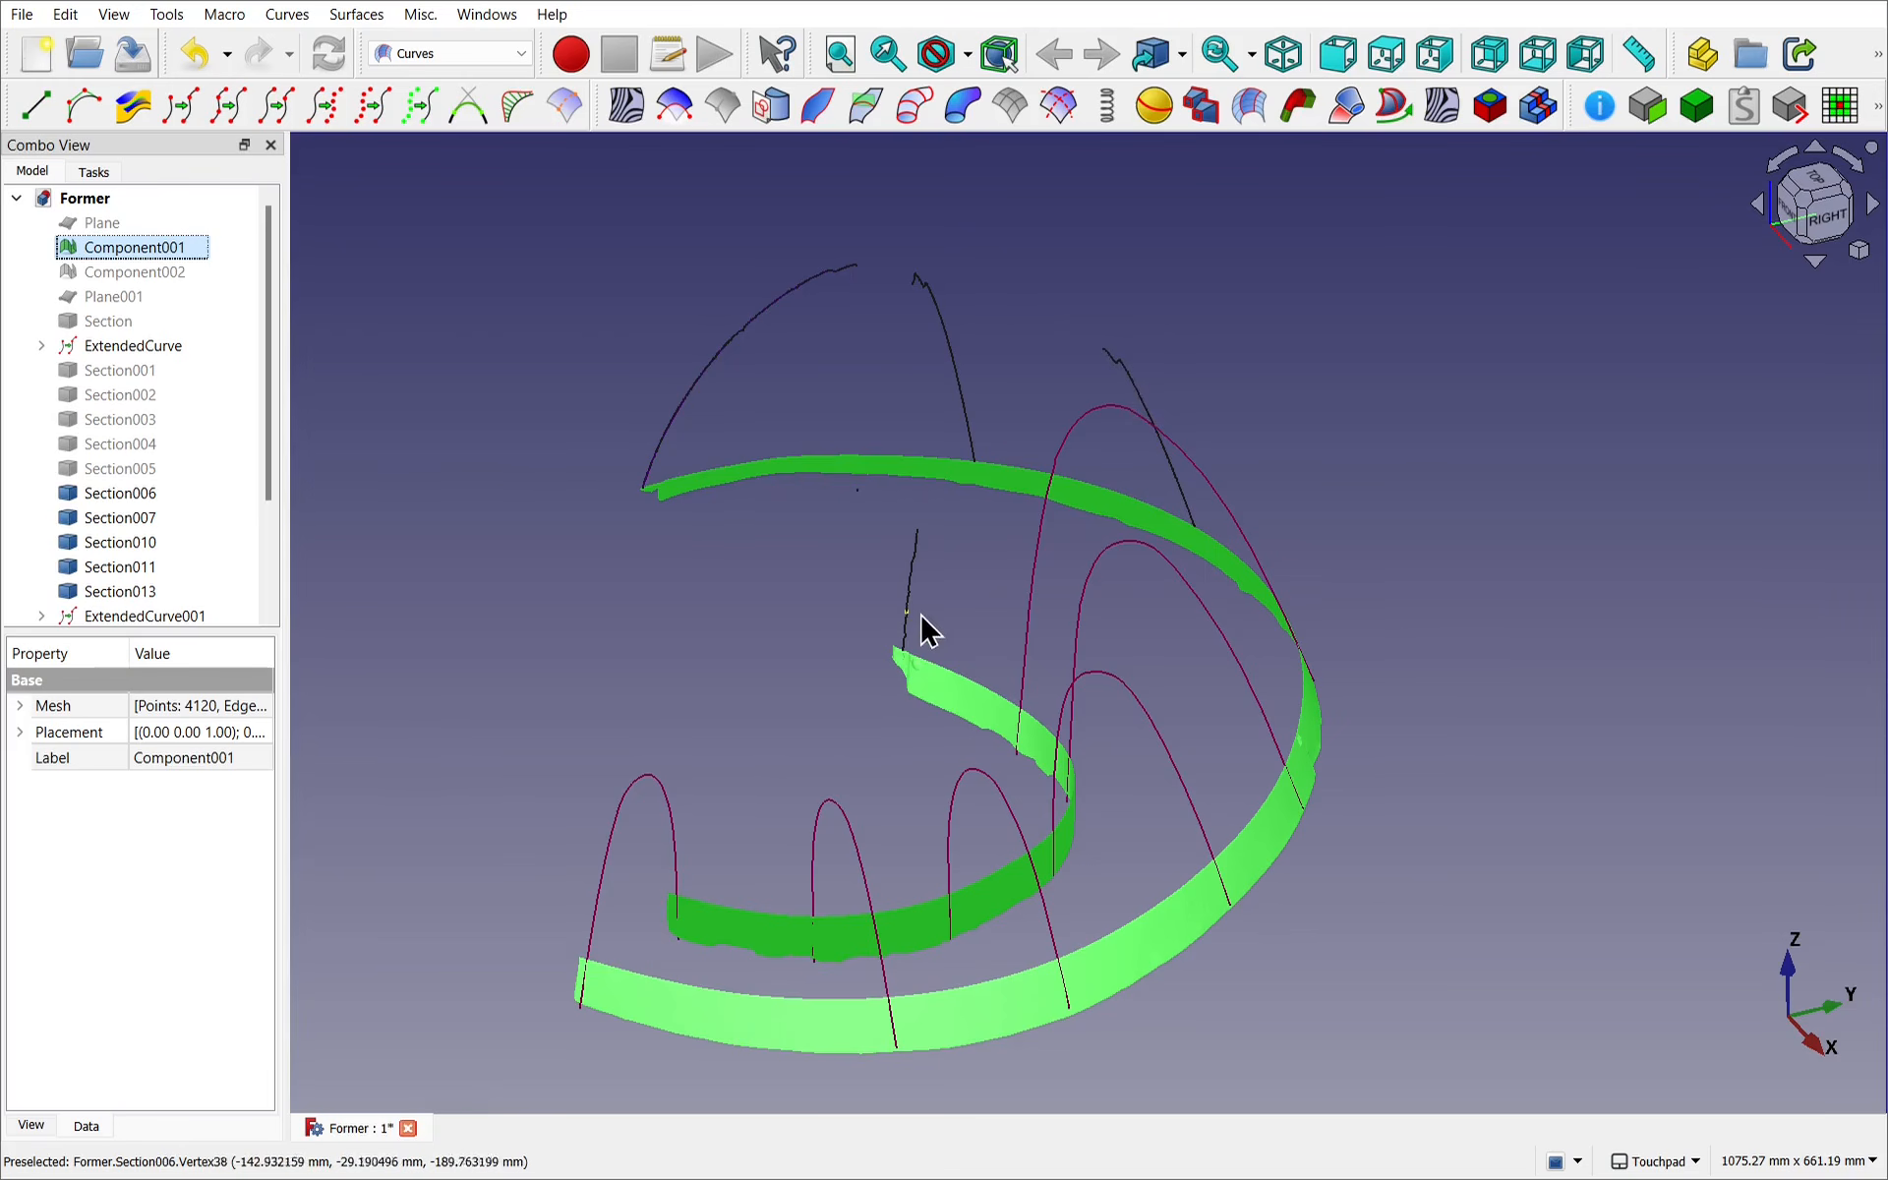
pyautogui.keyDown('alt'); pyautogui.moveTo(906, 615); pyautogui.dragTo(864, 675); pyautogui.keyUp('alt')
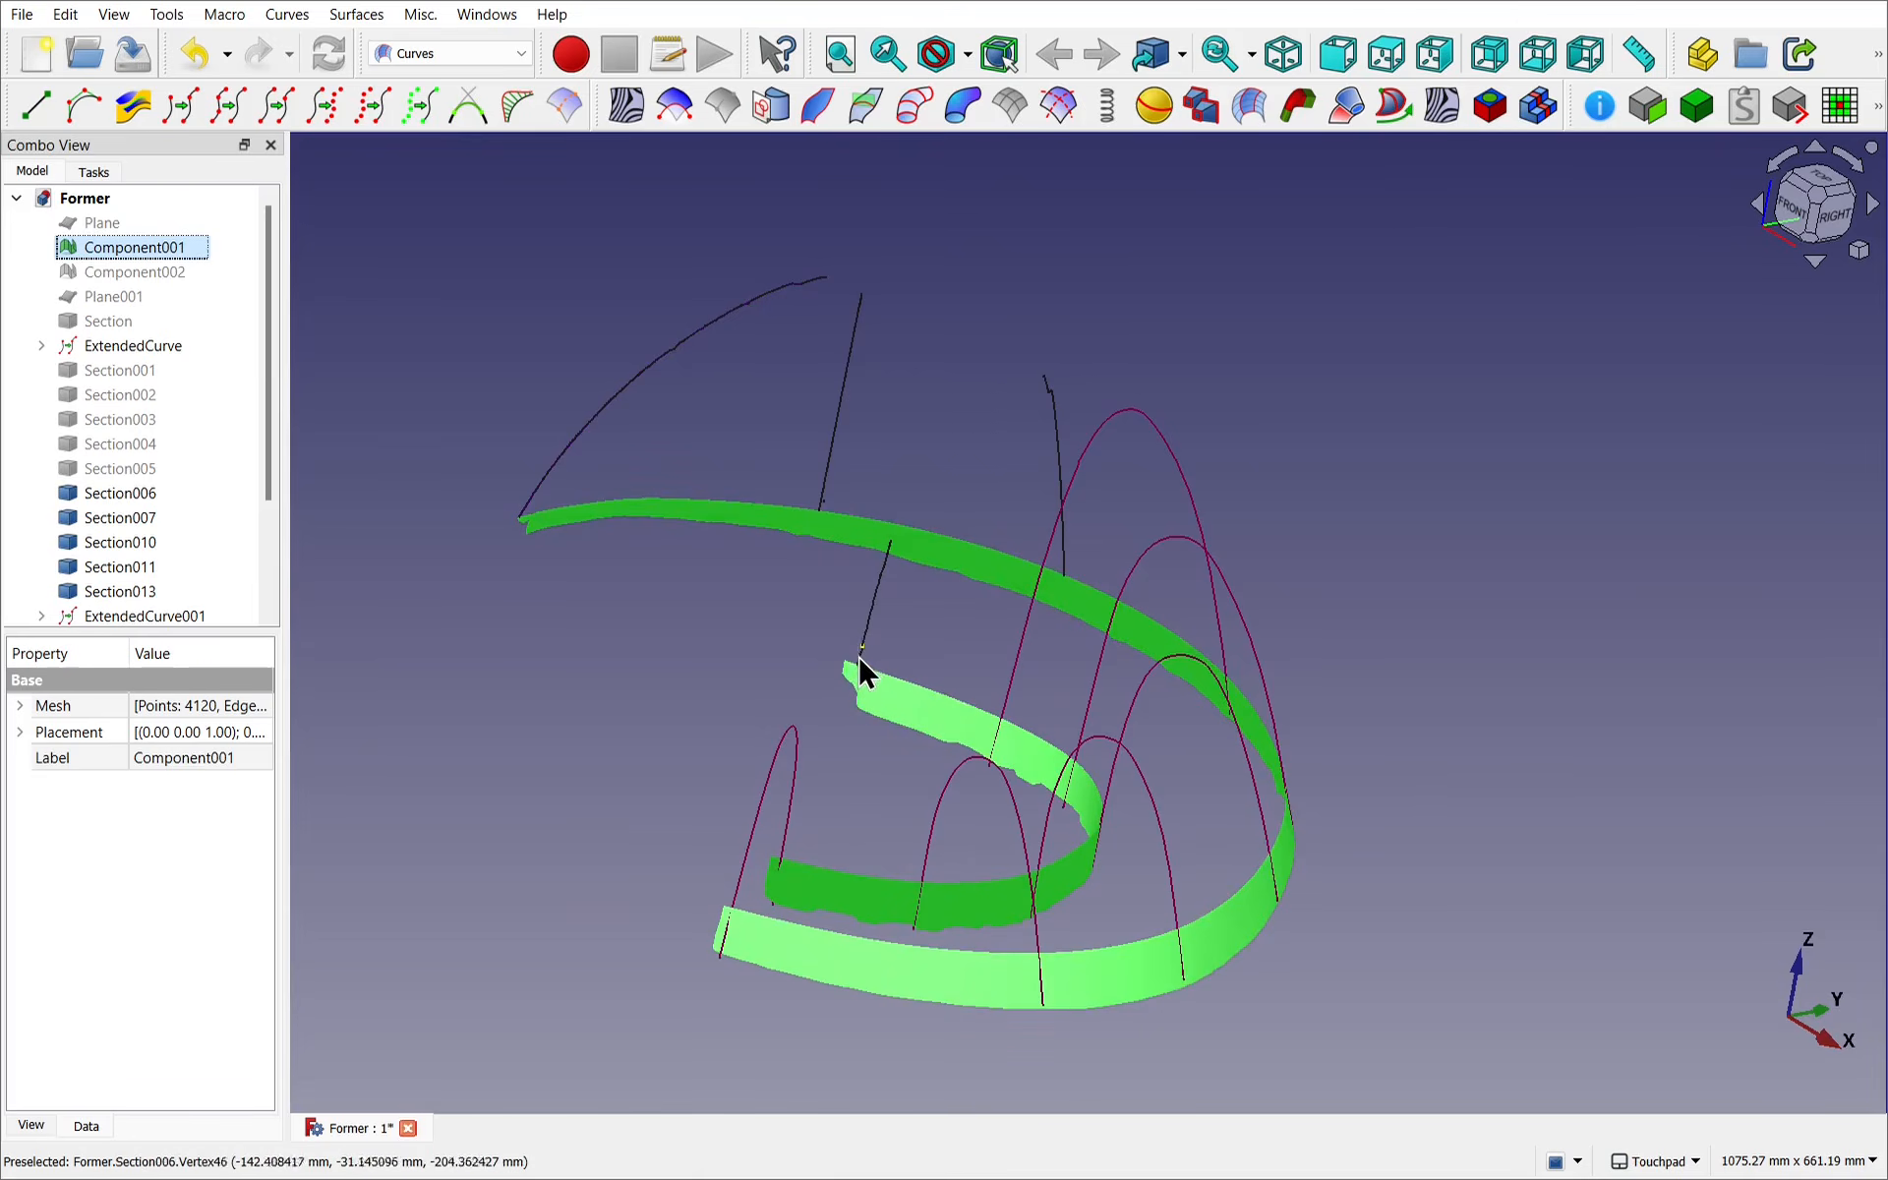
pyautogui.click(713, 612)
pyautogui.keyDown('alt'); pyautogui.moveTo(713, 611); pyautogui.dragTo(641, 659); pyautogui.keyUp('alt')
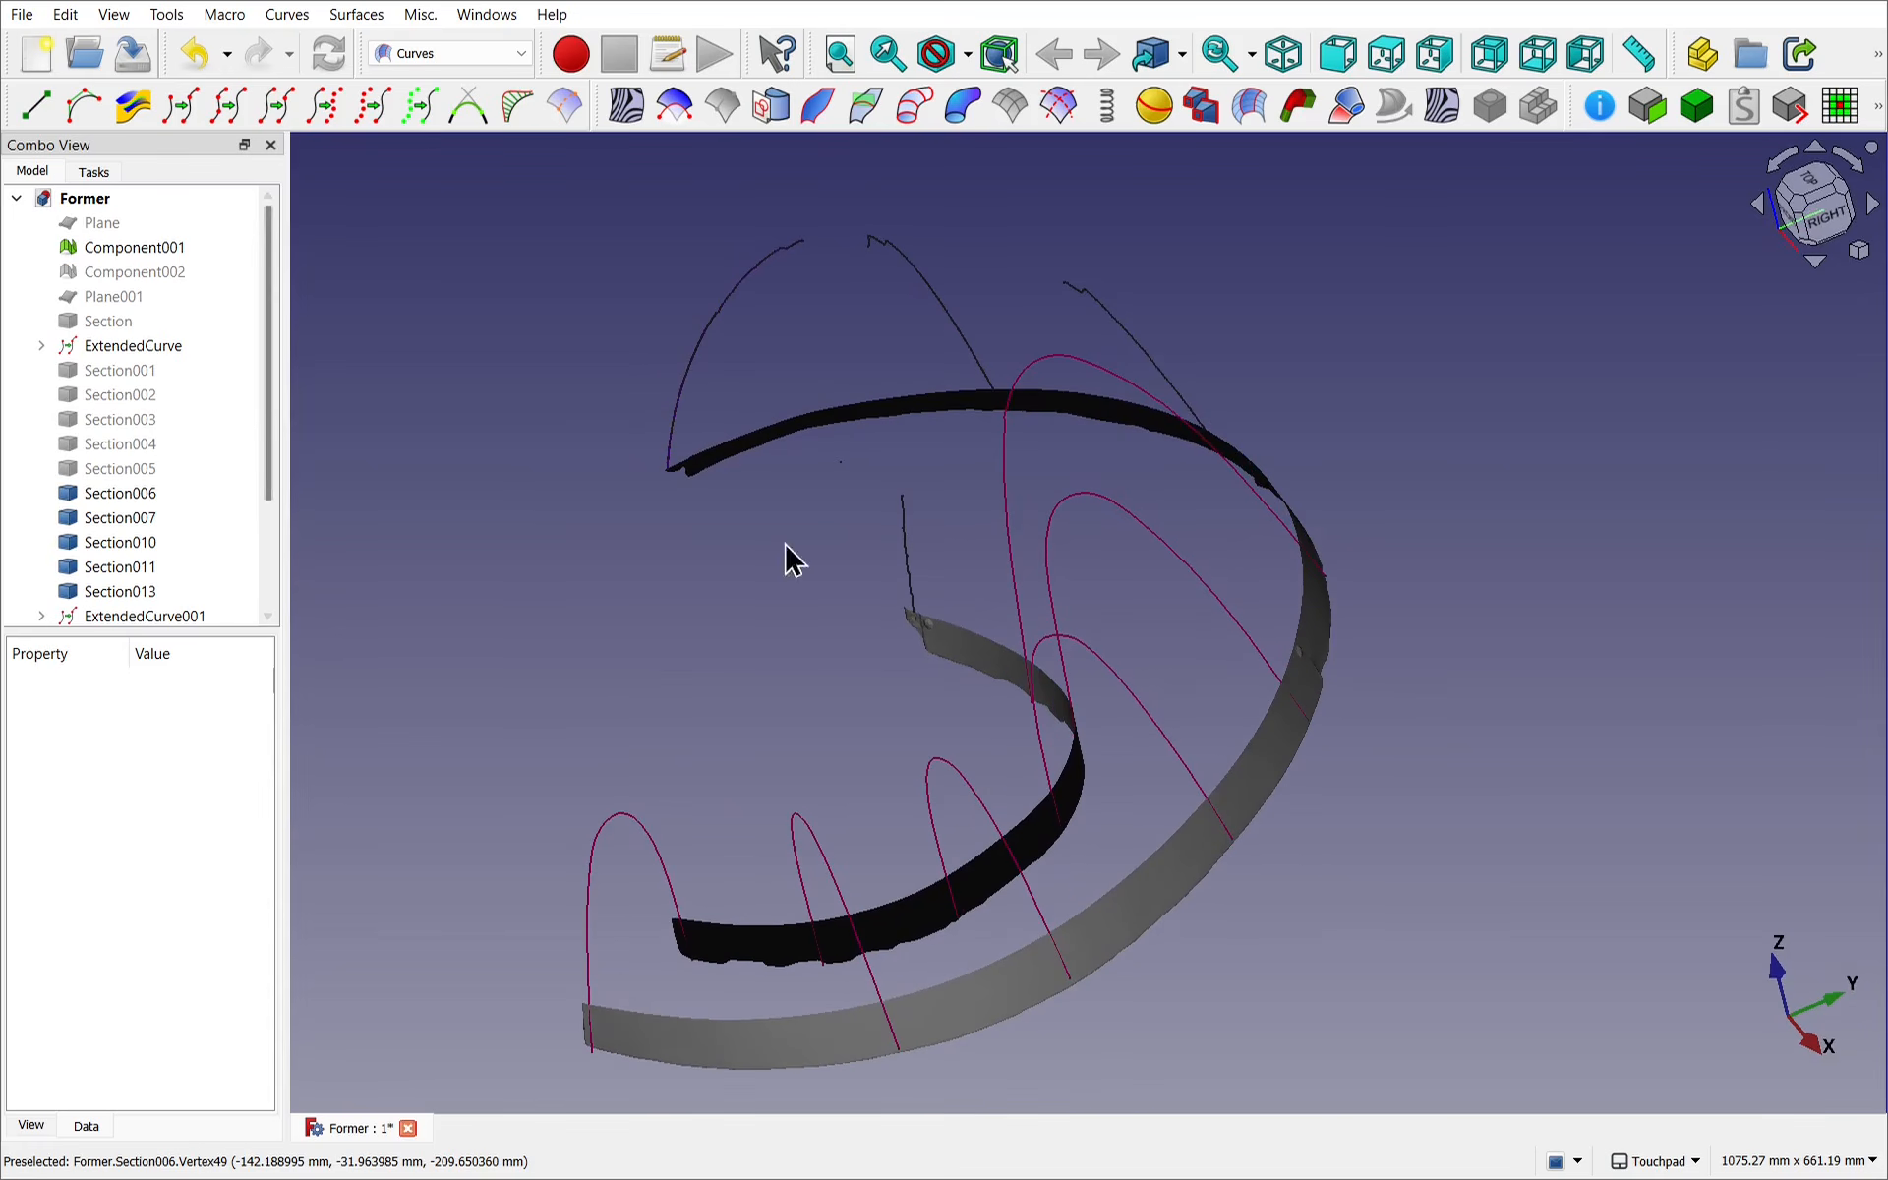
# Apply Join Curve to the partial section Section006 beside the inner end of the mesh strip.
pyautogui.click(905, 574)
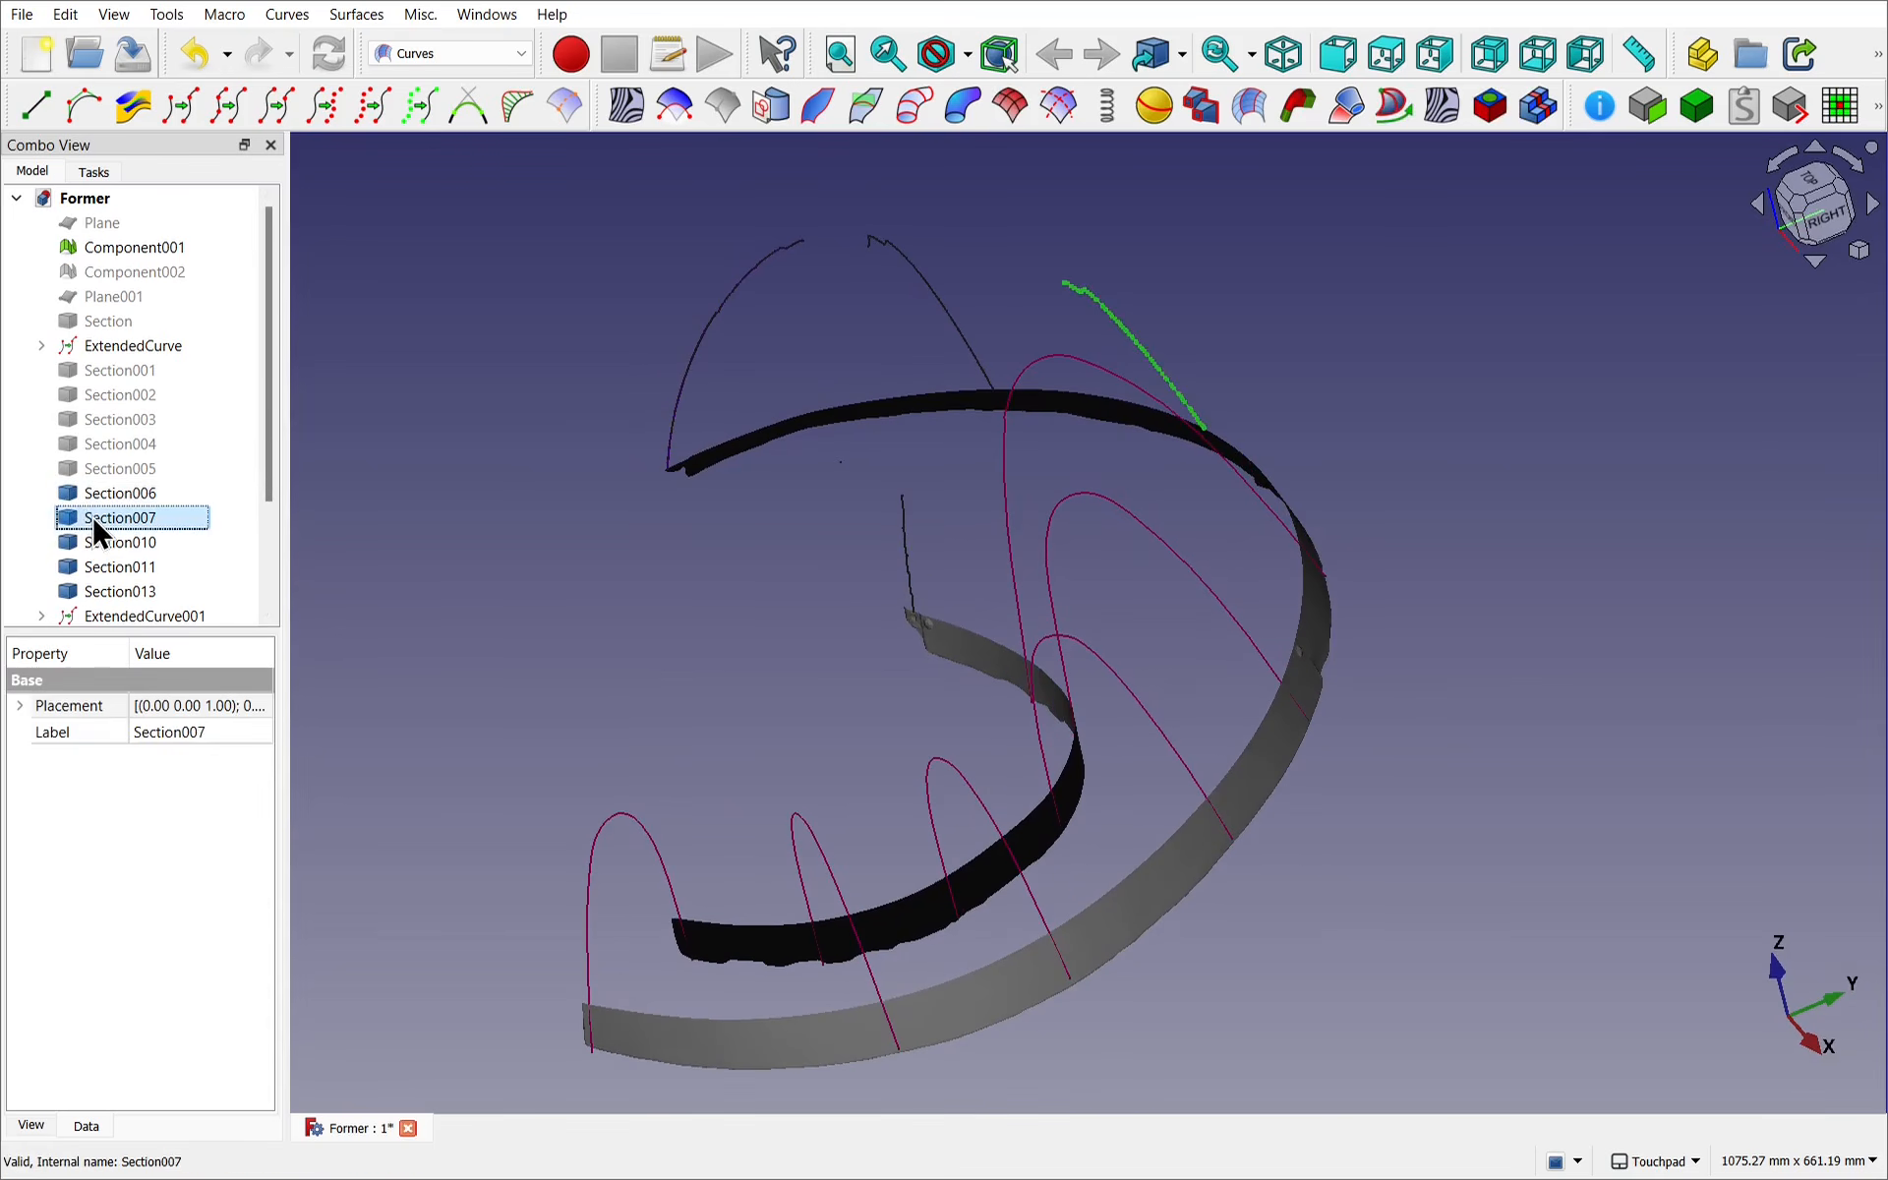
pyautogui.click(112, 498)
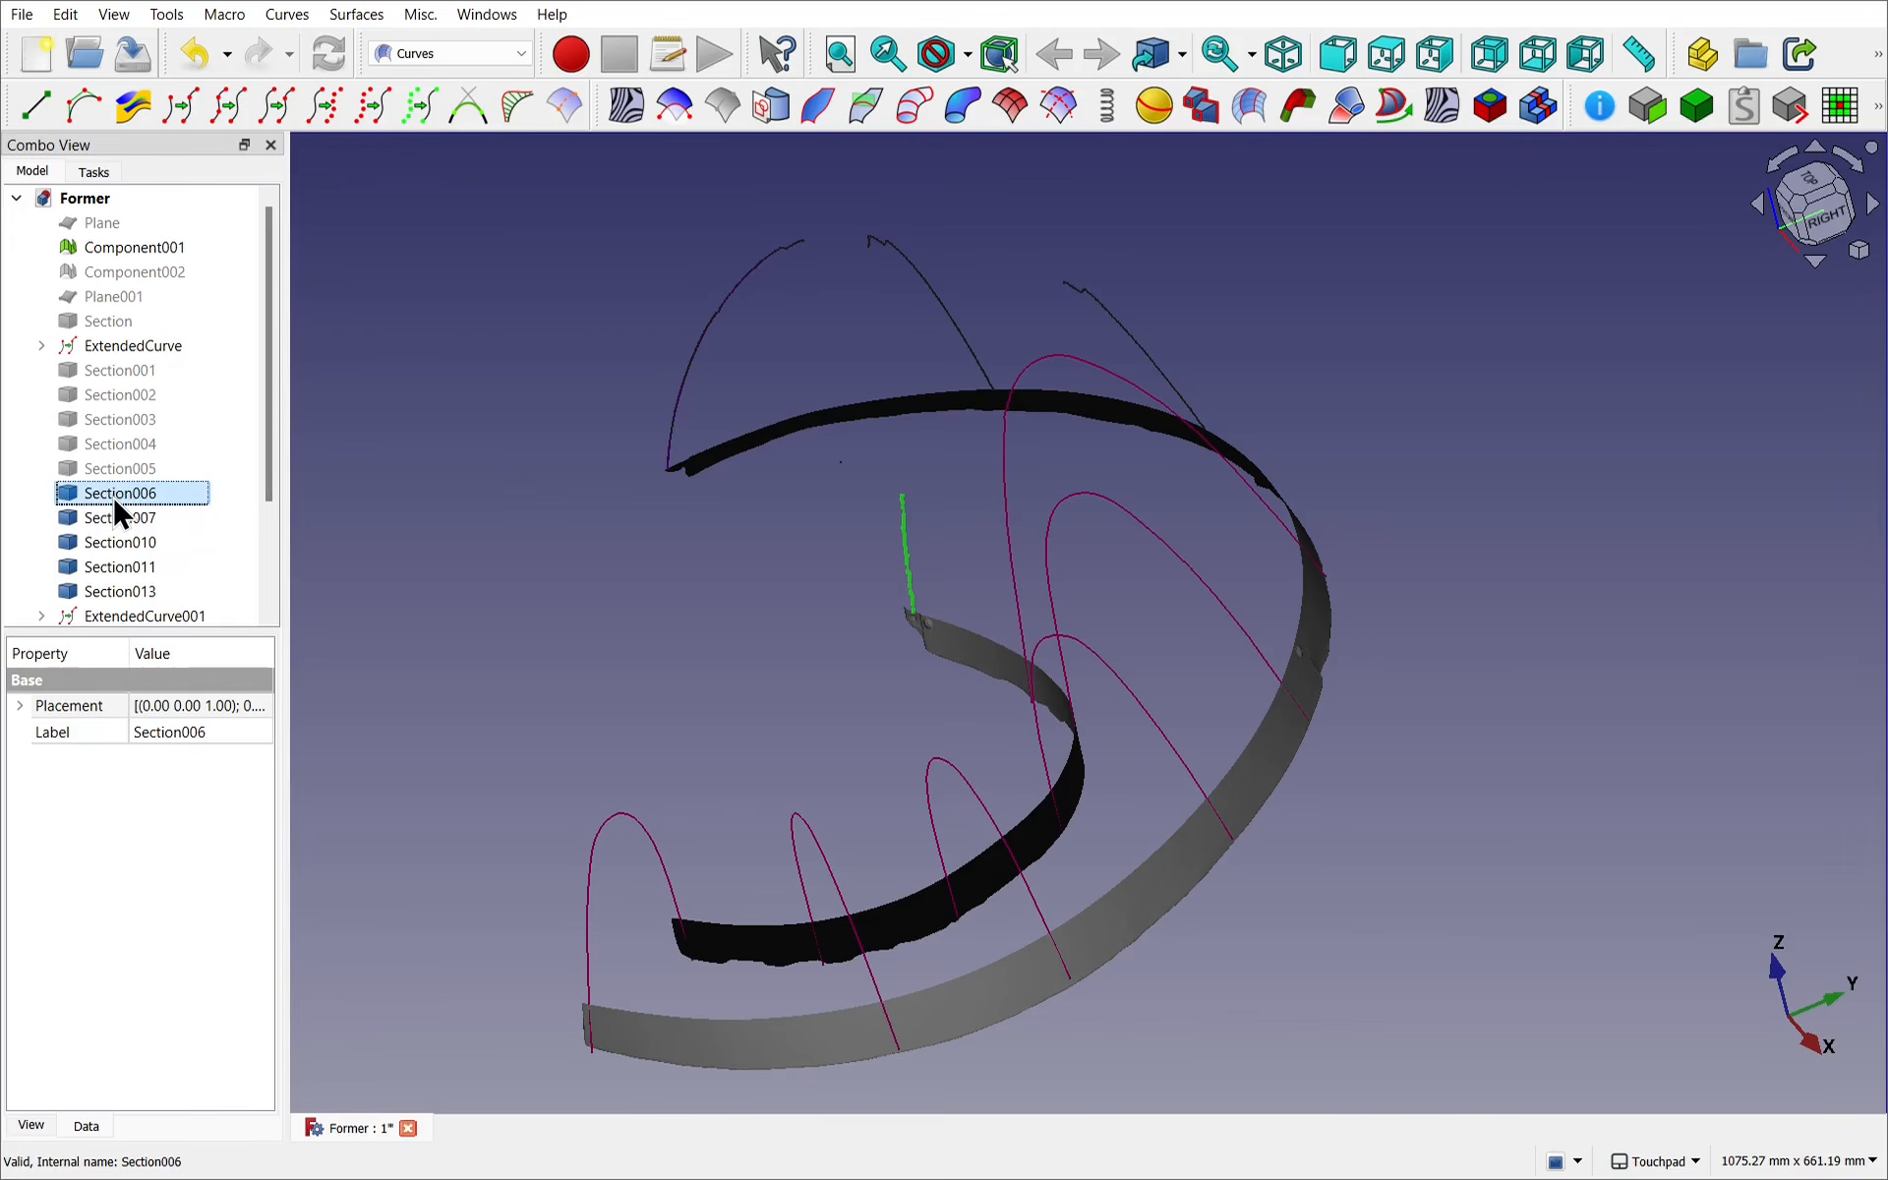
pyautogui.click(226, 110)
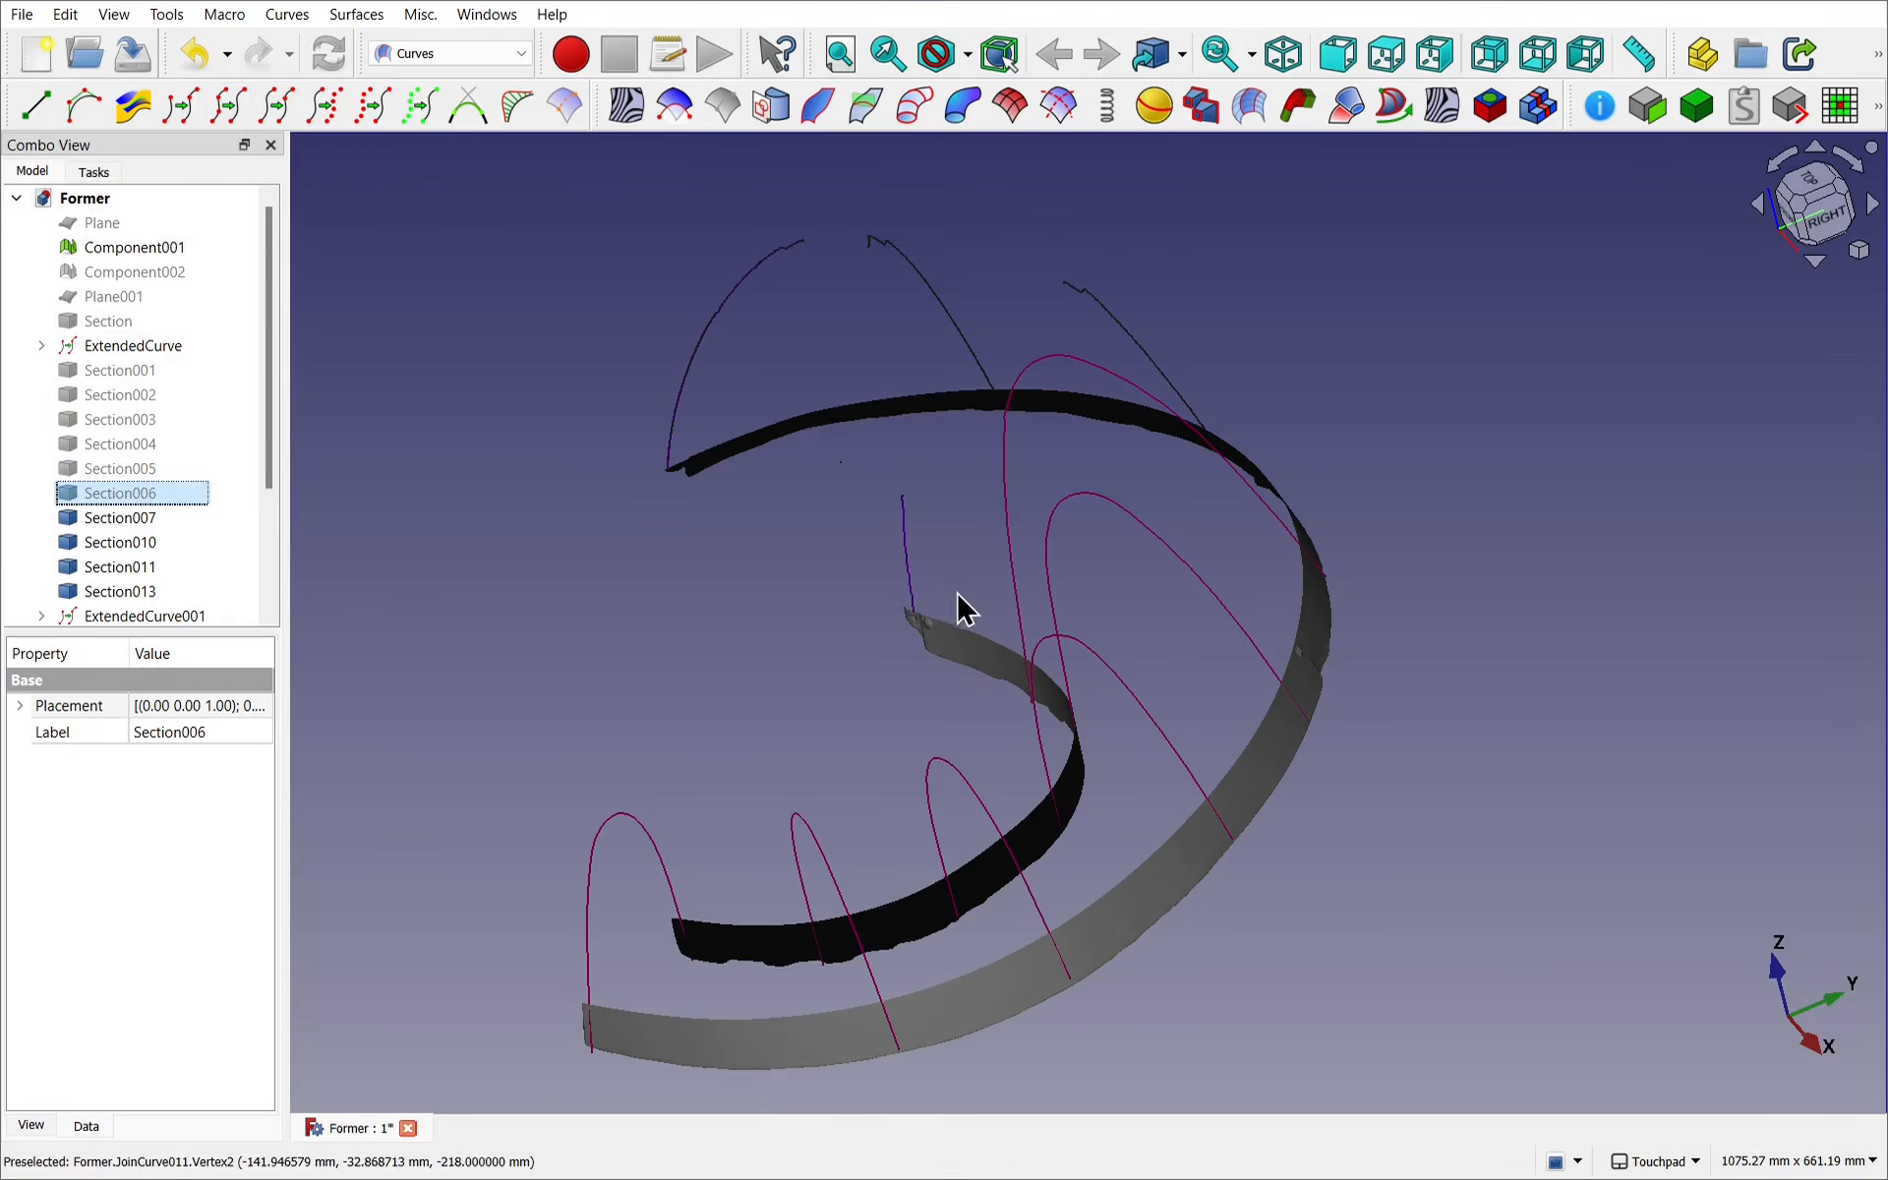
# Extend the joined Section006 curve and set its end extension length to 35 where it meets the mesh strip.
pyautogui.click(907, 551)
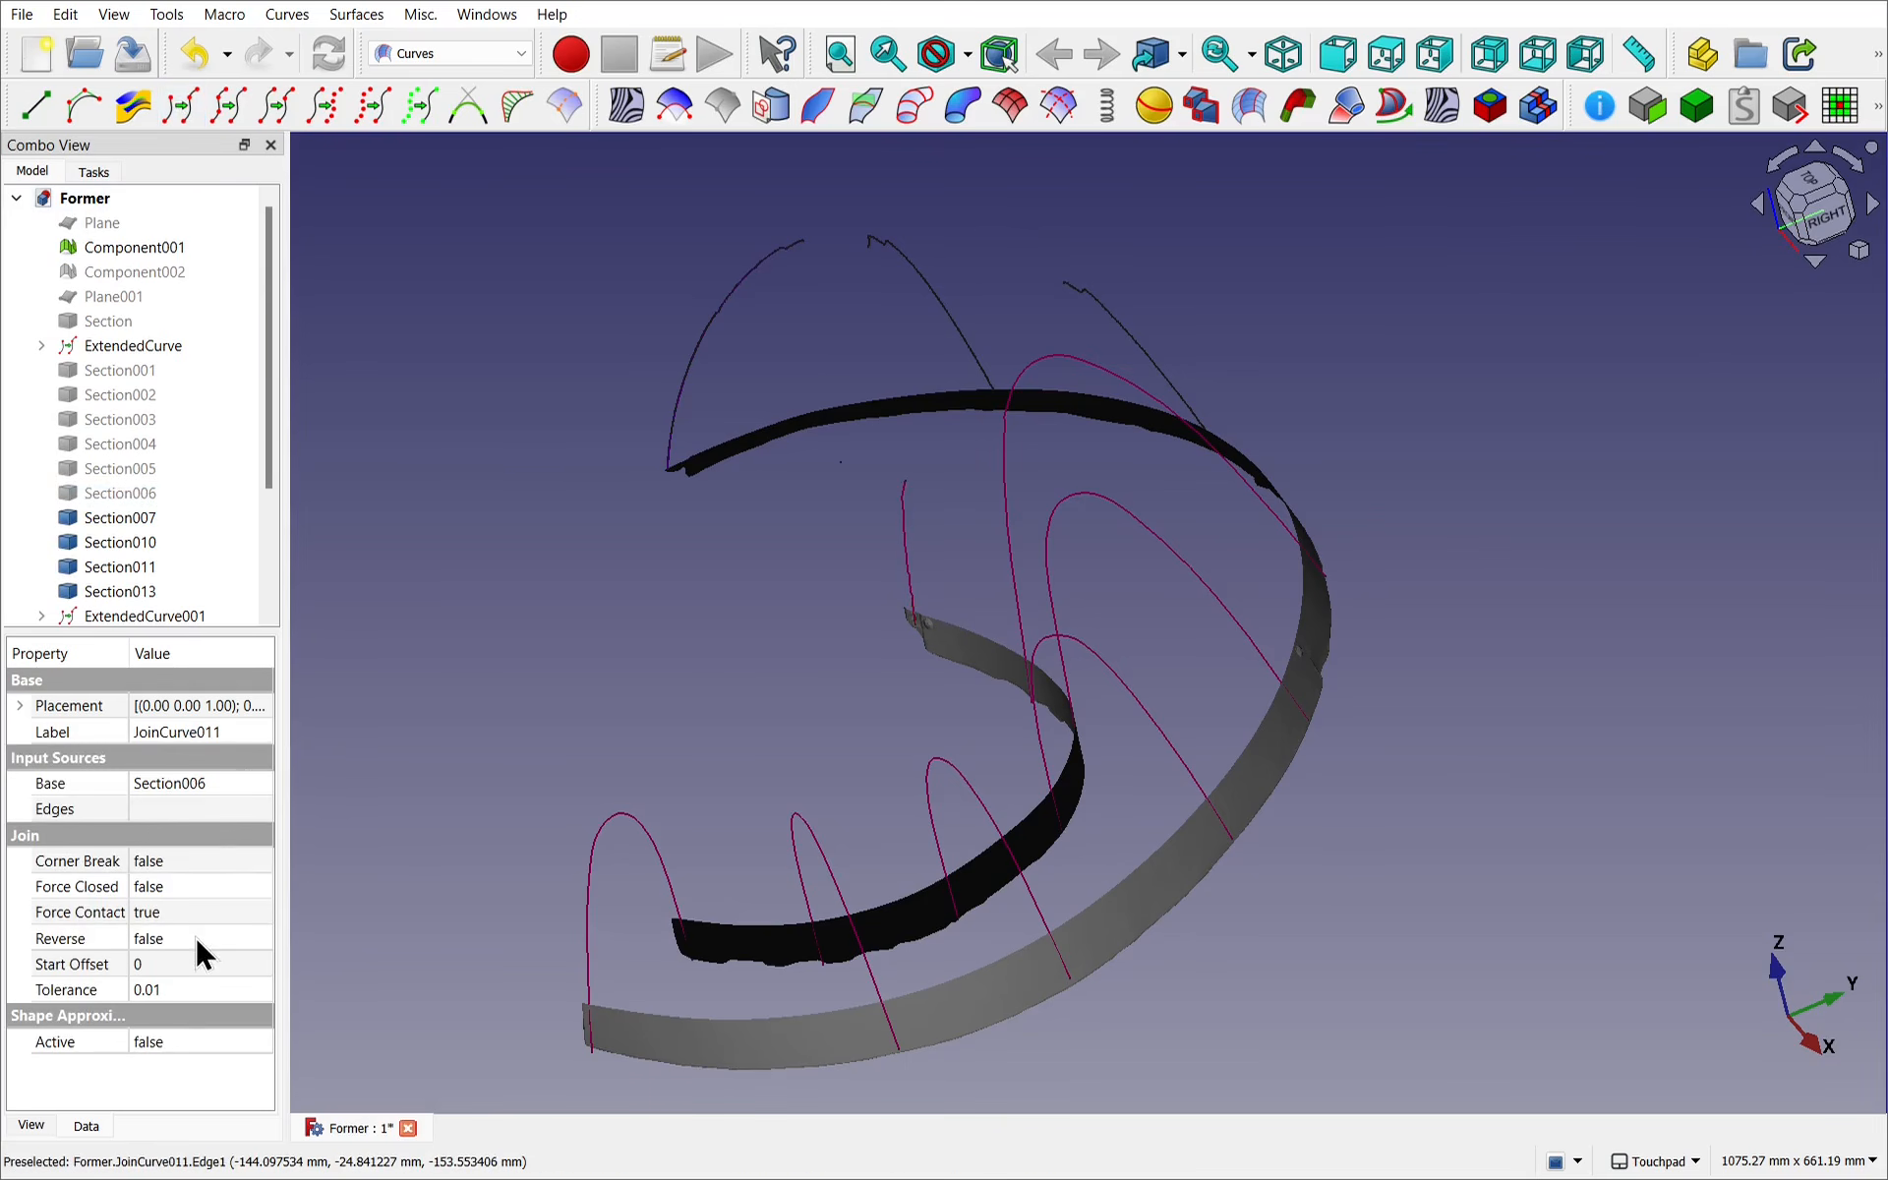
pyautogui.click(910, 543)
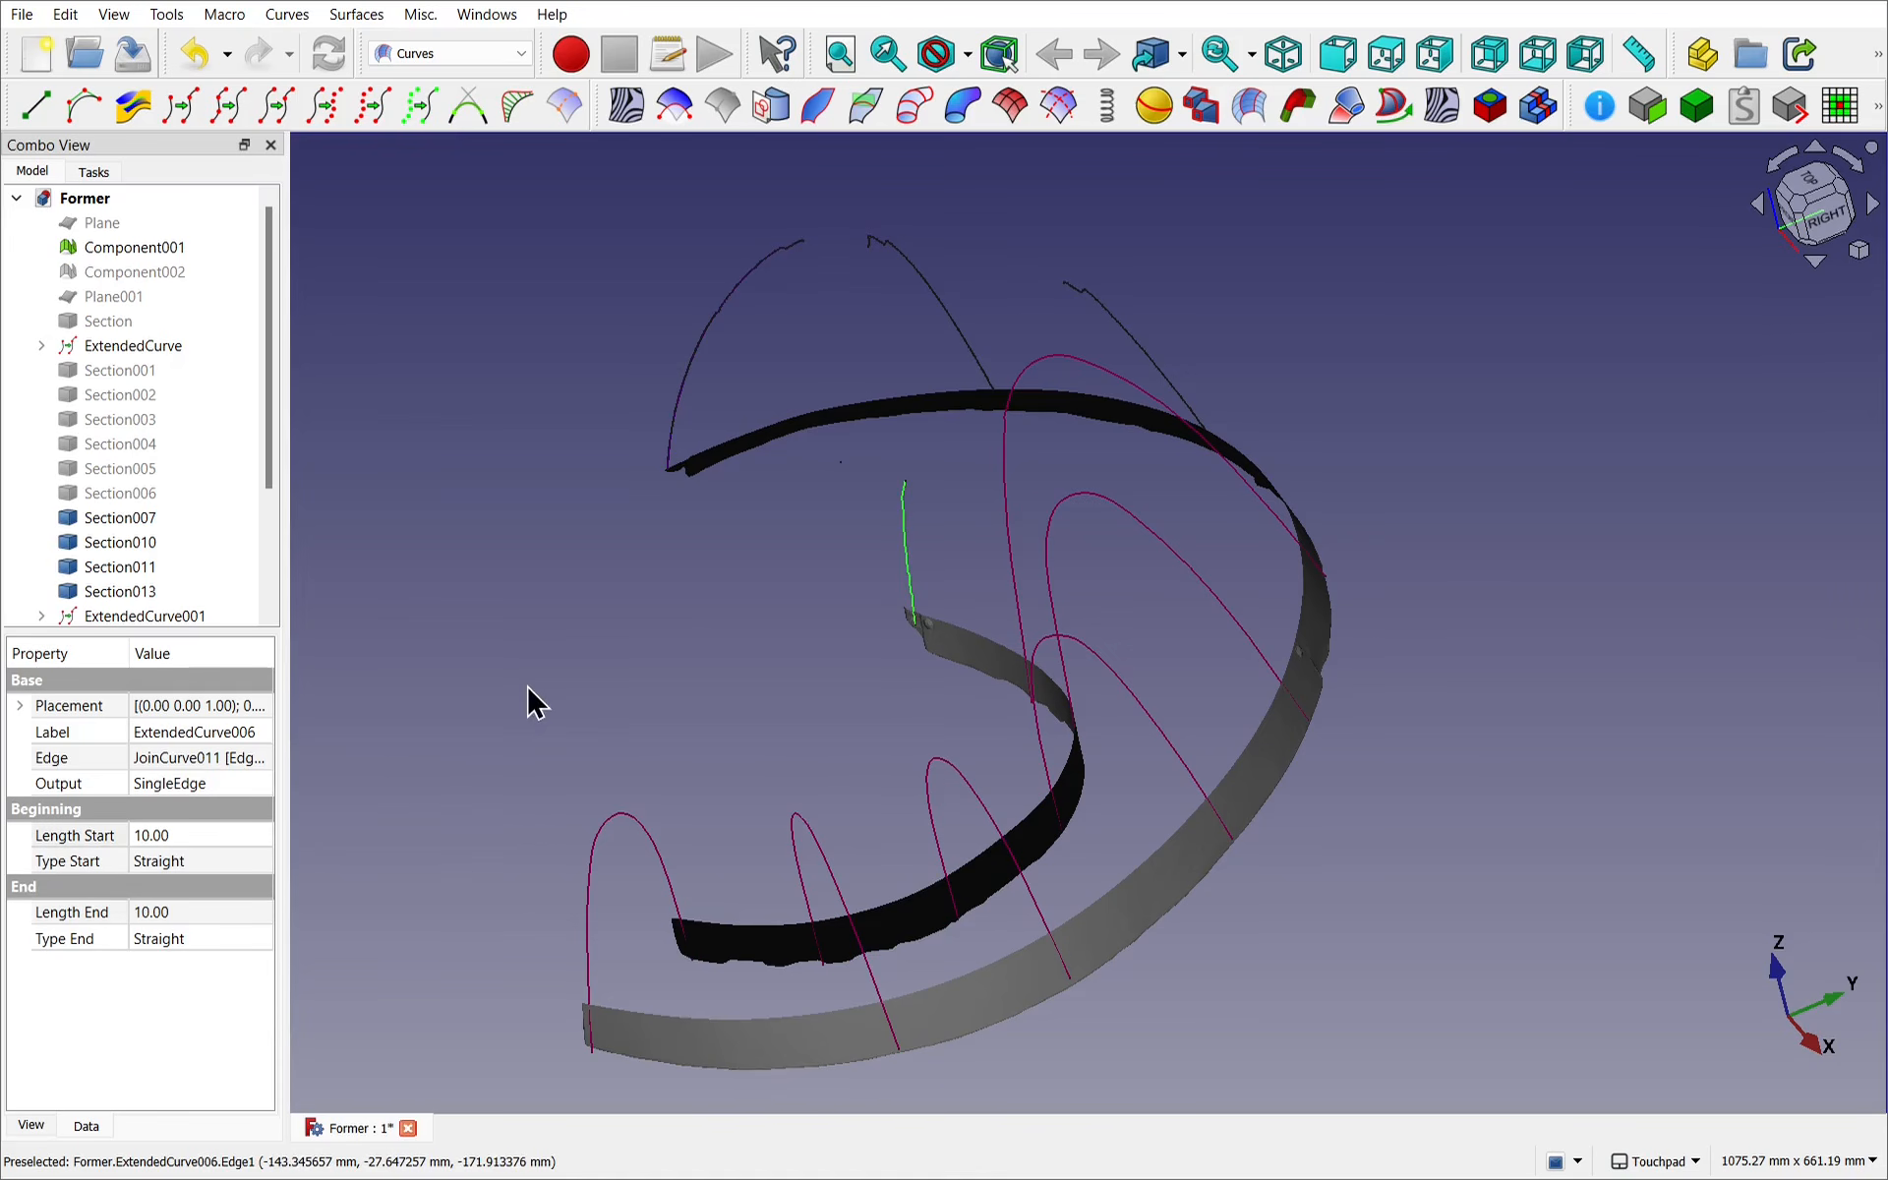
pyautogui.click(218, 912)
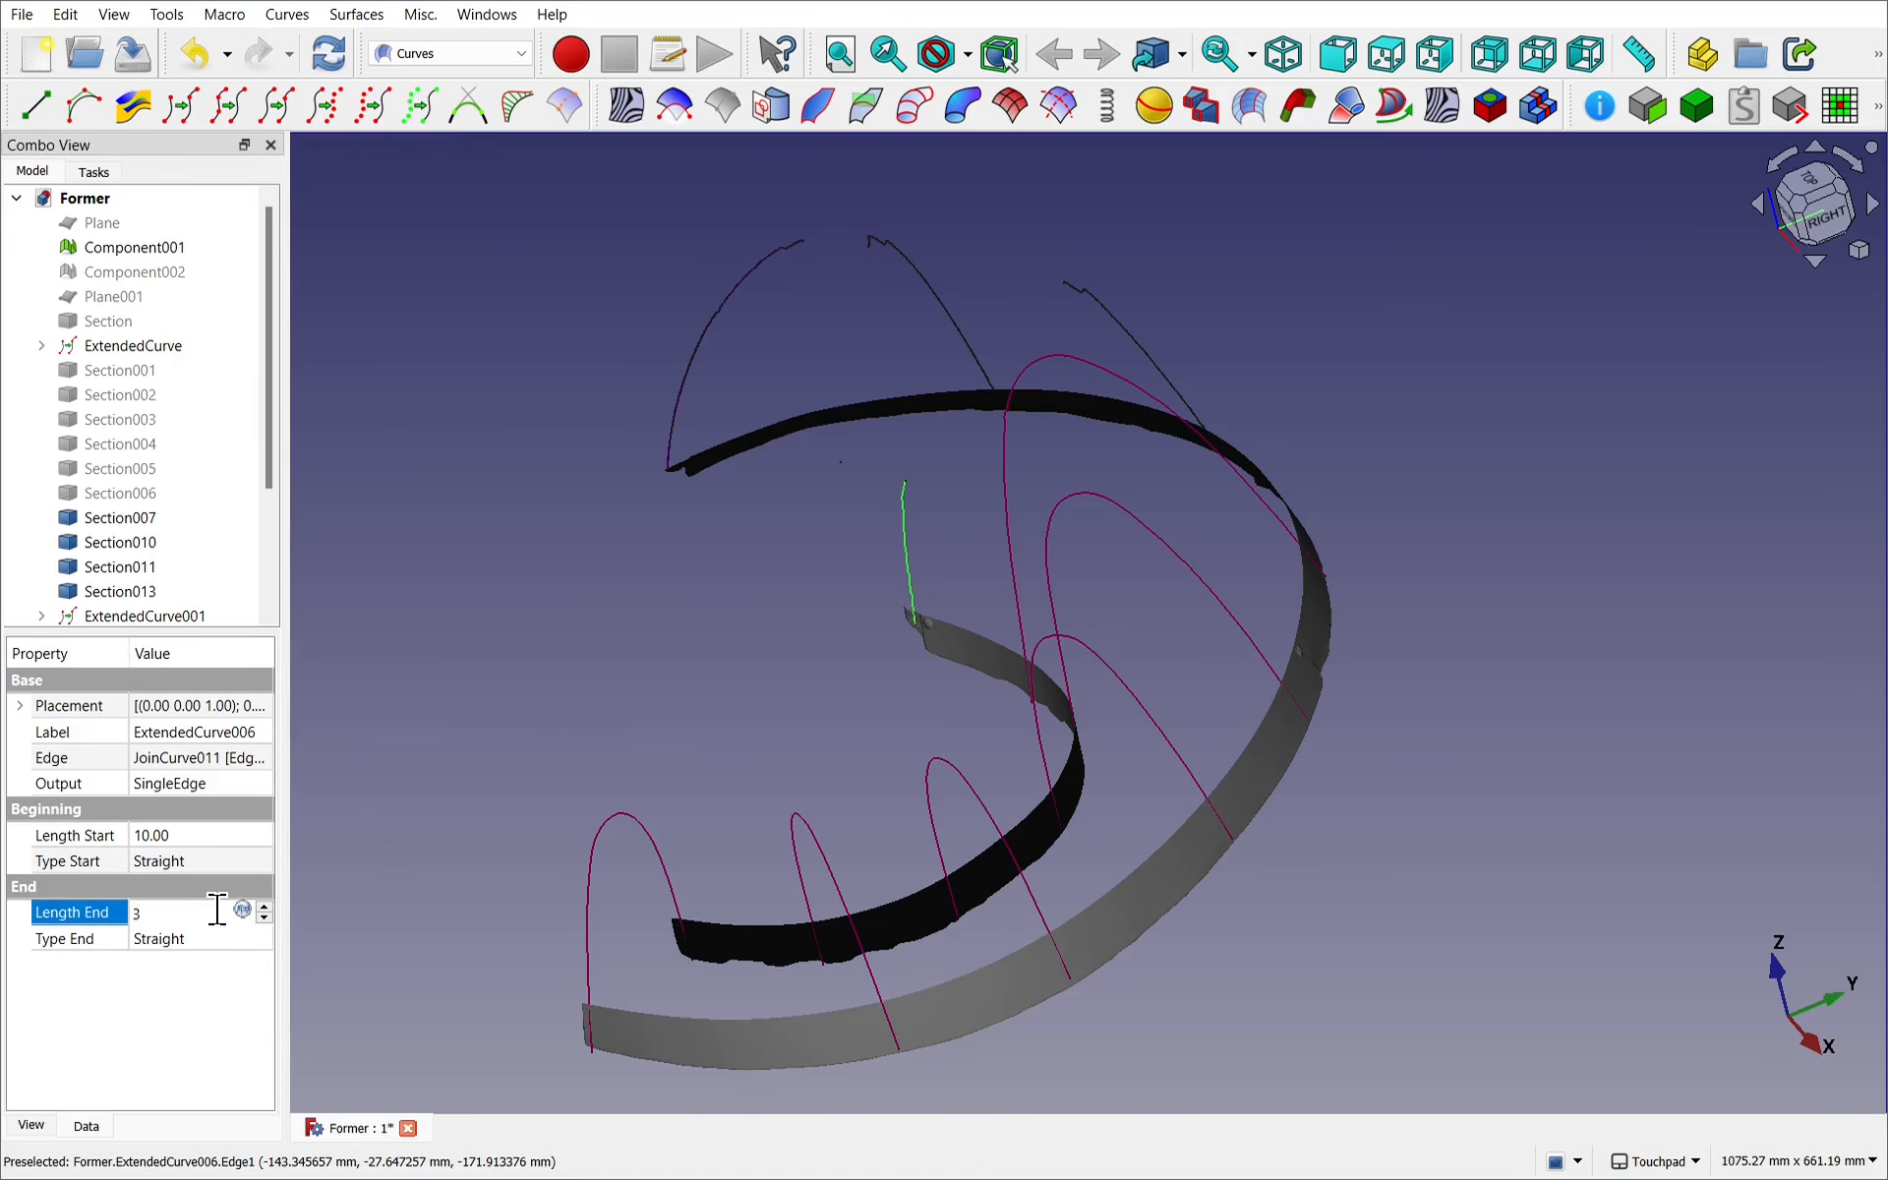
pyautogui.press('Return')
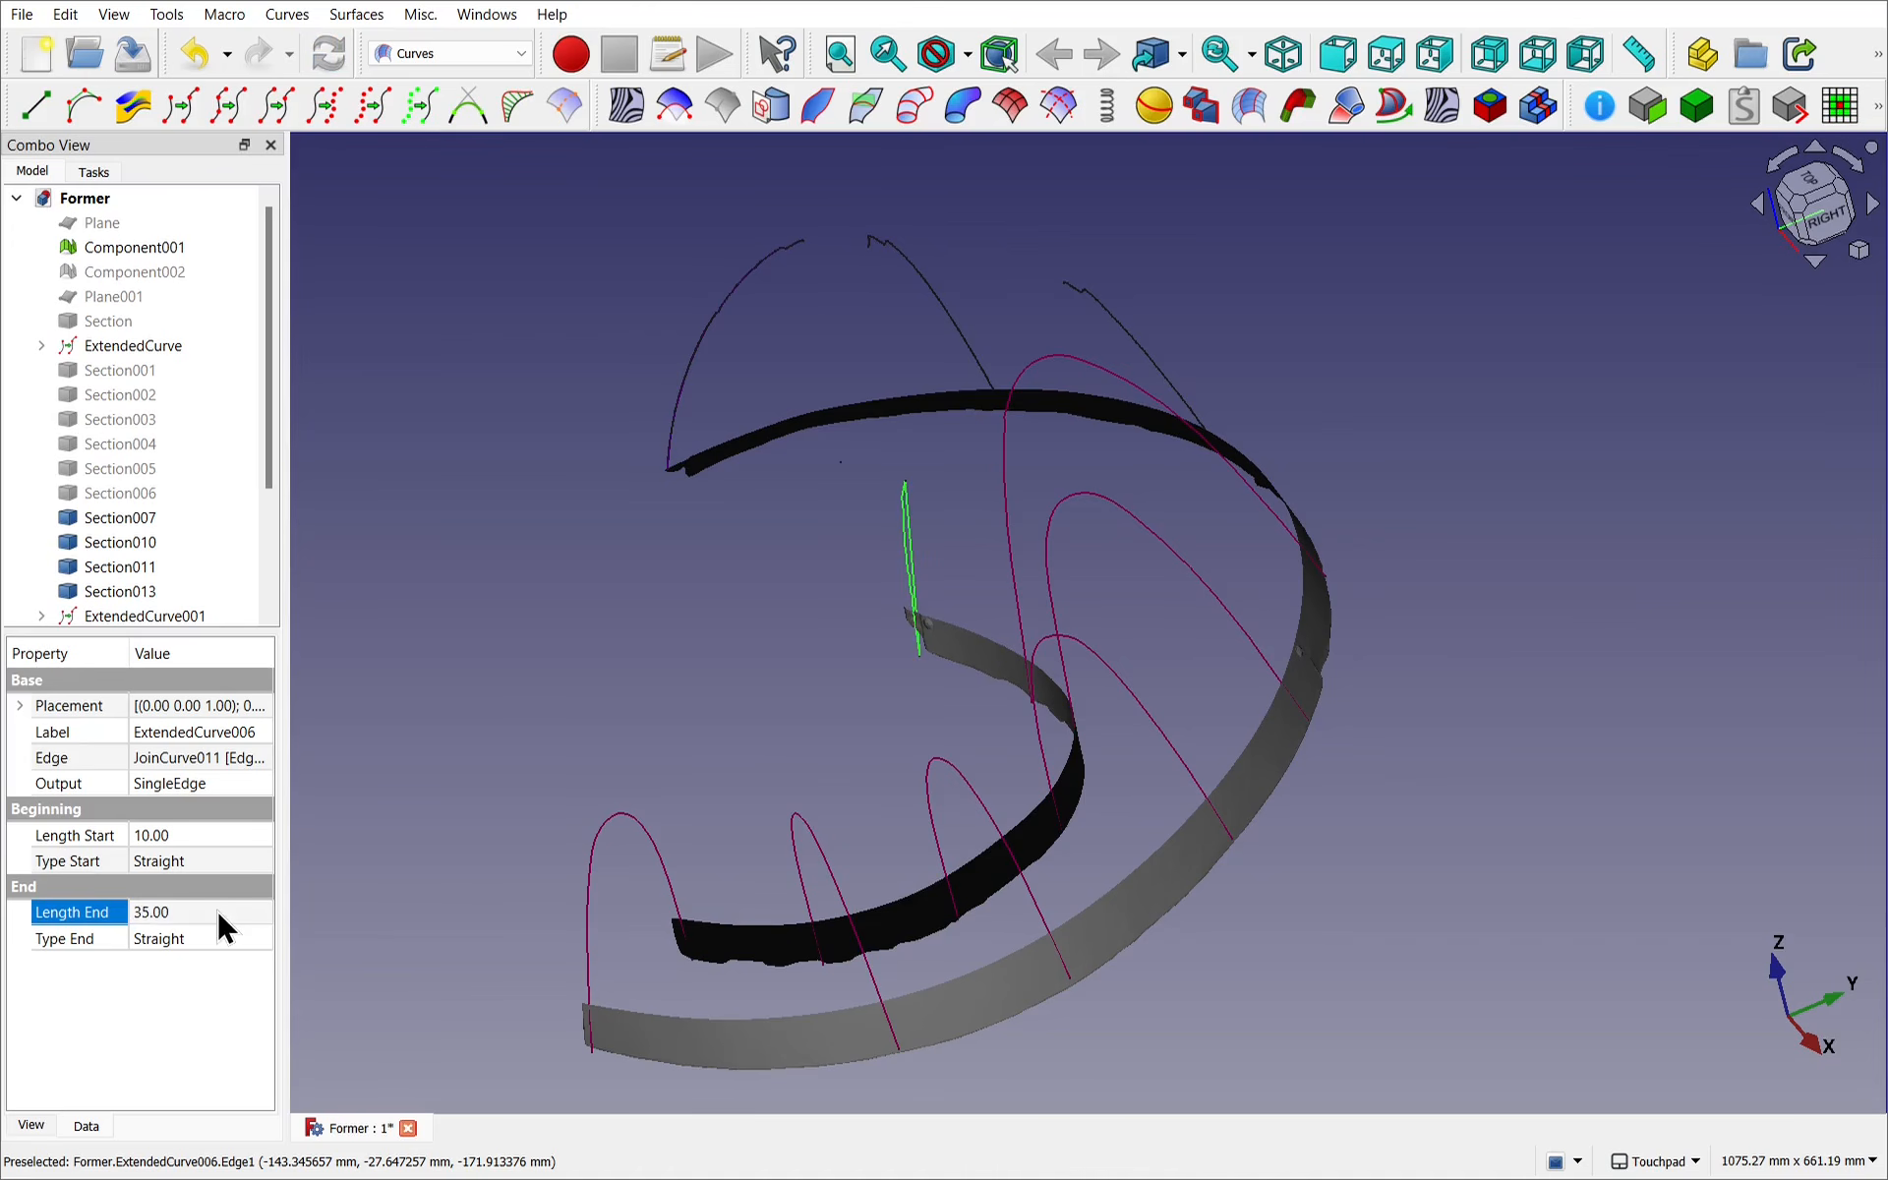
pyautogui.click(443, 843)
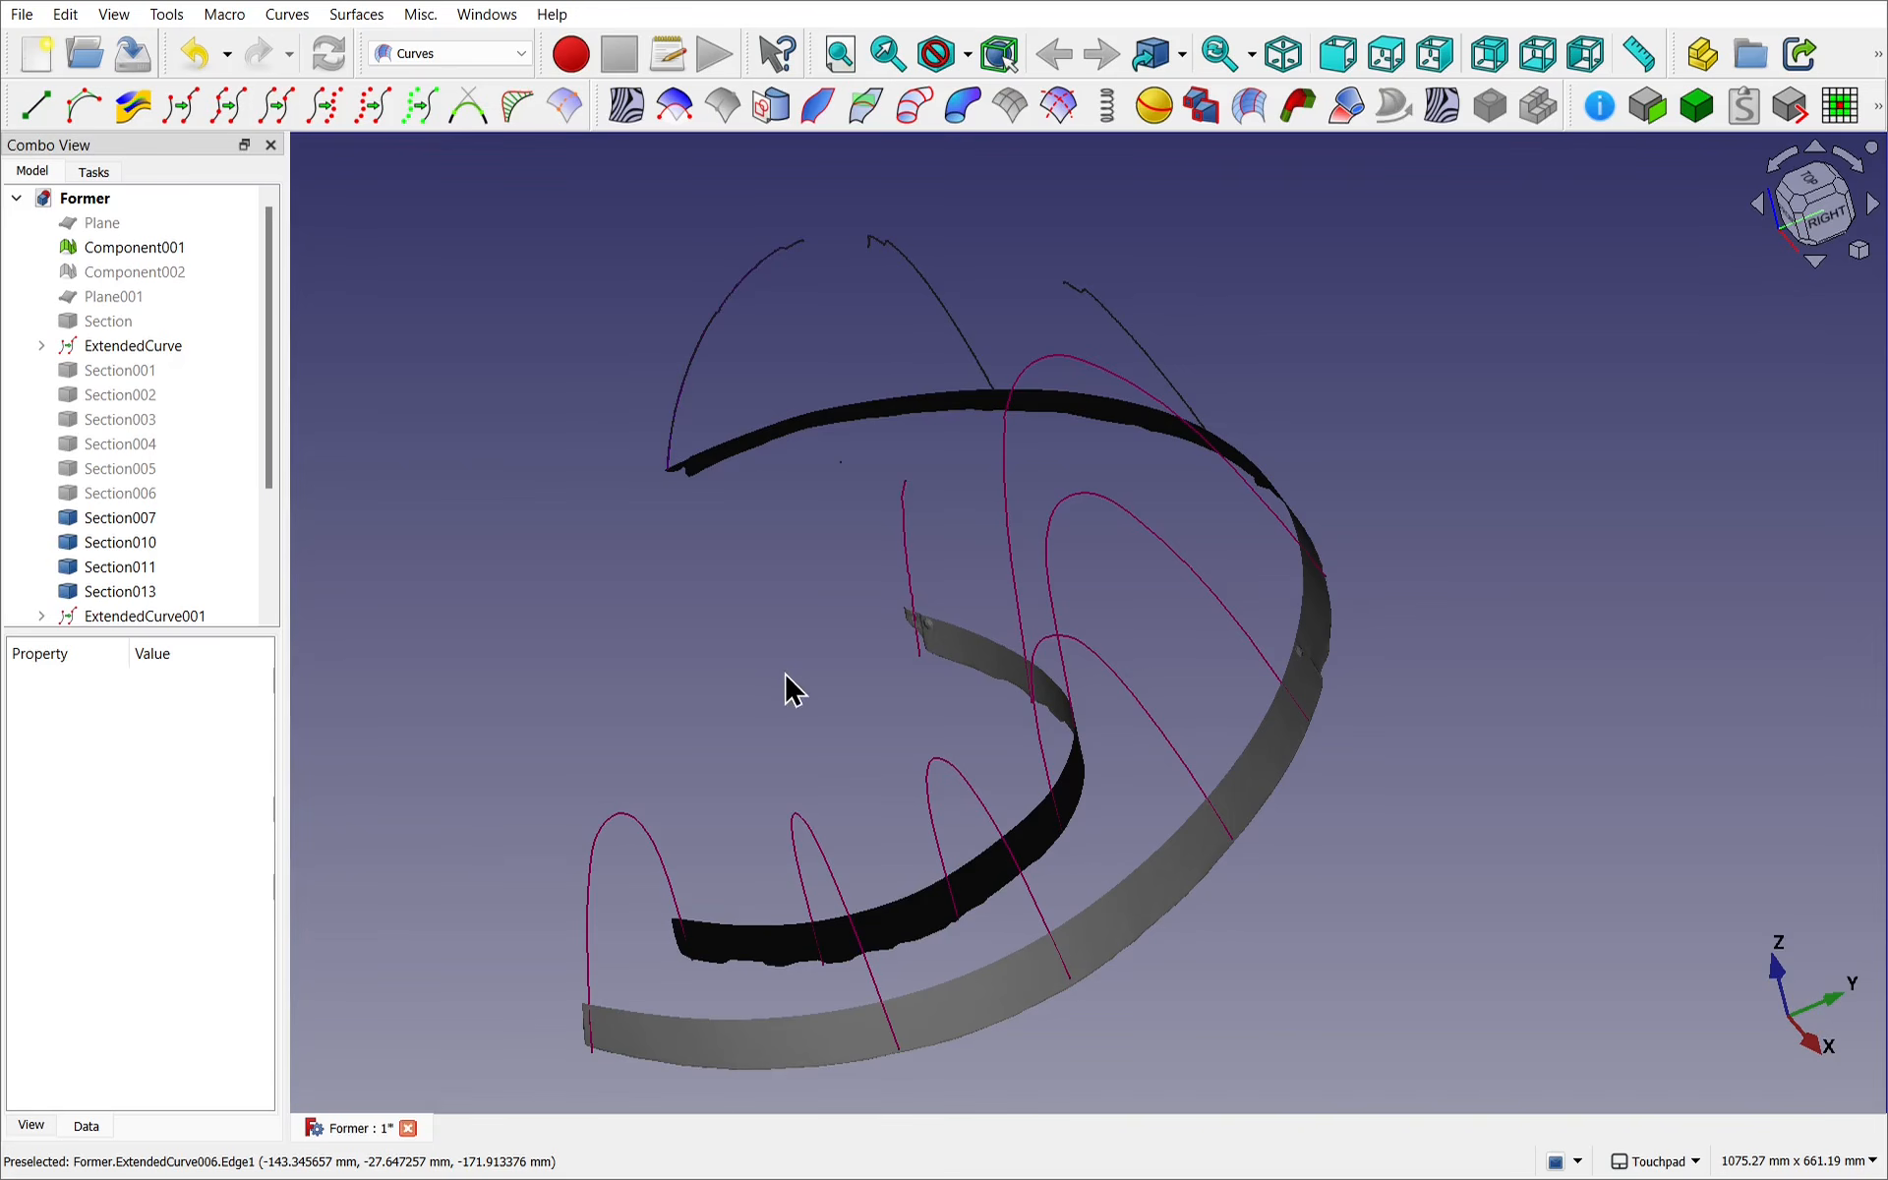
# Apply Join Curve to the partial section Section013 at the outer end of the mesh strip.
pyautogui.keyDown('alt'); pyautogui.moveTo(794, 688); pyautogui.dragTo(686, 767); pyautogui.keyUp('alt')
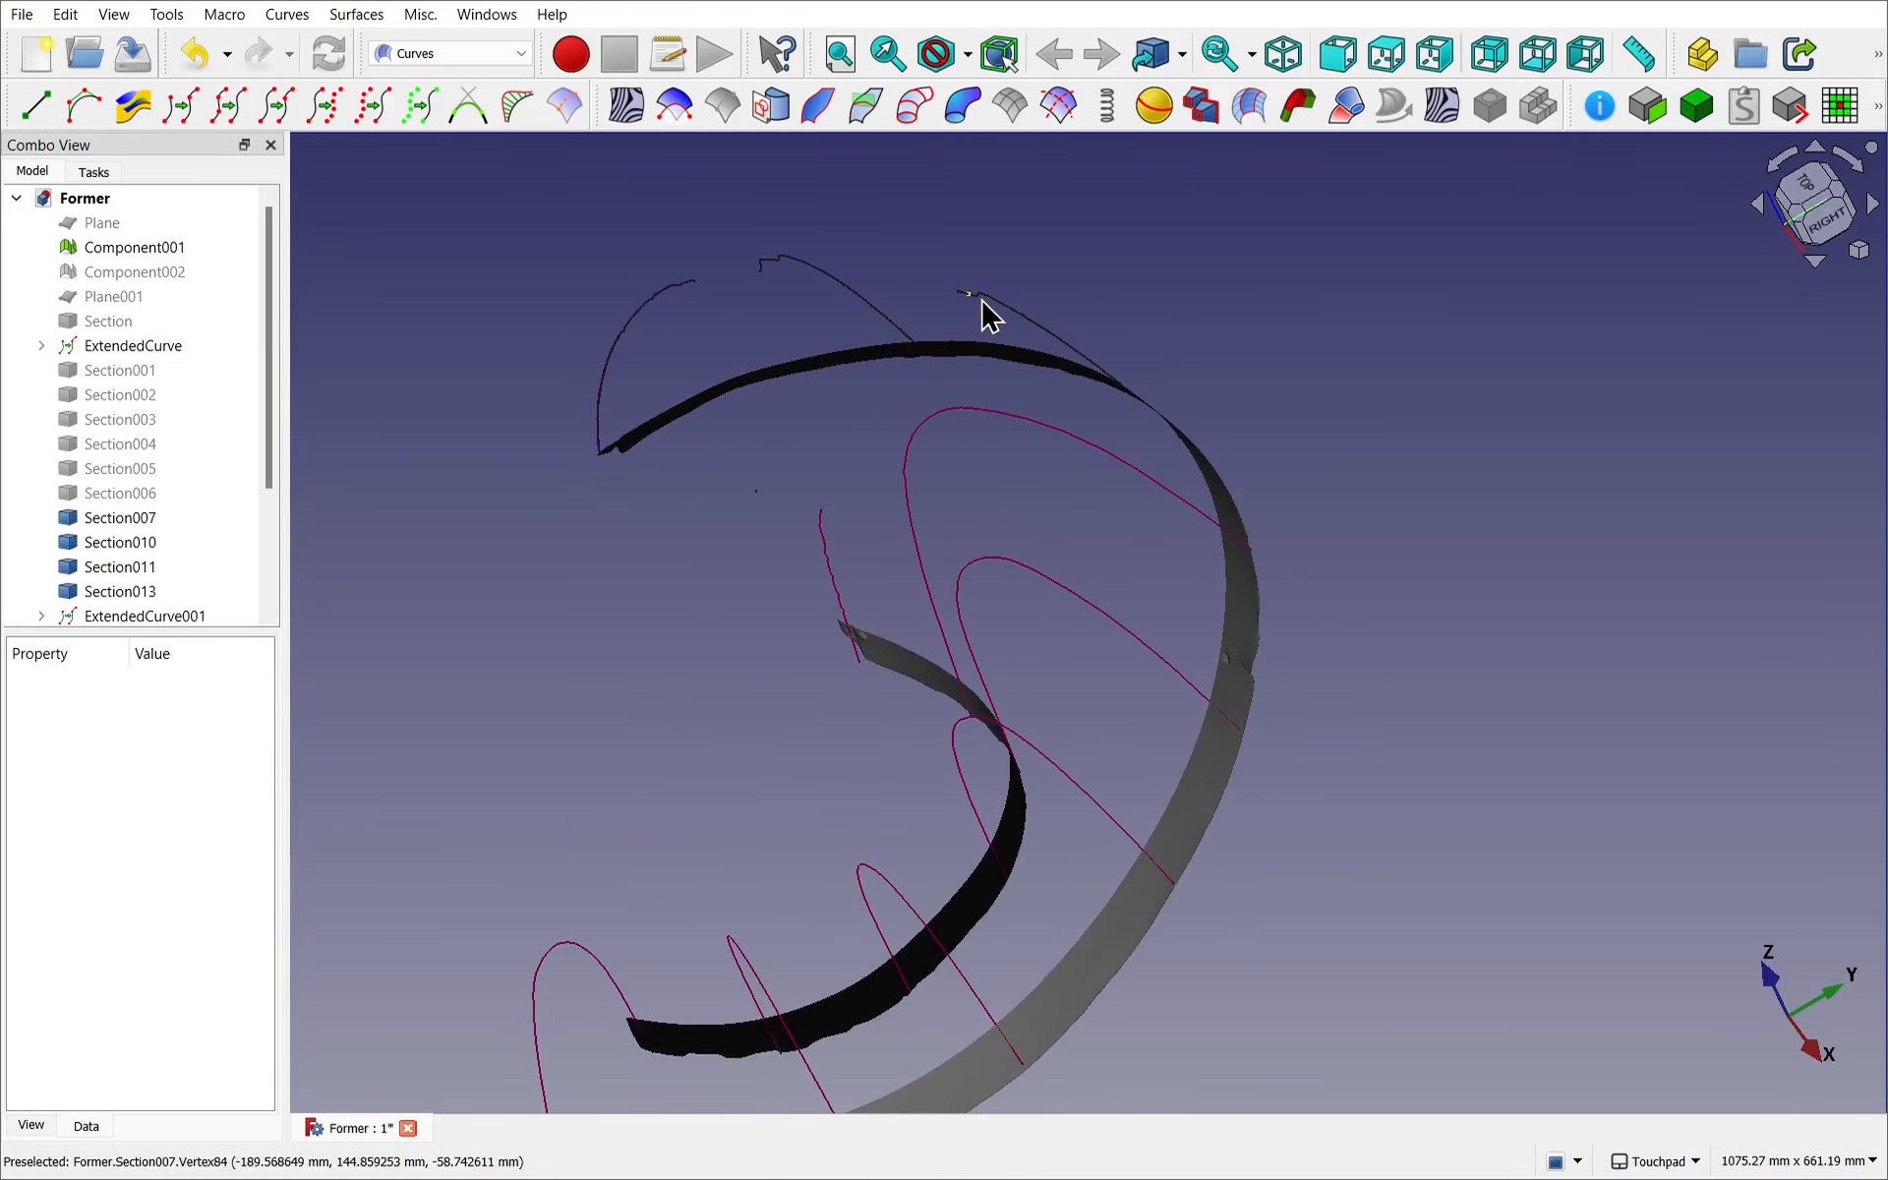
pyautogui.keyDown('alt'); pyautogui.moveTo(645, 552); pyautogui.dragTo(750, 396); pyautogui.keyUp('alt')
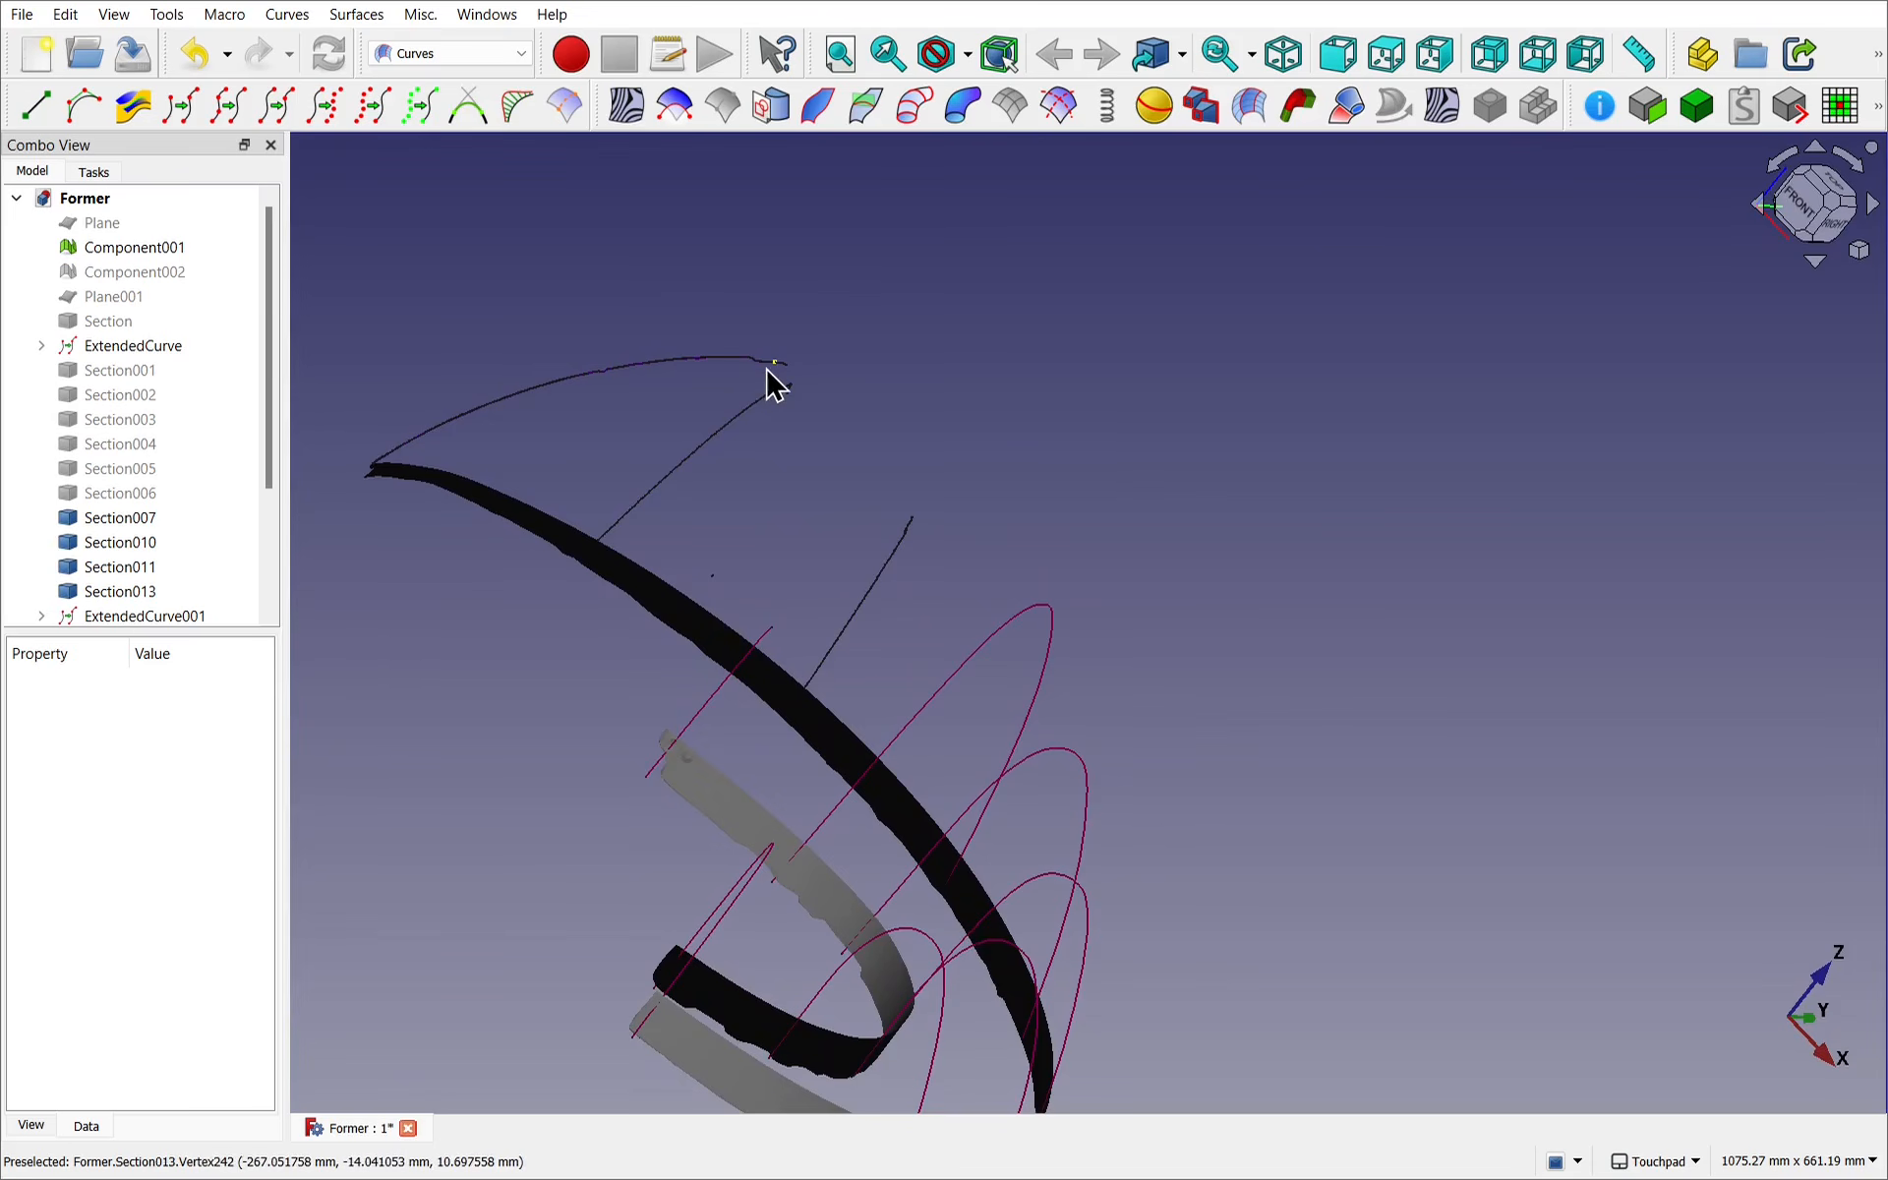
pyautogui.click(701, 366)
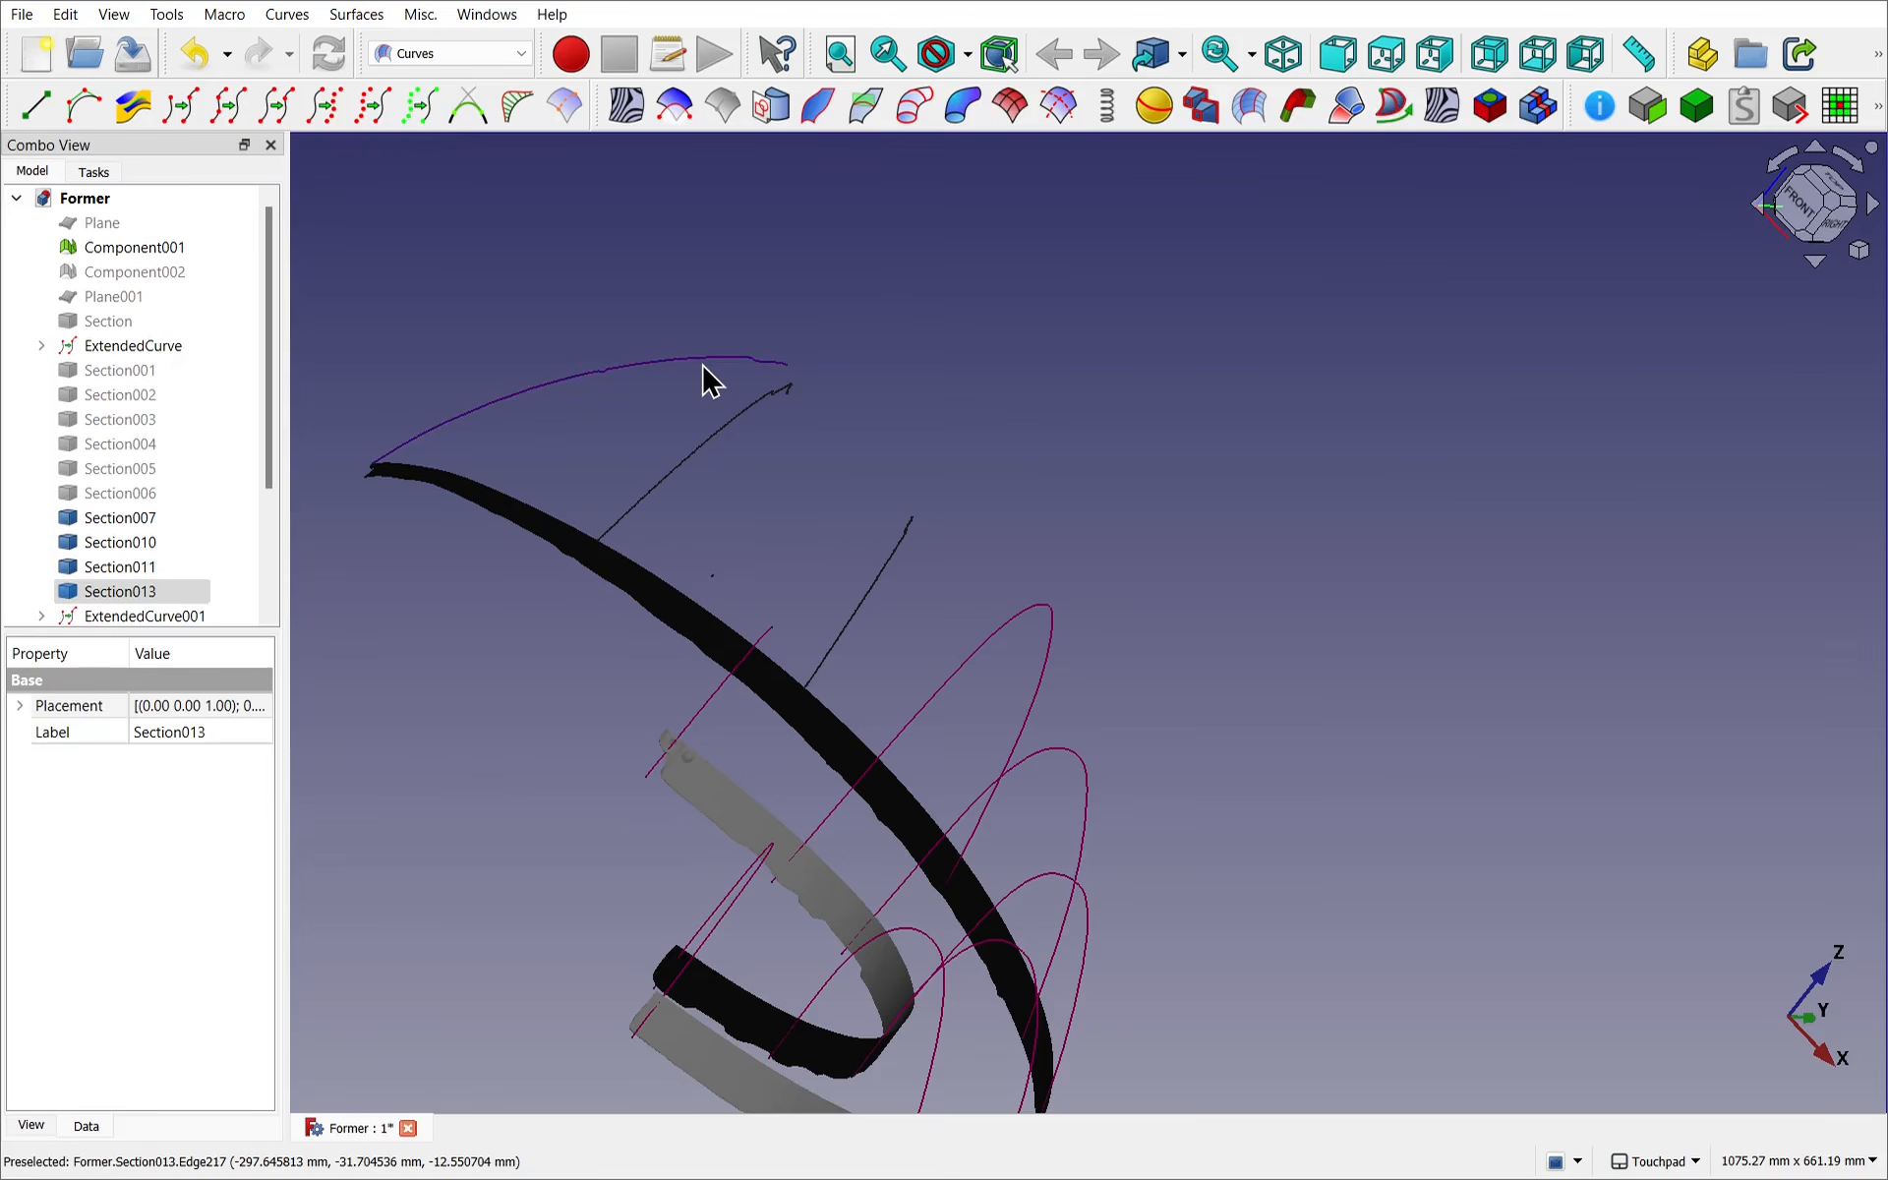
pyautogui.click(658, 370)
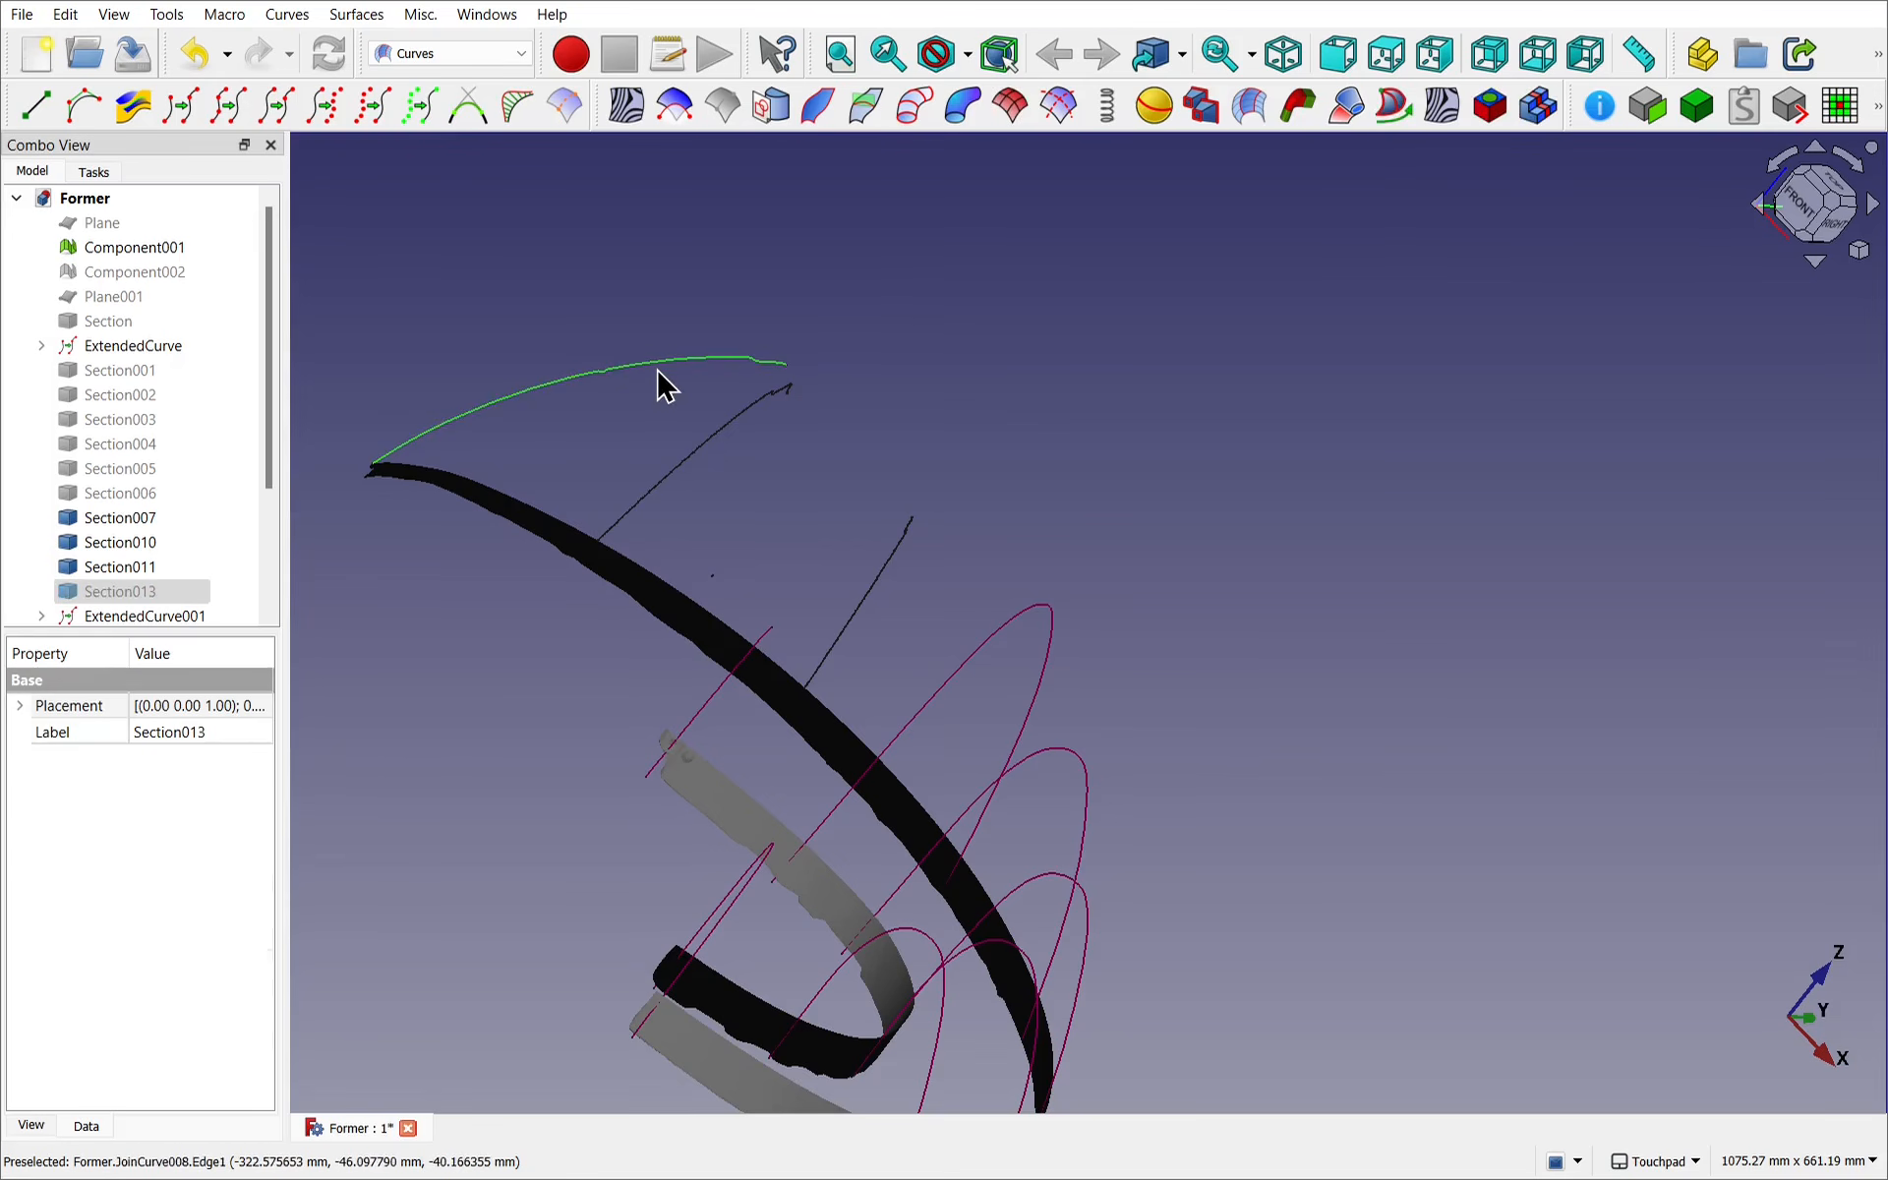
pyautogui.keyDown('shift'); pyautogui.moveTo(662, 387); pyautogui.dragTo(679, 433); pyautogui.keyUp('shift')
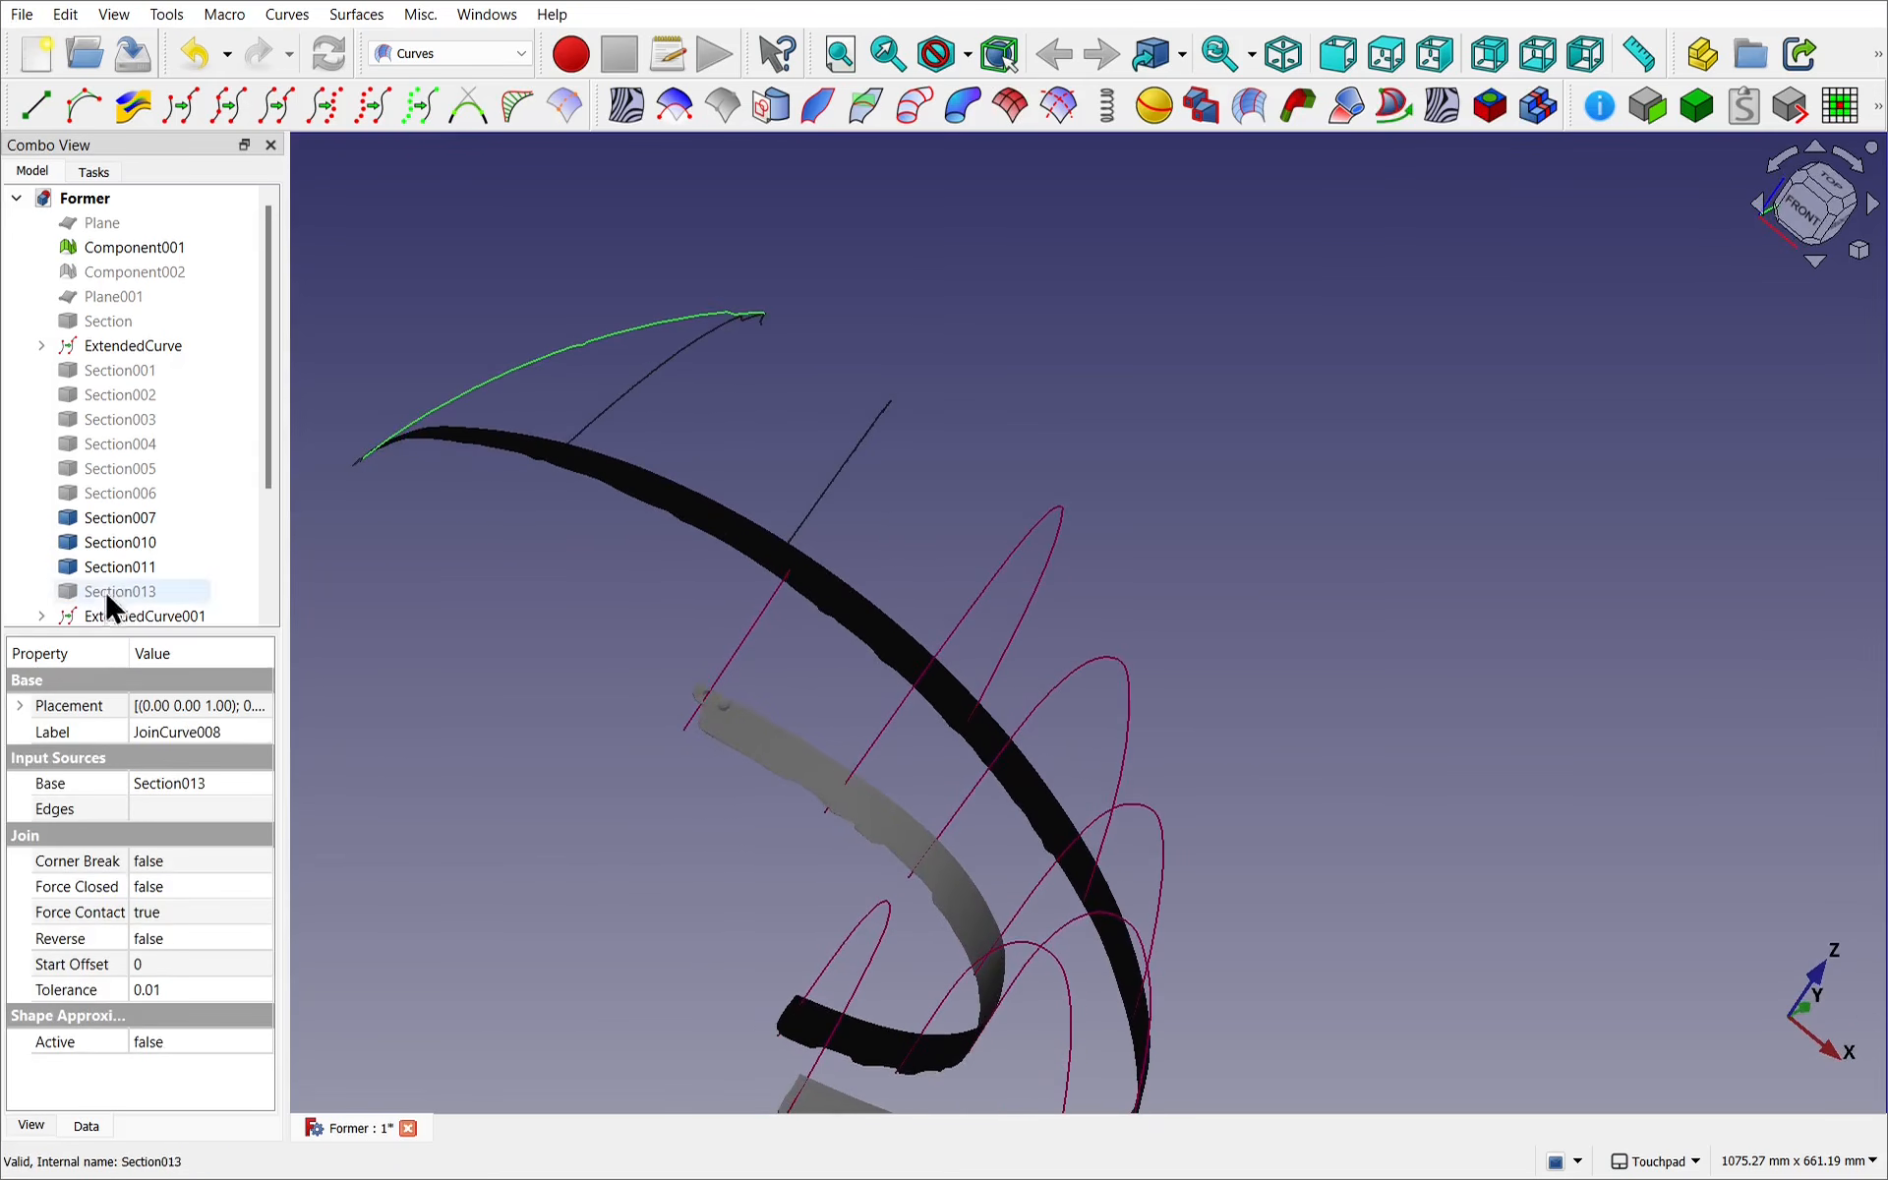
pyautogui.scroll(-3, 165, 540)
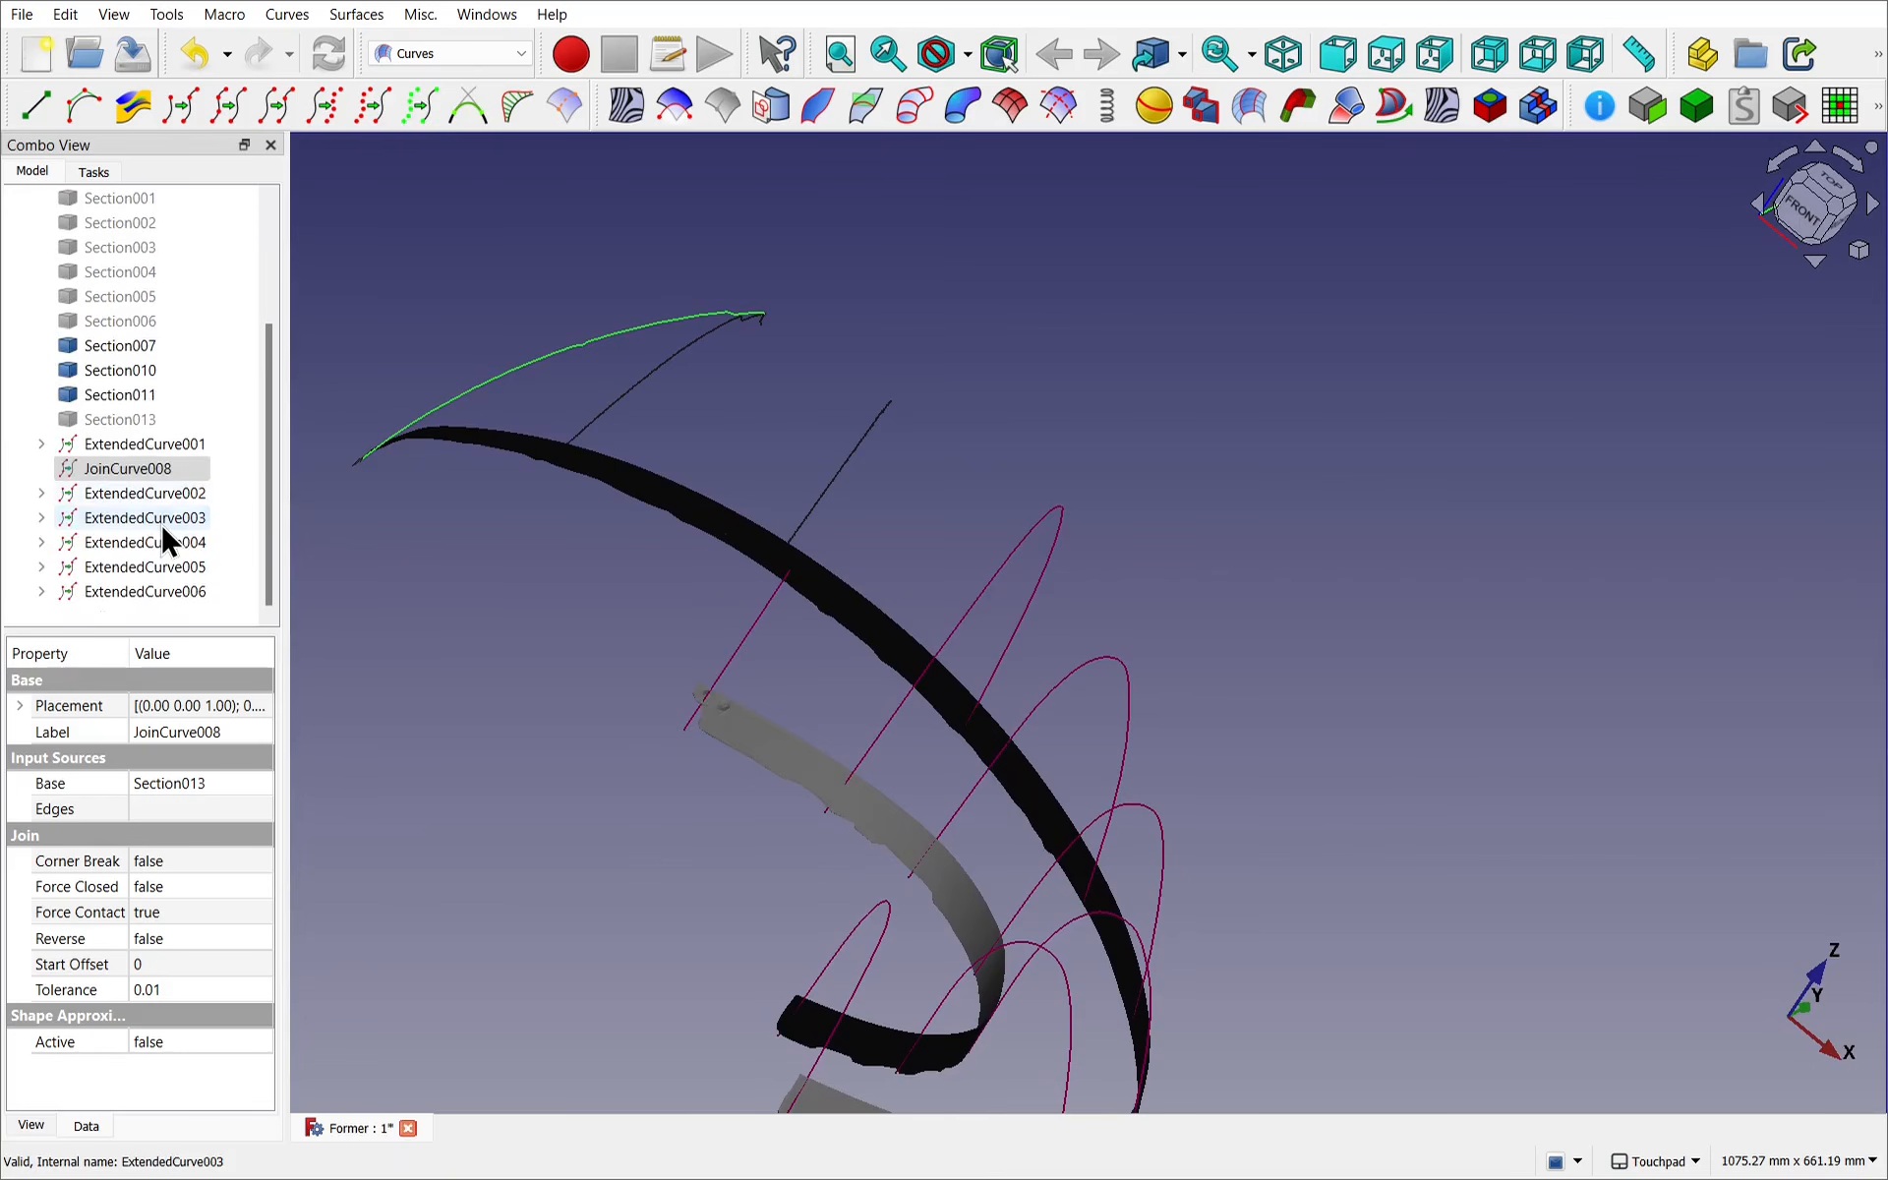
# Examine the kinked free end of the joined Section013 curve and the neighbouring broken section ends.
pyautogui.moveTo(634, 362)
pyautogui.keyDown('shift'); pyautogui.mouseDown()
pyautogui.moveTo(641, 341)
pyautogui.moveTo(624, 356)
pyautogui.mouseUp(); pyautogui.keyUp('shift')
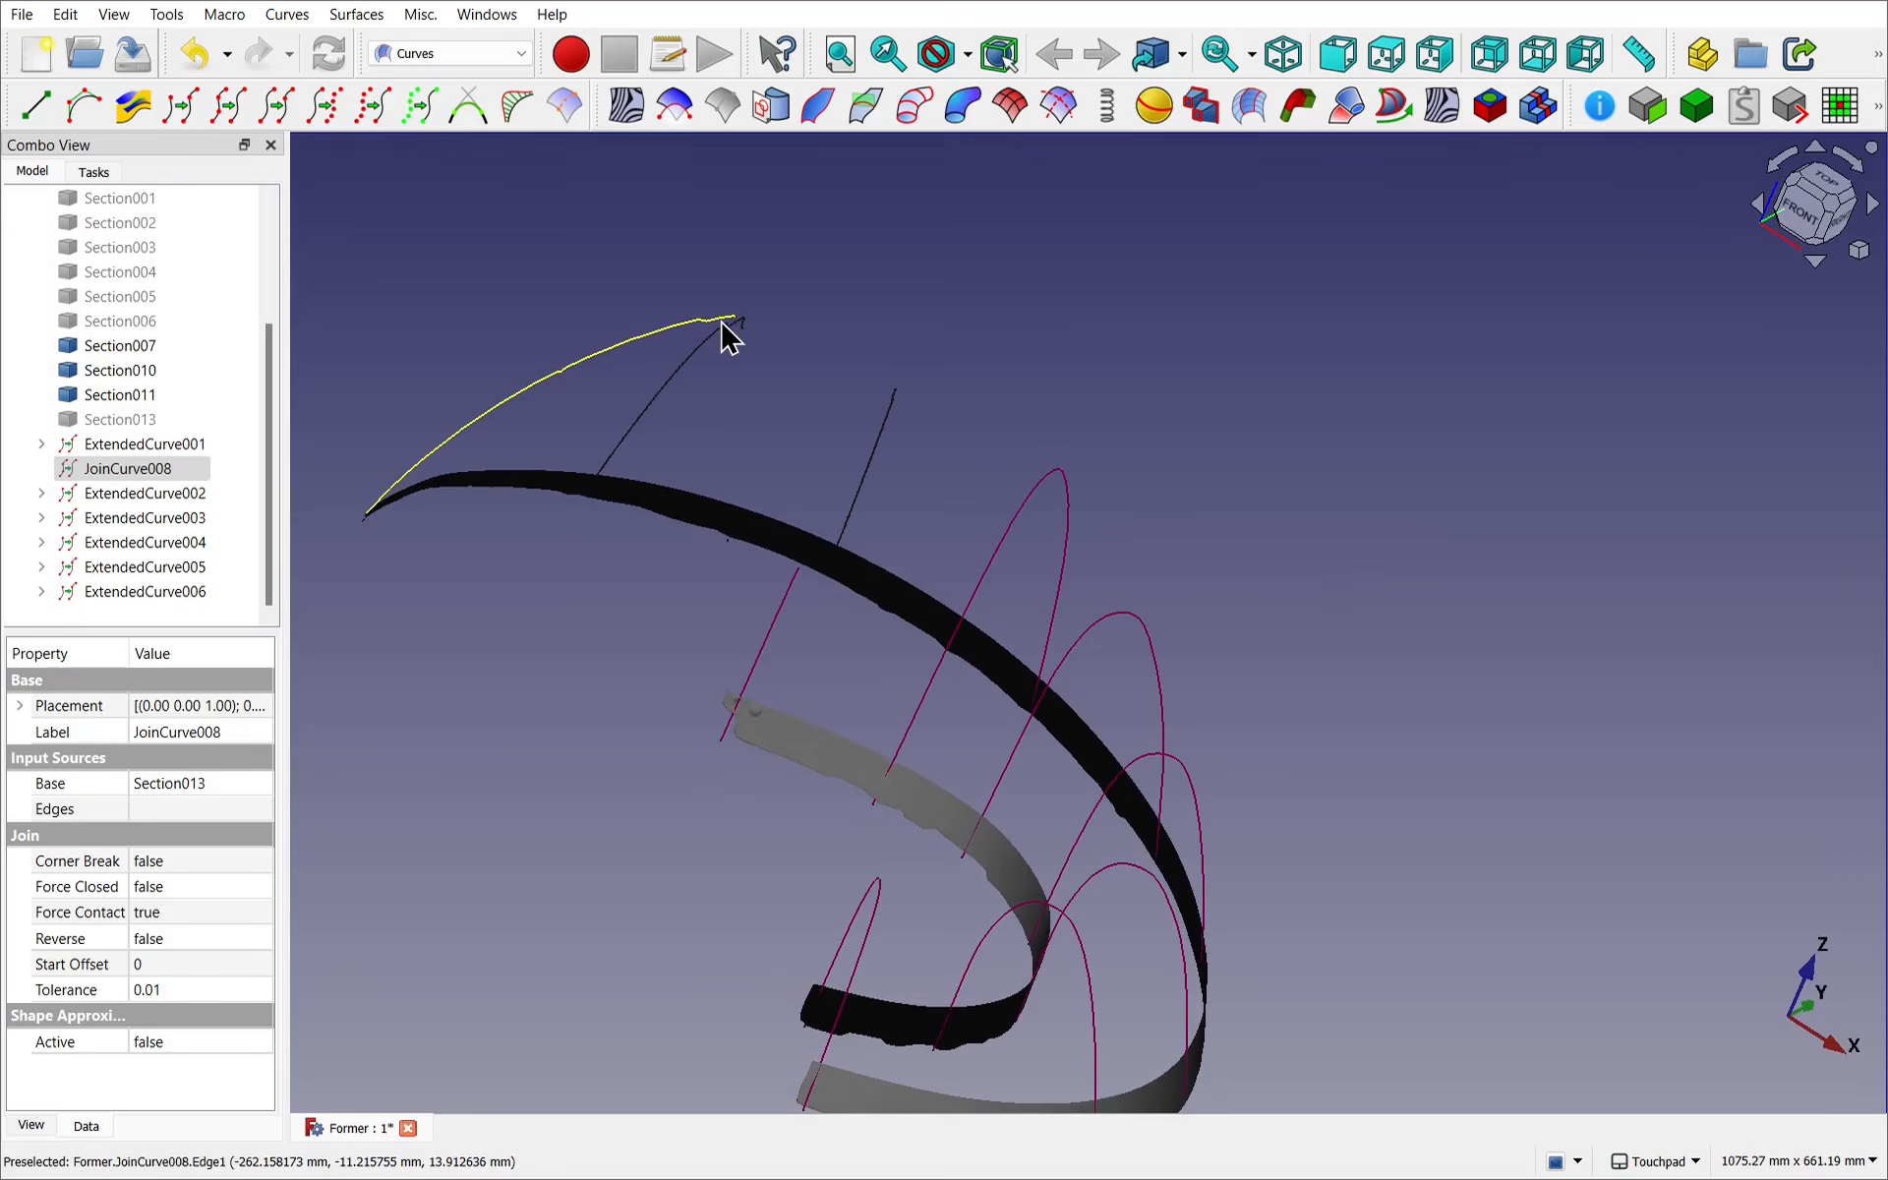
pyautogui.scroll(7, 728, 337)
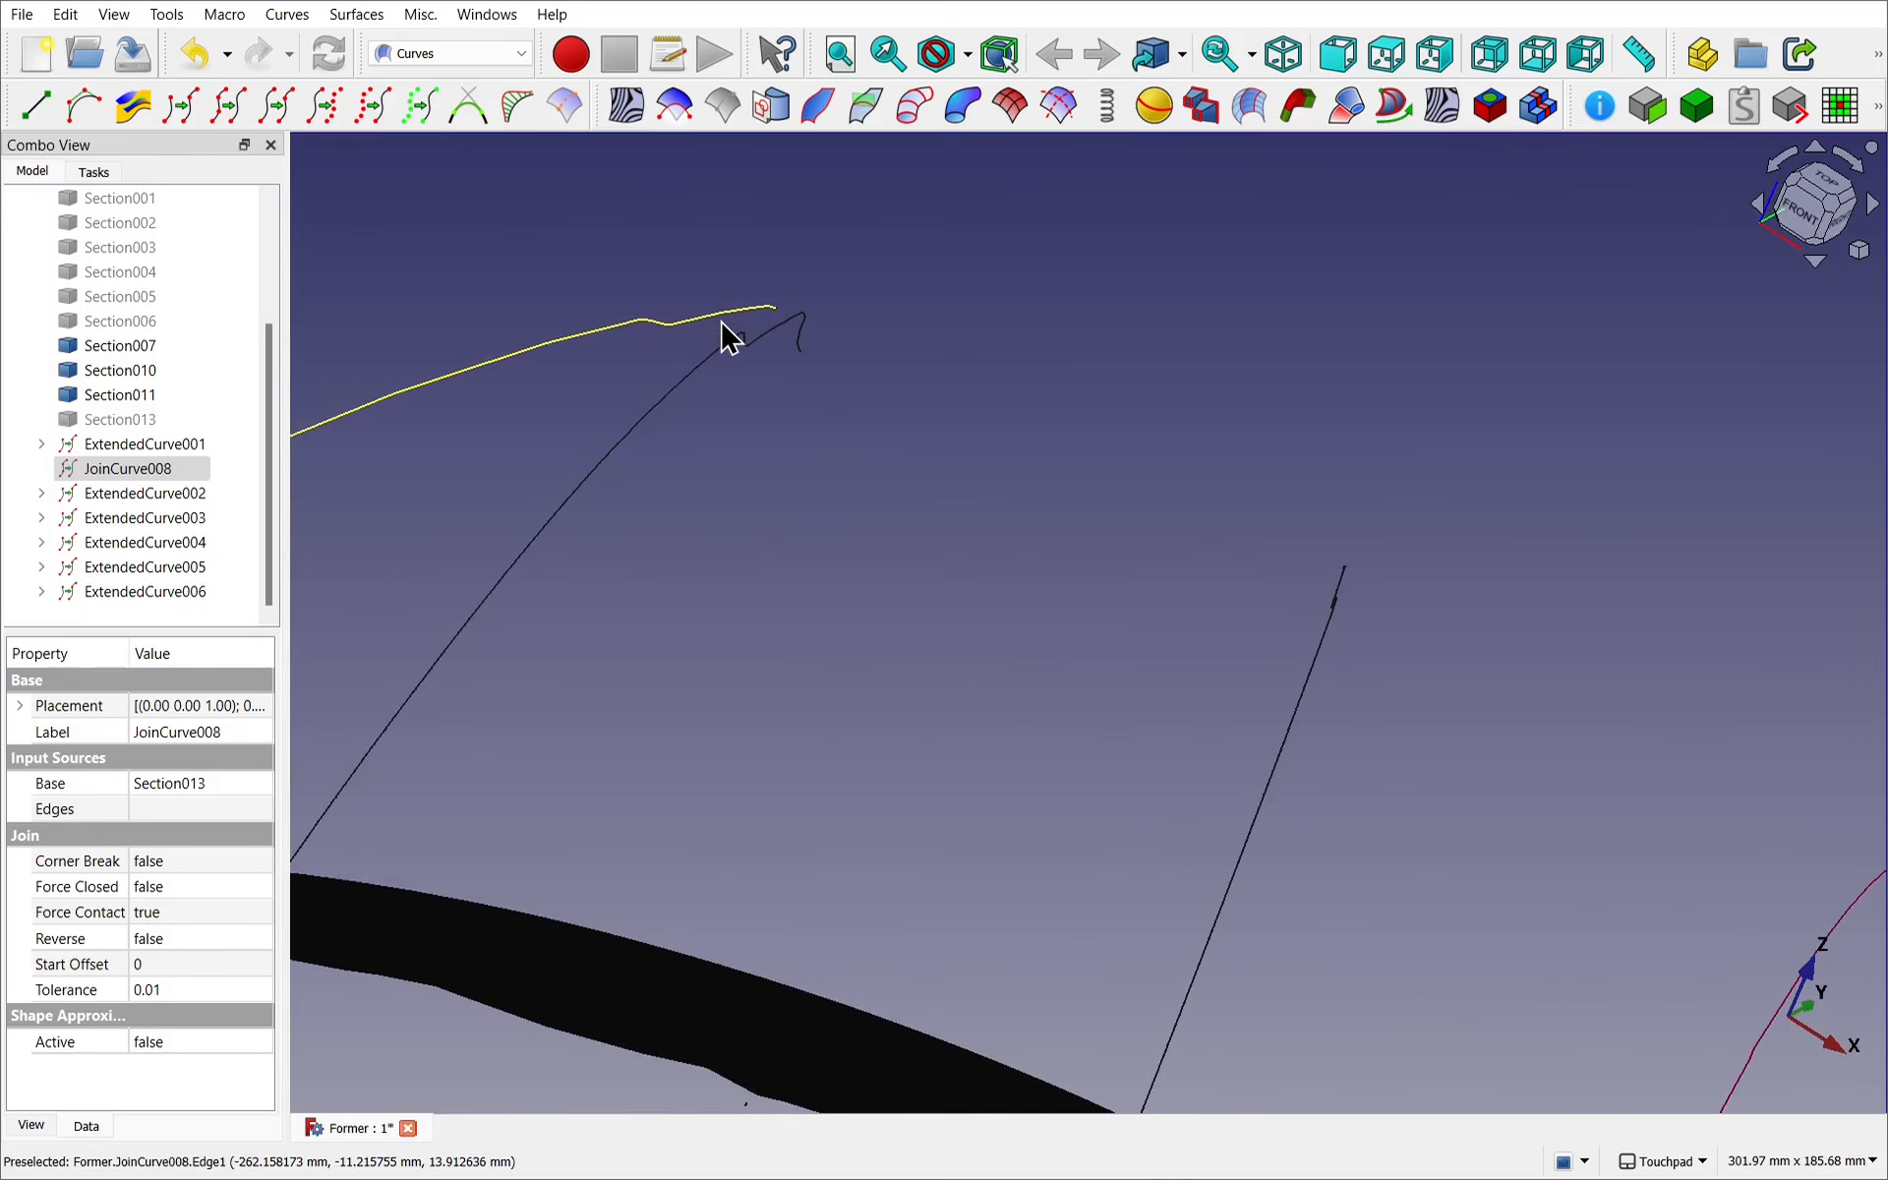
pyautogui.click(778, 312)
pyautogui.scroll(-4, 609, 408)
pyautogui.scroll(-6, 603, 406)
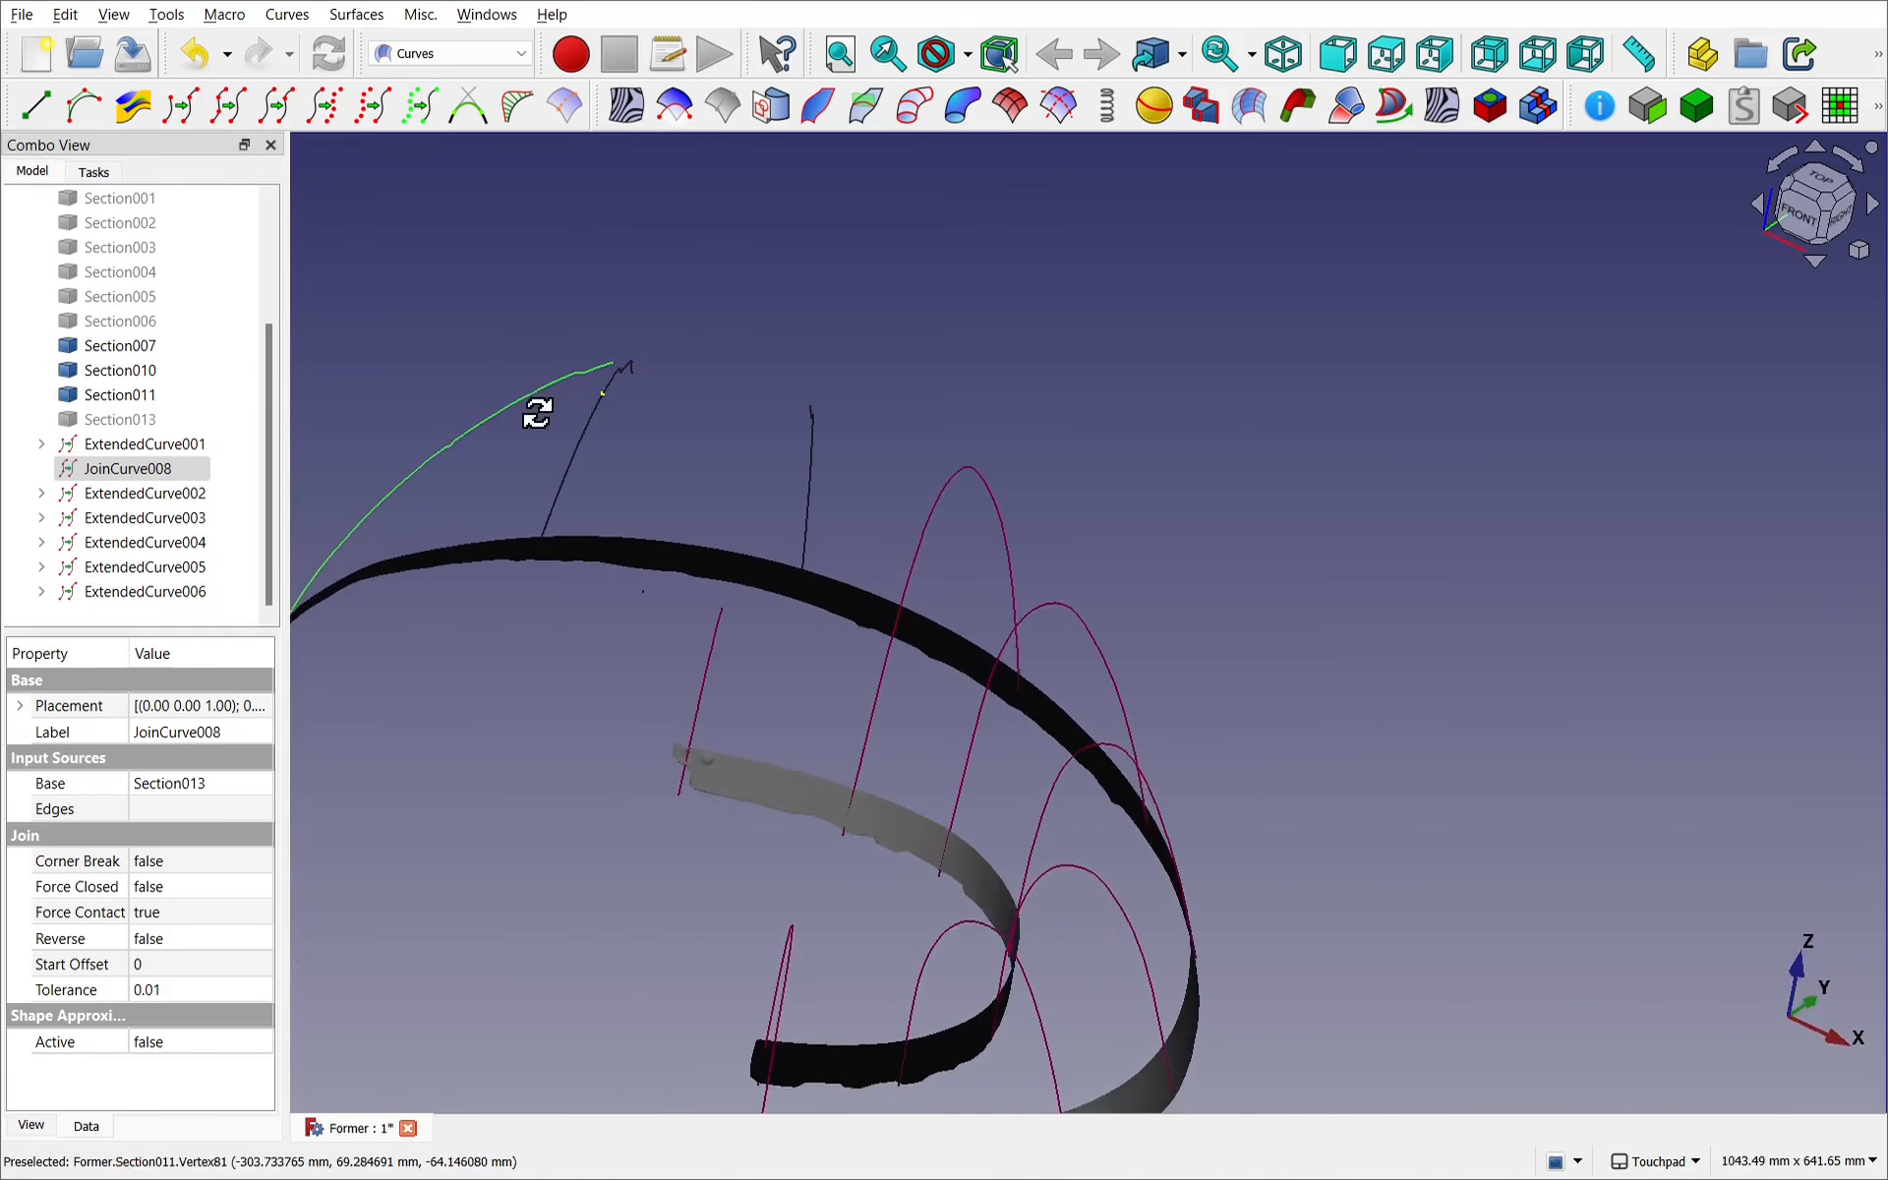
pyautogui.scroll(1, 536, 416)
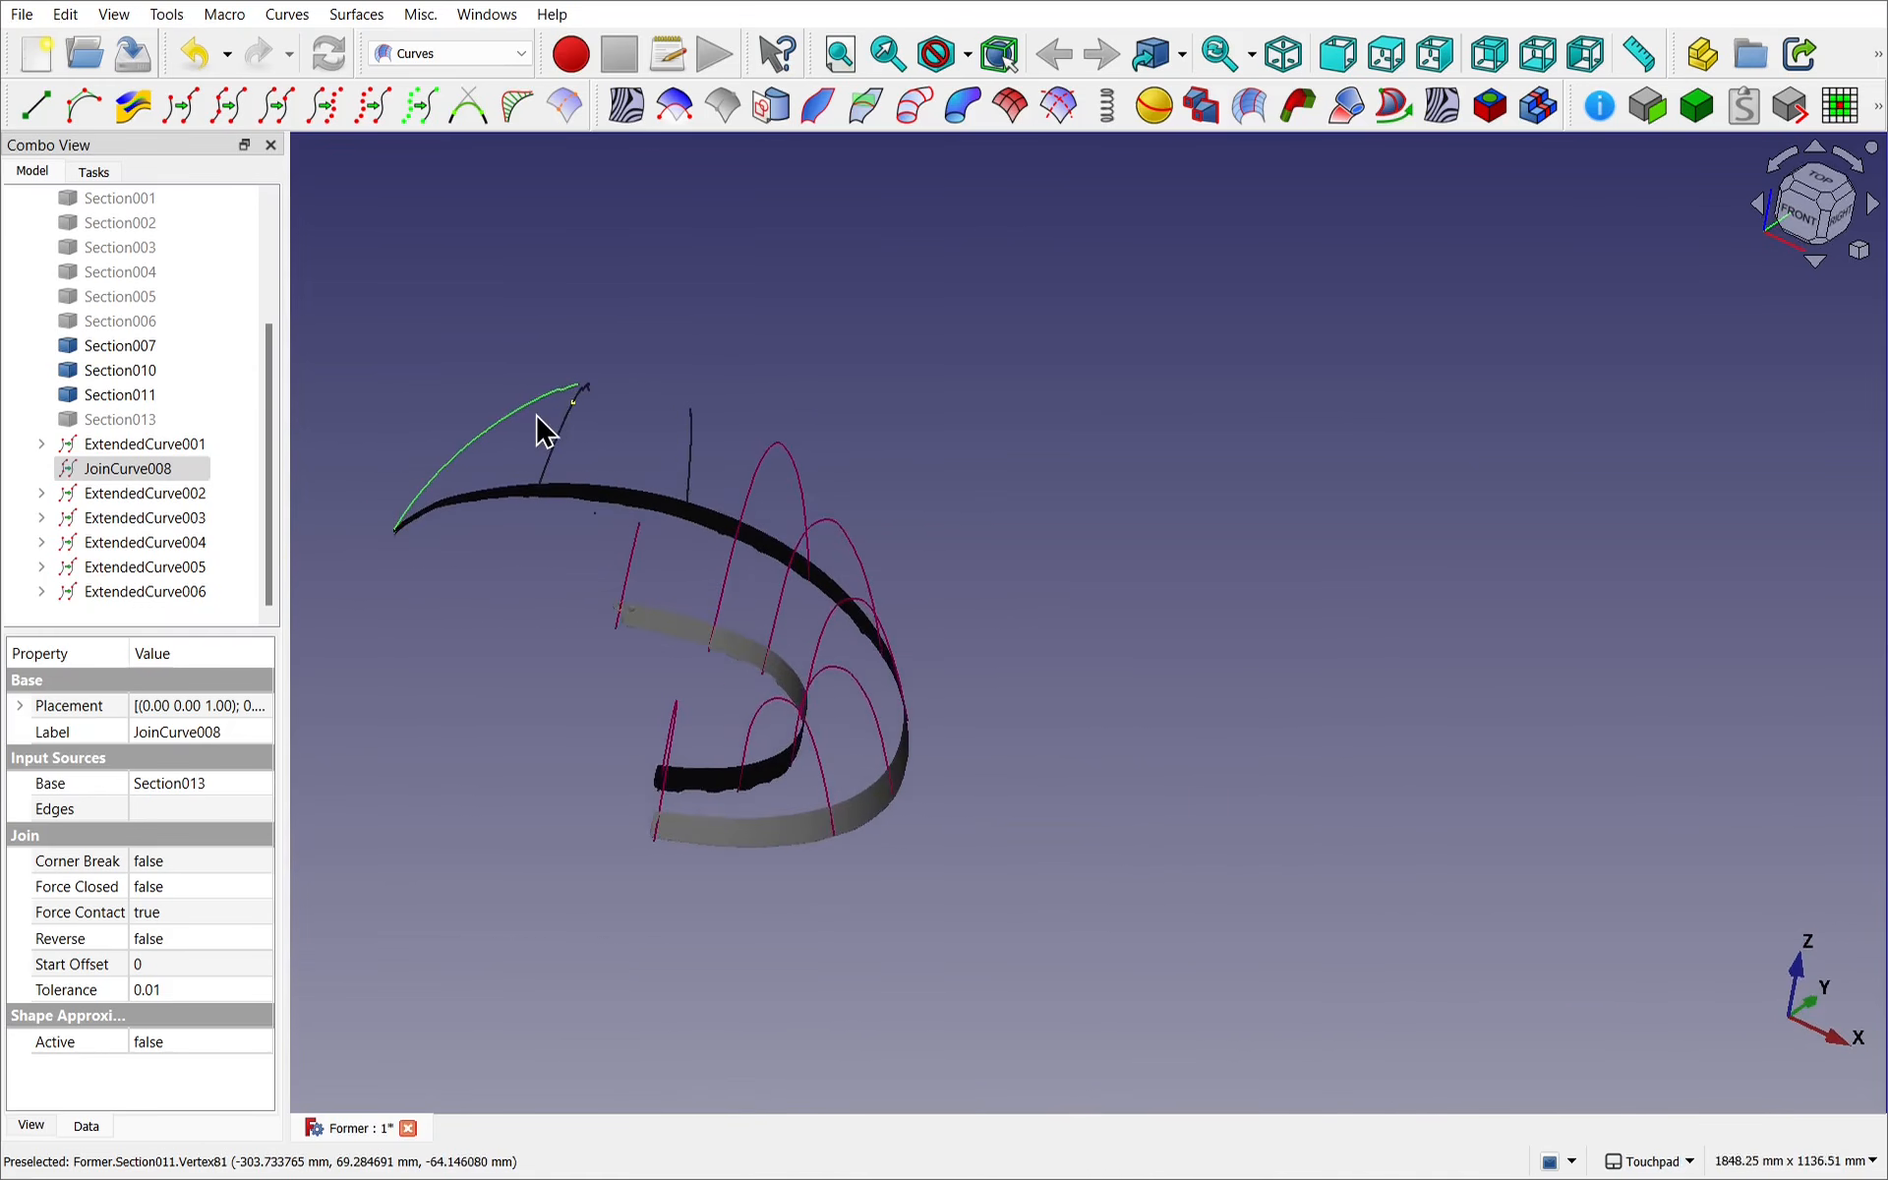
pyautogui.scroll(1, 578, 385)
pyautogui.scroll(3, 585, 403)
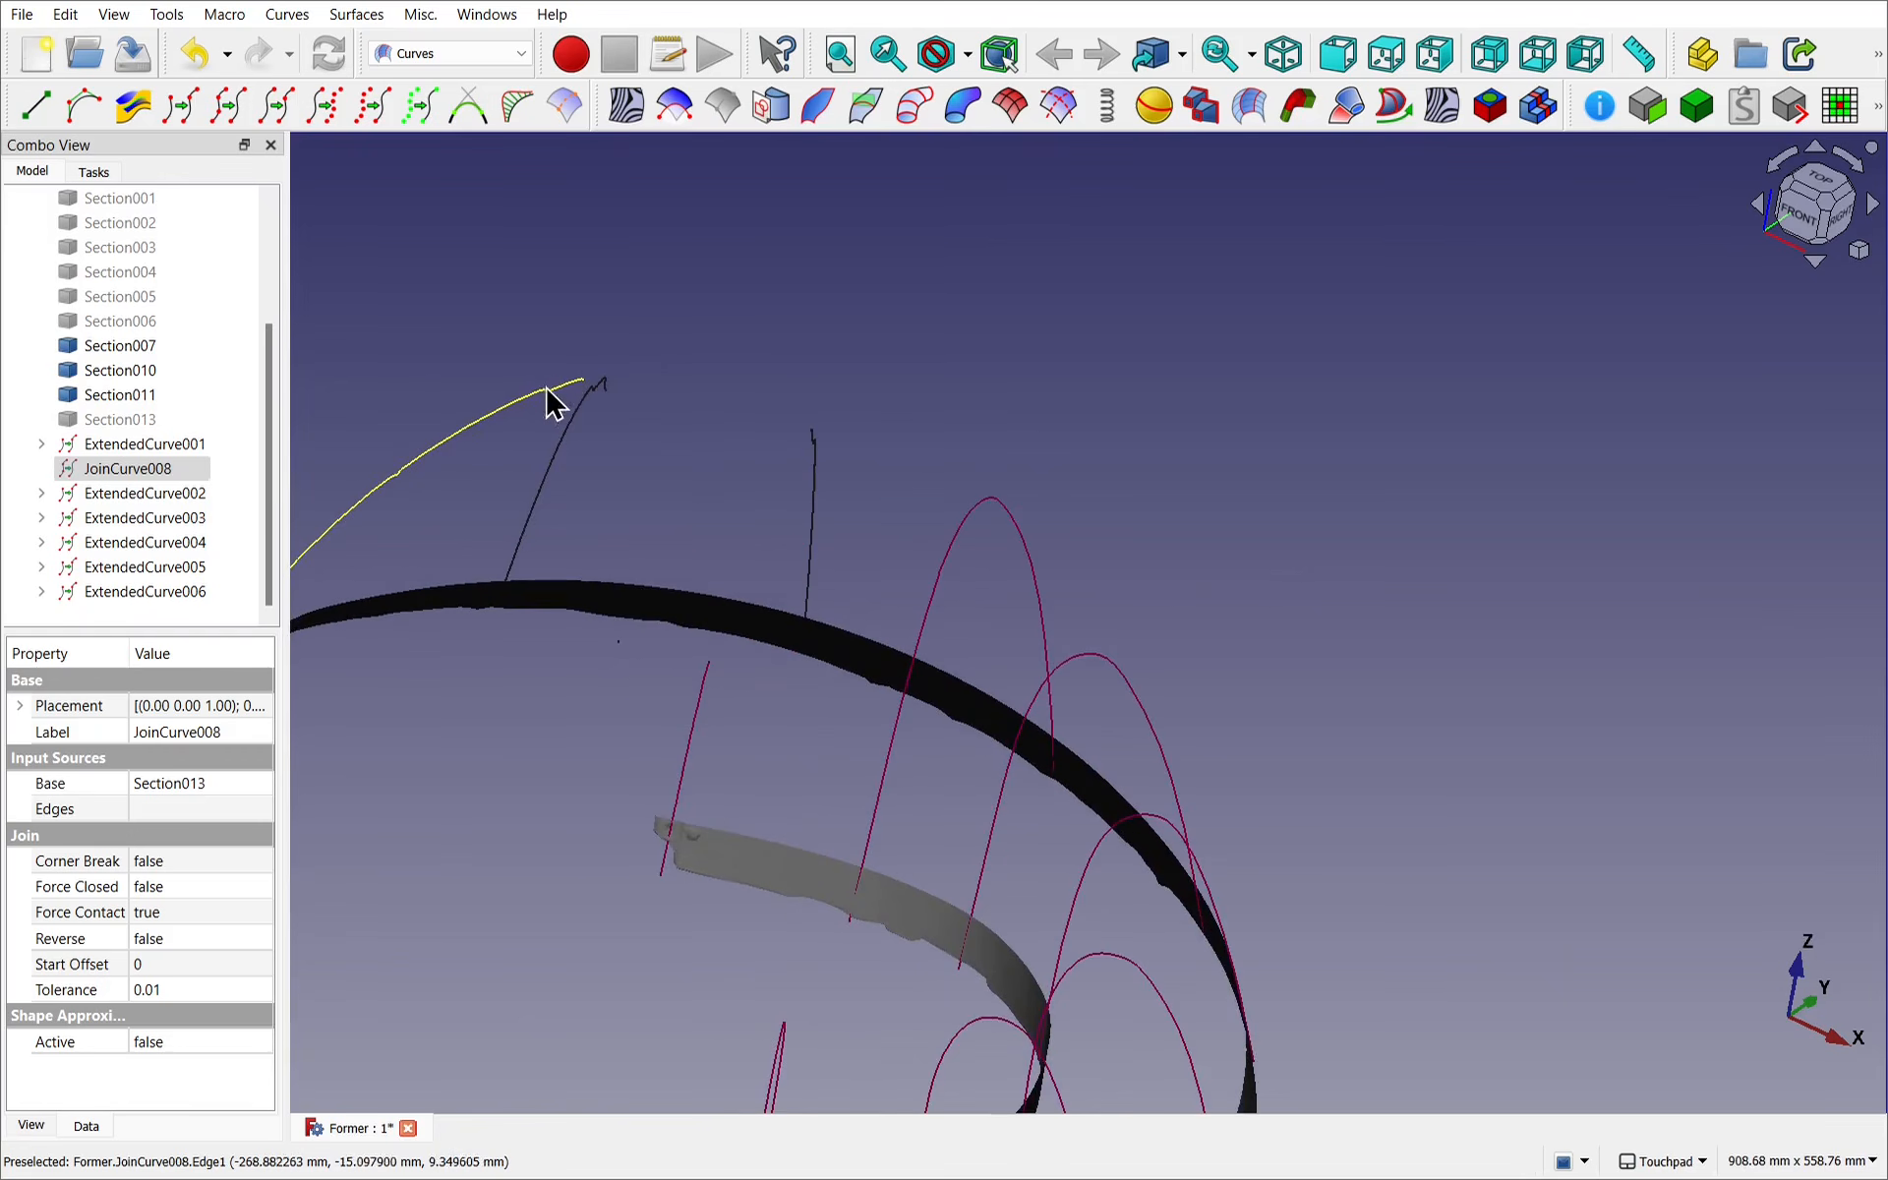
pyautogui.scroll(-4, 531, 457)
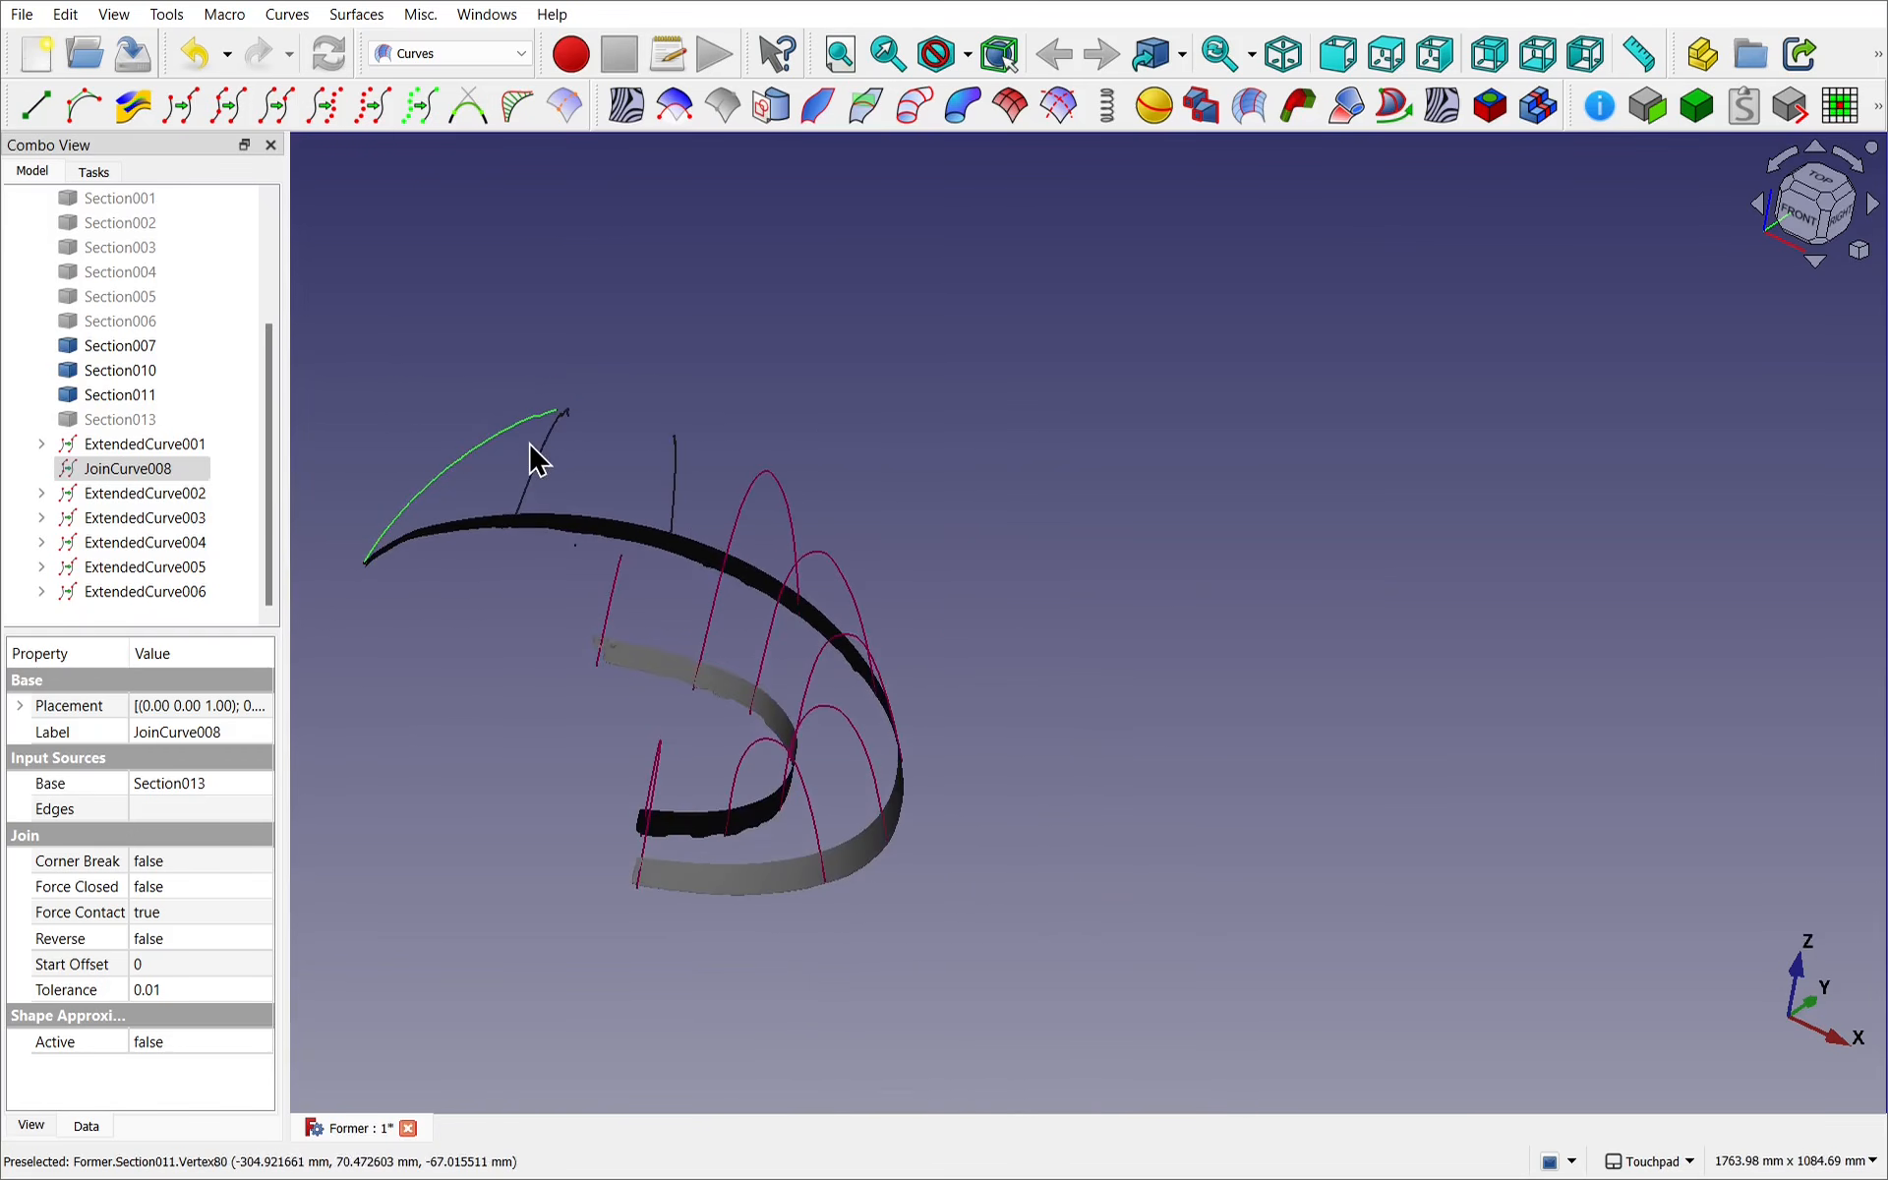
# Extend the joined Section013 curve, try an end extension length of 30, and set the end length to 0.
pyautogui.click(179, 110)
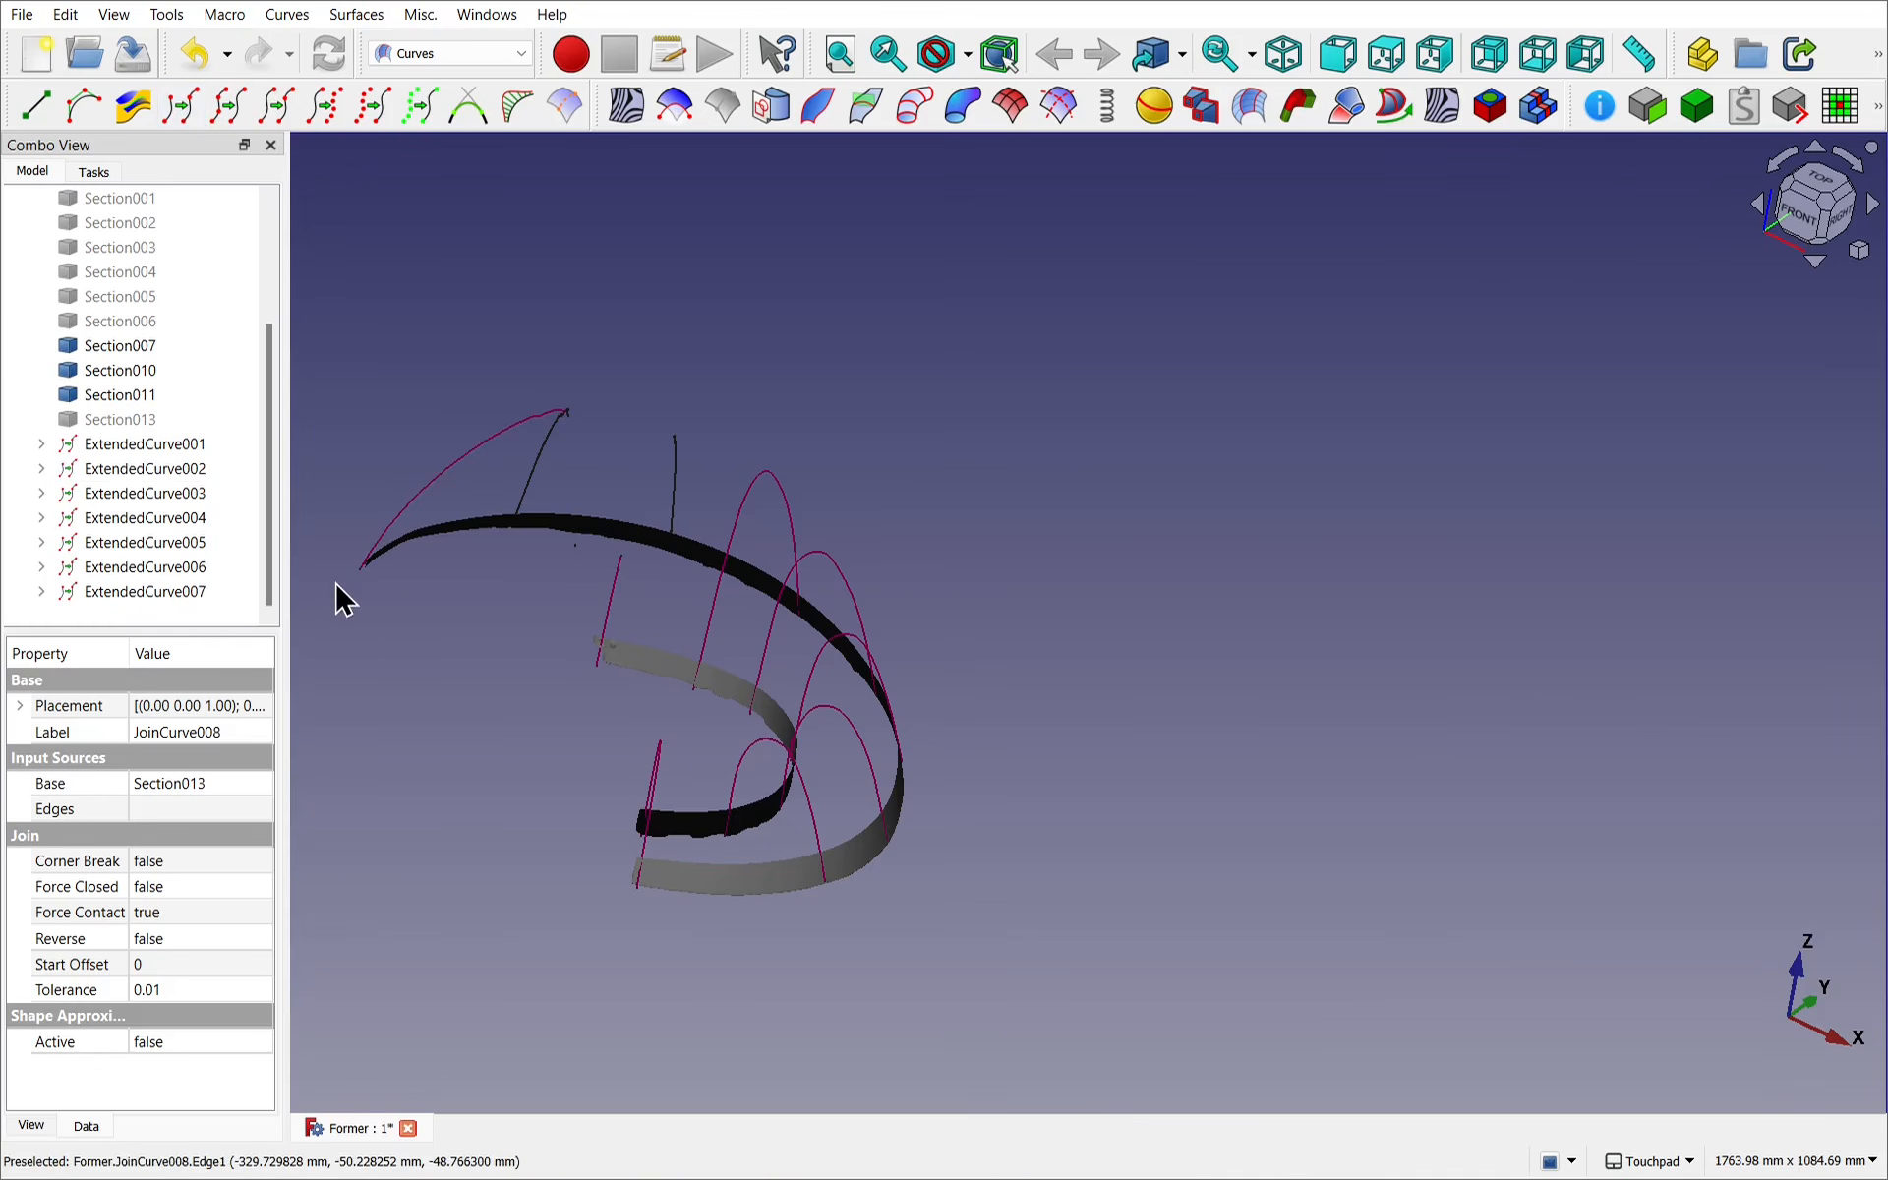
pyautogui.click(446, 481)
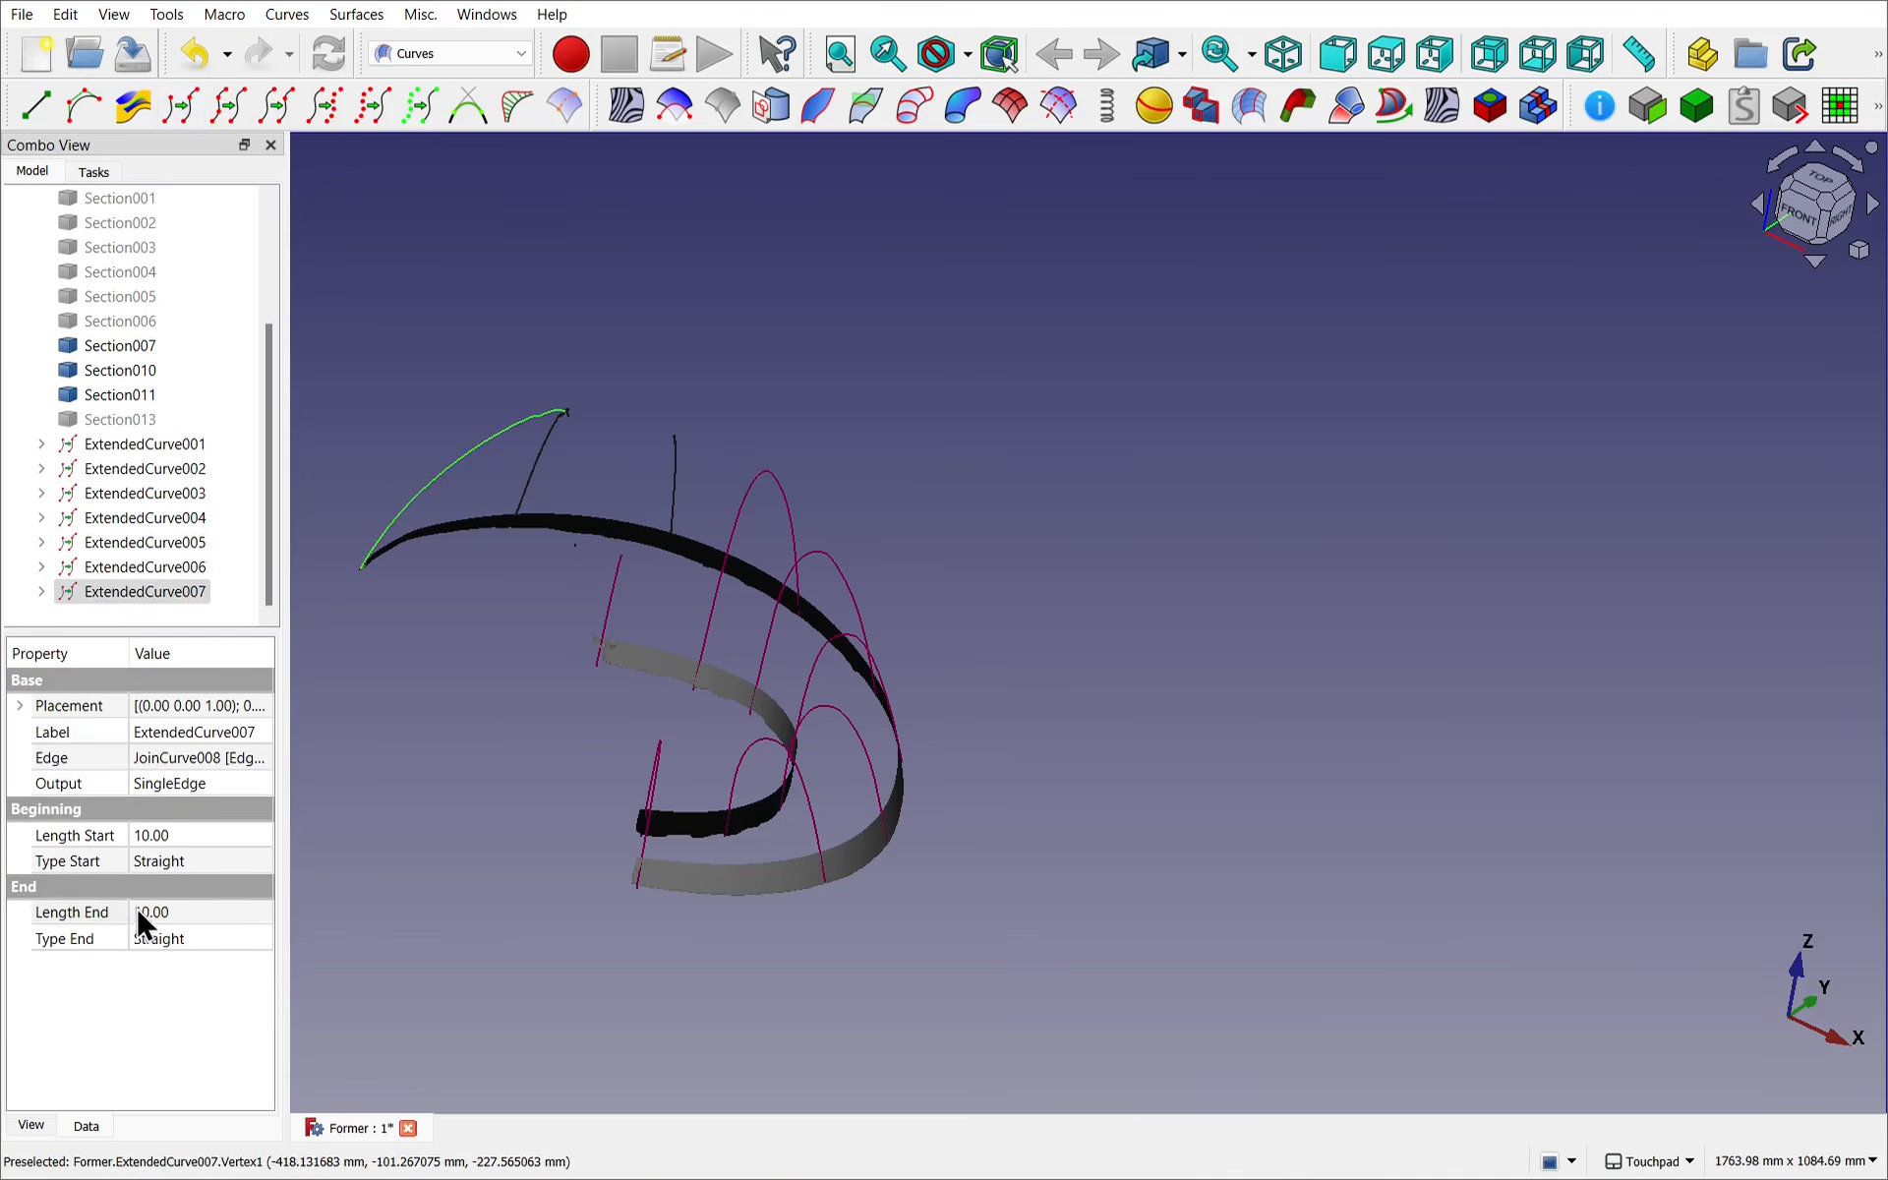
pyautogui.click(199, 910)
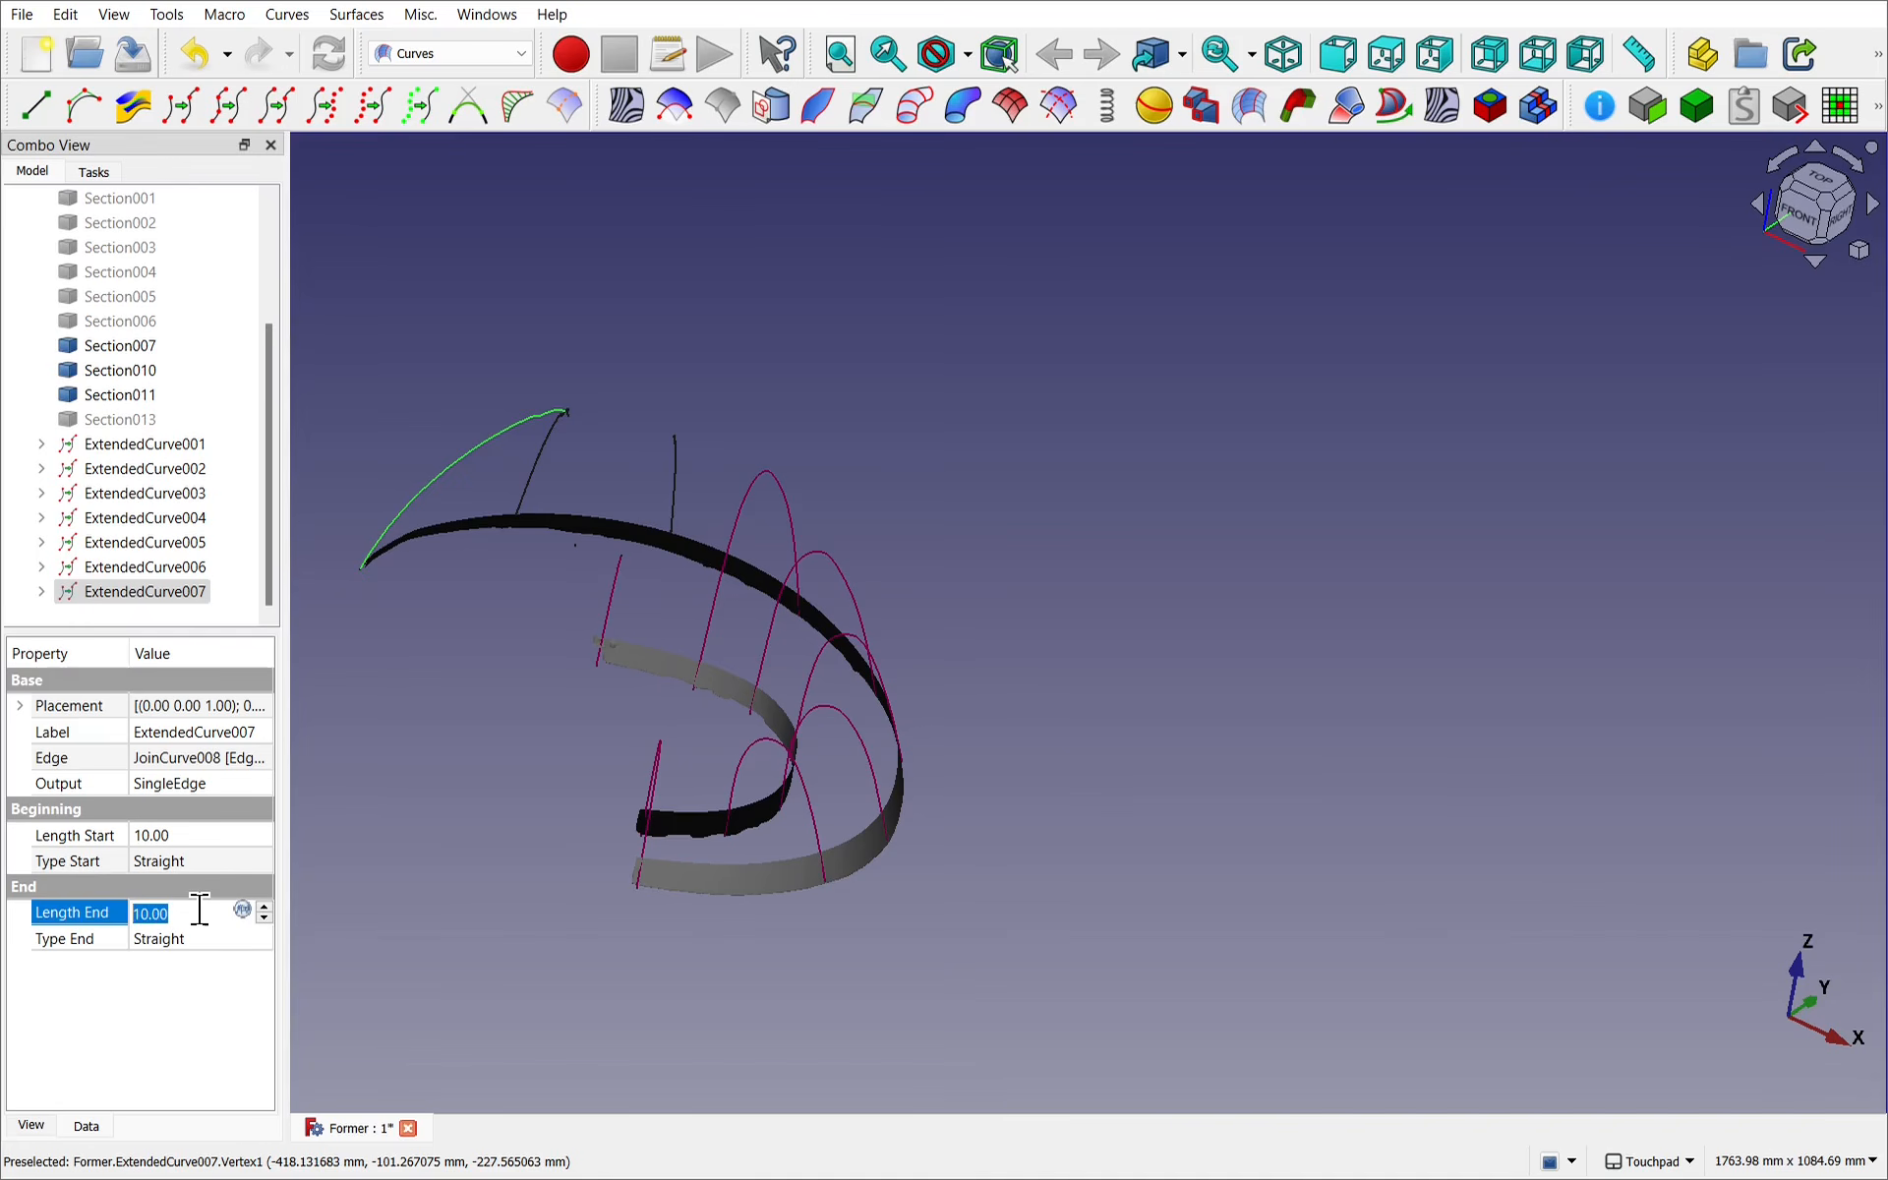
pyautogui.write('30')
pyautogui.press('Return')
pyautogui.click(200, 912)
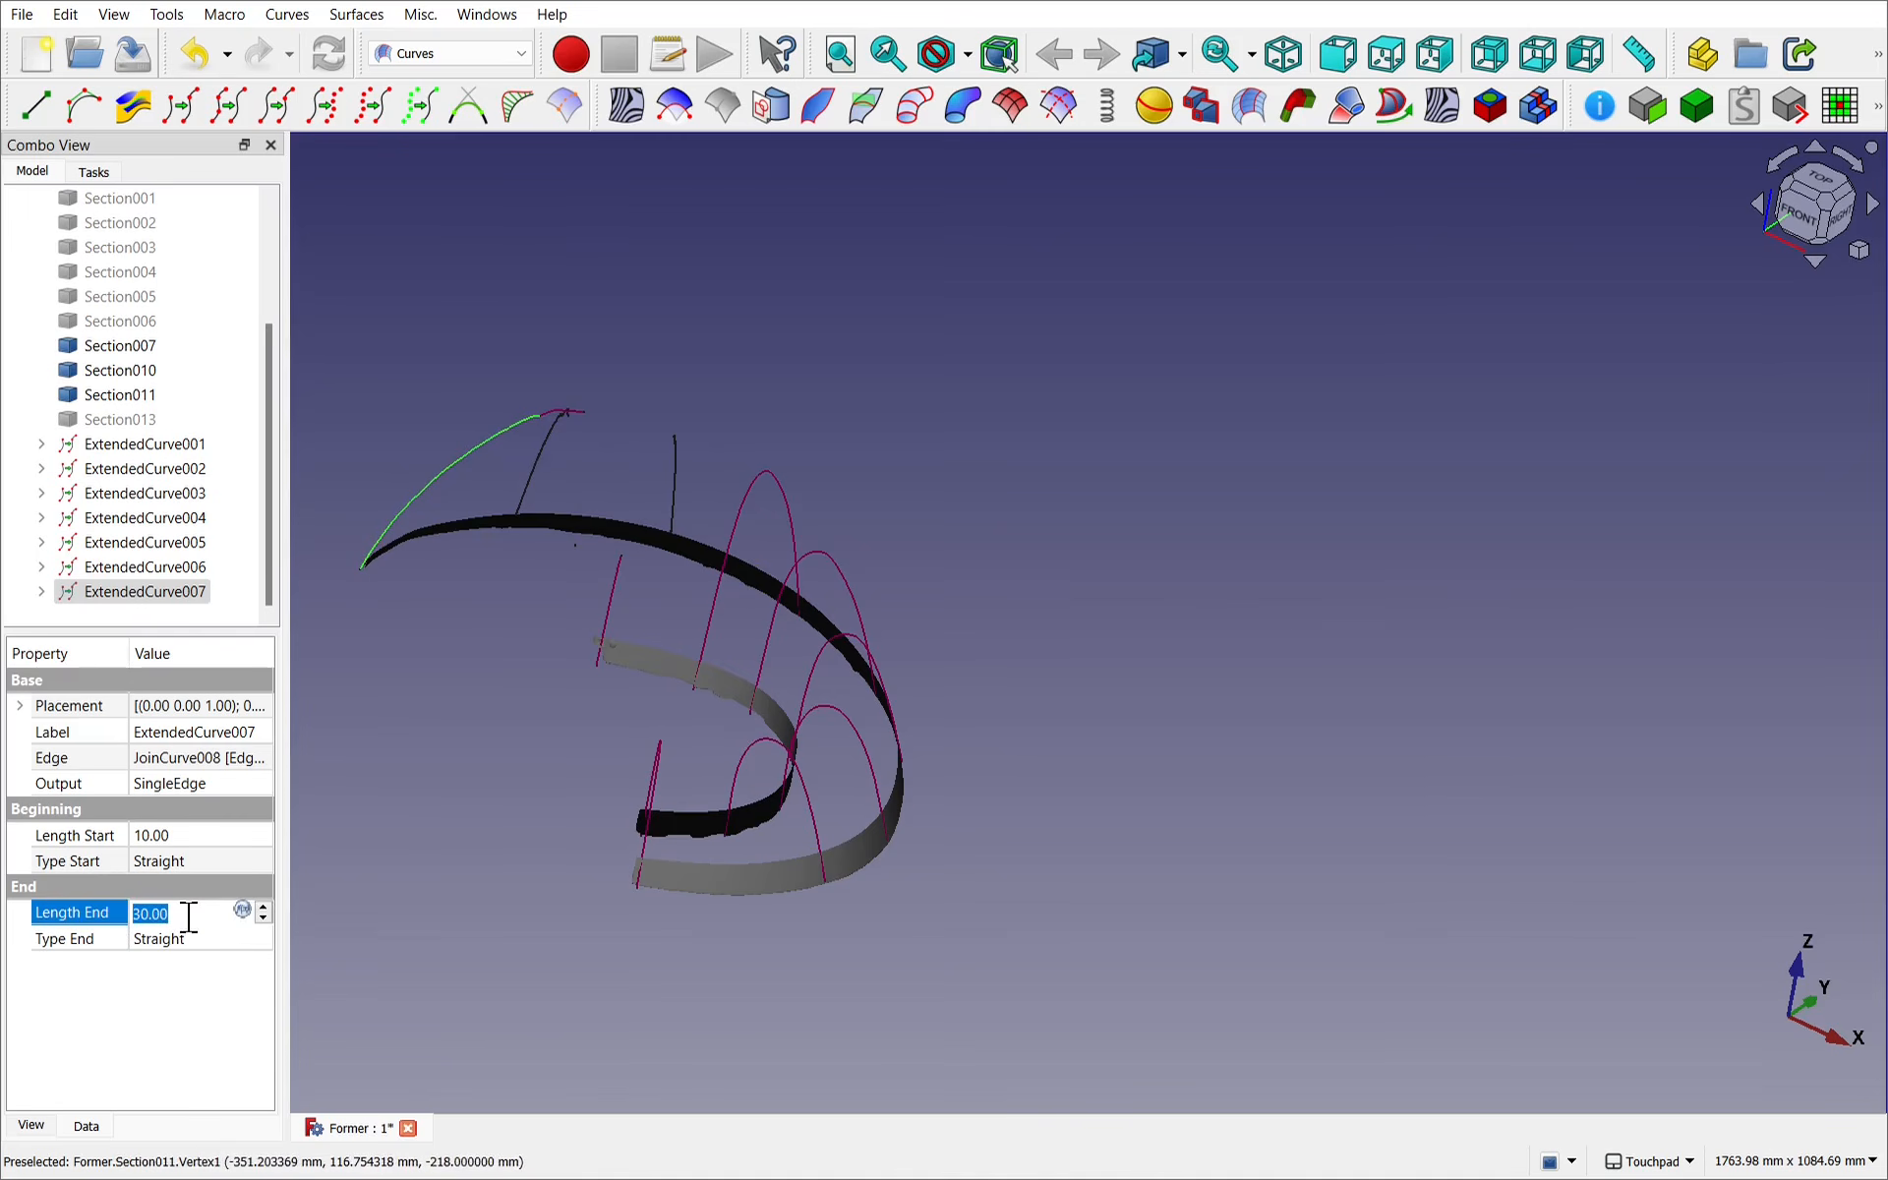
pyautogui.press('Return')
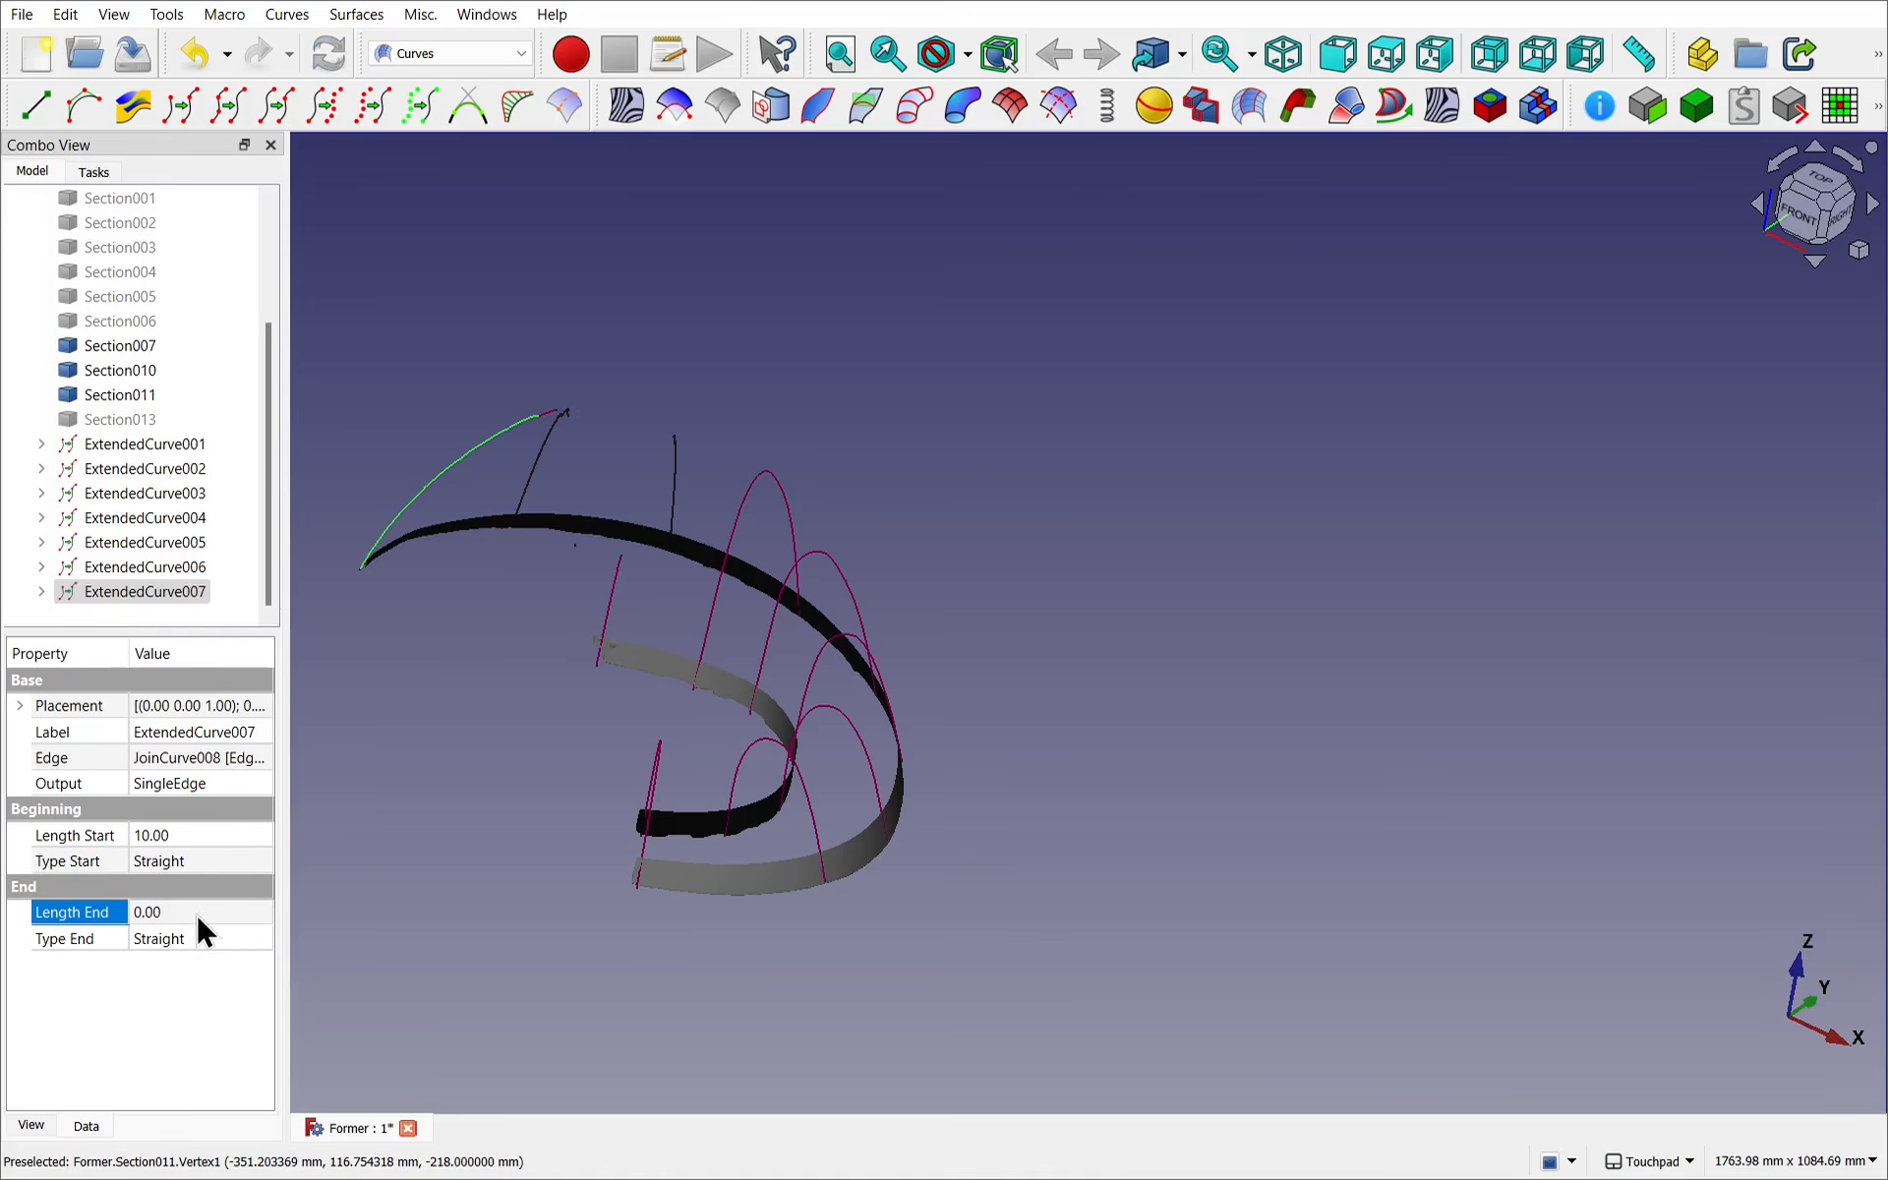
# Set the start extension length of the extended Section013 curve to 30 so it passes the mesh edge.
pyautogui.click(211, 838)
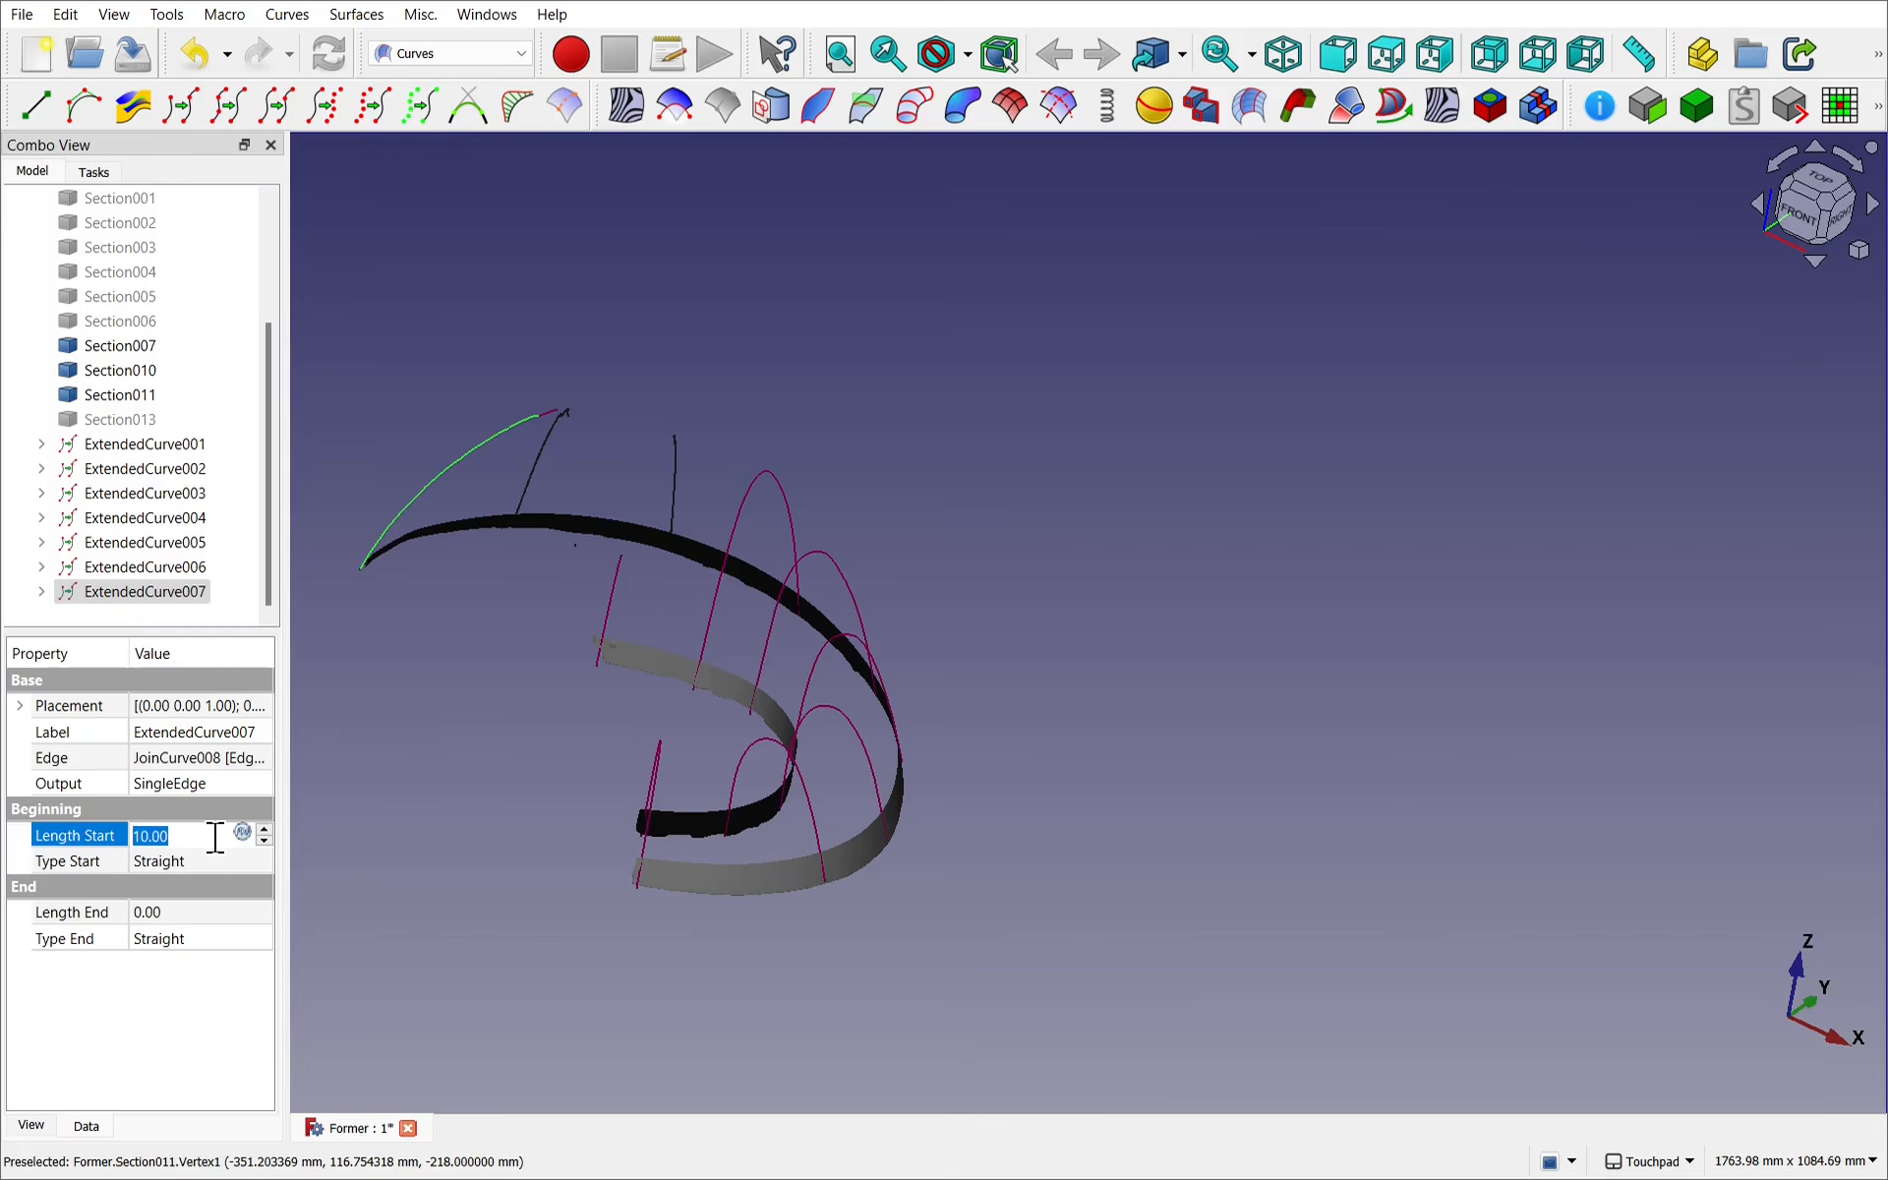
pyautogui.click(485, 687)
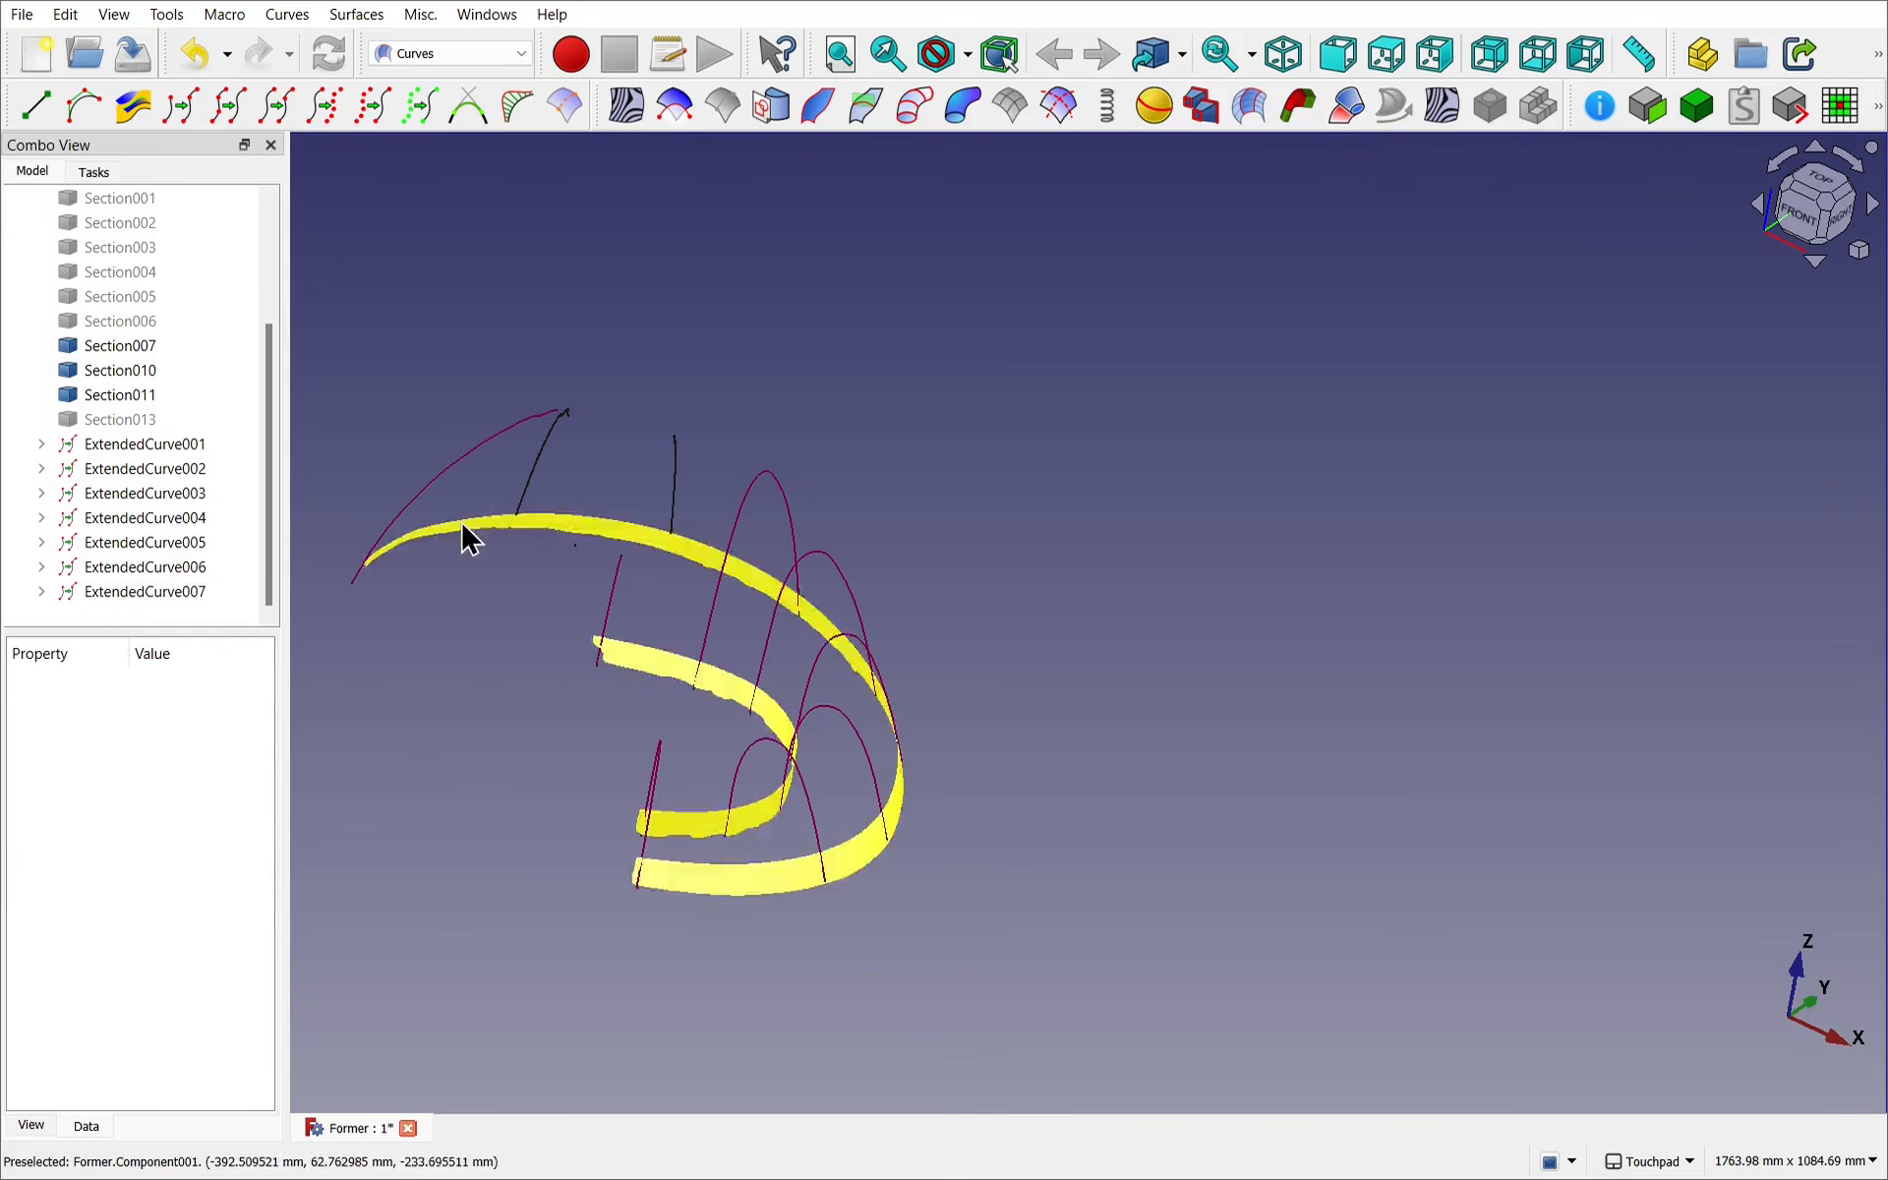
pyautogui.click(513, 458)
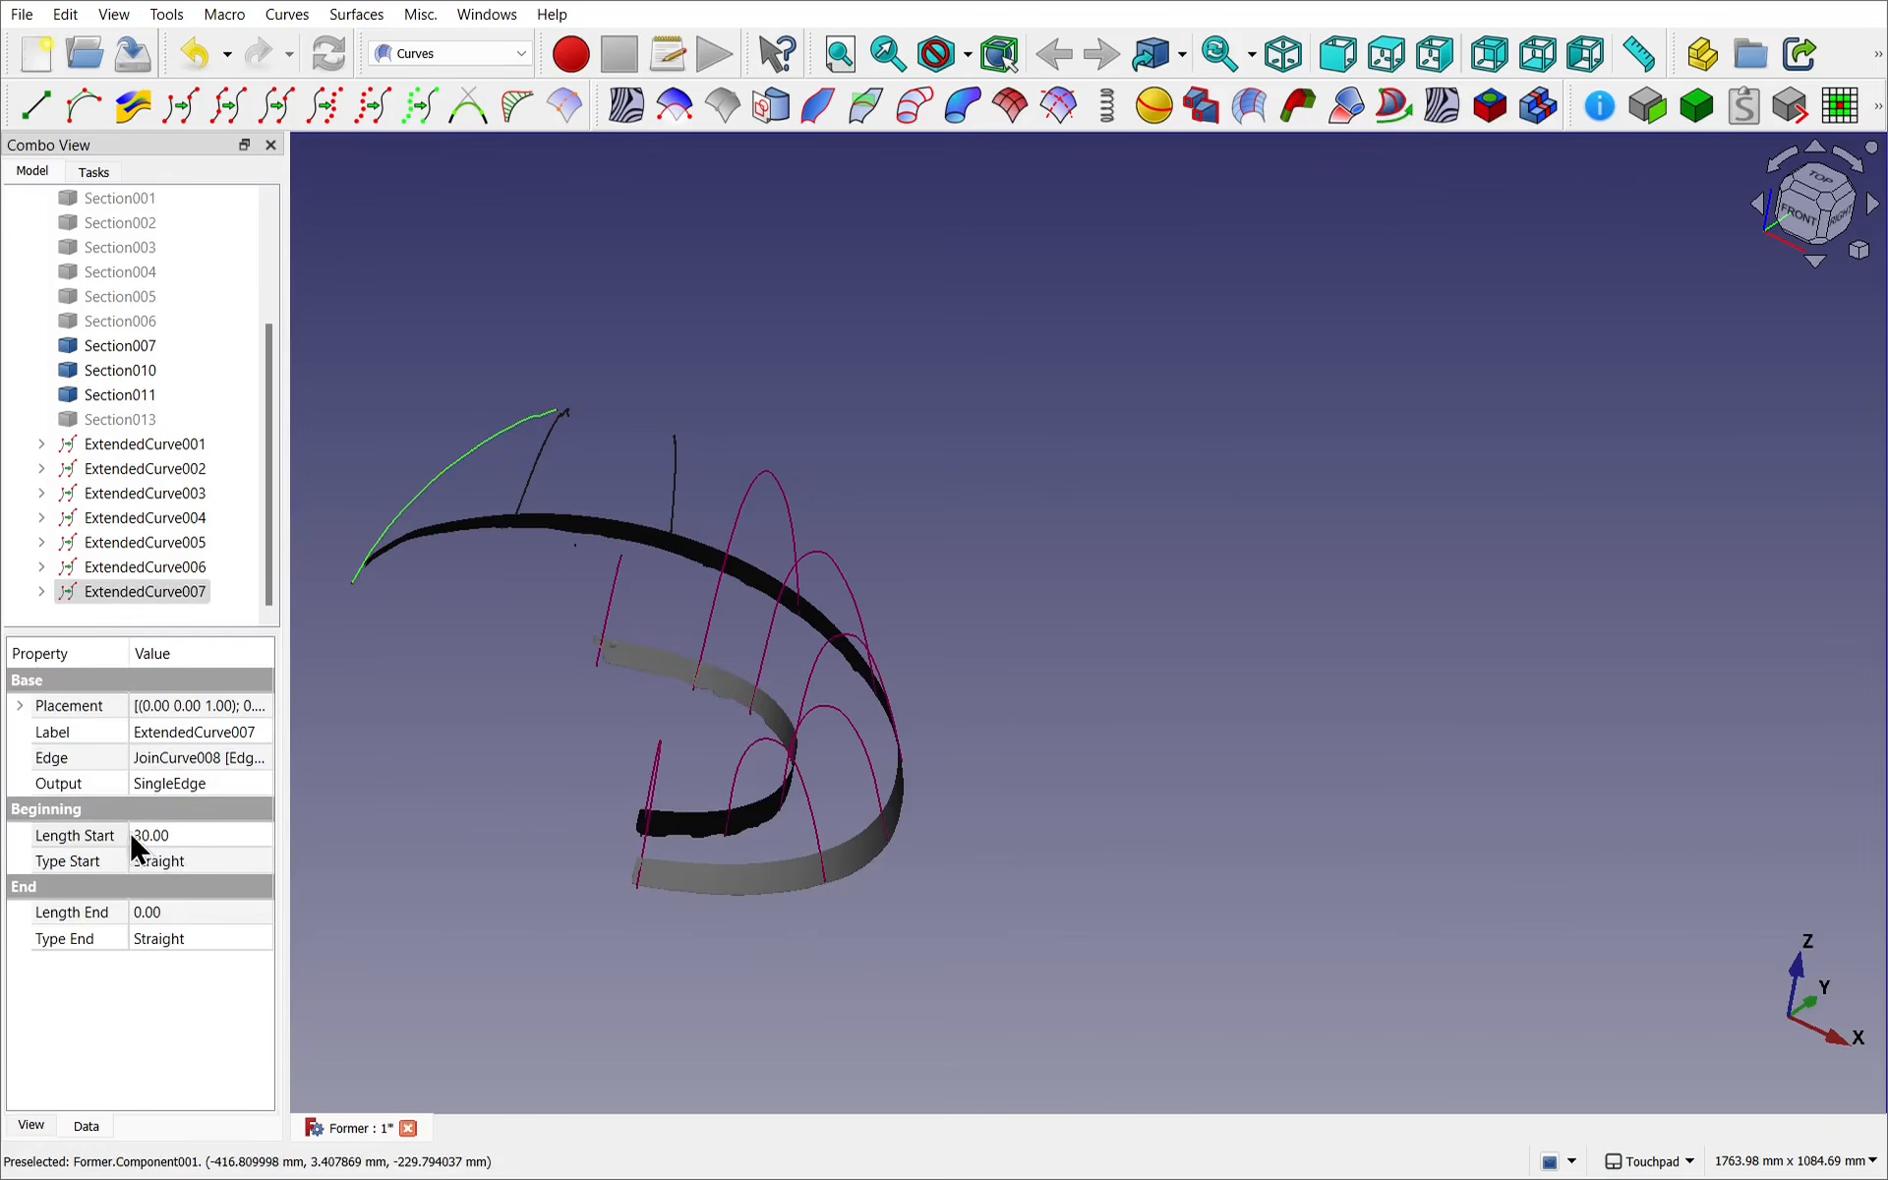
# Set the start extension length of ExtendedCurve006 at the inner end of the mesh strip to 0.
pyautogui.click(609, 590)
pyautogui.click(199, 835)
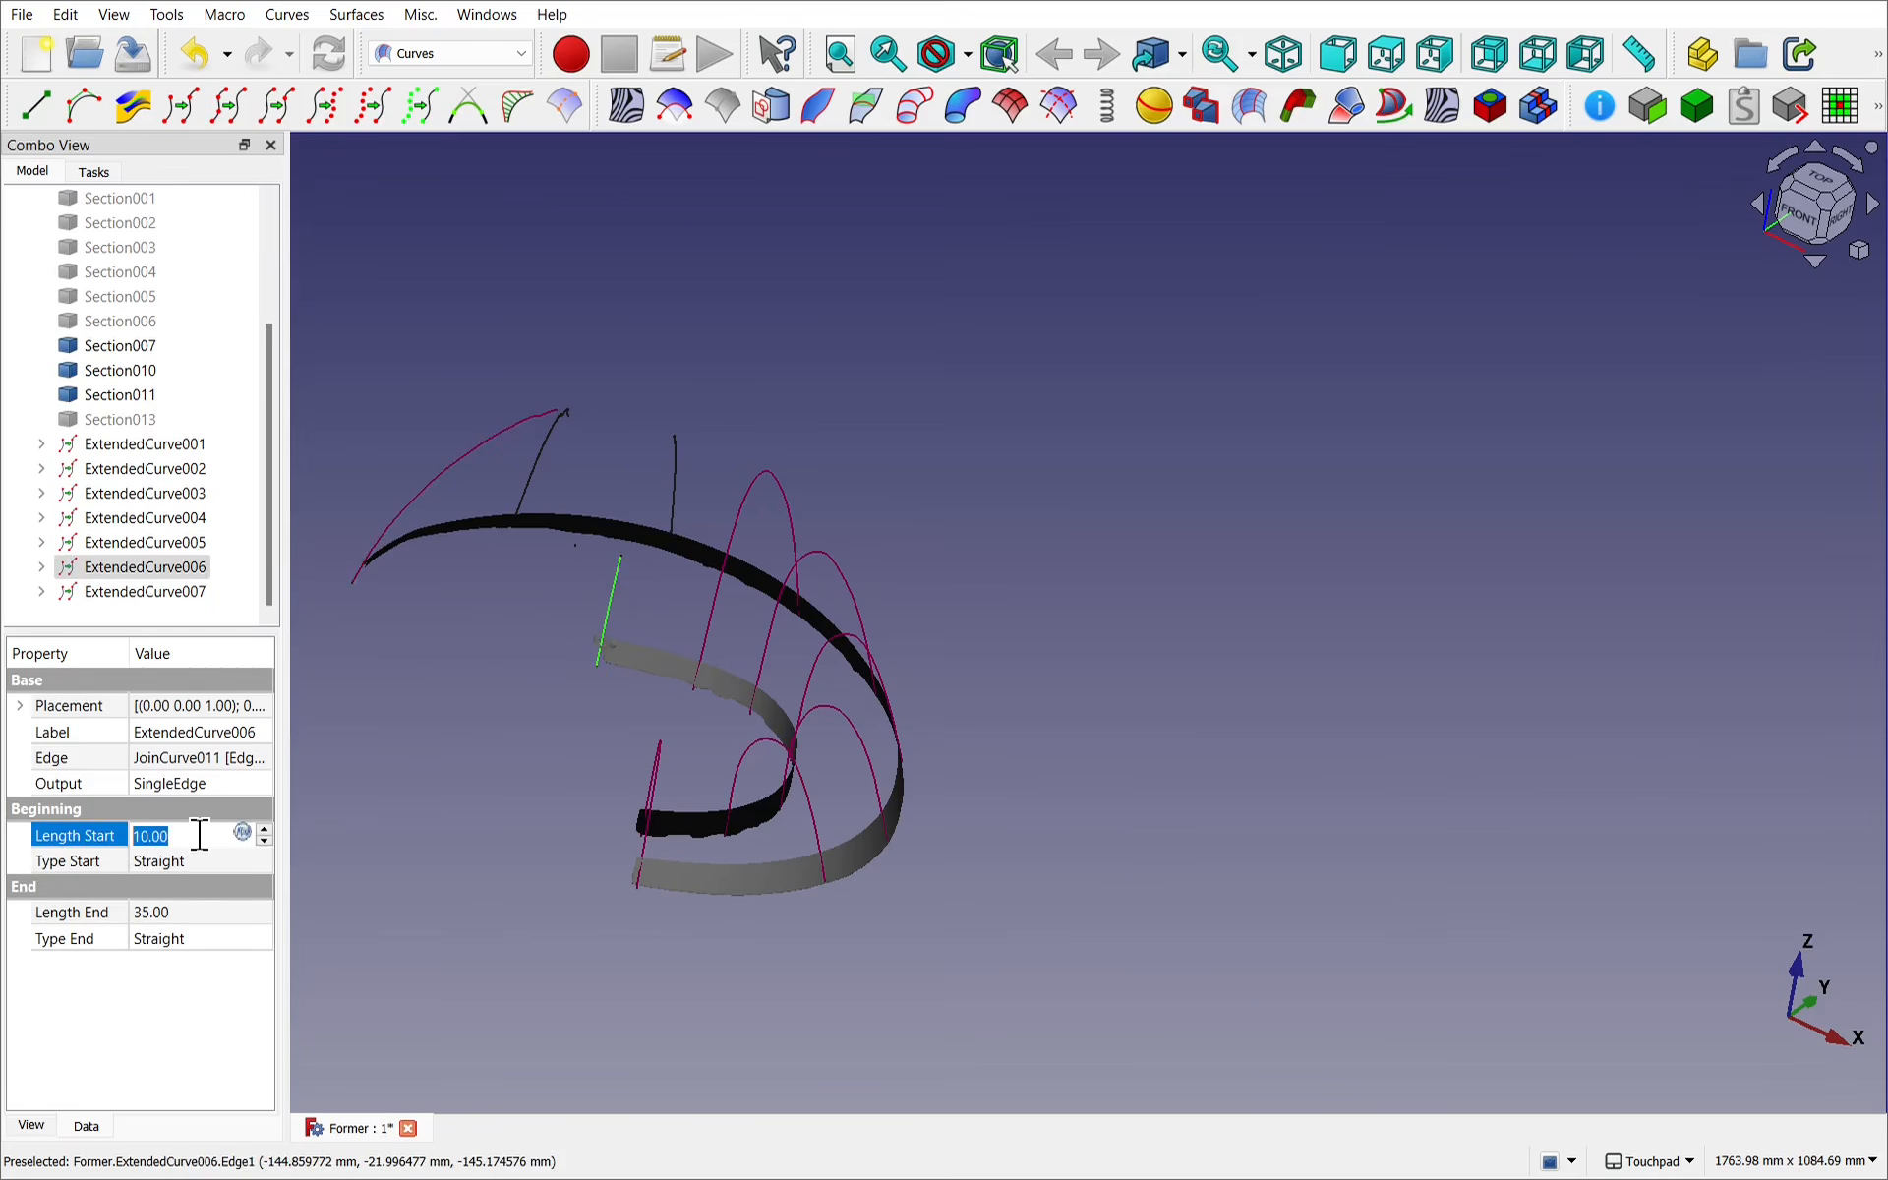
pyautogui.press('Return')
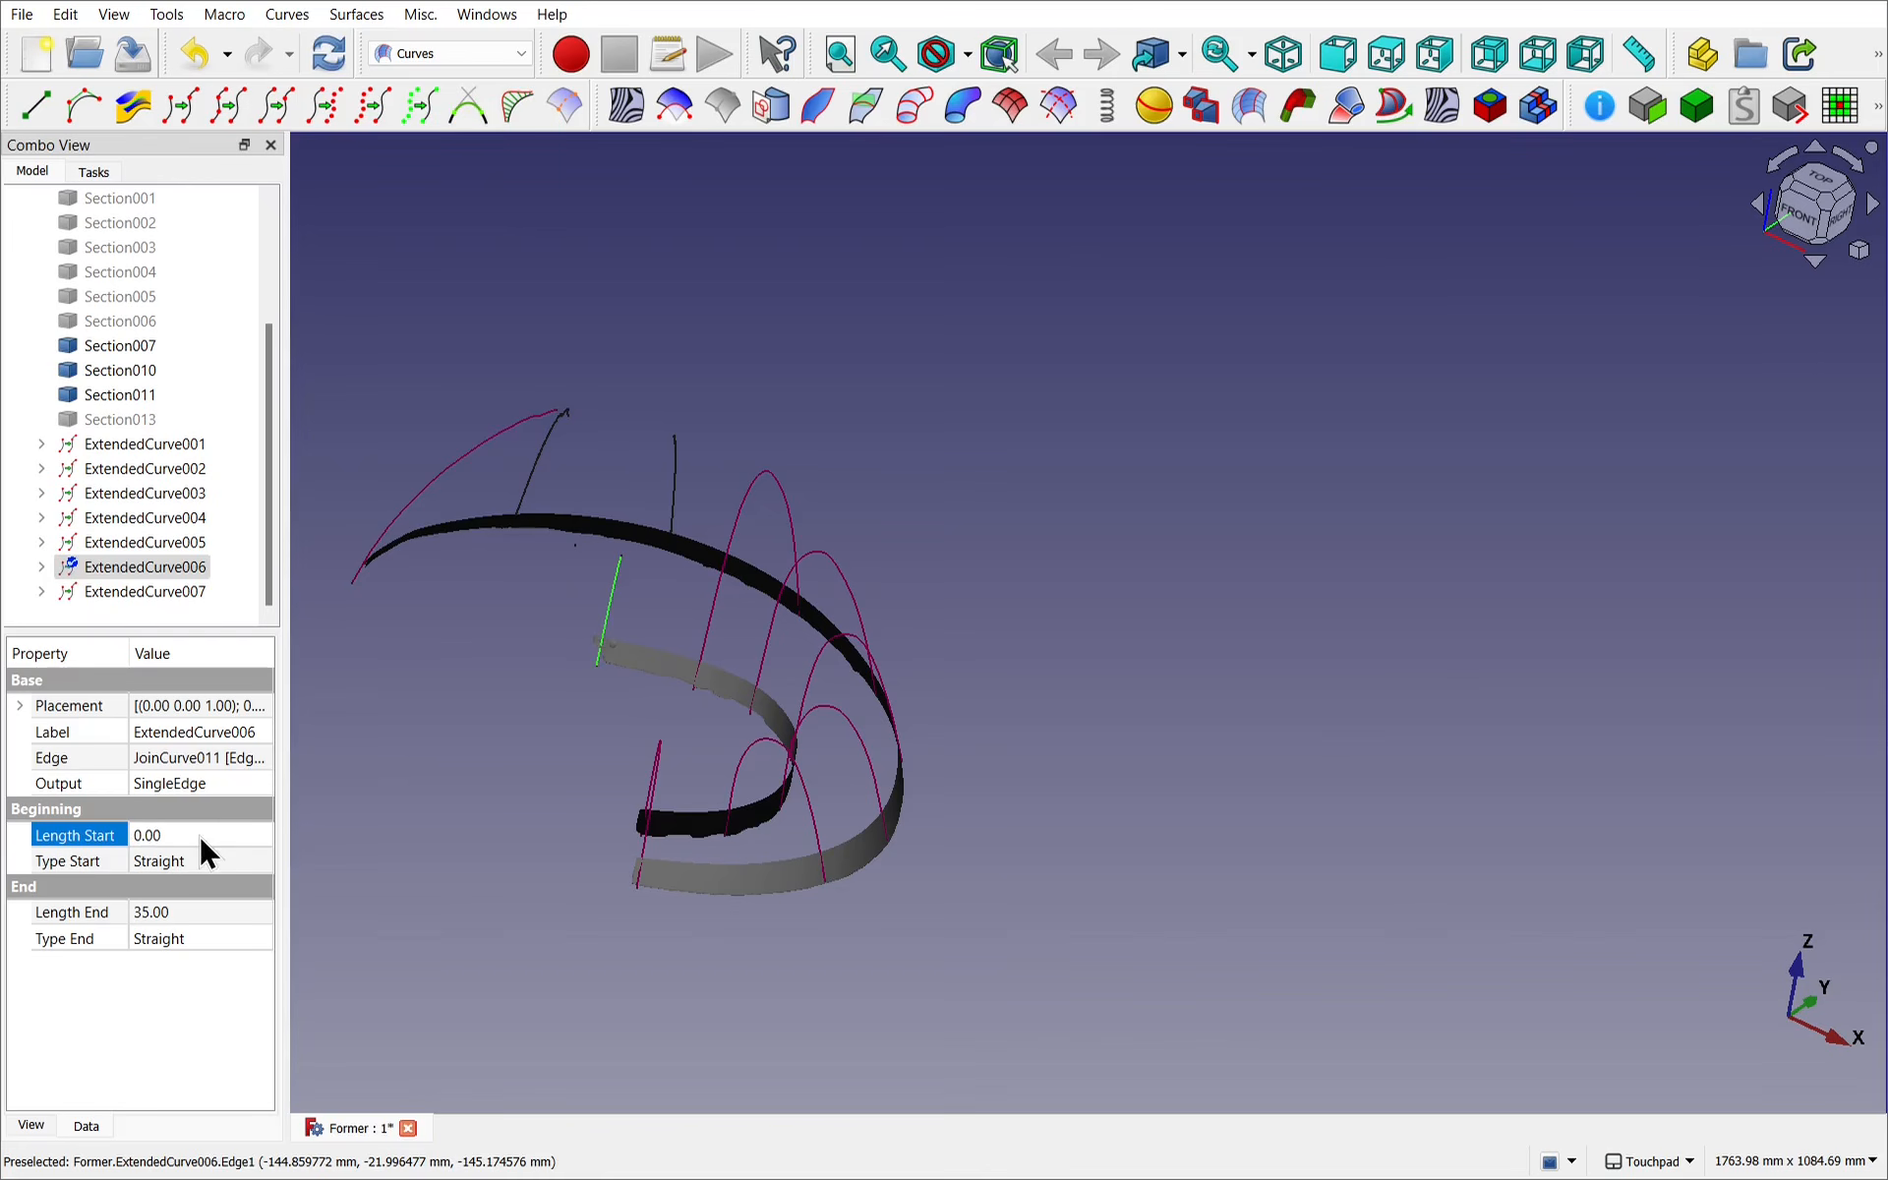
pyautogui.click(536, 607)
# Inspect the hooked free end of partial section Section011, select that section and switch to the Draft workbench.
pyautogui.keyDown('alt'); pyautogui.moveTo(536, 607); pyautogui.dragTo(672, 524); pyautogui.keyUp('alt')
pyautogui.scroll(3, 460, 580)
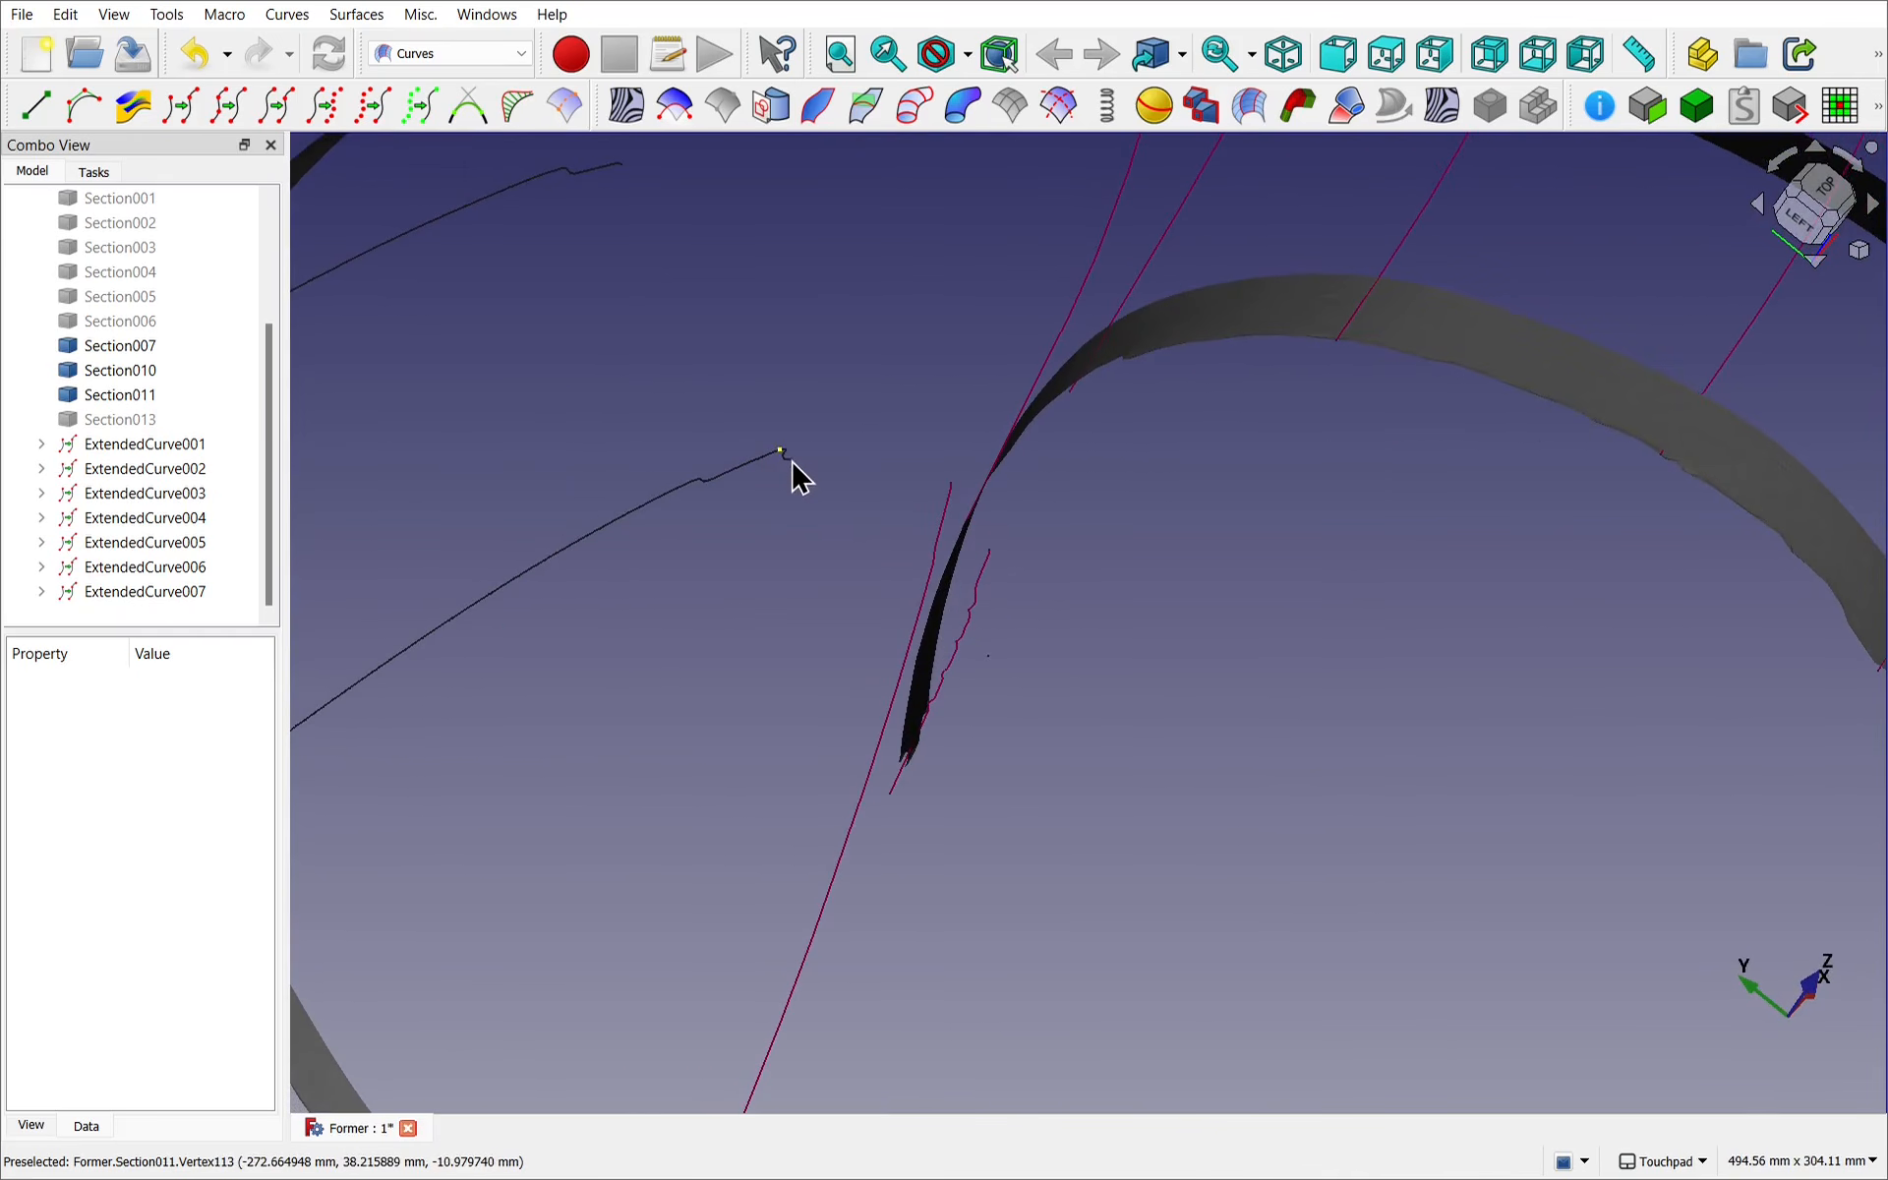
pyautogui.keyDown('alt'); pyautogui.moveTo(800, 497); pyautogui.dragTo(750, 308); pyautogui.keyUp('alt')
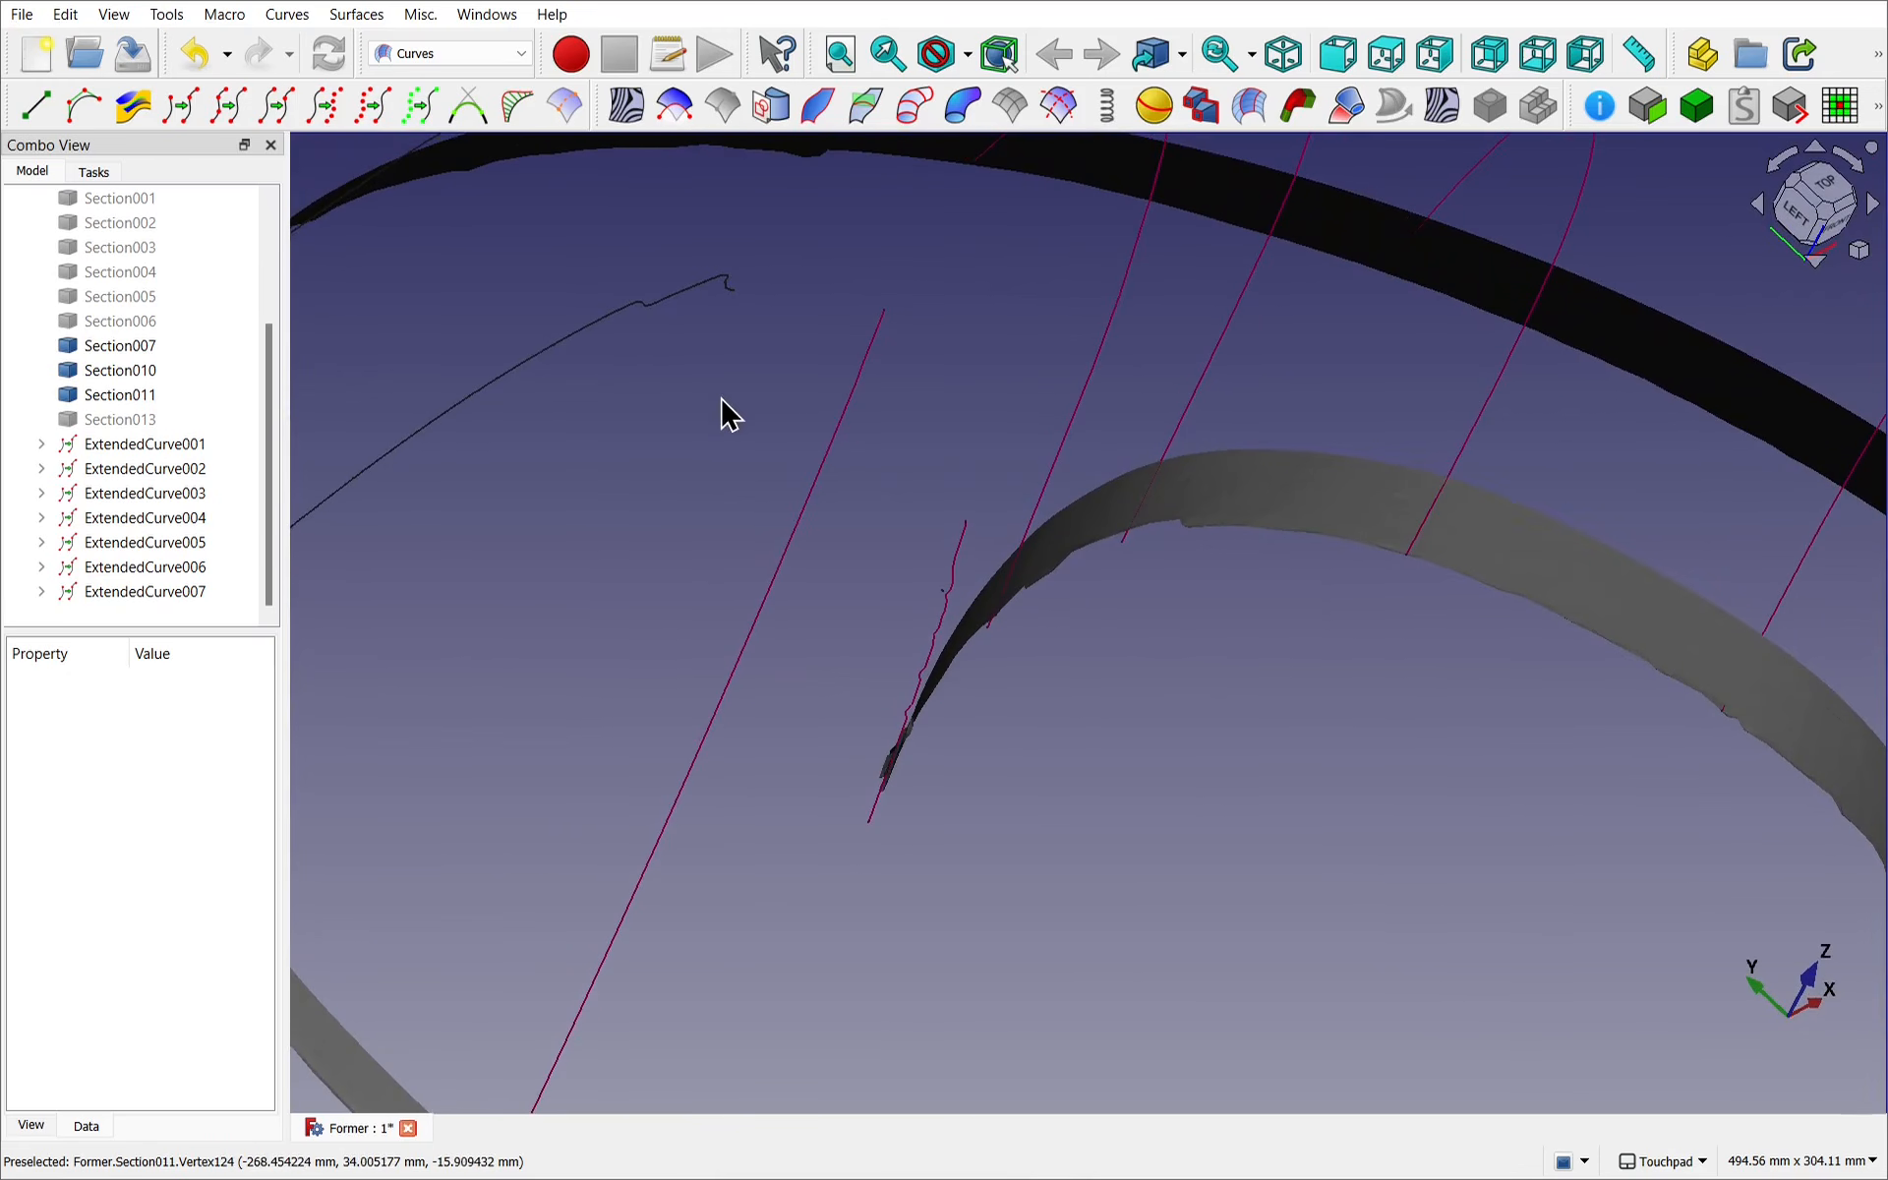
pyautogui.scroll(-5, 728, 413)
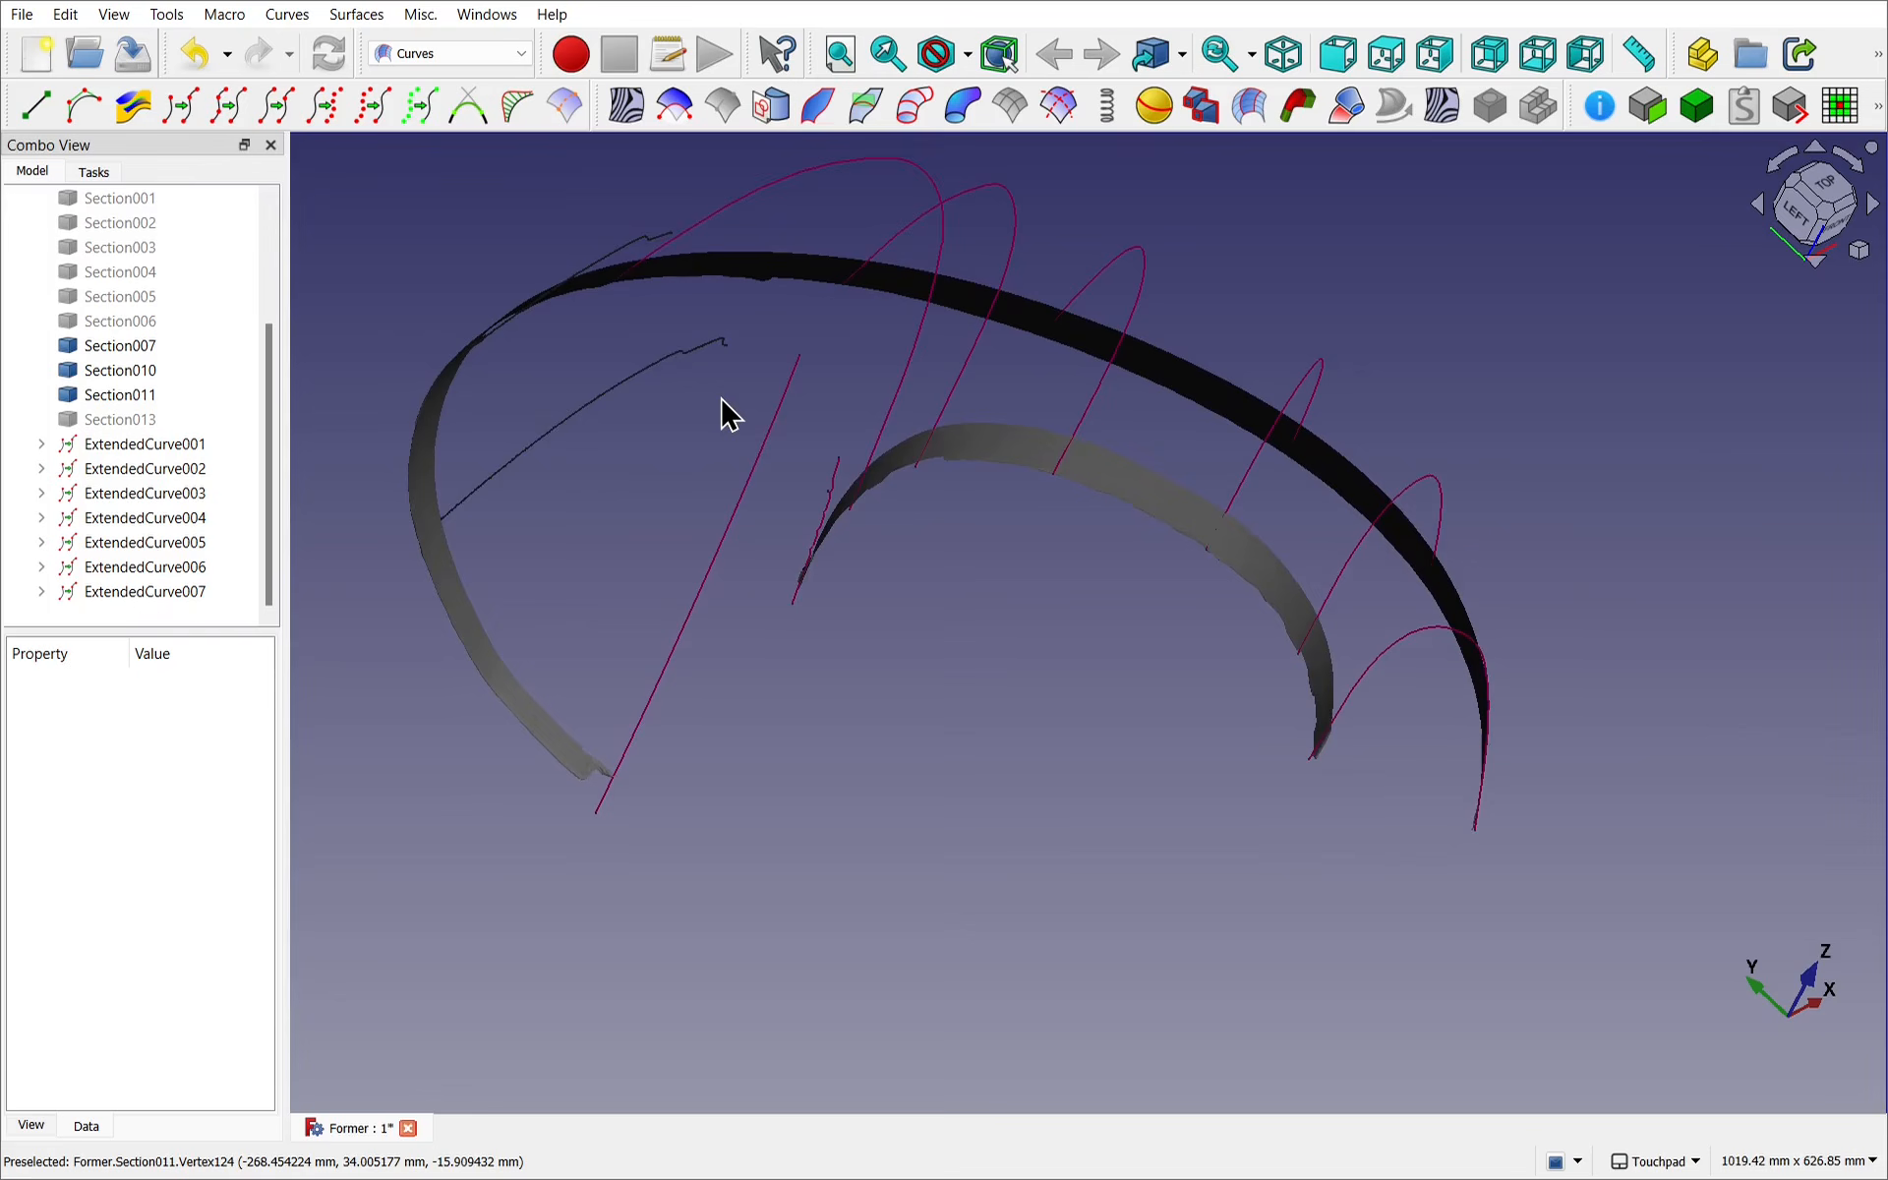
pyautogui.click(517, 470)
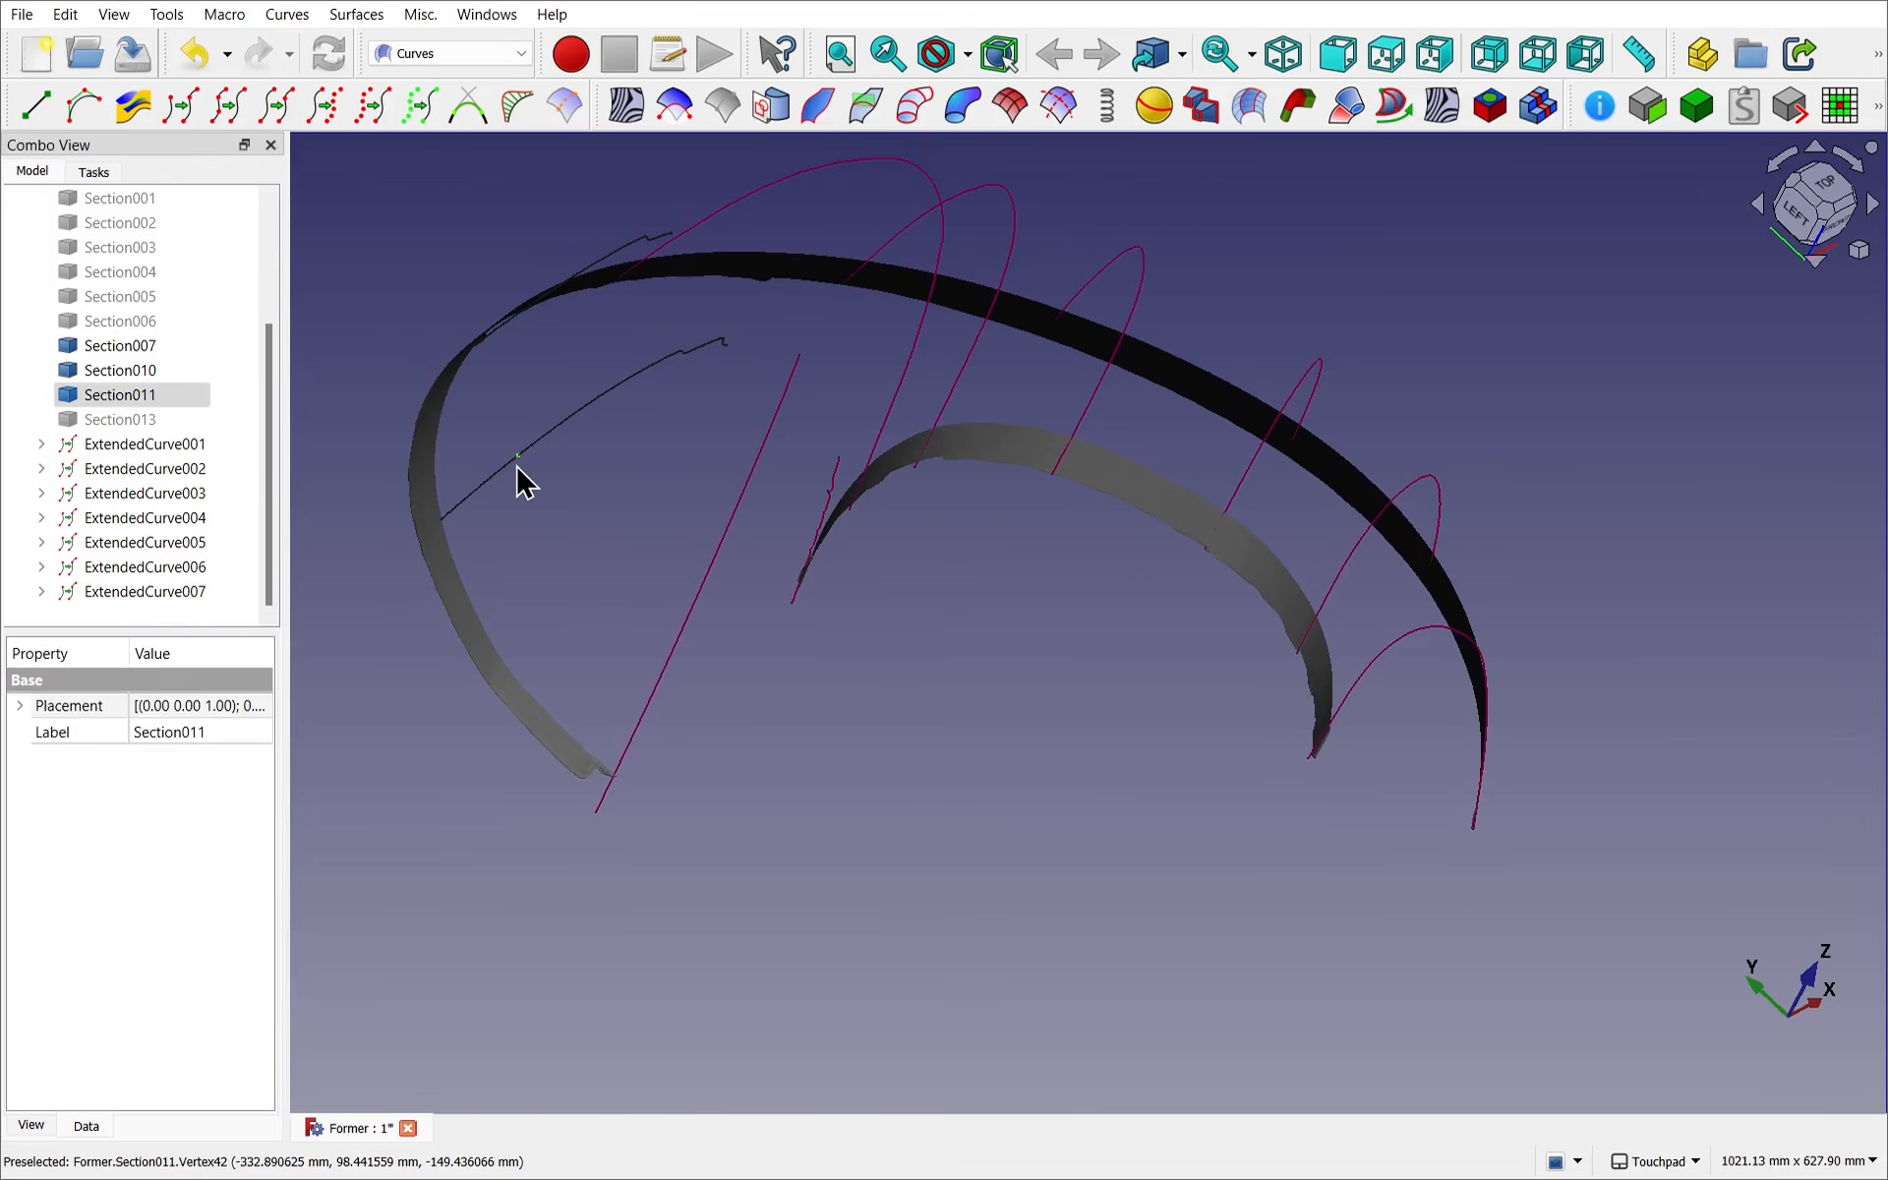
pyautogui.click(450, 53)
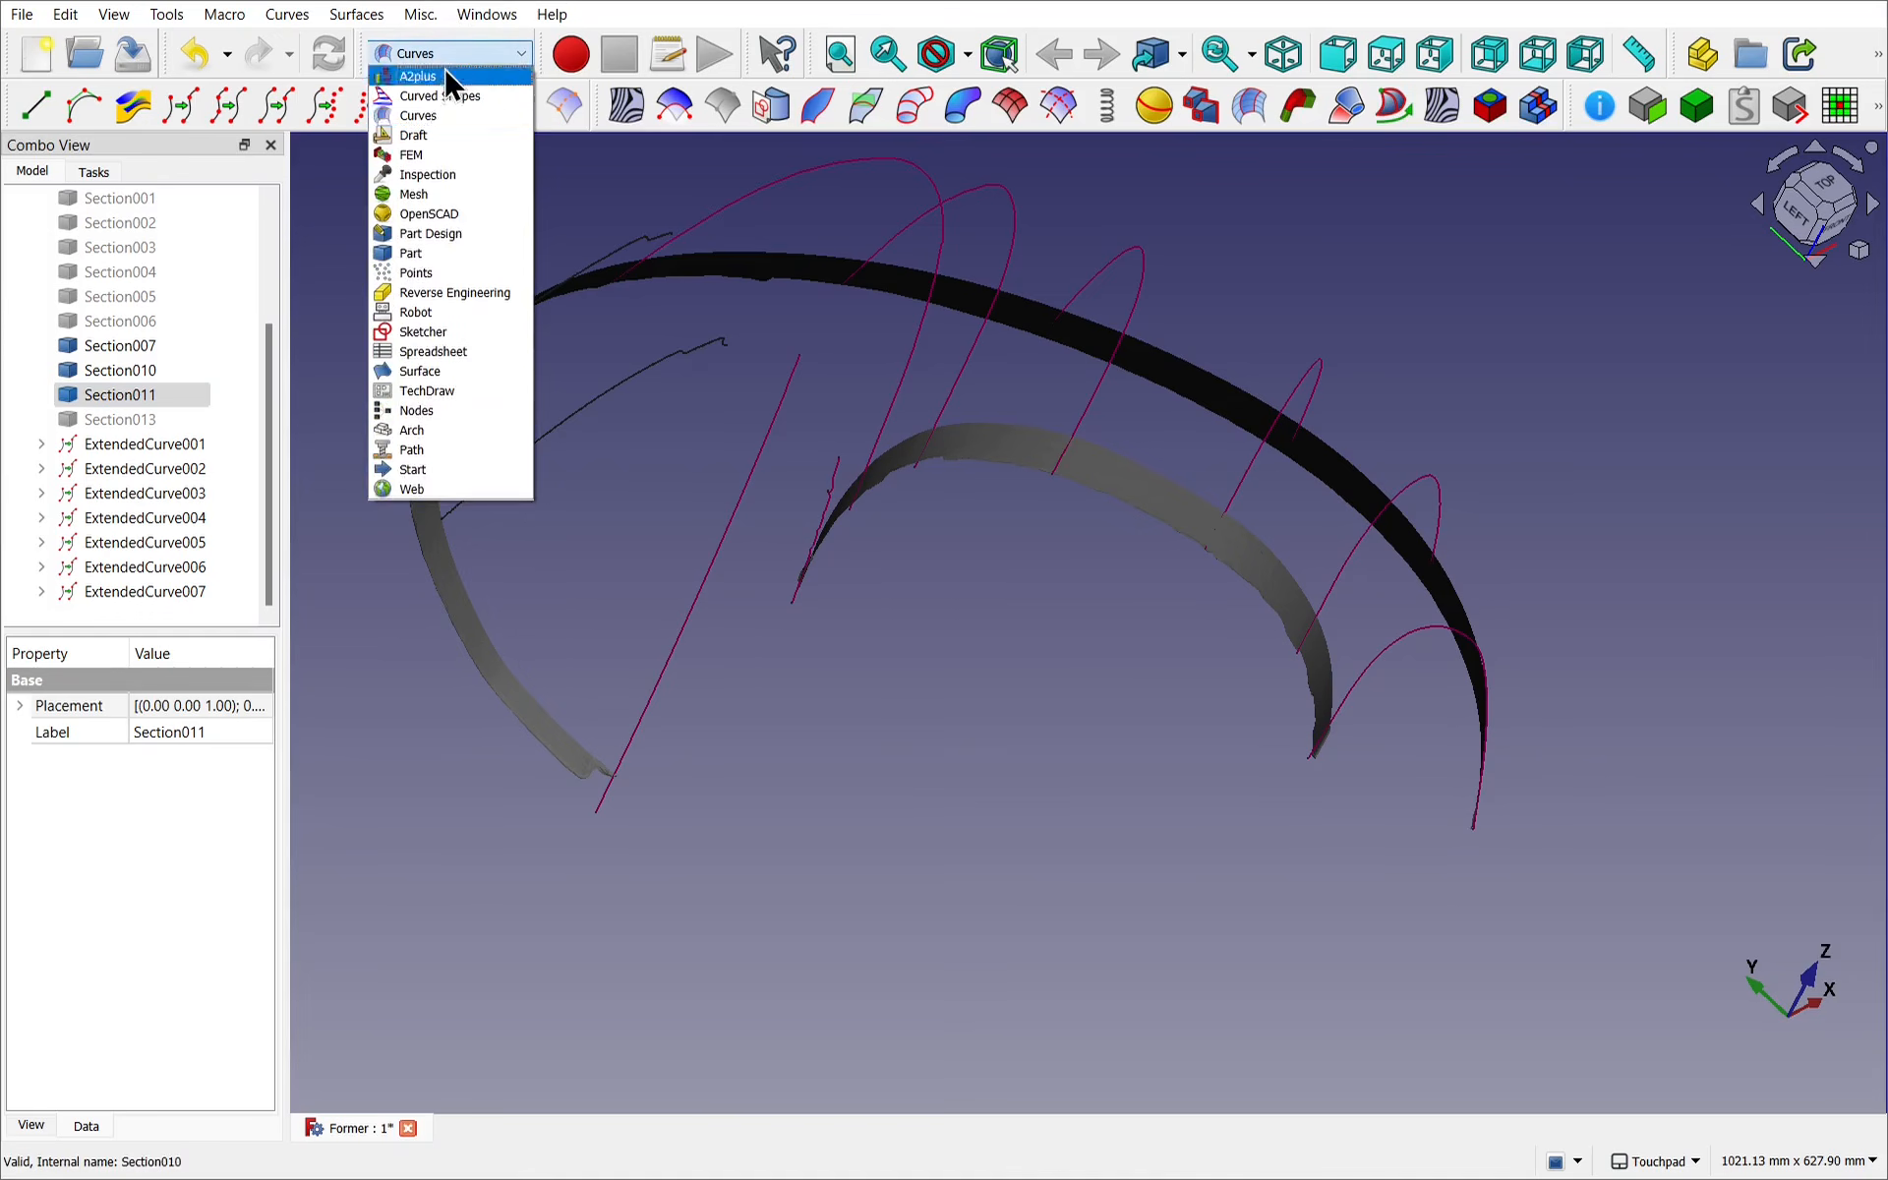
pyautogui.click(430, 118)
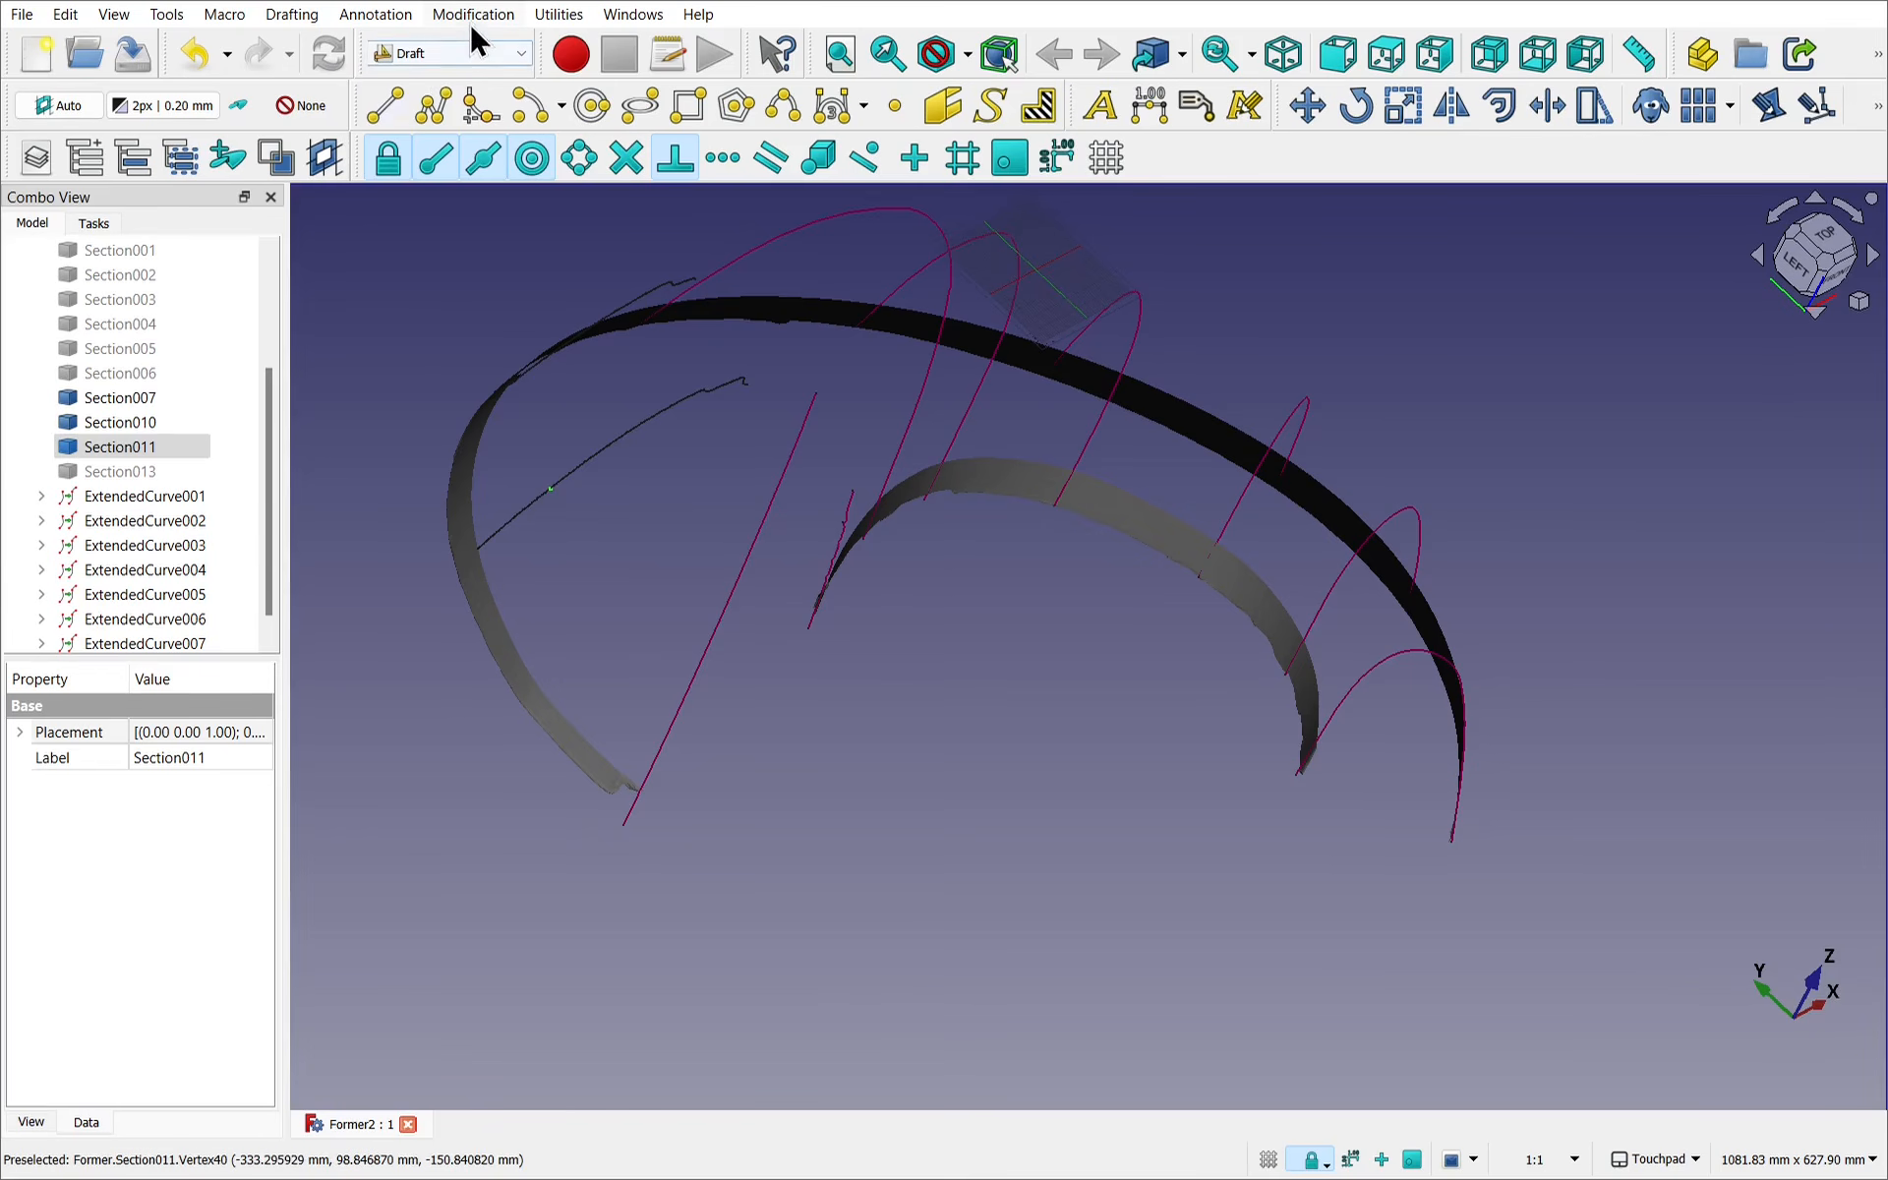
# Downgrade the whole Section011 object into separate edges and look through the resulting edge objects.
pyautogui.click(475, 15)
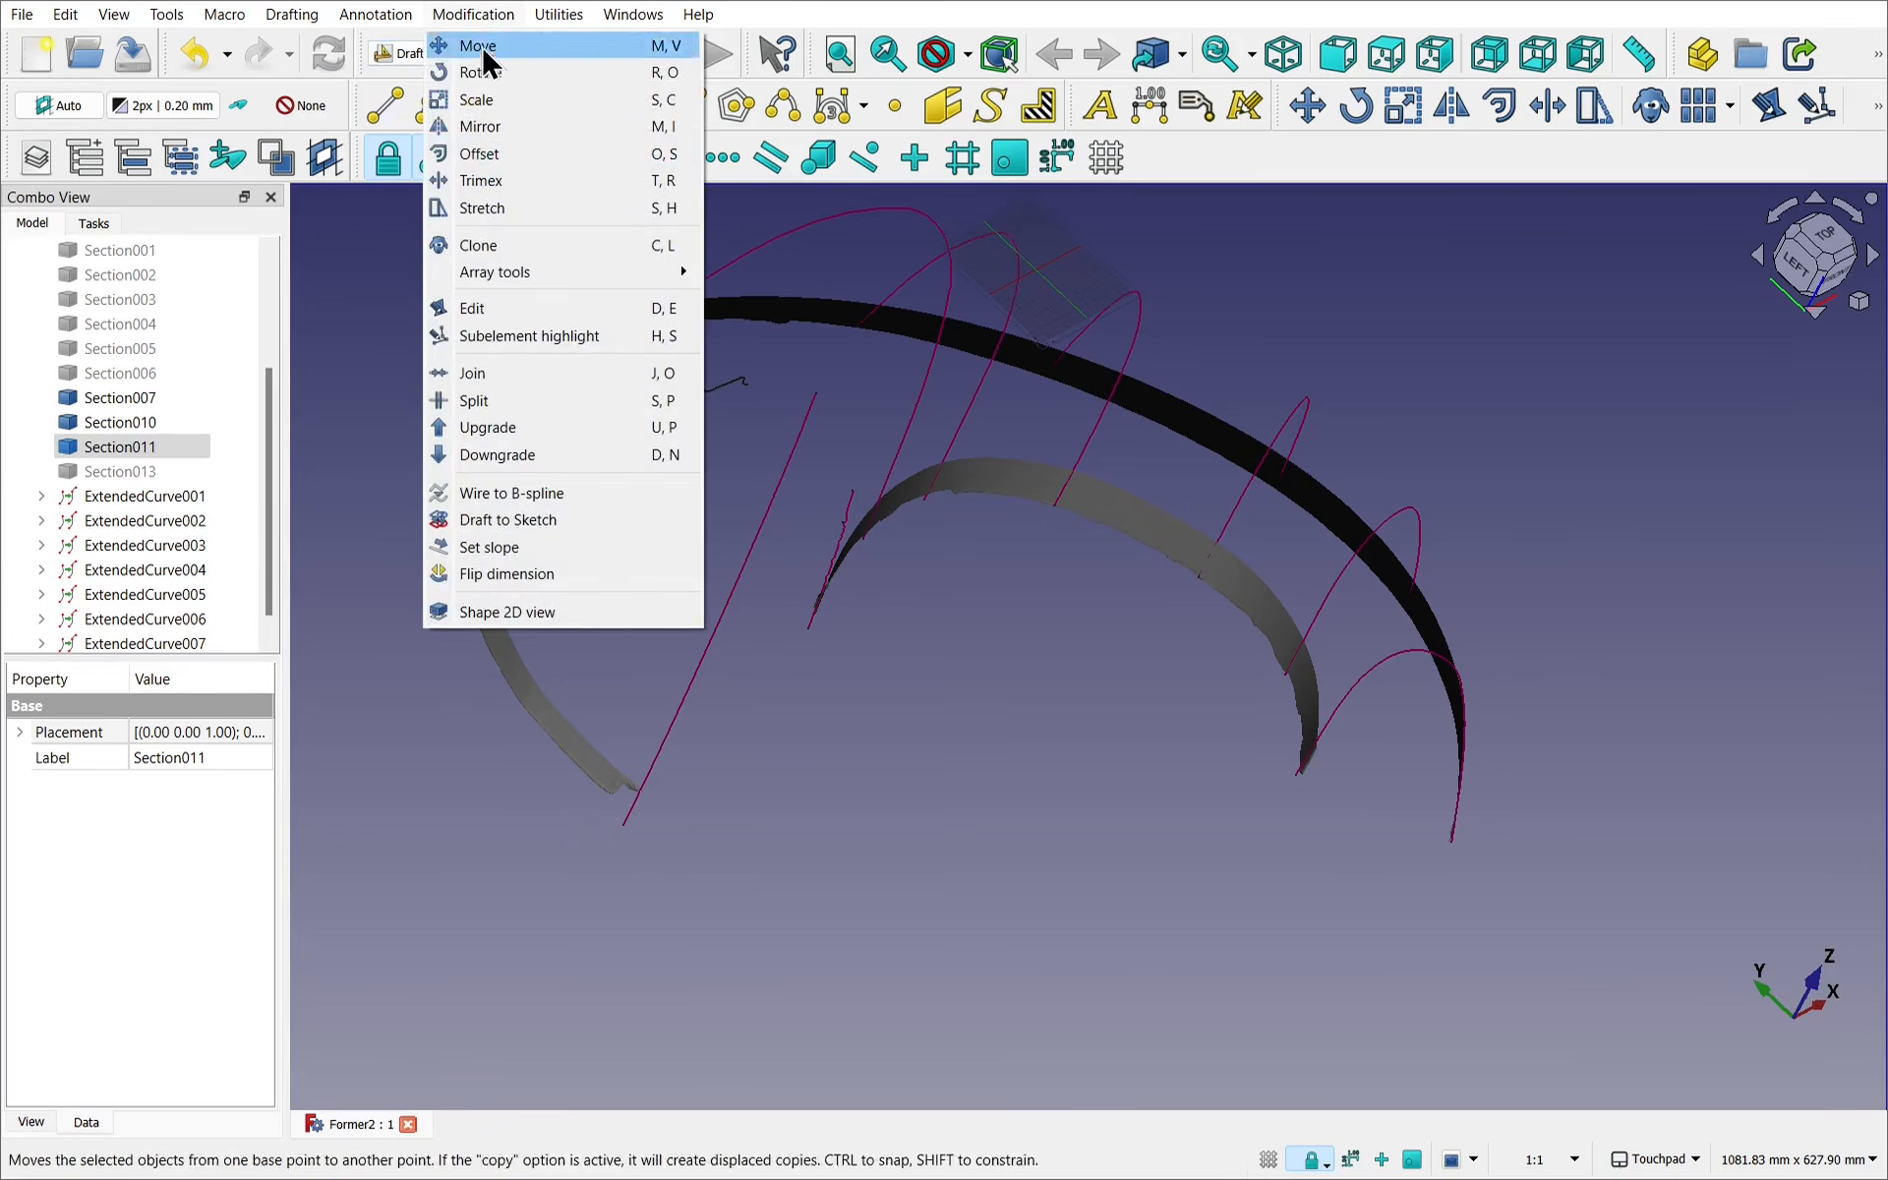
pyautogui.click(115, 444)
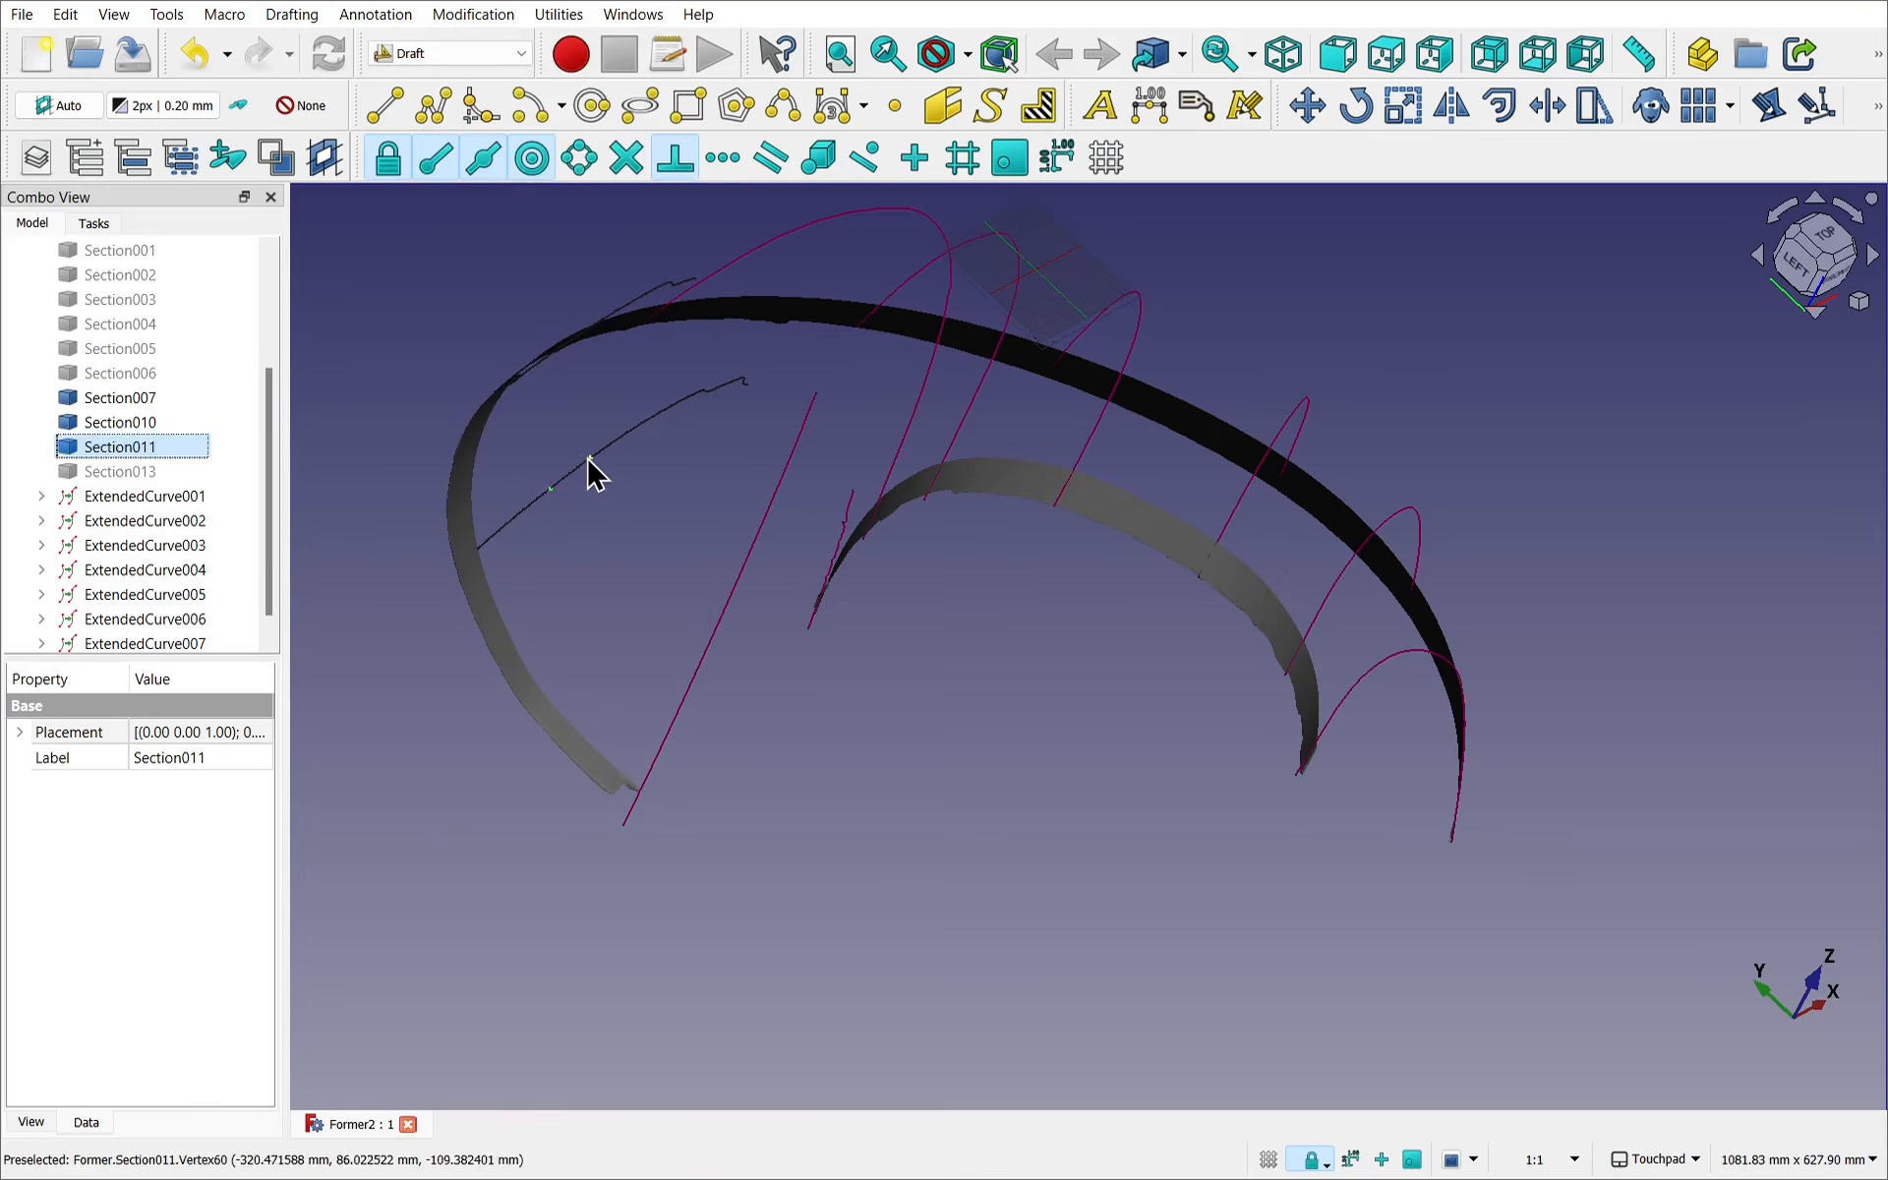
pyautogui.click(162, 447)
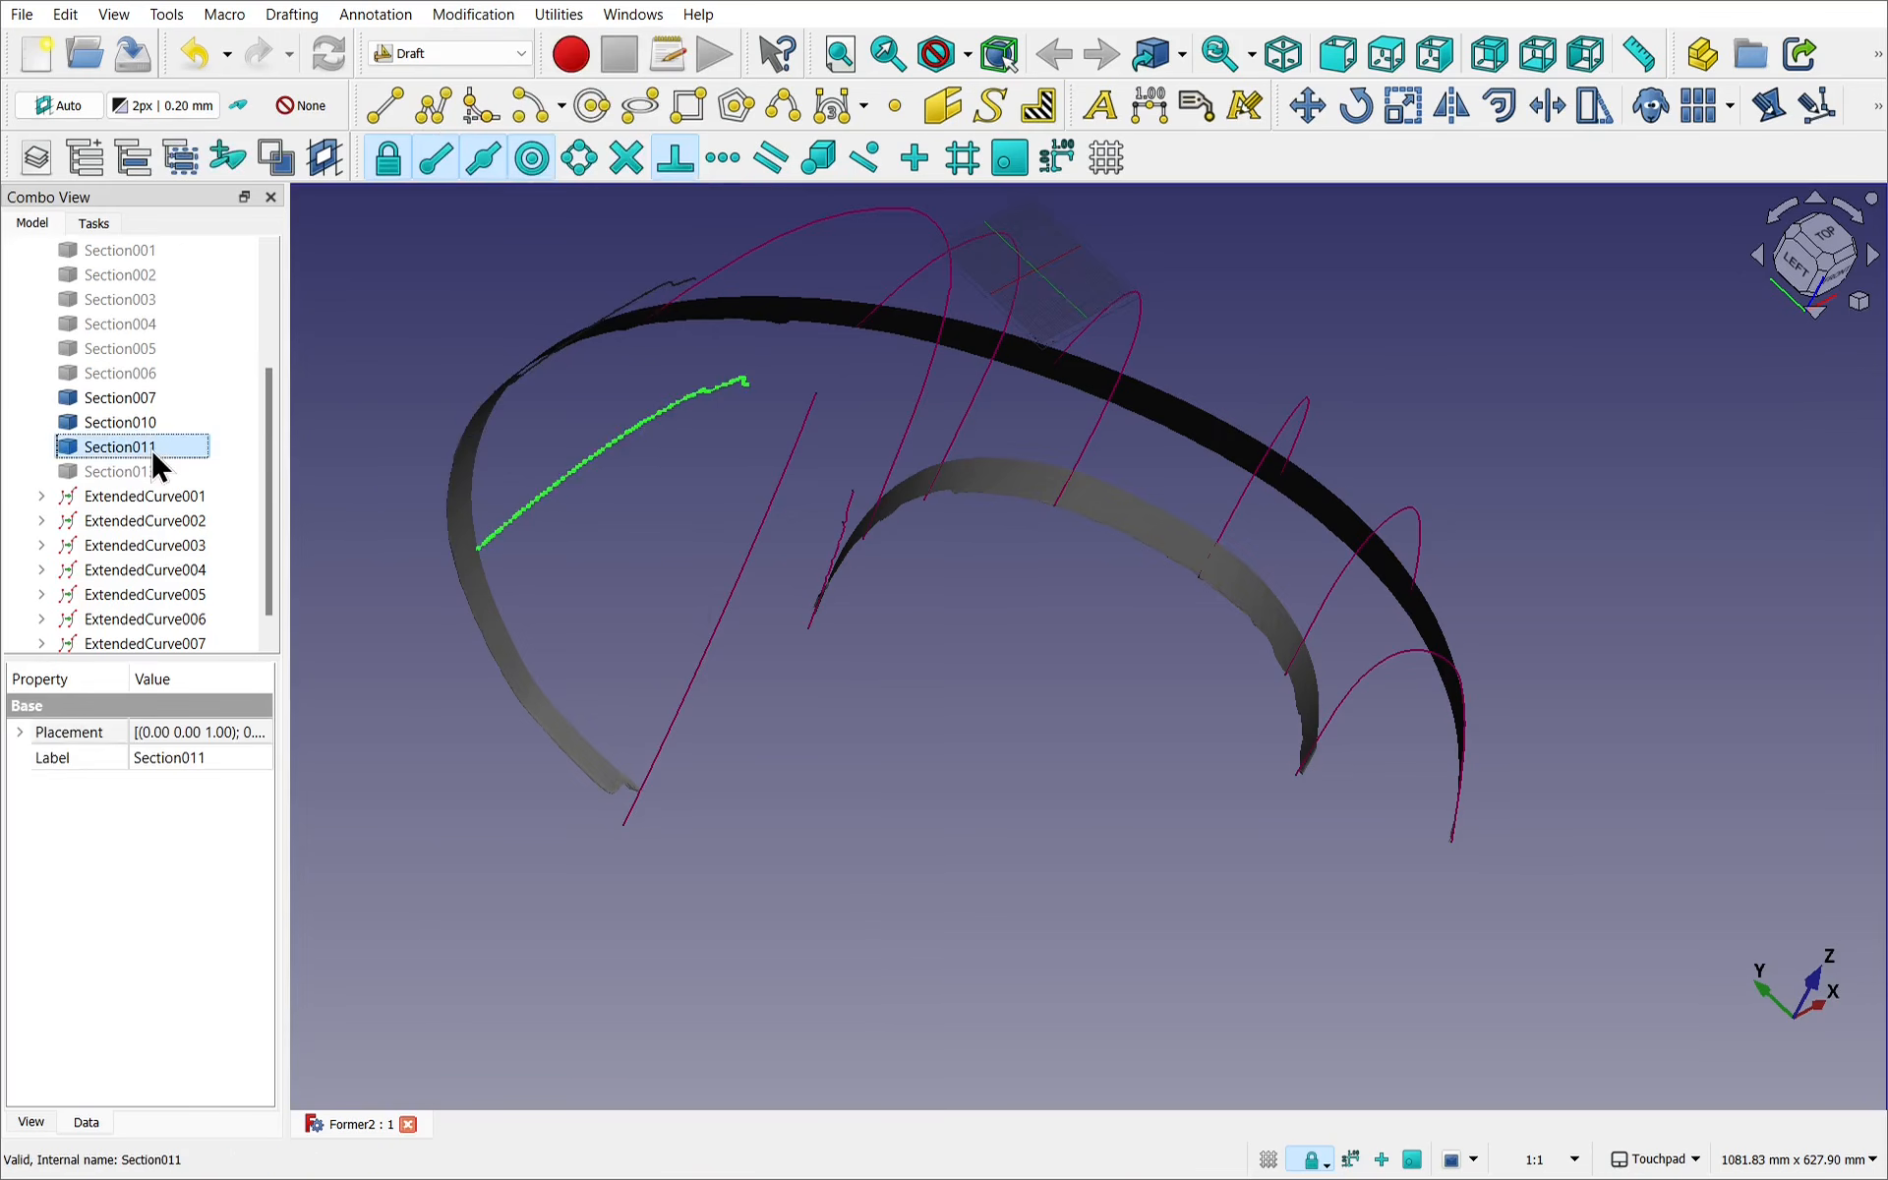
pyautogui.click(475, 15)
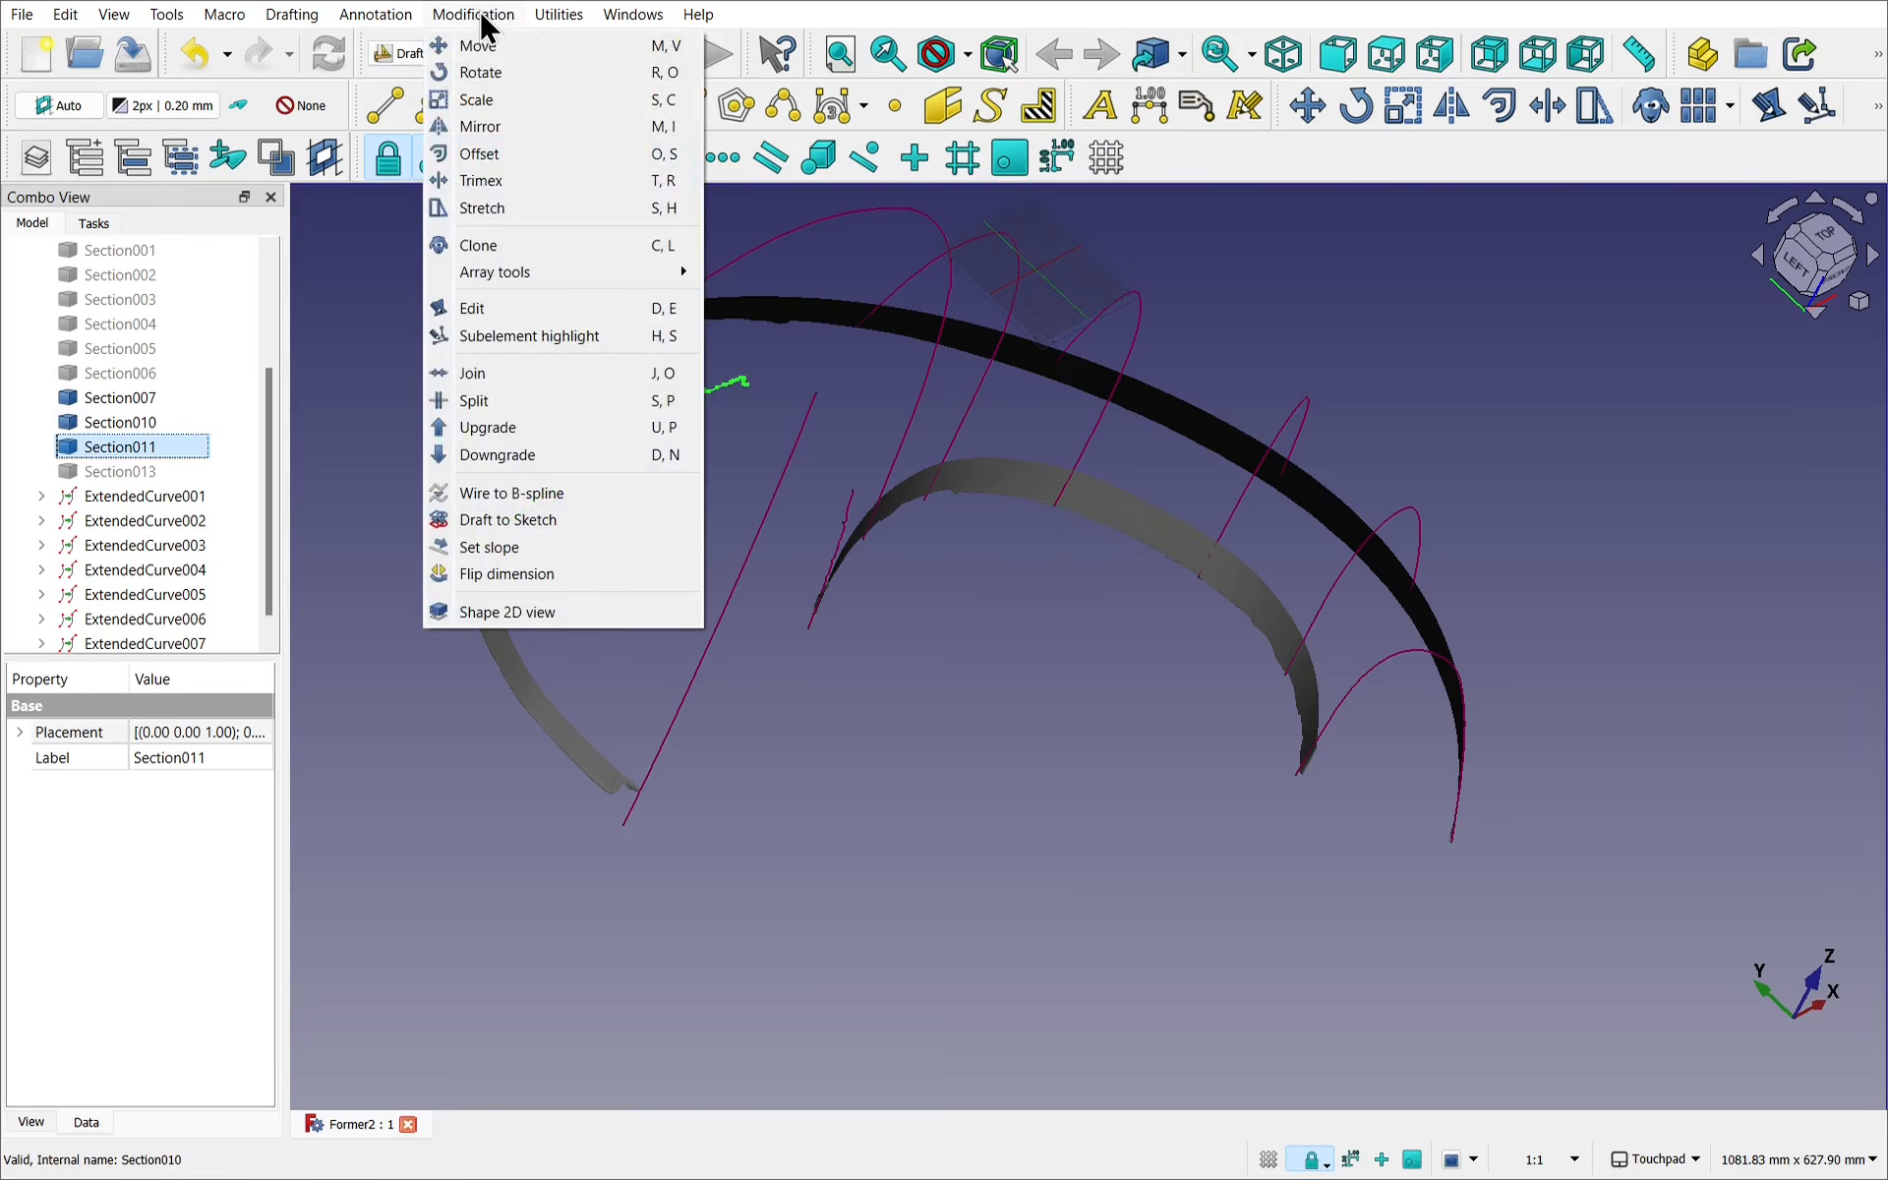
pyautogui.click(525, 456)
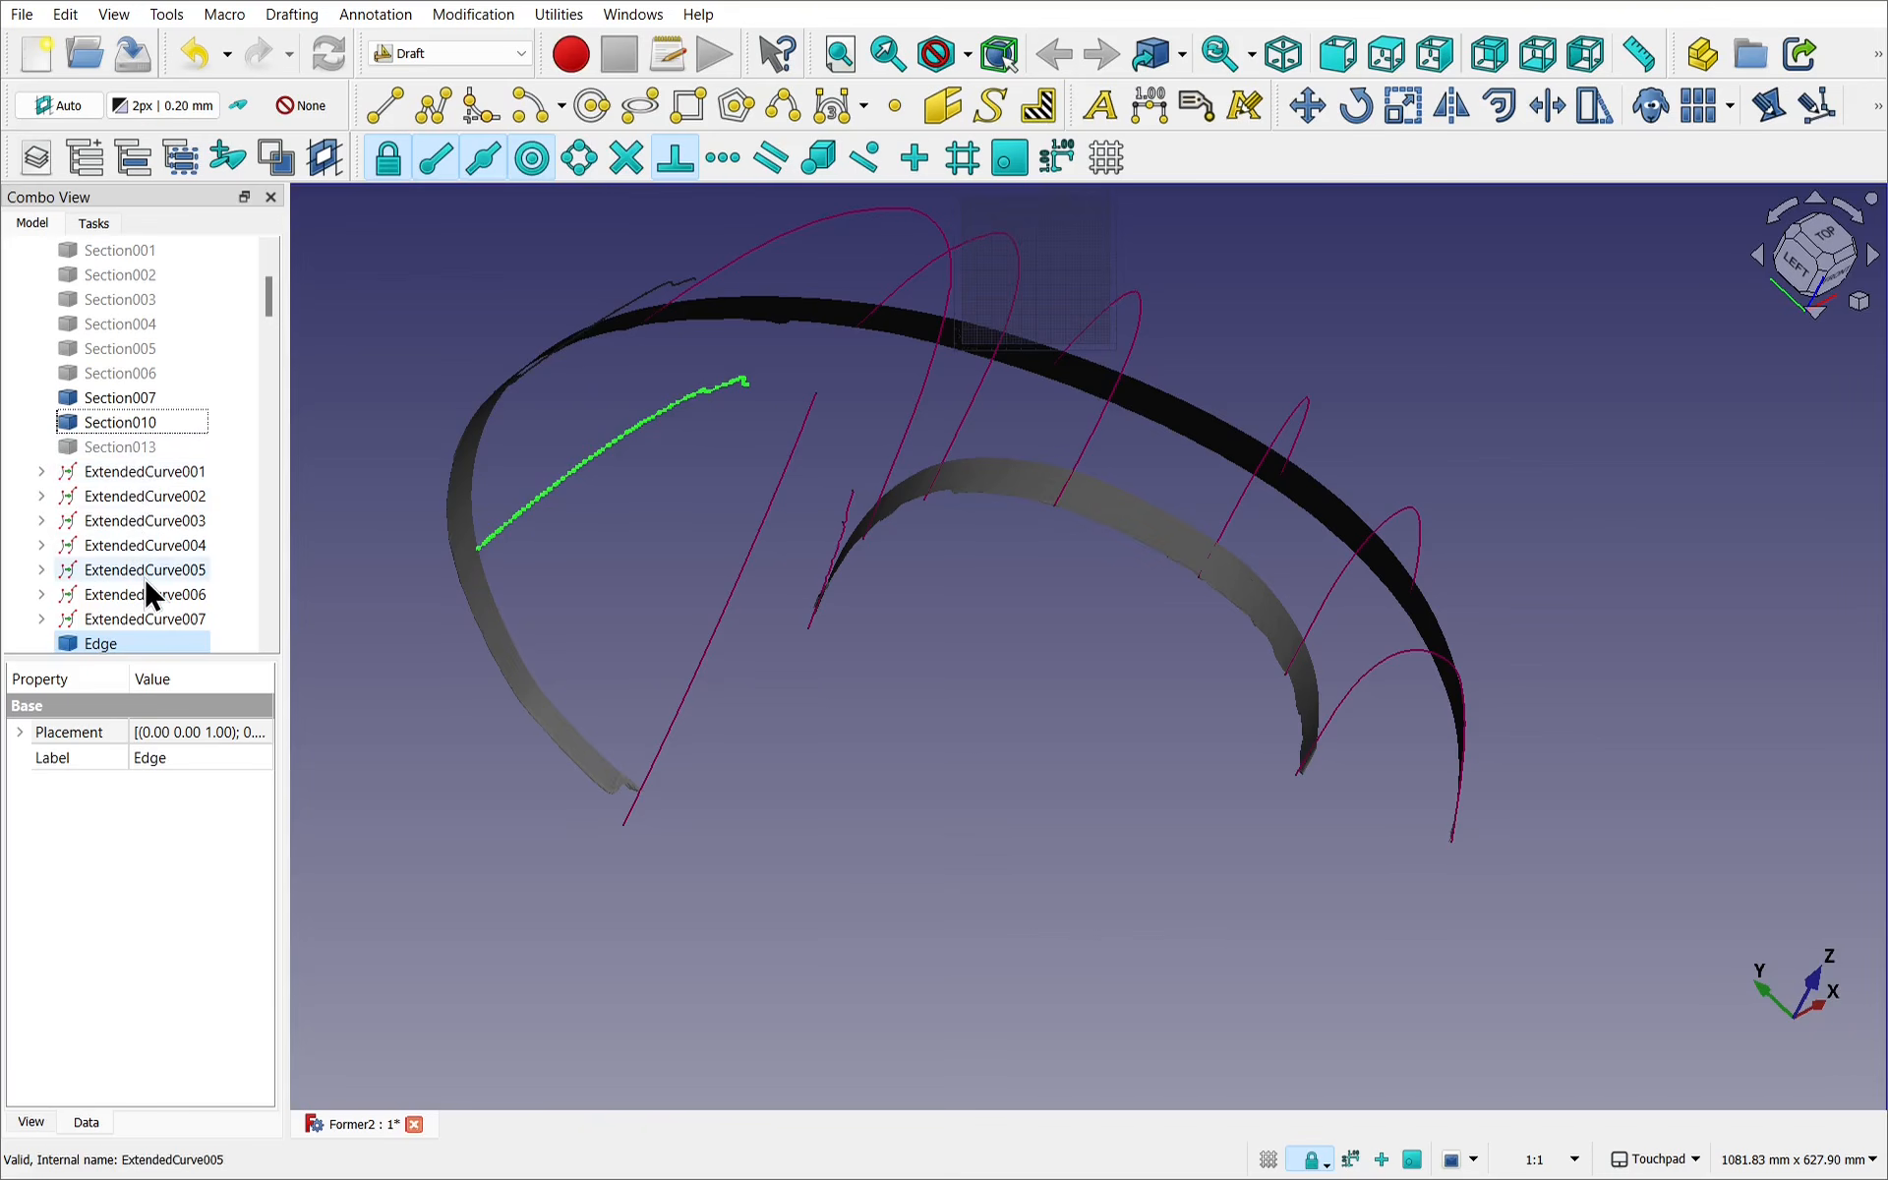
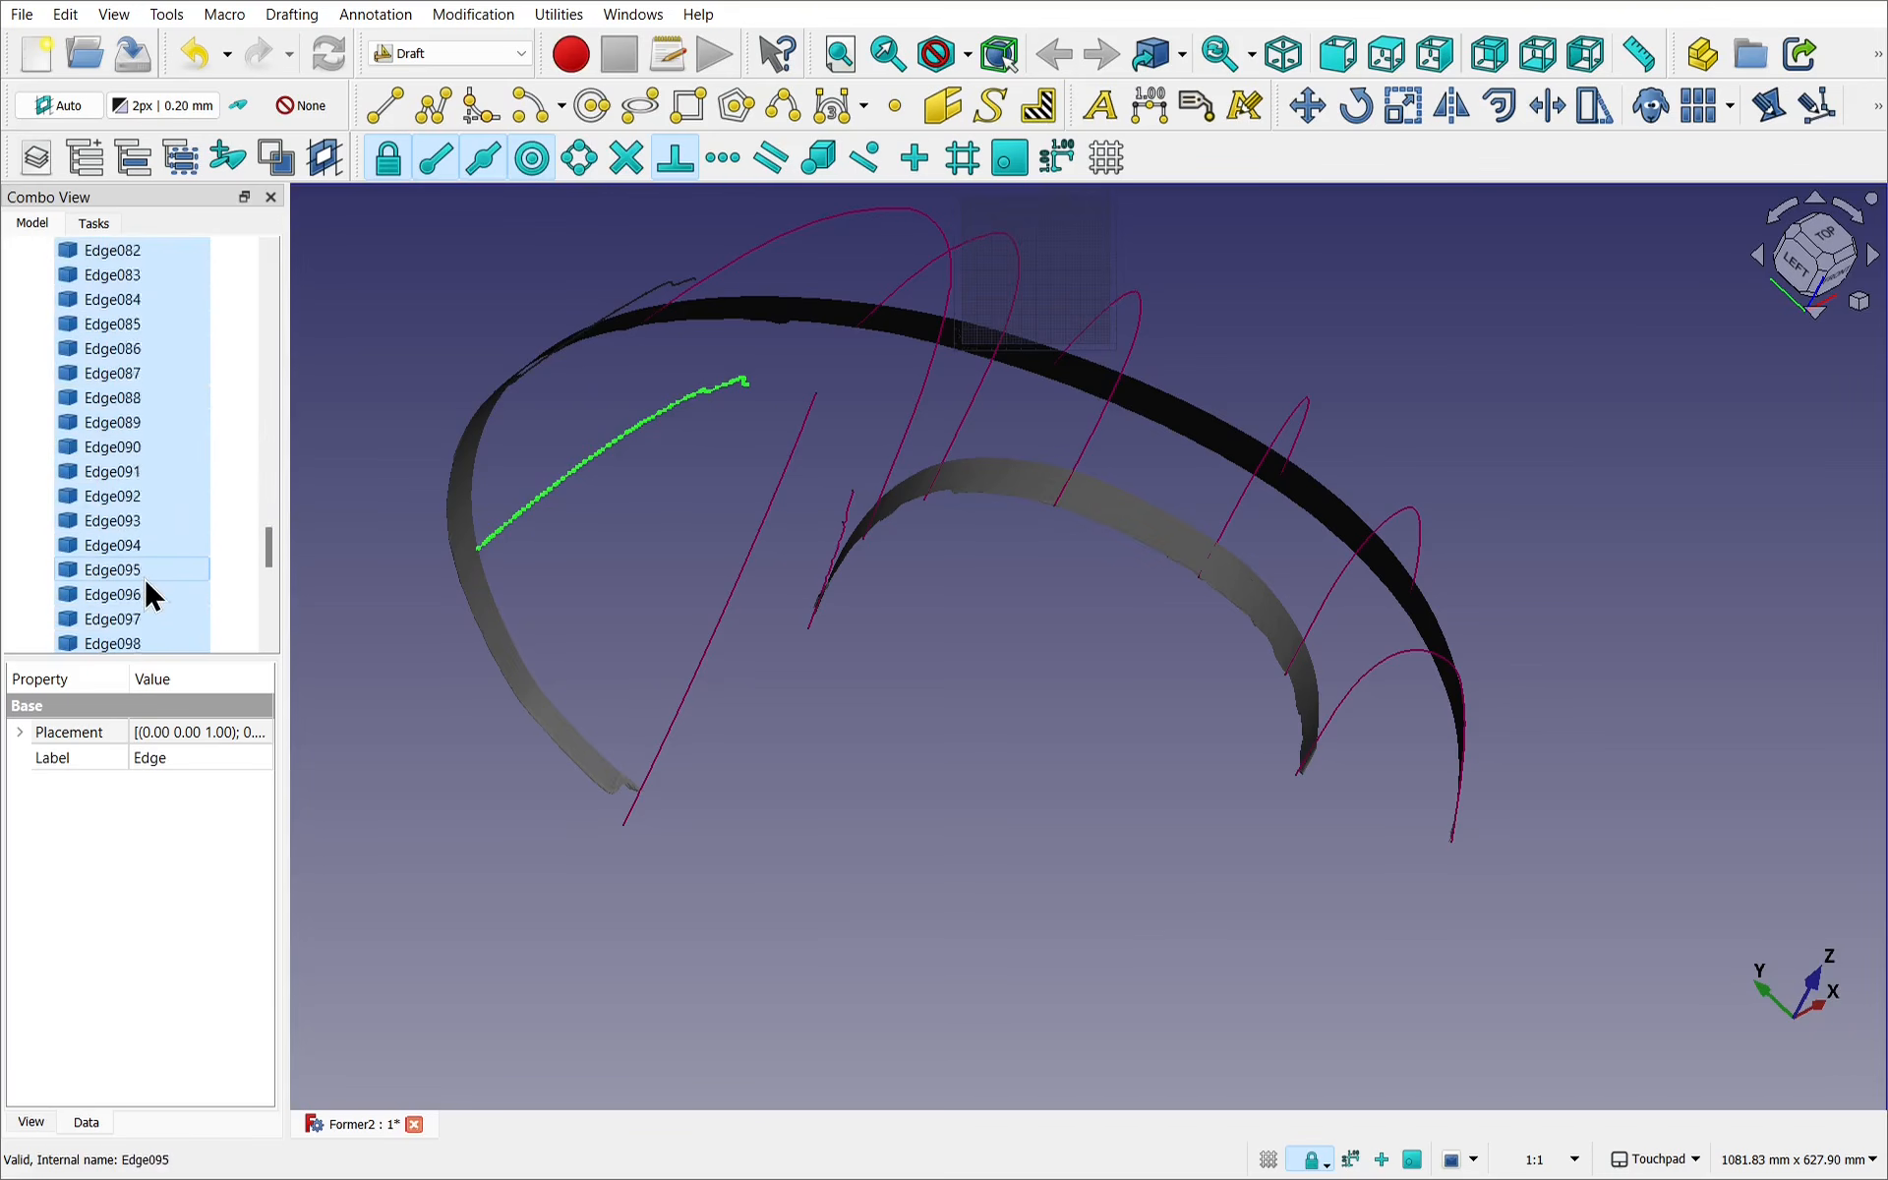
pyautogui.scroll(20, 144, 576)
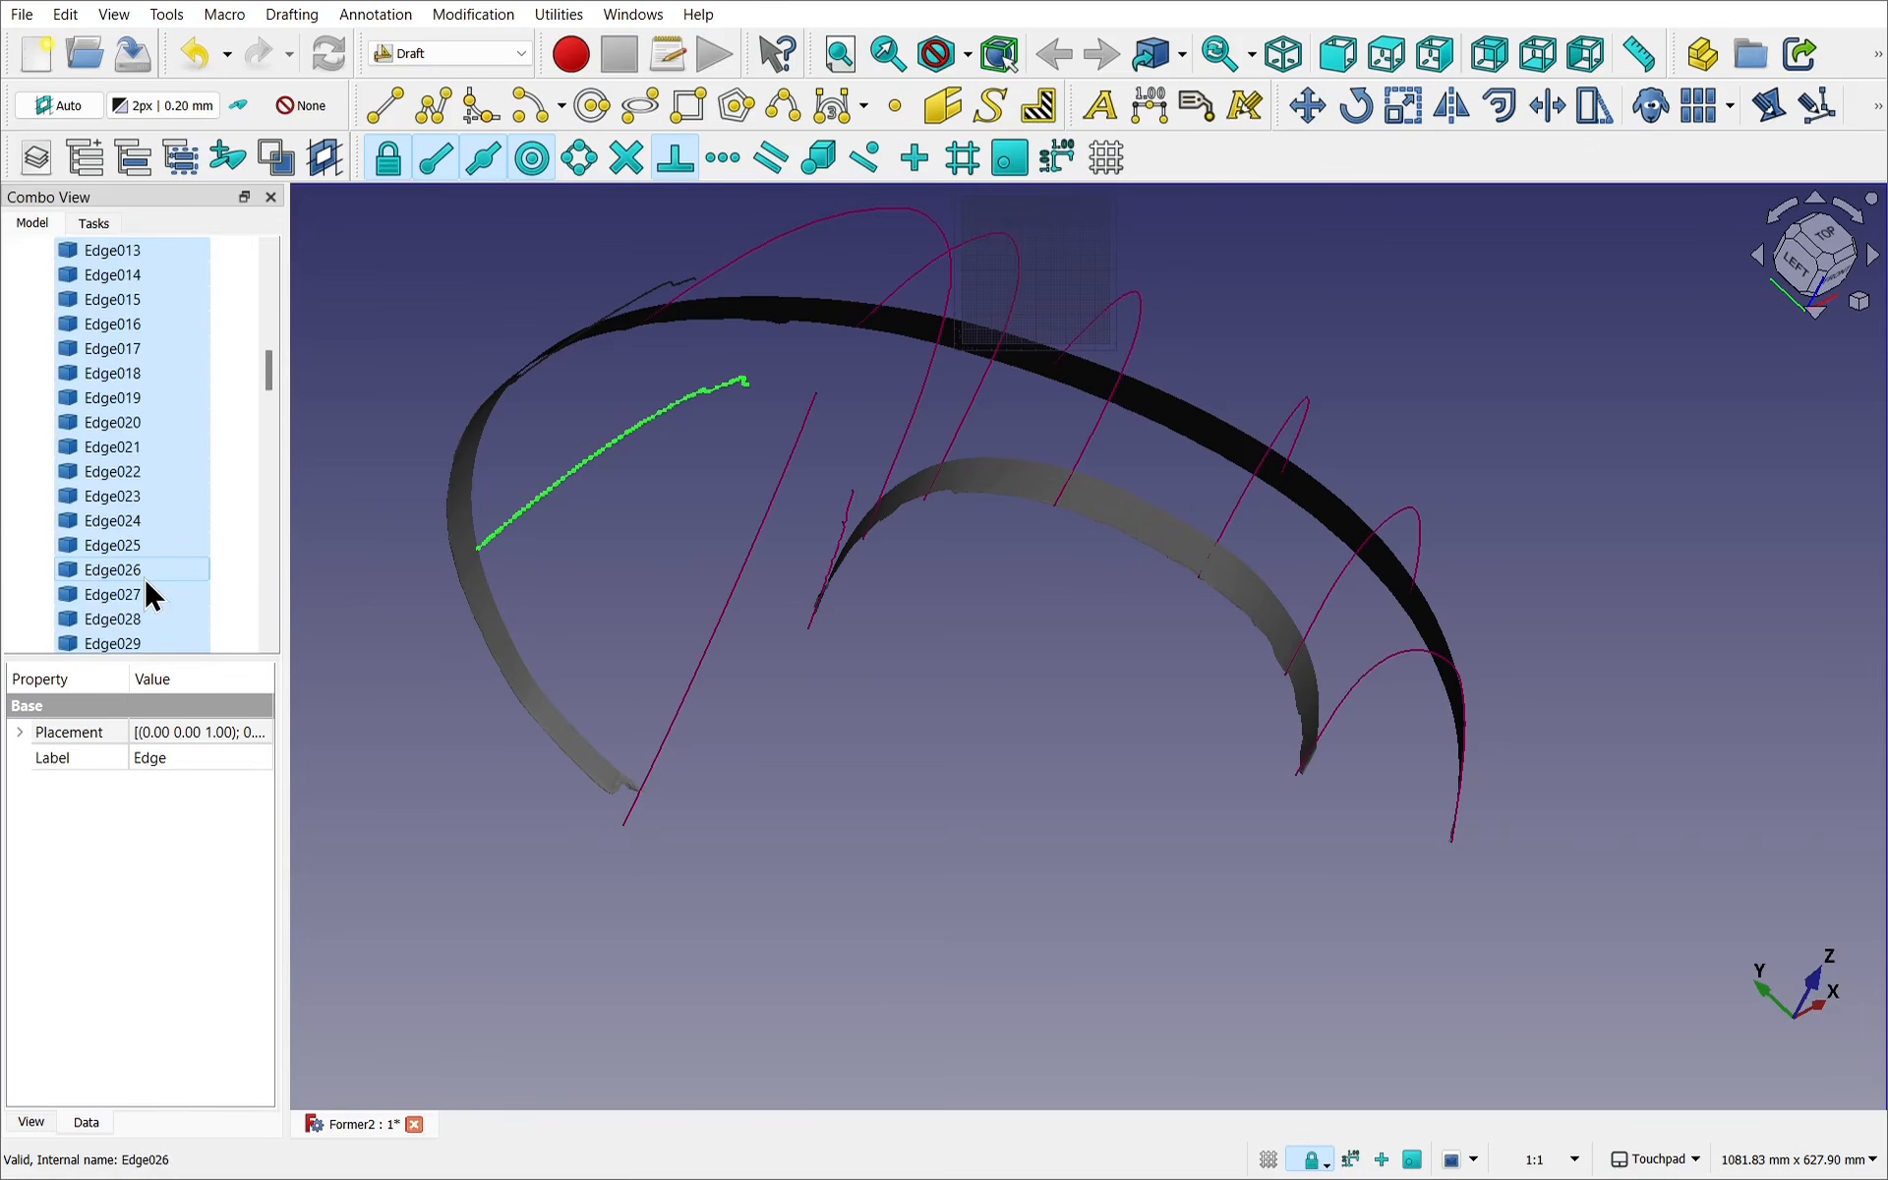
# Box-select the hooked free end of the downgraded section, exclude Edge110 to Edge114 and delete edges Edge115 to Edge122.
pyautogui.click(723, 443)
pyautogui.scroll(5, 747, 393)
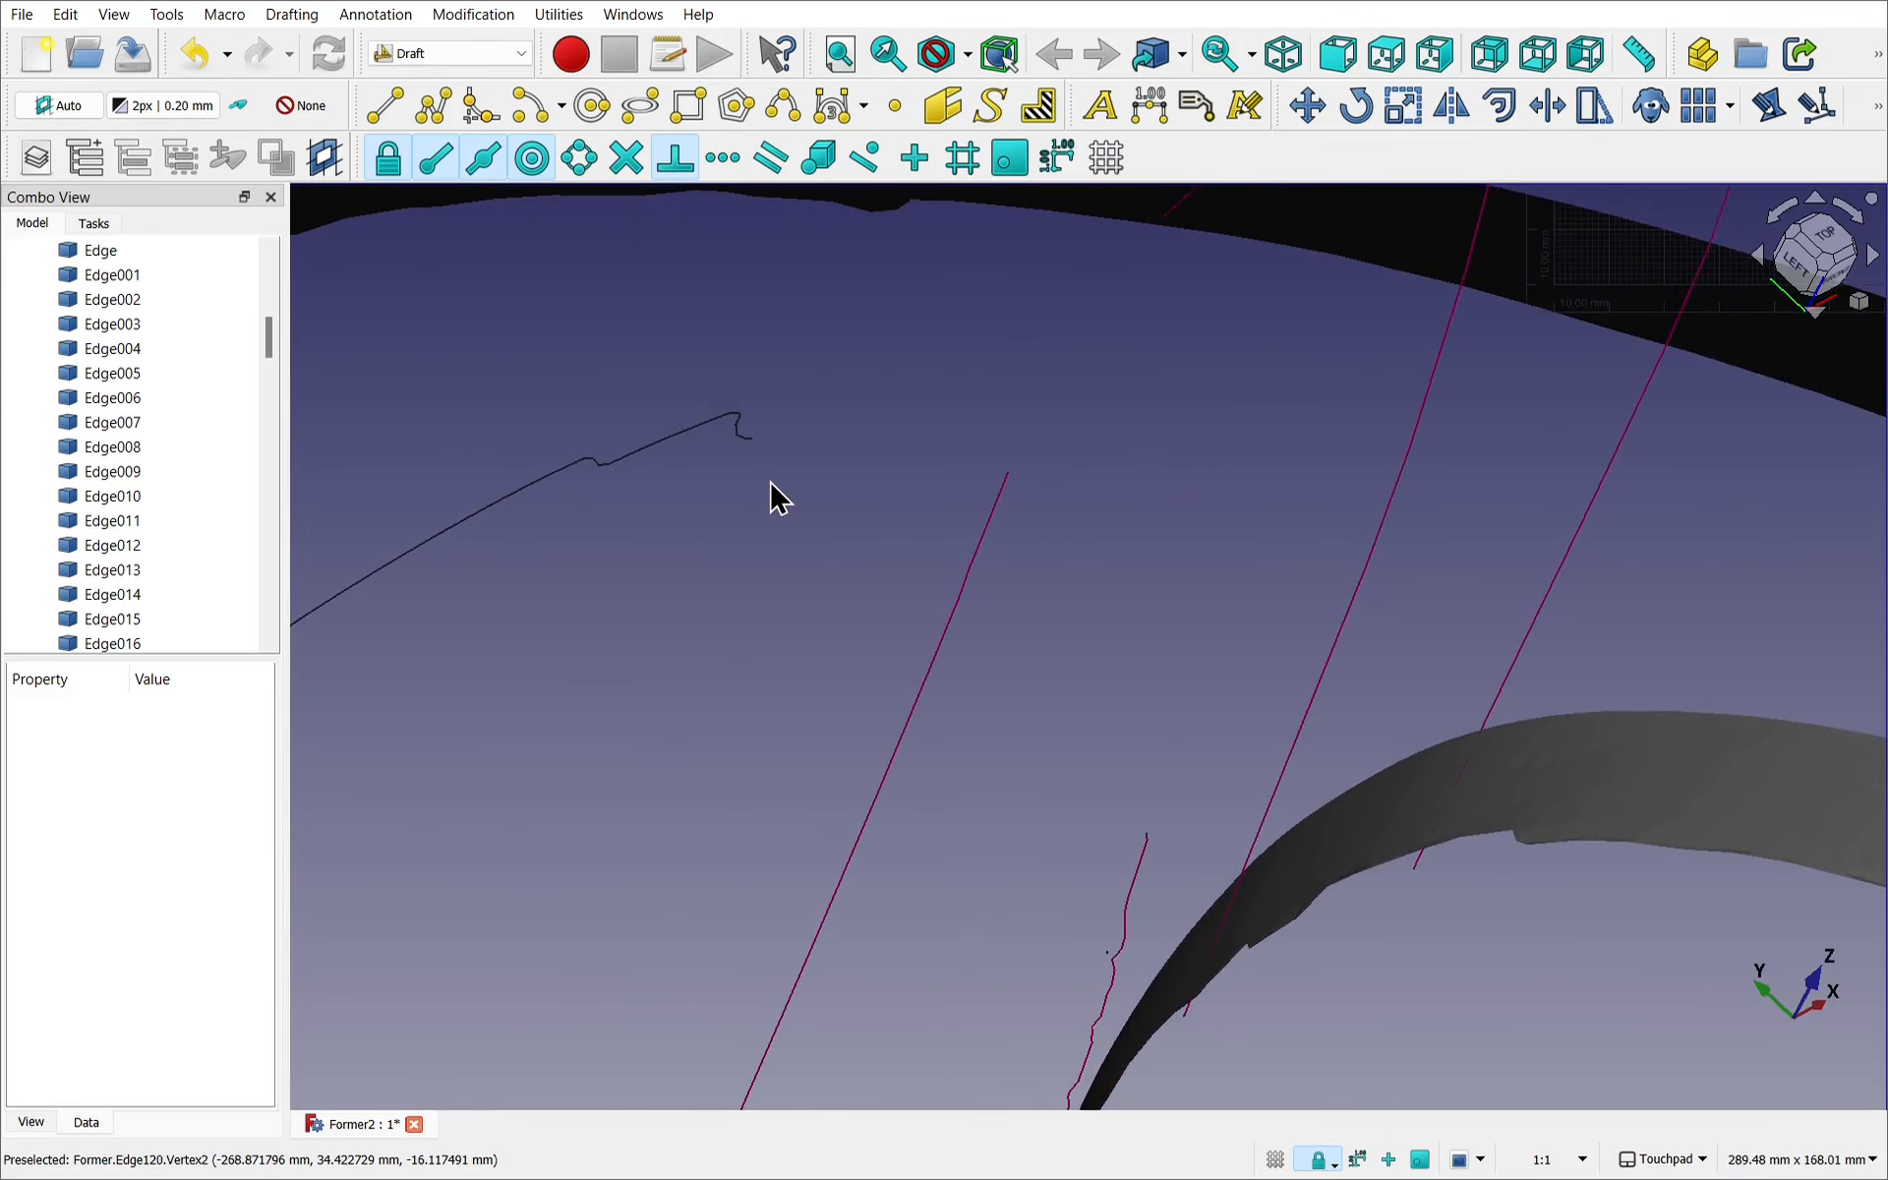
pyautogui.click(66, 13)
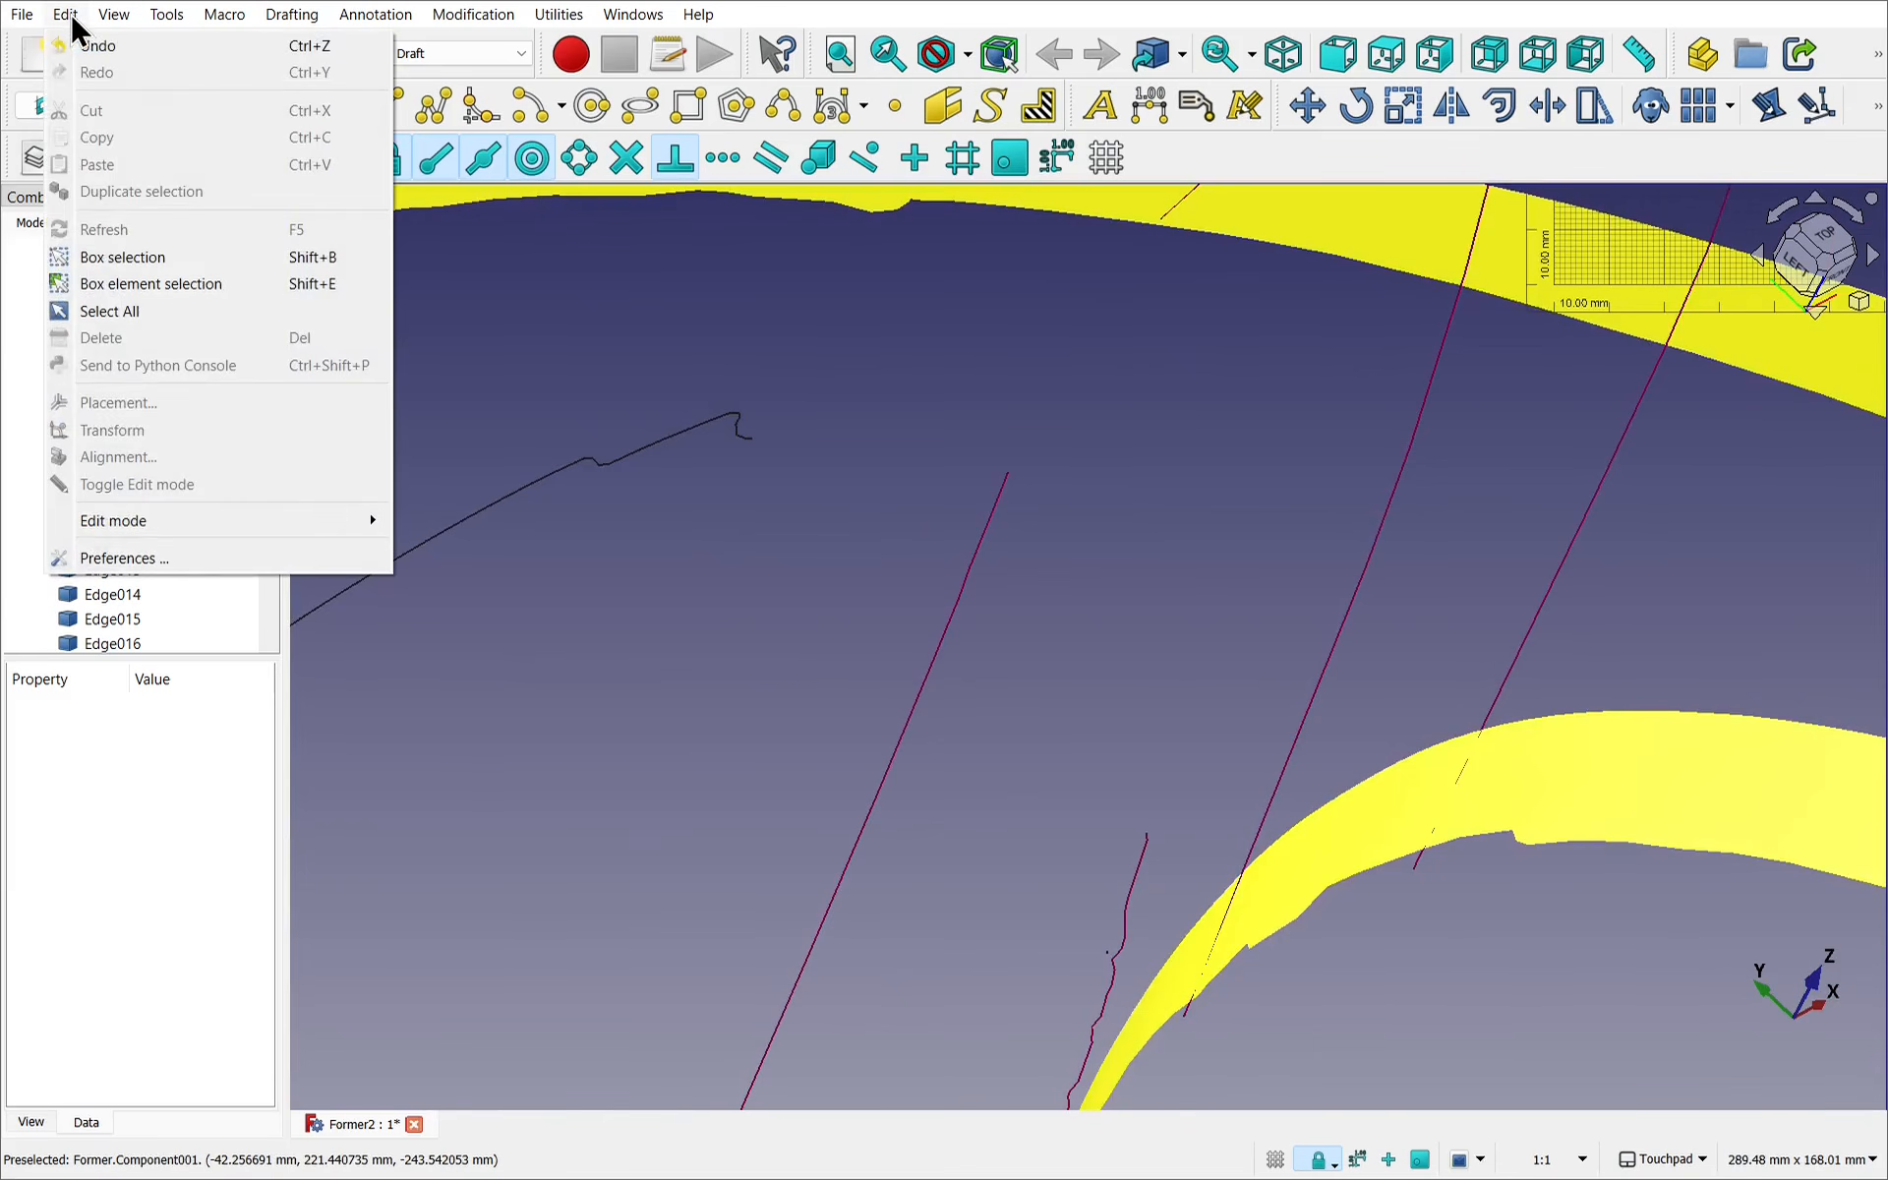
pyautogui.click(136, 256)
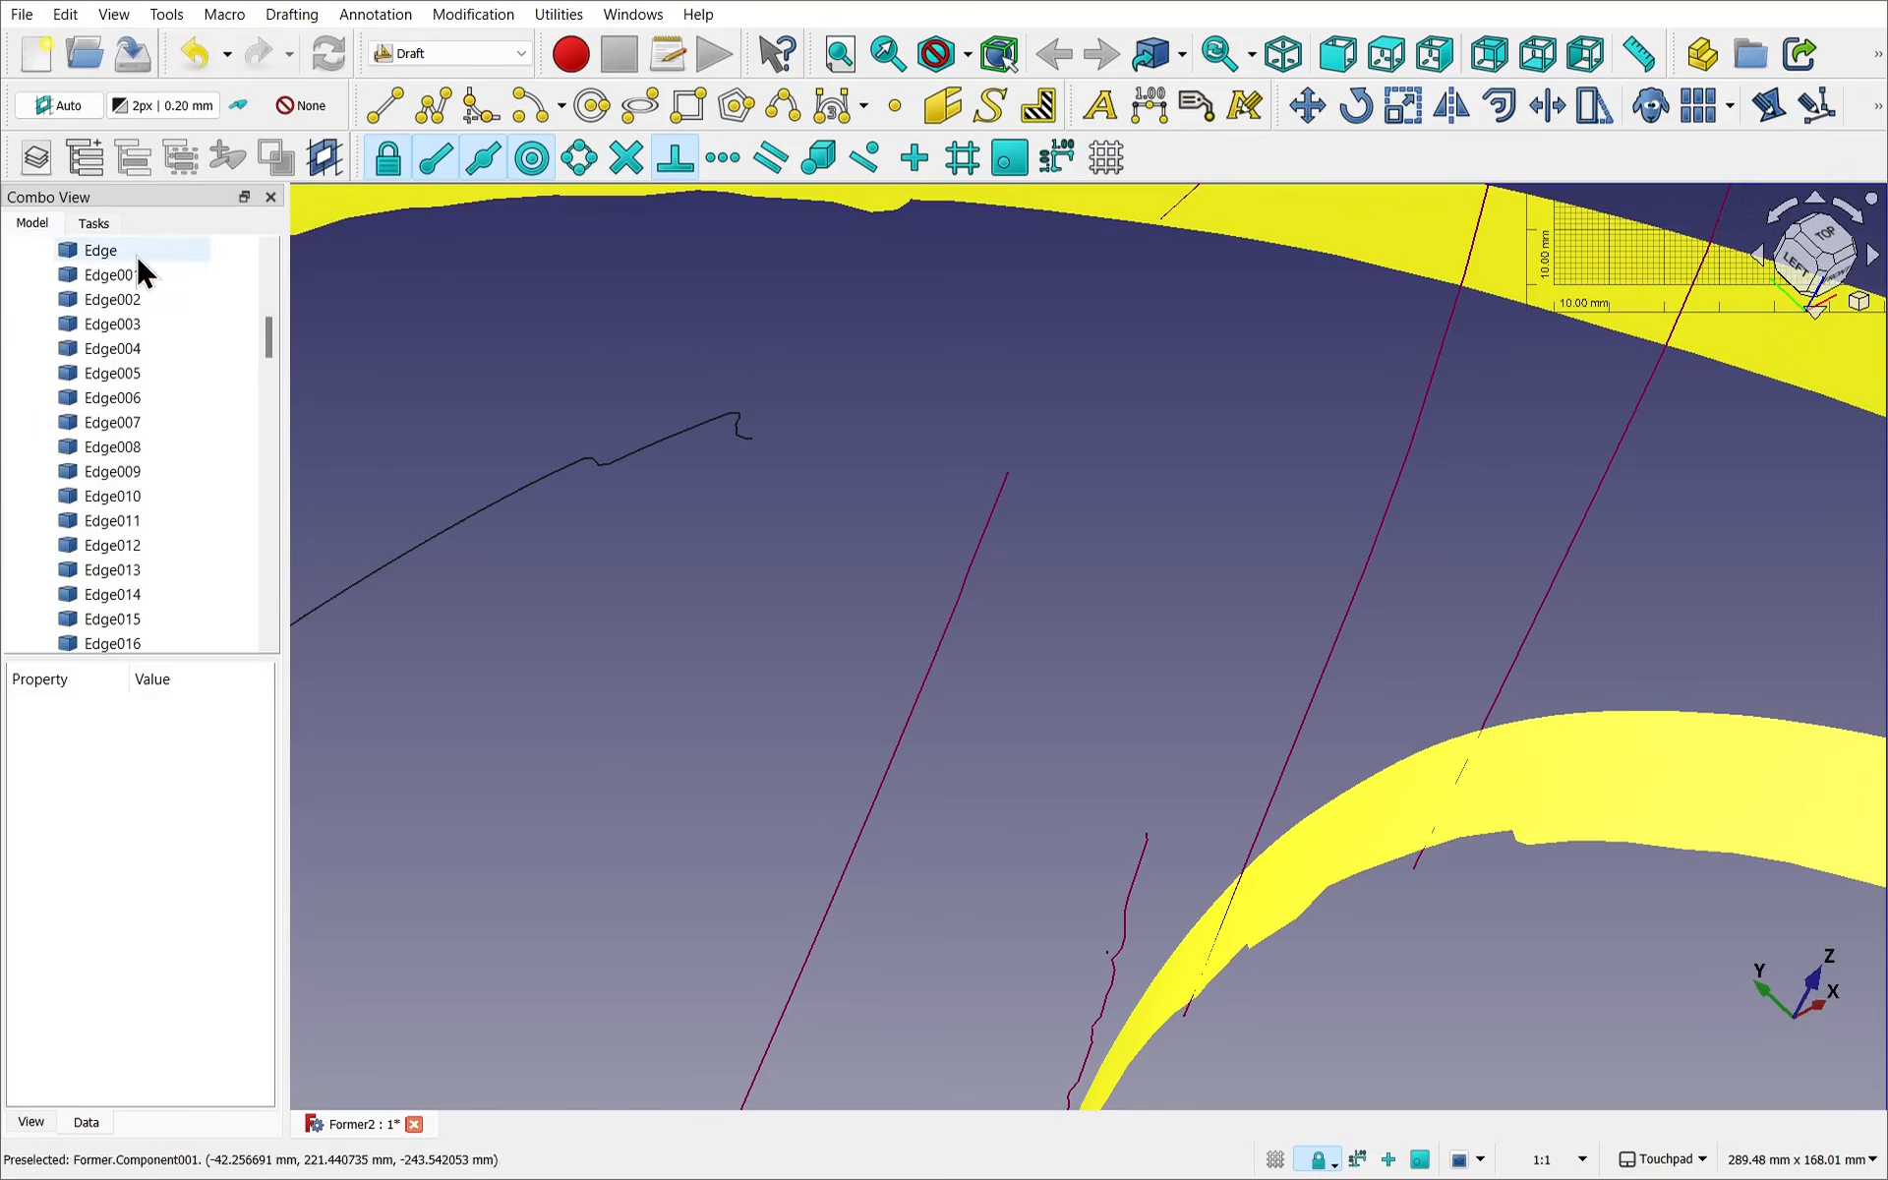
pyautogui.moveTo(713, 376); pyautogui.dragTo(789, 495)
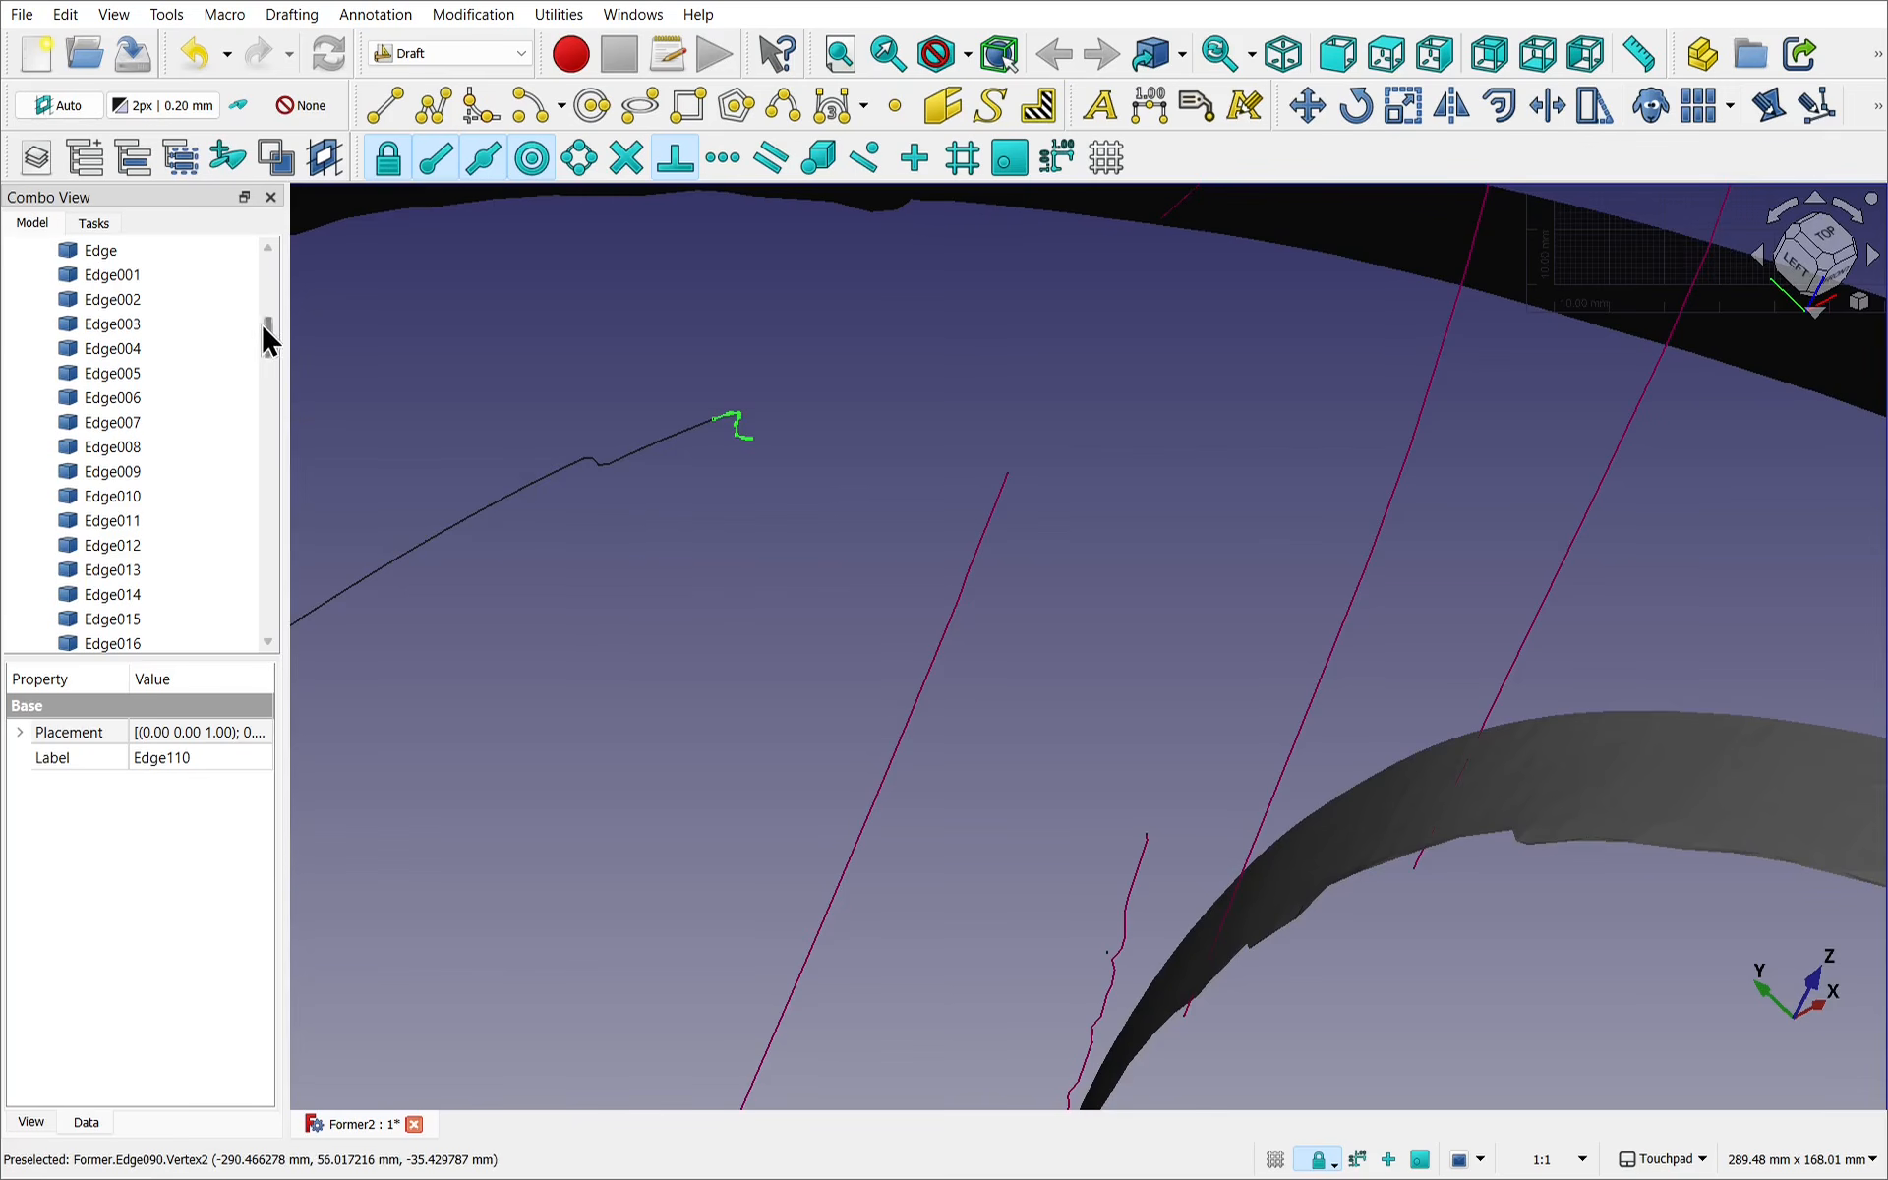
pyautogui.moveTo(271, 344); pyautogui.dragTo(258, 637)
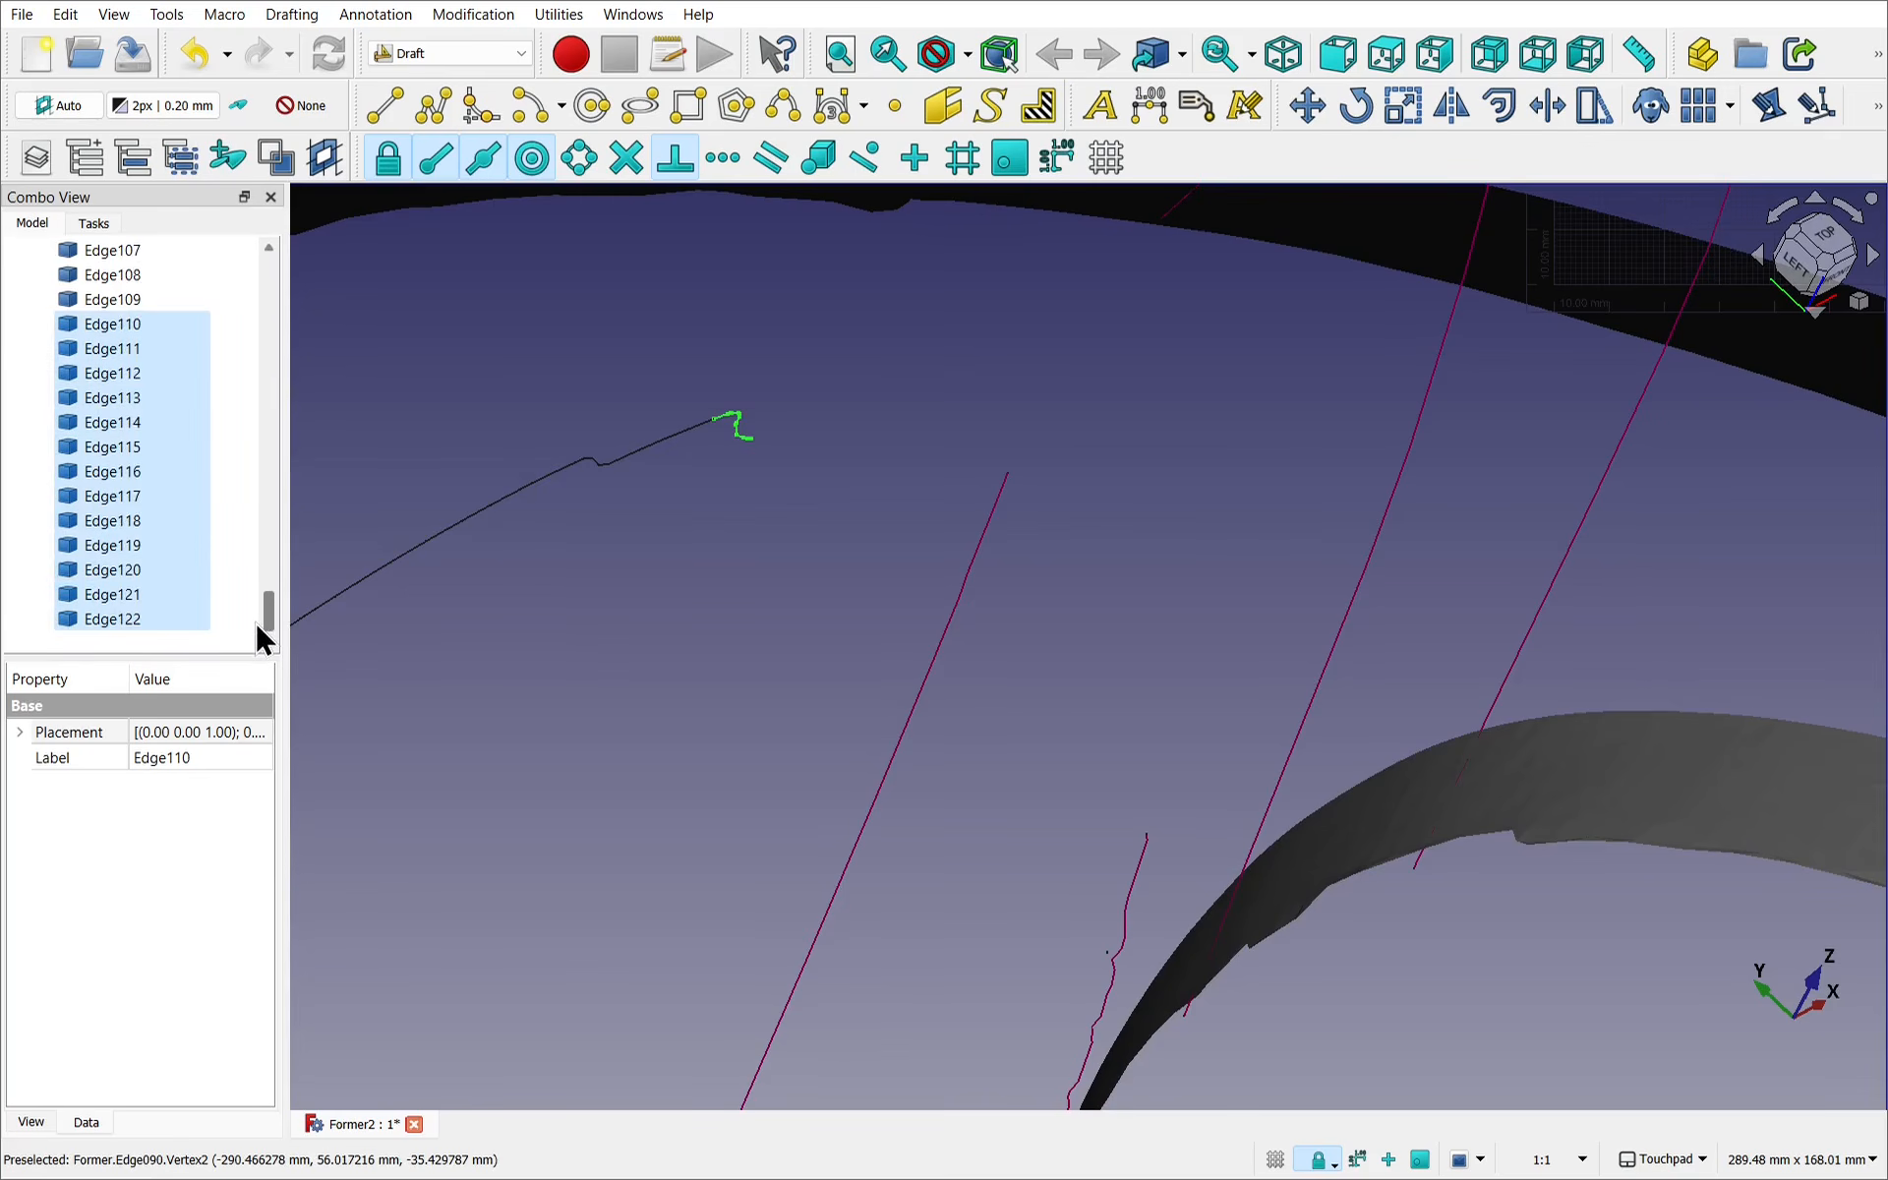
pyautogui.keyDown('ctrl'); pyautogui.click(186, 335); pyautogui.keyUp('ctrl')
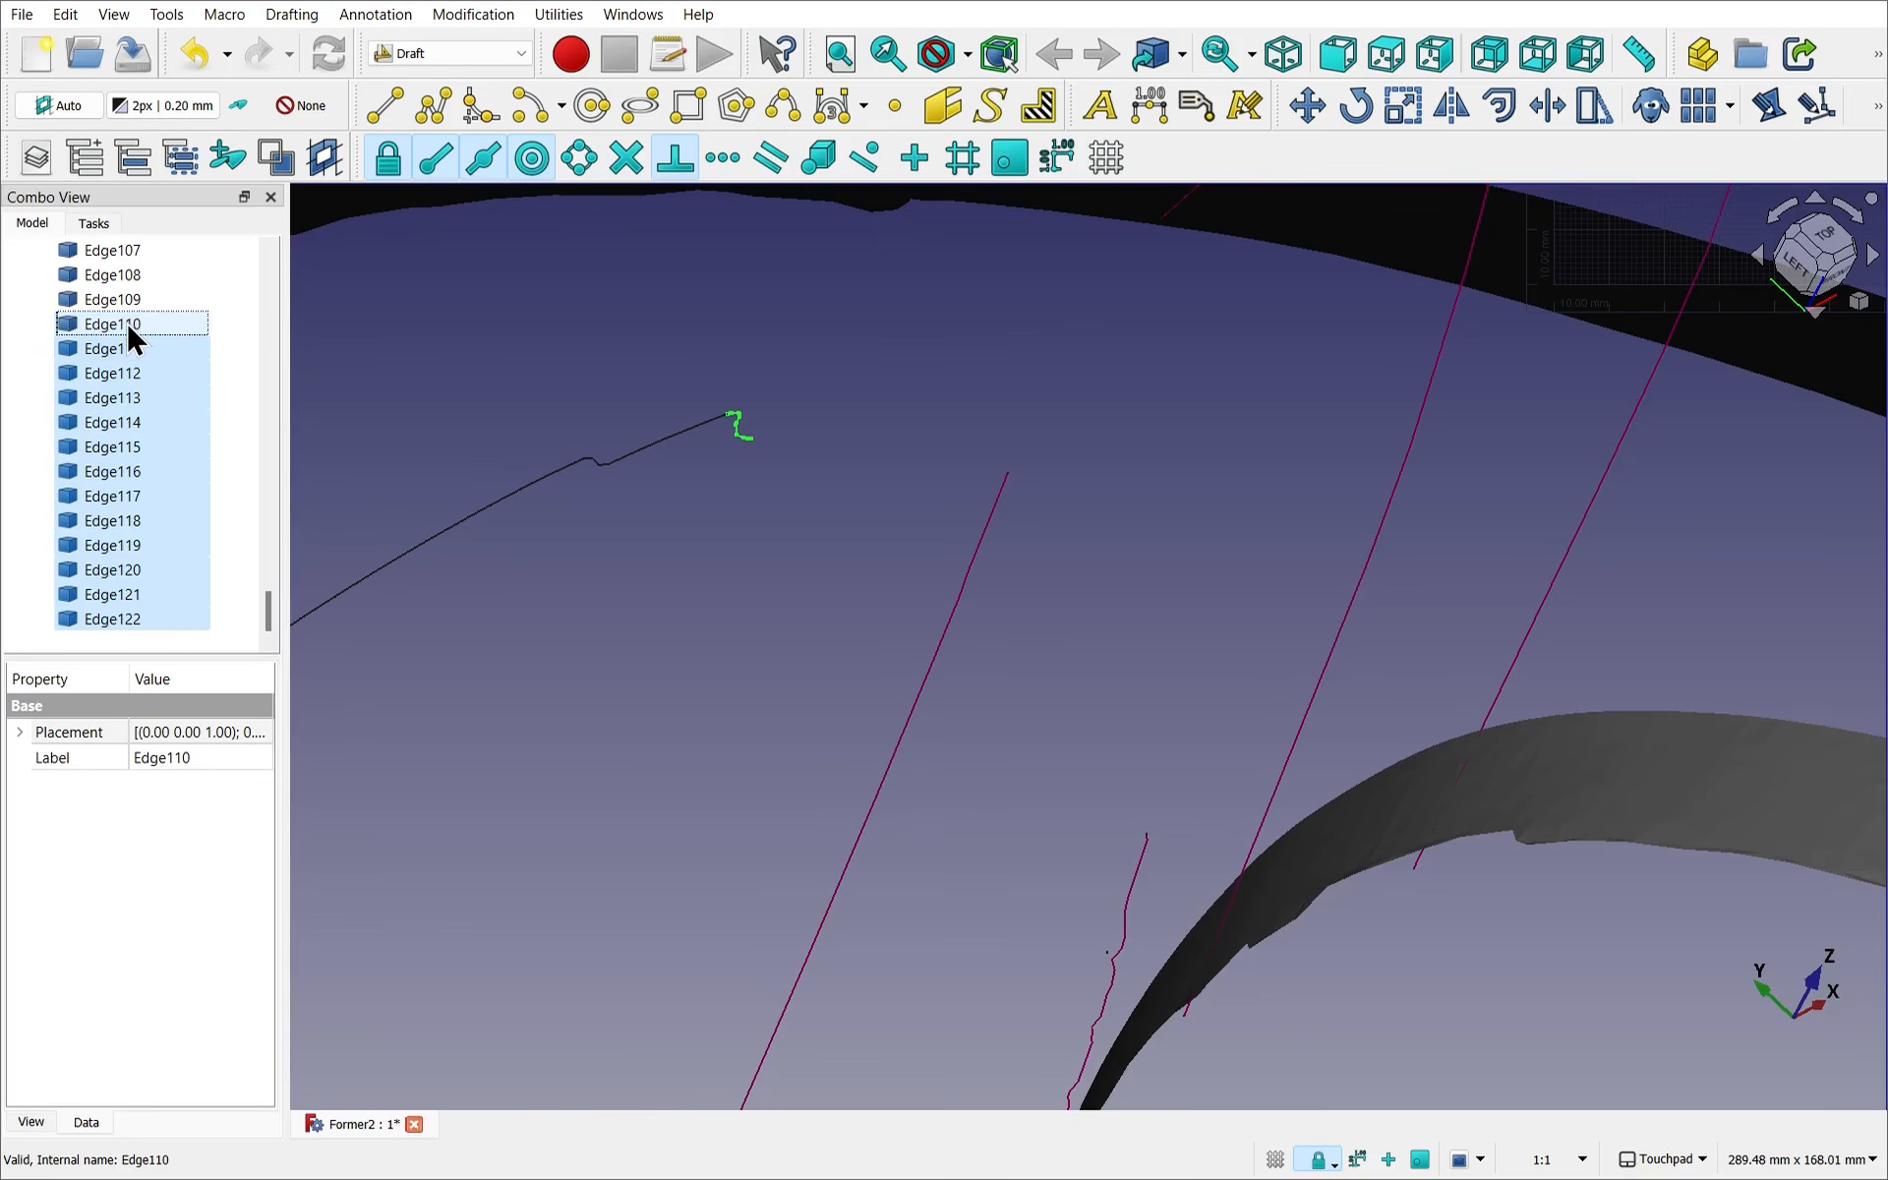
pyautogui.keyDown('ctrl'); pyautogui.click(108, 347); pyautogui.keyUp('ctrl')
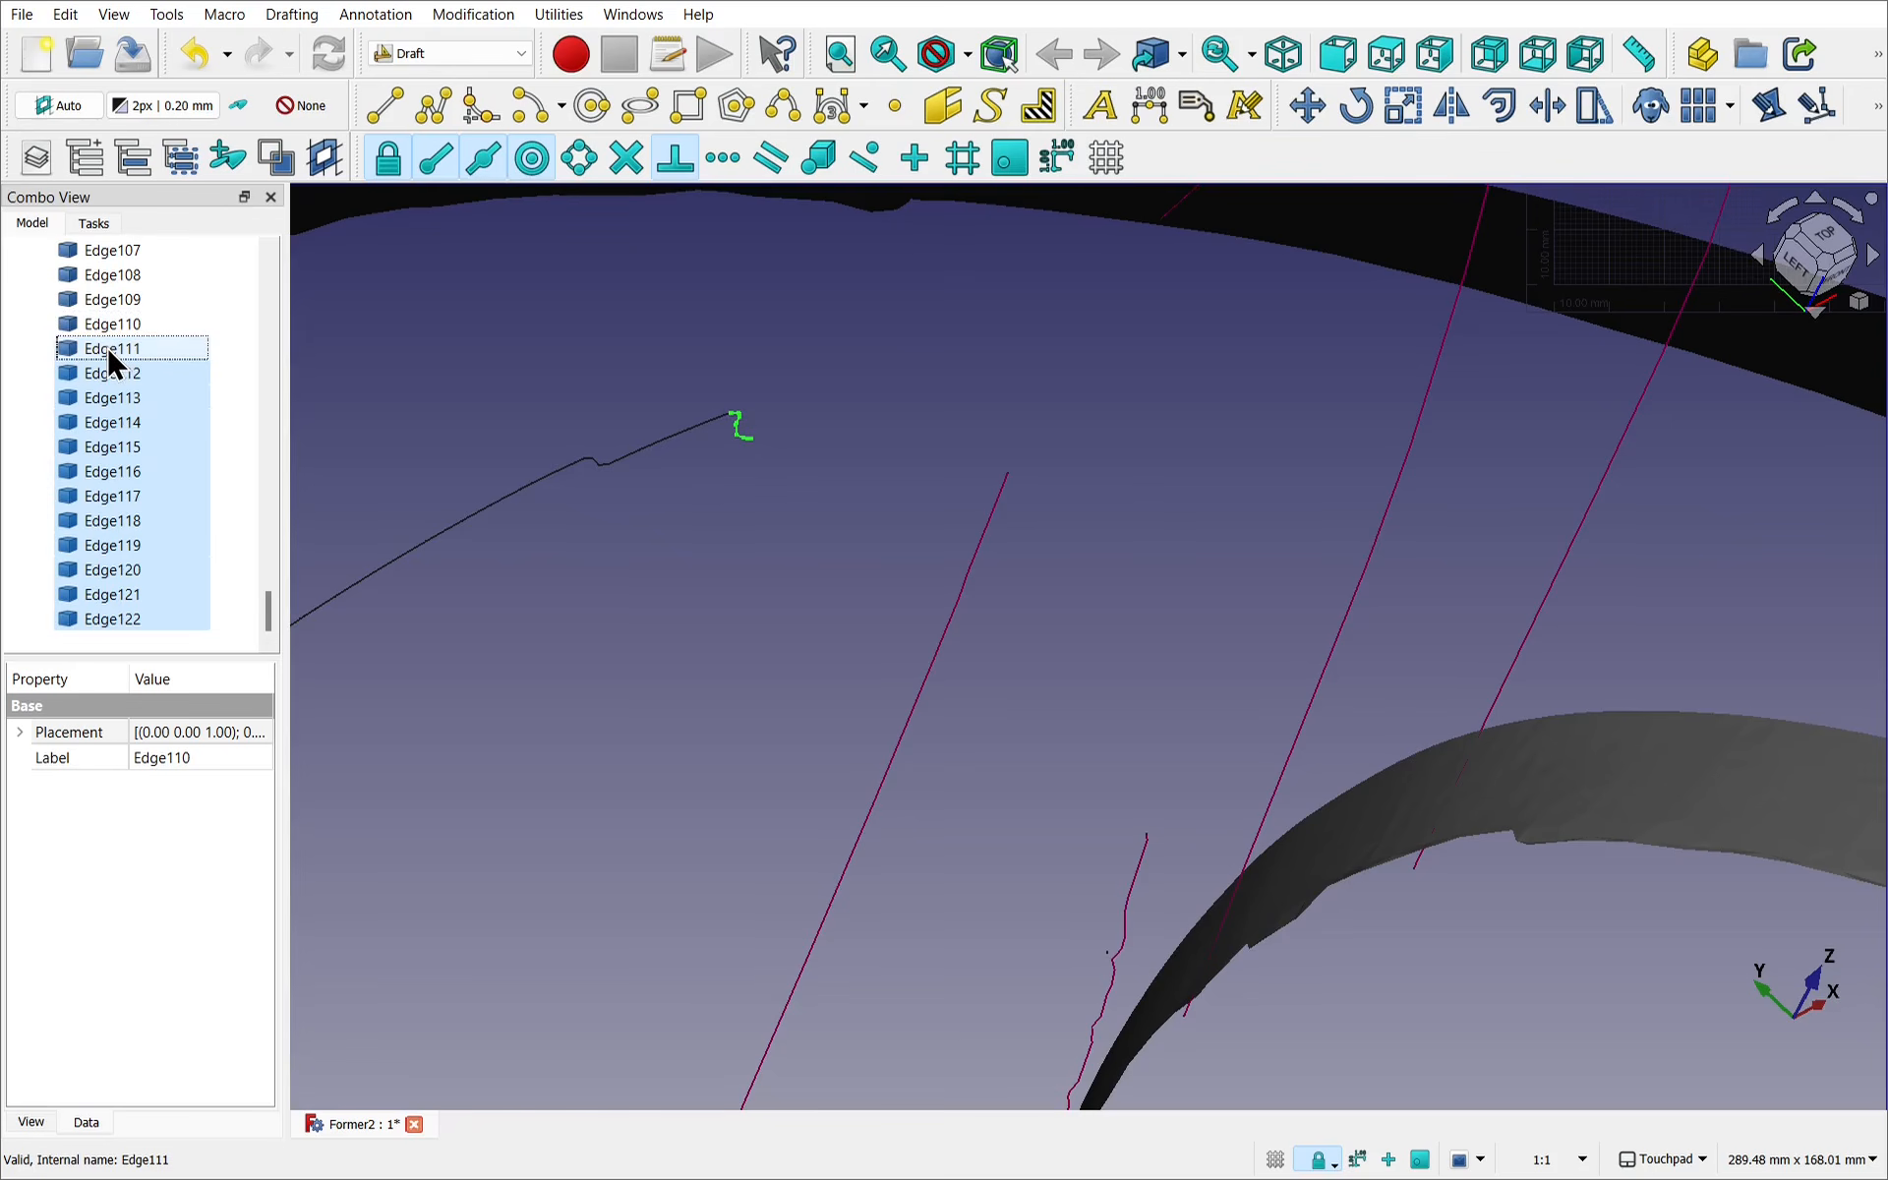
pyautogui.keyDown('ctrl'); pyautogui.click(114, 371); pyautogui.keyUp('ctrl')
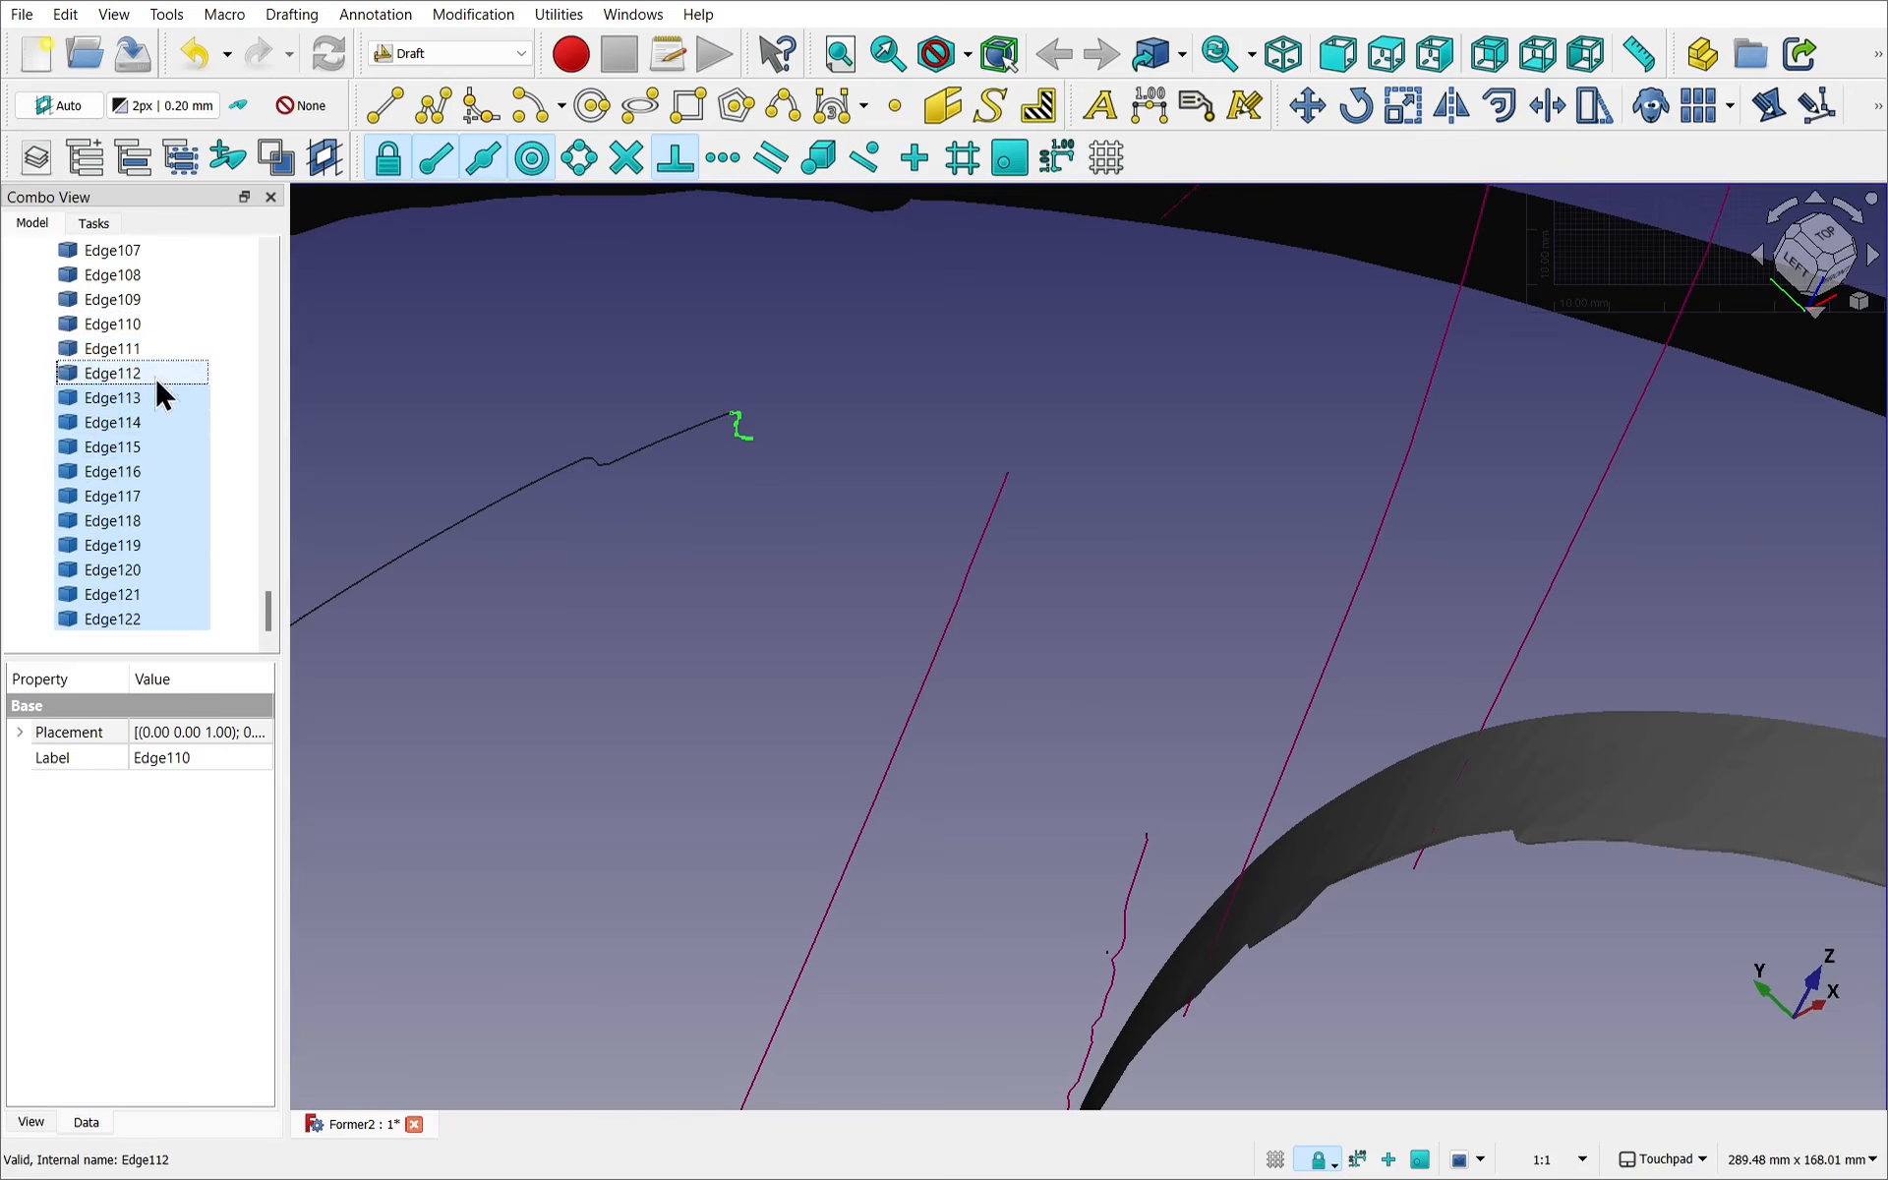
pyautogui.keyDown('ctrl'); pyautogui.click(130, 395); pyautogui.keyUp('ctrl')
pyautogui.keyDown('ctrl'); pyautogui.click(140, 421); pyautogui.keyUp('ctrl')
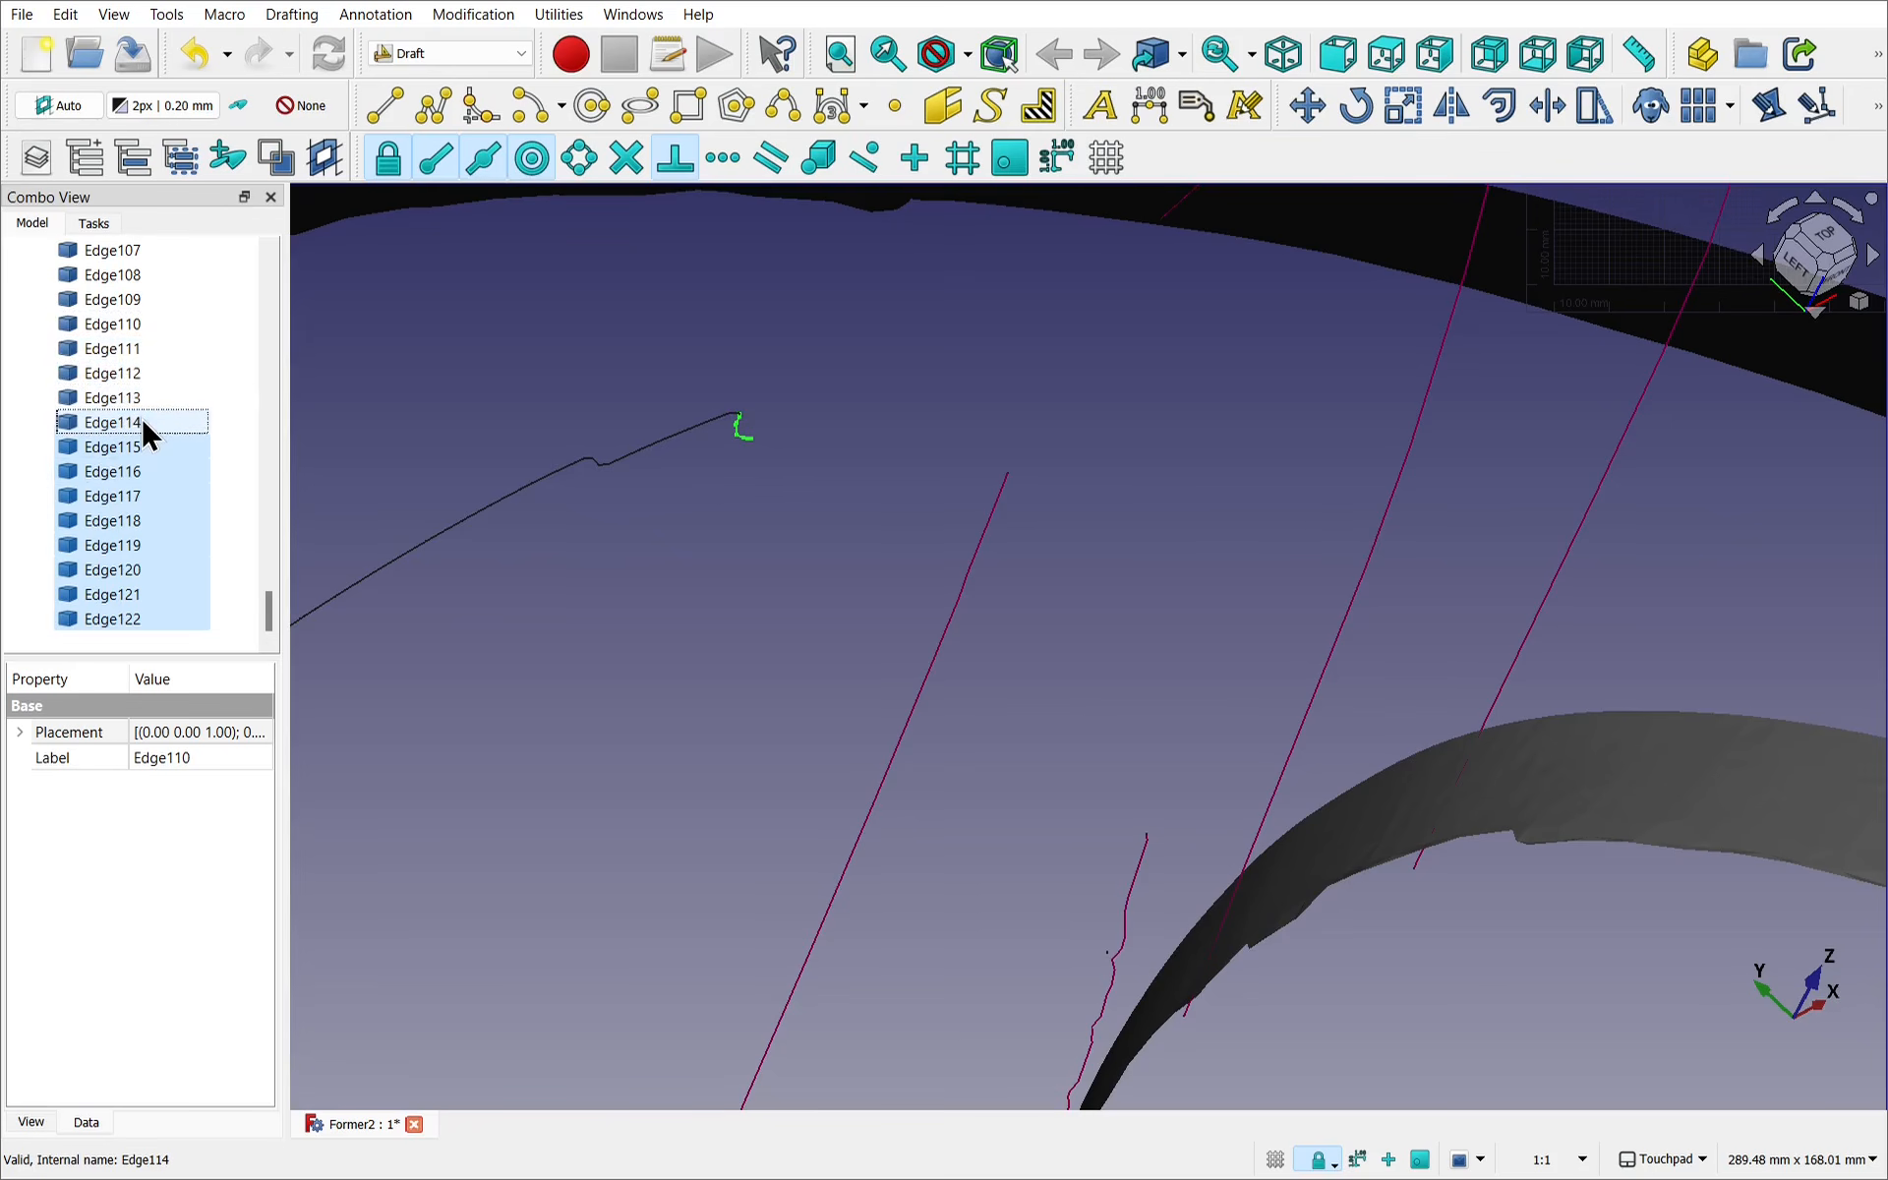
pyautogui.scroll(-3, 747, 452)
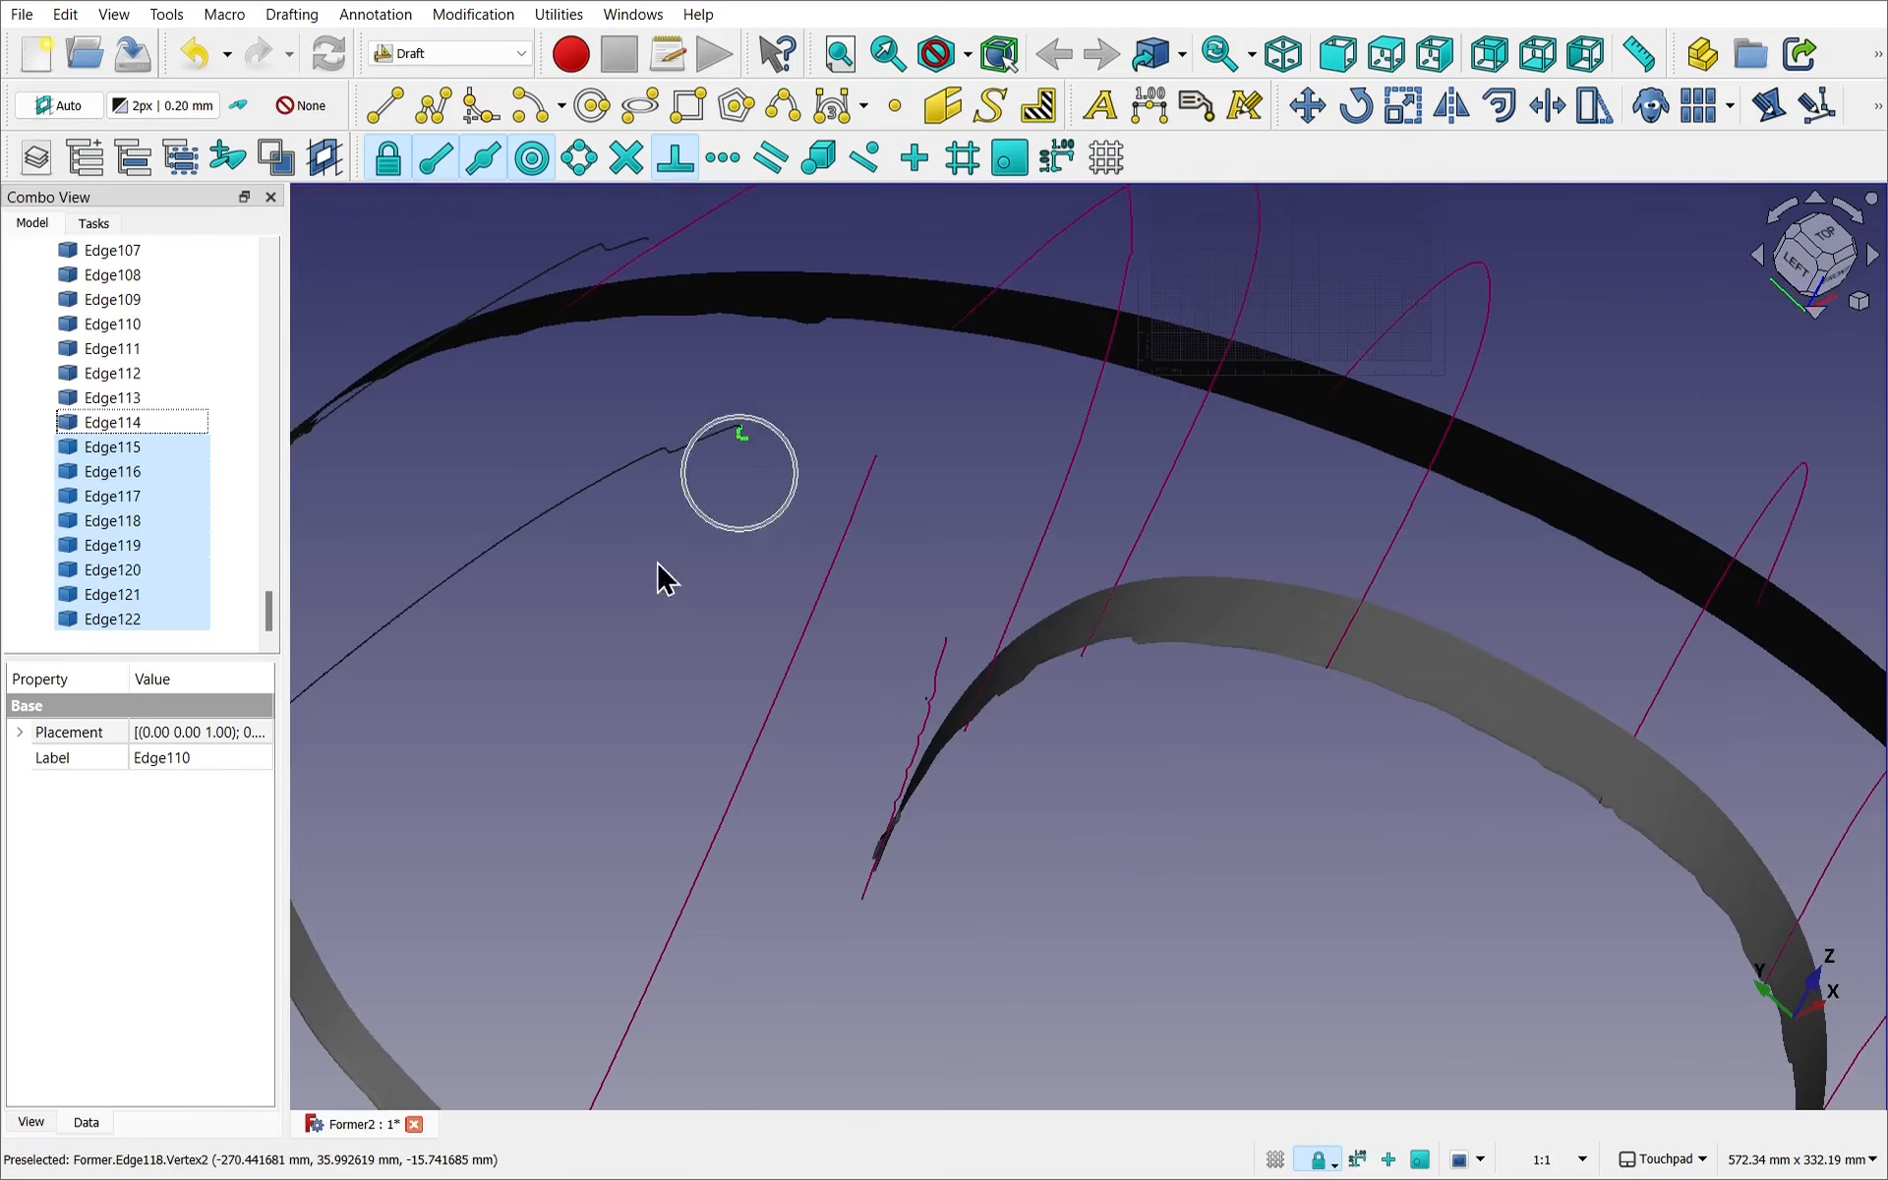
pyautogui.click(563, 630)
# Upgrade all remaining edges of the downgraded section, from Edge to Edge114, into a single wire and select that wire.
pyautogui.scroll(-3, 562, 629)
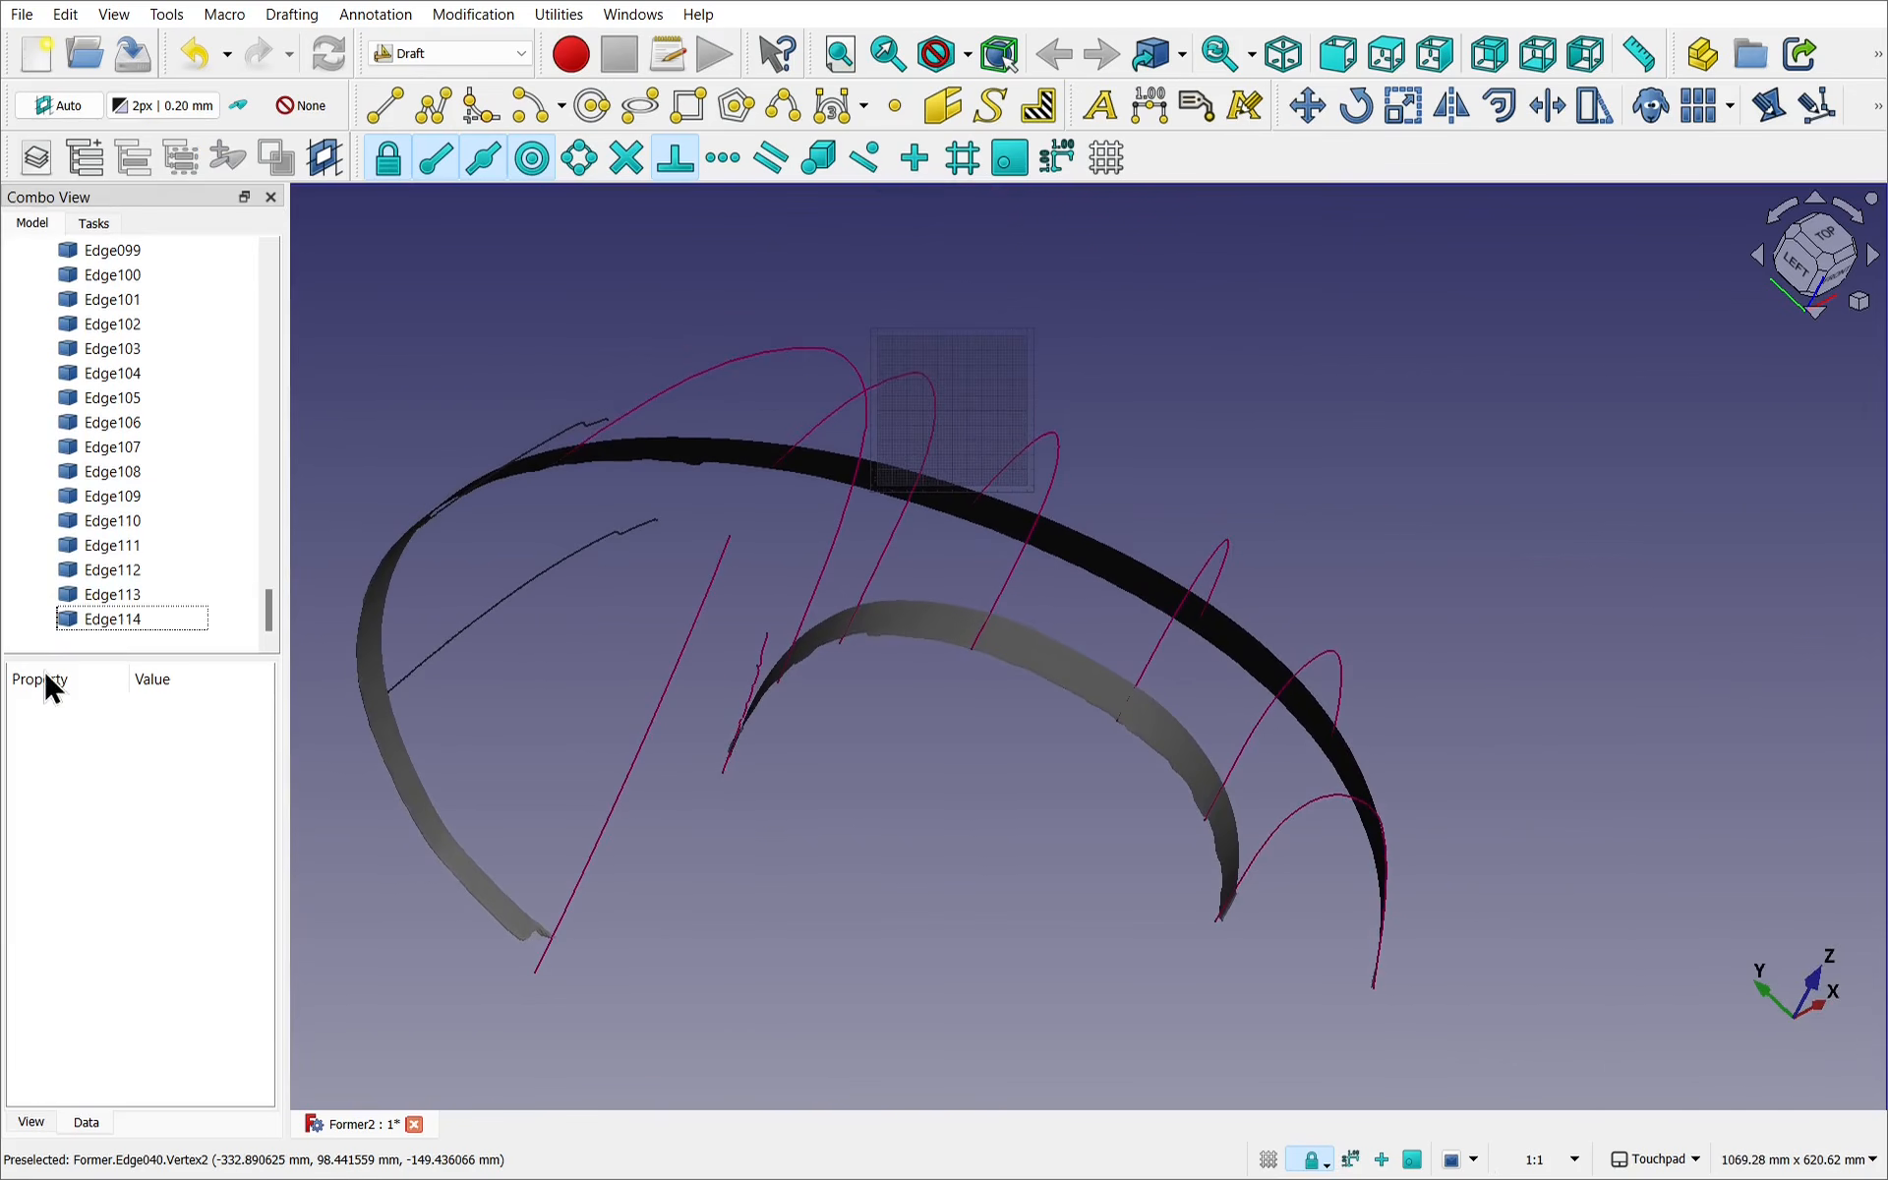
pyautogui.click(127, 620)
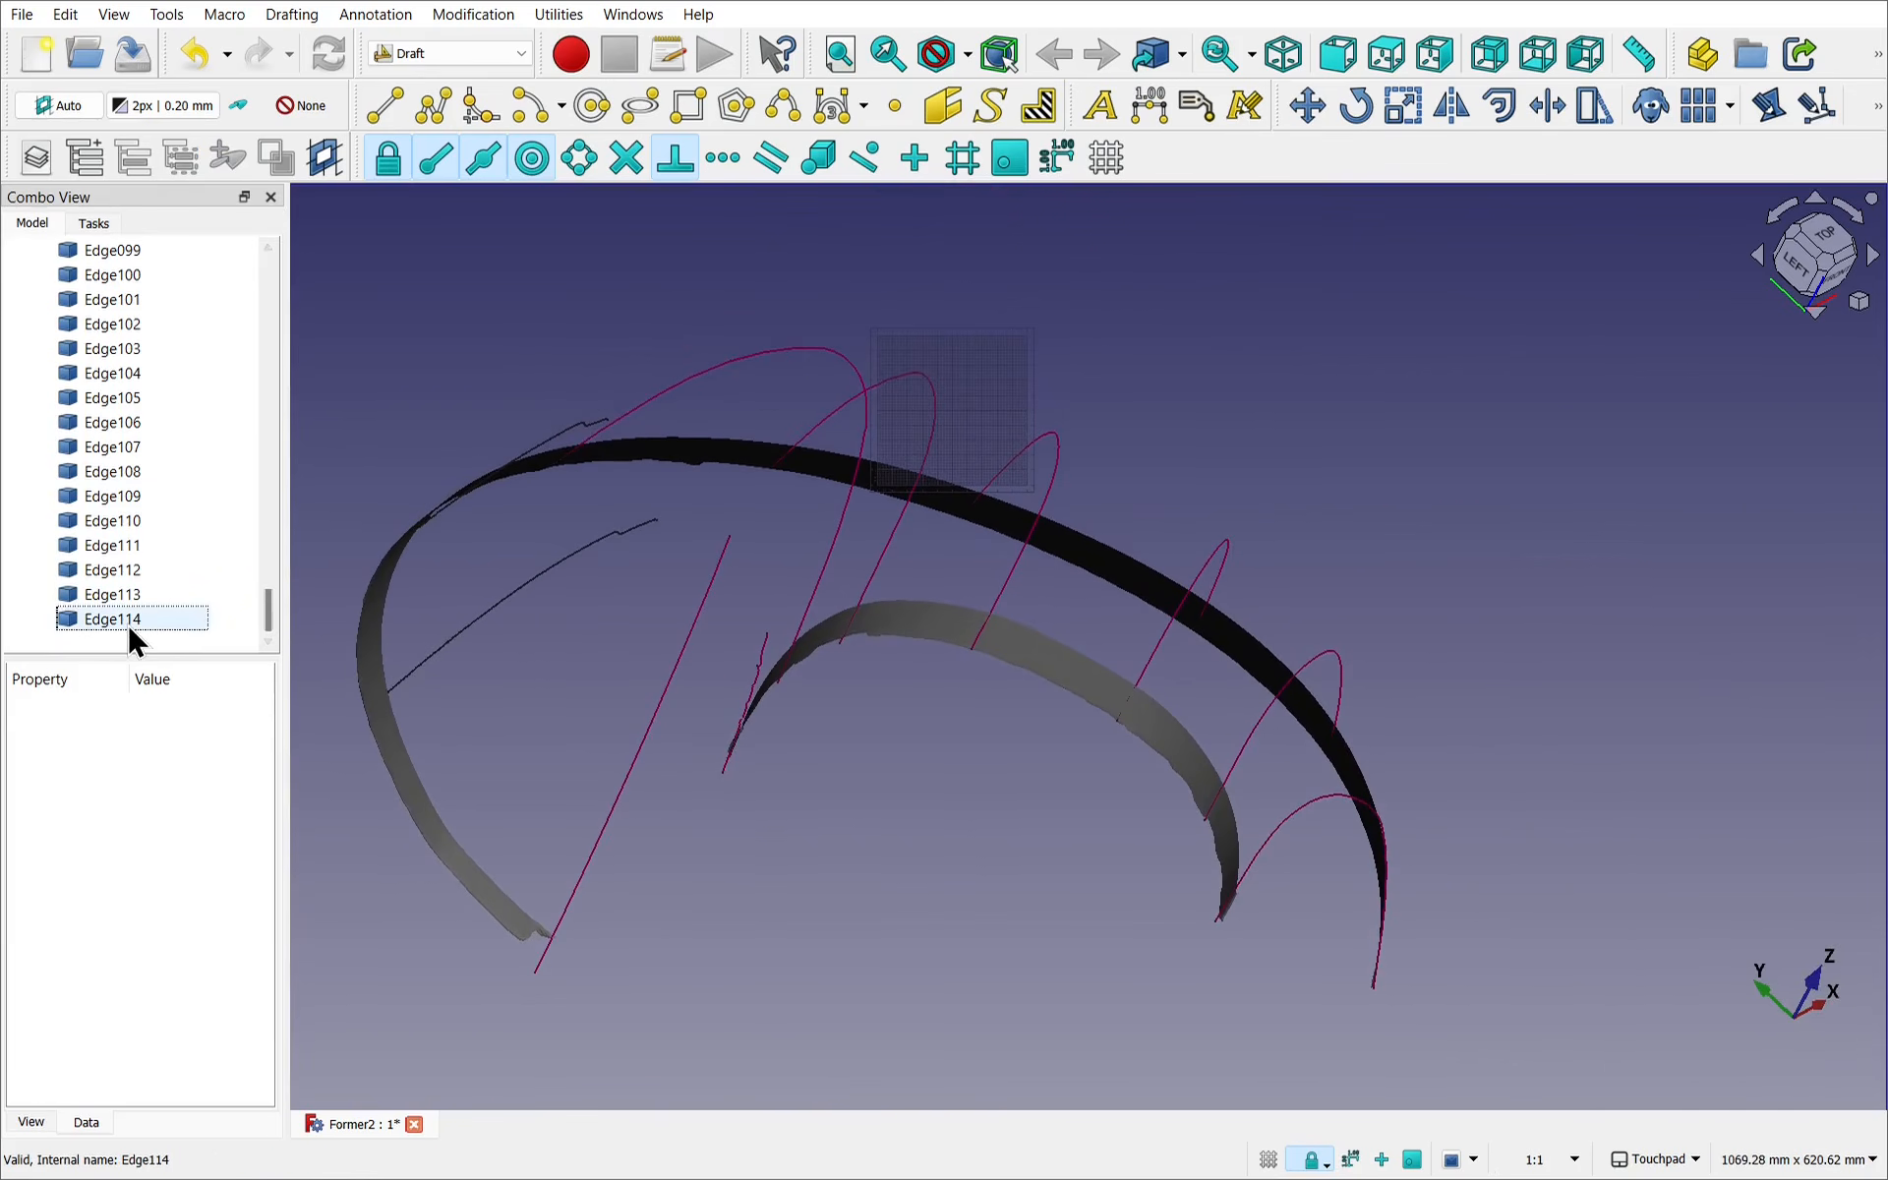
pyautogui.moveTo(267, 618); pyautogui.dragTo(252, 321)
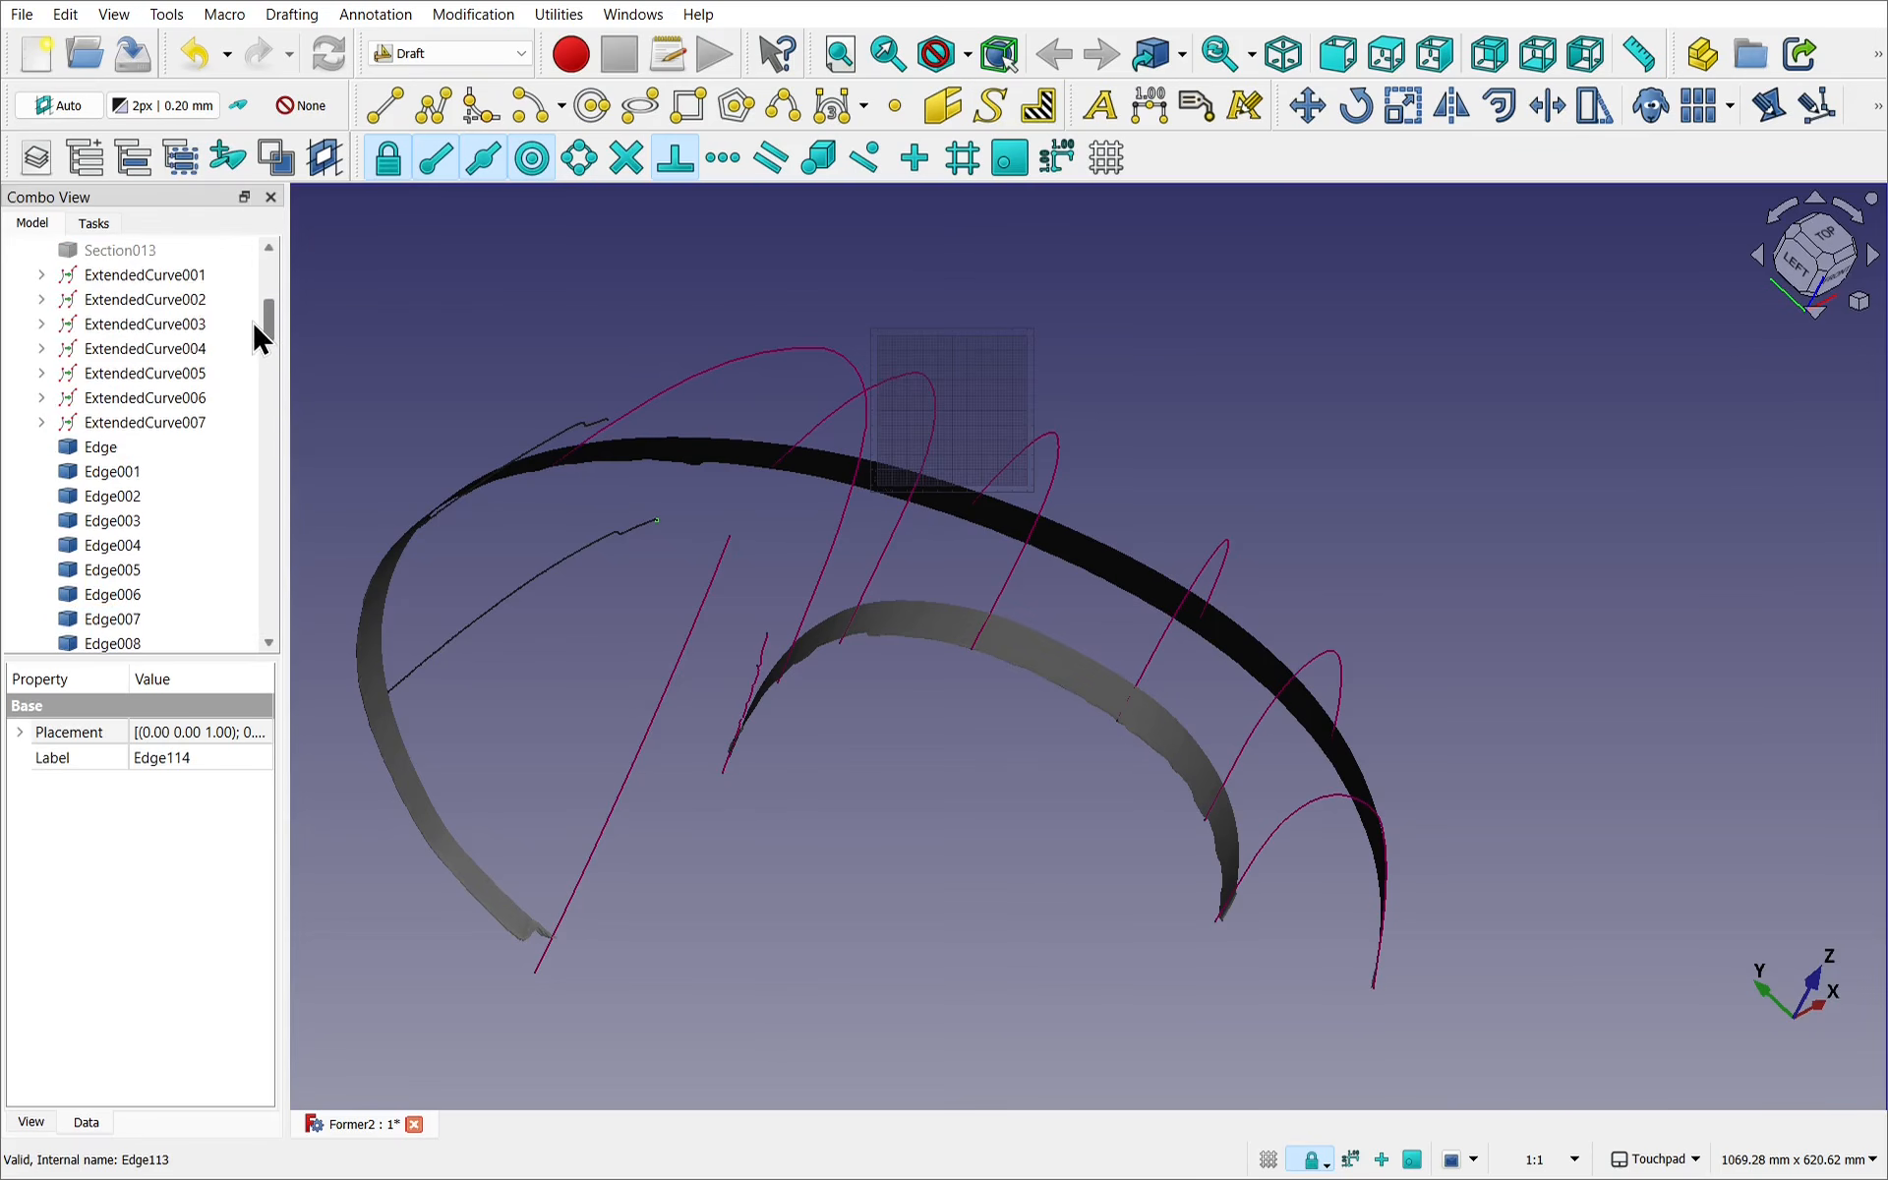
pyautogui.keyDown('shift'); pyautogui.click(109, 445); pyautogui.keyUp('shift')
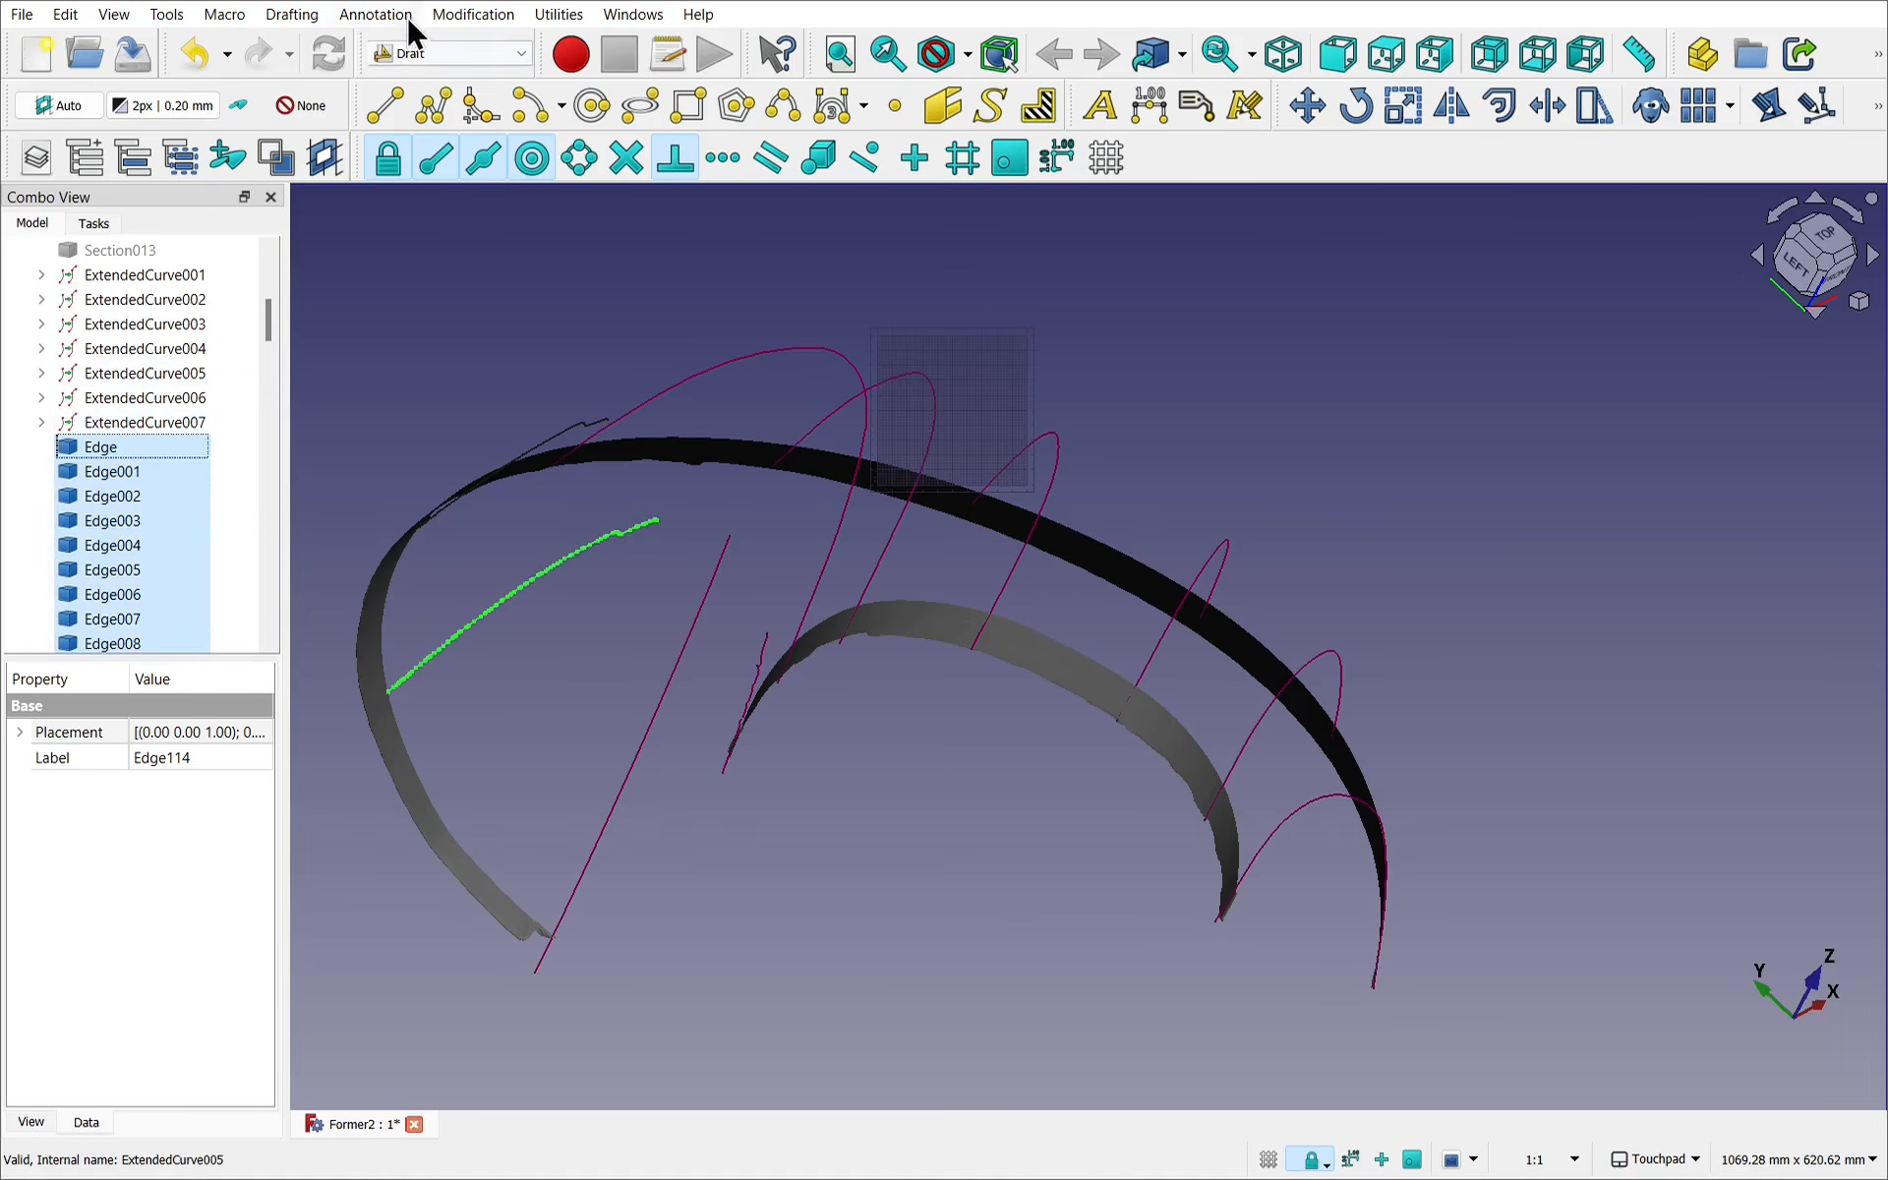
pyautogui.click(467, 14)
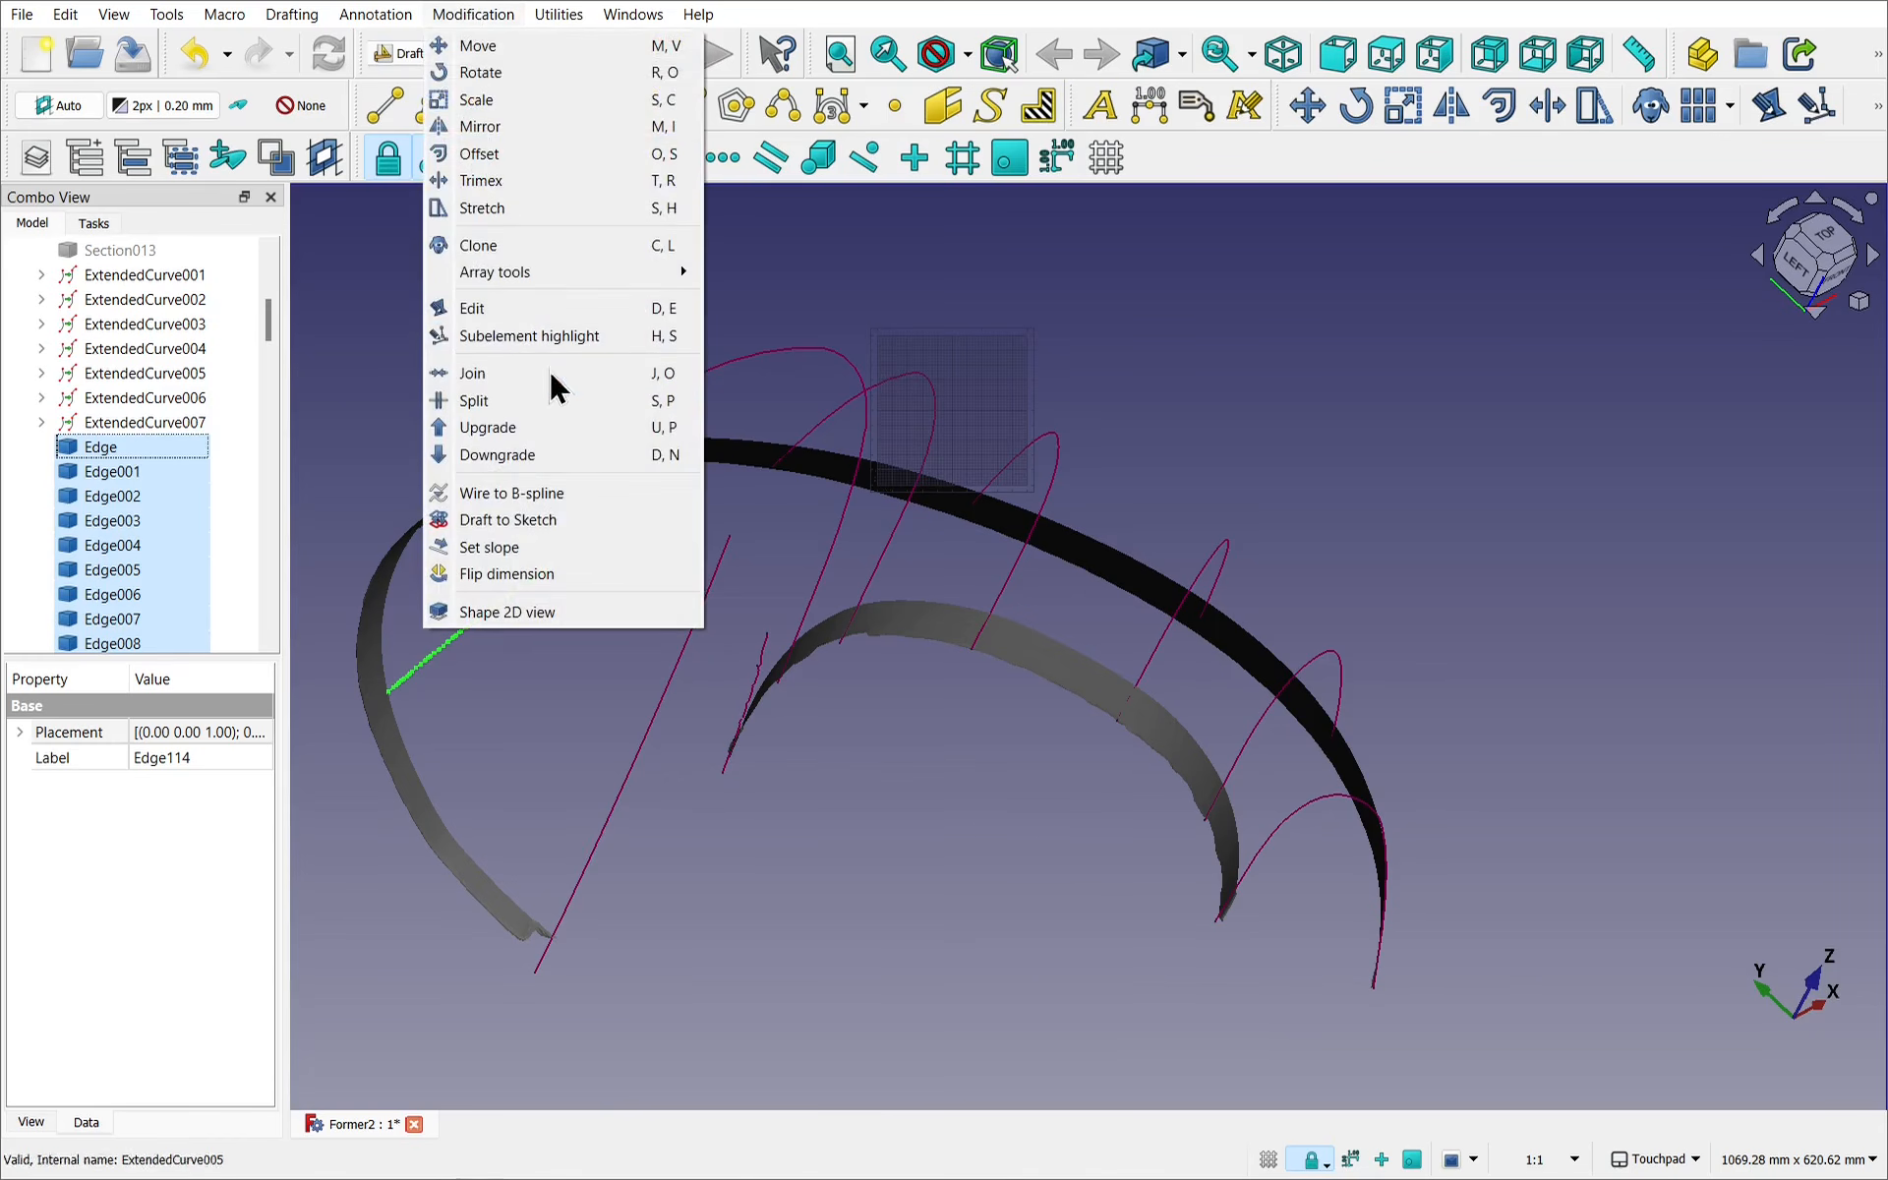
pyautogui.click(534, 429)
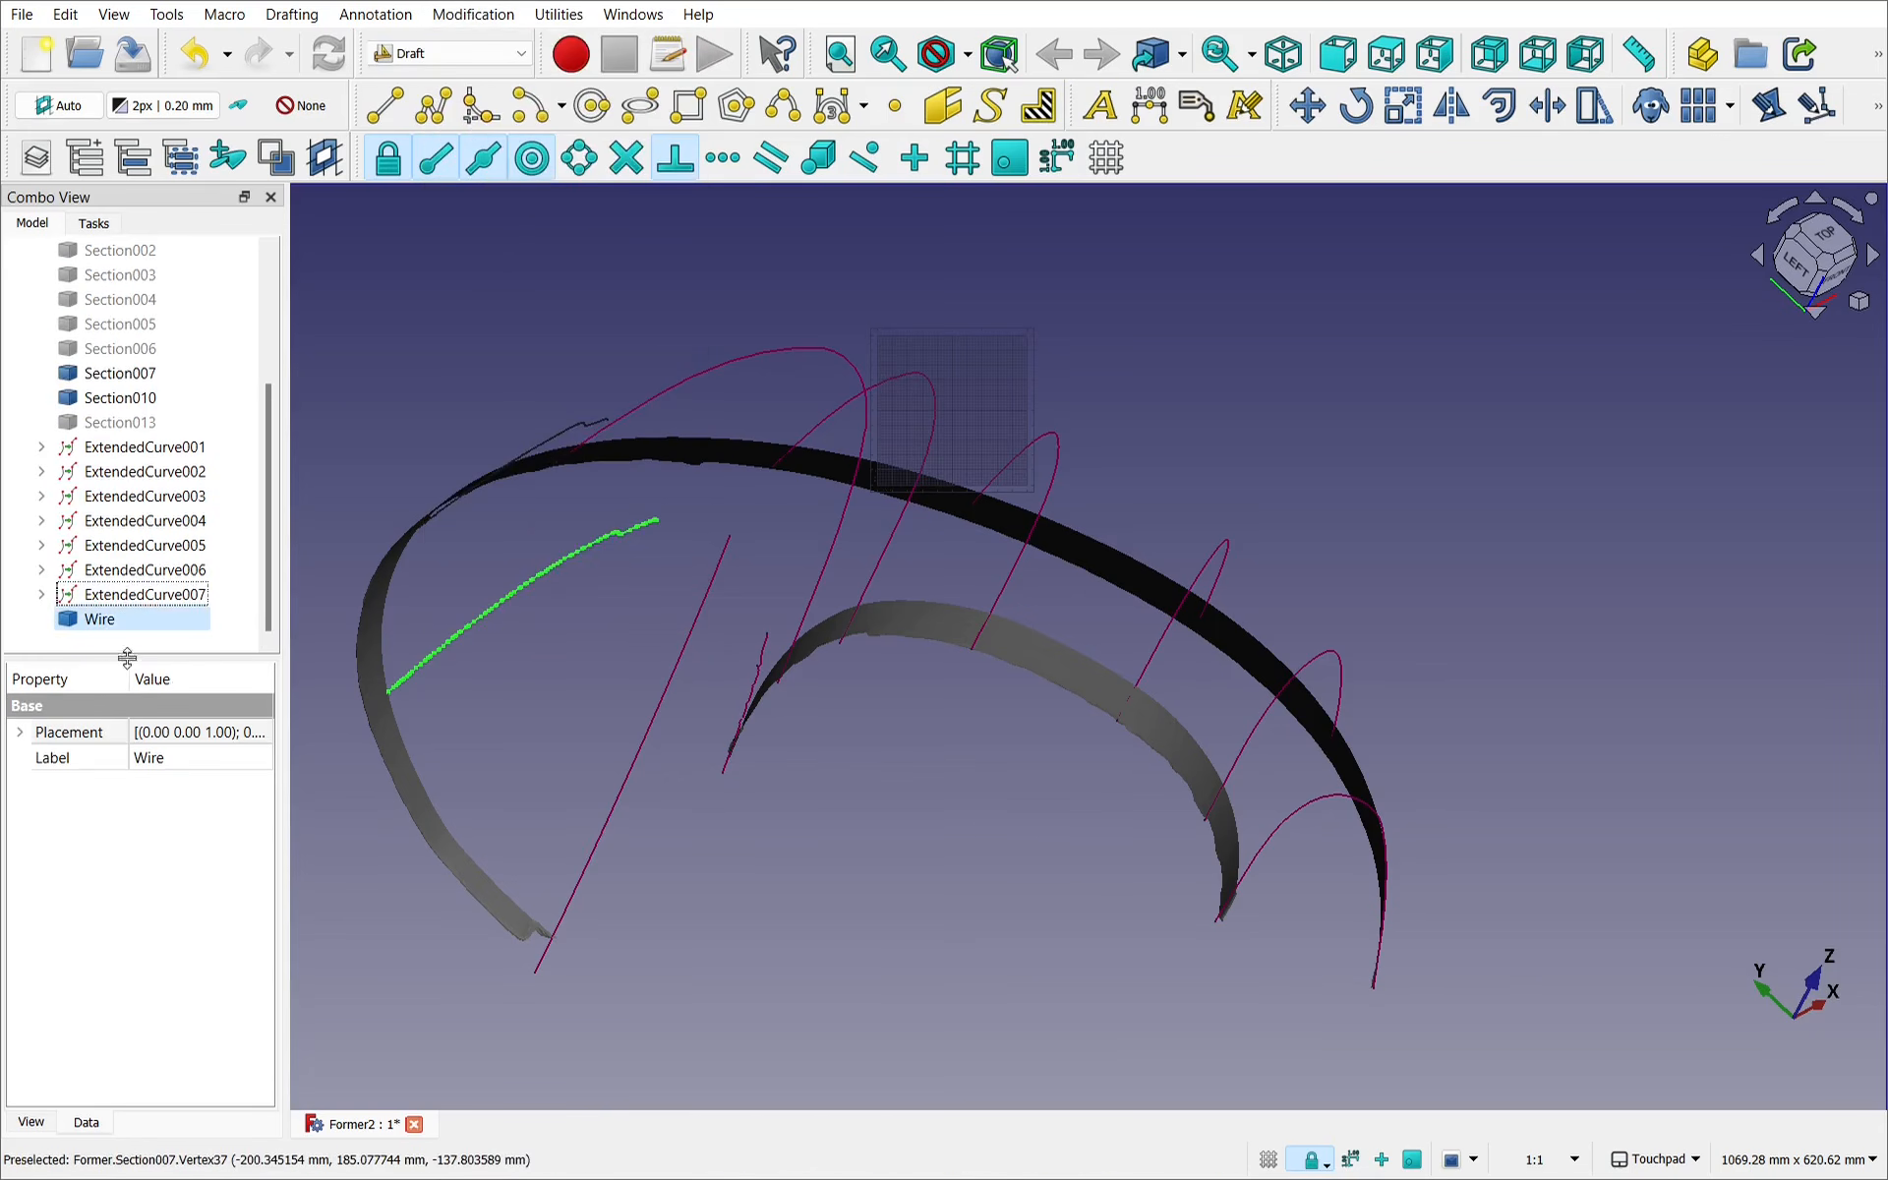
pyautogui.click(492, 687)
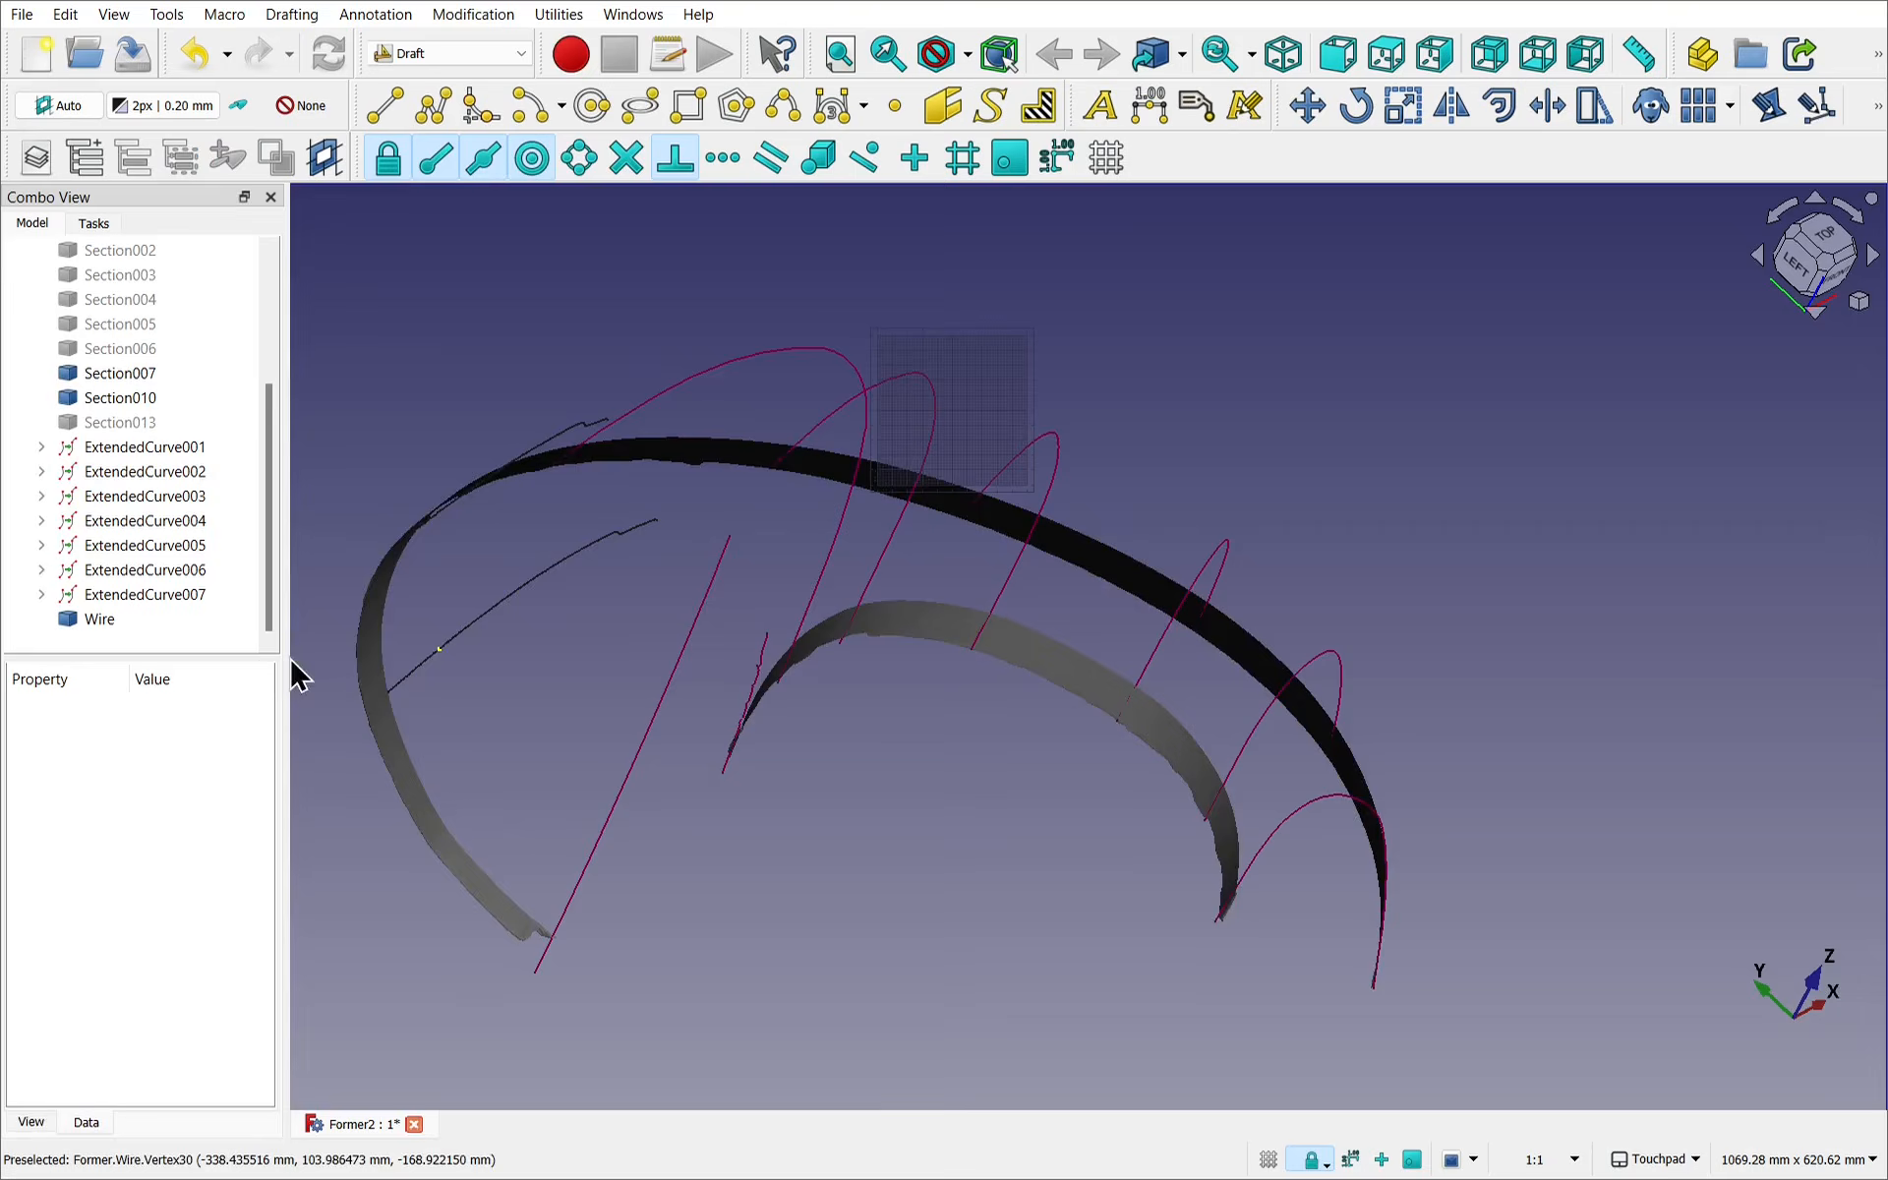
pyautogui.click(97, 619)
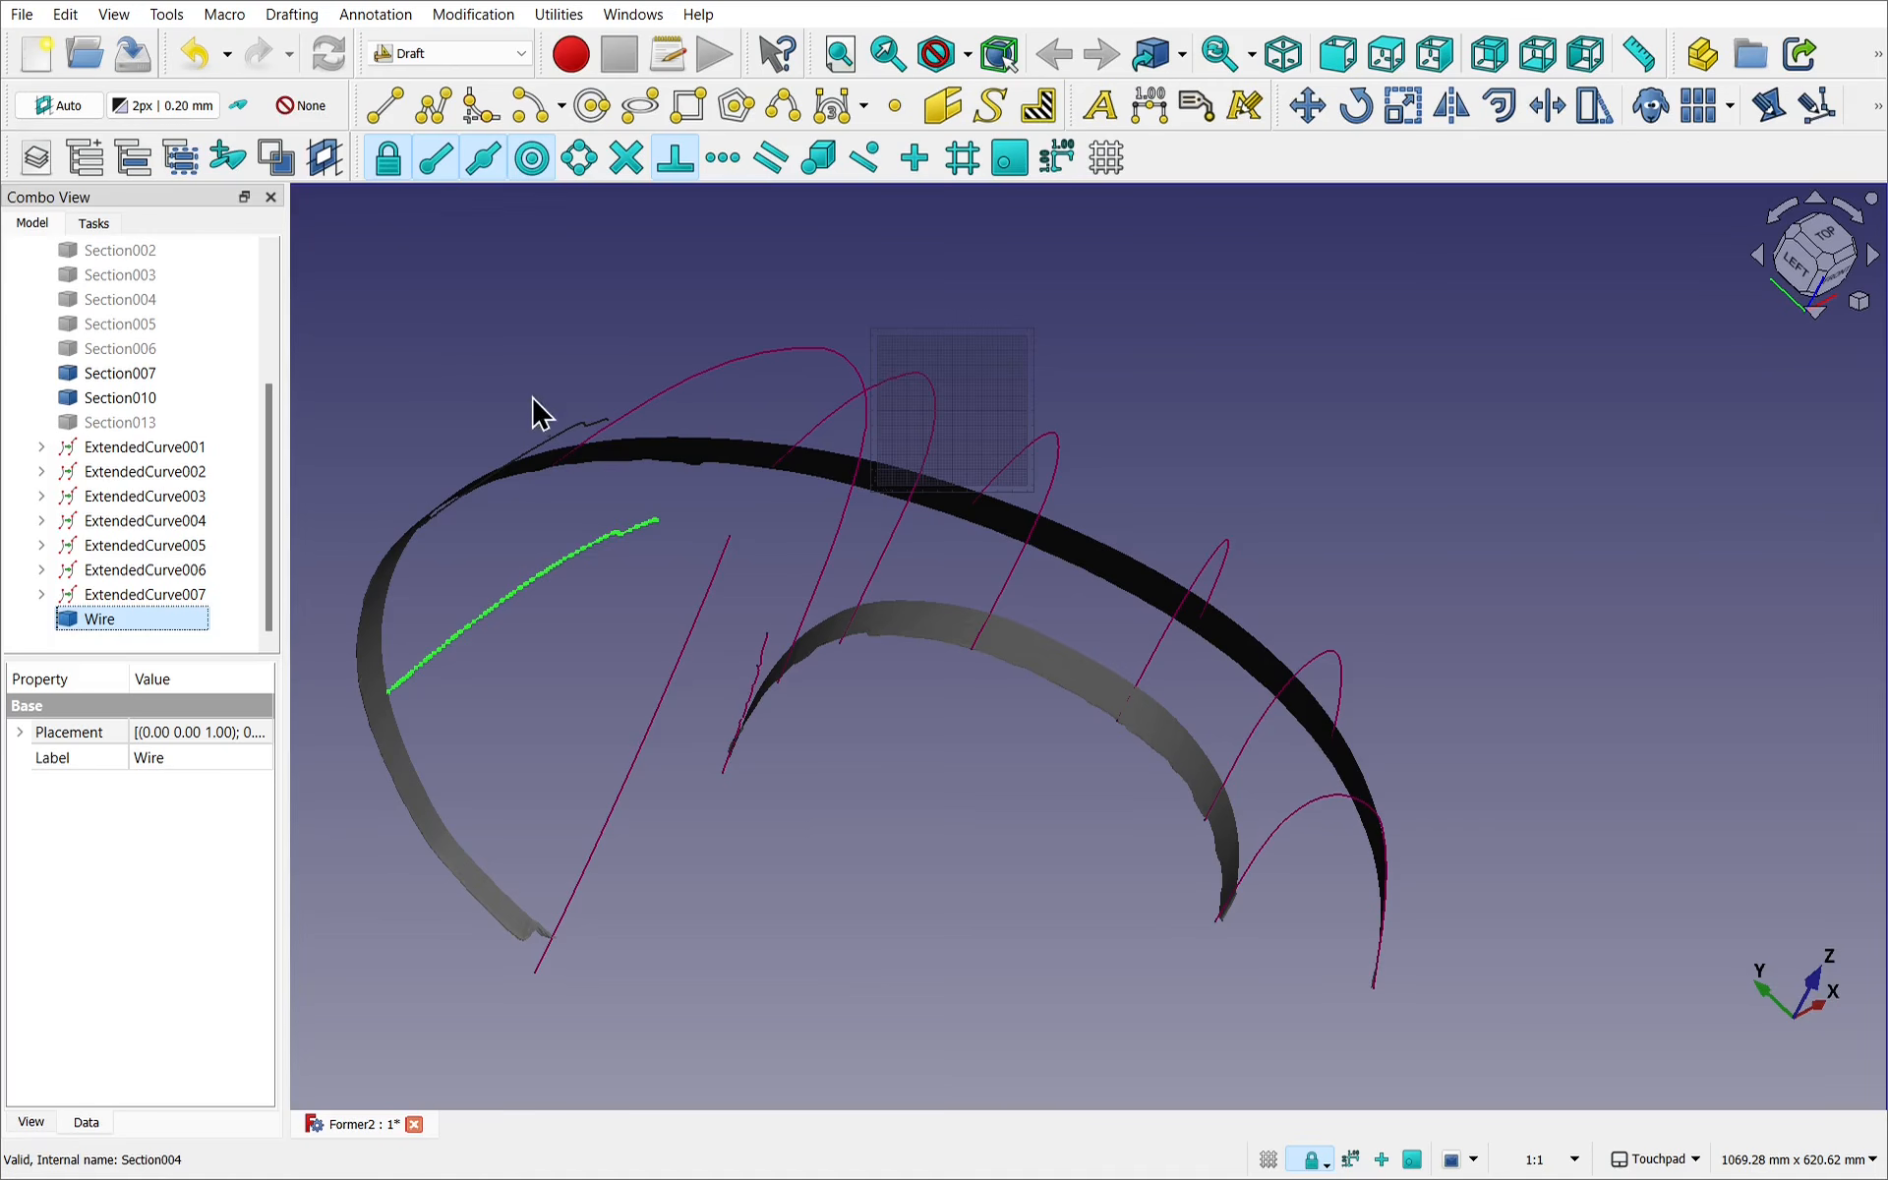
# Look over the extended section curves, set the left view and hide the mesh strip Component001.
pyautogui.keyDown('alt'); pyautogui.moveTo(553, 502); pyautogui.dragTo(658, 596); pyautogui.keyUp('alt')
pyautogui.keyDown('shift'); pyautogui.moveTo(657, 596); pyautogui.dragTo(931, 661); pyautogui.keyUp('shift')
pyautogui.keyDown('alt'); pyautogui.moveTo(725, 685); pyautogui.dragTo(779, 640); pyautogui.keyUp('alt')
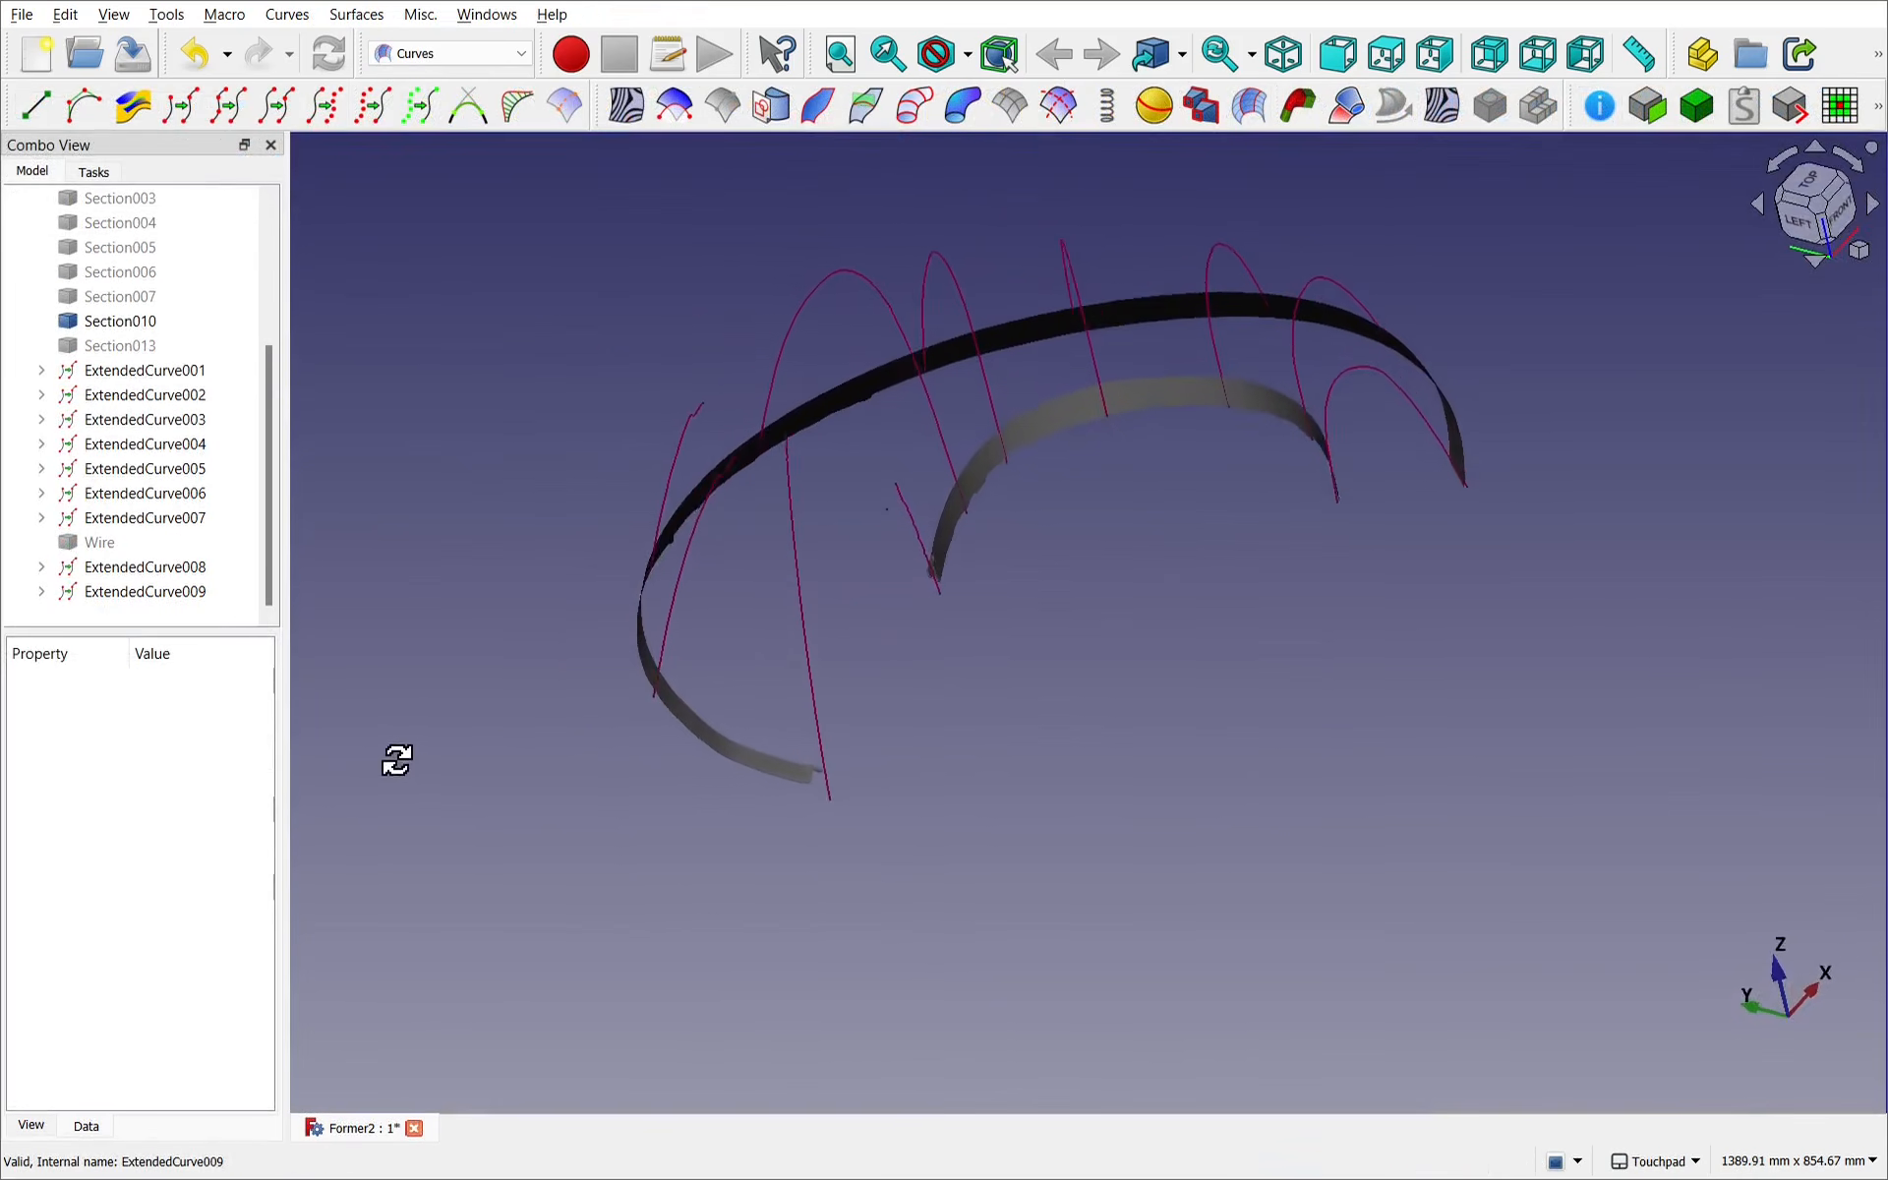
pyautogui.keyDown('alt'); pyautogui.moveTo(393, 762); pyautogui.dragTo(1175, 631); pyautogui.keyUp('alt')
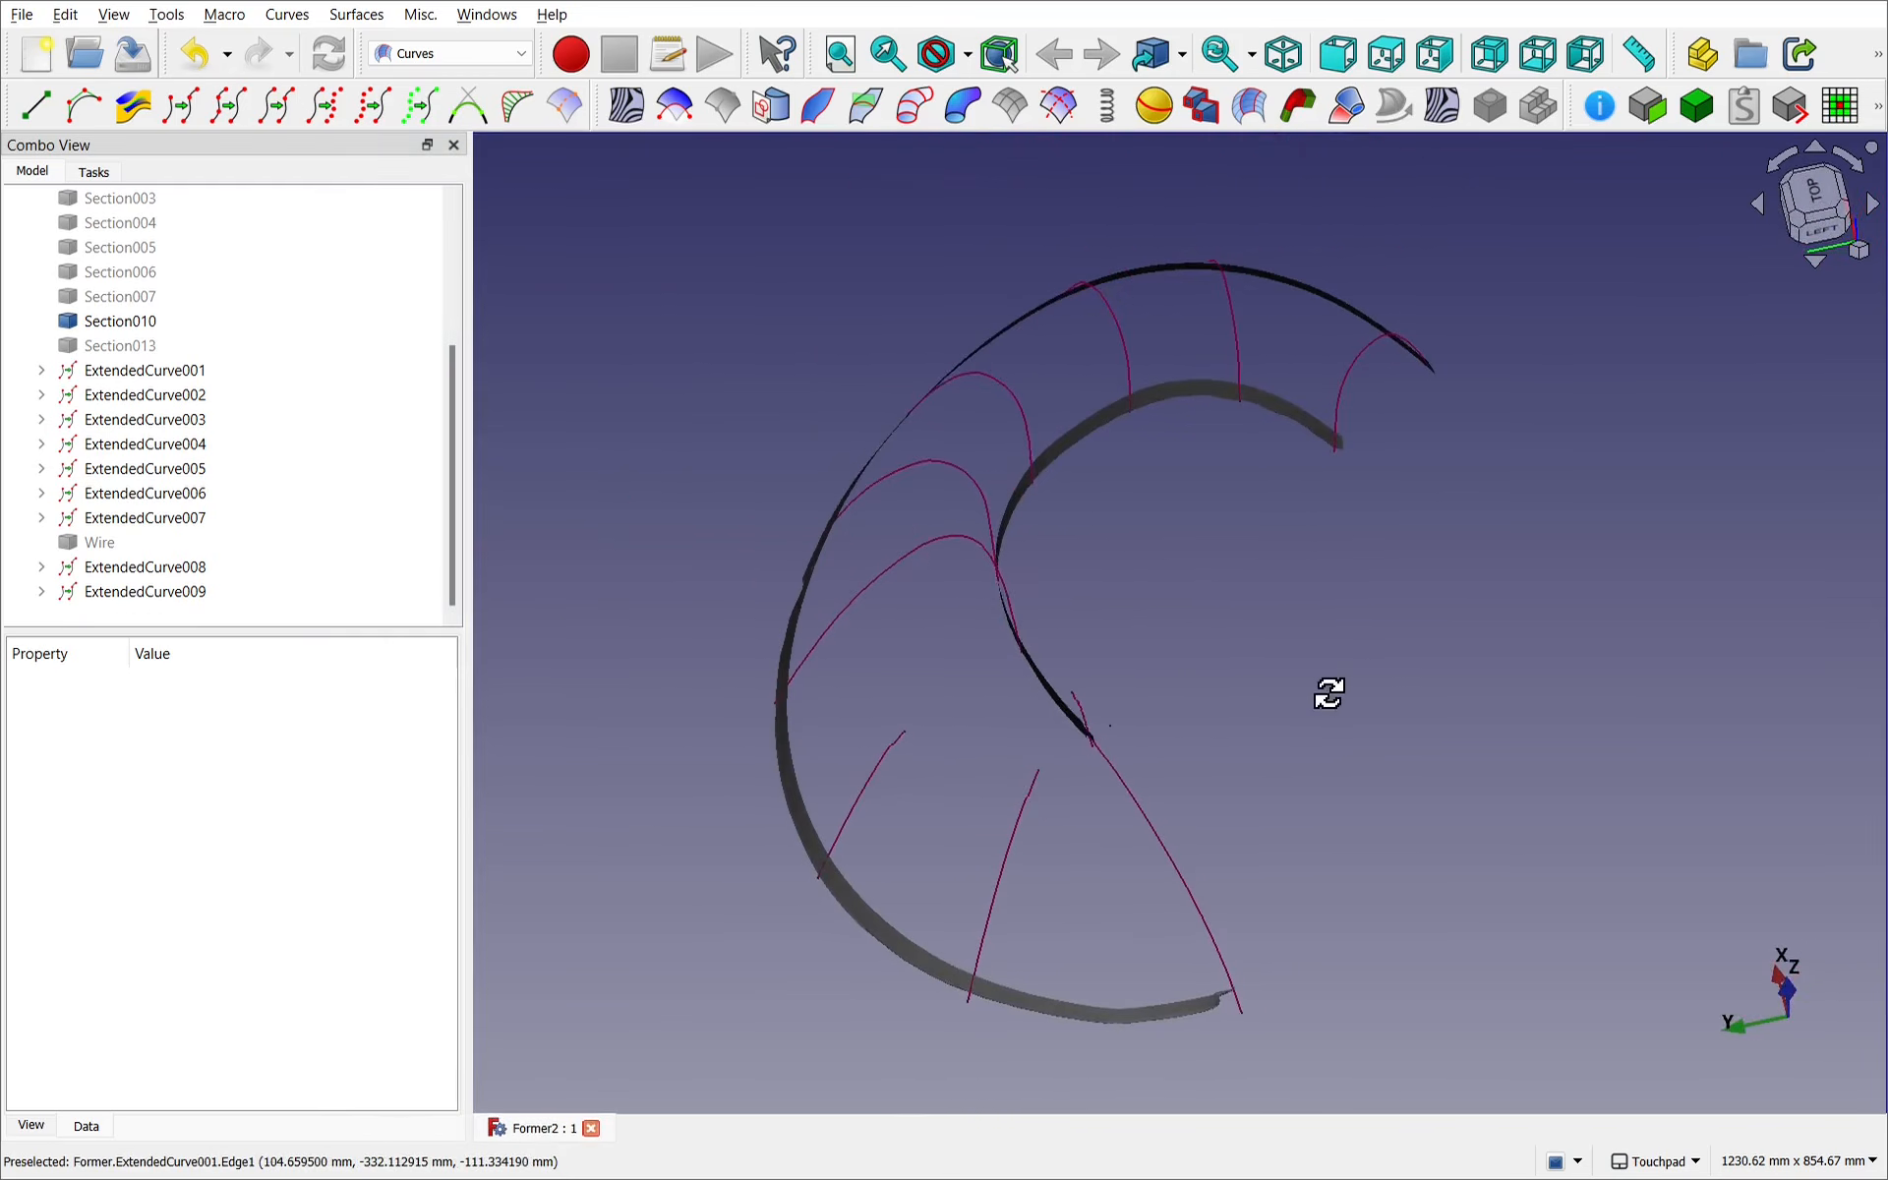
pyautogui.keyDown('alt'); pyautogui.moveTo(1327, 695); pyautogui.dragTo(1219, 806); pyautogui.keyUp('alt')
pyautogui.click(1835, 198)
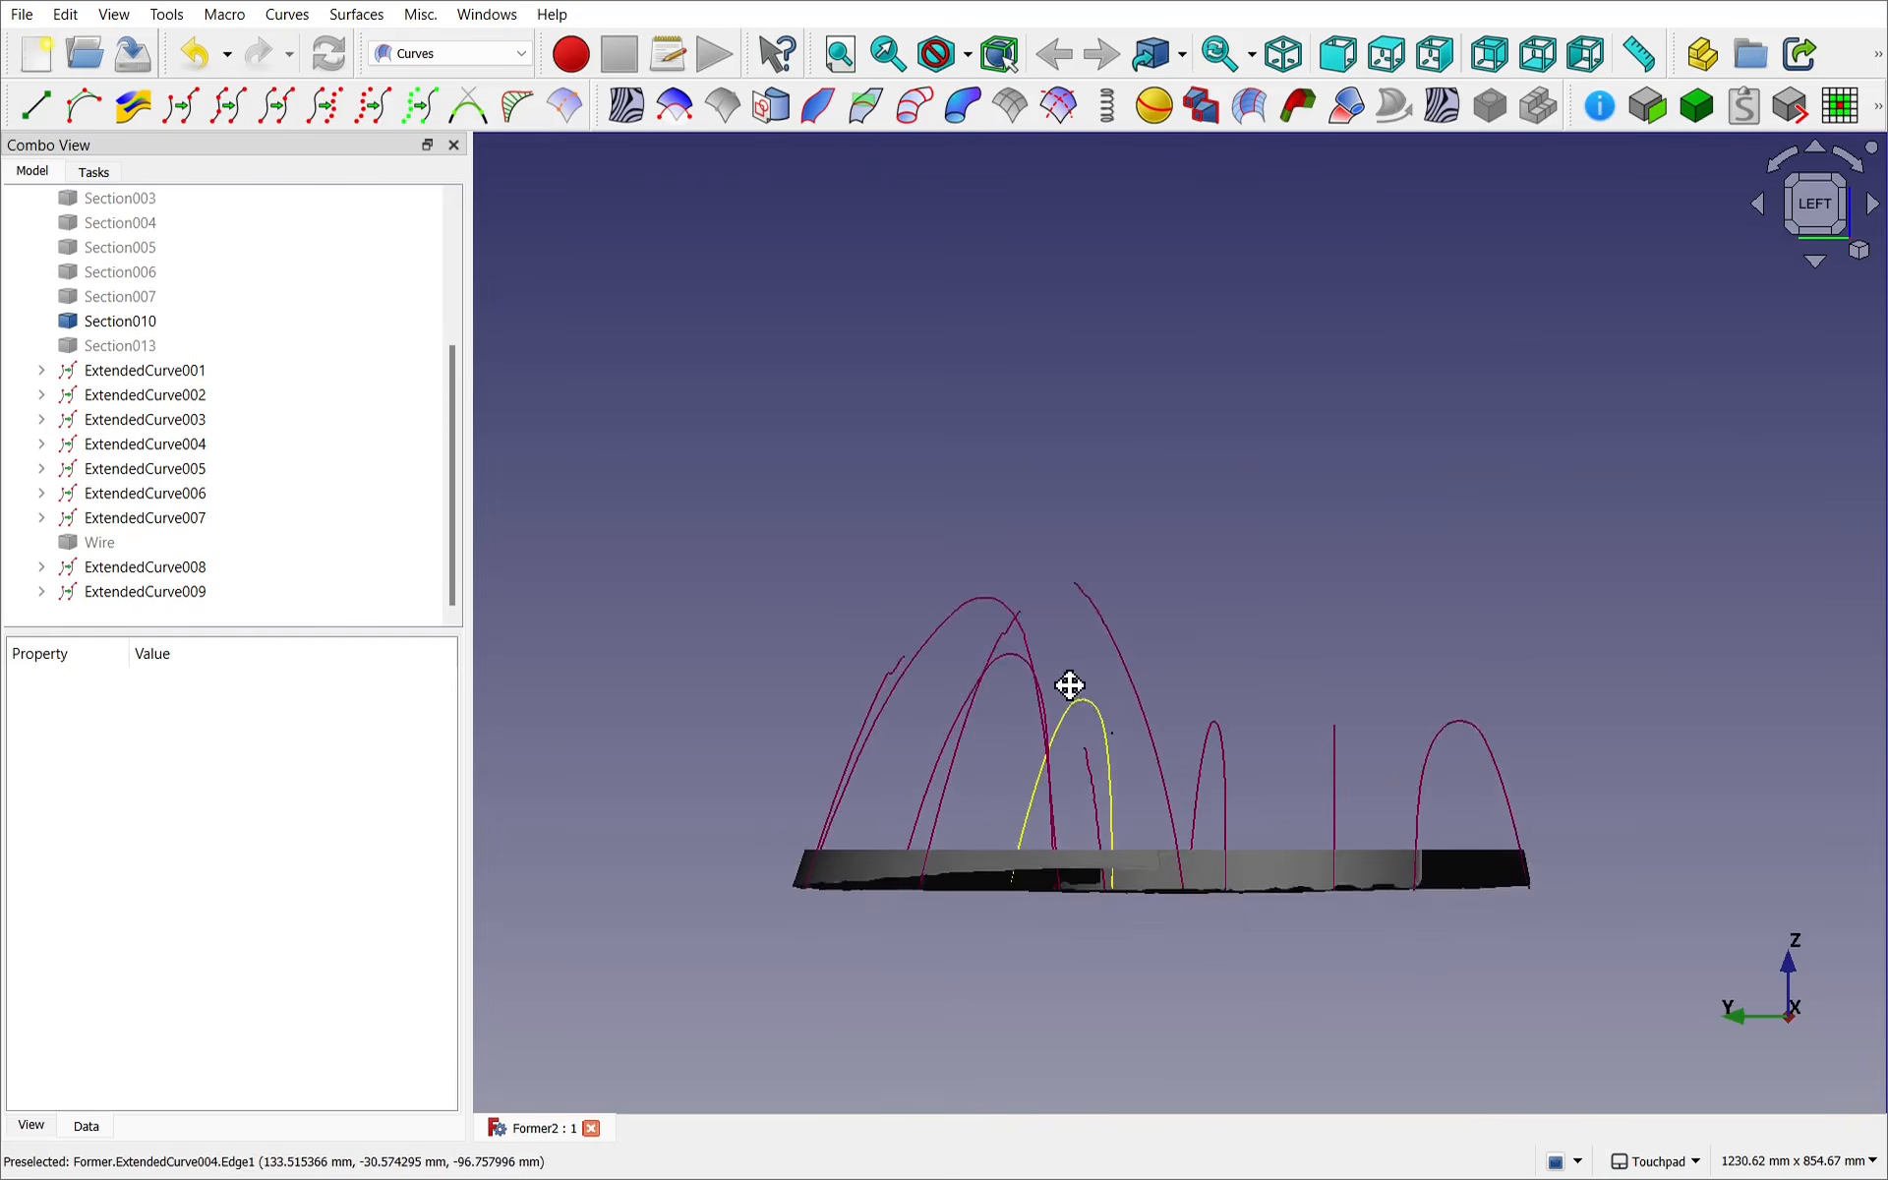
pyautogui.click(1212, 759)
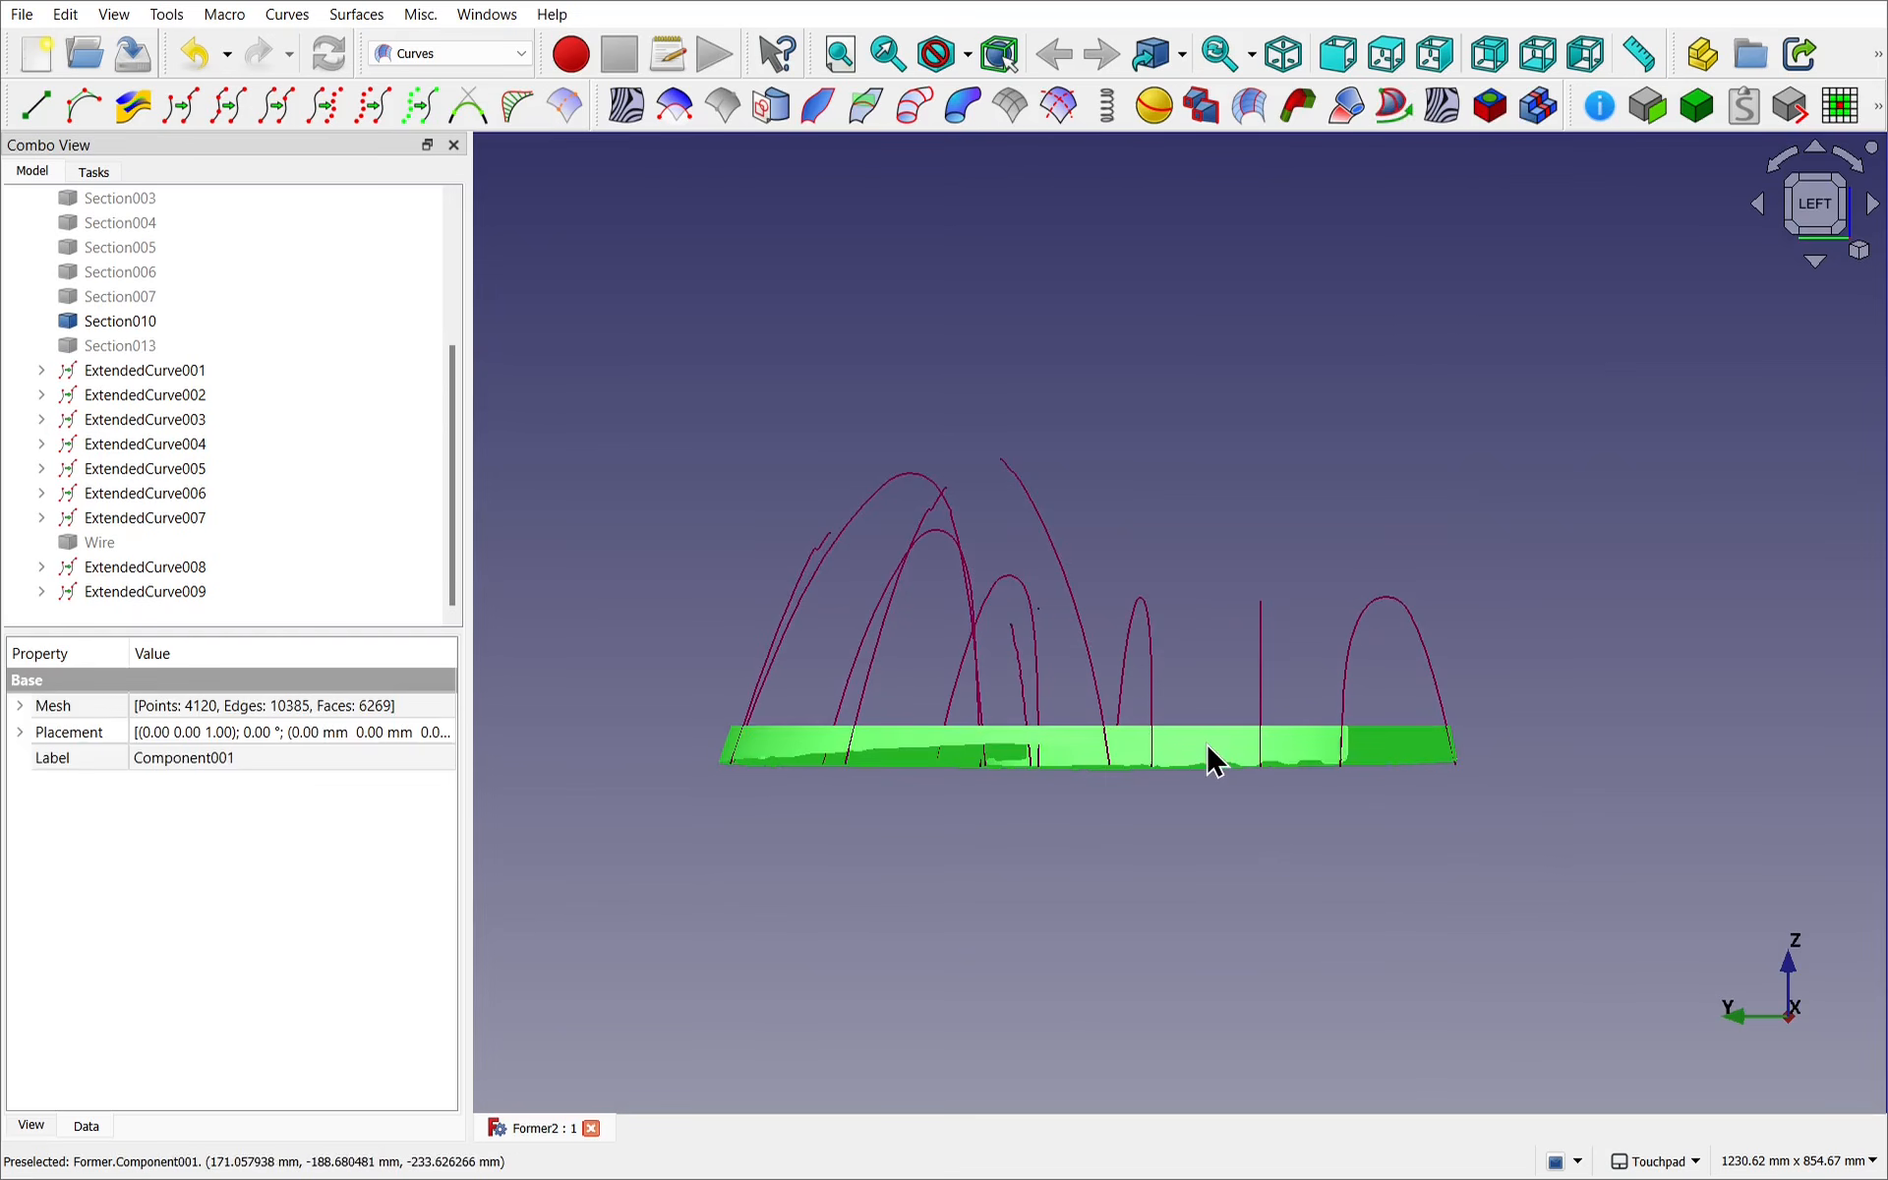
pyautogui.press('space')
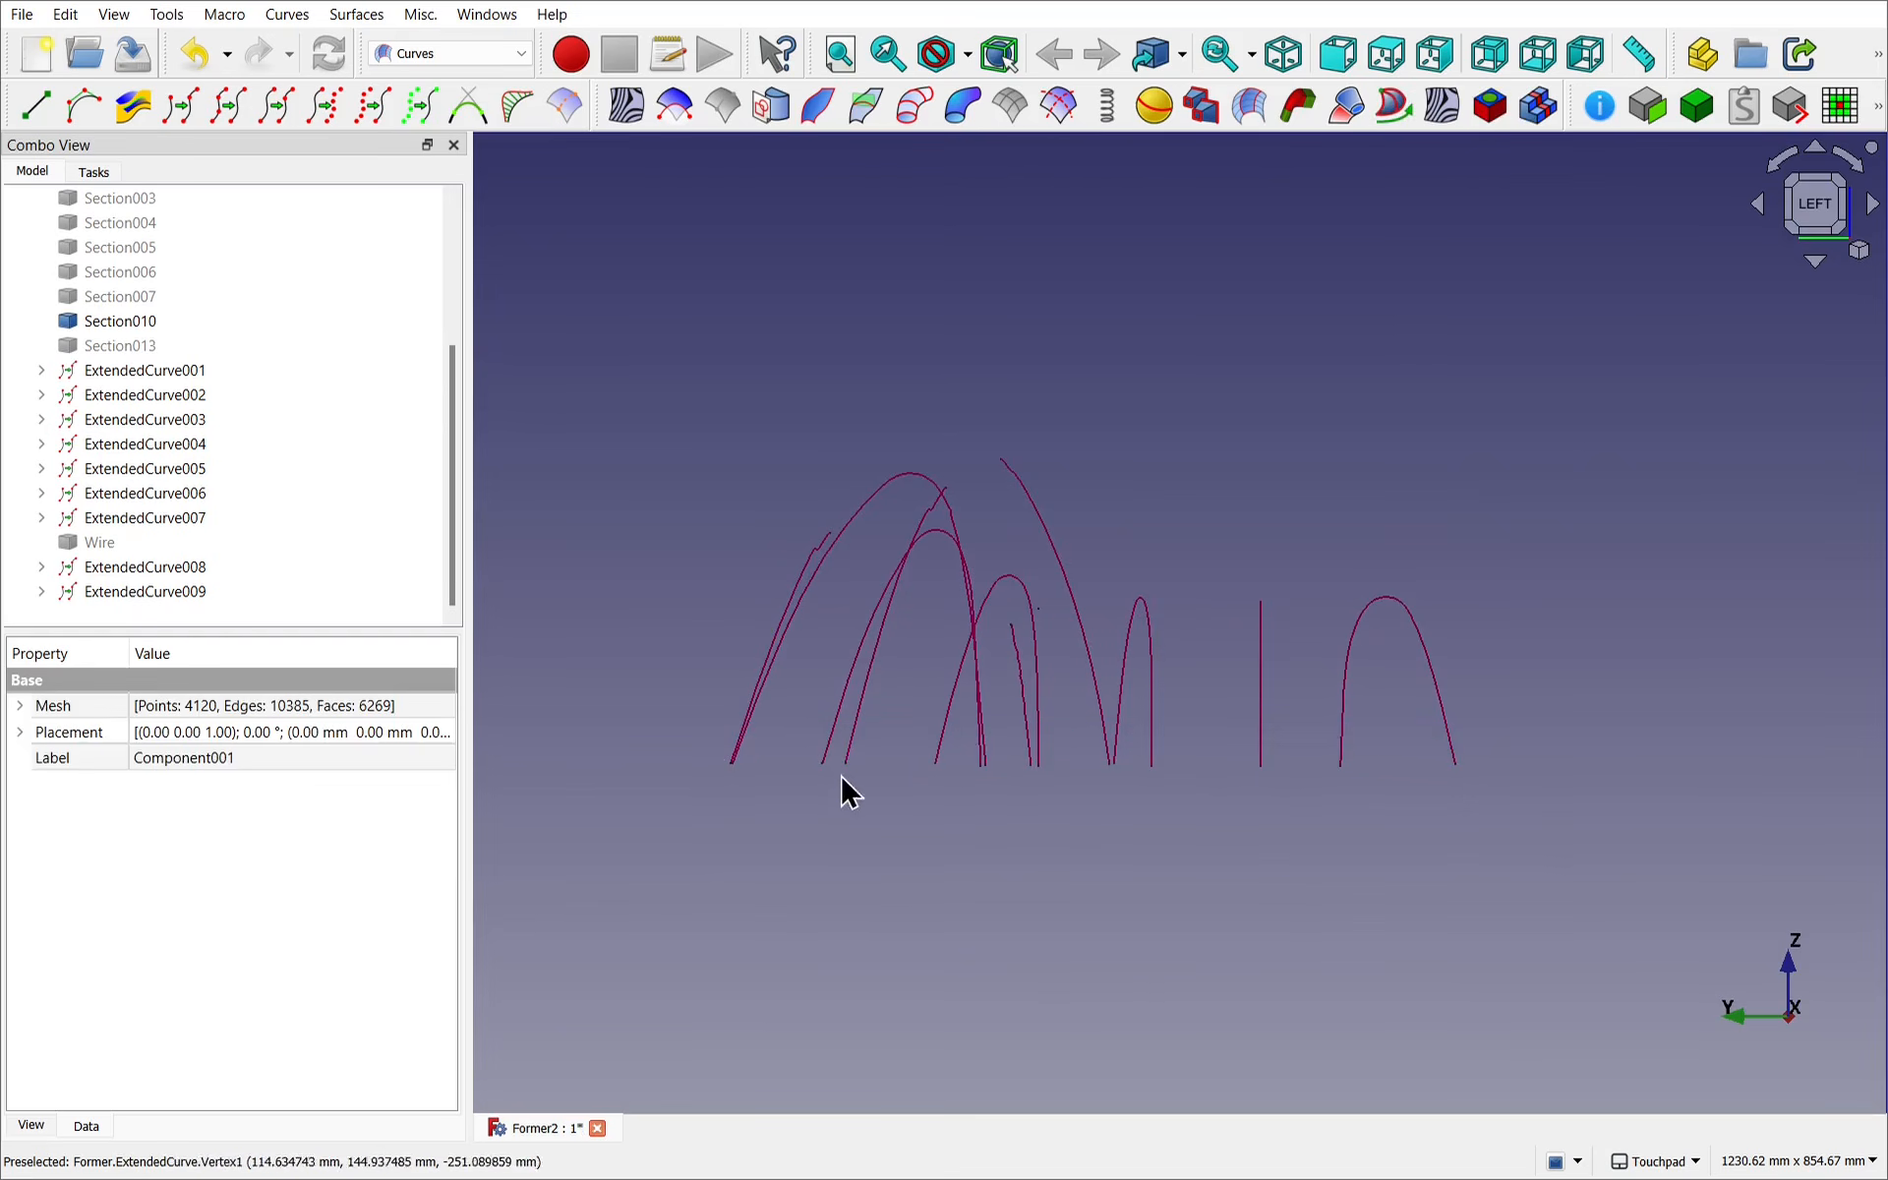
# Check the lower ends of the section curves and close ExtendedCurve005 with a parametric line between its two end vertices.
pyautogui.scroll(5, 1112, 793)
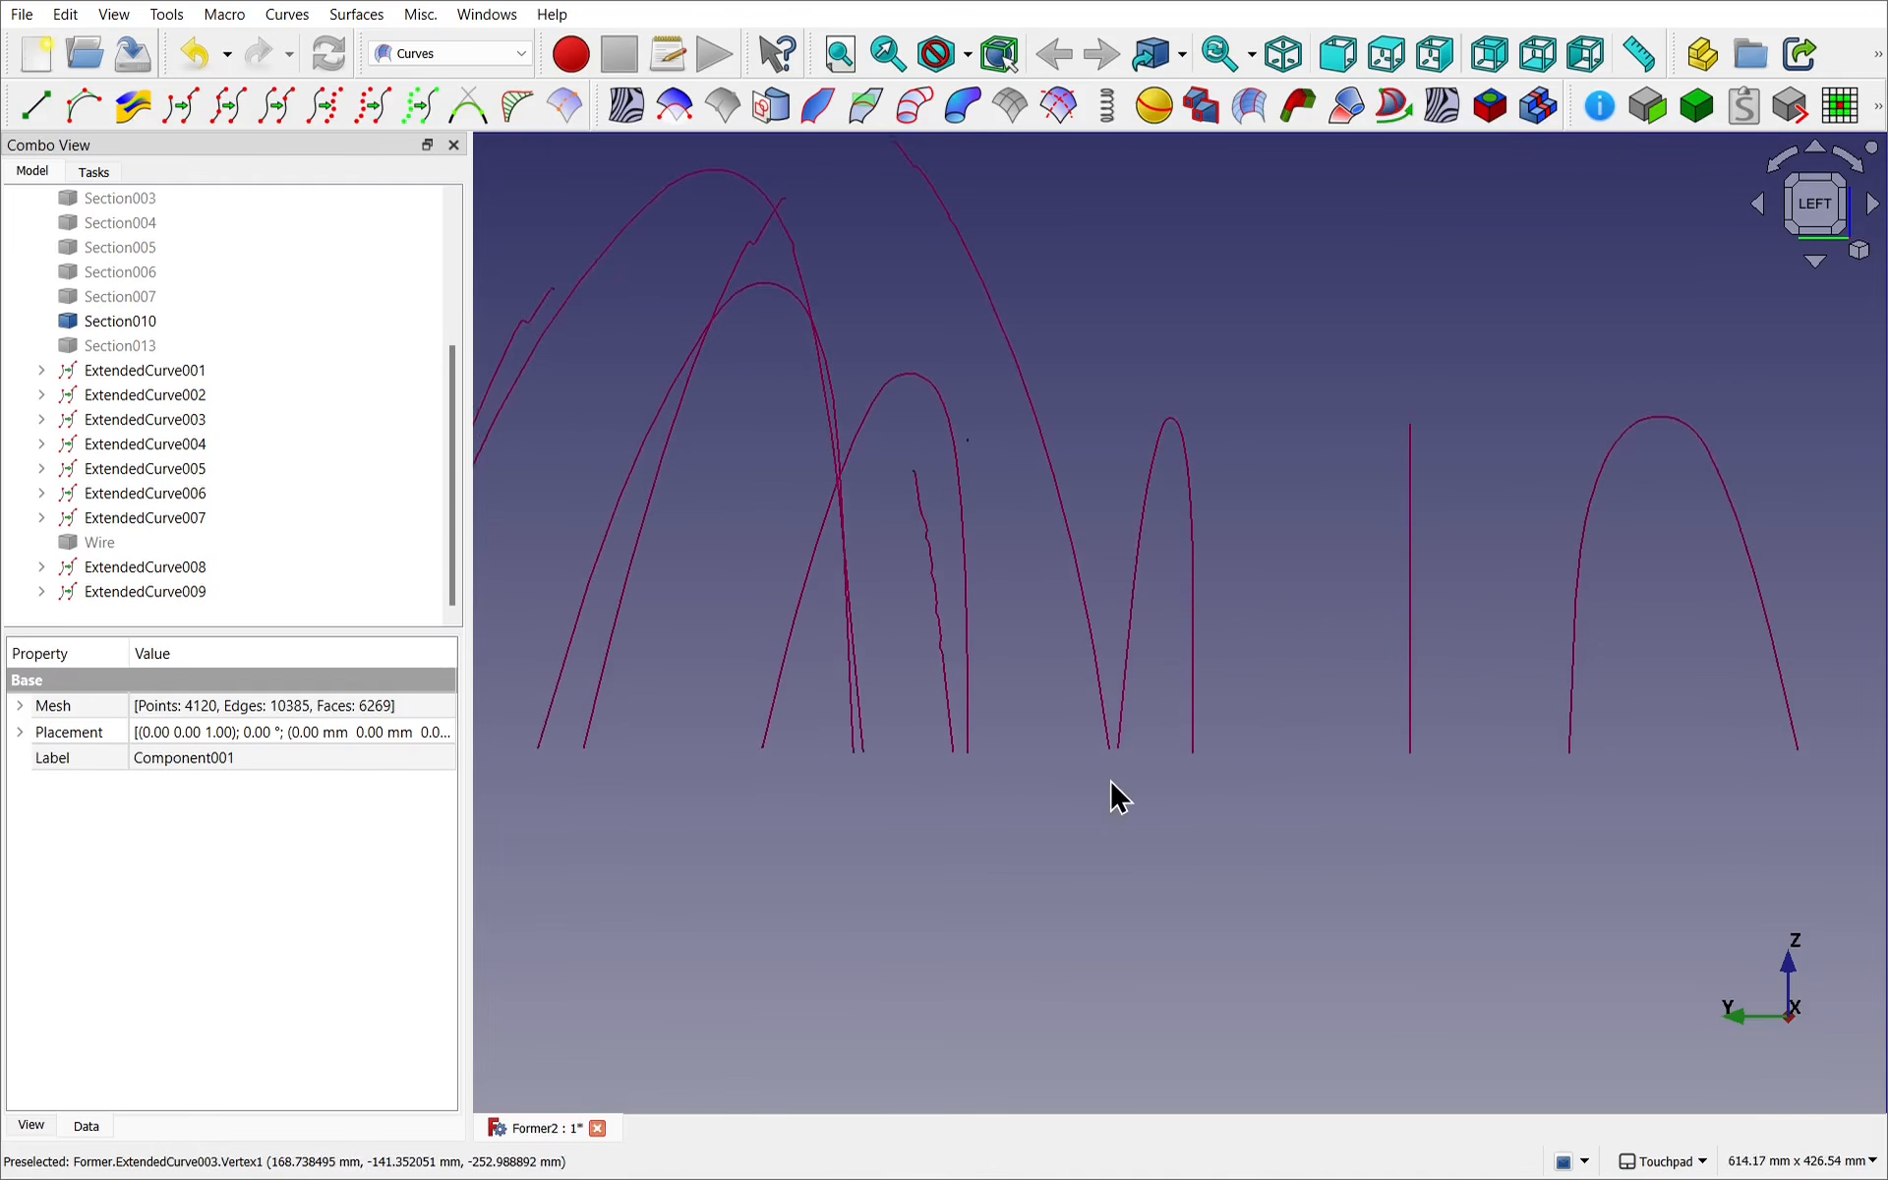
pyautogui.scroll(-4, 1112, 792)
pyautogui.moveTo(1112, 792); pyautogui.dragTo(1174, 676, button='middle')
pyautogui.keyDown('shift'); pyautogui.moveTo(1098, 535); pyautogui.dragTo(1210, 999, button='middle'); pyautogui.keyUp('shift')
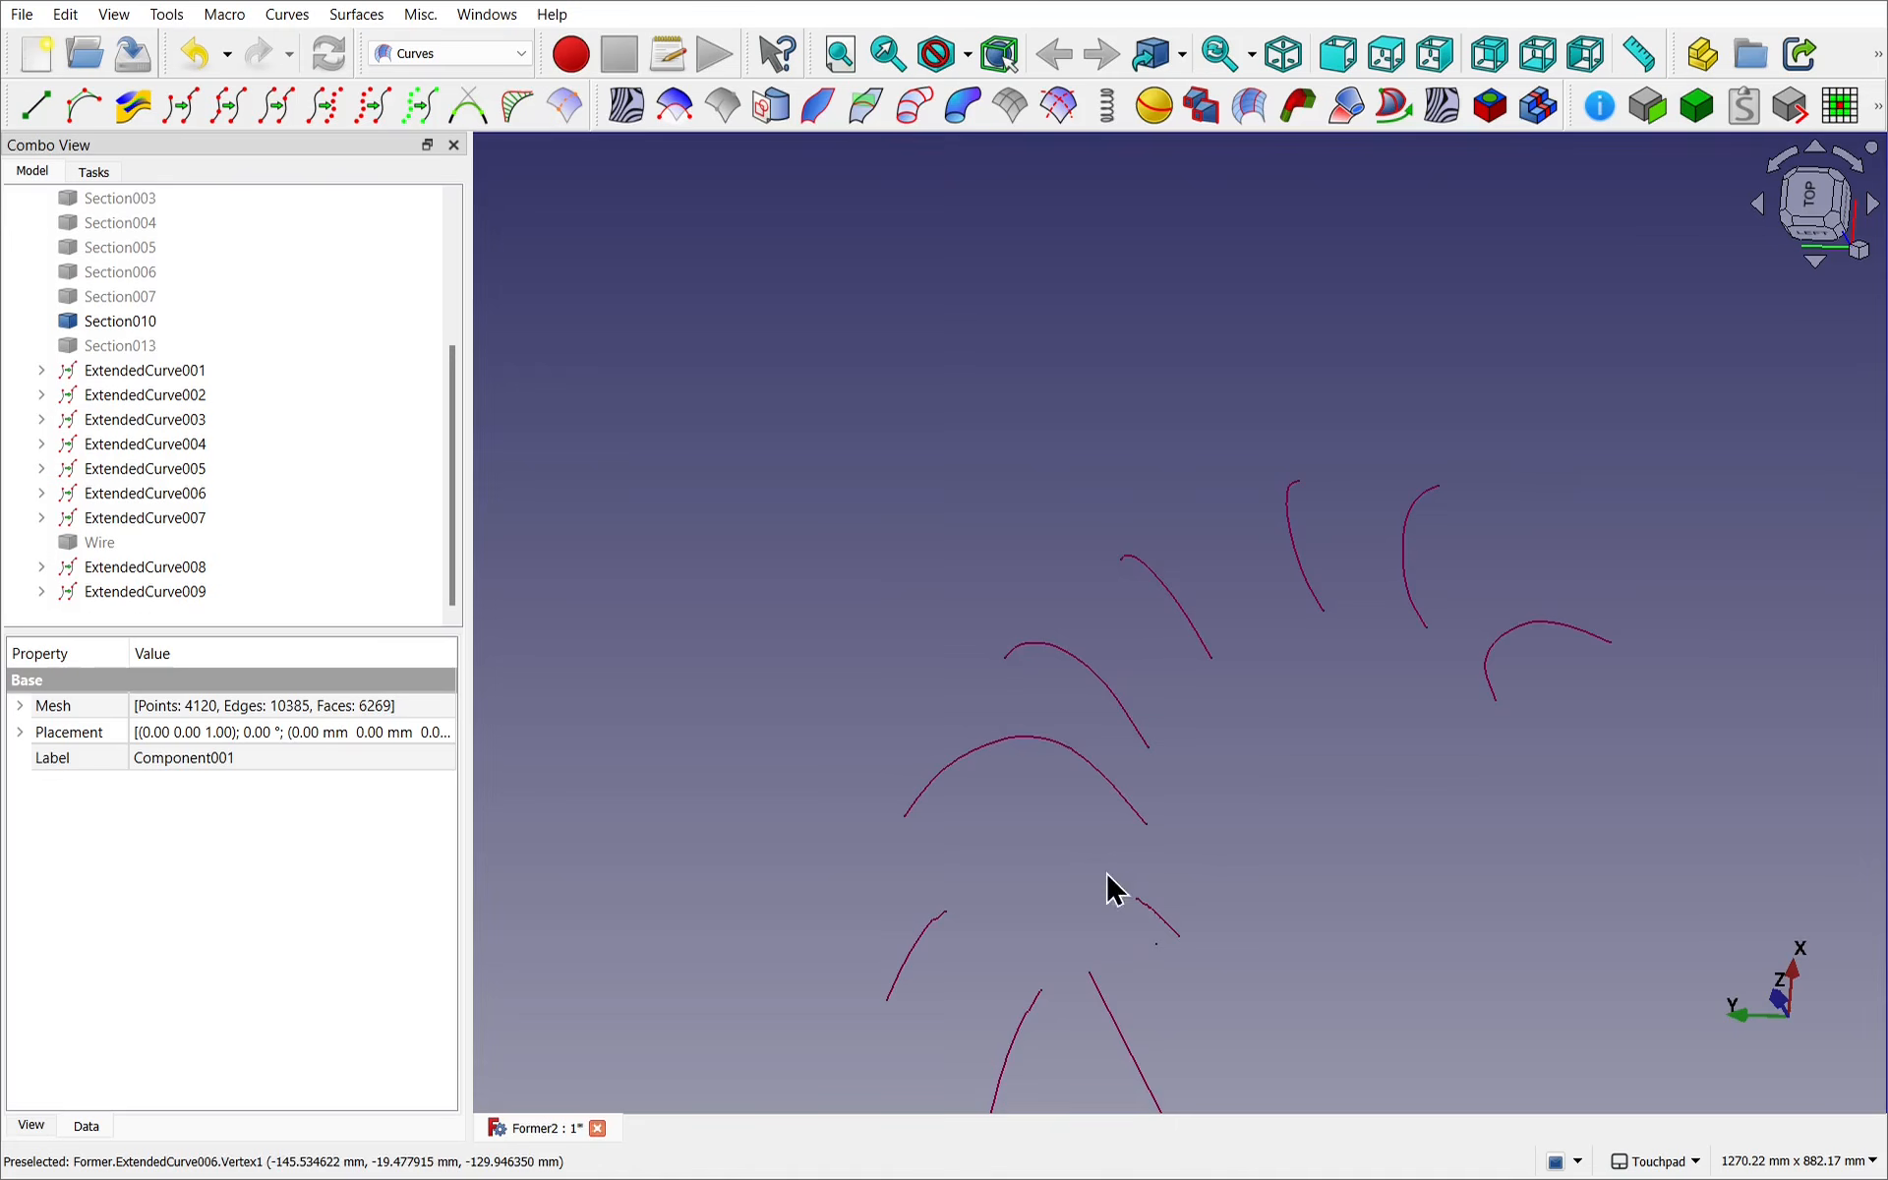
pyautogui.click(1108, 787)
pyautogui.moveTo(1029, 819); pyautogui.dragTo(982, 623, button='middle')
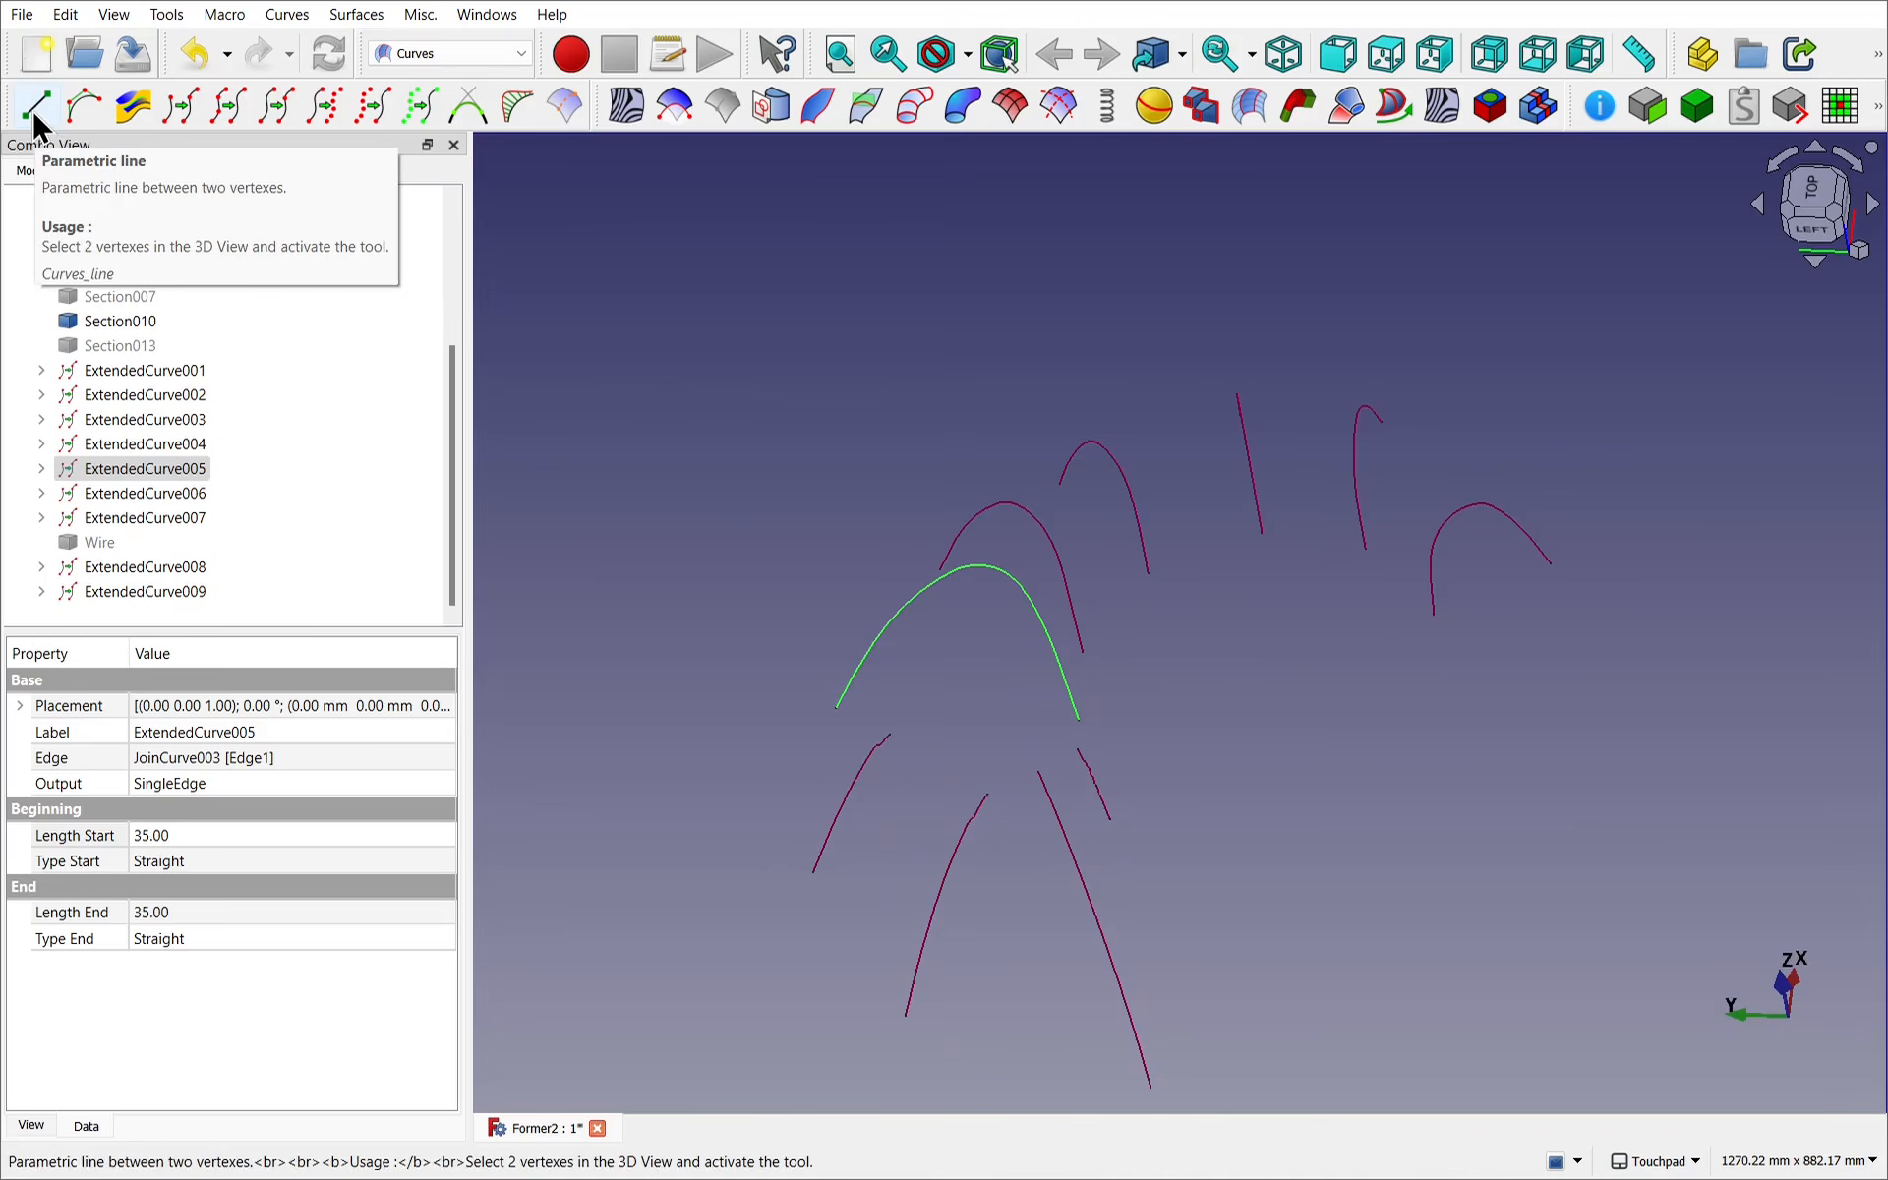
pyautogui.click(957, 708)
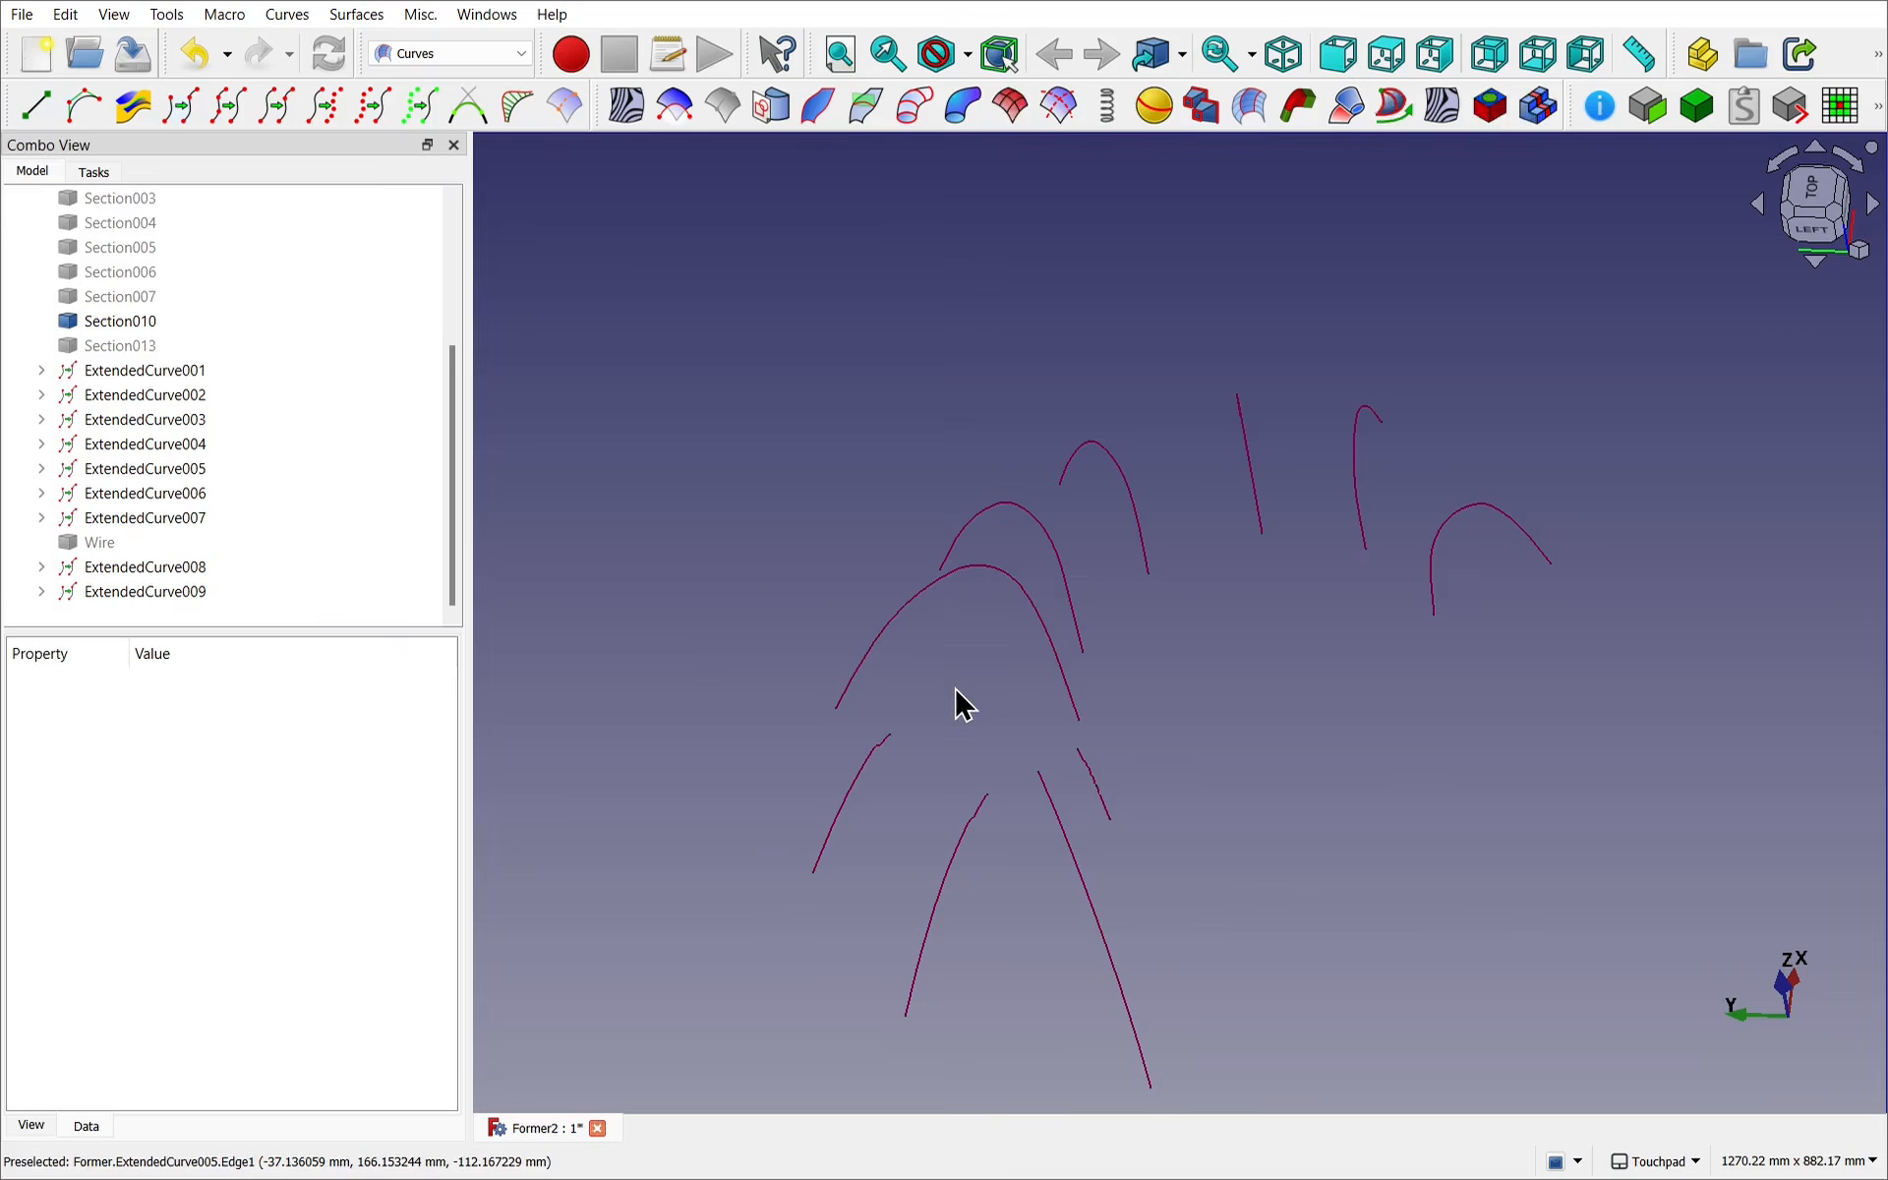
pyautogui.click(833, 726)
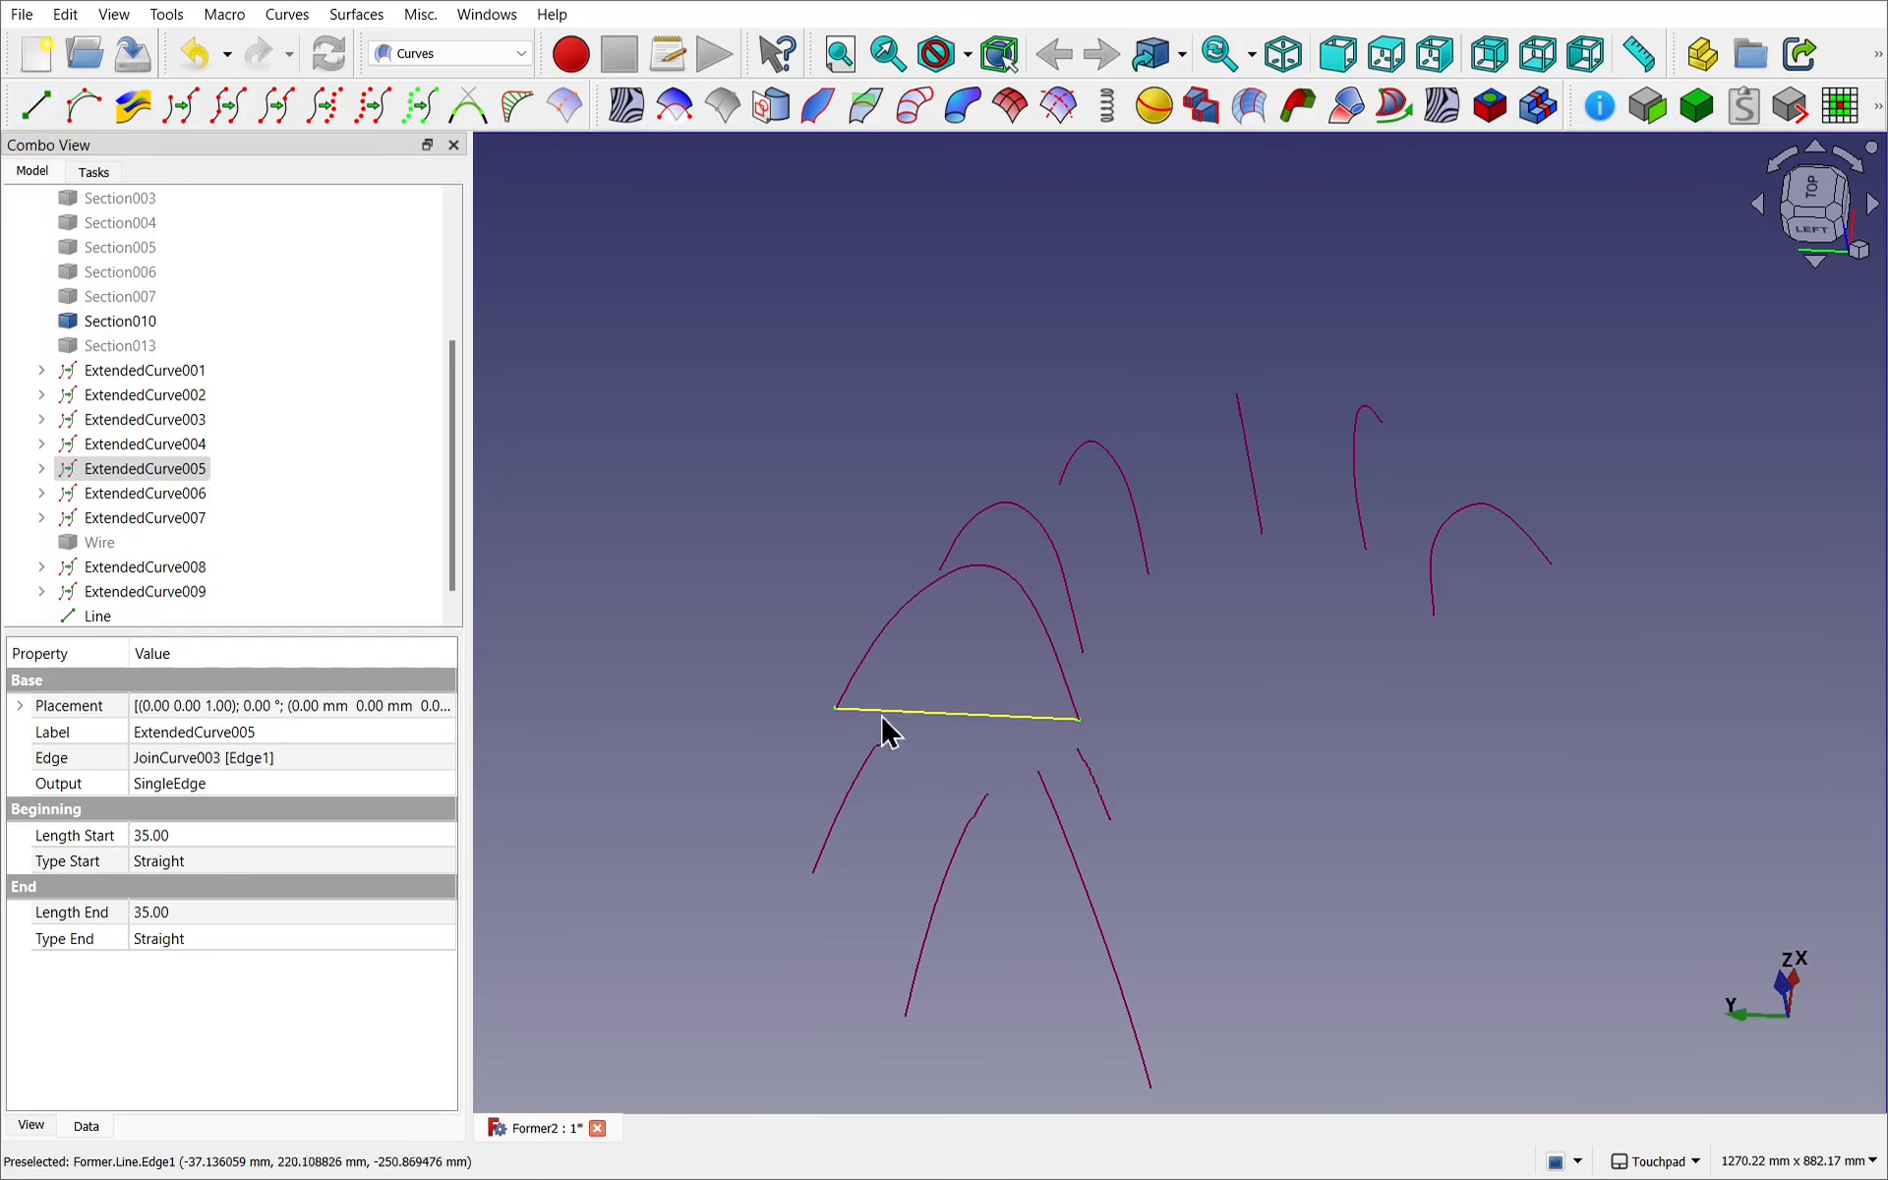
# Close ExtendedCurve and ExtendedCurve004 in the same way, each with a parametric line between its two end vertices.
pyautogui.scroll(5, 1093, 688)
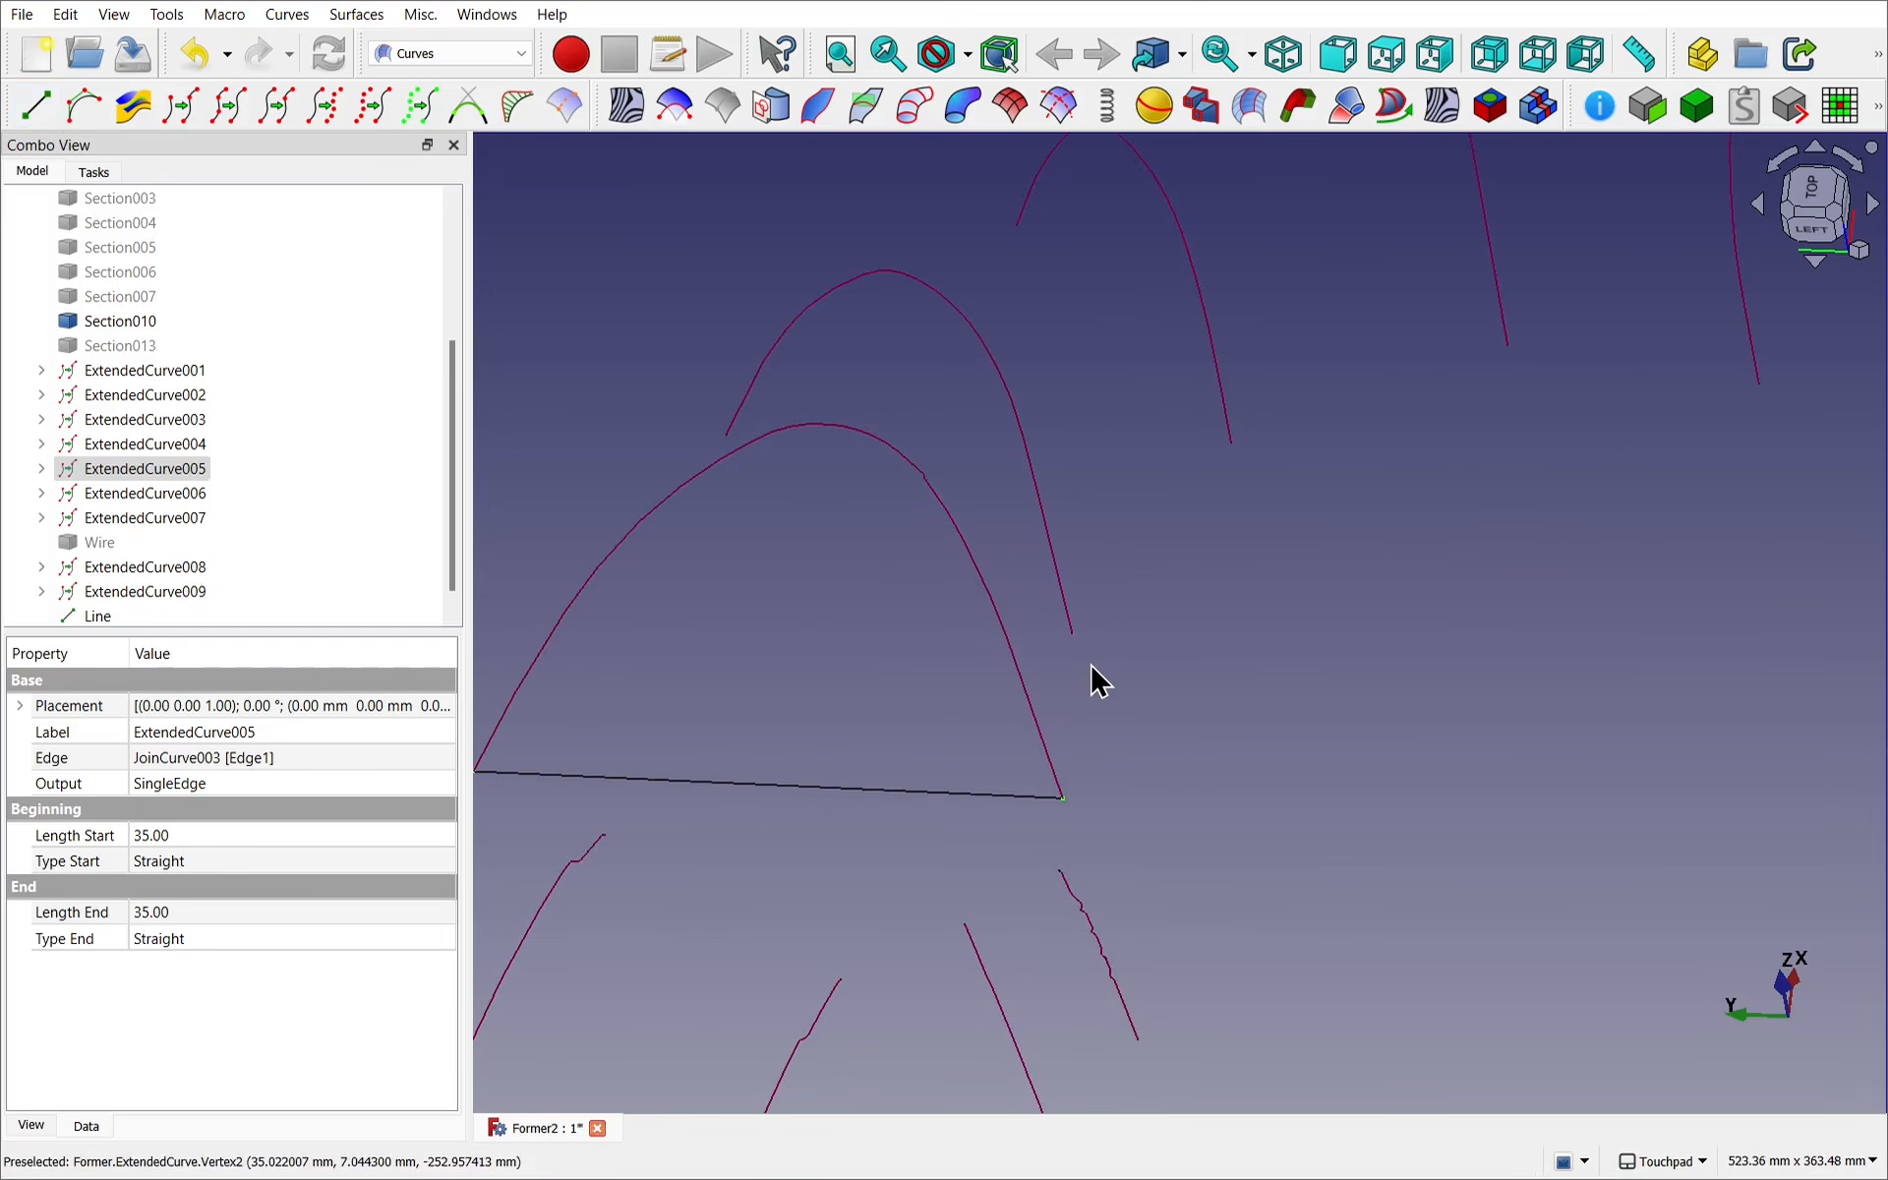
pyautogui.keyDown('alt'); pyautogui.moveTo(1022, 634); pyautogui.dragTo(1034, 672); pyautogui.keyUp('alt')
pyautogui.keyDown('alt'); pyautogui.moveTo(801, 476); pyautogui.dragTo(783, 377); pyautogui.keyUp('alt')
pyautogui.click(709, 368)
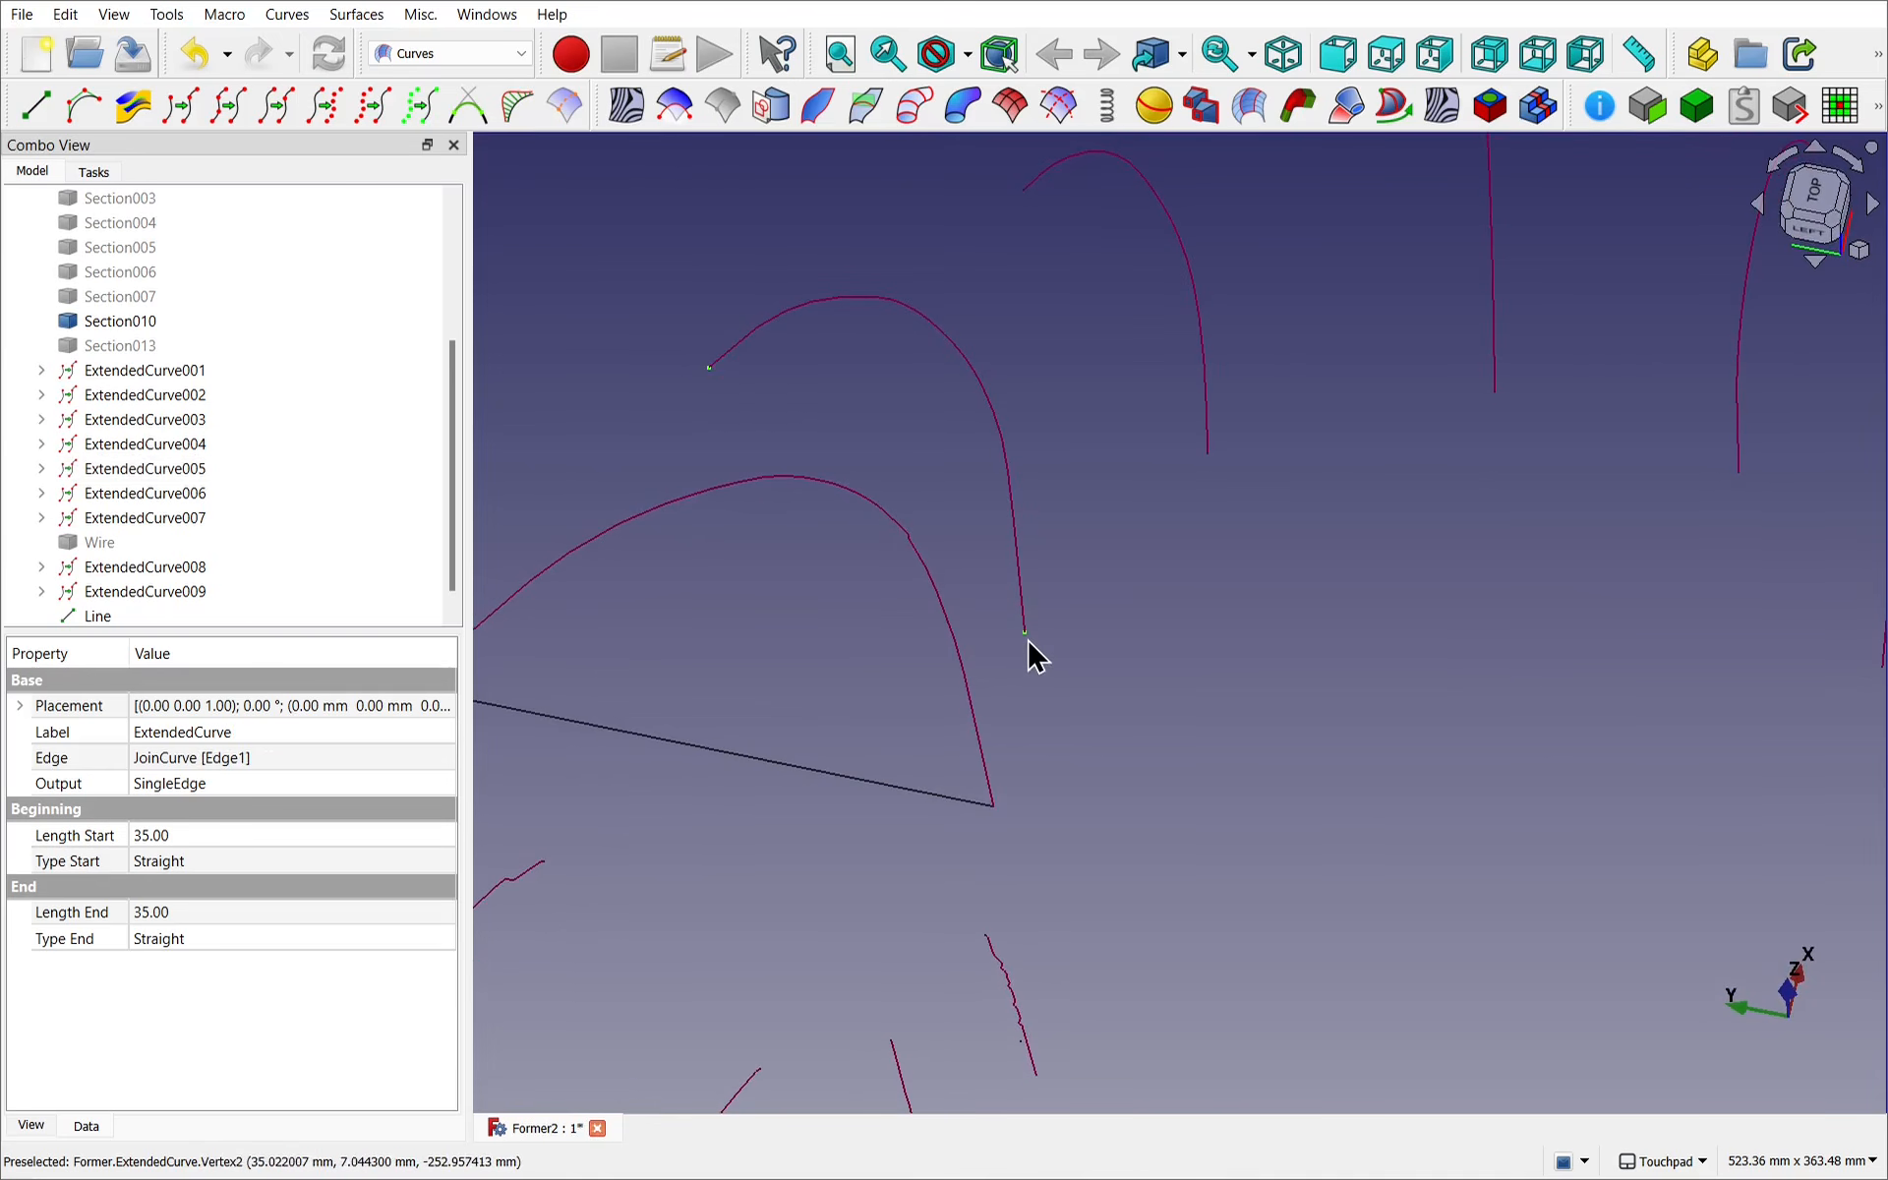
pyautogui.click(36, 106)
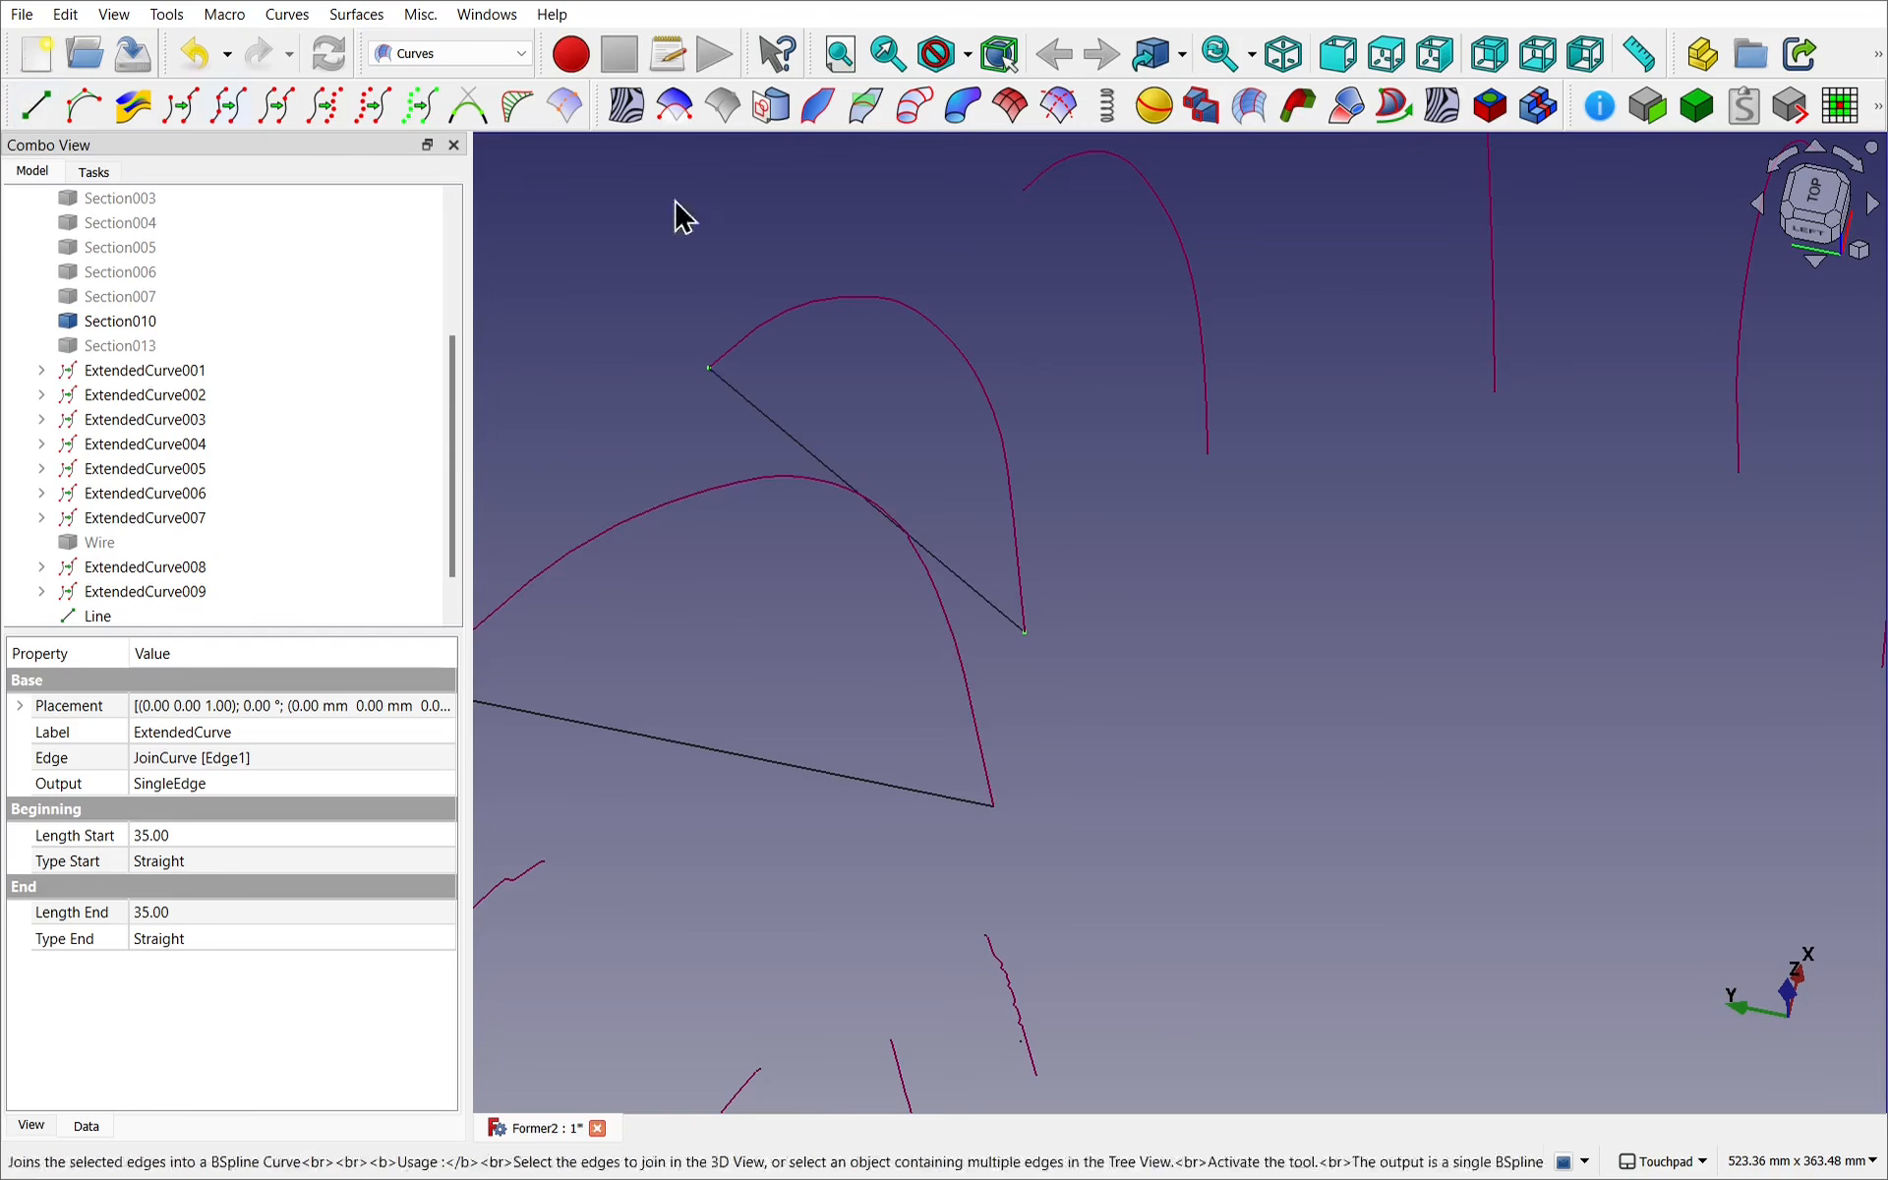
pyautogui.click(1023, 194)
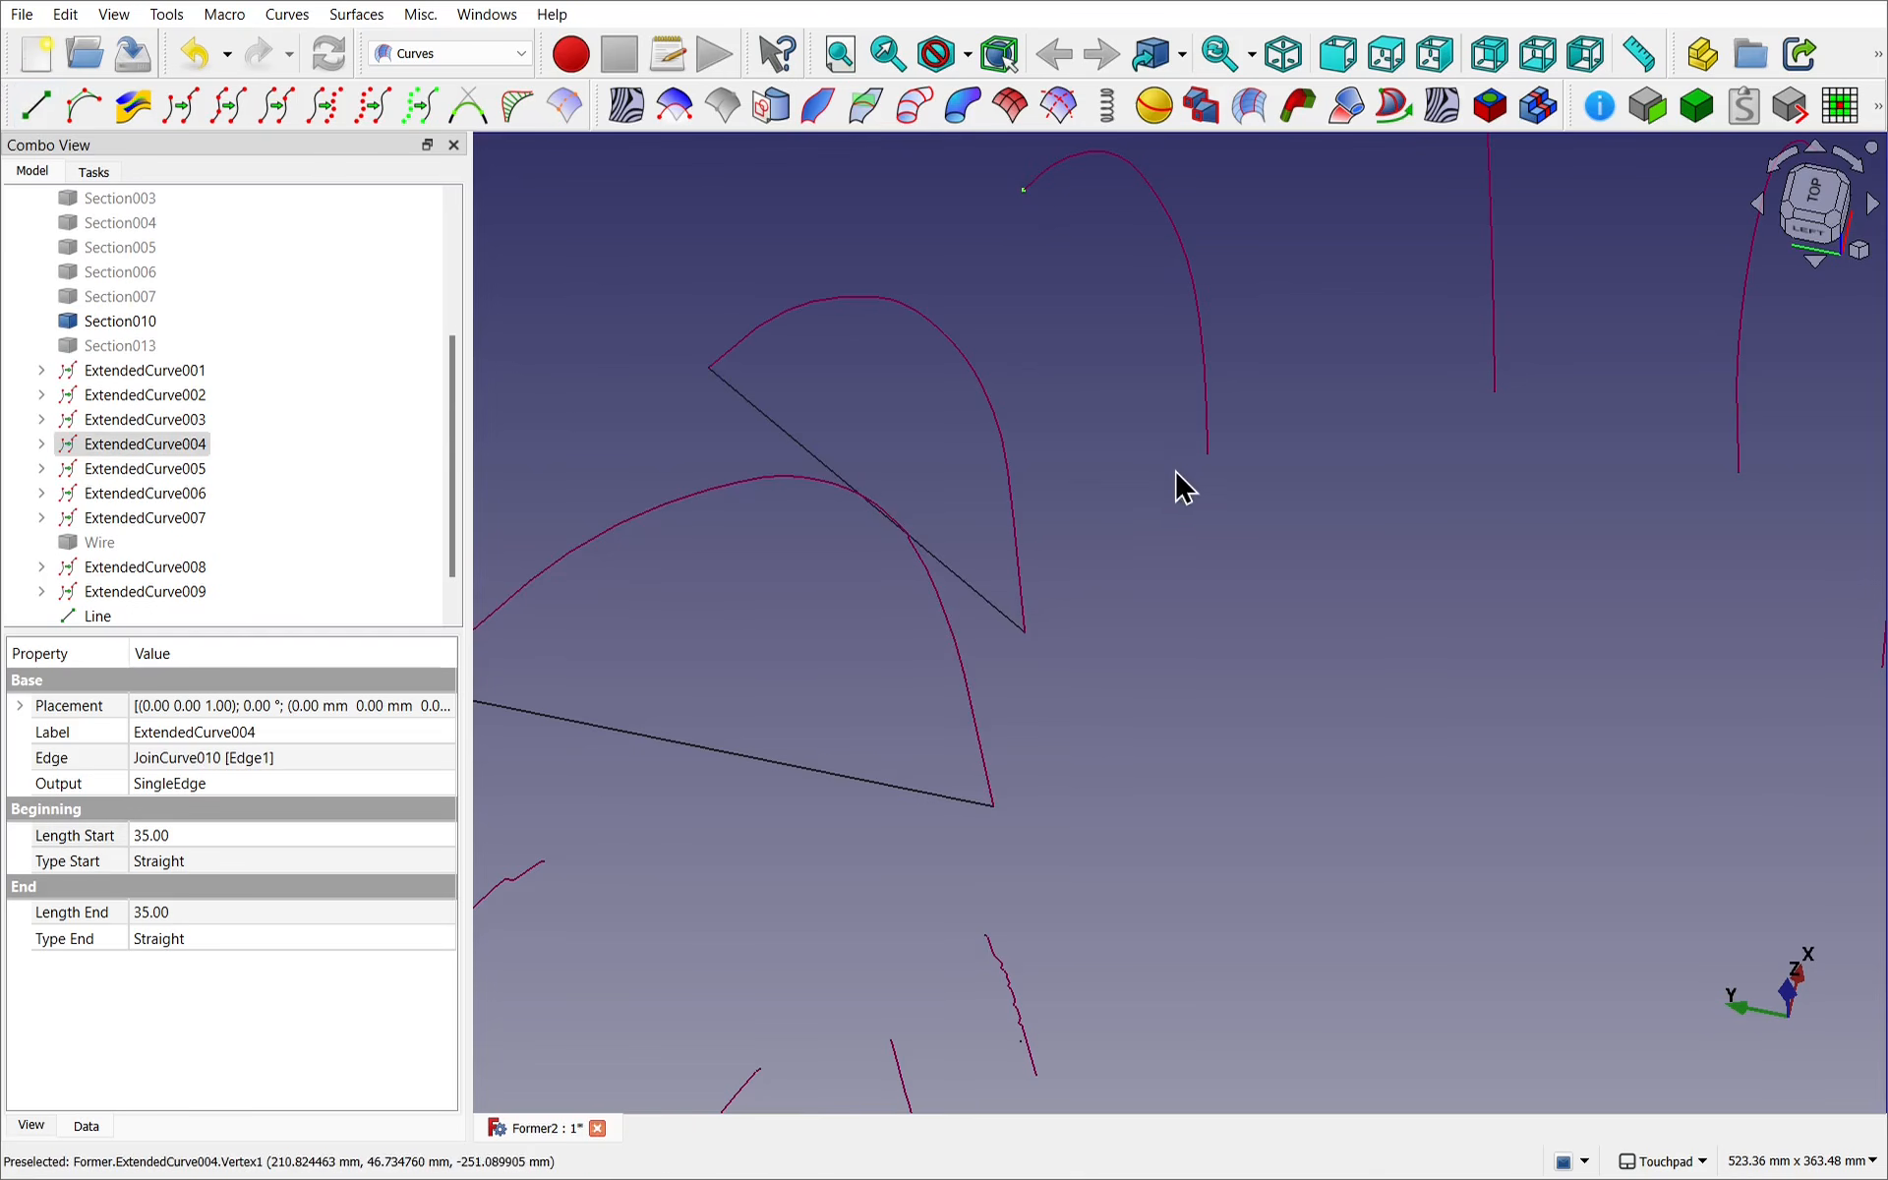
pyautogui.click(35, 105)
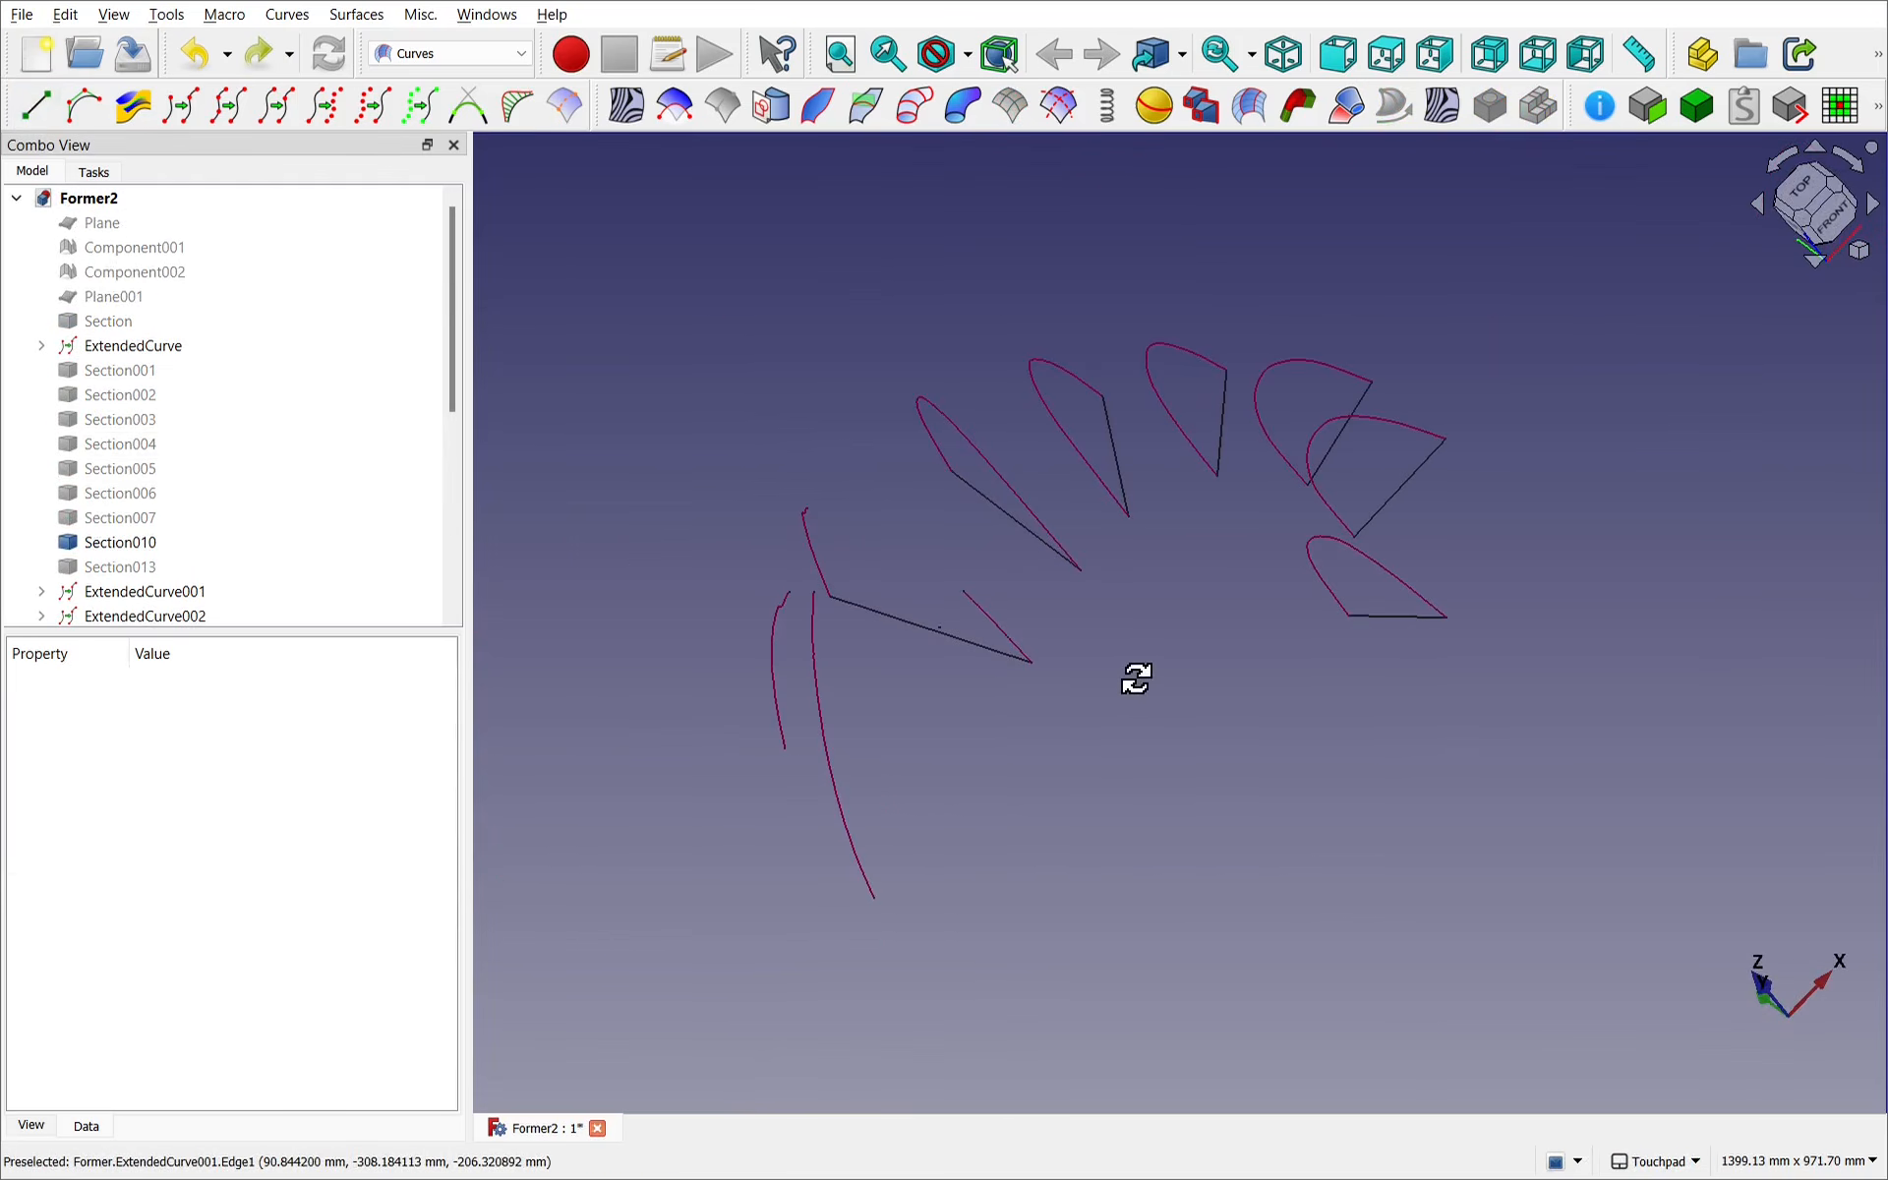
# In the Draft workbench, convert ExtendedCurve001 and its closing line Line005 into a sketch with Draft to Sketch.
pyautogui.keyDown('alt'); pyautogui.moveTo(1137, 679); pyautogui.dragTo(1167, 610); pyautogui.keyUp('alt')
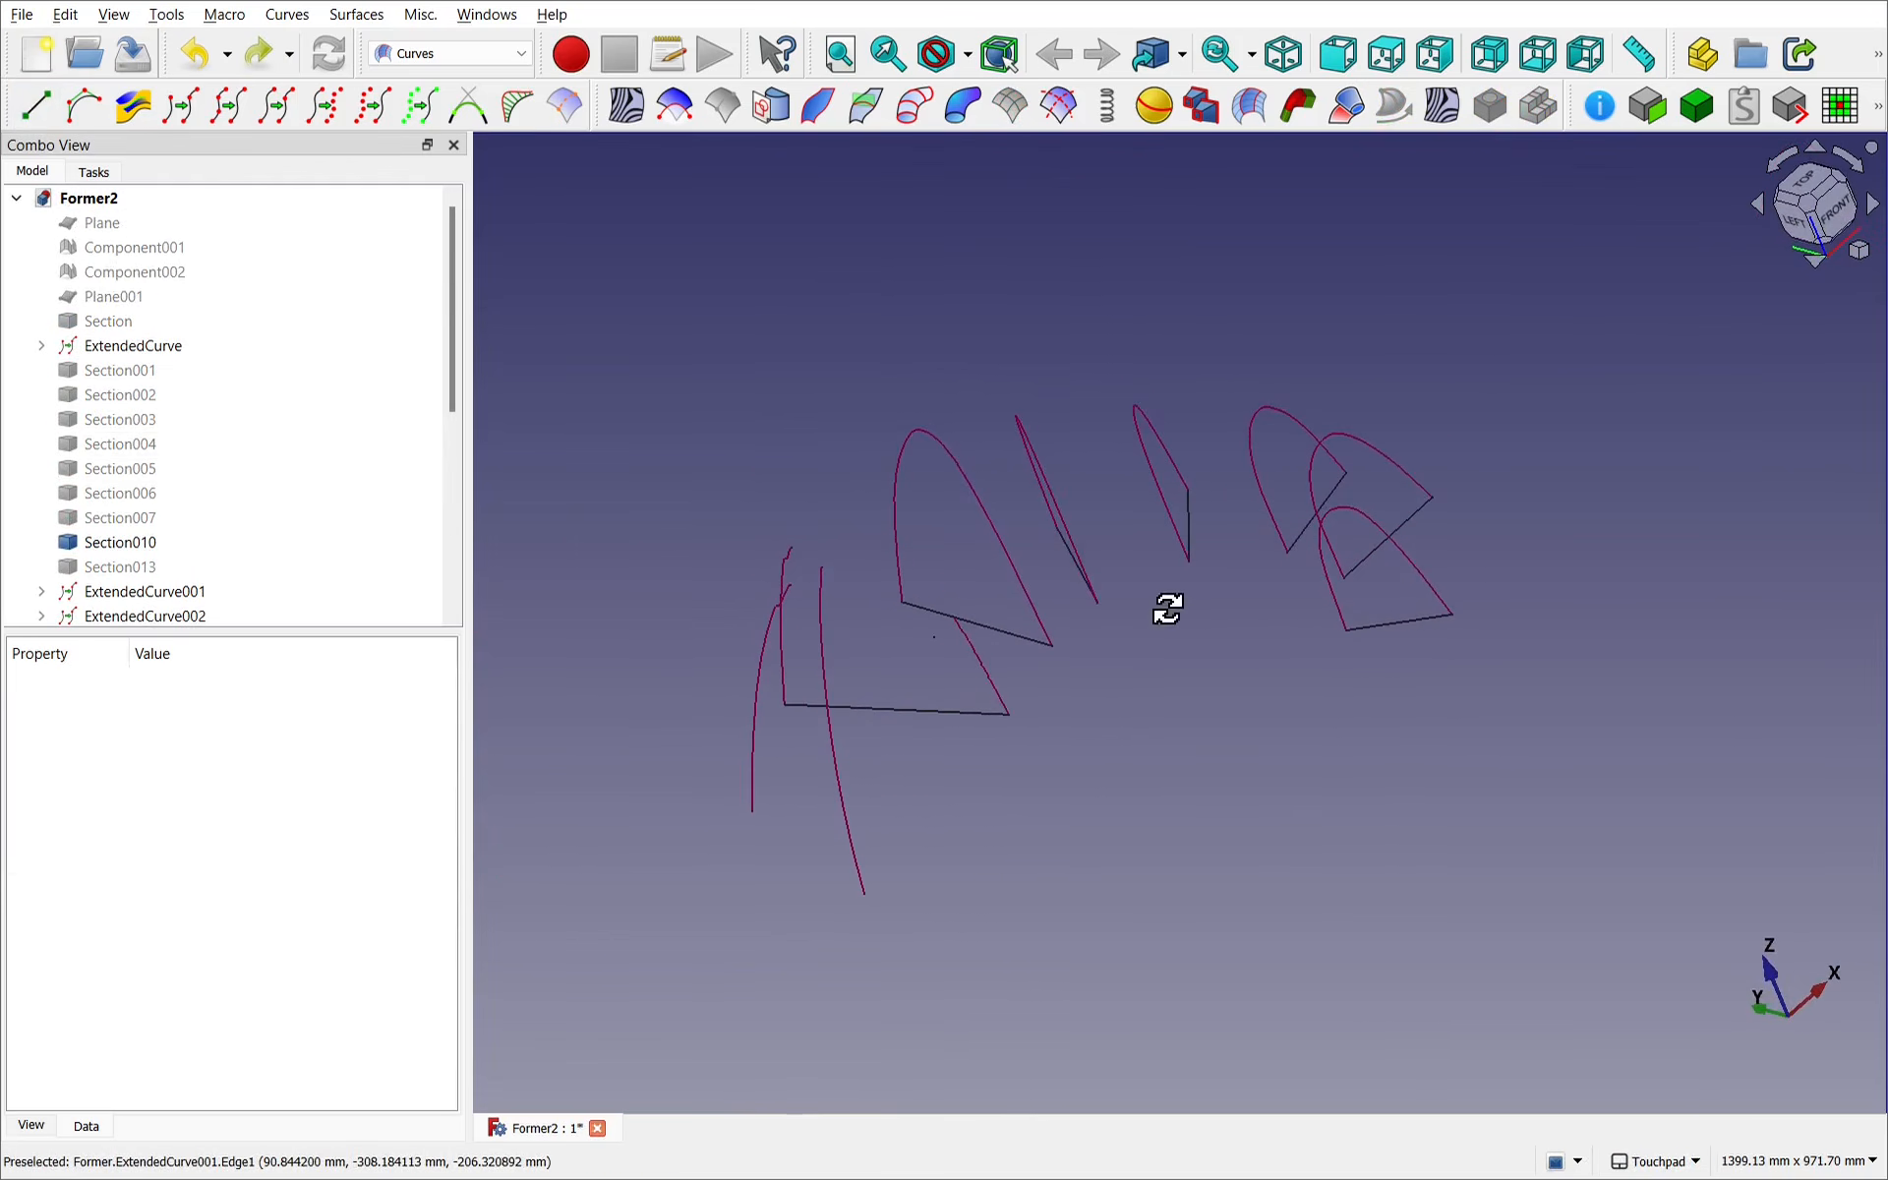
pyautogui.click(443, 49)
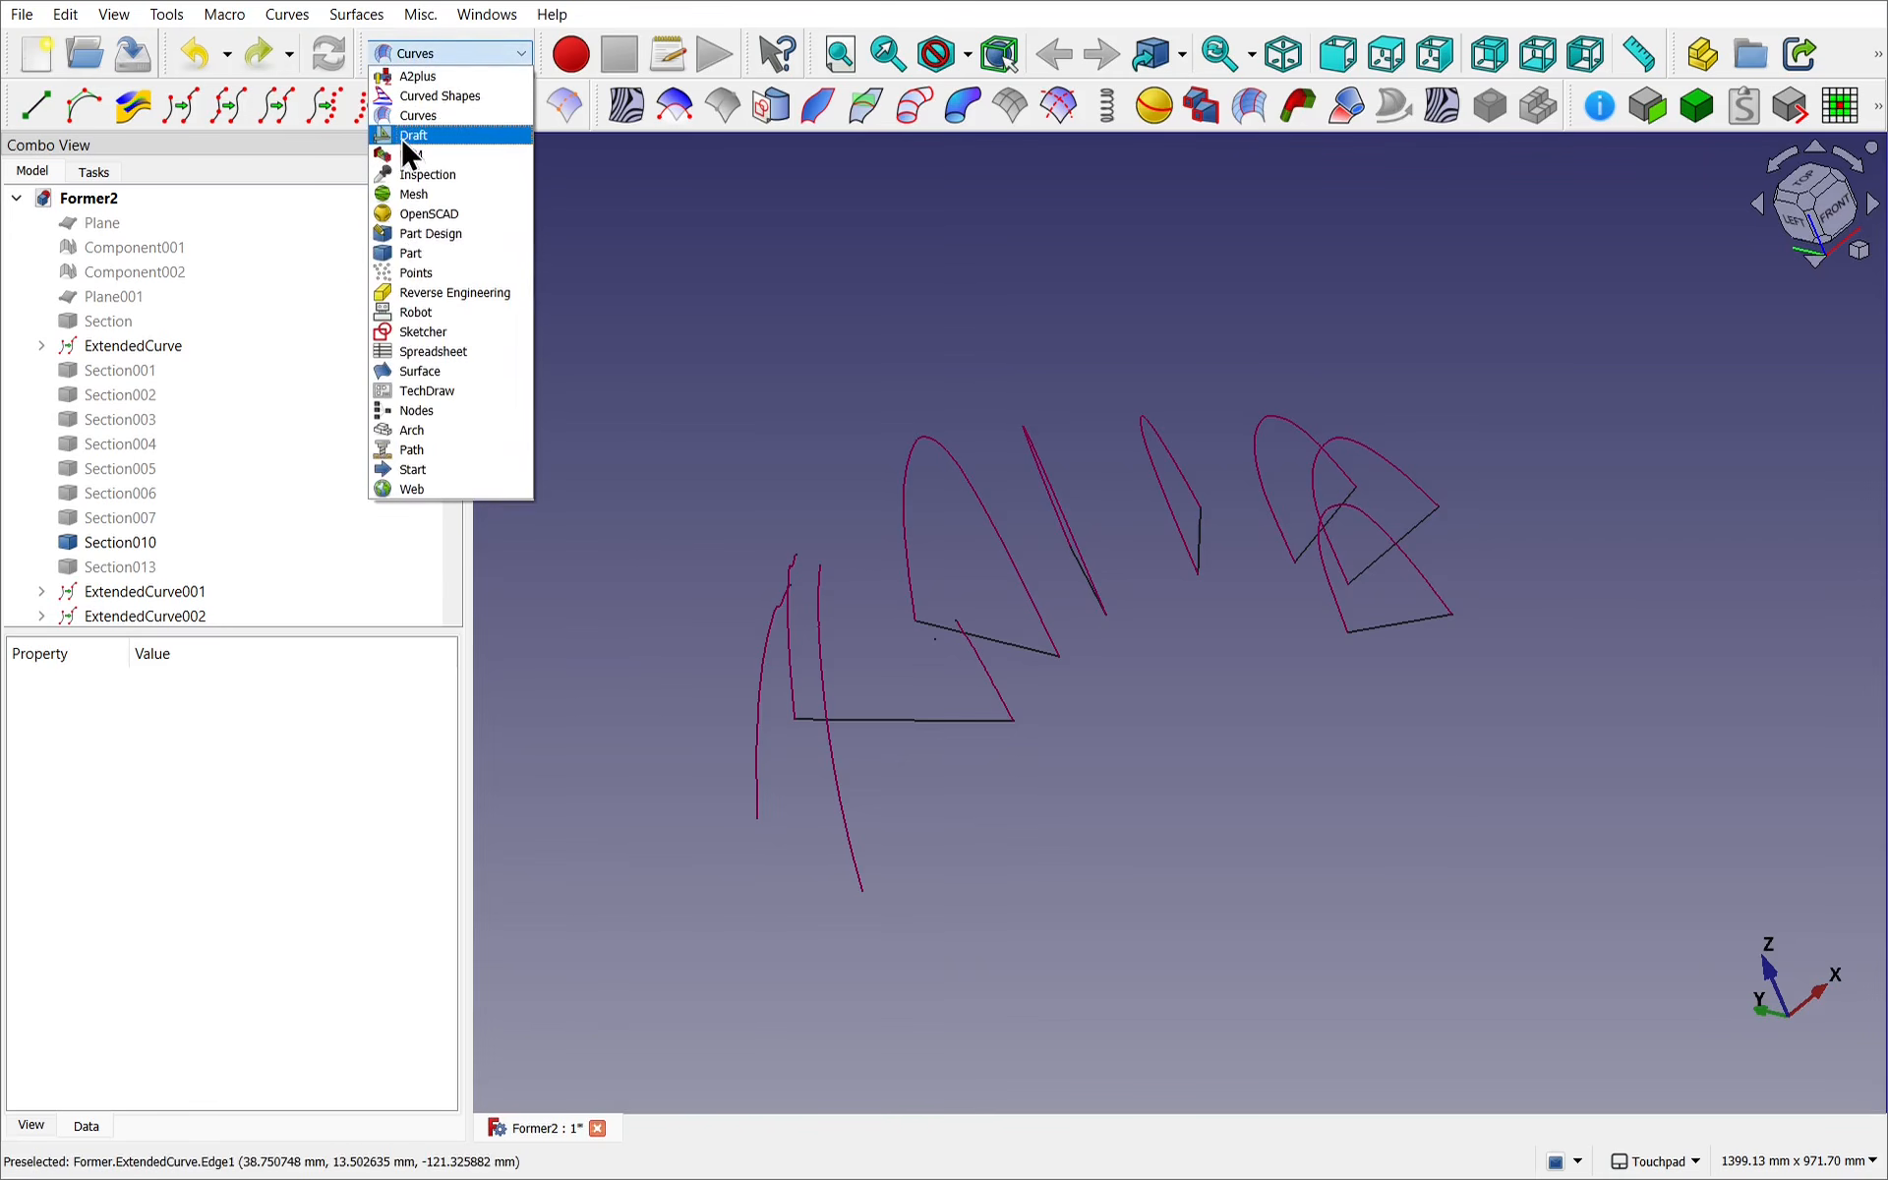
pyautogui.click(397, 136)
pyautogui.keyDown('alt'); pyautogui.moveTo(1297, 602); pyautogui.dragTo(1163, 788); pyautogui.keyUp('alt')
pyautogui.scroll(5, 1243, 704)
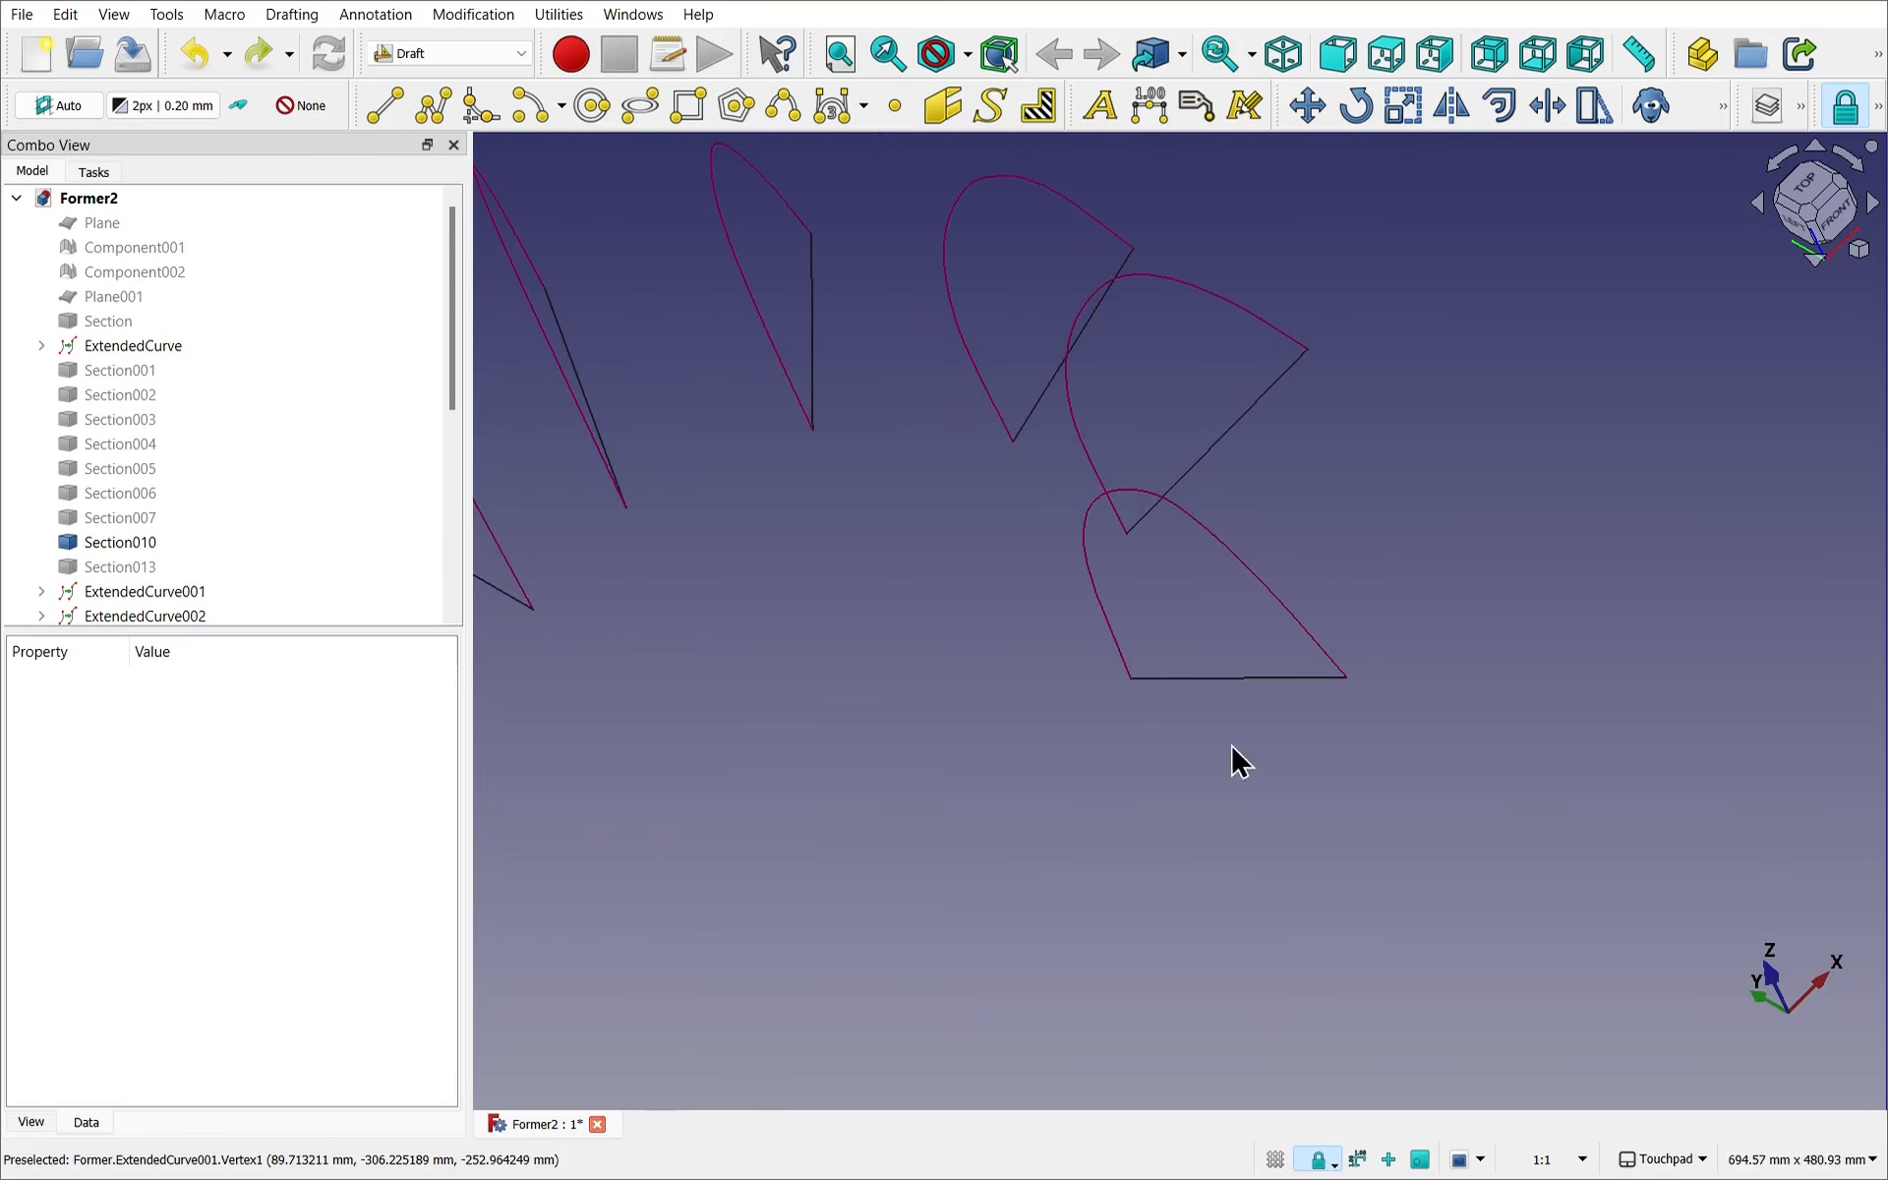
pyautogui.click(1281, 700)
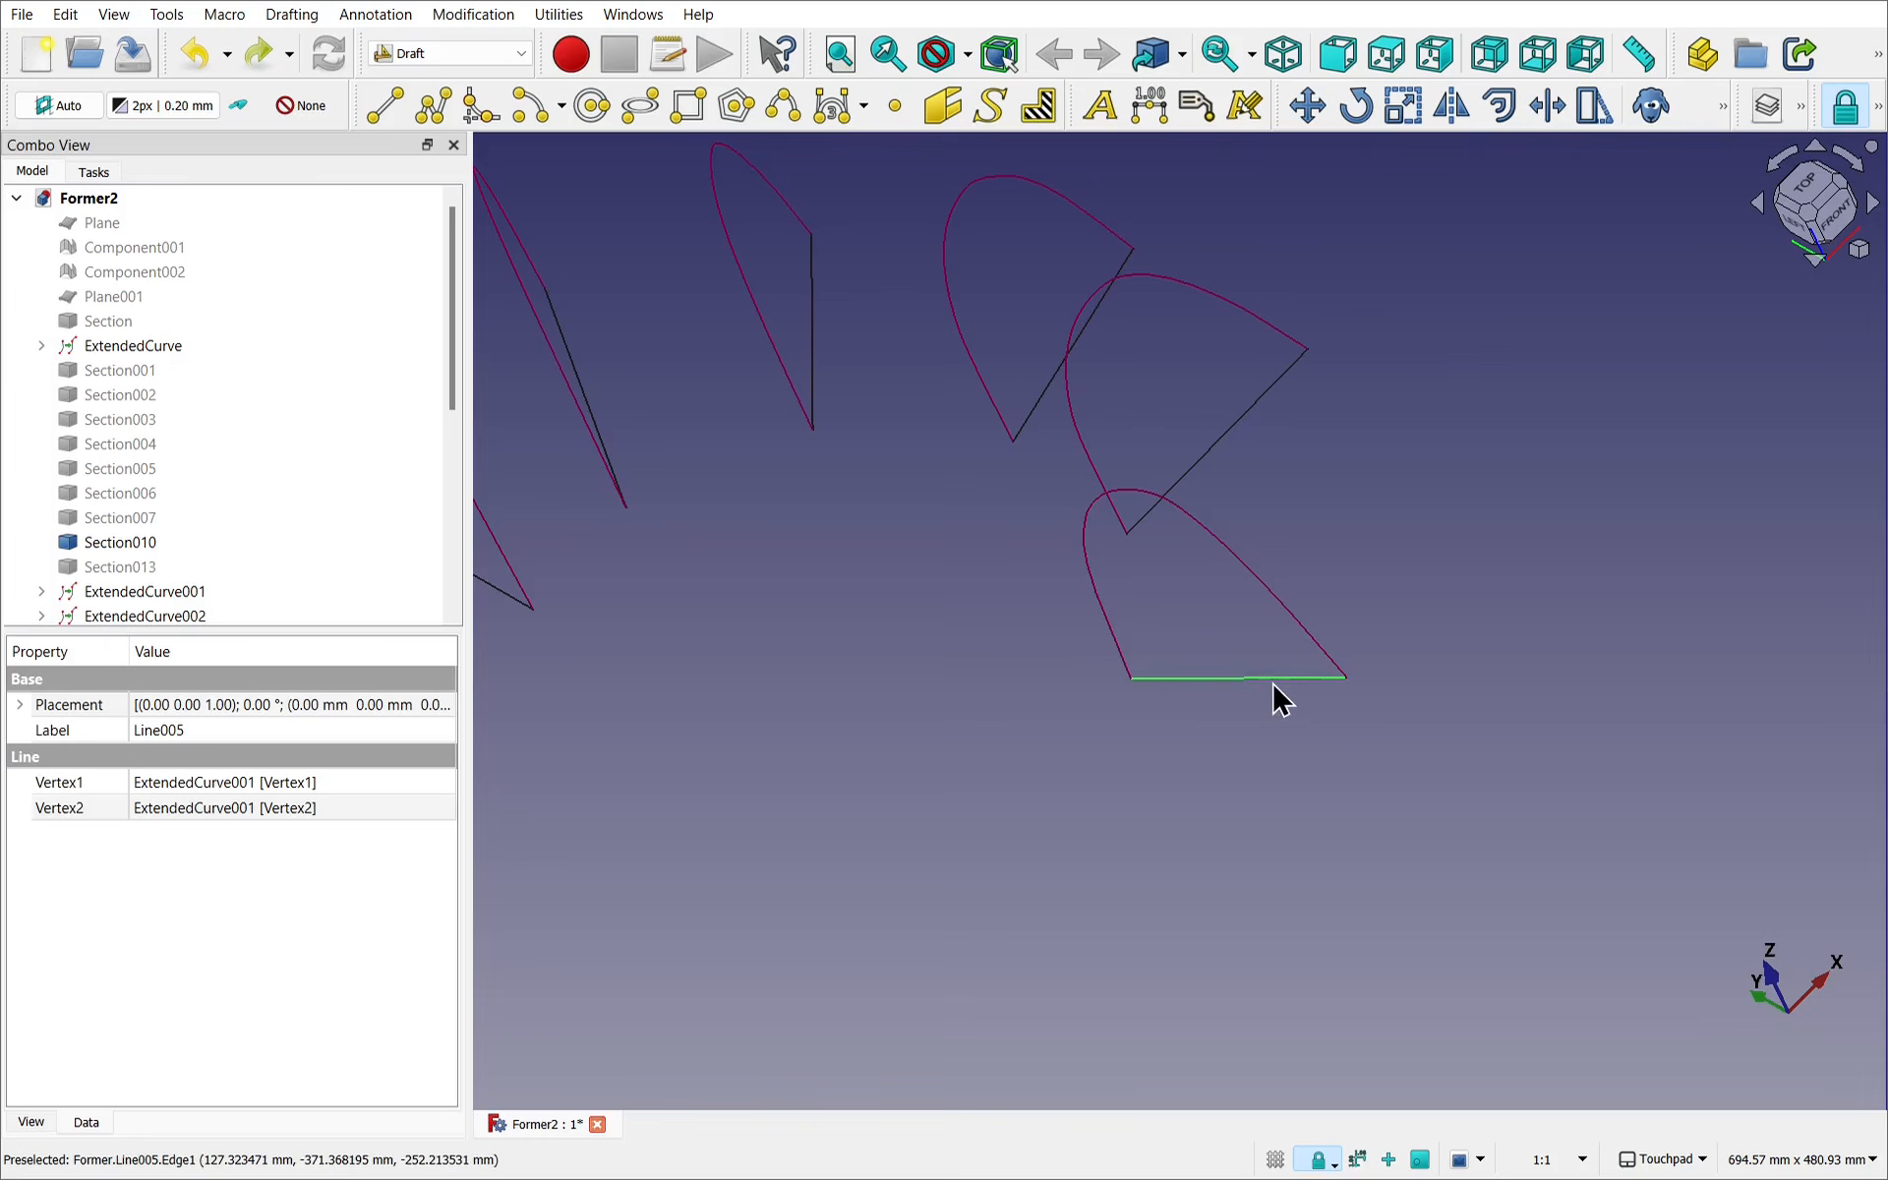
pyautogui.keyDown('ctrl'); pyautogui.click(1276, 597); pyautogui.keyUp('ctrl')
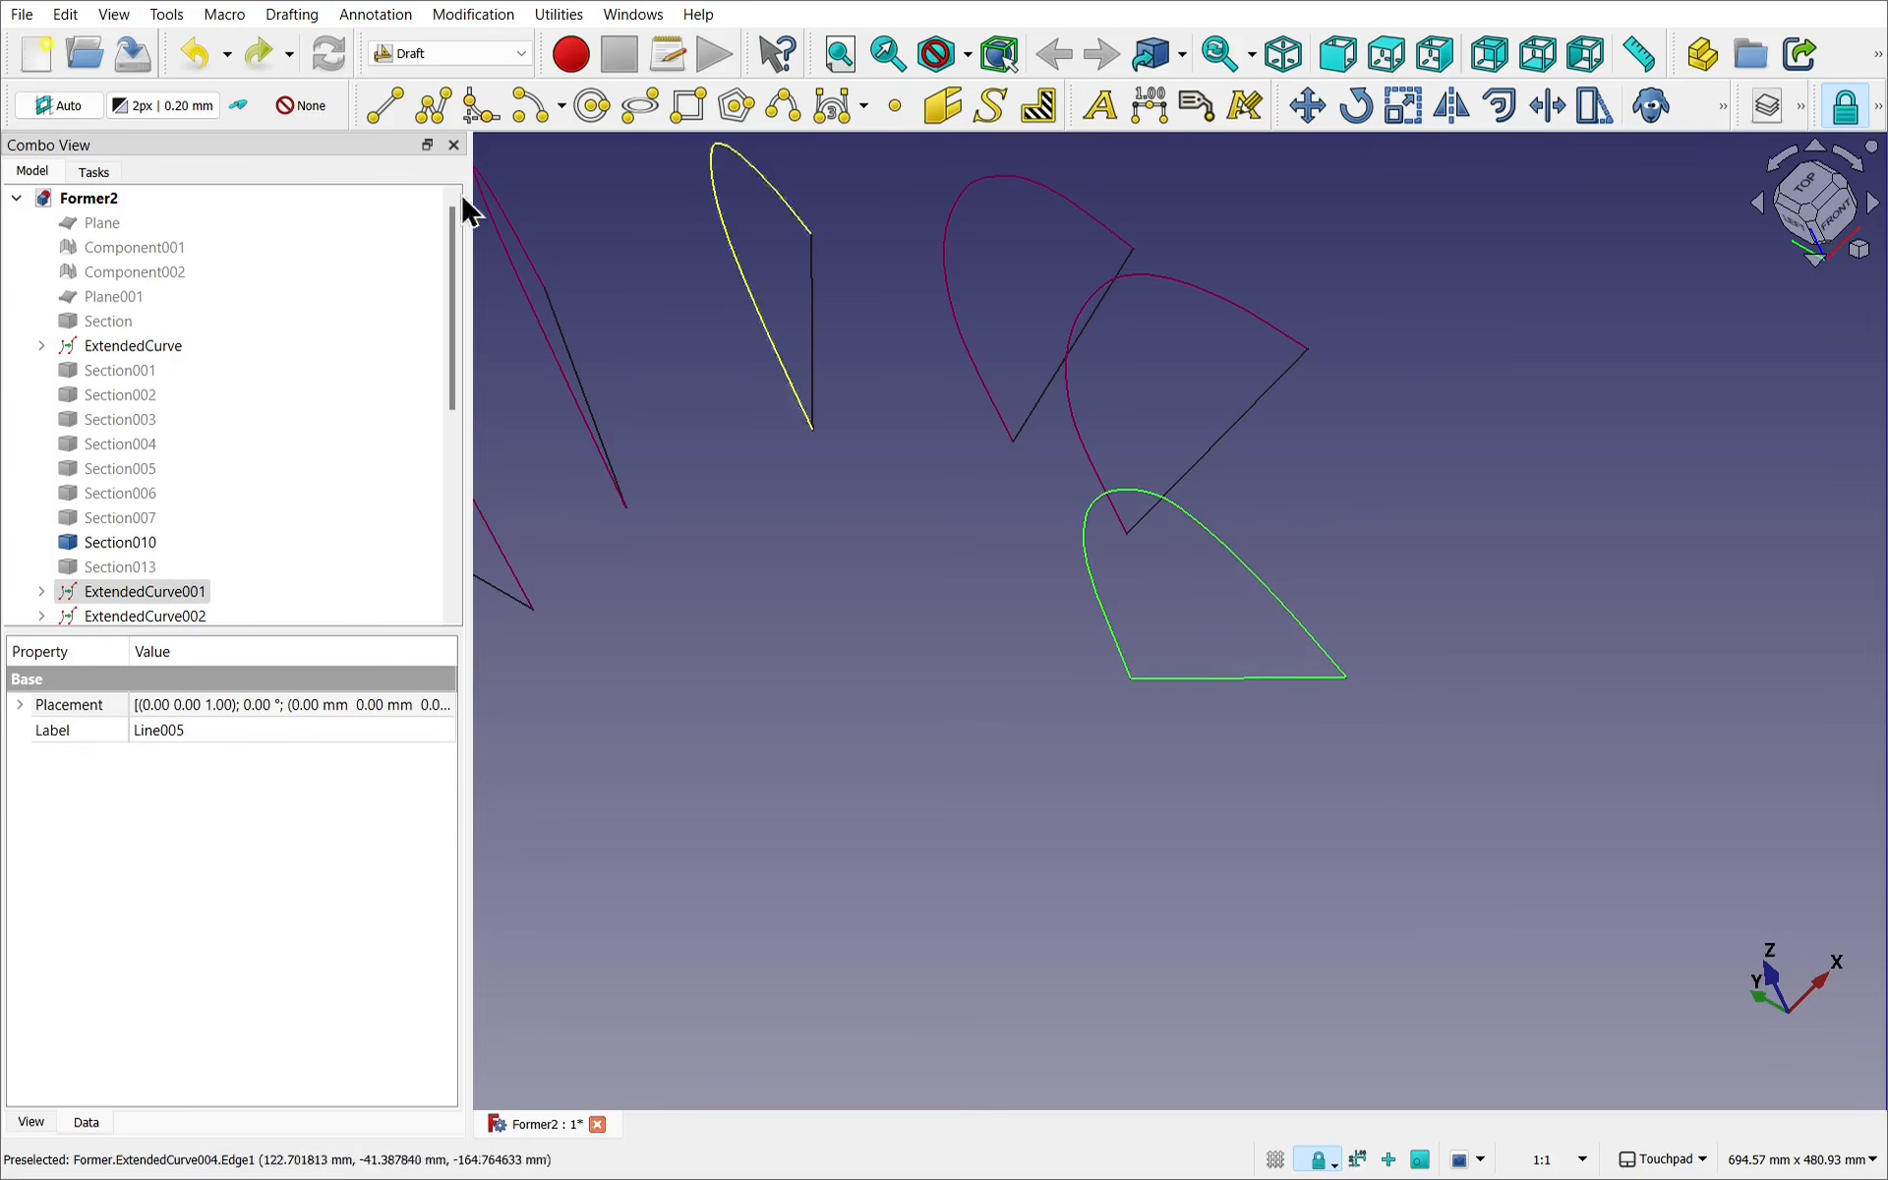
pyautogui.click(468, 15)
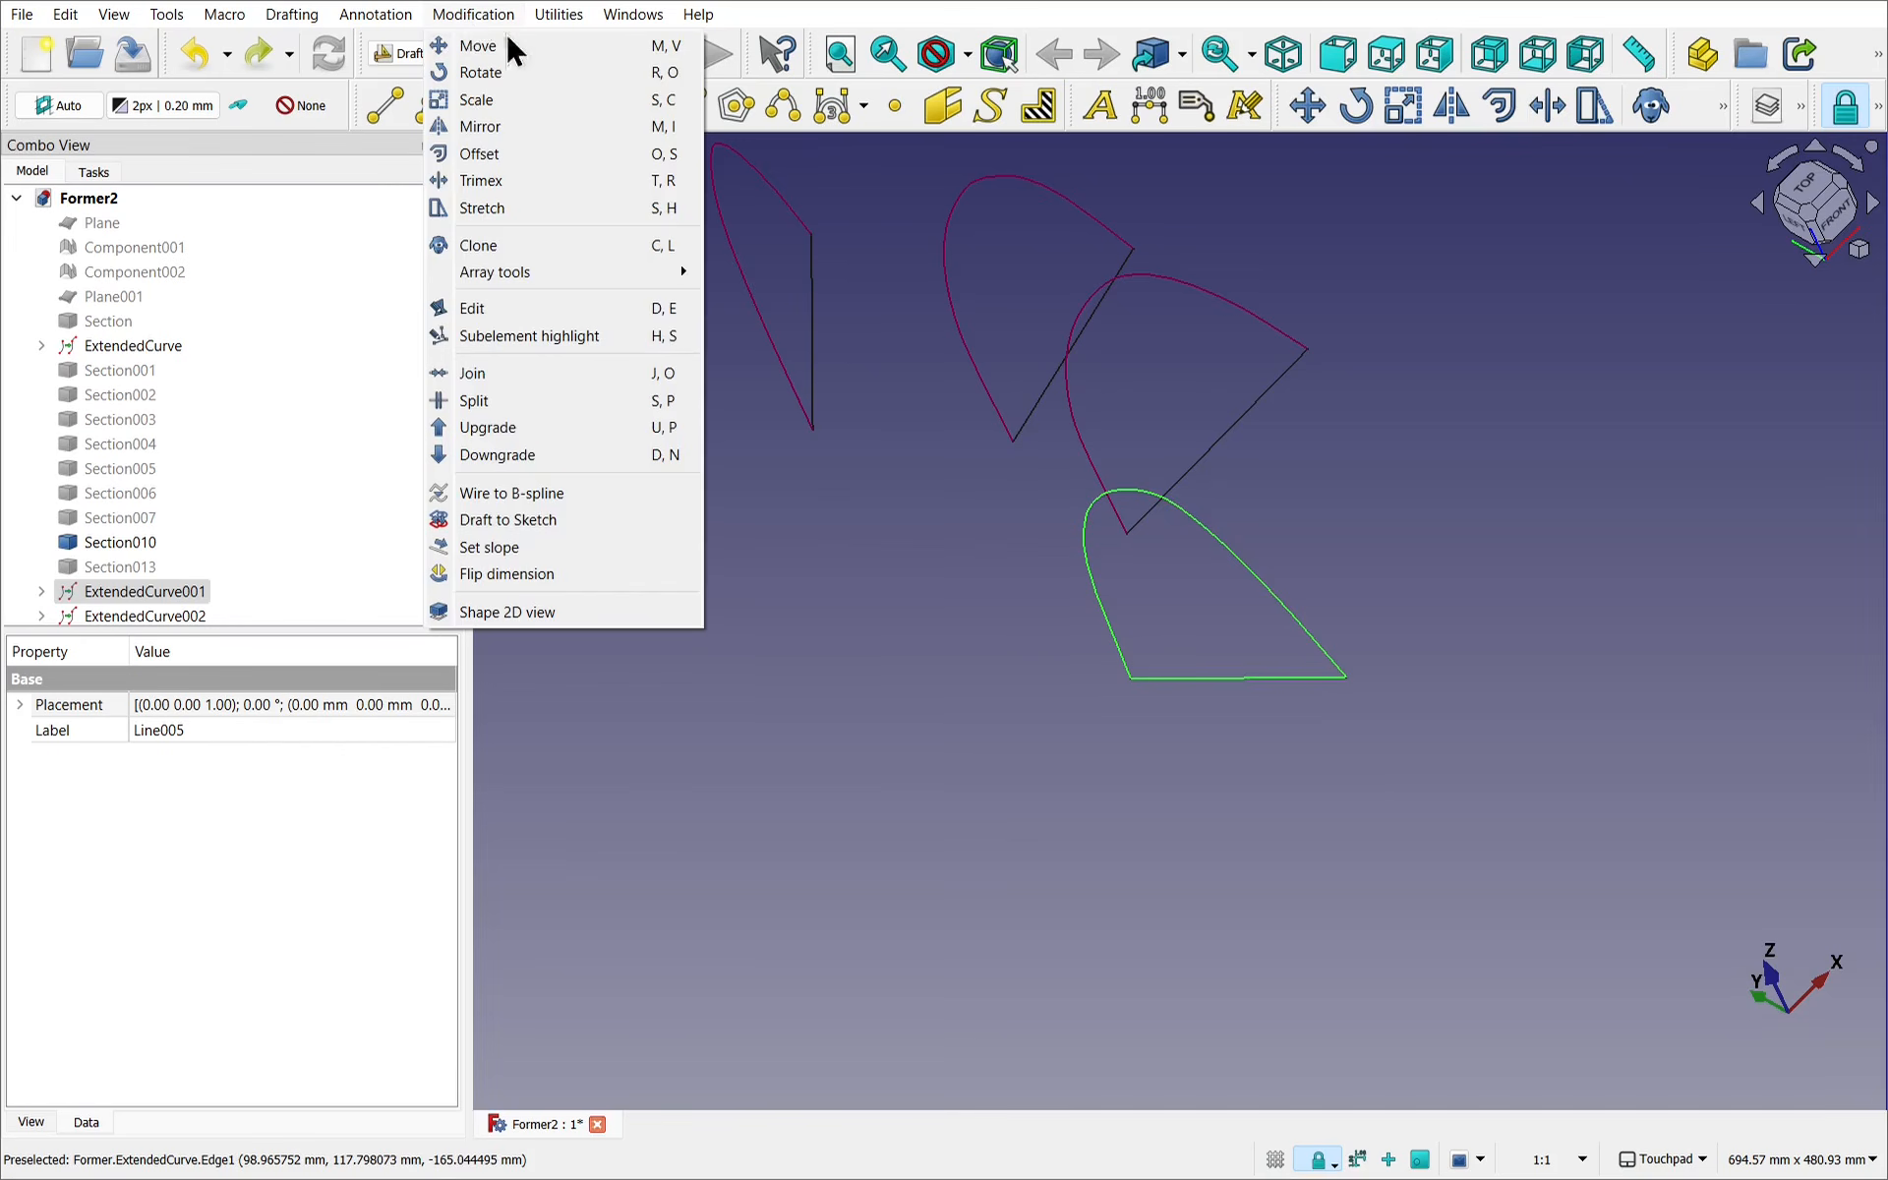
pyautogui.click(558, 519)
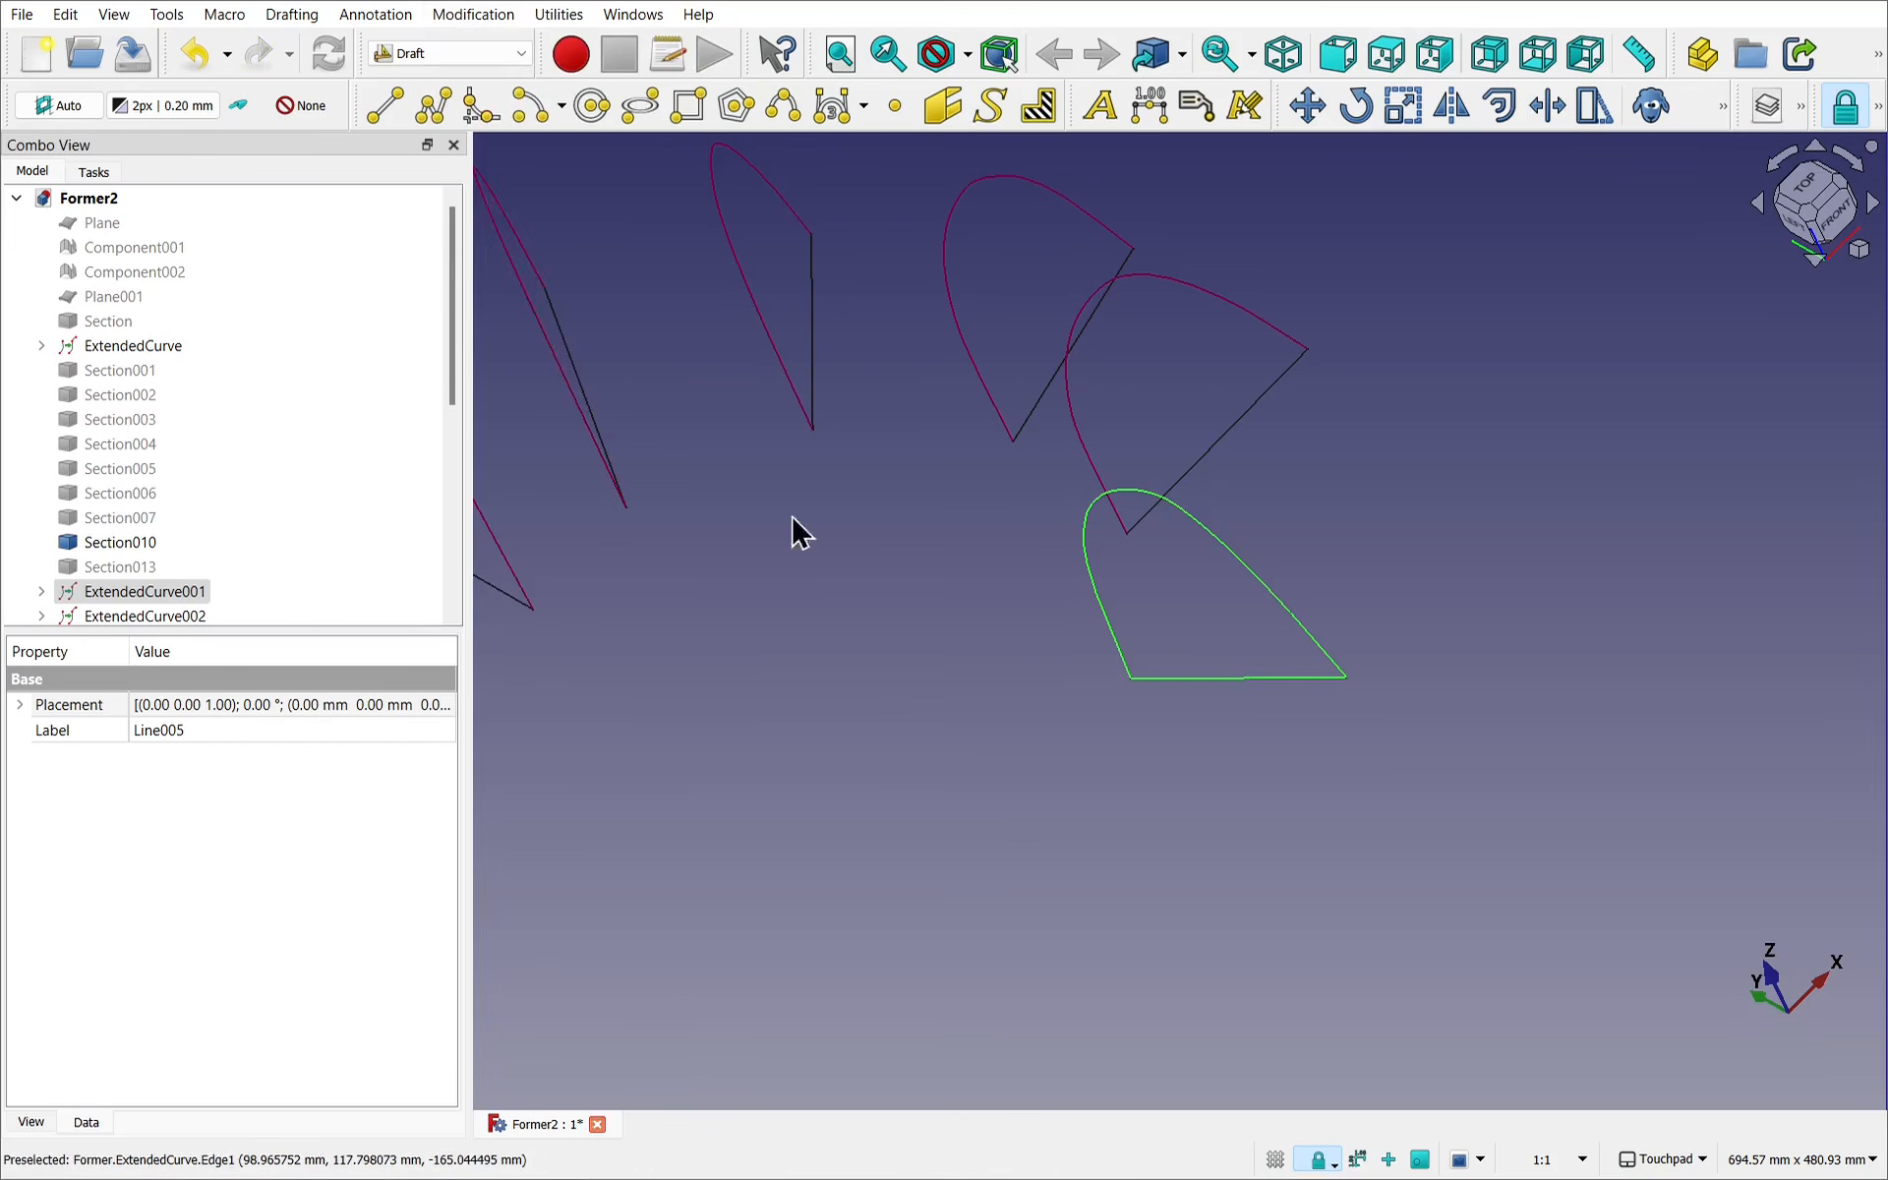
pyautogui.click(1241, 656)
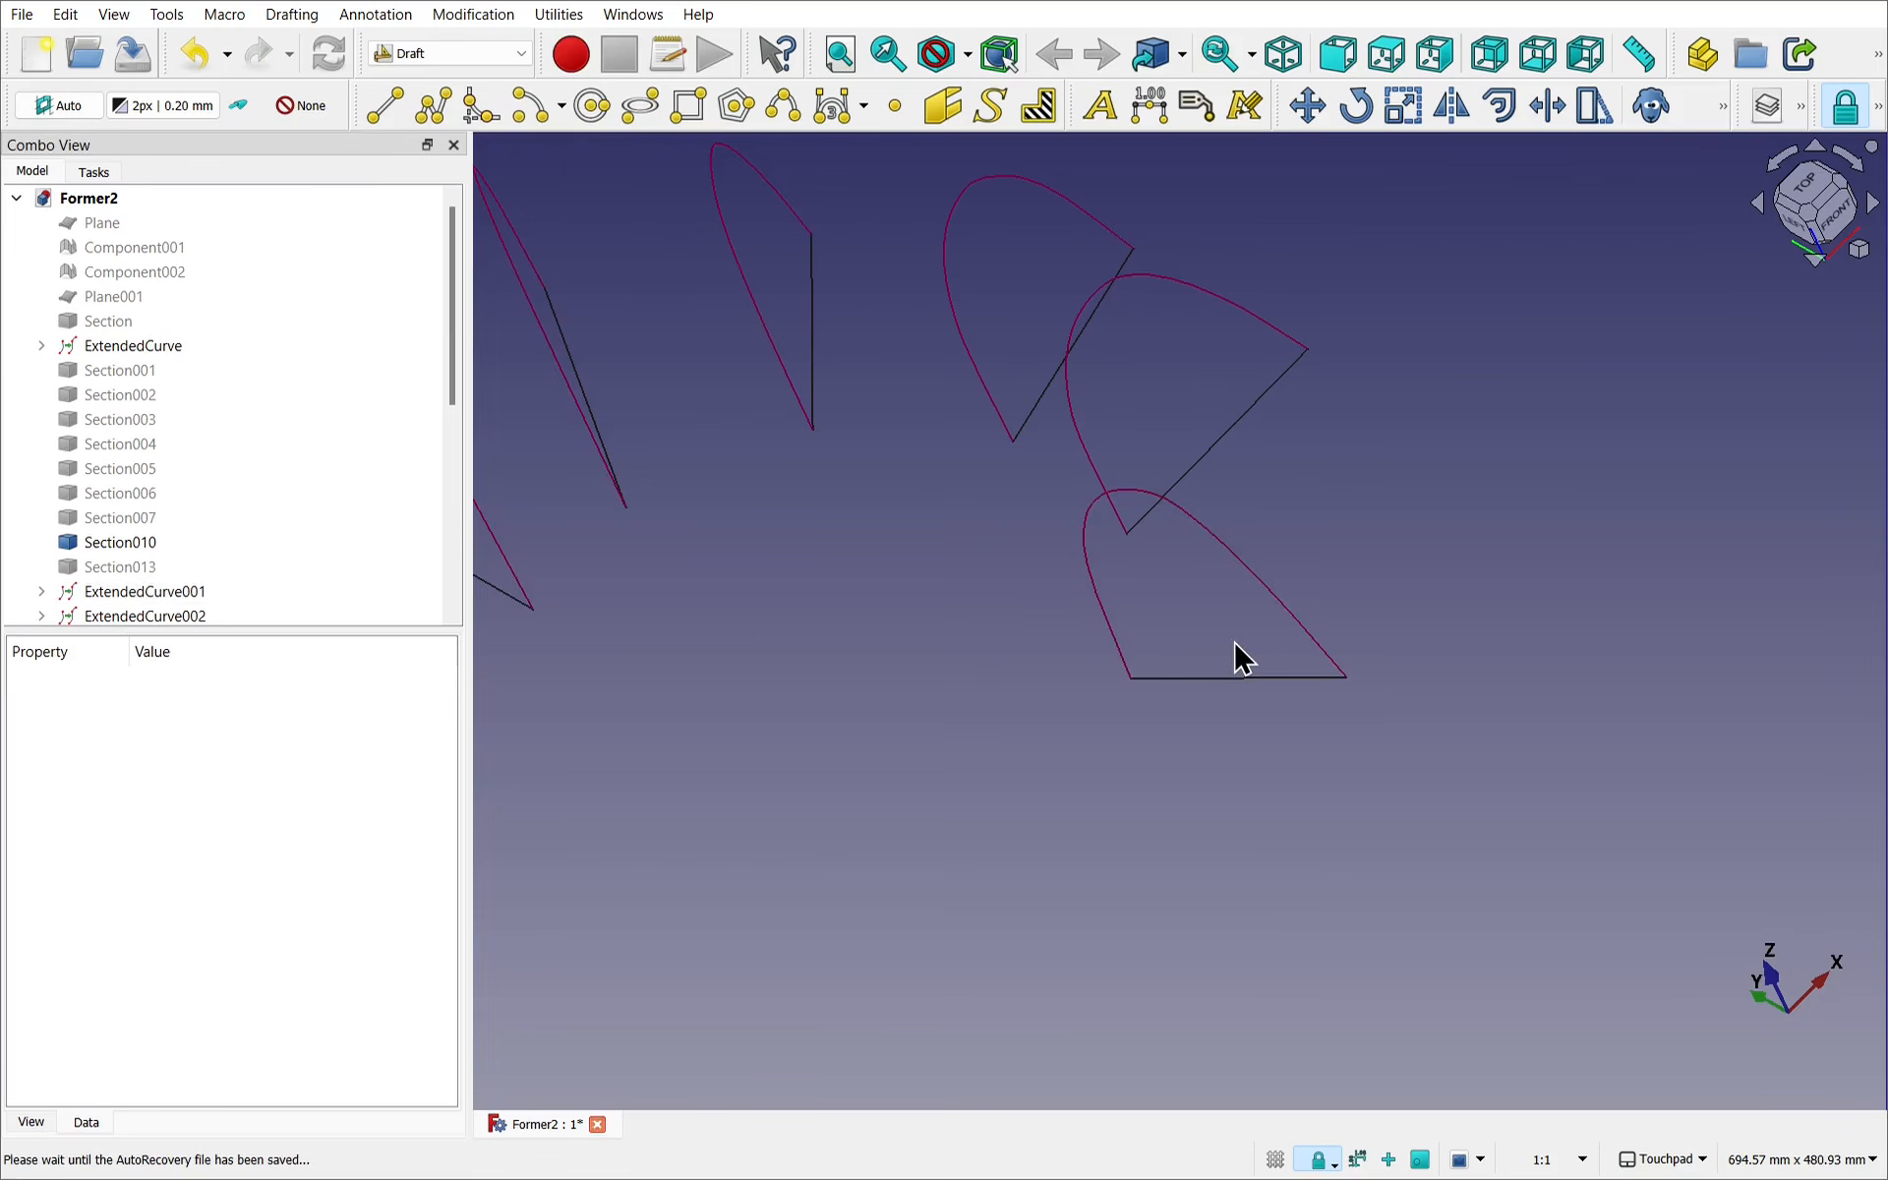
# Hide the source curve ExtendedCurve001 and its closing line Line005.
pyautogui.click(1093, 580)
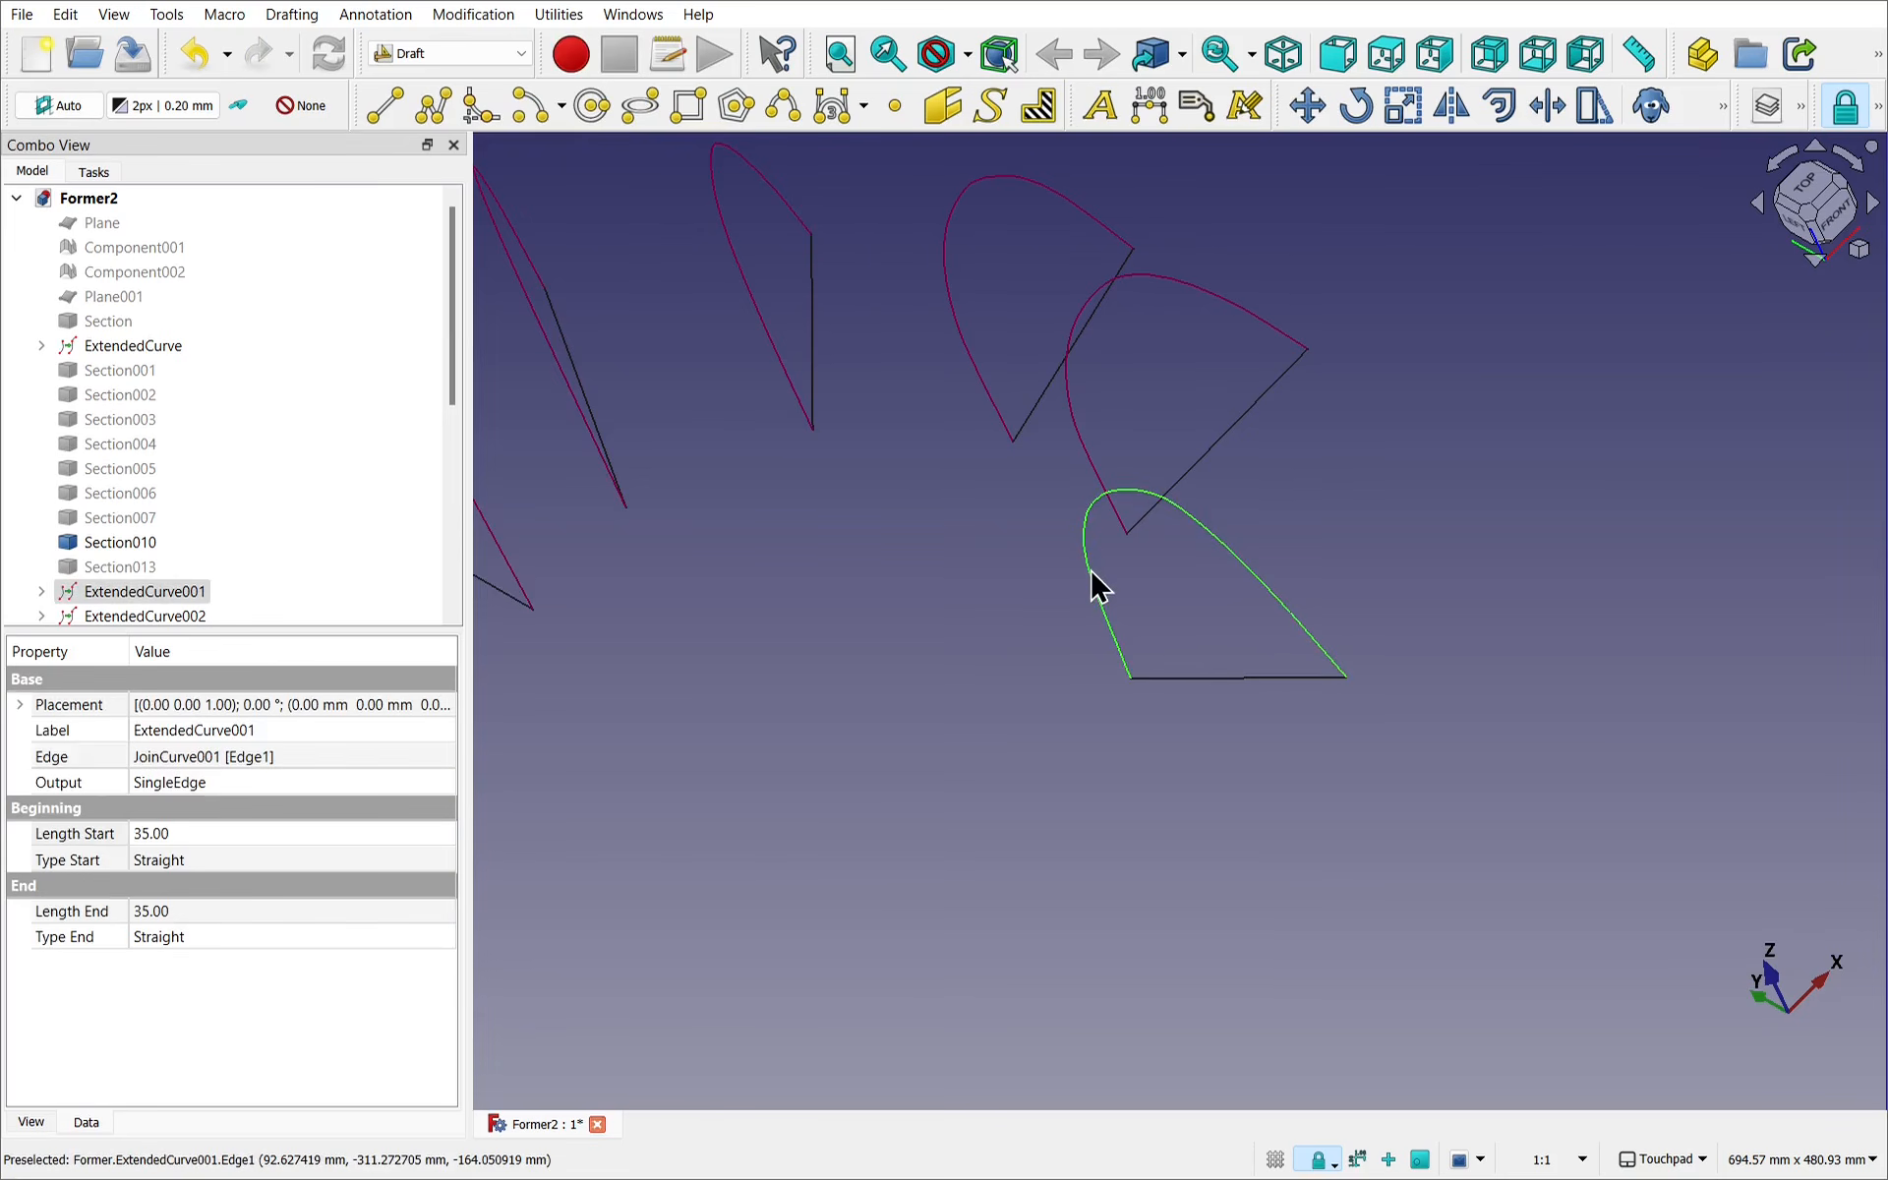
pyautogui.moveTo(450, 380); pyautogui.dragTo(480, 651)
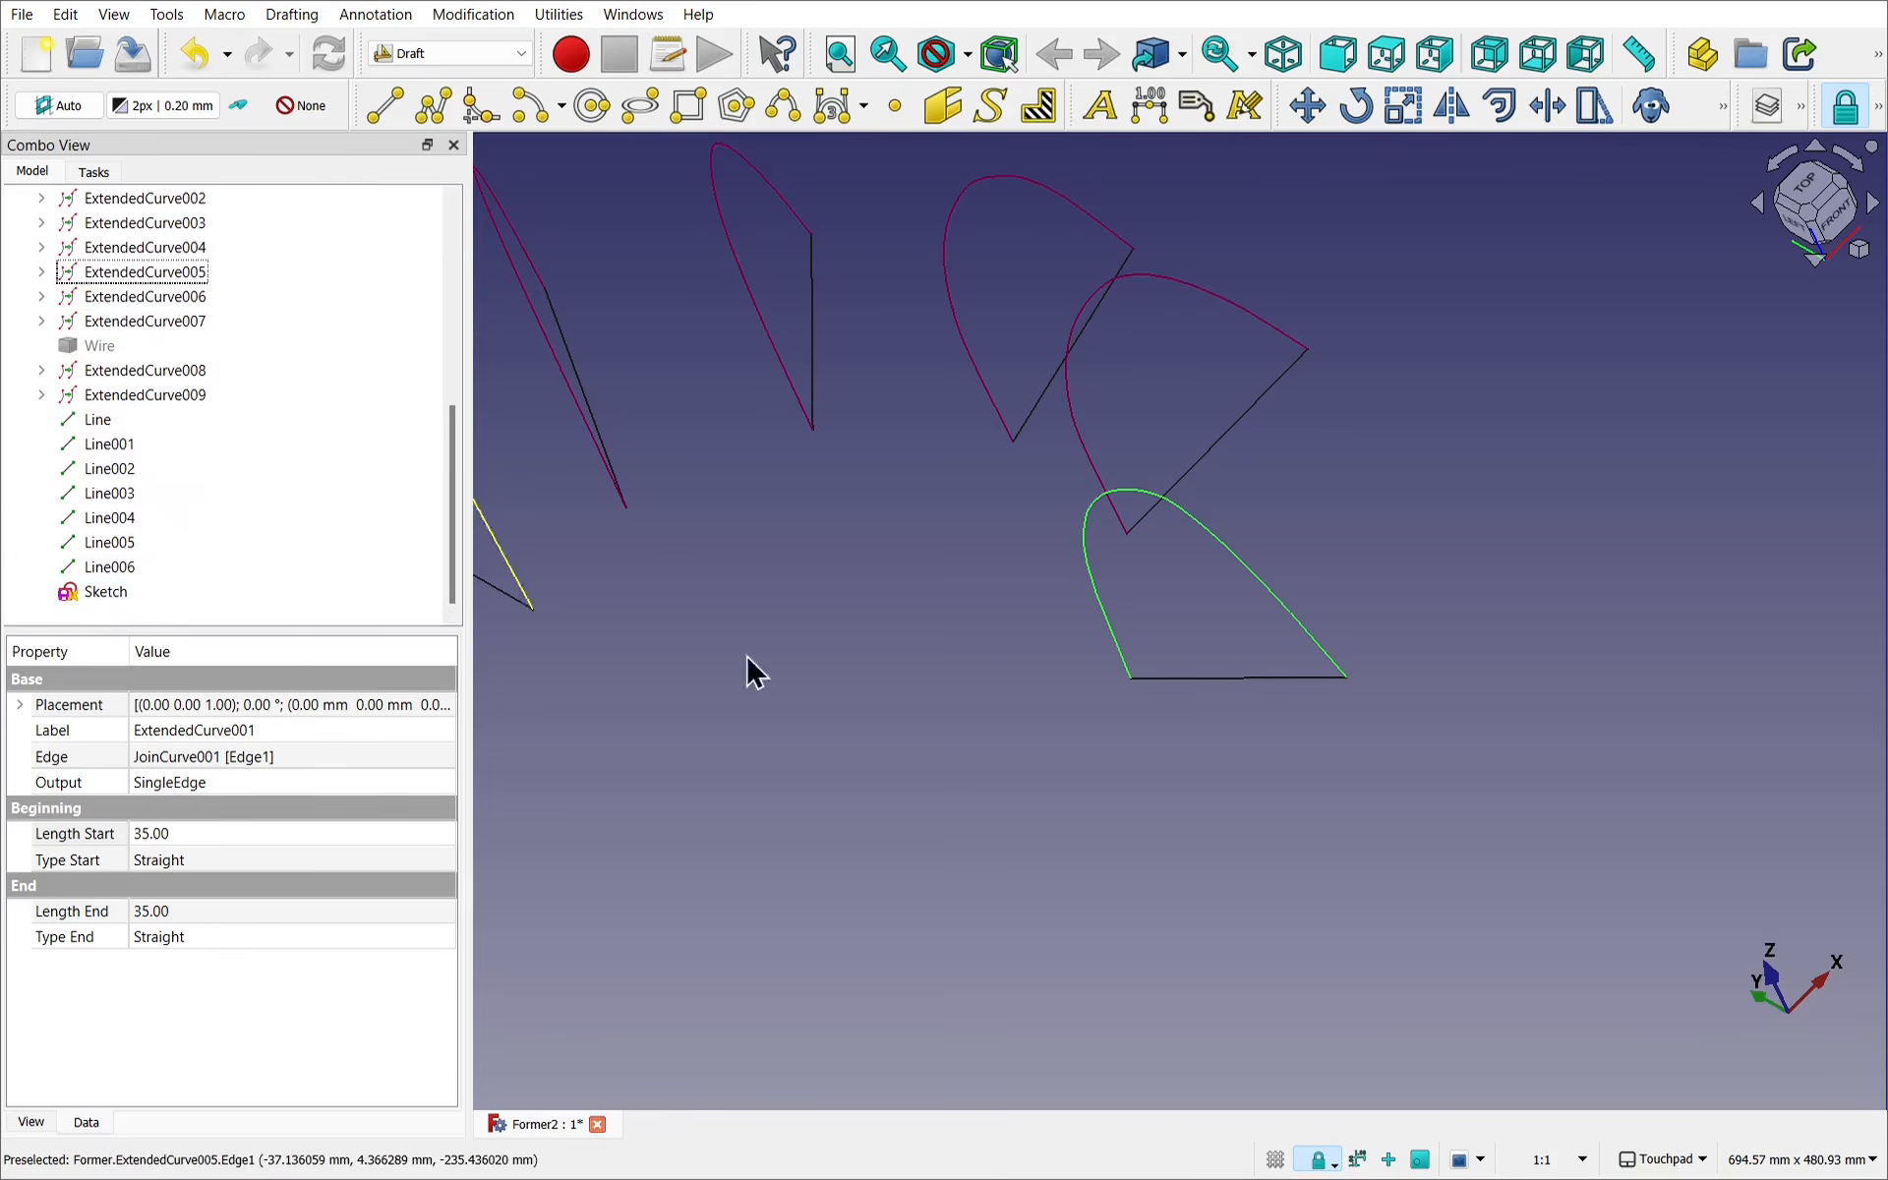
pyautogui.click(1235, 677)
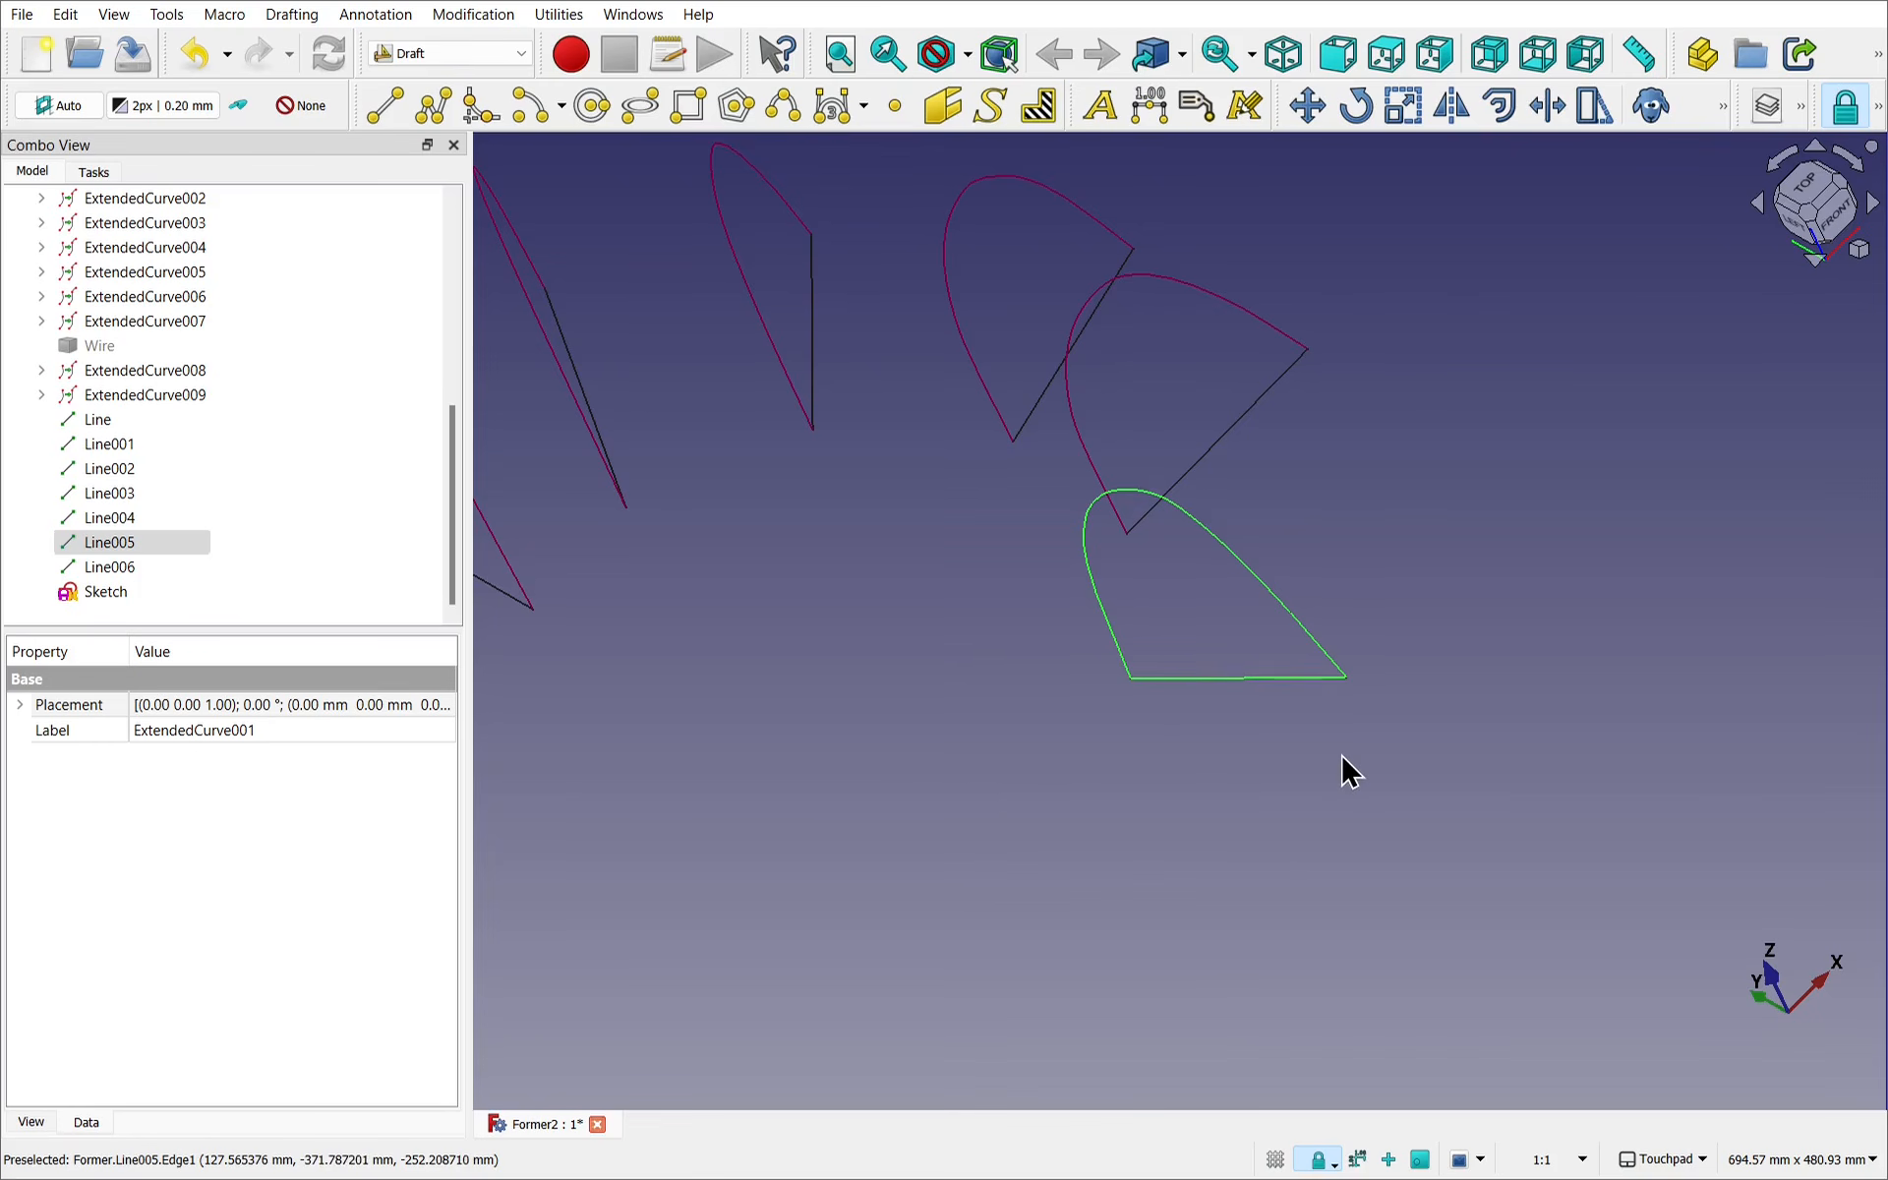
pyautogui.press('space')
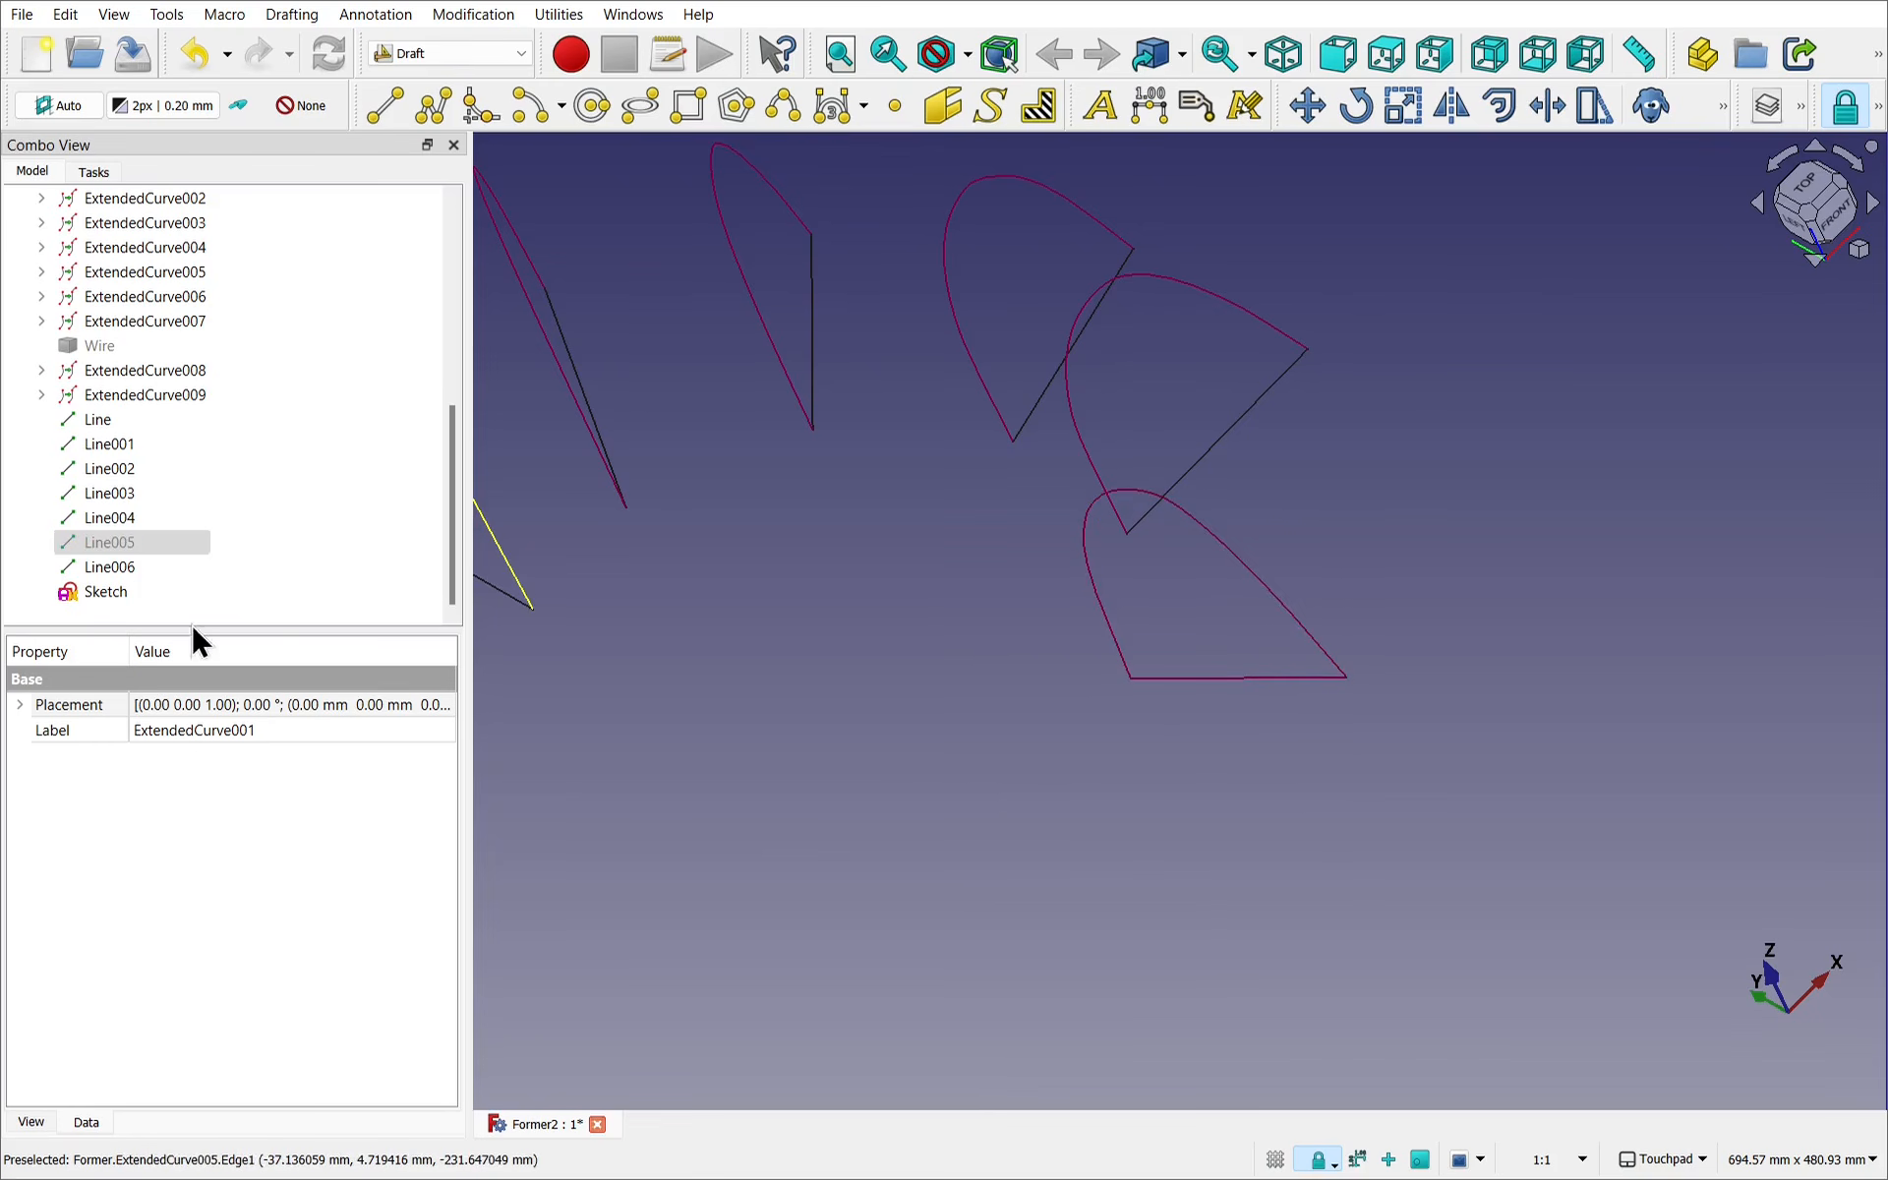
# Open the converted sketch for editing, examine its line and B-spline profile, and close it again.
pyautogui.click(108, 592)
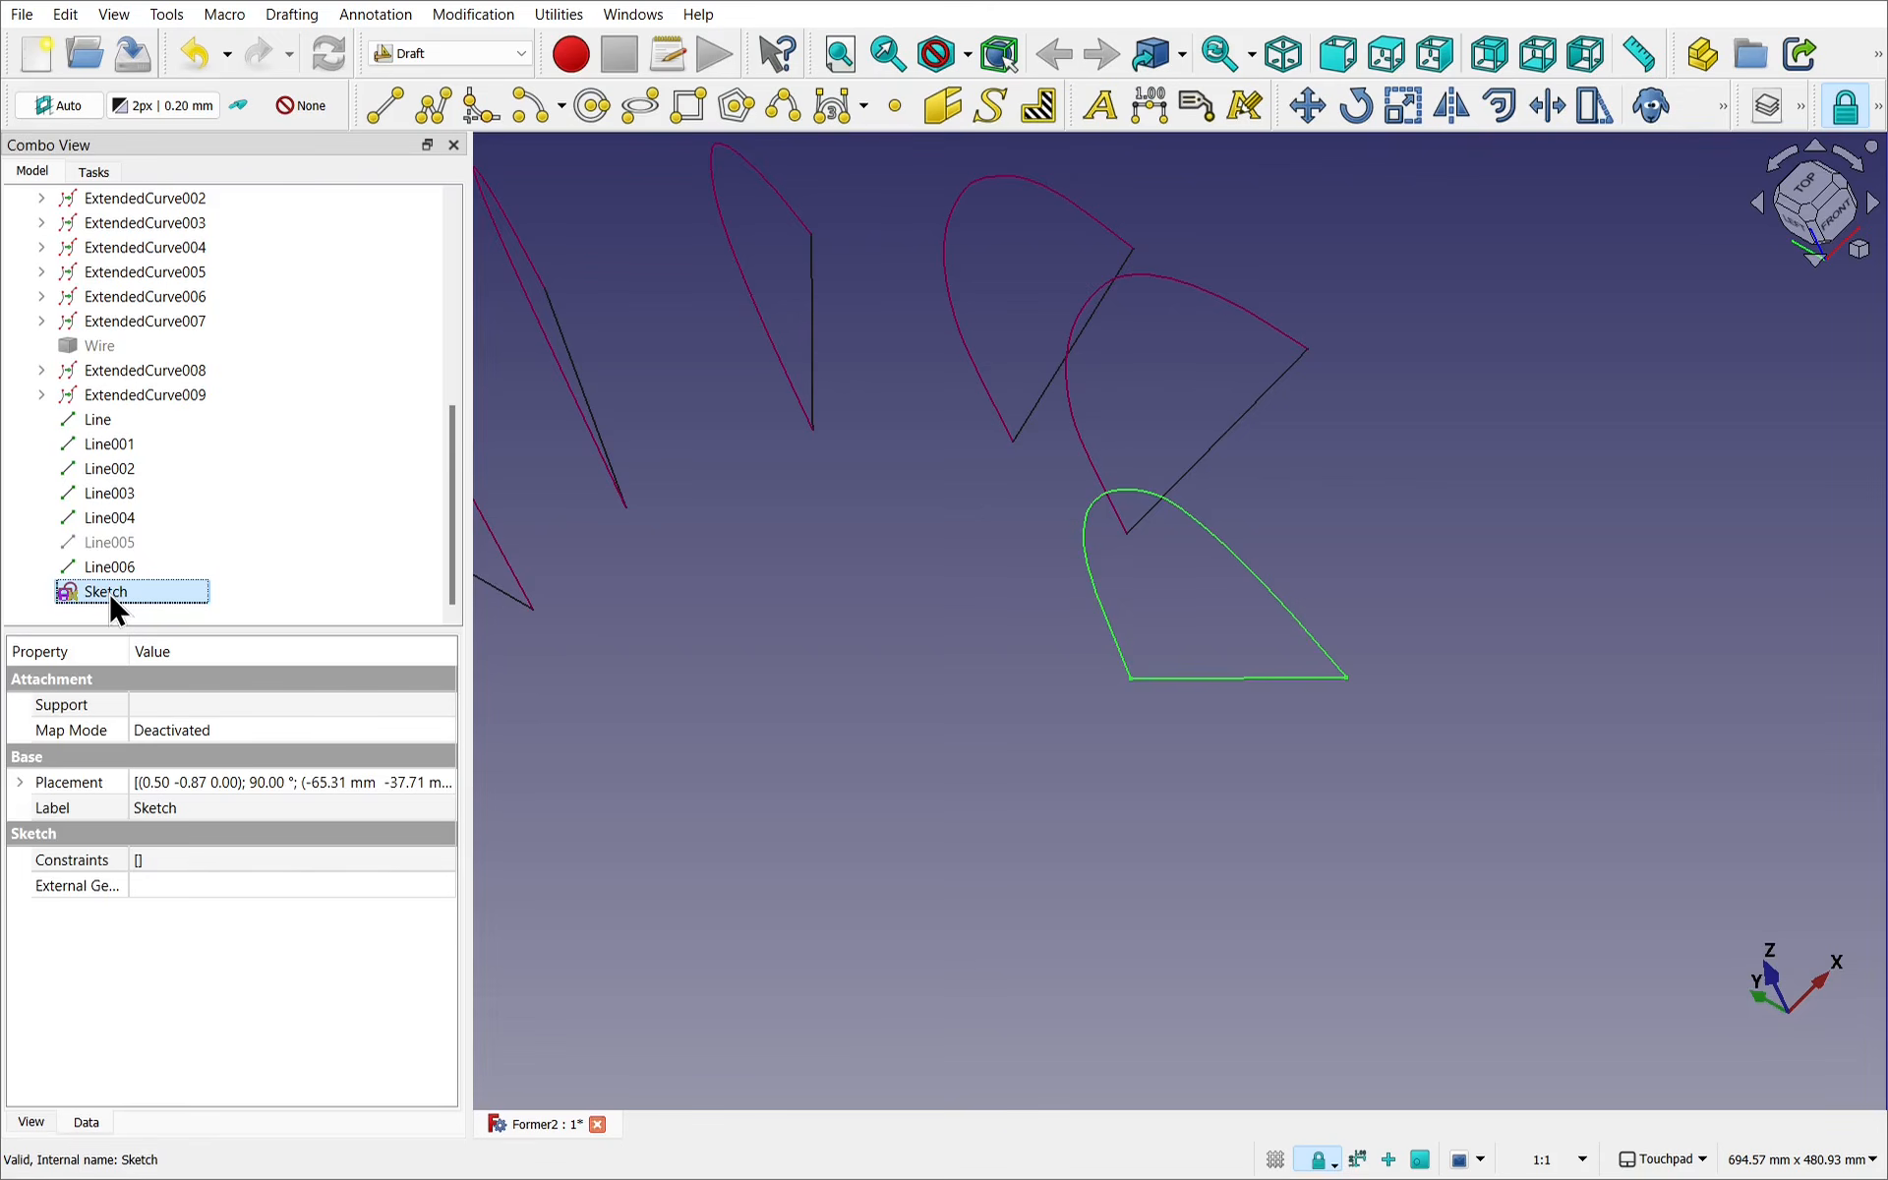
pyautogui.doubleClick(108, 591)
pyautogui.moveTo(1204, 696)
pyautogui.keyDown('shift'); pyautogui.mouseDown()
pyautogui.moveTo(977, 927)
pyautogui.moveTo(974, 977)
pyautogui.moveTo(1124, 851)
pyautogui.moveTo(1207, 724)
pyautogui.moveTo(1175, 687)
pyautogui.mouseUp(); pyautogui.keyUp('shift')
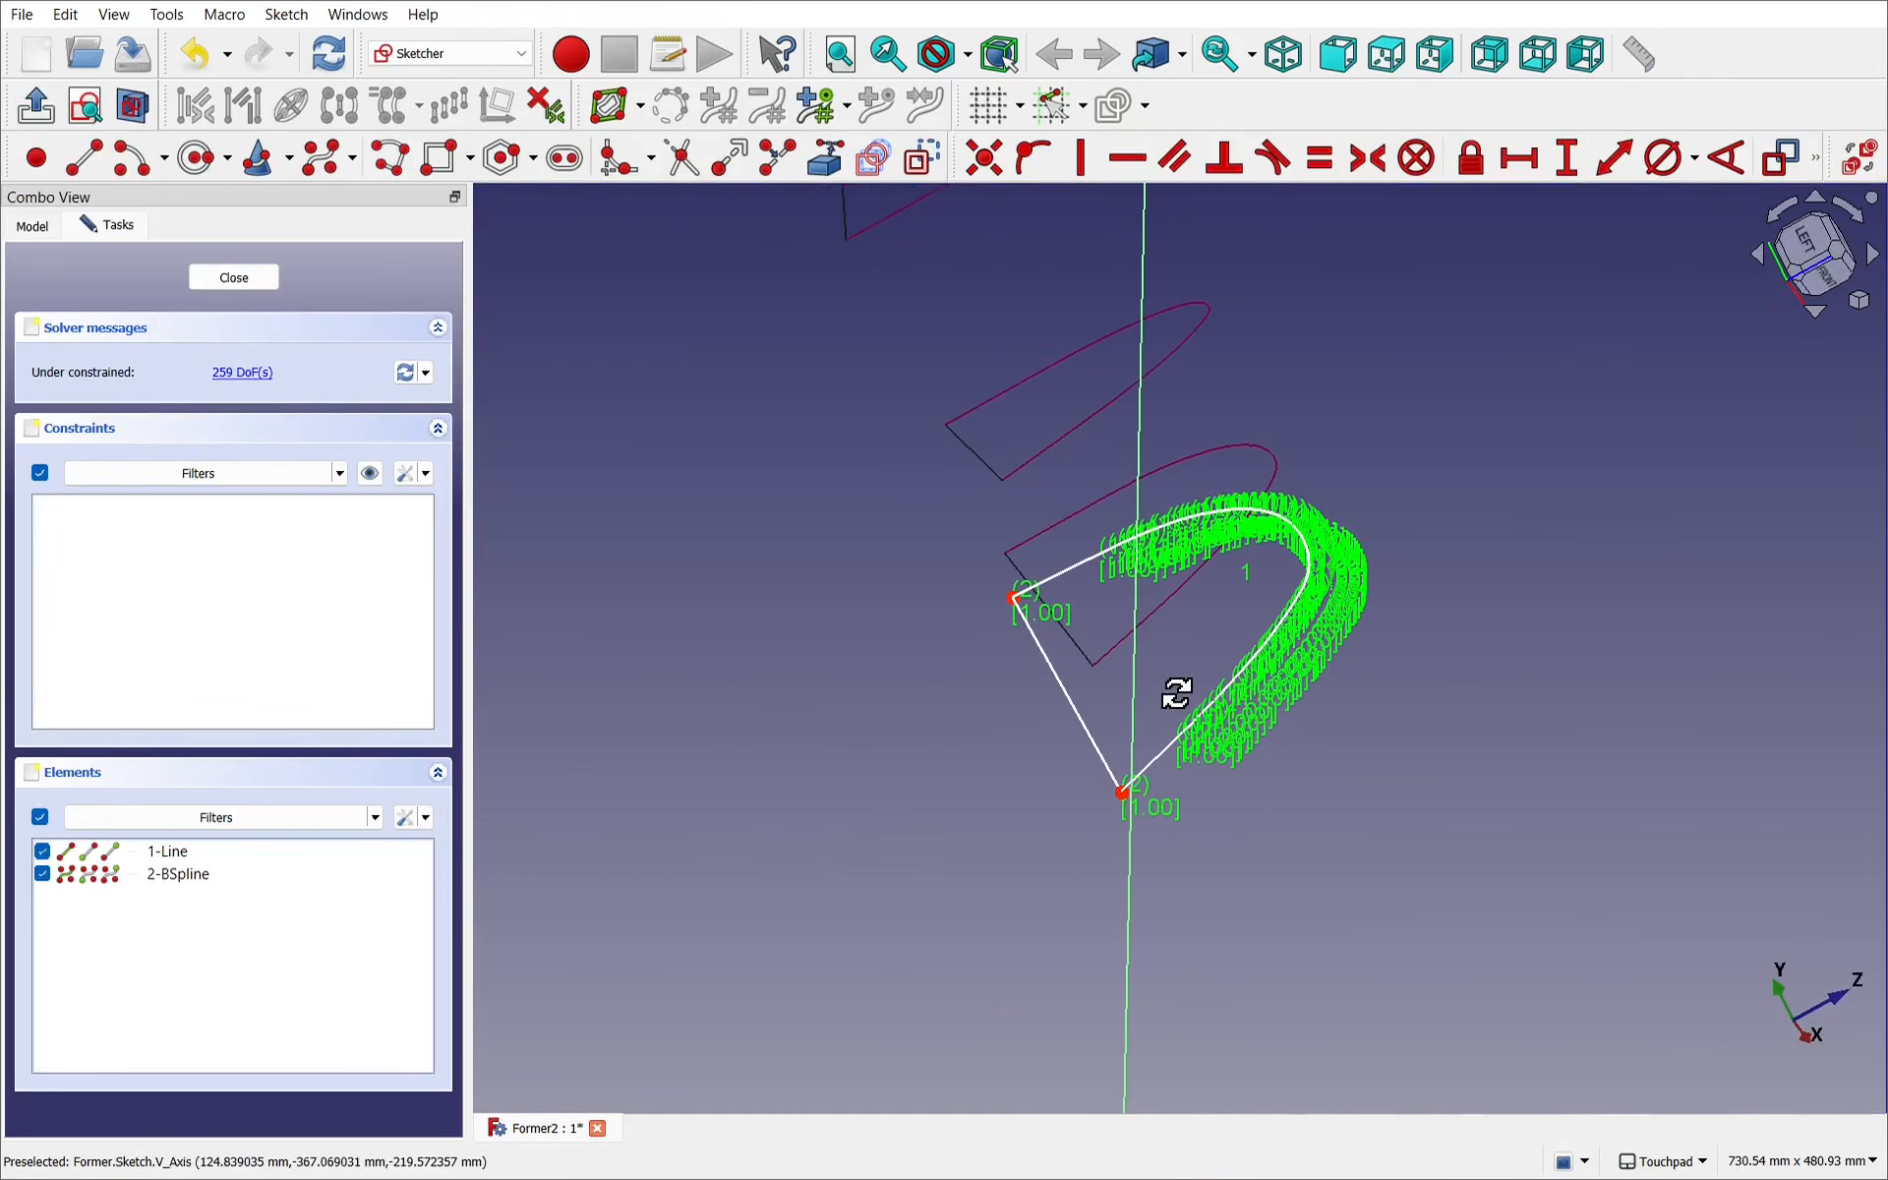
pyautogui.click(204, 281)
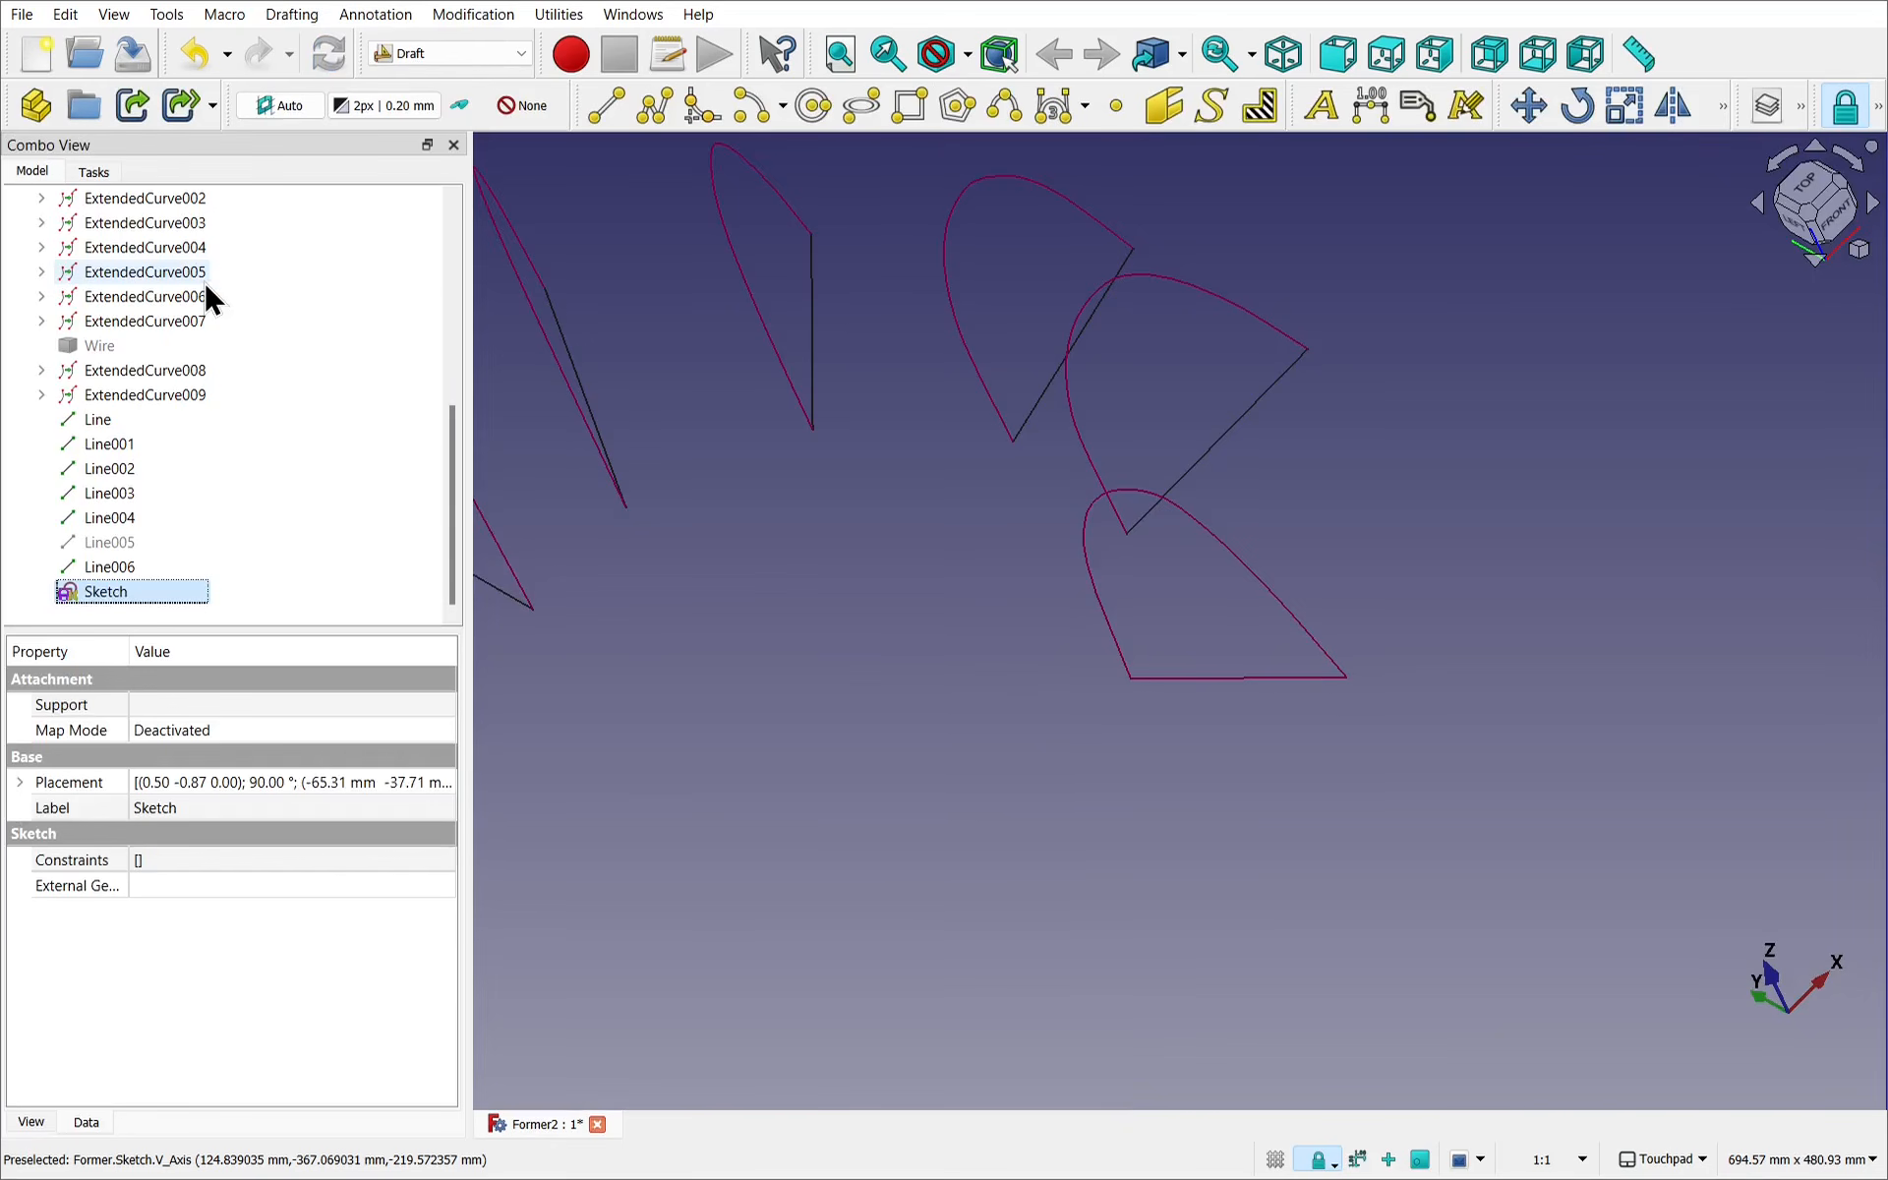
# Look over the closed profiles and switch to the Part workbench with the converted sketch selected.
pyautogui.moveTo(809, 551)
pyautogui.keyDown('shift'); pyautogui.mouseDown()
pyautogui.moveTo(947, 594)
pyautogui.moveTo(1396, 655)
pyautogui.moveTo(1395, 721)
pyautogui.moveTo(1373, 736)
pyautogui.mouseUp(); pyautogui.keyUp('shift')
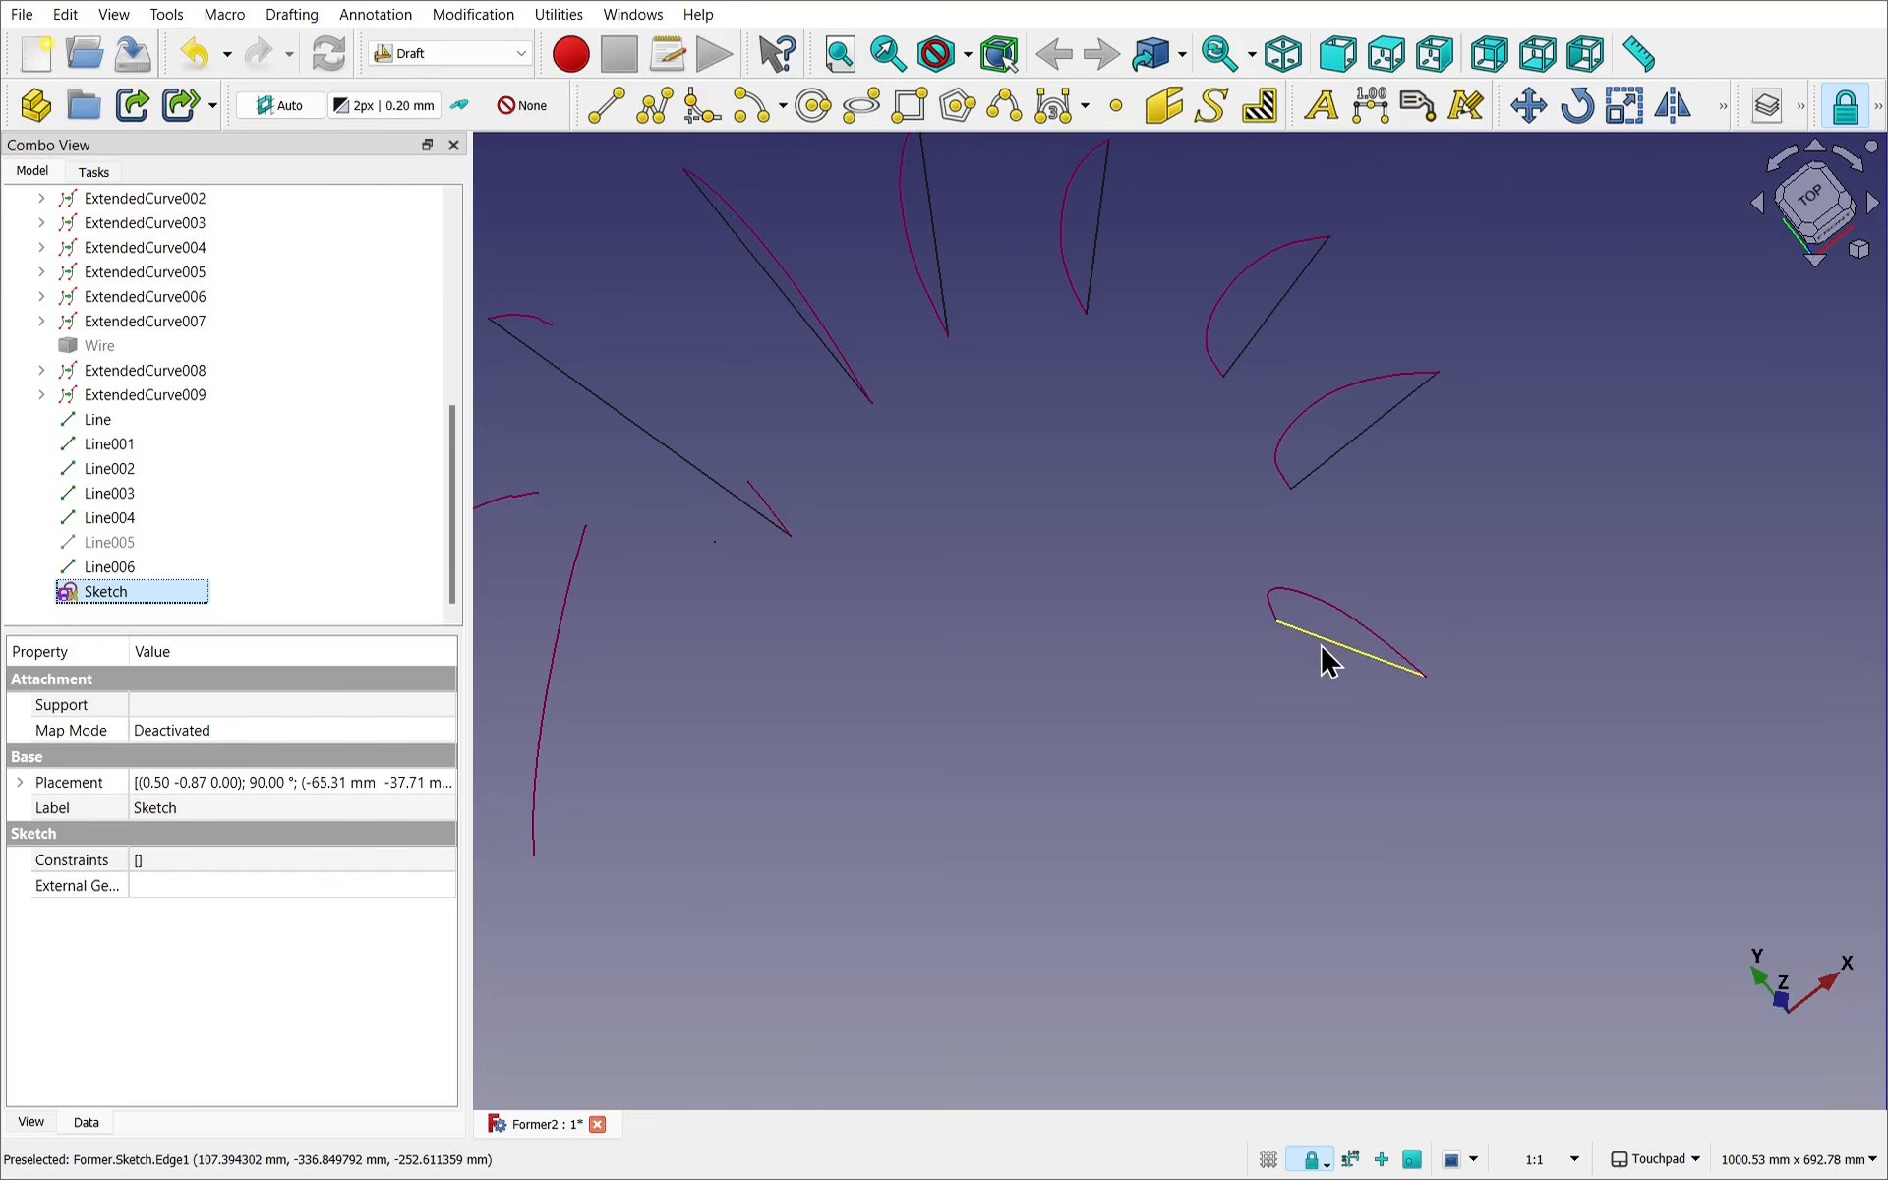
pyautogui.moveTo(1319, 643); pyautogui.dragTo(1331, 811)
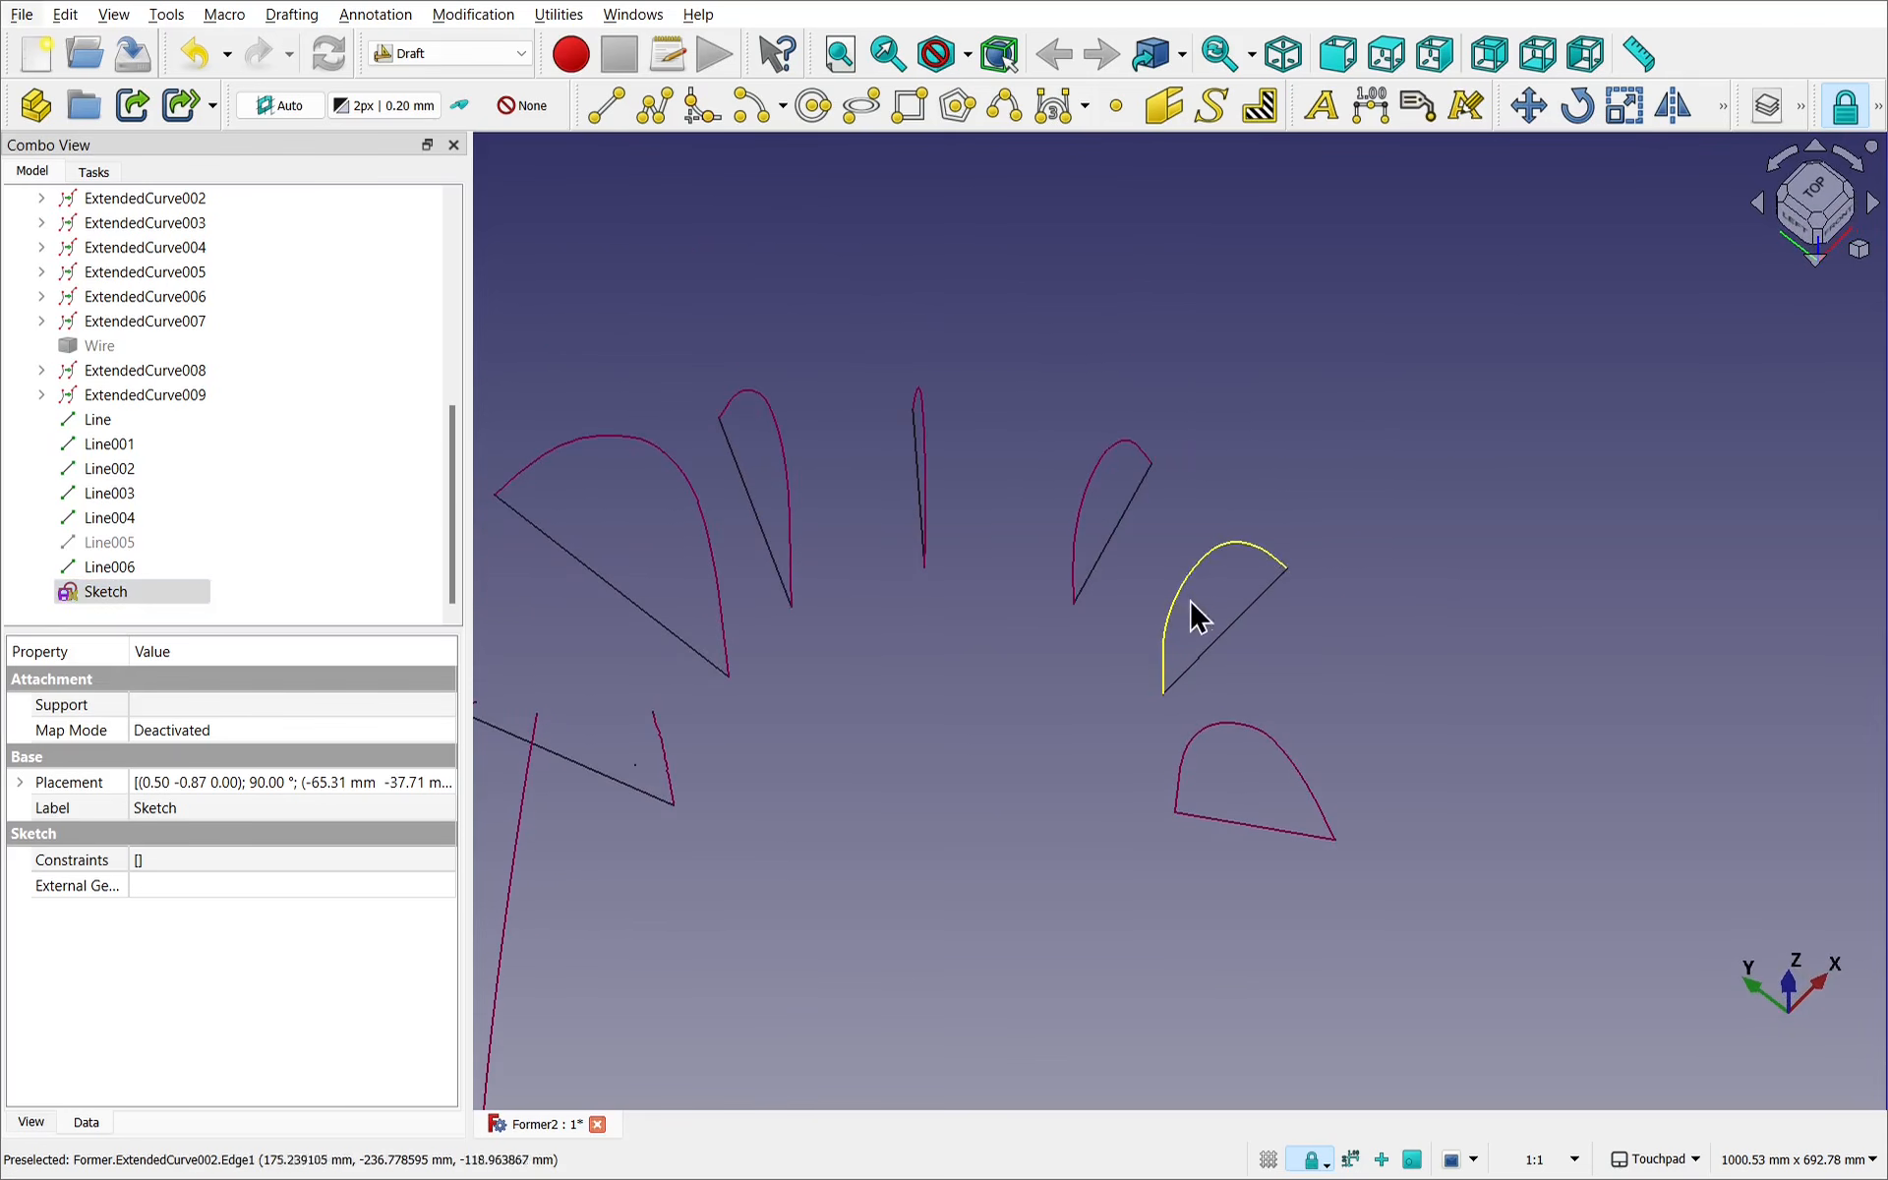
pyautogui.click(431, 56)
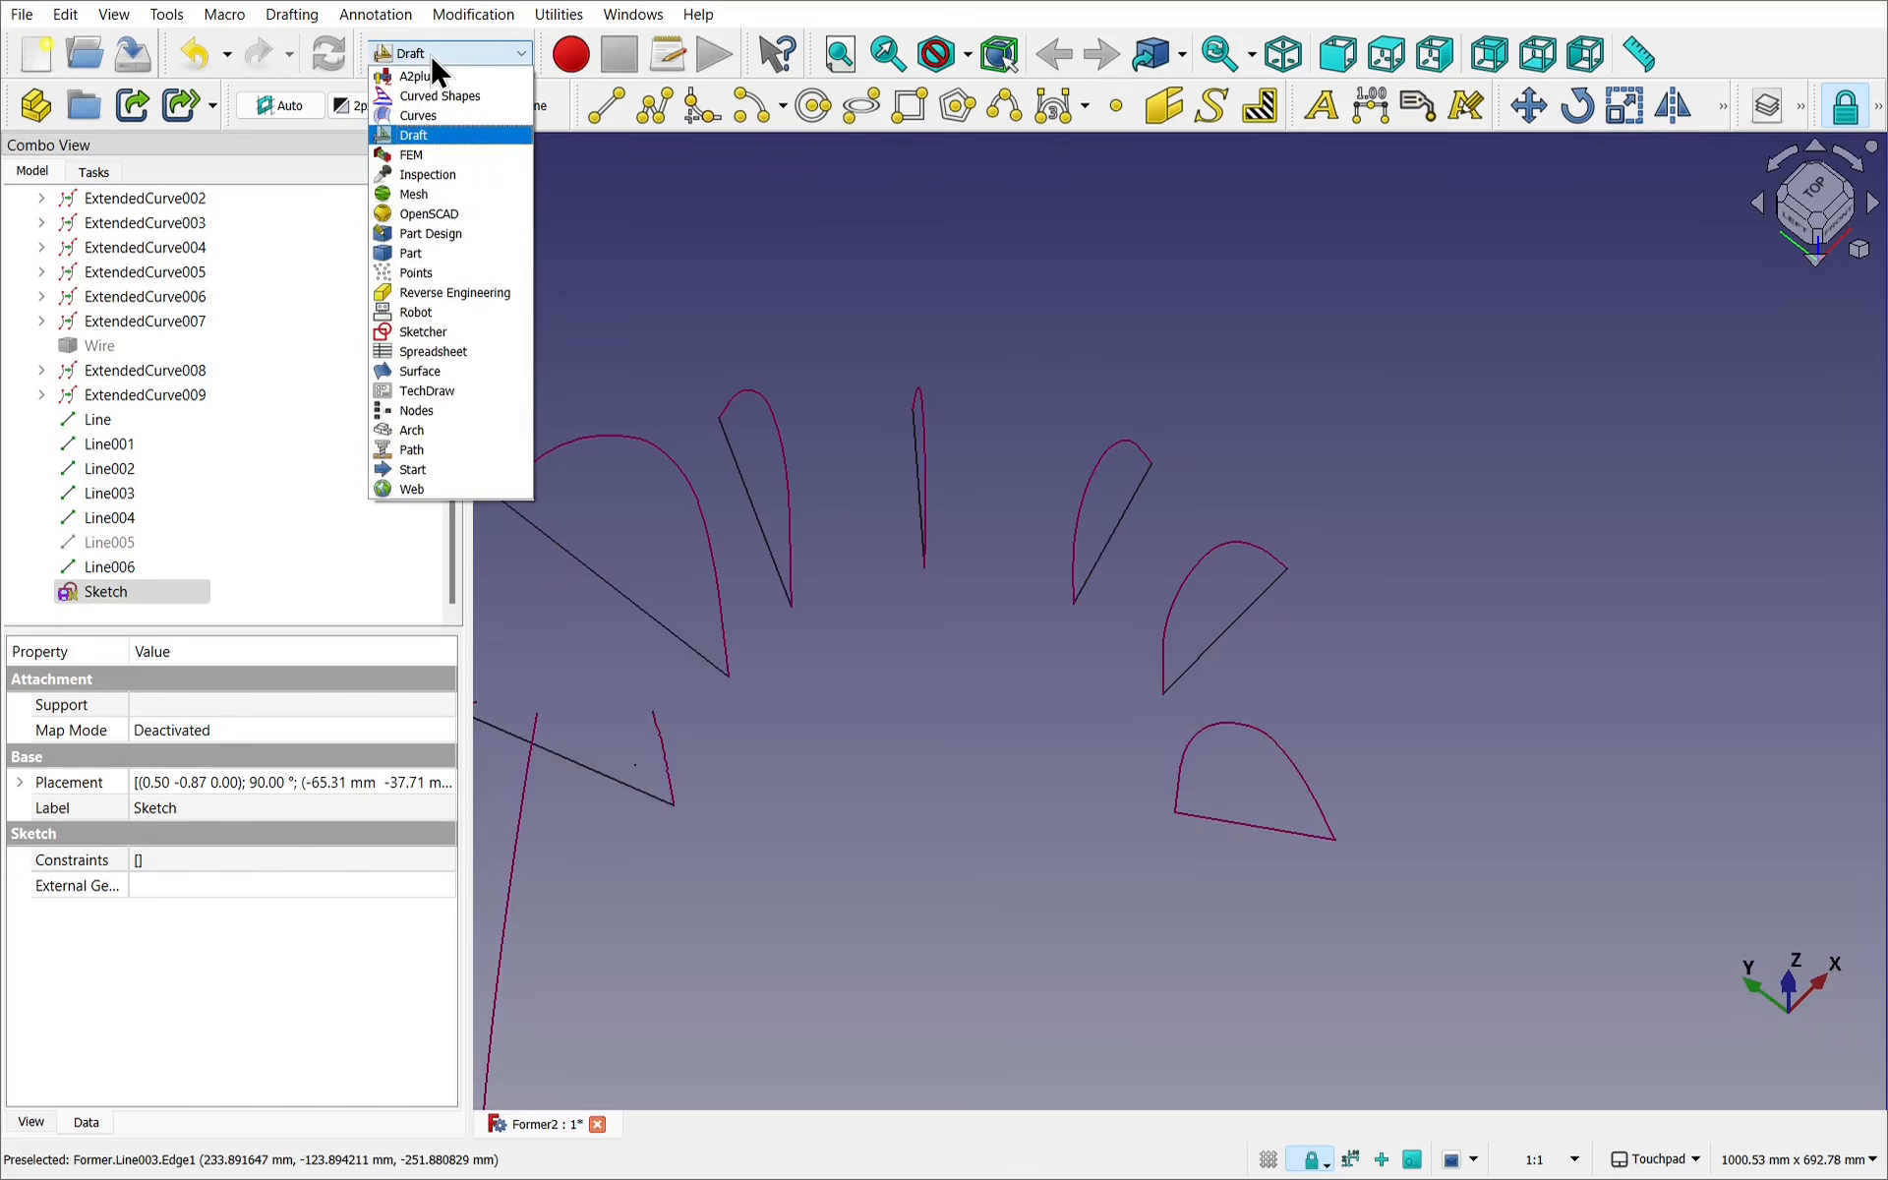
pyautogui.click(457, 255)
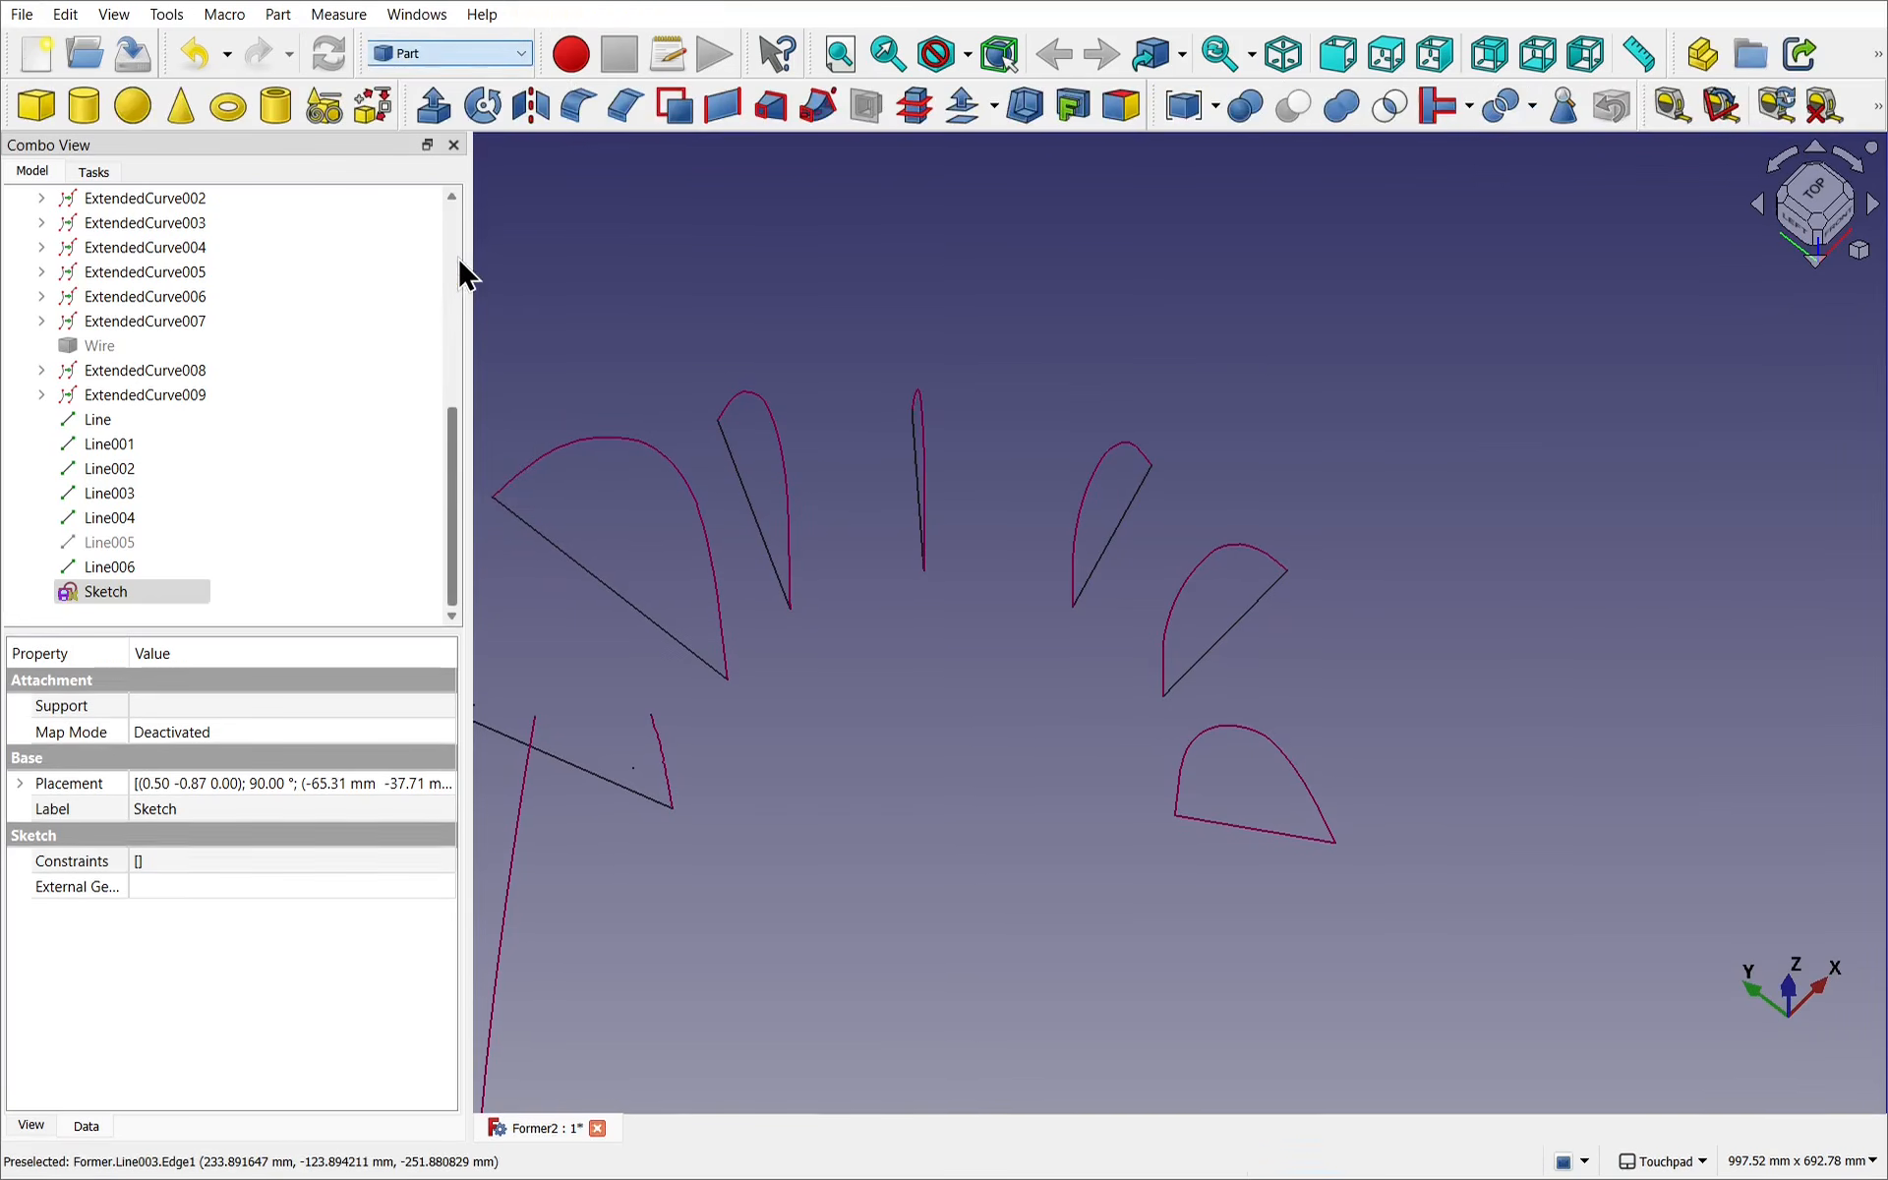
# Try extruding the ExtendedCurve002 profile curve on its own, and undo the extrusion.
pyautogui.keyDown('shift'); pyautogui.moveTo(1129, 518); pyautogui.dragTo(1337, 527); pyautogui.keyUp('shift')
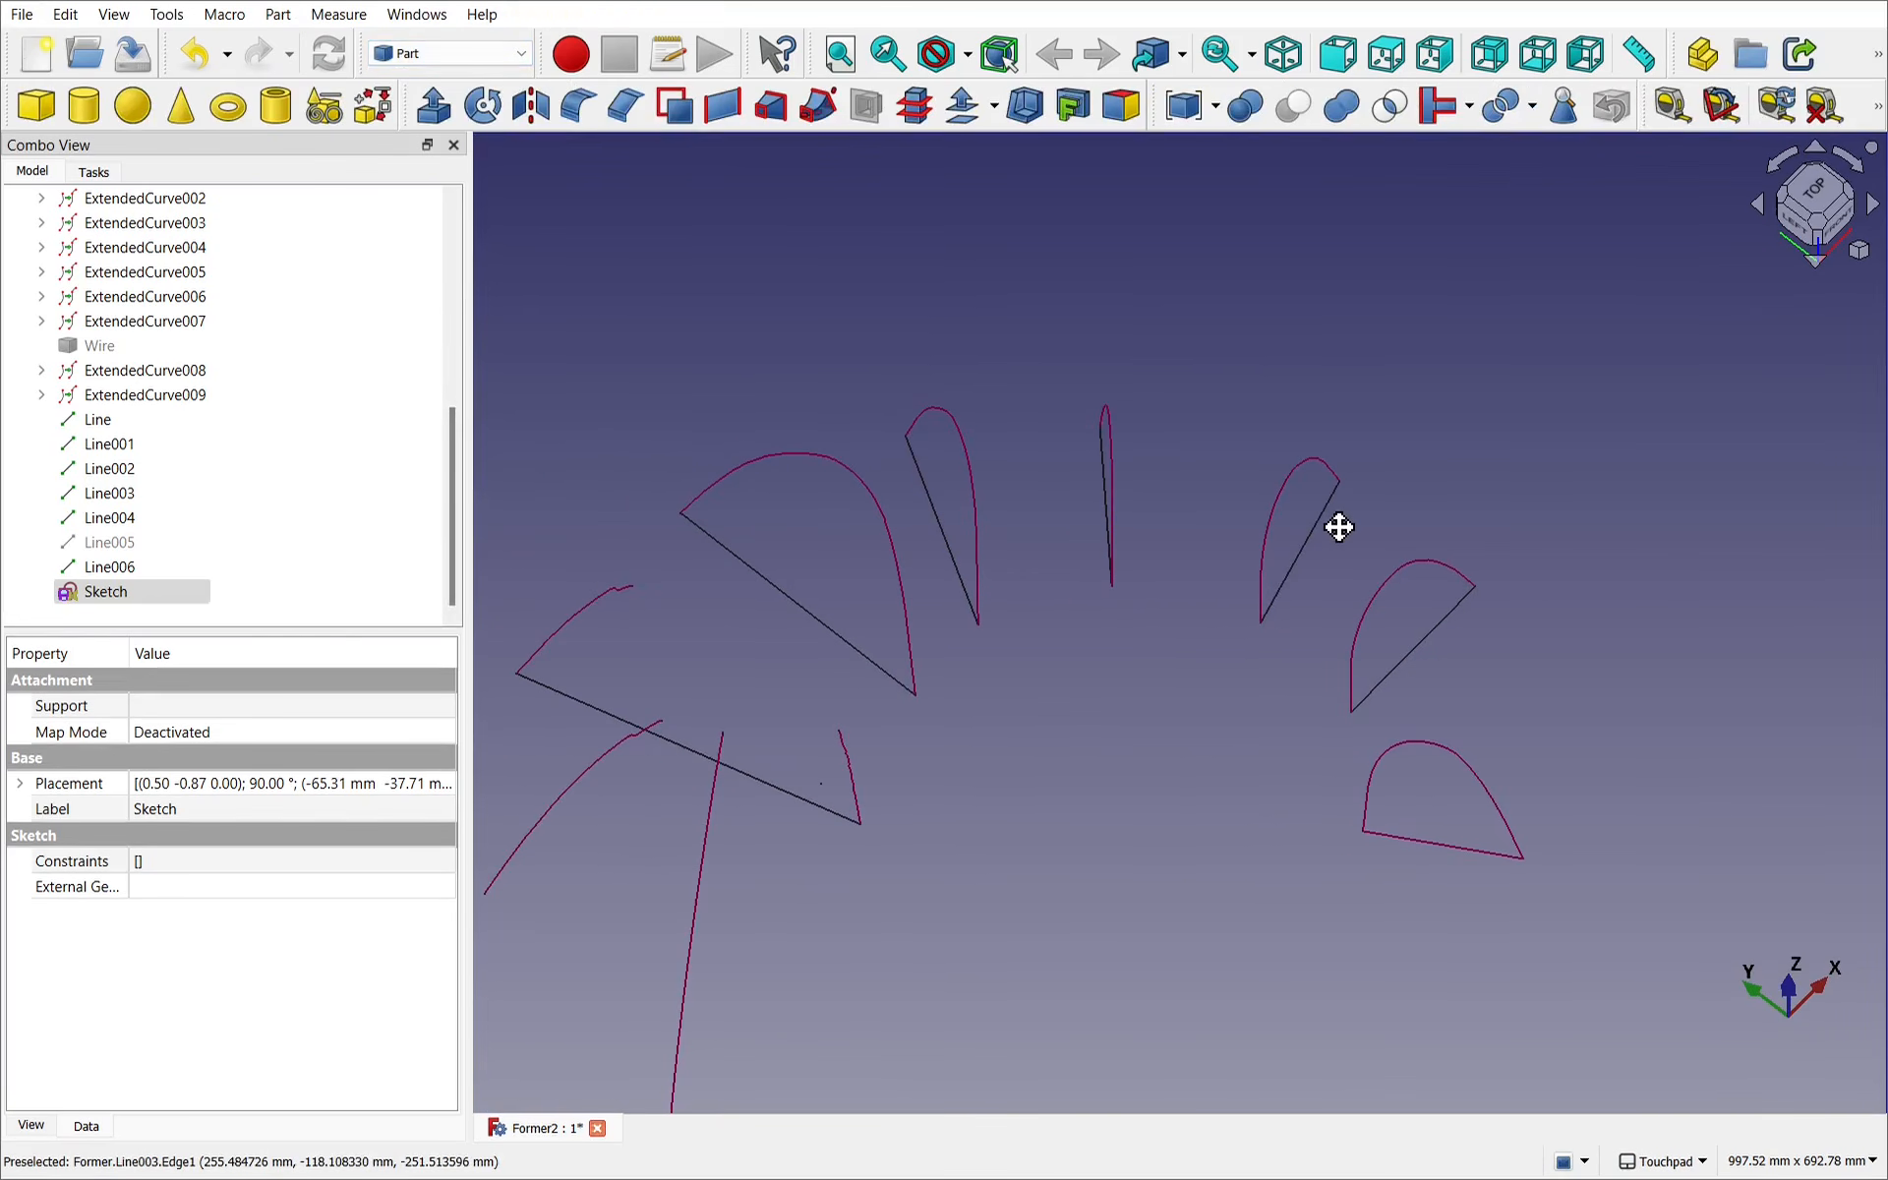
pyautogui.click(1374, 610)
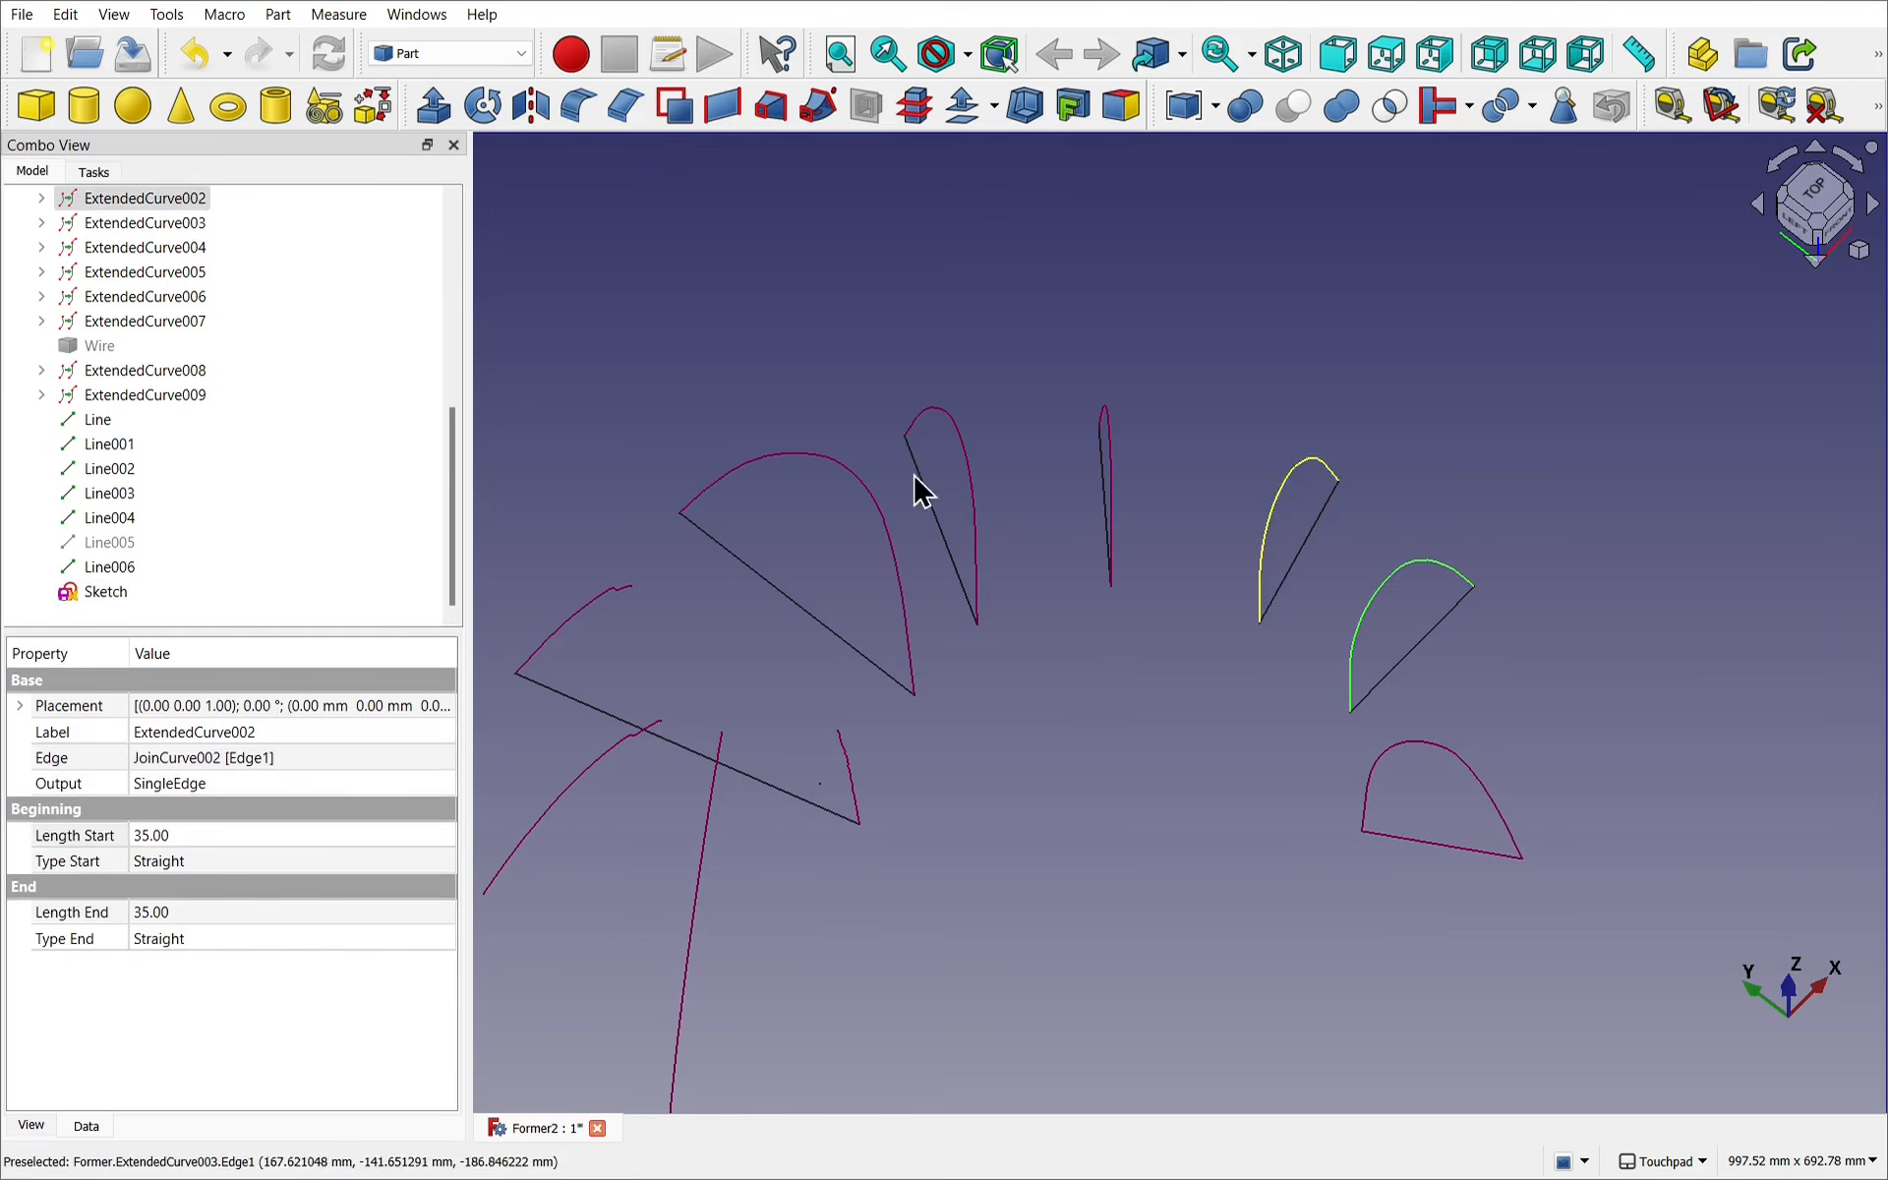
pyautogui.click(436, 111)
pyautogui.click(149, 222)
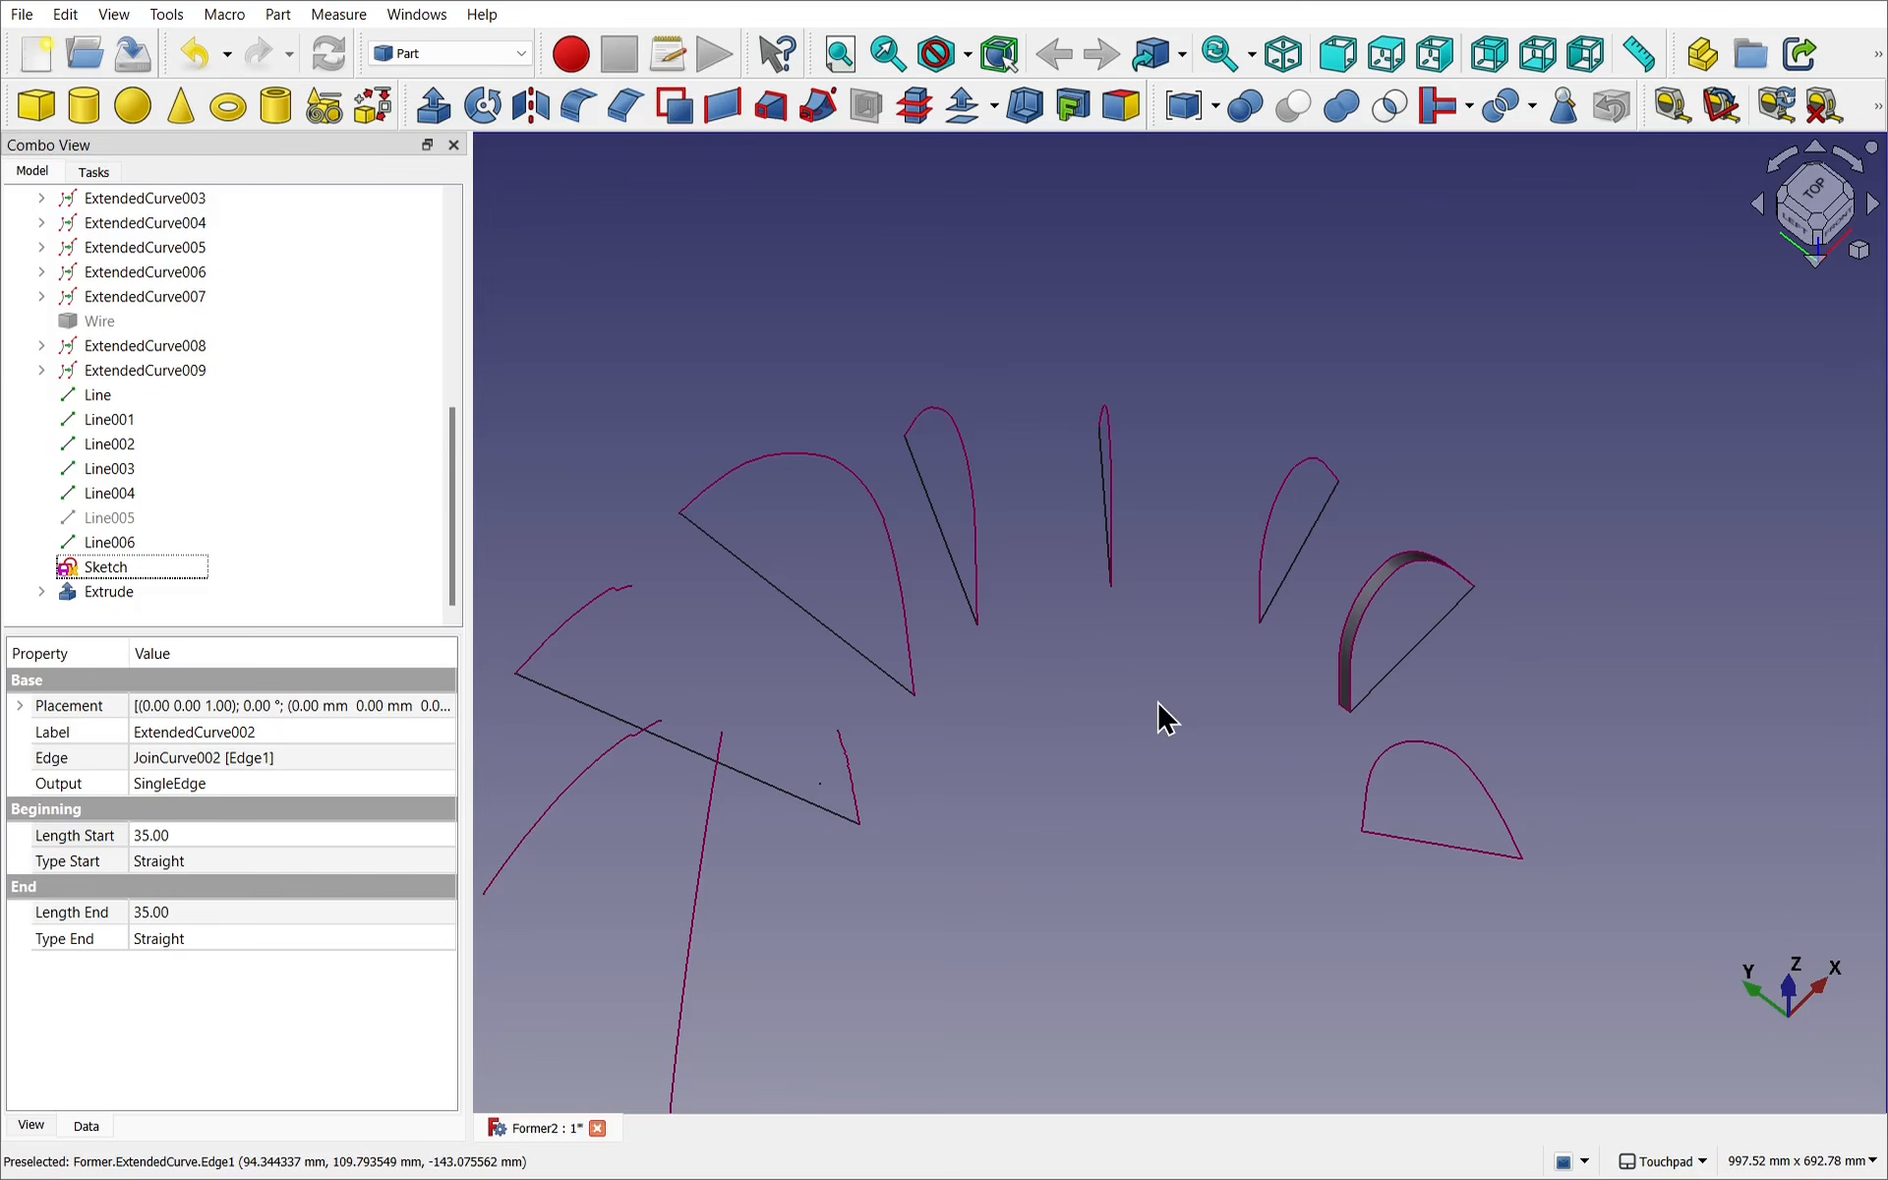
pyautogui.hotkey('ctrl', 'z')
# Try to extrude the ExtendedCurve003 profile curve 10 mm along its normal.
pyautogui.click(1270, 536)
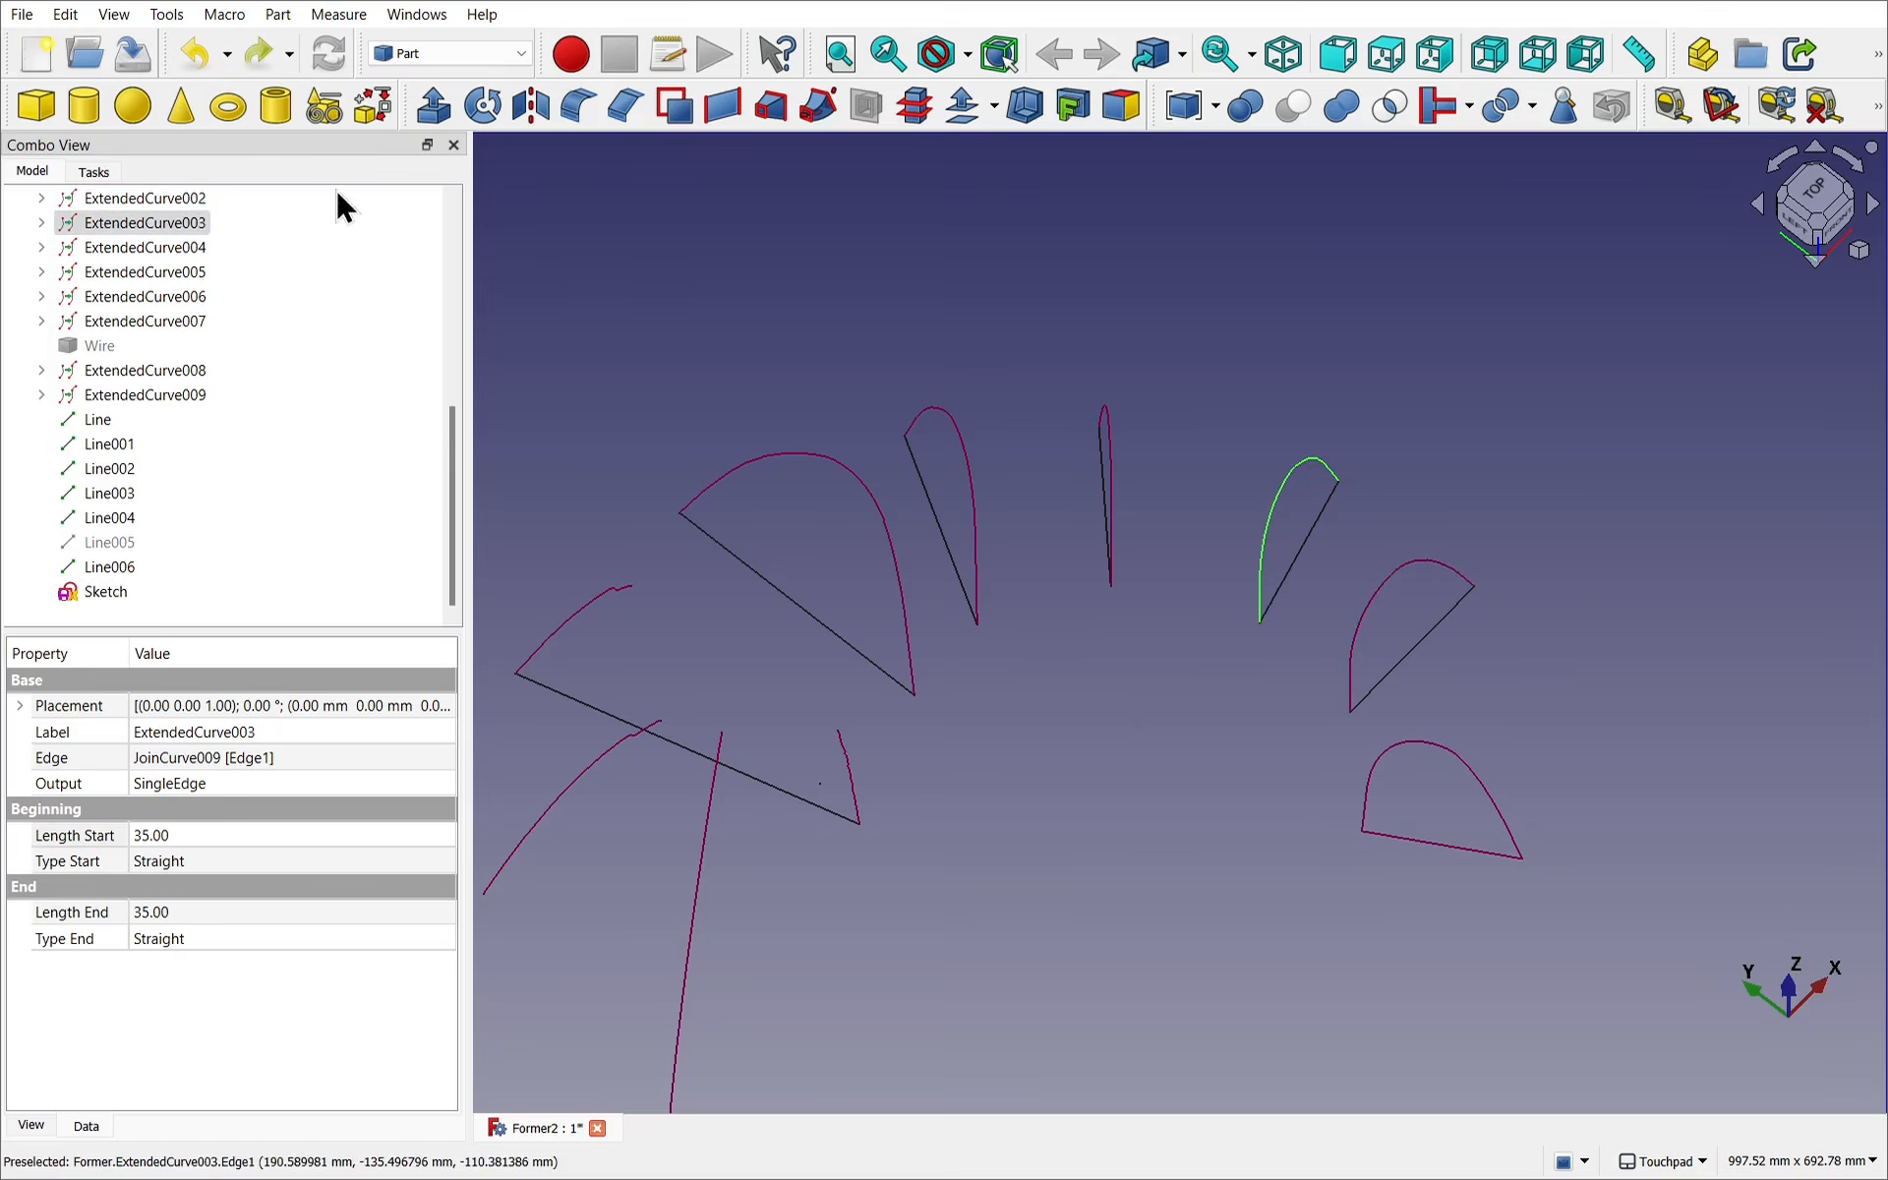
pyautogui.click(436, 105)
pyautogui.click(146, 232)
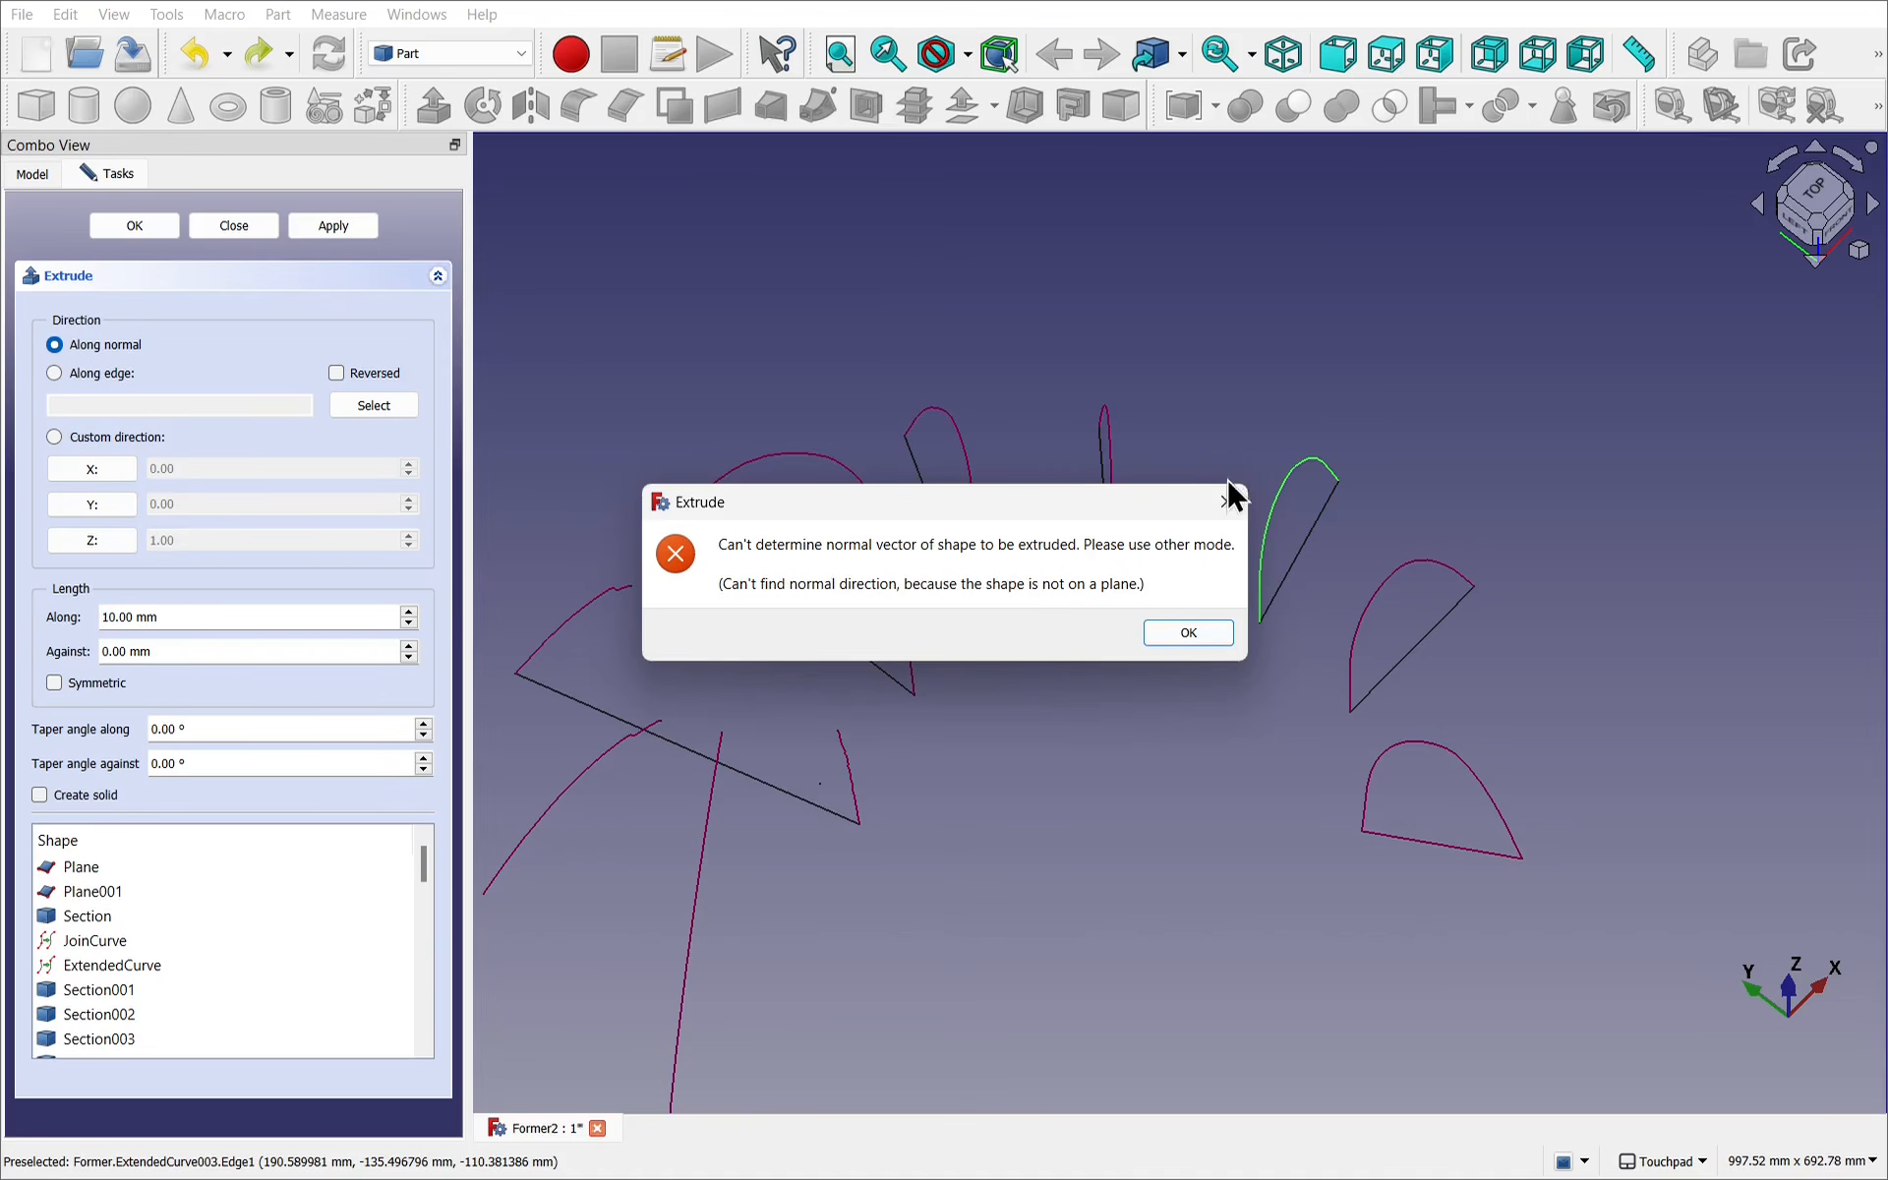
pyautogui.click(1227, 504)
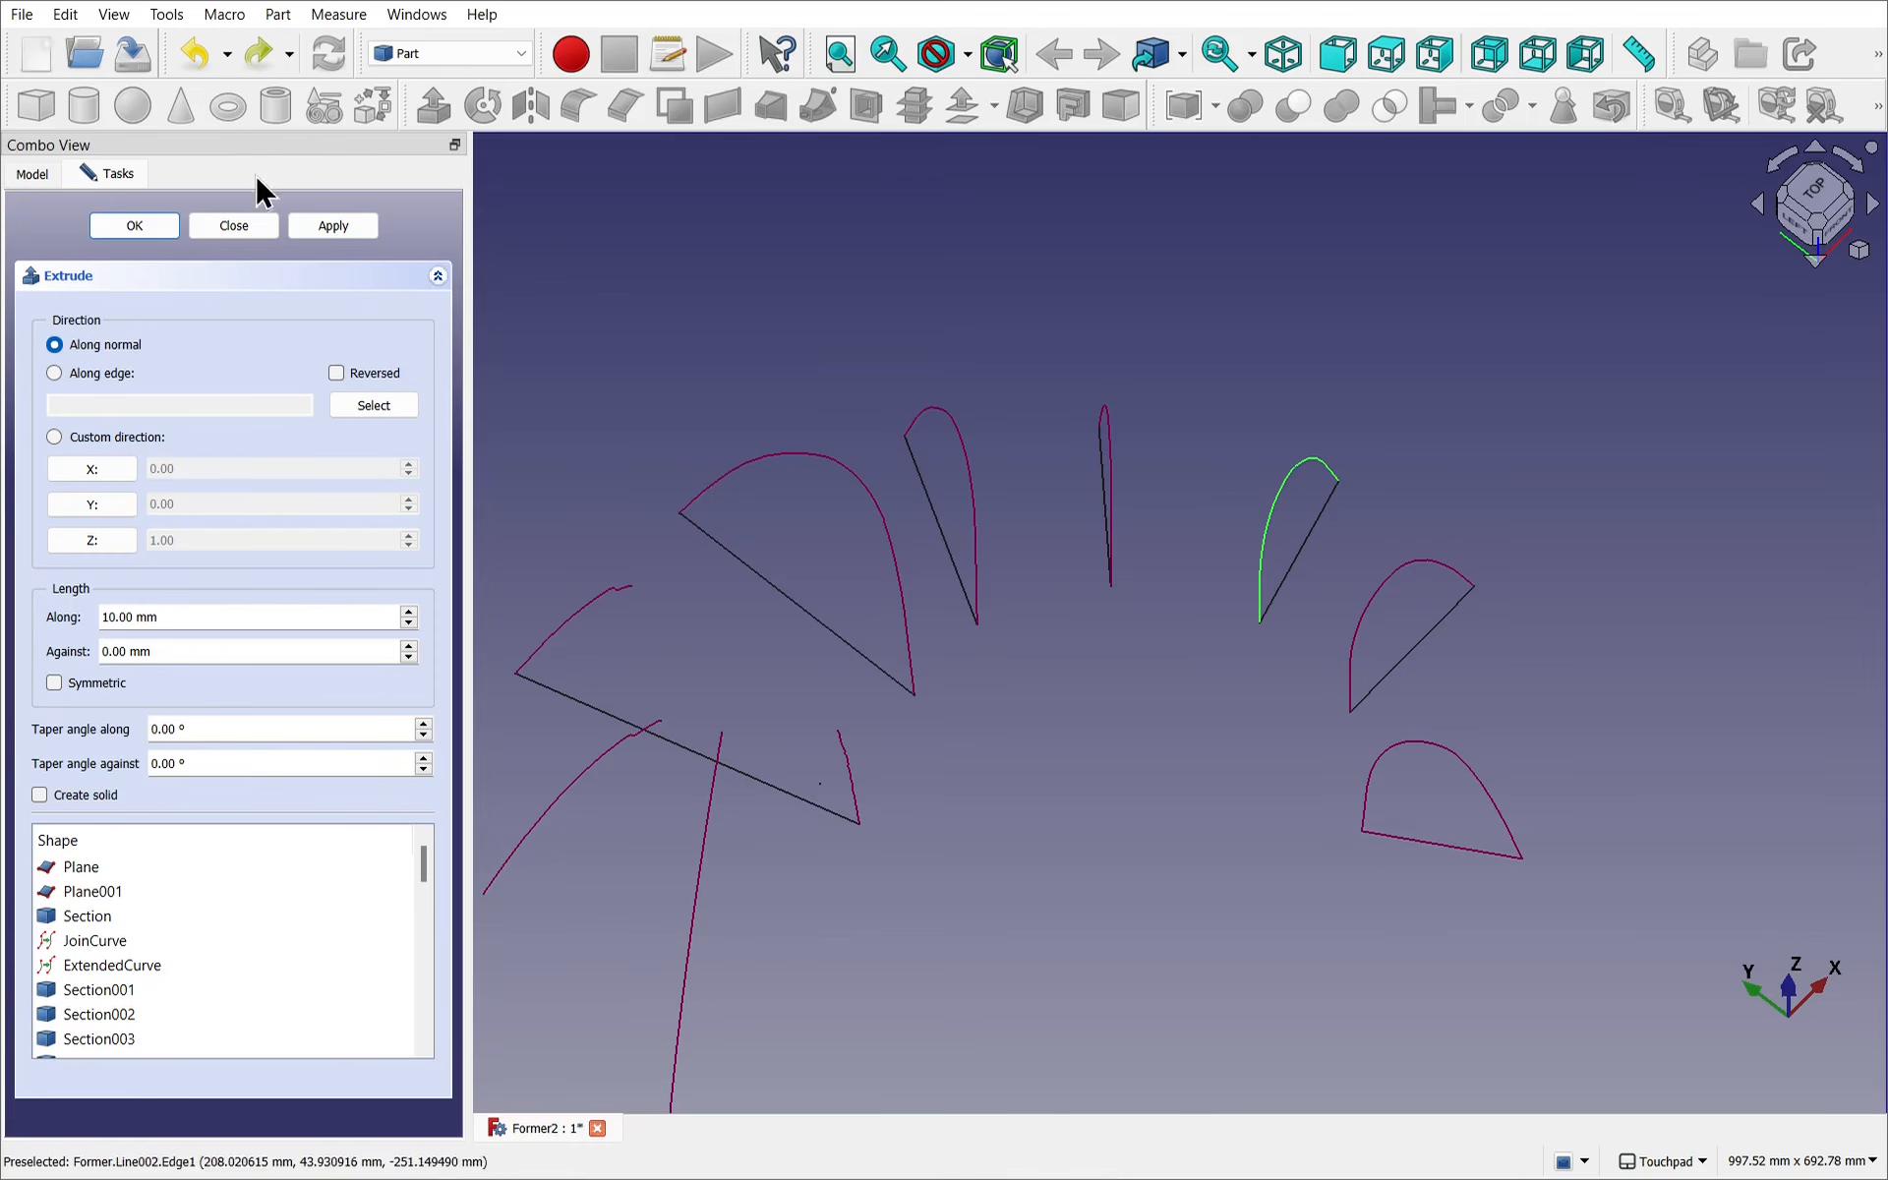
pyautogui.click(233, 226)
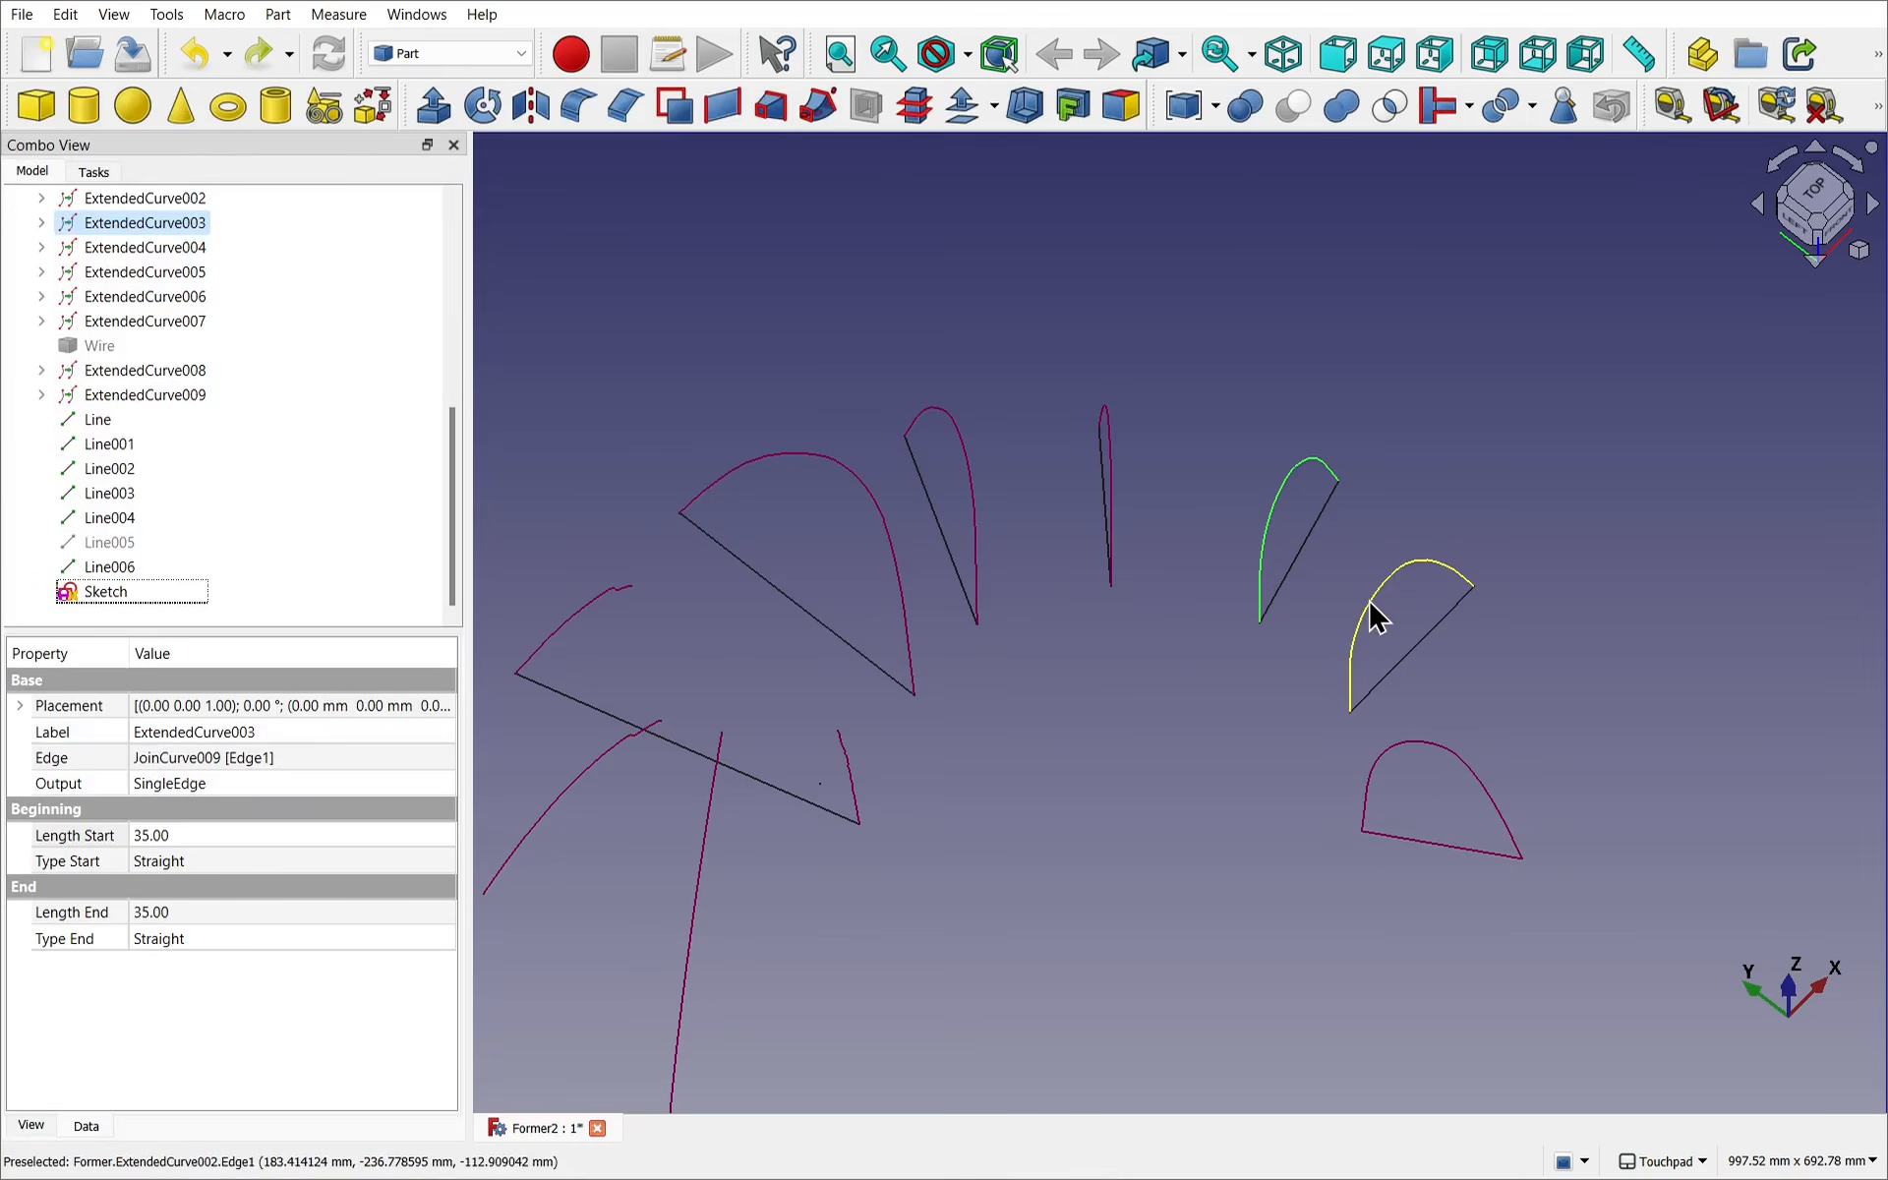
# In the Draft workbench, convert Line003 and ExtendedCurve003 together into one sketch with Draft to Sketch.
pyautogui.click(477, 53)
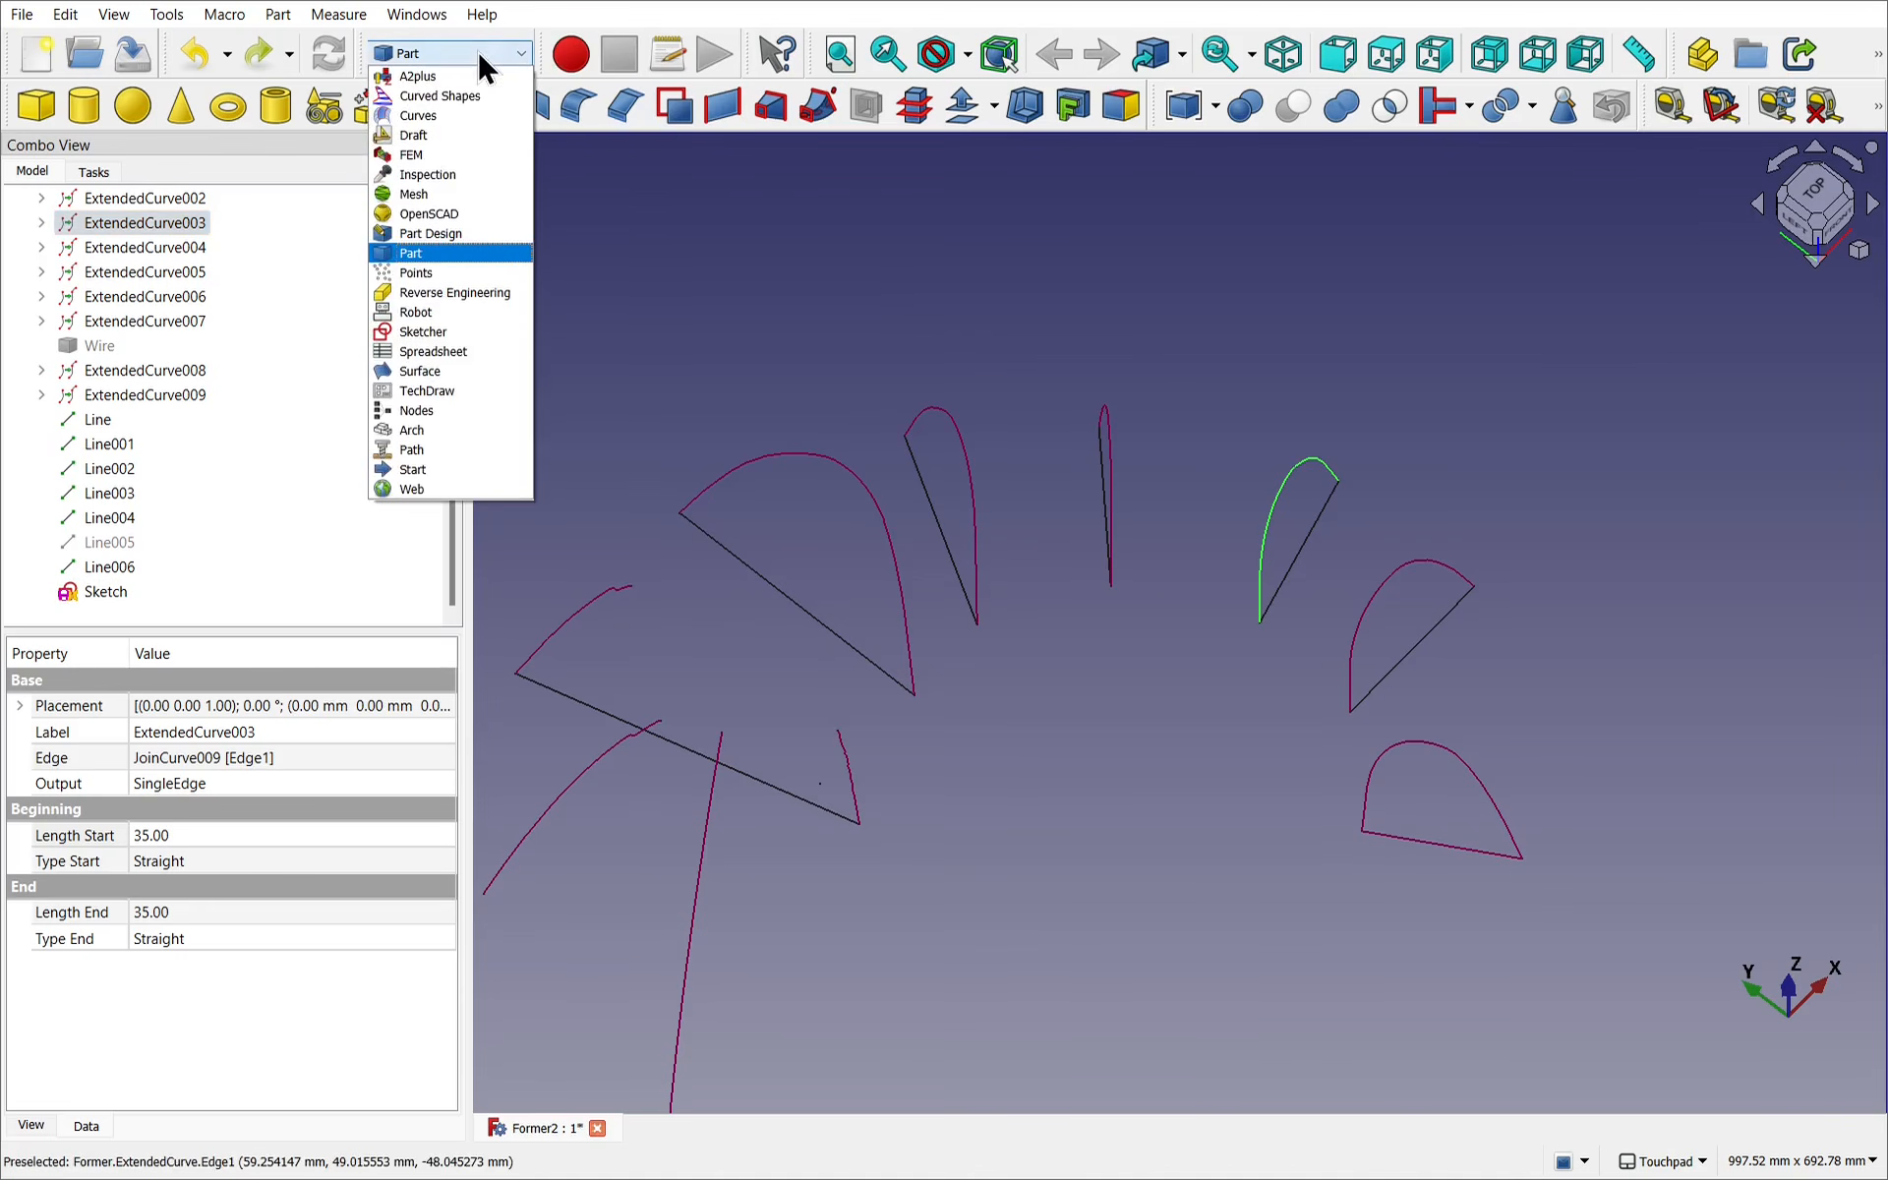
pyautogui.click(419, 136)
pyautogui.click(1298, 552)
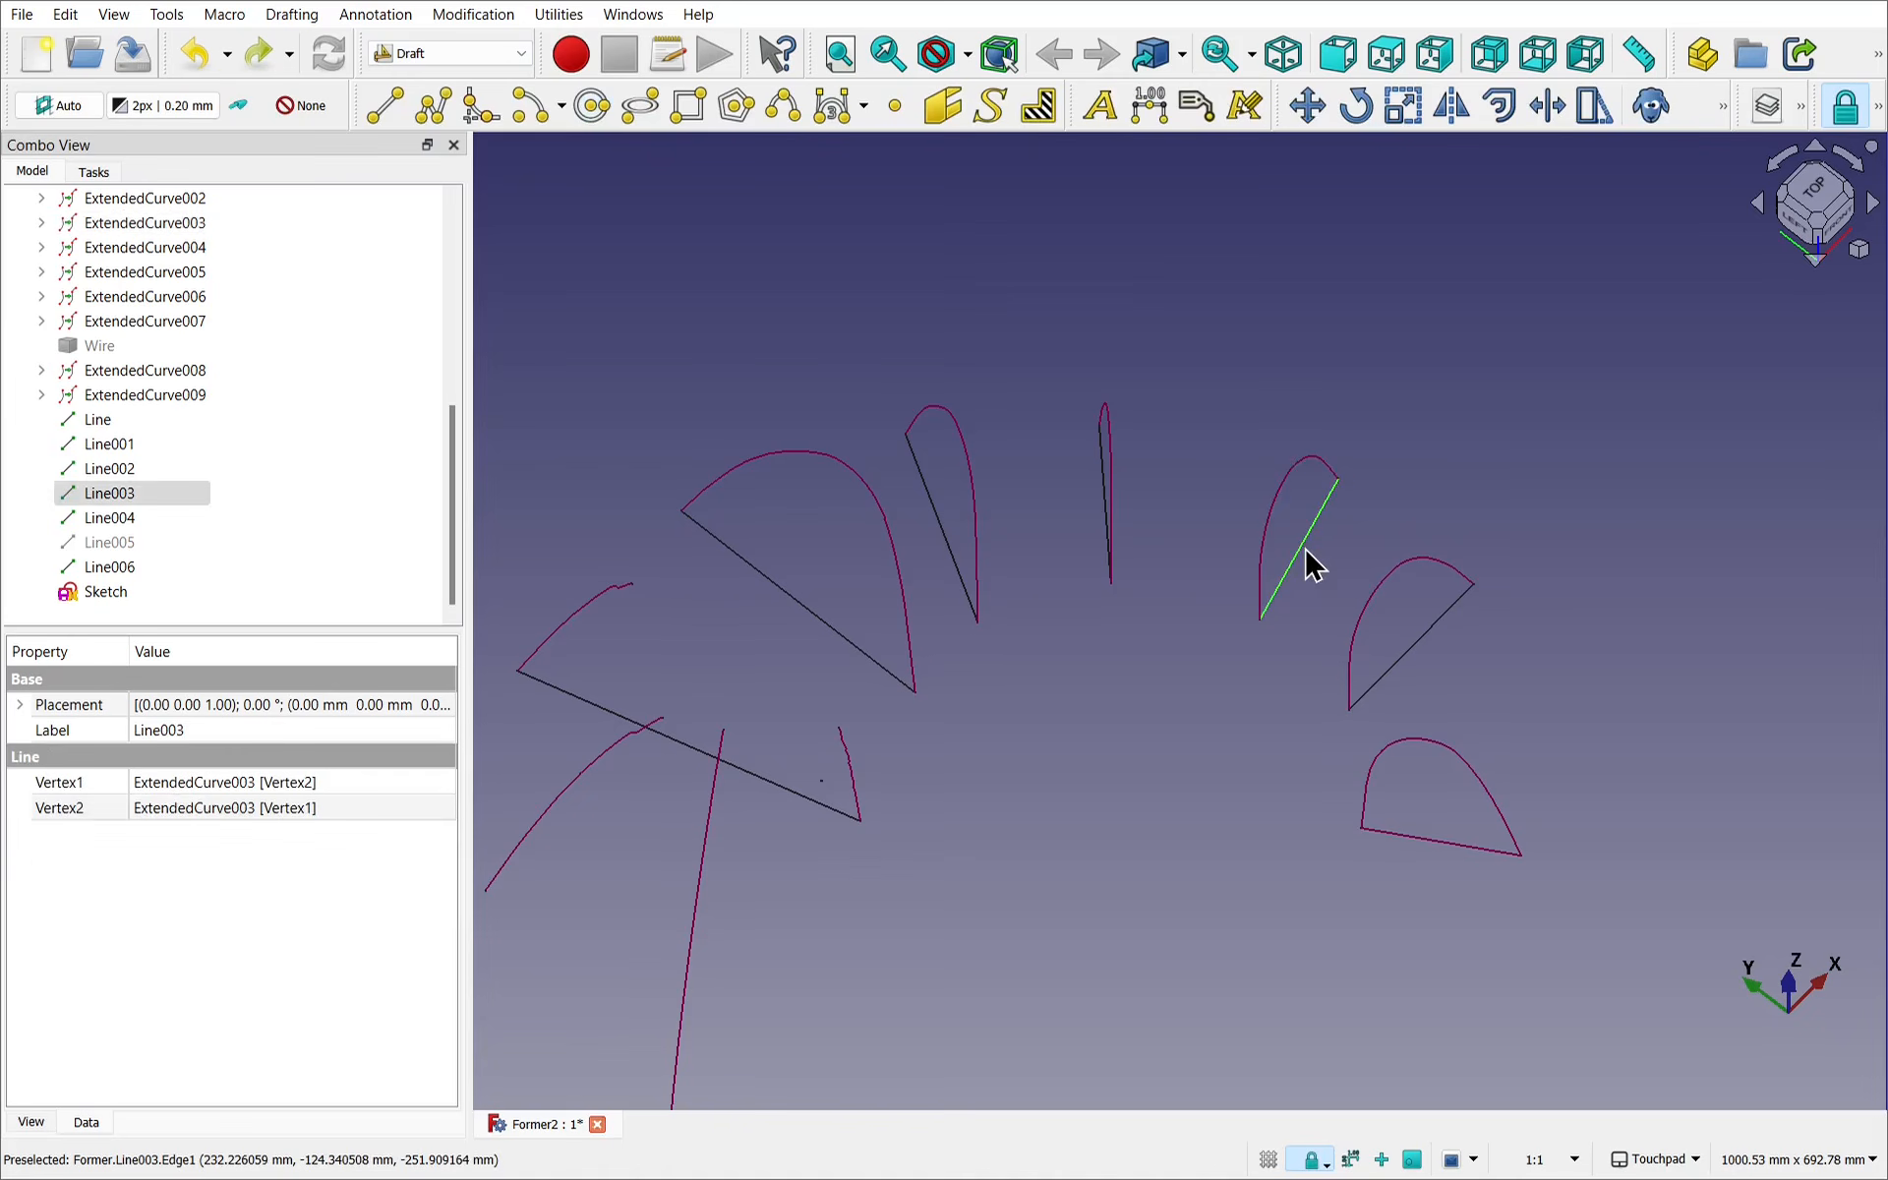
pyautogui.keyDown('ctrl'); pyautogui.click(1304, 462); pyautogui.keyUp('ctrl')
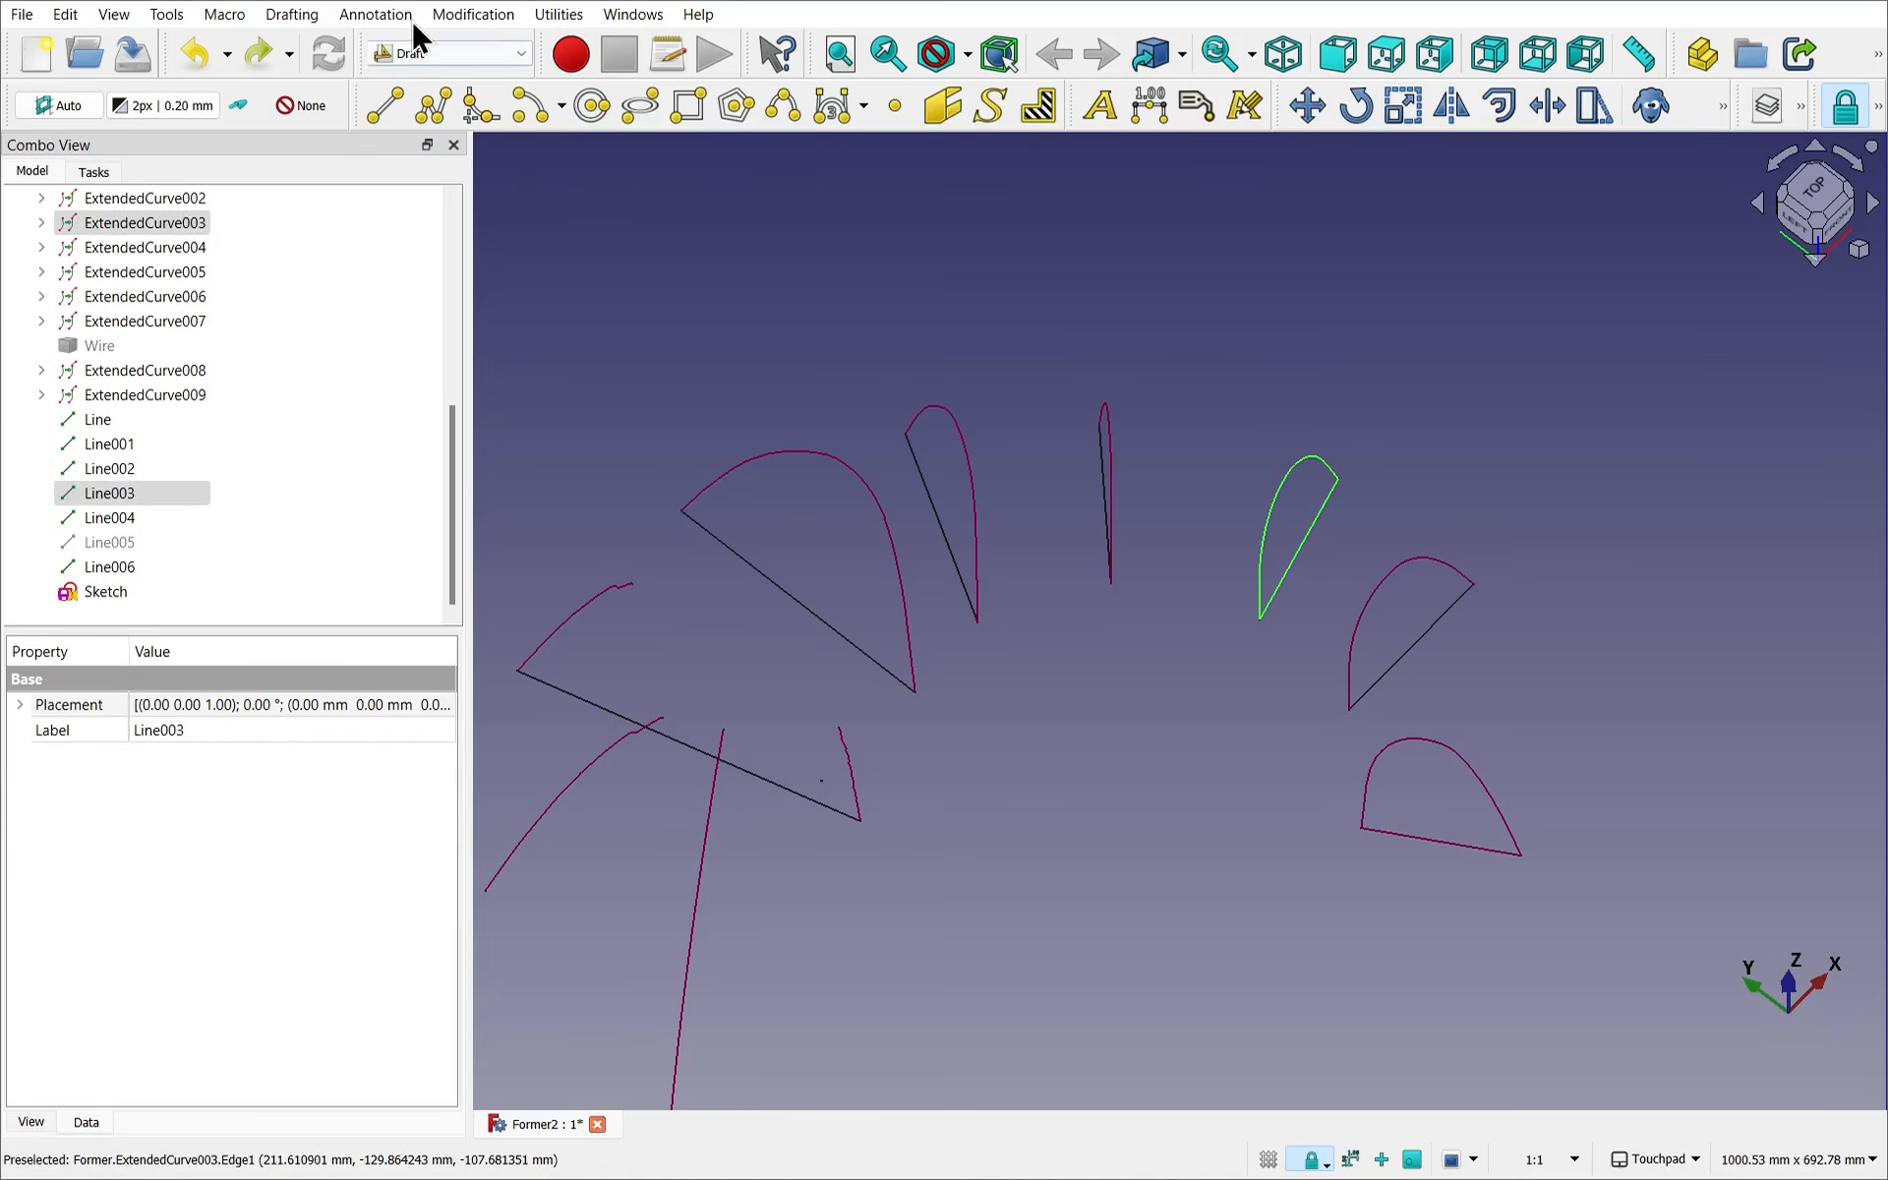
pyautogui.click(454, 14)
pyautogui.click(574, 528)
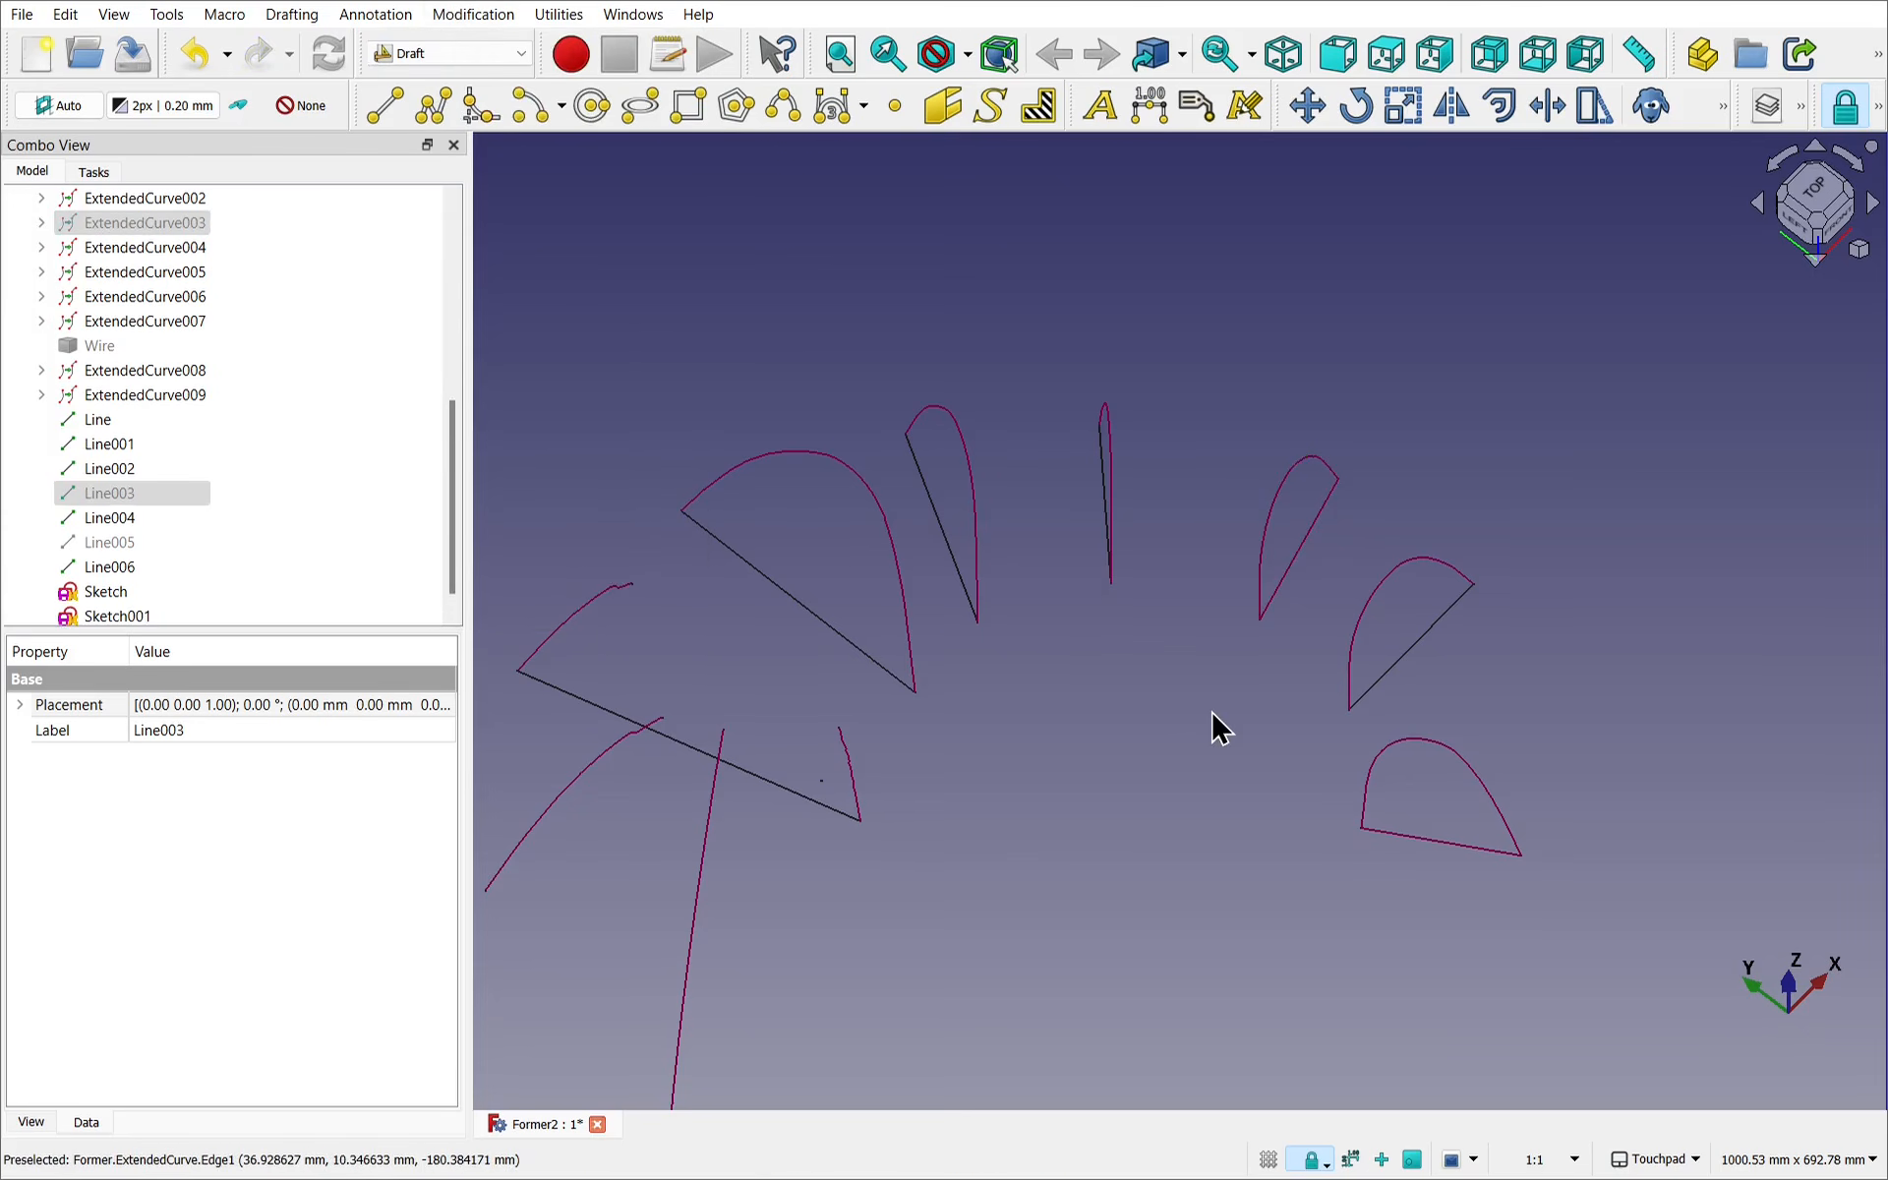
# In the Part workbench, try extruding Sketch001 10 mm along its normal as a solid, and undo the extrusion.
pyautogui.click(458, 49)
pyautogui.click(434, 254)
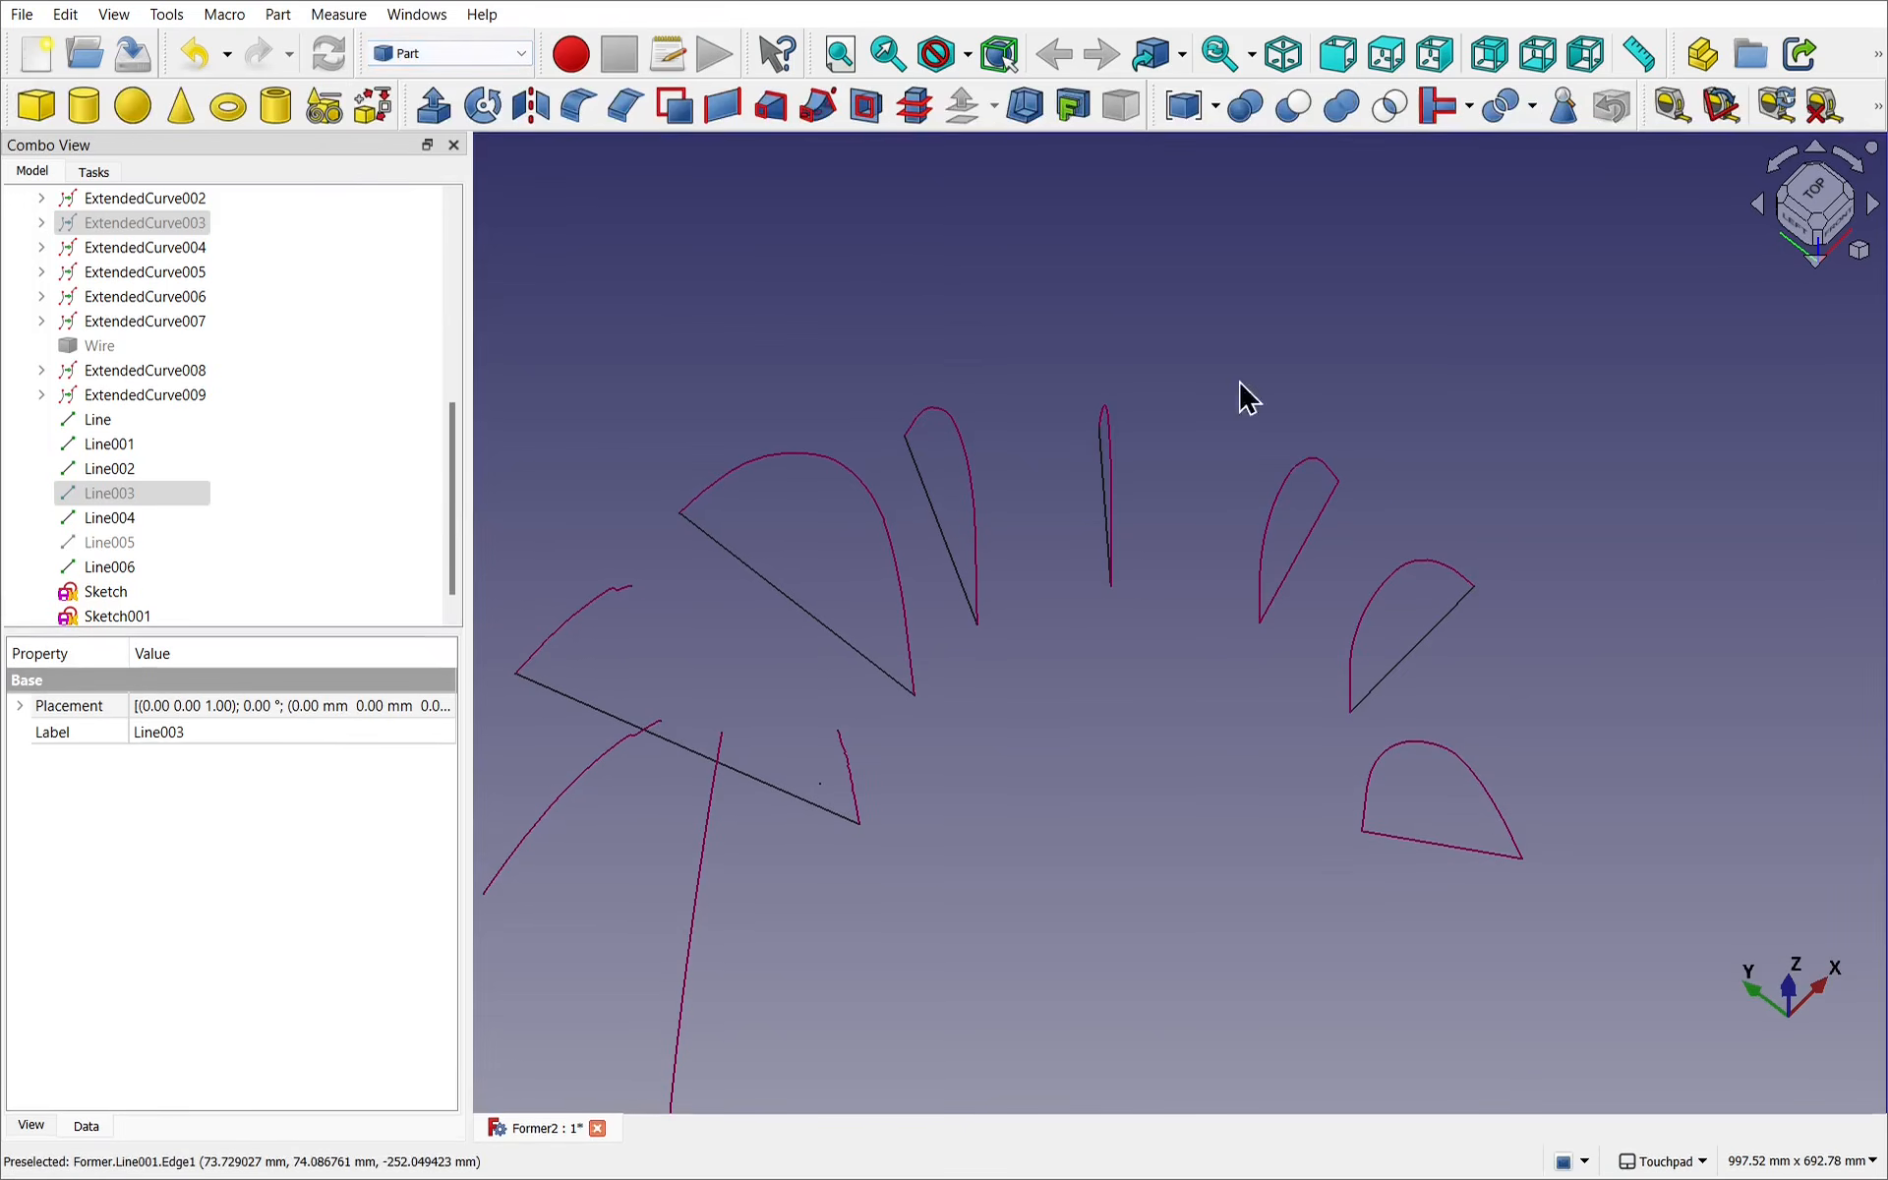
pyautogui.click(1327, 516)
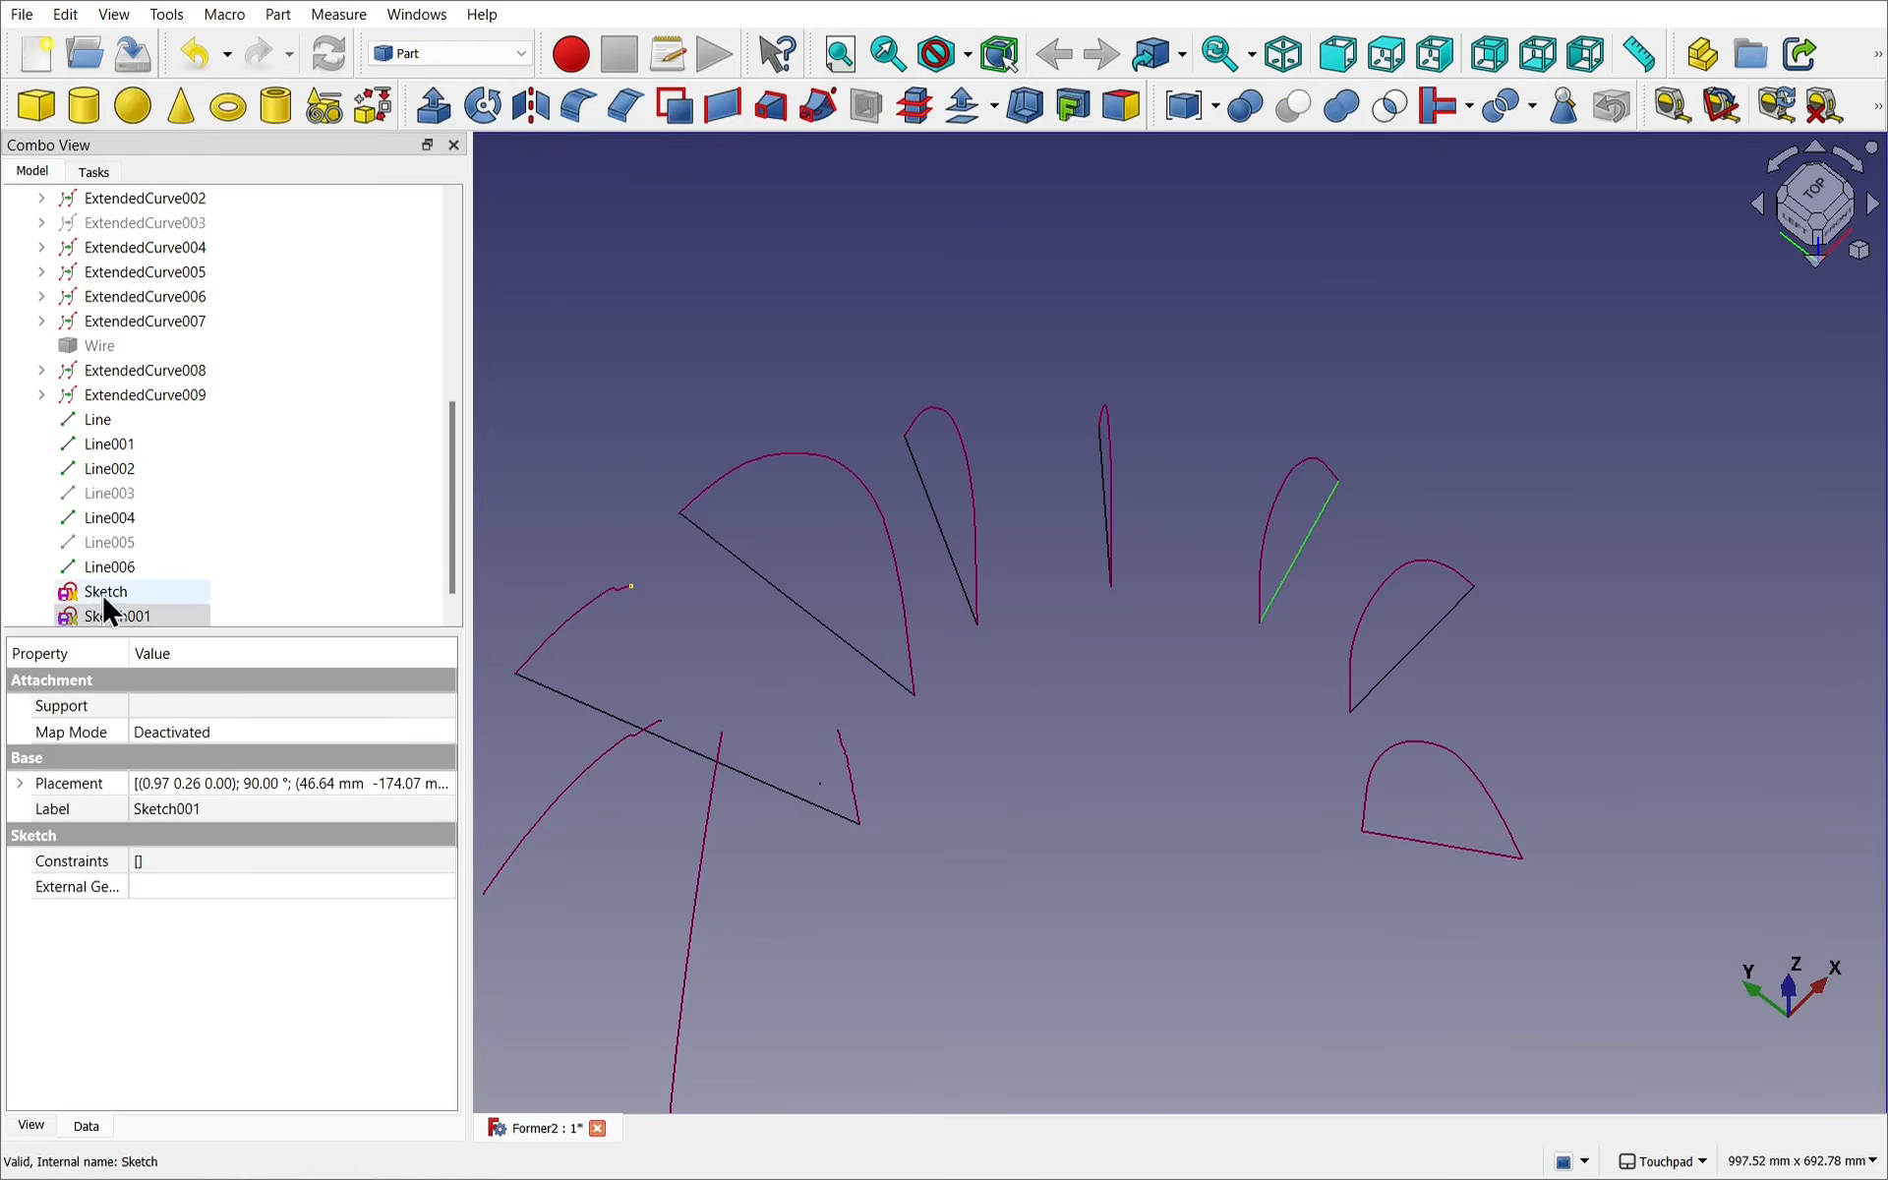
pyautogui.click(451, 113)
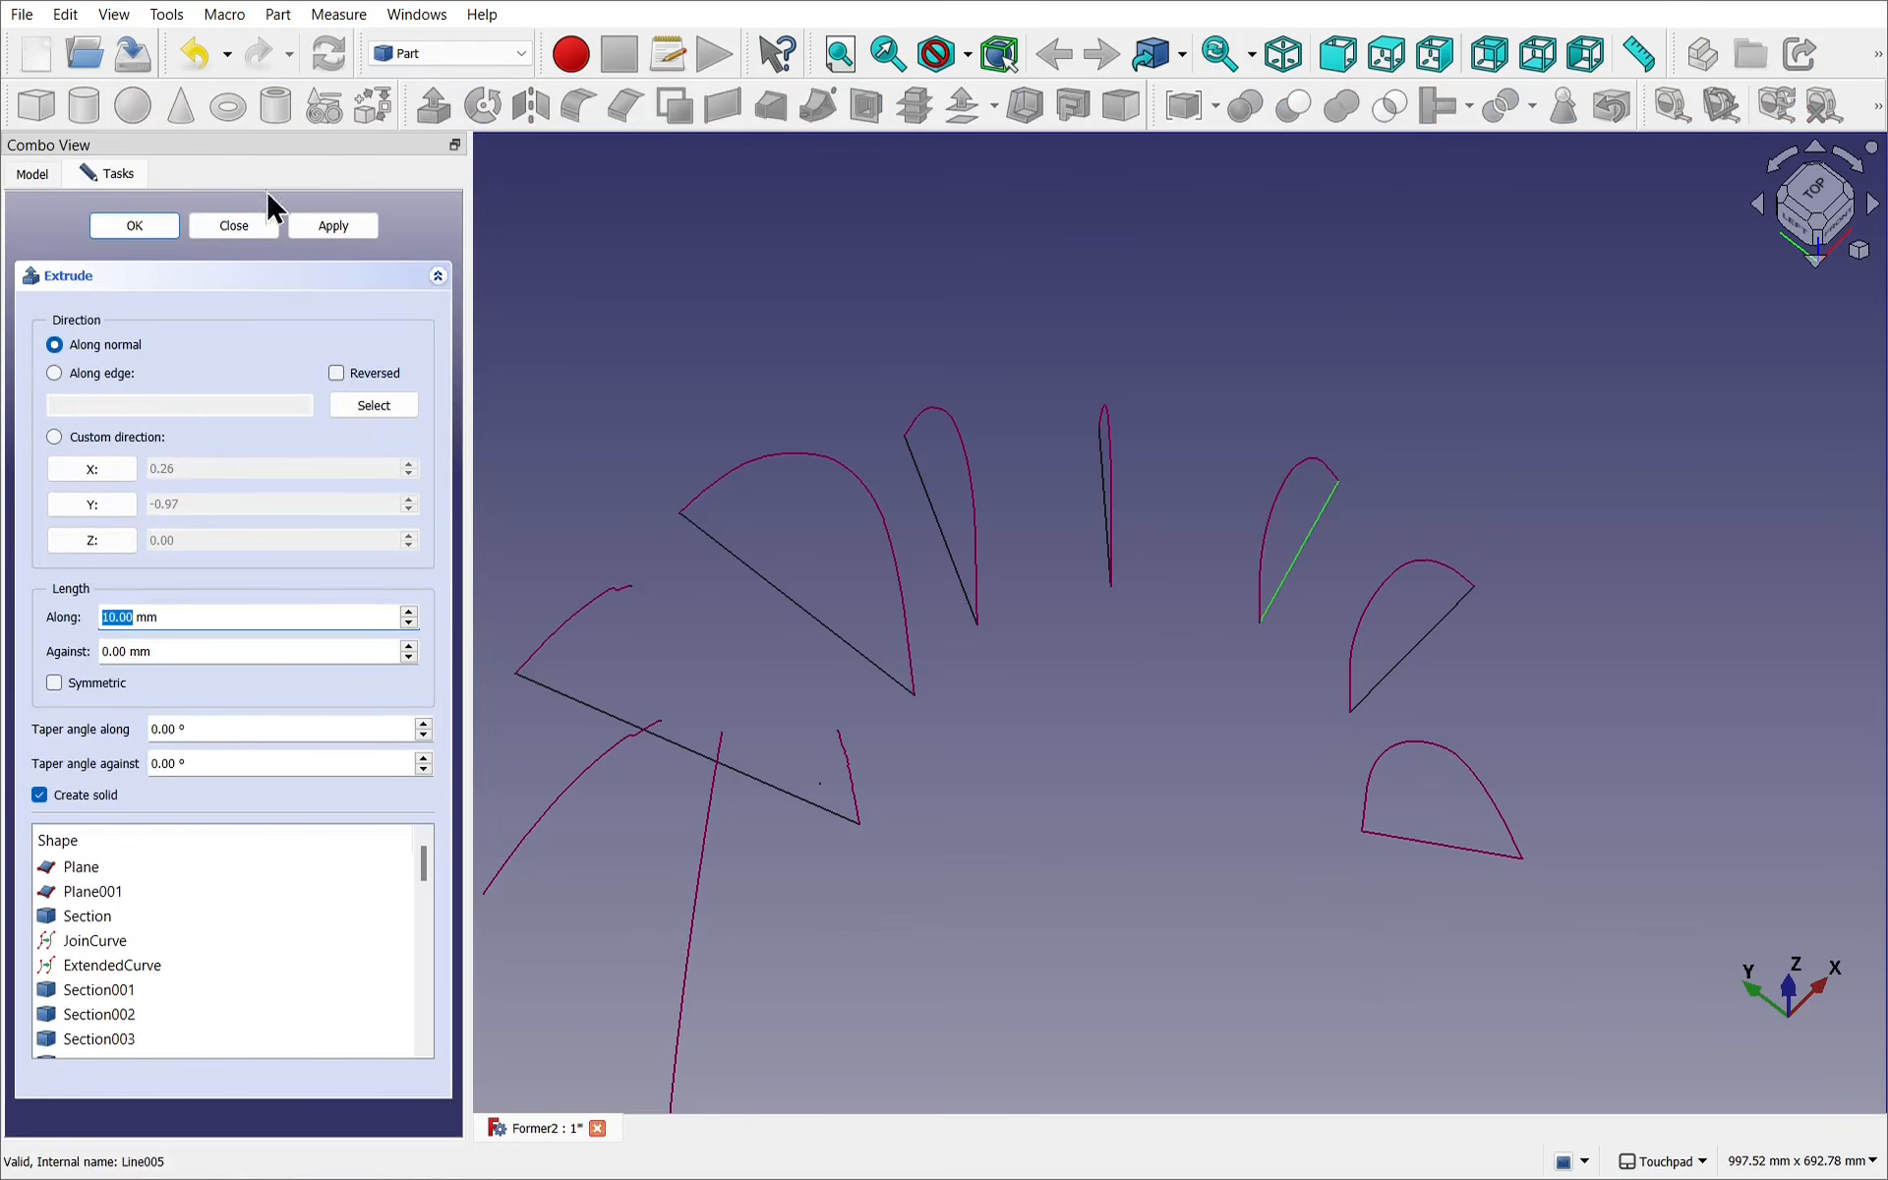
pyautogui.click(134, 228)
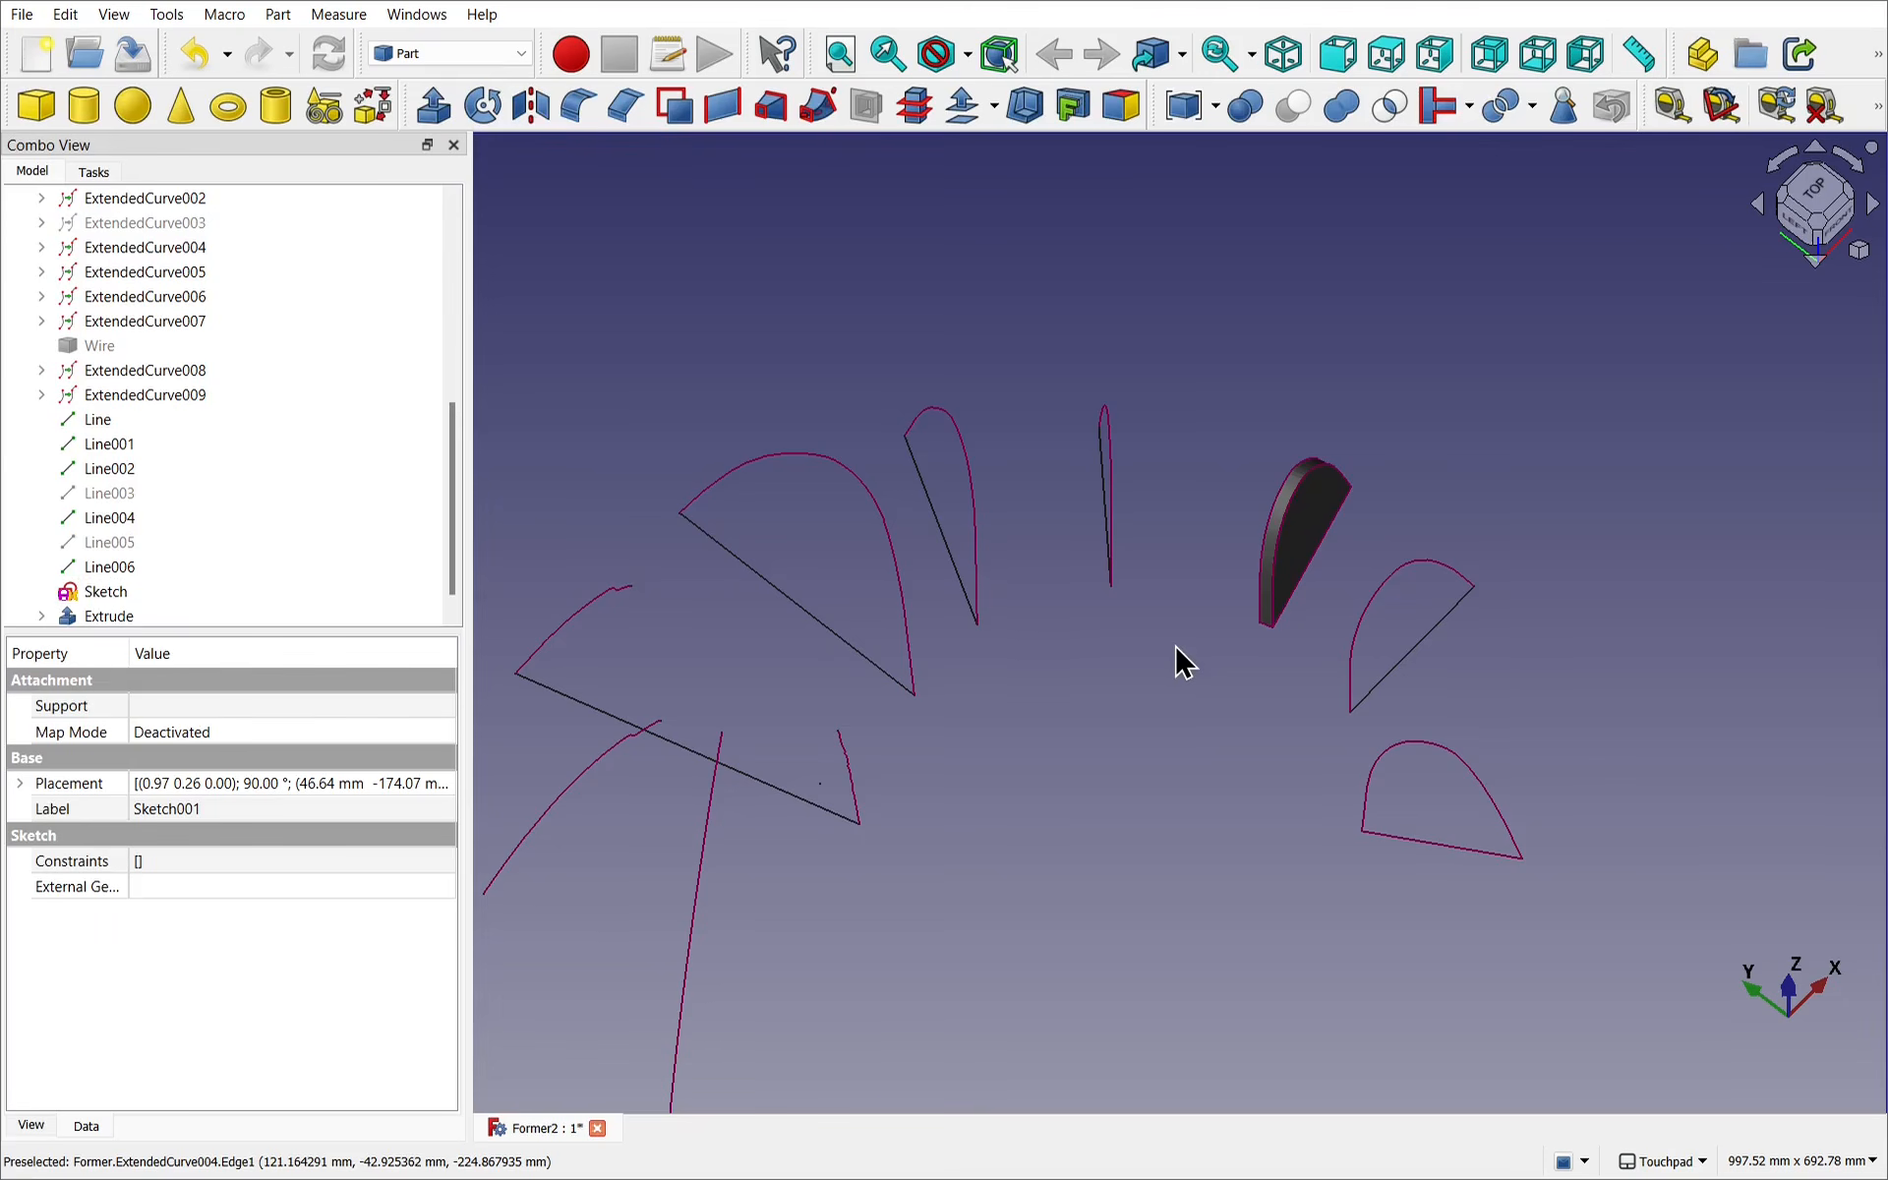
pyautogui.hotkey('ctrl', 'z')
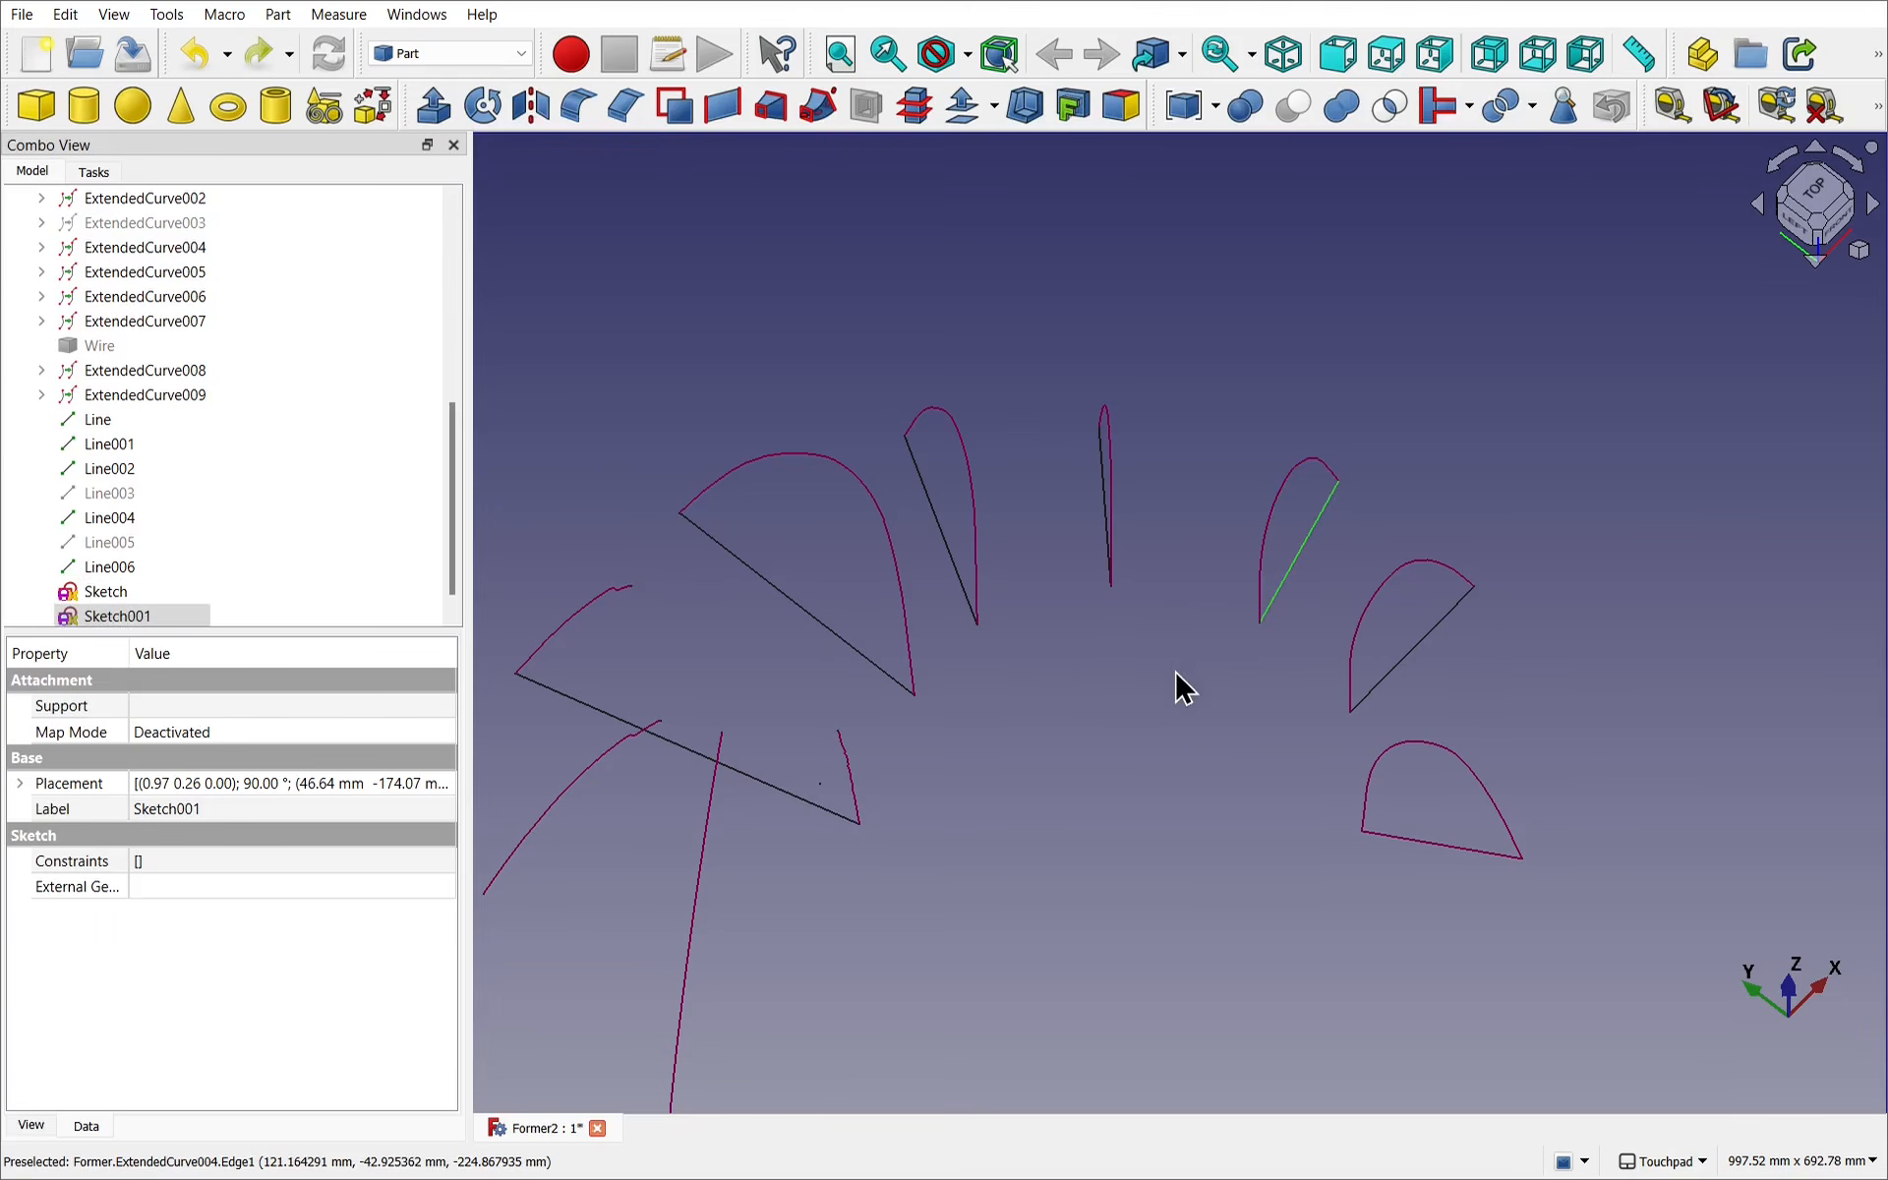
# In the Draft workbench, convert ExtendedCurve006, Line006 and ExtendedCurve009 together into one sketch.
pyautogui.click(1430, 632)
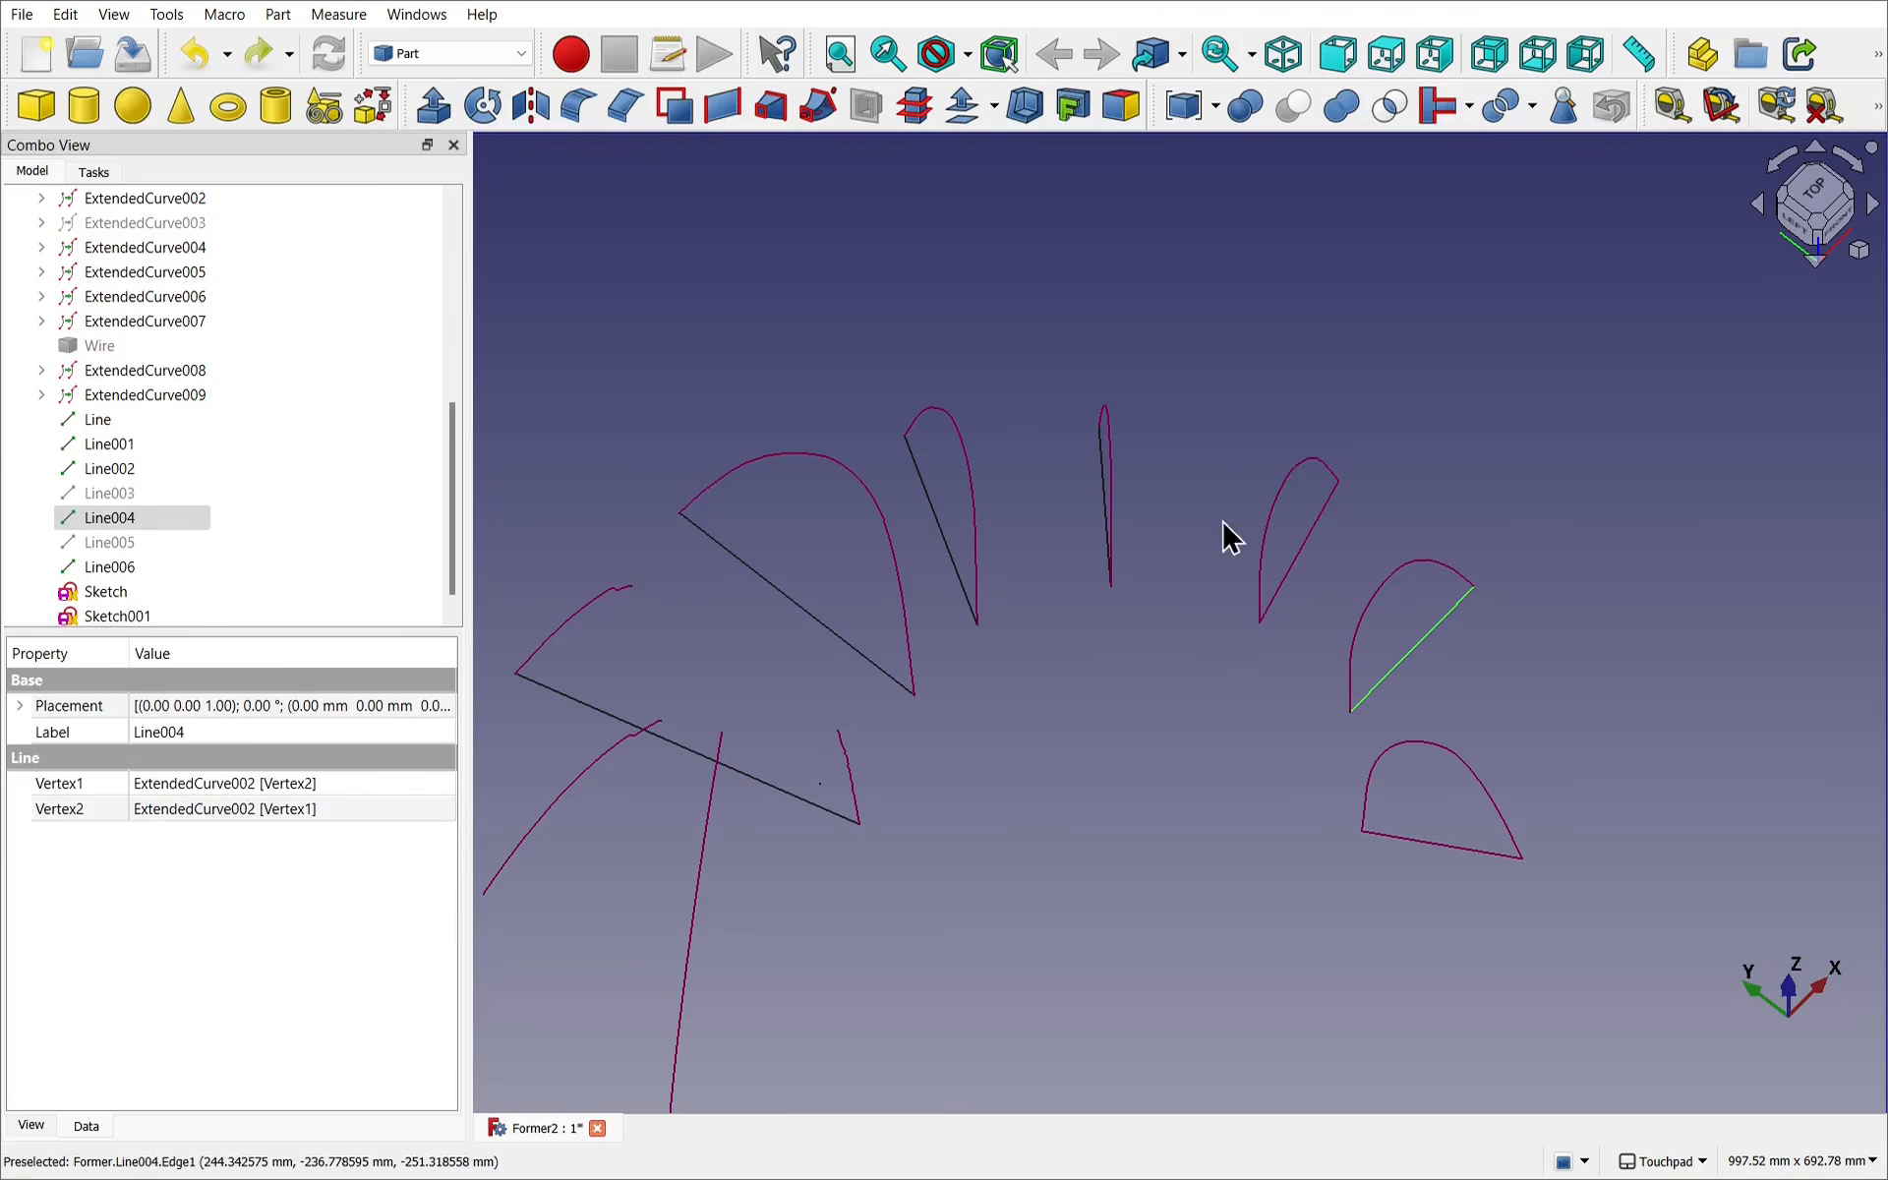
pyautogui.click(445, 52)
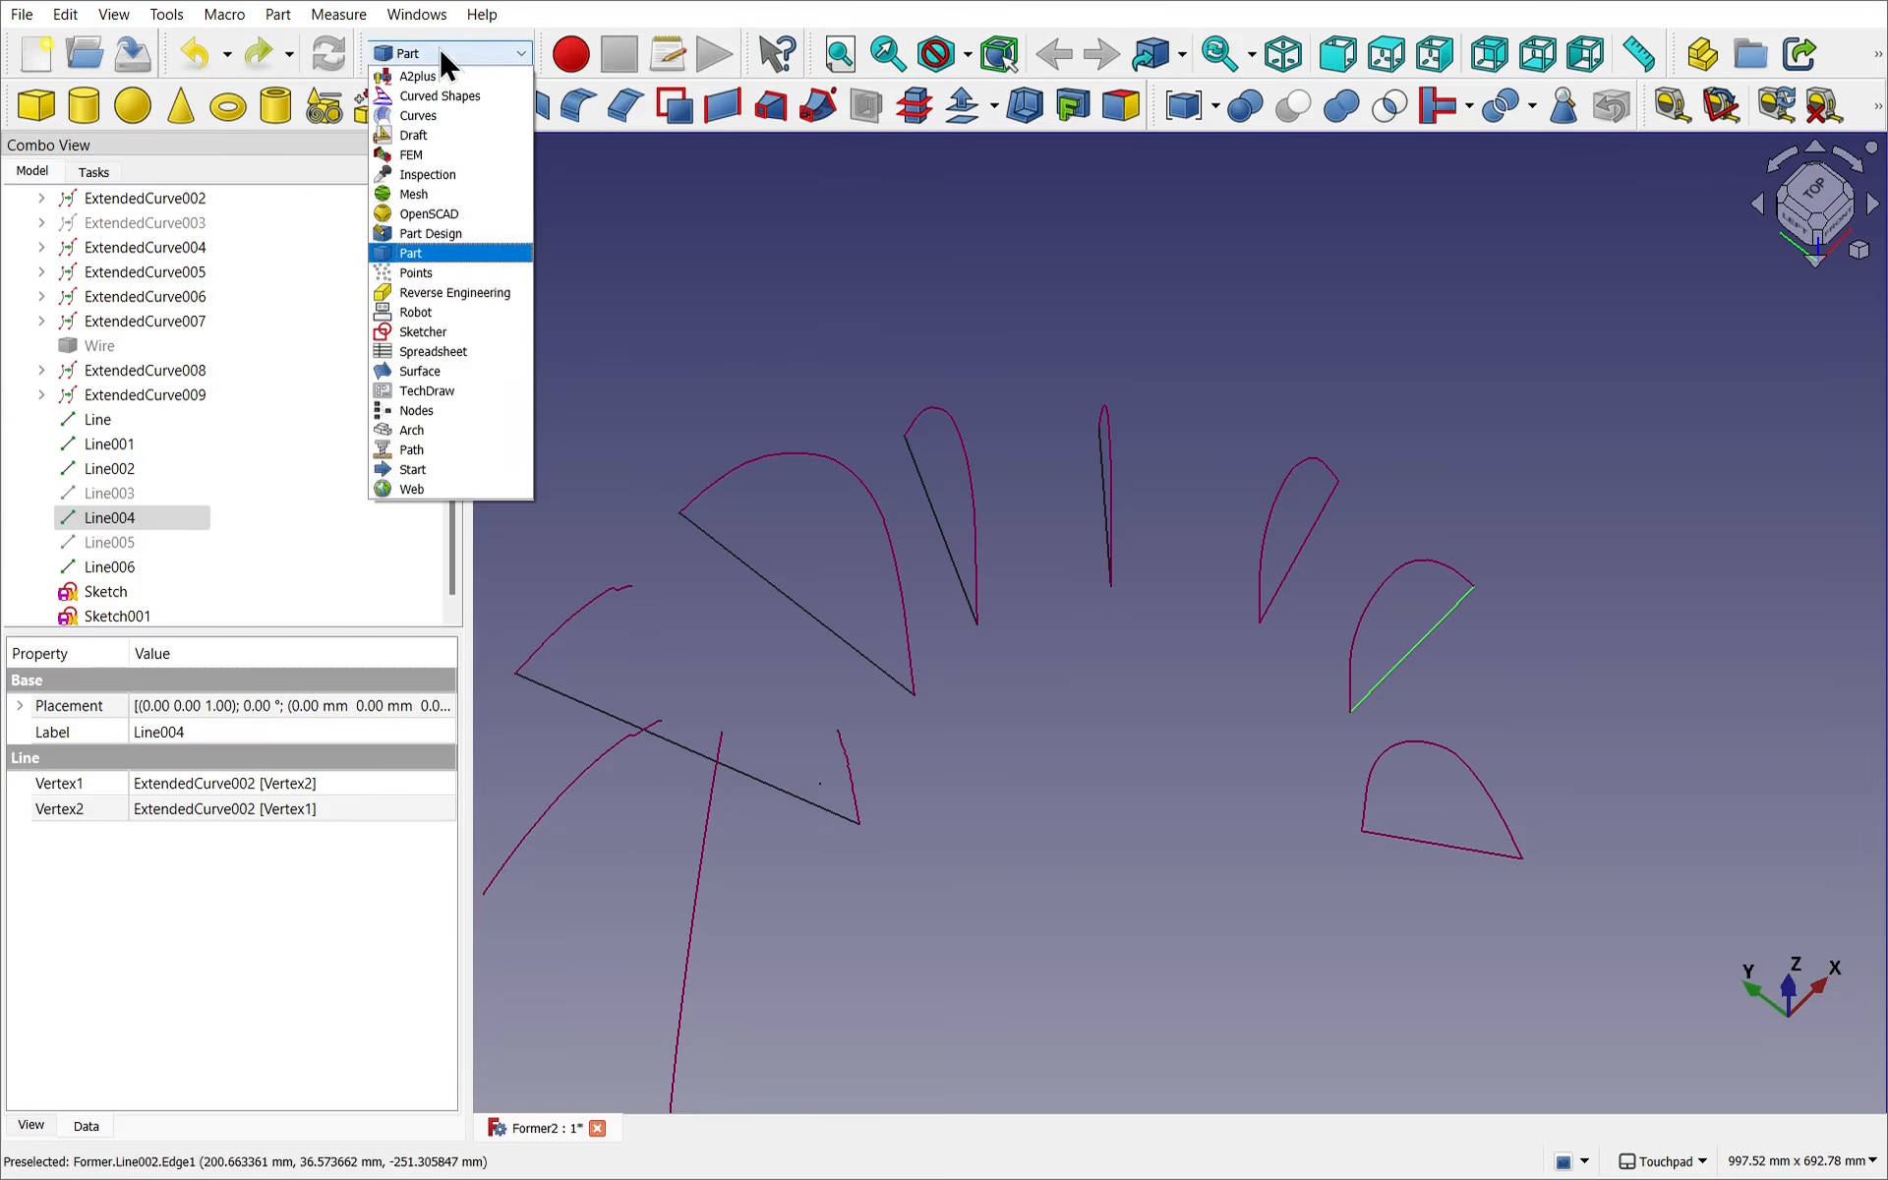
pyautogui.click(452, 138)
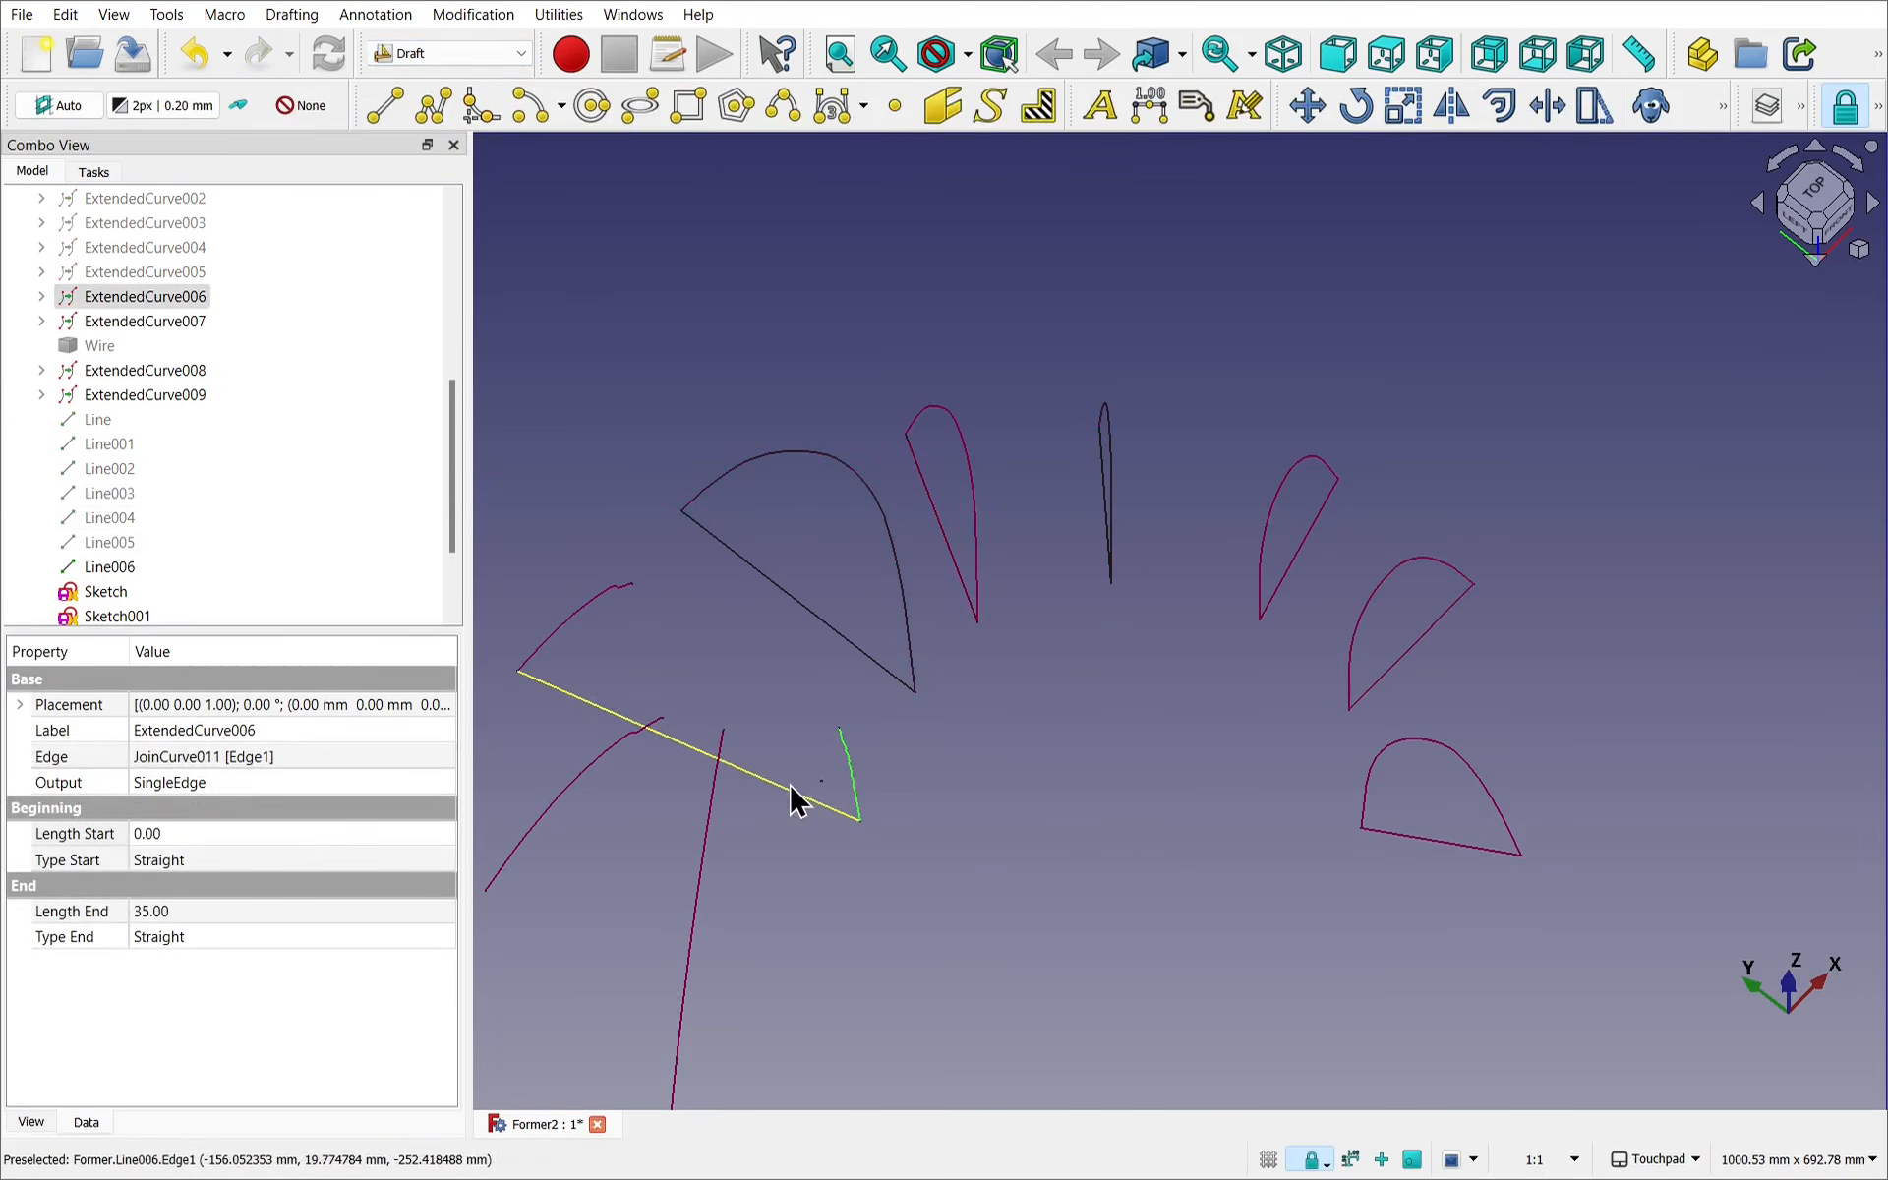
pyautogui.click(882, 773)
pyautogui.click(851, 755)
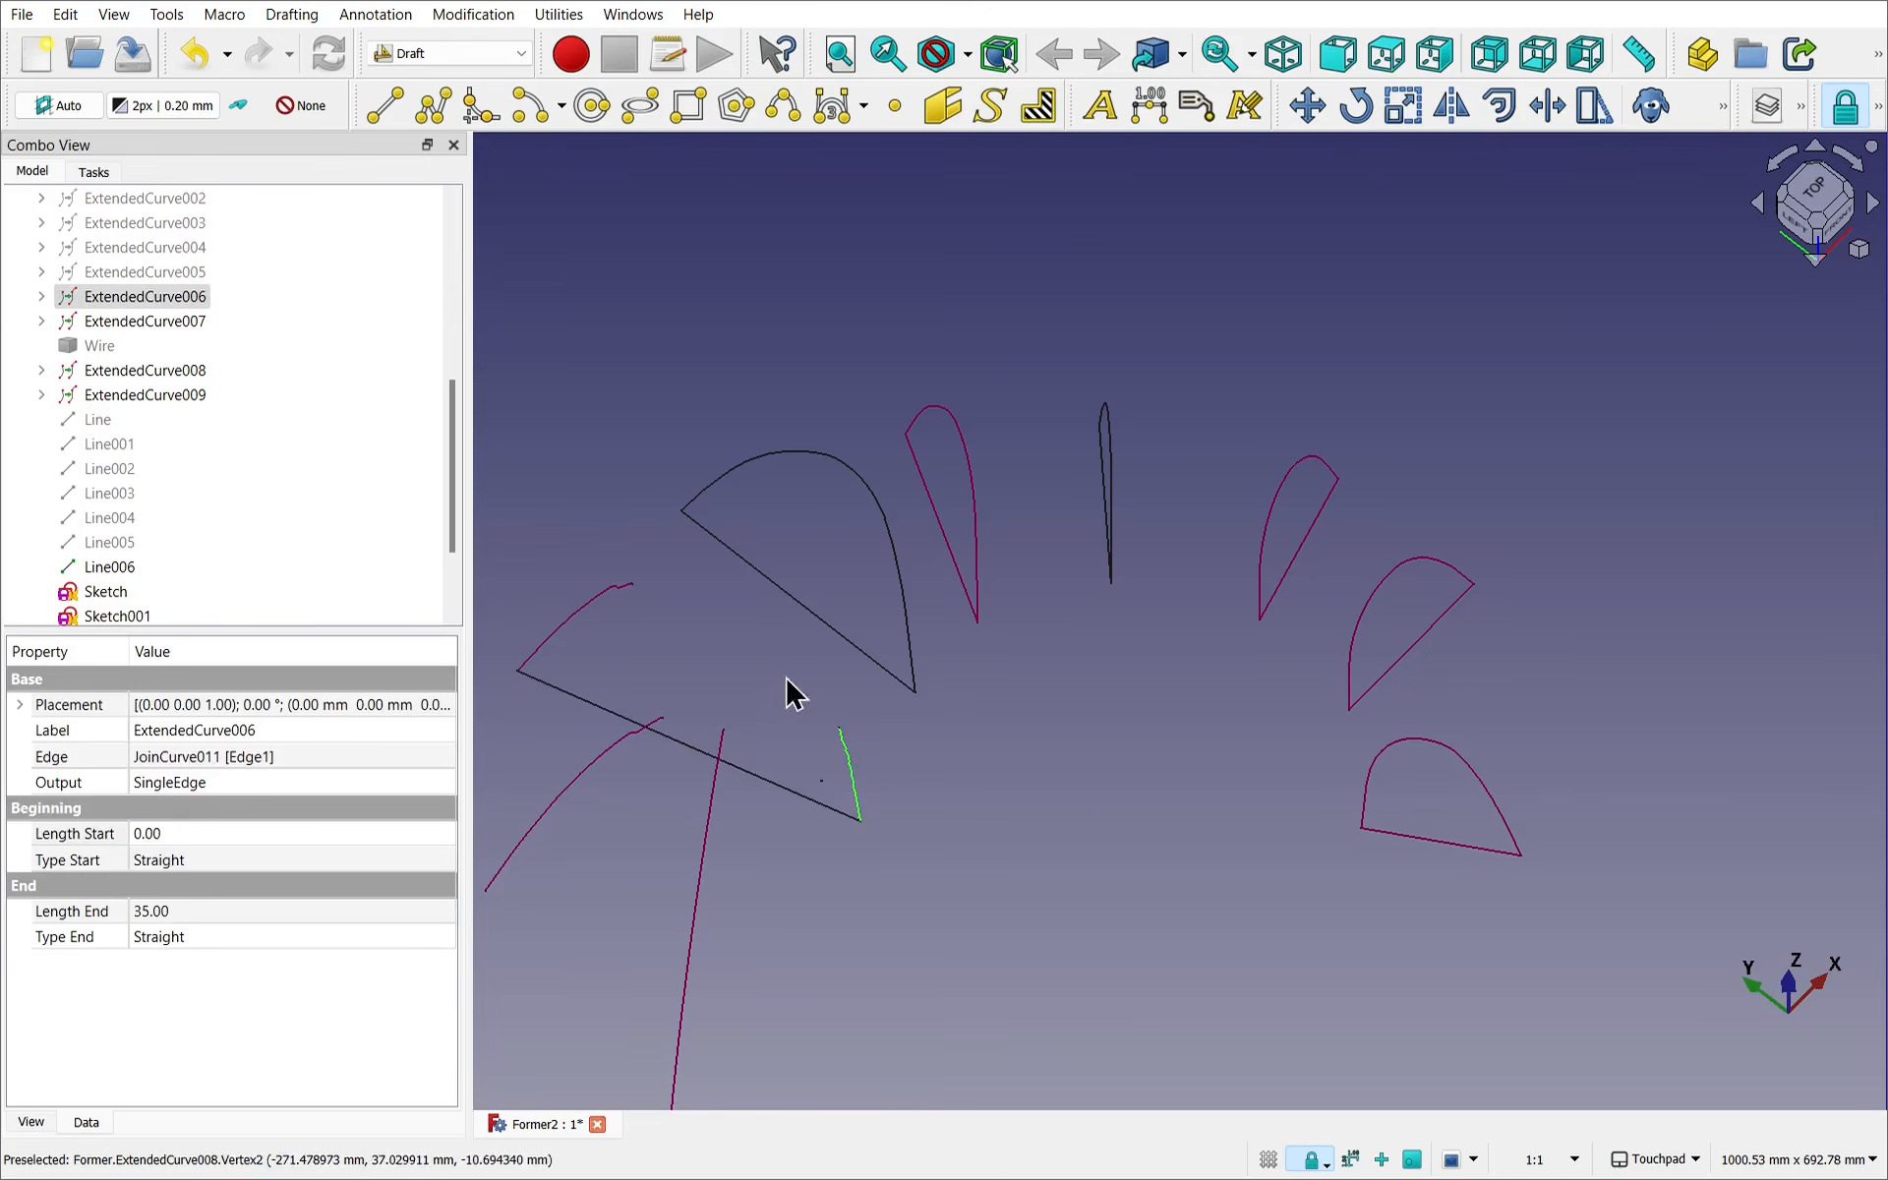
pyautogui.keyDown('ctrl'); pyautogui.click(809, 794); pyautogui.keyUp('ctrl')
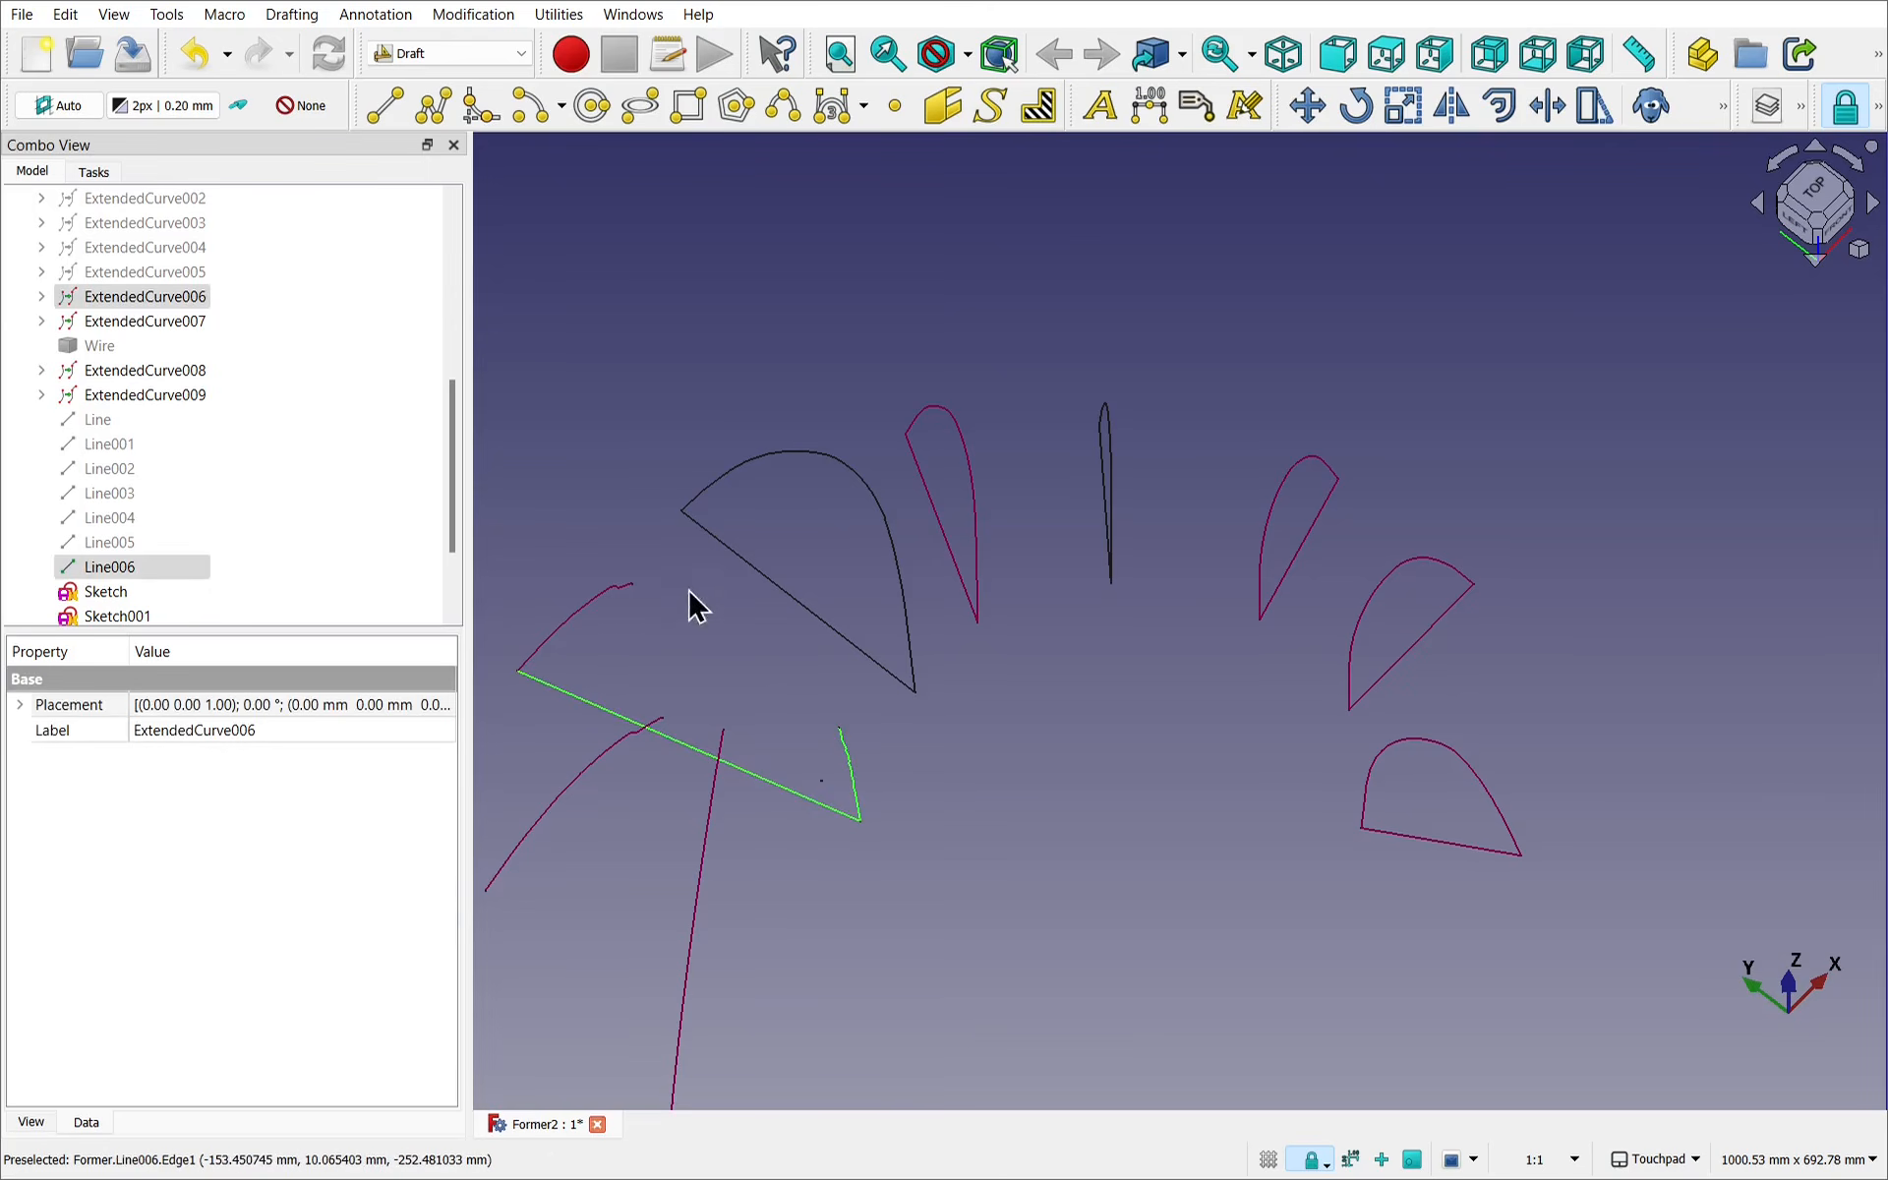
pyautogui.keyDown('ctrl'); pyautogui.click(583, 623); pyautogui.keyUp('ctrl')
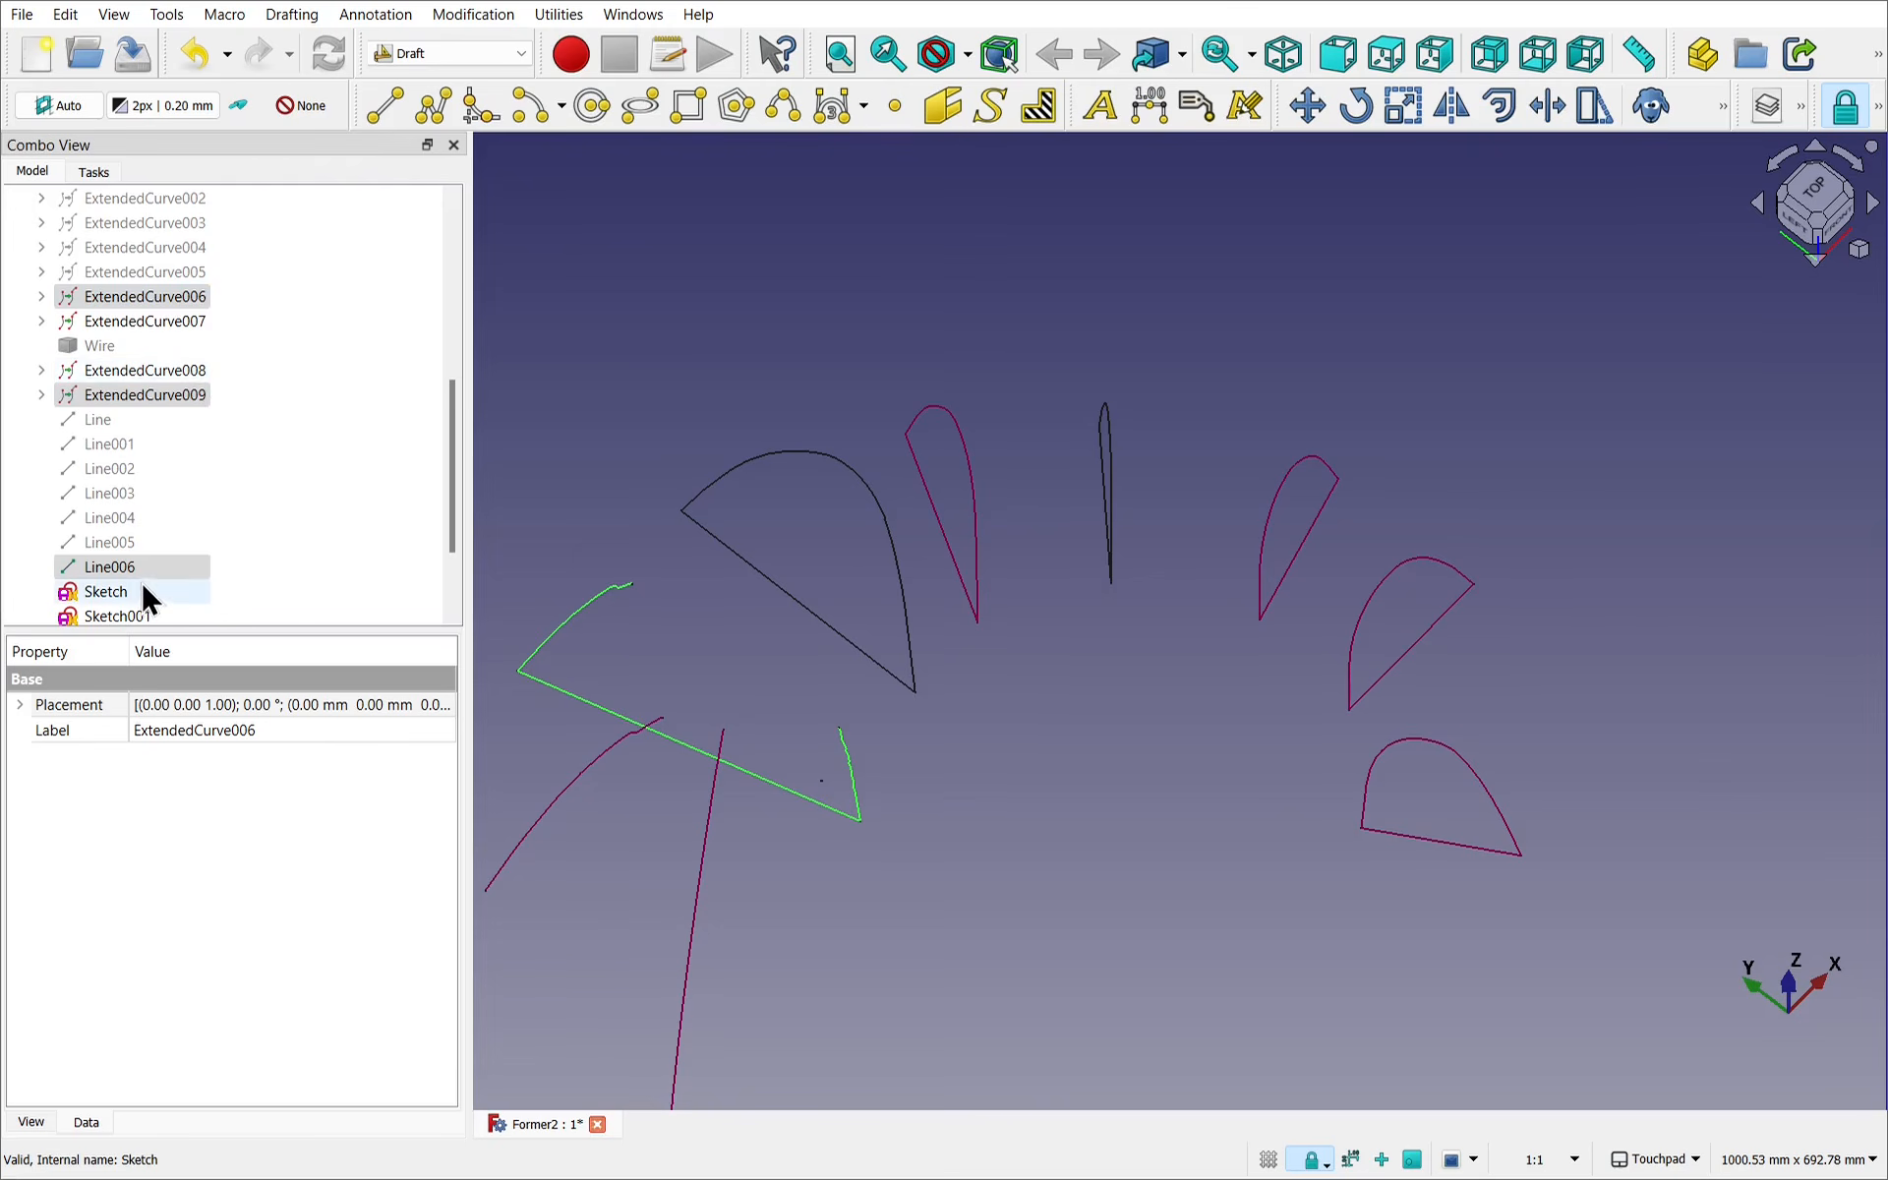
pyautogui.click(475, 14)
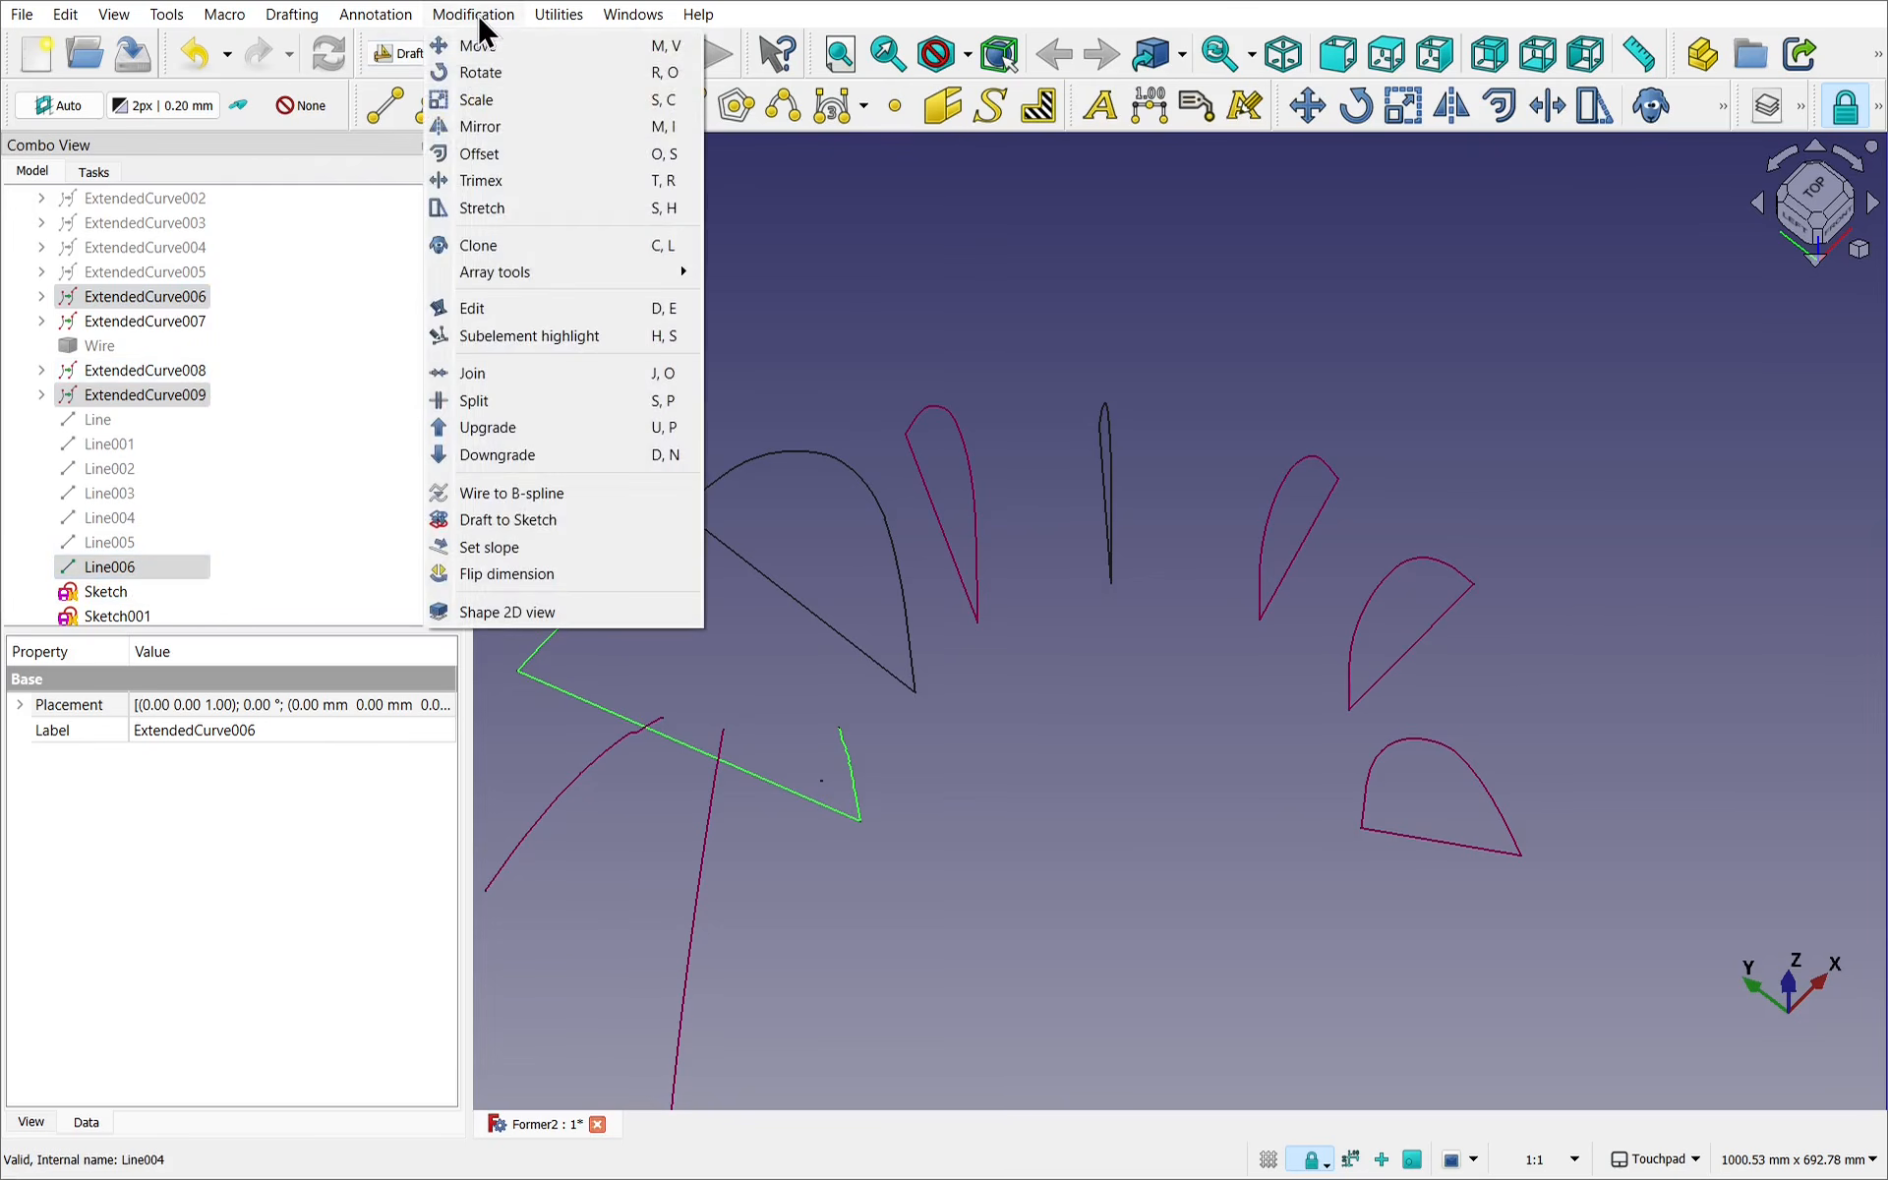
pyautogui.click(552, 524)
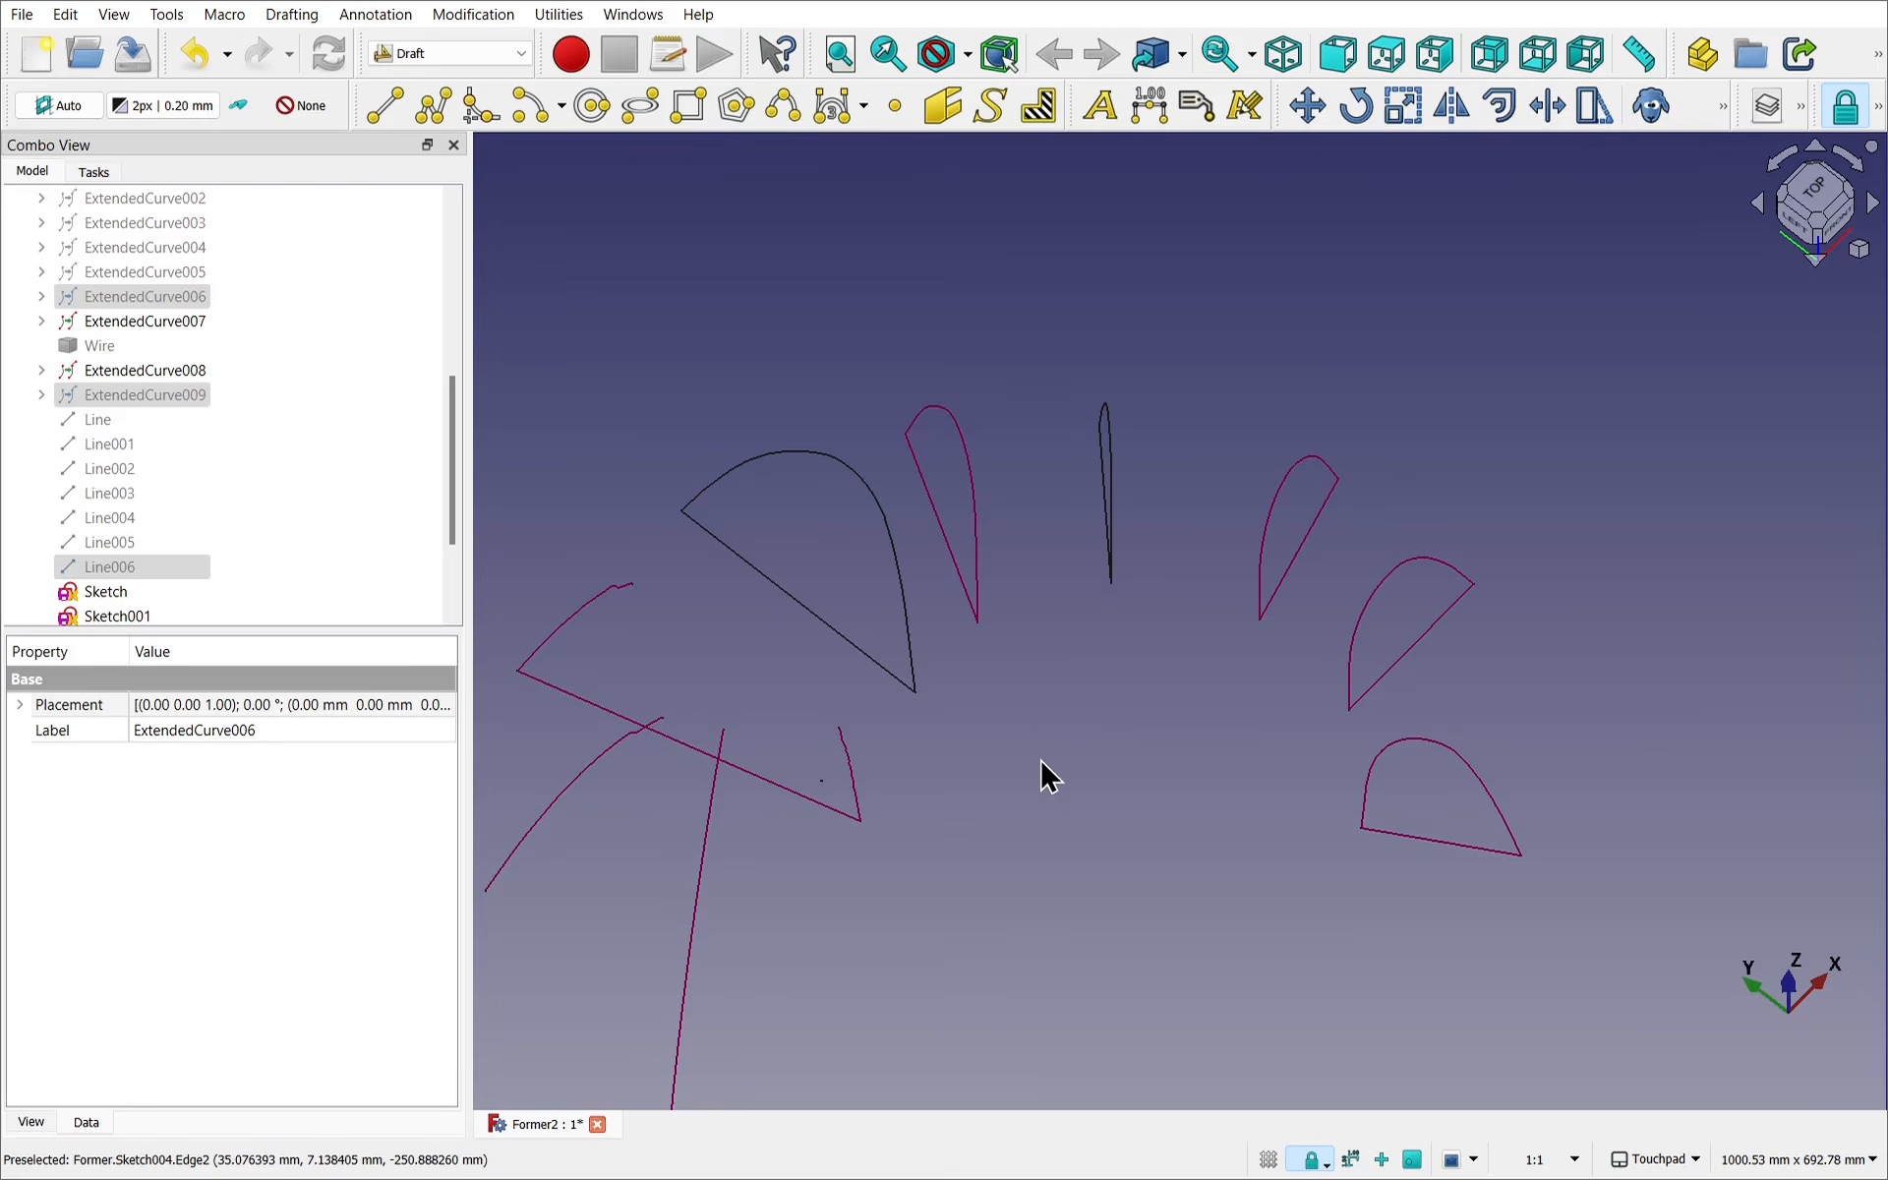
# Convert ExtendedCurve008 and ExtendedCurve007 into separate sketches with Draft to Sketch.
pyautogui.scroll(-3, 1047, 776)
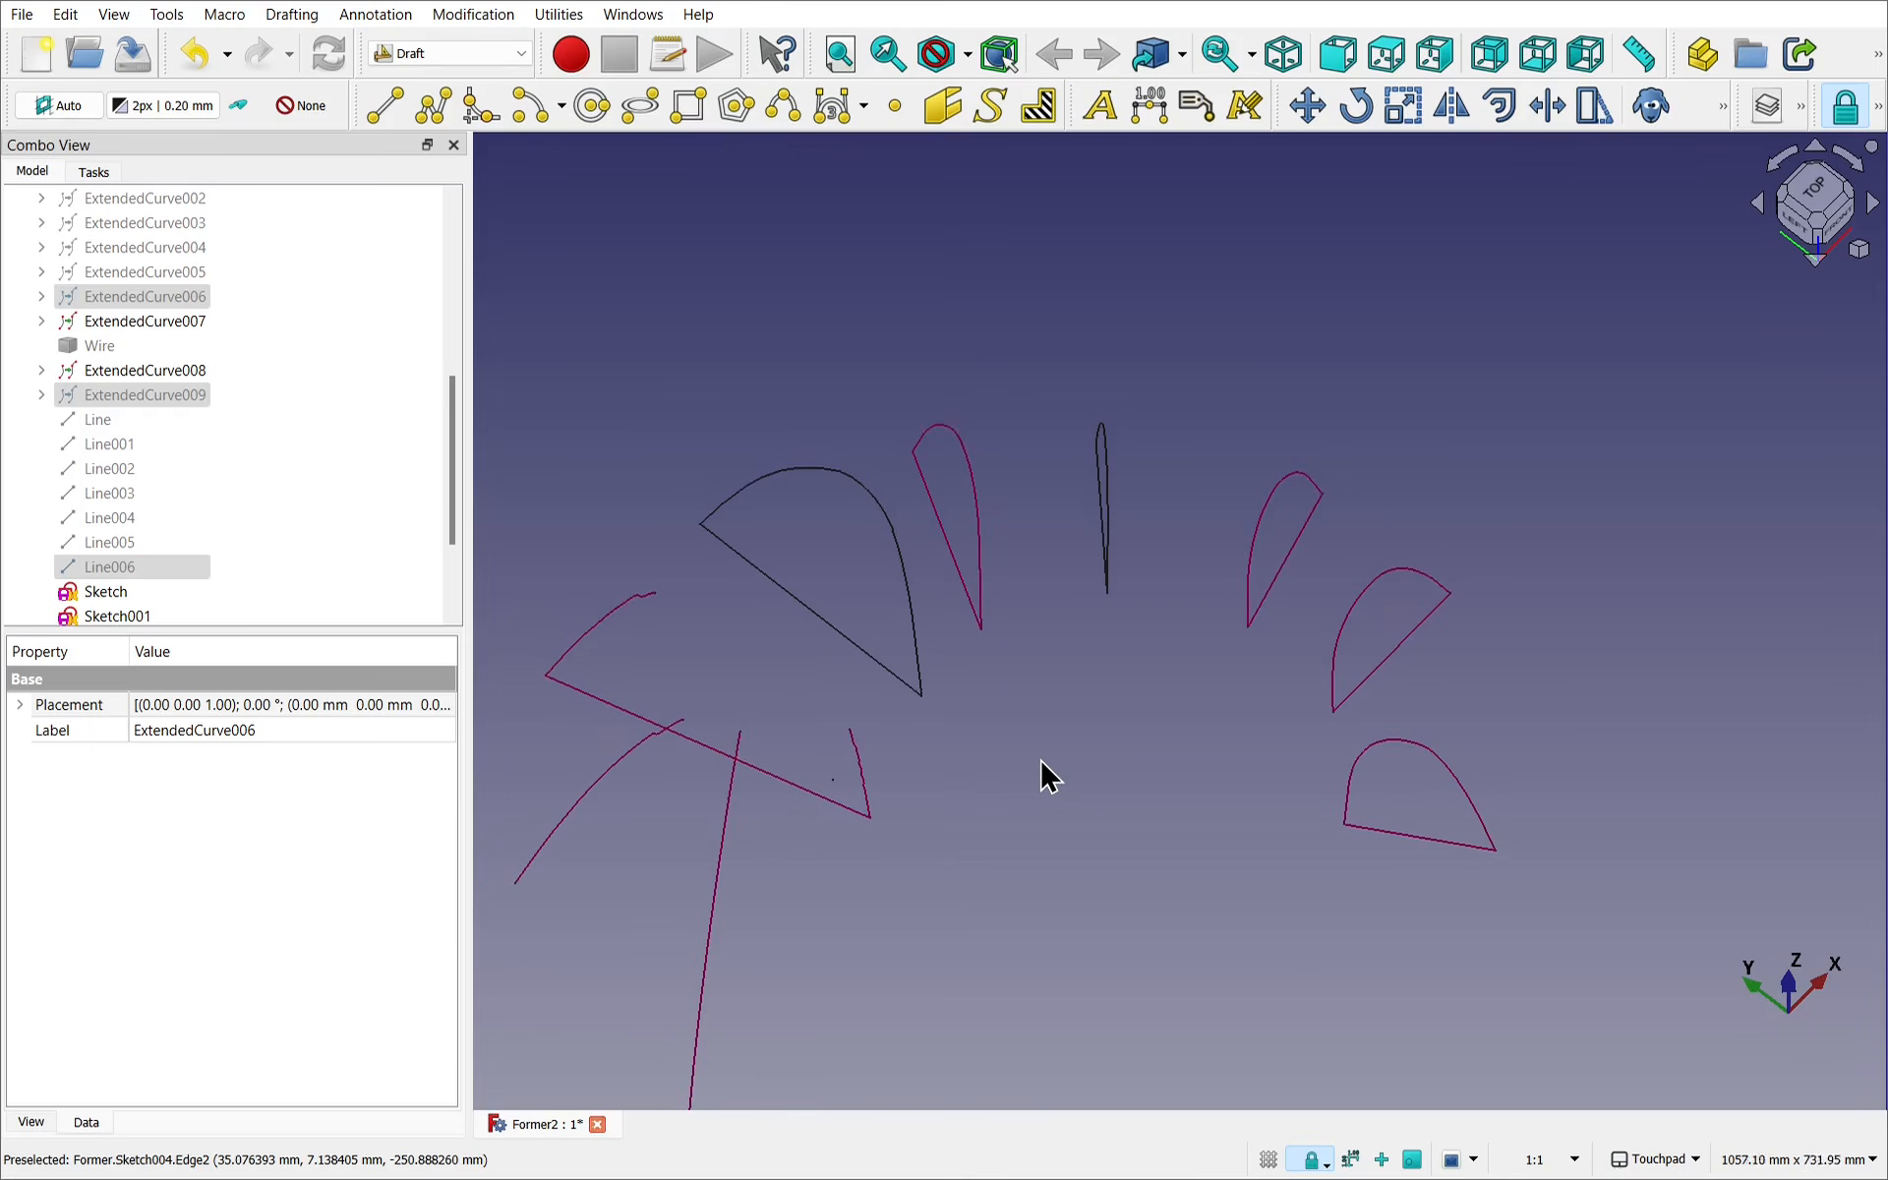
pyautogui.click(640, 792)
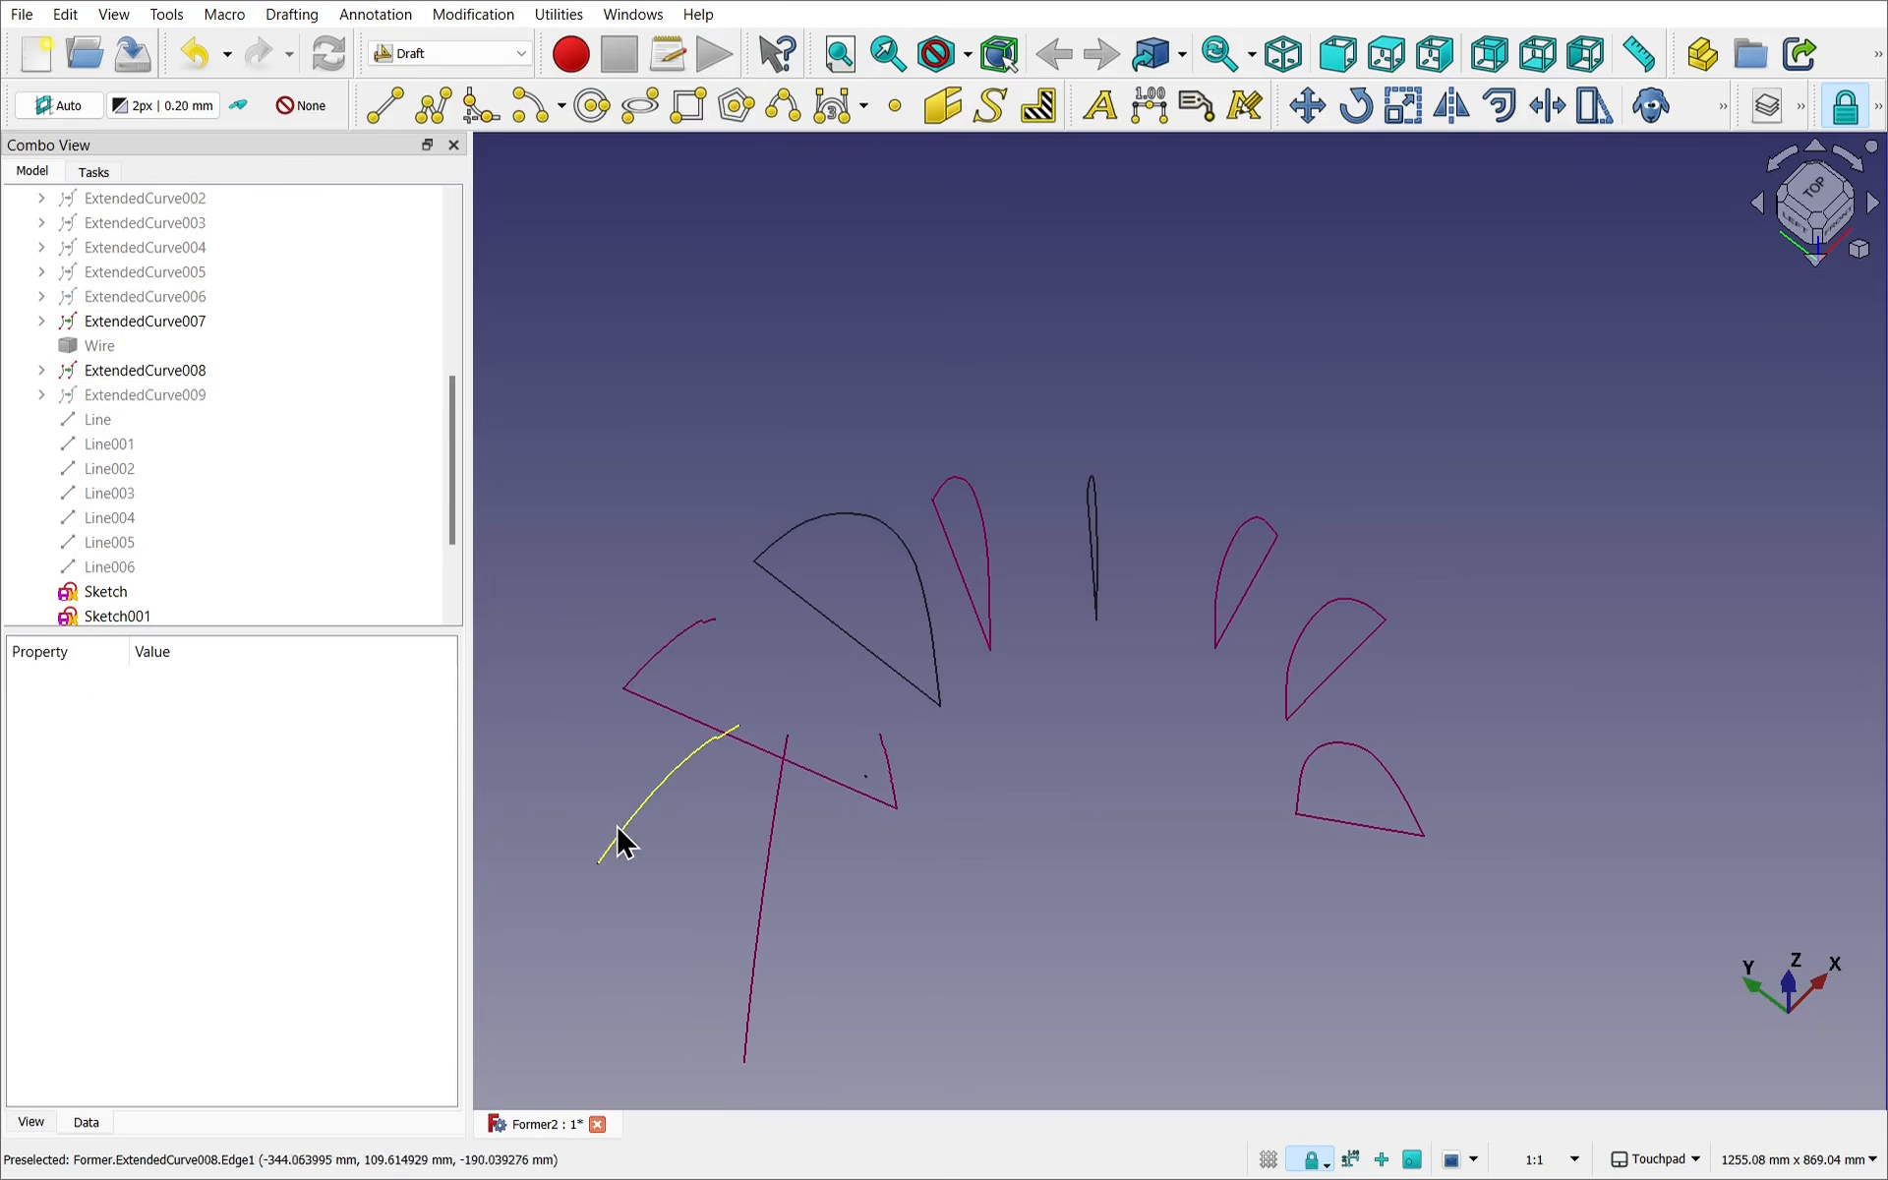
pyautogui.click(619, 841)
pyautogui.click(462, 20)
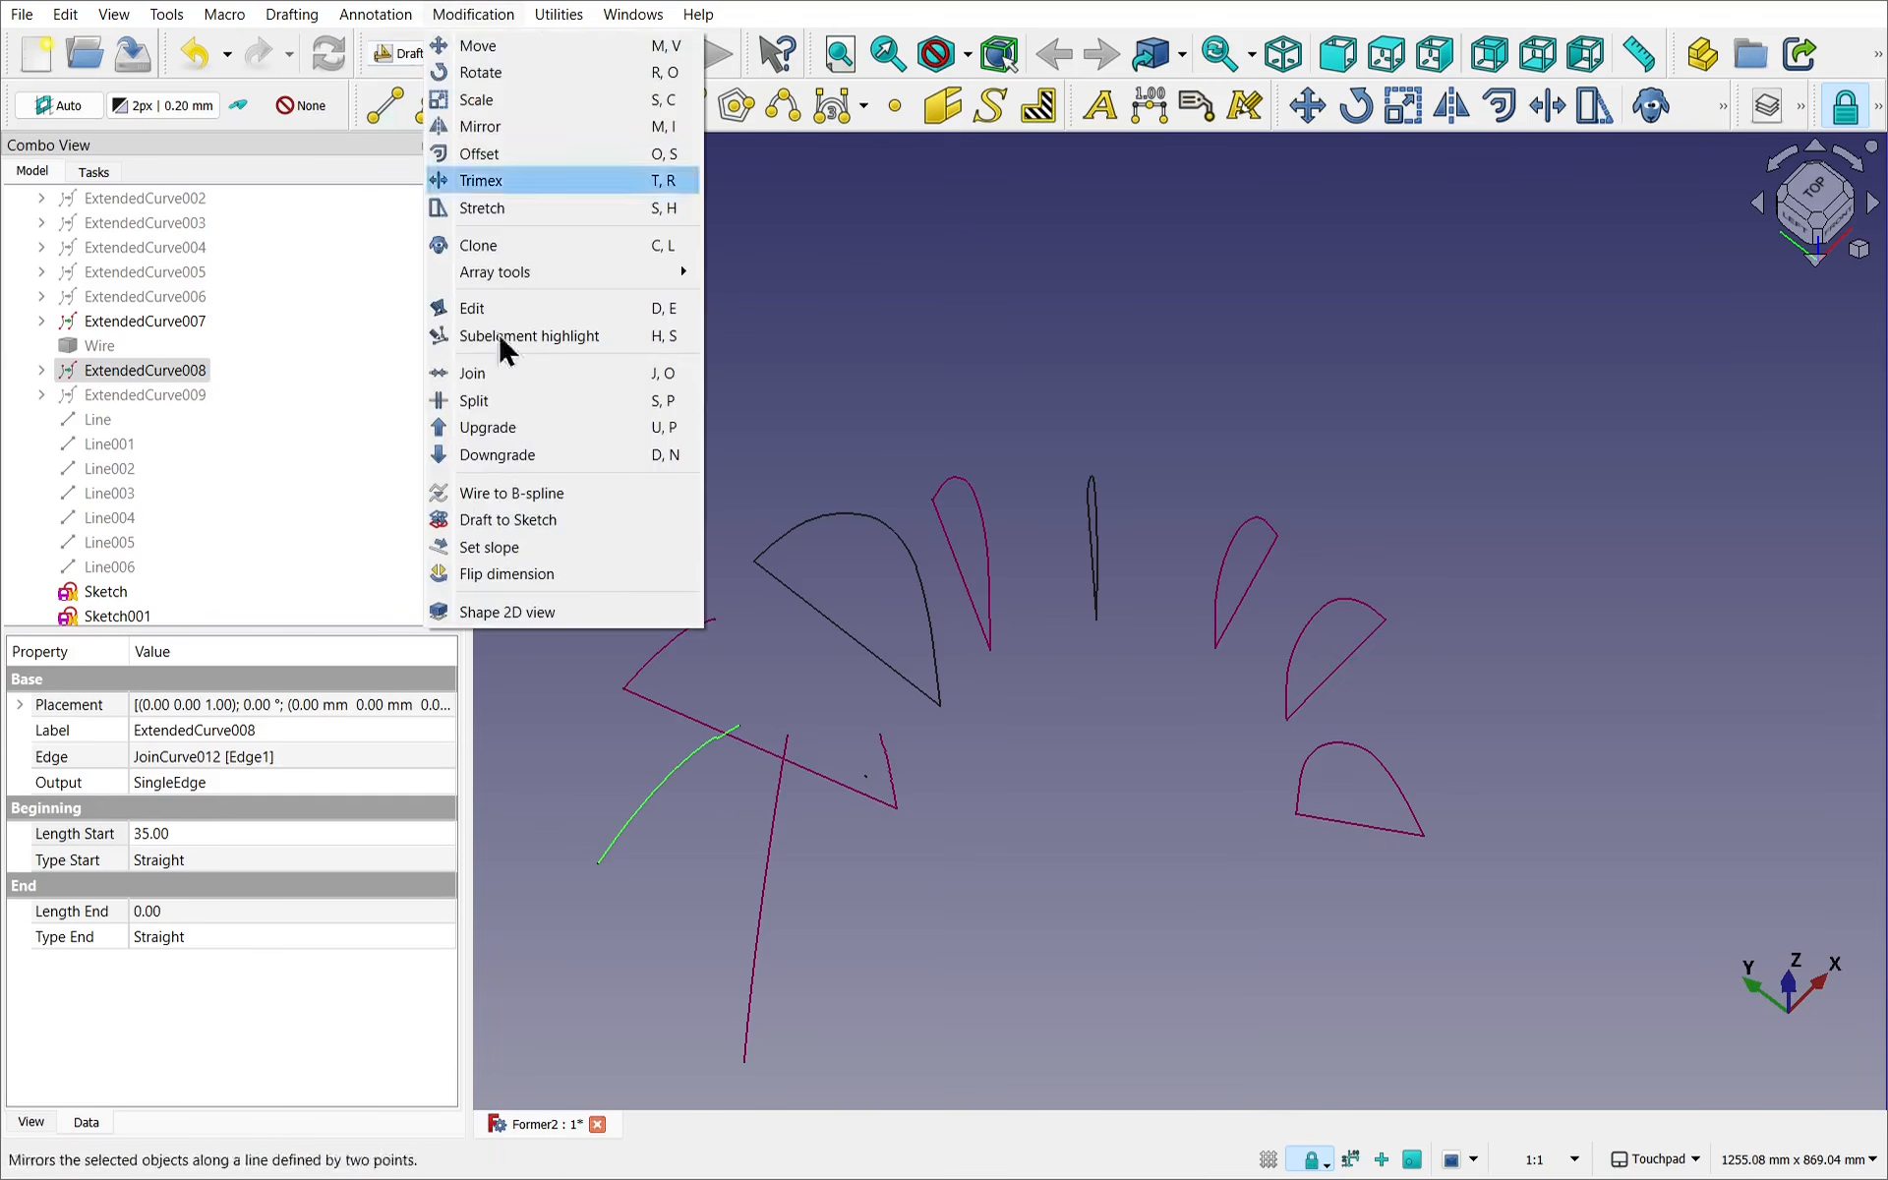
pyautogui.click(568, 526)
pyautogui.click(772, 915)
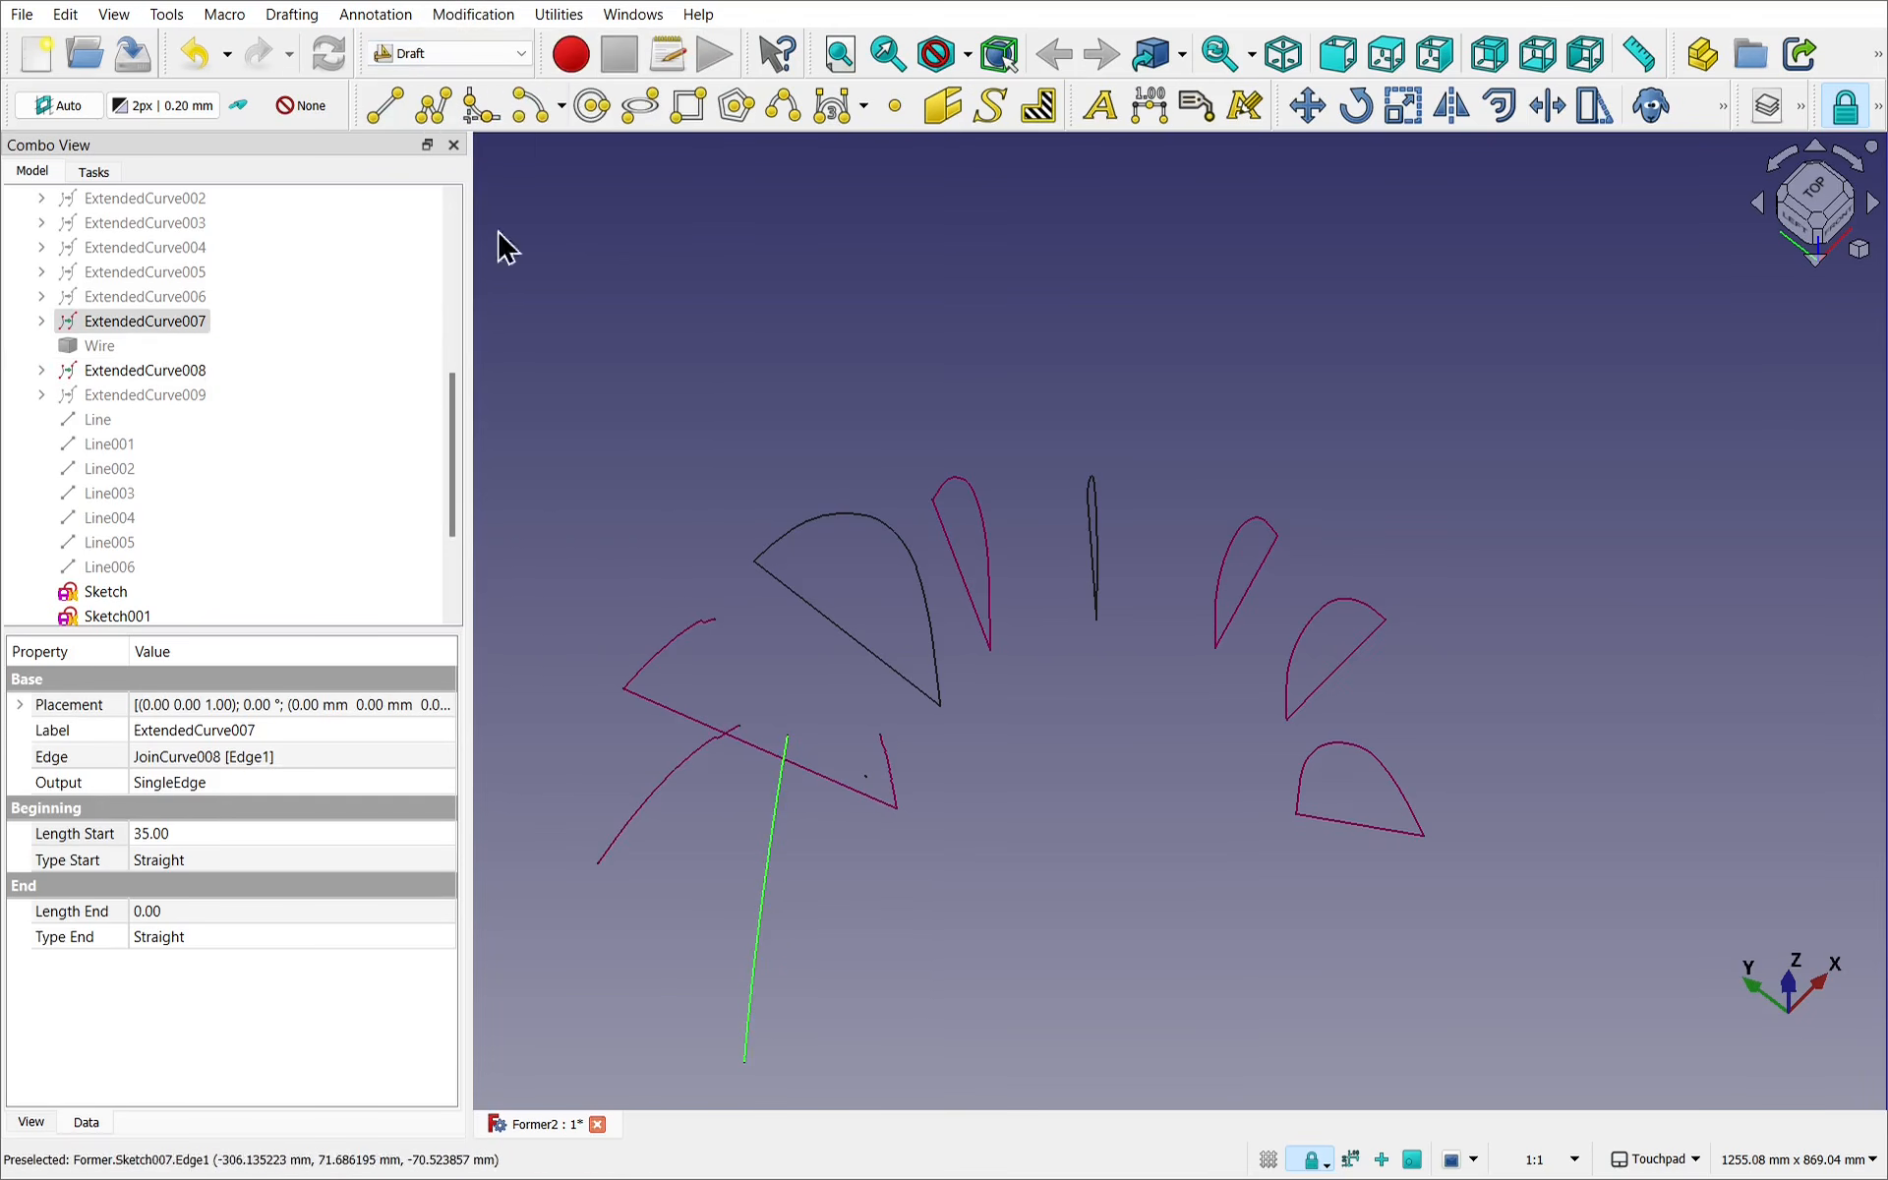
pyautogui.click(476, 13)
pyautogui.click(539, 521)
# In the Part workbench, extrude Sketch and Sketch001 through Sketch005 together by 10 mm along their normals as solids.
pyautogui.moveTo(1013, 859)
pyautogui.keyDown('alt'); pyautogui.mouseDown()
pyautogui.moveTo(914, 645)
pyautogui.moveTo(1062, 725)
pyautogui.moveTo(1067, 772)
pyautogui.mouseUp(); pyautogui.keyUp('alt')
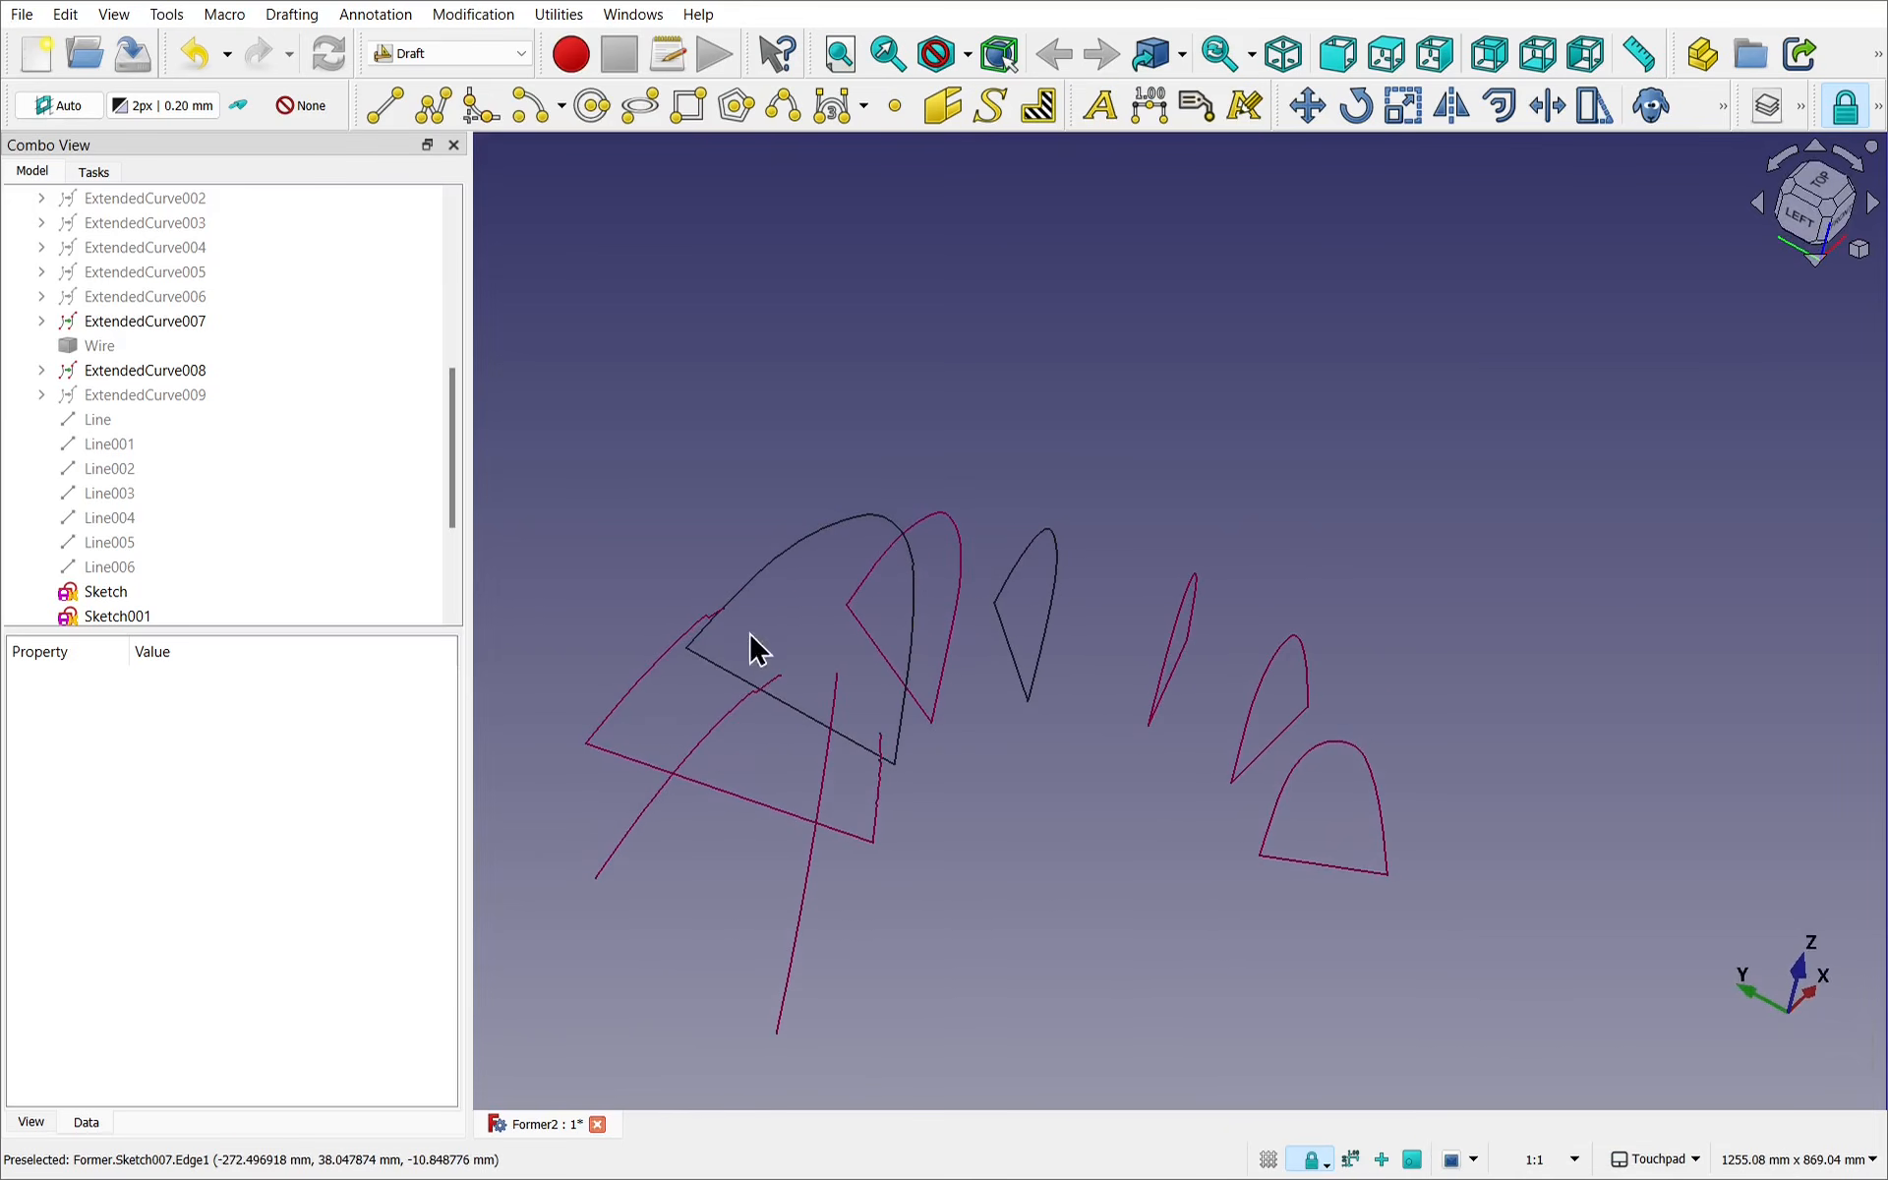
pyautogui.keyDown('alt'); pyautogui.moveTo(889, 776); pyautogui.dragTo(942, 774); pyautogui.keyUp('alt')
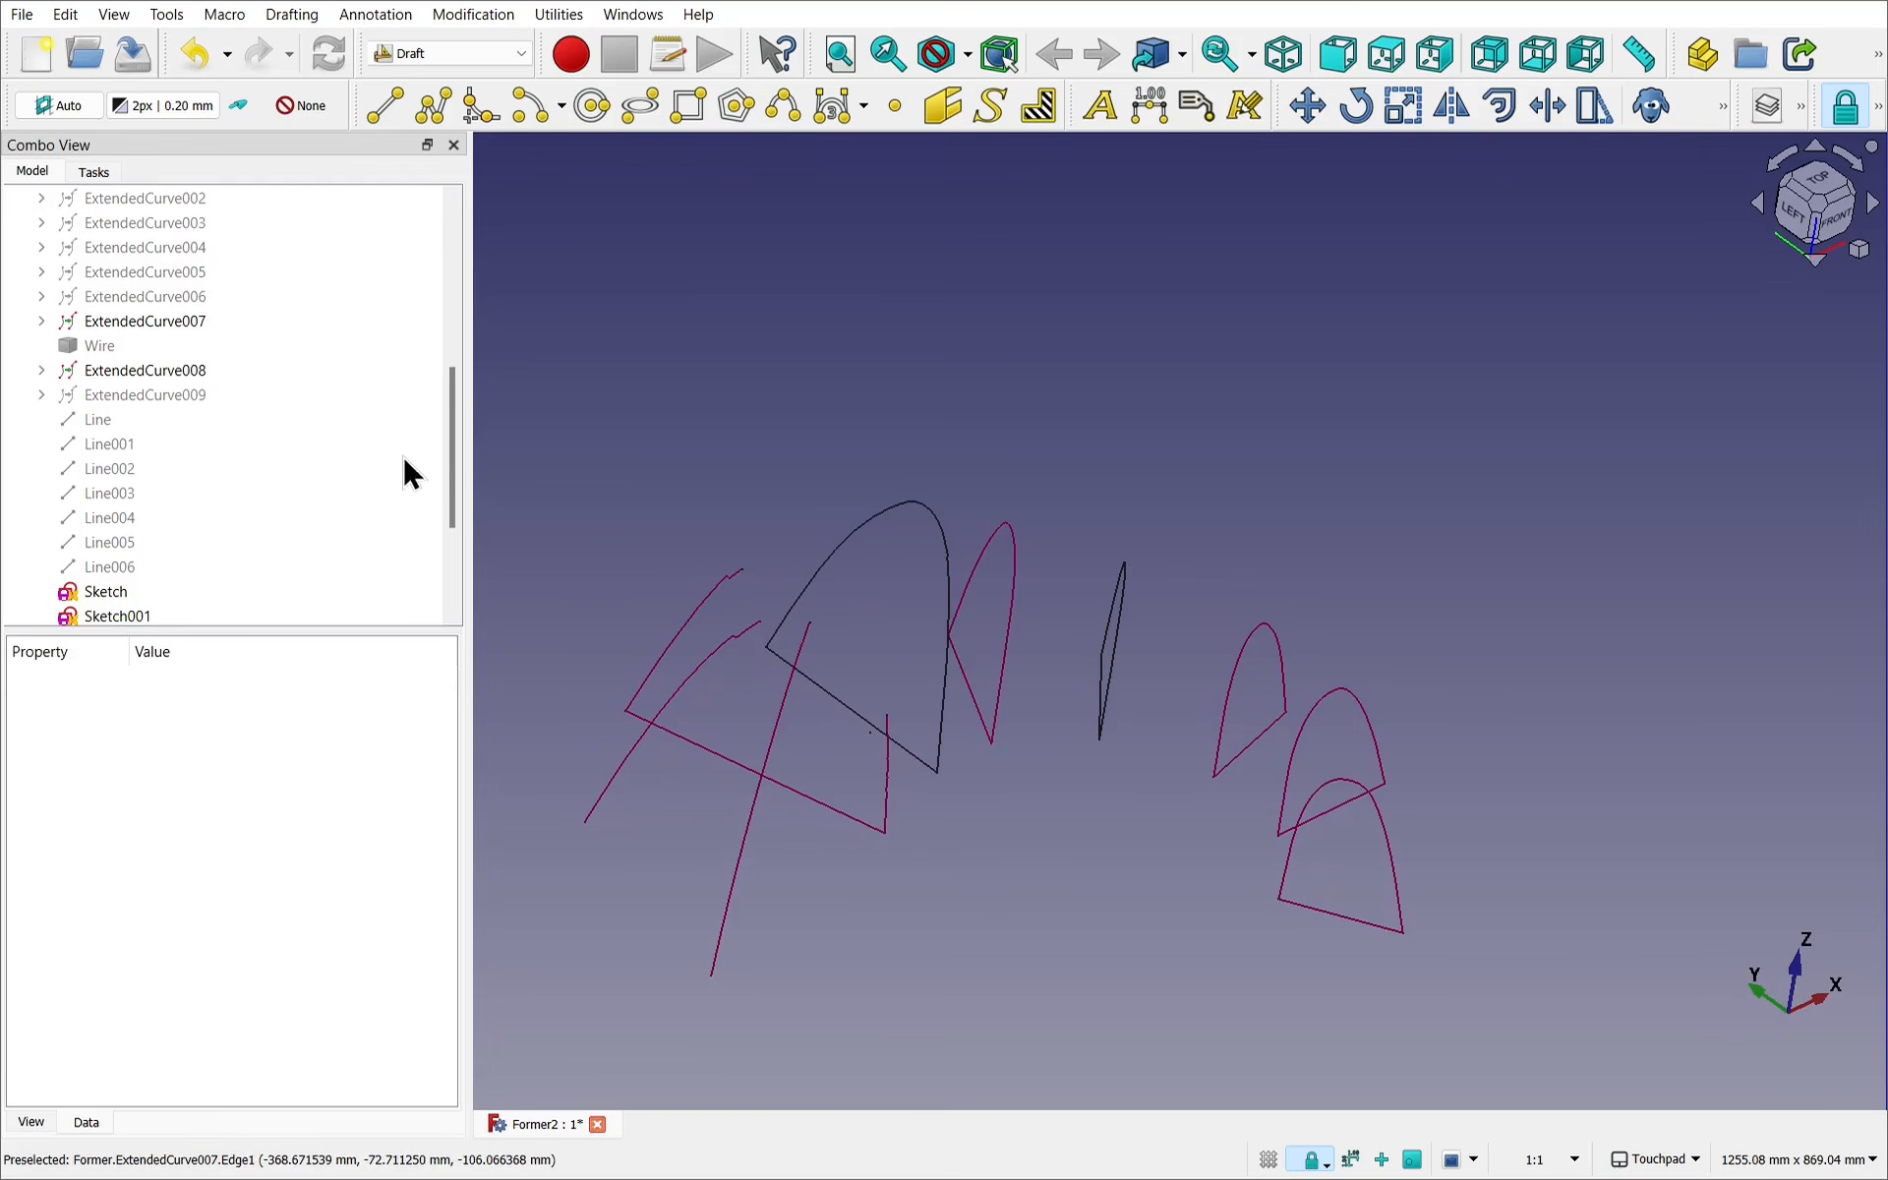
pyautogui.moveTo(450, 444); pyautogui.dragTo(462, 573)
pyautogui.click(425, 55)
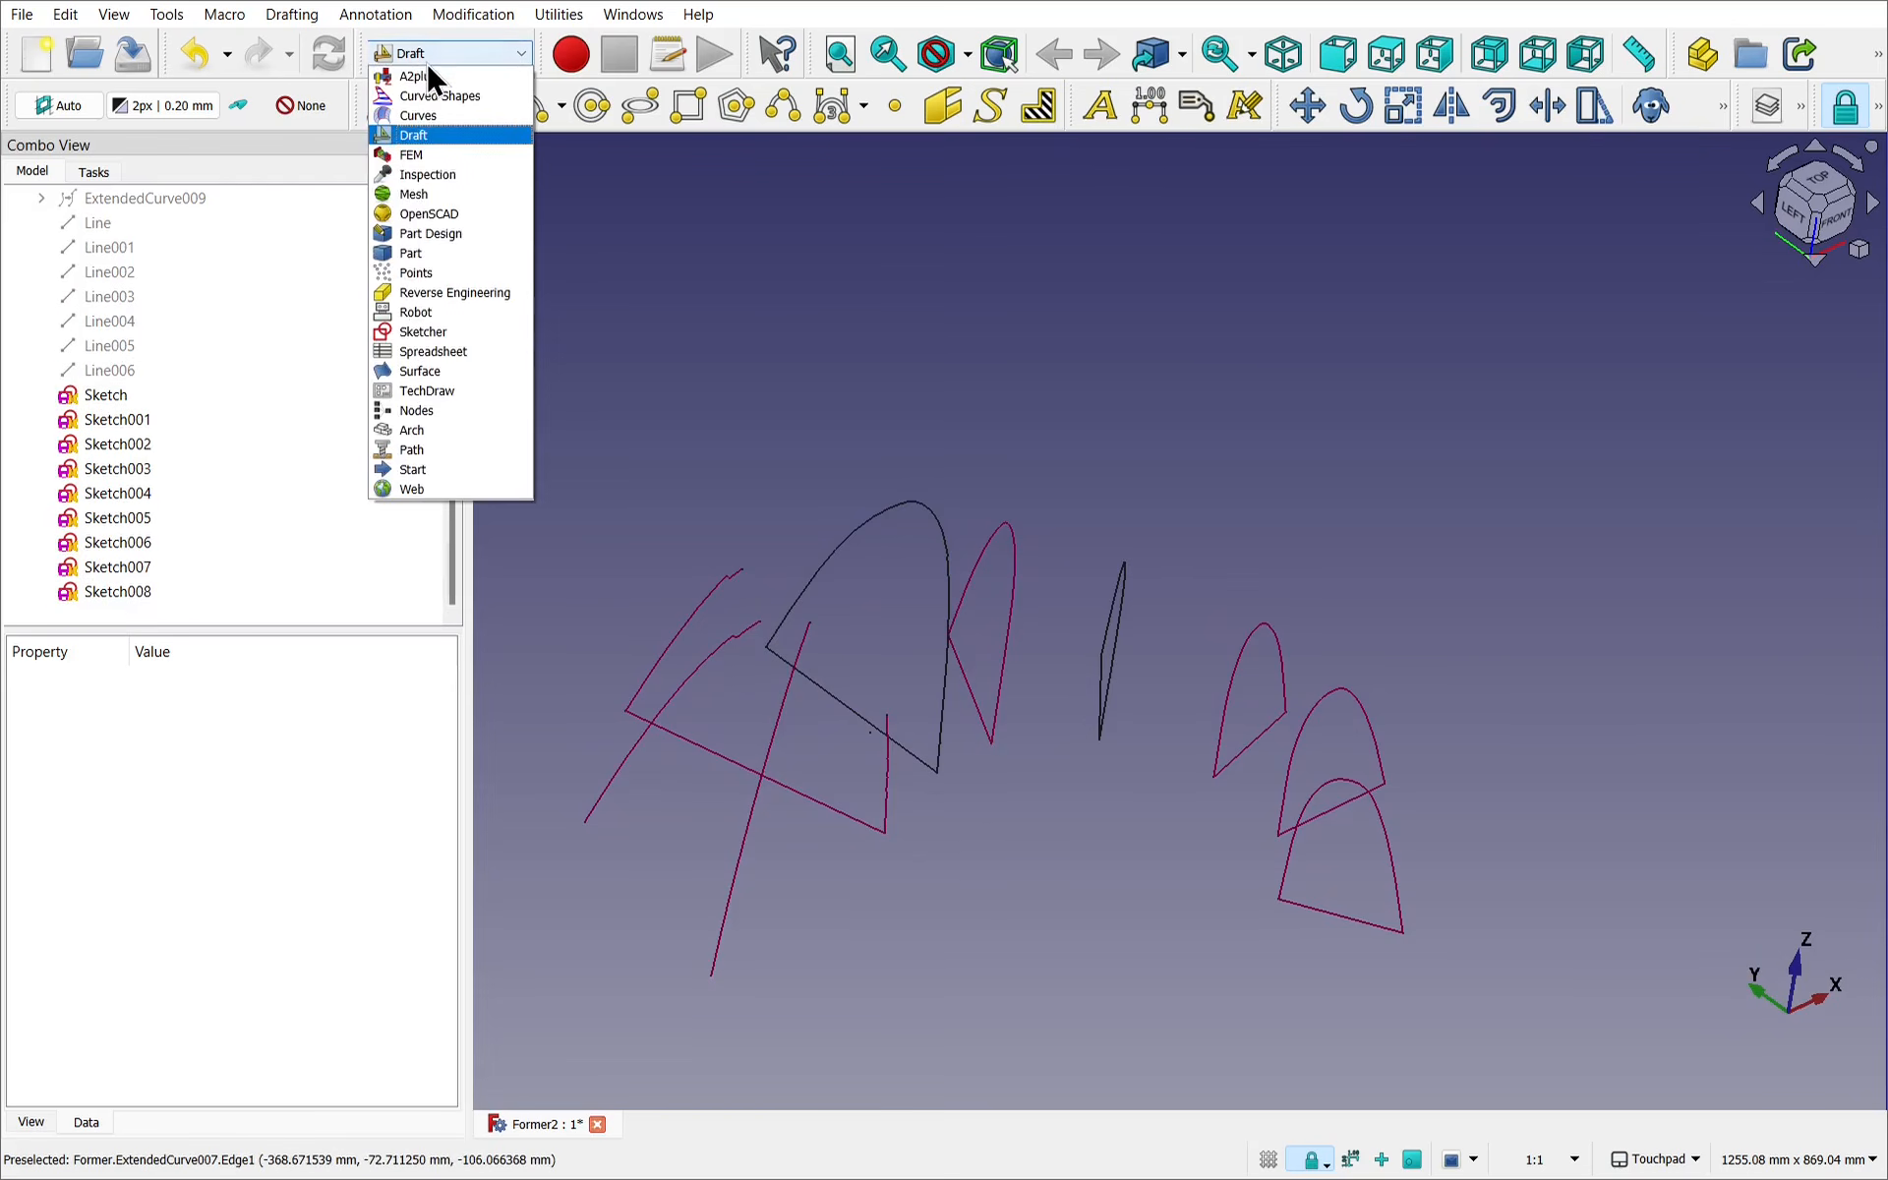
pyautogui.click(441, 257)
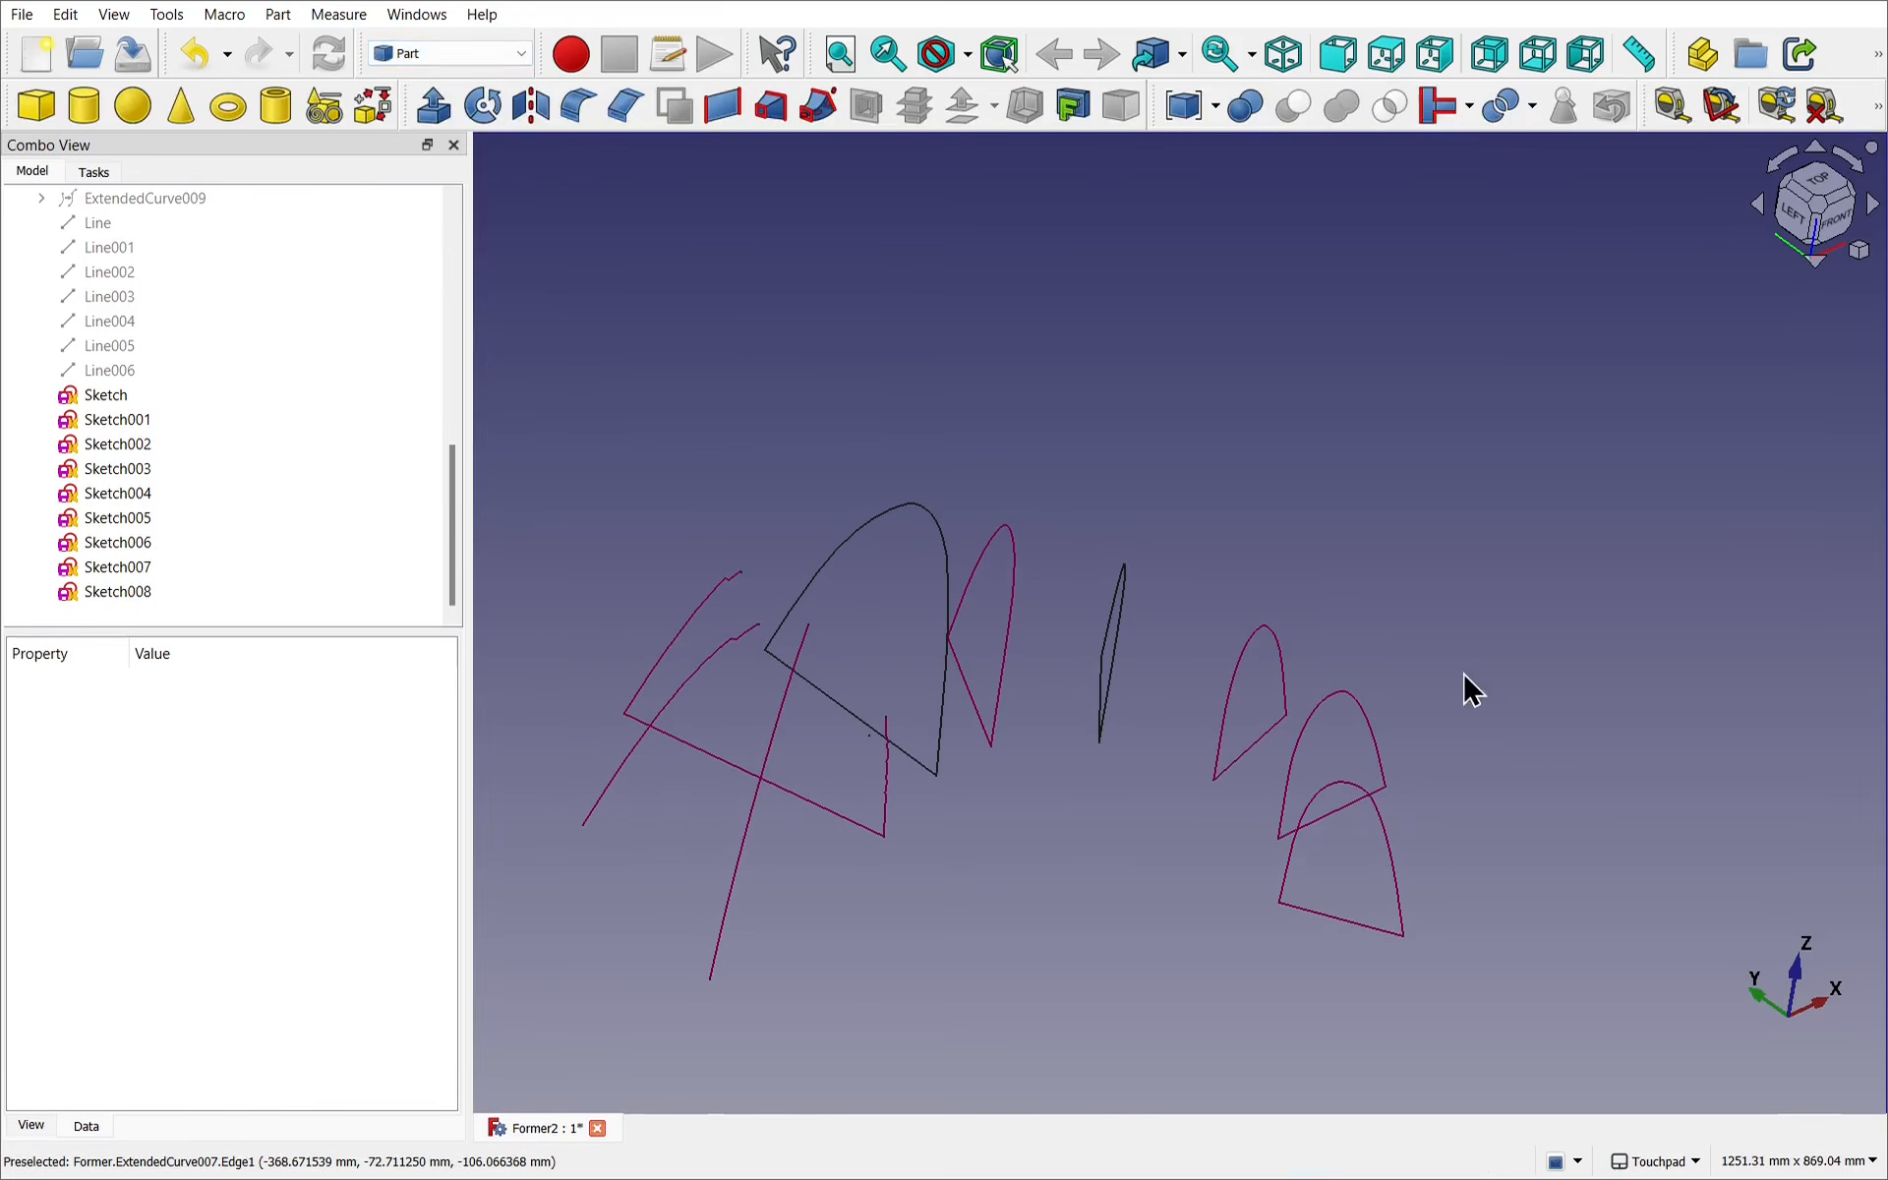
pyautogui.click(1384, 870)
pyautogui.keyDown('ctrl'); pyautogui.click(1379, 777); pyautogui.keyUp('ctrl')
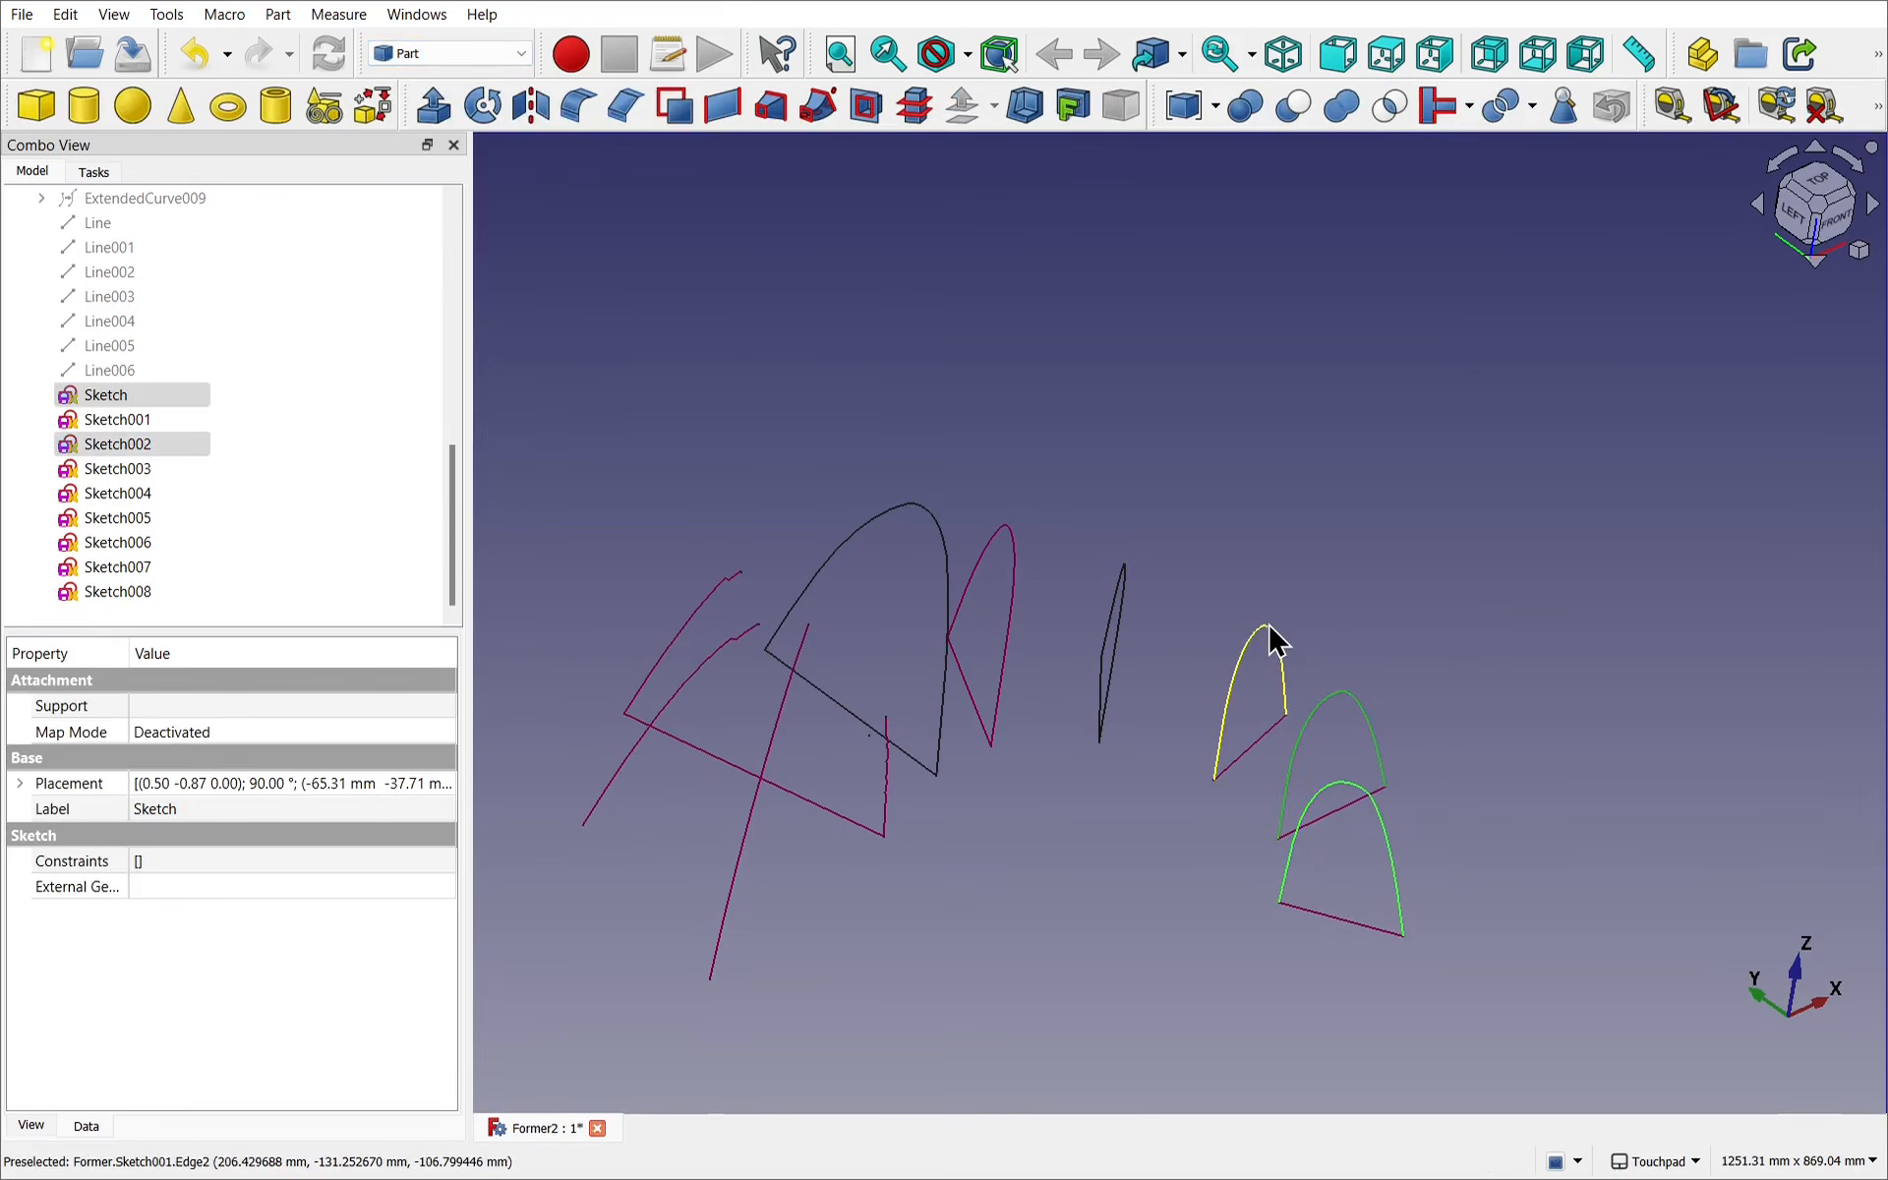
pyautogui.keyDown('ctrl'); pyautogui.click(1268, 640); pyautogui.keyUp('ctrl')
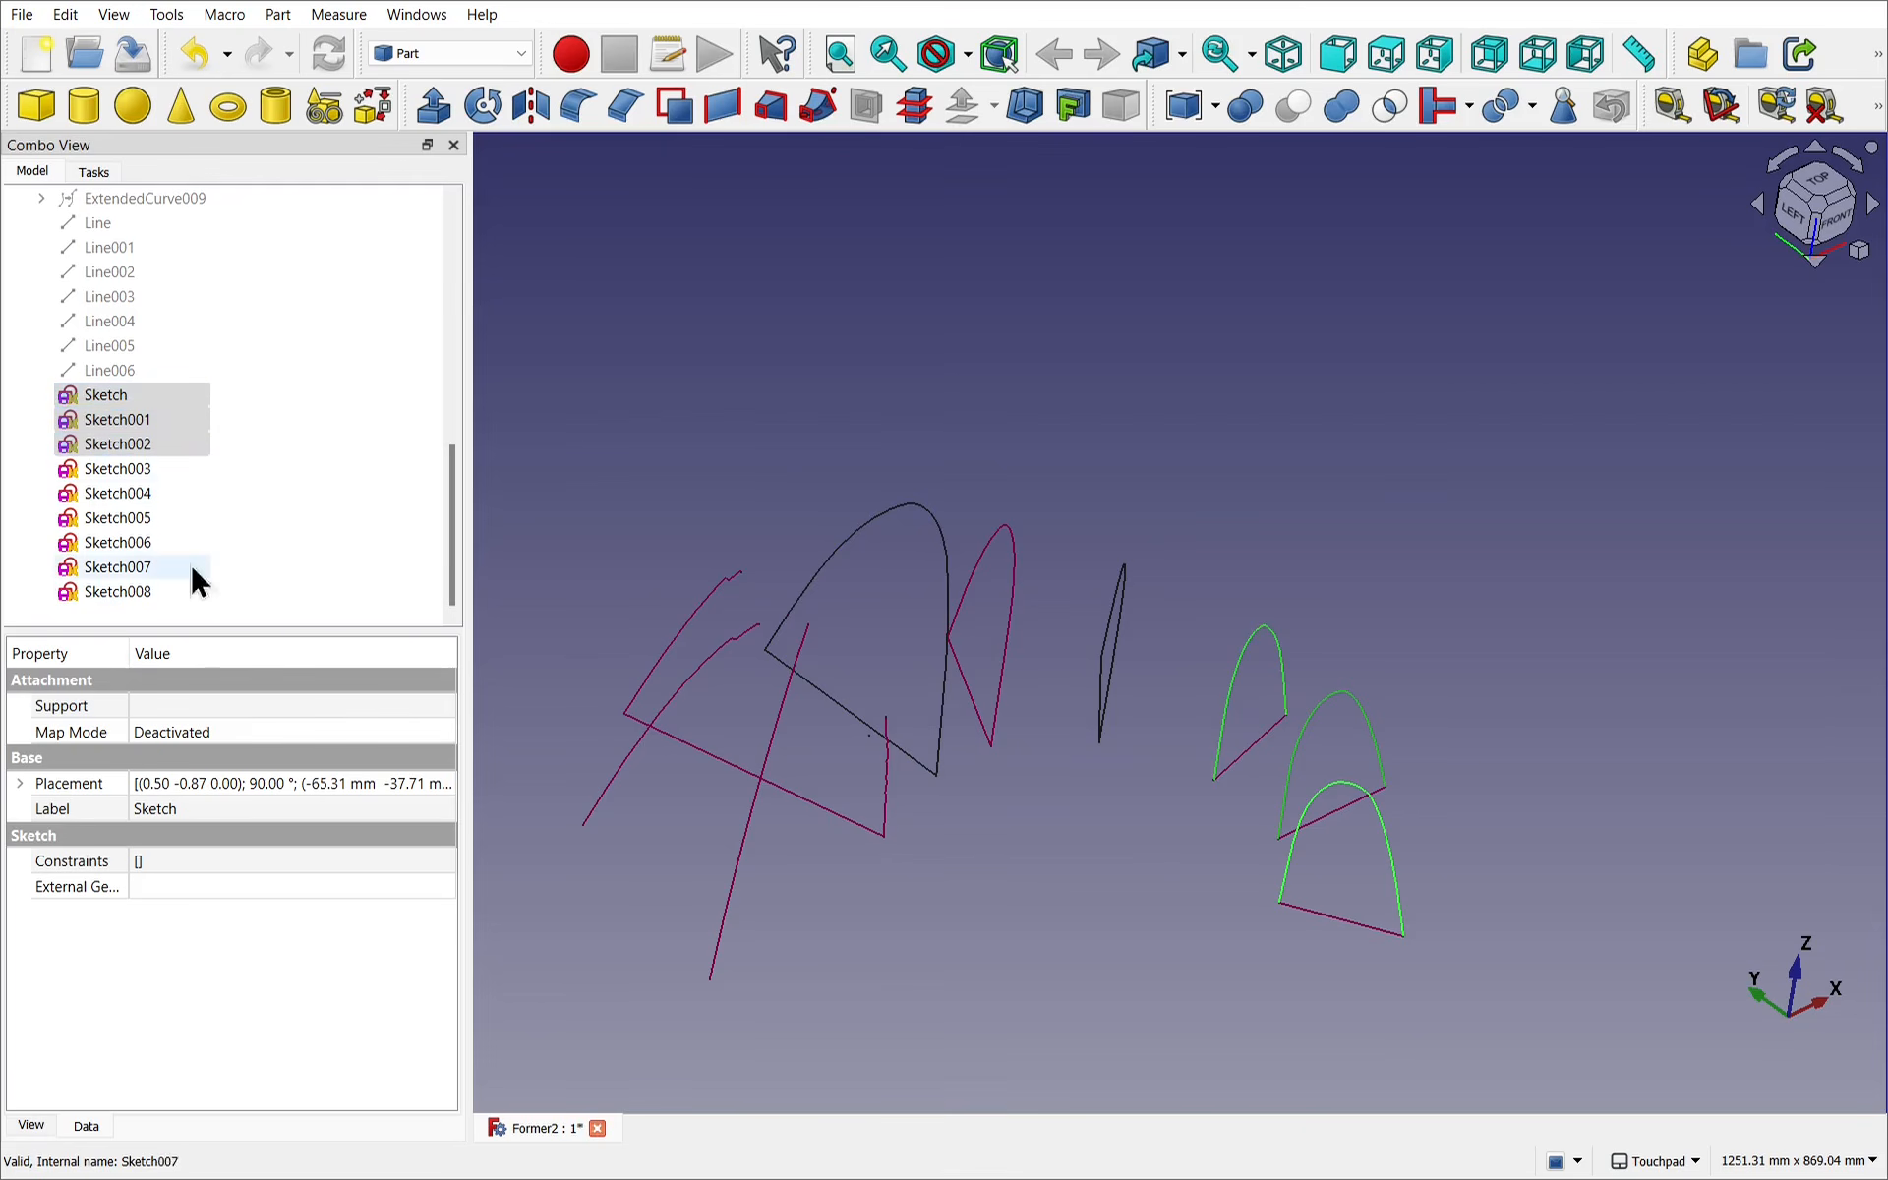
pyautogui.keyDown('ctrl'); pyautogui.click(1130, 593); pyautogui.keyUp('ctrl')
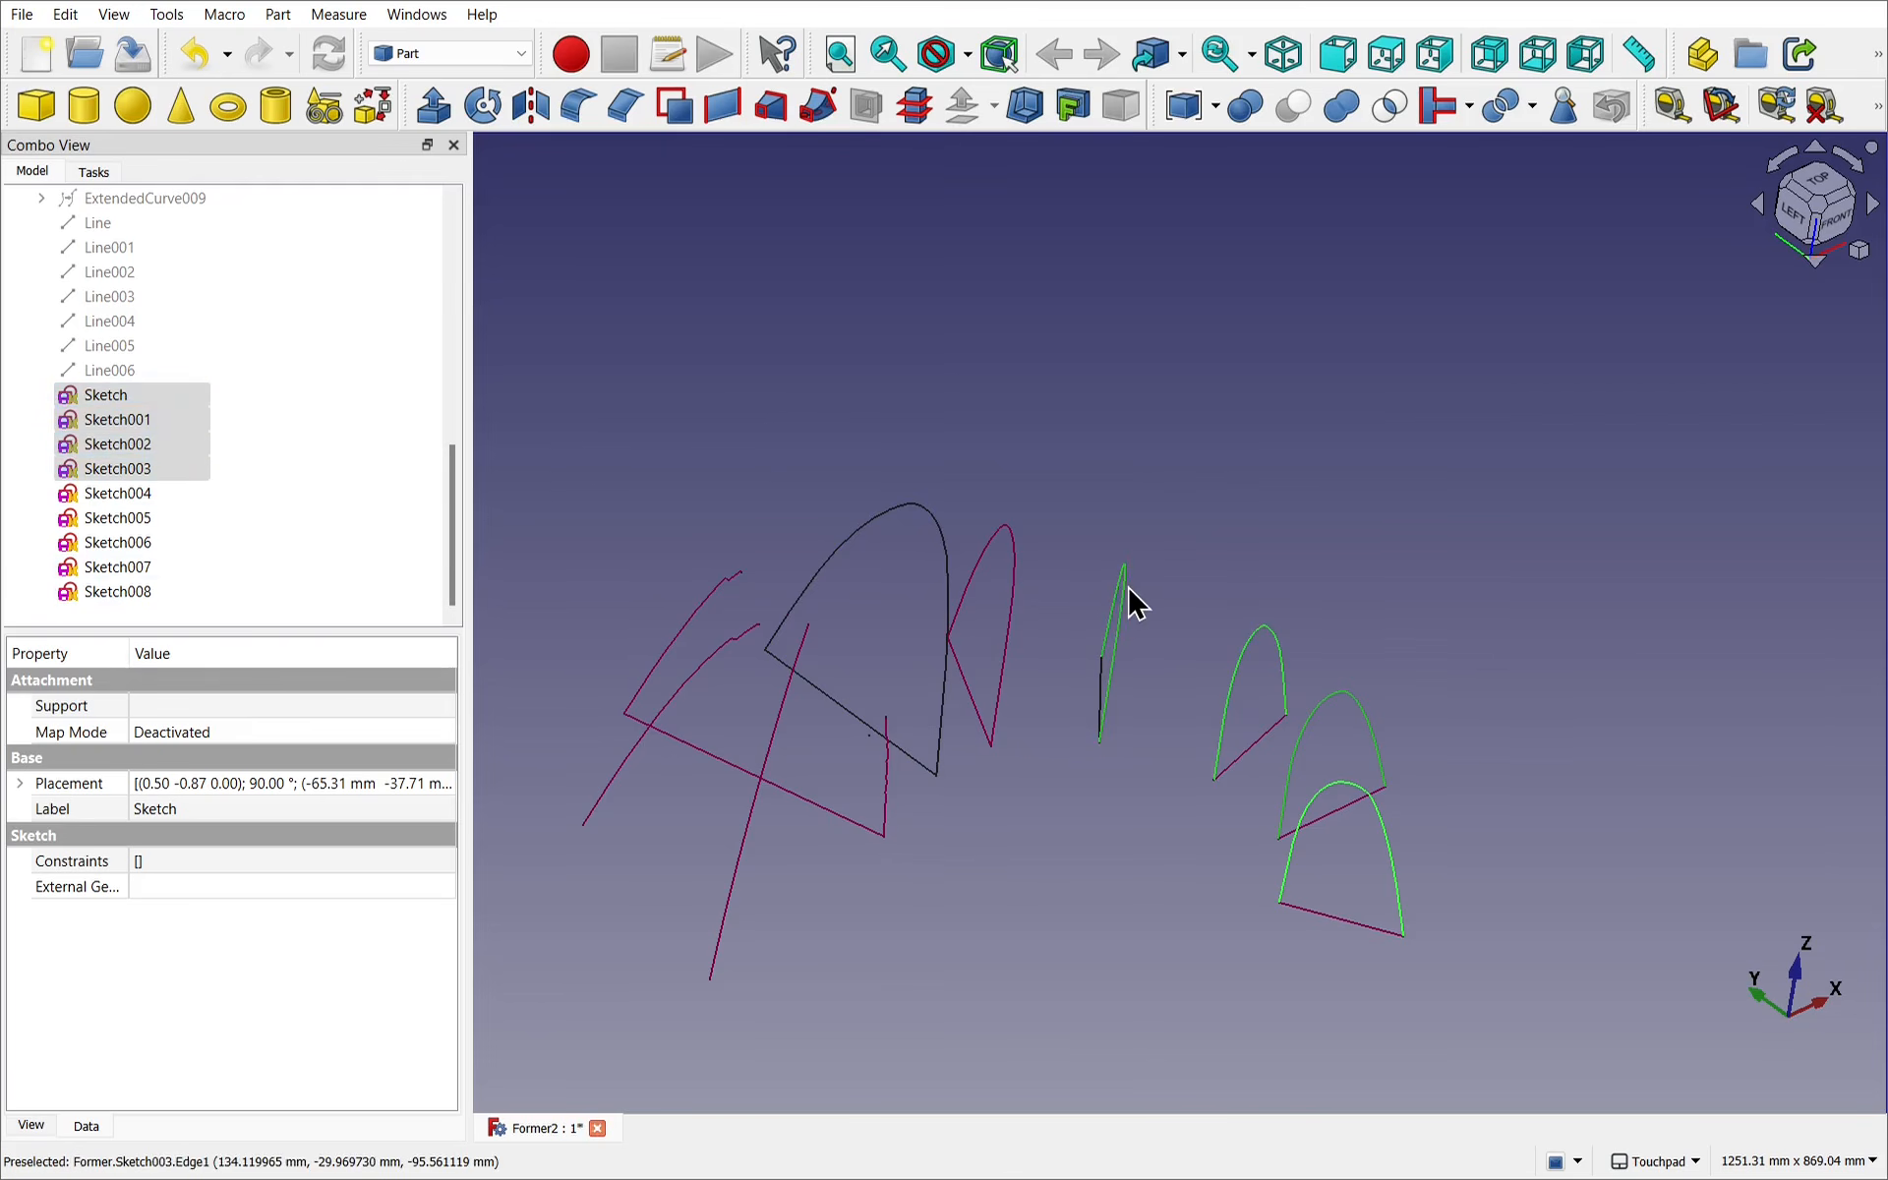
pyautogui.keyDown('ctrl'); pyautogui.click(1024, 602); pyautogui.keyUp('ctrl')
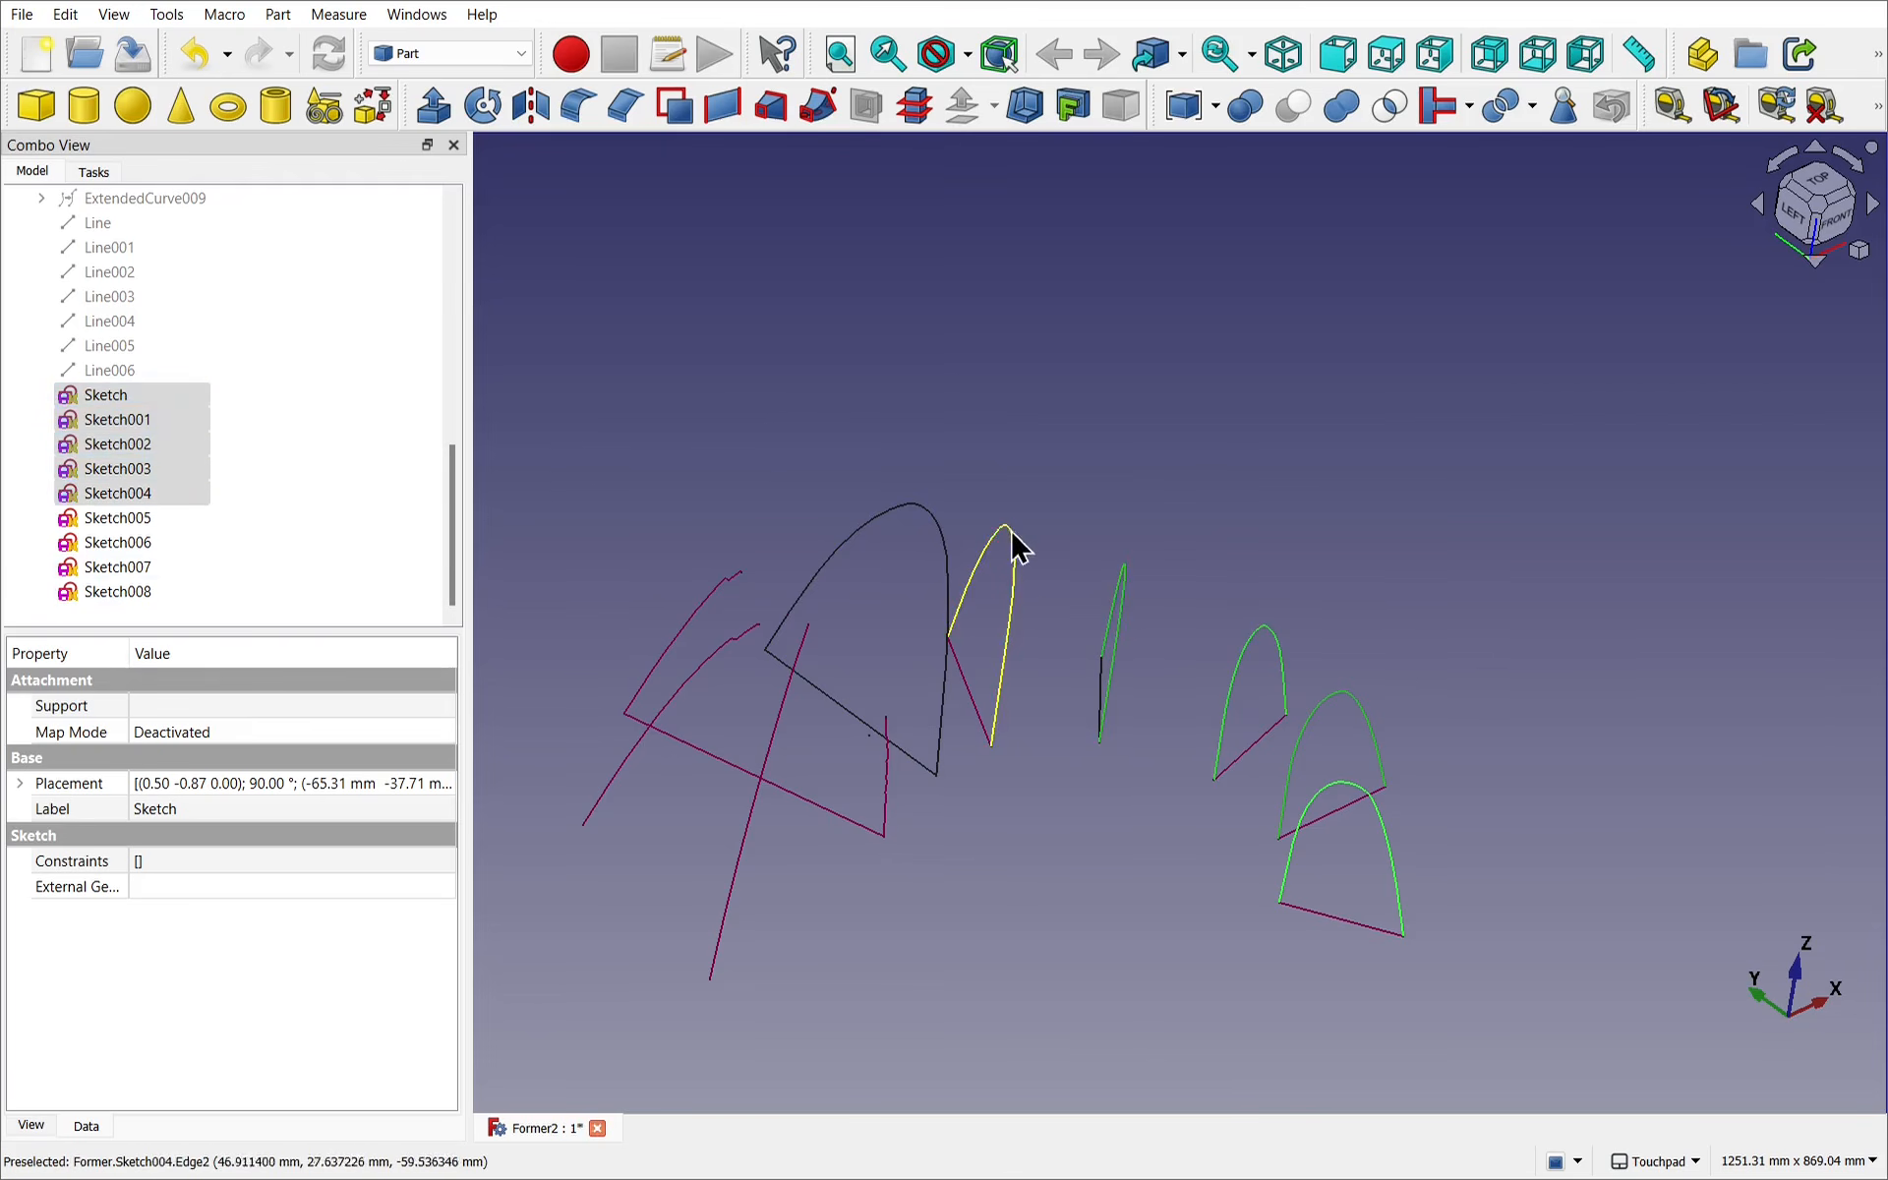
pyautogui.keyDown('ctrl'); pyautogui.click(944, 549); pyautogui.keyUp('ctrl')
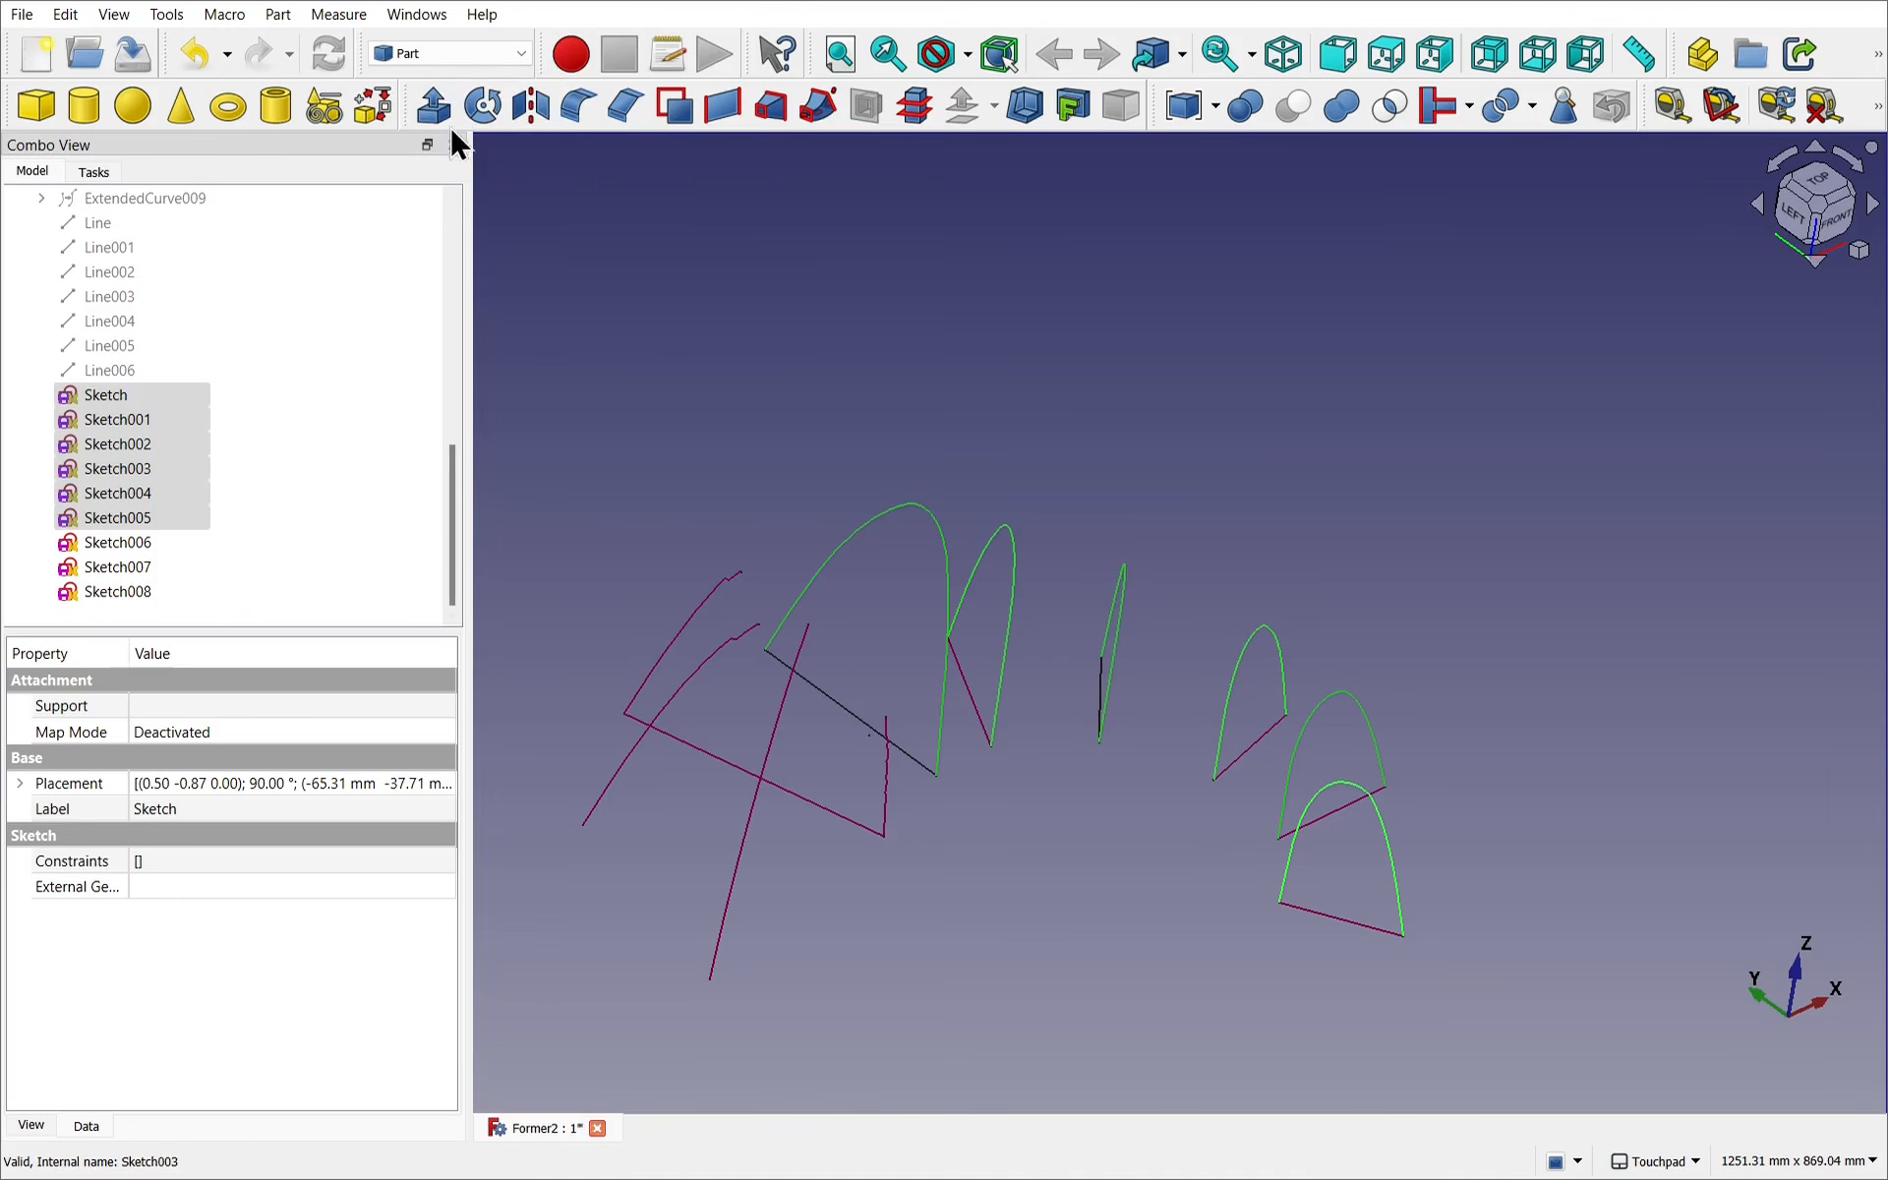
pyautogui.click(433, 105)
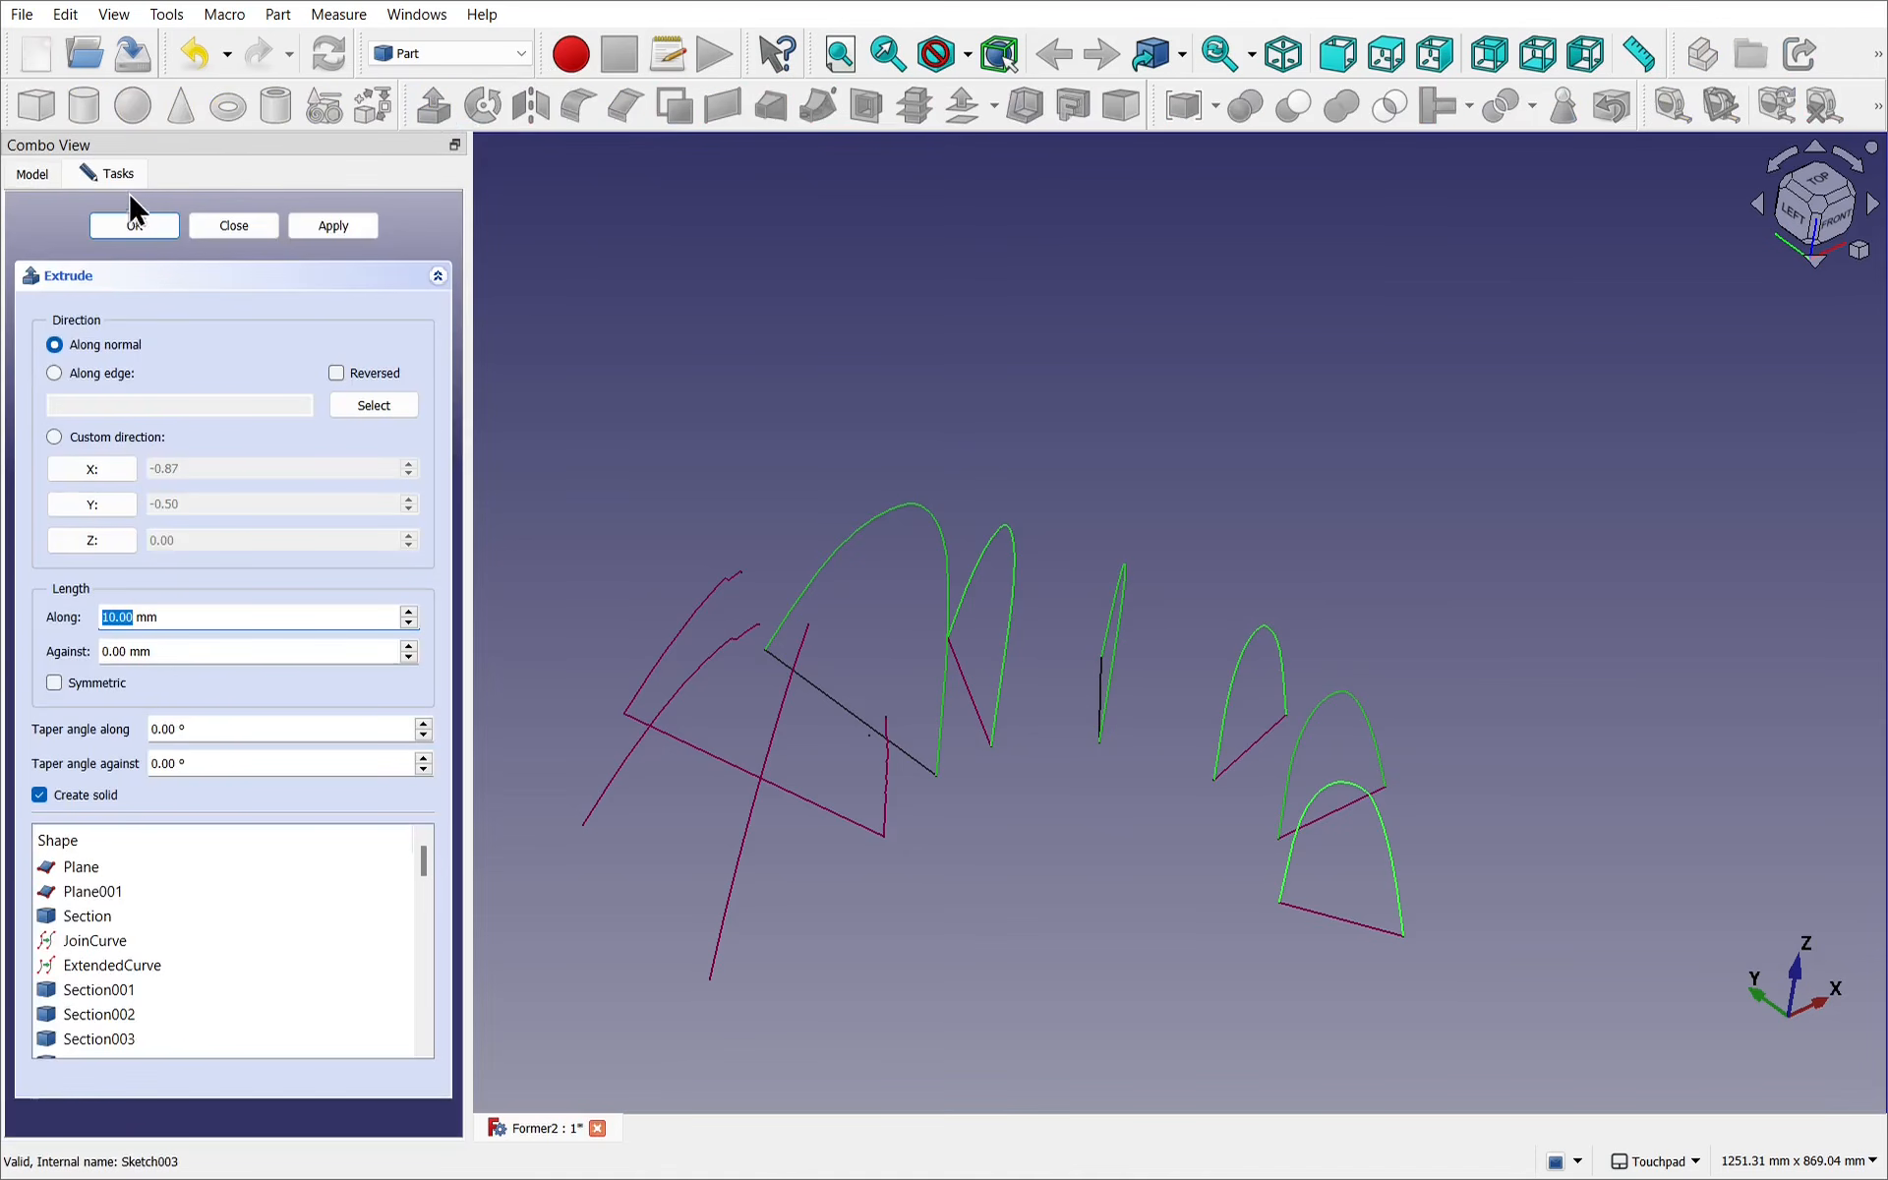
pyautogui.click(129, 225)
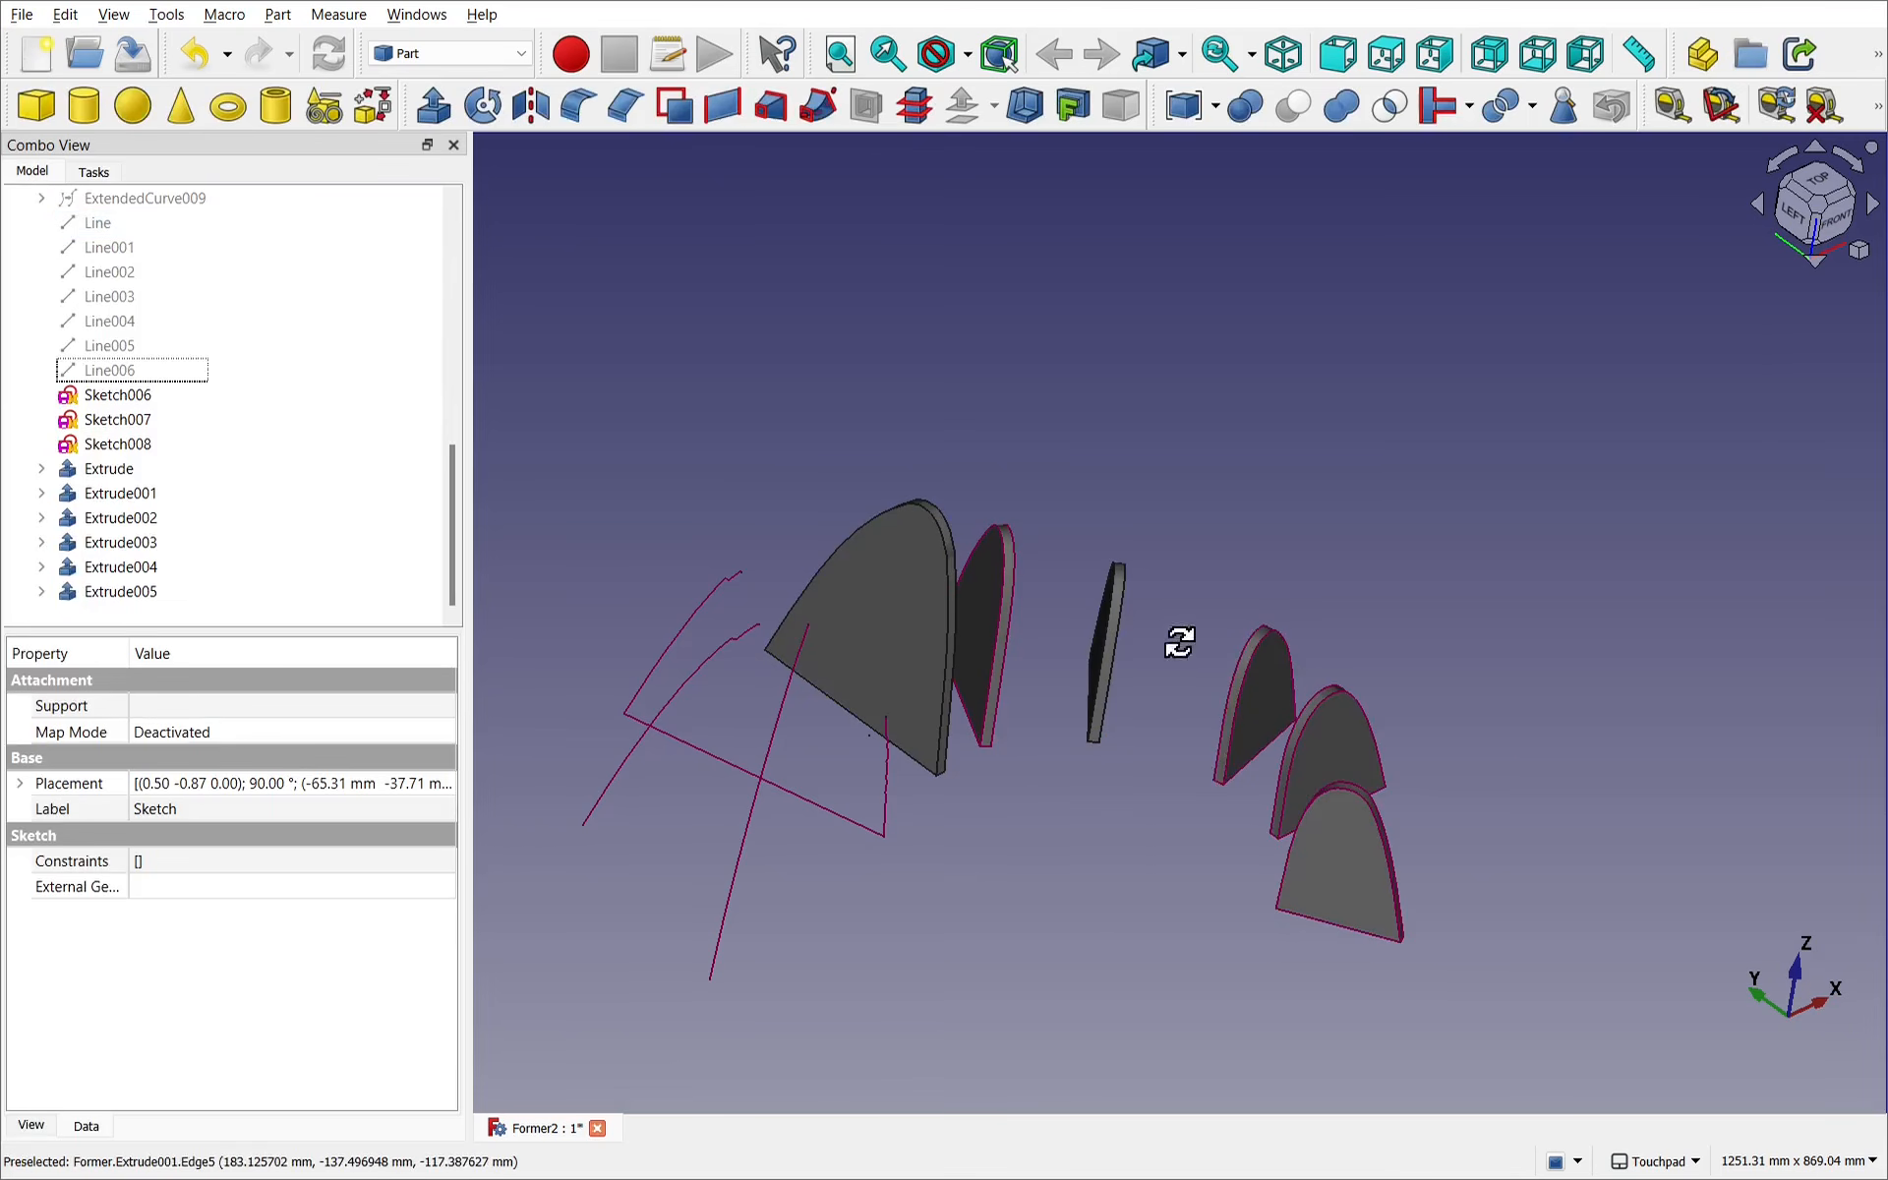
# Close Sketch006's open profile with a two-segment polyline bending inward between the spline ends, and extrude the sketch 10 mm along its normal as a solid.
pyautogui.keyDown('alt'); pyautogui.moveTo(1180, 642); pyautogui.dragTo(1115, 657); pyautogui.keyUp('alt')
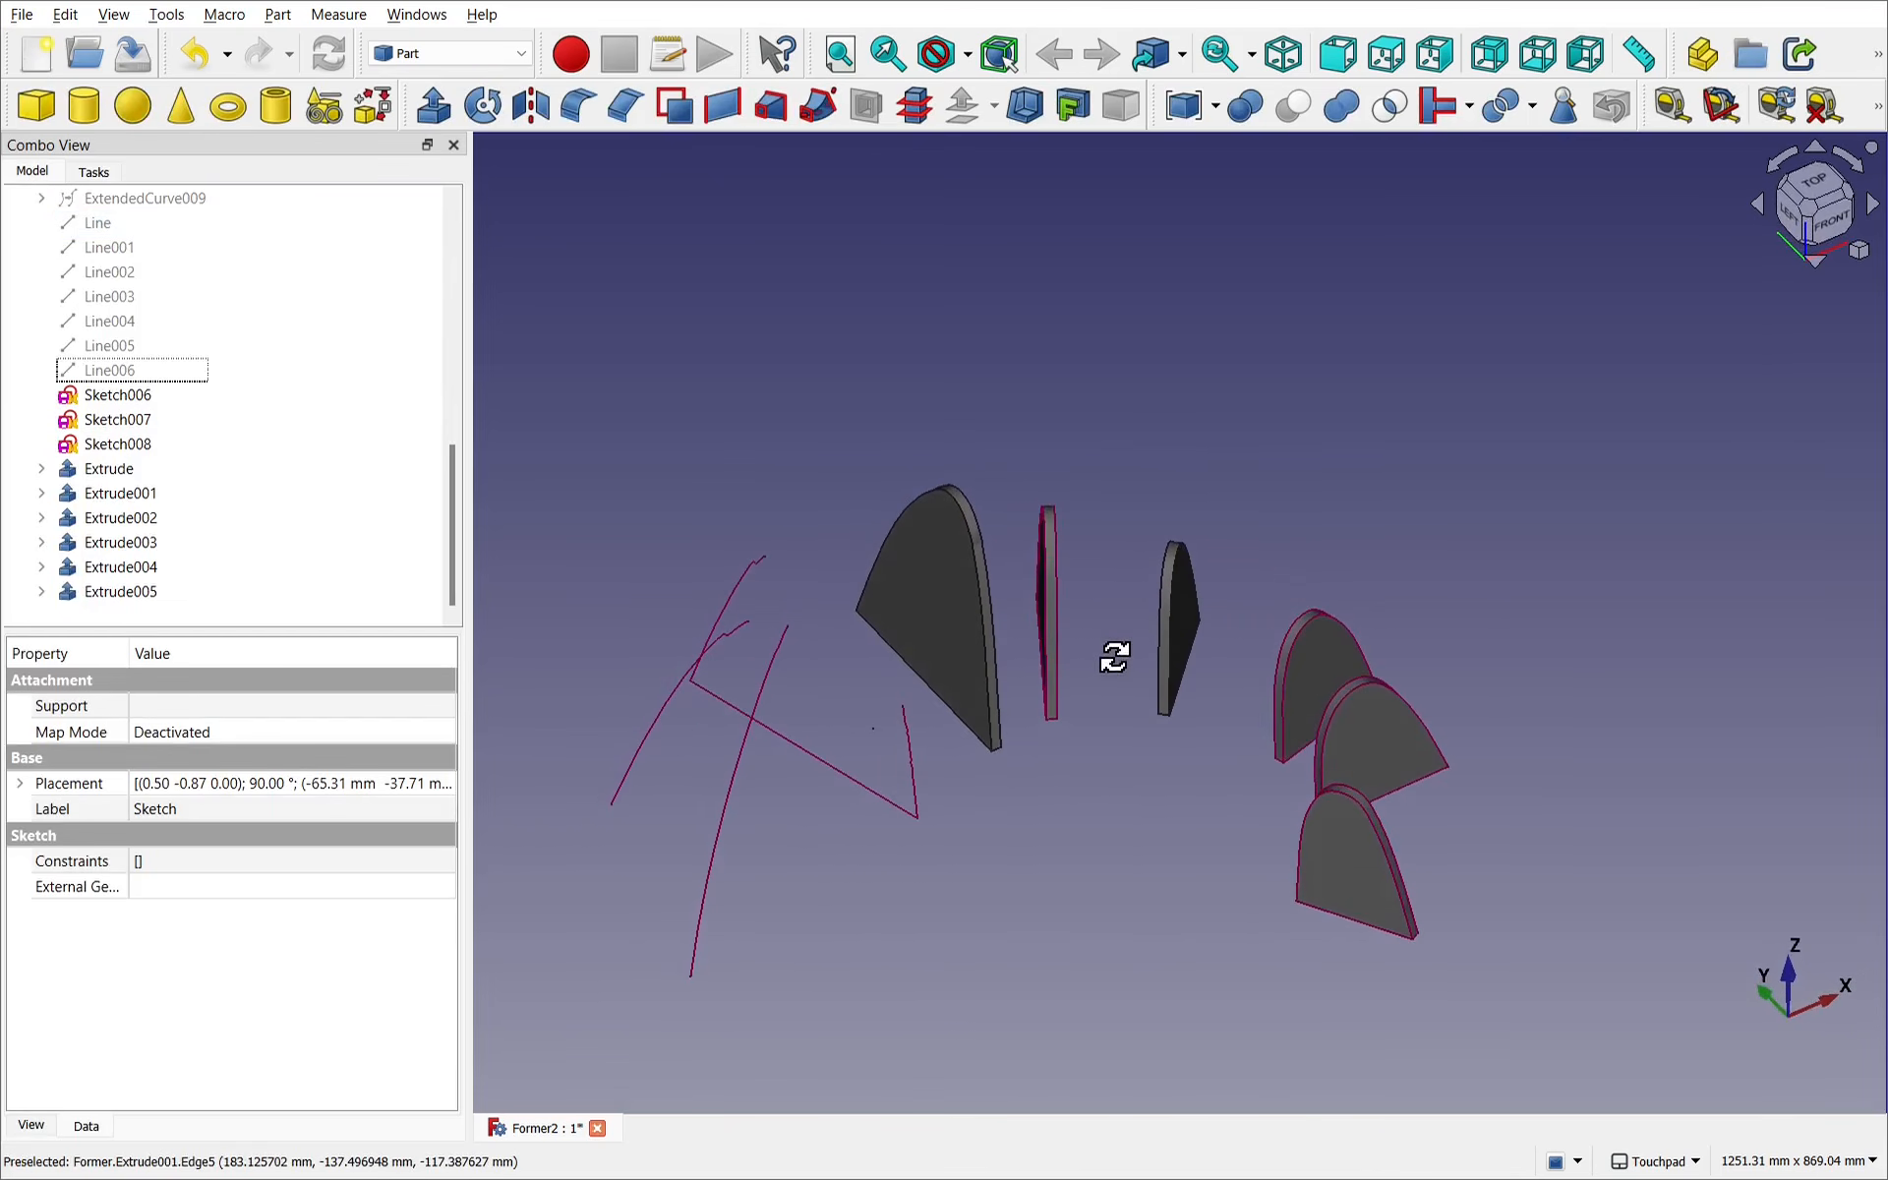
pyautogui.click(917, 801)
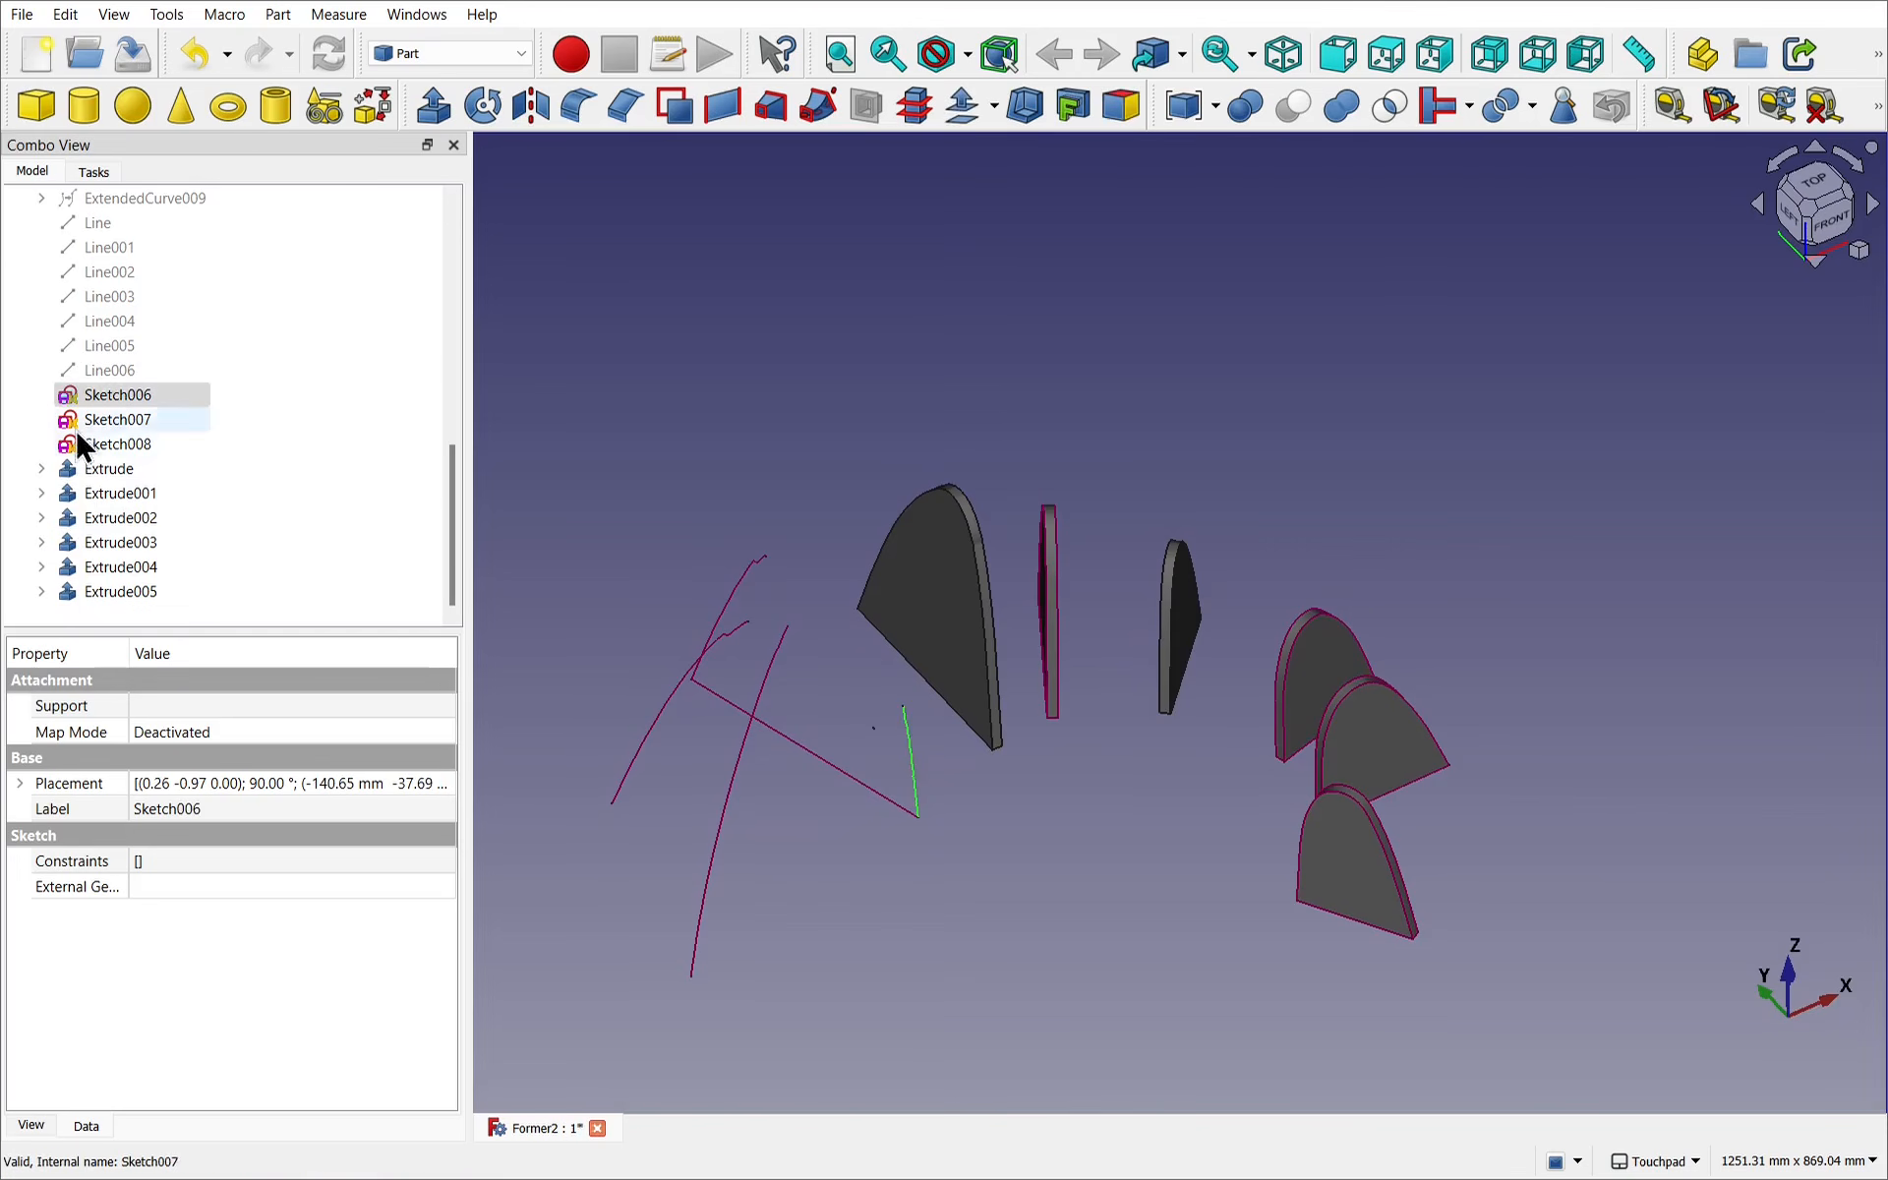
pyautogui.click(115, 398)
pyautogui.doubleClick(134, 395)
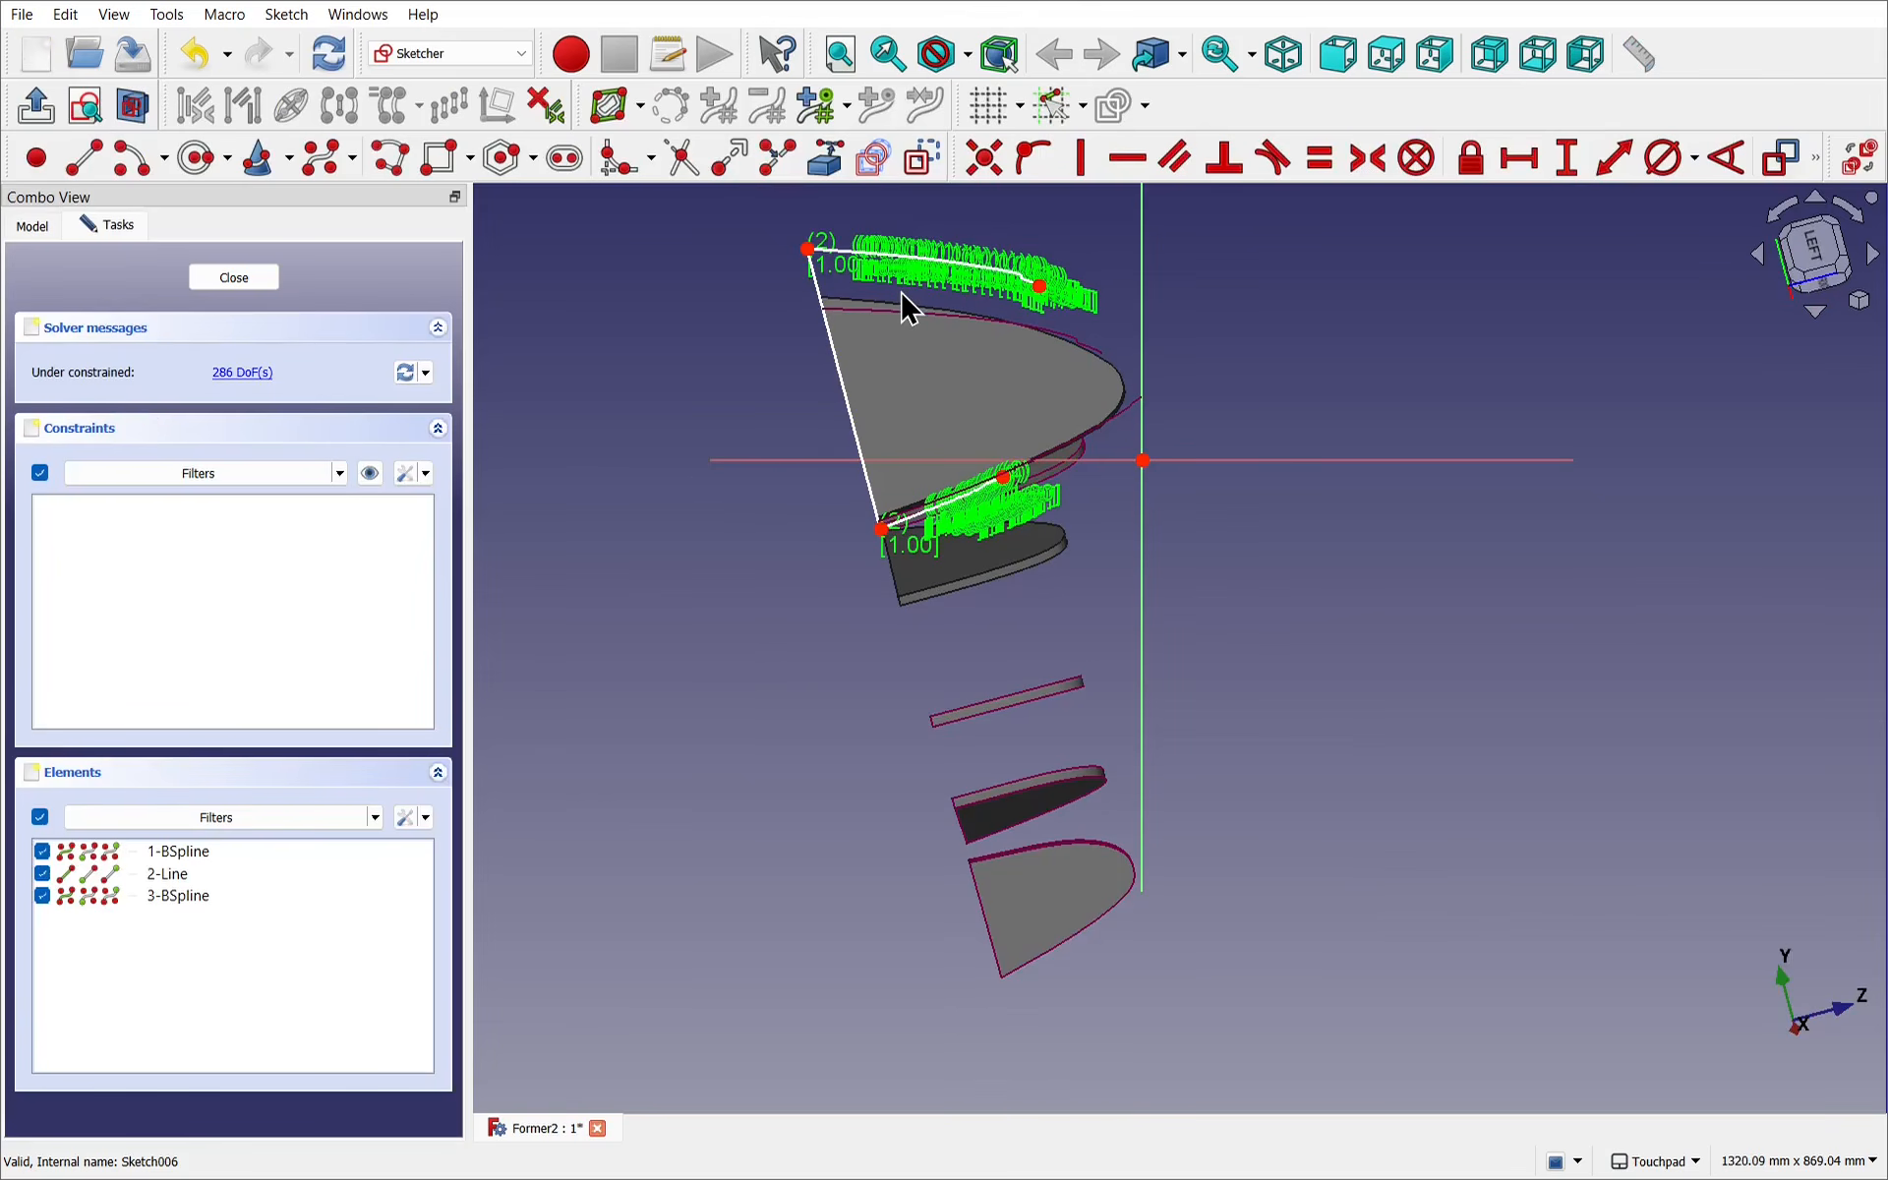
pyautogui.scroll(3, 906, 306)
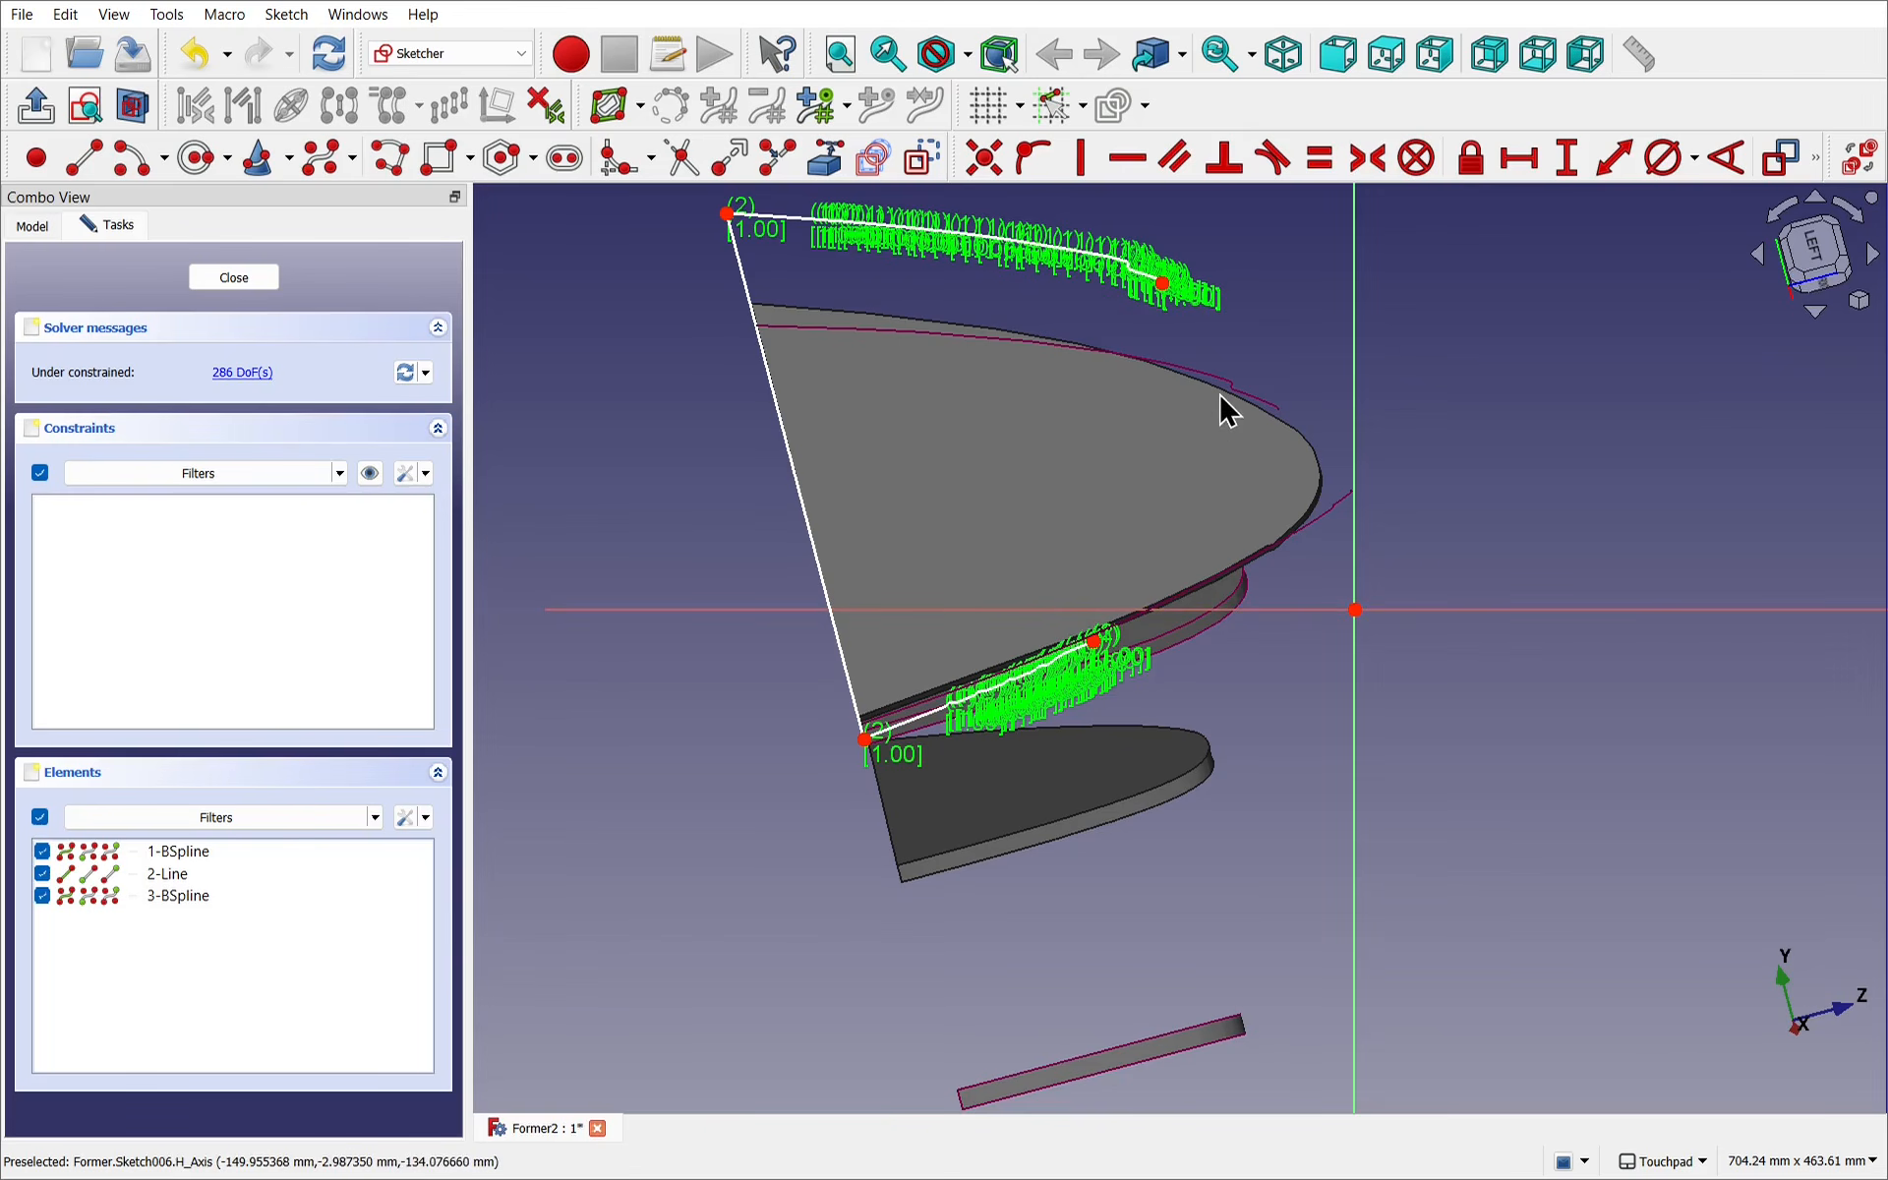
pyautogui.click(398, 169)
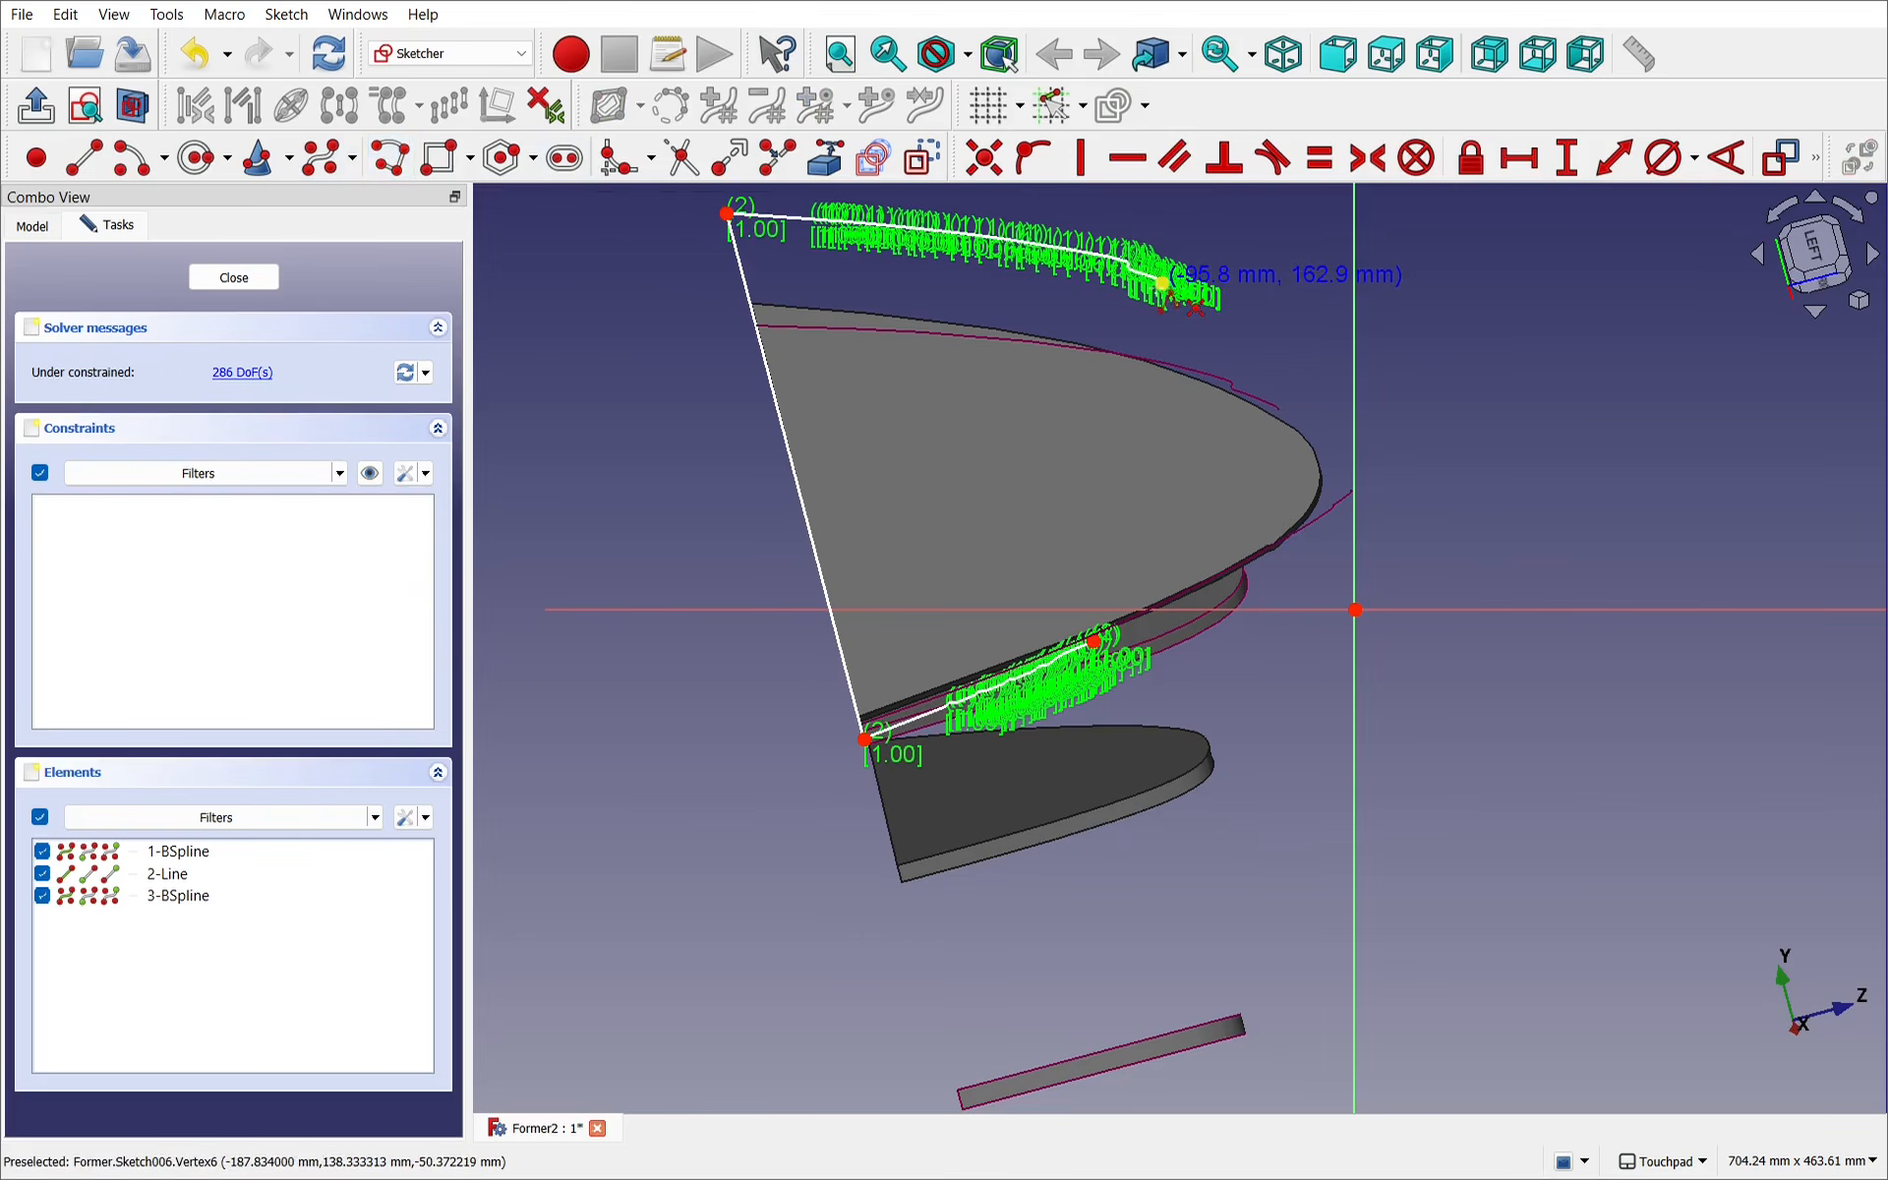
pyautogui.click(1163, 284)
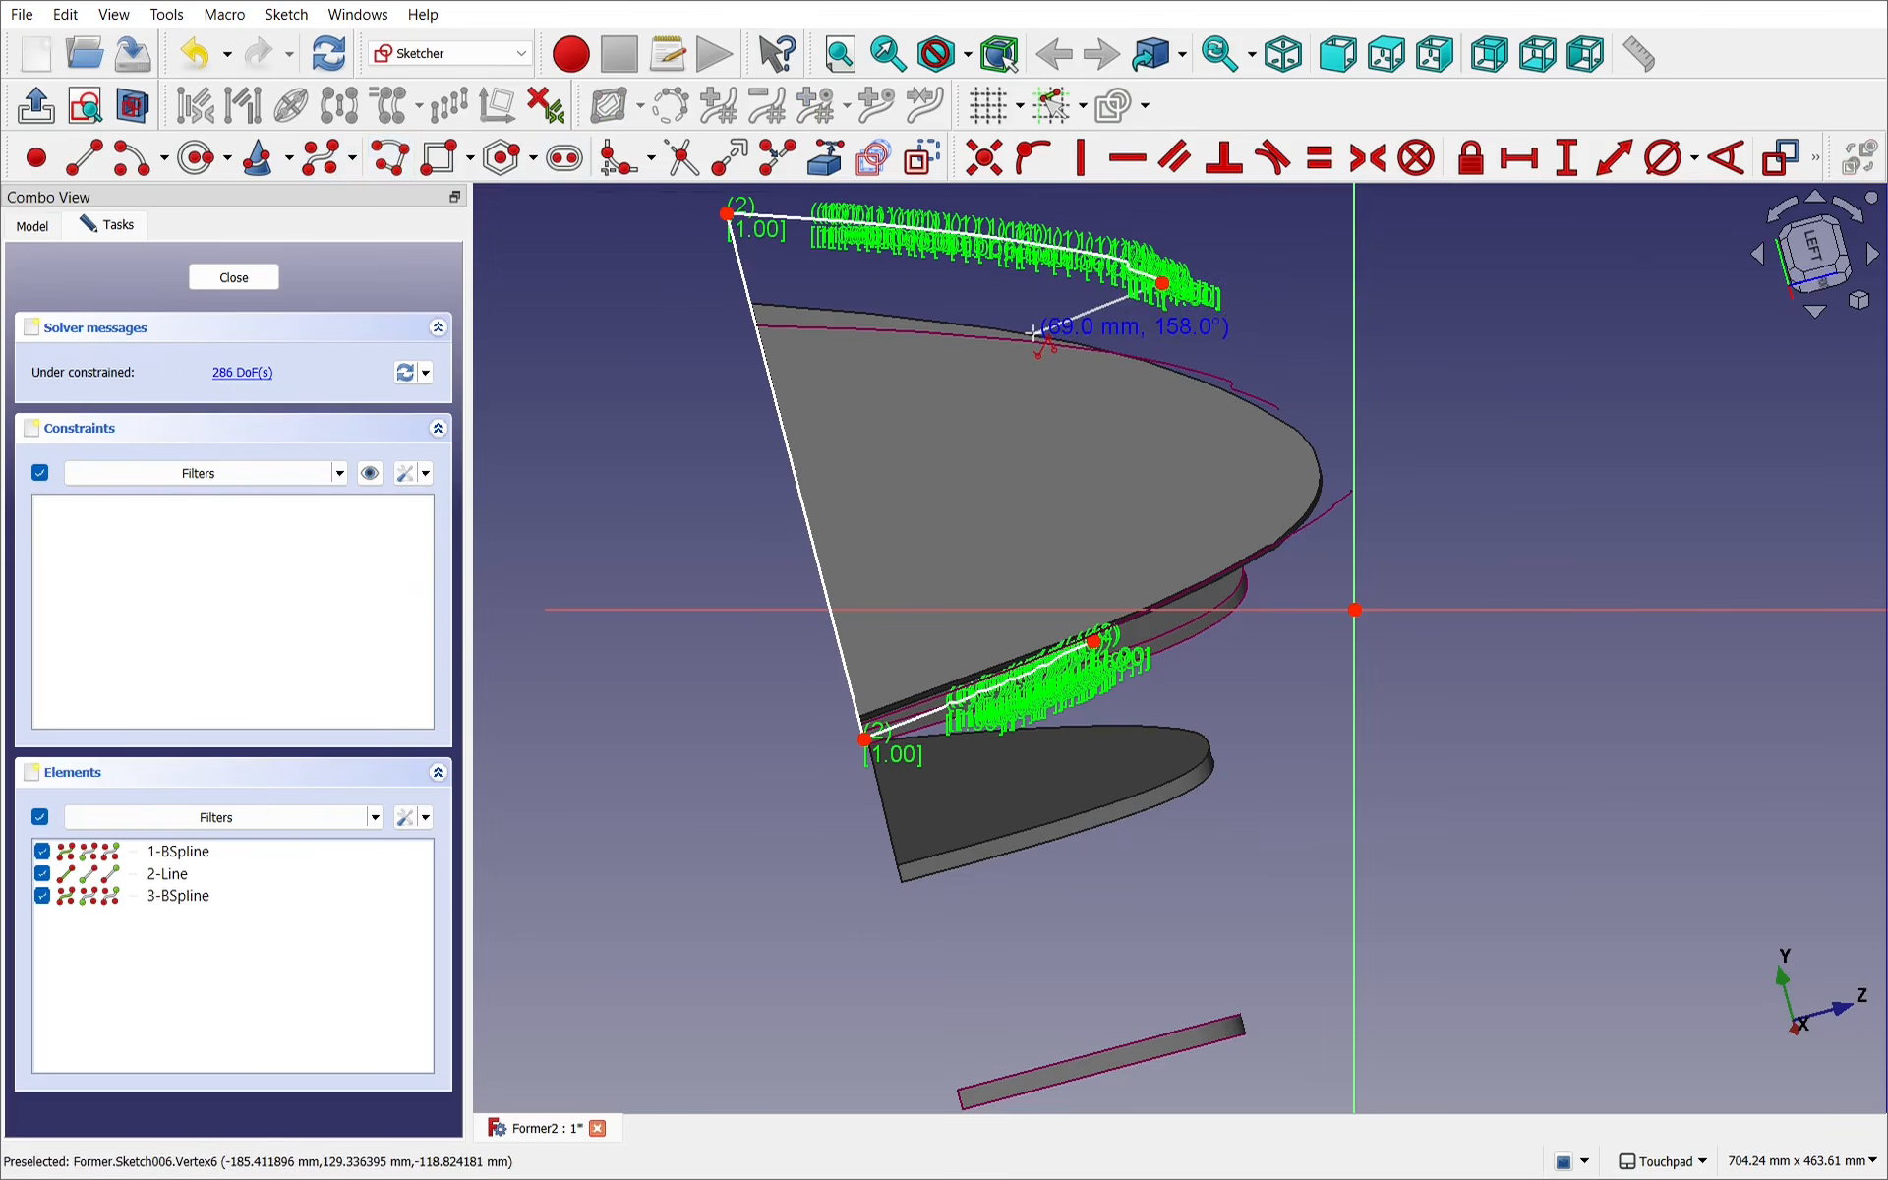
pyautogui.click(987, 373)
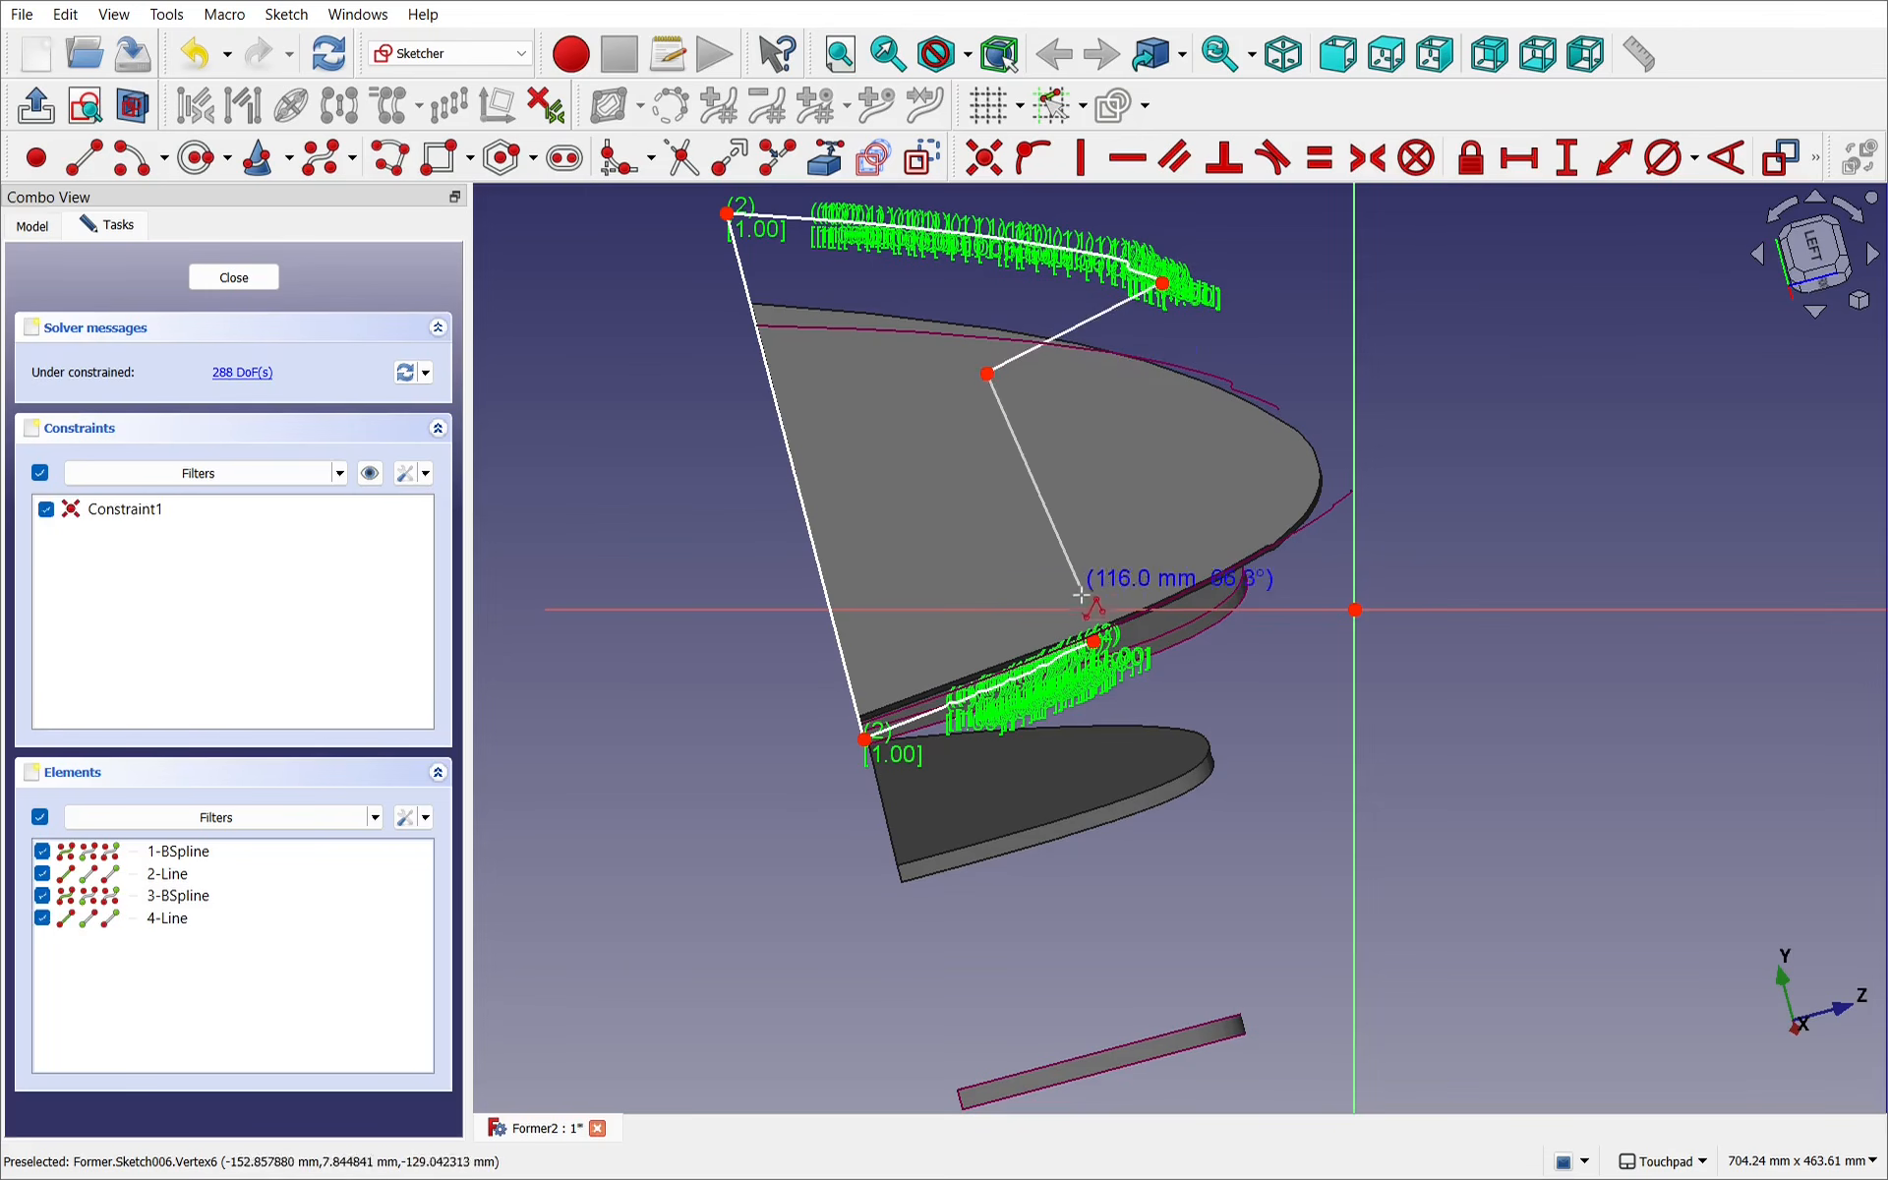
pyautogui.click(1094, 643)
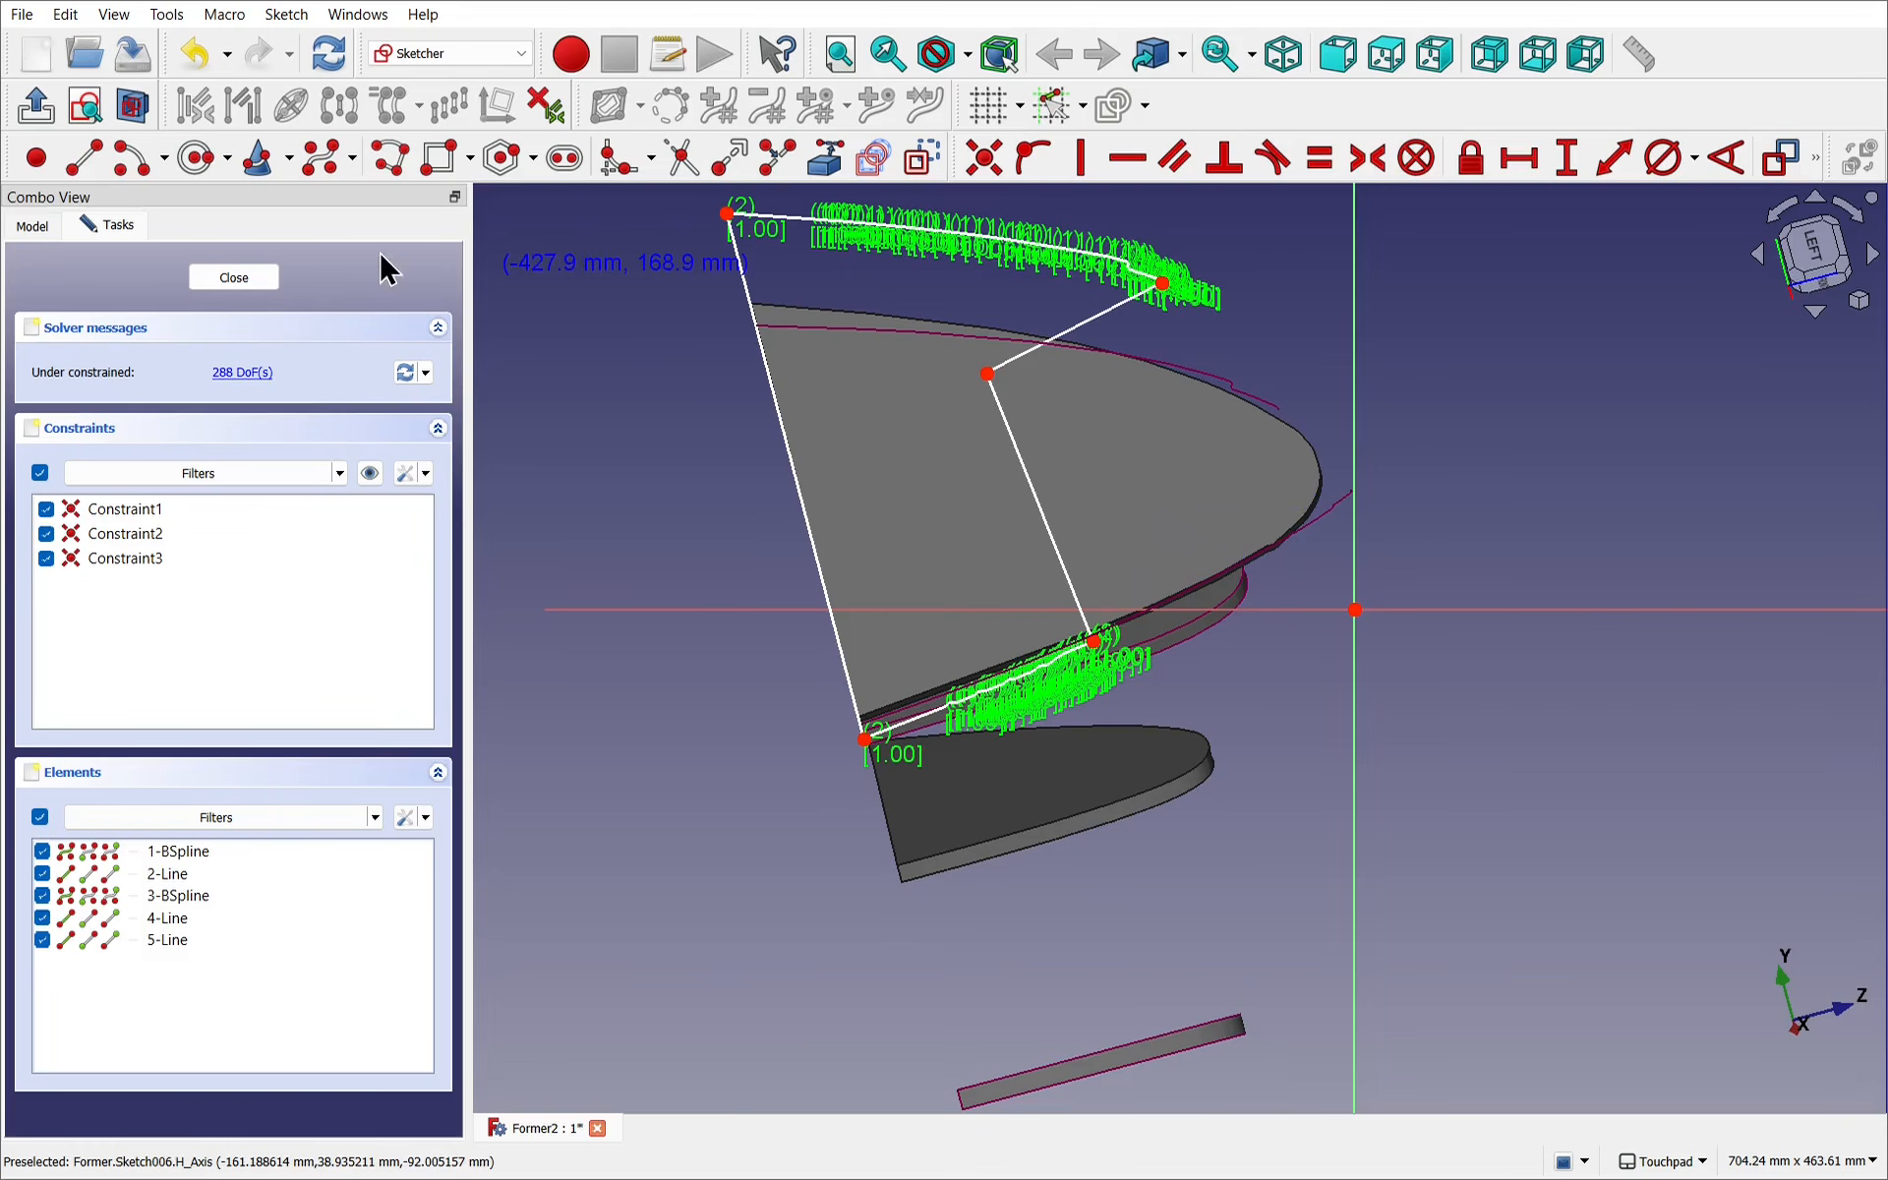
pyautogui.click(222, 279)
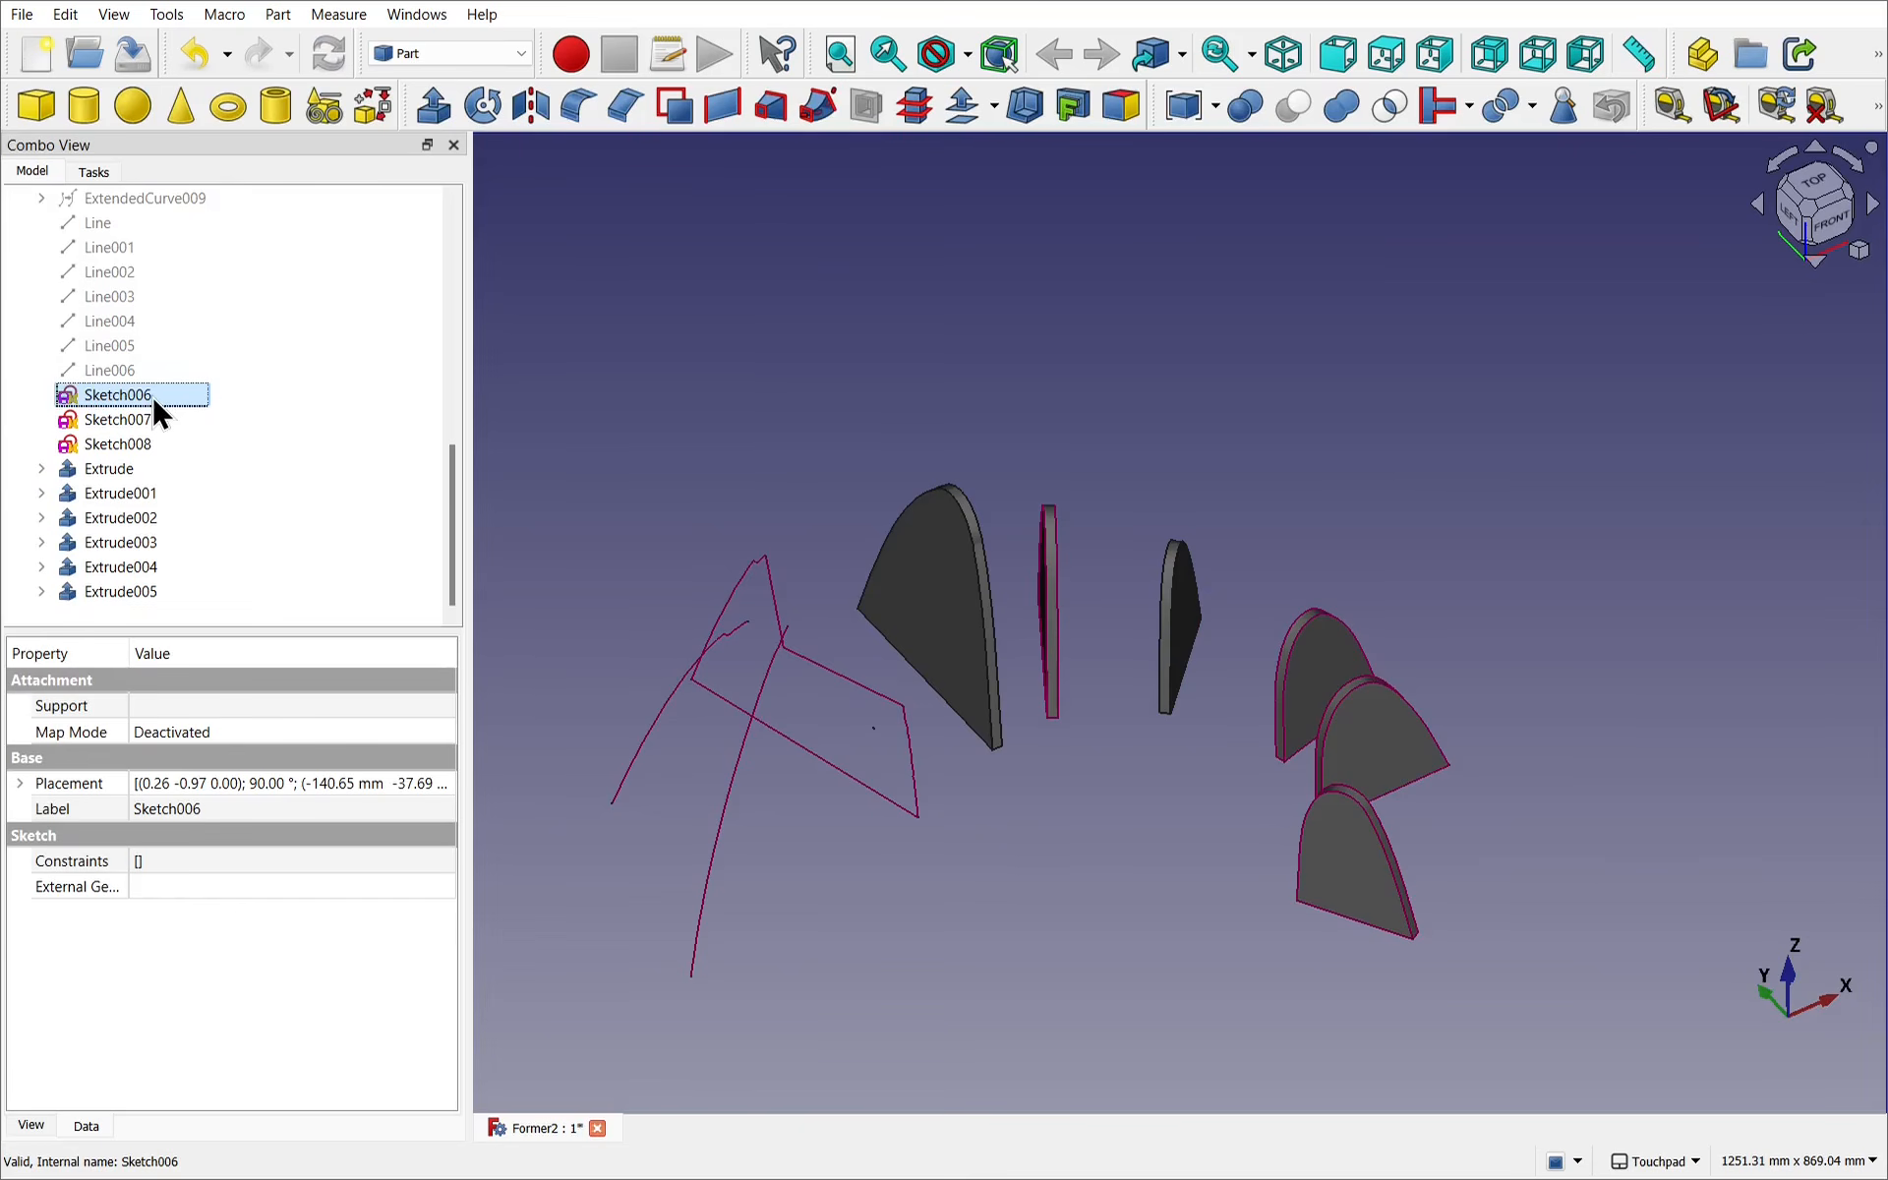
pyautogui.click(433, 108)
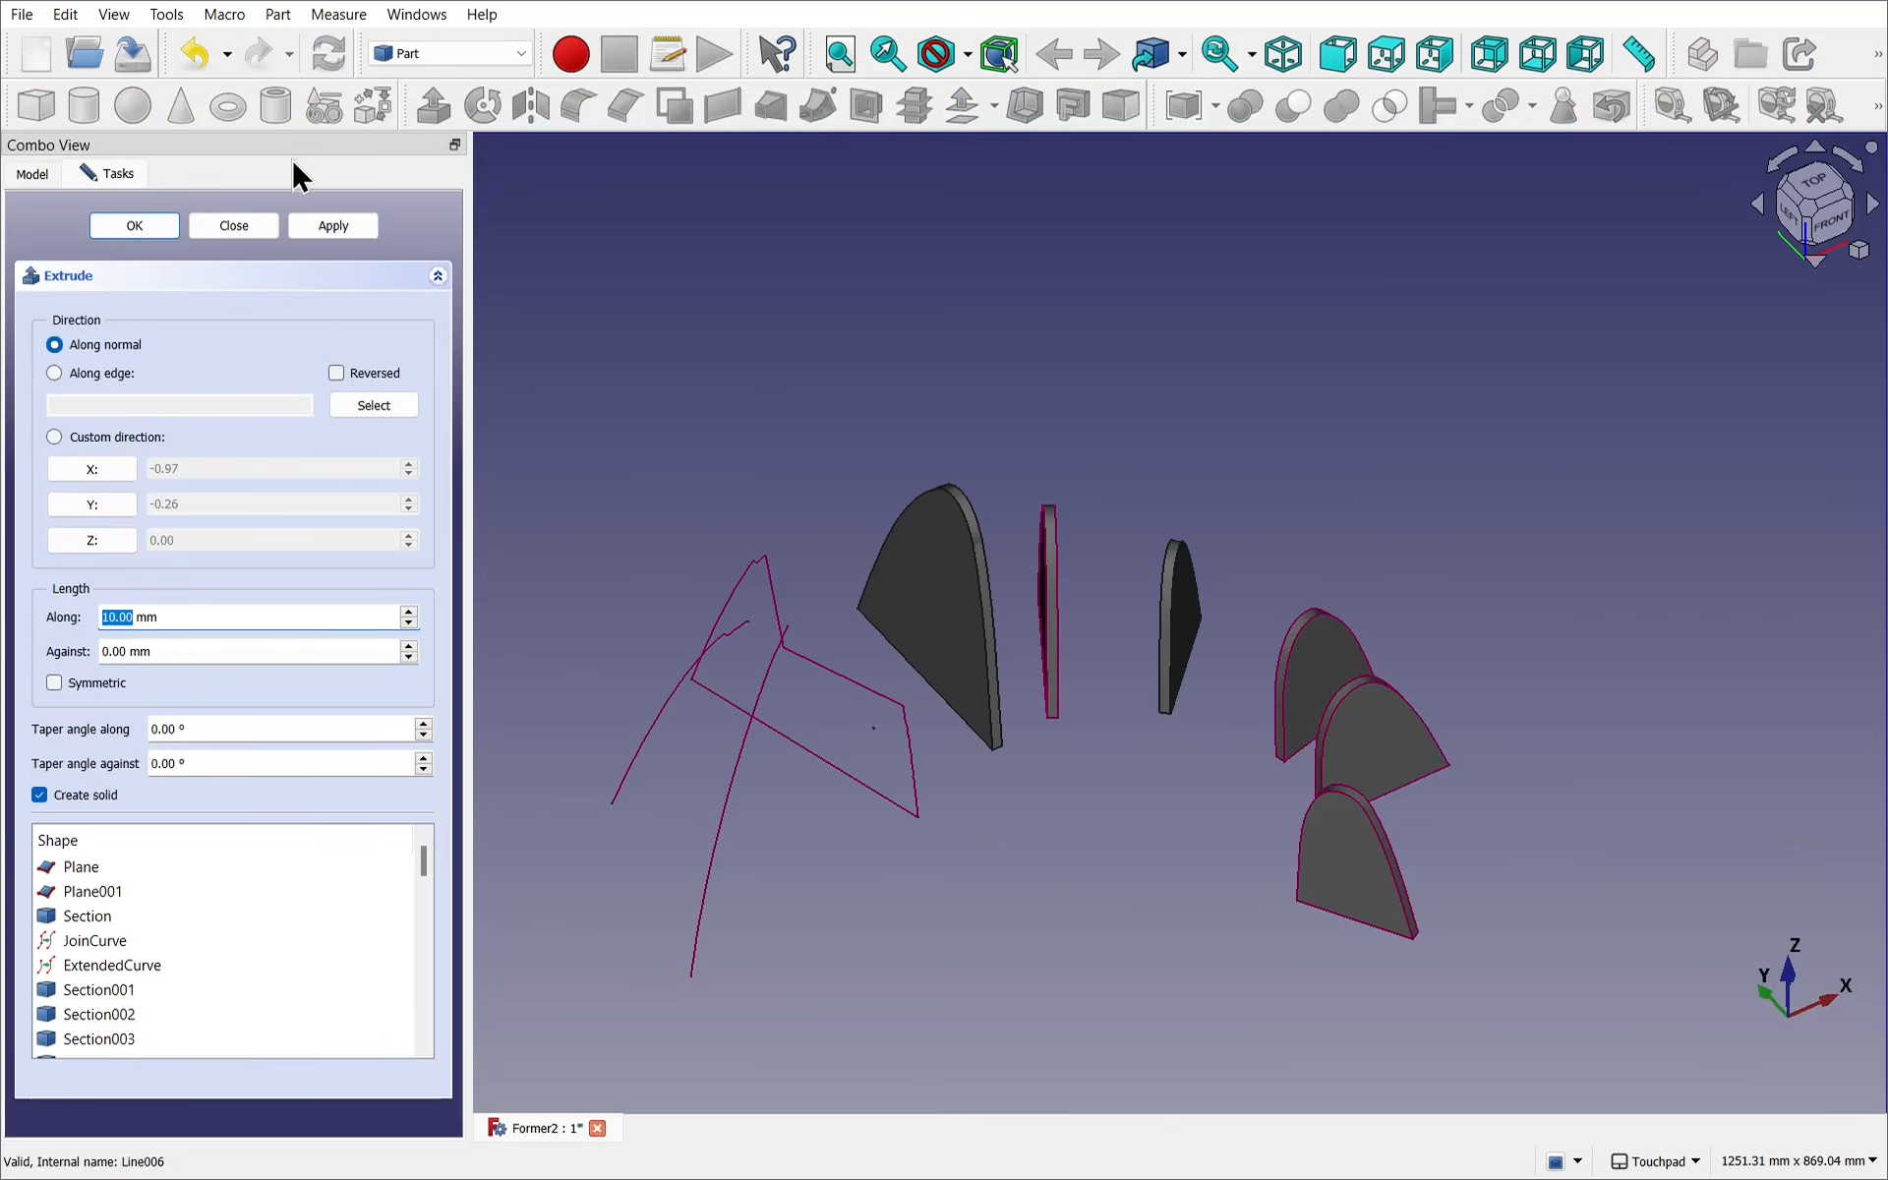
pyautogui.click(150, 230)
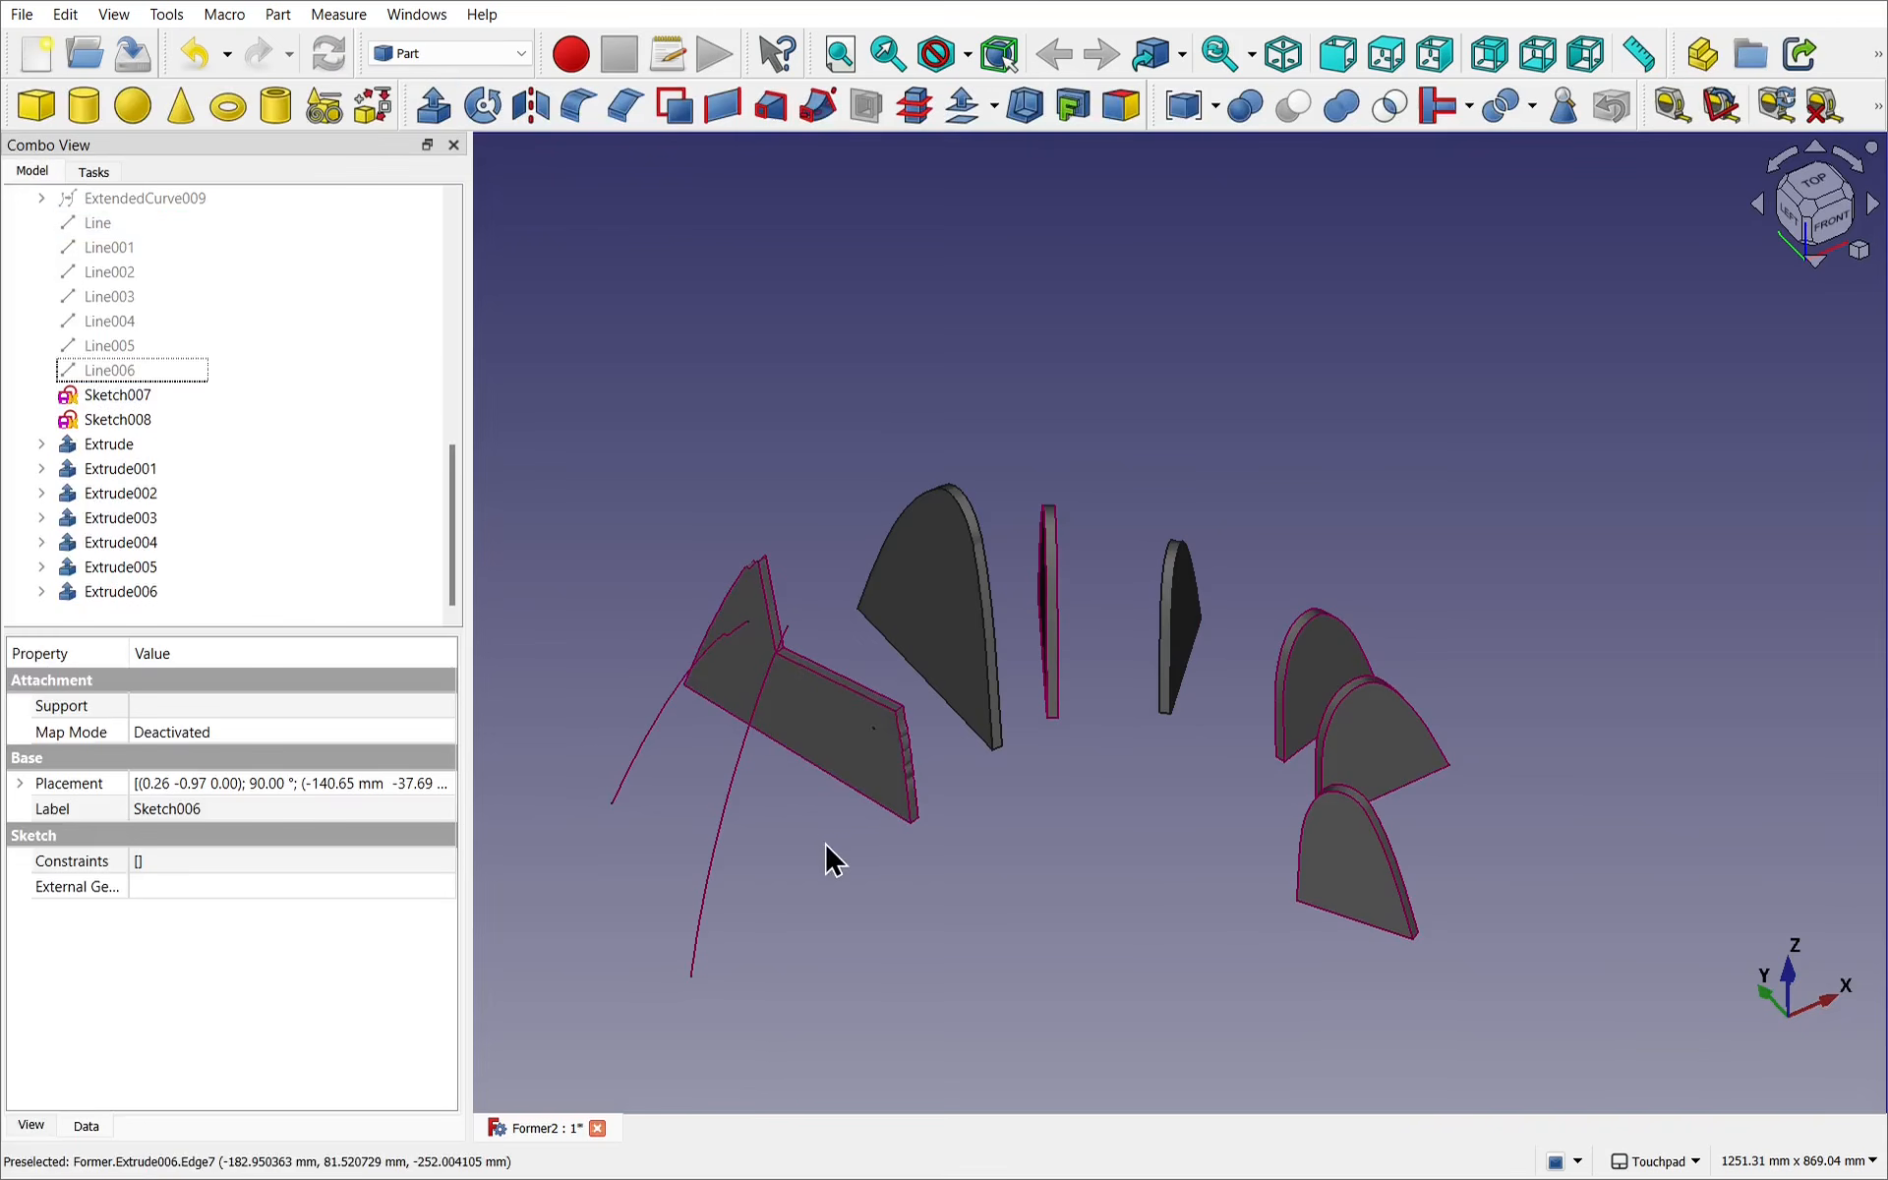
# Hide ExtendedCurve008, the extended curve overlapping Sketch007.
pyautogui.moveTo(834, 834); pyautogui.dragTo(750, 704, button='middle')
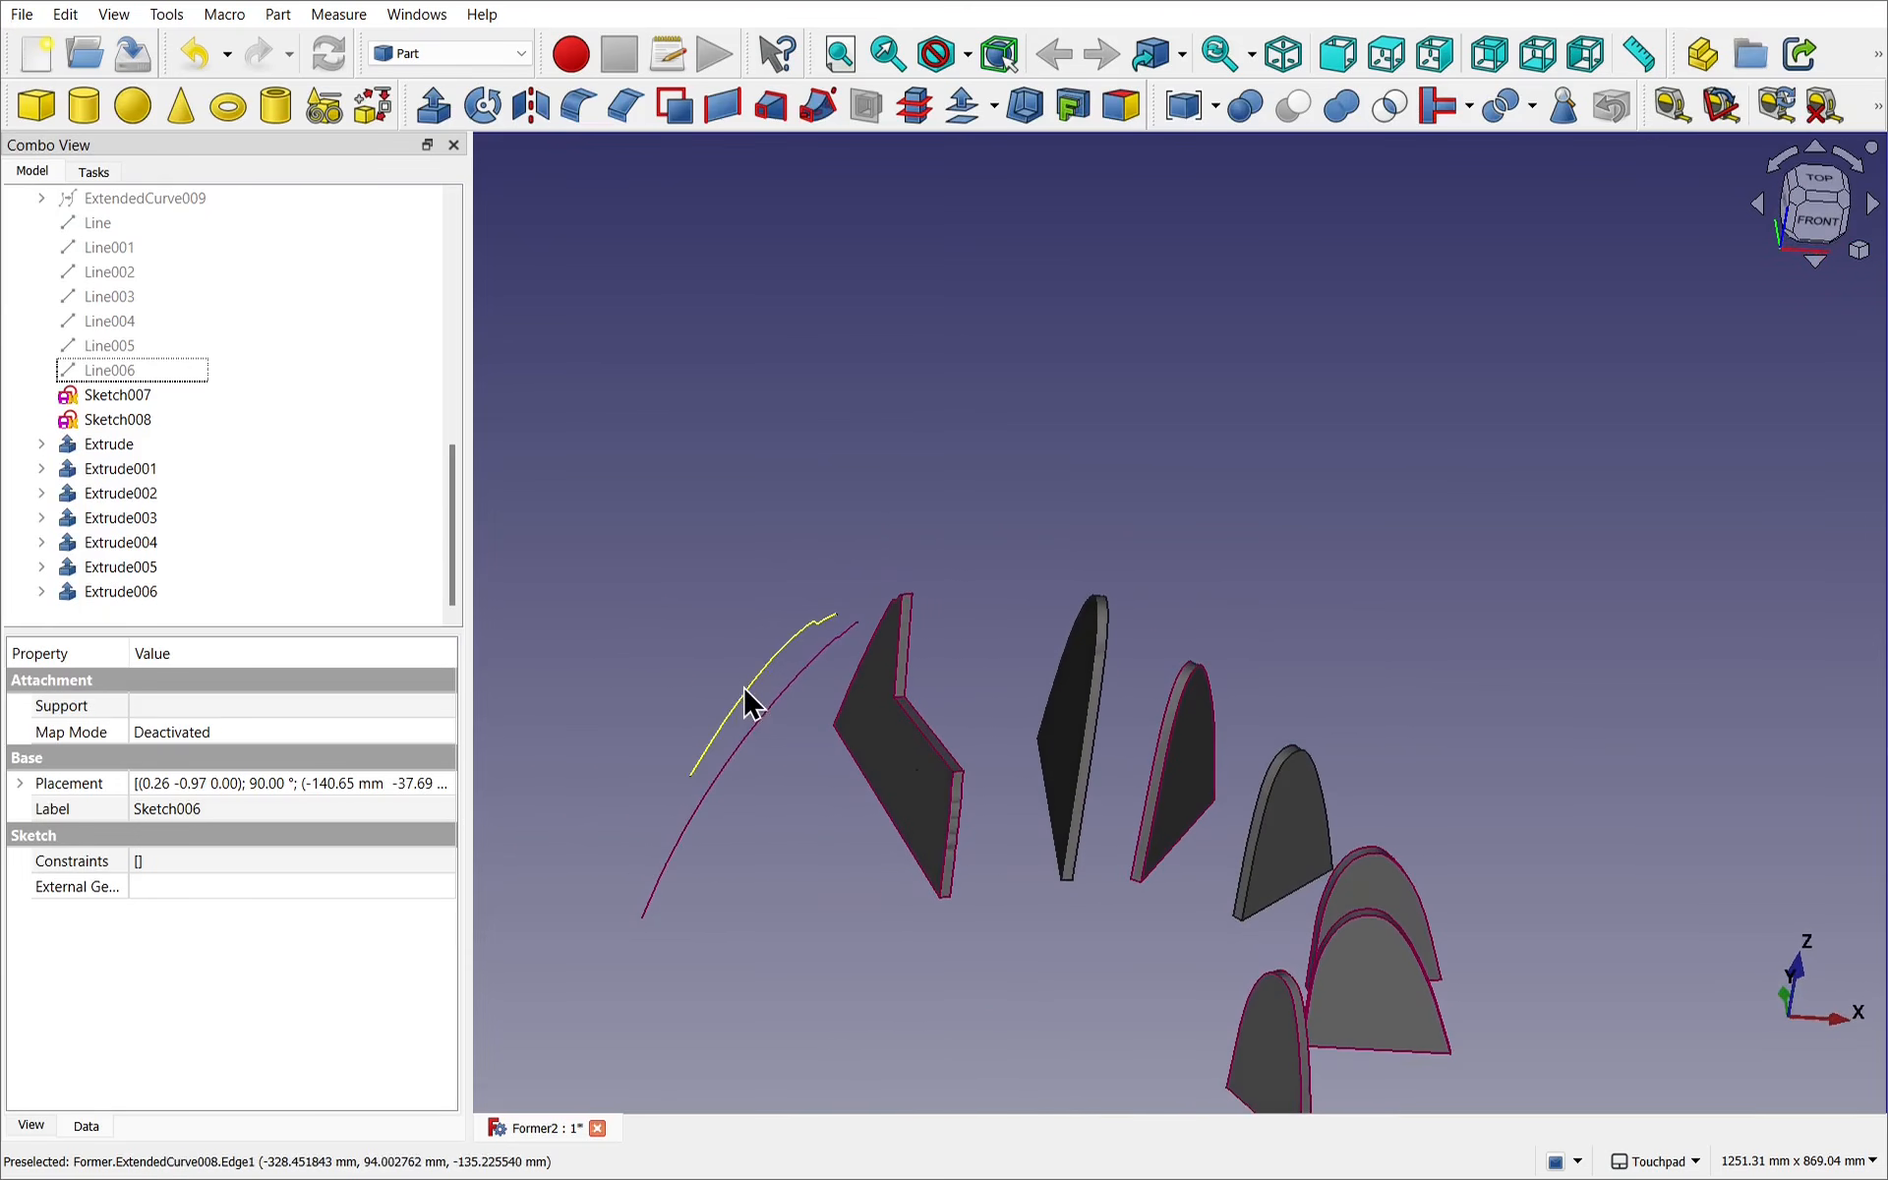
pyautogui.click(750, 704)
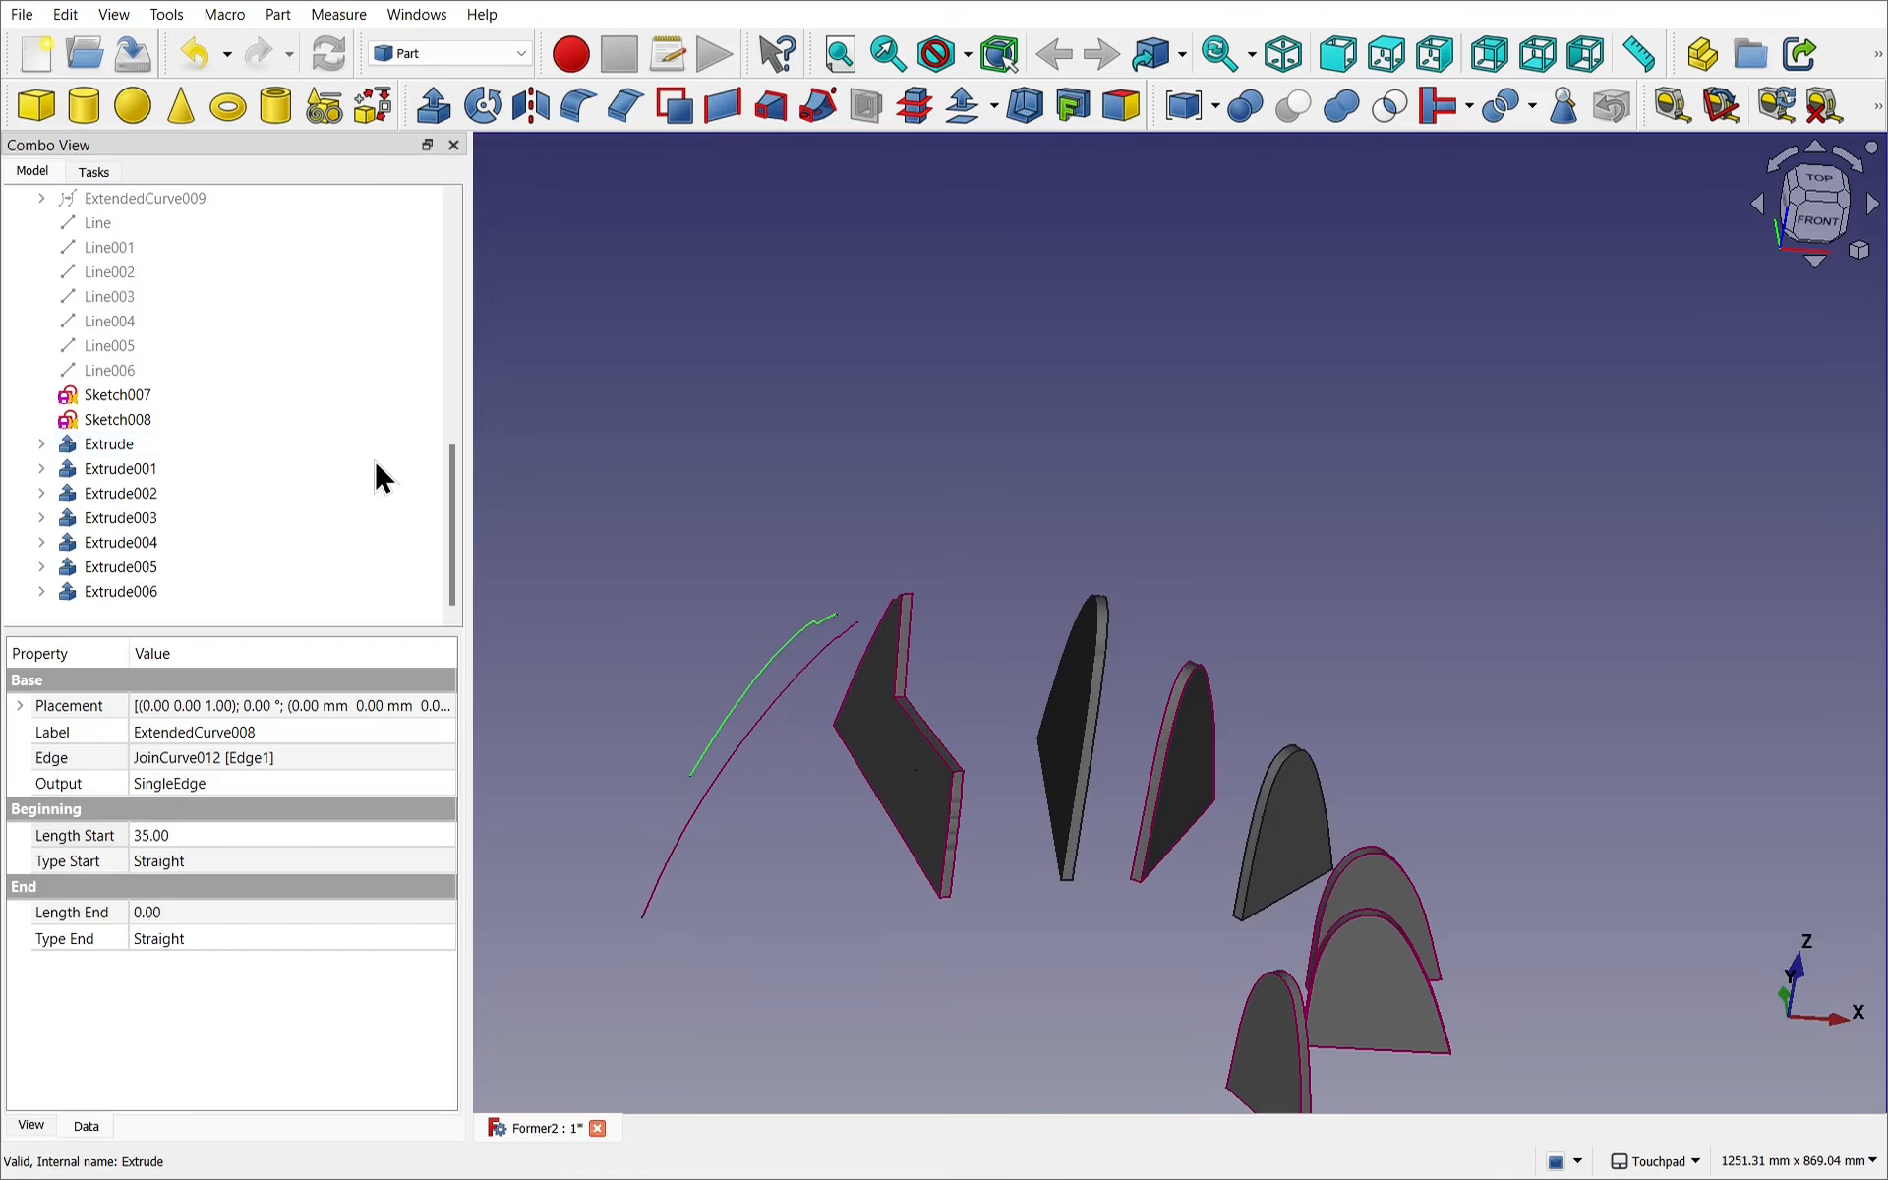
pyautogui.click(459, 492)
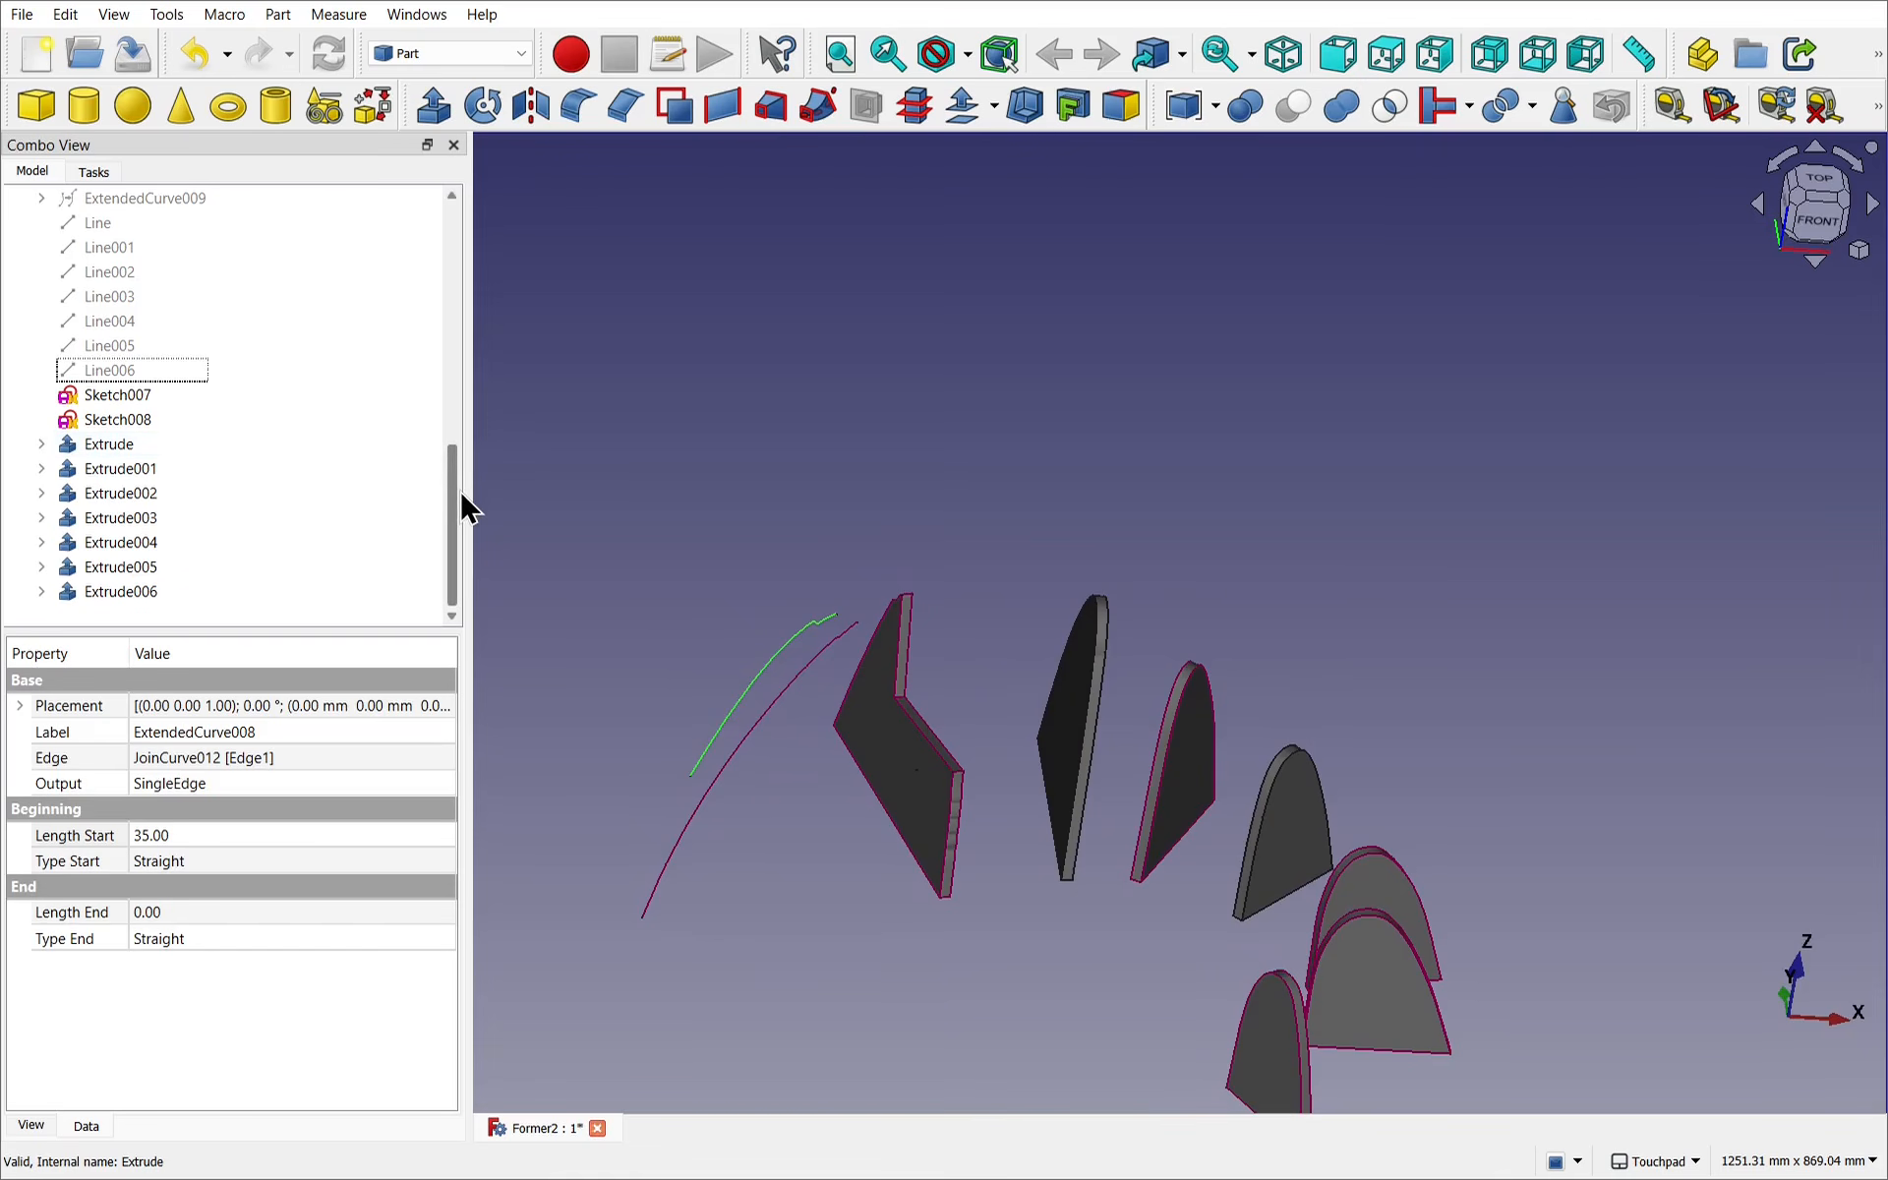
pyautogui.moveTo(455, 499); pyautogui.dragTo(454, 442)
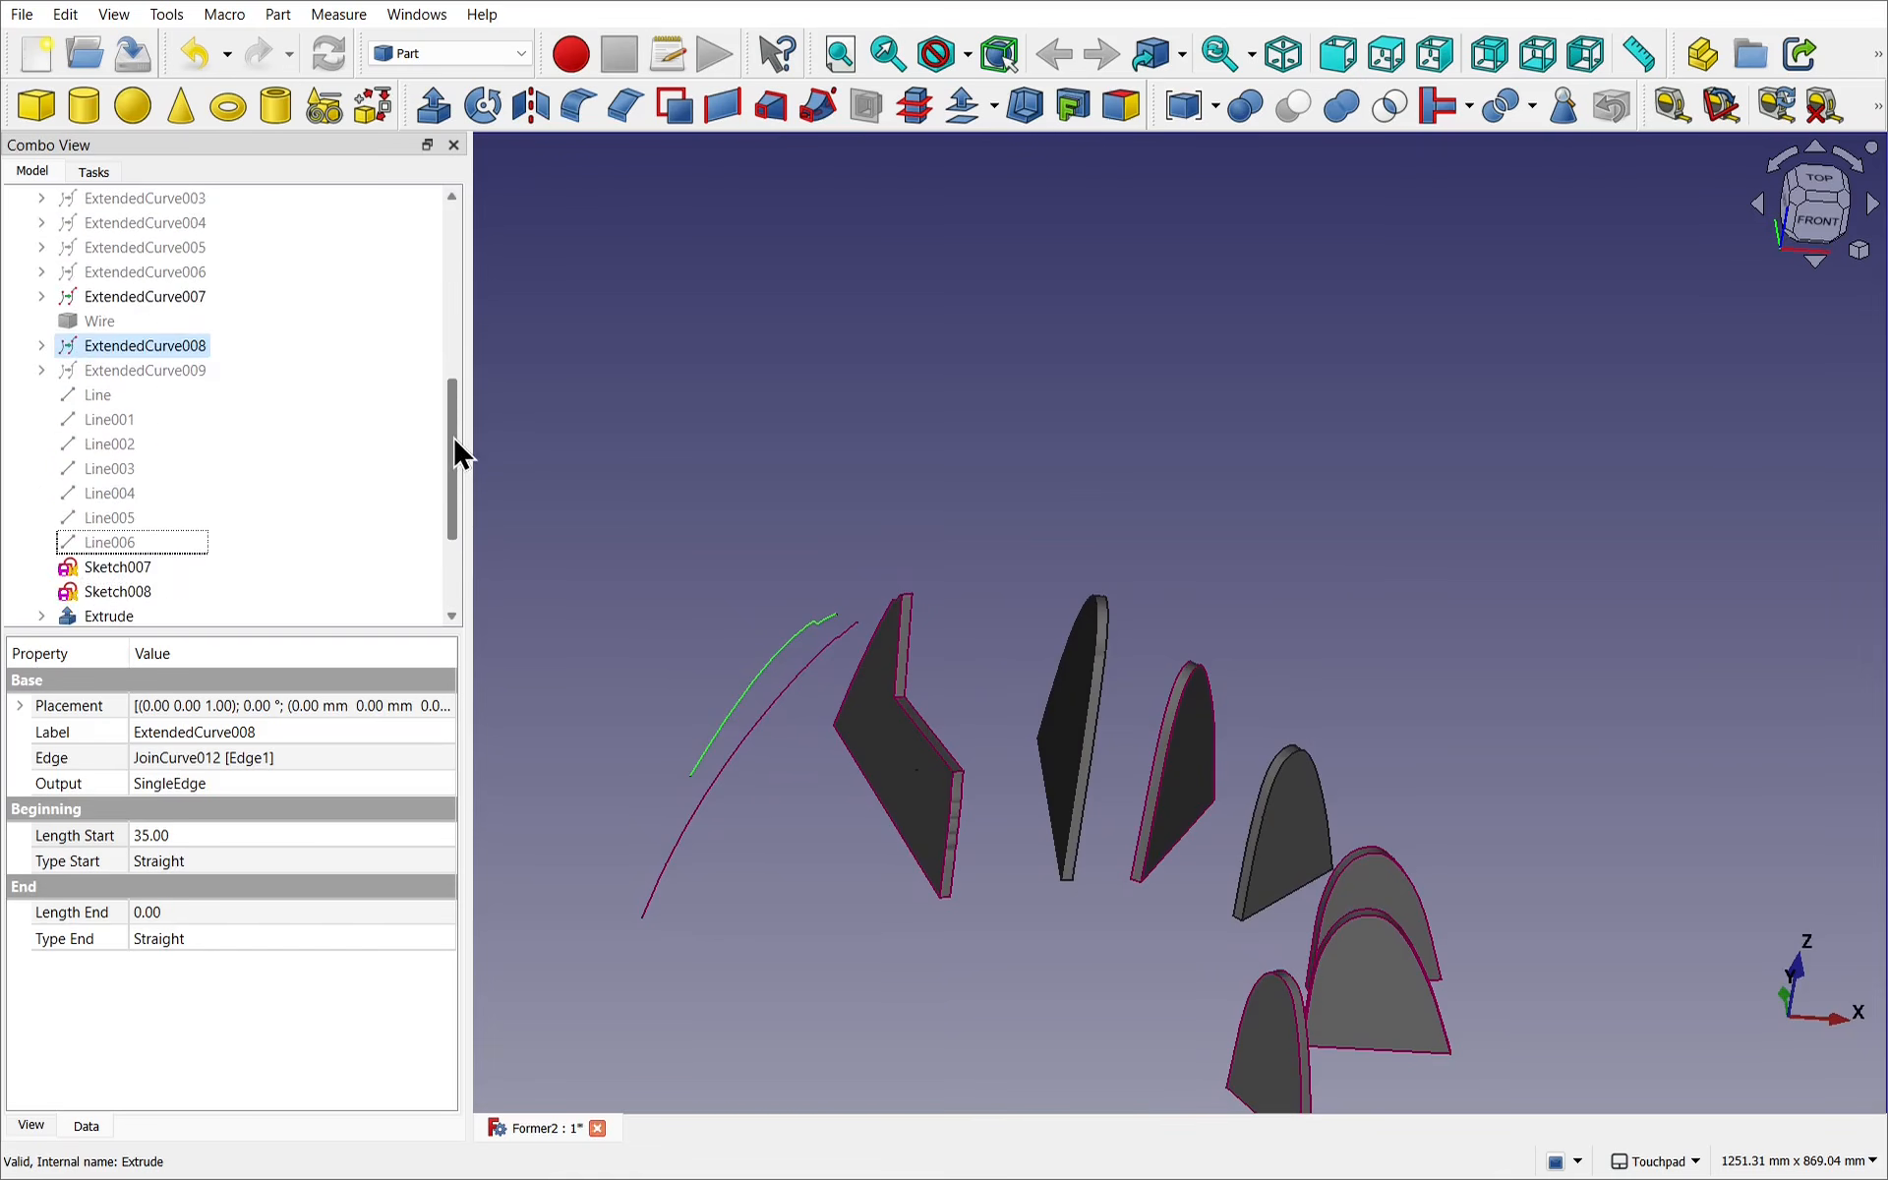
pyautogui.click(176, 344)
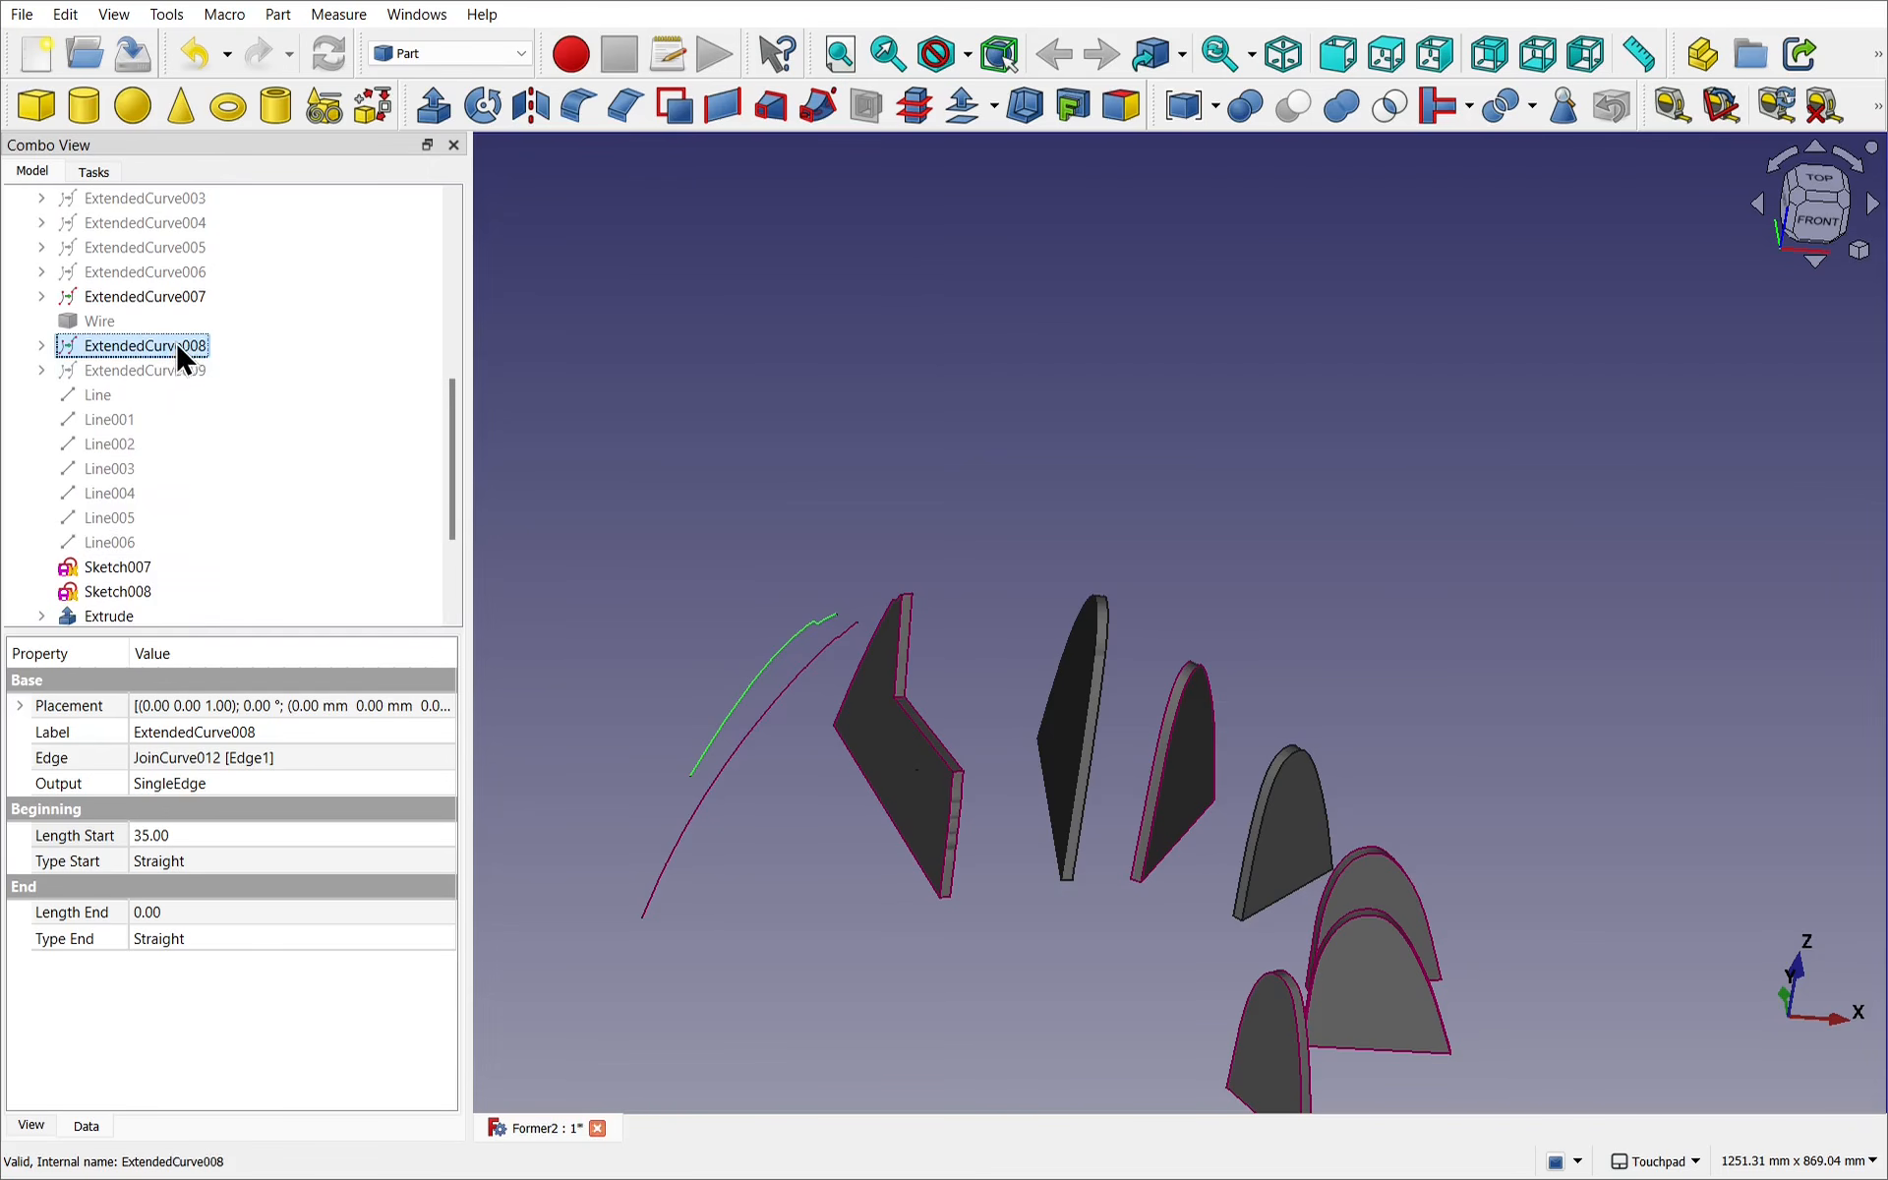
pyautogui.press('space')
# Open Sketch007 for editing.
pyautogui.scroll(-3, 454, 457)
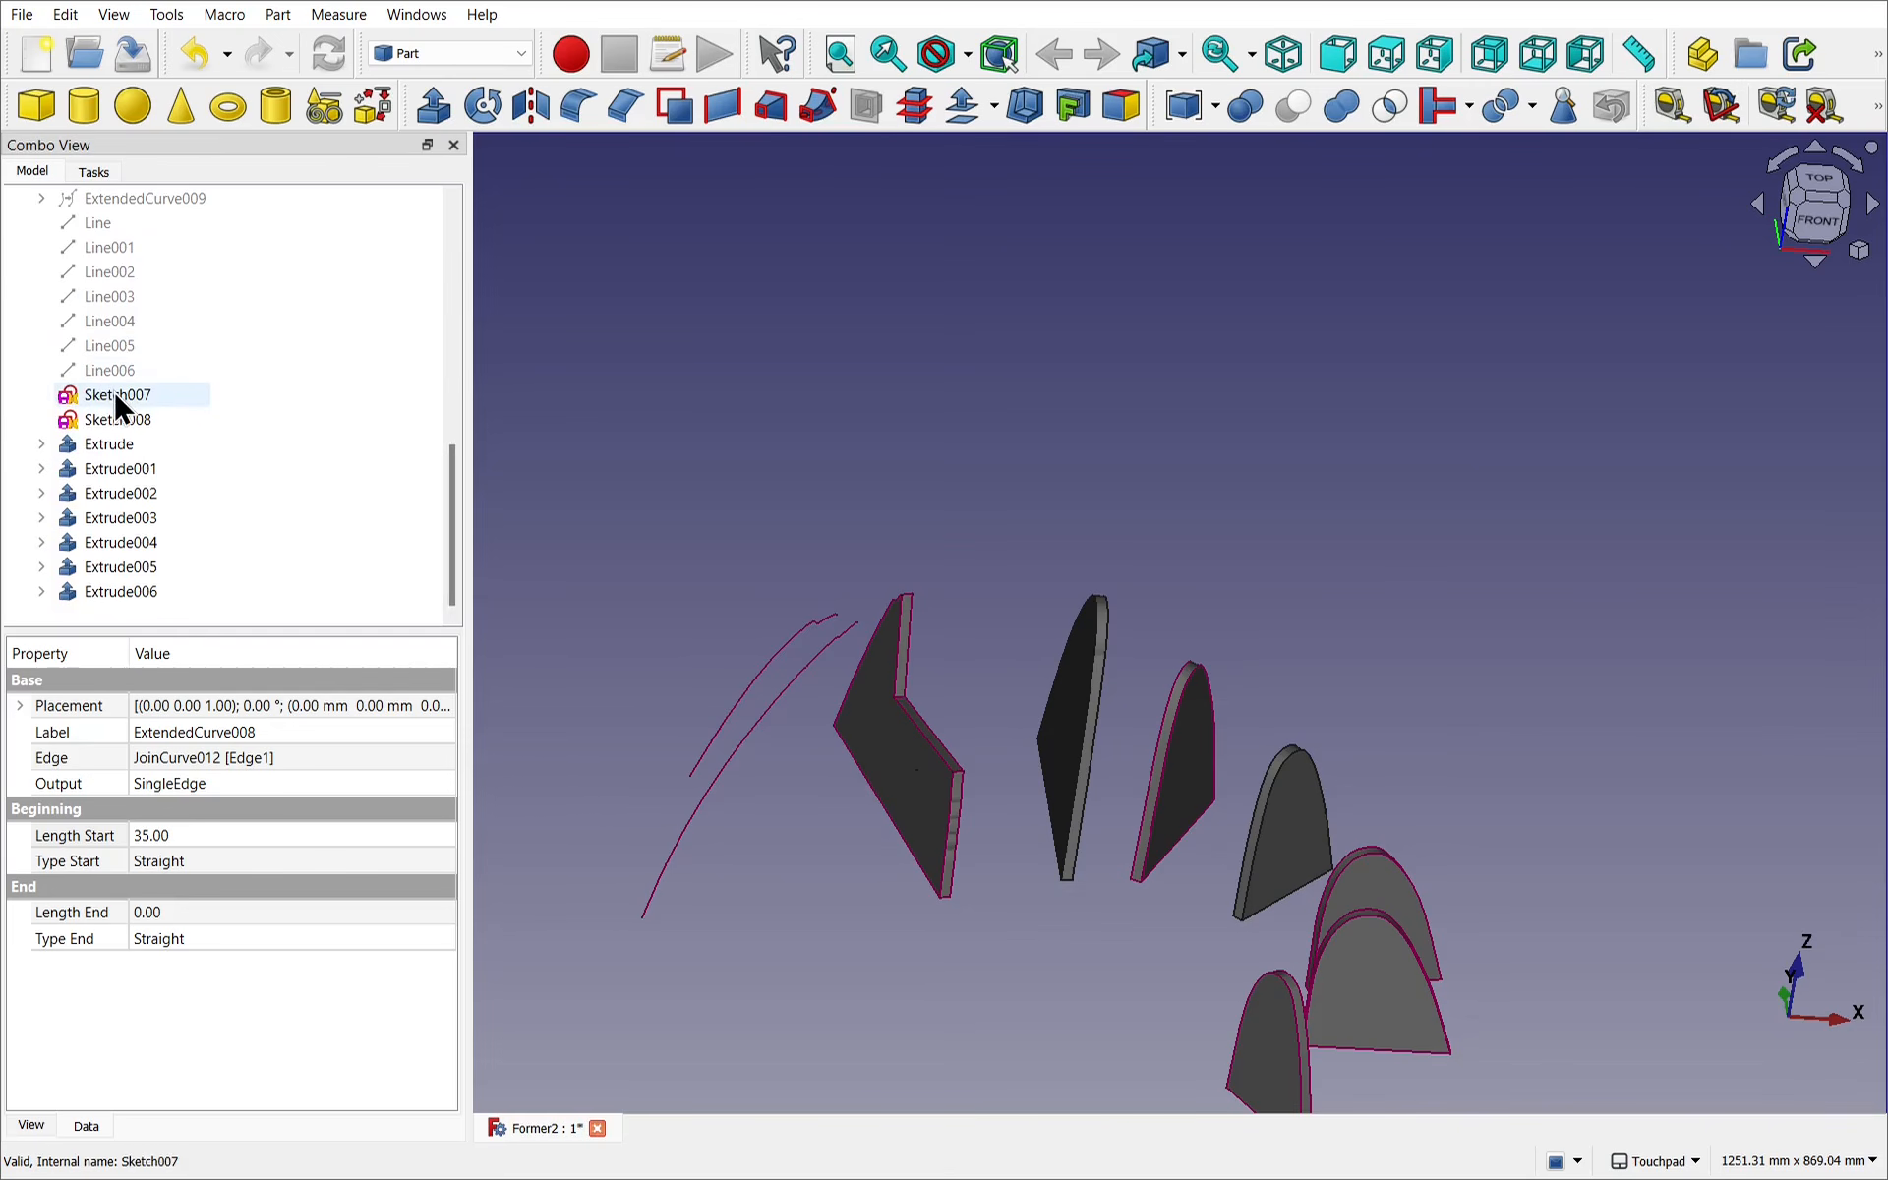
pyautogui.click(116, 394)
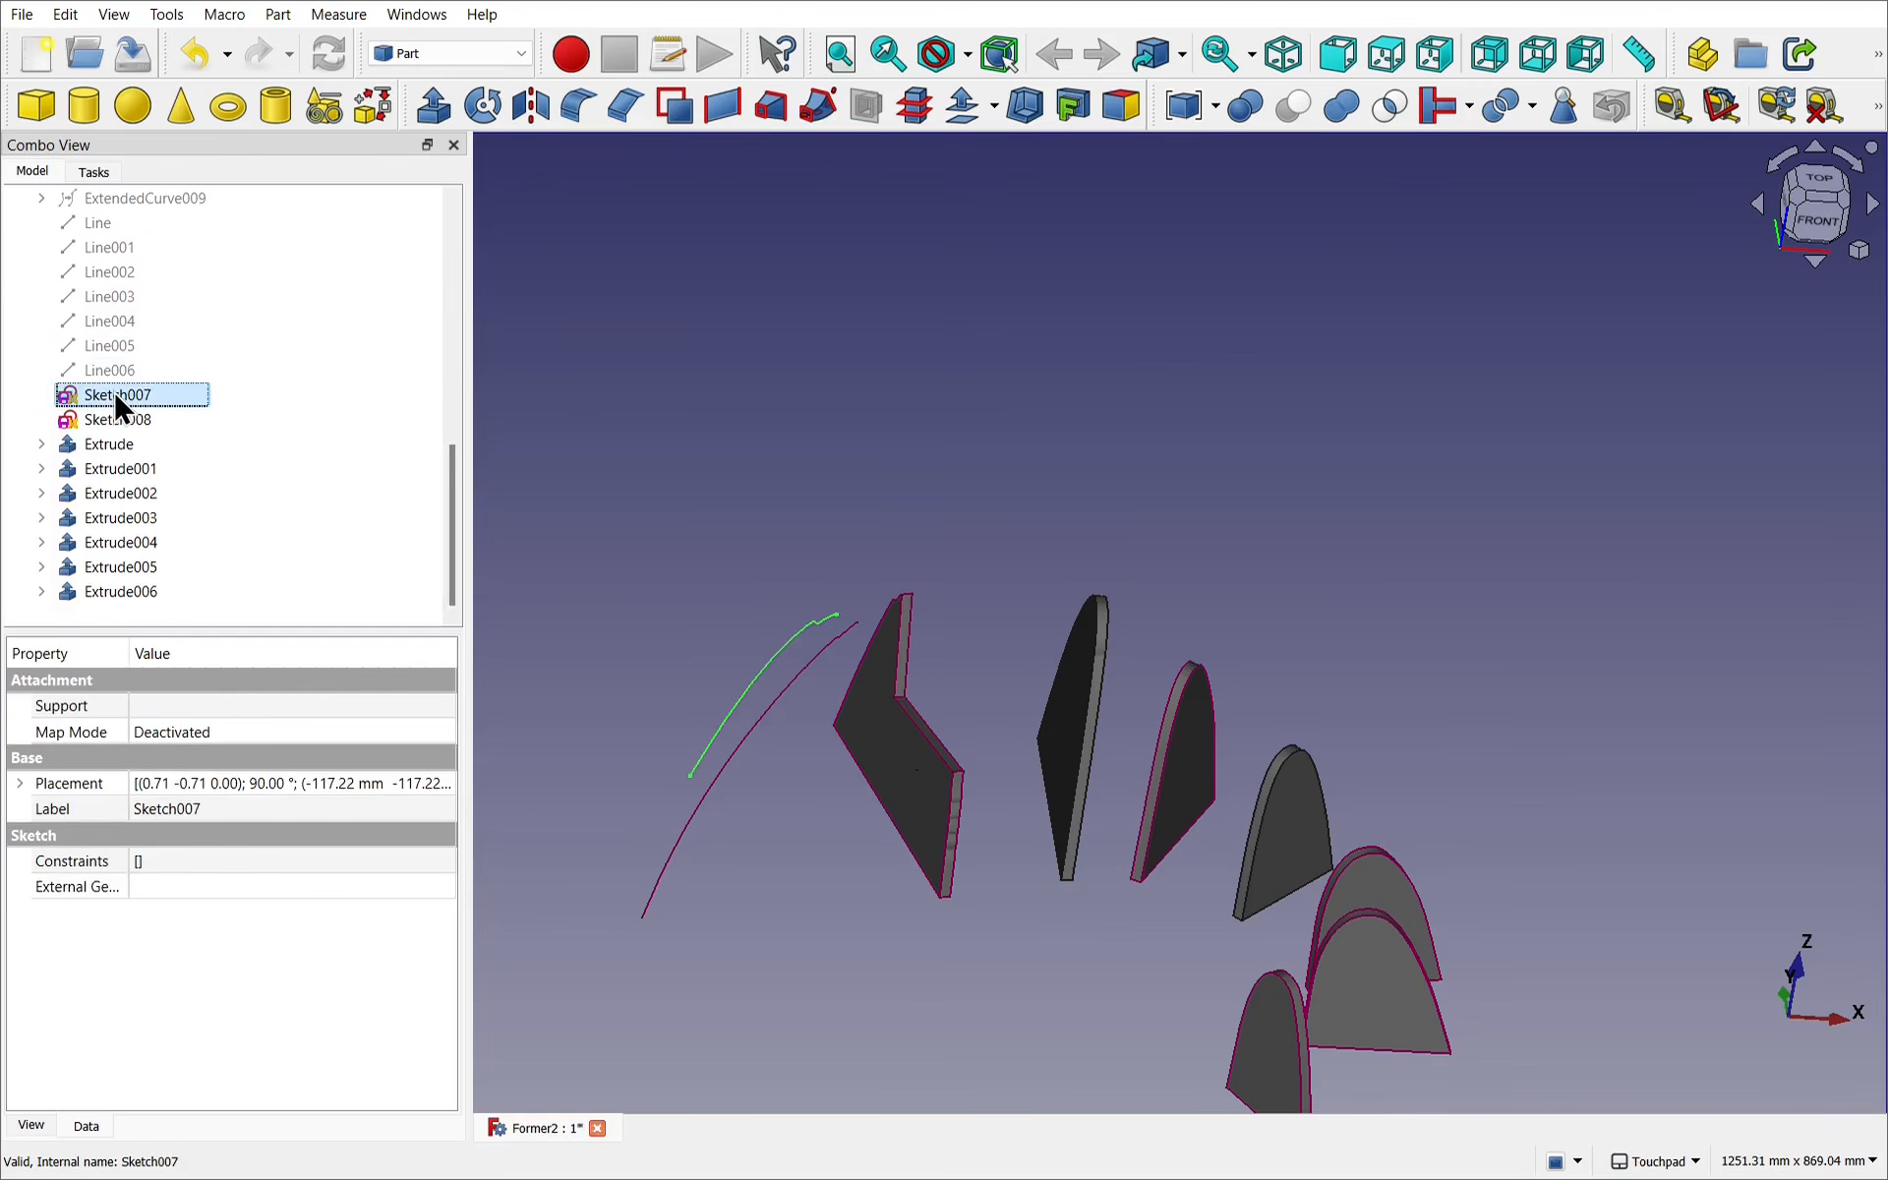
pyautogui.doubleClick(115, 394)
pyautogui.moveTo(1024, 666)
pyautogui.keyDown('alt'); pyautogui.mouseDown()
pyautogui.moveTo(1024, 712)
pyautogui.moveTo(1082, 822)
pyautogui.moveTo(945, 665)
pyautogui.moveTo(872, 623)
pyautogui.mouseUp(); pyautogui.keyUp('alt')
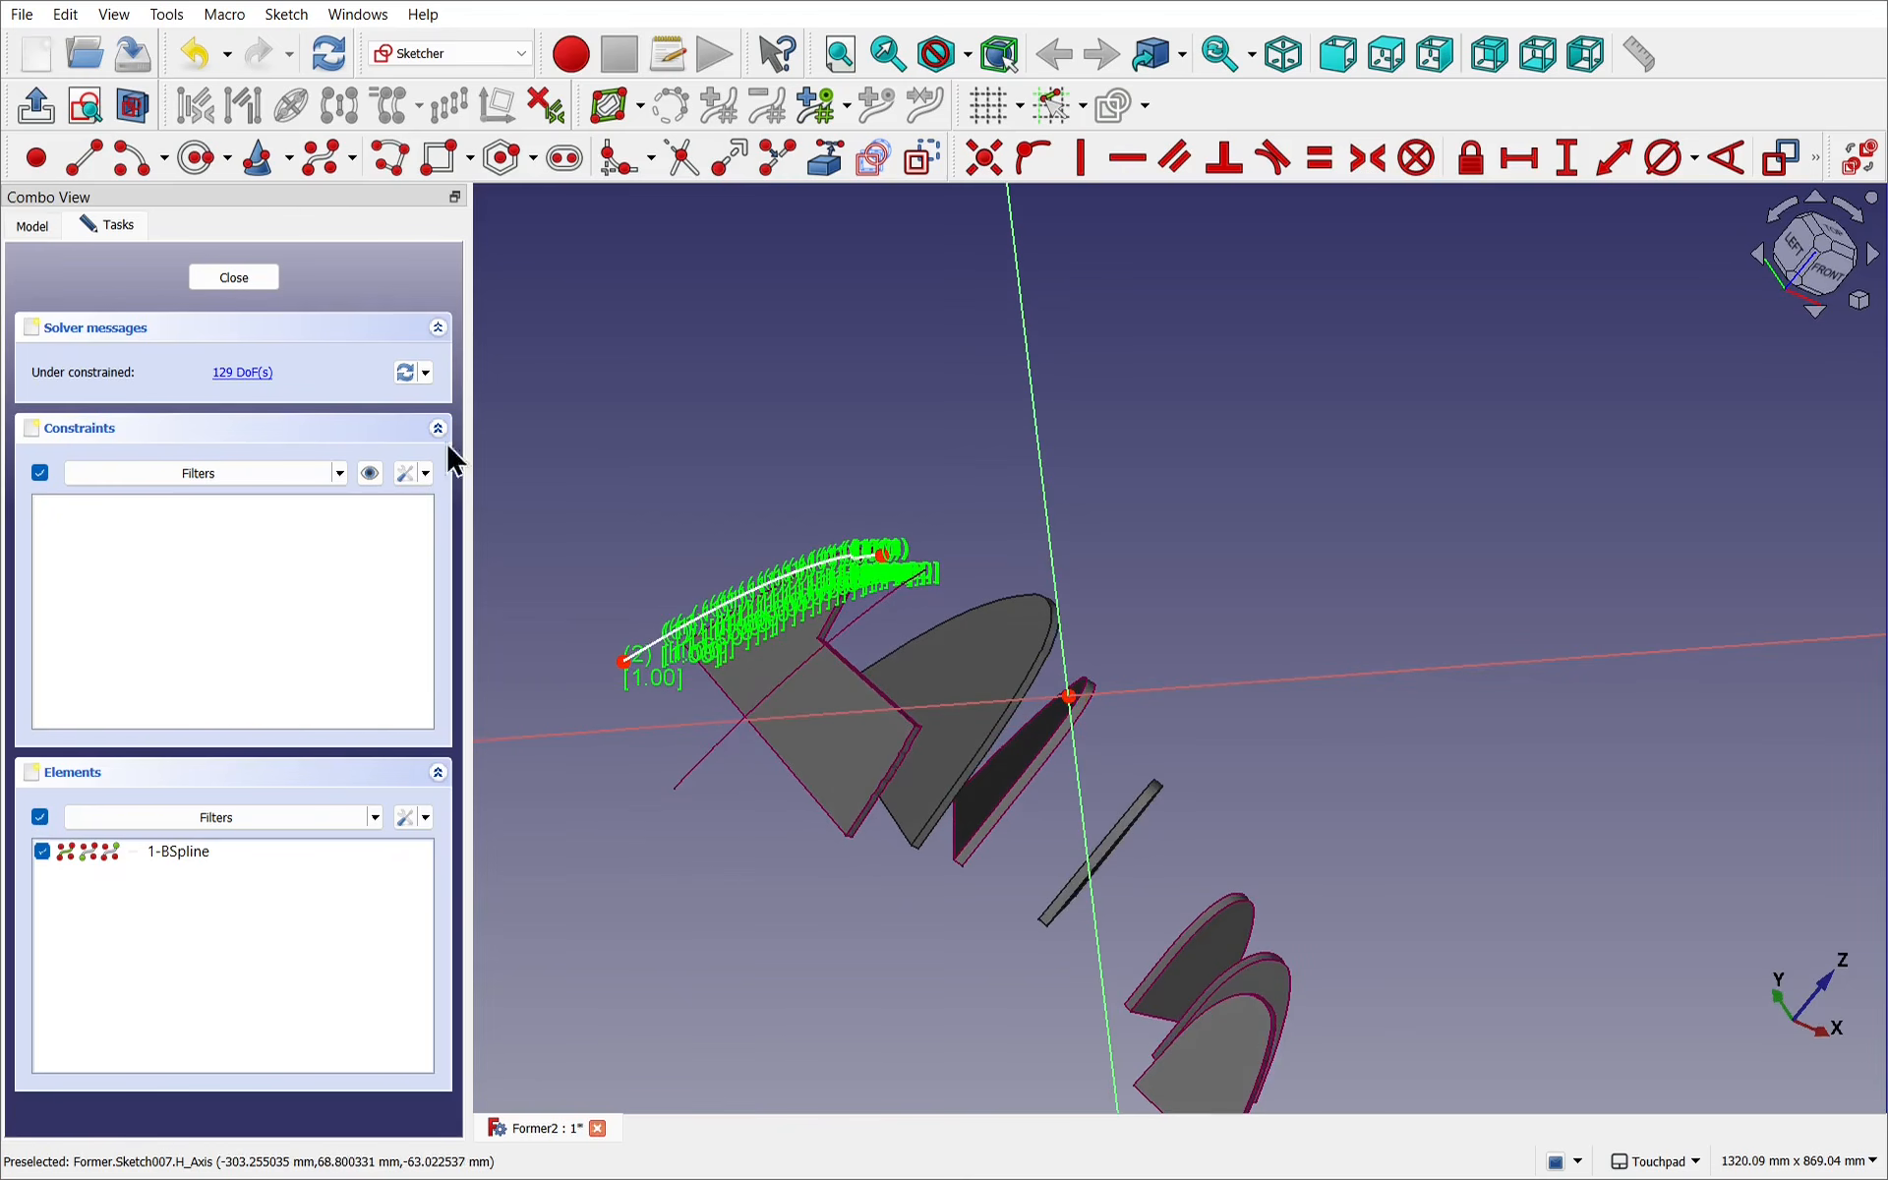
# Temporarily show the Component002 mesh to examine how Sketch007's curve sits on the shell, and hide the mesh again.
pyautogui.click(33, 224)
pyautogui.scroll(5, 222, 345)
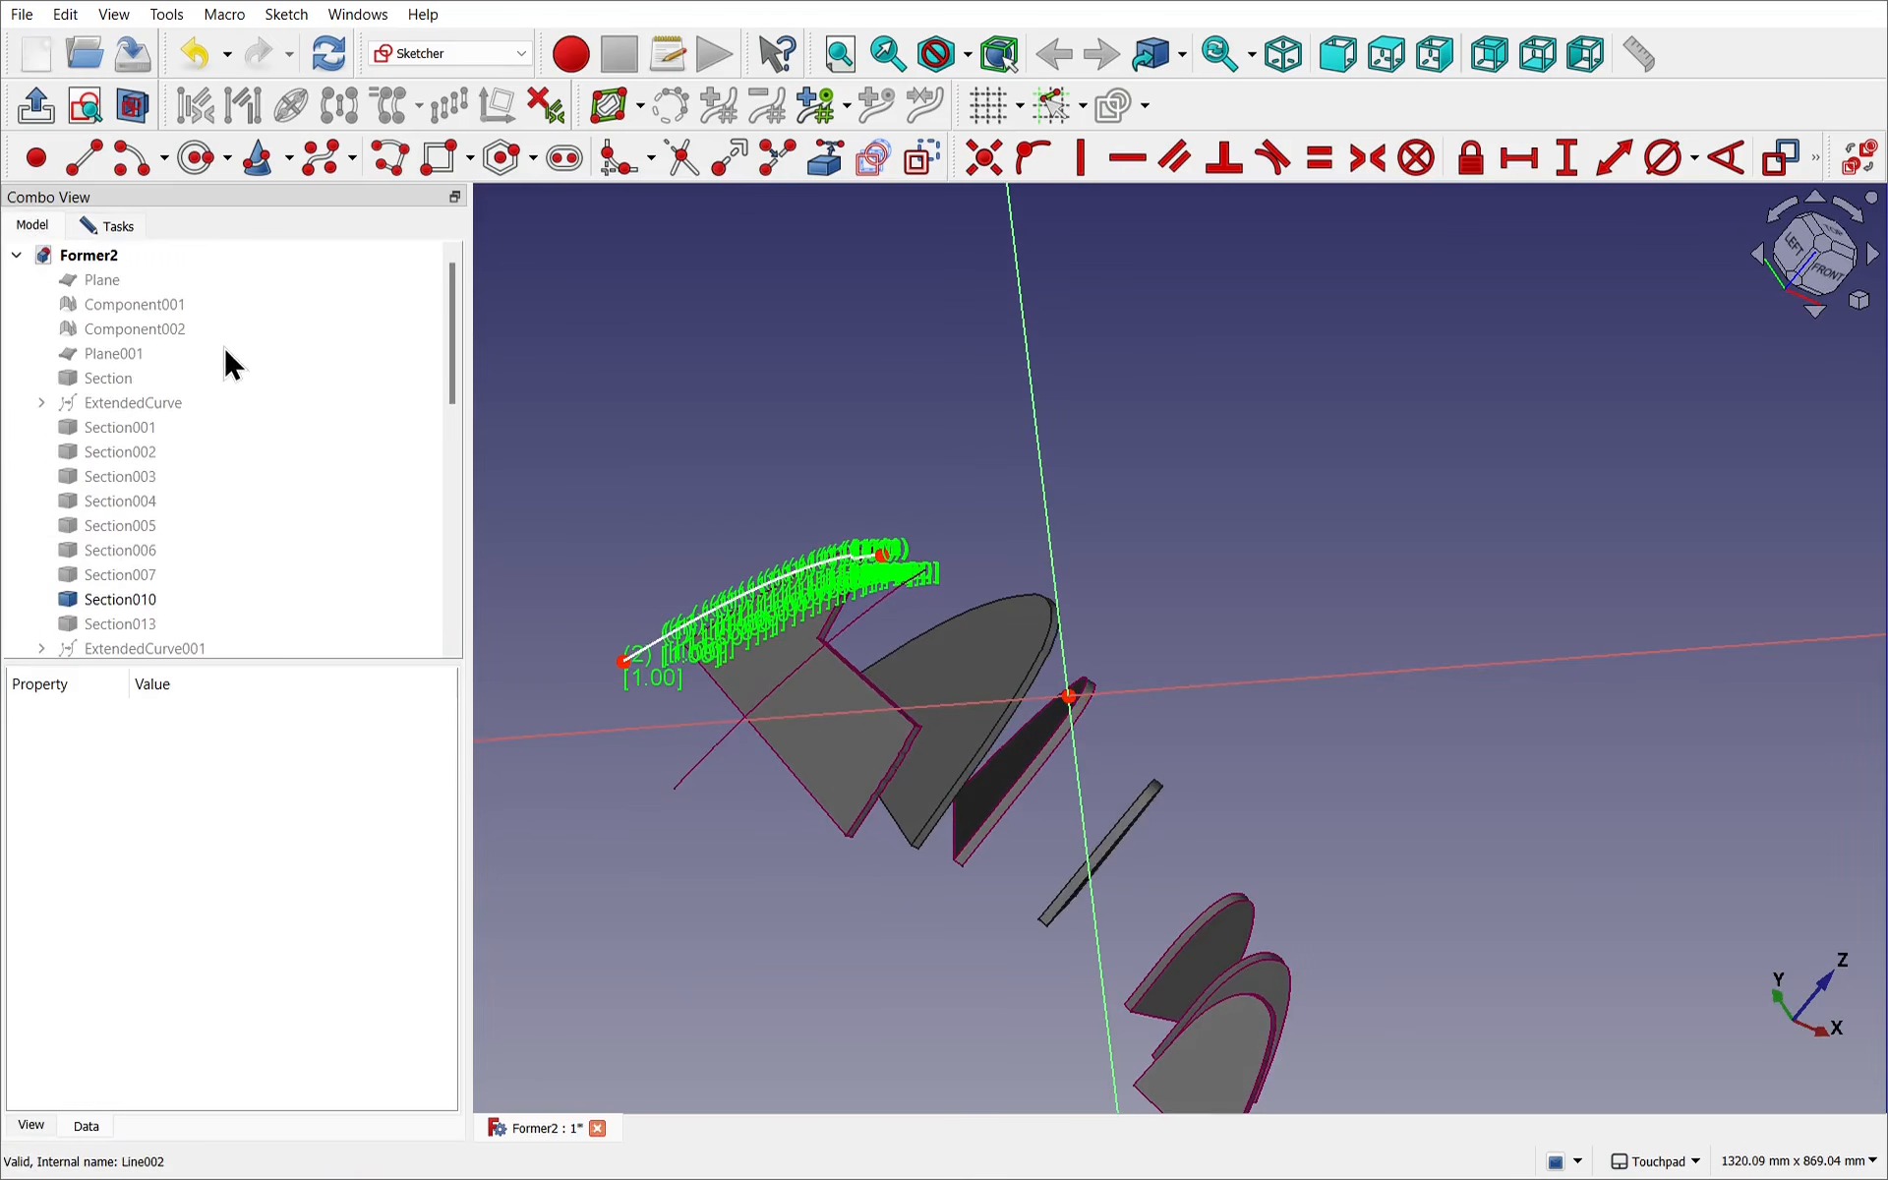
pyautogui.click(135, 325)
pyautogui.press('space')
pyautogui.keyDown('shift'); pyautogui.moveTo(883, 619); pyautogui.dragTo(746, 728); pyautogui.keyUp('shift')
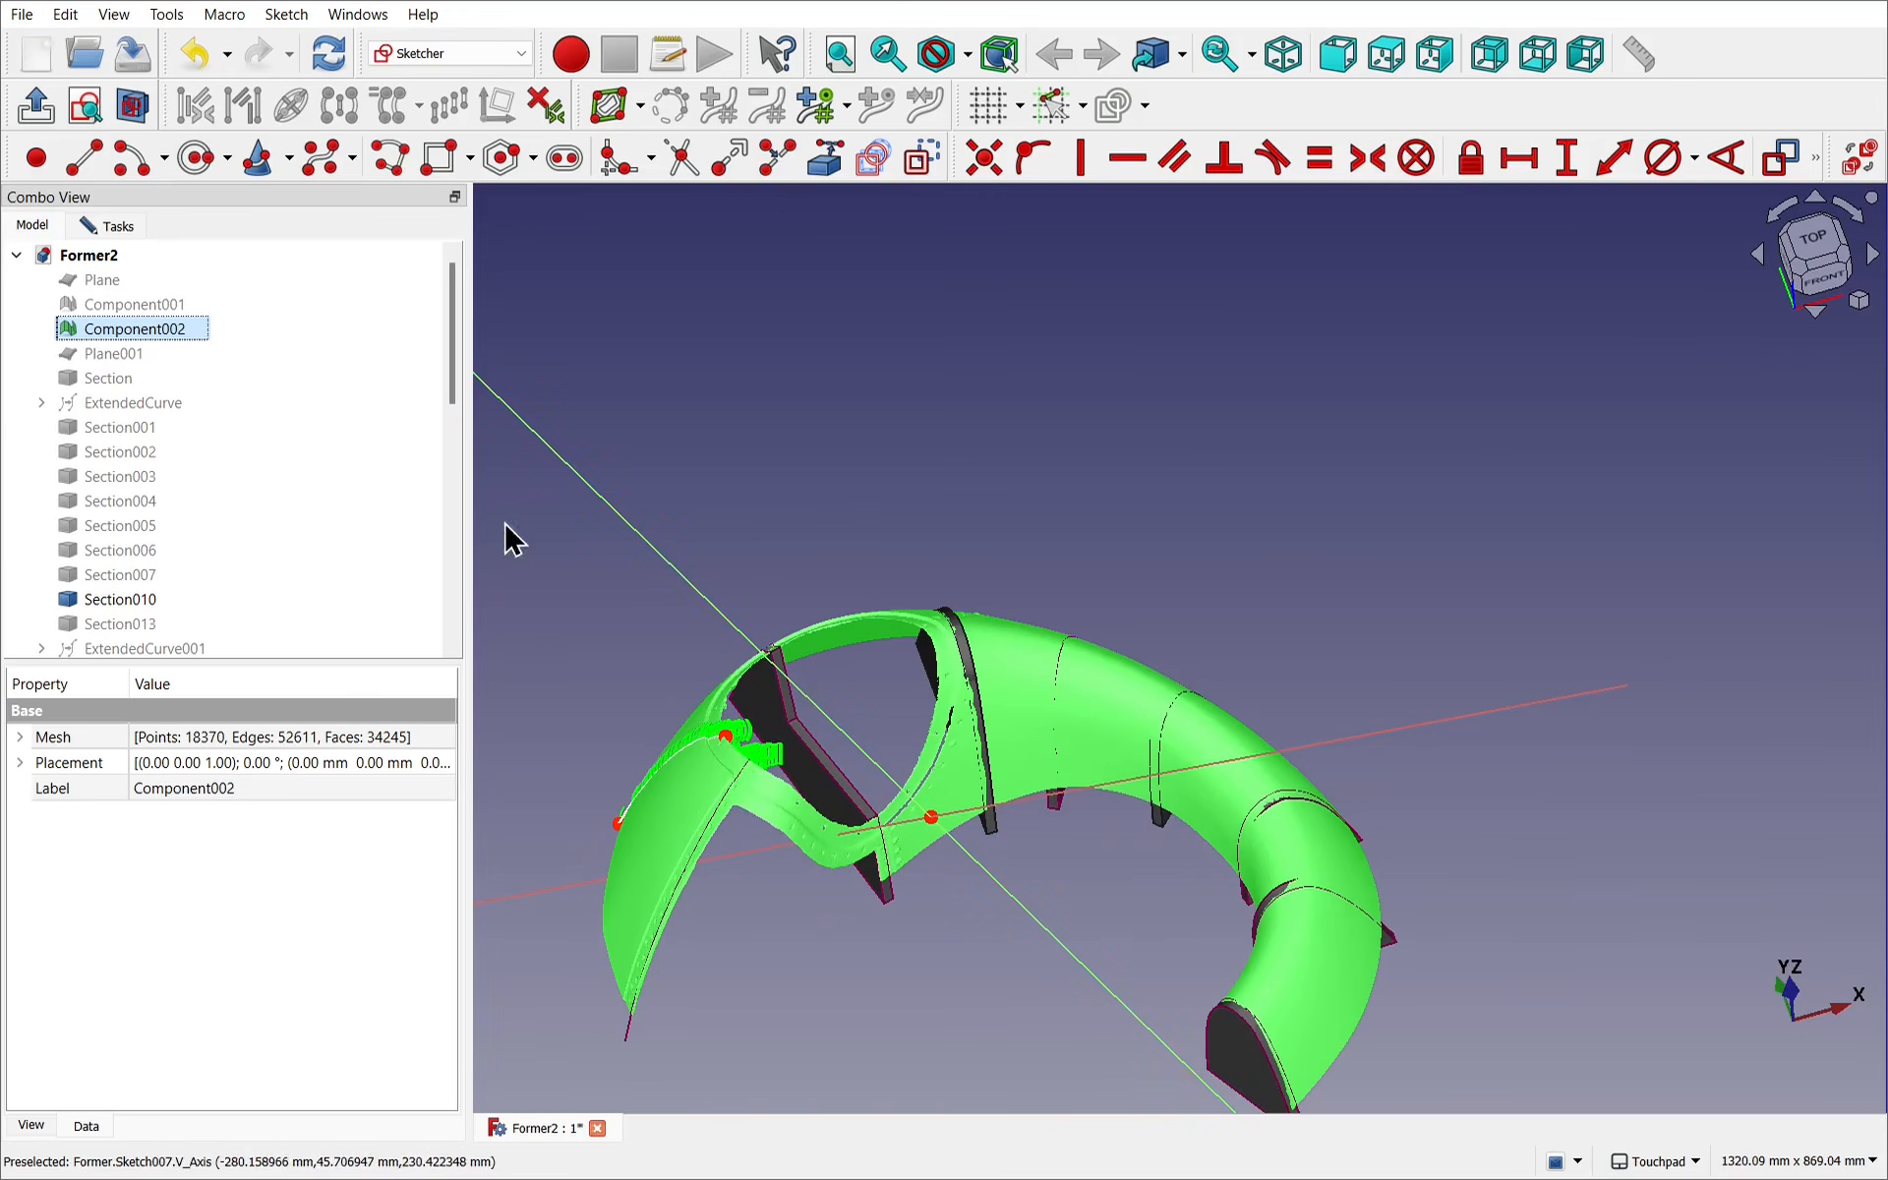
pyautogui.press('space')
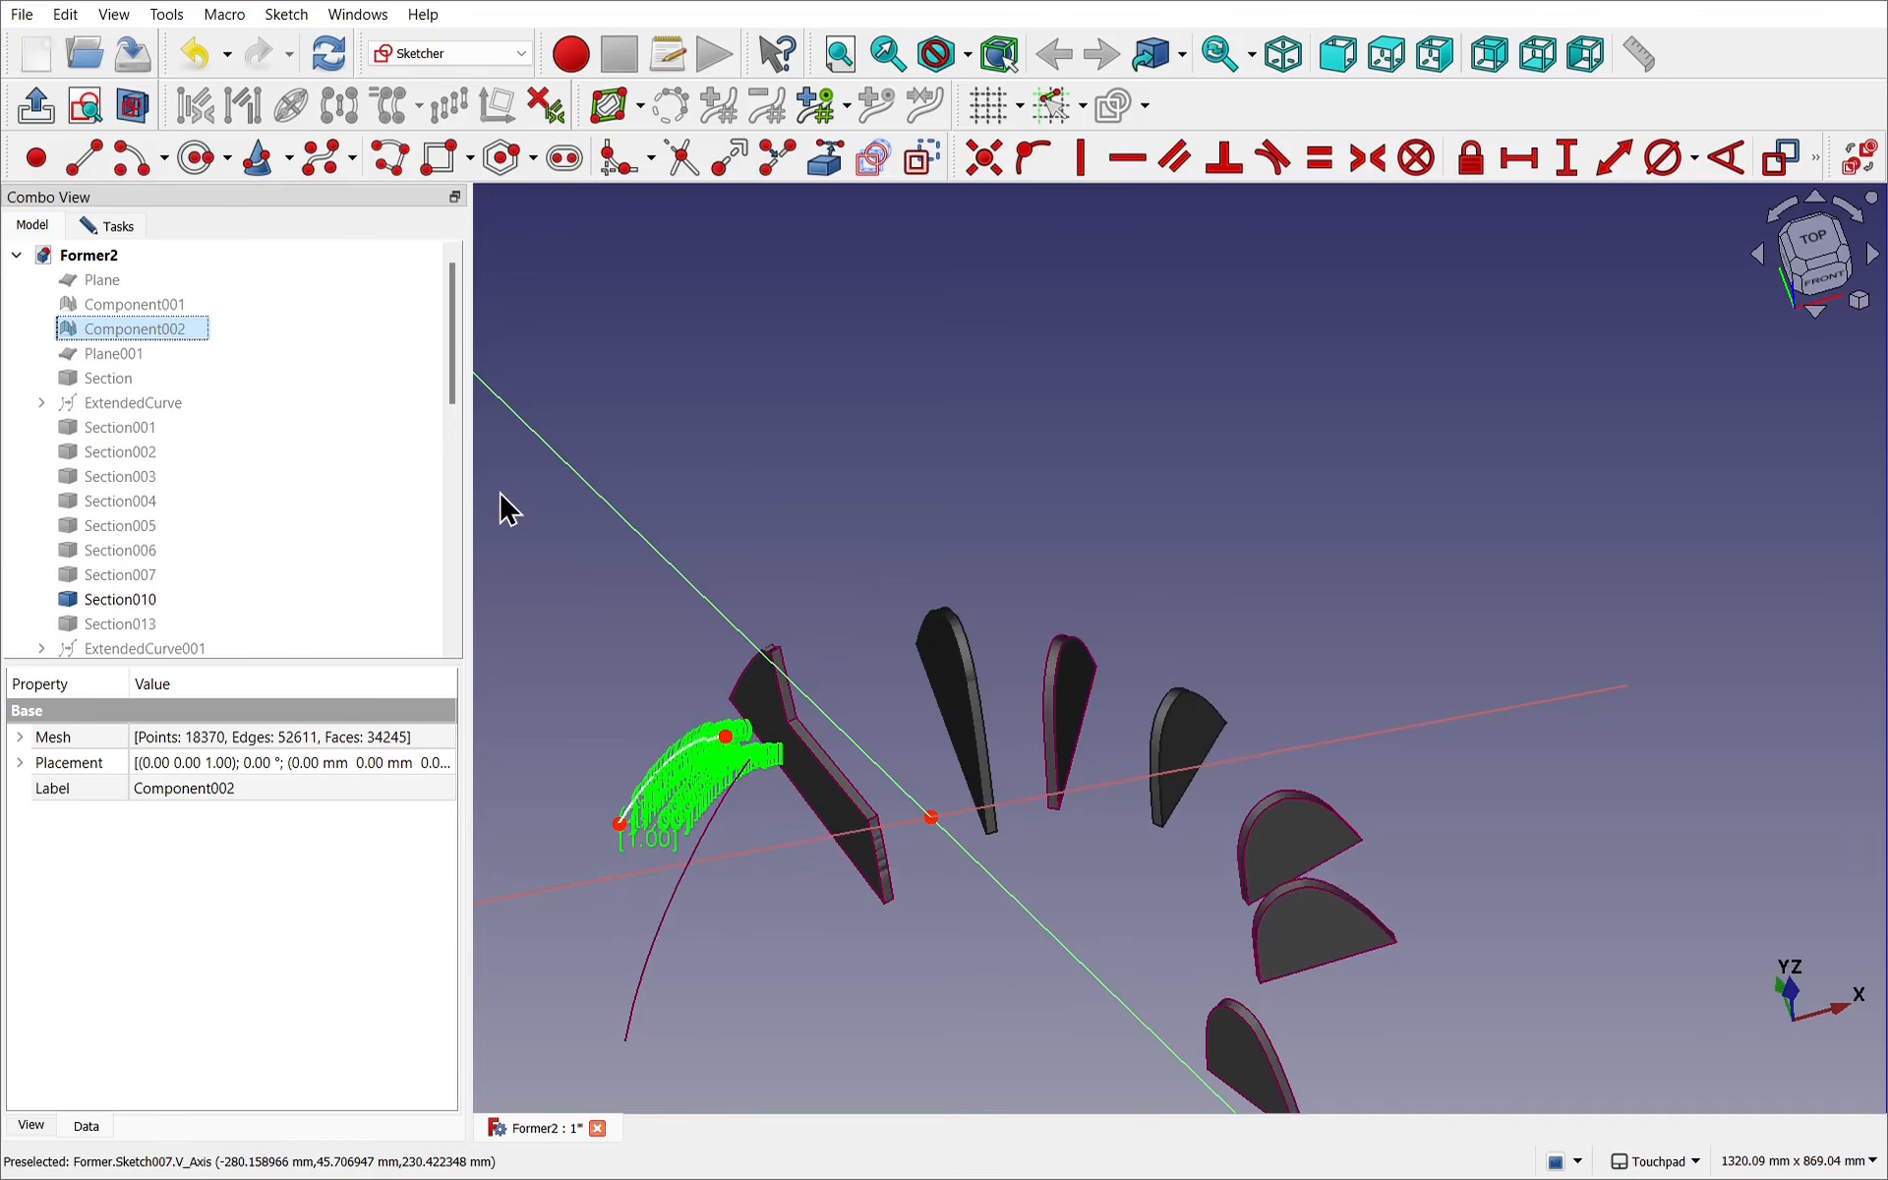
pyautogui.keyDown('alt'); pyautogui.moveTo(974, 792); pyautogui.dragTo(1120, 704); pyautogui.keyUp('alt')
pyautogui.scroll(-2, 1120, 704)
pyautogui.click(391, 158)
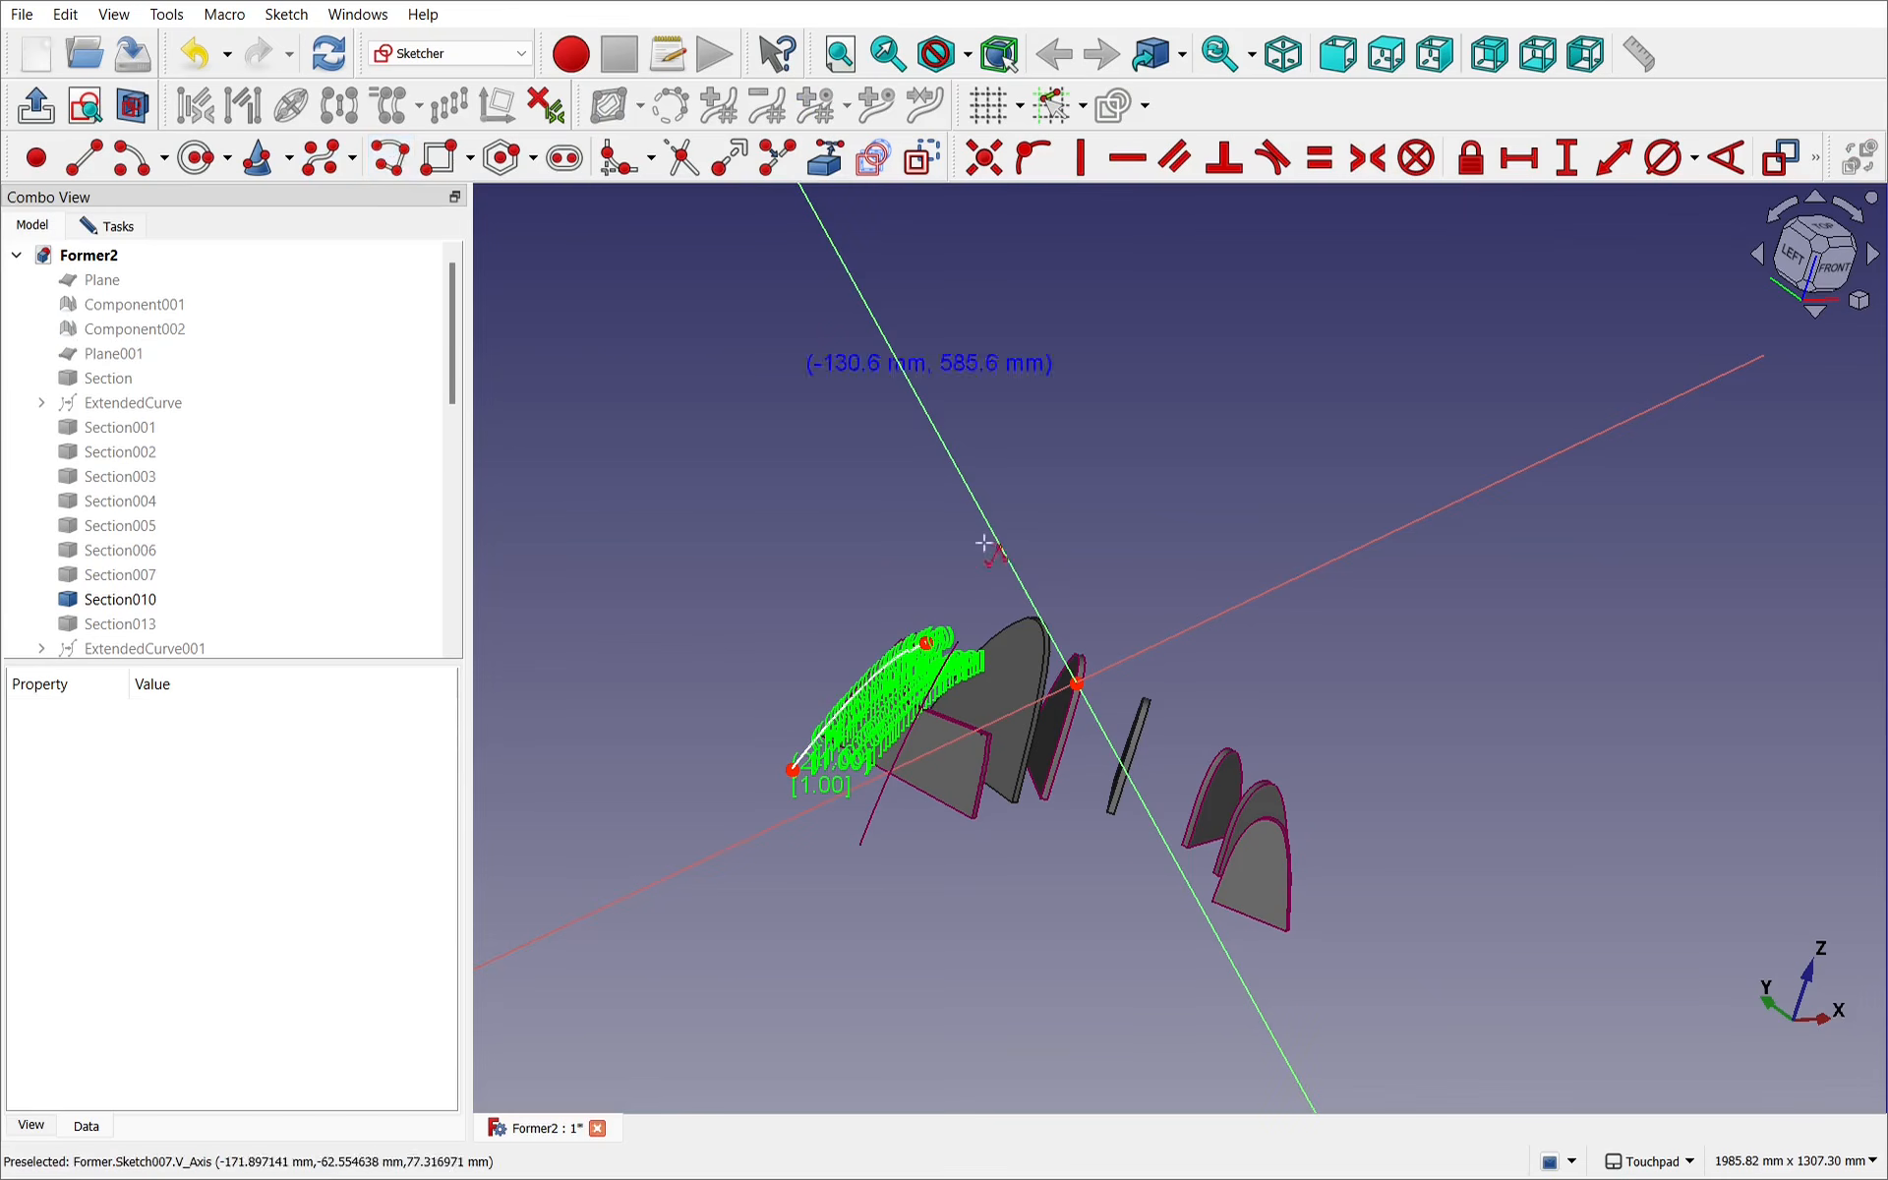
pyautogui.scroll(3, 978, 649)
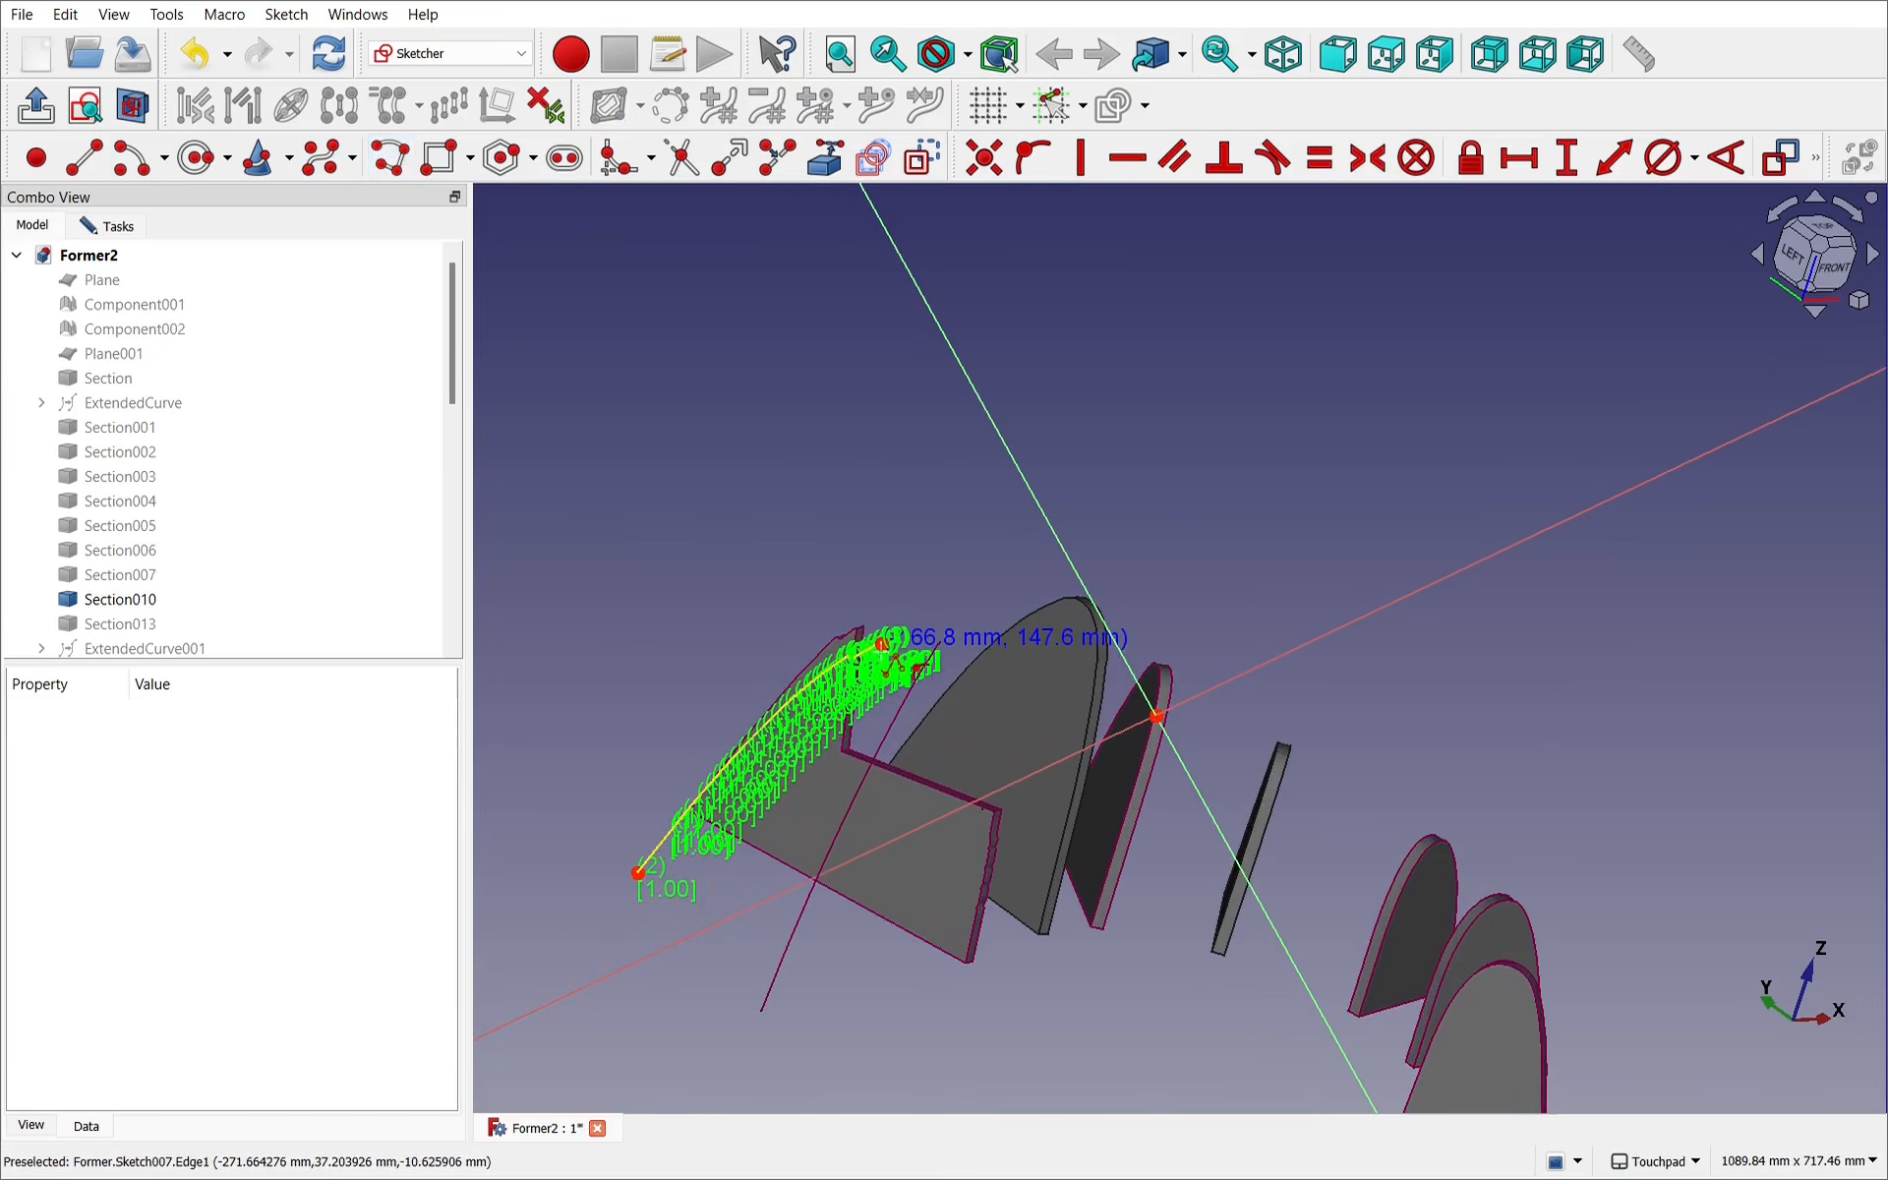
pyautogui.scroll(9, 867, 671)
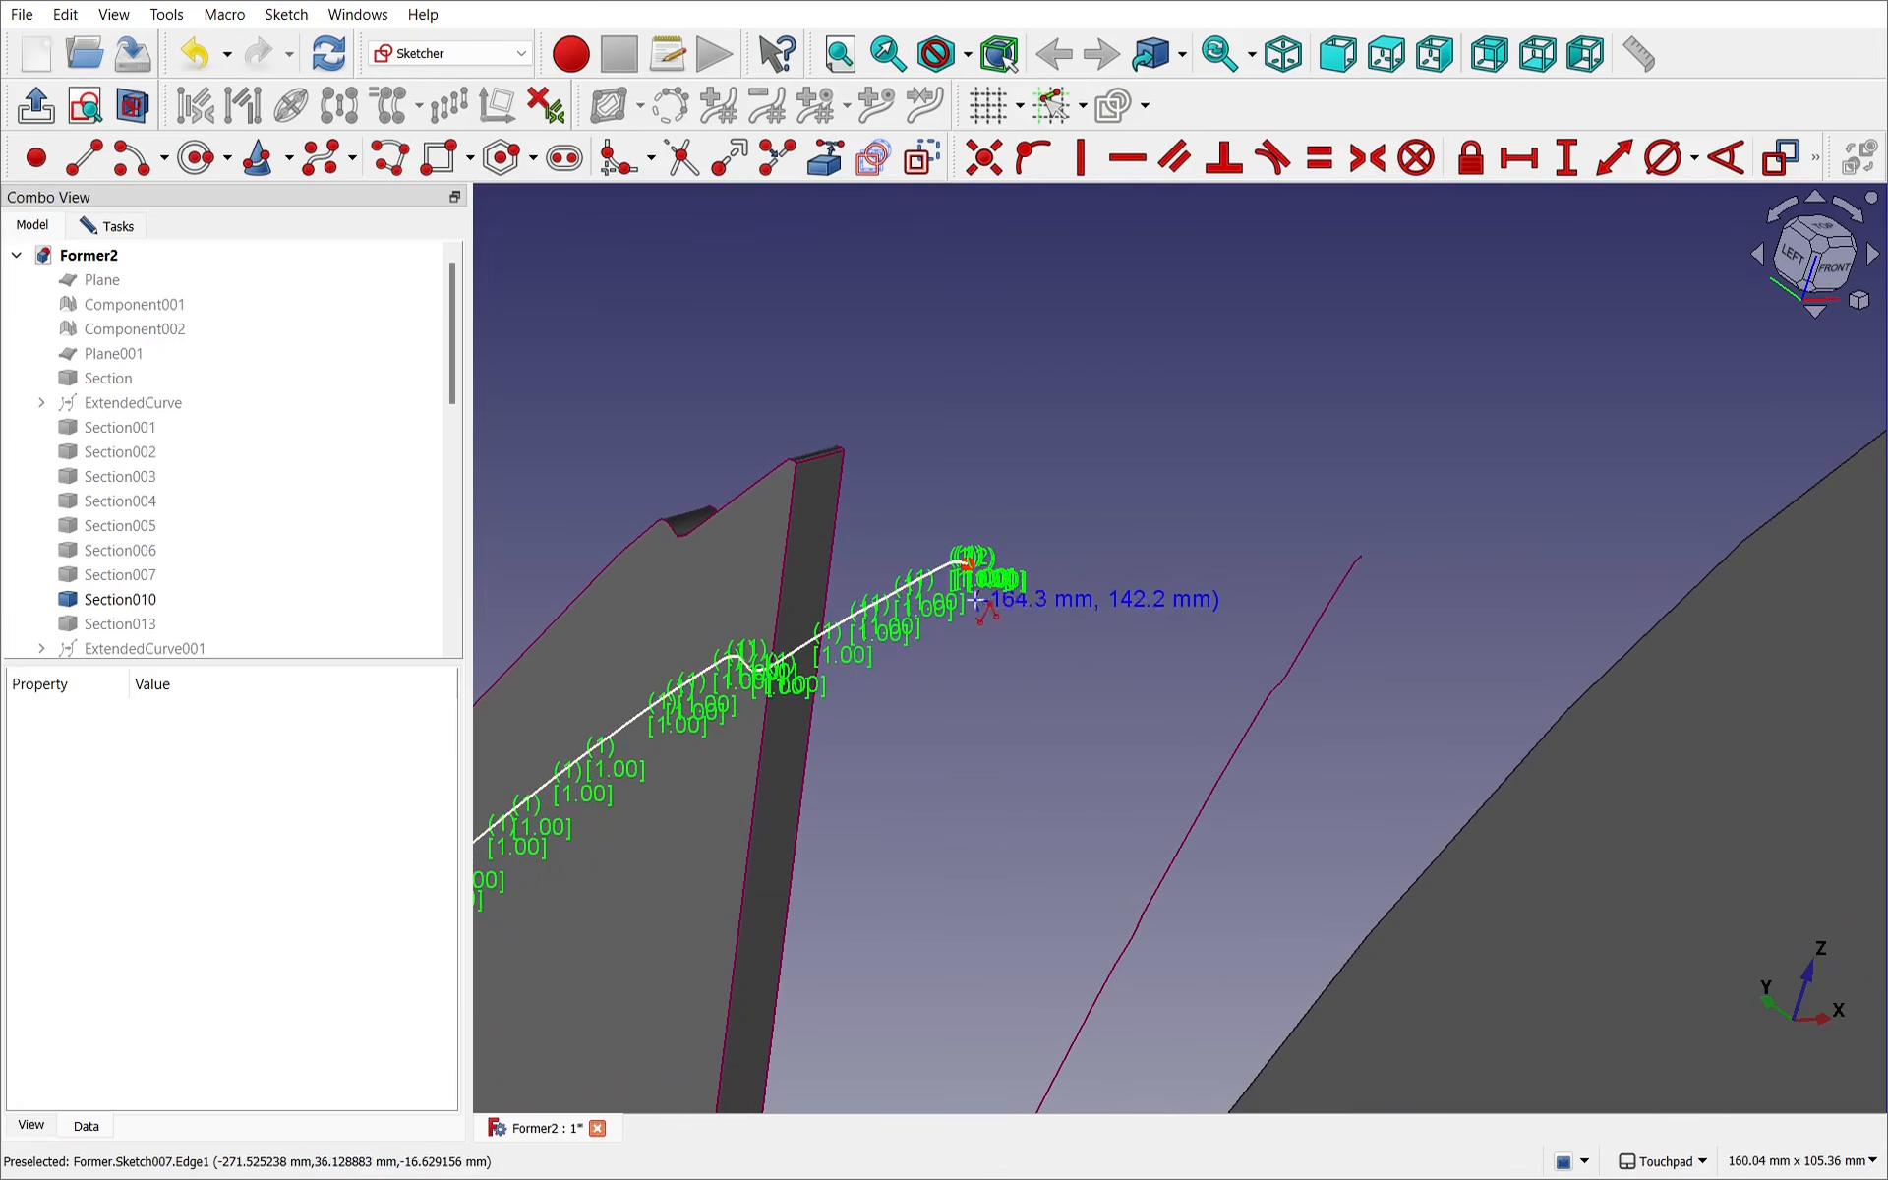
pyautogui.keyDown('alt'); pyautogui.moveTo(962, 602); pyautogui.dragTo(924, 659); pyautogui.keyUp('alt')
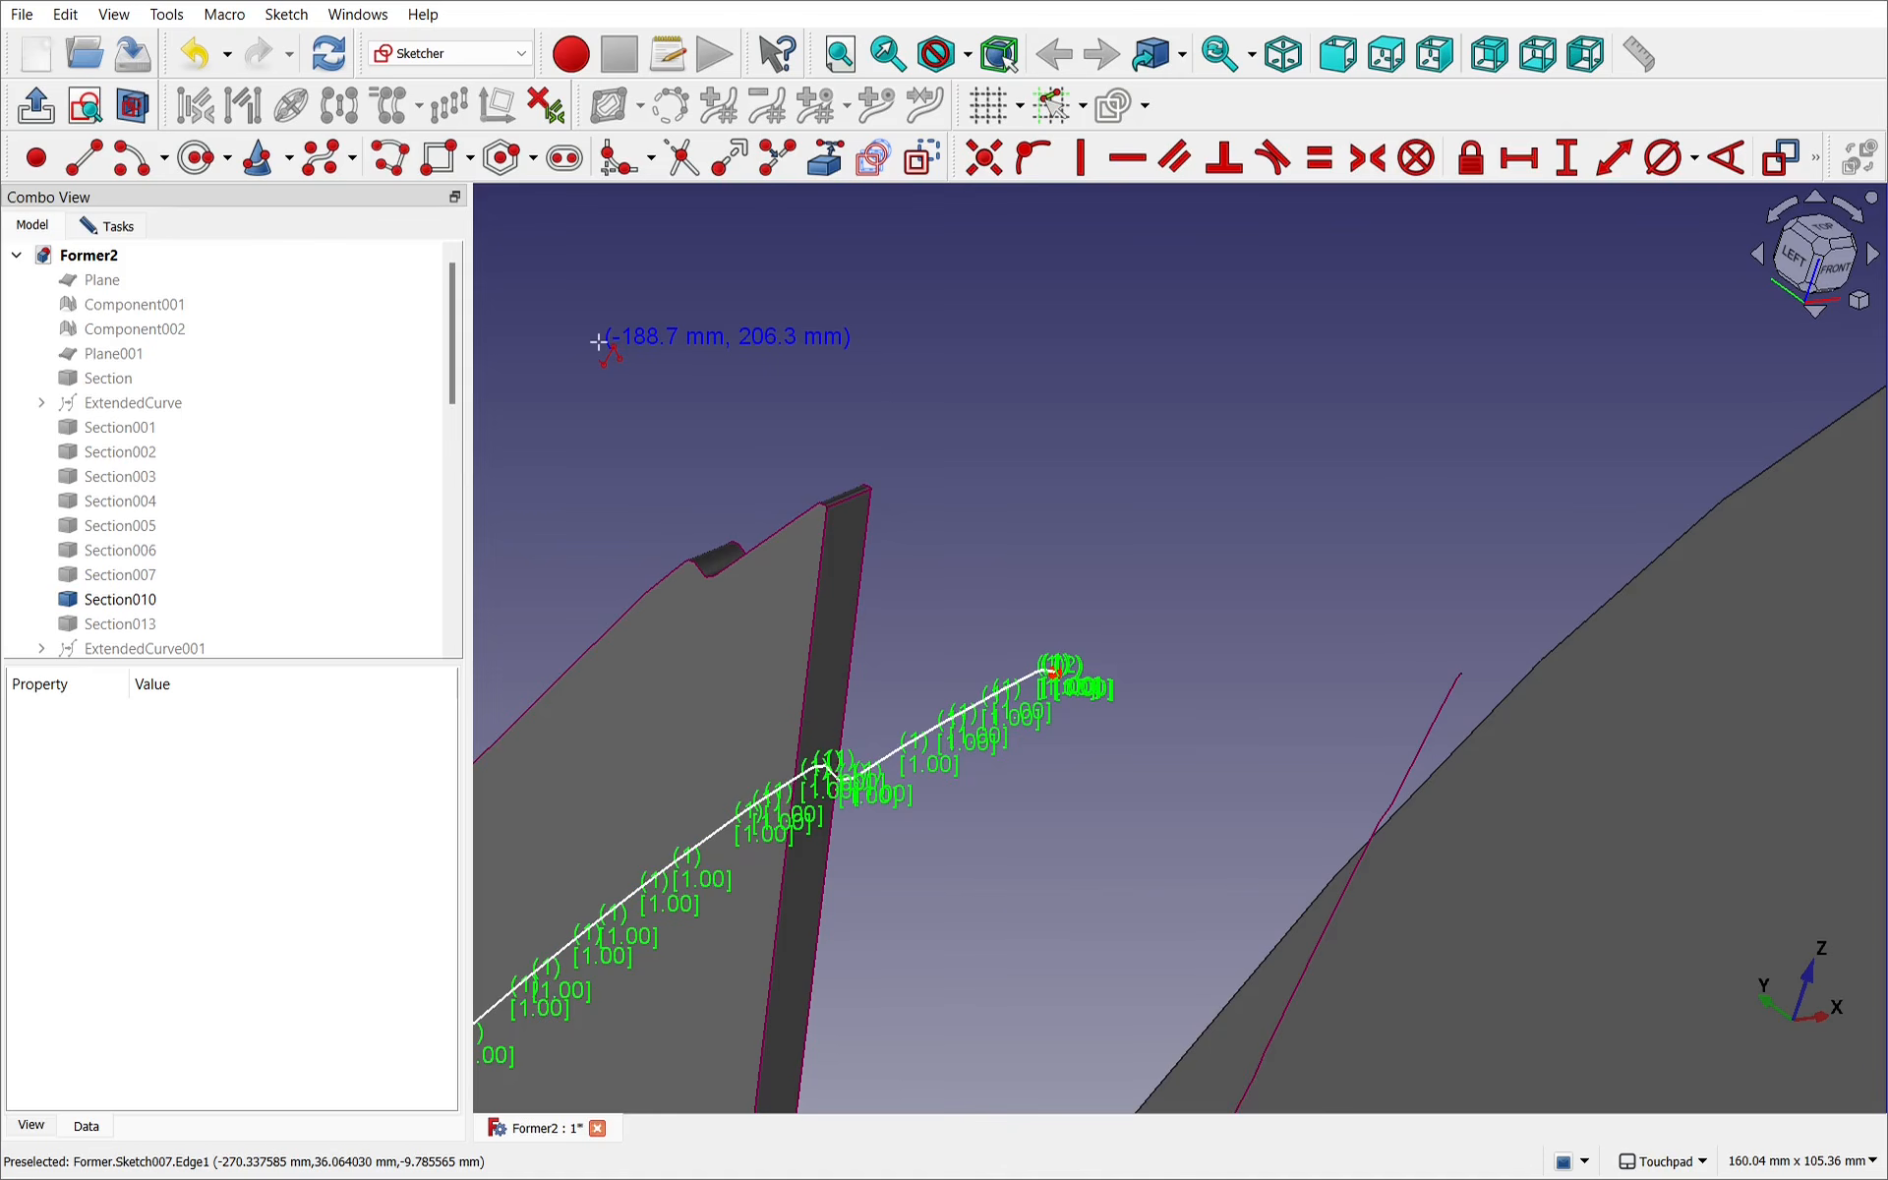
pyautogui.click(285, 14)
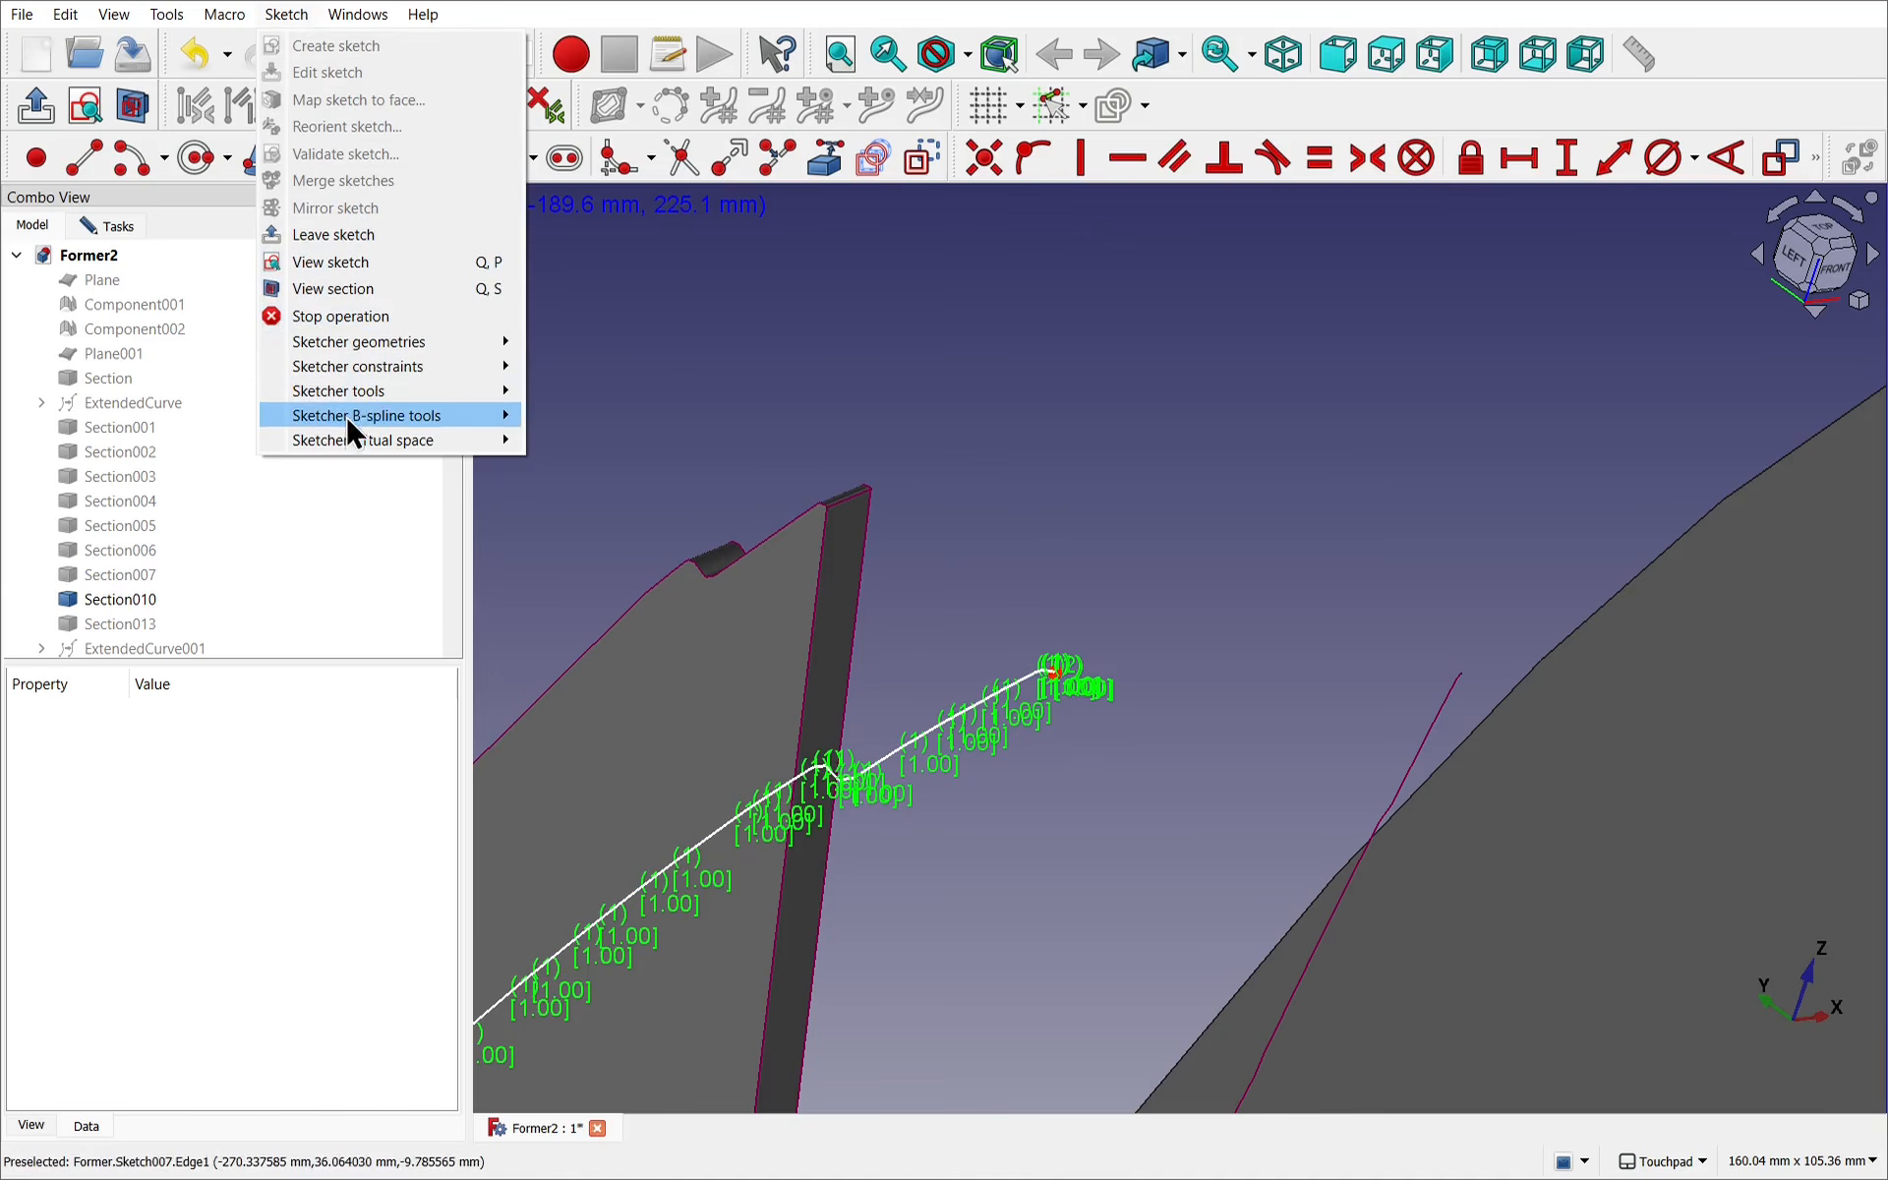
pyautogui.moveTo(383, 417)
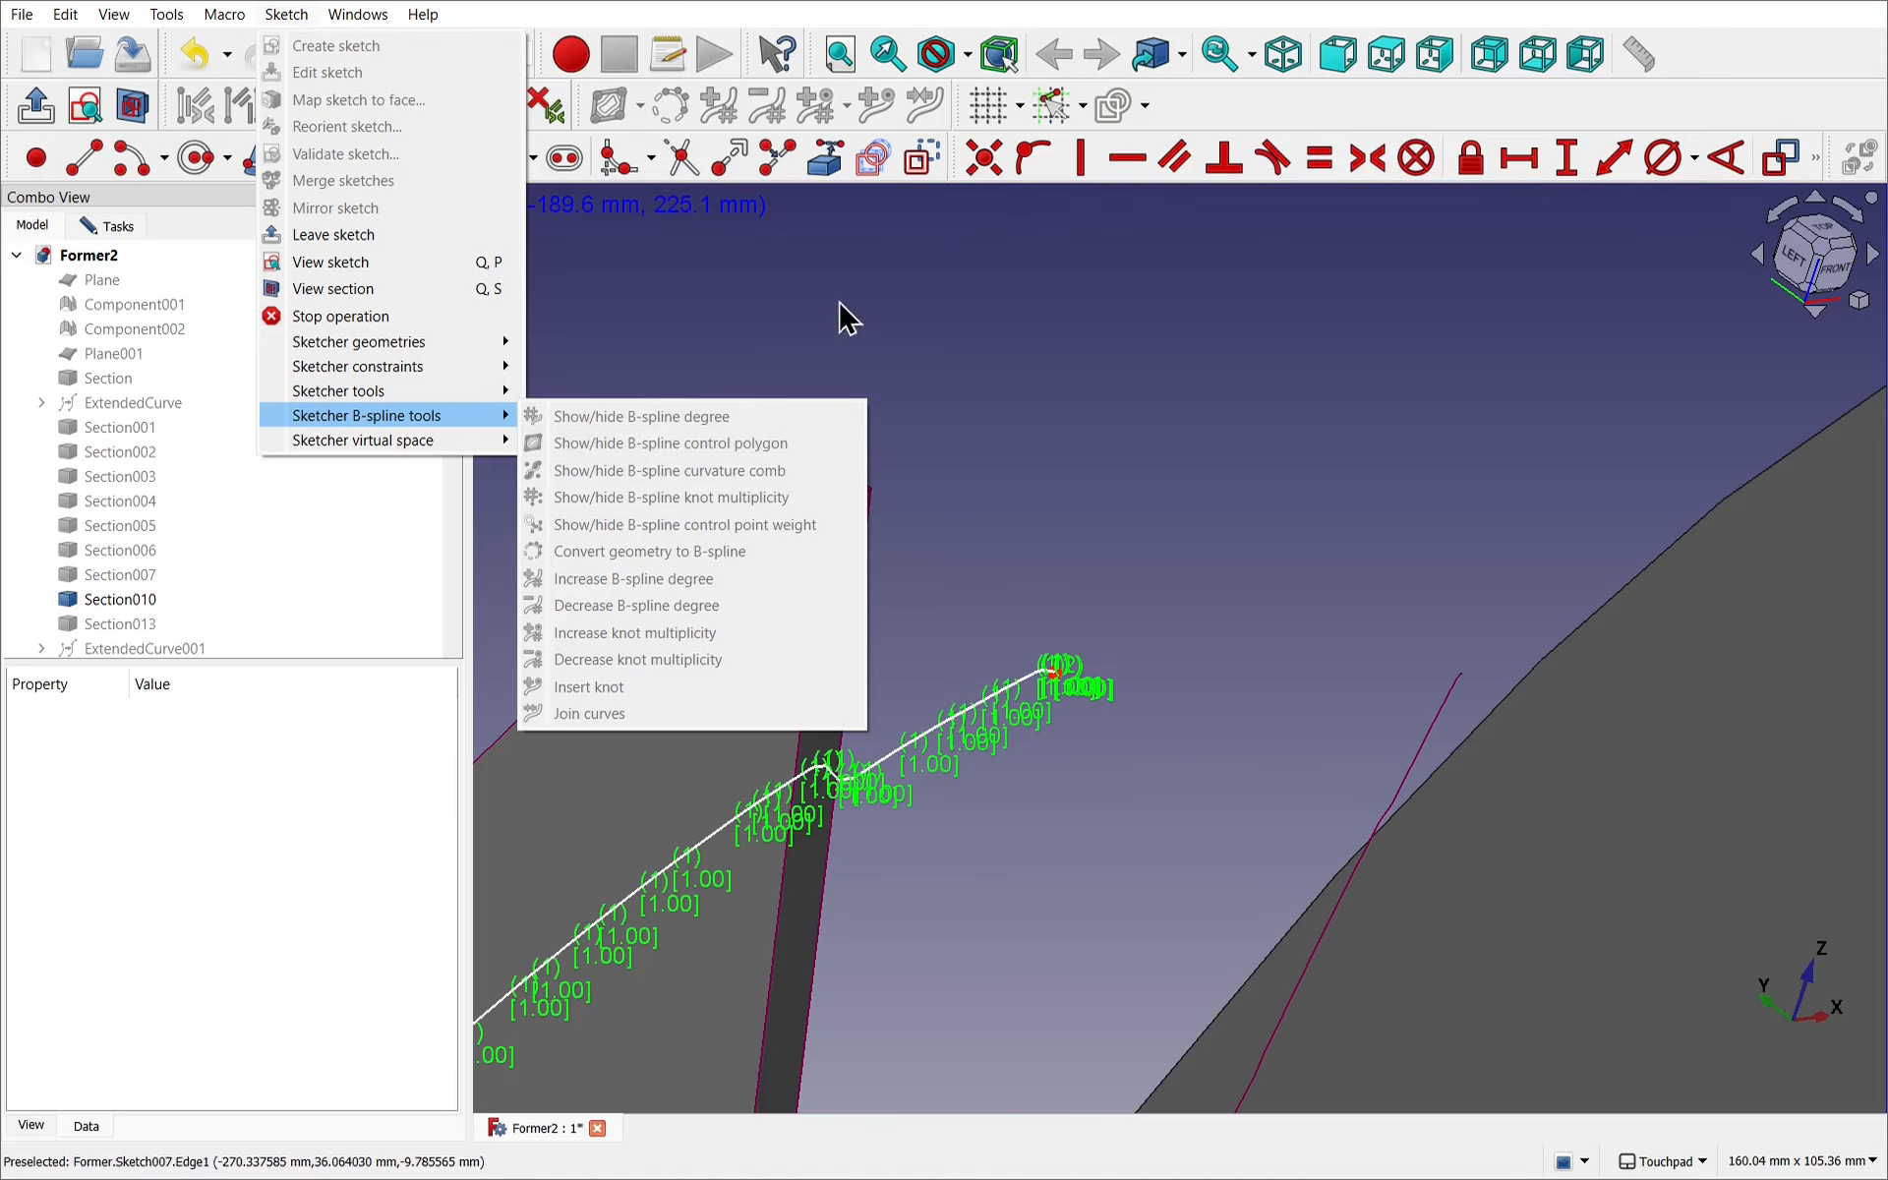
pyautogui.click(916, 512)
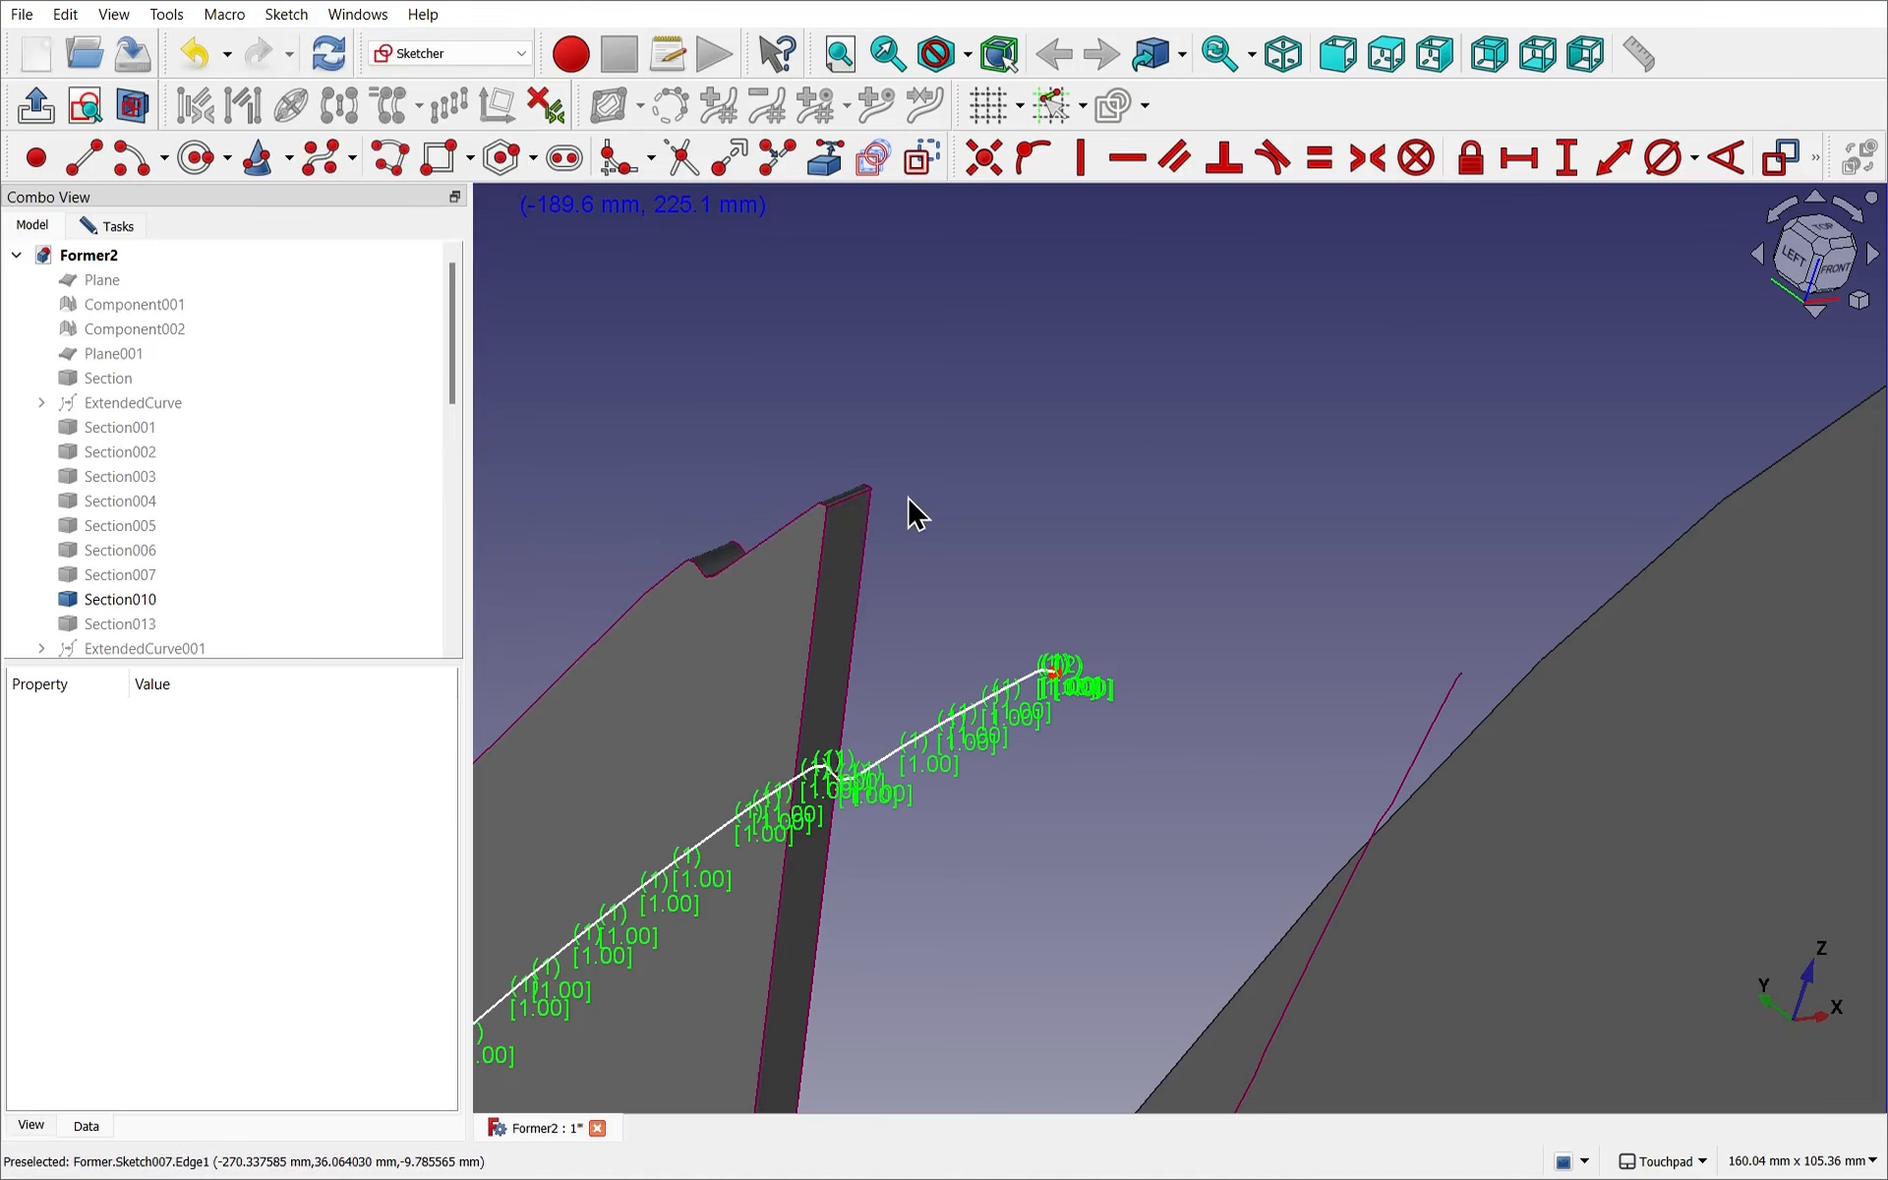
pyautogui.click(906, 495)
pyautogui.rightClick(1040, 481)
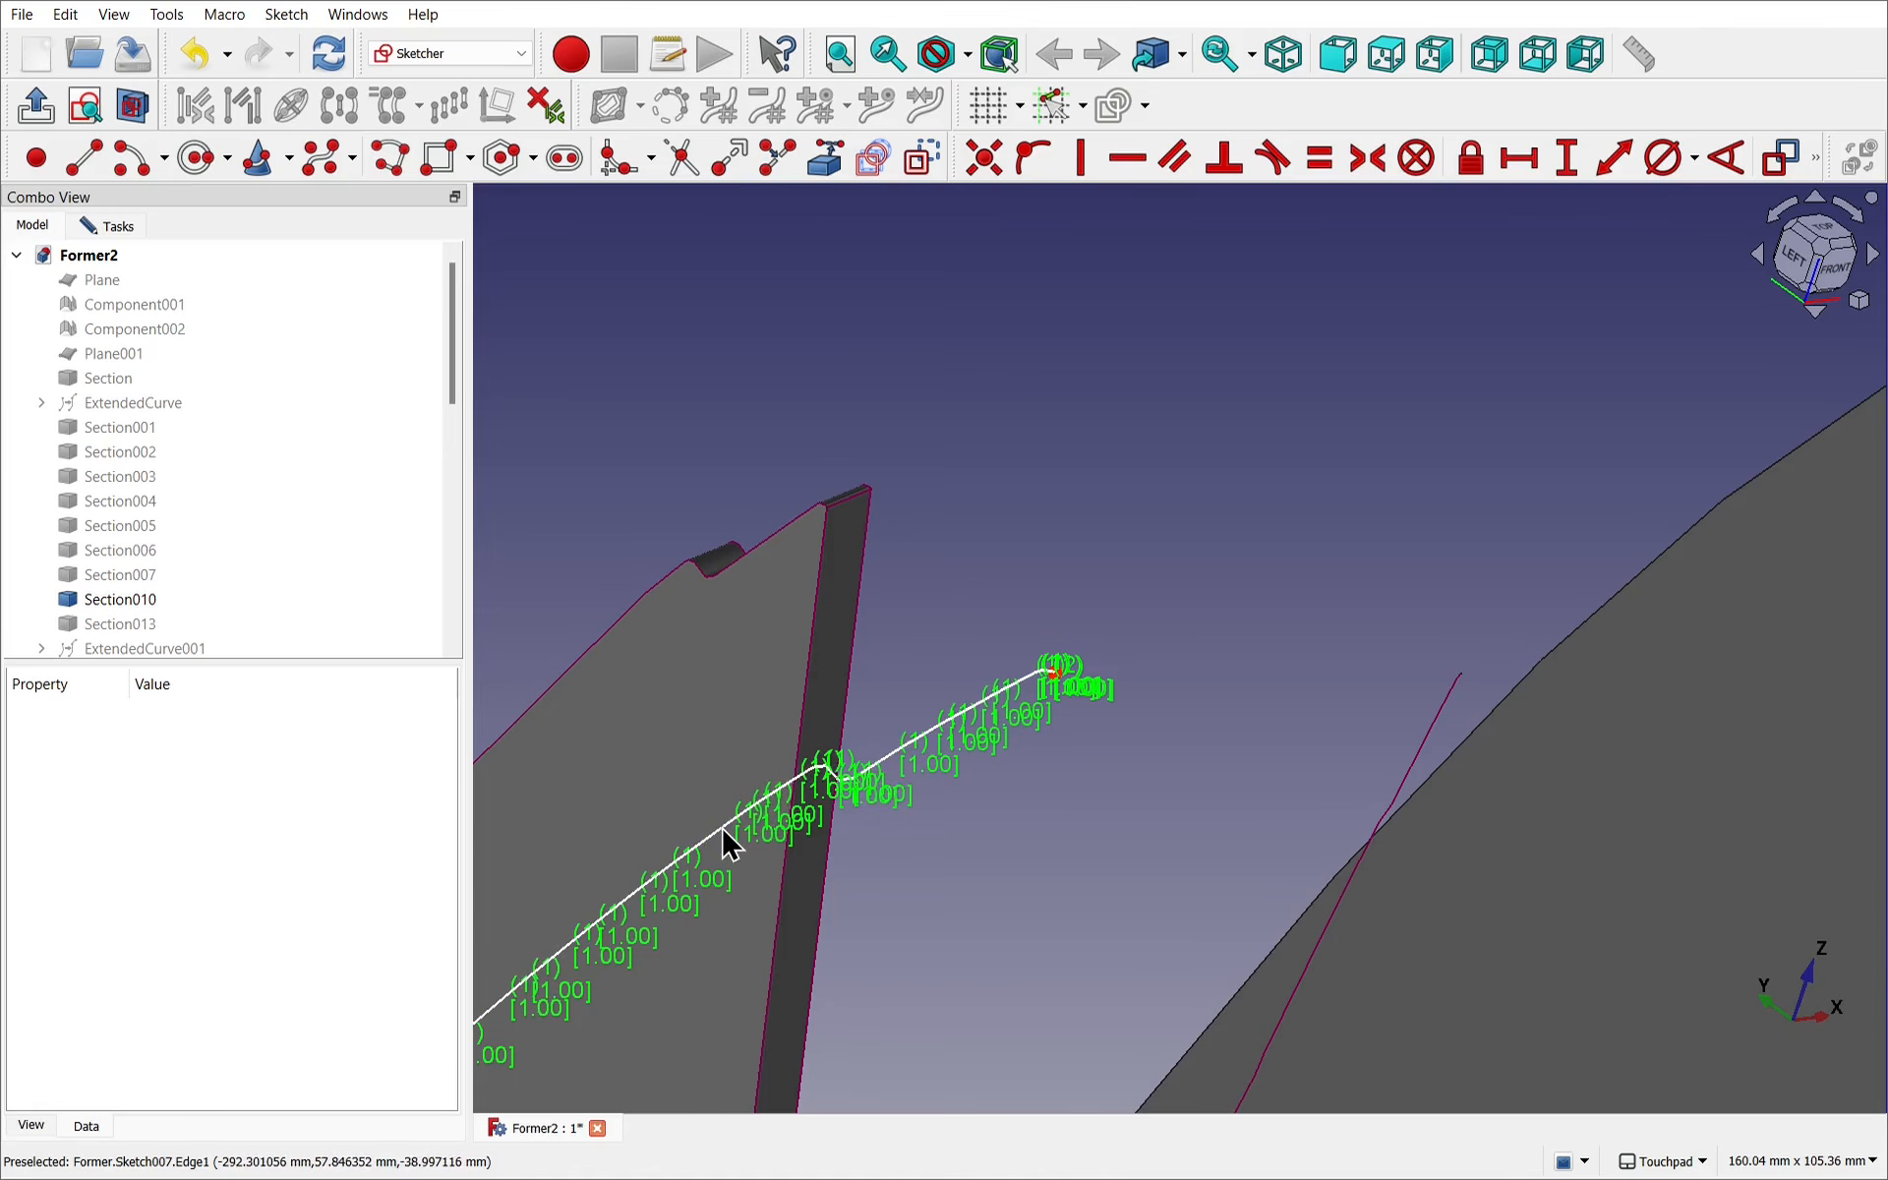
# Turn off the knot multiplicity and control point weight display for the B-spline in Sketch007.
pyautogui.scroll(-5, 722, 825)
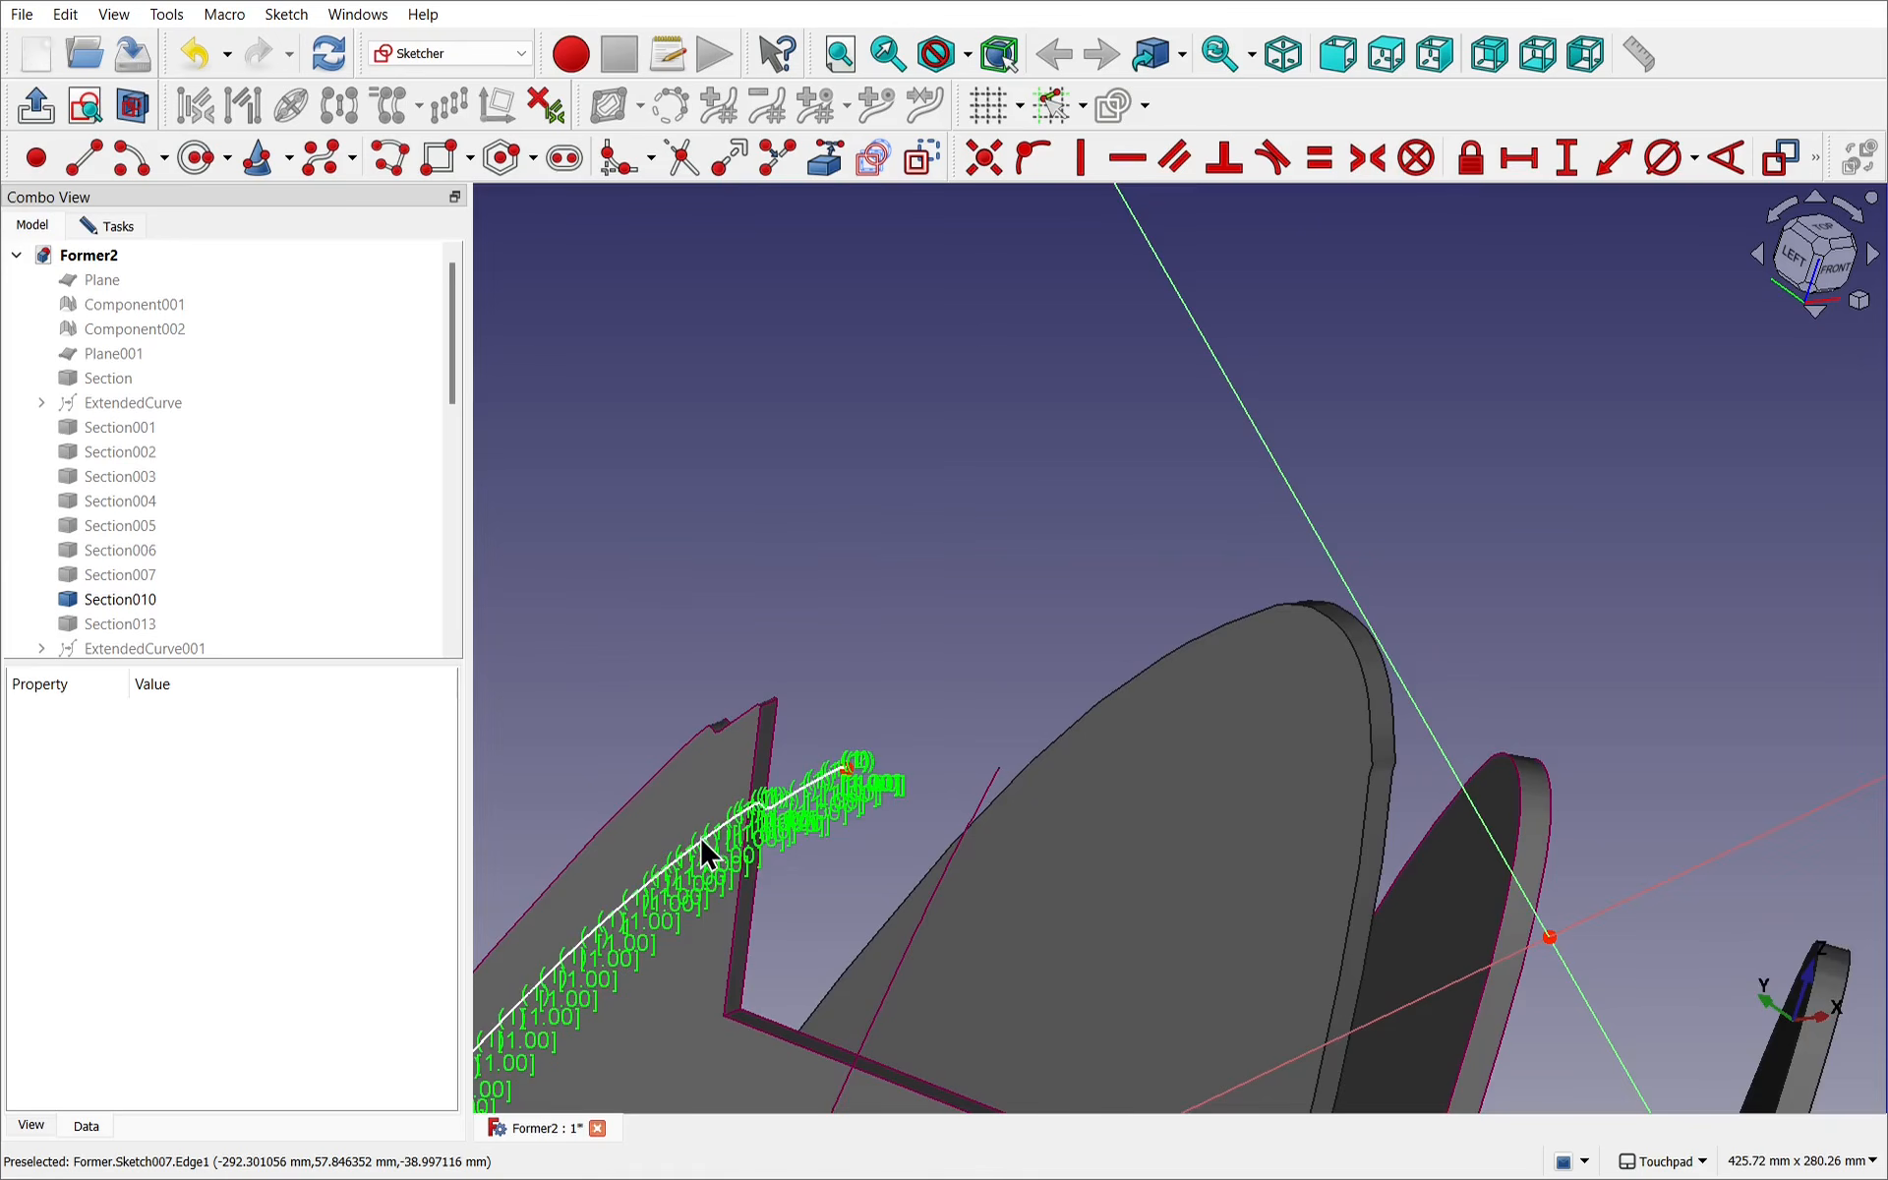
pyautogui.moveTo(840, 791)
pyautogui.keyDown('shift'); pyautogui.mouseDown()
pyautogui.moveTo(889, 864)
pyautogui.moveTo(980, 808)
pyautogui.moveTo(1019, 813)
pyautogui.moveTo(1036, 898)
pyautogui.mouseUp(); pyautogui.keyUp('shift')
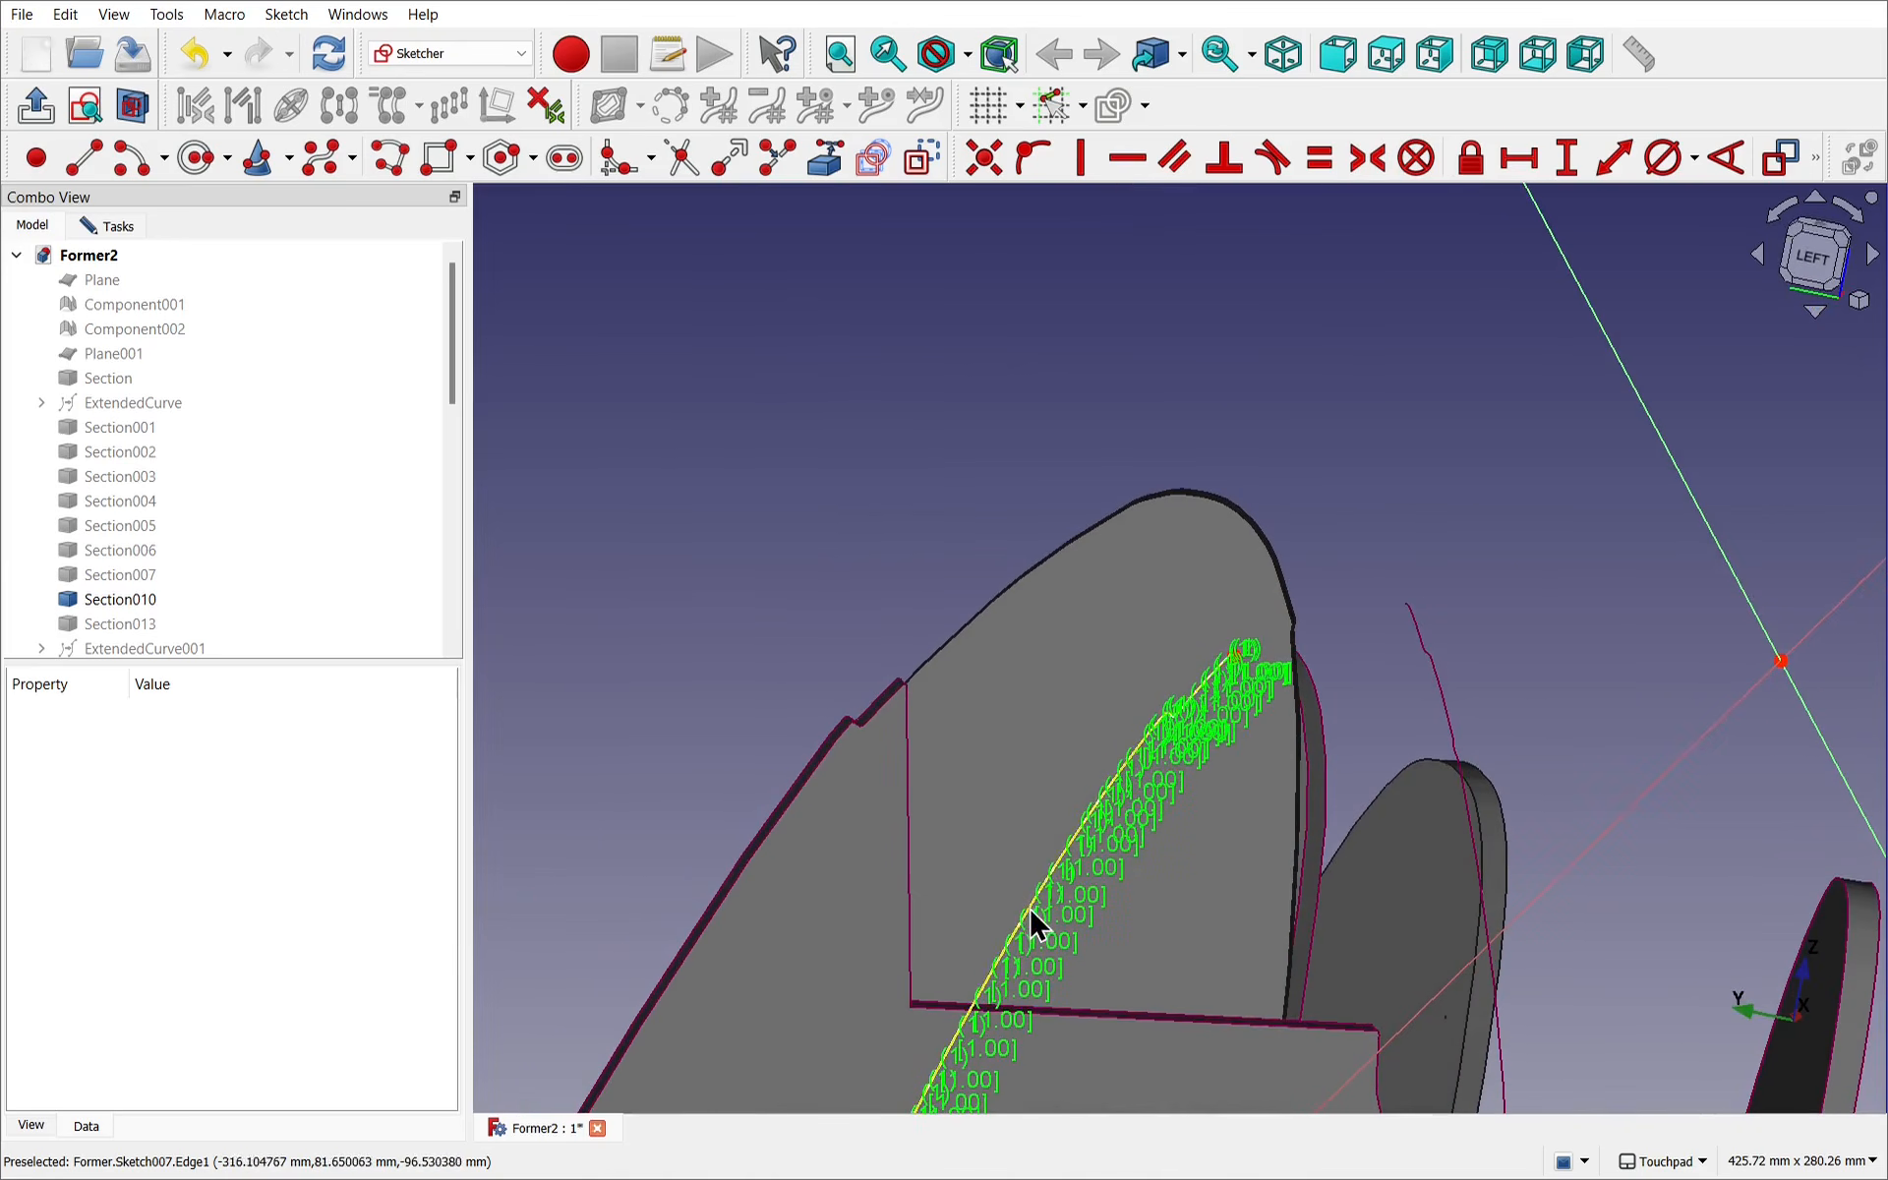
pyautogui.click(1037, 919)
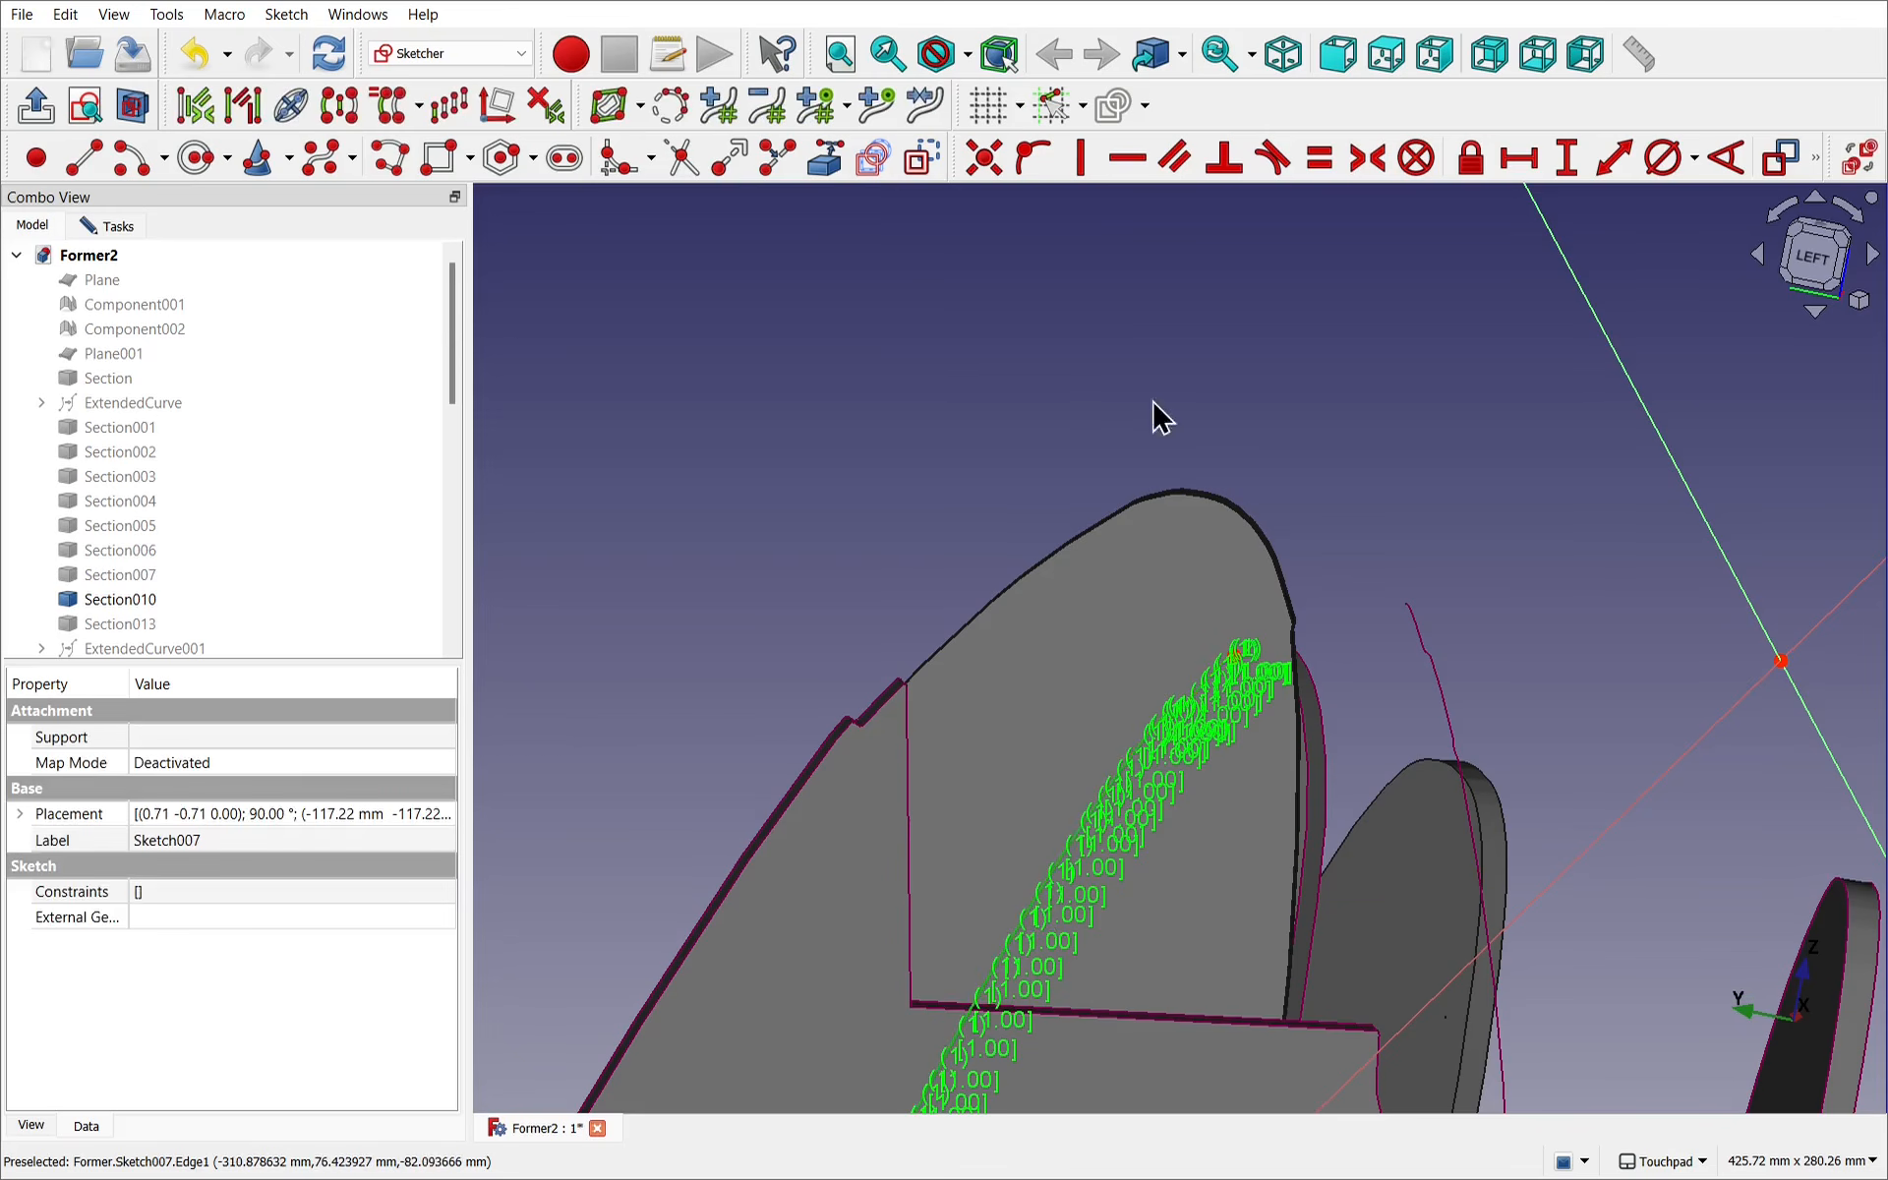
pyautogui.click(282, 16)
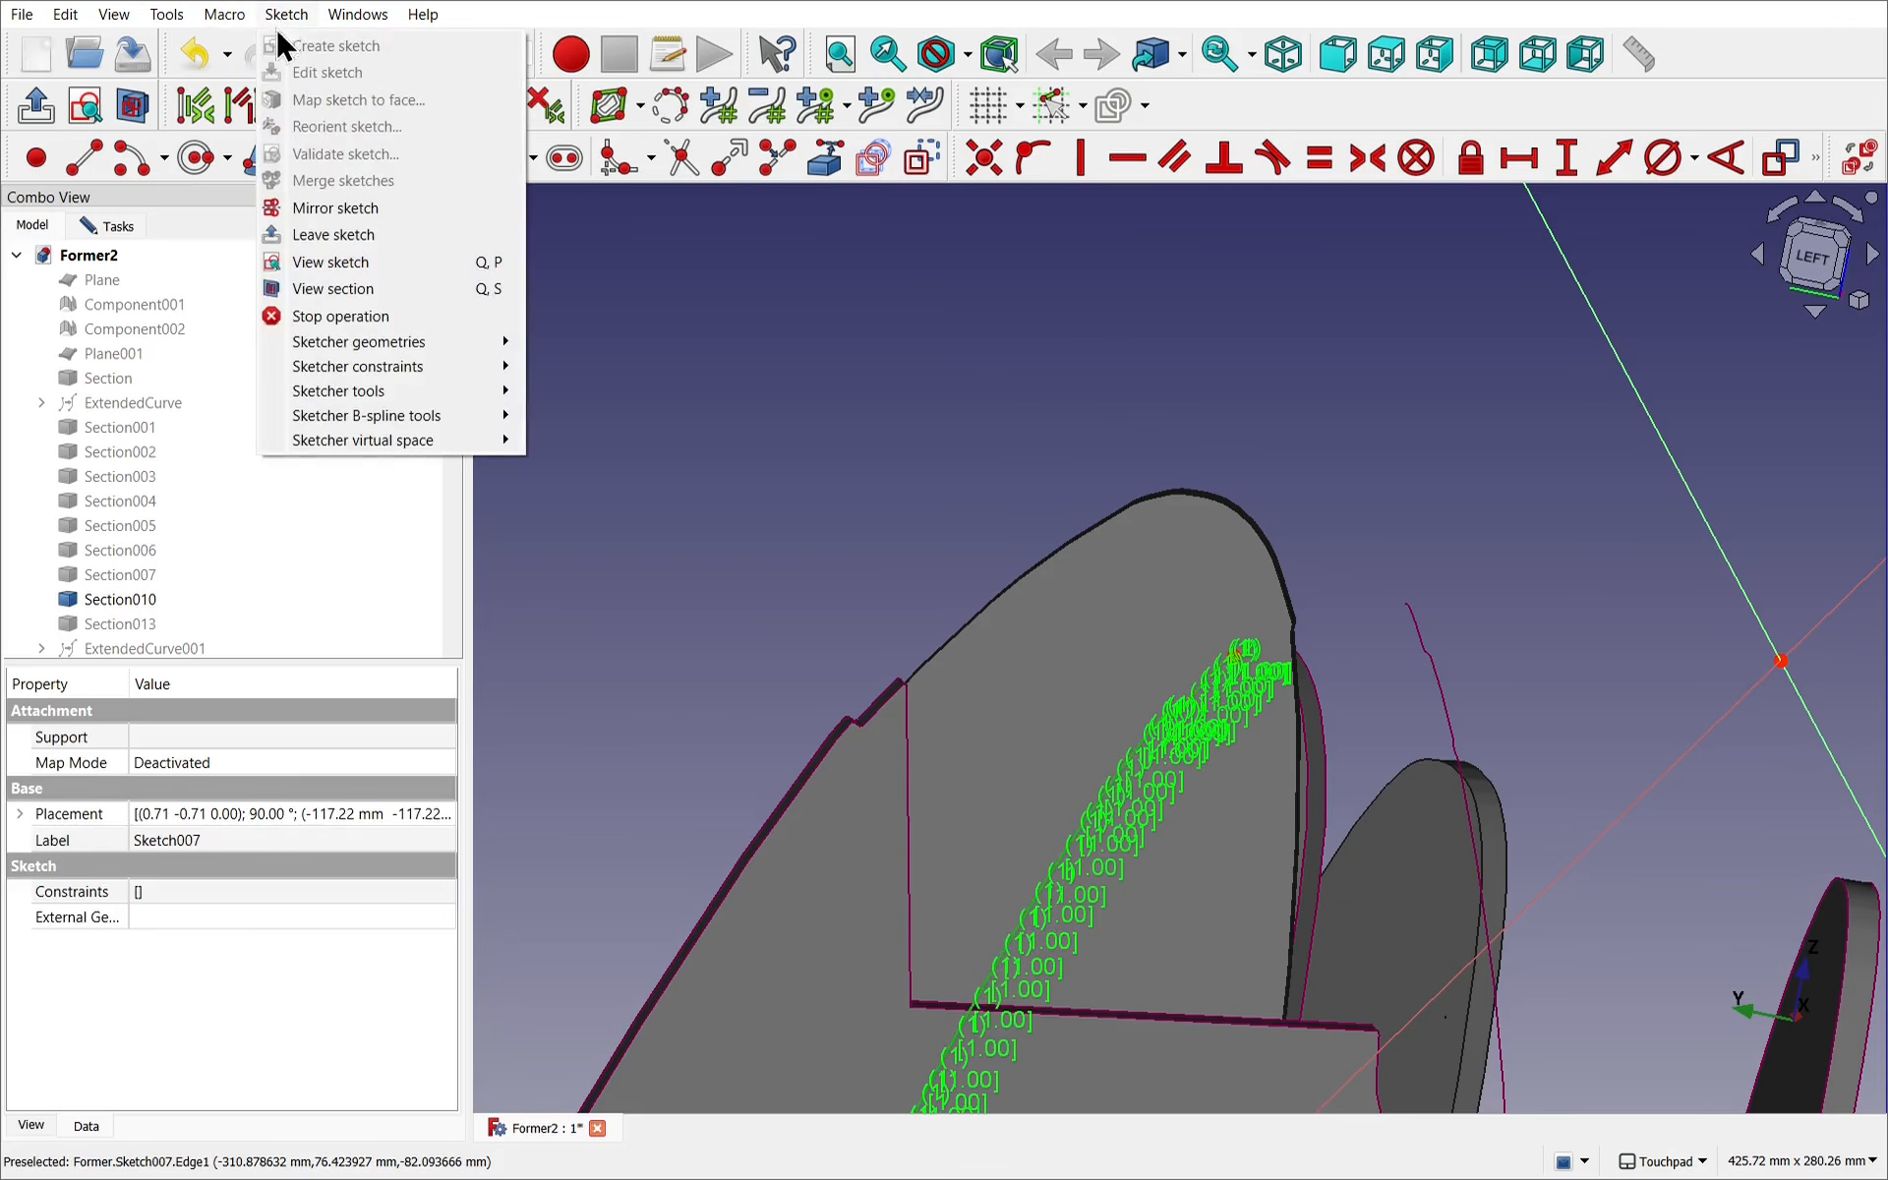
pyautogui.moveTo(392, 414)
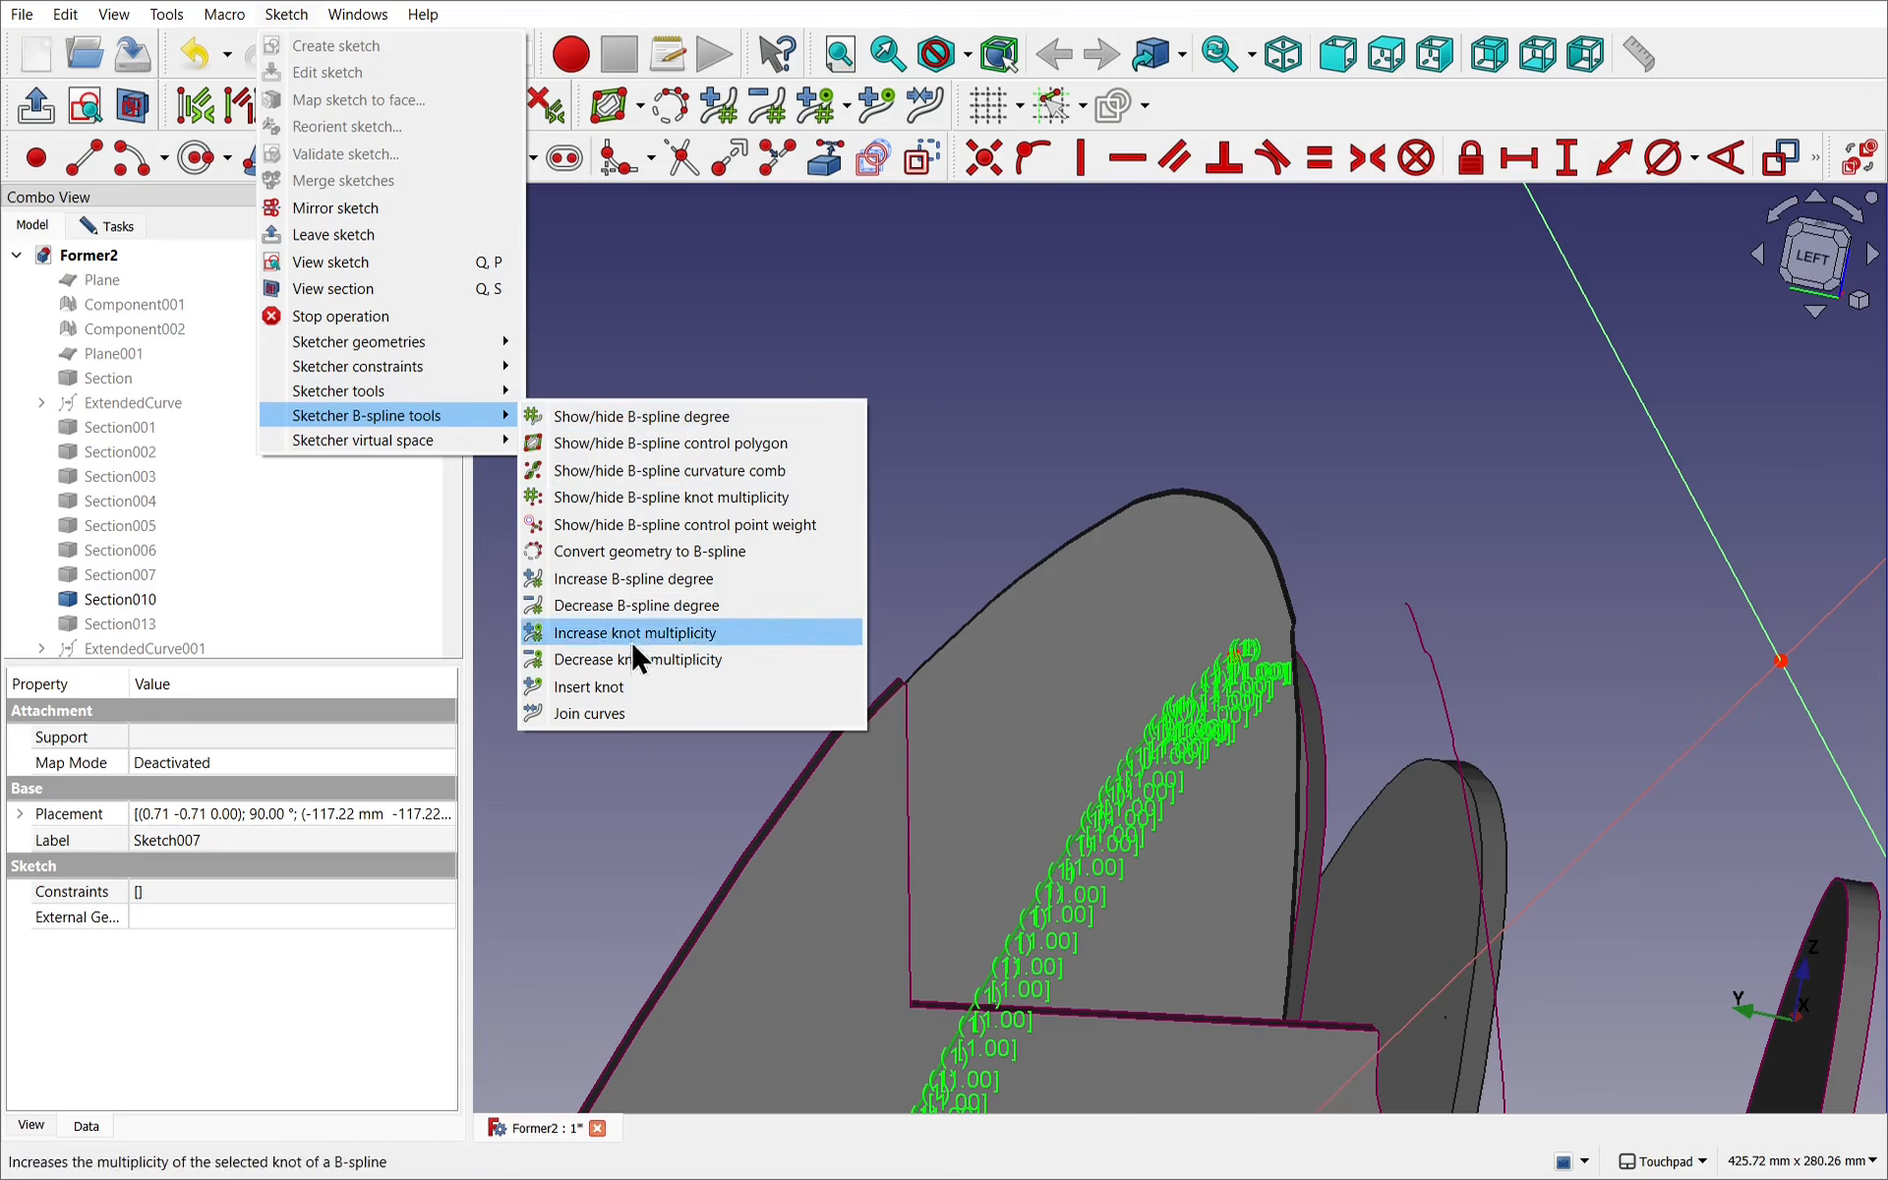
pyautogui.click(675, 497)
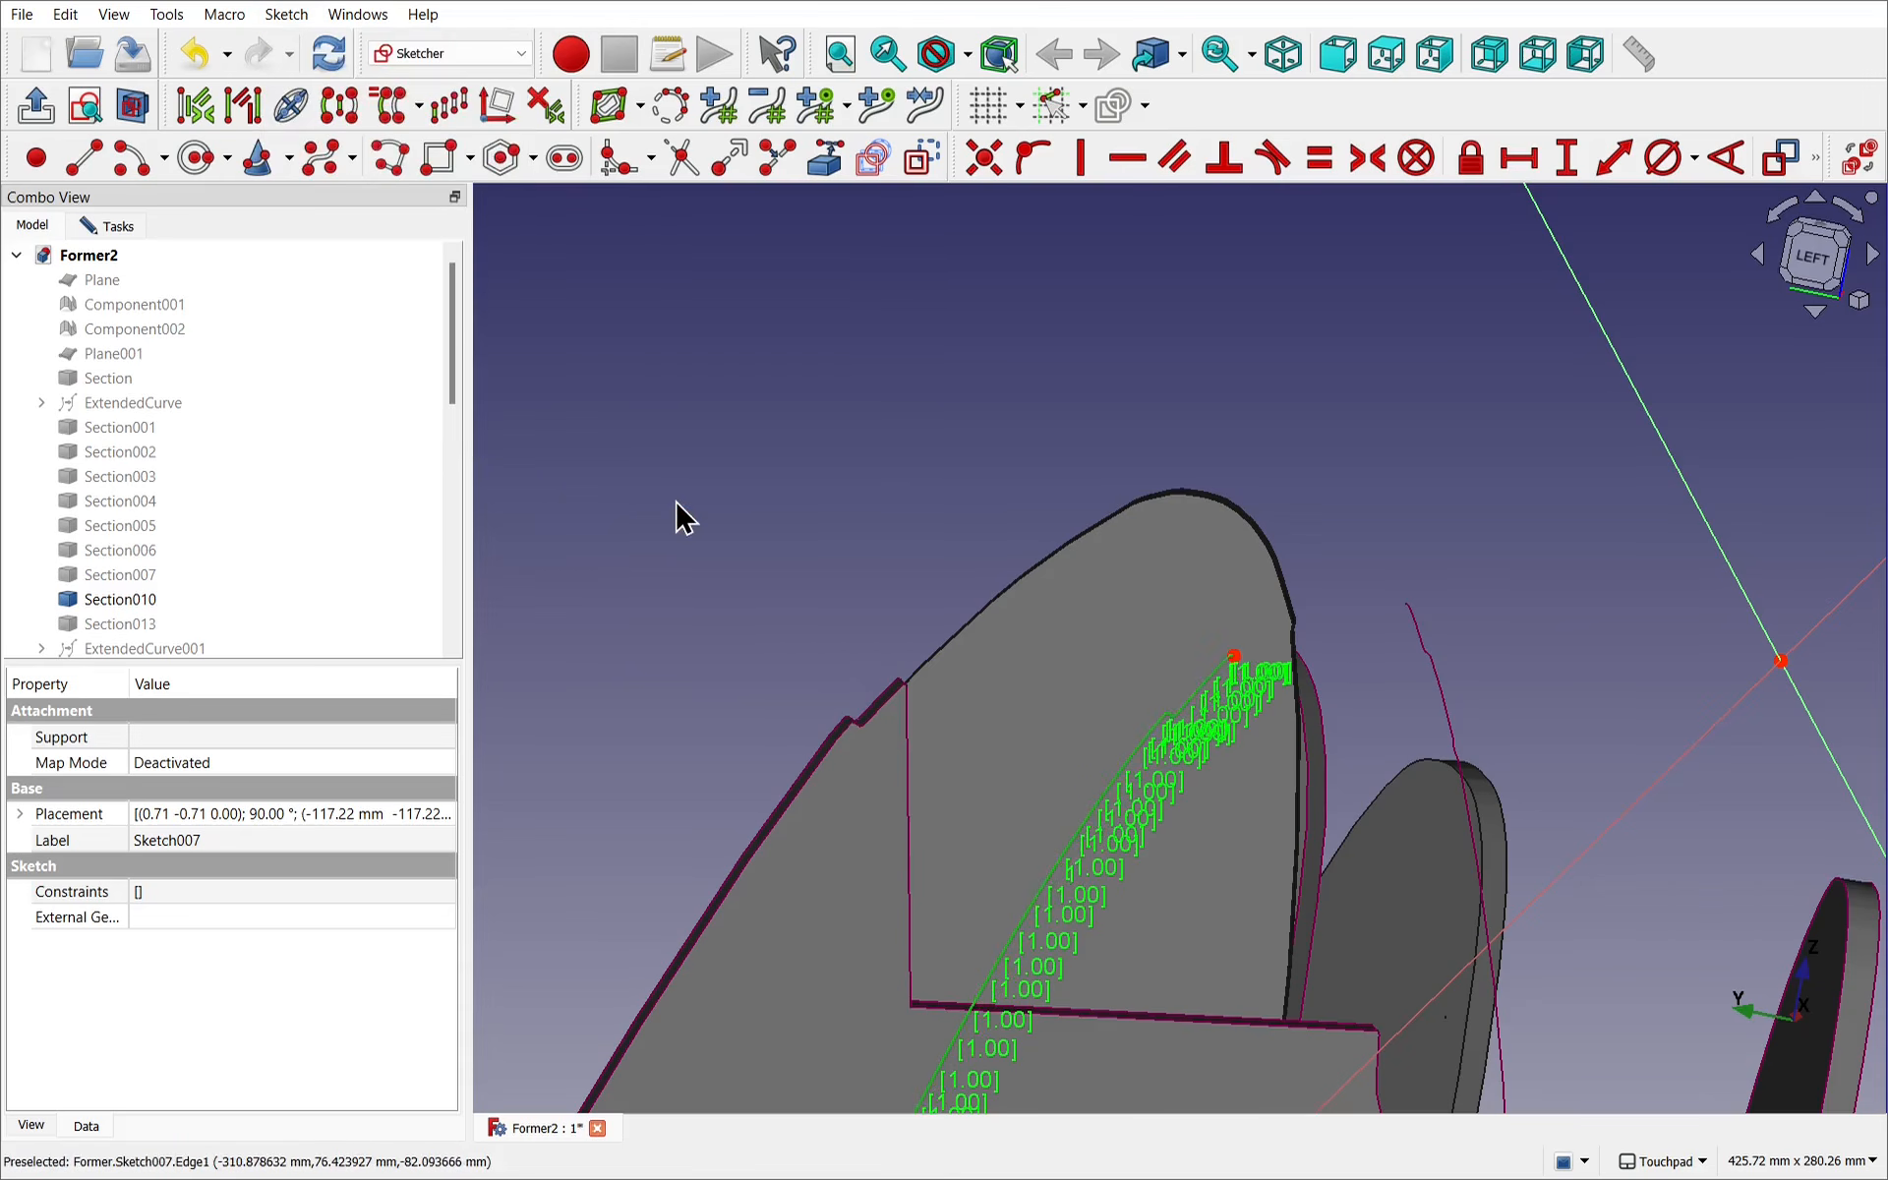
pyautogui.click(287, 14)
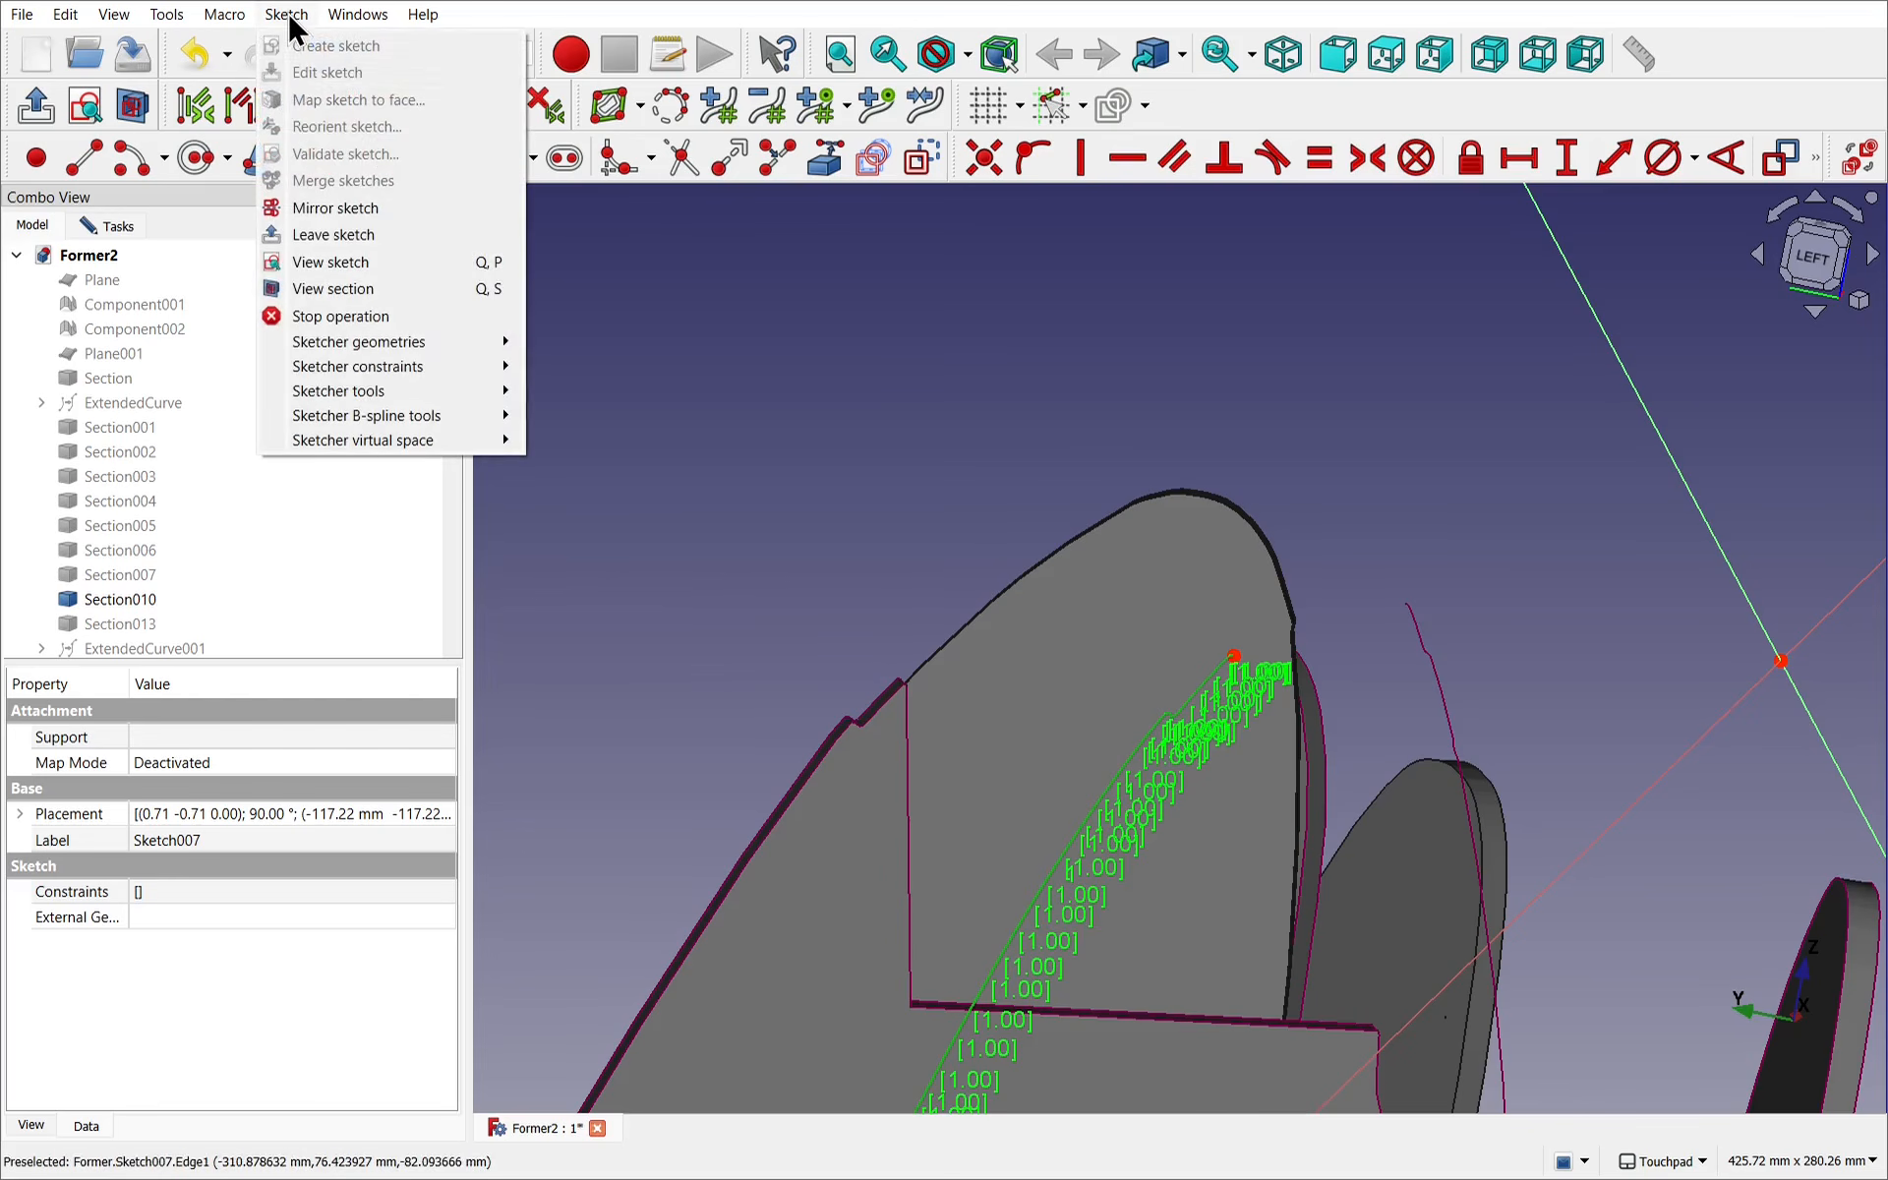
pyautogui.moveTo(374, 342)
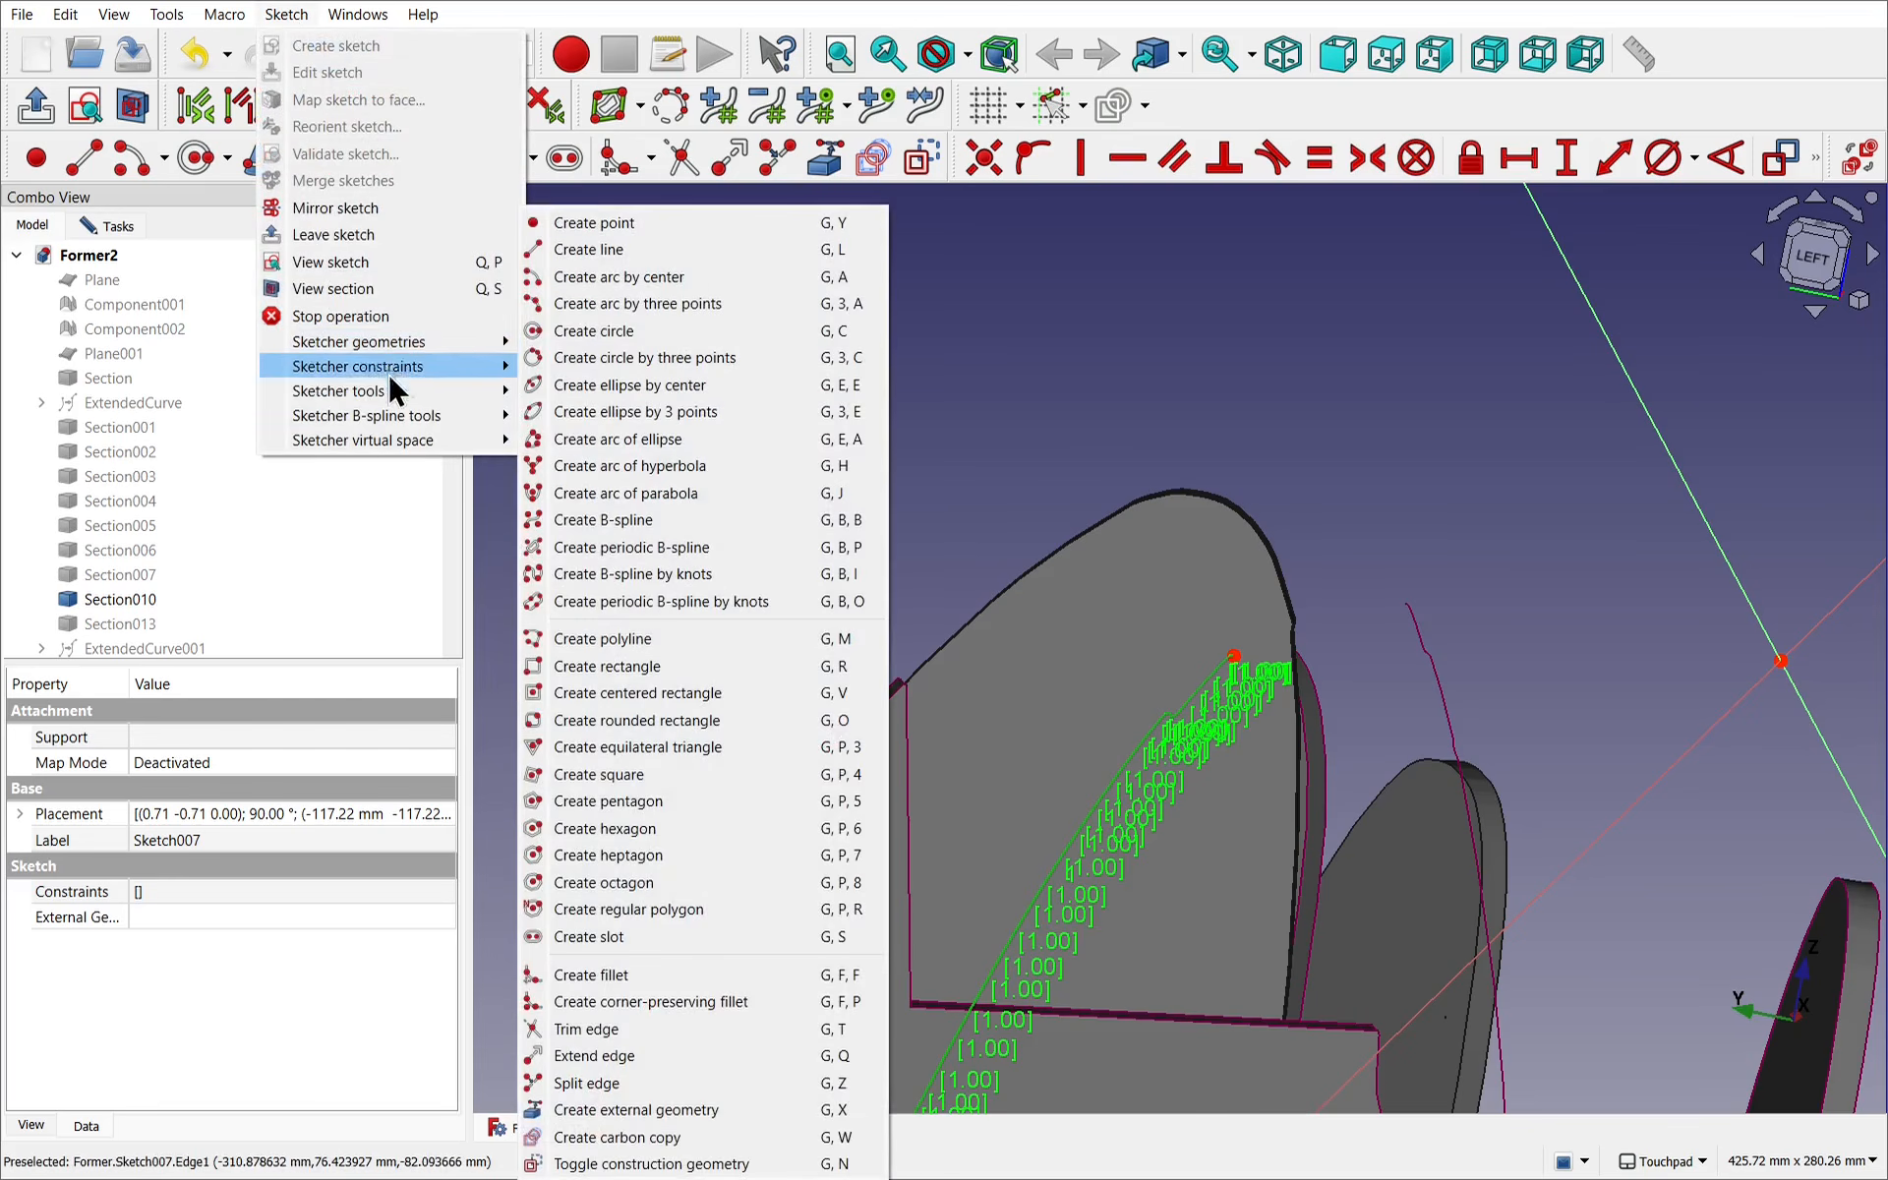
pyautogui.moveTo(394, 415)
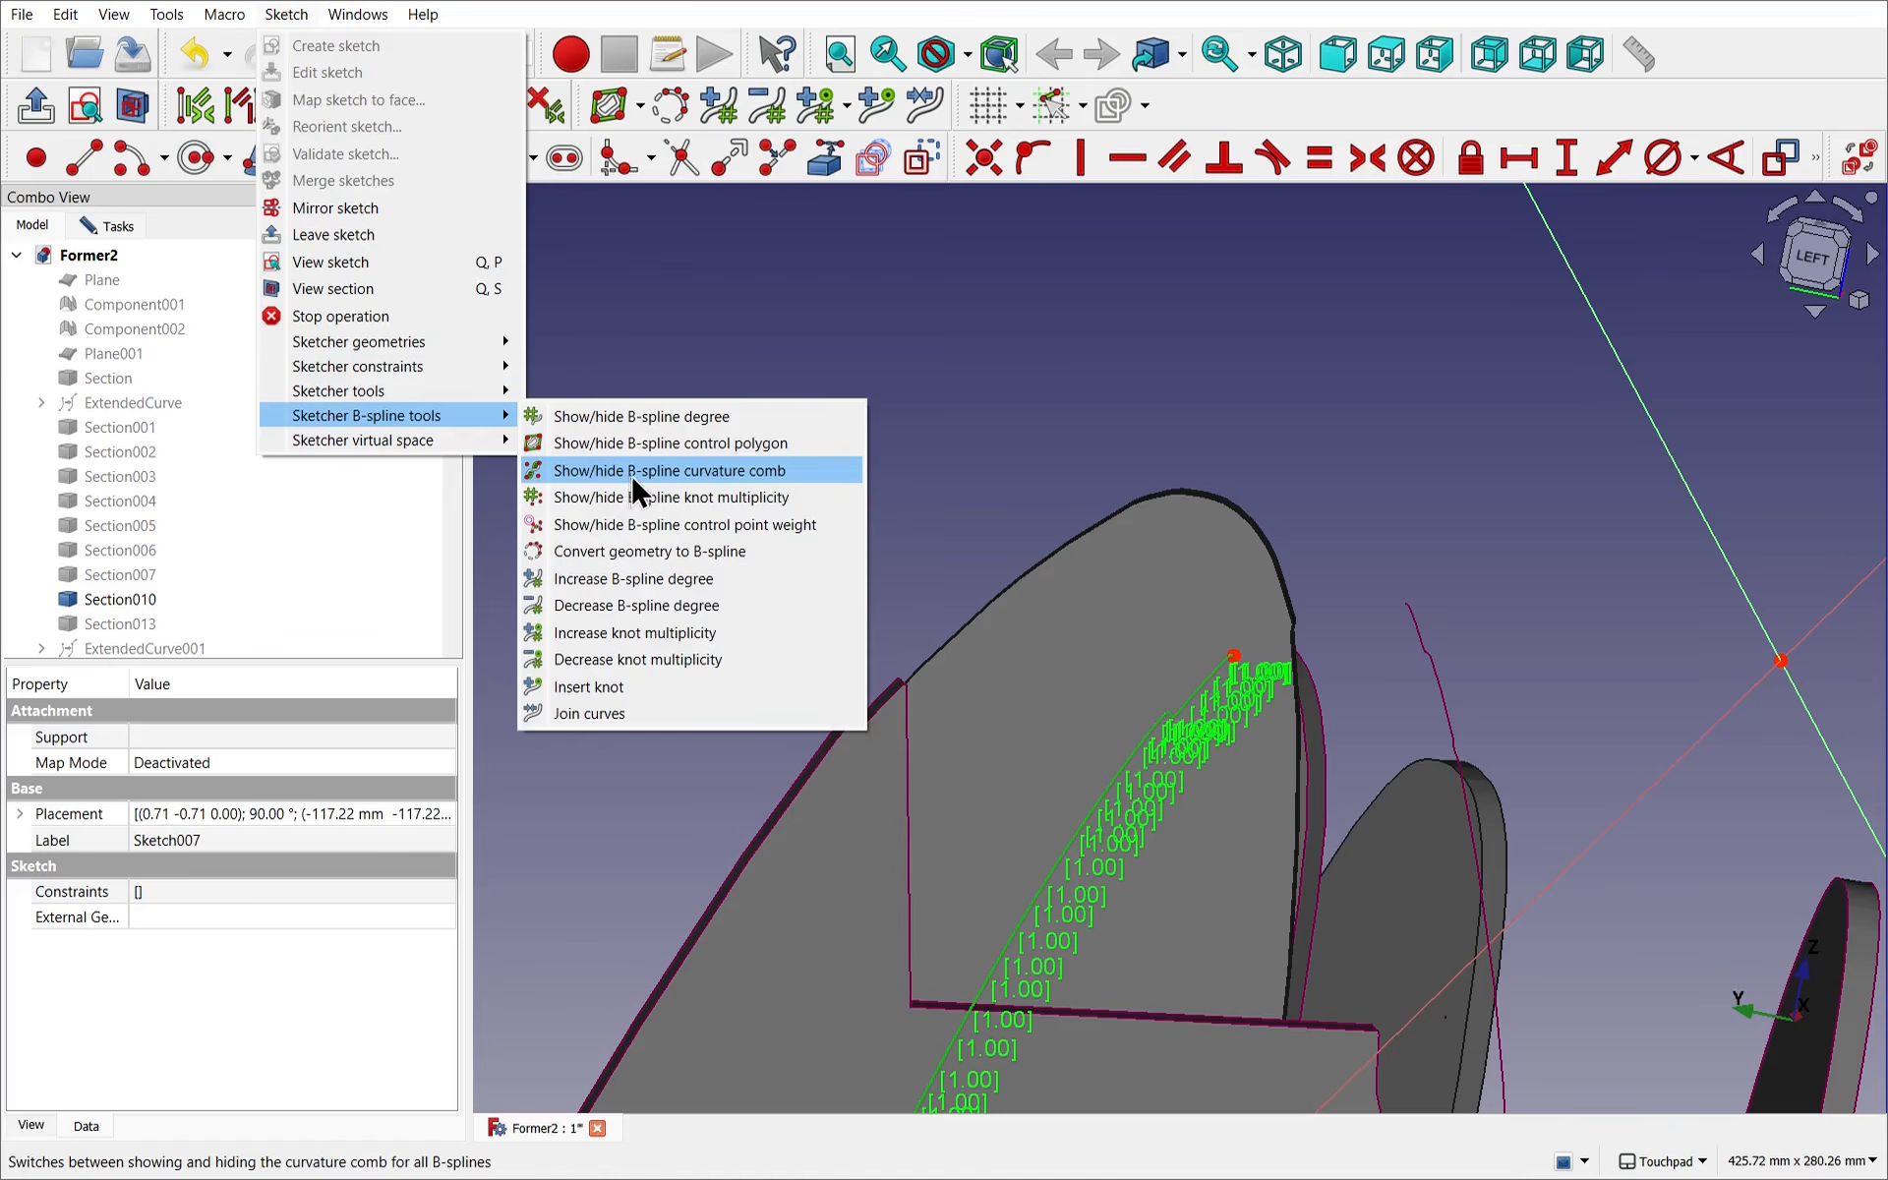
pyautogui.click(717, 527)
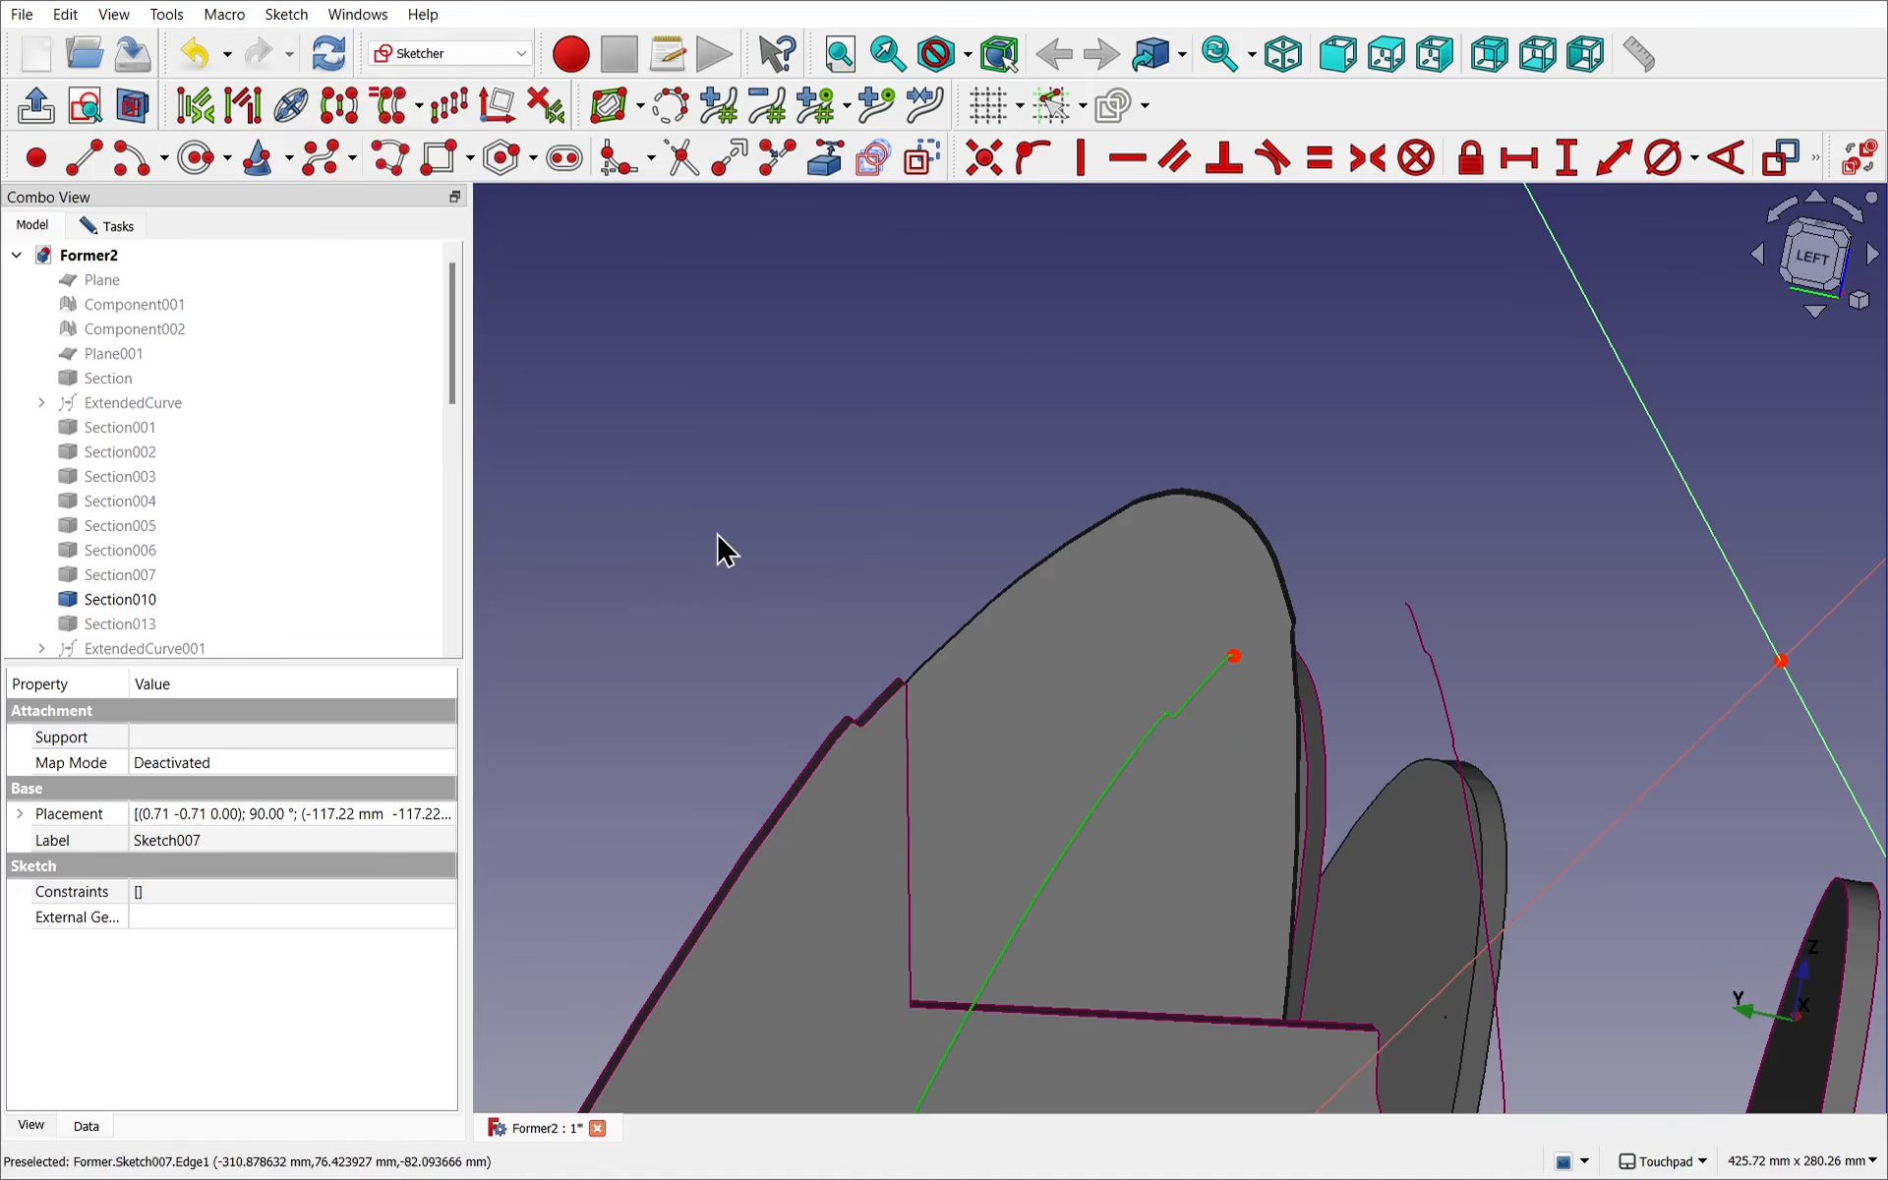
# Close Sketch007's open profile with a four-segment polyline from the spline's upper end, stepping inward and down, with a base segment about 222 mm long to its lower end.
pyautogui.scroll(-5, 987, 667)
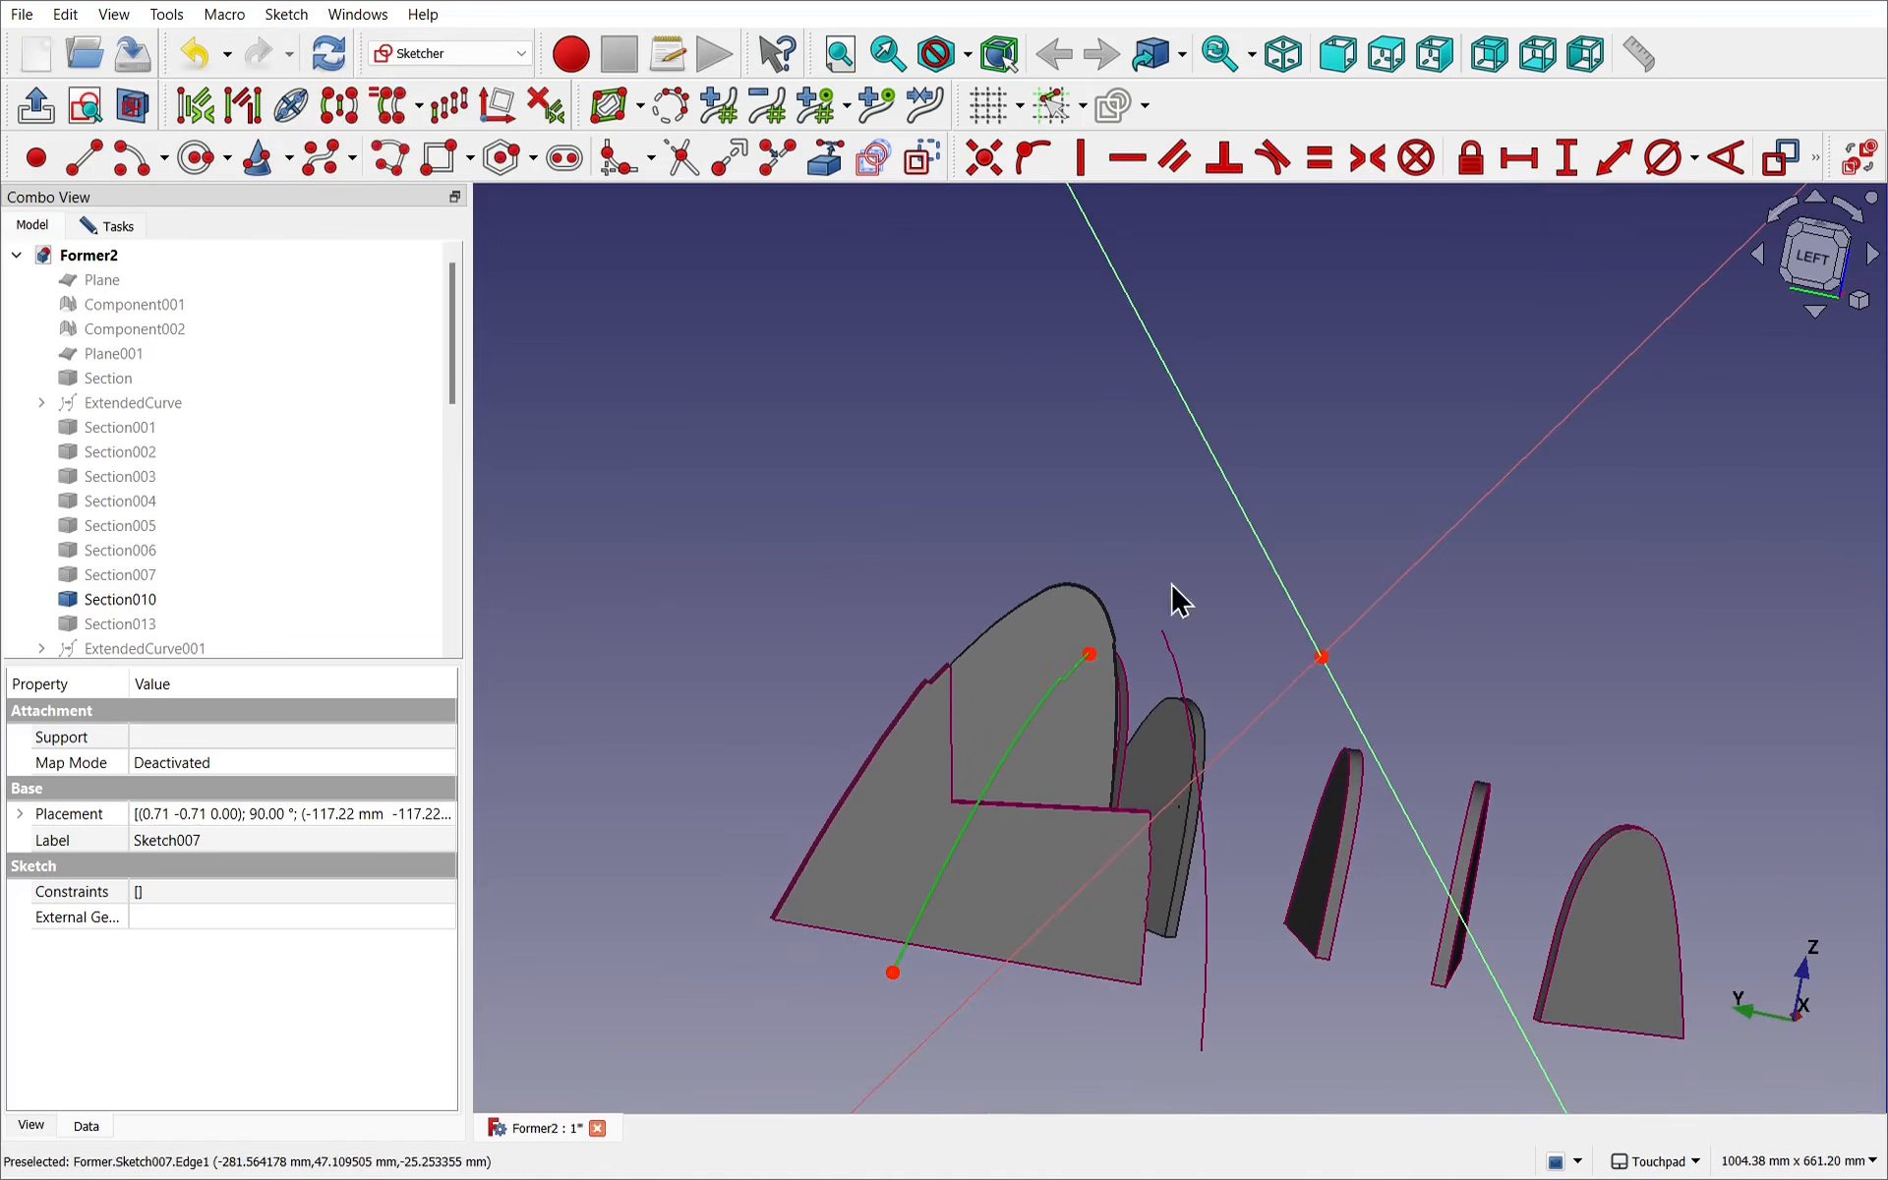
pyautogui.click(1814, 264)
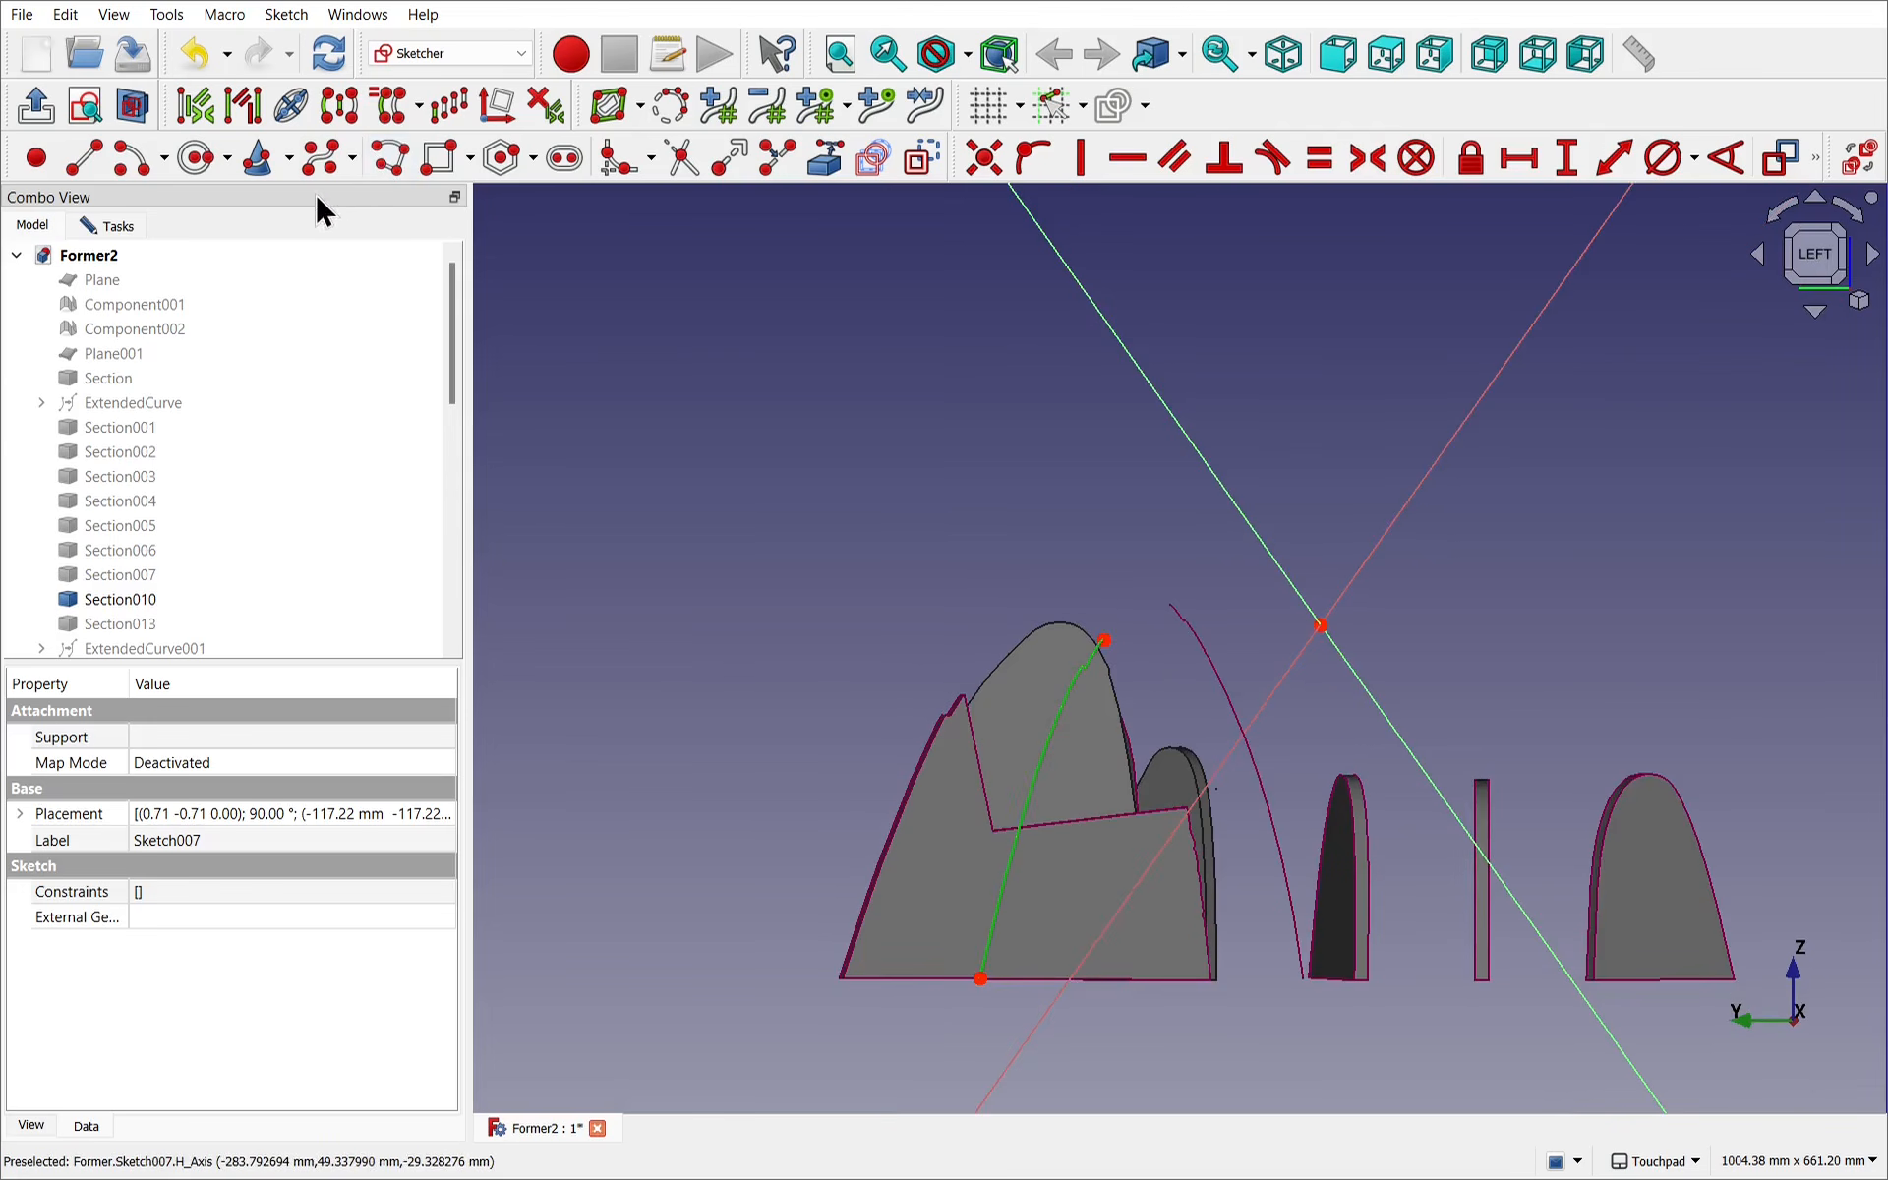
pyautogui.click(386, 157)
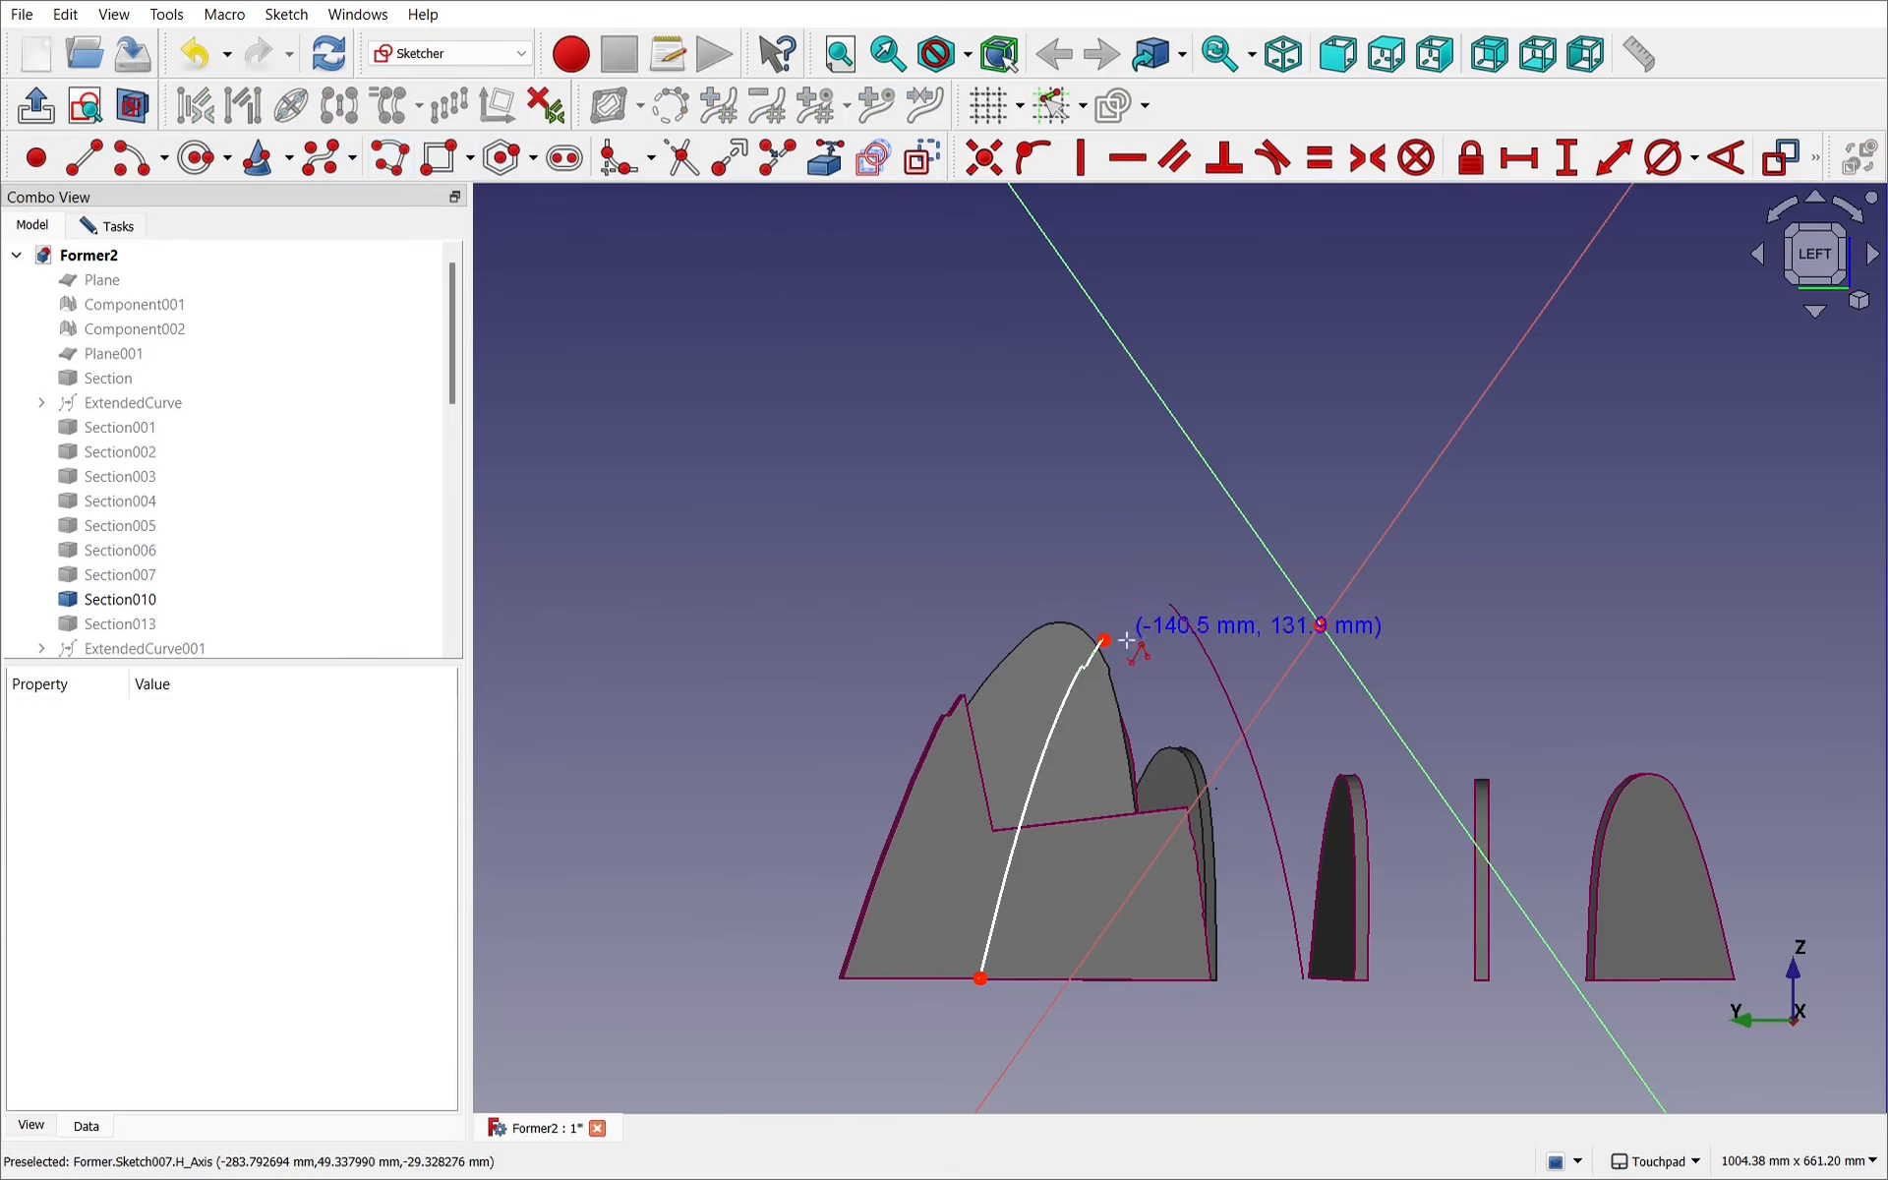
pyautogui.scroll(5, 1108, 637)
pyautogui.scroll(5, 1111, 637)
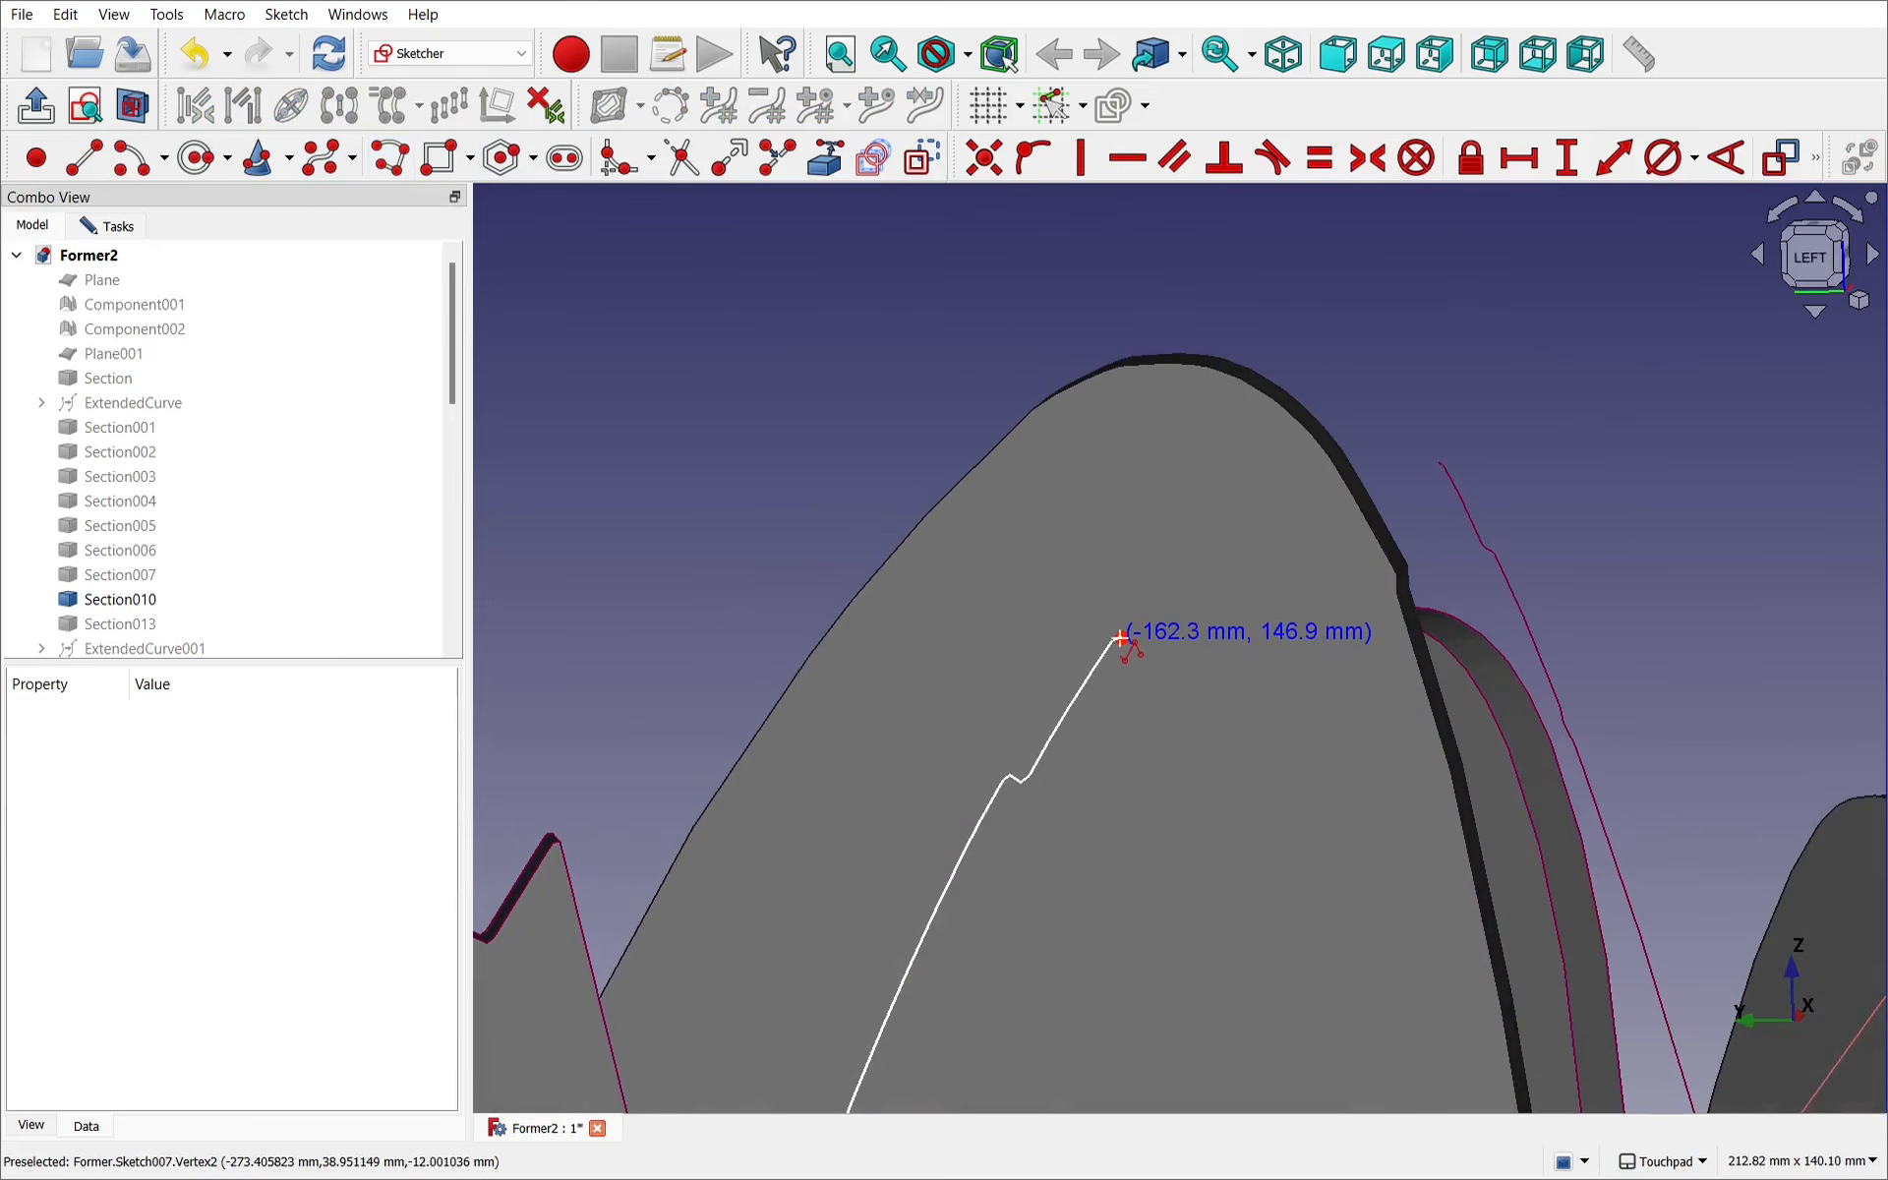
pyautogui.moveTo(1129, 638)
pyautogui.keyDown('alt'); pyautogui.mouseDown()
pyautogui.moveTo(1315, 671)
pyautogui.moveTo(1057, 593)
pyautogui.mouseUp(); pyautogui.keyUp('alt')
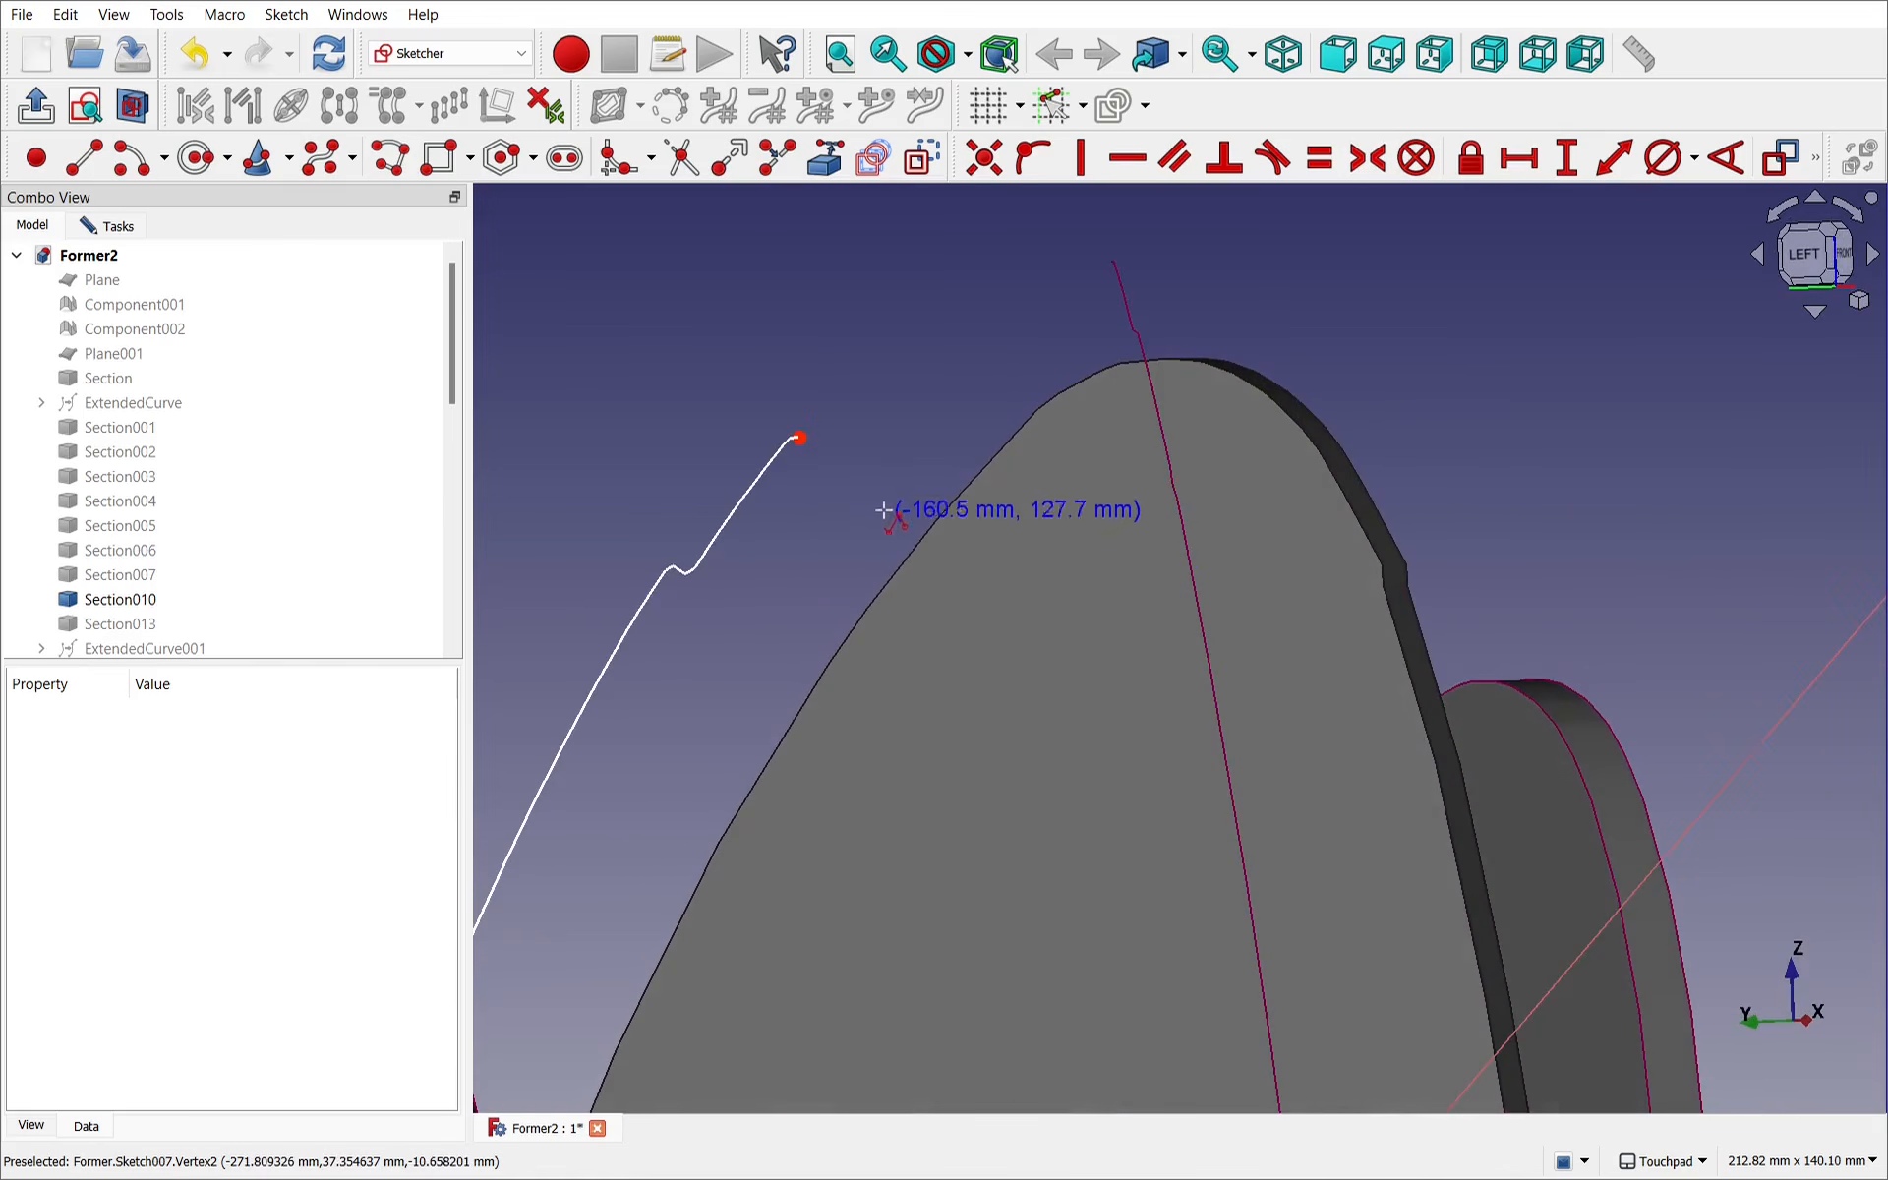
pyautogui.click(801, 440)
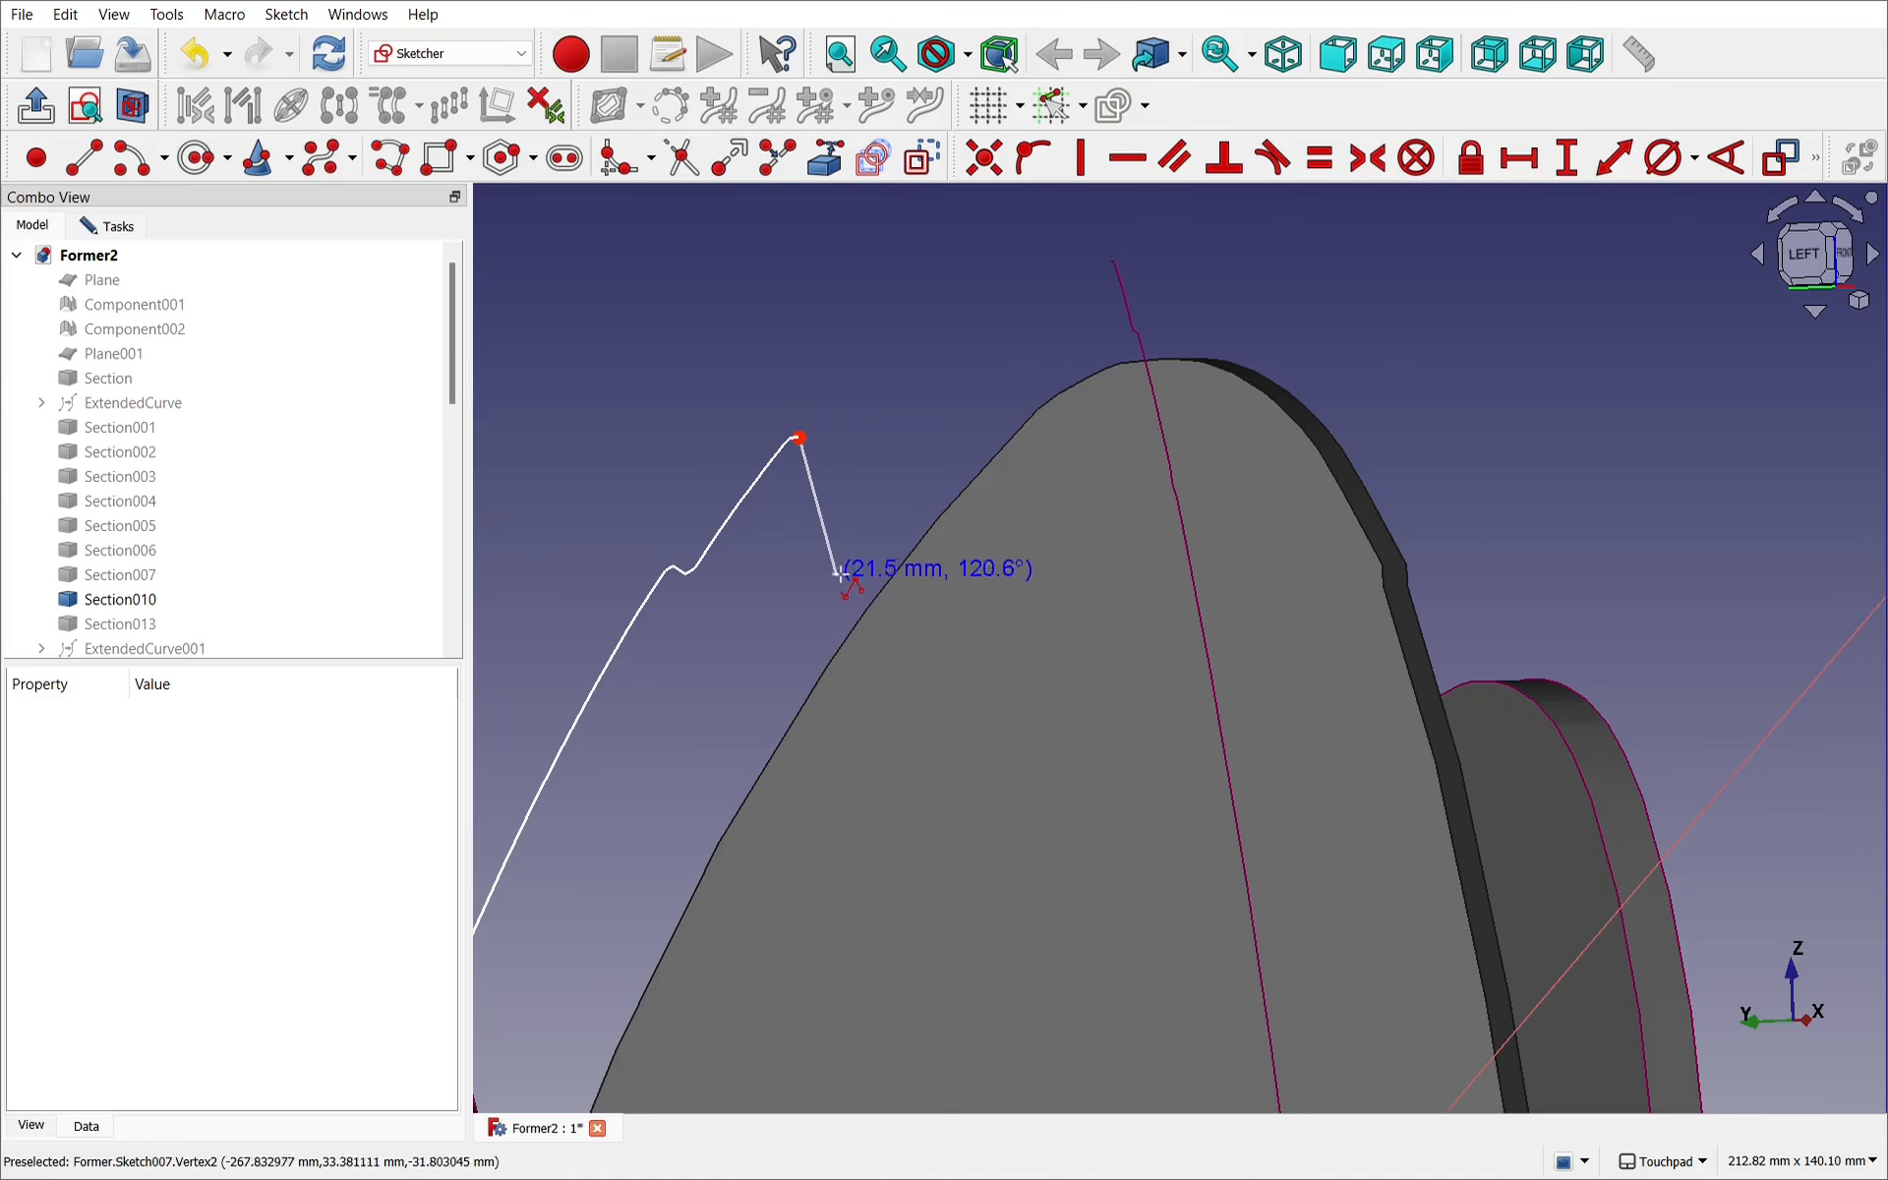
pyautogui.scroll(-1, 874, 835)
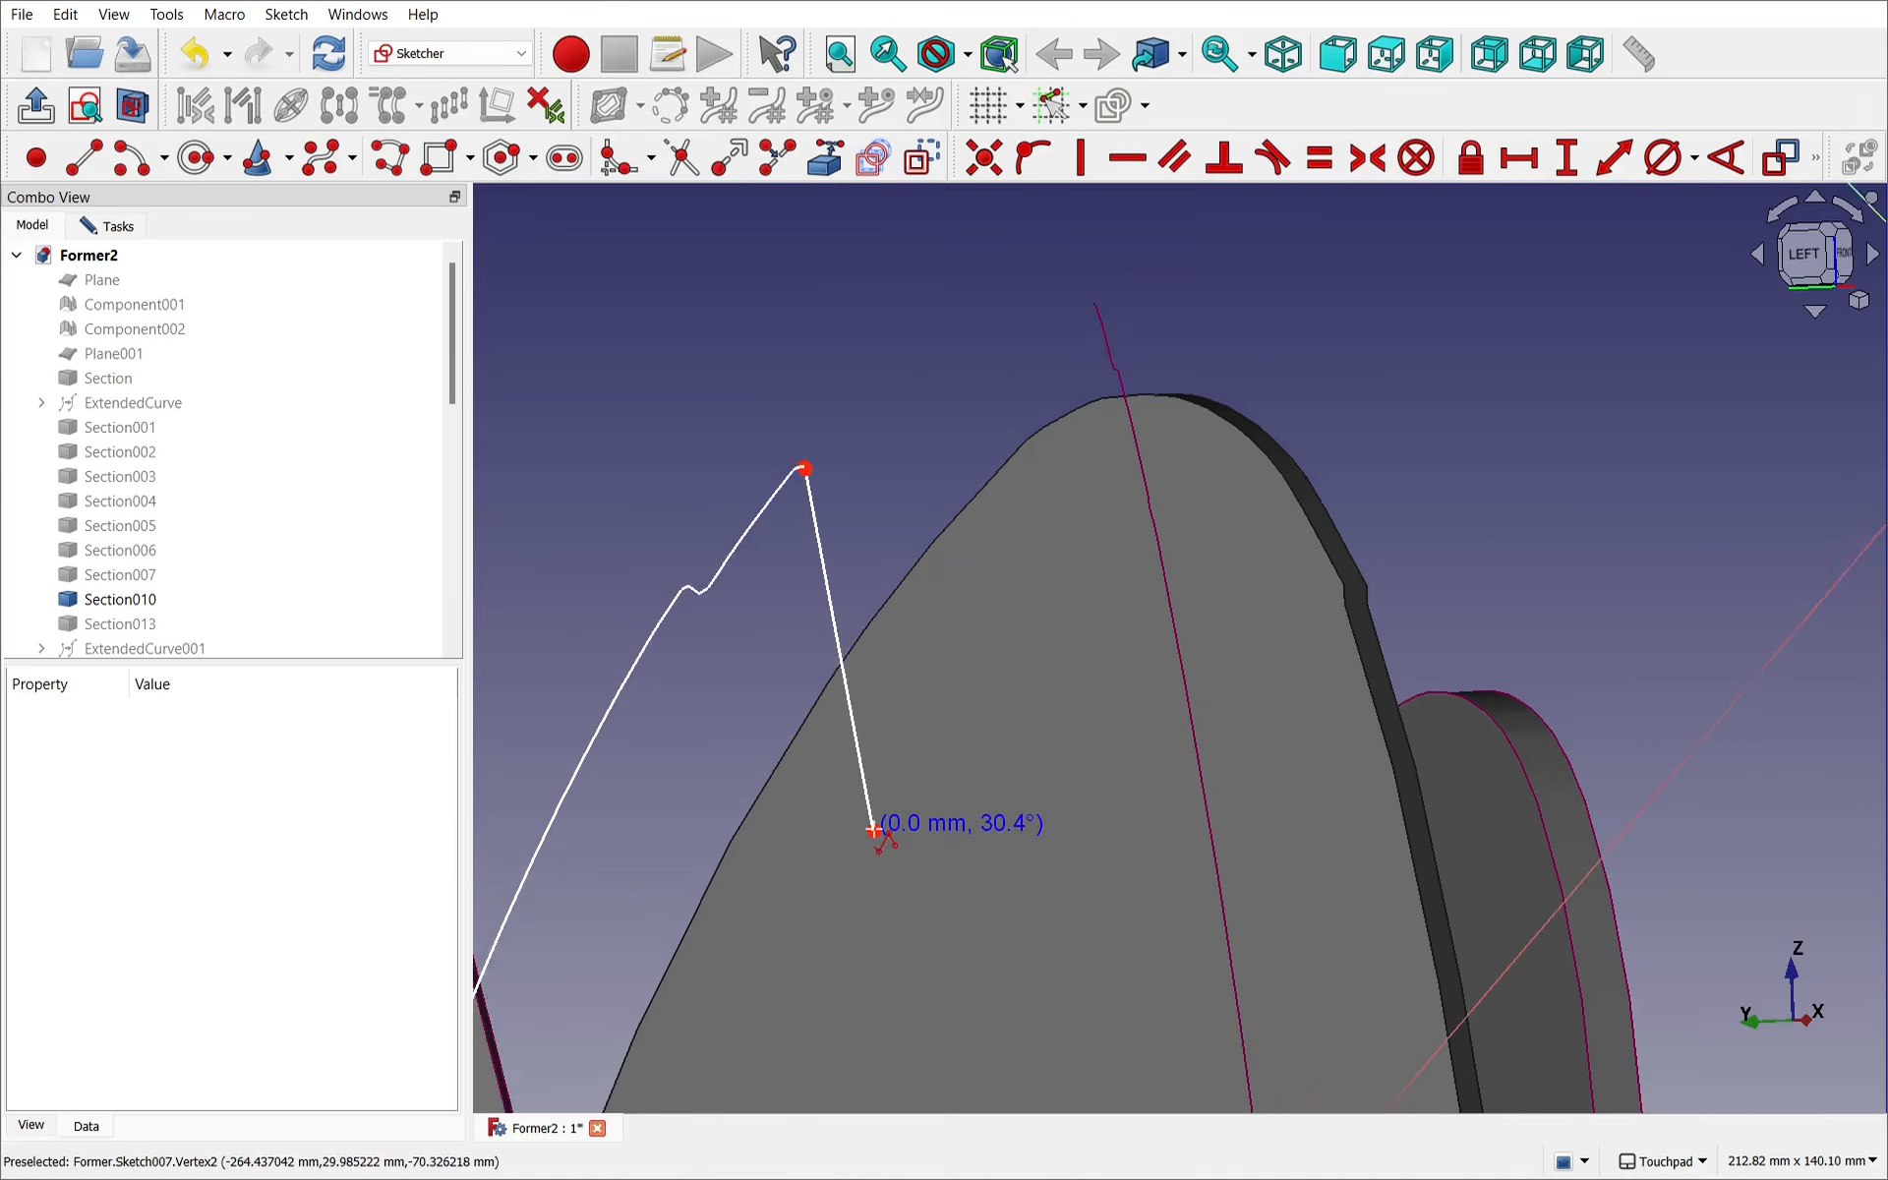
pyautogui.scroll(-4, 874, 831)
pyautogui.scroll(-2, 874, 831)
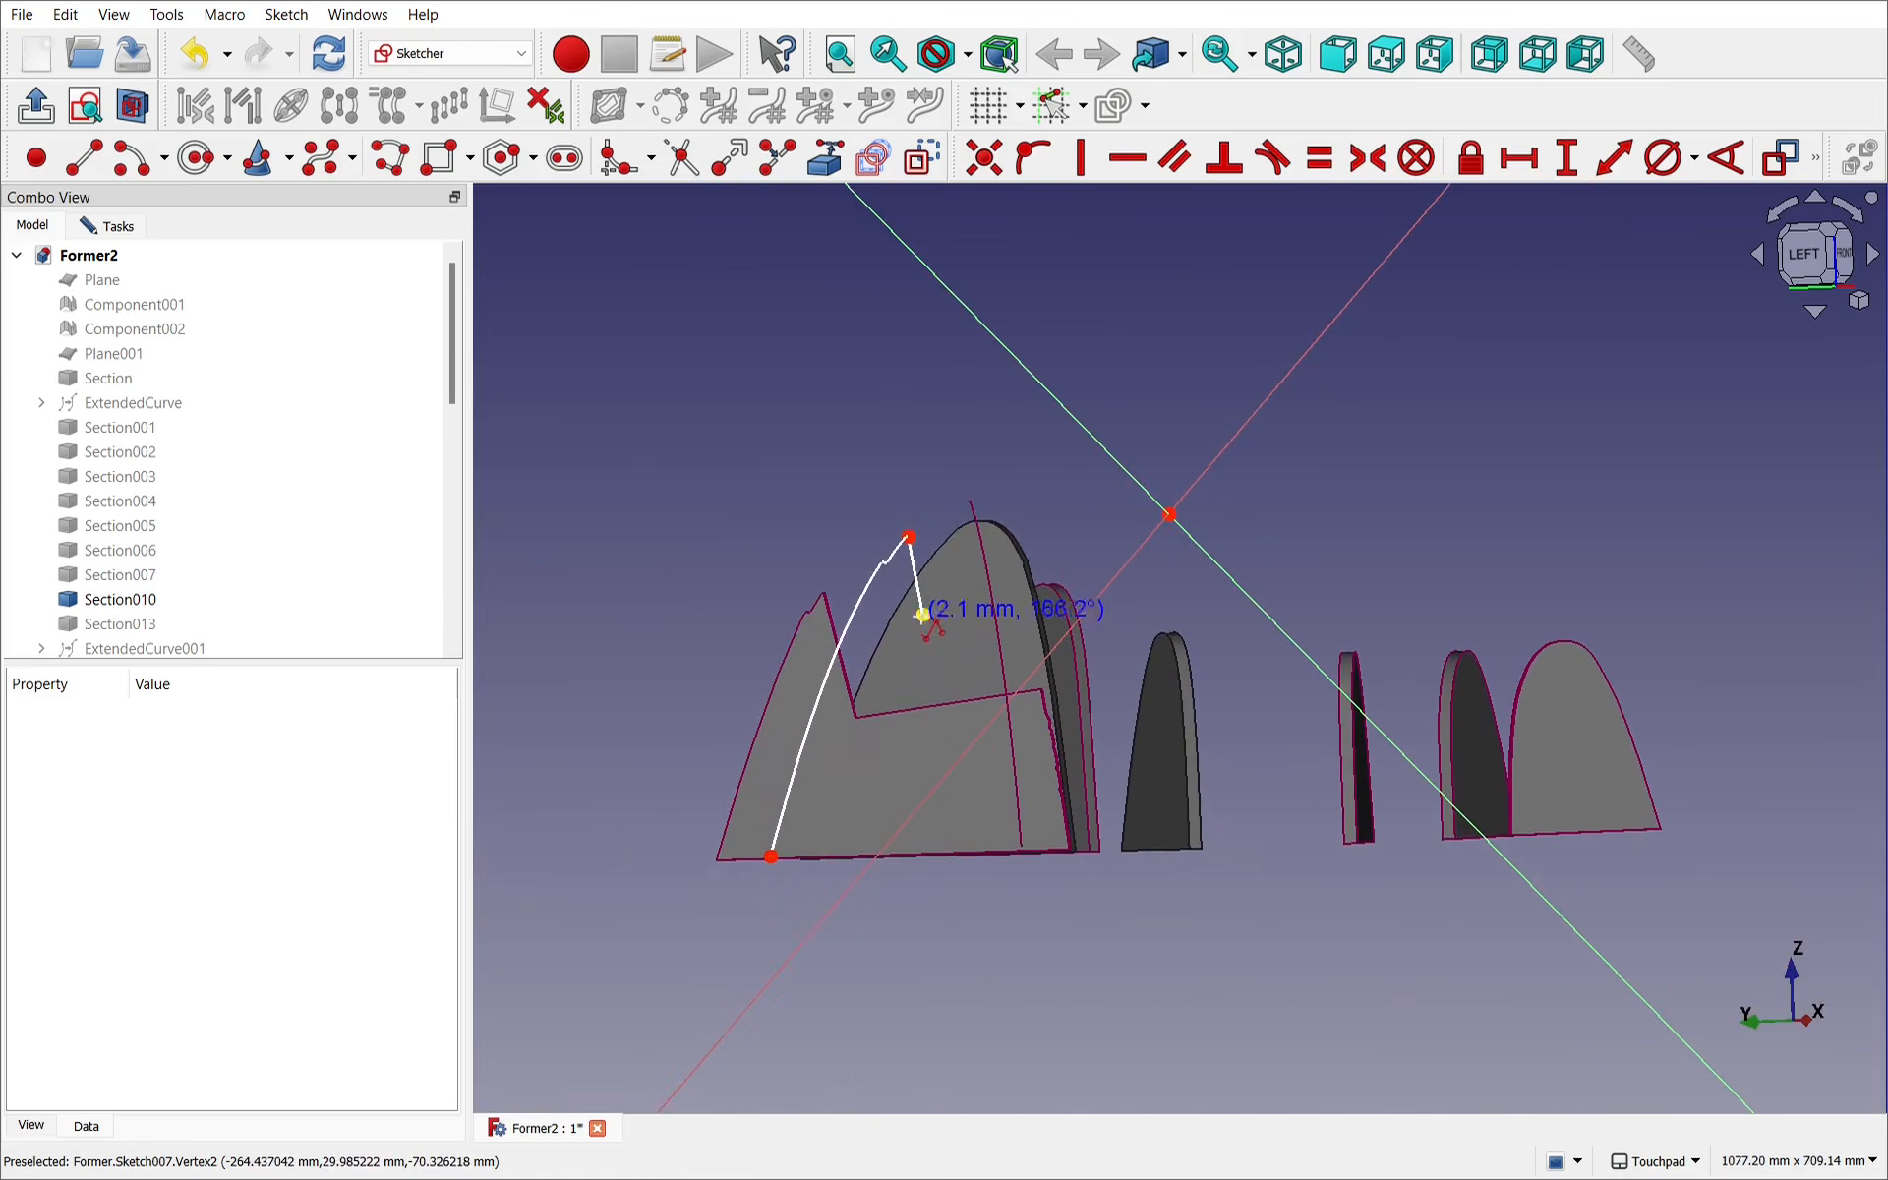
pyautogui.click(922, 614)
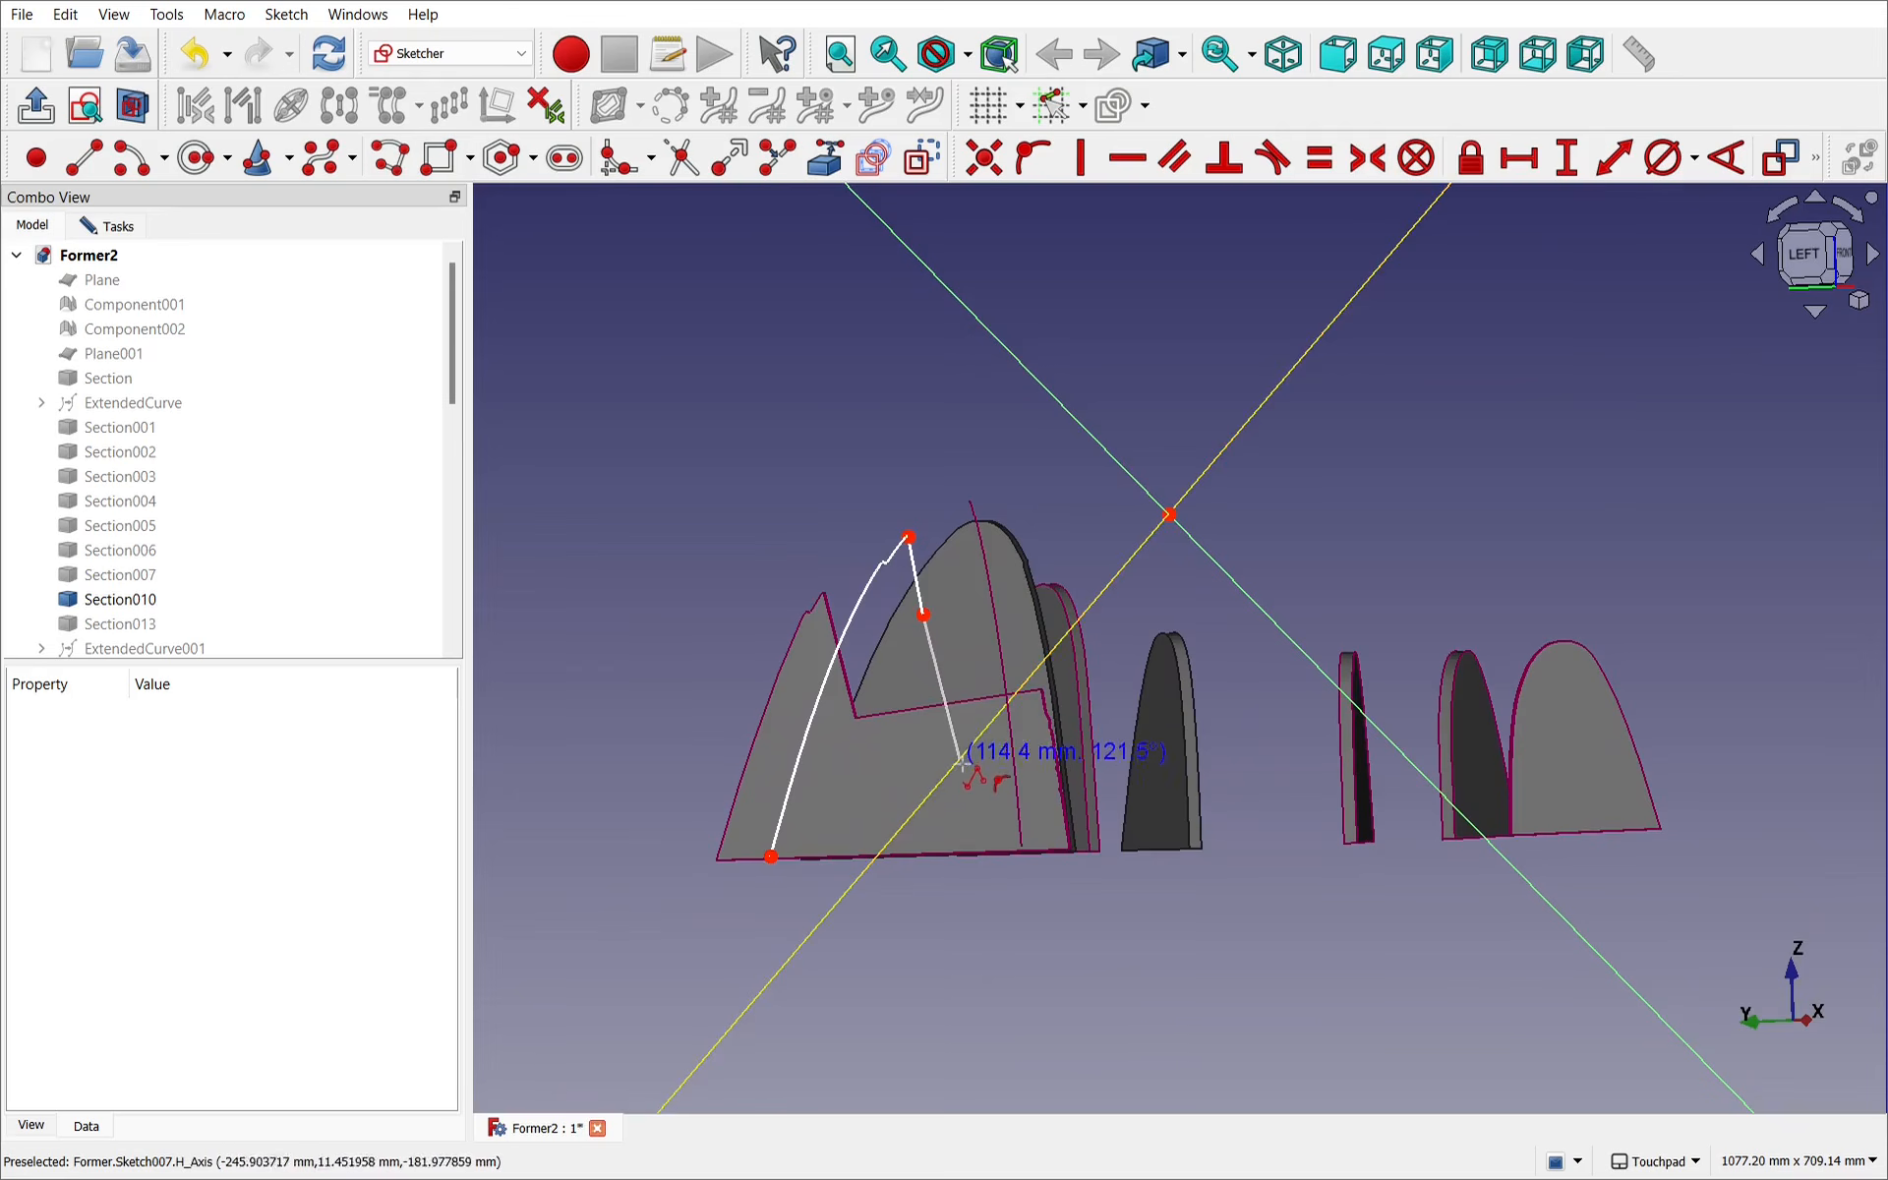
pyautogui.click(1026, 729)
pyautogui.click(1038, 854)
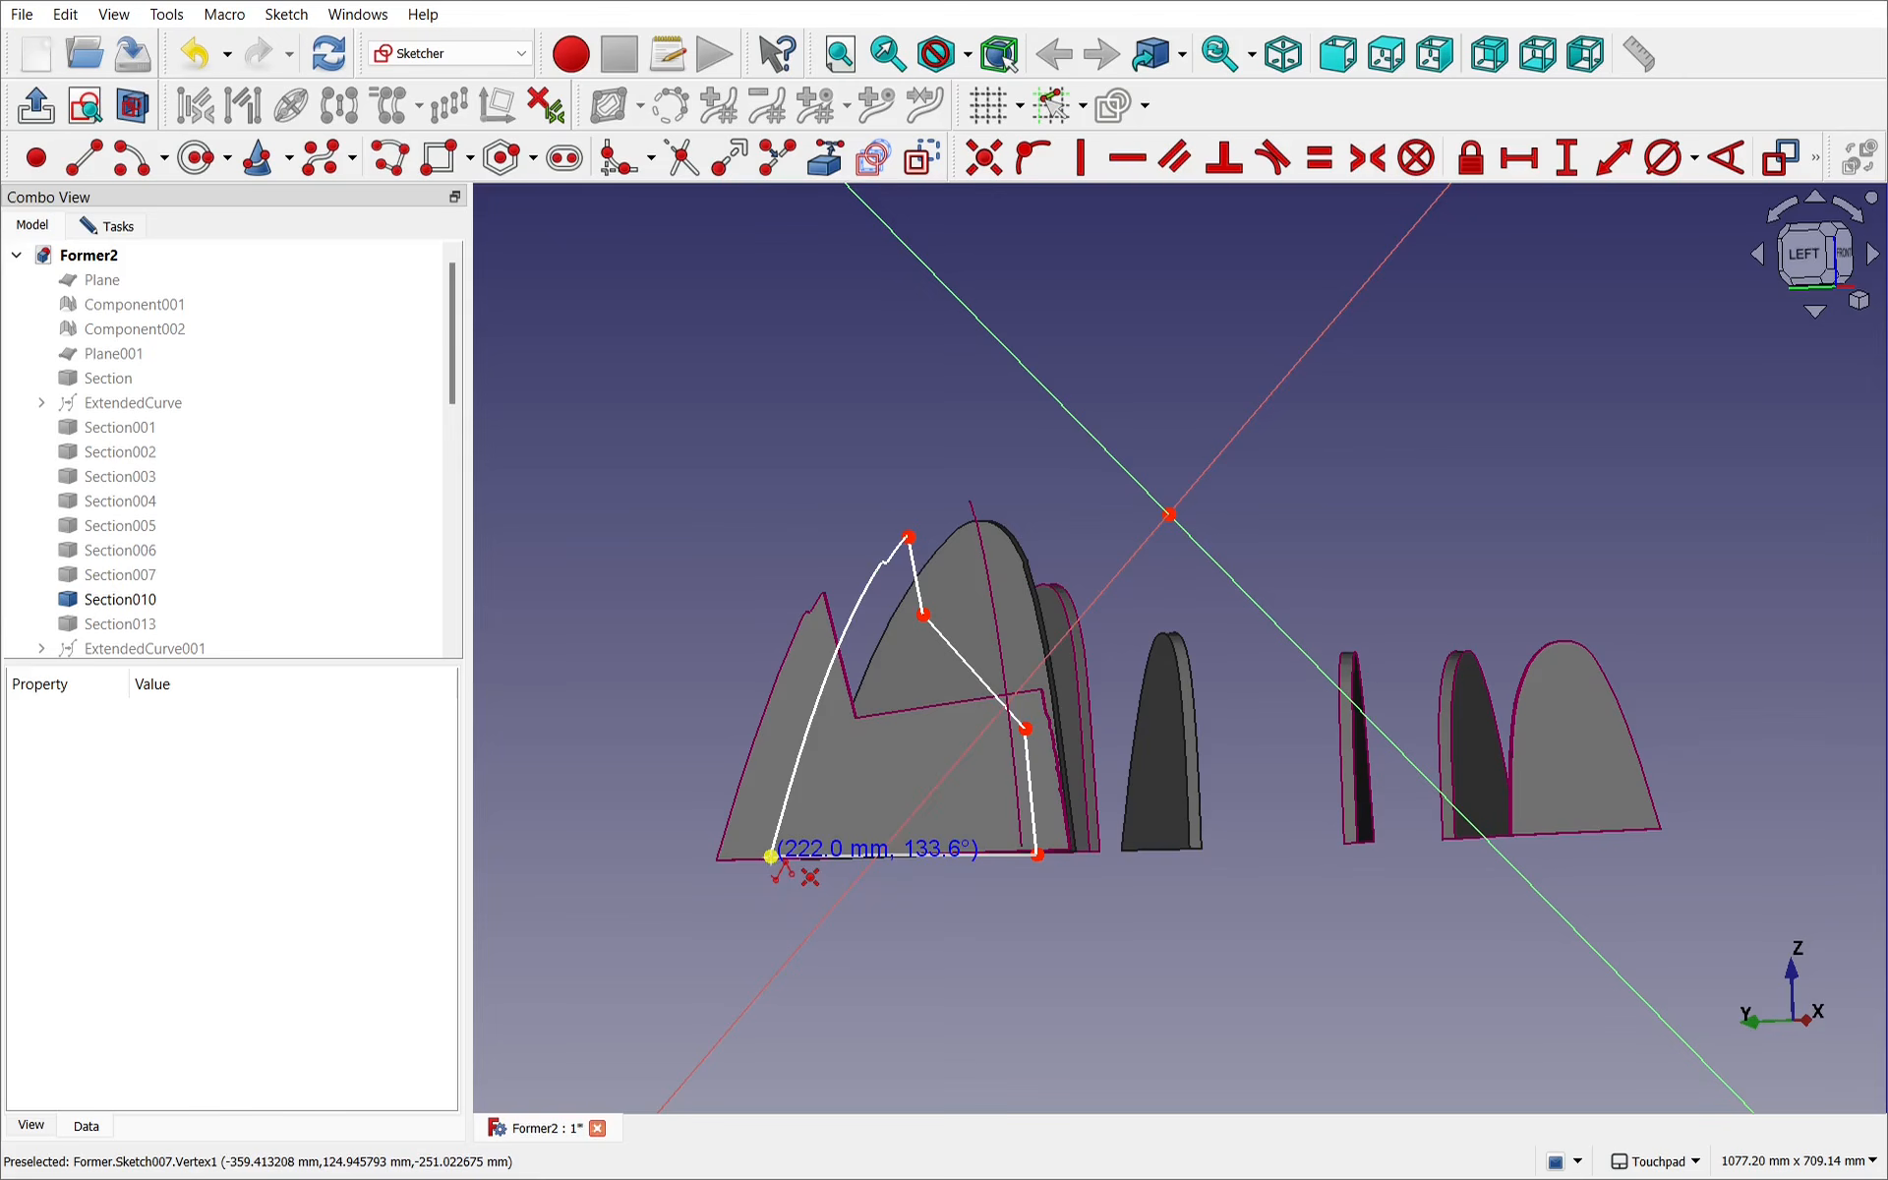
pyautogui.moveTo(1075, 792)
pyautogui.keyDown('alt'); pyautogui.mouseDown()
pyautogui.moveTo(952, 910)
pyautogui.moveTo(977, 923)
pyautogui.moveTo(892, 847)
pyautogui.mouseUp(); pyautogui.keyUp('alt')
pyautogui.click(751, 895)
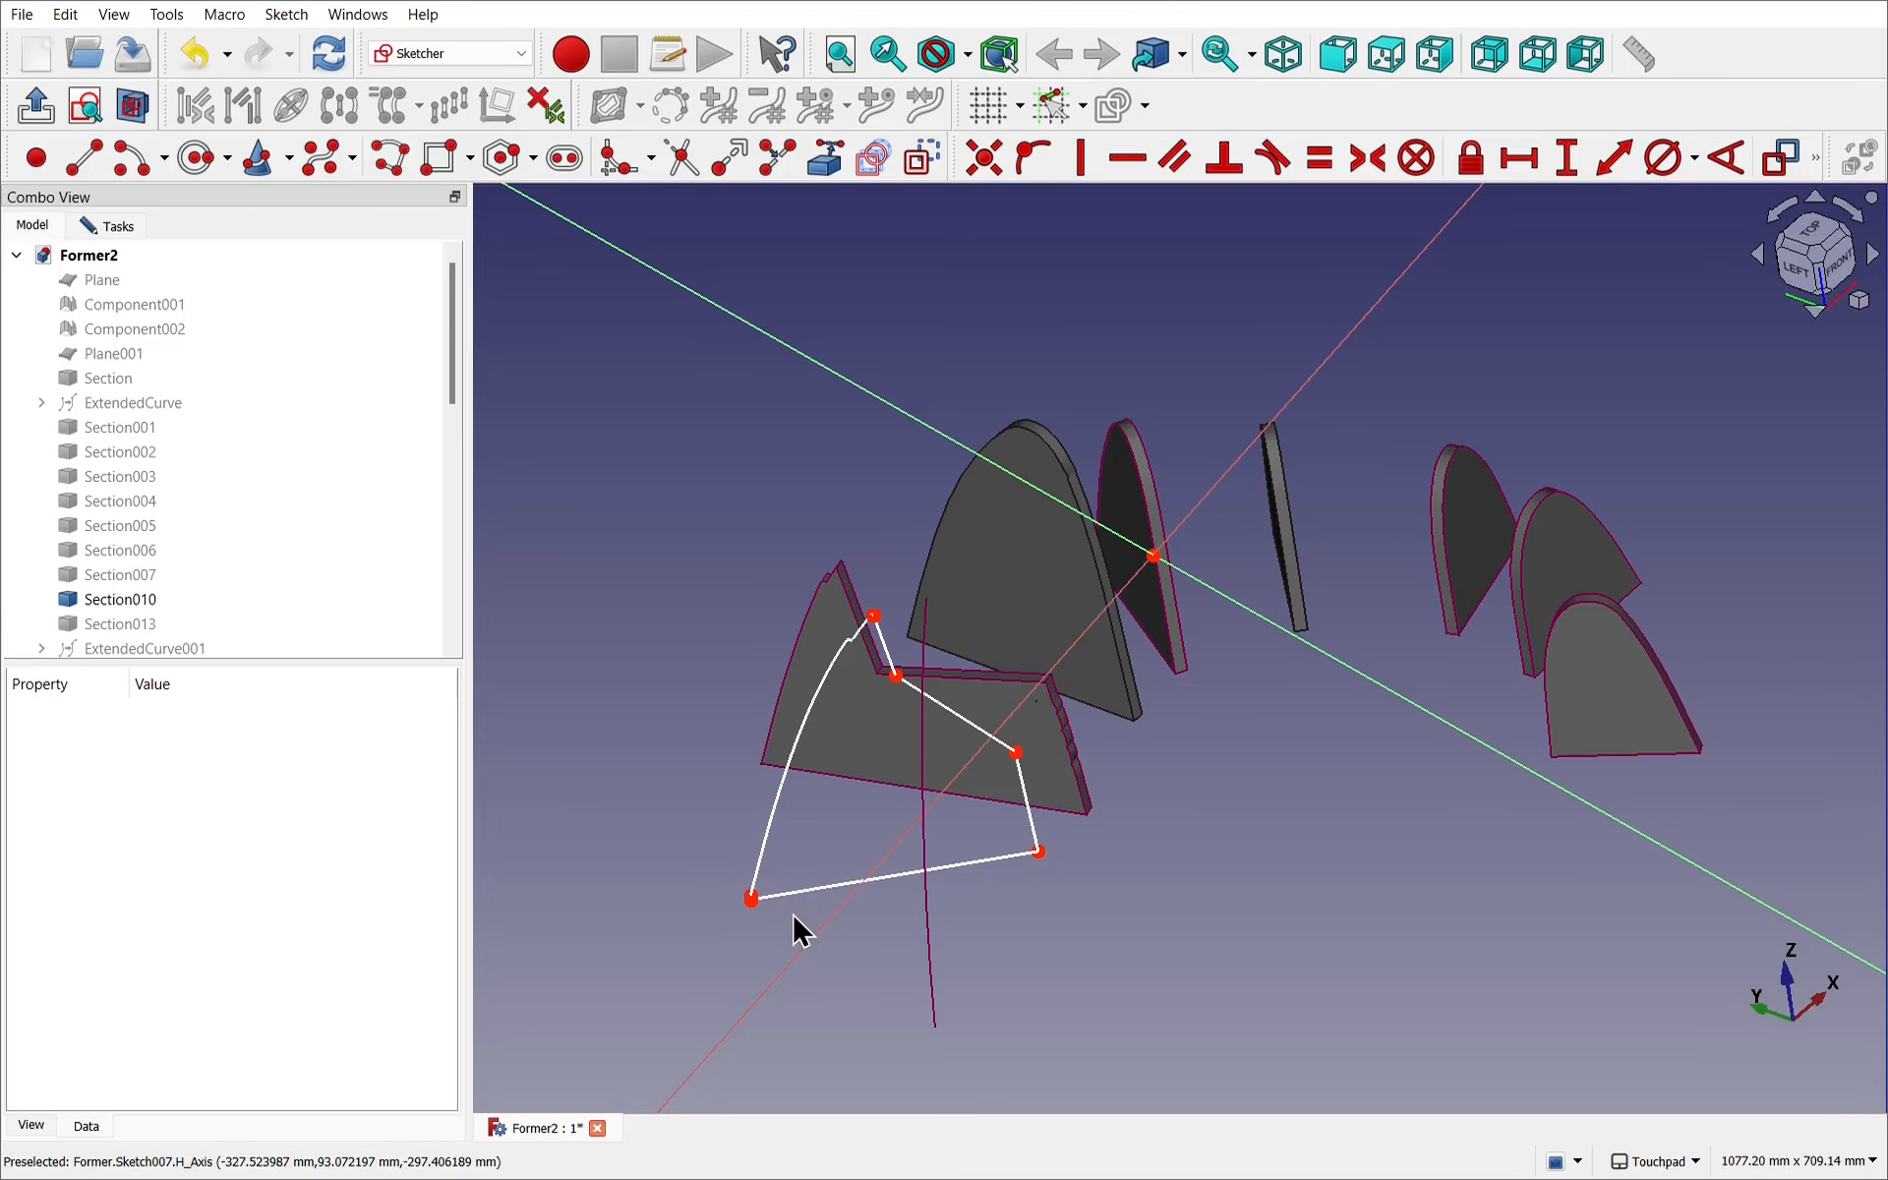
pyautogui.press('Escape')
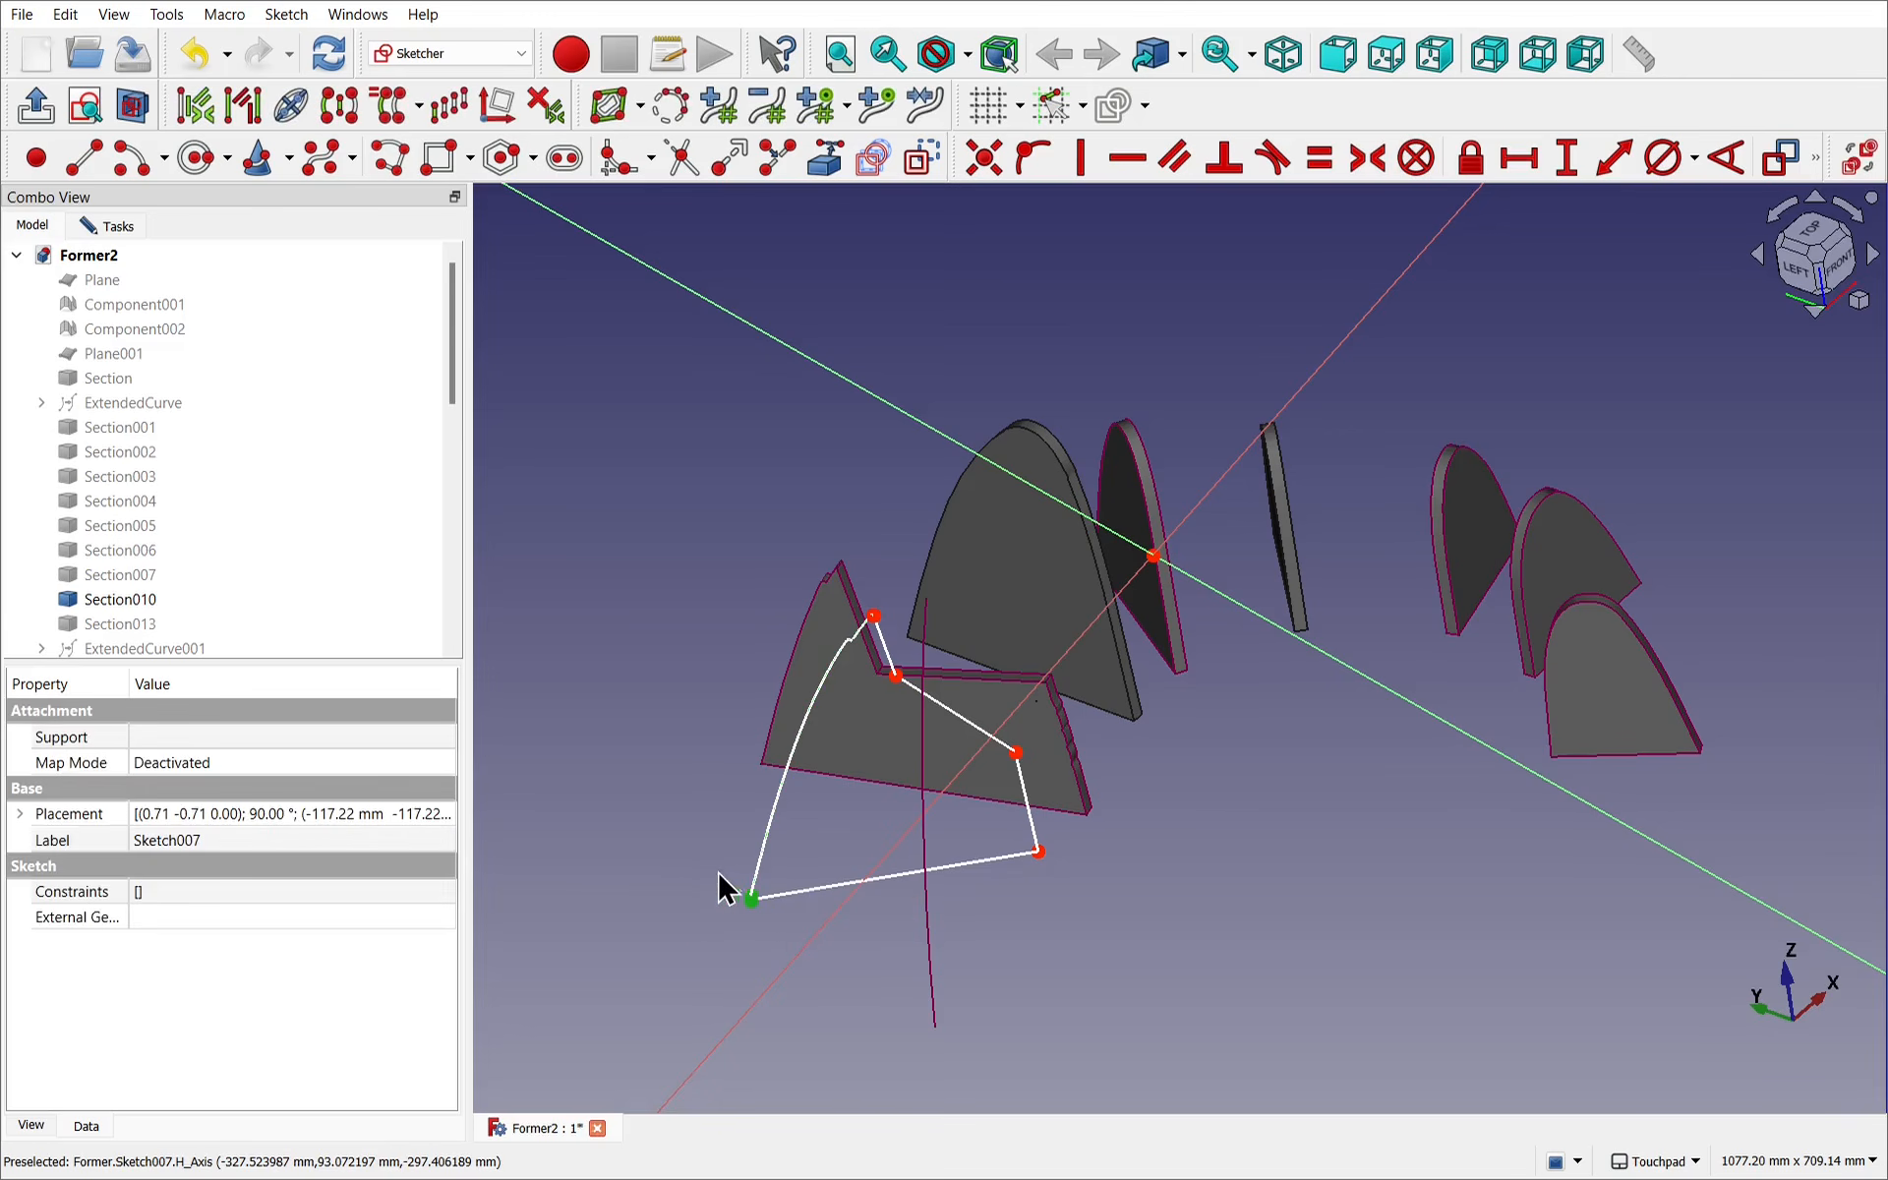
# Apply coincident constraints where the polyline meets the spline's lower and upper ends, and close Sketch007.
pyautogui.click(993, 148)
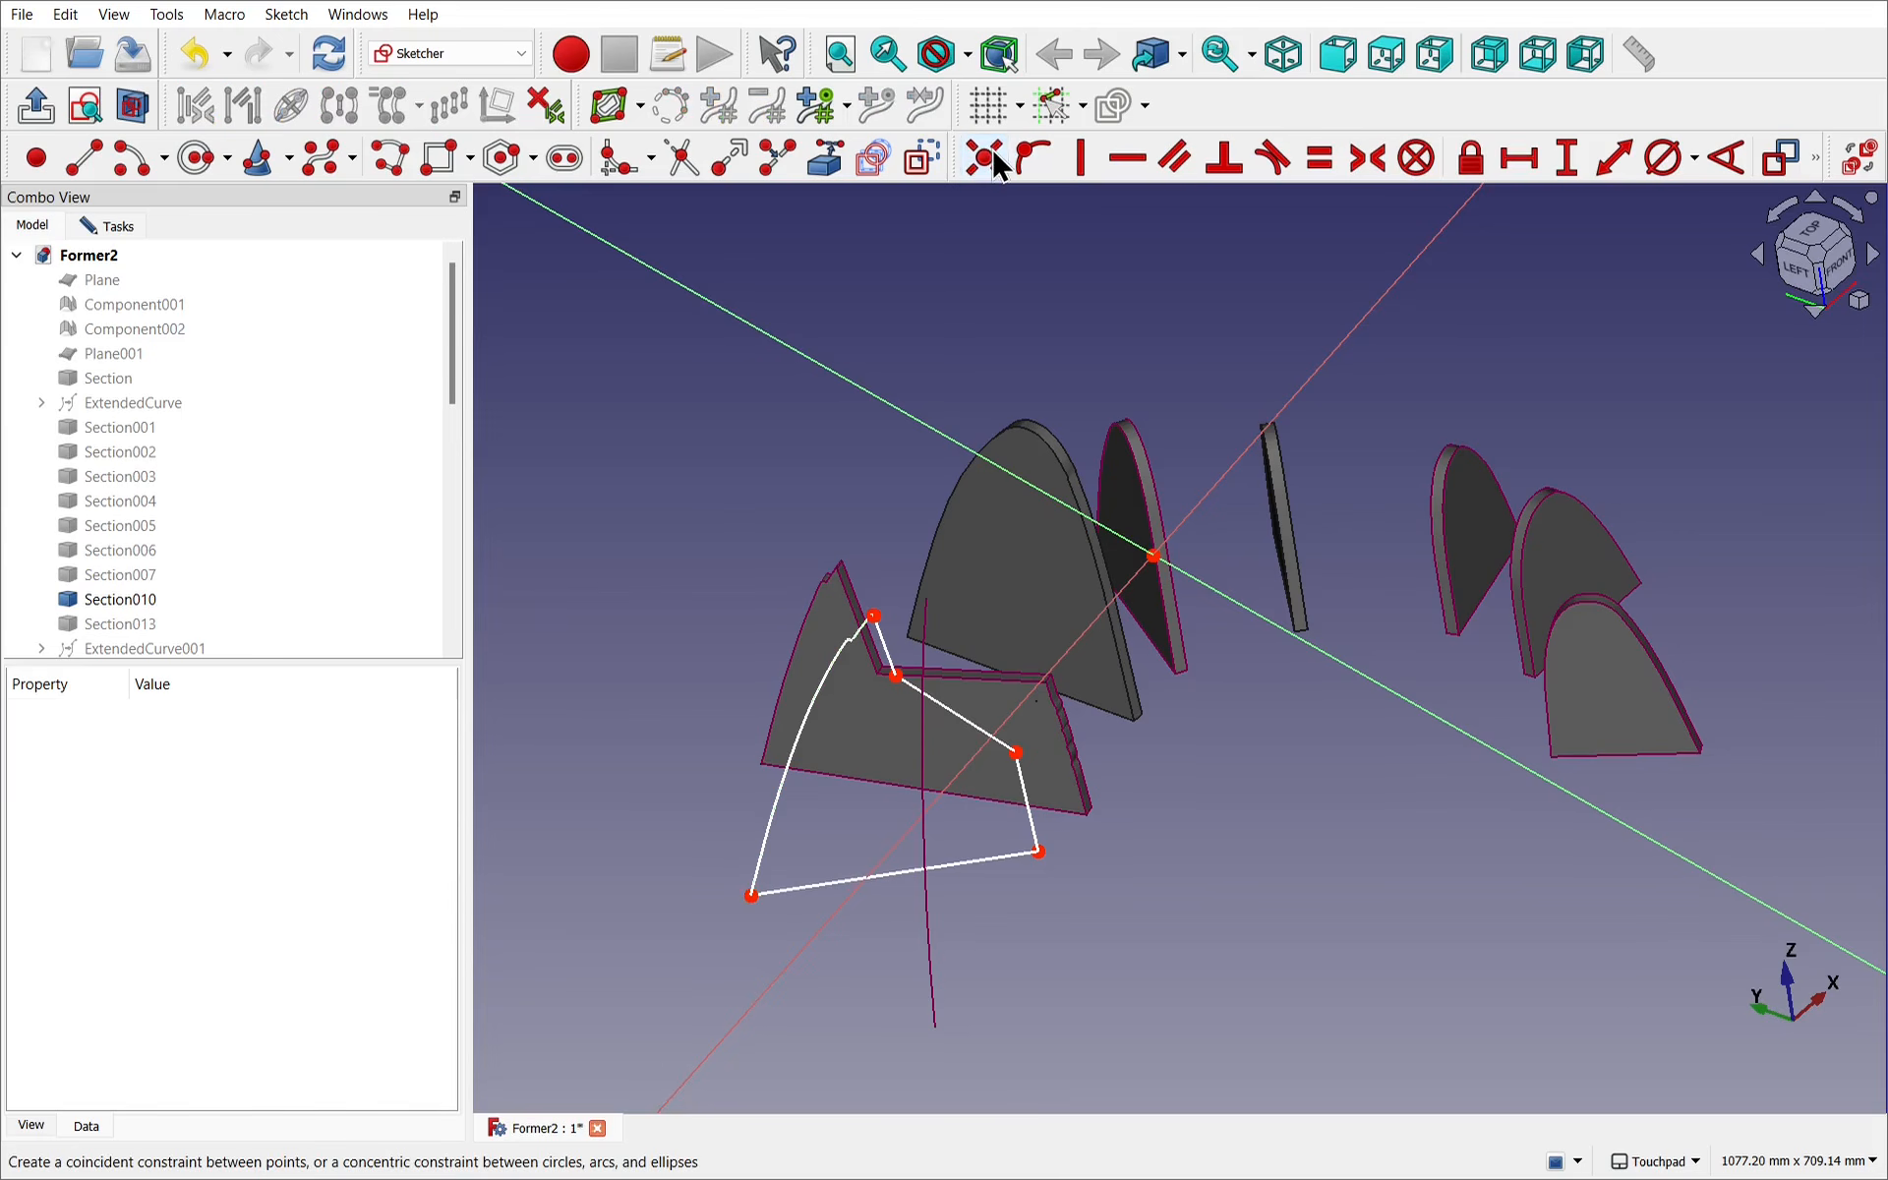
pyautogui.keyDown('alt'); pyautogui.moveTo(811, 622); pyautogui.dragTo(816, 613); pyautogui.keyUp('alt')
pyautogui.scroll(5, 816, 613)
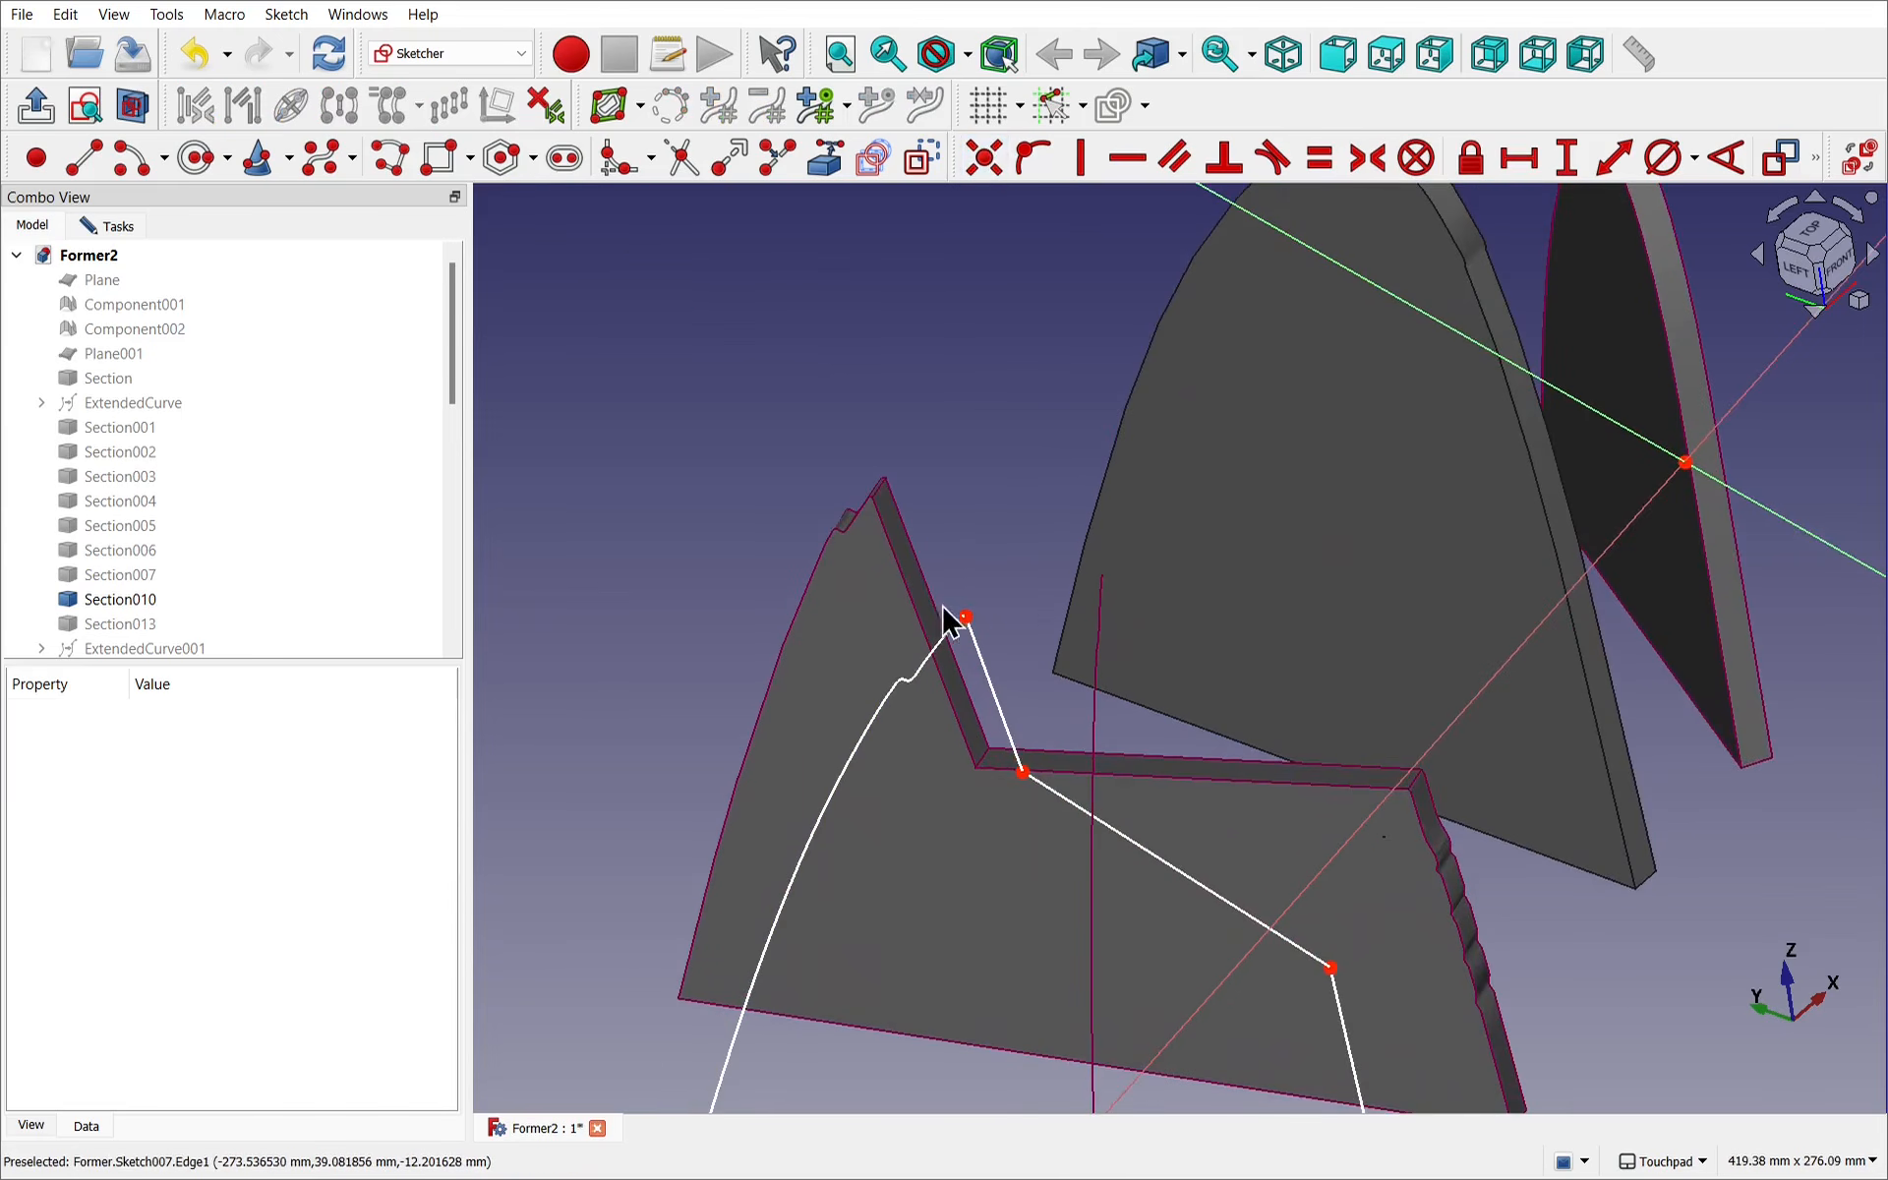
pyautogui.moveTo(1019, 649); pyautogui.dragTo(1026, 653)
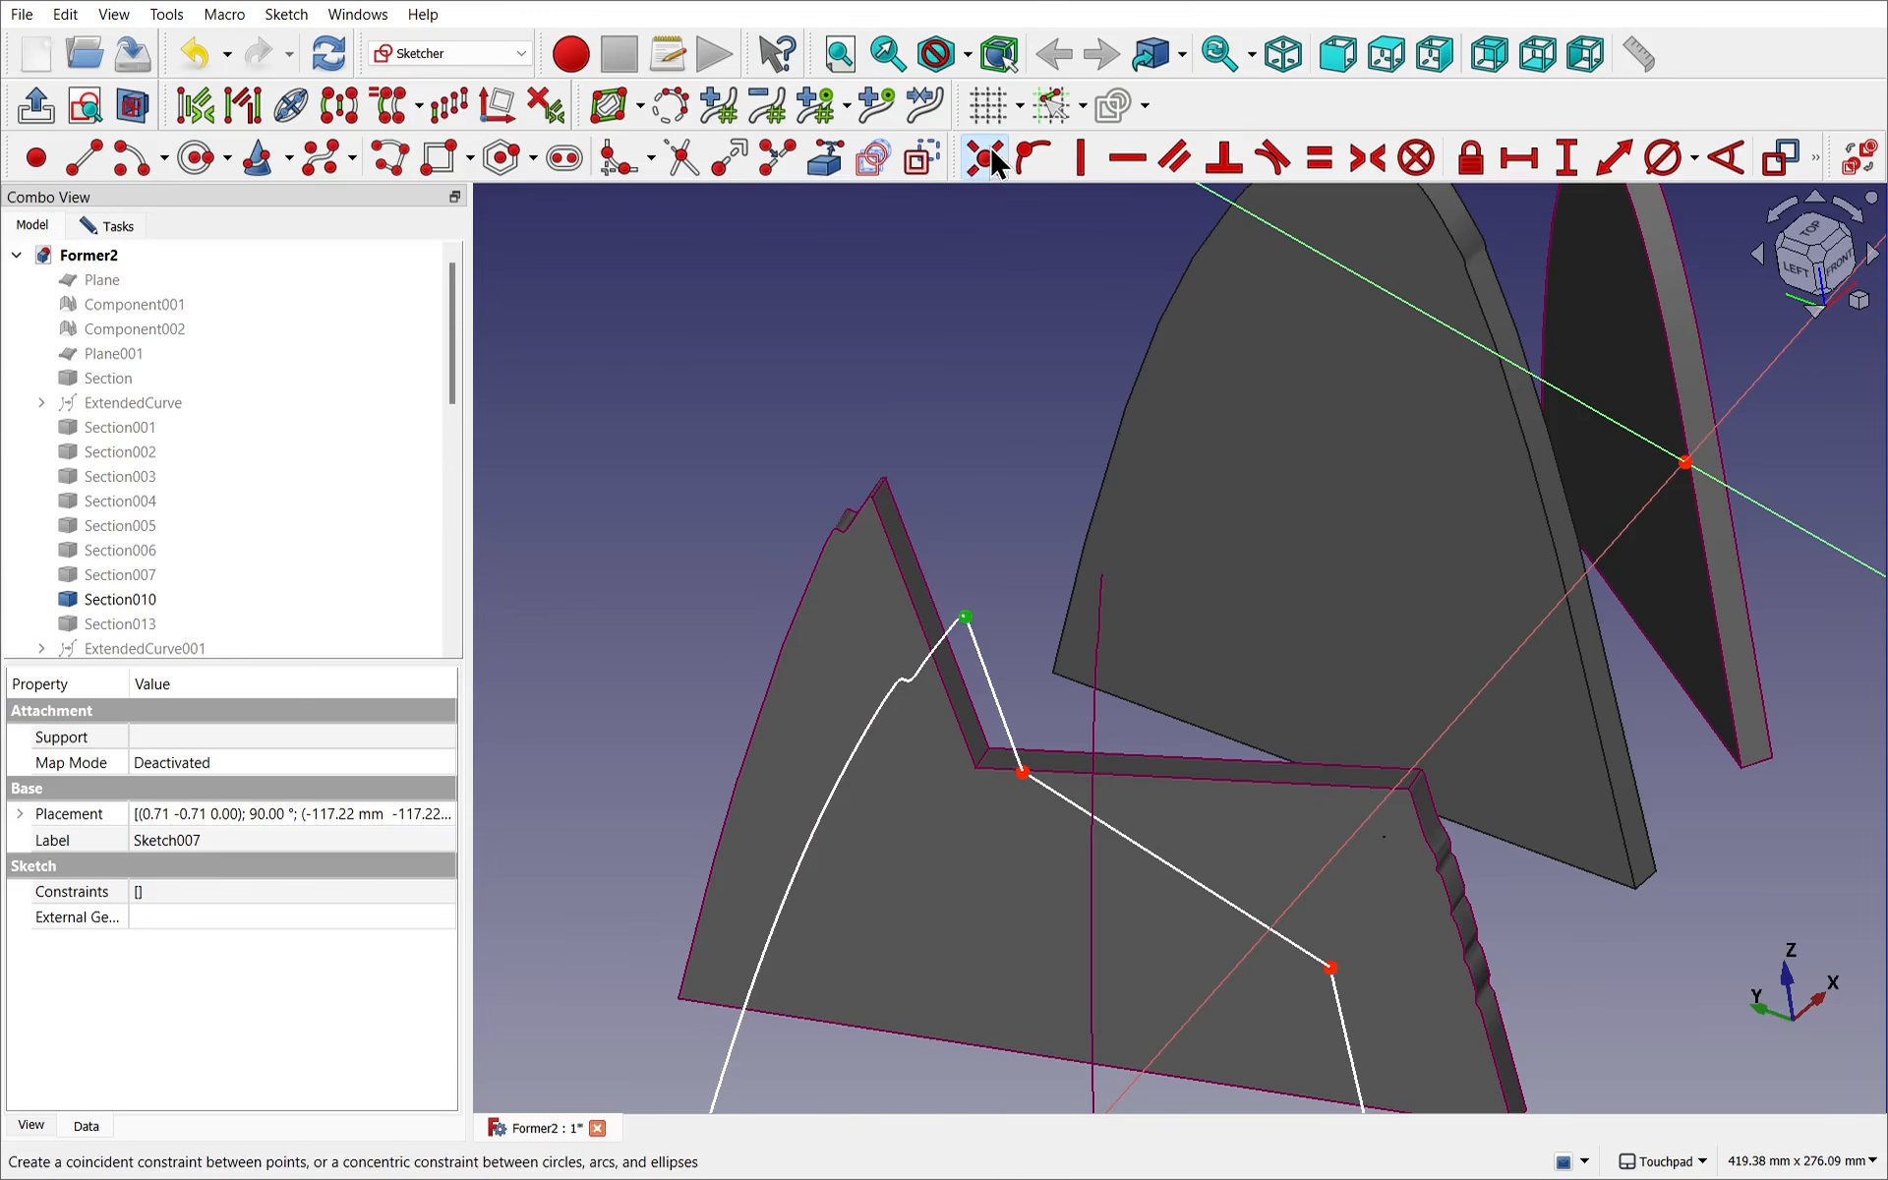
pyautogui.click(858, 430)
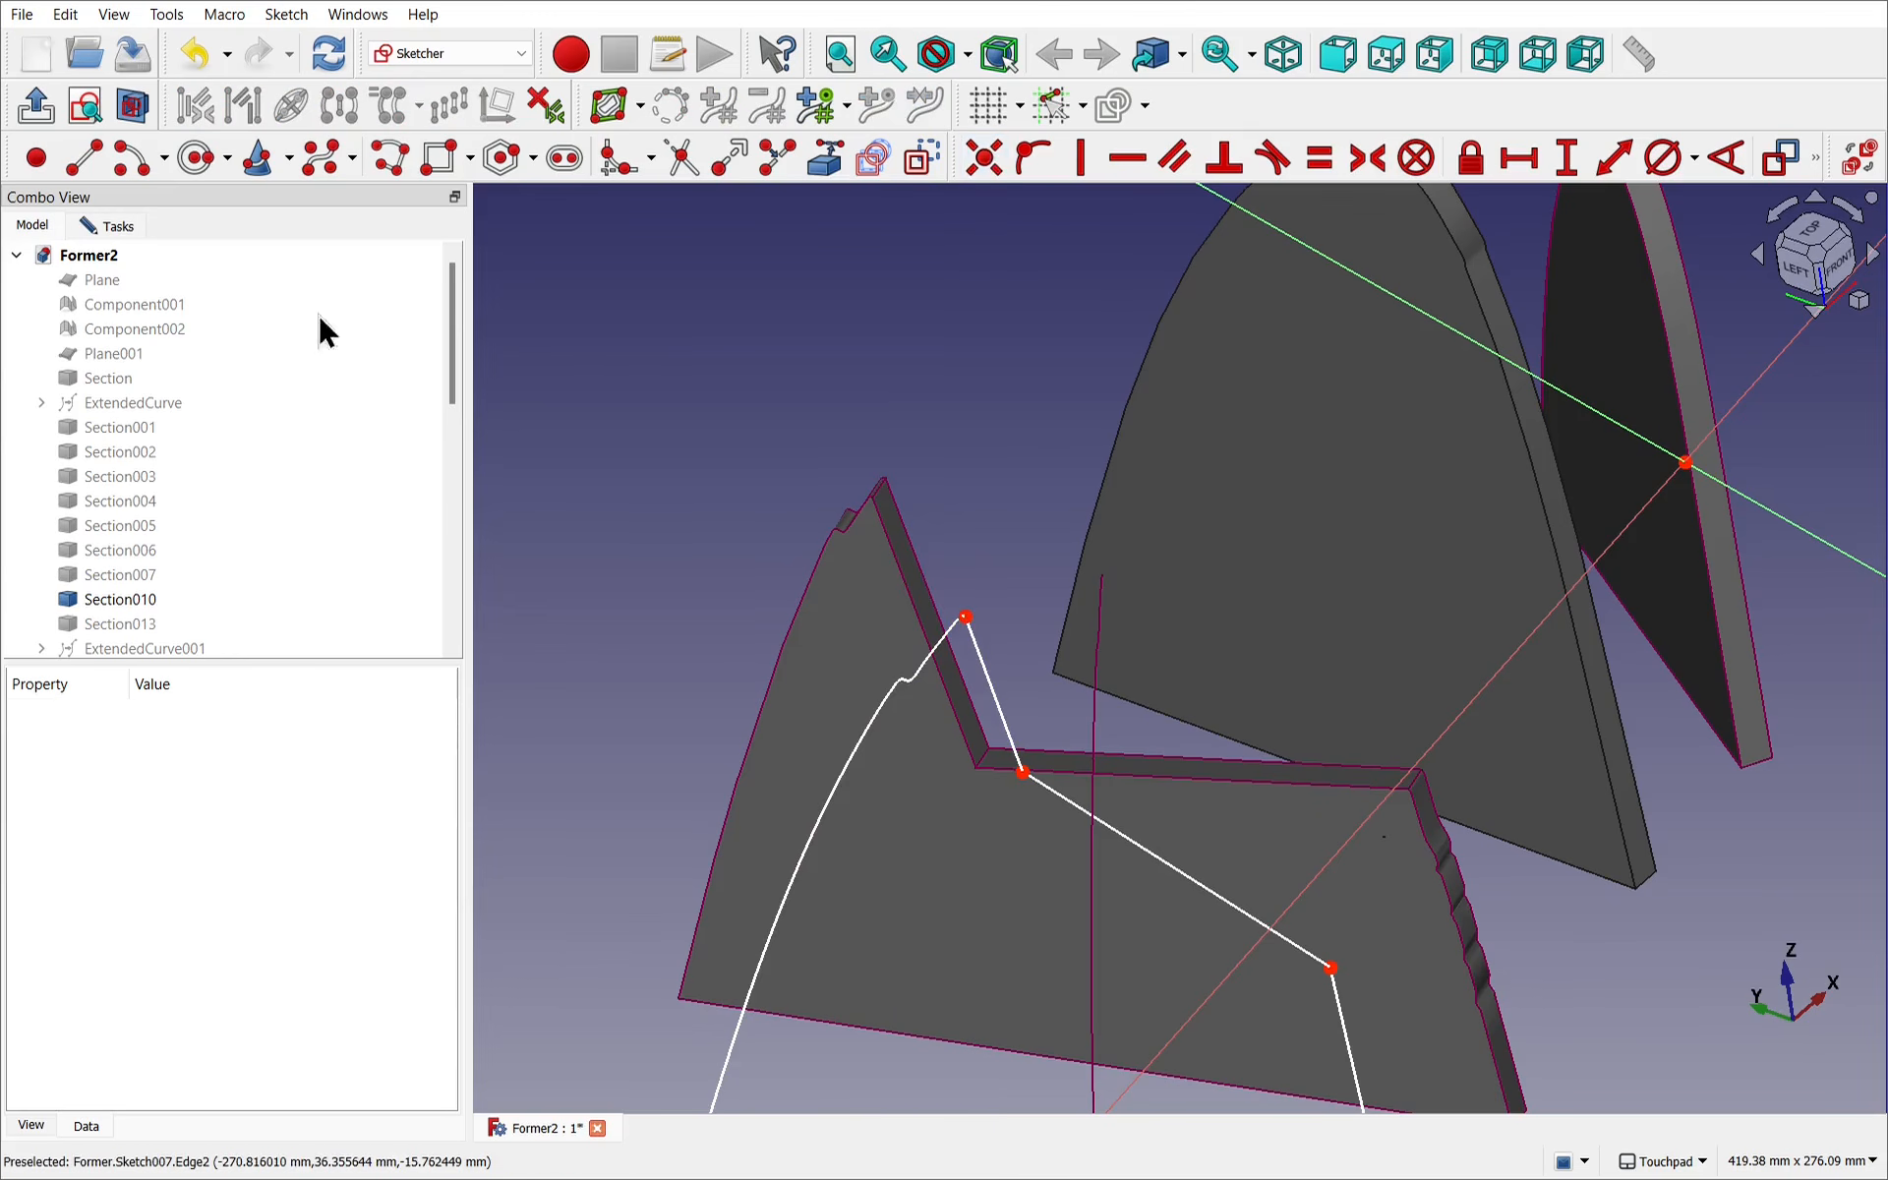
pyautogui.click(105, 228)
pyautogui.click(236, 278)
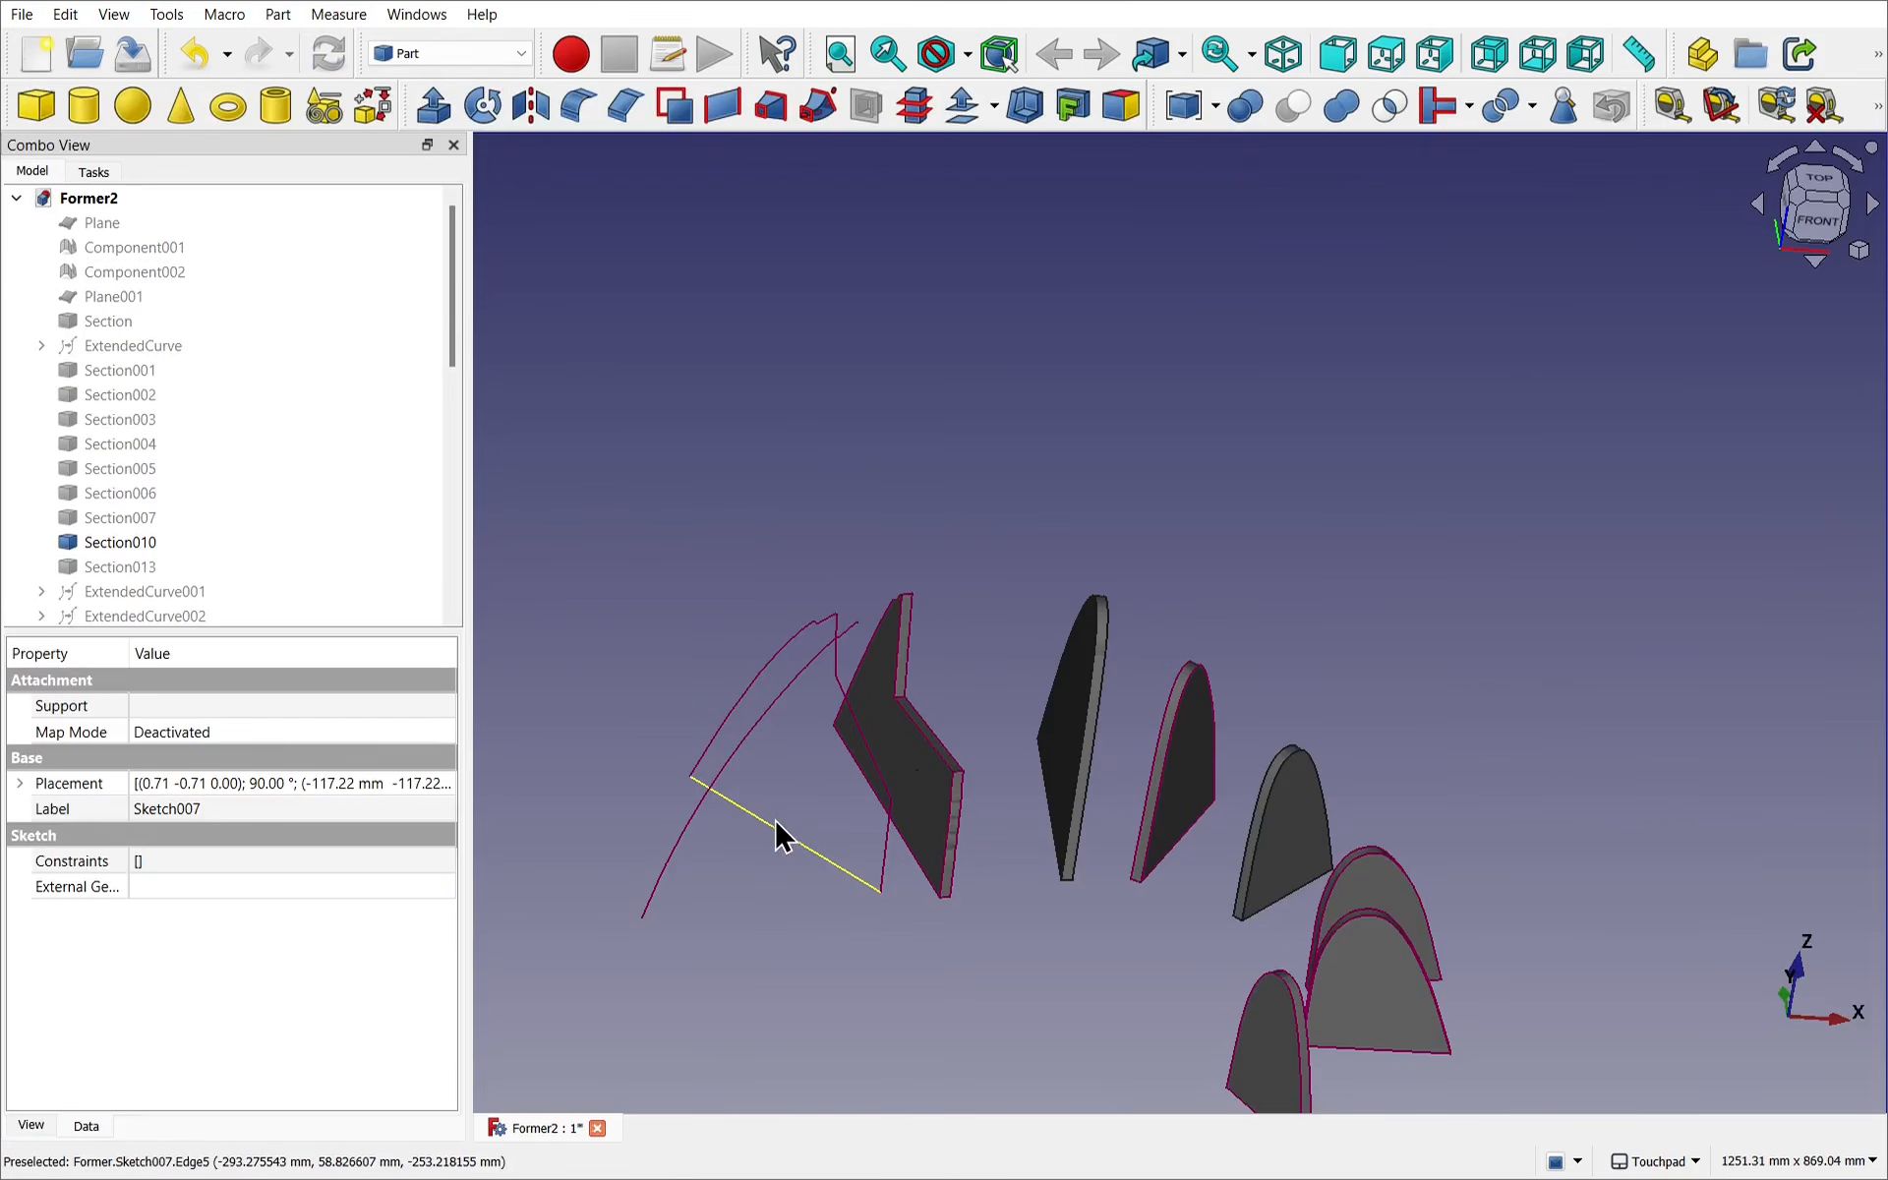
# Extrude Sketch007's closed profile 10 mm along its normal as a solid.
pyautogui.click(429, 112)
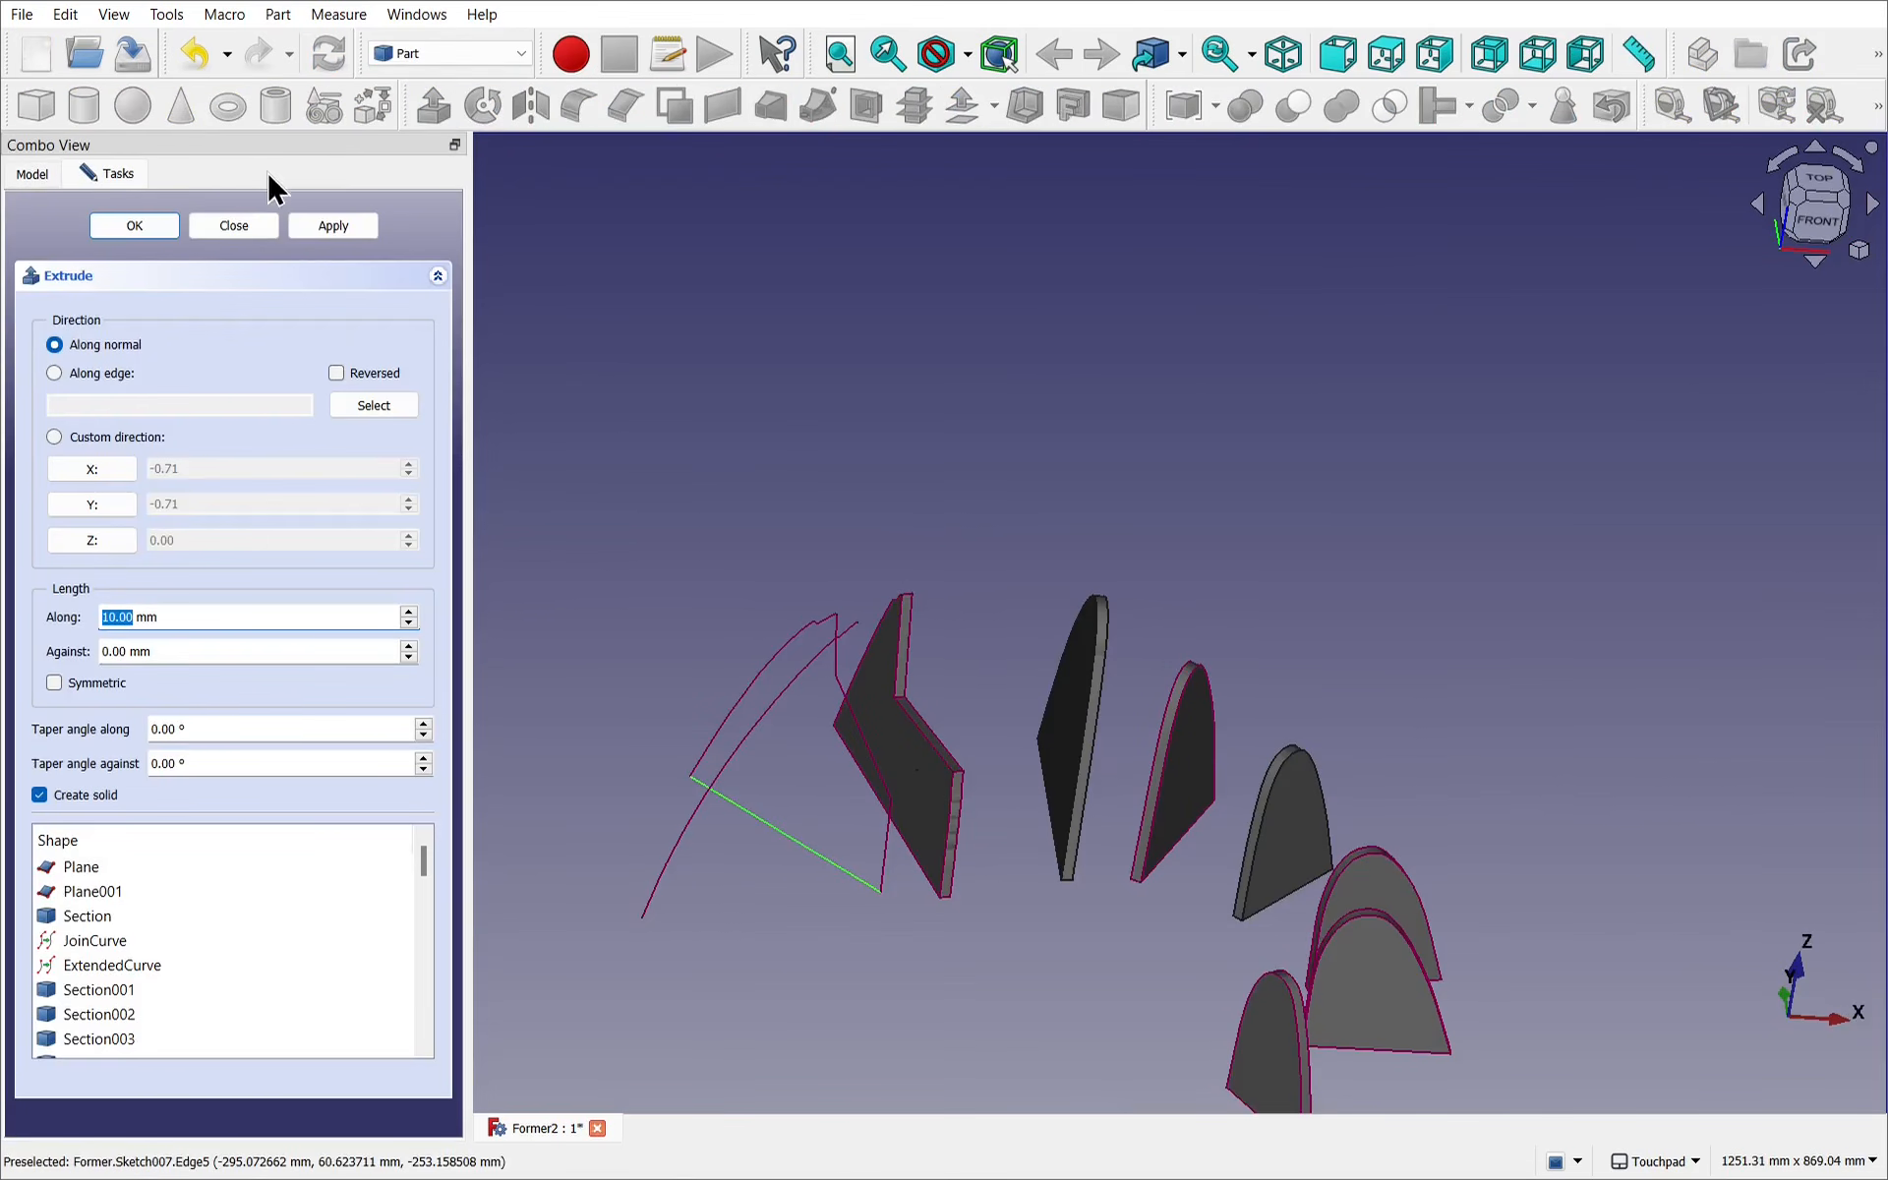
pyautogui.click(138, 228)
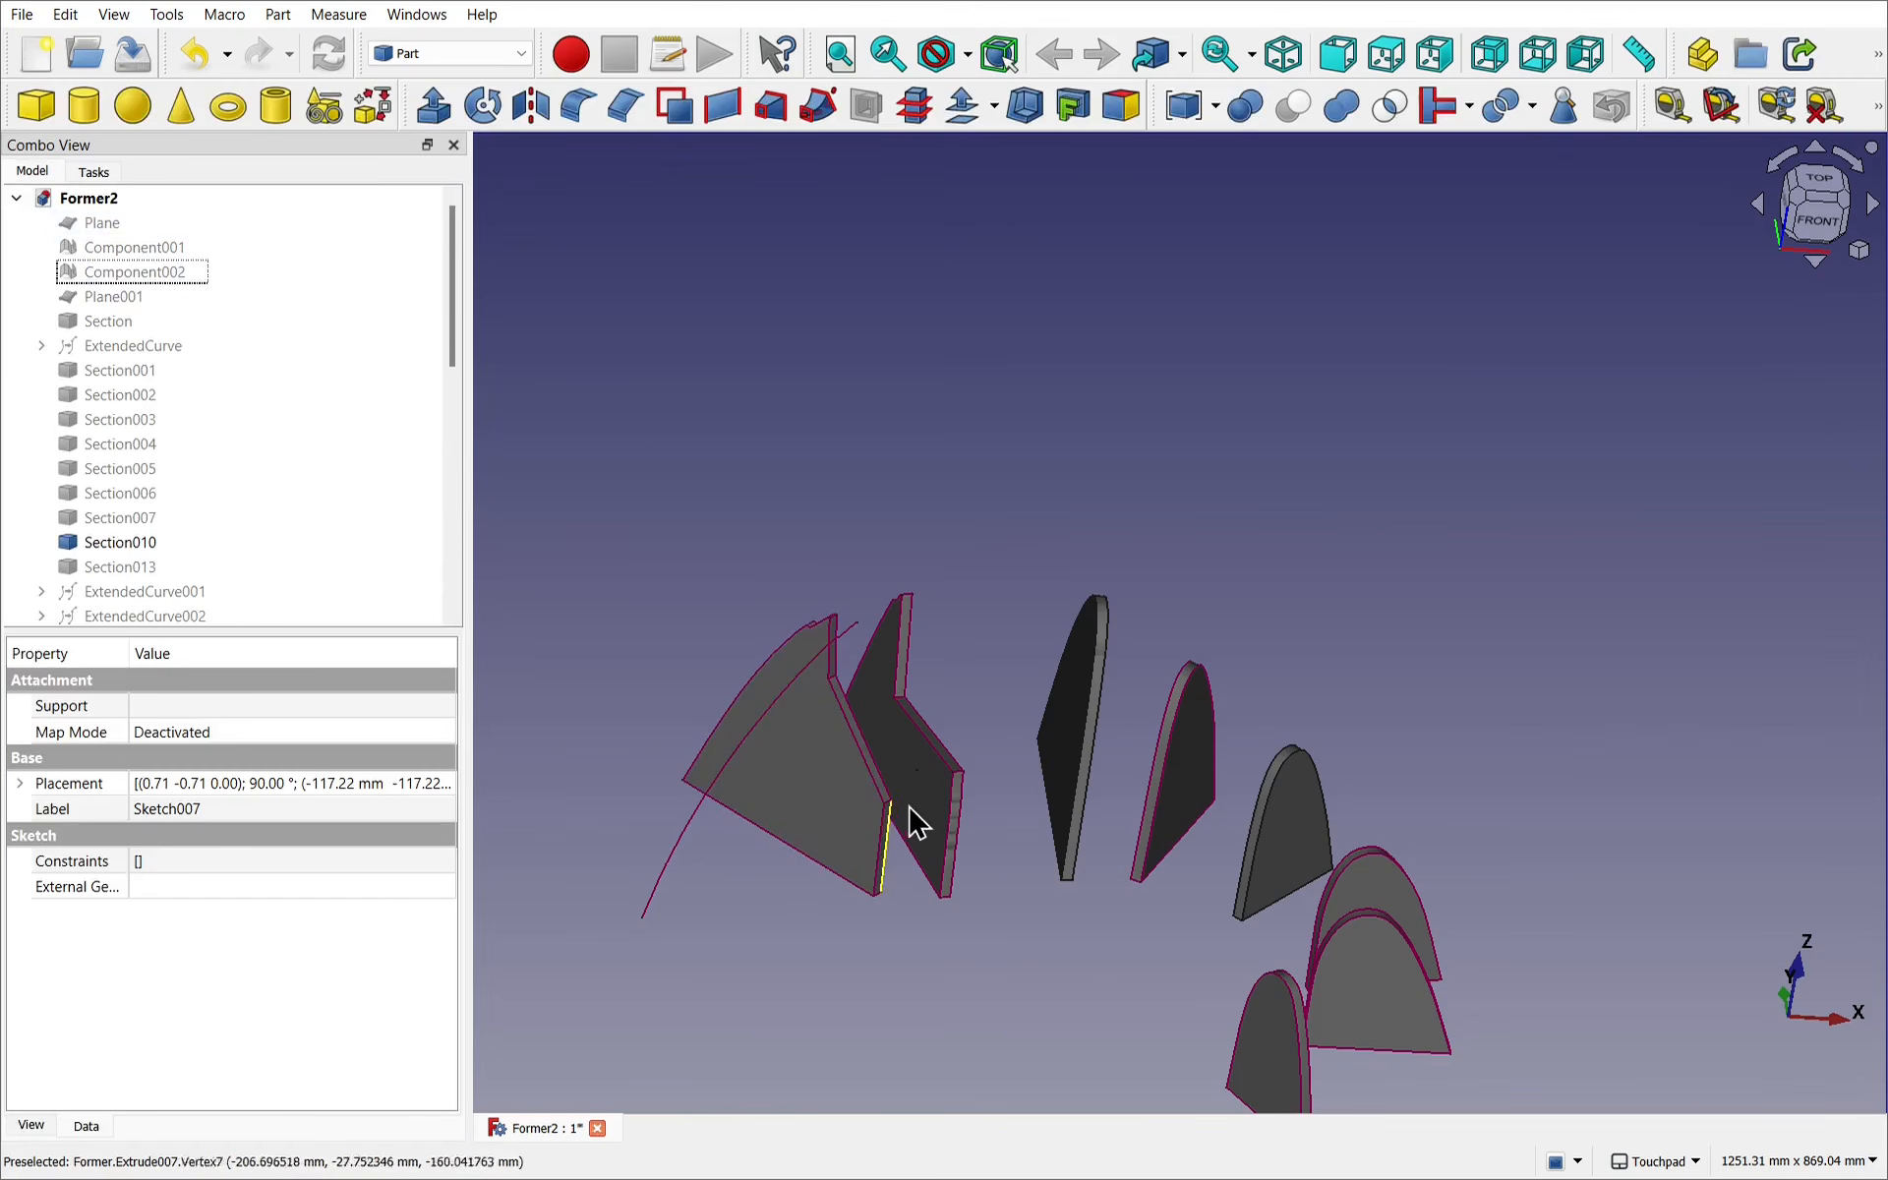
pyautogui.keyDown('shift'); pyautogui.moveTo(920, 789); pyautogui.dragTo(718, 870); pyautogui.keyUp('shift')
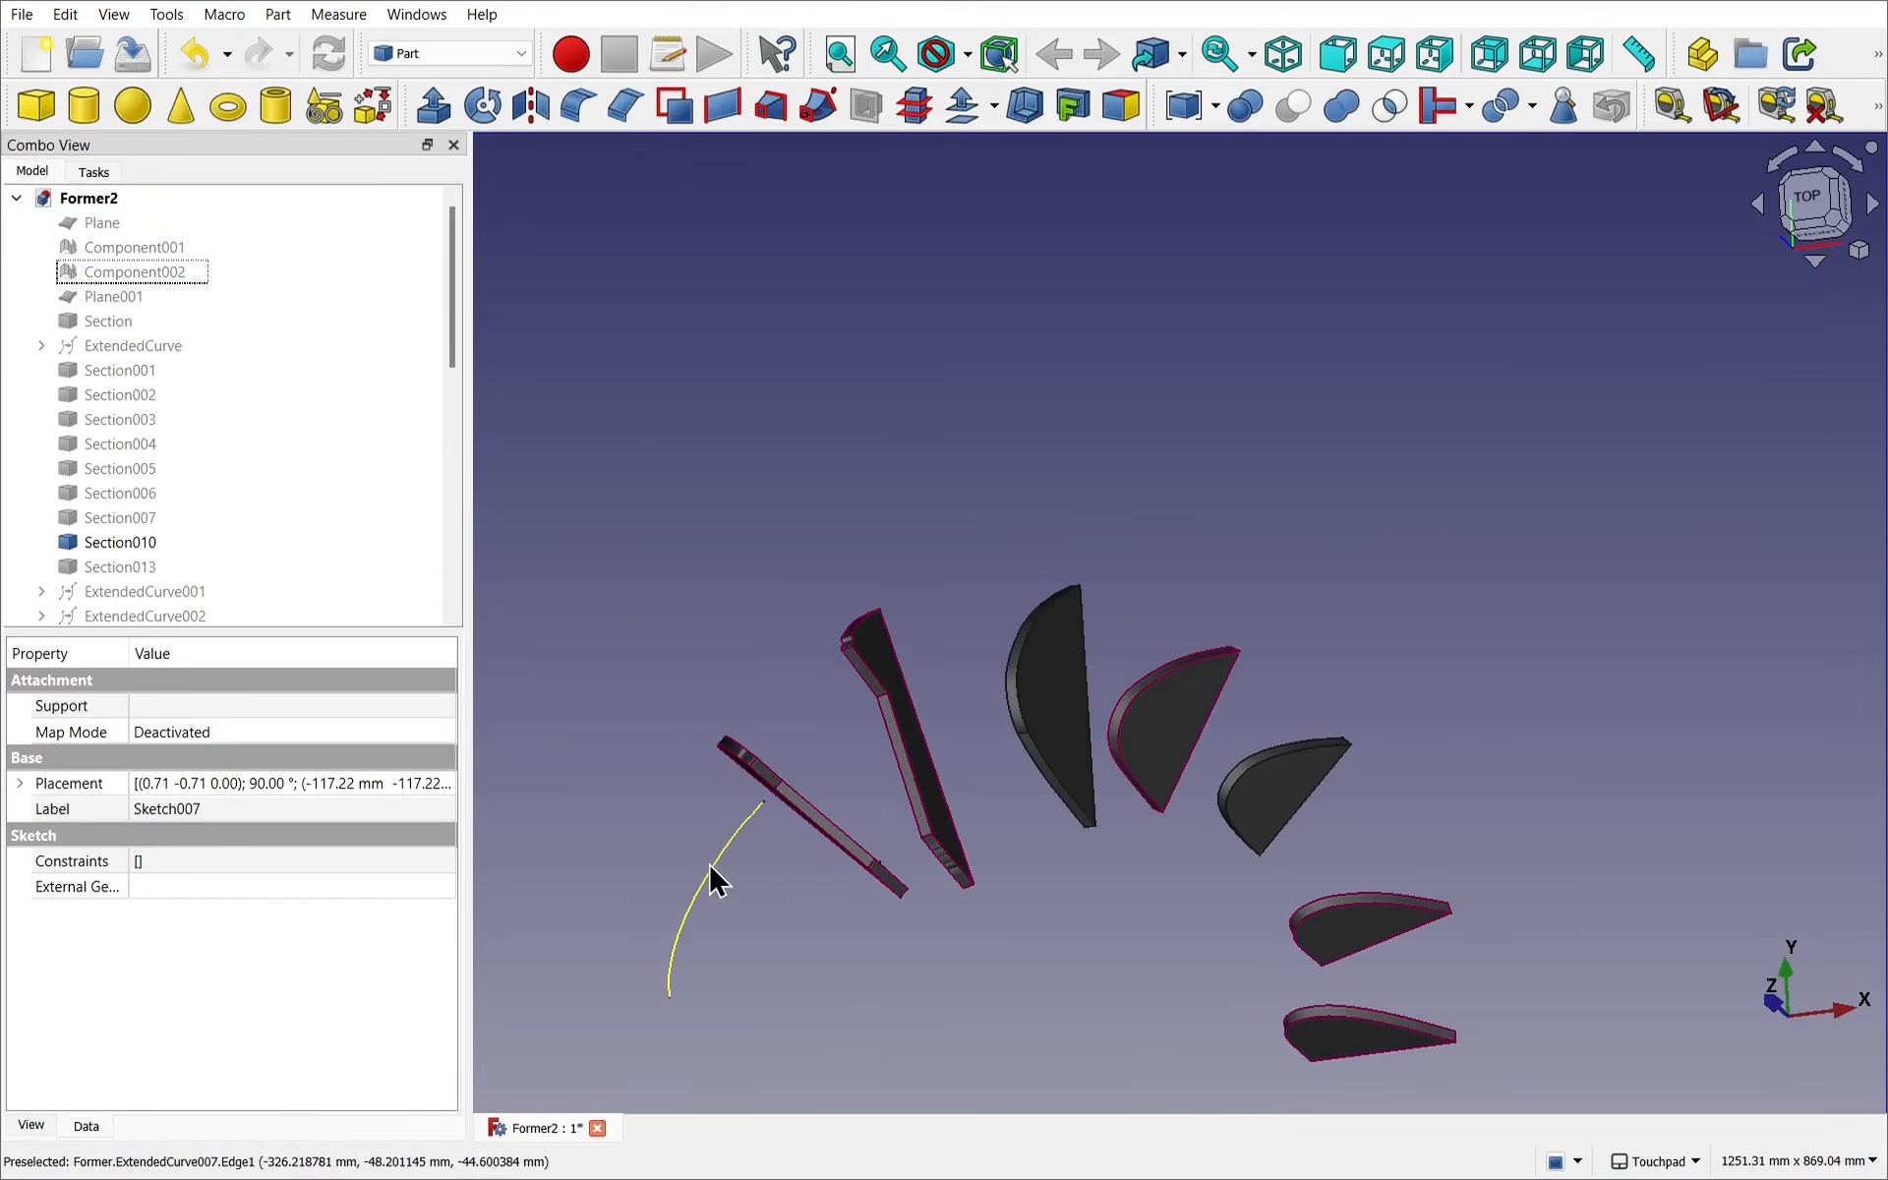
# Open Sketch008 for editing and add the lower outer corner of the neighbouring former Extrude007 as external geometry.
pyautogui.click(710, 865)
pyautogui.moveTo(455, 349); pyautogui.dragTo(455, 666)
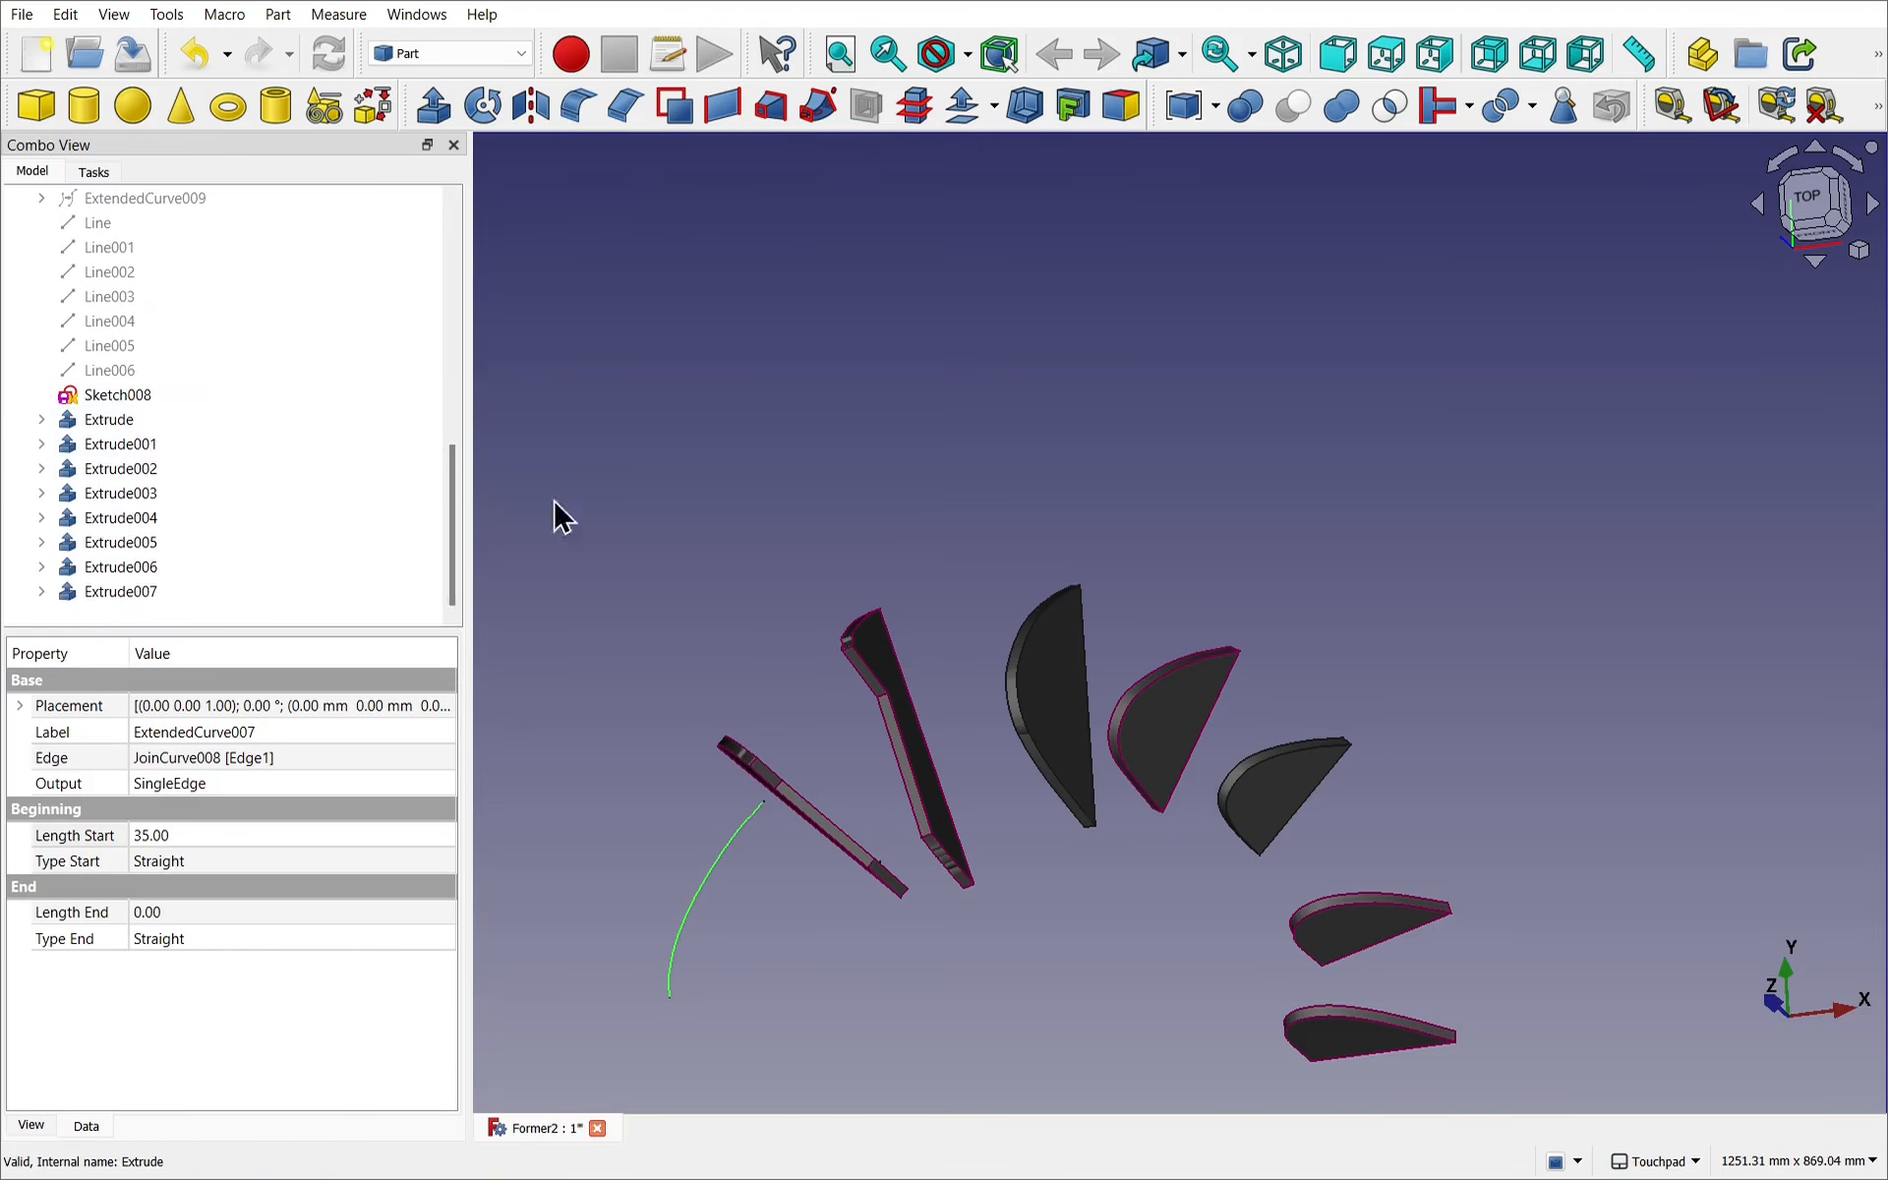
pyautogui.click(614, 536)
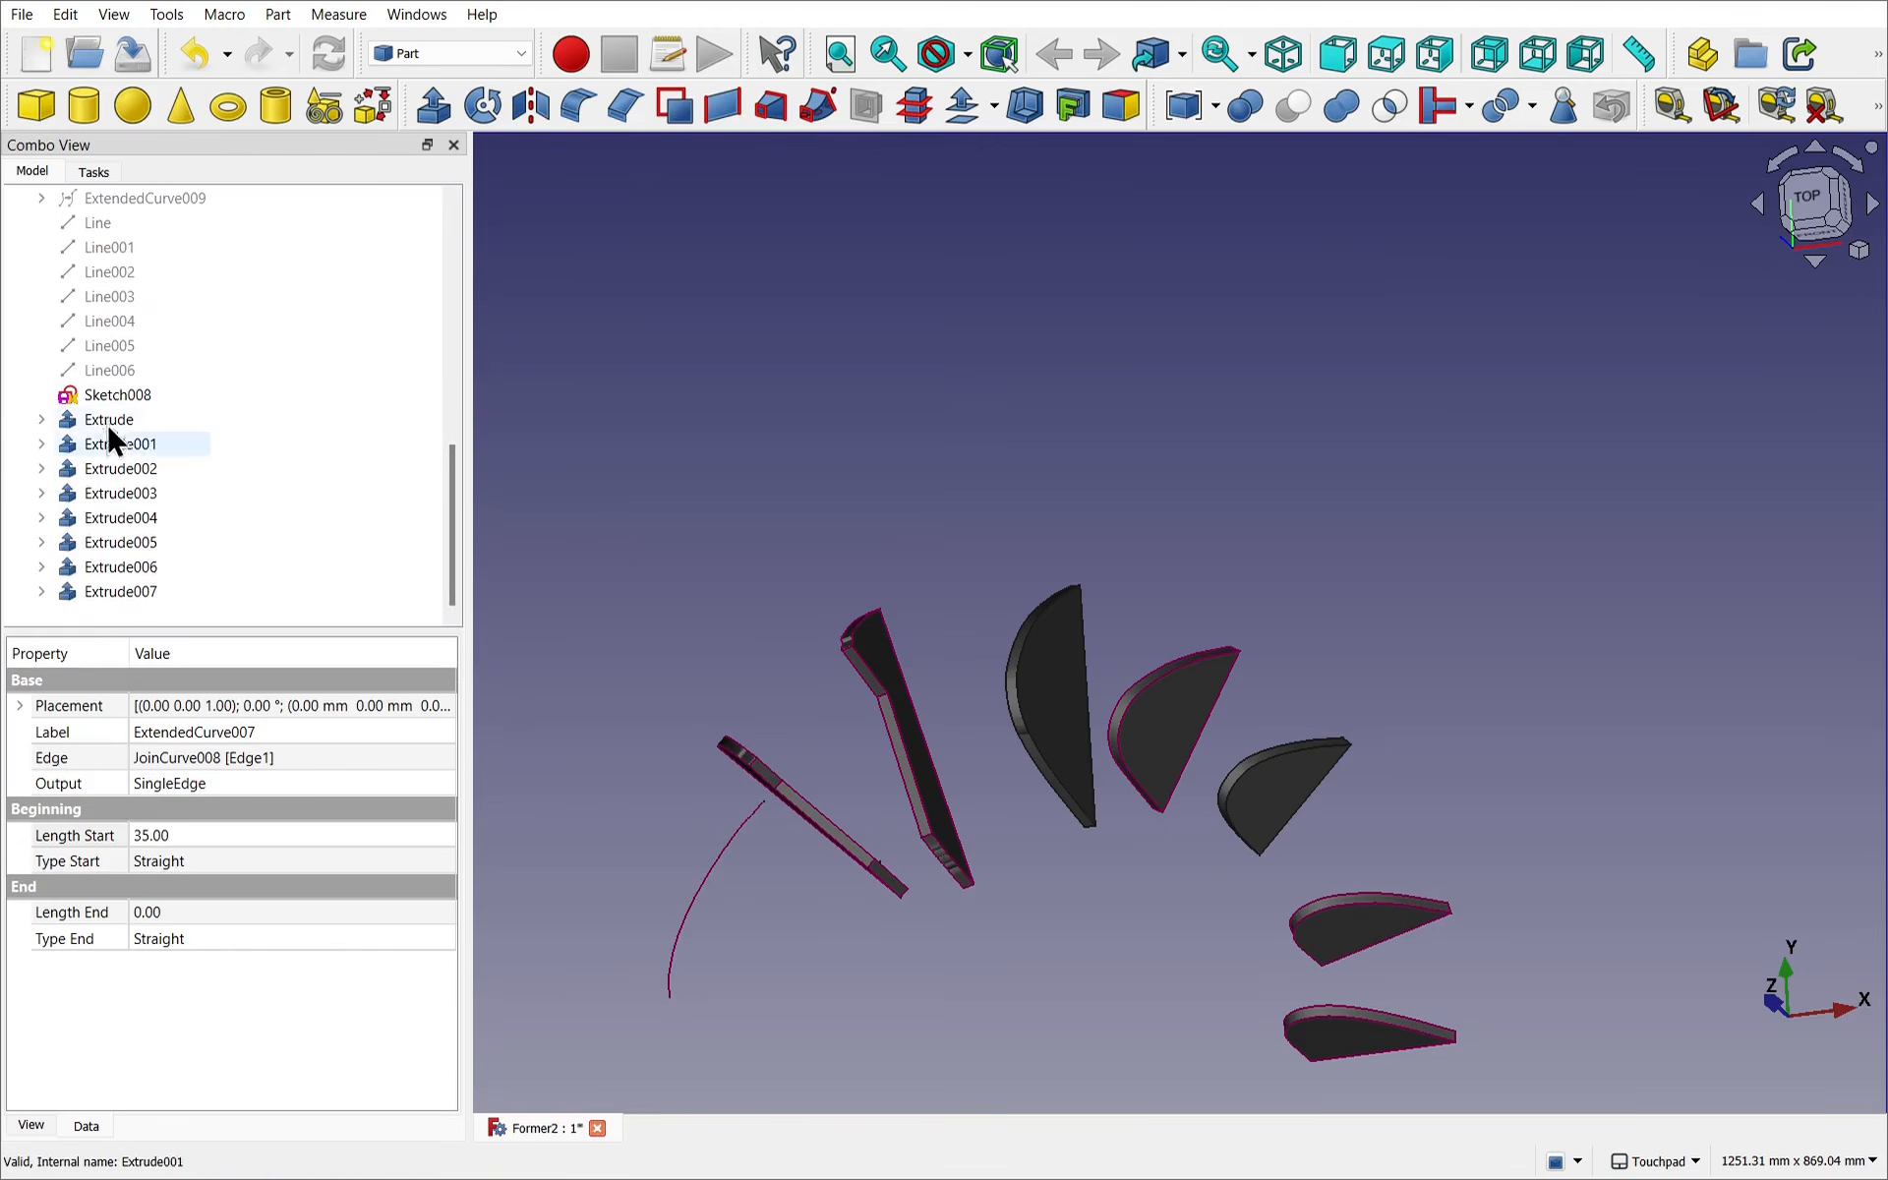
pyautogui.doubleClick(110, 393)
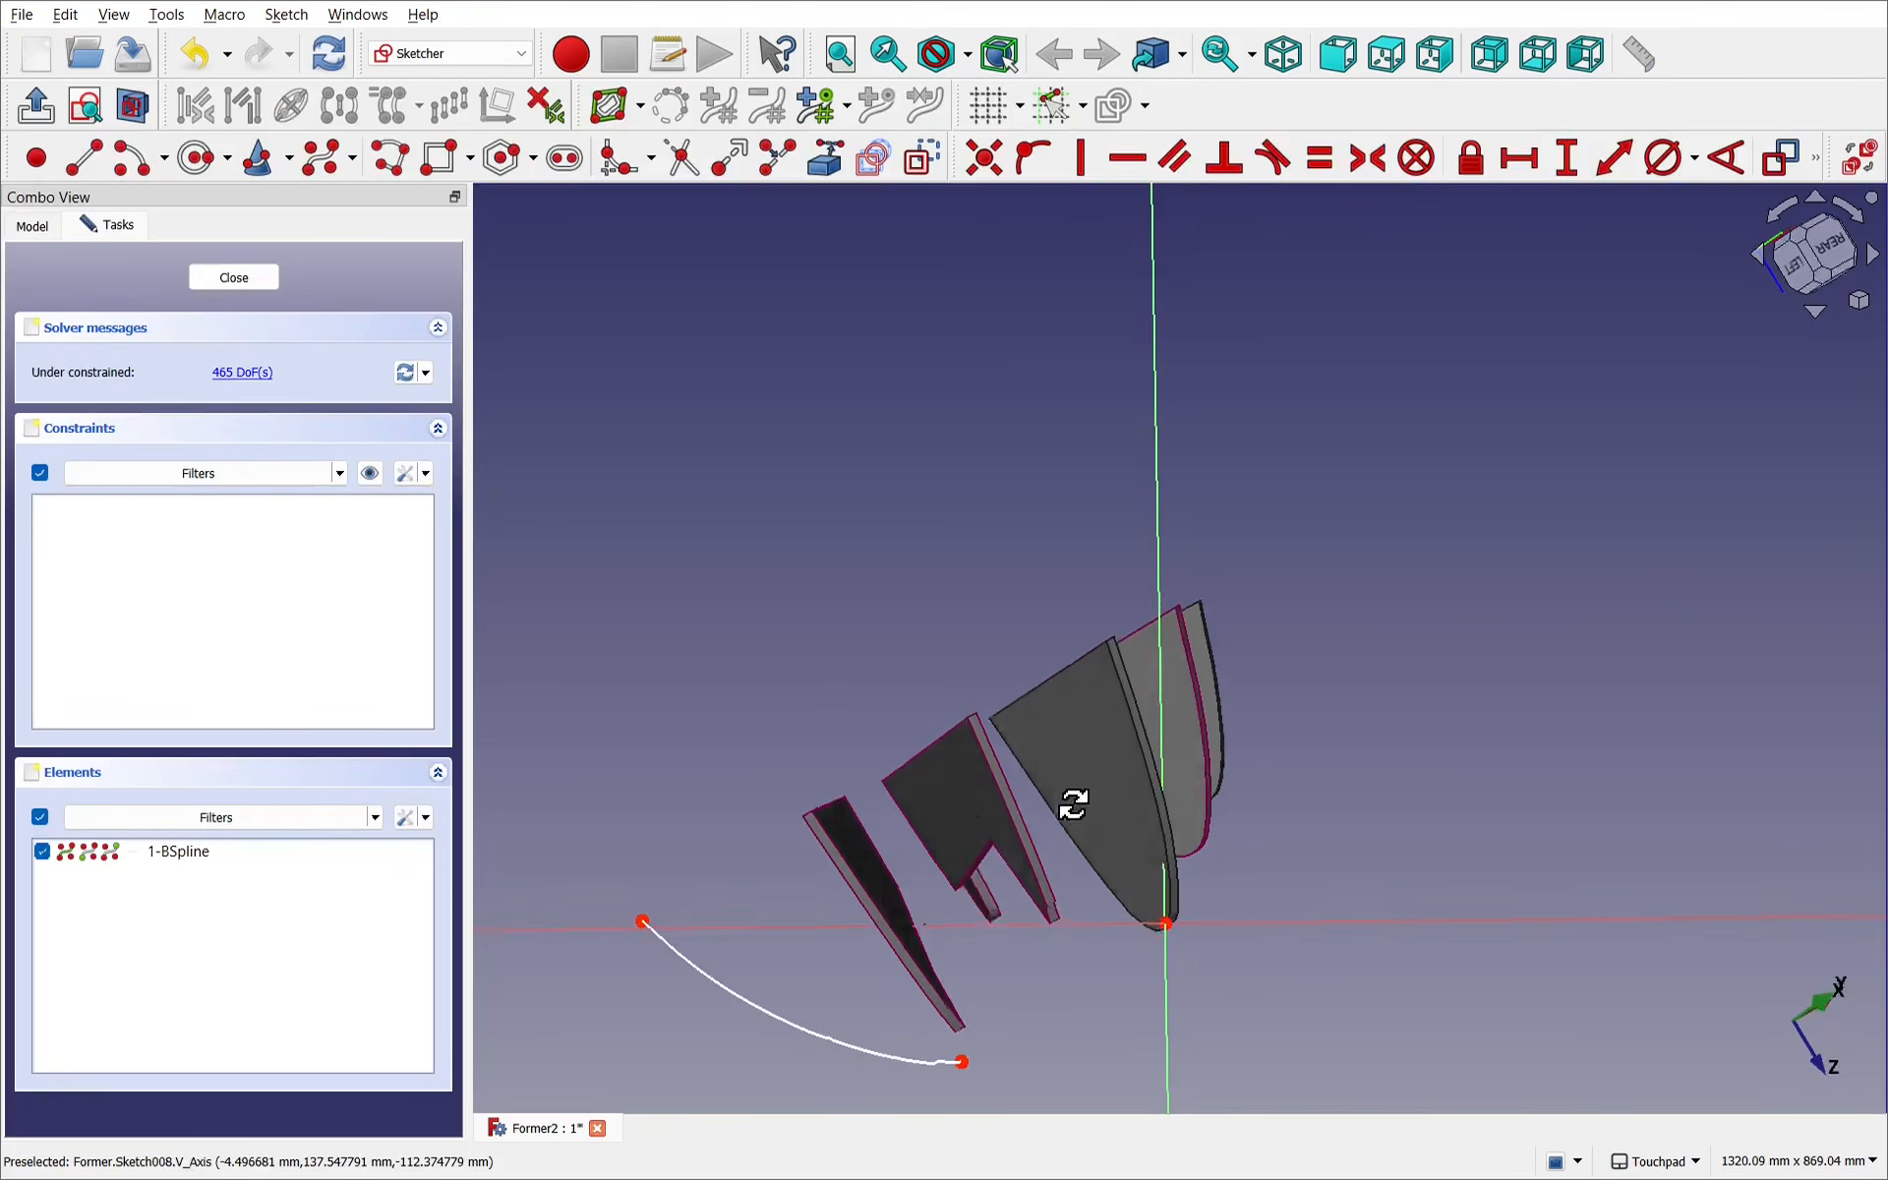
pyautogui.moveTo(1073, 804)
pyautogui.keyDown('alt'); pyautogui.mouseDown()
pyautogui.moveTo(1092, 737)
pyautogui.moveTo(1218, 553)
pyautogui.moveTo(994, 603)
pyautogui.moveTo(996, 649)
pyautogui.mouseUp(); pyautogui.keyUp('alt')
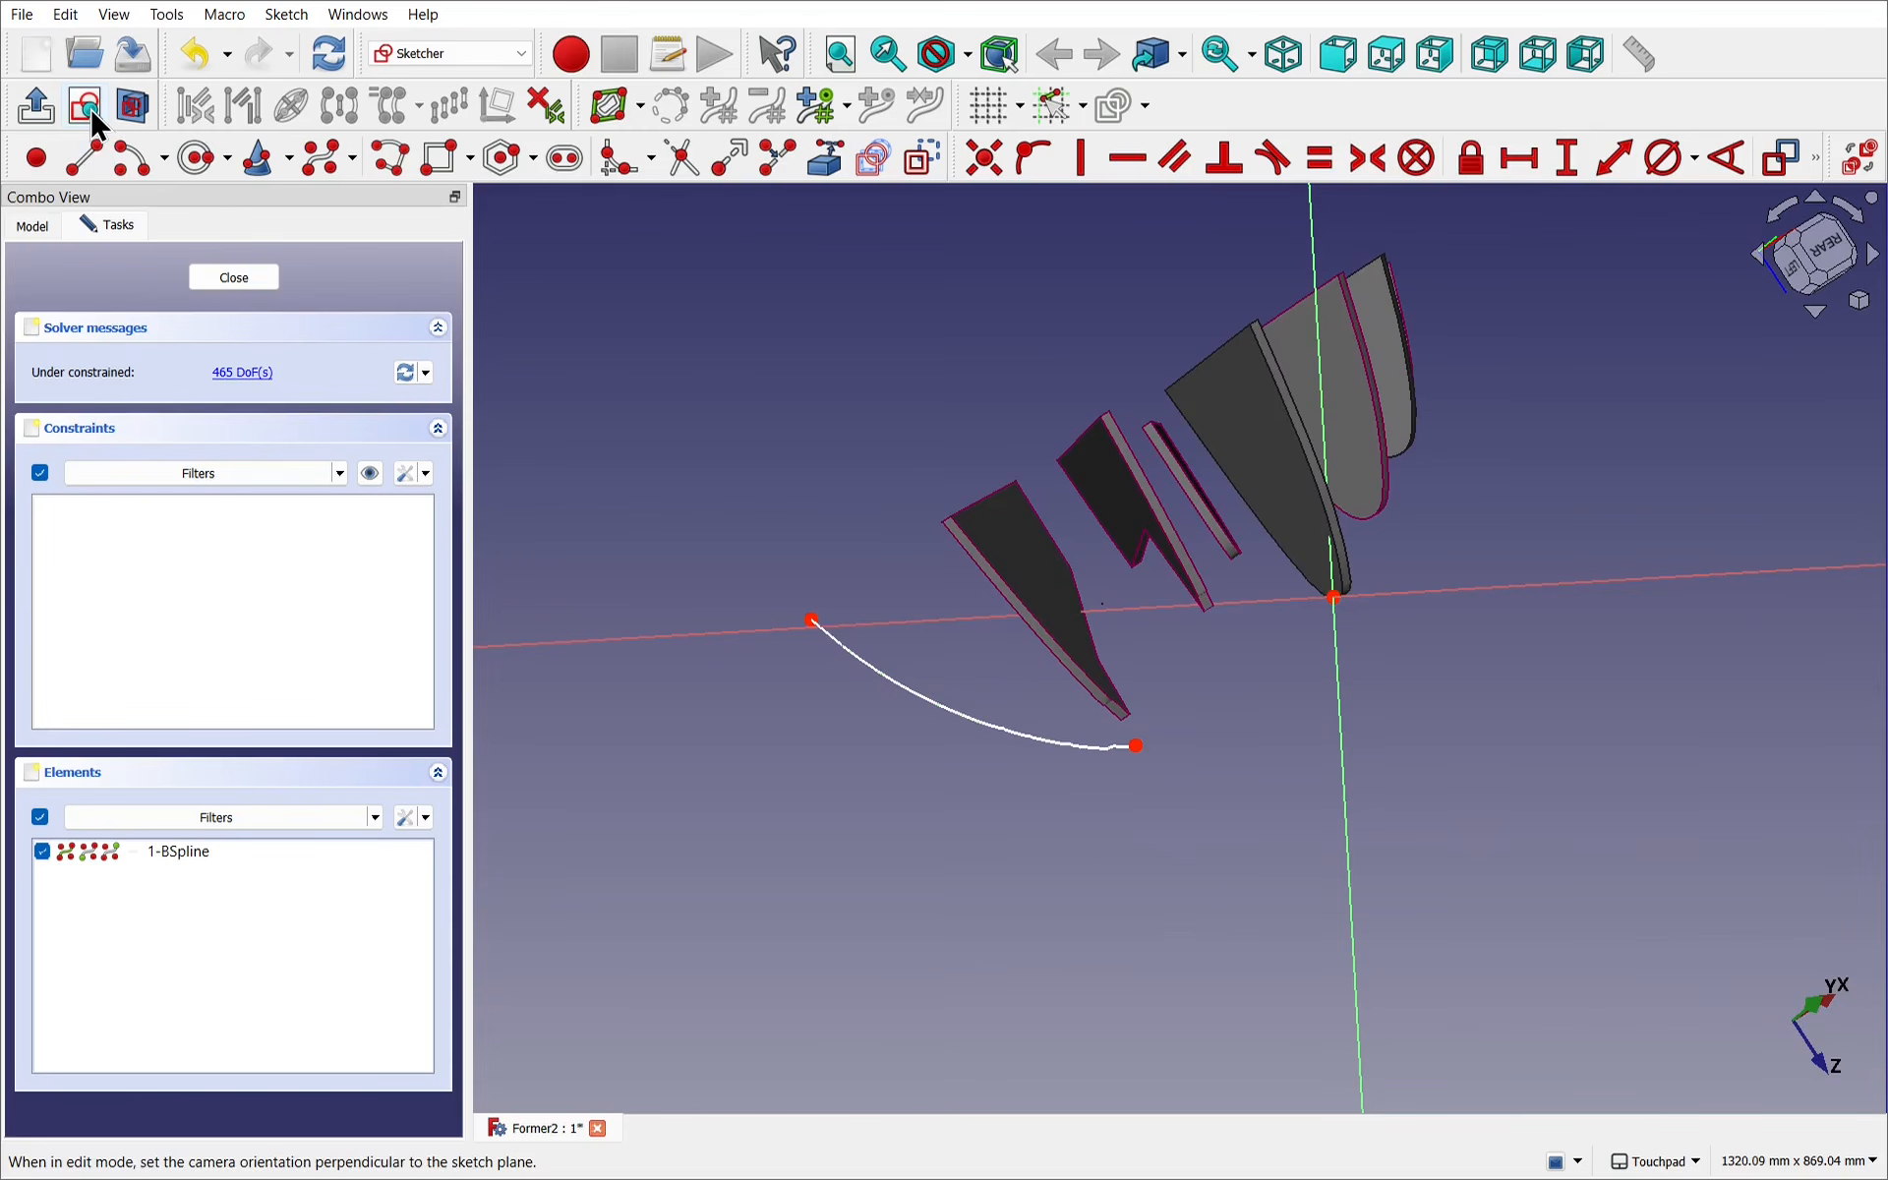
pyautogui.click(90, 110)
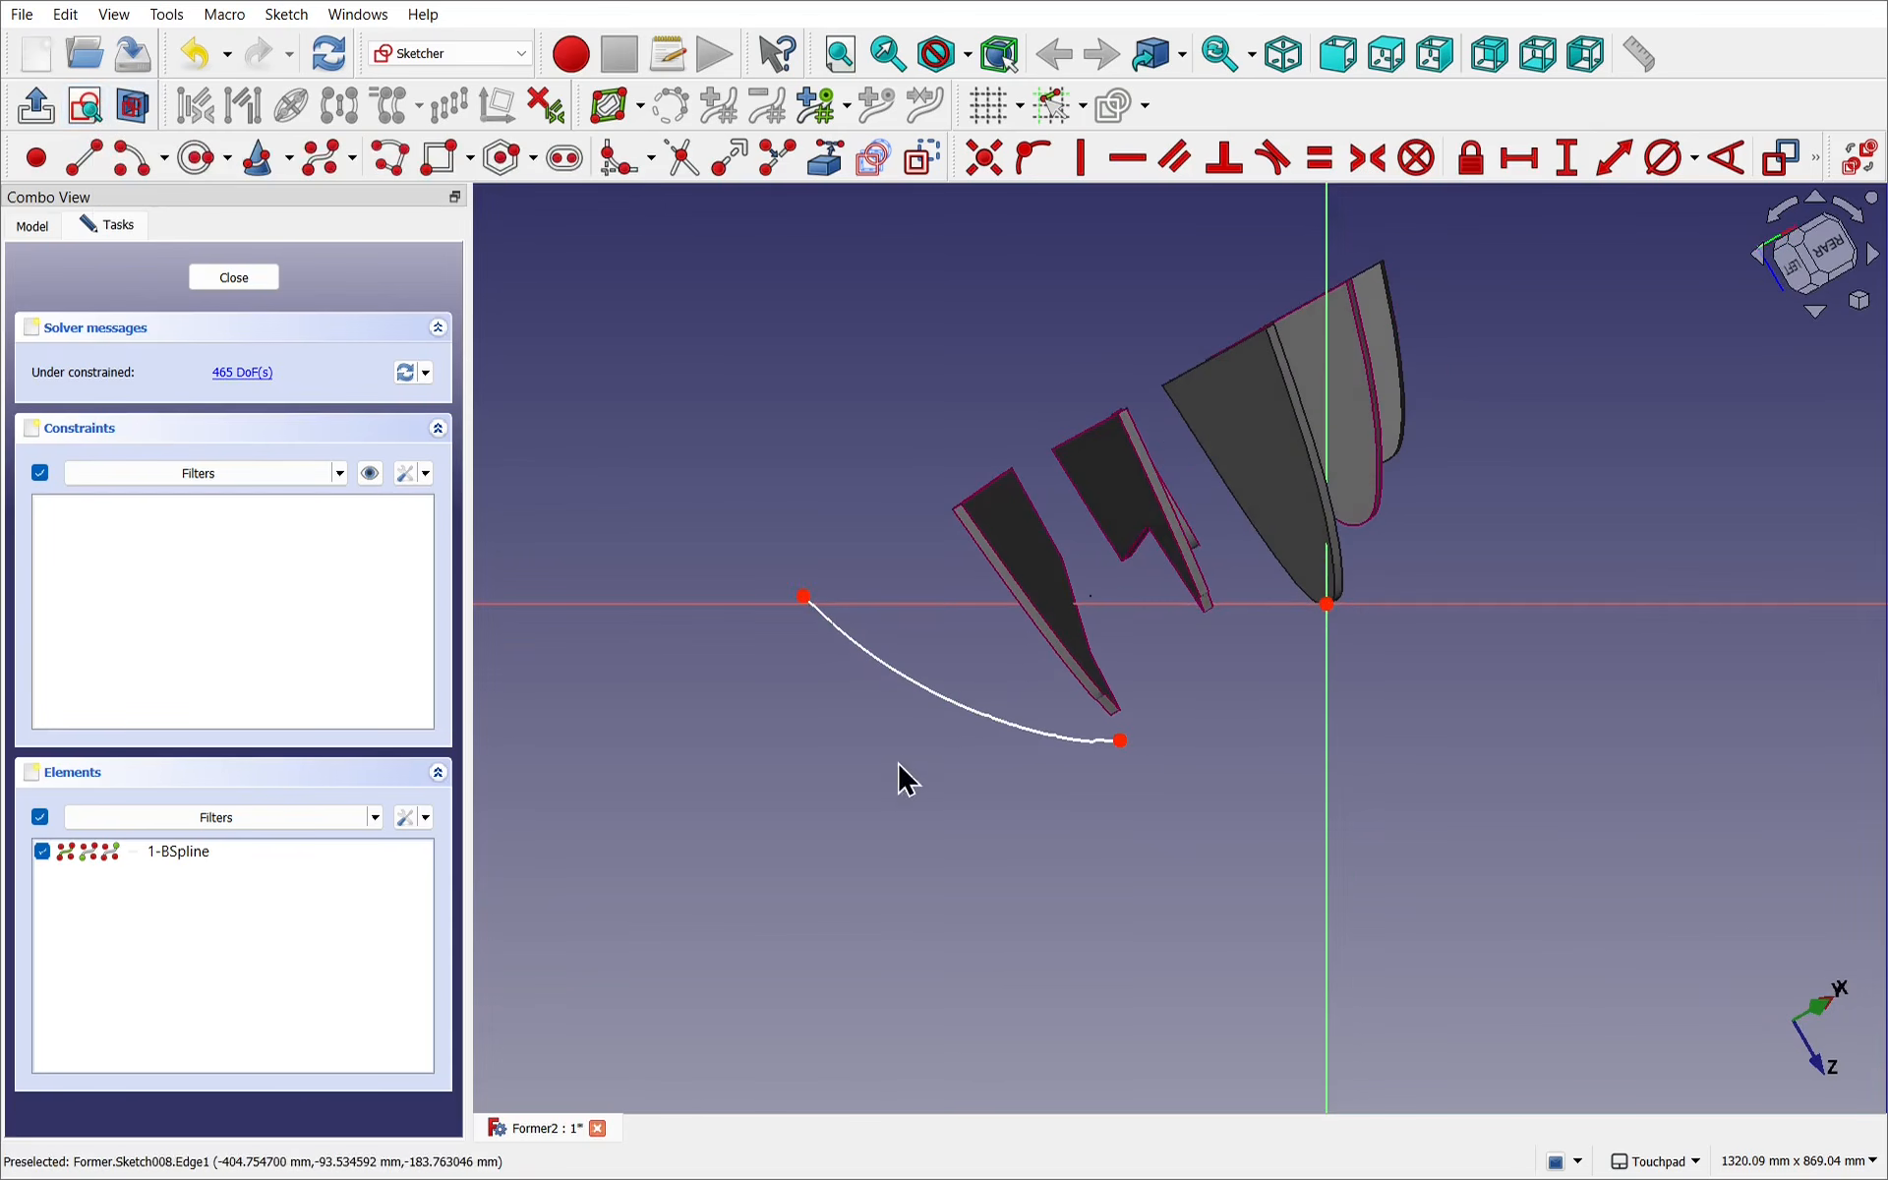
pyautogui.scroll(4, 969, 757)
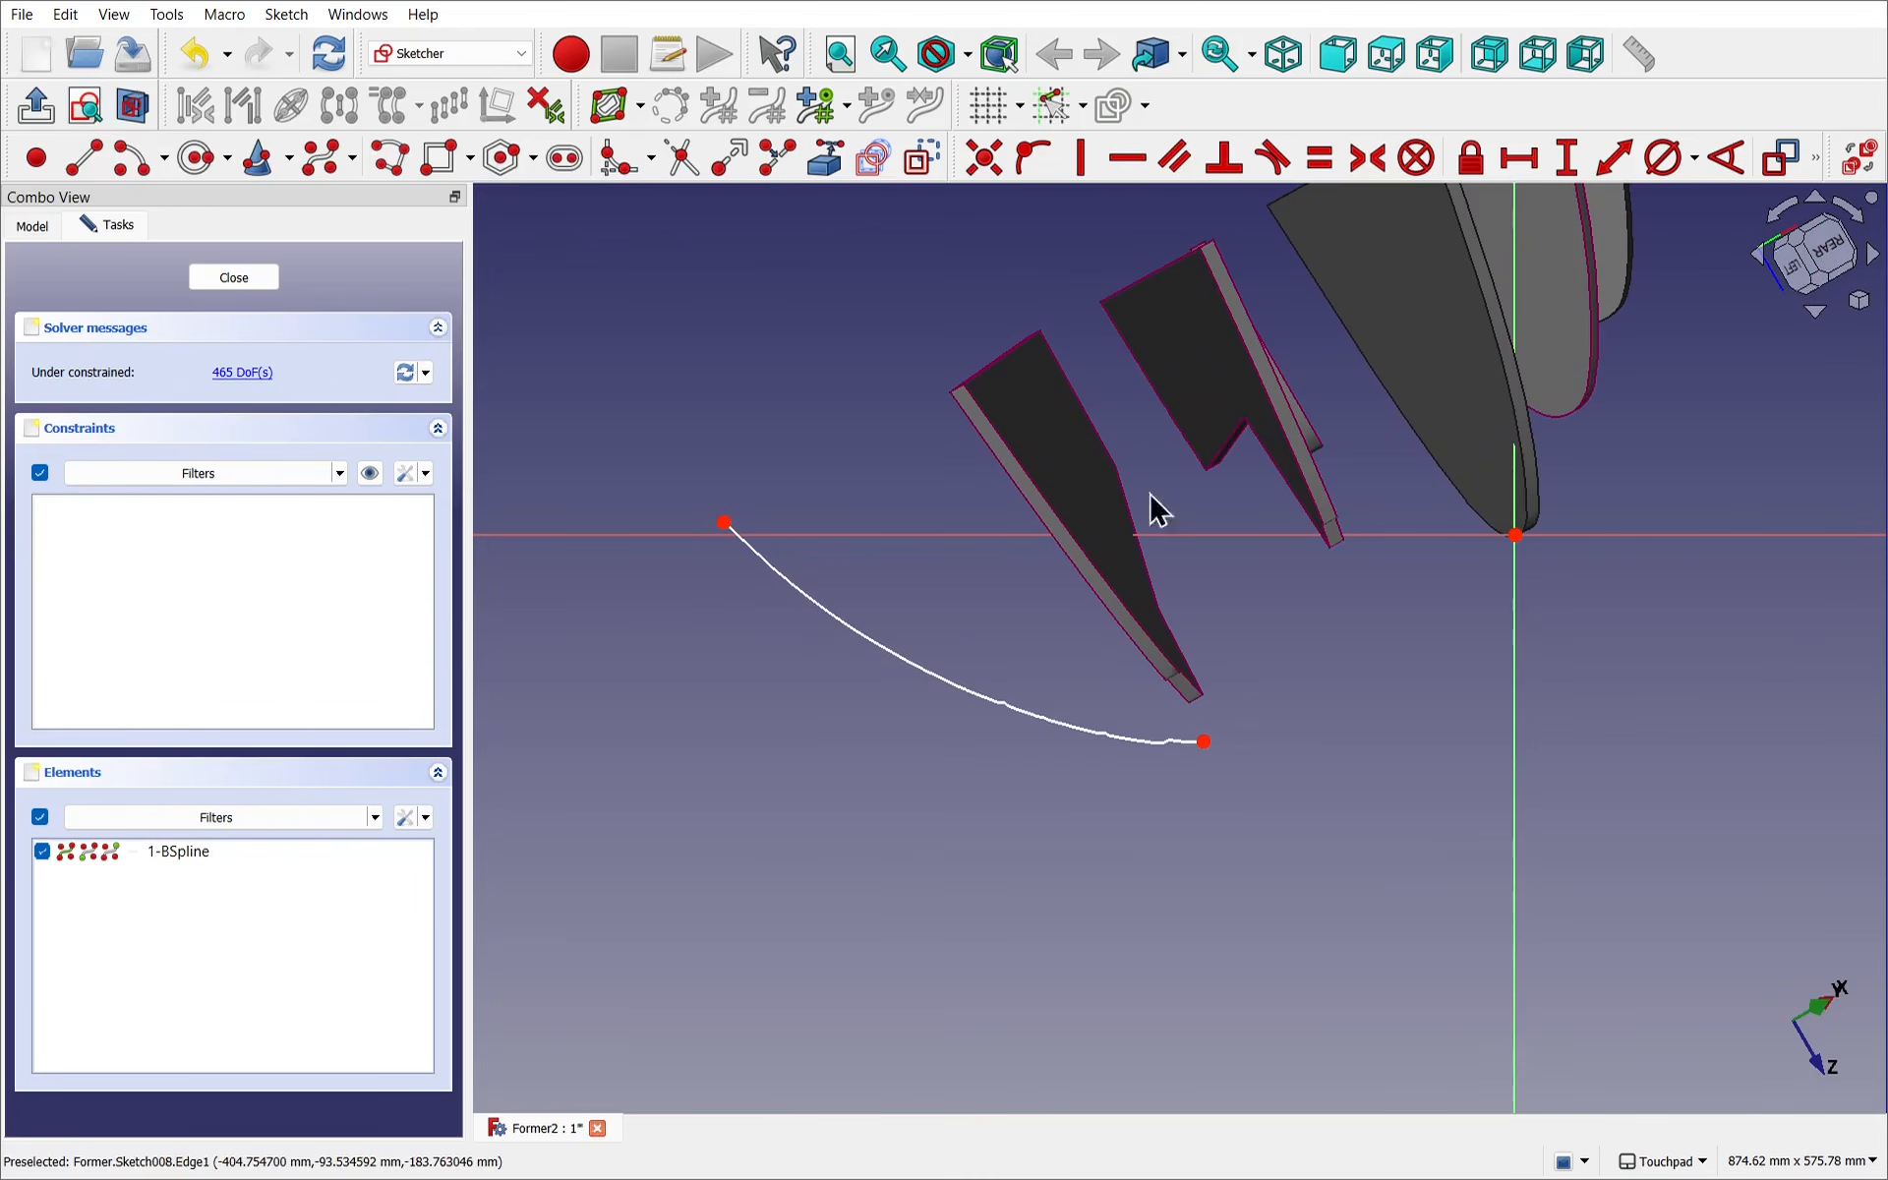
pyautogui.keyDown('shift'); pyautogui.moveTo(995, 365); pyautogui.dragTo(1353, 594); pyautogui.keyUp('shift')
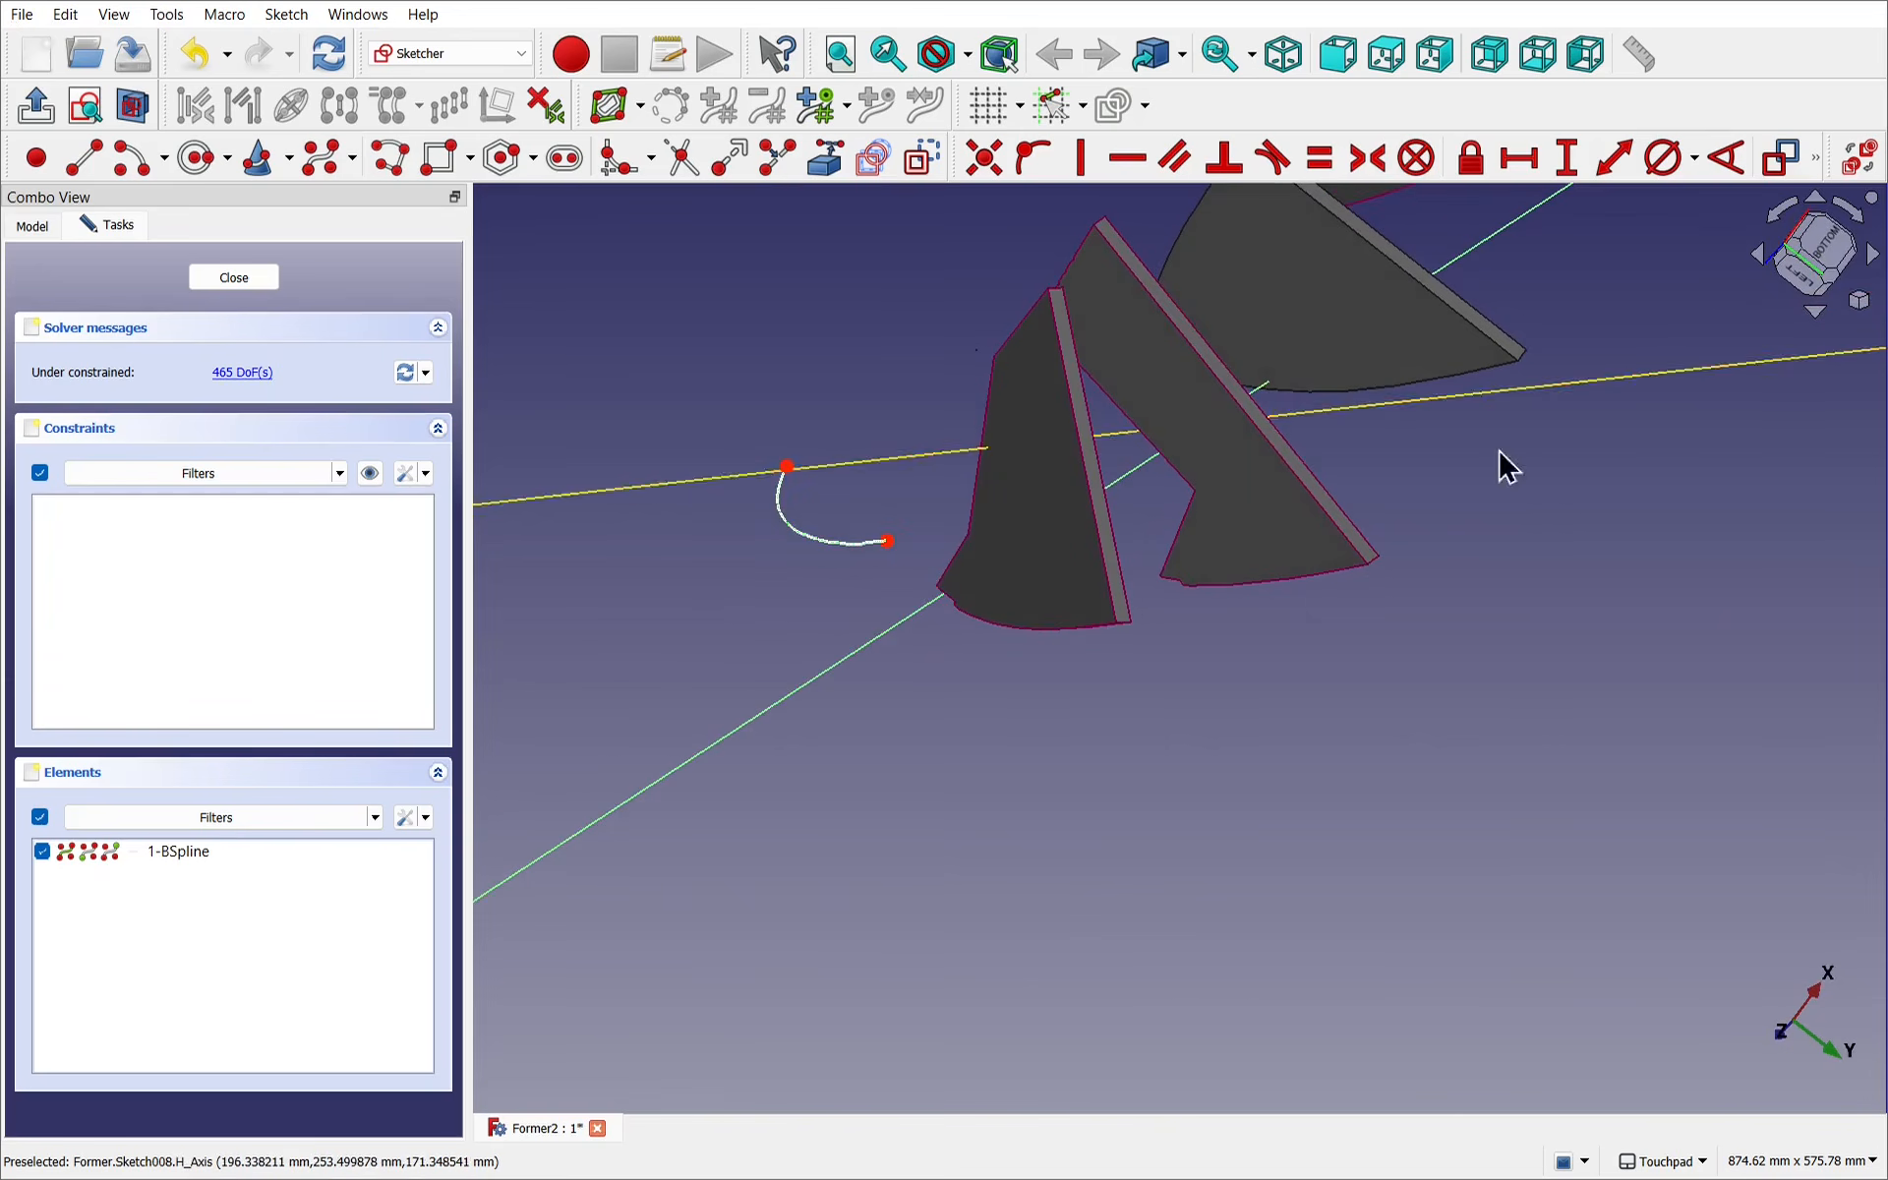
pyautogui.moveTo(1504, 467)
pyautogui.keyDown('shift'); pyautogui.mouseDown()
pyautogui.moveTo(1150, 375)
pyautogui.moveTo(1294, 328)
pyautogui.moveTo(1248, 451)
pyautogui.moveTo(1175, 460)
pyautogui.moveTo(1199, 460)
pyautogui.mouseUp(); pyautogui.keyUp('shift')
pyautogui.click(85, 108)
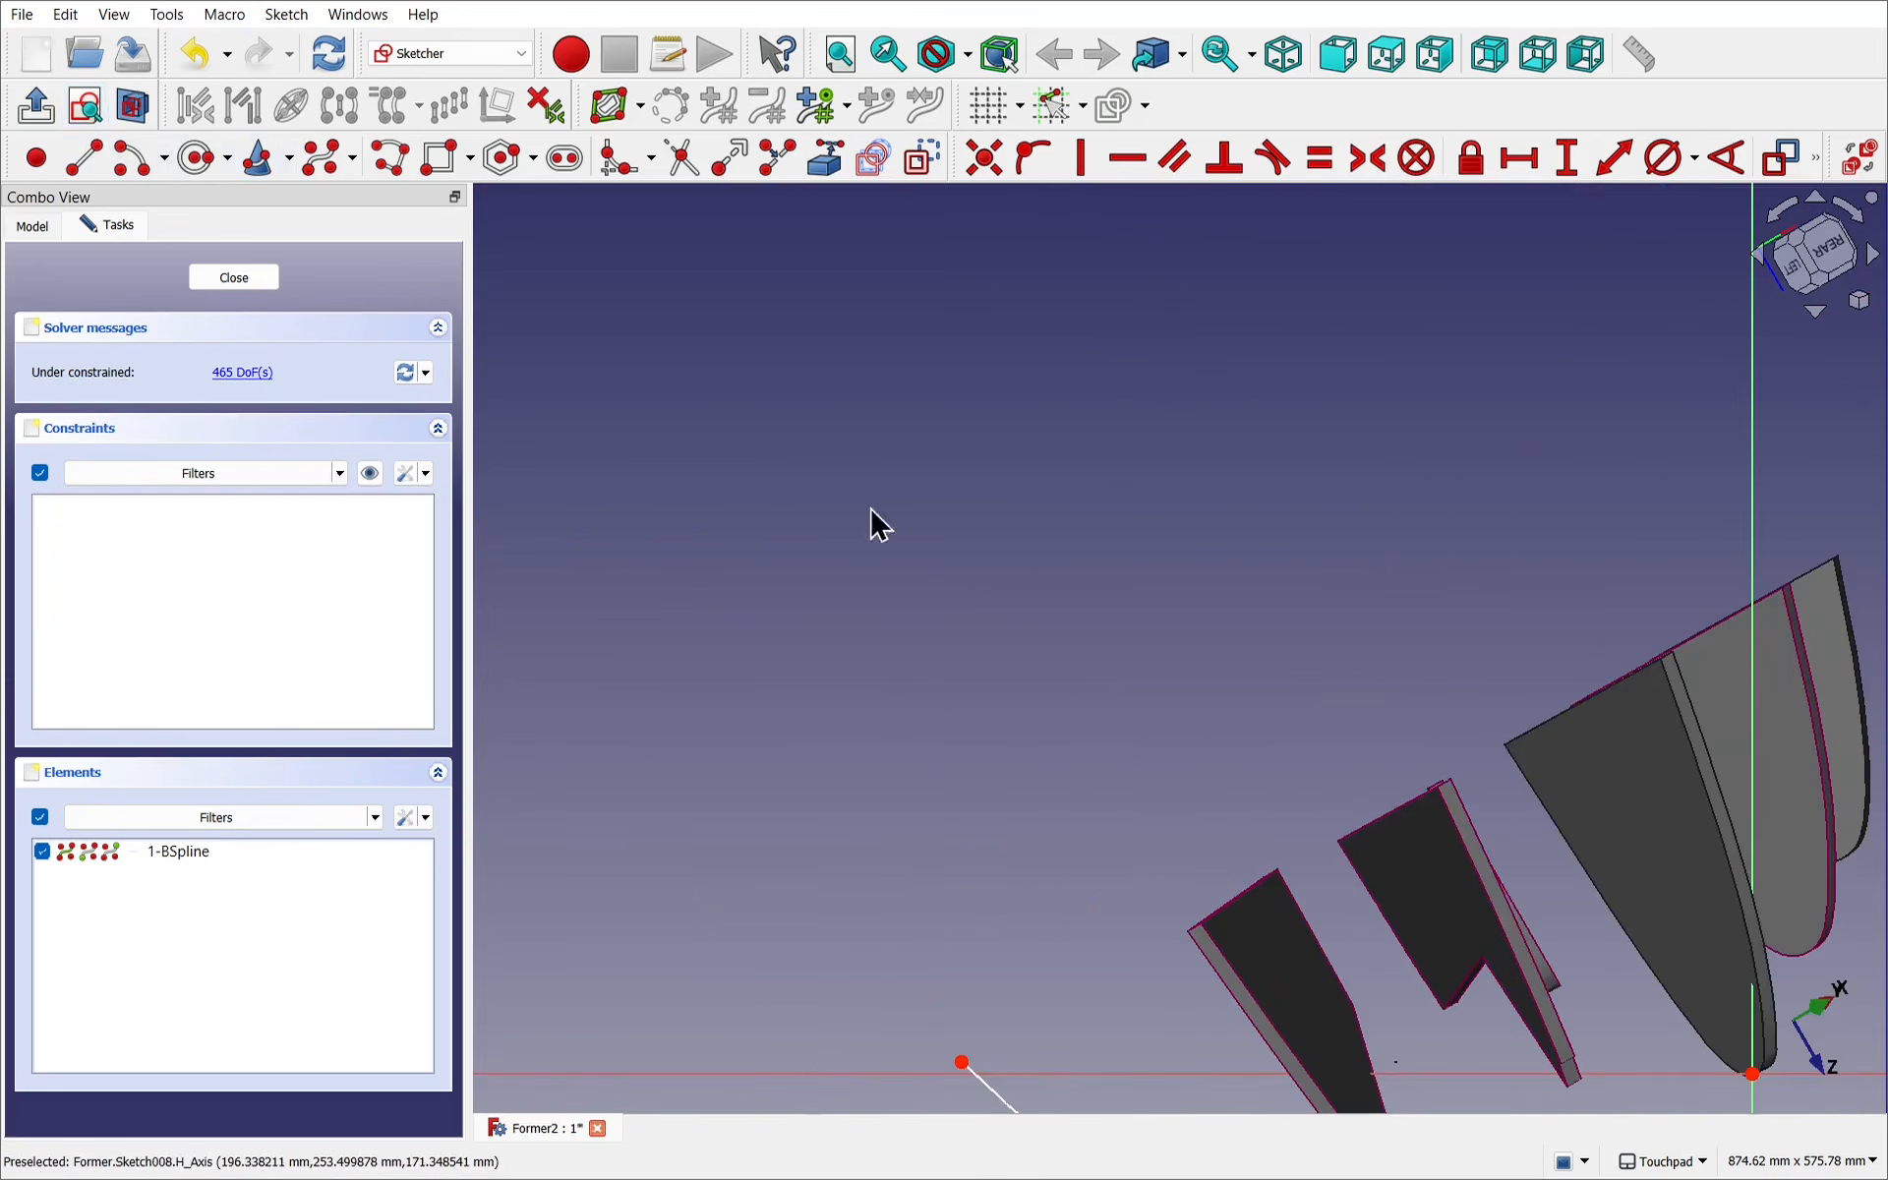
pyautogui.moveTo(873, 523)
pyautogui.keyDown('shift'); pyautogui.mouseDown()
pyautogui.moveTo(1011, 530)
pyautogui.moveTo(923, 278)
pyautogui.moveTo(909, 312)
pyautogui.mouseUp(); pyautogui.keyUp('shift')
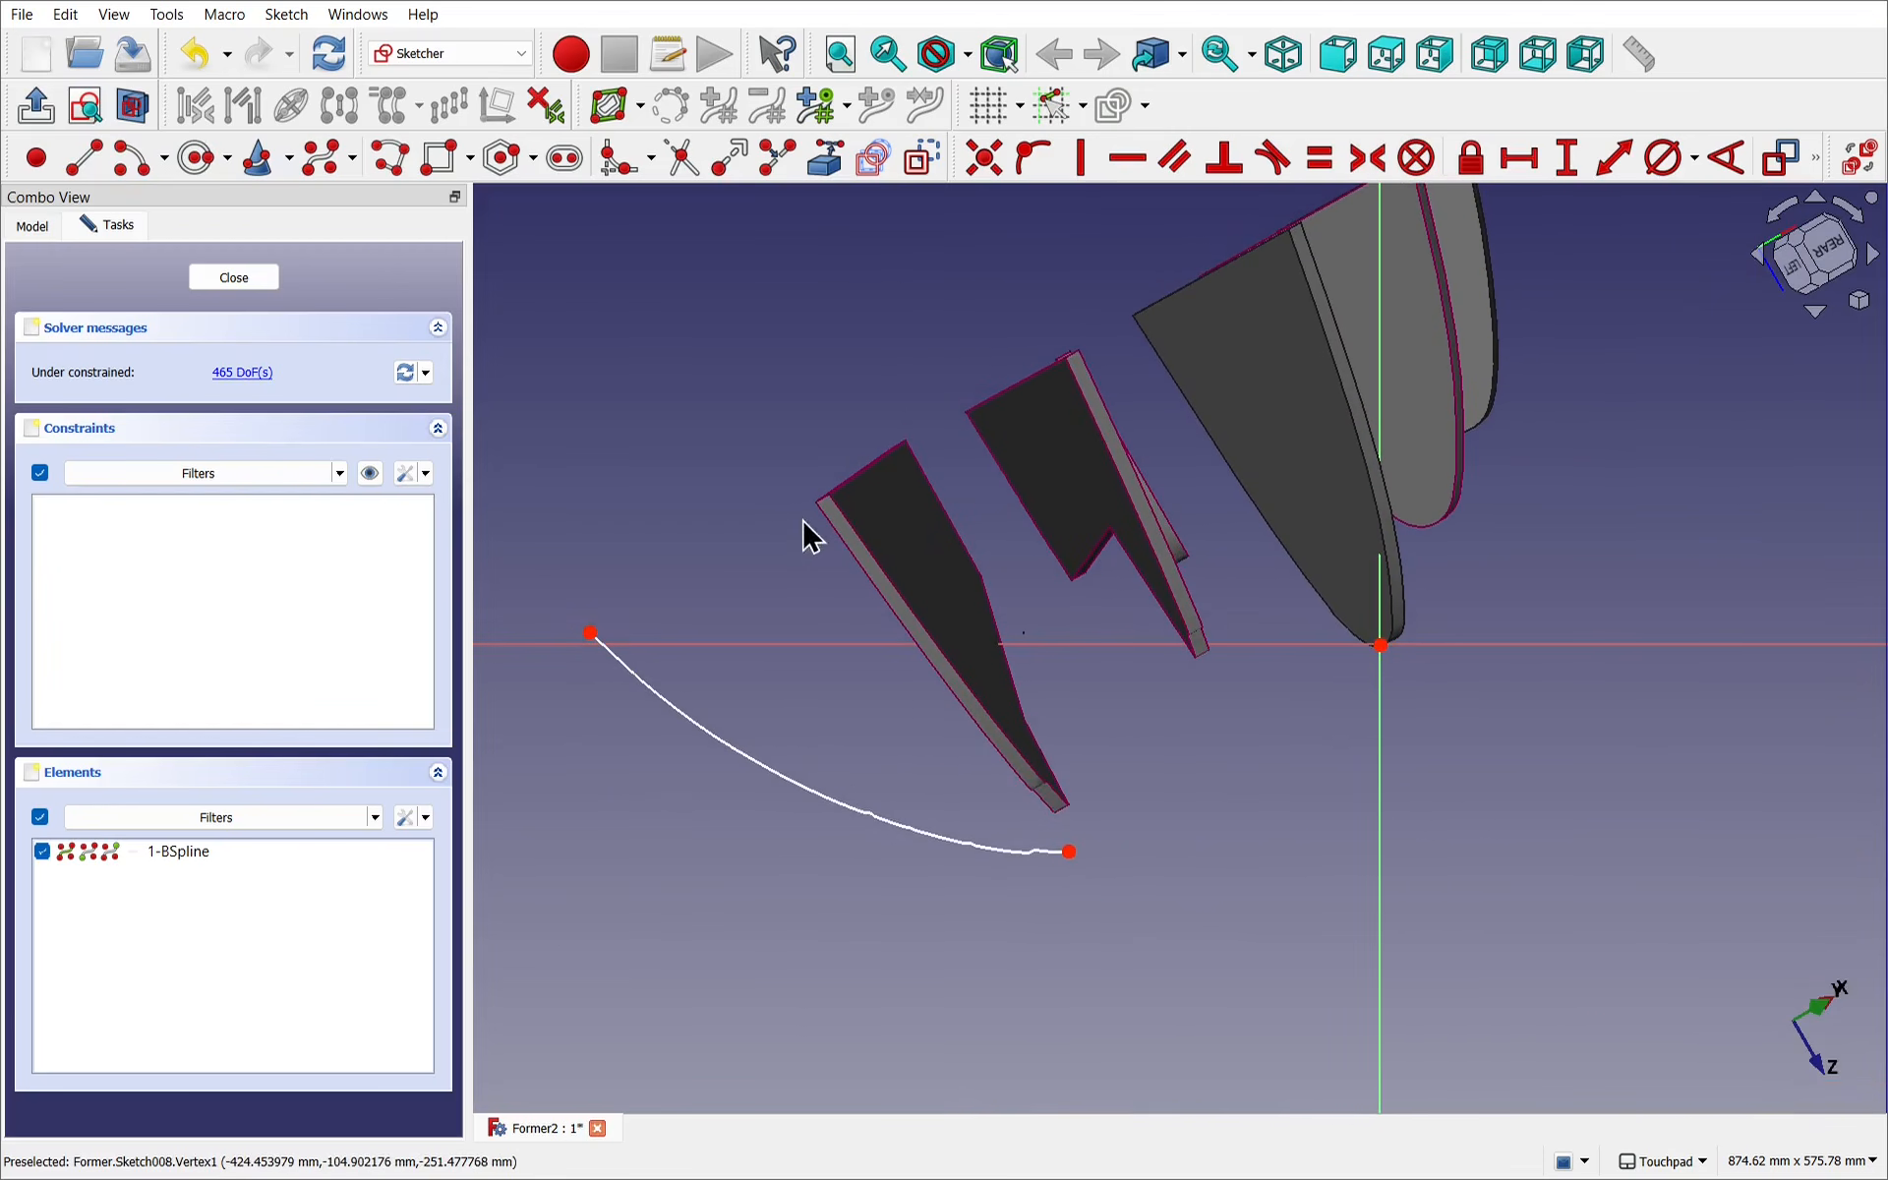
pyautogui.click(825, 157)
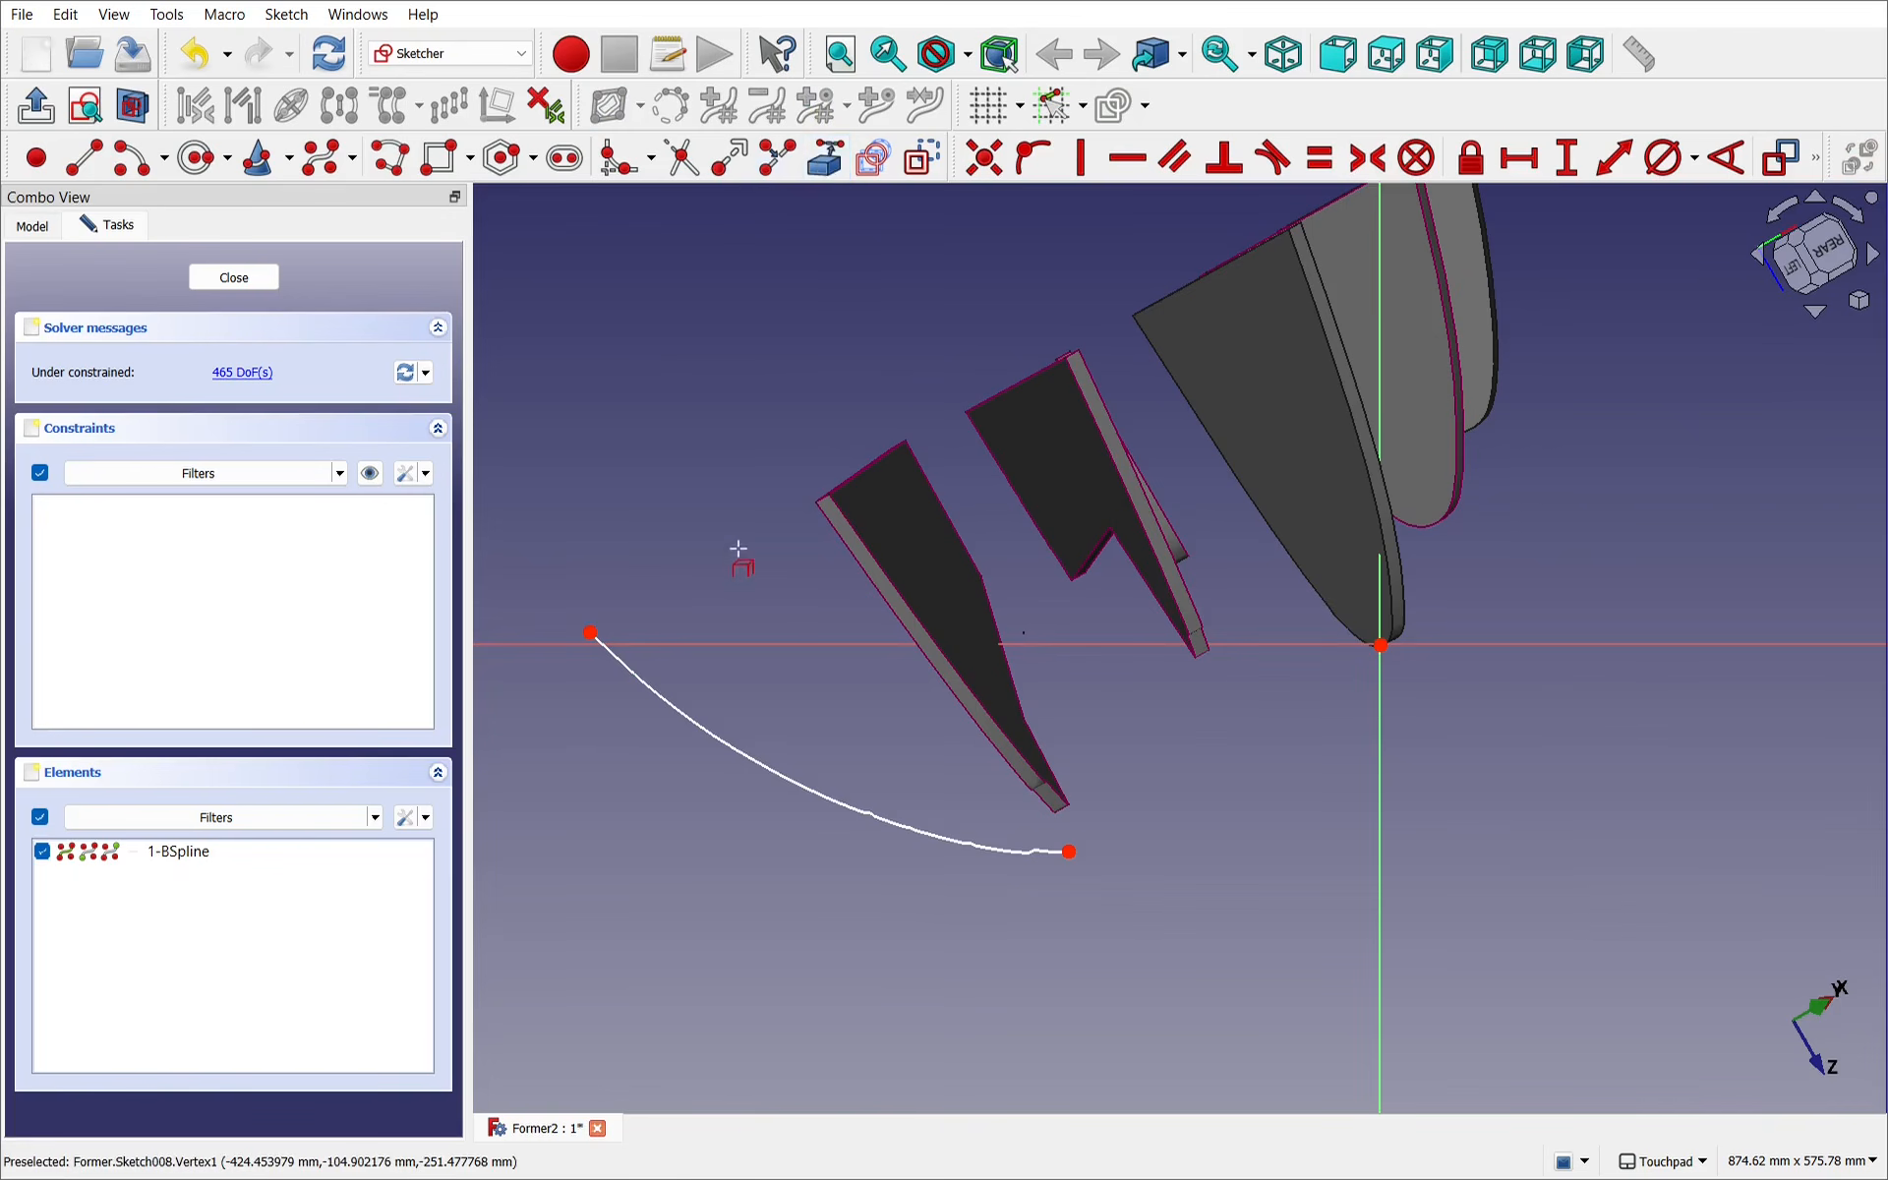
pyautogui.click(827, 495)
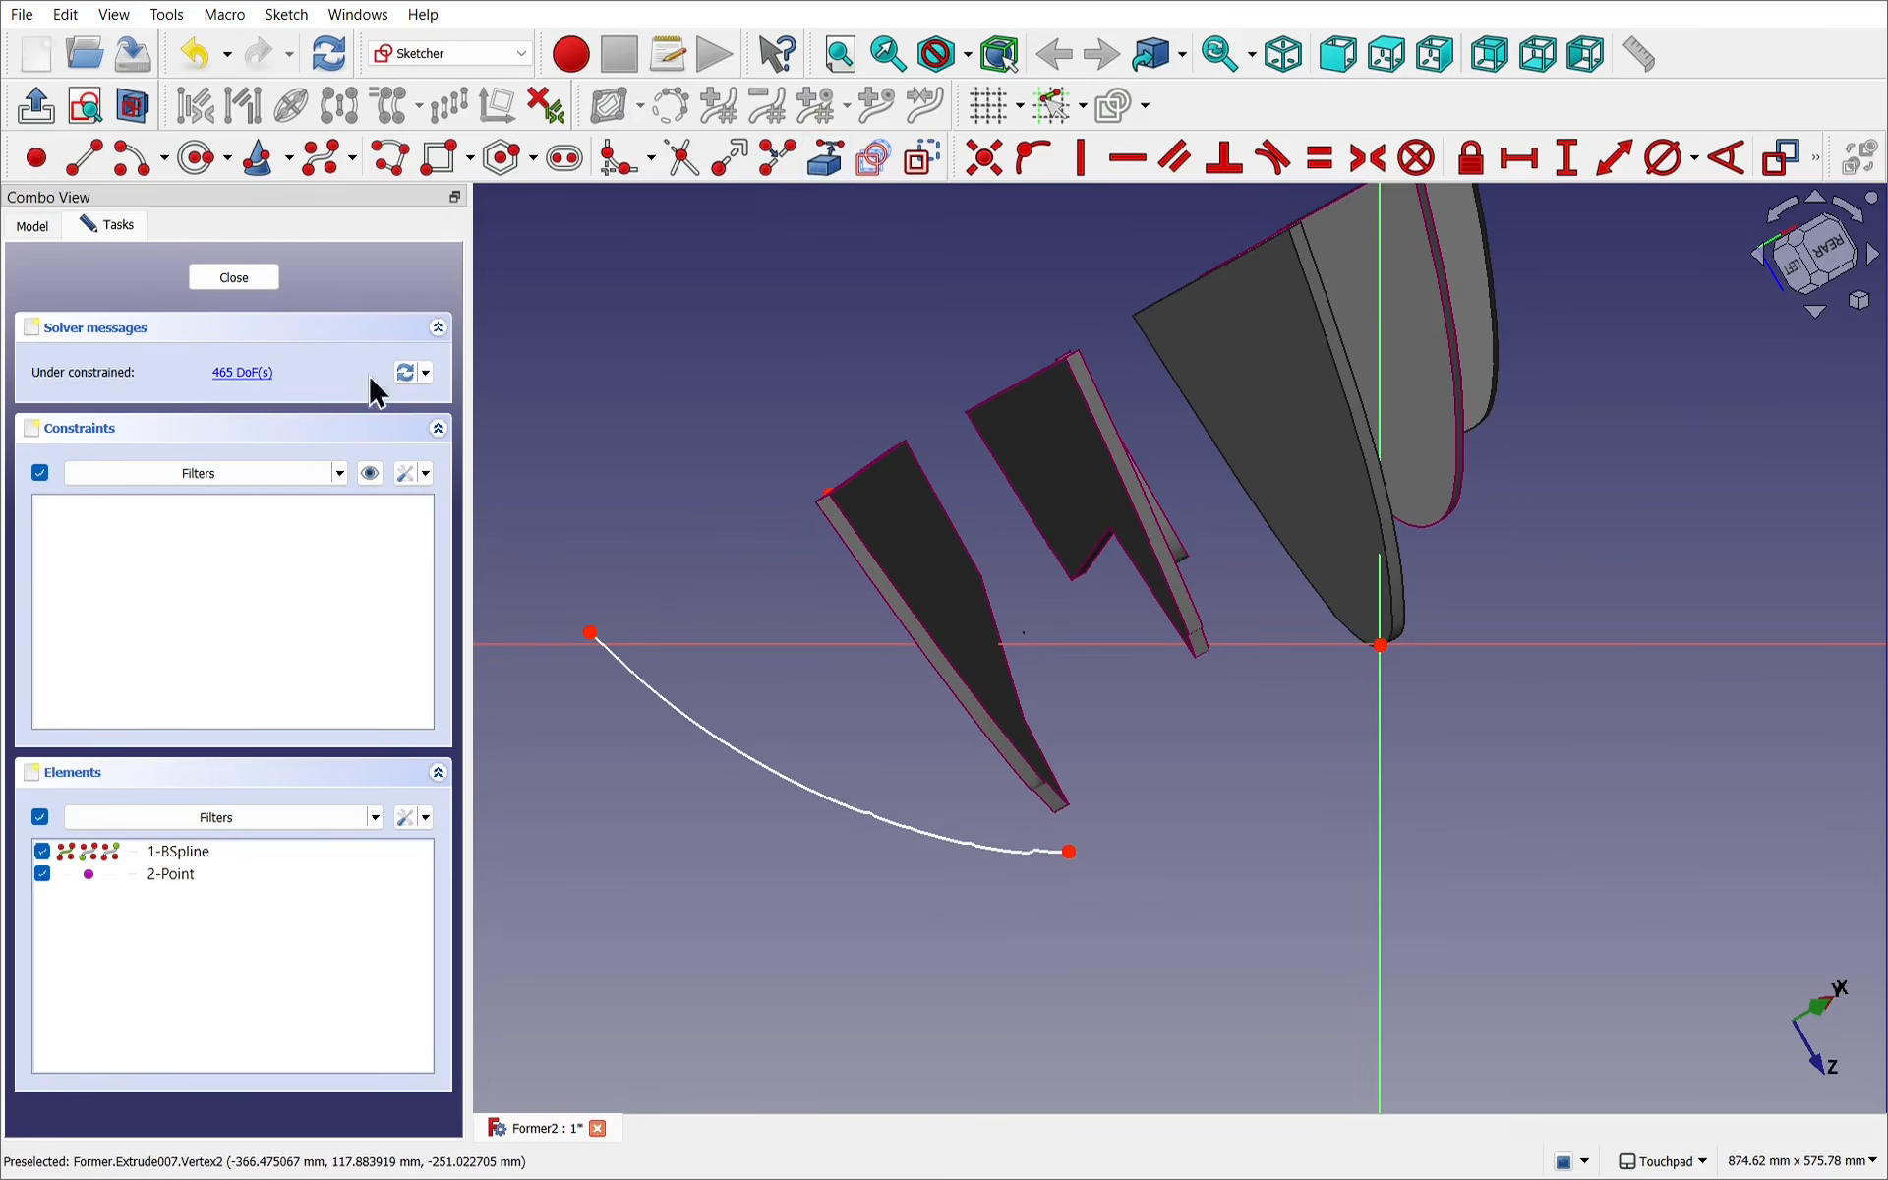
# Draw two lines in Sketch008 connecting the spline's lower and upper ends to the projected corner point of Extrude007.
pyautogui.click(84, 158)
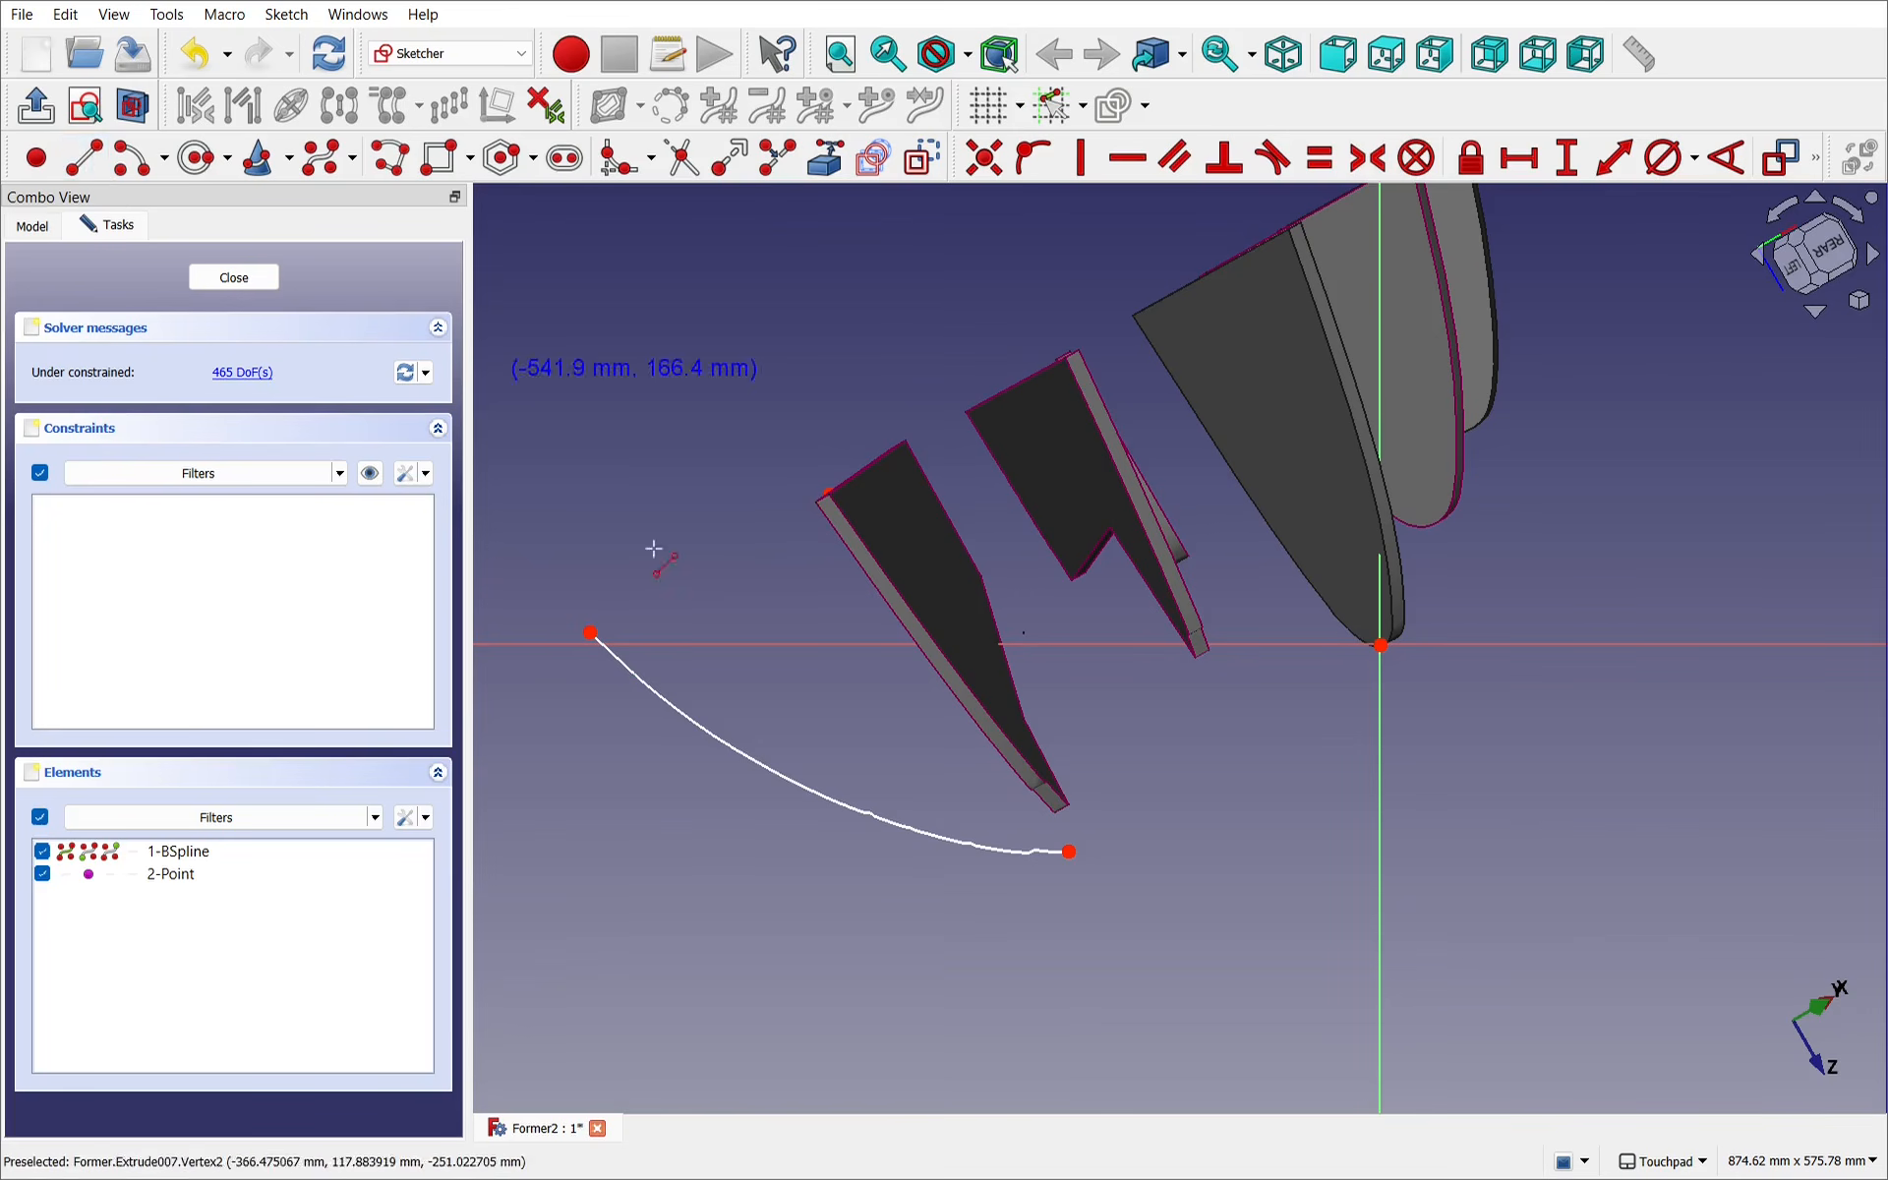
pyautogui.click(588, 631)
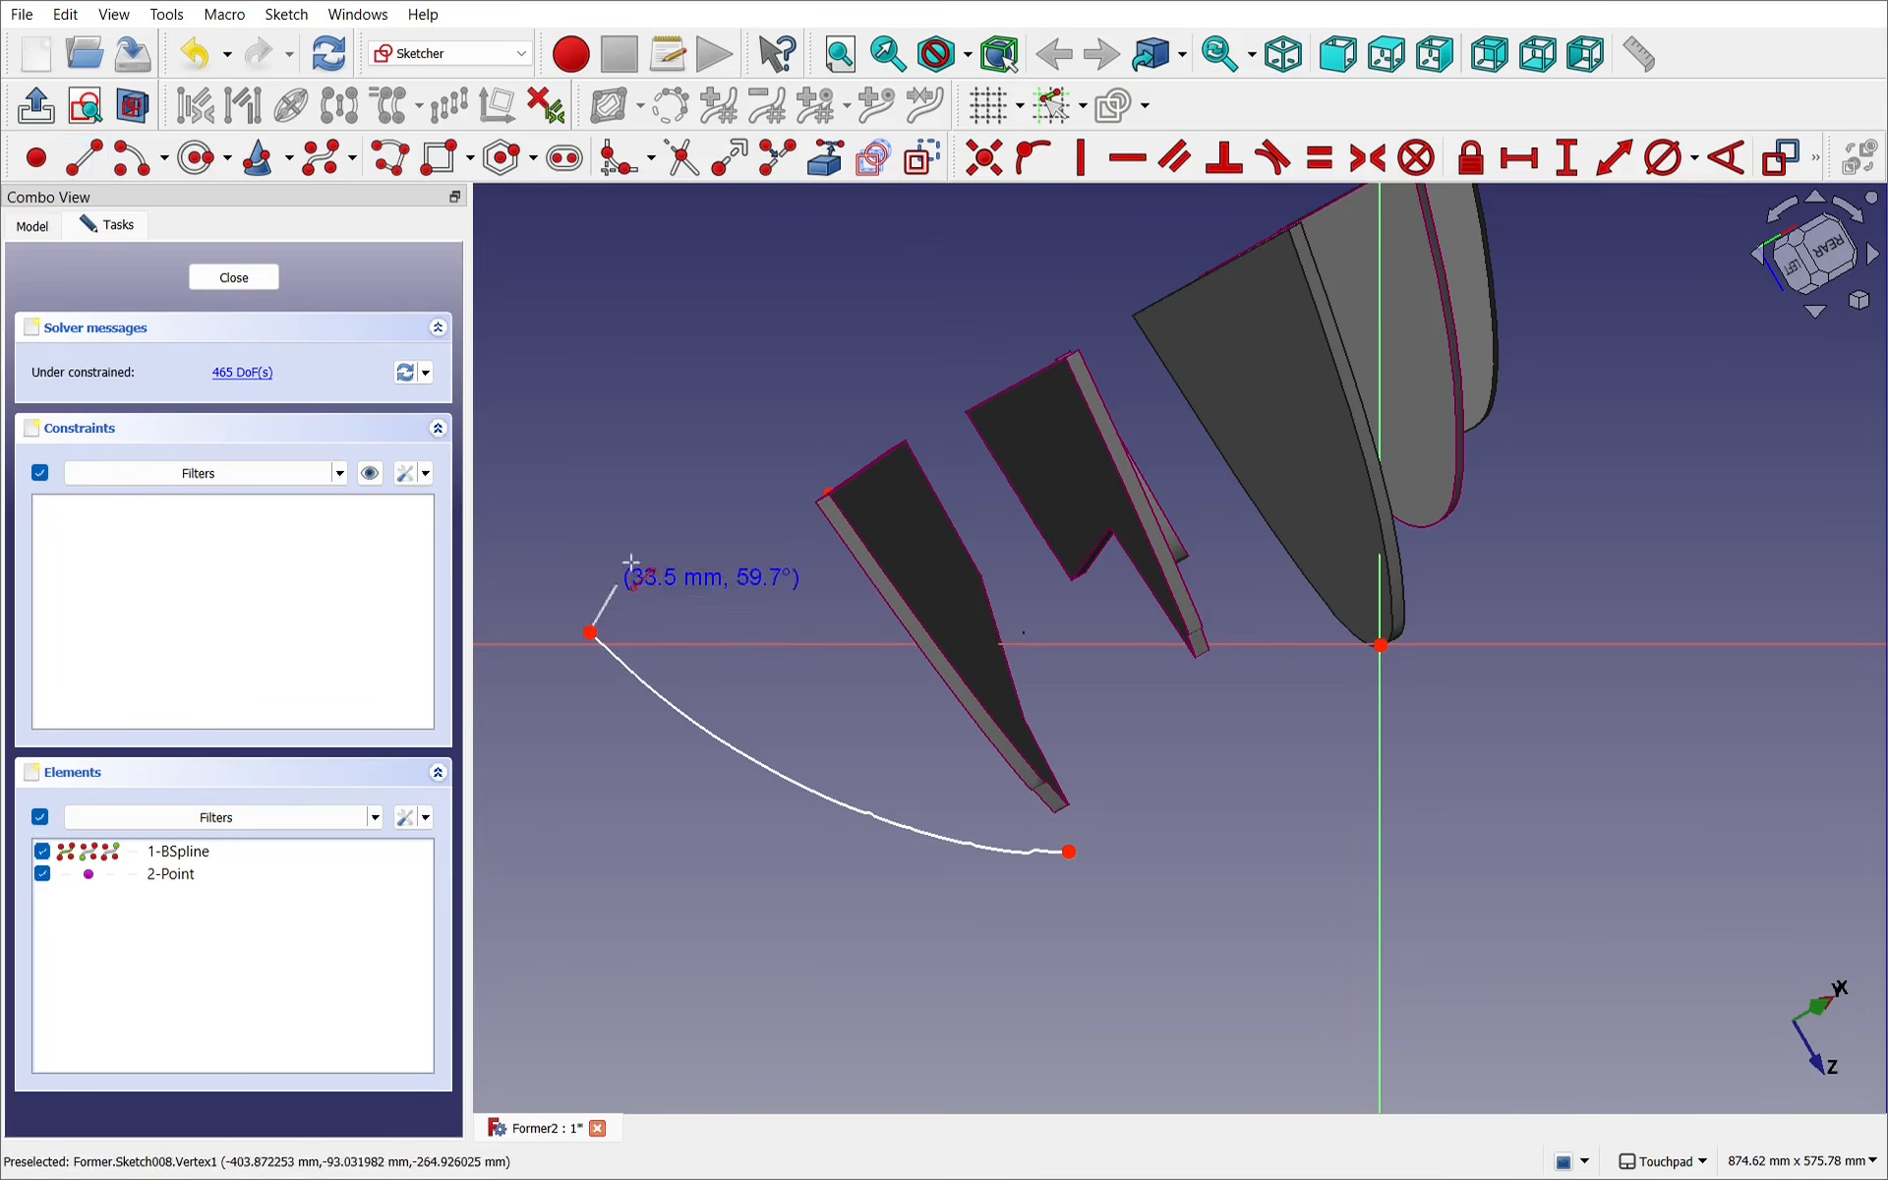
pyautogui.click(828, 495)
pyautogui.keyDown('alt'); pyautogui.moveTo(704, 645); pyautogui.dragTo(818, 625, button='middle'); pyautogui.keyUp('alt')
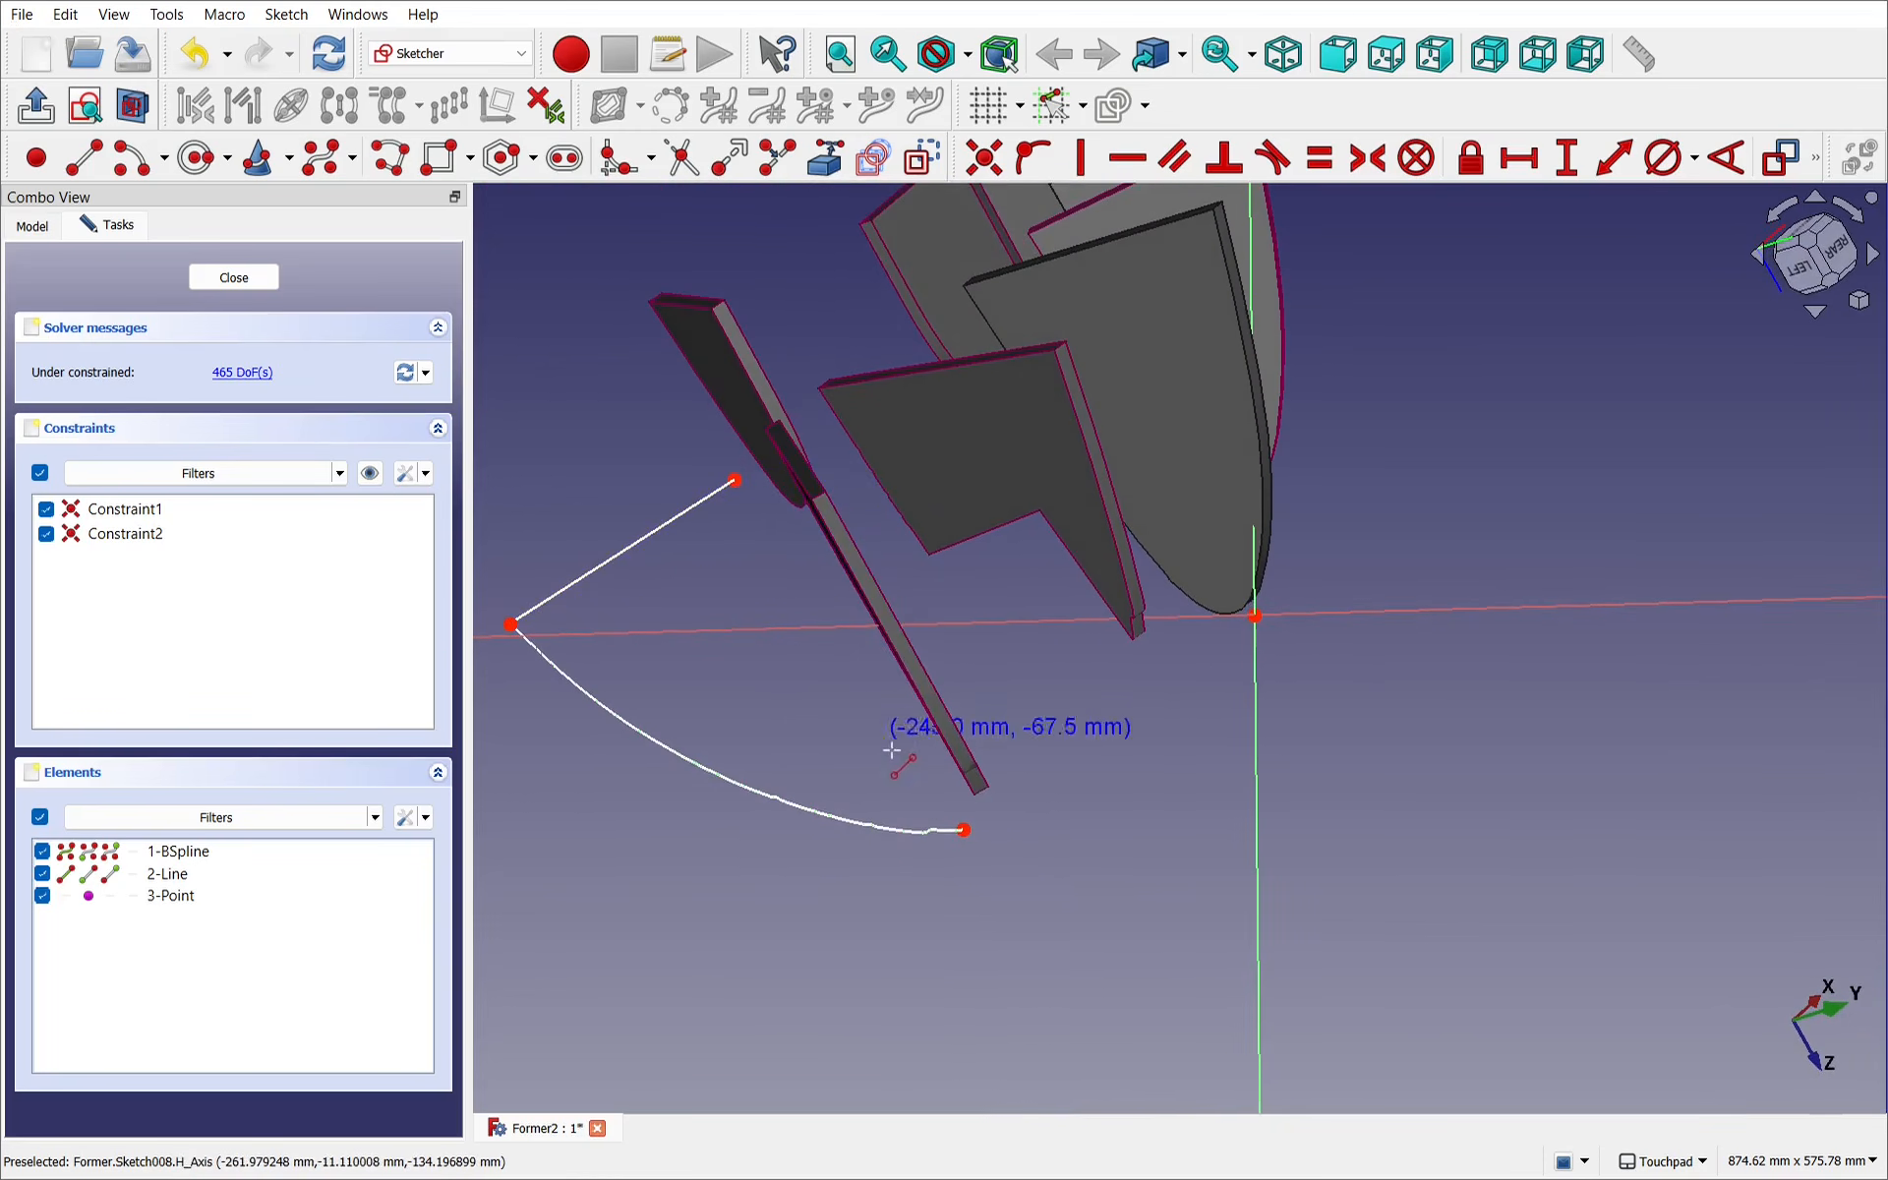
pyautogui.click(964, 829)
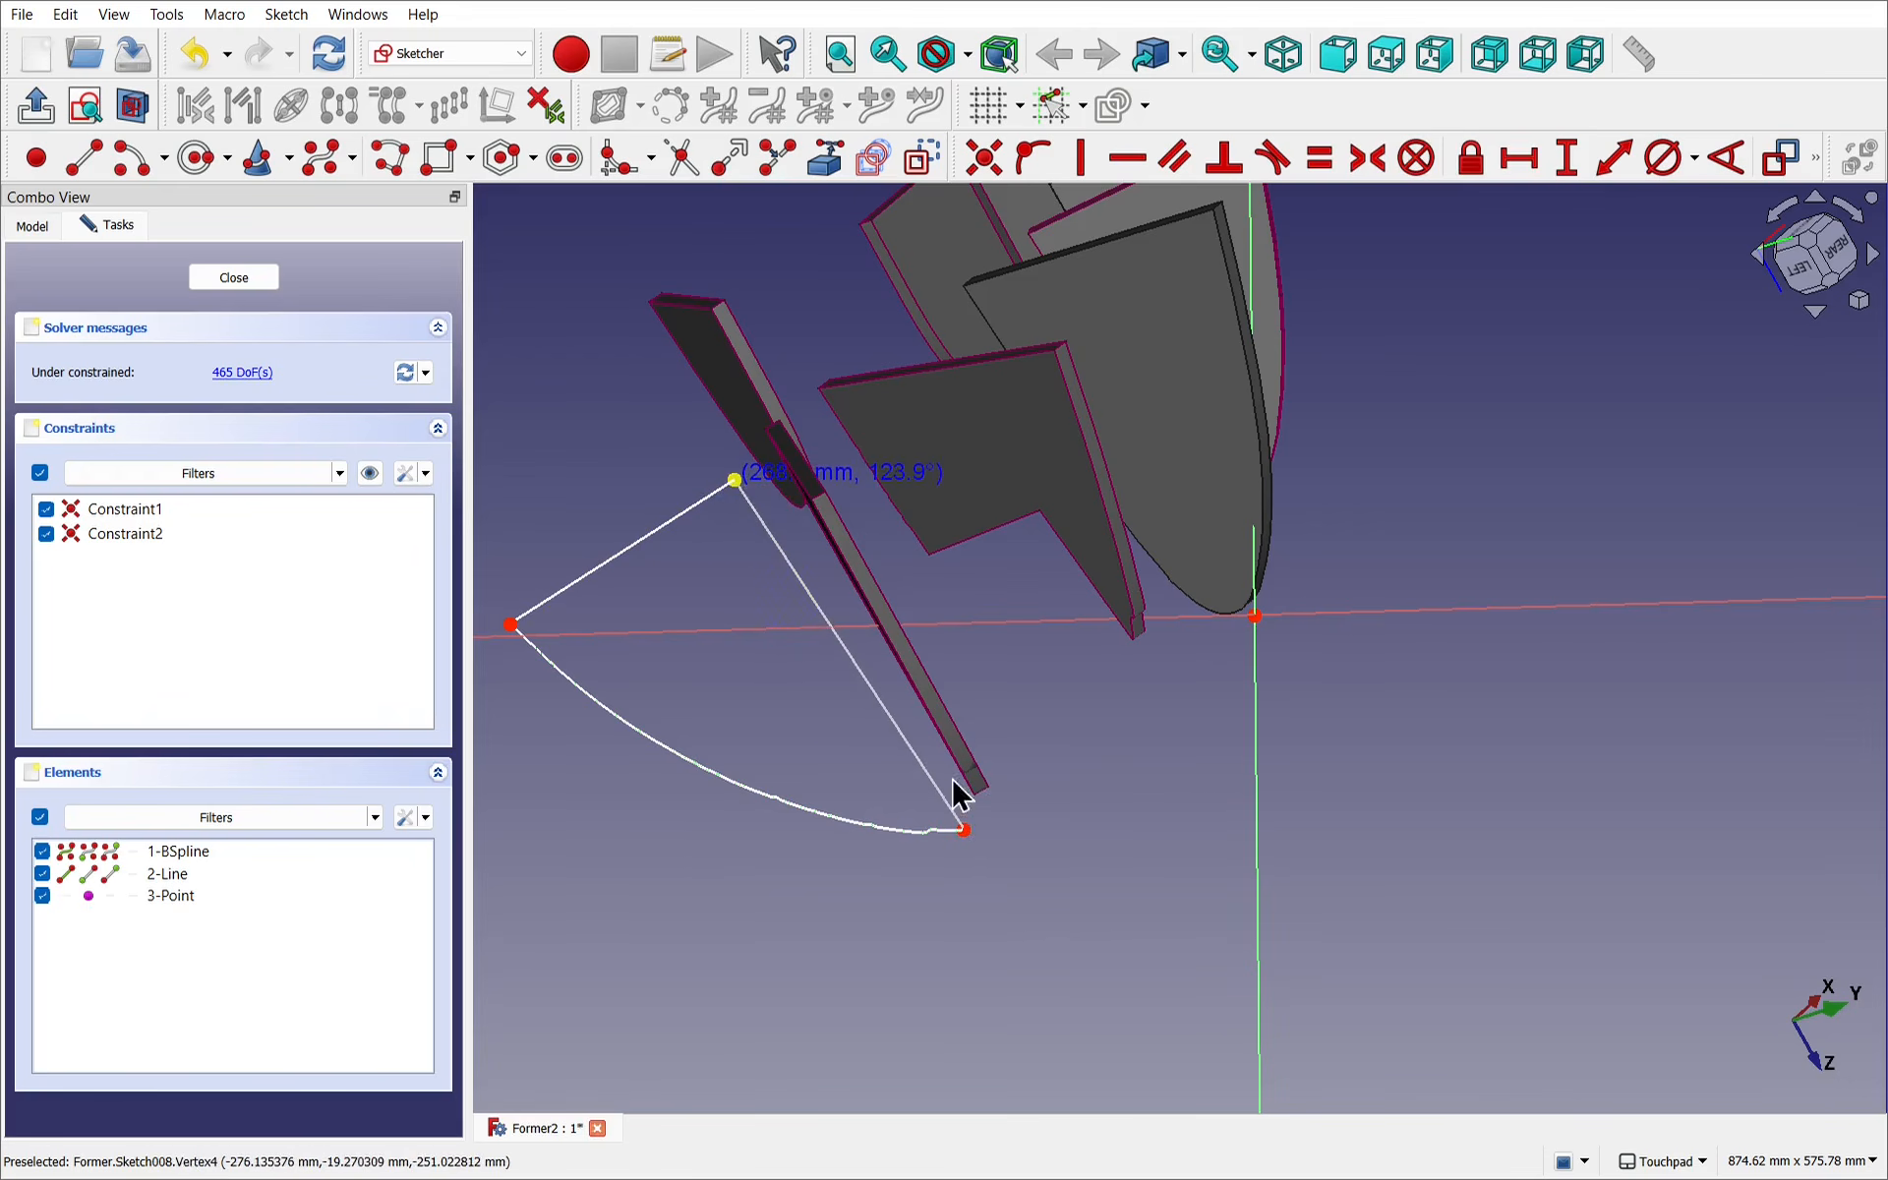
pyautogui.click(734, 479)
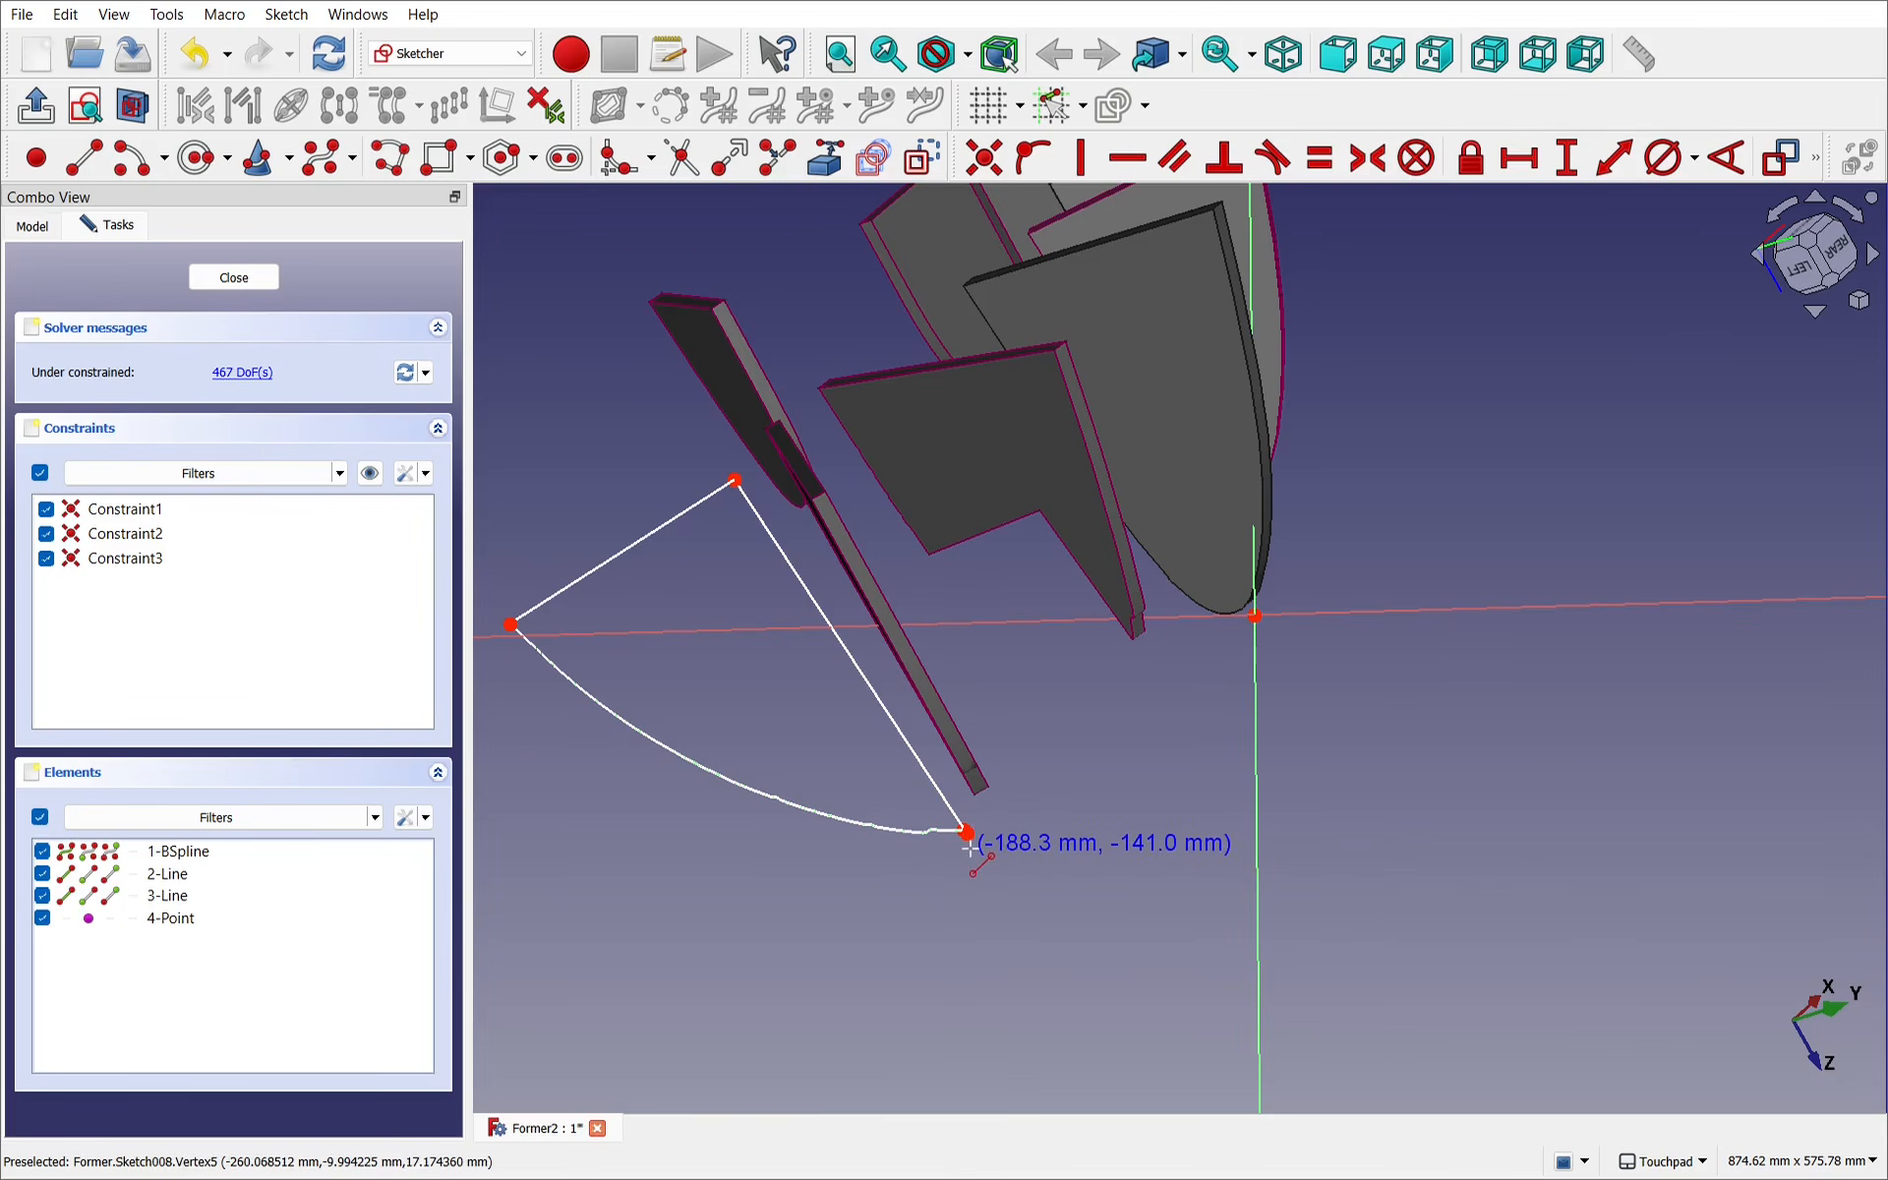
# Constrain the second line's free end coincident with the spline's upper end and close Sketch008.
pyautogui.scroll(4, 969, 848)
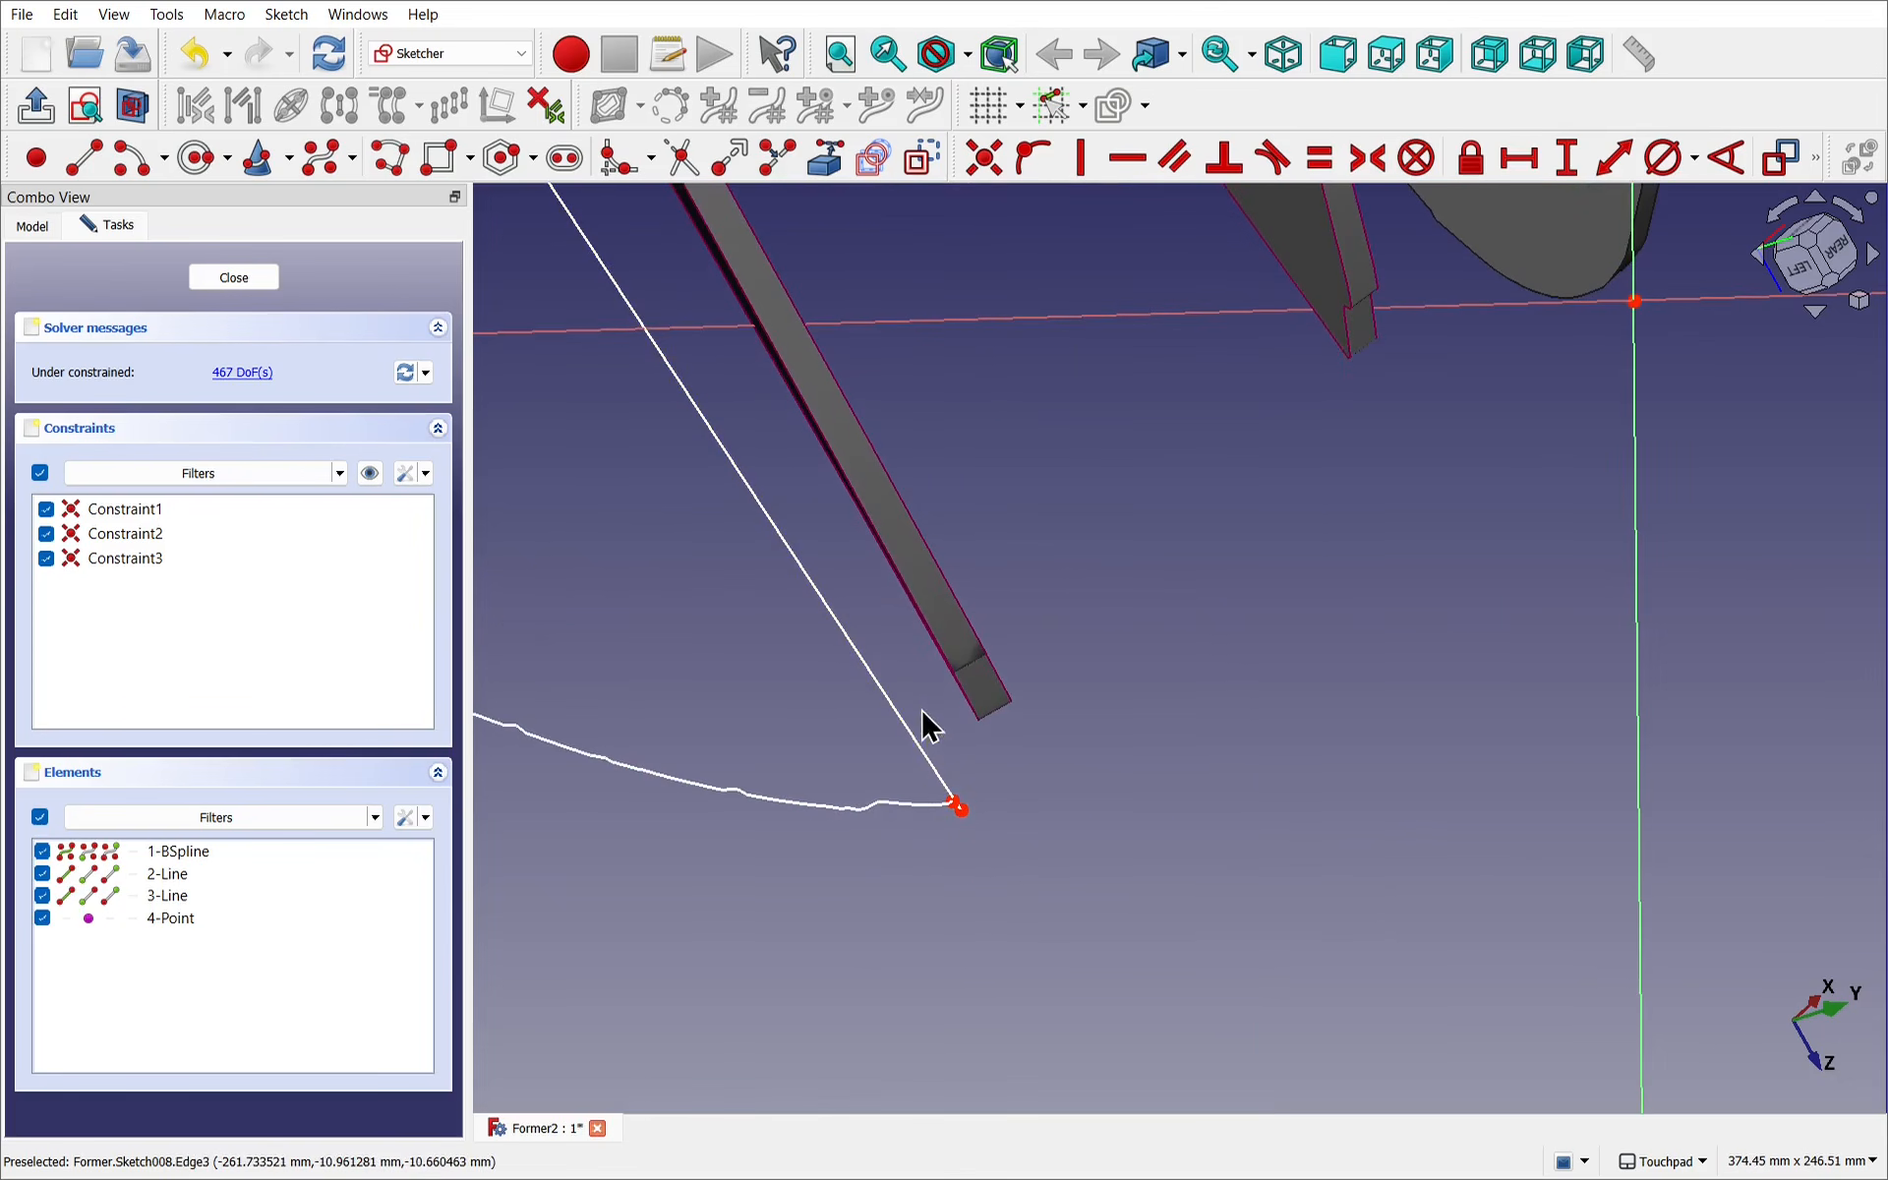
pyautogui.click(961, 808)
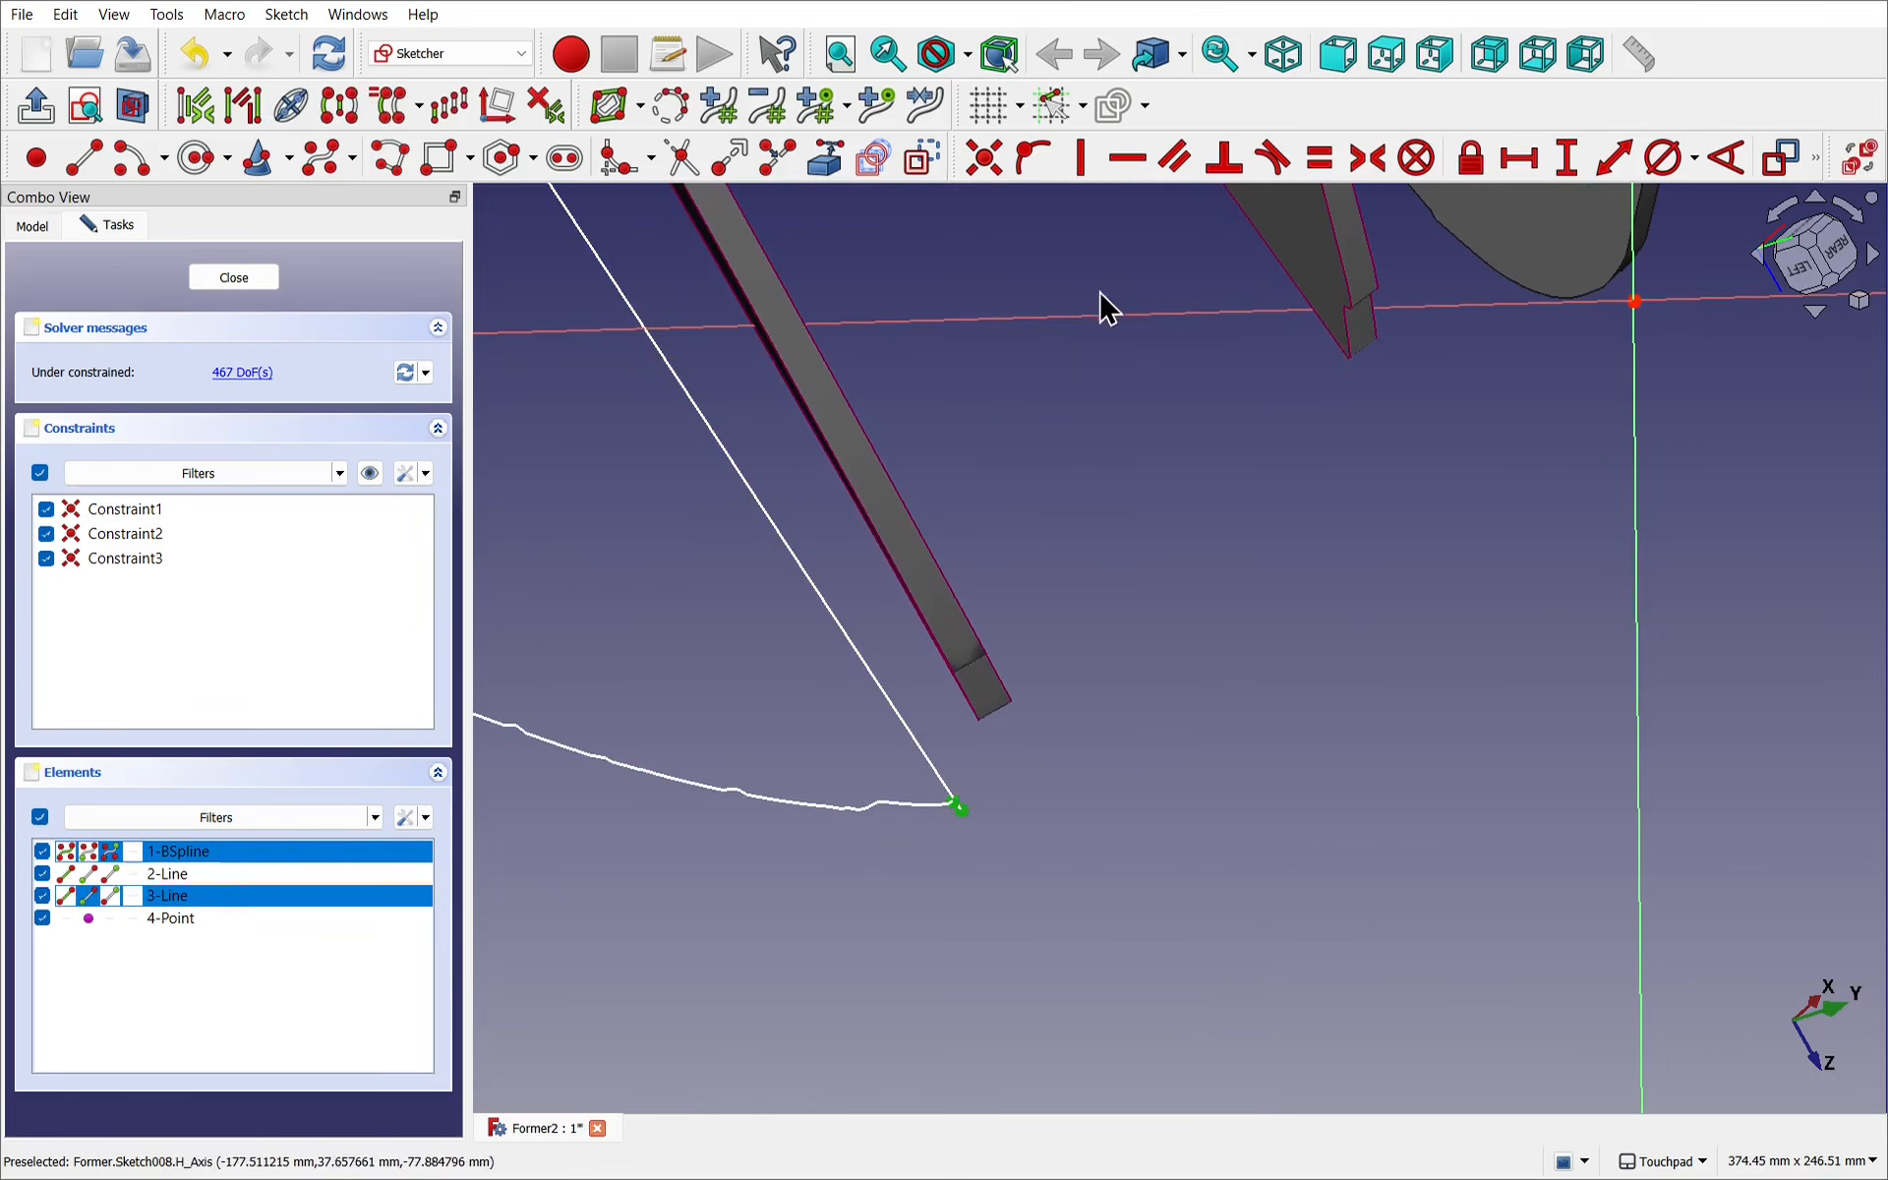
pyautogui.click(985, 159)
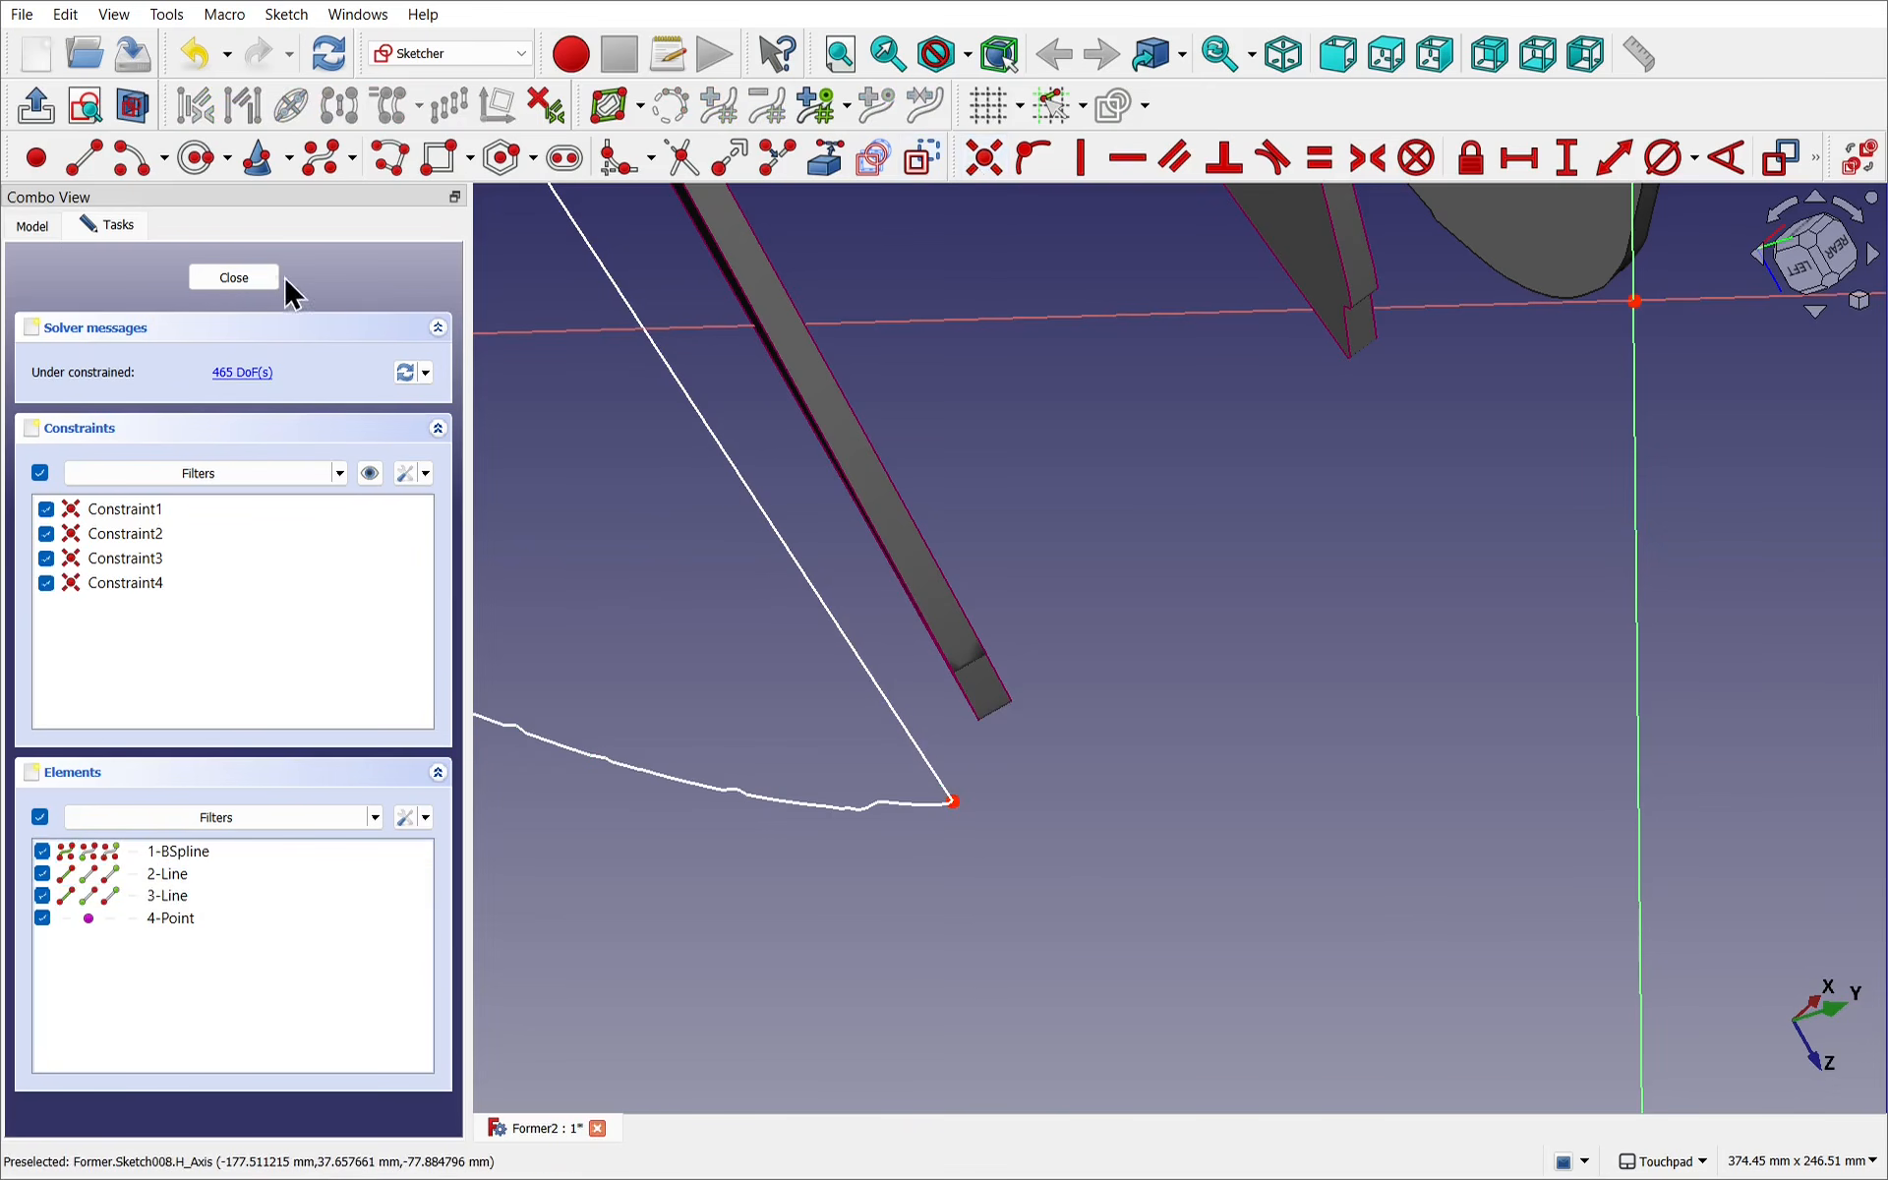
pyautogui.click(235, 278)
# Extrude Sketch008's closed profile 10 mm along its normal as a solid.
pyautogui.moveTo(1058, 825)
pyautogui.keyDown('alt'); pyautogui.mouseDown()
pyautogui.moveTo(1079, 675)
pyautogui.moveTo(1065, 603)
pyautogui.moveTo(712, 927)
pyautogui.mouseUp(); pyautogui.keyUp('alt')
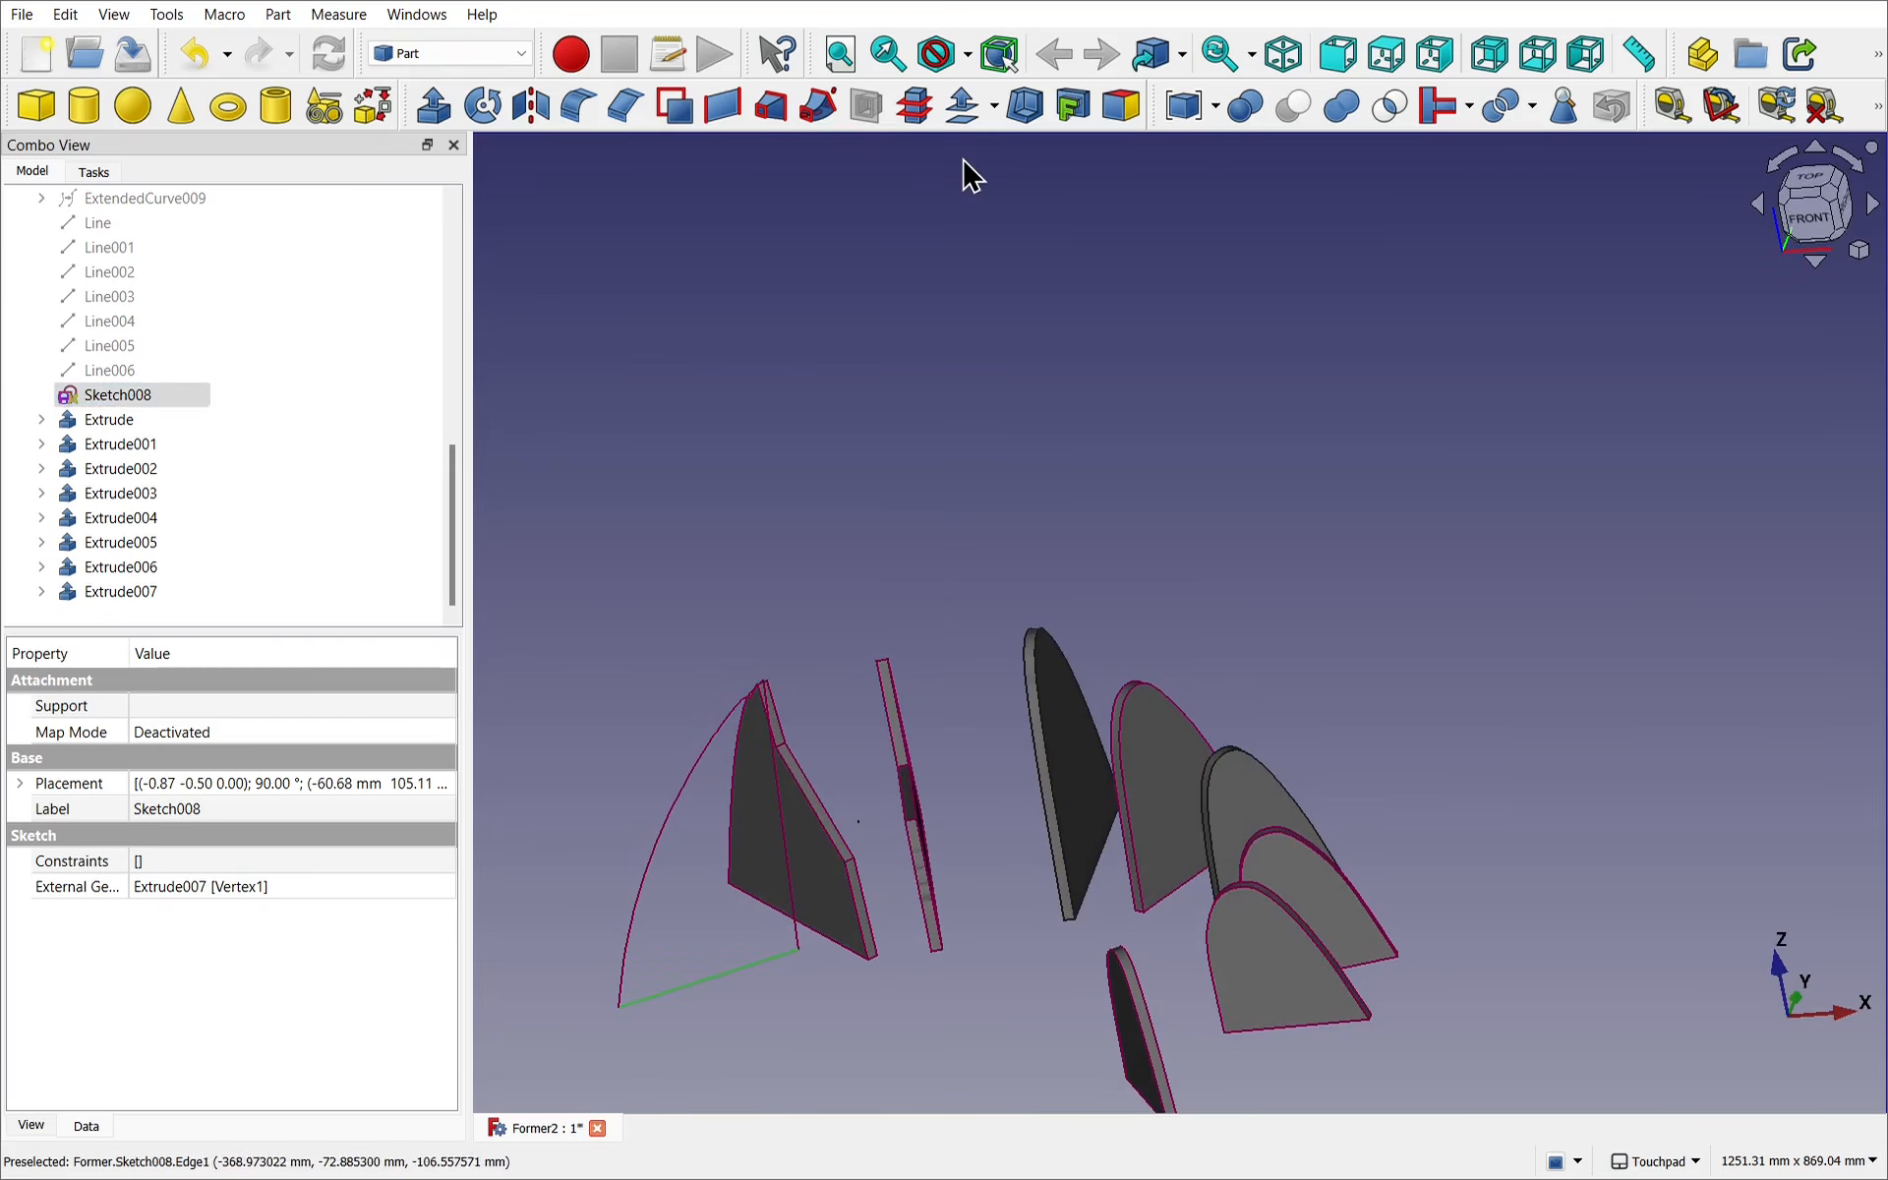
pyautogui.click(434, 108)
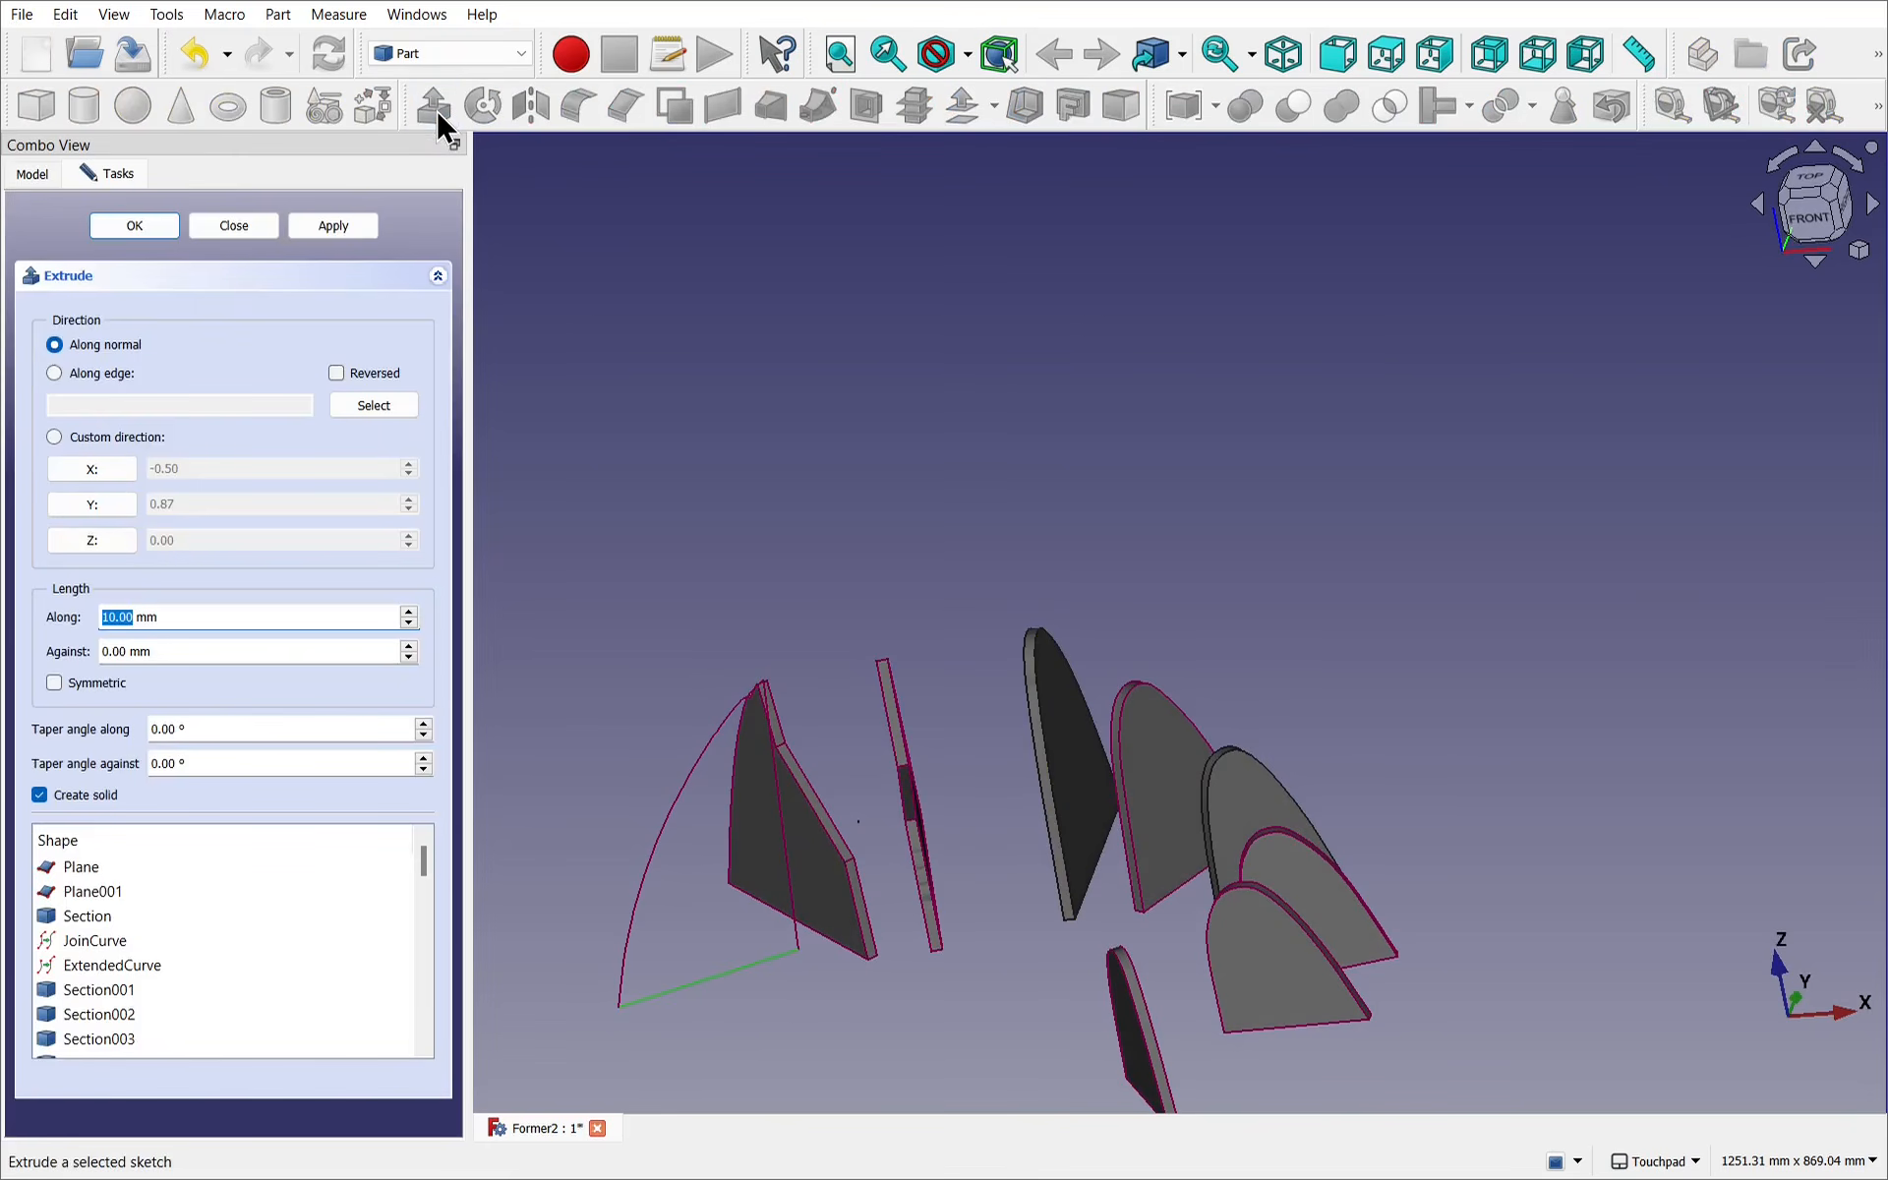
pyautogui.click(123, 228)
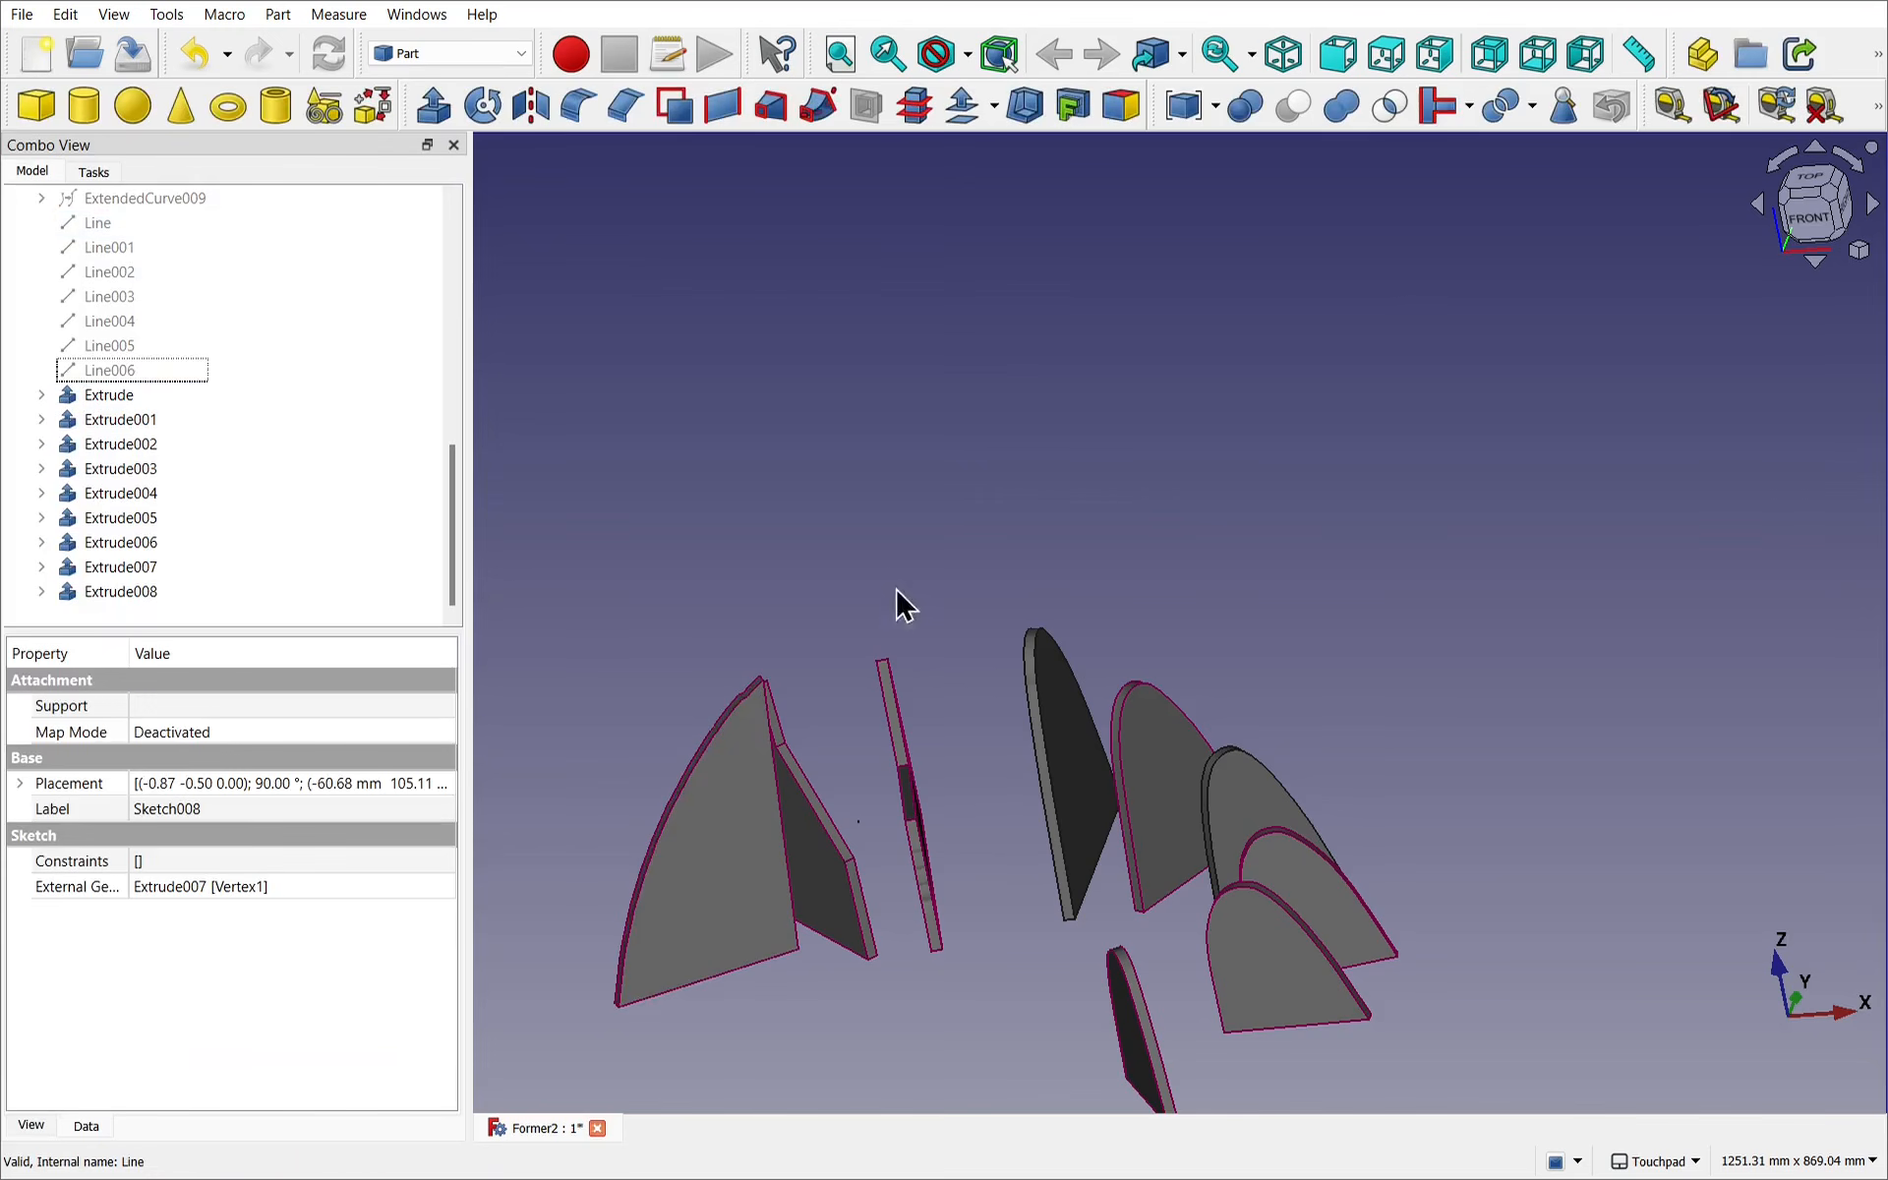
# Temporarily show the Component002 mesh to examine how the extruded formers fit the shell, and hide it again.
pyautogui.keyDown('alt'); pyautogui.moveTo(894, 602); pyautogui.dragTo(438, 273); pyautogui.keyUp('alt')
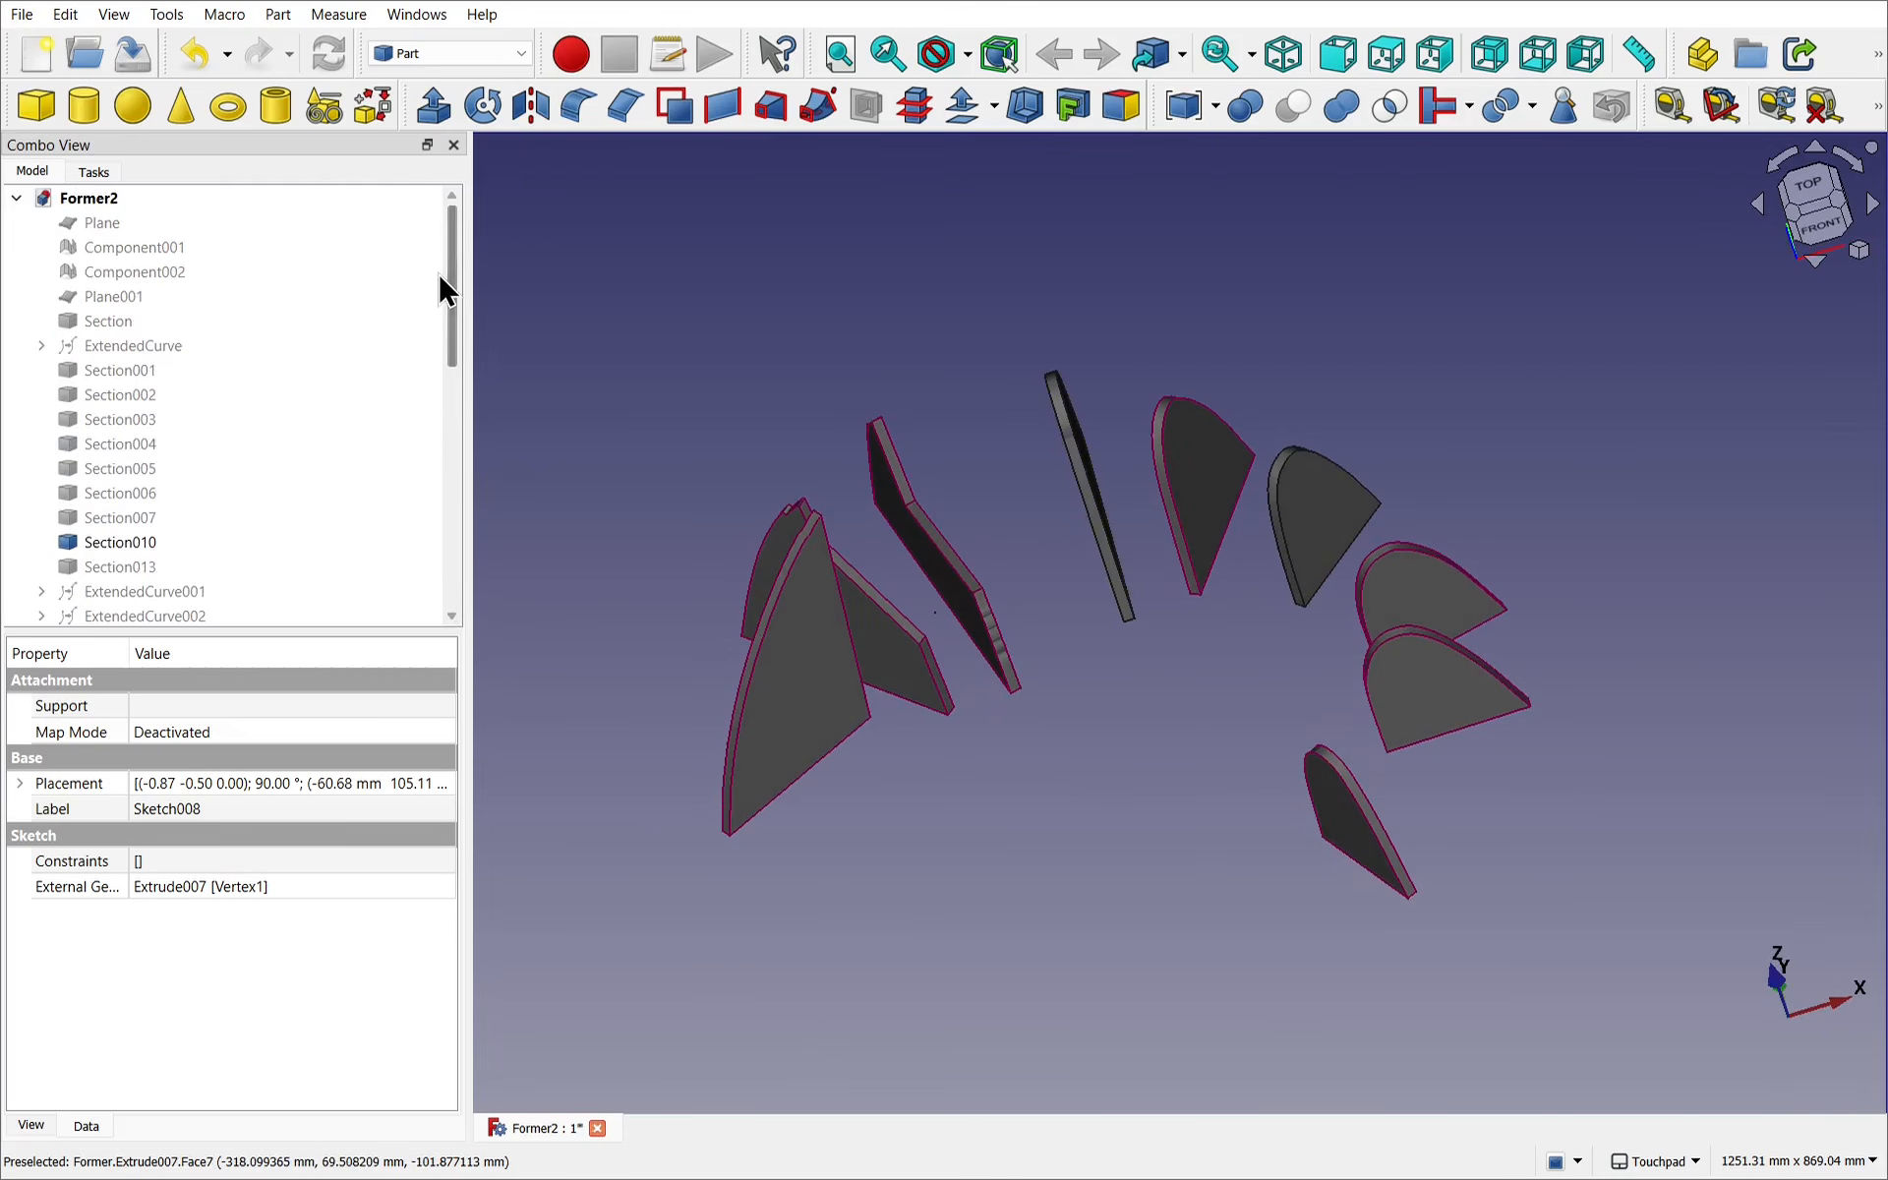
pyautogui.click(150, 268)
pyautogui.press('space')
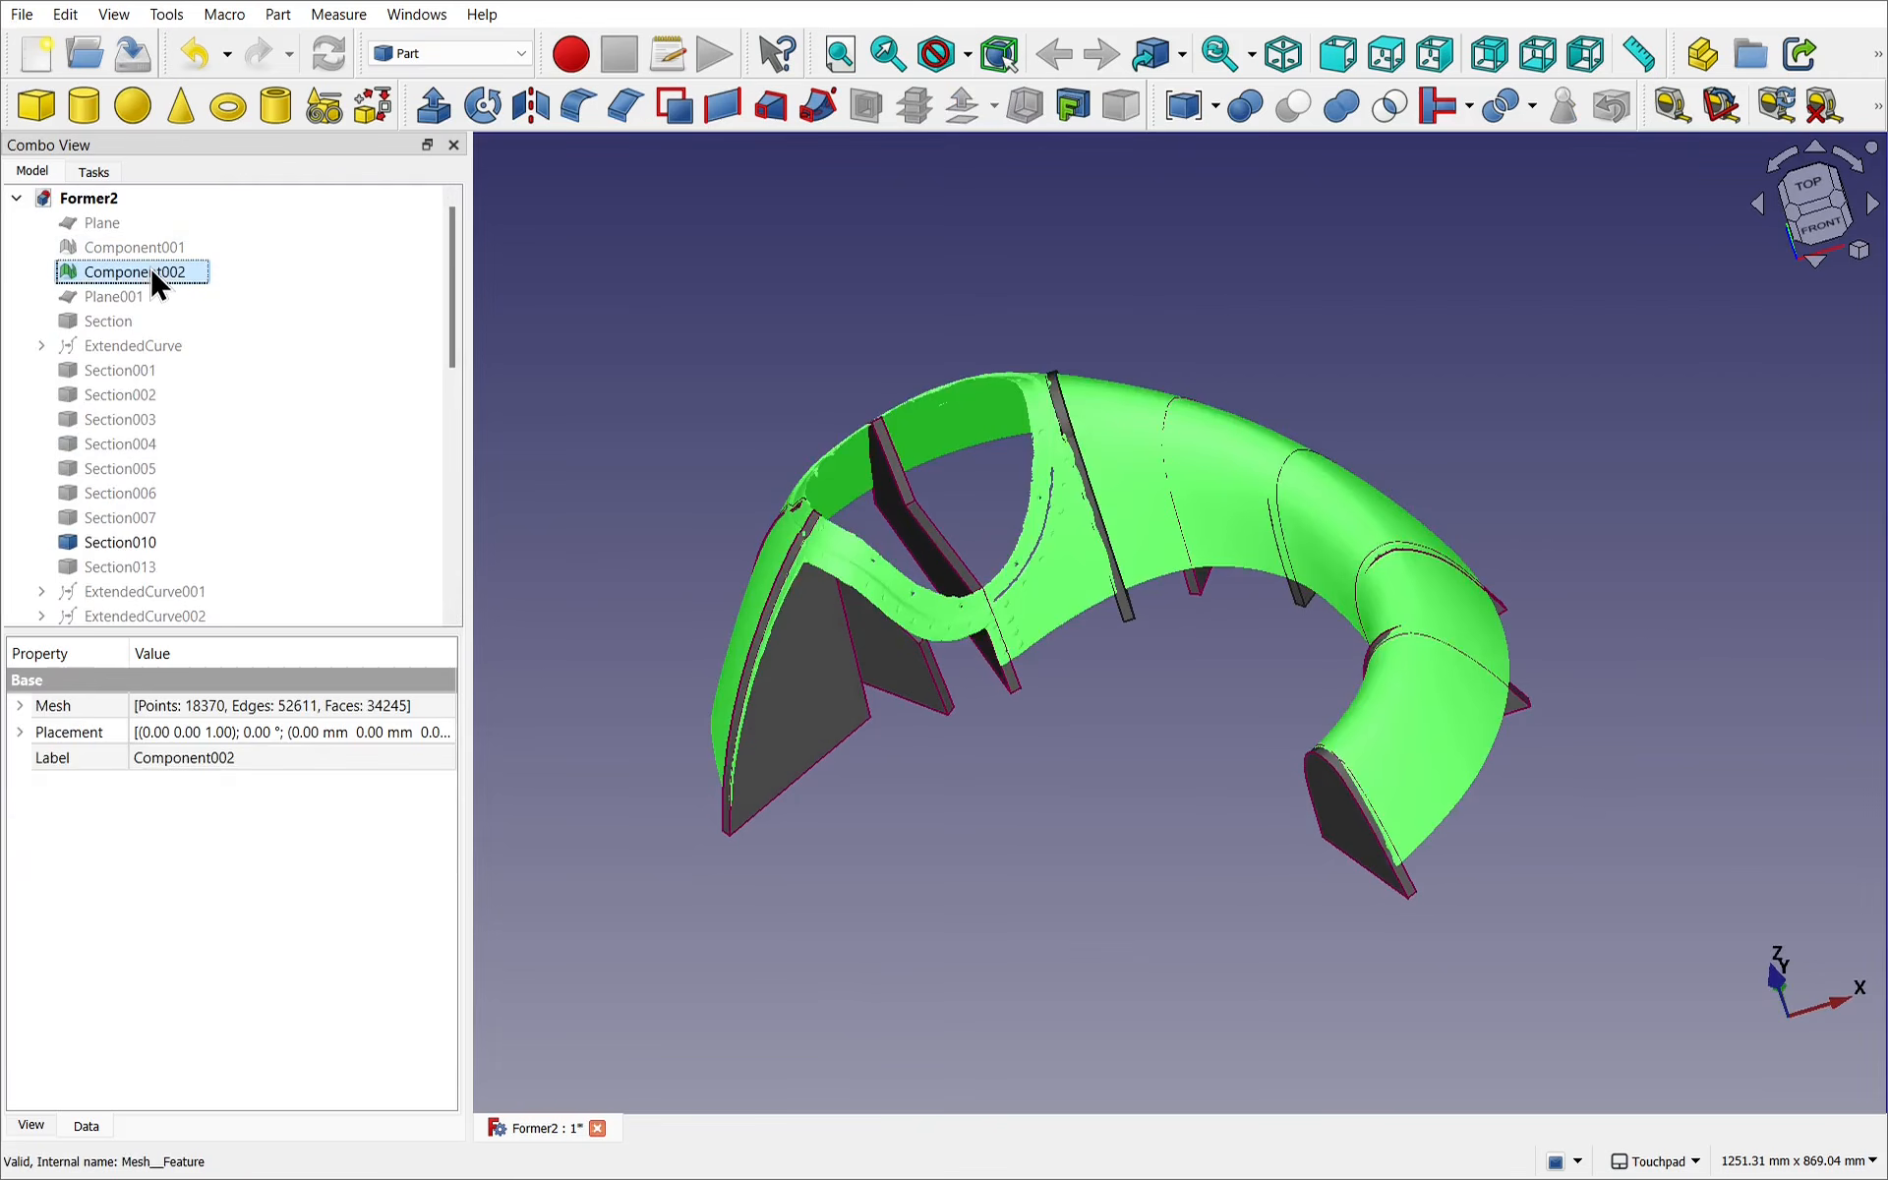
pyautogui.keyDown('alt'); pyautogui.moveTo(748, 470); pyautogui.dragTo(1184, 846); pyautogui.keyUp('alt')
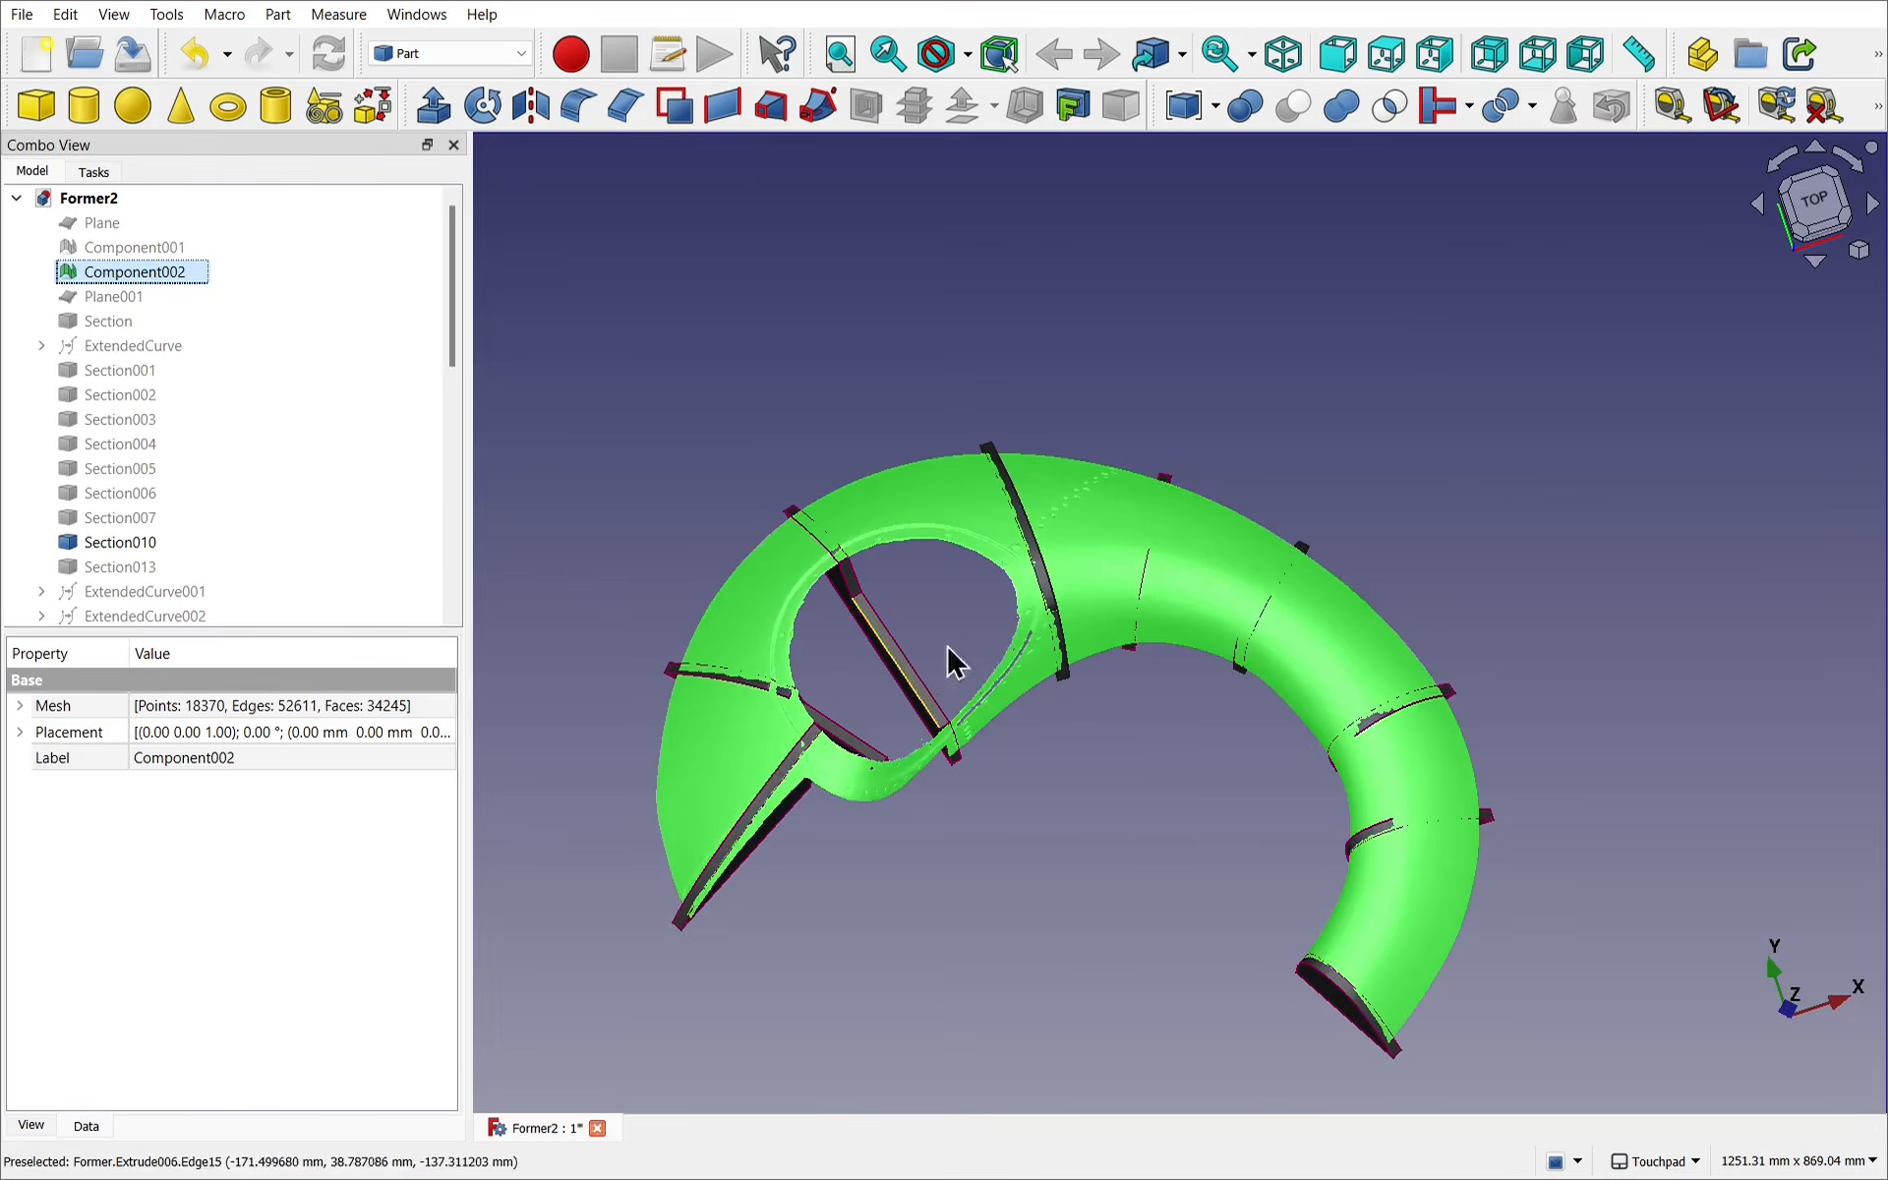
pyautogui.keyDown('alt'); pyautogui.moveTo(1189, 724); pyautogui.dragTo(1052, 649); pyautogui.keyUp('alt')
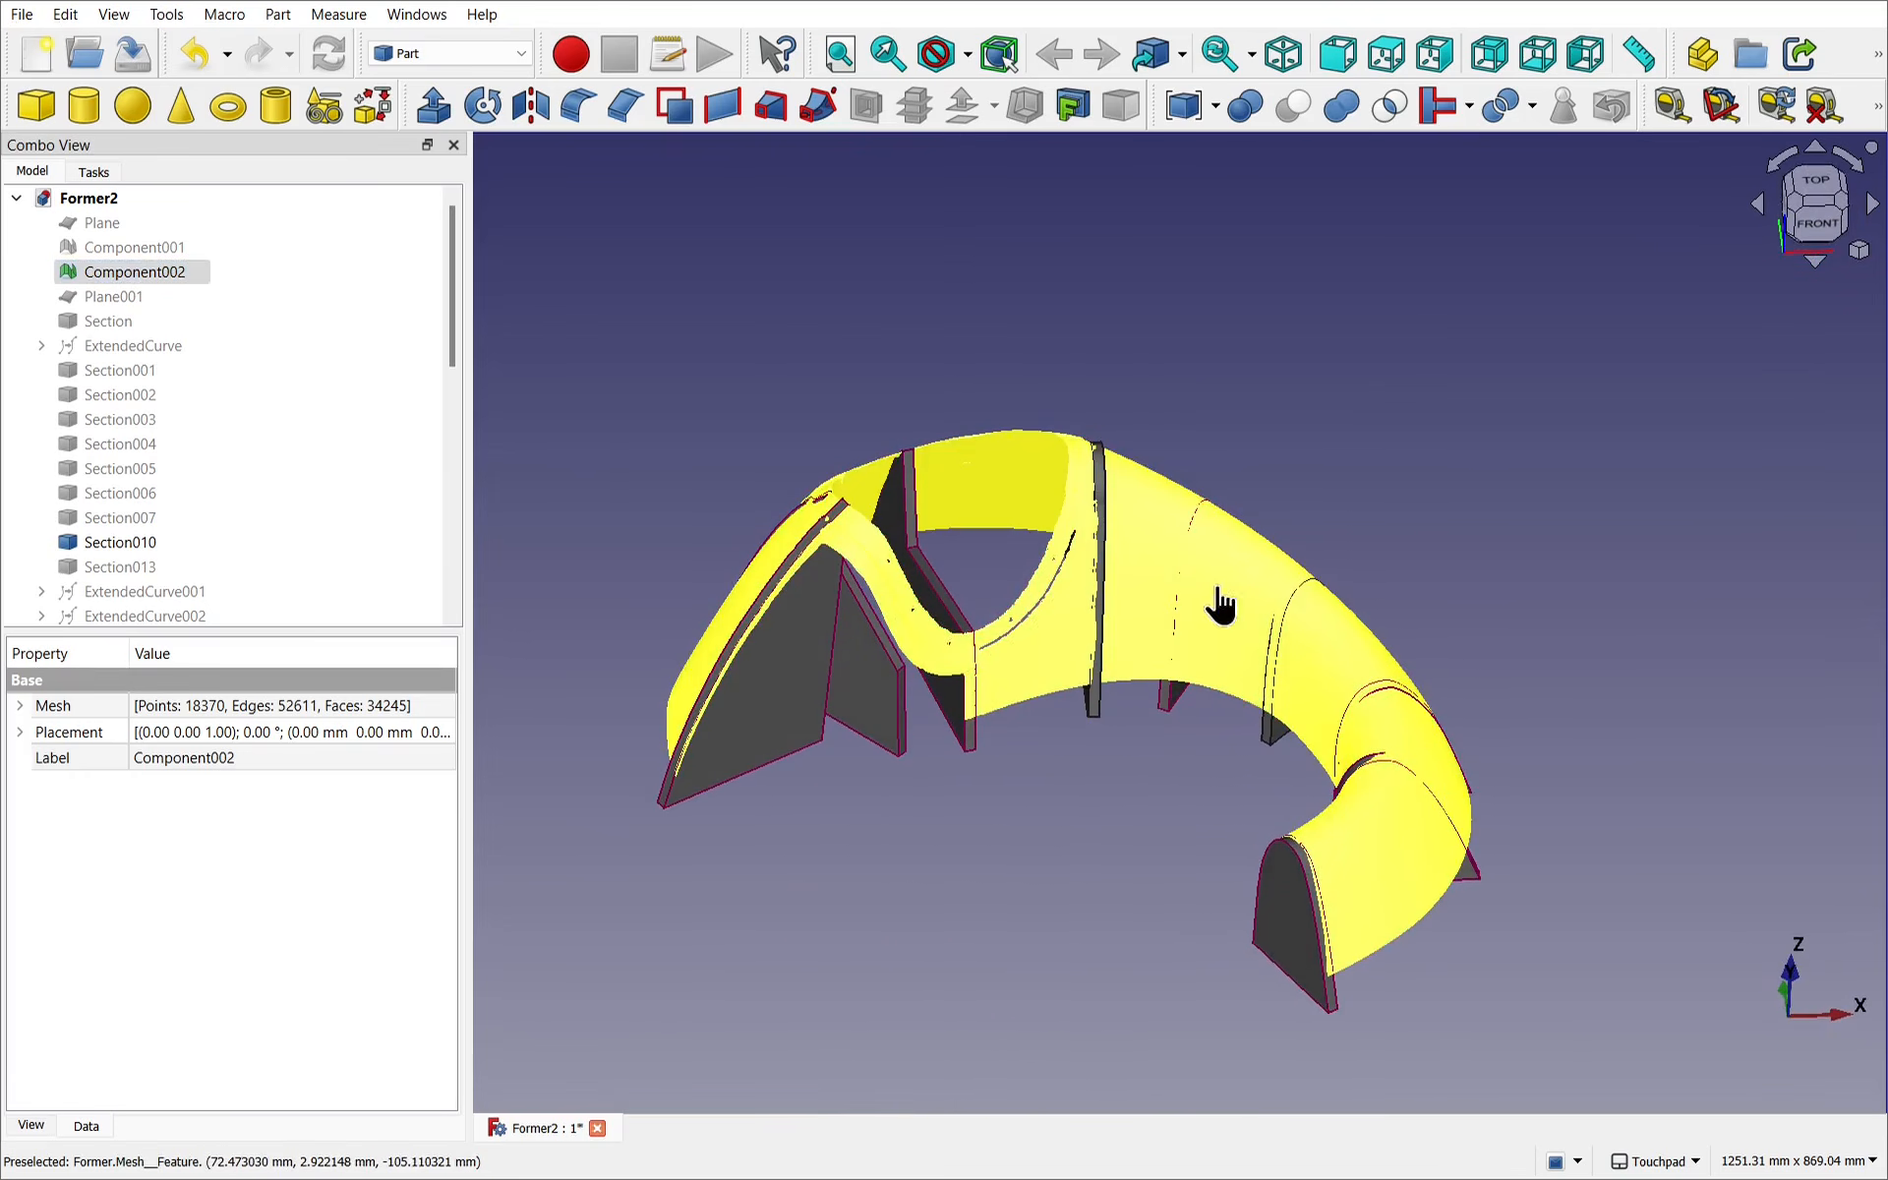
pyautogui.press('space')
pyautogui.keyDown('alt'); pyautogui.moveTo(1222, 602); pyautogui.dragTo(1003, 826); pyautogui.keyUp('alt')
pyautogui.keyDown('alt'); pyautogui.moveTo(1078, 640); pyautogui.dragTo(1210, 681); pyautogui.keyUp('alt')
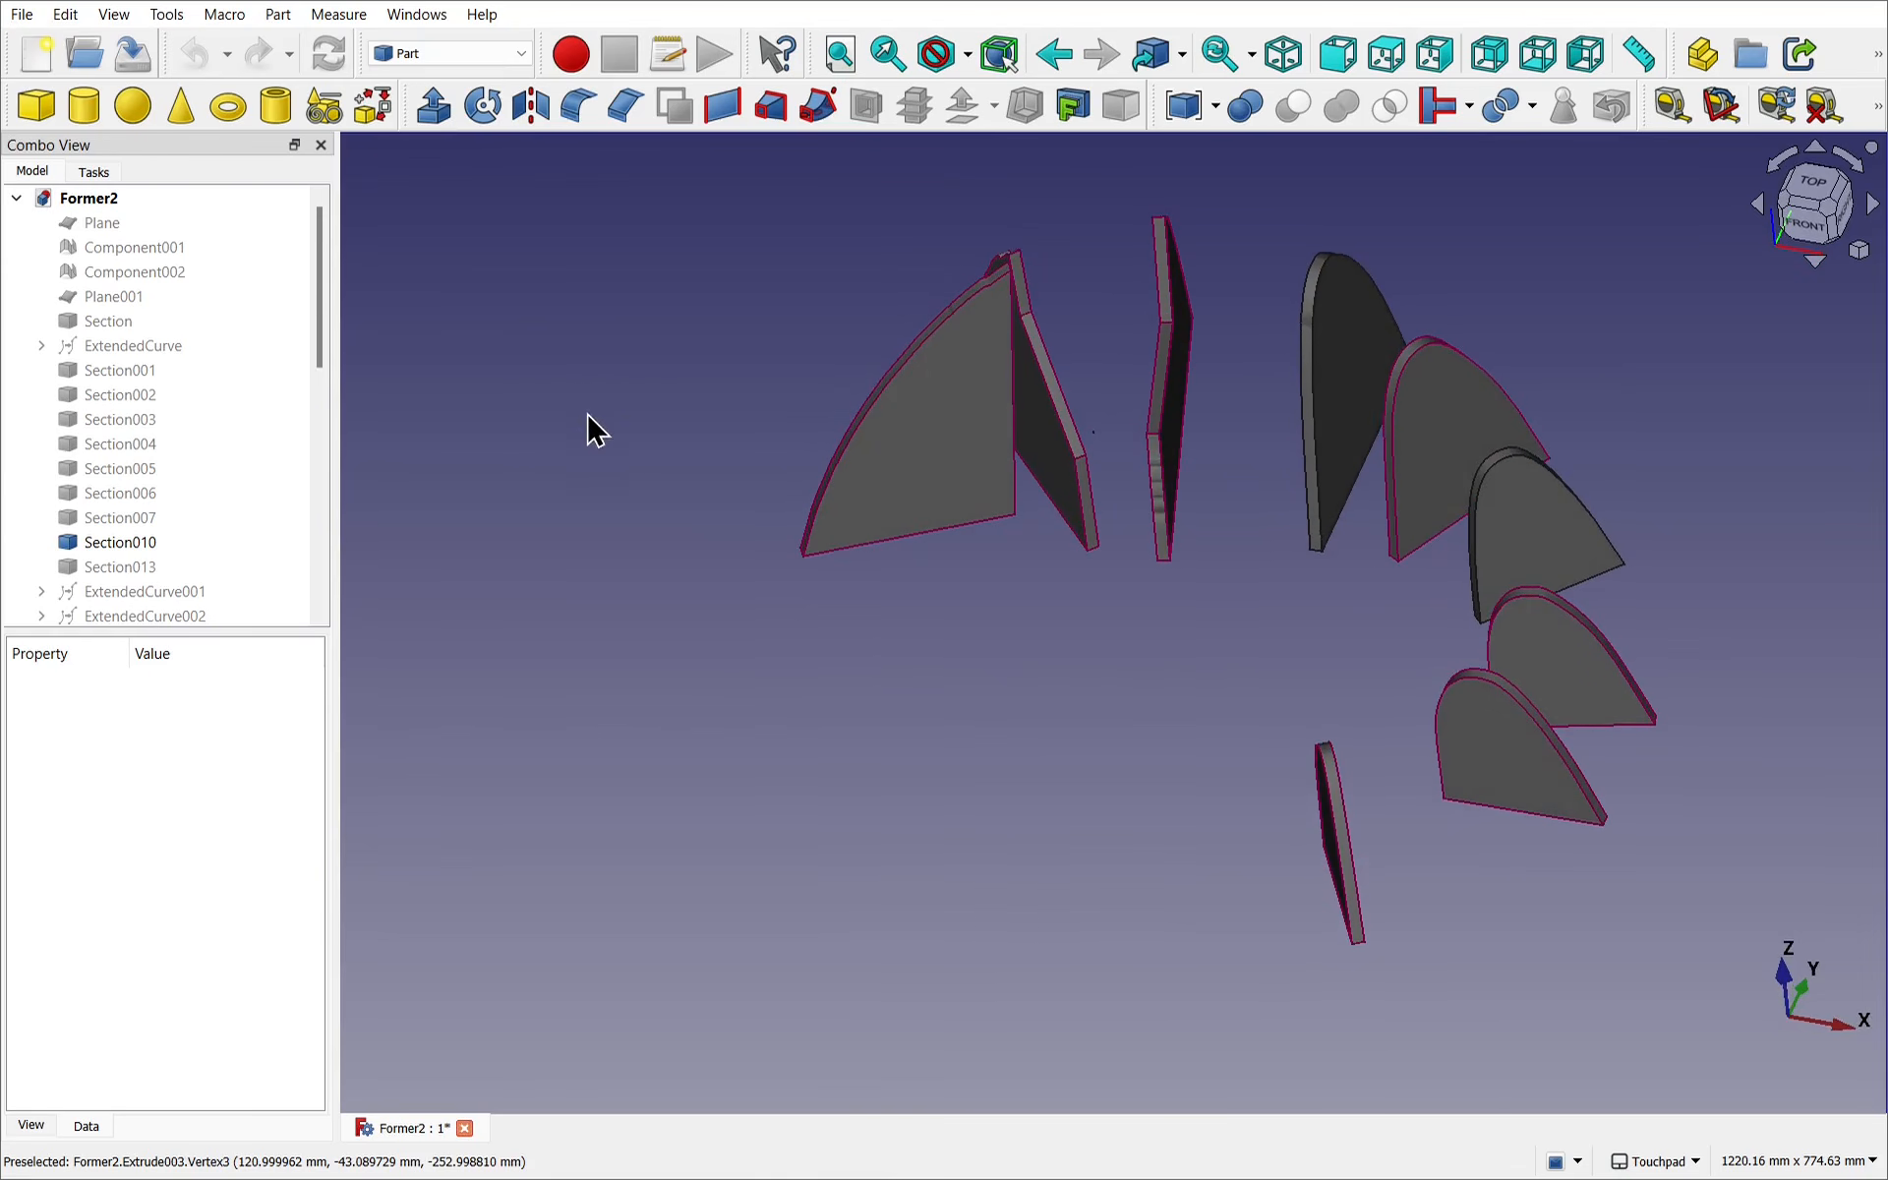
# Show the 800 mm square horizontal Plane and extrude it 10 mm along its normal without creating a solid.
pyautogui.click(118, 295)
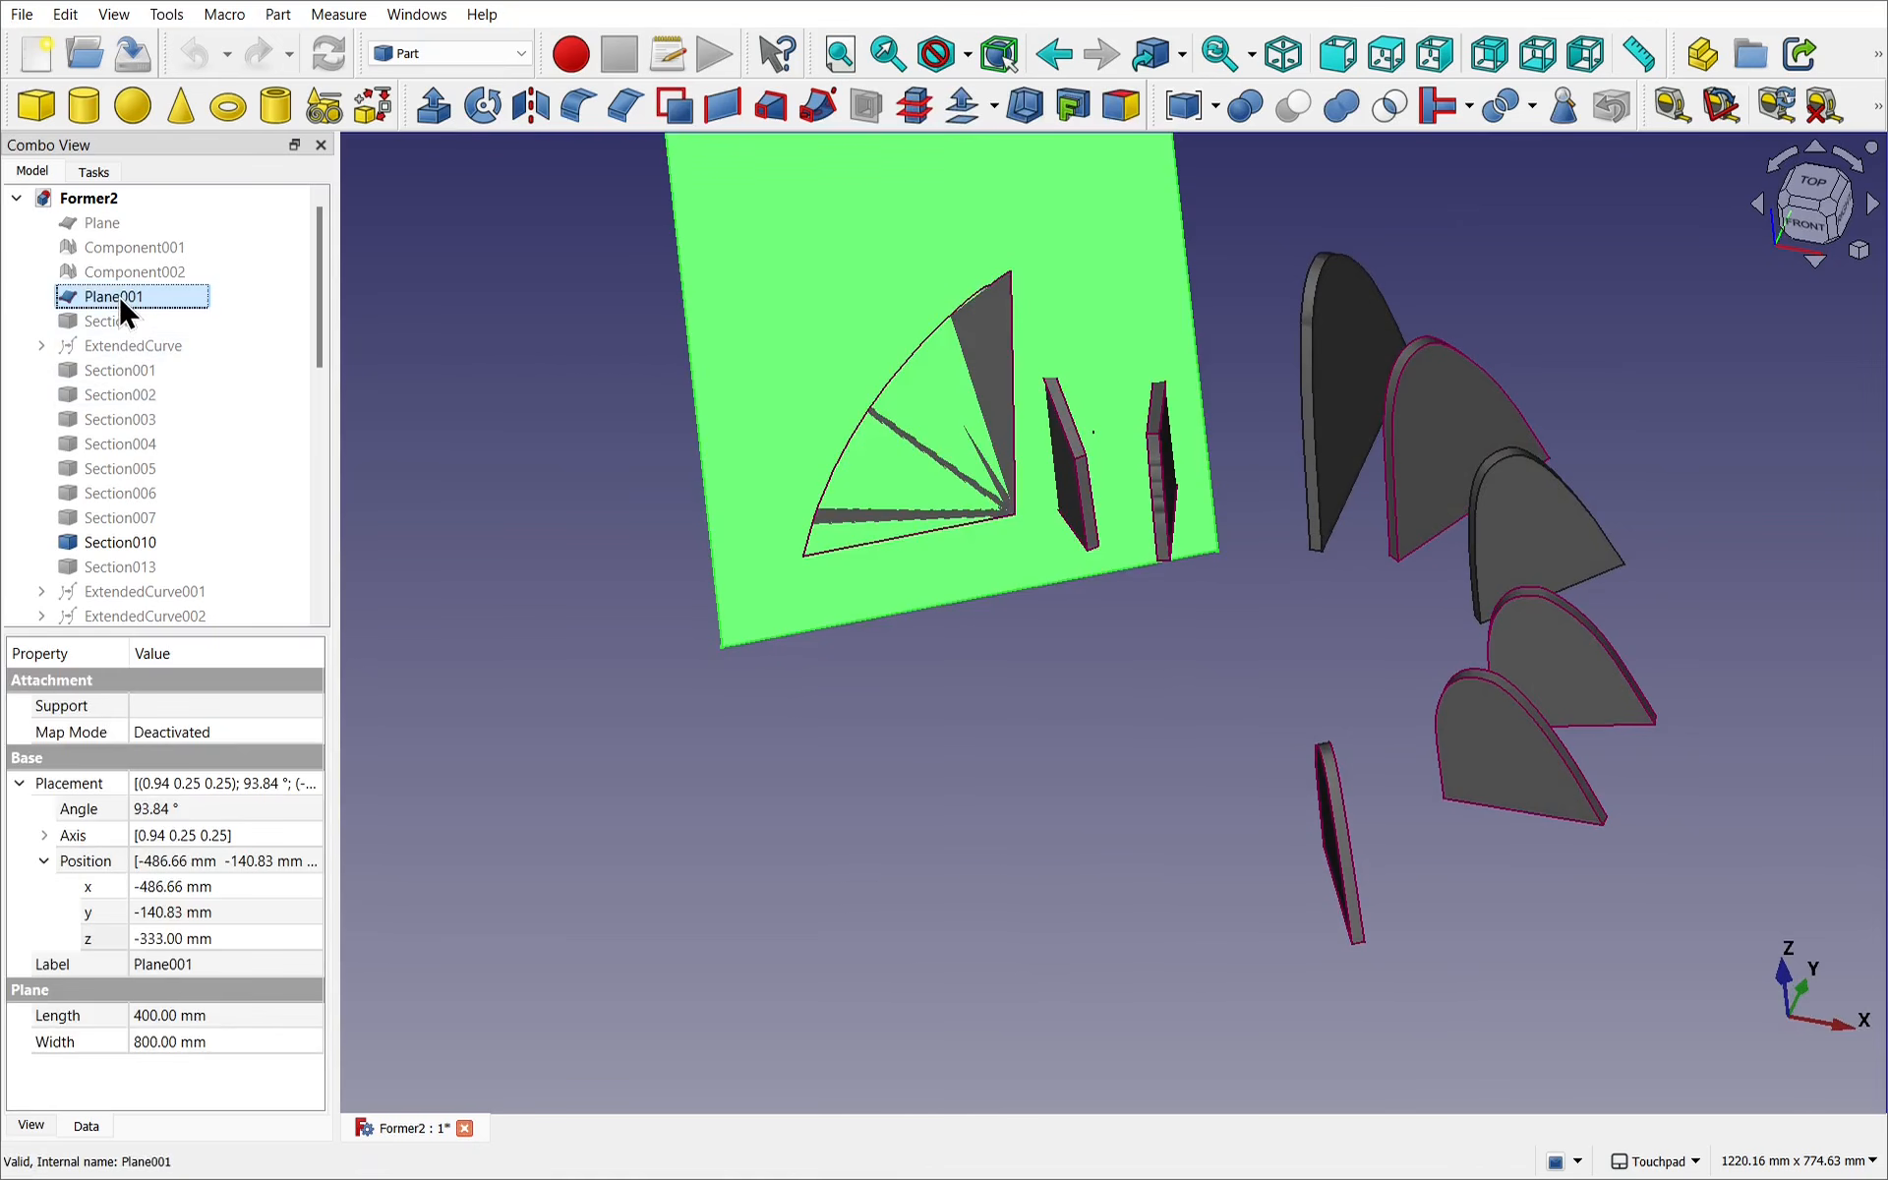
pyautogui.press('space')
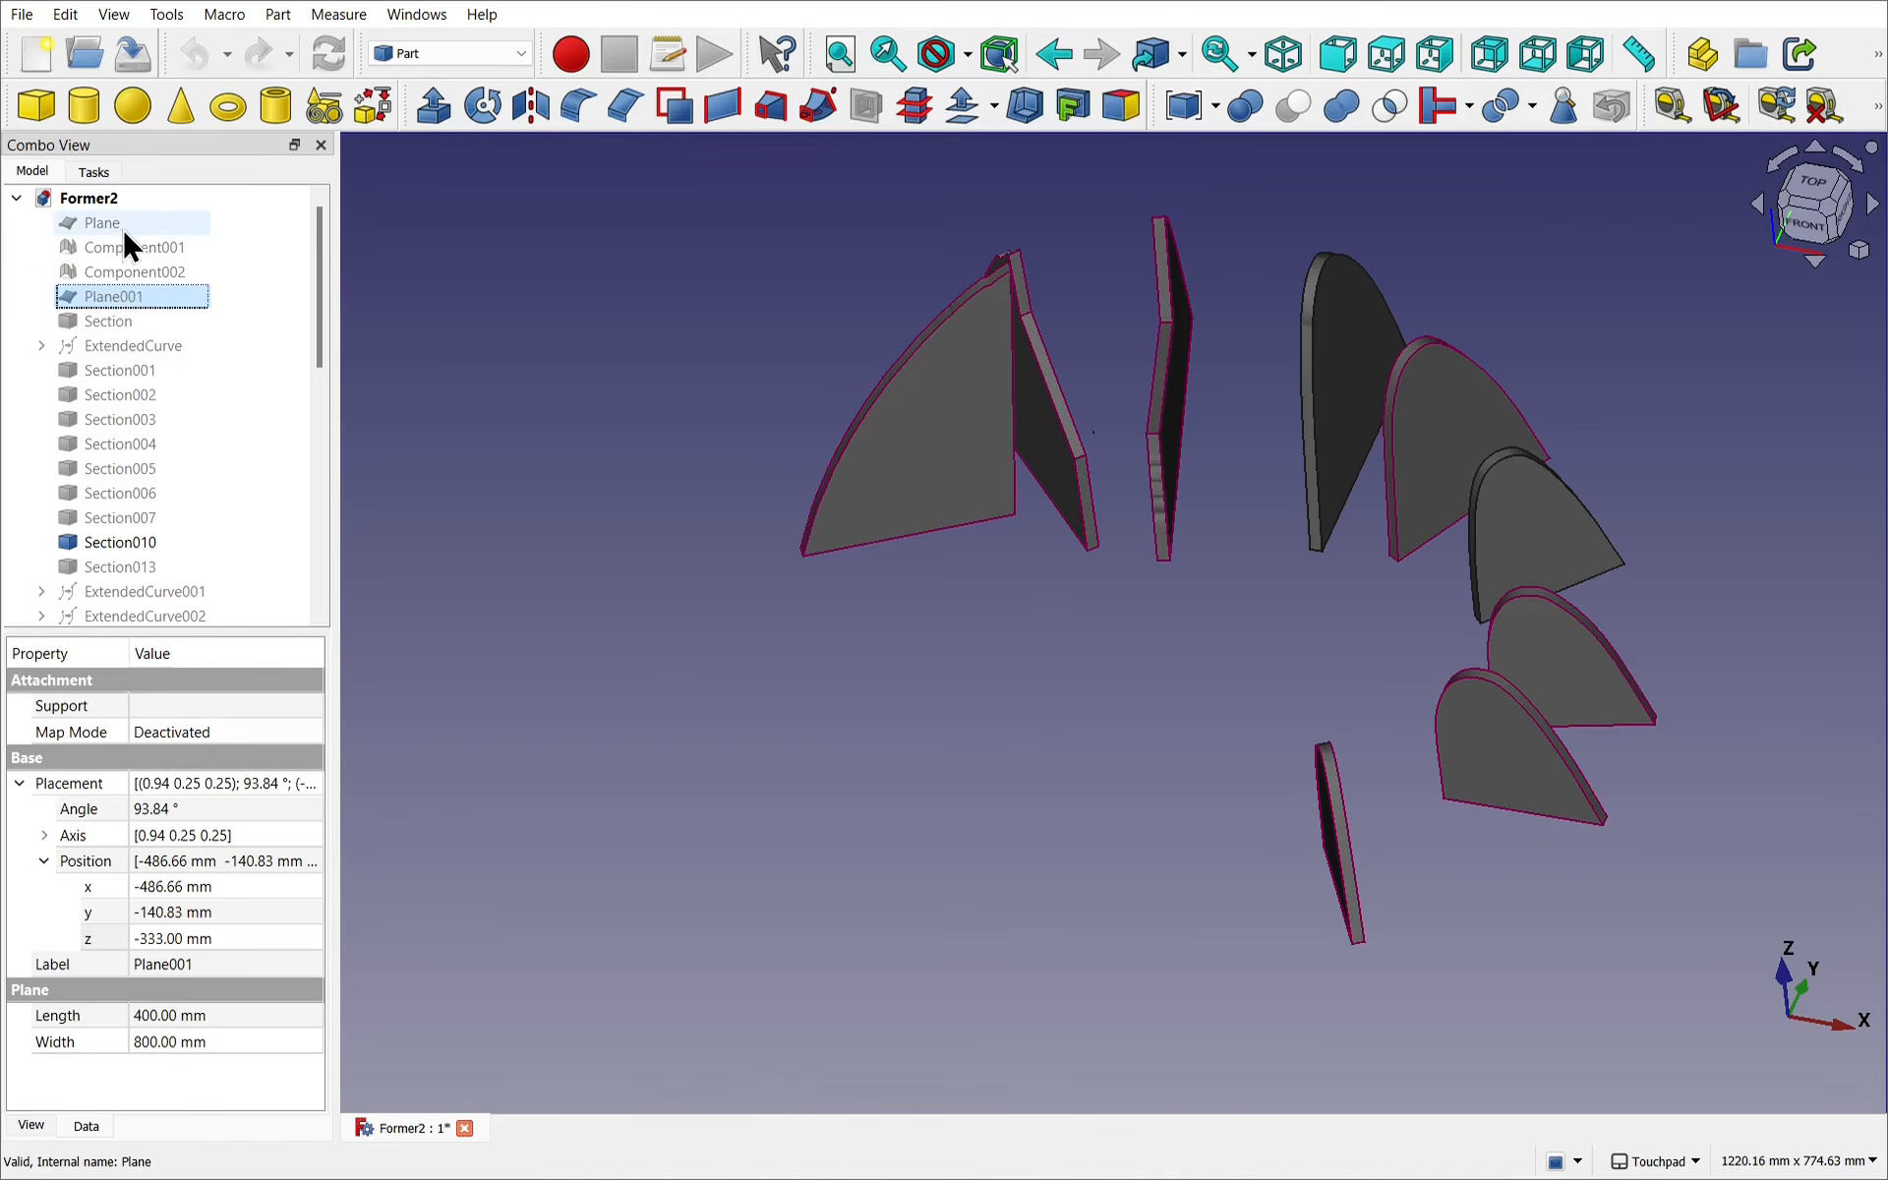
pyautogui.click(120, 225)
pyautogui.press('space')
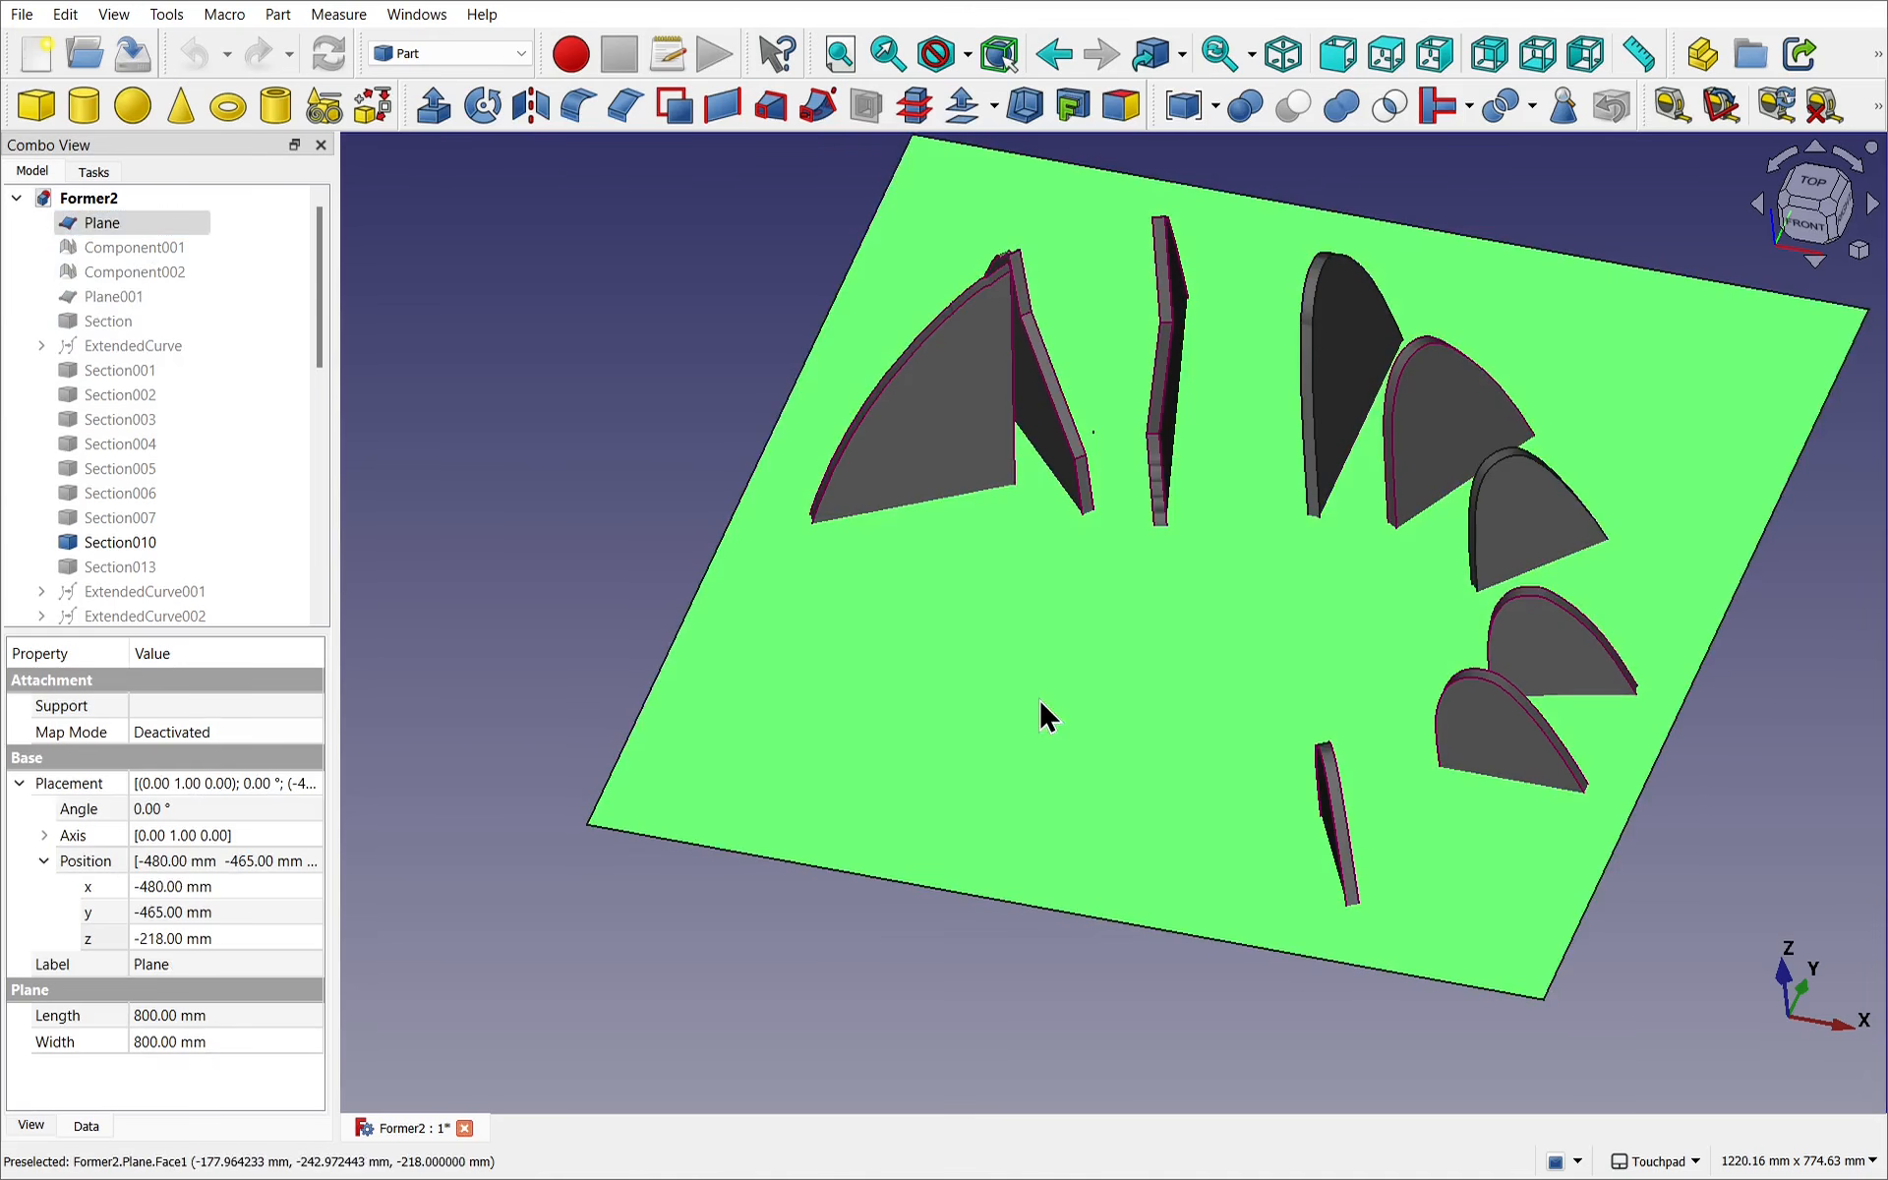
pyautogui.click(434, 106)
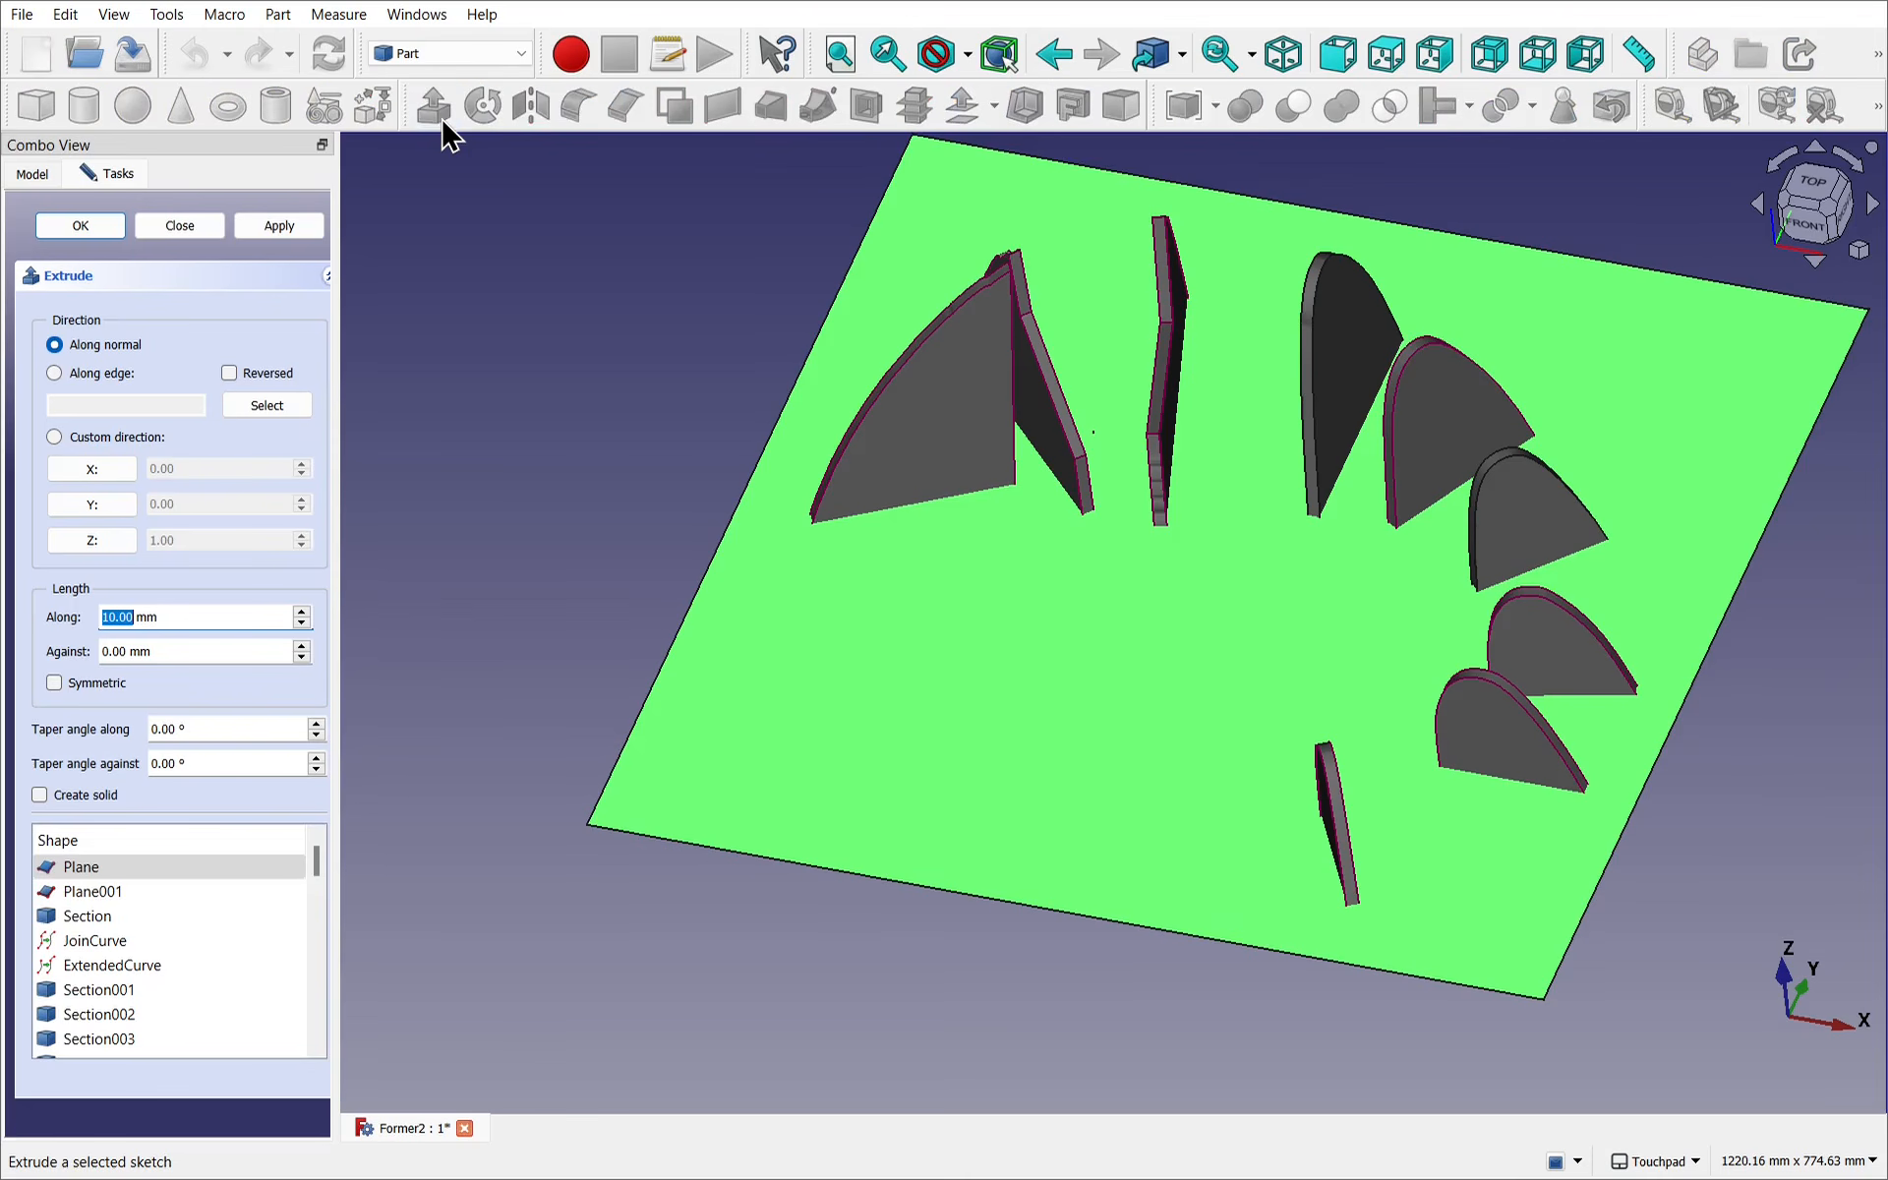
pyautogui.click(255, 224)
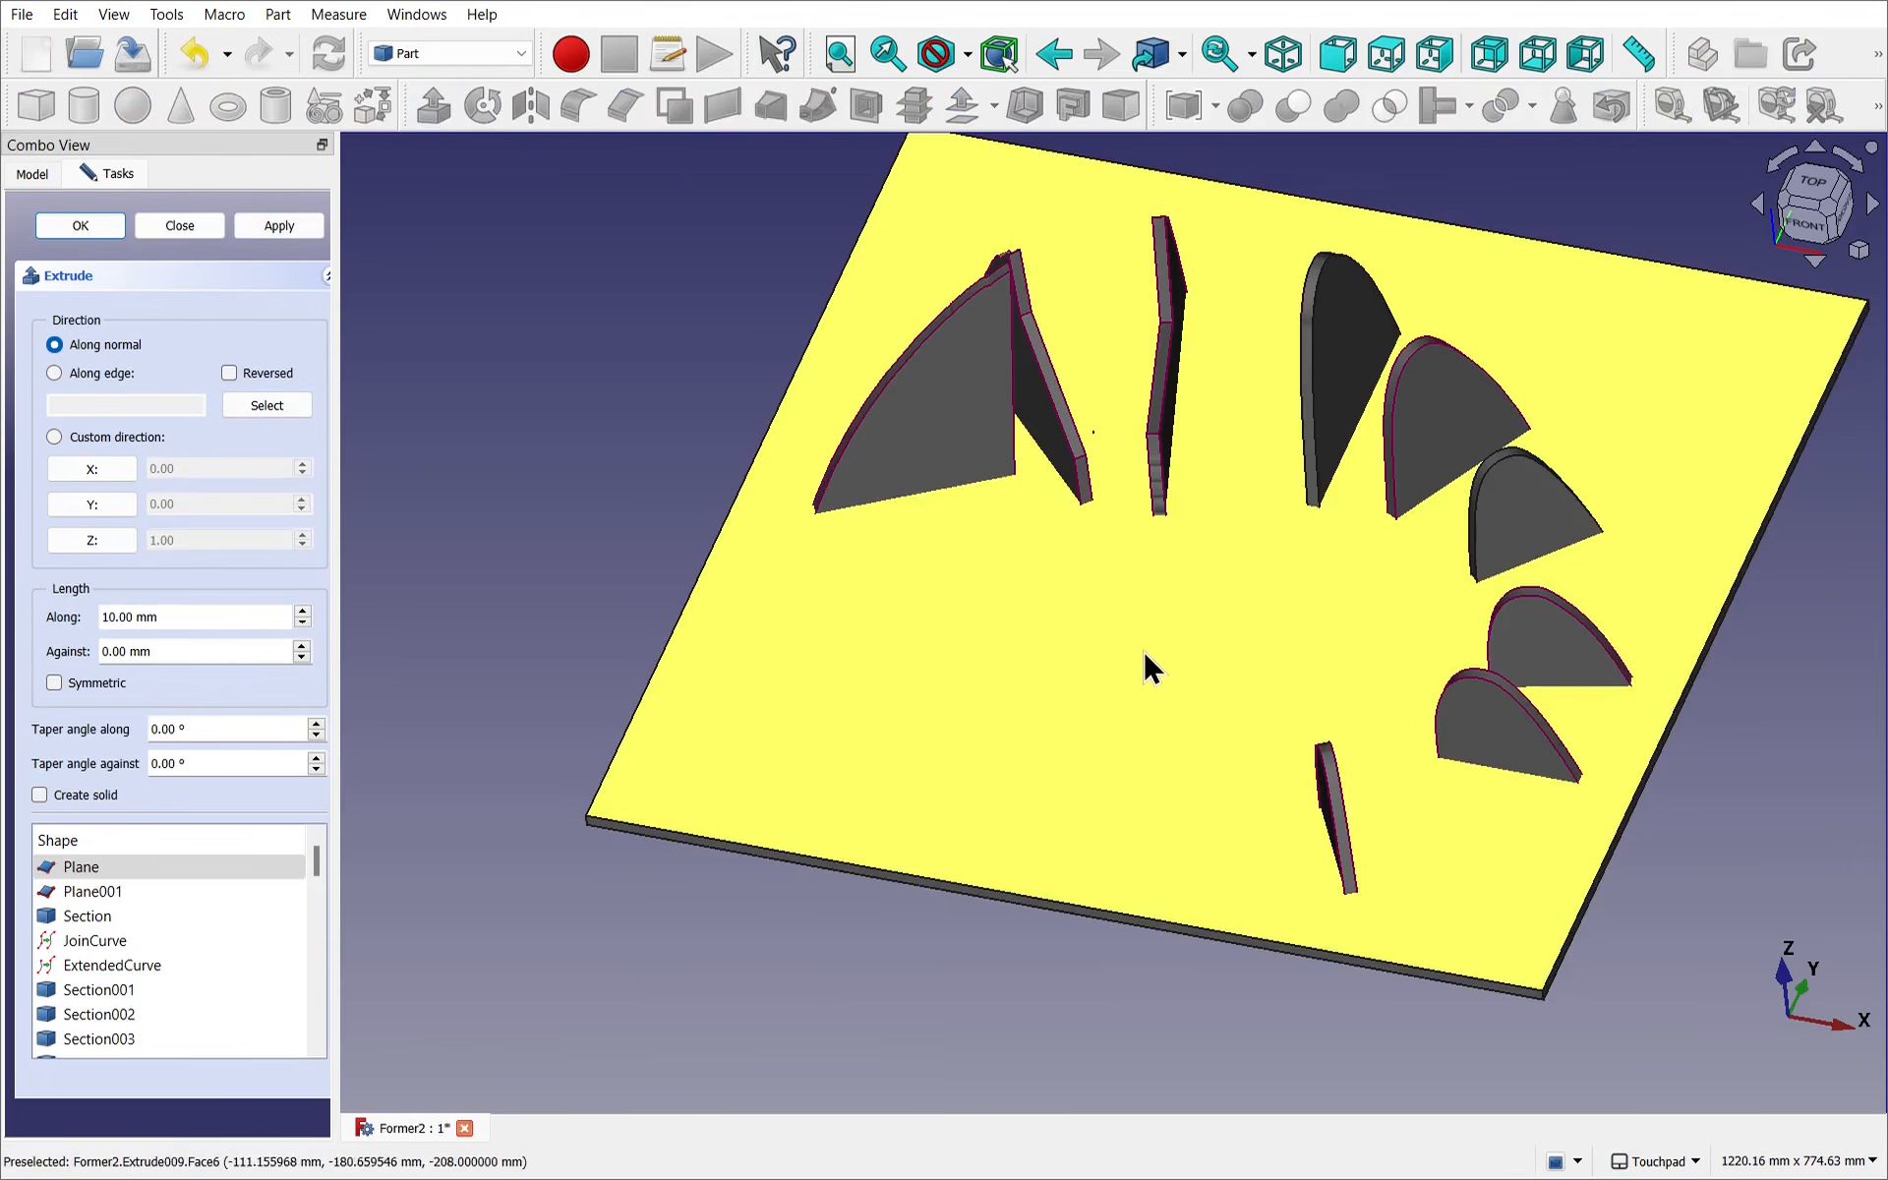
# Leave the Extrude command and lower the Plane beneath Extrude009 to a Z position of -282 mm.
pyautogui.keyDown('alt'); pyautogui.moveTo(1123, 651); pyautogui.dragTo(1159, 539); pyautogui.keyUp('alt')
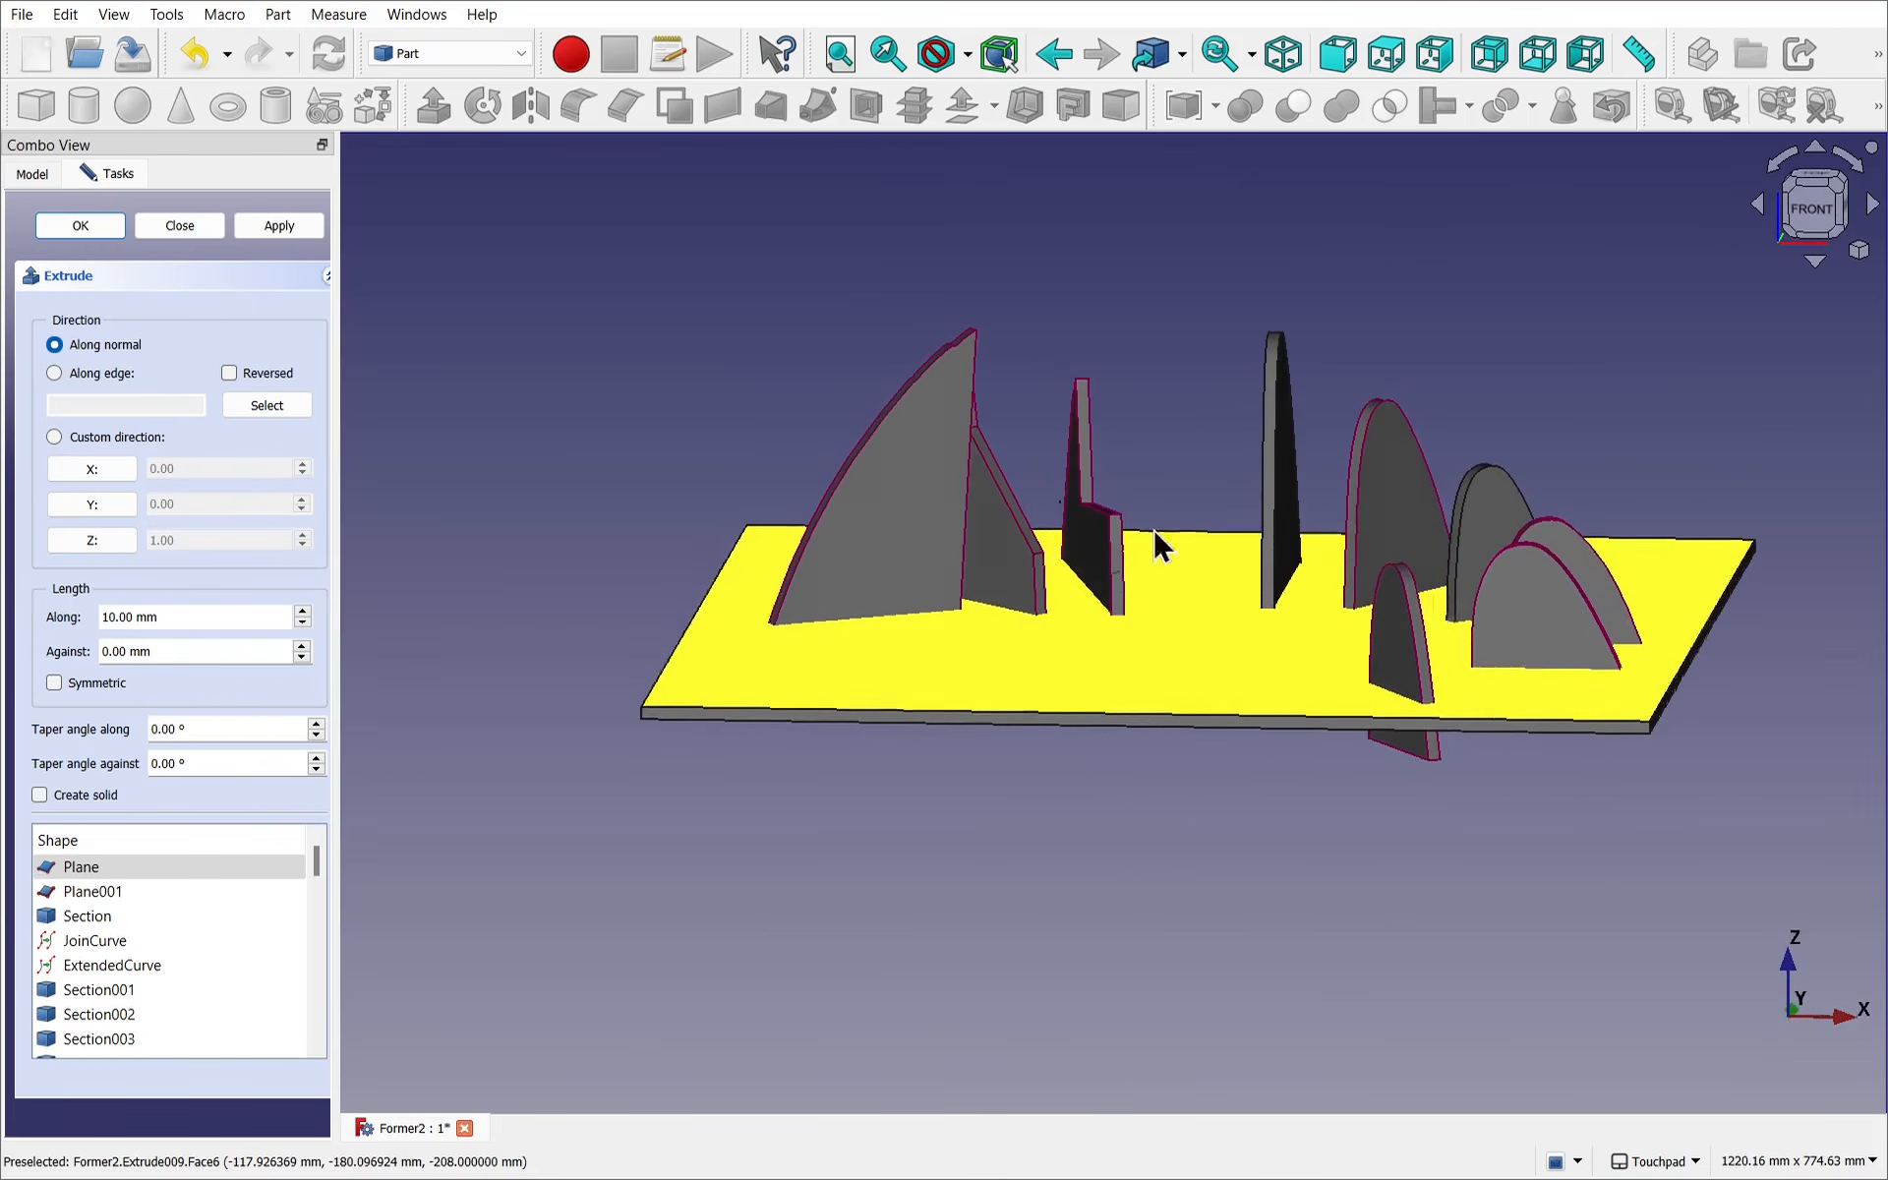
pyautogui.click(161, 226)
pyautogui.click(121, 271)
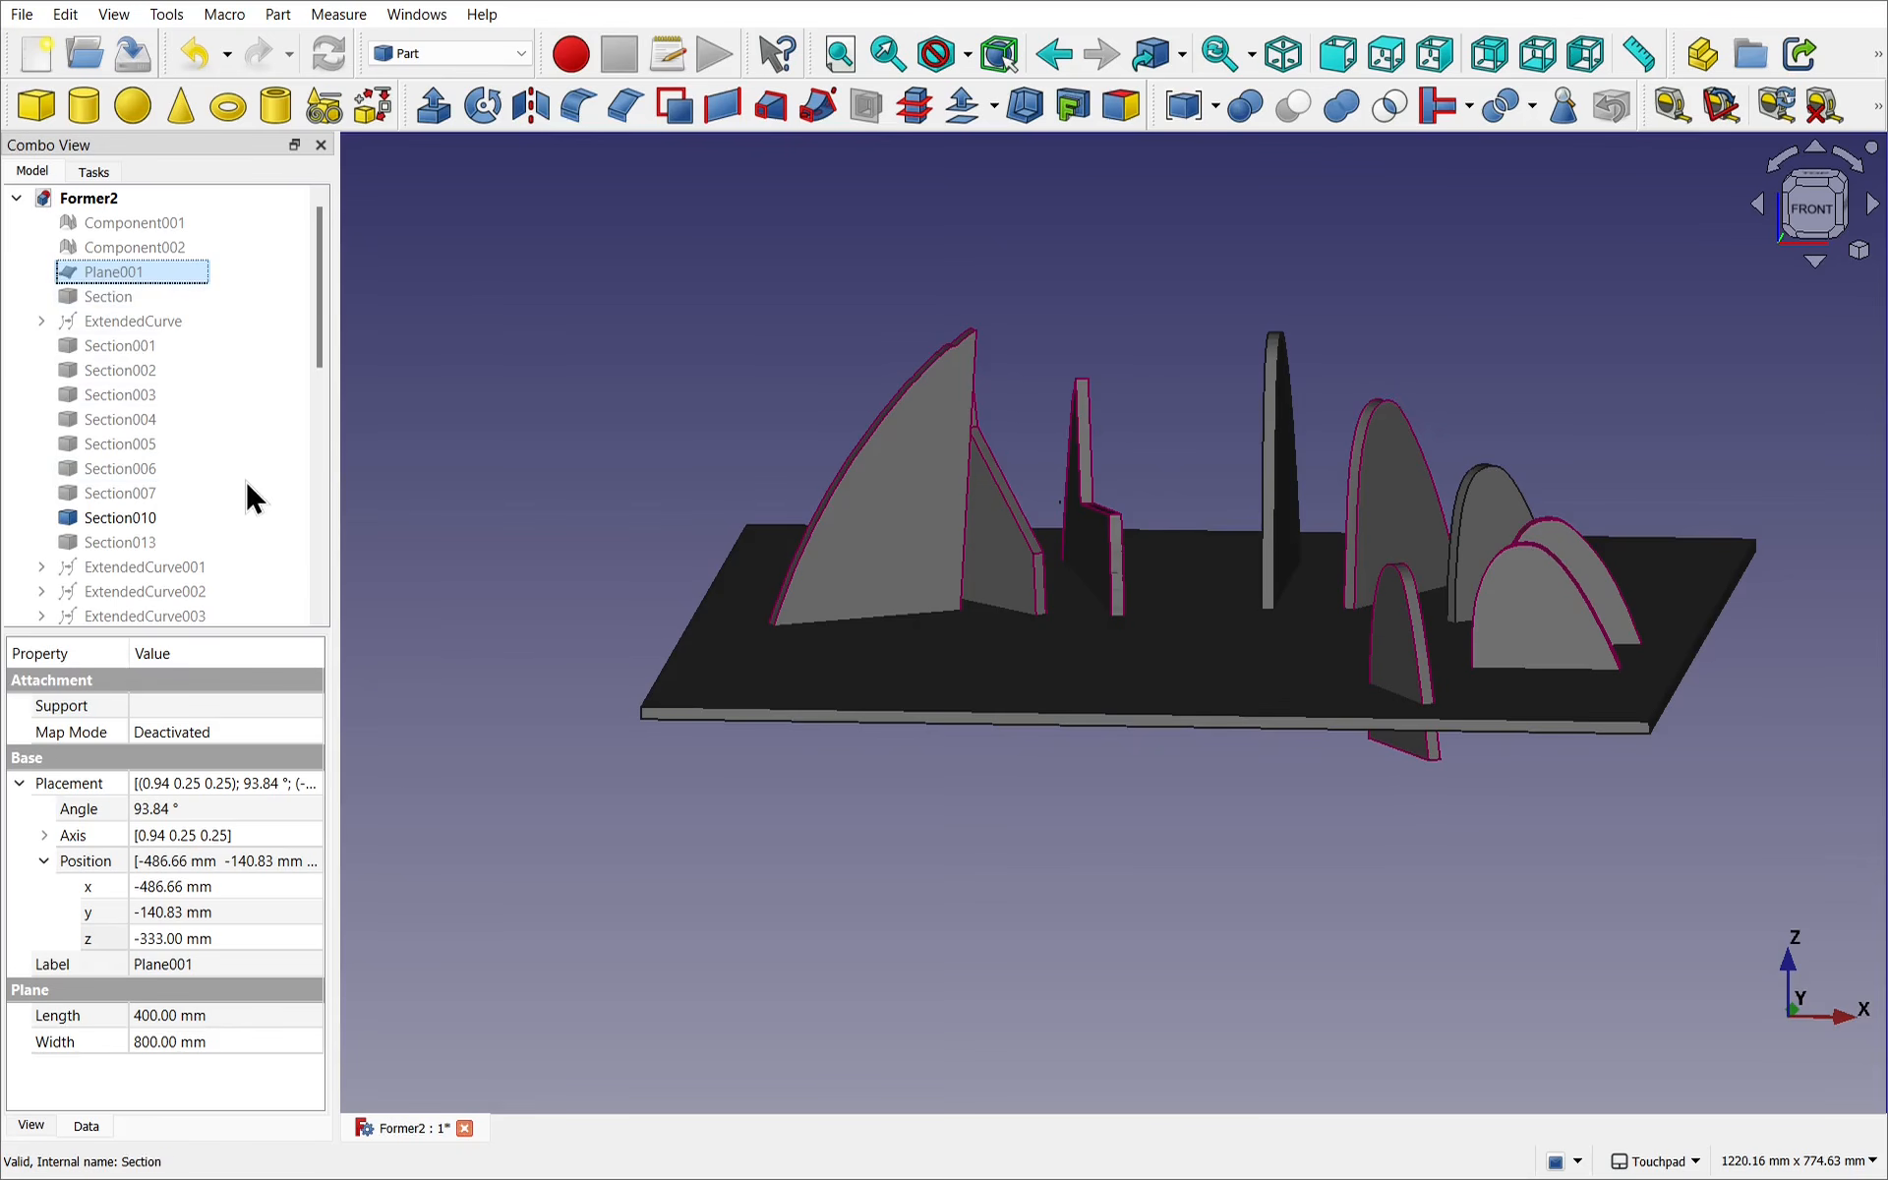
pyautogui.scroll(-1, 319, 541)
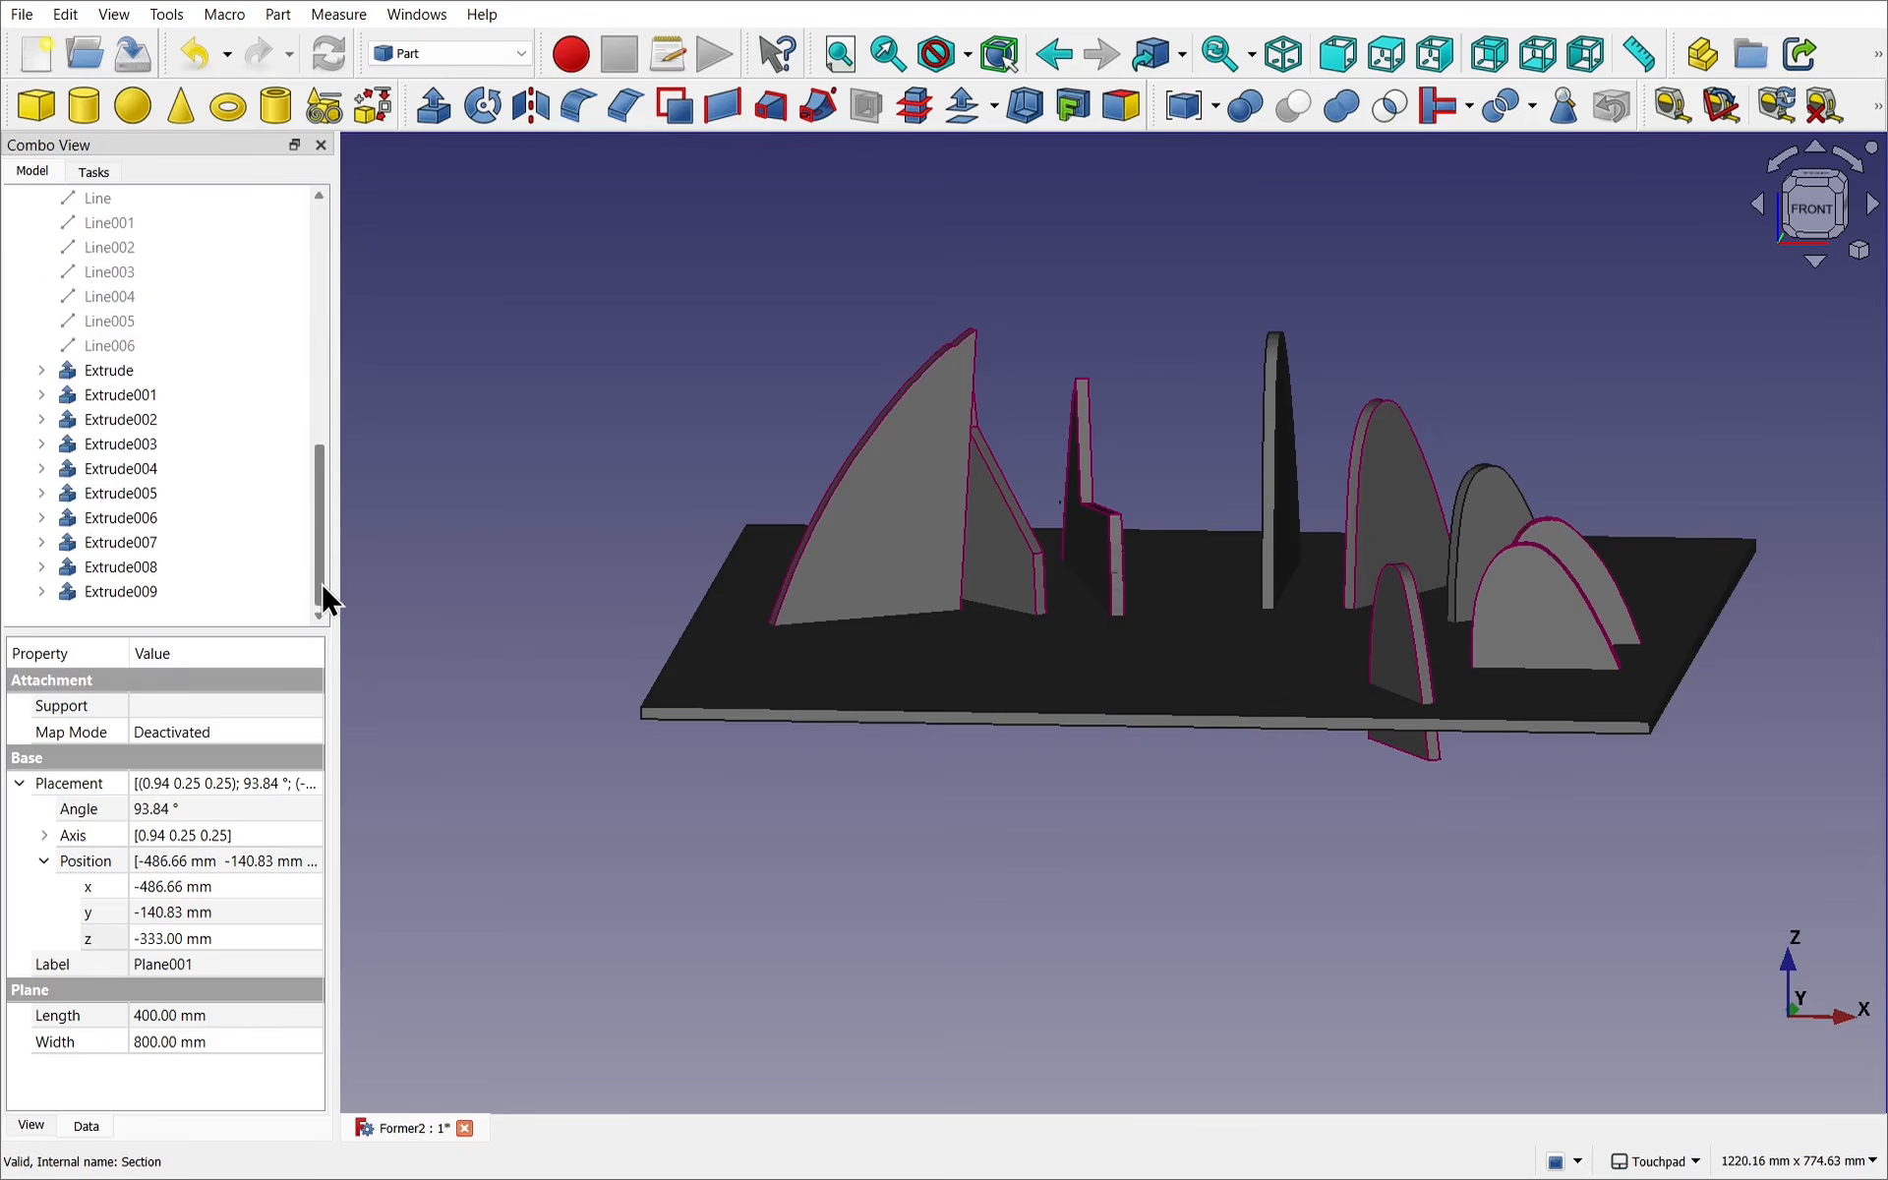
pyautogui.click(40, 595)
pyautogui.click(99, 613)
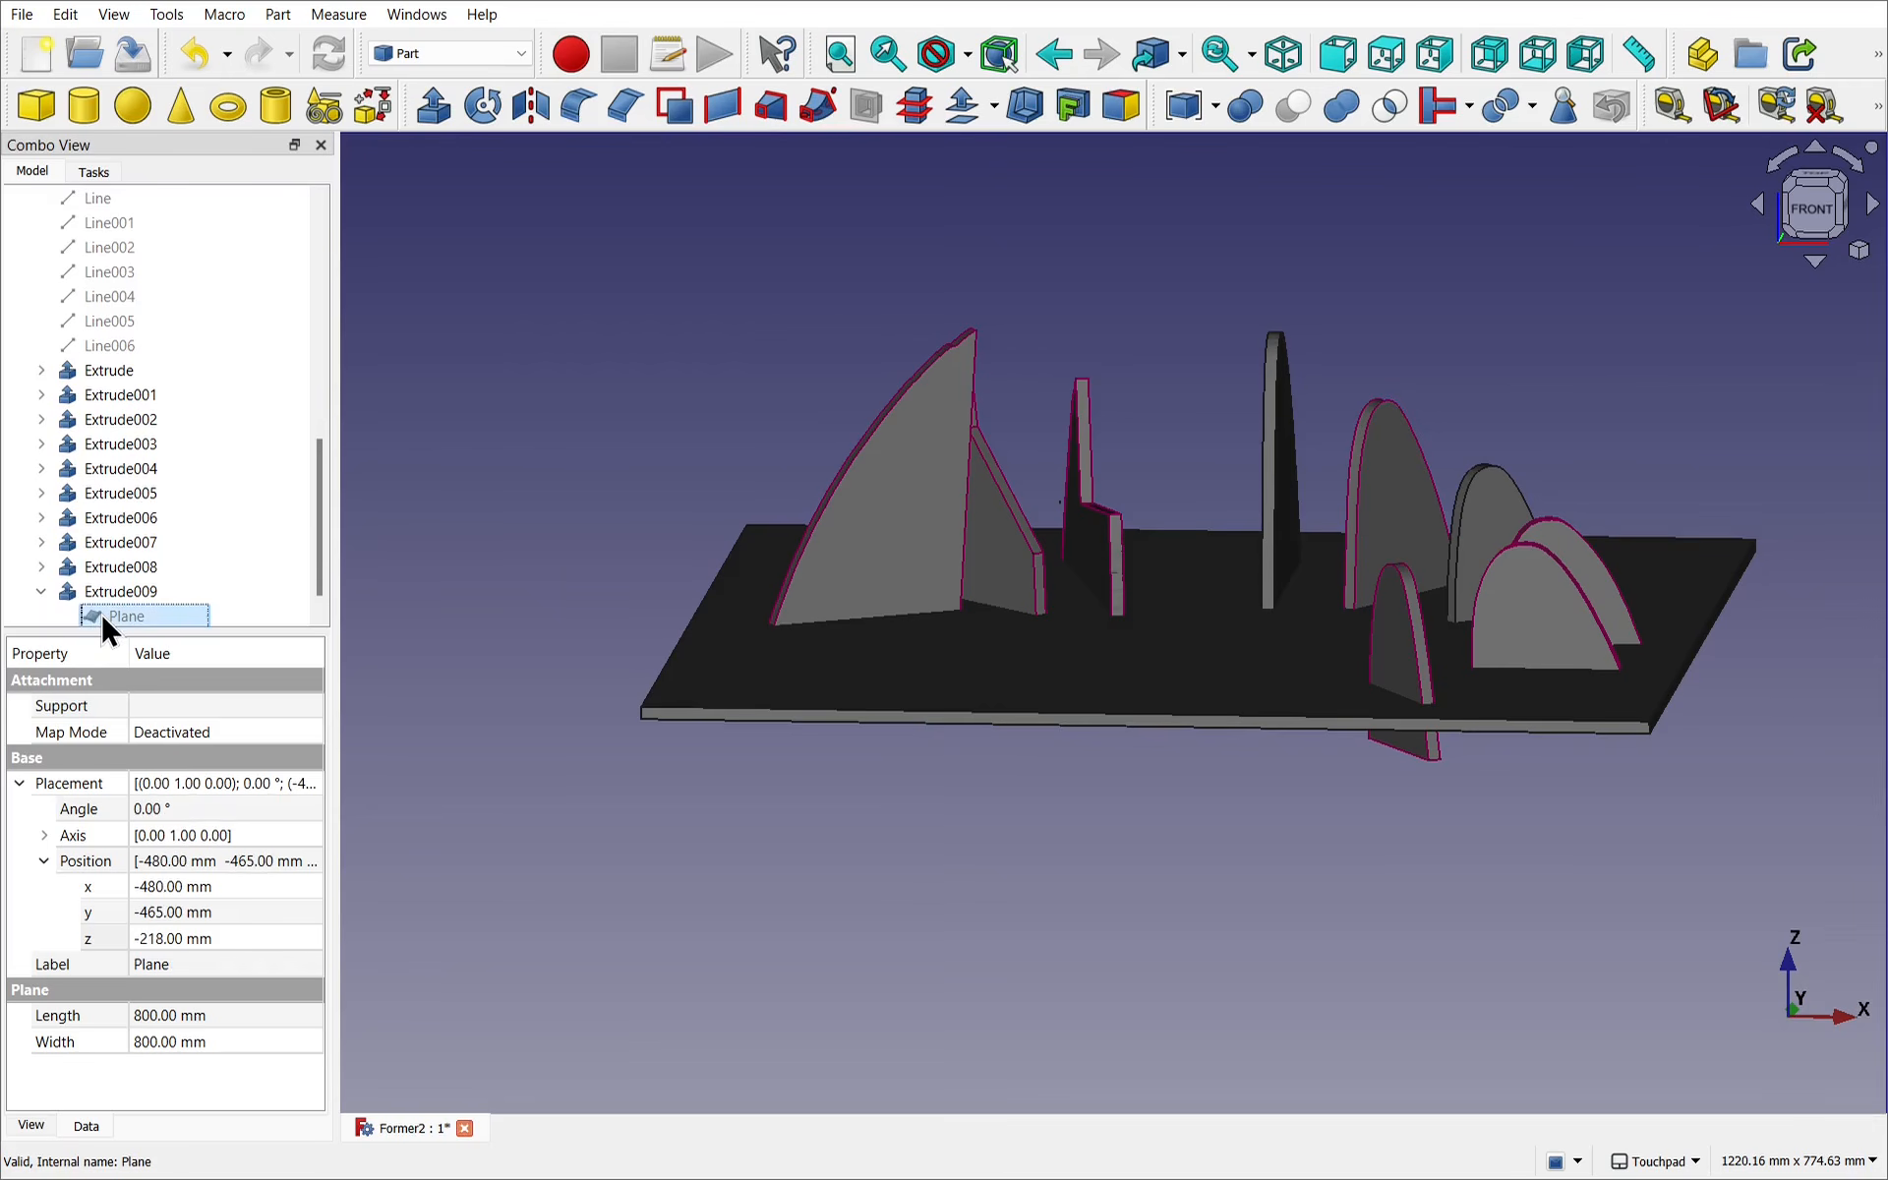
pyautogui.press('space')
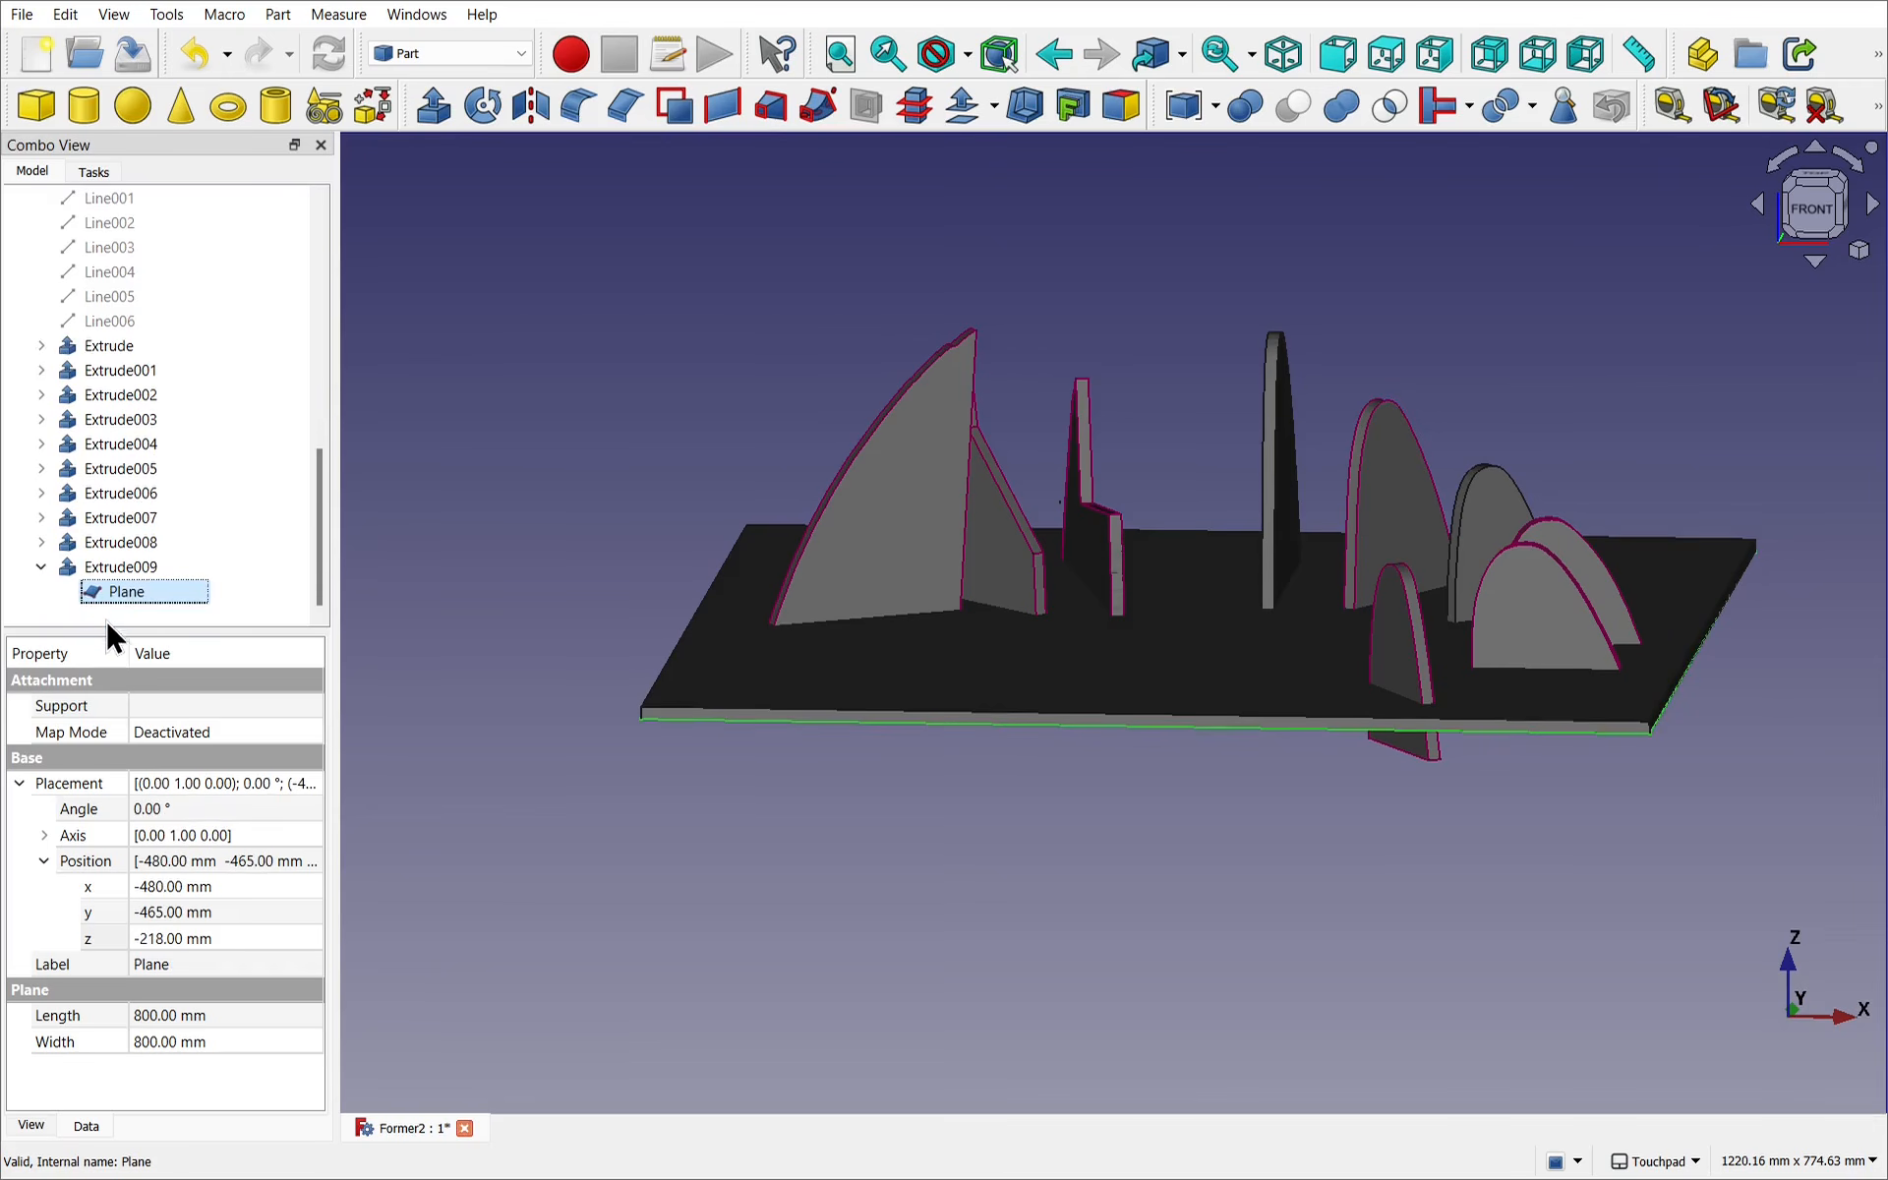
pyautogui.click(256, 941)
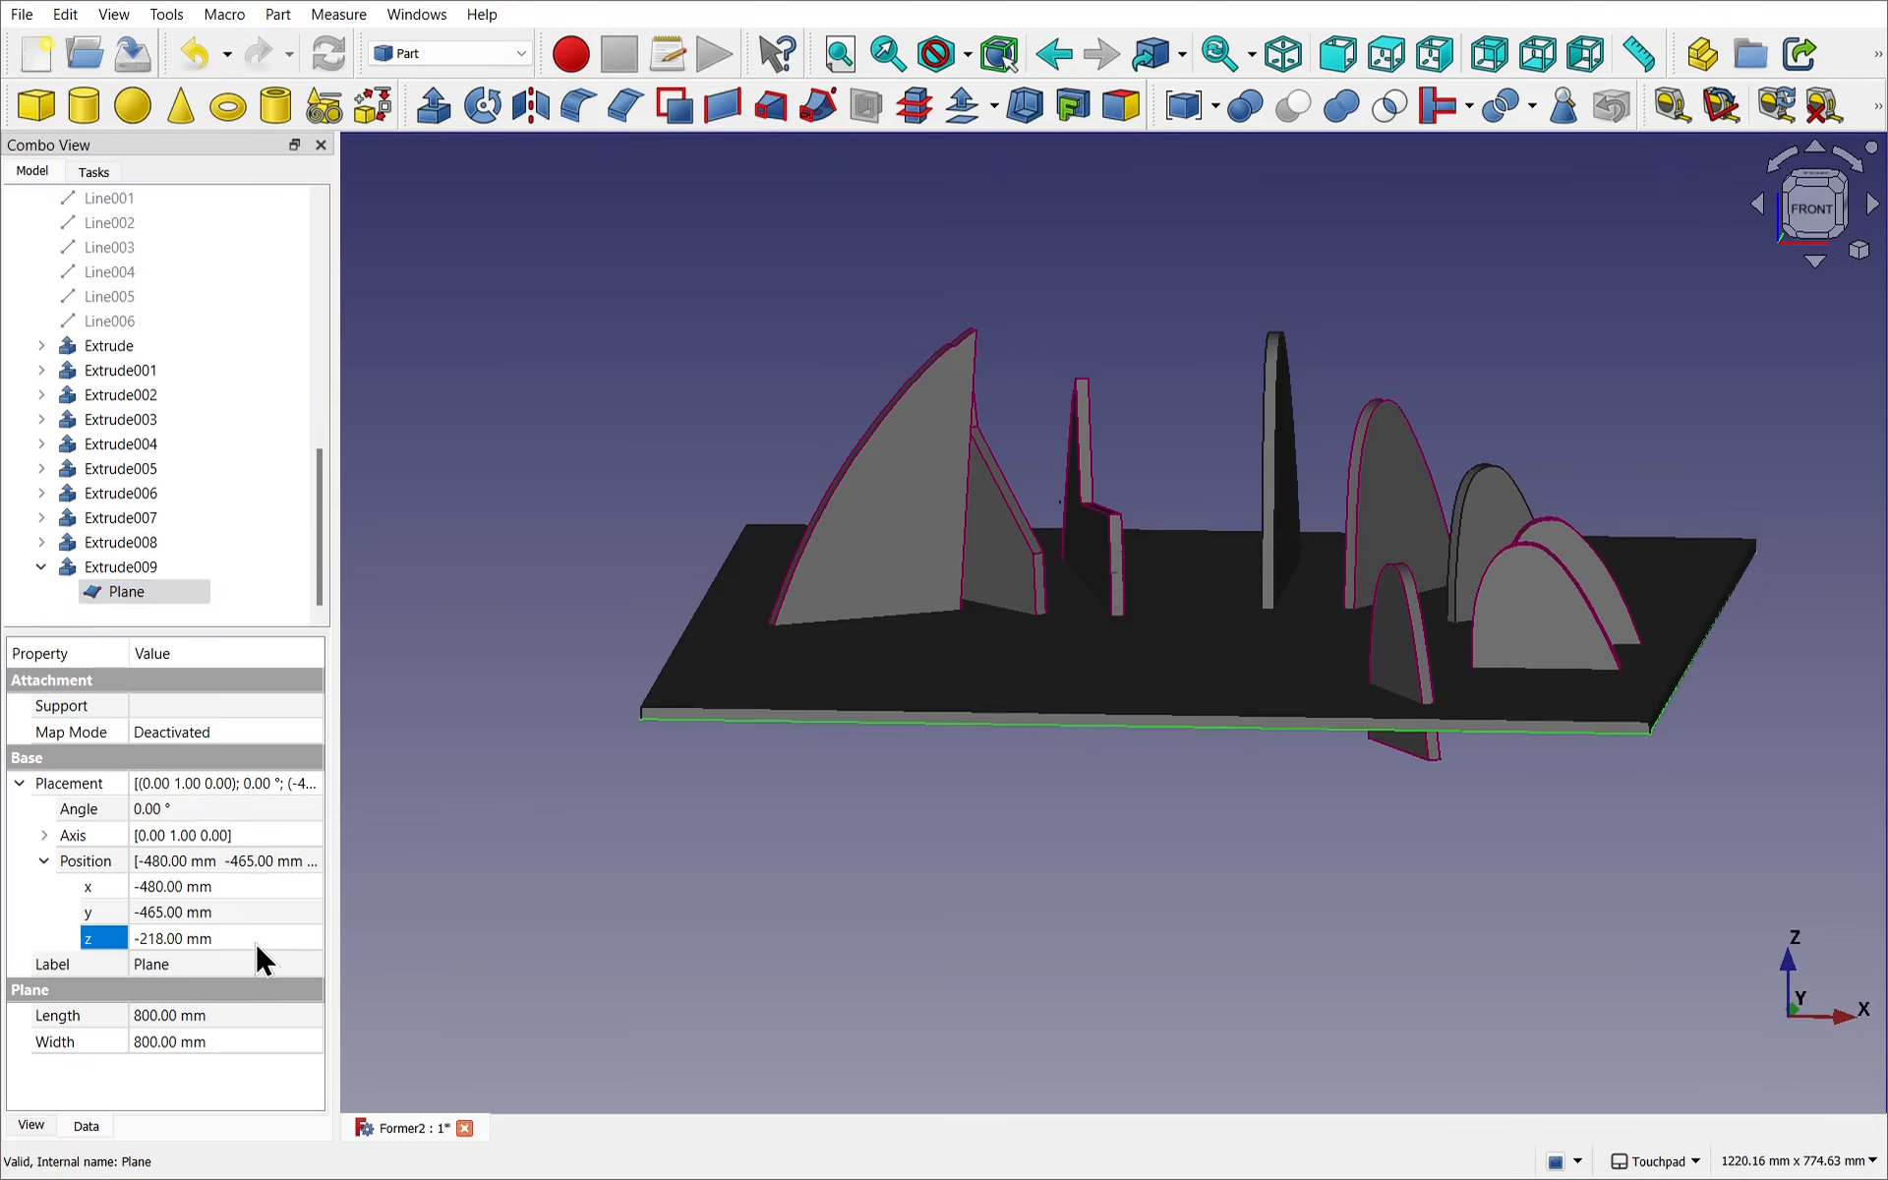
pyautogui.scroll(-20, 255, 941)
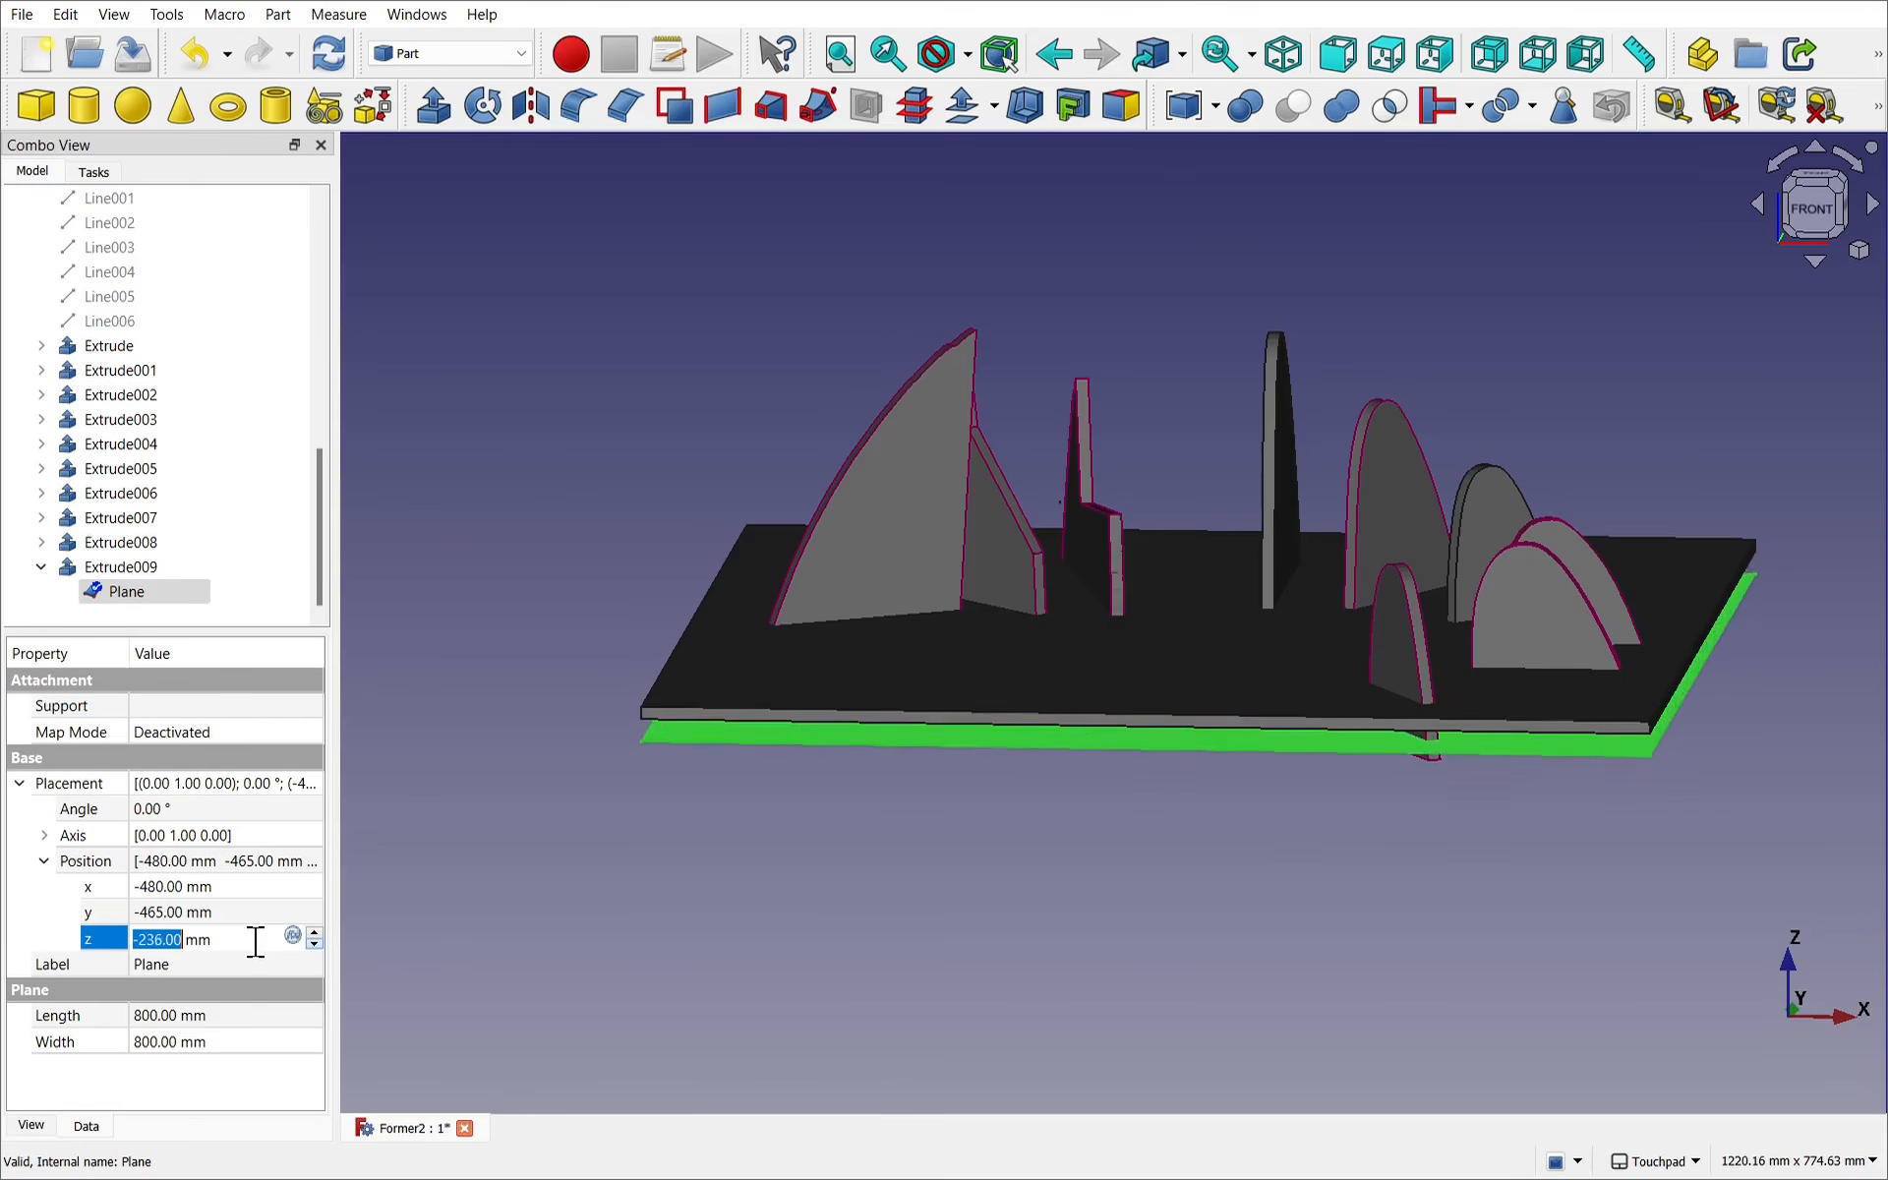
pyautogui.scroll(-20, 255, 941)
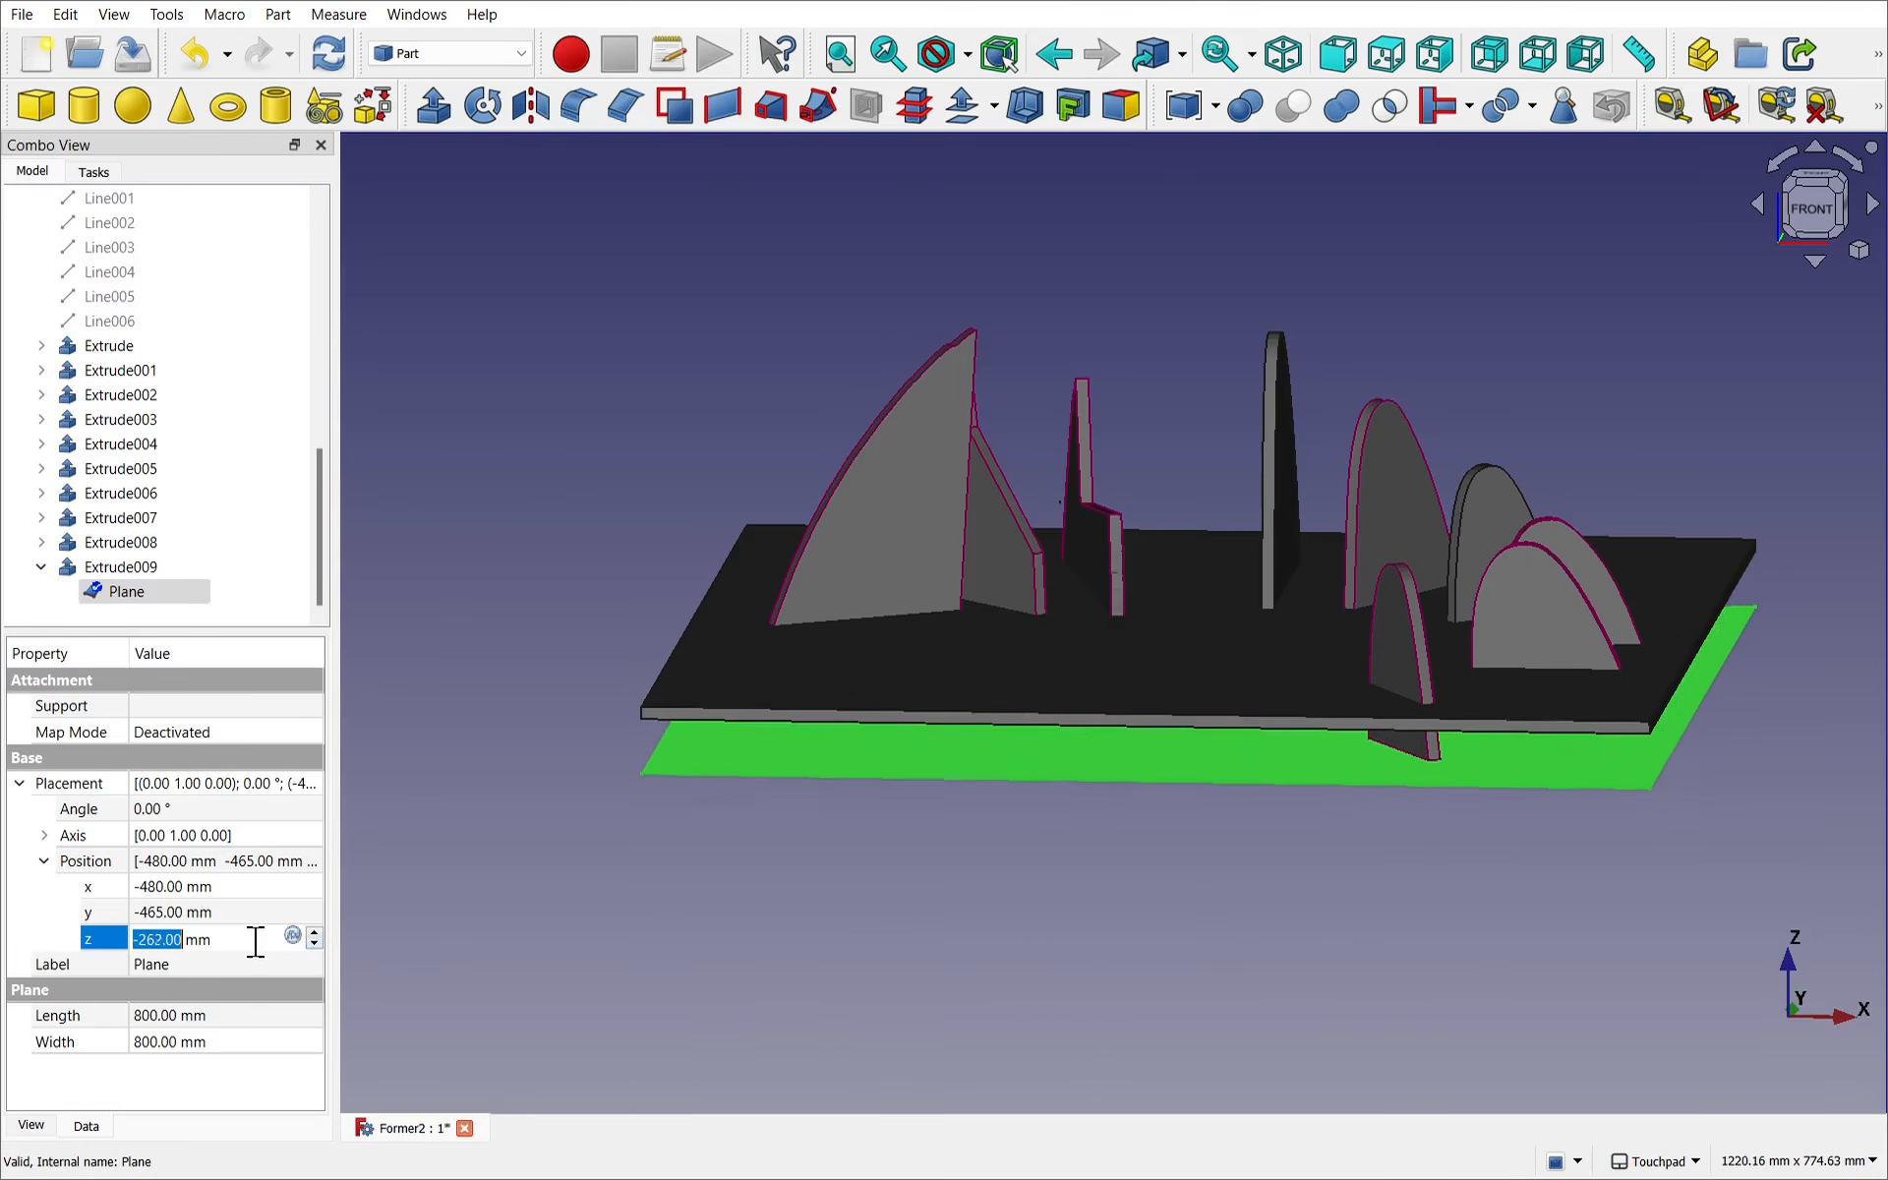
pyautogui.click(796, 995)
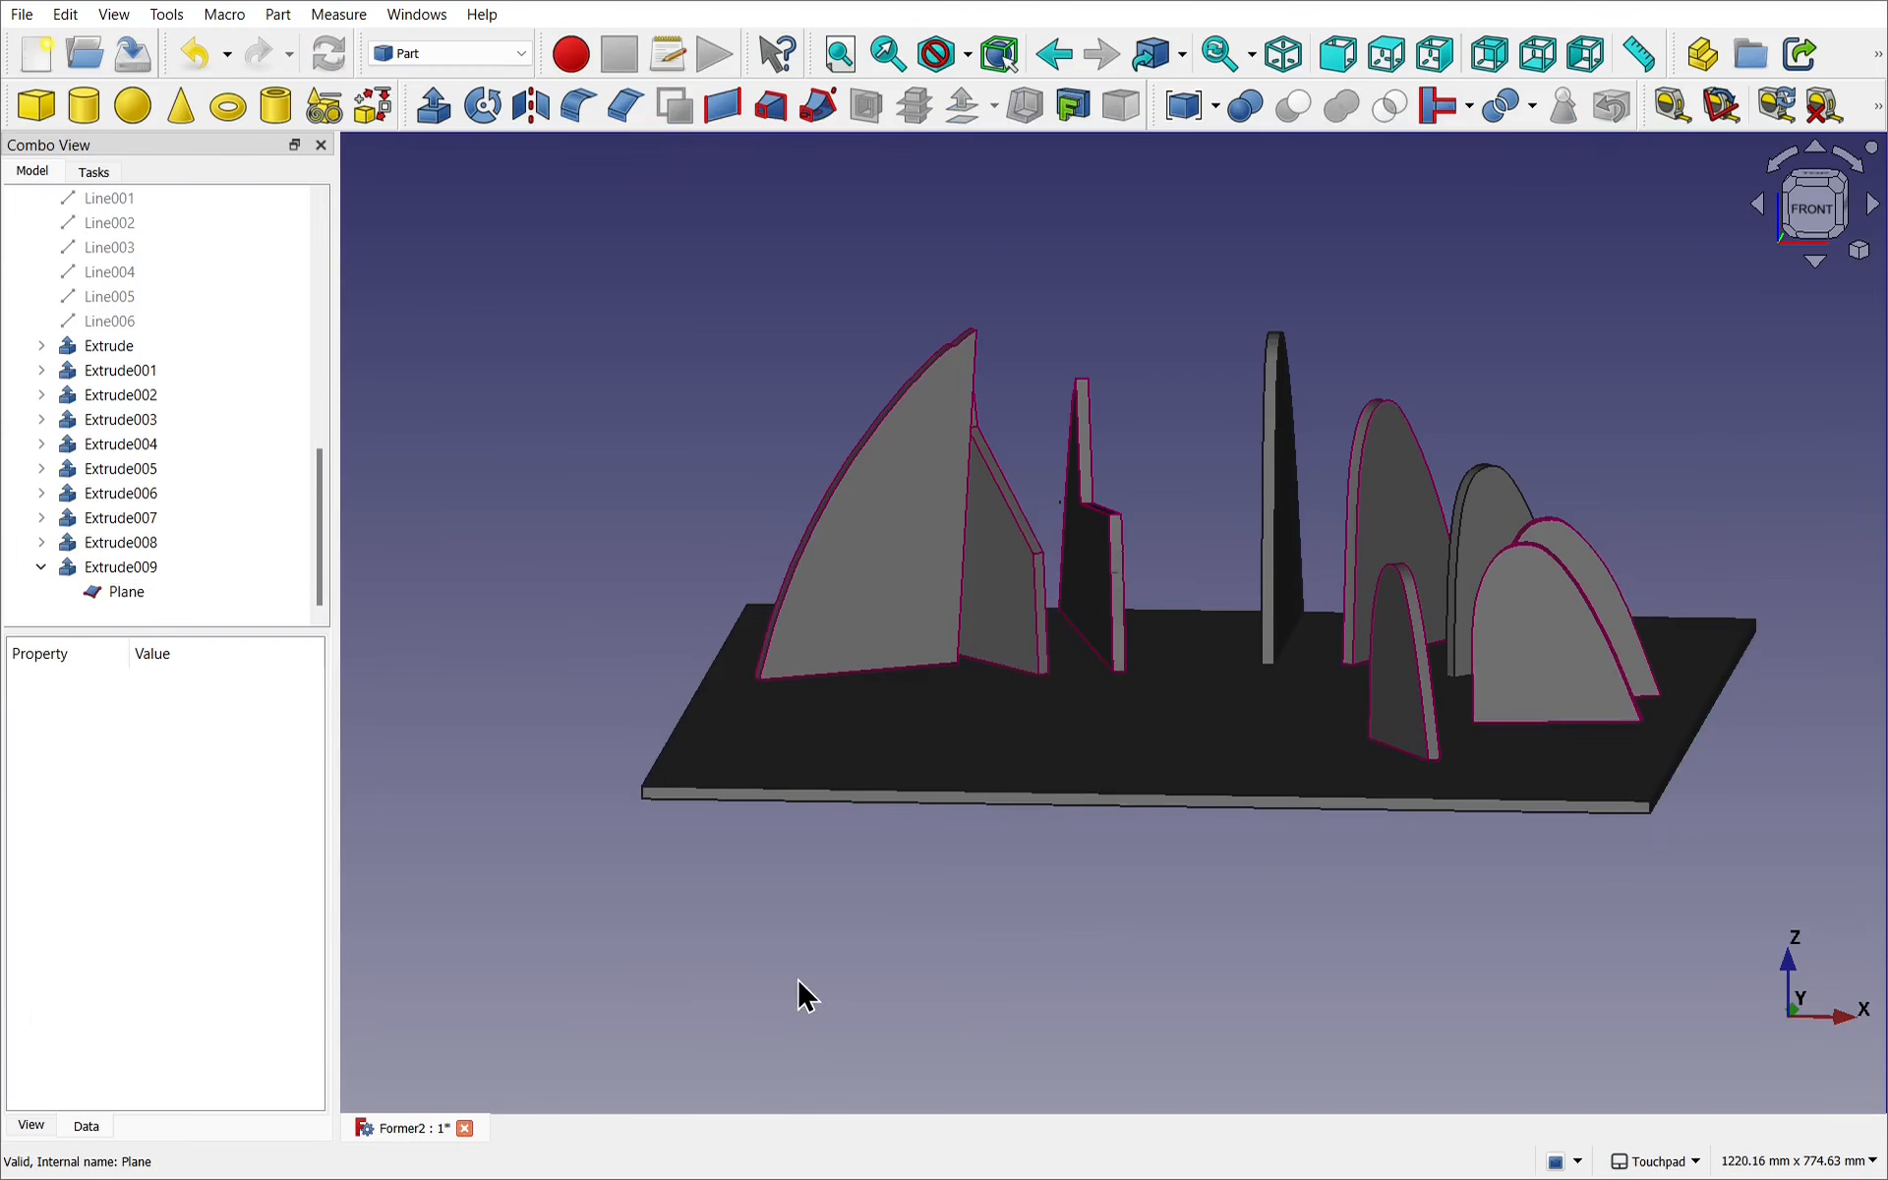
# Hide the base plate Extrude009 and its source Plane so that only the formers are displayed.
pyautogui.keyDown('shift'); pyautogui.moveTo(1305, 813); pyautogui.dragTo(1303, 857); pyautogui.keyUp('shift')
pyautogui.click(1055, 691)
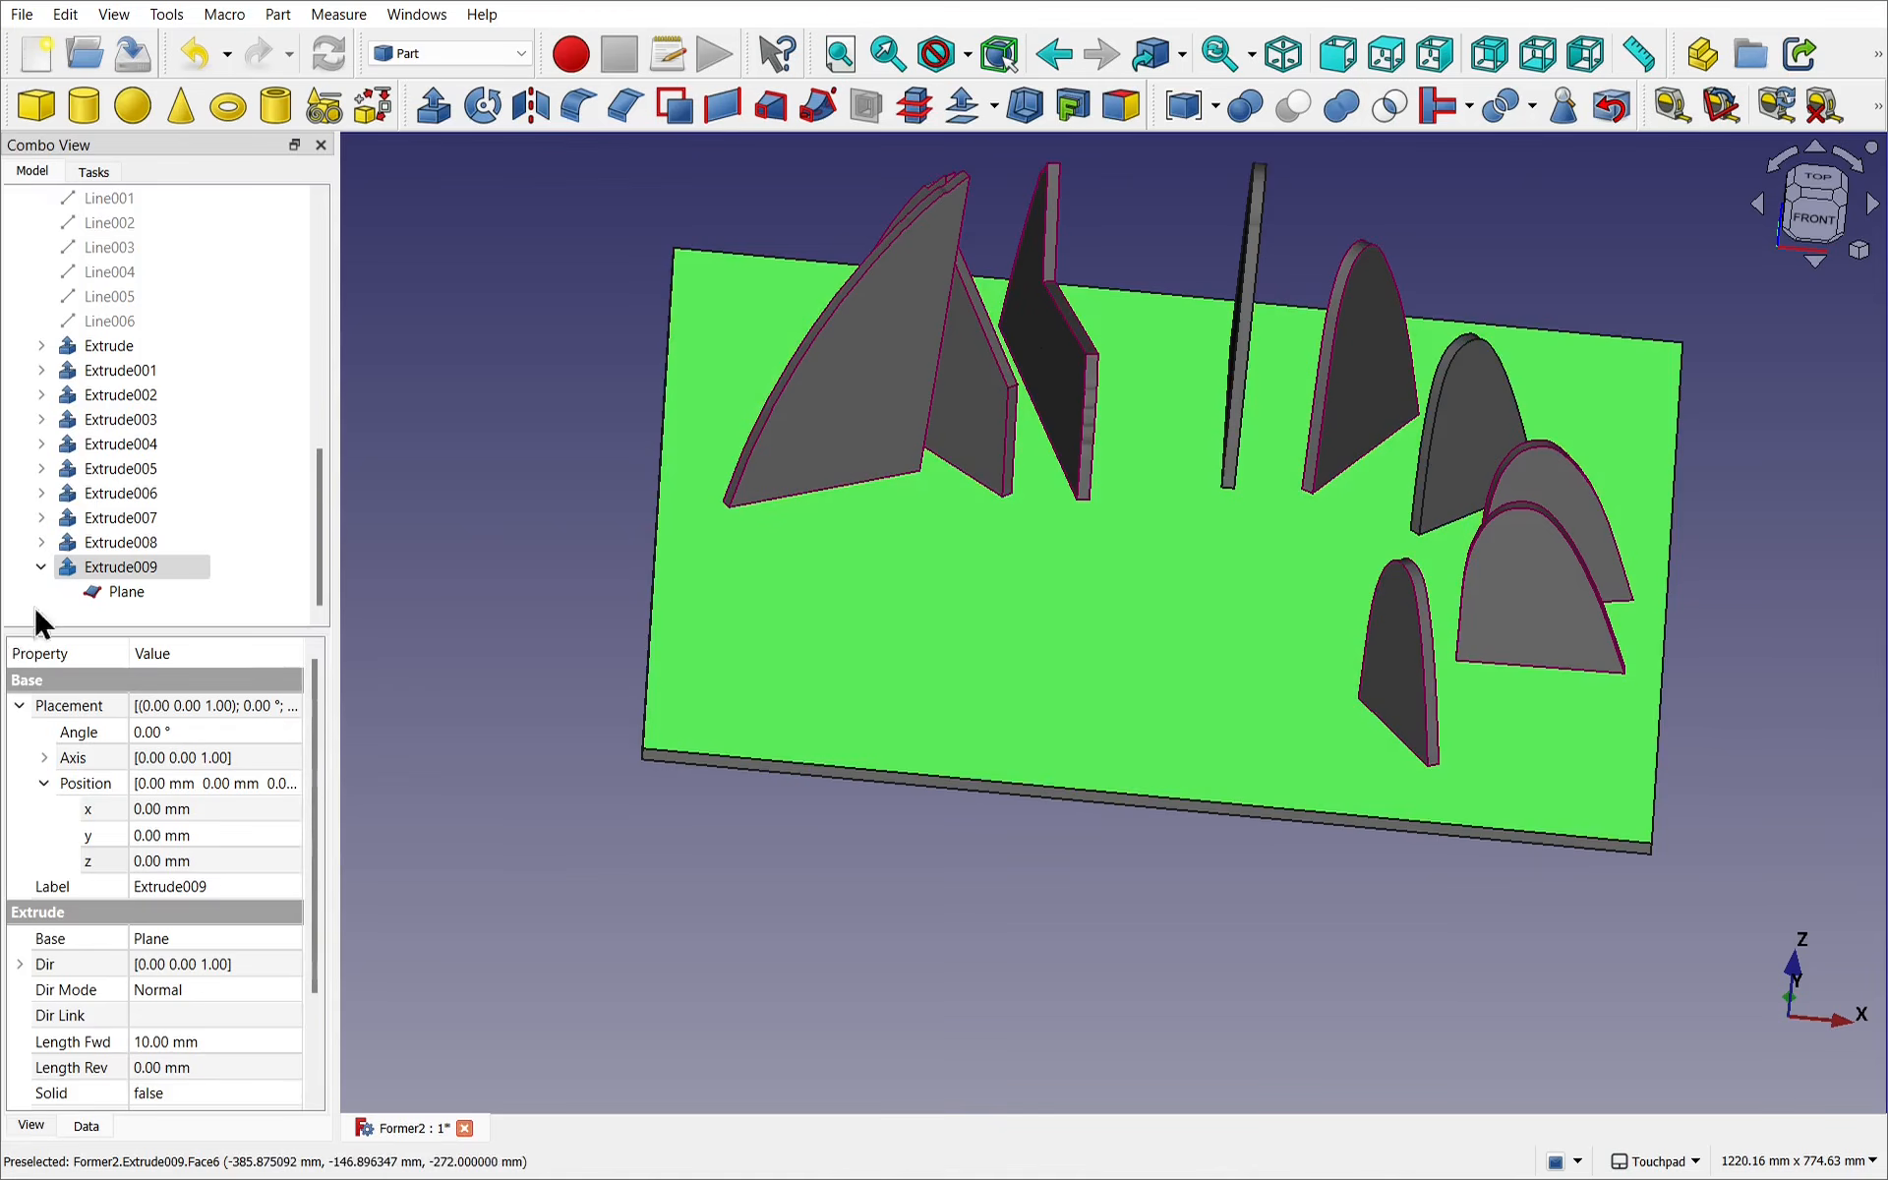
pyautogui.press('space')
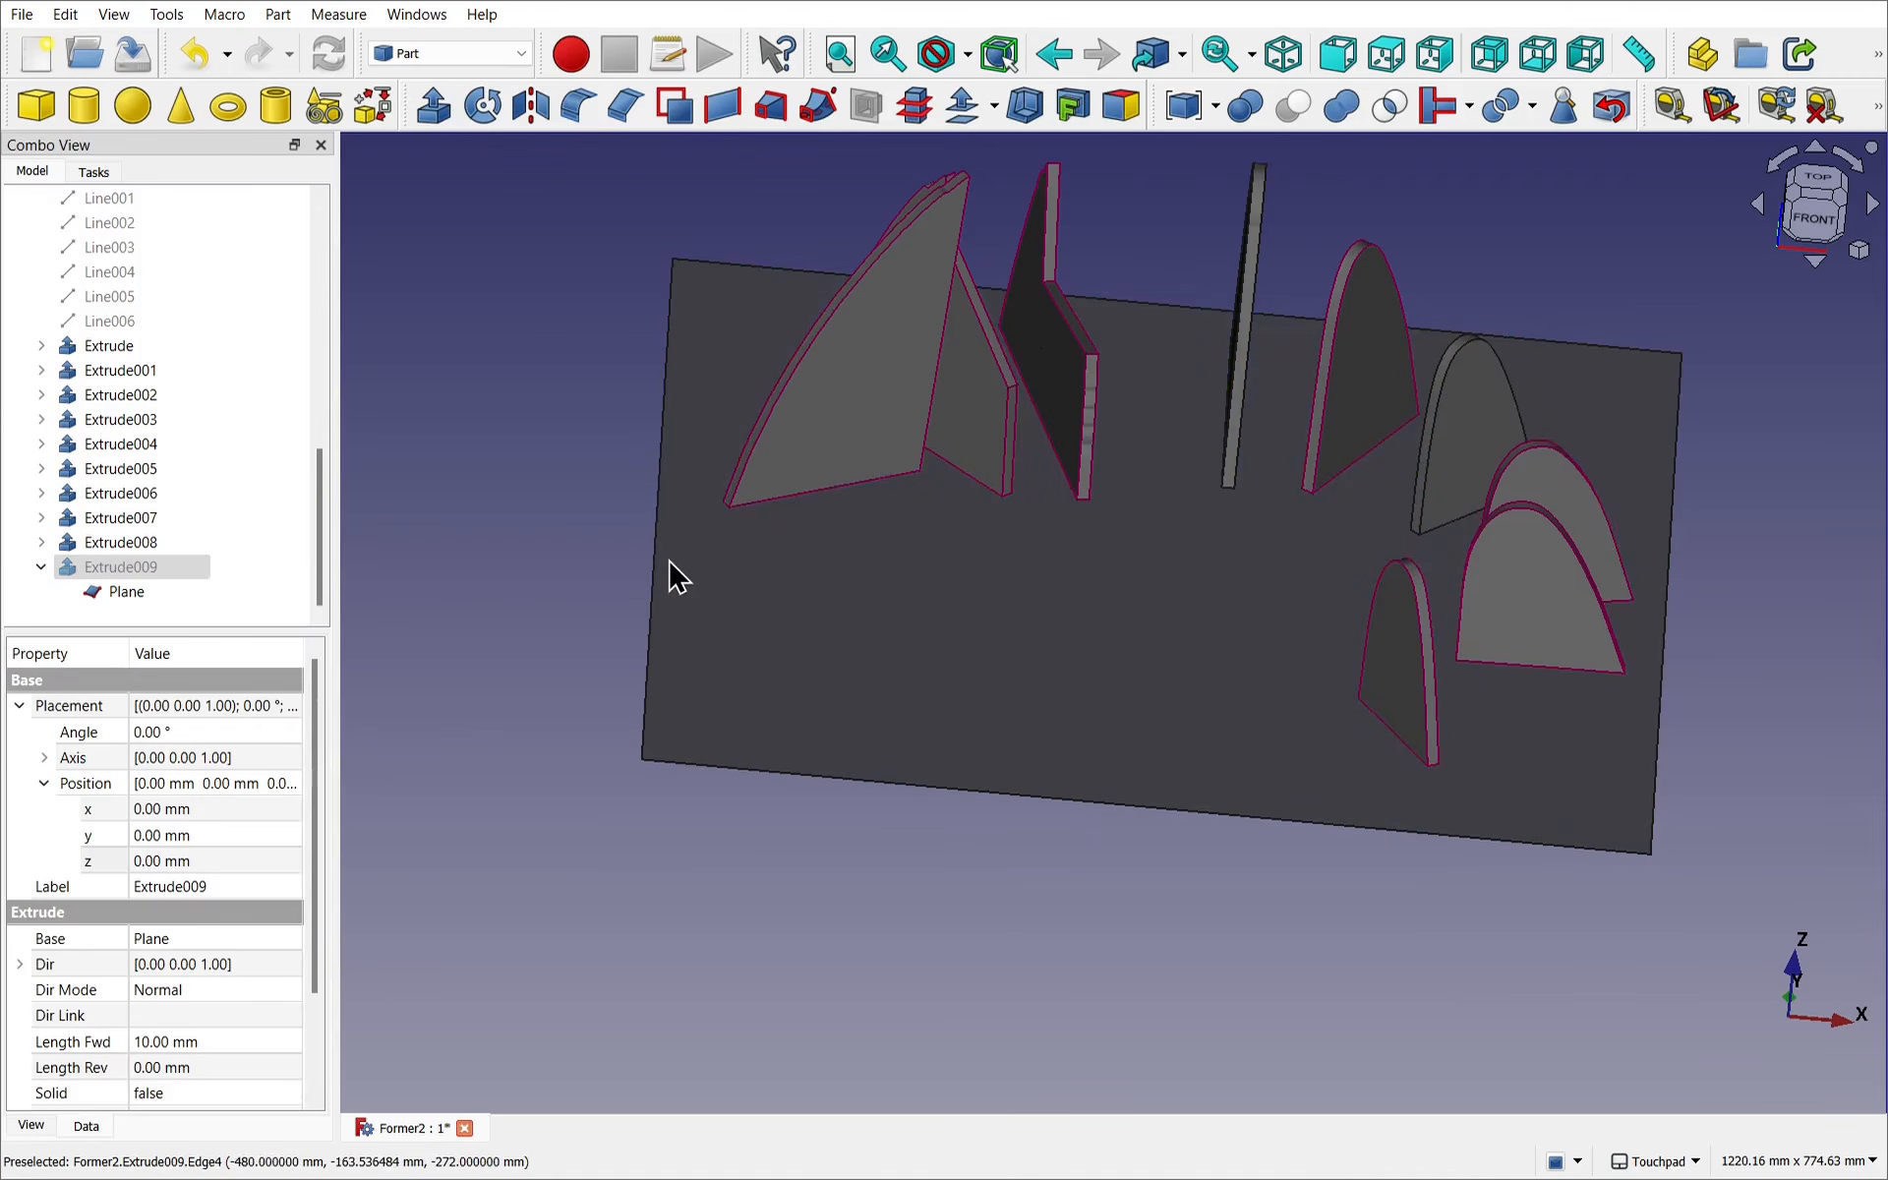
pyautogui.click(117, 596)
pyautogui.press('space')
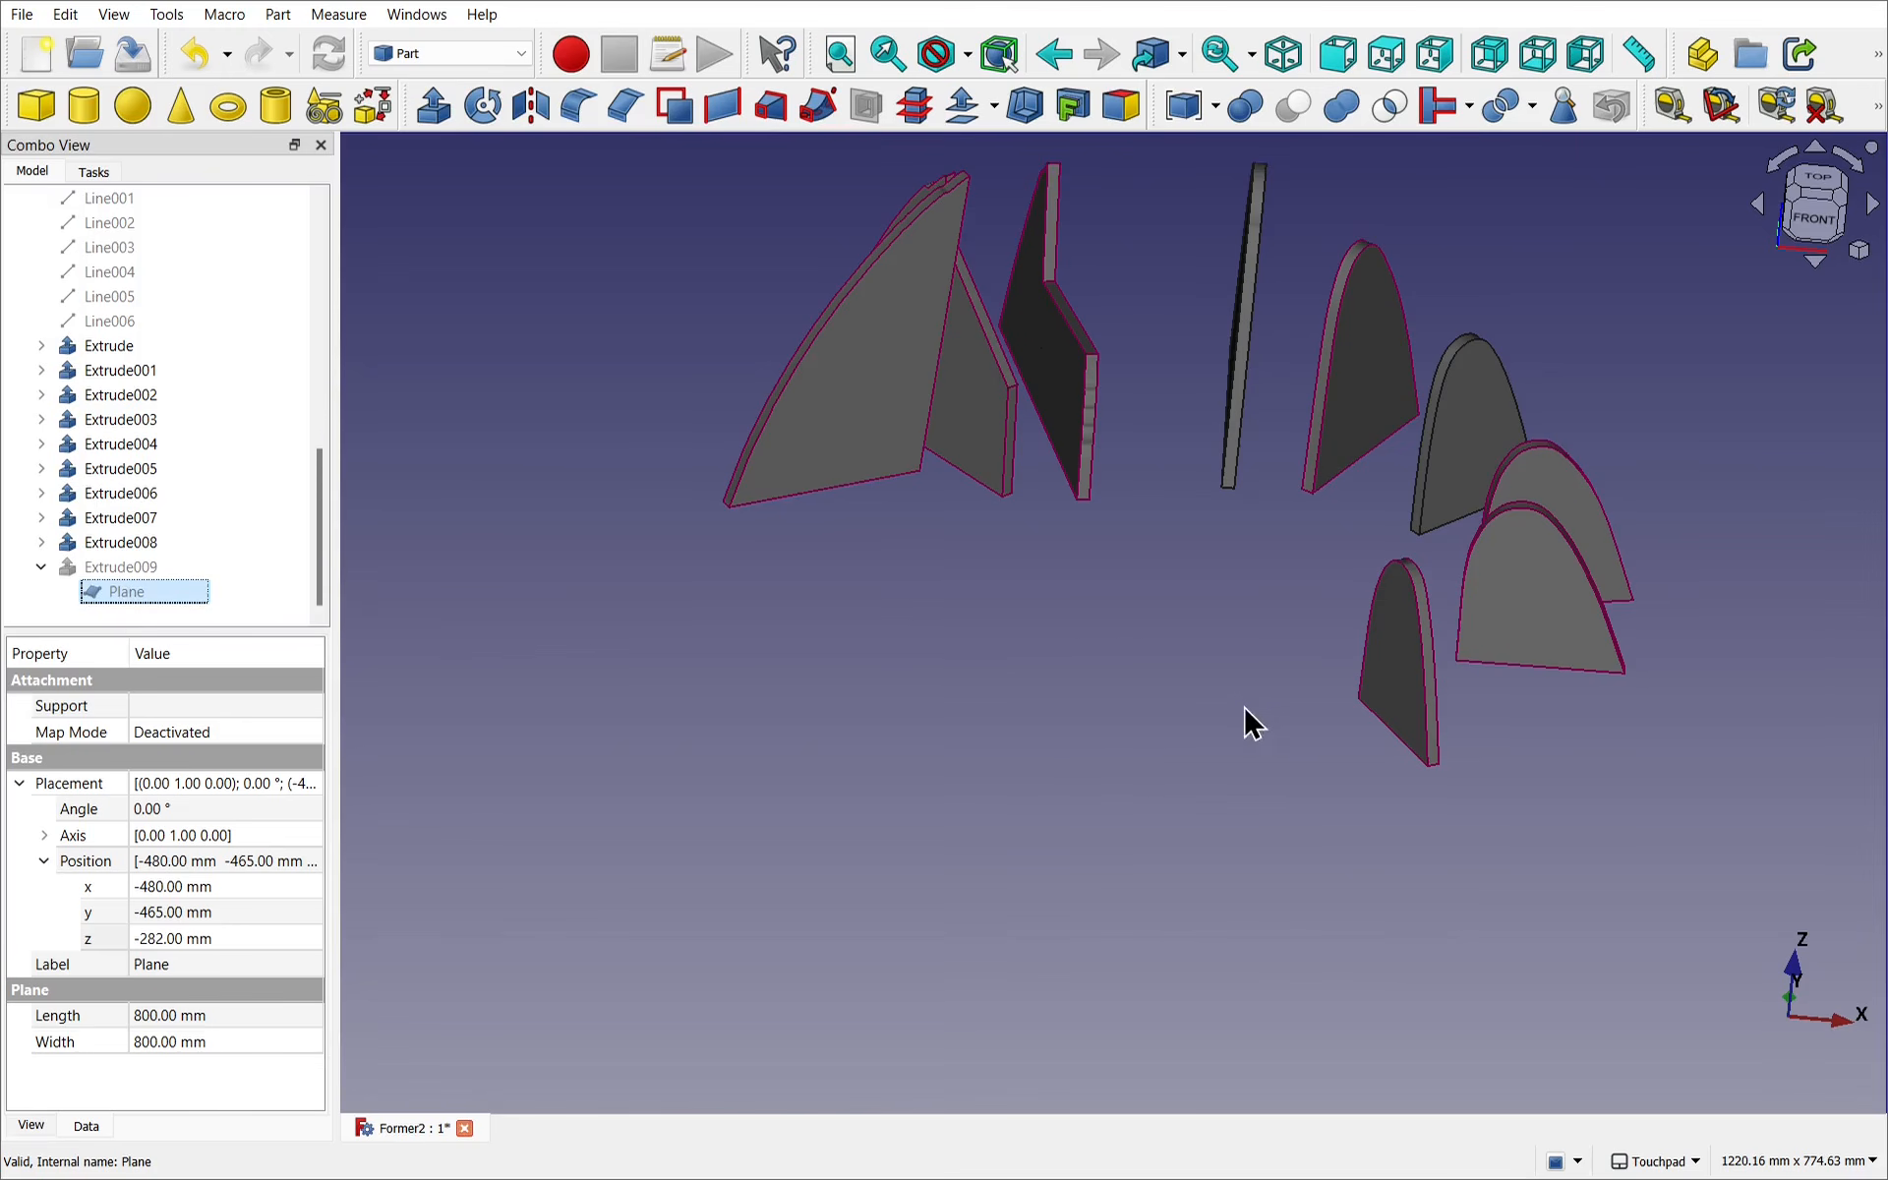
# Bring the undersides of the formers into view and switch to the Part Design workbench.
pyautogui.keyDown('alt'); pyautogui.moveTo(1127, 679); pyautogui.dragTo(1187, 426); pyautogui.keyUp('alt')
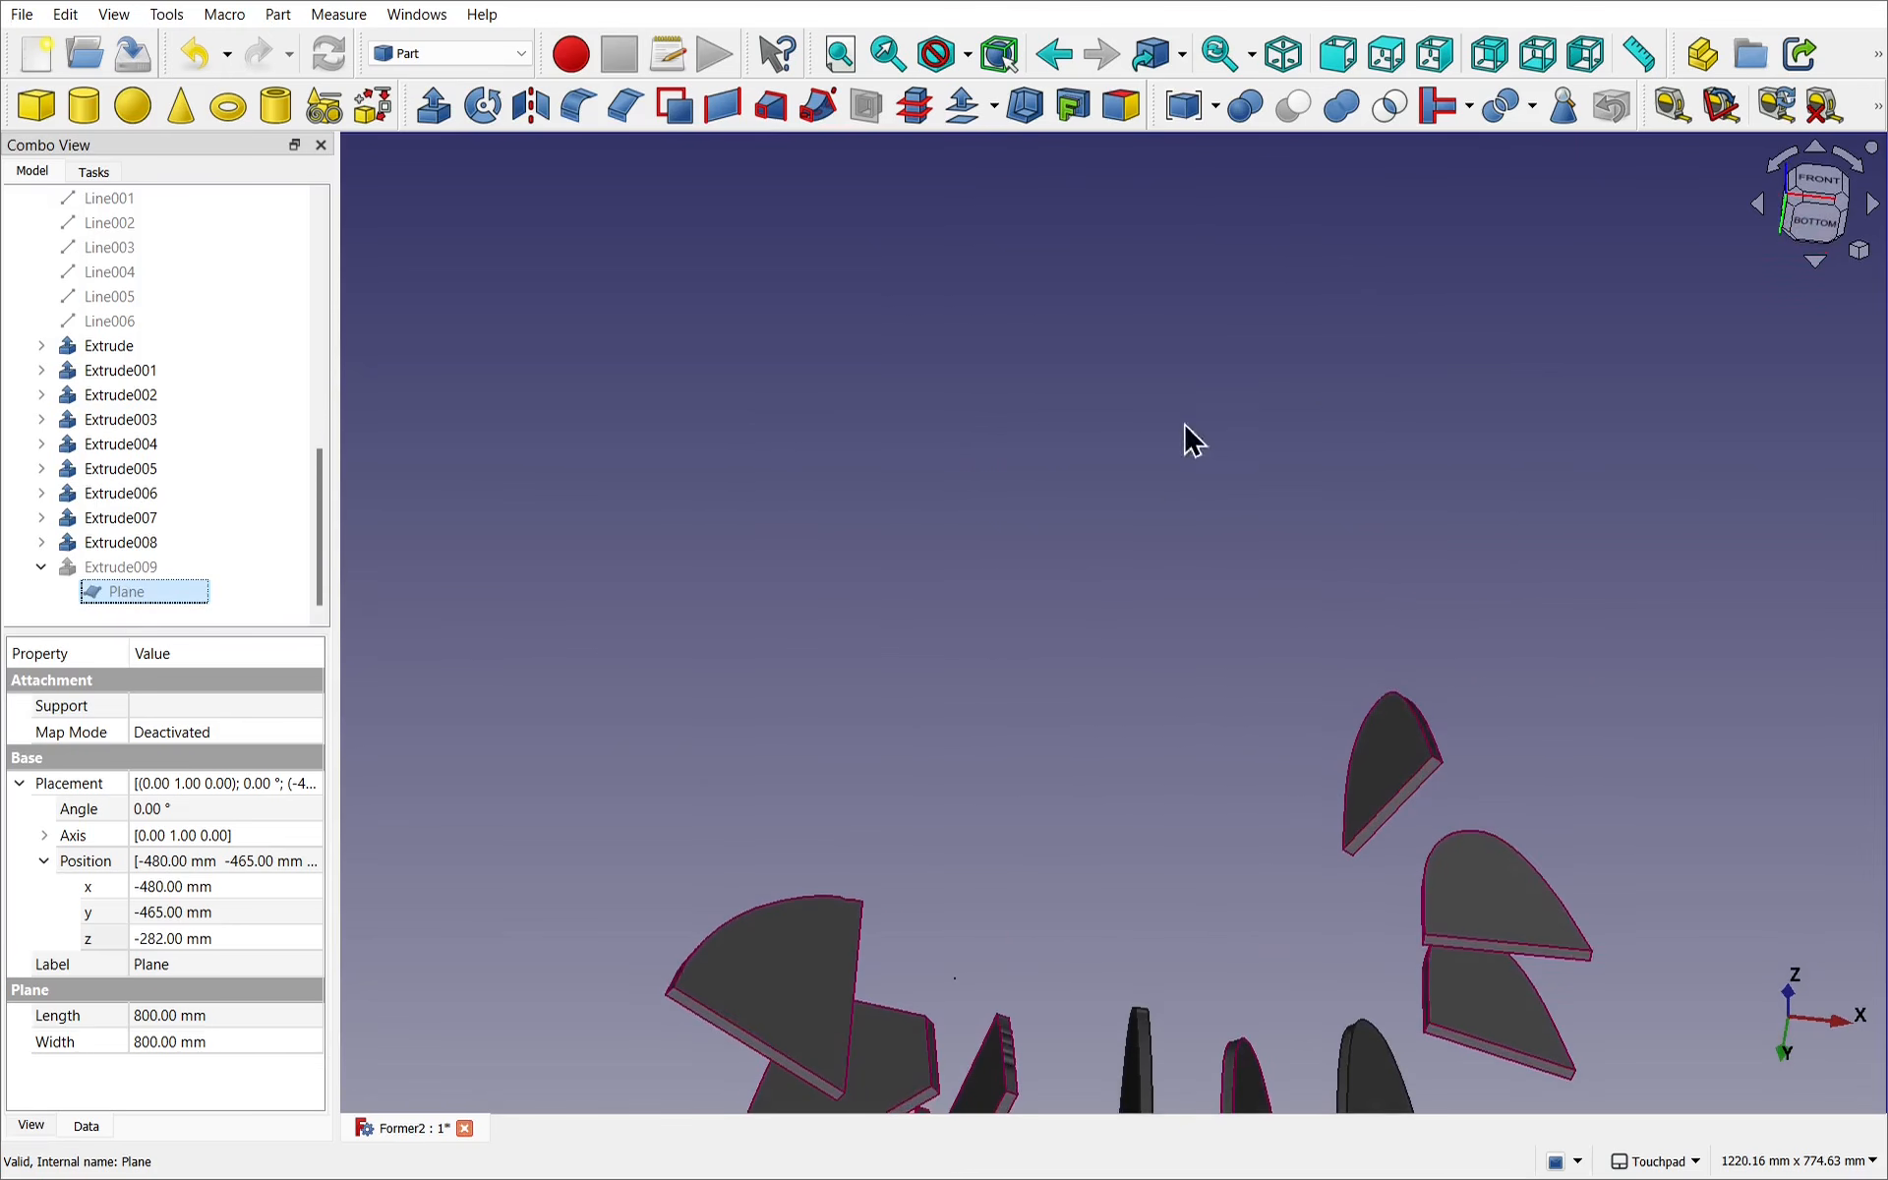
pyautogui.keyDown('shift'); pyautogui.moveTo(1050, 952); pyautogui.dragTo(1141, 379); pyautogui.keyUp('shift')
pyautogui.scroll(2, 1036, 896)
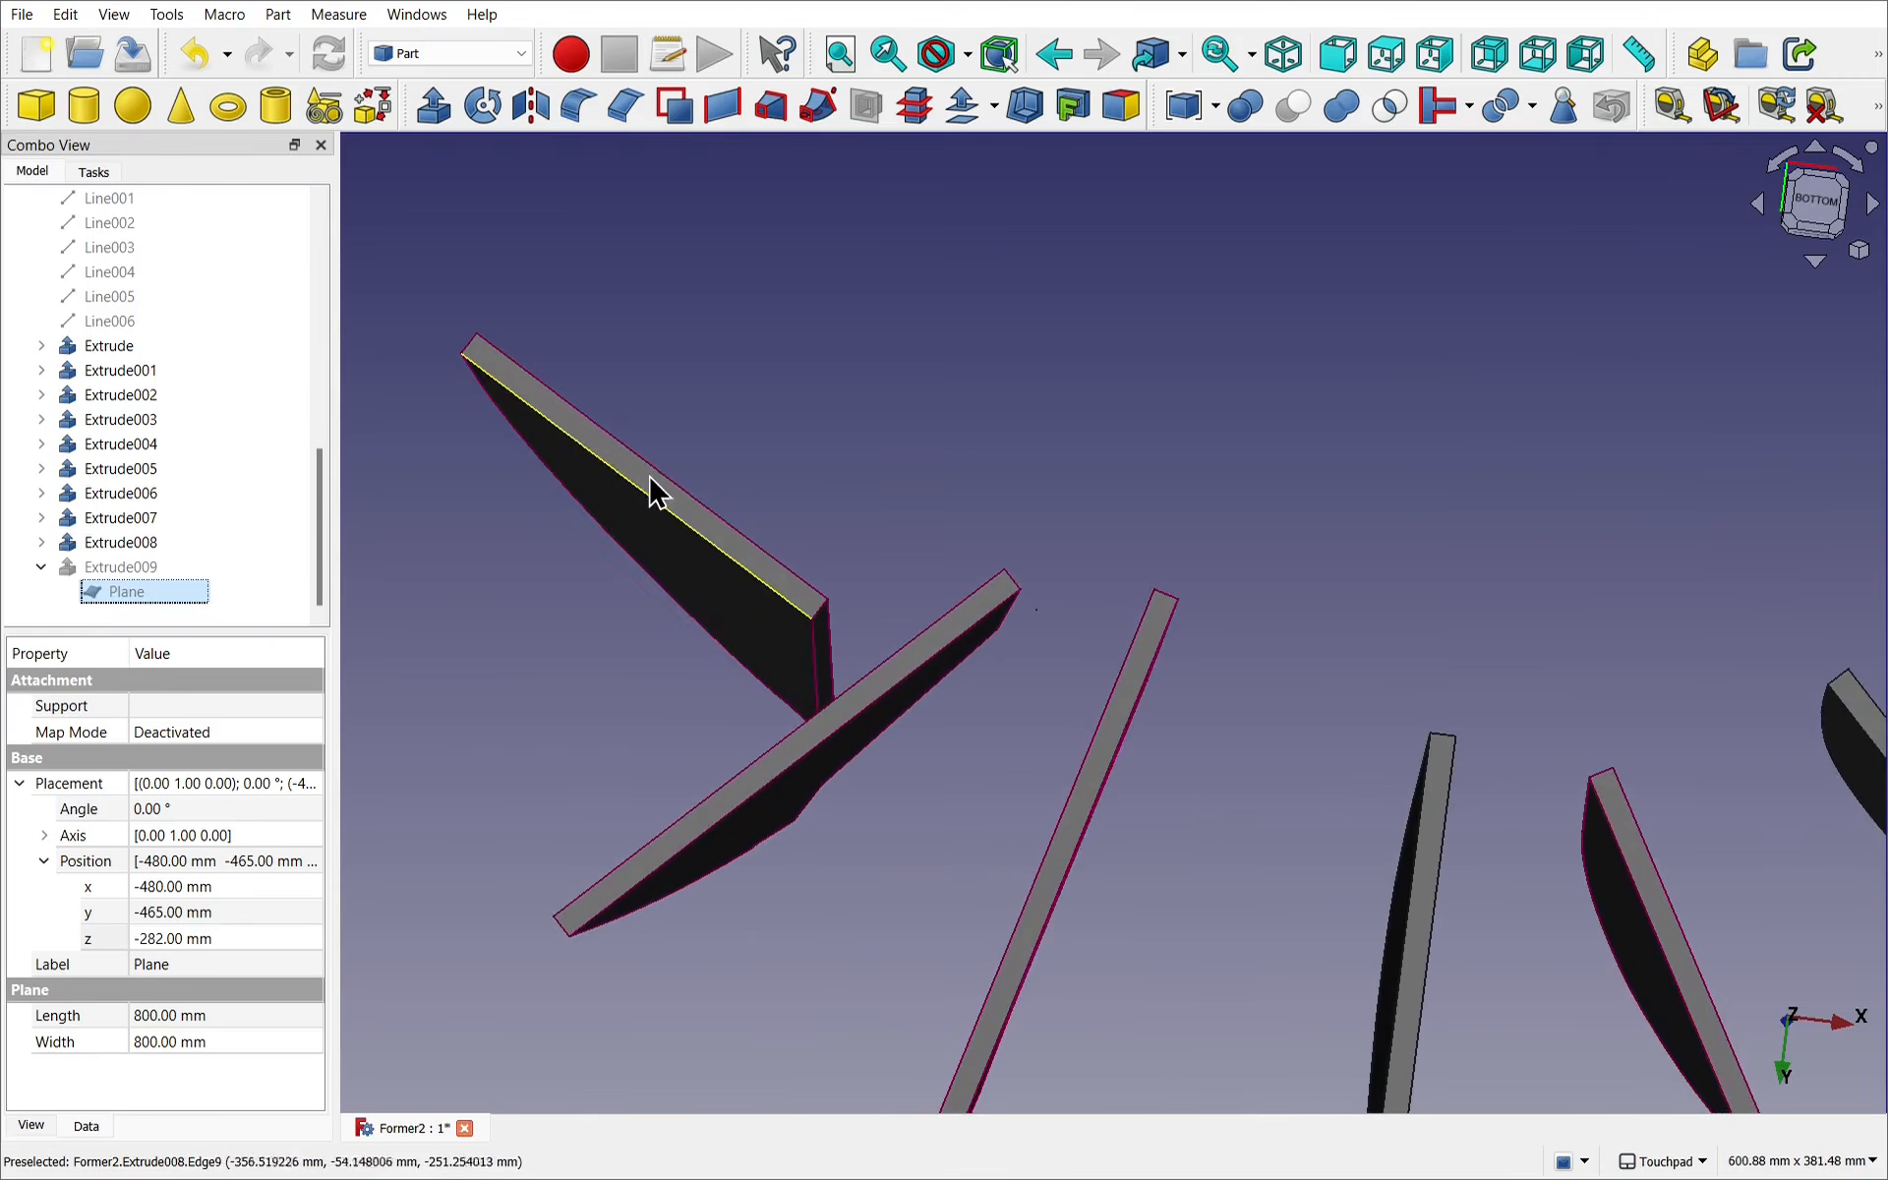
pyautogui.click(439, 57)
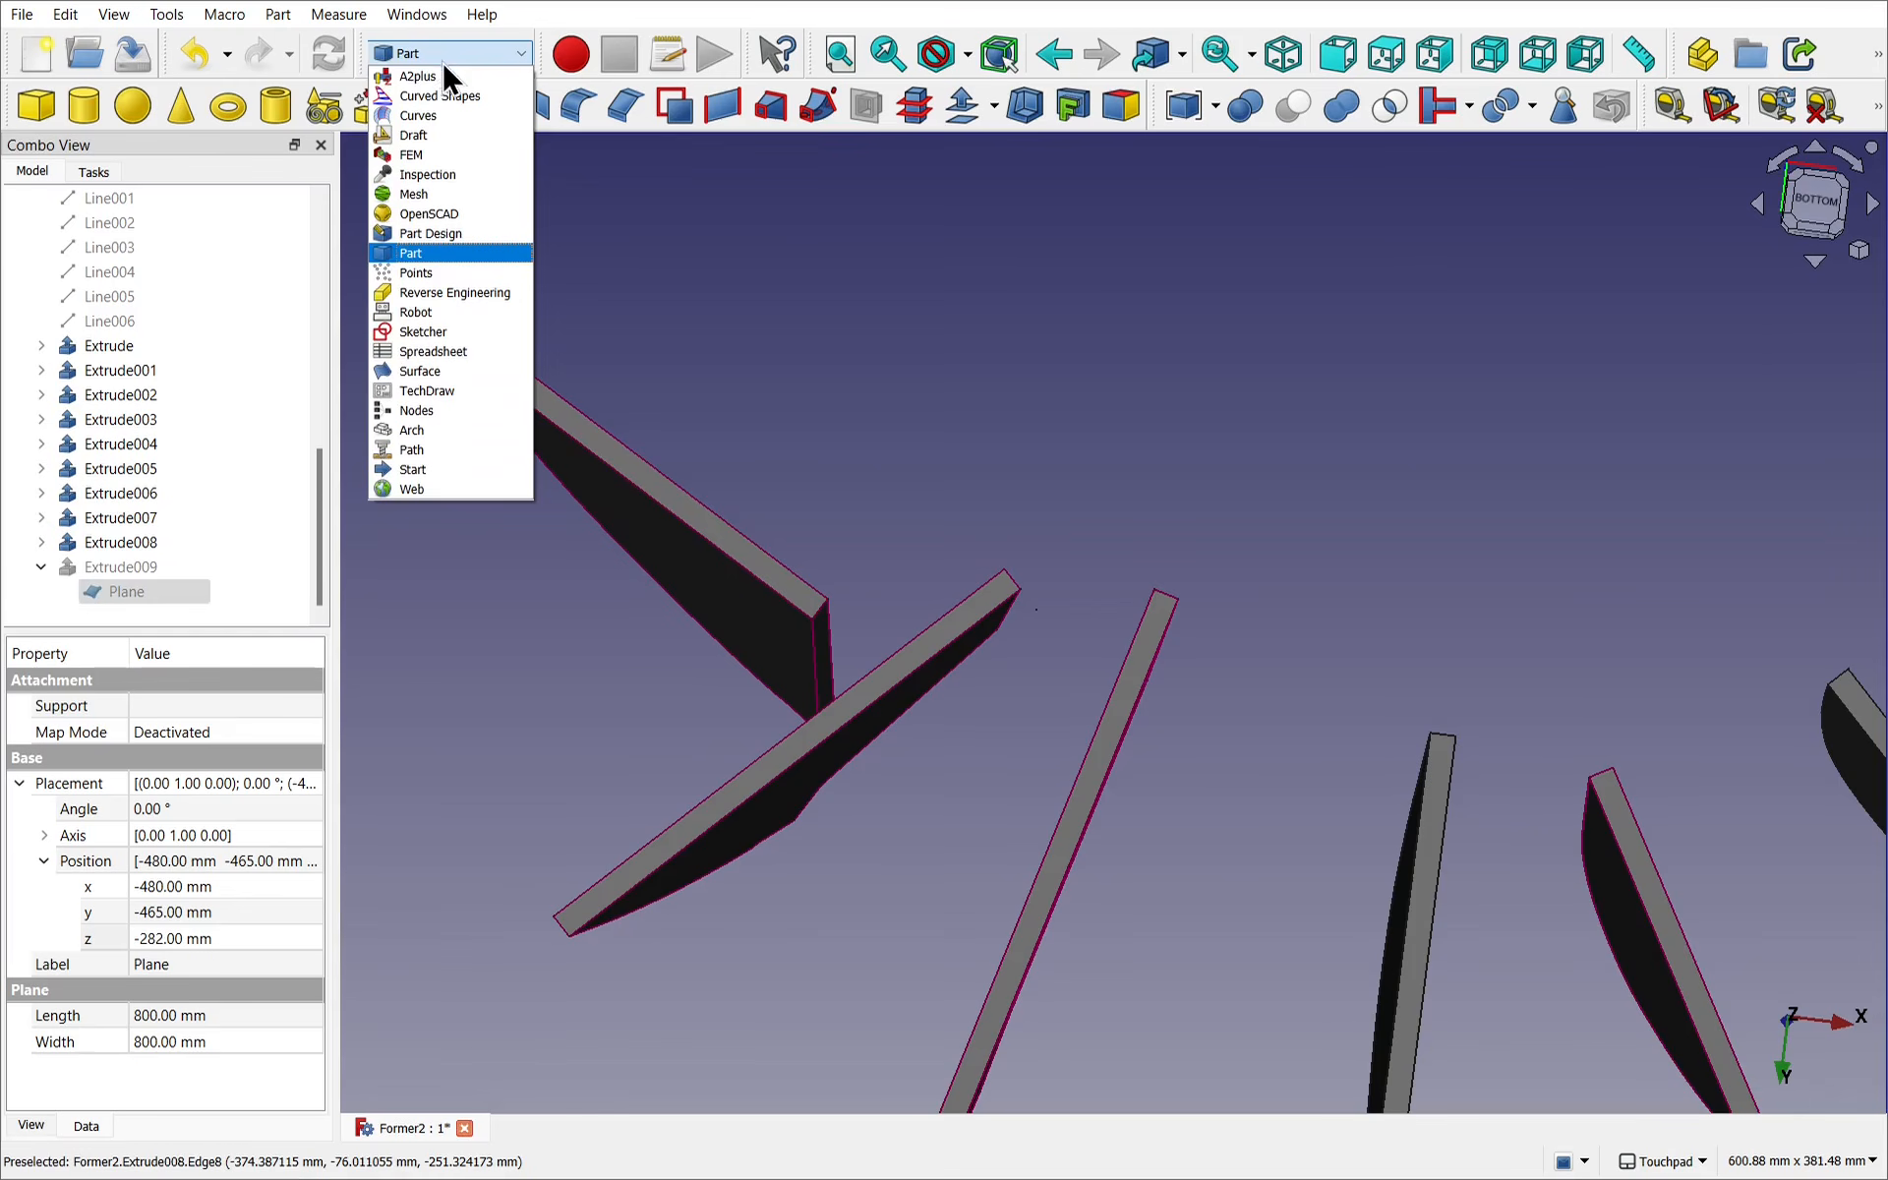
pyautogui.click(476, 236)
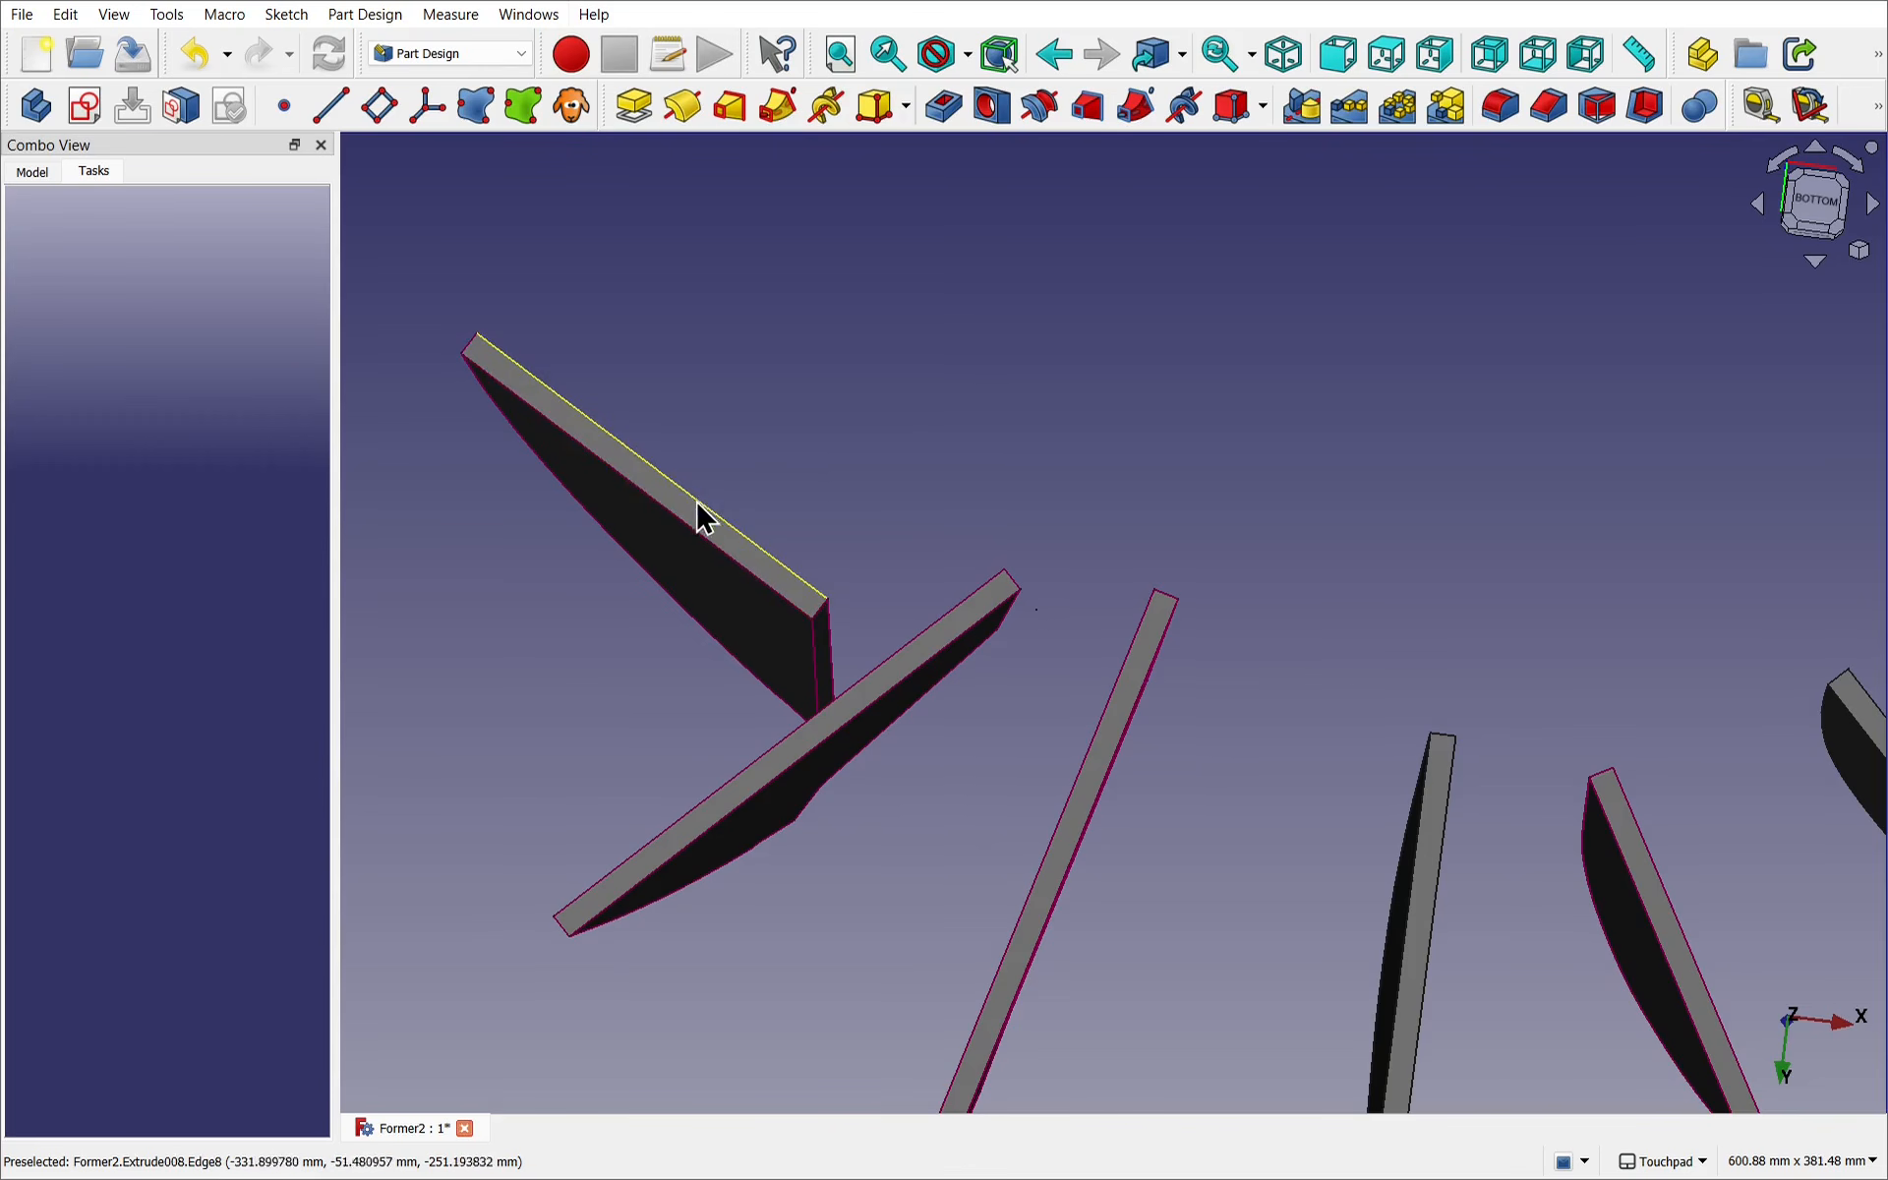
# Create one sub-object shape binder from the flat bottom faces of all nine formers.
pyautogui.click(698, 521)
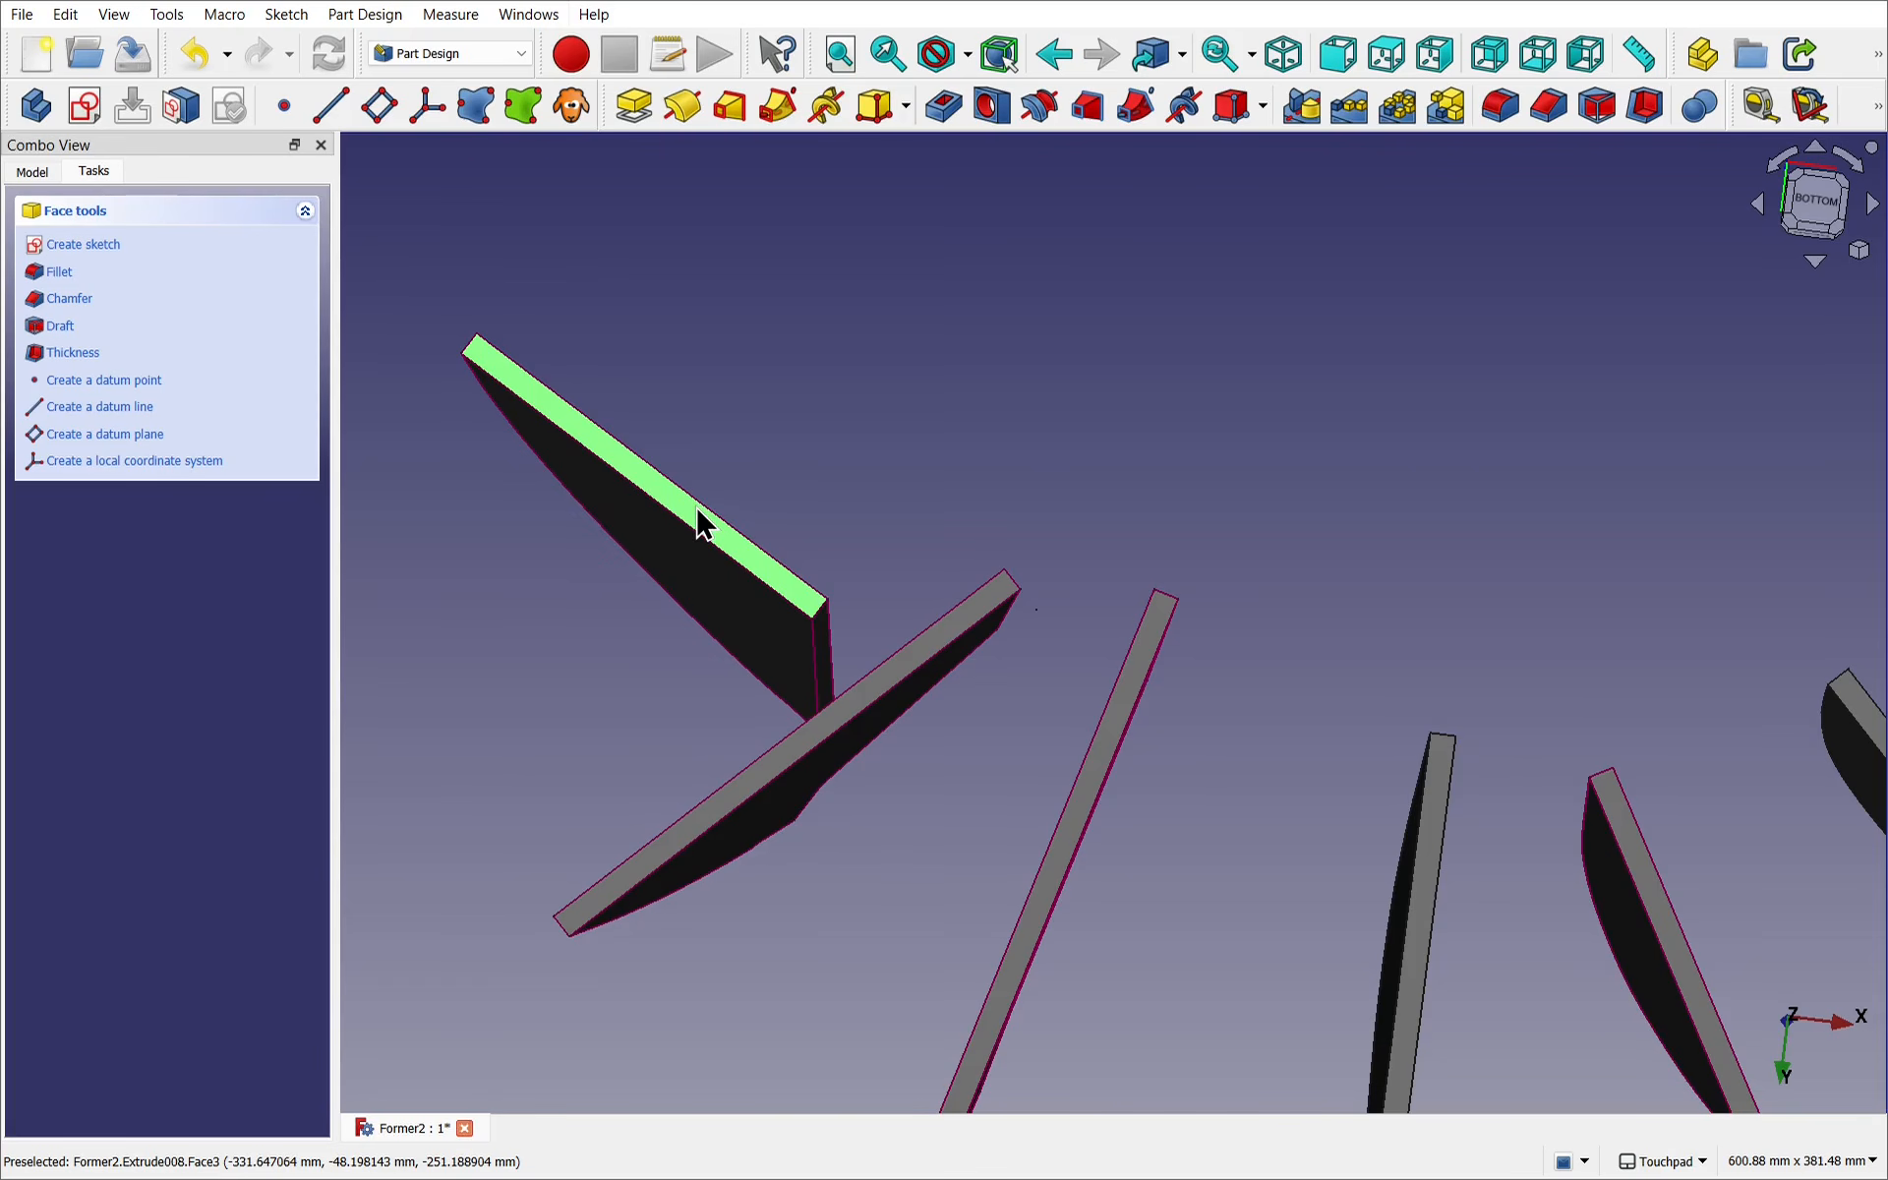
pyautogui.keyDown('ctrl'); pyautogui.click(949, 639); pyautogui.keyUp('ctrl')
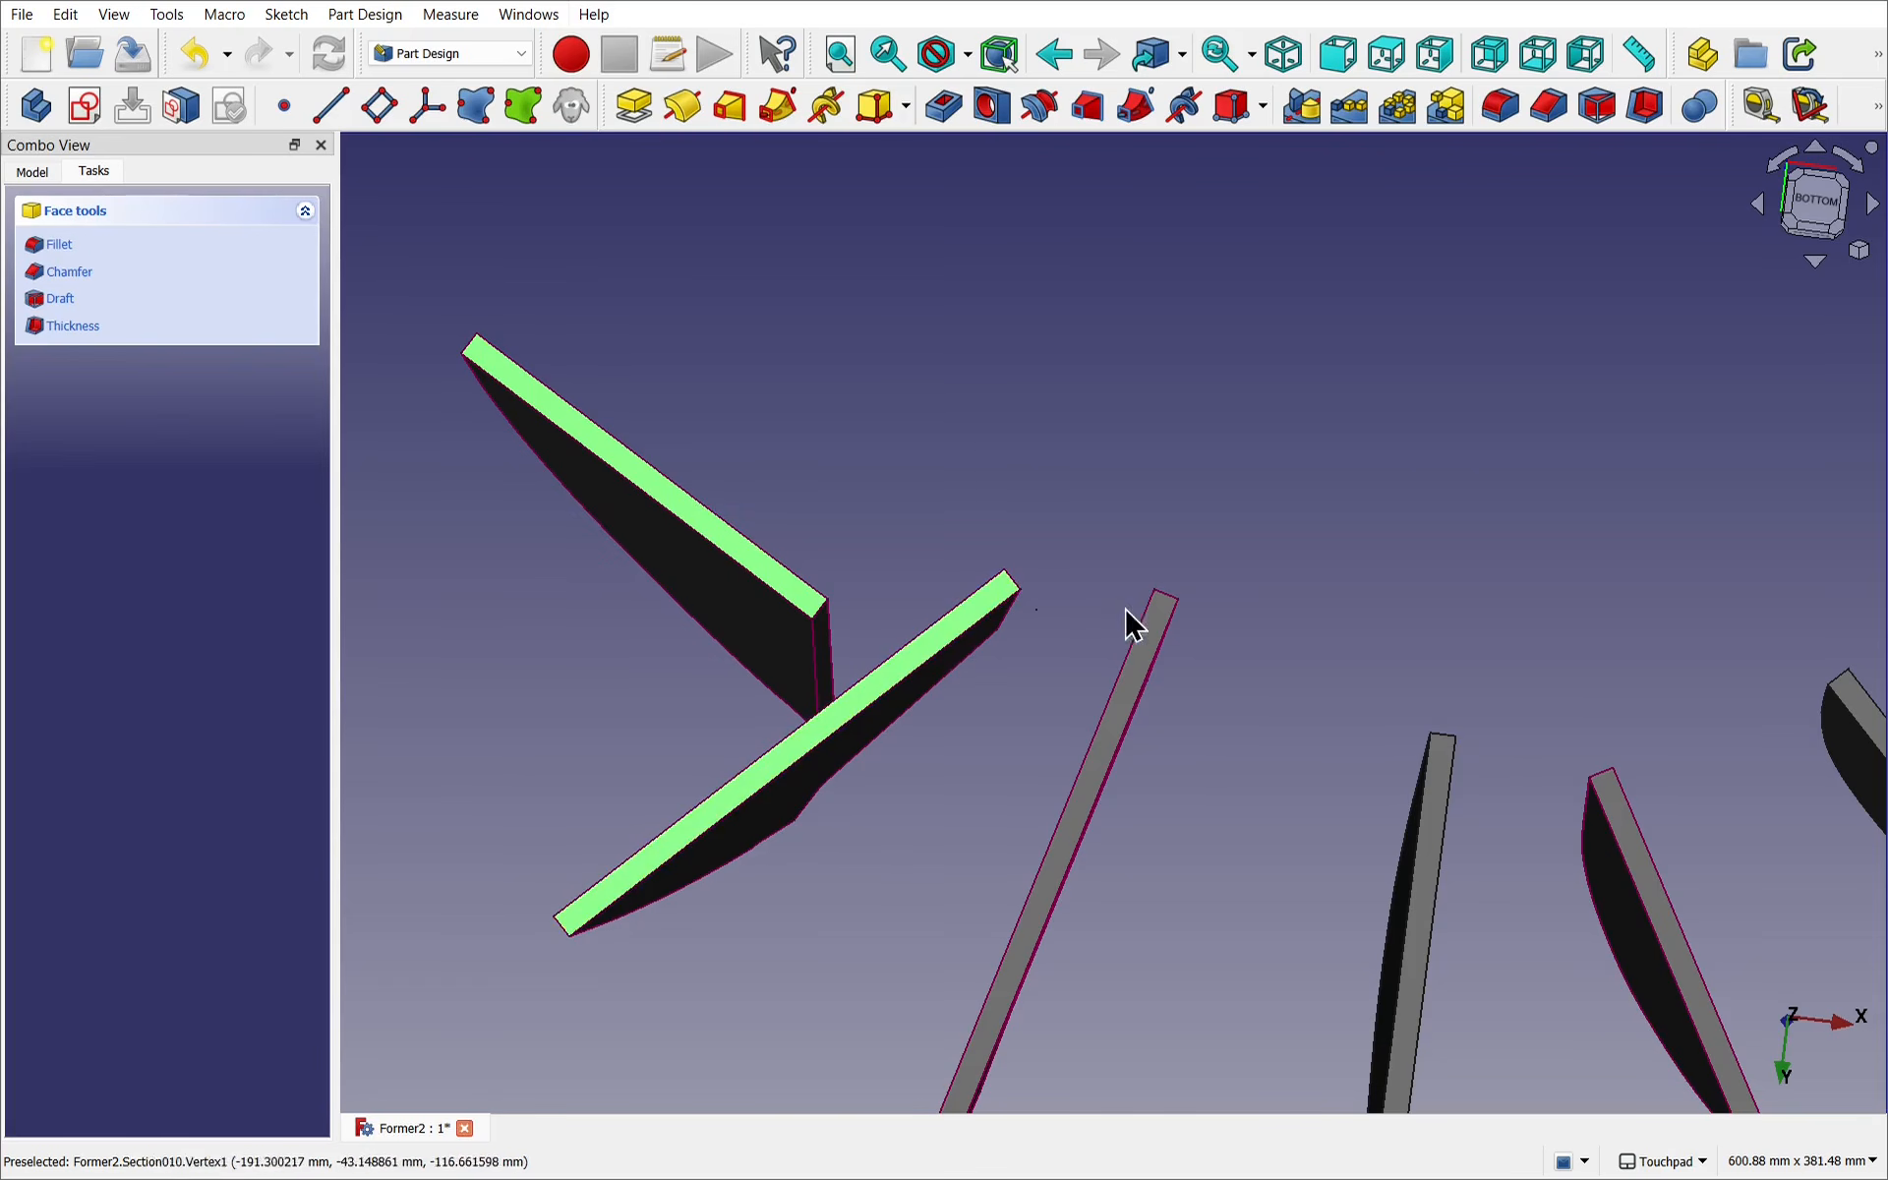
pyautogui.keyDown('ctrl'); pyautogui.click(1150, 658); pyautogui.keyUp('ctrl')
pyautogui.keyDown('ctrl'); pyautogui.click(1446, 816); pyautogui.keyUp('ctrl')
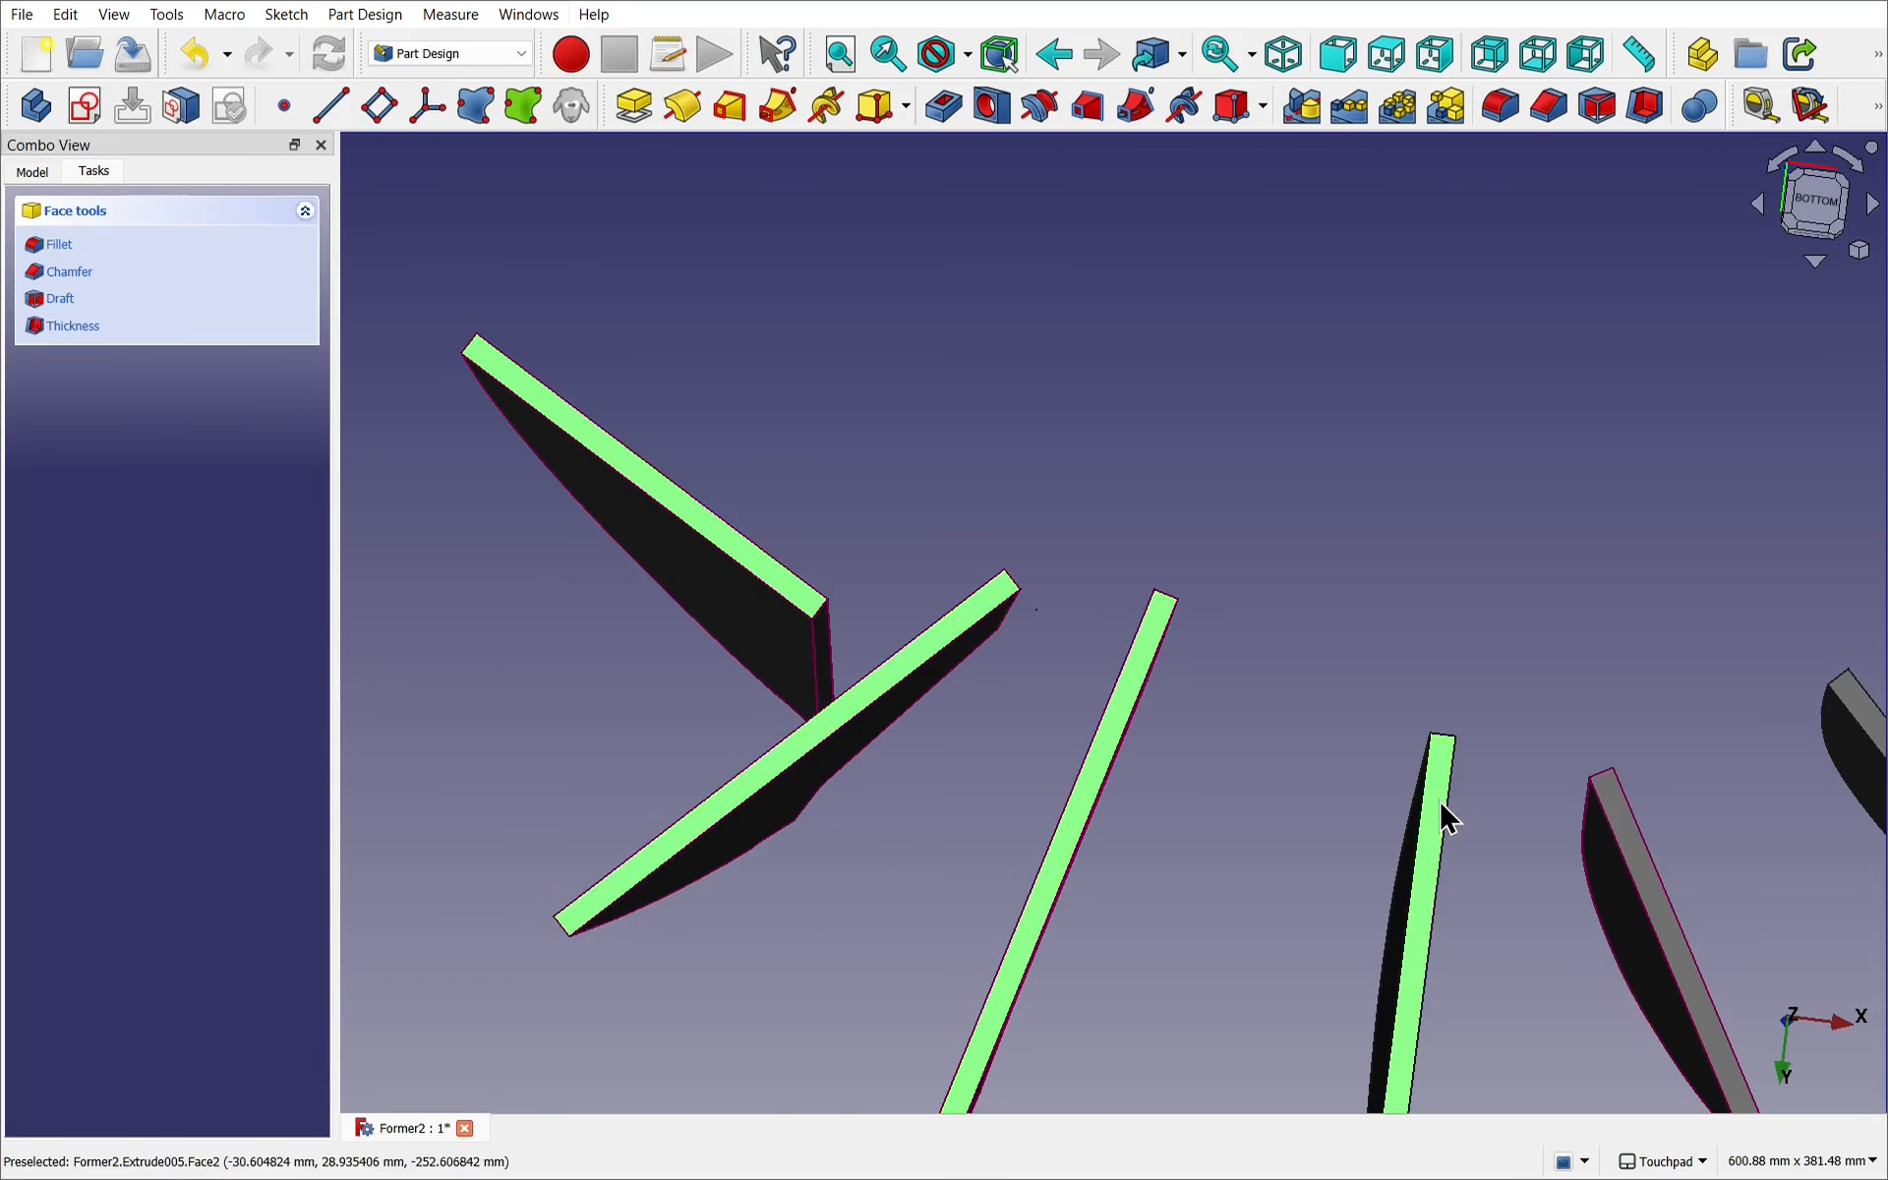
pyautogui.keyDown('ctrl'); pyautogui.click(1635, 834); pyautogui.keyUp('ctrl')
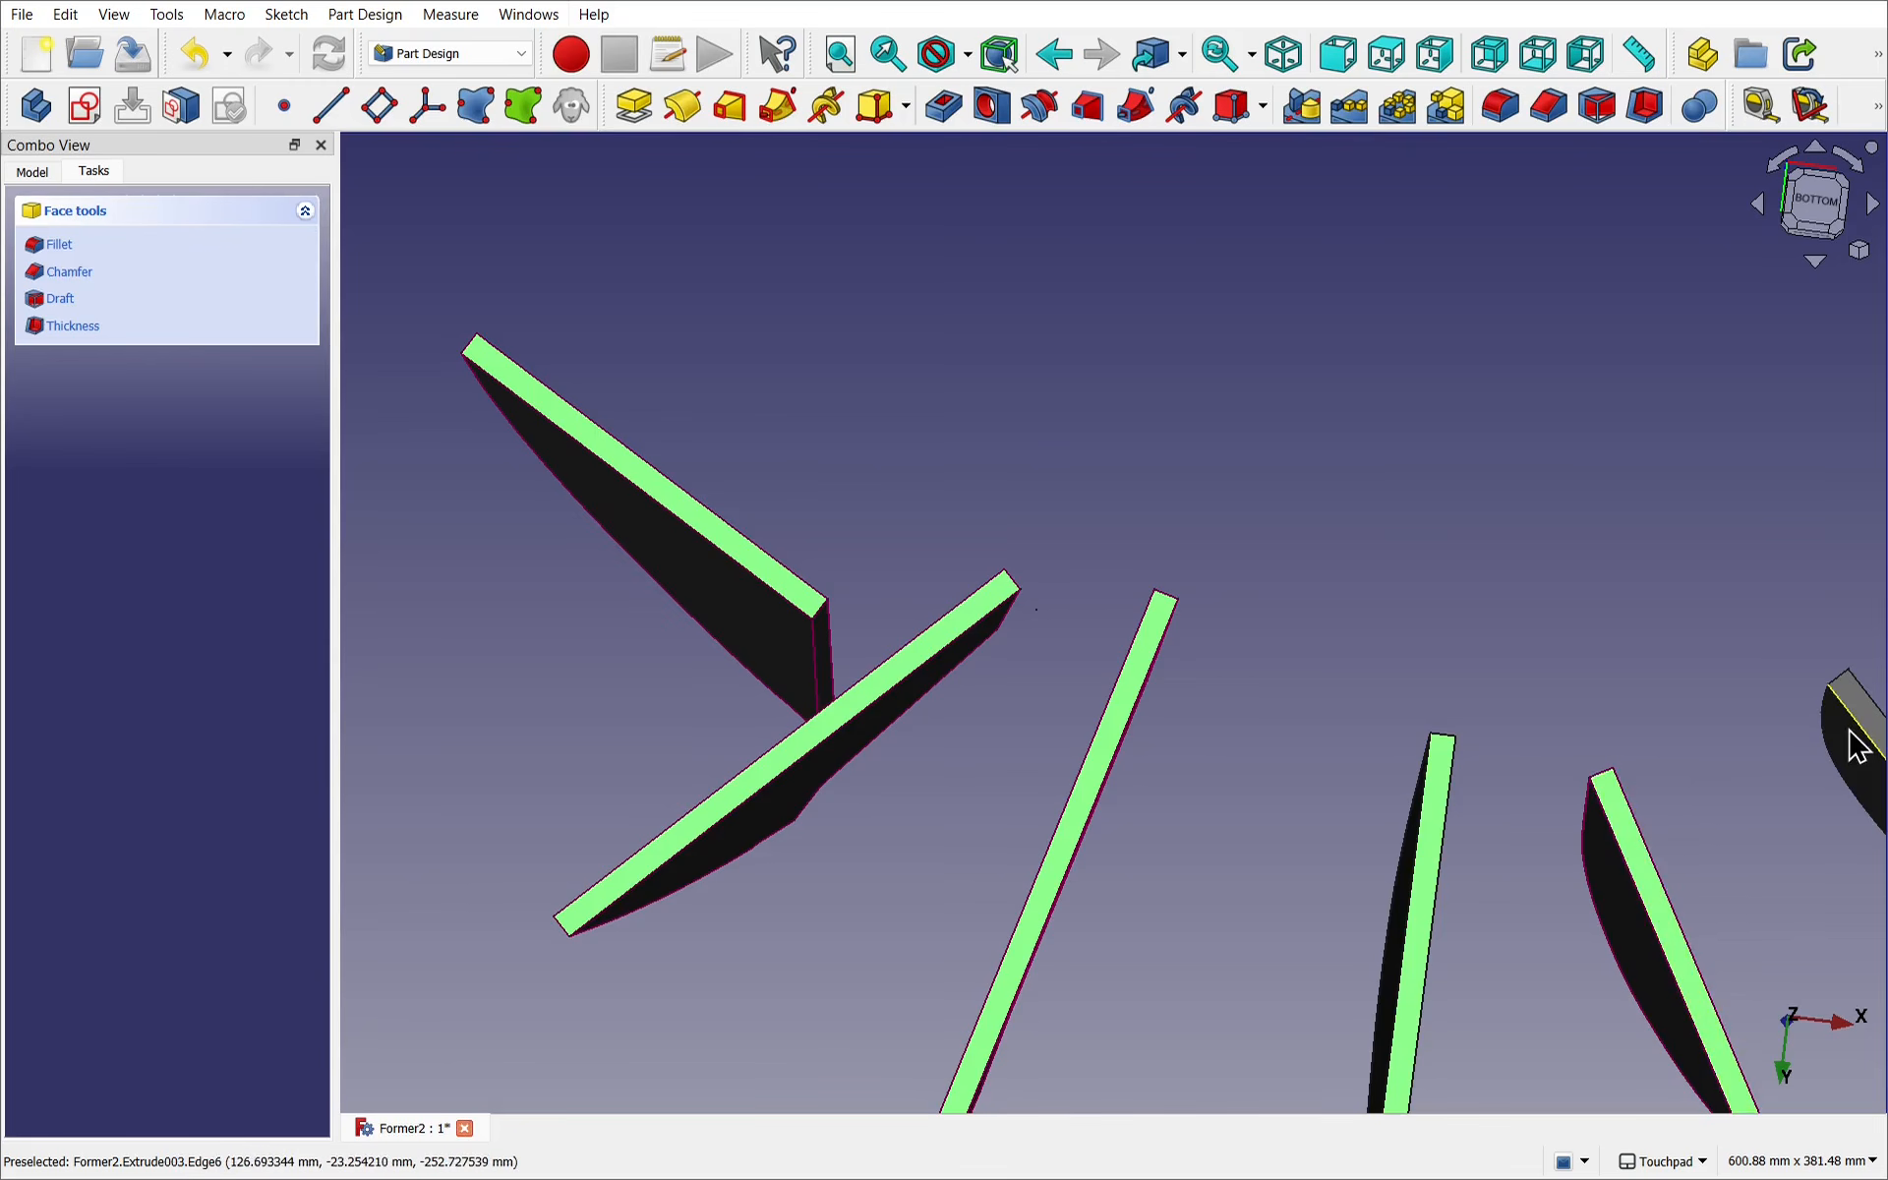
pyautogui.keyDown('ctrl'); pyautogui.click(1876, 724); pyautogui.keyUp('ctrl')
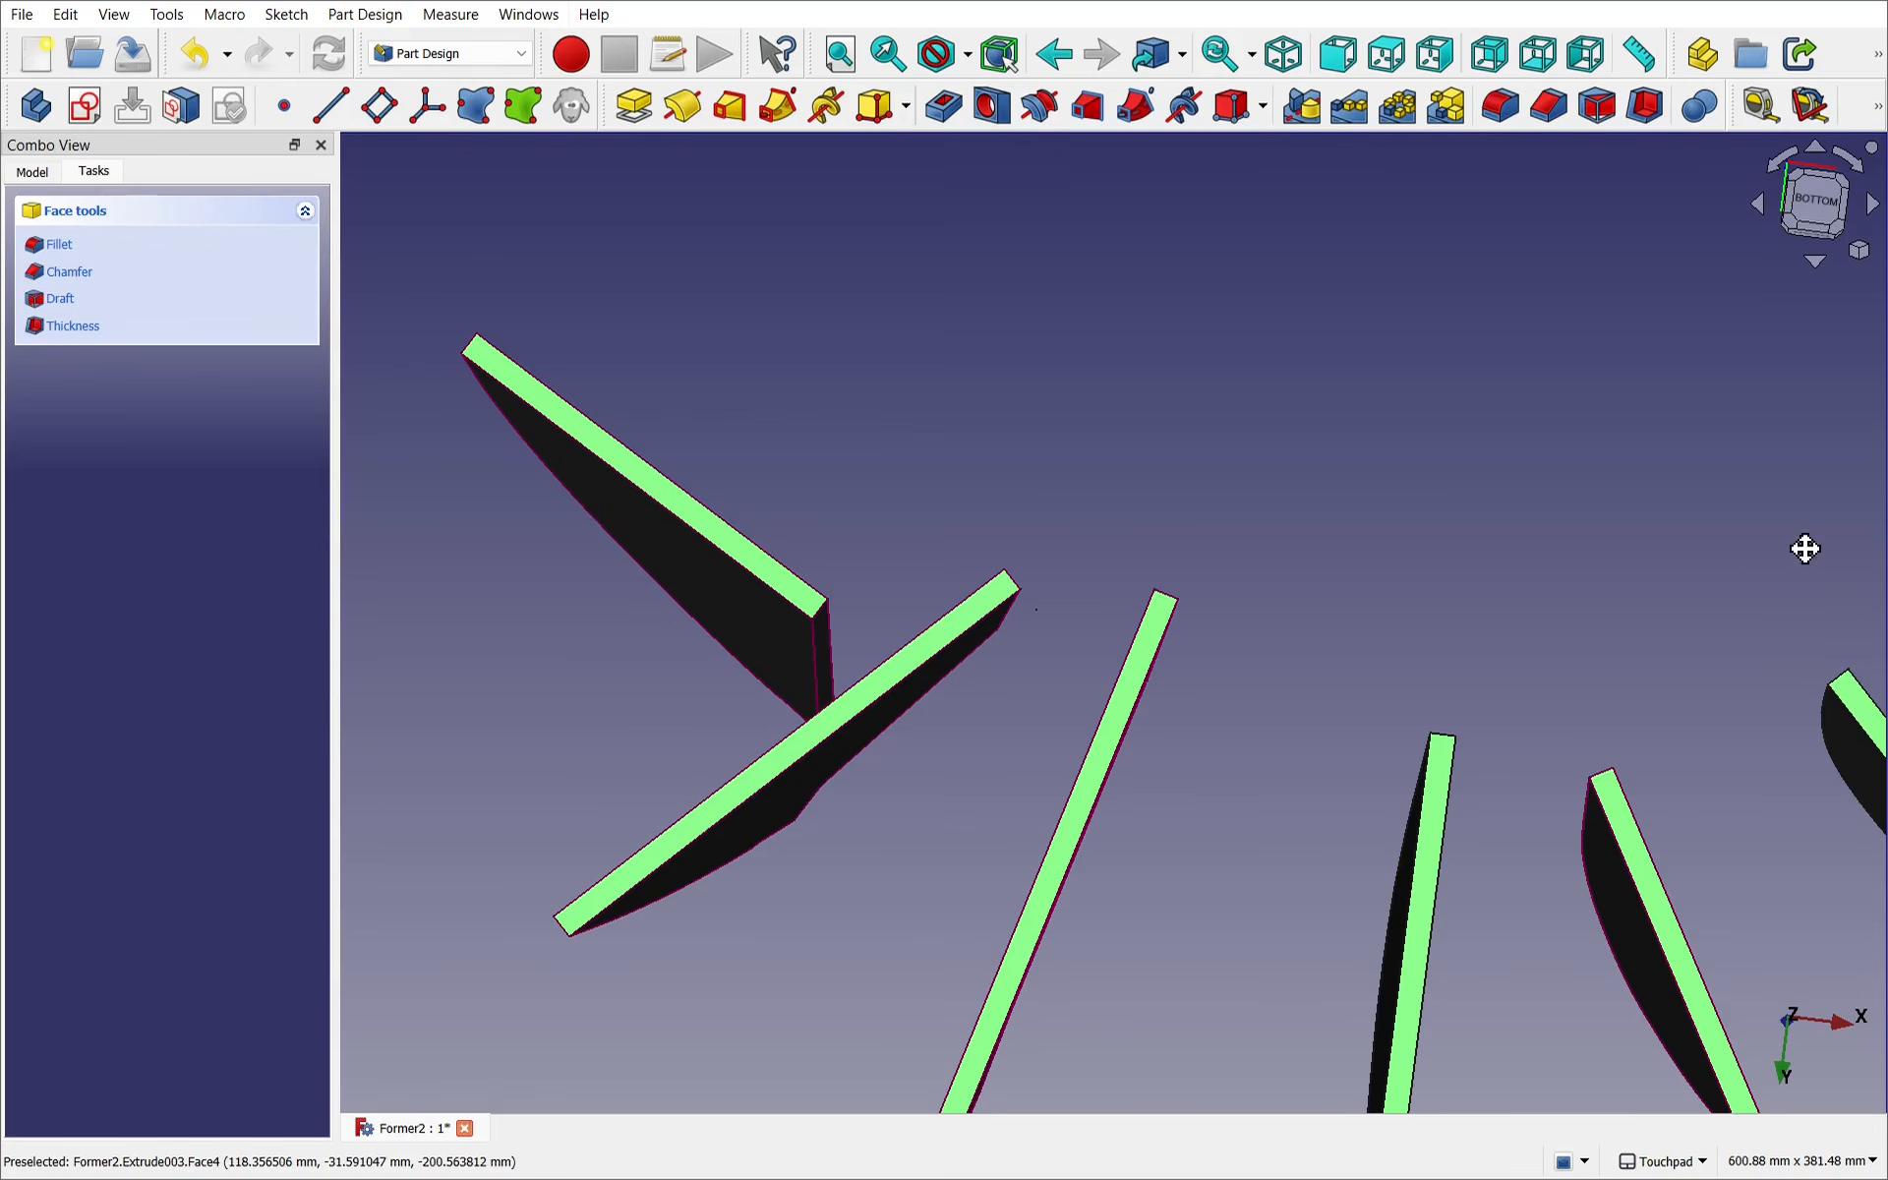
pyautogui.keyDown('shift'); pyautogui.moveTo(1804, 547); pyautogui.dragTo(725, 709, button='middle'); pyautogui.keyUp('shift')
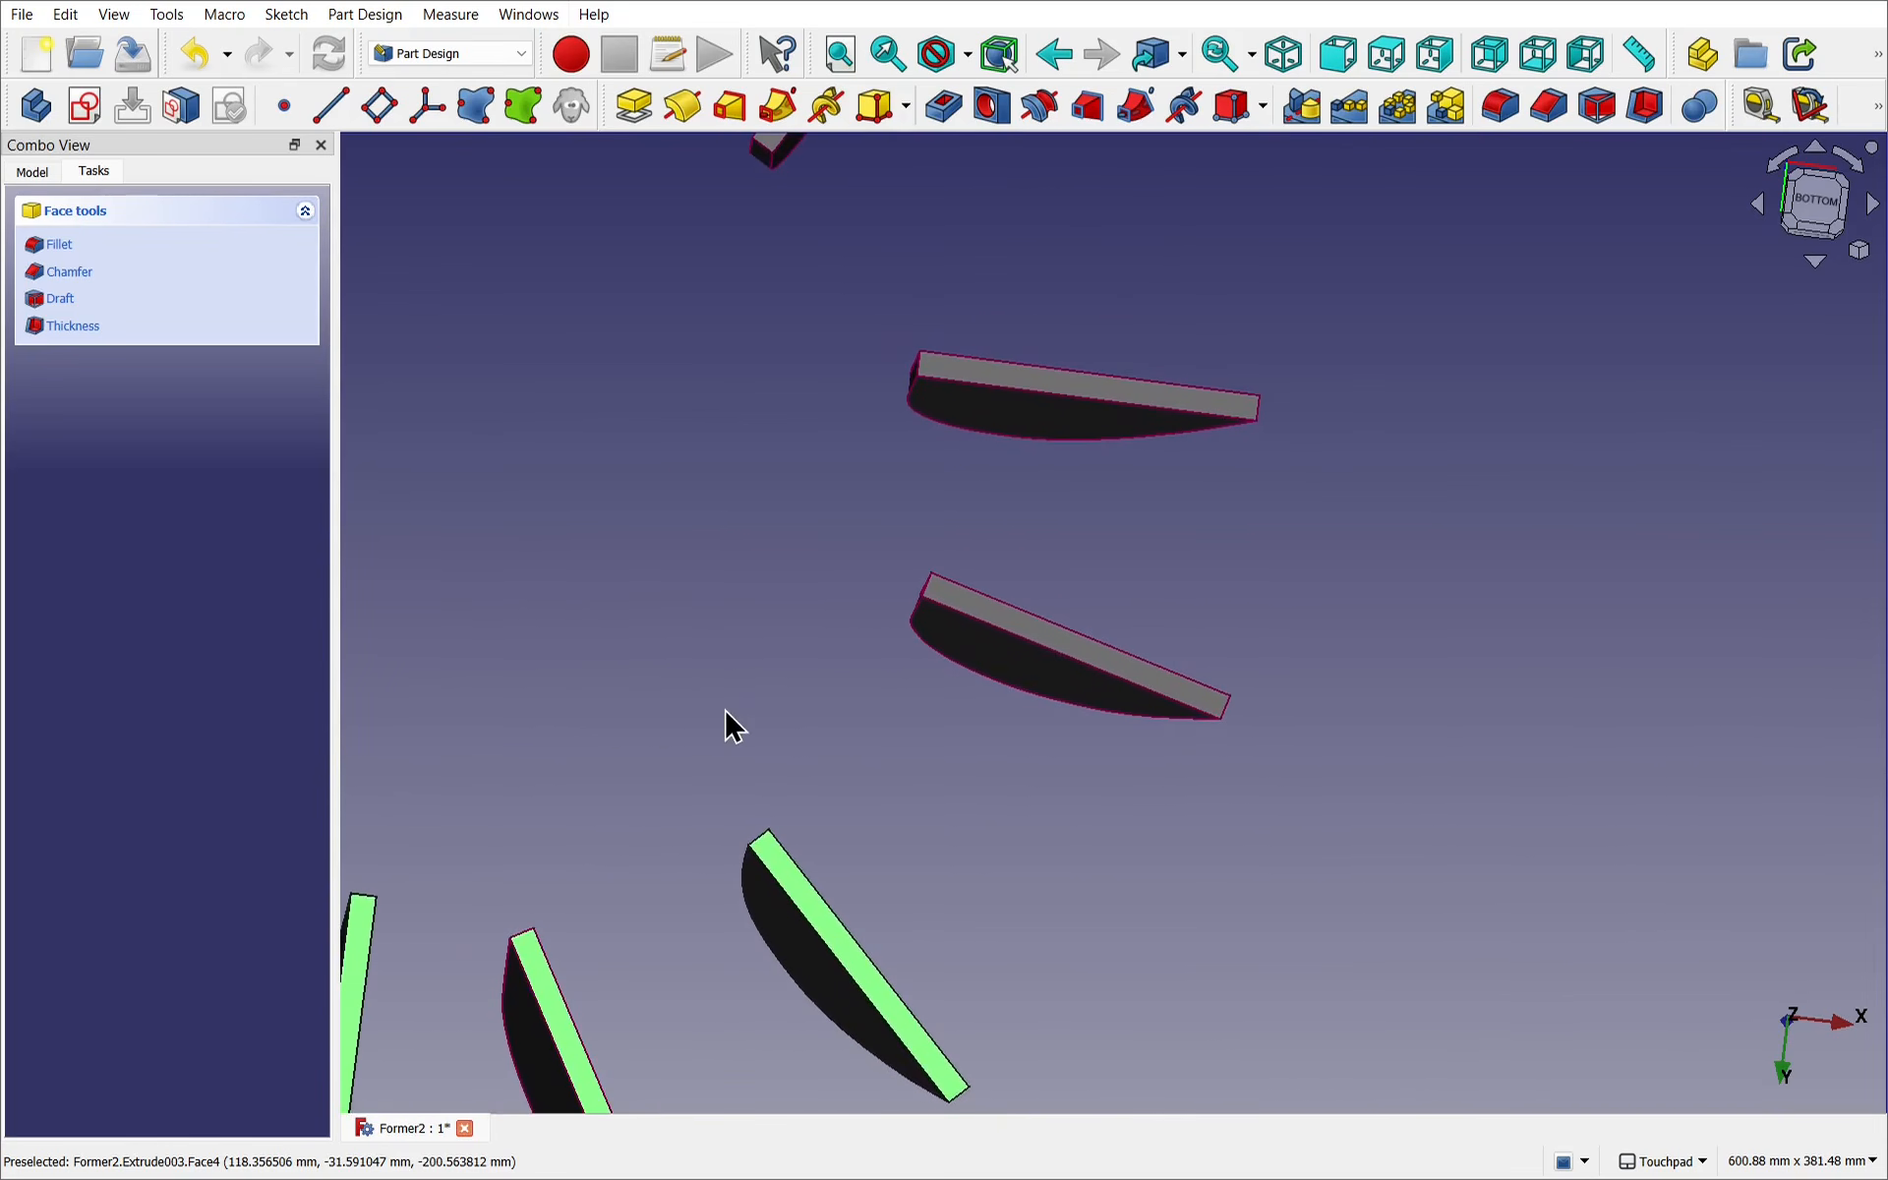
pyautogui.click(1042, 639)
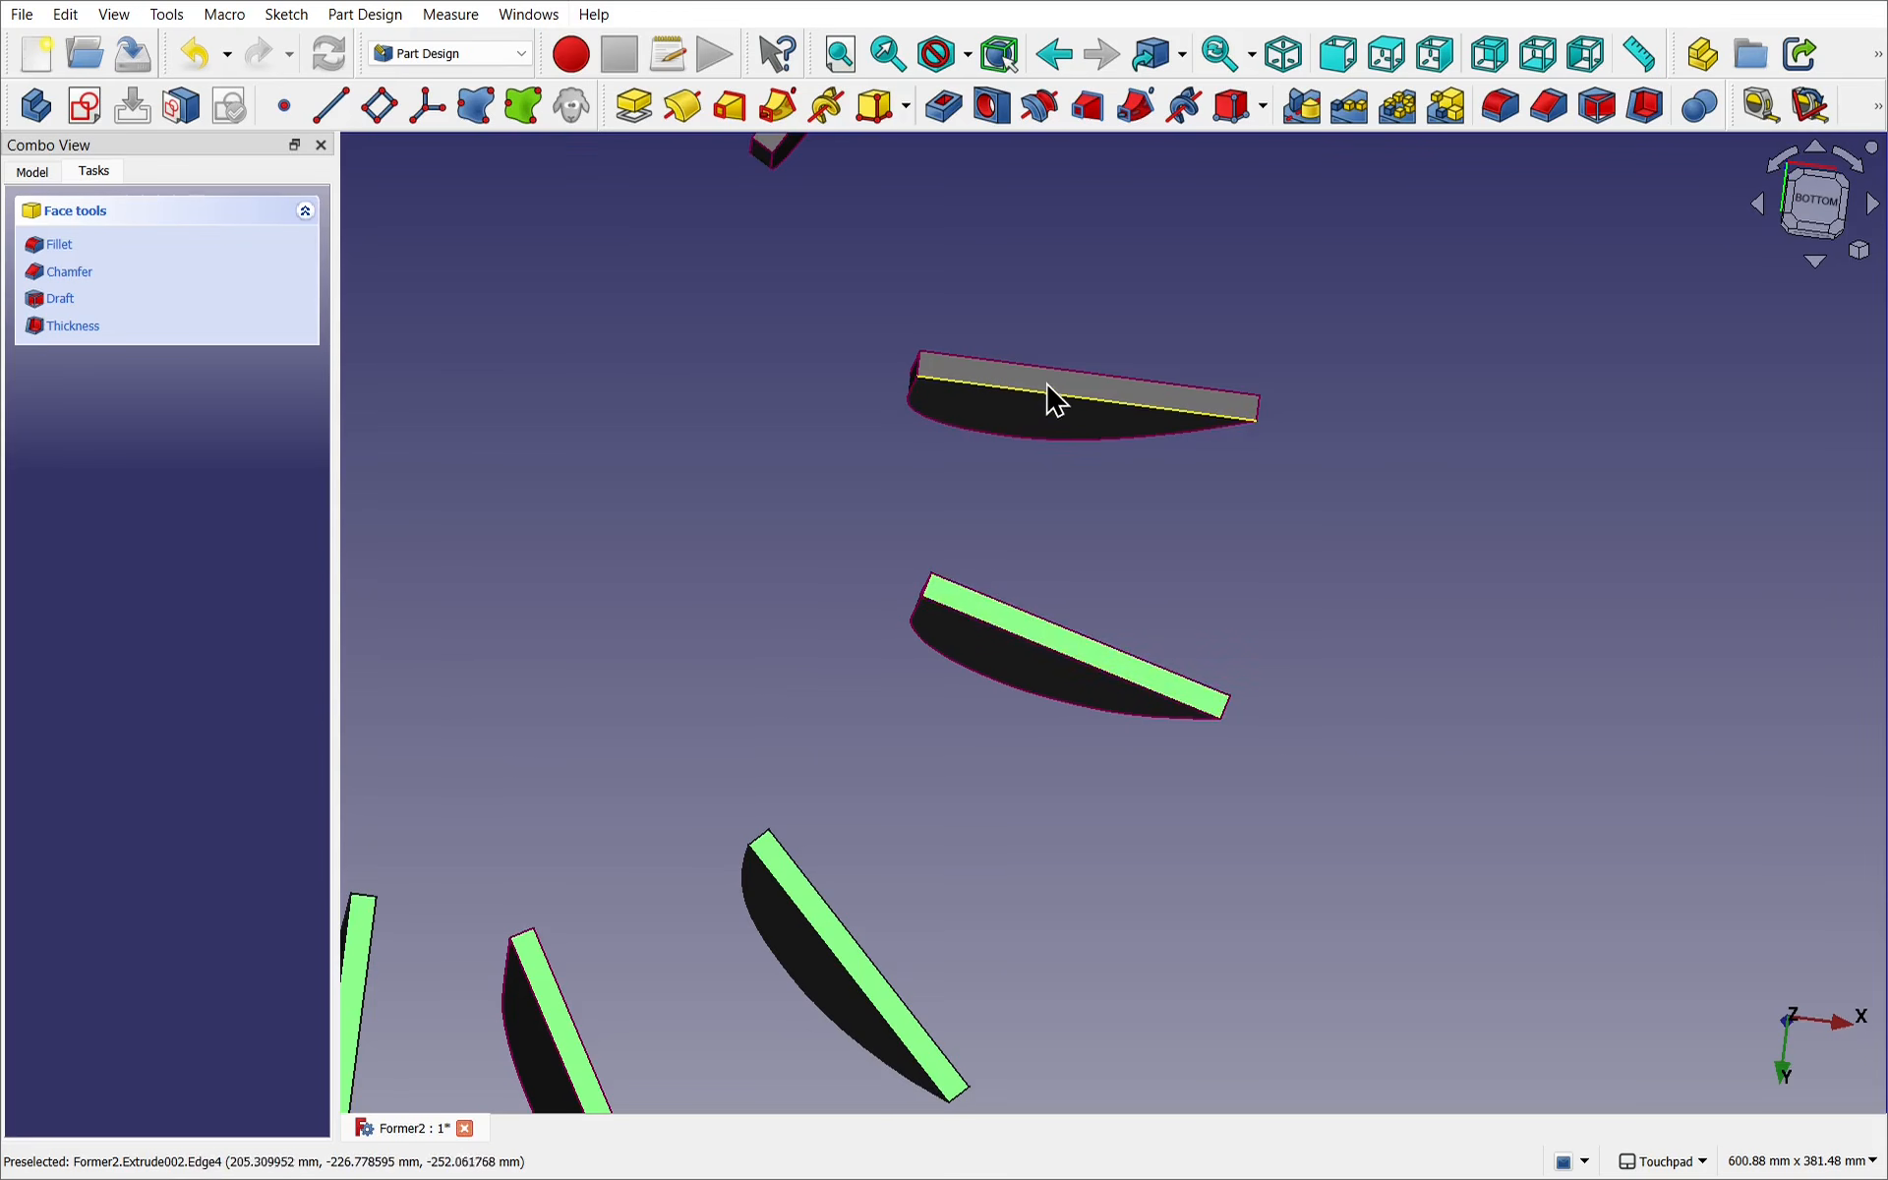
pyautogui.click(1077, 391)
pyautogui.moveTo(1075, 393)
pyautogui.keyDown('shift'); pyautogui.mouseDown(button='middle')
pyautogui.moveTo(885, 303)
pyautogui.moveTo(1087, 380)
pyautogui.mouseUp(button='middle'); pyautogui.keyUp('shift')
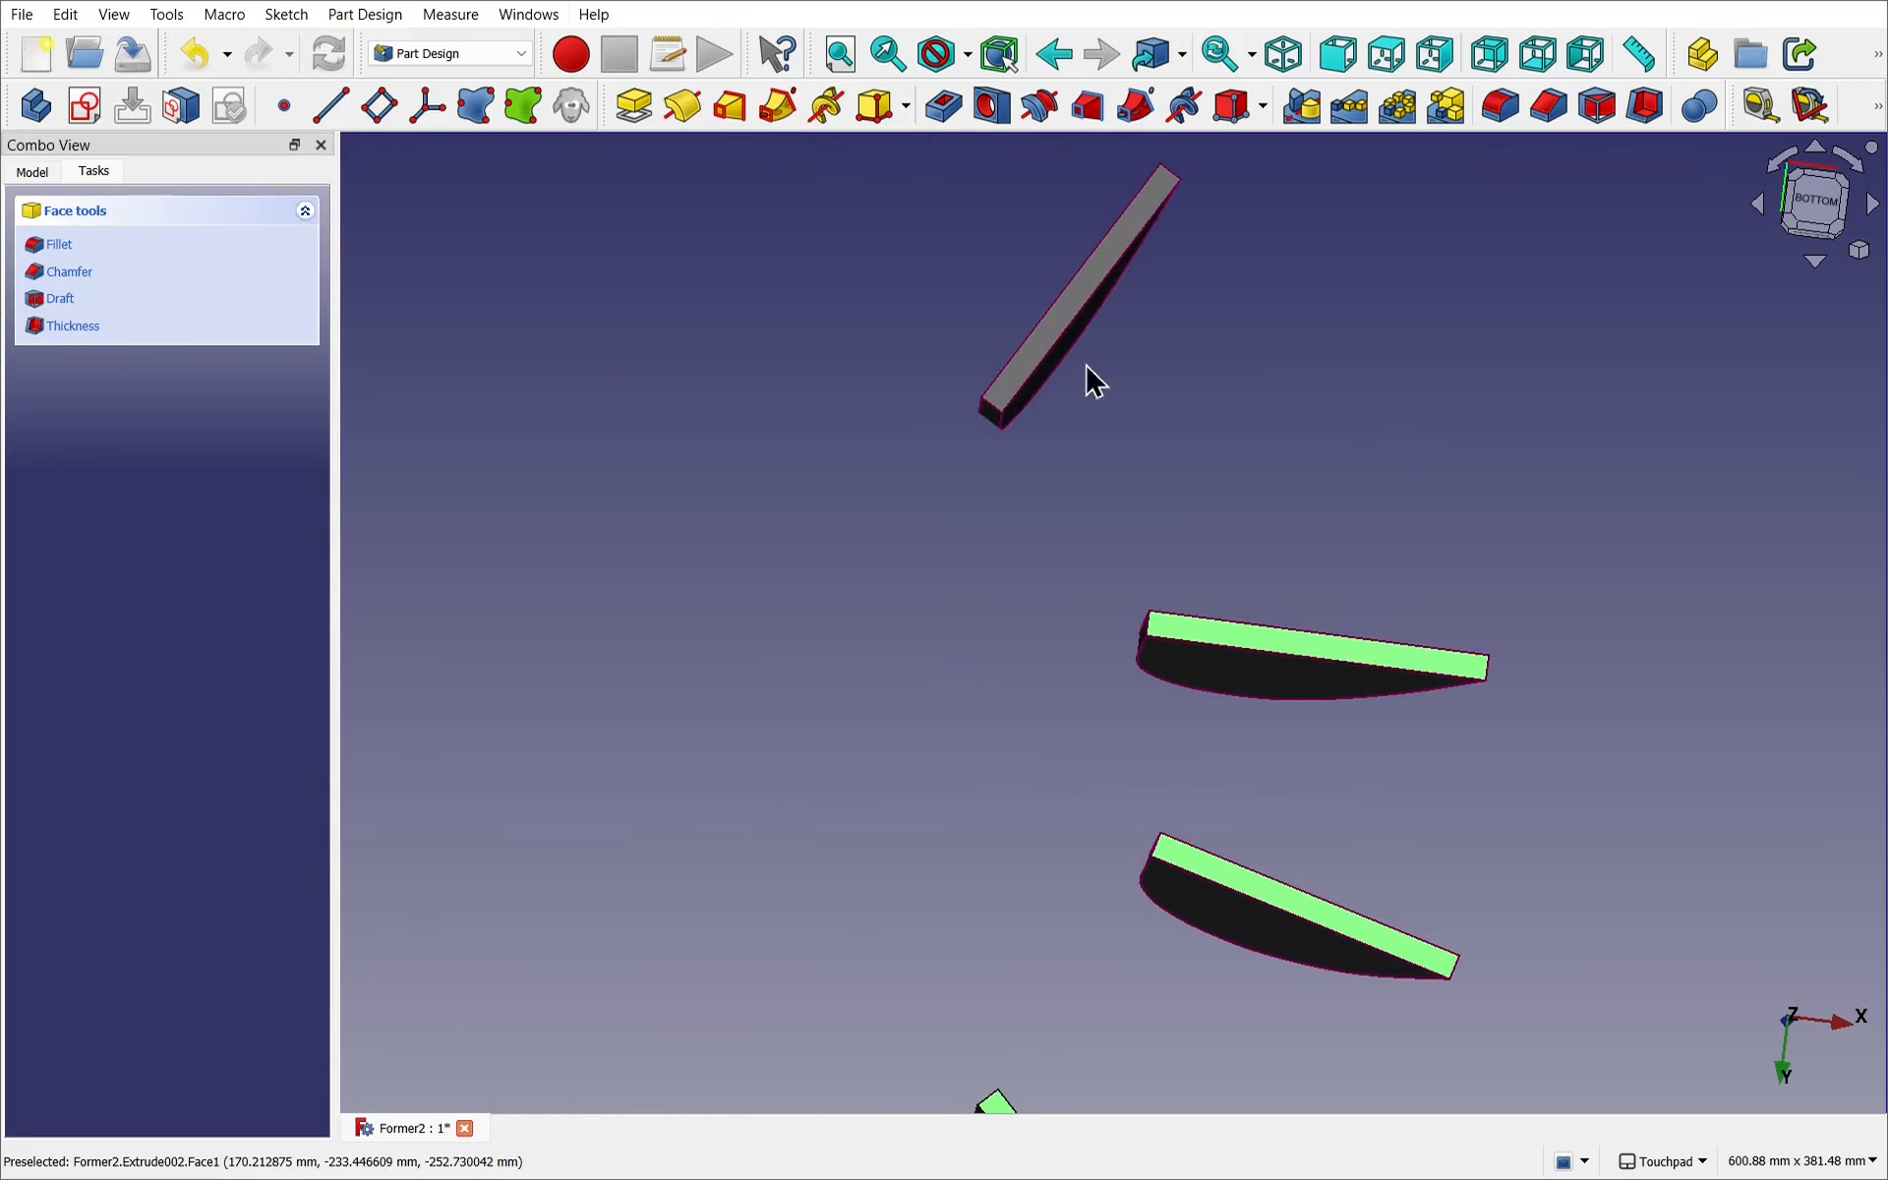
pyautogui.click(1086, 294)
pyautogui.scroll(-5, 1147, 497)
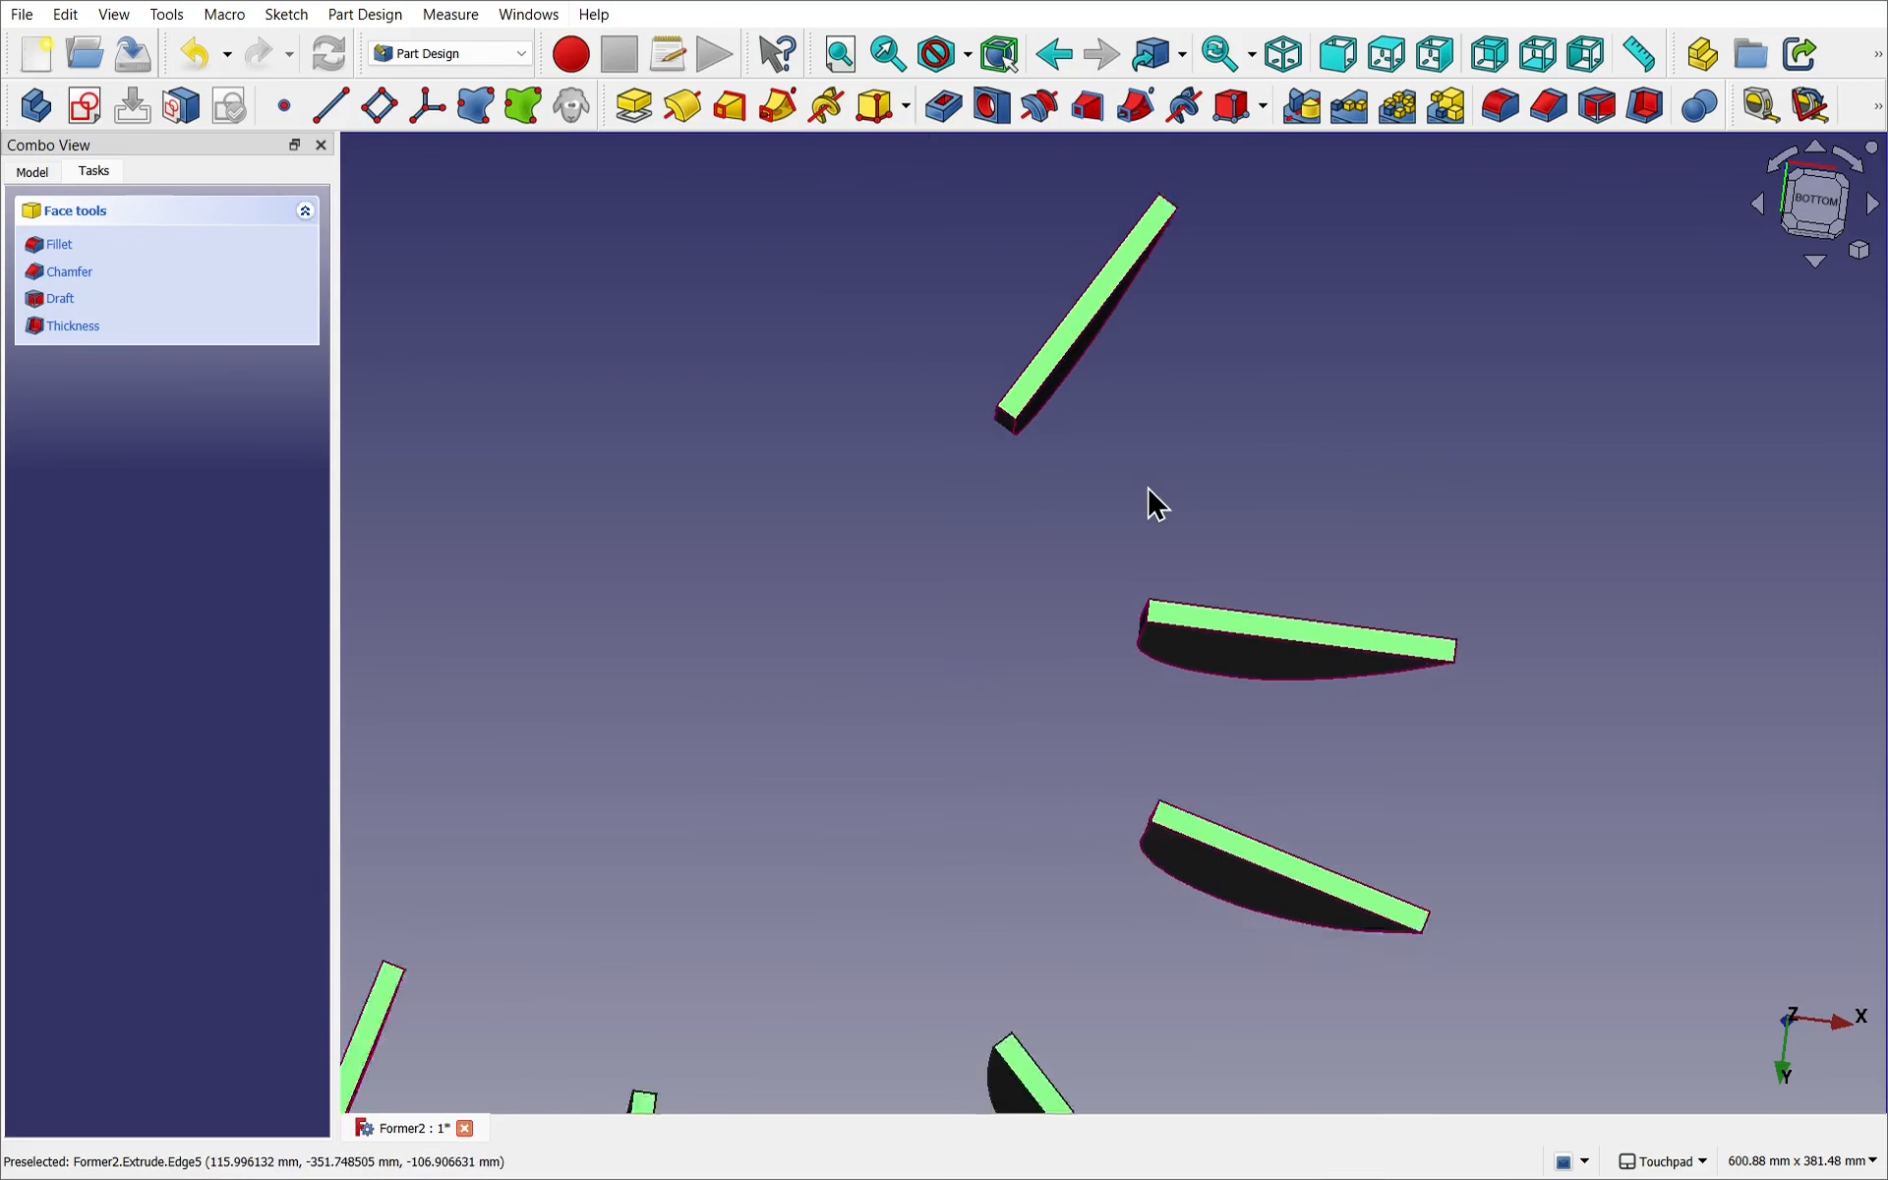
pyautogui.keyDown('shift'); pyautogui.moveTo(1146, 512); pyautogui.dragTo(1163, 612, button='middle'); pyautogui.keyUp('shift')
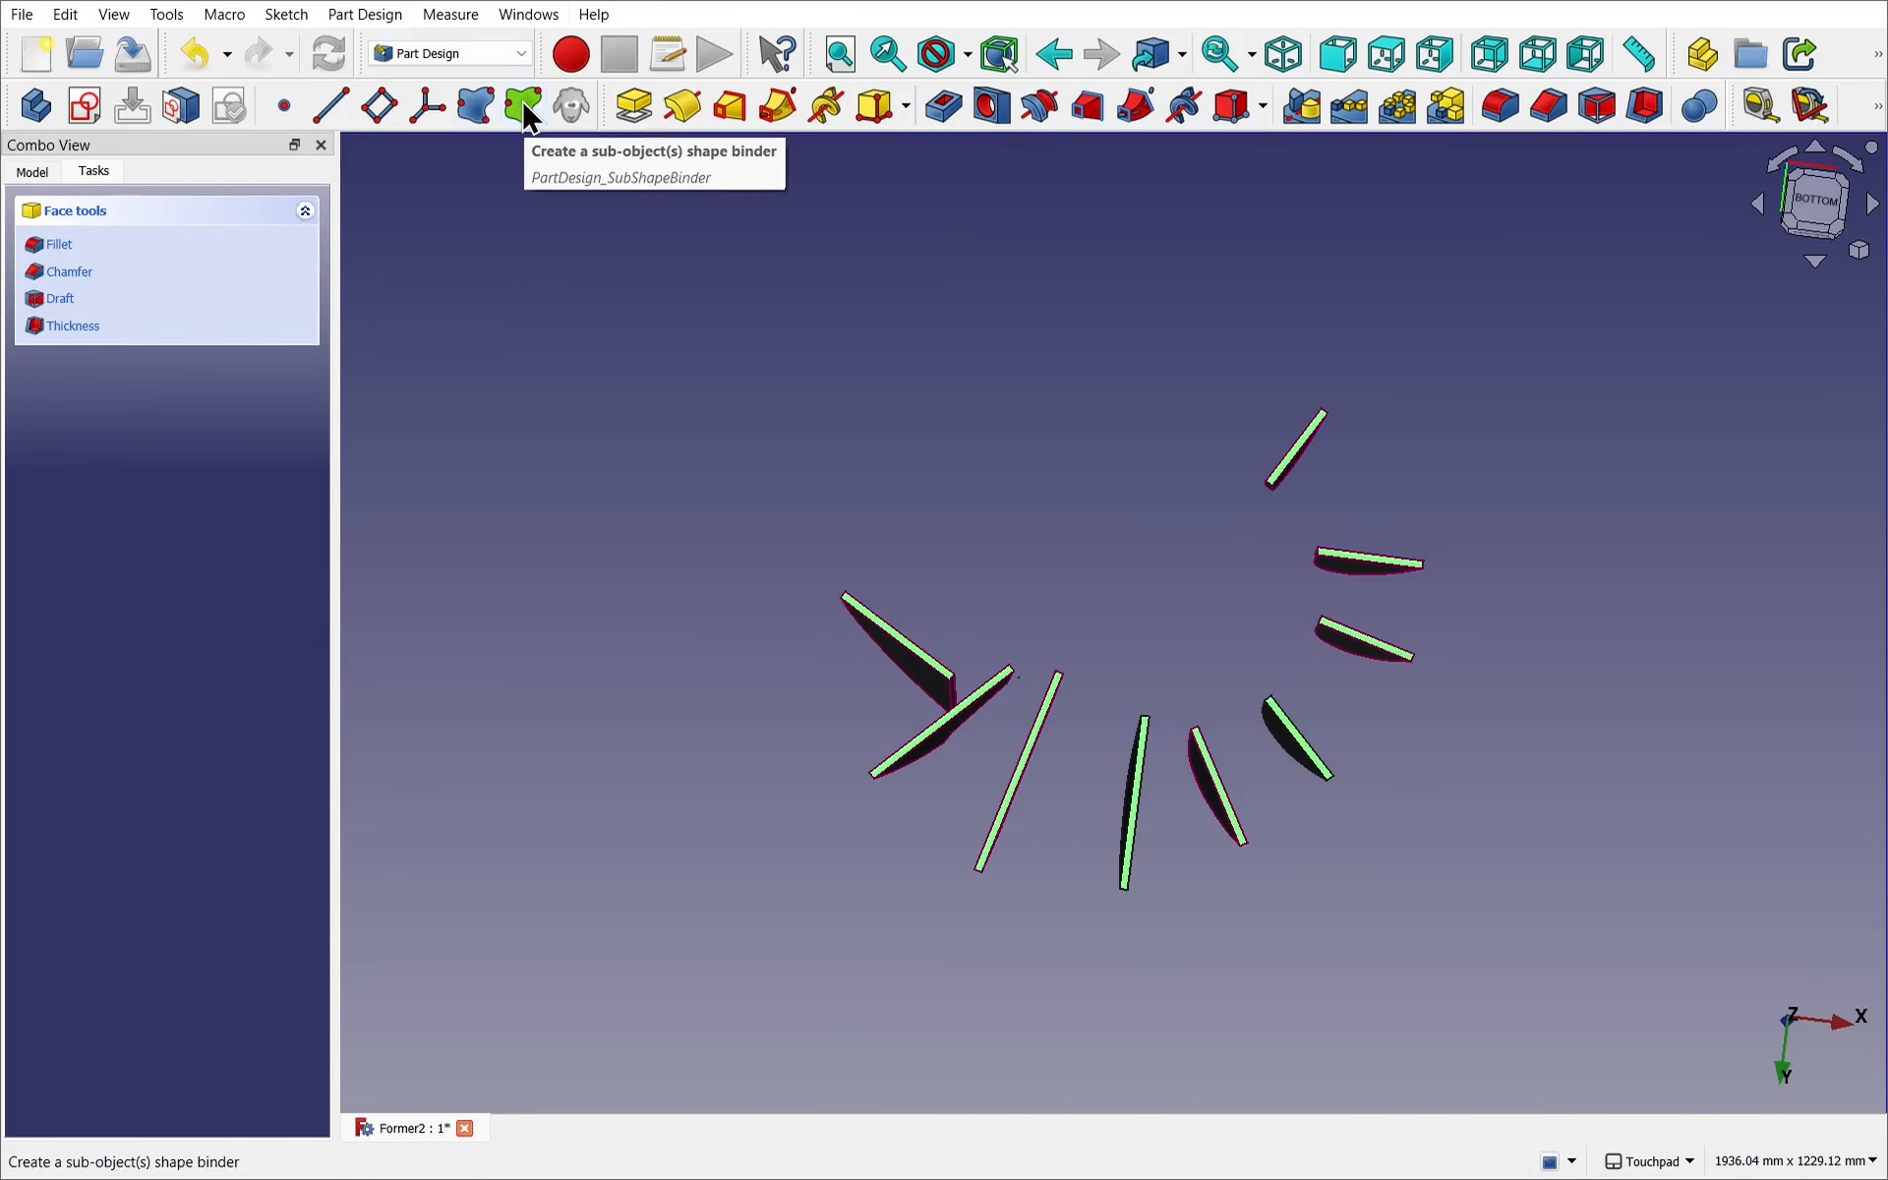
pyautogui.click(359, 16)
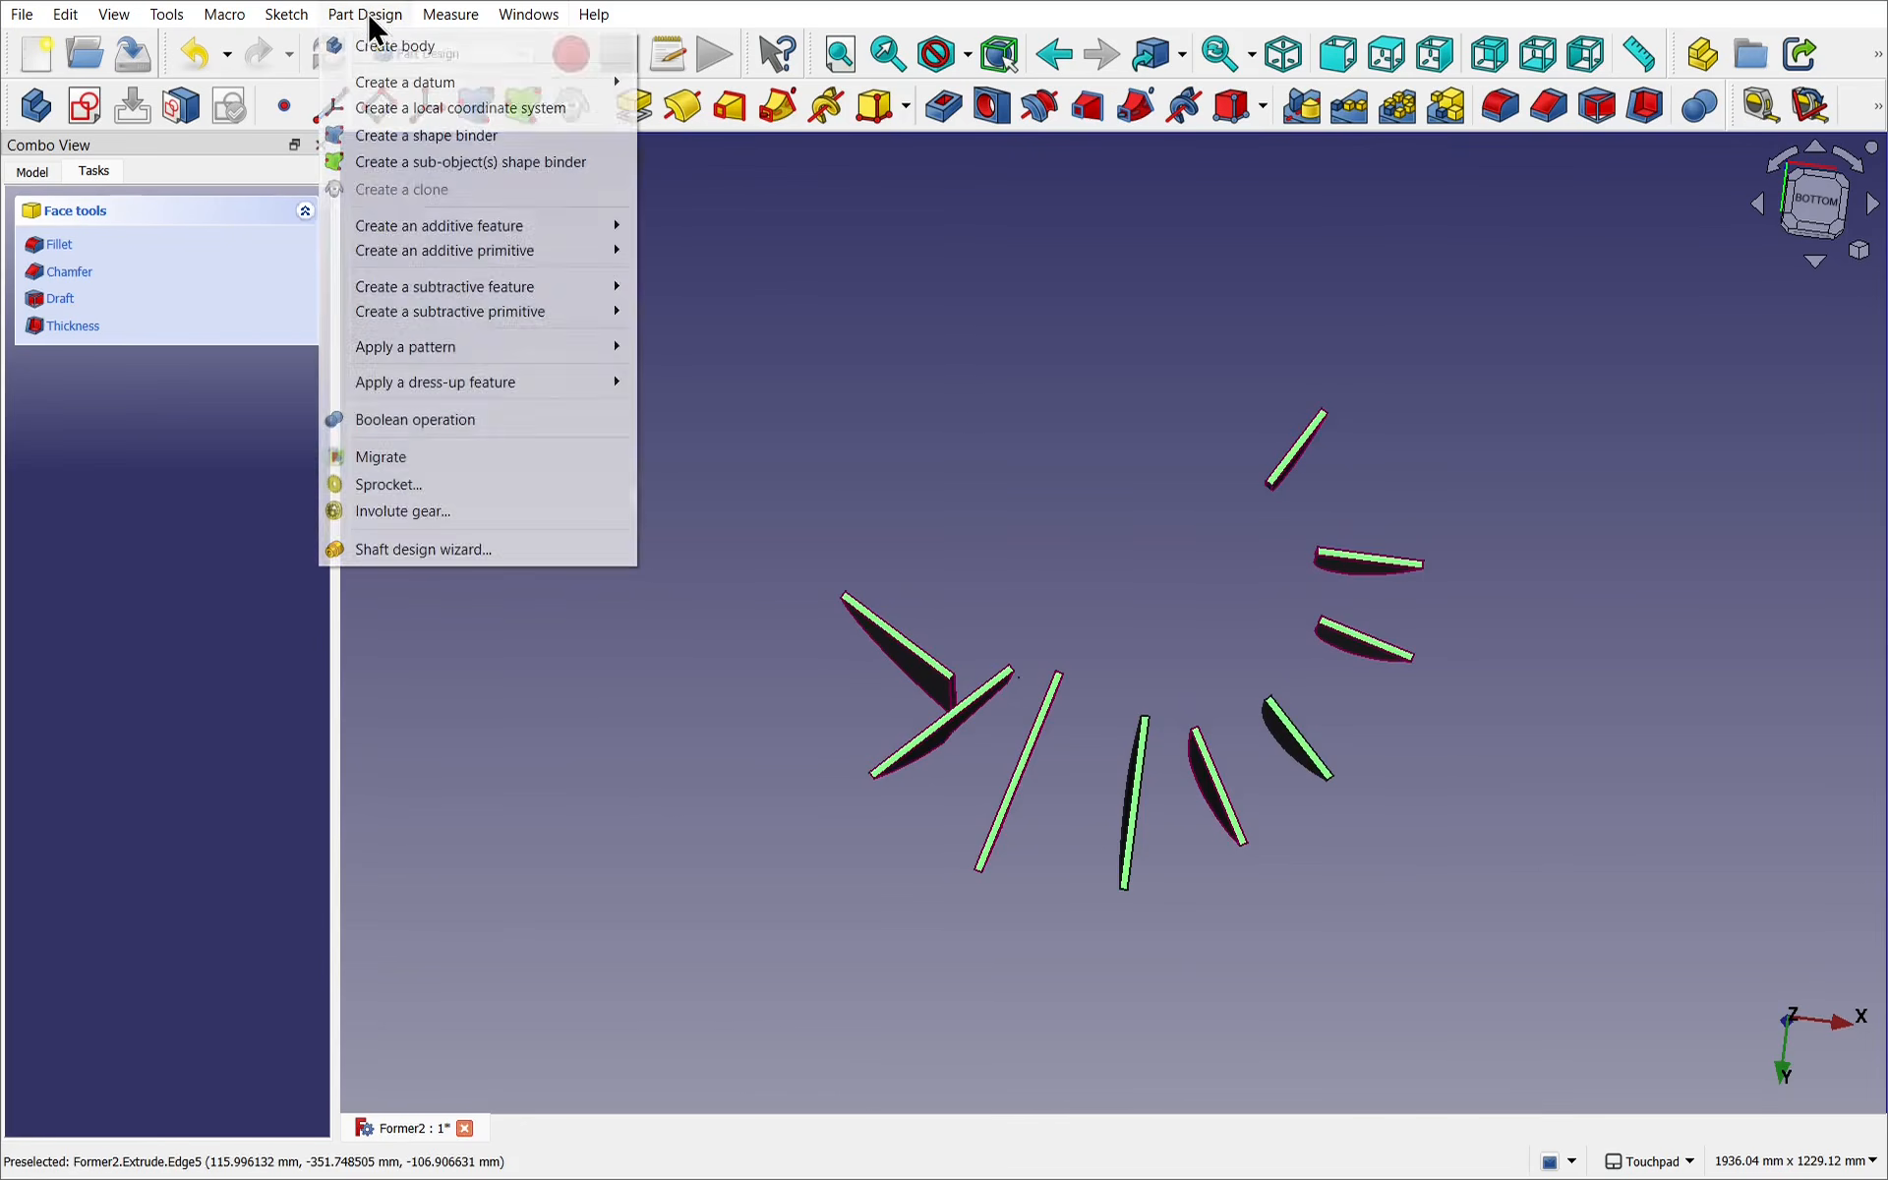
pyautogui.click(530, 167)
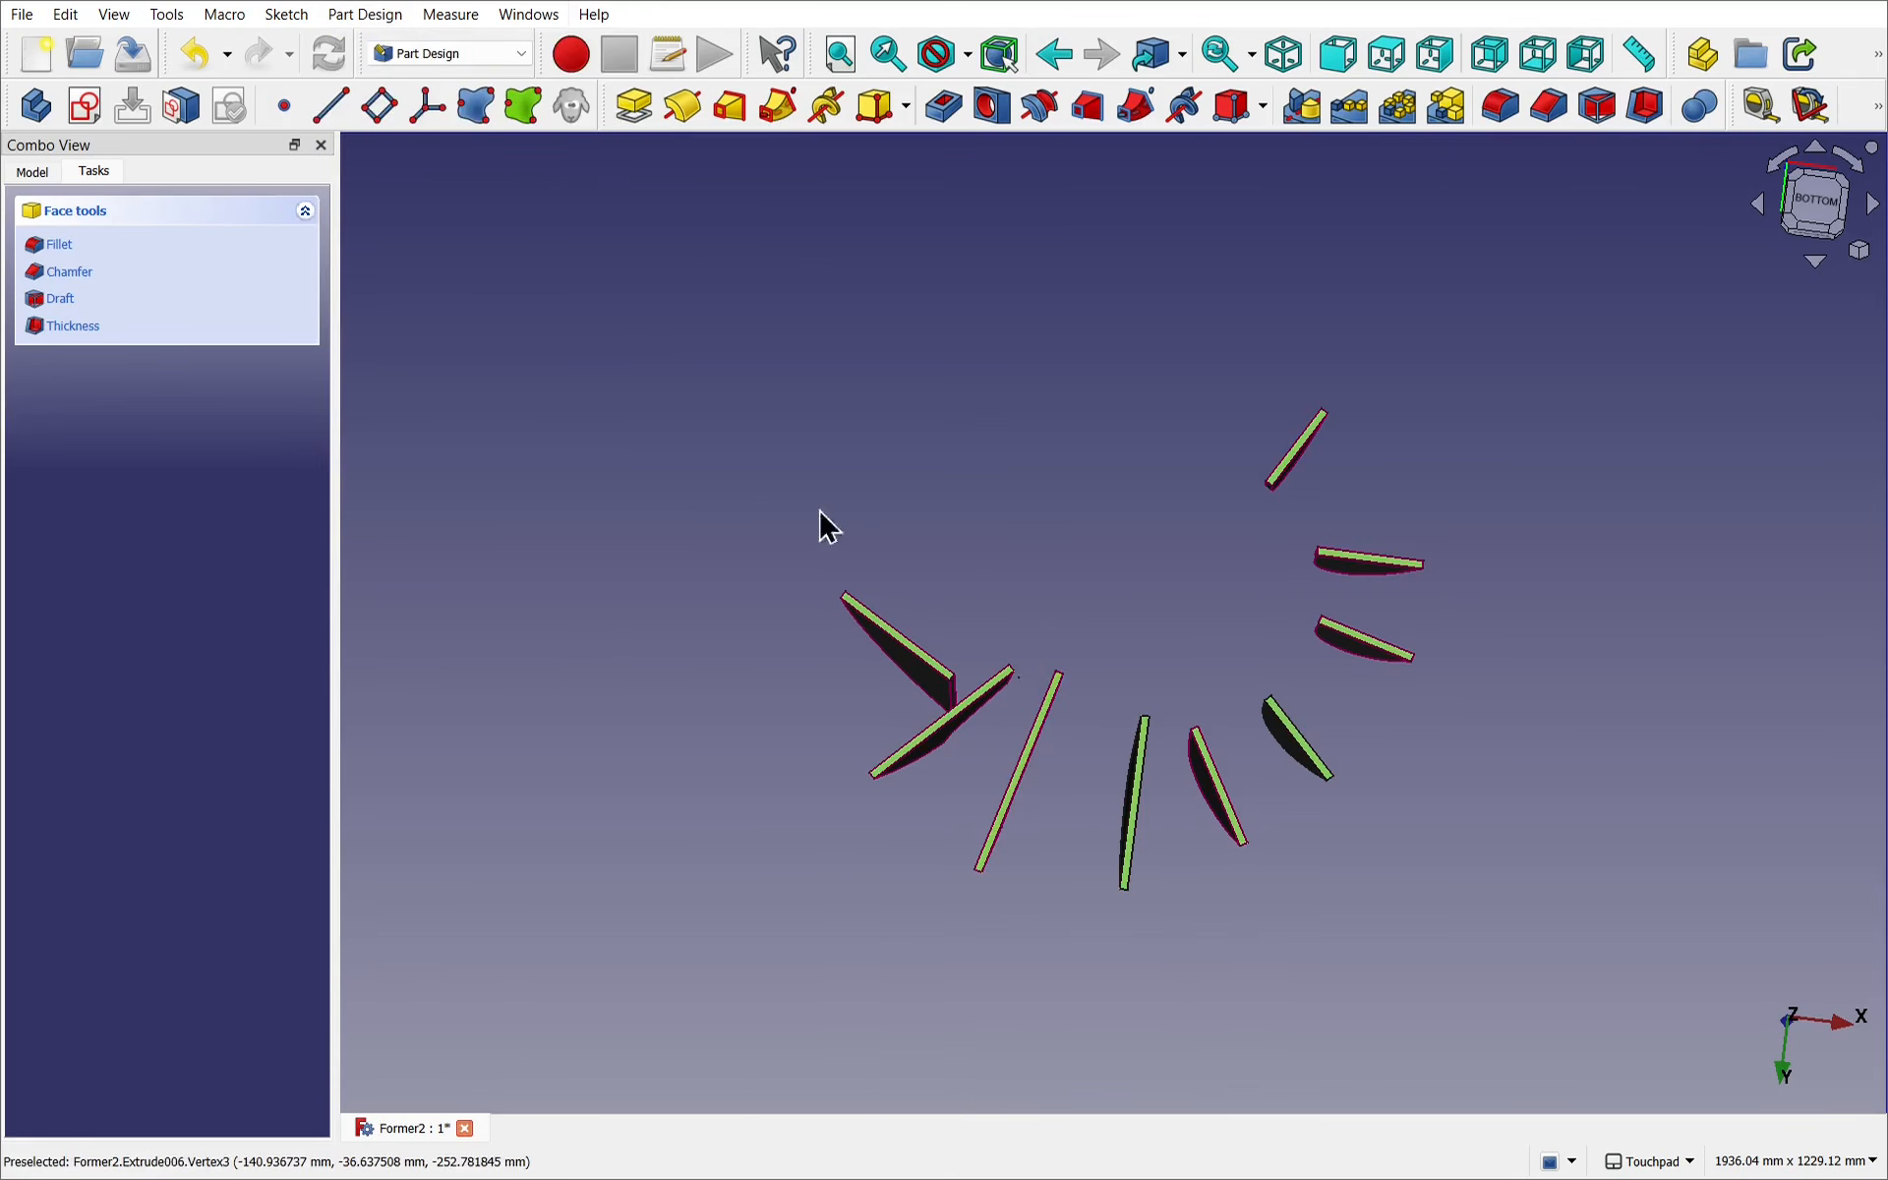
# Hide the nine former solids, Extrude through Extrude008, leaving only the shape binder displayed.
pyautogui.scroll(2, 994, 618)
pyautogui.scroll(1, 994, 617)
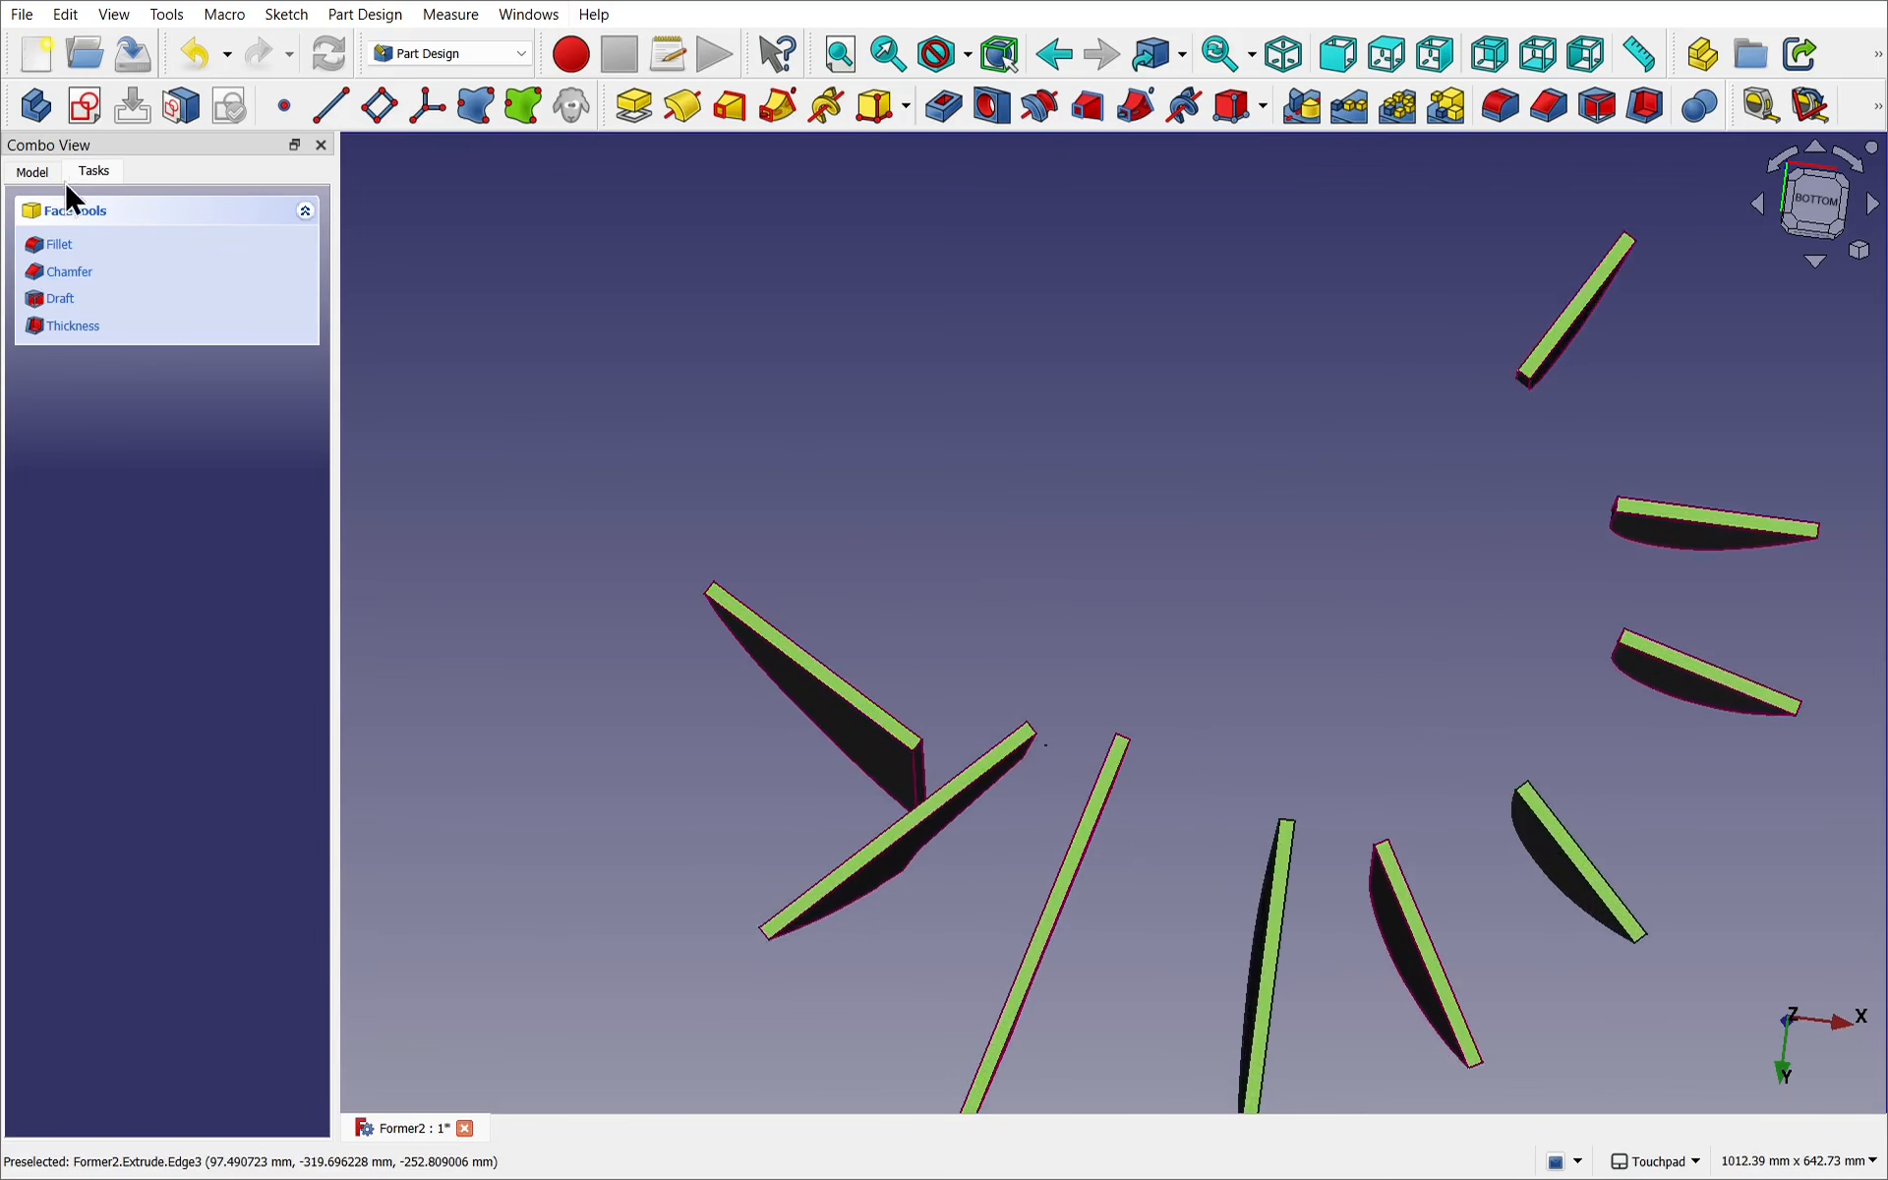
pyautogui.click(32, 175)
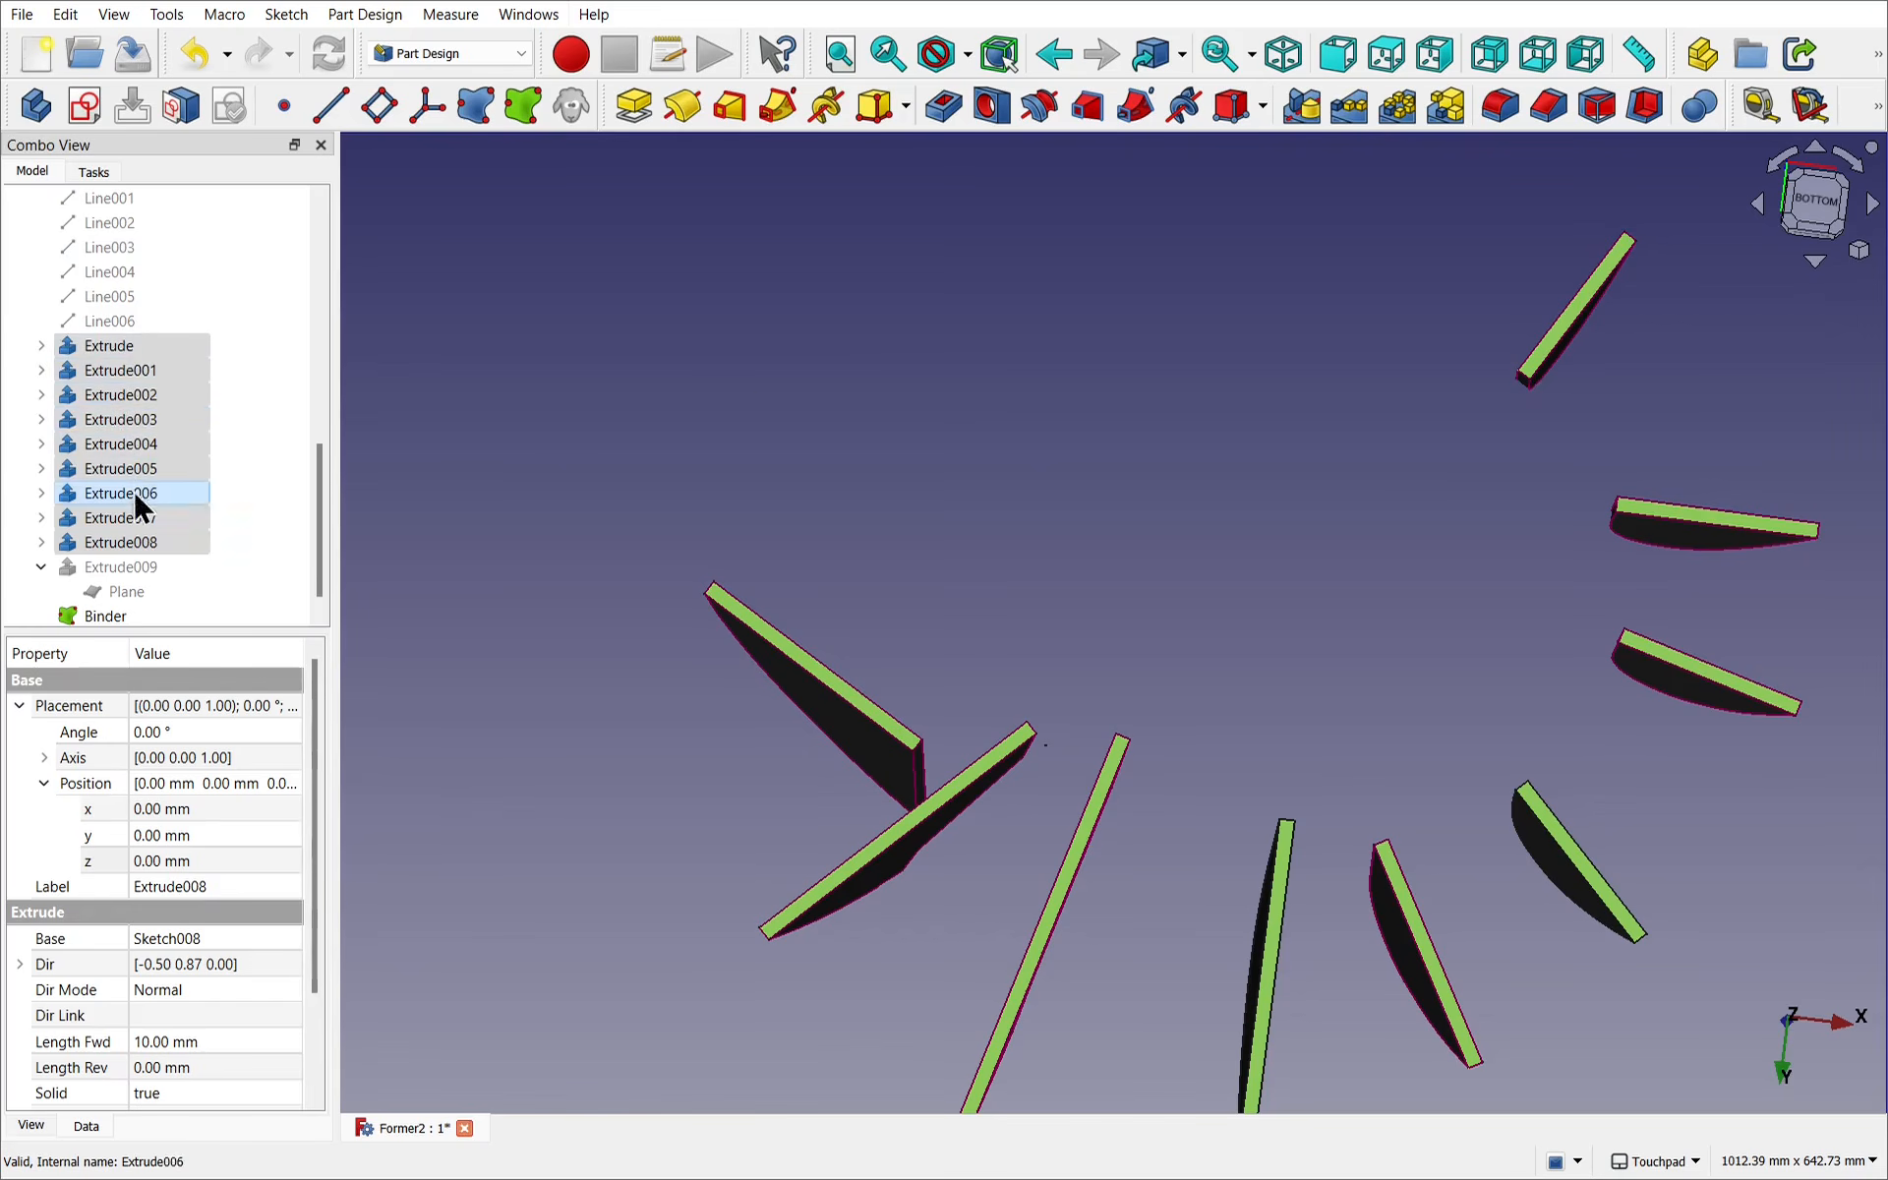
pyautogui.press('space')
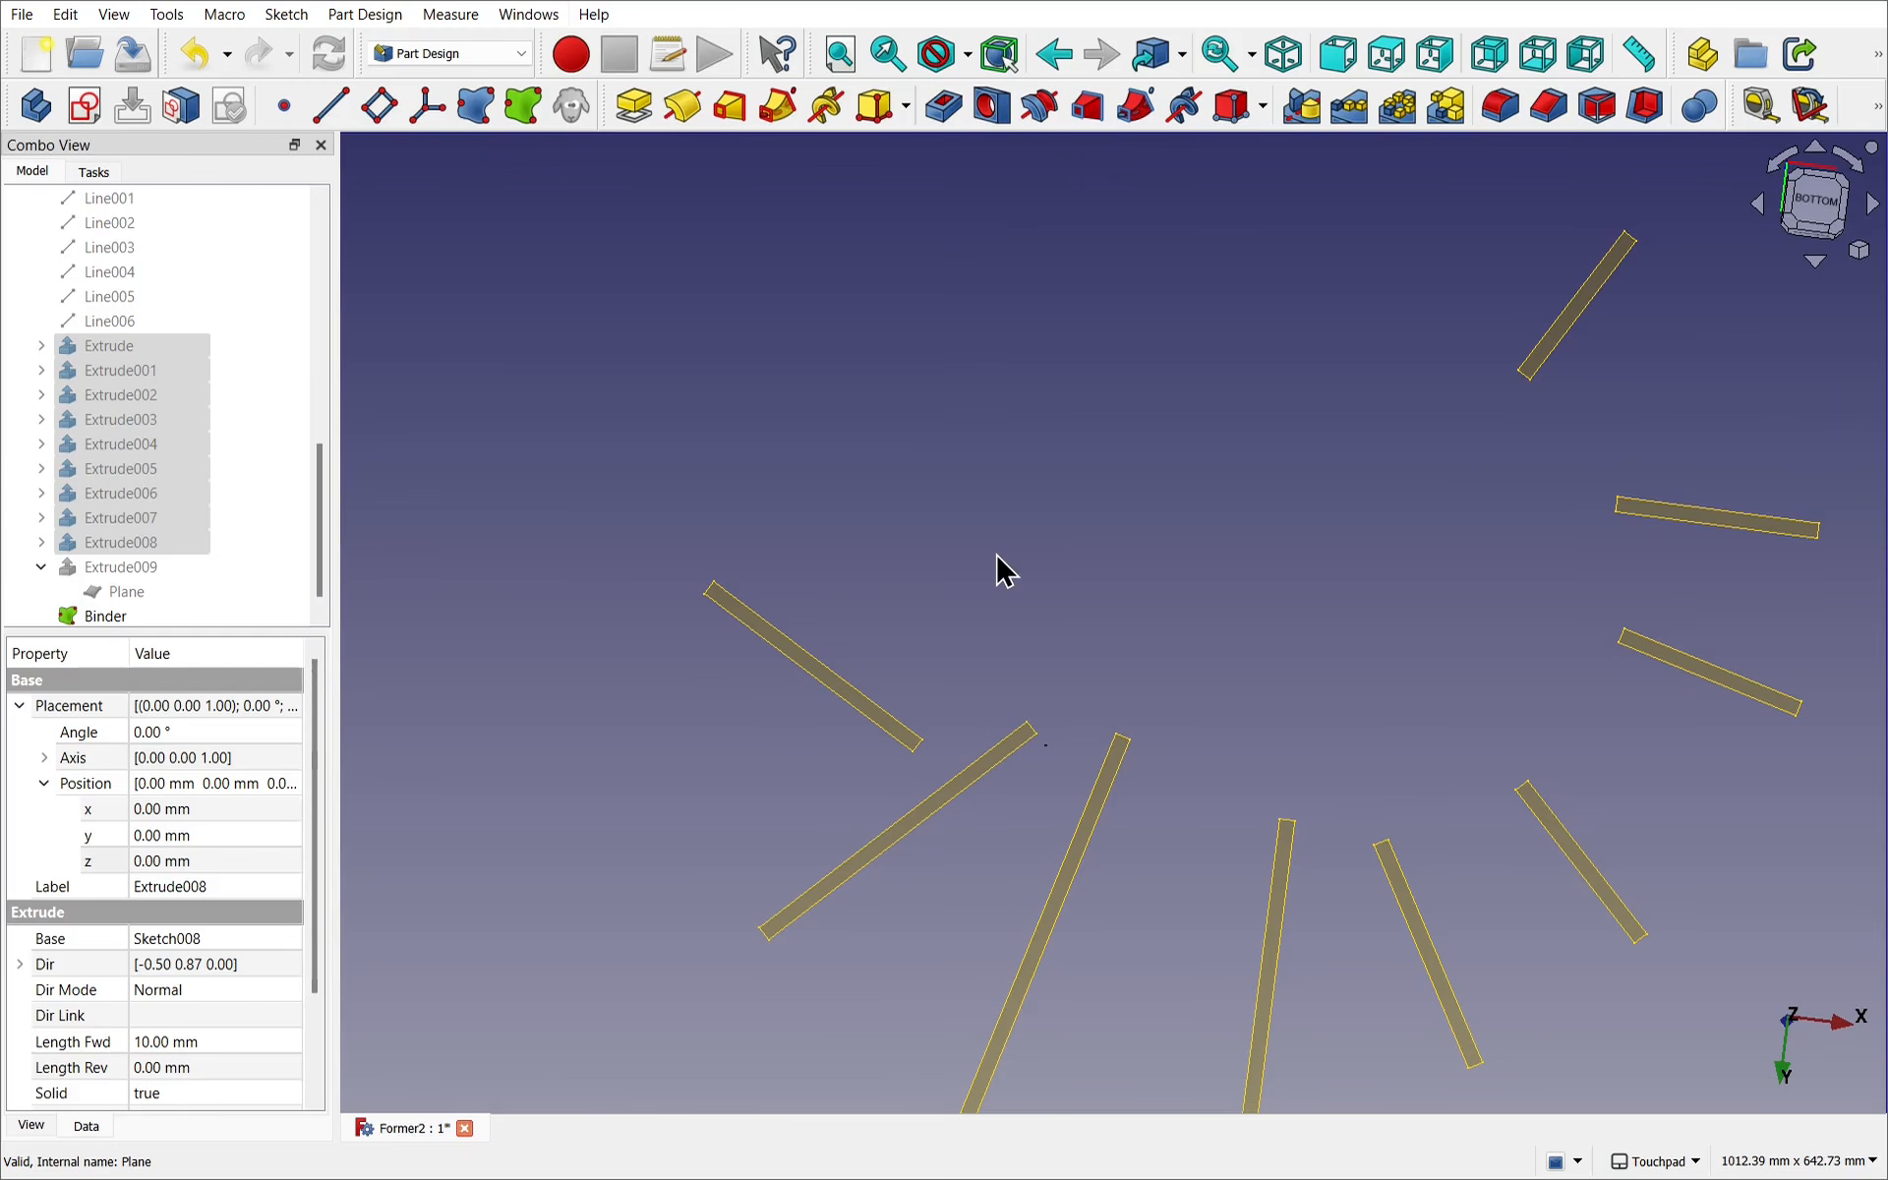
# Set the Binder's Offset to 1.00 to enlarge the former footprints.
pyautogui.click(79, 615)
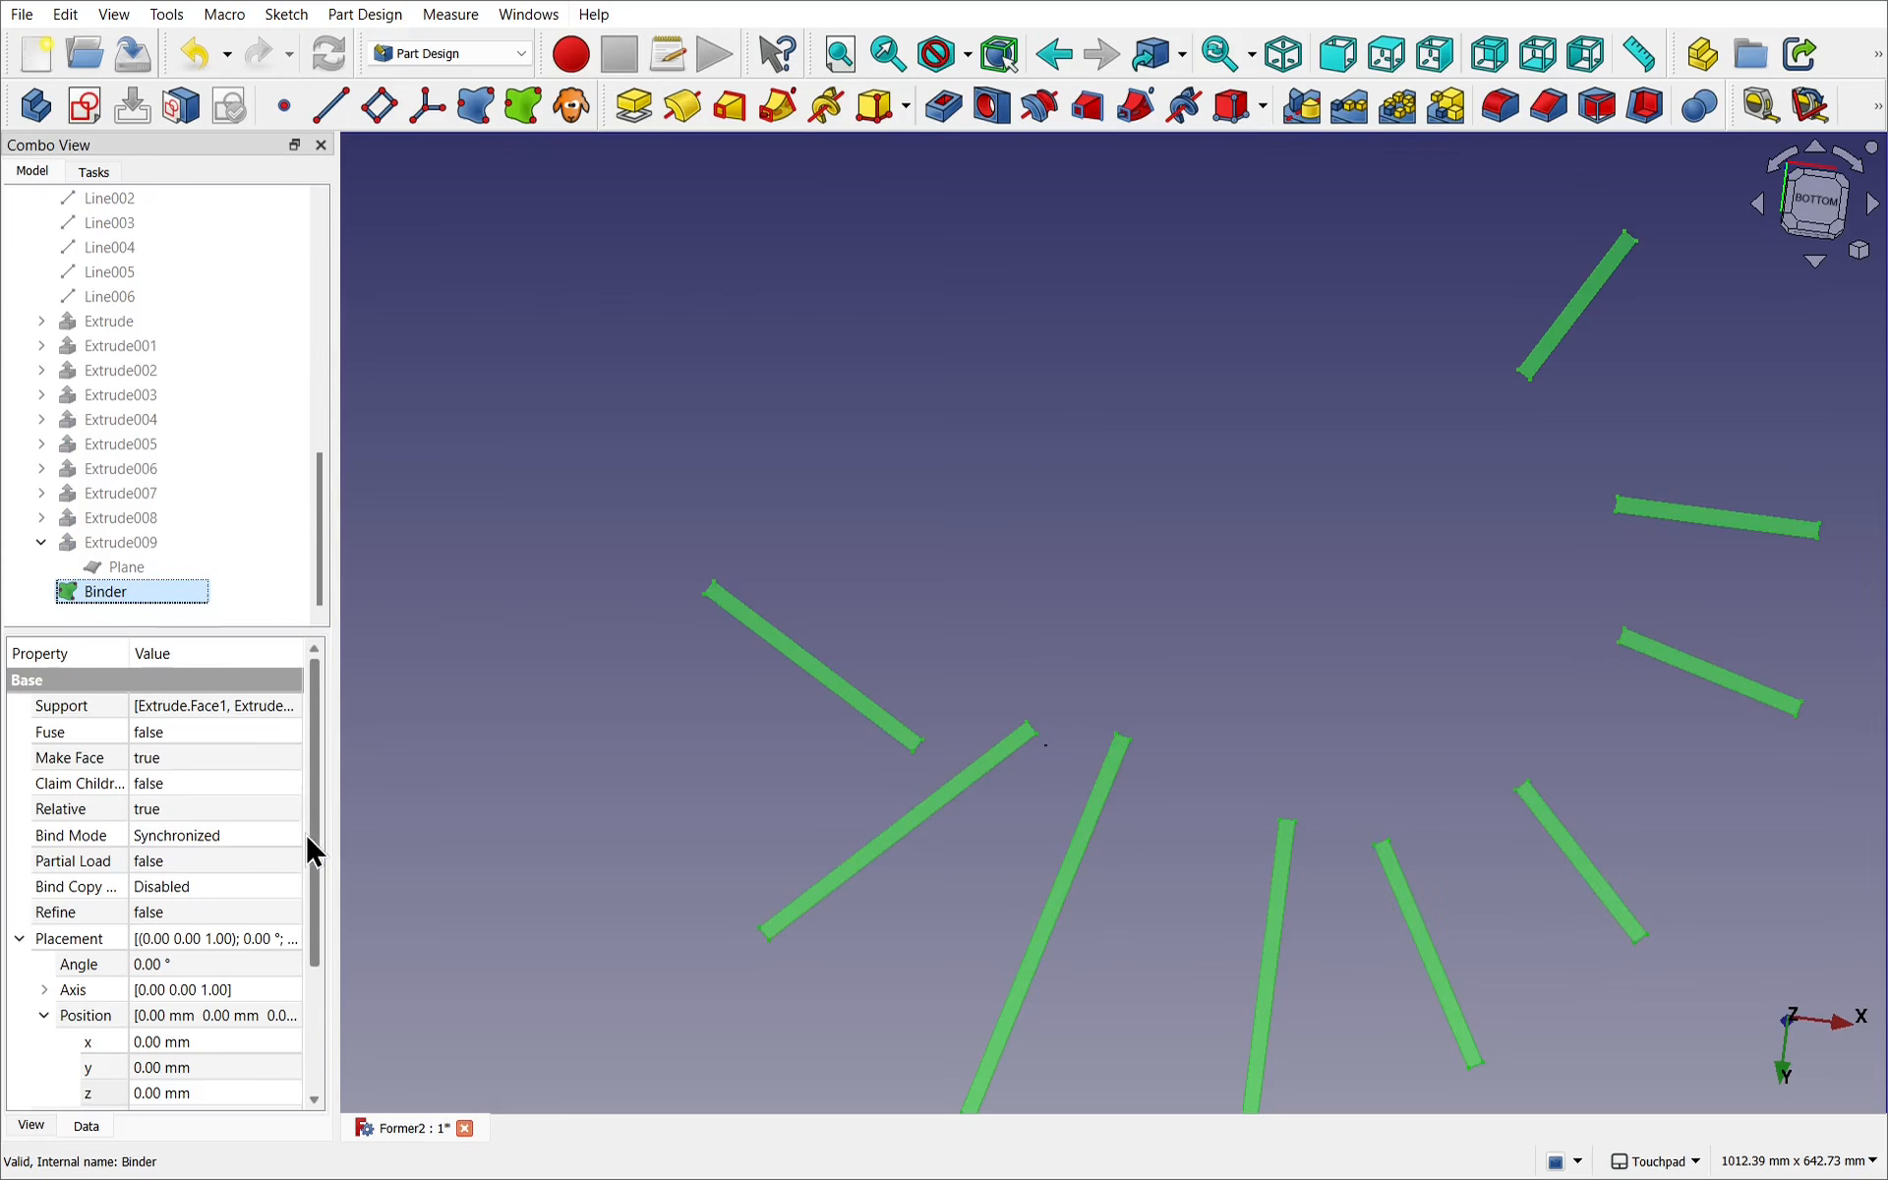
pyautogui.moveTo(311, 842); pyautogui.dragTo(328, 1050)
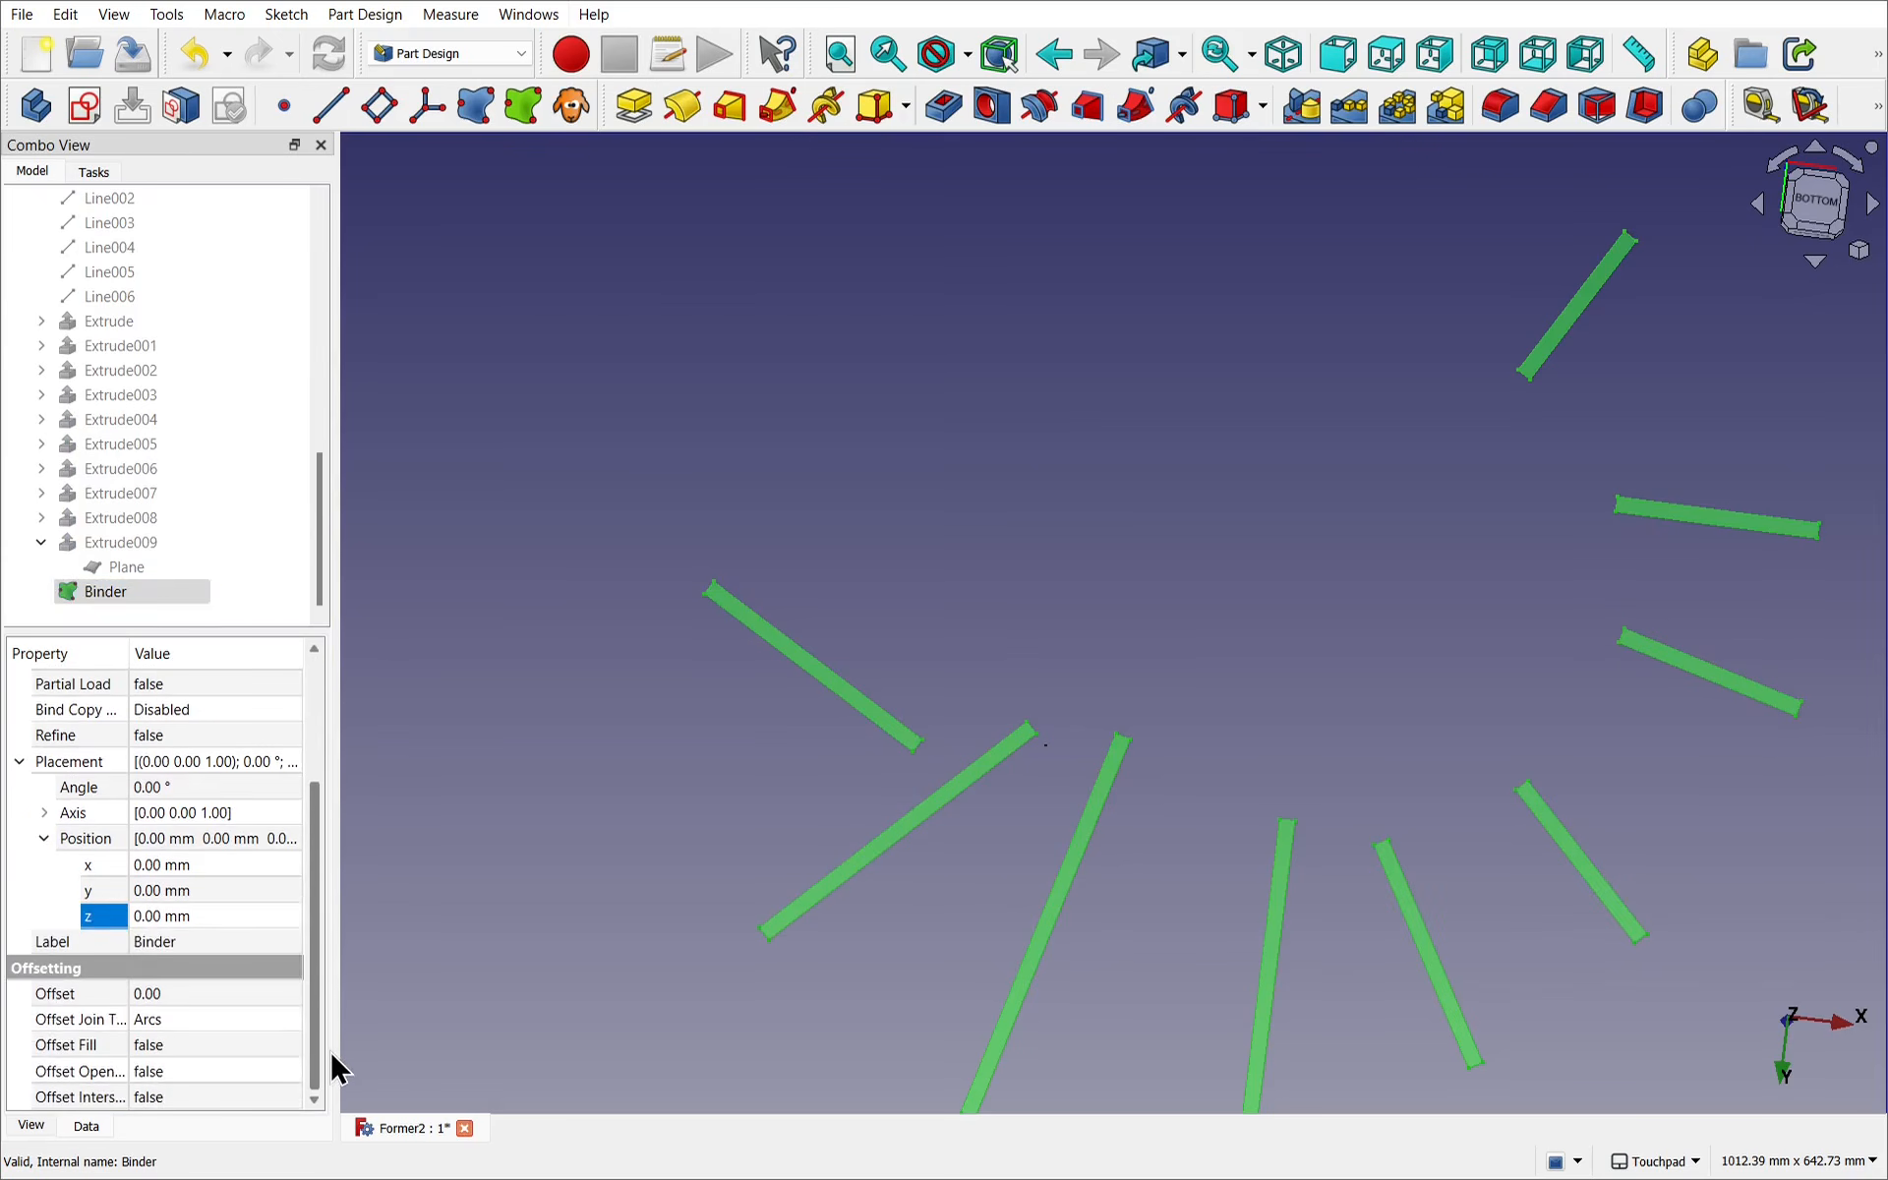
pyautogui.click(192, 994)
pyautogui.scroll(8, 927, 741)
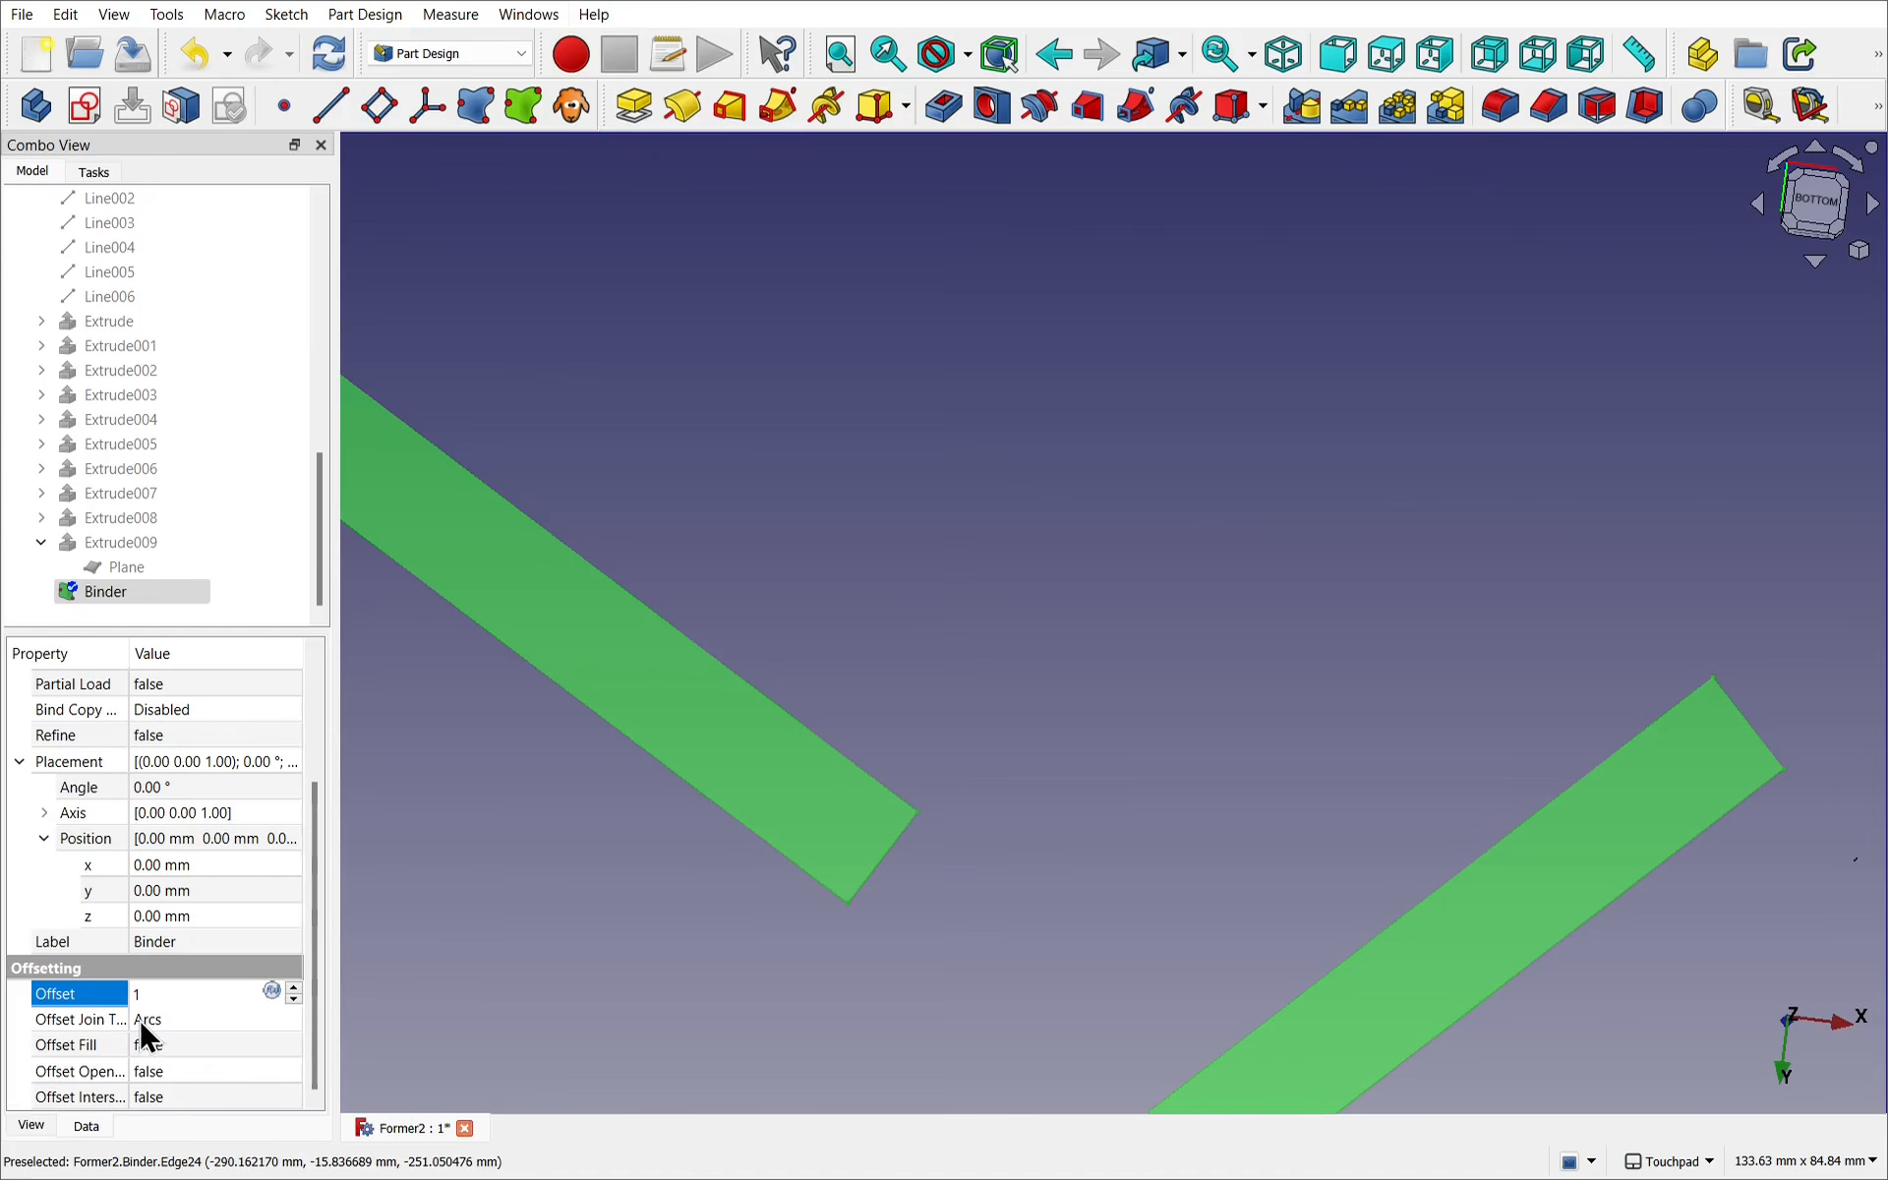
pyautogui.click(222, 1054)
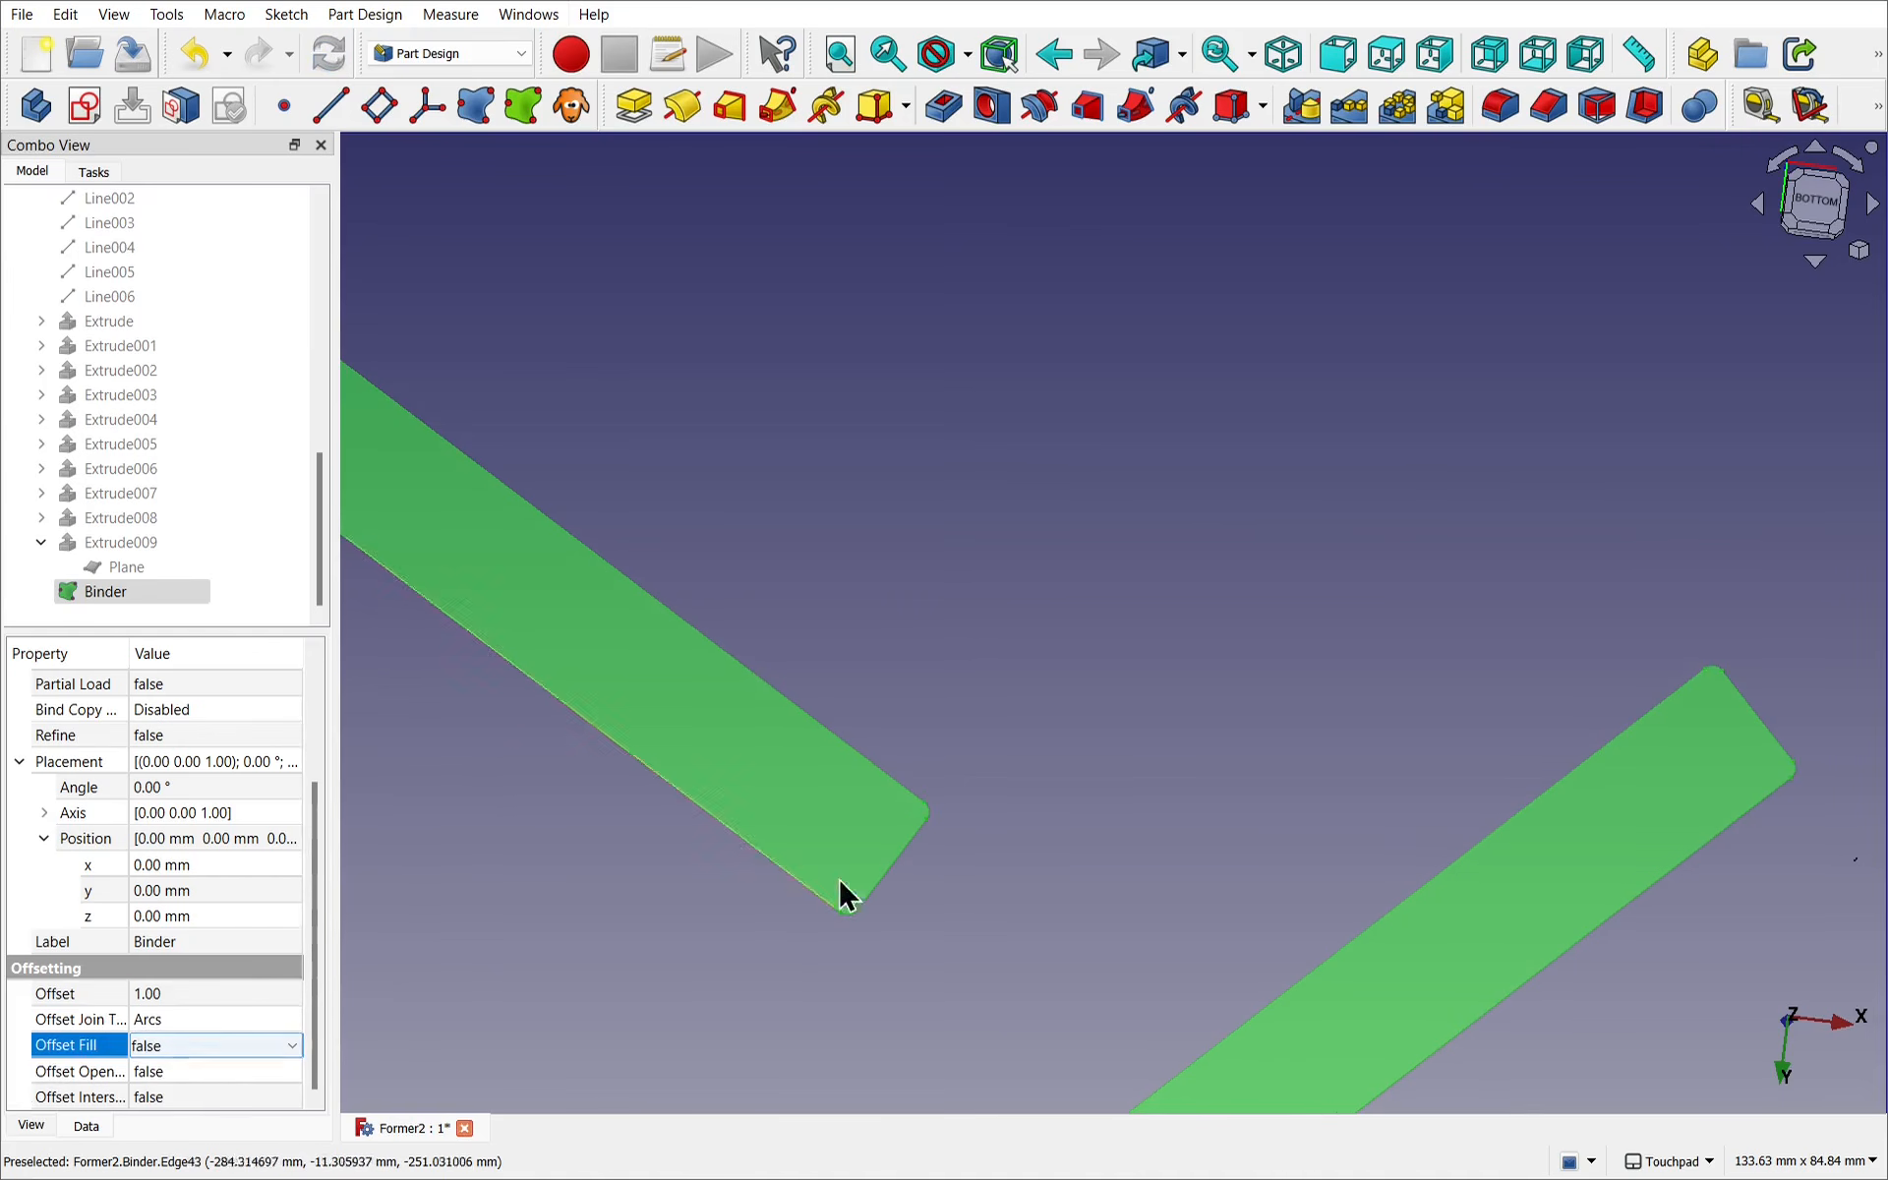
# Show the nine former solids, Extrude through Extrude008, to compare their bottom faces with the offset binder outlines.
pyautogui.click(970, 843)
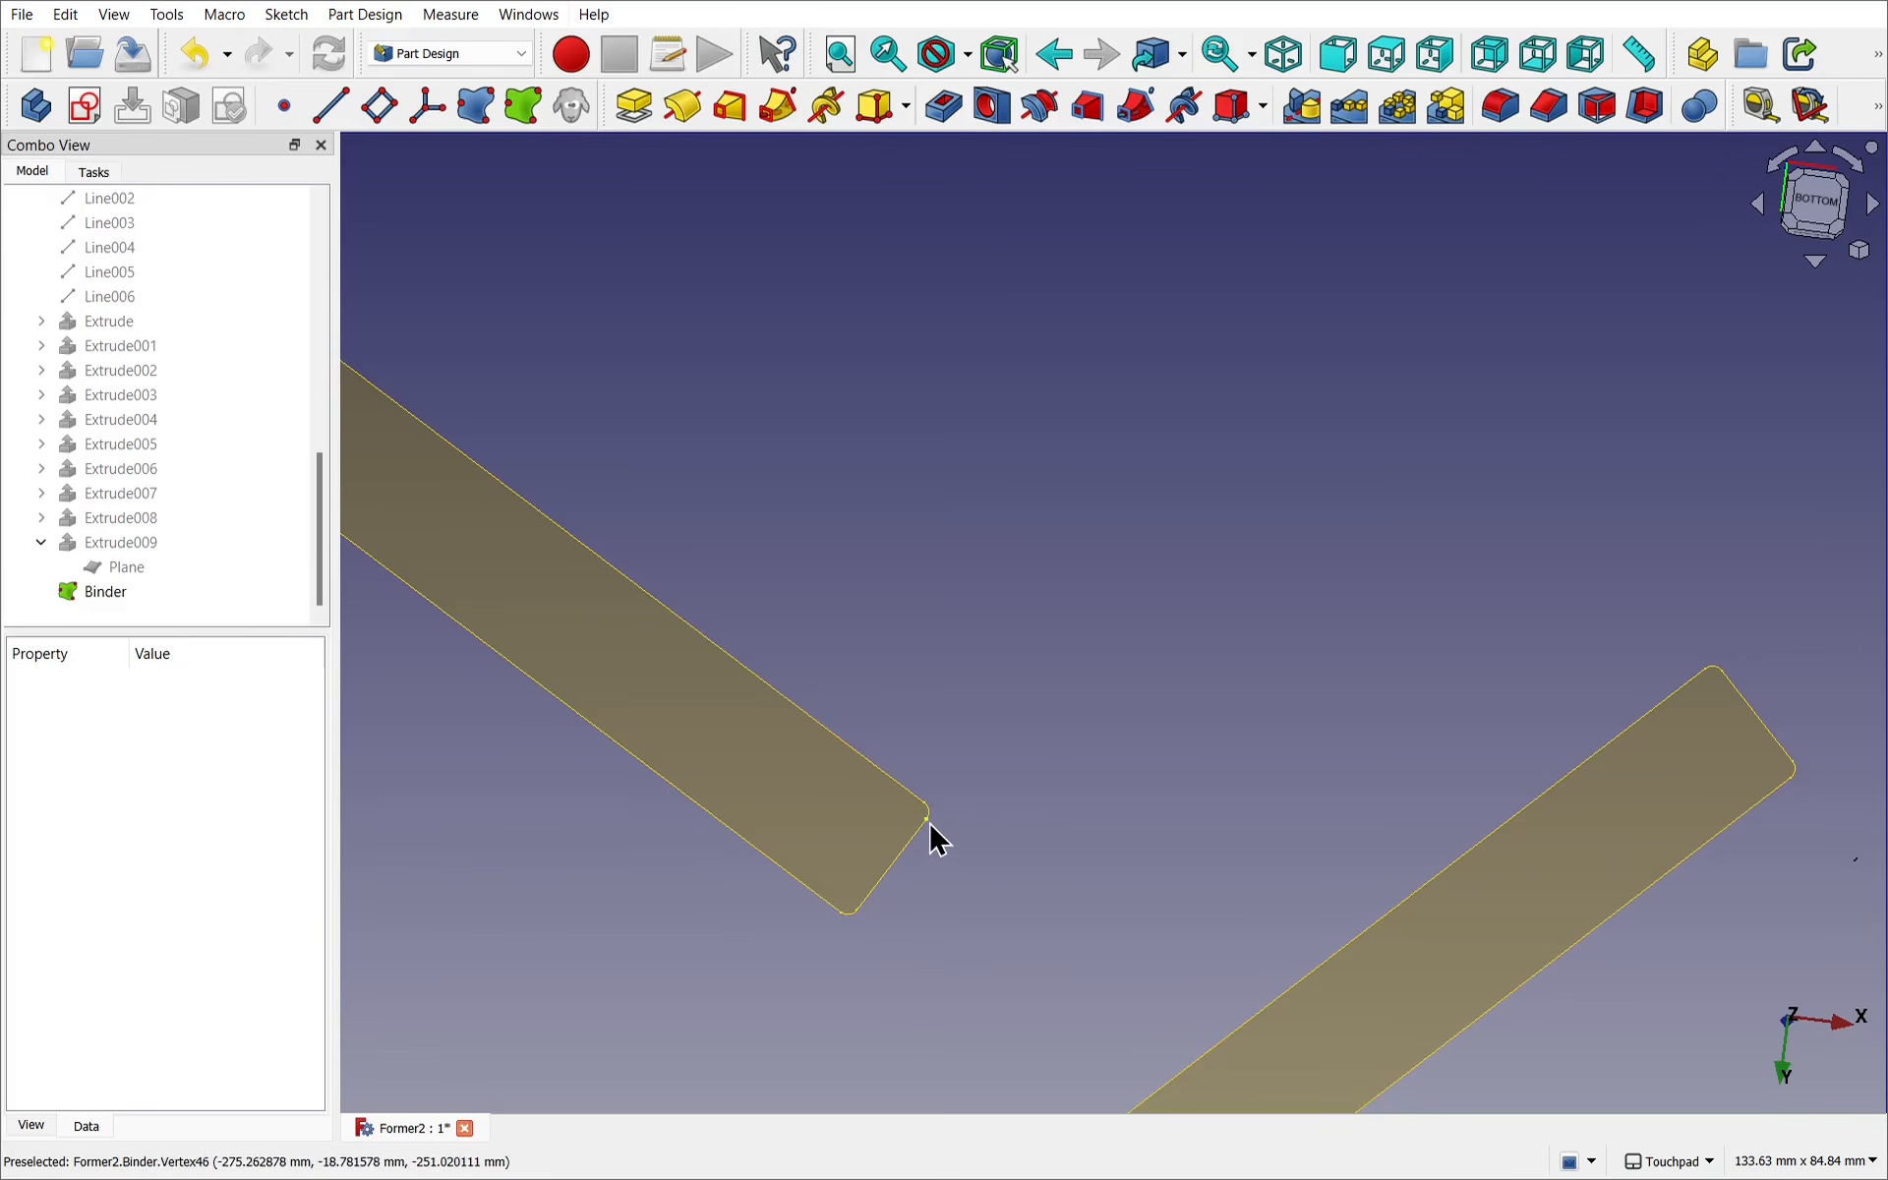
pyautogui.click(79, 321)
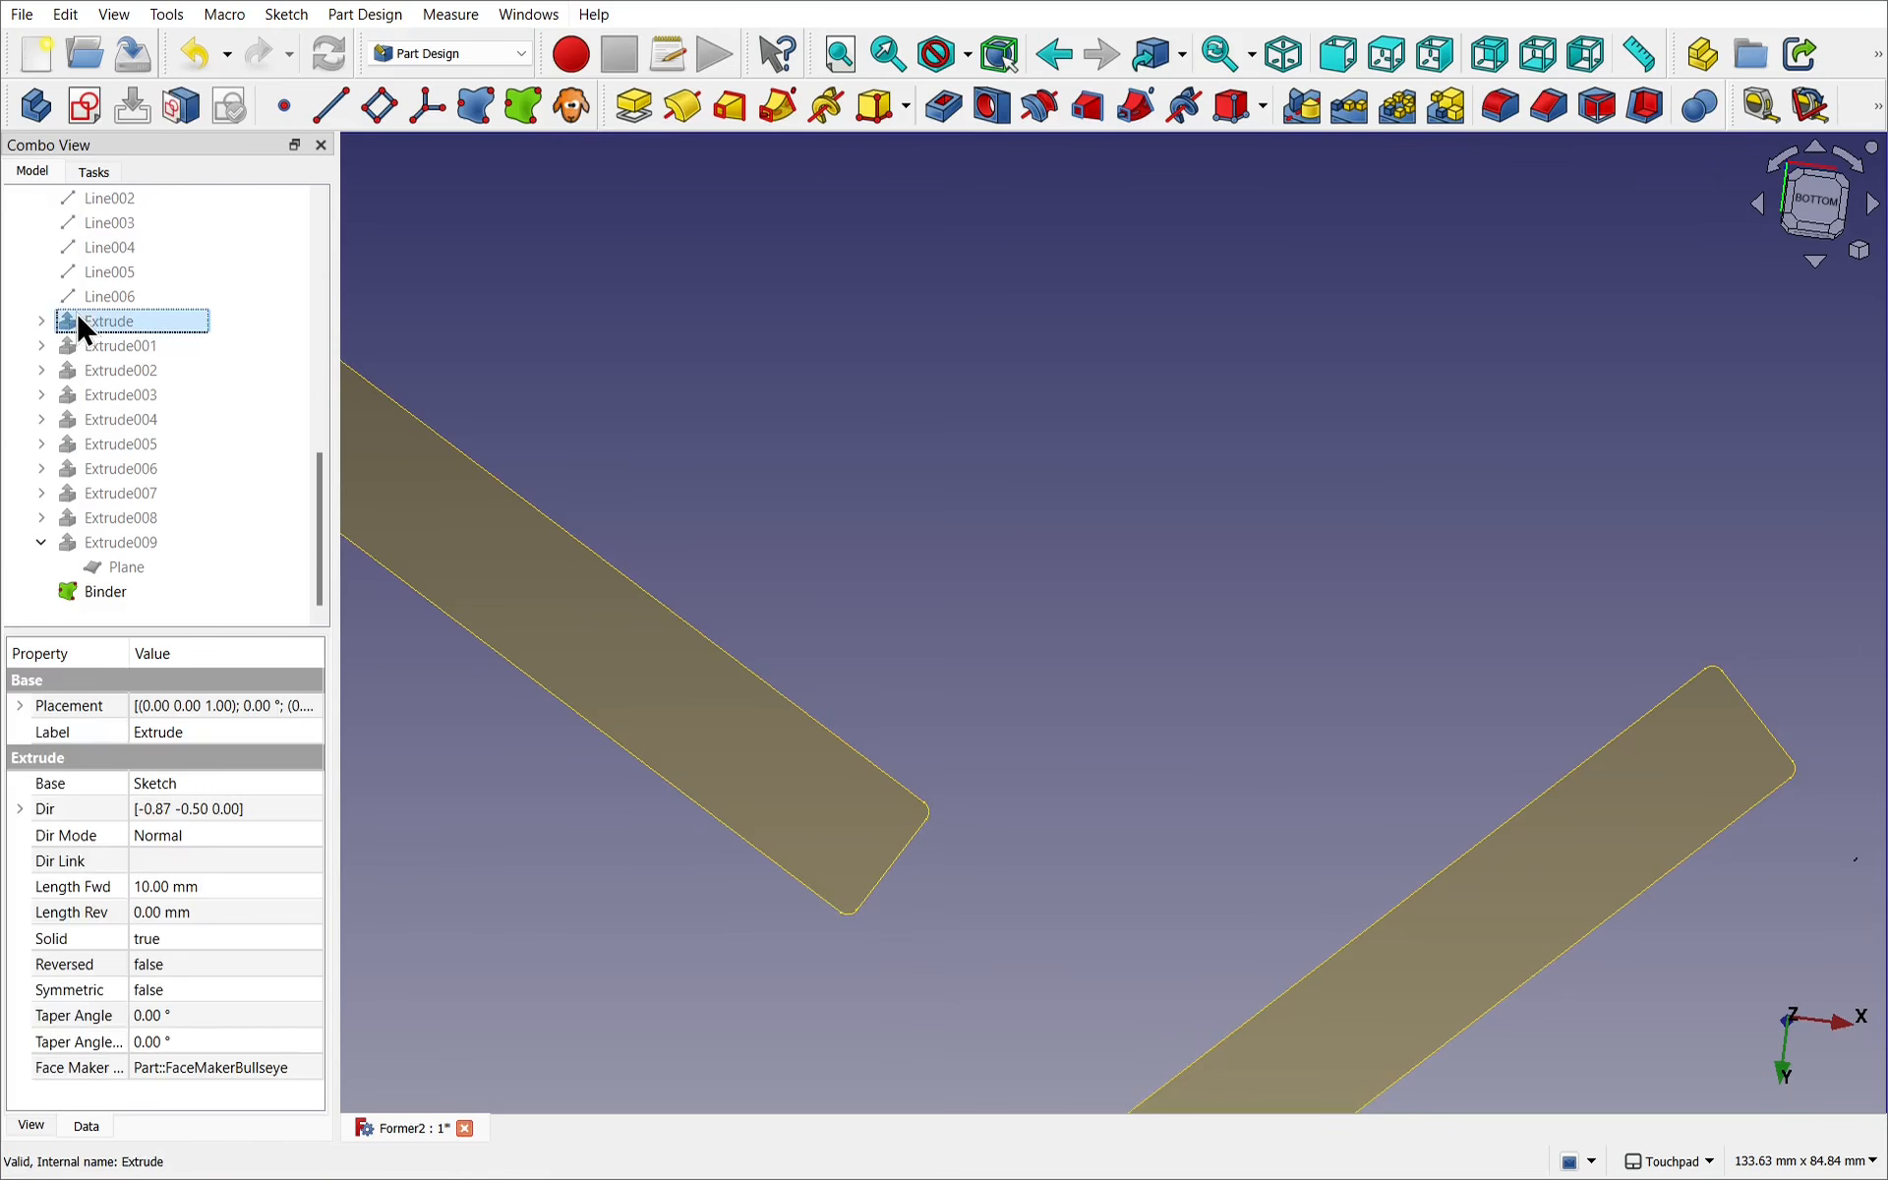
pyautogui.keyDown('shift'); pyautogui.click(147, 542); pyautogui.keyUp('shift')
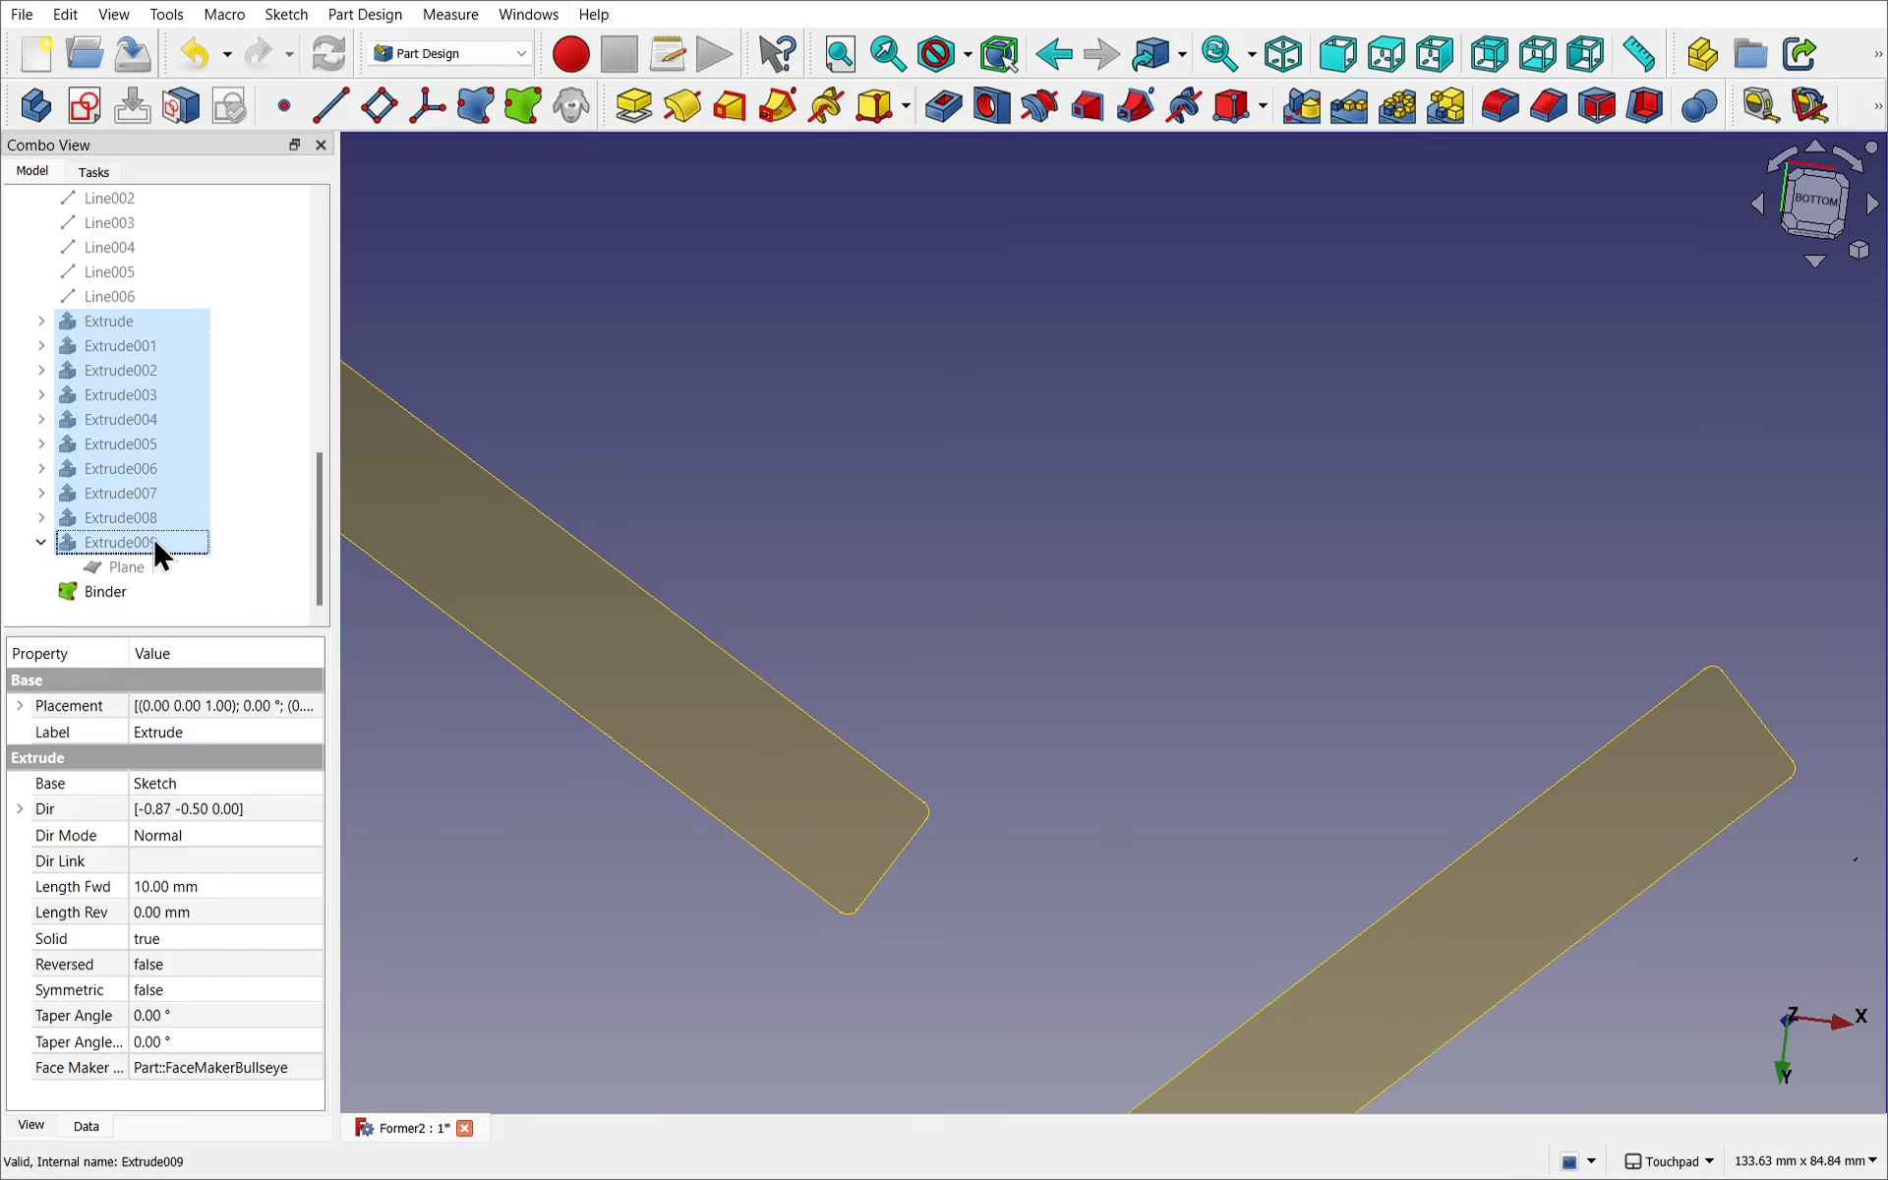
pyautogui.keyDown('ctrl'); pyautogui.click(156, 542); pyautogui.keyUp('ctrl')
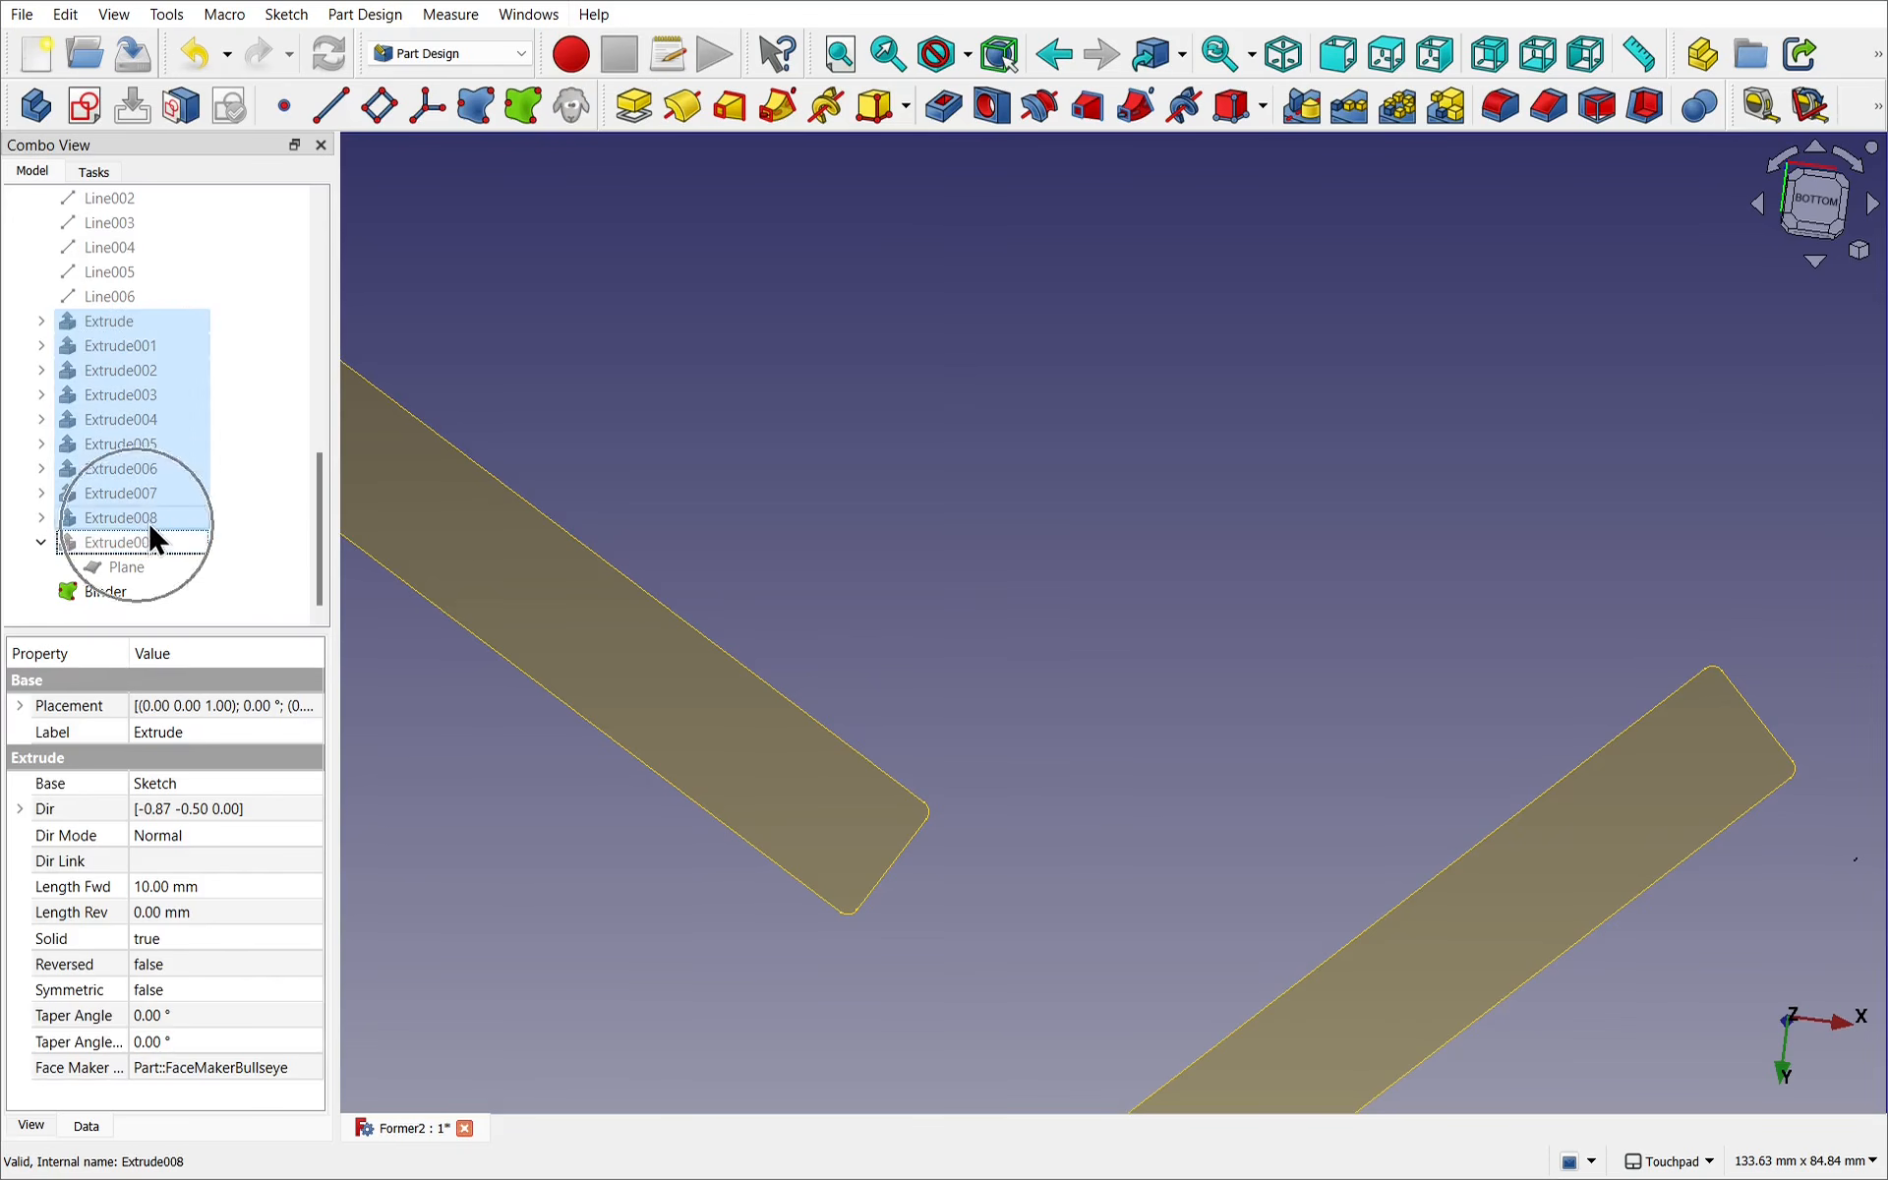
pyautogui.press('space')
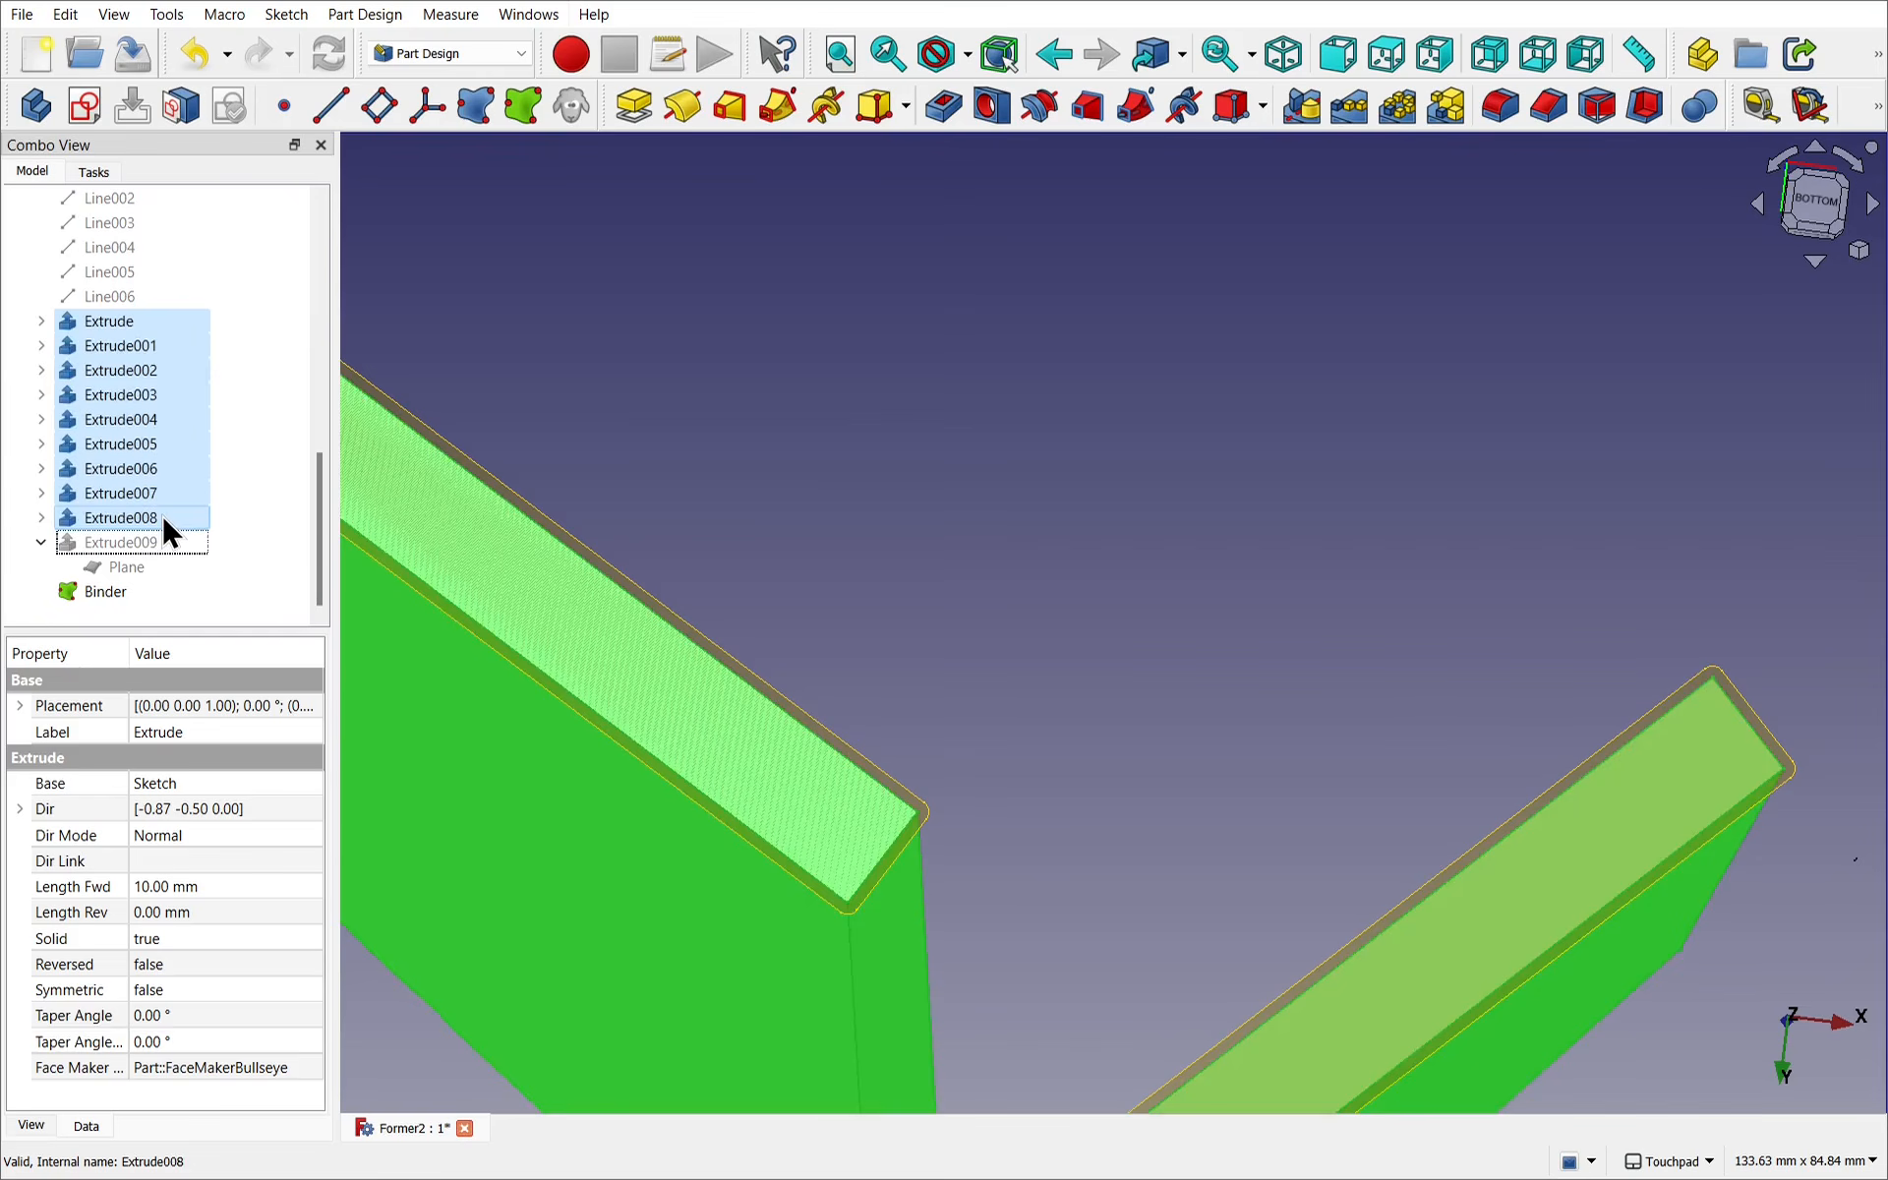
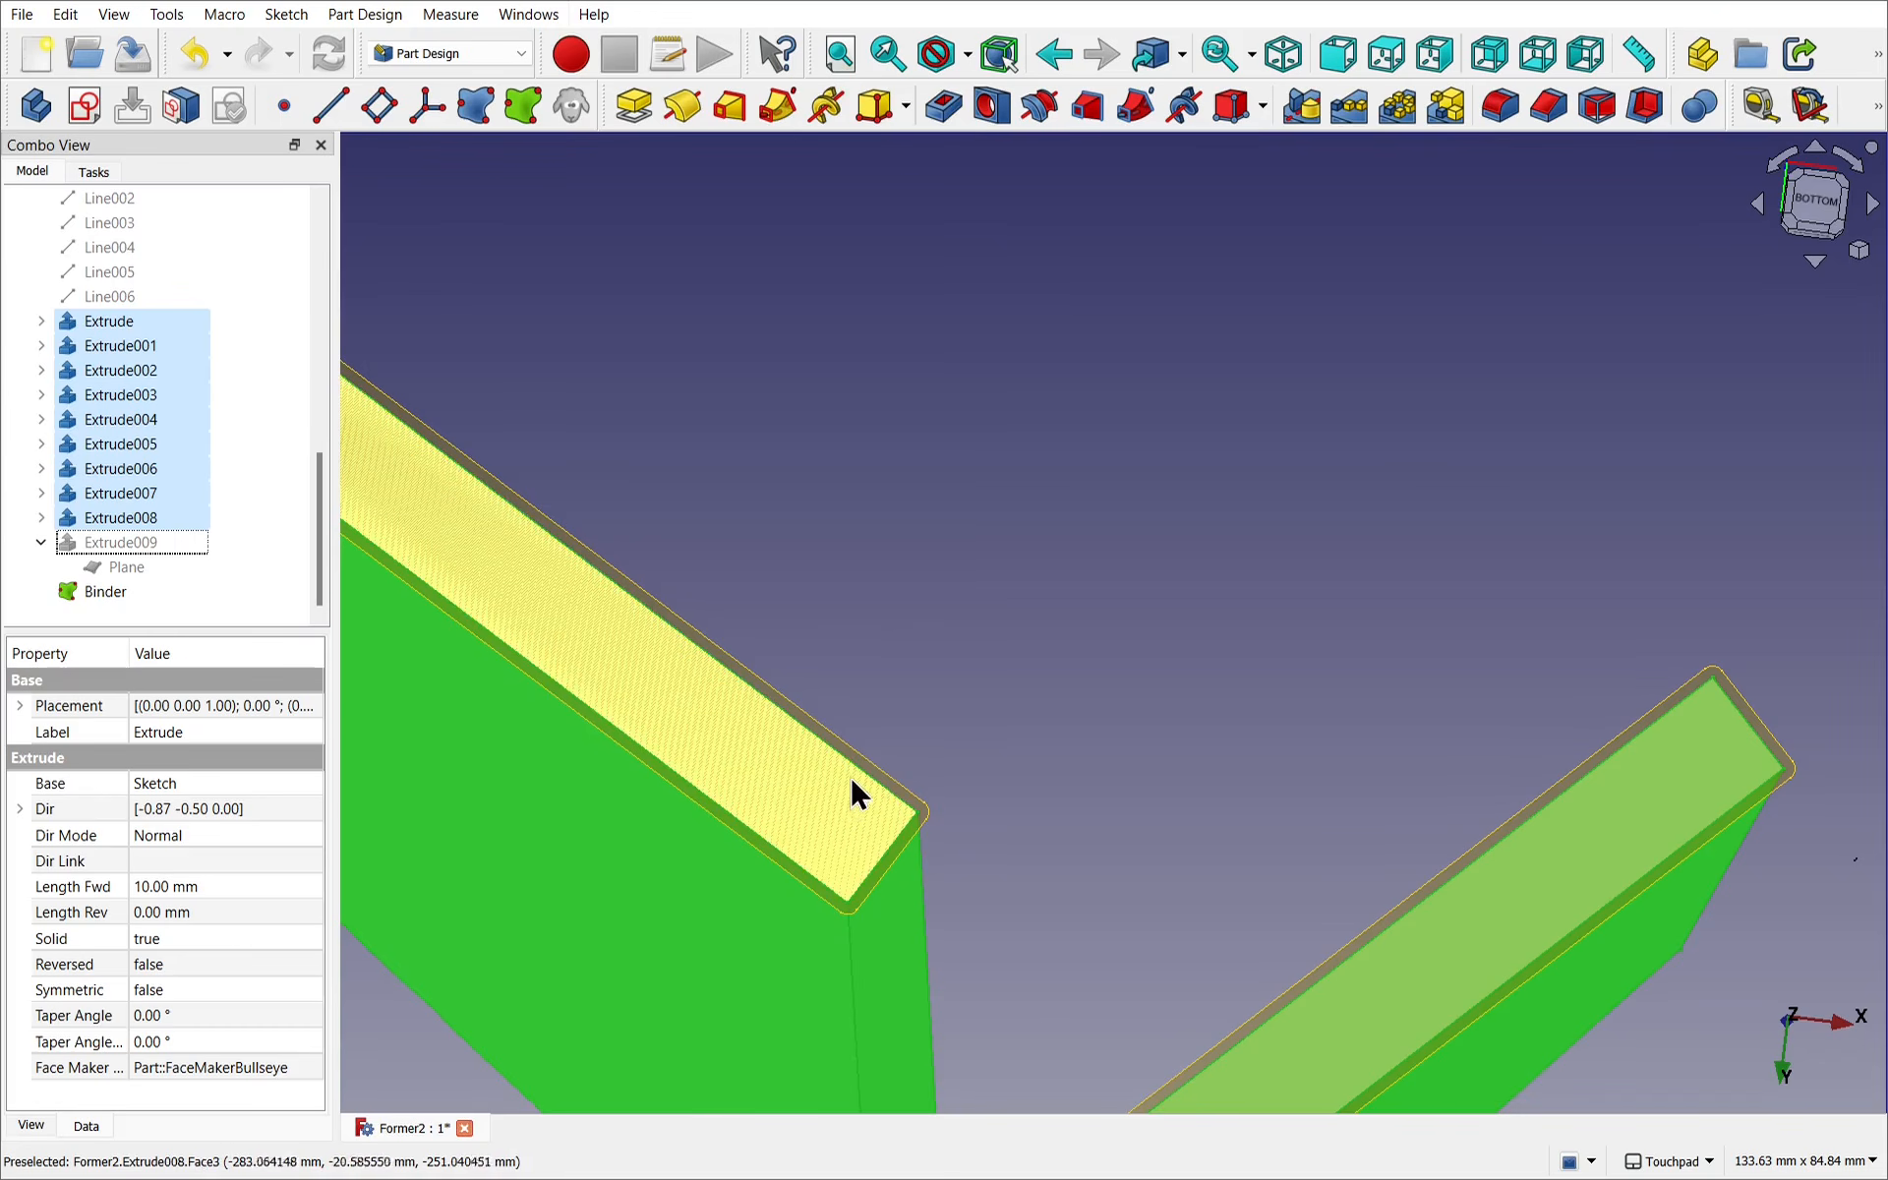
pyautogui.click(905, 814)
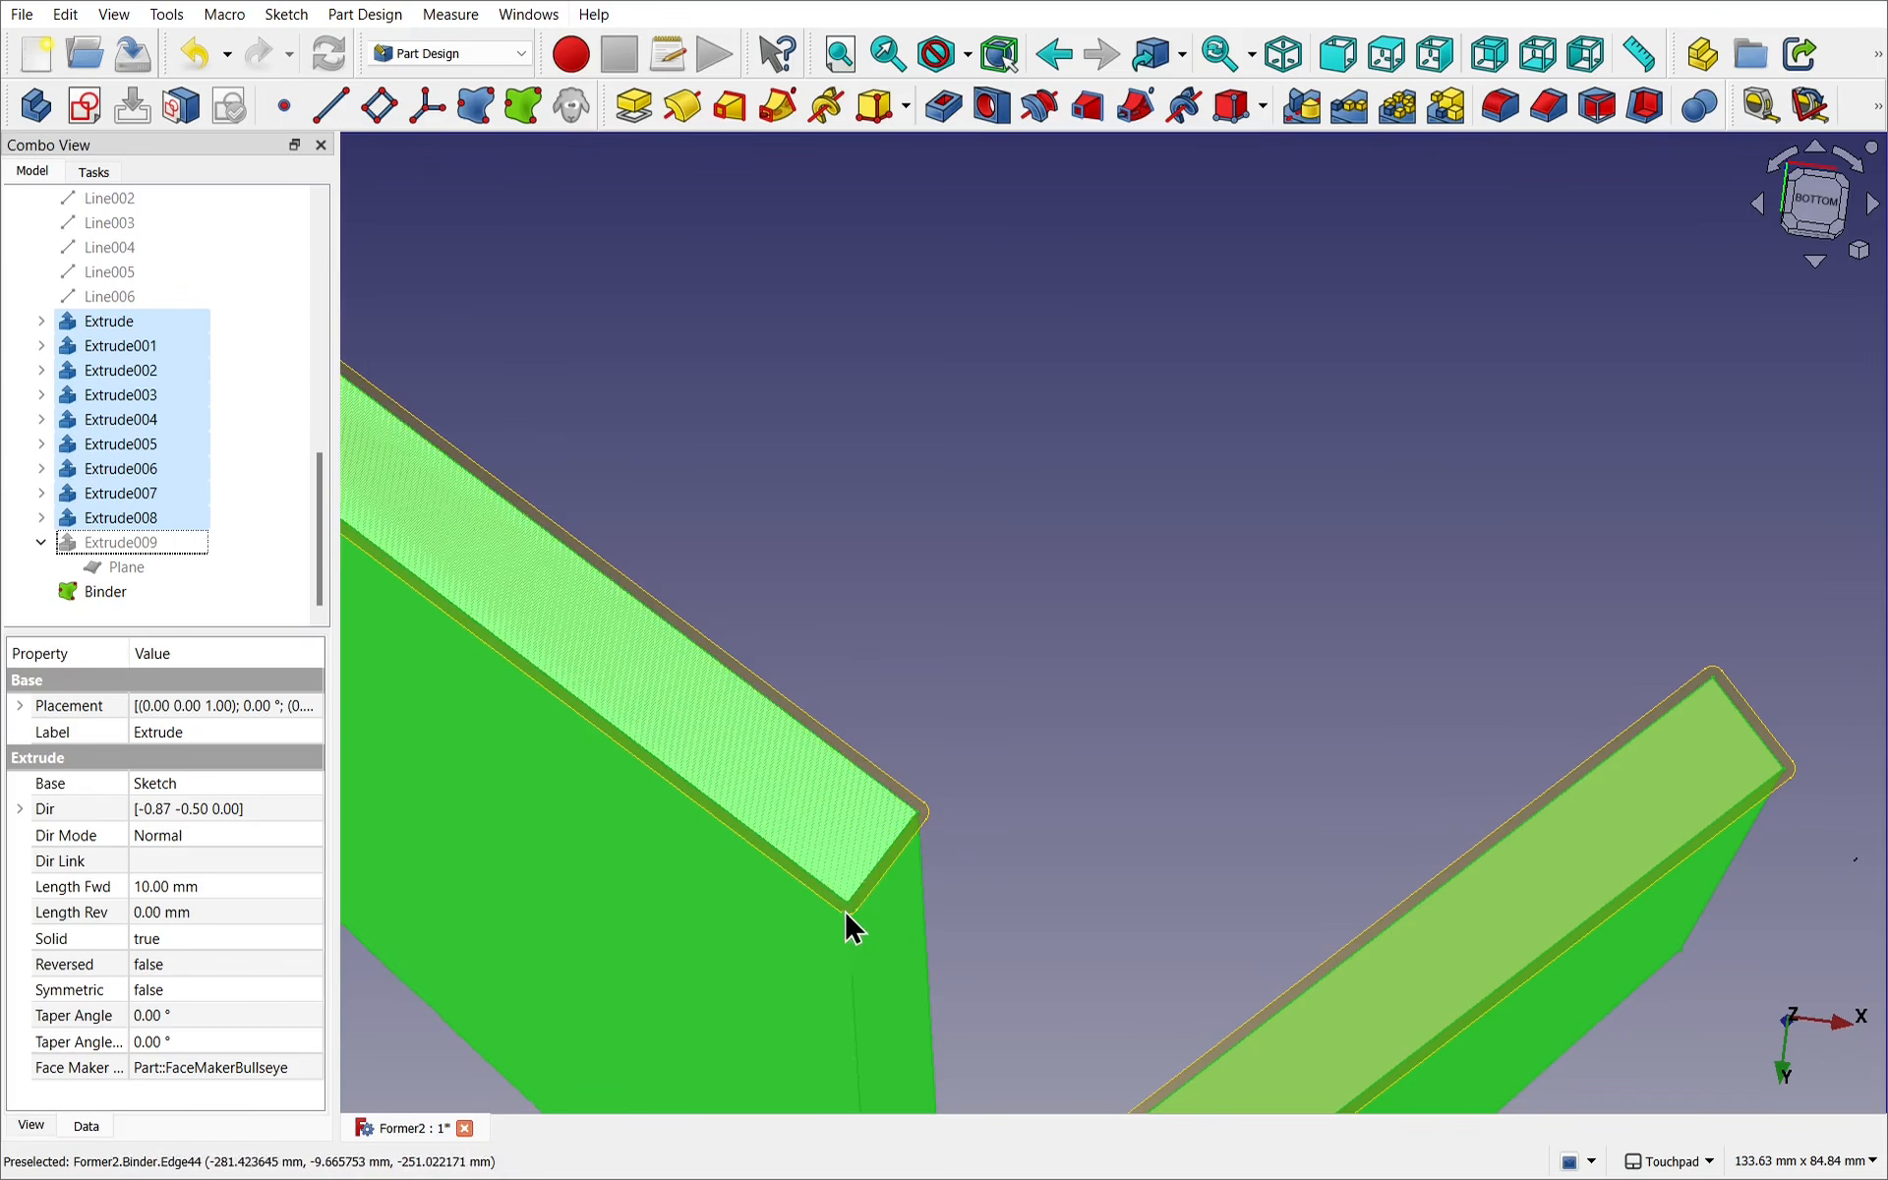
# Set the Binder's Offset Join Type to Tangent for square corners on the enlarged footprints.
pyautogui.click(110, 593)
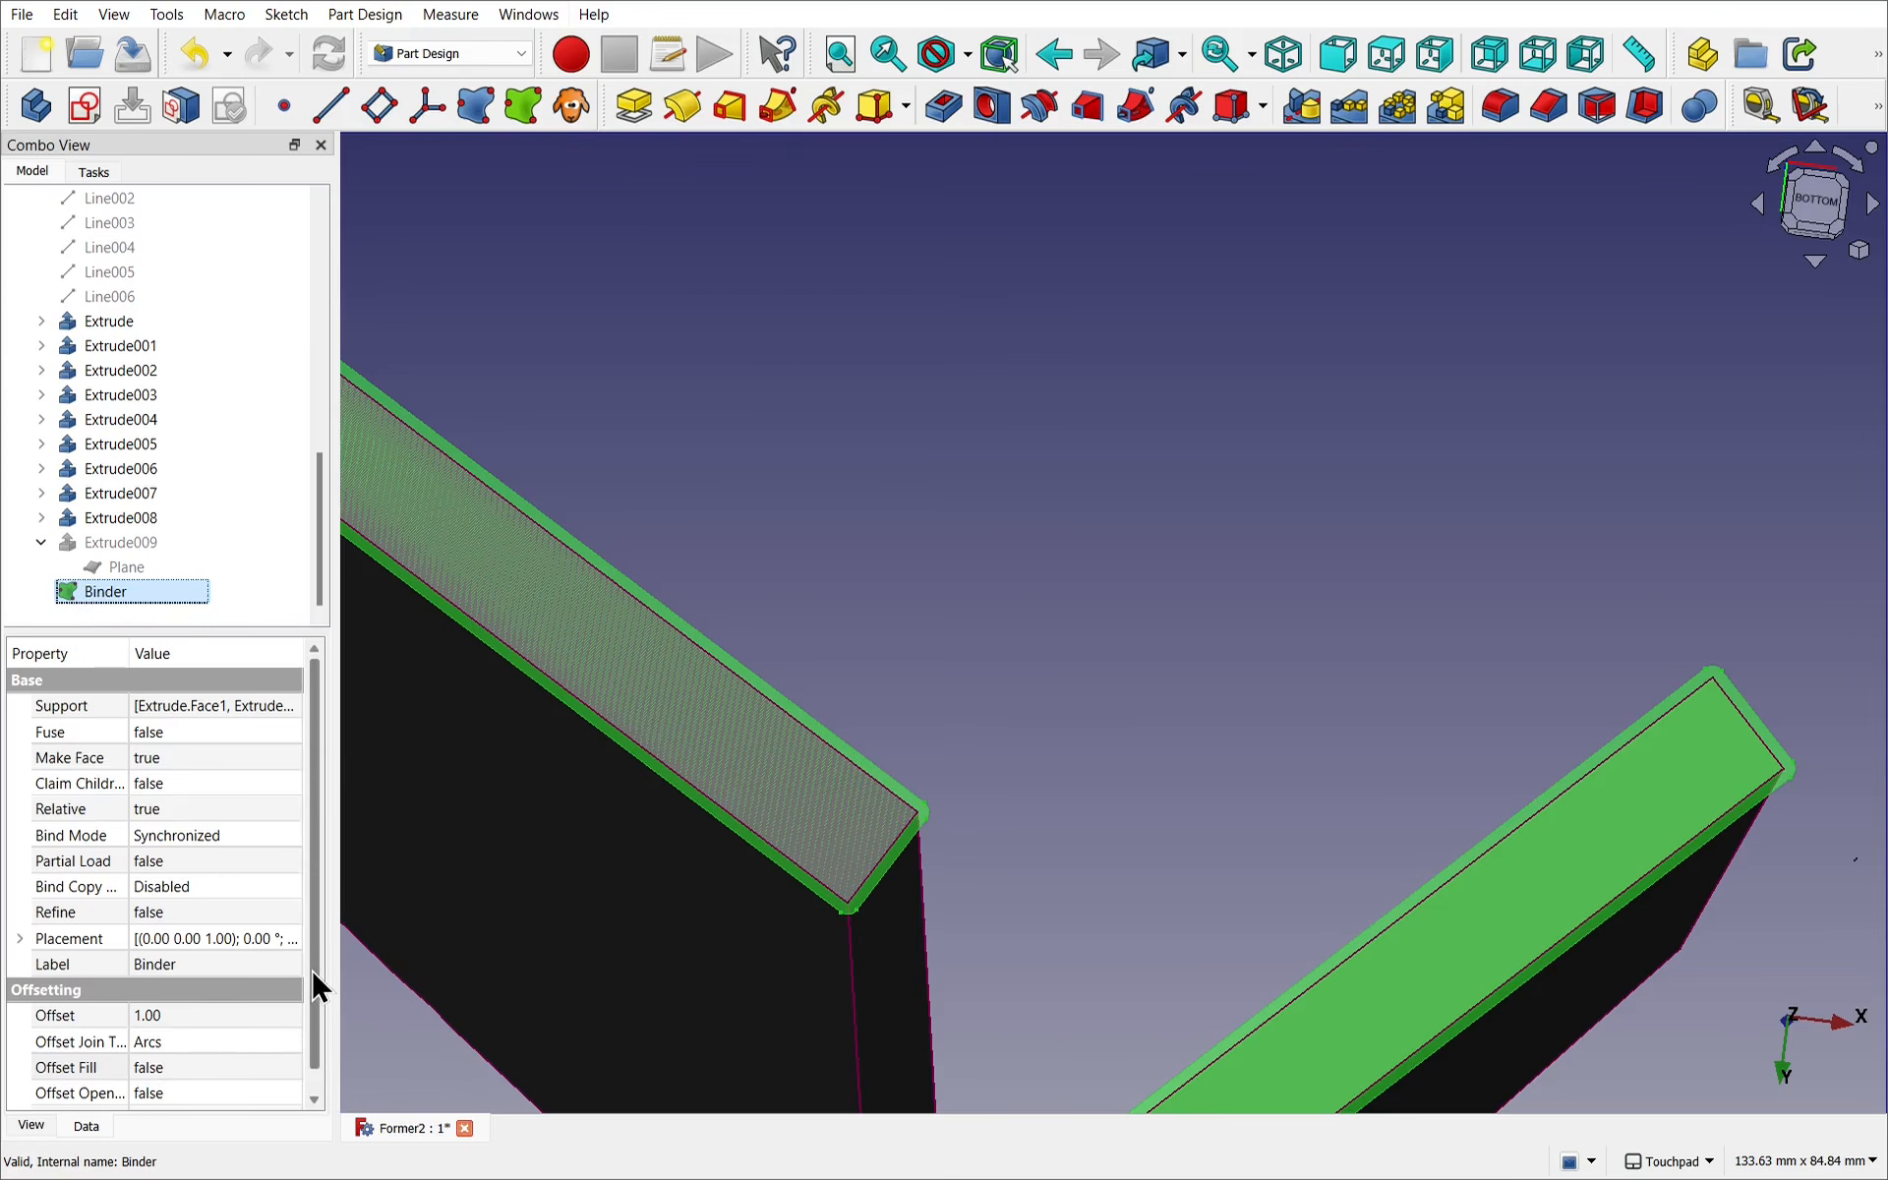
pyautogui.moveTo(312, 972); pyautogui.dragTo(319, 1034)
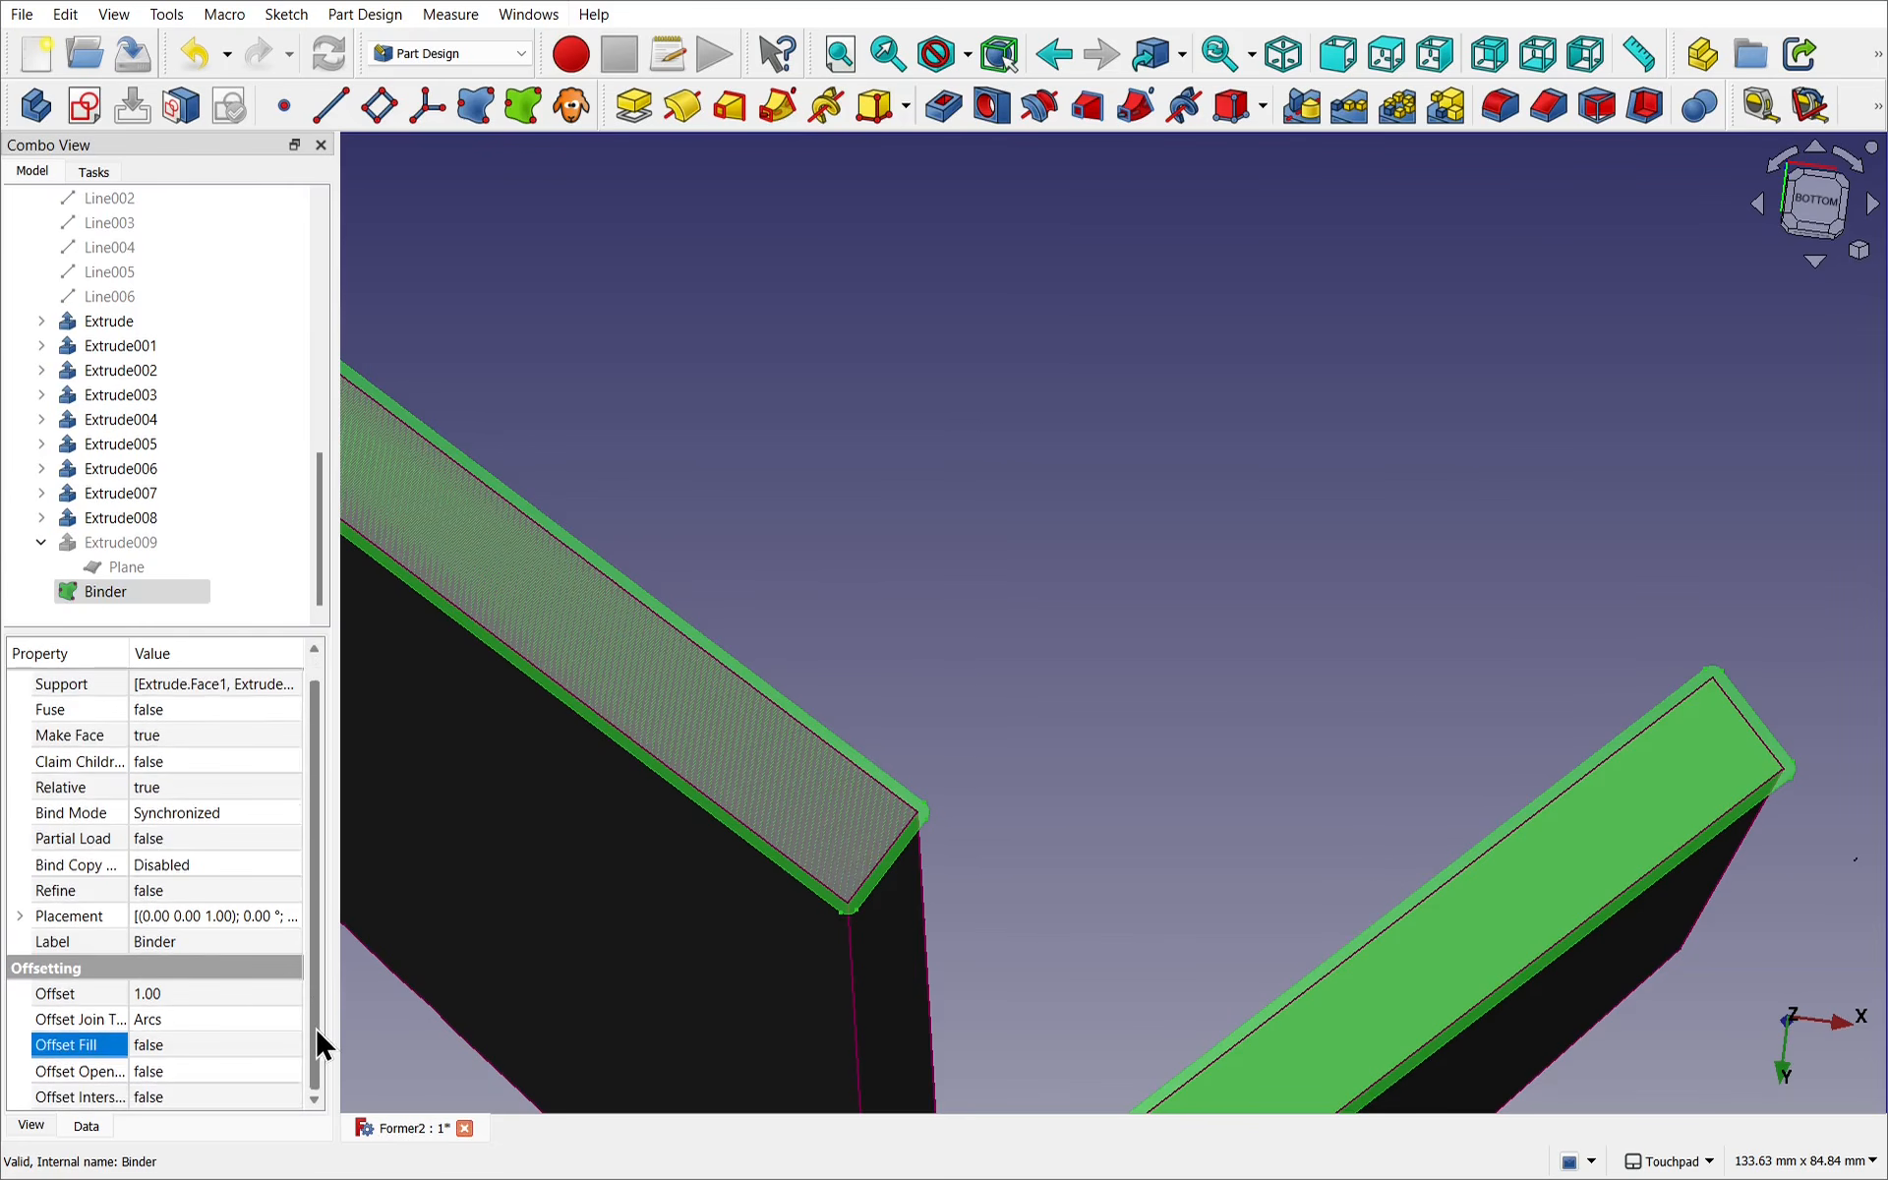
pyautogui.moveTo(129, 649); pyautogui.dragTo(184, 657)
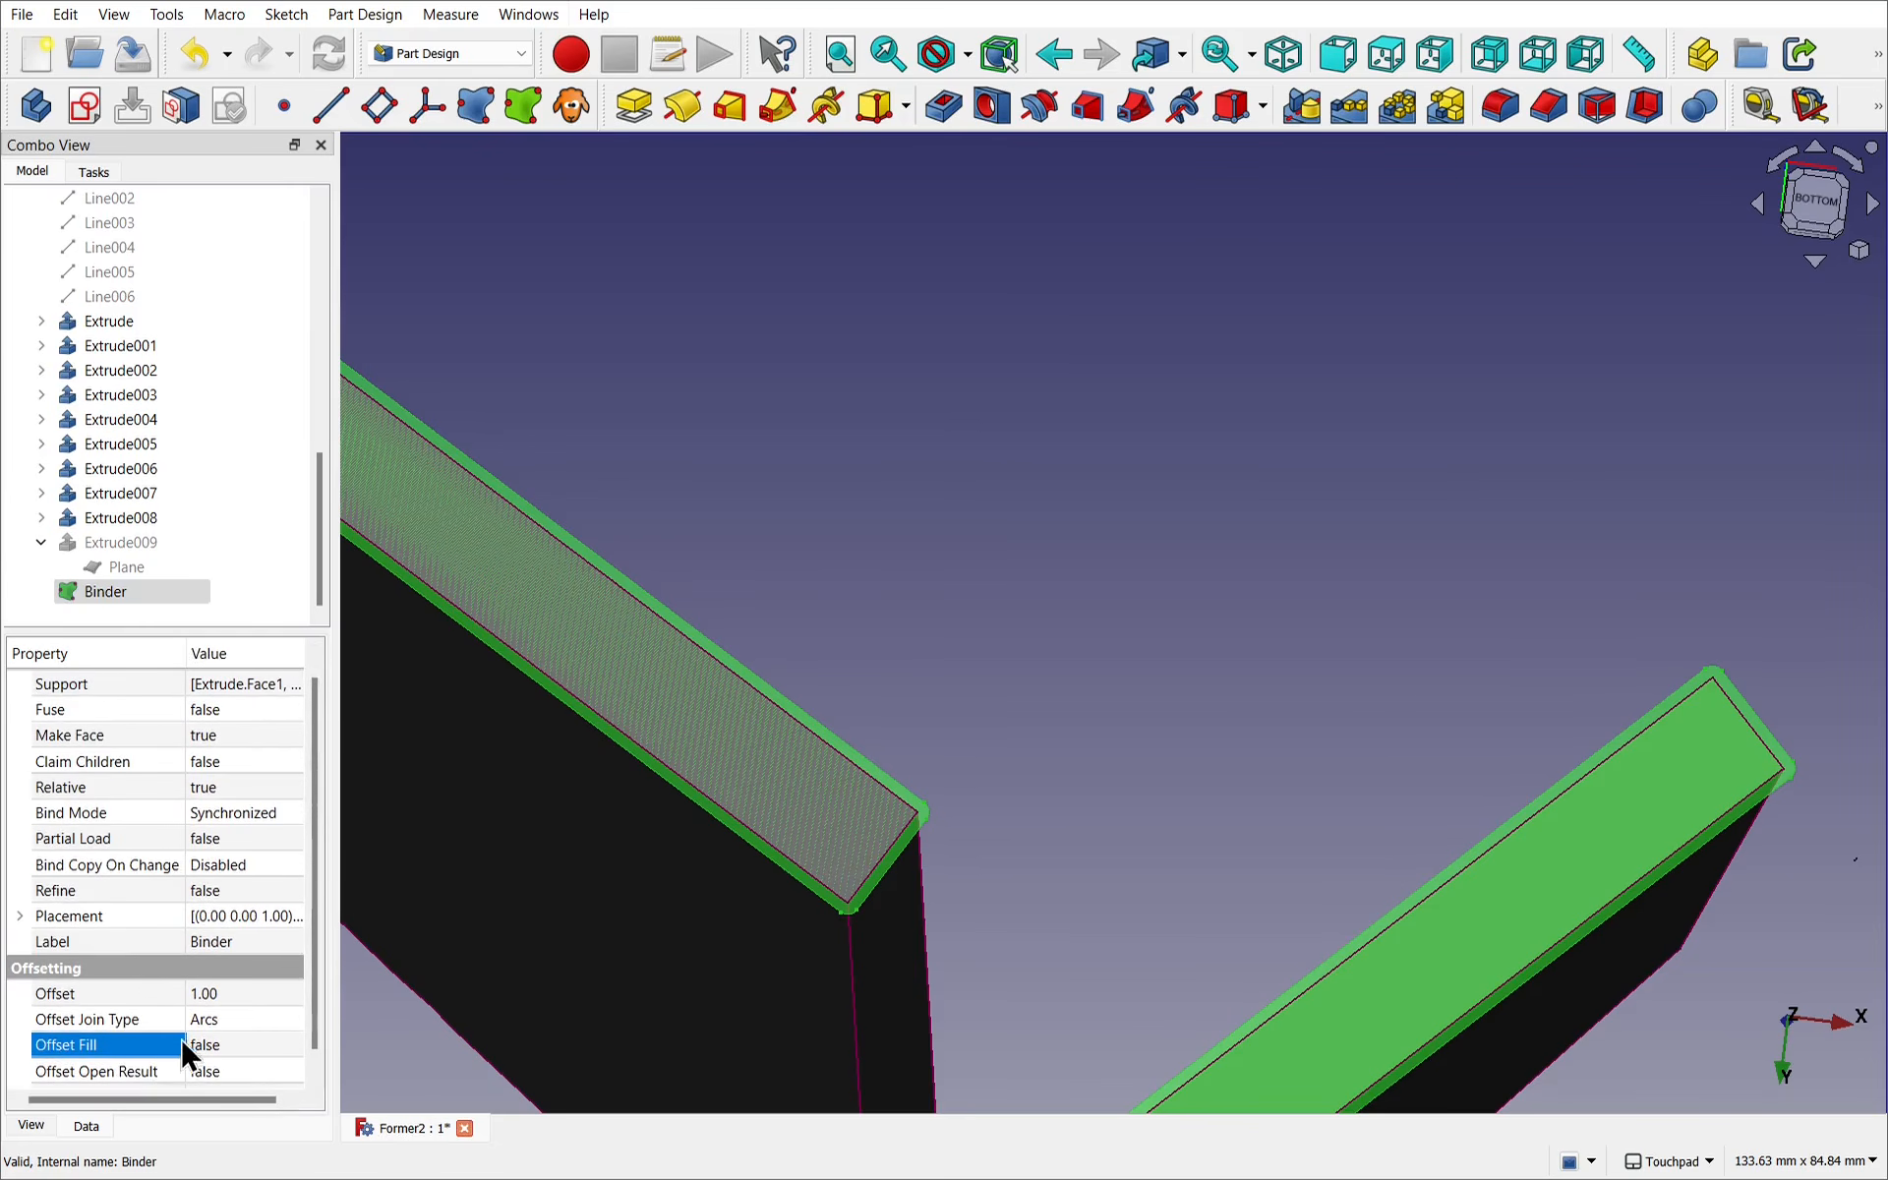
pyautogui.click(236, 1024)
pyautogui.click(242, 1022)
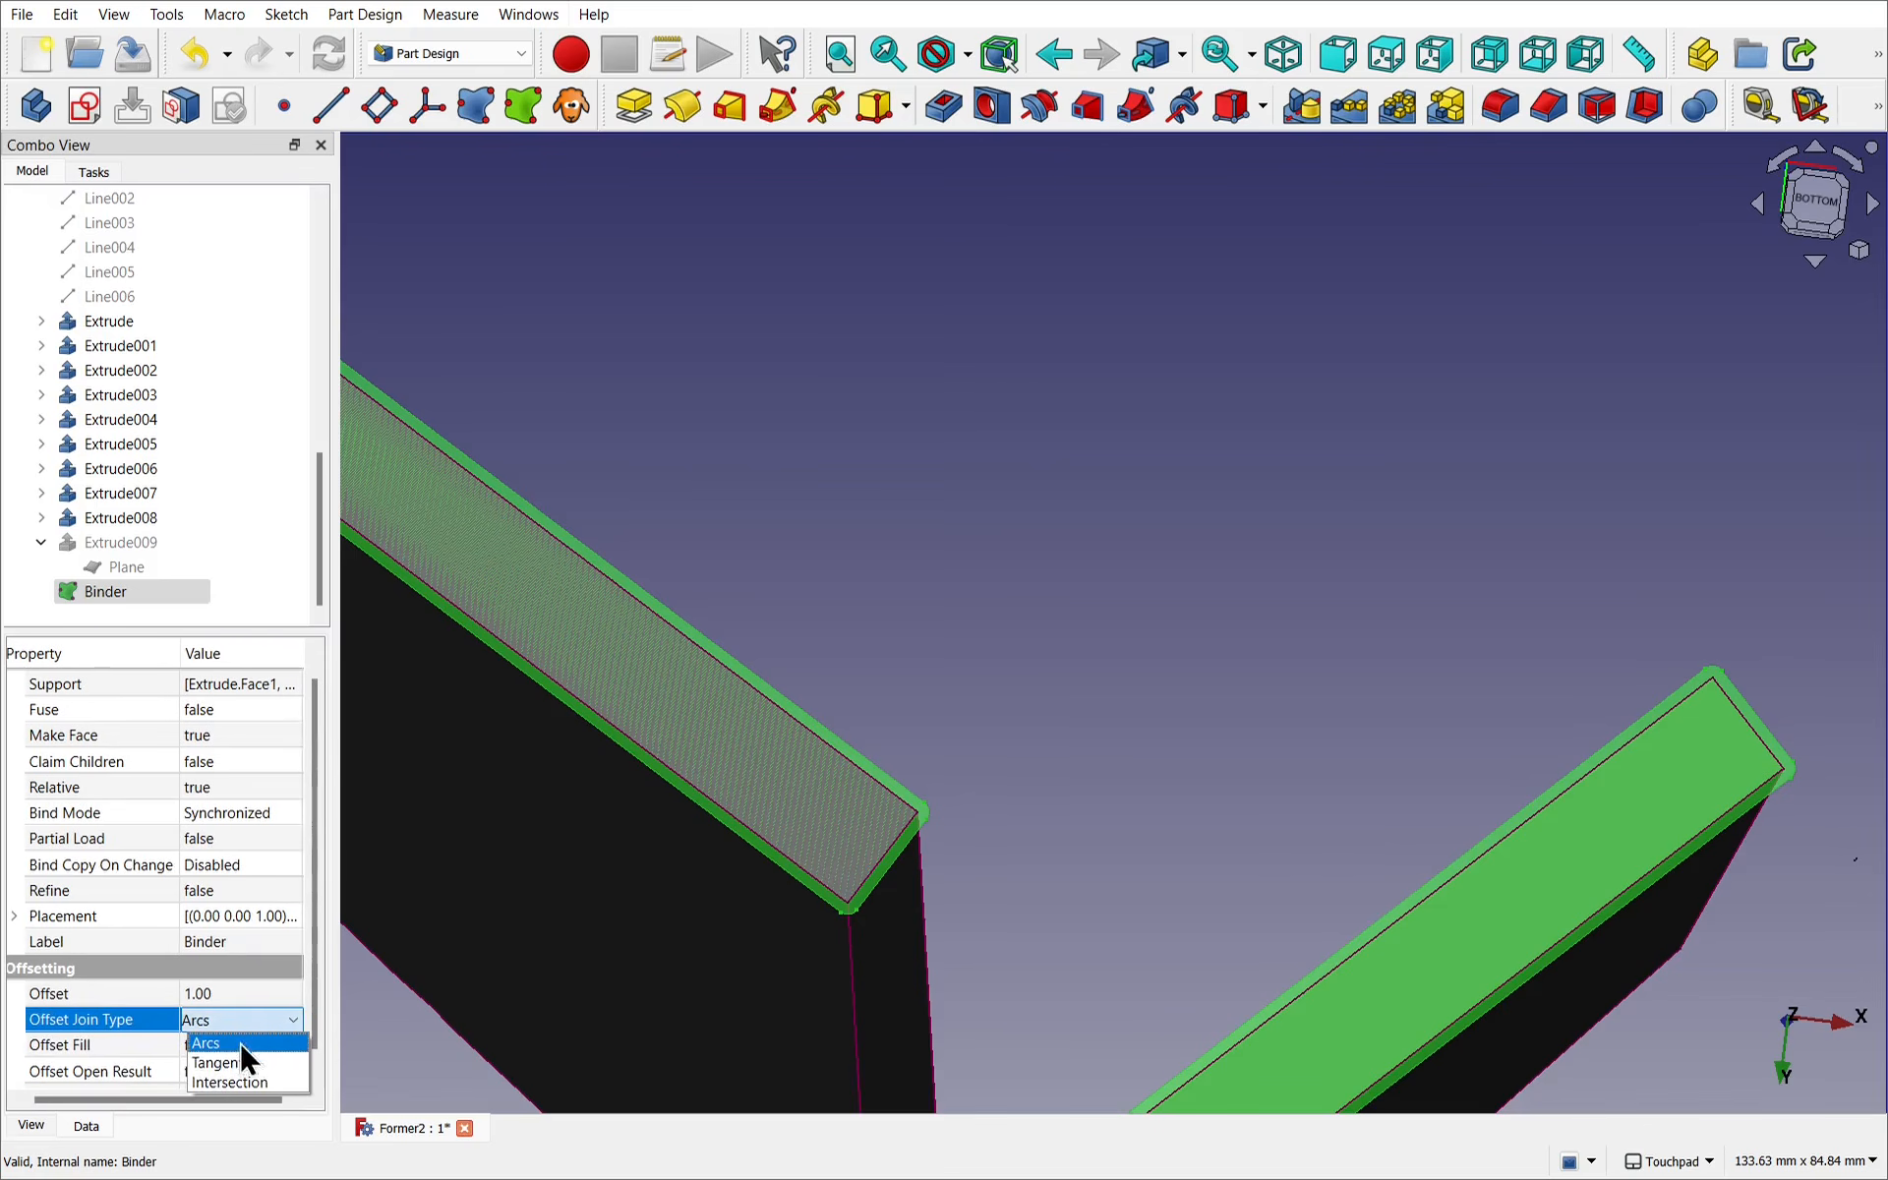
pyautogui.click(245, 1061)
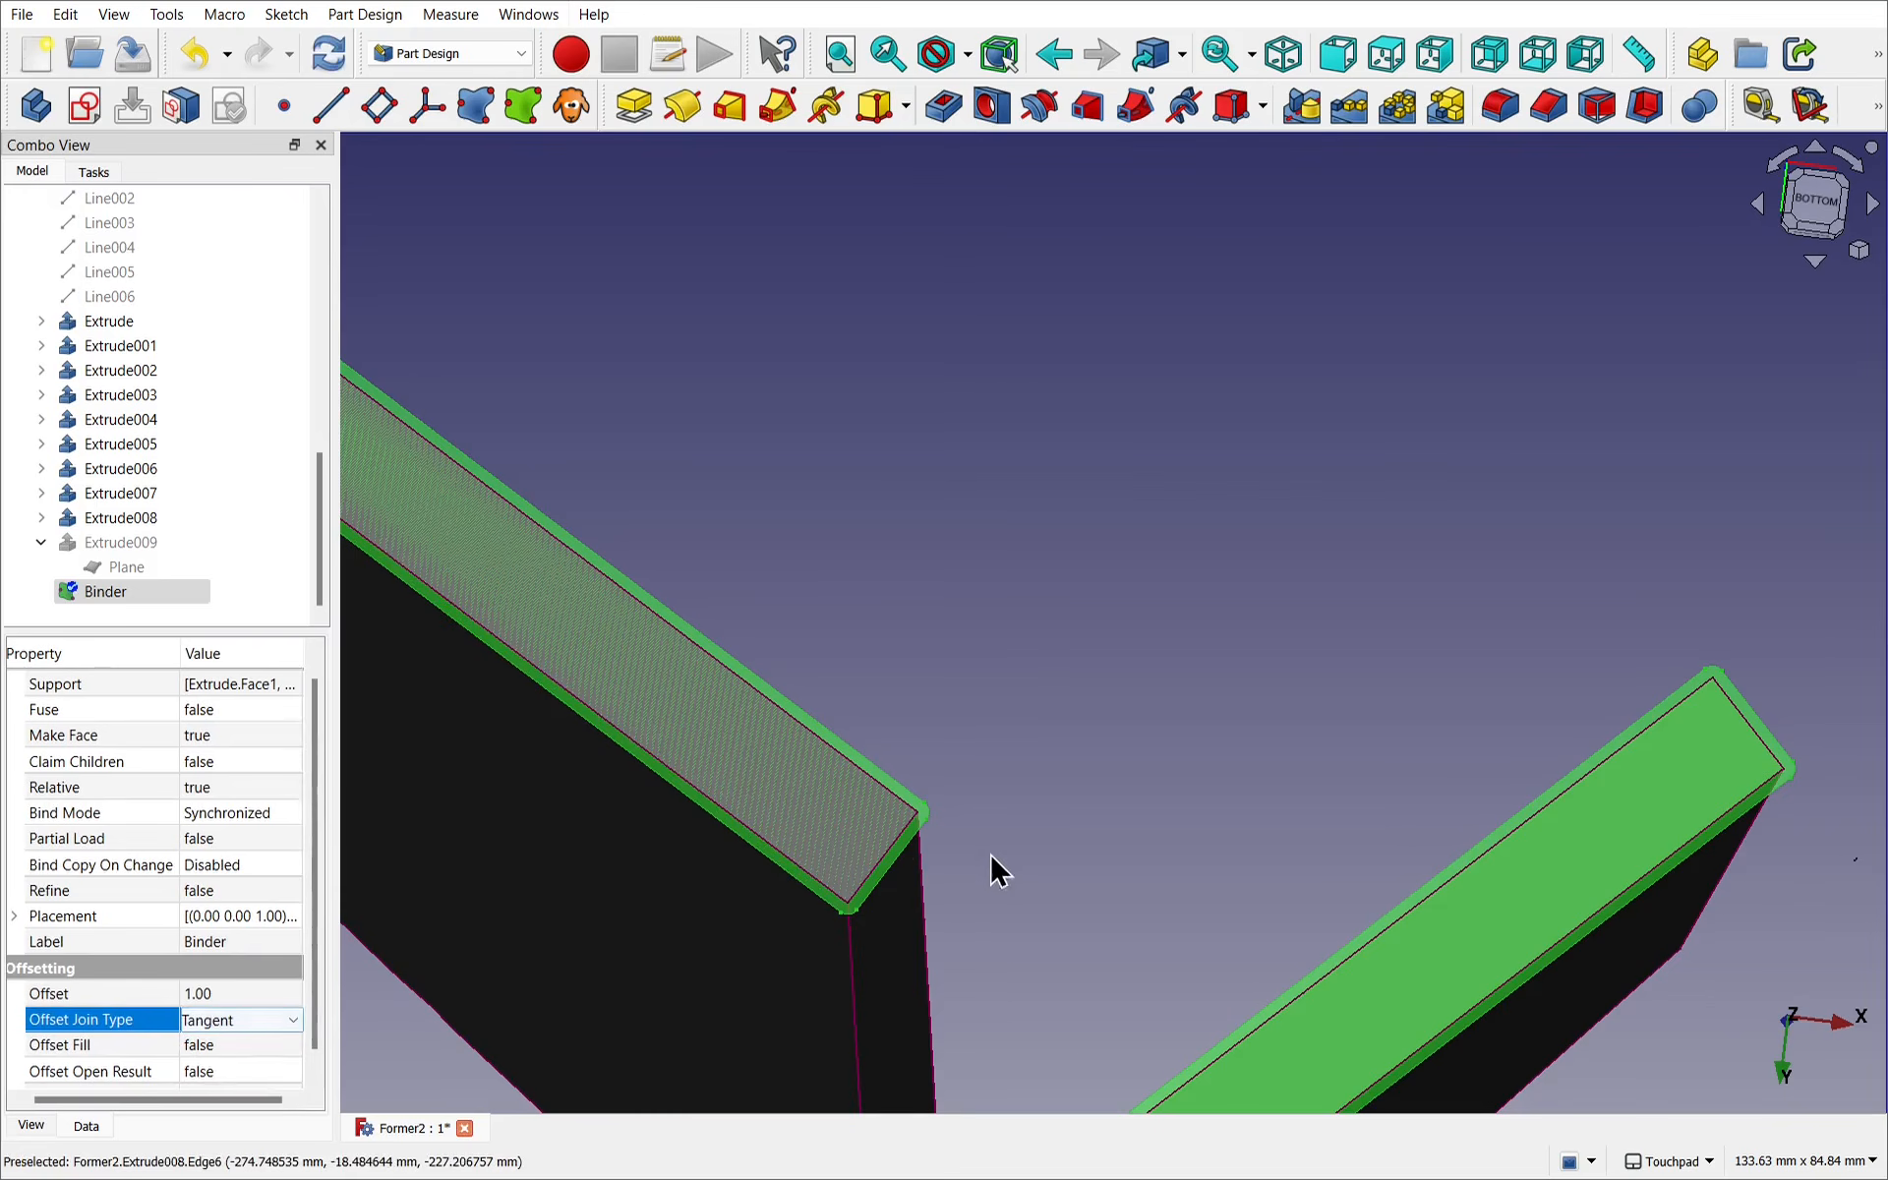
pyautogui.click(961, 826)
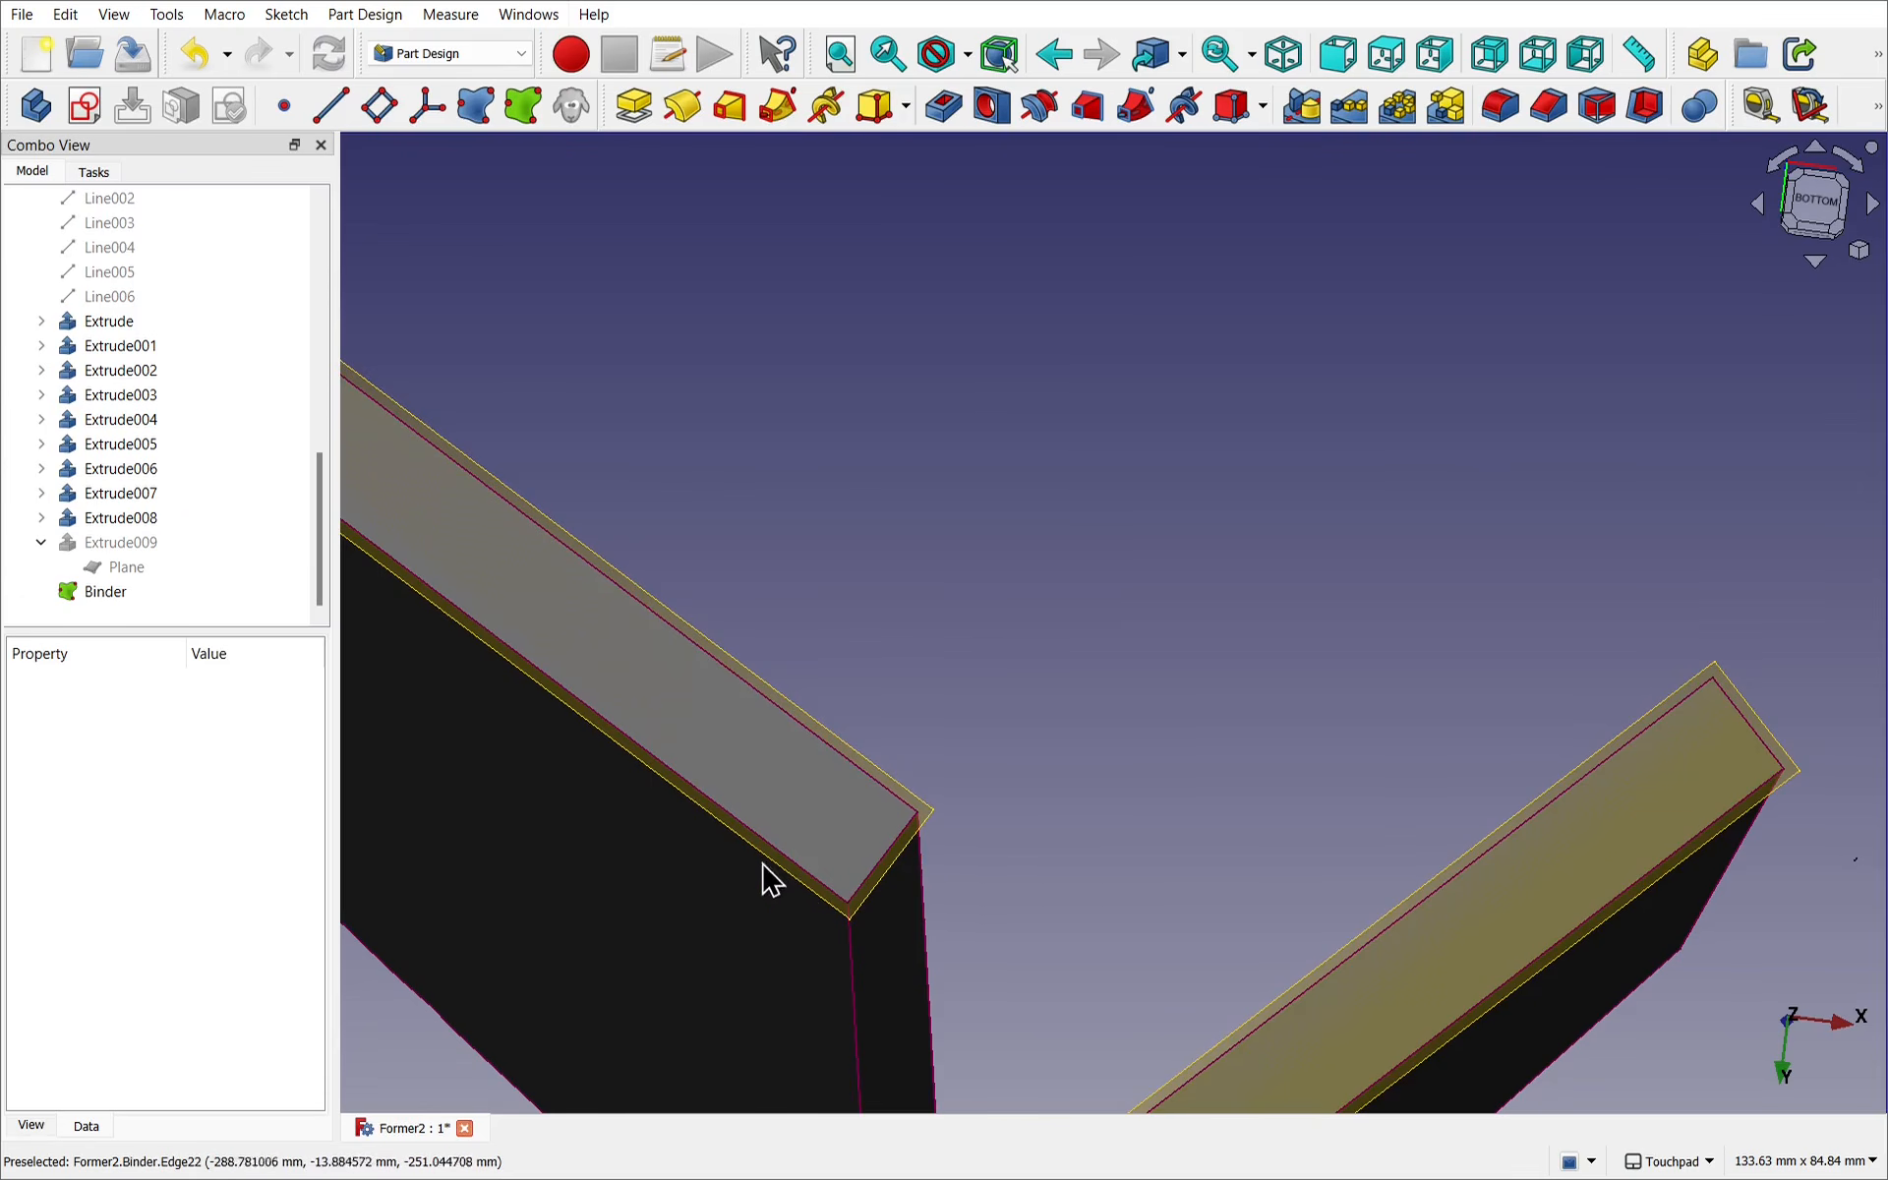
pyautogui.scroll(-2, 1047, 725)
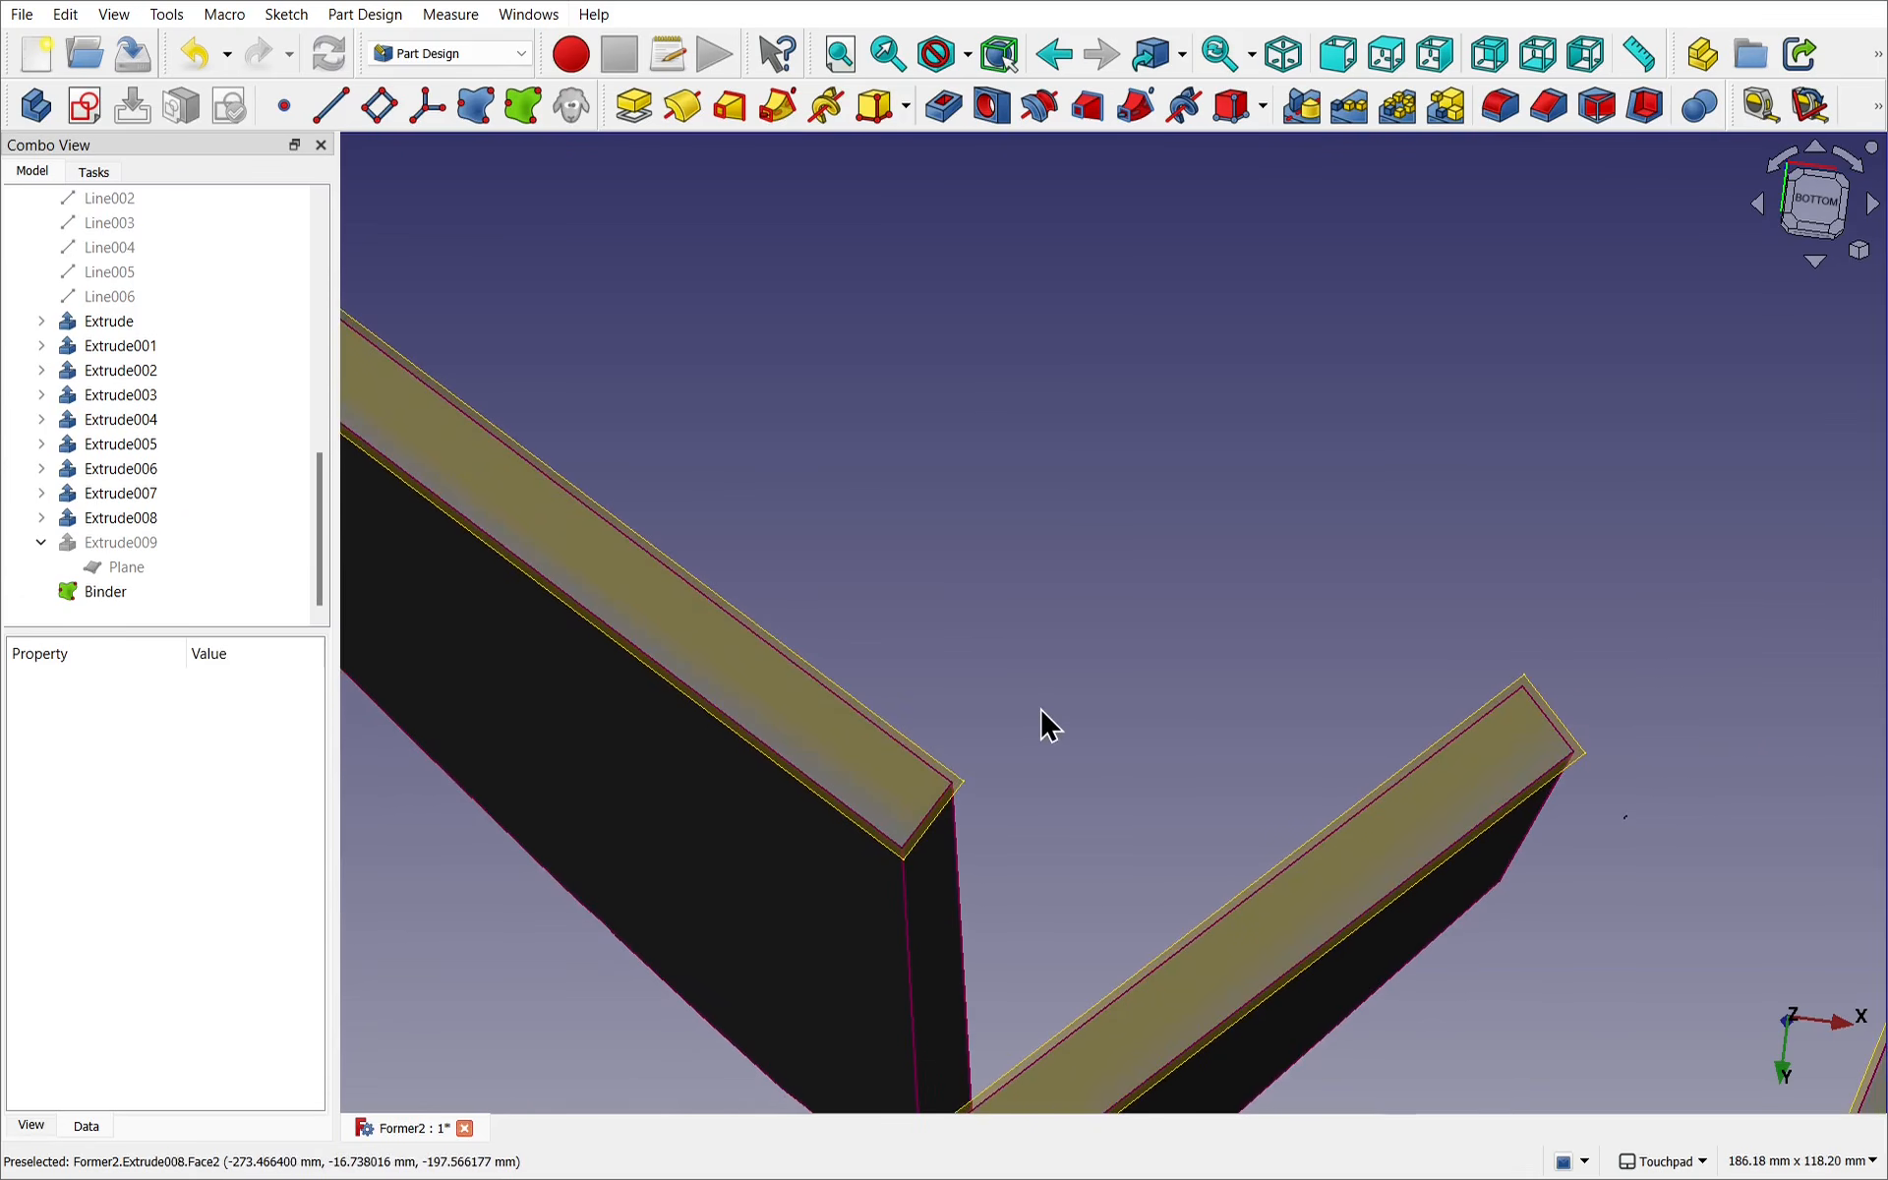
# Hide the nine former solids and show the base plate, Extrude009, together with the binder footprints.
pyautogui.click(128, 327)
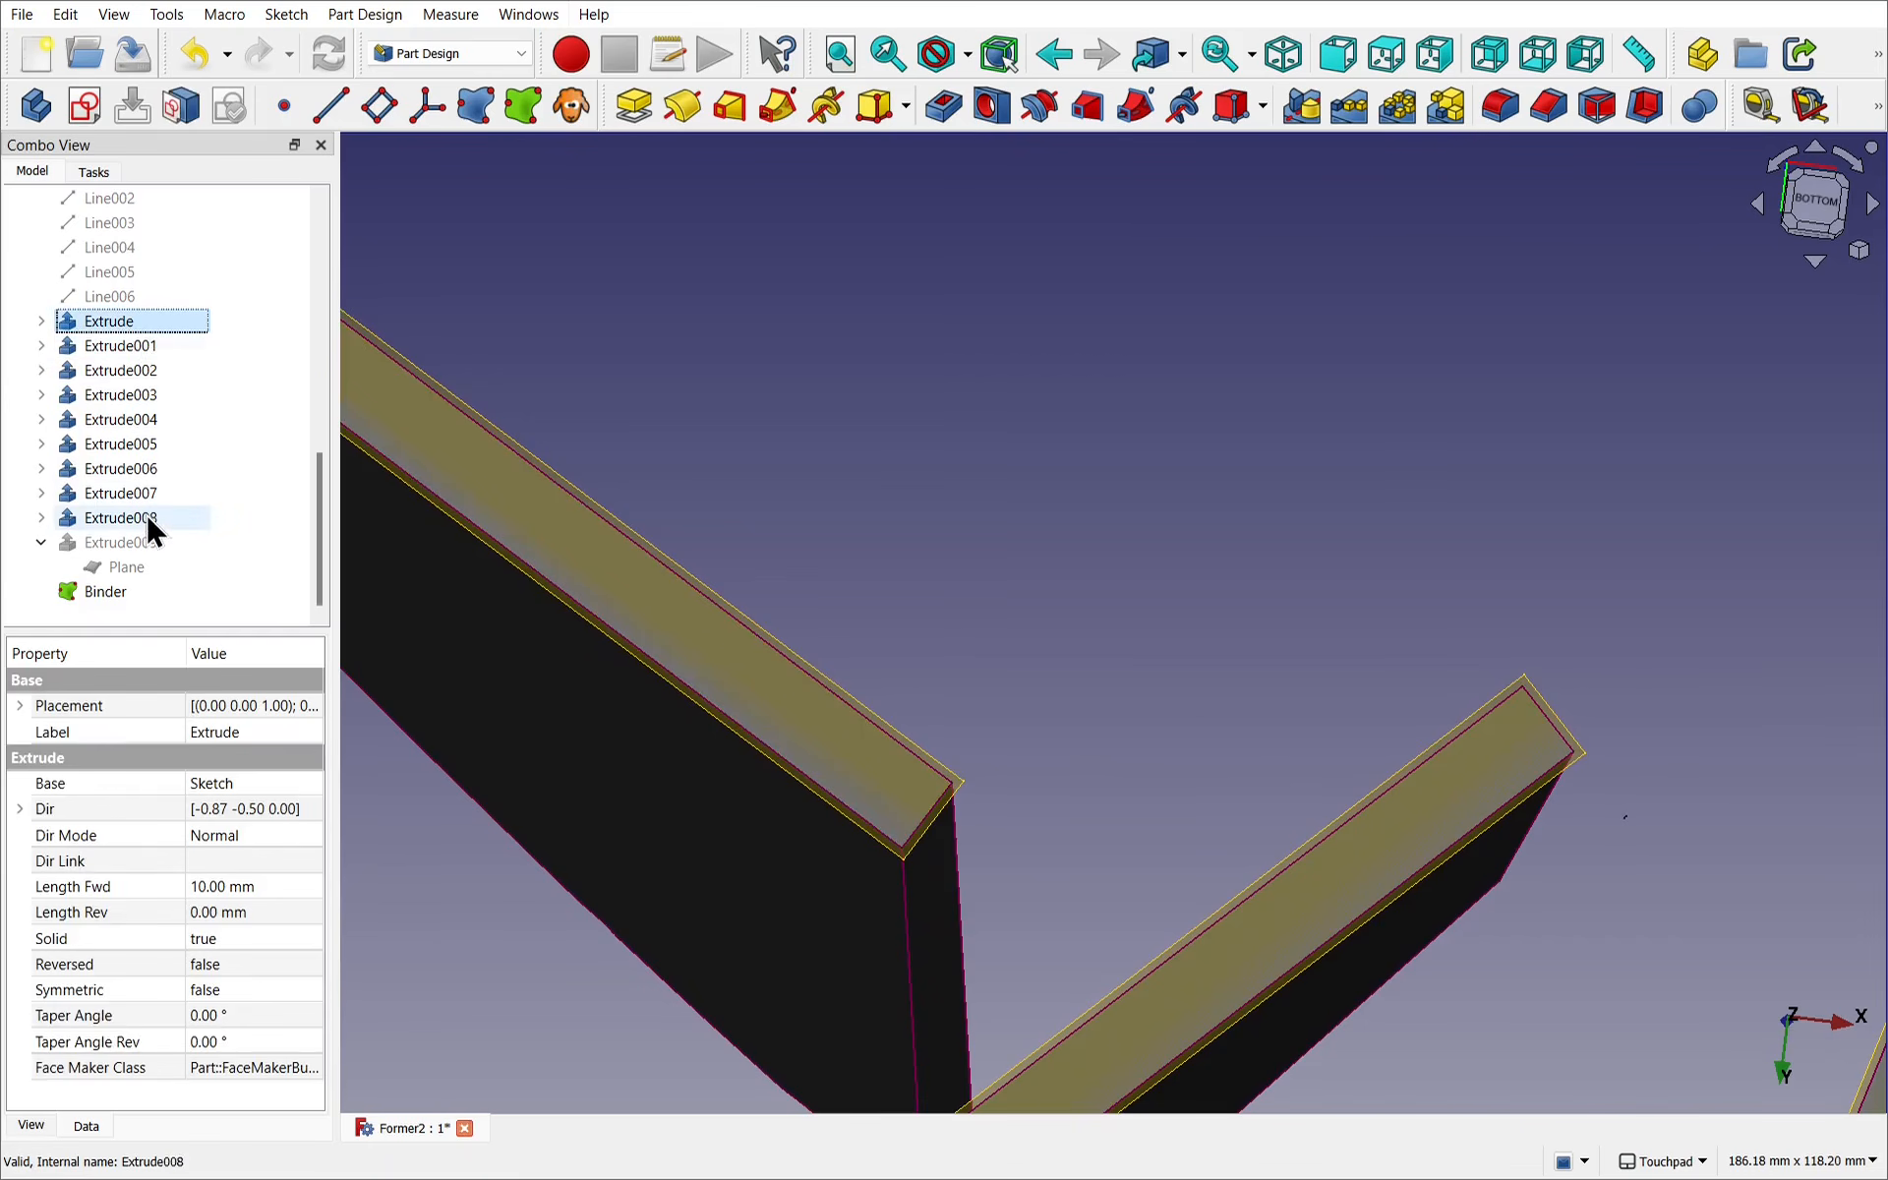
pyautogui.keyDown('shift'); pyautogui.click(120, 519); pyautogui.keyUp('shift')
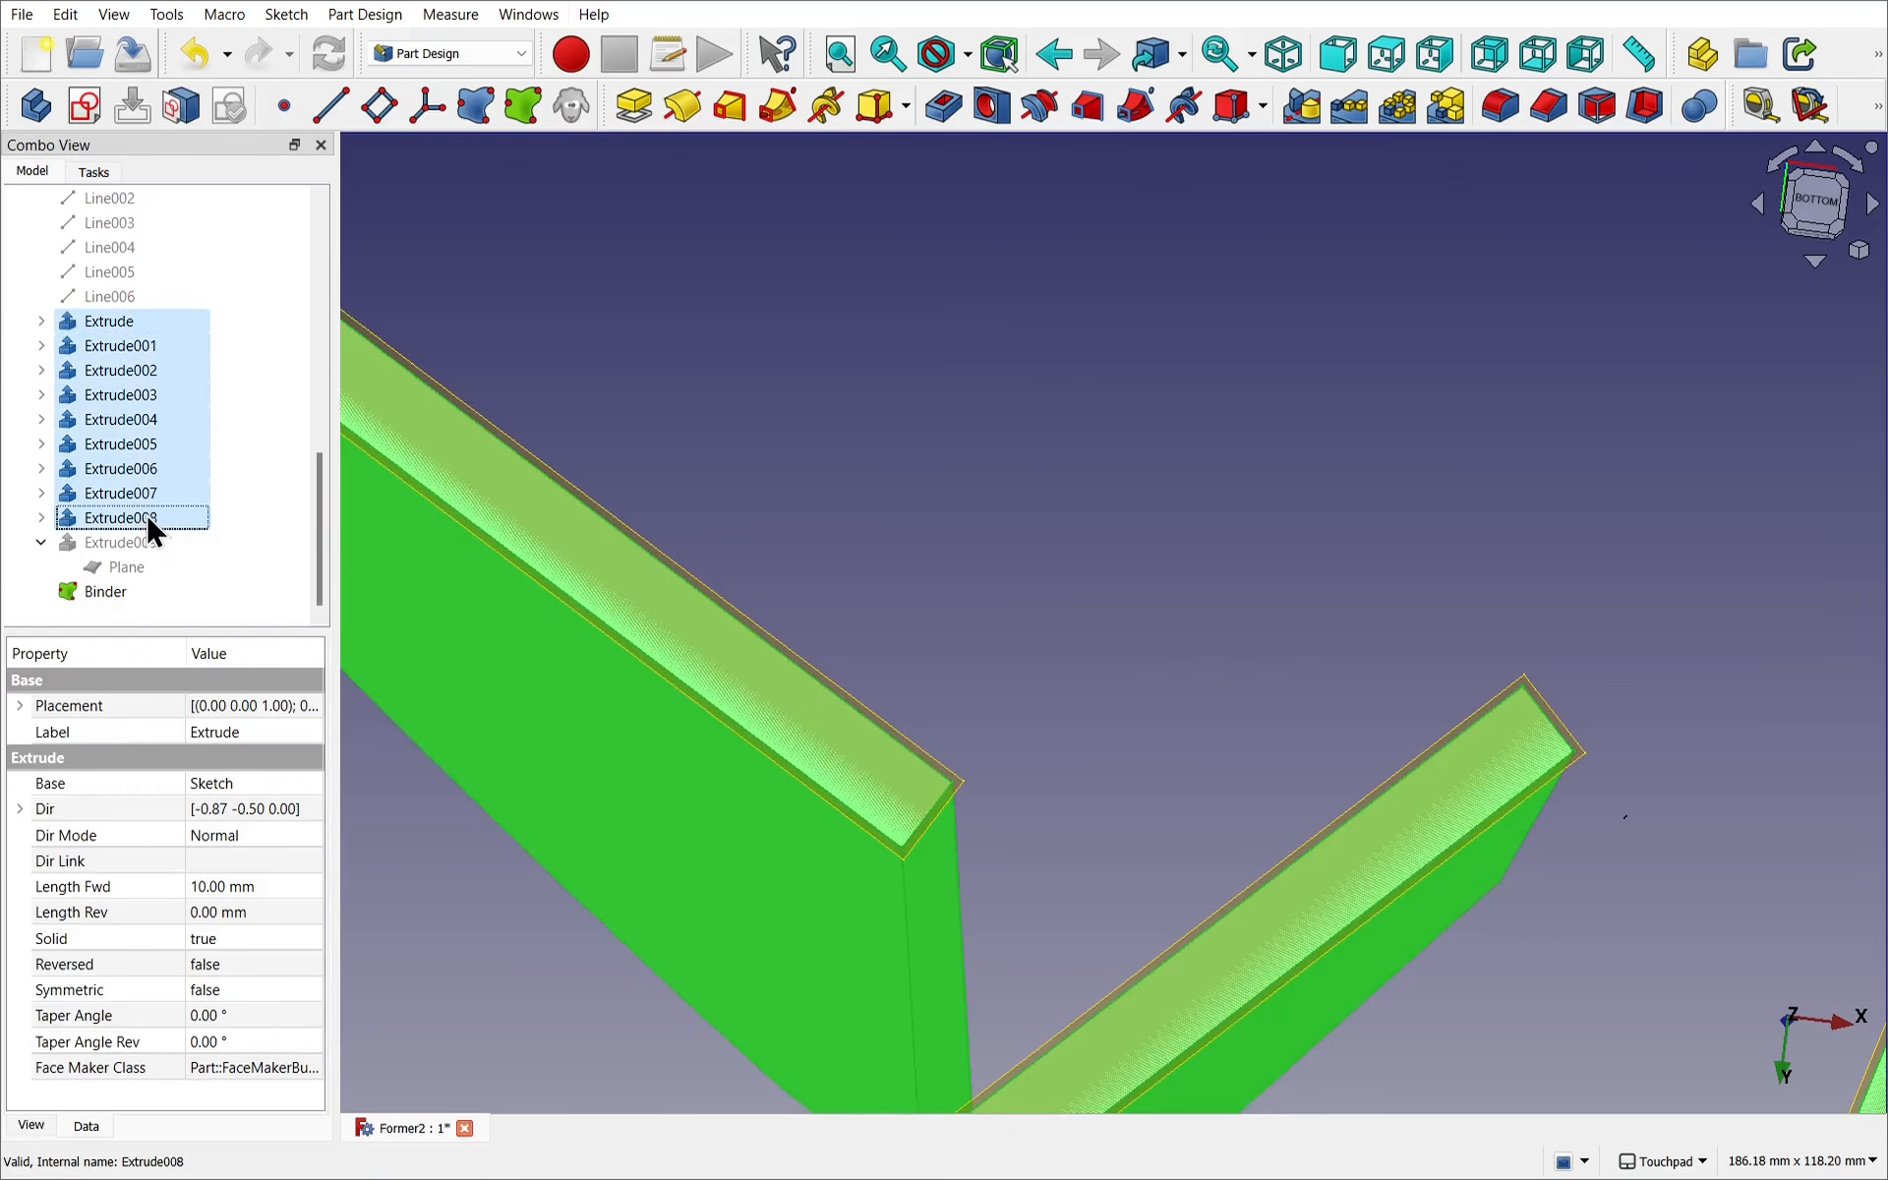
pyautogui.press('space')
pyautogui.click(141, 544)
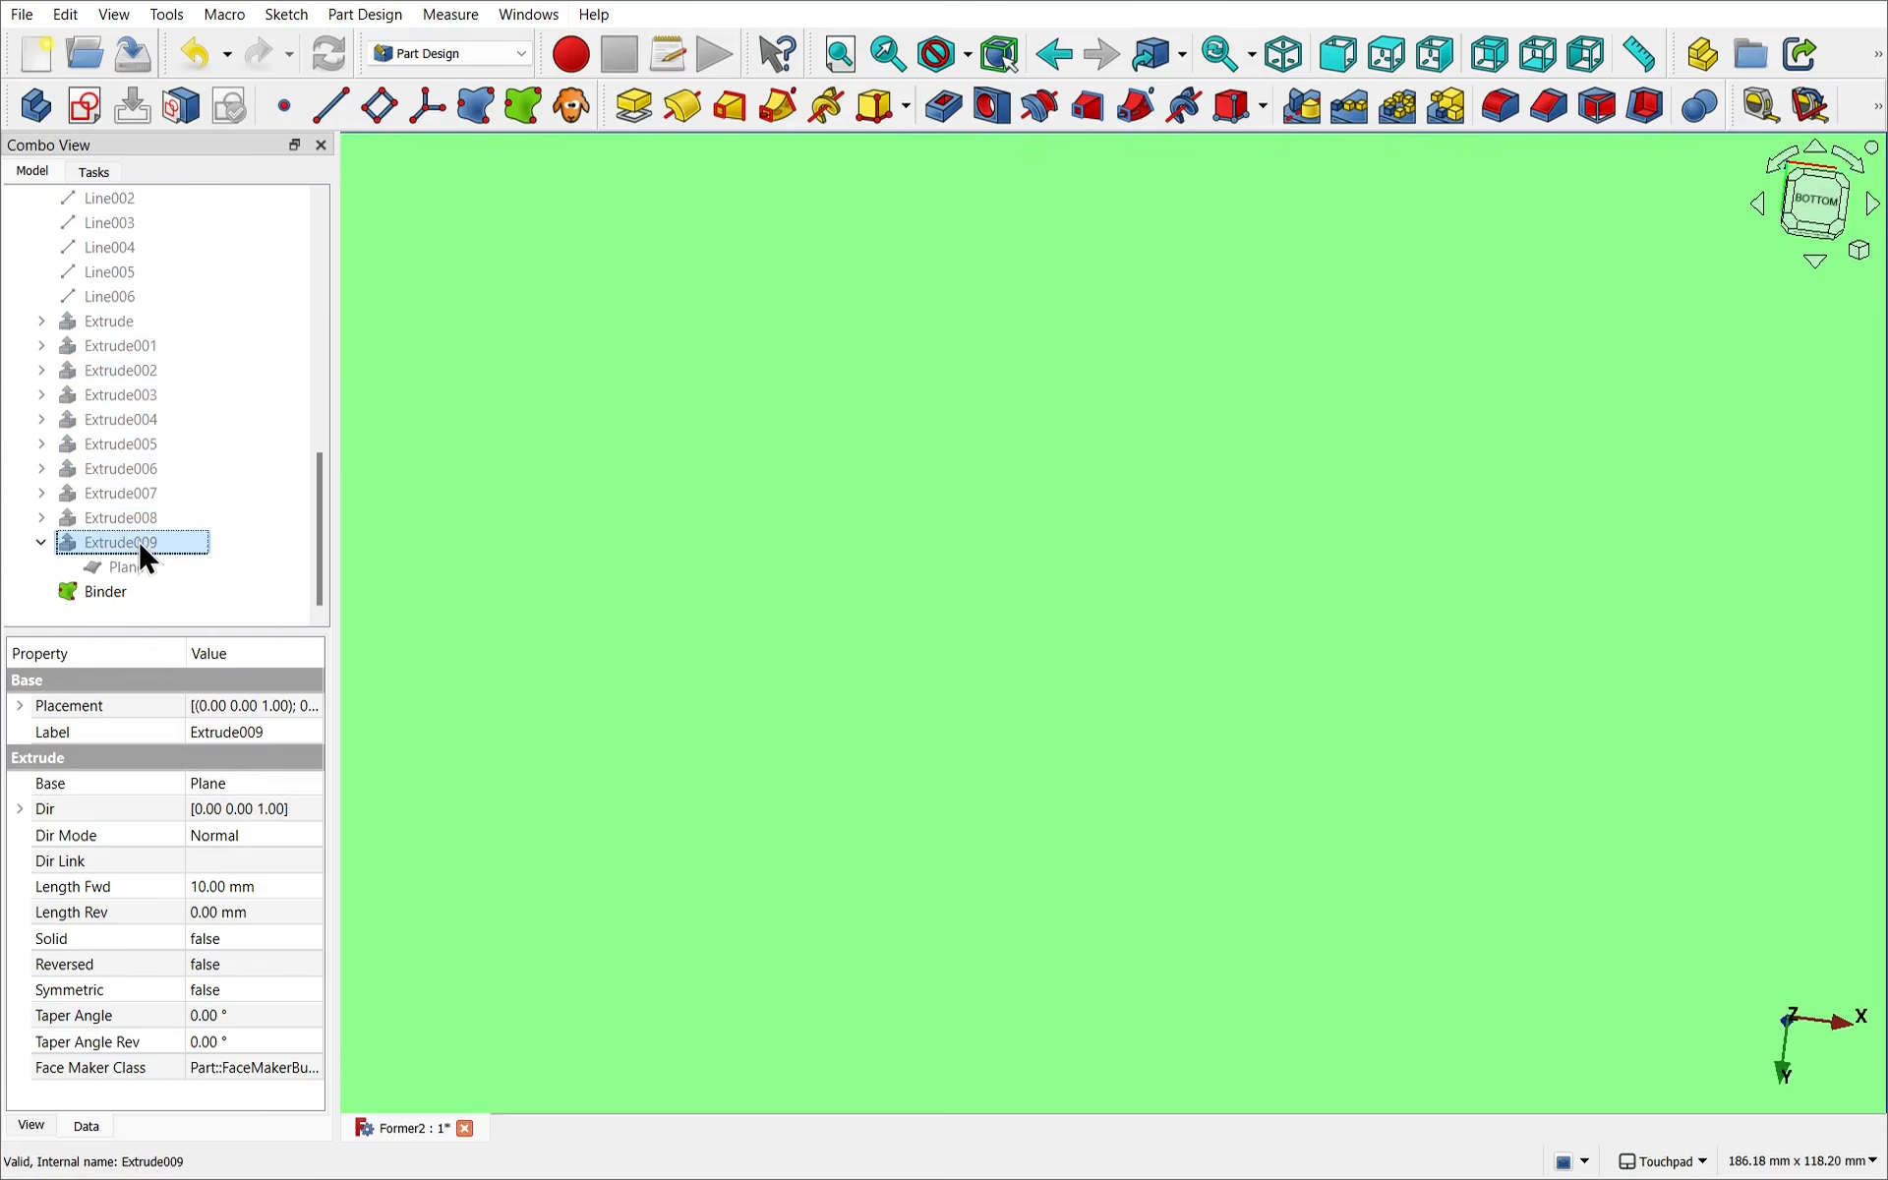
pyautogui.scroll(-13, 1078, 678)
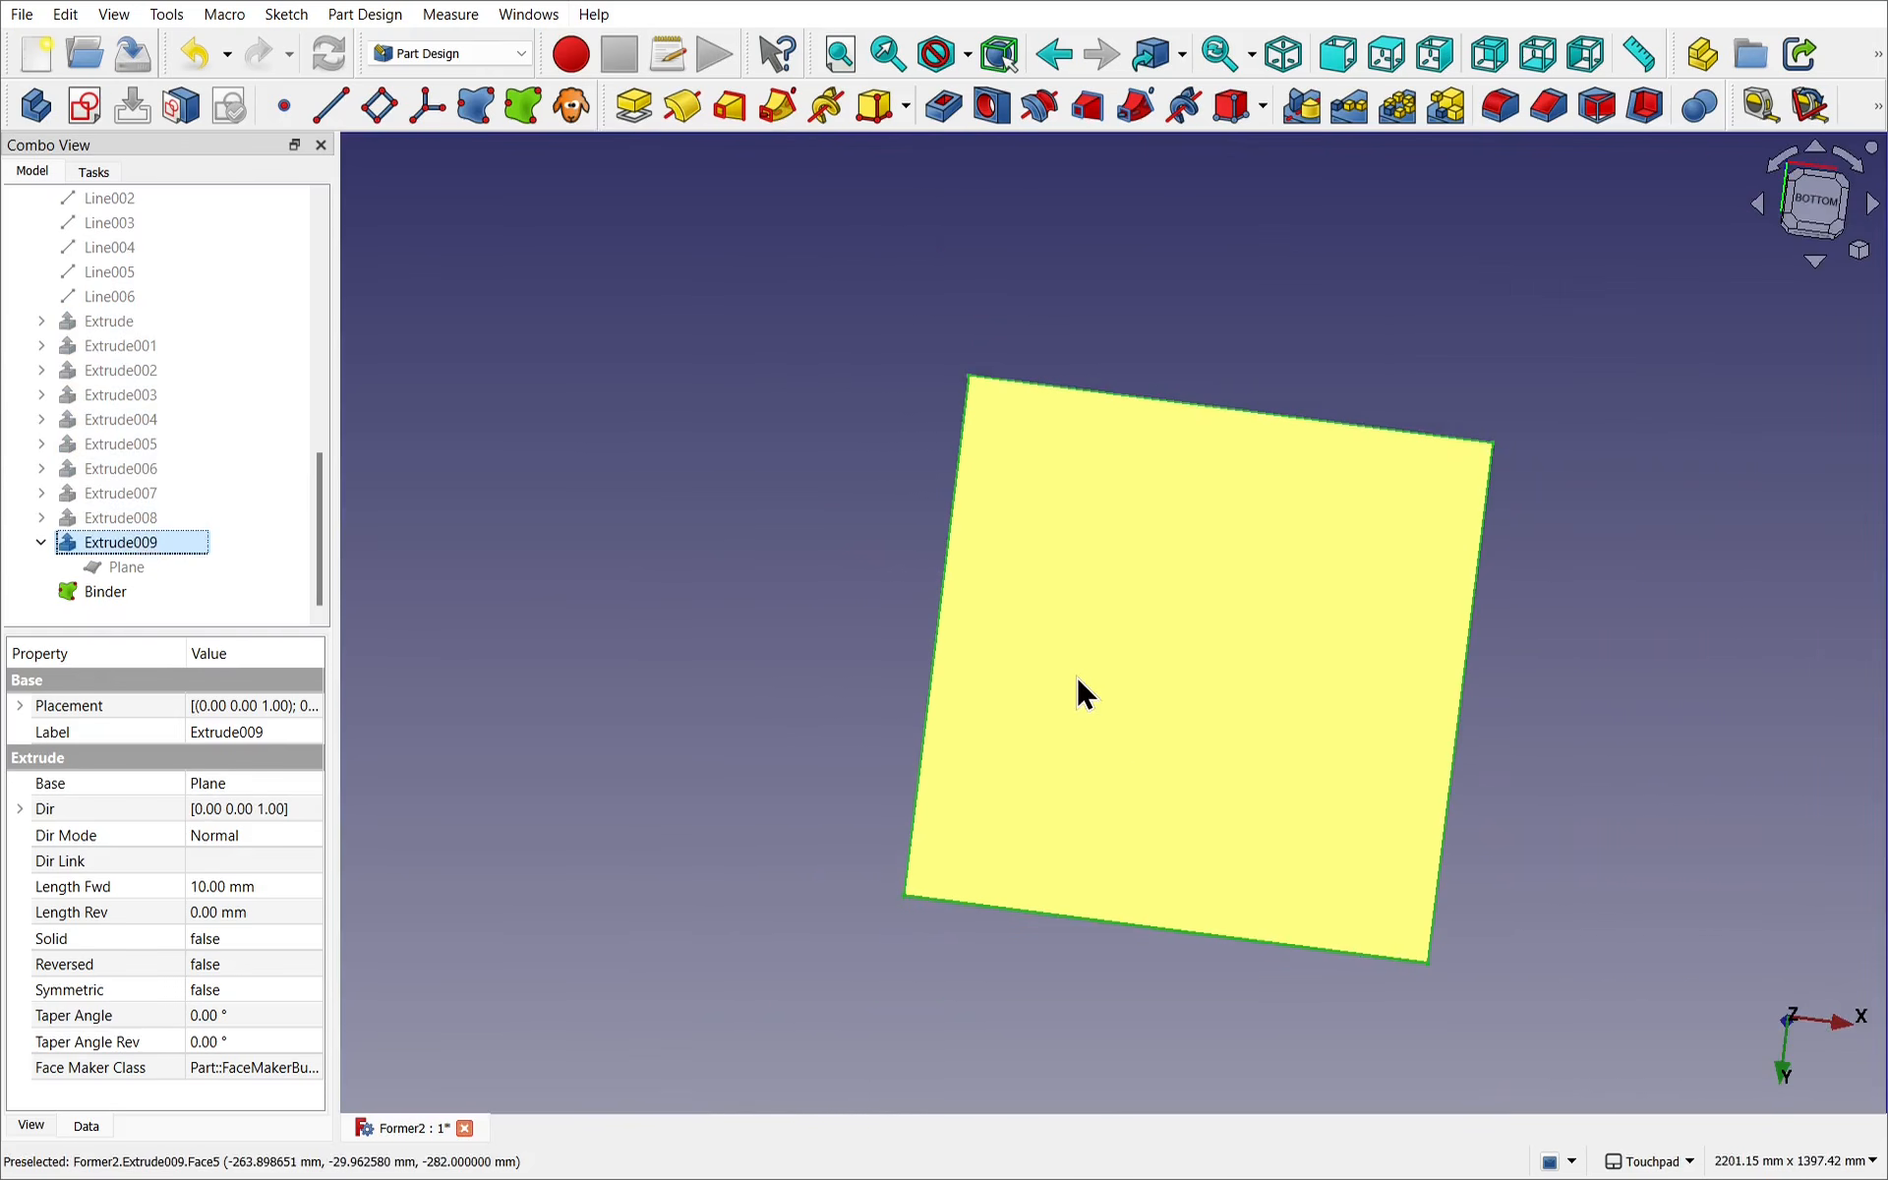
pyautogui.keyDown('shift'); pyautogui.moveTo(1124, 734); pyautogui.dragTo(1366, 383); pyautogui.keyUp('shift')
pyautogui.keyDown('shift'); pyautogui.moveTo(1347, 610); pyautogui.dragTo(1091, 384); pyautogui.keyUp('shift')
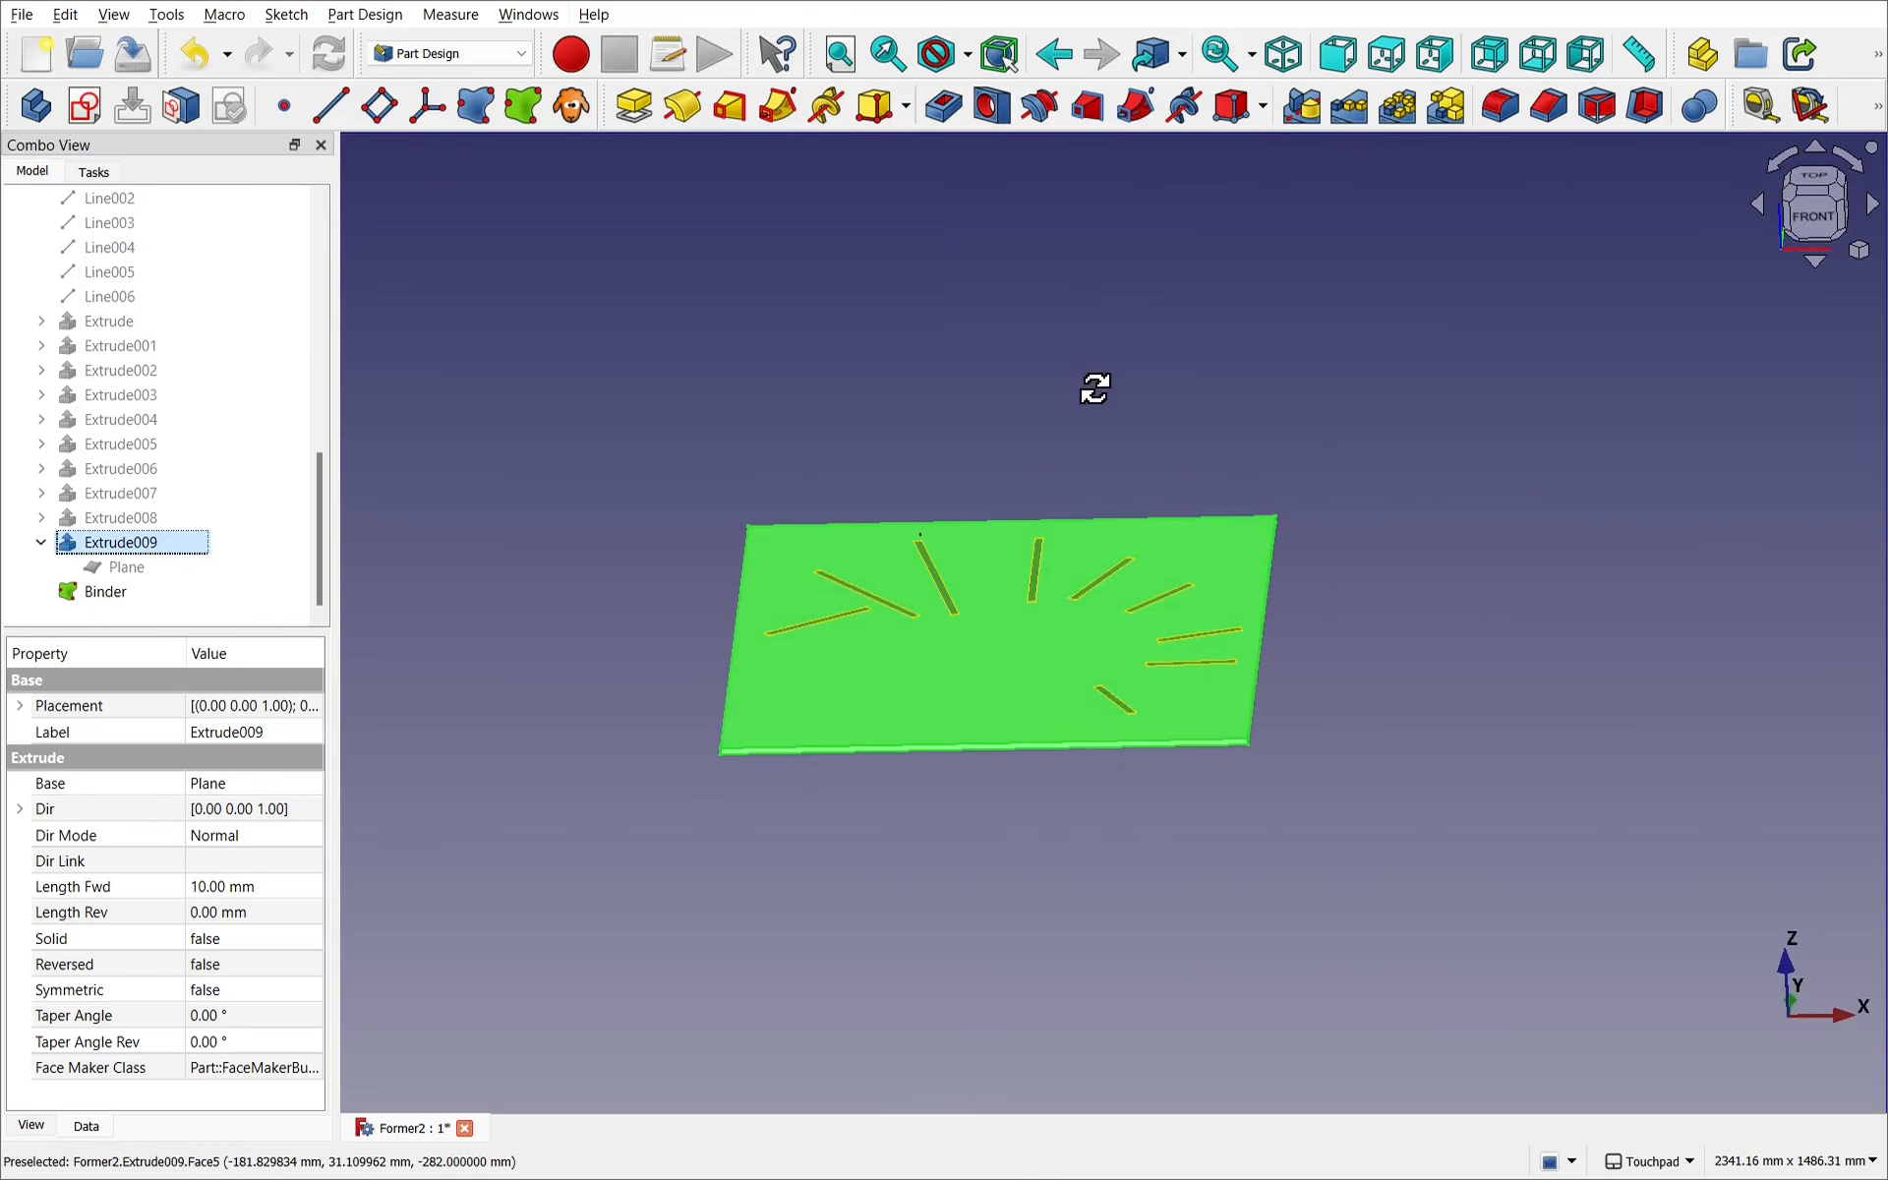
pyautogui.click(1097, 408)
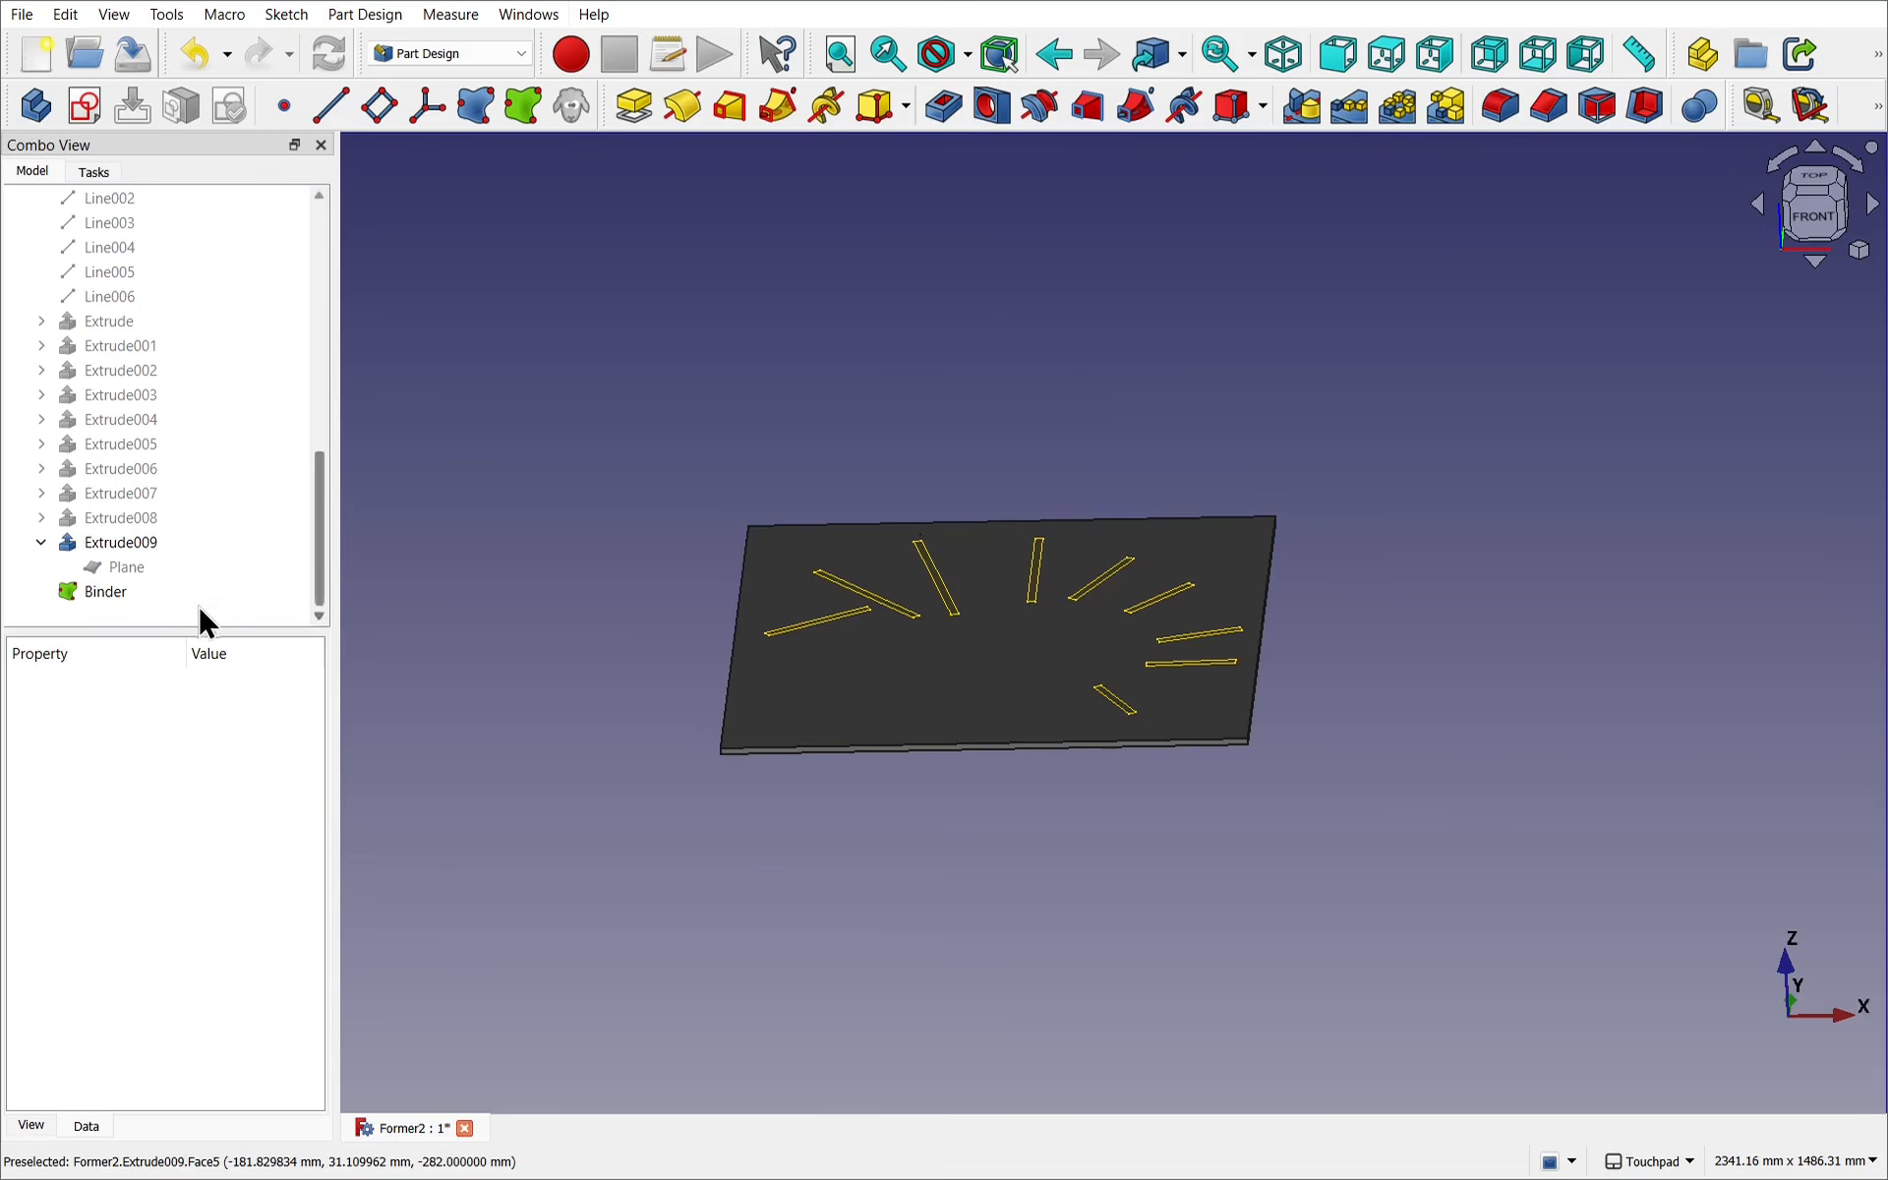
# Extrude the Binder in the Part workbench by 20 mm, symmetric, along the custom direction Z -1.00, without creating a solid.
pyautogui.click(123, 592)
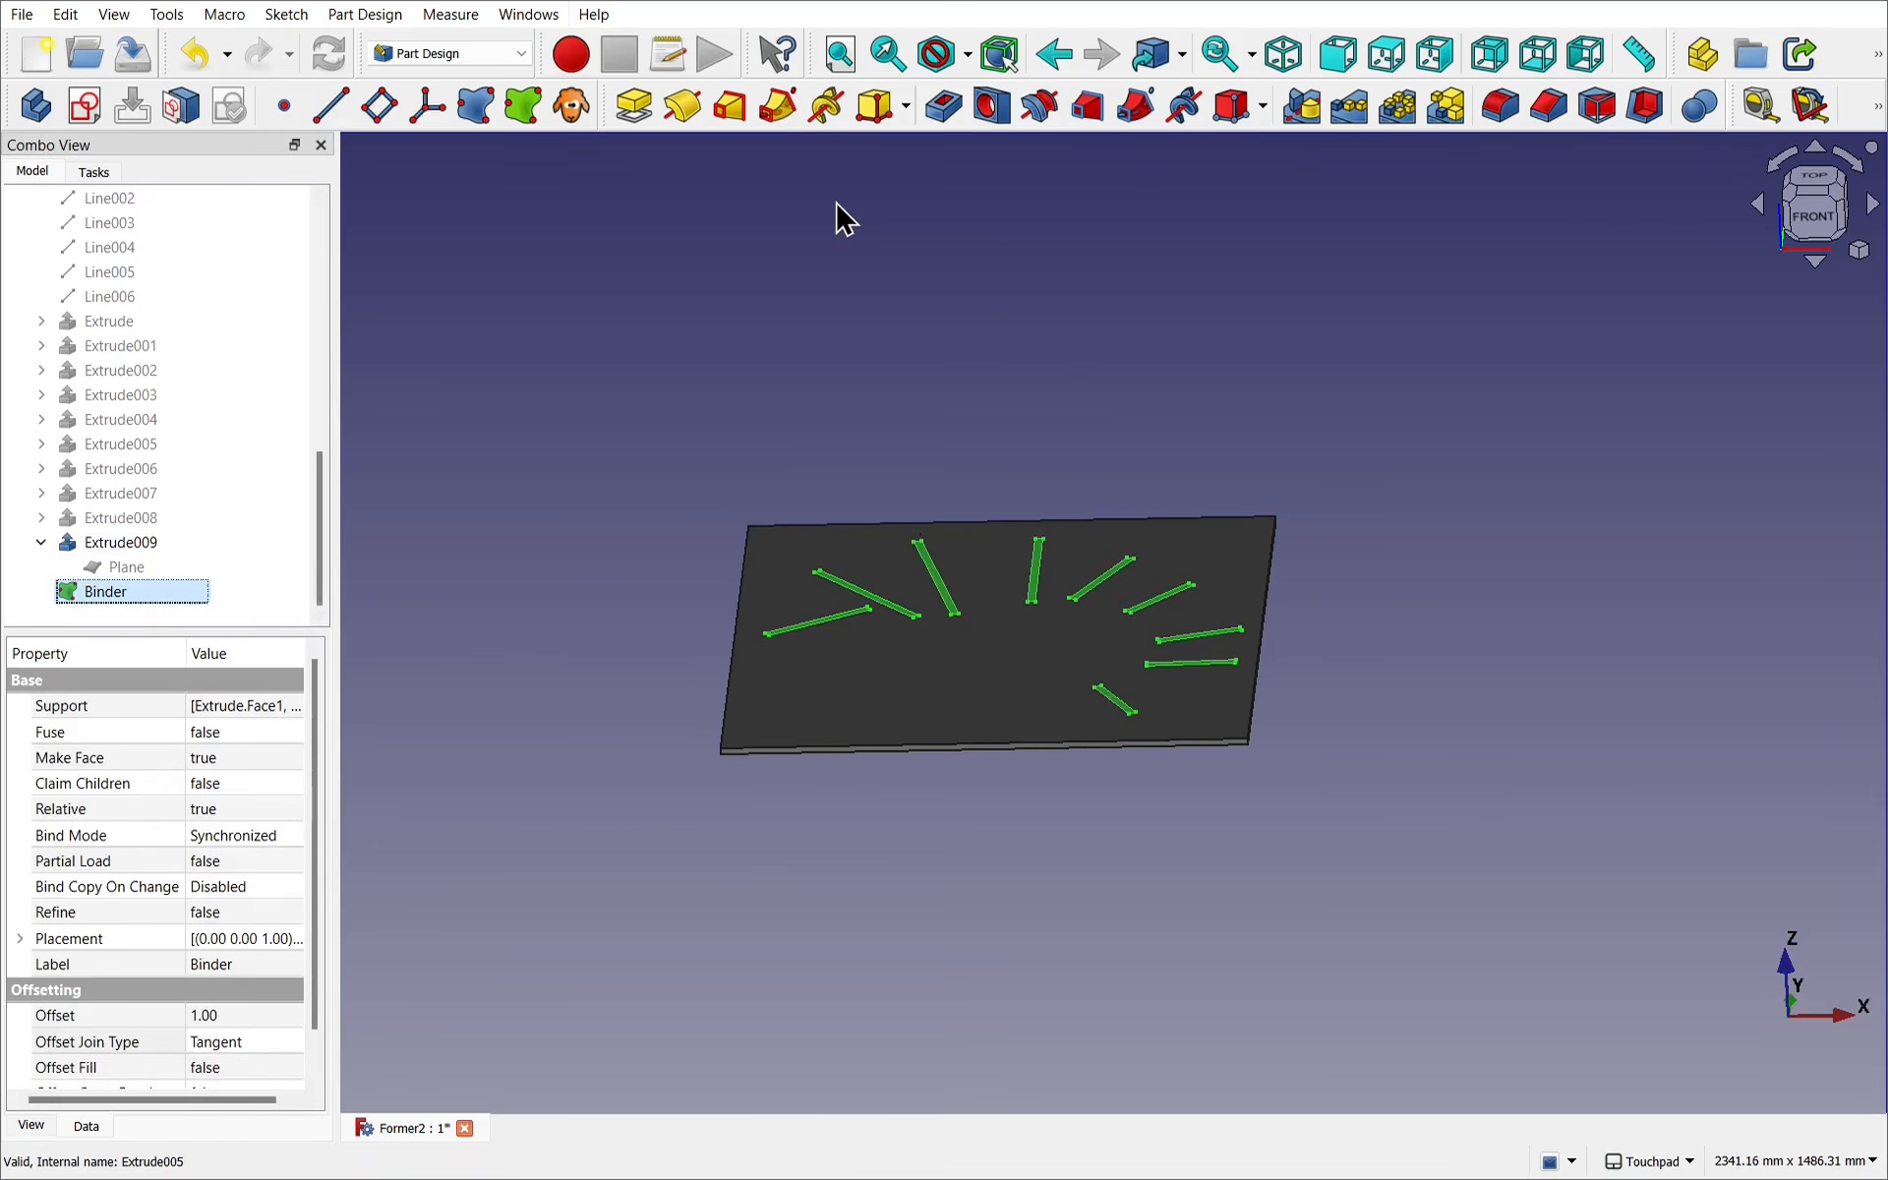
pyautogui.click(460, 53)
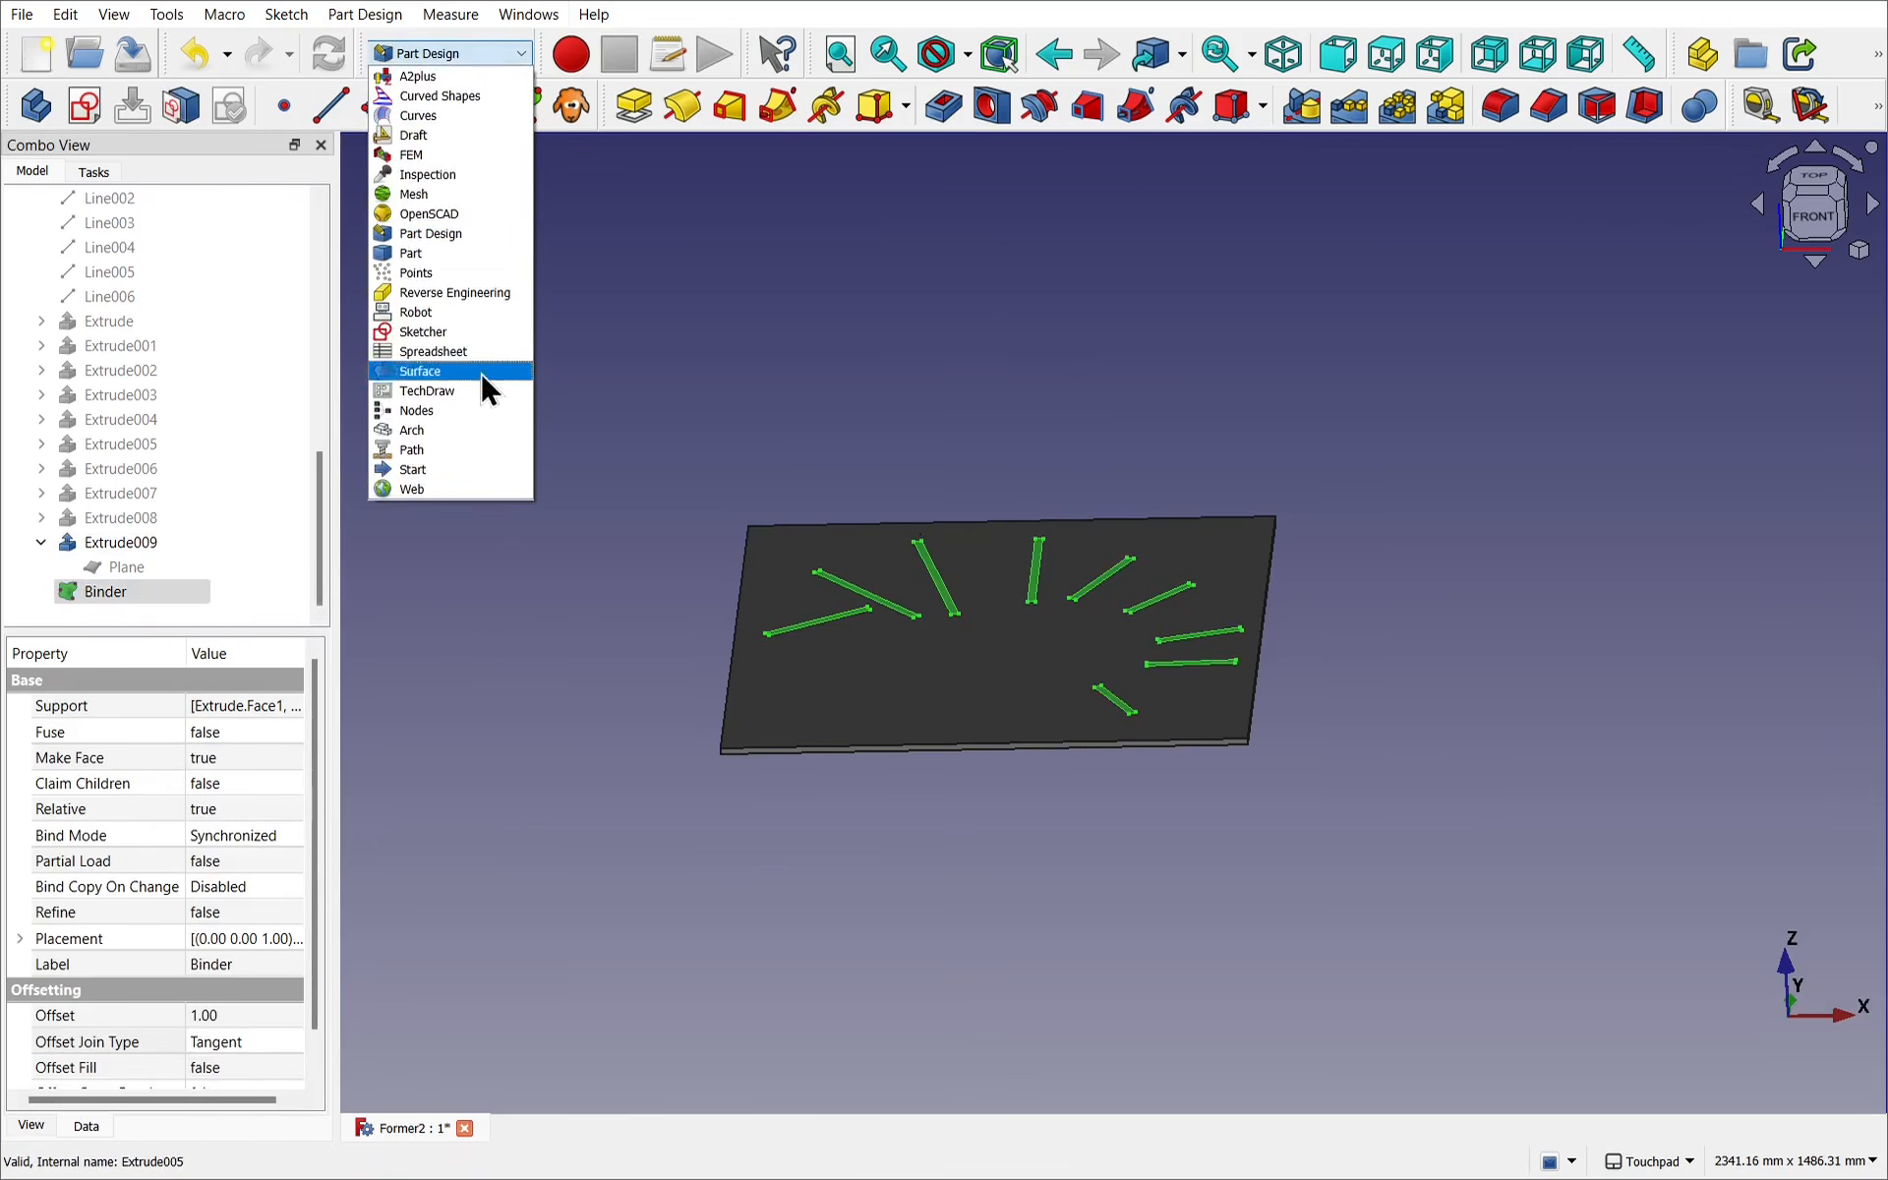
pyautogui.click(451, 254)
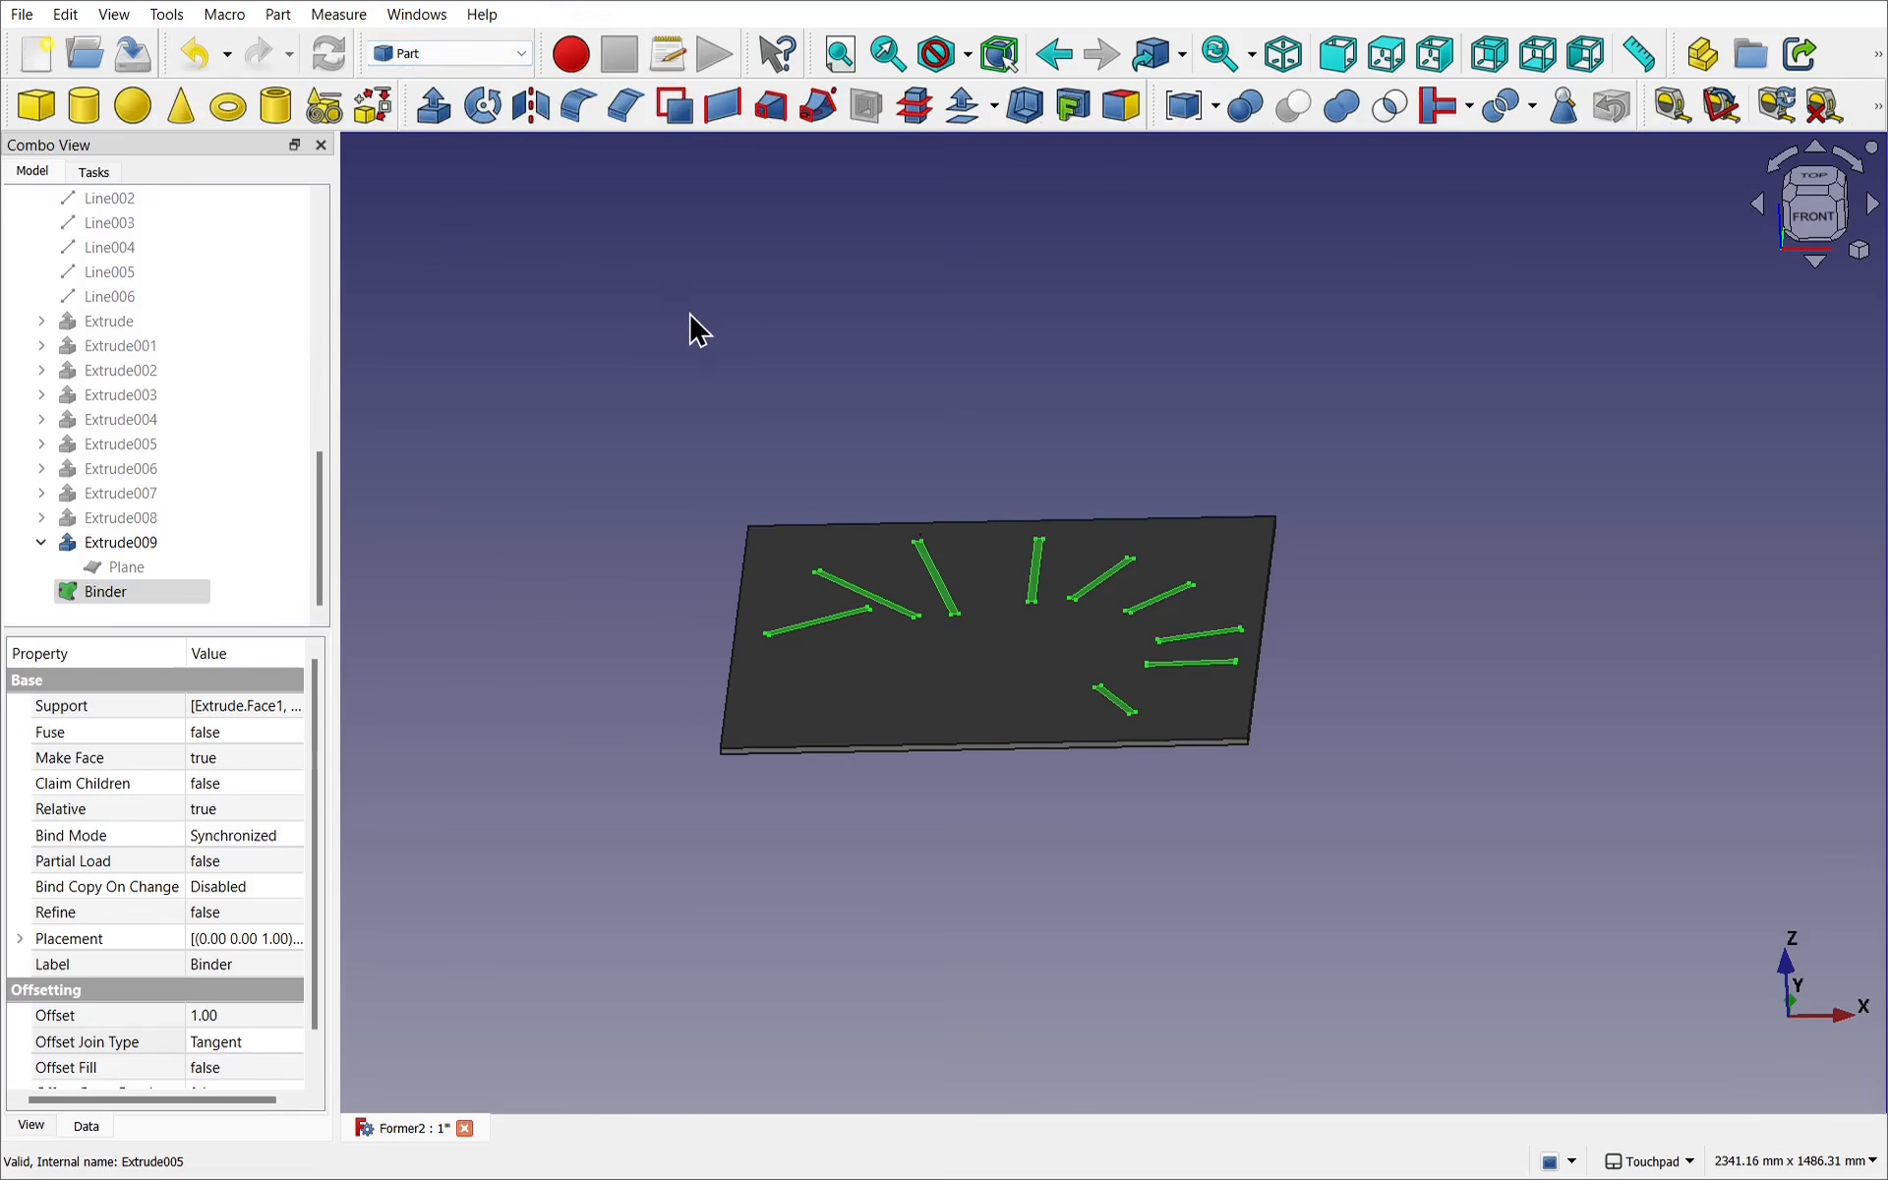
pyautogui.click(434, 106)
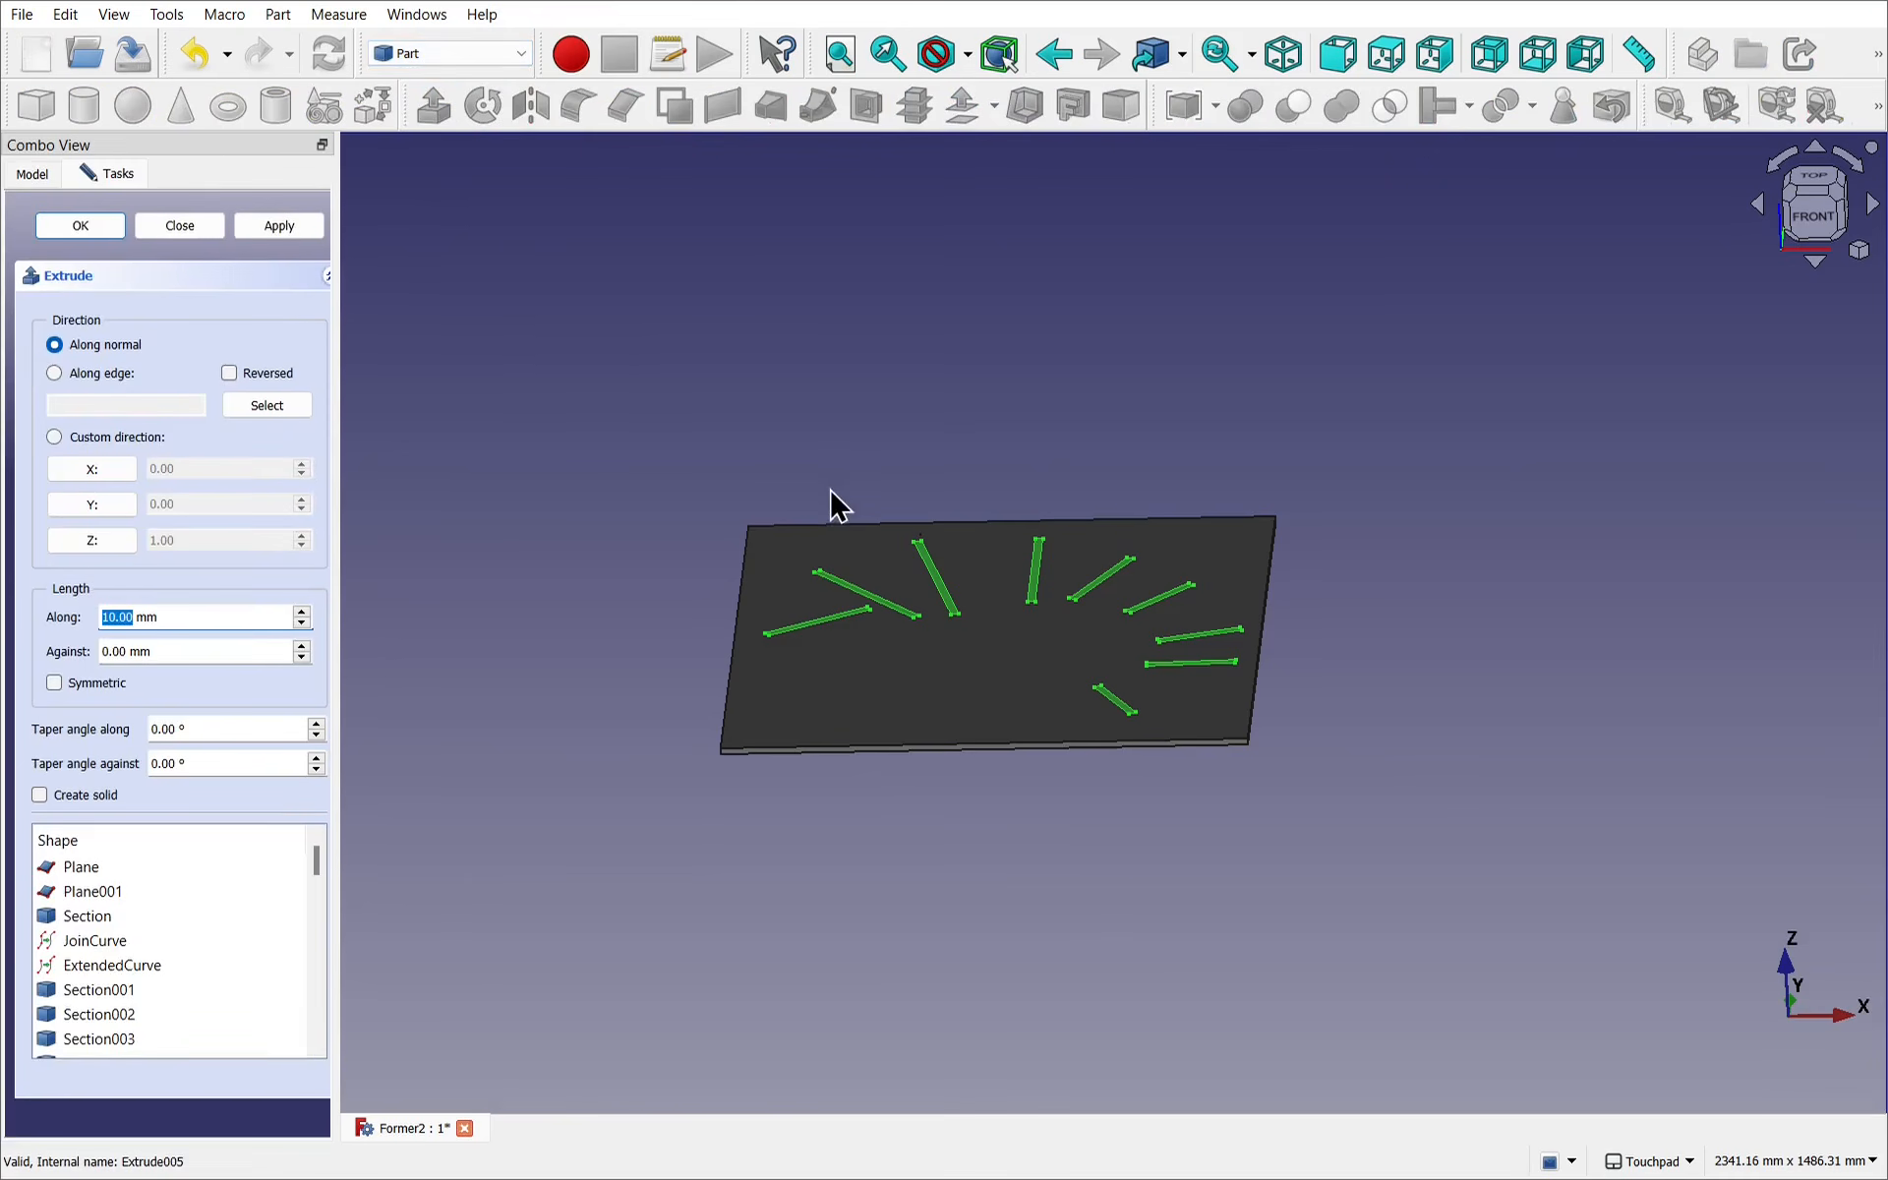
pyautogui.click(55, 682)
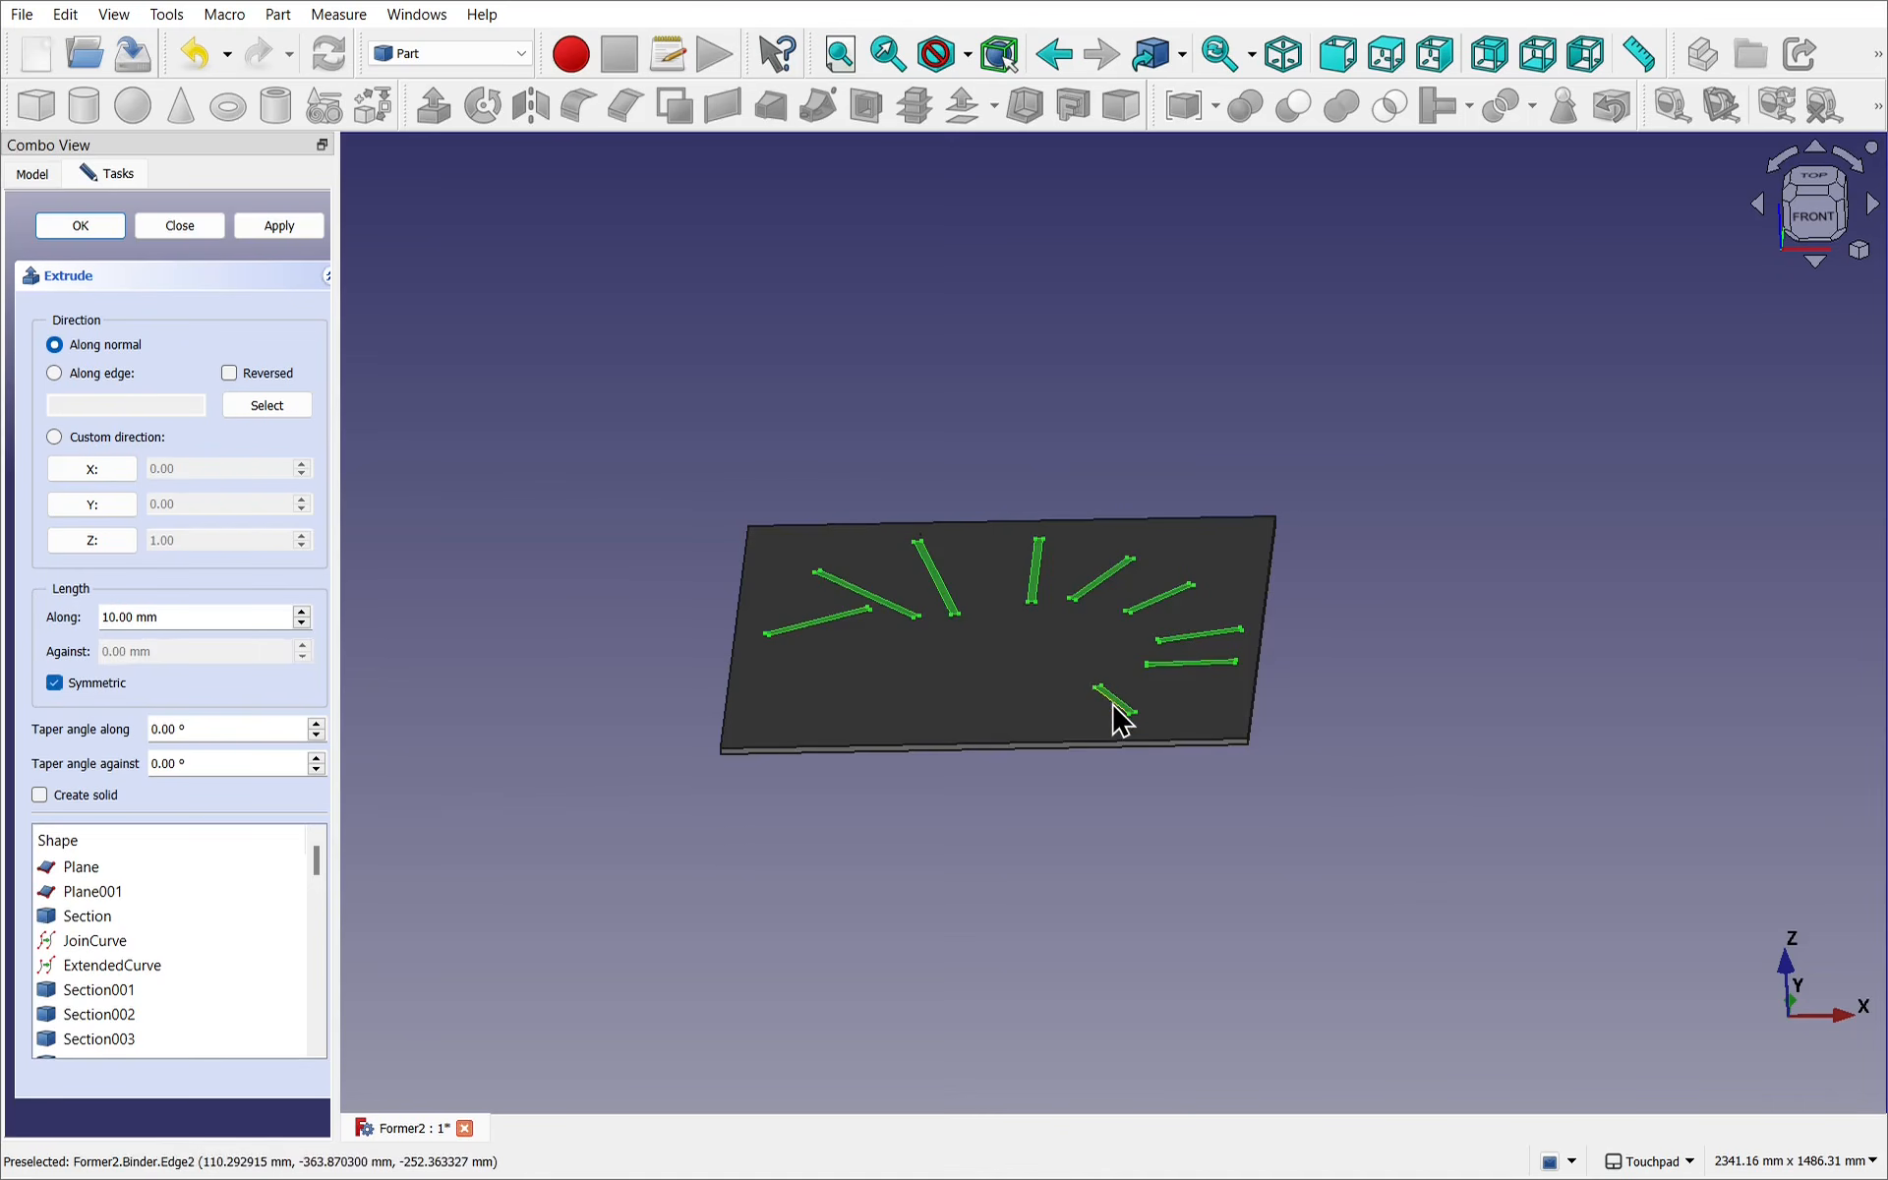
pyautogui.scroll(4, 1121, 721)
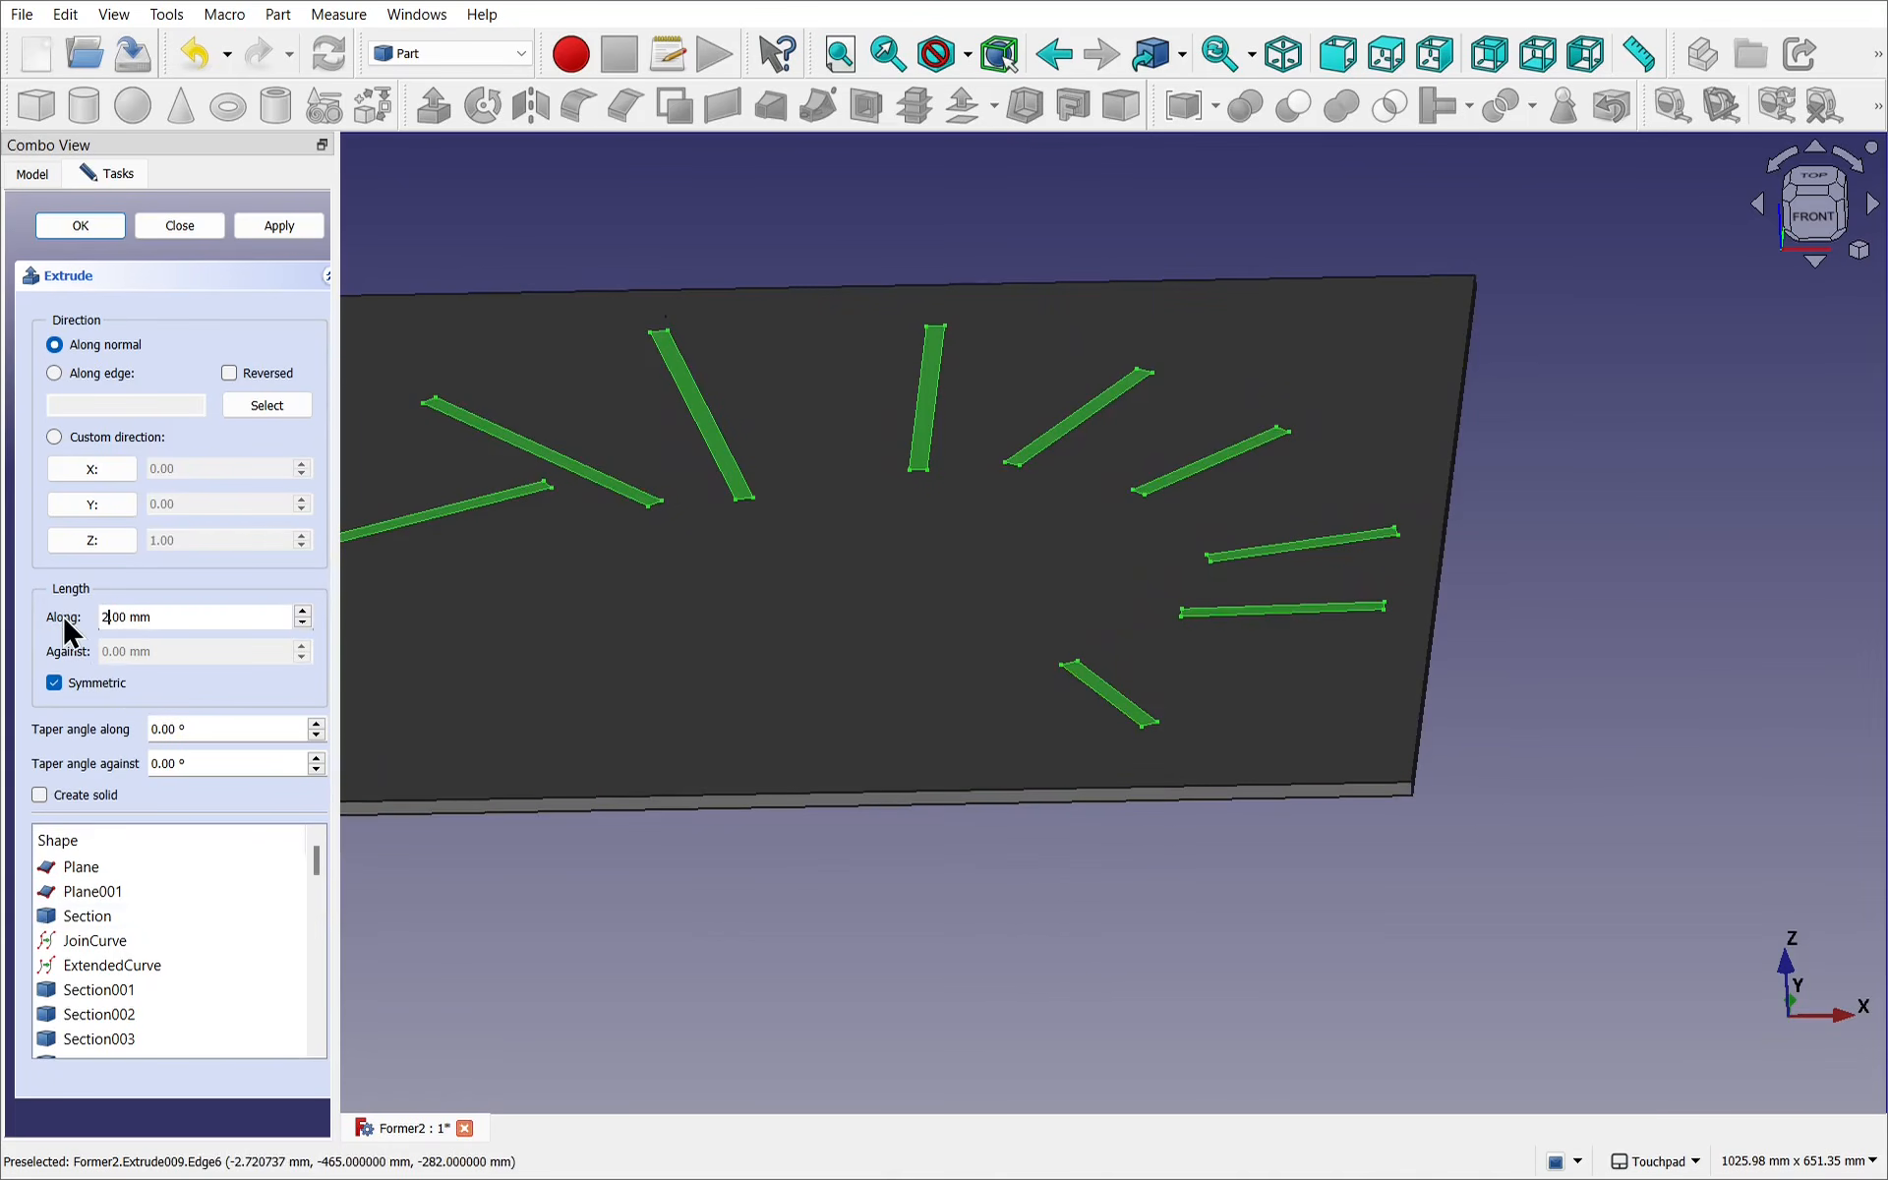
pyautogui.press('Return')
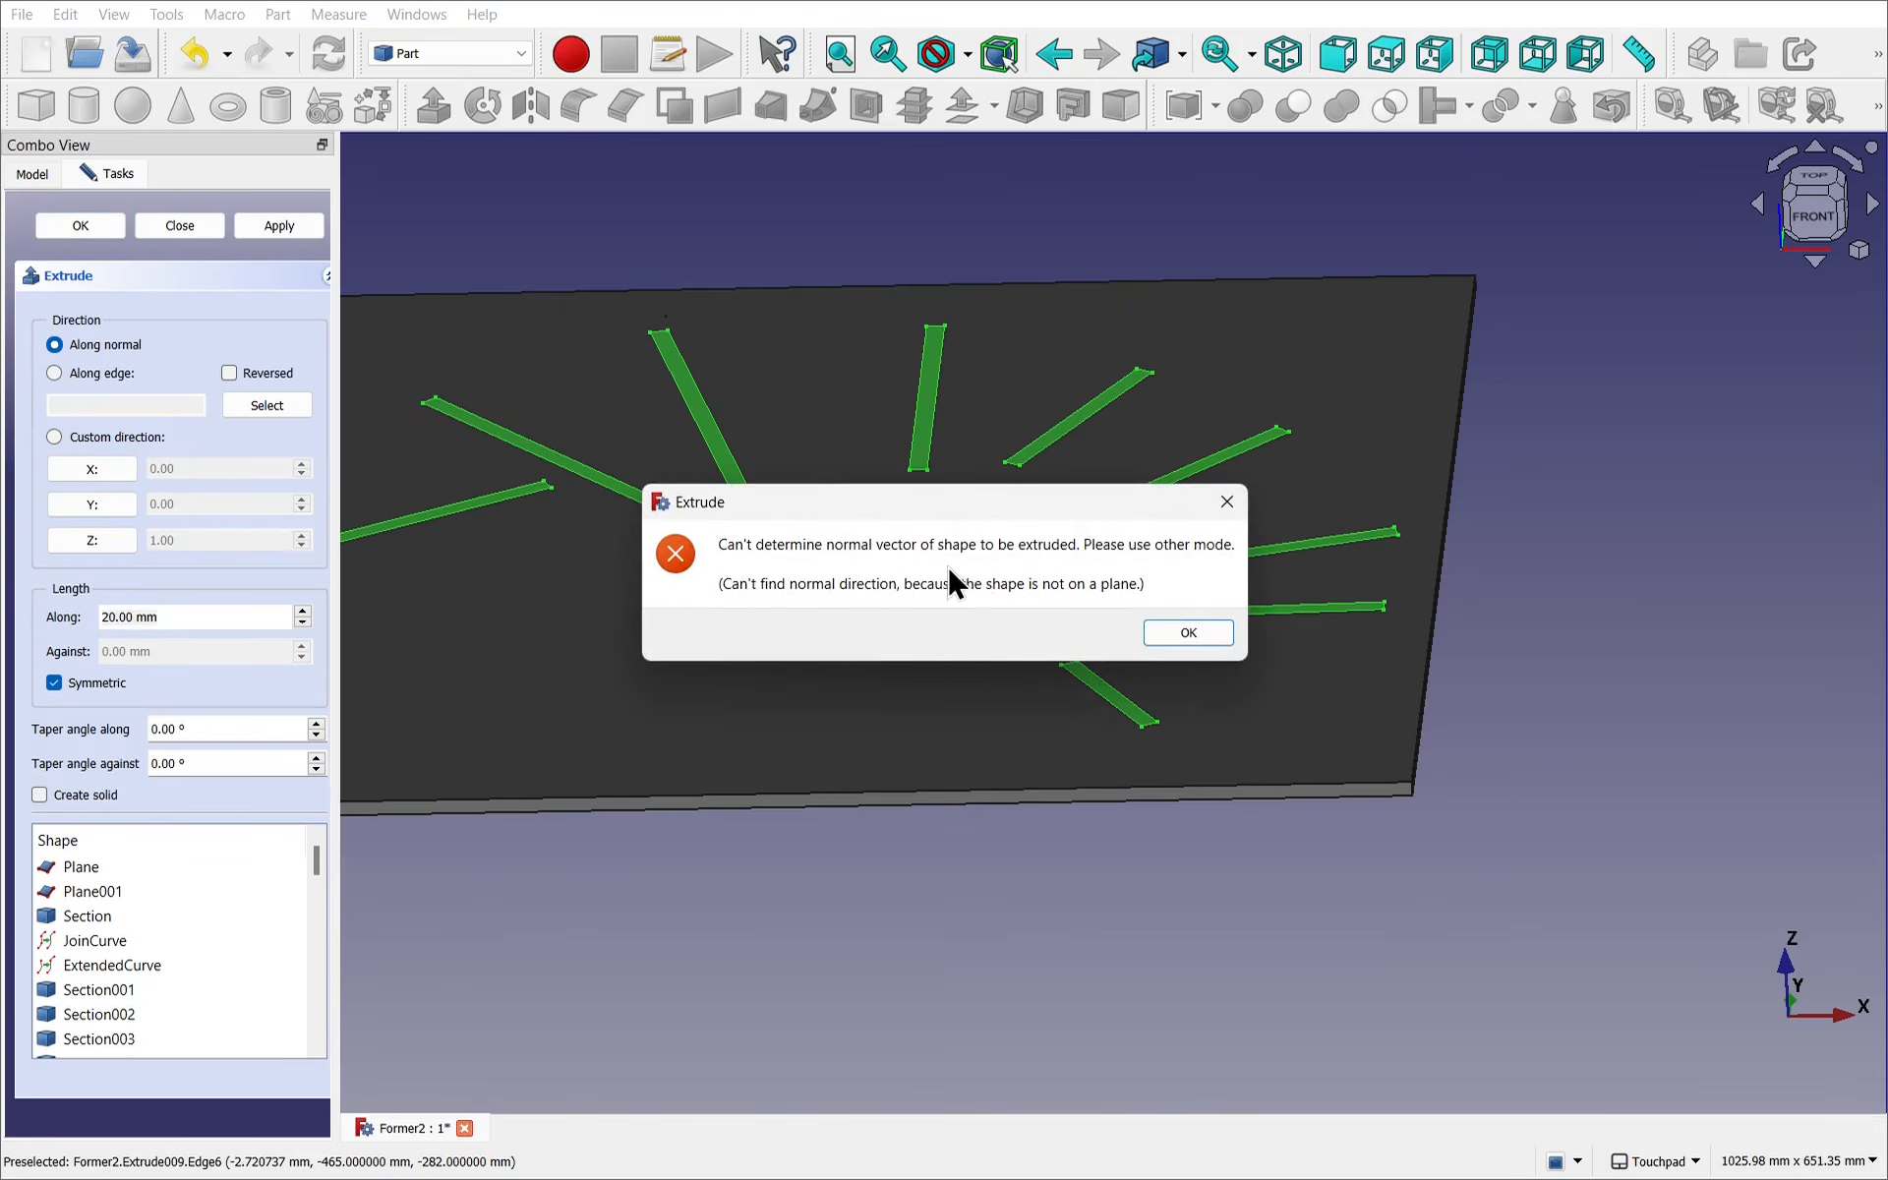
pyautogui.click(1212, 639)
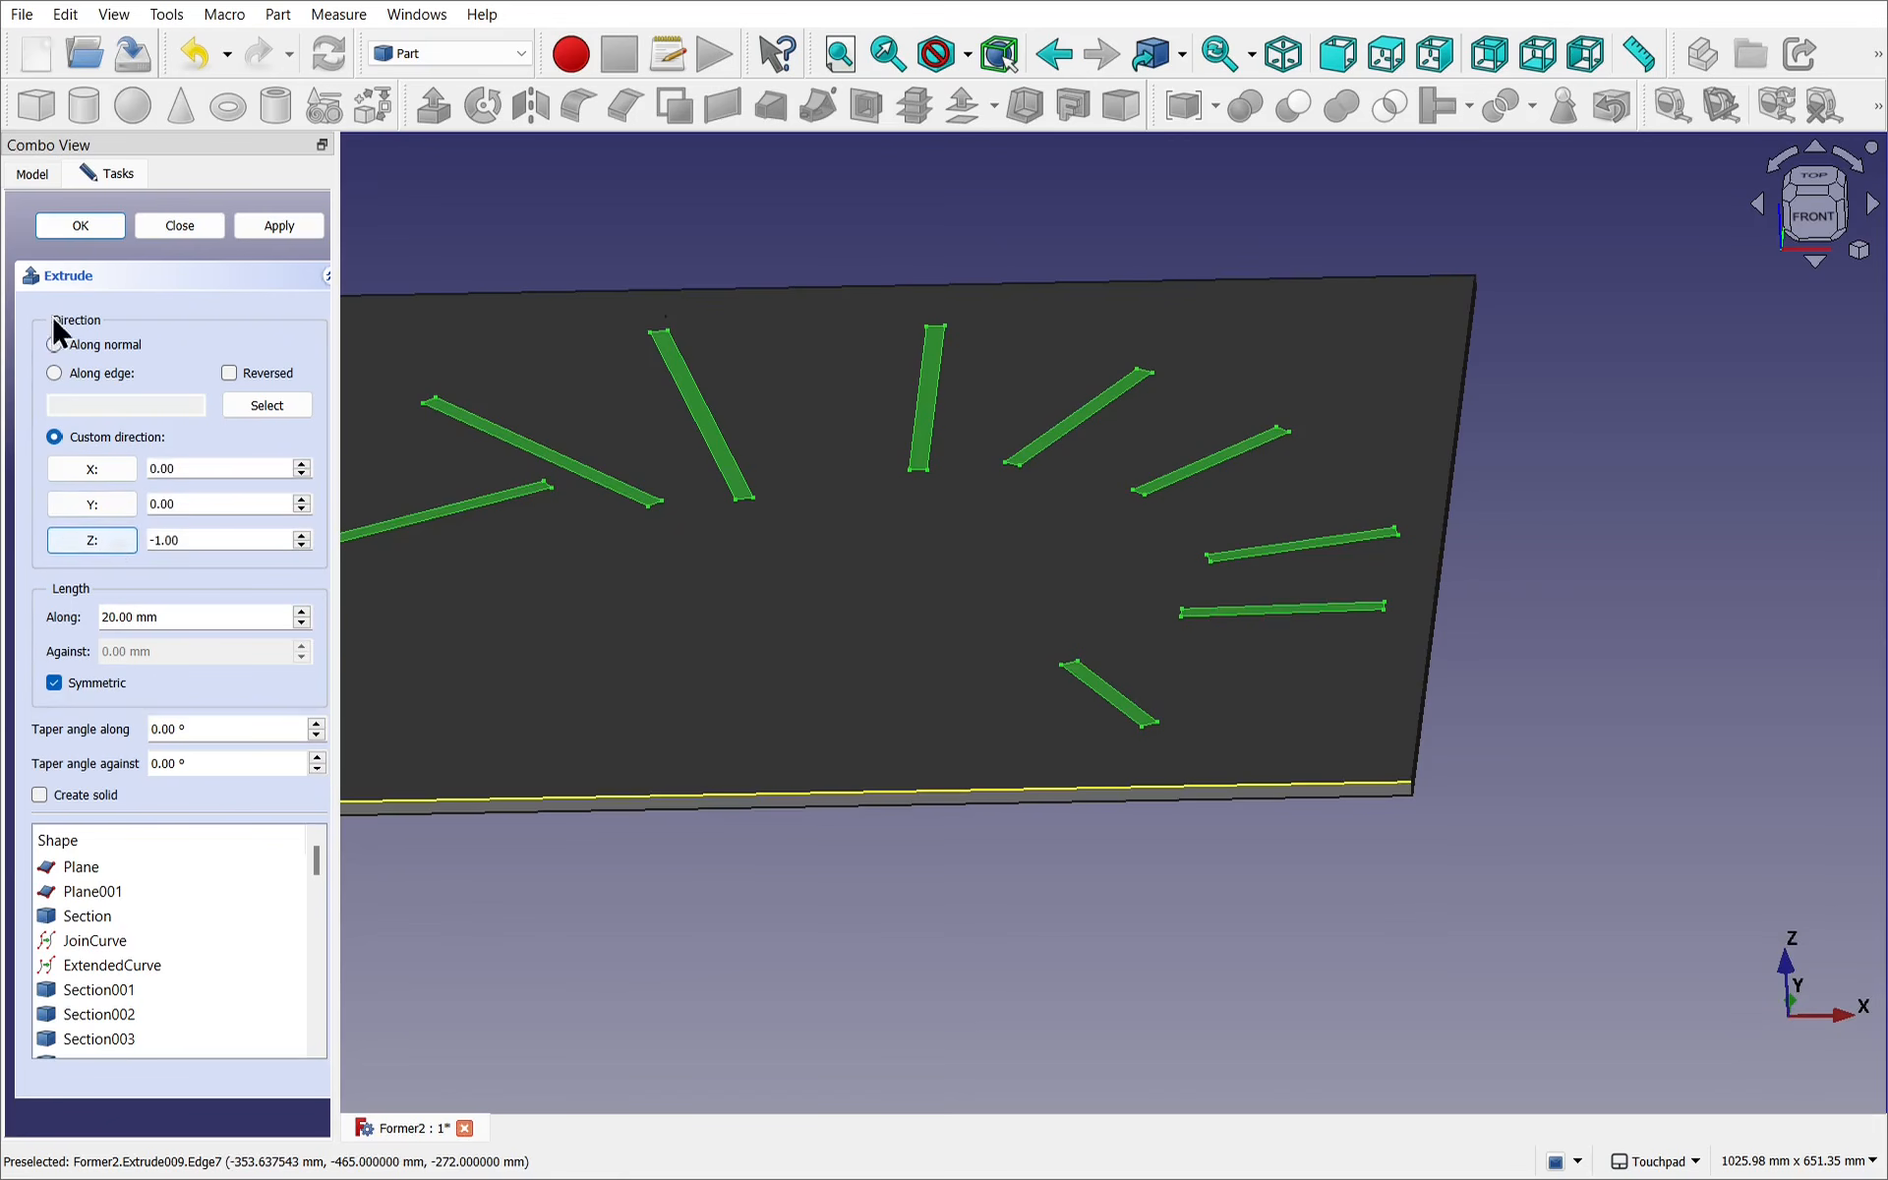
pyautogui.click(84, 234)
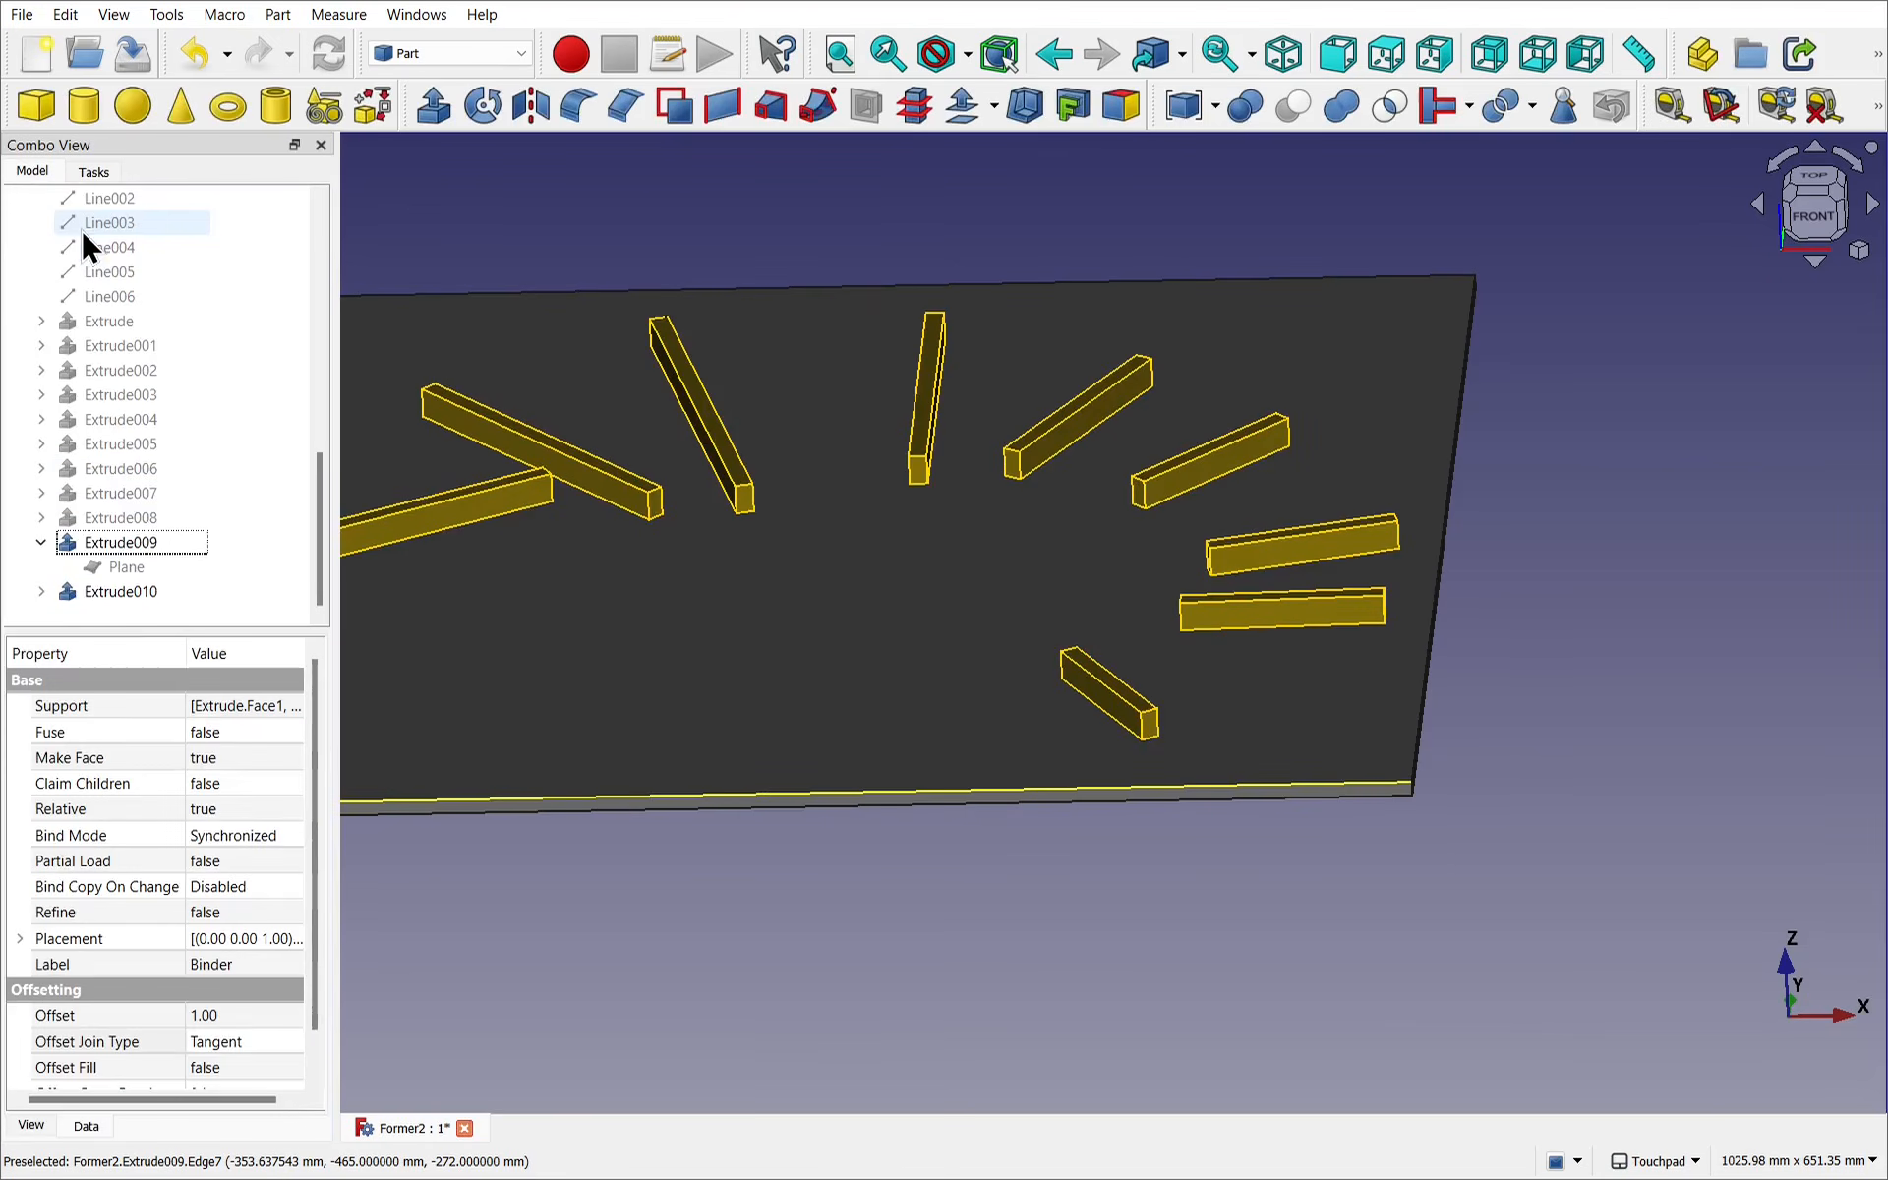
# Set the forward length of the extruded binder footprints, Extrude010, to 200 mm.
pyautogui.keyDown('alt'); pyautogui.moveTo(1108, 809); pyautogui.dragTo(1105, 747); pyautogui.keyUp('alt')
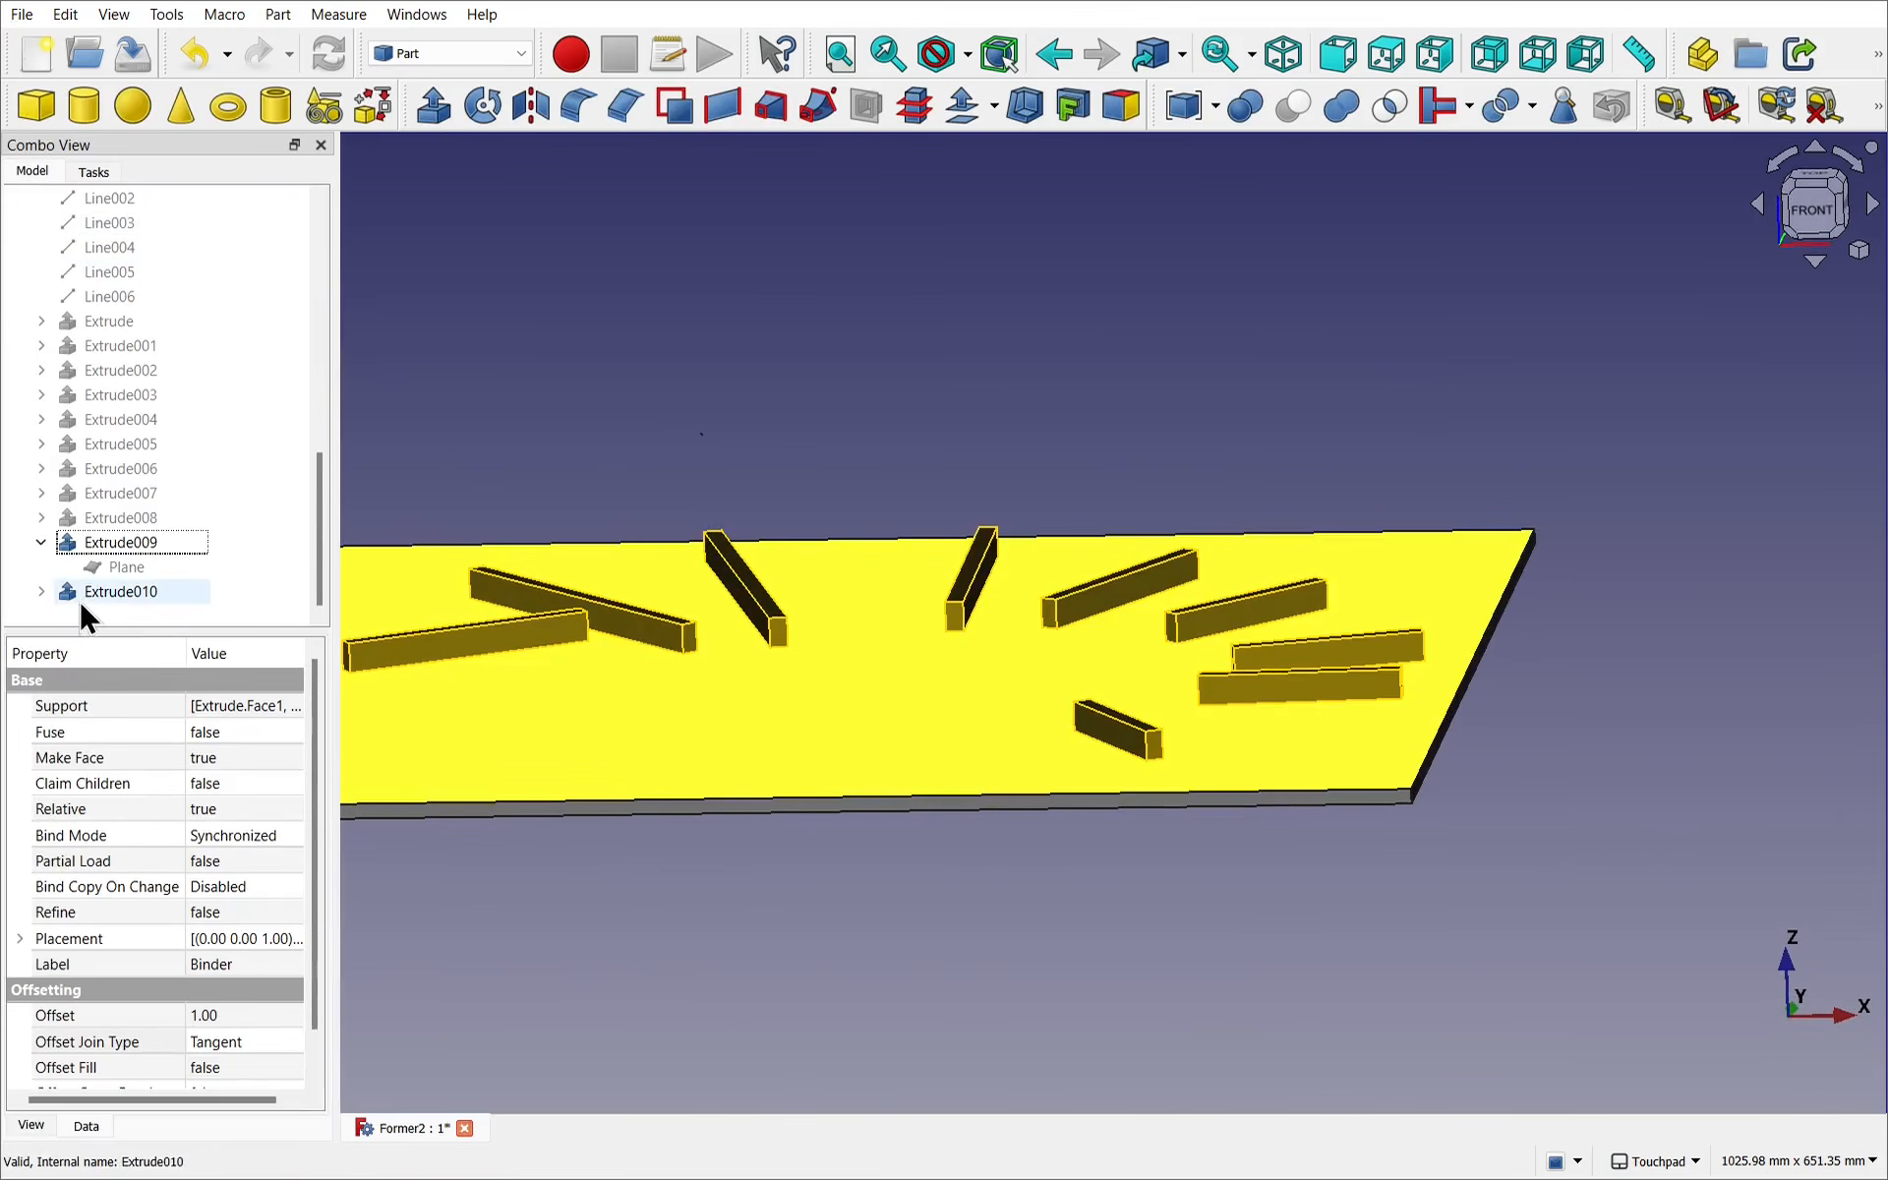
pyautogui.click(88, 596)
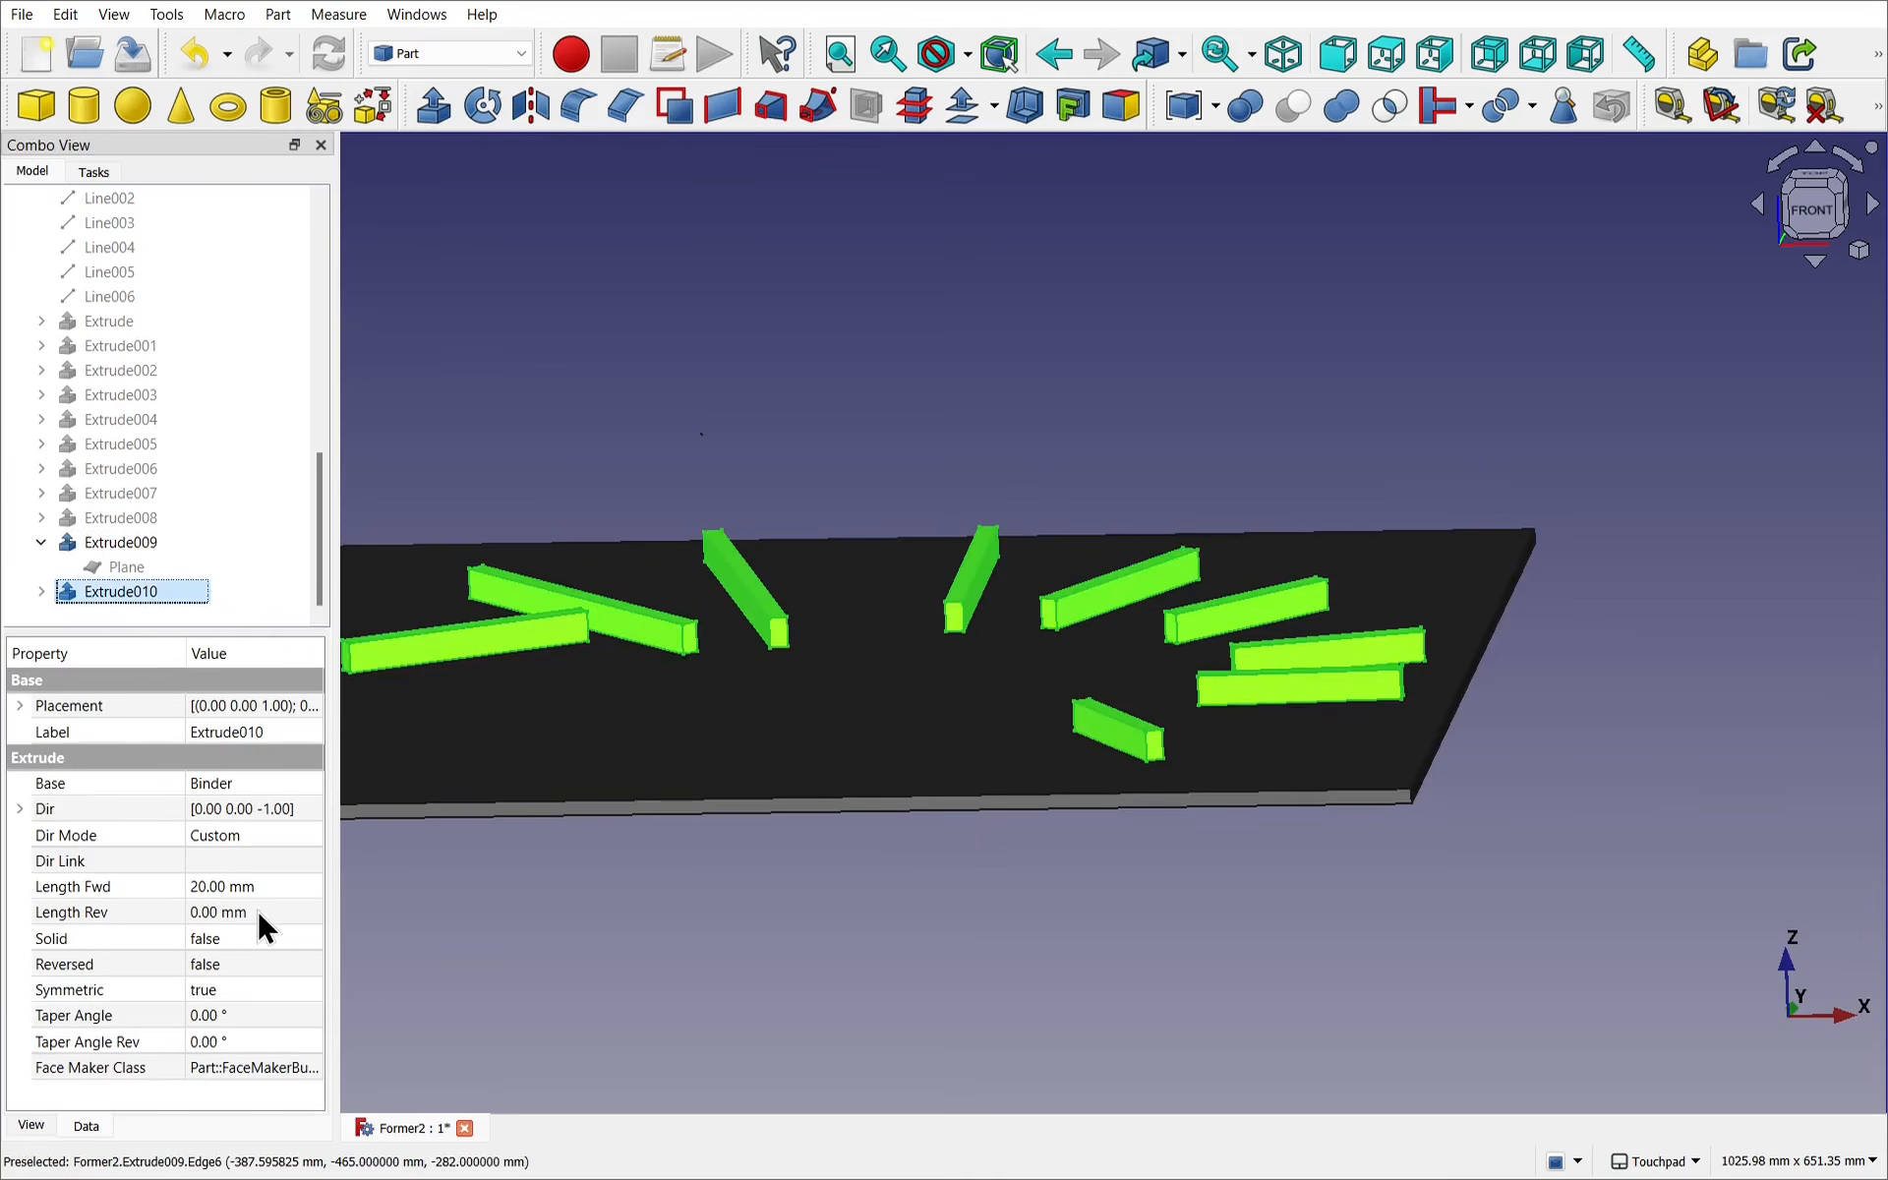
pyautogui.click(198, 887)
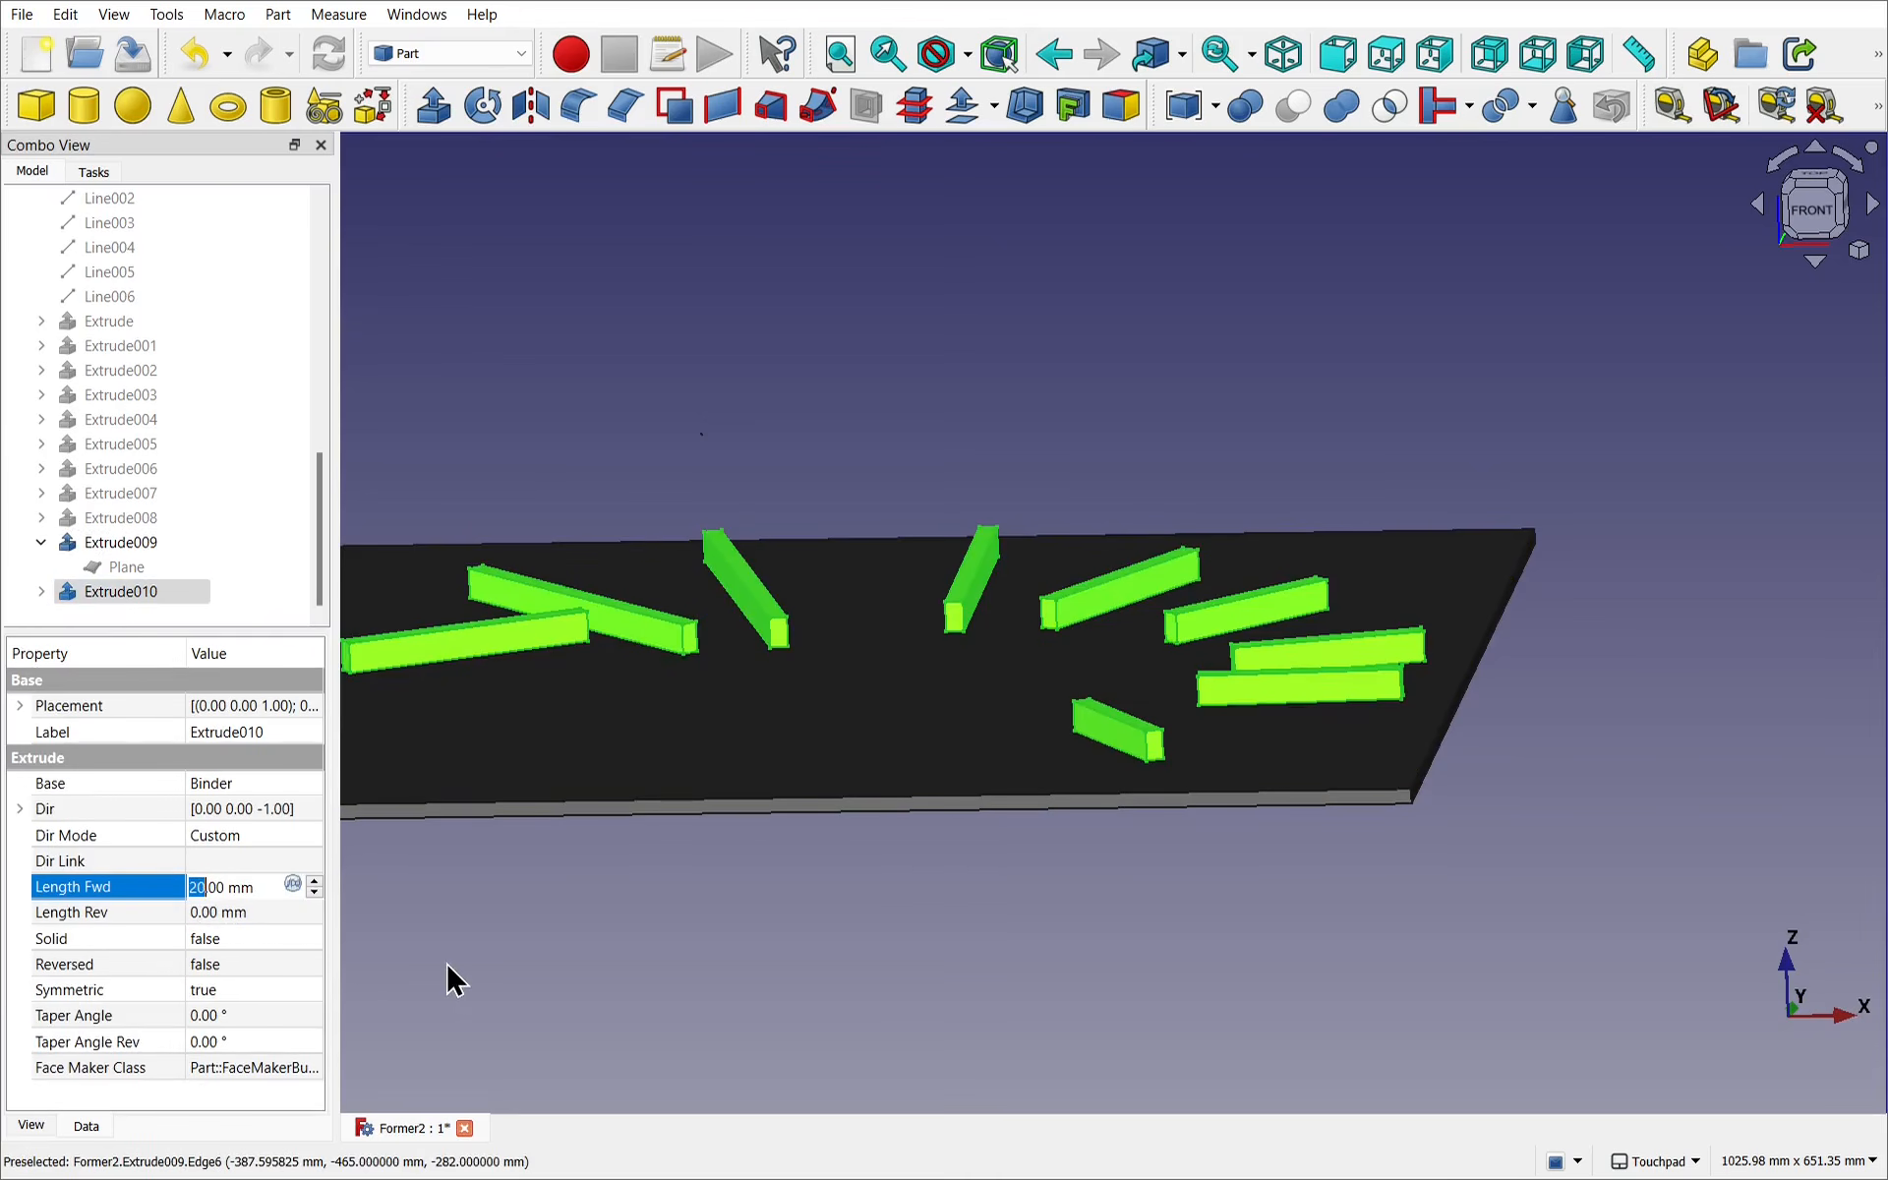
pyautogui.press('Return')
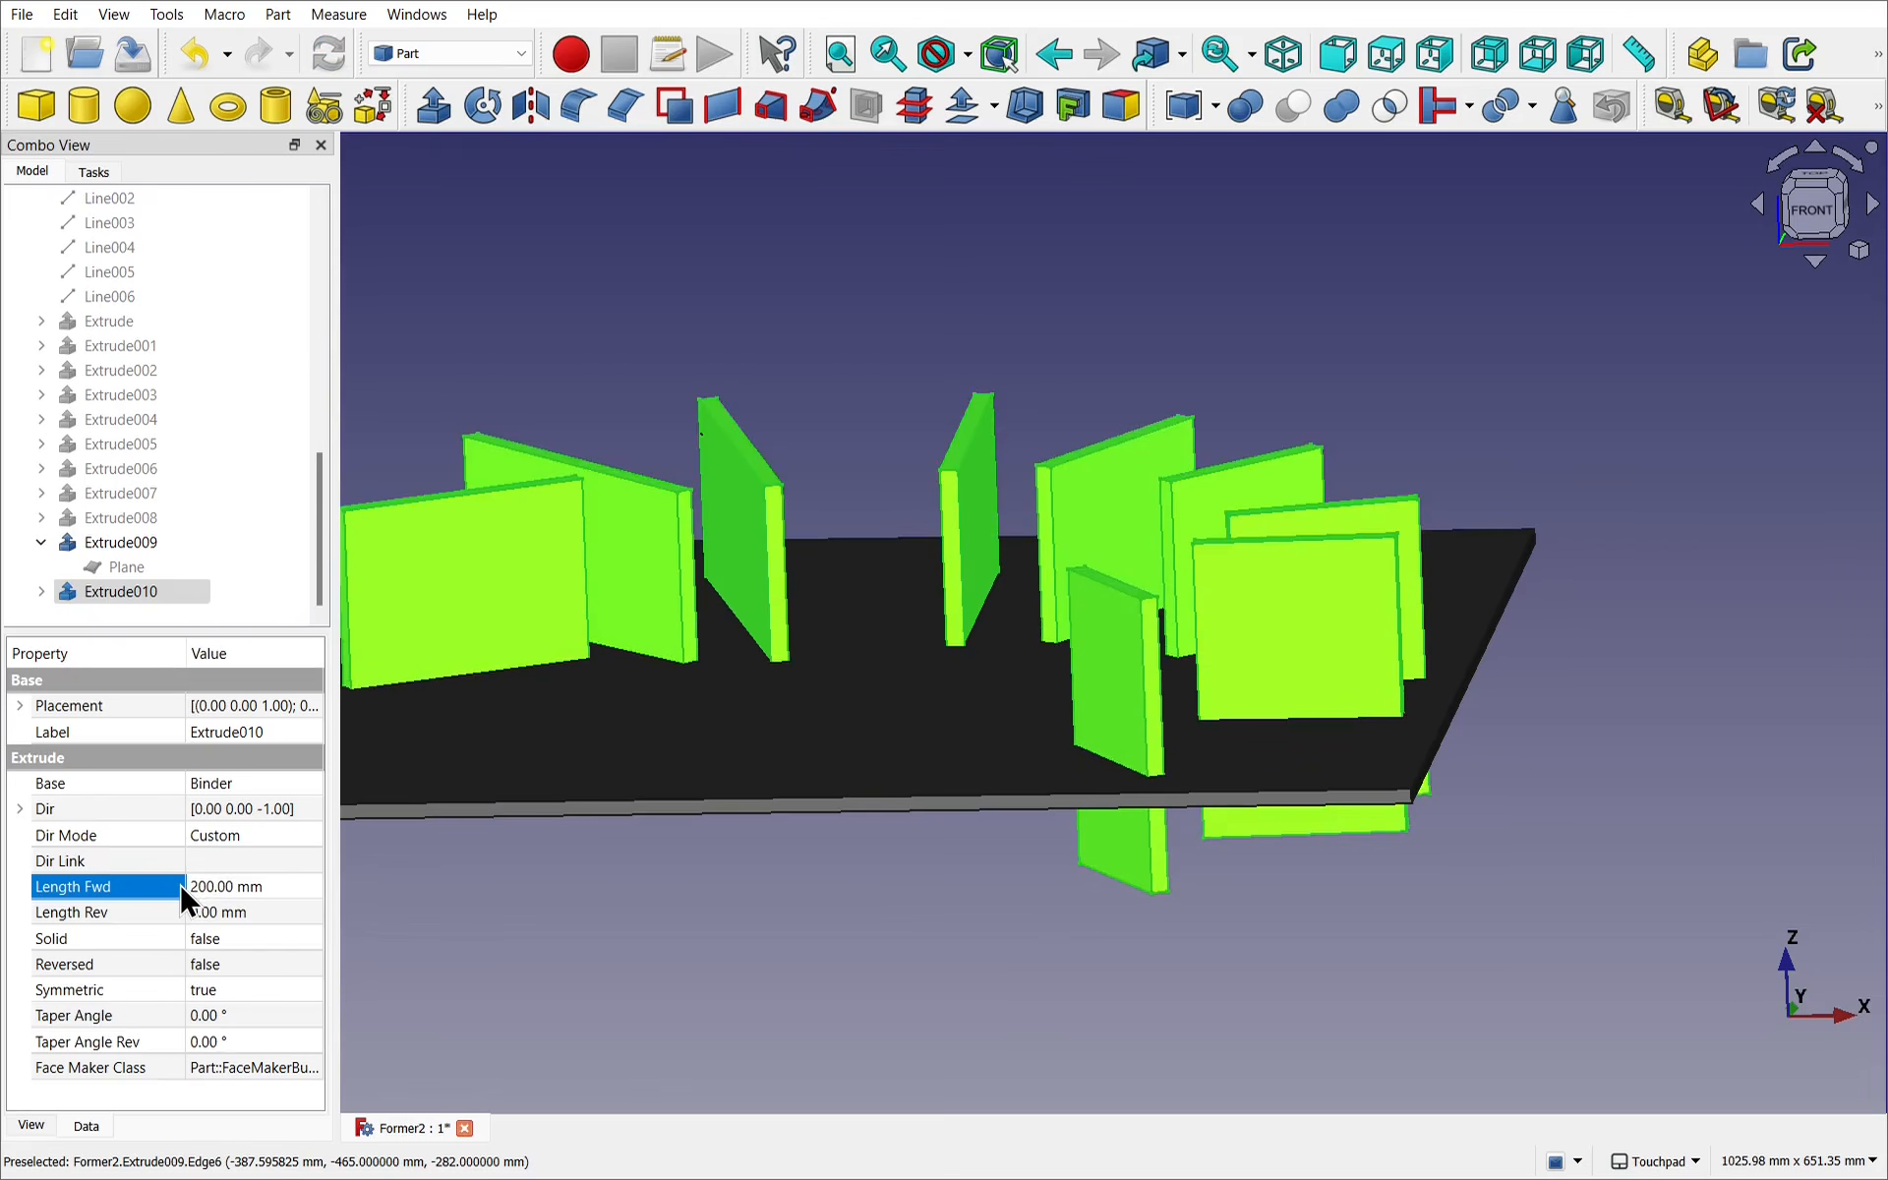
pyautogui.moveTo(995, 958)
pyautogui.keyDown('alt'); pyautogui.mouseDown()
pyautogui.moveTo(1045, 929)
pyautogui.moveTo(1081, 864)
pyautogui.moveTo(947, 923)
pyautogui.moveTo(966, 955)
pyautogui.moveTo(982, 944)
pyautogui.mouseUp(); pyautogui.keyUp('alt')
# Cut the extruded binder footprints, Extrude010, out of the base plate, Extrude009, to form the former slots.
pyautogui.click(984, 928)
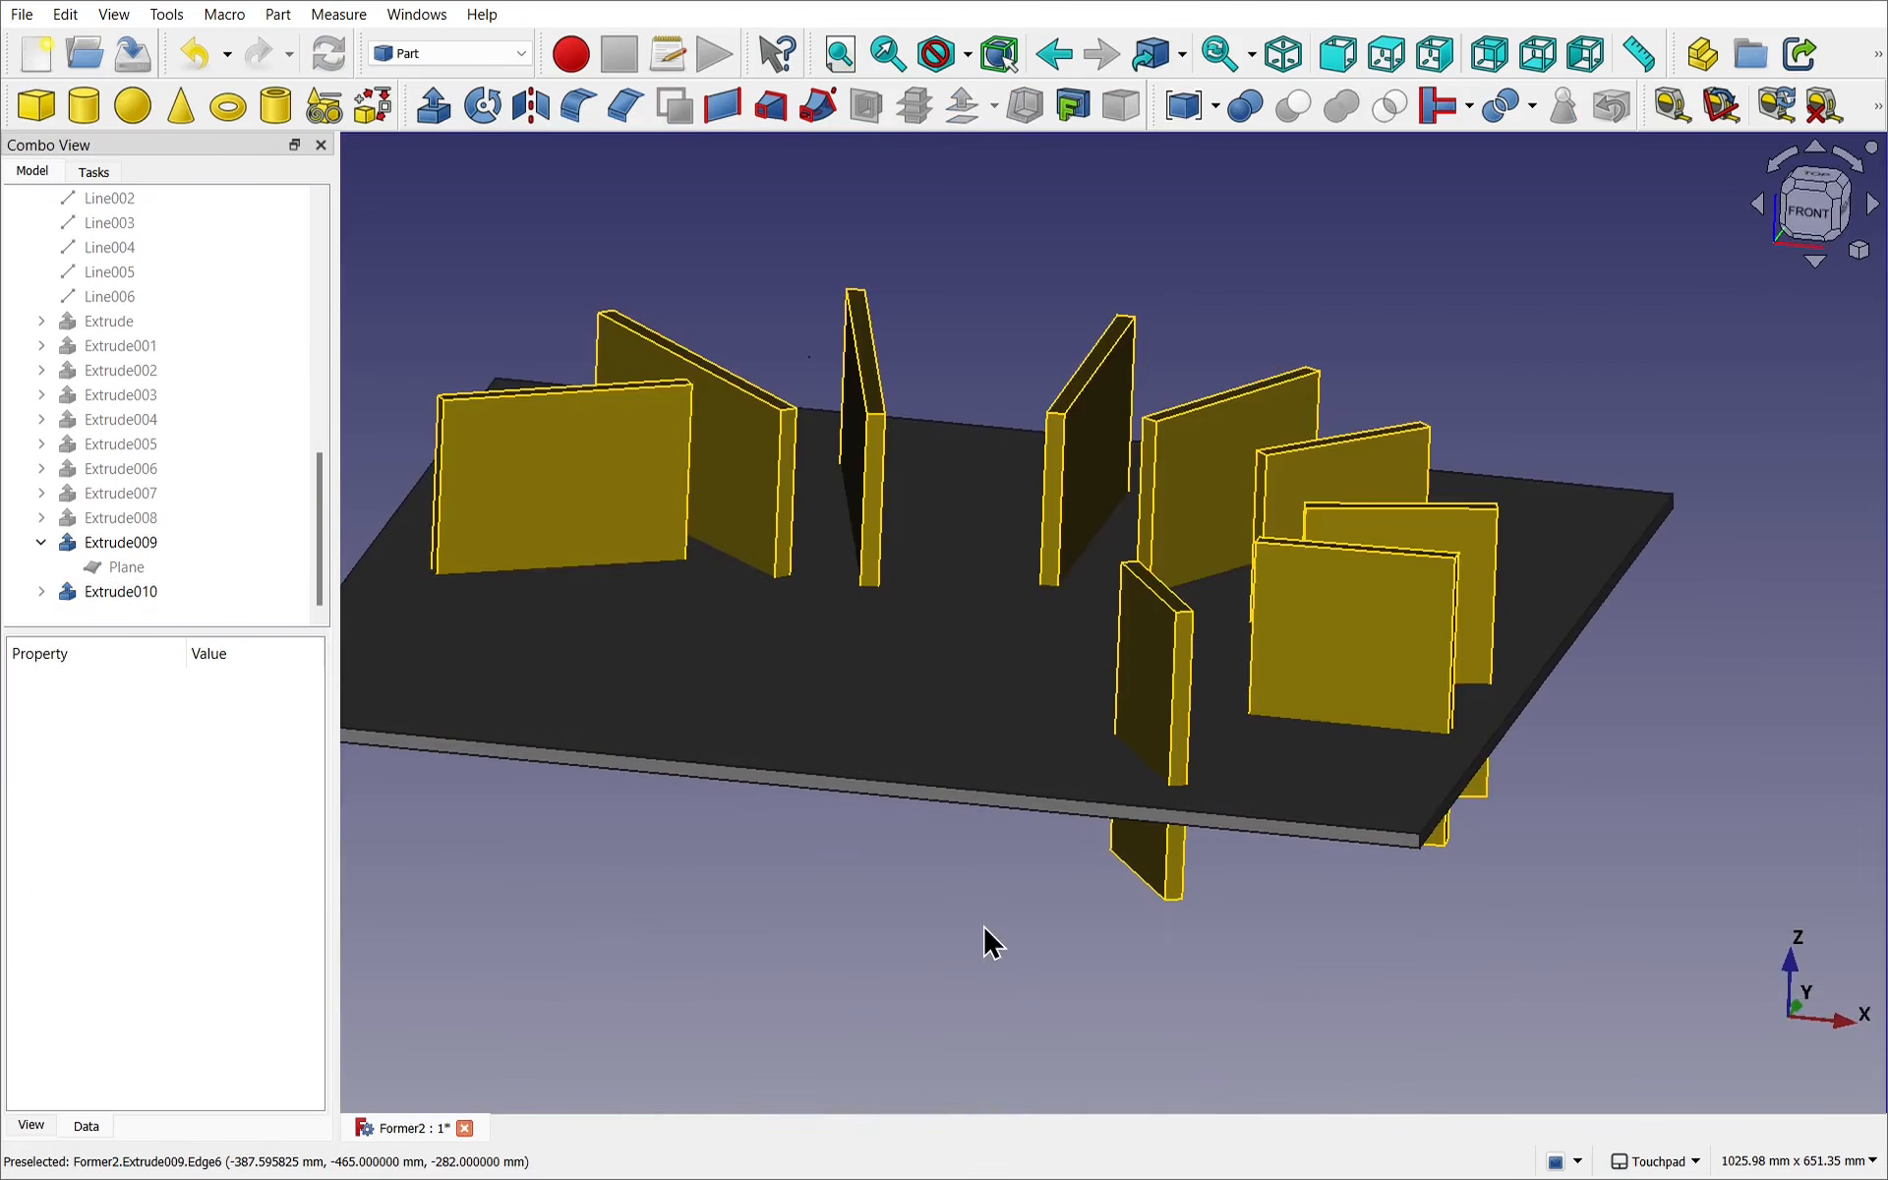
pyautogui.click(894, 698)
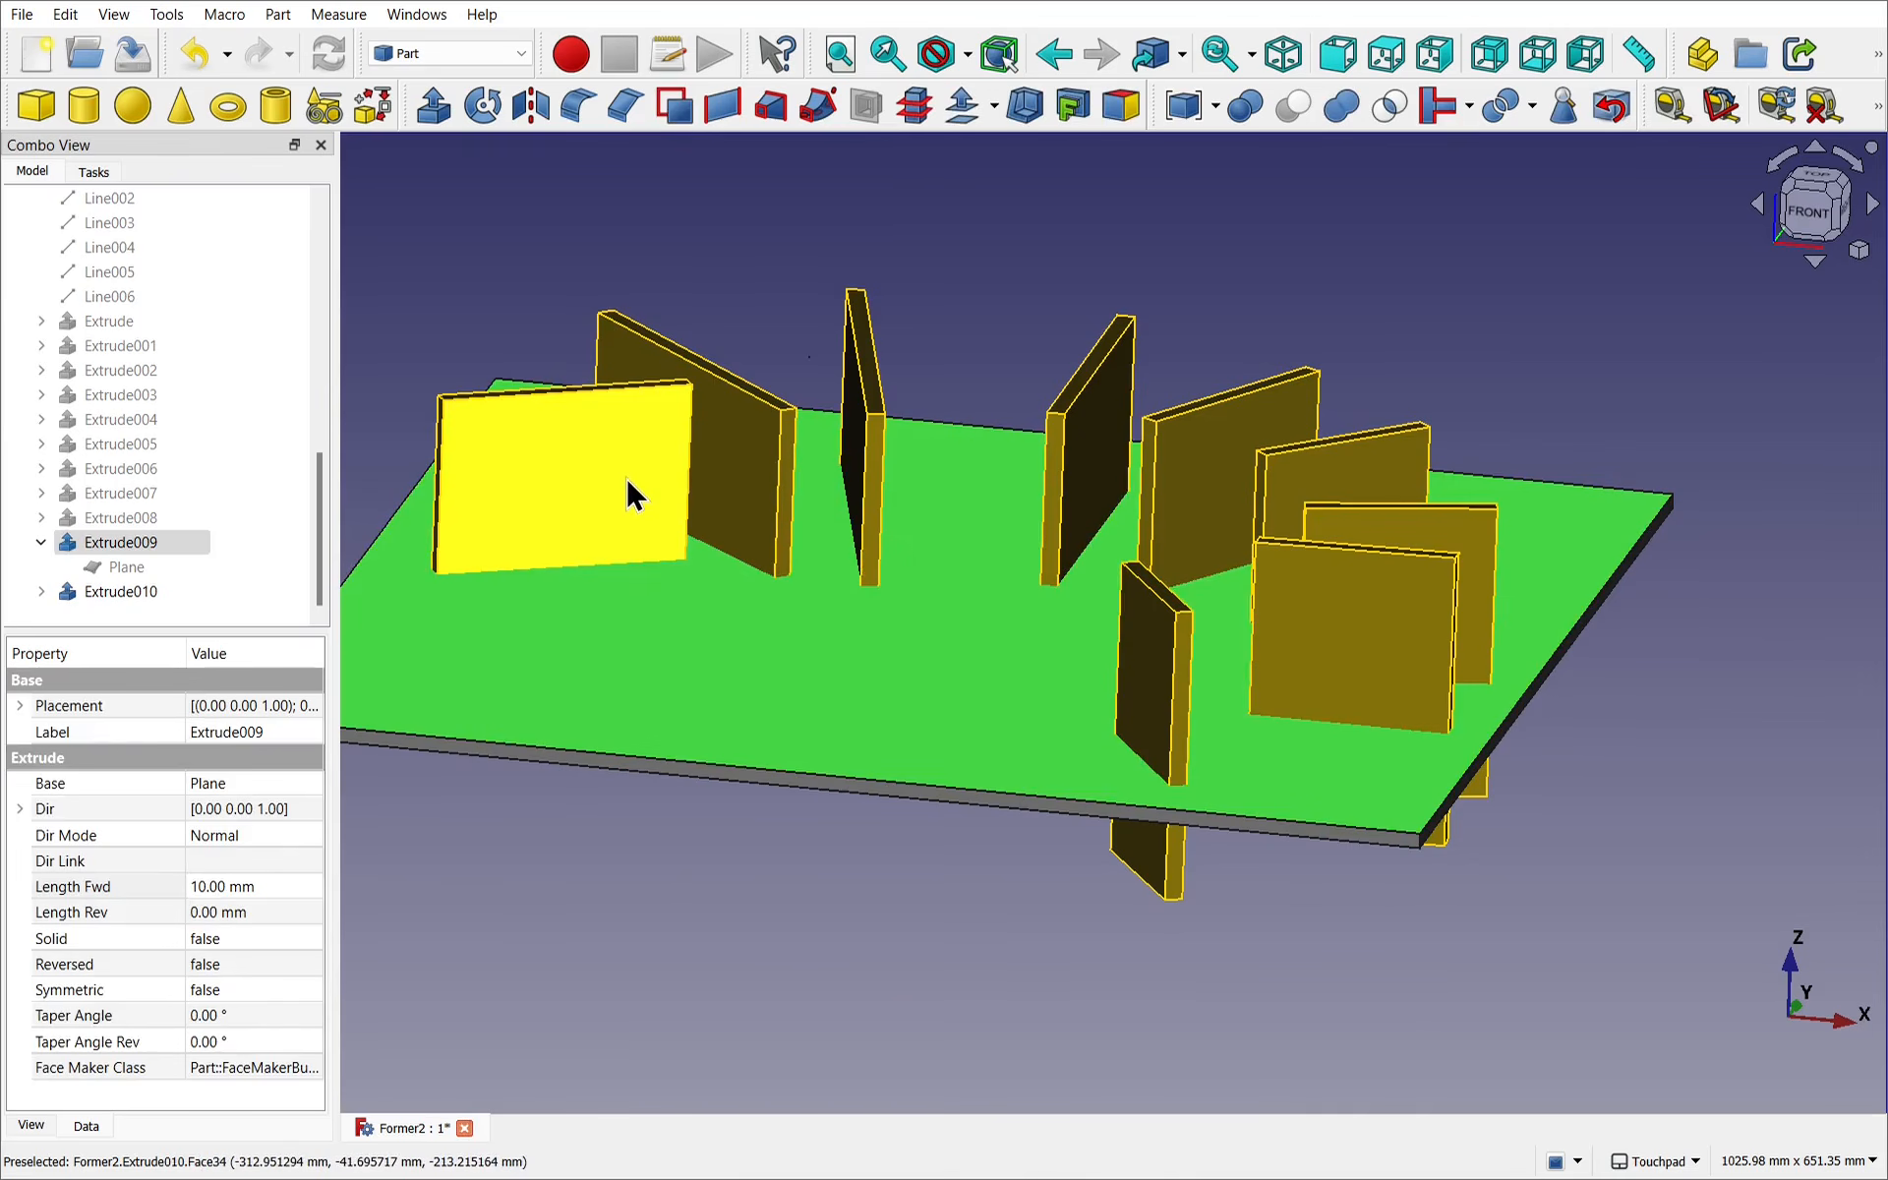
pyautogui.keyDown('ctrl'); pyautogui.click(627, 478); pyautogui.keyUp('ctrl')
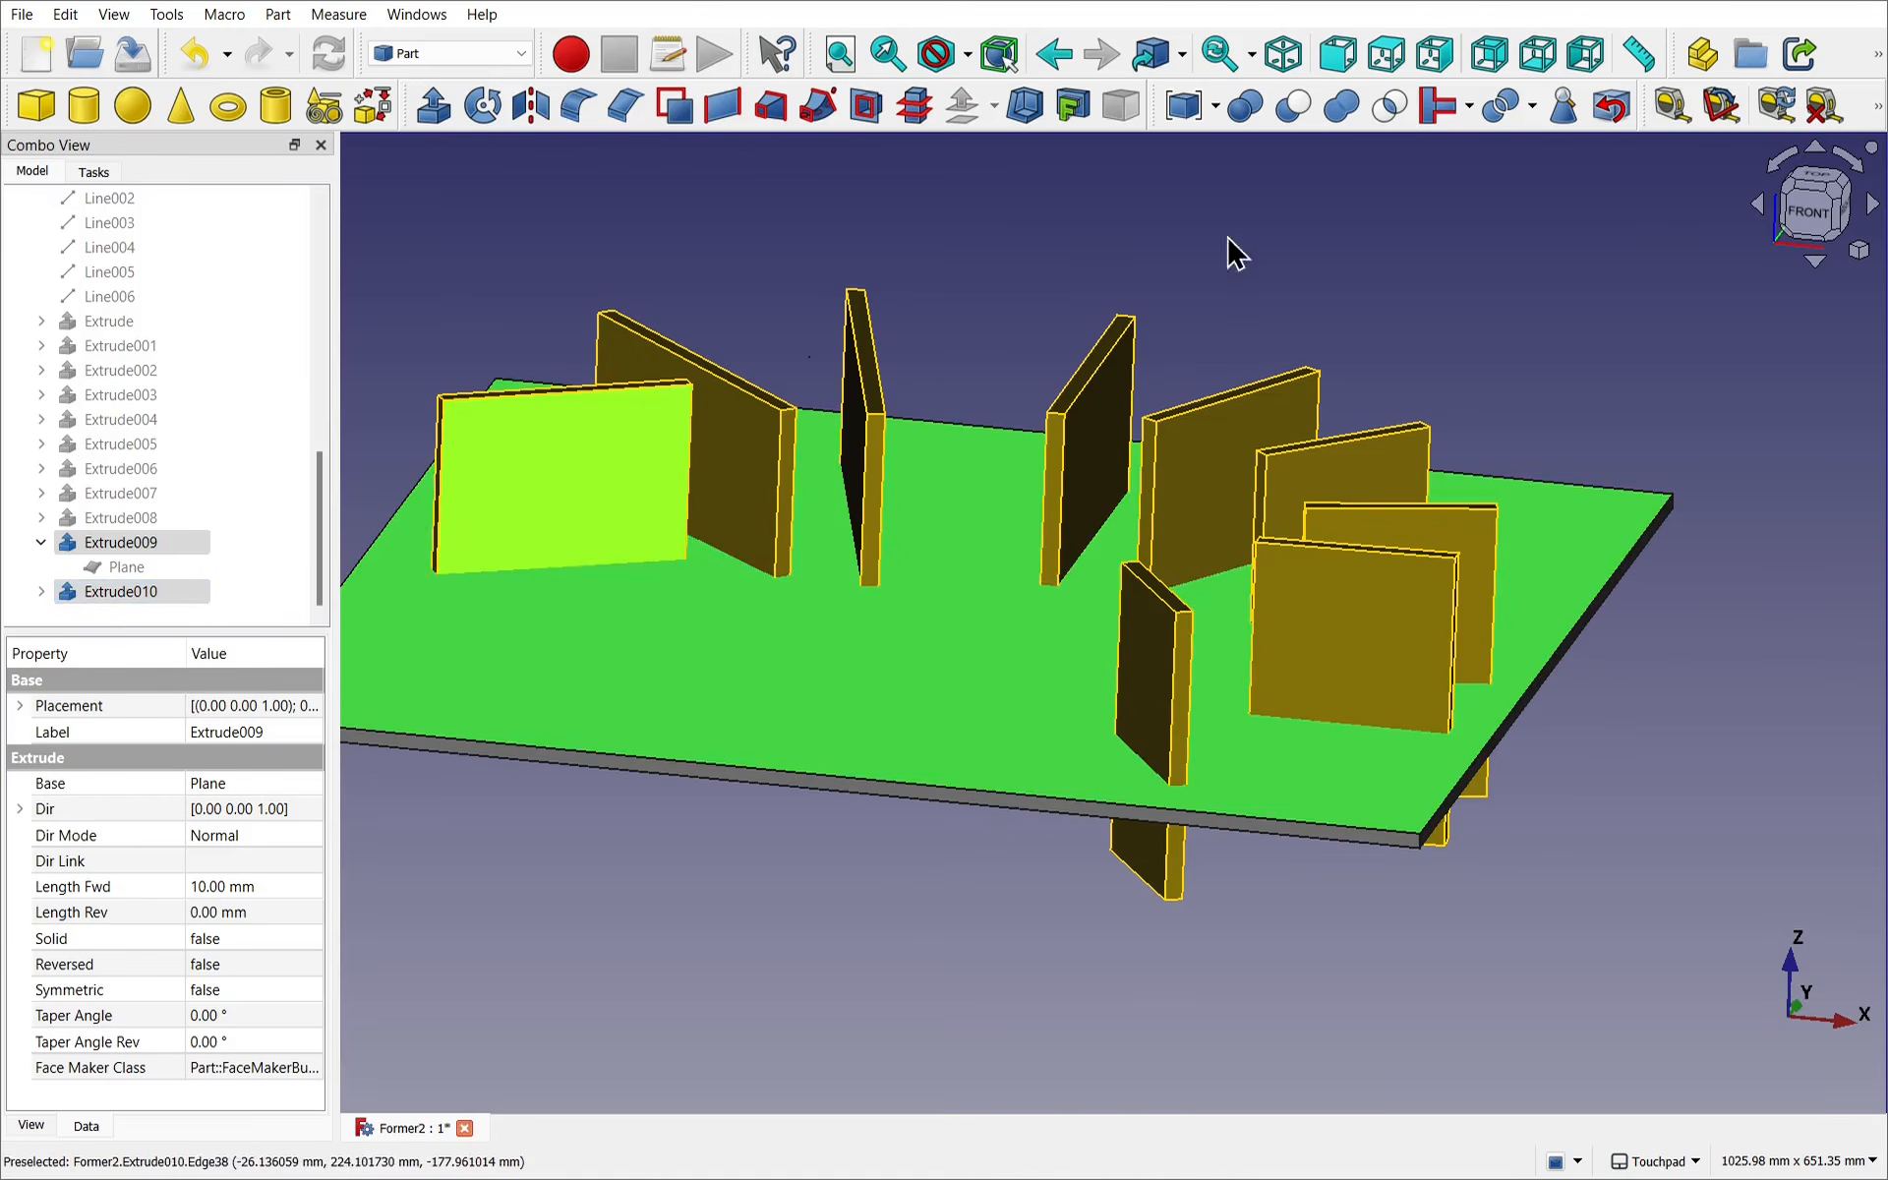
pyautogui.click(1296, 107)
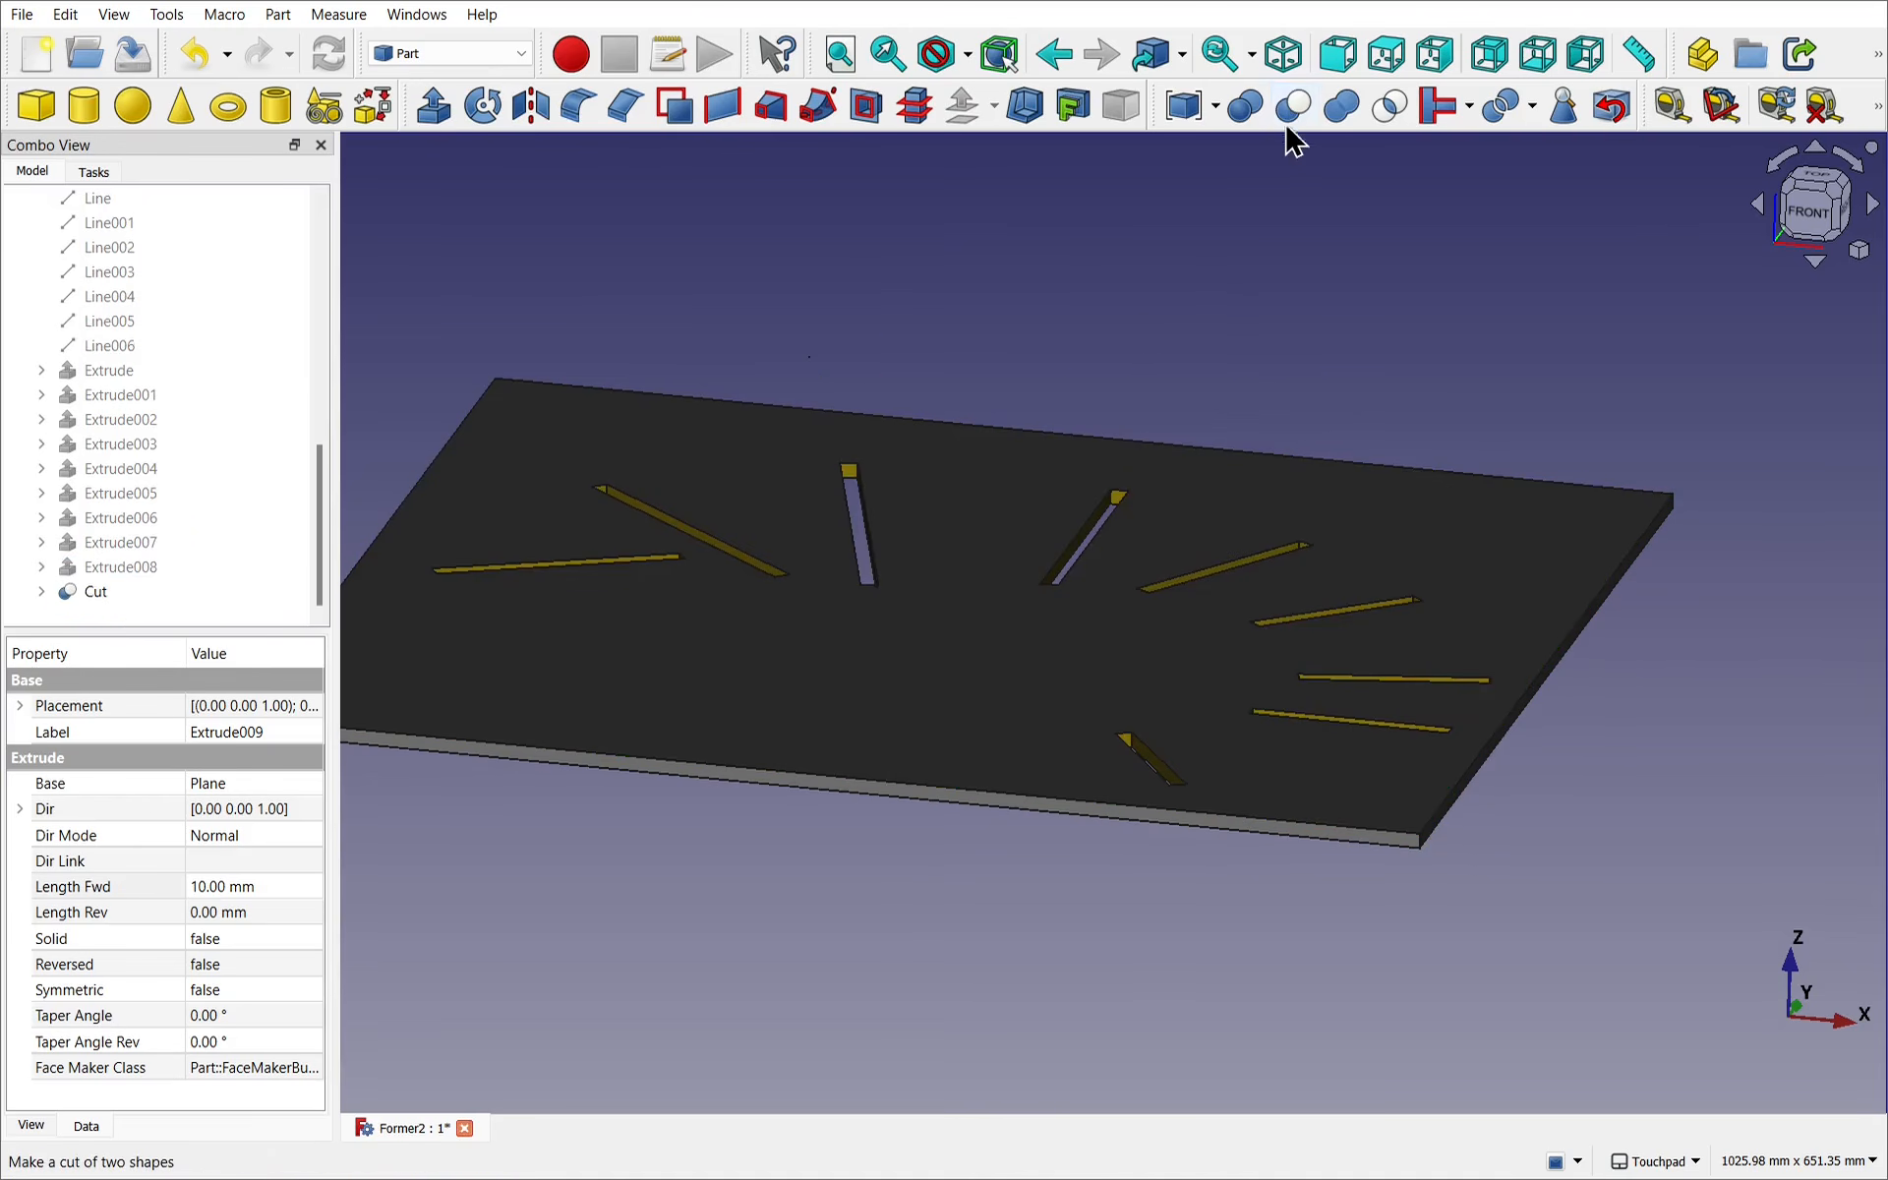
pyautogui.keyDown('shift'); pyautogui.moveTo(1149, 391); pyautogui.dragTo(1121, 463); pyautogui.keyUp('shift')
pyautogui.scroll(-3, 1121, 464)
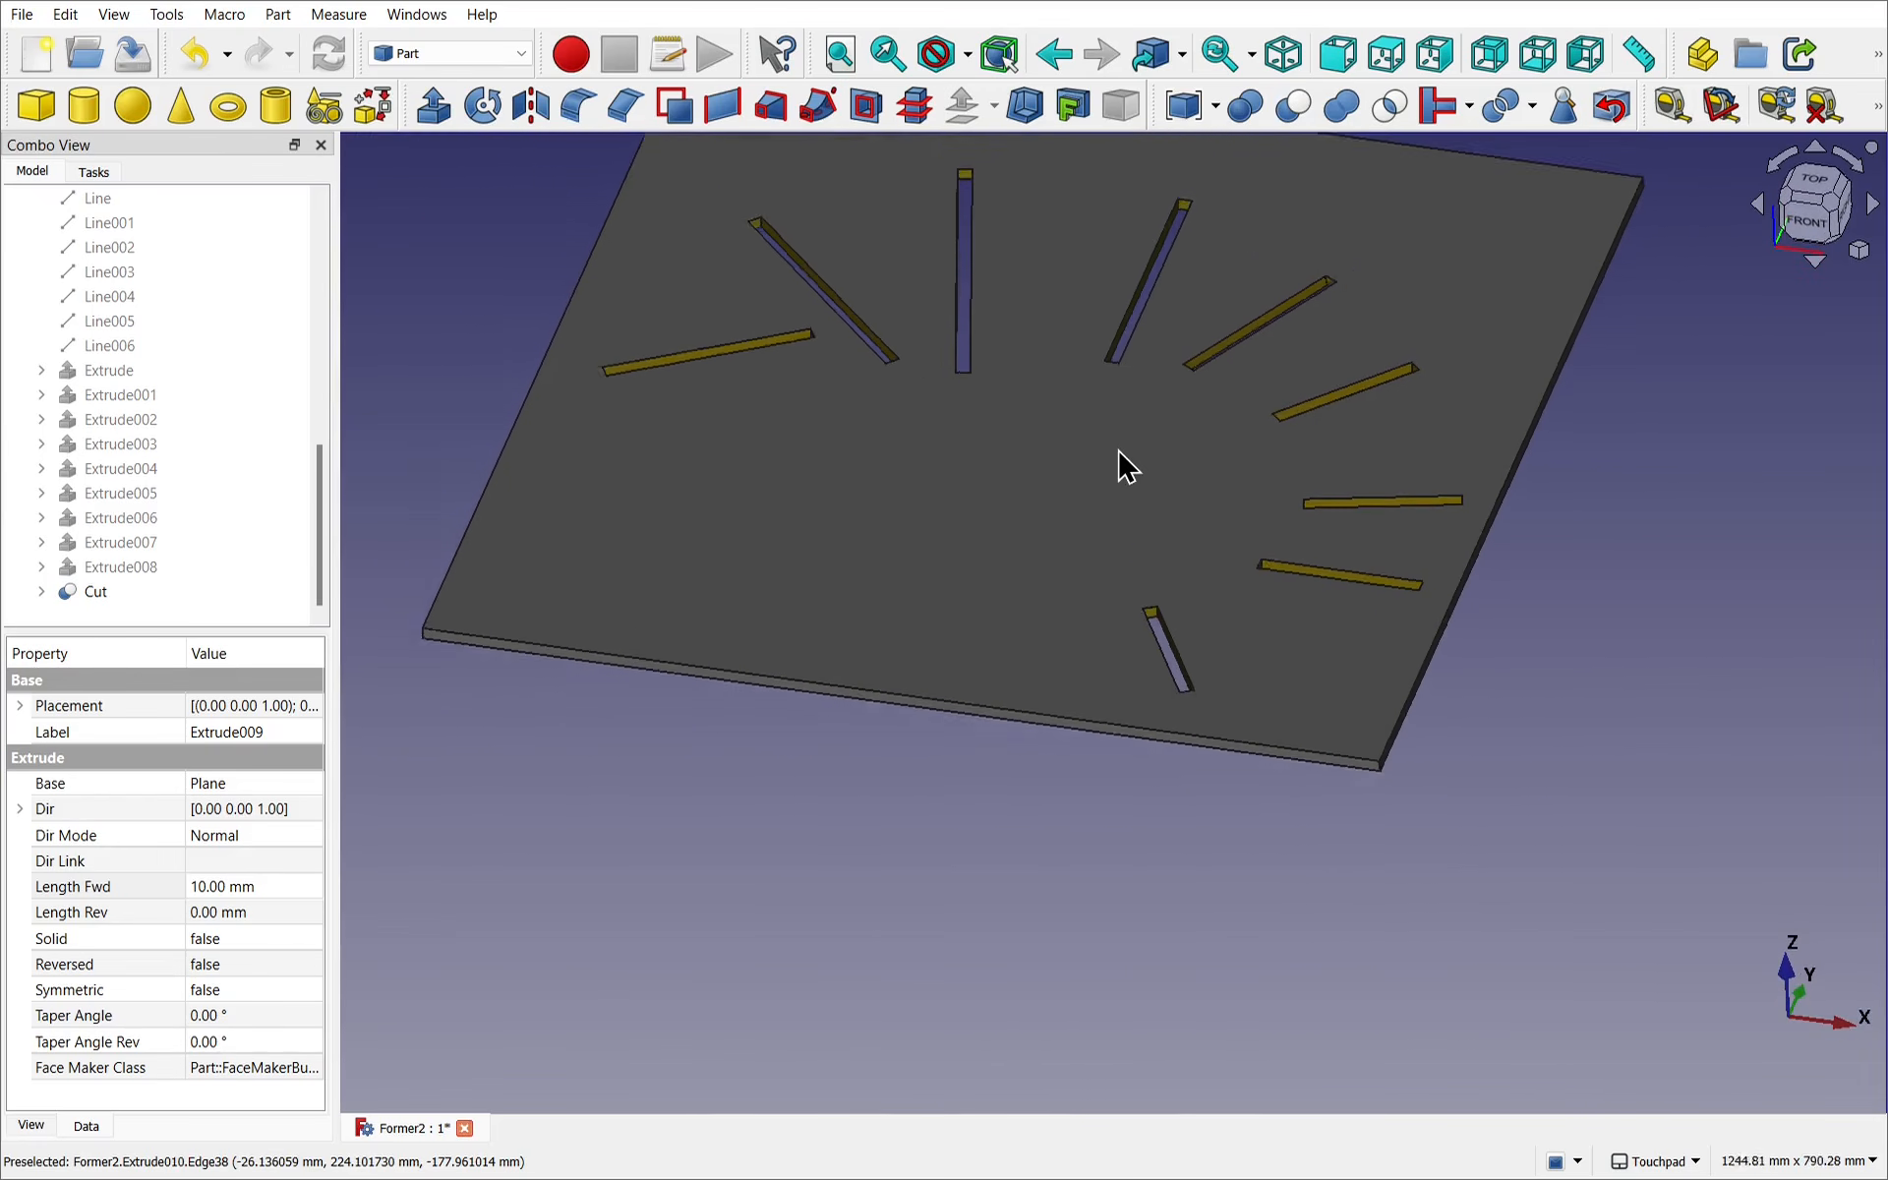
pyautogui.moveTo(1121, 463); pyautogui.dragTo(1062, 661, button='middle')
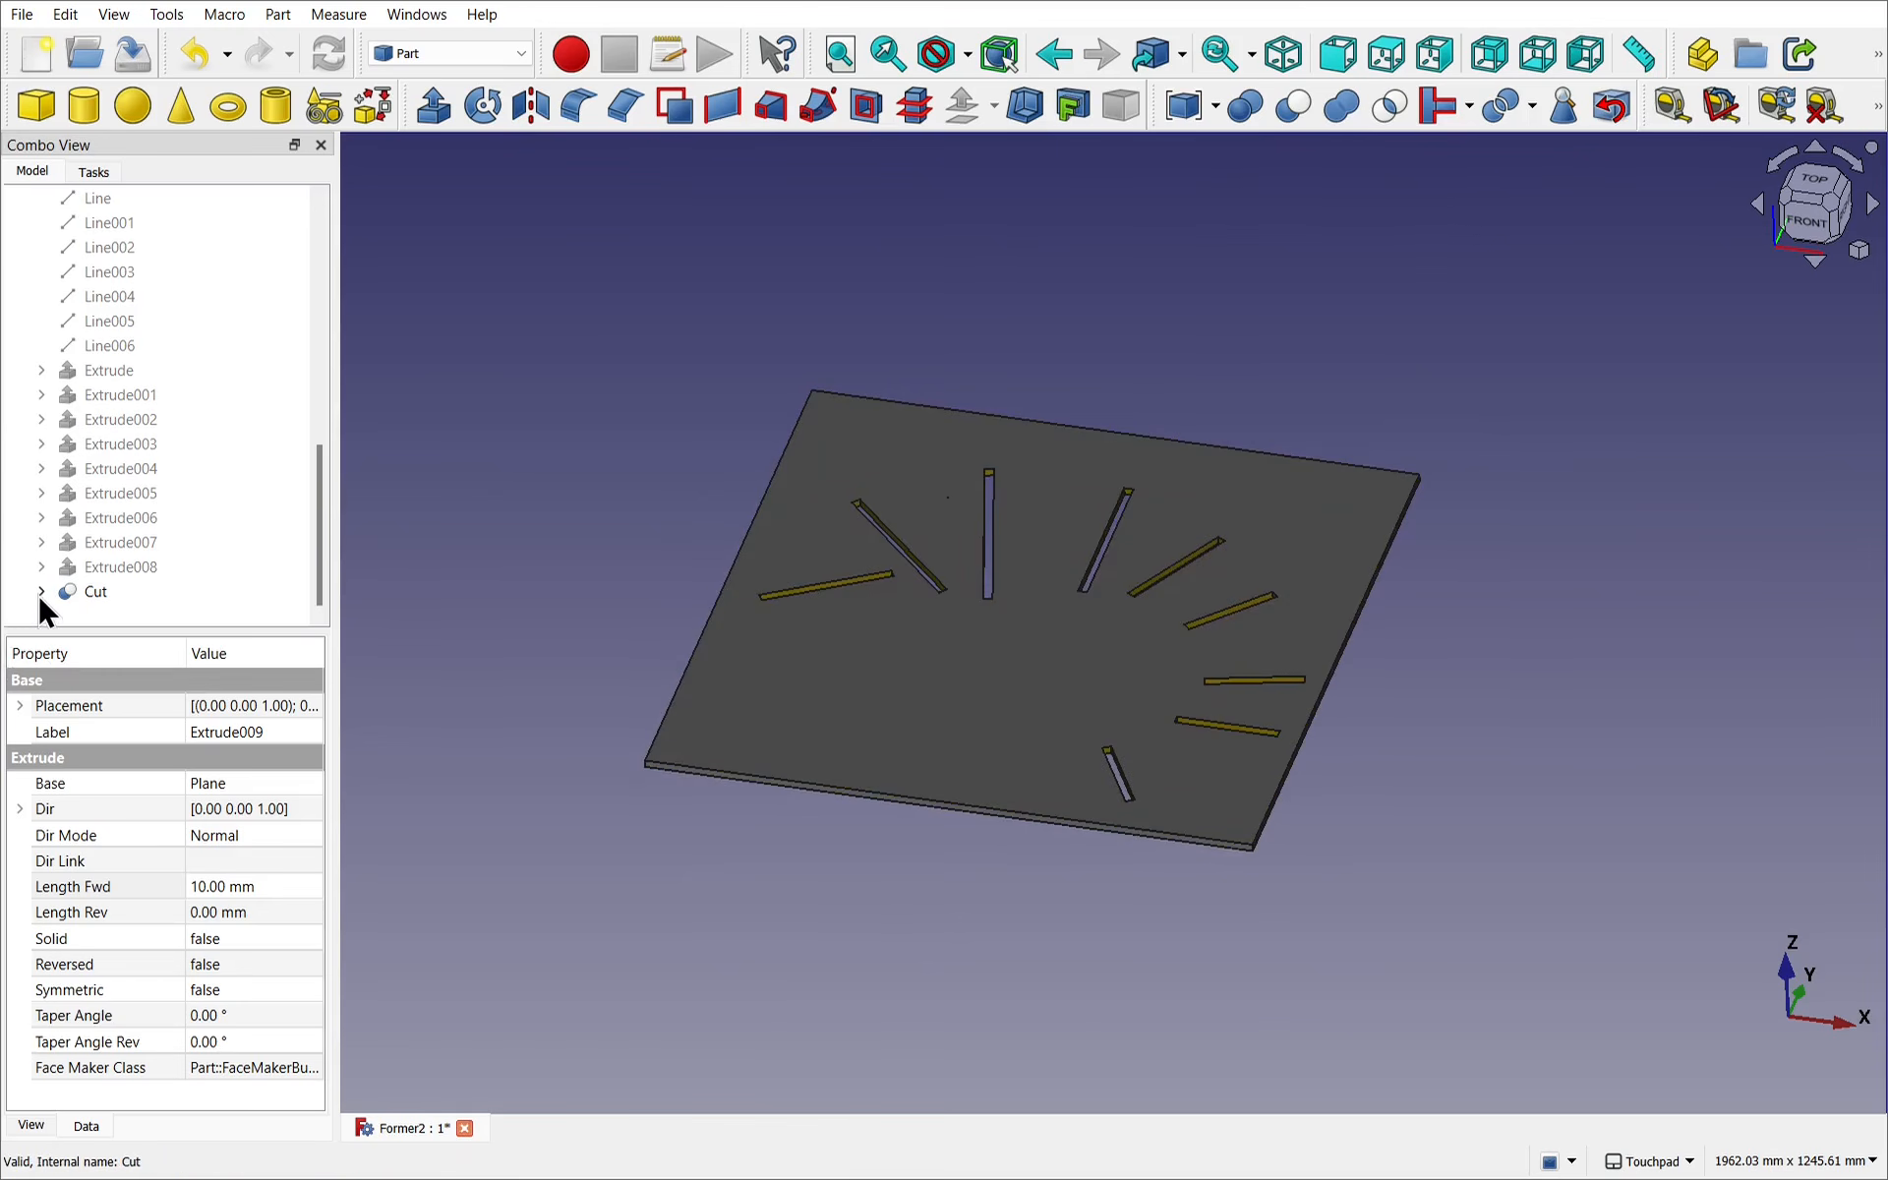
# Set the Offset of the Binder inside the Cut's Extrude010 to 5.00 to widen the slots.
pyautogui.click(40, 591)
pyautogui.scroll(-2, 322, 485)
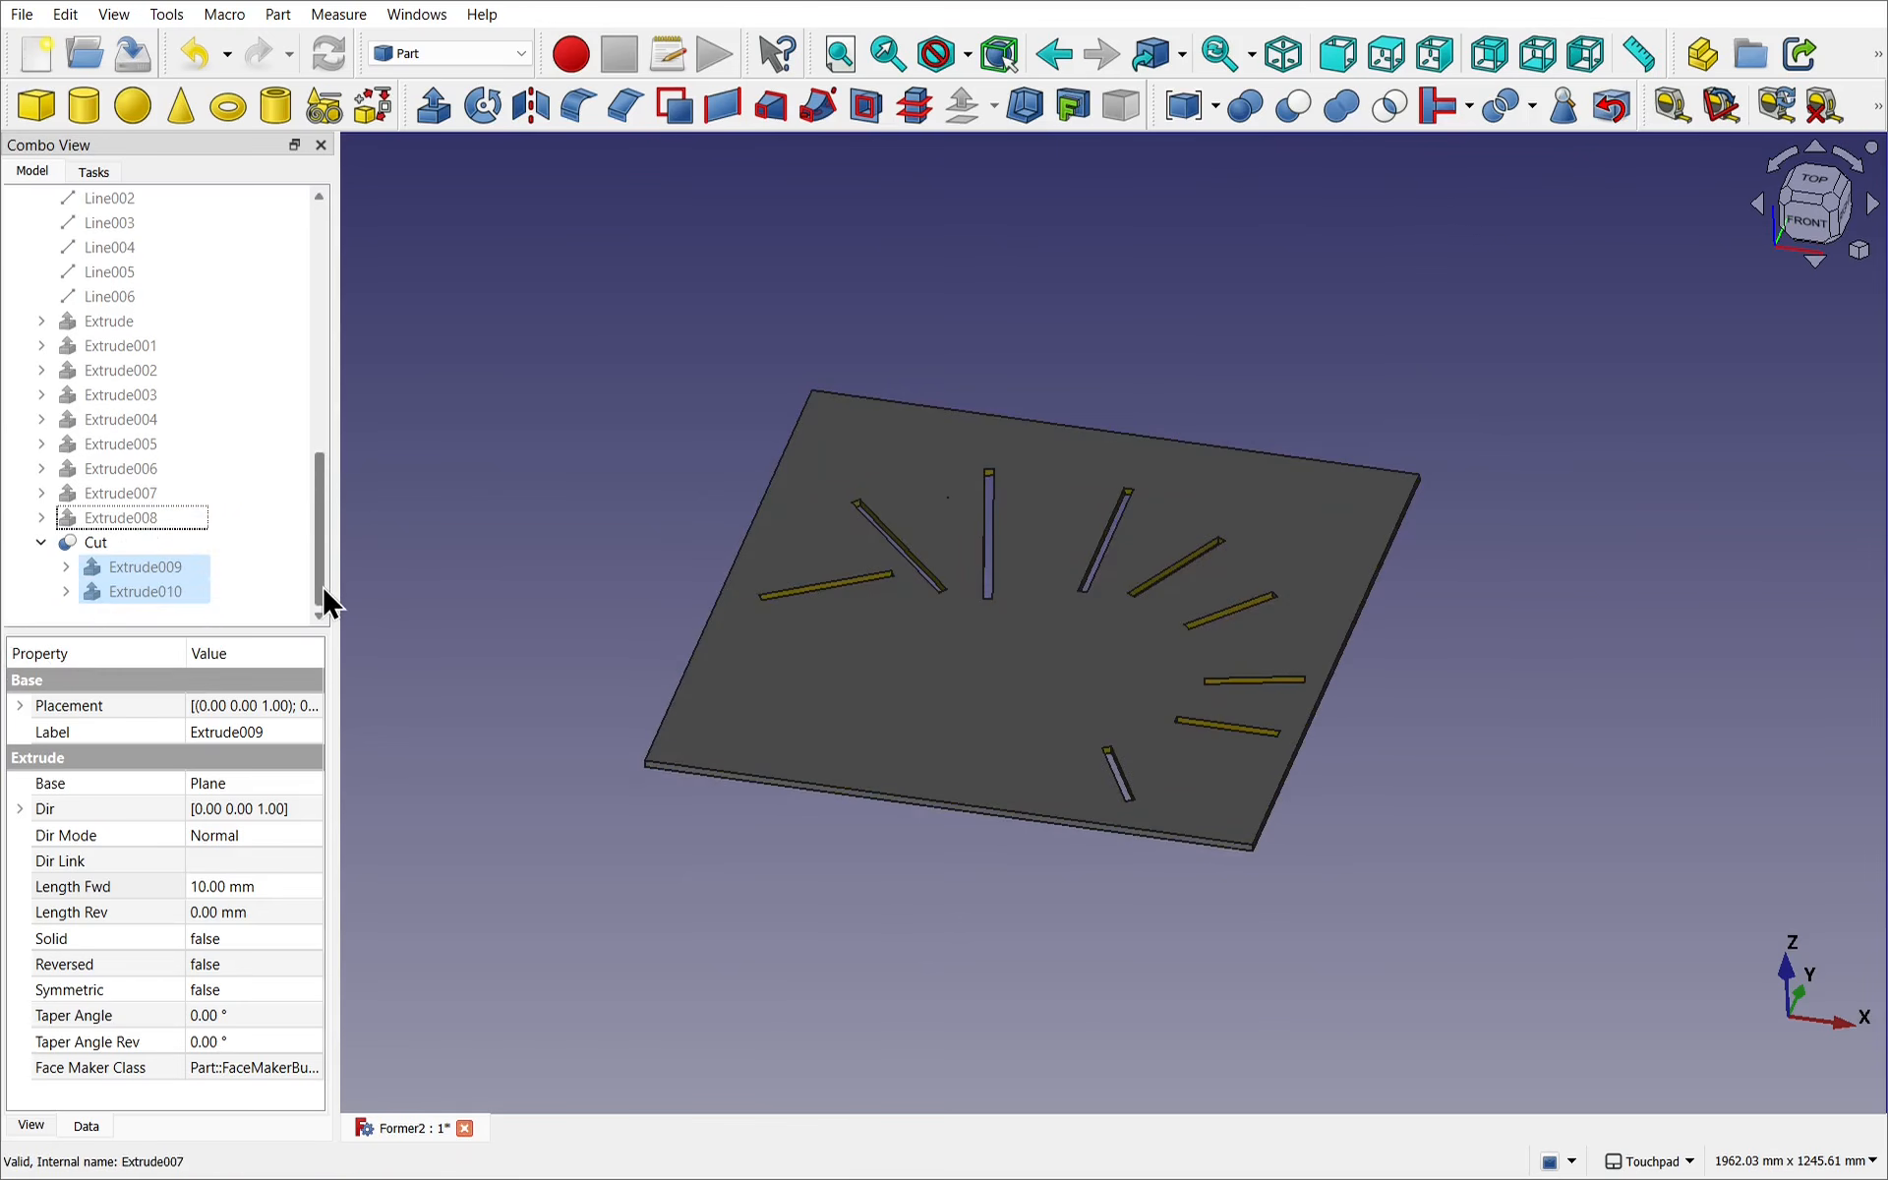
pyautogui.click(66, 591)
pyautogui.click(179, 611)
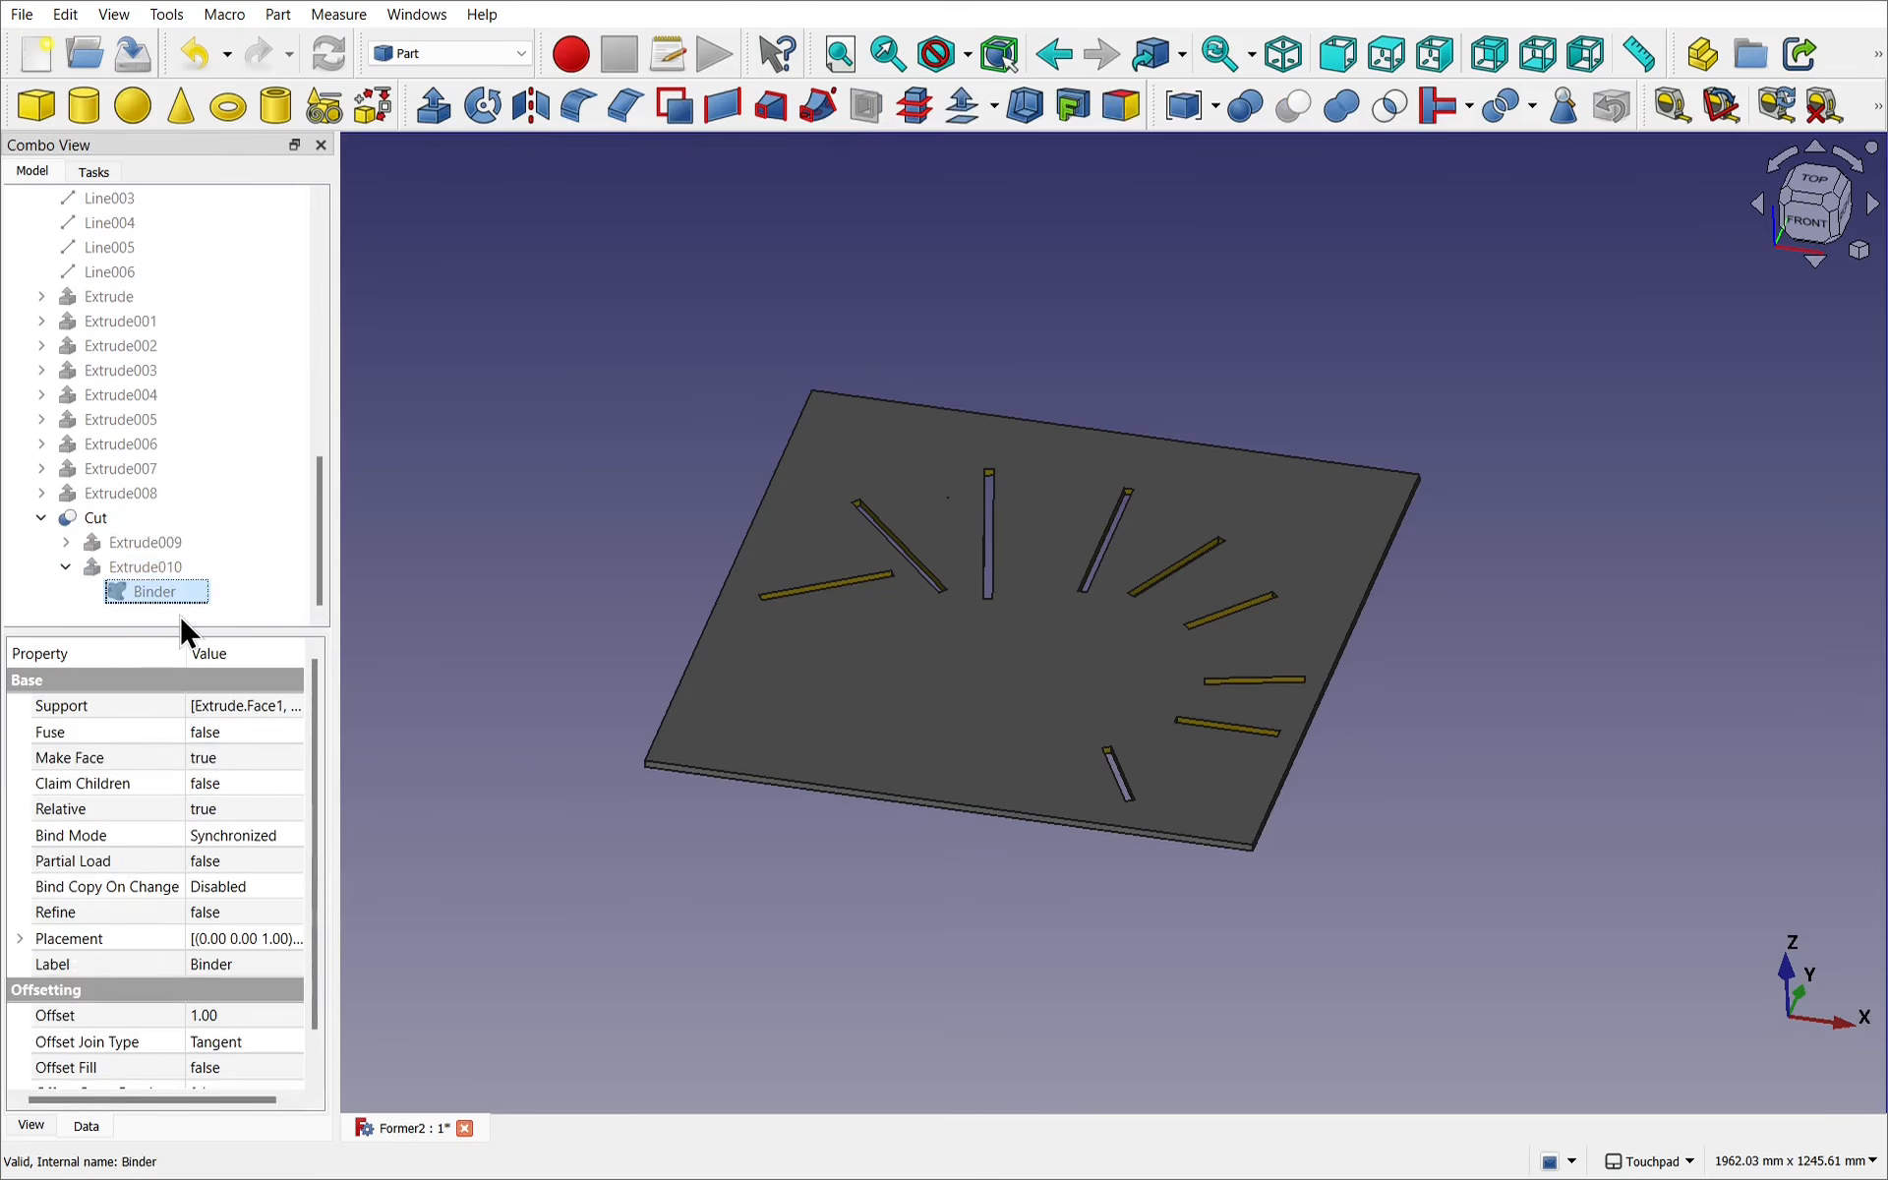
pyautogui.click(242, 1015)
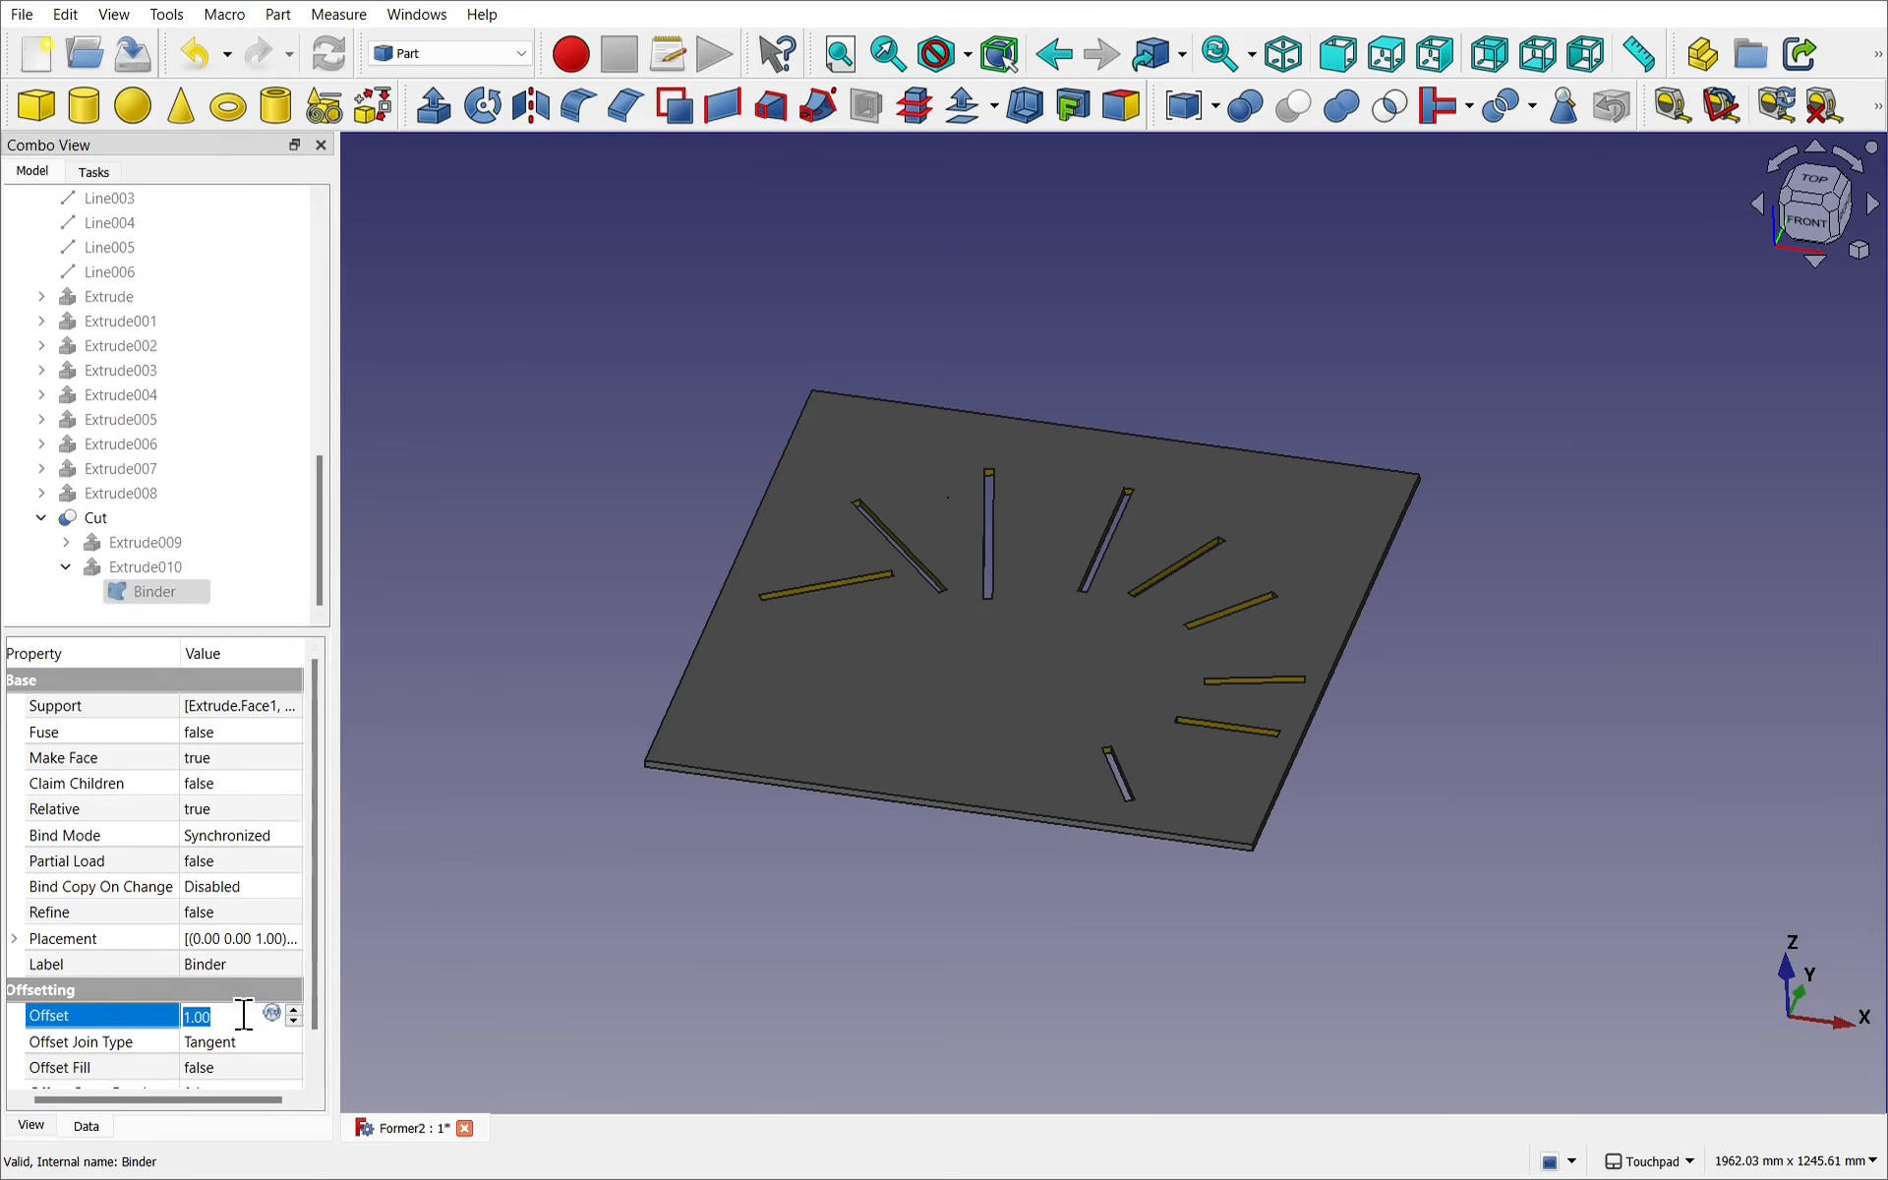
pyautogui.press('Return')
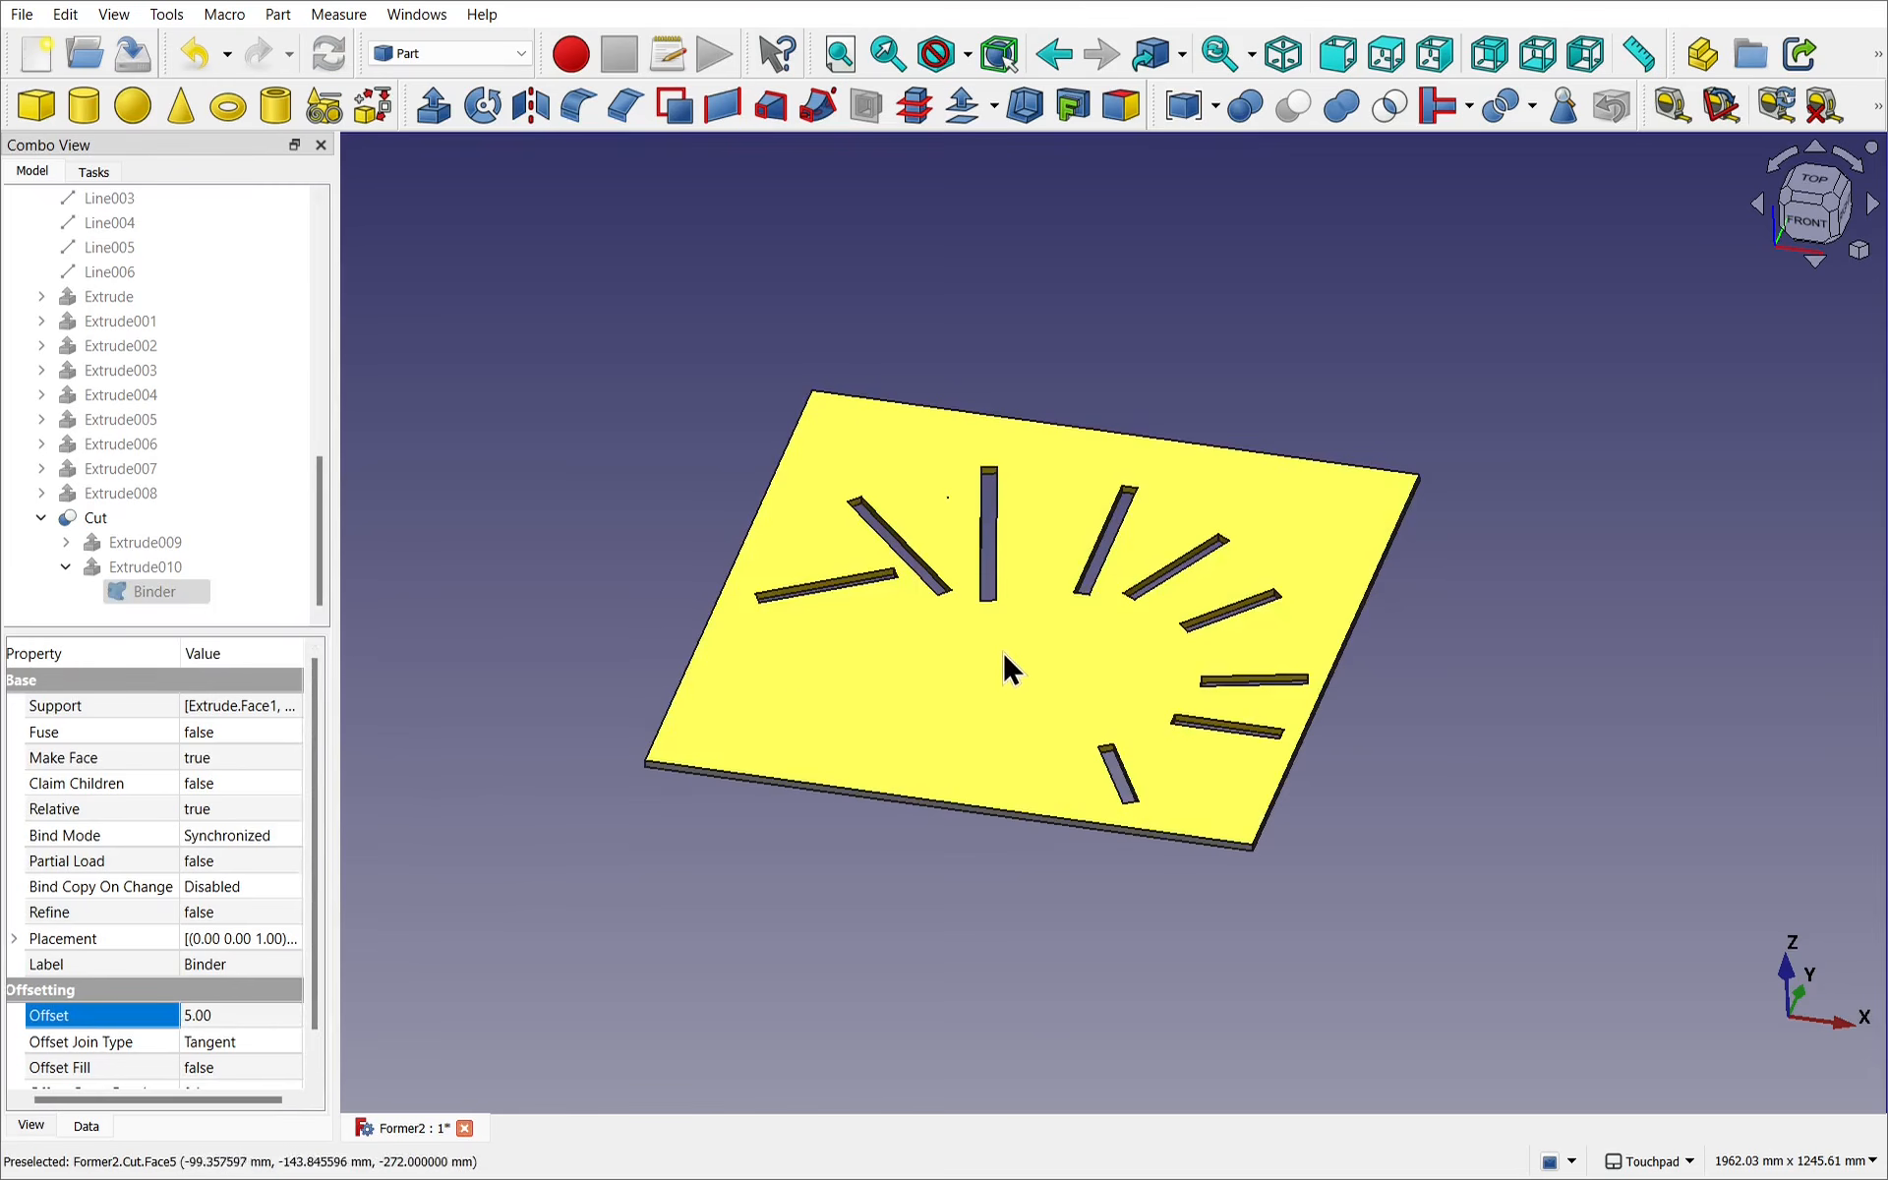
pyautogui.keyDown('shift'); pyautogui.moveTo(1060, 583); pyautogui.dragTo(1033, 634); pyautogui.keyUp('shift')
# Show the nine former solids, Extrude through Extrude008, and examine how they sit in the slotted base plate.
pyautogui.click(104, 298)
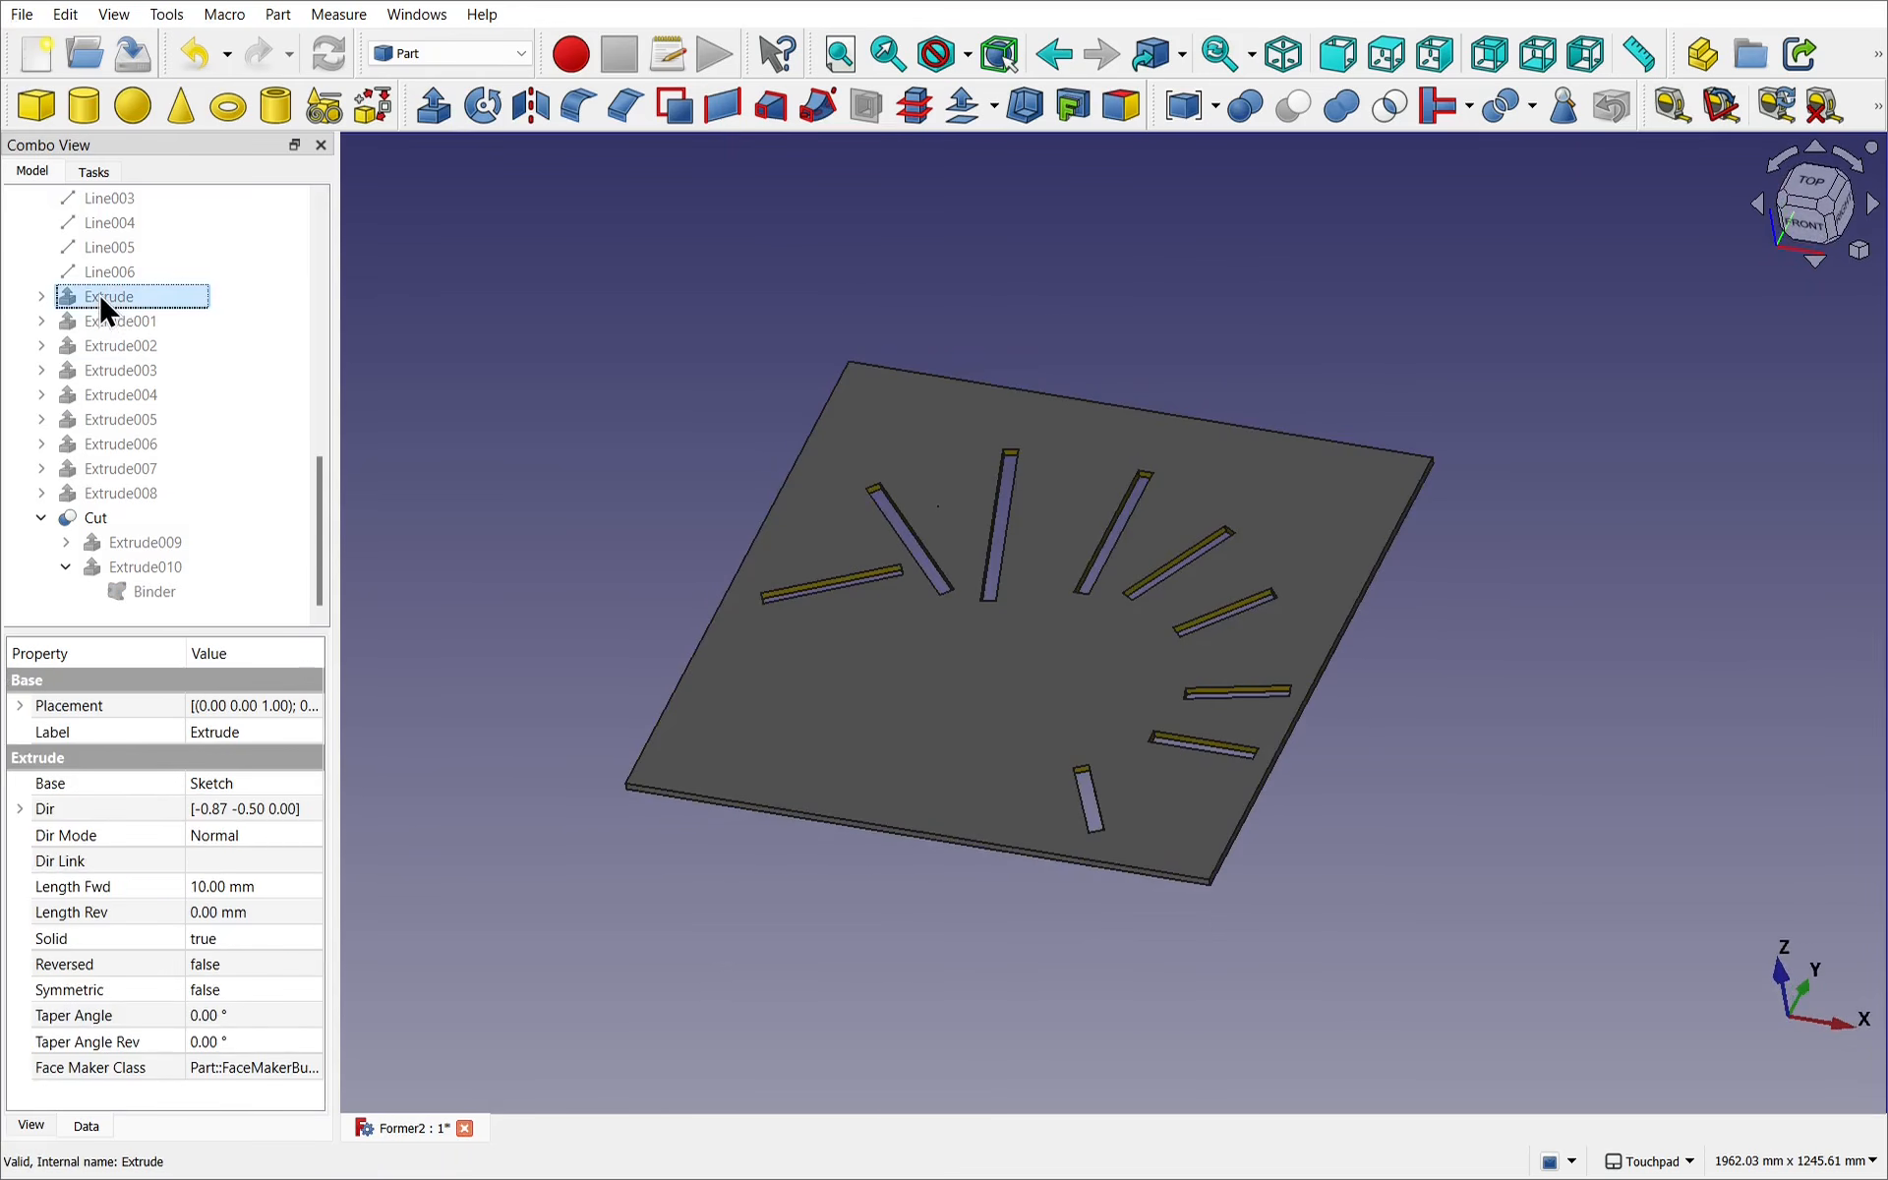
pyautogui.keyDown('shift'); pyautogui.click(137, 495); pyautogui.keyUp('shift')
pyautogui.press('space')
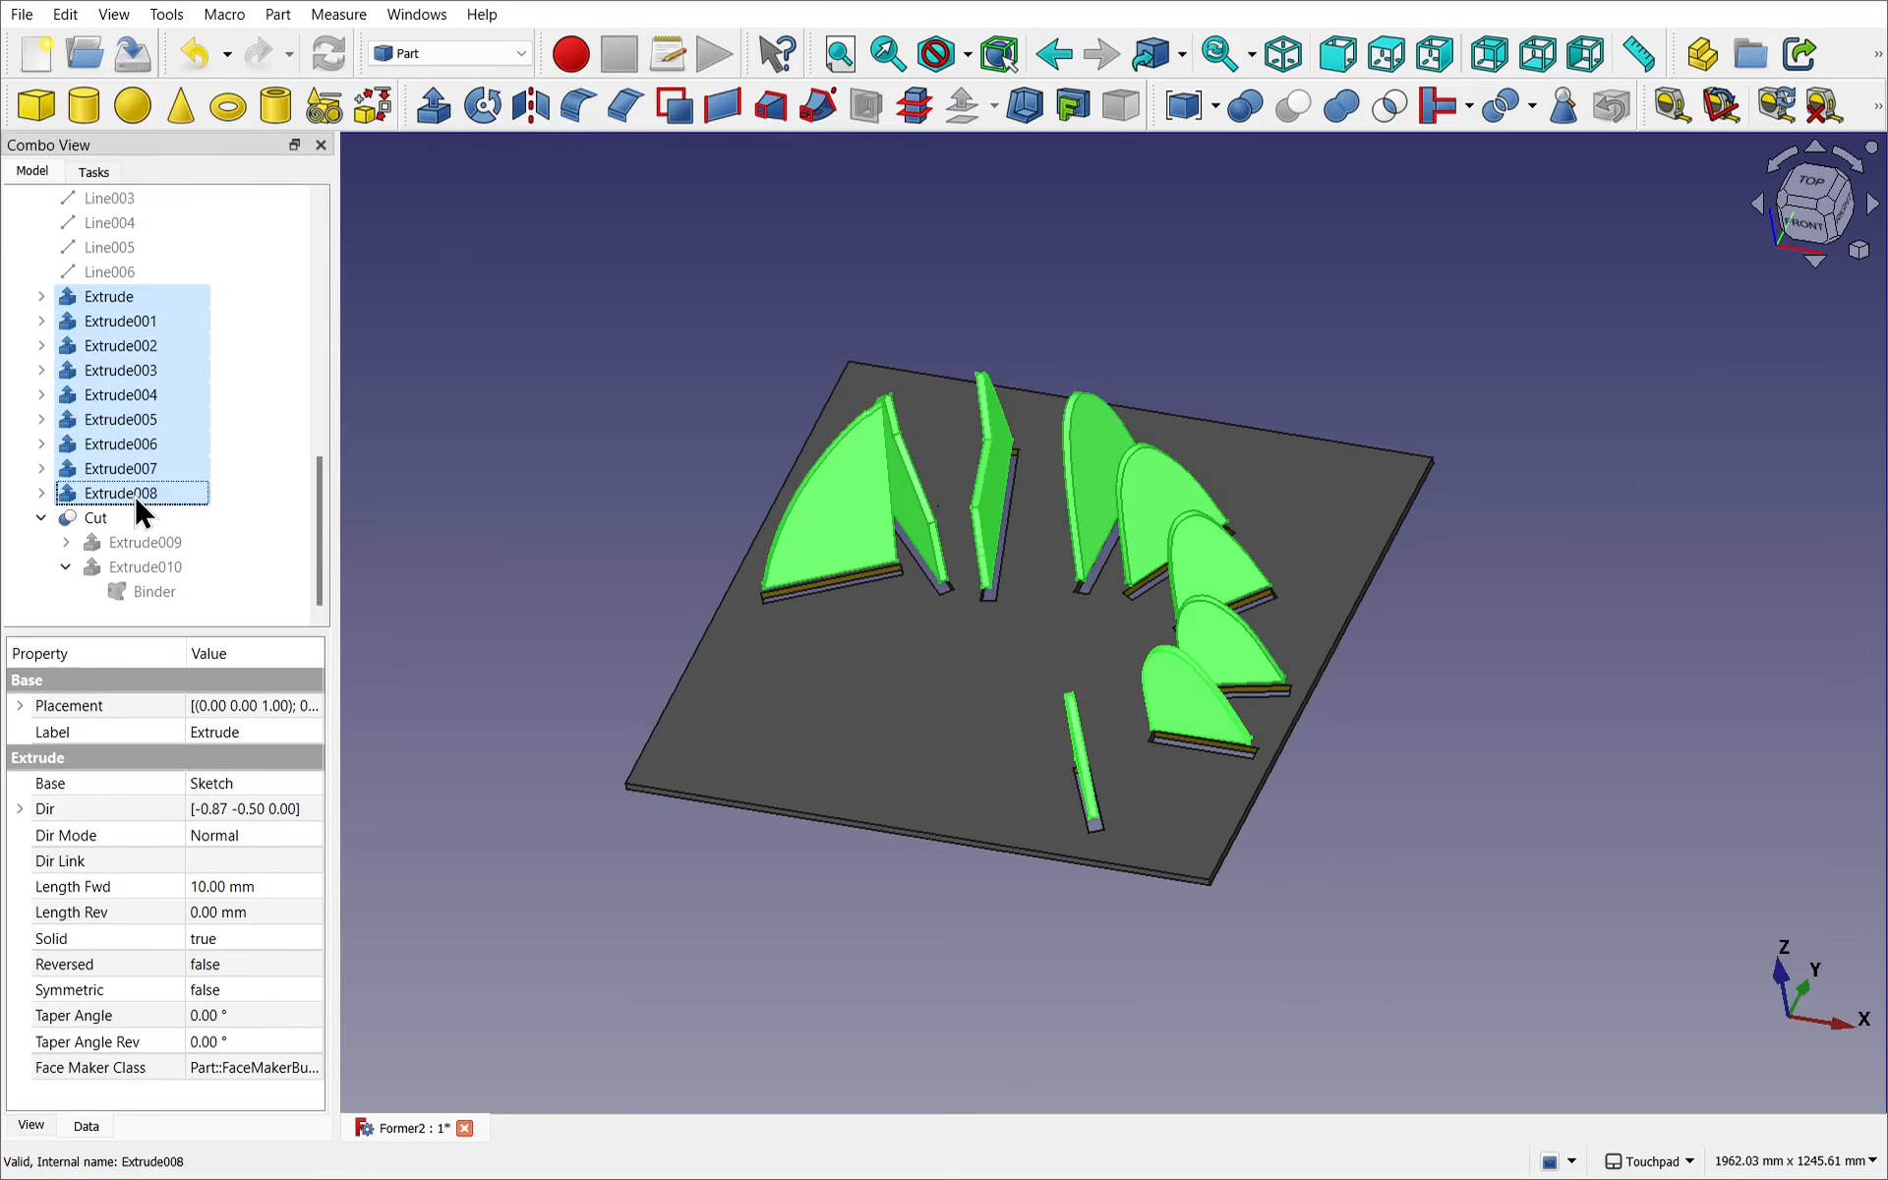
pyautogui.keyDown('shift'); pyautogui.moveTo(1096, 780); pyautogui.dragTo(1082, 834); pyautogui.keyUp('shift')
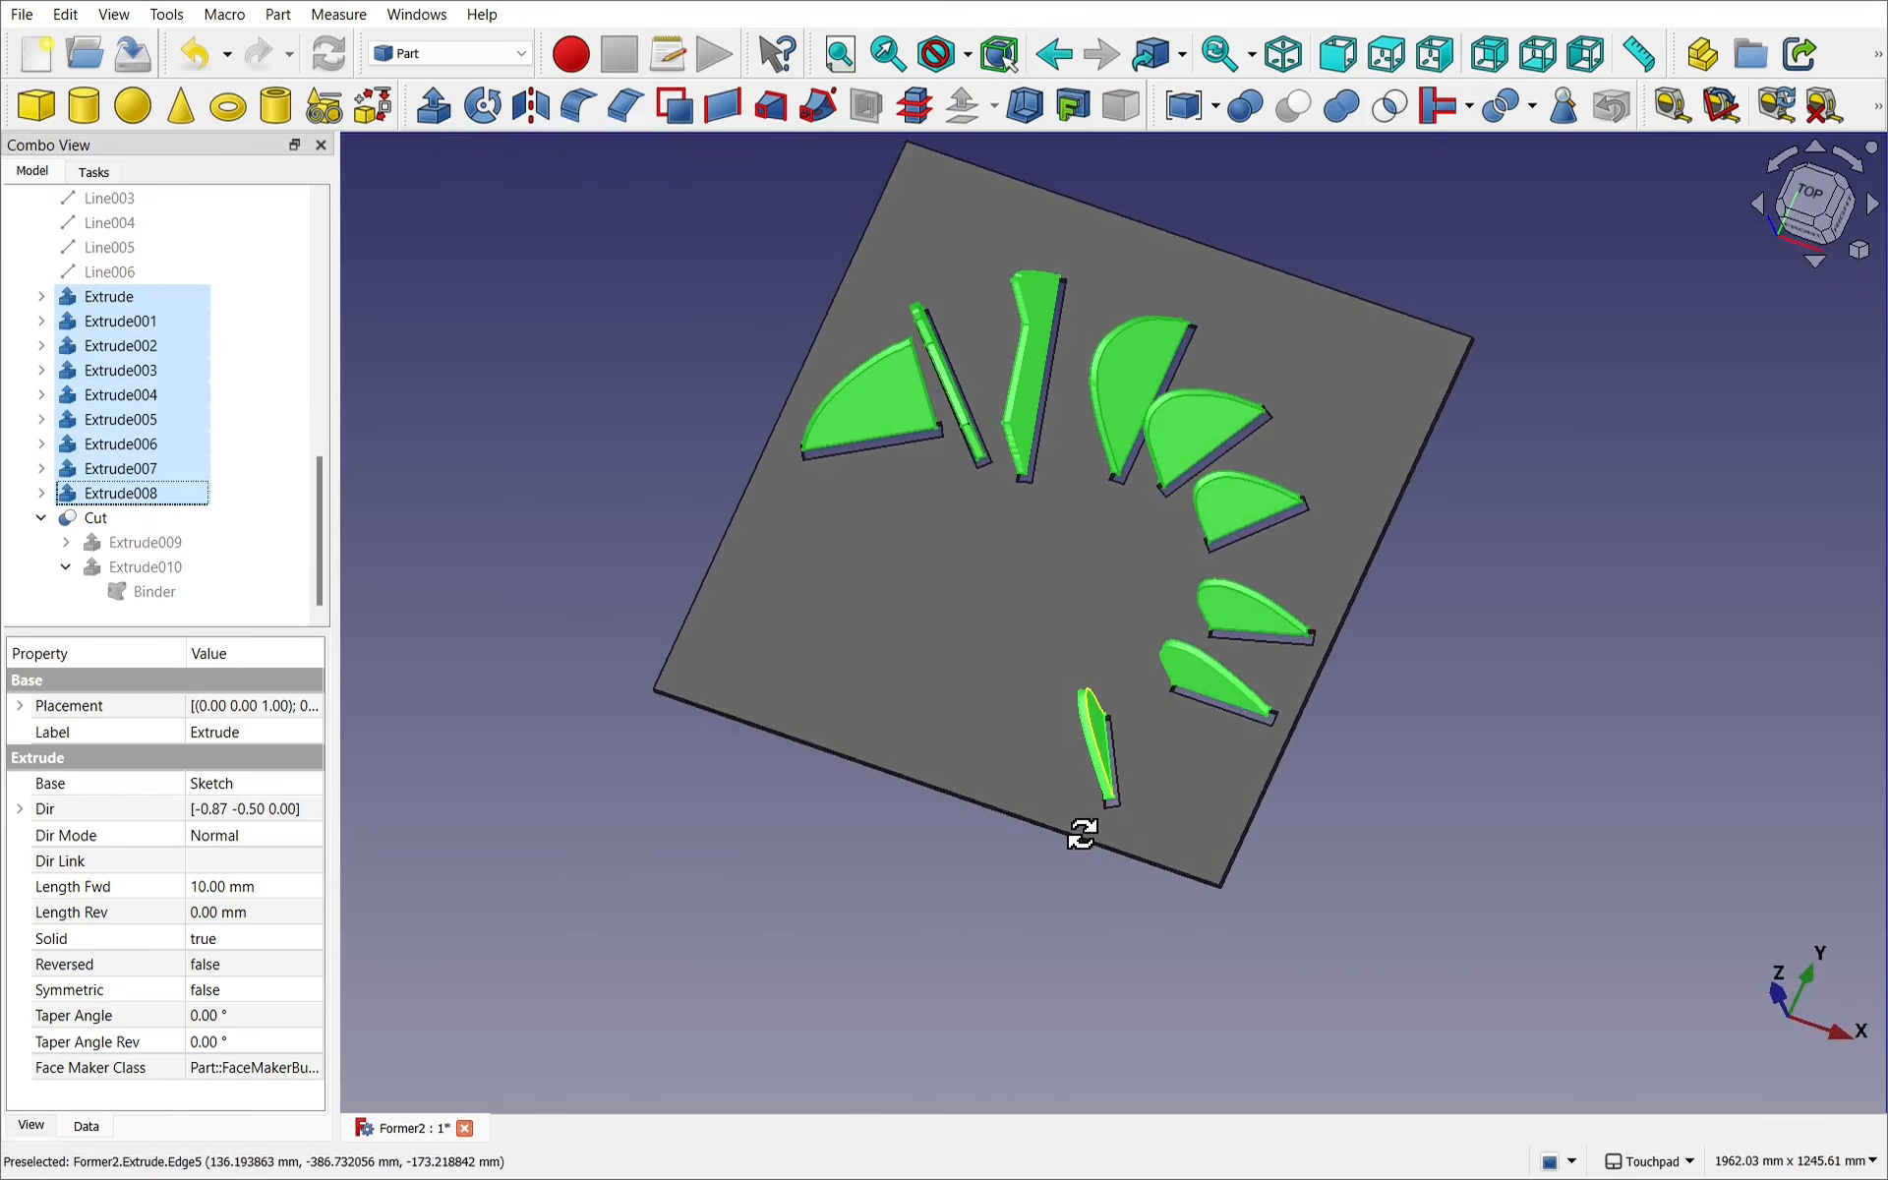
pyautogui.keyDown('shift'); pyautogui.moveTo(1014, 912); pyautogui.dragTo(1028, 792); pyautogui.keyUp('shift')
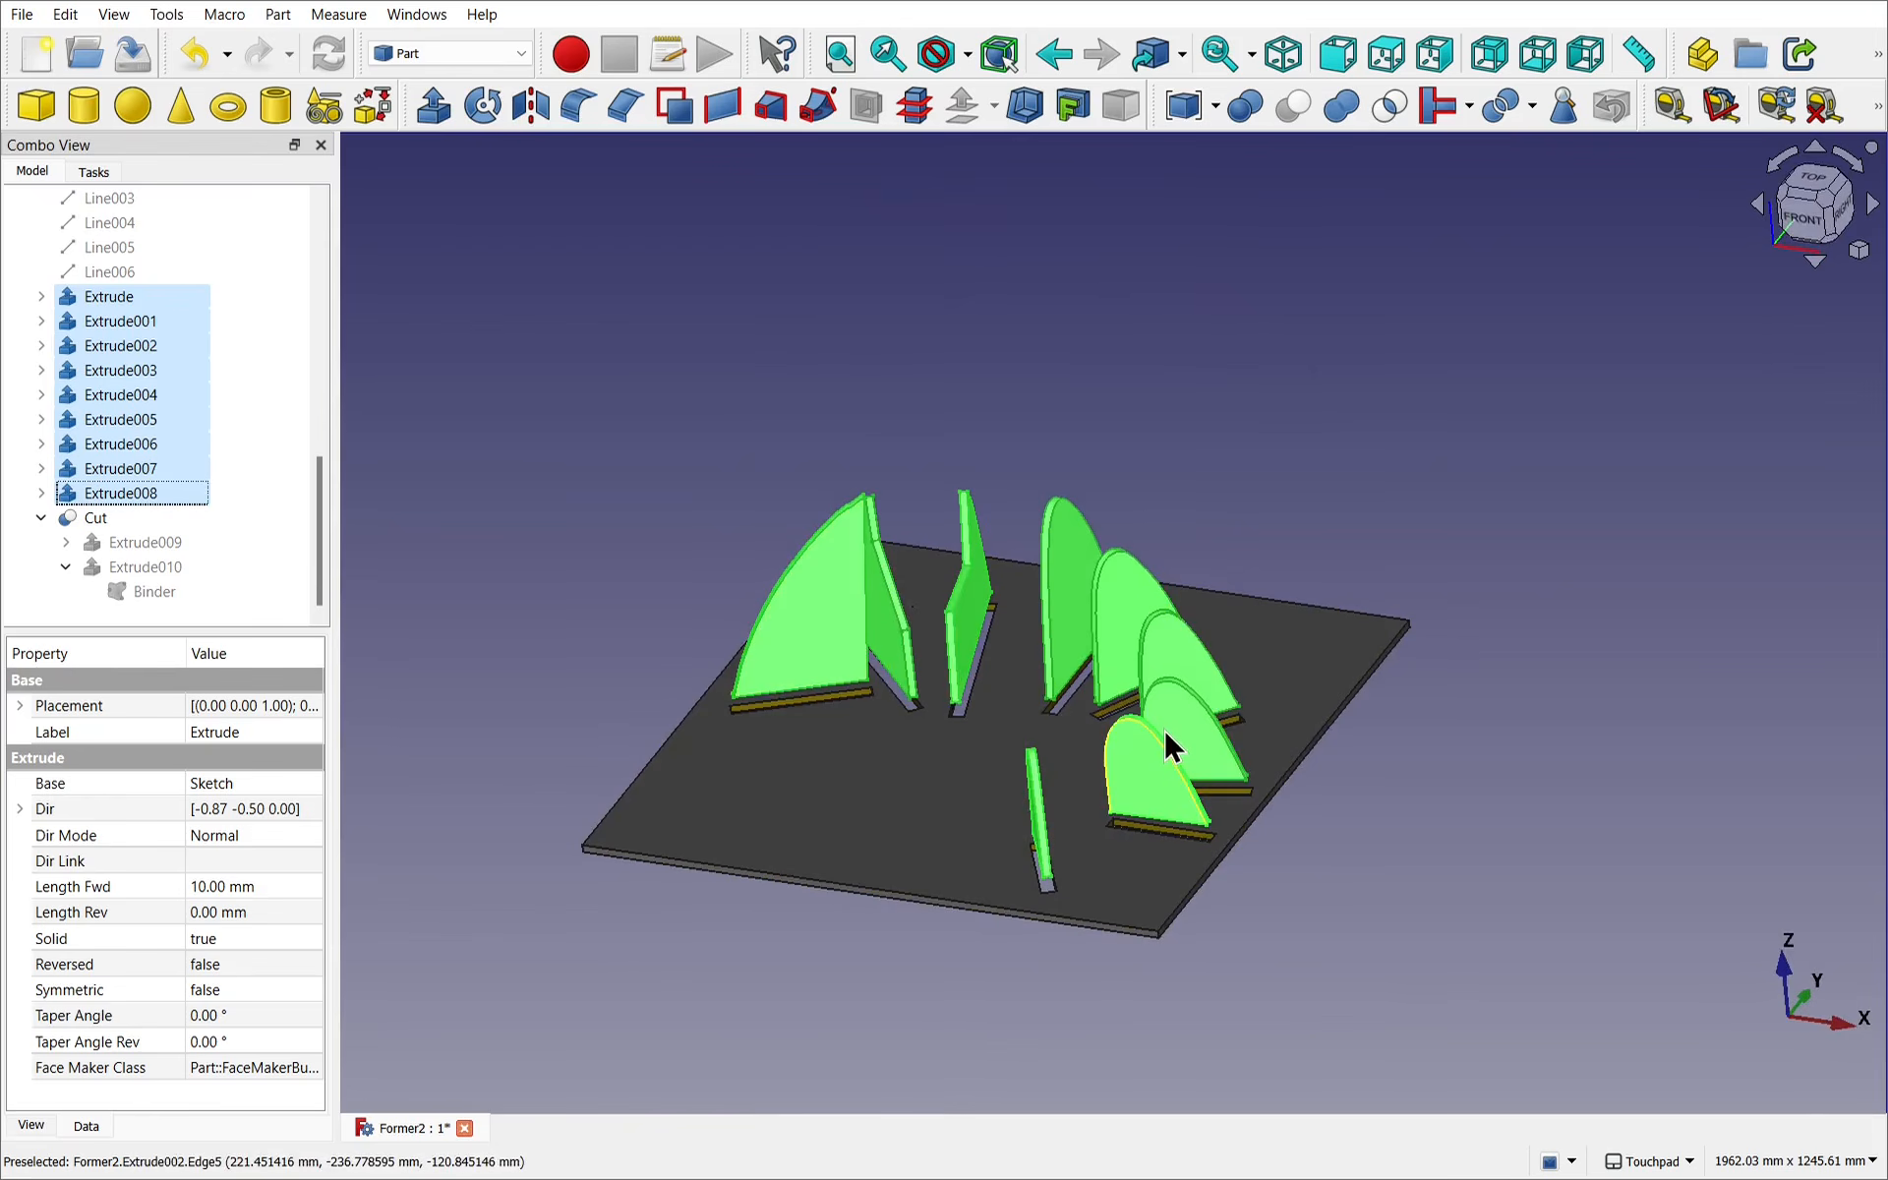
pyautogui.click(1337, 639)
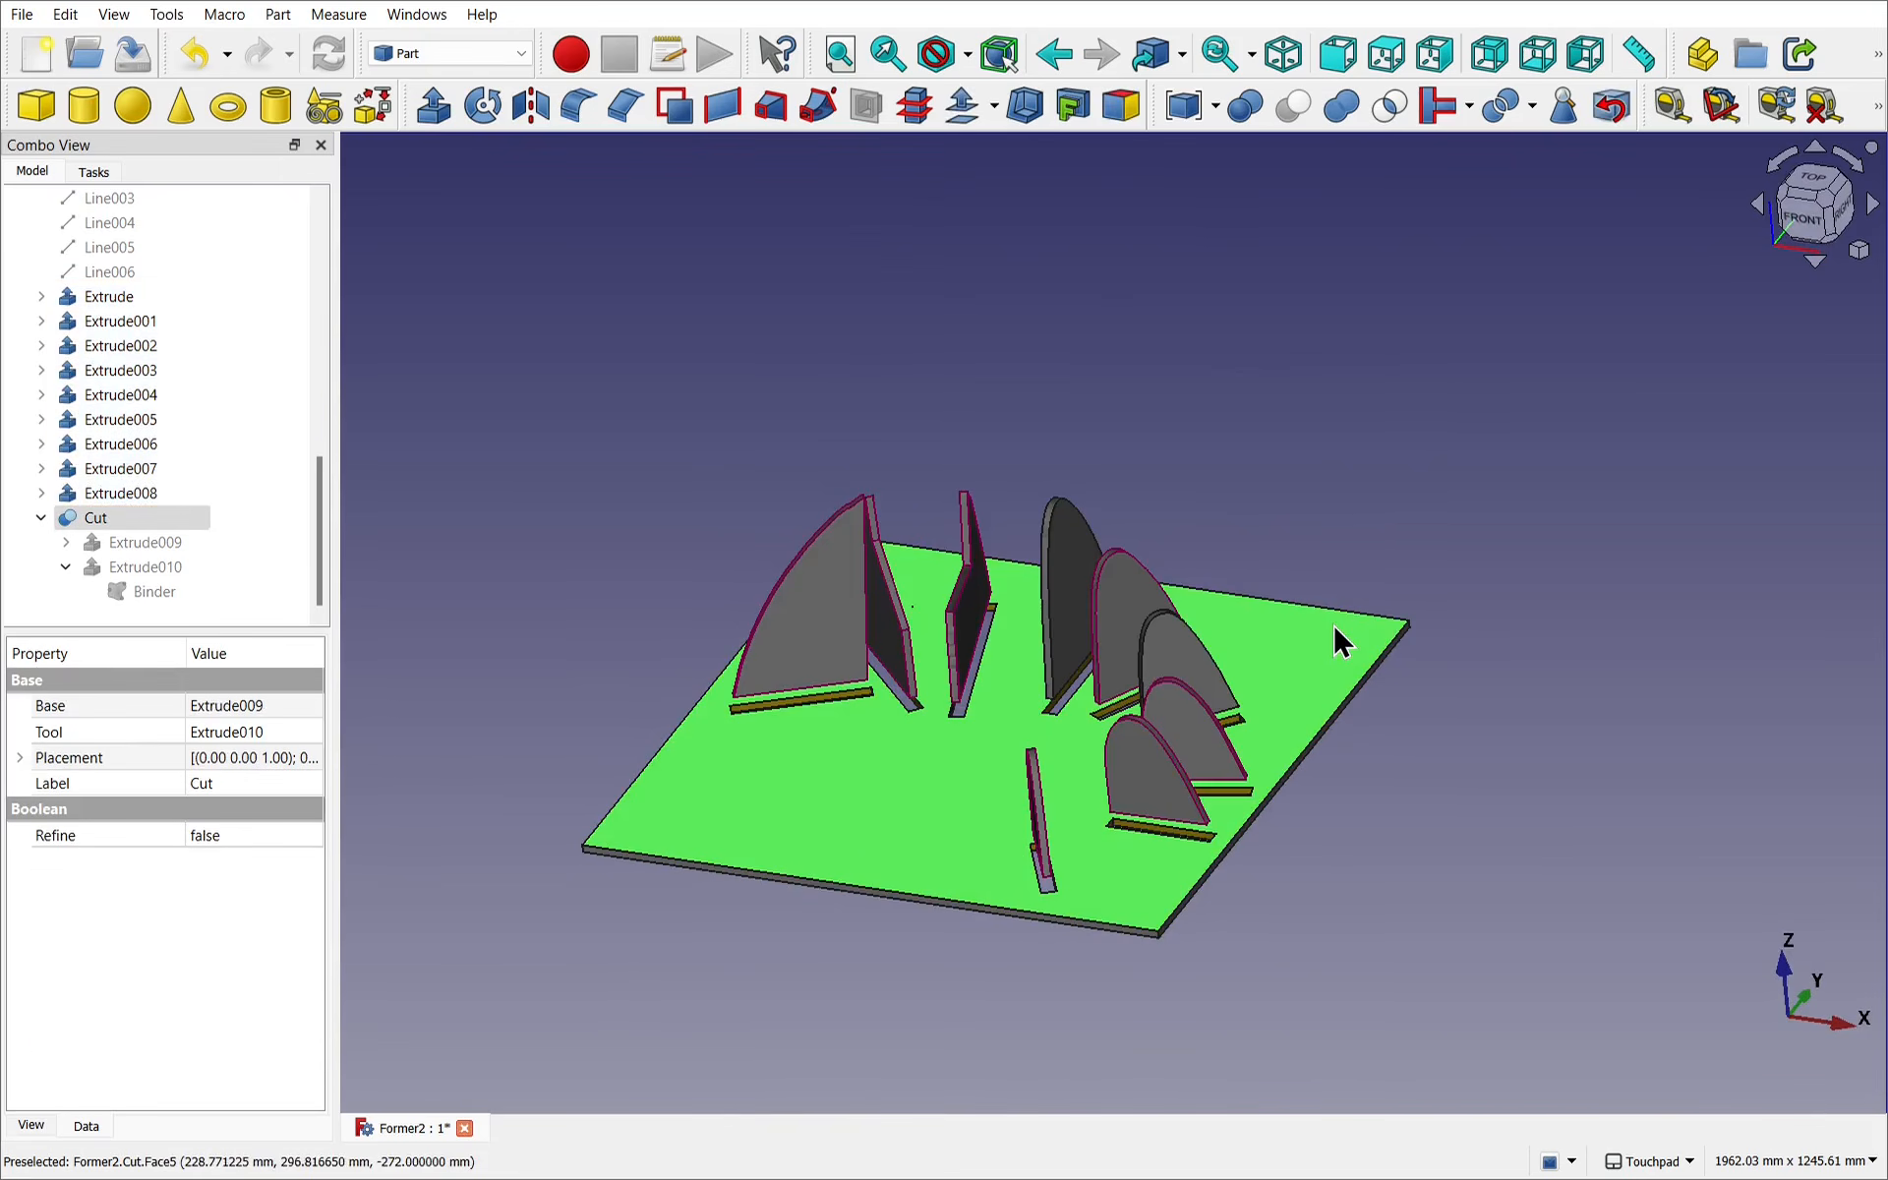
pyautogui.keyDown('alt'); pyautogui.moveTo(1592, 653); pyautogui.dragTo(1416, 758); pyautogui.keyUp('alt')
pyautogui.click(1436, 649)
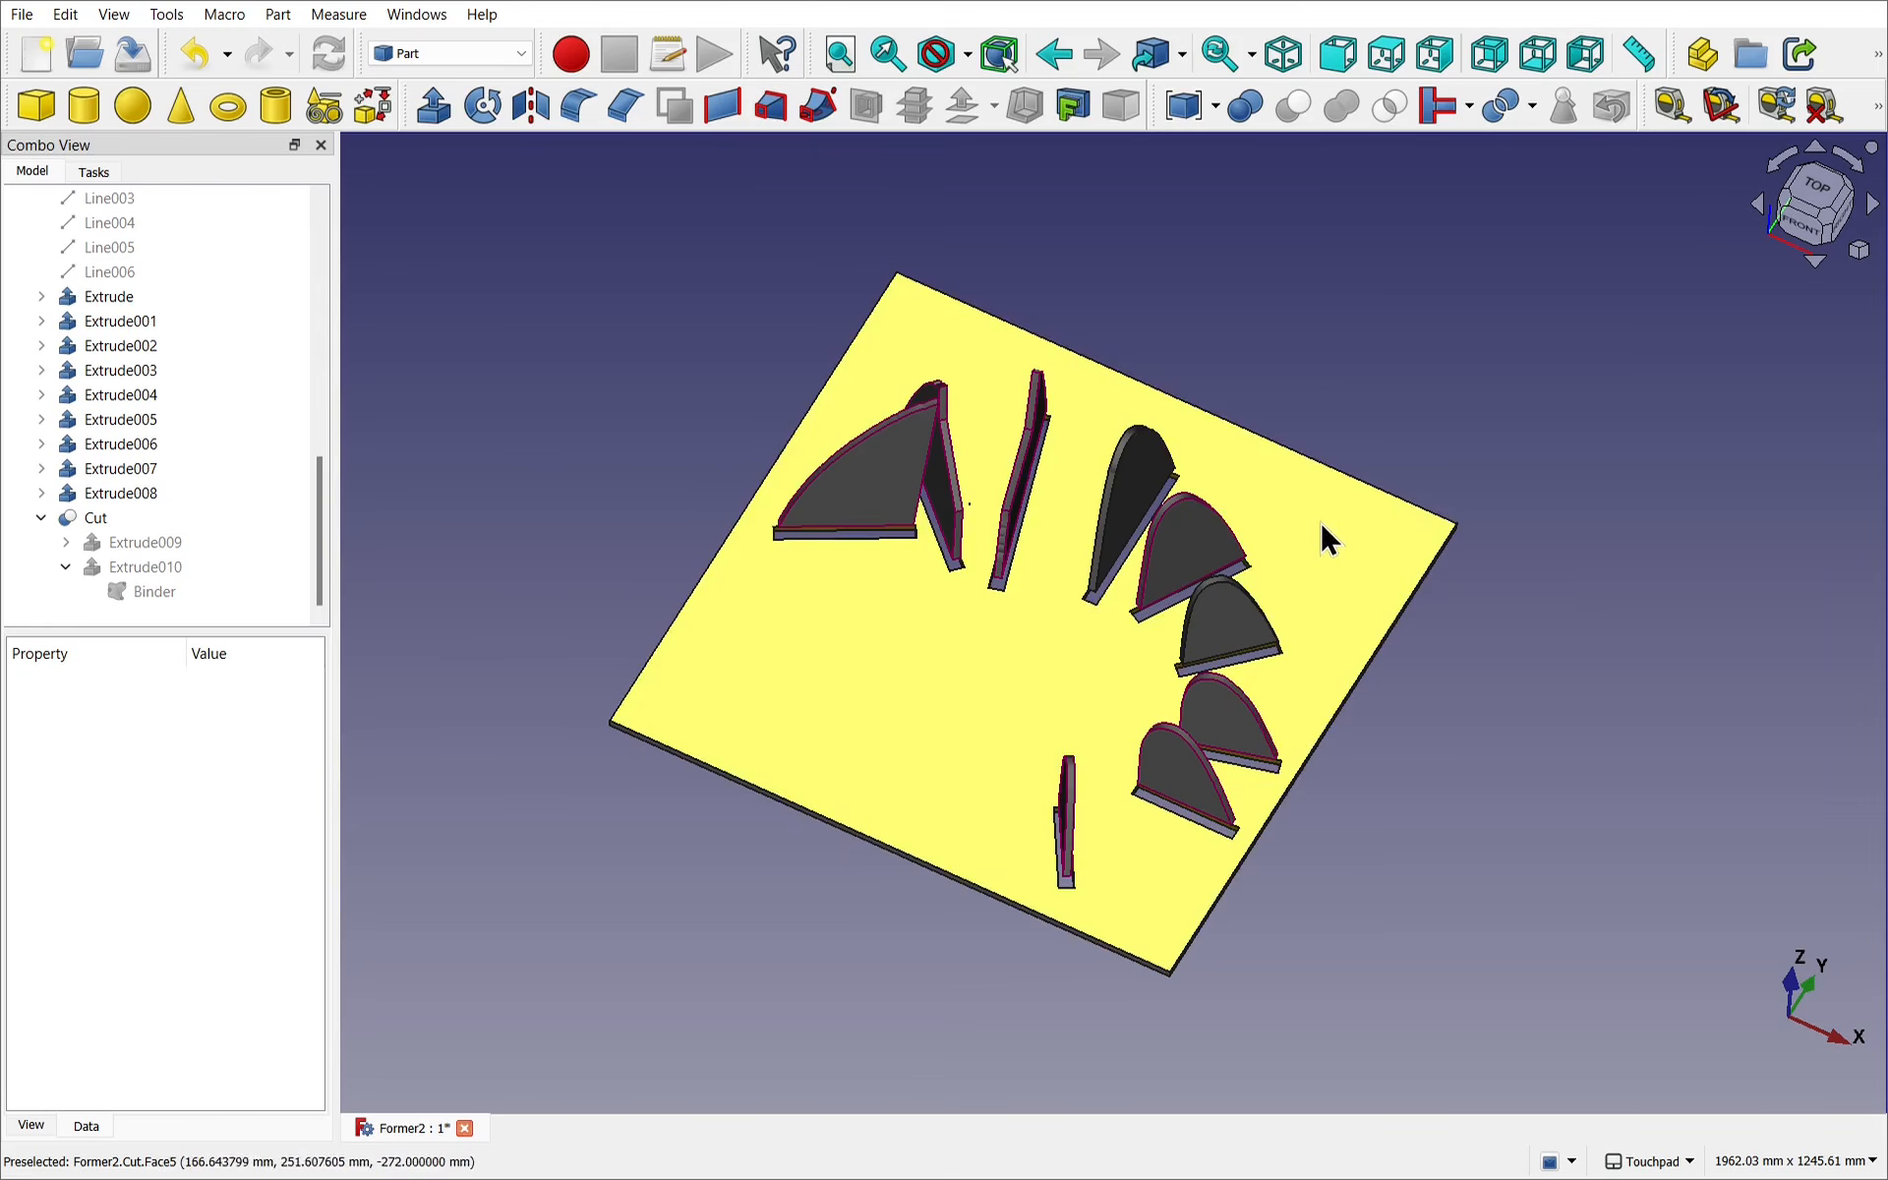
pyautogui.click(1322, 529)
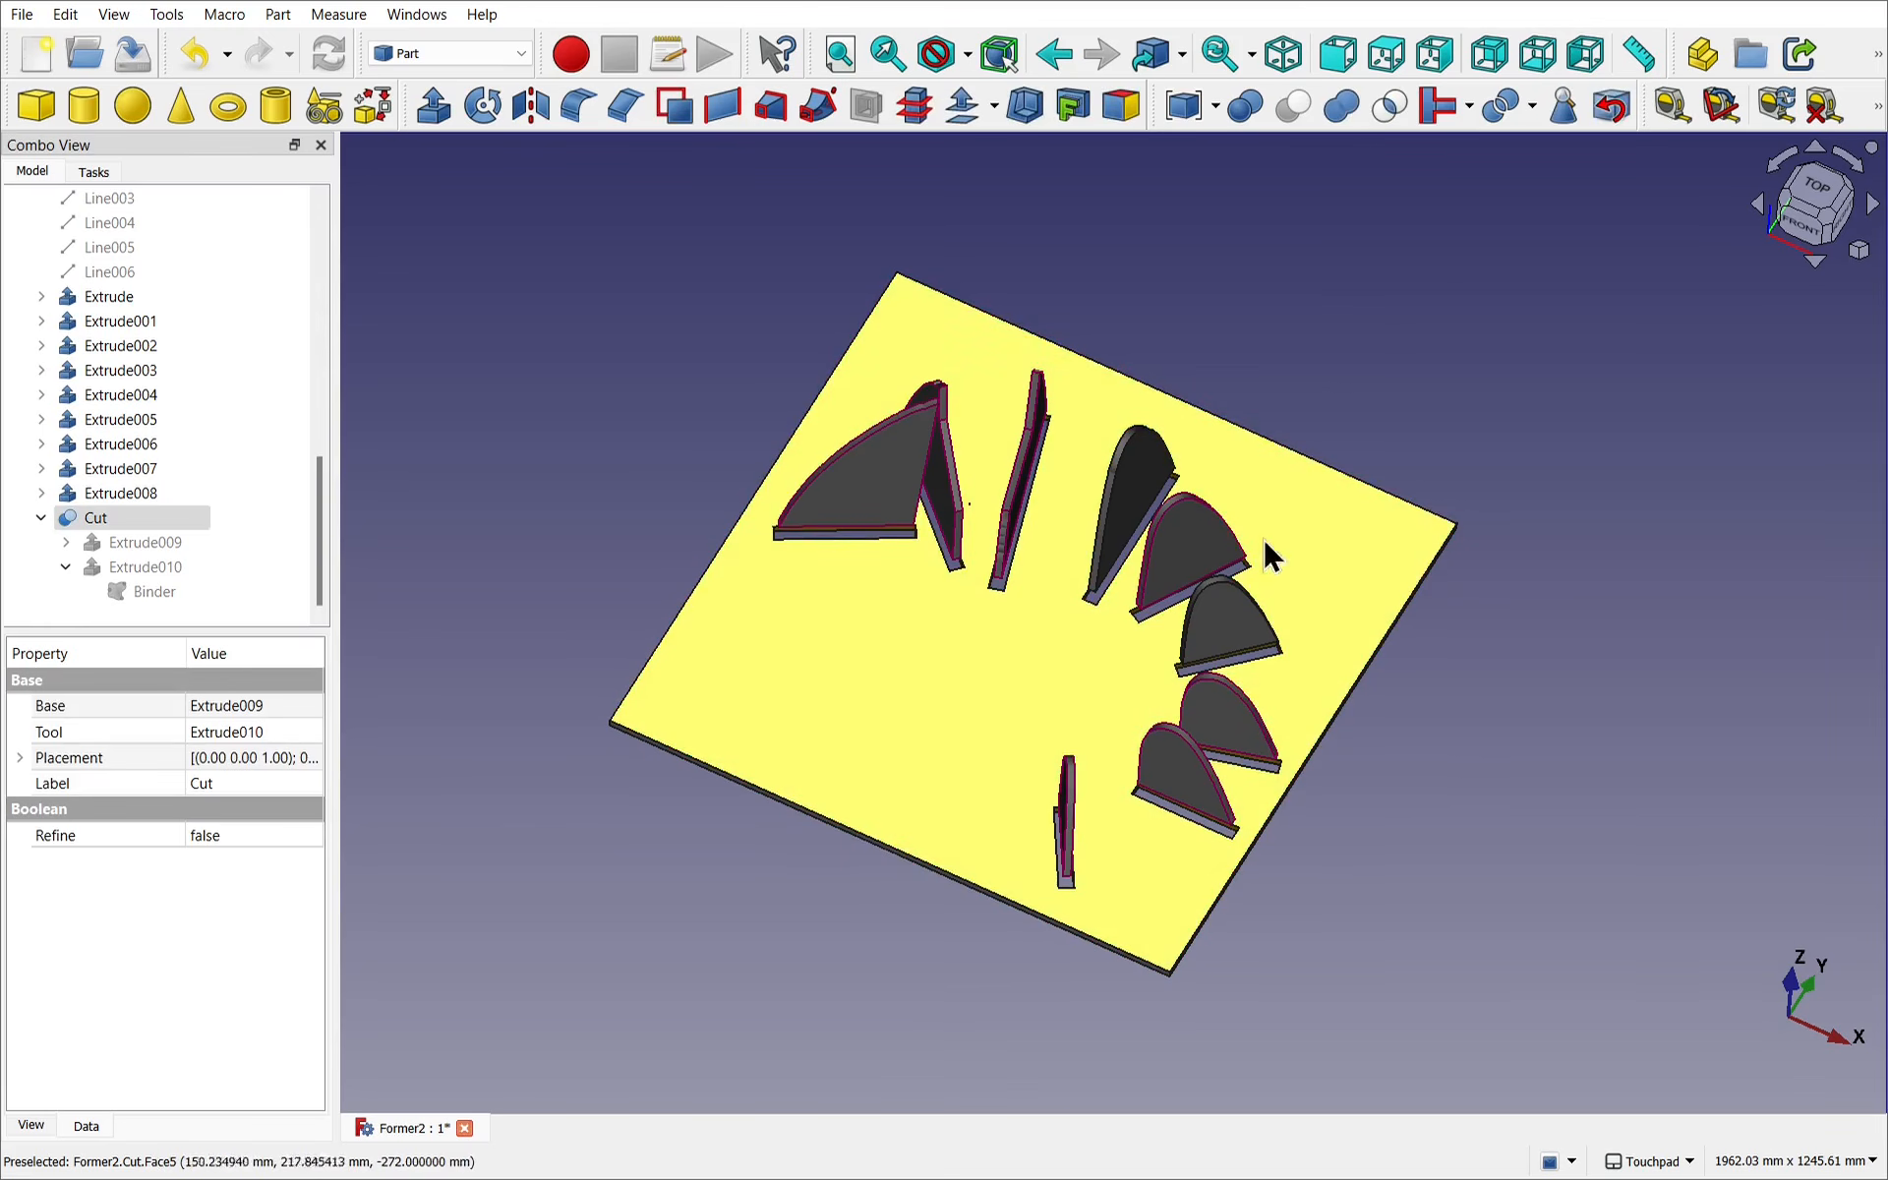
pyautogui.click(1430, 374)
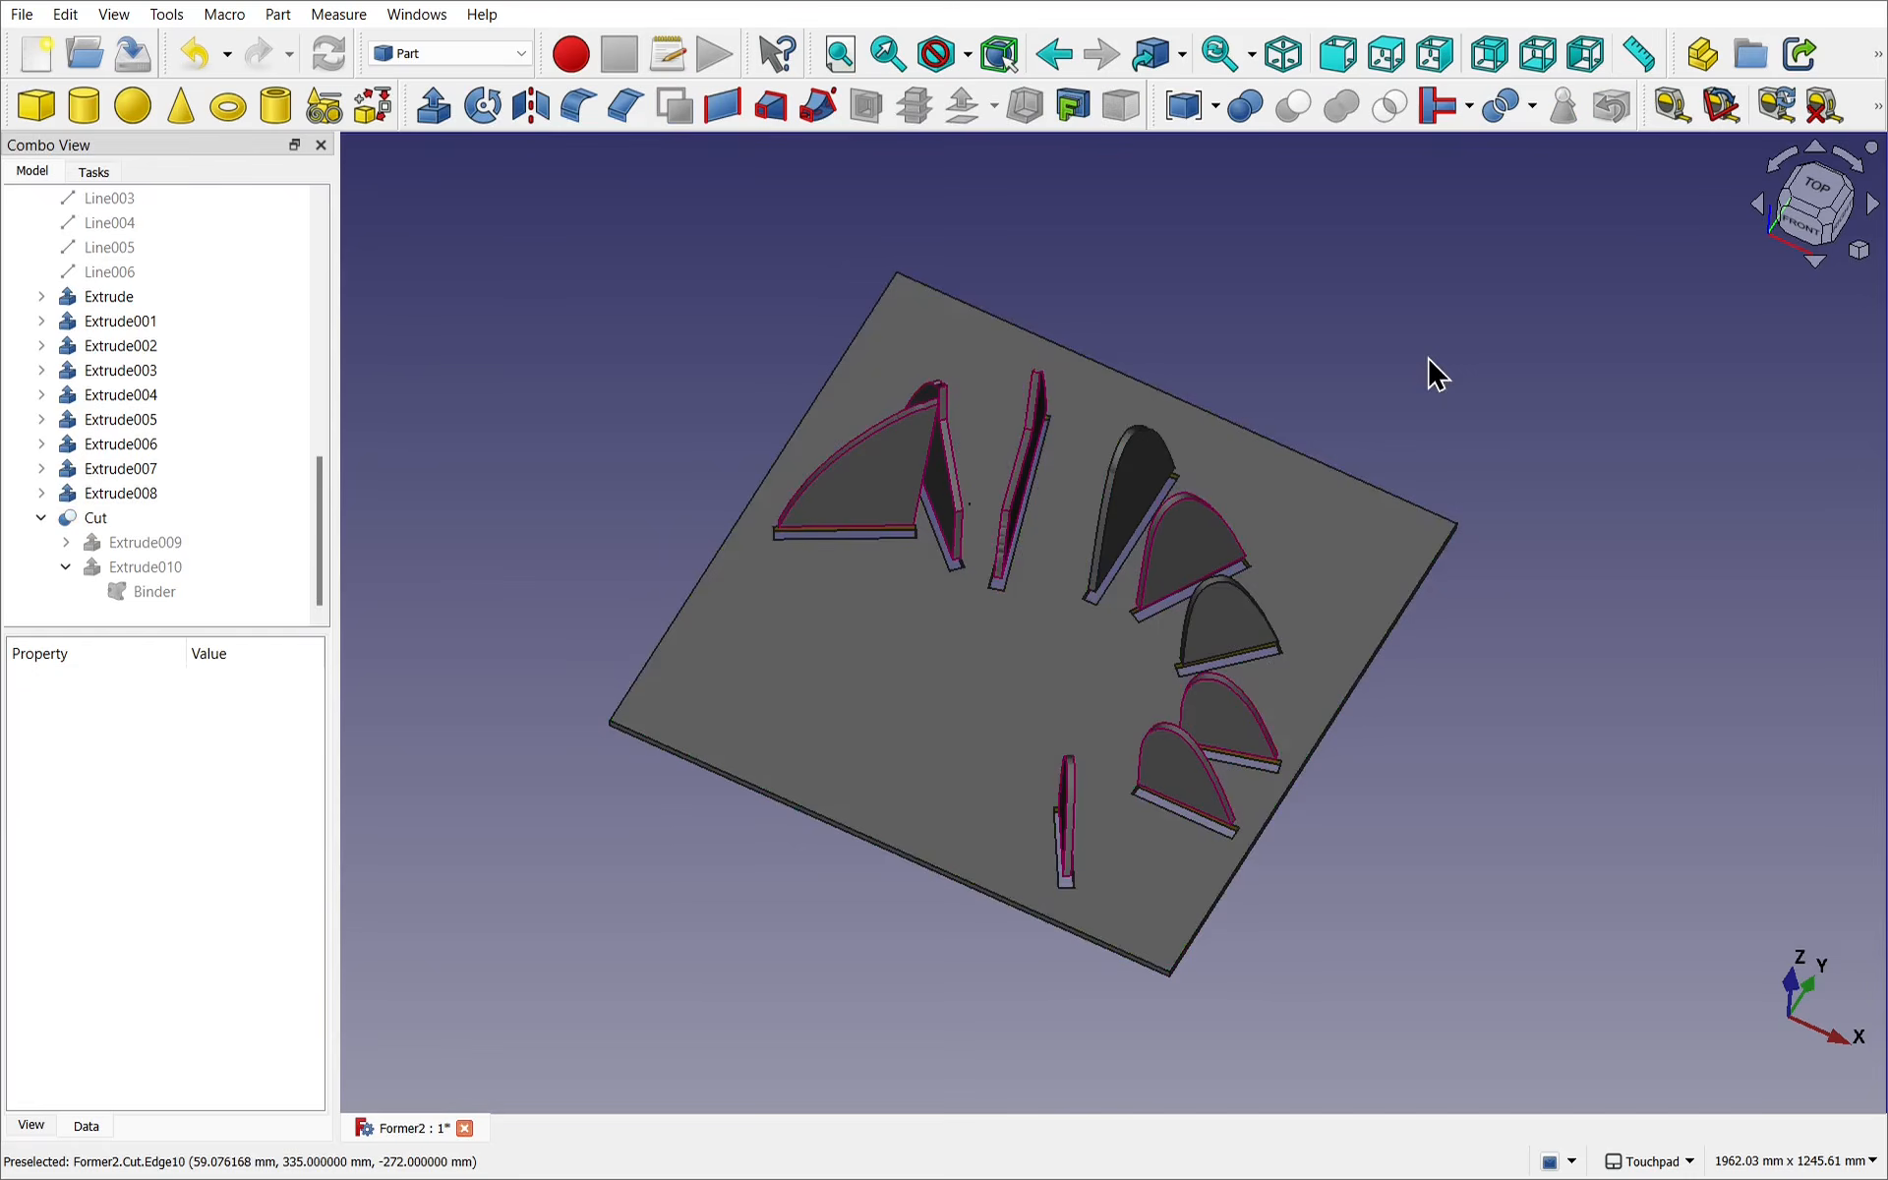
# Create a group in the Former2 document and move the nine former solids, Extrude through Extrude008, into it.
pyautogui.click(41, 517)
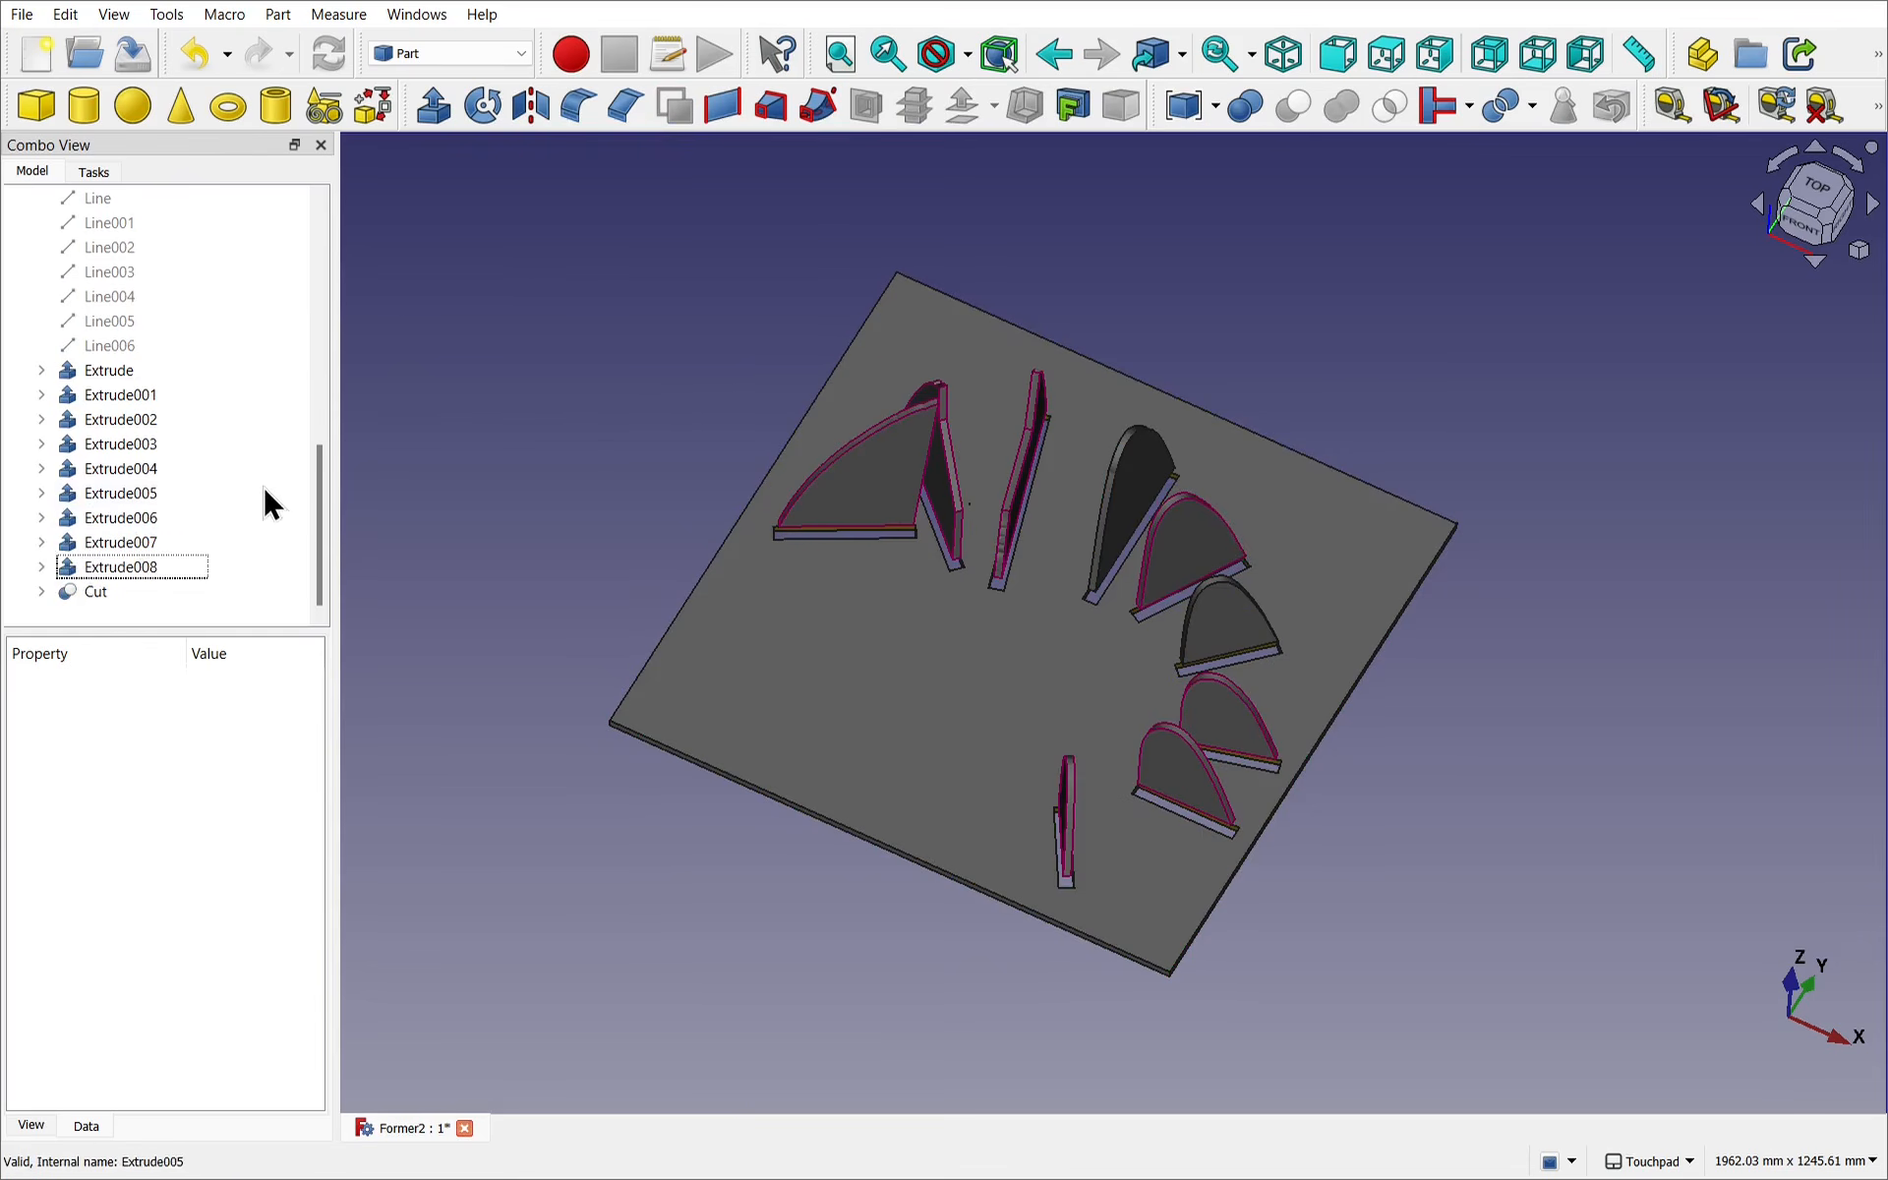
pyautogui.moveTo(319, 560); pyautogui.dragTo(322, 265)
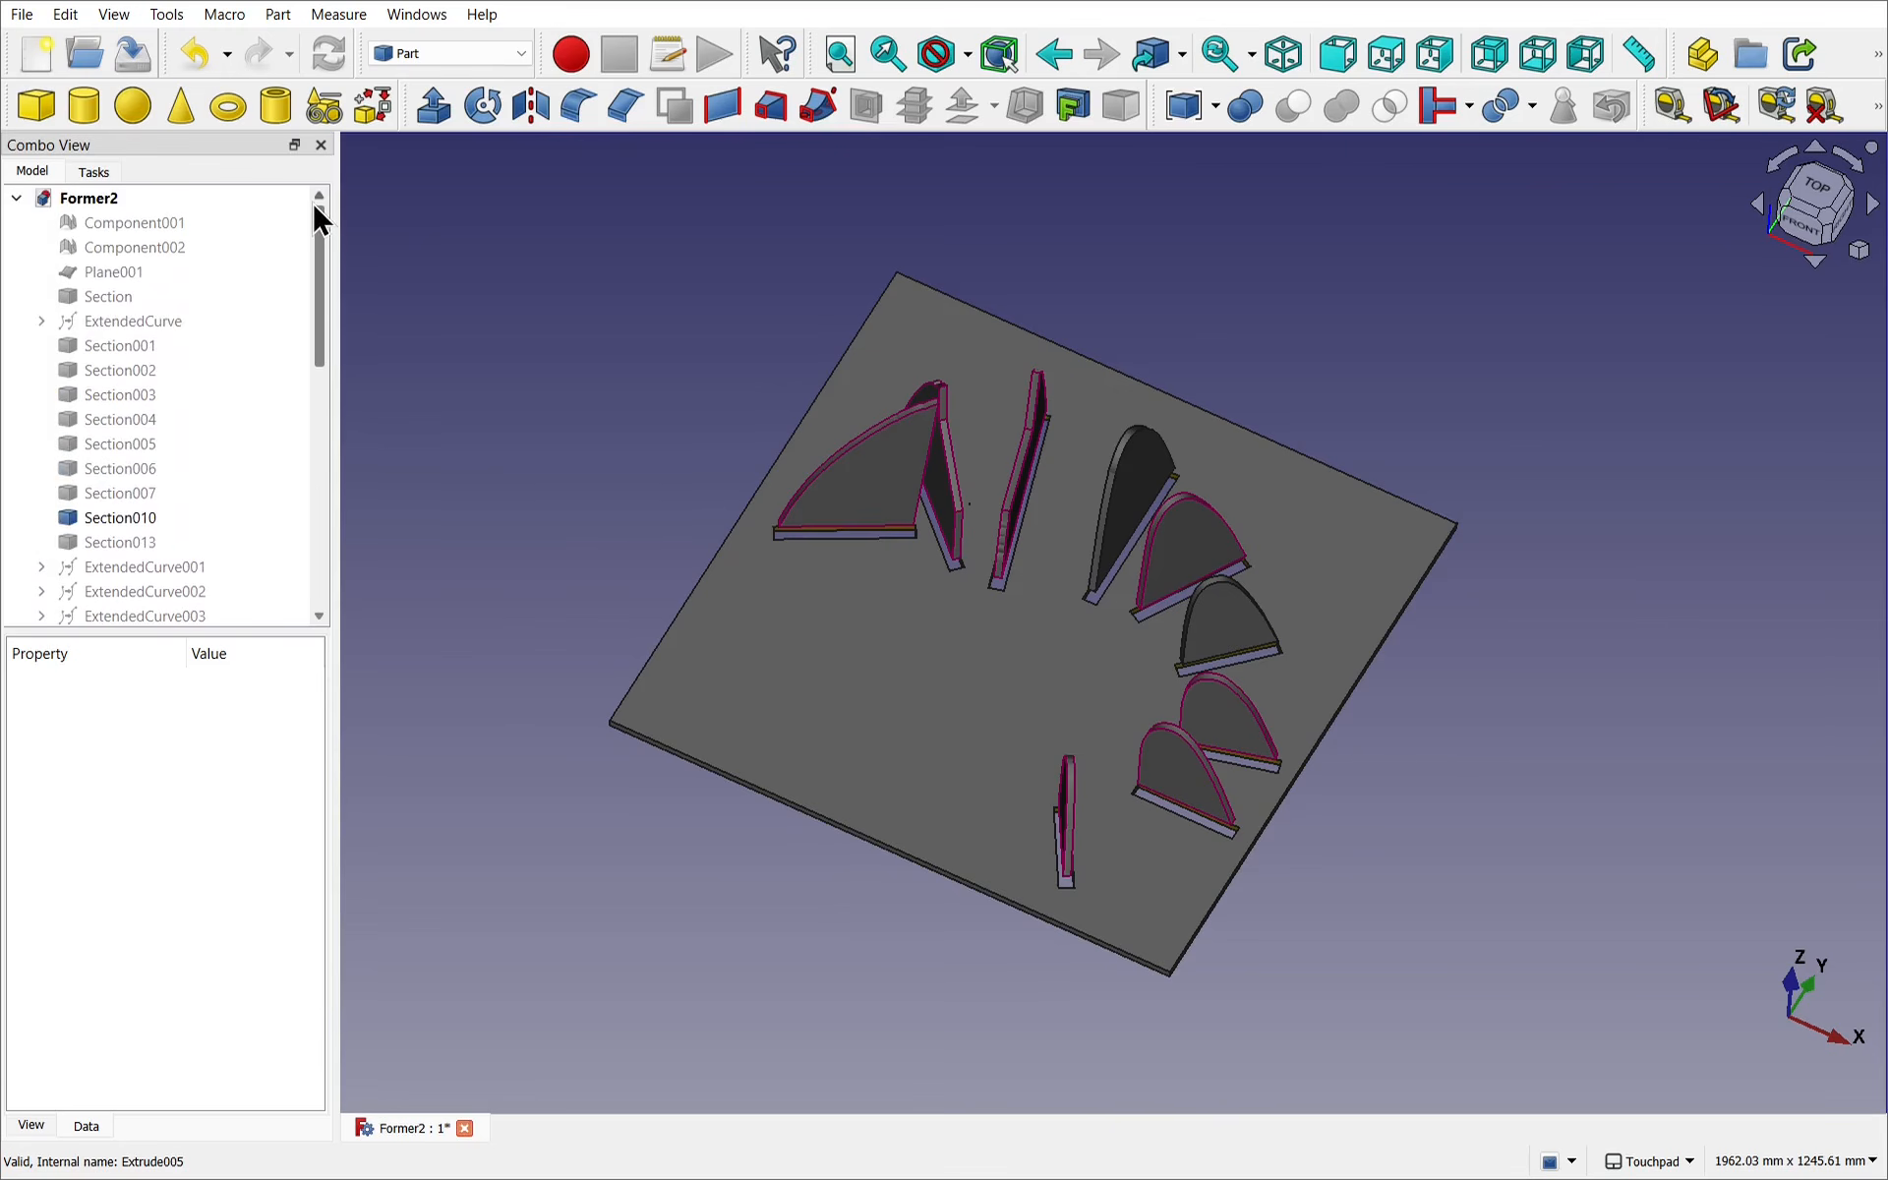
pyautogui.click(103, 202)
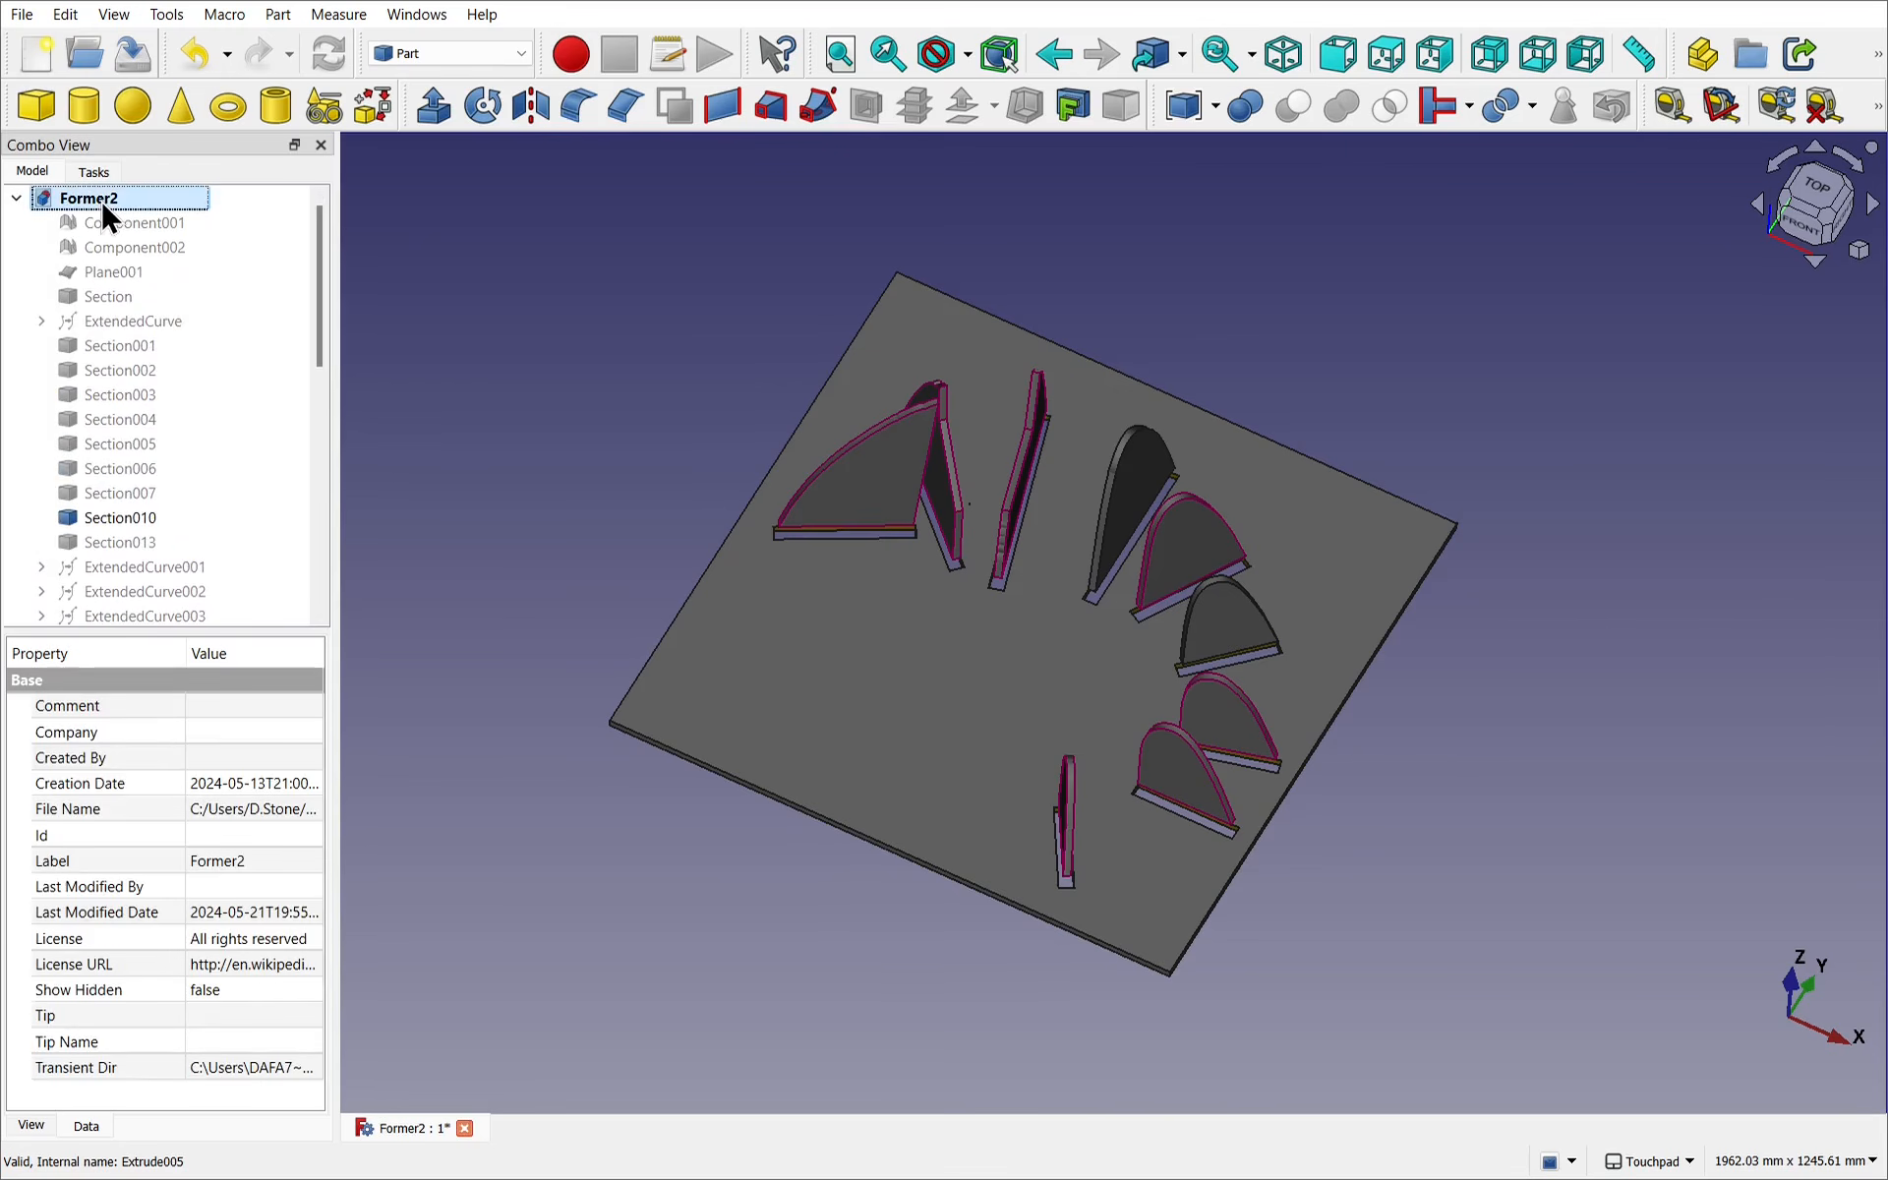
pyautogui.rightClick(102, 211)
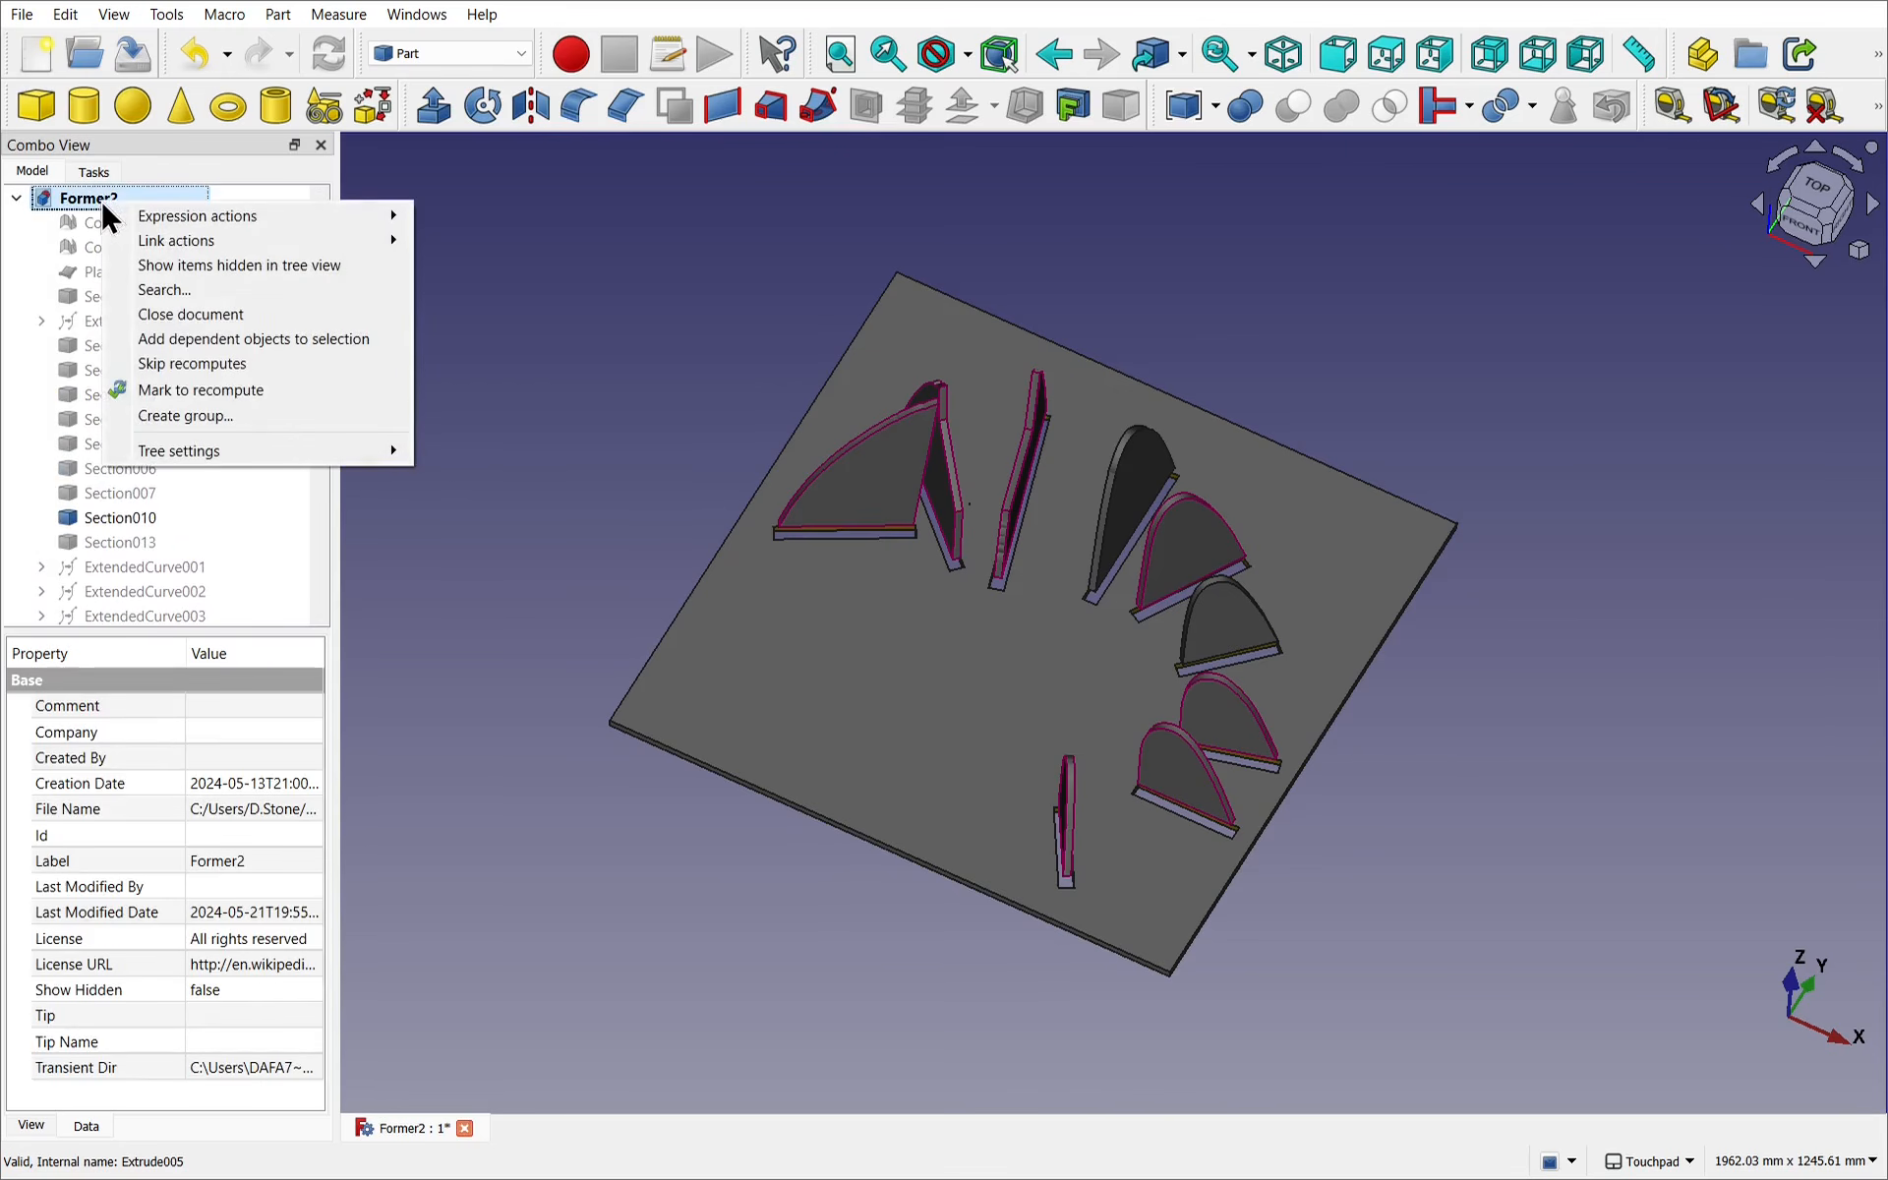
pyautogui.press('Escape')
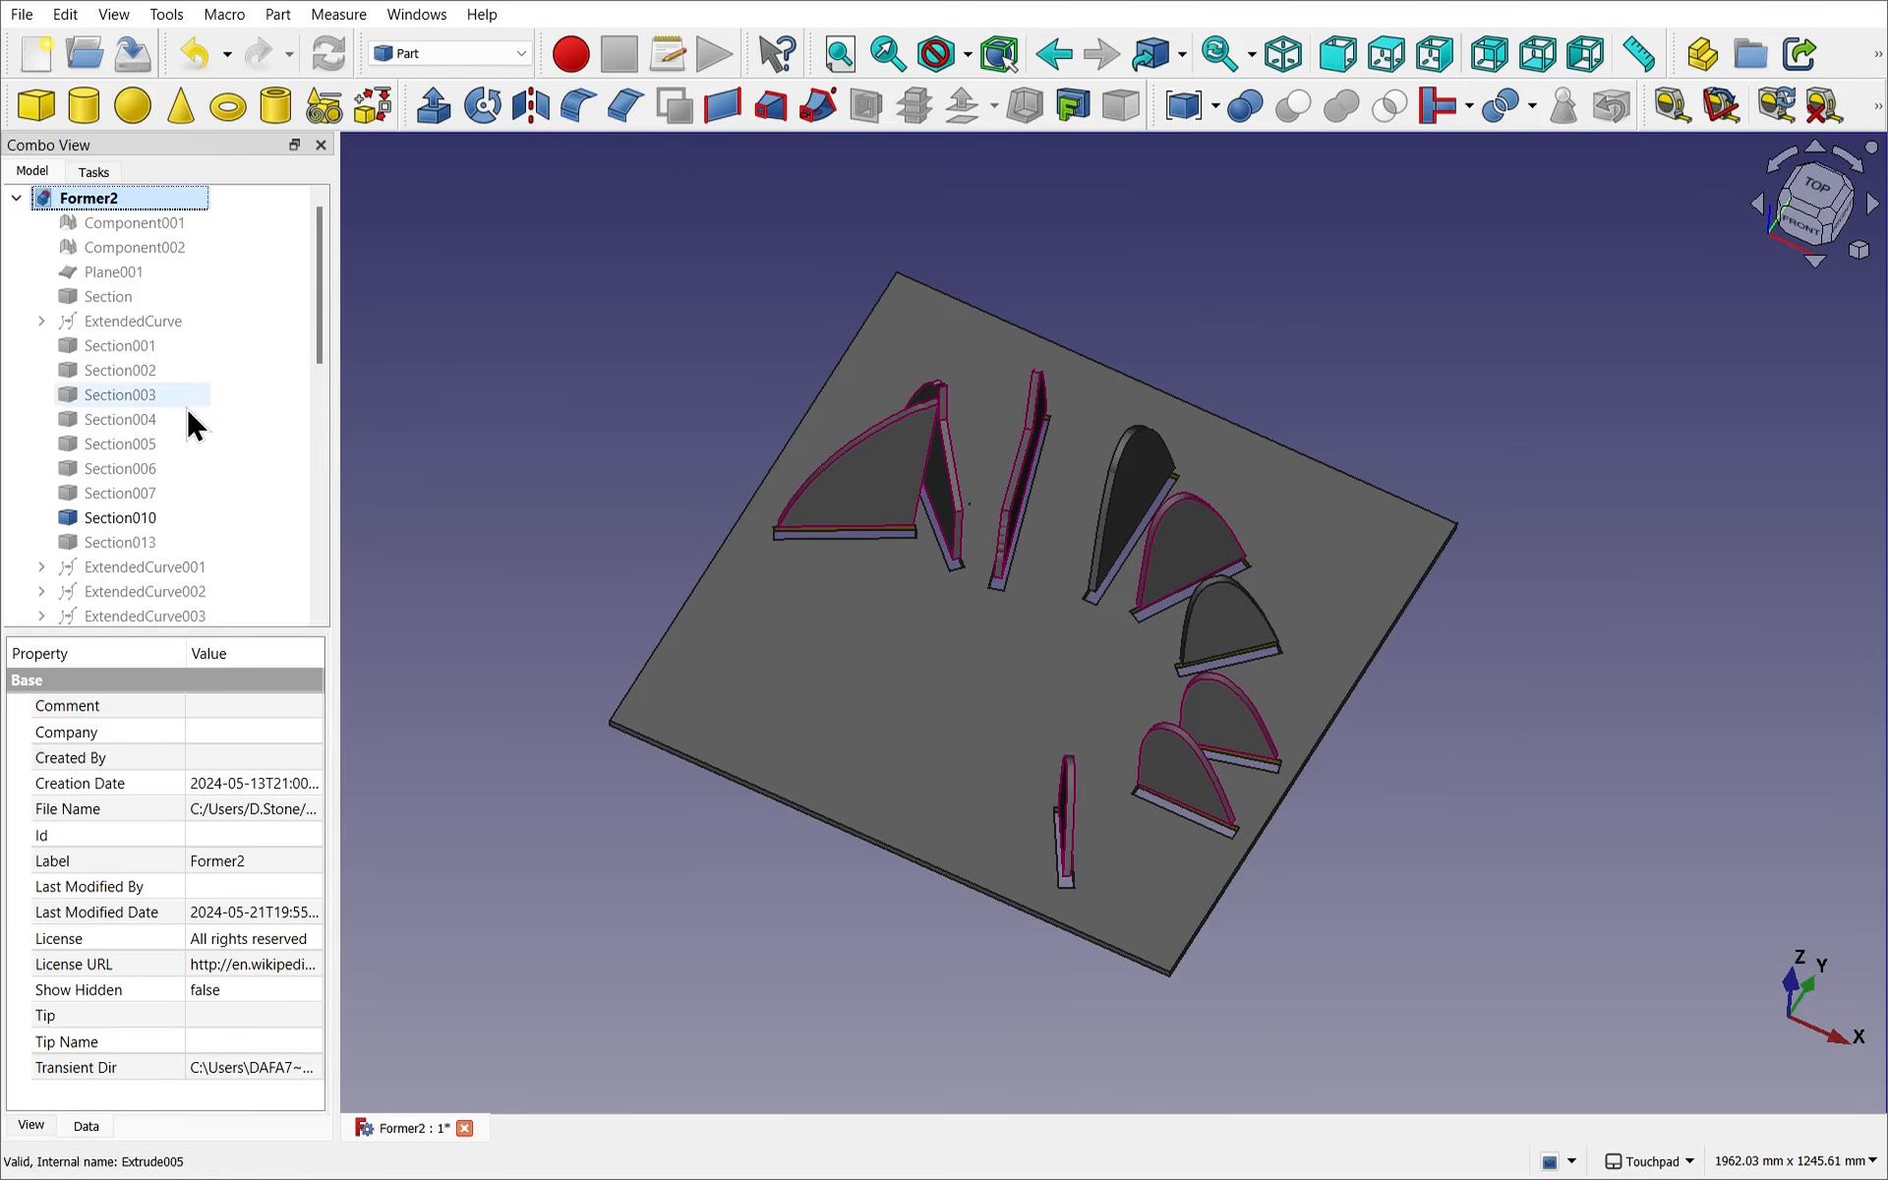
pyautogui.moveTo(325, 345); pyautogui.dragTo(328, 616)
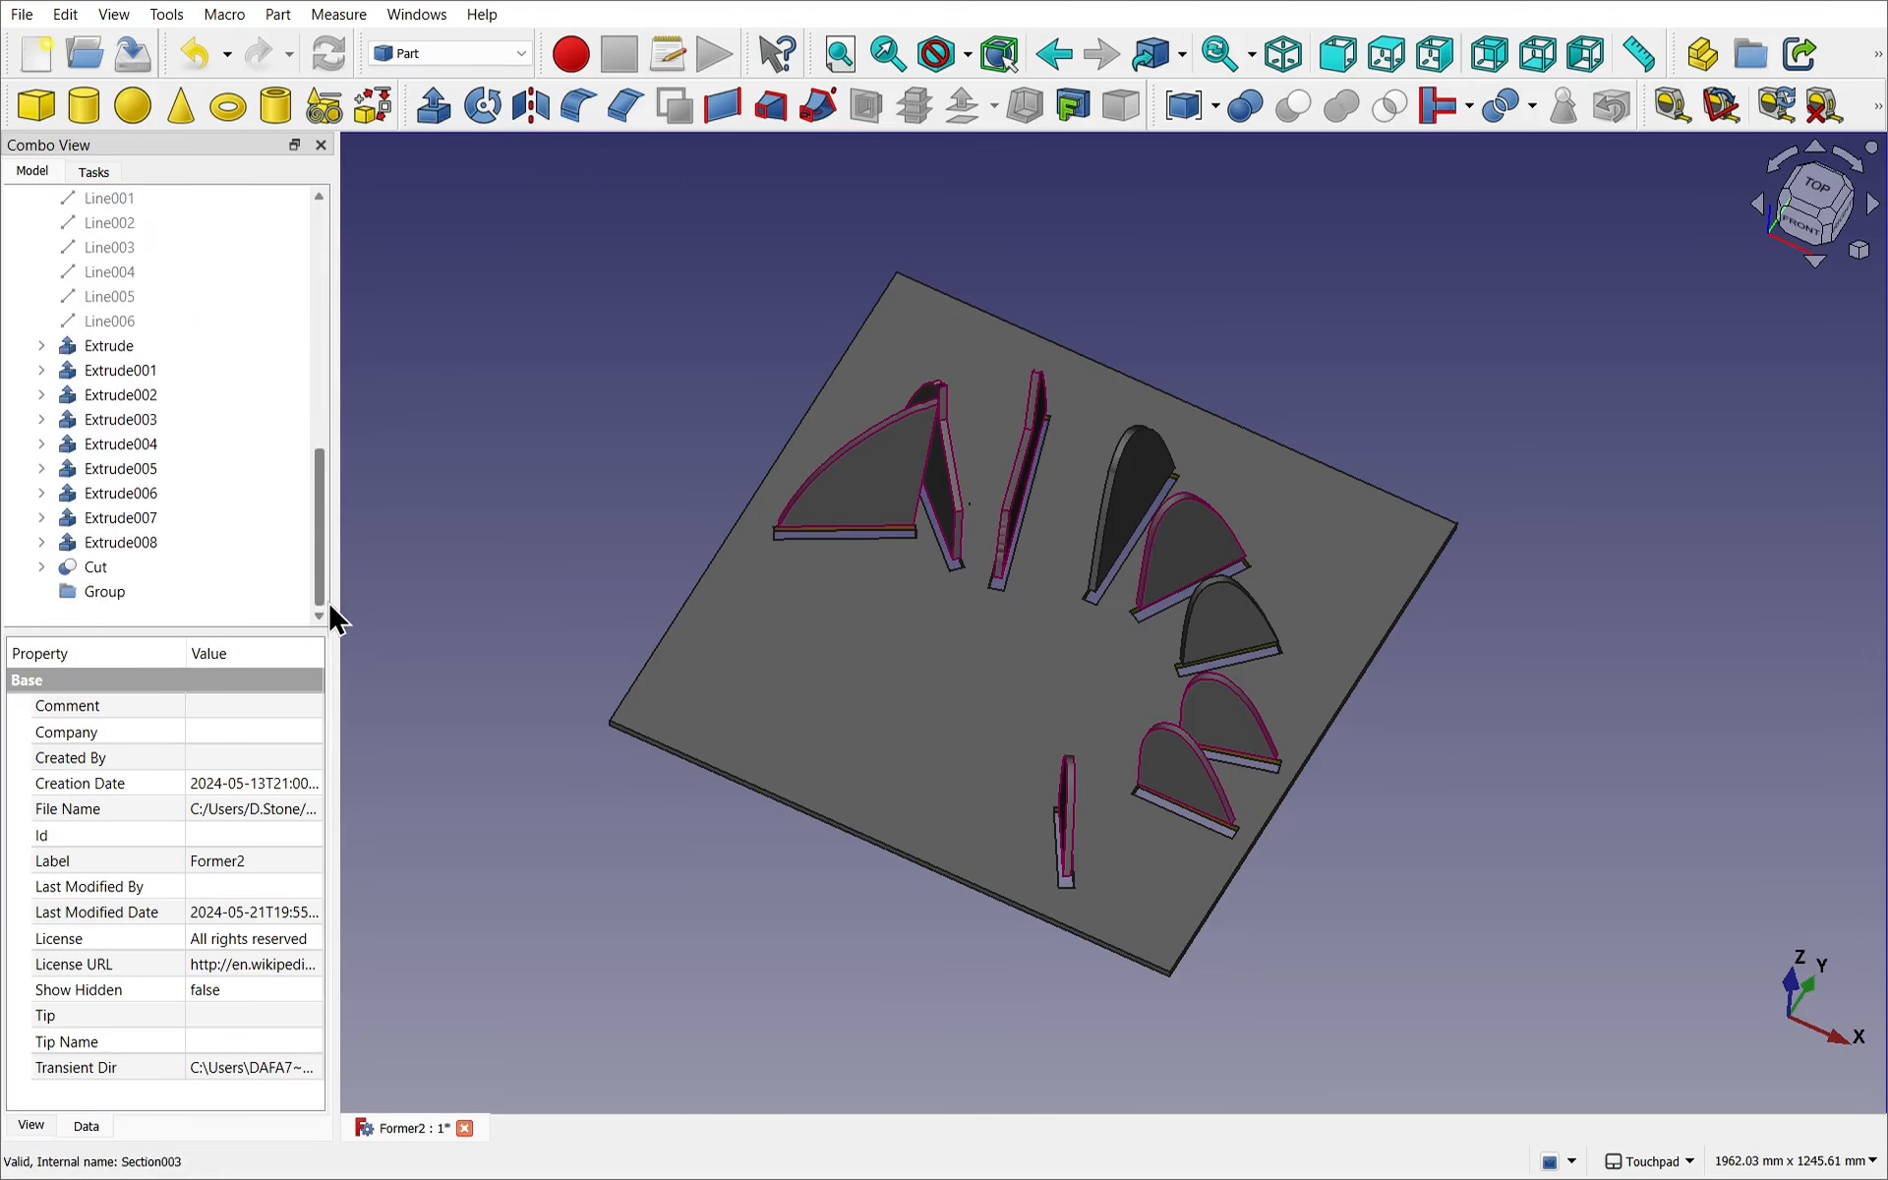
pyautogui.click(110, 345)
pyautogui.keyDown('shift'); pyautogui.click(131, 545); pyautogui.keyUp('shift')
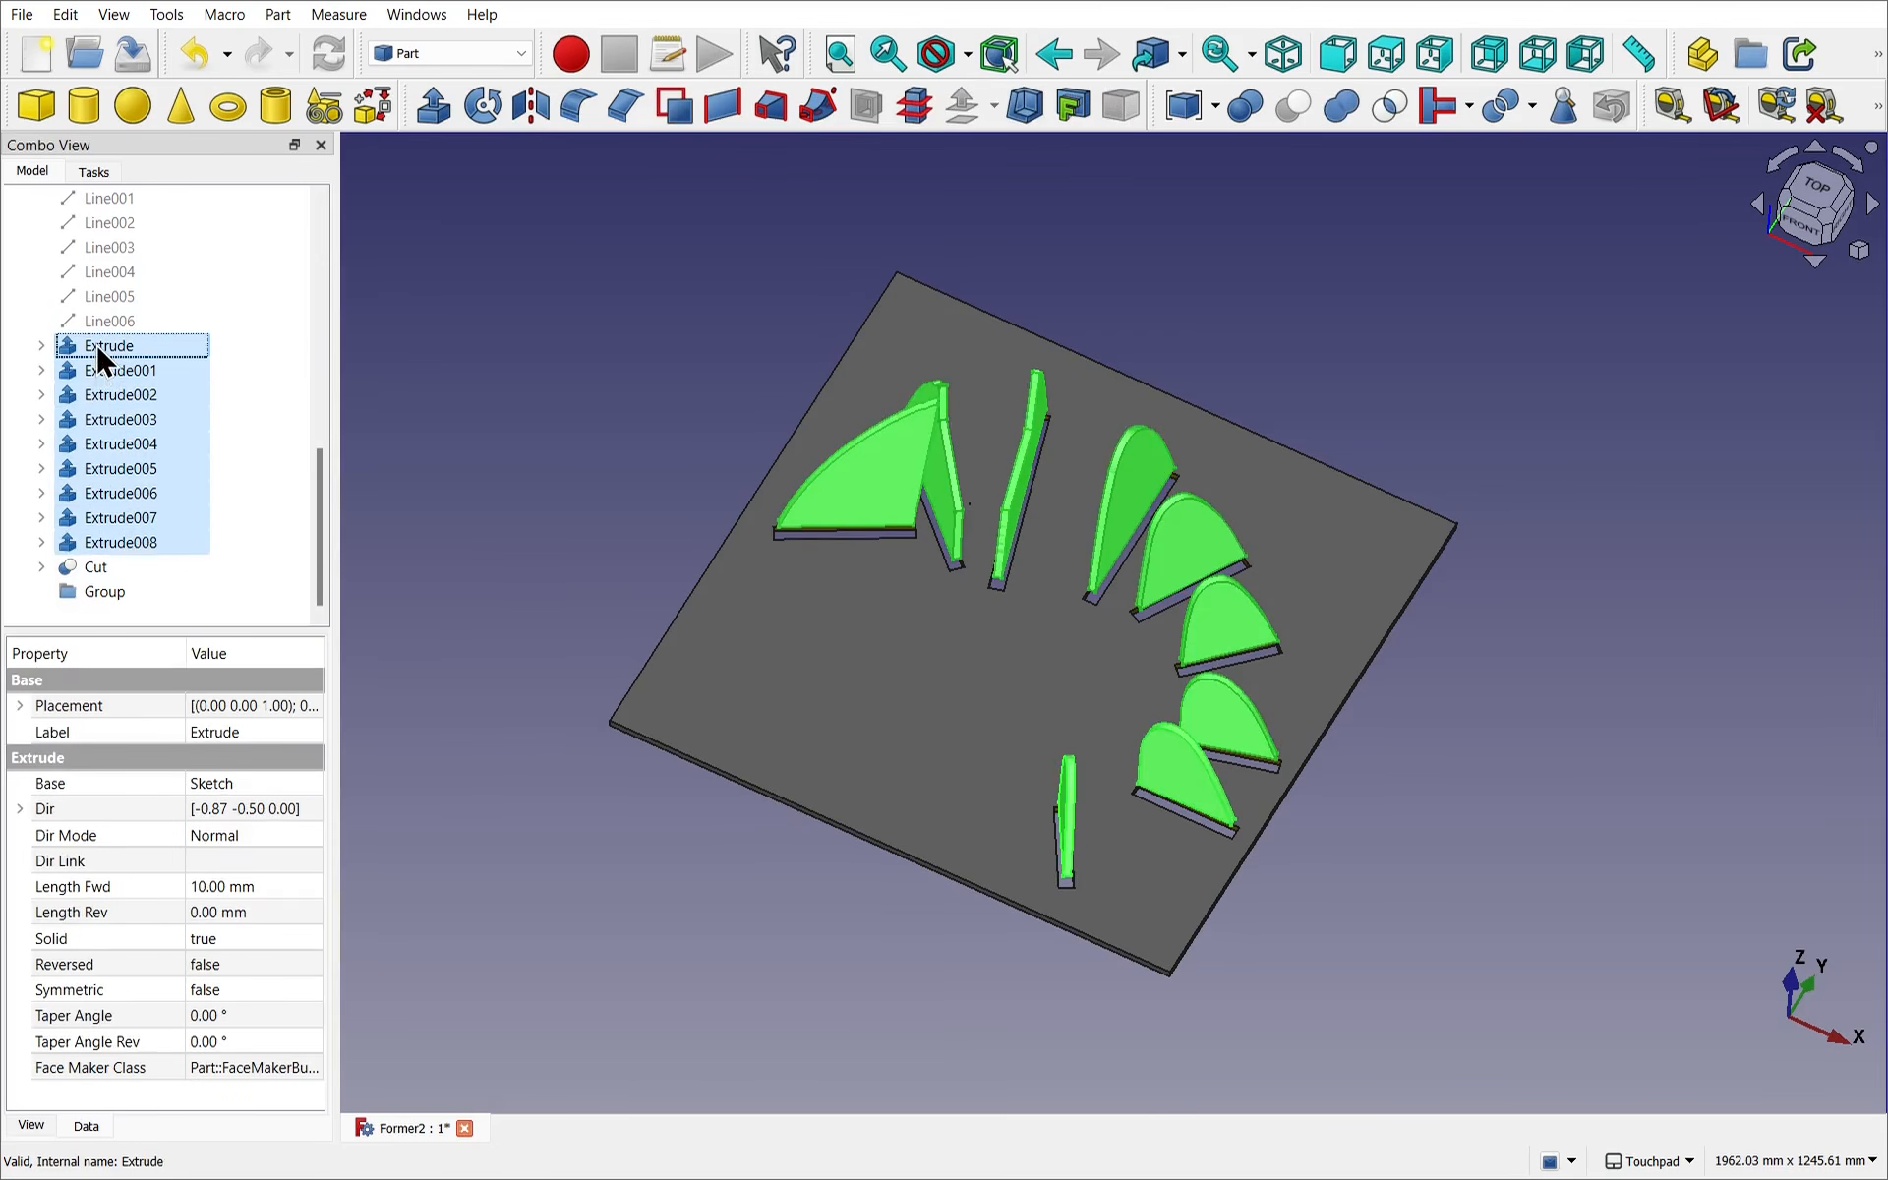
pyautogui.moveTo(96, 342); pyautogui.dragTo(116, 588)
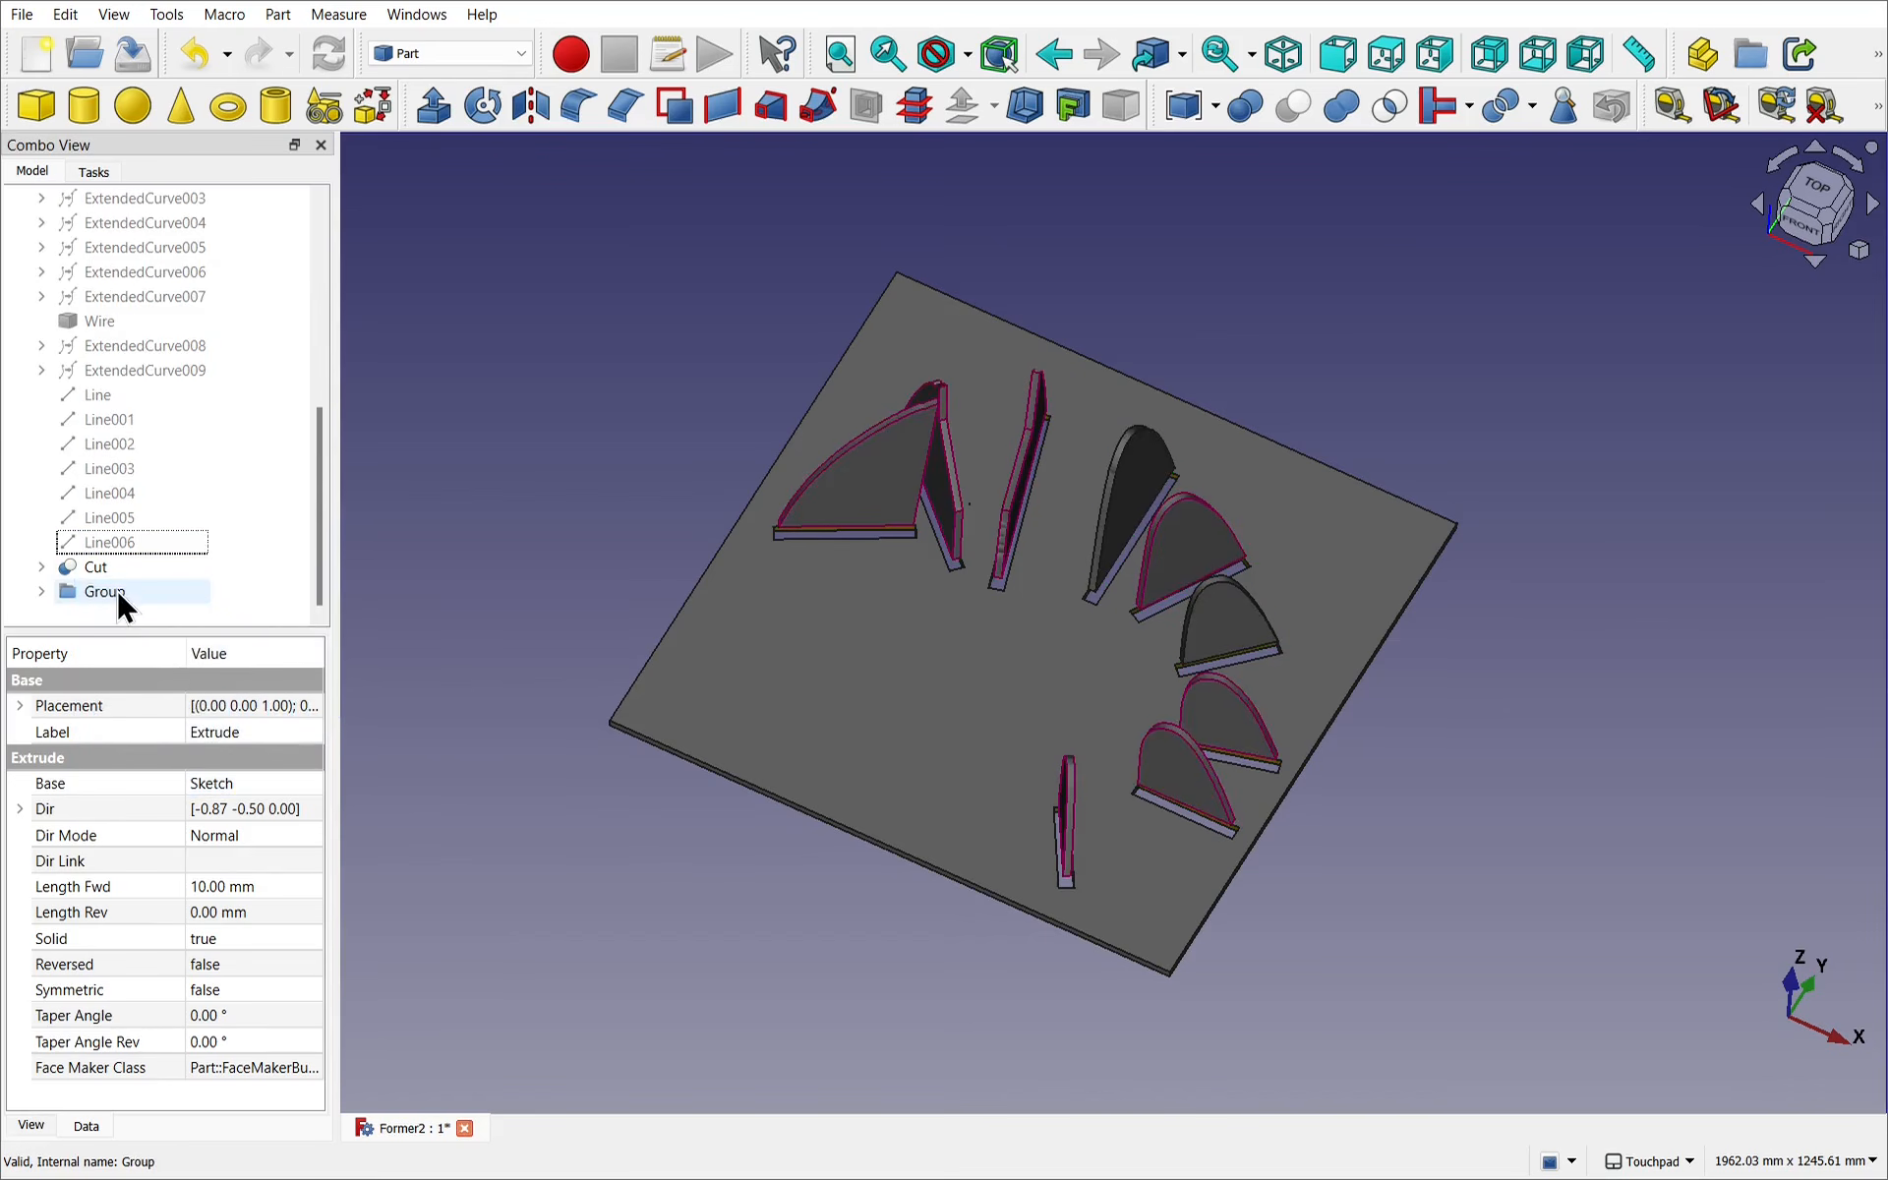
# Rename the group containing the former solids as CrossSections.
pyautogui.click(116, 590)
pyautogui.rightClick(116, 587)
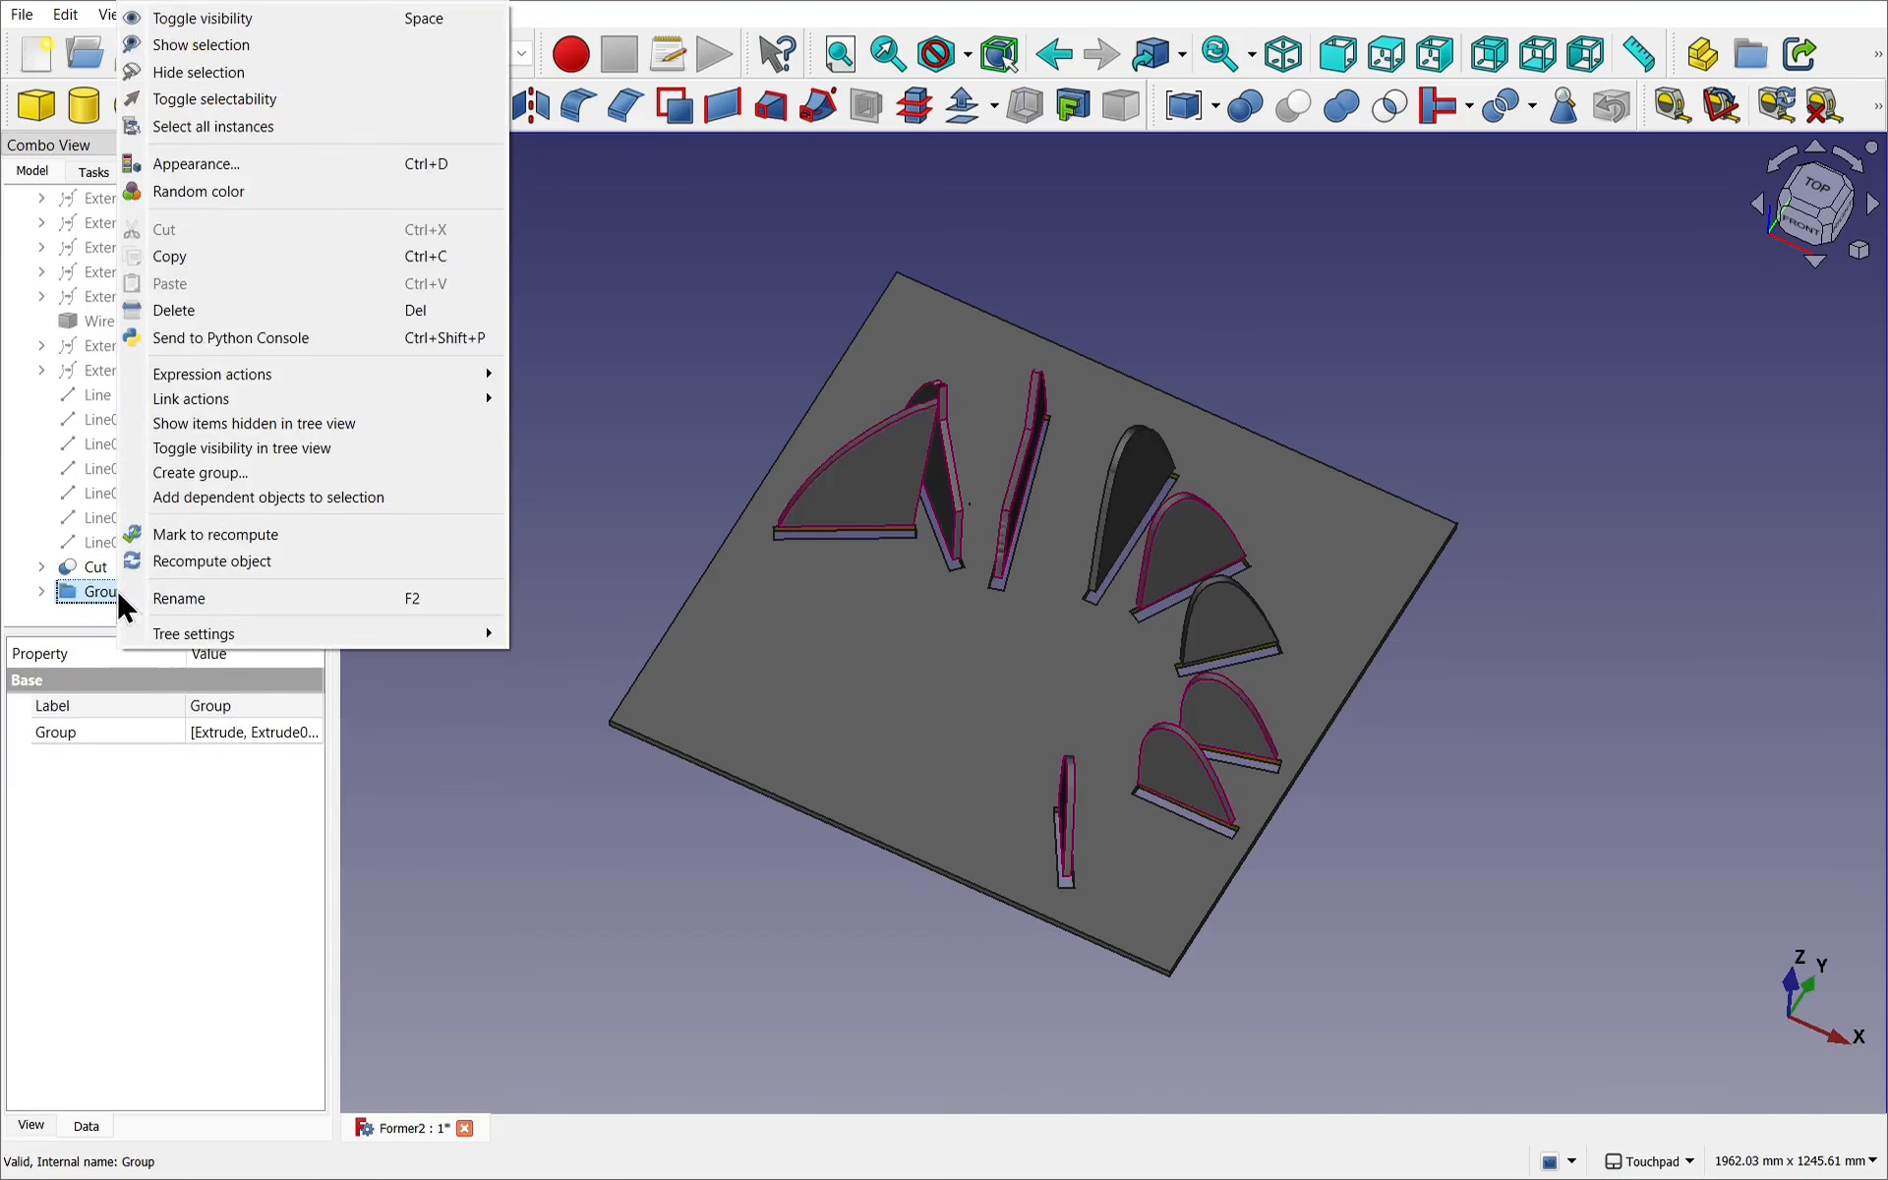
pyautogui.click(181, 594)
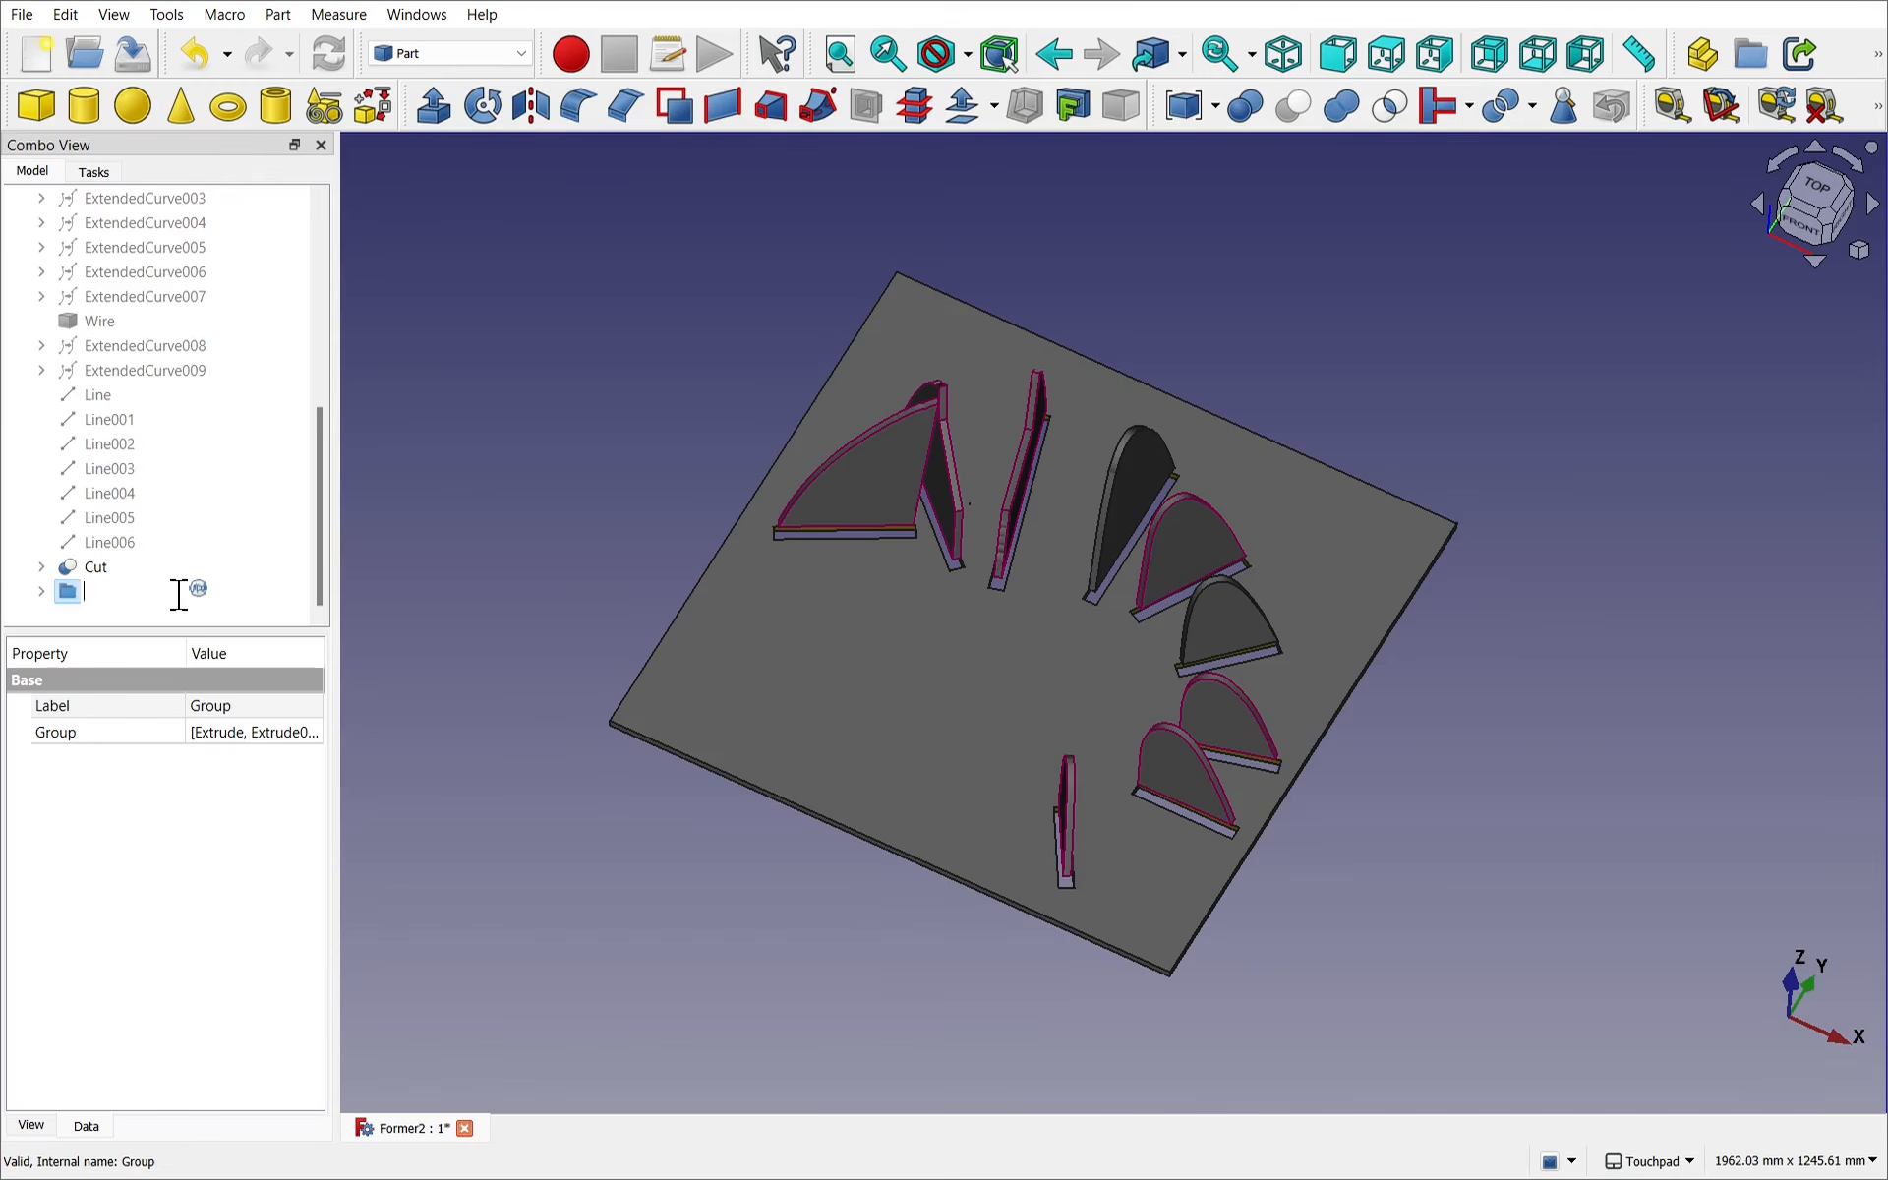
pyautogui.write('CrossSections')
pyautogui.press('Return')
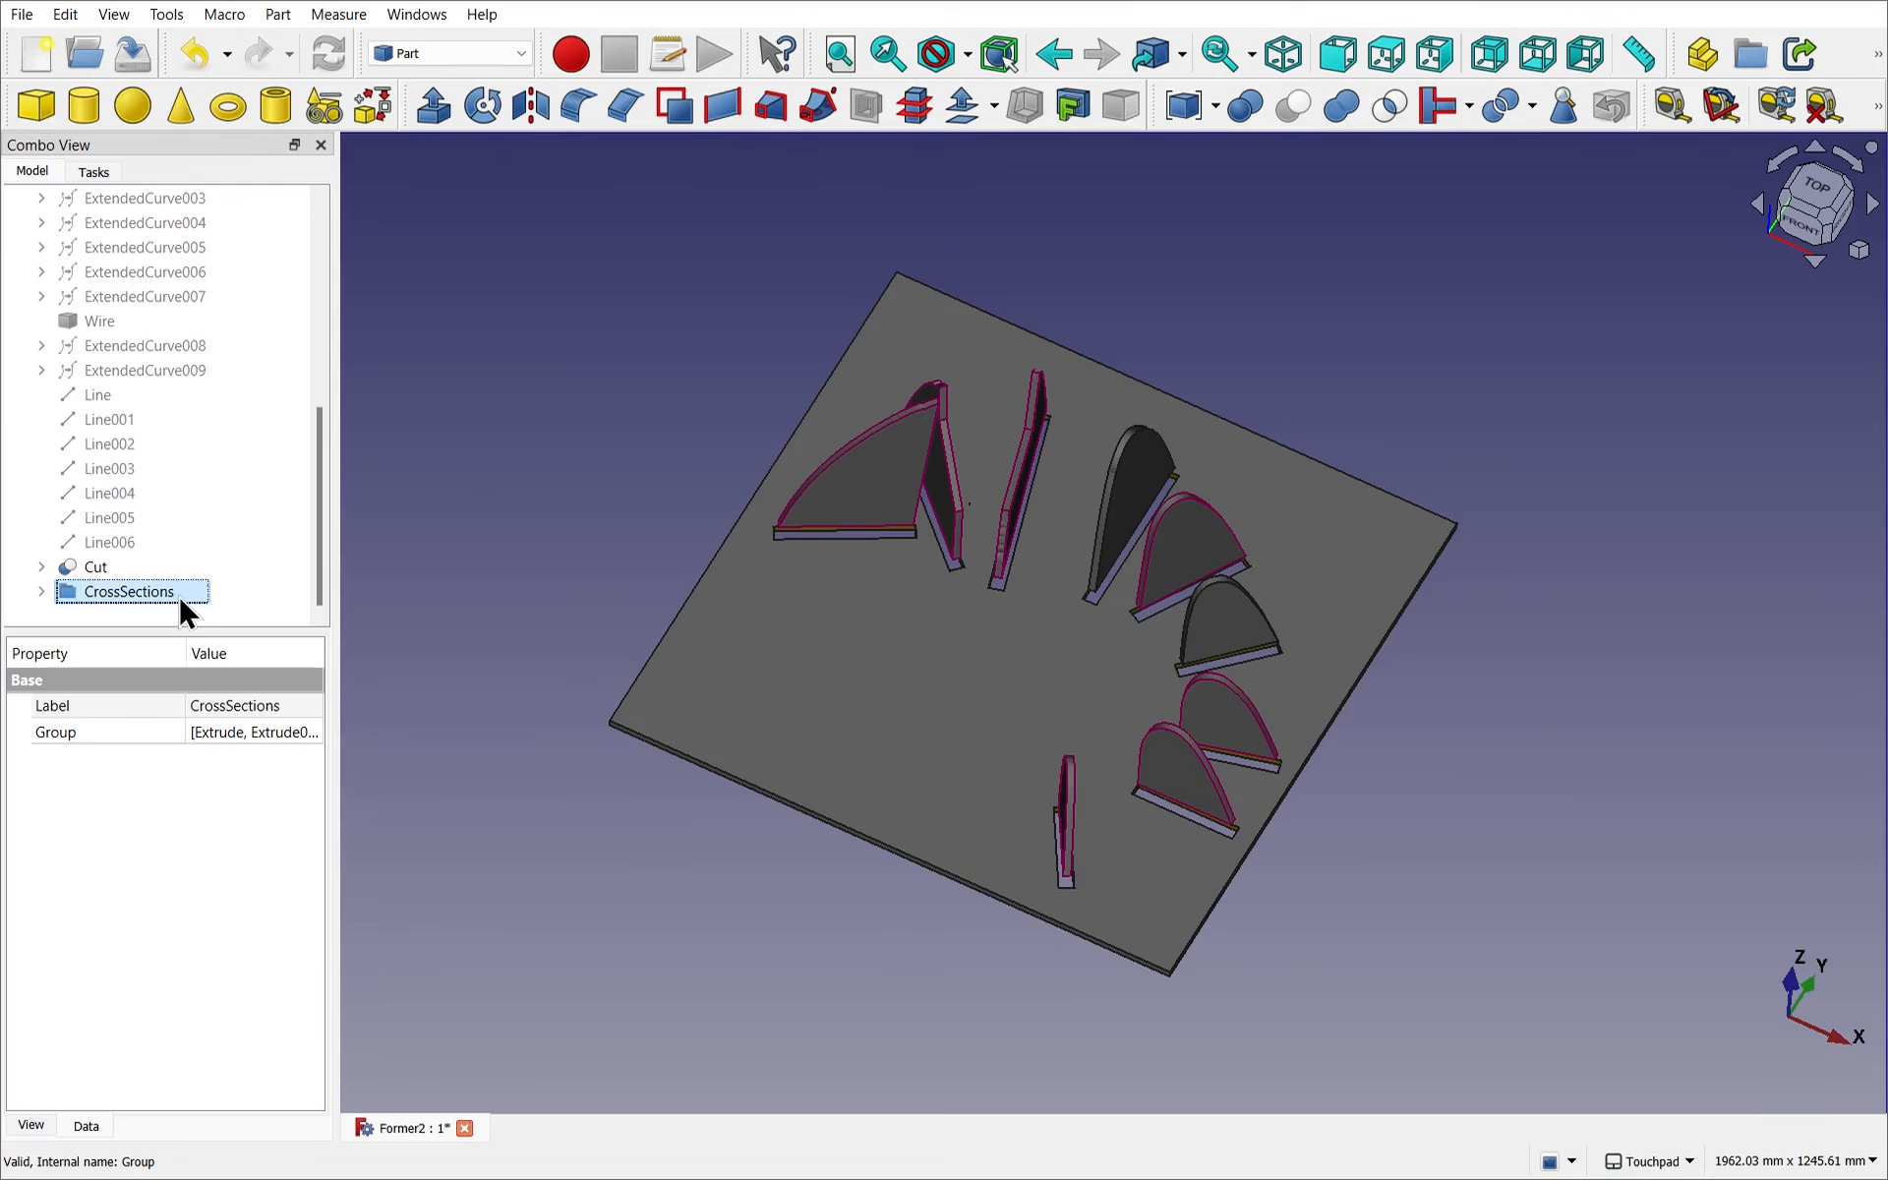
# Rename the Cut as BaseBoard and move it into the CrossSections group.
pyautogui.click(82, 569)
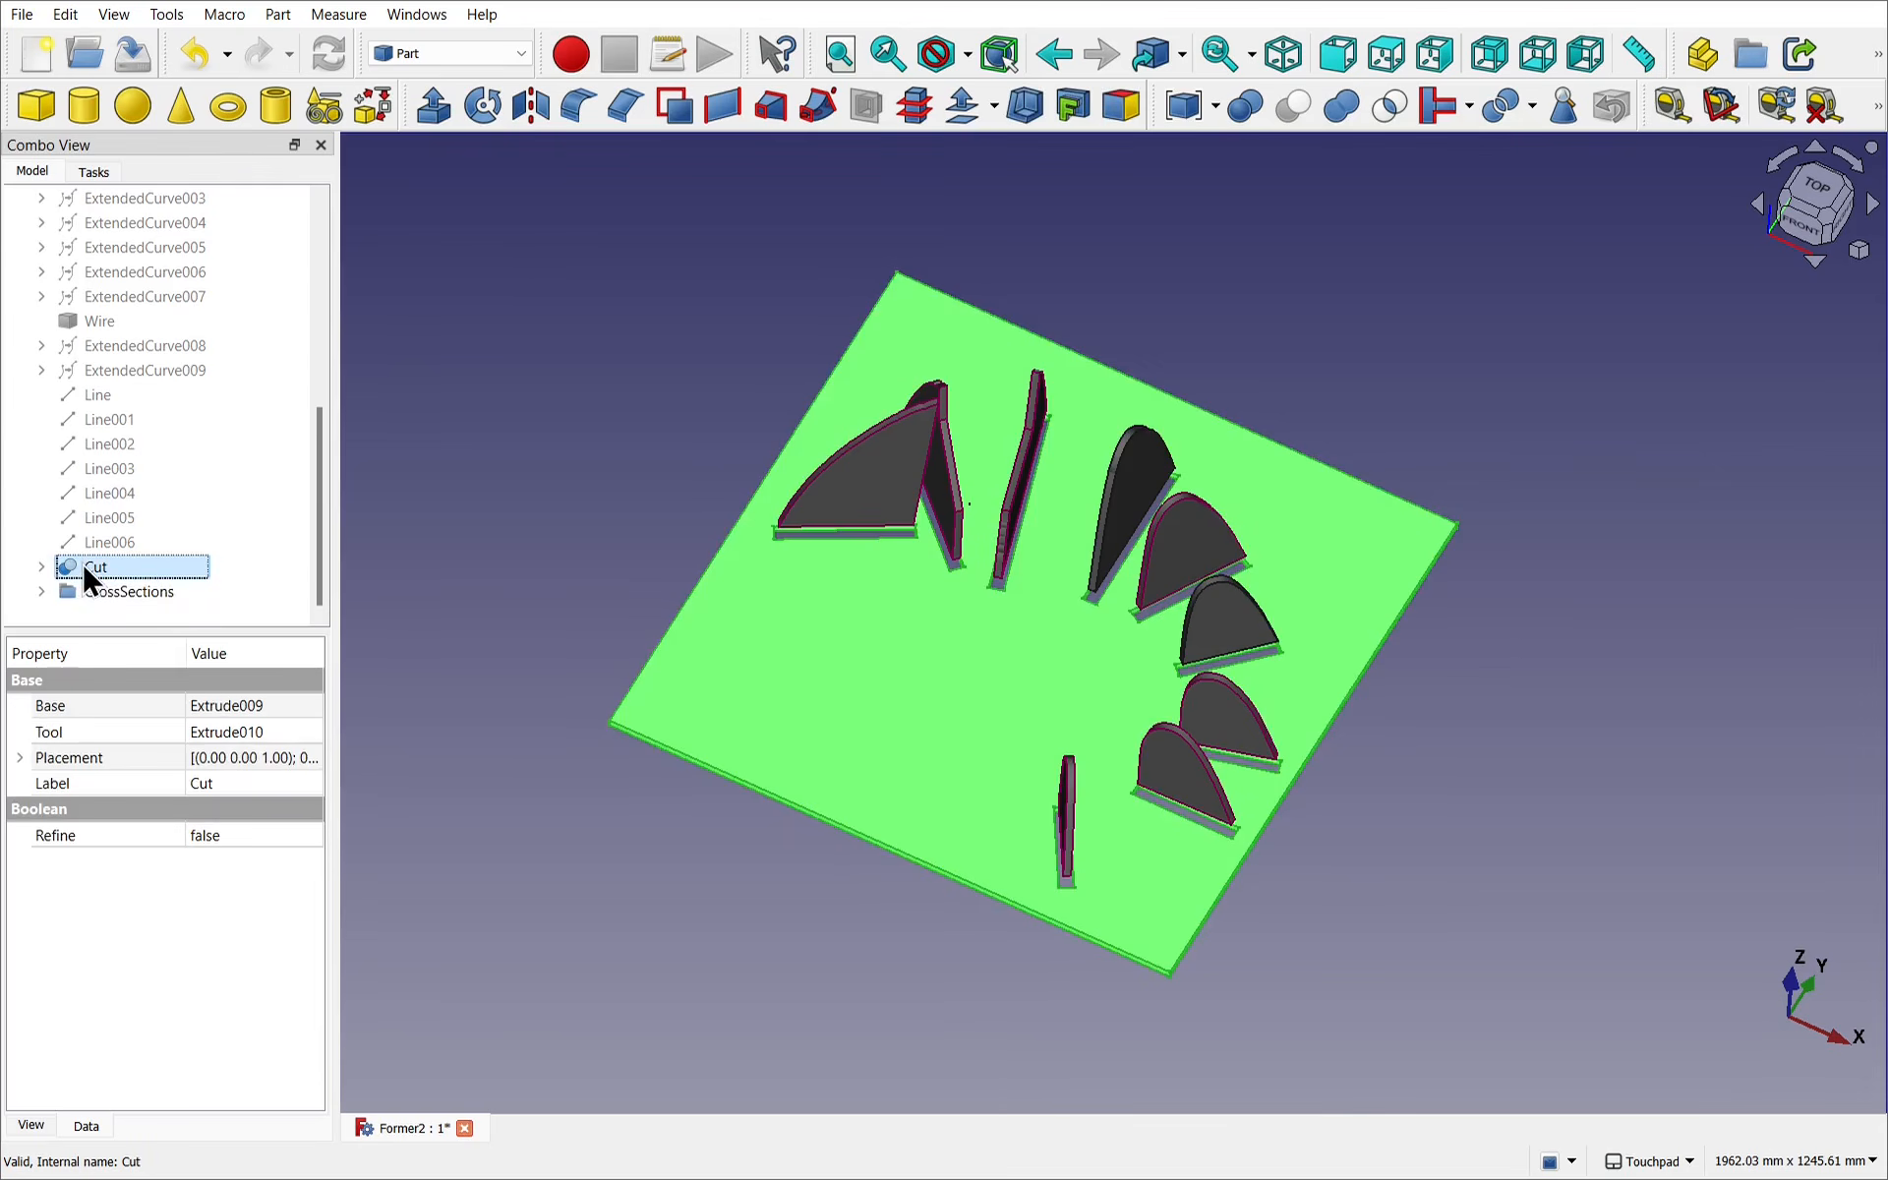
pyautogui.rightClick(88, 578)
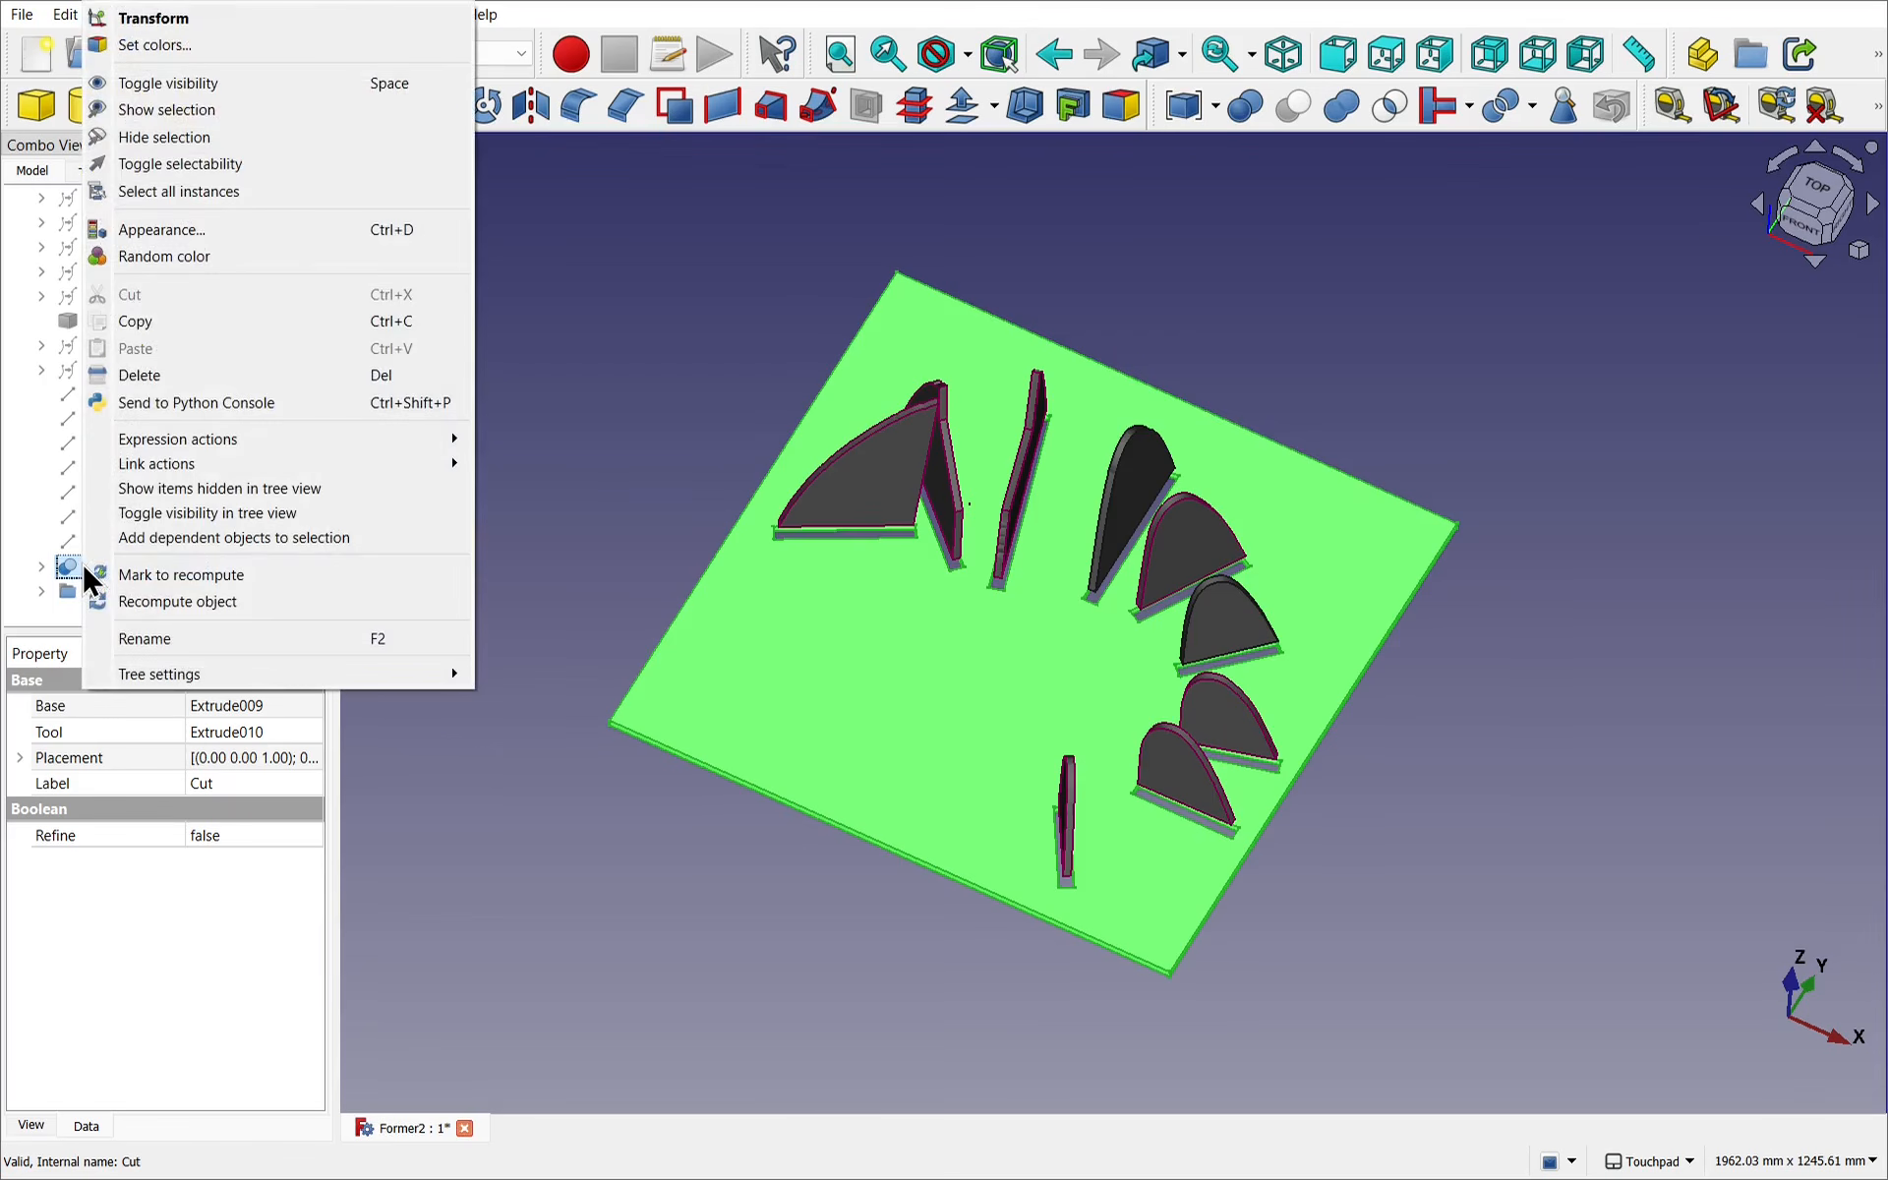
pyautogui.click(175, 640)
pyautogui.write('BaseBoard')
pyautogui.press('Return')
pyautogui.moveTo(192, 570); pyautogui.dragTo(137, 601)
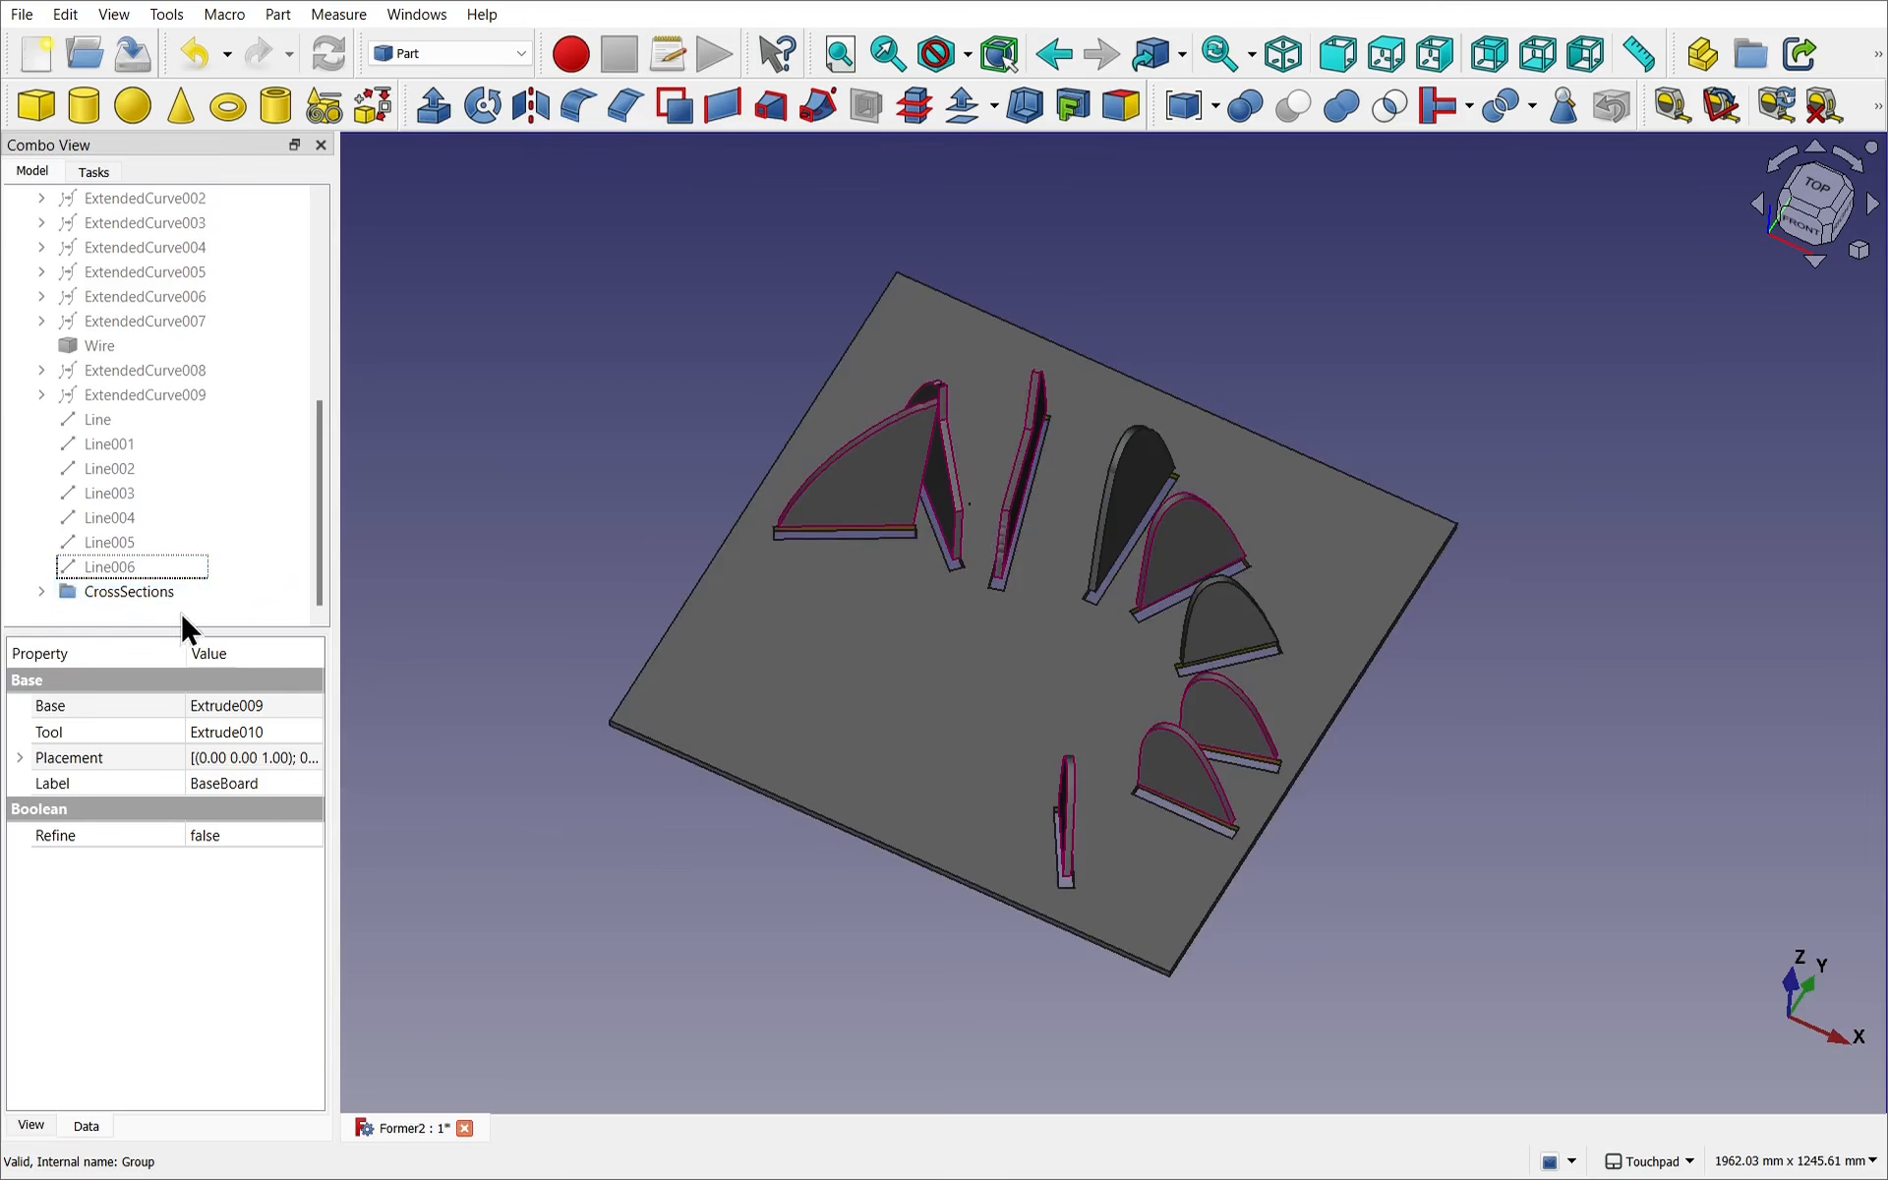
pyautogui.click(209, 616)
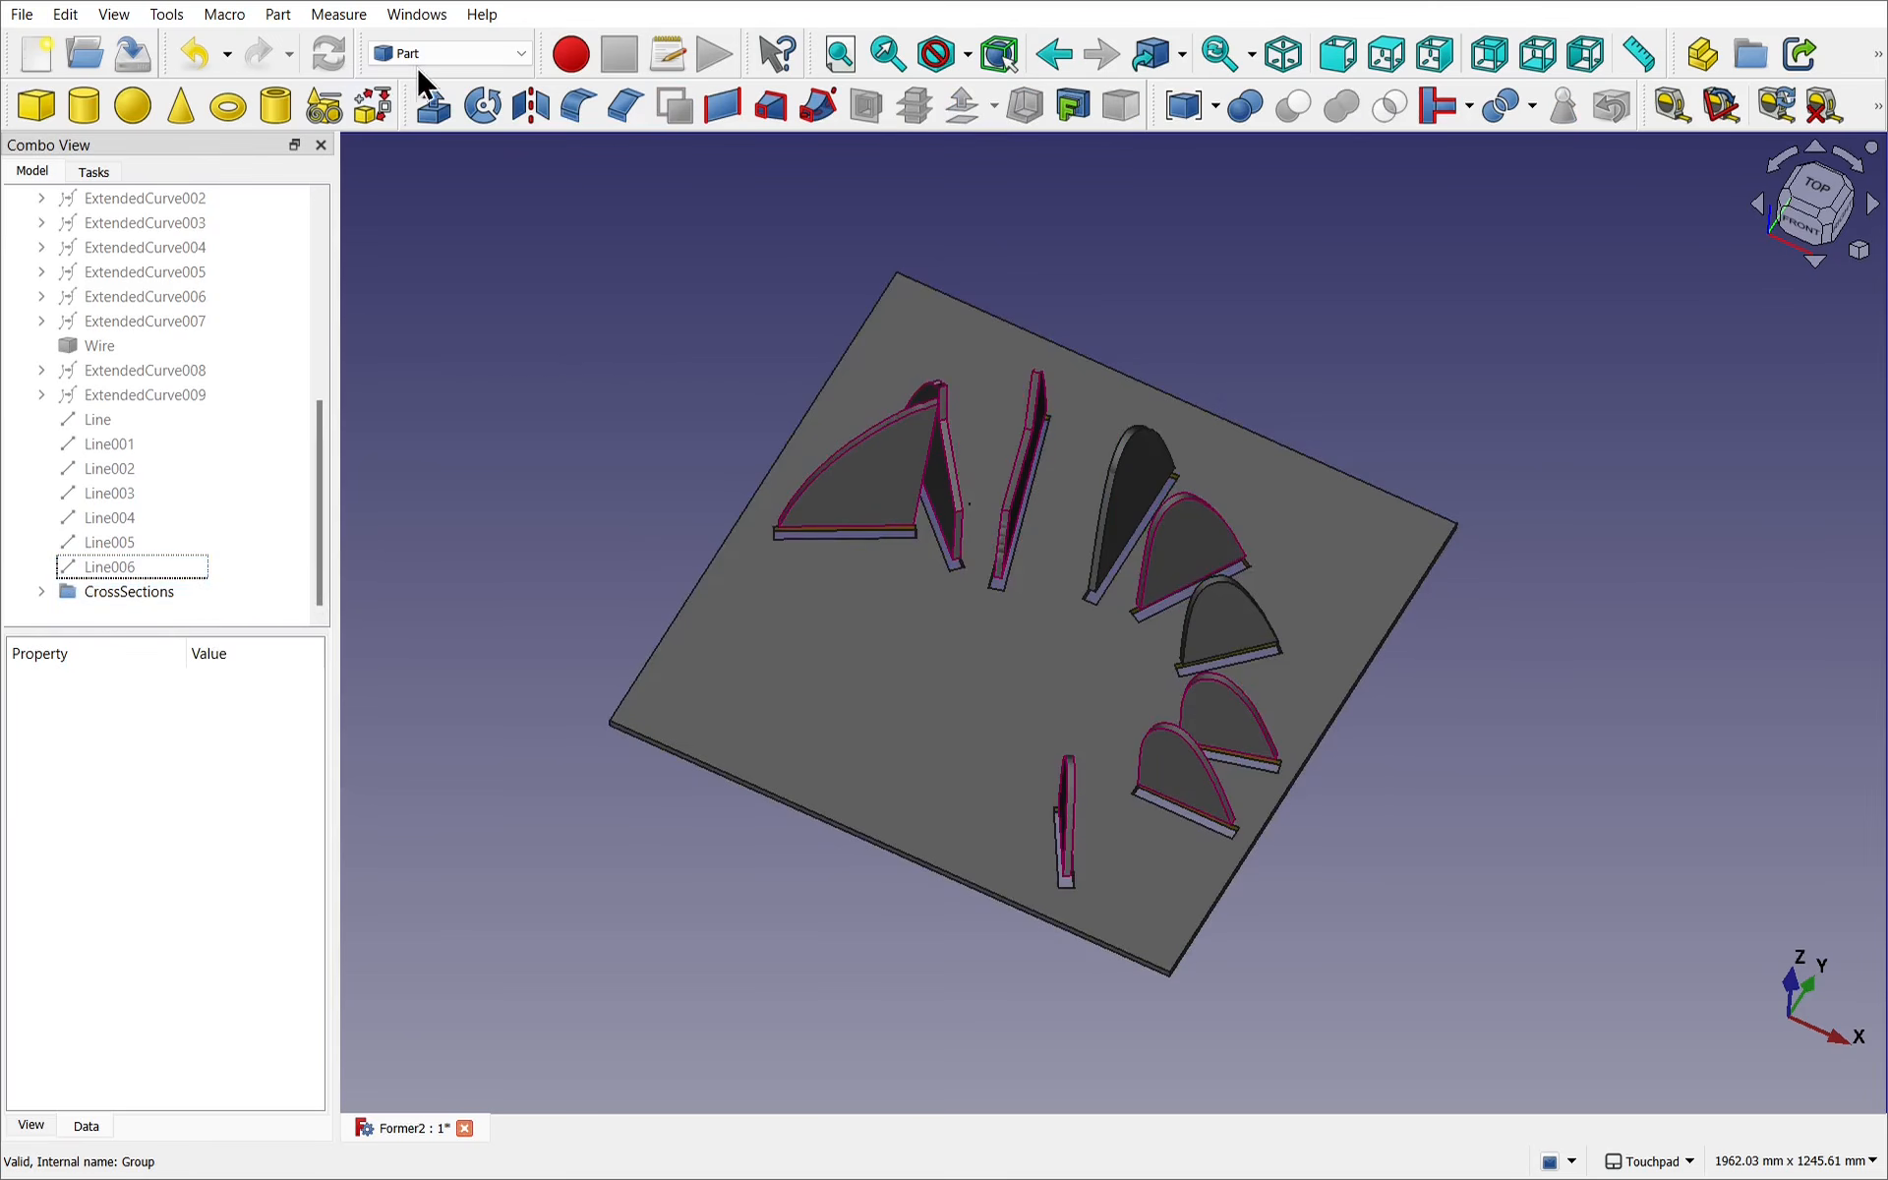
# Switch to the Draft workbench, view the model from the top and hide the grid.
pyautogui.click(440, 57)
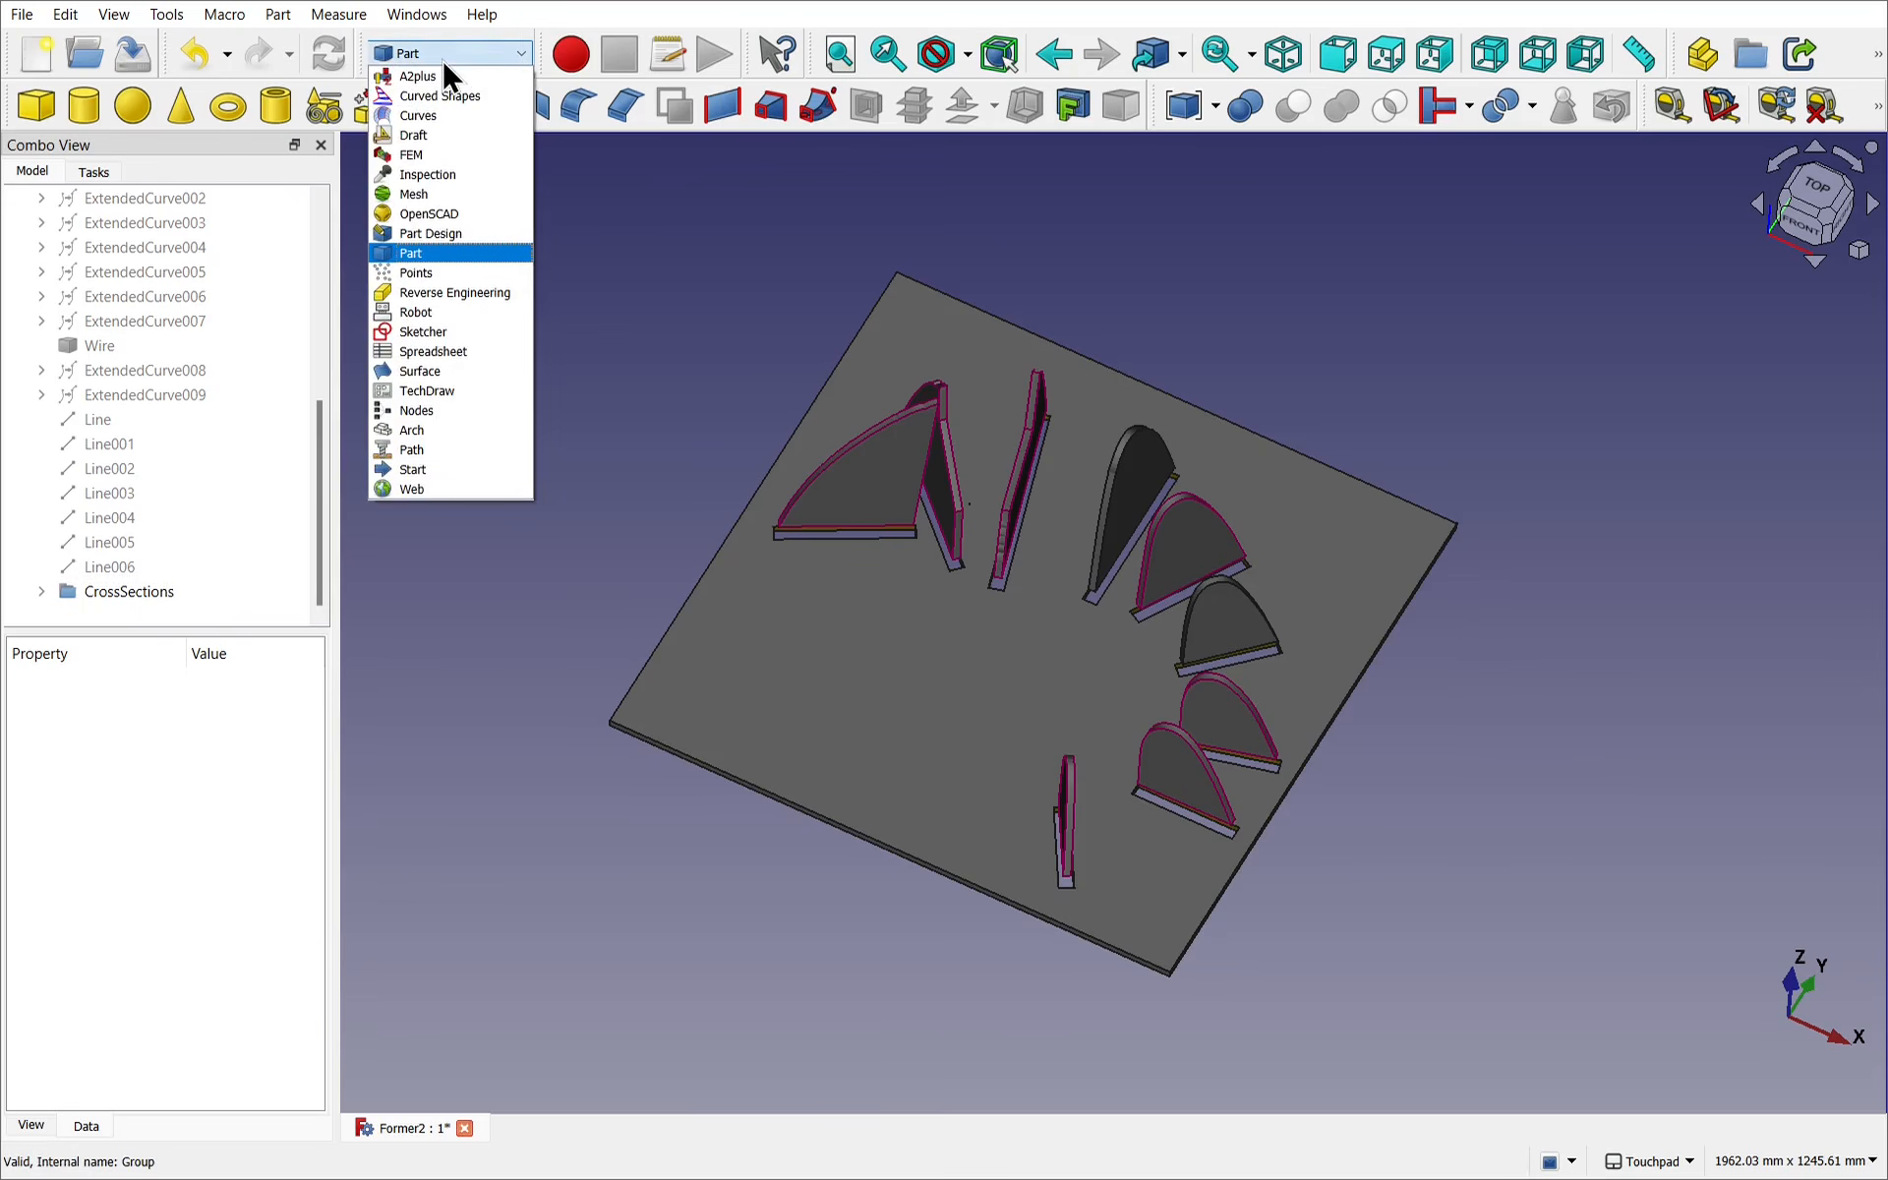
pyautogui.click(423, 138)
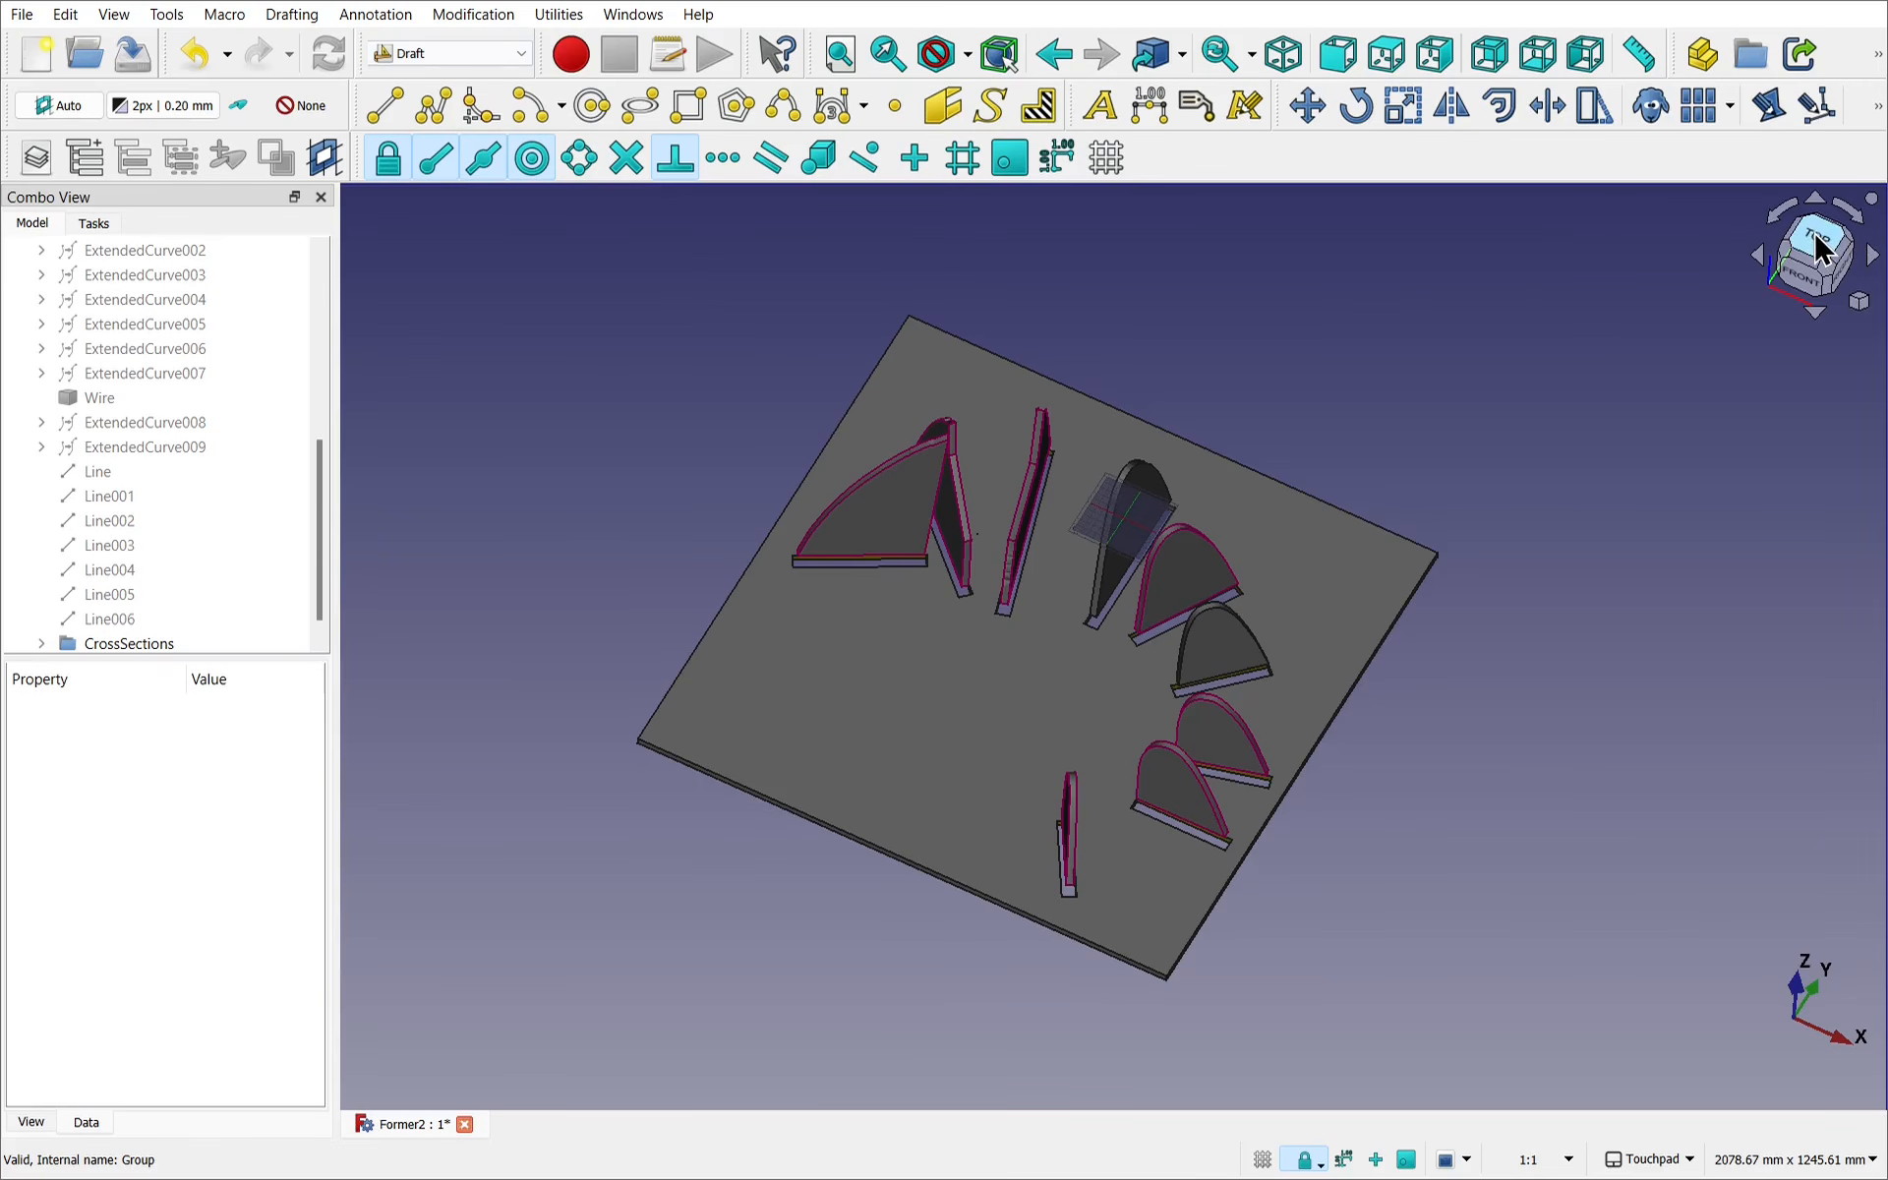
pyautogui.click(1821, 251)
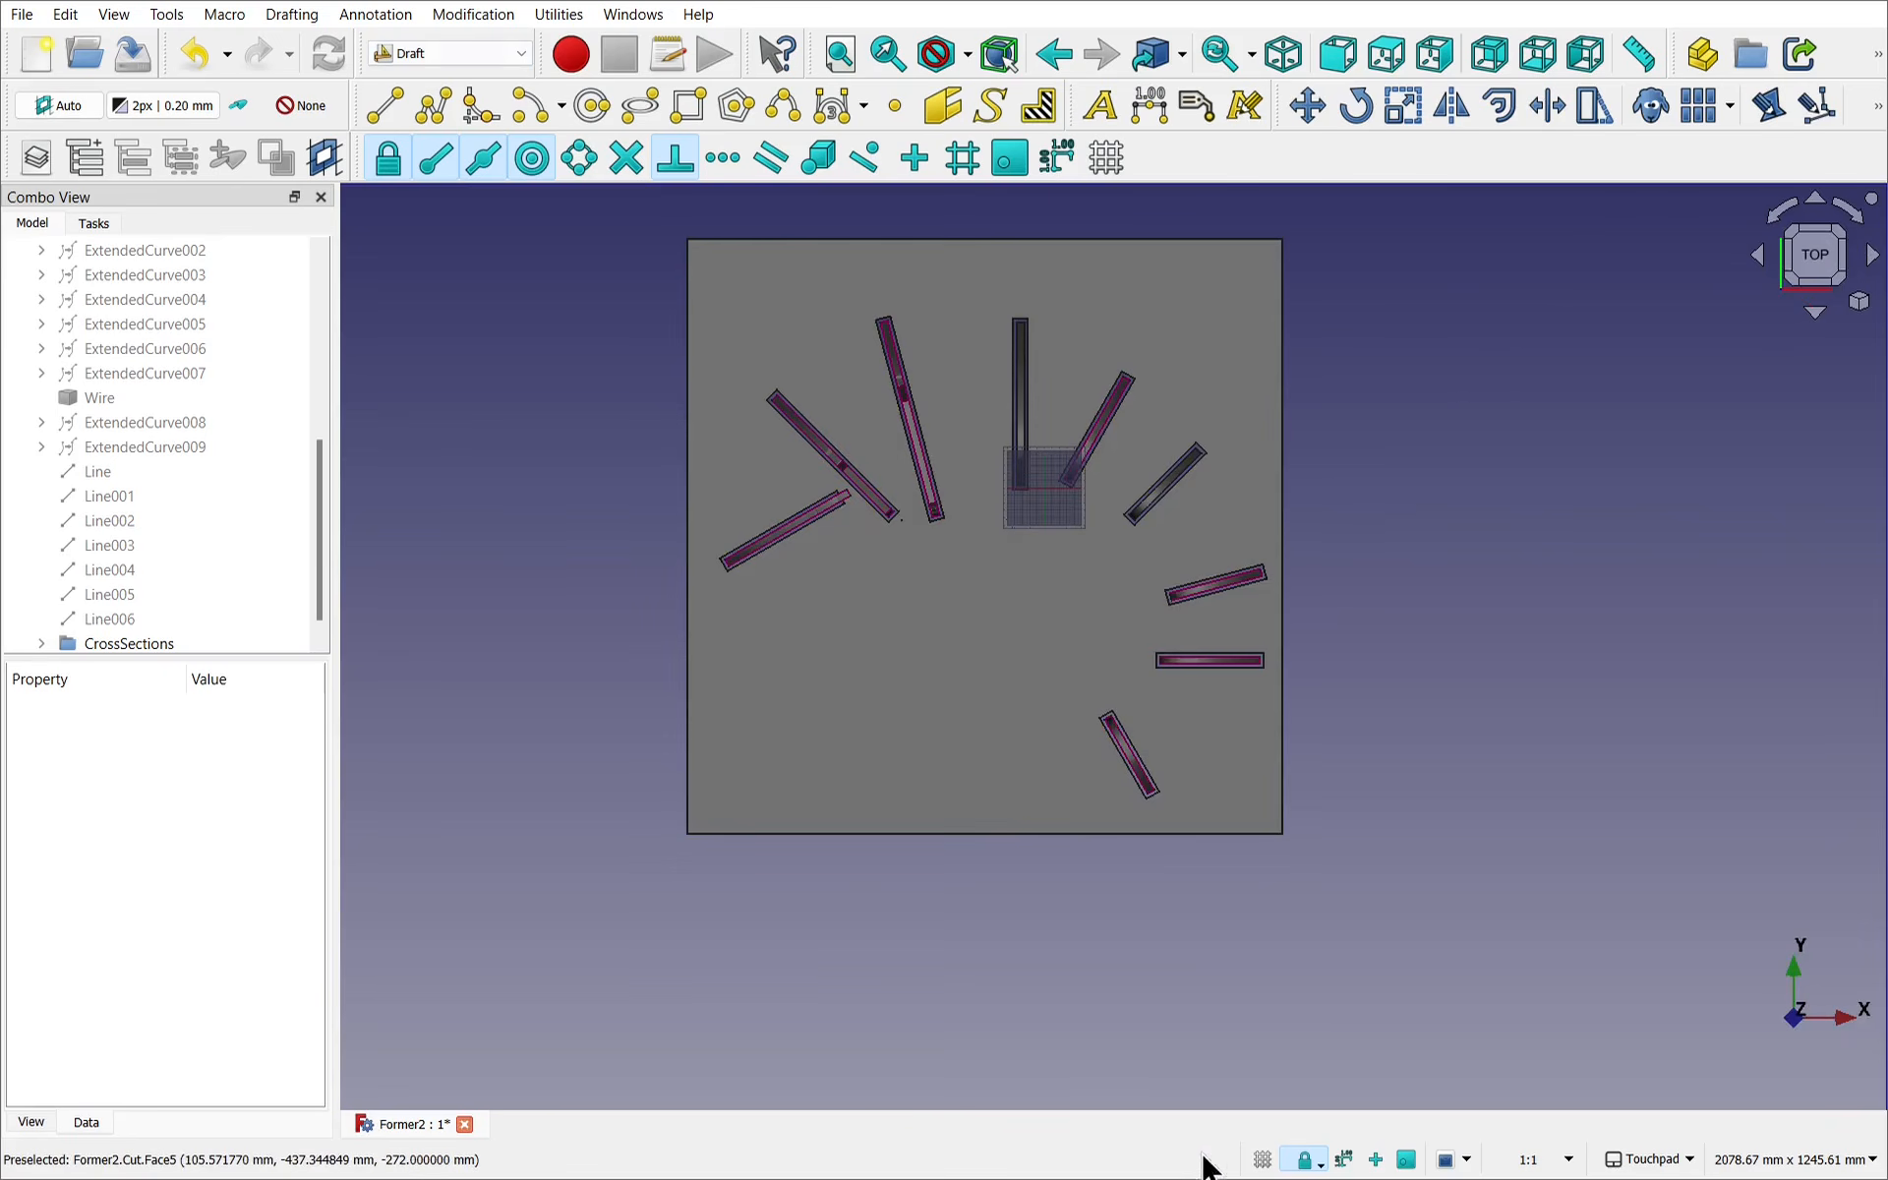
pyautogui.click(1262, 1159)
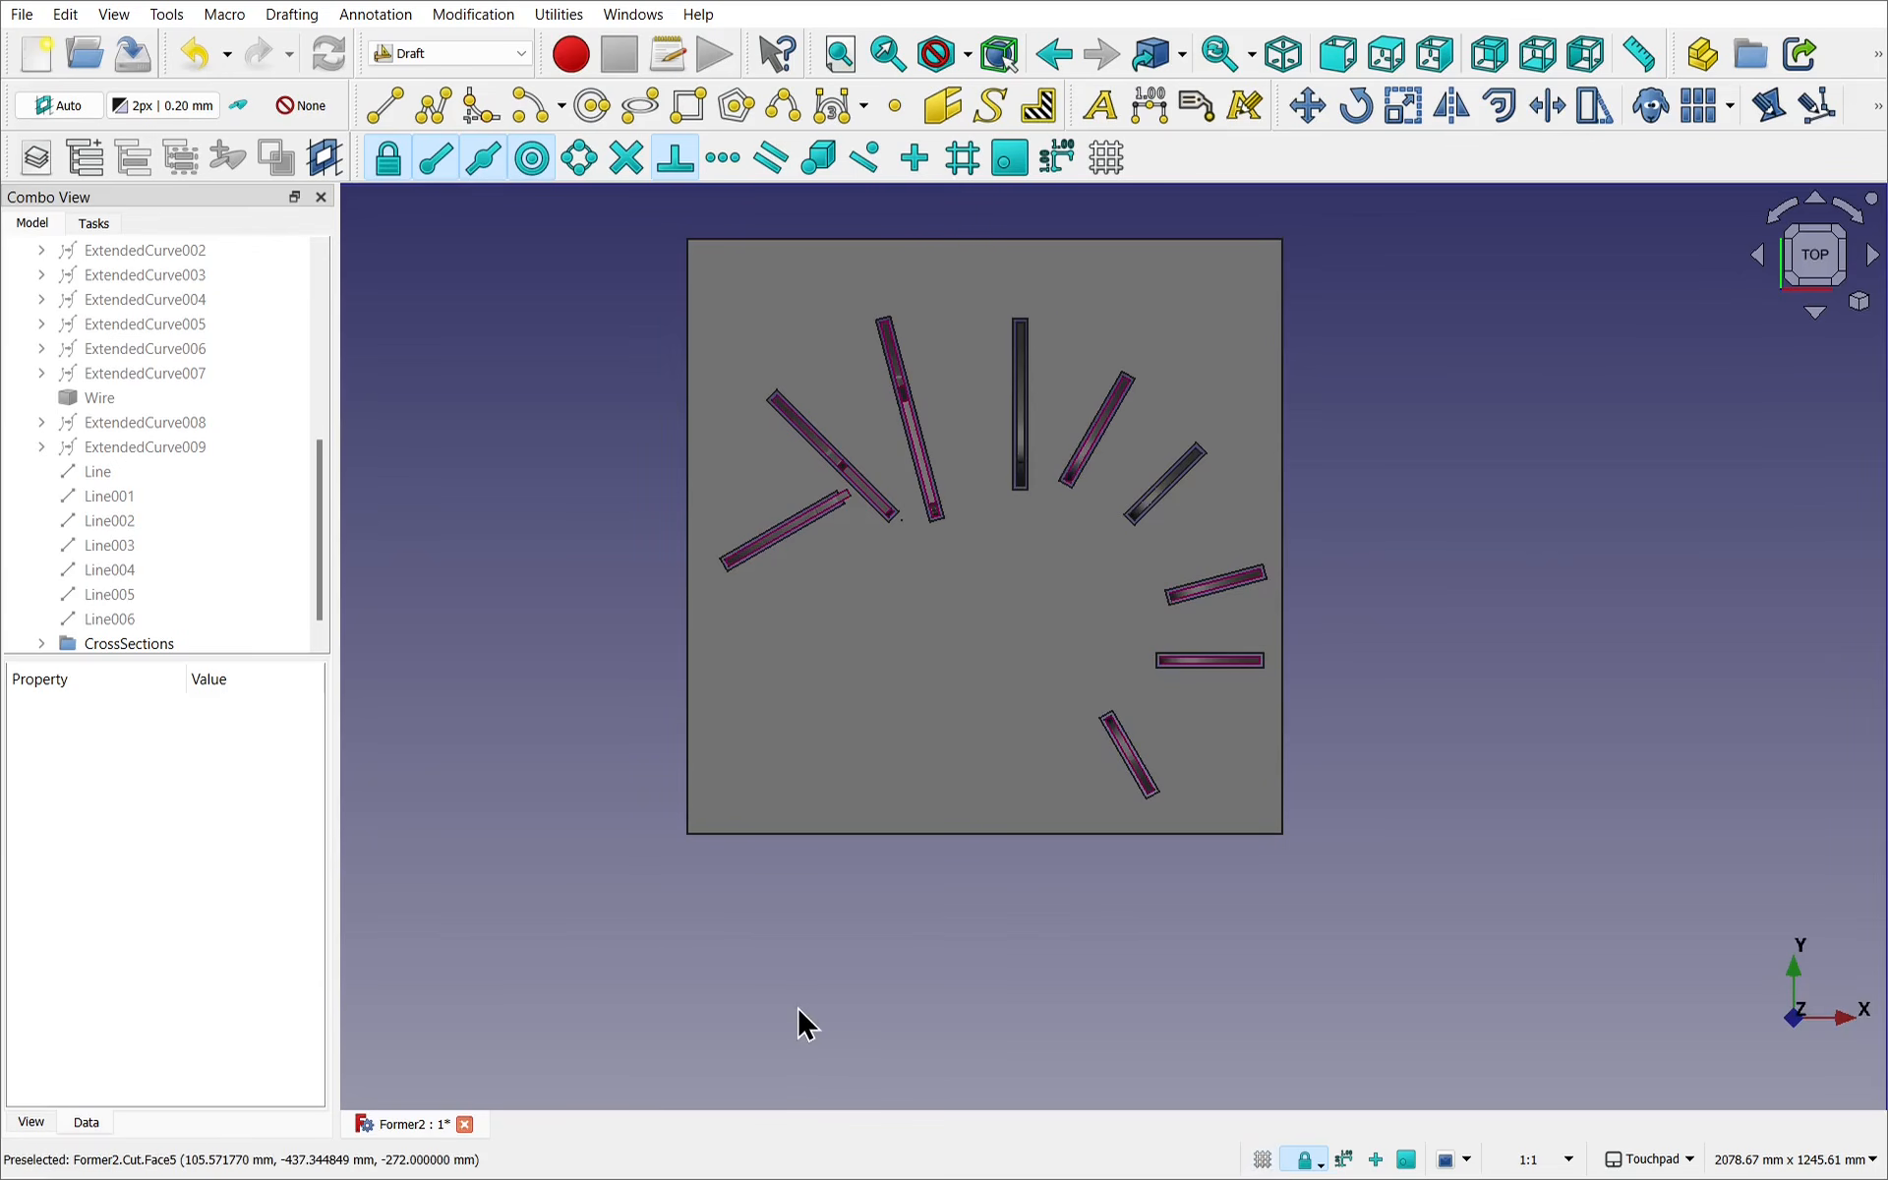
# Create a Shape 2D View of the base board's top face from the top view.
pyautogui.click(910, 757)
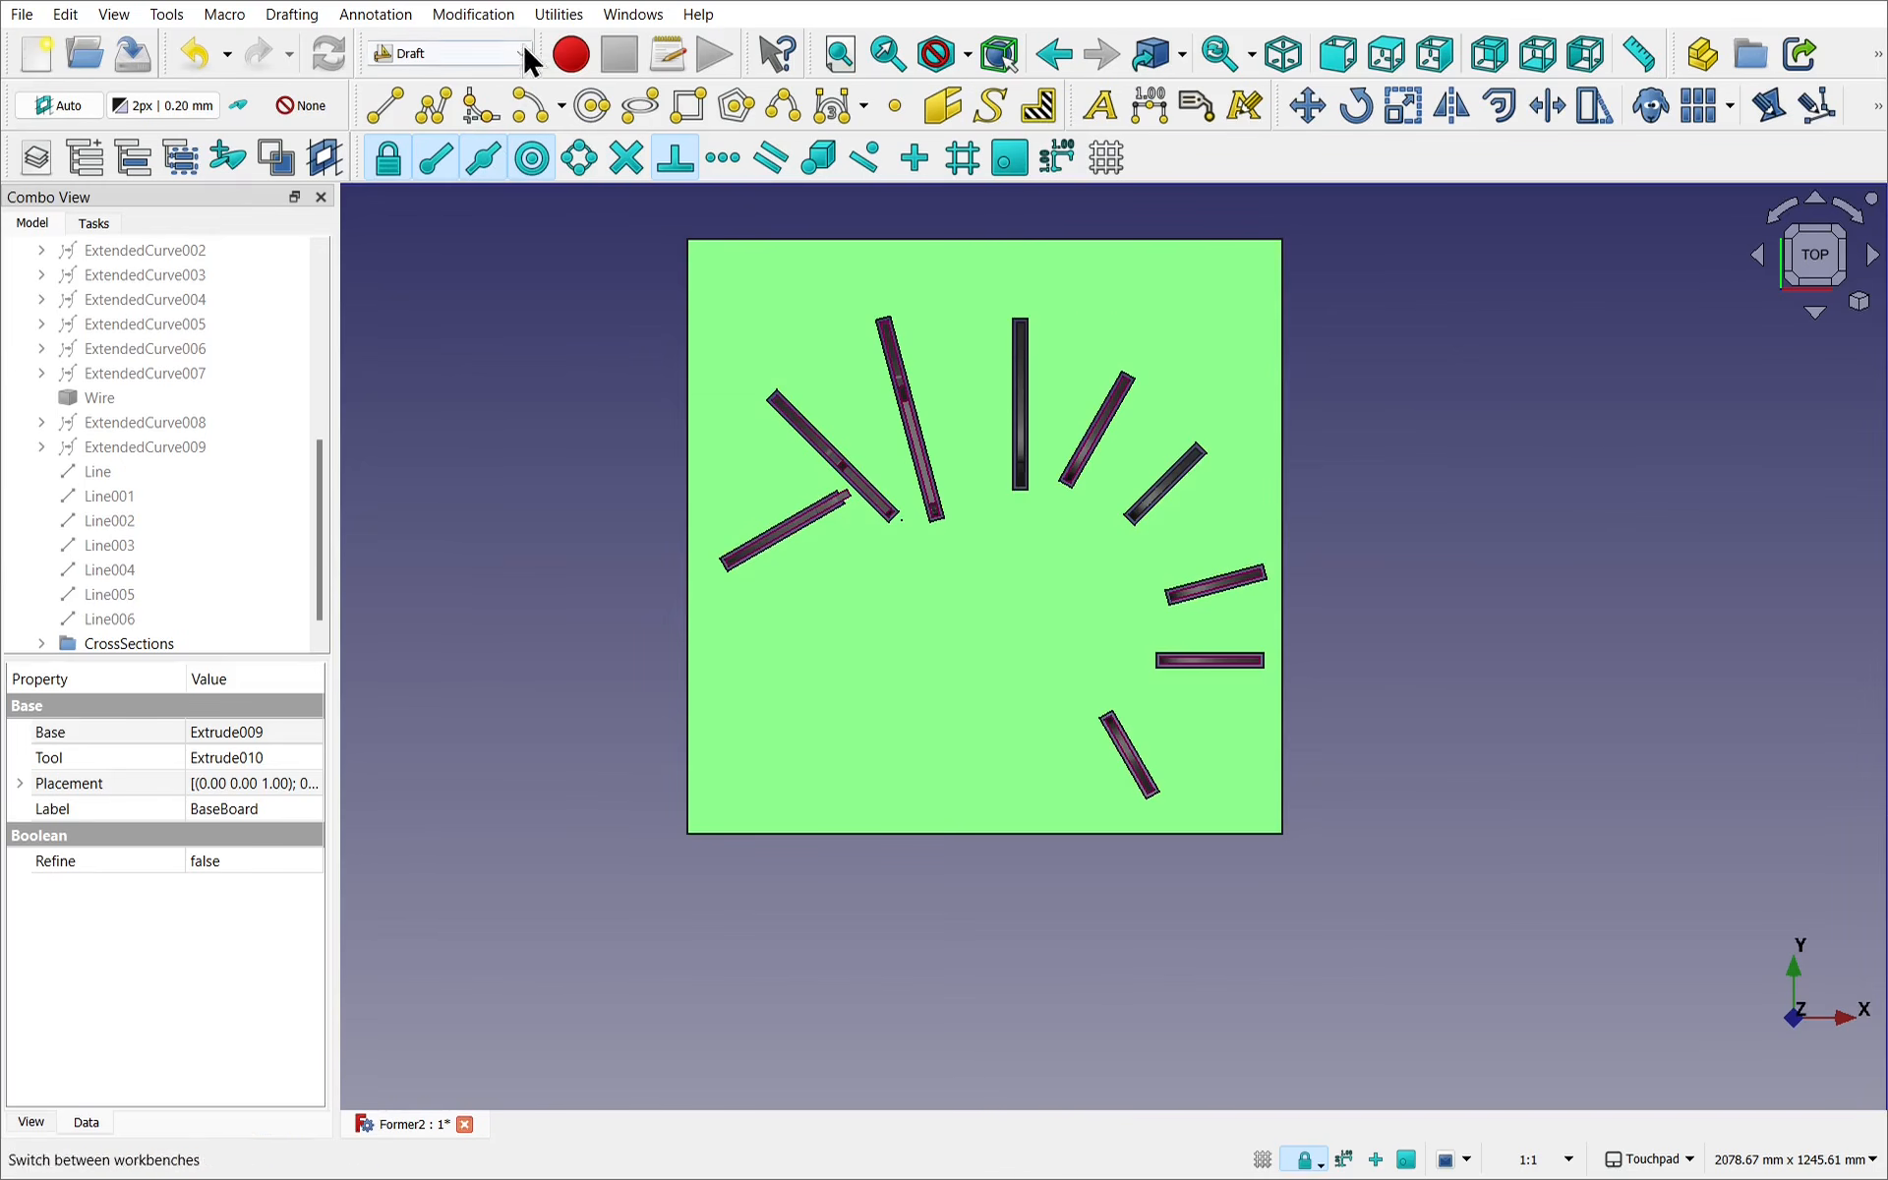
pyautogui.click(550, 18)
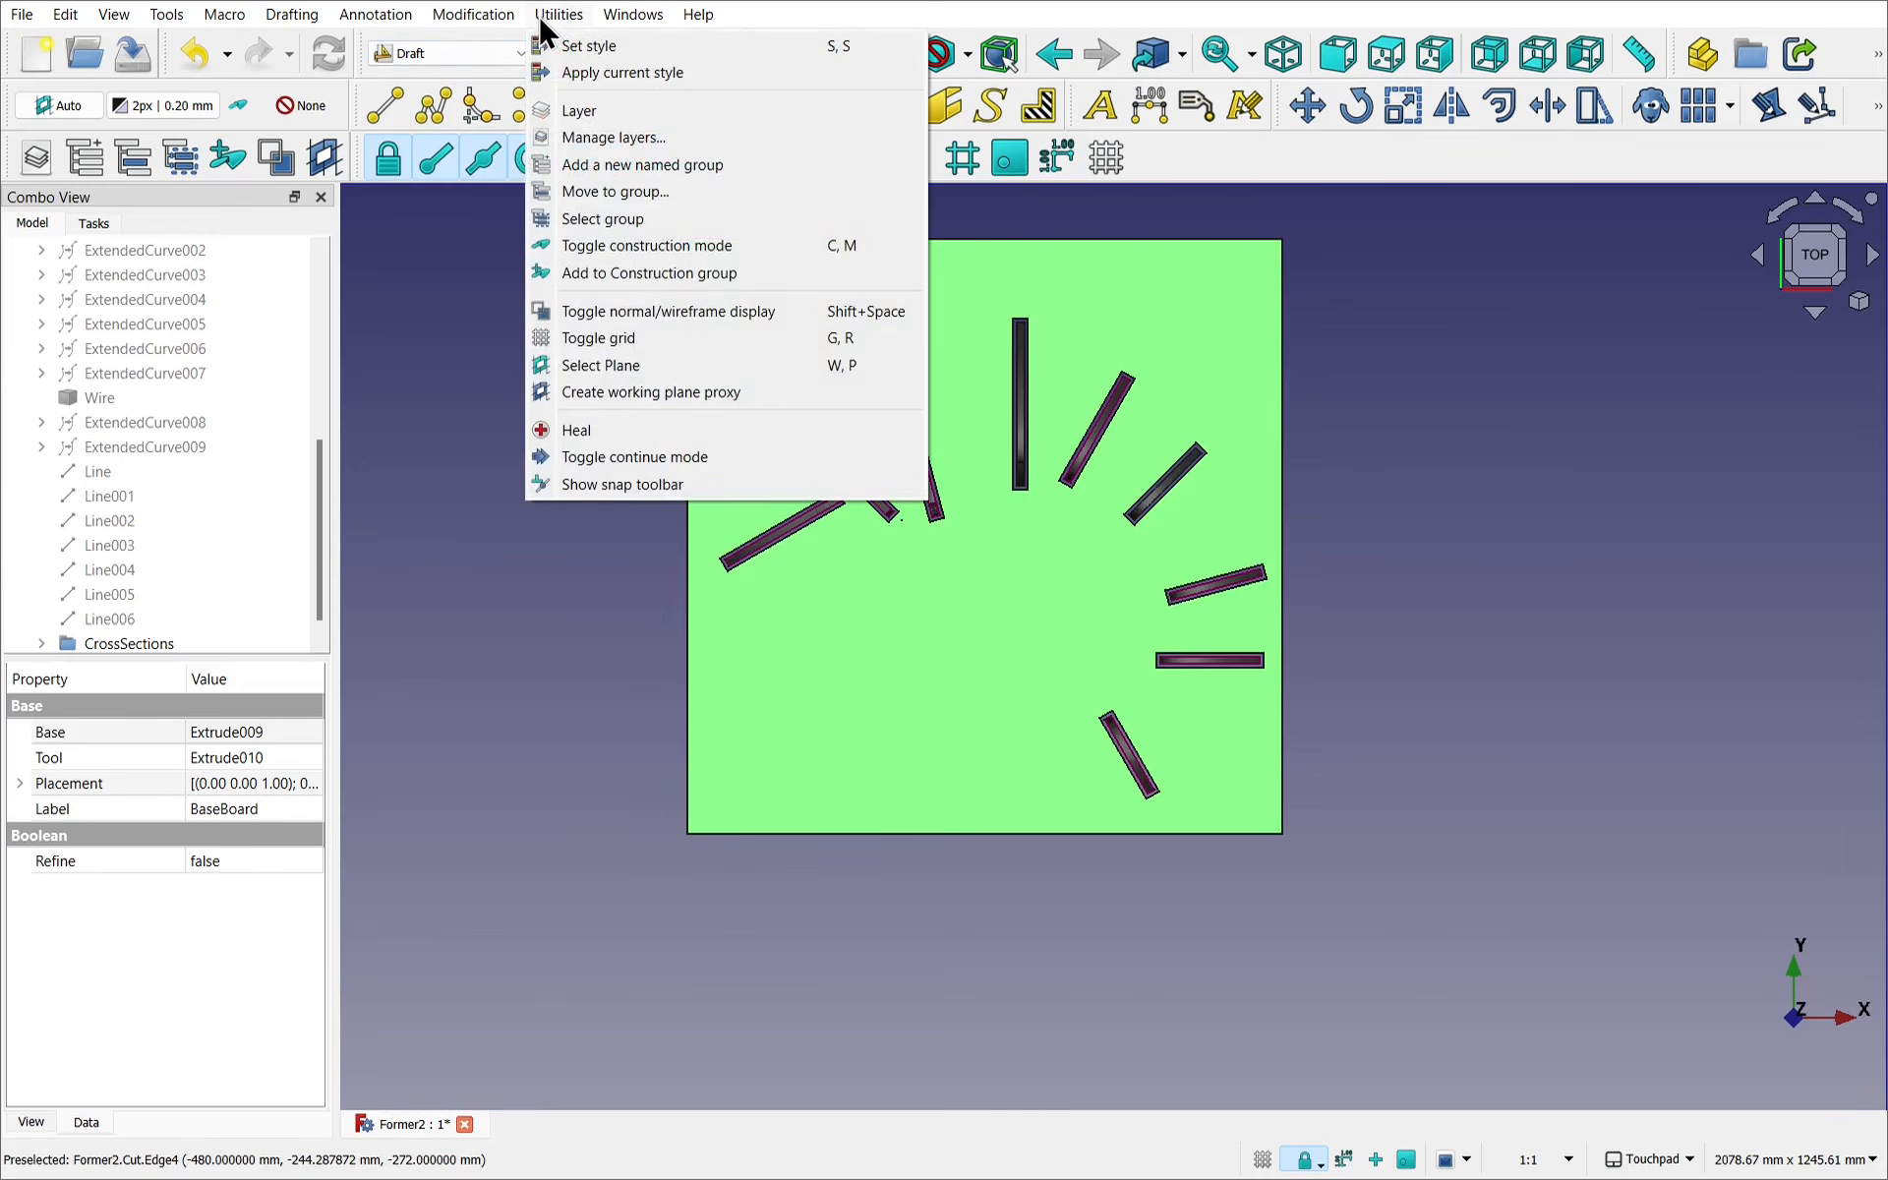
pyautogui.moveTo(496, 20)
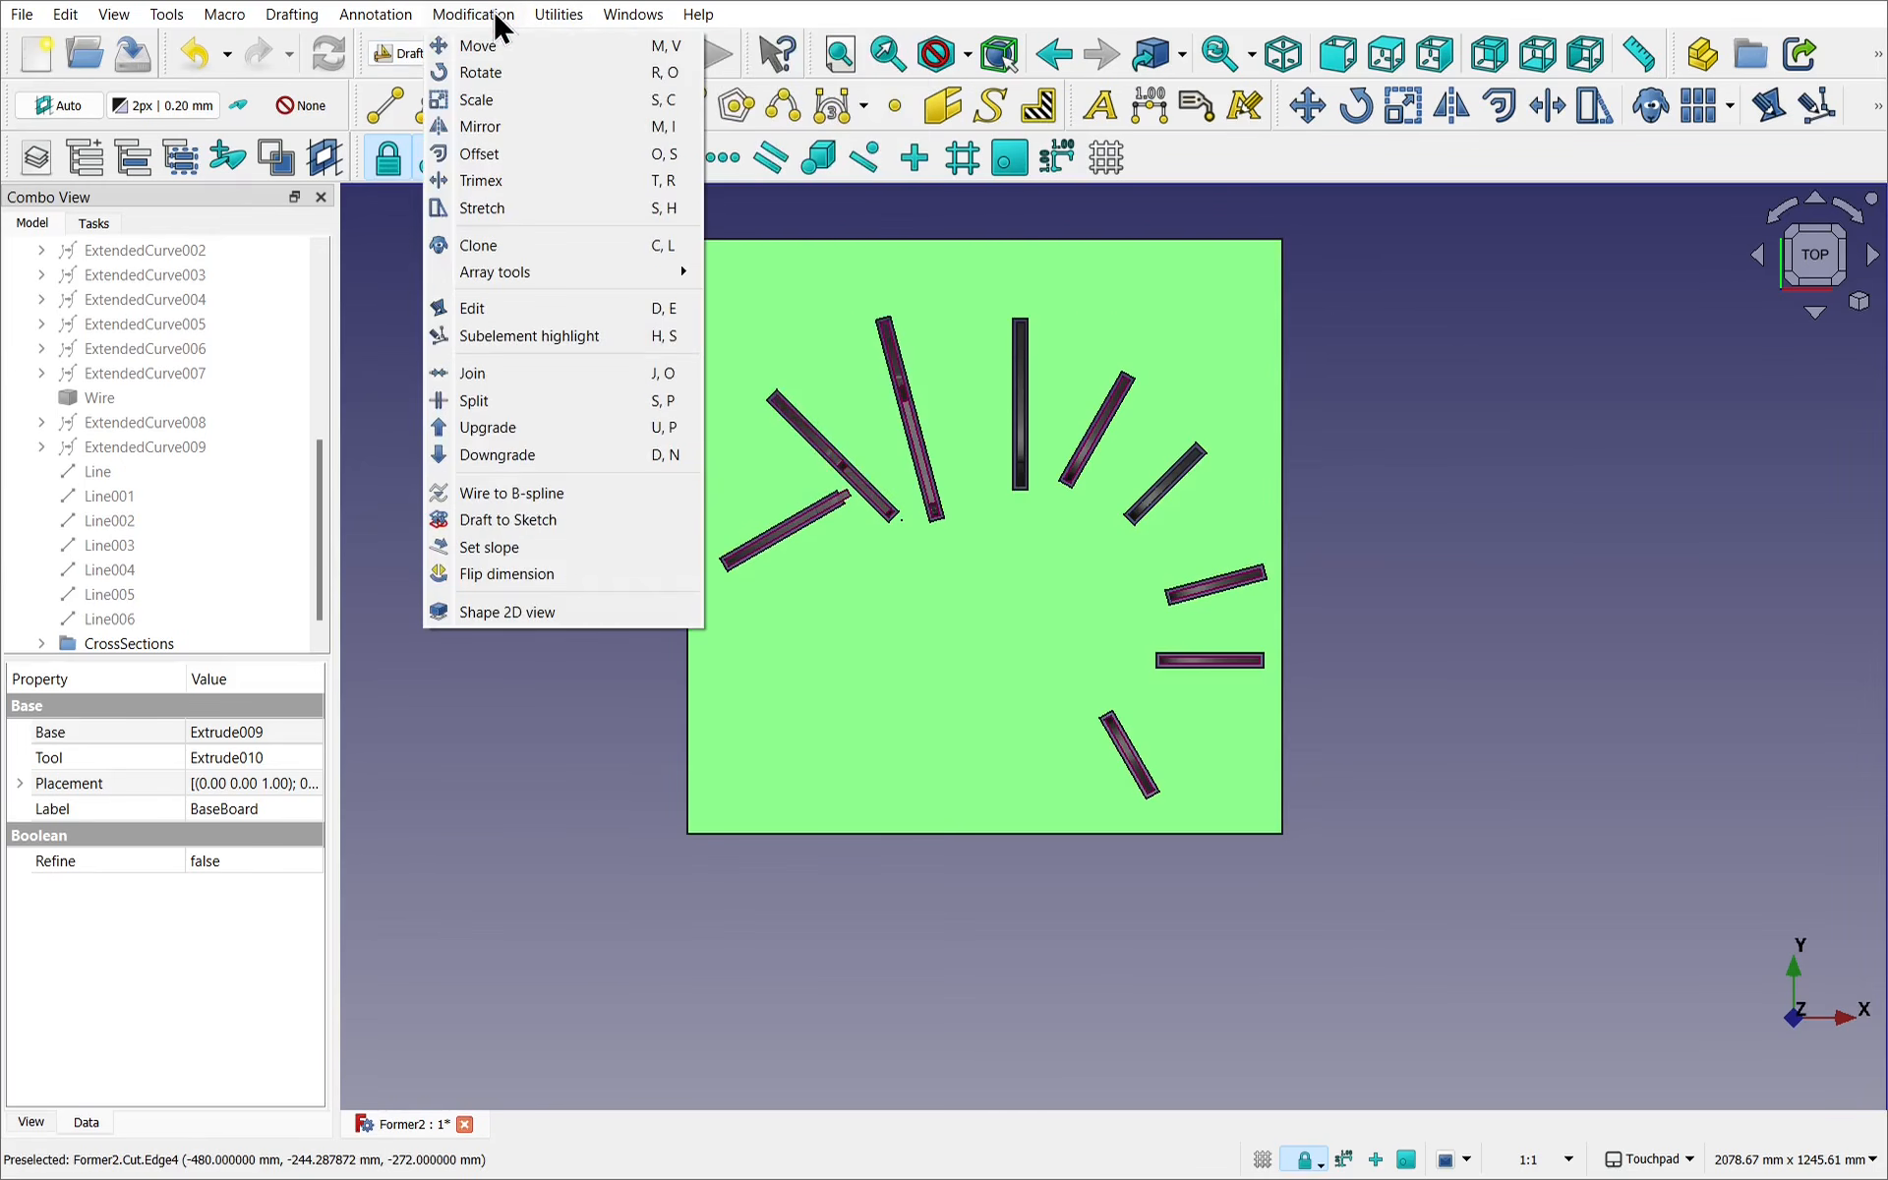
pyautogui.click(506, 619)
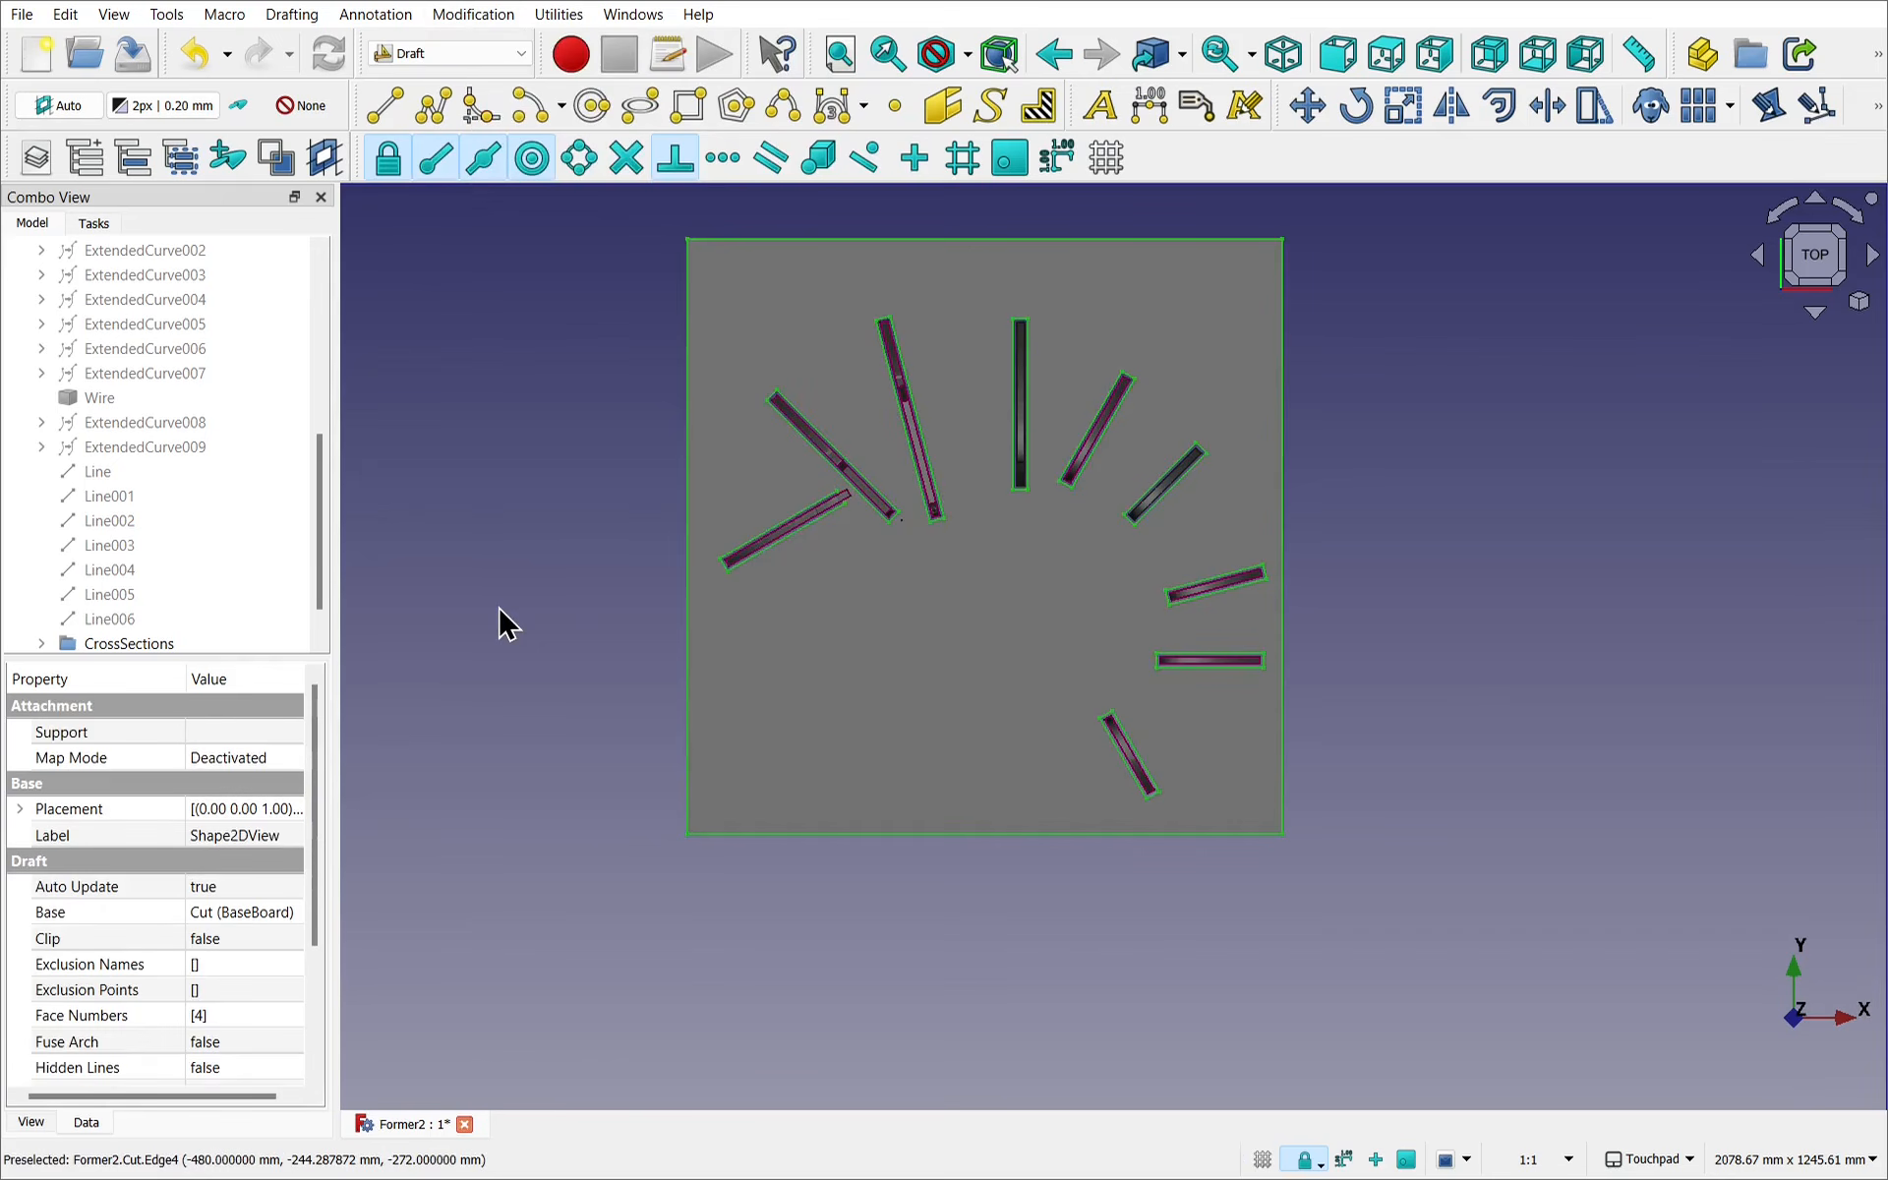
pyautogui.scroll(-1, 318, 629)
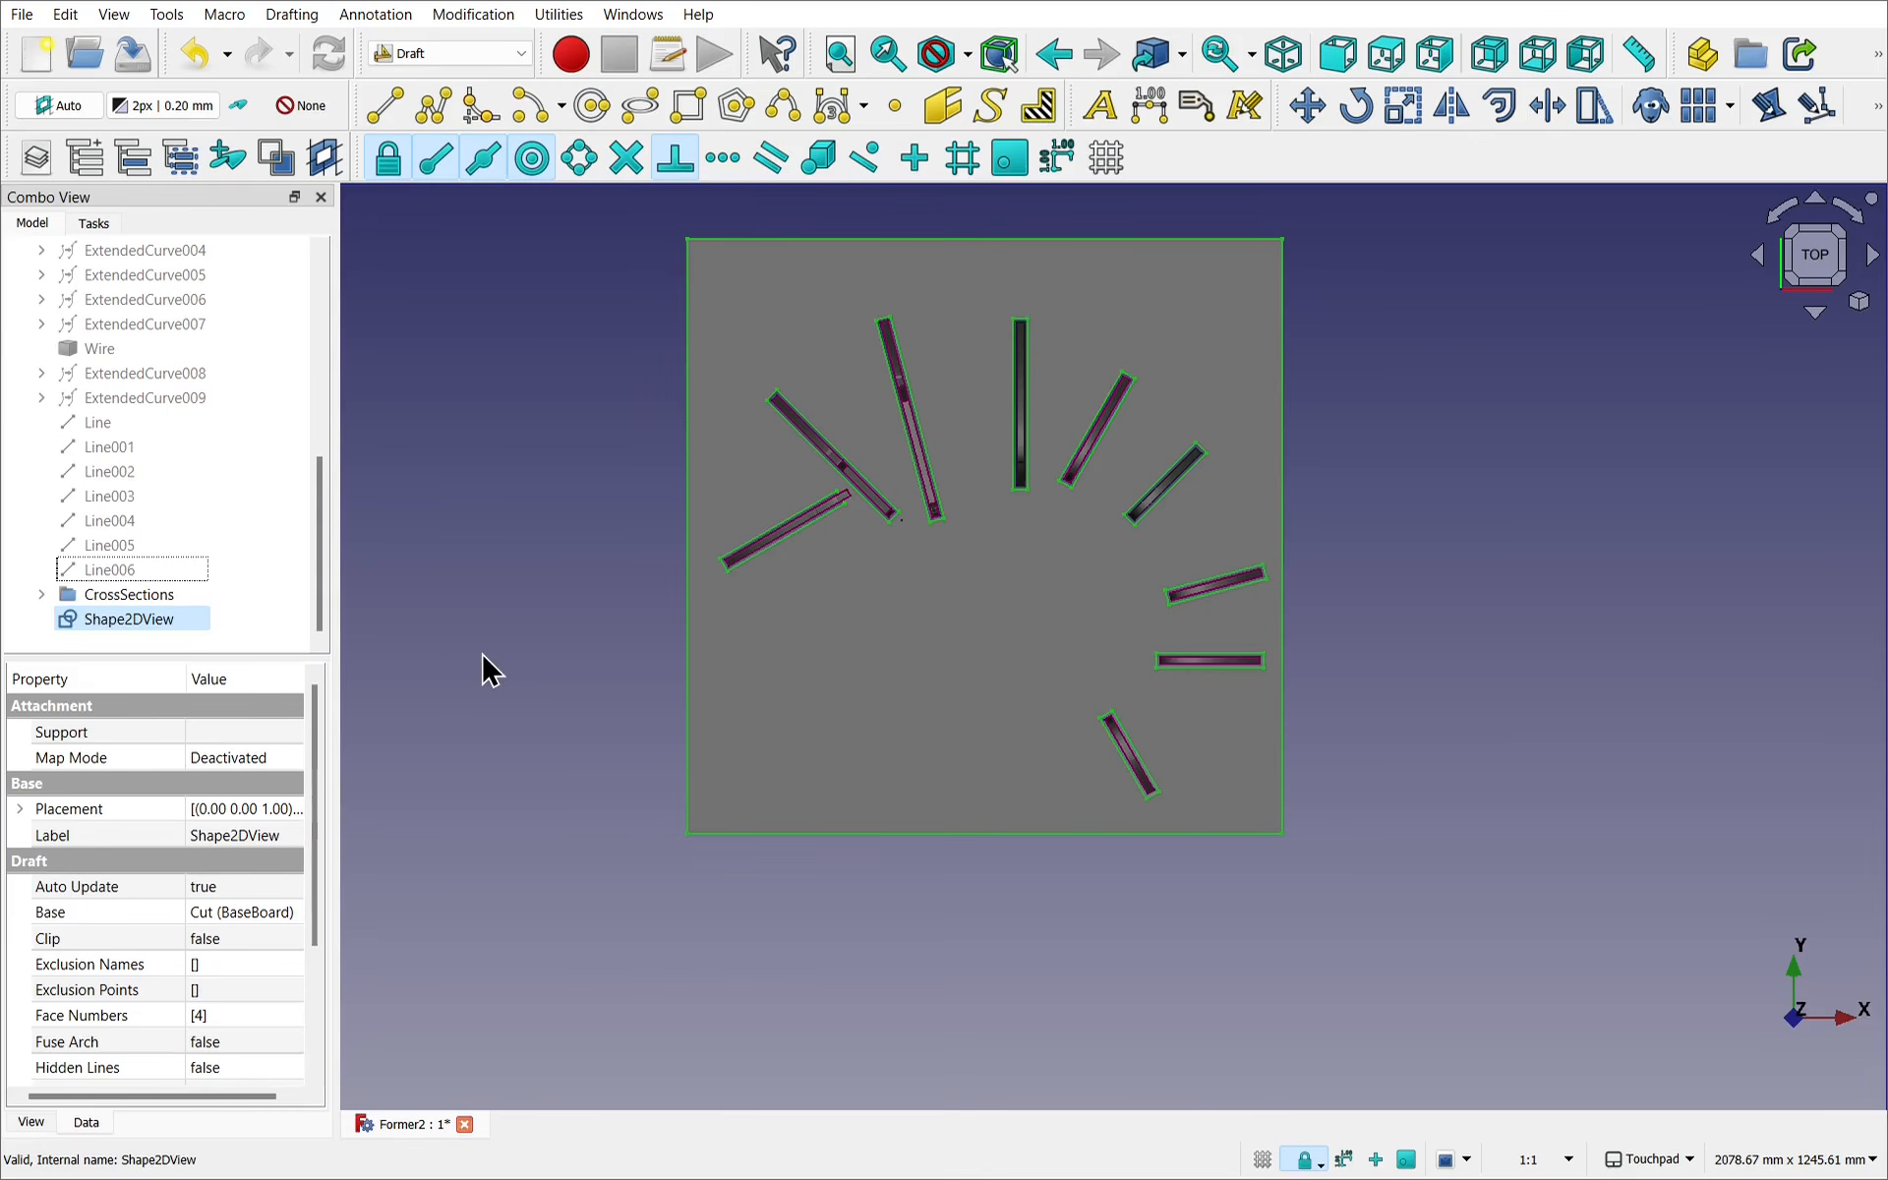
# Hide BaseBoard in the CrossSections group and examine its flat 2D projection above the formers.
pyautogui.click(41, 594)
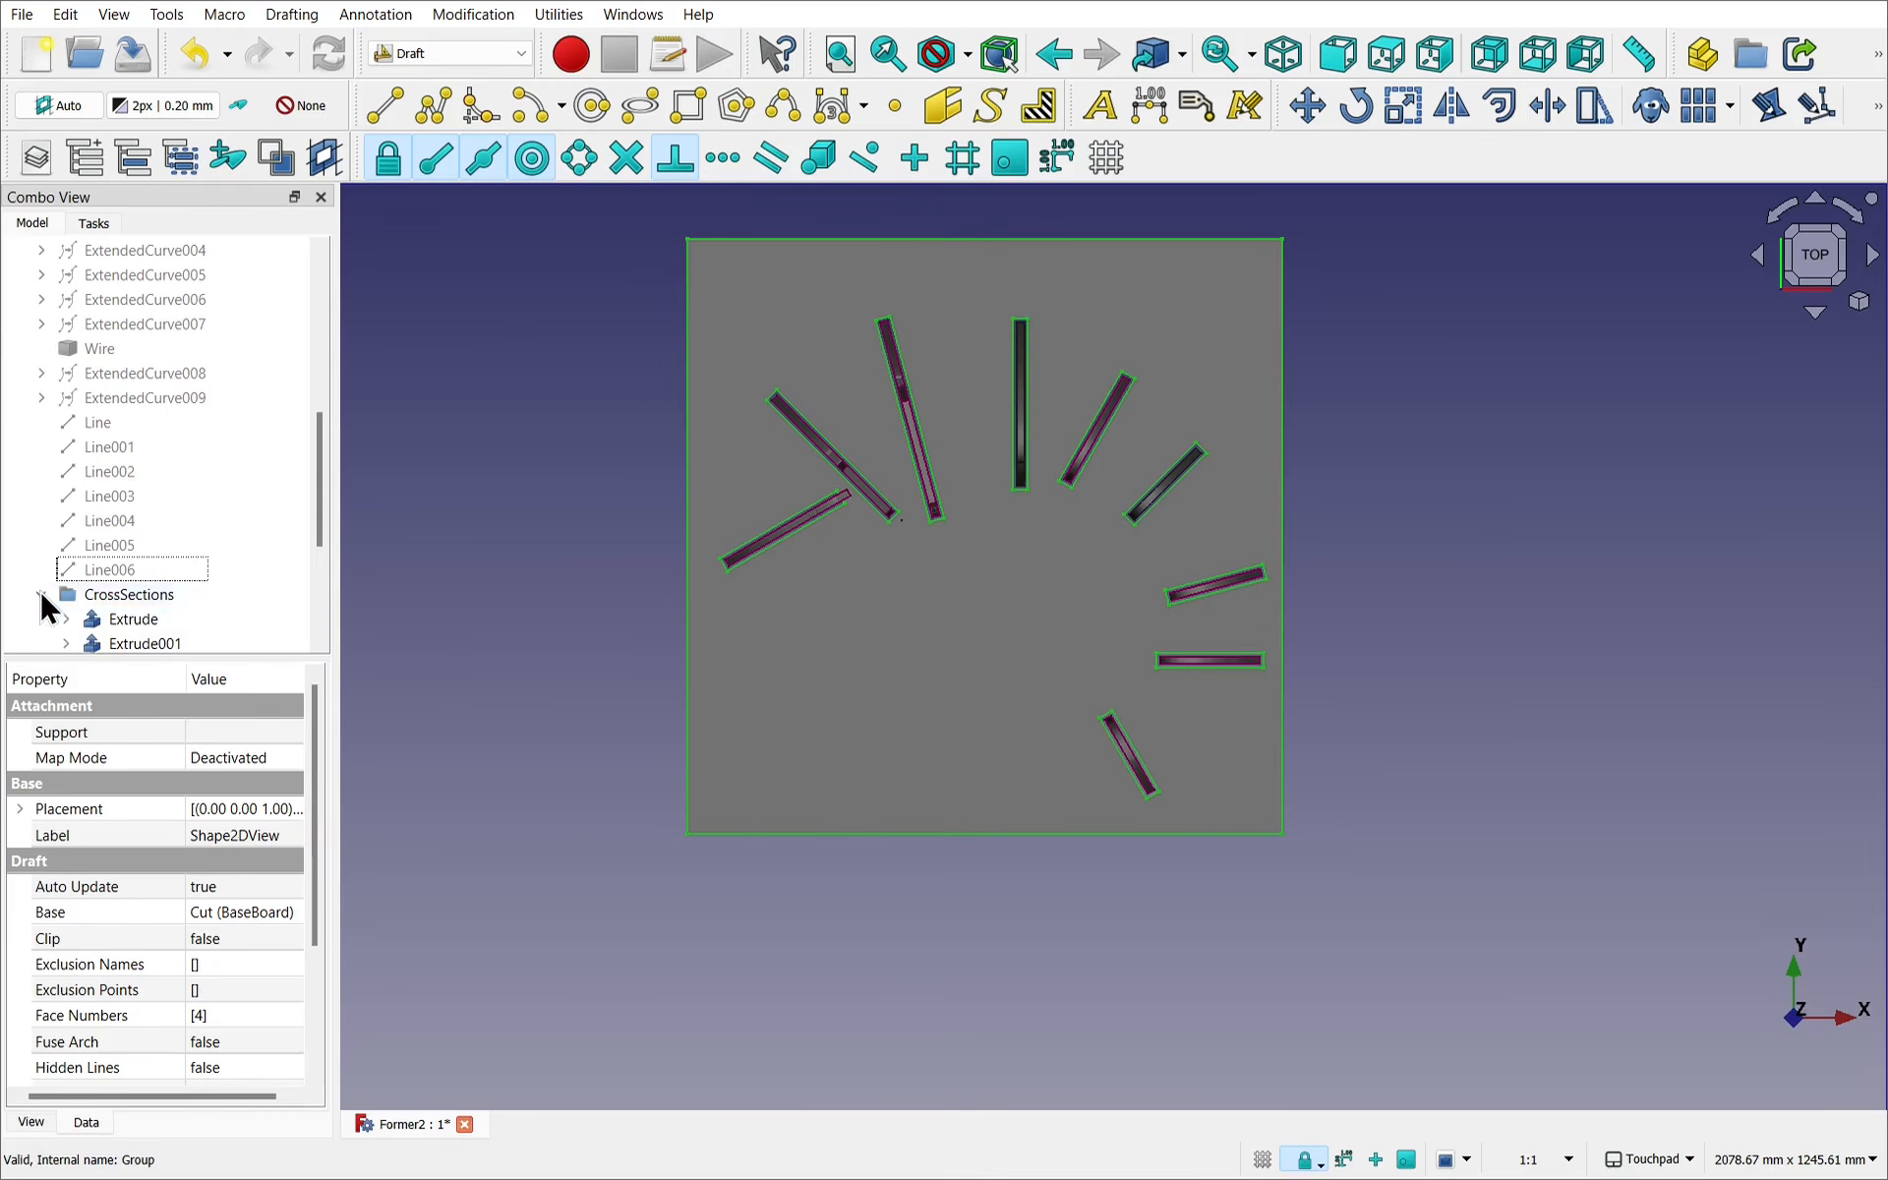
pyautogui.scroll(-4, 324, 498)
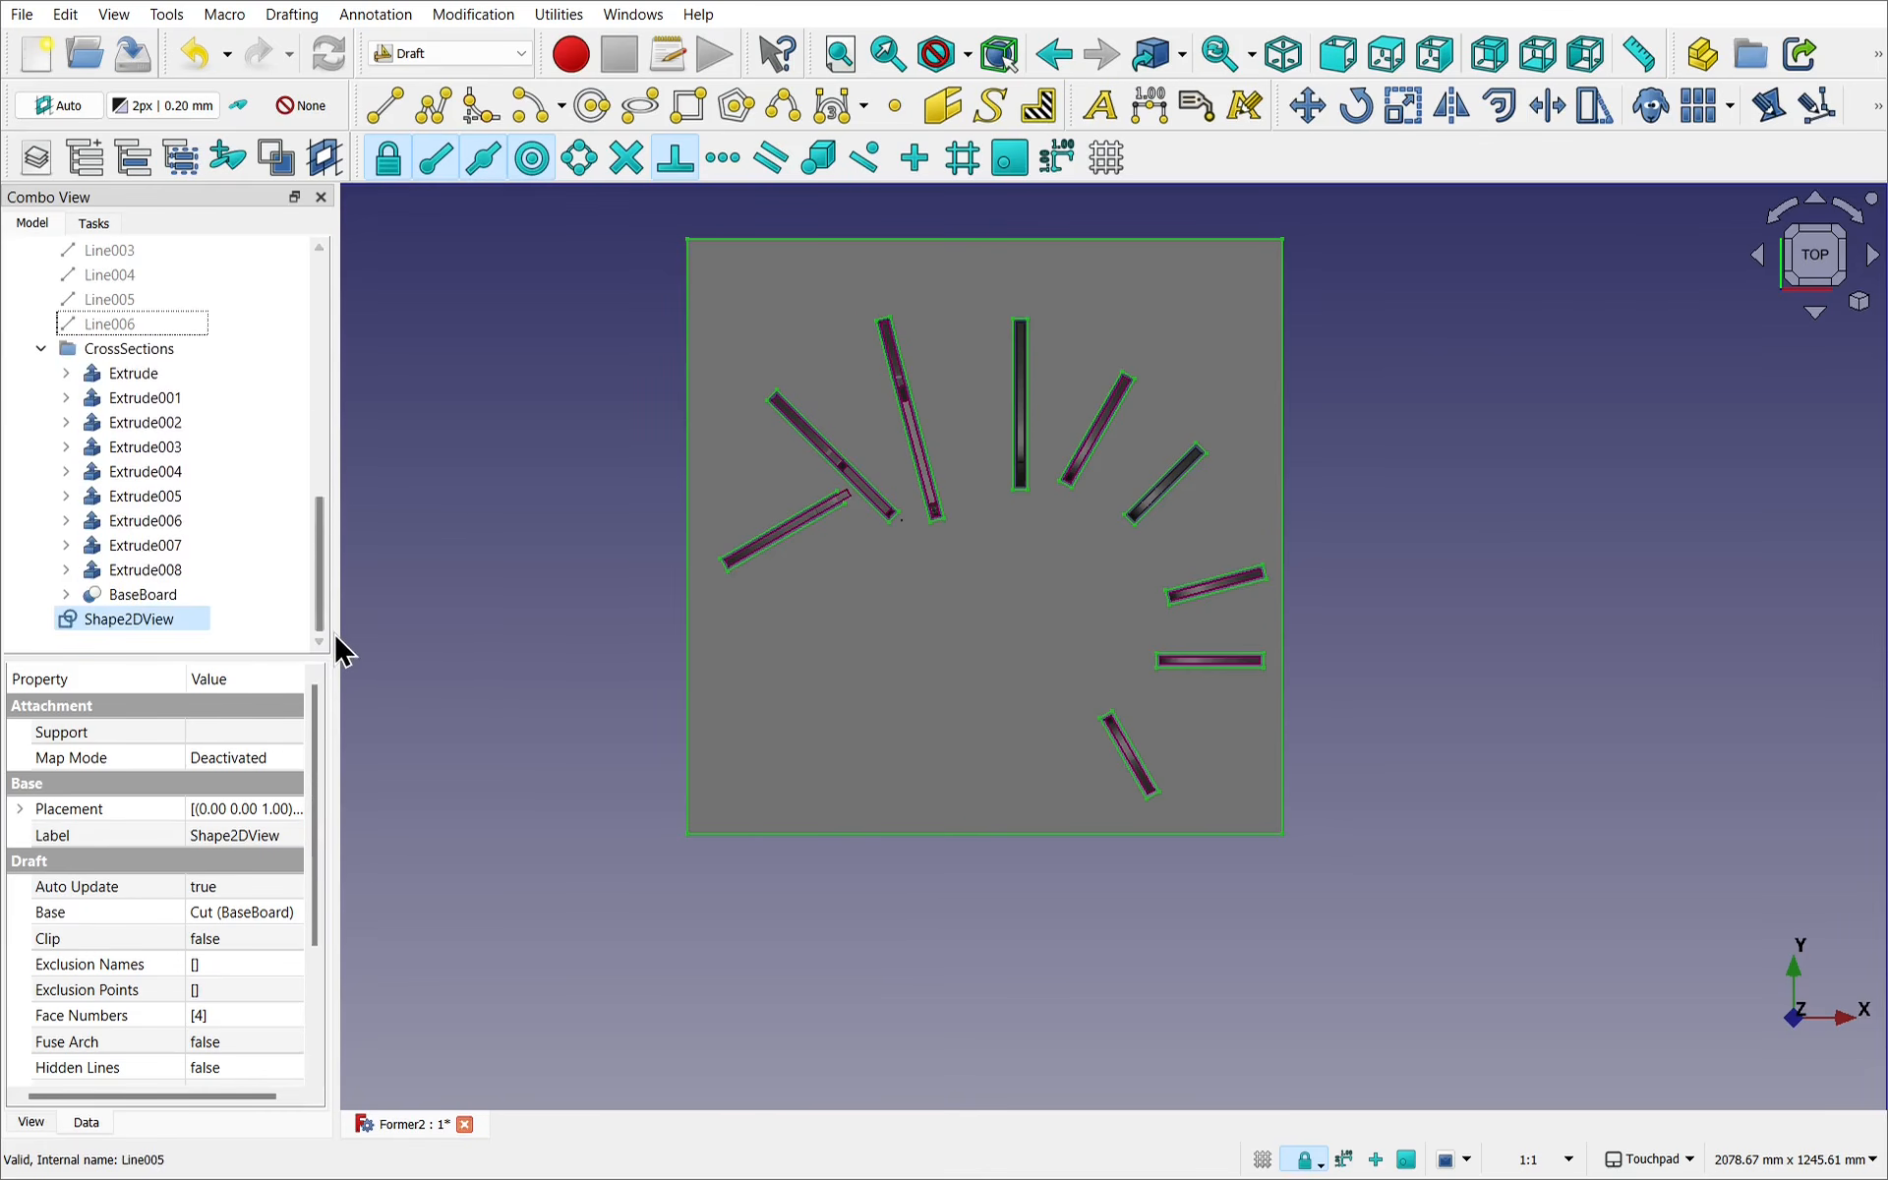
pyautogui.click(144, 593)
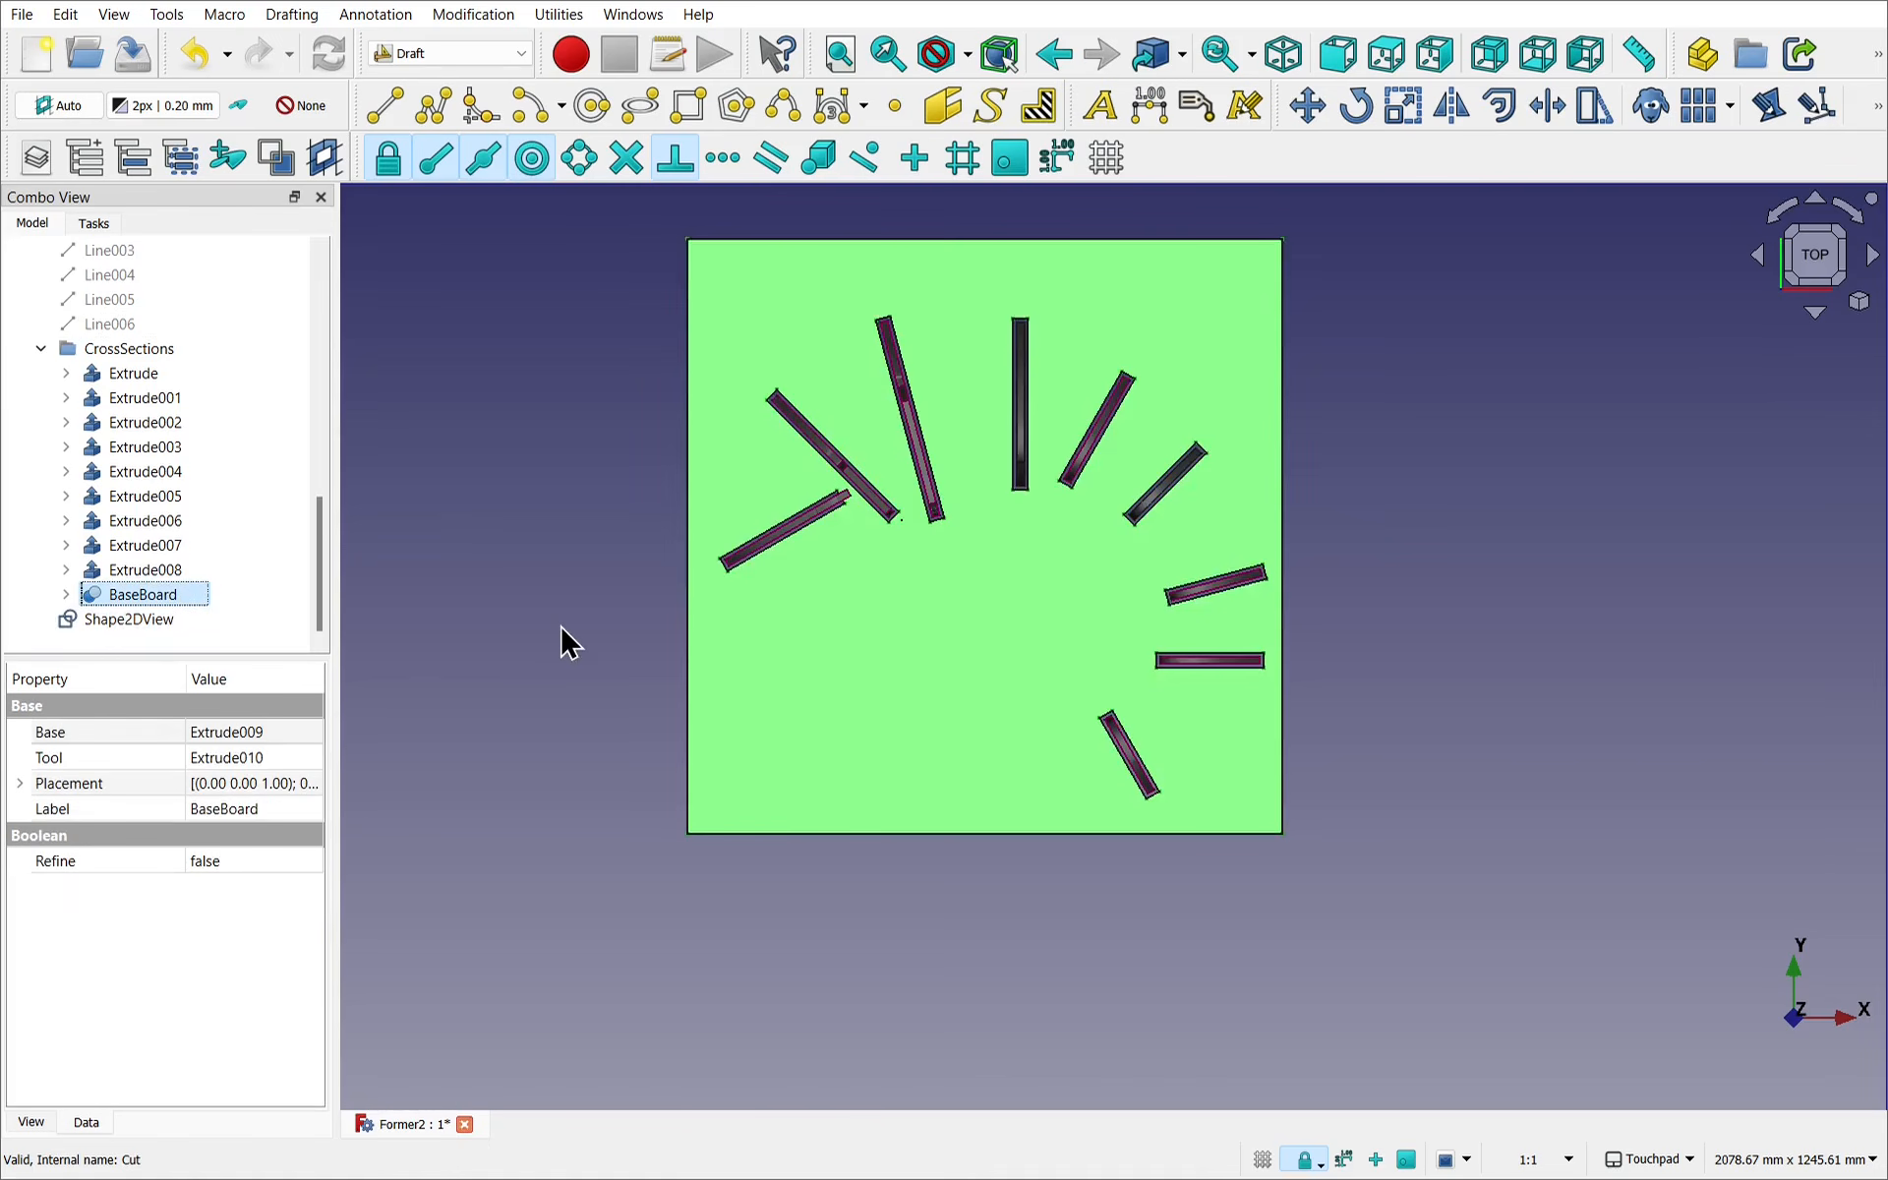
pyautogui.press('space')
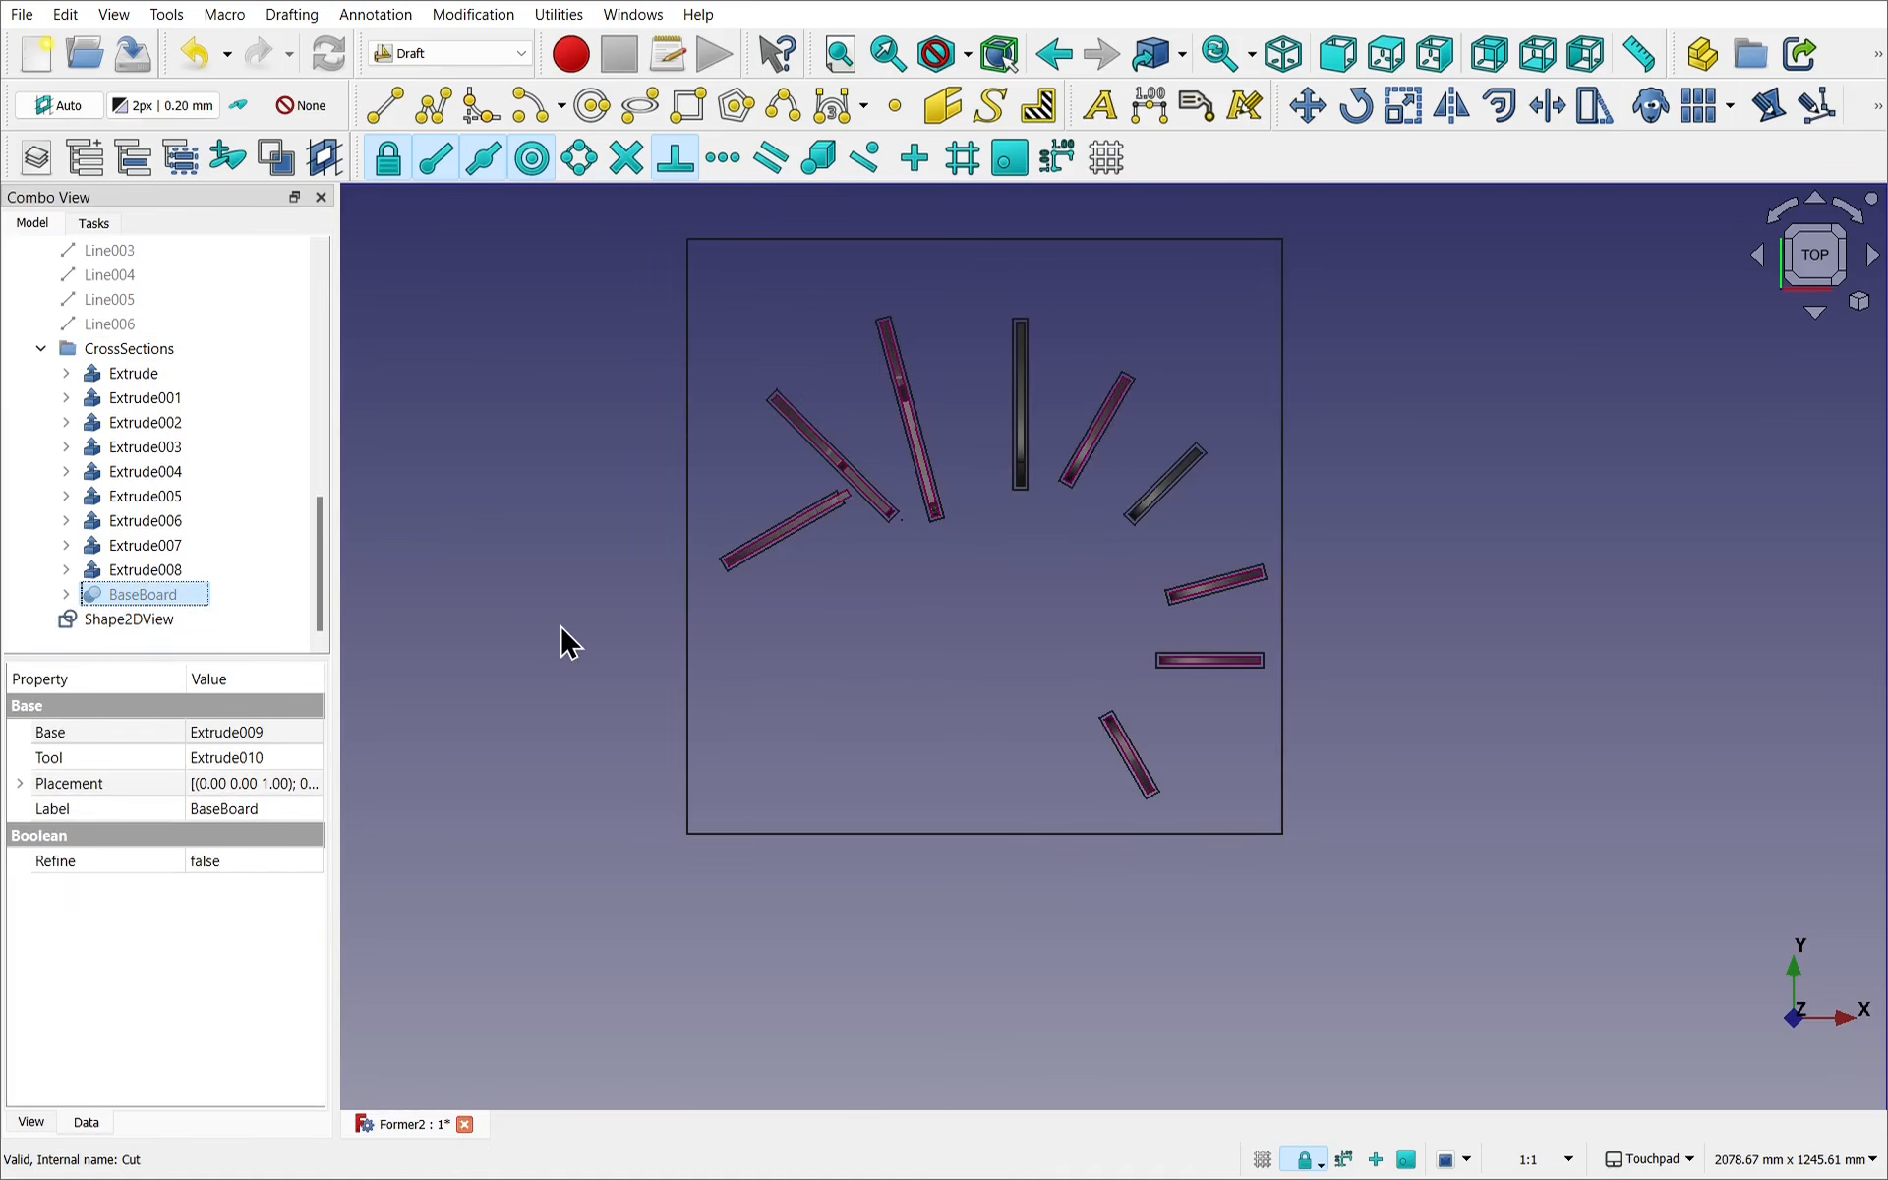
pyautogui.click(862, 843)
pyautogui.press('space')
pyautogui.press('space')
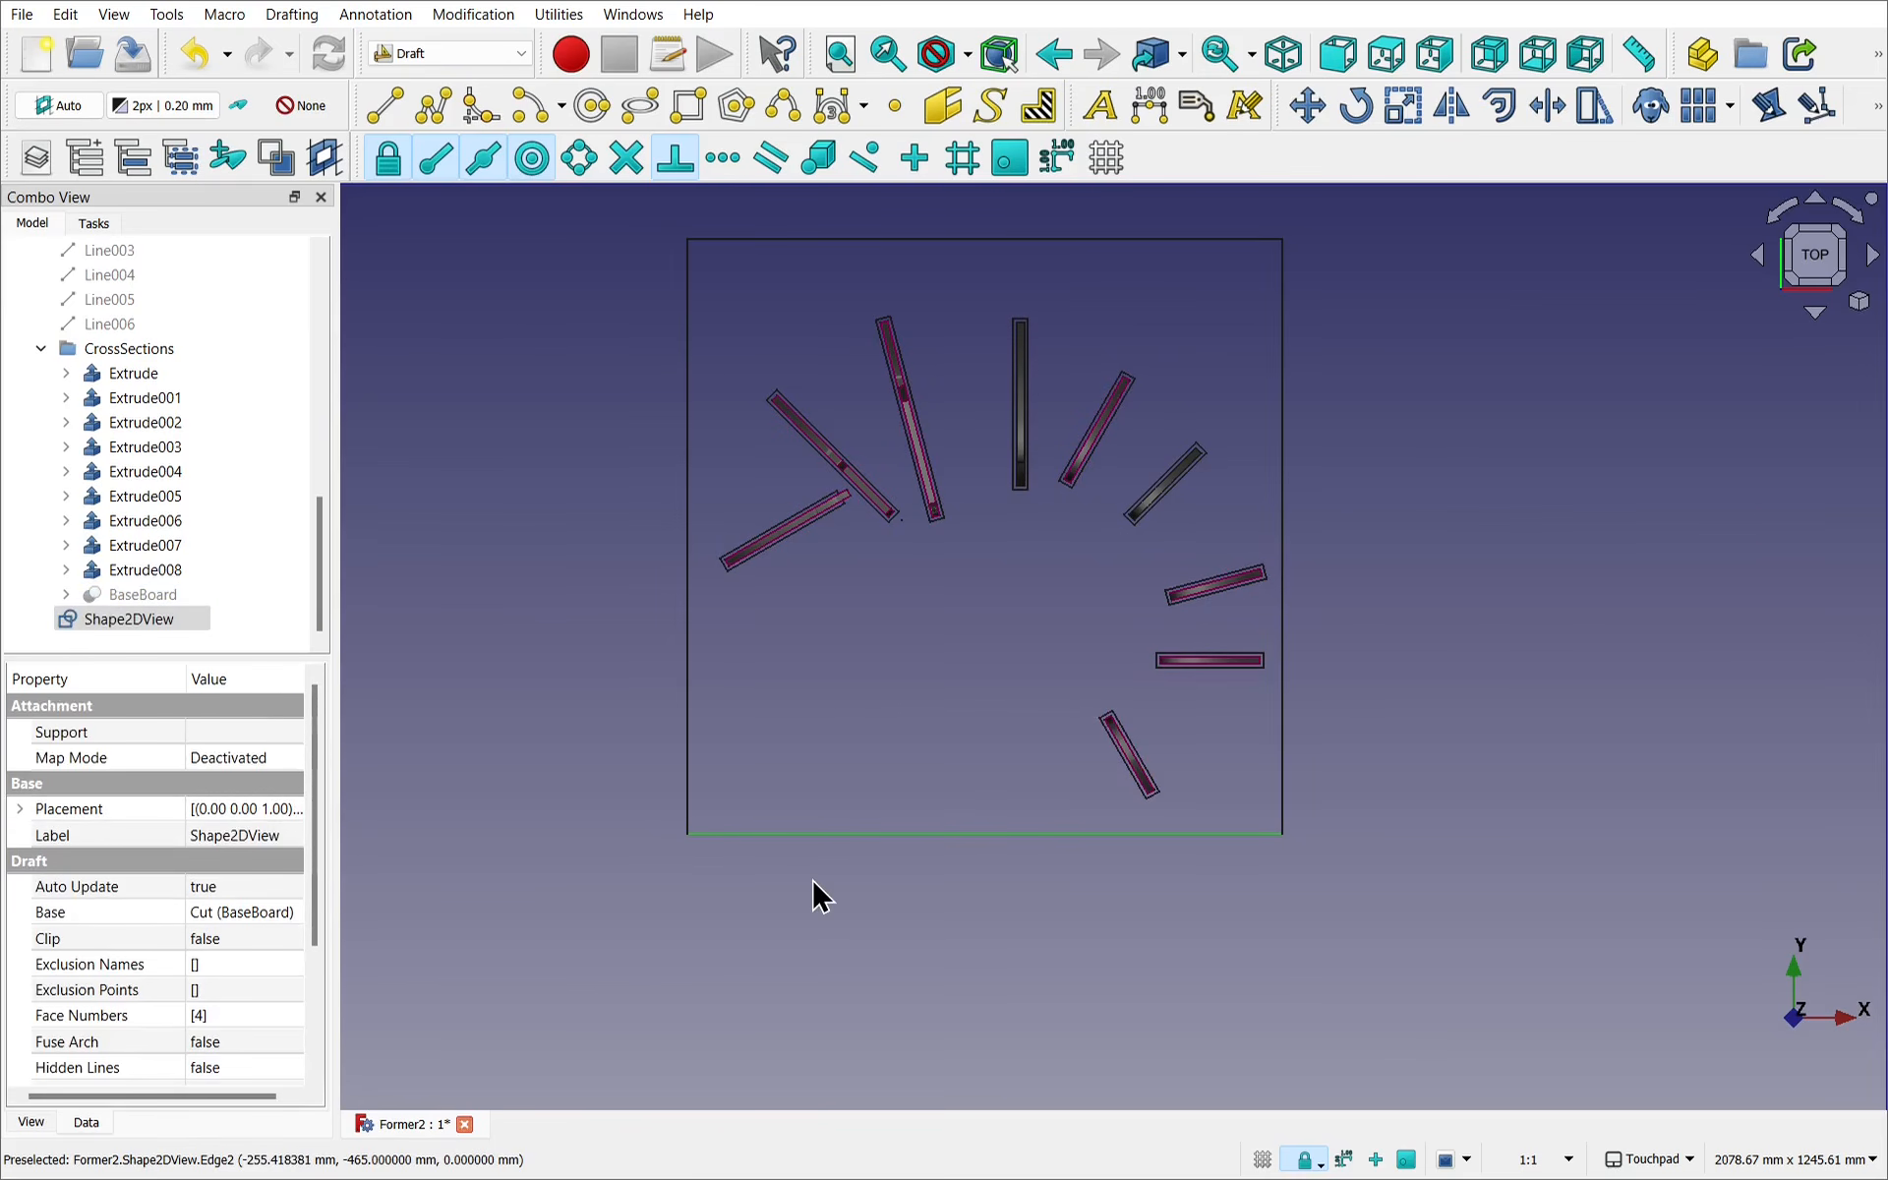
pyautogui.press('space')
pyautogui.press('space')
pyautogui.keyDown('alt'); pyautogui.moveTo(845, 905); pyautogui.dragTo(976, 546); pyautogui.keyUp('alt')
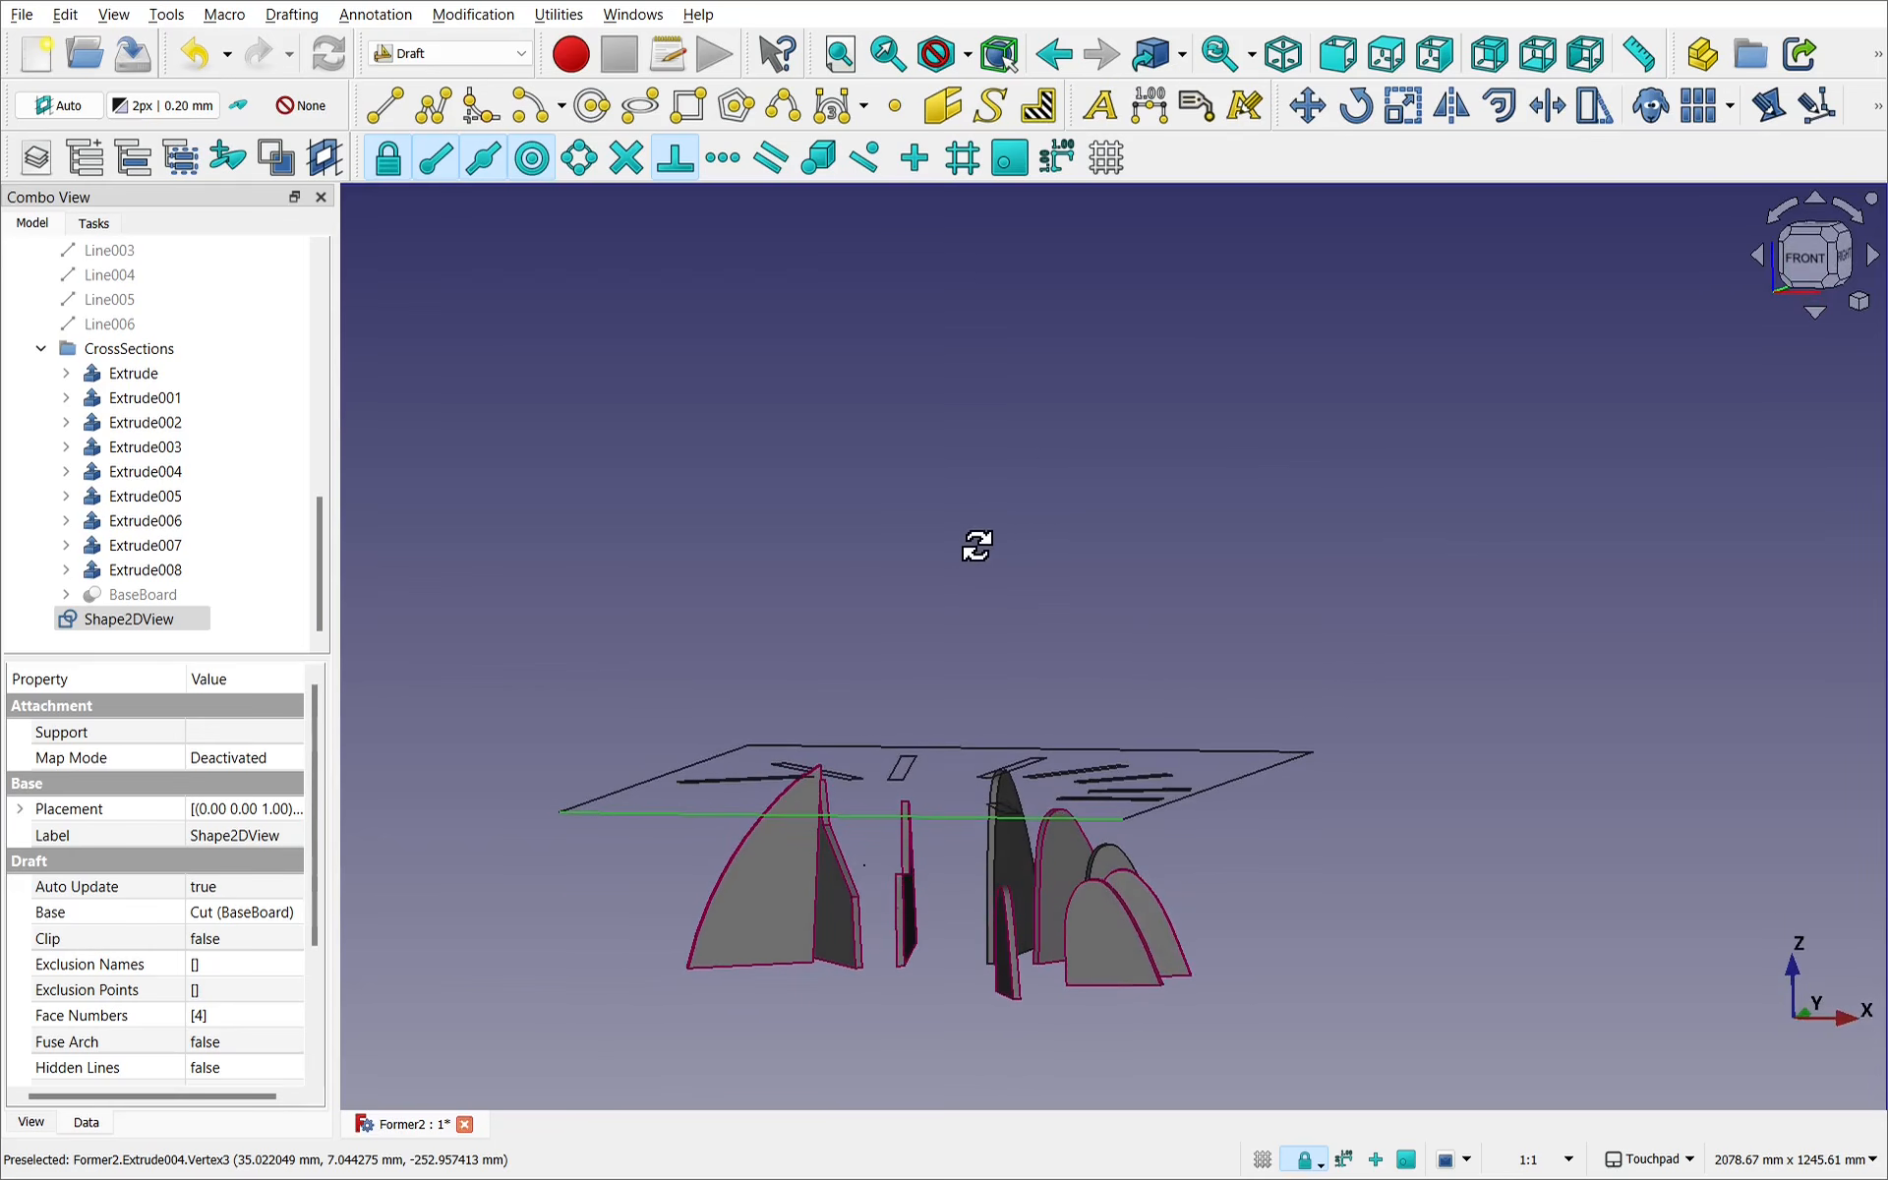
pyautogui.keyDown('alt'); pyautogui.moveTo(991, 620); pyautogui.dragTo(1112, 451); pyautogui.keyUp('alt')
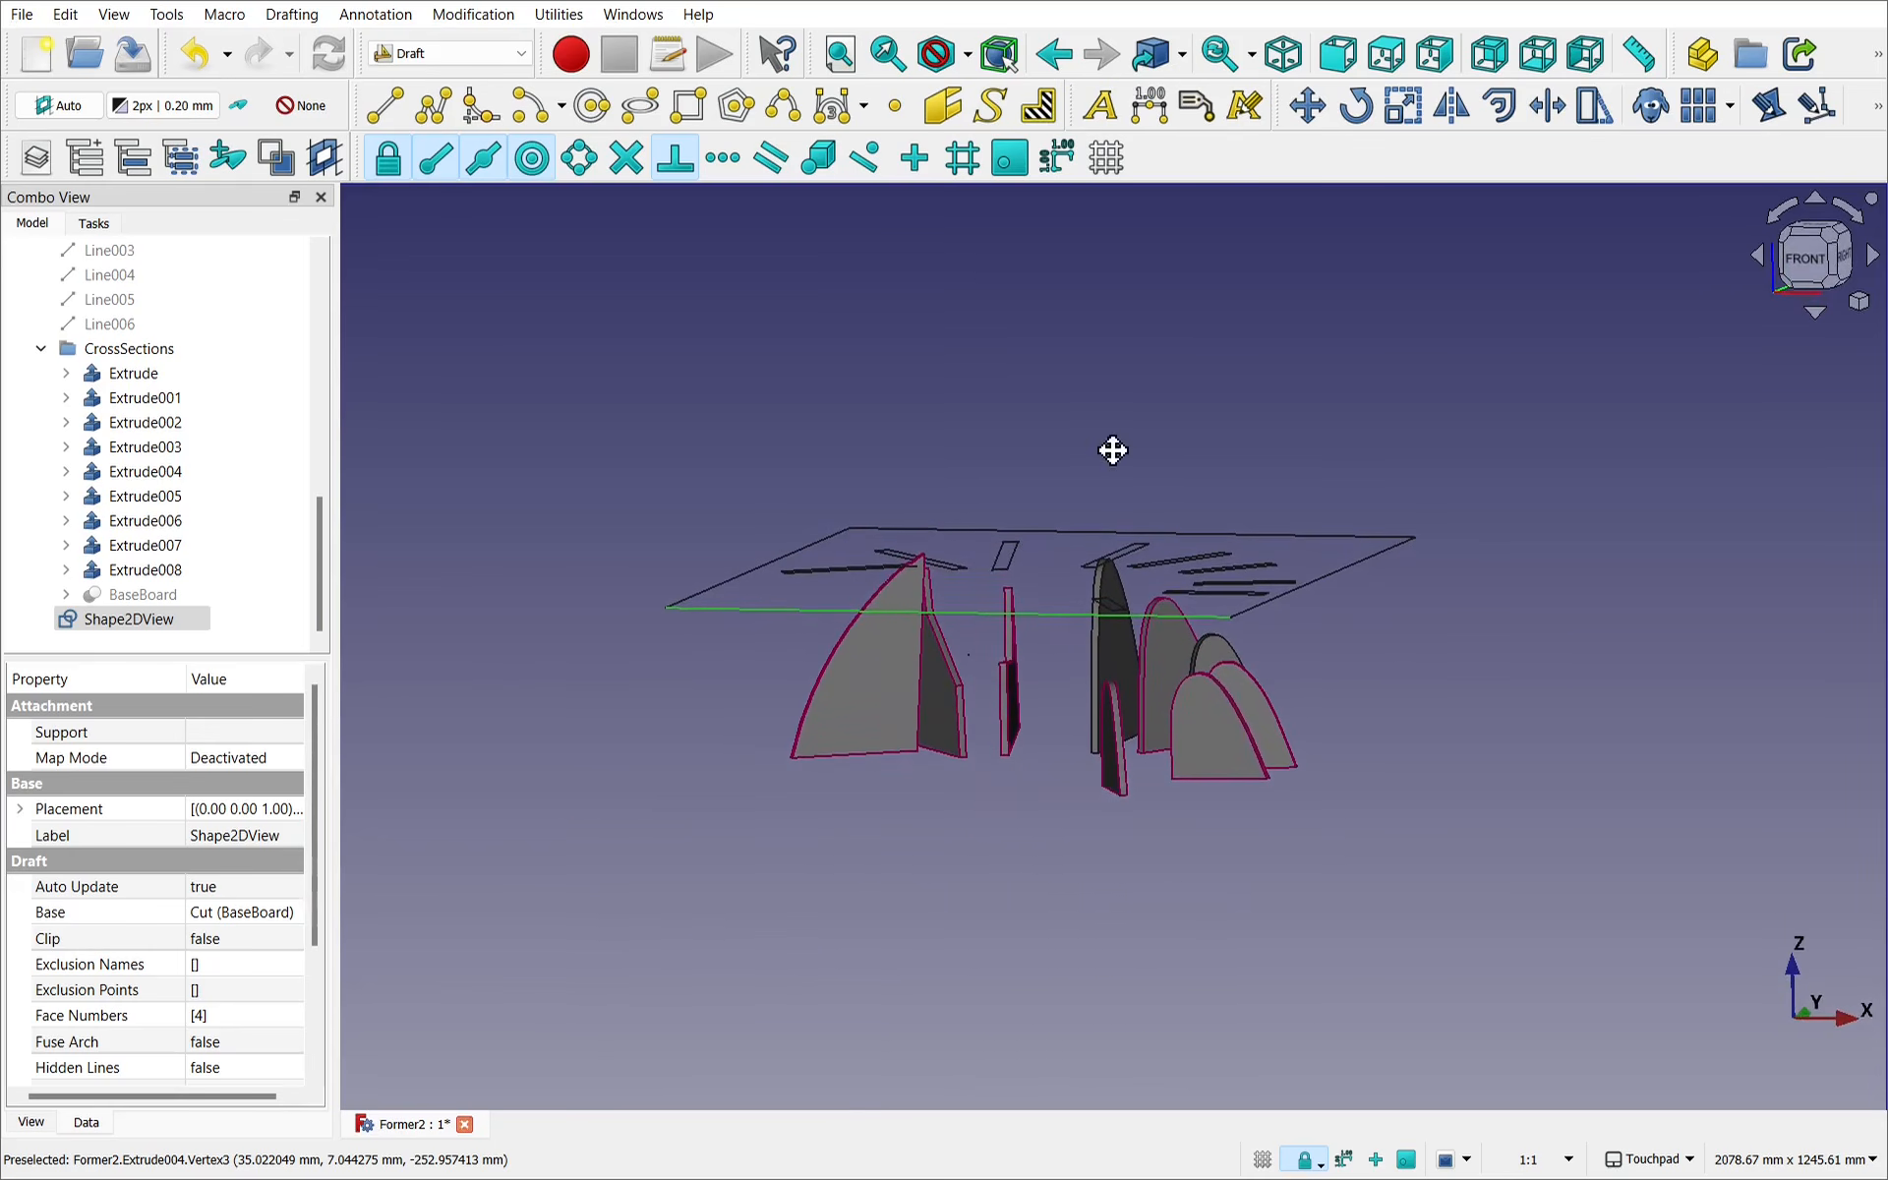
# Rename the base board's 2D projection as BaseBoardShape2DView.
pyautogui.rightClick(138, 623)
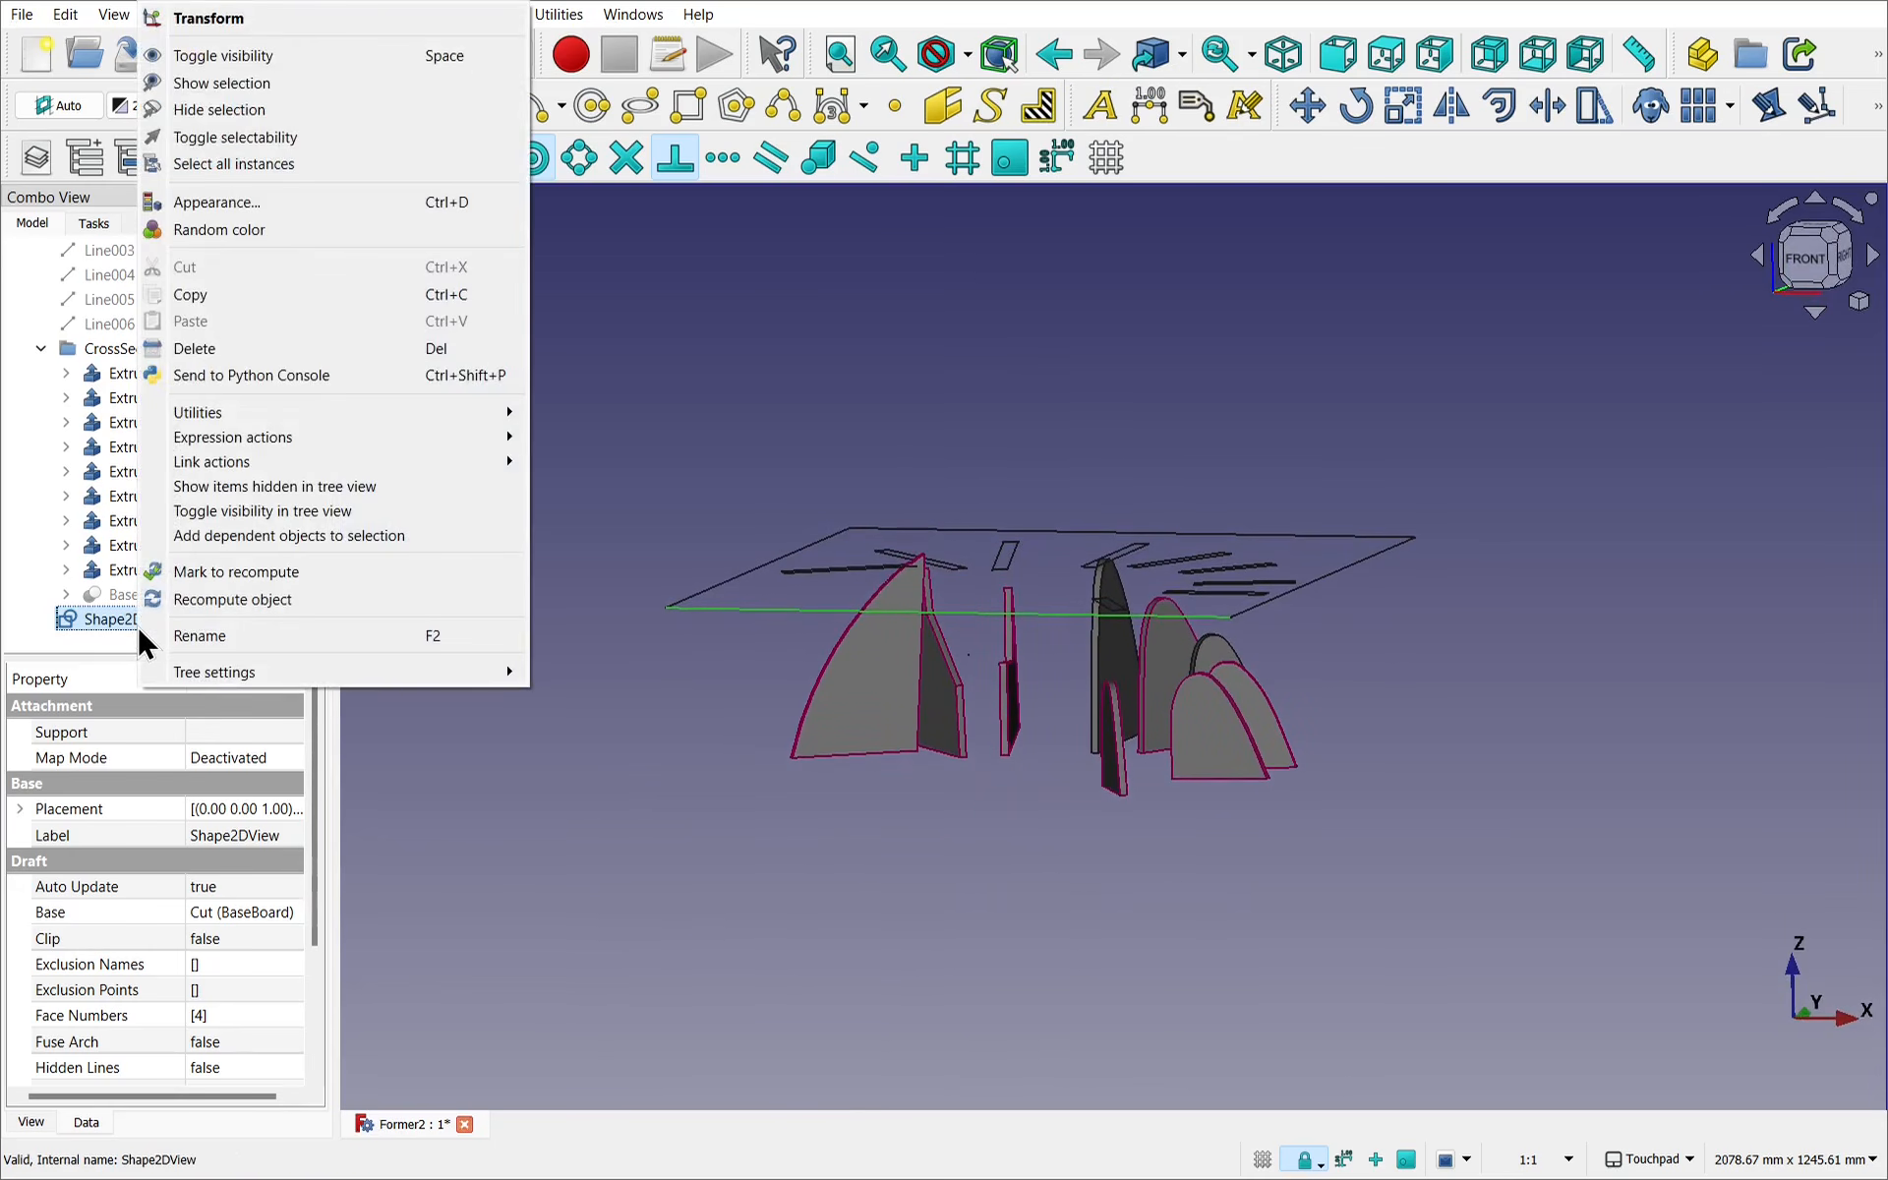
pyautogui.click(204, 629)
pyautogui.press('Left')
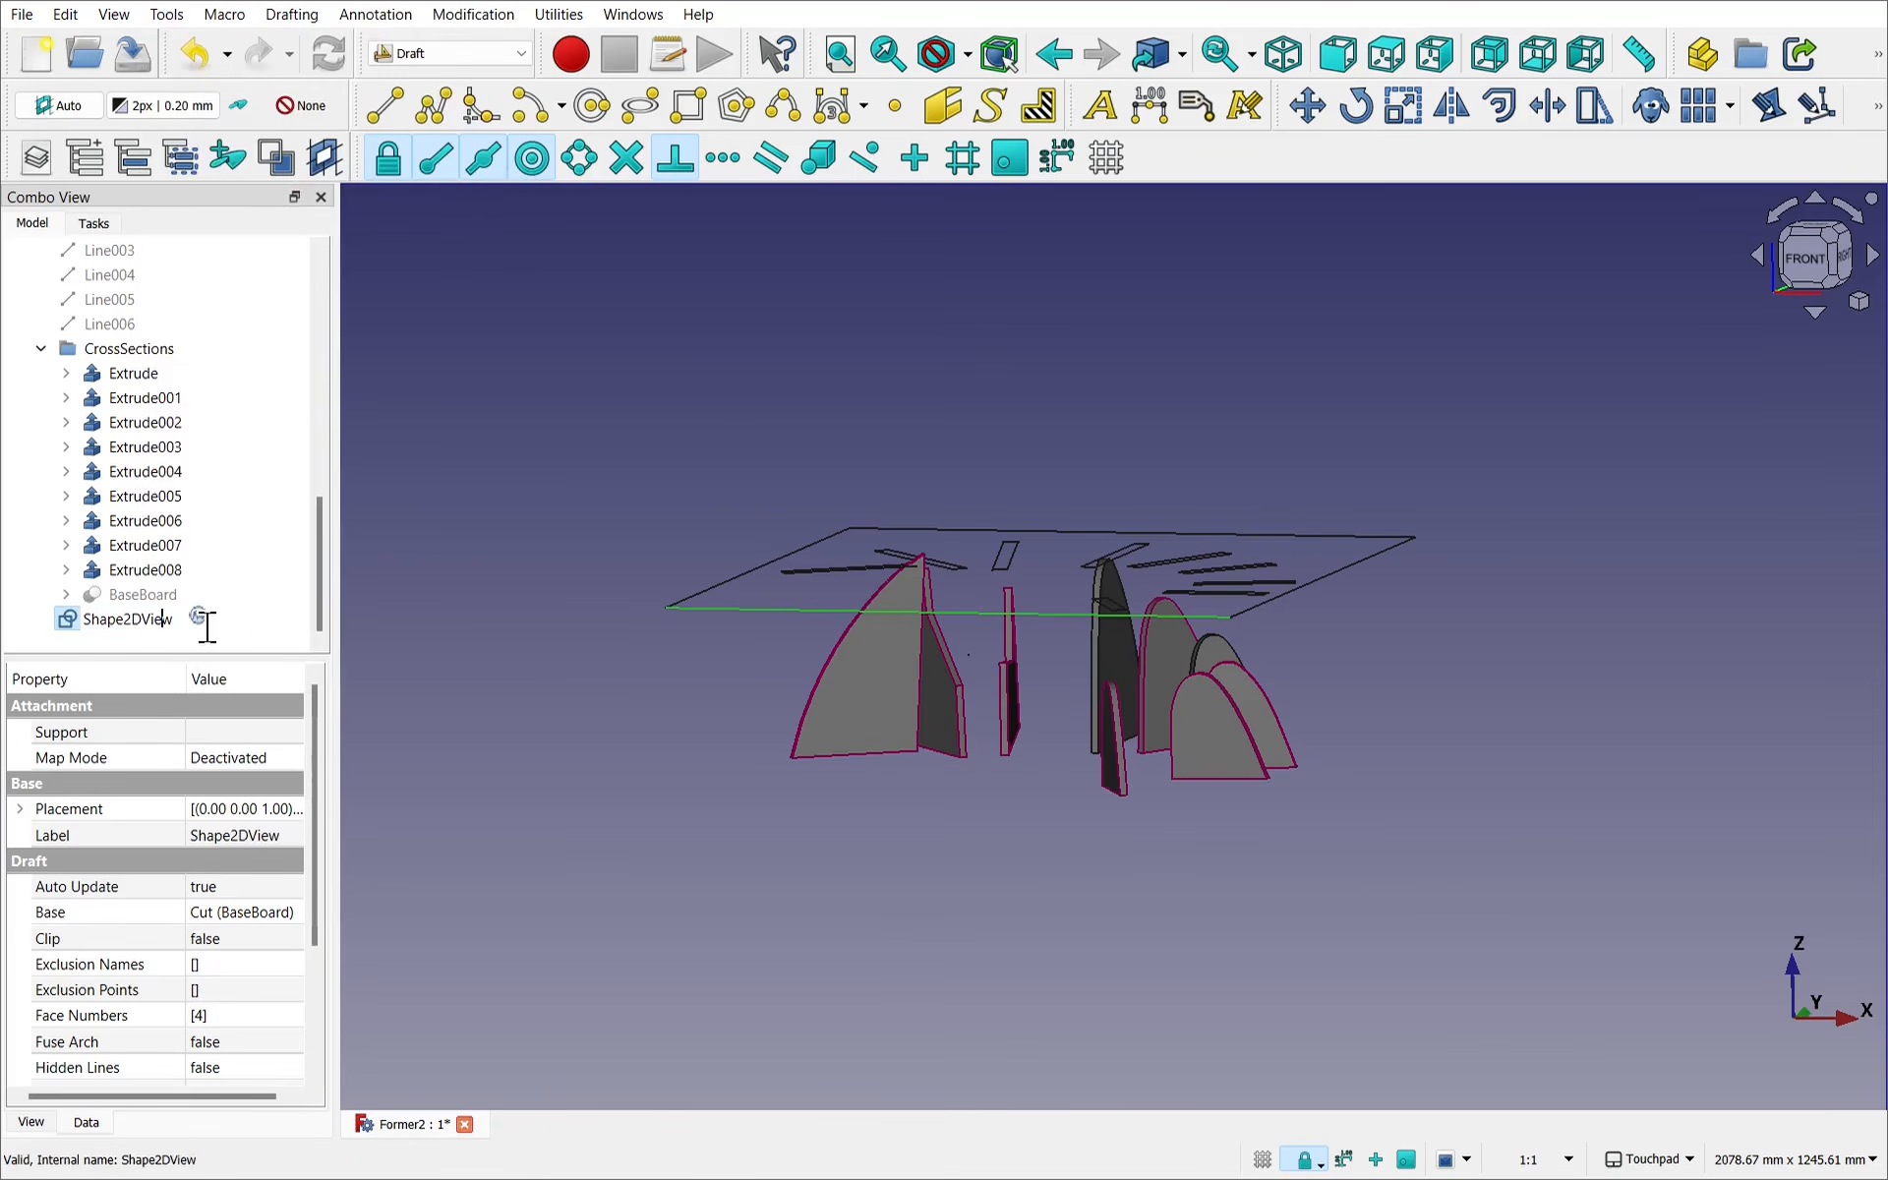
pyautogui.press('Return')
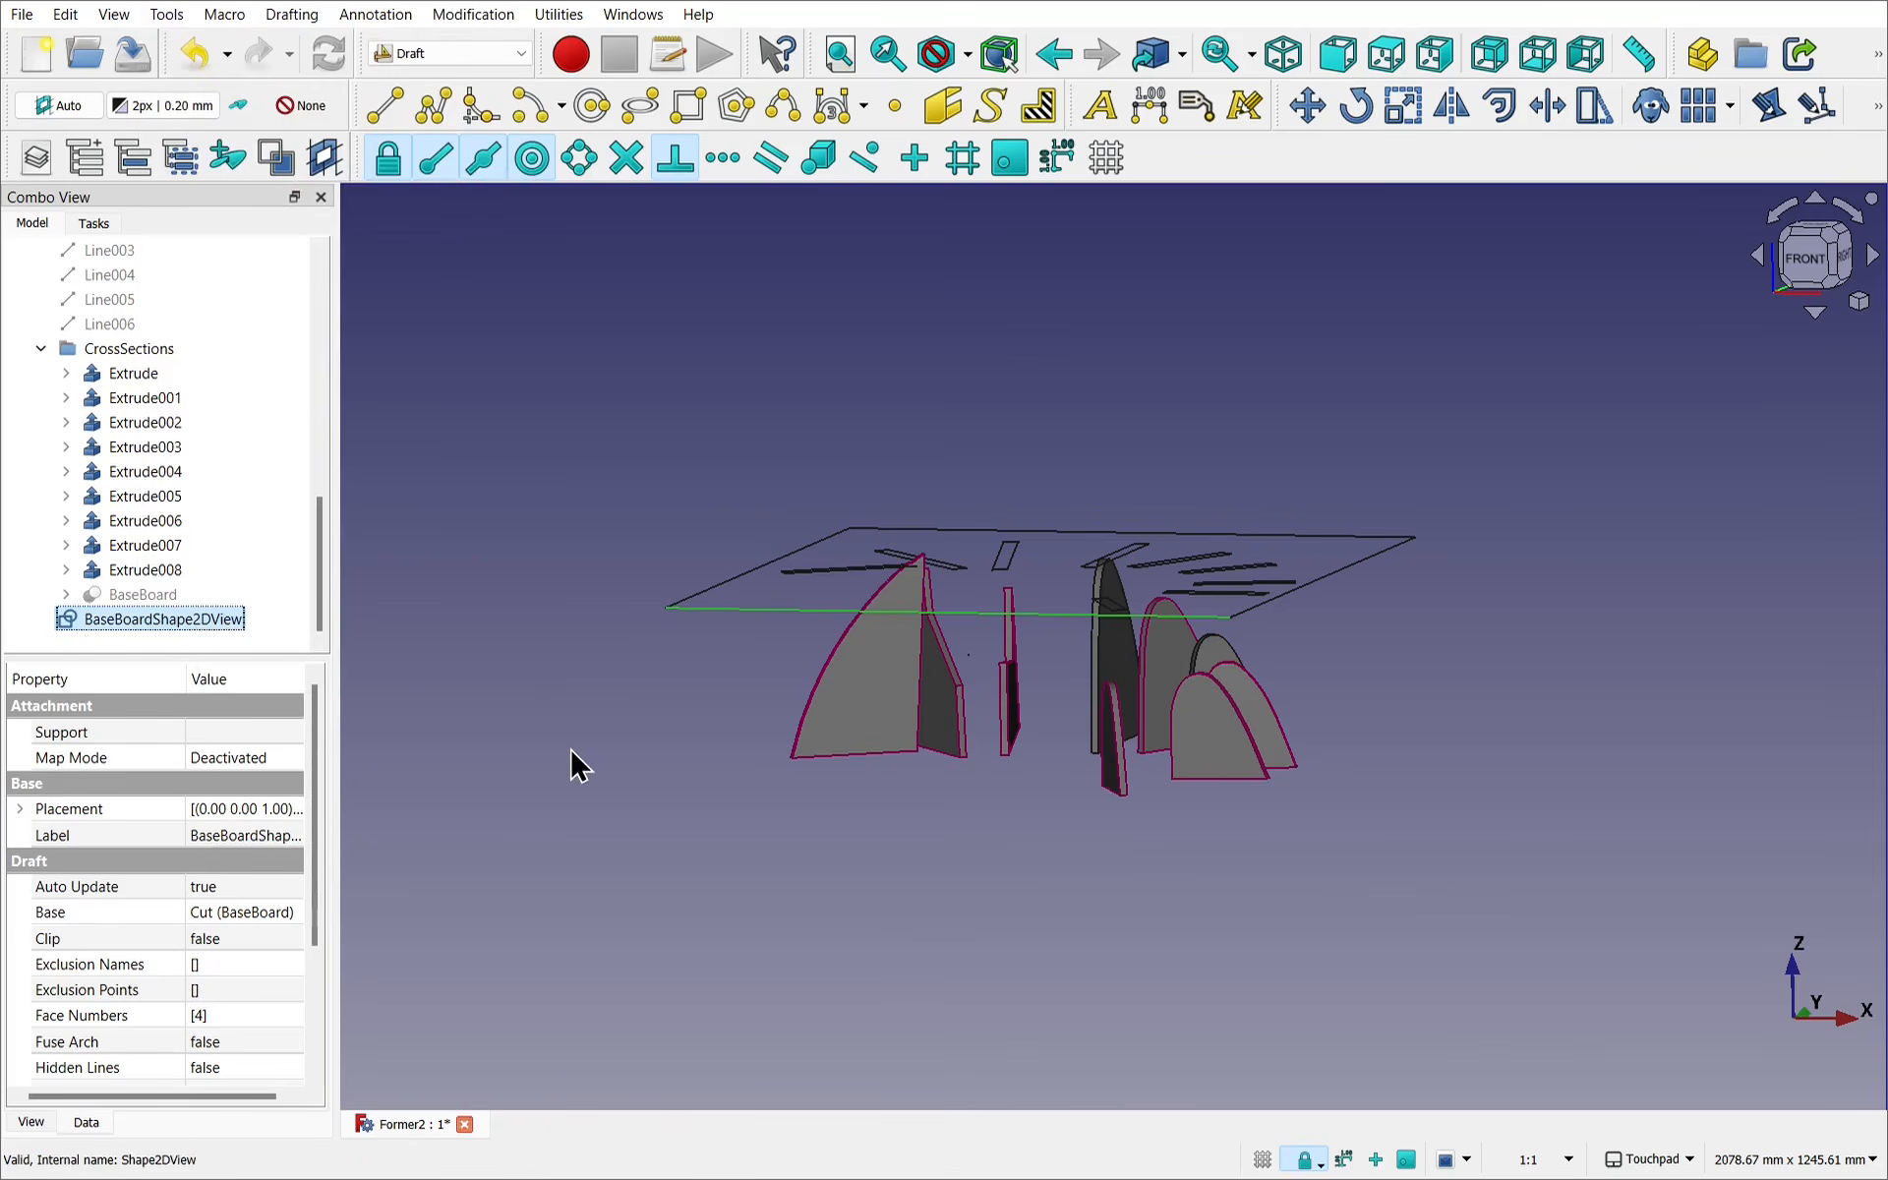
# Hide BaseBoardShape2DView so that only the former solids are shown.
pyautogui.keyDown('alt'); pyautogui.moveTo(1002, 770); pyautogui.dragTo(868, 741); pyautogui.keyUp('alt')
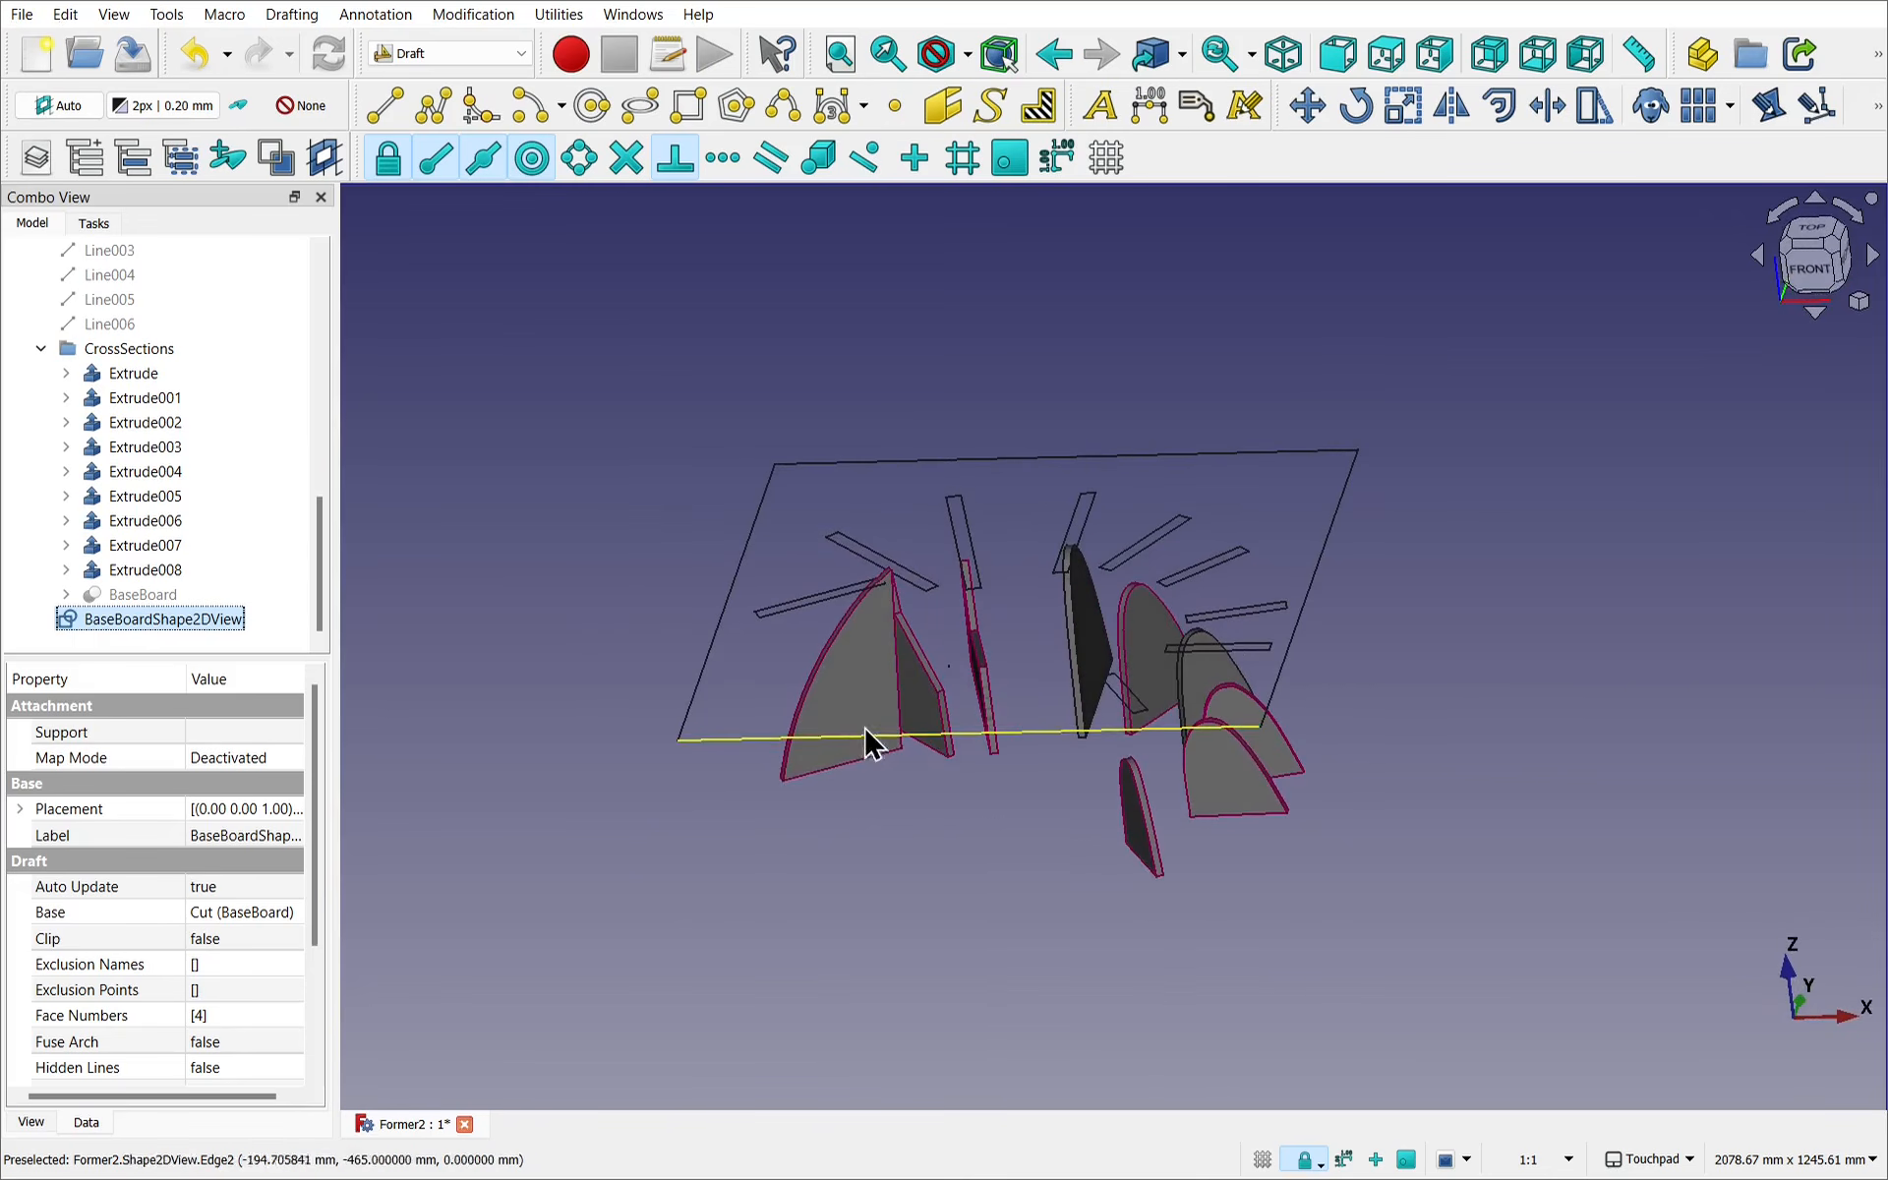
pyautogui.click(714, 757)
pyautogui.press('space')
pyautogui.keyDown('alt'); pyautogui.moveTo(716, 750); pyautogui.dragTo(815, 717); pyautogui.keyUp('alt')
pyautogui.keyDown('alt'); pyautogui.moveTo(1612, 497); pyautogui.dragTo(1720, 462); pyautogui.keyUp('alt')
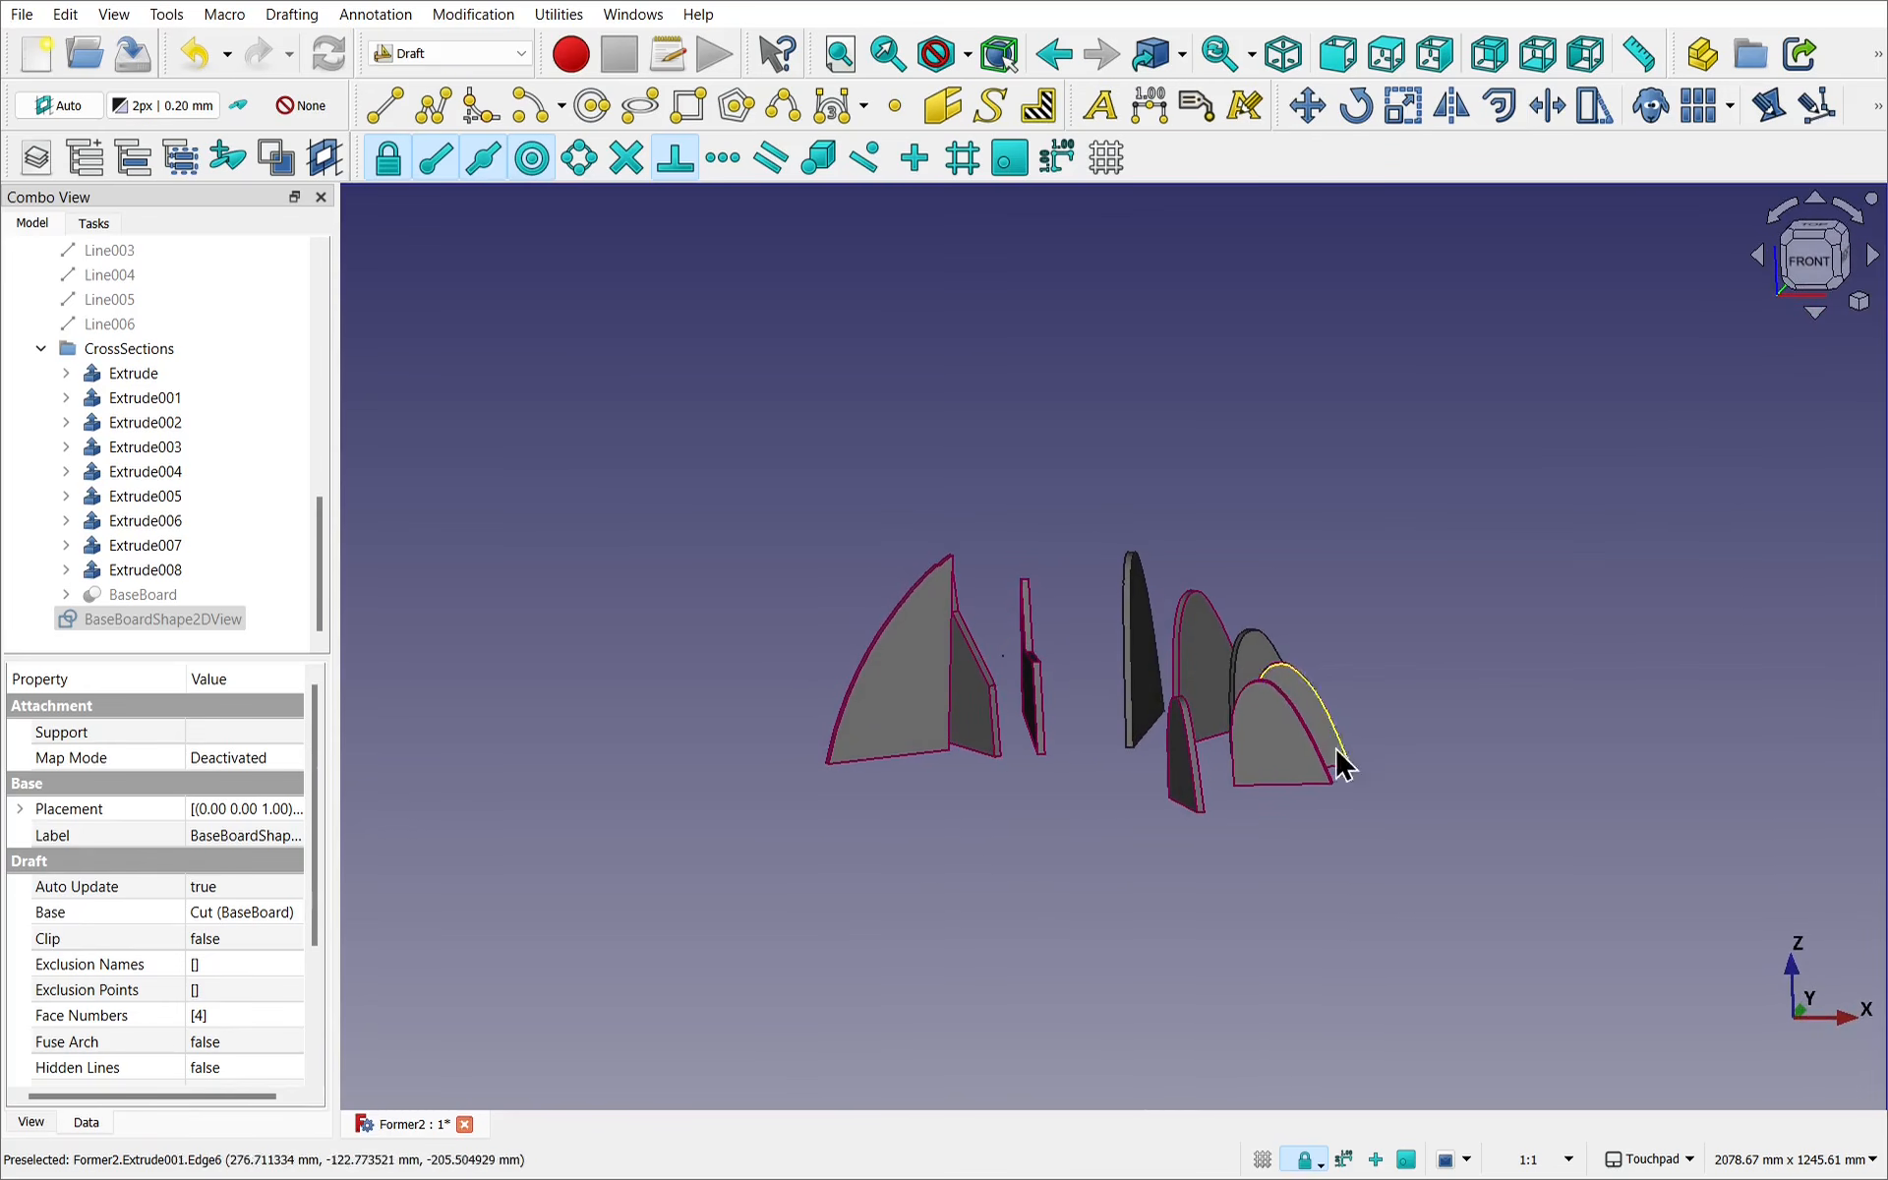
# Try a Shape 2D View of the large face of former Extrude008 from the current angle, and delete the projection.
pyautogui.click(917, 694)
pyautogui.keyDown('alt'); pyautogui.moveTo(917, 694); pyautogui.dragTo(999, 695); pyautogui.keyUp('alt')
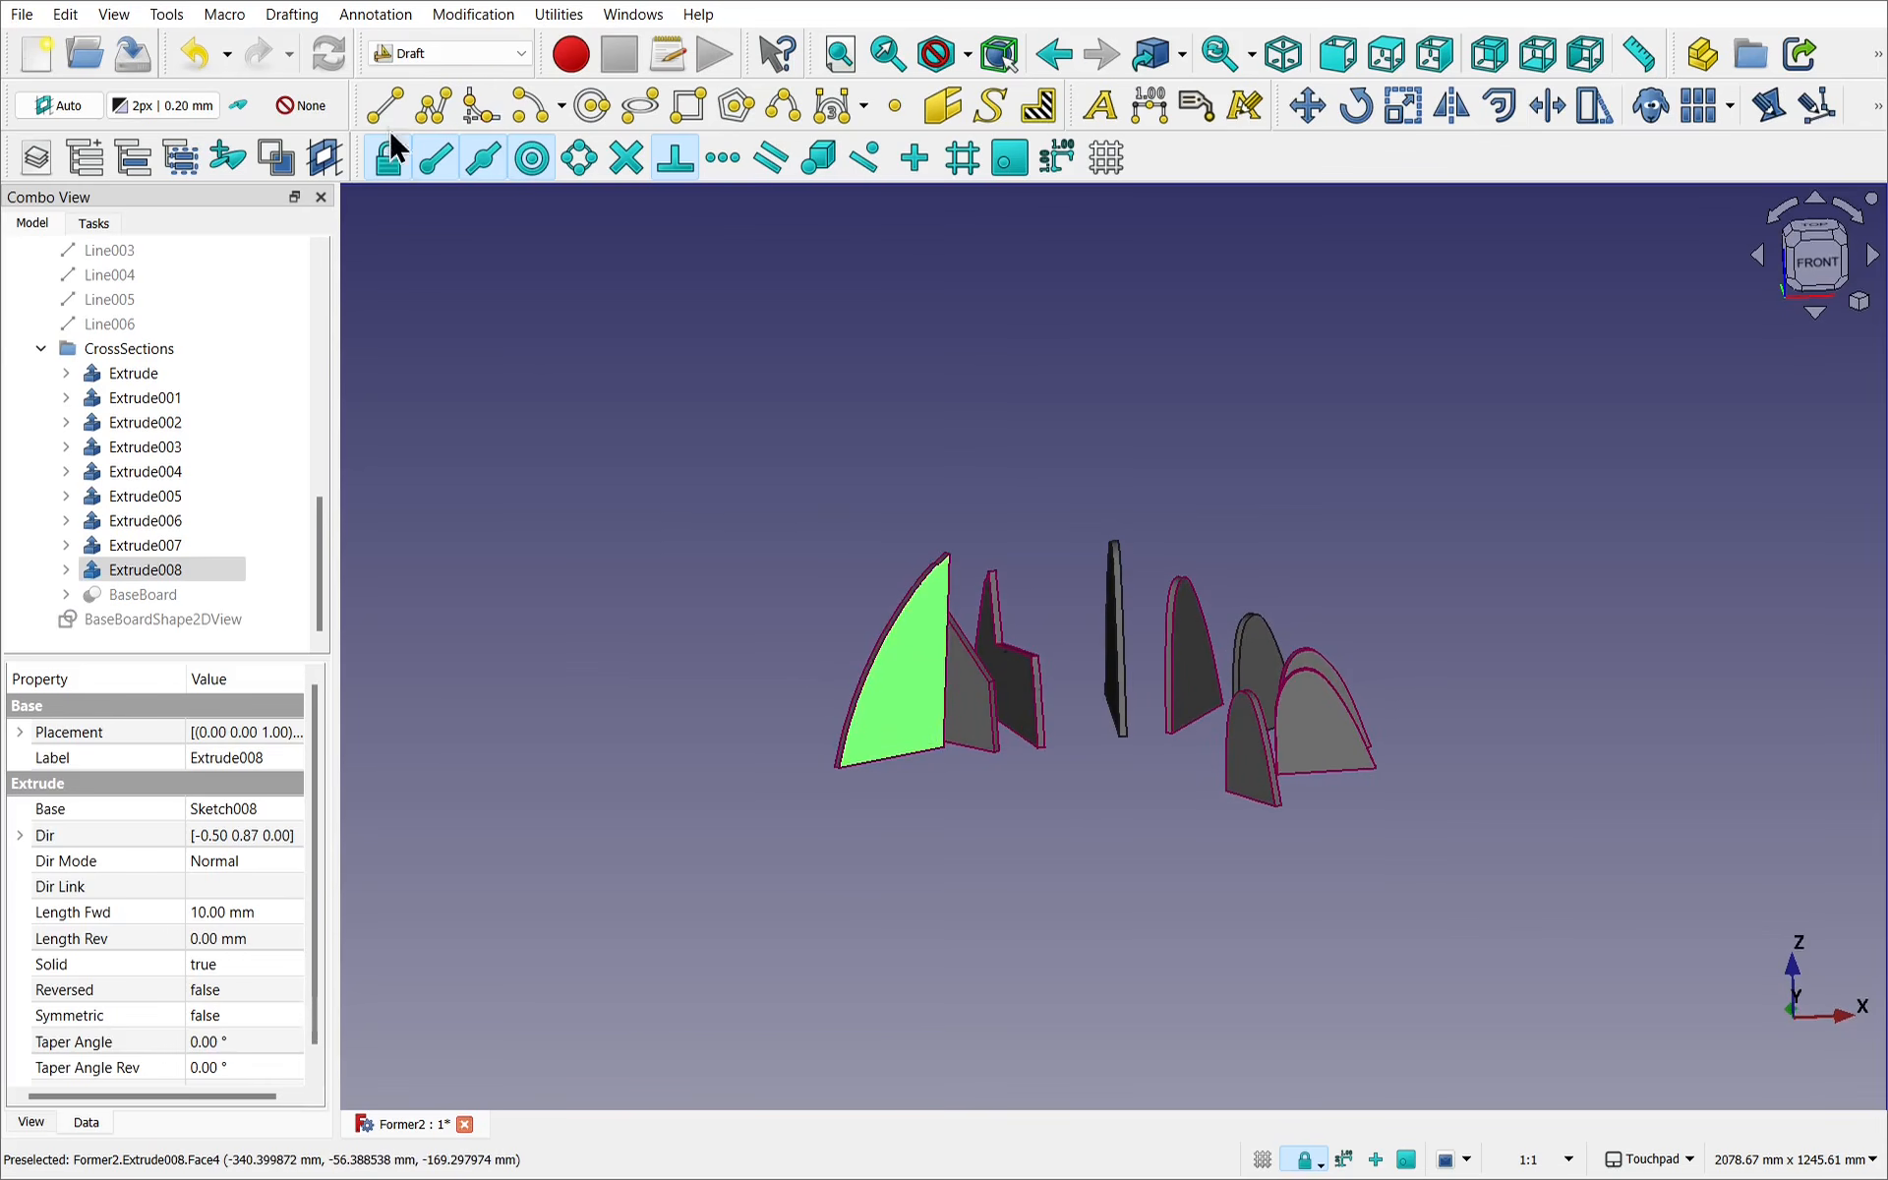
pyautogui.click(555, 18)
pyautogui.moveTo(460, 14)
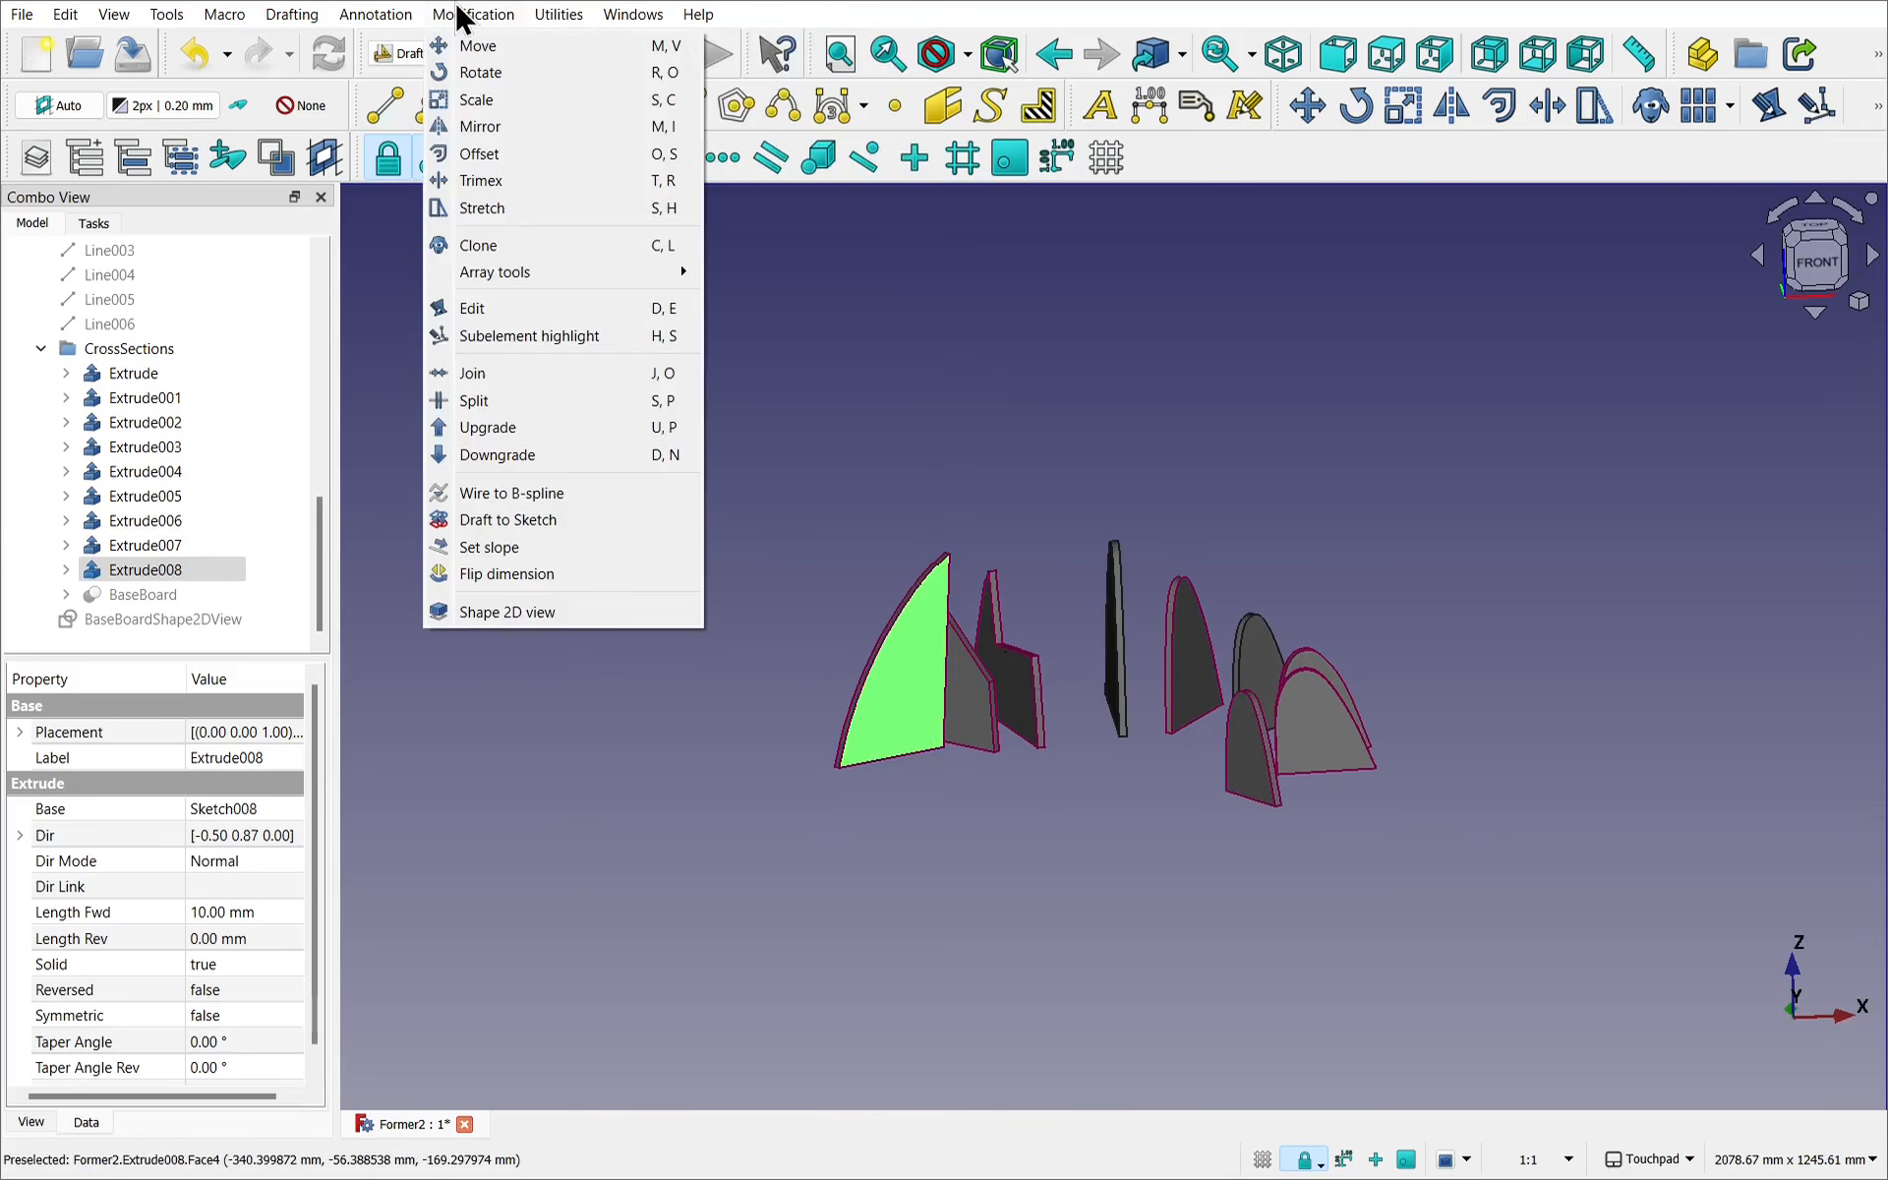
pyautogui.click(548, 612)
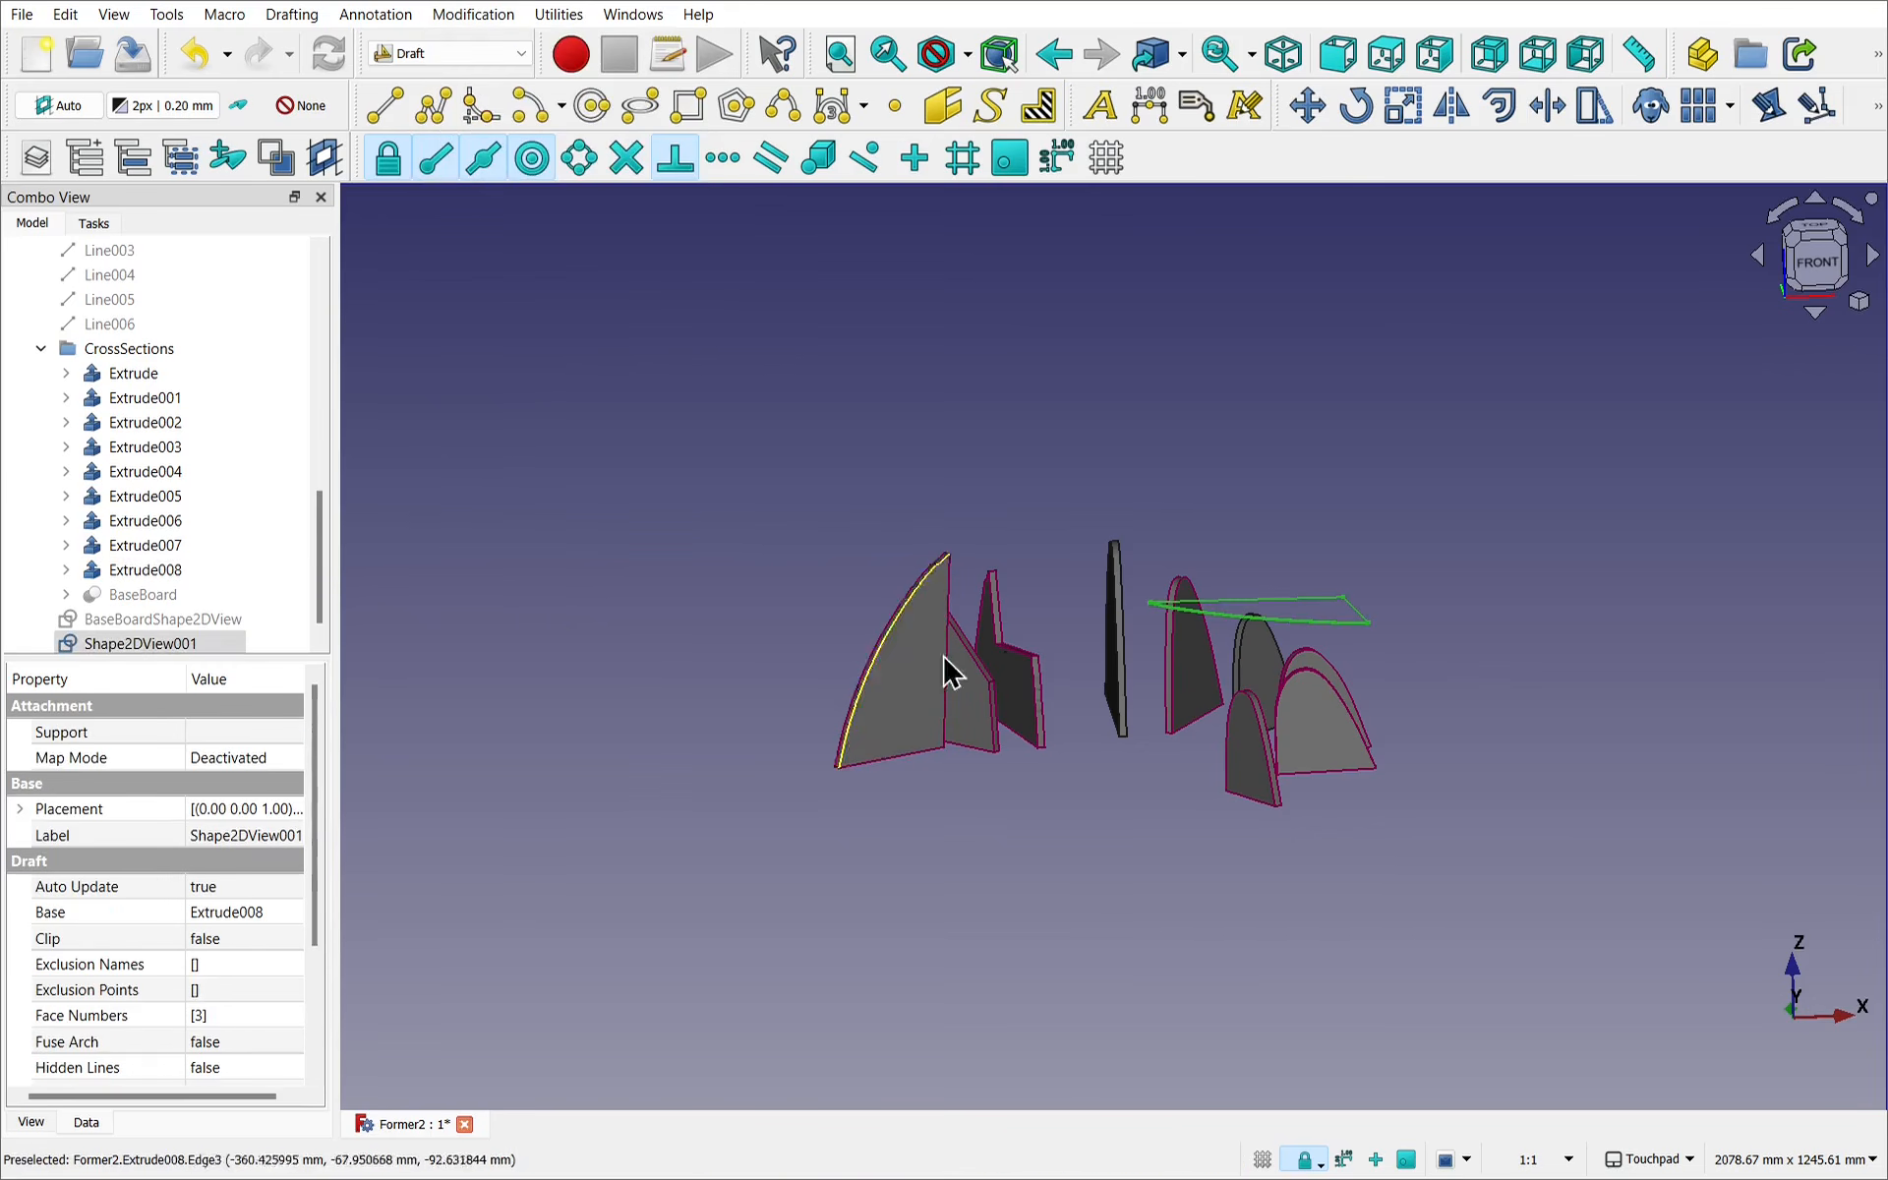
pyautogui.keyDown('alt'); pyautogui.moveTo(1258, 688); pyautogui.dragTo(1095, 923); pyautogui.keyUp('alt')
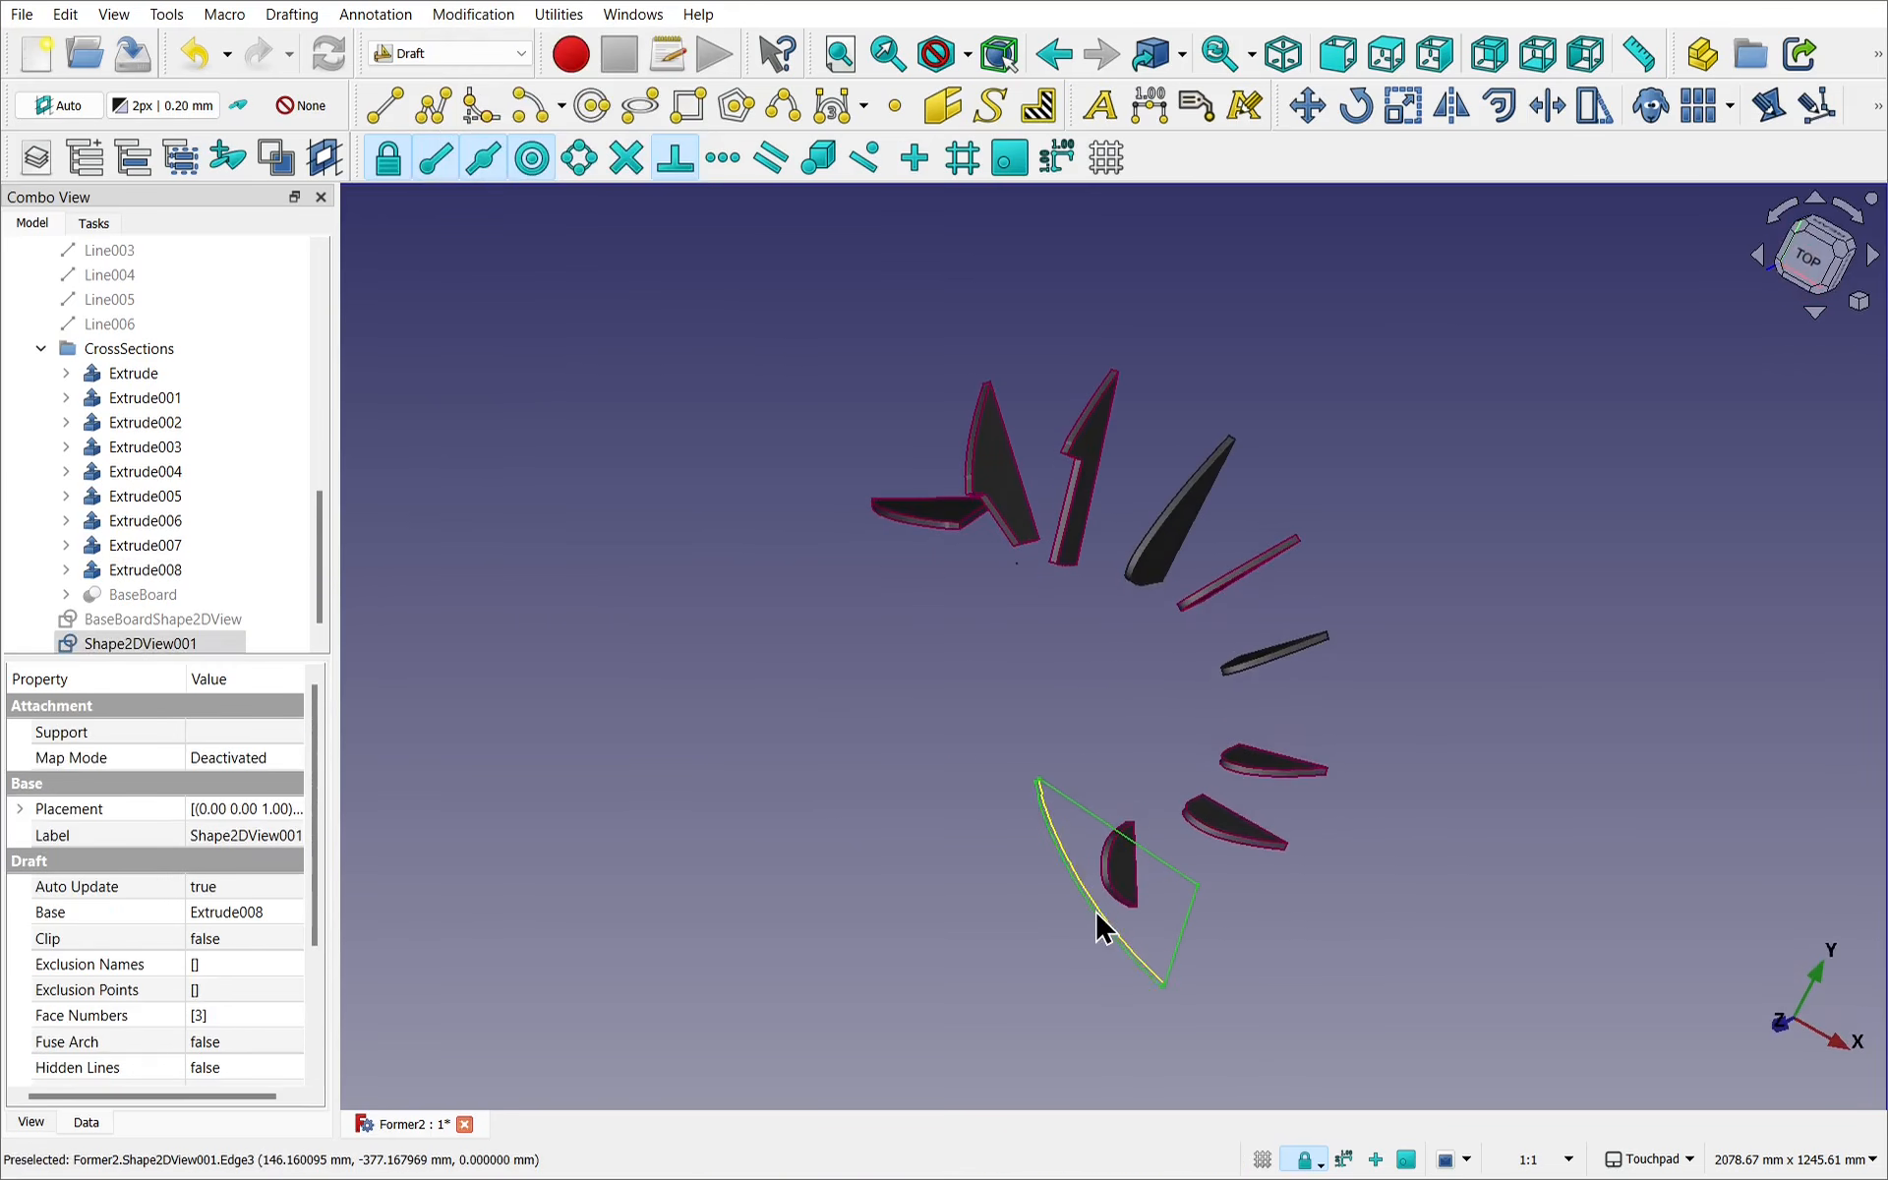
pyautogui.scroll(5, 1096, 916)
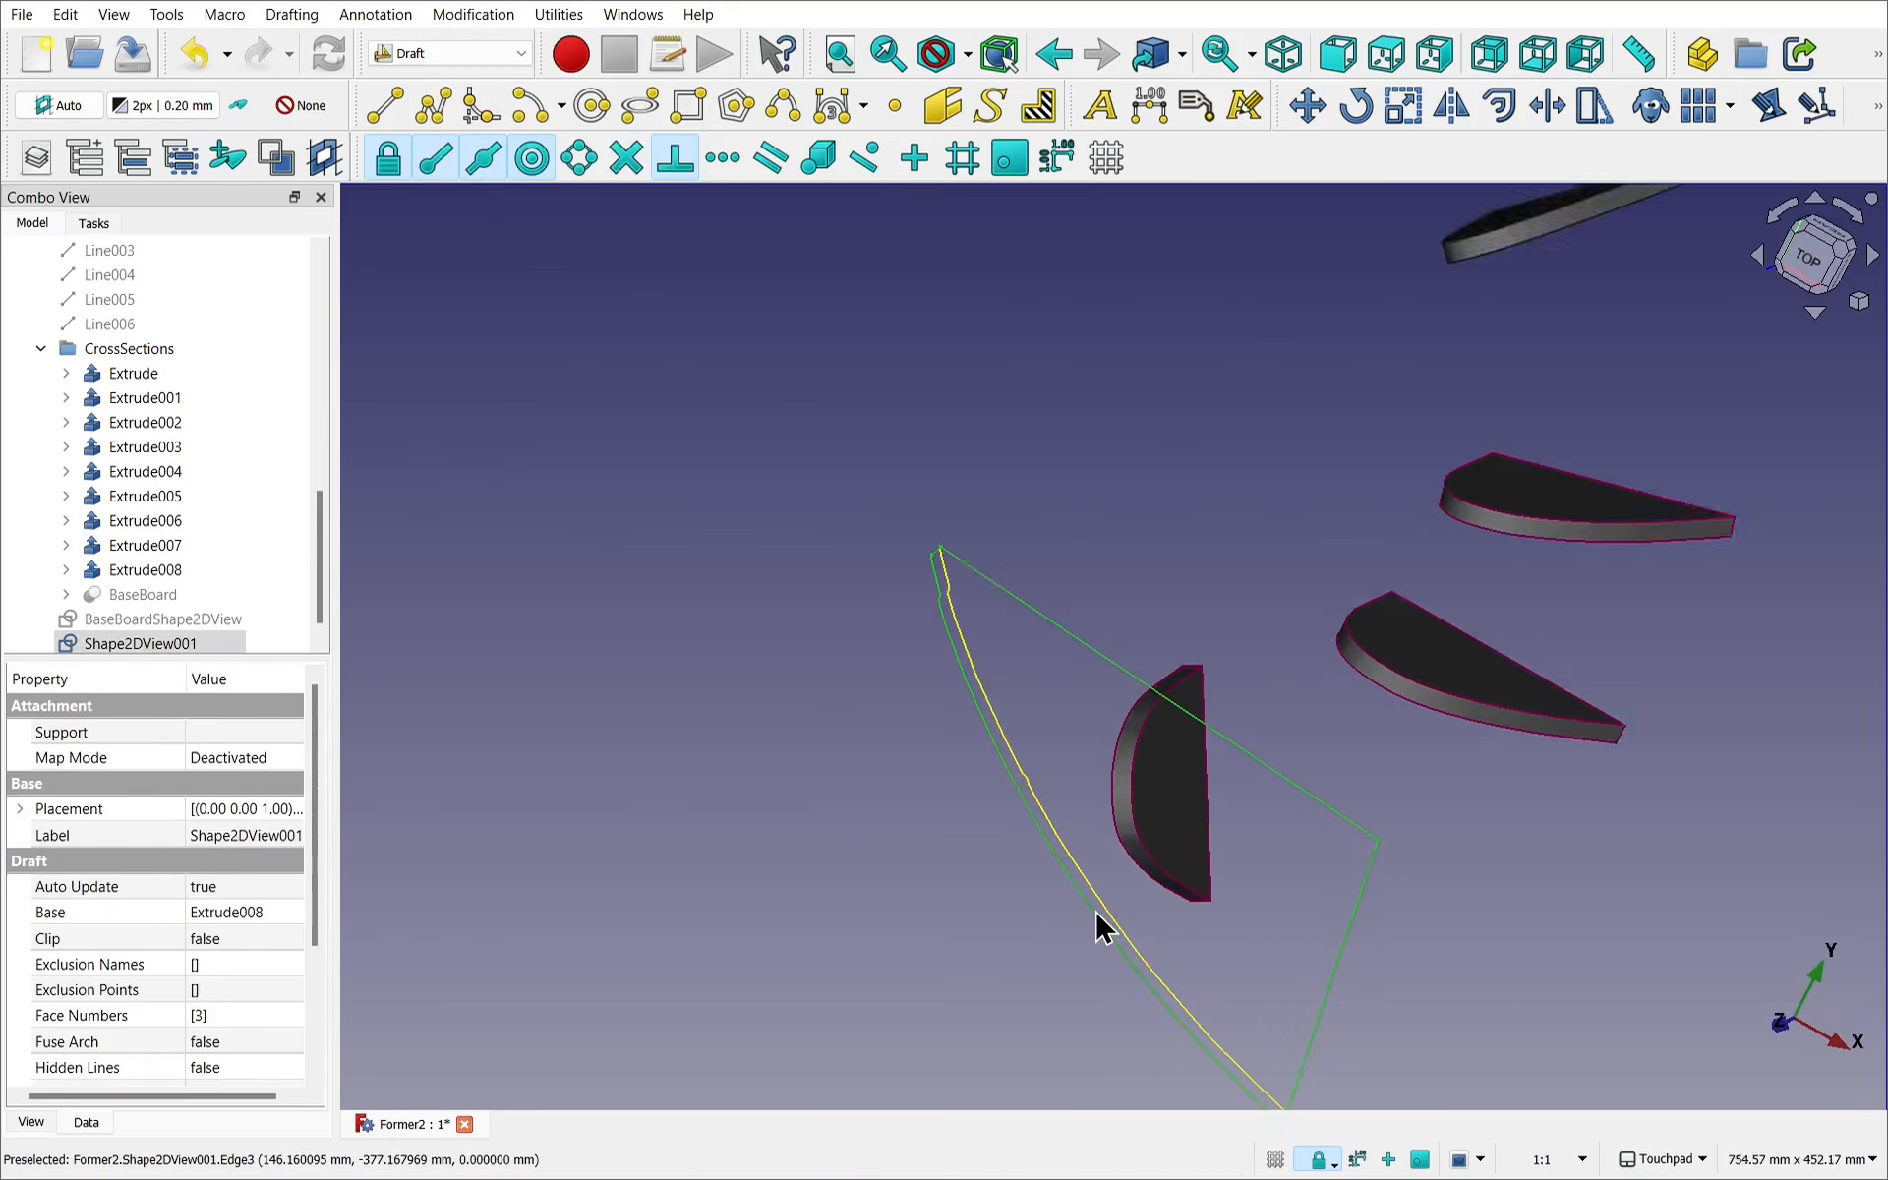
pyautogui.click(1132, 951)
pyautogui.press('Delete')
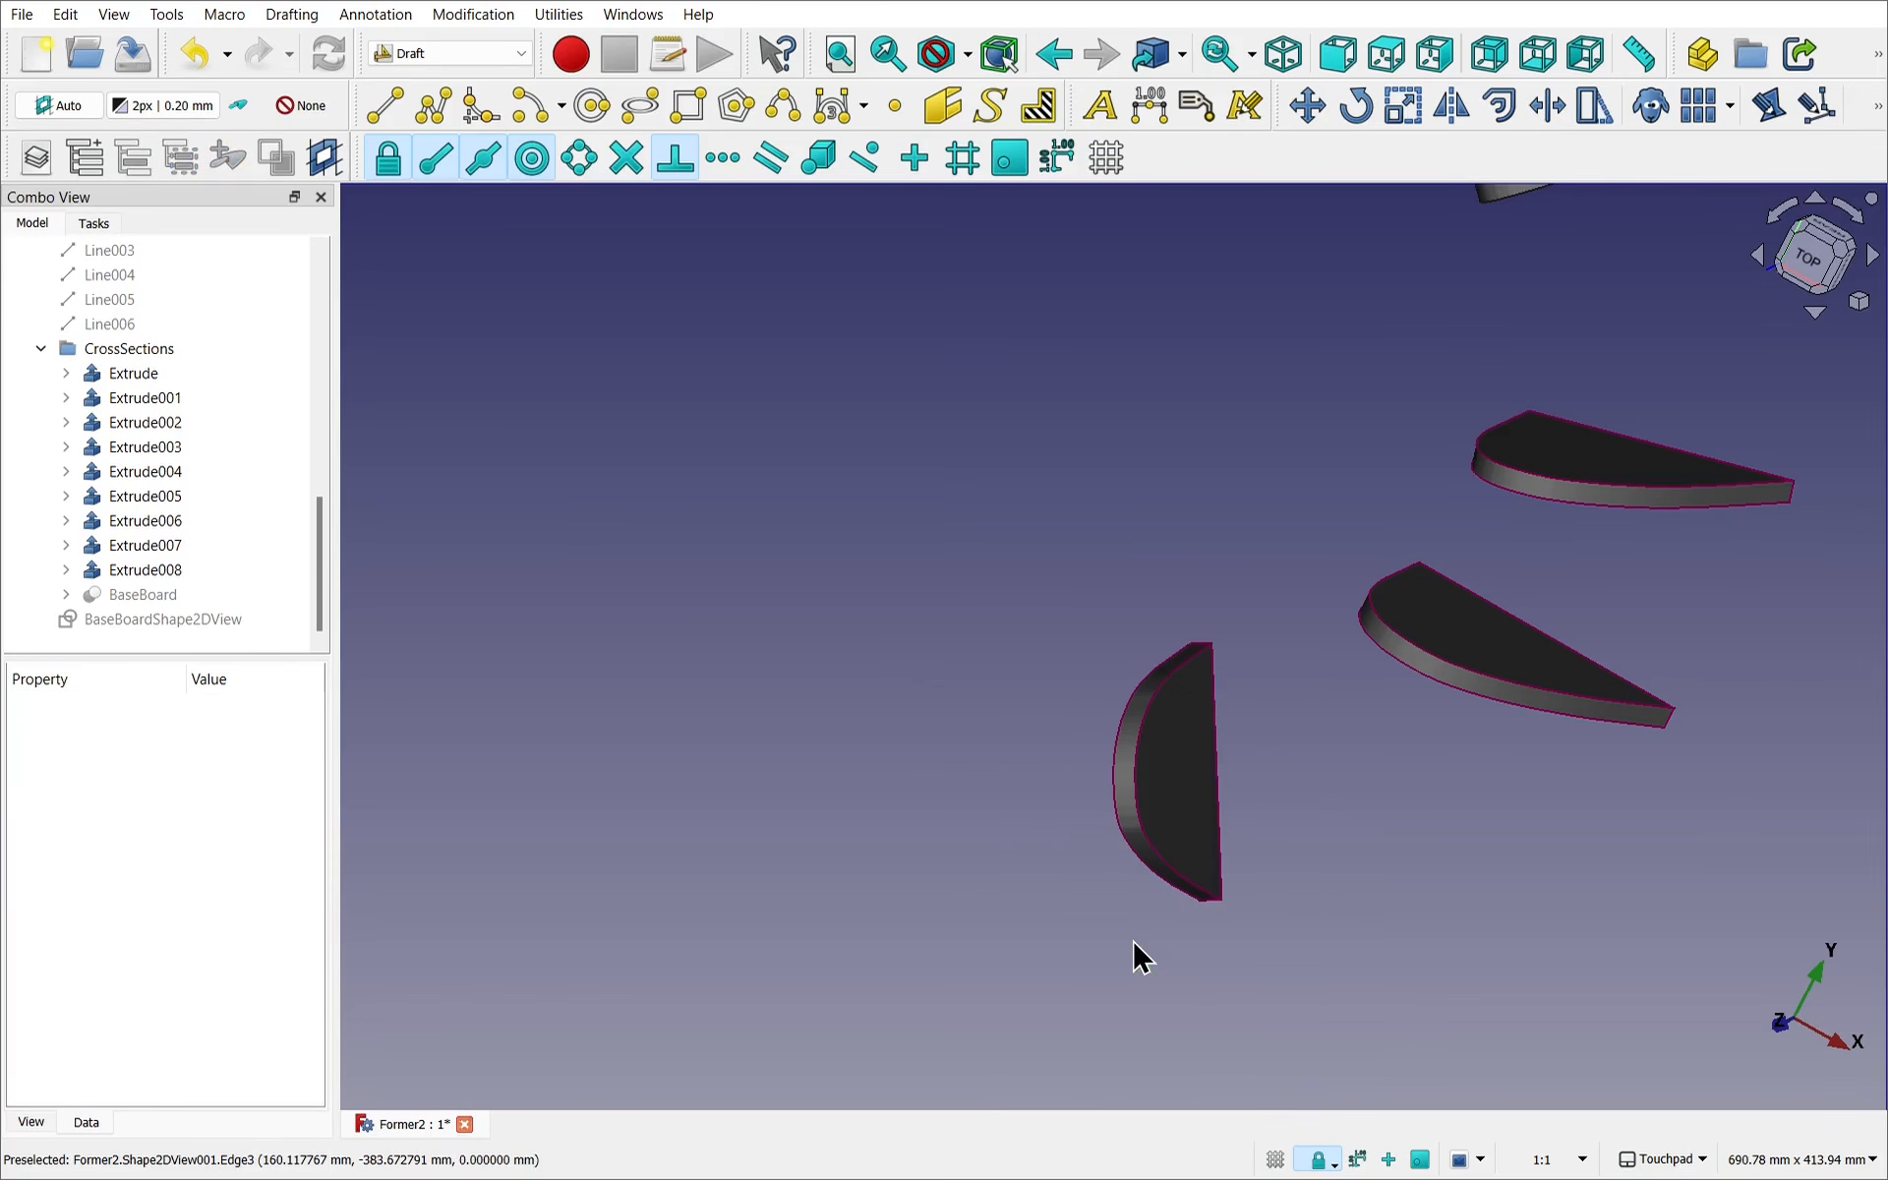
# Align the Draft working plane to the large face of former Extrude008 and show the grid.
pyautogui.keyDown('alt'); pyautogui.moveTo(1190, 722); pyautogui.dragTo(1288, 460); pyautogui.keyUp('alt')
pyautogui.scroll(-5, 1289, 432)
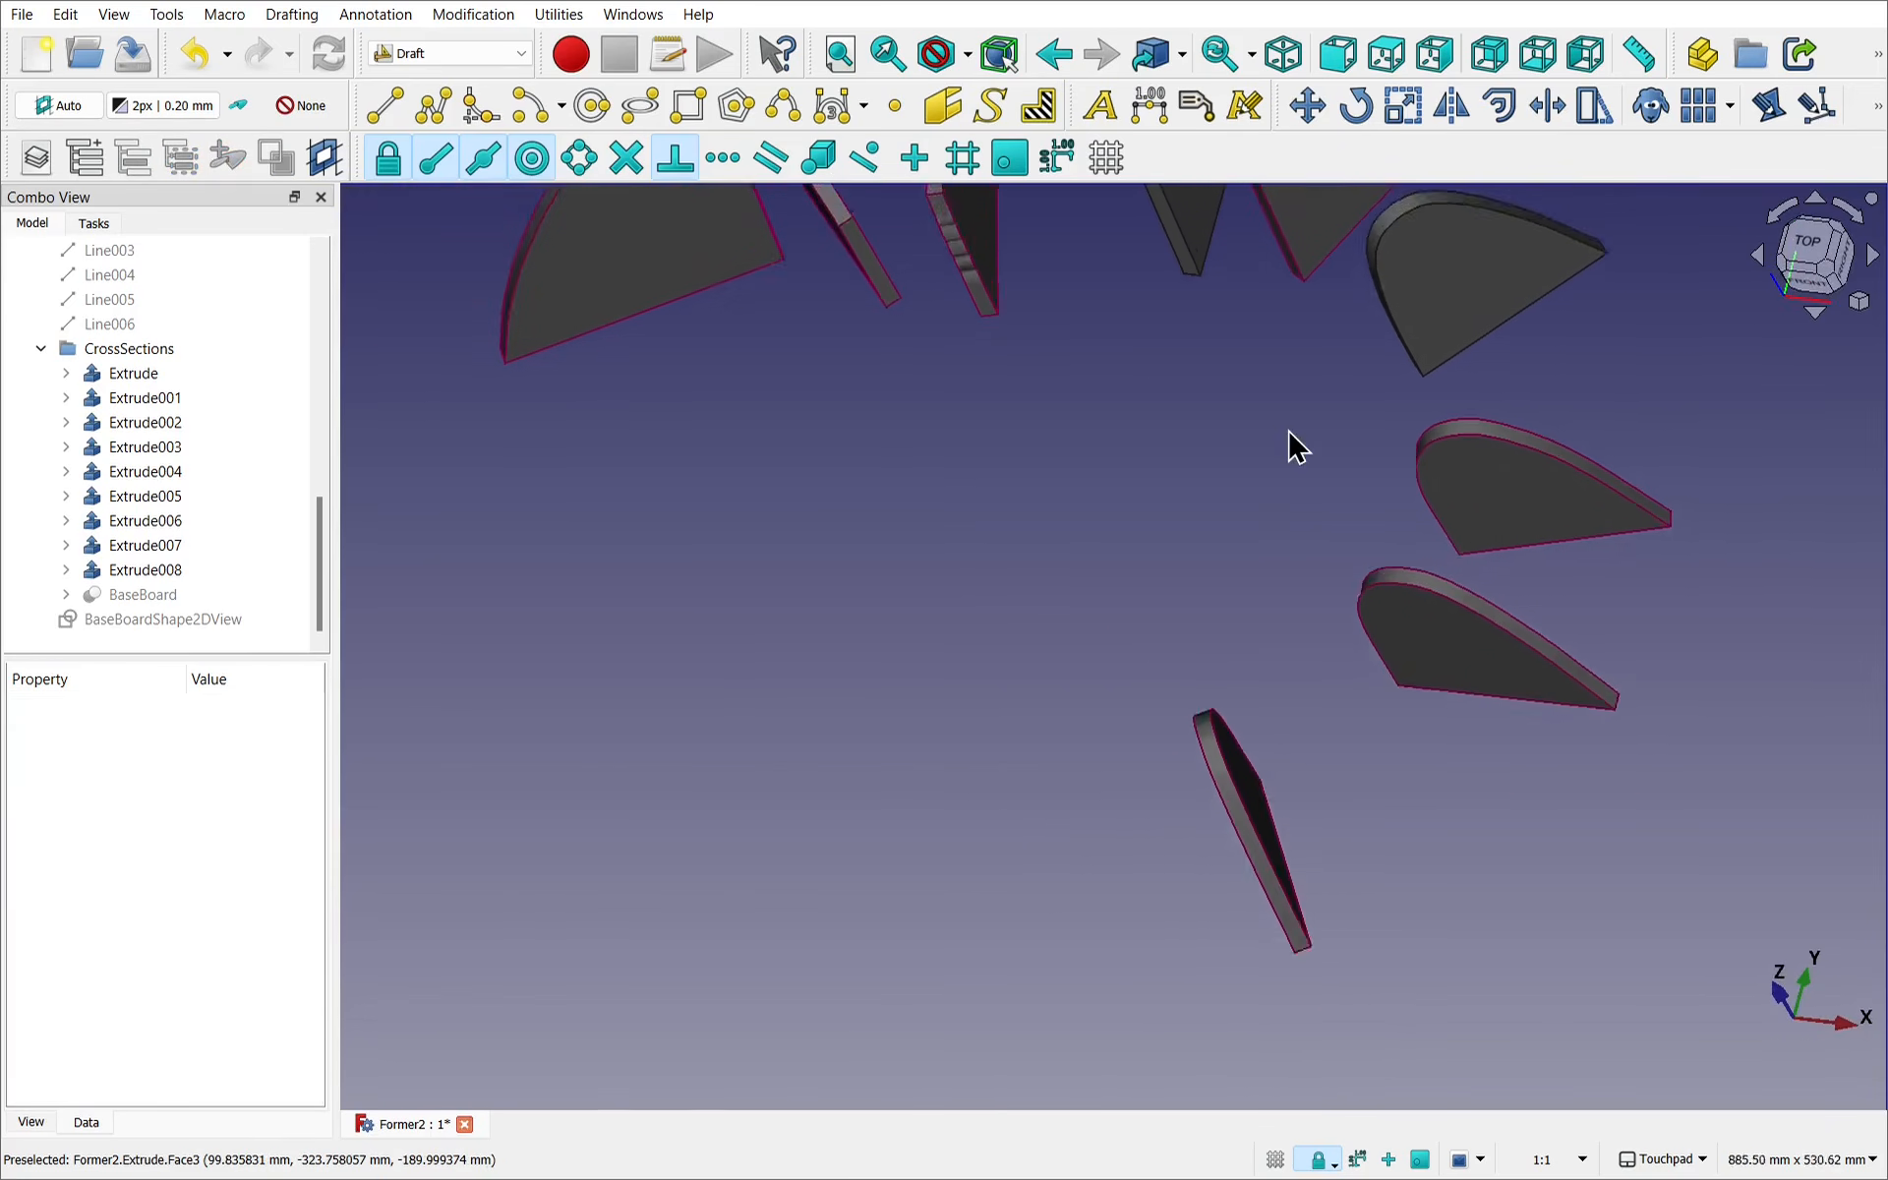
pyautogui.keyDown('shift'); pyautogui.moveTo(1158, 512); pyautogui.dragTo(786, 872); pyautogui.keyUp('shift')
pyautogui.click(1400, 757)
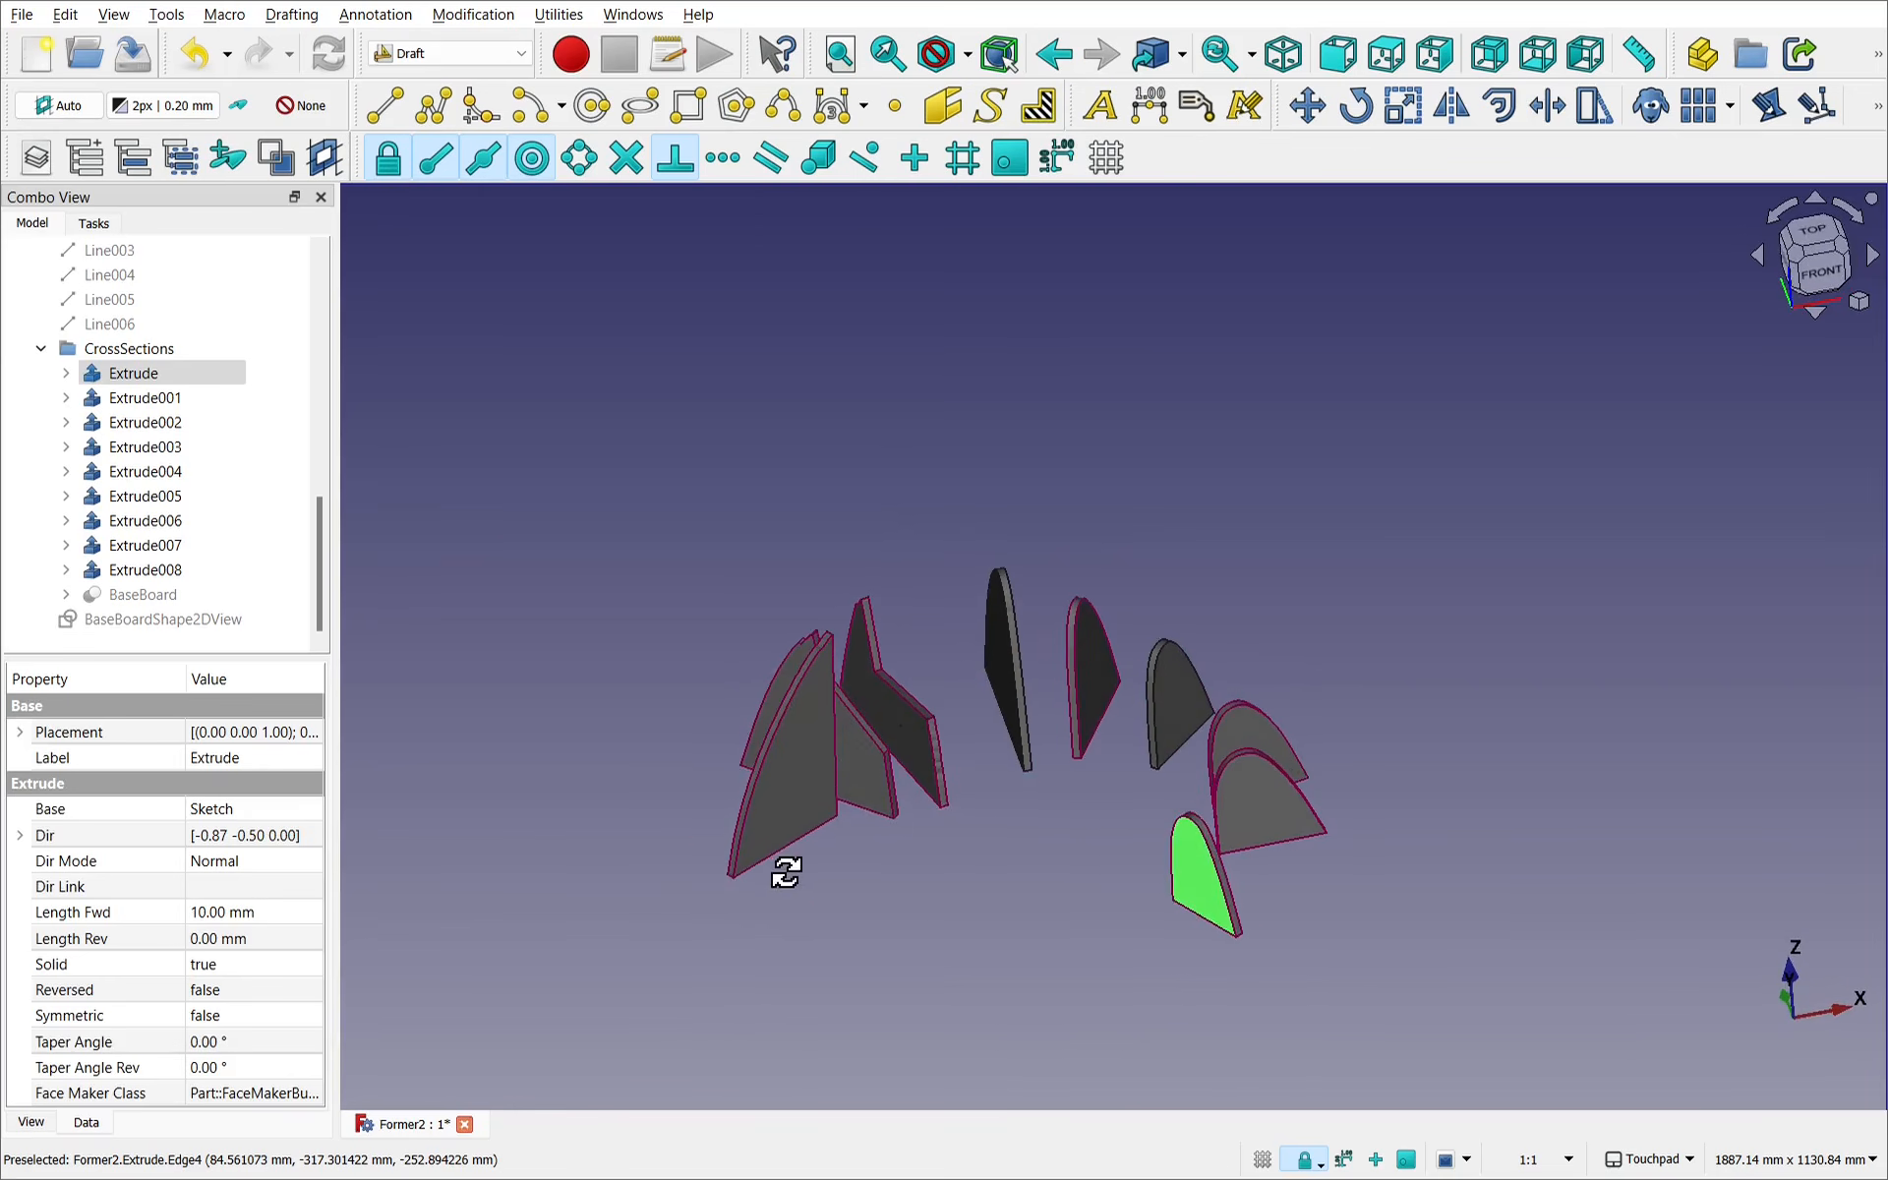
pyautogui.click(930, 865)
pyautogui.keyDown('shift'); pyautogui.moveTo(930, 864); pyautogui.dragTo(1134, 742); pyautogui.keyUp('shift')
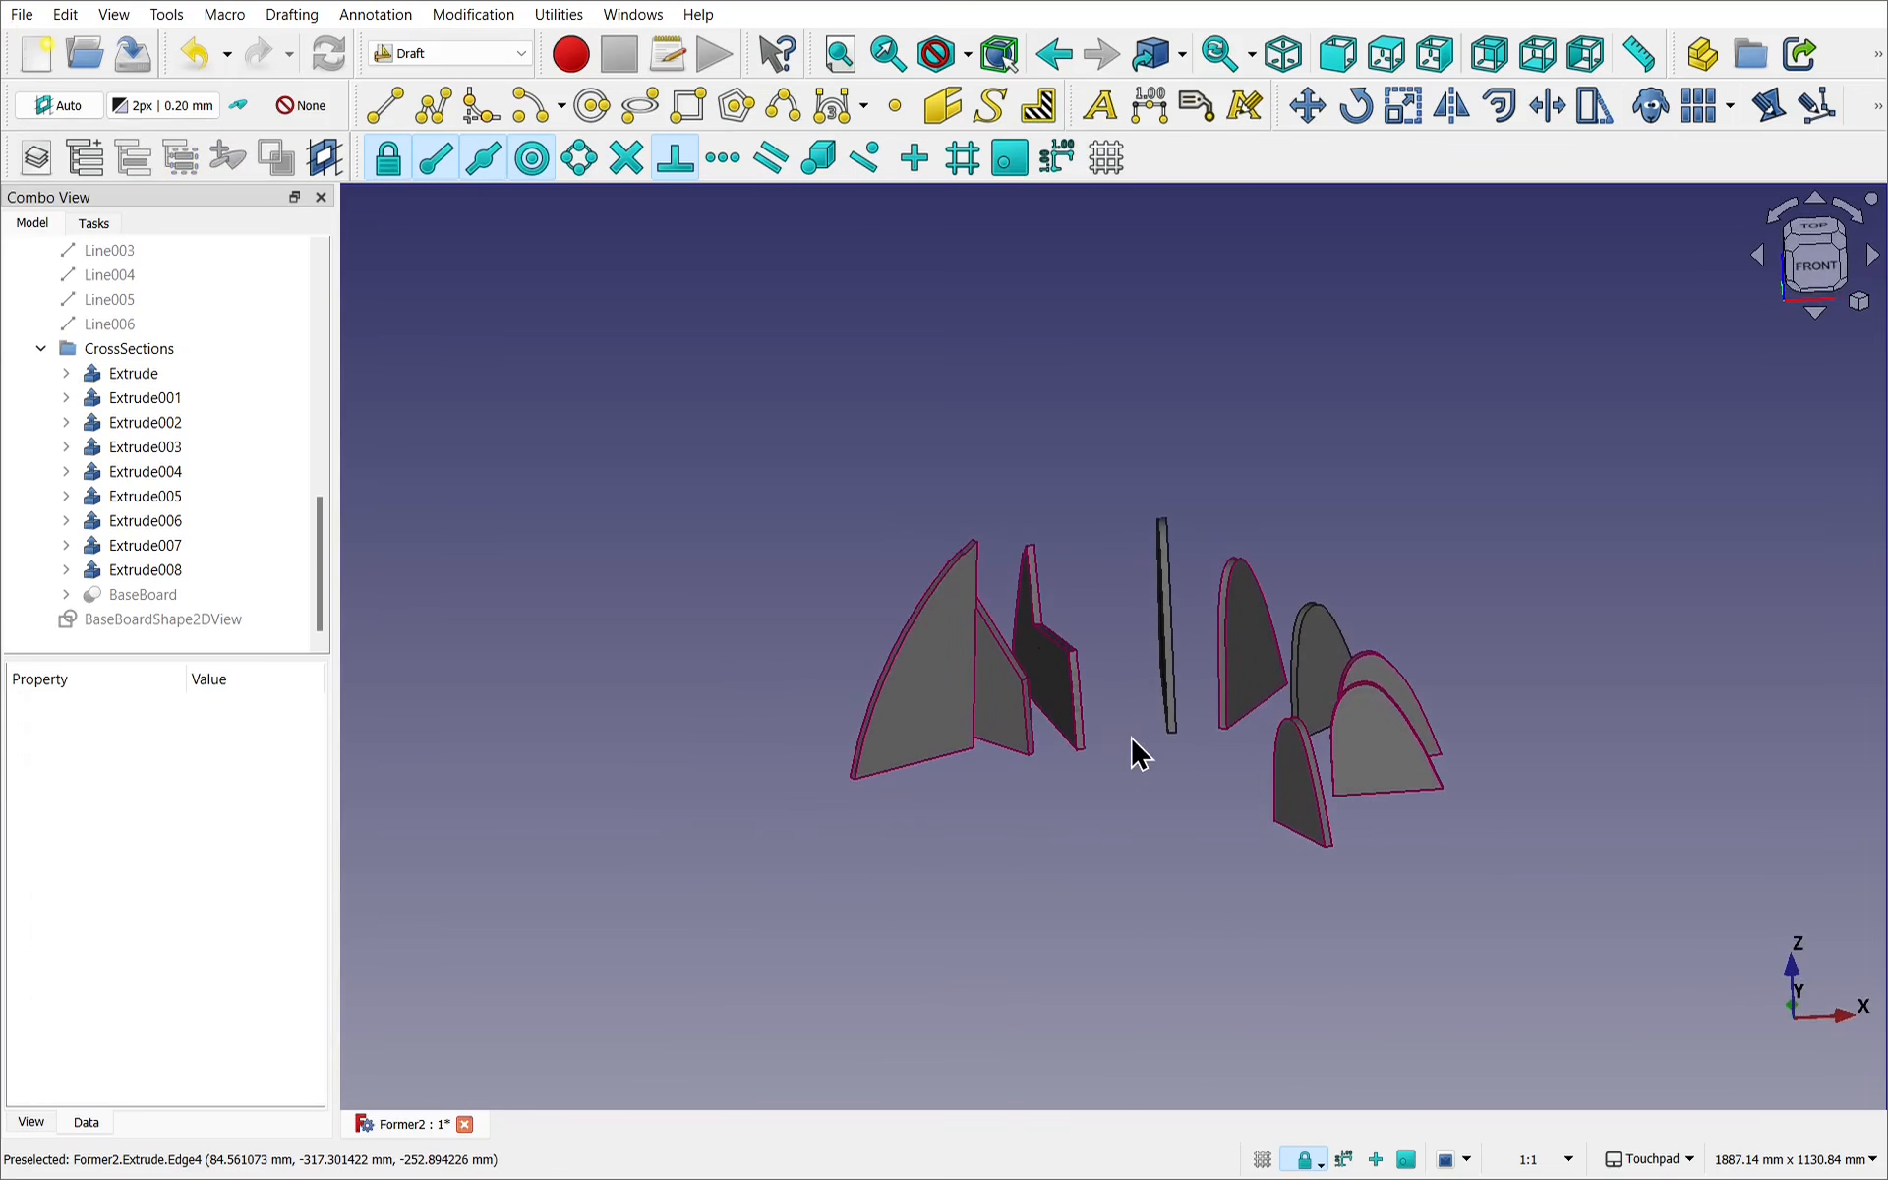
pyautogui.scroll(3, 1134, 741)
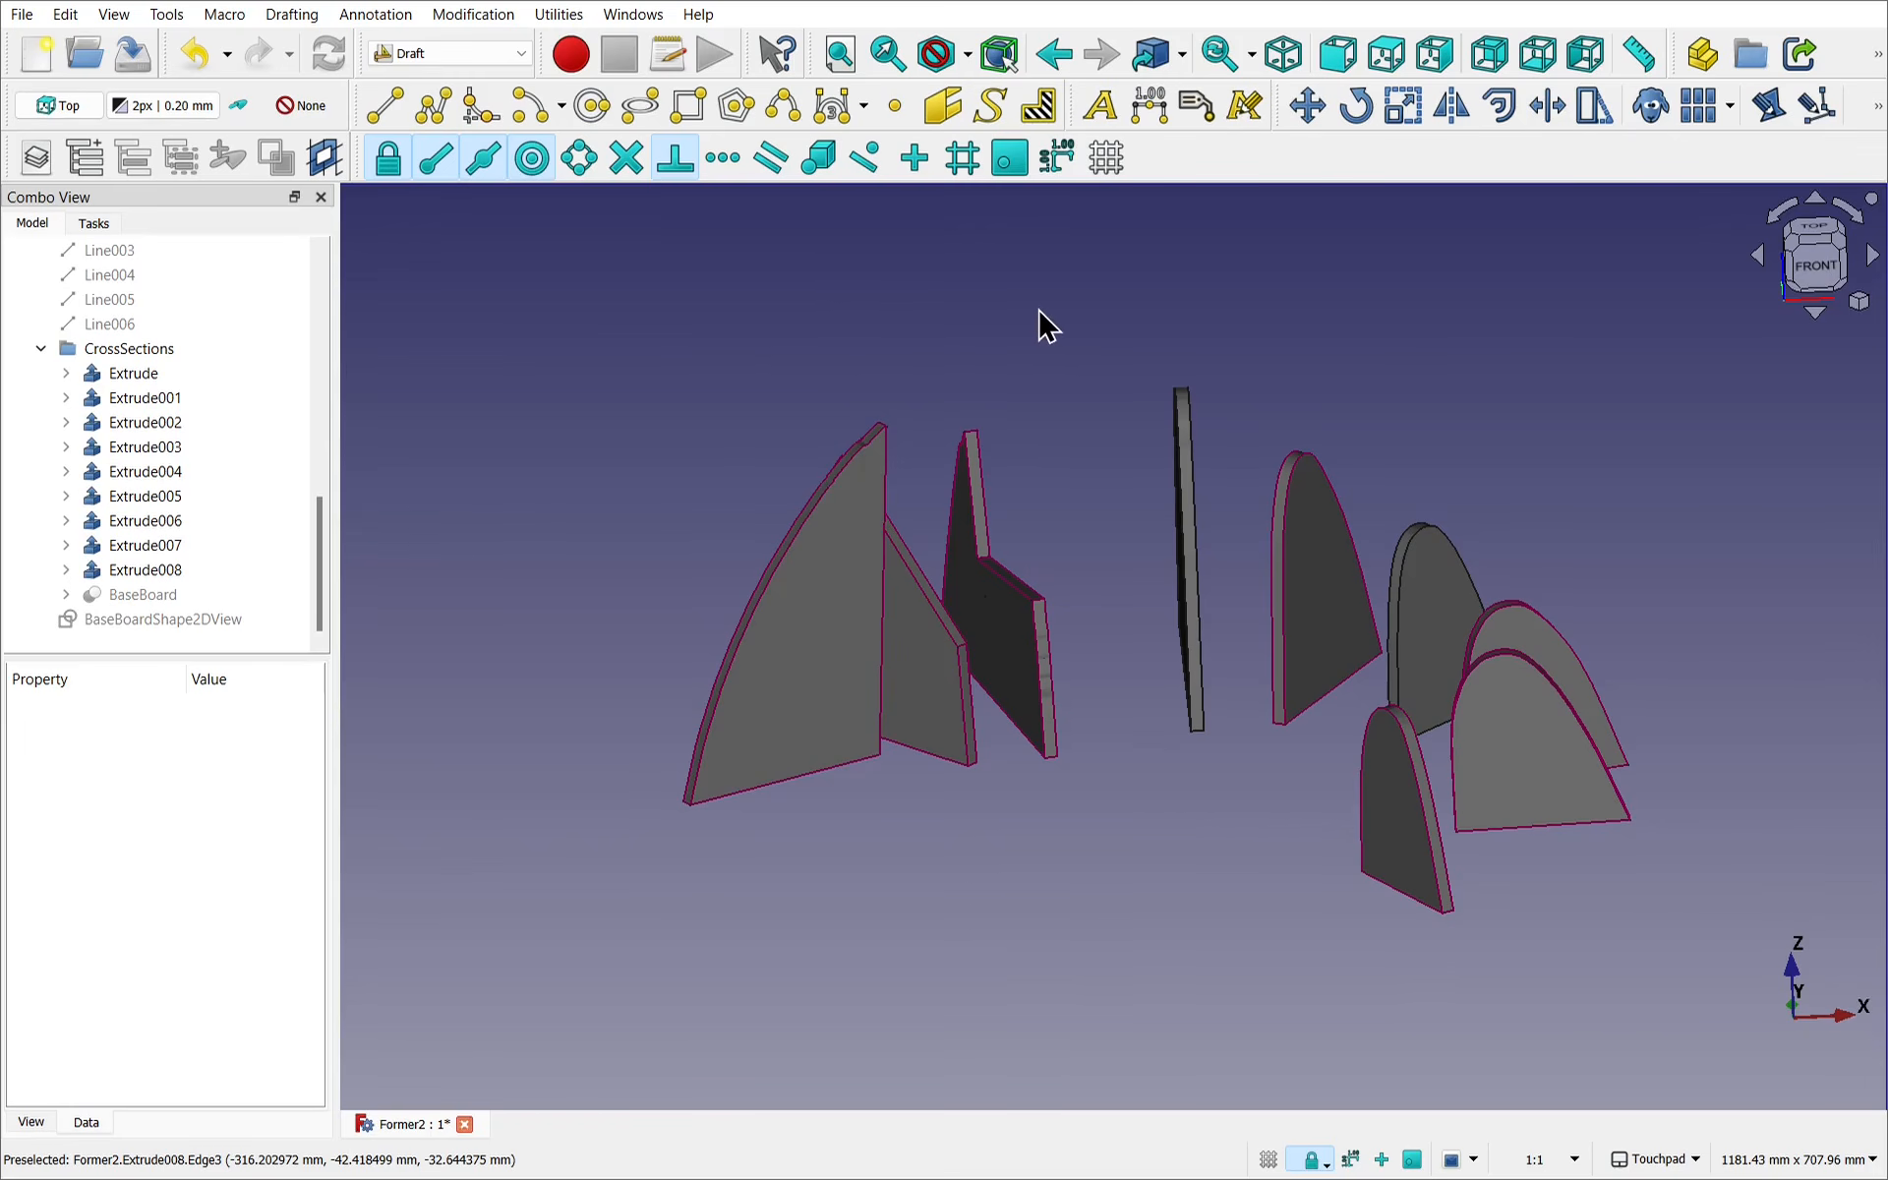
pyautogui.click(559, 15)
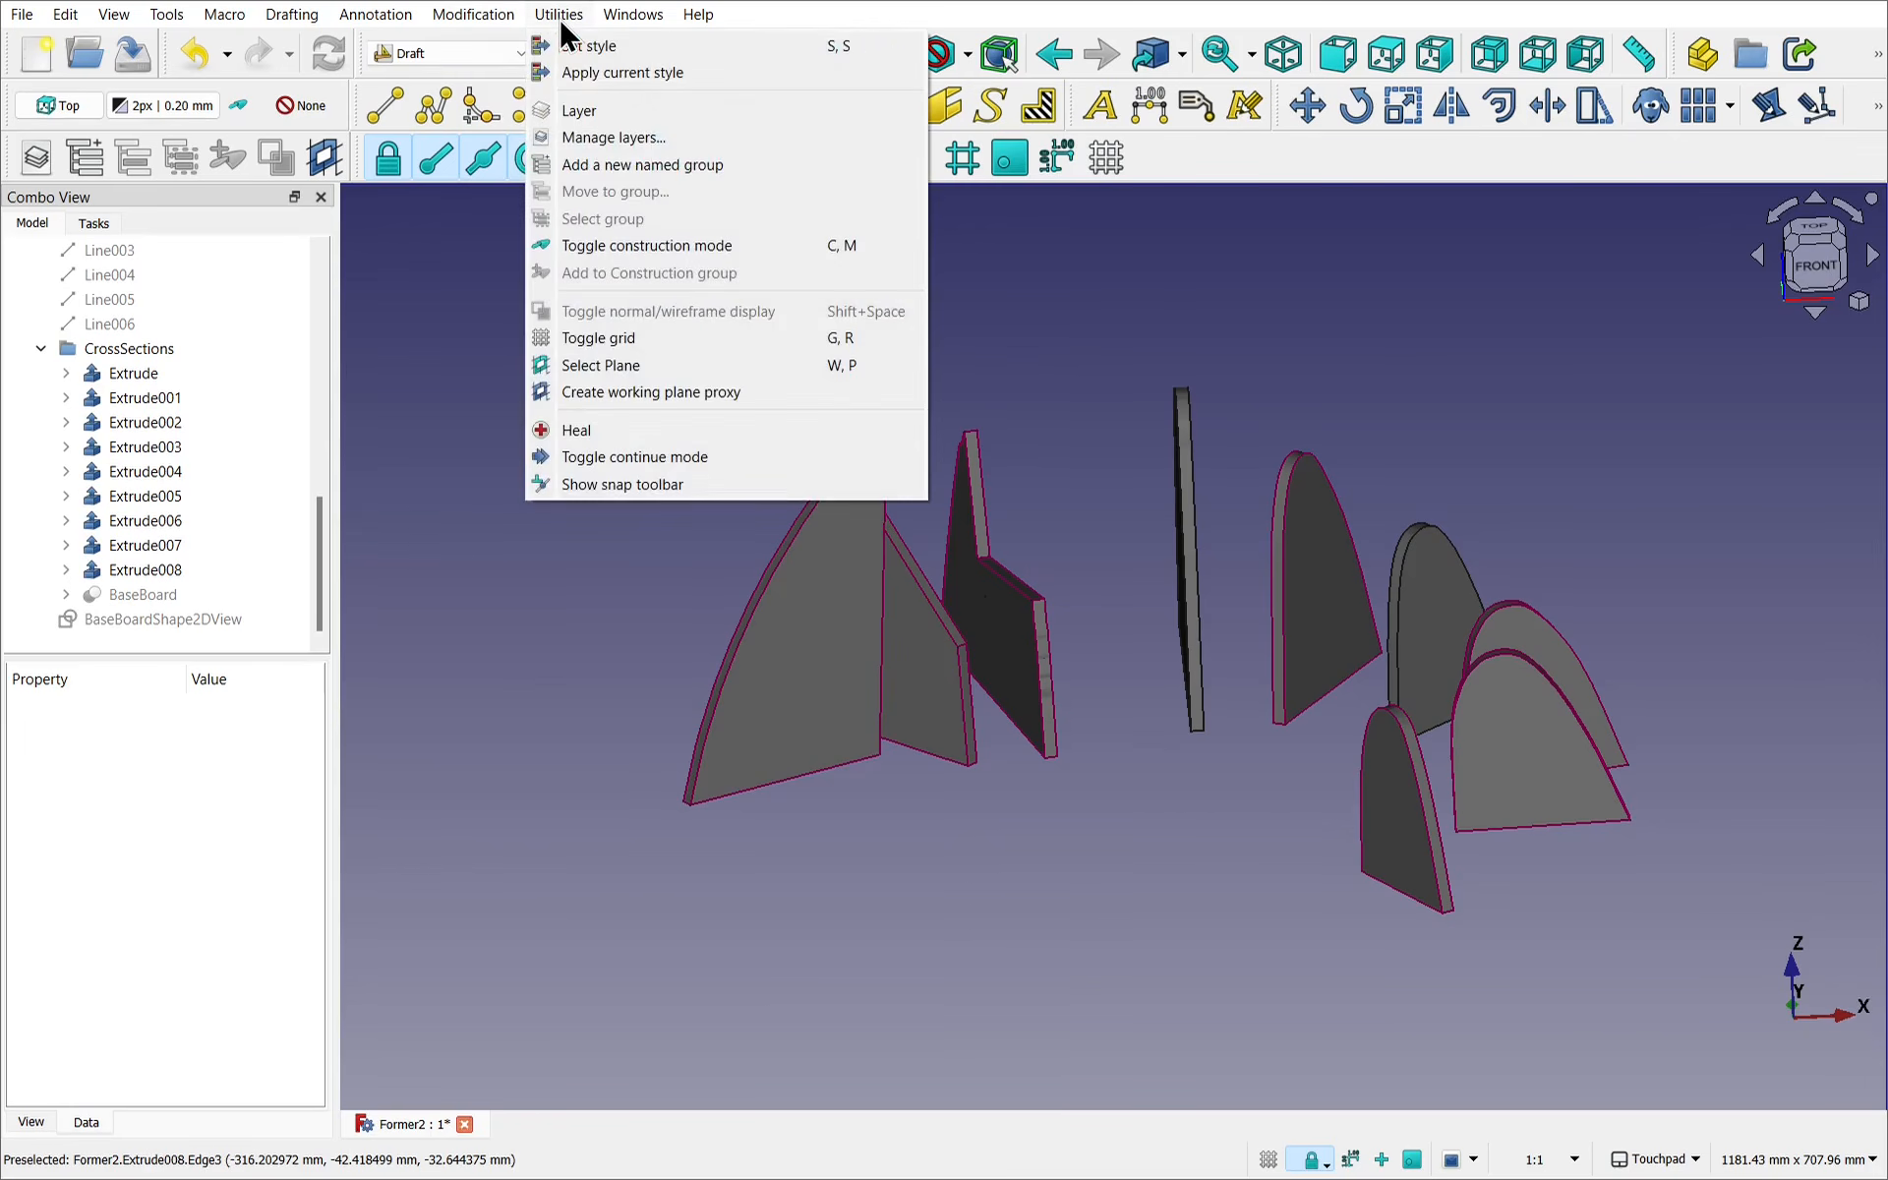
pyautogui.click(684, 360)
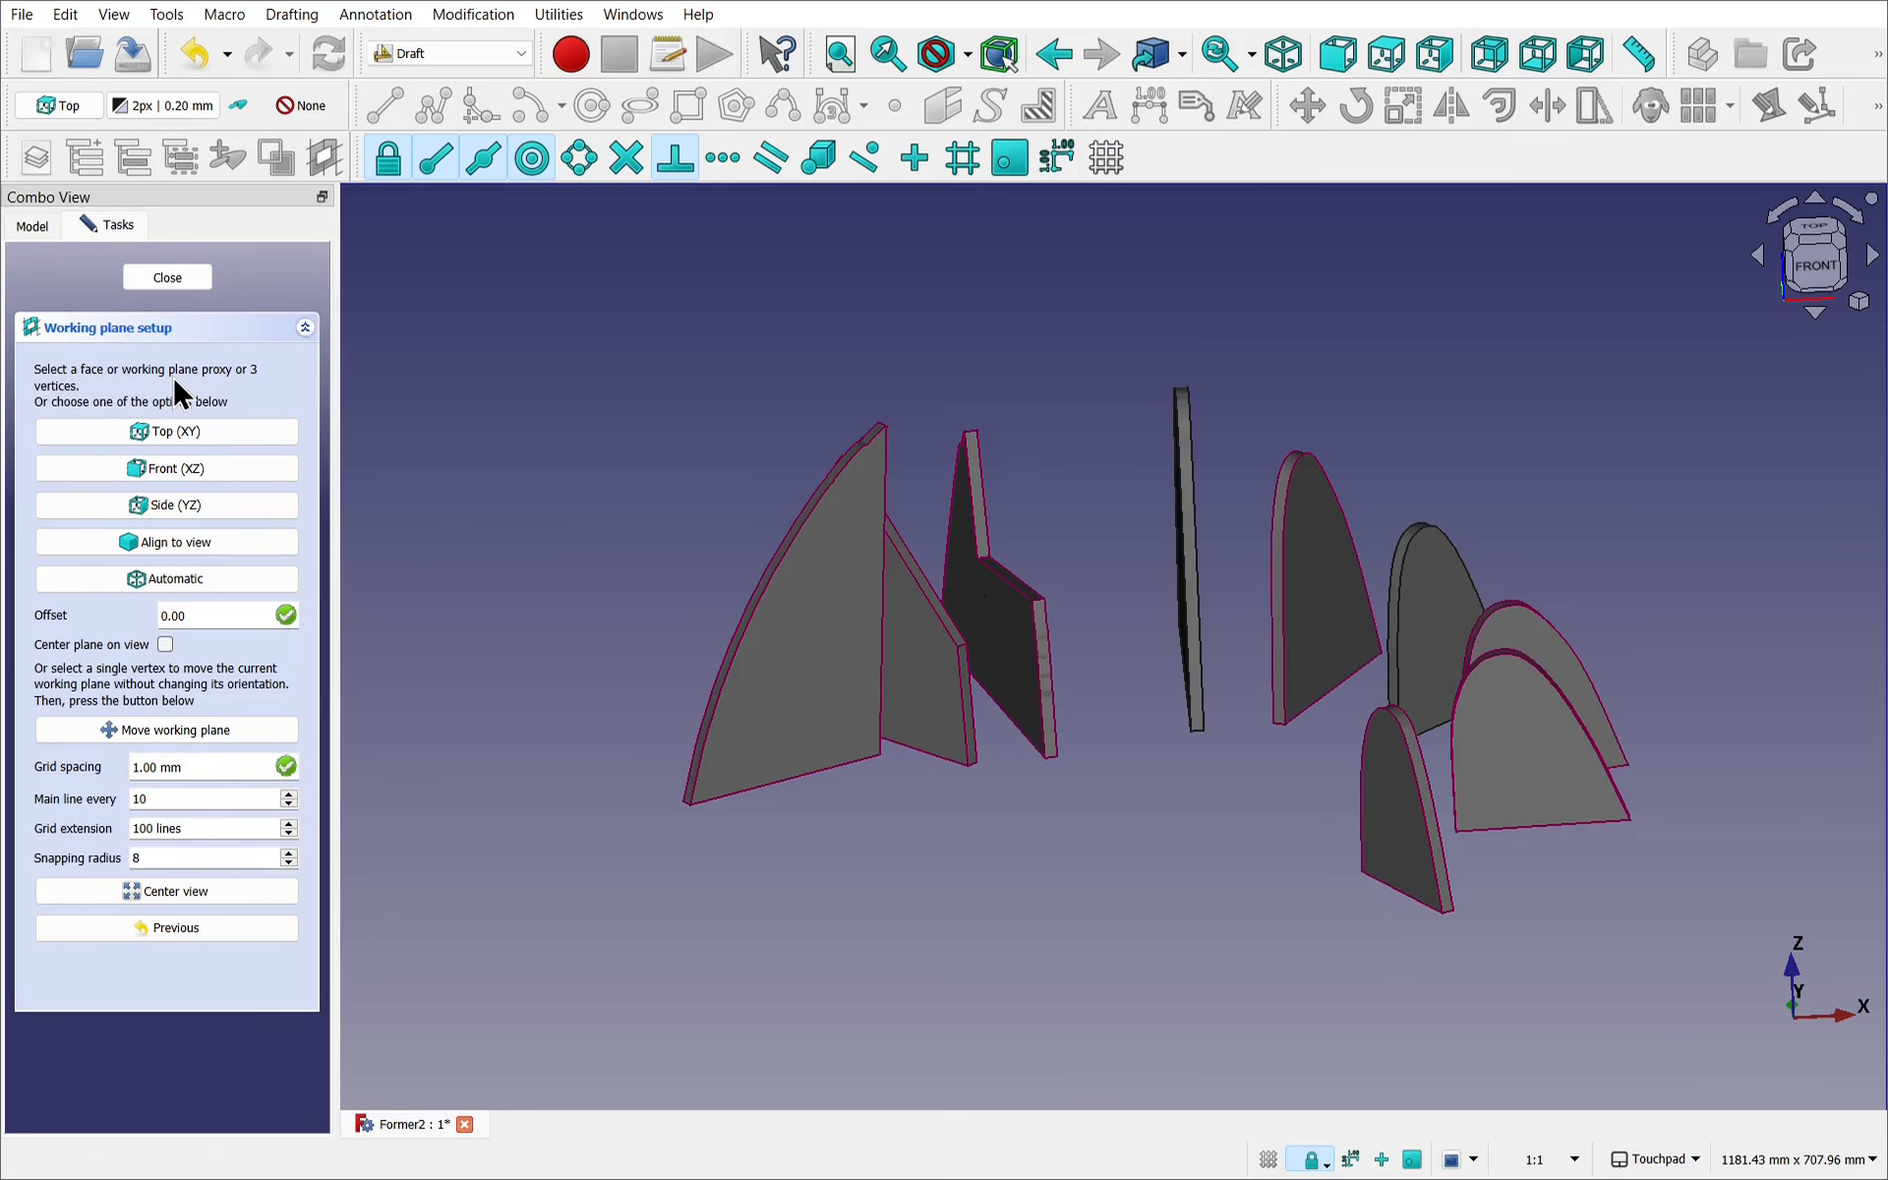
pyautogui.click(812, 655)
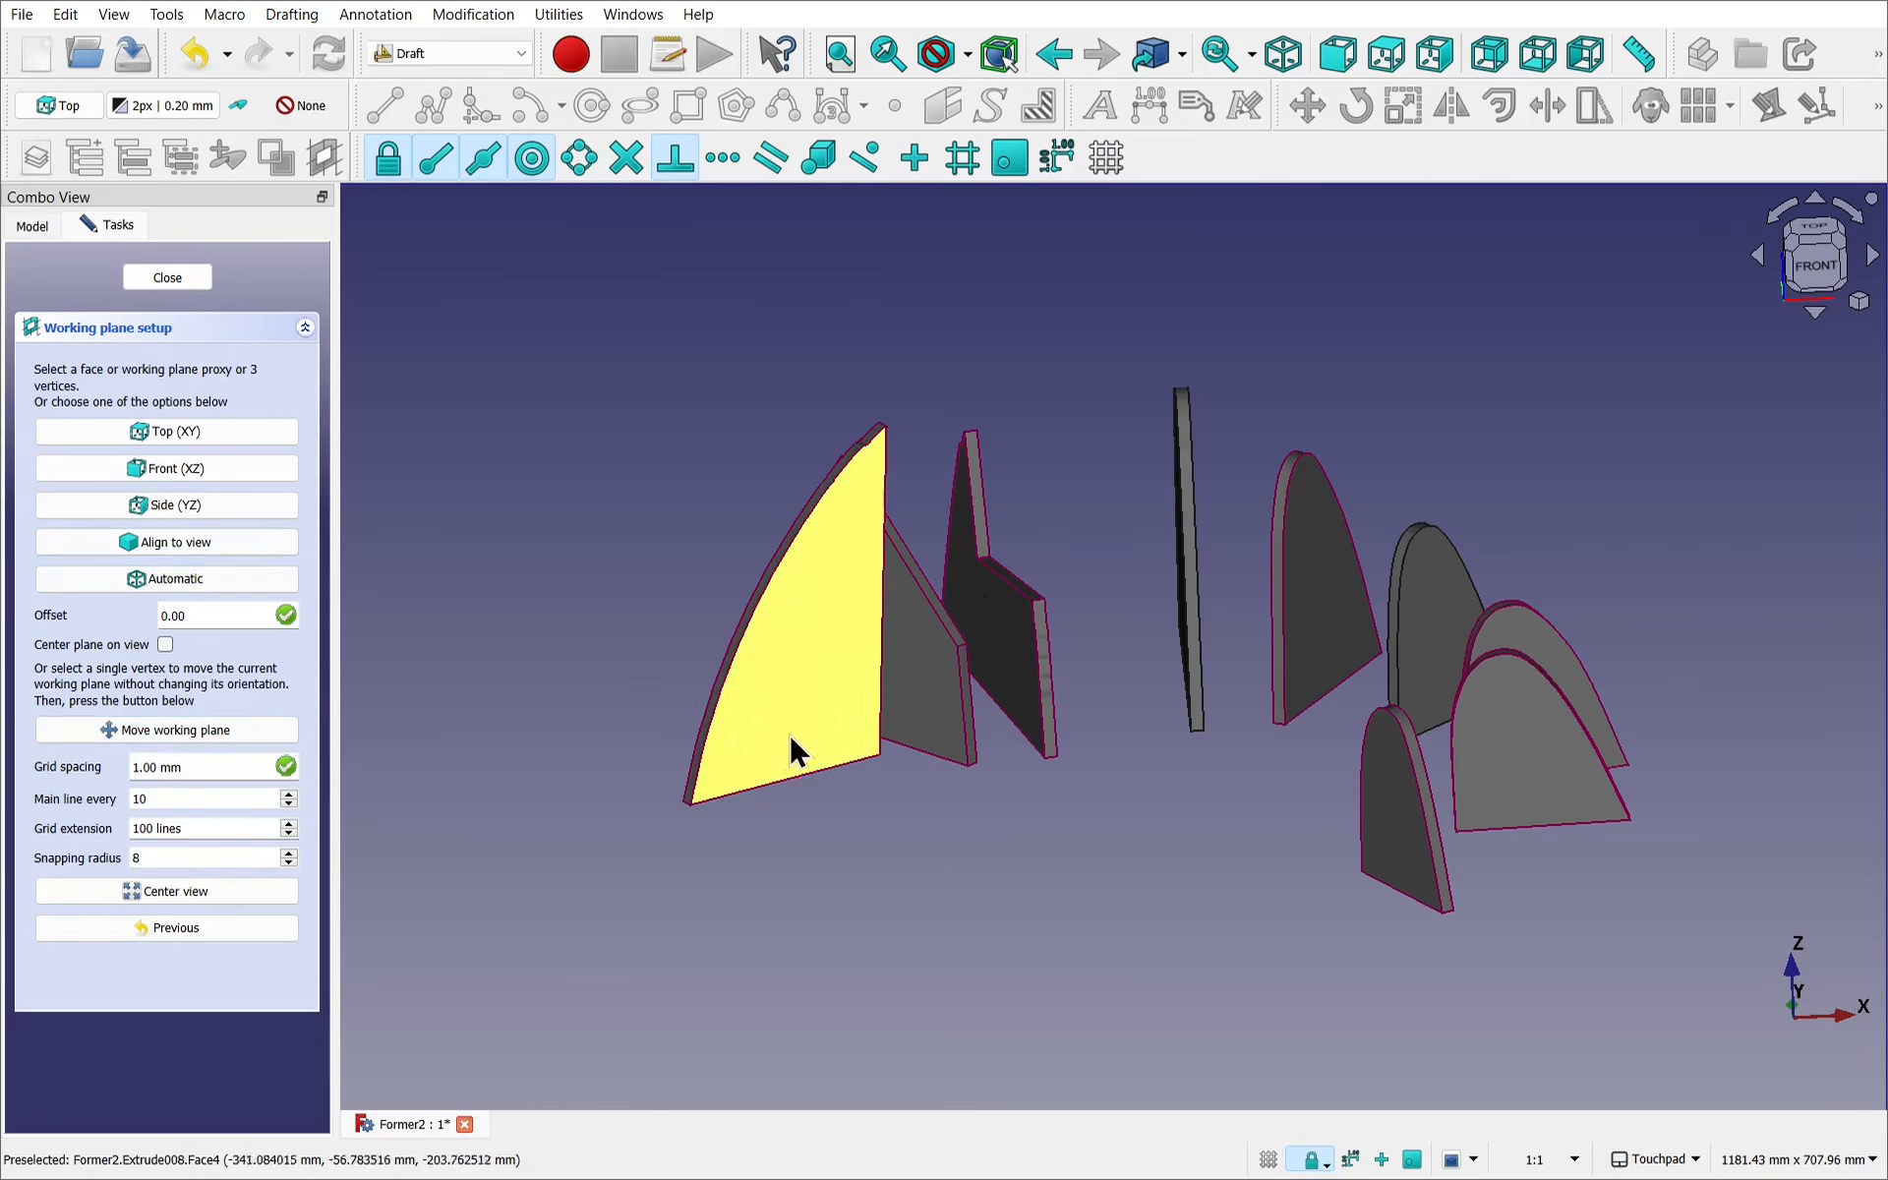
pyautogui.click(1268, 1159)
pyautogui.click(948, 847)
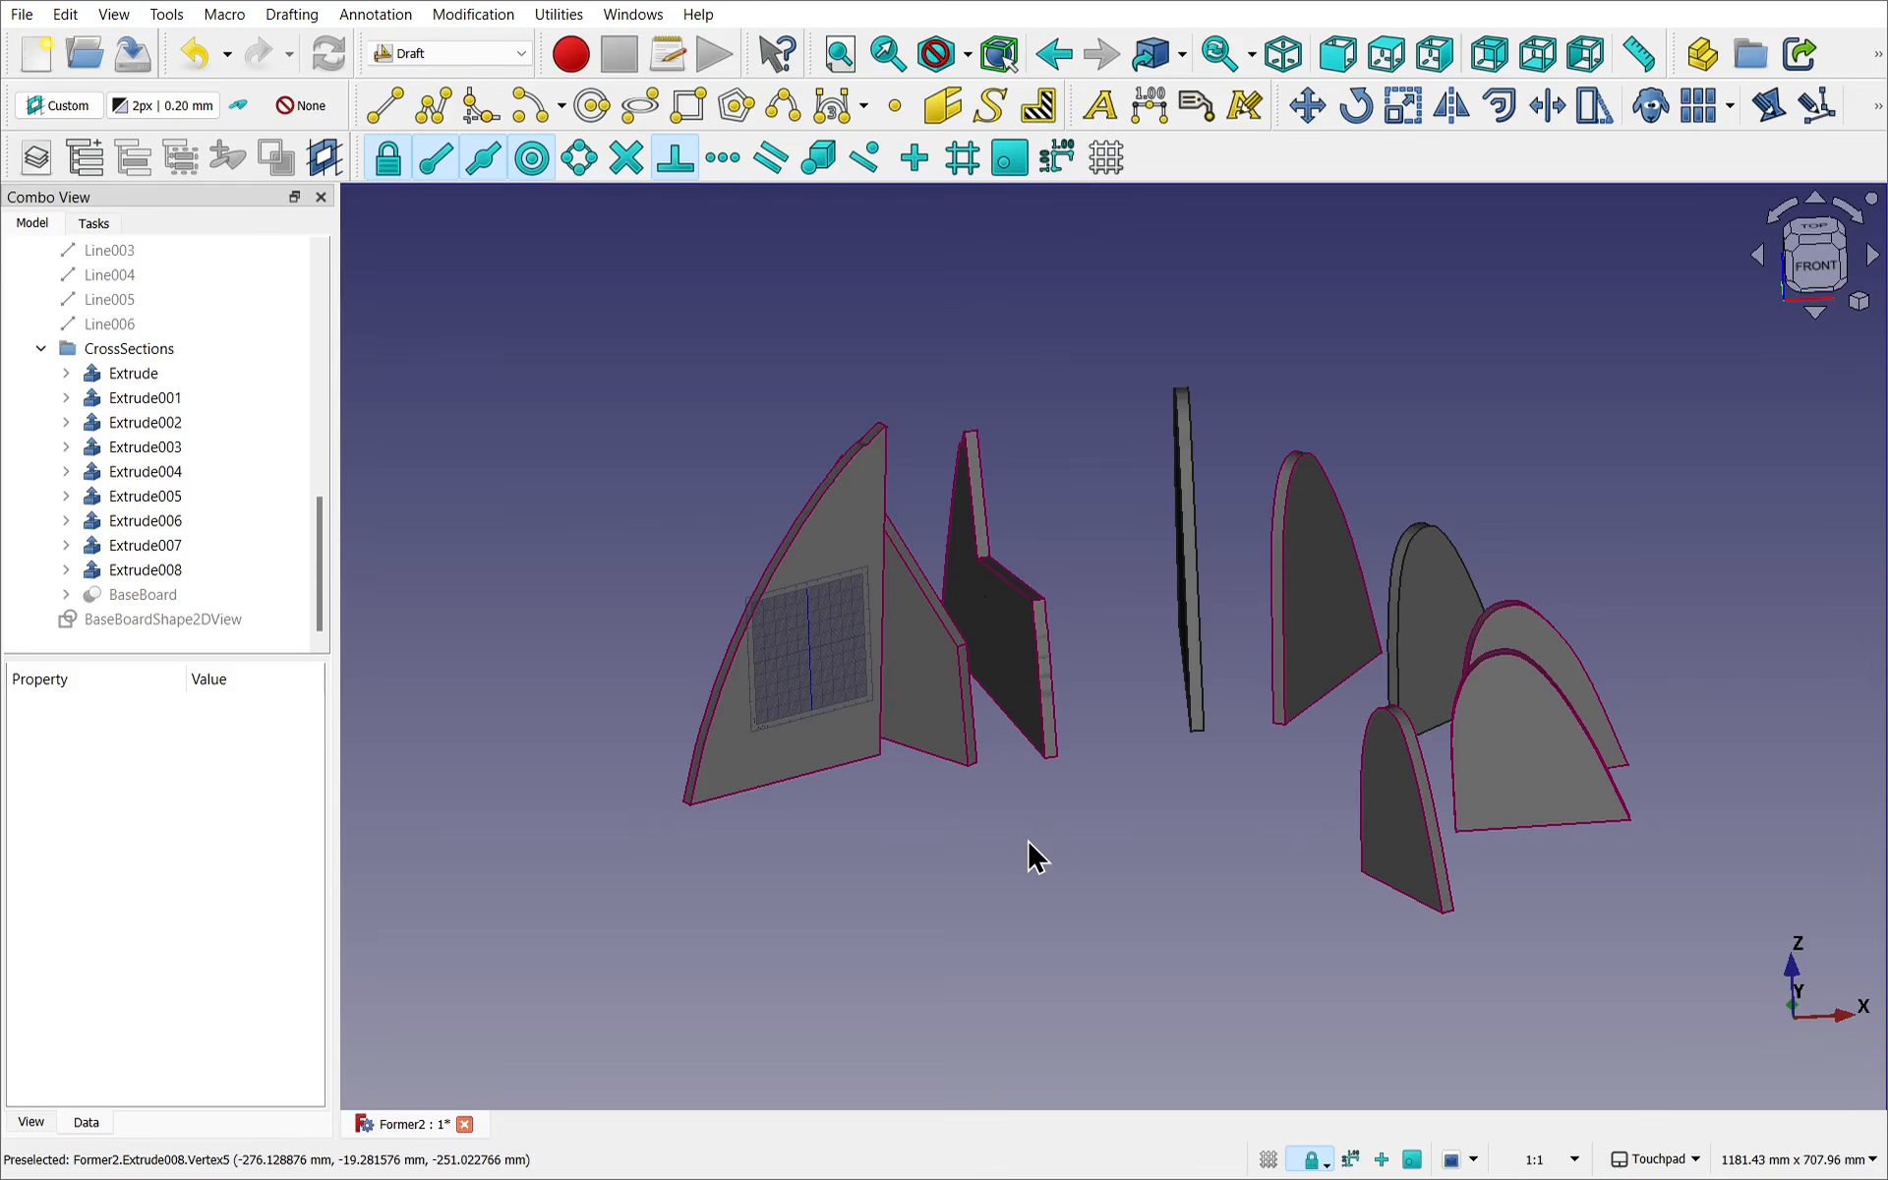
# Center the view squarely on the Draft working plane lying on the large face of former Extrude008.
pyautogui.click(556, 15)
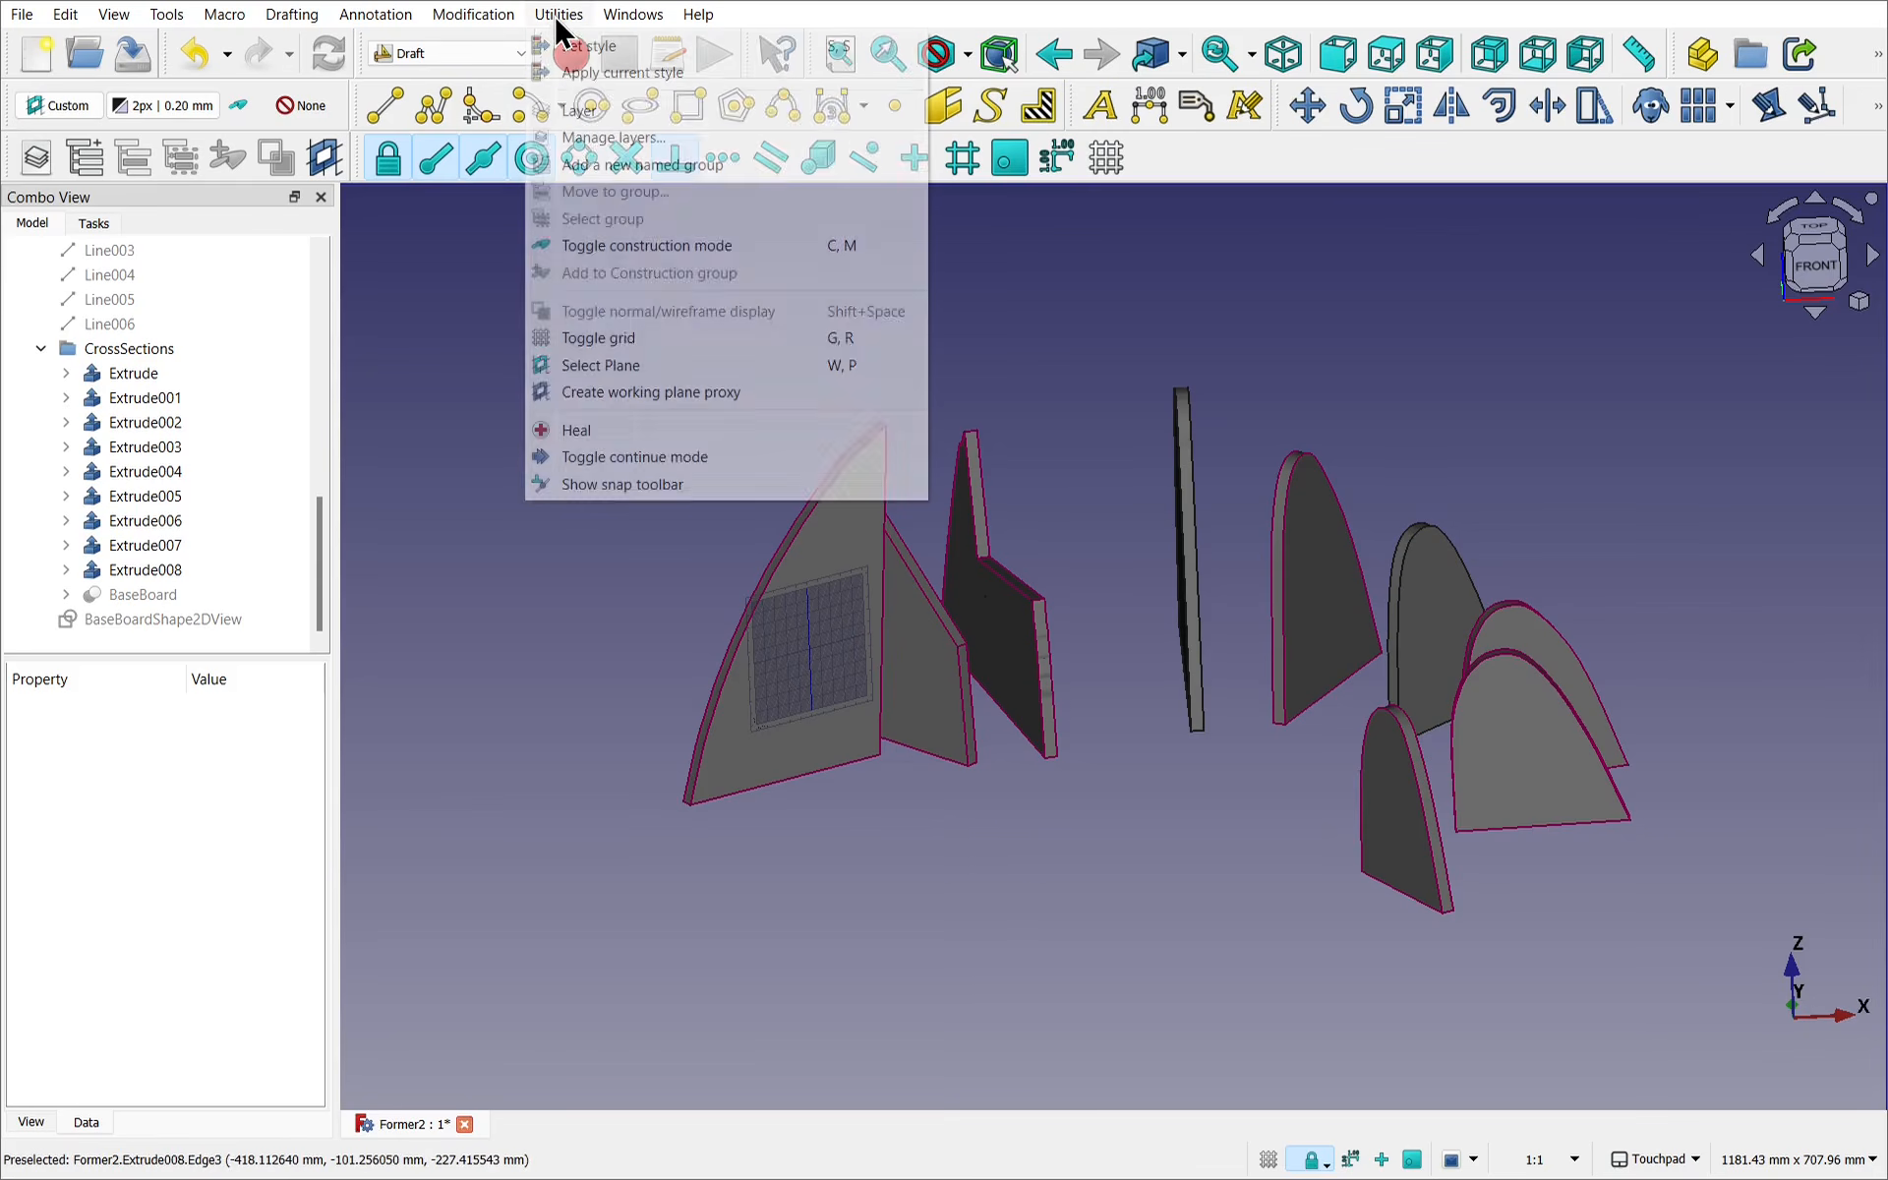
pyautogui.click(655, 367)
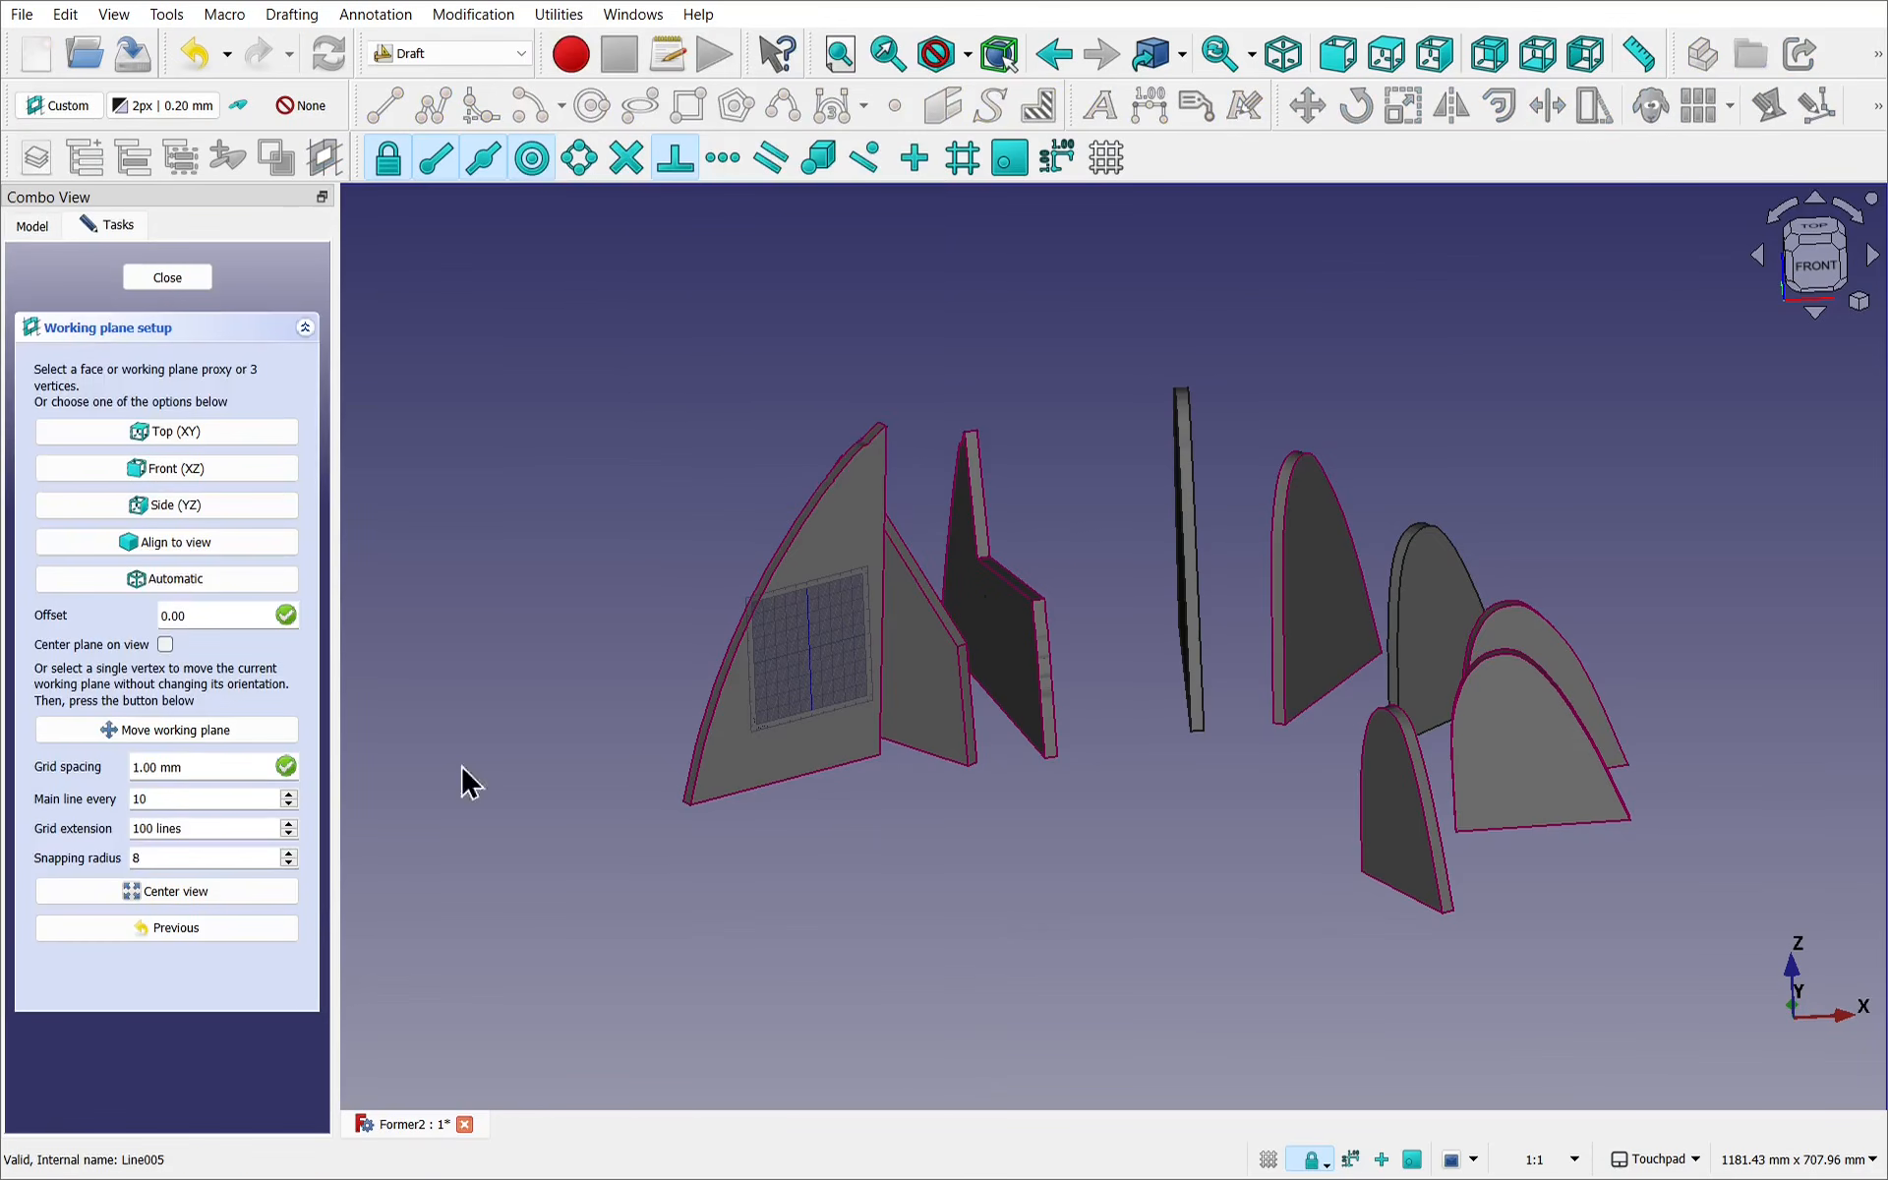
pyautogui.click(233, 893)
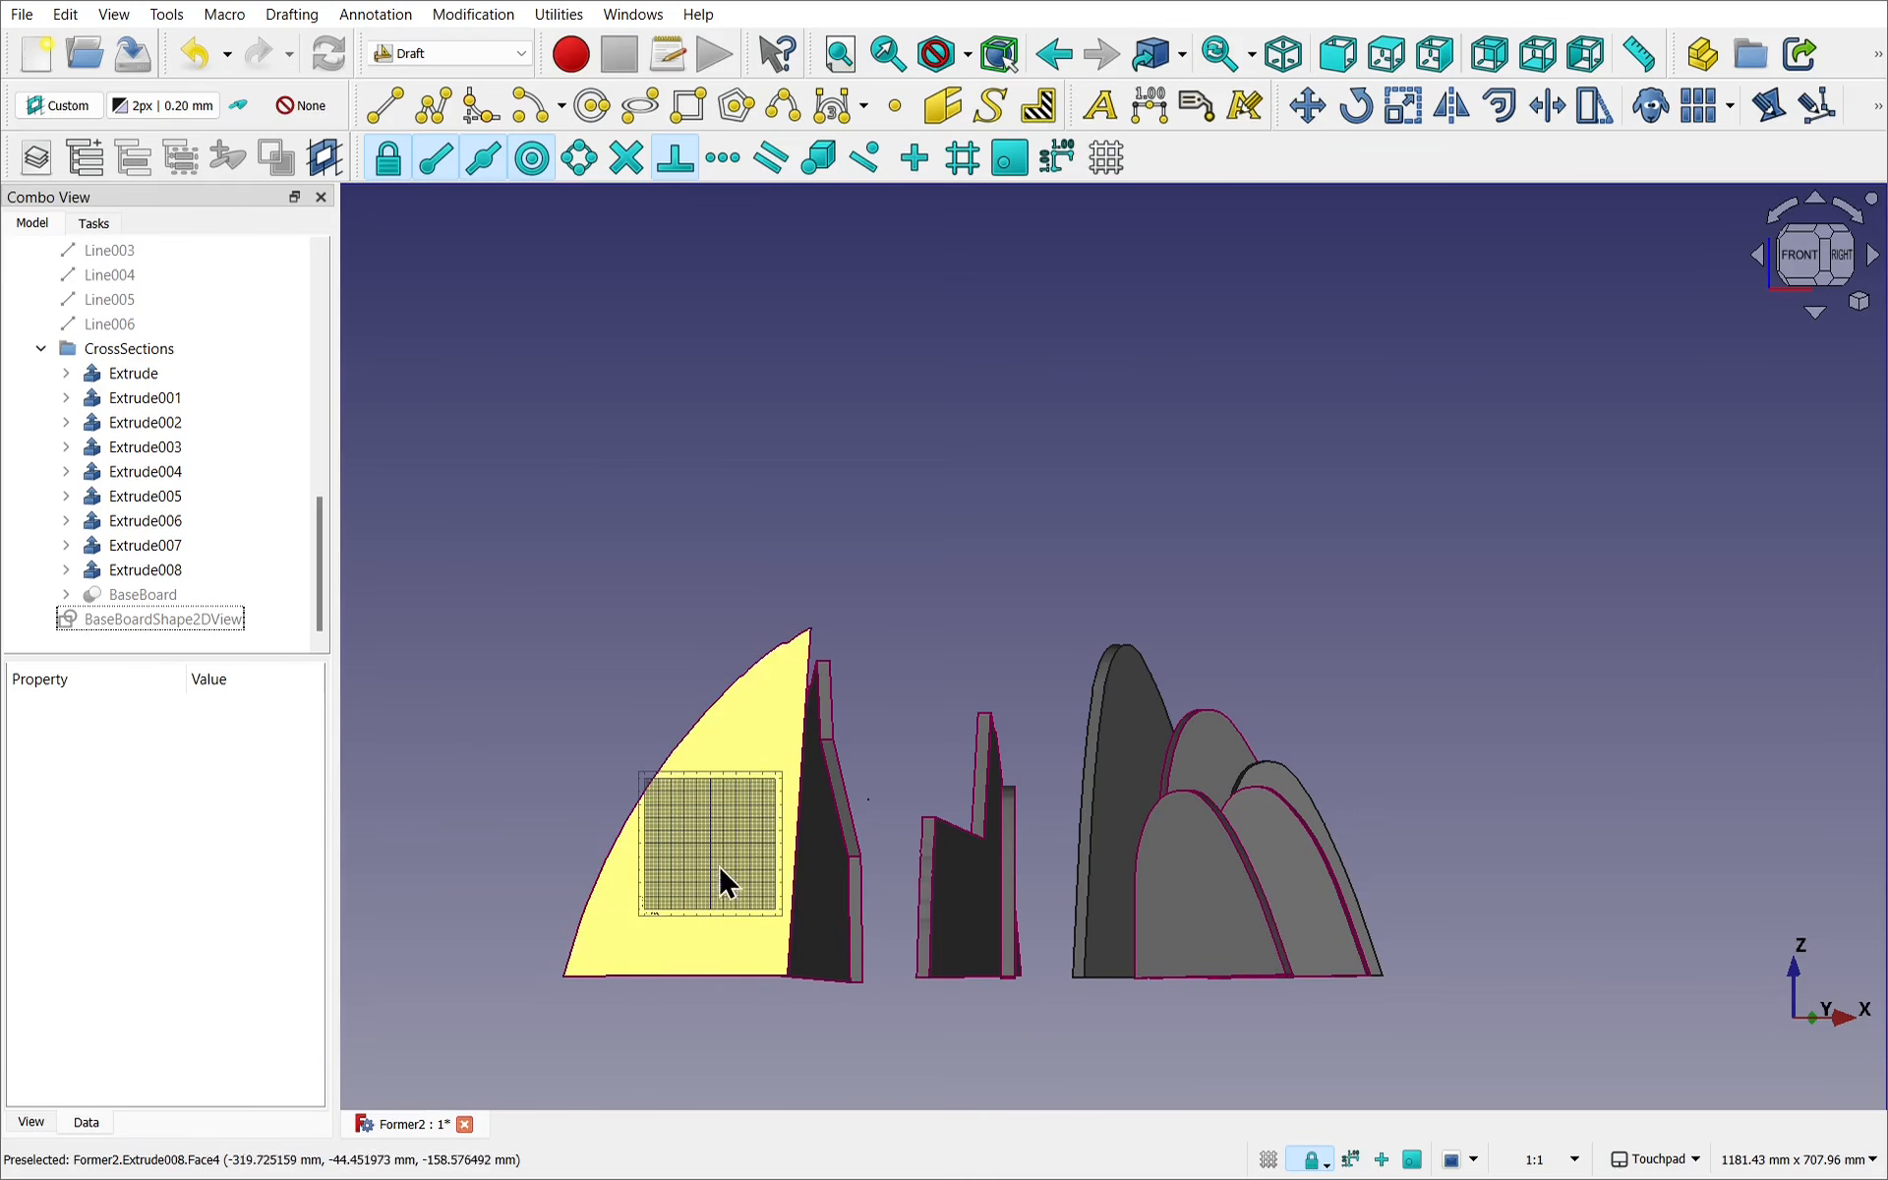
pyautogui.scroll(4, 684, 913)
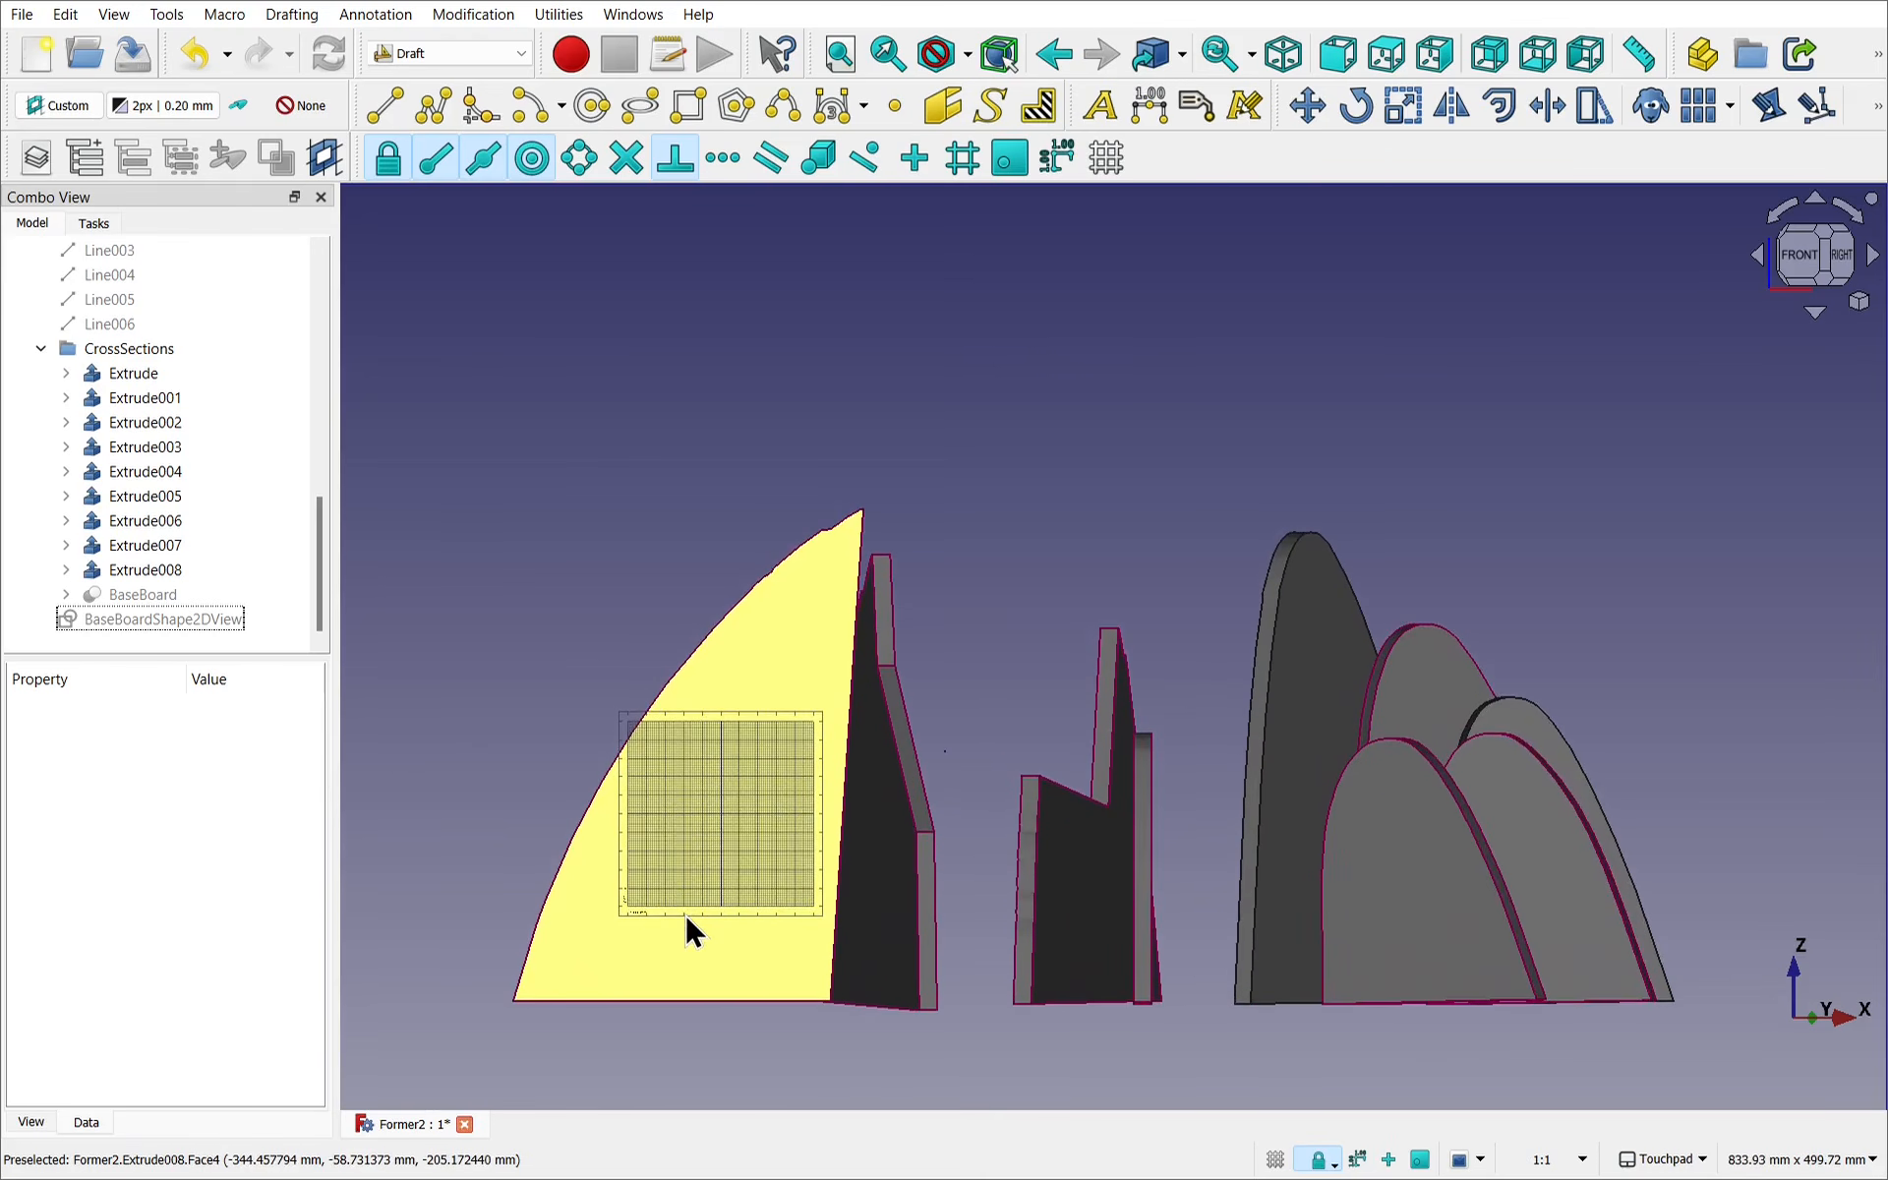
pyautogui.keyDown('shift'); pyautogui.moveTo(749, 913); pyautogui.dragTo(851, 796); pyautogui.keyUp('shift')
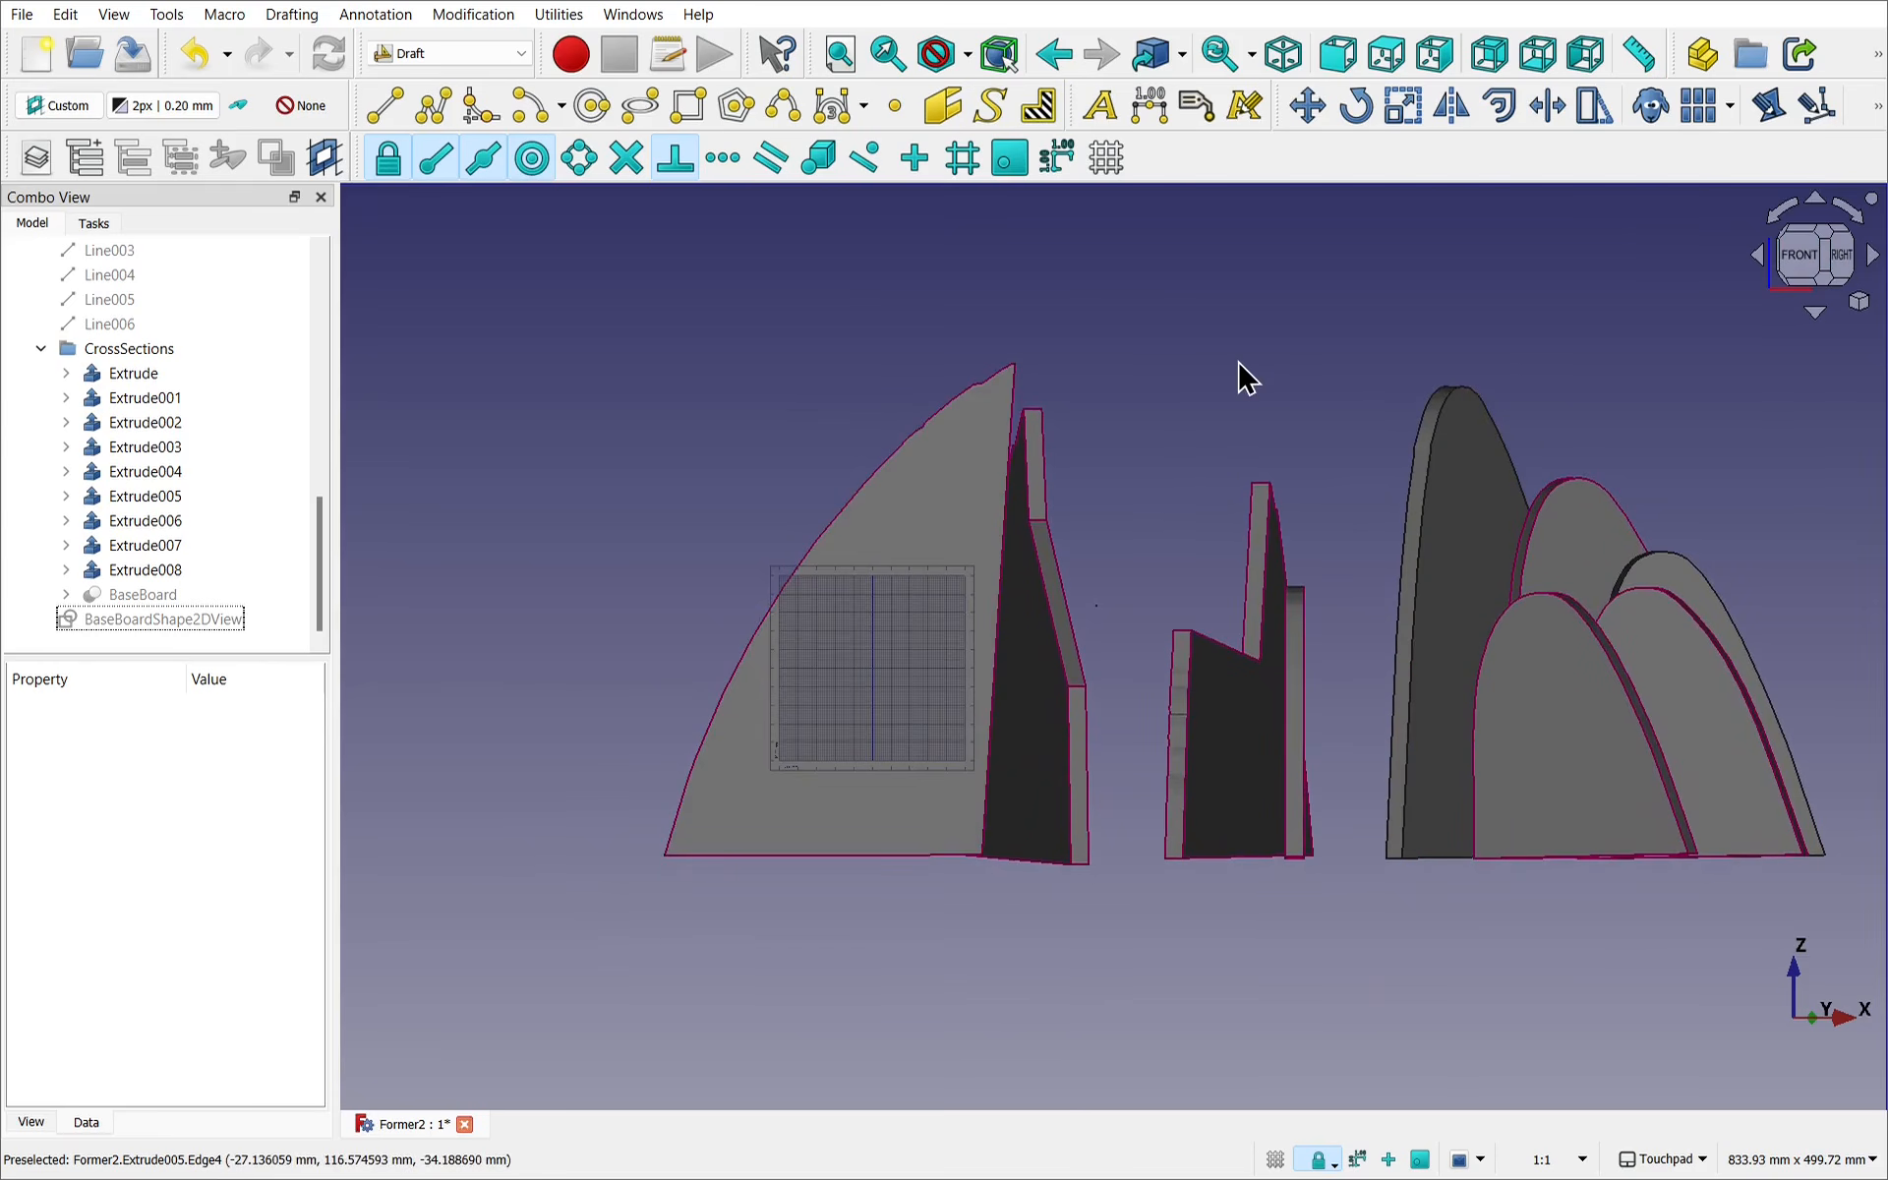
# Create a Shape 2D View of the large face of former Extrude008 from the plane-aligned view.
pyautogui.click(935, 542)
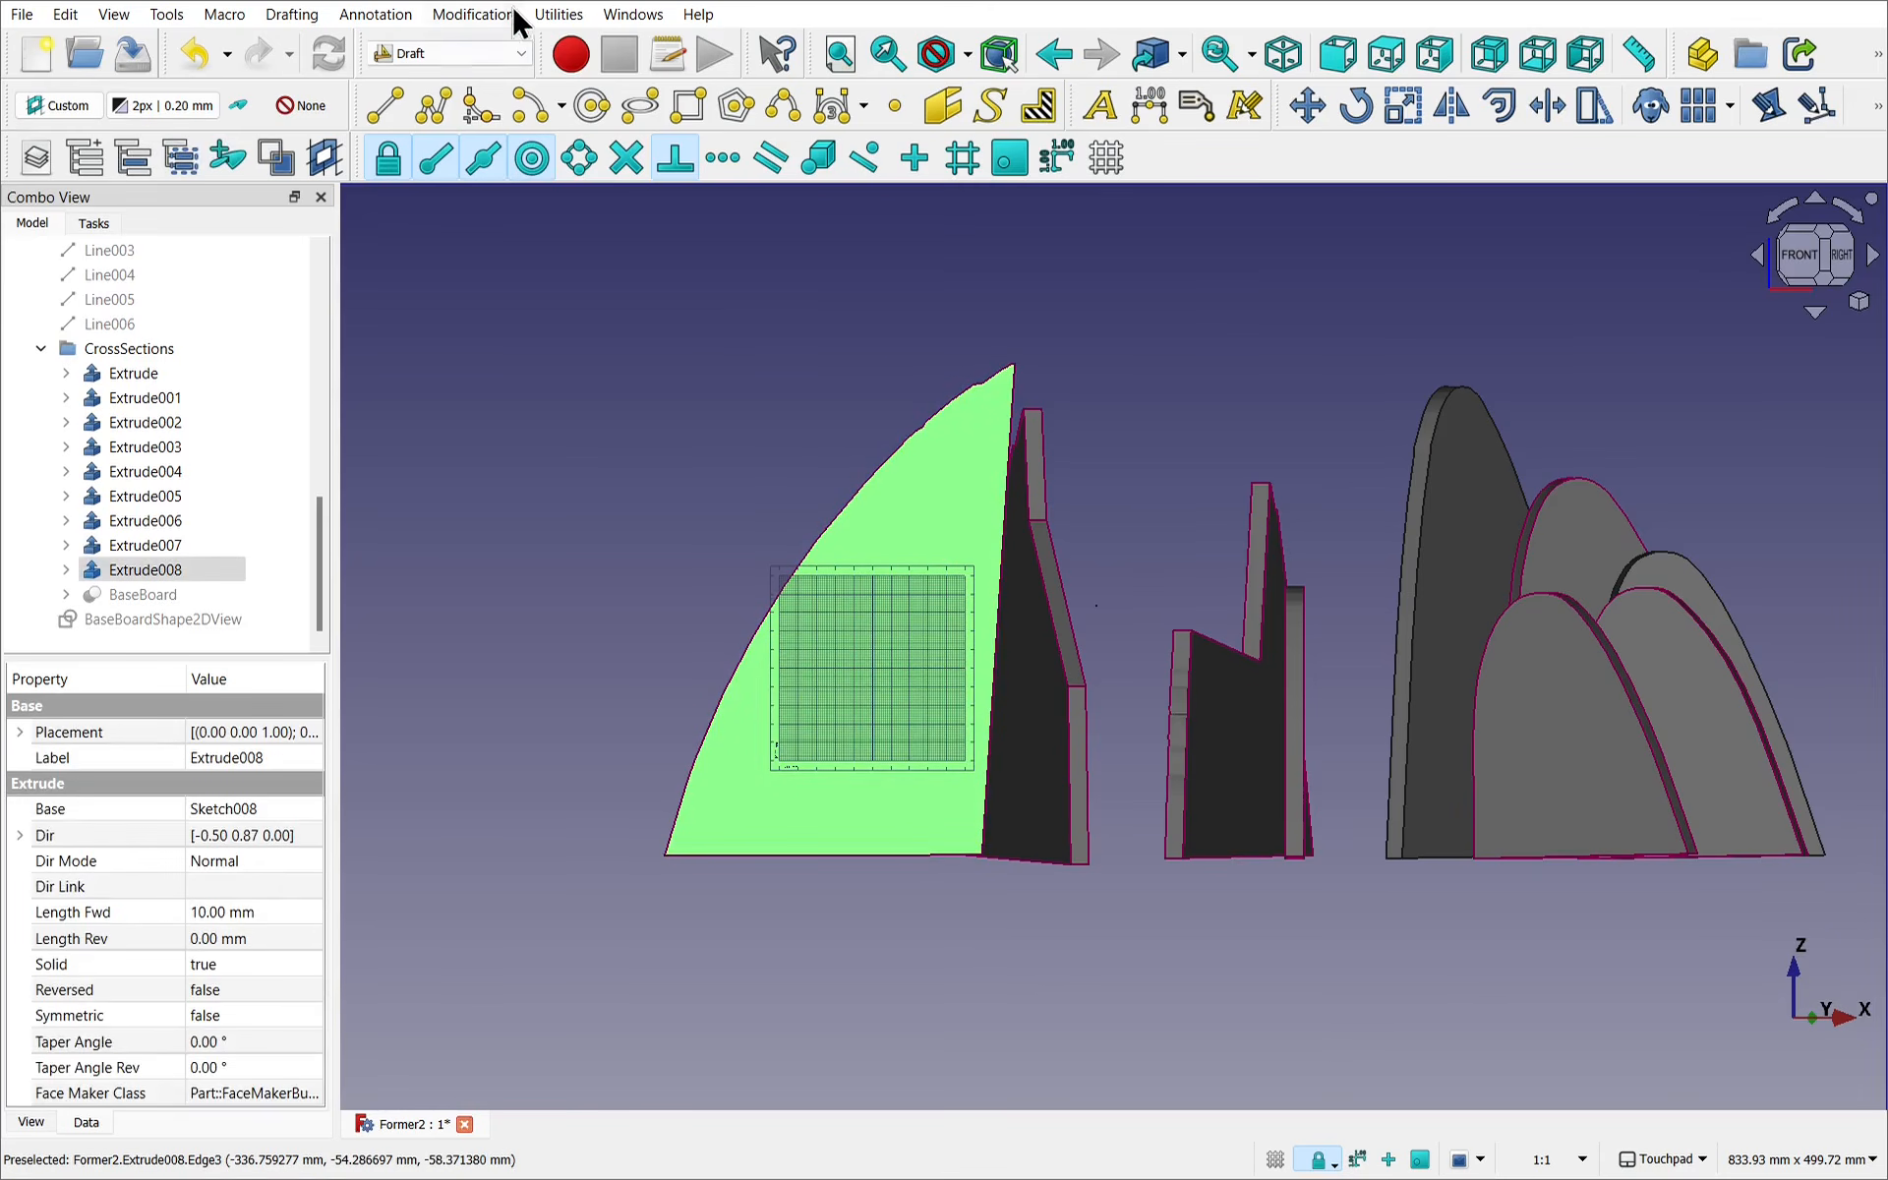
pyautogui.click(543, 15)
pyautogui.moveTo(518, 20)
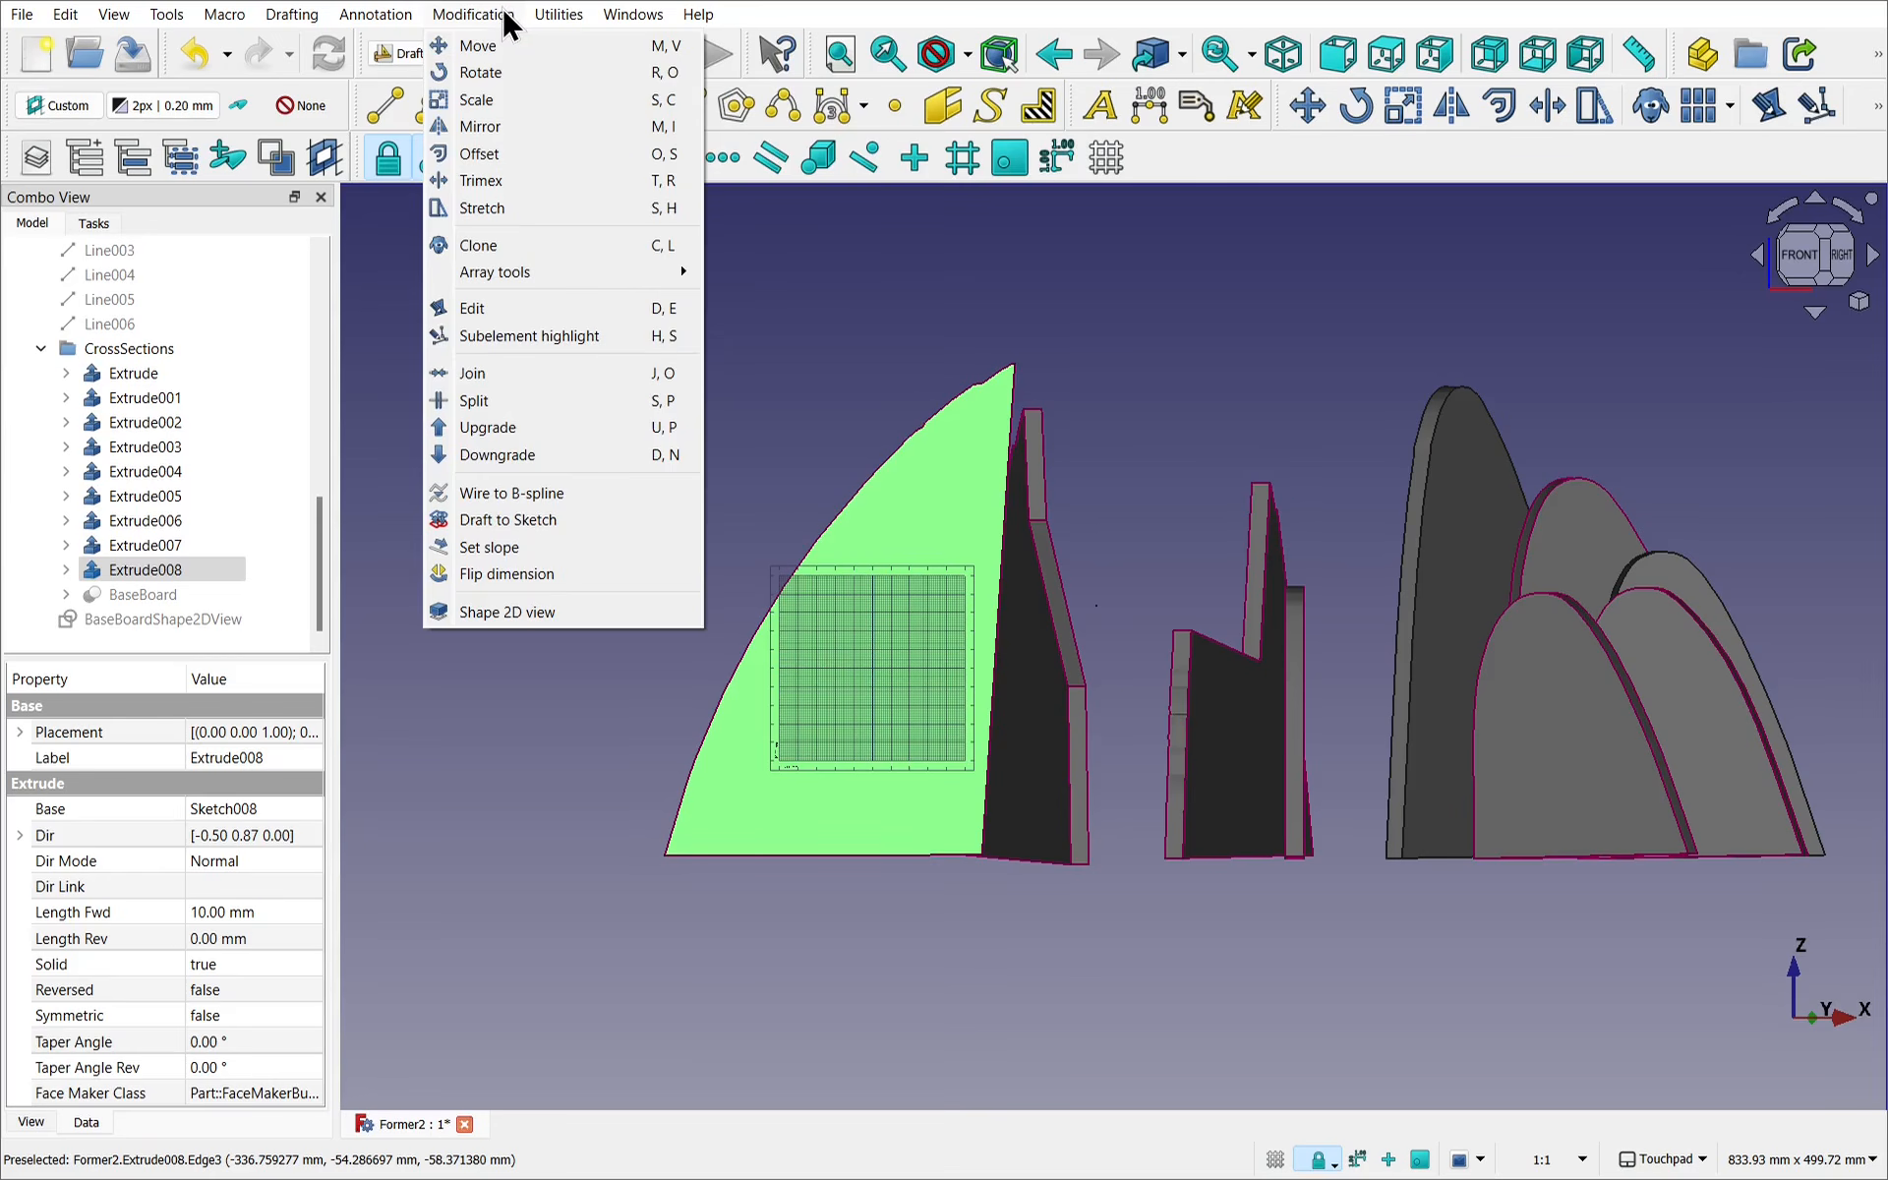
pyautogui.click(507, 613)
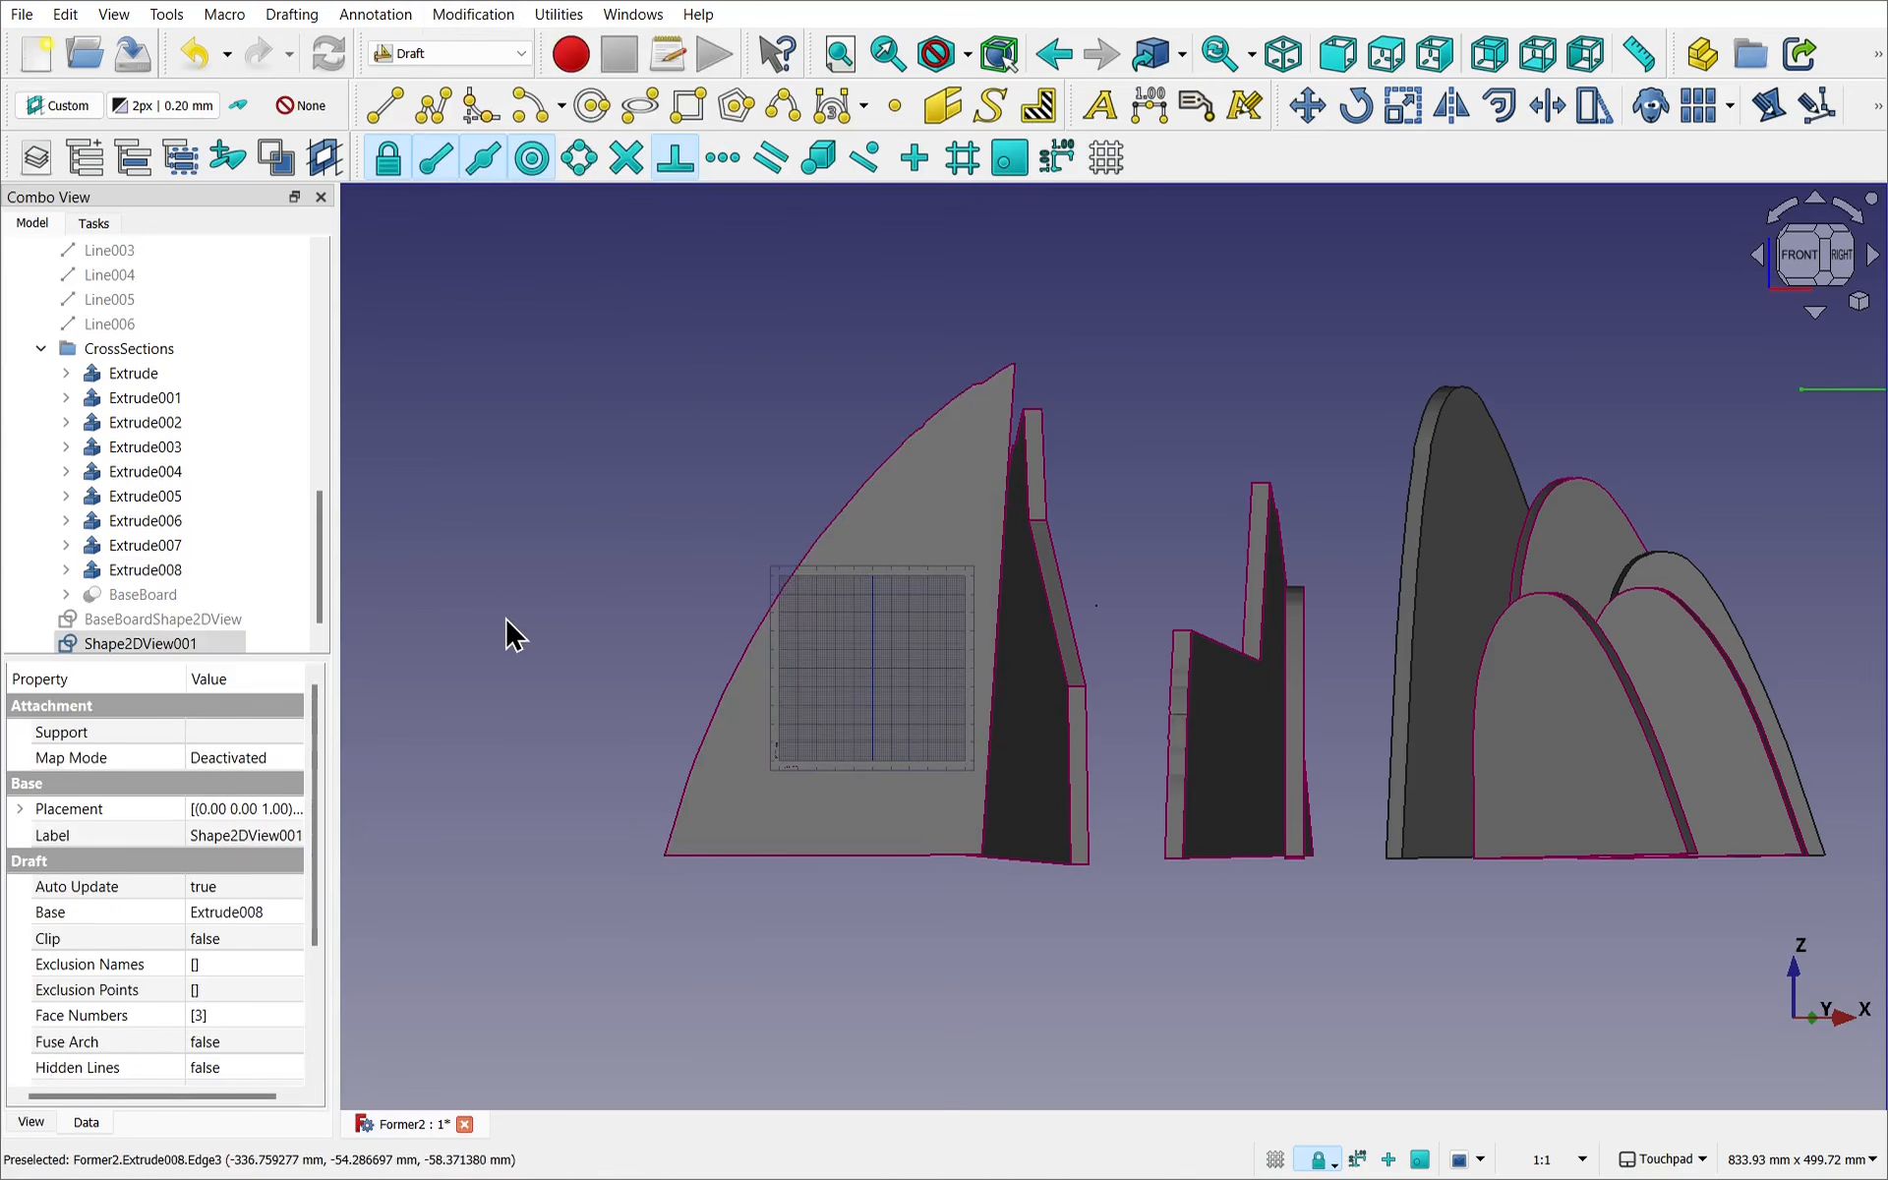
# Hide the solid former Extrude008 and examine its 2D projection, Shape2DView001, from an angle.
pyautogui.click(975, 498)
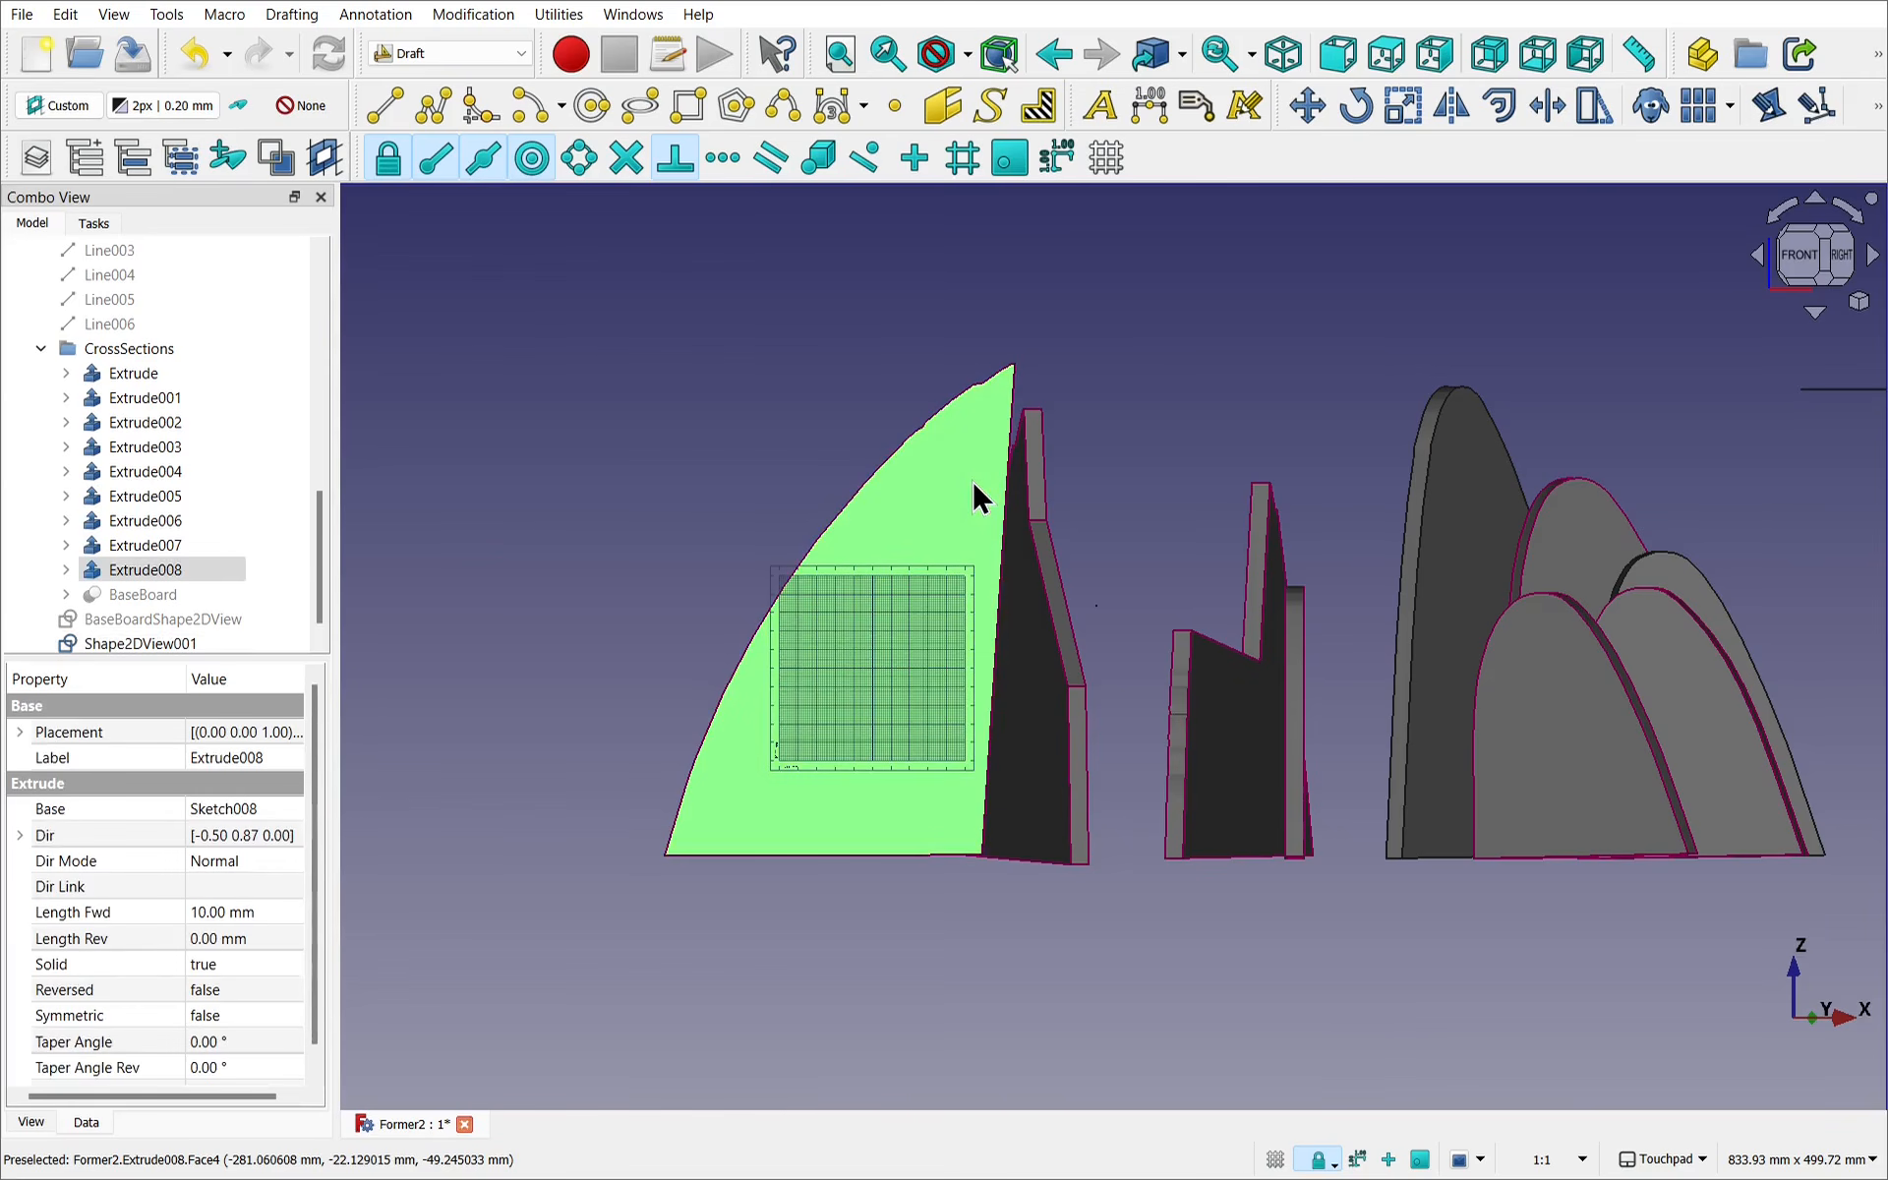
pyautogui.press('space')
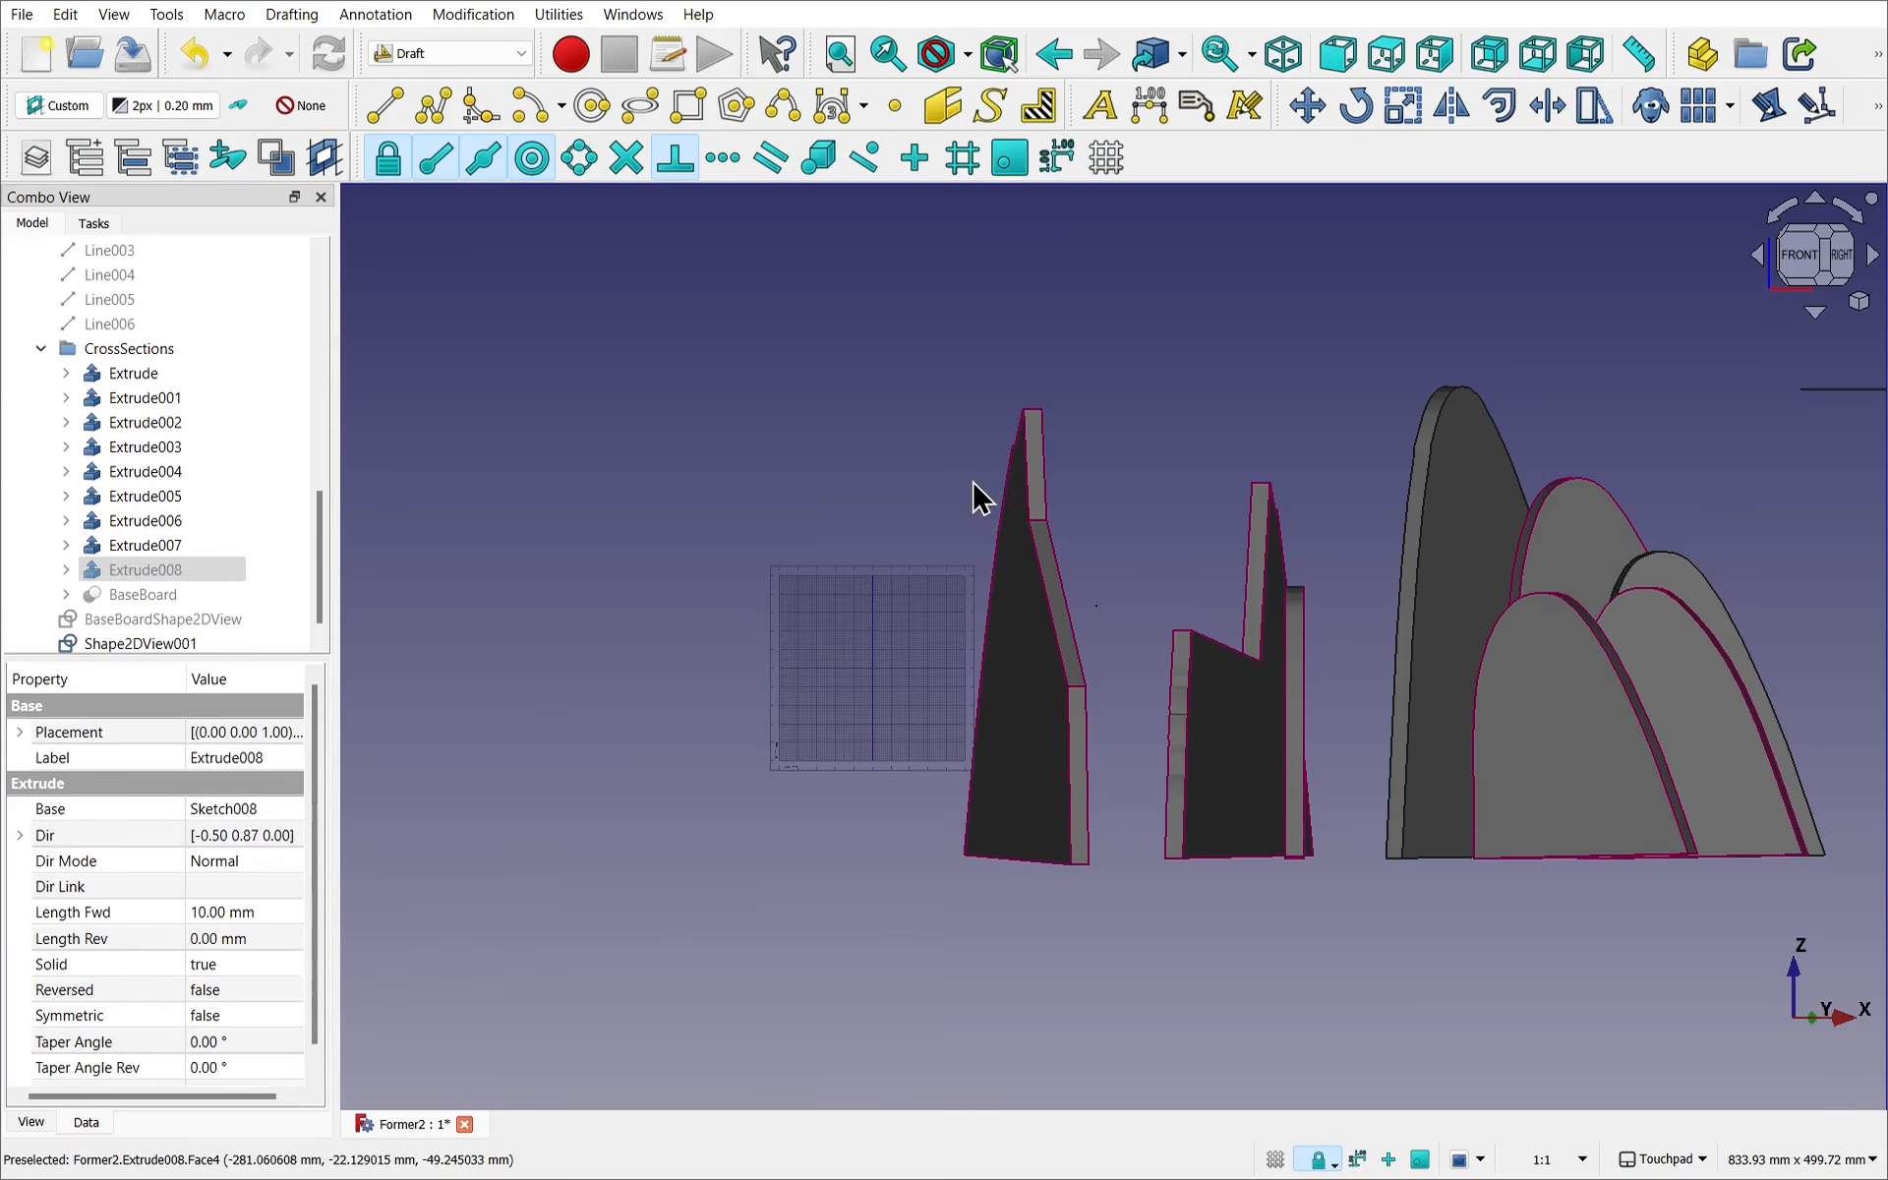
pyautogui.click(153, 644)
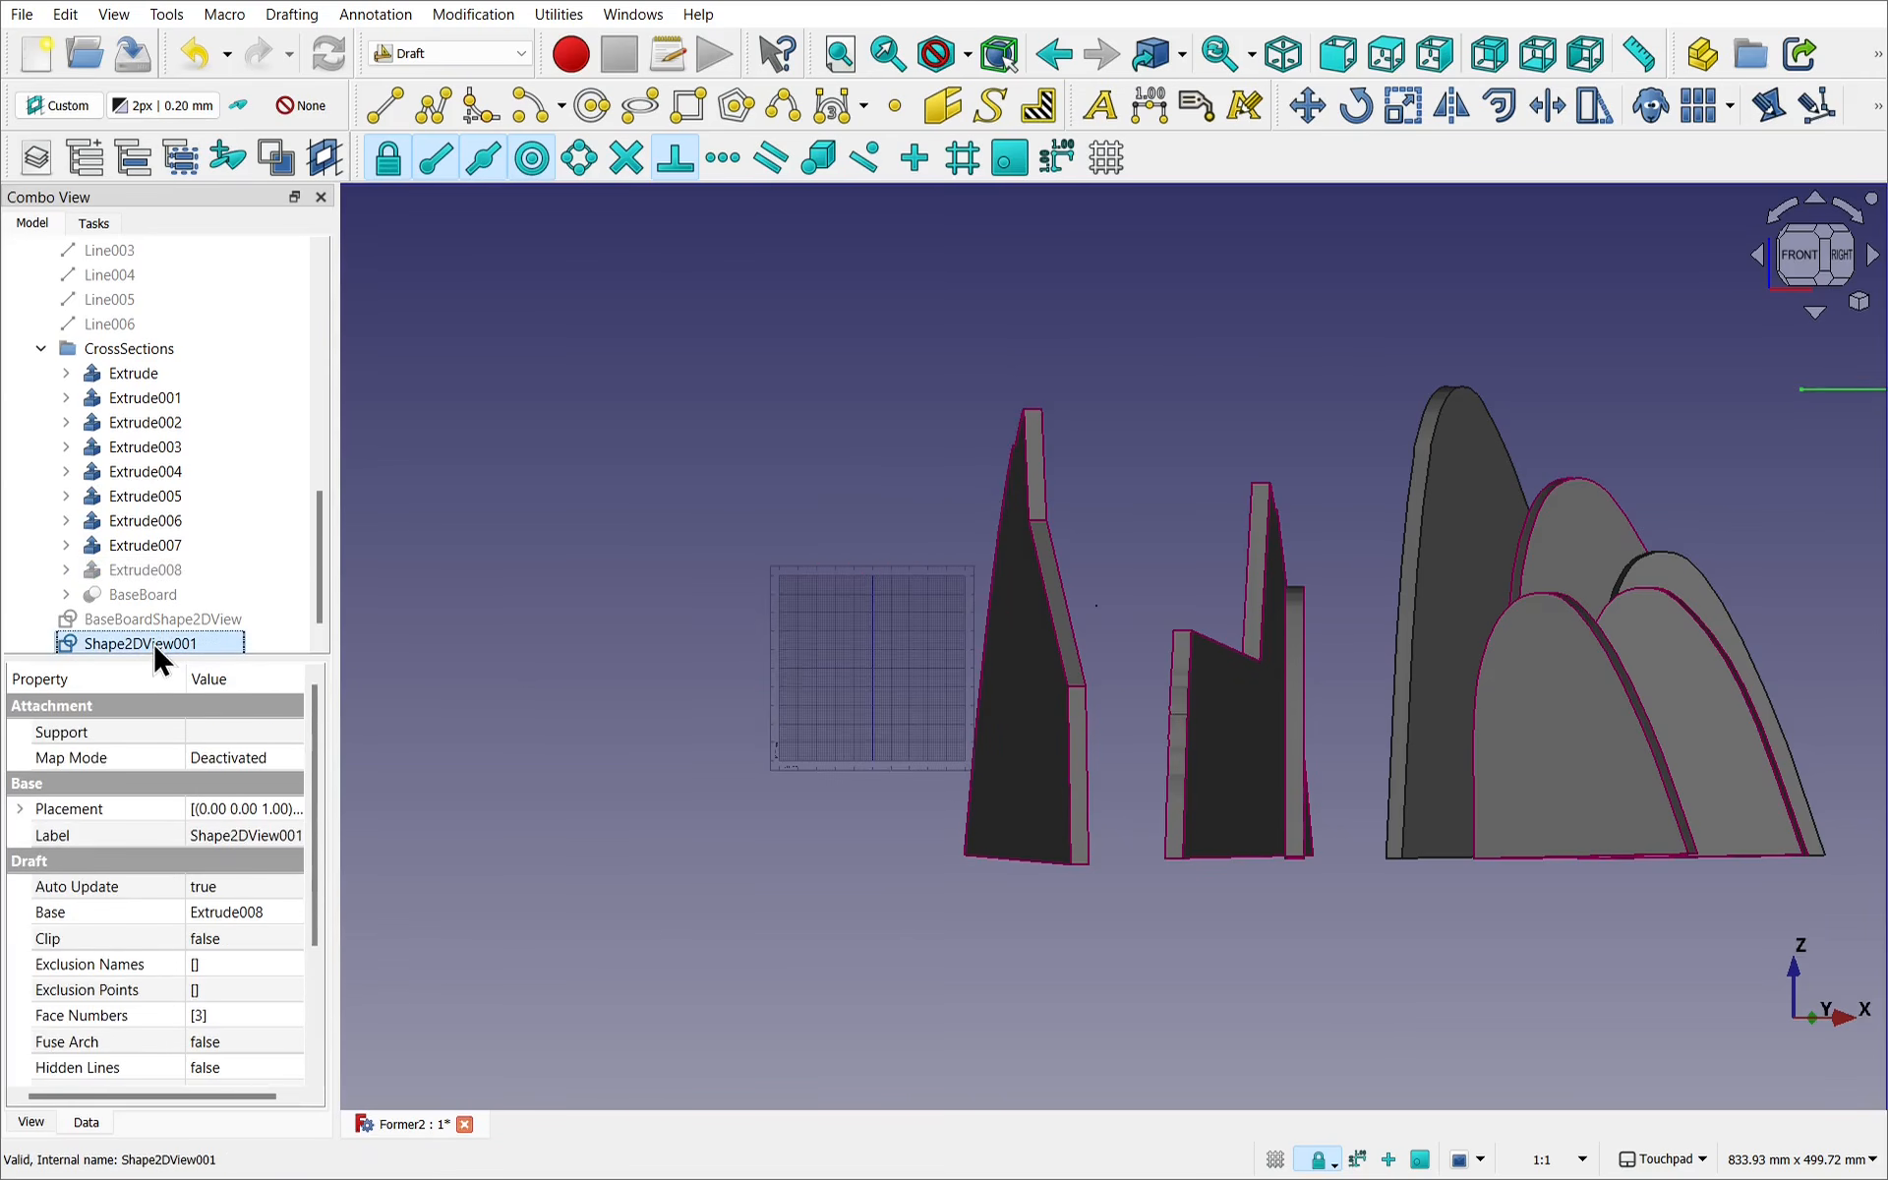
pyautogui.scroll(-1, 138, 647)
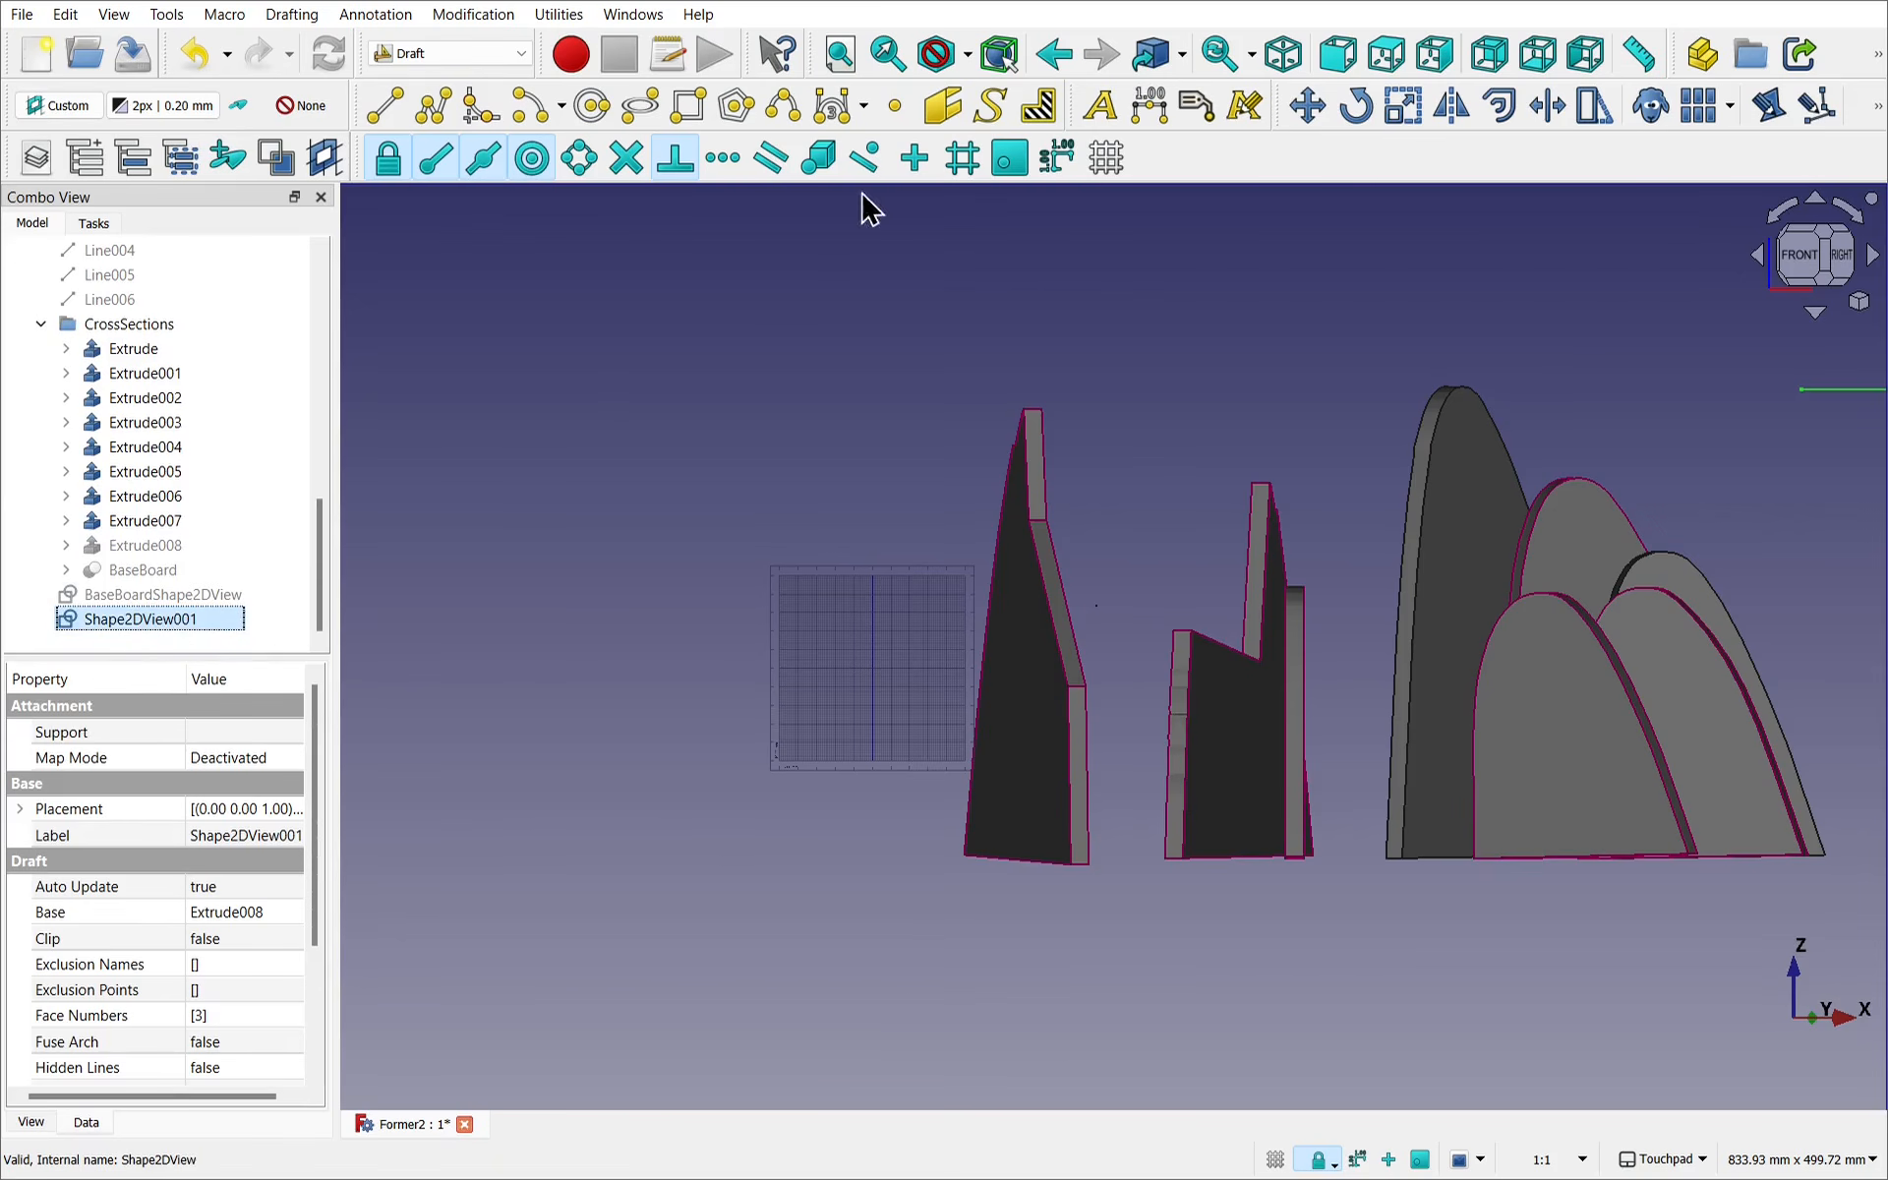
pyautogui.click(838, 55)
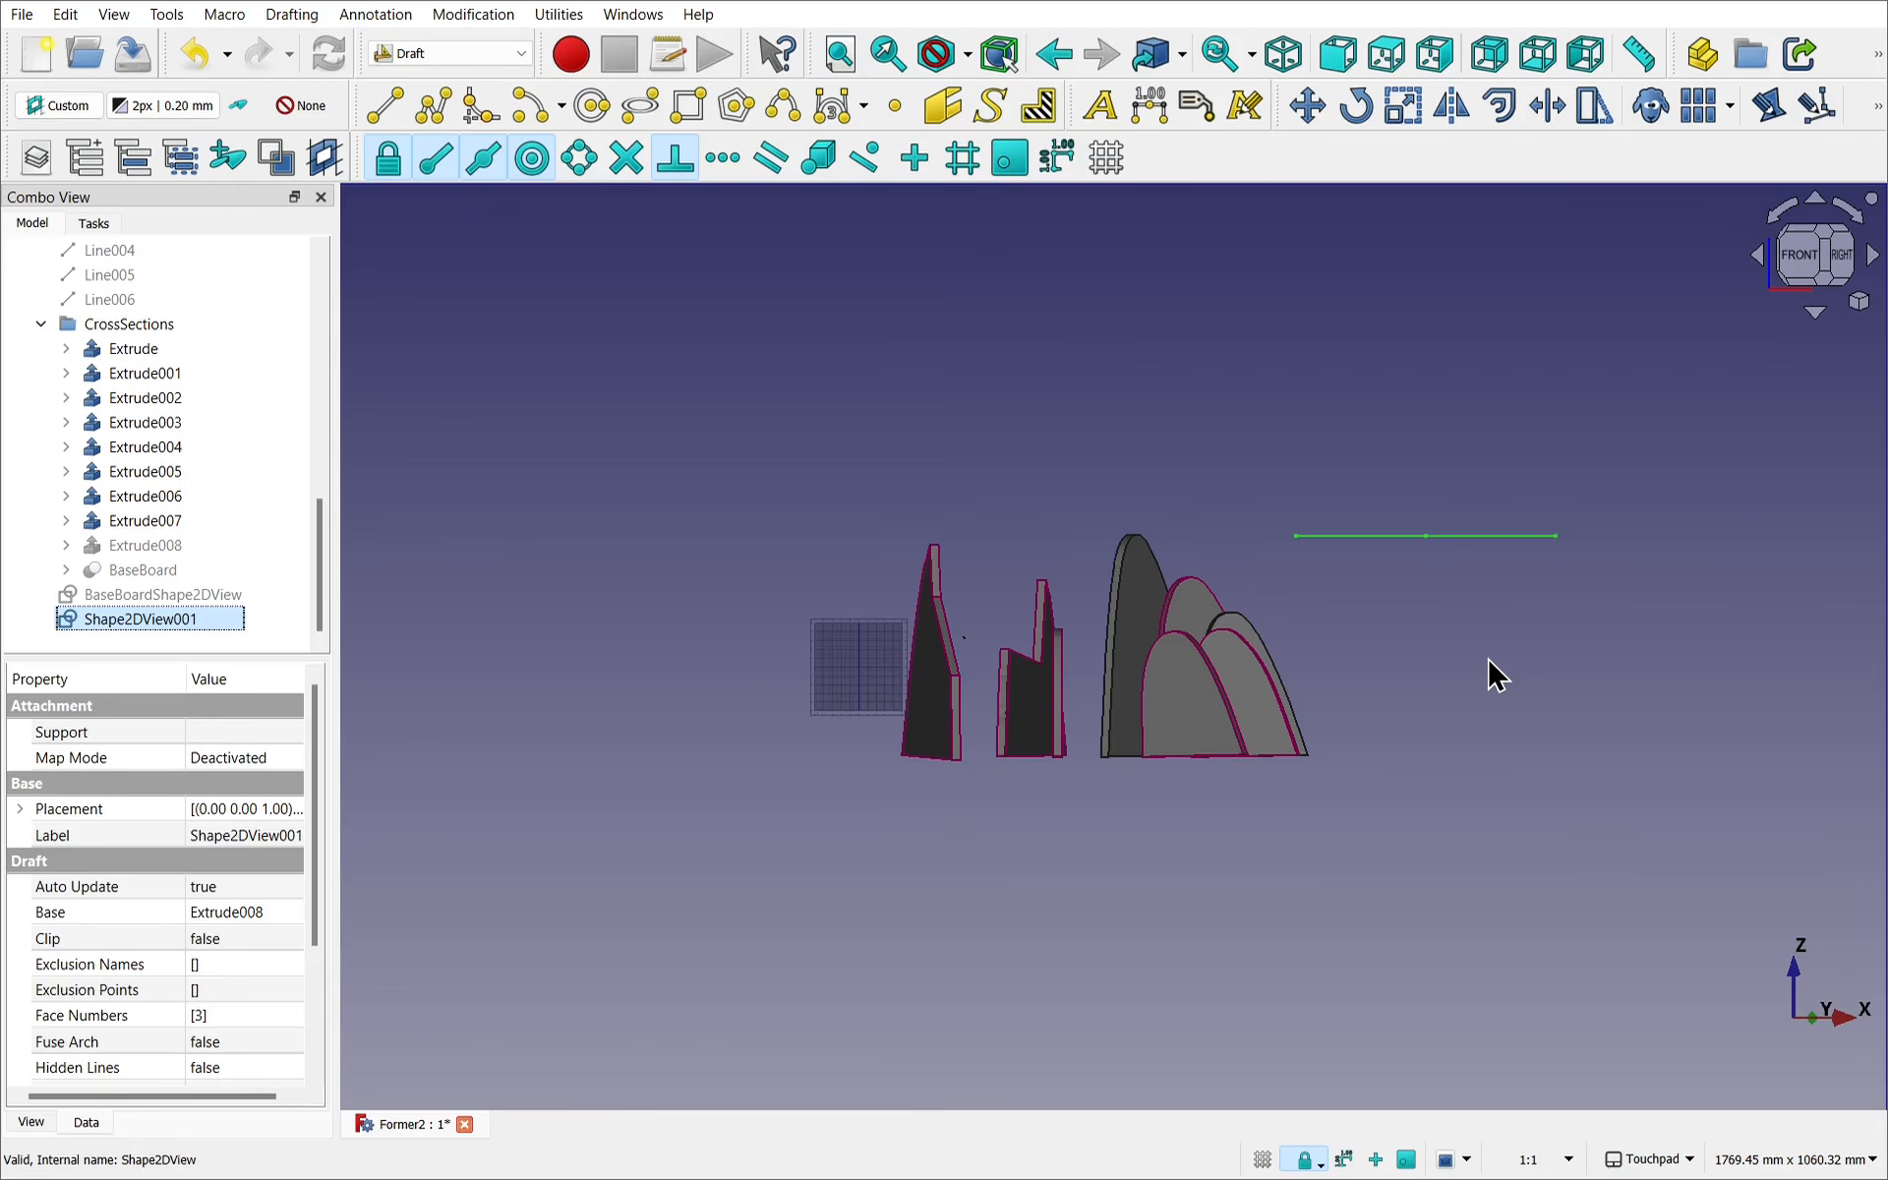
pyautogui.click(887, 56)
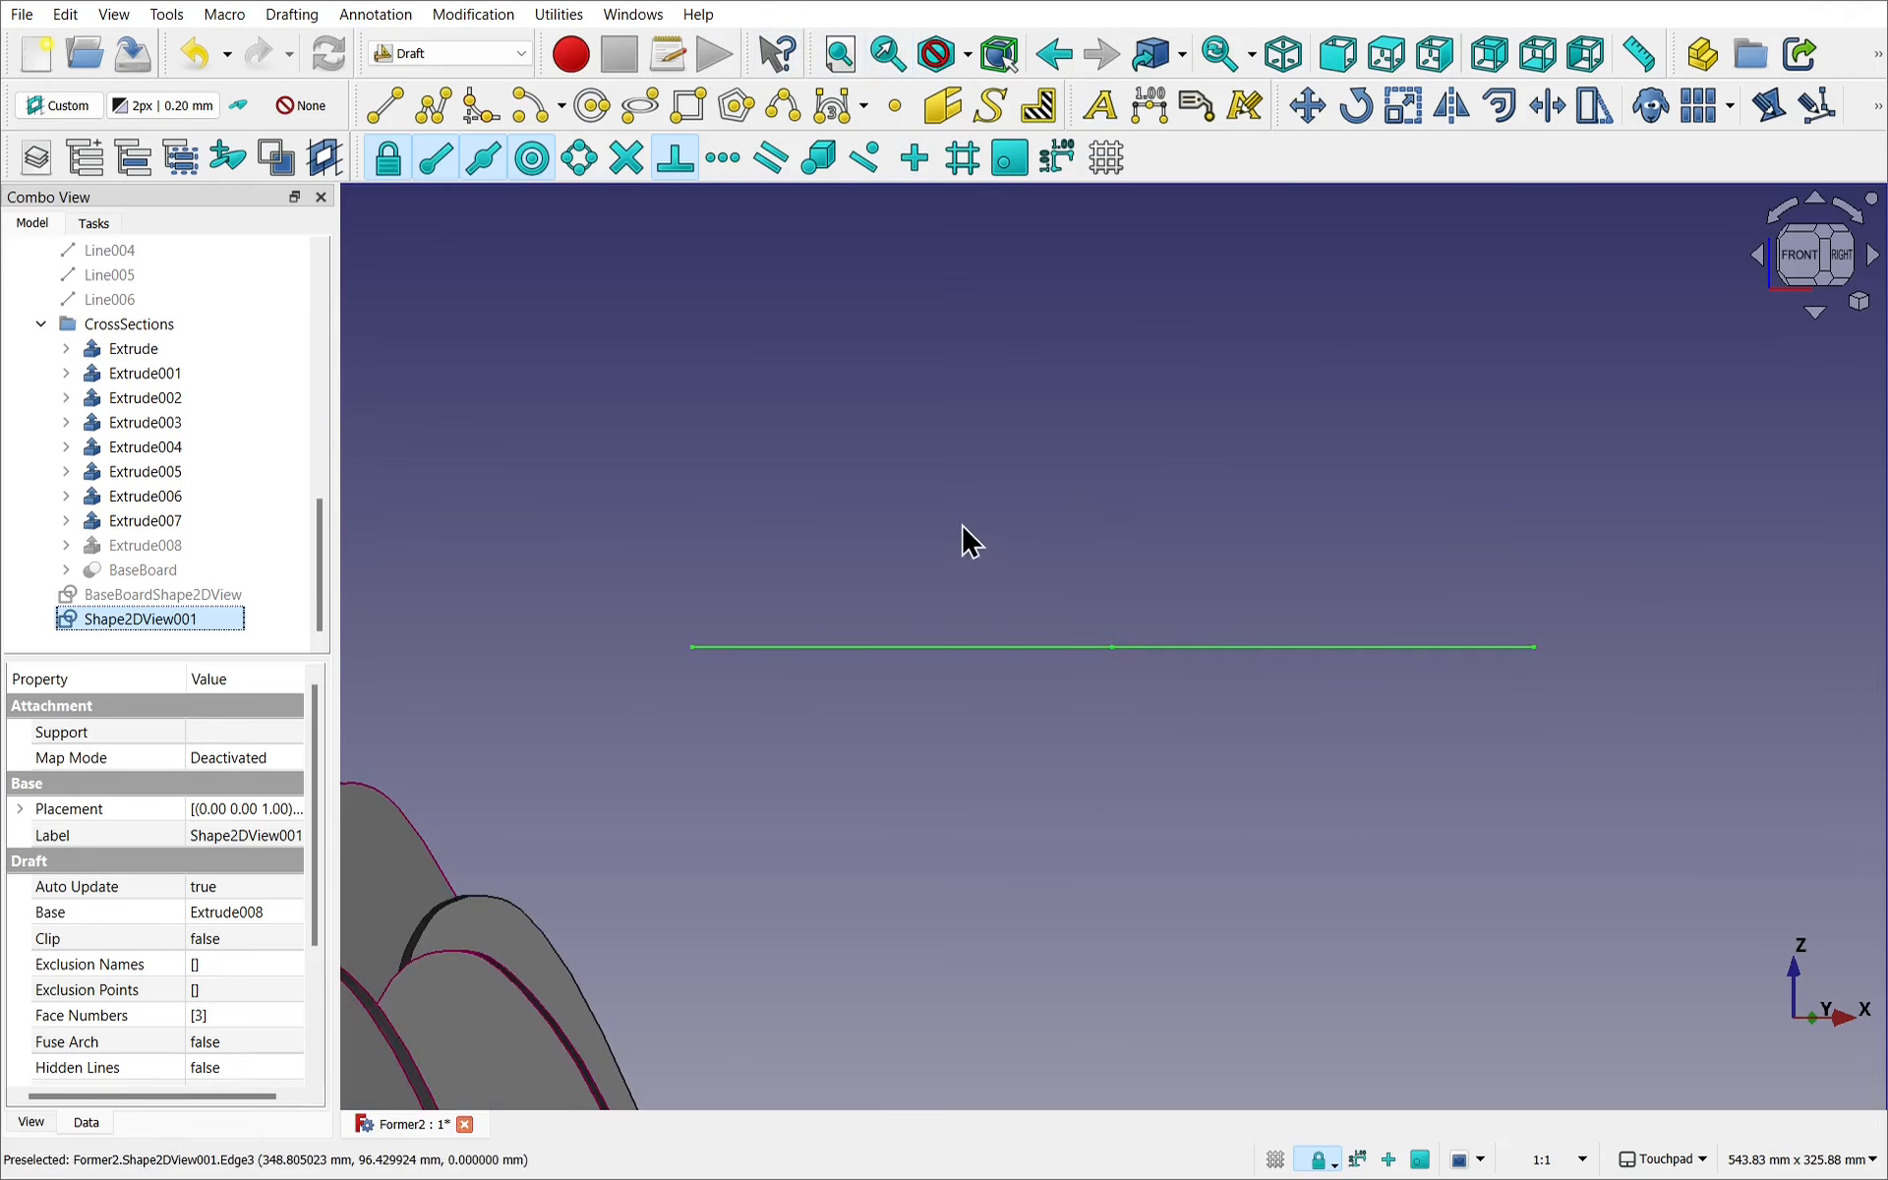
pyautogui.keyDown('shift'); pyautogui.moveTo(1152, 404); pyautogui.dragTo(1146, 312); pyautogui.keyUp('shift')
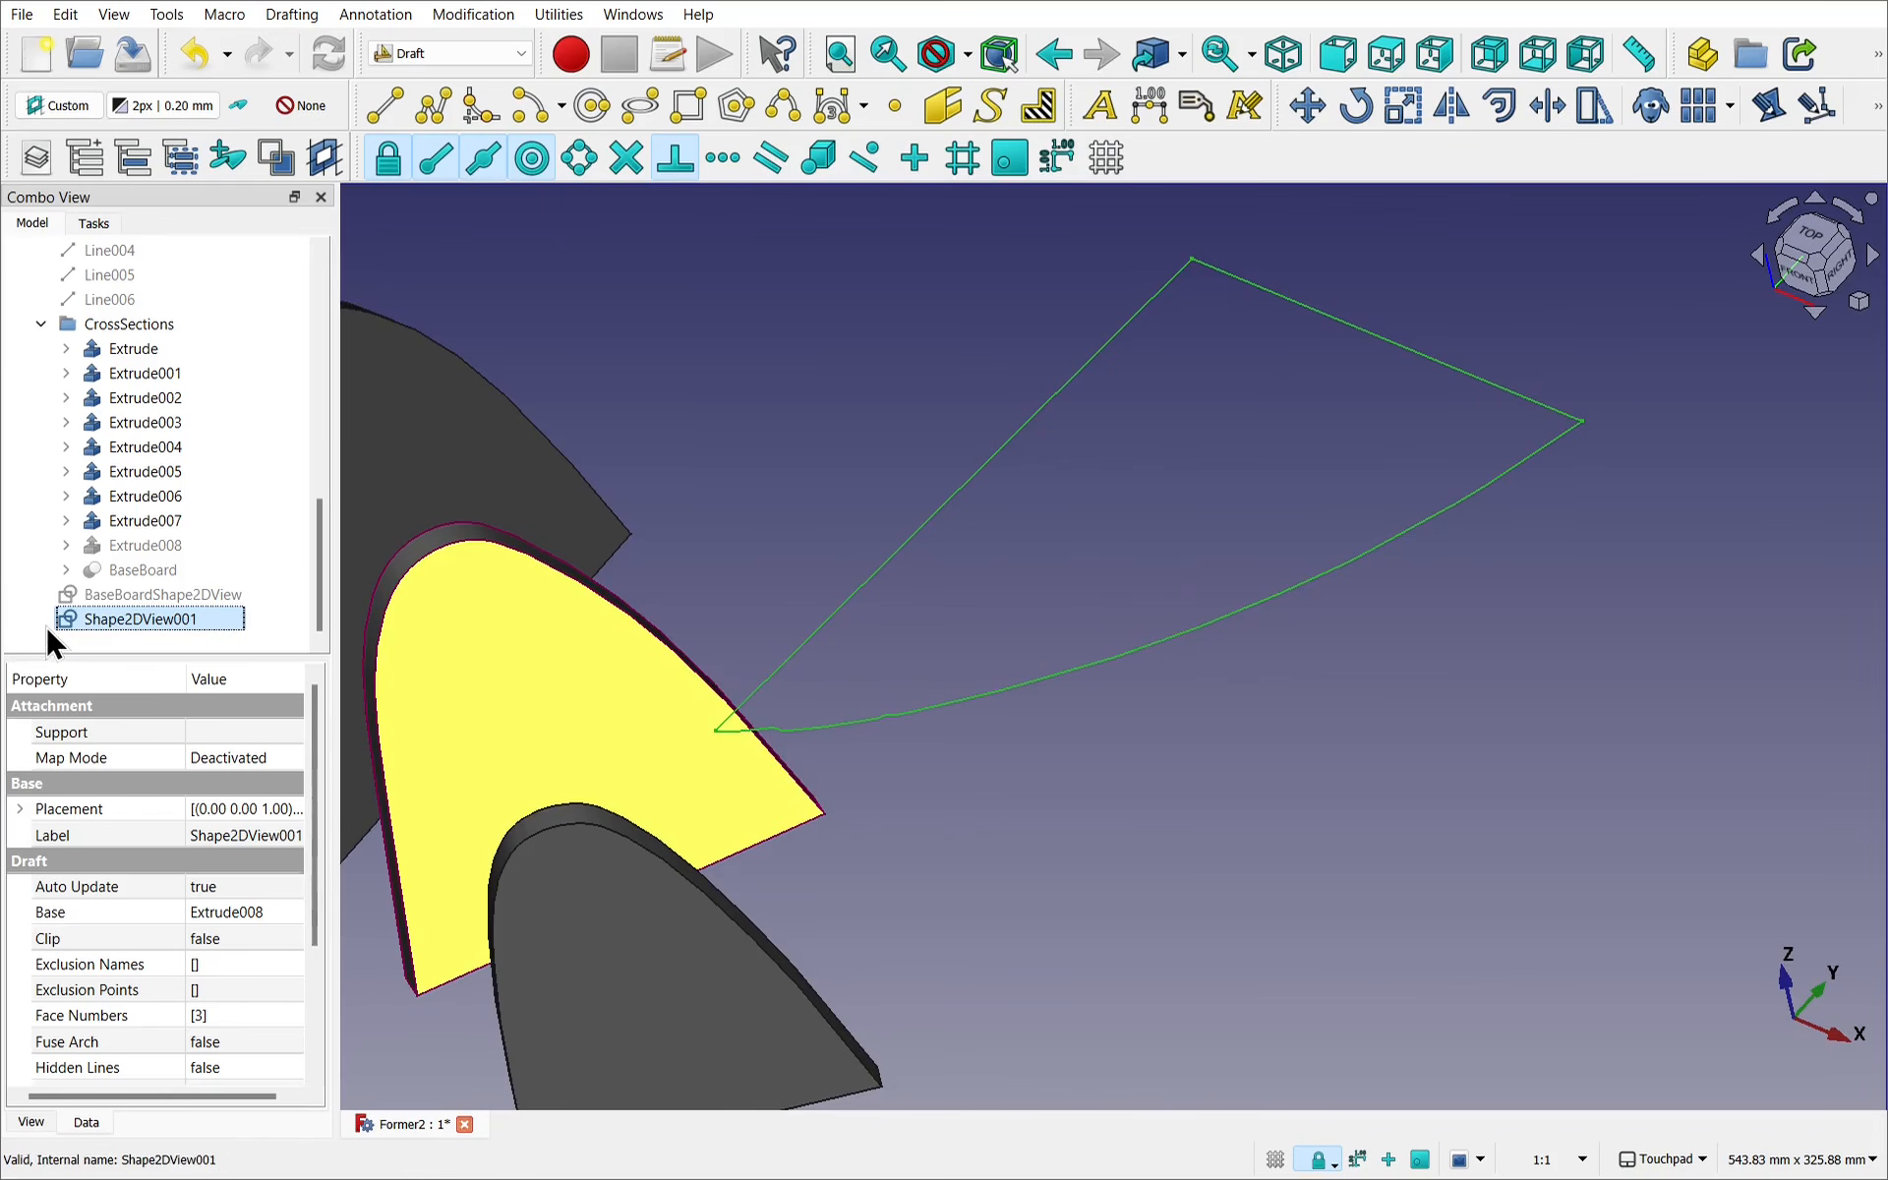
# Rename the 2D projection of Extrude008 as Section8Shape2DView001.
pyautogui.rightClick(155, 631)
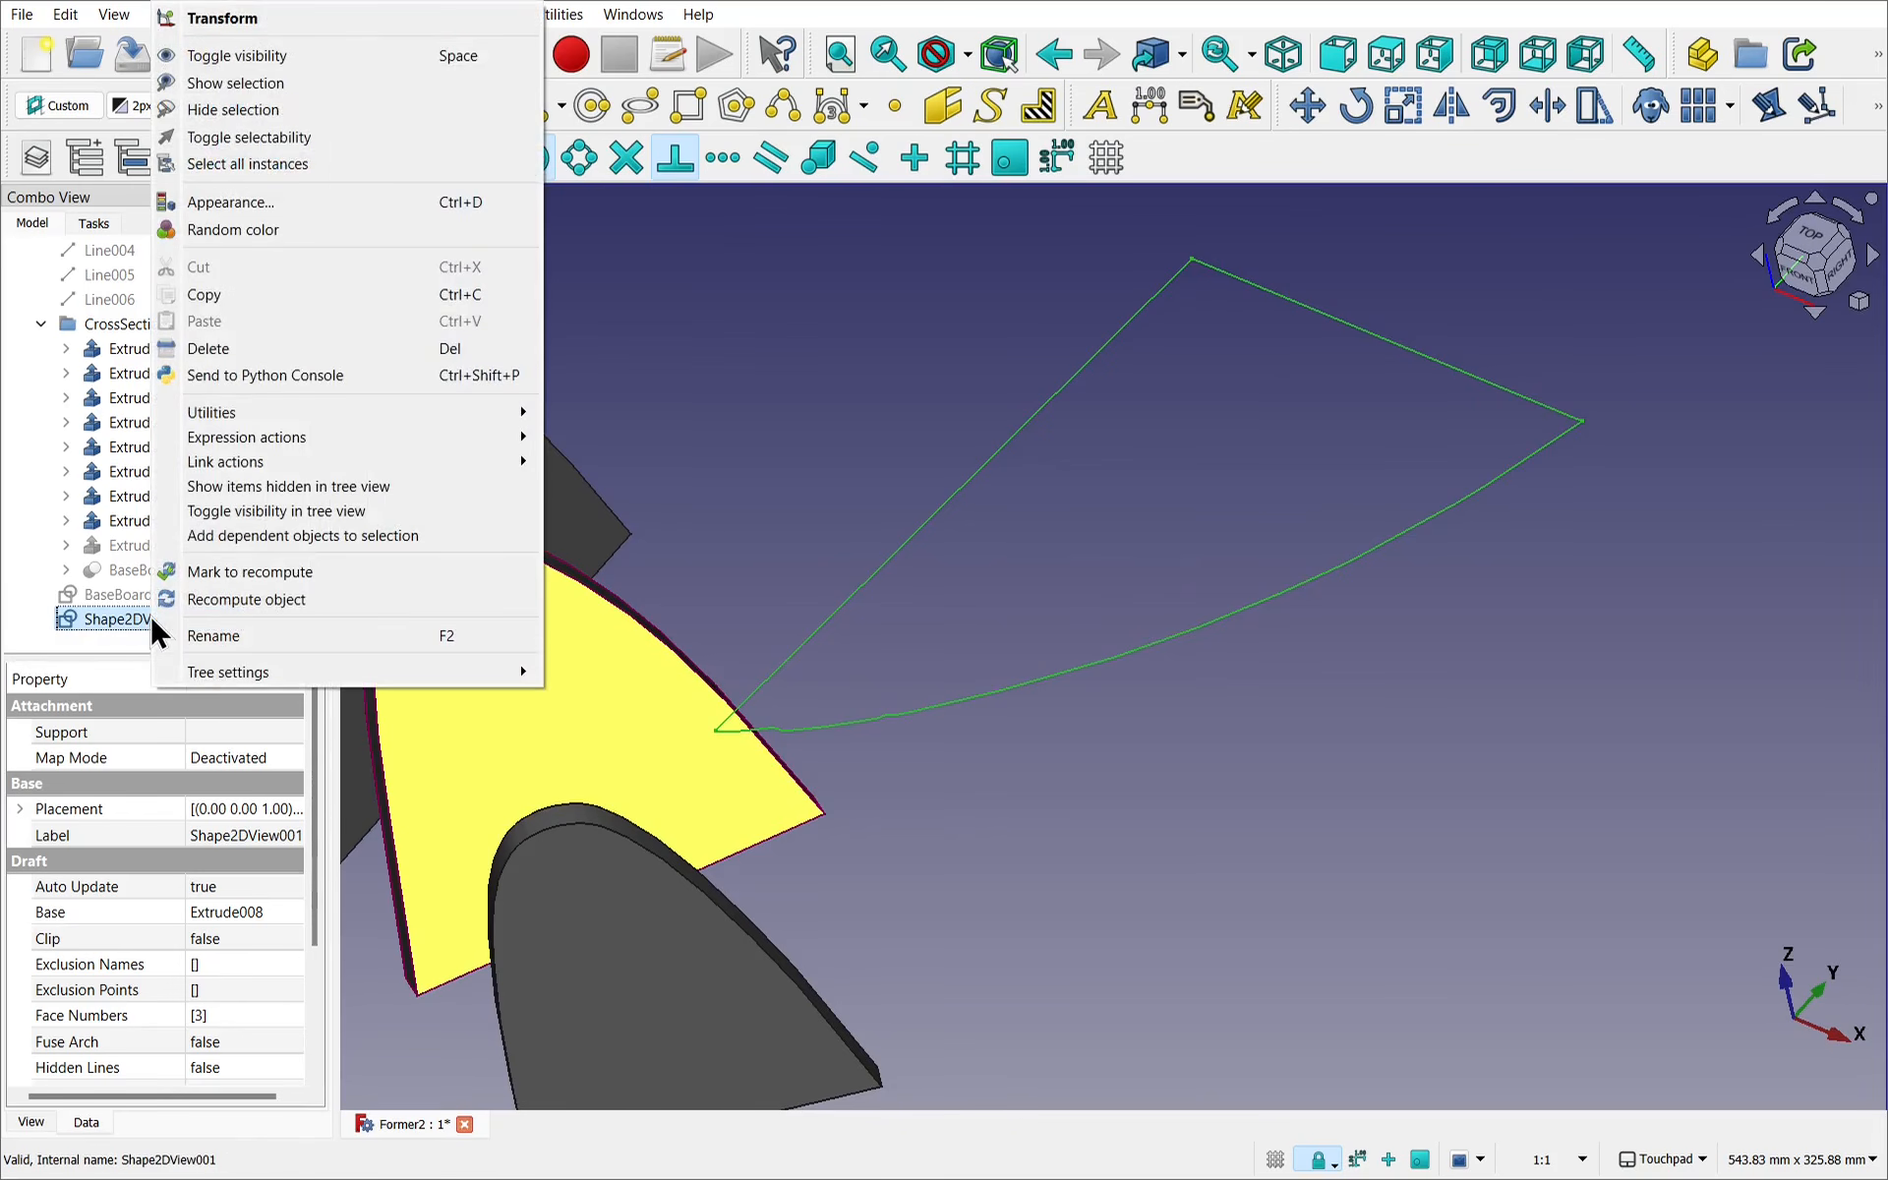
pyautogui.click(222, 635)
pyautogui.press('Home')
pyautogui.write('Sec')
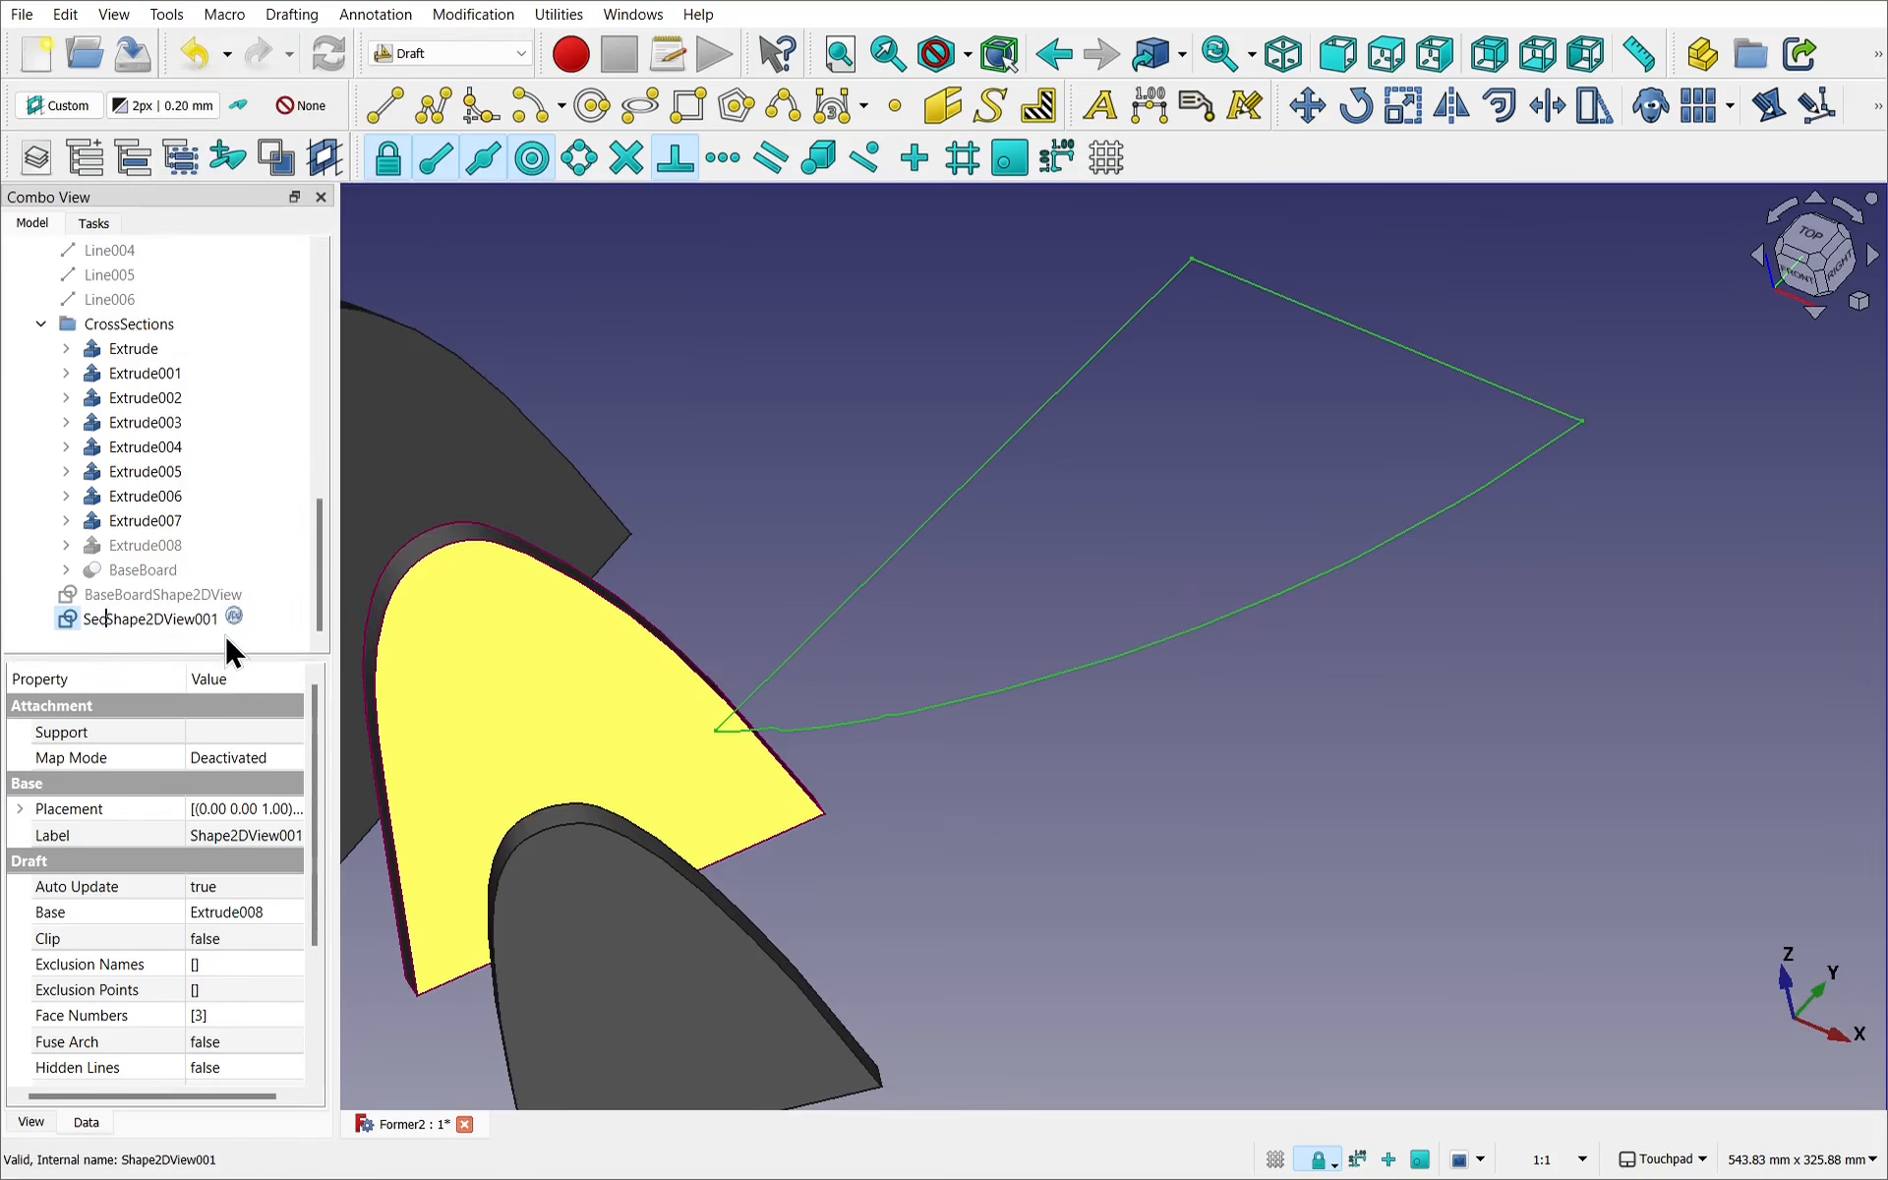
pyautogui.write('tion8')
pyautogui.press('Return')
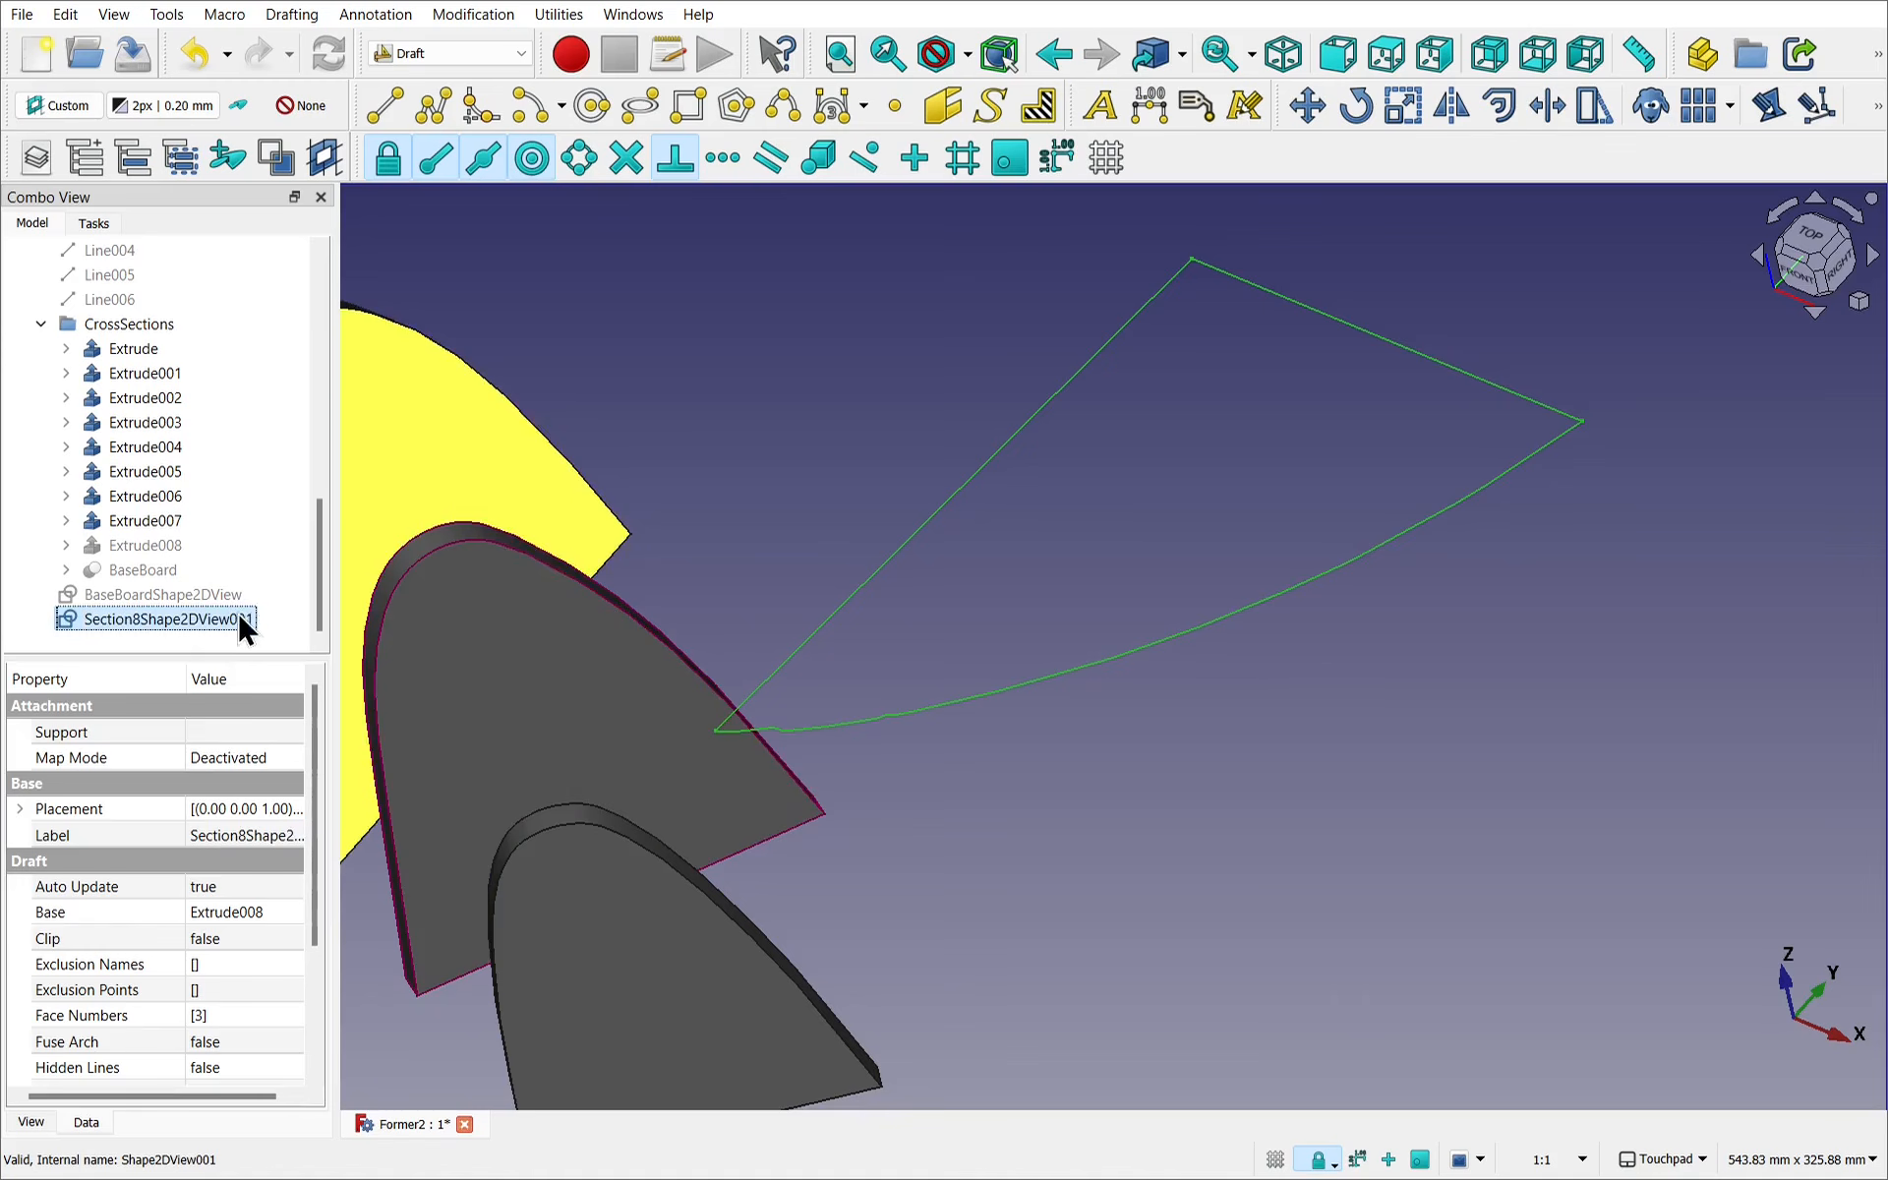
# Align the Draft working plane to the large face of former Extrude007.
pyautogui.scroll(-5, 1099, 565)
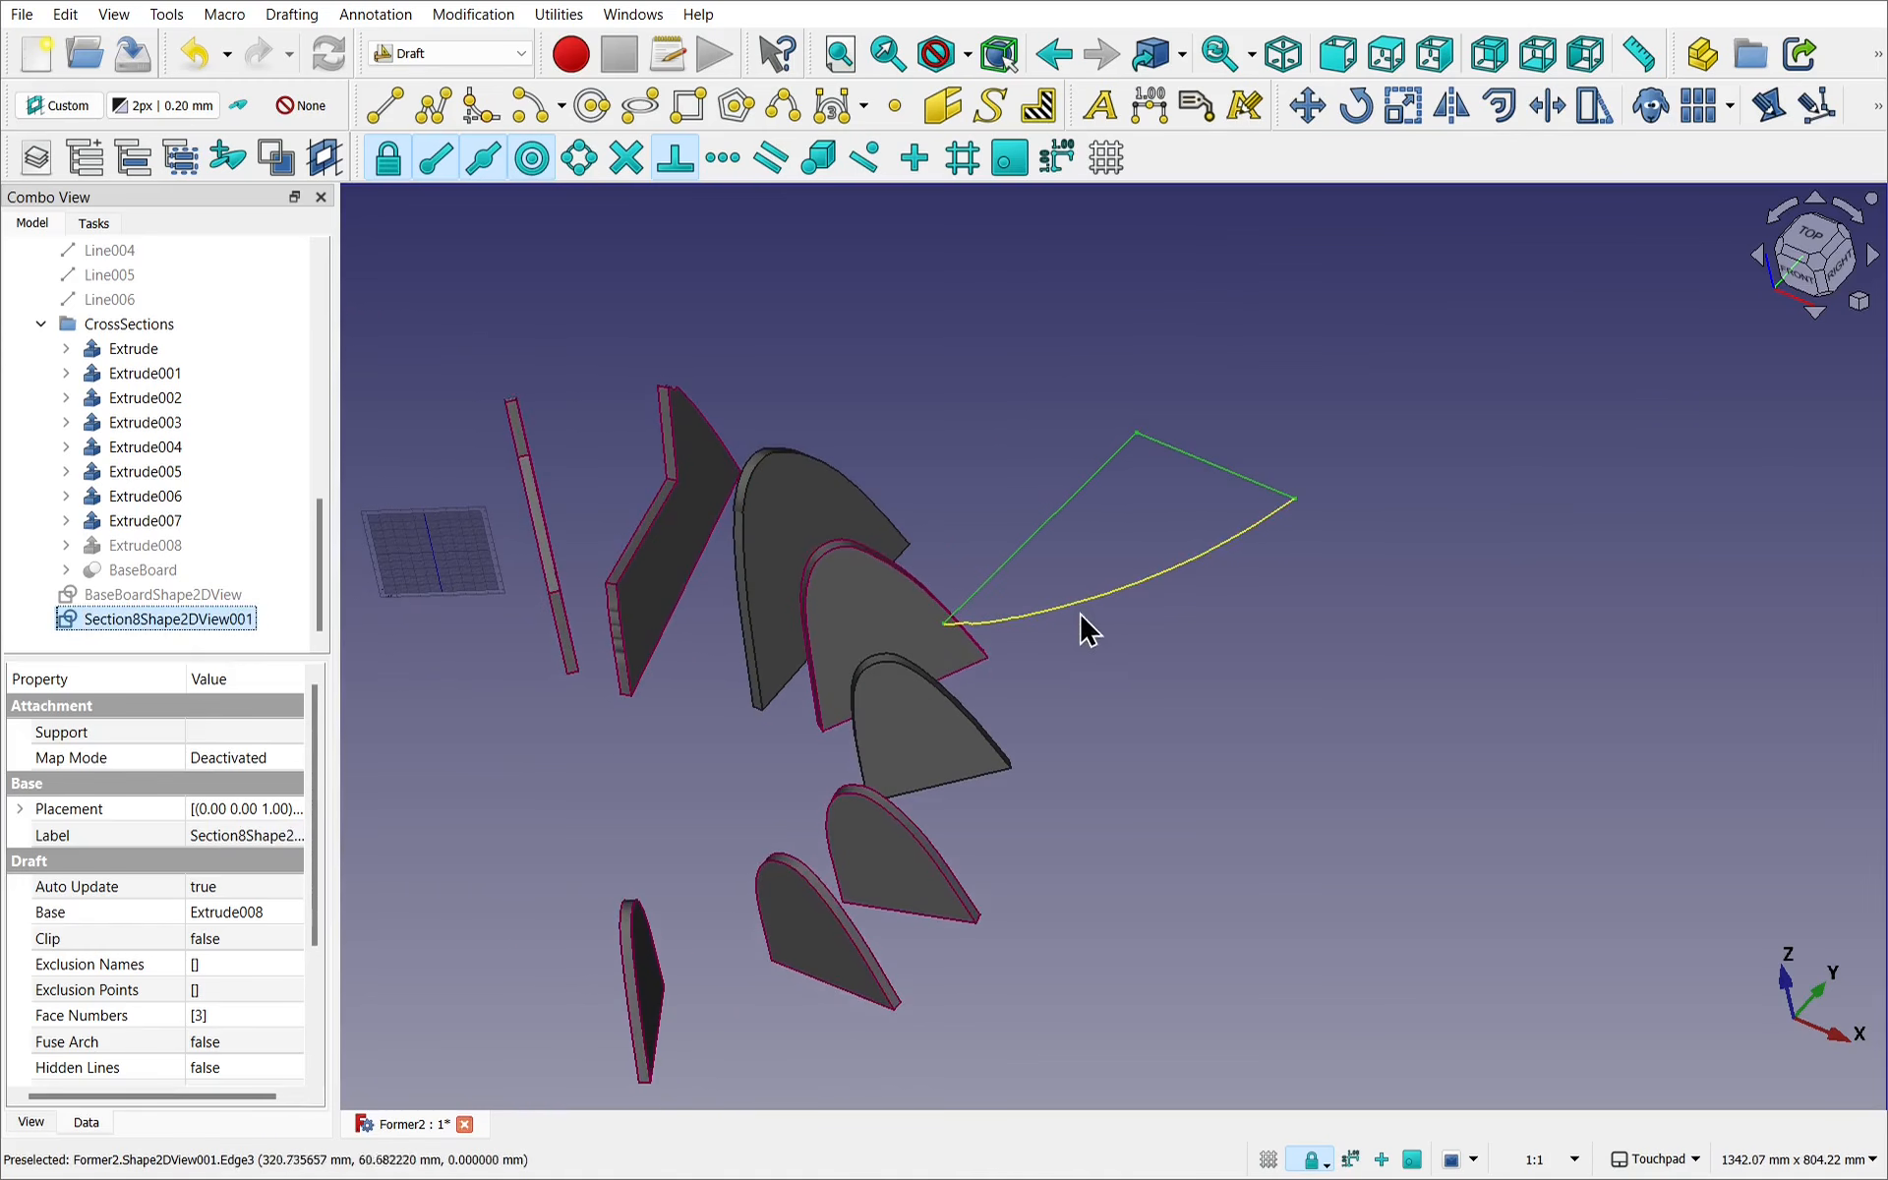
pyautogui.keyDown('shift'); pyautogui.moveTo(1080, 614); pyautogui.dragTo(1205, 523); pyautogui.keyUp('shift')
pyautogui.keyDown('shift'); pyautogui.moveTo(860, 594); pyautogui.dragTo(1304, 528, button='middle'); pyautogui.keyUp('shift')
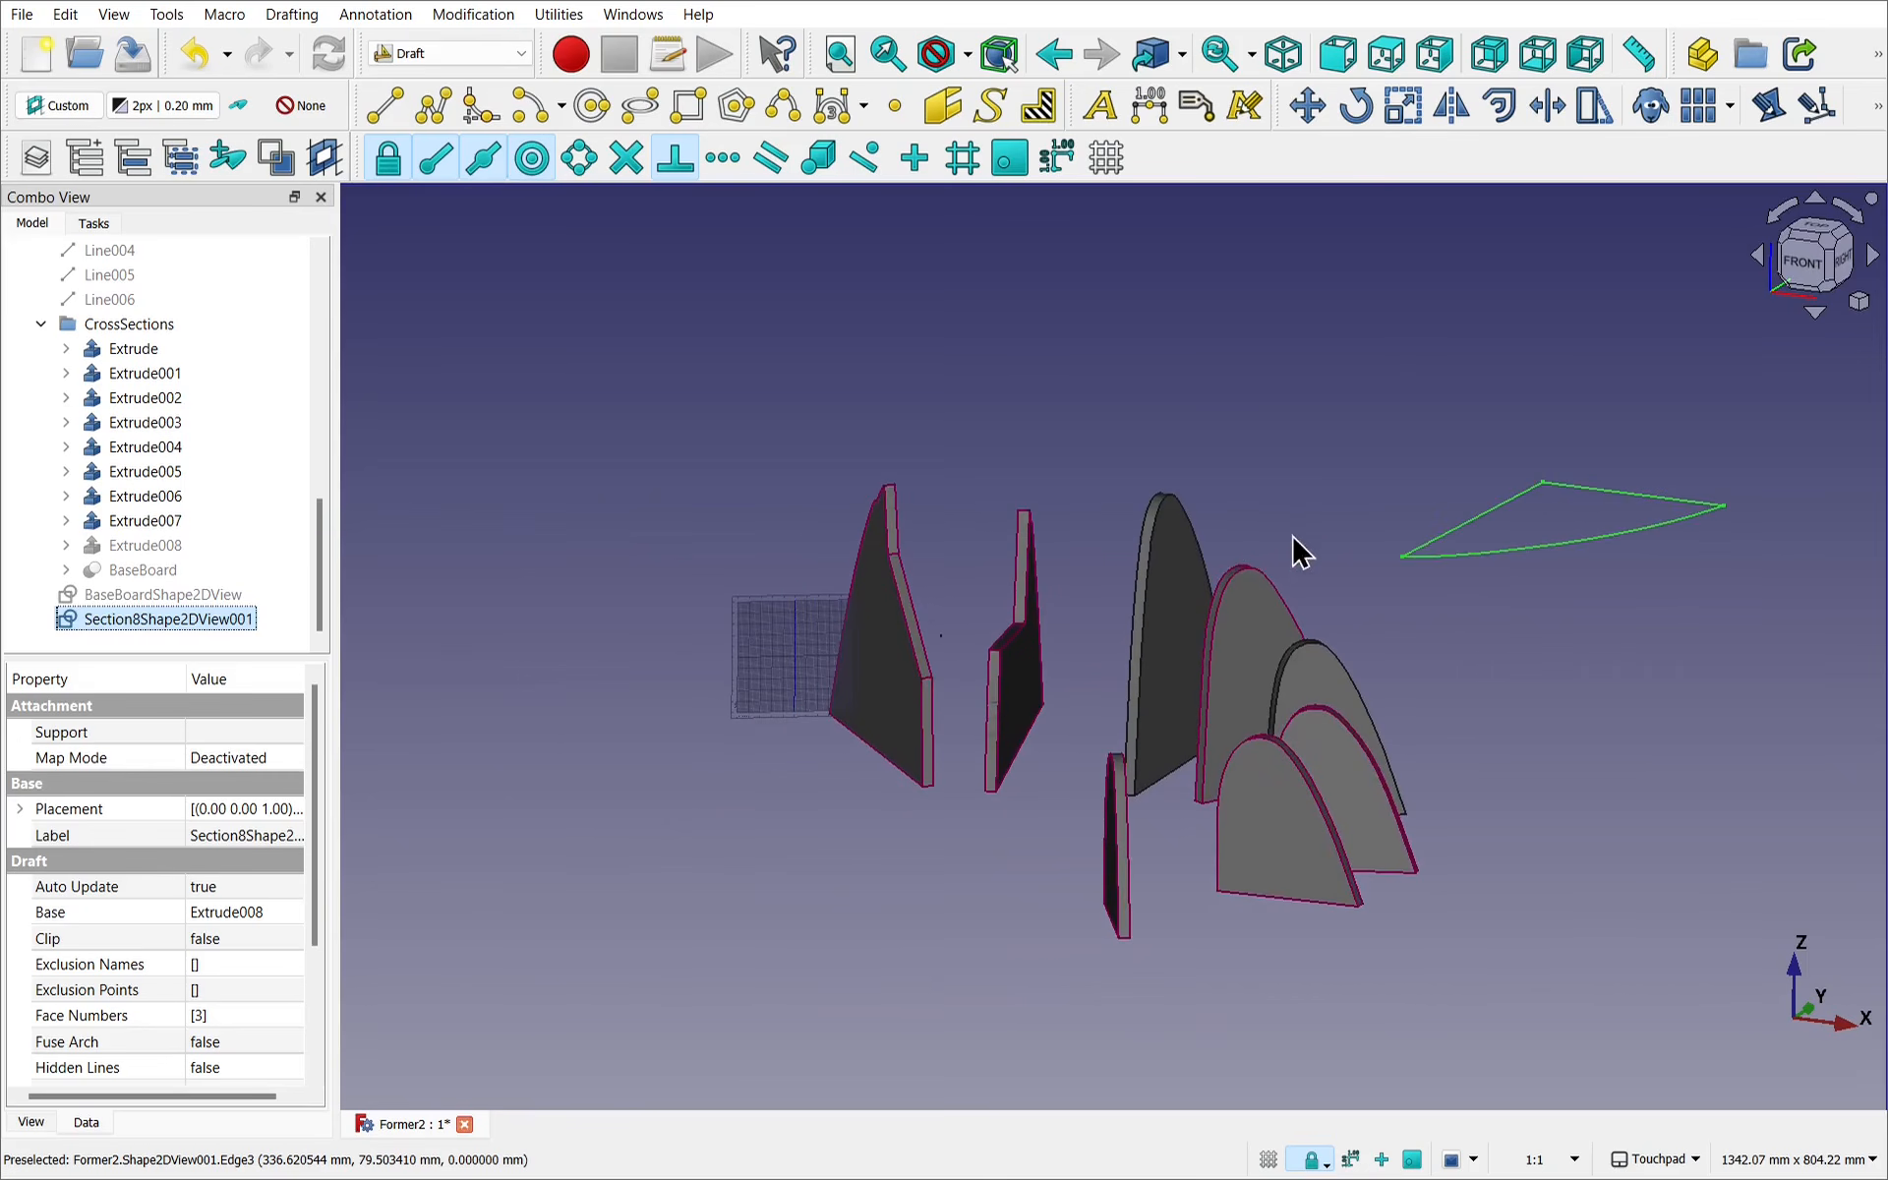
pyautogui.click(1218, 413)
pyautogui.keyDown('shift'); pyautogui.moveTo(859, 885); pyautogui.dragTo(1022, 828); pyautogui.keyUp('shift')
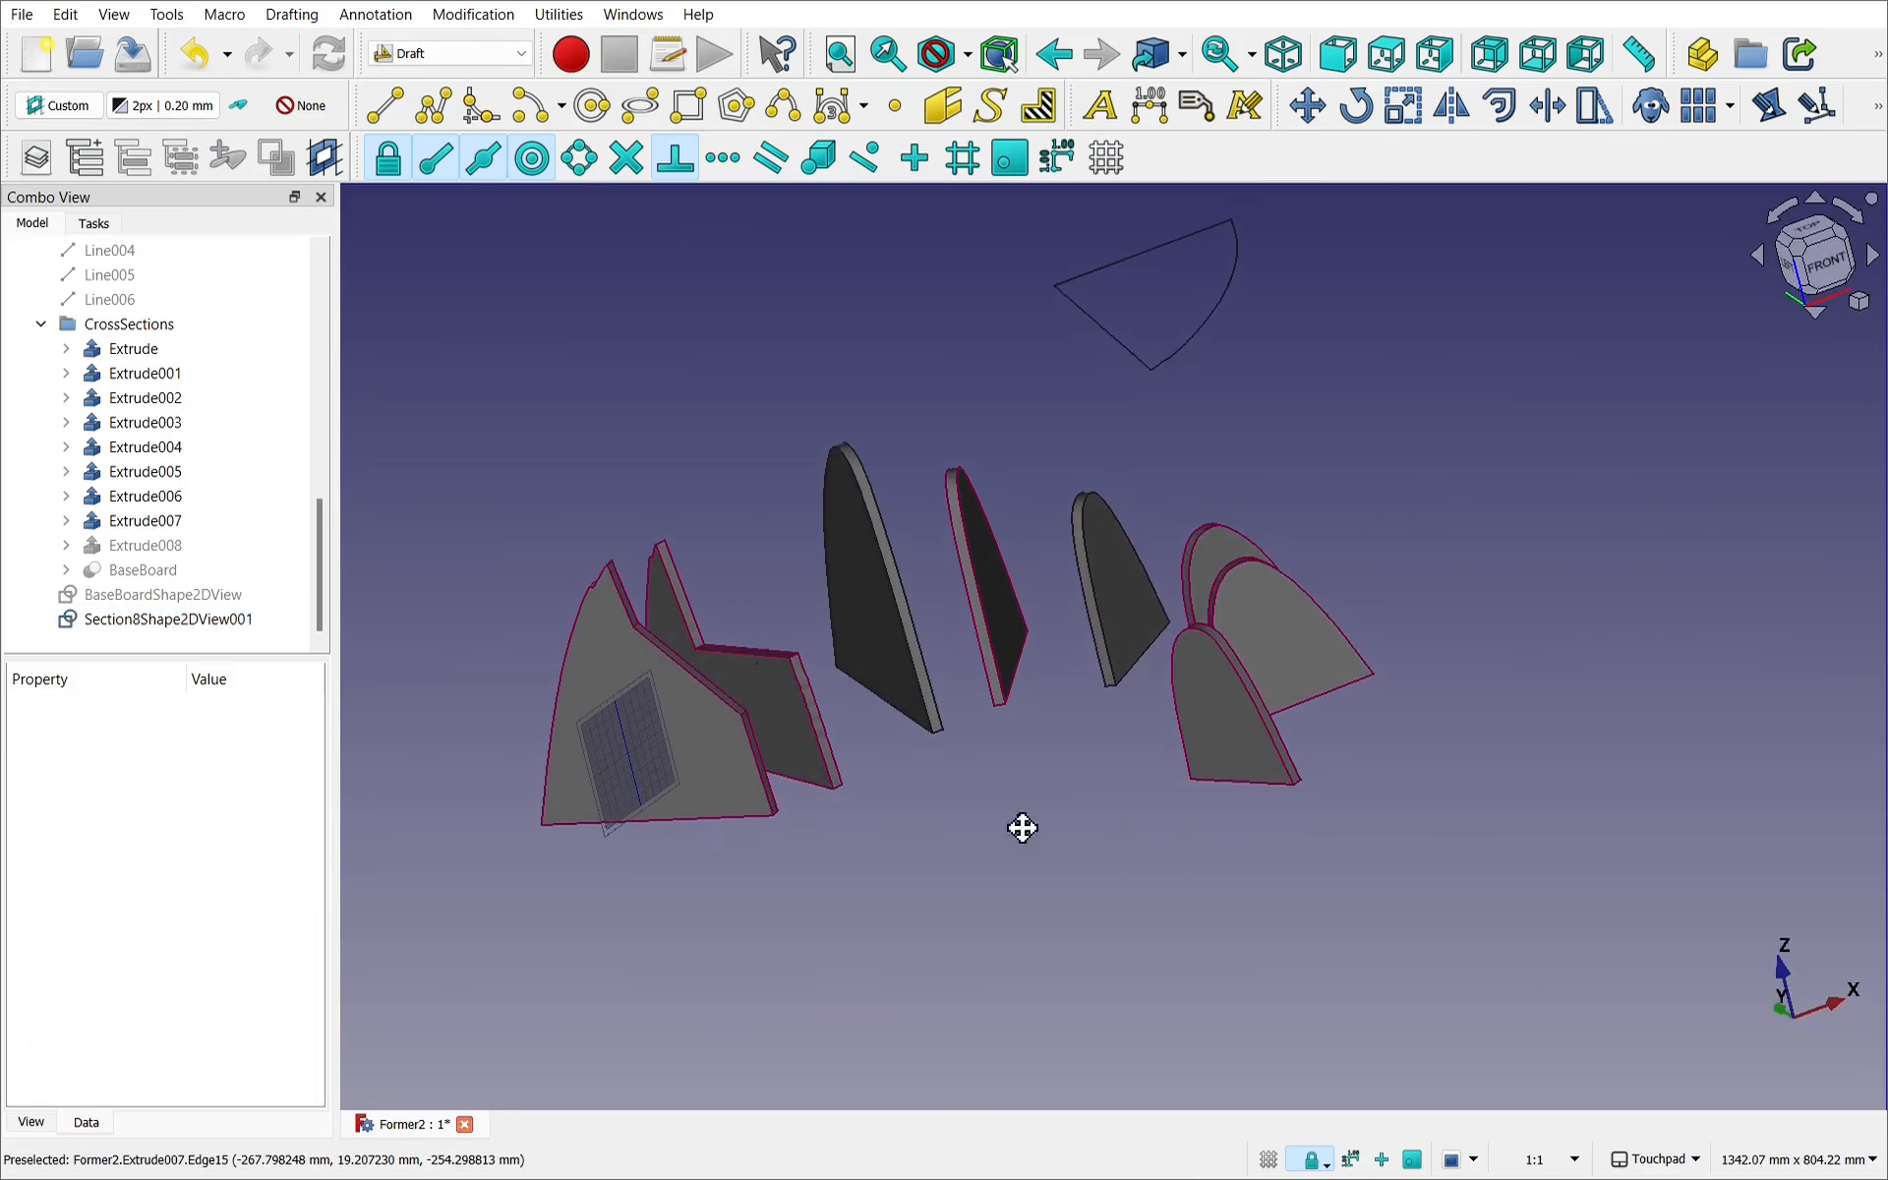
pyautogui.keyDown('shift'); pyautogui.moveTo(1022, 828); pyautogui.dragTo(1171, 829, button='middle'); pyautogui.keyUp('shift')
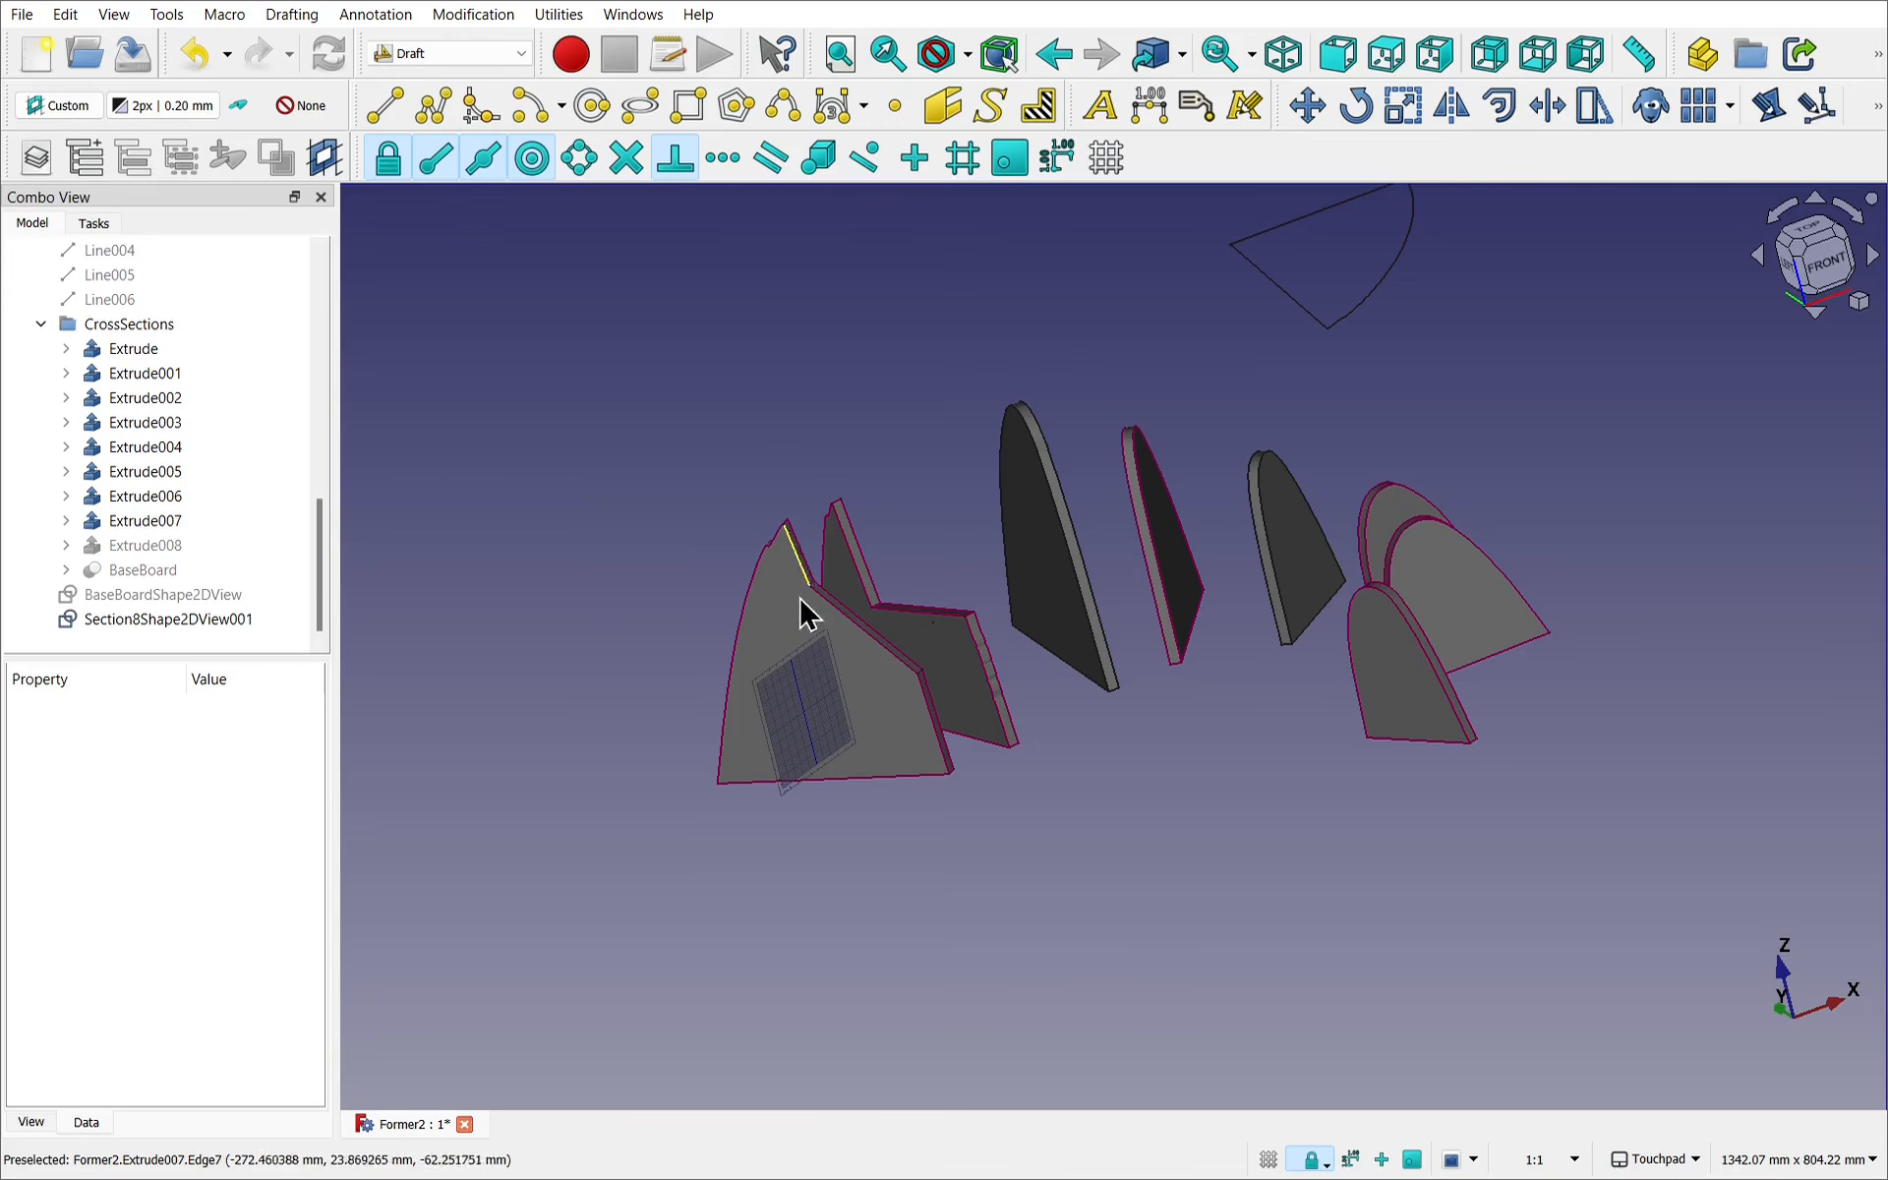
pyautogui.click(778, 632)
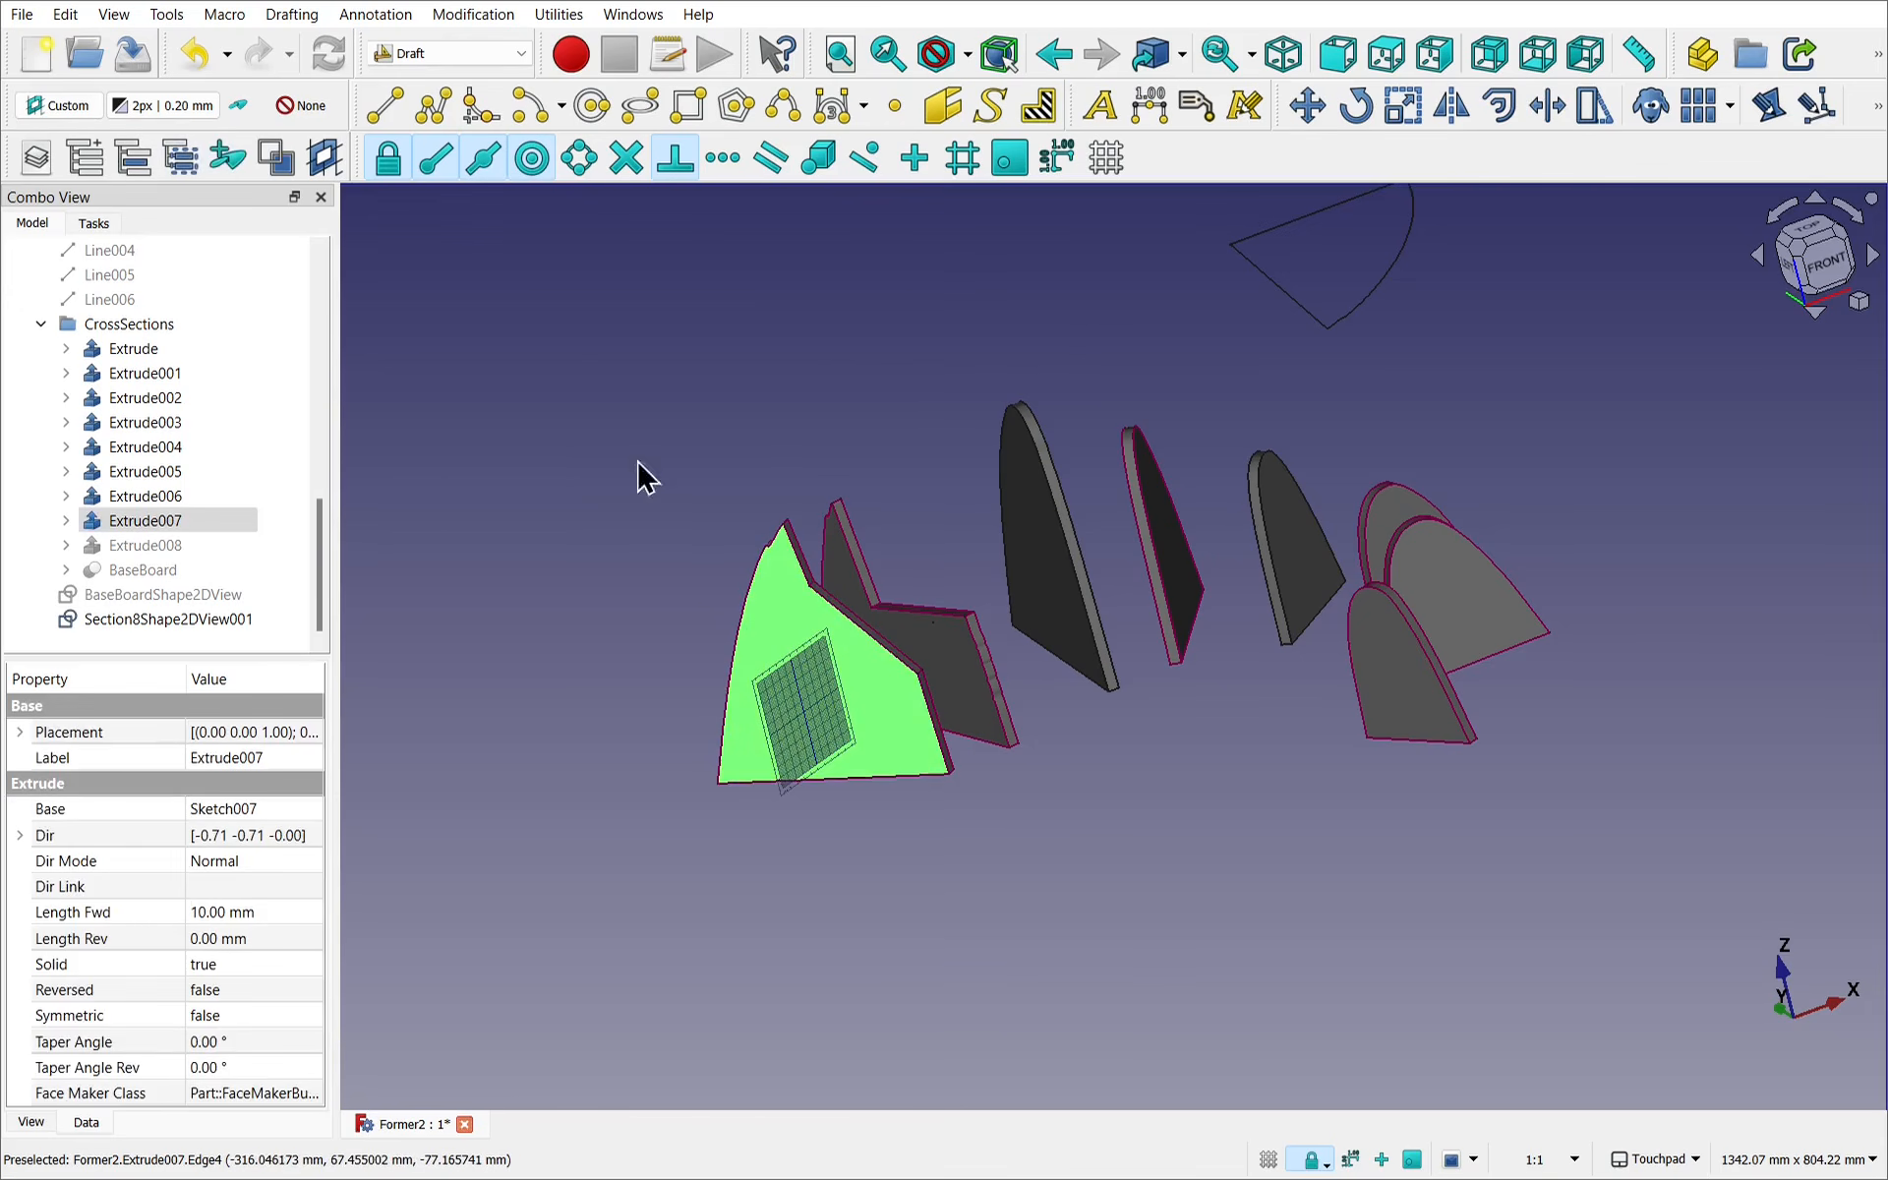
pyautogui.click(558, 15)
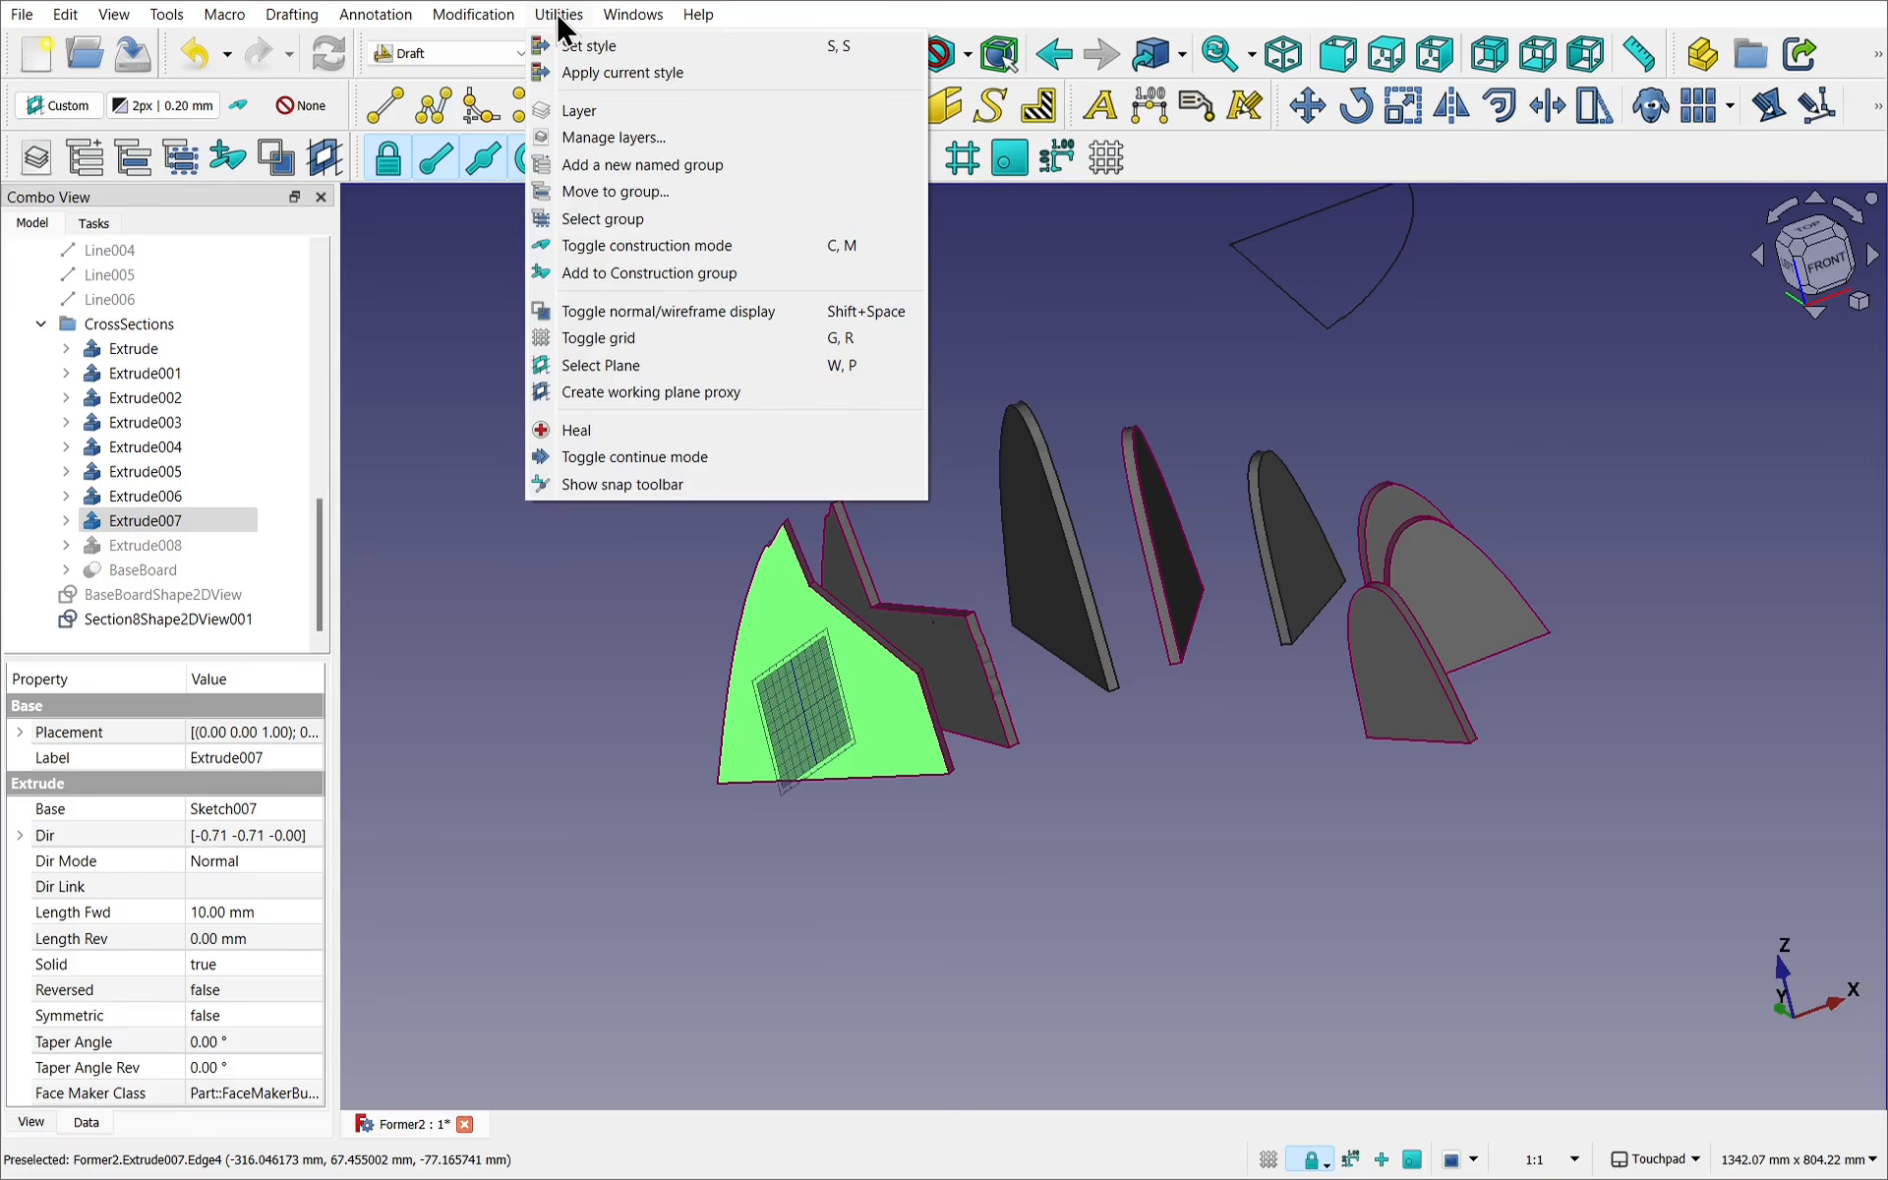
pyautogui.click(668, 363)
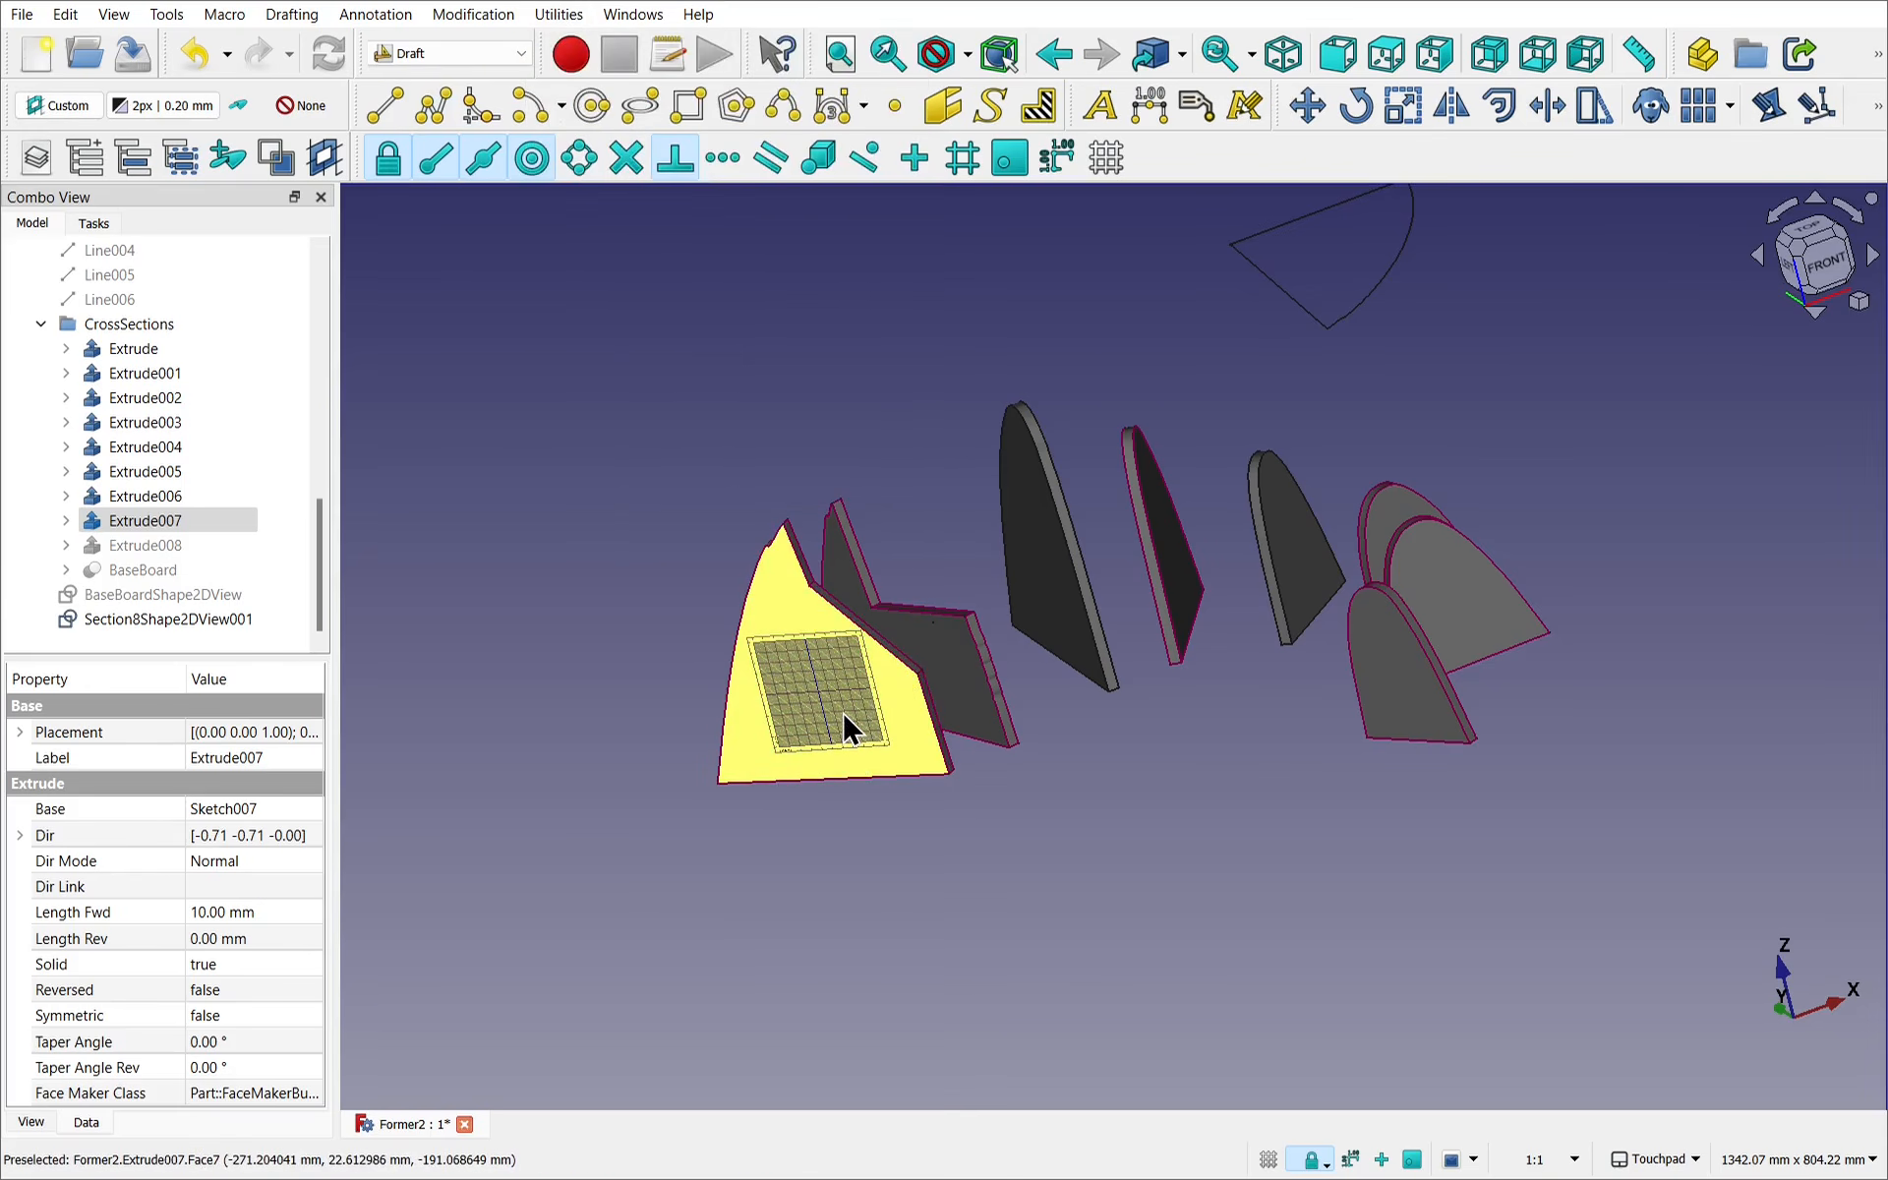
# Clear the selection and center the view squarely on the working plane on former Extrude007.
pyautogui.click(678, 482)
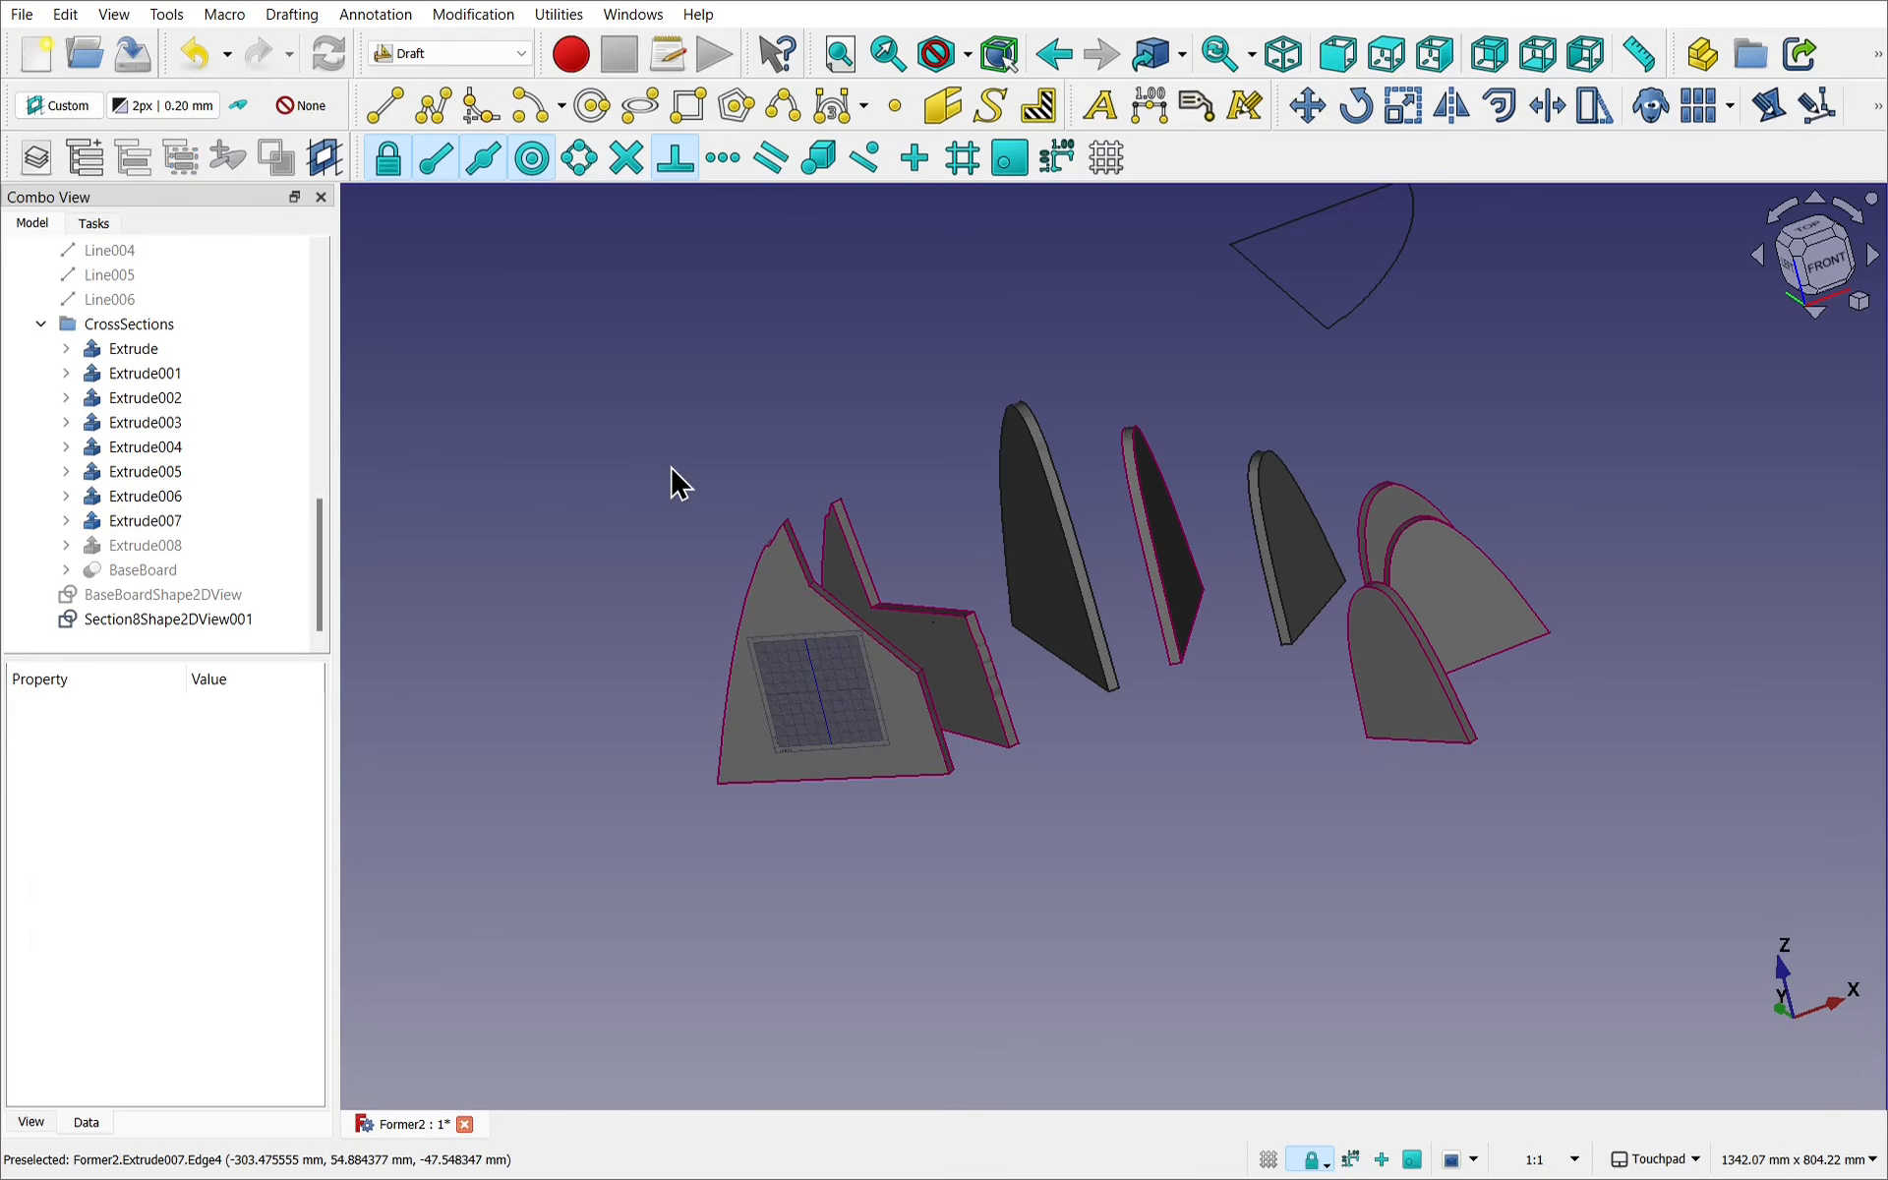
pyautogui.click(559, 14)
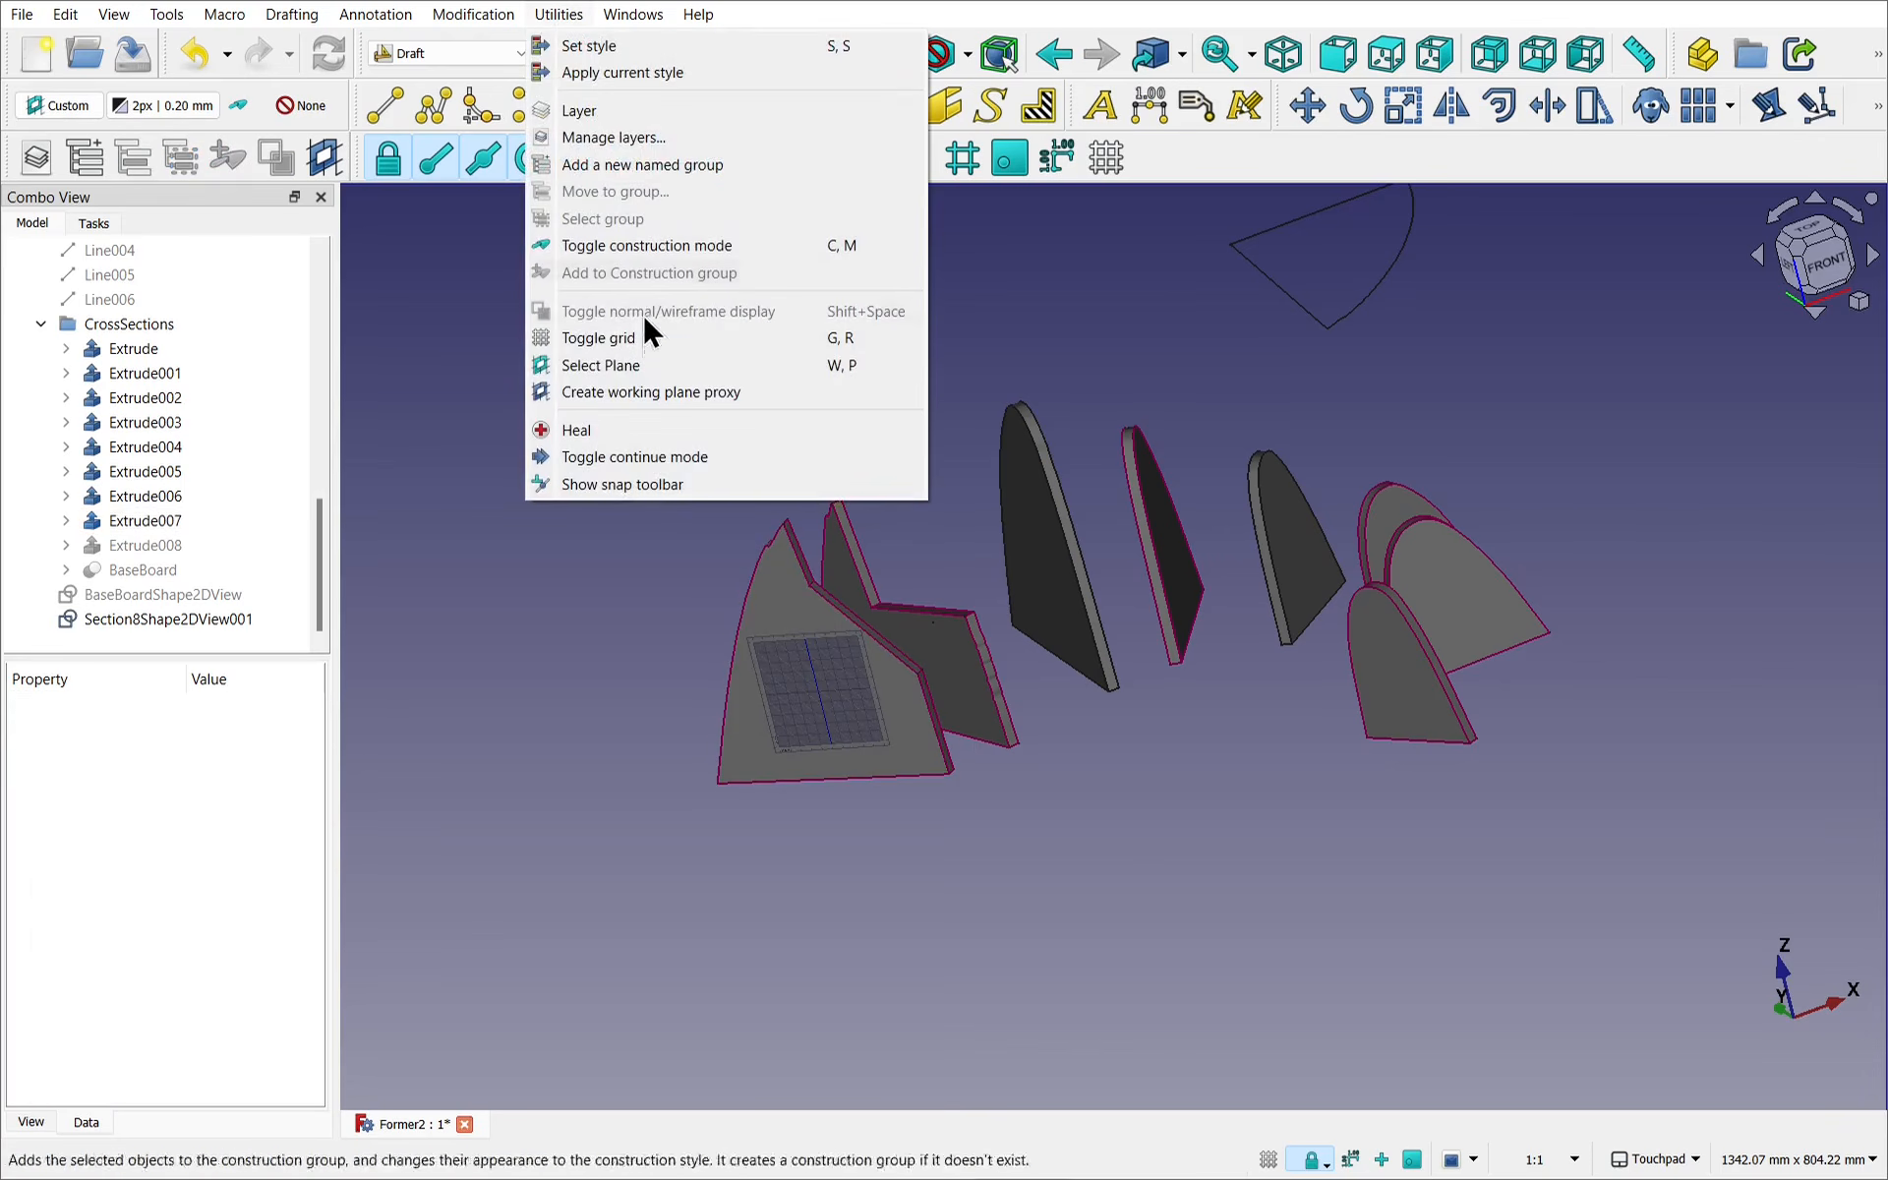
pyautogui.click(637, 370)
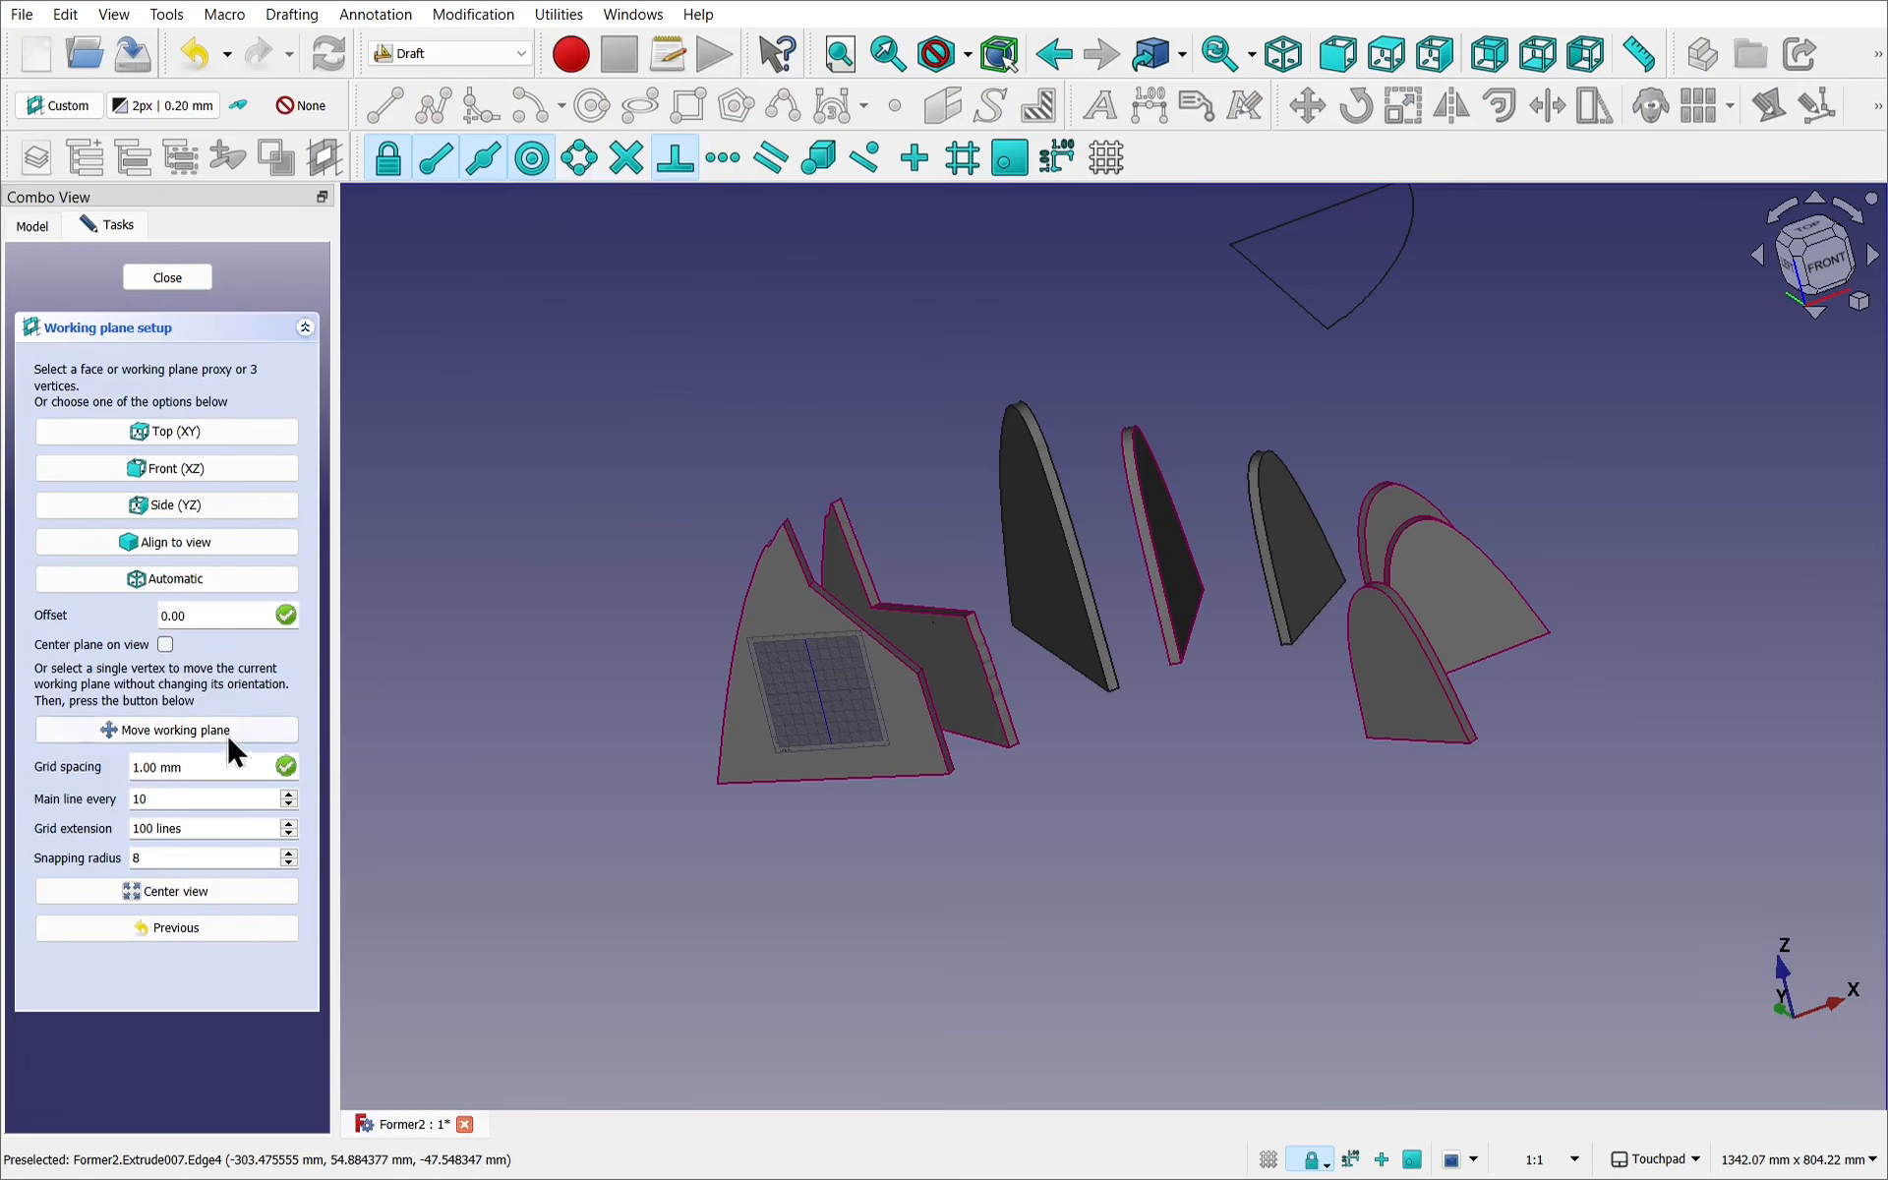
pyautogui.click(148, 891)
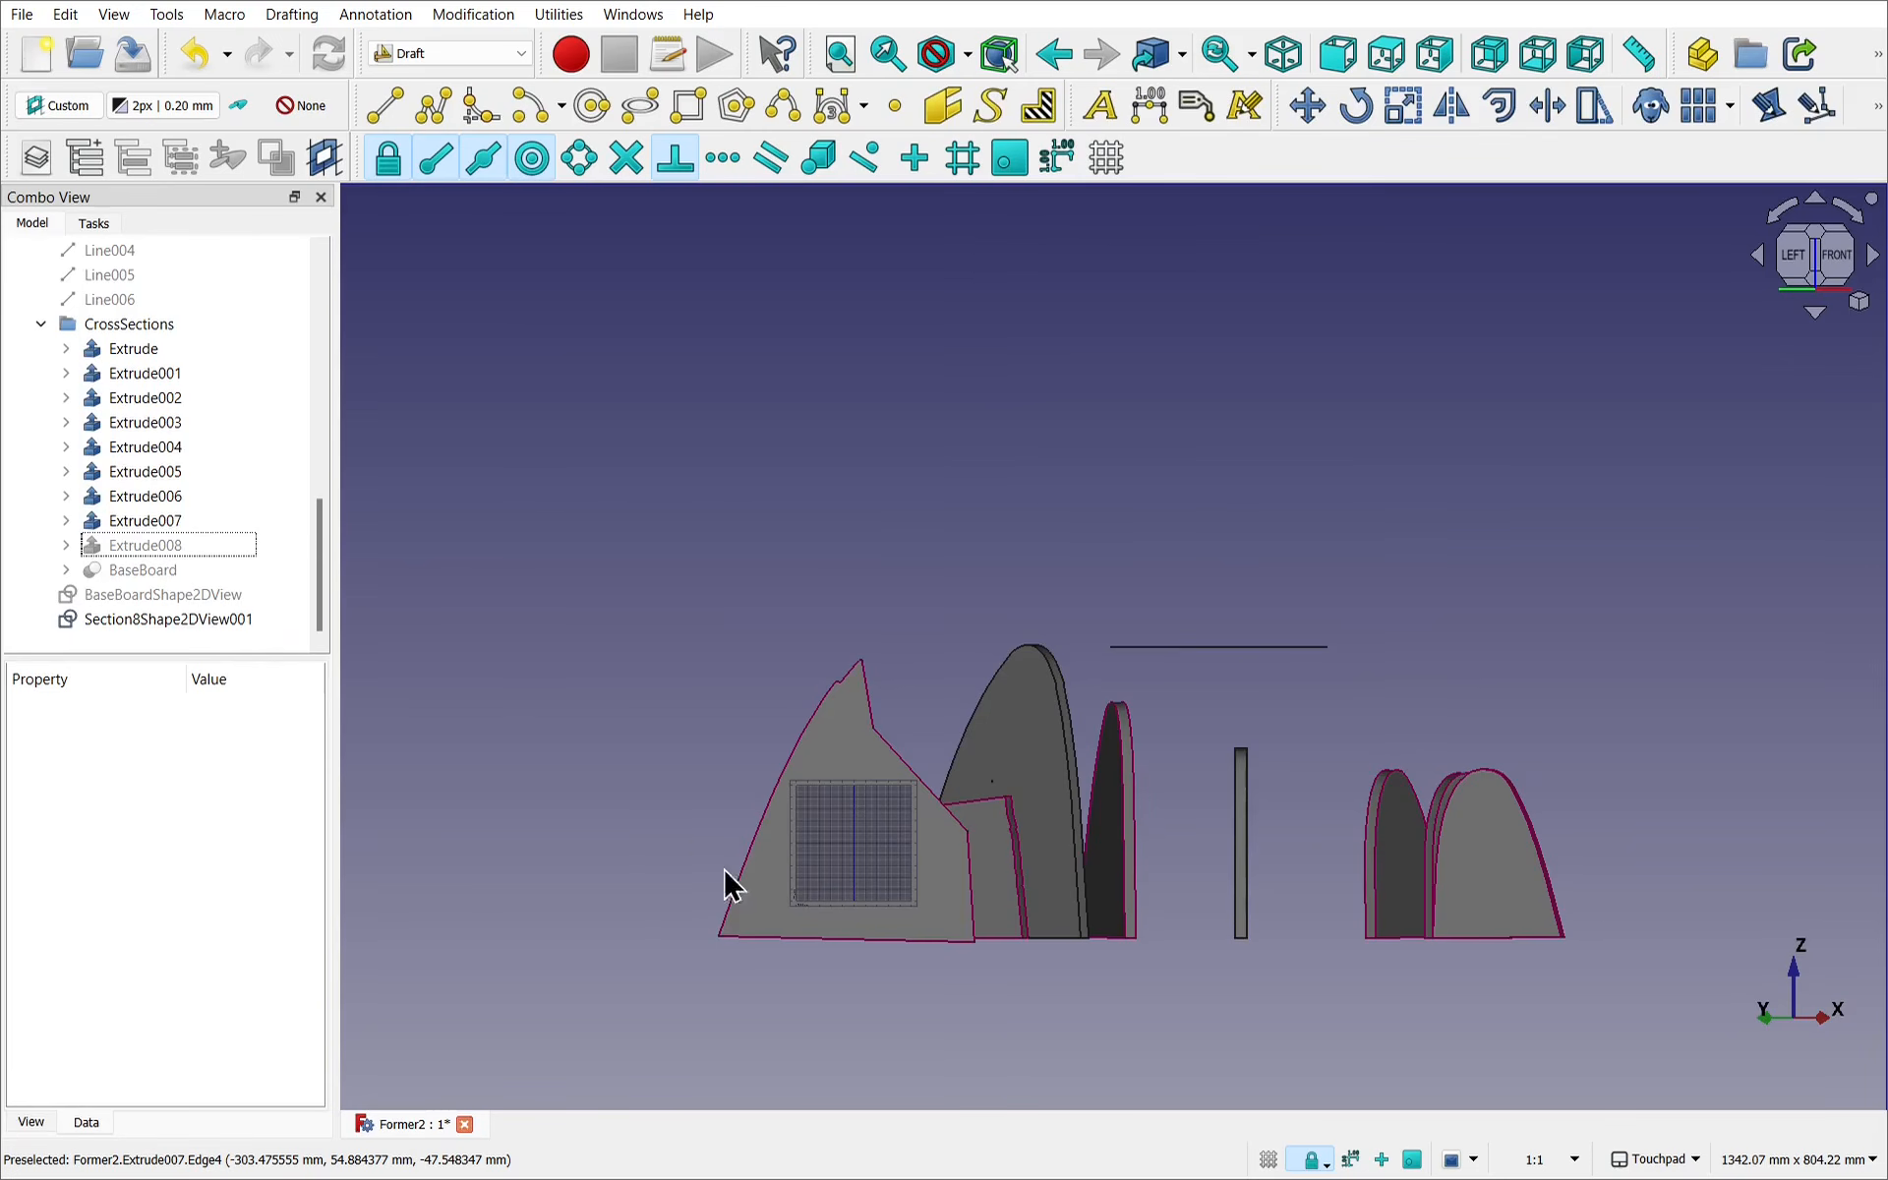
# Create a Shape 2D View of the large face of former Extrude007 from the plane-aligned view.
pyautogui.click(765, 892)
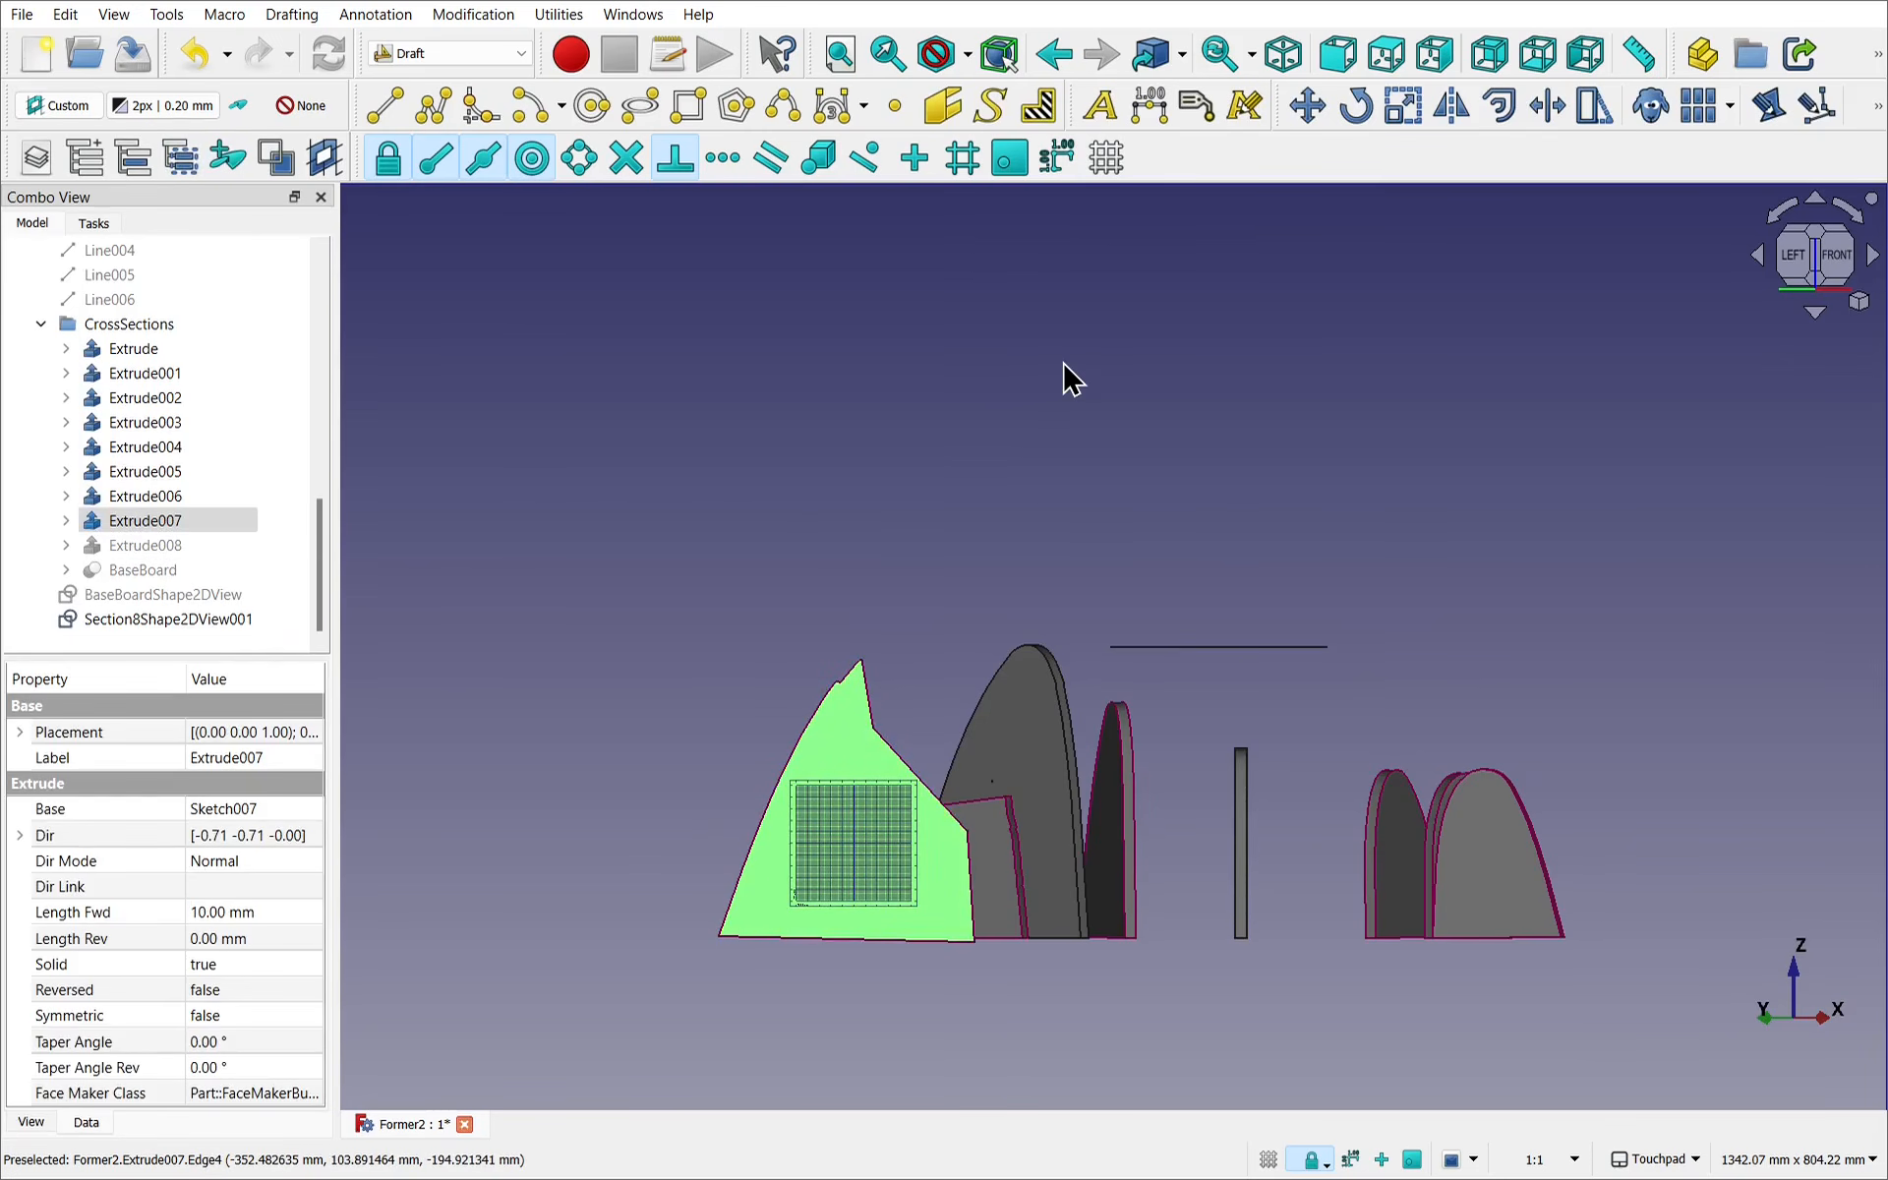
pyautogui.click(494, 16)
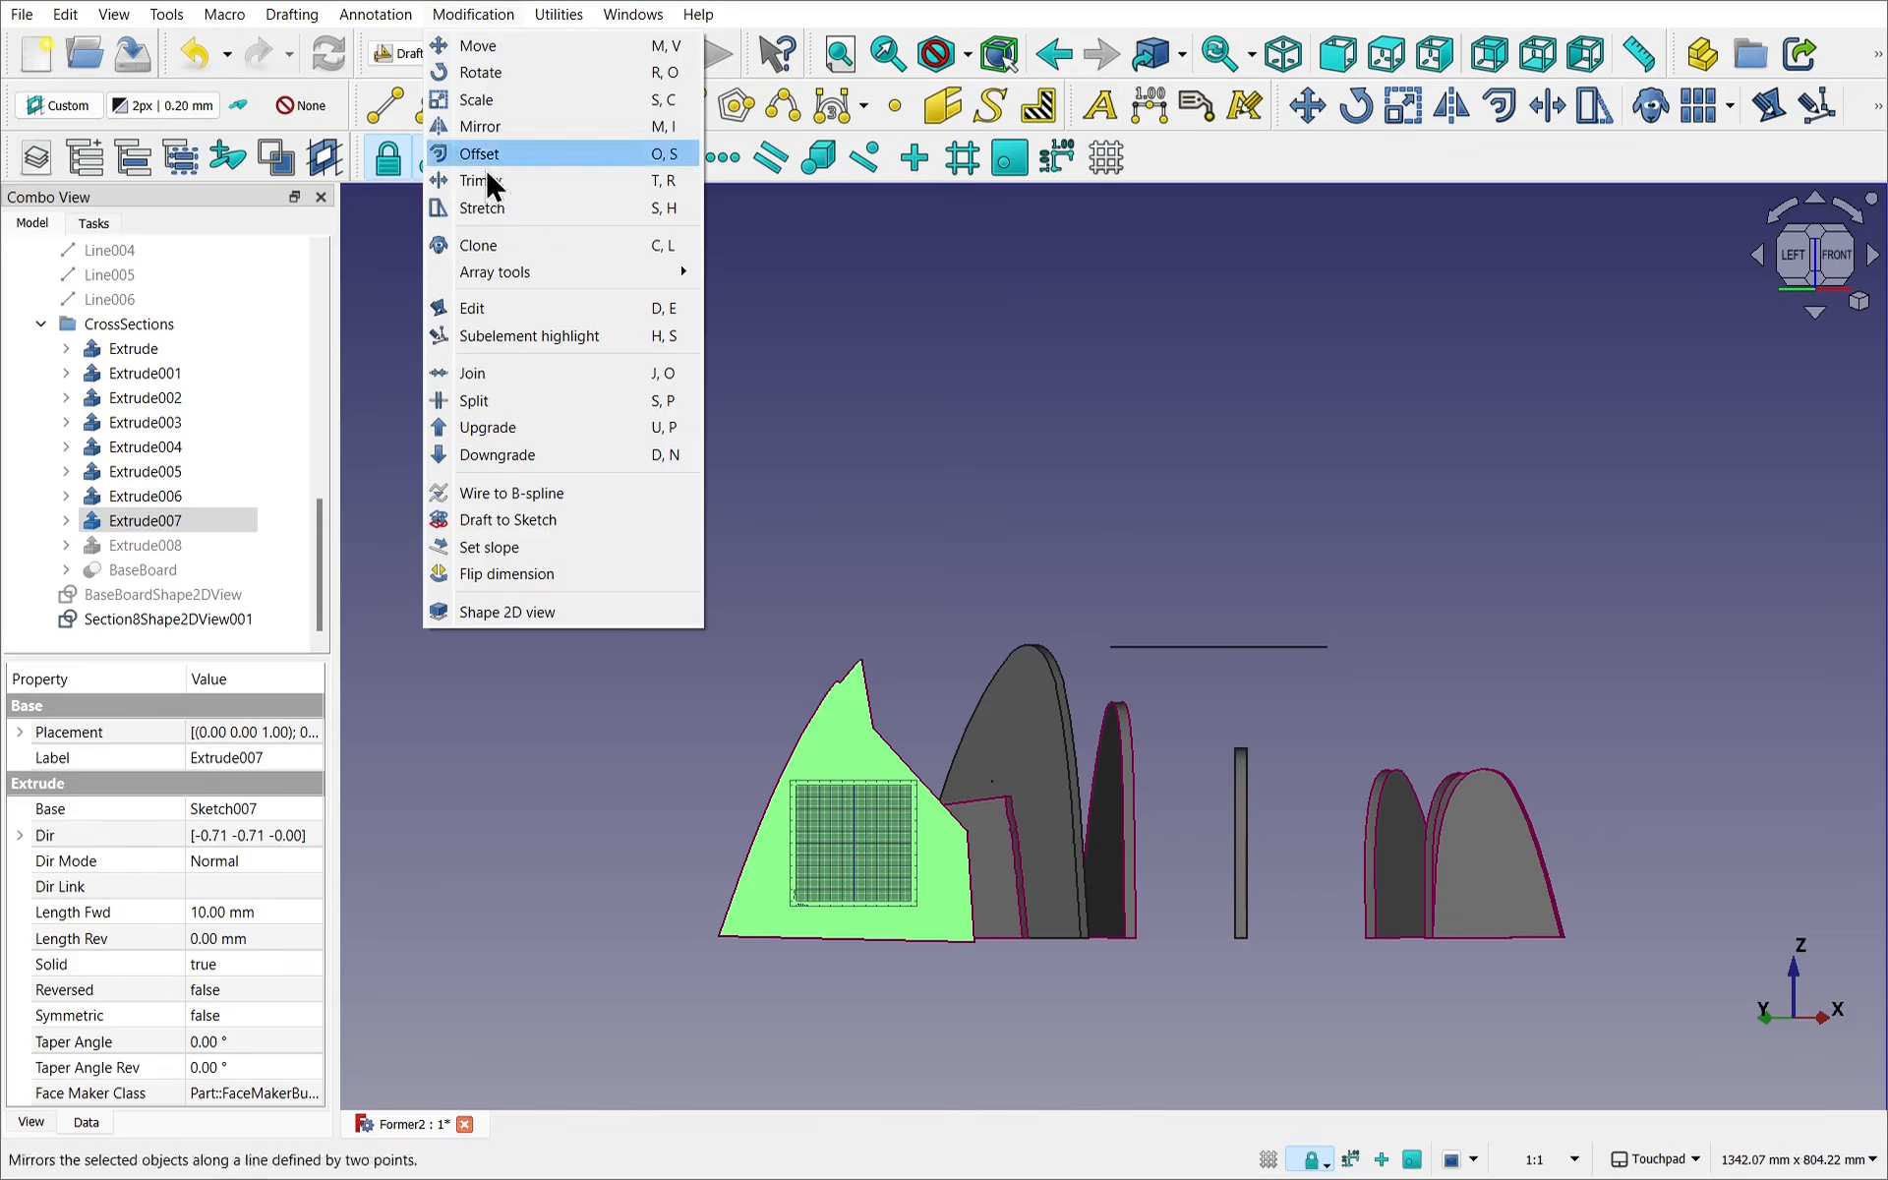
pyautogui.click(531, 613)
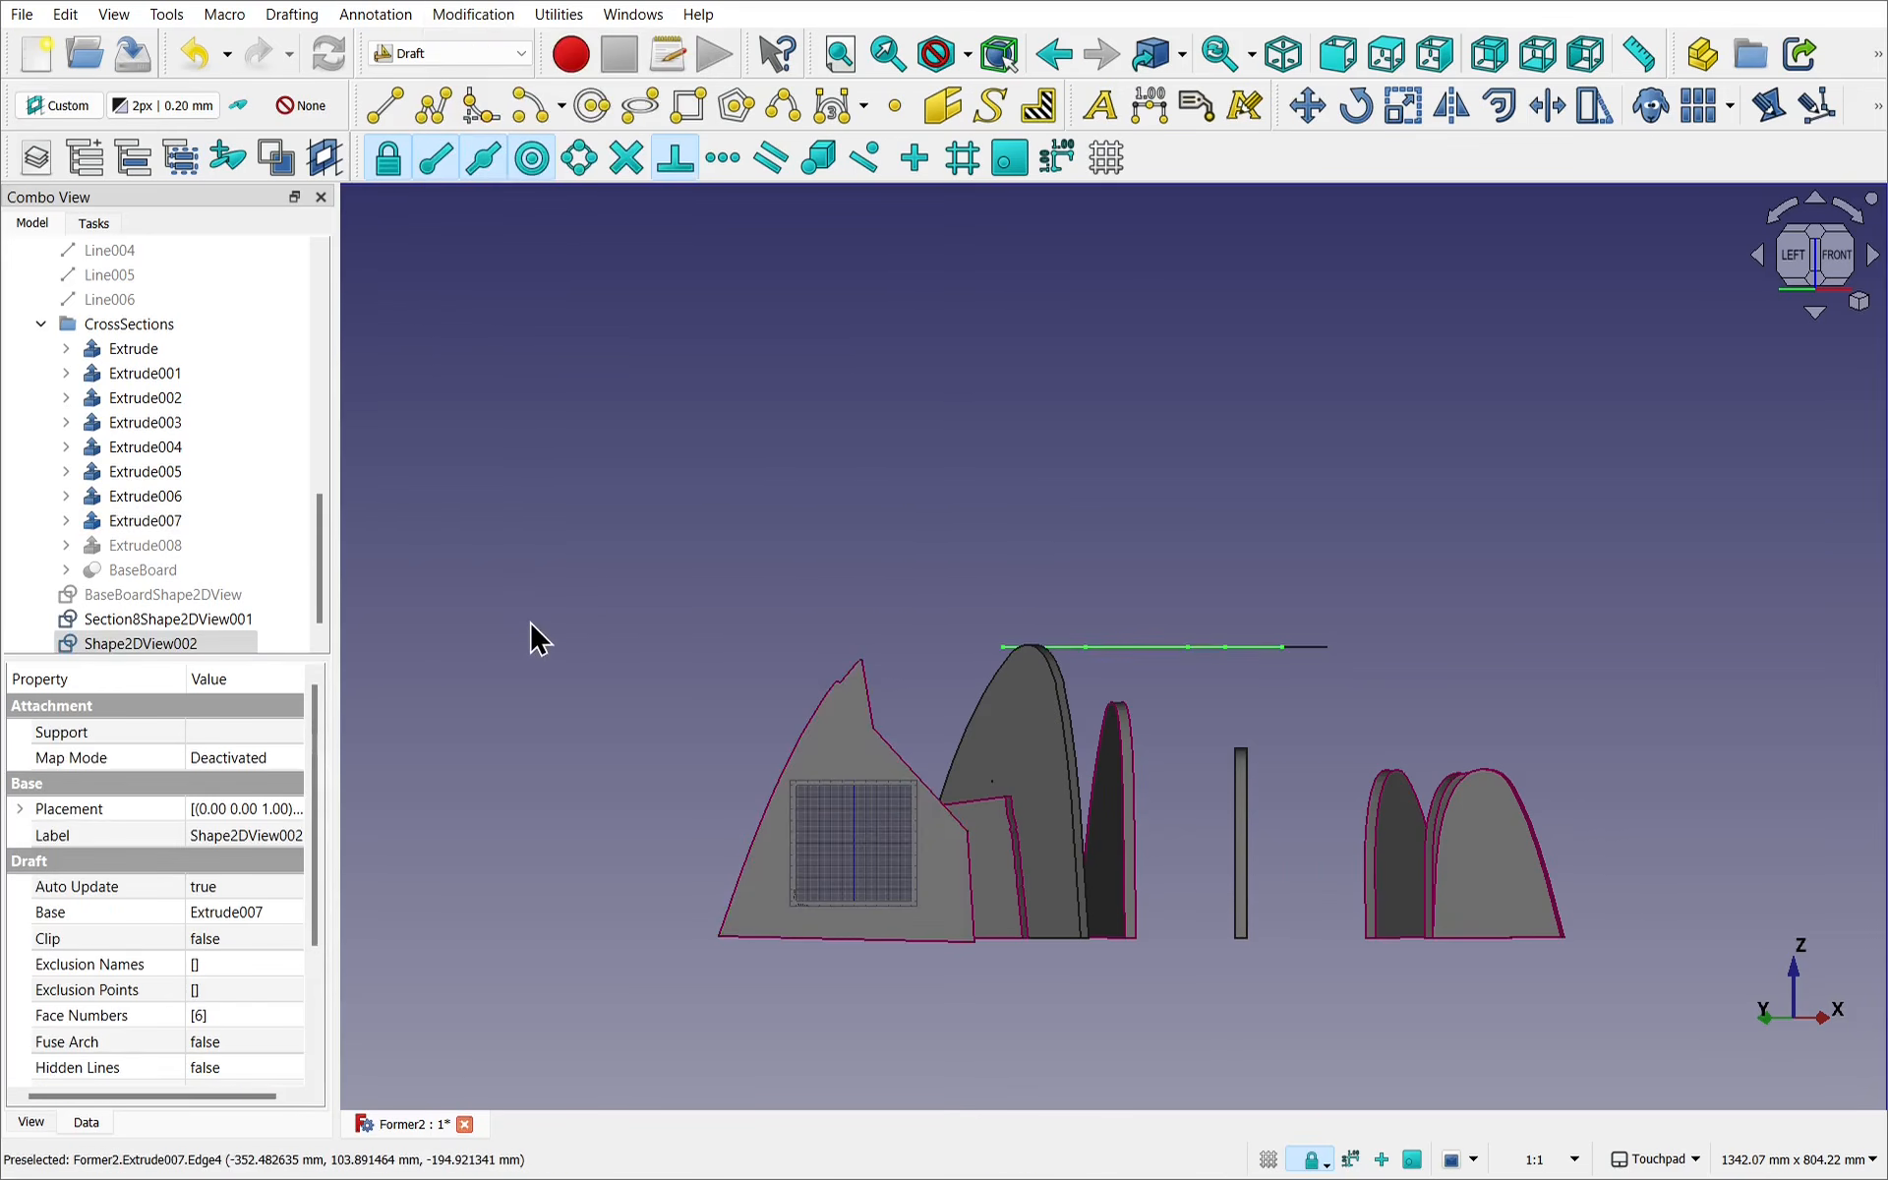
pyautogui.moveTo(318, 543); pyautogui.dragTo(331, 641)
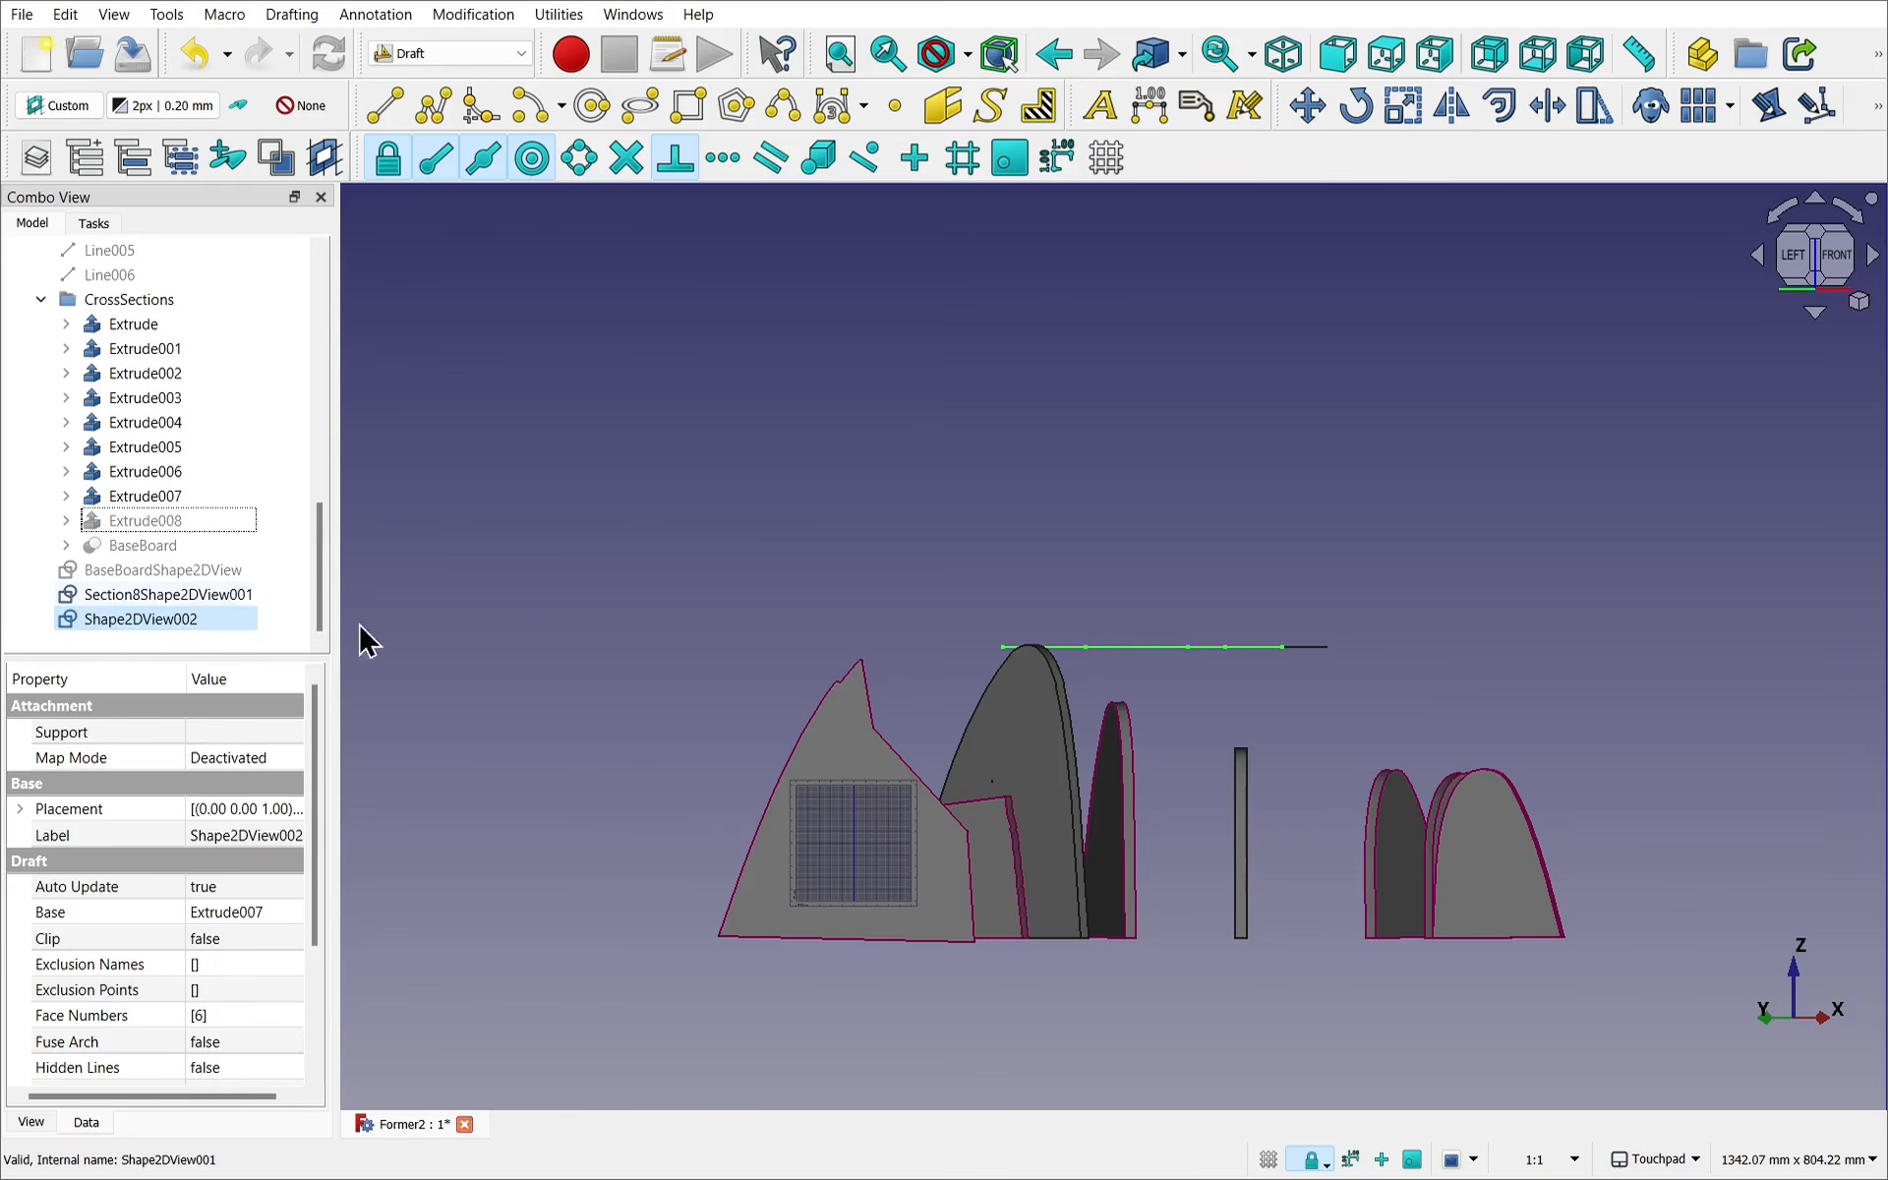
# Hide the solid former Extrude007 and select its 2D projection, Shape2DView002.
pyautogui.click(763, 897)
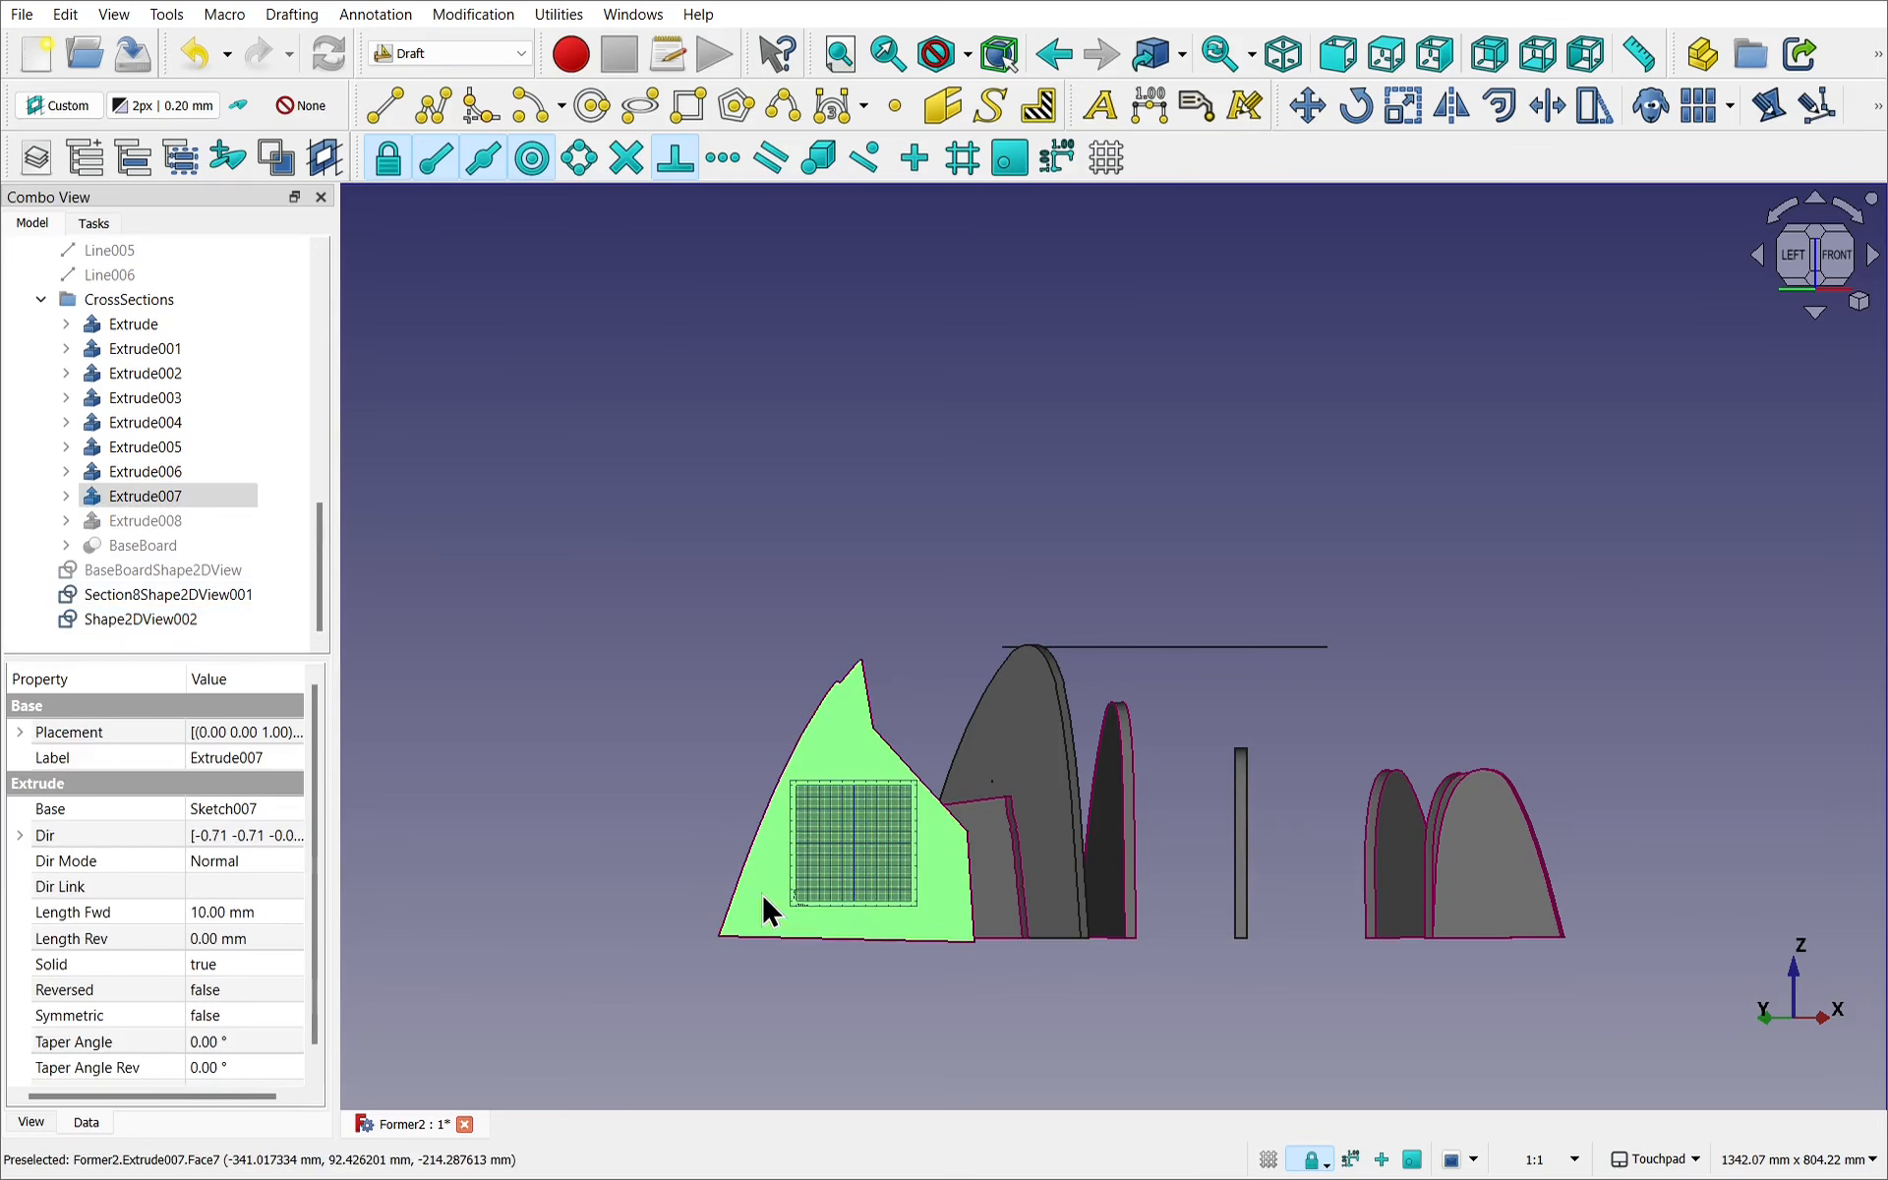
pyautogui.press('space')
pyautogui.click(125, 622)
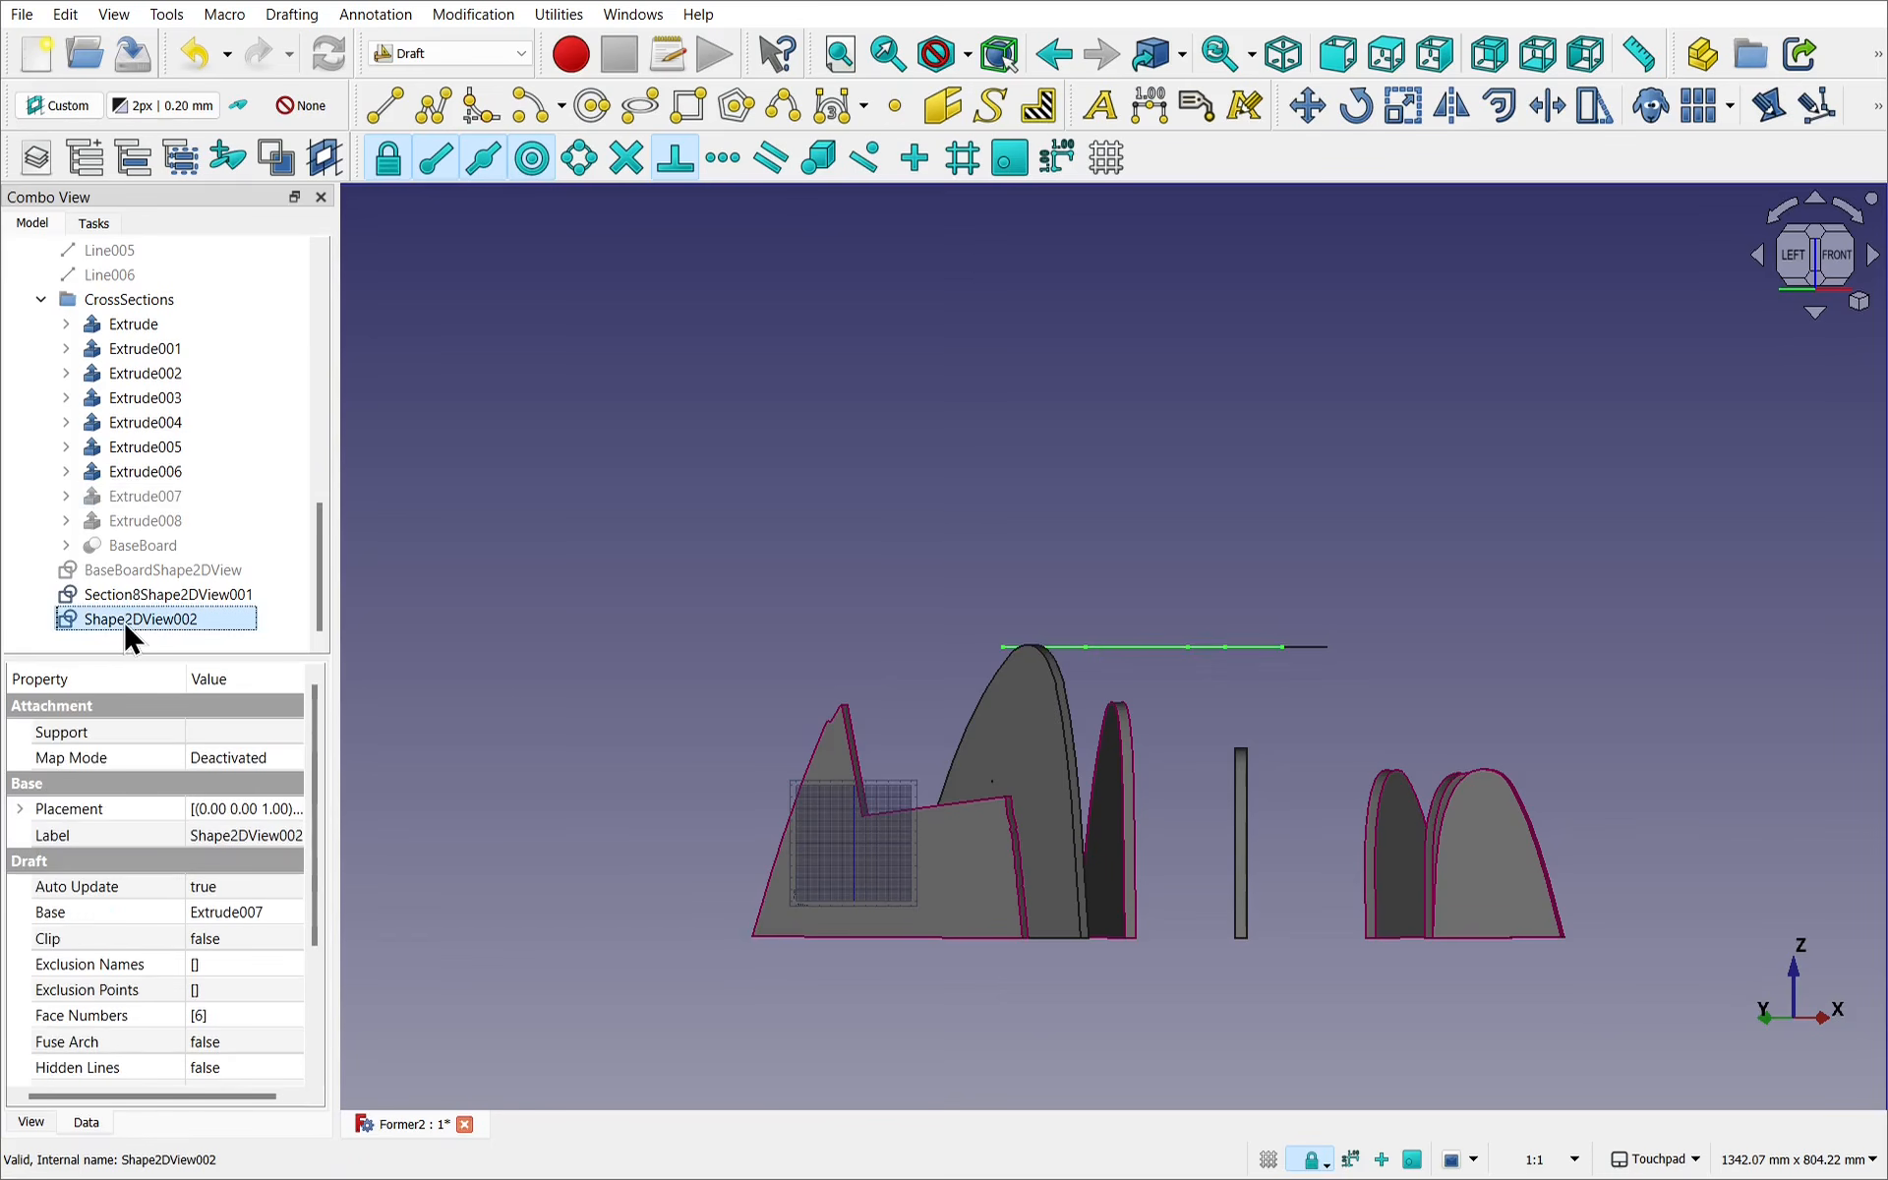
# Rename the 2D projection Shape2DView002 as Section7Shape2DView002.
pyautogui.rightClick(125, 622)
pyautogui.click(173, 637)
pyautogui.press('Home')
pyautogui.write('Section')
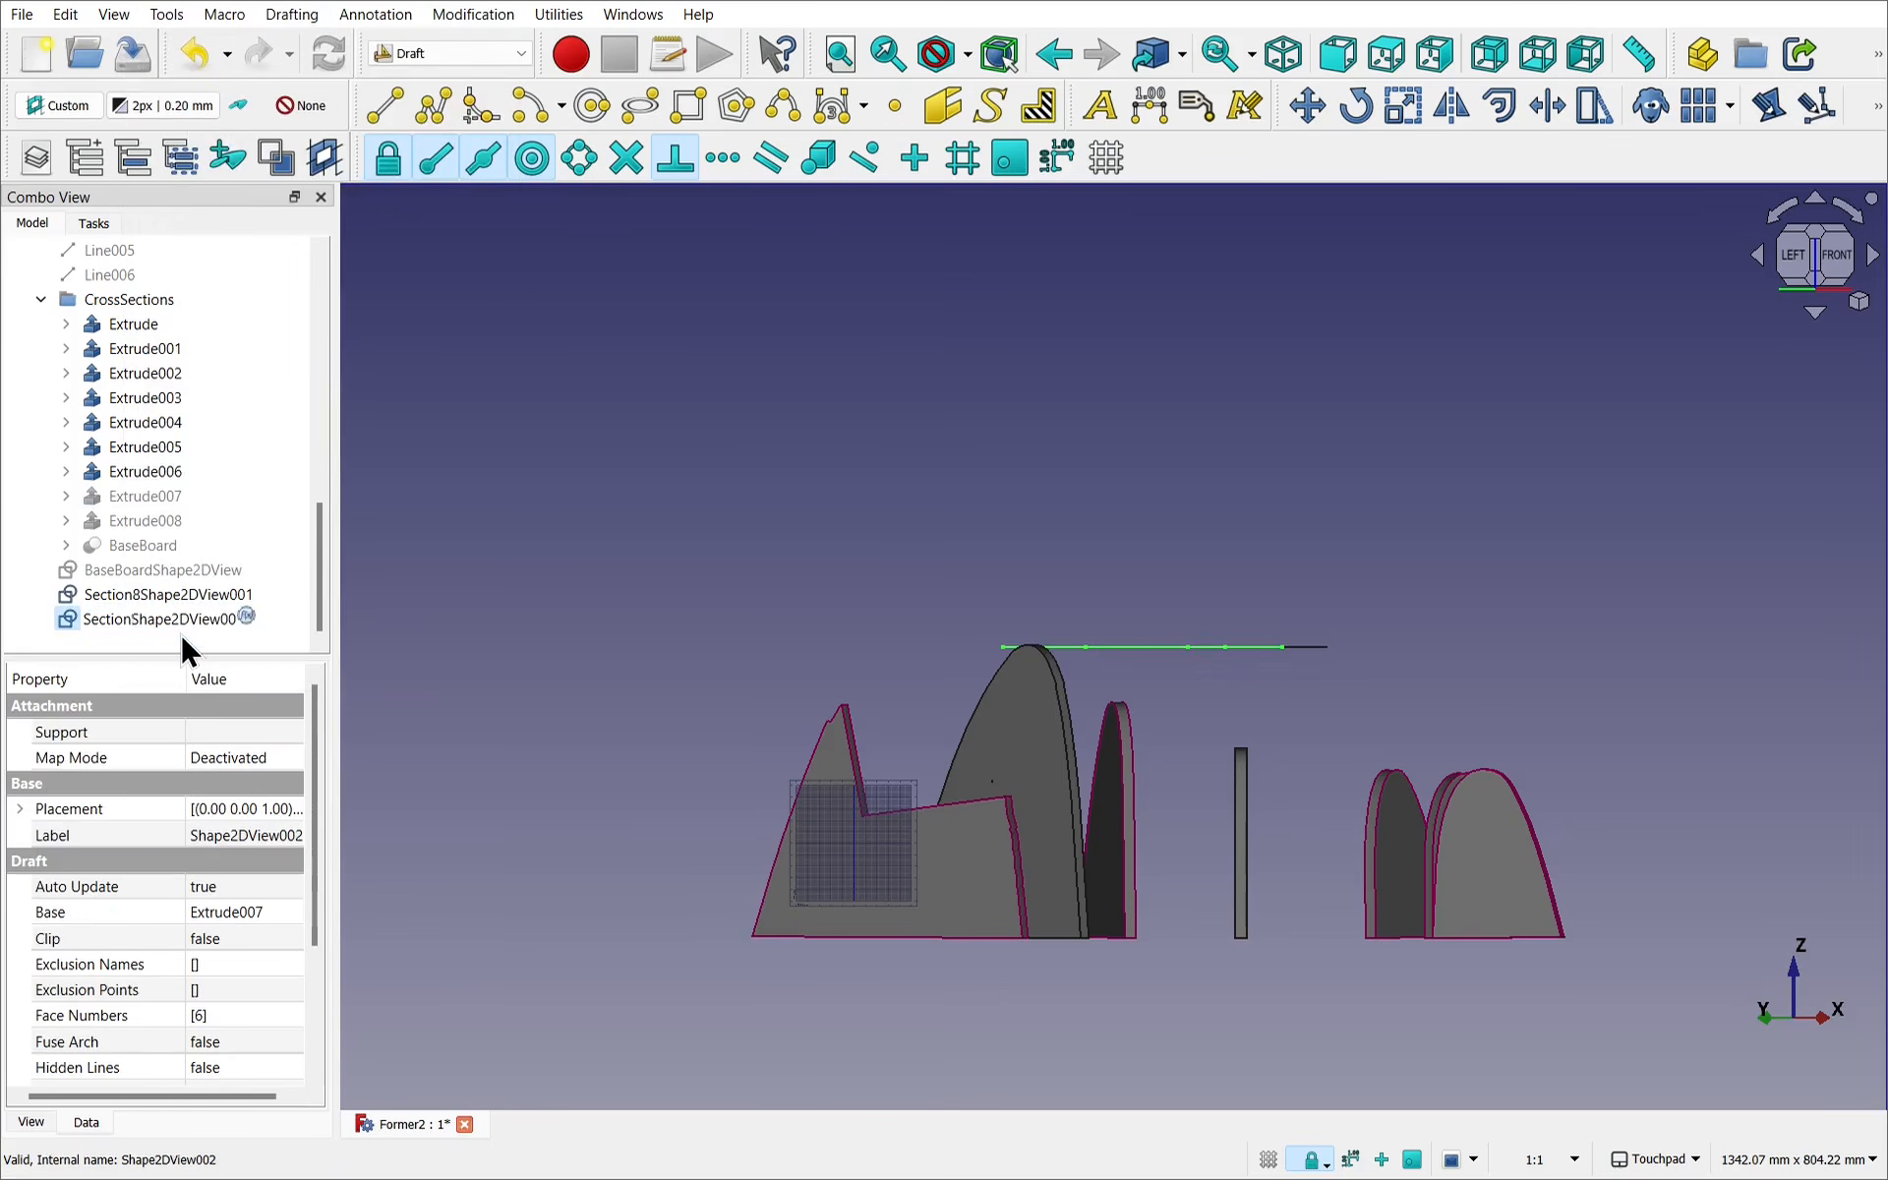
pyautogui.write('7')
pyautogui.press('Return')
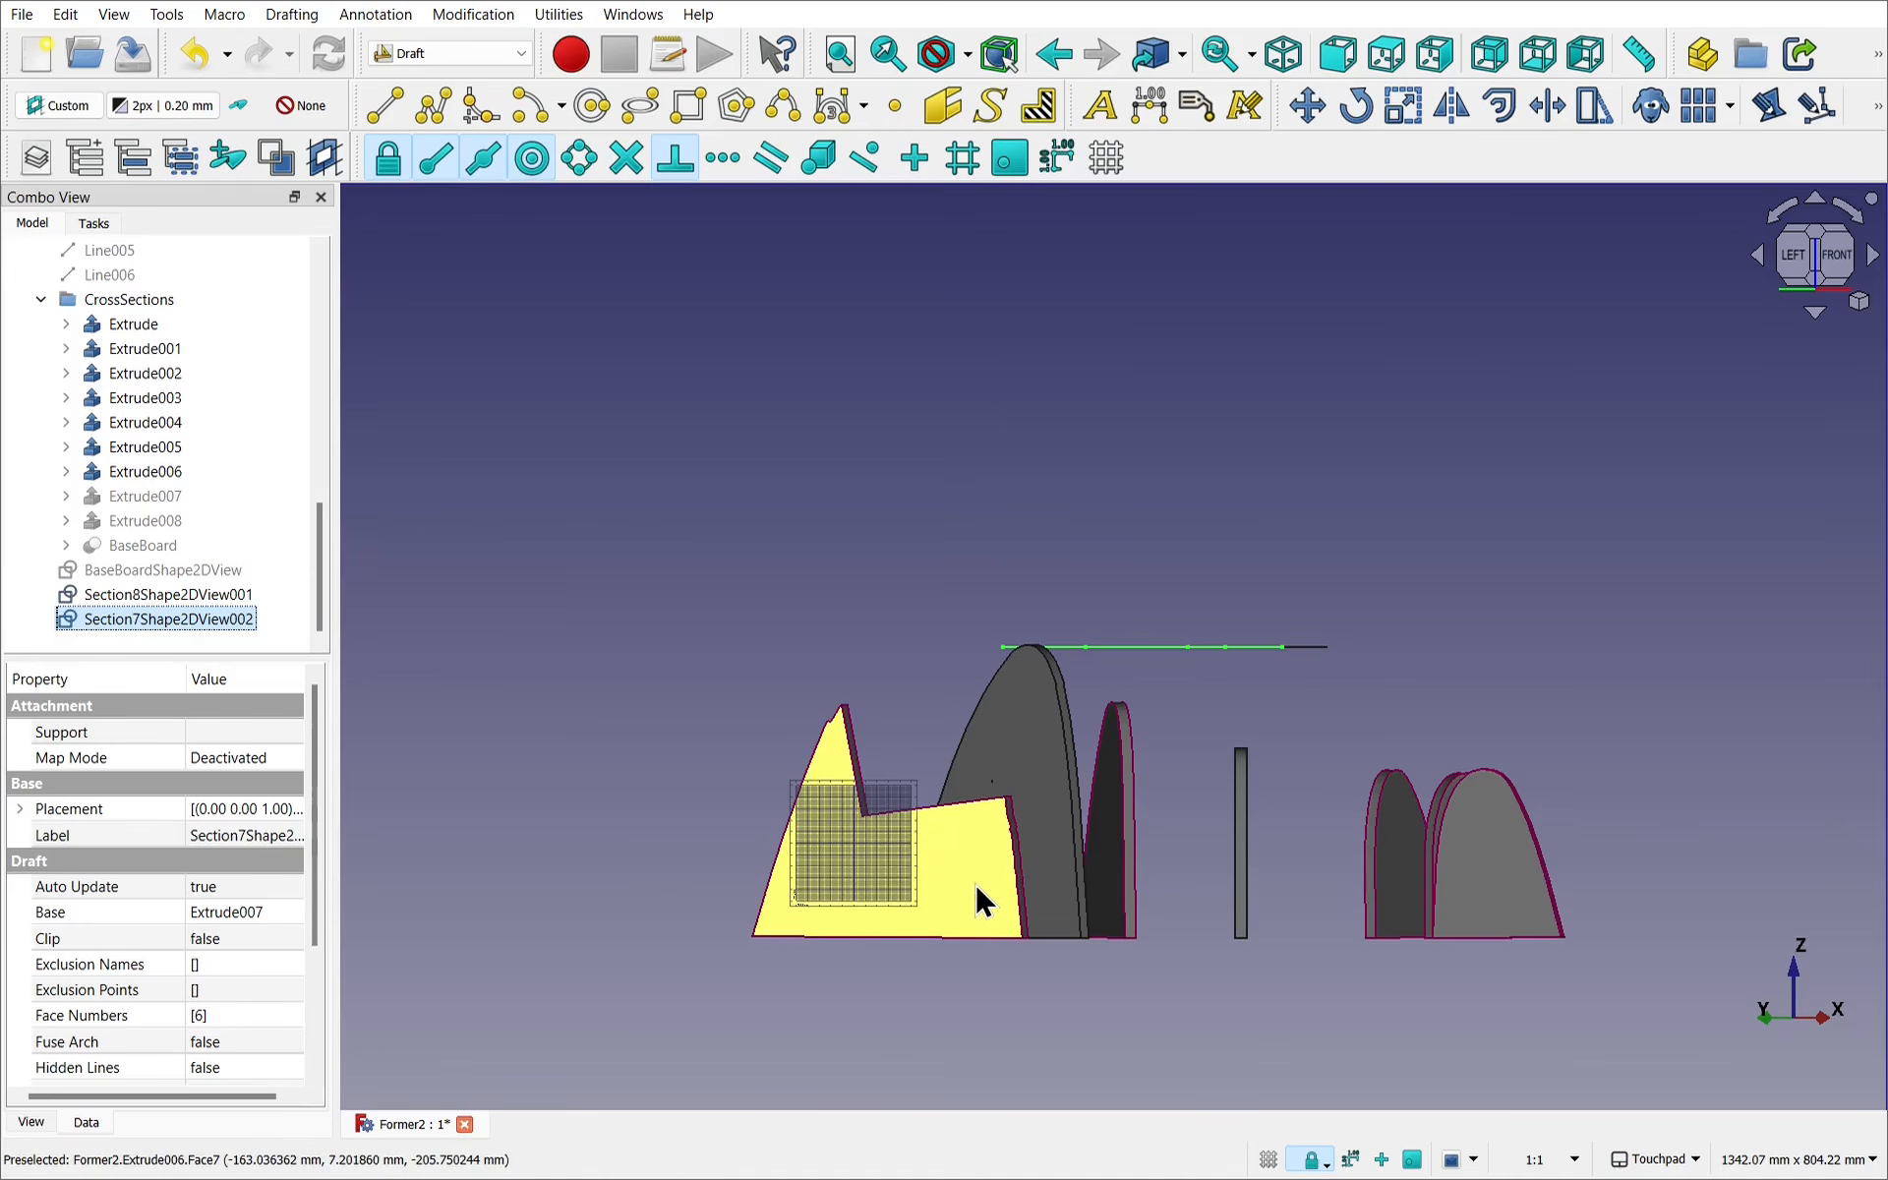
# Clear the selection and align the Draft working plane to the large face of former Extrude006.
pyautogui.click(548, 13)
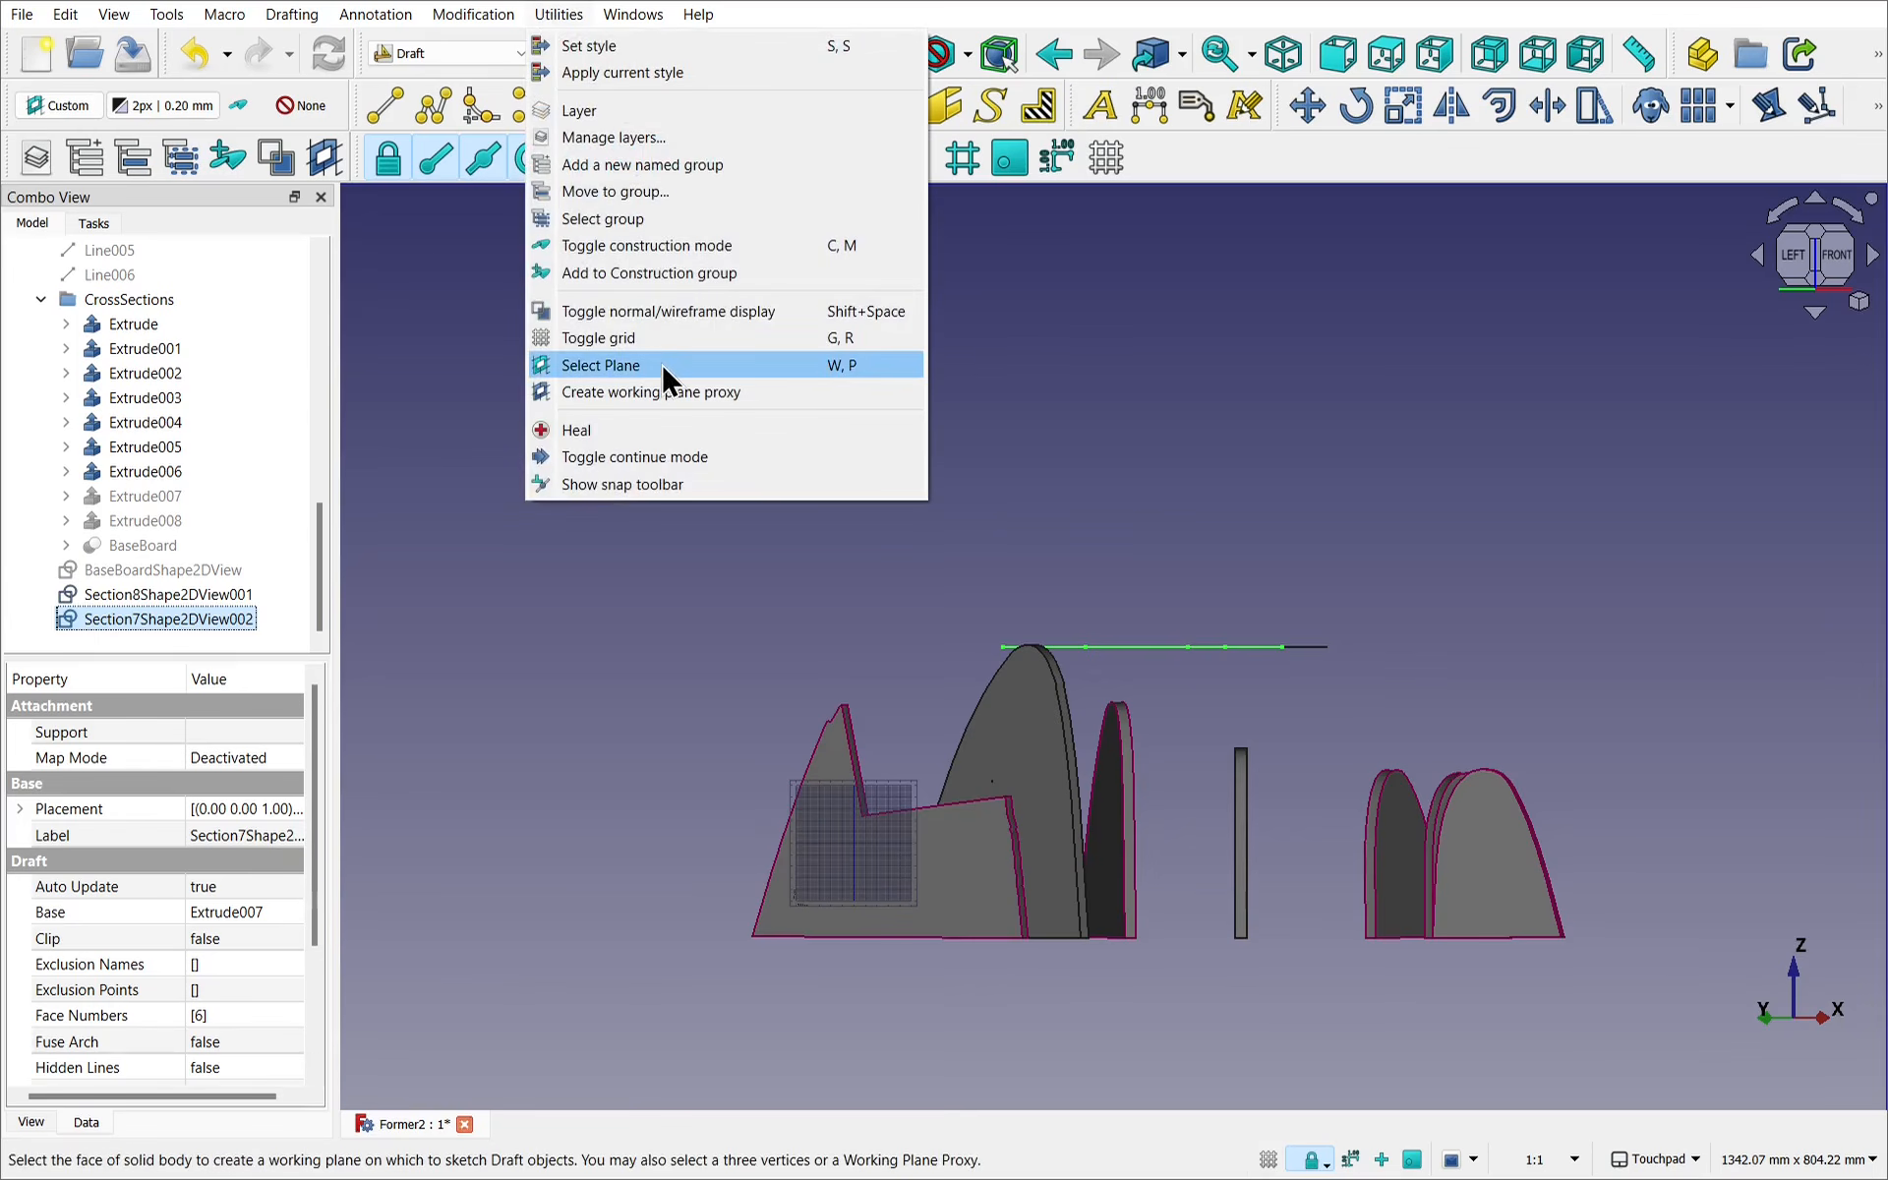
pyautogui.click(661, 672)
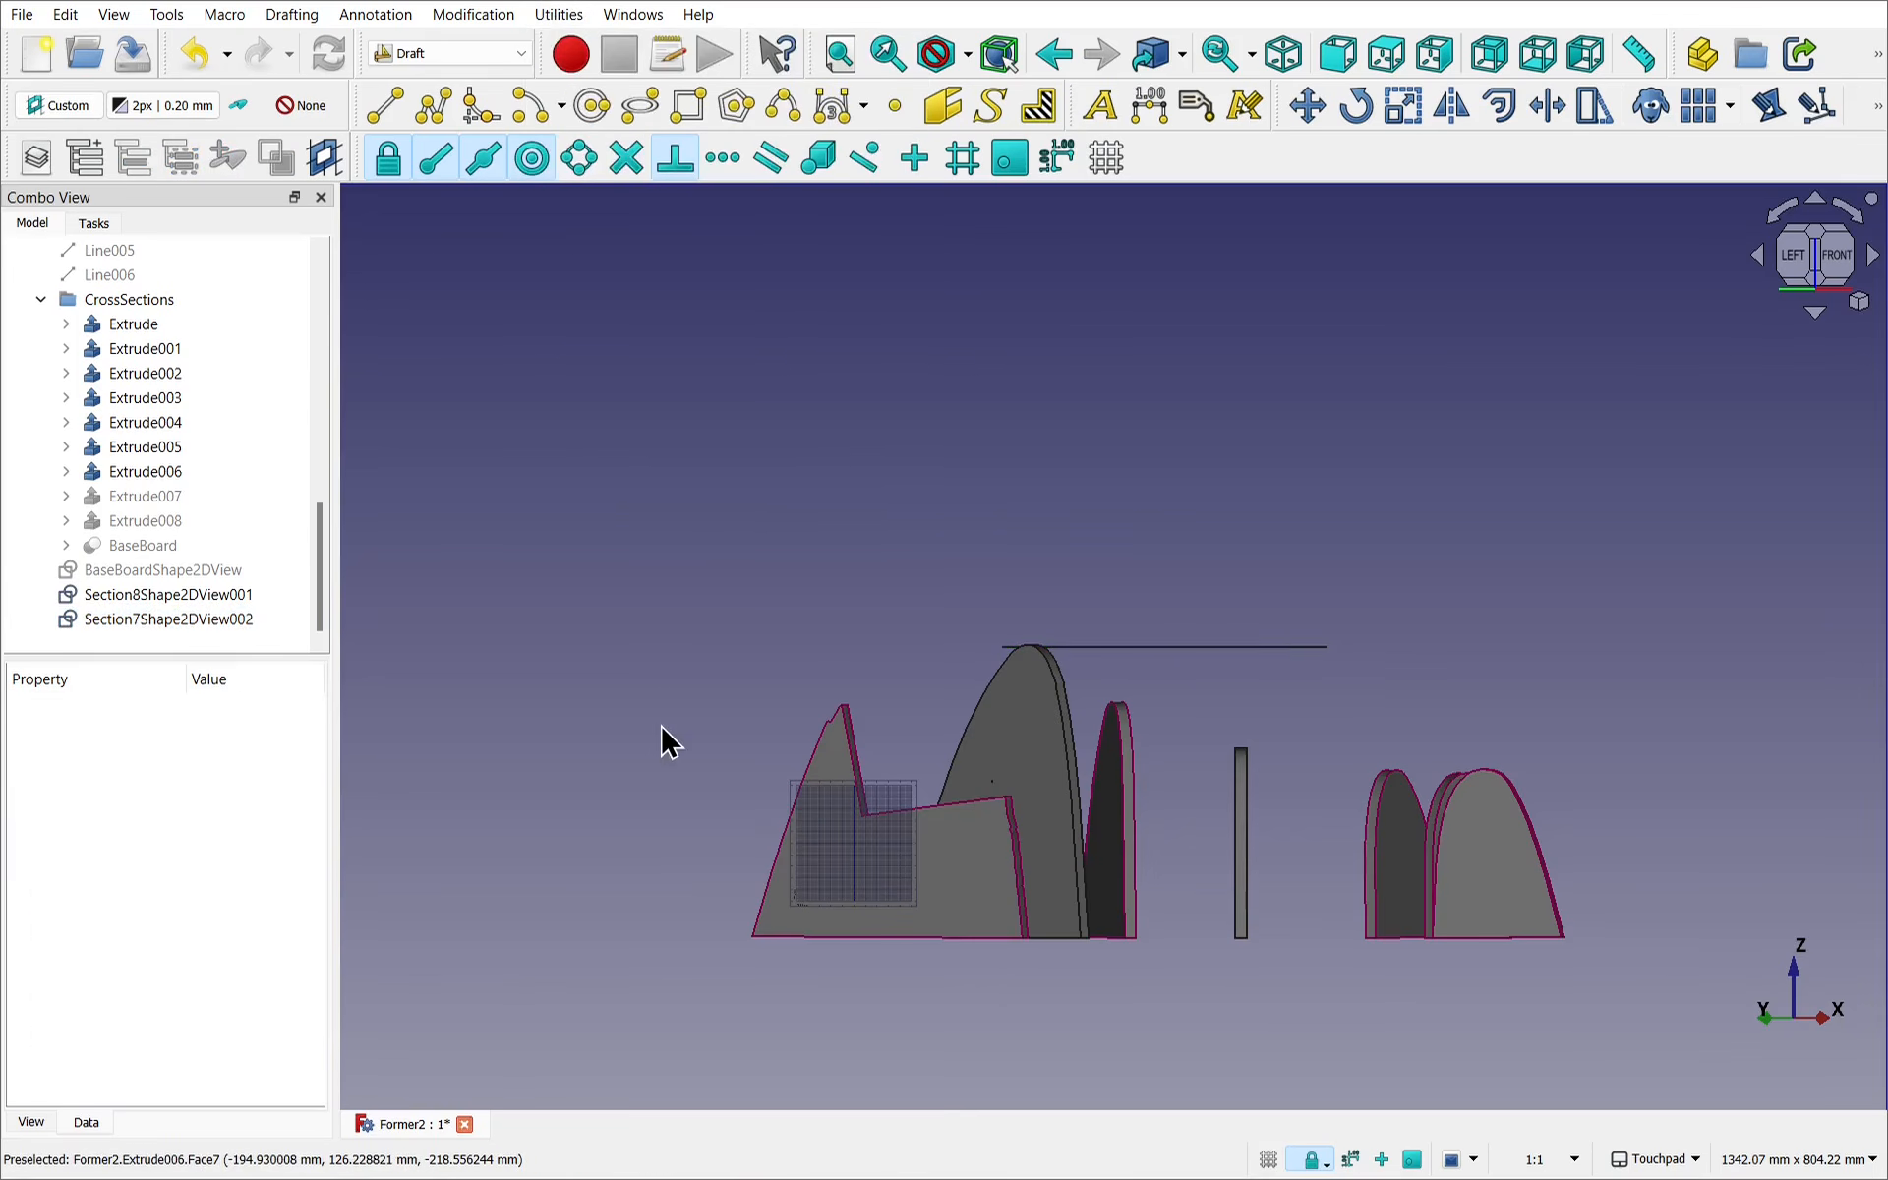
pyautogui.click(953, 906)
pyautogui.click(550, 16)
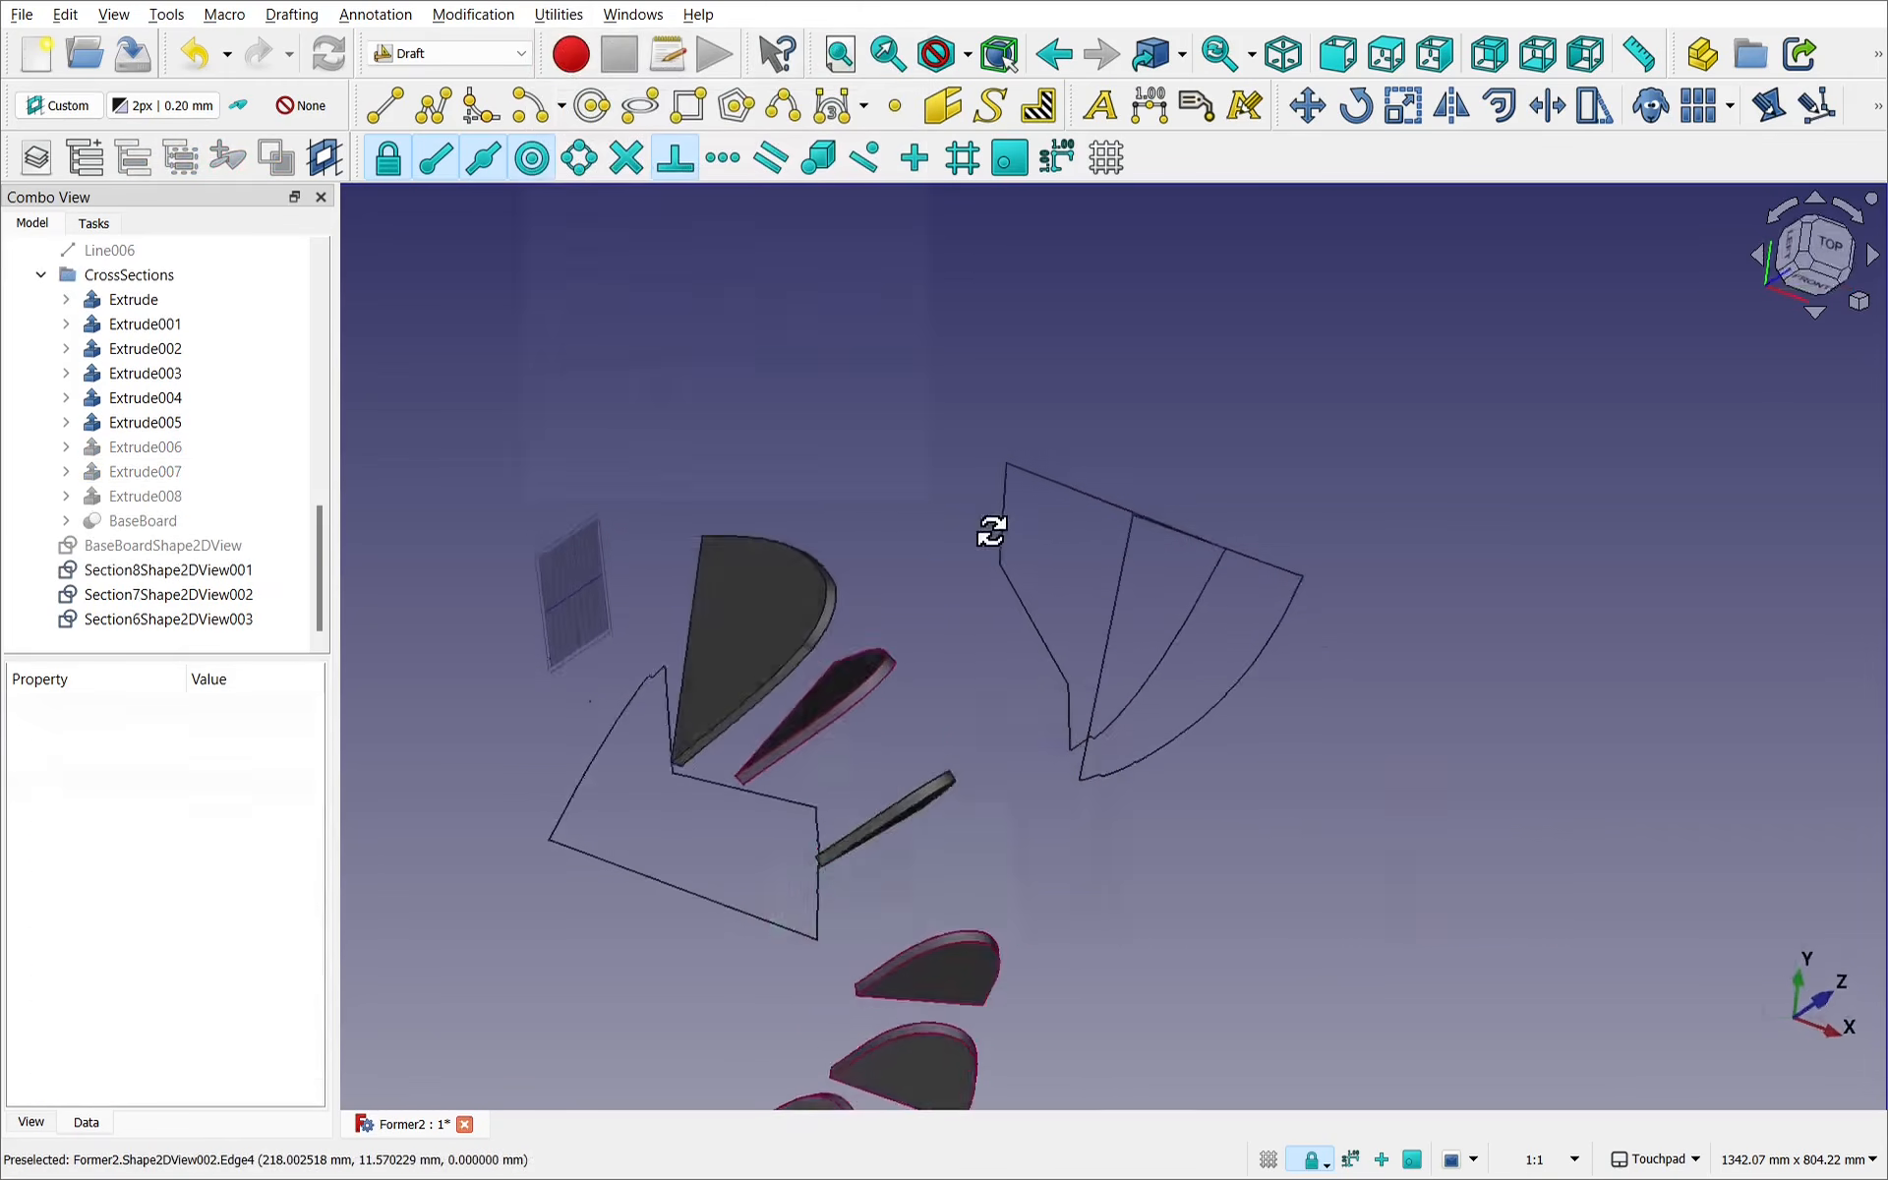
# Identify the flat outlines in the model by highlighting the Section8, Section7 and Section6 projections one after another.
pyautogui.keyDown('alt'); pyautogui.moveTo(990, 535); pyautogui.dragTo(918, 462); pyautogui.keyUp('alt')
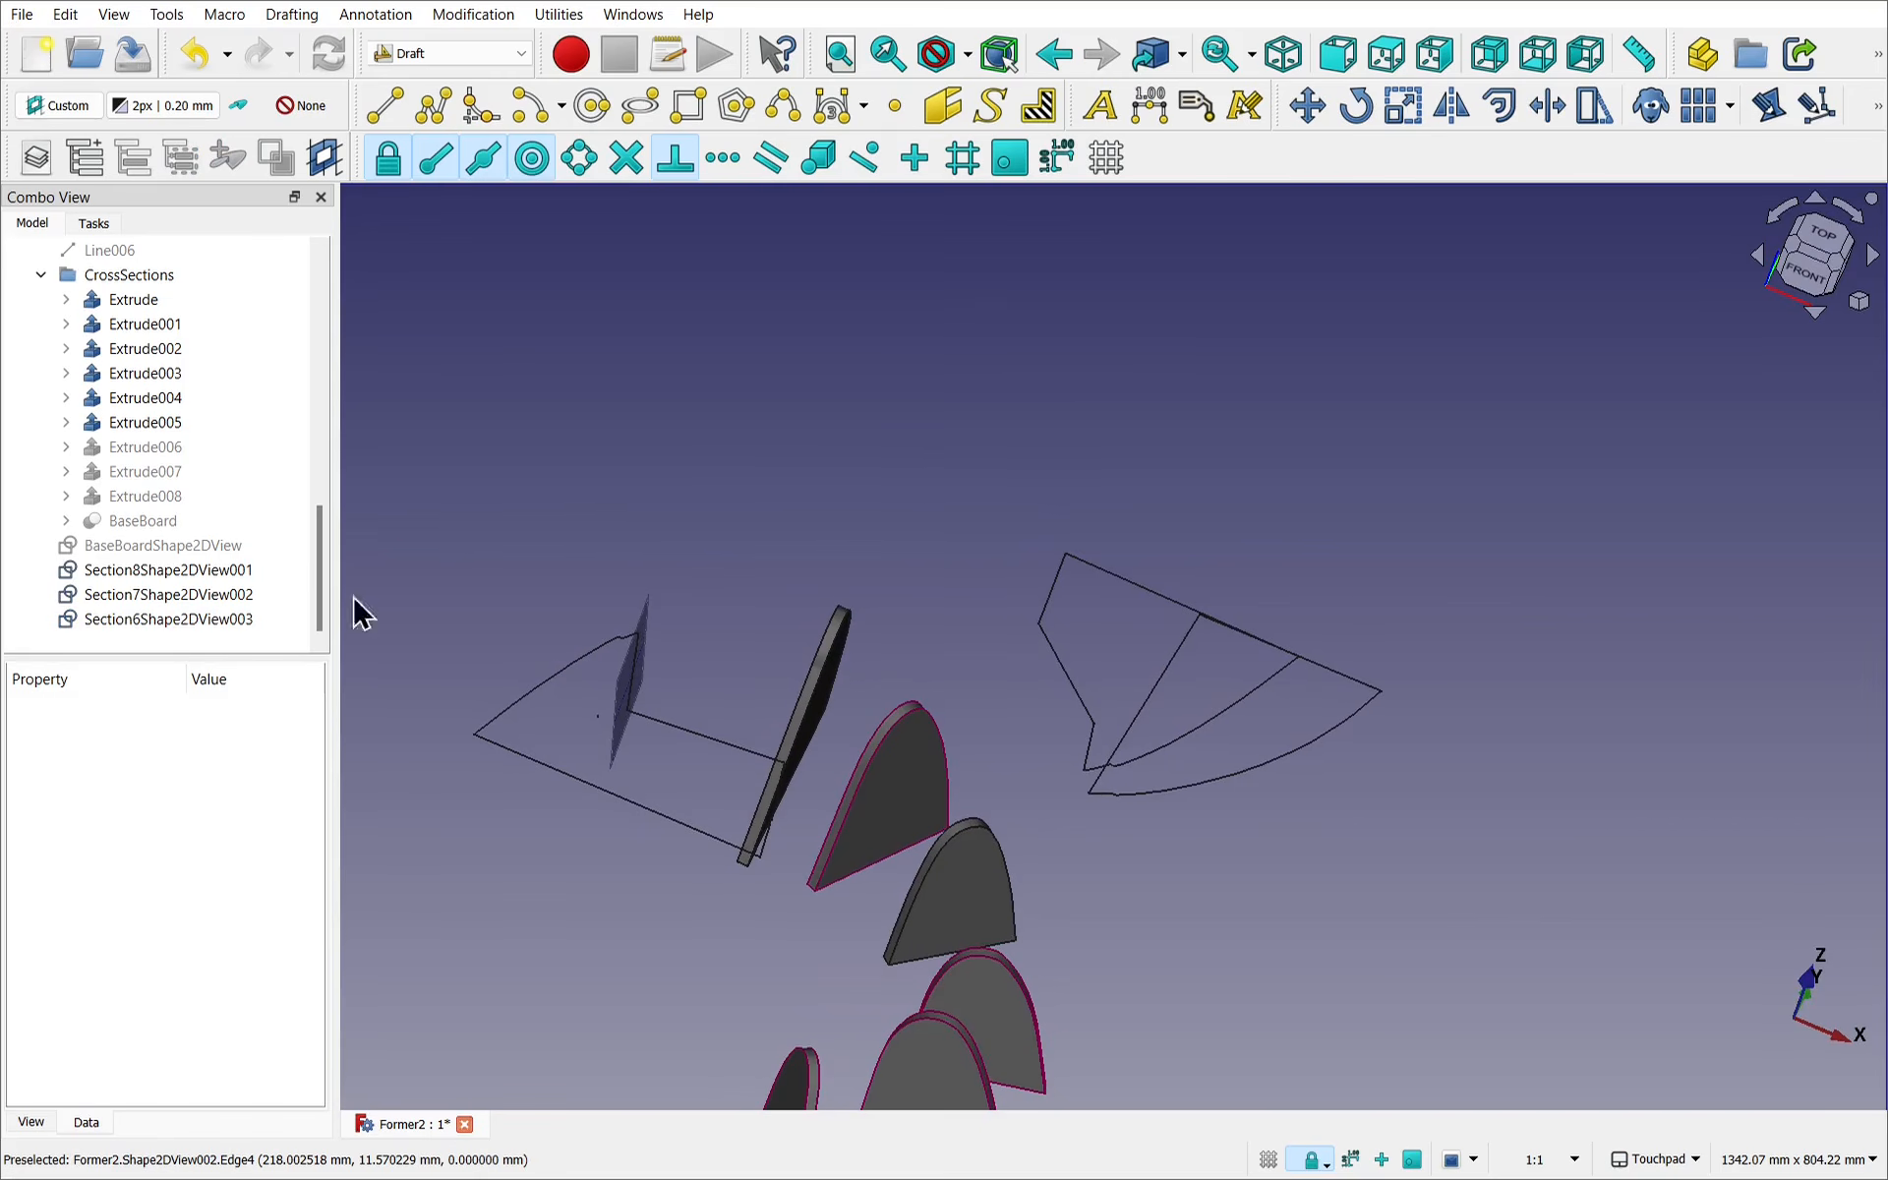
pyautogui.click(152, 569)
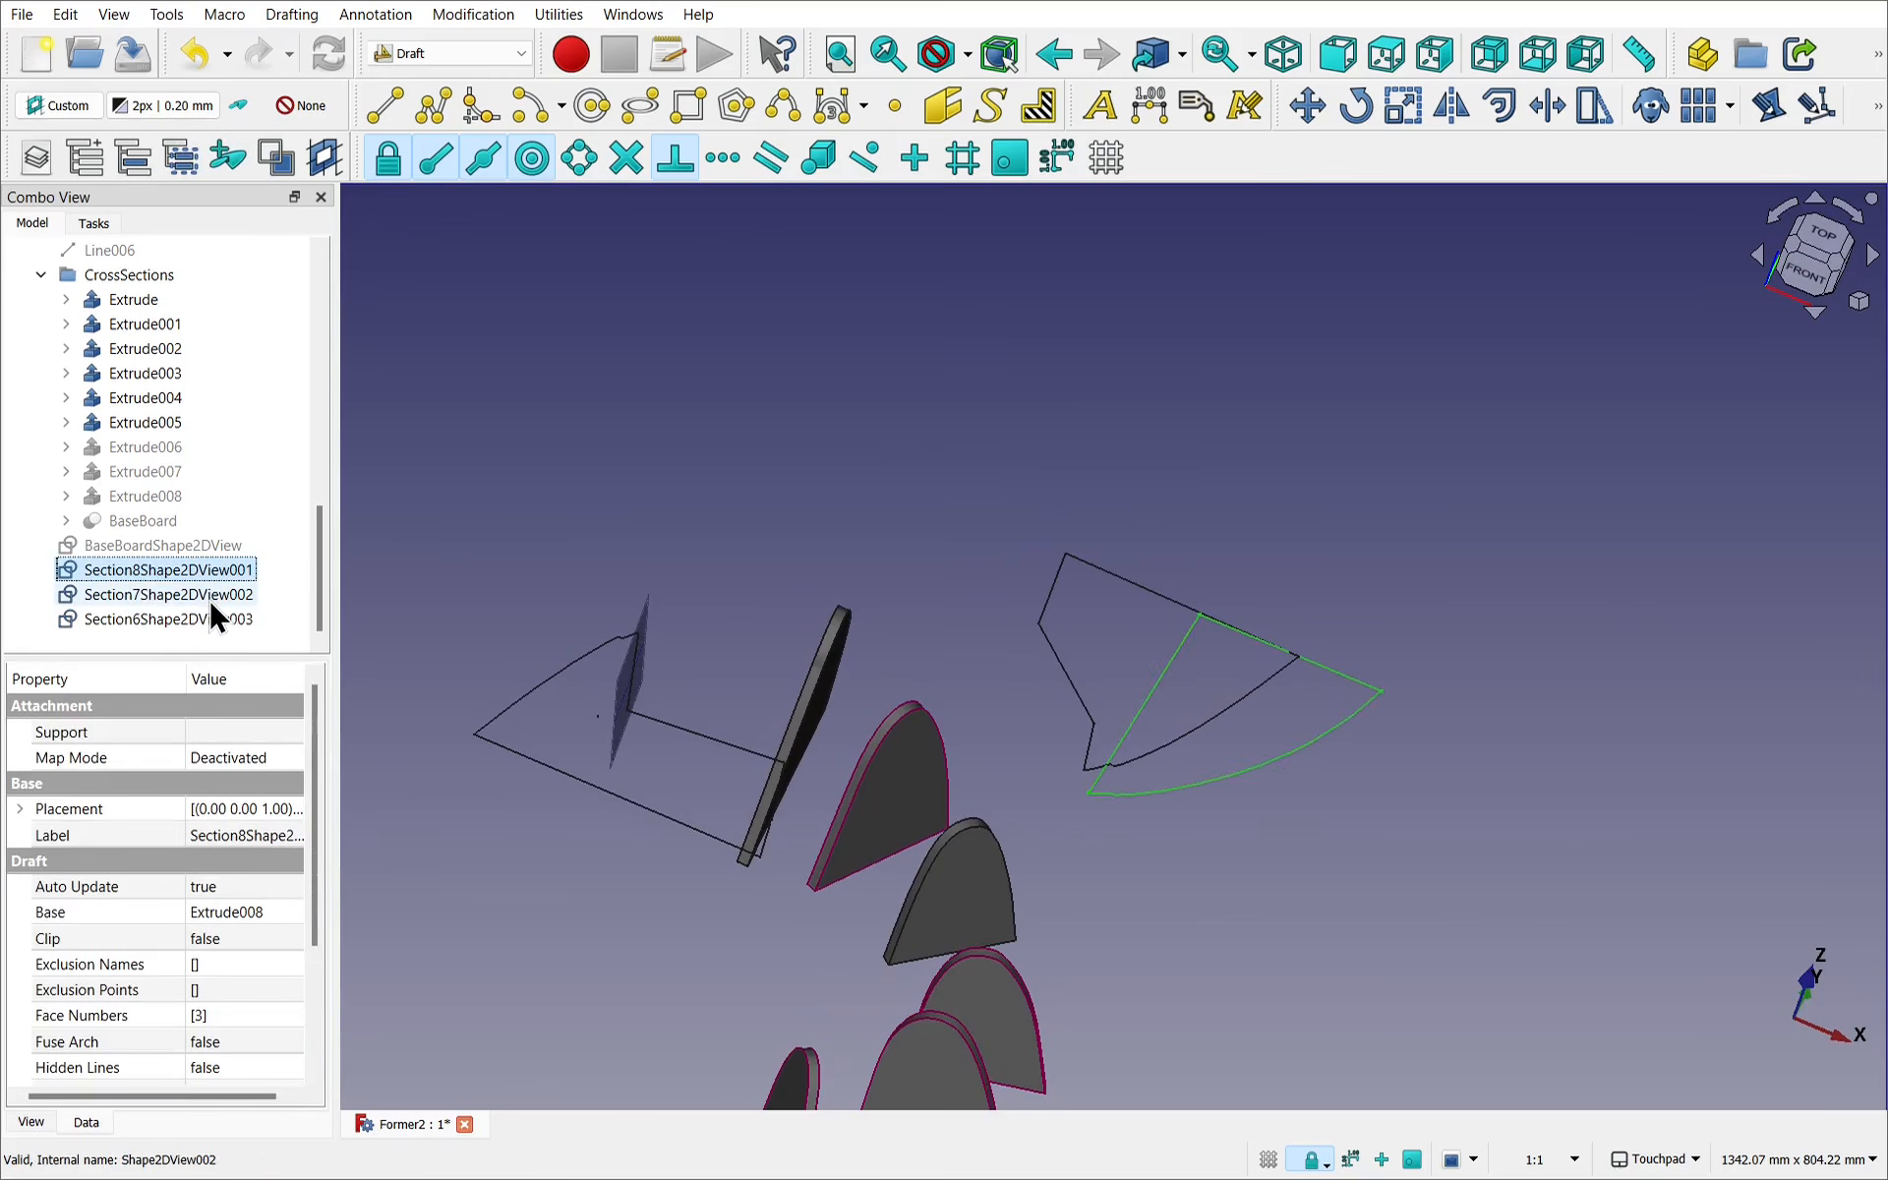
pyautogui.click(208, 595)
pyautogui.click(212, 619)
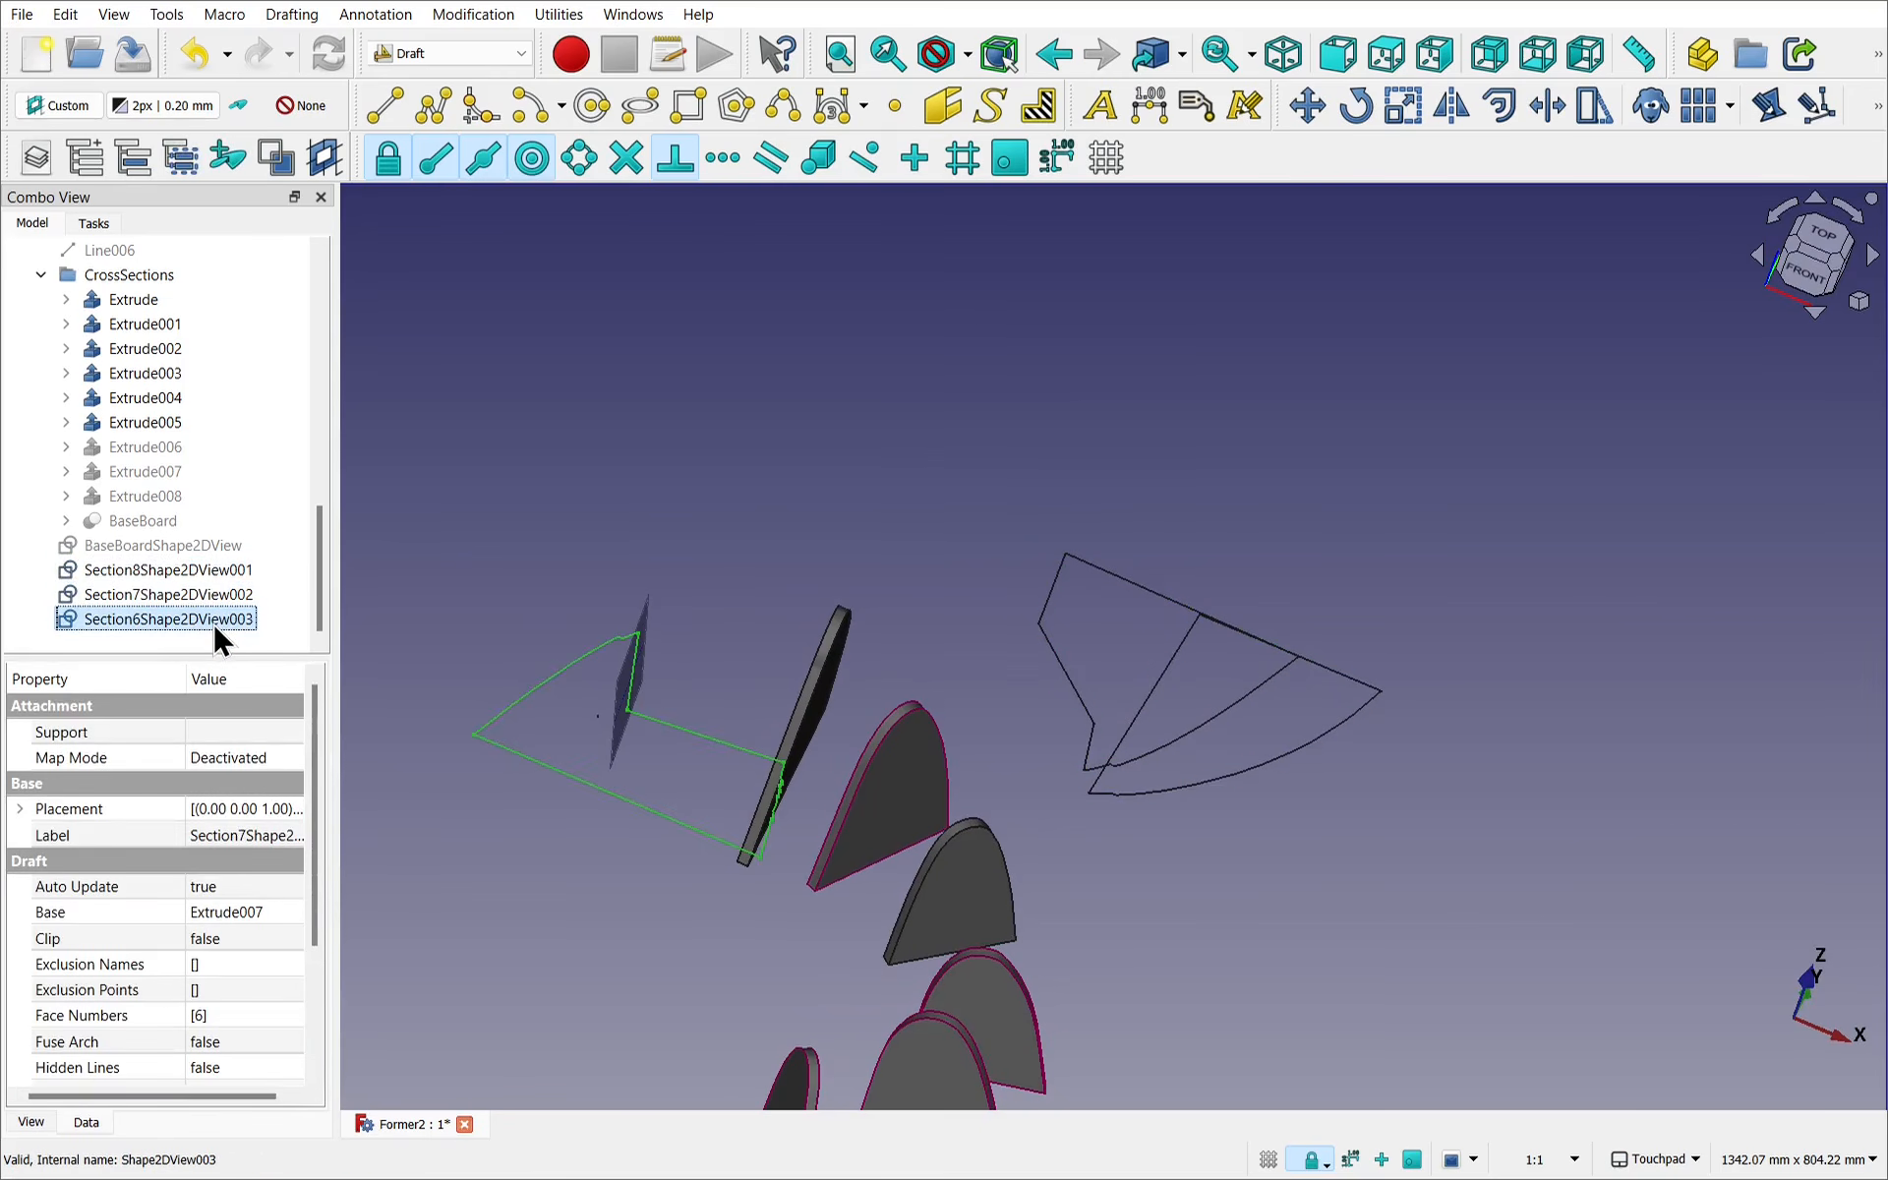
pyautogui.click(856, 447)
# Export the base board's 2D projection as a flattened SVG named Former2-BaseBoardShape2DView.svg in the NoseFormer folder.
pyautogui.click(224, 549)
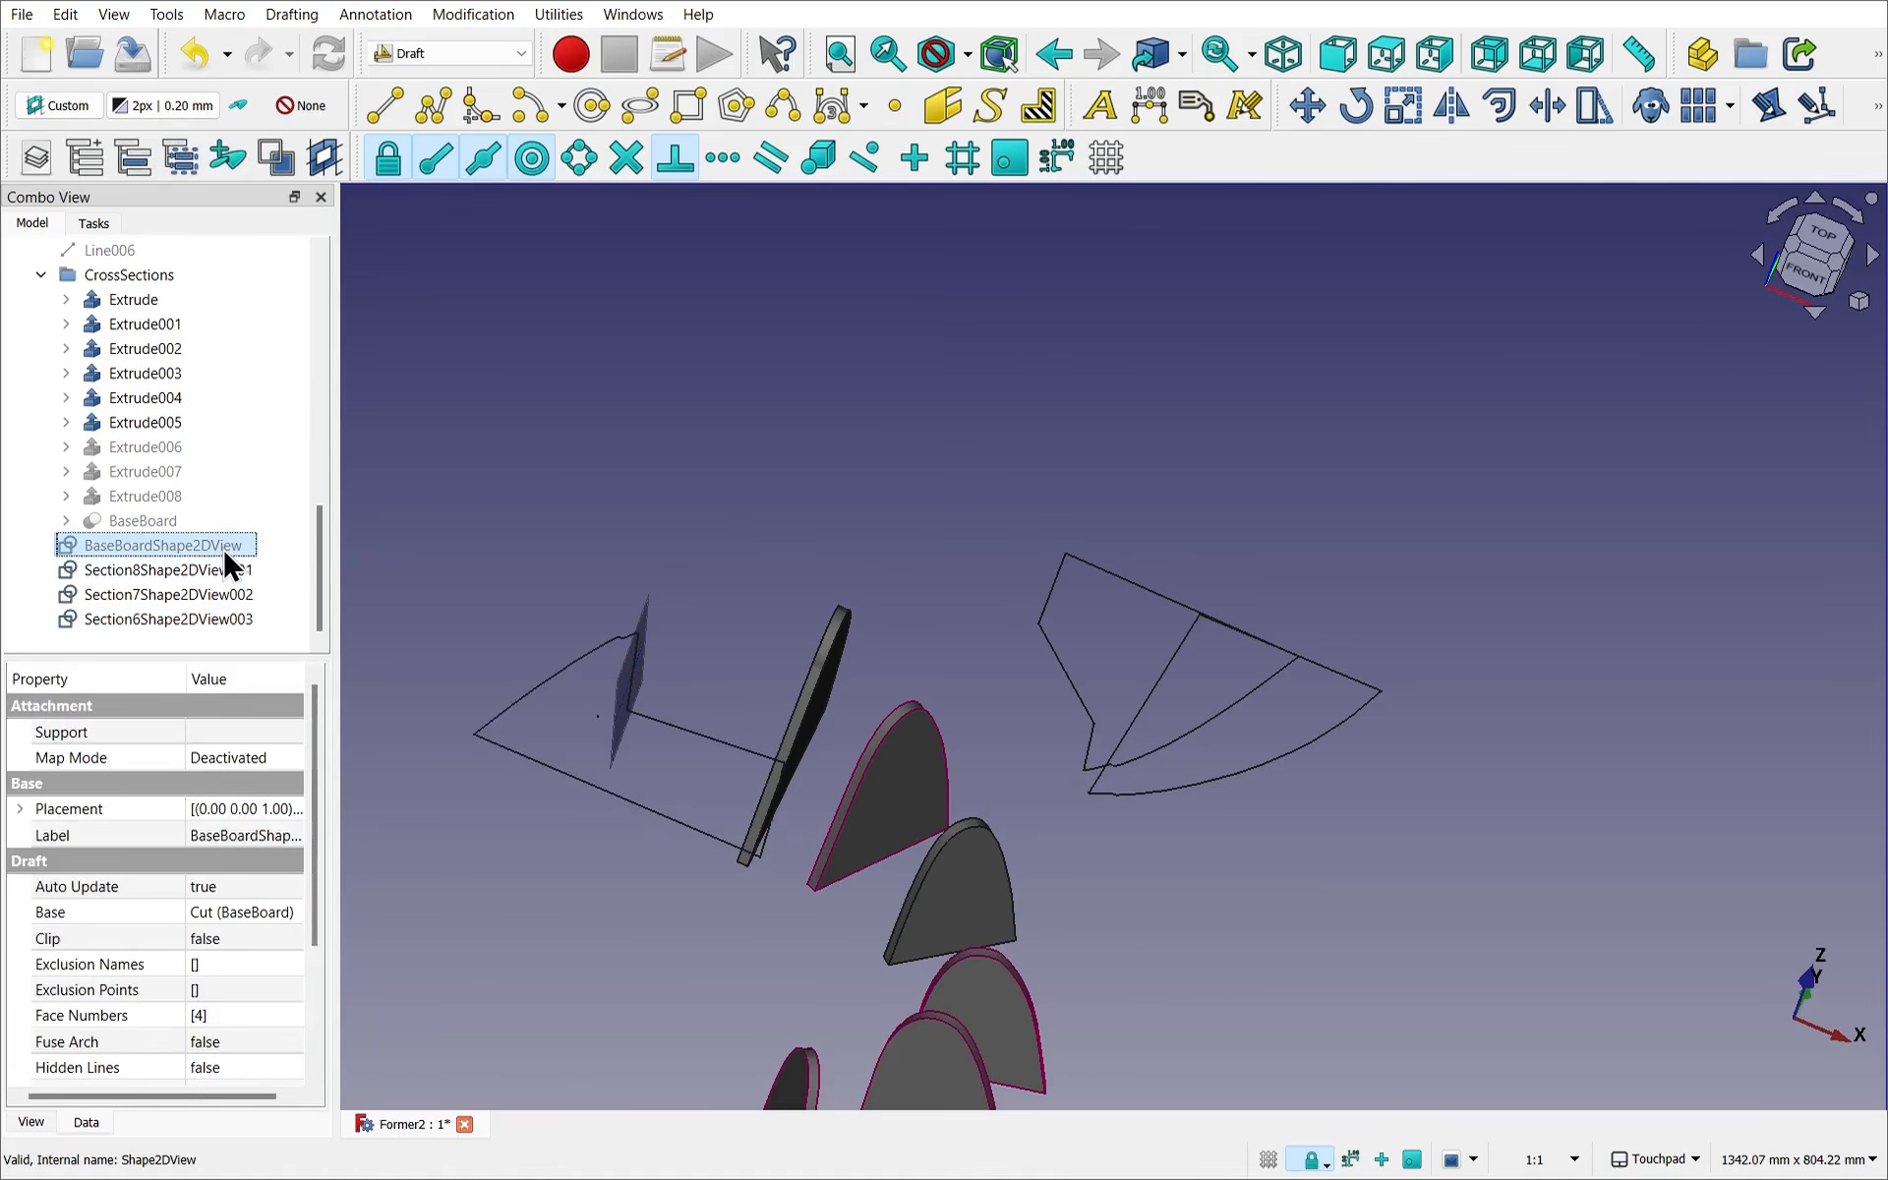
pyautogui.click(23, 15)
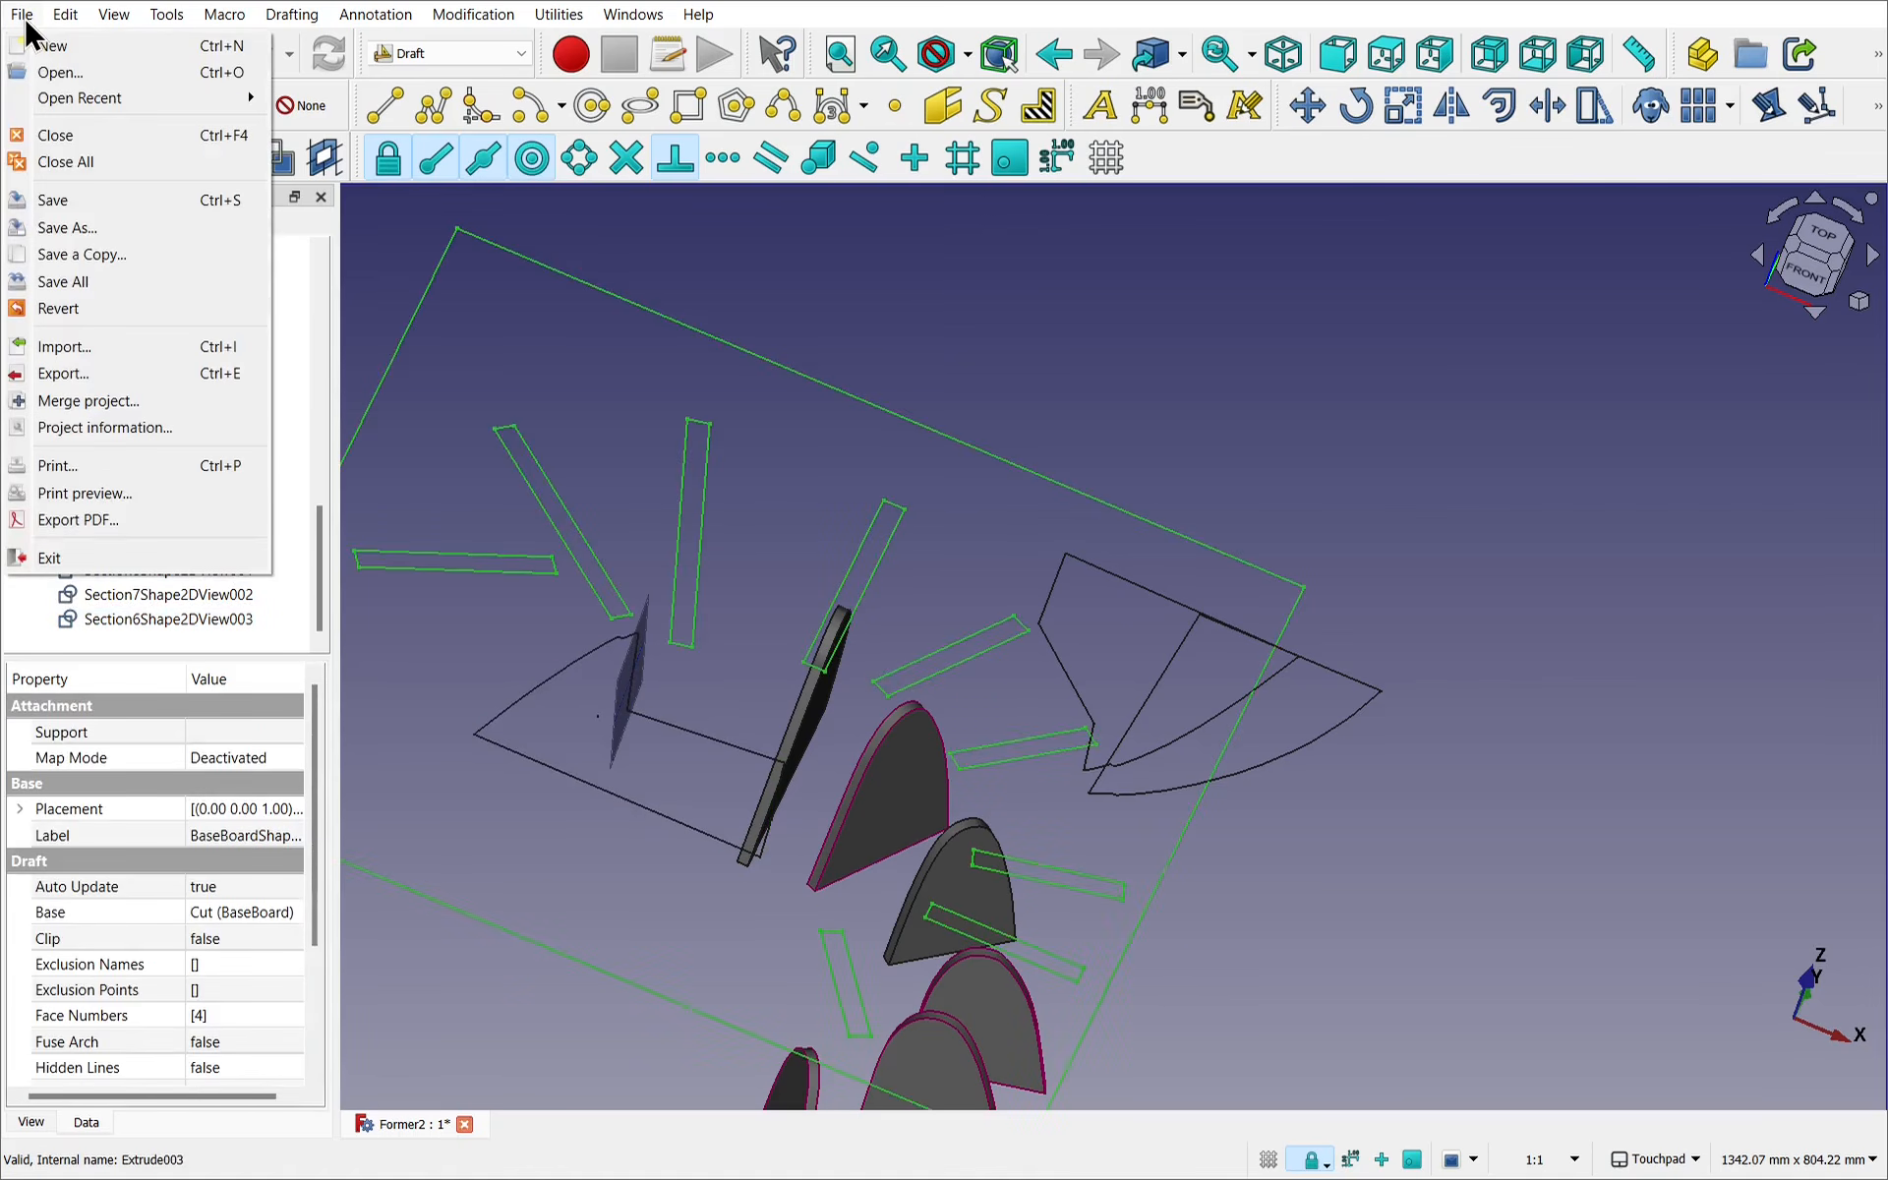
pyautogui.click(87, 376)
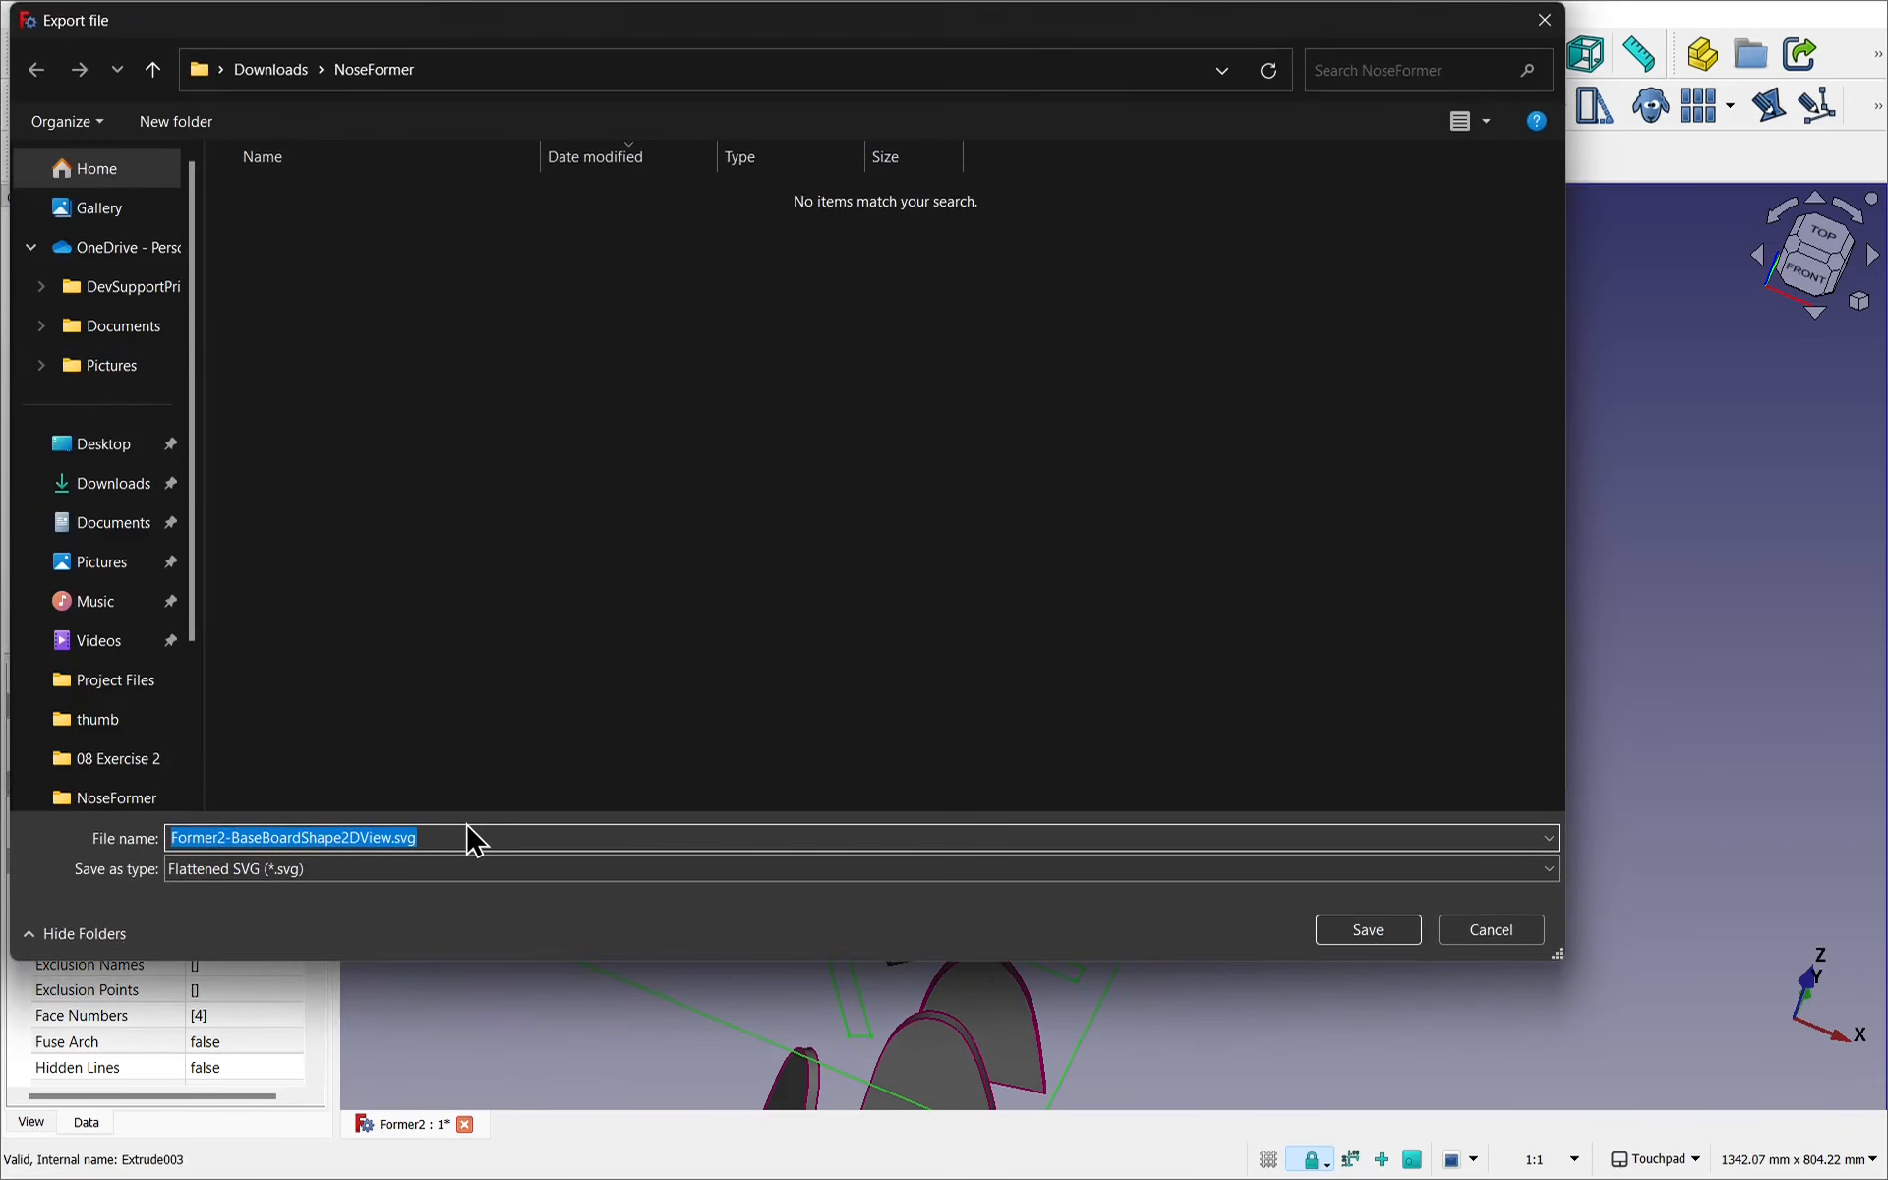
pyautogui.click(1357, 924)
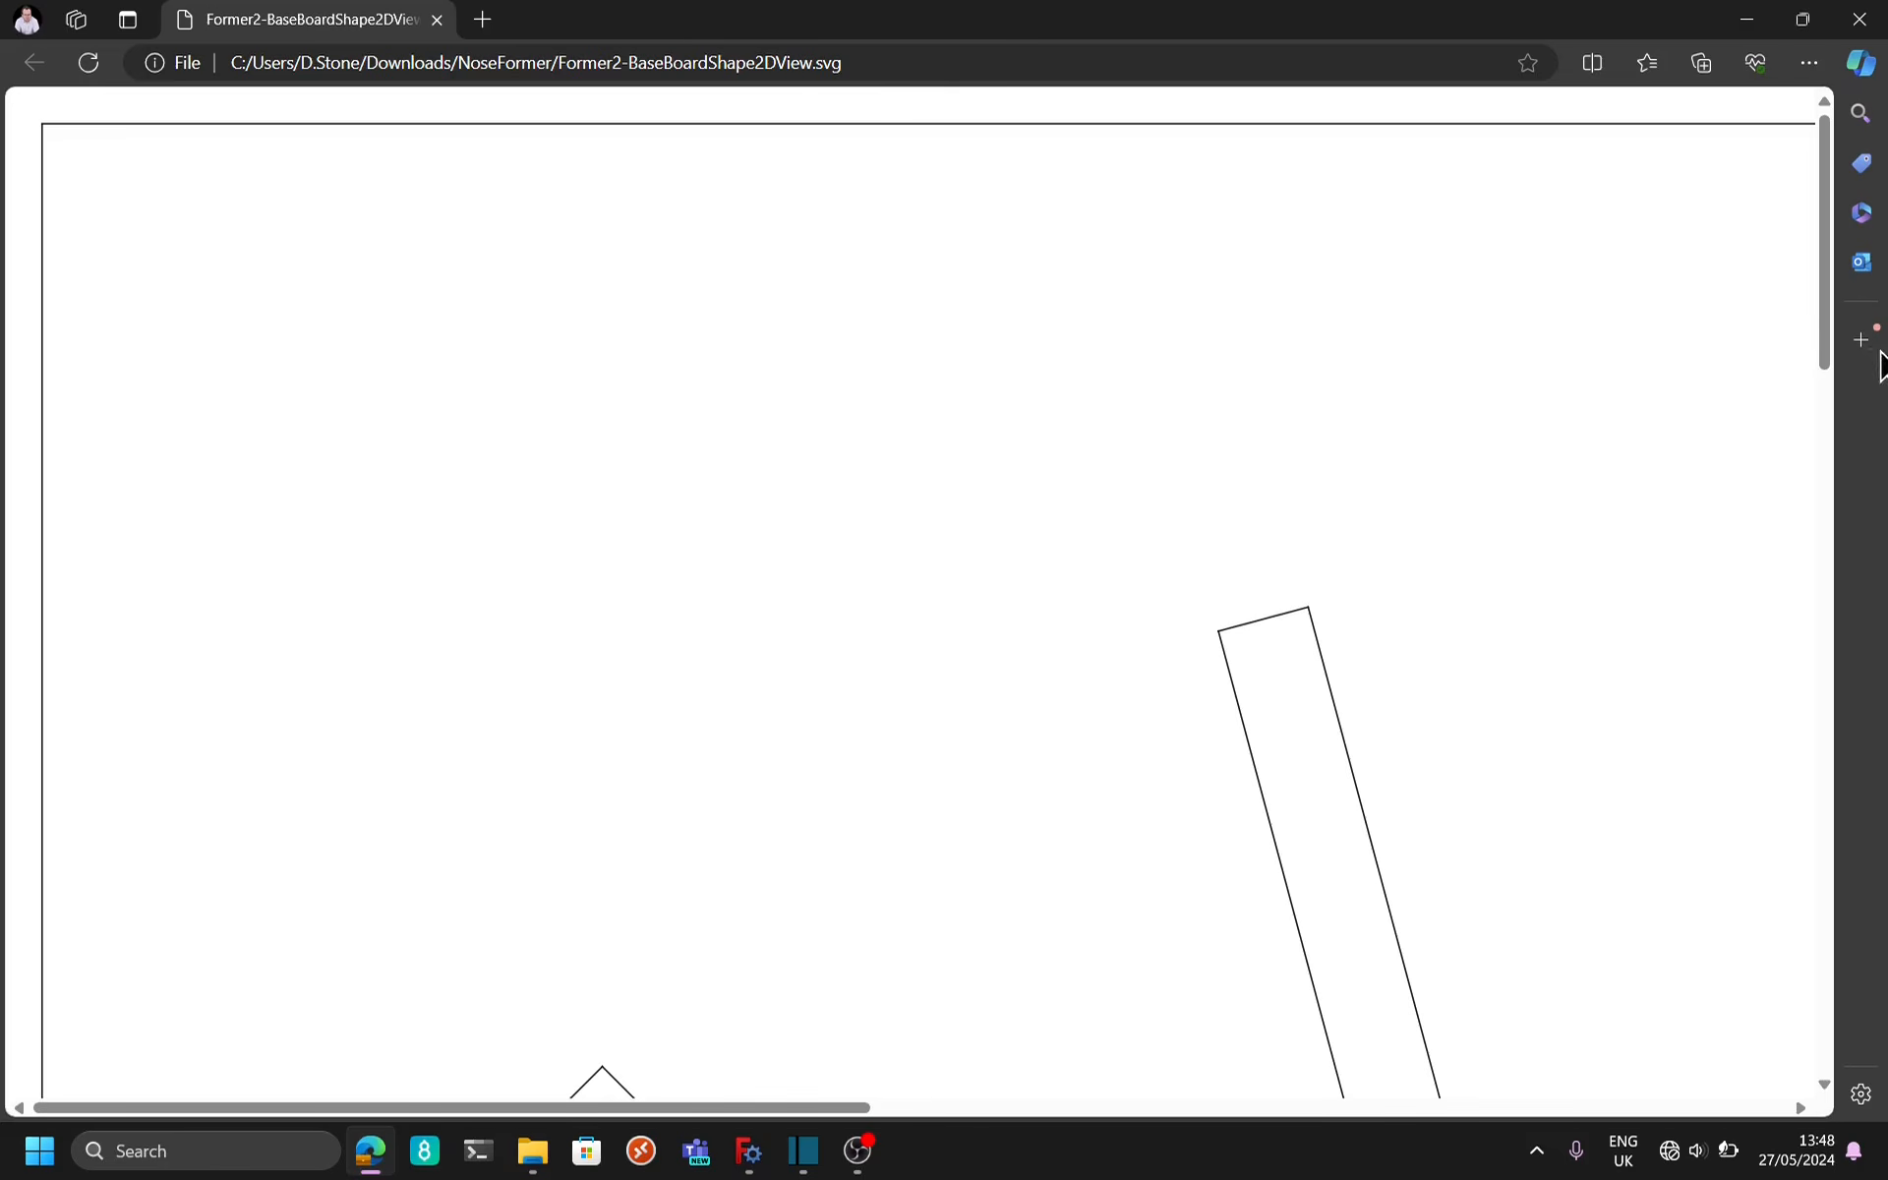
# Inspect the outline and slots of the exported base board SVG in the web browser.
pyautogui.scroll(-10, 1829, 450)
pyautogui.keyDown('ctrl'); pyautogui.scroll(-1, 1522, 657); pyautogui.keyUp('ctrl')
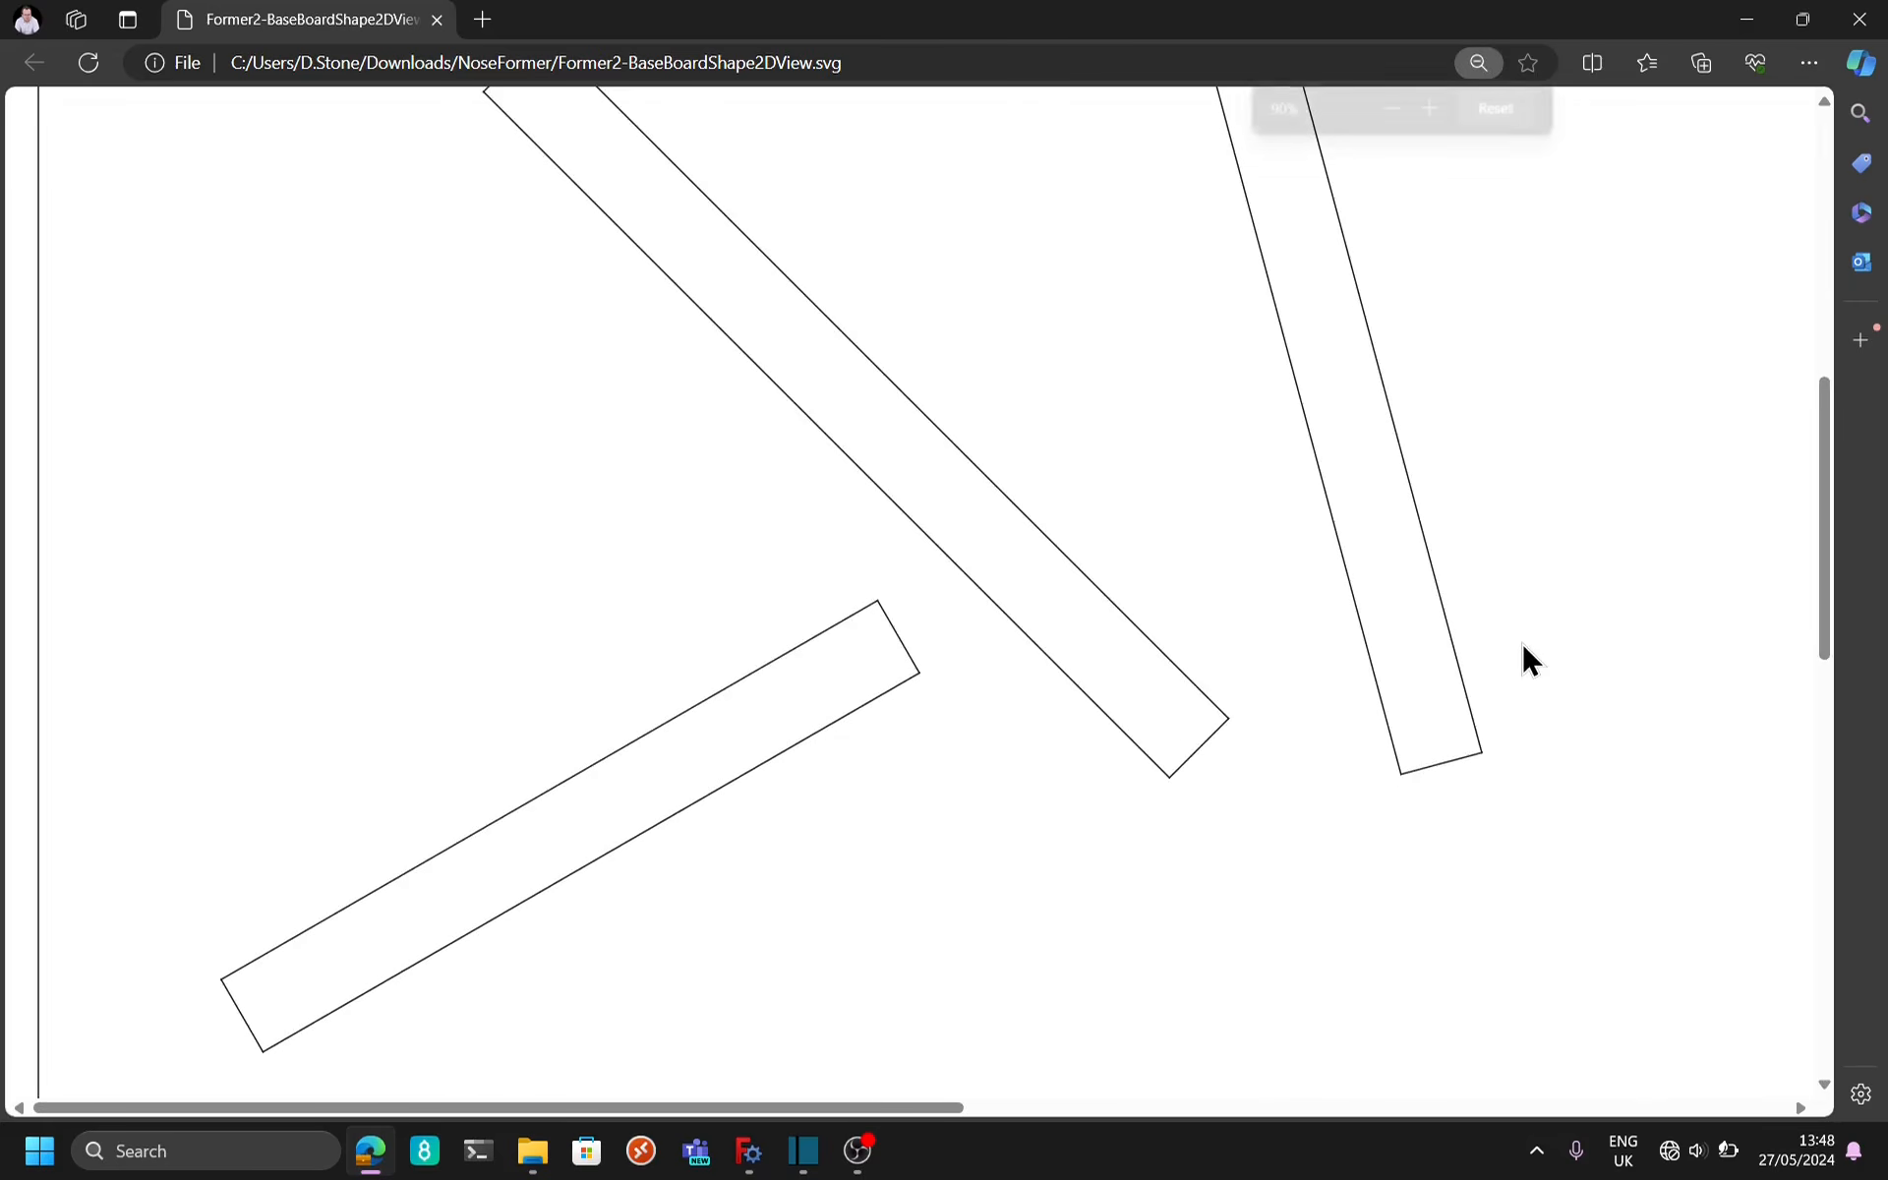
pyautogui.keyDown('ctrl'); pyautogui.scroll(-6, 1522, 646); pyautogui.keyUp('ctrl')
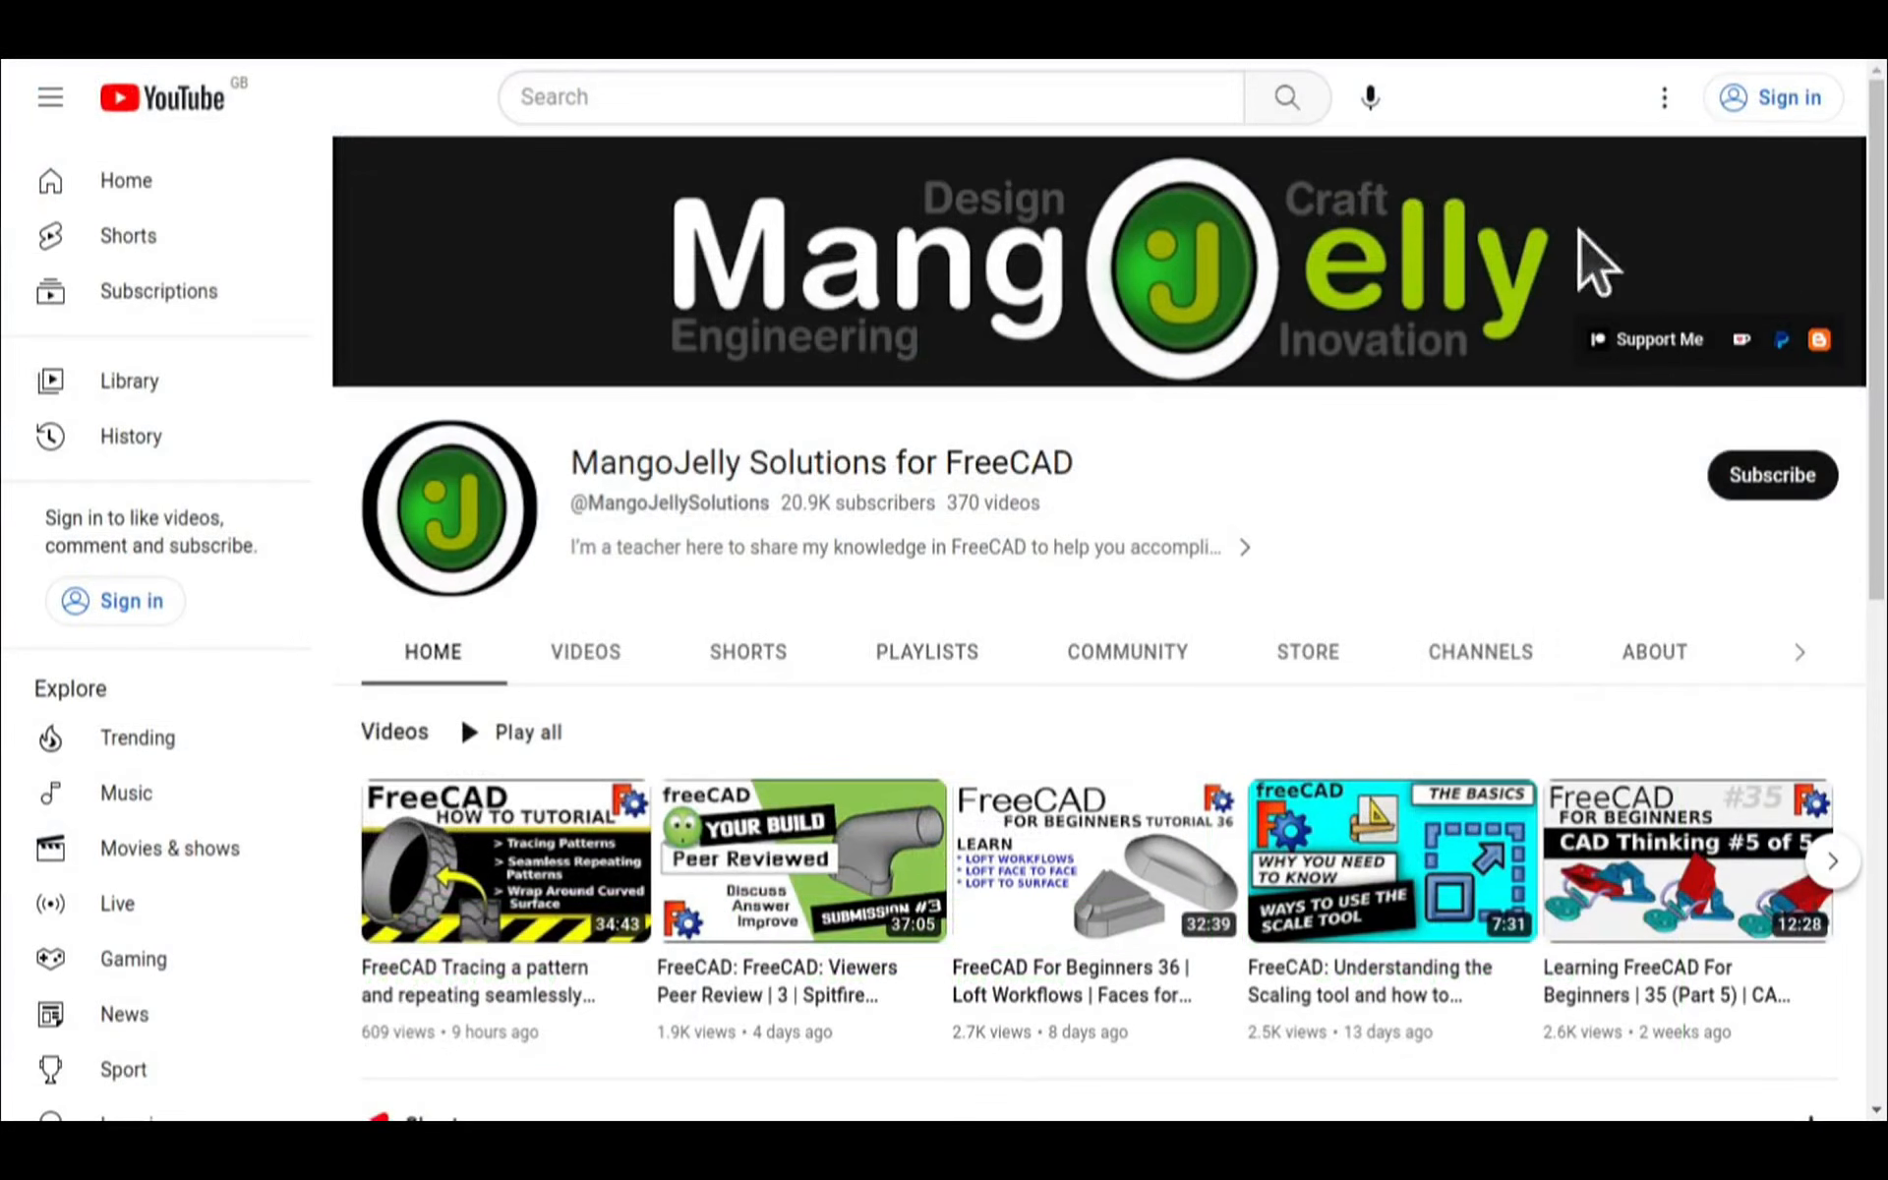
# Open the About information of the MangoJelly Solutions YouTube channel and examine the donation links in its description.
pyautogui.click(1650, 651)
pyautogui.scroll(-3, 398, 845)
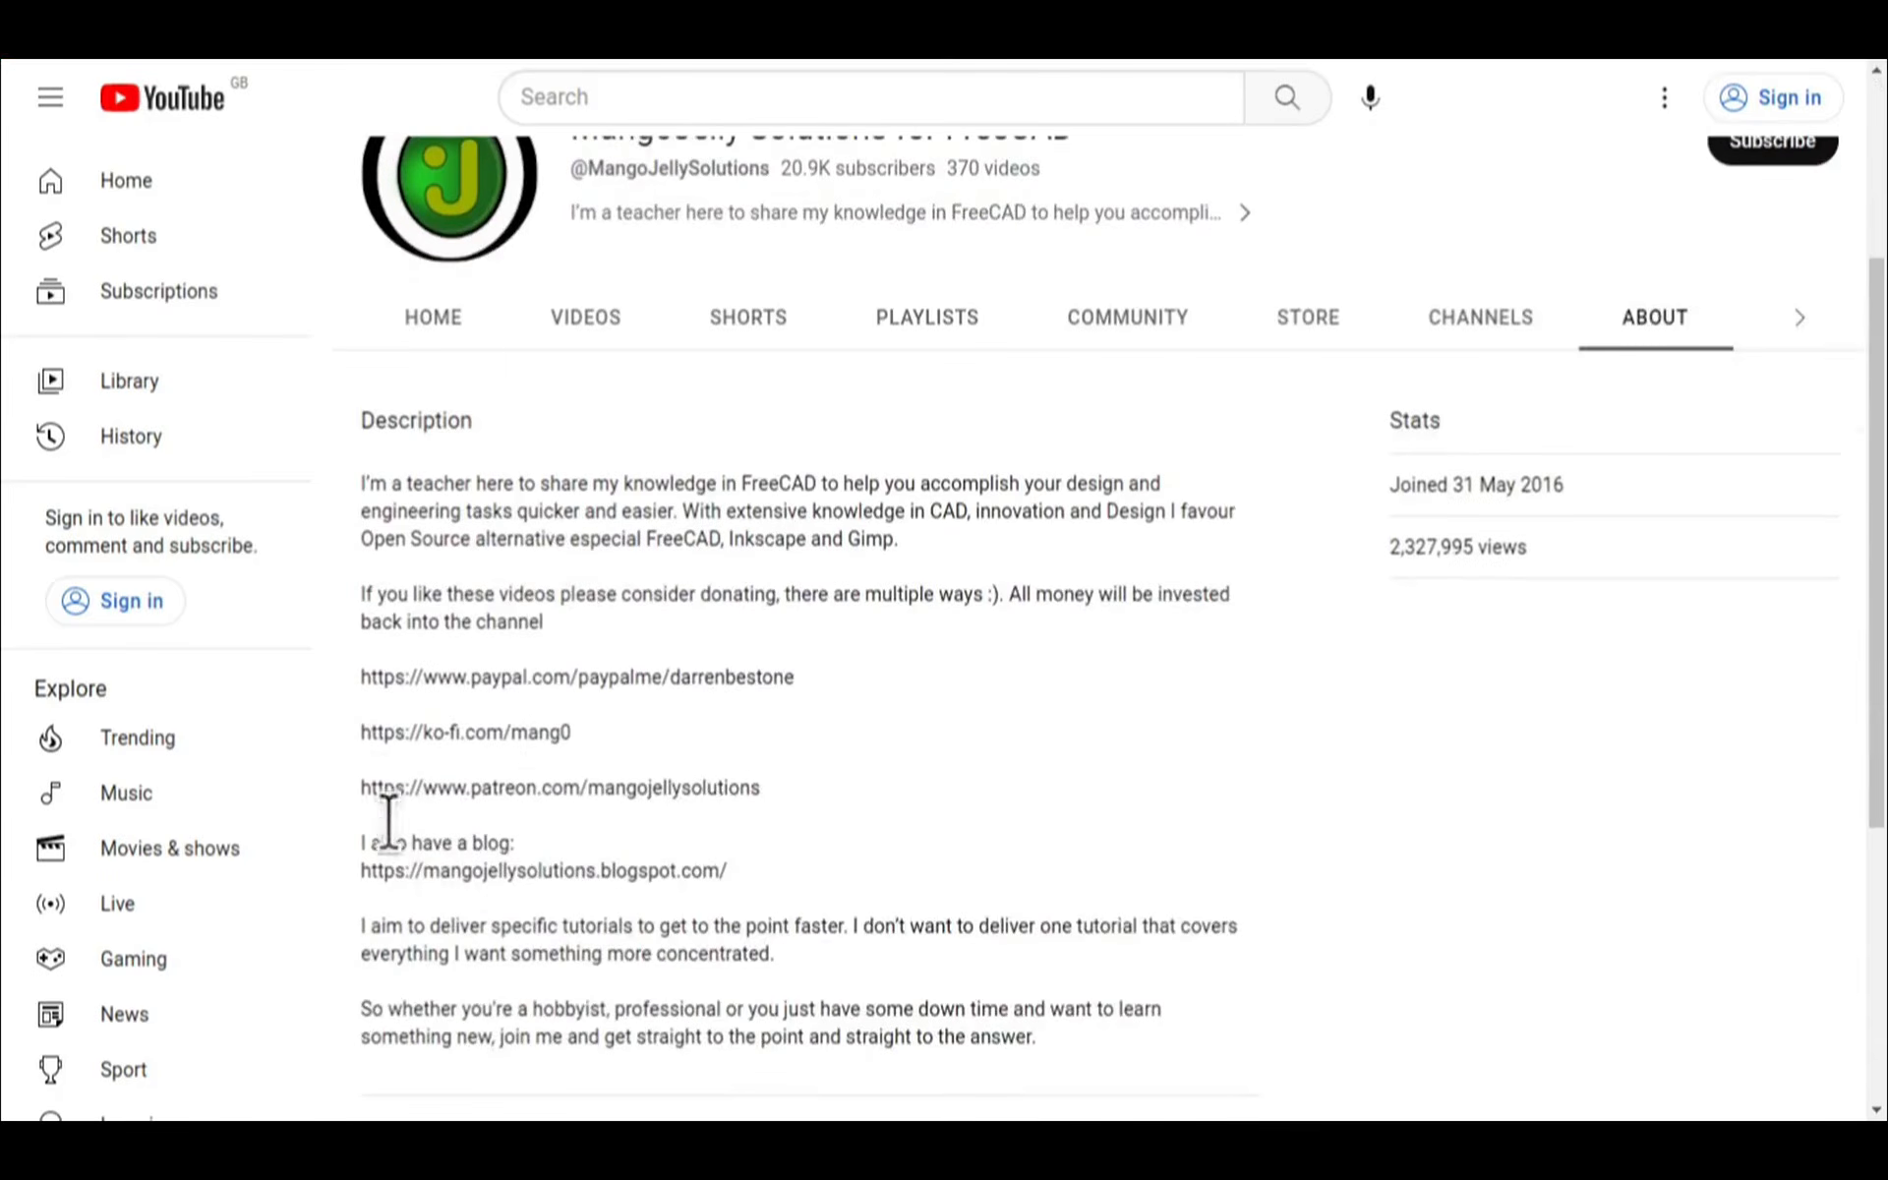
pyautogui.moveTo(793, 805); pyautogui.dragTo(363, 674)
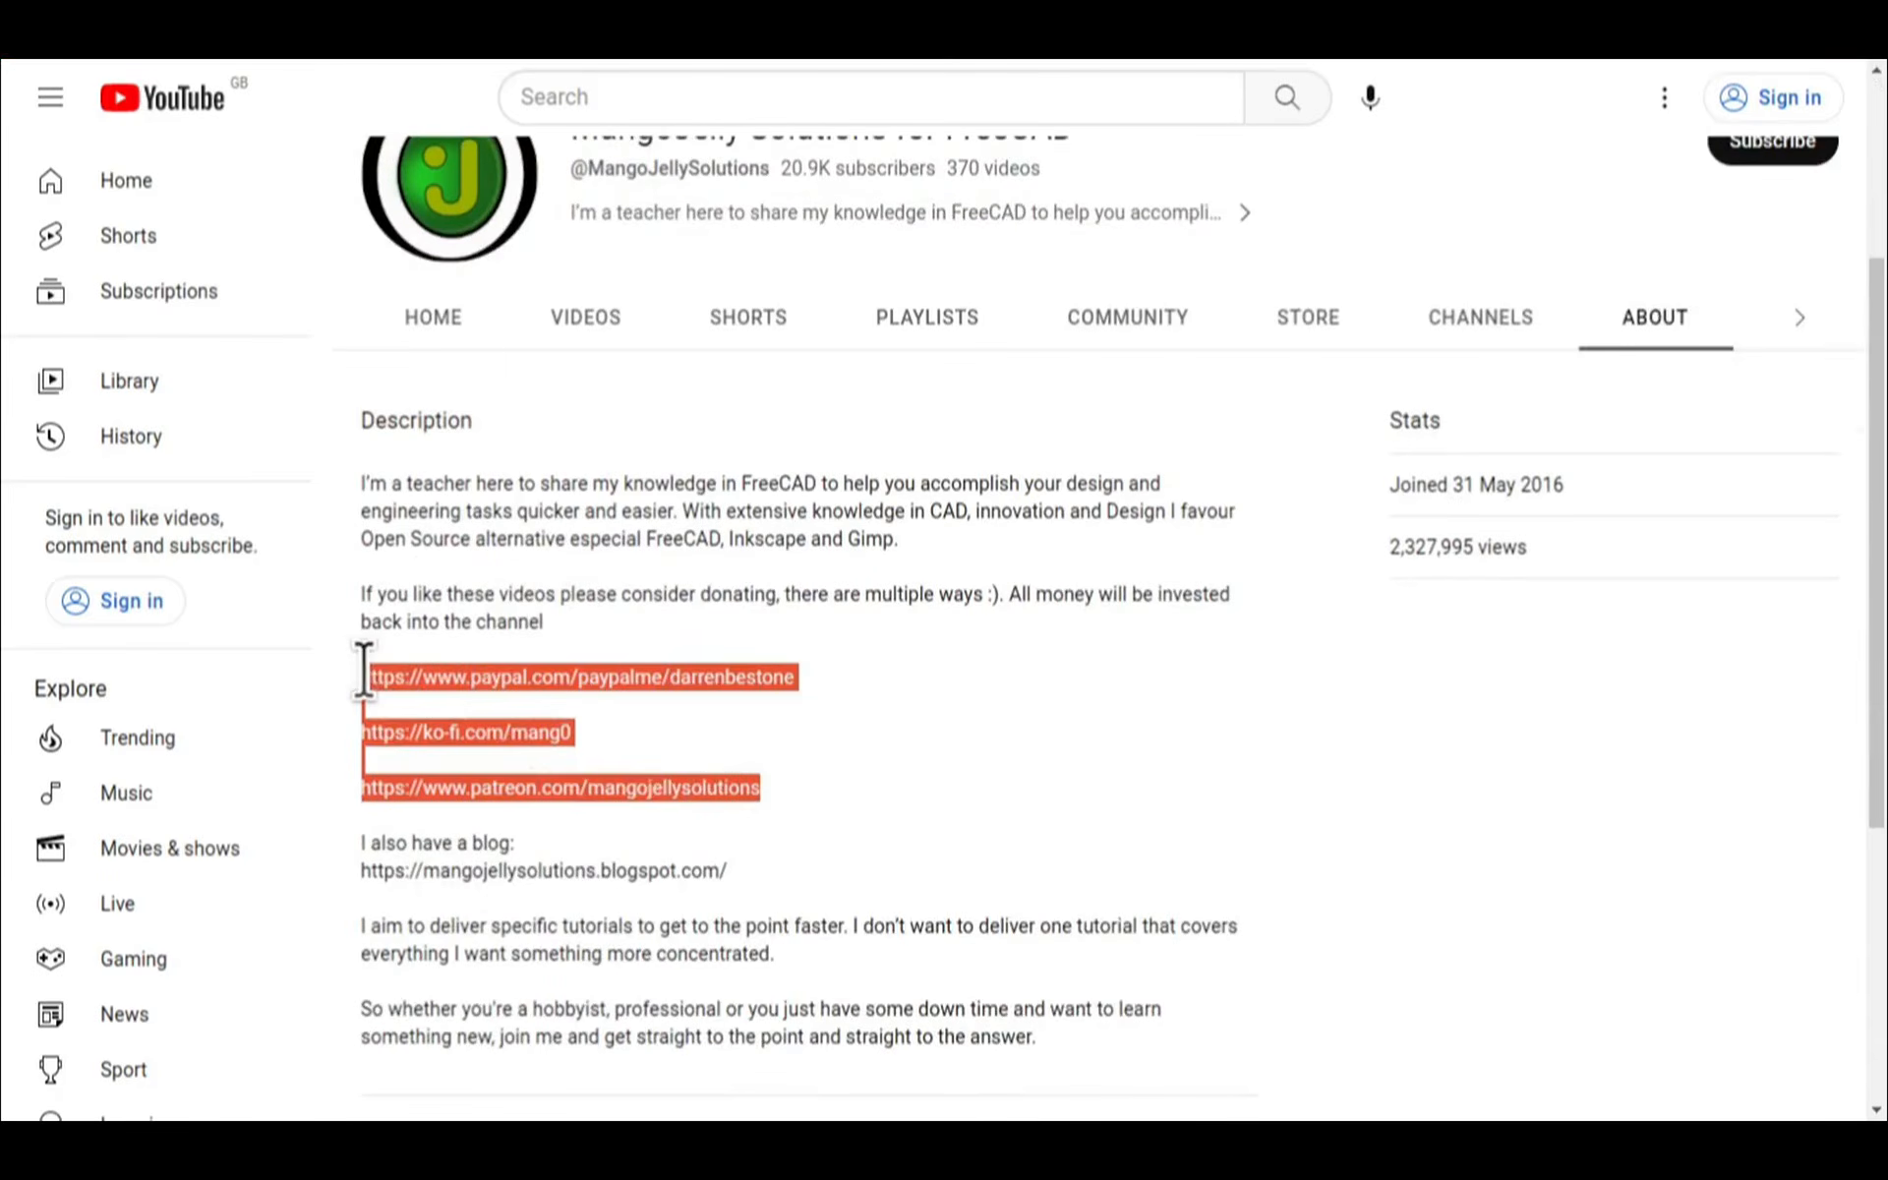
pyautogui.click(853, 775)
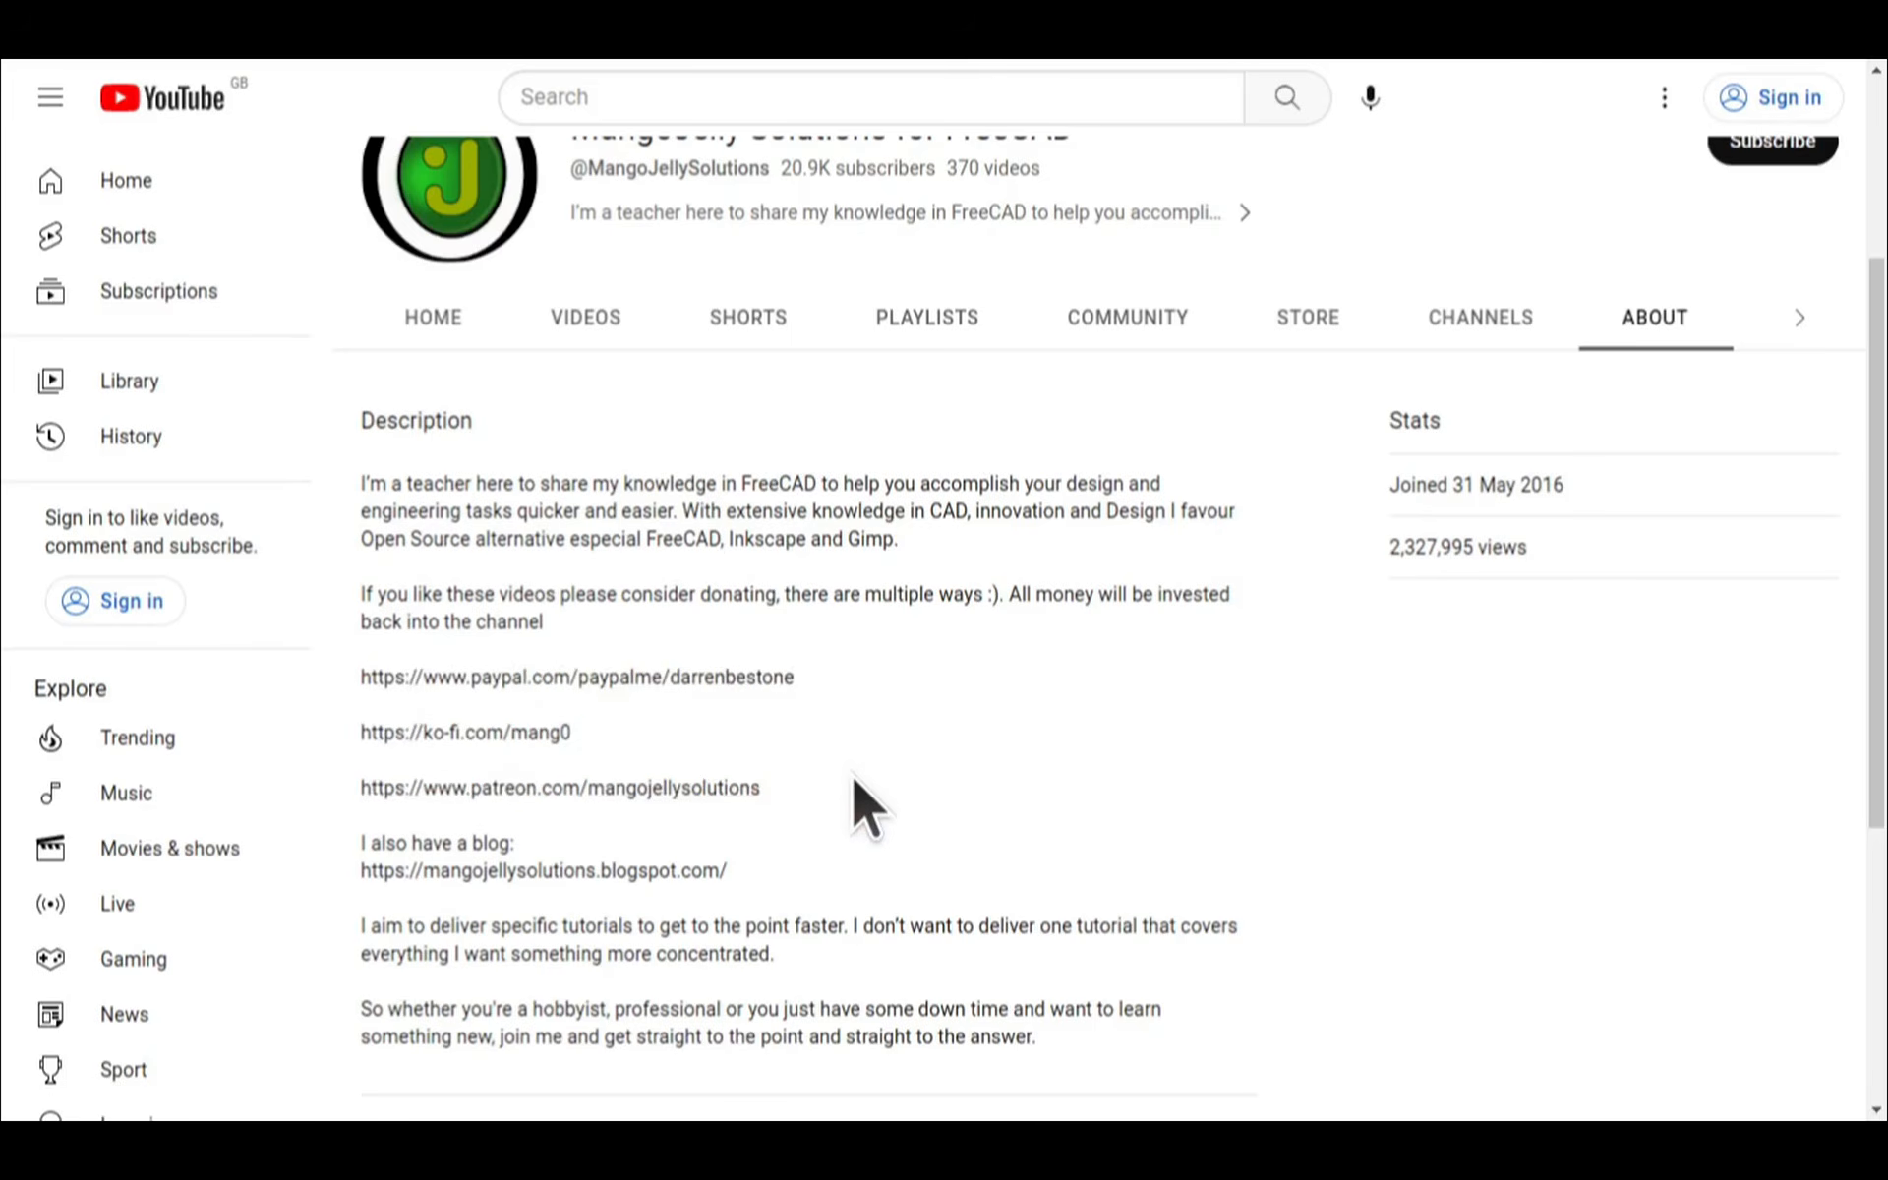